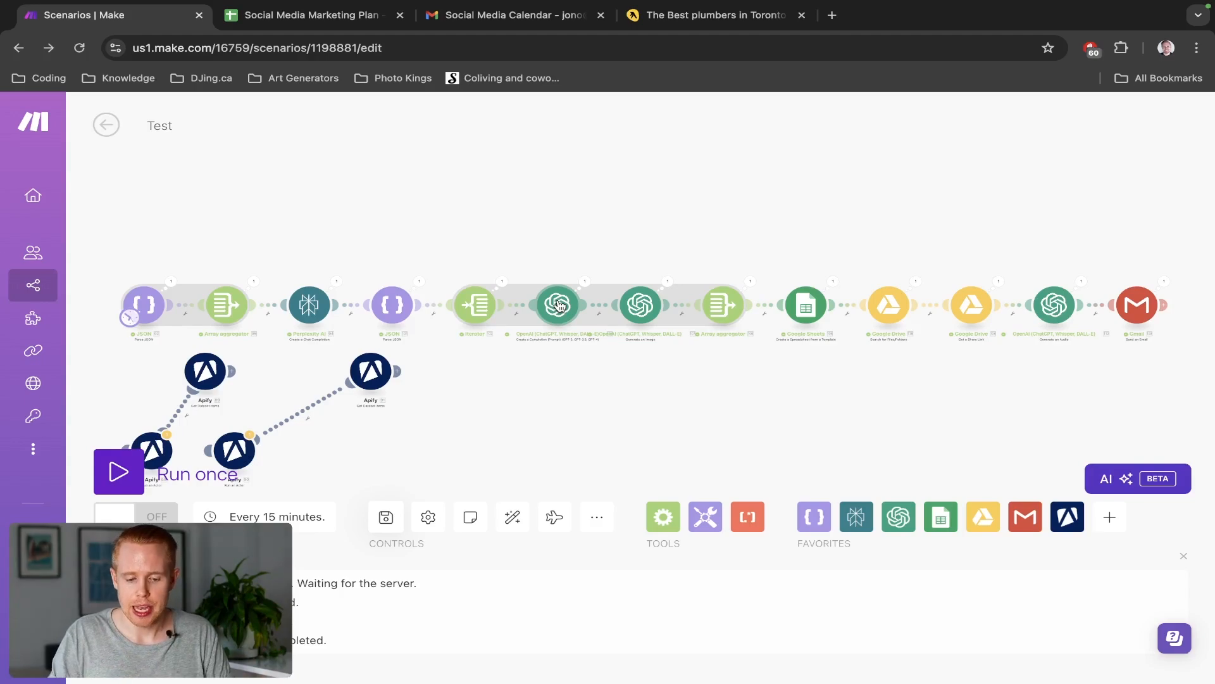
Review the Social Media Calendar email and its attachments, then view the Social Media Marketing Plan sheet
key(ctrl+3)
click(411, 258)
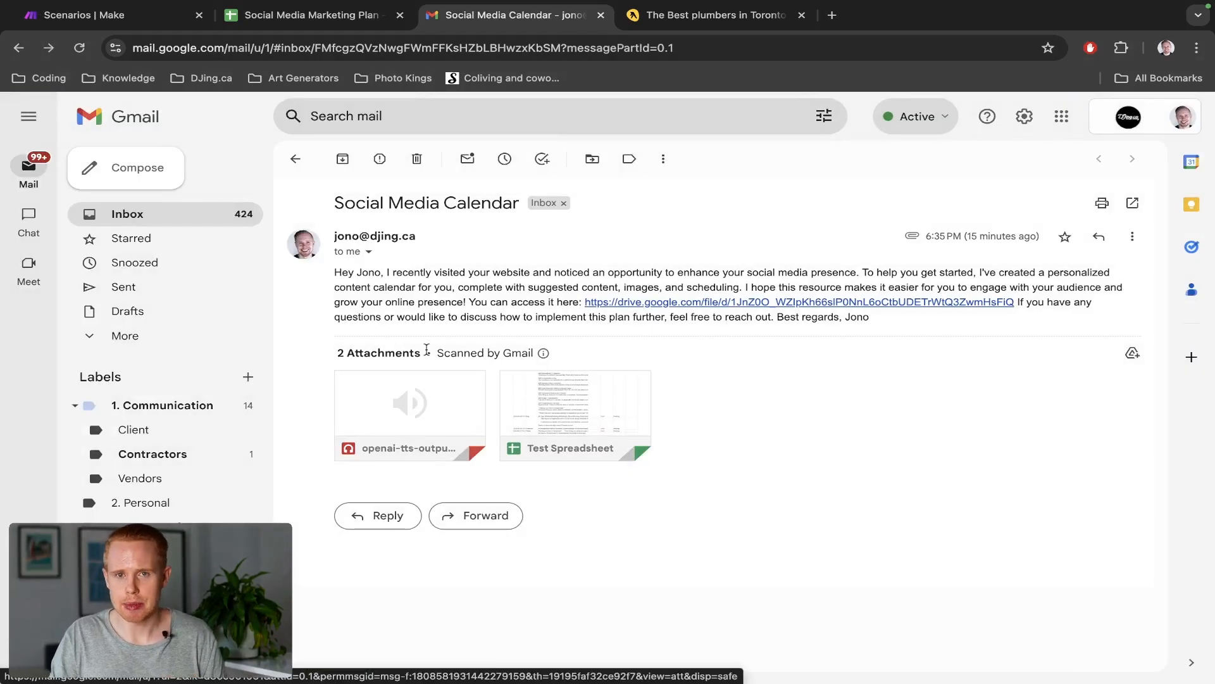
key(ctrl+2)
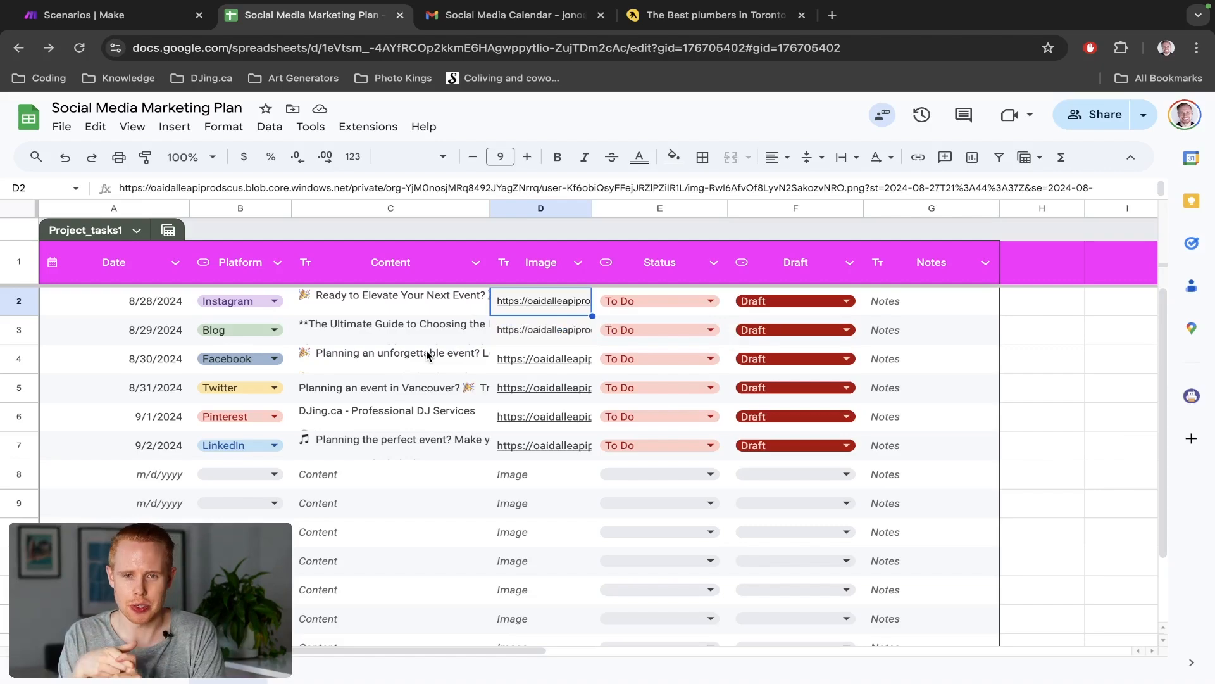
Read the 8/28 post in C2 and open D2's dance-party image link in a new tab
double_click(412, 307)
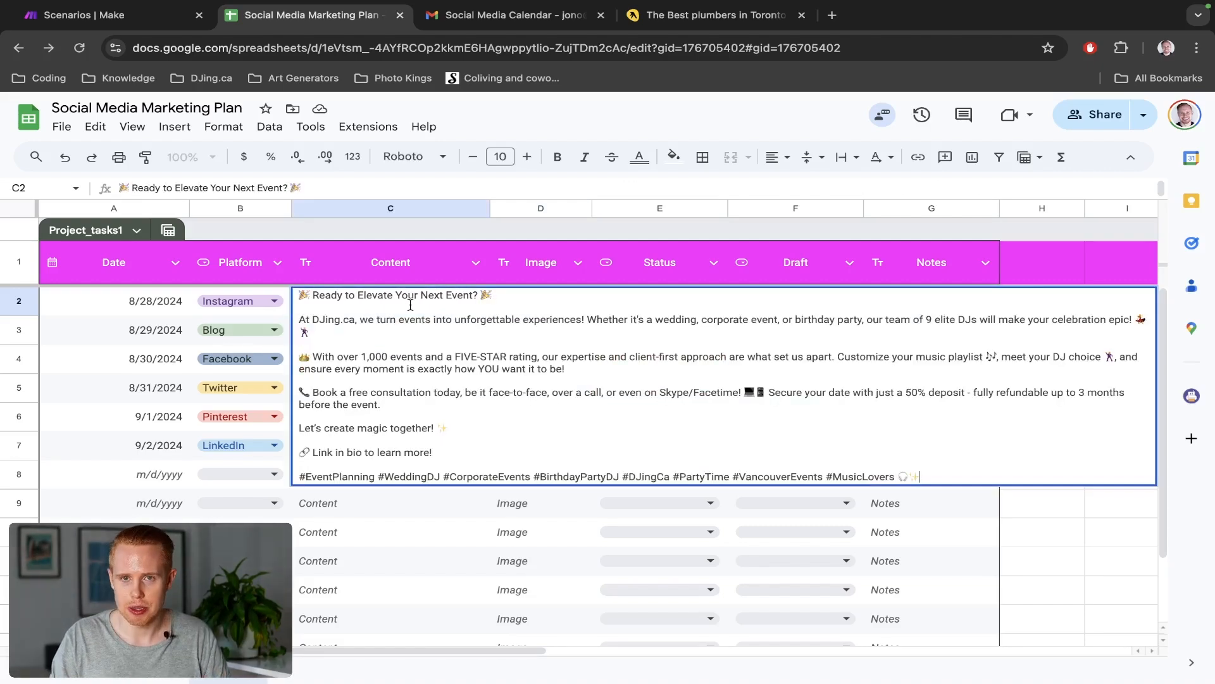
key(Escape)
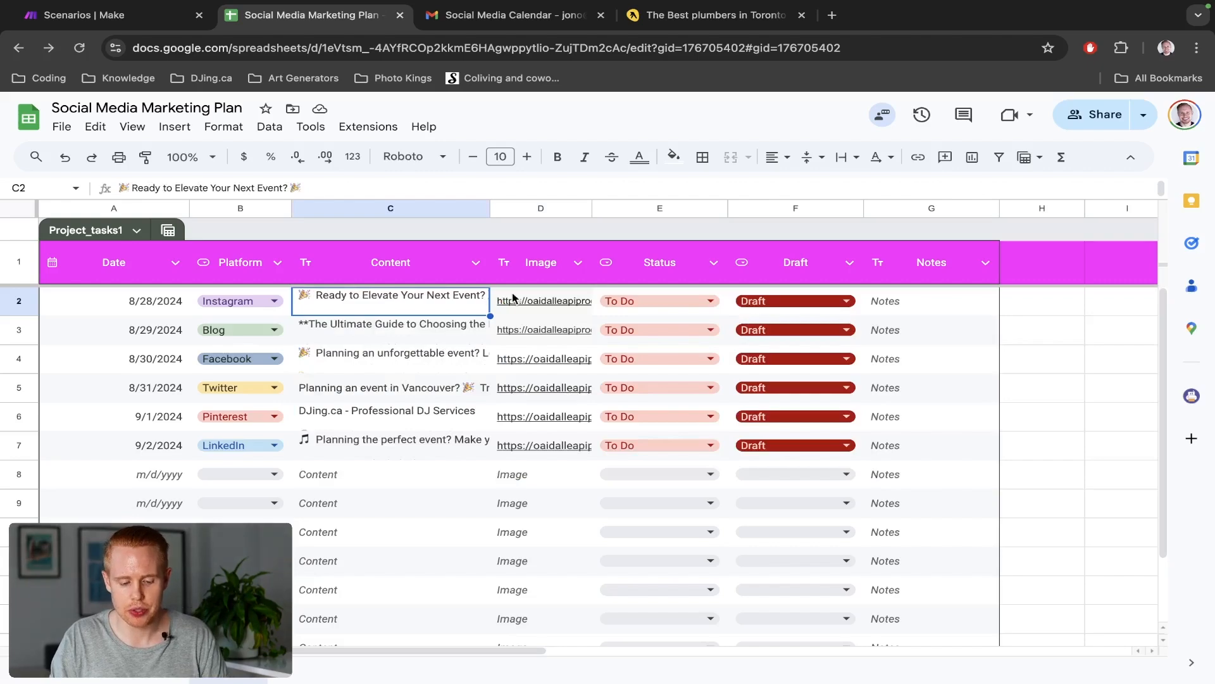
click(516, 298)
click(547, 330)
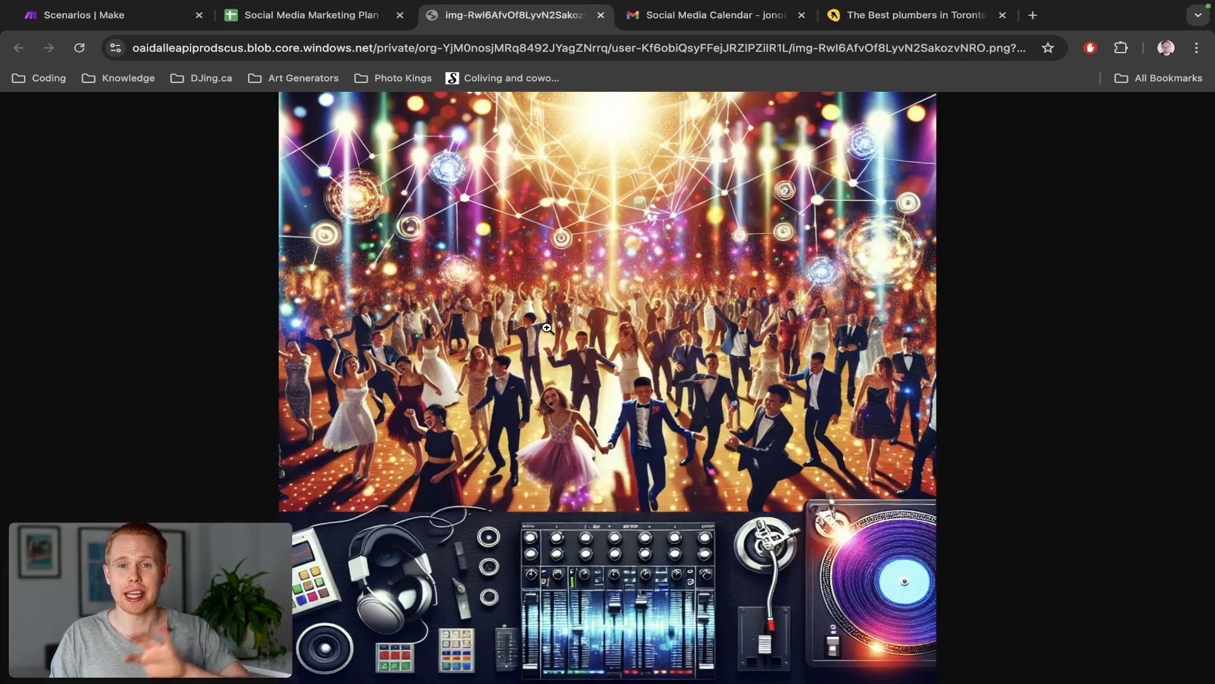
key(ctrl+Tab)
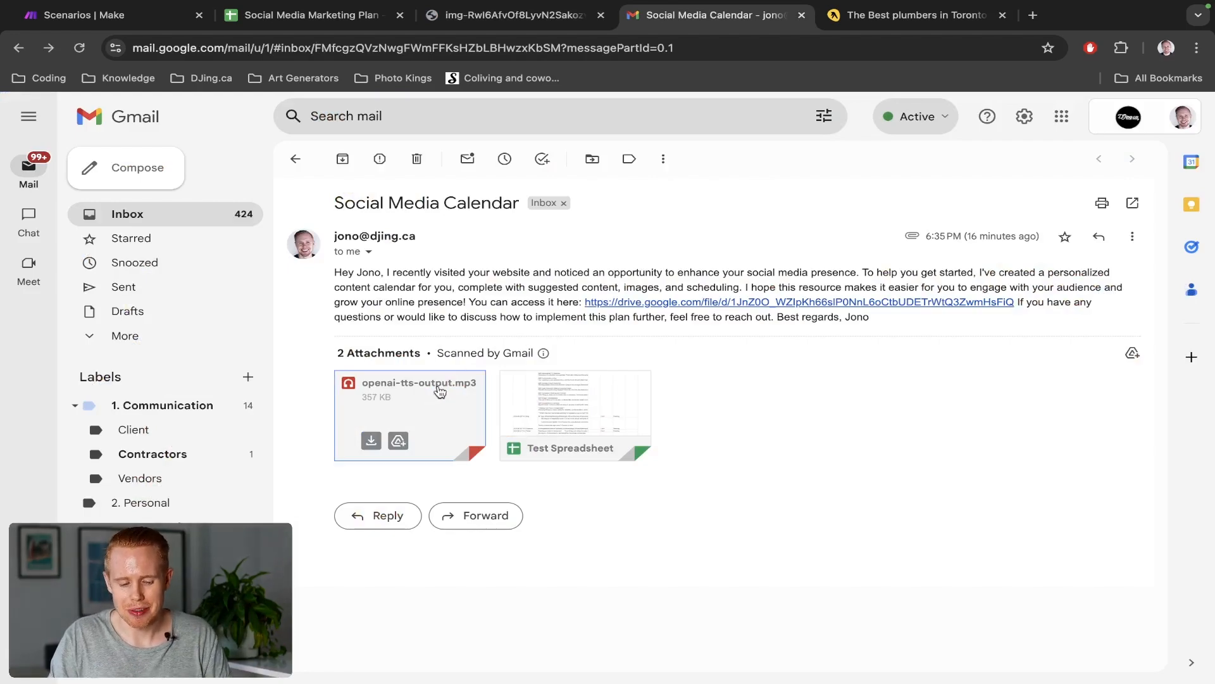
Play the openai-tts-output.mp3 attachment, then return to the Social Media Marketing Plan sheet
click(429, 405)
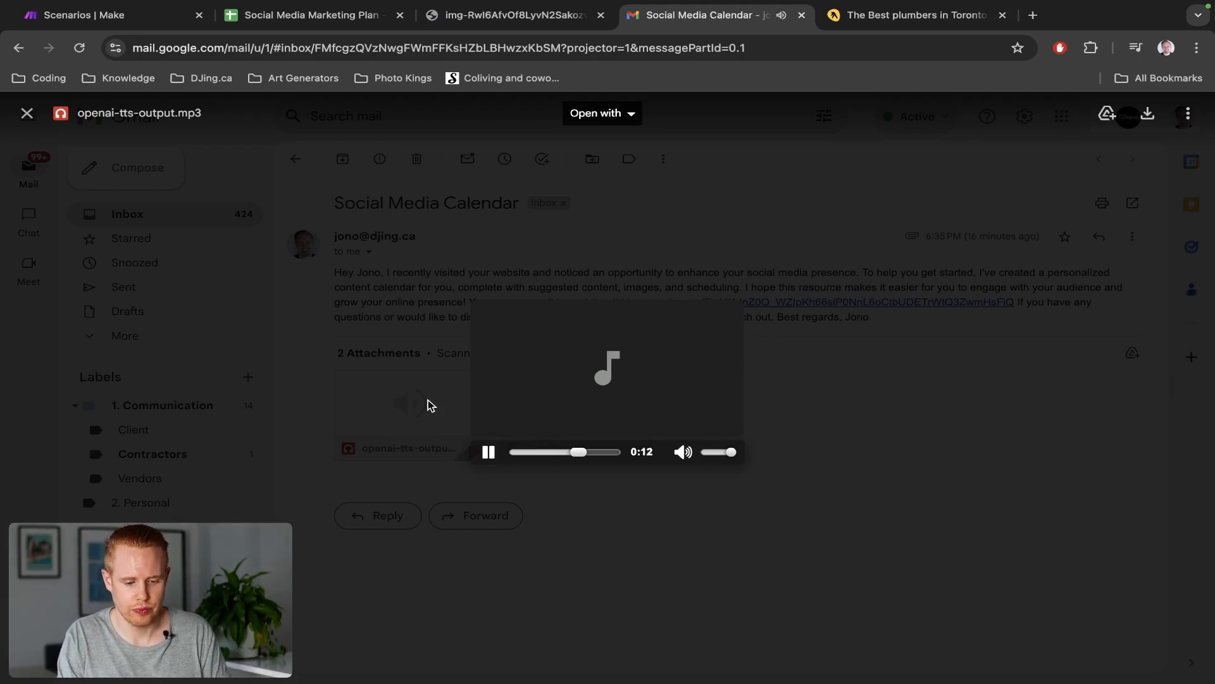
key(super+2)
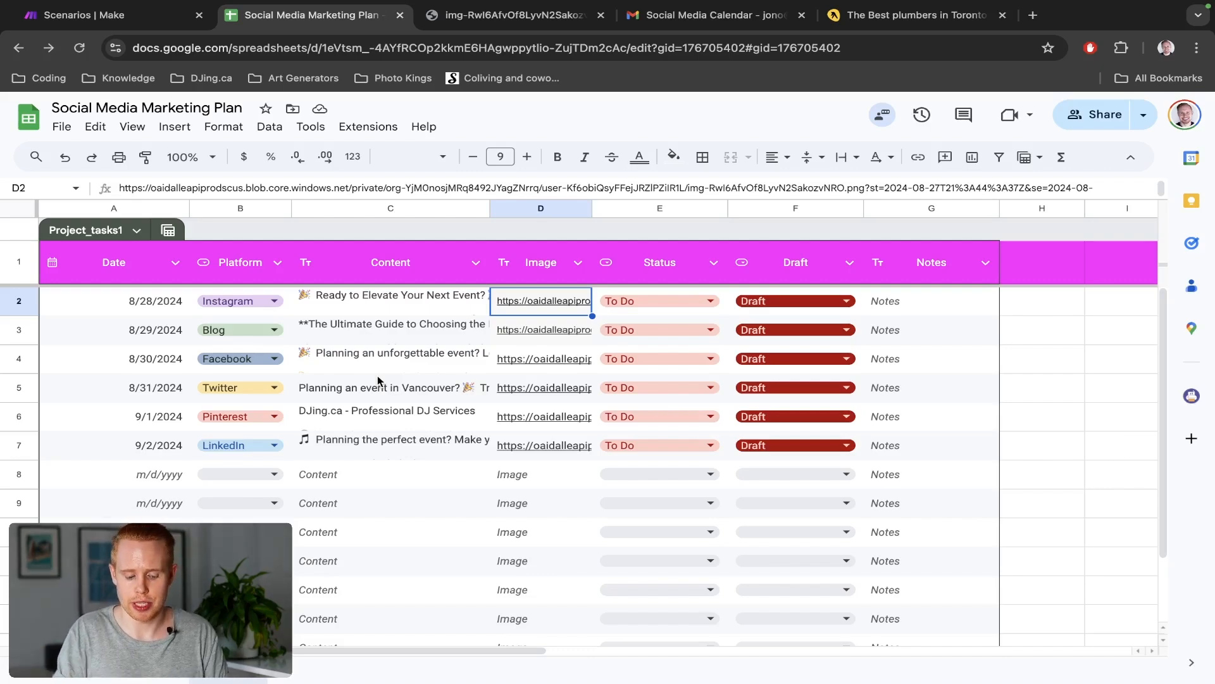
Bring the Make 'Test' scenario editor to the front
key(ctrl+shift+Tab)
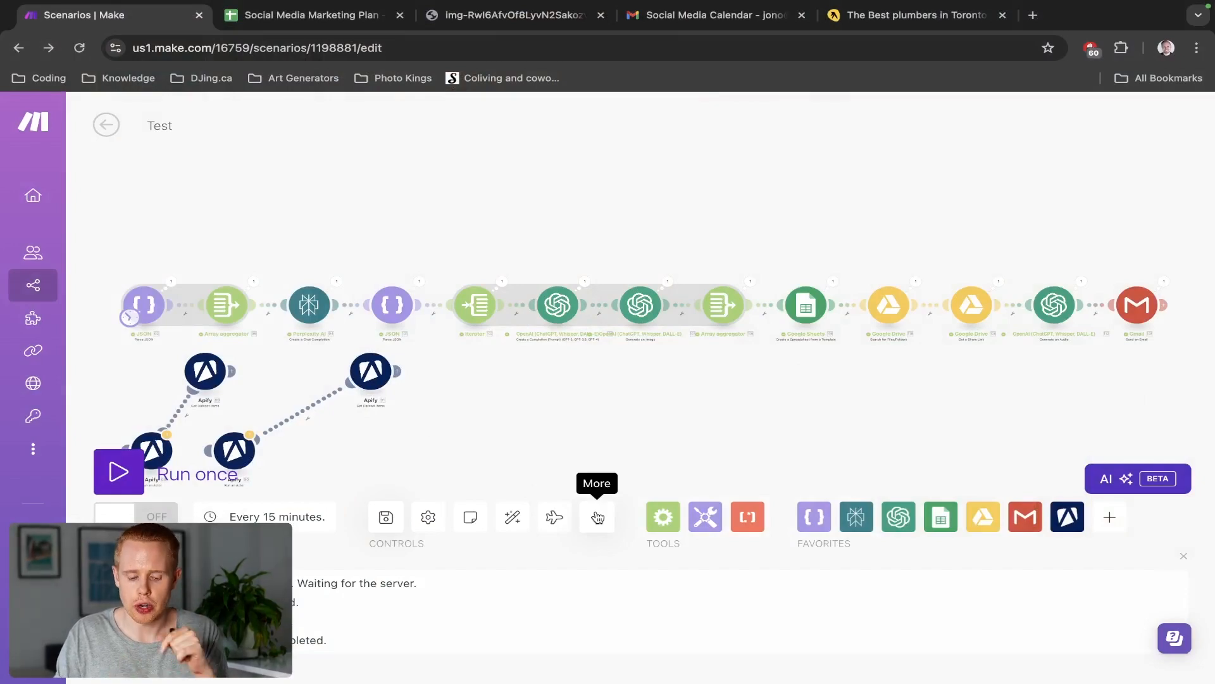
click(597, 517)
click(570, 458)
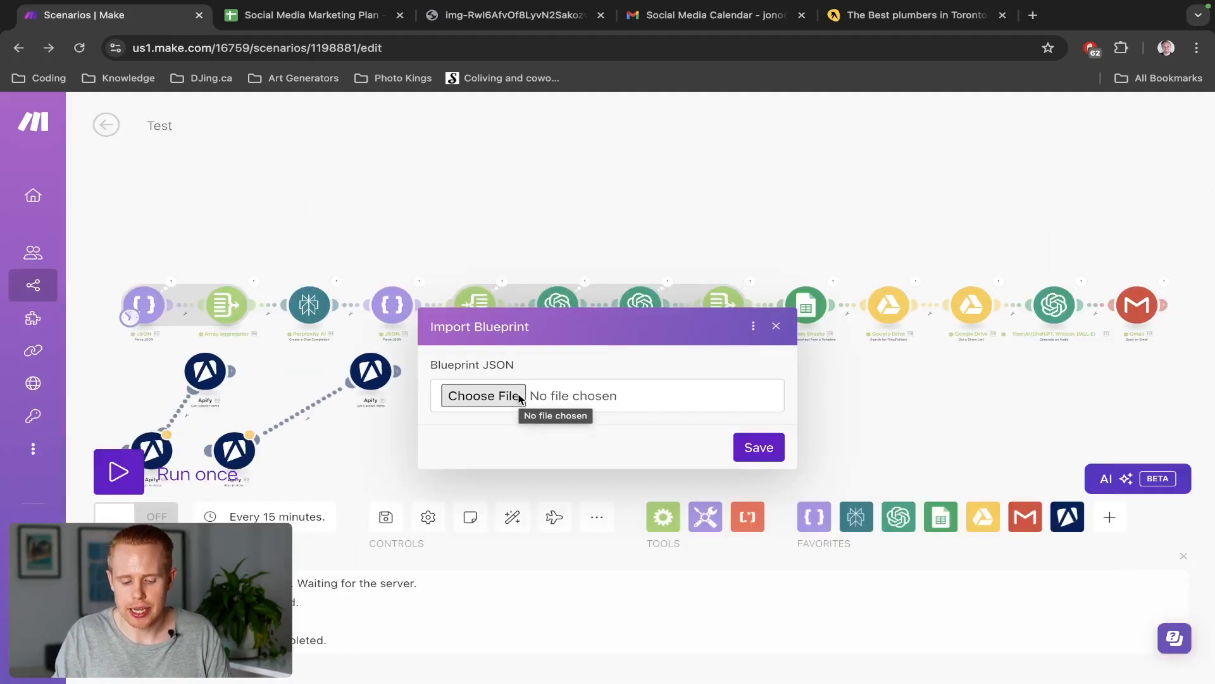
click(781, 329)
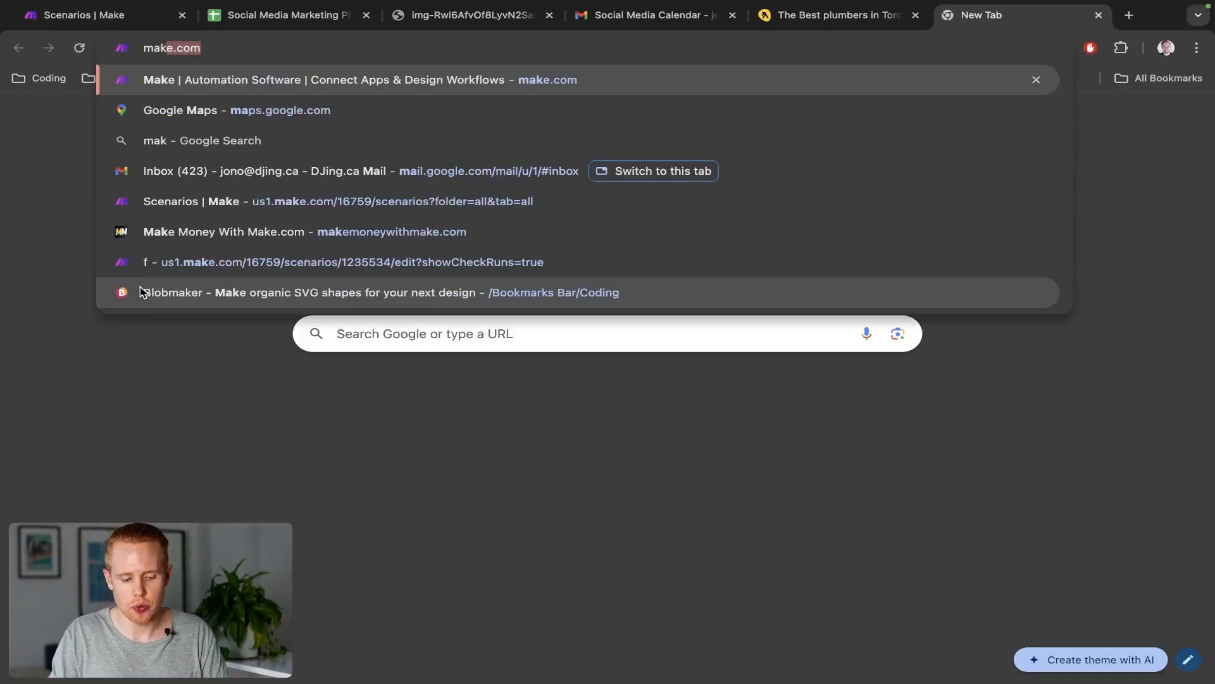
Load the make.com homepage in a new tab and scroll down it
text(e.com)
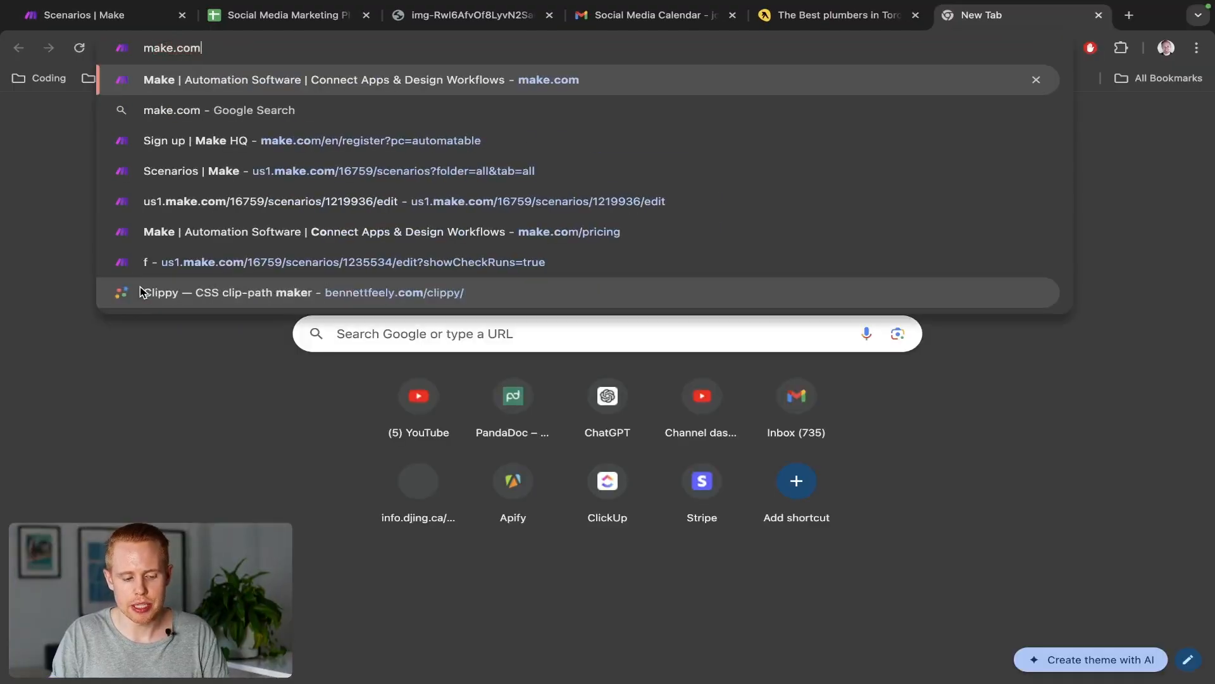
key(Return)
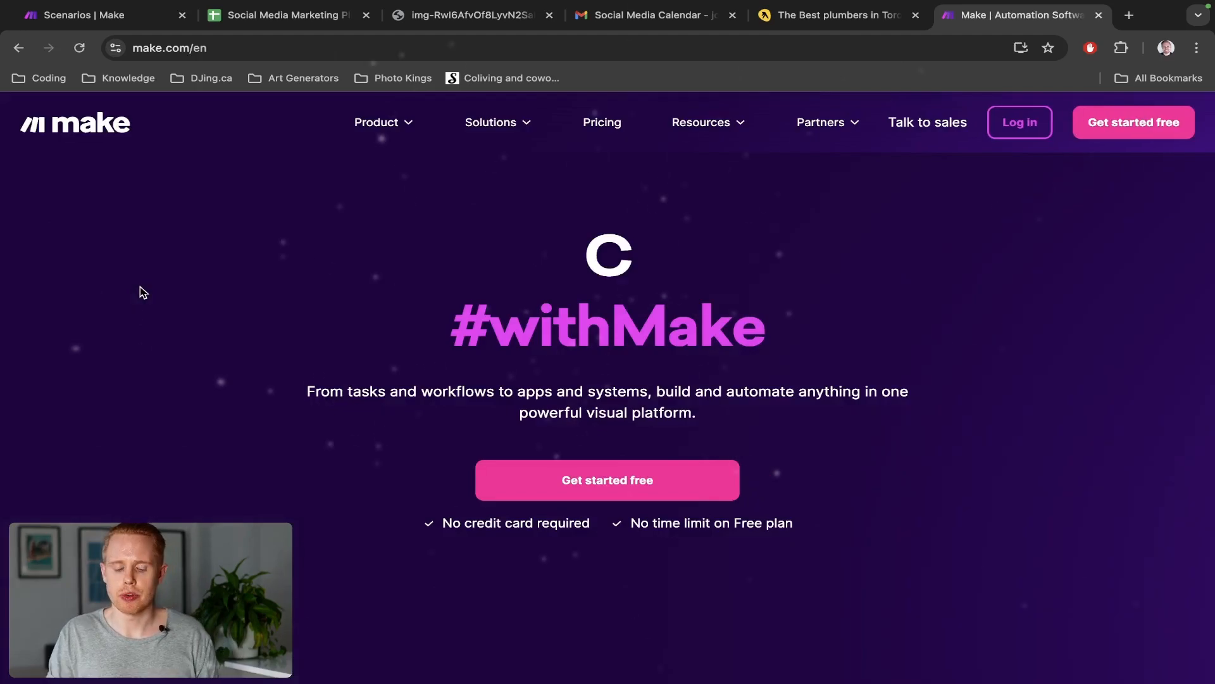
scroll(305, 326, down, 1)
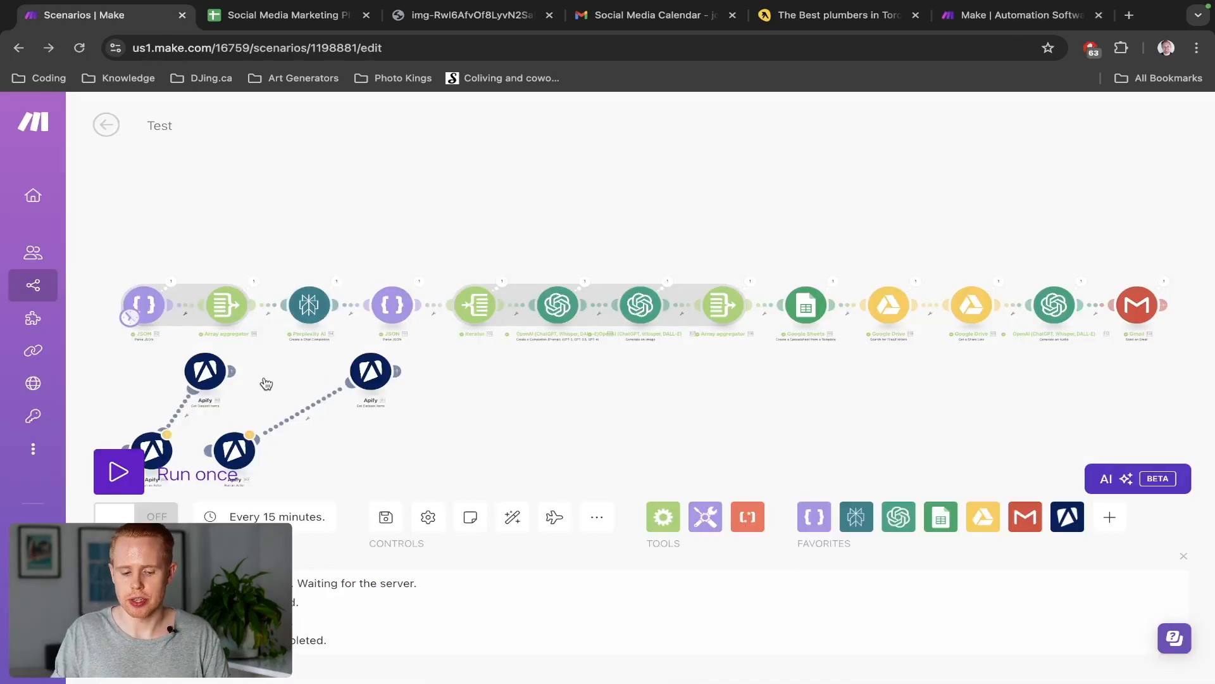
Frame the Test scenario's Apify modules on the canvas, then view the Toronto plumber results
scroll(440, 279, left, 5)
scroll(439, 279, down, 3)
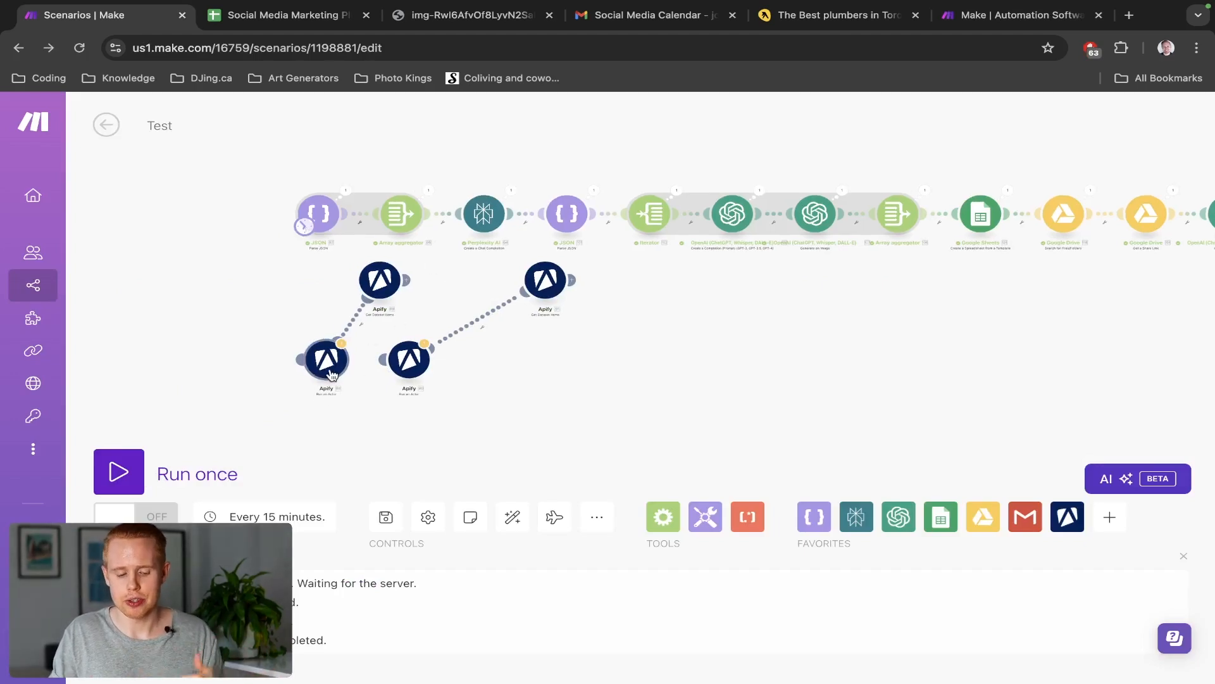
scroll(331, 375, up, 4)
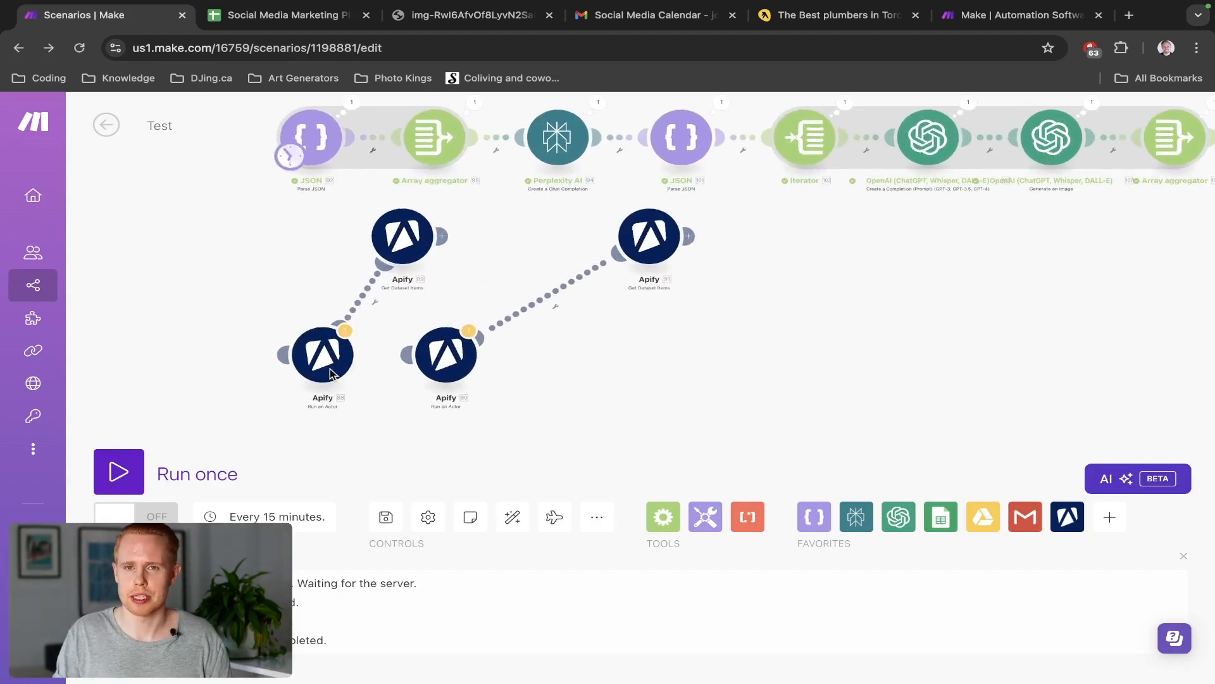
drag(515, 266, 415, 321)
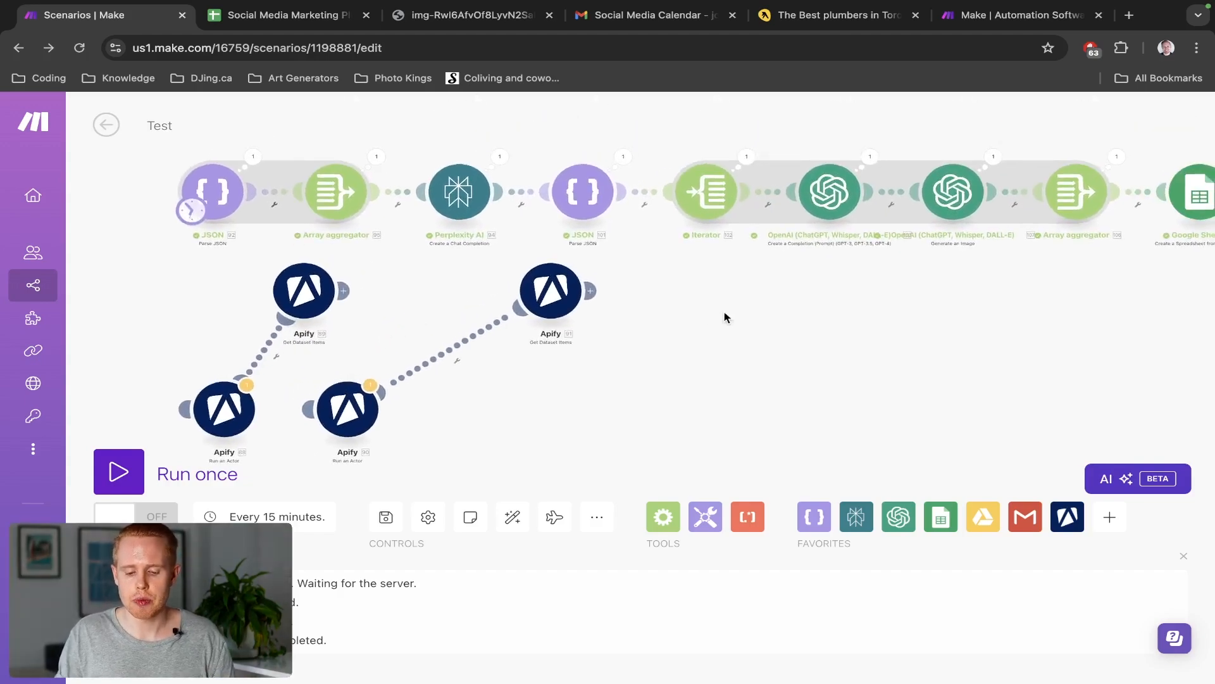
drag(717, 317, 625, 349)
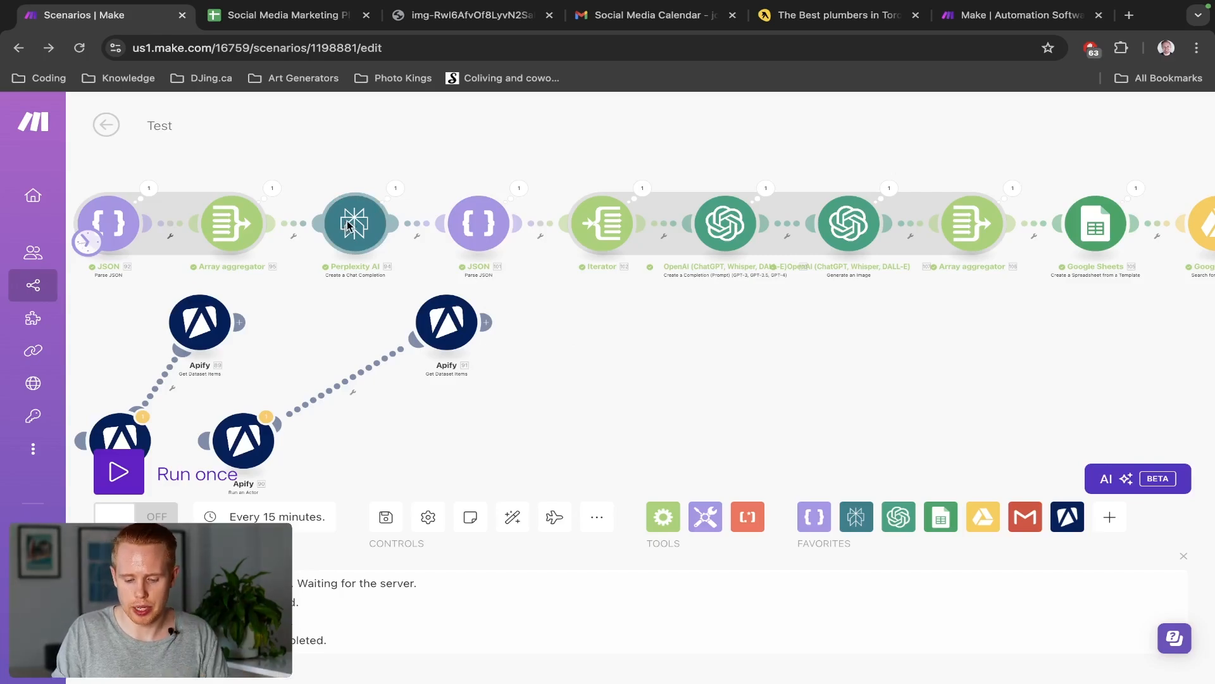
key(ctrl+shift+Tab)
key(ctrl+shift+Tab)
scroll(423, 296, up, 2)
Scroll through the Yellow Pages Toronto plumber listings, then return to the Make Test scenario
scroll(423, 296, up, 3)
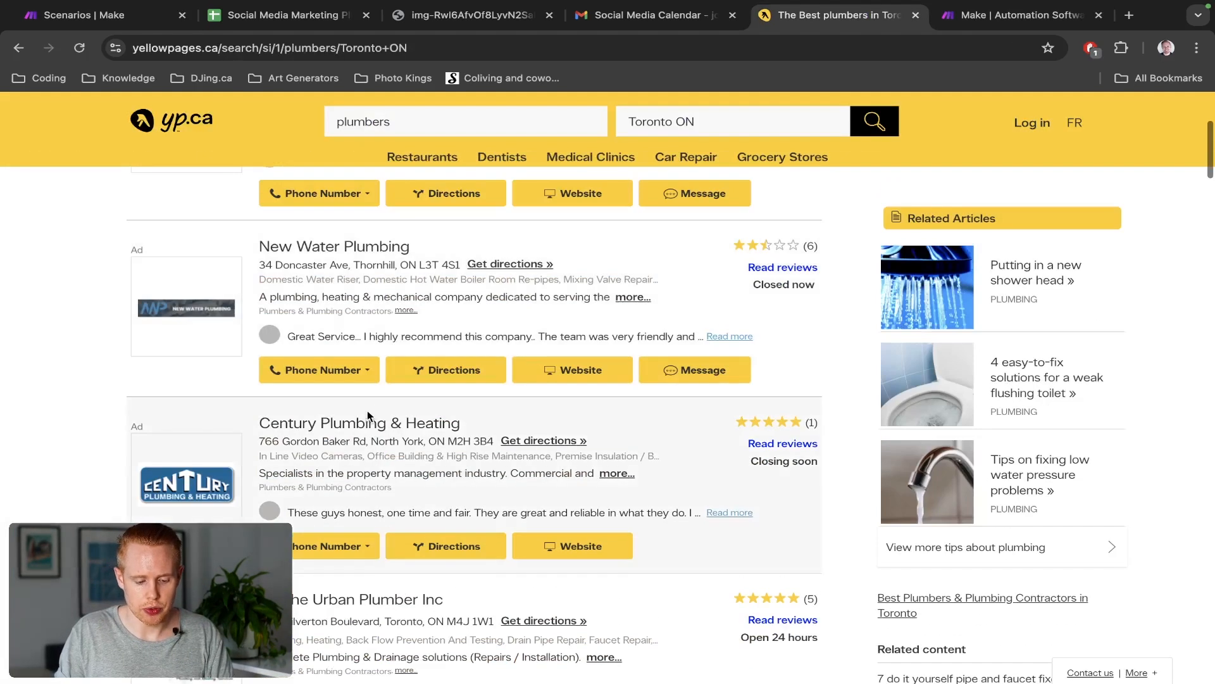
scroll(395, 315, down, 3)
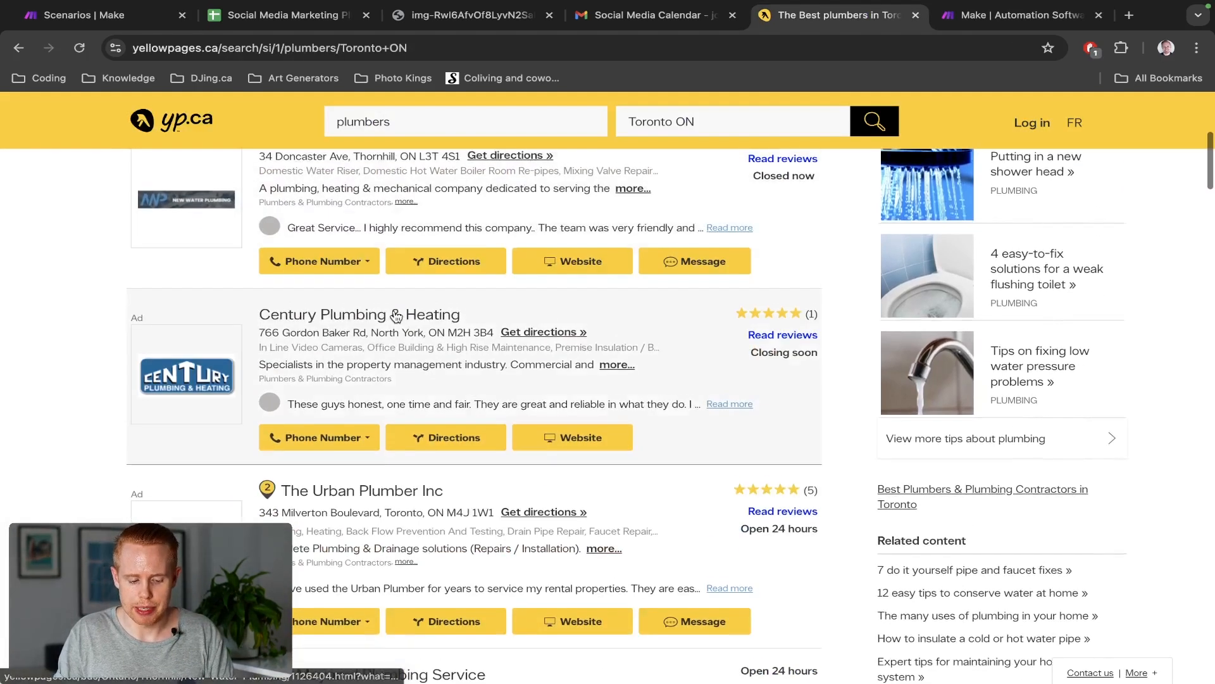
scroll(420, 325, down, 5)
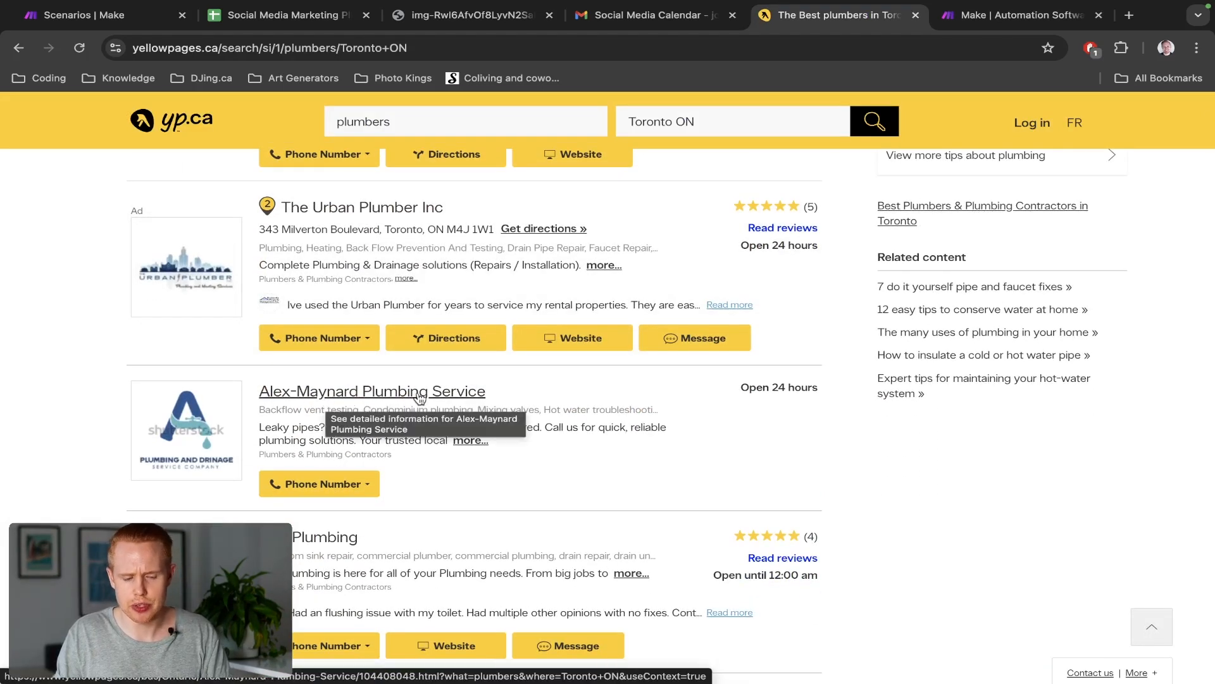
key(super+1)
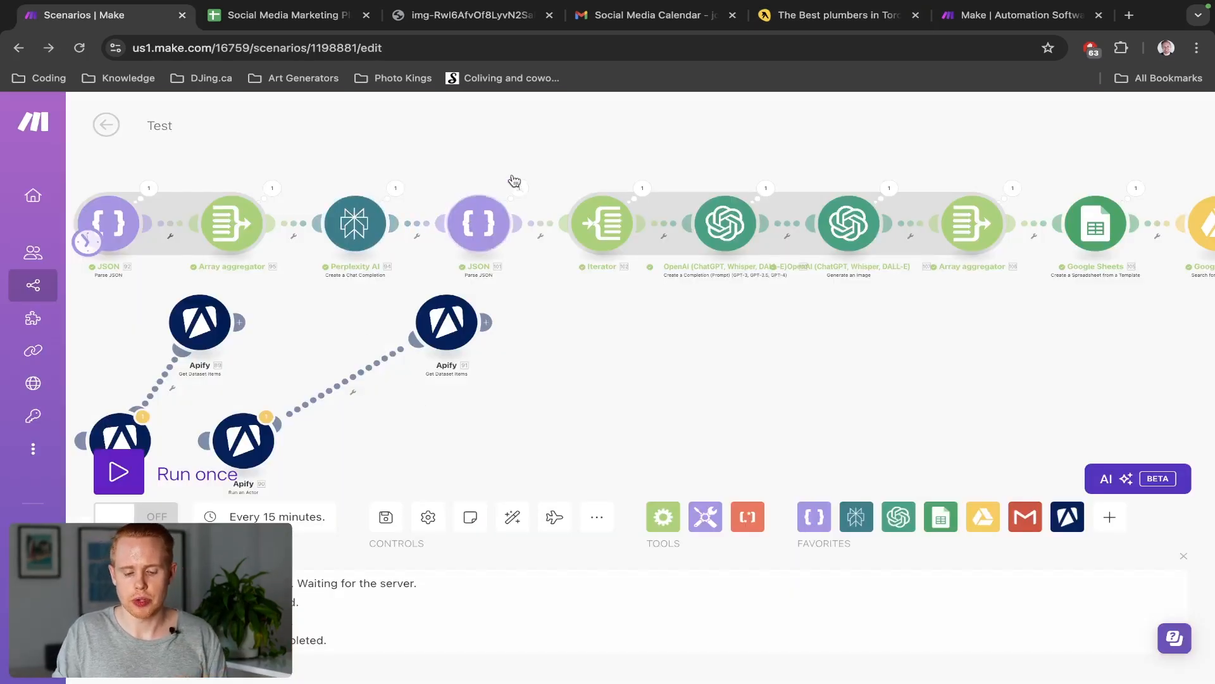
scroll(535, 149, right, 2)
scroll(534, 148, right, 5)
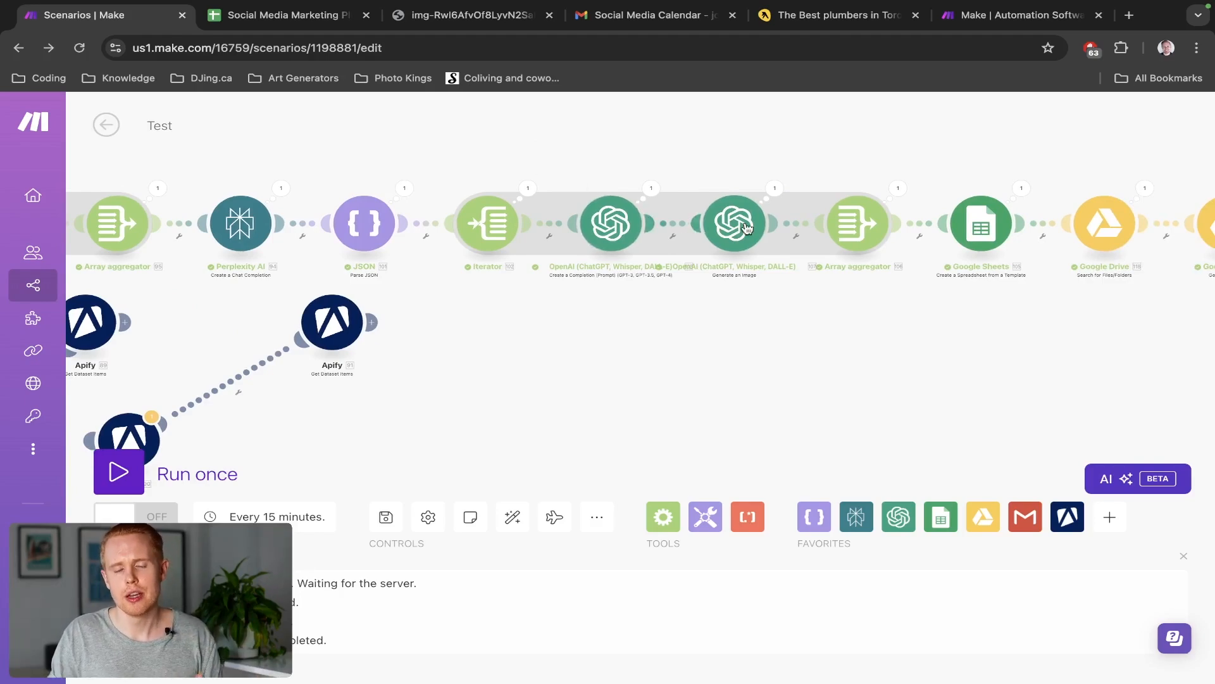
drag(814, 144, 462, 152)
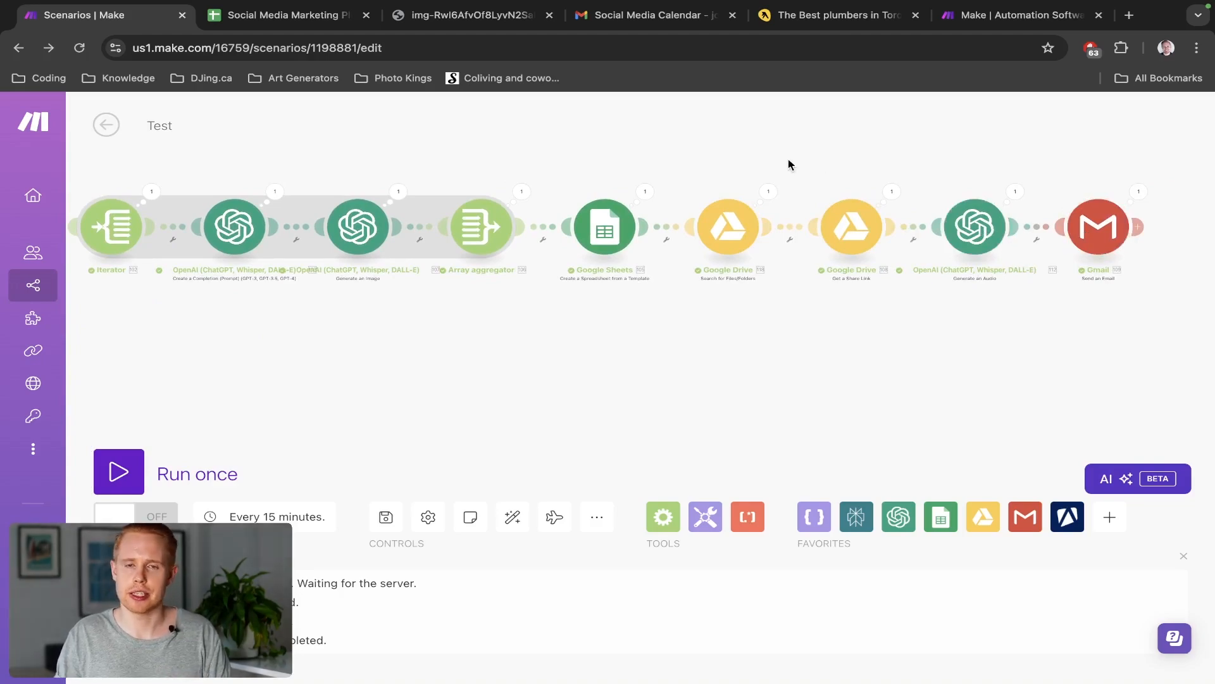
drag(788, 158, 1014, 163)
scroll(667, 152, left, 5)
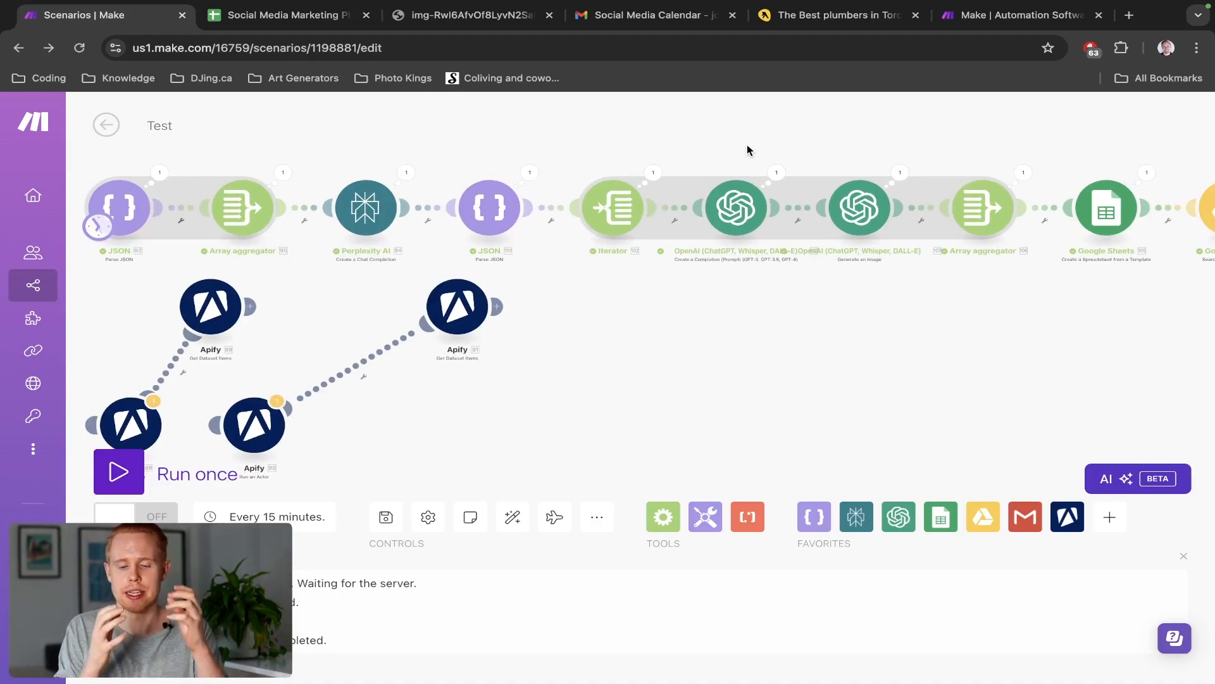
key(ctrl+Tab)
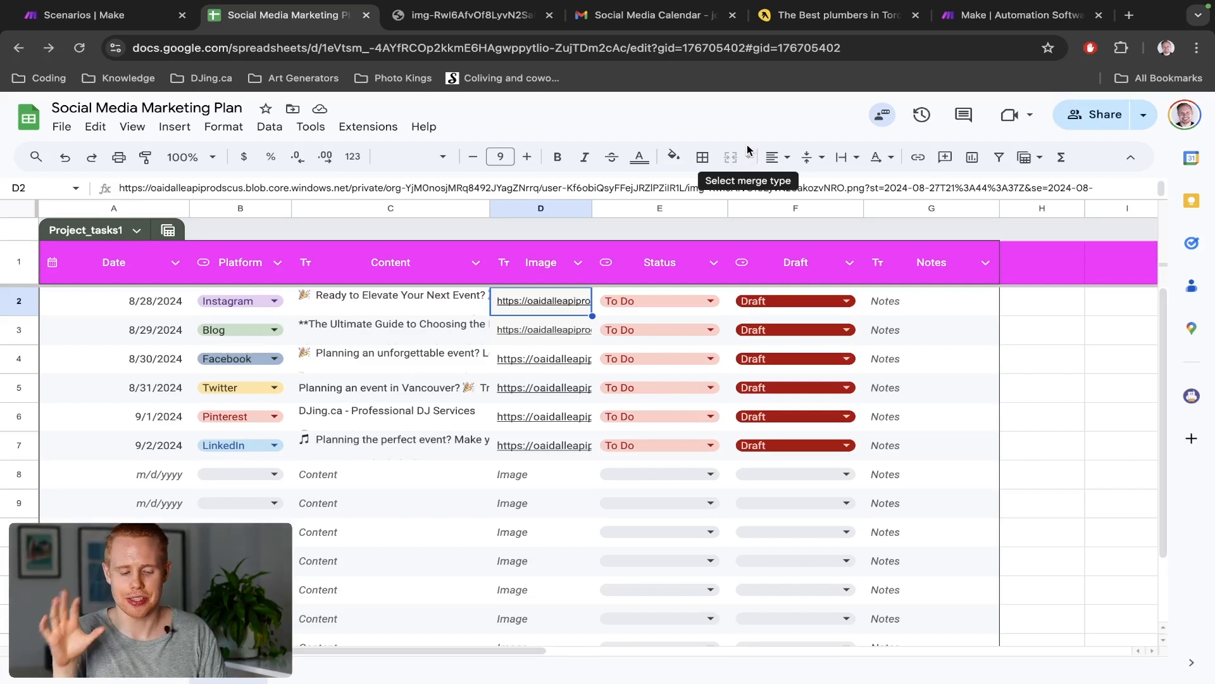
Check the make.com tab, then open the Make Scenarios list in a new tab
key(ctrl+shift+Tab)
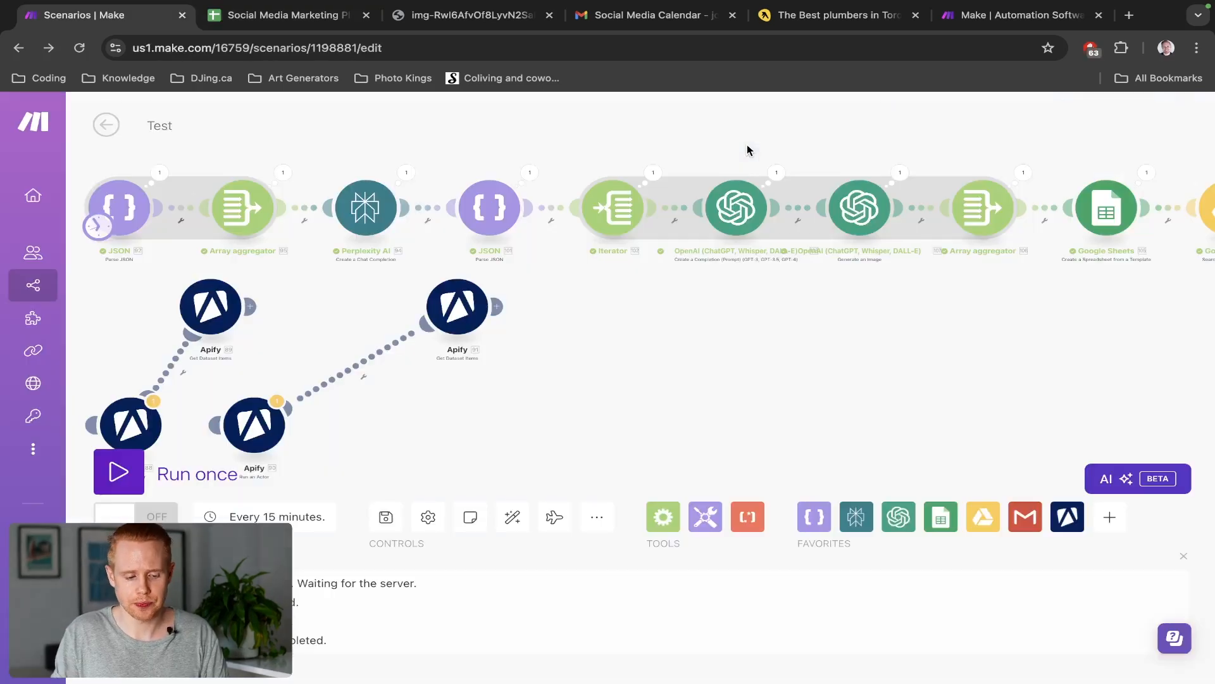
key(ctrl+shift+Tab)
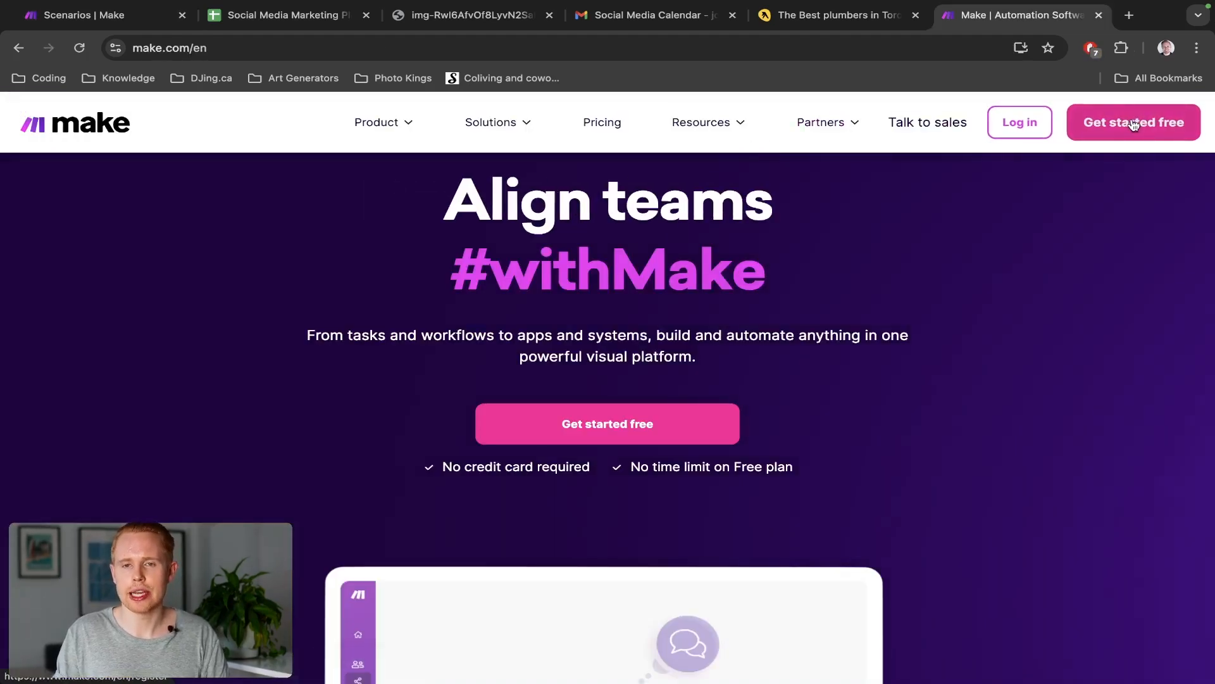
key(ctrl+Tab)
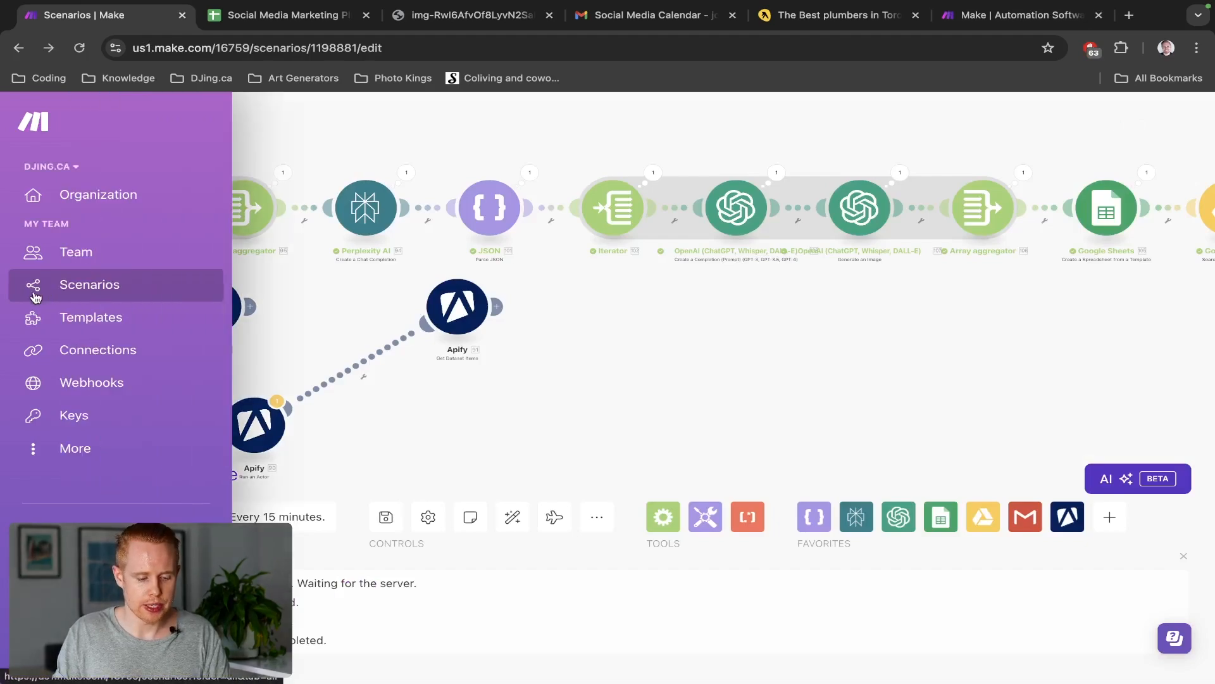
super+click(36, 297)
key(ctrl+Tab)
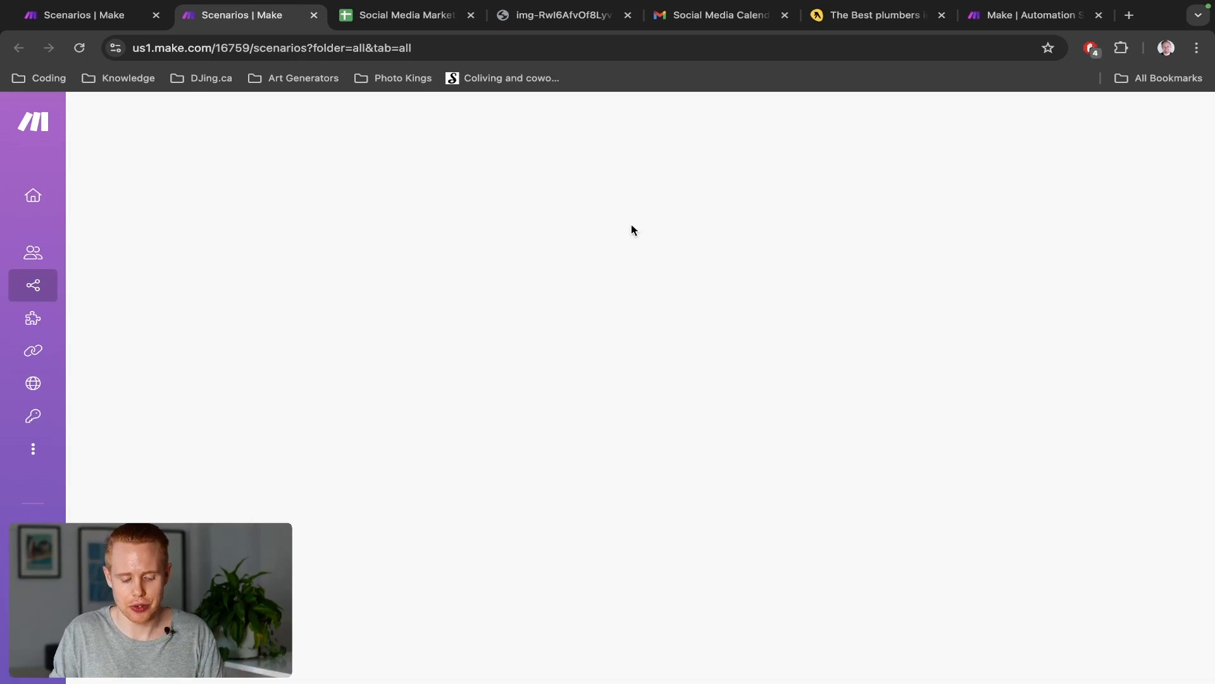
Create a blank new scenario and place the Yellow Pages plumbers tab (1738 results) beside it
text(¢)
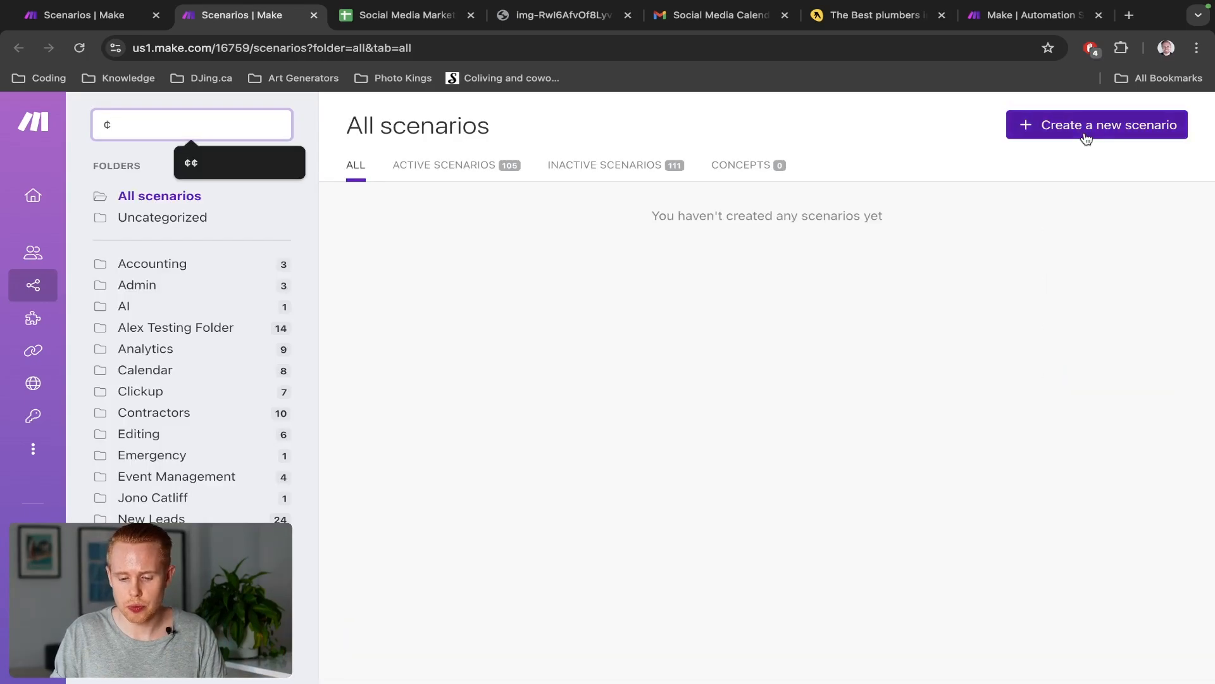
click(1085, 129)
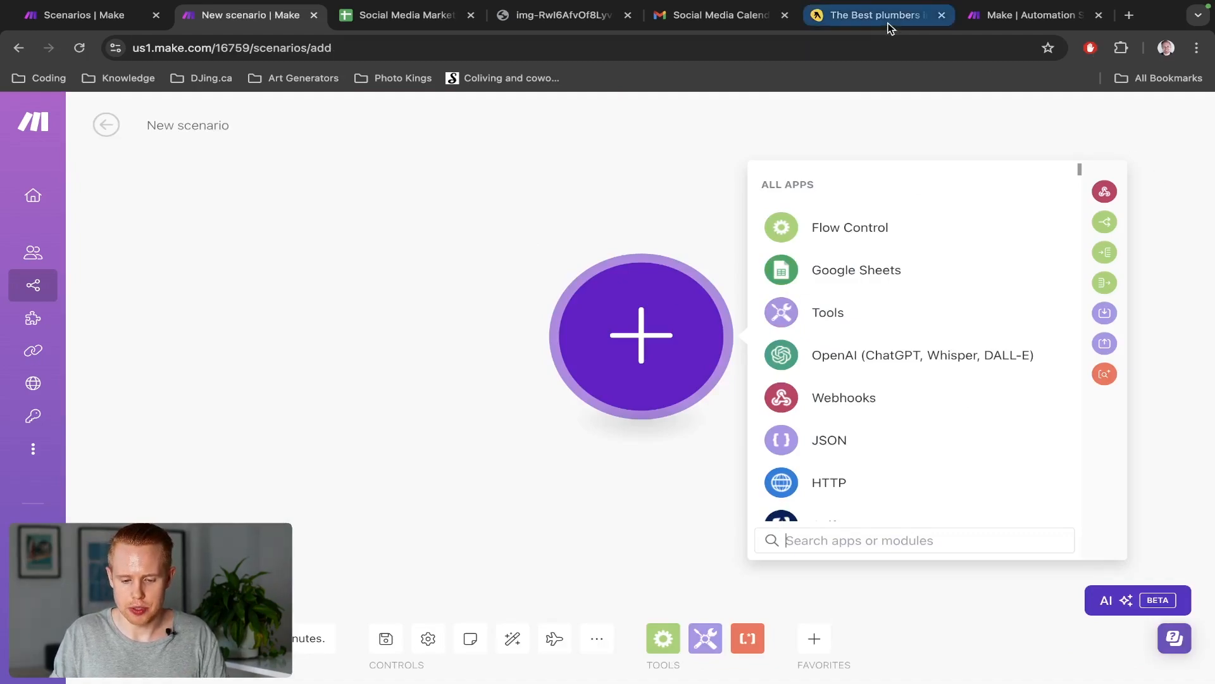
drag(889, 24, 449, 18)
scroll(450, 189, up, 5)
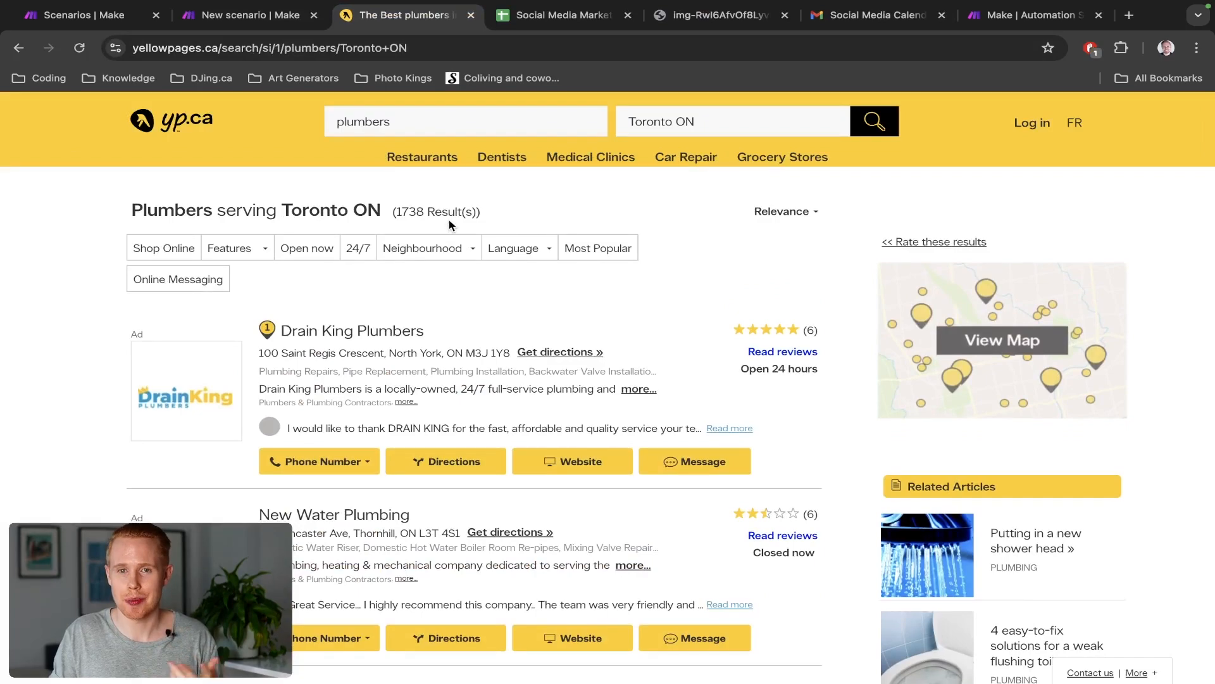
Load the Apify website beside the plumbers page and go to the Apify Store of Actors
key(ctrl+t)
text(apify)
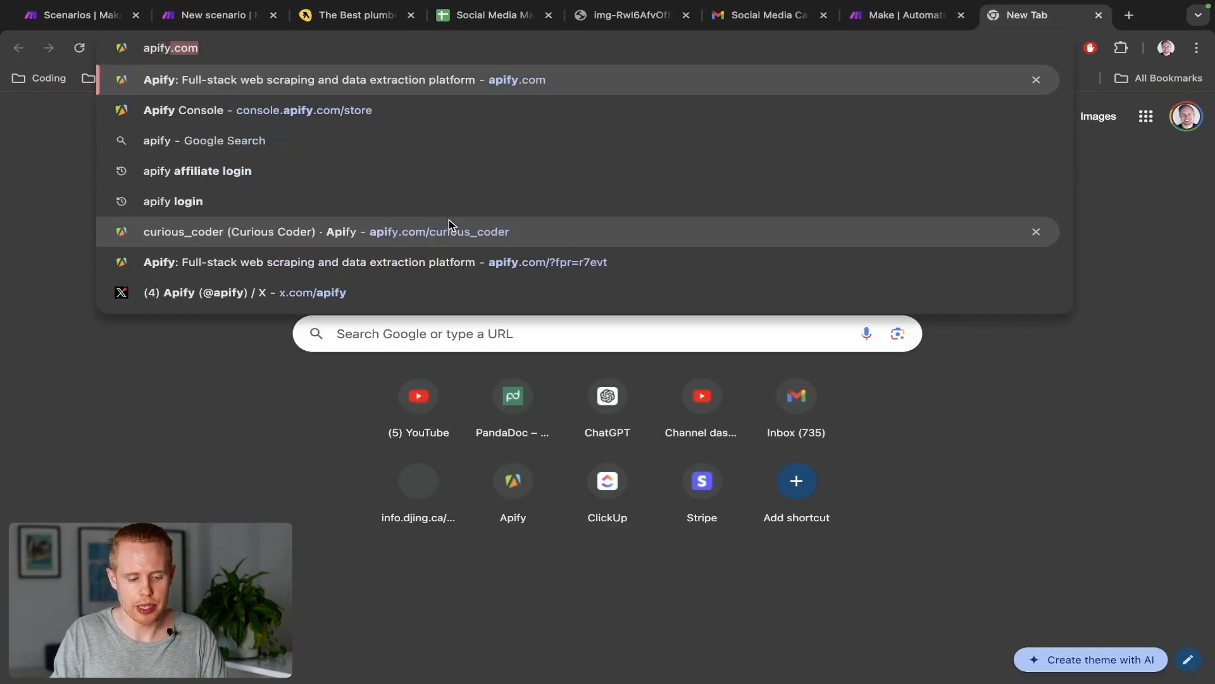
key(Return)
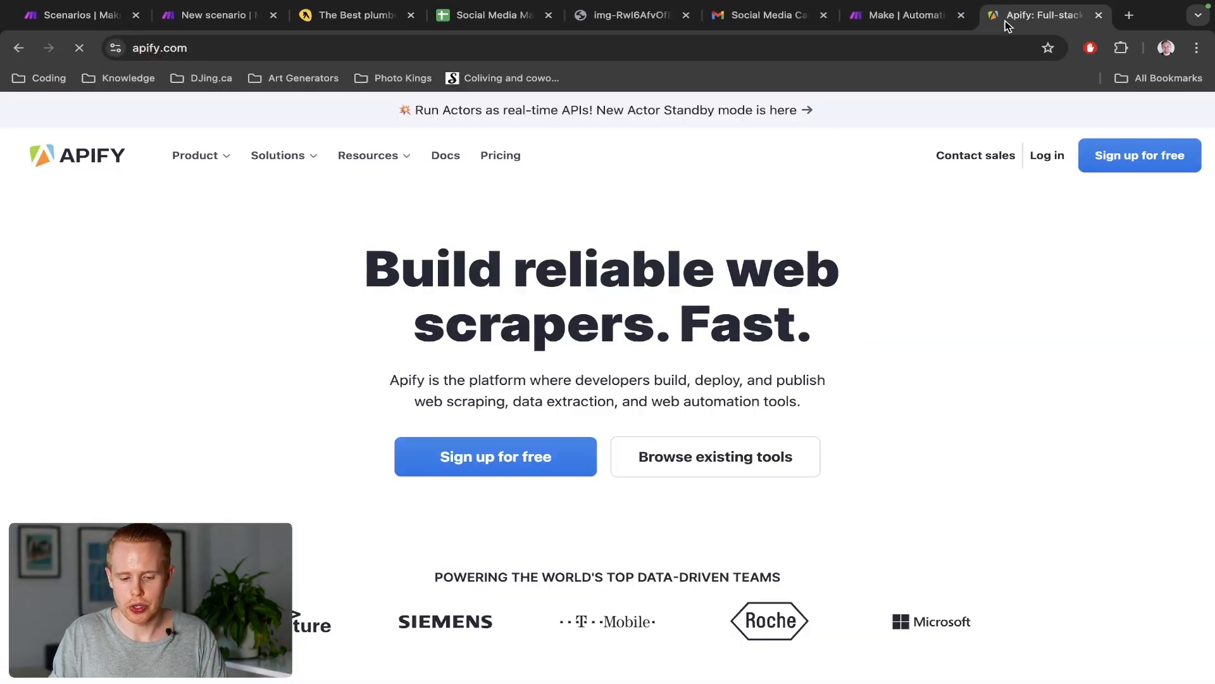
drag(1012, 16, 469, 17)
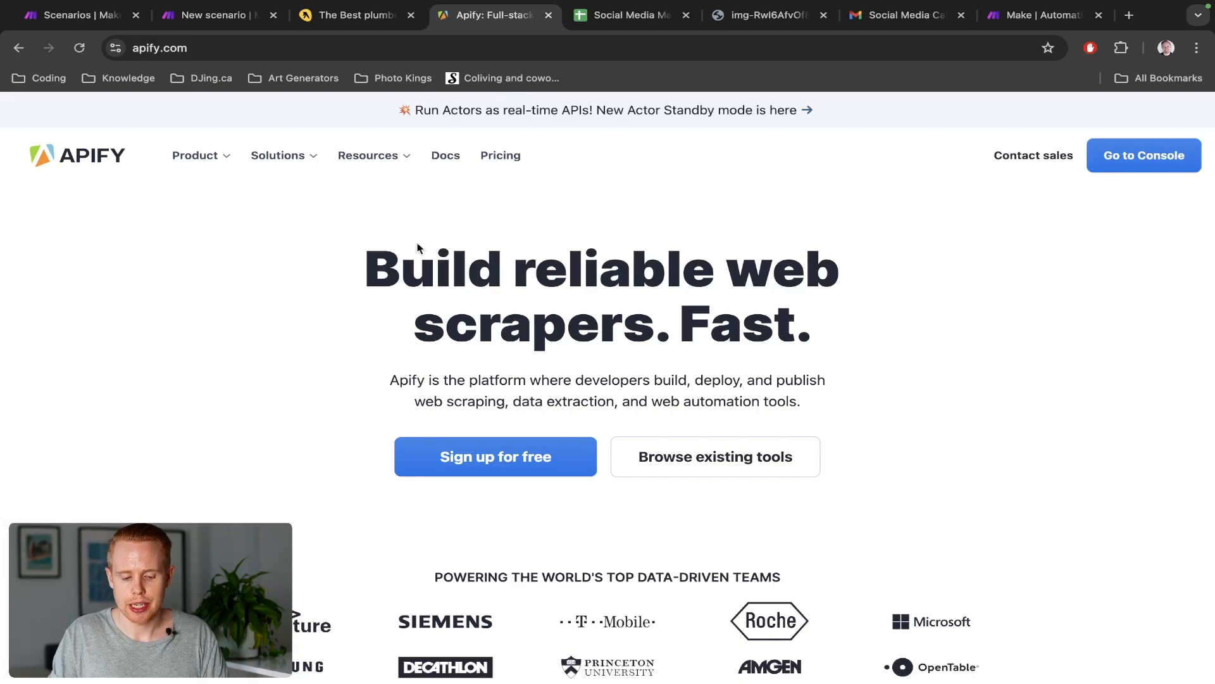
drag(378, 260, 848, 306)
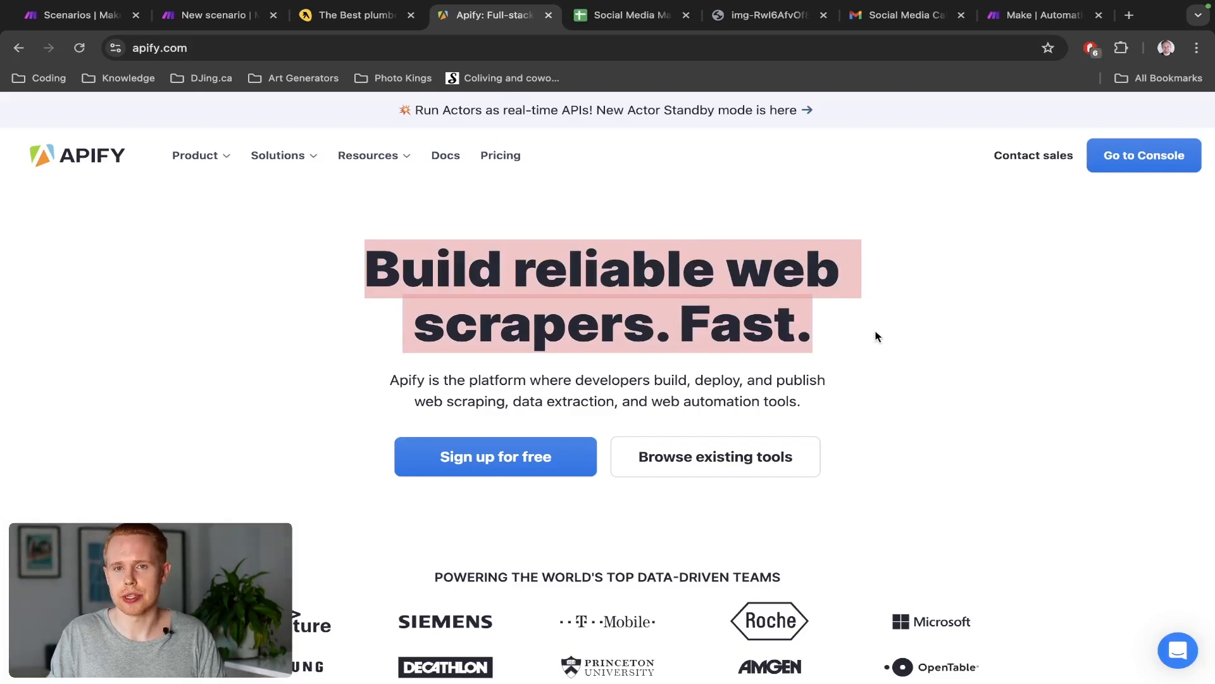
scroll(877, 336, down, 5)
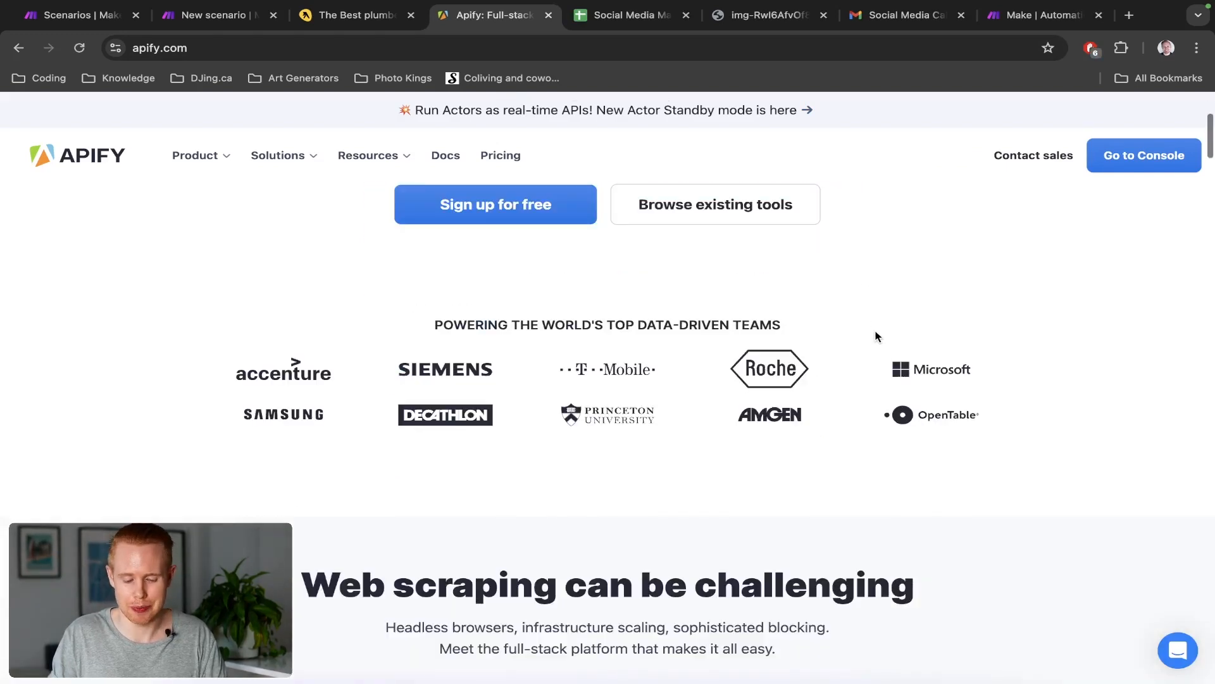
scroll(877, 336, up, 3)
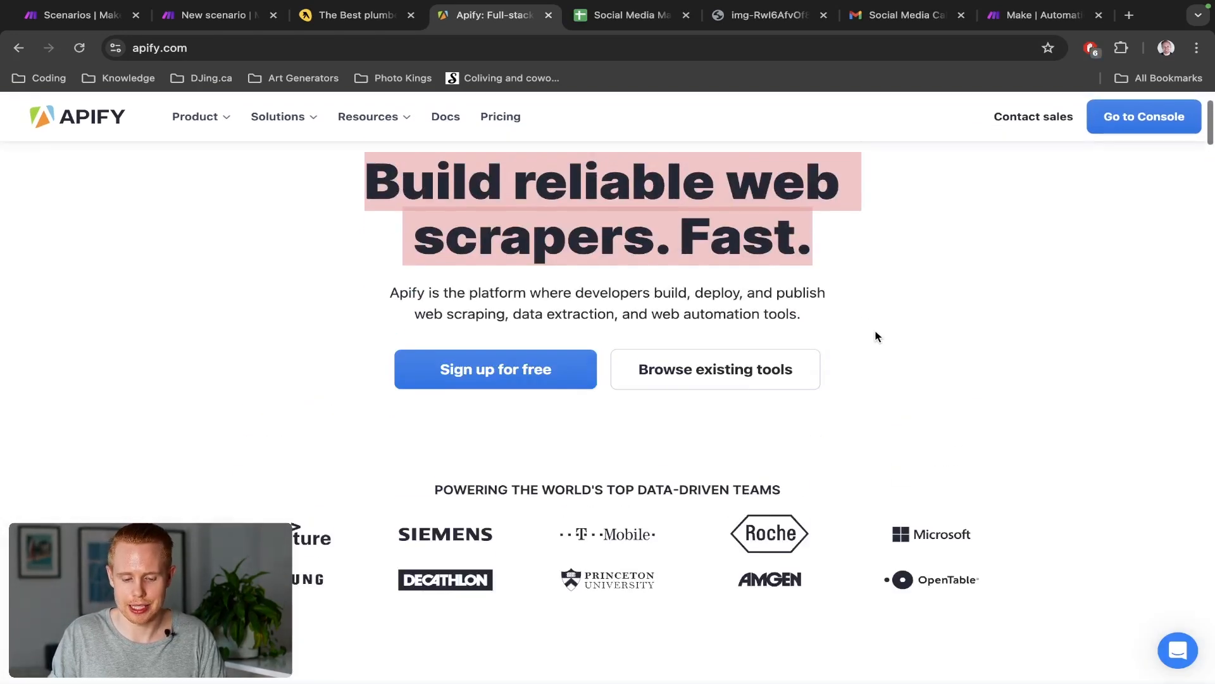
click(767, 373)
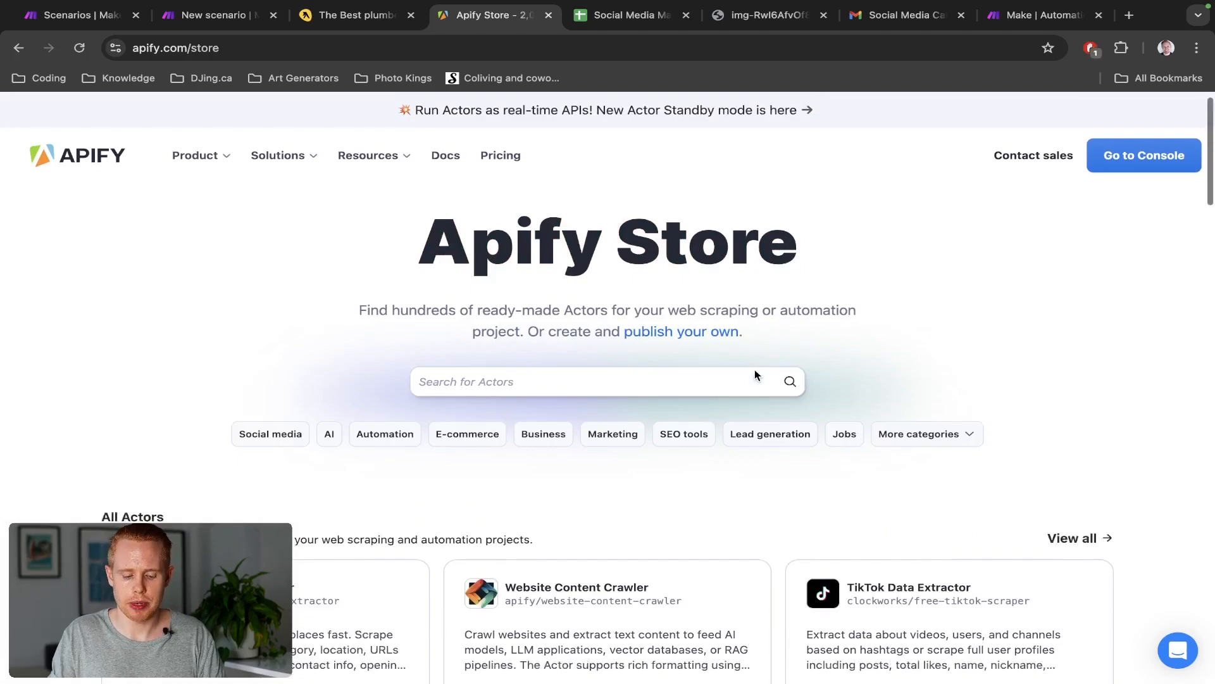
Browse the Apify Store listings, then head to the Apify Console sign-up page
scroll(757, 375, down, 5)
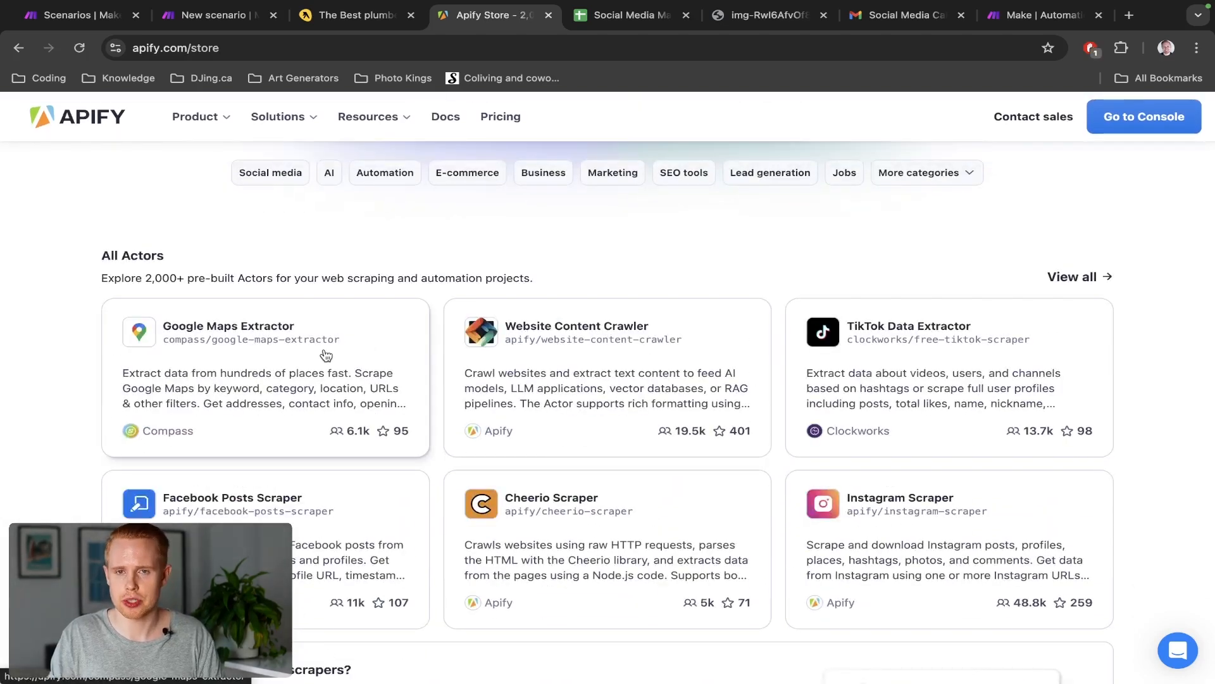
scroll(326, 355, down, 2)
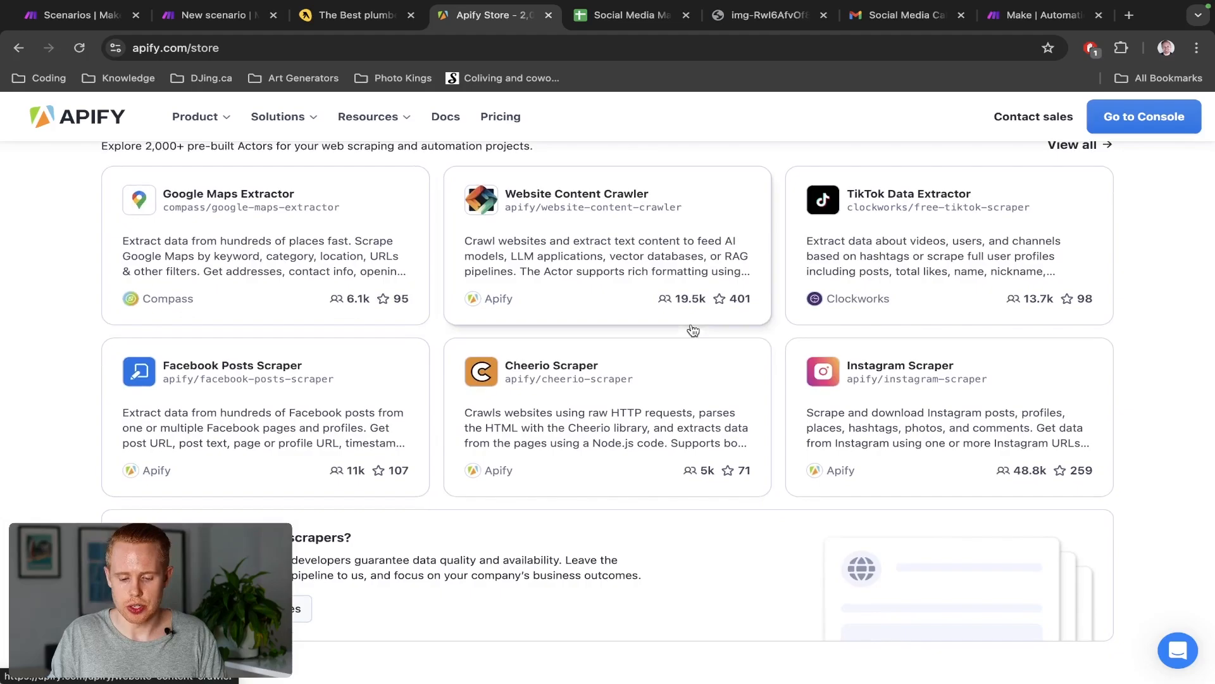
scroll(842, 260, down, 1)
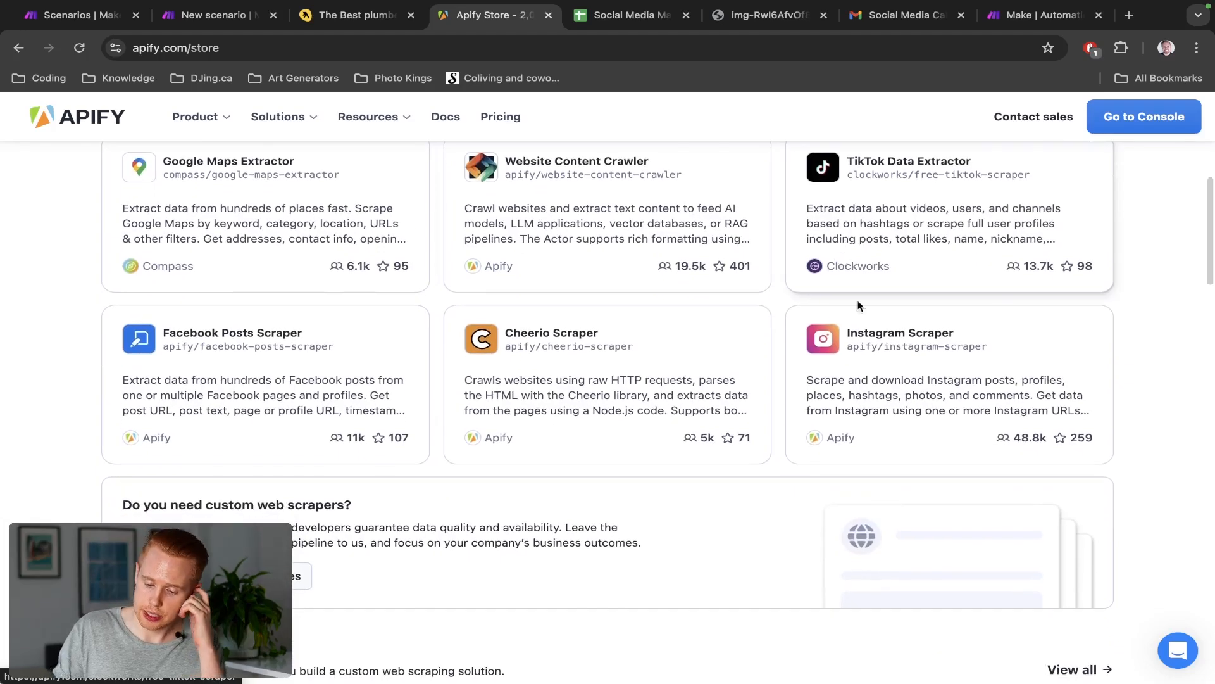
scroll(369, 397, down, 8)
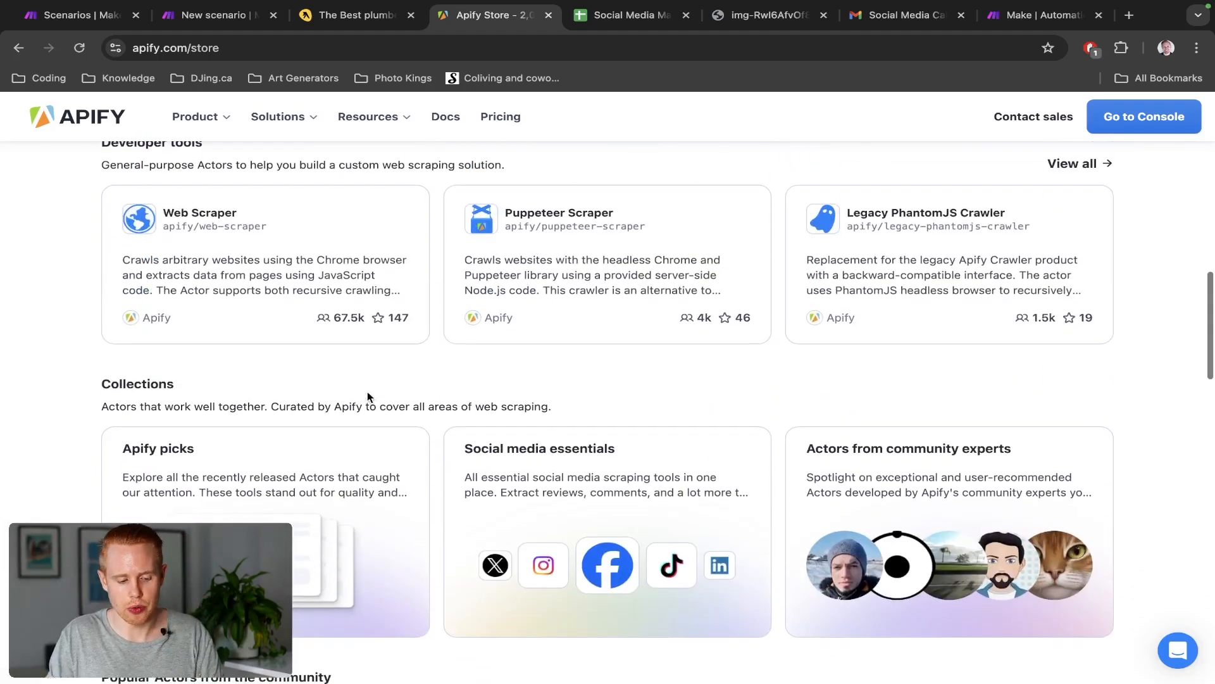
scroll(380, 395, down, 10)
scroll(380, 395, up, 18)
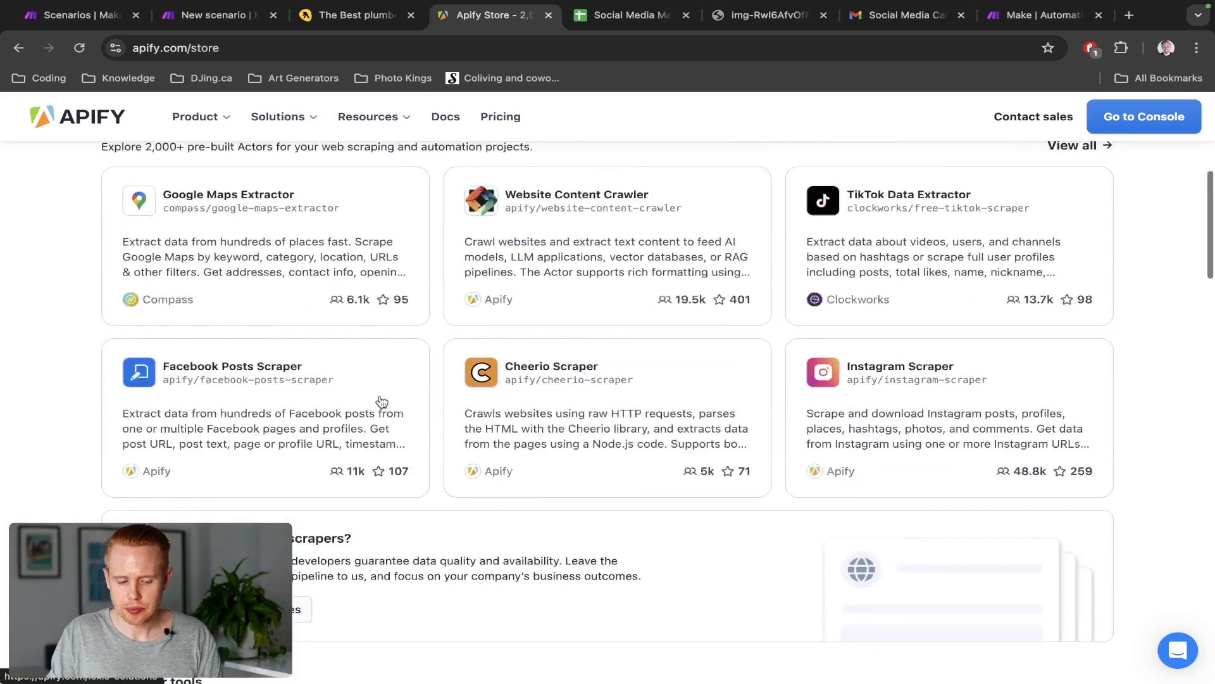
scroll(380, 395, up, 7)
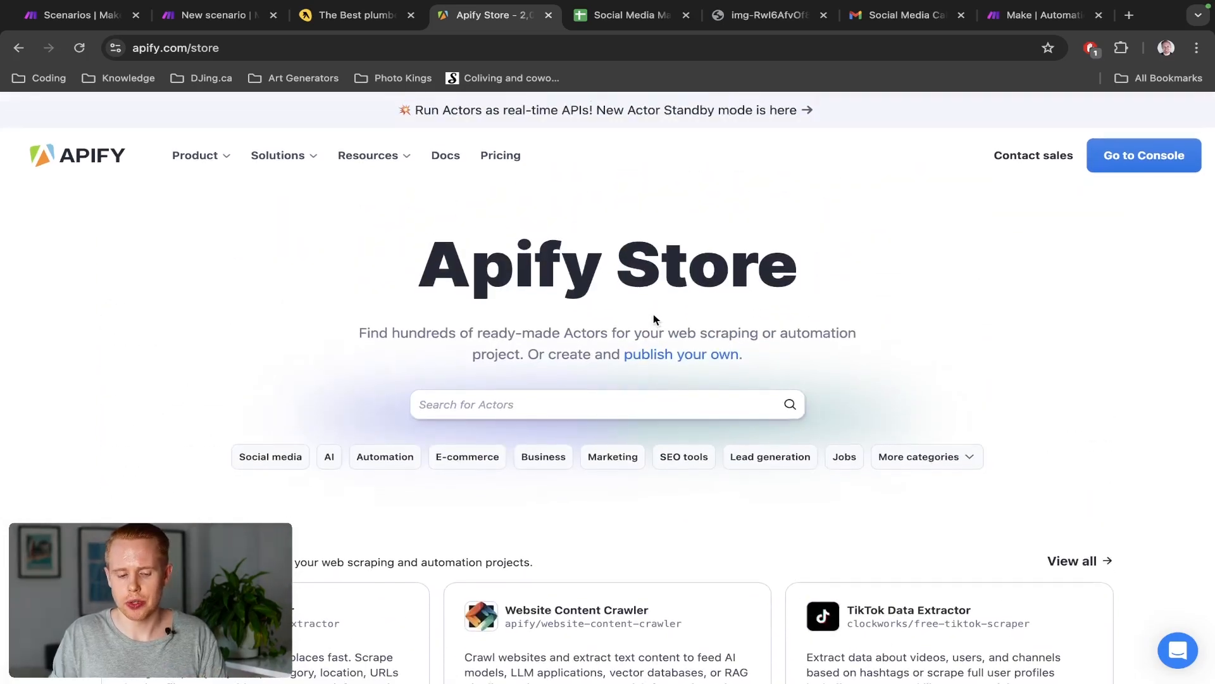
key(ctrl+shift+Tab)
key(ctrl+Tab)
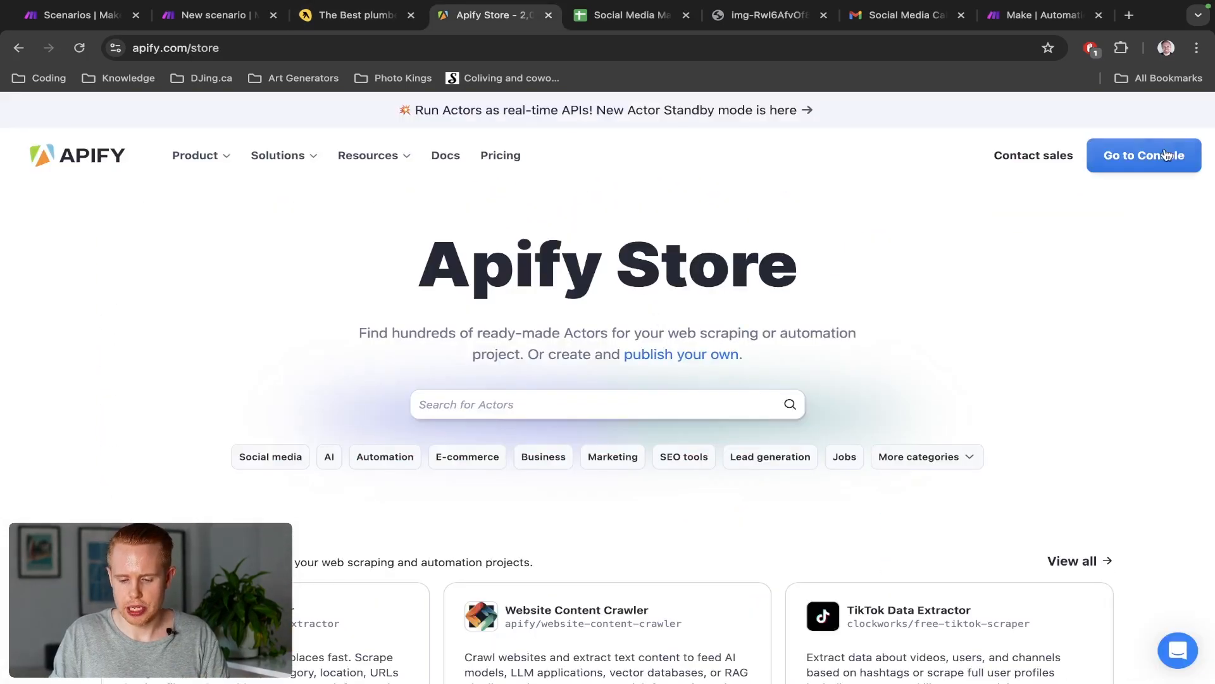
click(1176, 158)
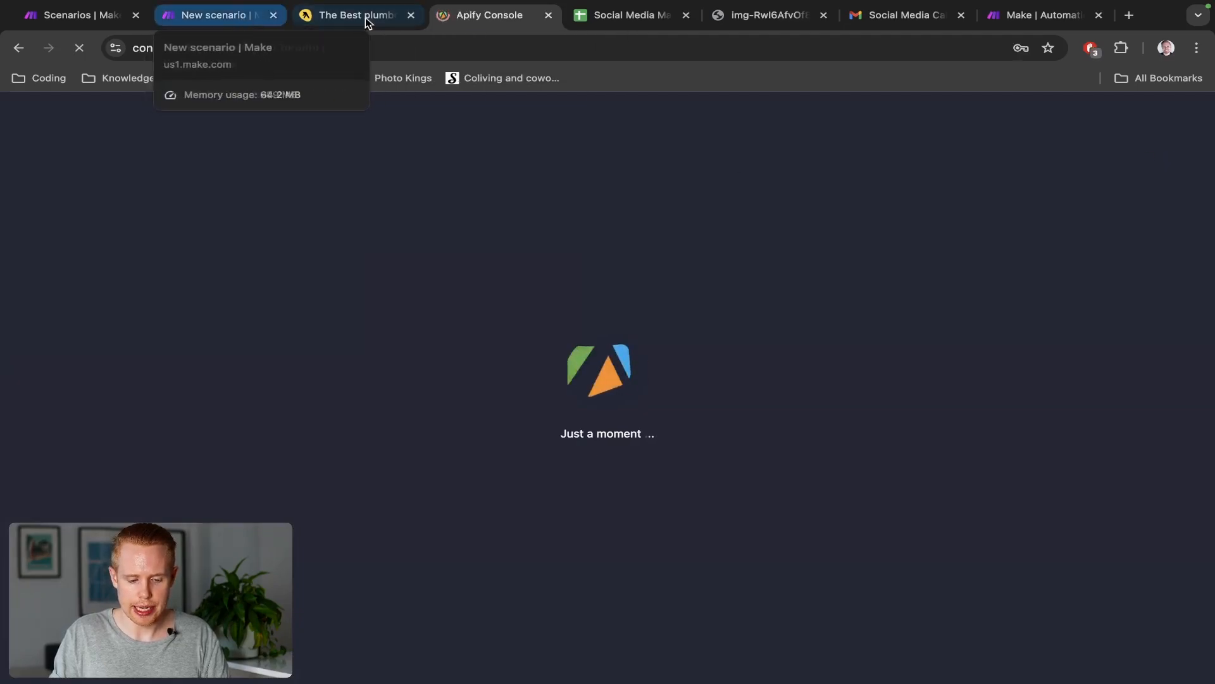
Search 'apify' in the new scenario and add an Apify Run an Actor module
drag(446, 22, 376, 21)
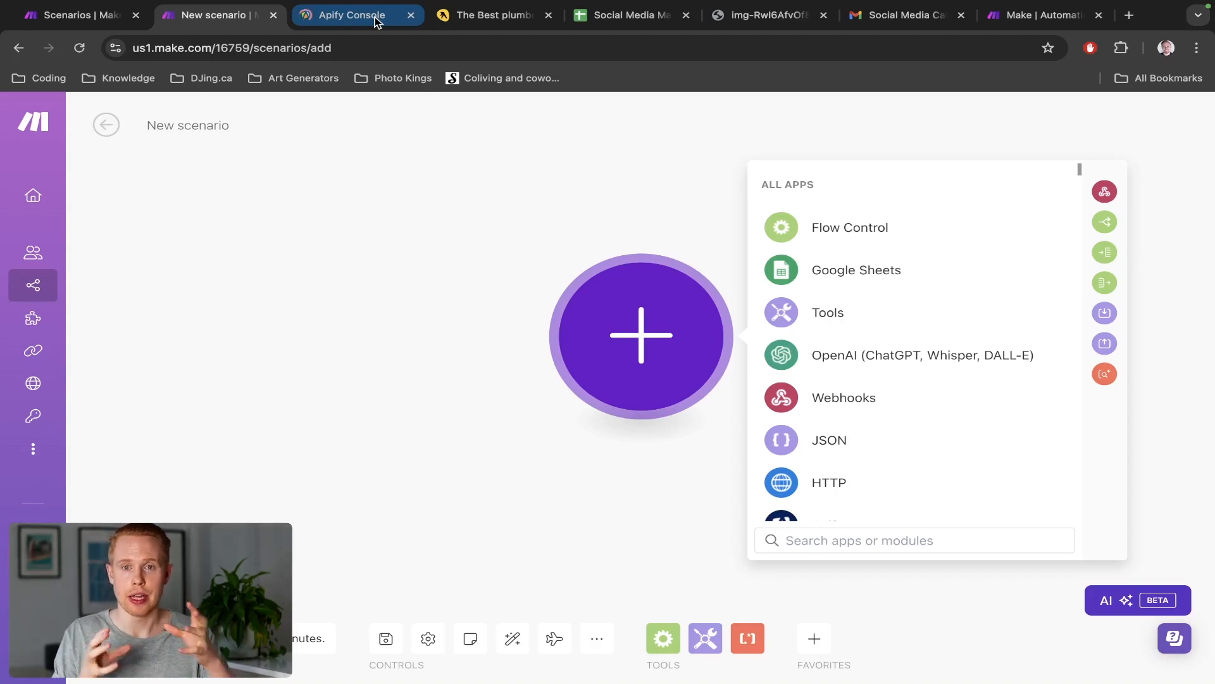
text(a)
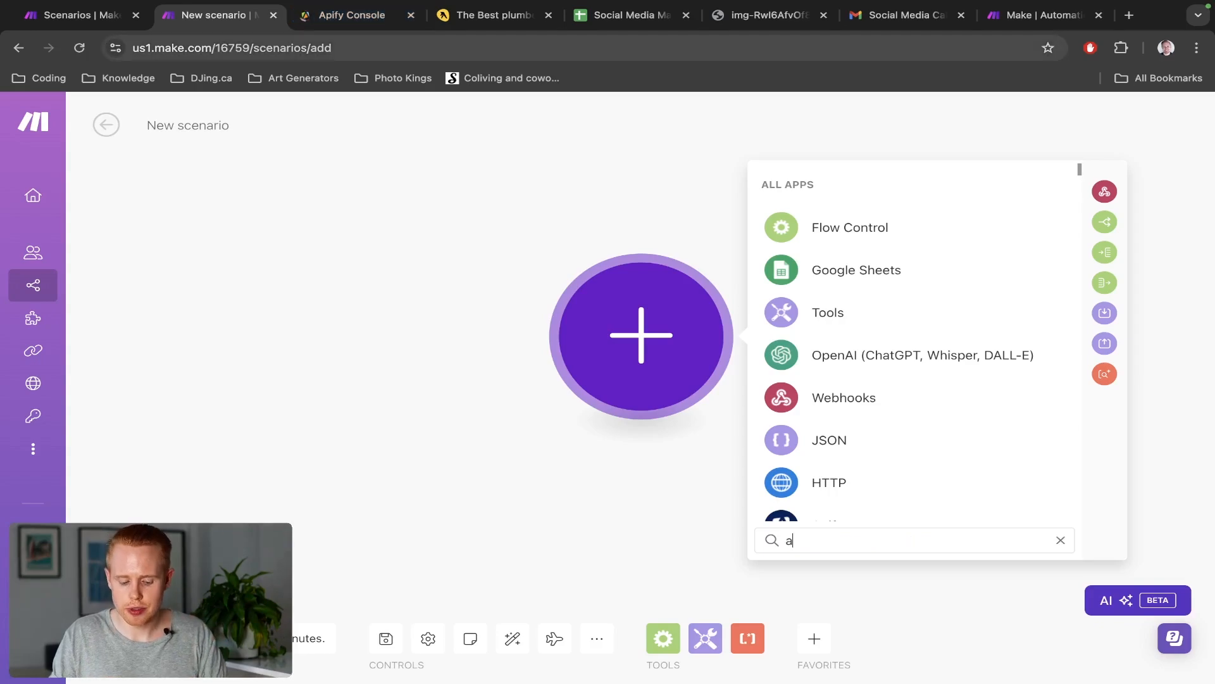
text(pify)
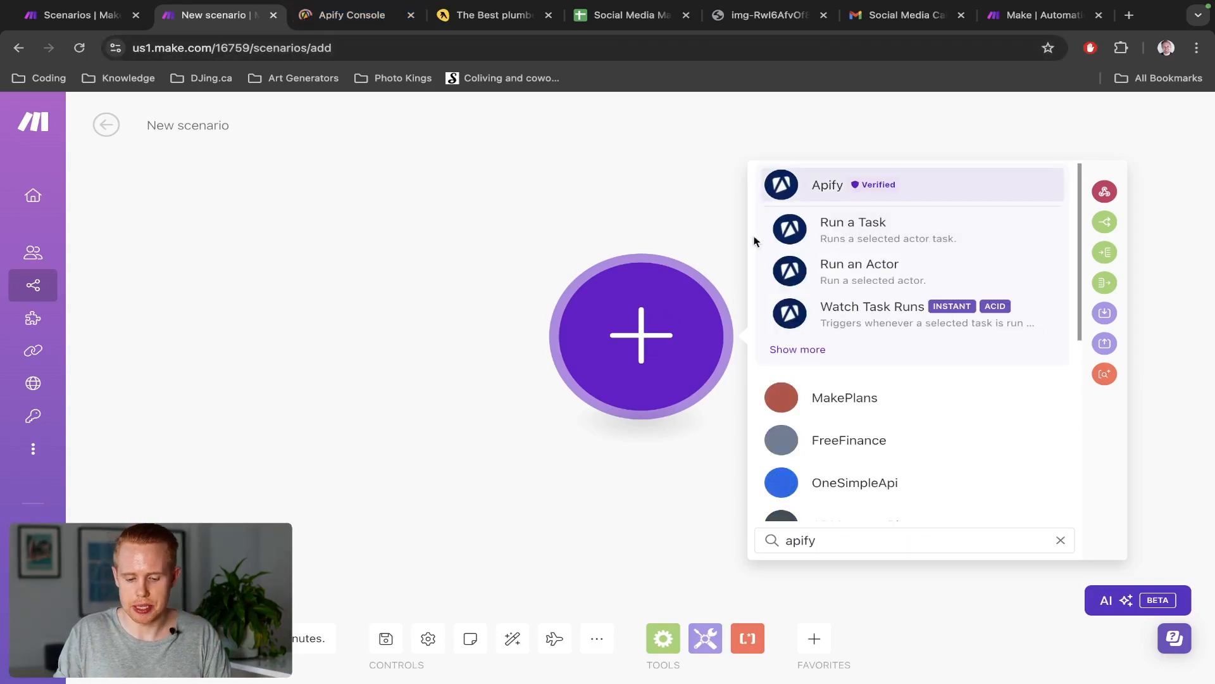
click(815, 198)
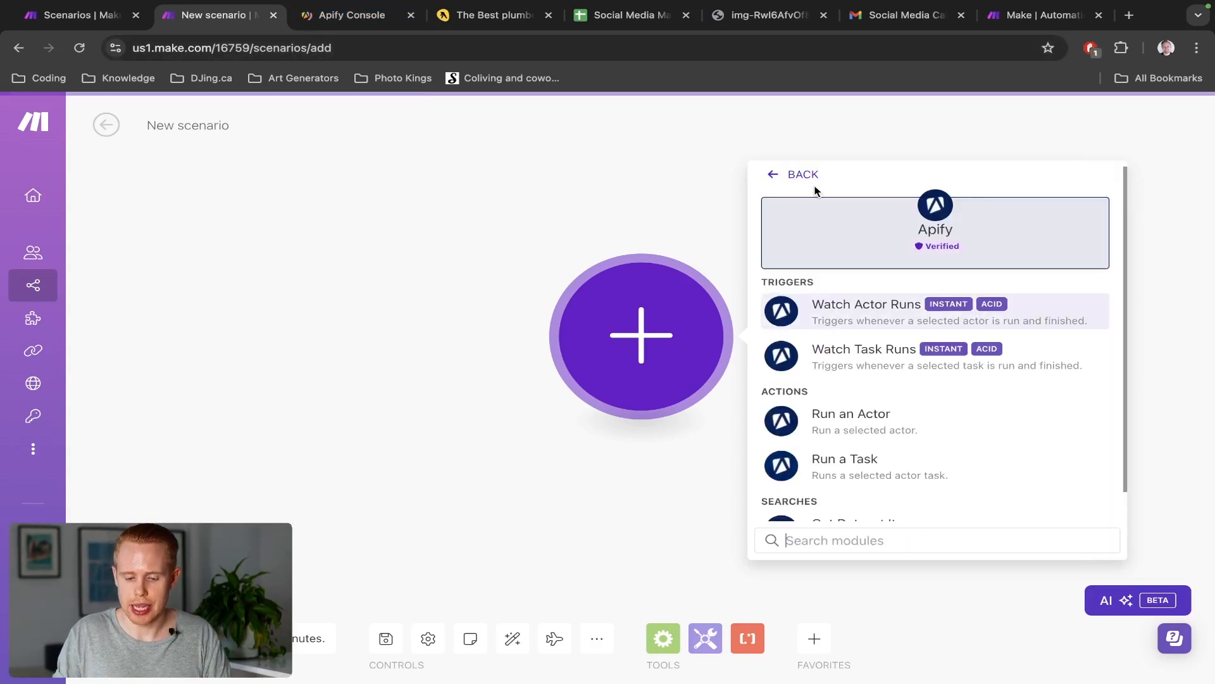
scroll(894, 388, down, 1)
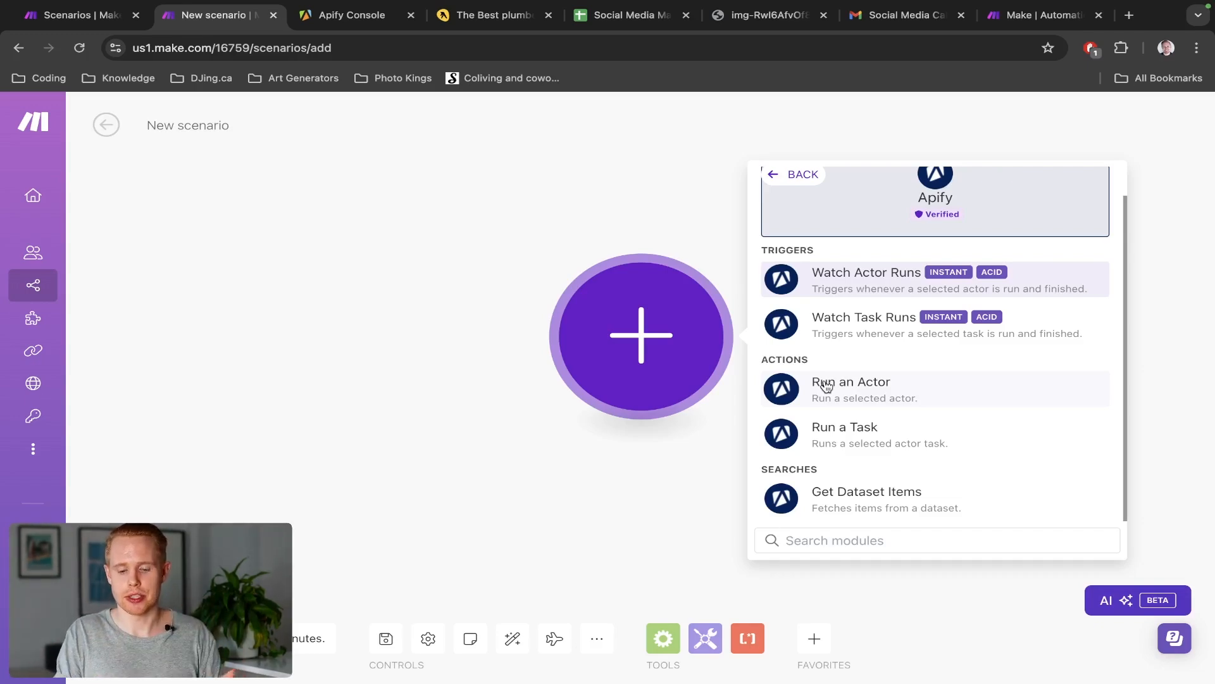
click(826, 386)
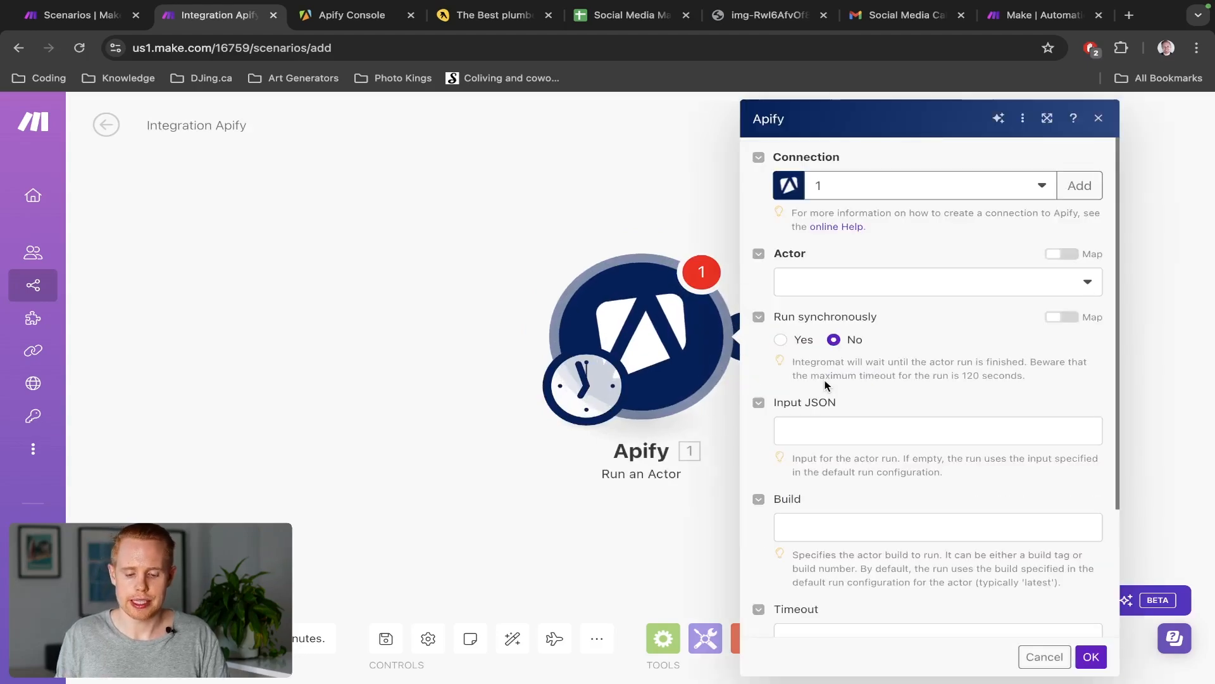
scroll(879, 405, down, 2)
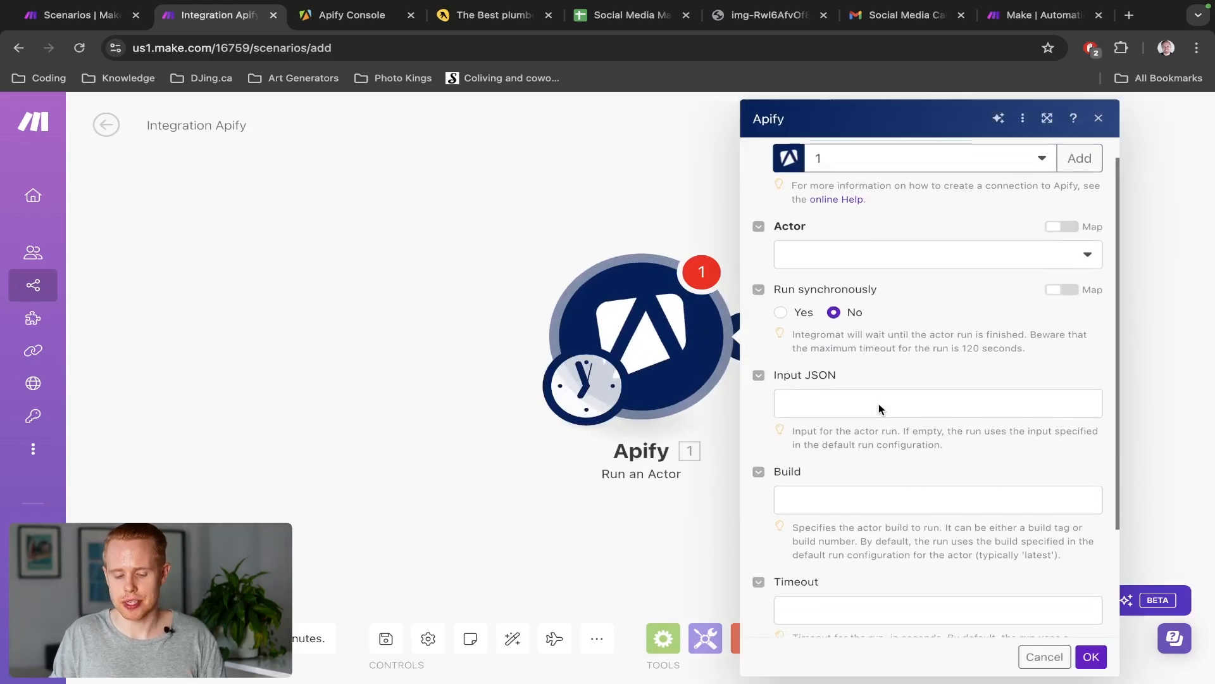
scroll(878, 405, up, 2)
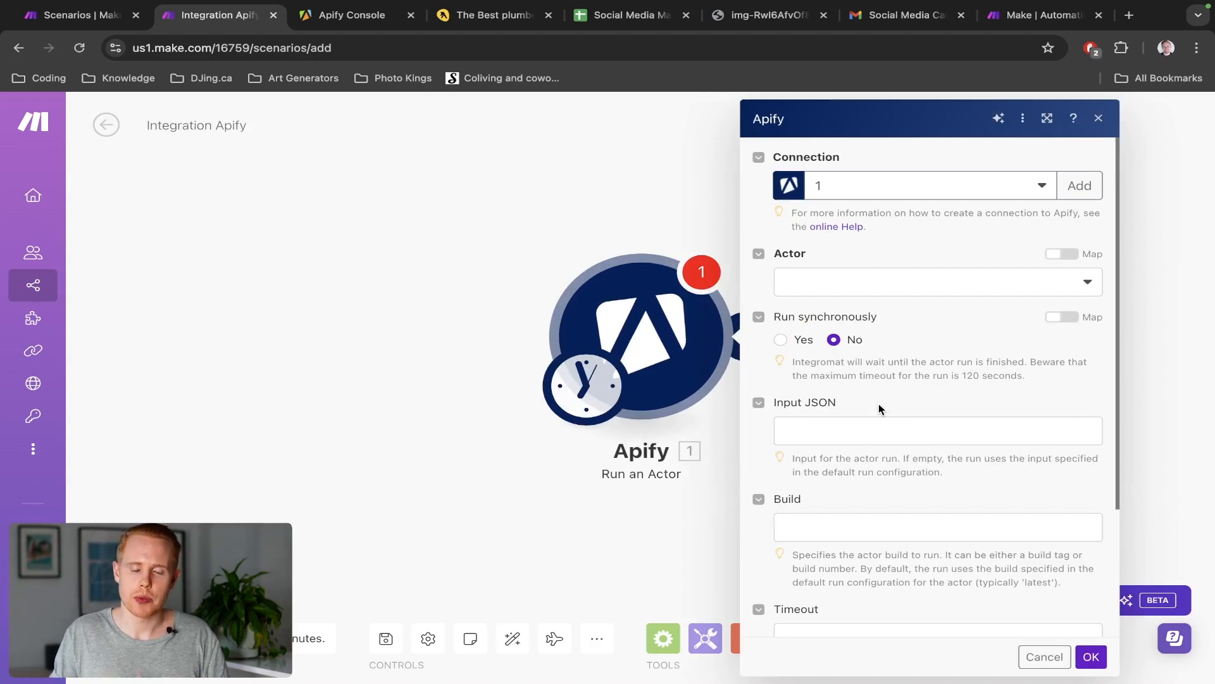
Search the console's Apify Store for 'yellow pages' and open Yellow Pages US Scraper
key(ctrl+Tab)
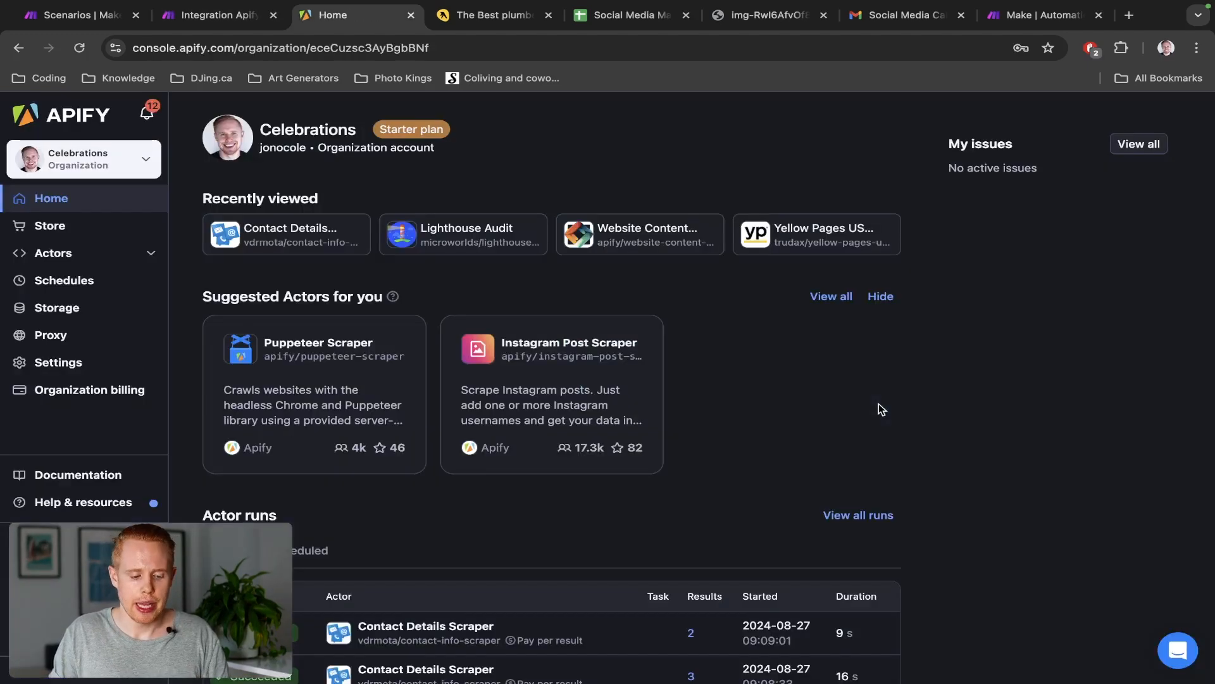
click(50, 227)
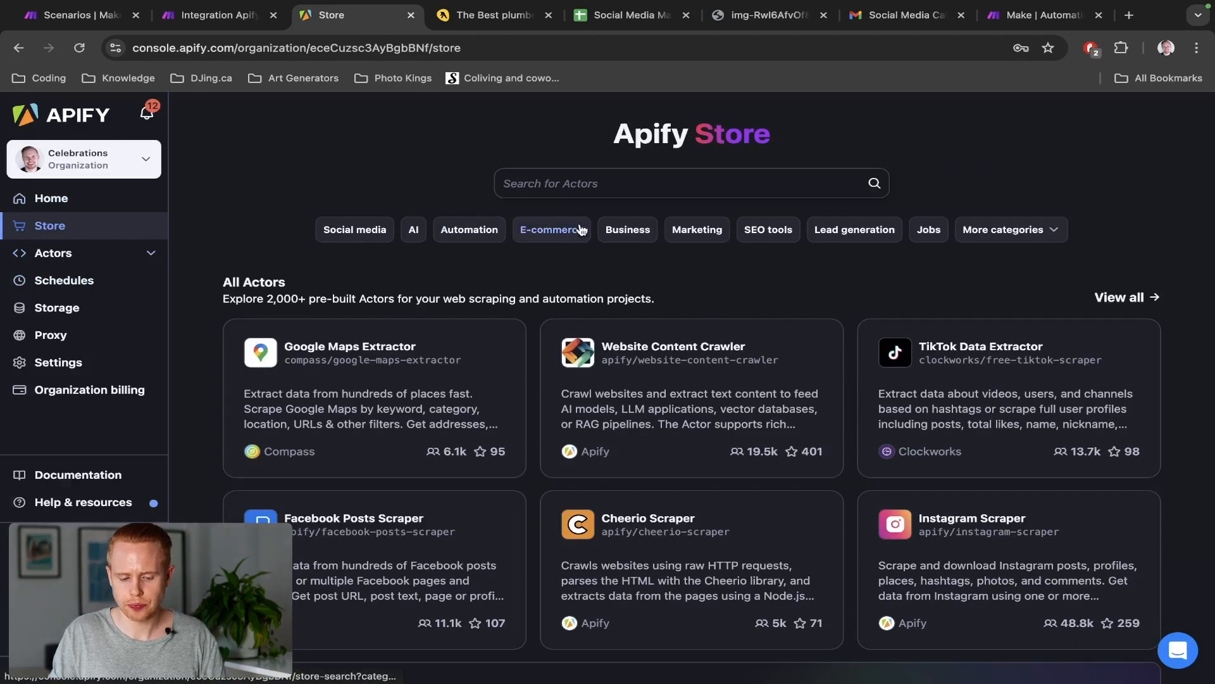
click(590, 192)
text(yellow pages)
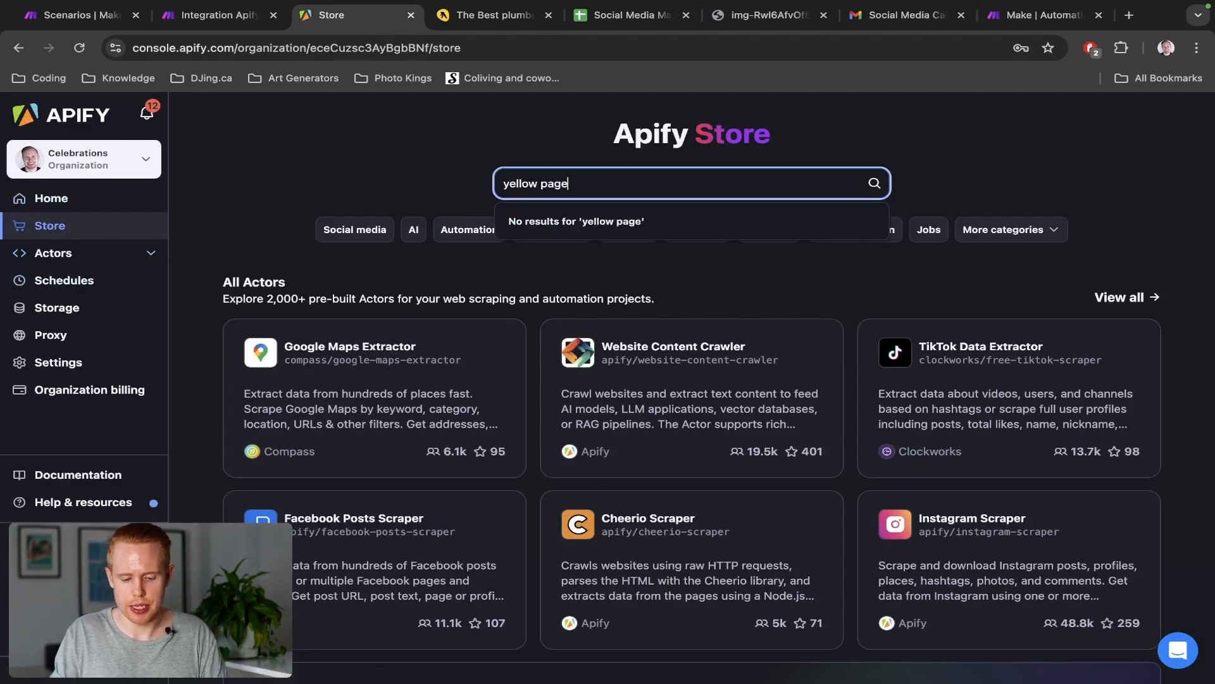
key(Return)
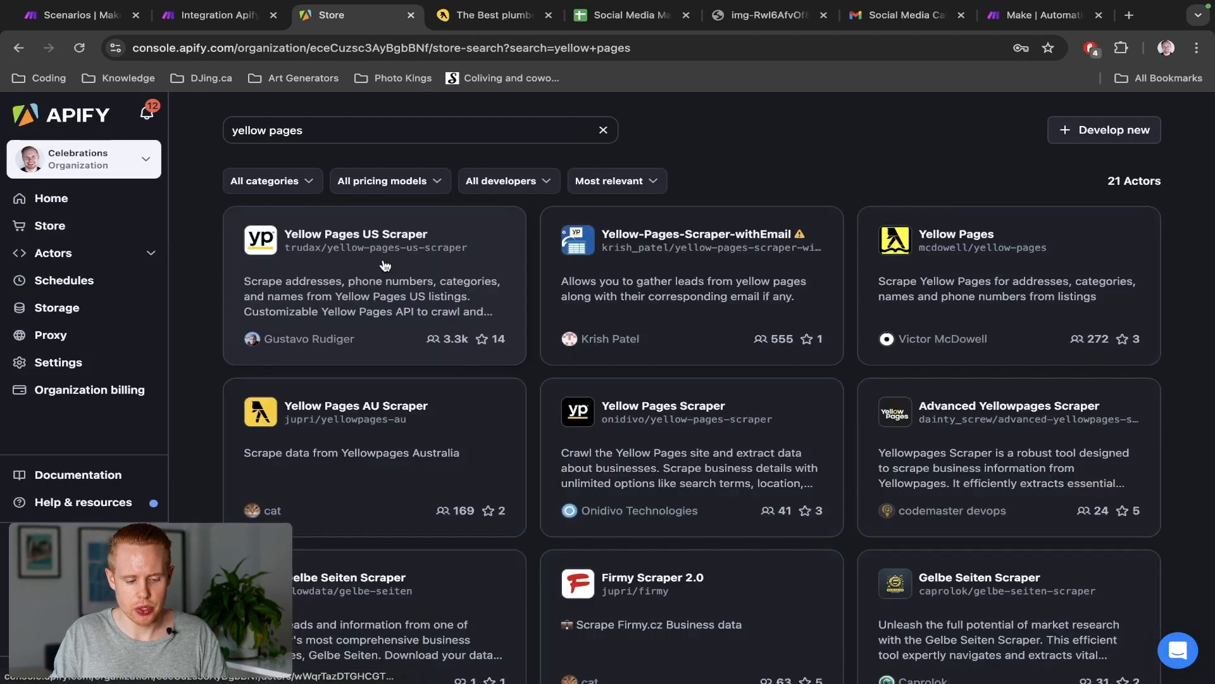
click(349, 244)
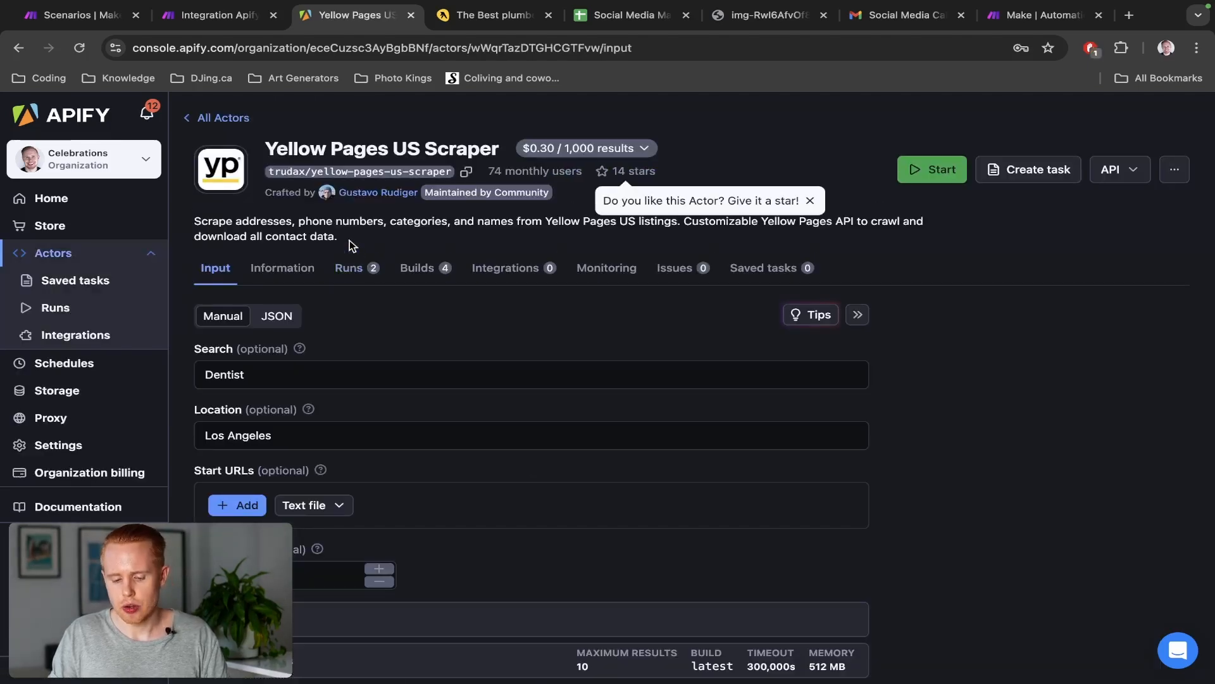
Start a test run of the scraper, abort it, and return to the Actors list
click(942, 172)
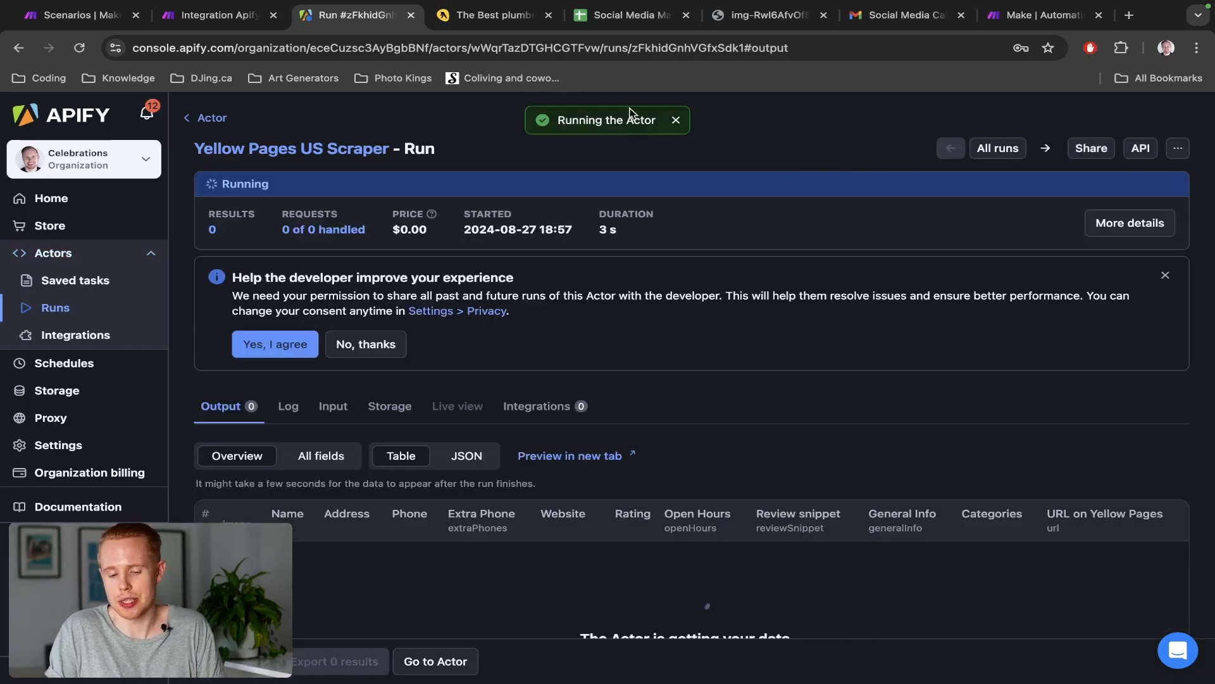
click(673, 119)
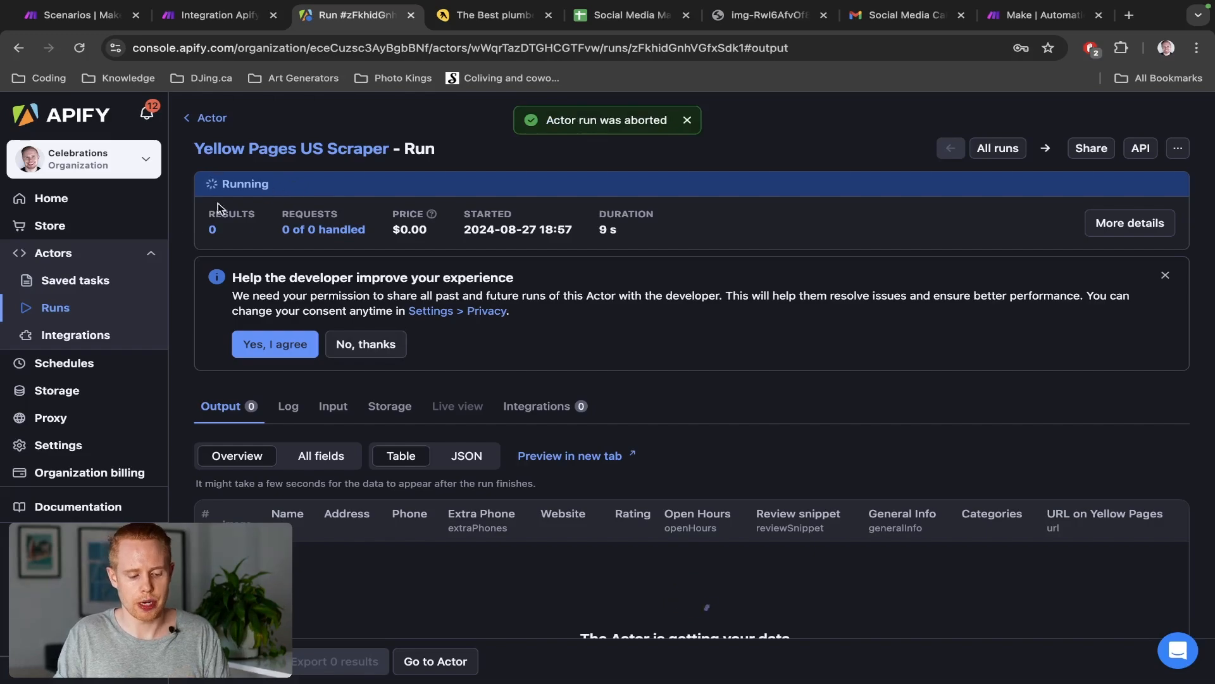
click(60, 256)
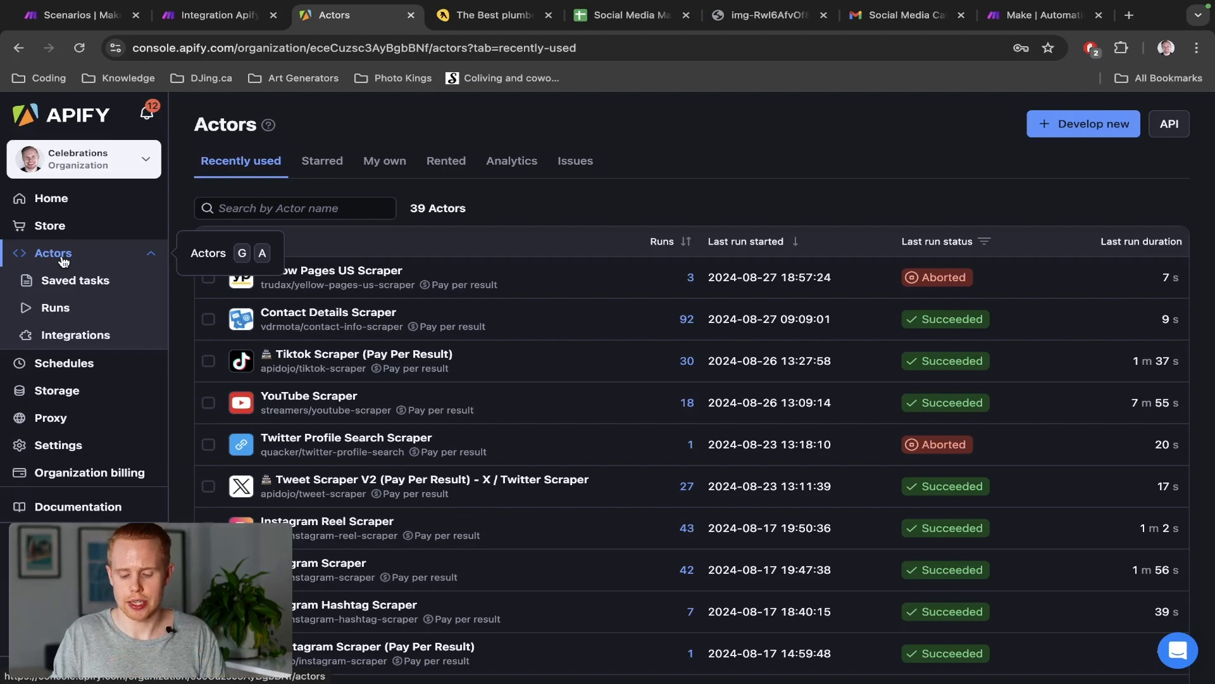
key(ctrl+shift+Tab)
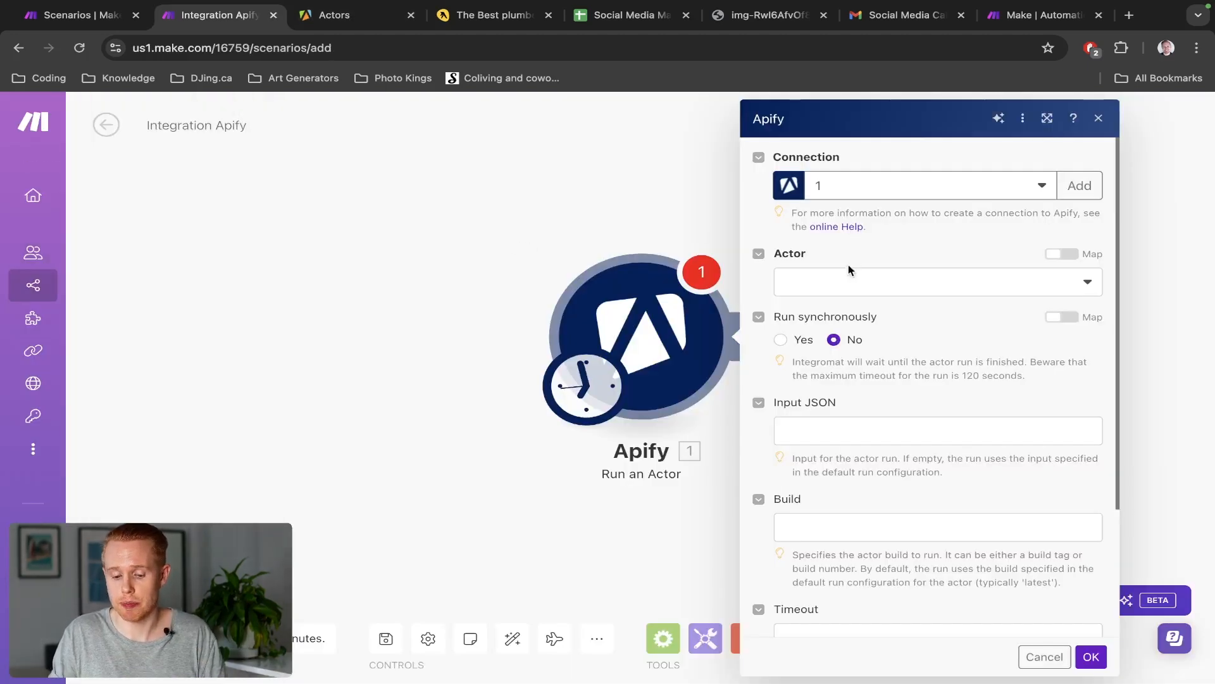
Check the Yellow Pages US Scraper actor page in Apify before choosing the Actor
click(841, 278)
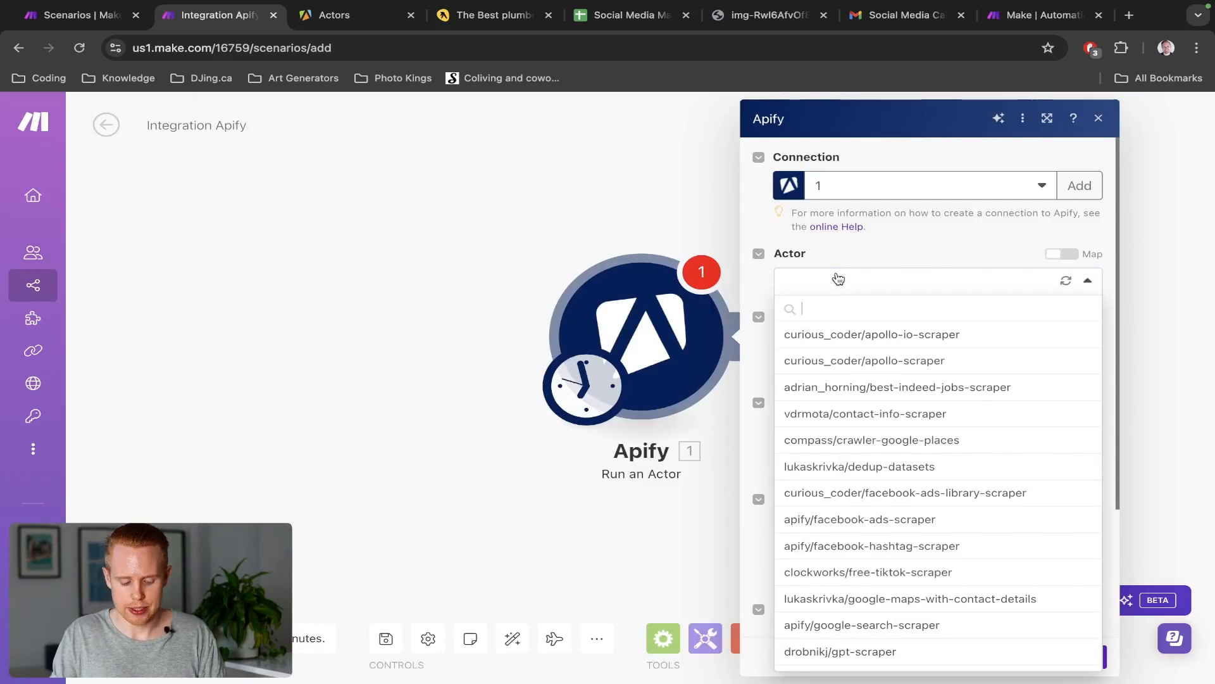
key(ctrl+Tab)
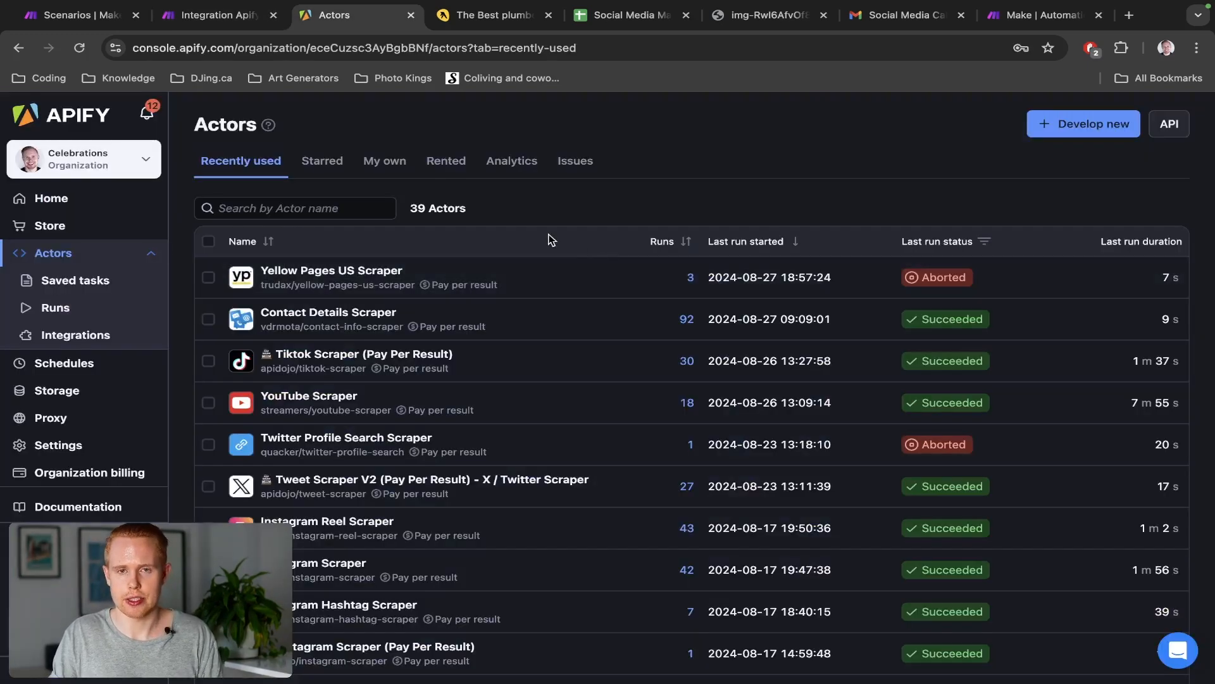
click(353, 272)
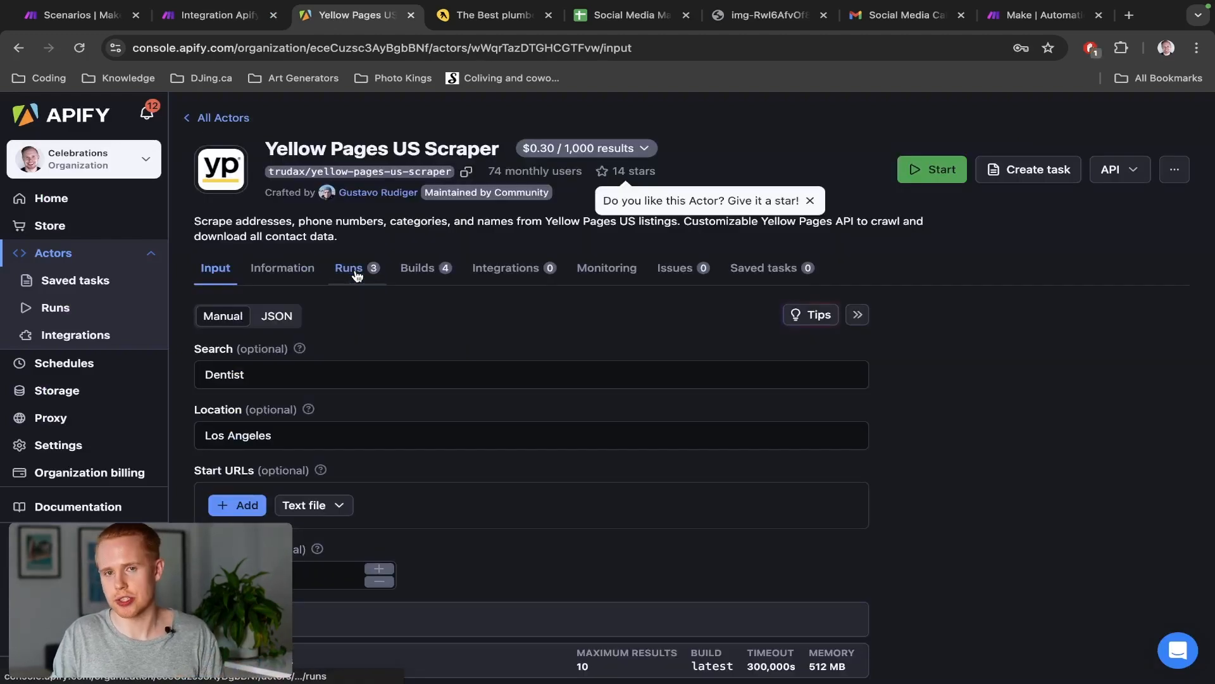
key(ctrl+shift+Tab)
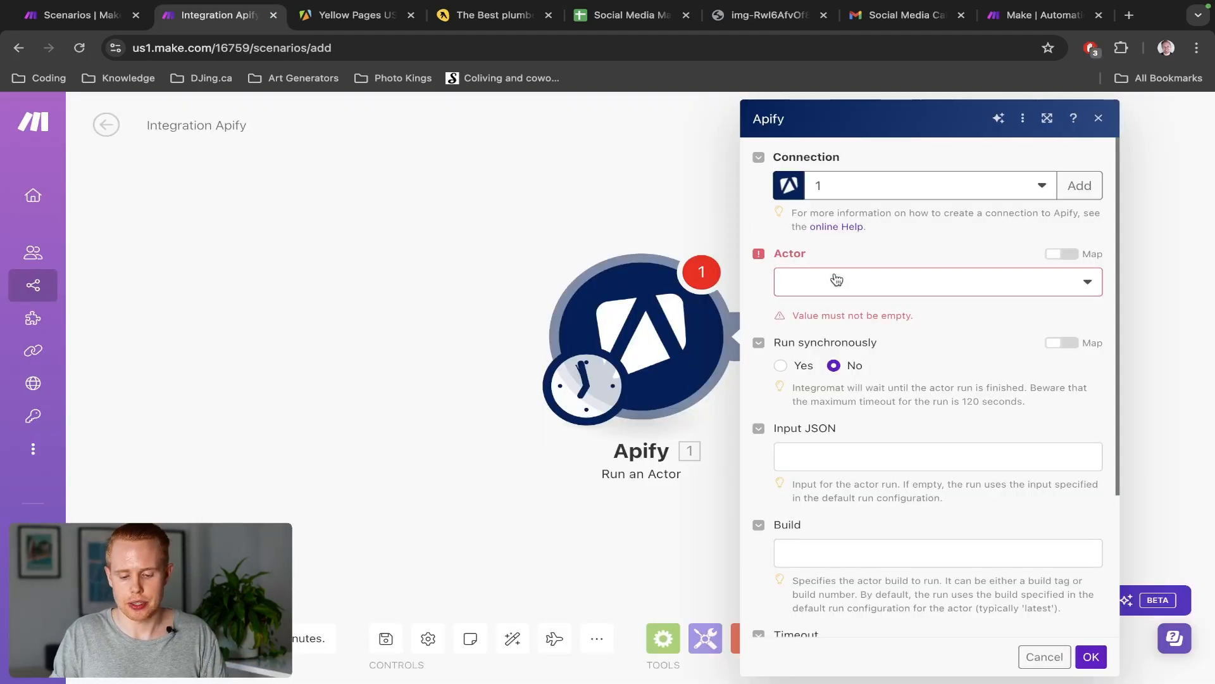
Search the Actor list for 'yell' and select trudax/yellow-pages-us-scraper
click(835, 281)
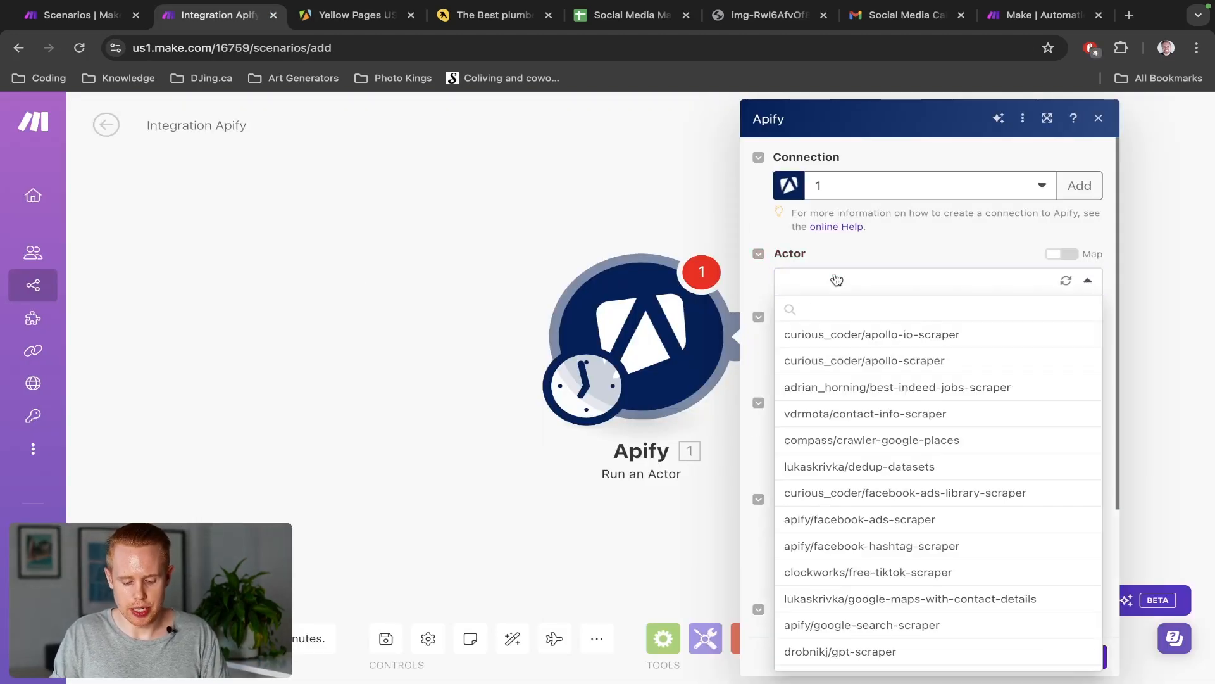
text(yel)
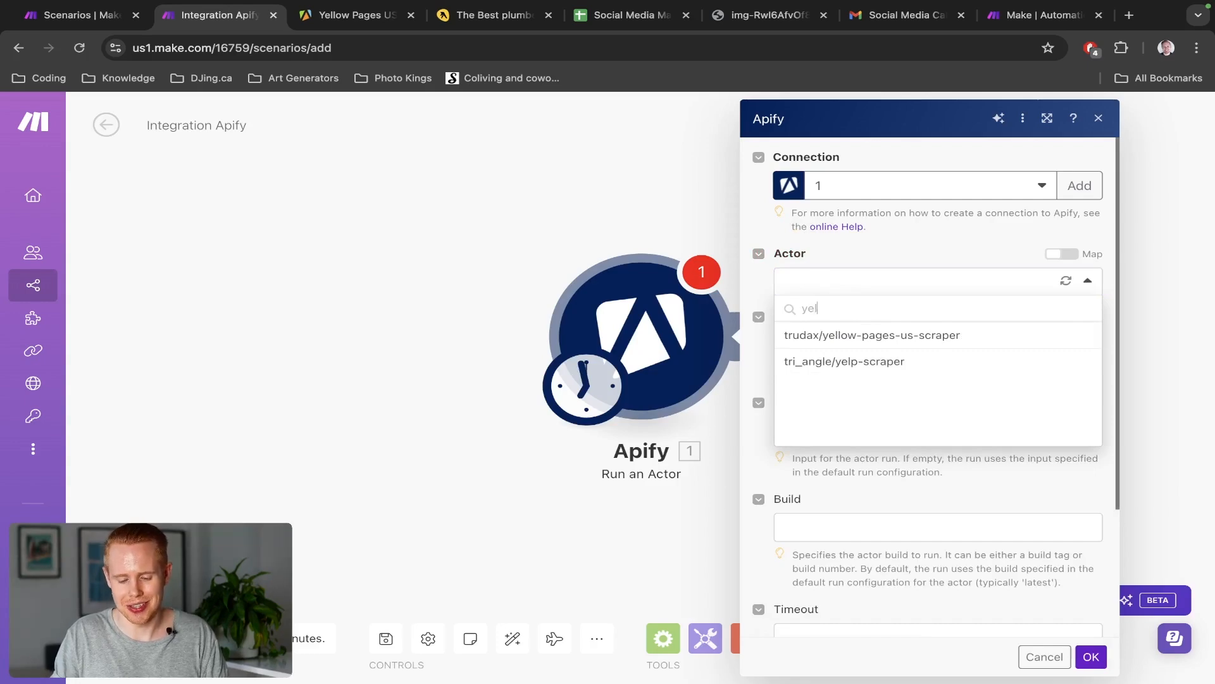
text(owd)
key(alt+BackSpace)
text(ello)
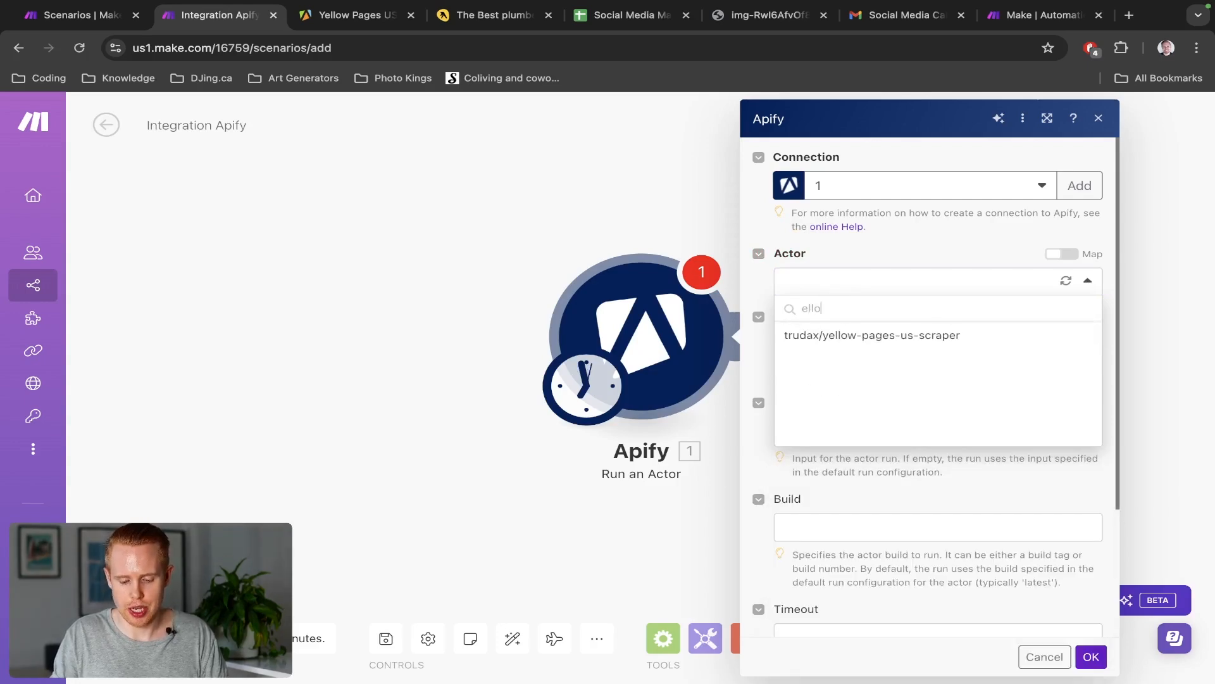
key(alt+BackSpace)
text(yellow)
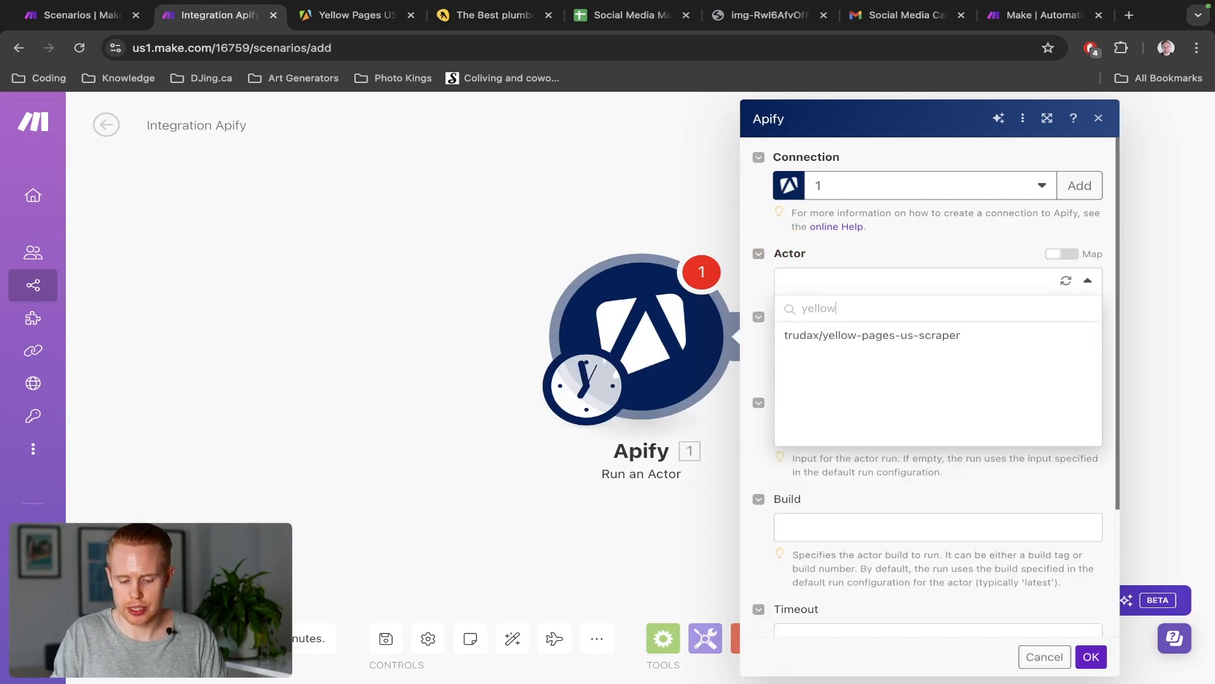
text( pages)
key(ctrl+3)
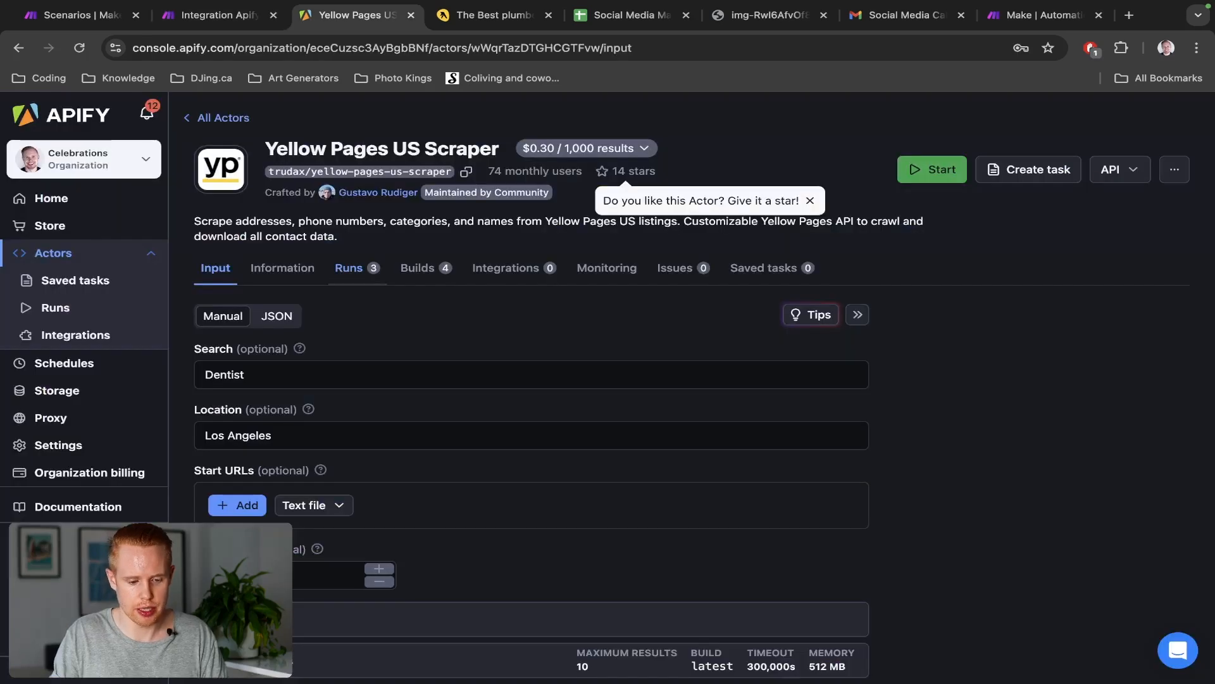
key(ctrl+2)
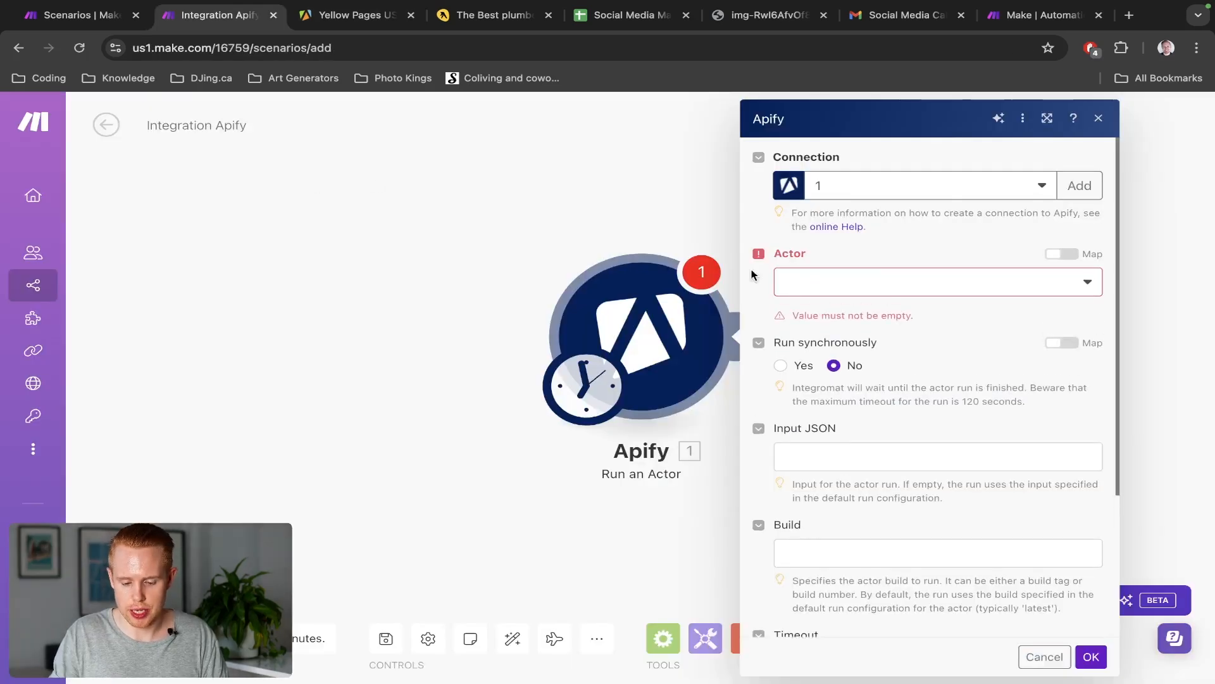
click(937, 281)
text(yellow)
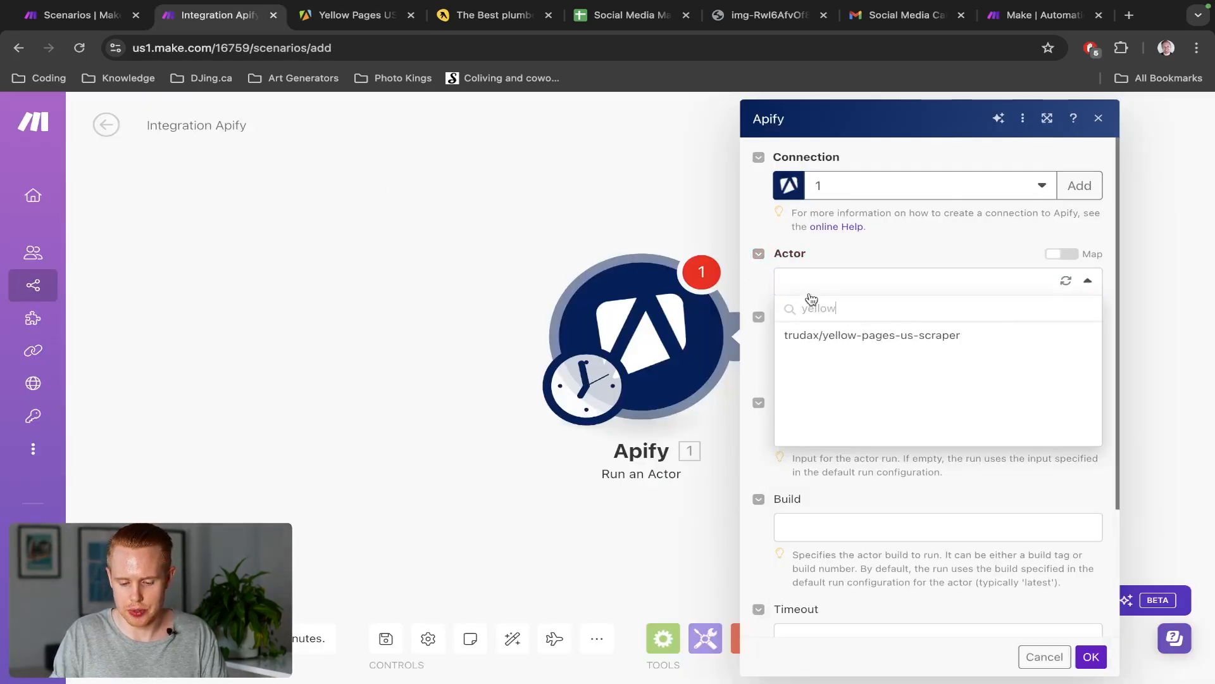
click(836, 335)
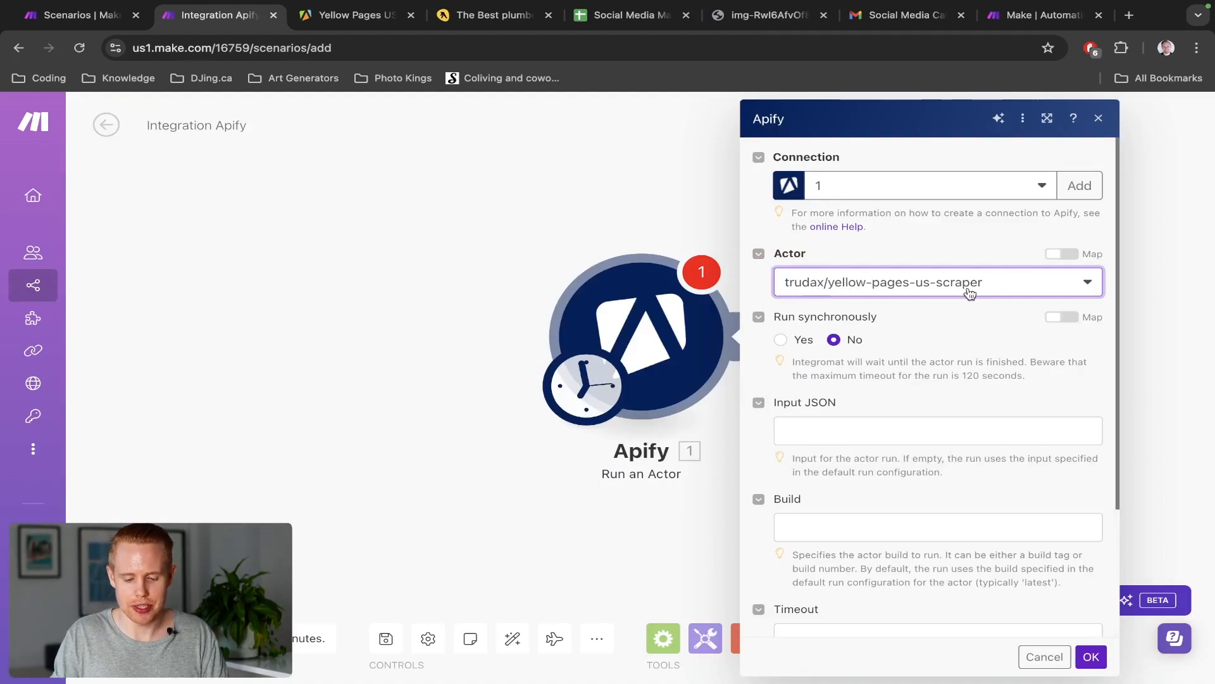
Try mapping the Actor by its ID from the Apify page address, then revert to list selection
key(ctrl+Tab)
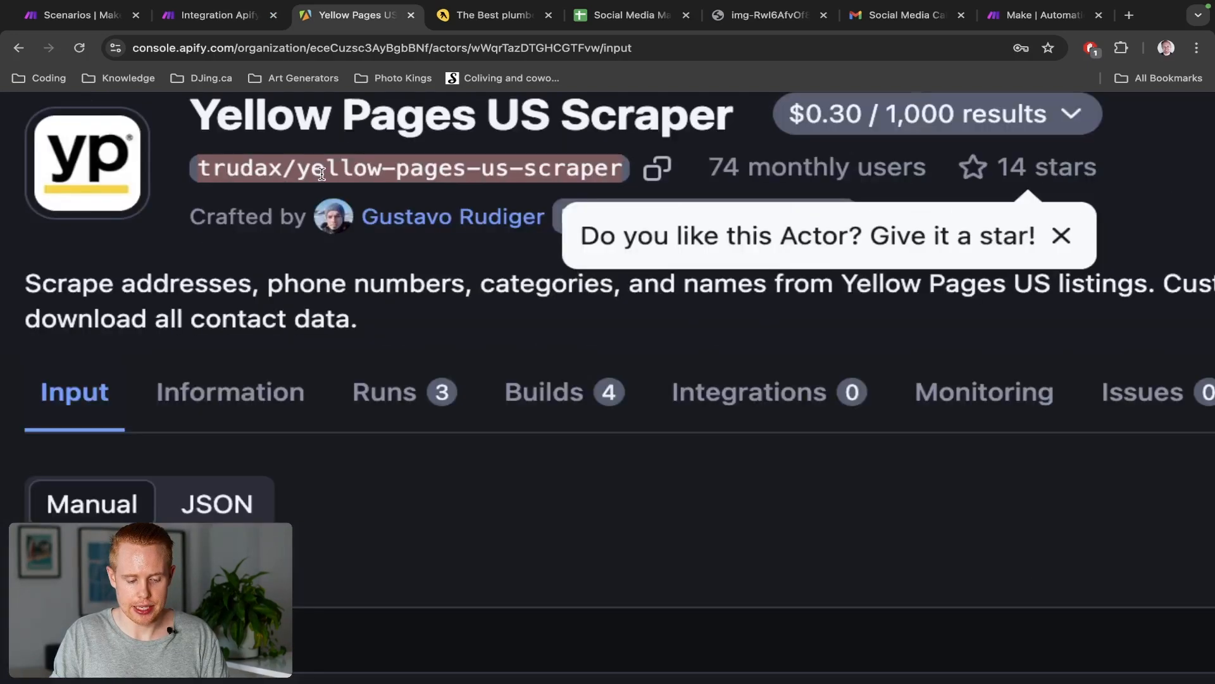
scroll(321, 174, up, 2)
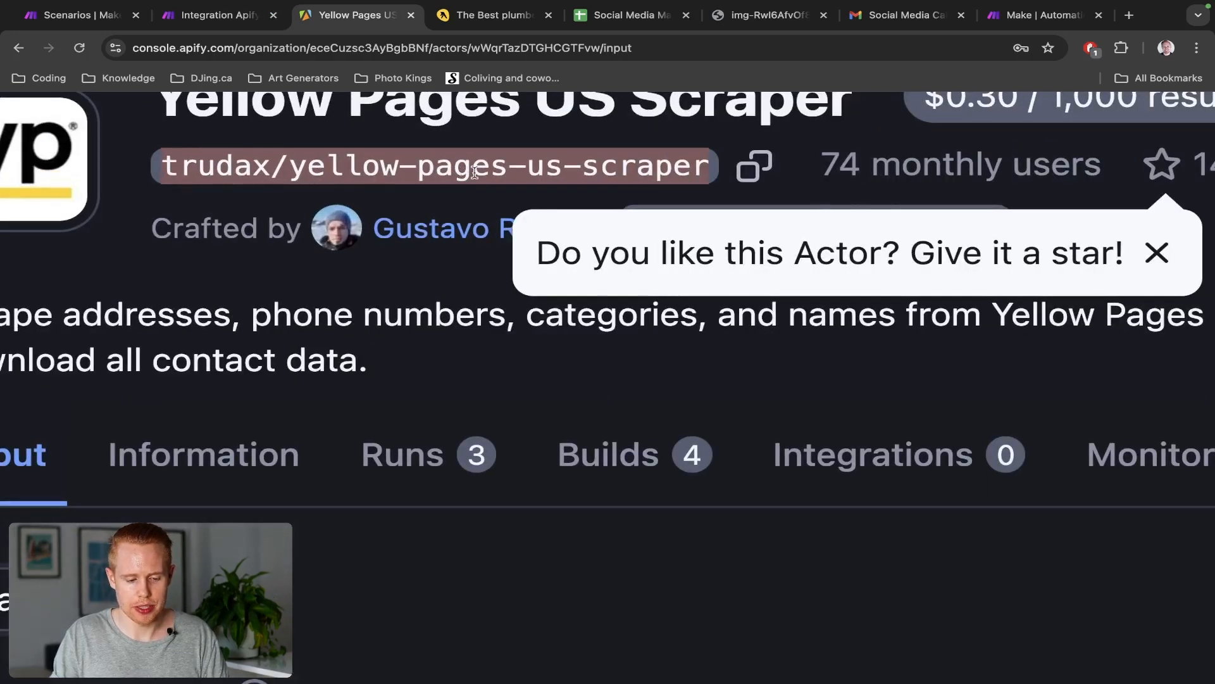
key(ctrl+shift+Tab)
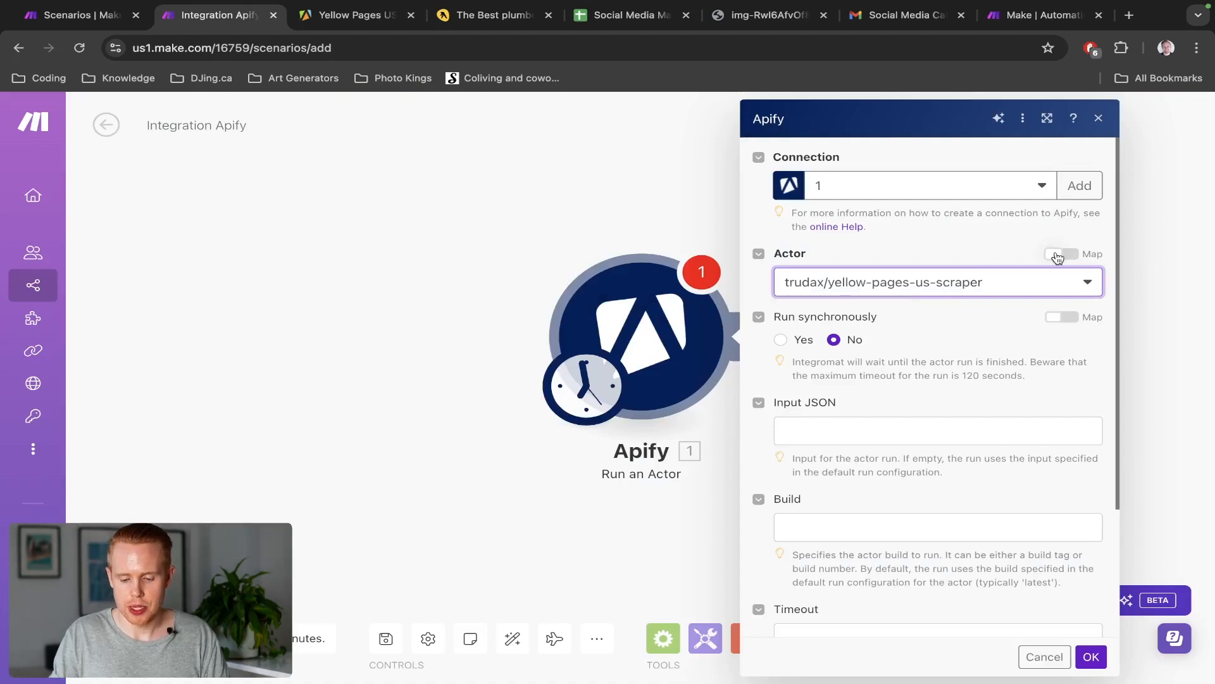
click(1061, 254)
double_click(883, 279)
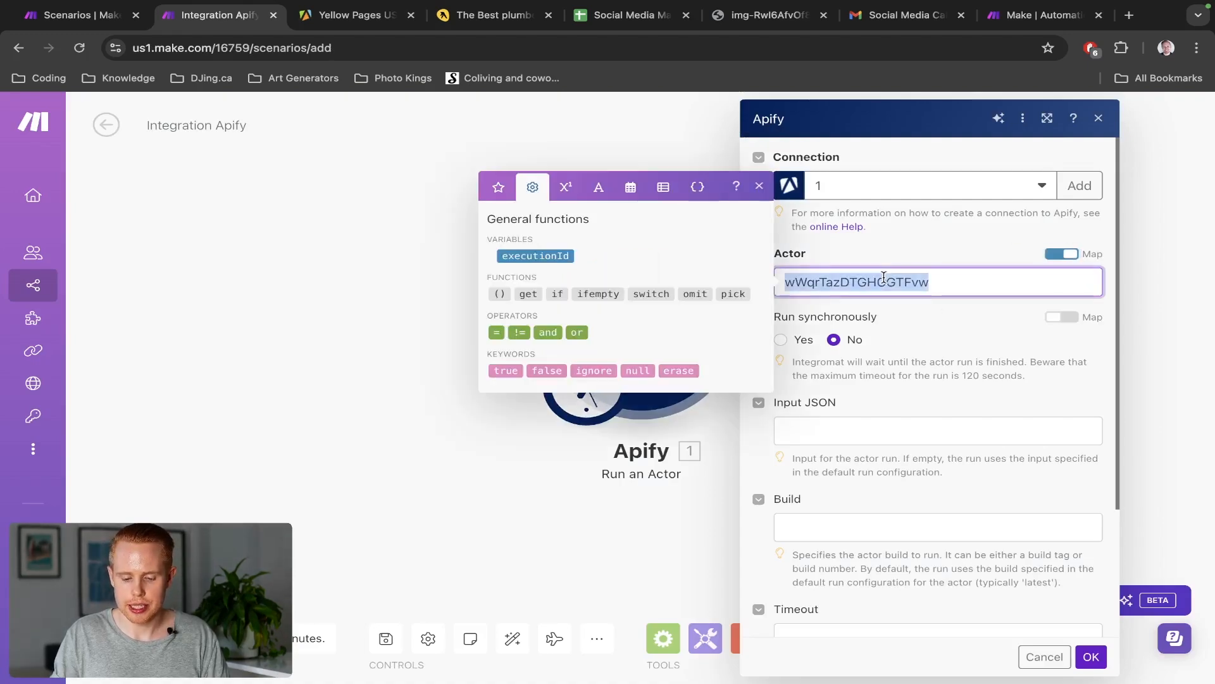
key(ctrl+Tab)
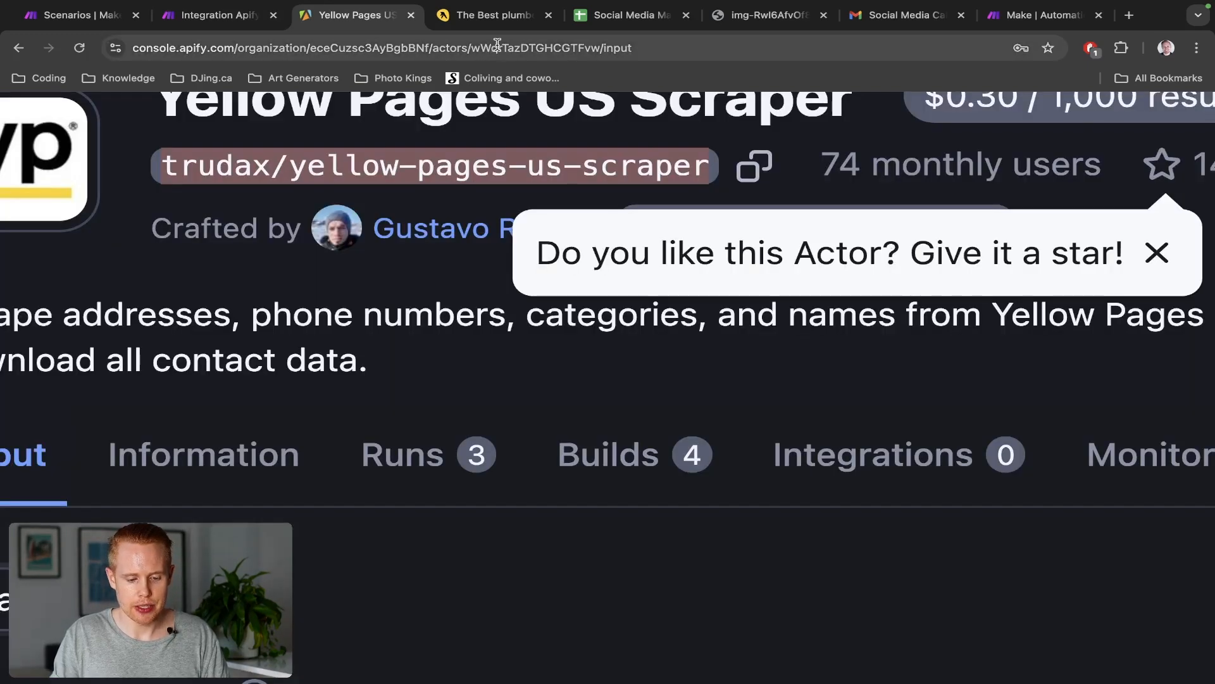
double_click(497, 47)
scroll(429, 124, left, 1)
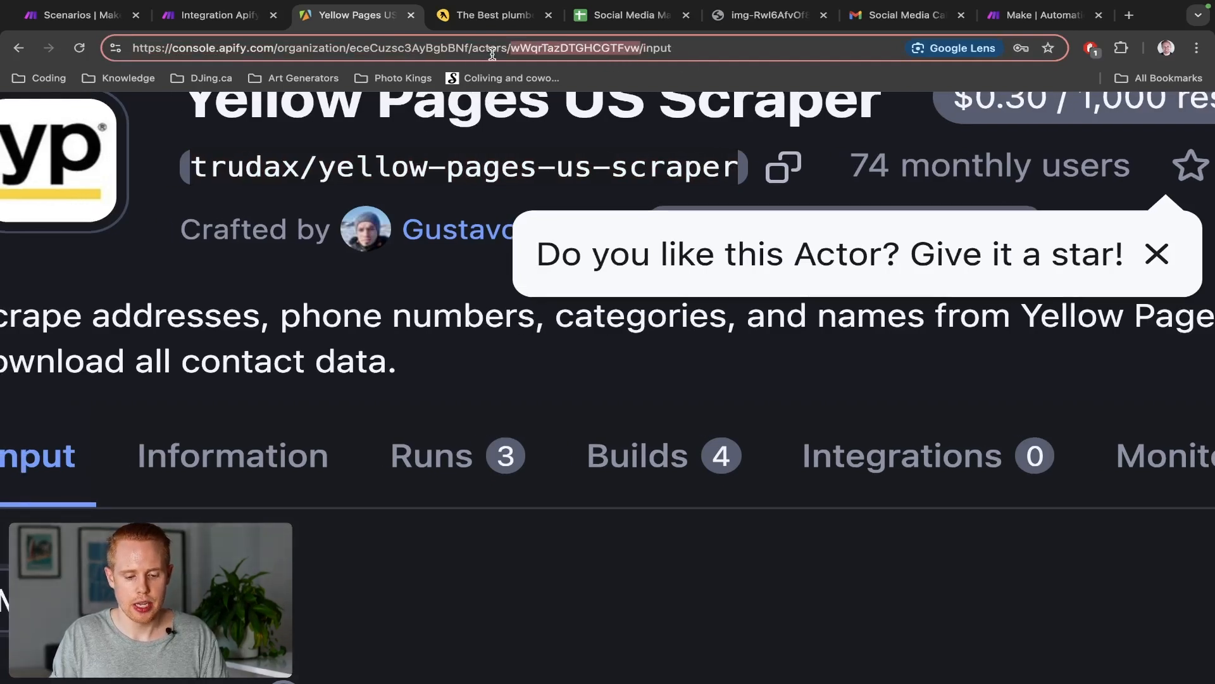
key(ctrl+shift+Tab)
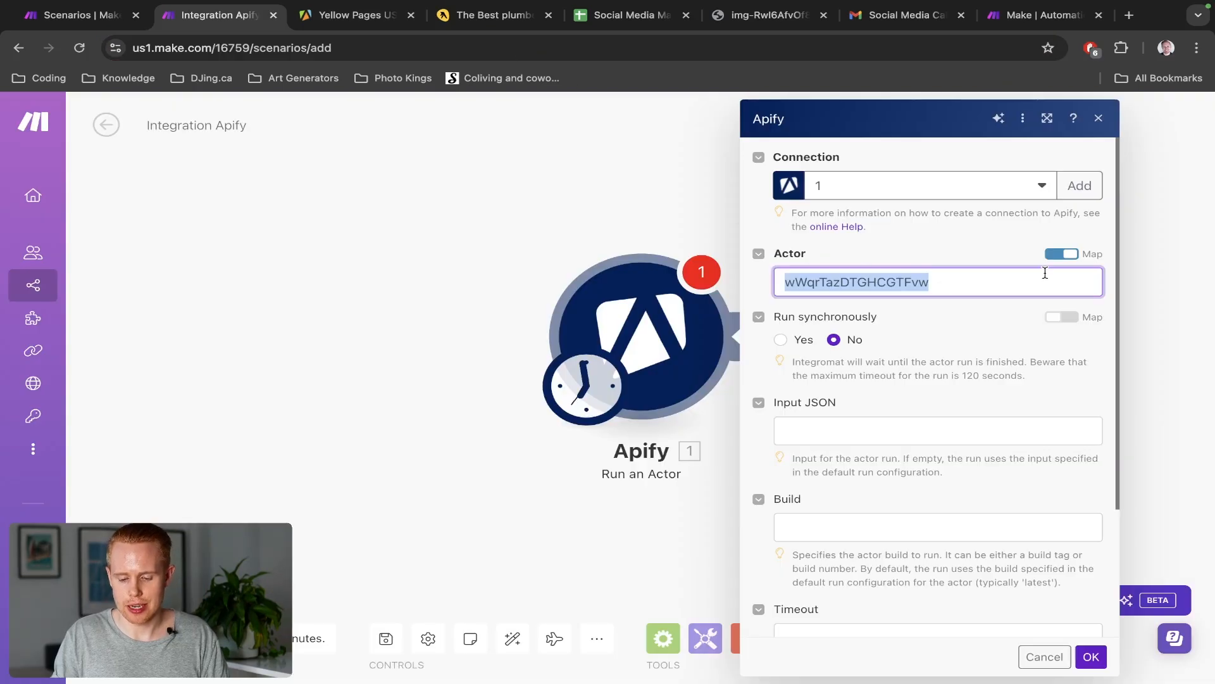
click(1063, 254)
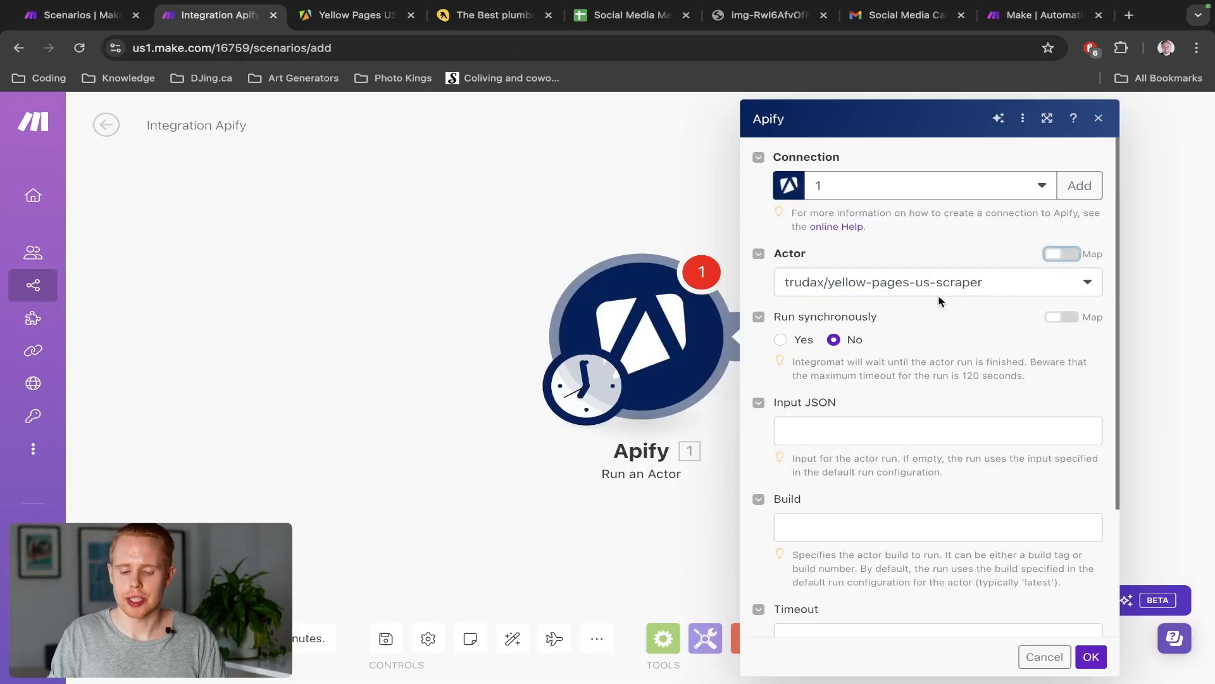
Set Run synchronously to Yes and bring up the existing Test scenario
scroll(932, 290, down, 1)
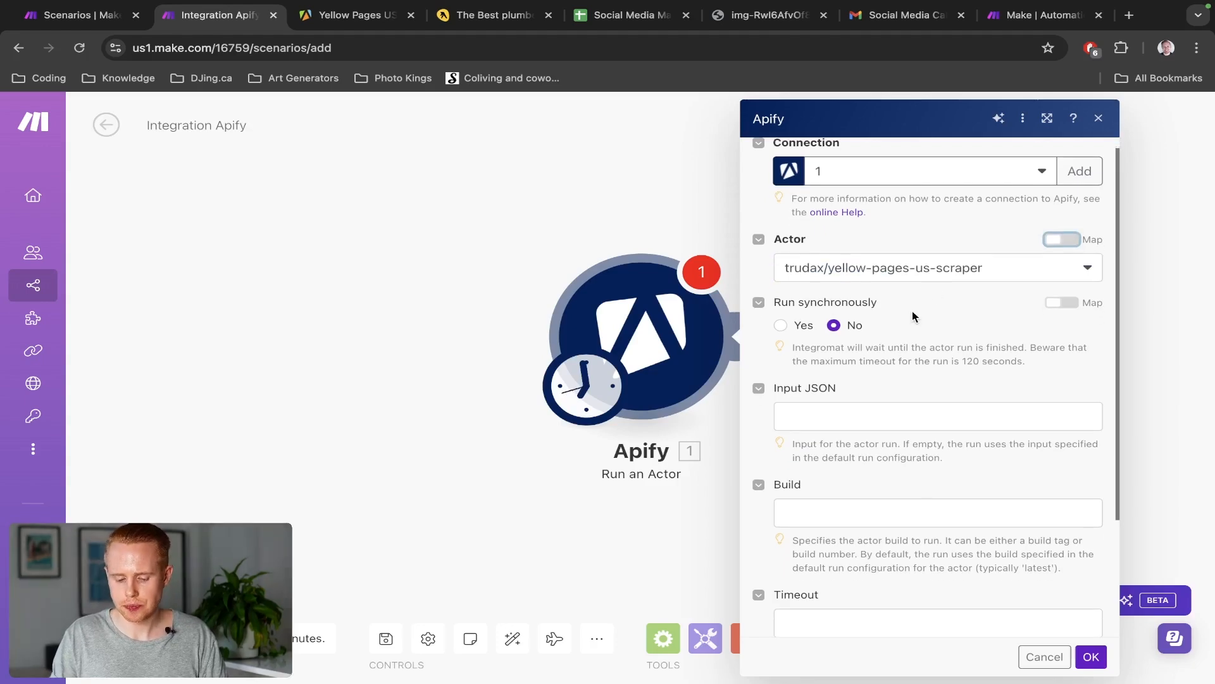
scroll(912, 310, down, 2)
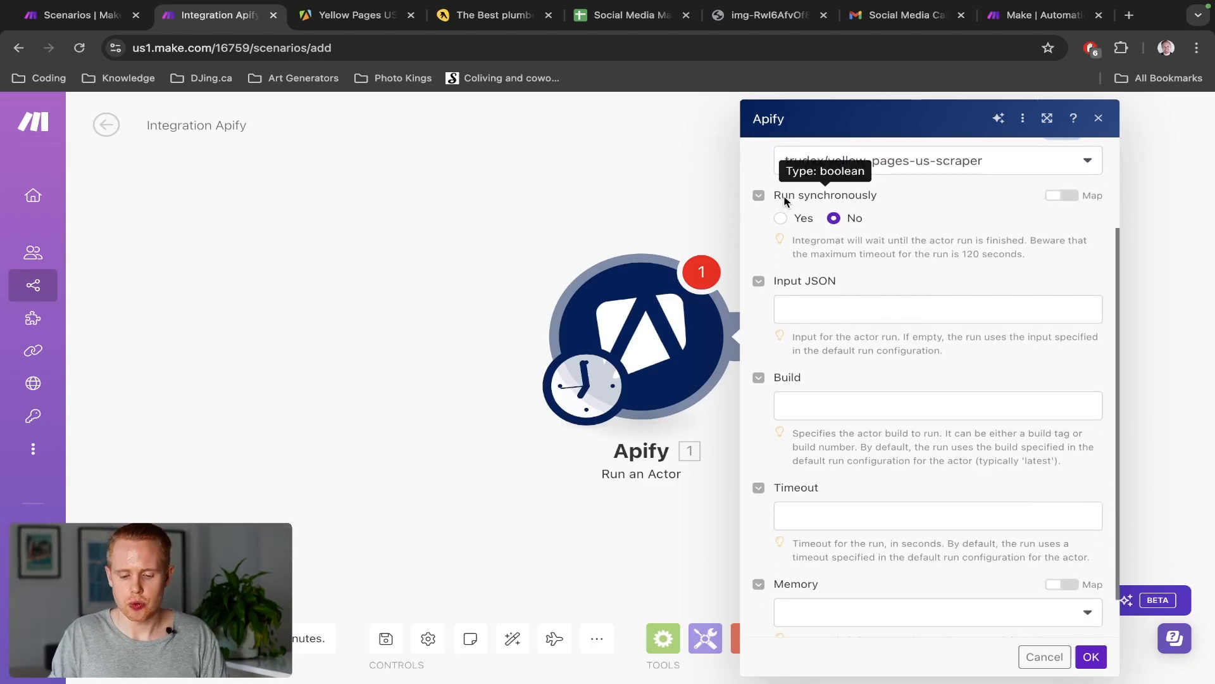
drag(782, 195, 877, 196)
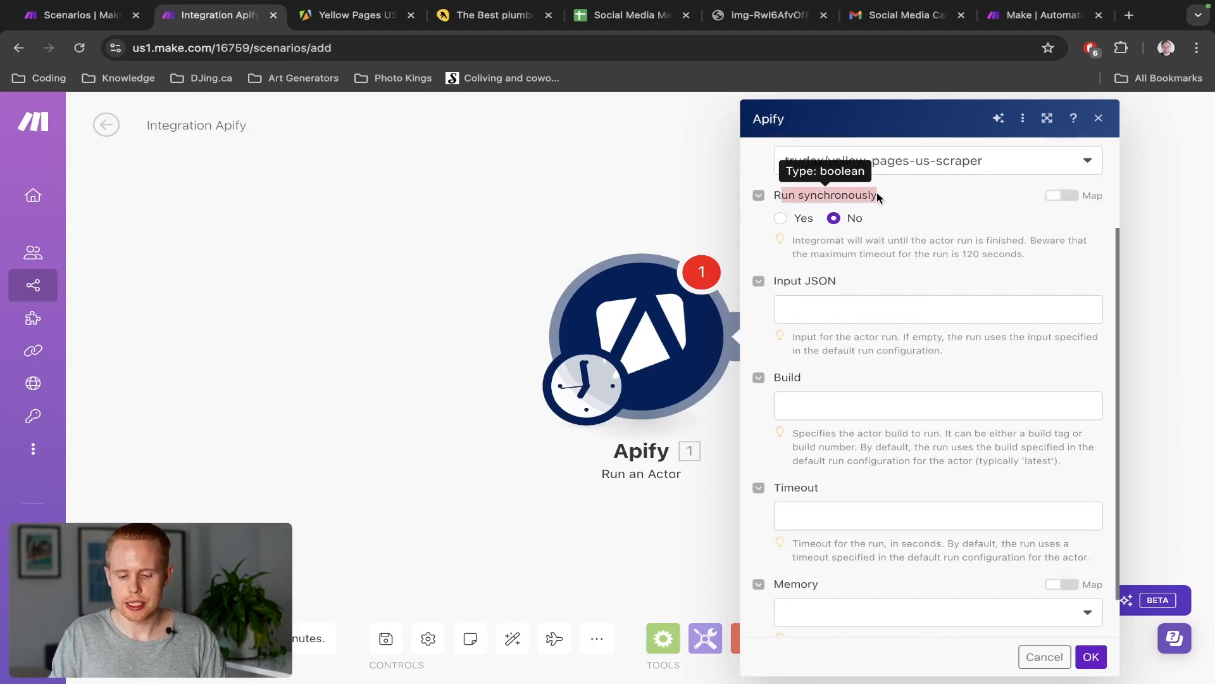
click(780, 218)
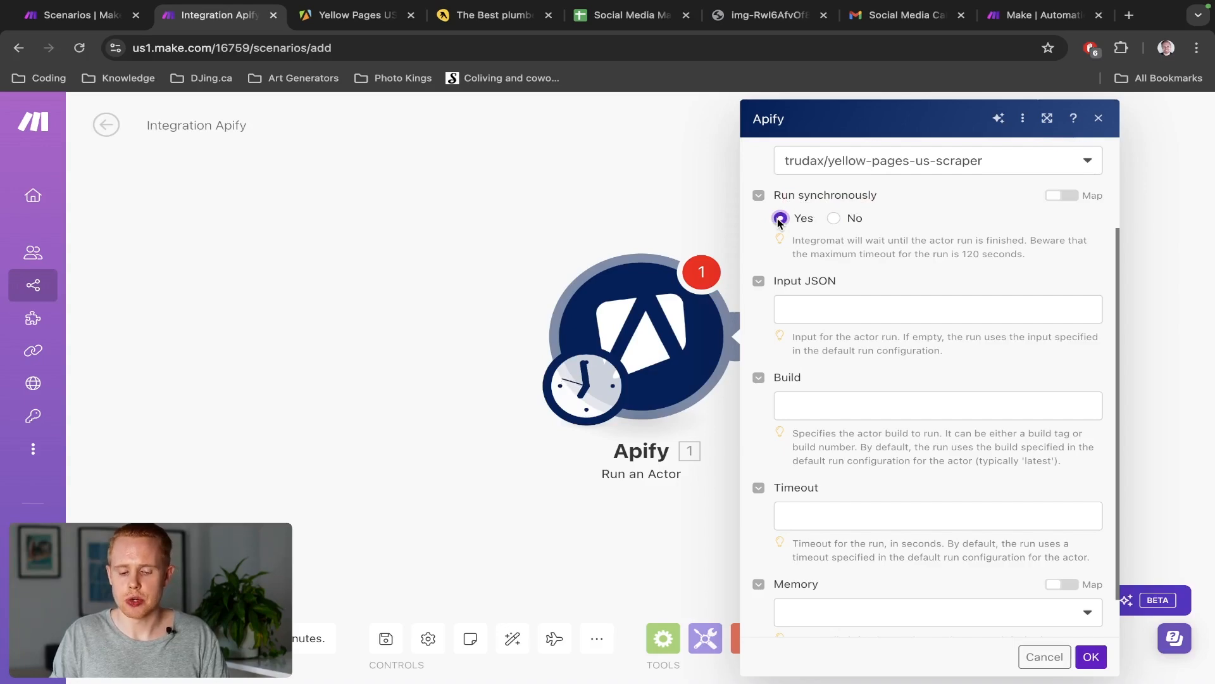
key(ctrl+shift+Tab)
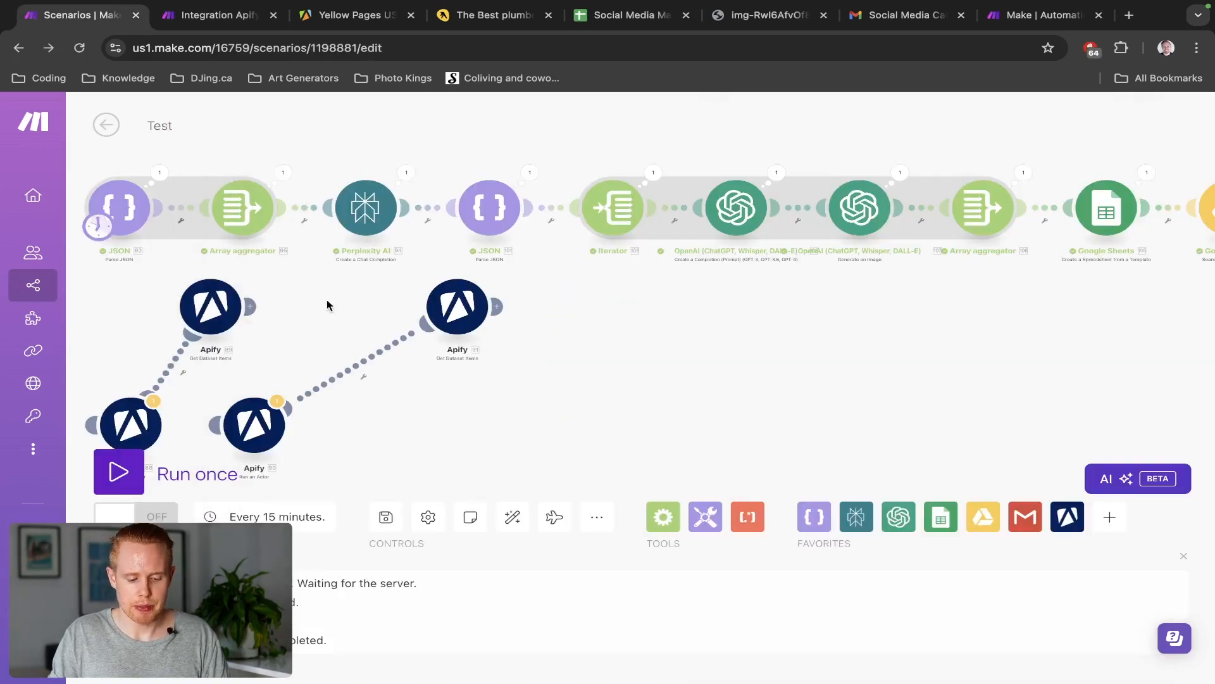
Pan and zoom around the Test scenario's modules, then return to Integration Apify
drag(344, 304, 534, 296)
scroll(516, 278, down, 1)
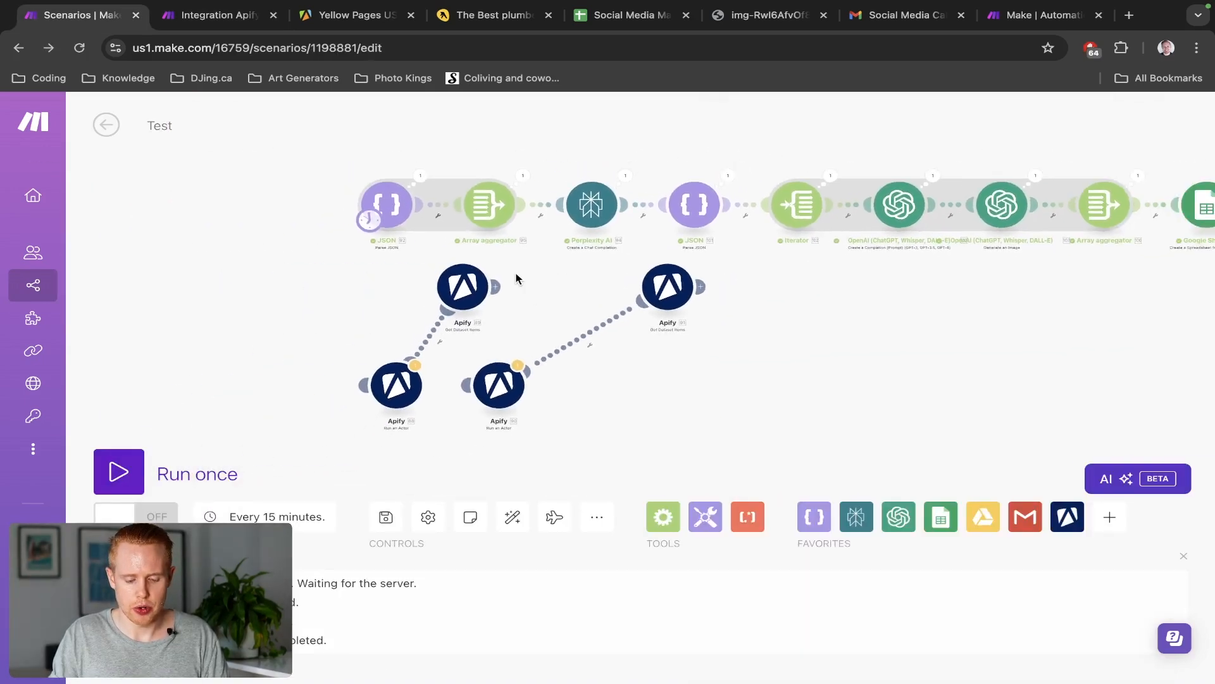
drag(836, 312, 521, 359)
scroll(602, 361, down, 2)
scroll(219, 220, left, 2)
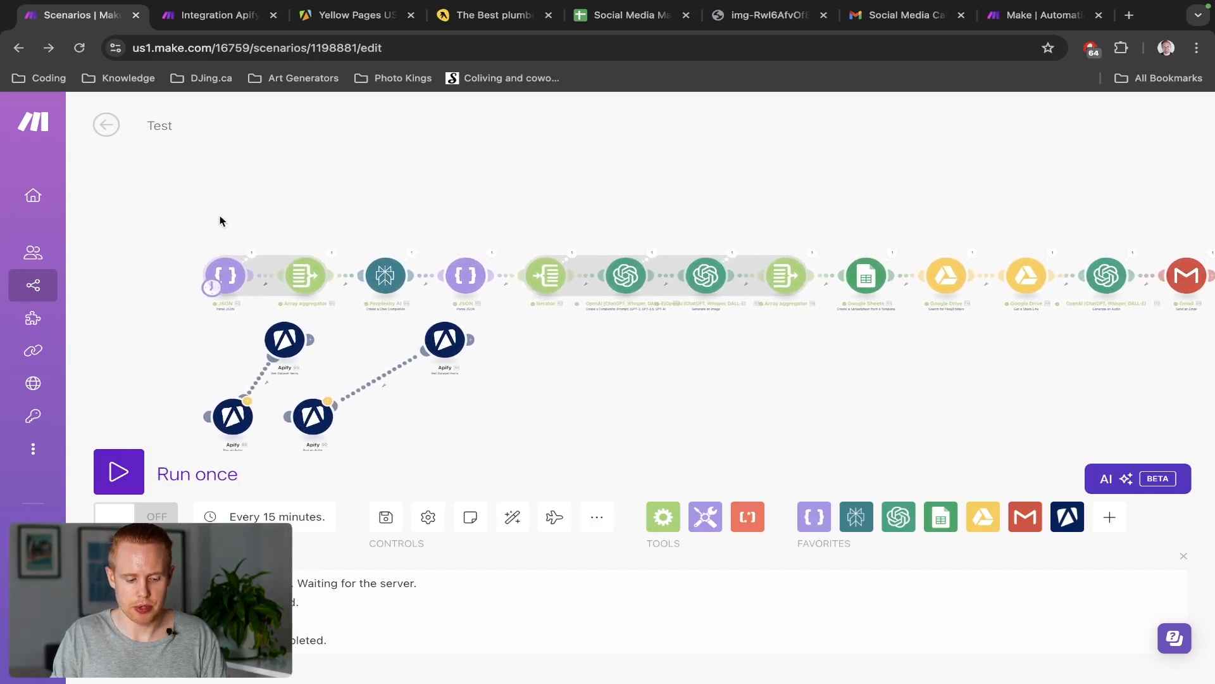
scroll(203, 224, up, 3)
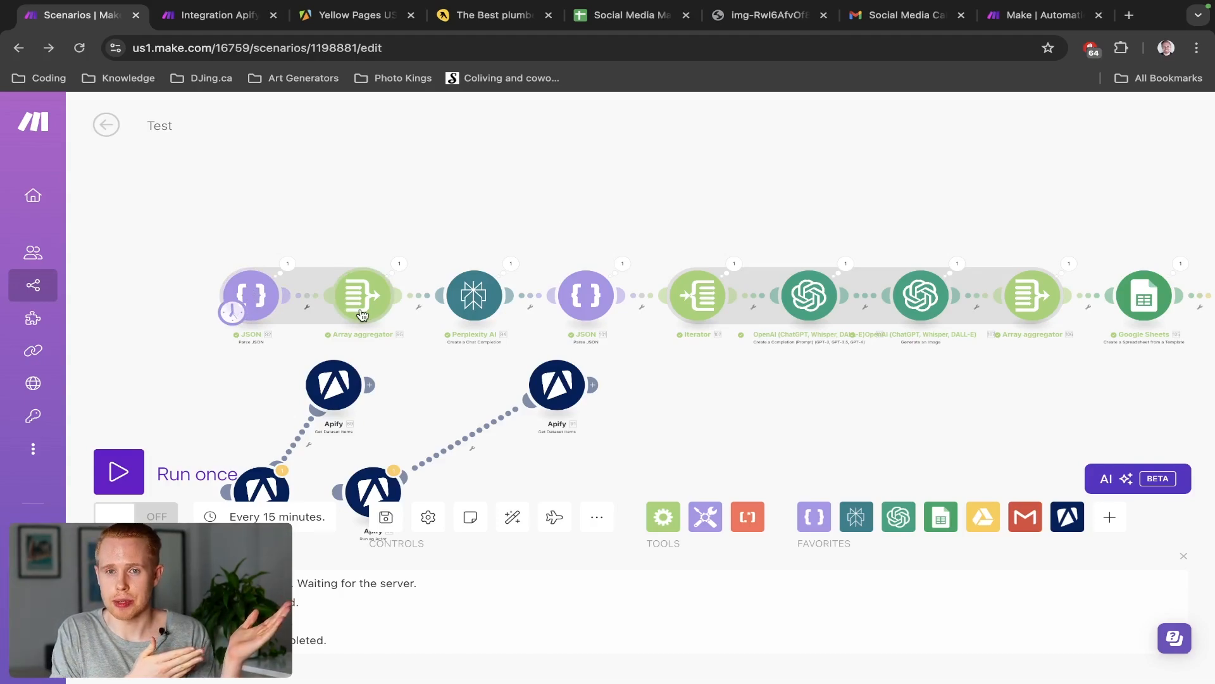
key(ctrl+Tab)
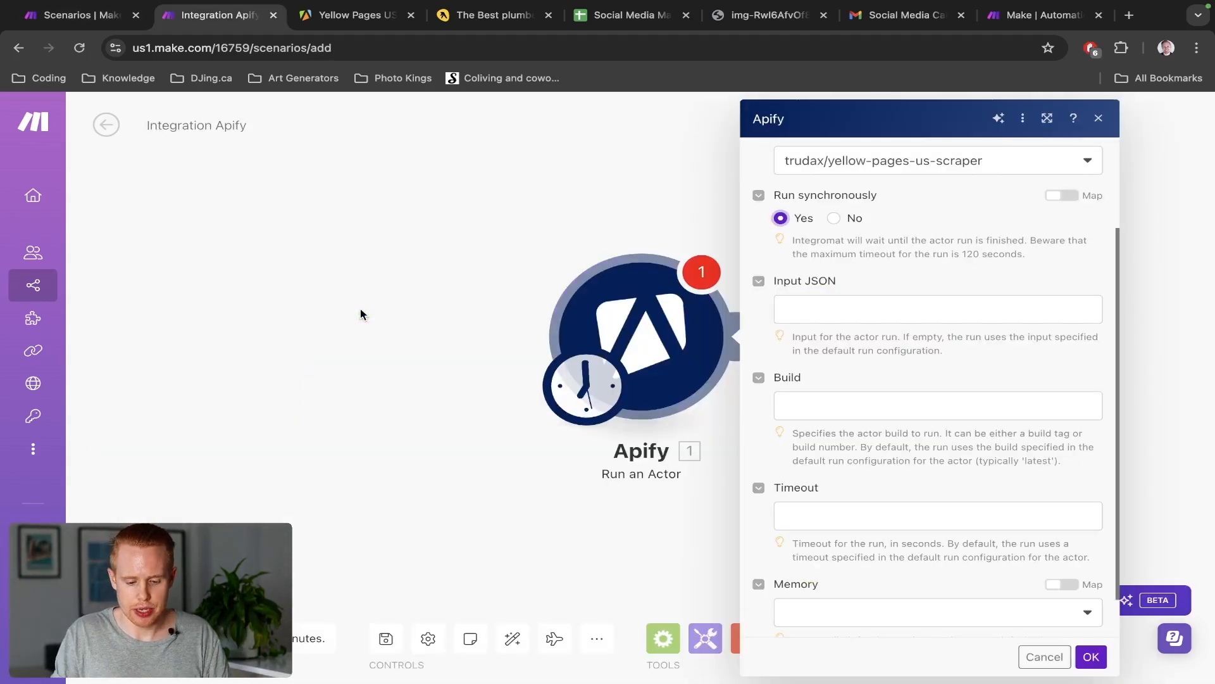
Toggle Run synchronously off and back to Yes, then review Input JSON, Build, Timeout and Memory
click(833, 218)
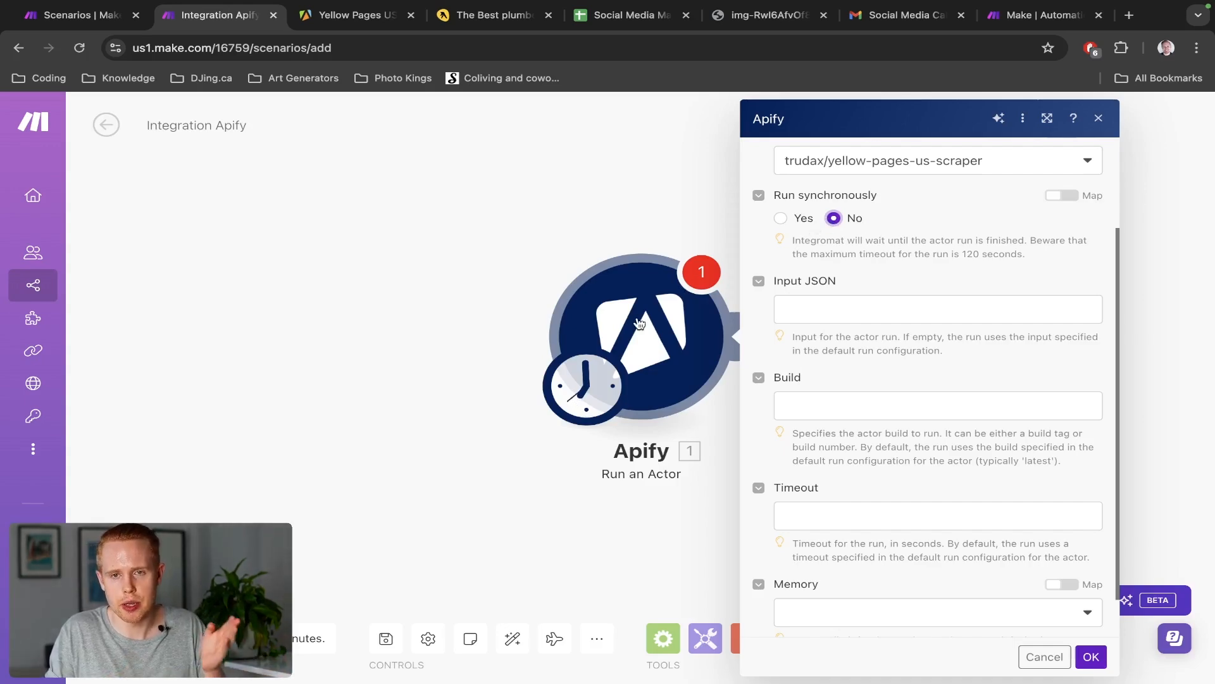
key(ctrl+shift+Tab)
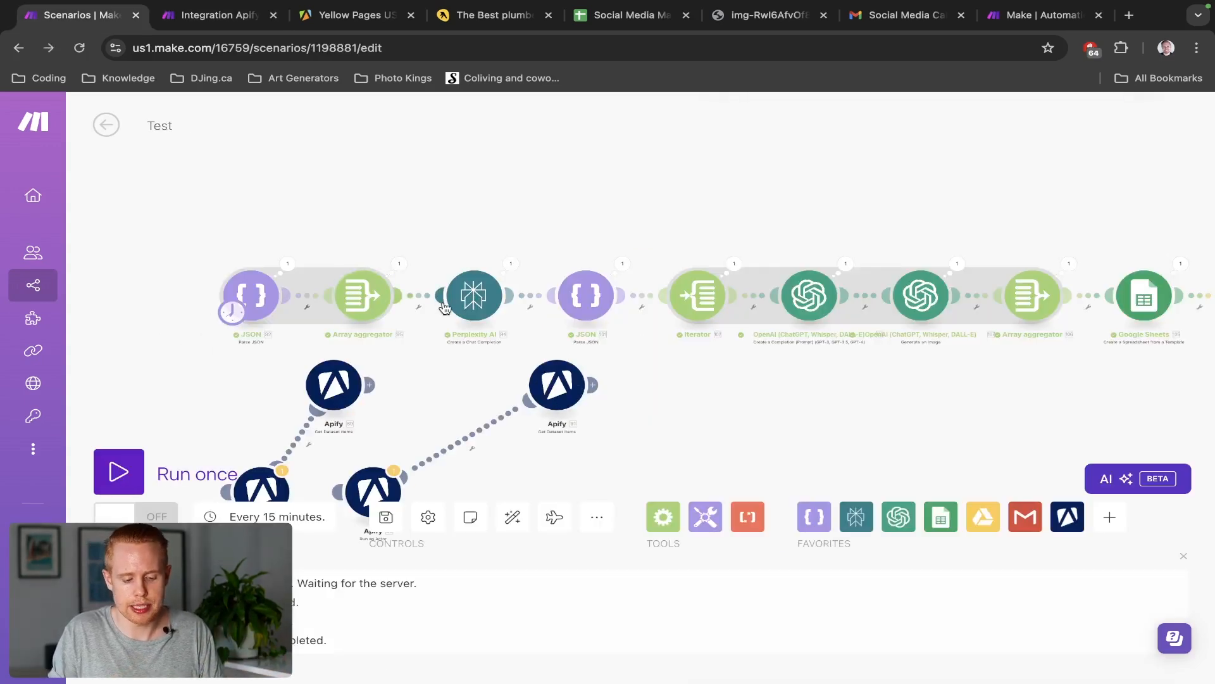
key(ctrl+Tab)
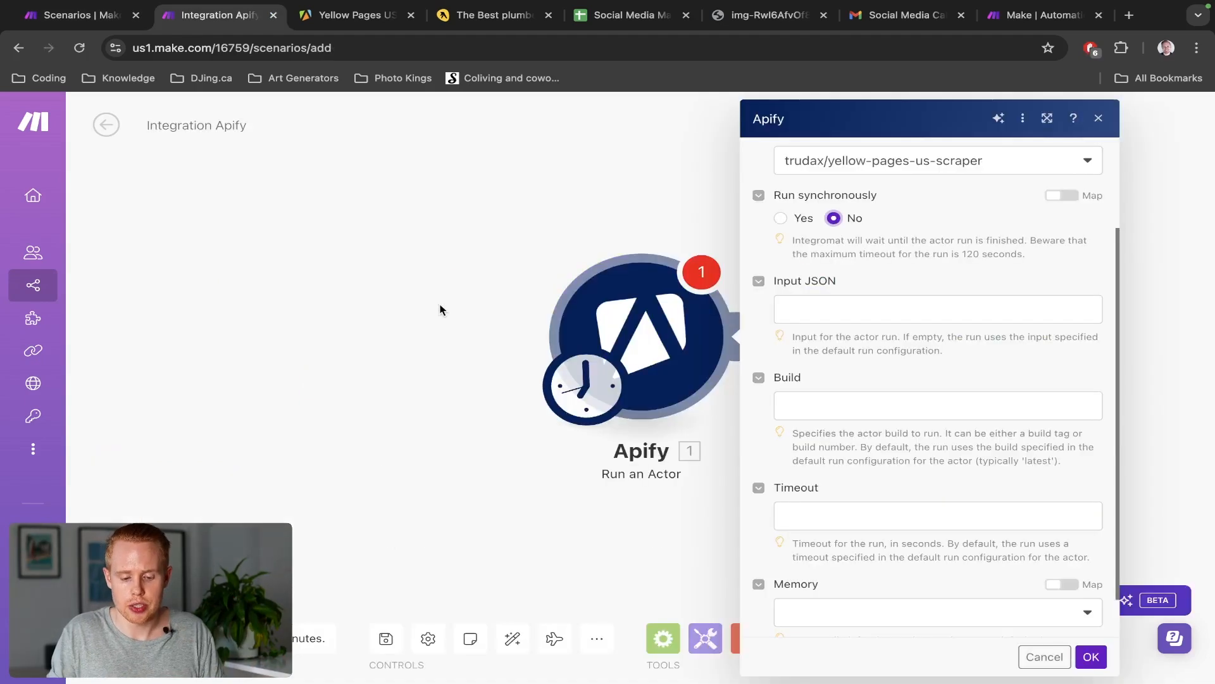
click(783, 219)
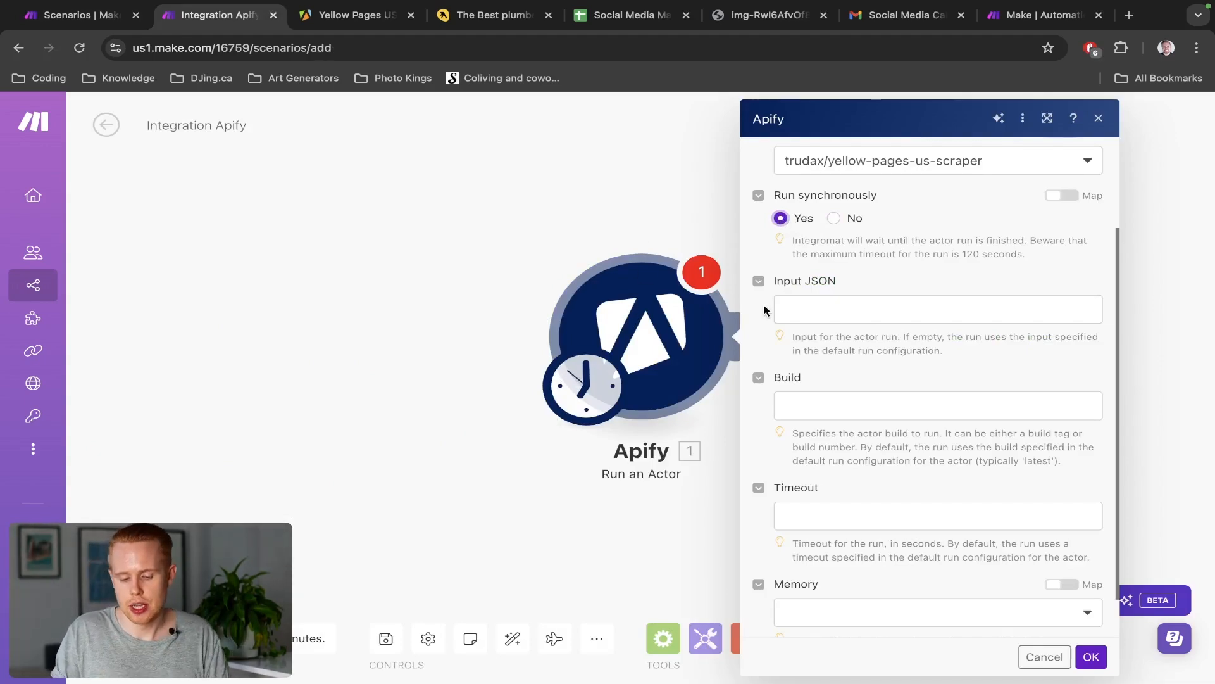
scroll(992, 309, up, 1)
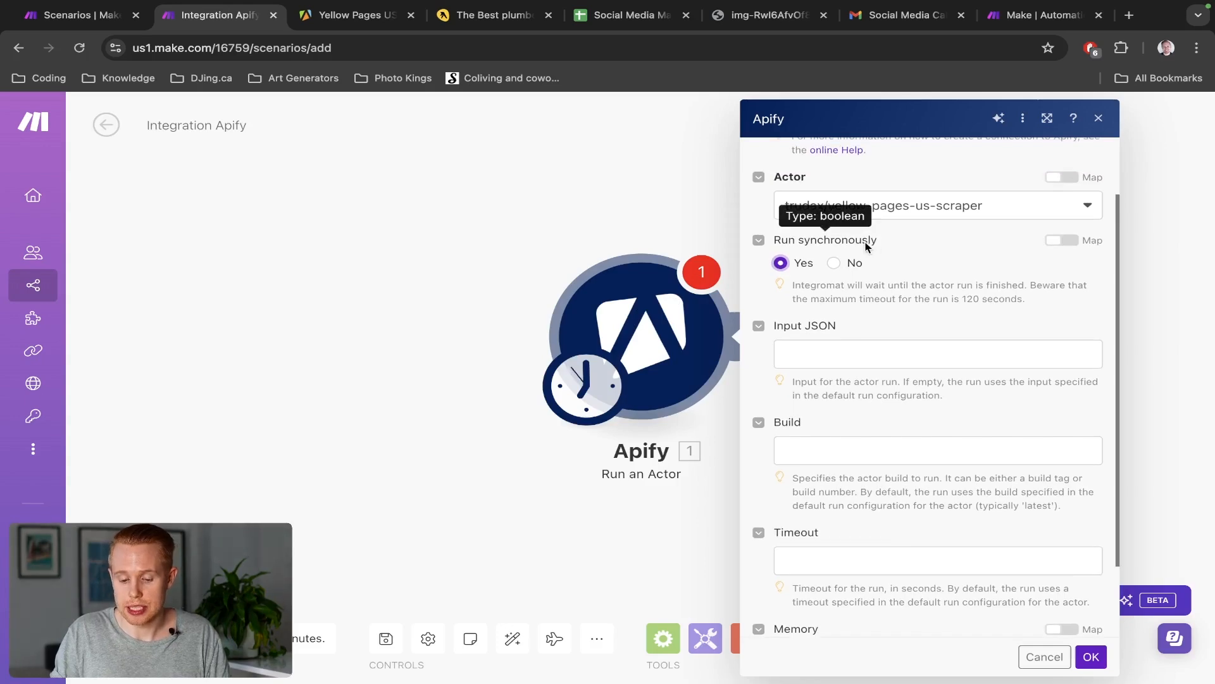
scroll(871, 244, down, 2)
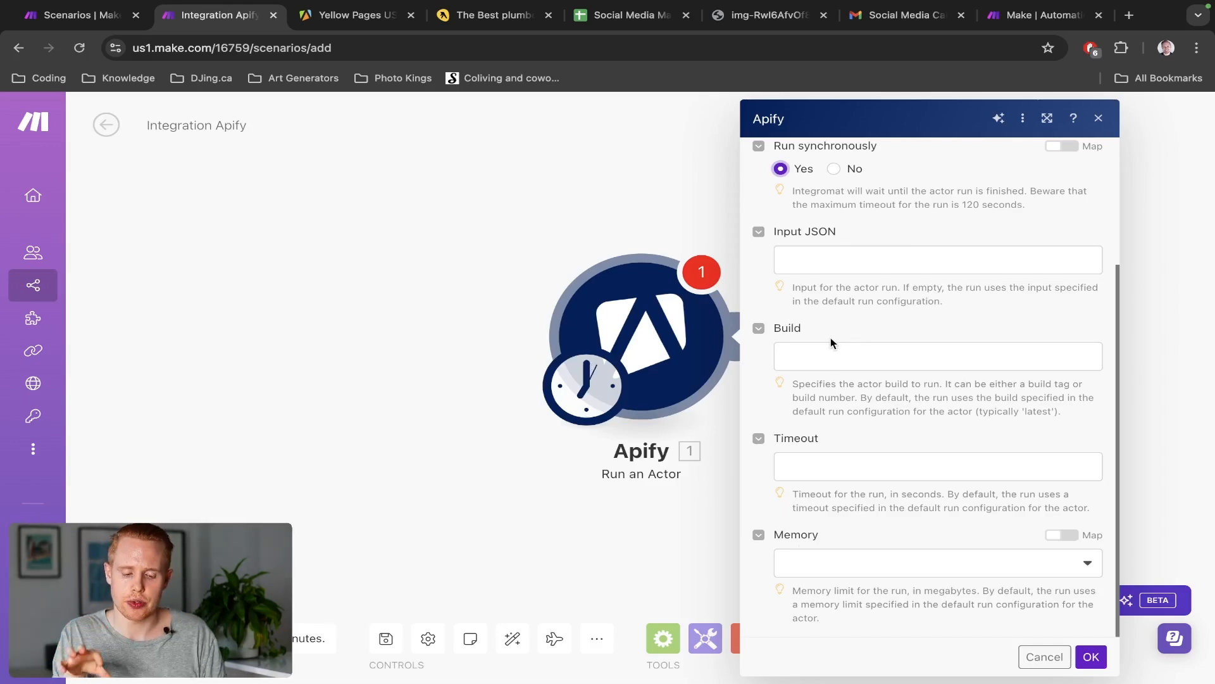
Expand the Yellow Pages US Scraper's Run options in Apify Console, comparing with Make
key(ctrl+Tab)
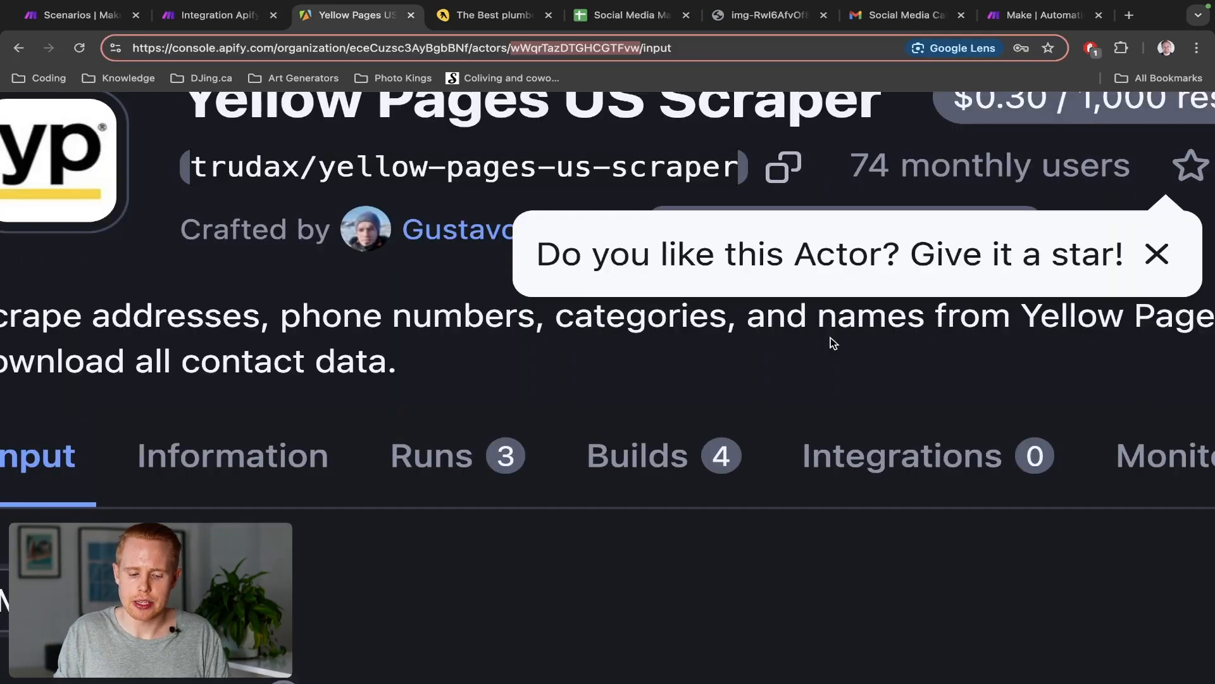
key(ctrl+shift+Tab)
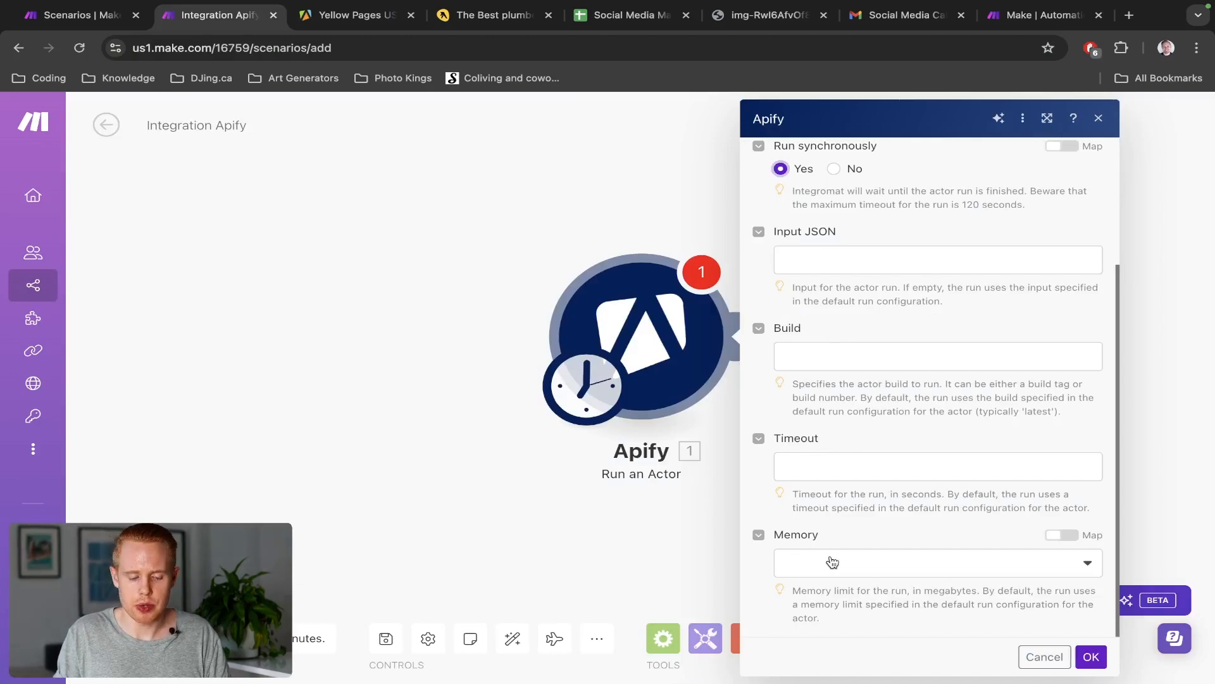
key(ctrl+Tab)
scroll(453, 448, down, 3)
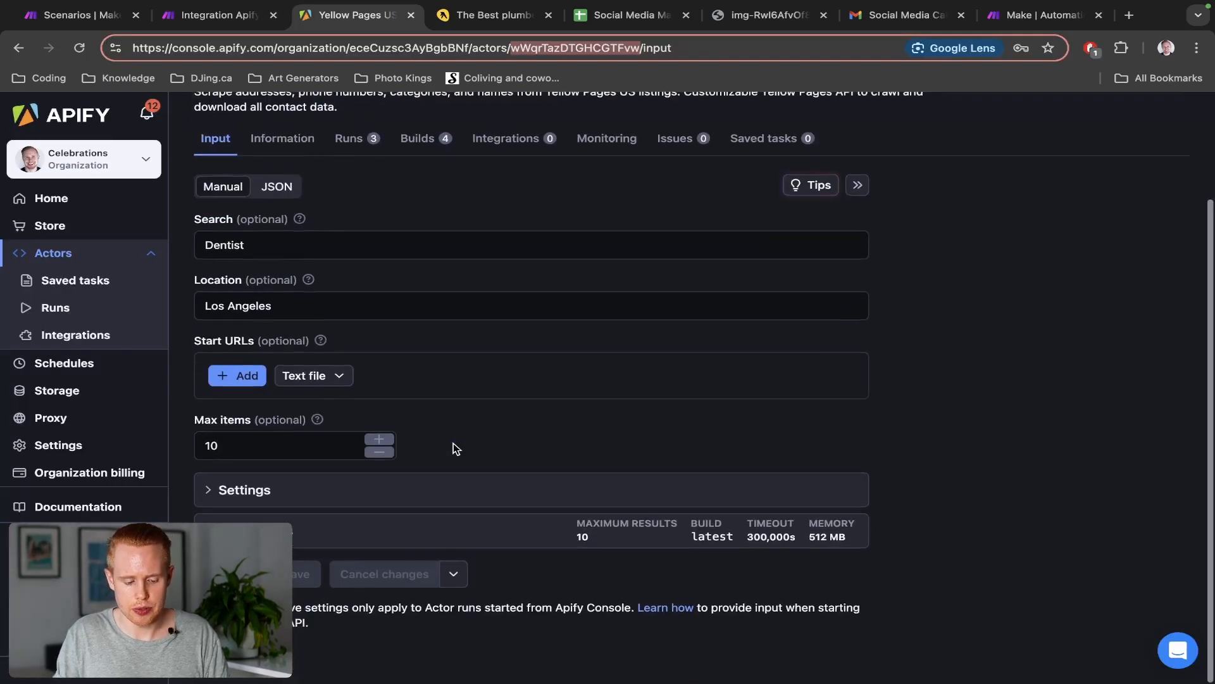
click(321, 535)
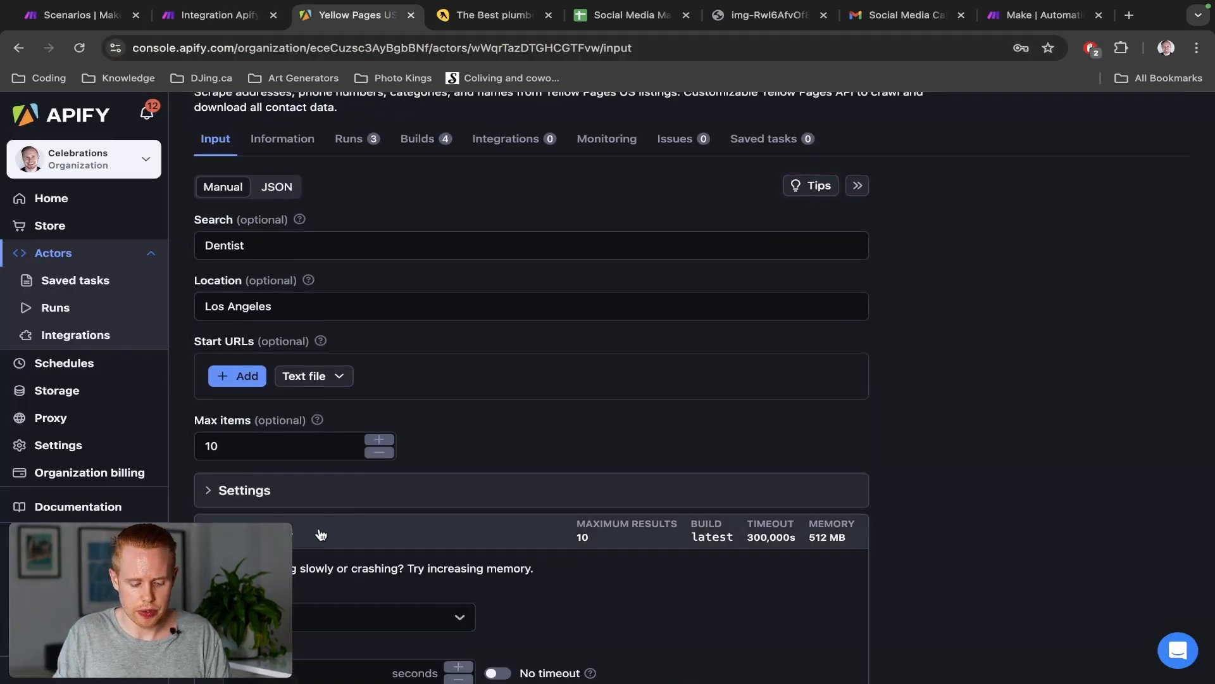
scroll(319, 528, down, 4)
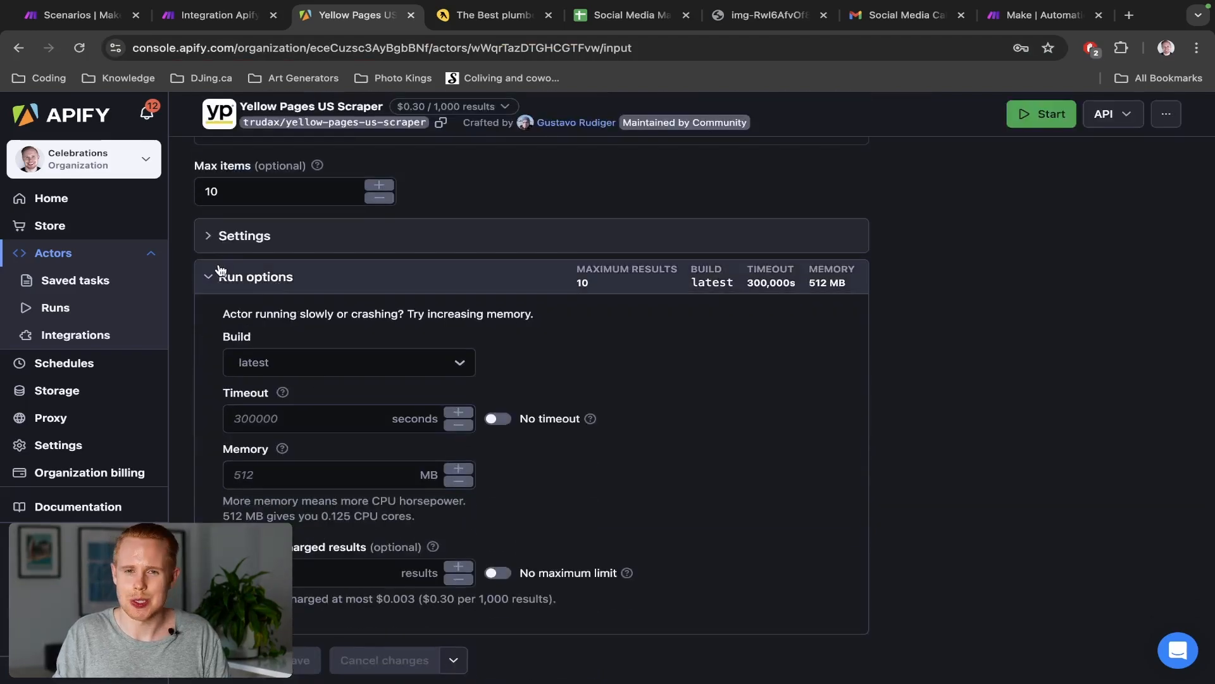
scroll(221, 271, up, 5)
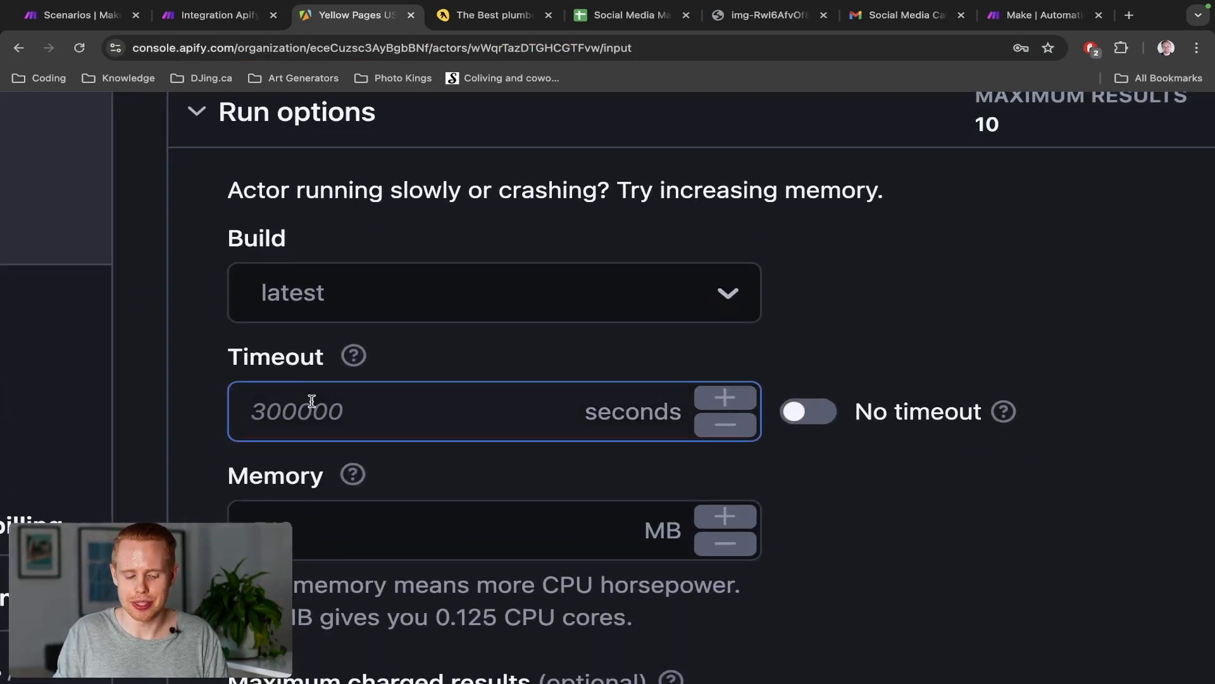
click(318, 482)
key(ctrl+shift+Tab)
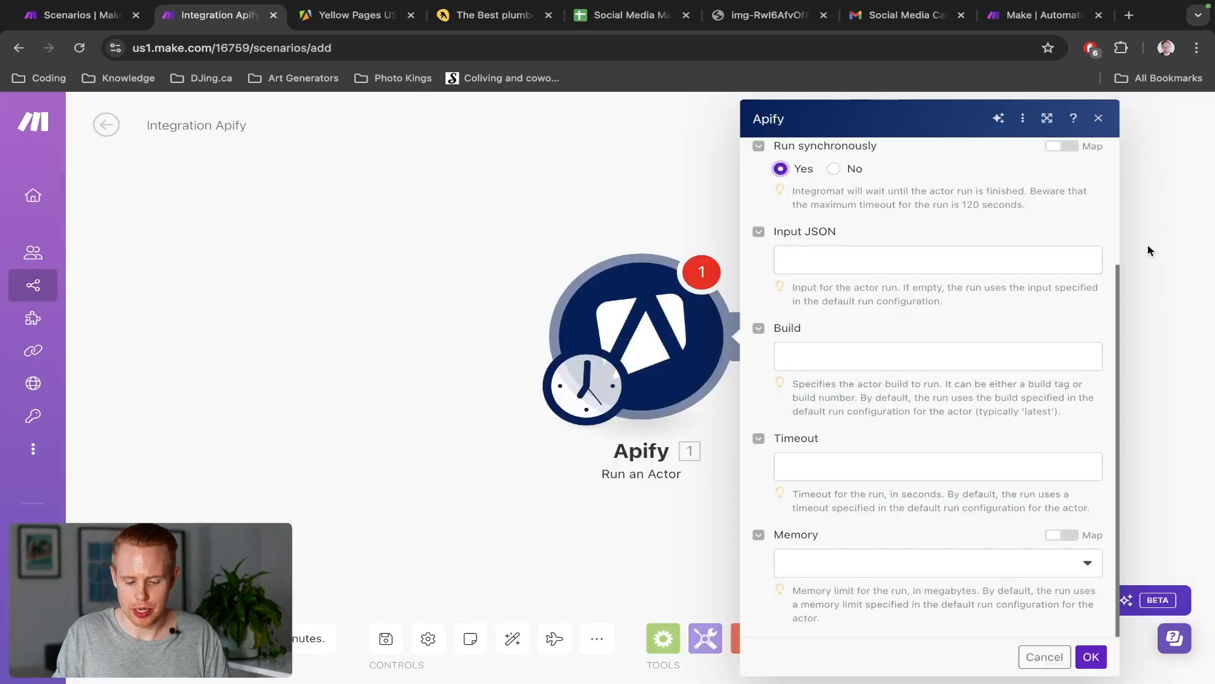
key(ctrl+Tab)
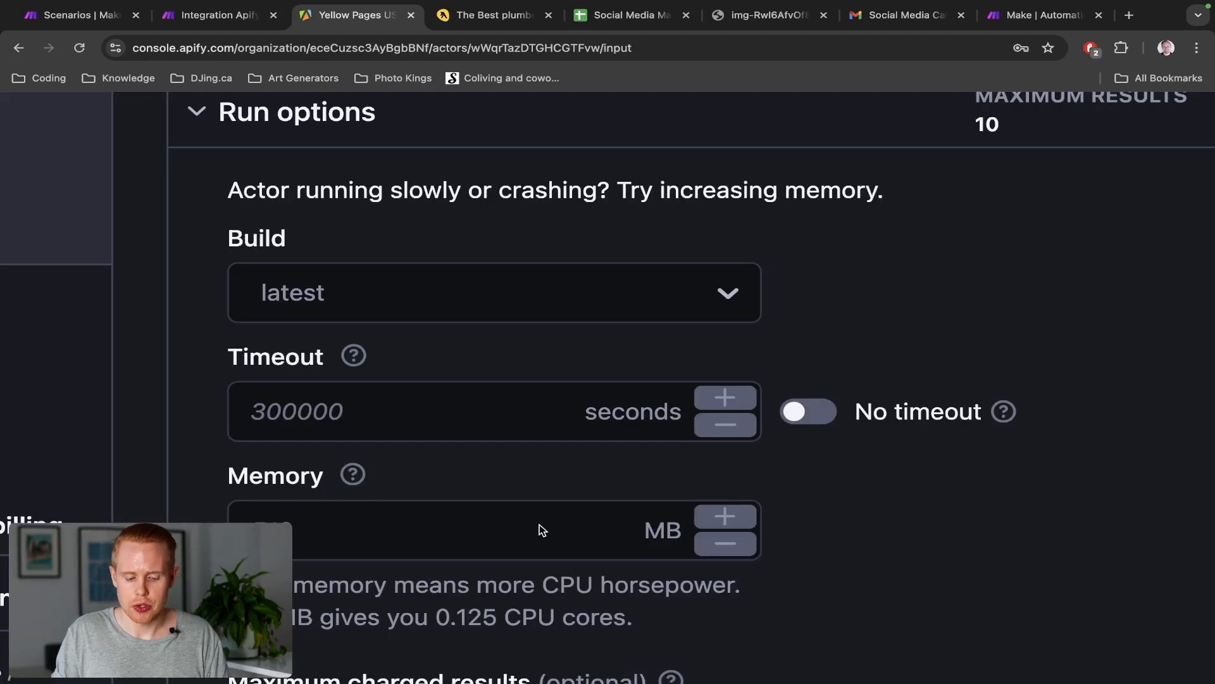
scroll(539, 530, down, 1)
Inspect the Build list (latest), the 300000-second Timeout and 512 MB Memory fields
click(426, 266)
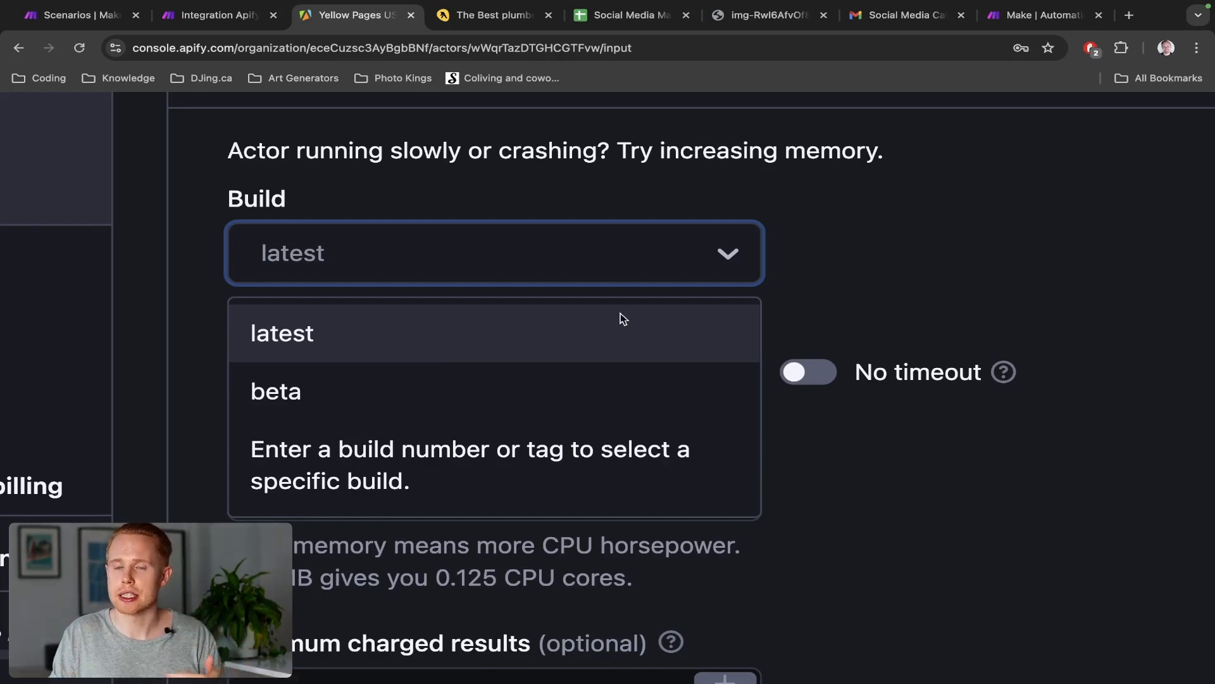
click(771, 260)
click(459, 388)
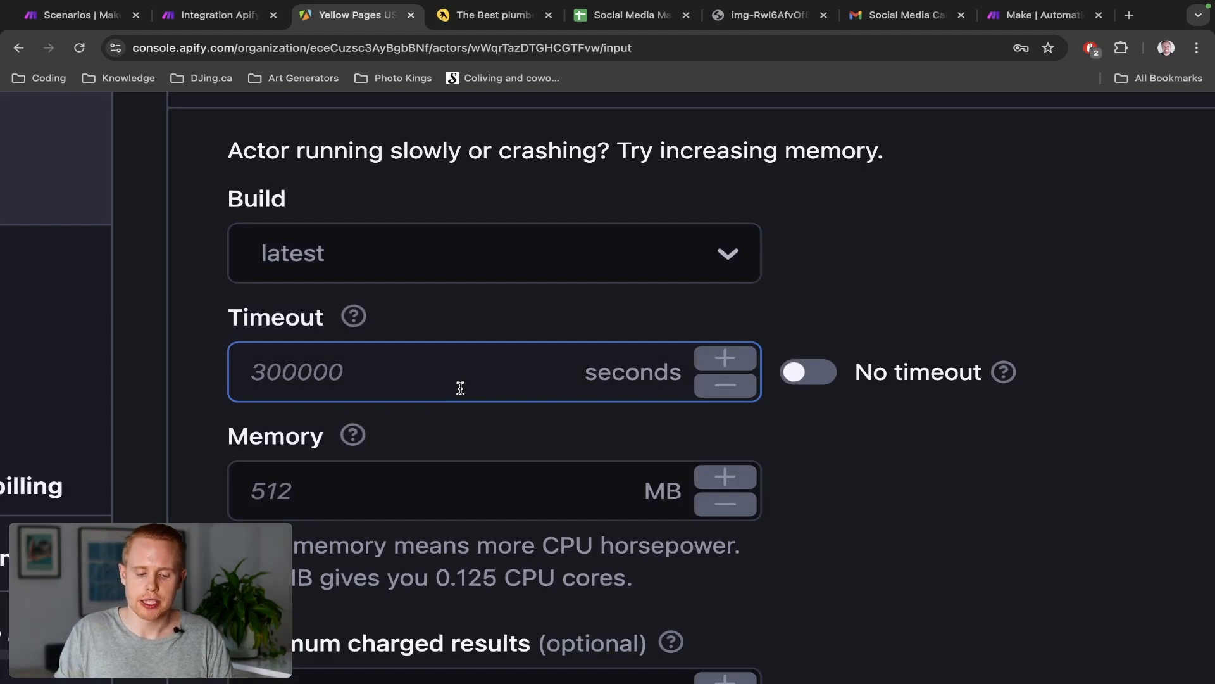
click(339, 340)
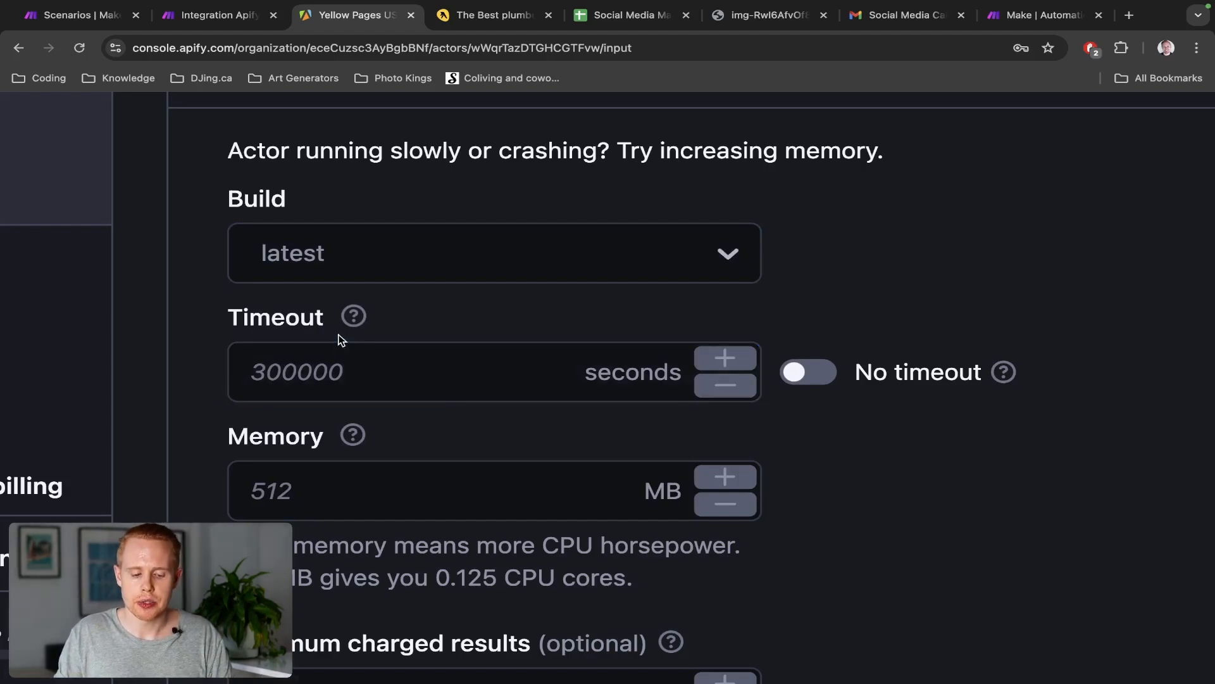
scroll(302, 316, down, 1)
click(301, 316)
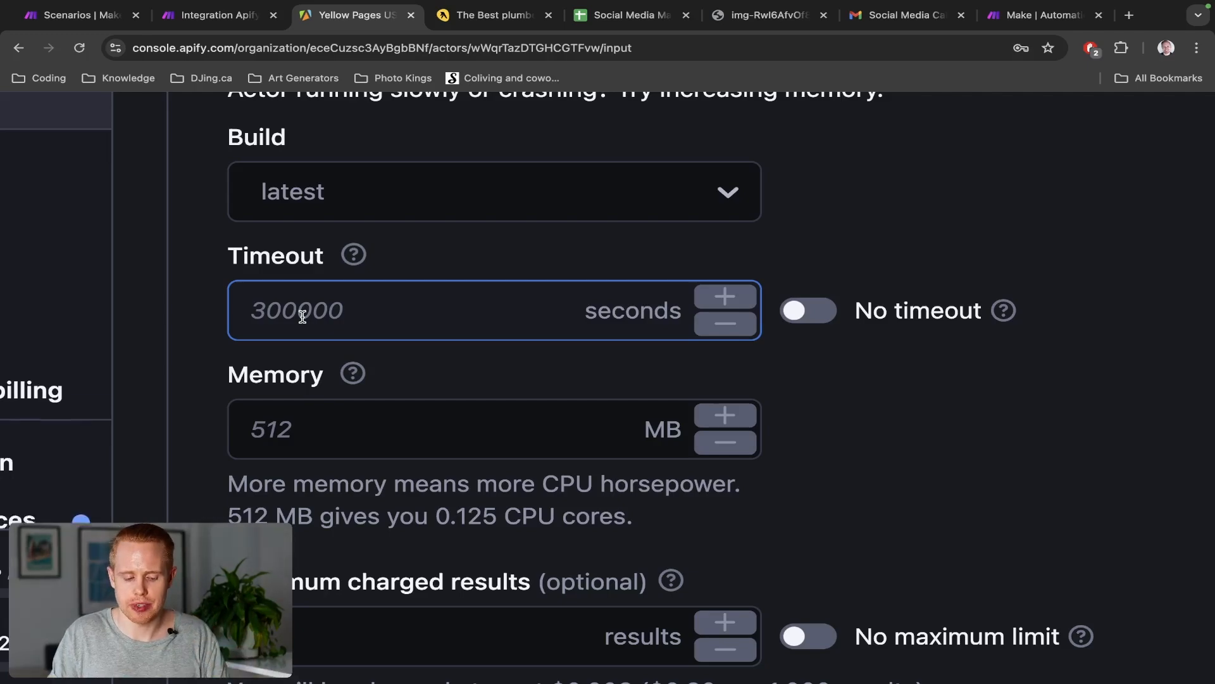
click(373, 359)
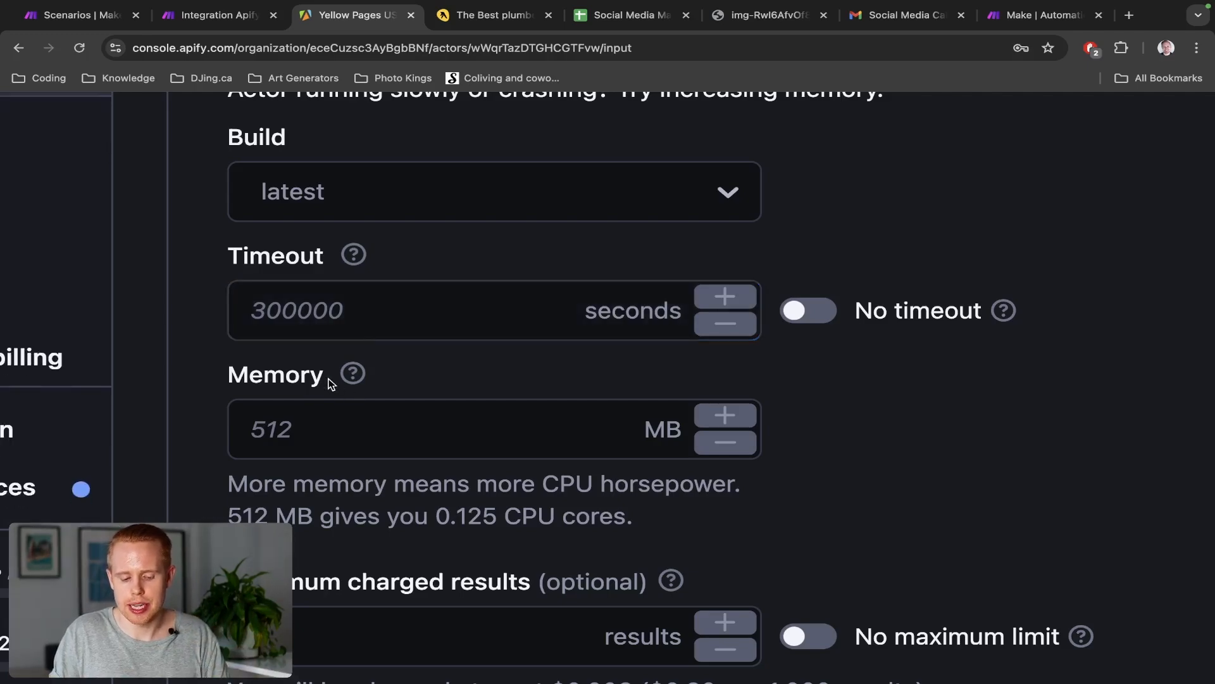
click(331, 403)
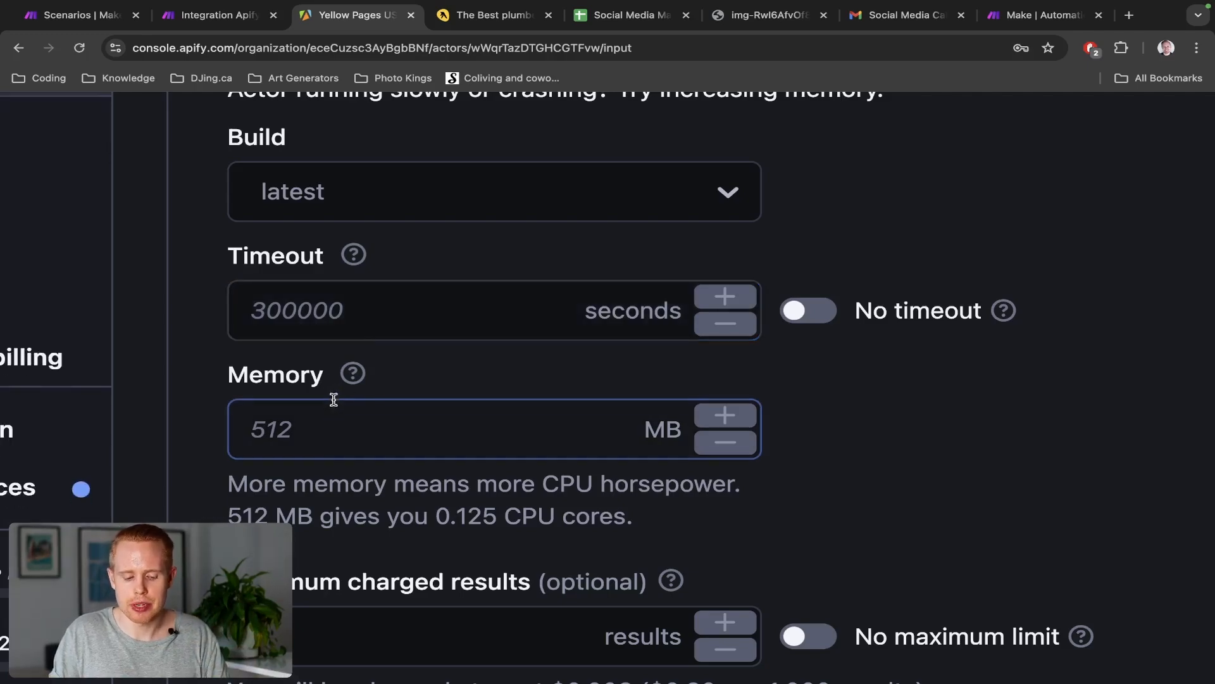
click(415, 394)
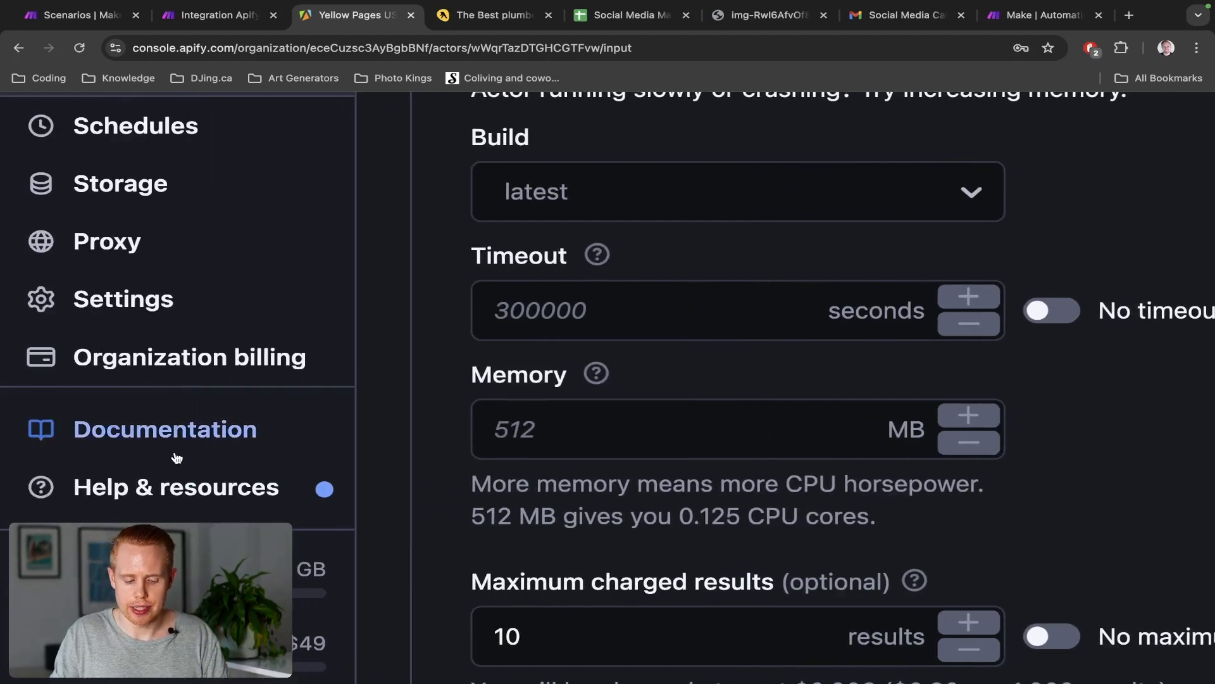
Highlight the 0 MB / 32 GB memory allowance and $49 usage limit, then return to Make
scroll(176, 453, down, 5)
drag(330, 387, 28, 383)
drag(288, 457, 327, 457)
click(19, 380)
drag(19, 380, 336, 383)
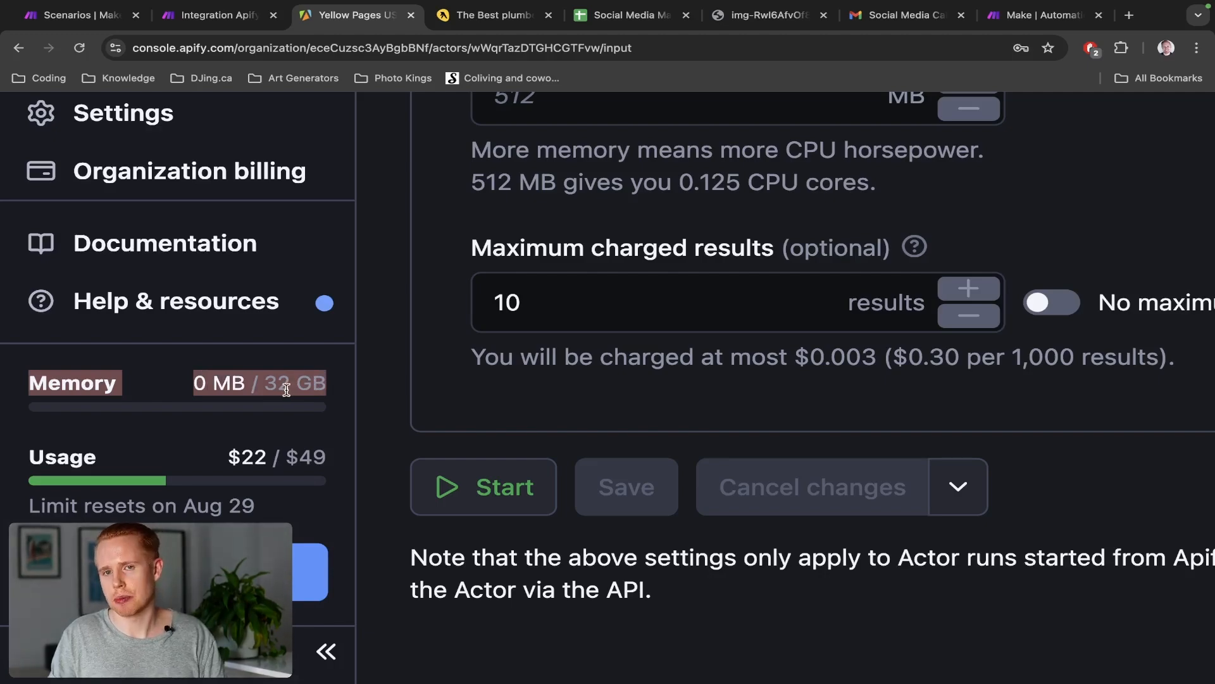
scroll(583, 295, up, 2)
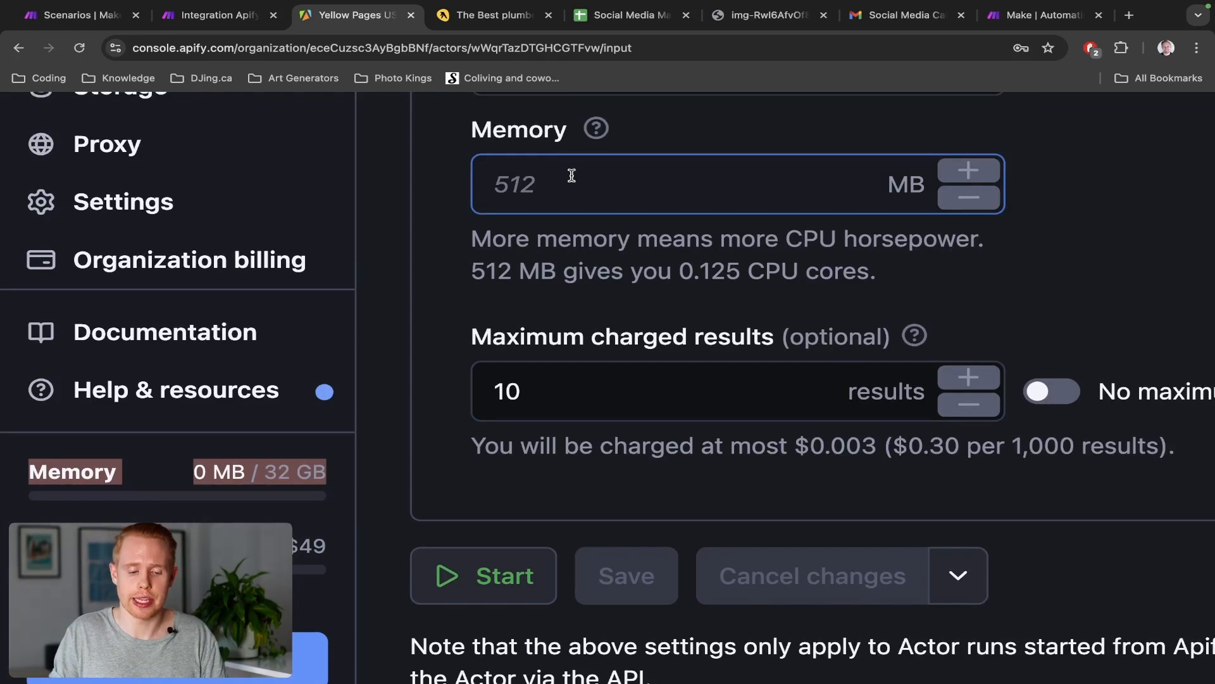
key(ctrl+shift+Tab)
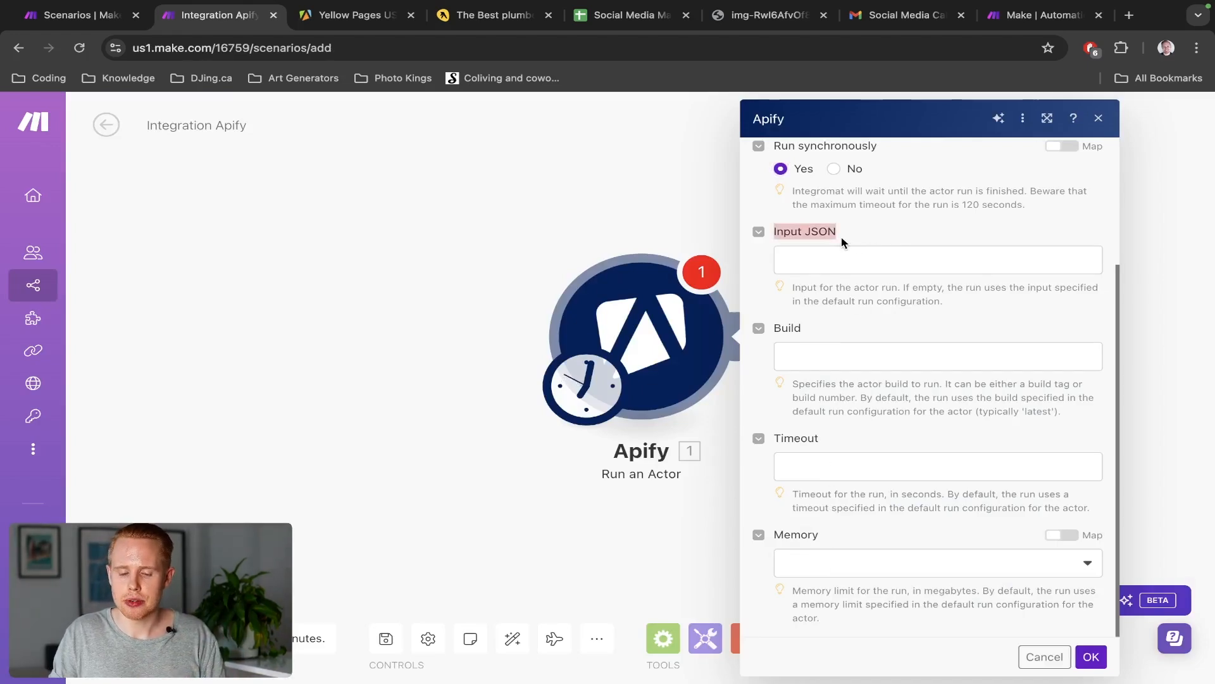
Focus Make's Input JSON field, then reopen Yellow Pages US Scraper from Apify's Actors list
click(836, 260)
click(877, 232)
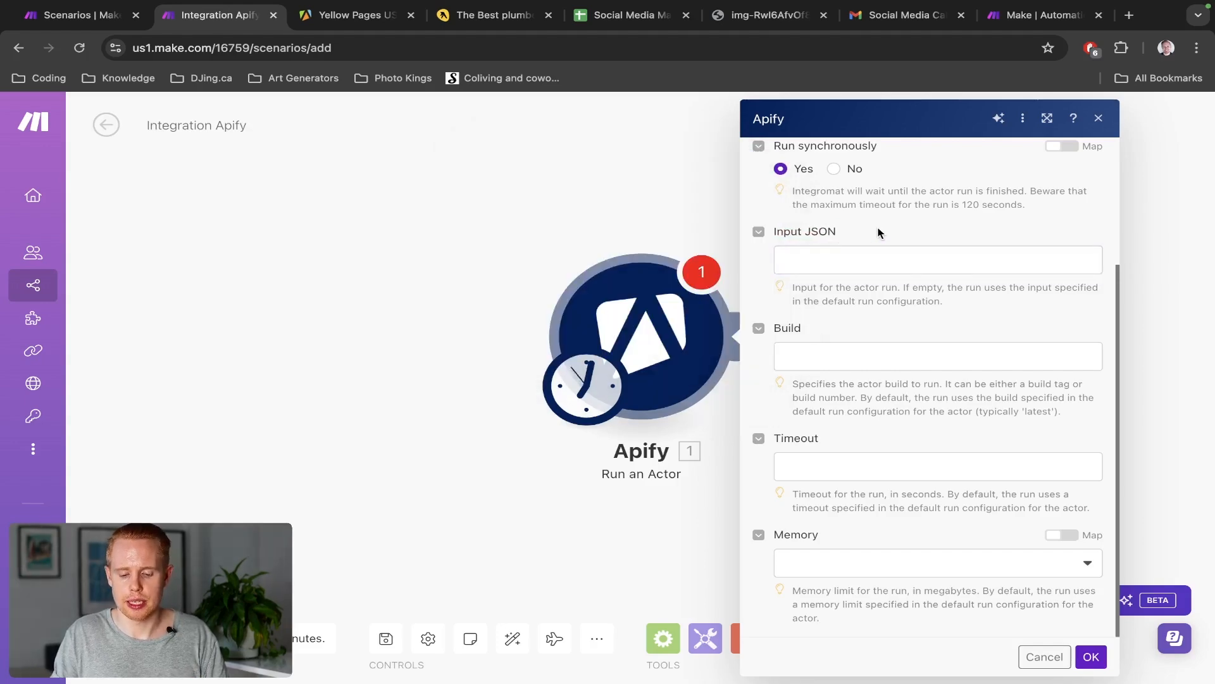
key(ctrl+Tab)
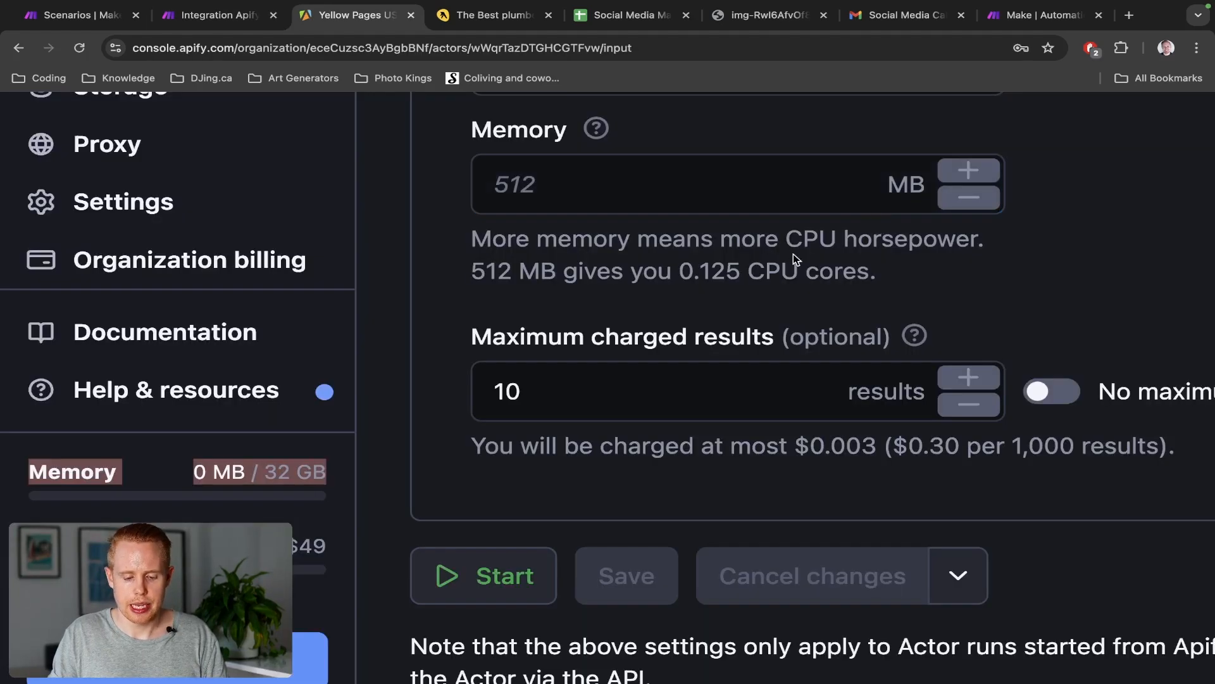
key(ctrl+0)
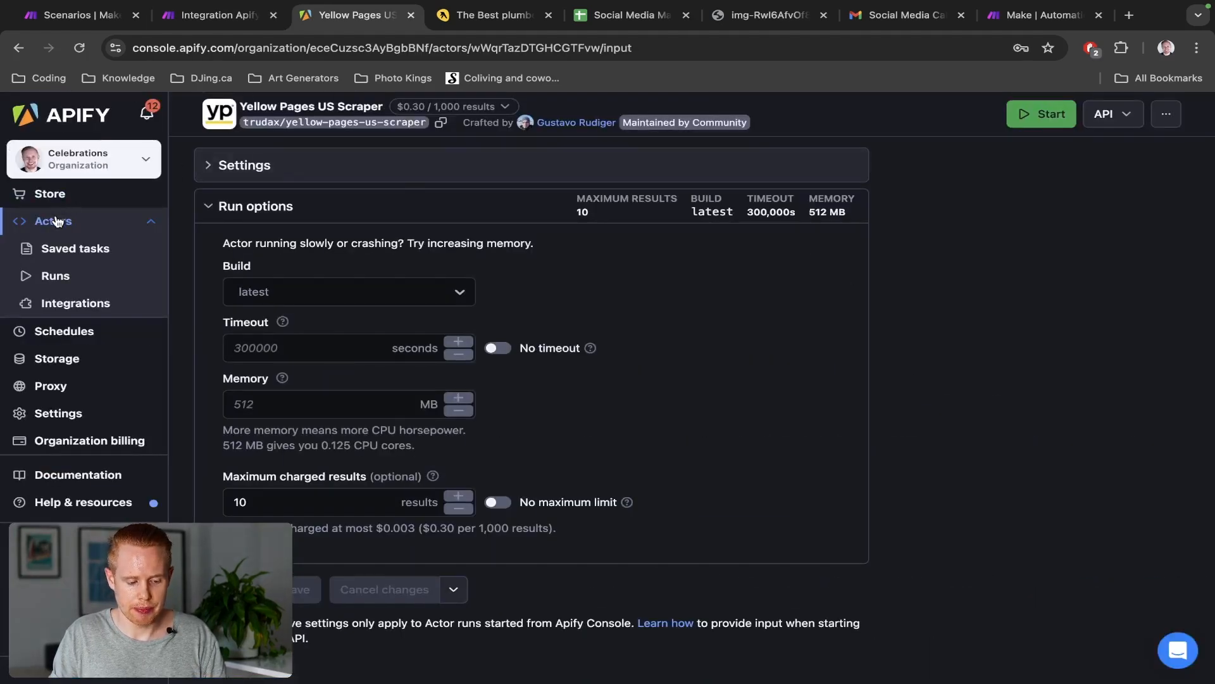
click(63, 221)
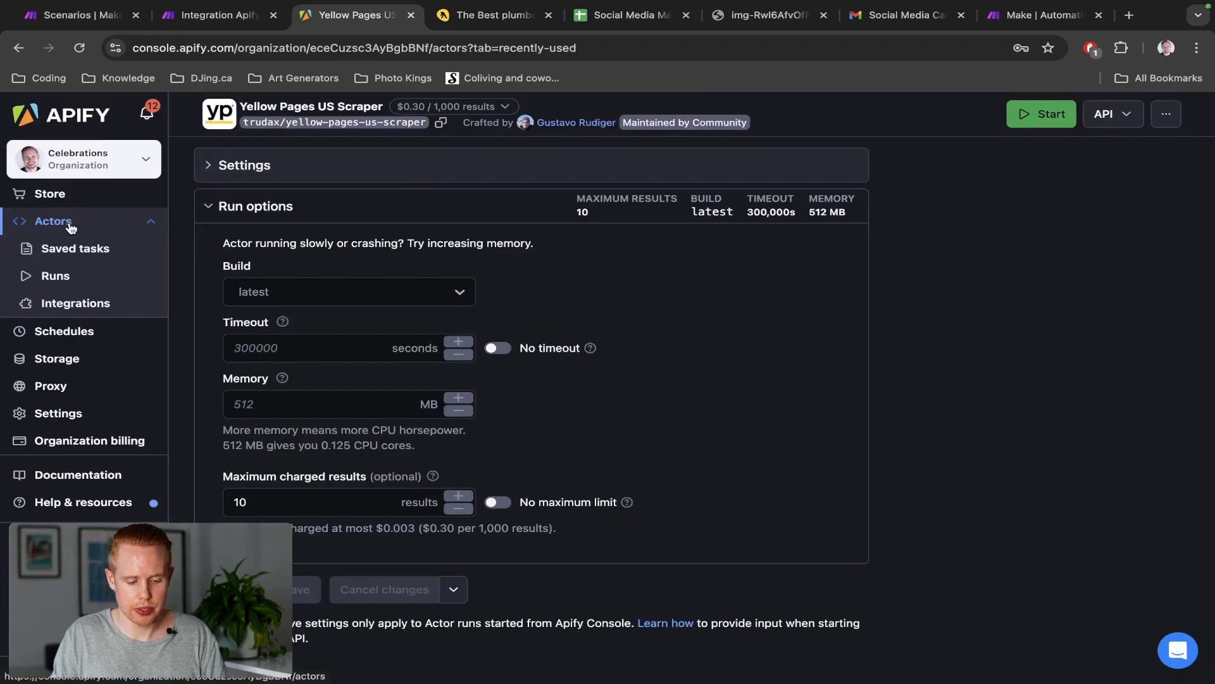
click(348, 270)
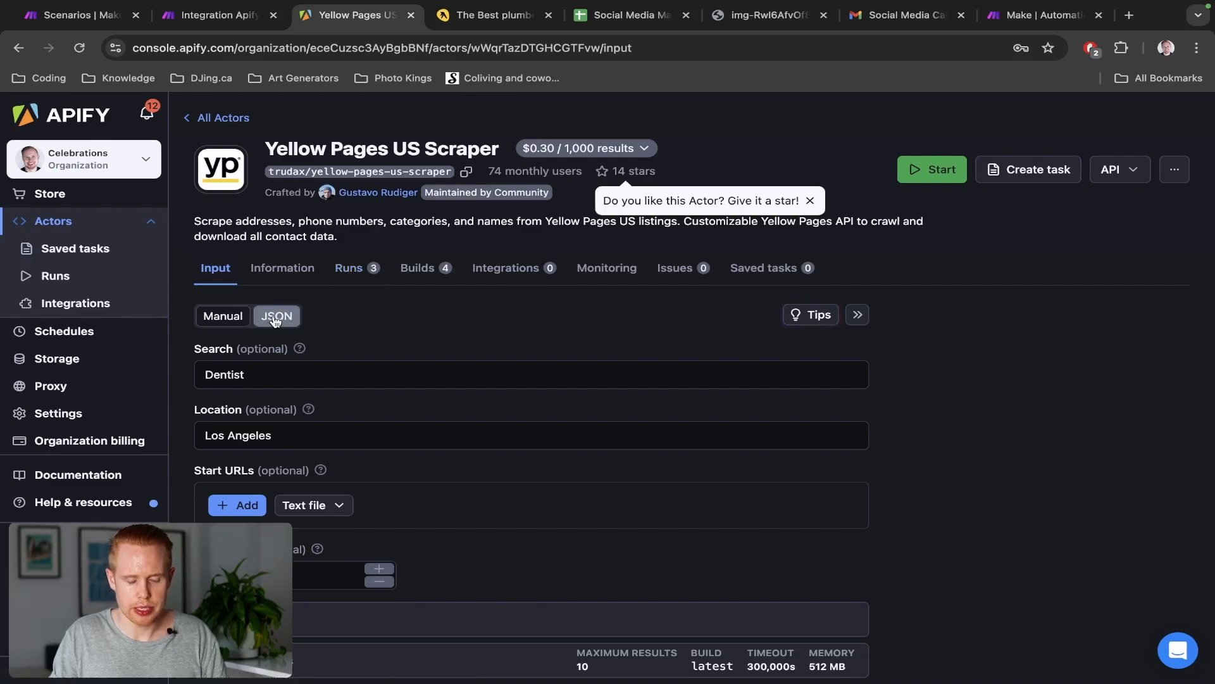
Show the scraper input as JSON (Dentist, Los Angeles, maxItems 10) and copy all of it
key(super+alt+Left)
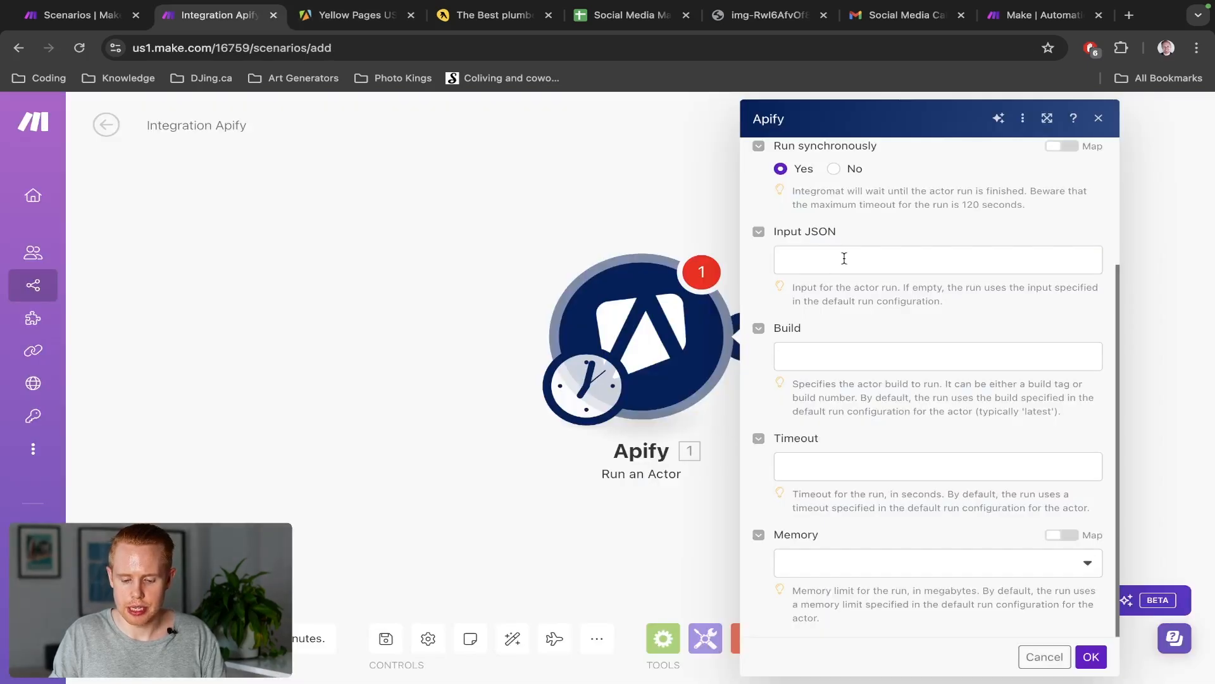
key(super+alt+Right)
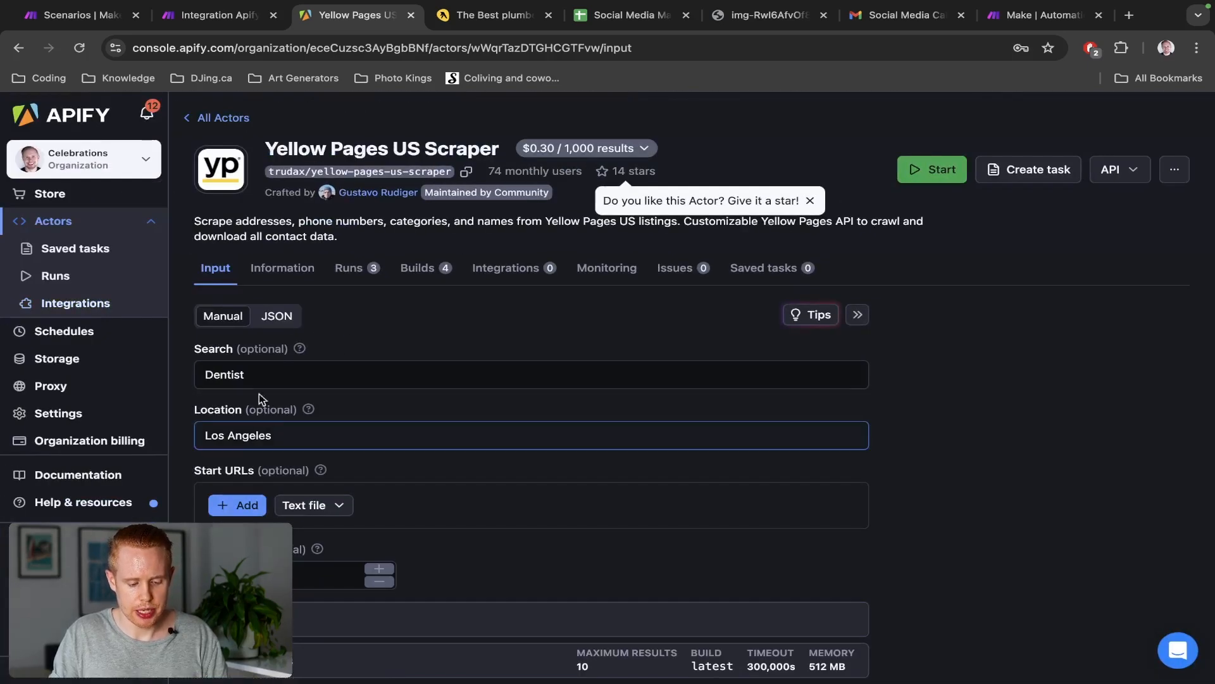
click(283, 320)
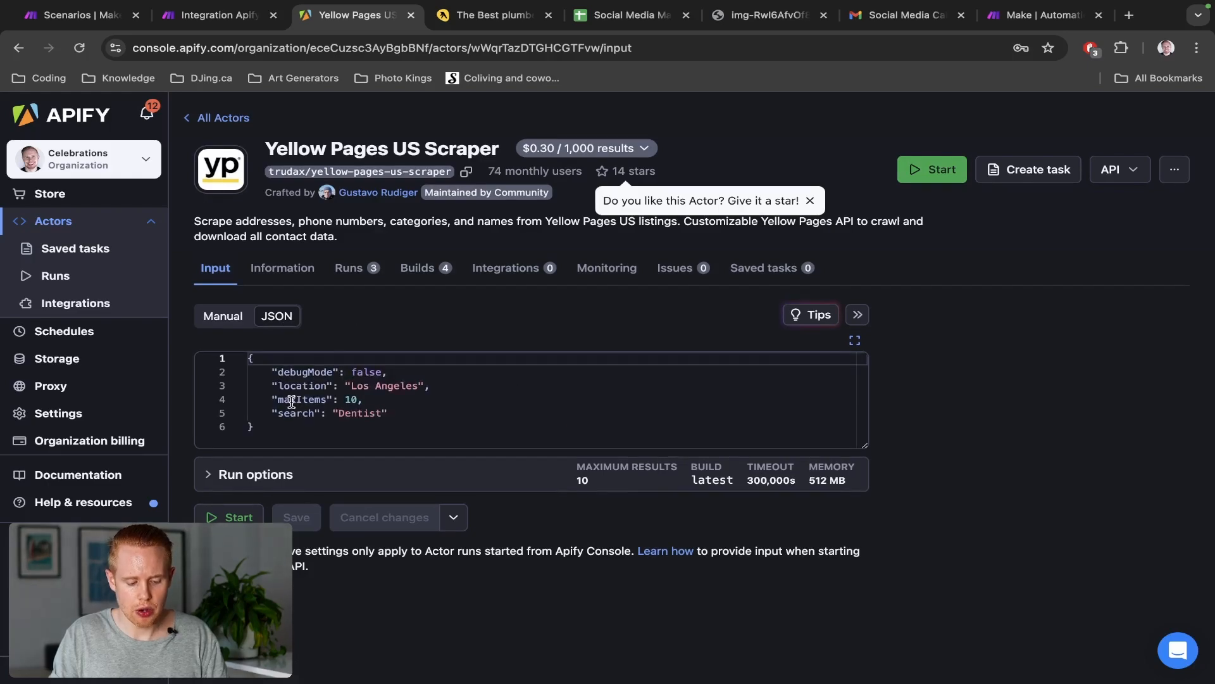
key(ctrl+a)
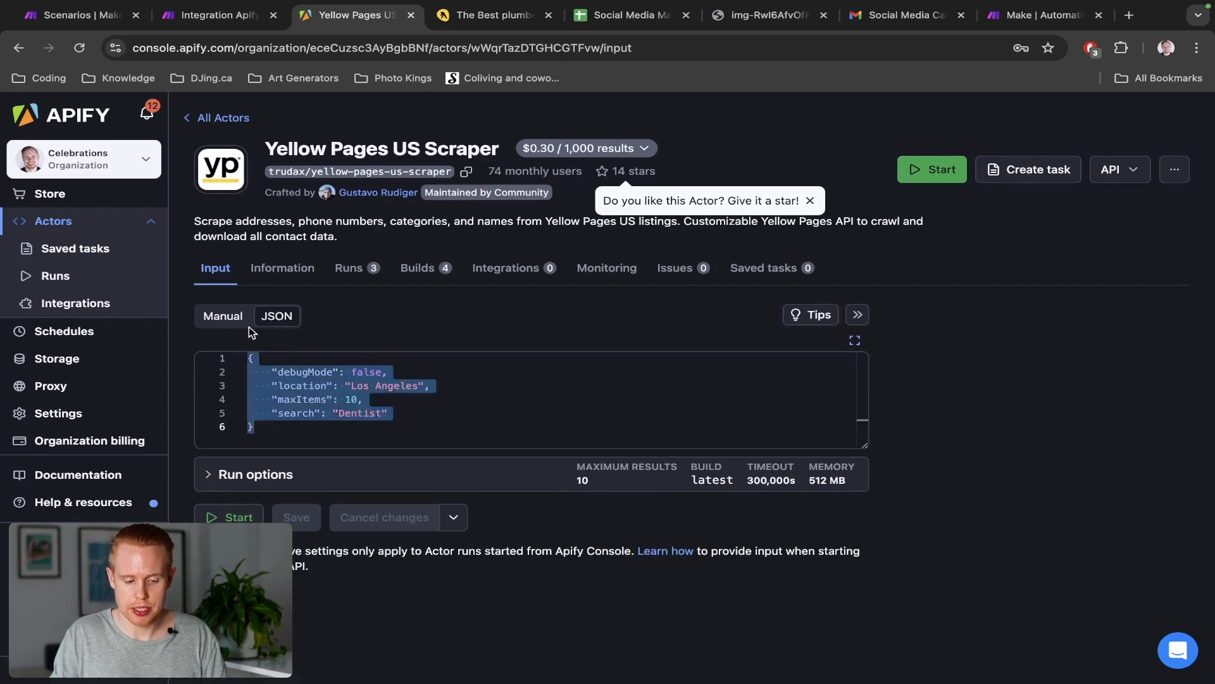
key(ctrl+c)
key(ctrl+shift+Tab)
Paste the copied scraper input JSON (Dentist, Los Angeles, maxItems 10) into Make's Input JSON field
click(827, 252)
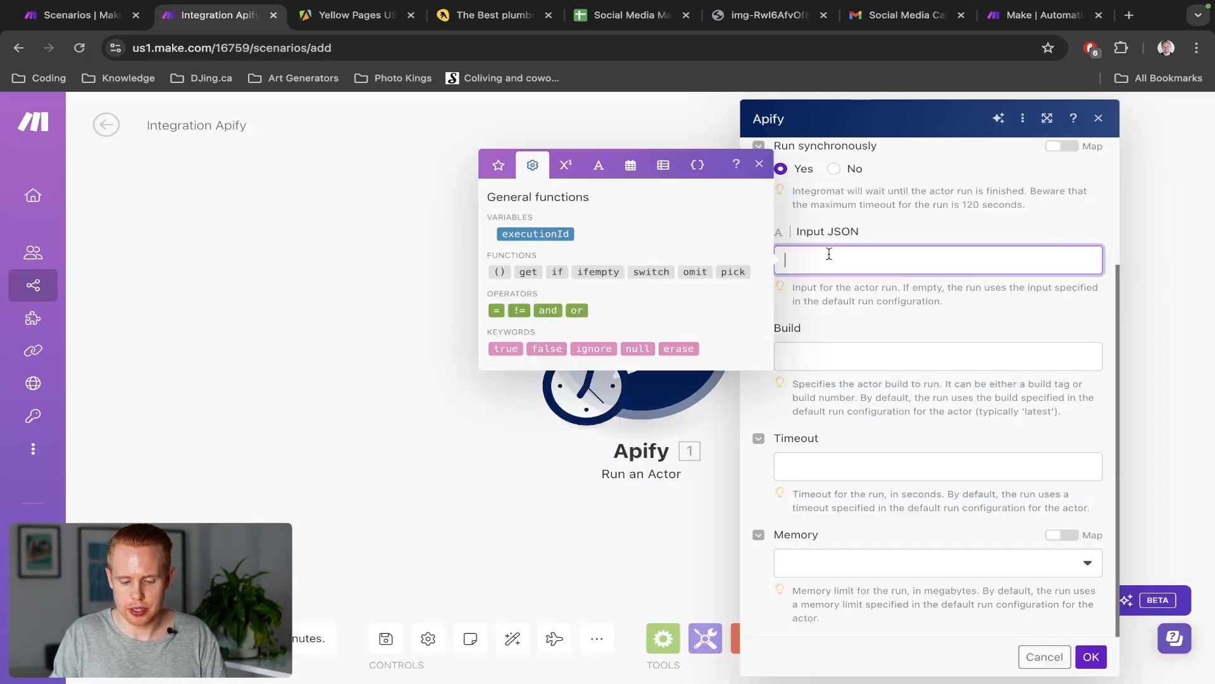
key(ctrl+v)
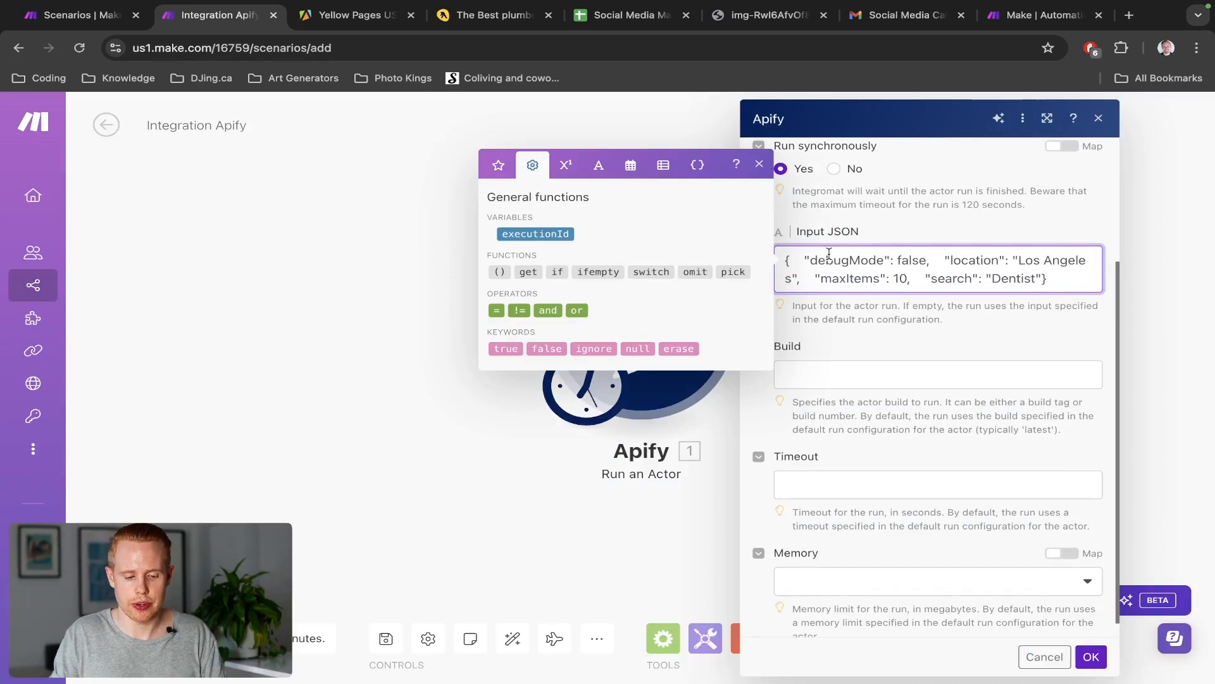
key(ctrl+Tab)
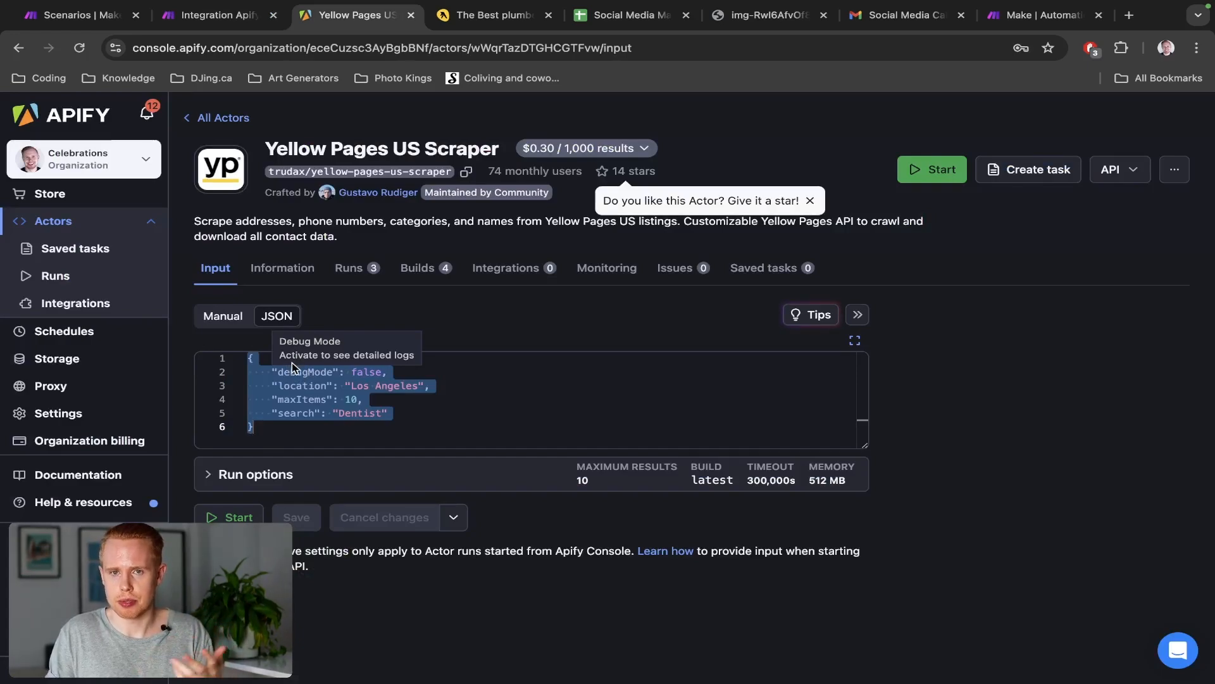
In Apify Console's input form, change the Search term from Dentist to Plumbers
click(217, 318)
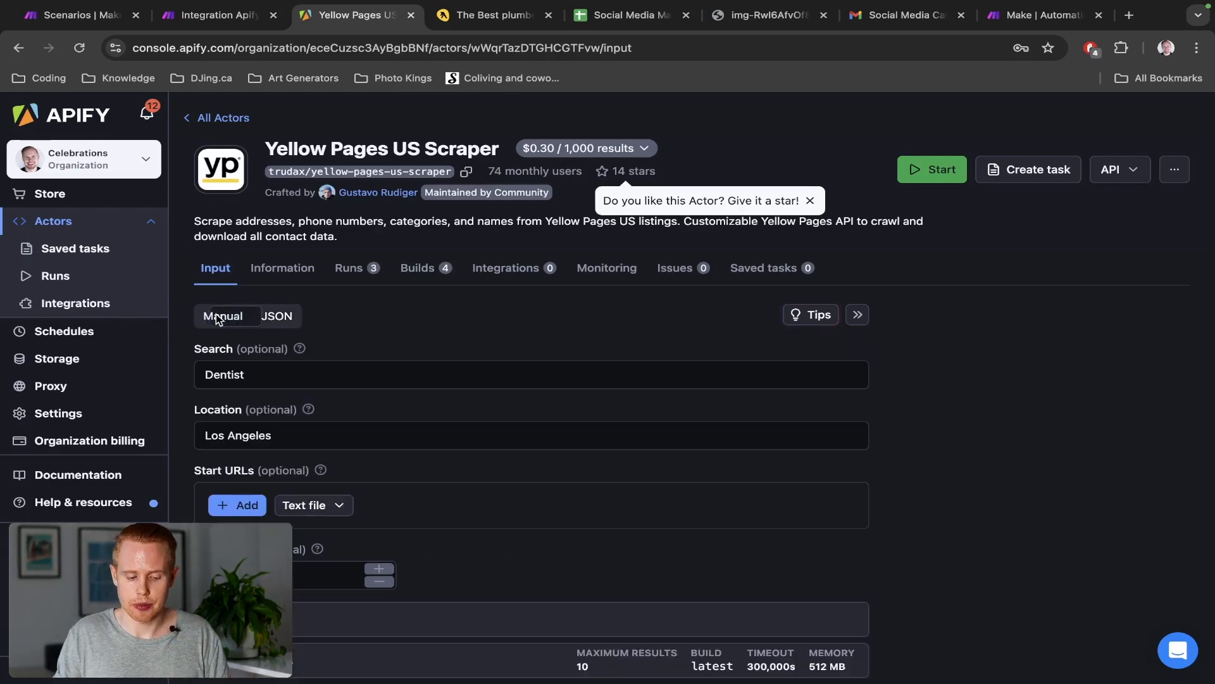
scroll(236, 346, down, 2)
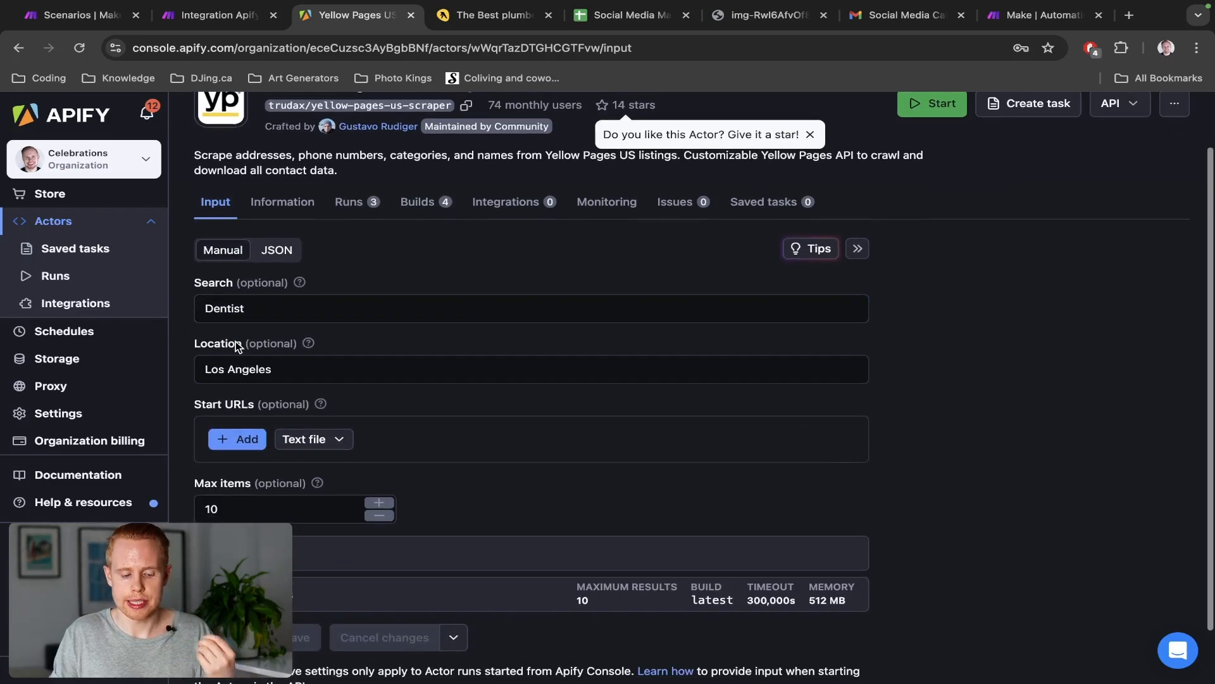
click(221, 308)
scroll(214, 304, up, 5)
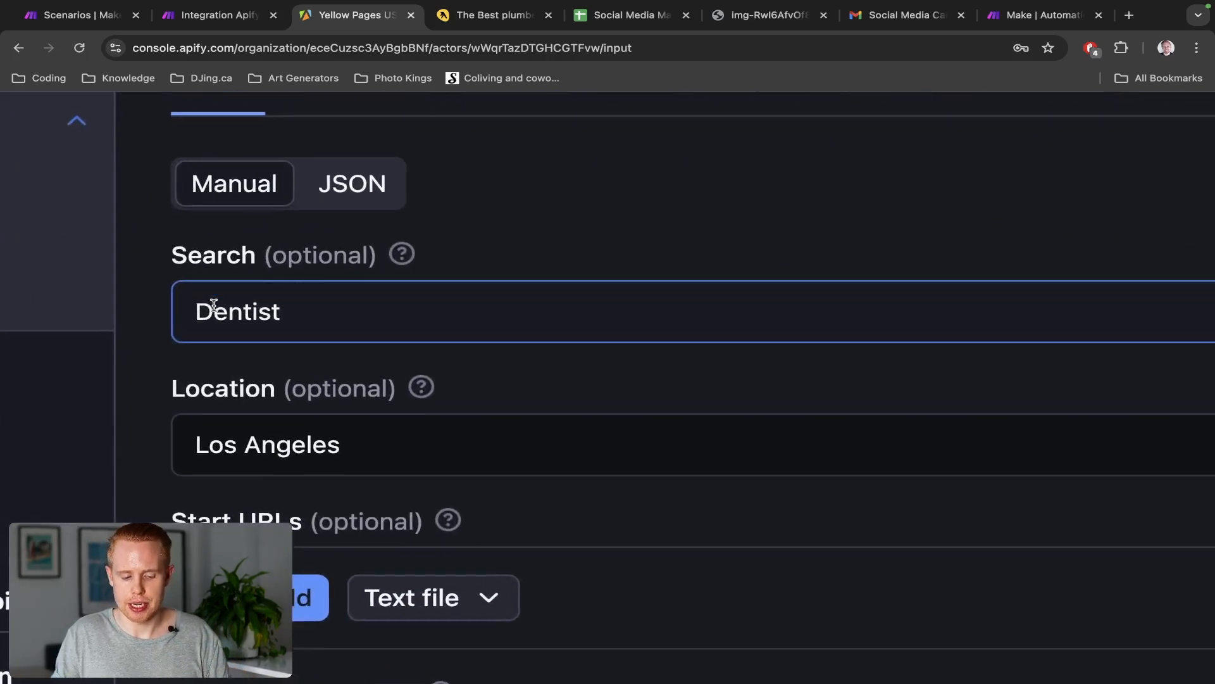
click(273, 244)
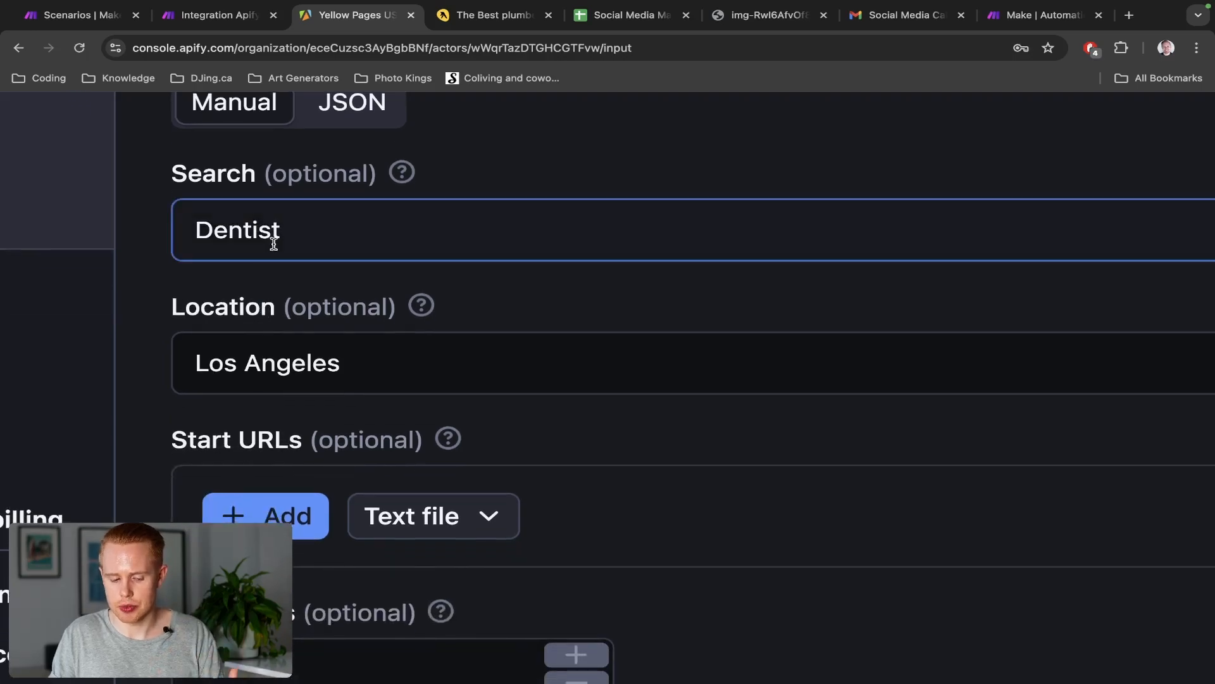
double_click(273, 244)
text(Plumbers)
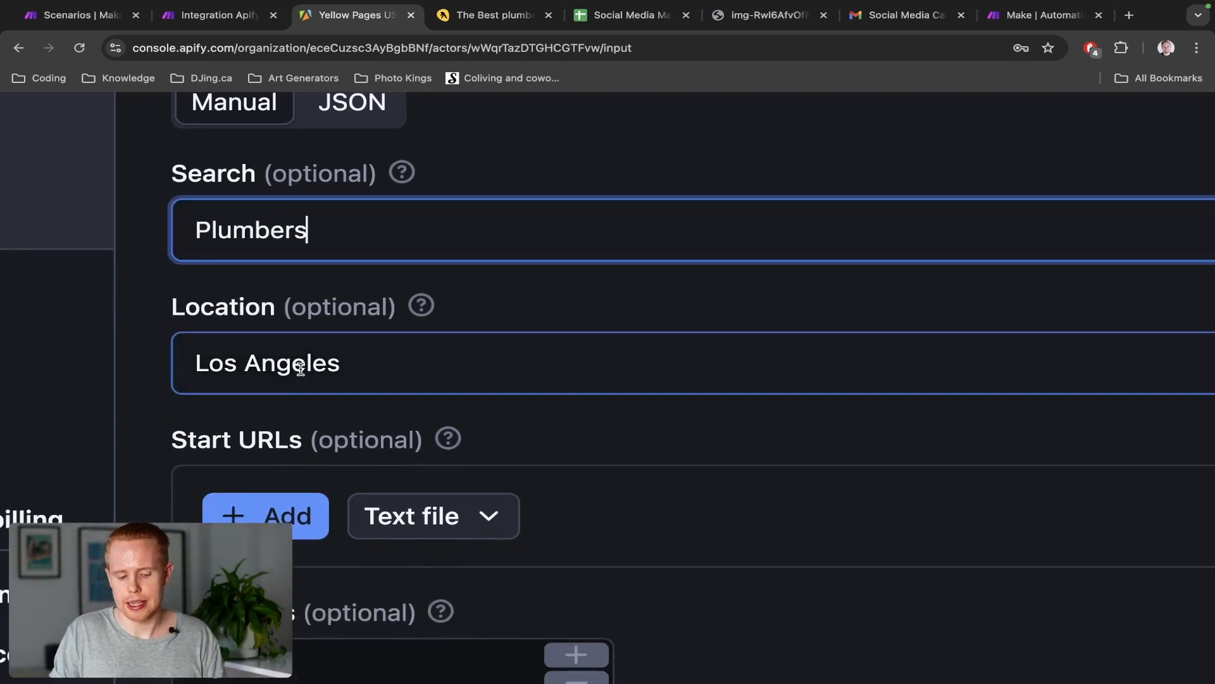
scroll(302, 317, up, 2)
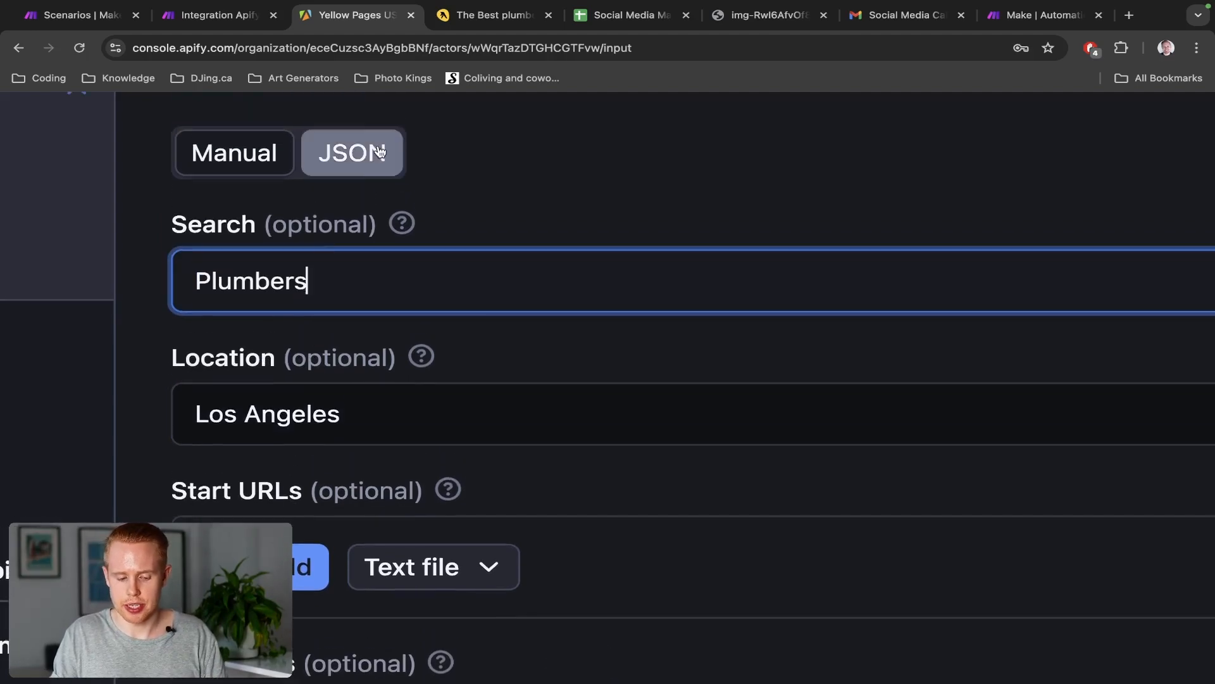
Copy the scraper's JSON input and paste it over Make's Input JSON, replacing the old text
click(352, 153)
click(407, 305)
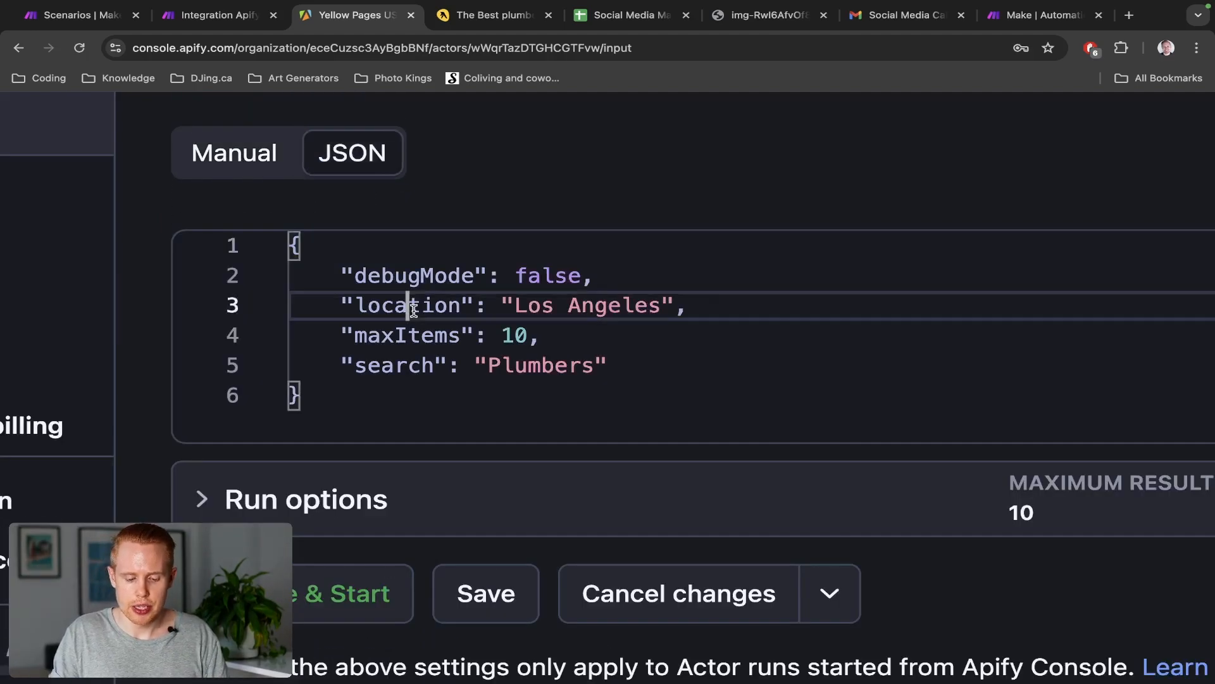
drag(514, 305, 669, 307)
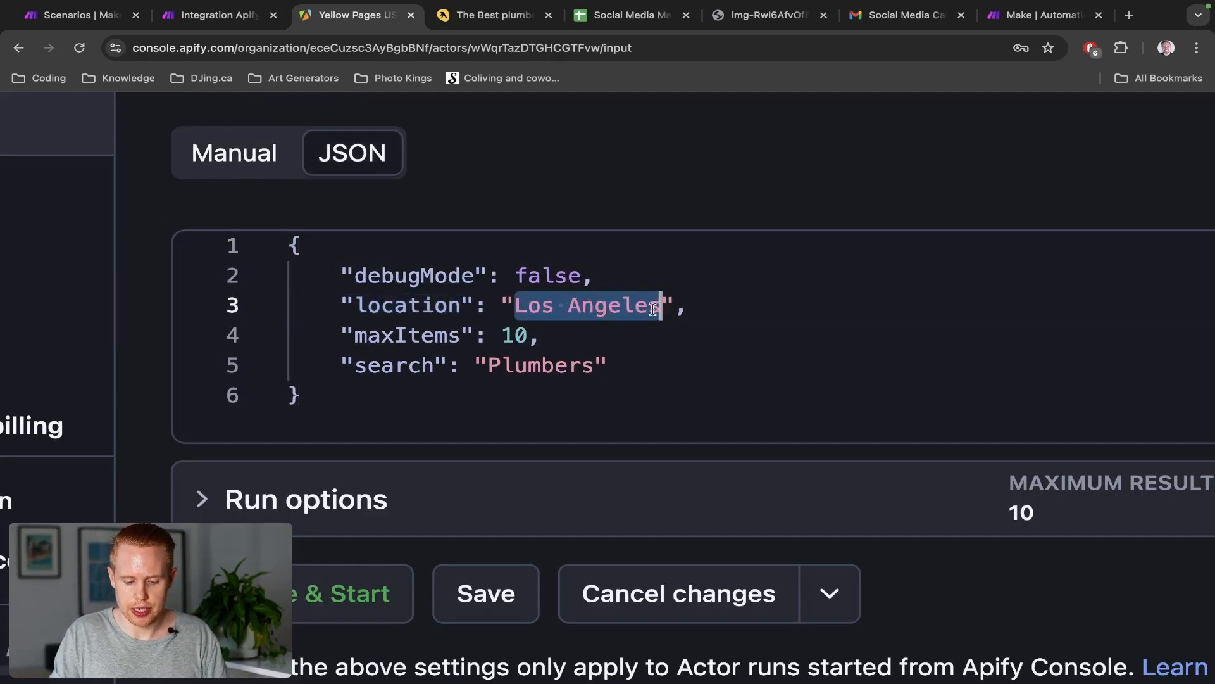
click(420, 364)
double_click(542, 367)
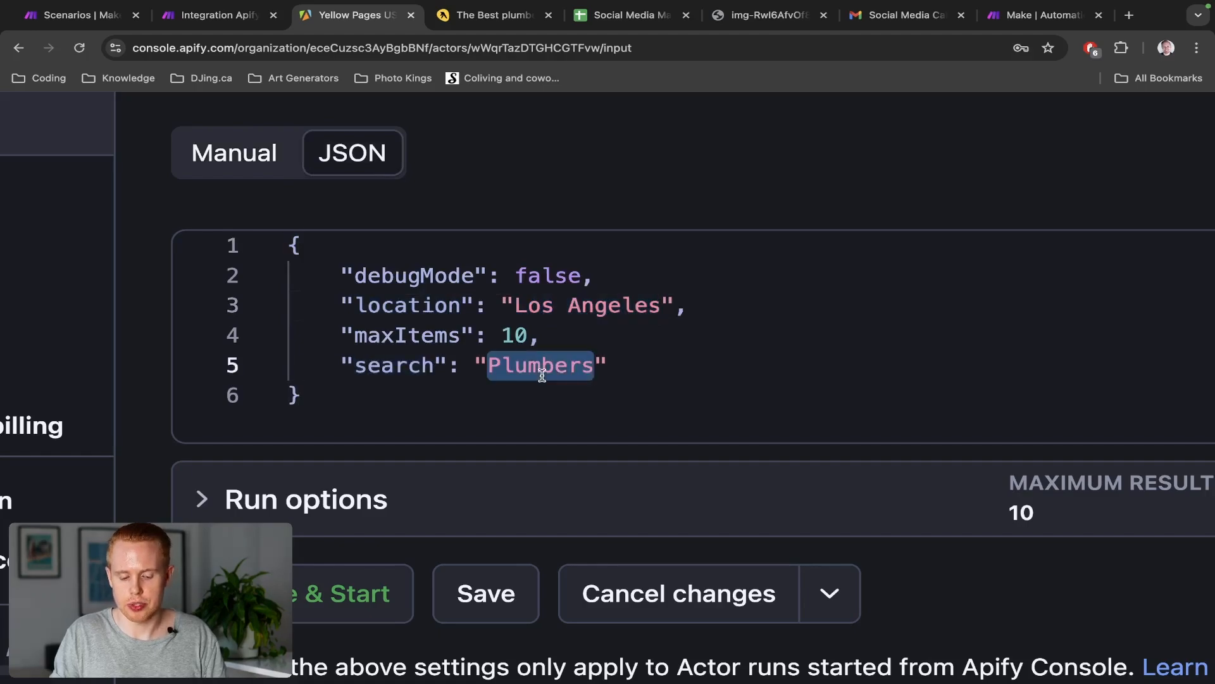
click(228, 159)
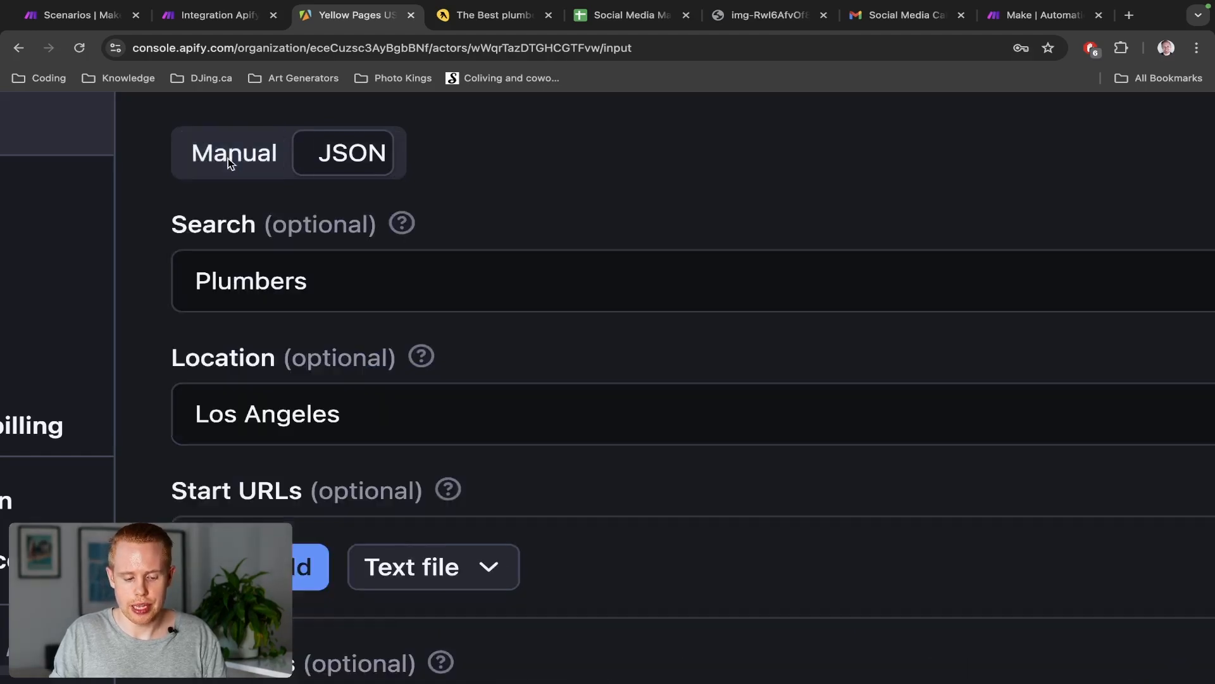
click(381, 151)
double_click(526, 364)
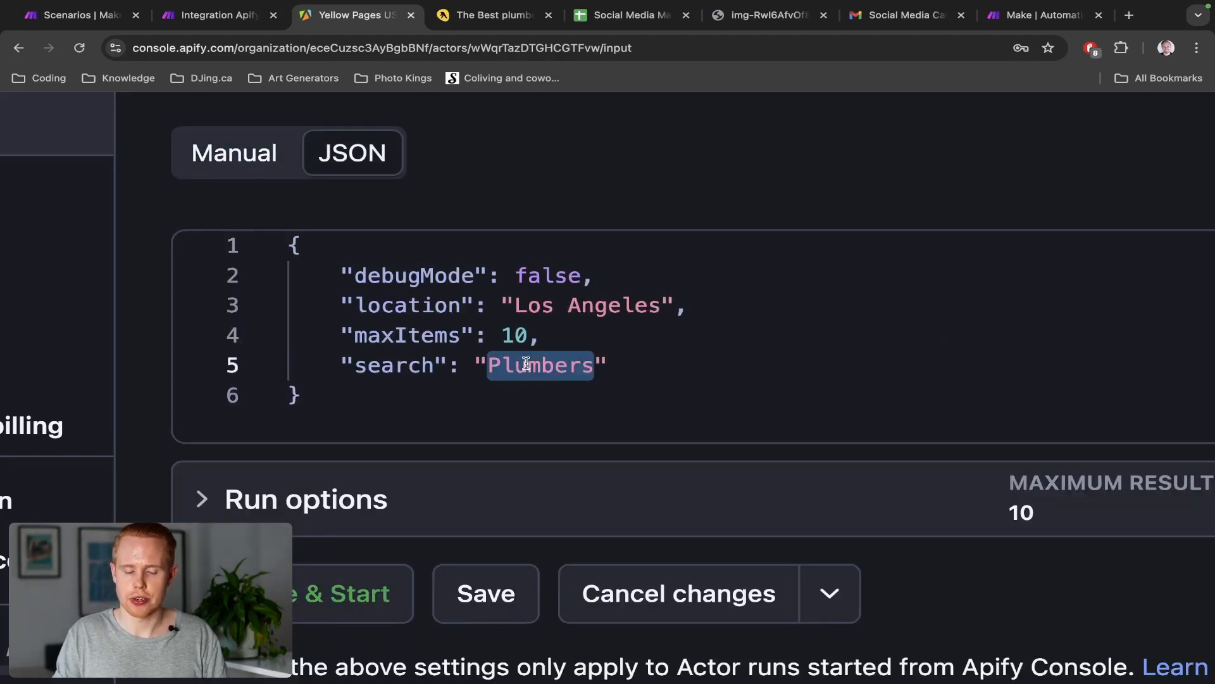
click(478, 365)
key(super+a)
key(ctrl+c)
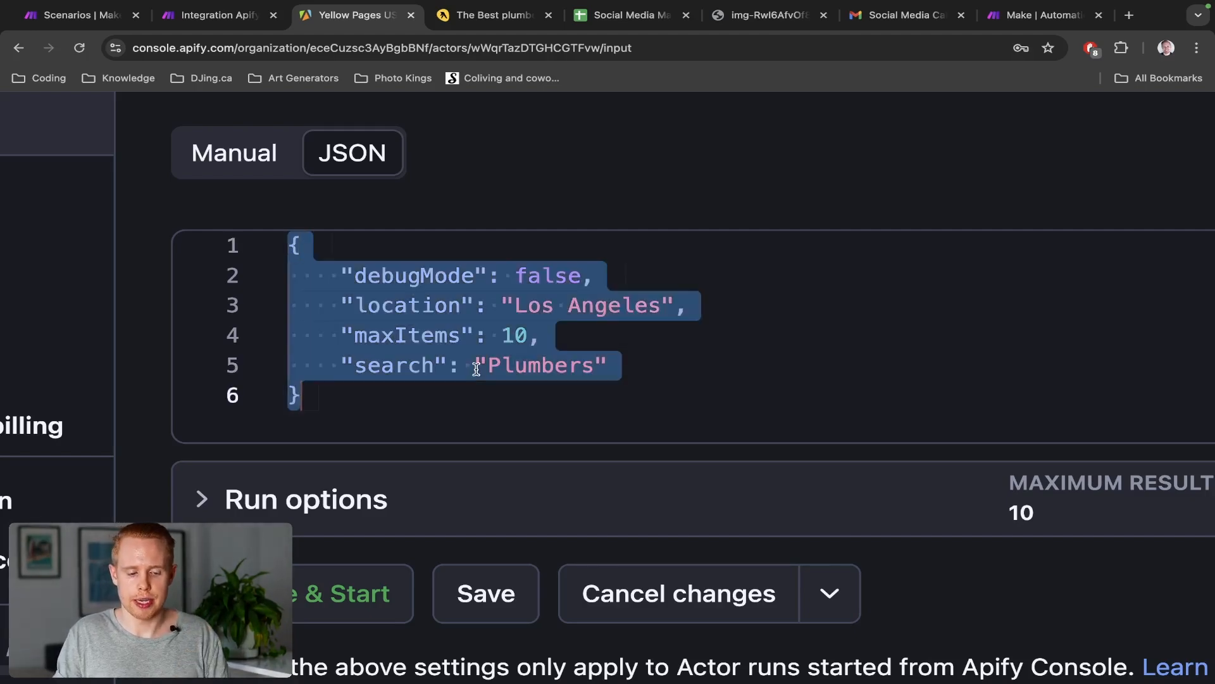
key(super+alt+Left)
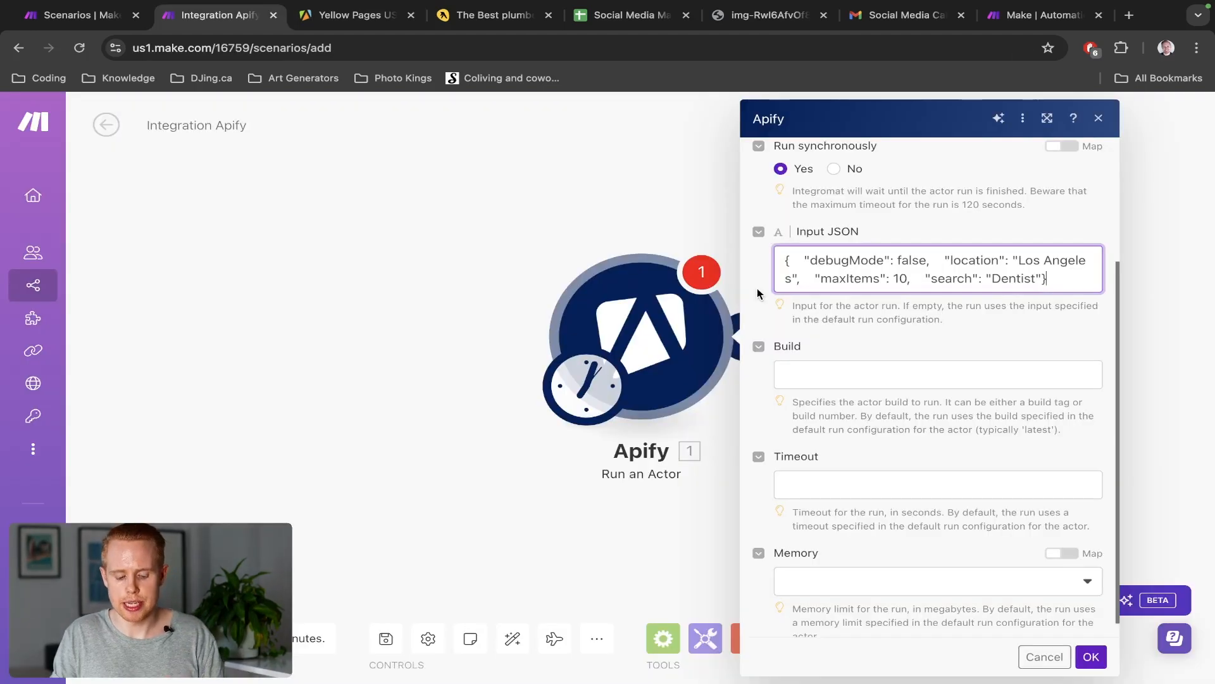
key(super+a)
key(super+v)
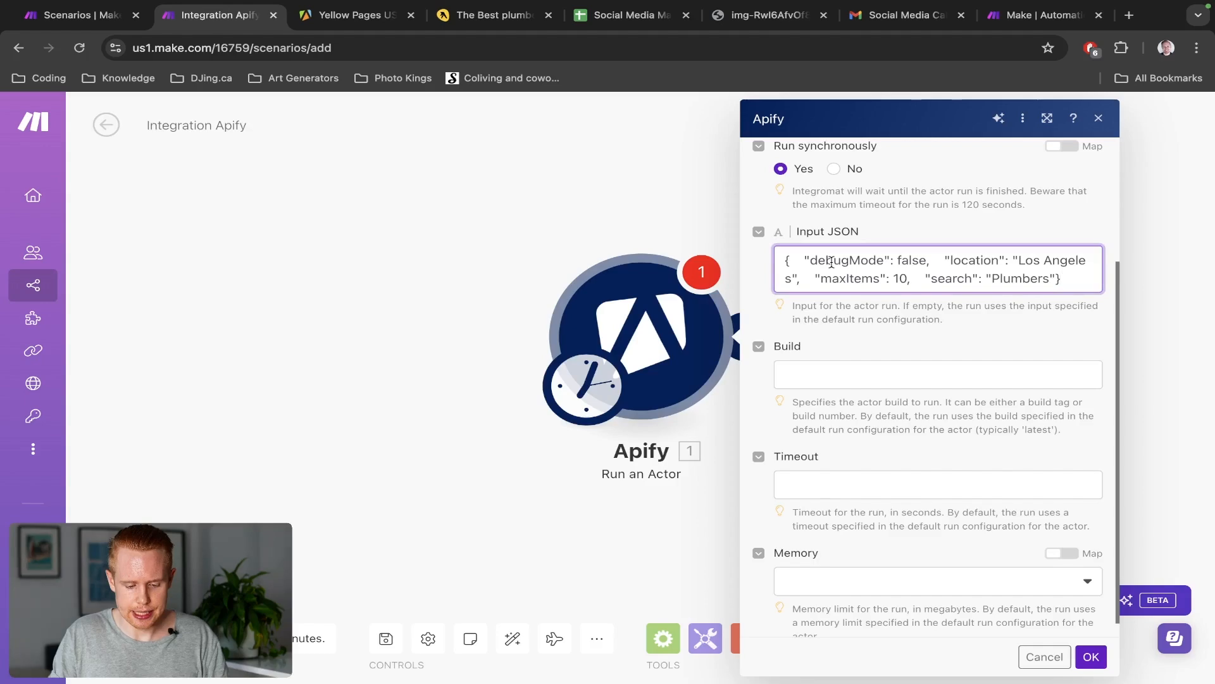
key(ctrl+Tab)
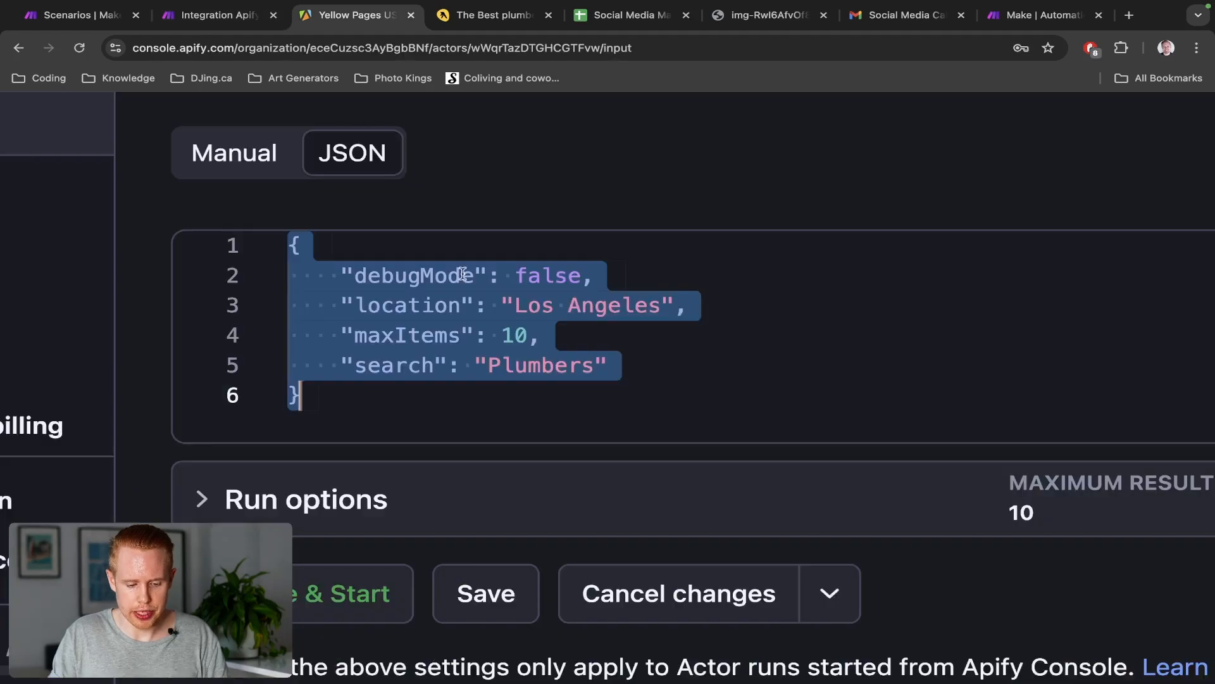
click(235, 152)
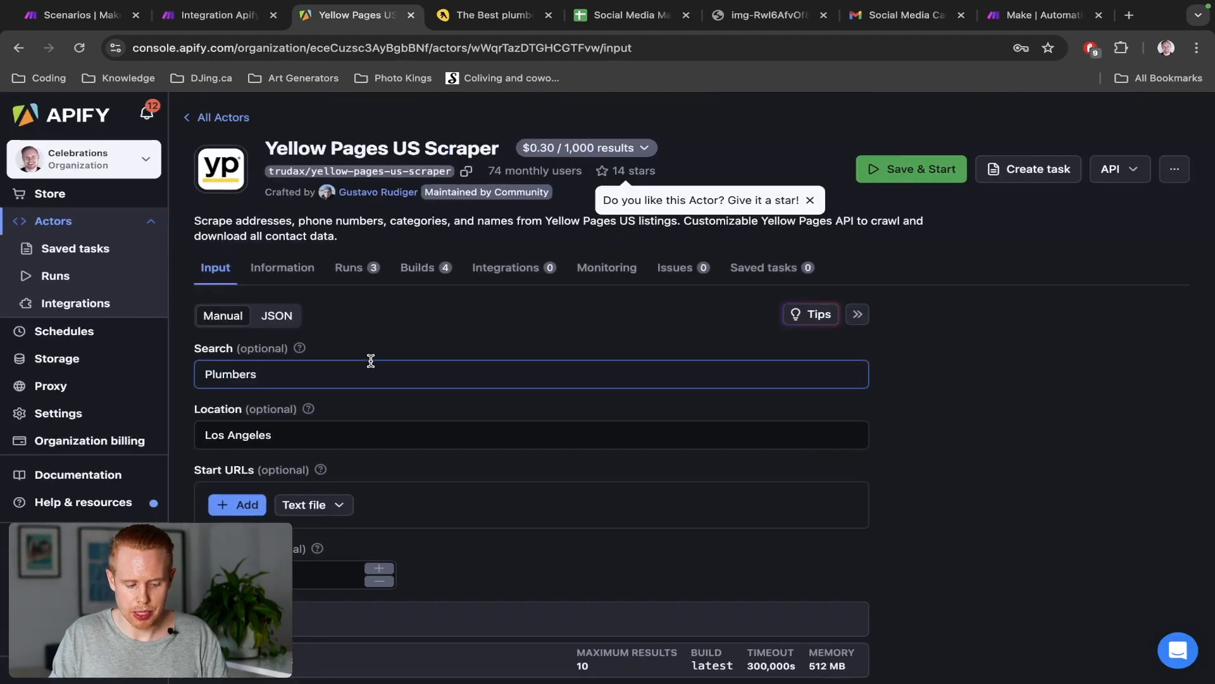
scroll(371, 360, down, 2)
click(234, 432)
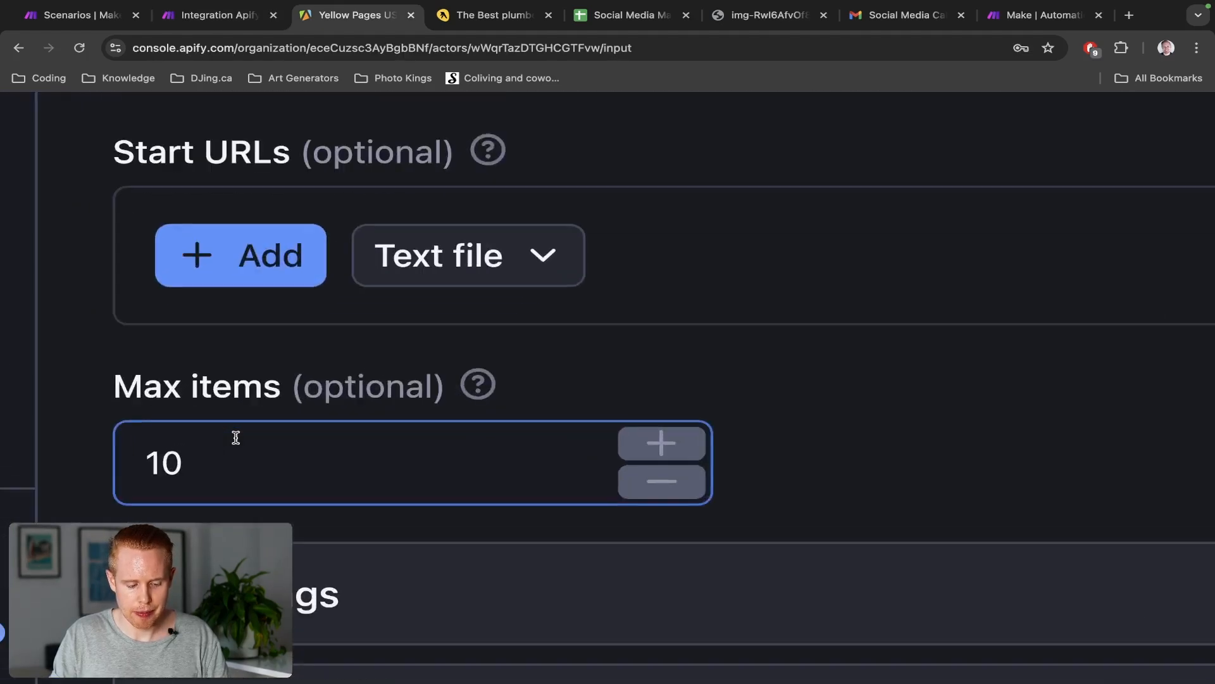
scroll(238, 440, down, 3)
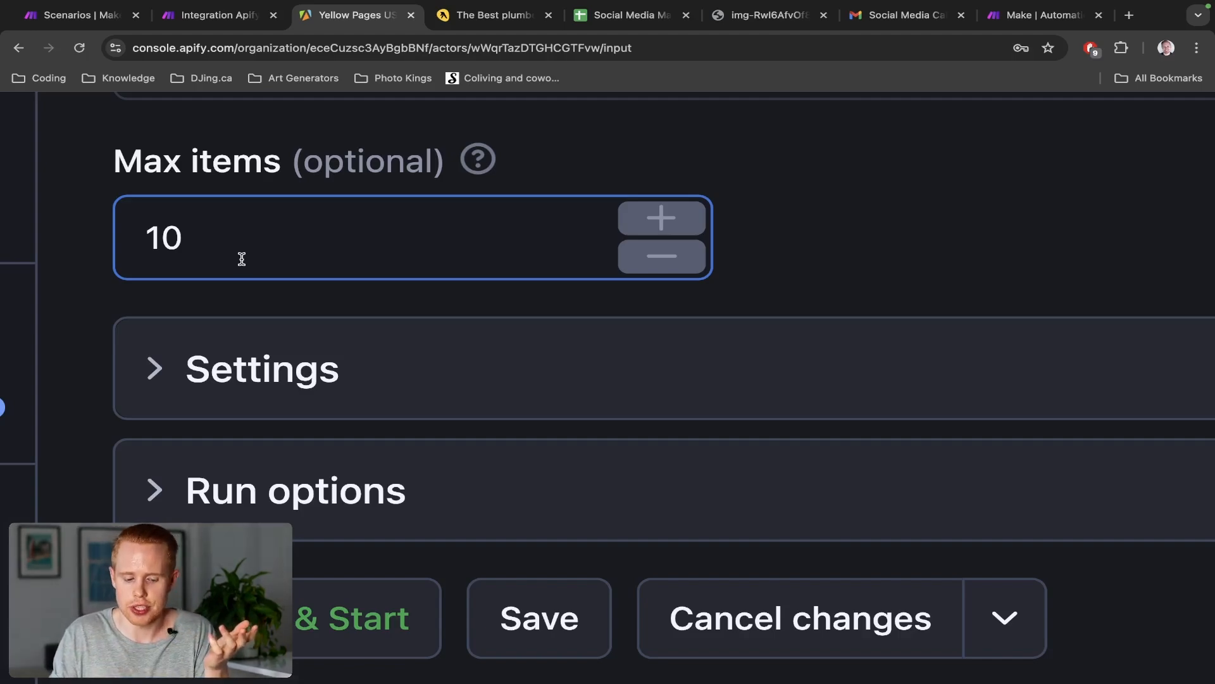
scroll(241, 259, down, 4)
click(241, 261)
scroll(242, 262, down, 3)
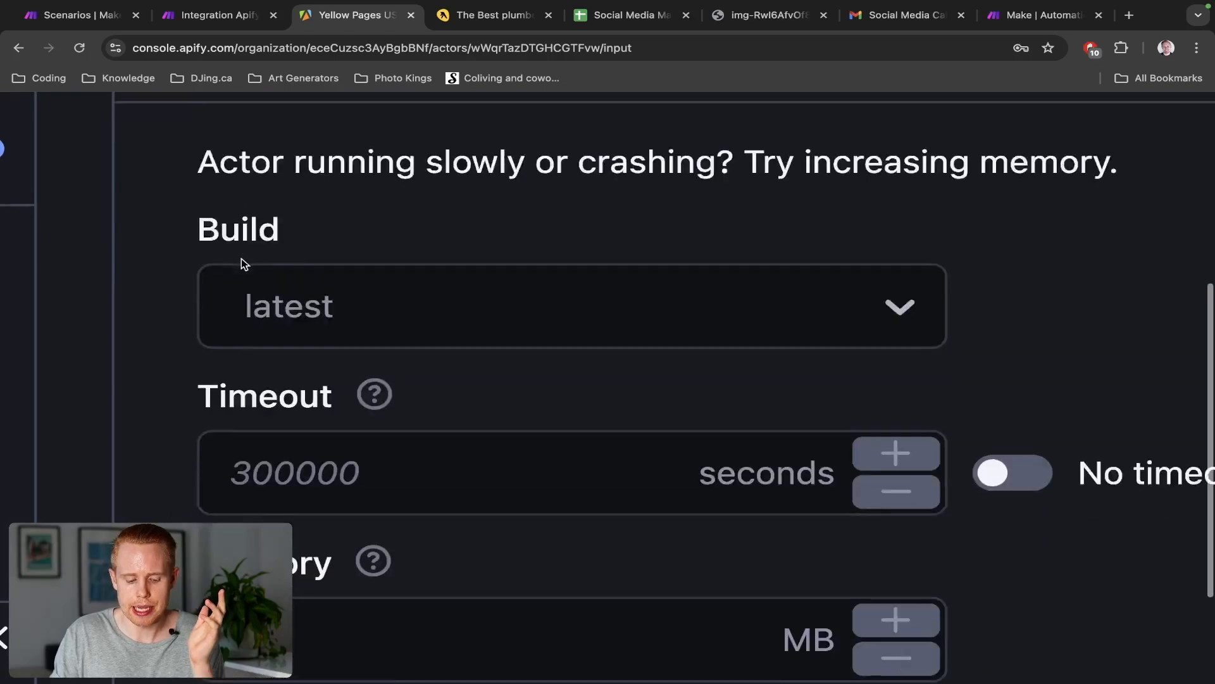
scroll(241, 258, down, 10)
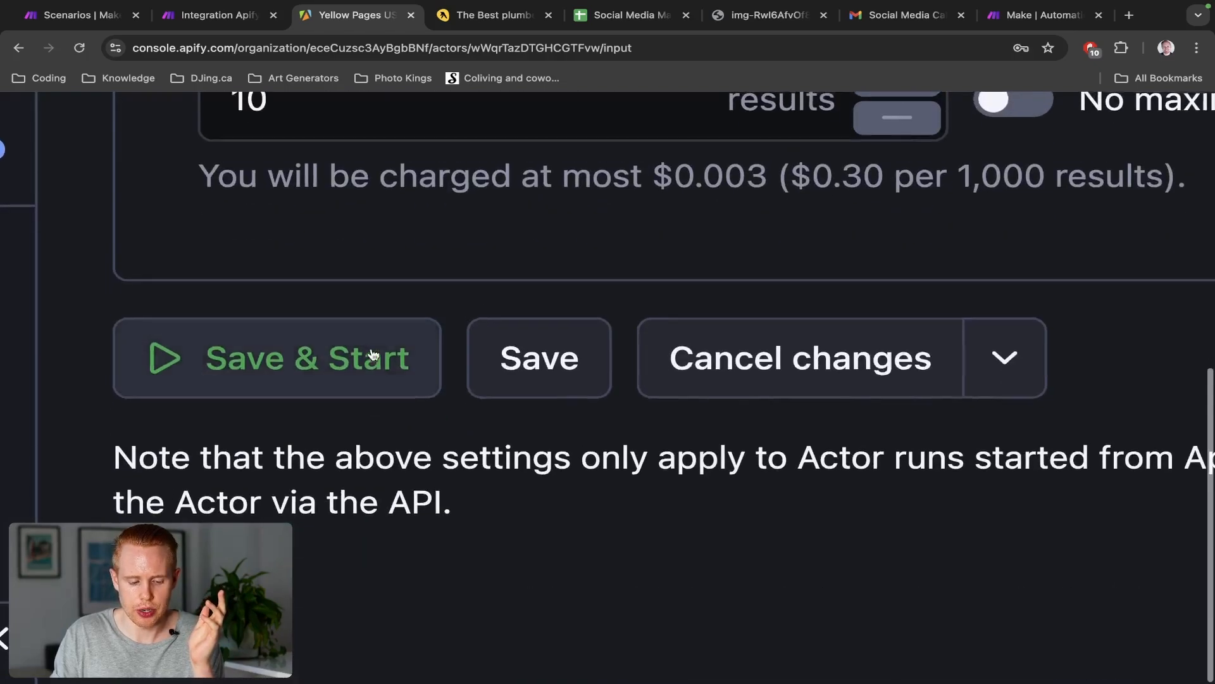
scroll(372, 354, up, 3)
triple_click(385, 184)
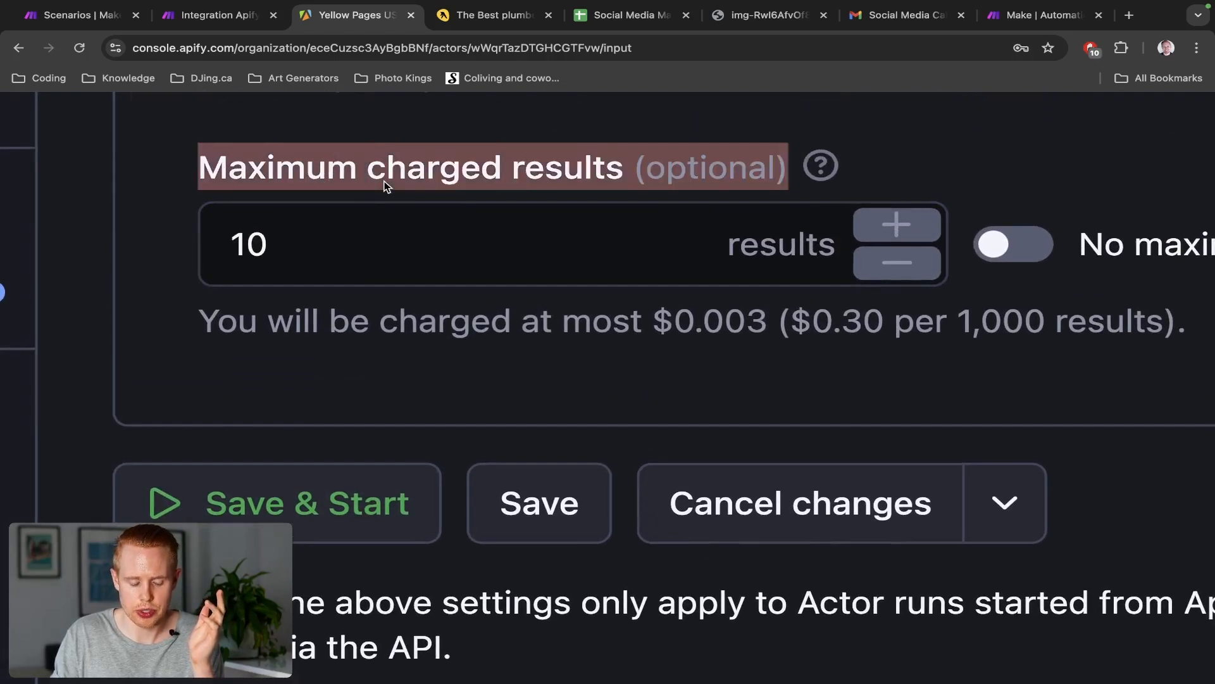
scroll(385, 183, down, 5)
scroll(385, 183, up, 1)
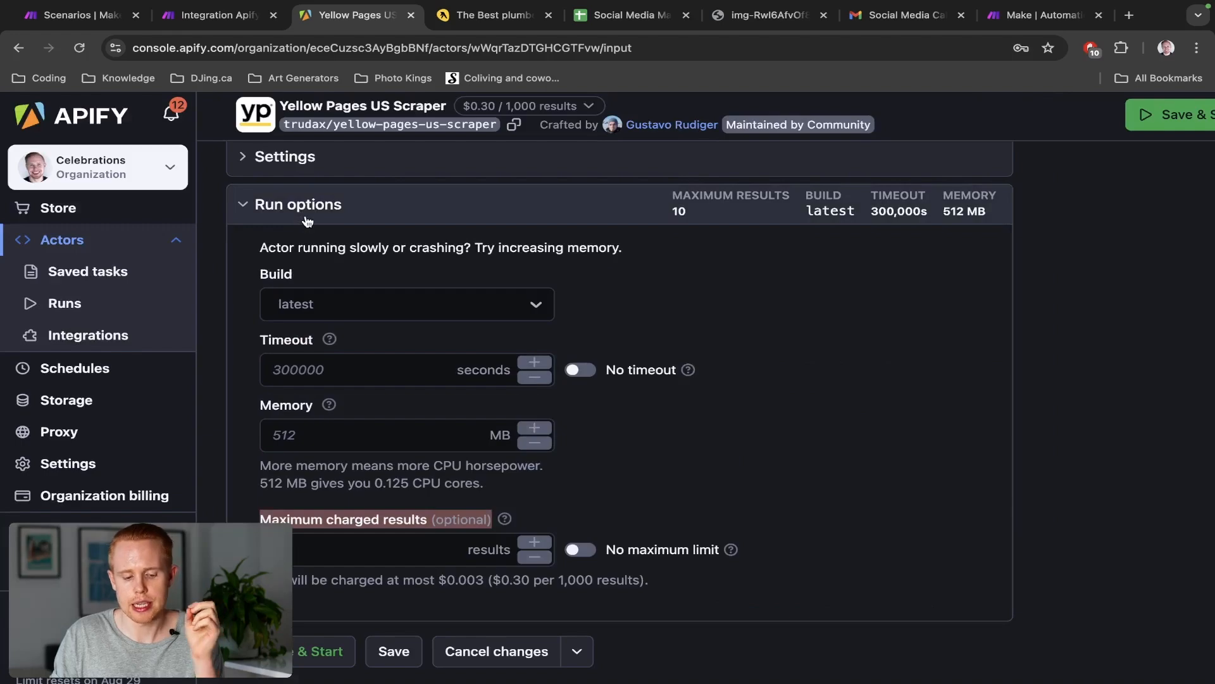
scroll(307, 221, up, 3)
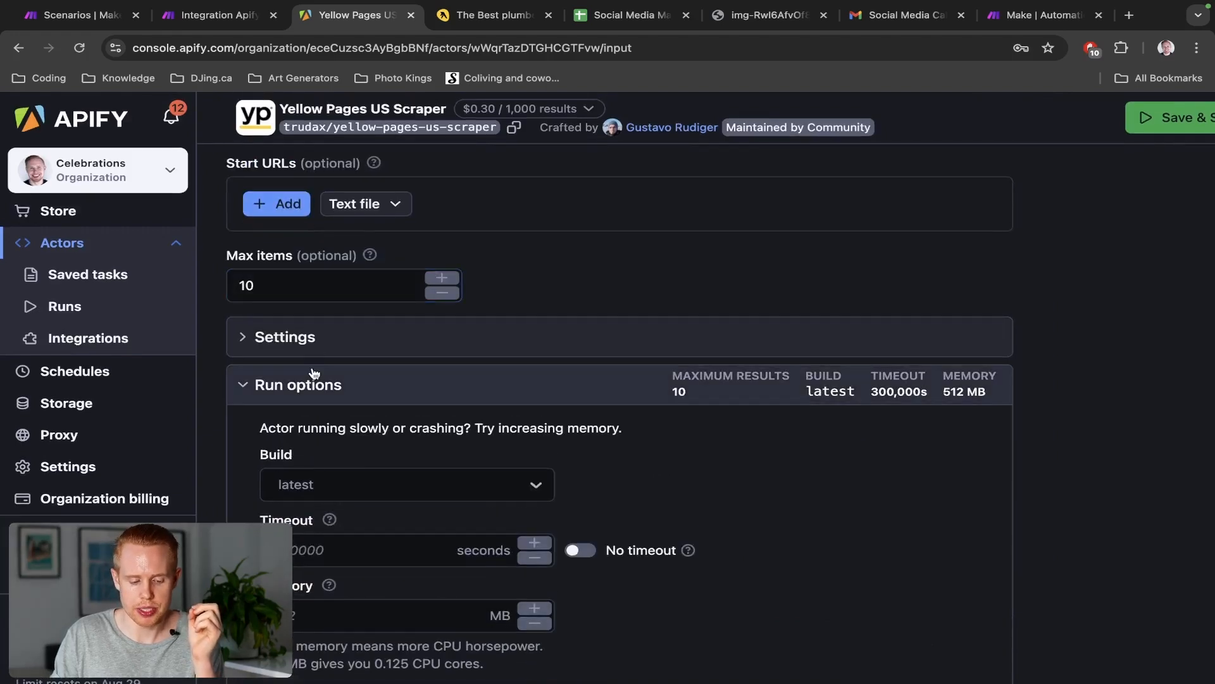
scroll(310, 411, down, 5)
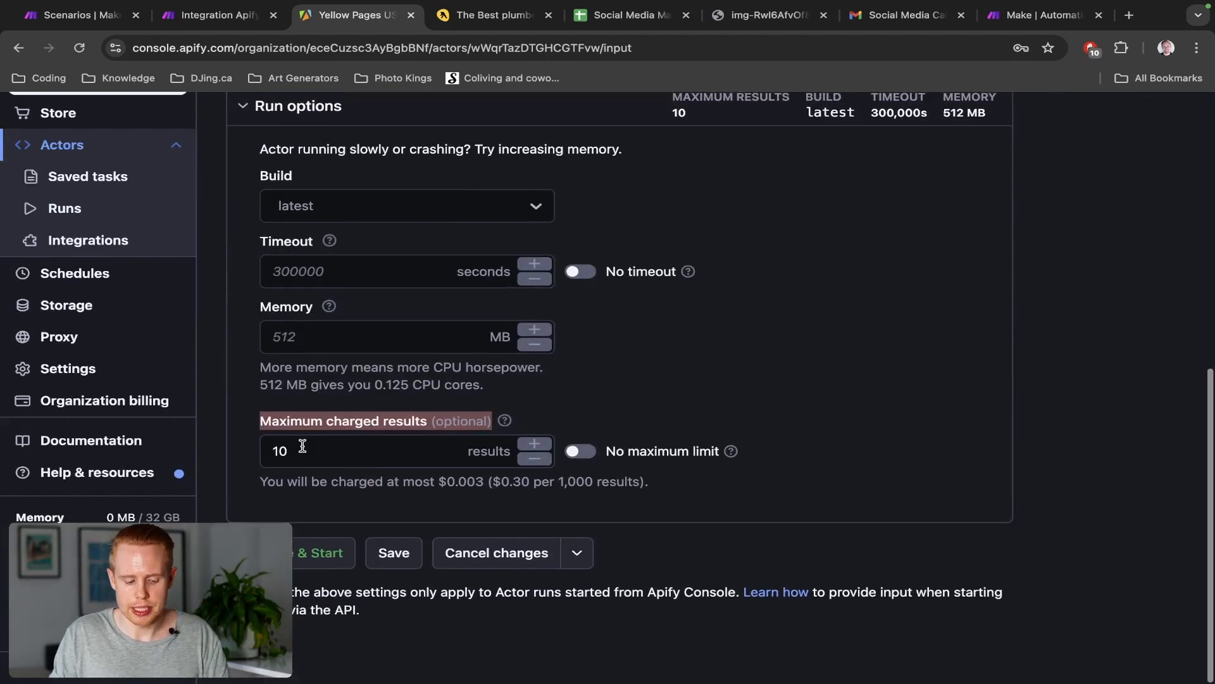
scroll(301, 450, up, 5)
scroll(295, 453, down, 5)
scroll(299, 455, down, 2)
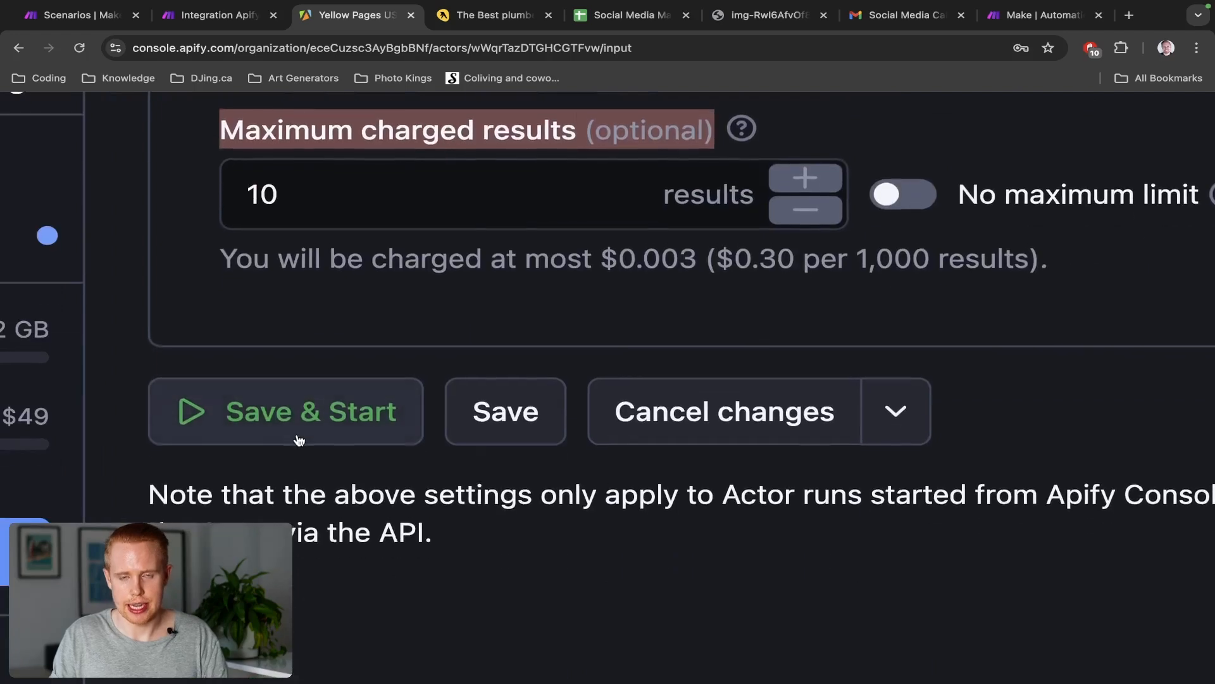
scroll(302, 440, up, 5)
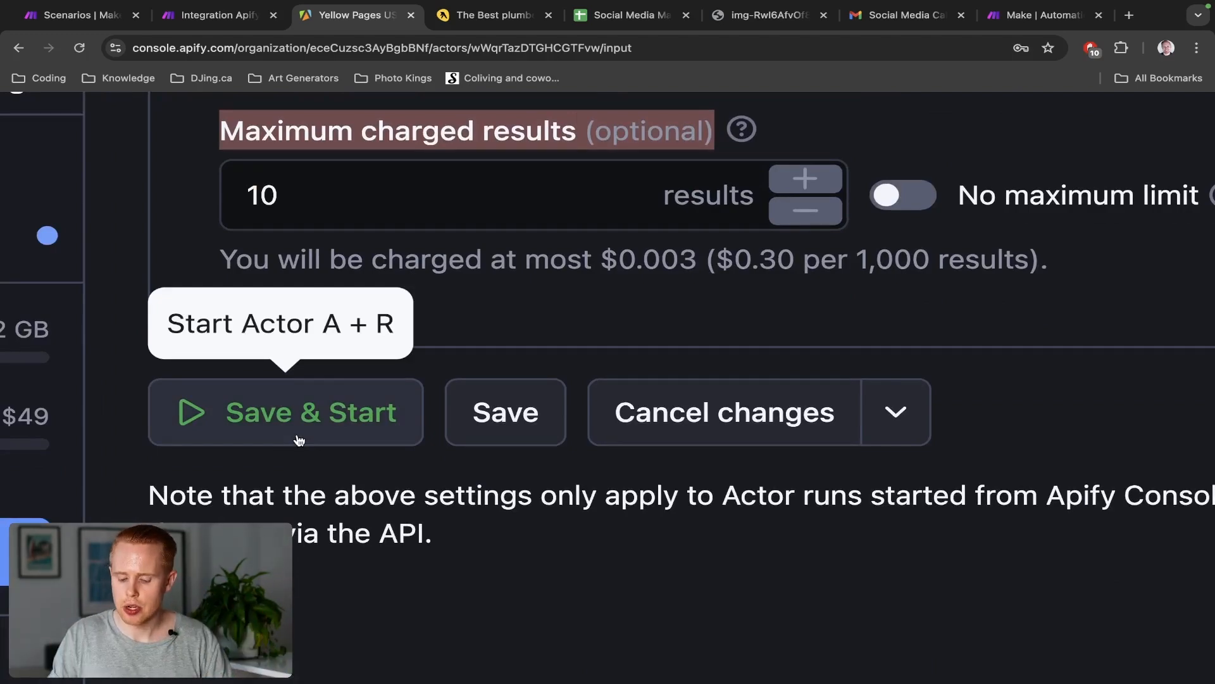
key(ctrl+shift+Tab)
key(ctrl+v)
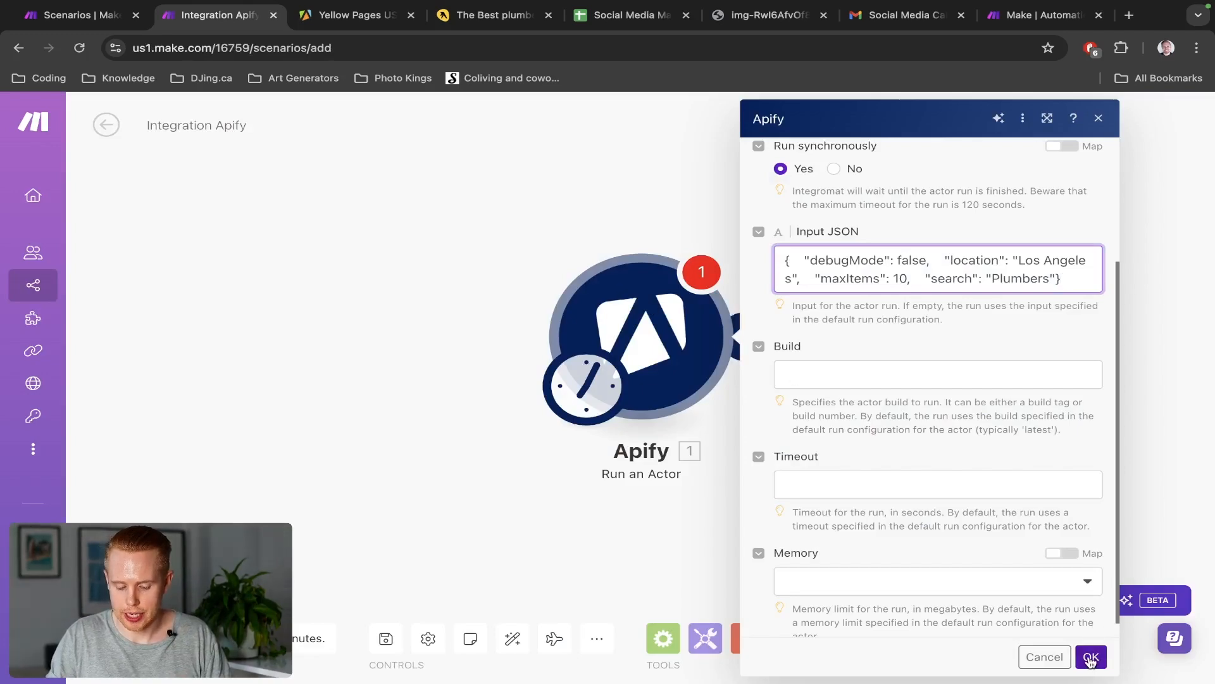
Confirm the Run an Actor module settings and save the scenario
click(1090, 658)
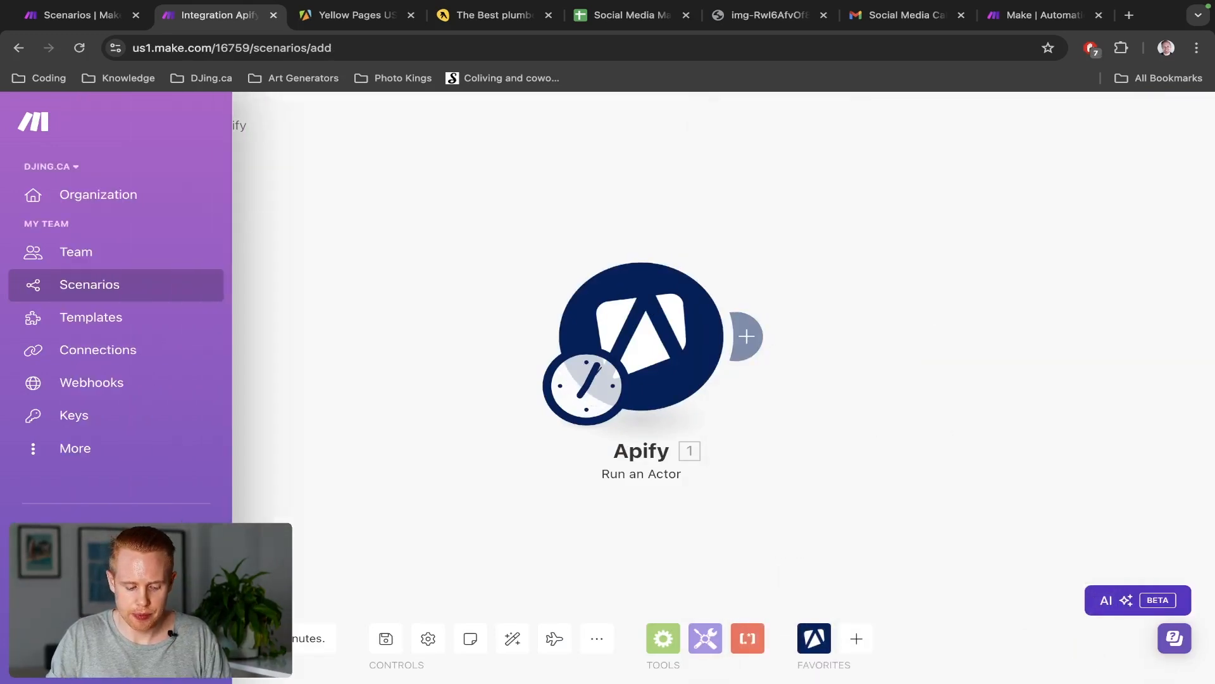
drag(379, 457, 256, 455)
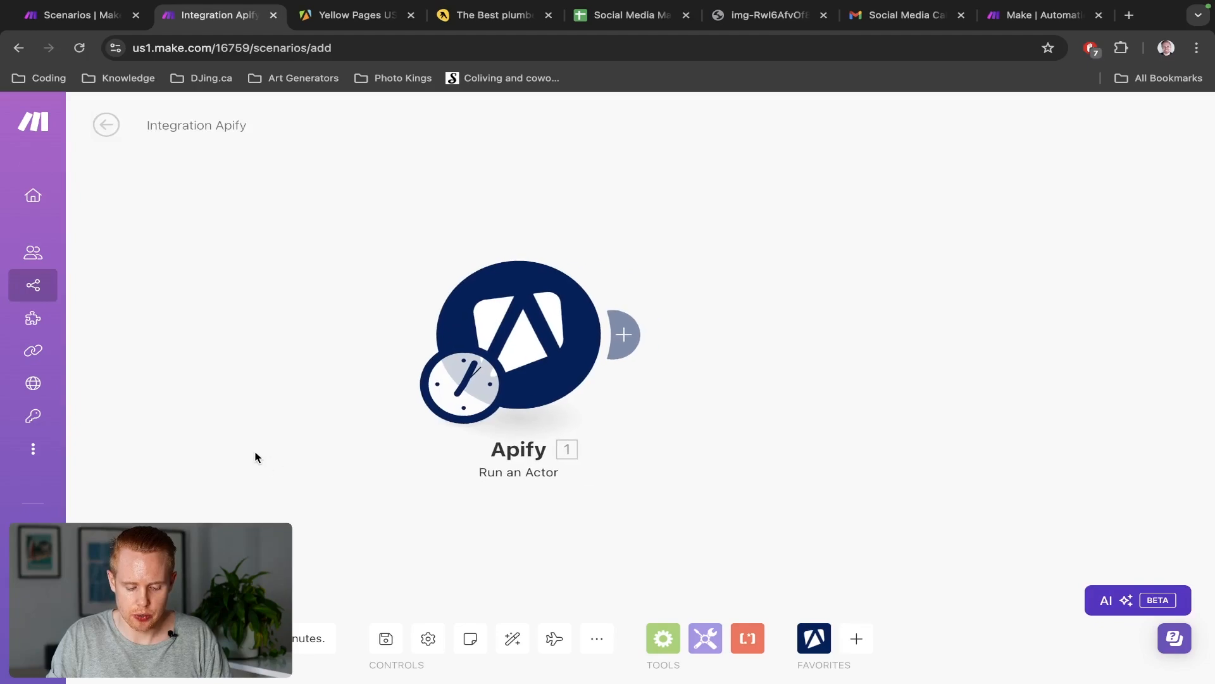
click(389, 636)
click(389, 636)
click(389, 636)
drag(638, 483, 583, 478)
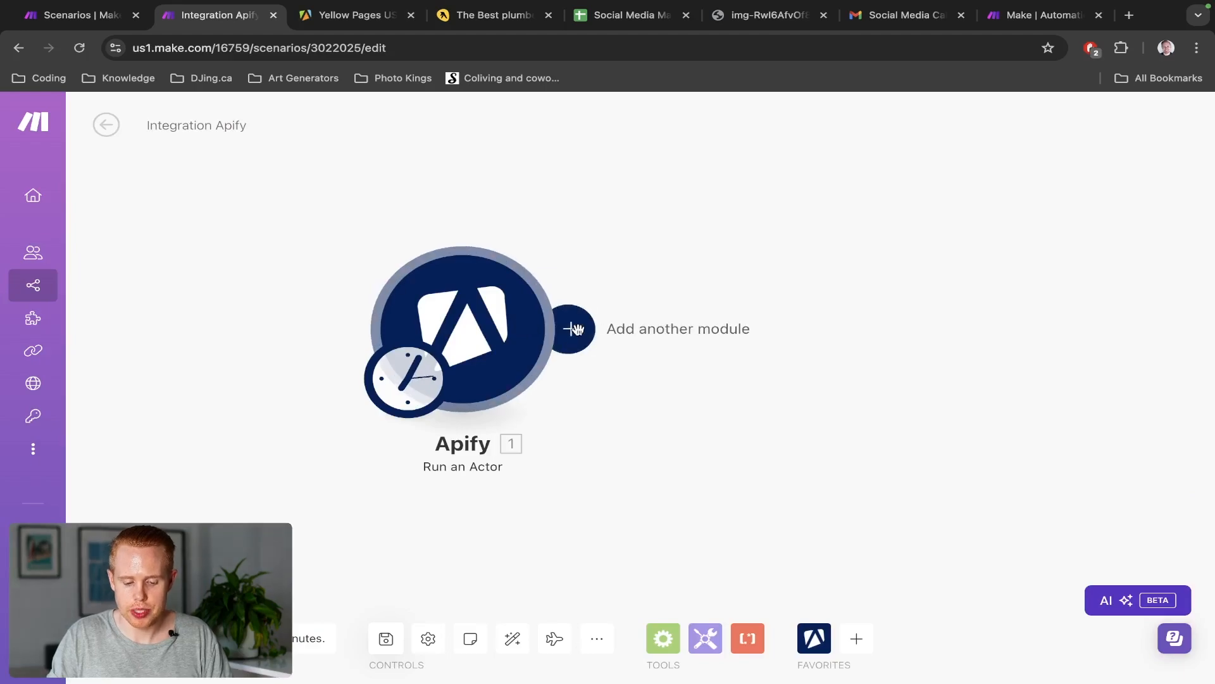
Add Apify Get Dataset Items after Run an Actor, mapping Dataset ID to defaultDatasetId
click(573, 328)
click(896, 222)
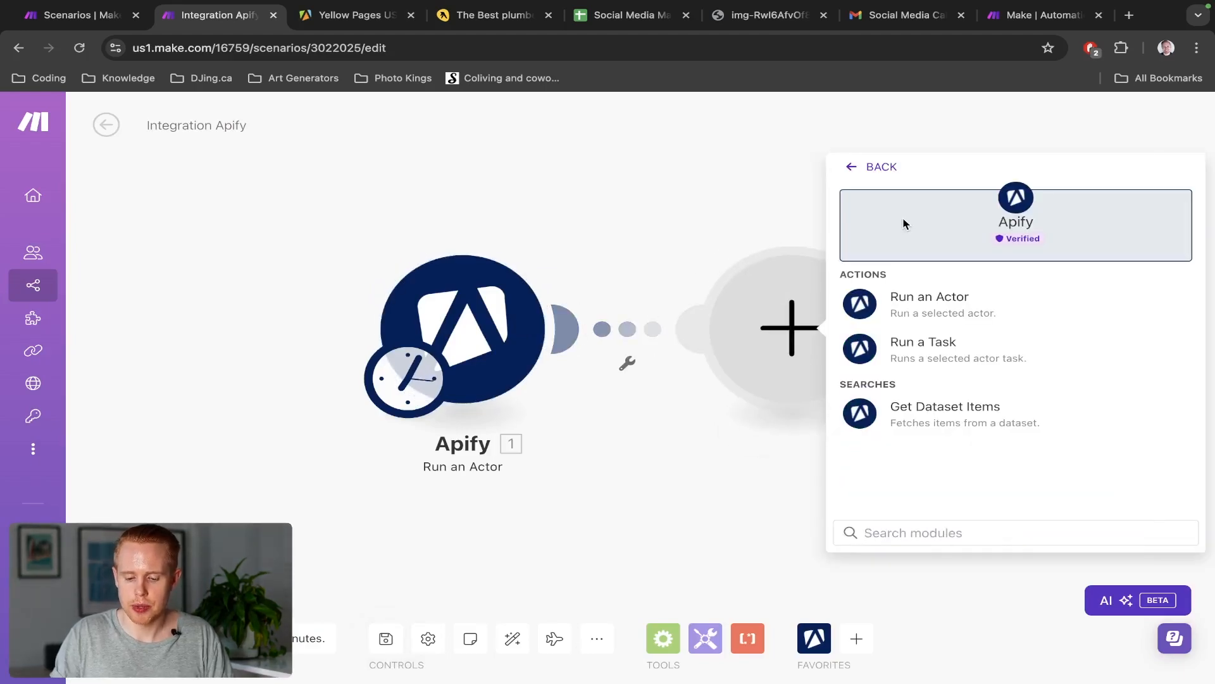
click(924, 415)
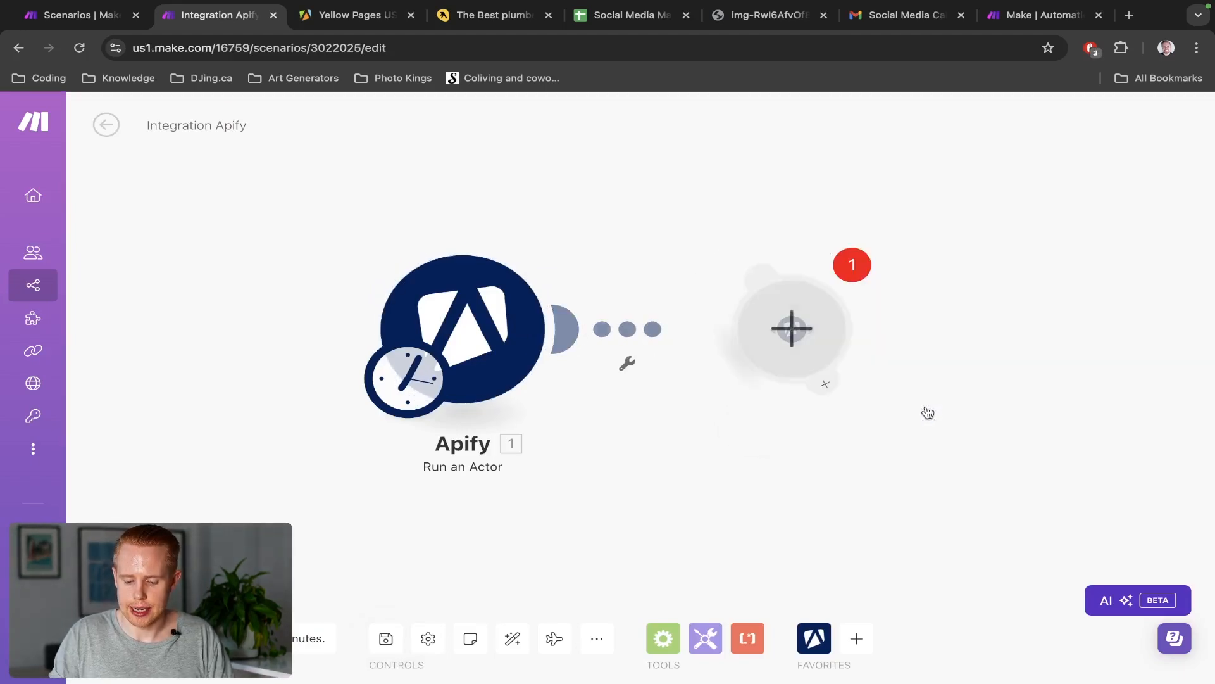
click(923, 284)
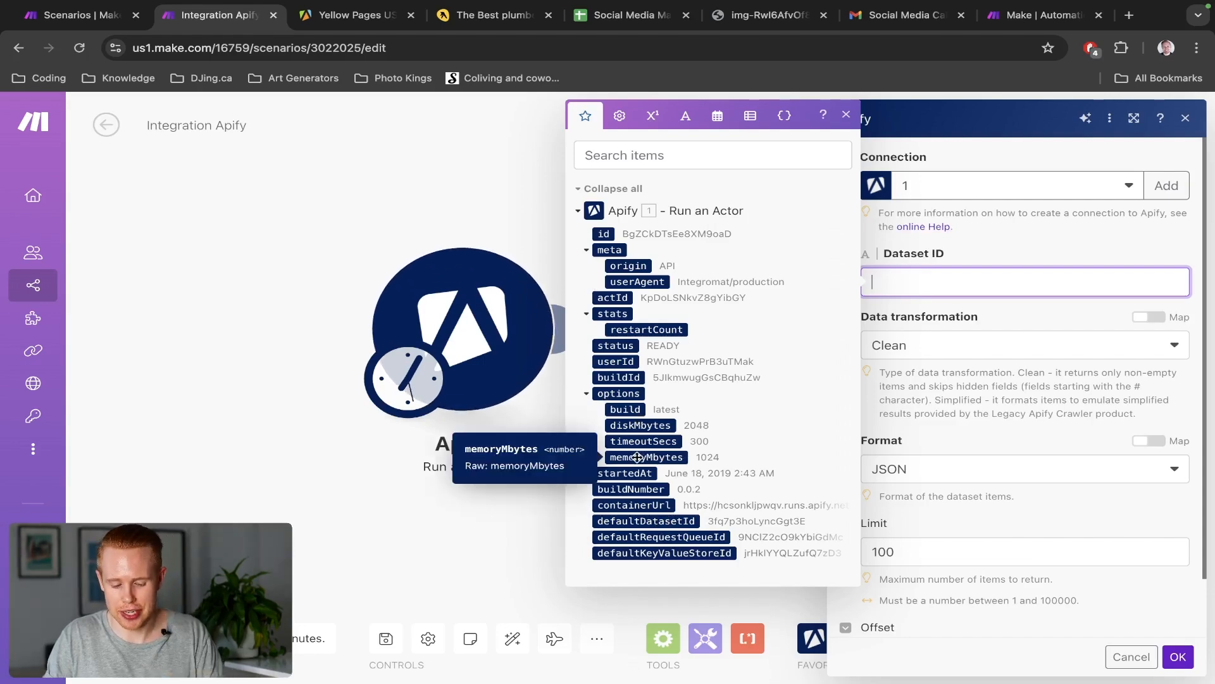
click(679, 165)
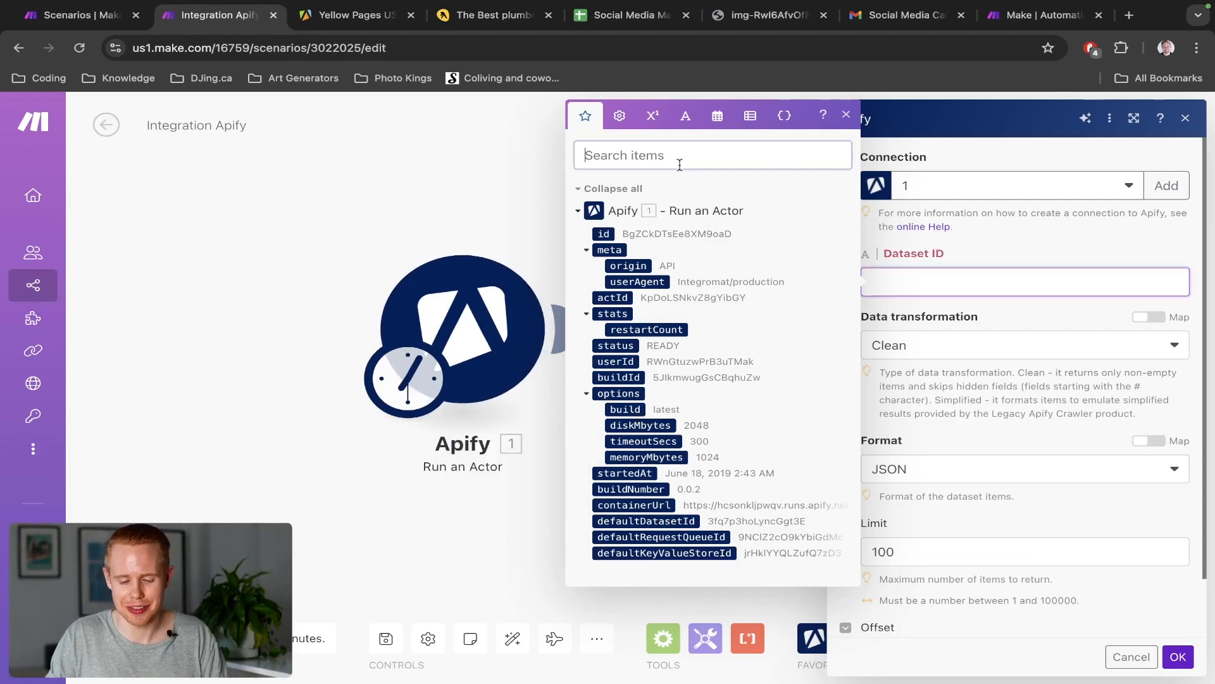
text(dataset)
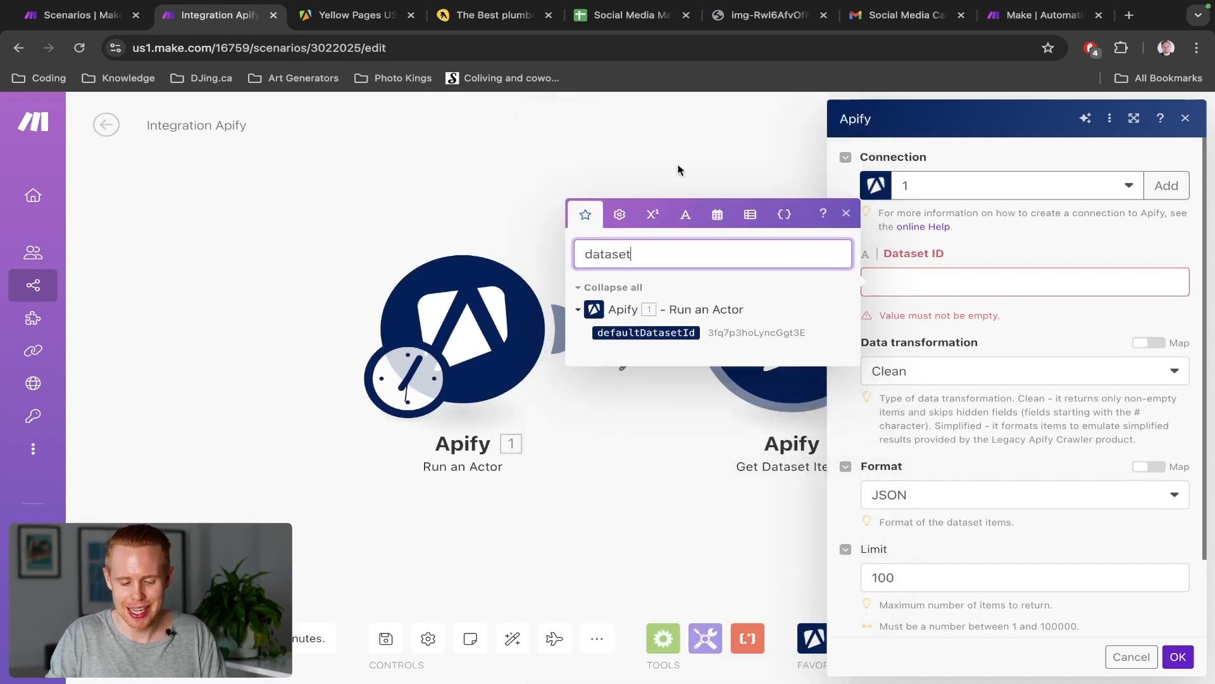
click(647, 331)
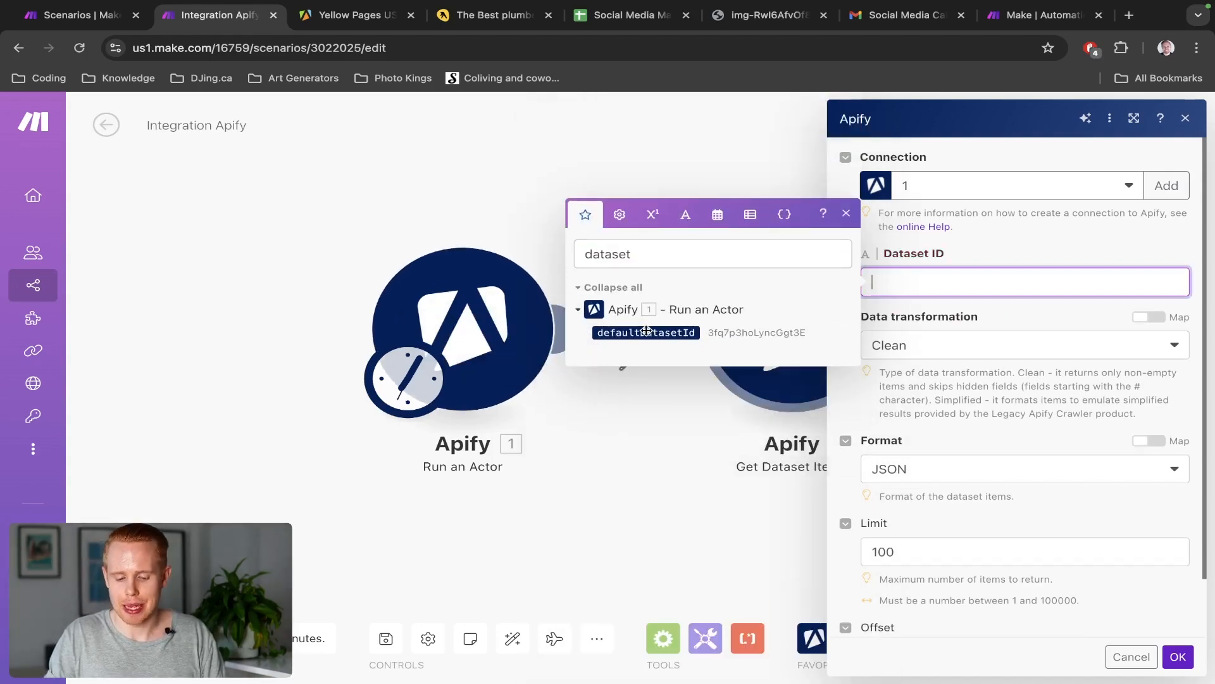
click(646, 332)
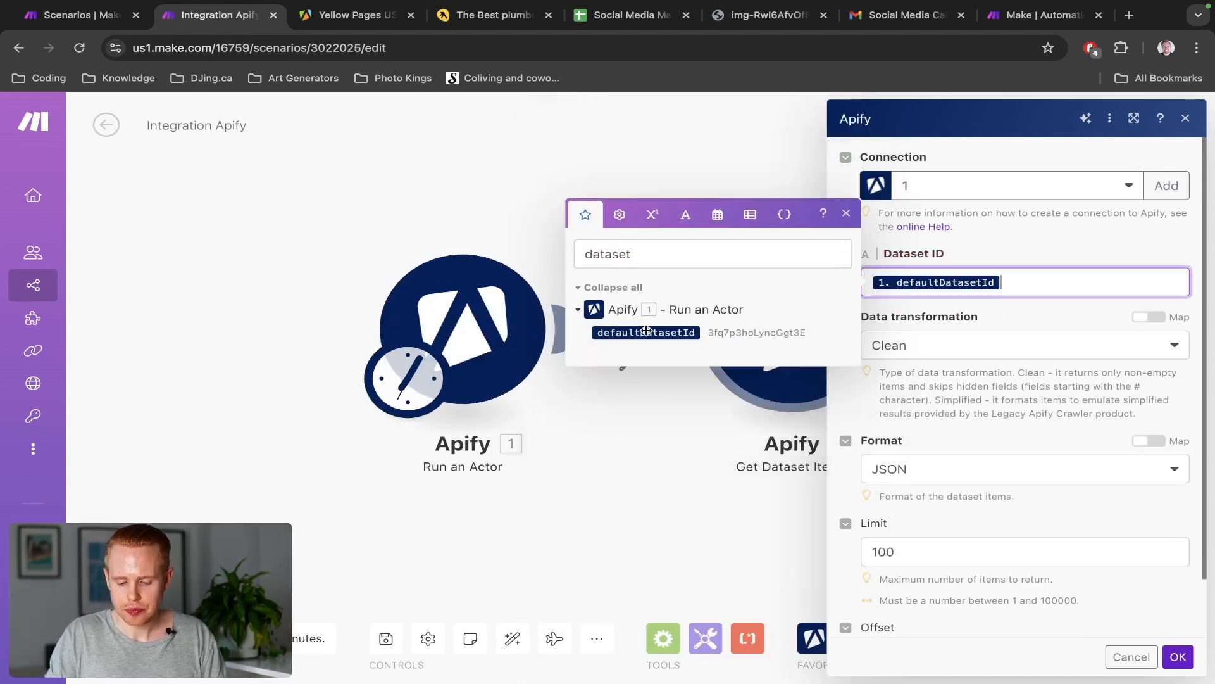
click(991, 246)
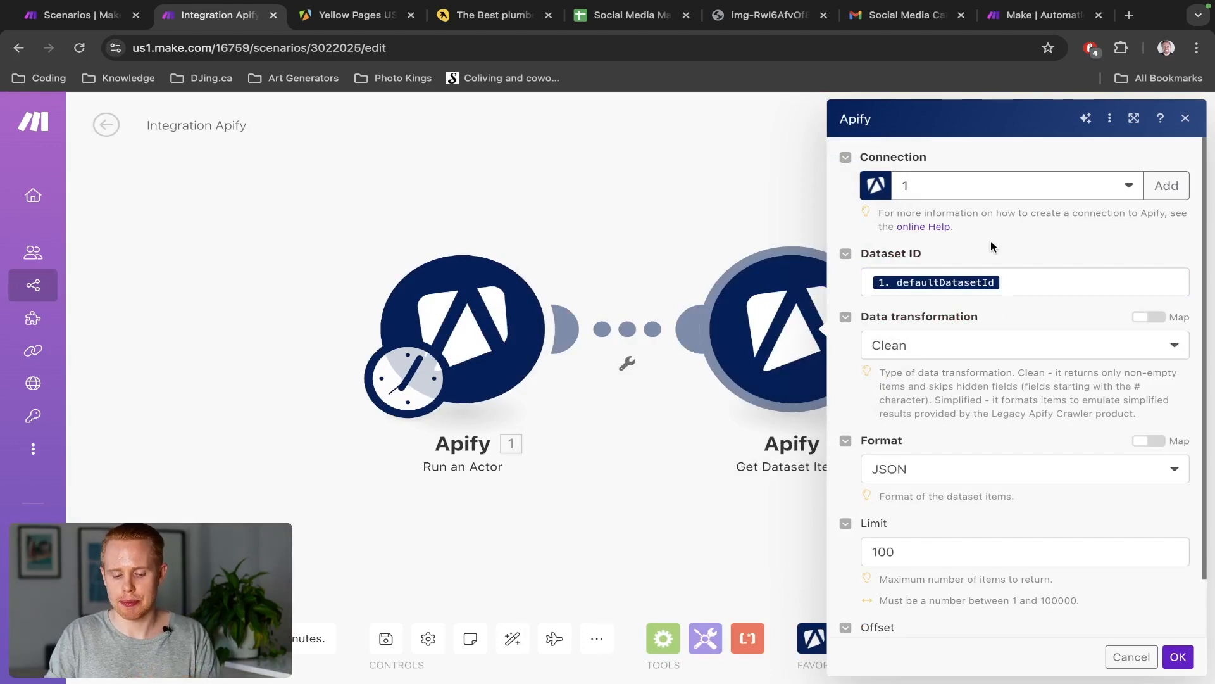
click(1178, 656)
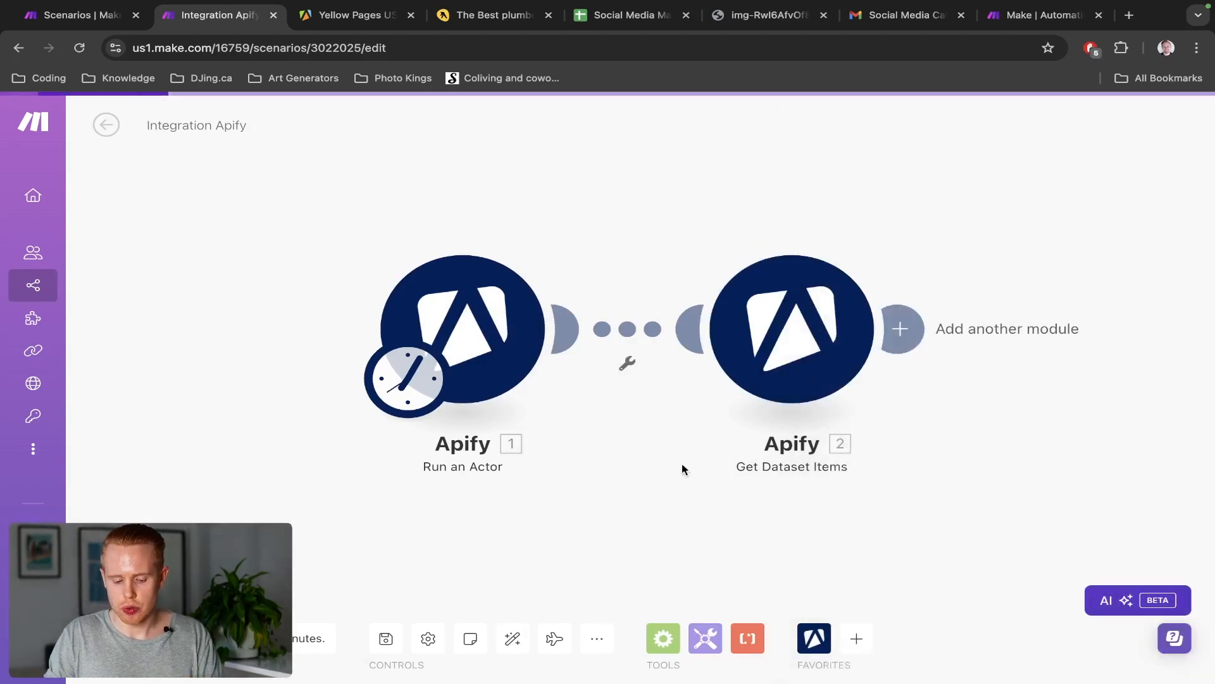
click(470, 359)
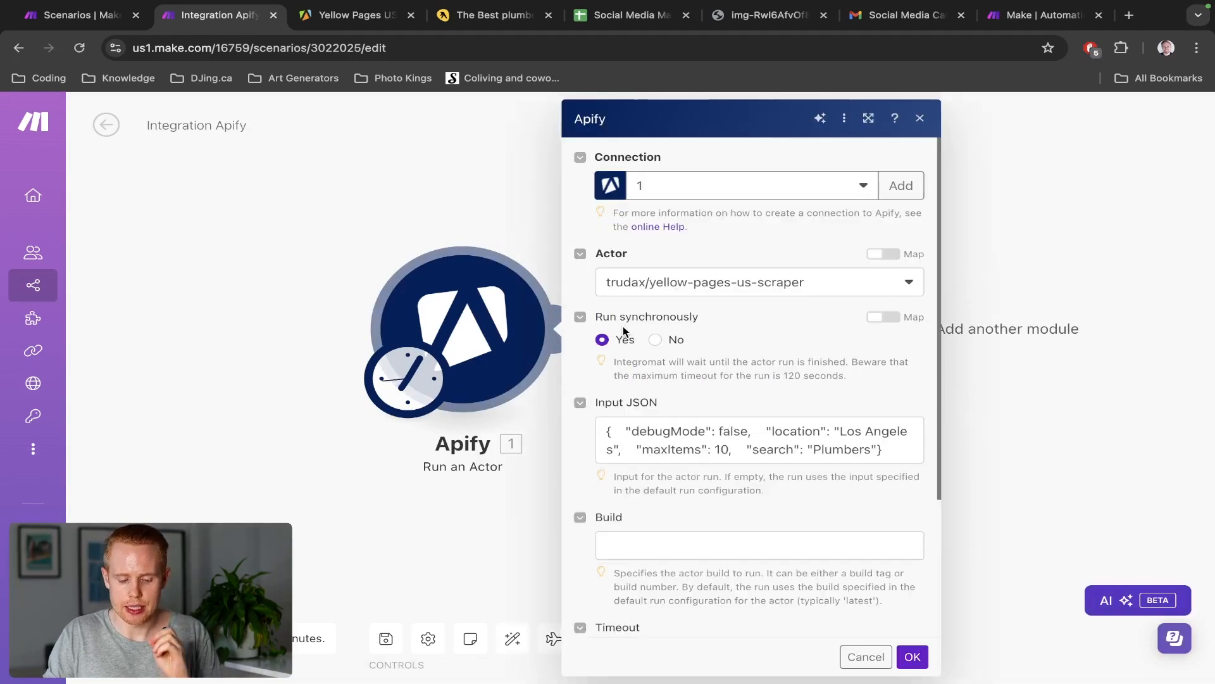
click(453, 229)
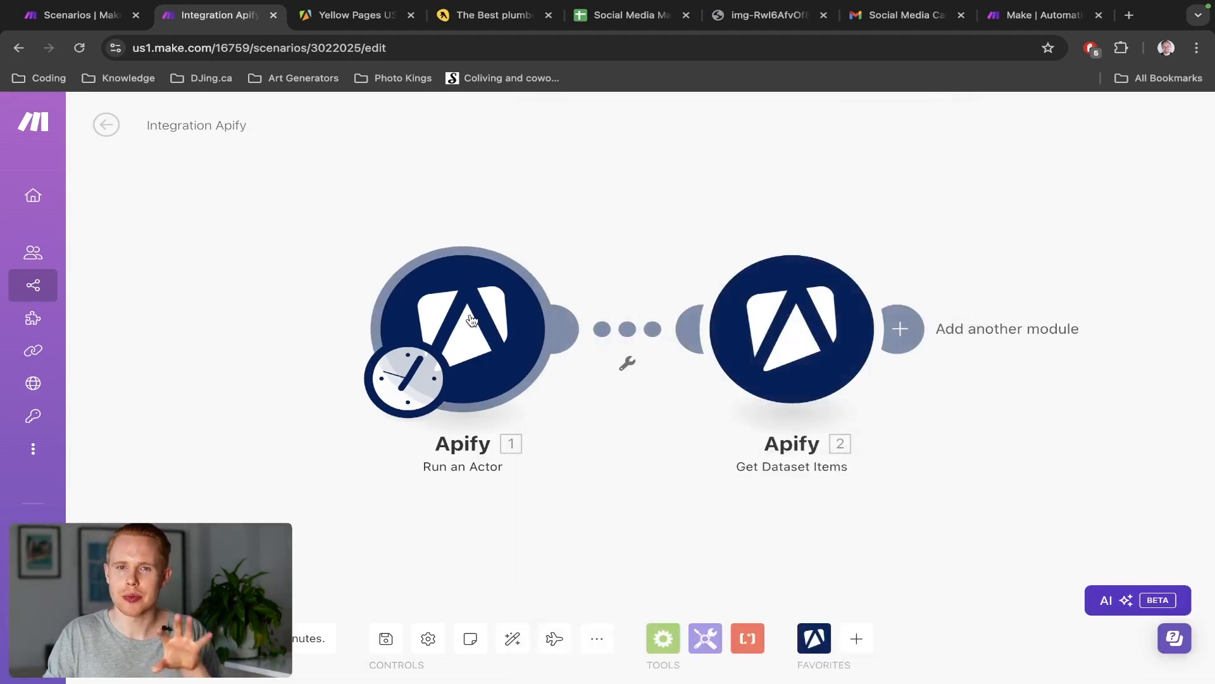
click(752, 302)
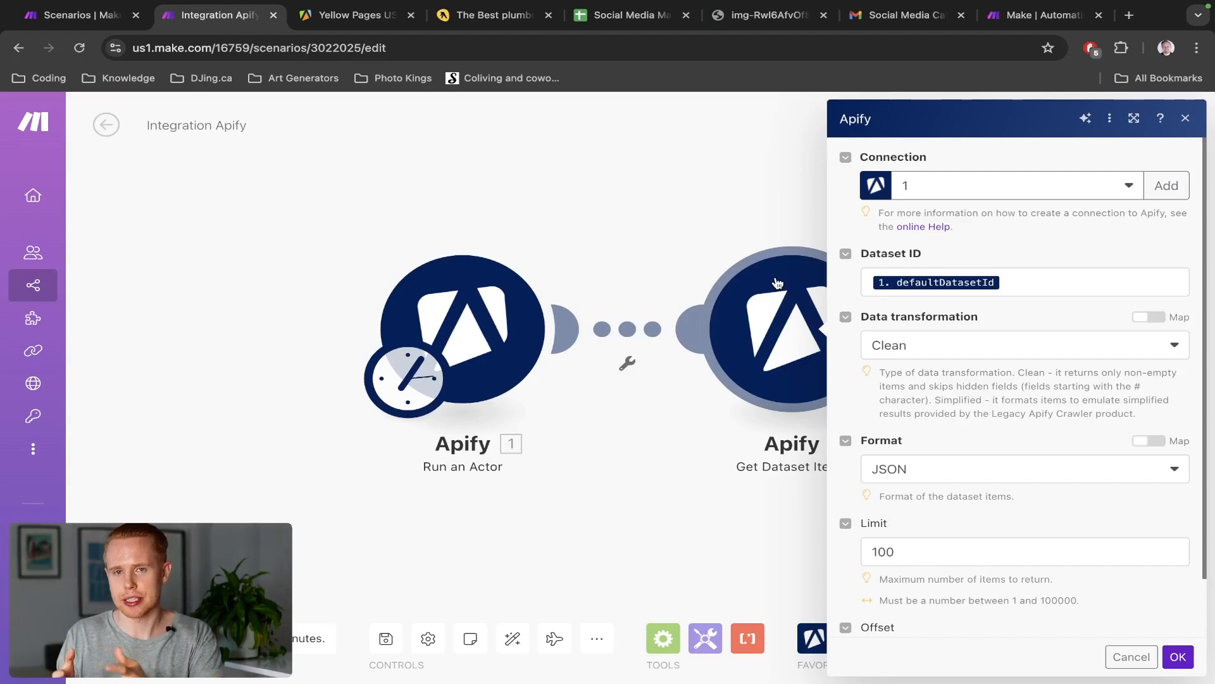
click(1180, 659)
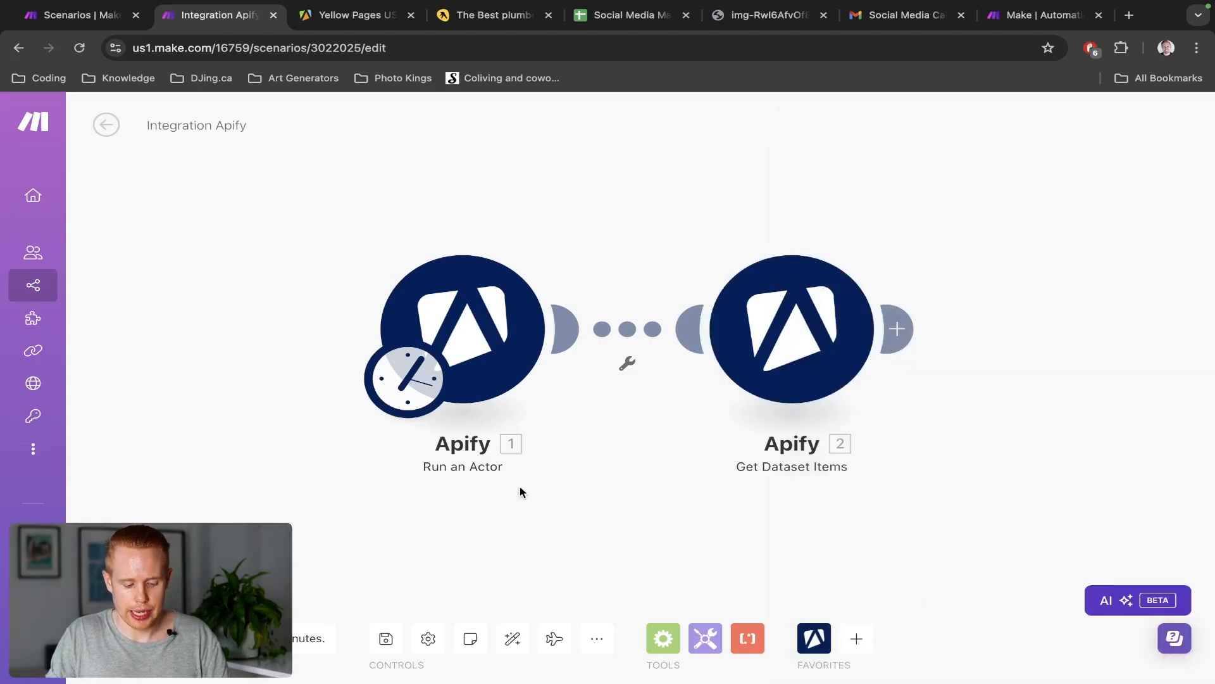
drag(521, 490, 529, 461)
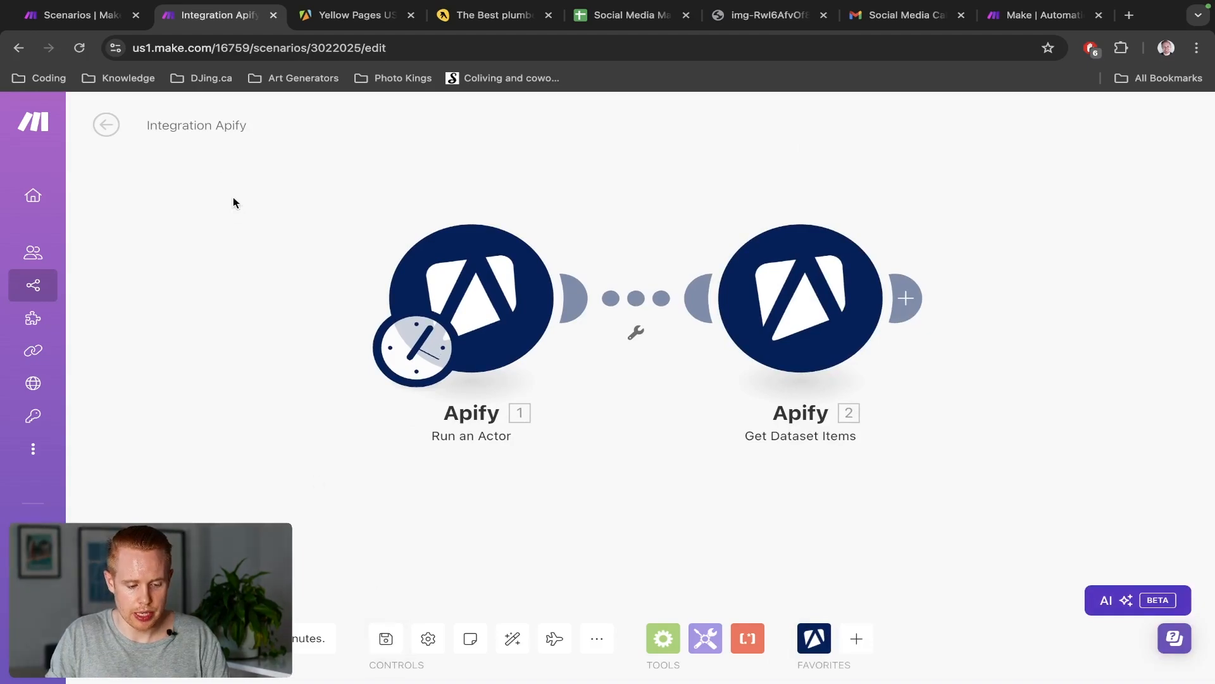
Name the scenario 'Yellow Pages Web Scraper', save it, and run it once
click(214, 124)
text(Y)
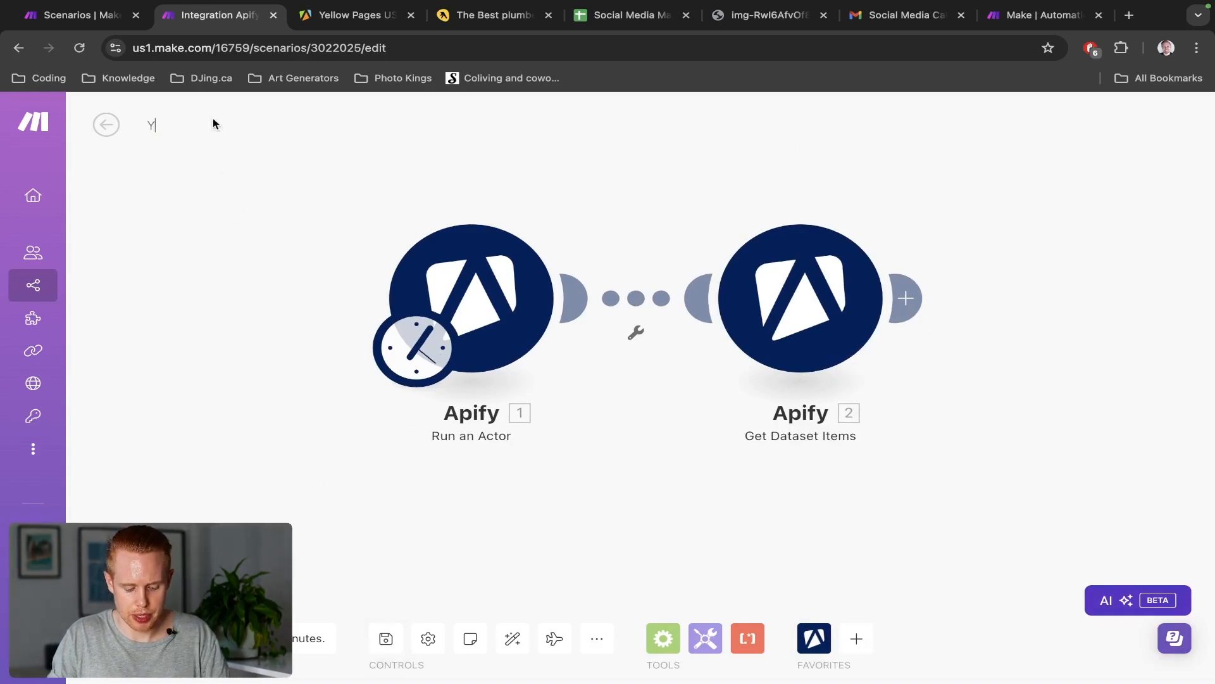
text(ellow Pages W)
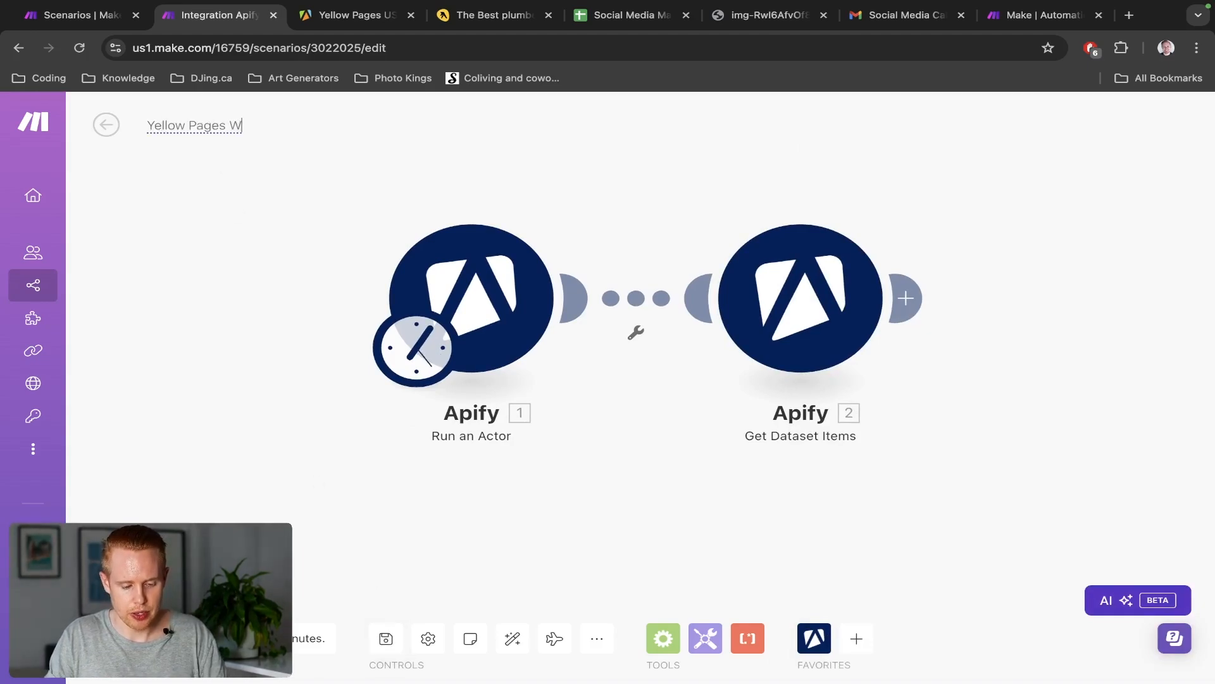
text(eb Scraper)
key(Return)
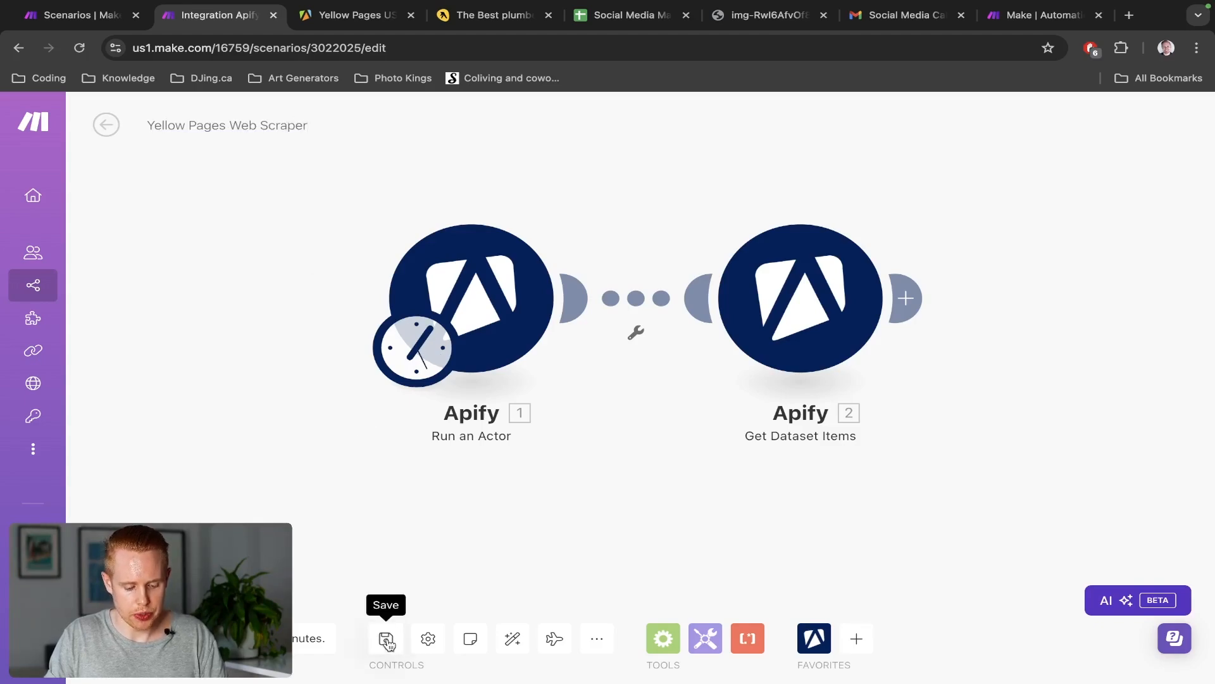
click(386, 640)
double_click(388, 641)
click(119, 593)
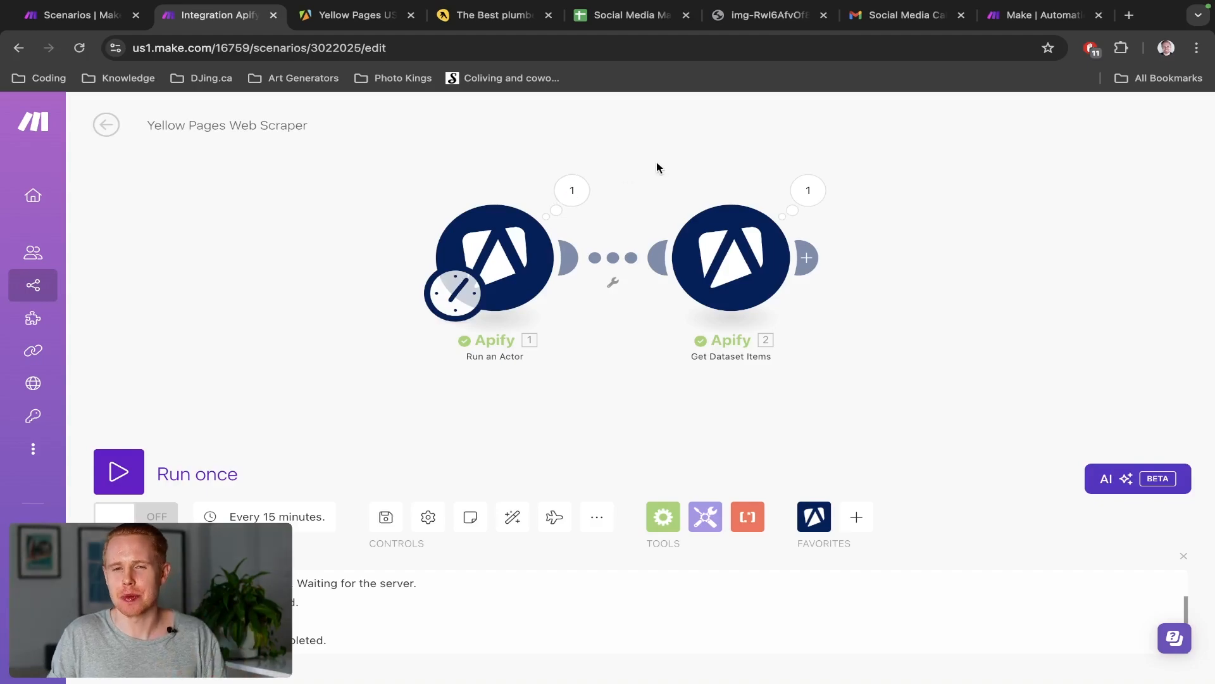
Open Get Dataset Items' run output and collapse output Bundles 1 through 5
drag(656, 168, 536, 149)
drag(767, 208, 750, 252)
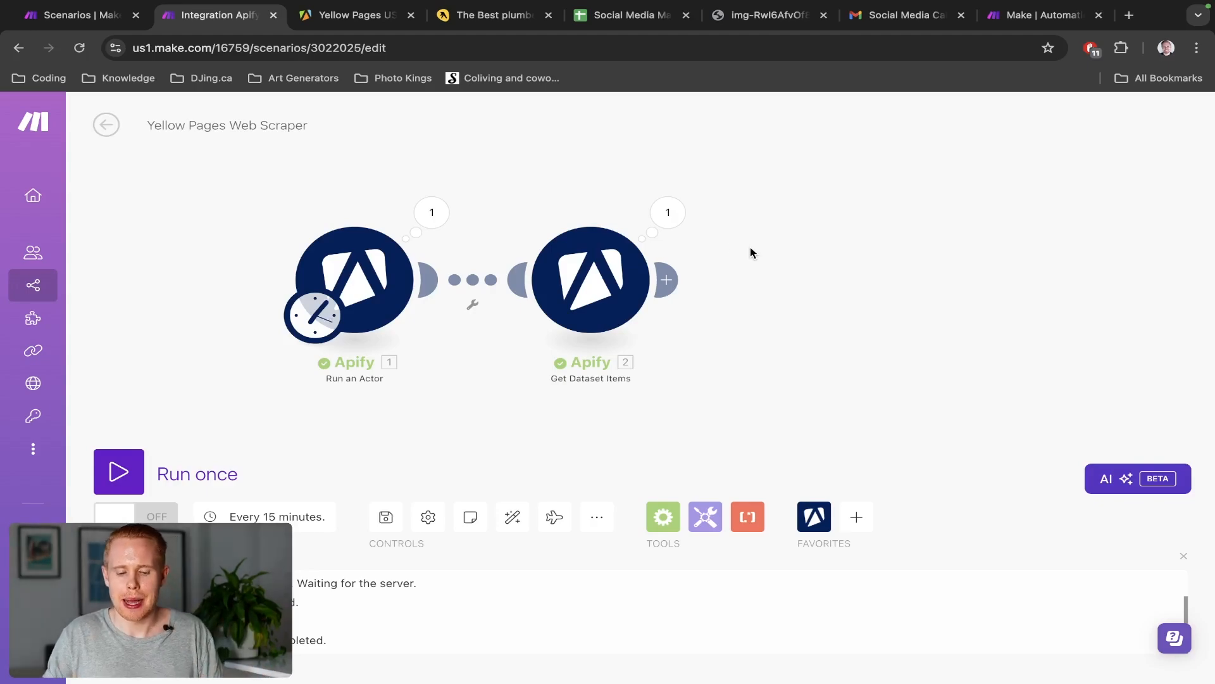
click(668, 213)
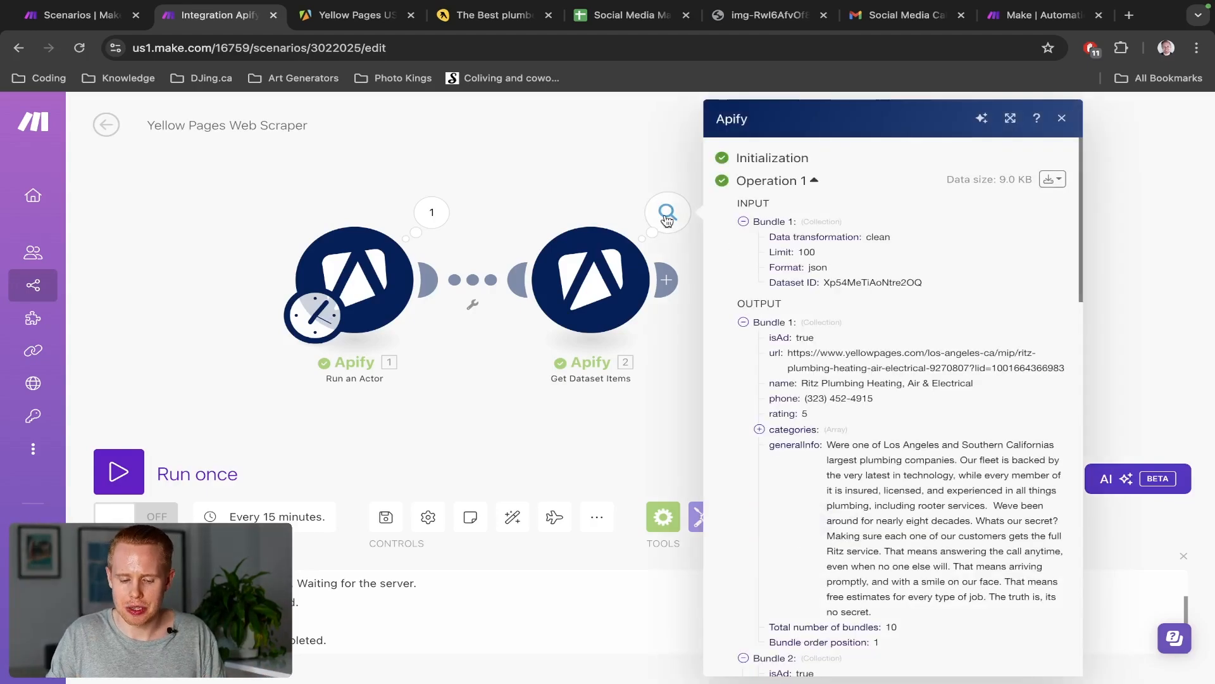
click(744, 323)
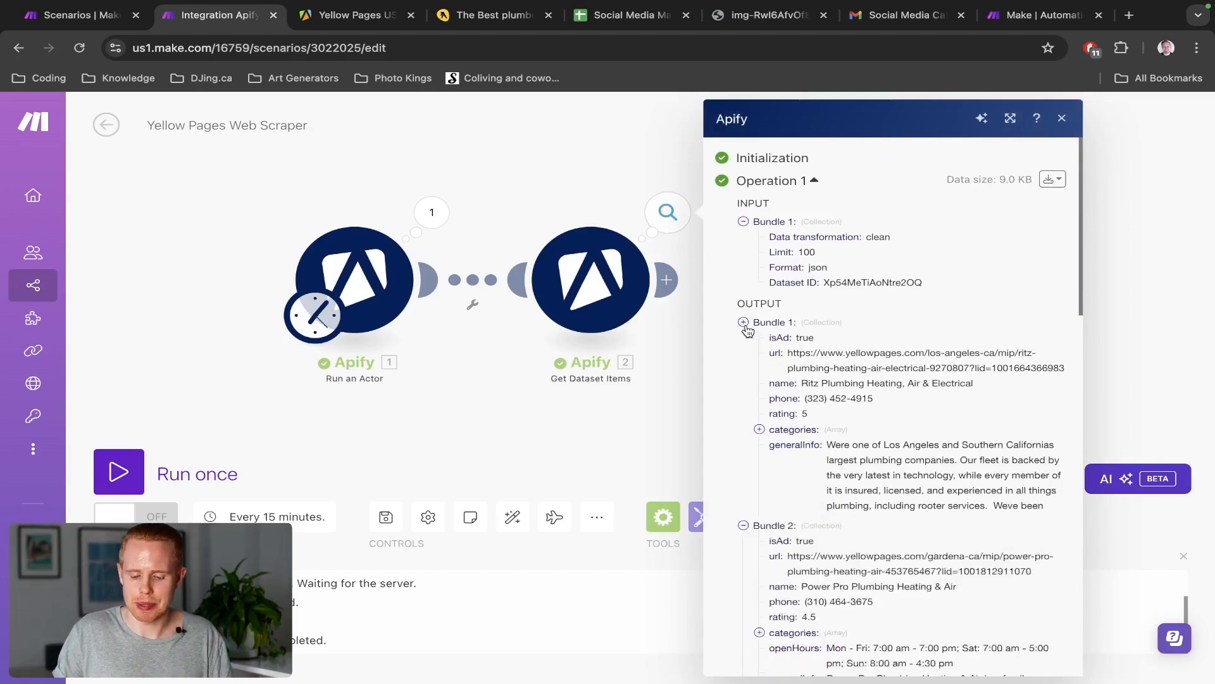
click(744, 339)
click(744, 354)
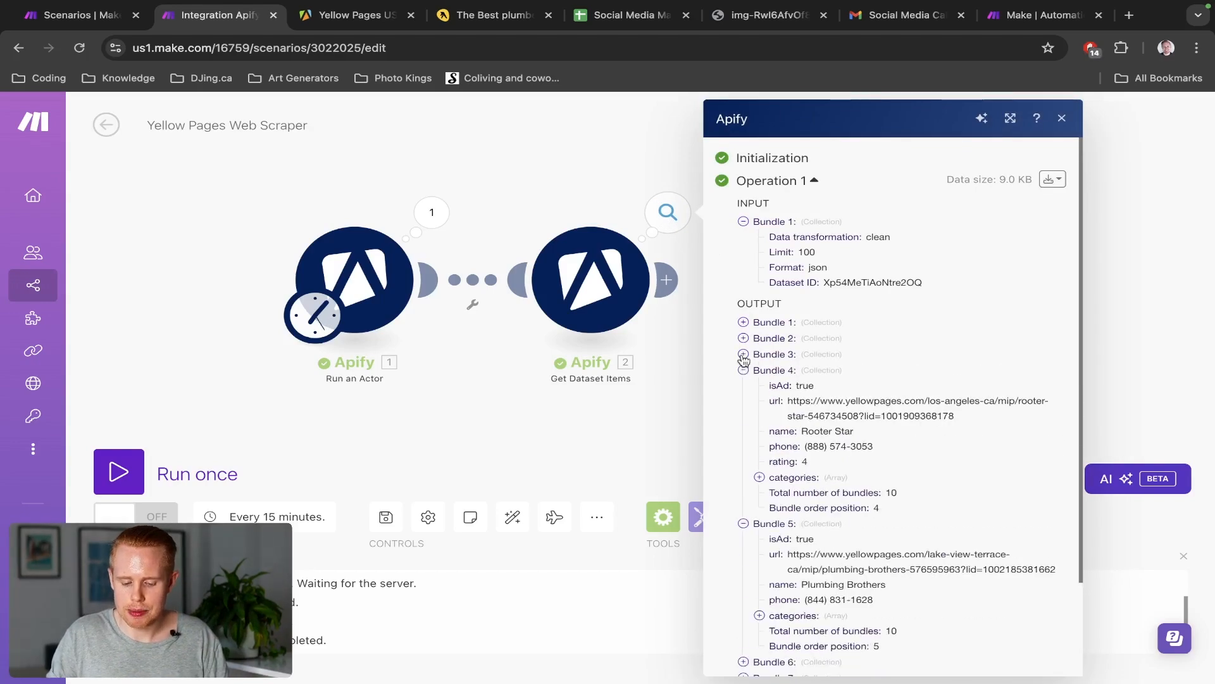
click(744, 370)
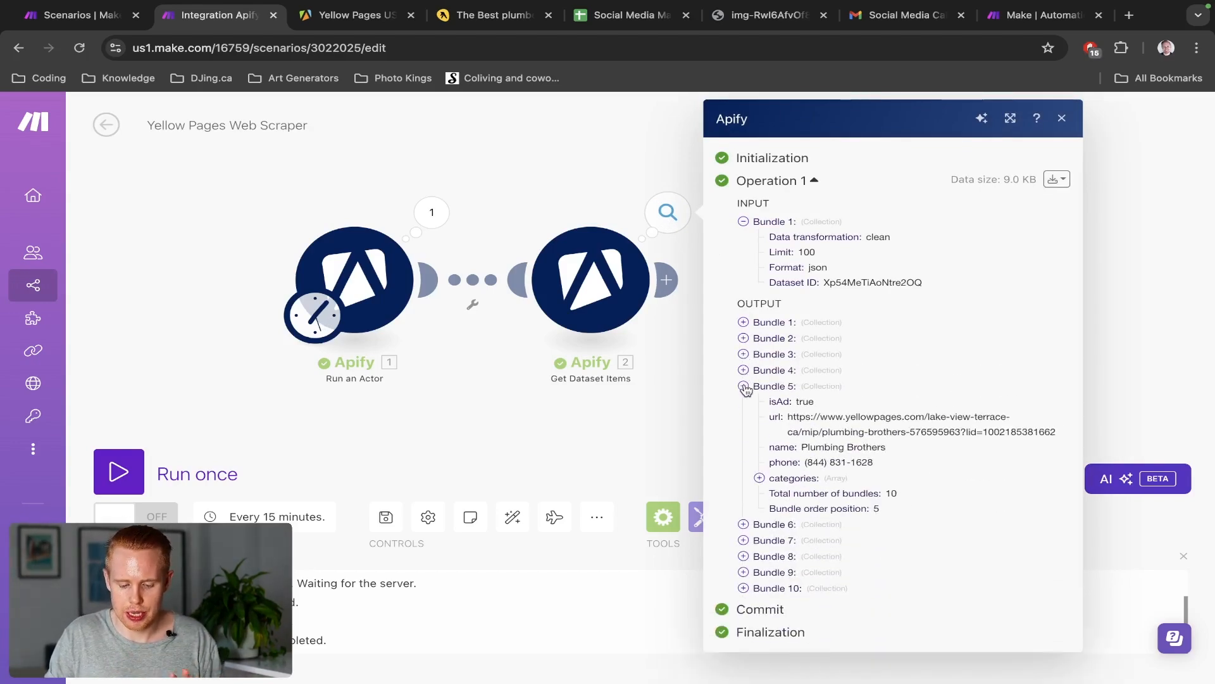
click(744, 387)
Check the maximum results setting on the Apify actor's input page
key(ctrl+Tab)
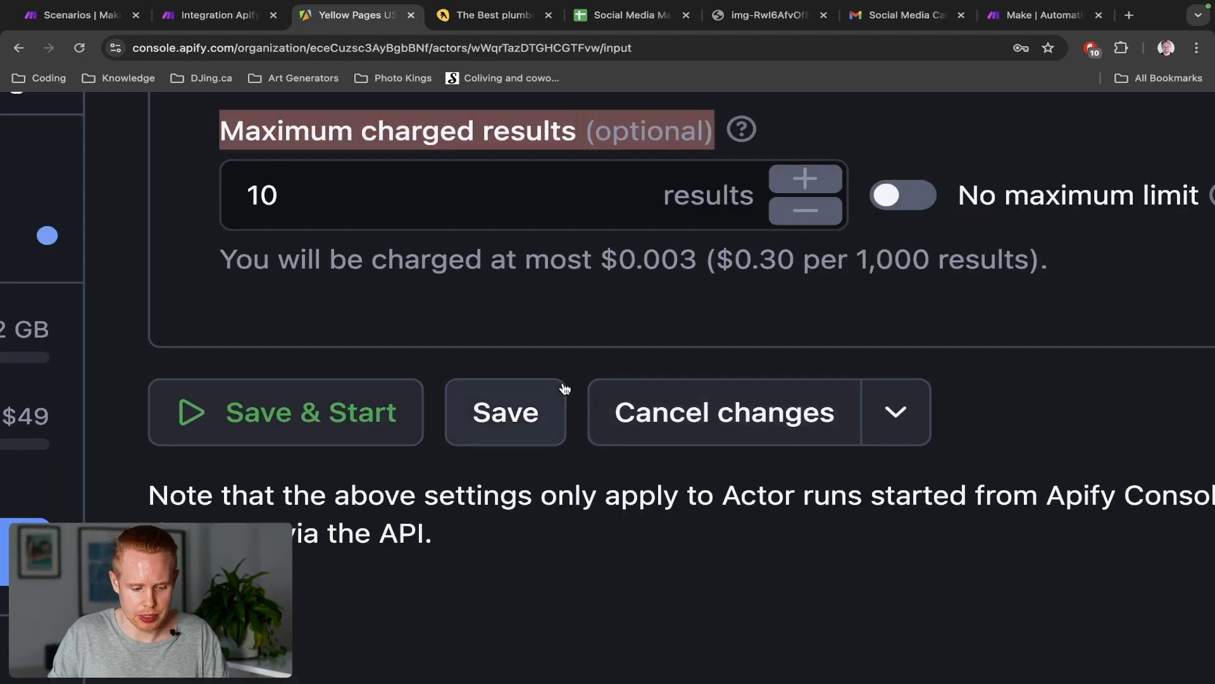
click(347, 166)
scroll(342, 274, up, 10)
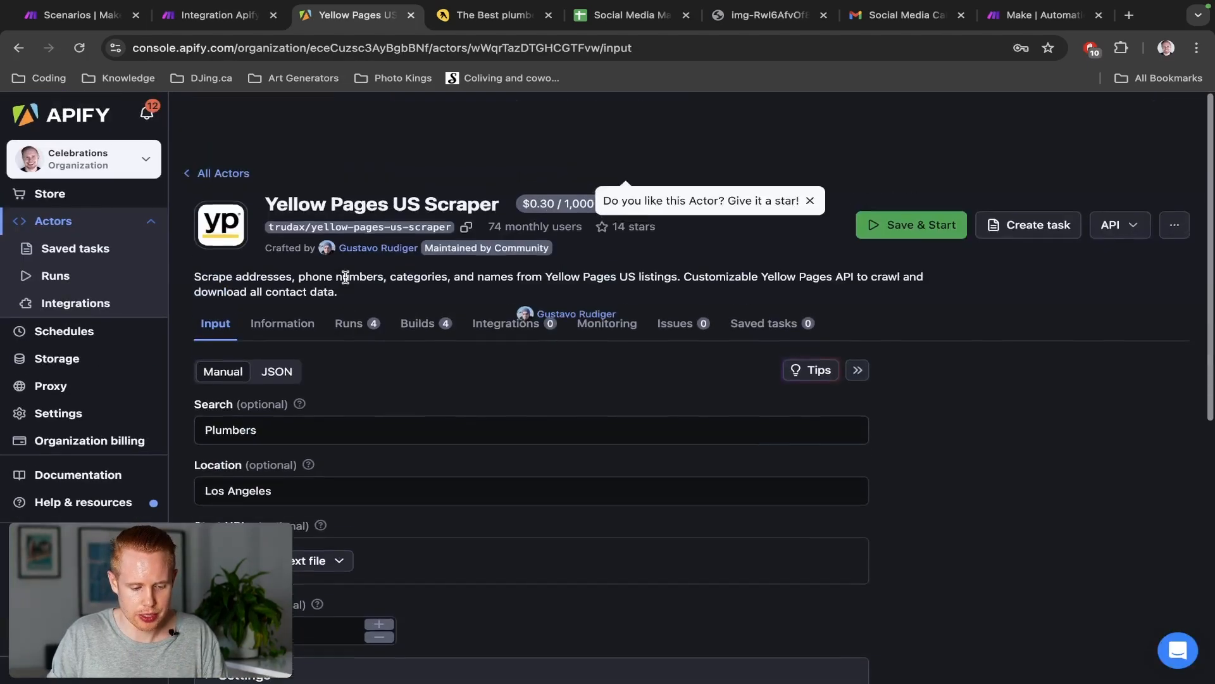
scroll(261, 337, down, 1)
scroll(329, 573, down, 3)
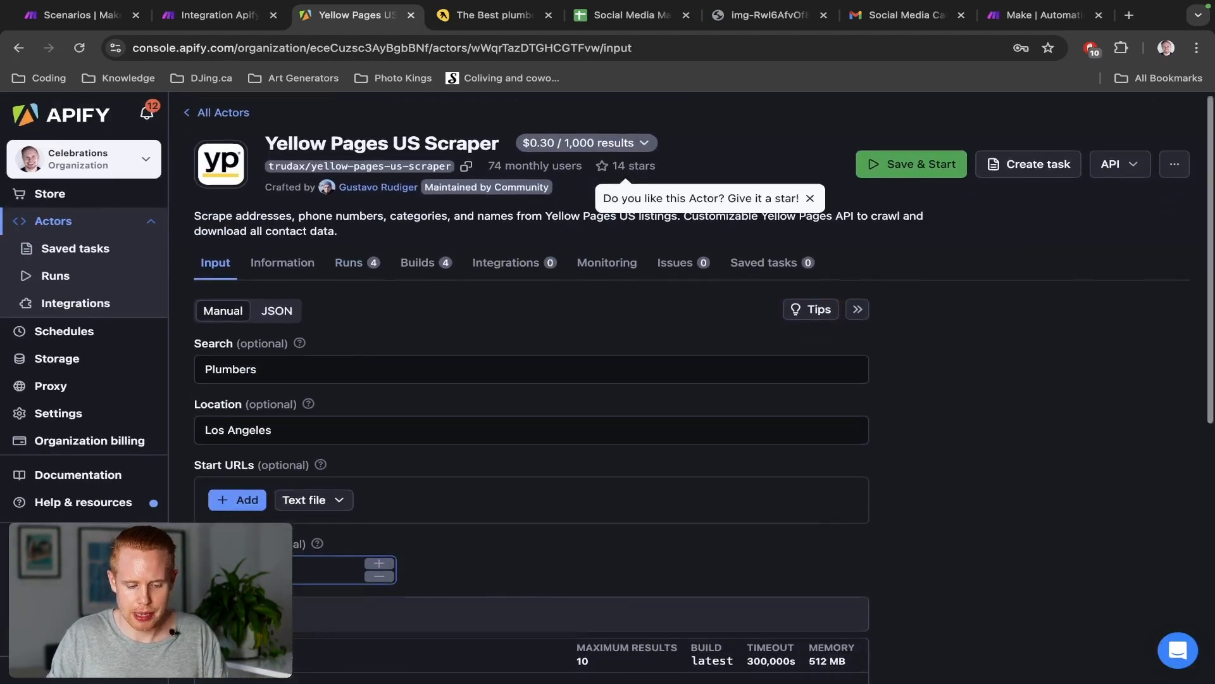
key(ctrl+shift+Tab)
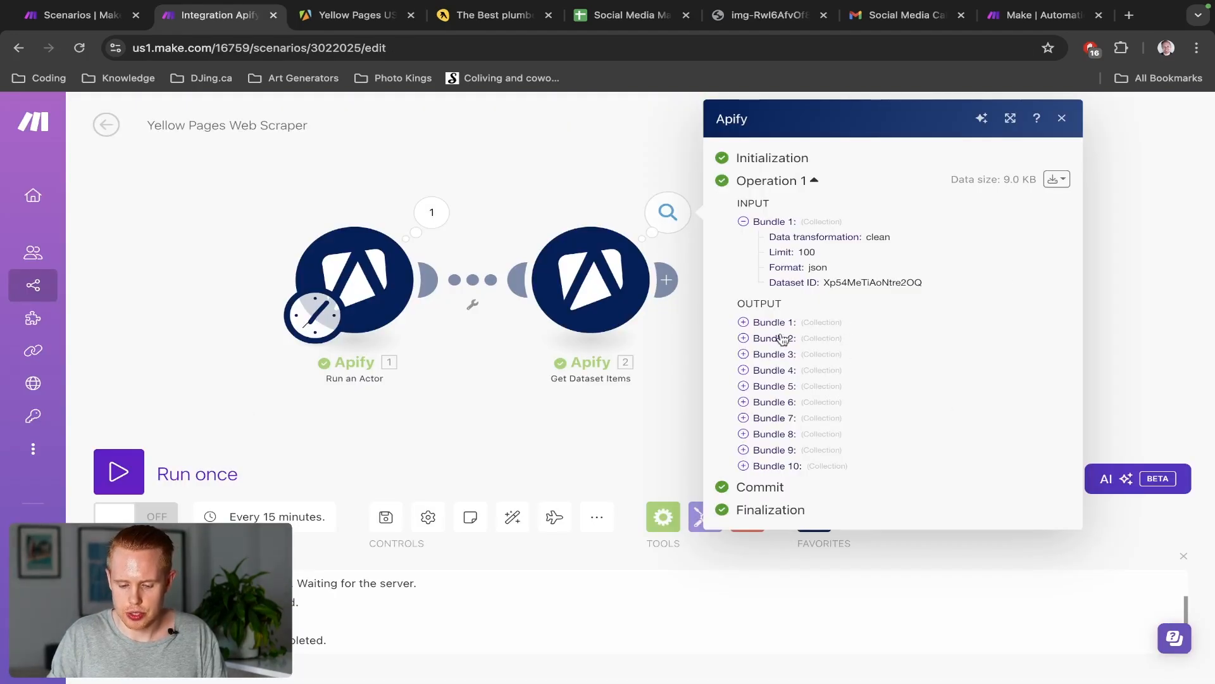
Open Bundle 1's listing URL in a new tab to load the Ritz Plumbing page
click(742, 323)
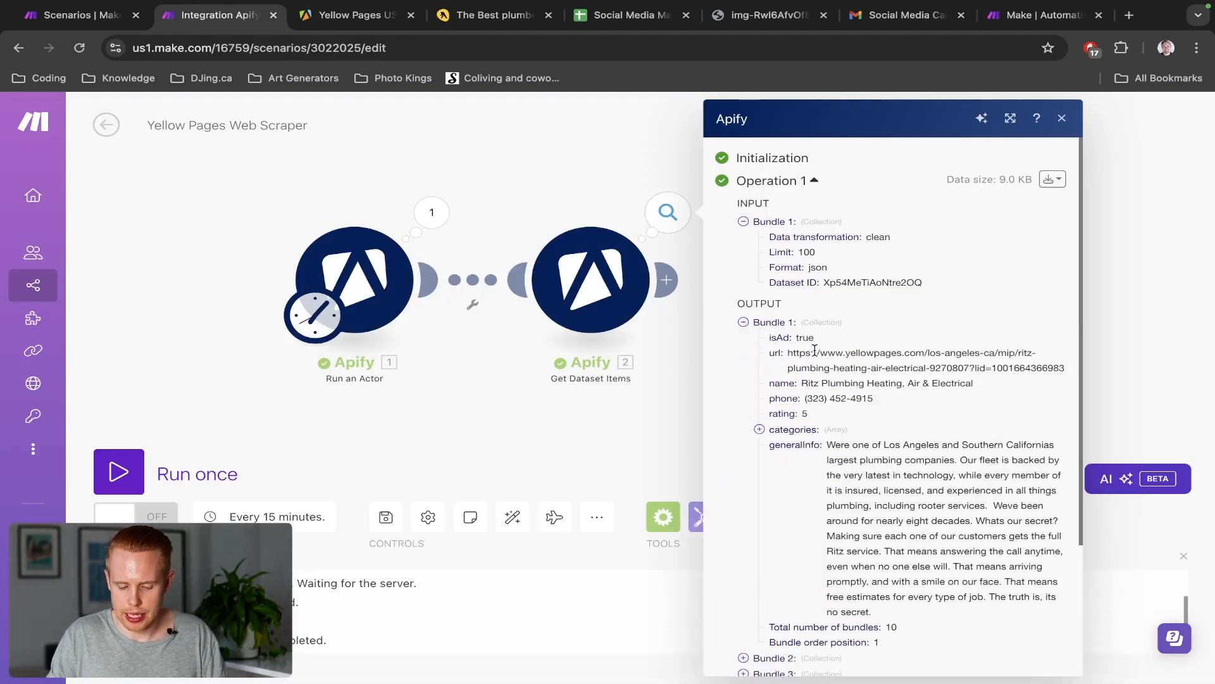
triple_click(886, 359)
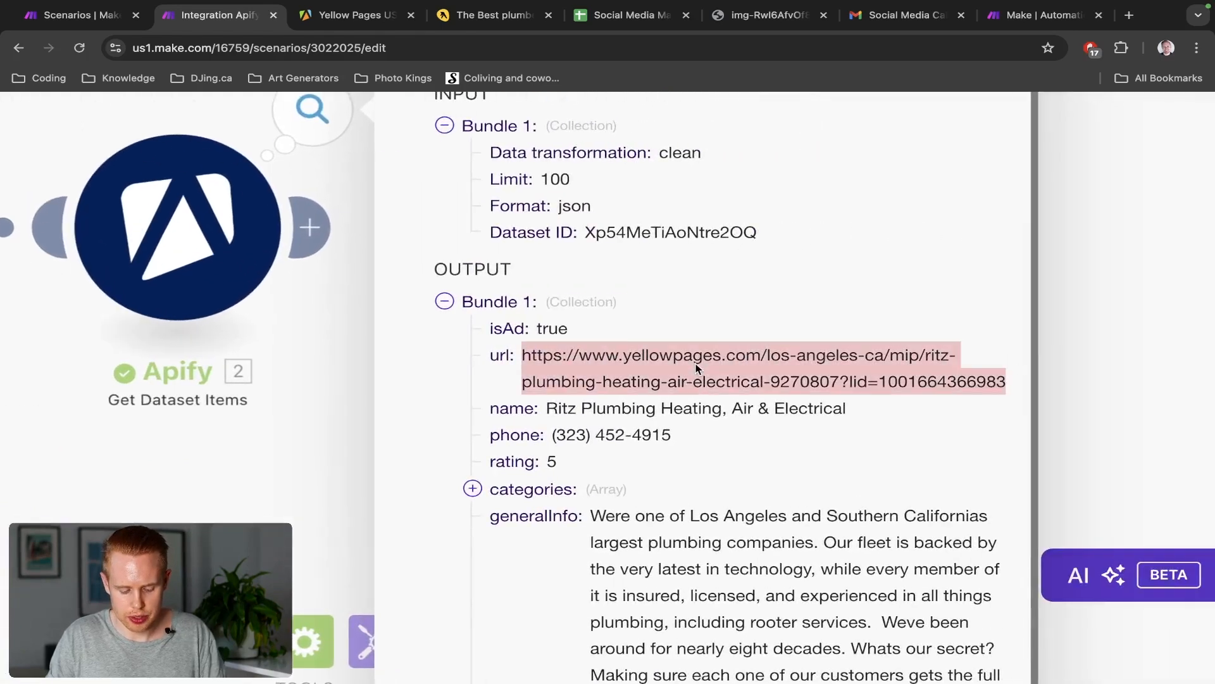
key(ctrl+c)
key(ctrl+t)
key(ctrl+v)
key(Return)
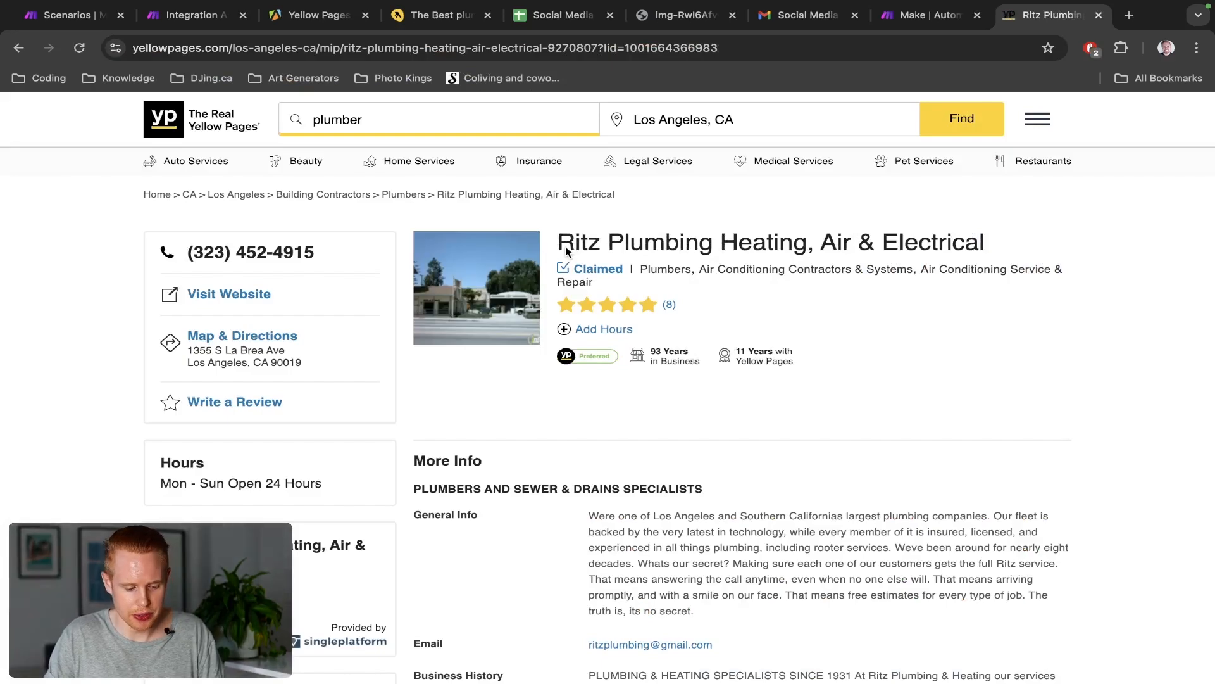
Scroll through the Ritz Plumbing listing, then highlight Bundle 1's business name in Make's output
scroll(565, 250, down, 2)
scroll(667, 381, down, 8)
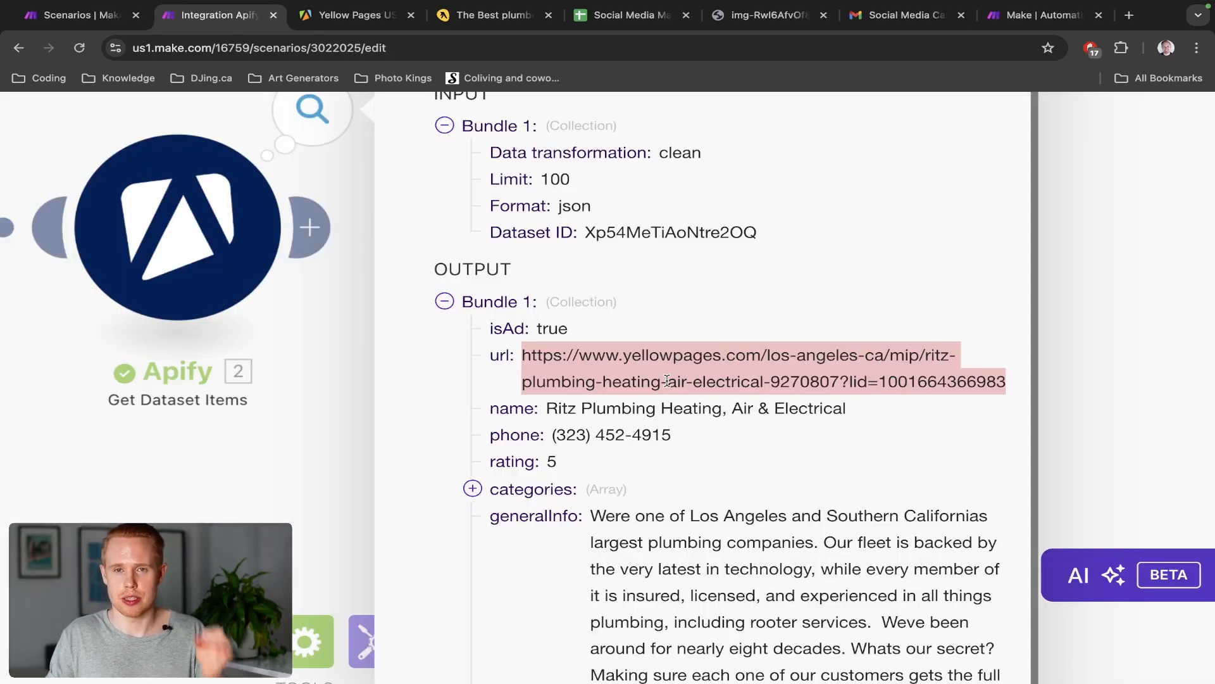
scroll(667, 381, down, 2)
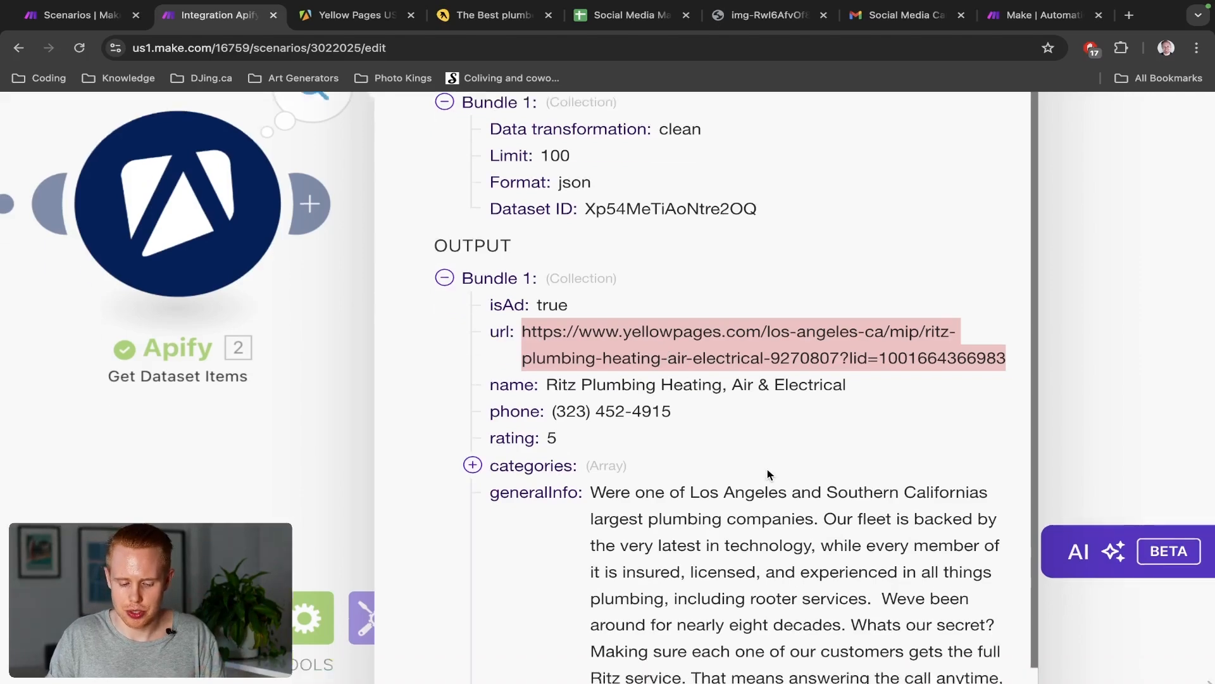
double_click(630, 337)
click(630, 345)
Review Bundle 1's phone, rating 5 and categories Plumbers, Heating Contractors, Air Conditioning Contractors
click(629, 355)
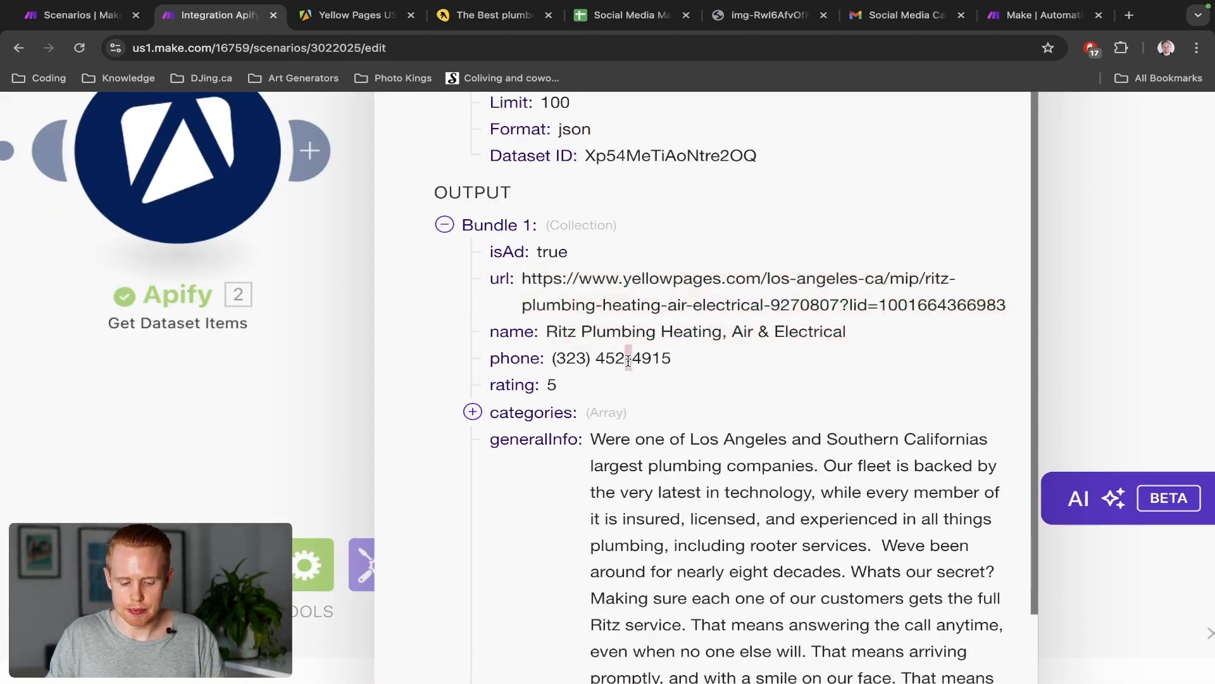
double_click(629, 355)
click(553, 375)
double_click(552, 384)
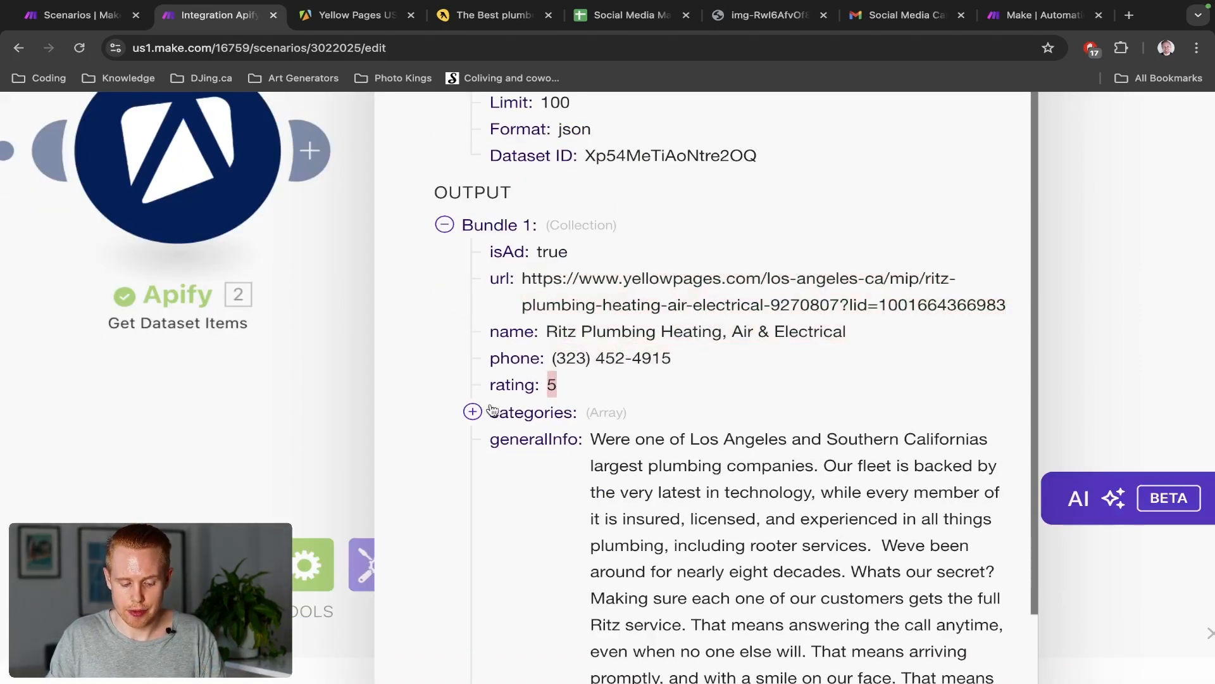
click(473, 412)
double_click(605, 435)
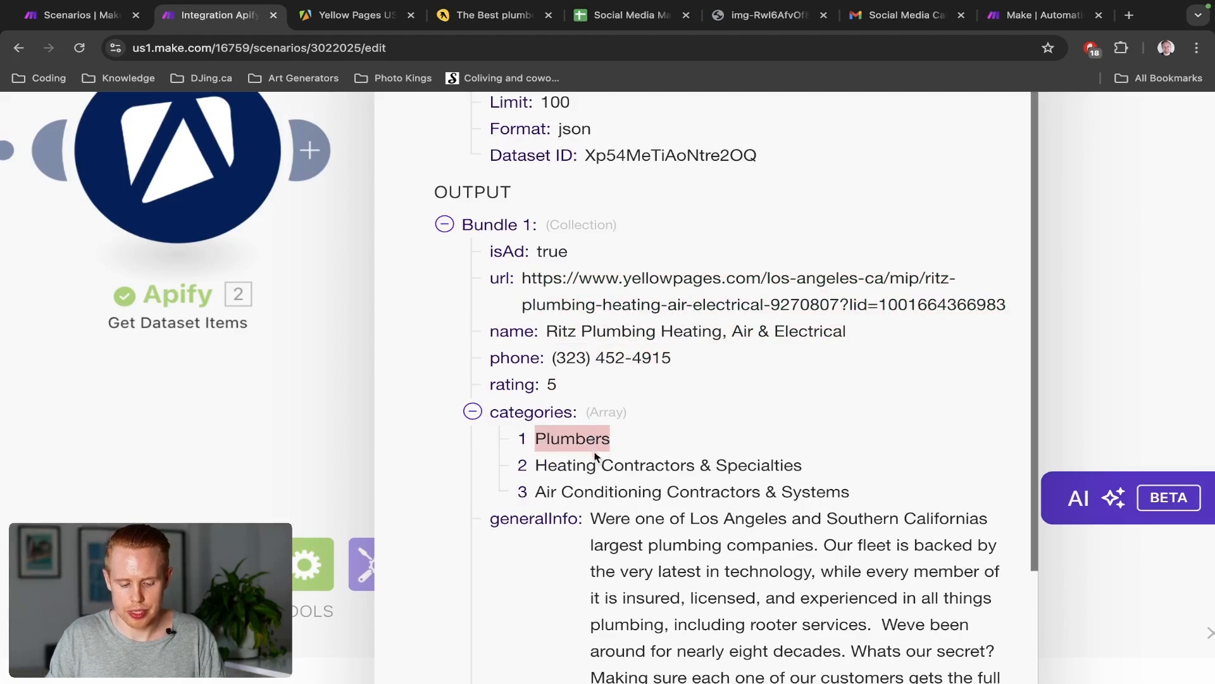
click(595, 457)
double_click(595, 465)
click(768, 492)
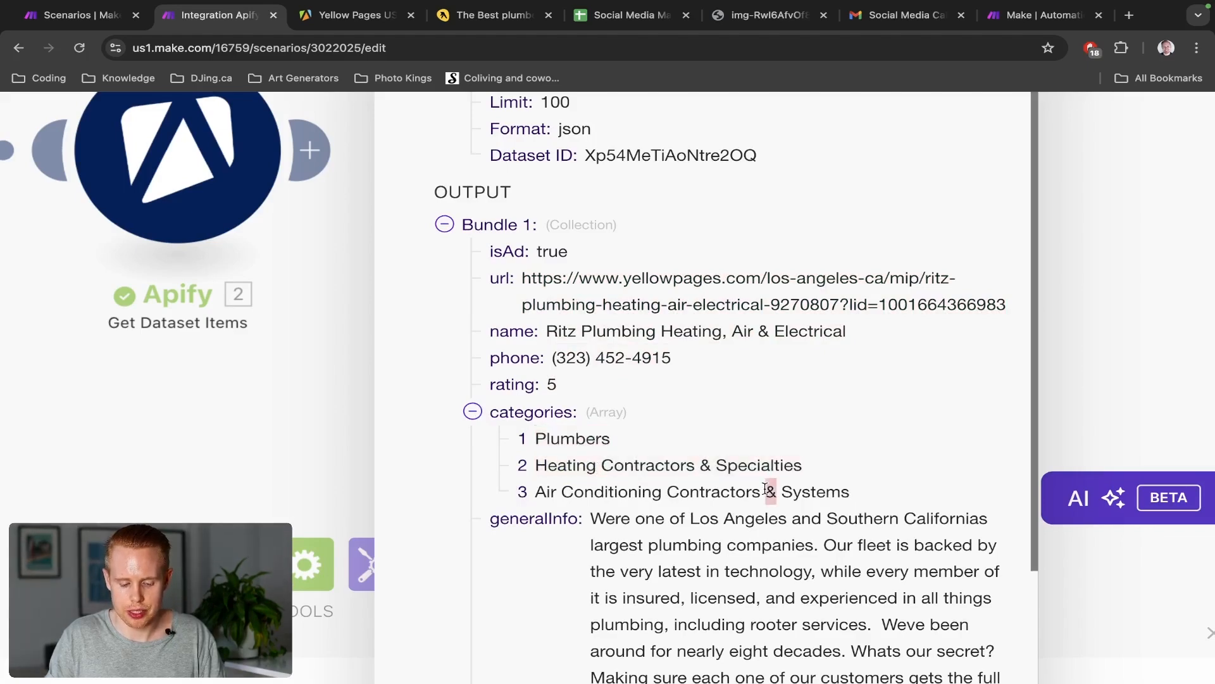
double_click(768, 492)
Check generalInfo and the phone value, then close the Get Dataset Items output inspector
scroll(767, 488, down, 5)
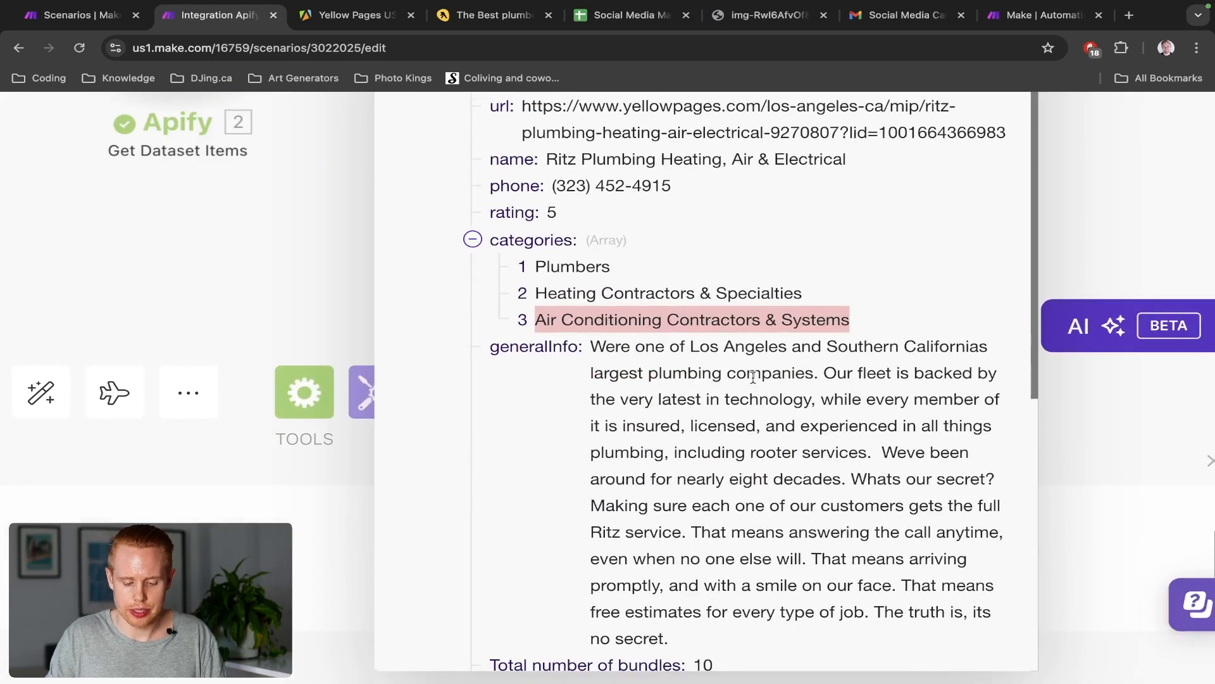
double_click(665, 369)
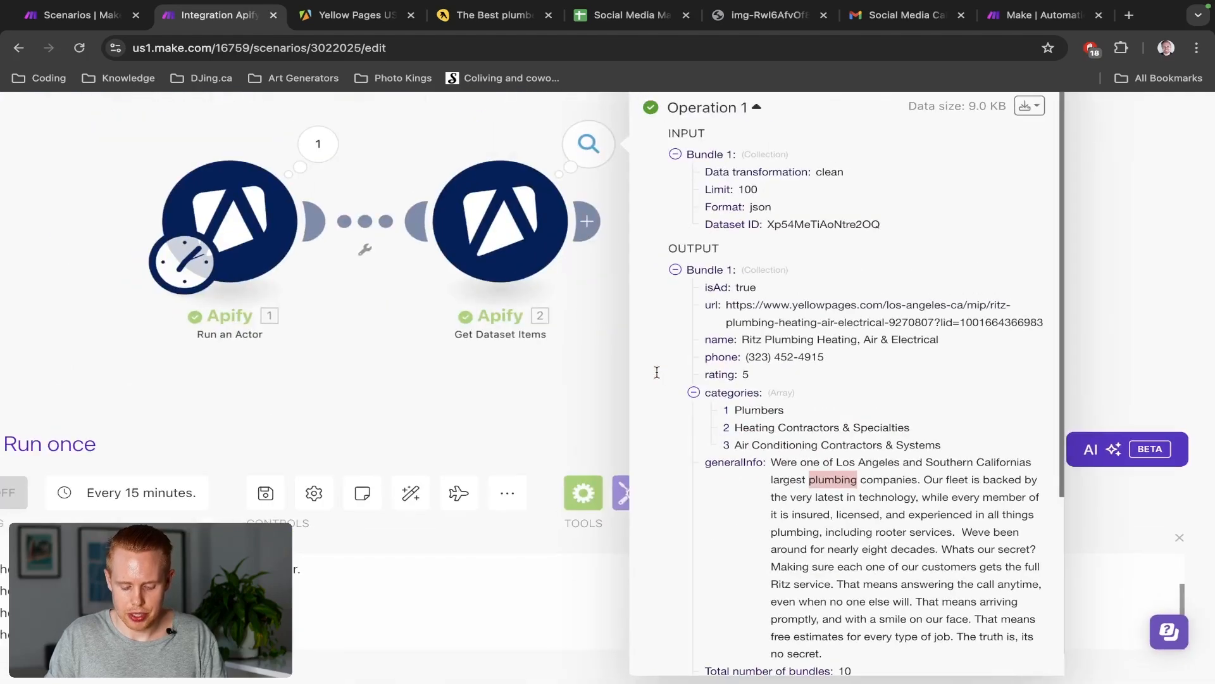
click(694, 393)
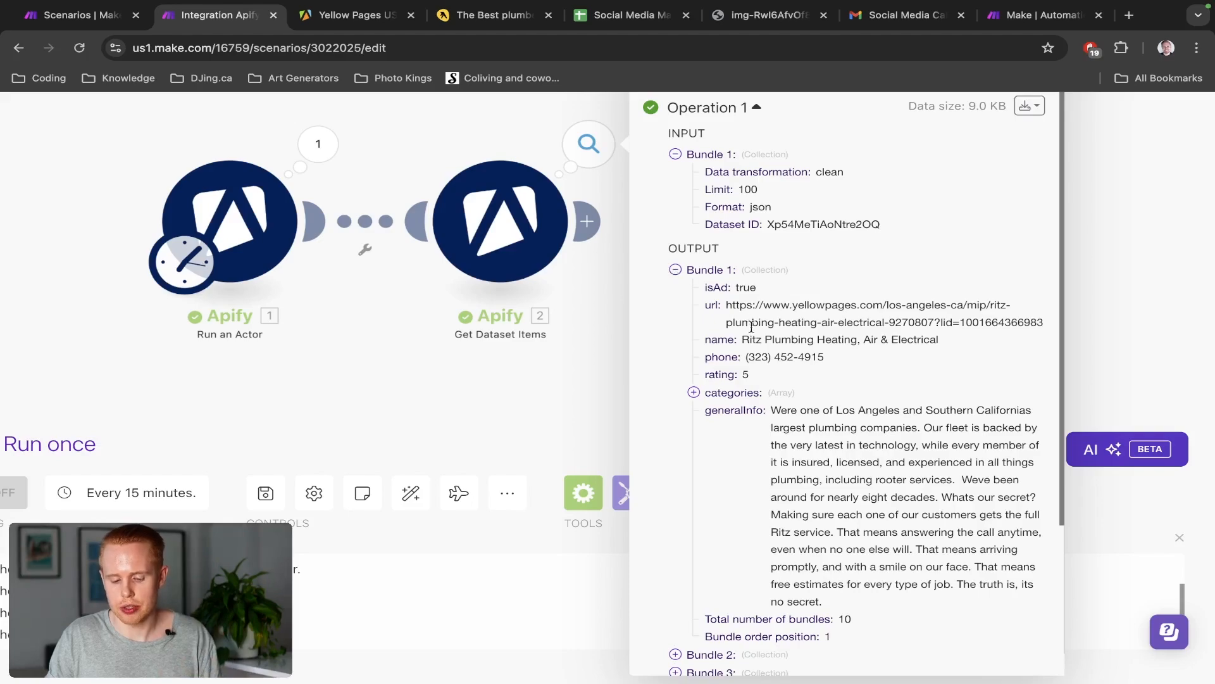
triple_click(758, 357)
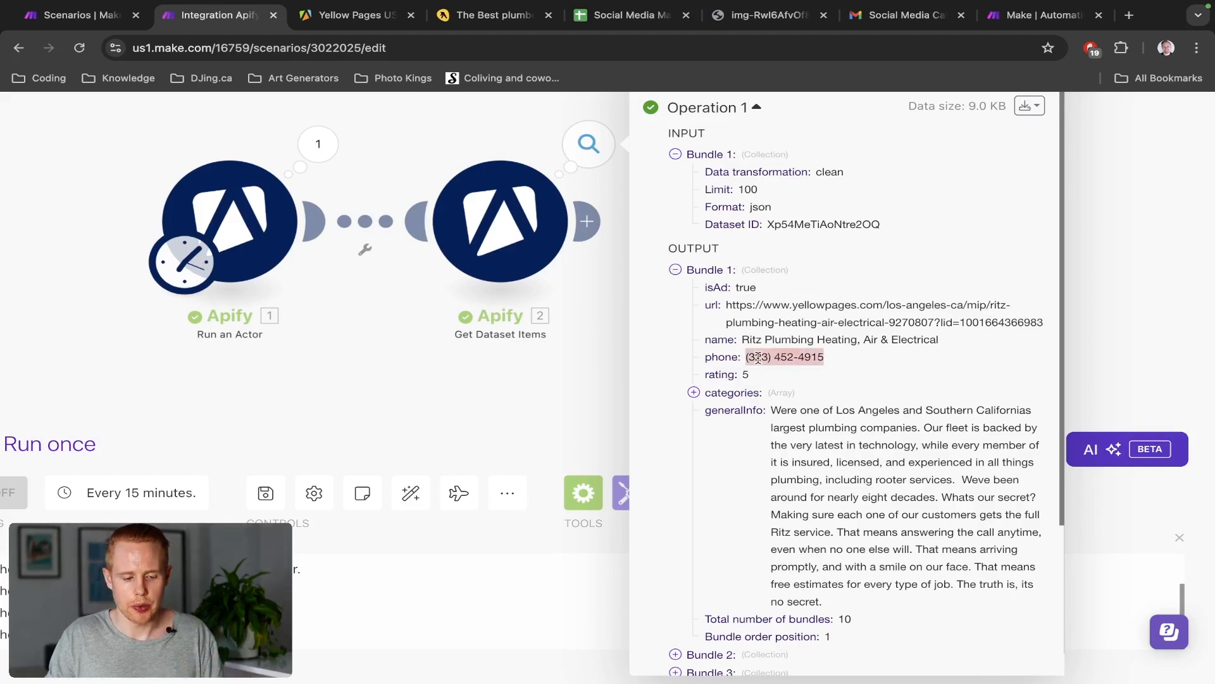
key(ctrl+shift+Tab)
scroll(506, 370, right, 10)
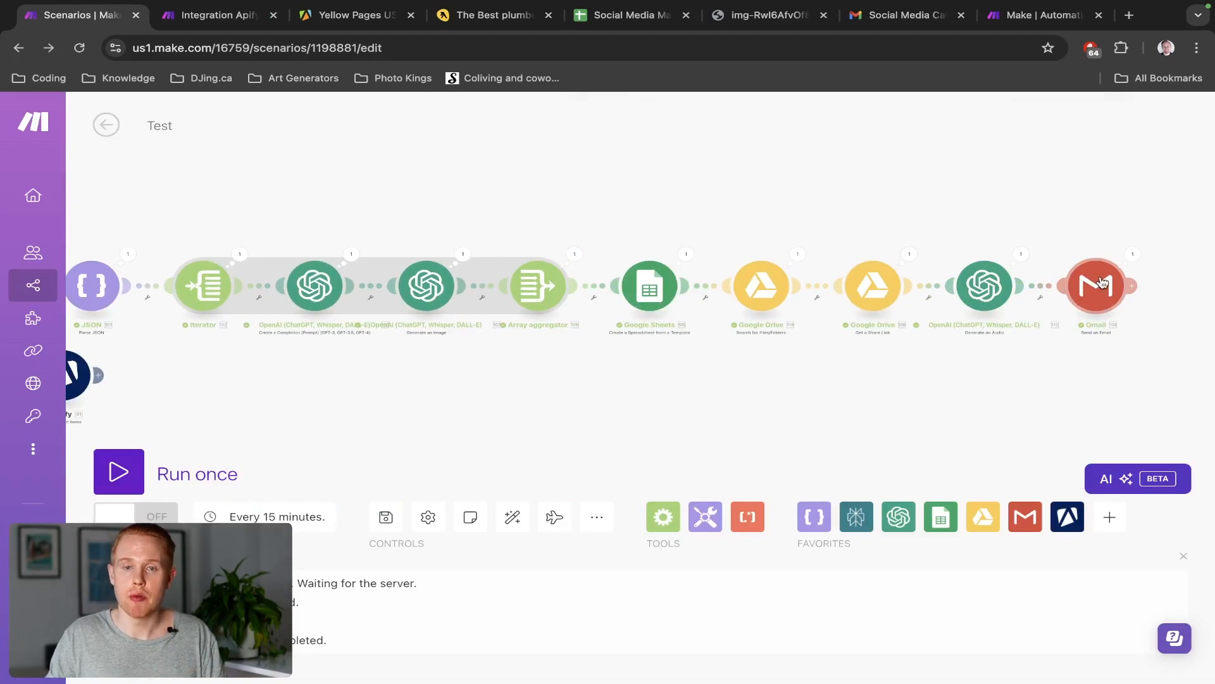
key(ctrl+Tab)
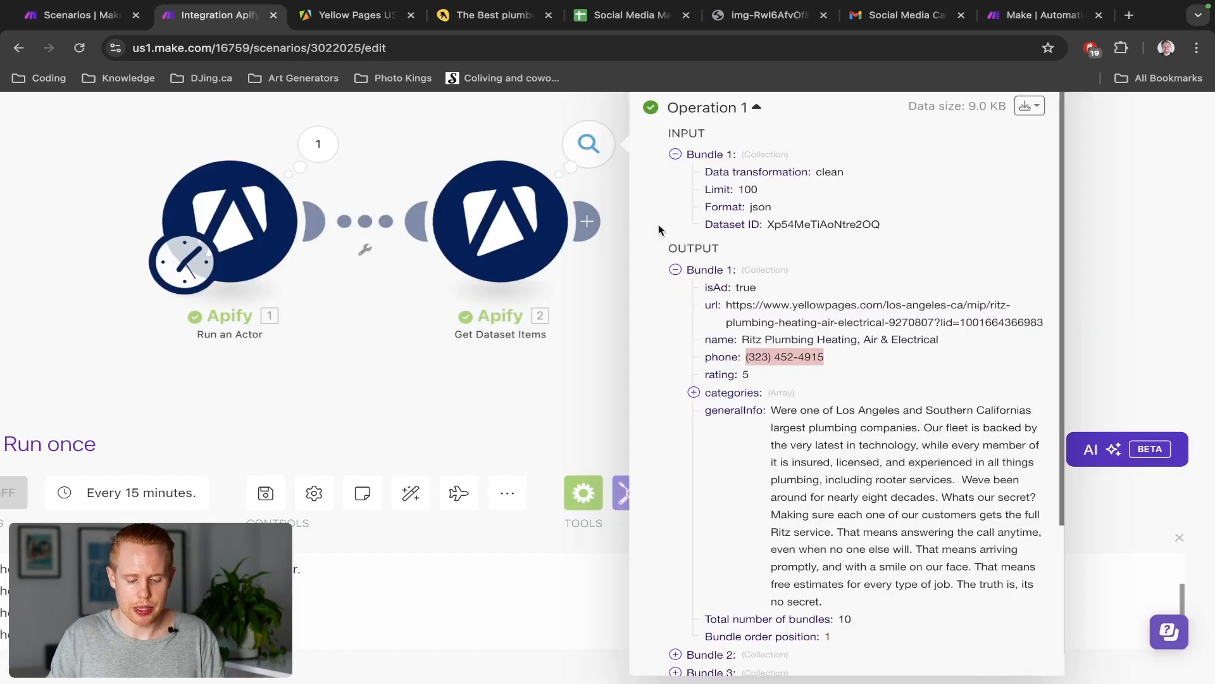
click(582, 316)
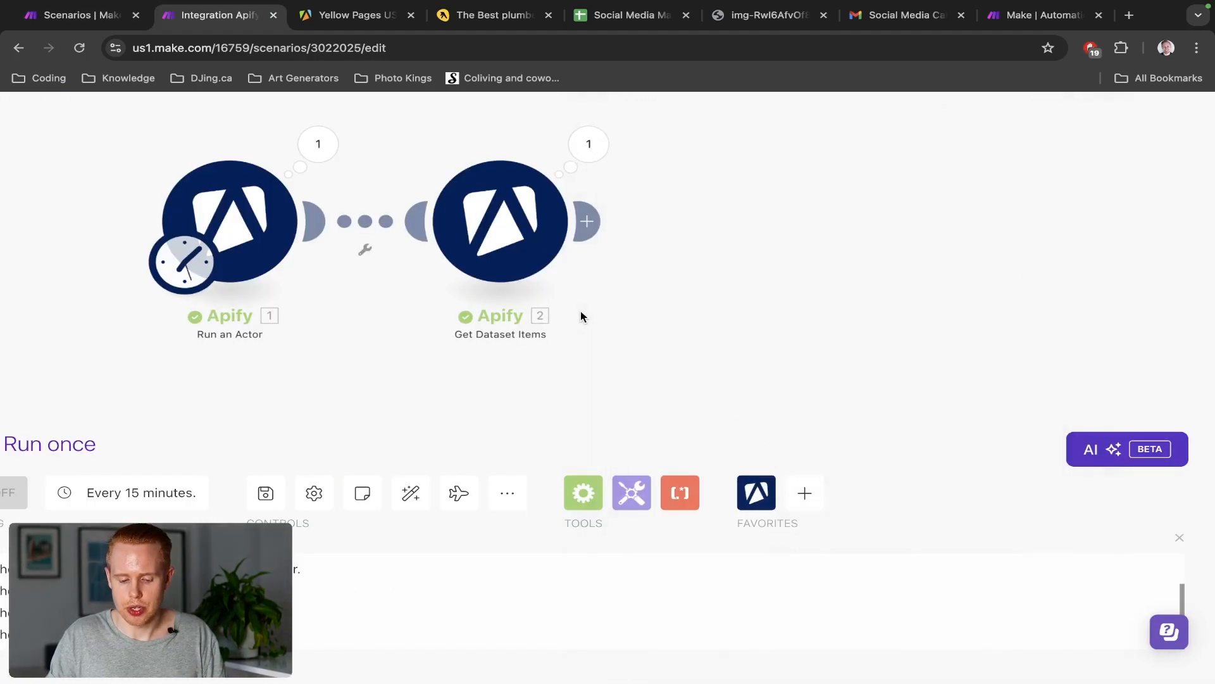
Add a JSON Parse JSON module after Get Dataset Items, found by searching 'json'
click(589, 221)
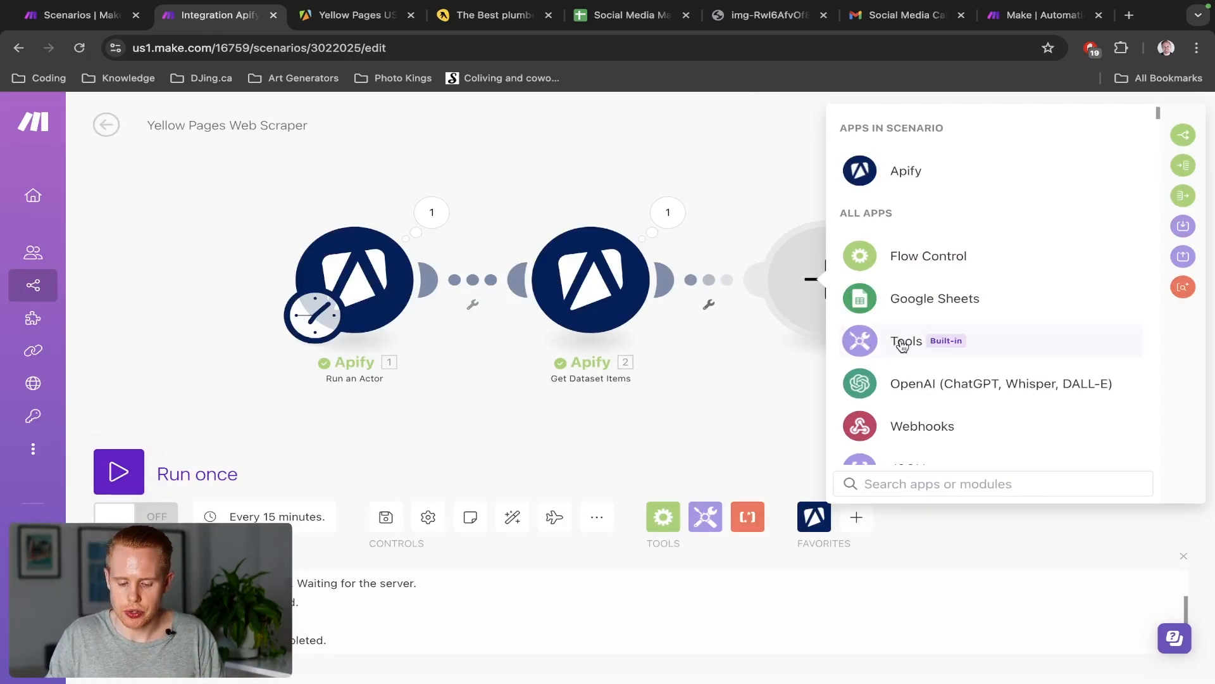
click(902, 345)
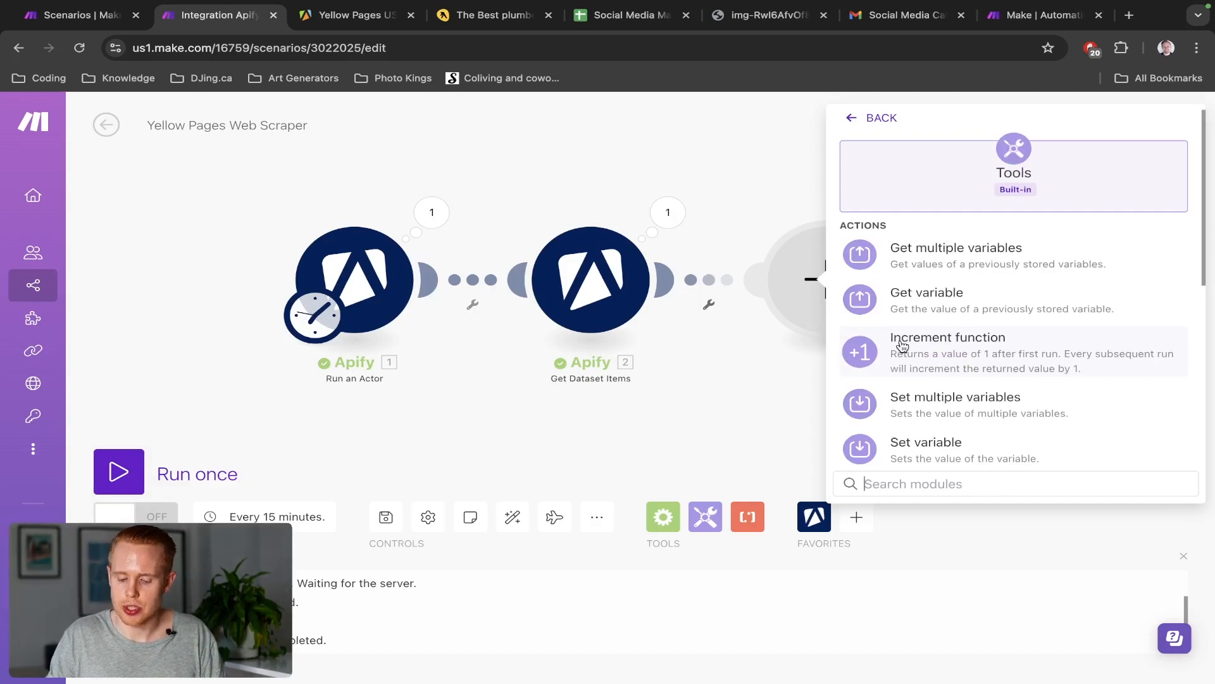
scroll(902, 345, down, 5)
scroll(900, 344, up, 2)
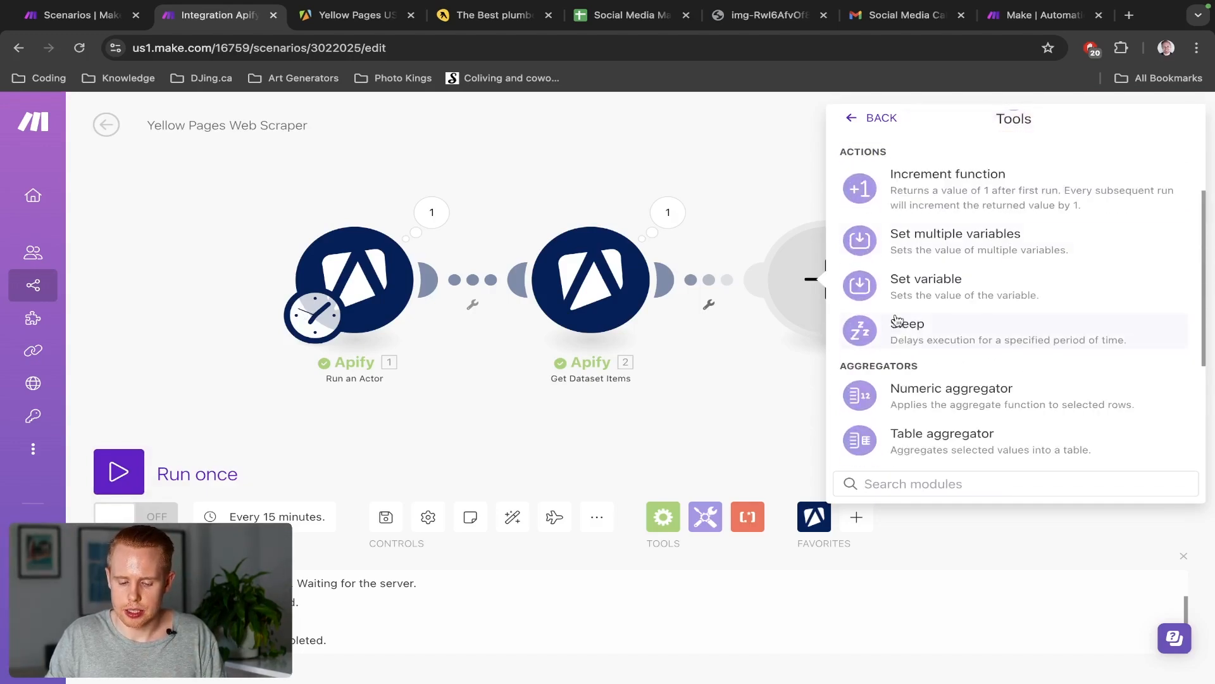
click(860, 119)
text(json)
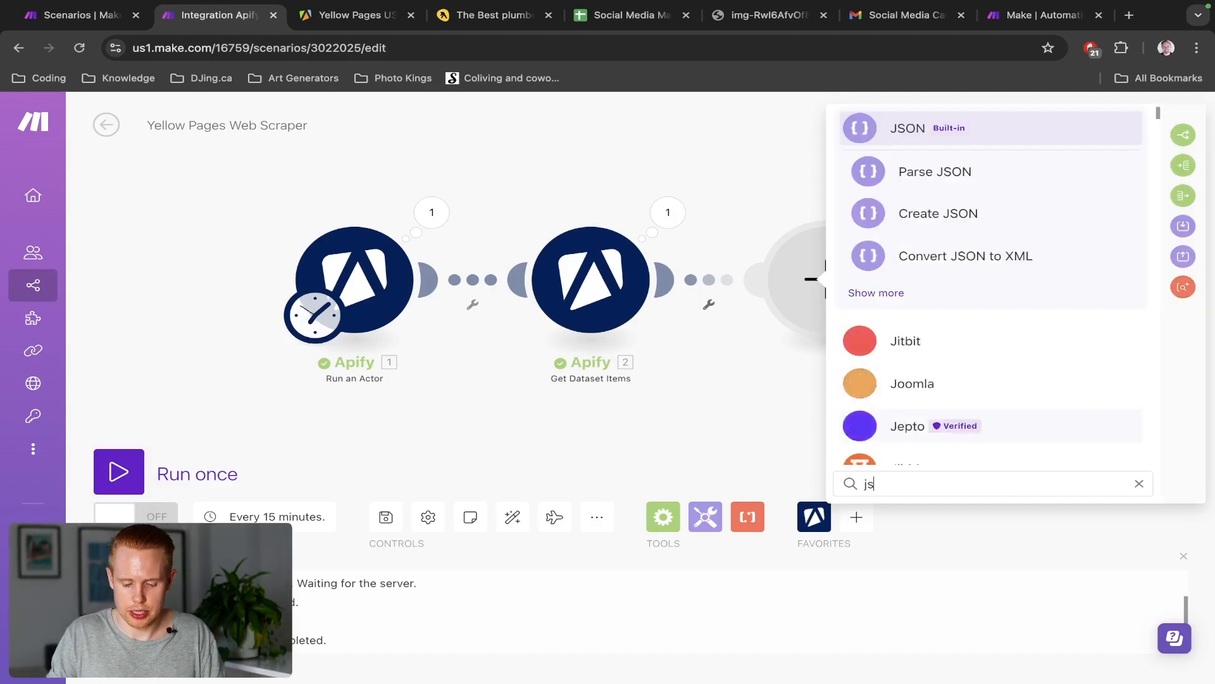
click(936, 170)
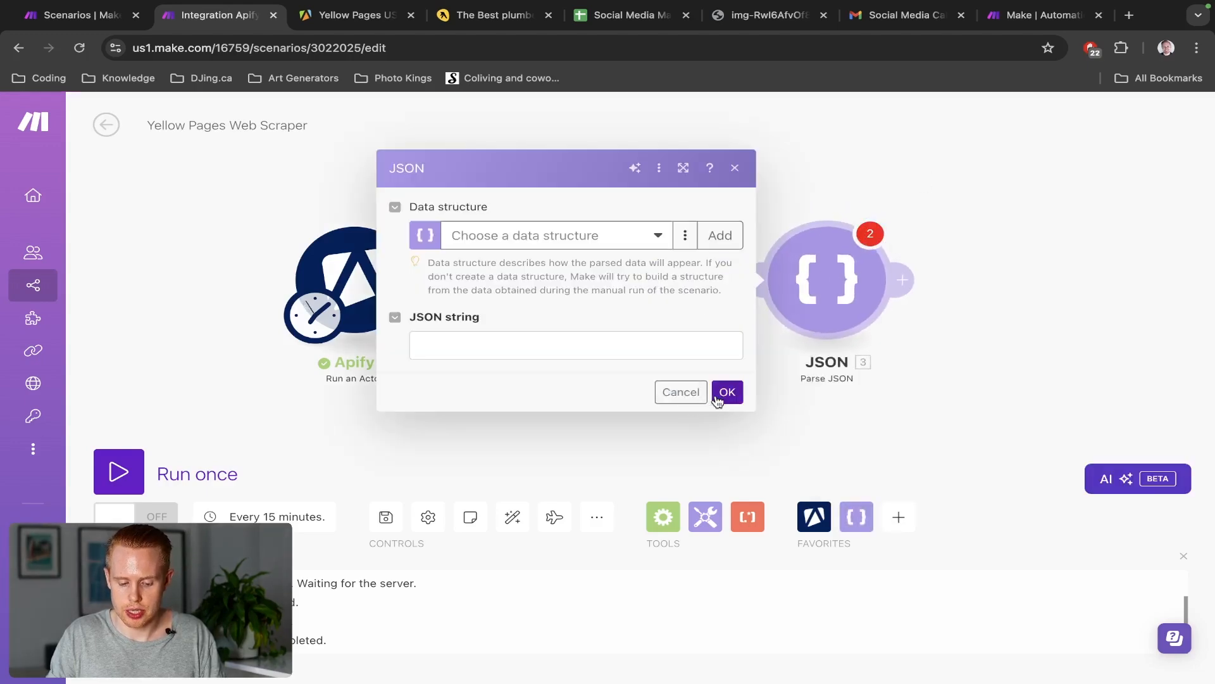
Enter placeholder 'a' in Parse JSON's JSON string and close its settings
click(669, 346)
text(a)
click(726, 392)
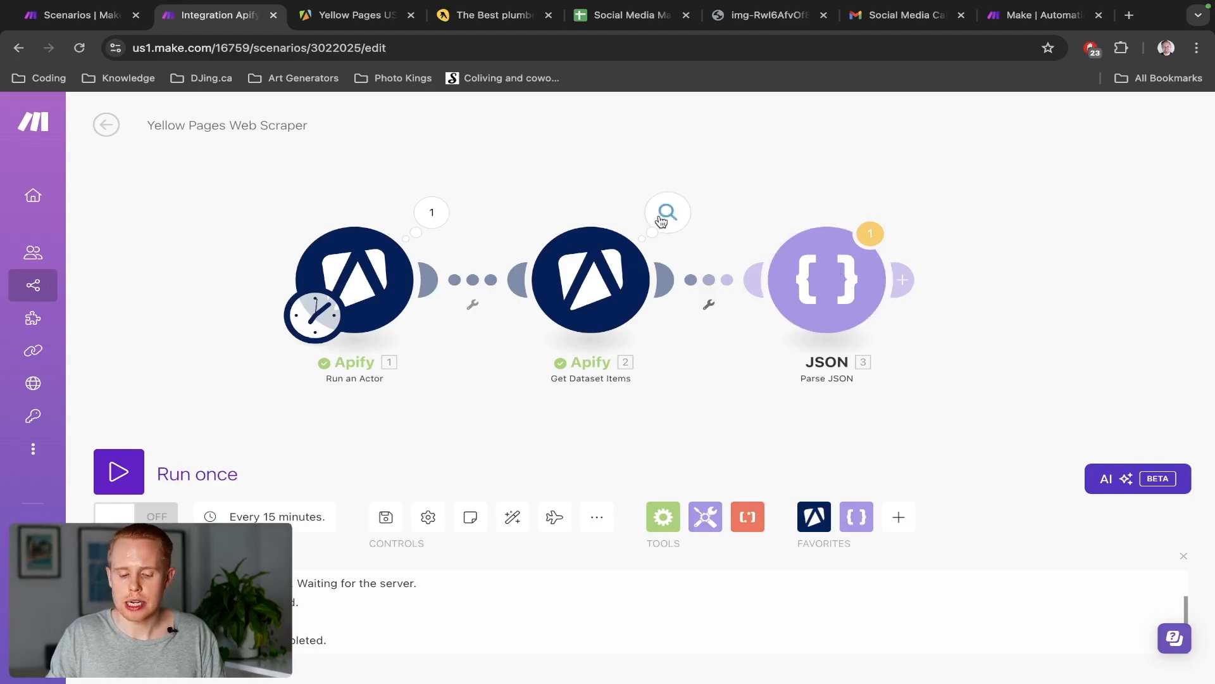
Copy all of Get Dataset Items' output bundles as raw JSON
click(663, 217)
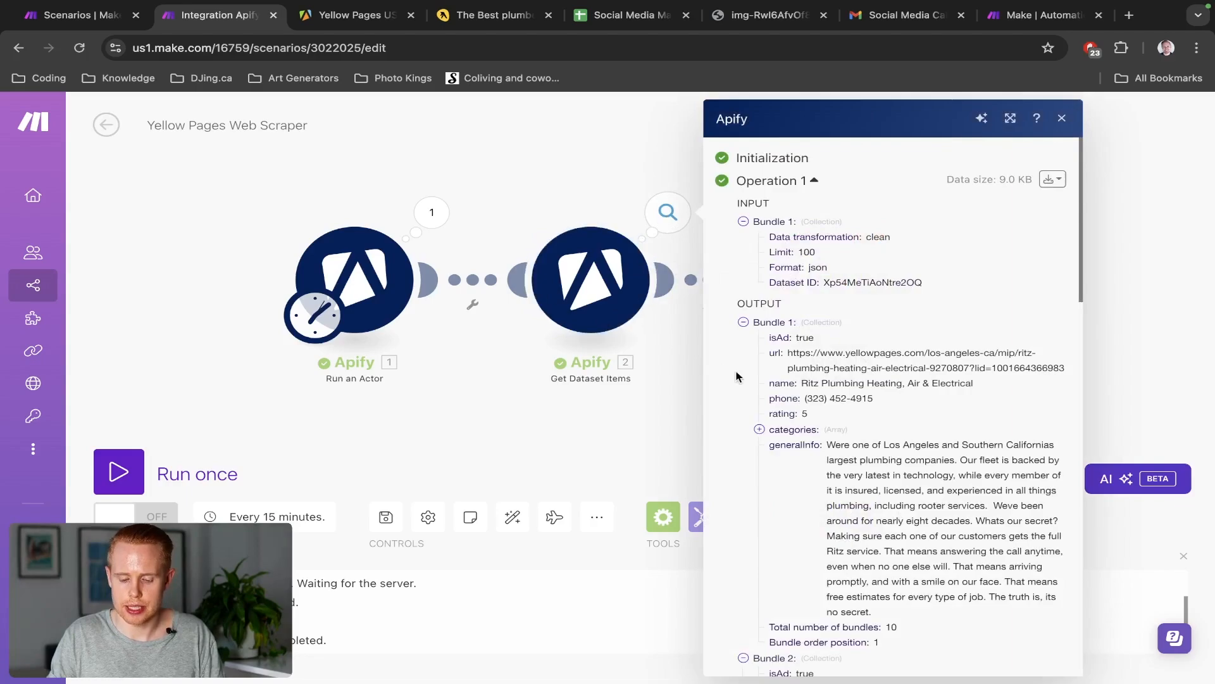
scroll(747, 326, down, 15)
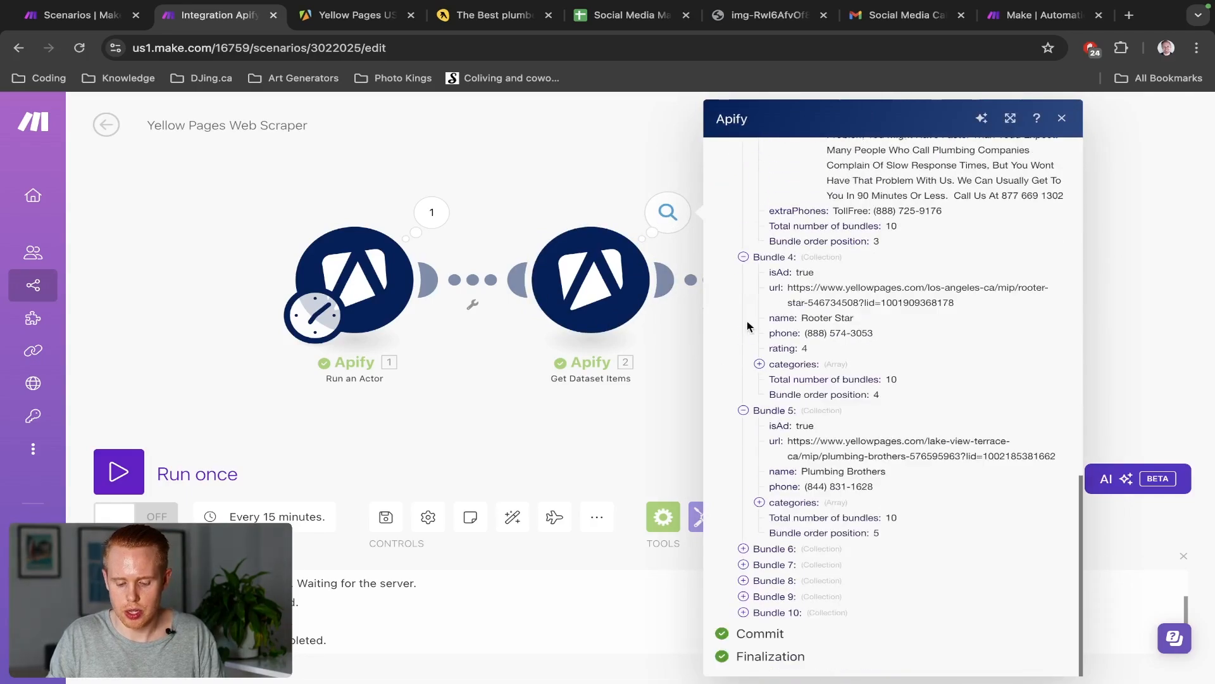
scroll(747, 326, up, 15)
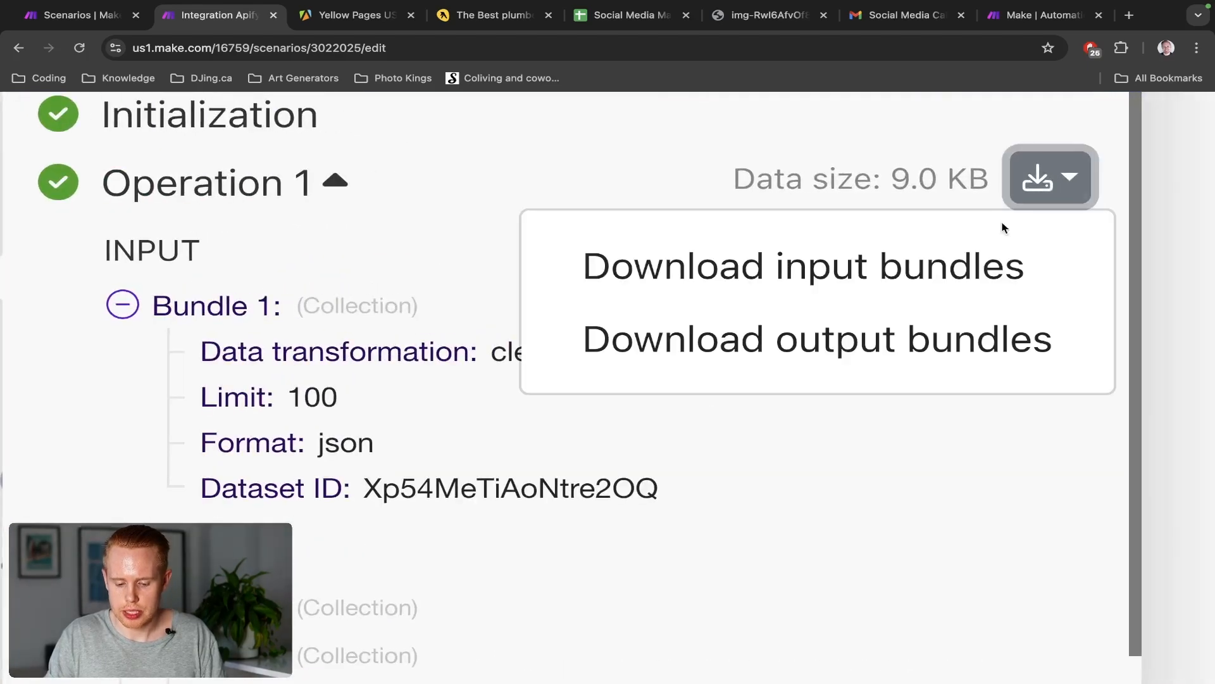
click(873, 336)
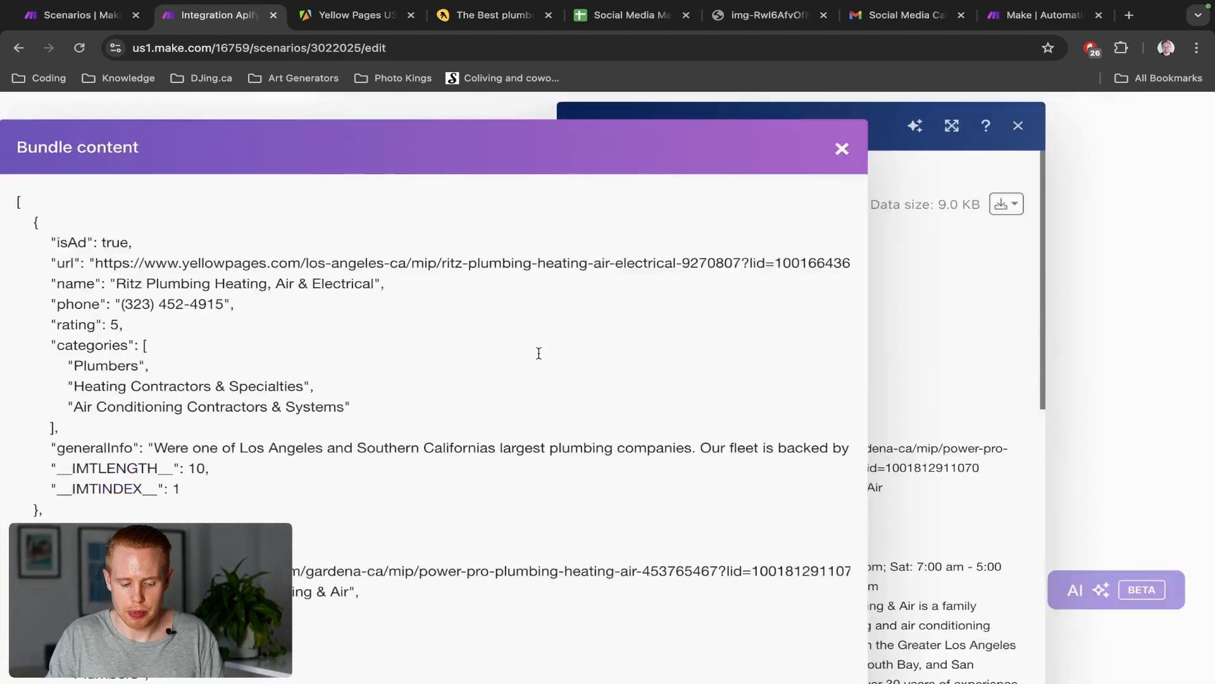
scroll(538, 352, down, 20)
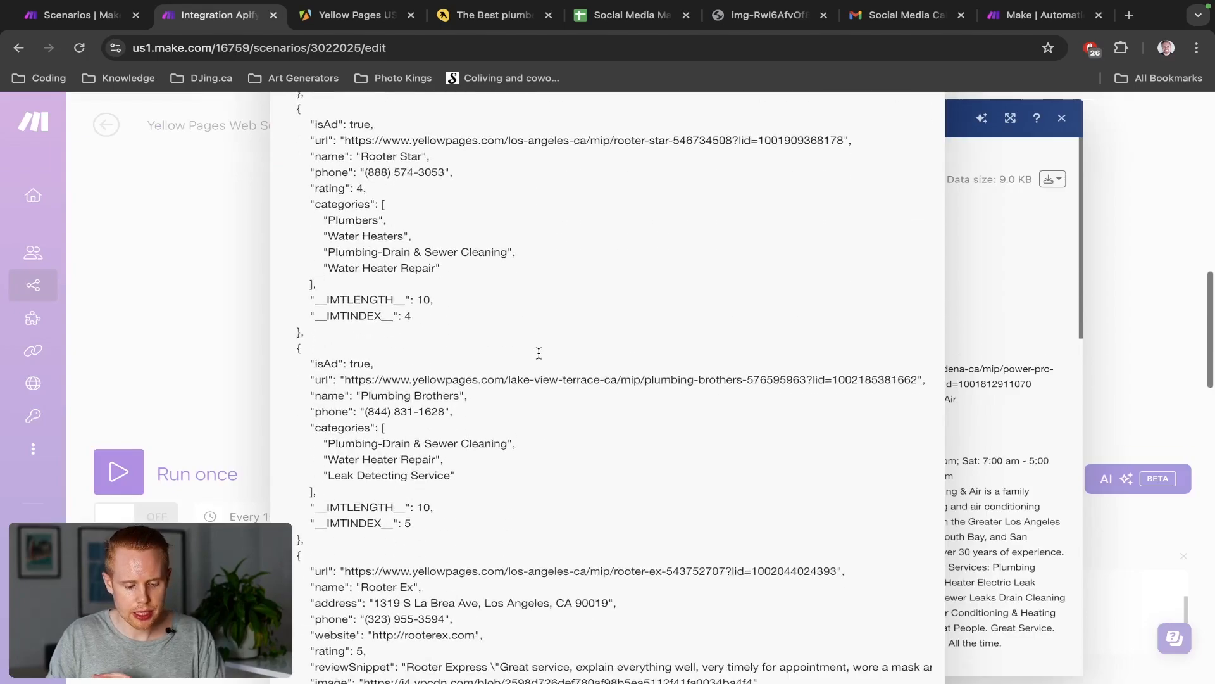
scroll(539, 352, down, 10)
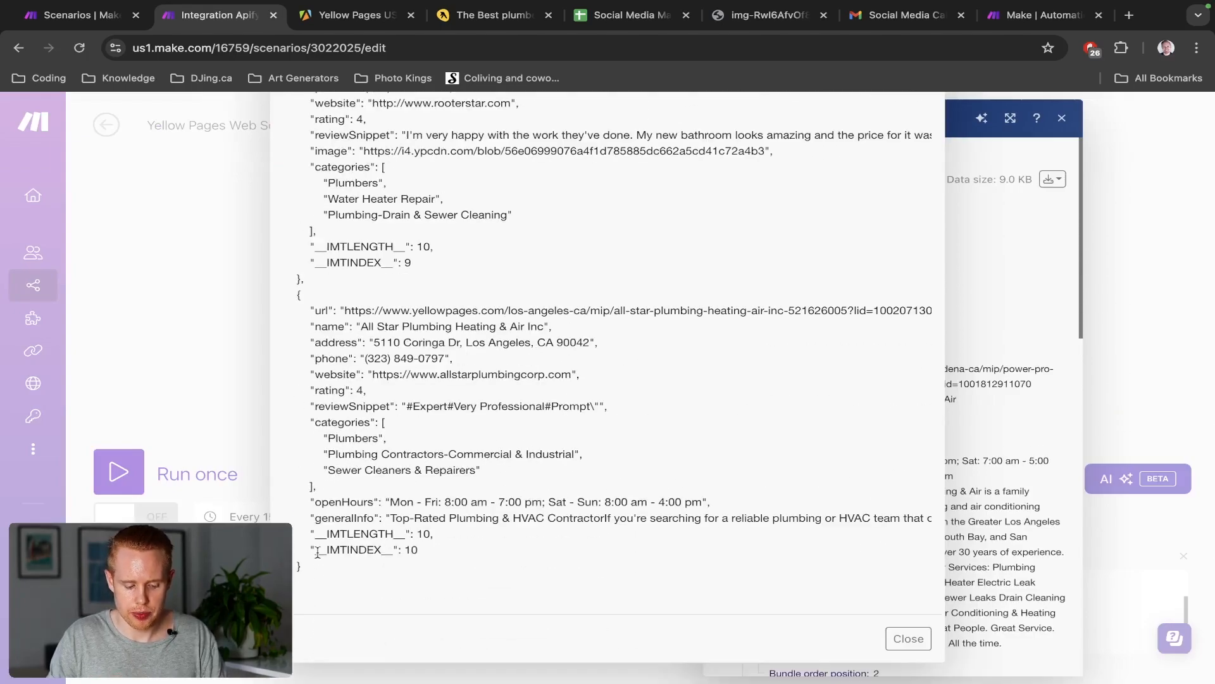
key(super+a)
scroll(500, 435, up, 20)
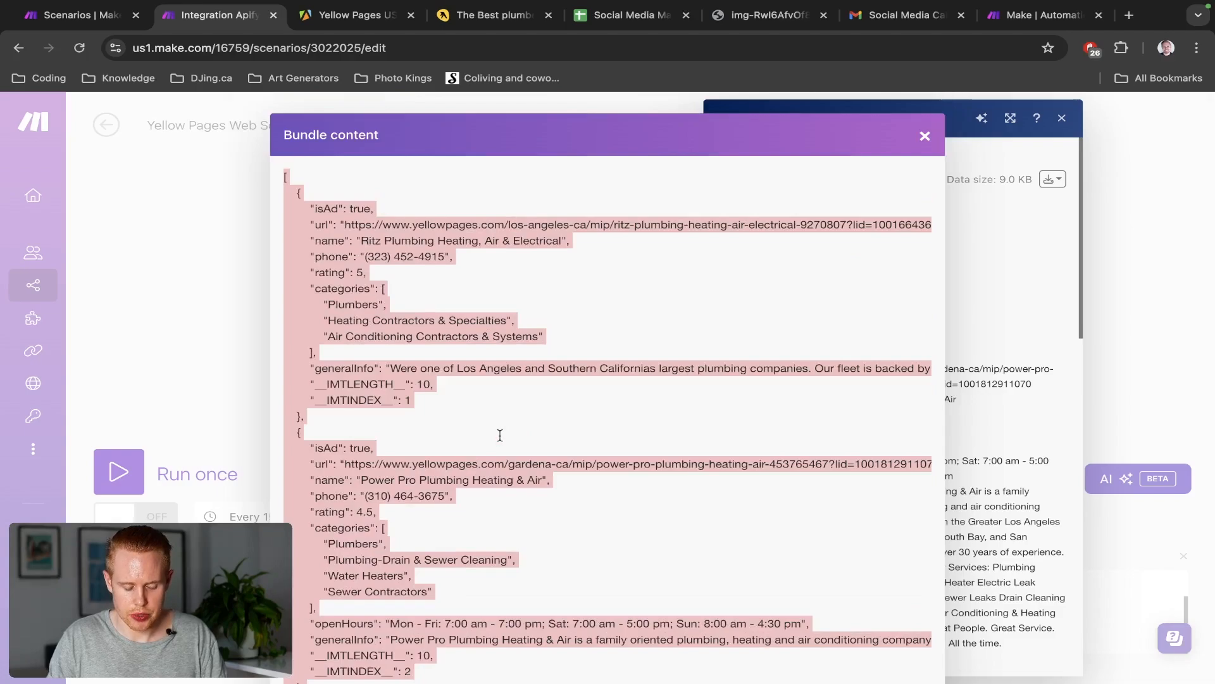
scroll(500, 435, down, 20)
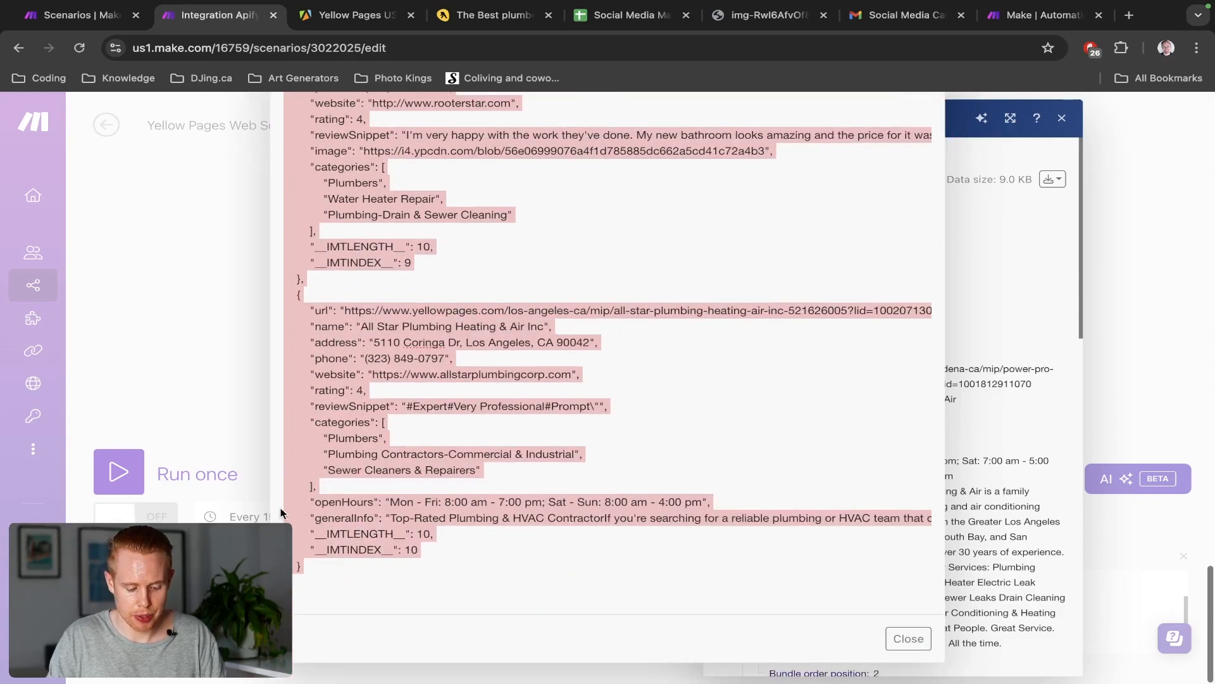
scroll(434, 430, up, 20)
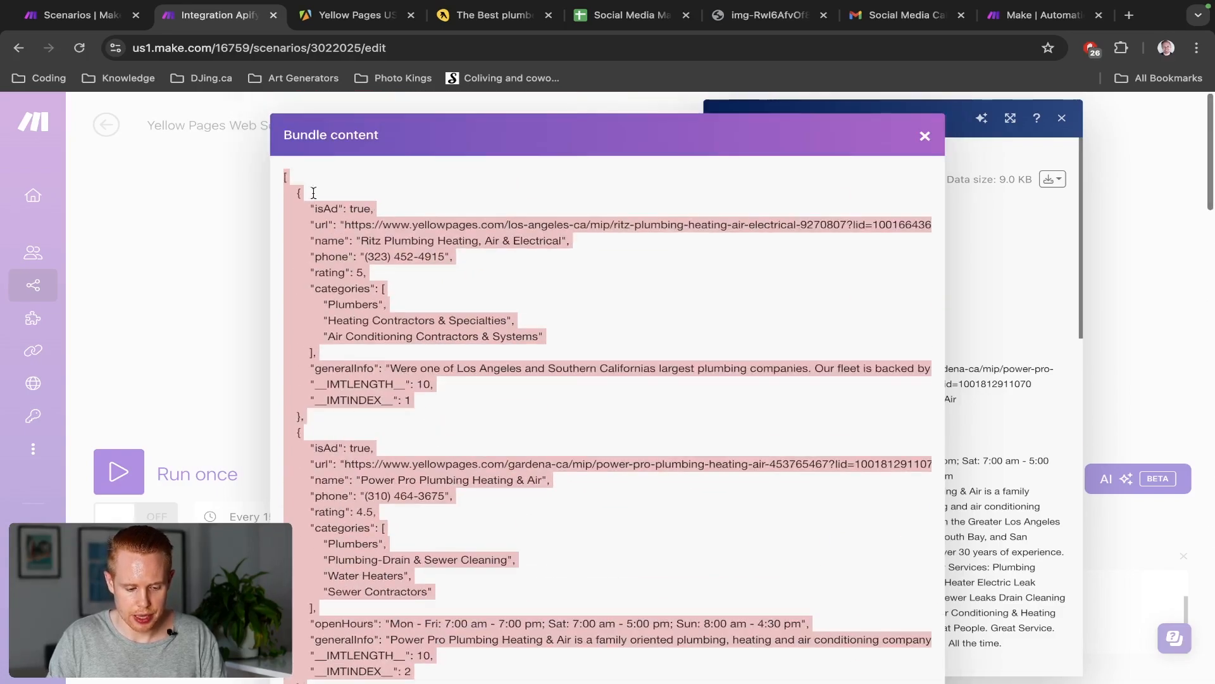
click(925, 135)
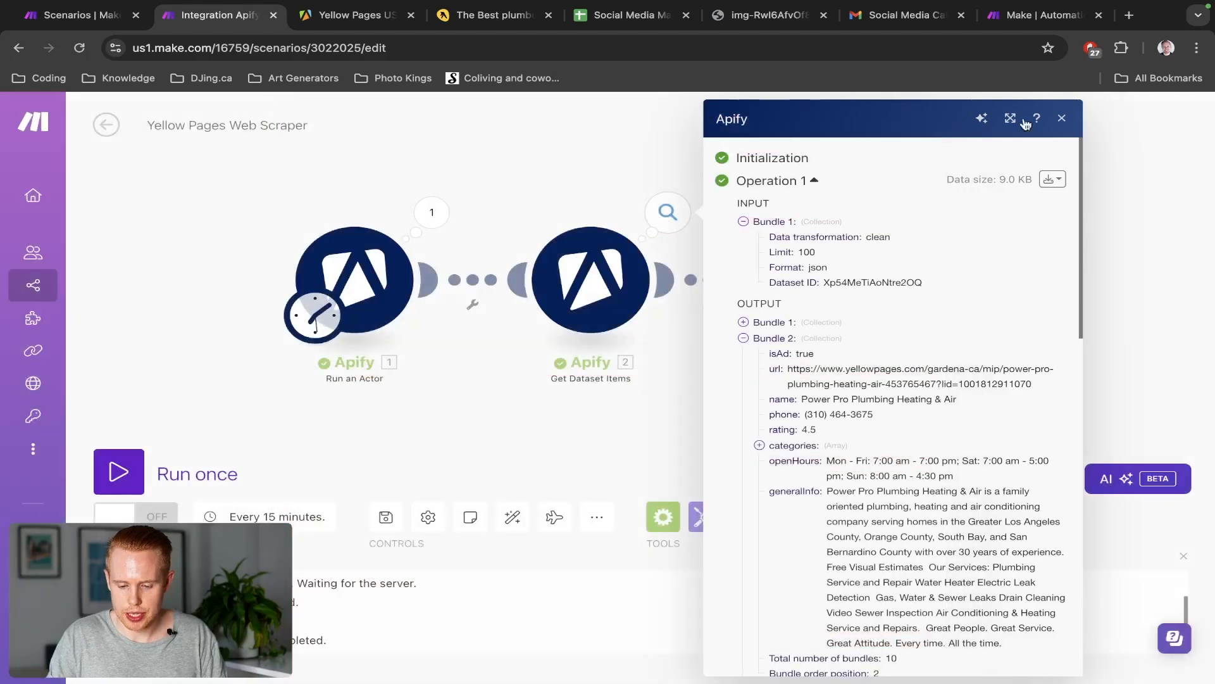
click(1061, 118)
Replace Parse JSON's JSON string with the copied bundle JSON and save the module
click(826, 283)
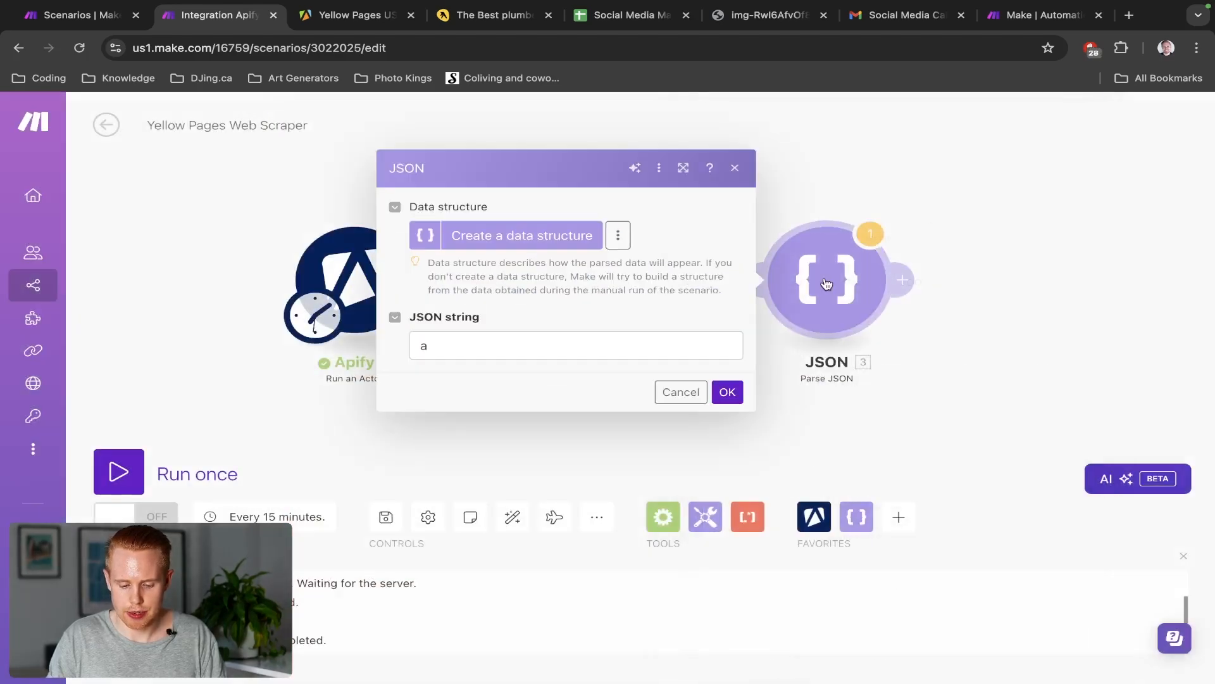
click(576, 353)
key(ctrl+a)
key(ctrl+v)
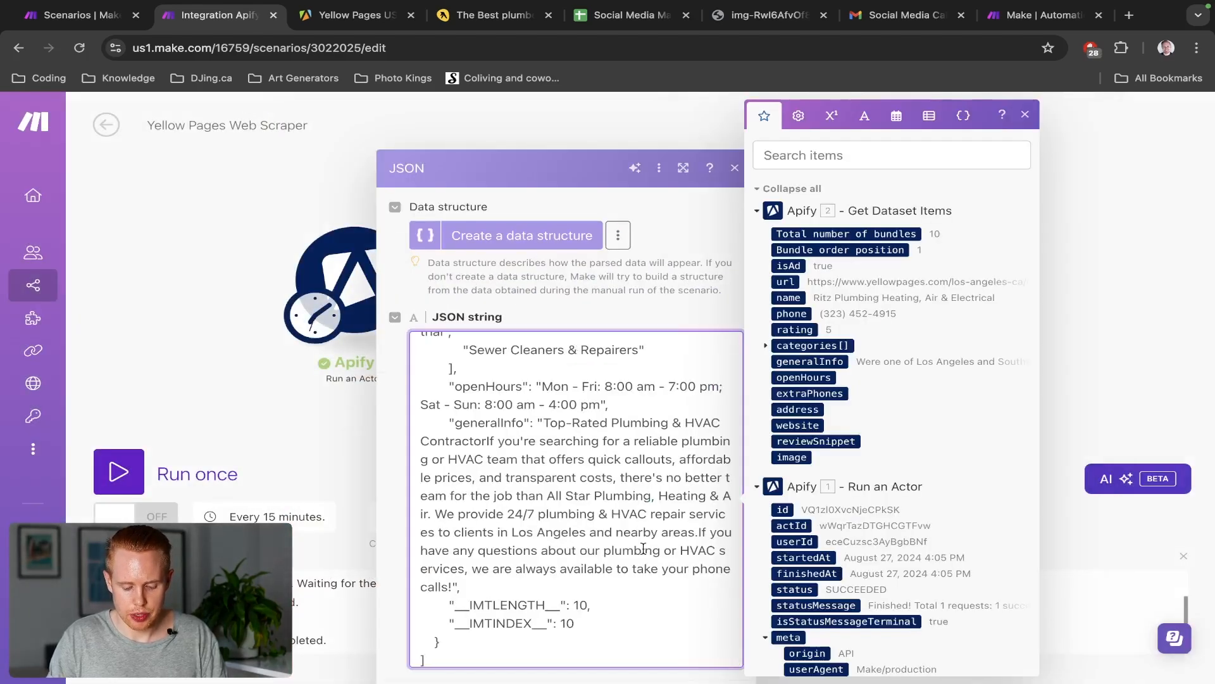
click(663, 317)
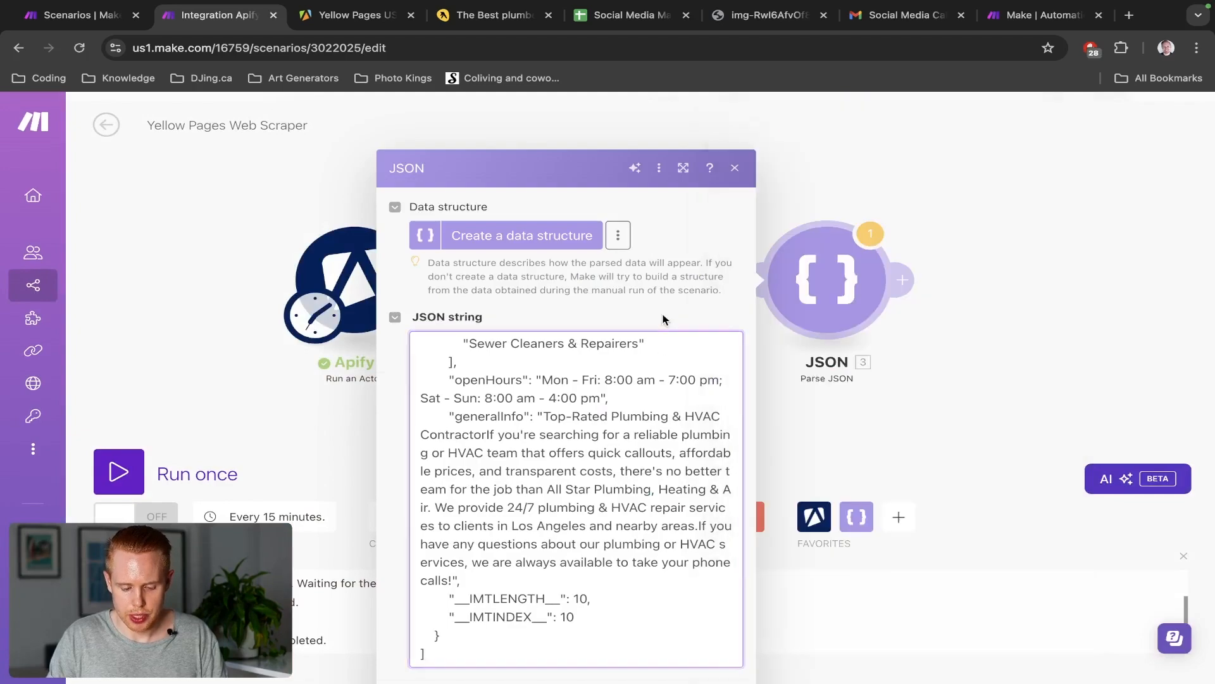
click(728, 650)
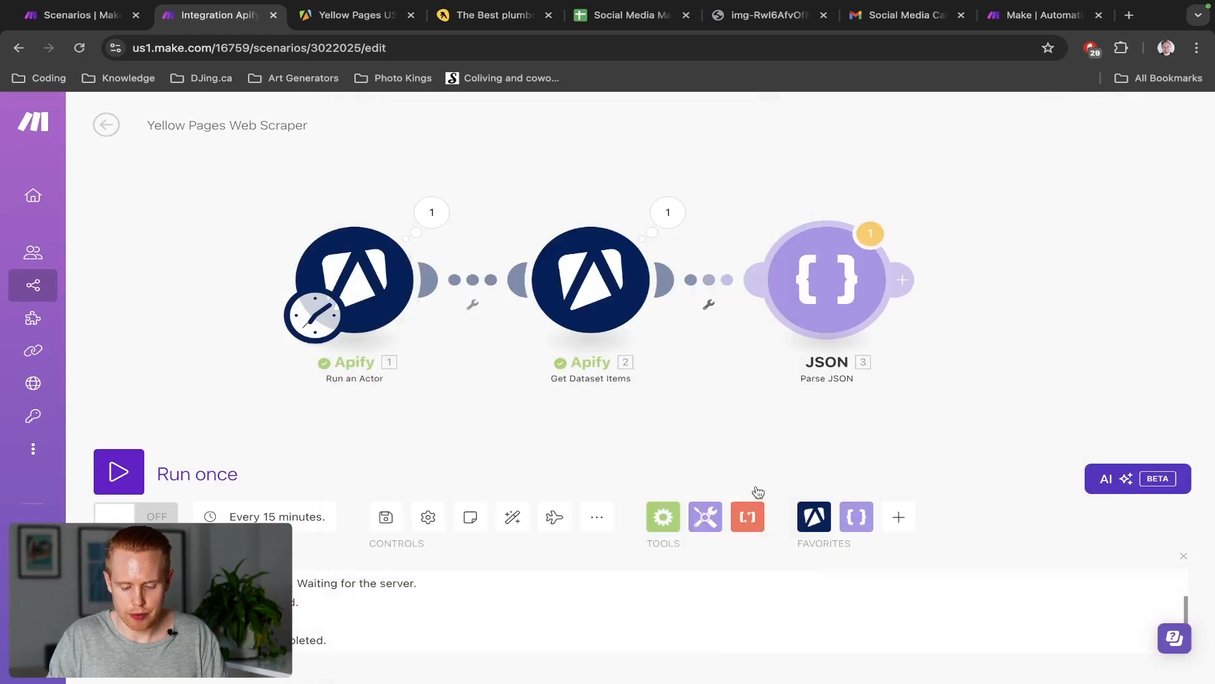
Unlink Get Dataset Items from the JSON module and attempt a single scenario run
right_click(711, 285)
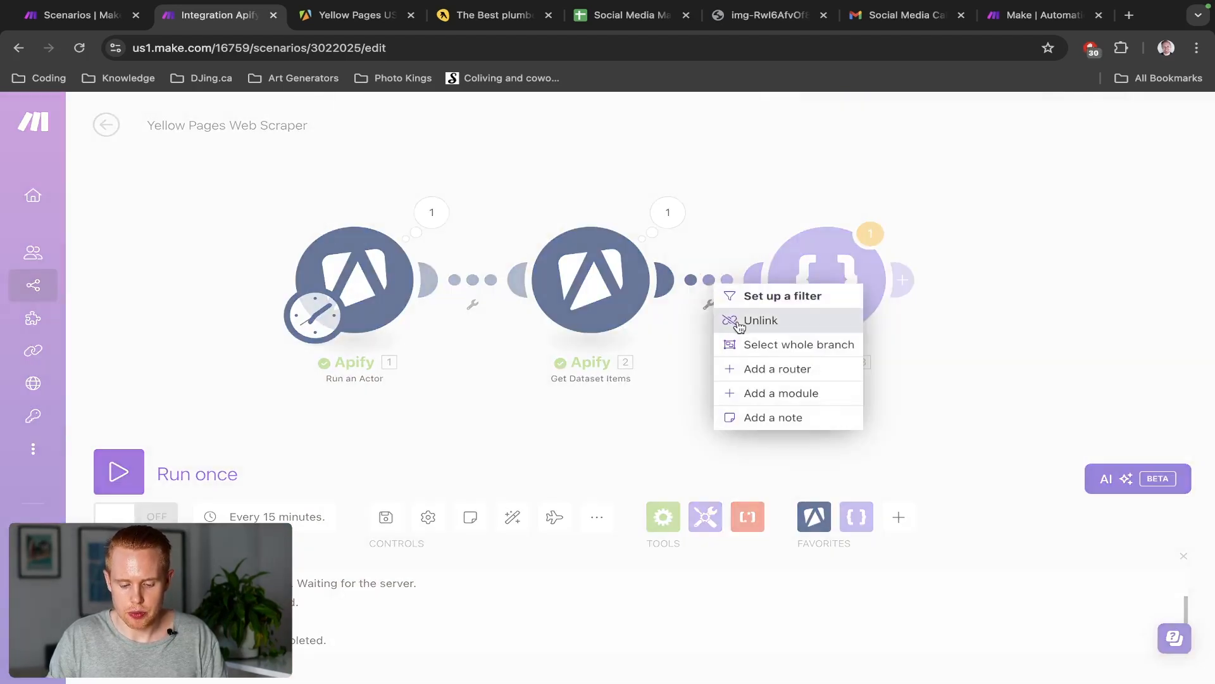
click(773, 320)
drag(334, 333, 793, 314)
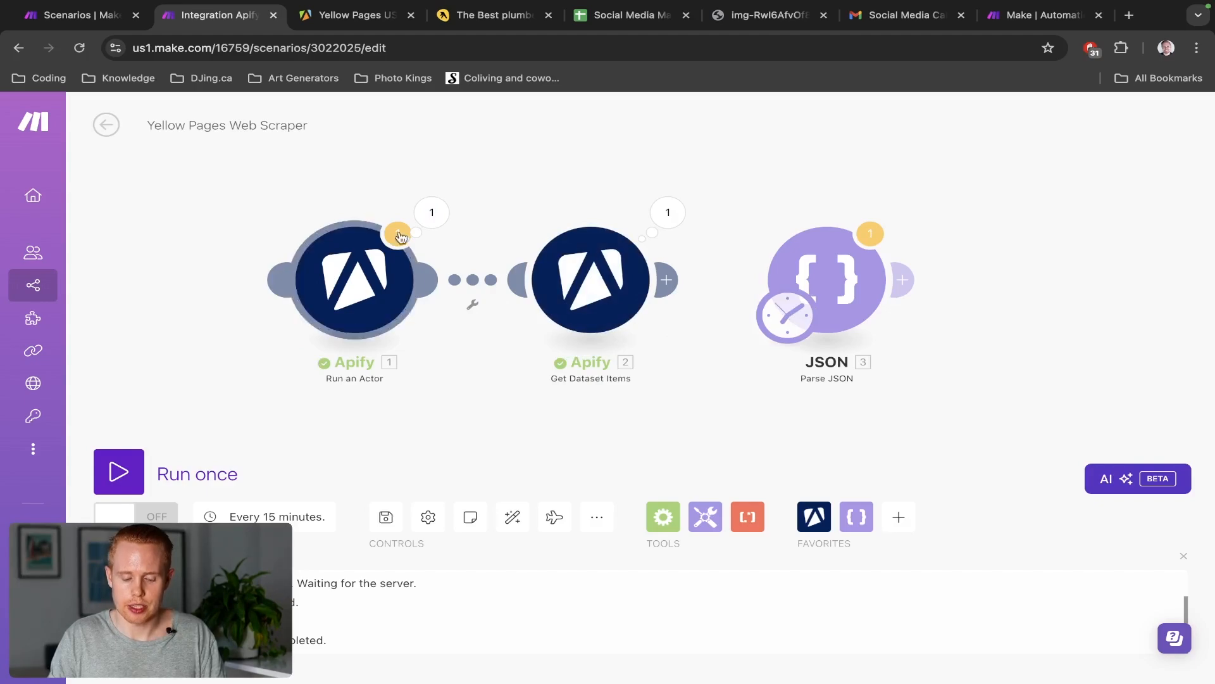
click(115, 478)
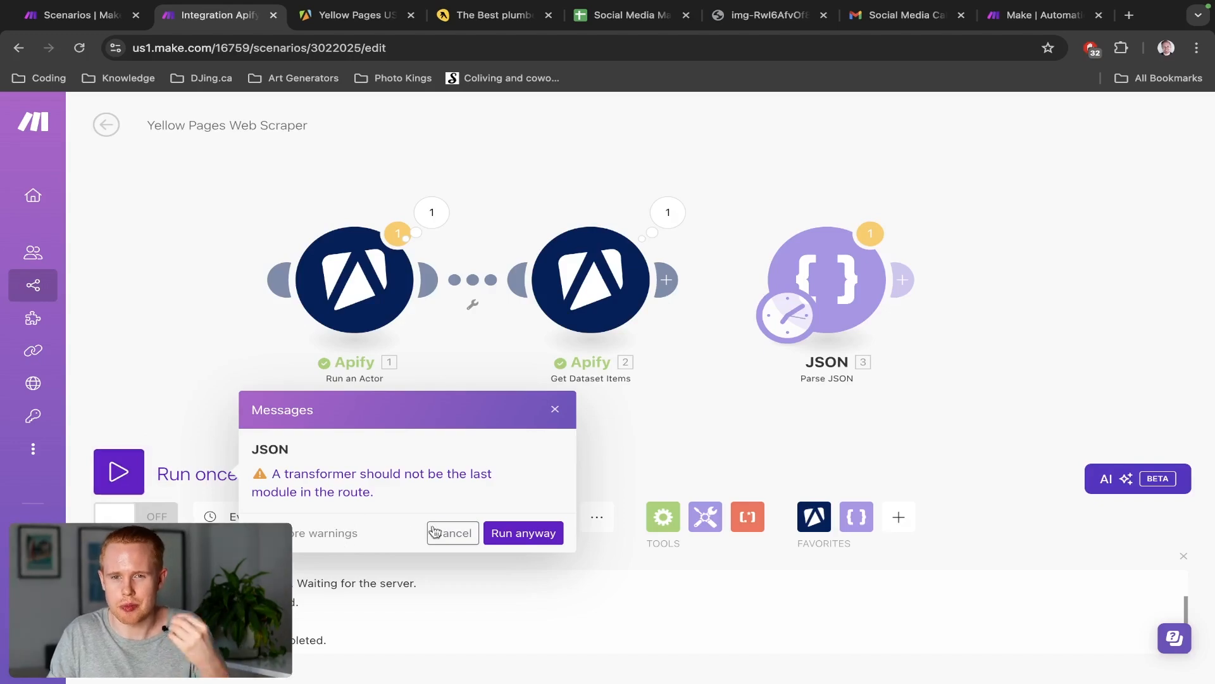
Run the scenario despite the warning and check the Parse JSON module's settings
click(535, 531)
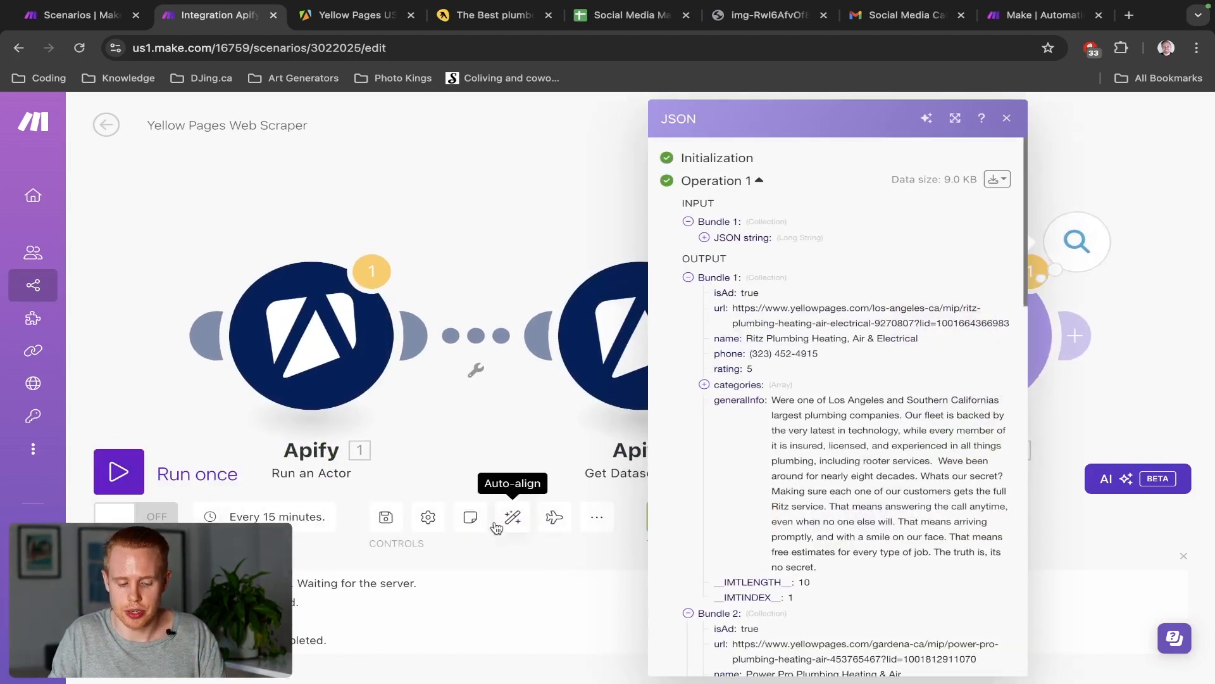
click(1211, 221)
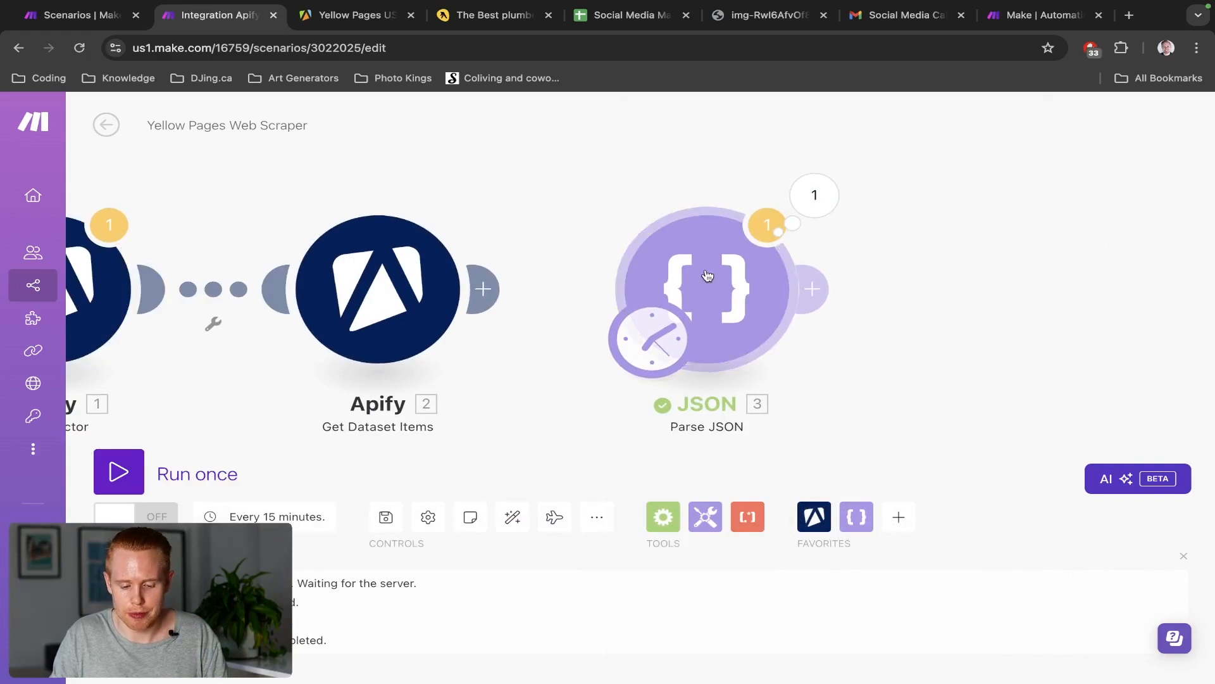
click(707, 278)
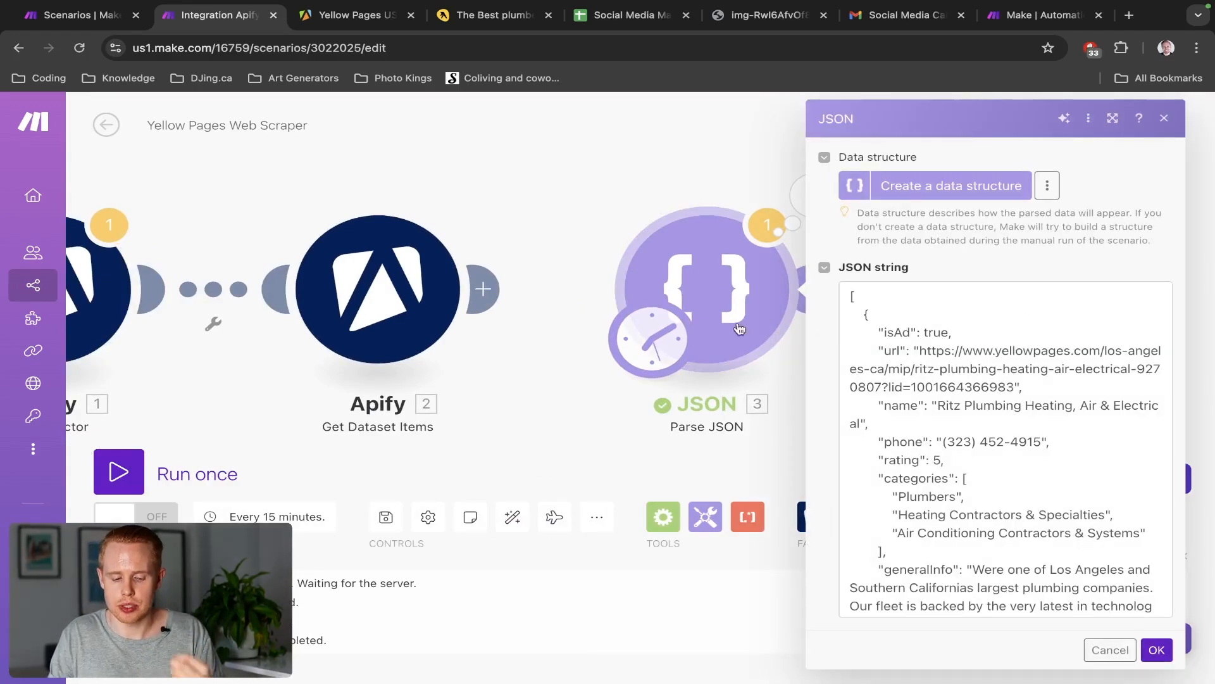
click(656, 164)
click(728, 282)
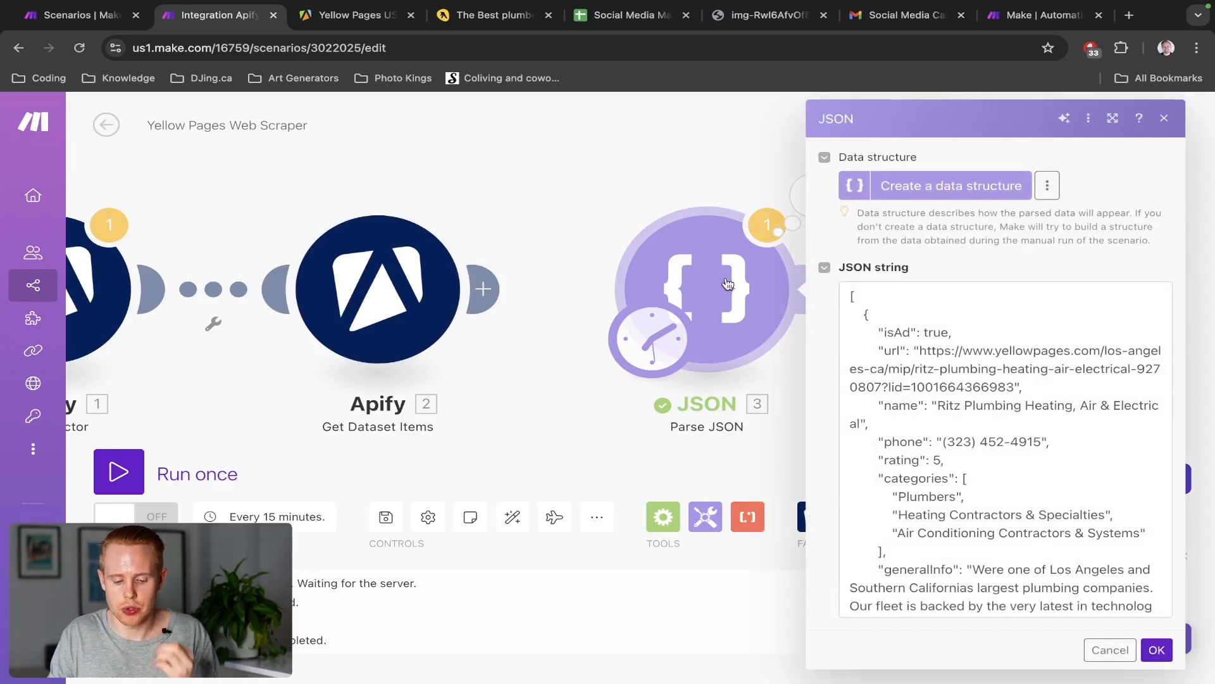
click(714, 163)
Inspect the Parse JSON output, collapse Bundles 1–5, then run the scenario once more
click(801, 192)
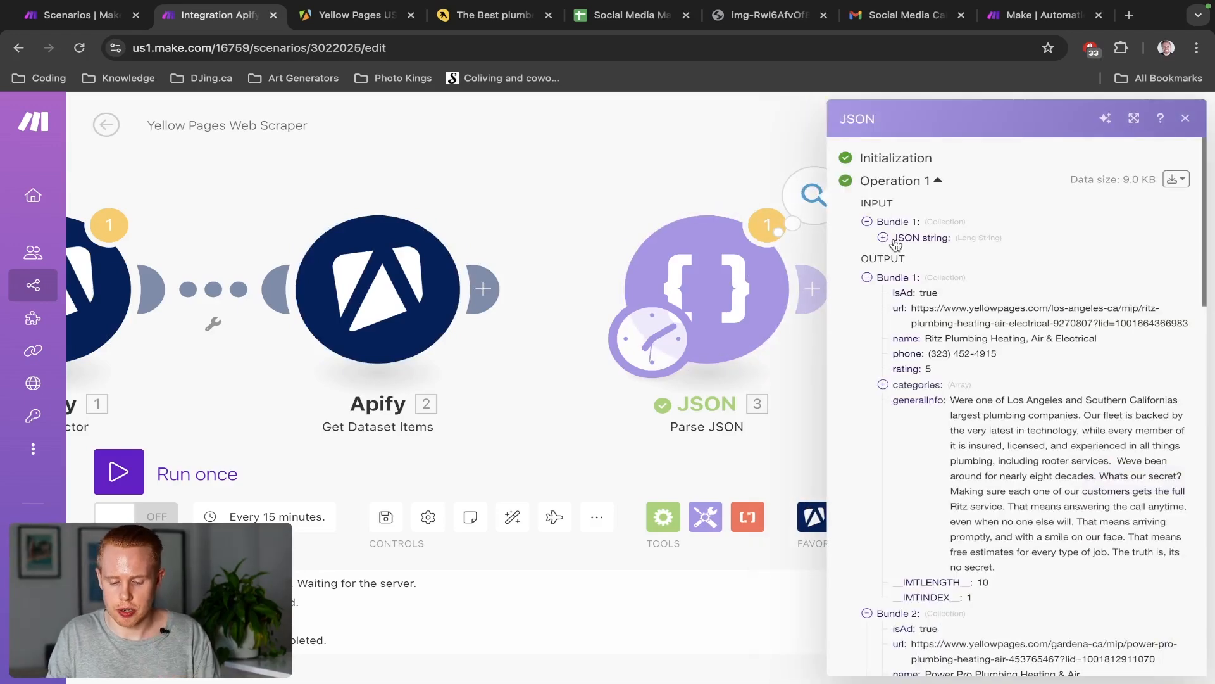
click(867, 277)
click(867, 293)
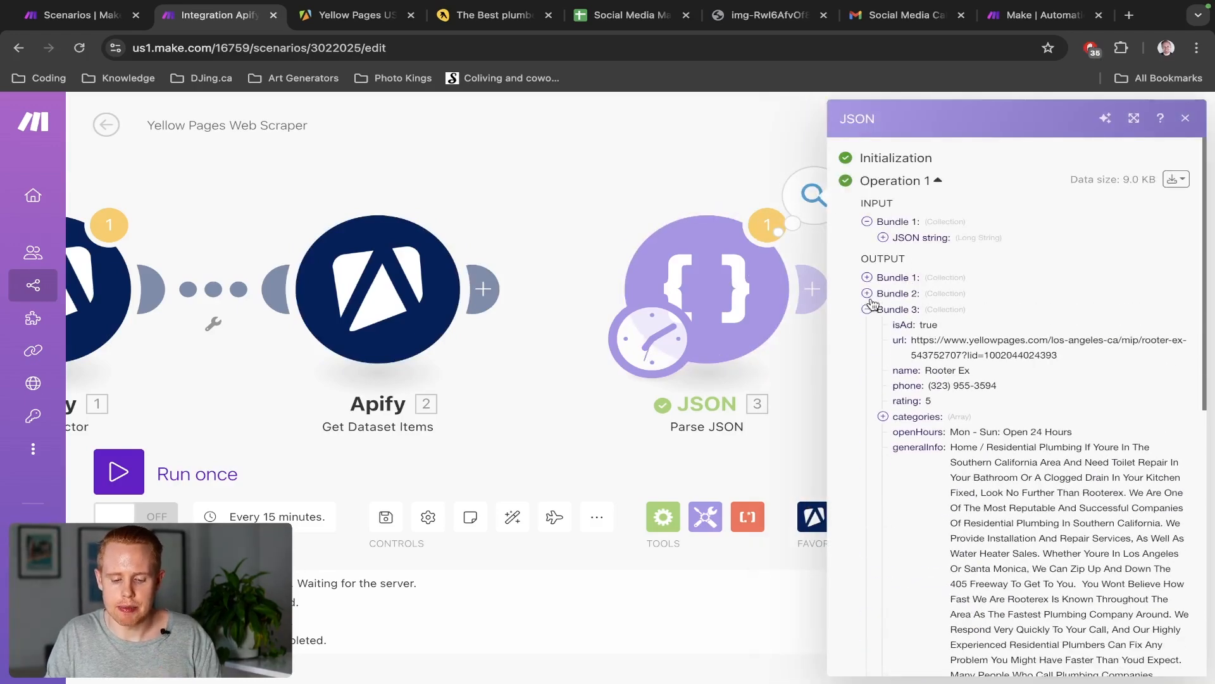
click(866, 309)
click(867, 326)
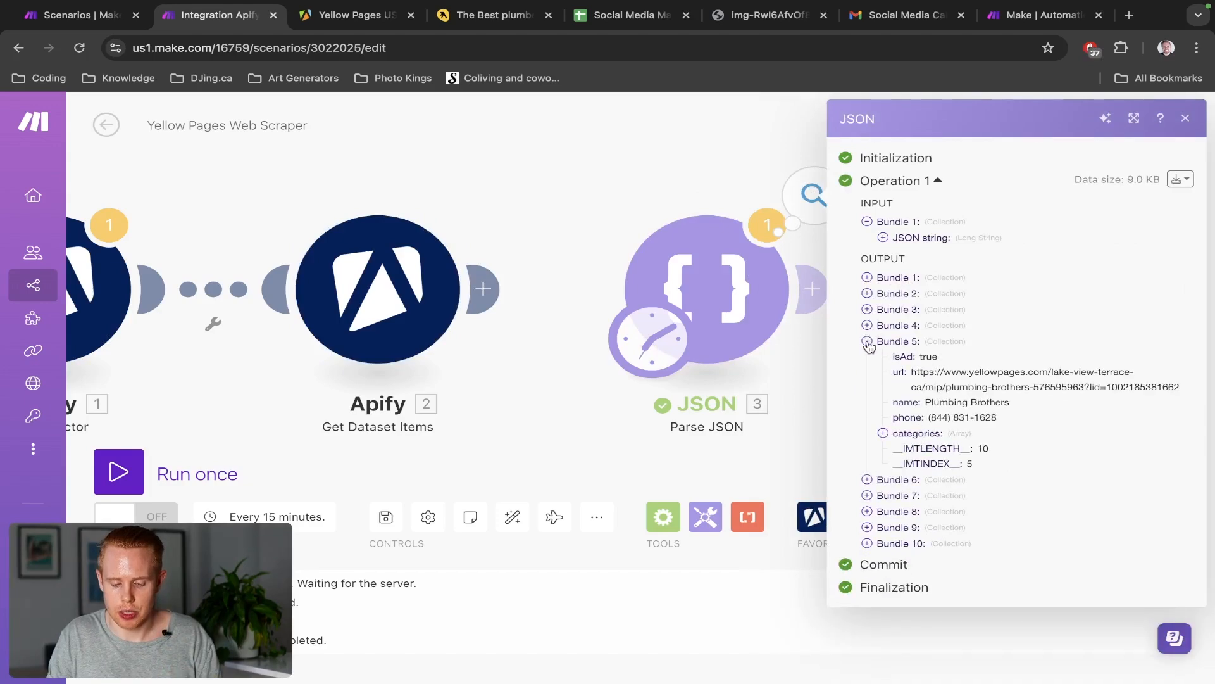
click(867, 341)
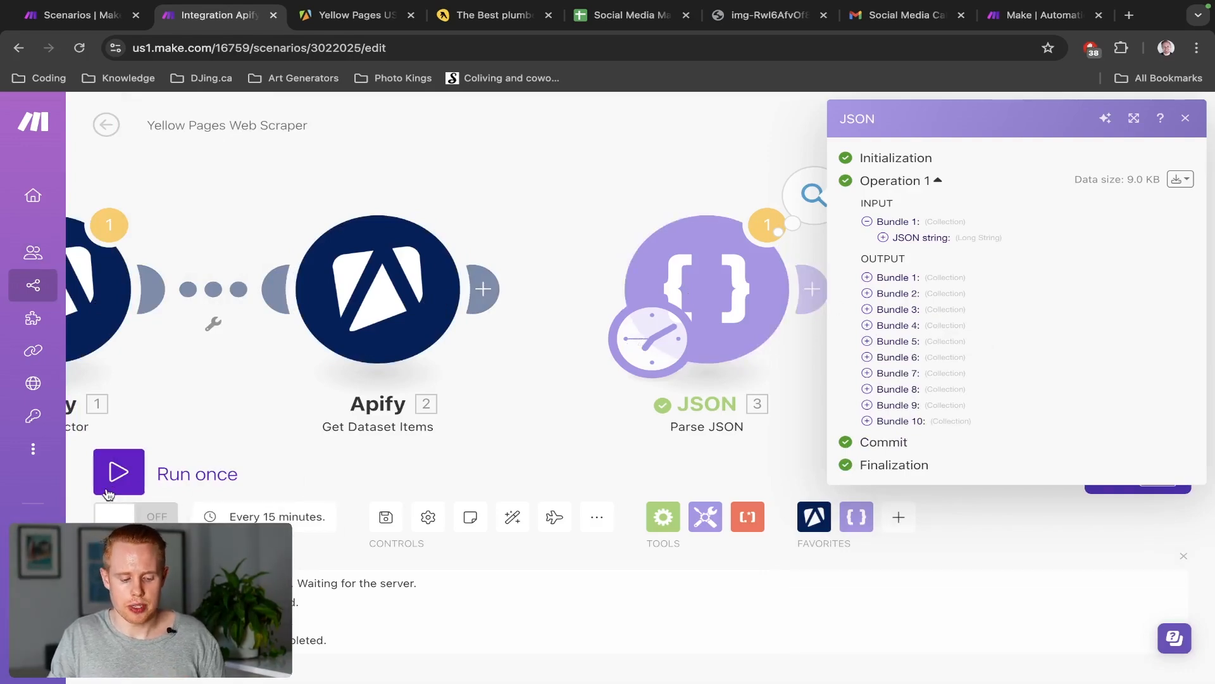
click(114, 472)
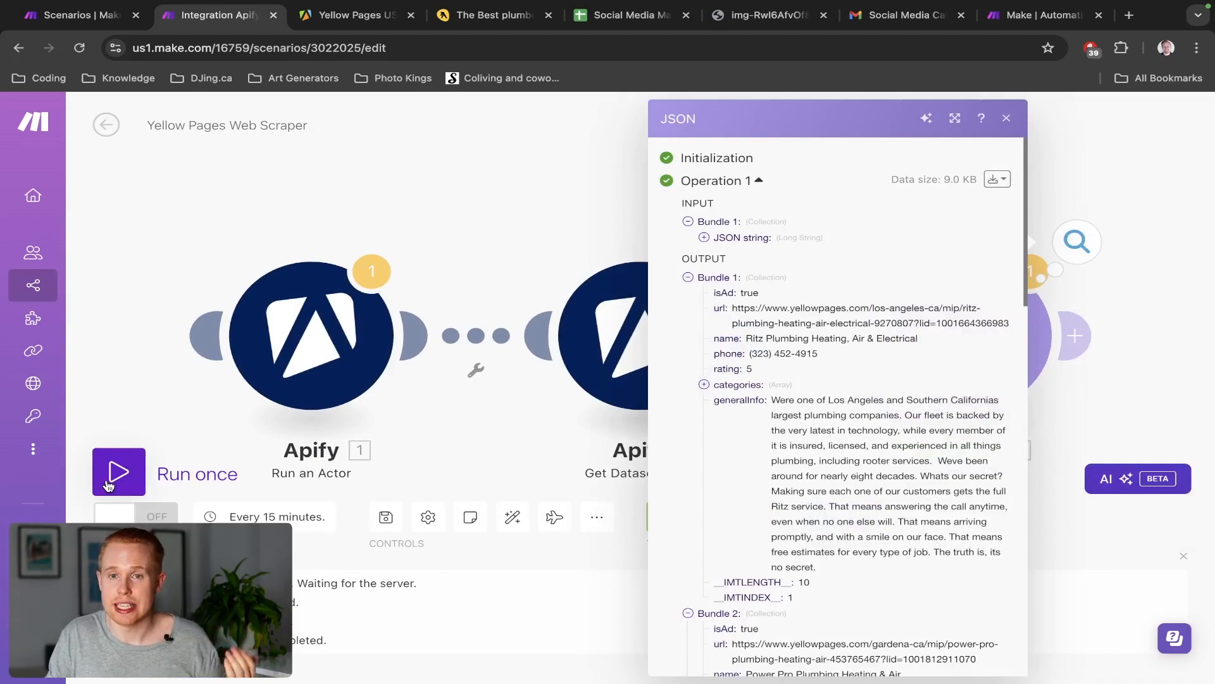
click(423, 216)
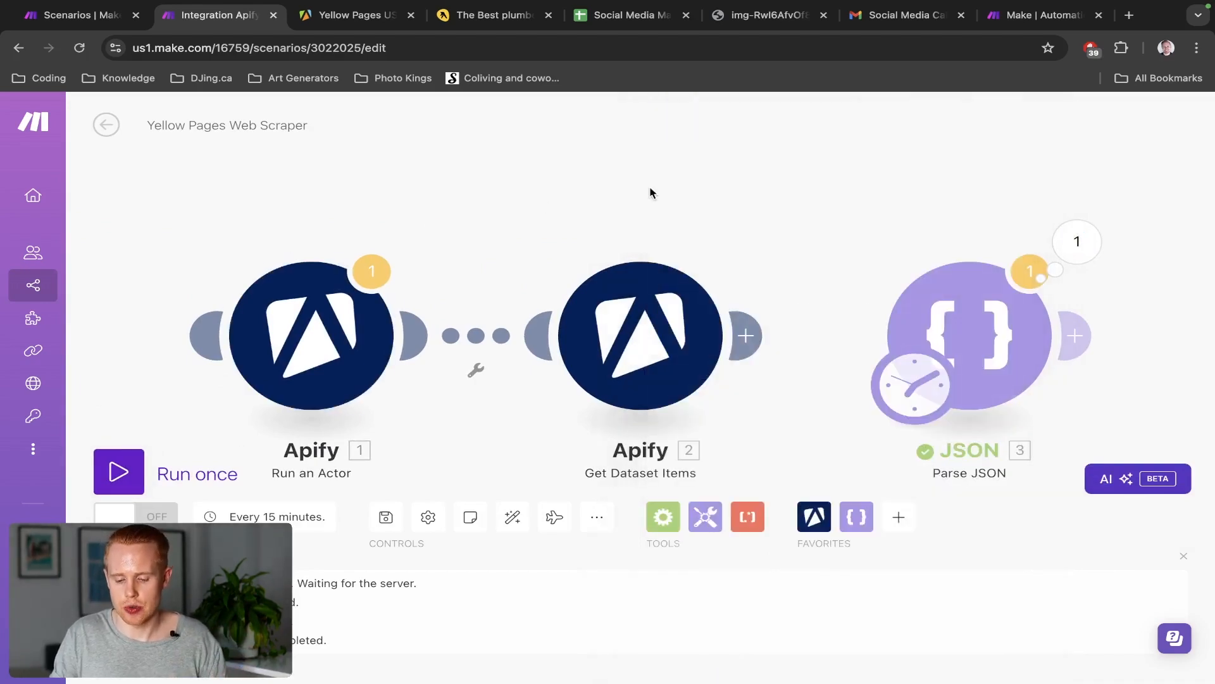
Review the JSON string in the Parse JSON settings, then open its operation output
drag(651, 192, 345, 166)
click(627, 299)
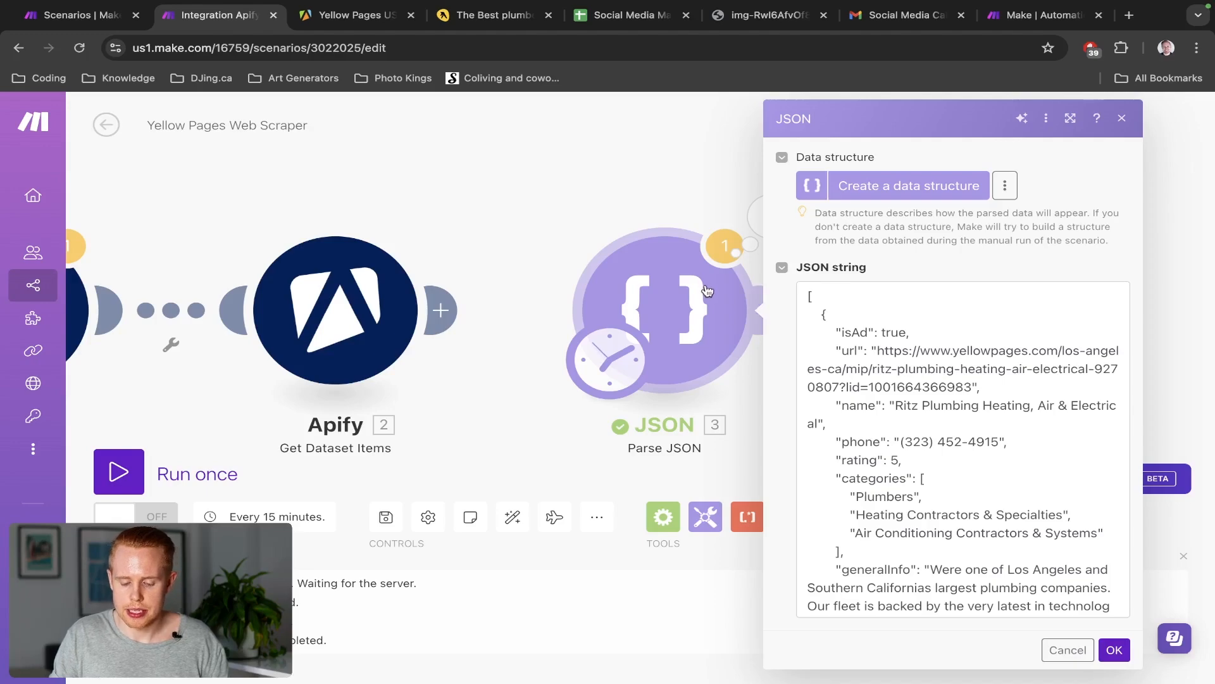
scroll(830, 318, down, 1)
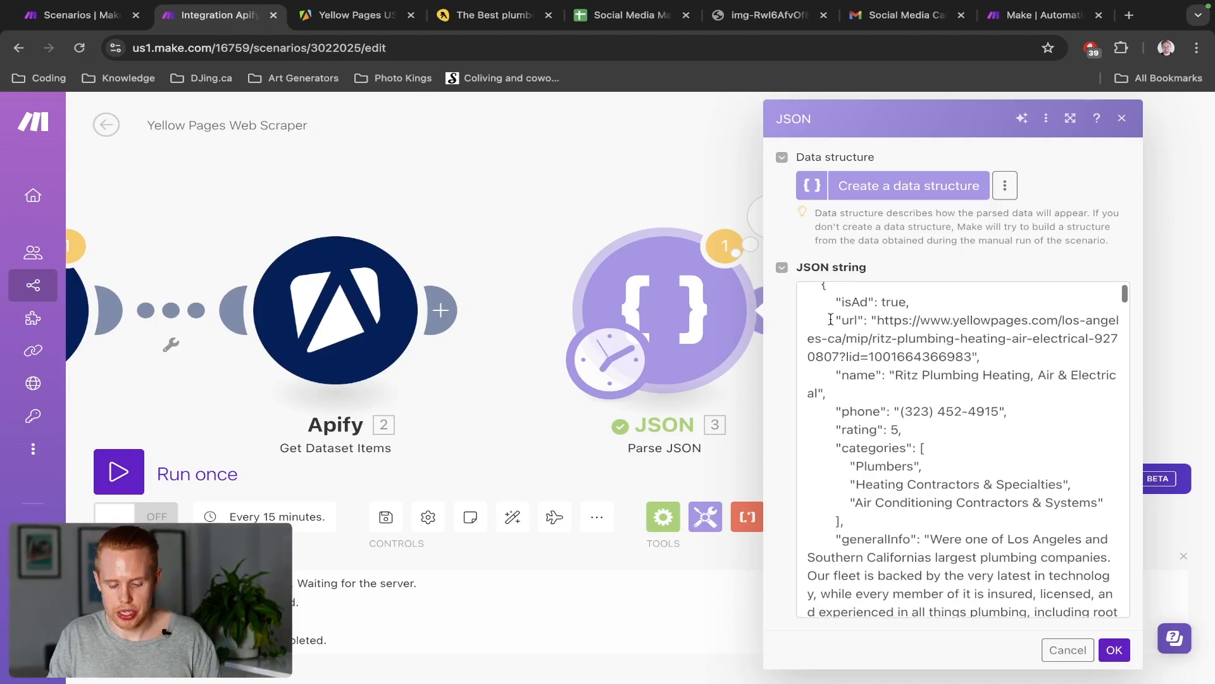
scroll(830, 318, up, 1)
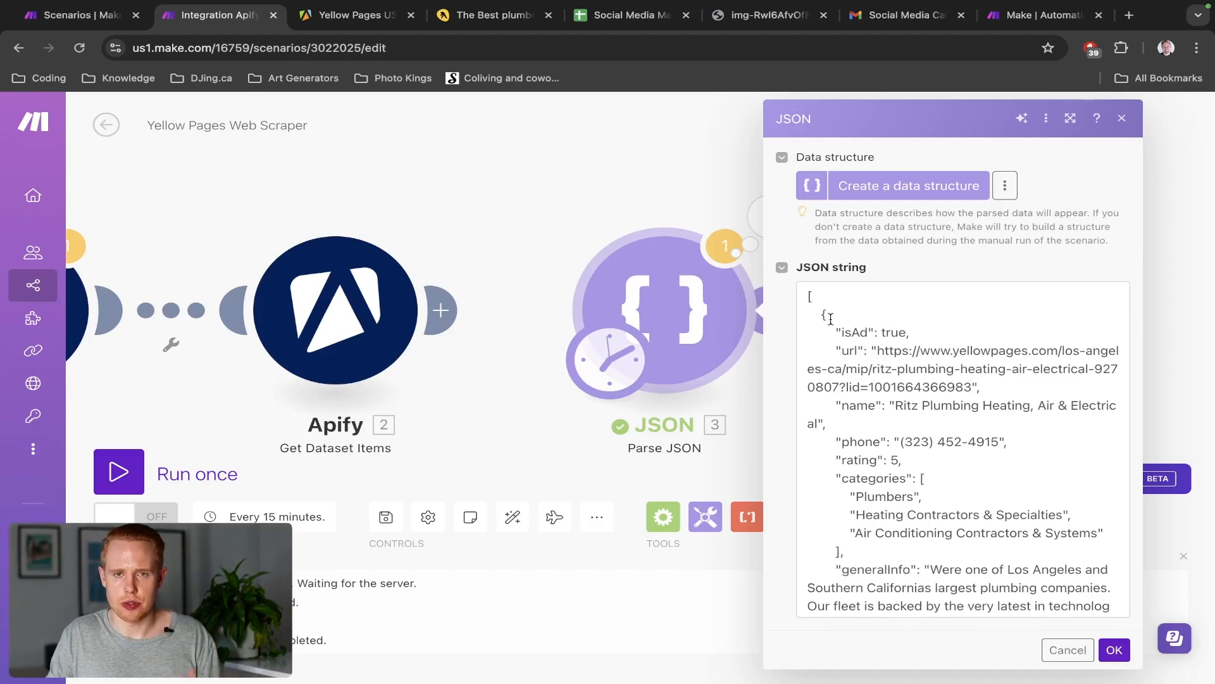
click(632, 180)
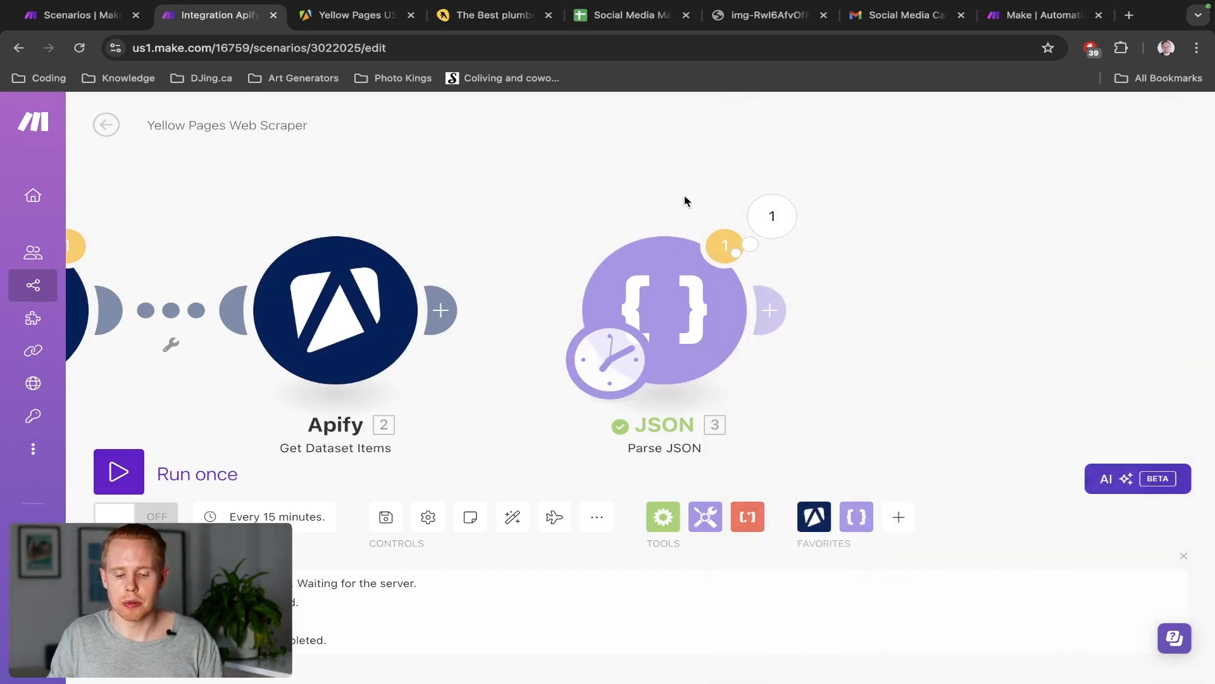
click(659, 304)
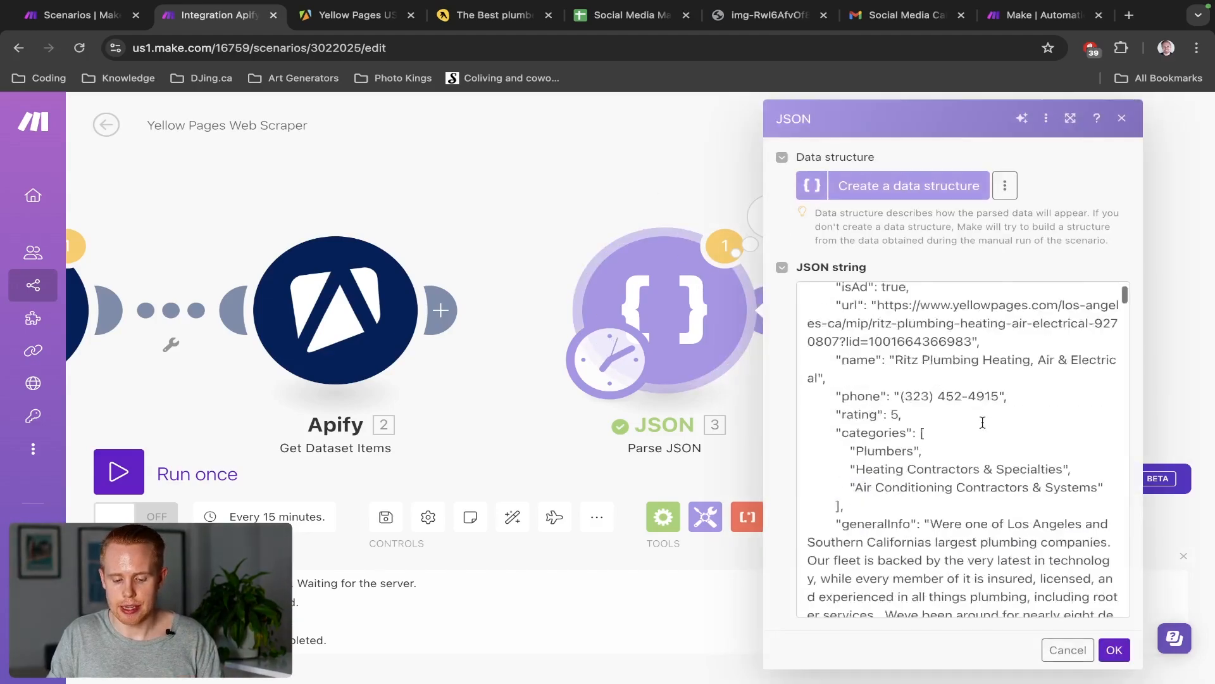
scroll(962, 418, down, 3)
scroll(982, 422, down, 10)
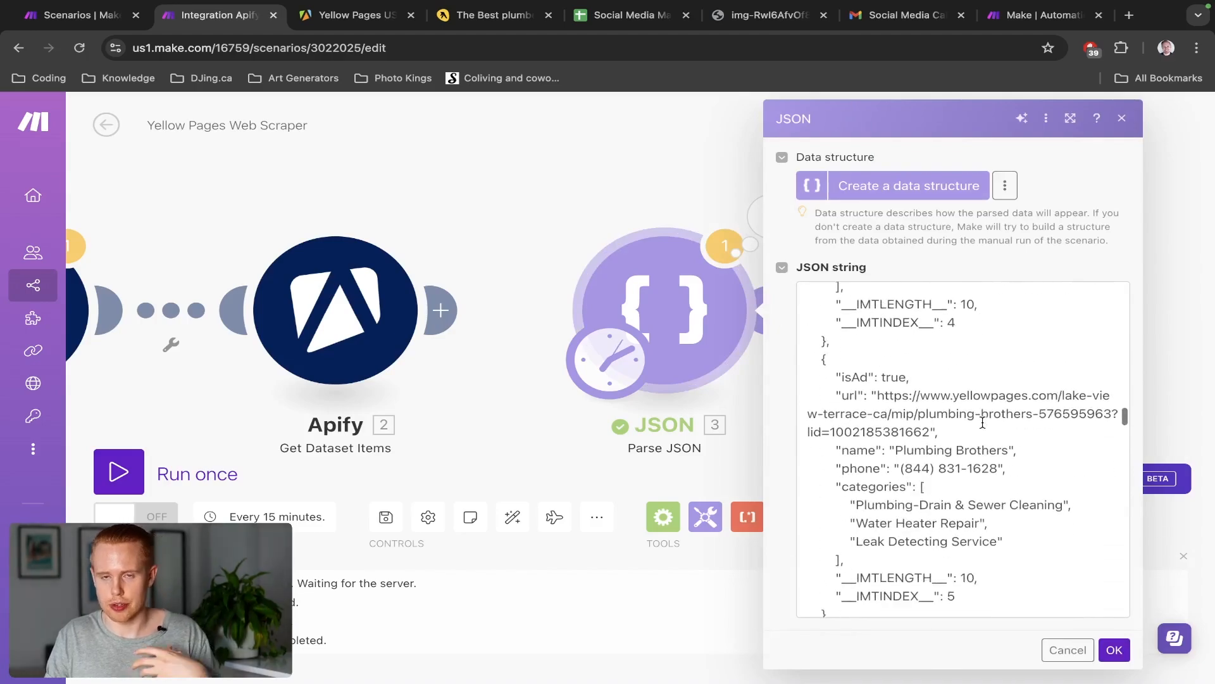
scroll(983, 421, down, 5)
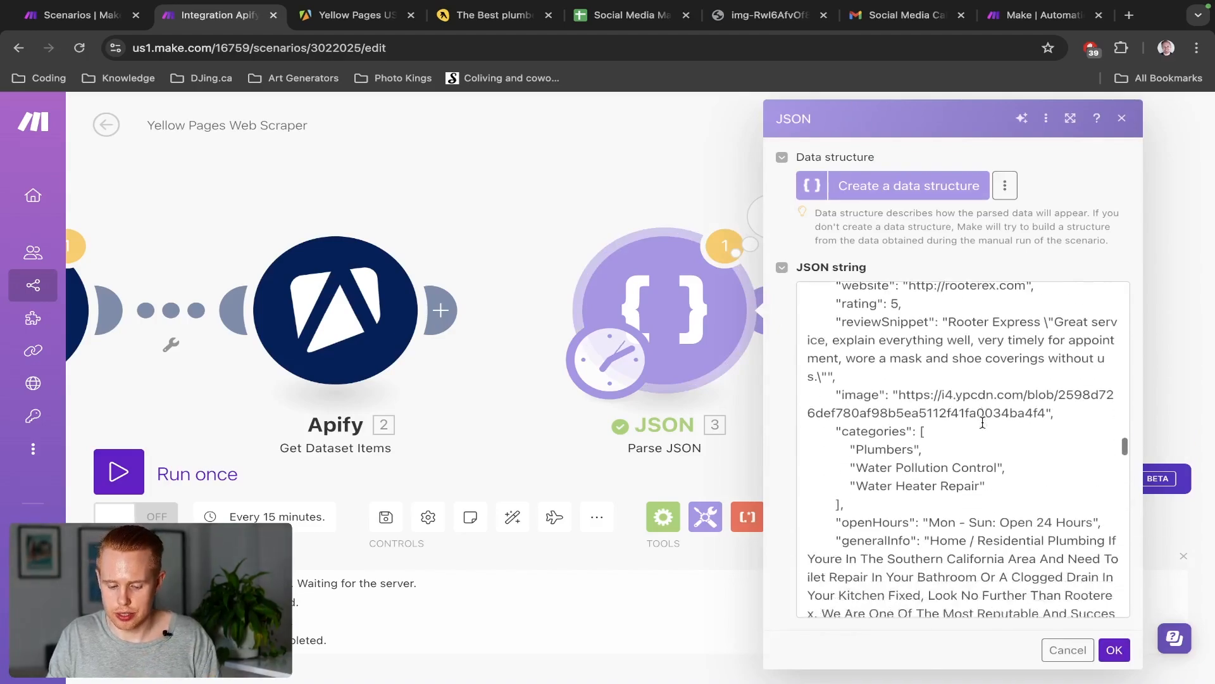
click(651, 190)
click(753, 219)
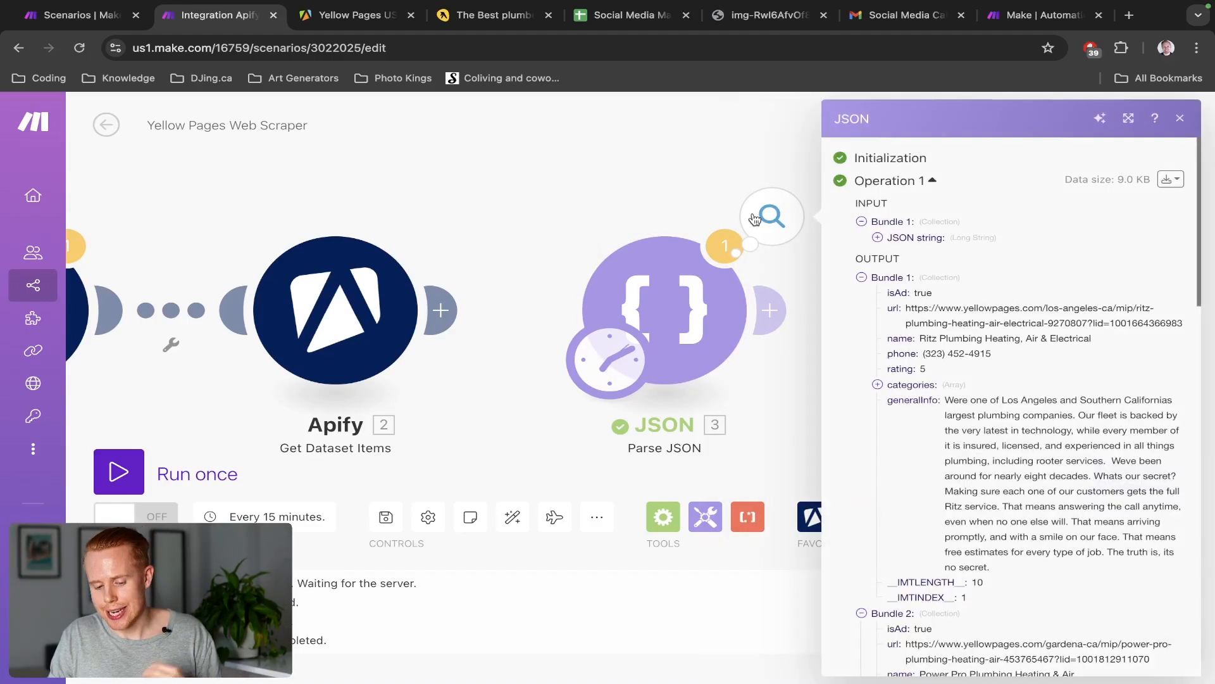
Collapse Bundles 1 and 2 and bring Bundle 3 of the Parse JSON output into view
click(861, 277)
click(861, 293)
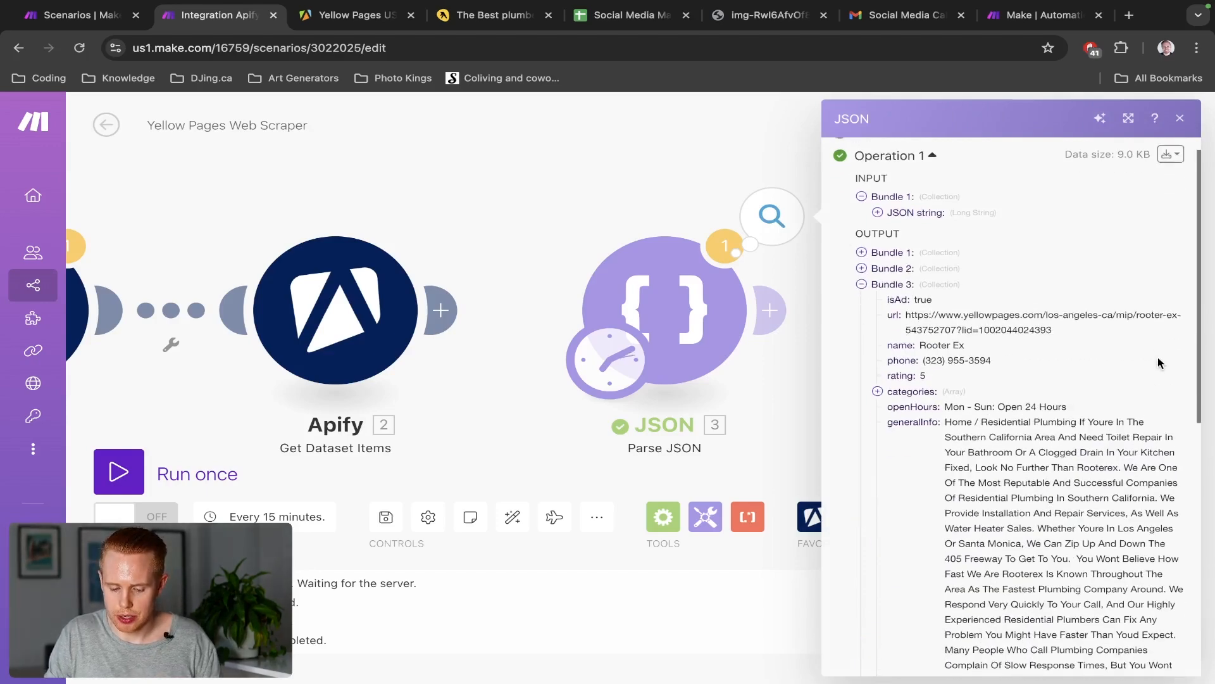
scroll(1160, 363, down, 1)
scroll(1160, 363, down, 1)
scroll(995, 307, up, 3)
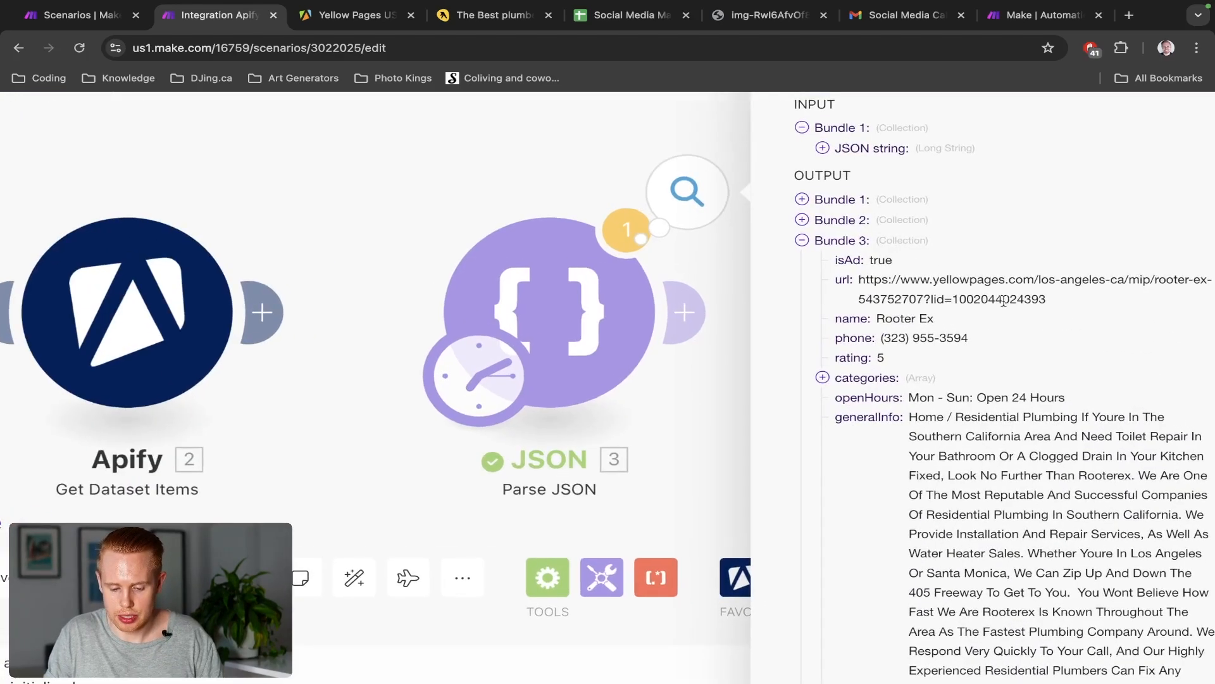
click(802, 240)
click(802, 241)
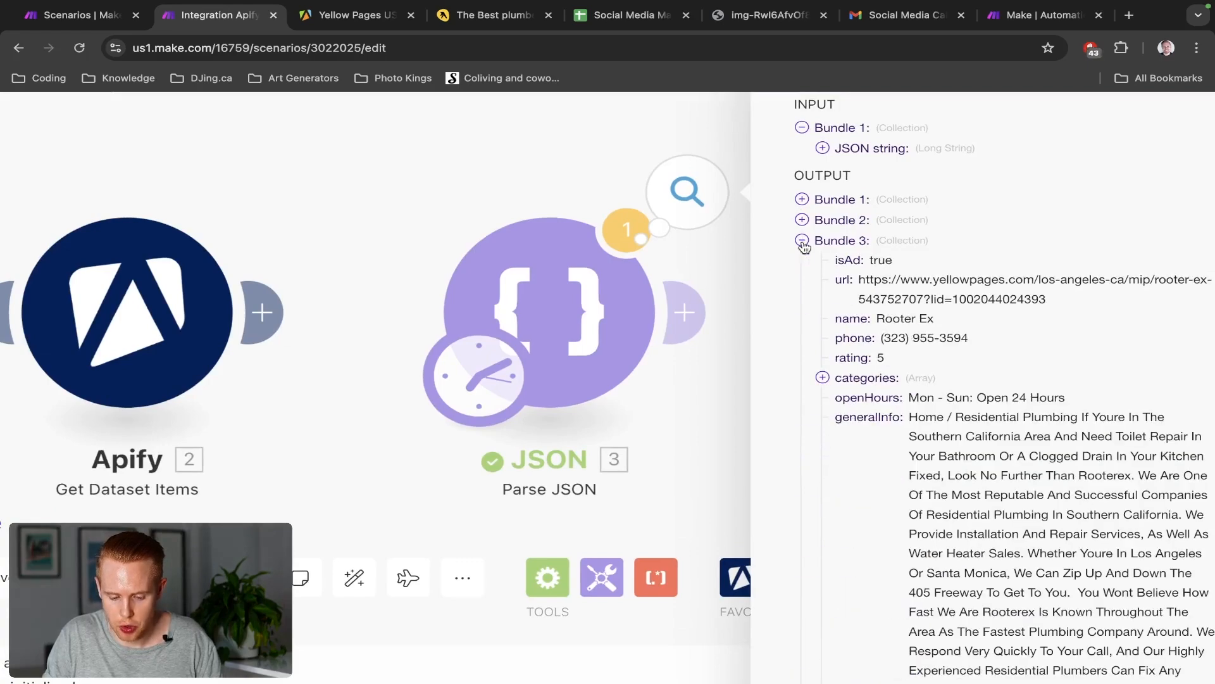
scroll(842, 256, right, 1)
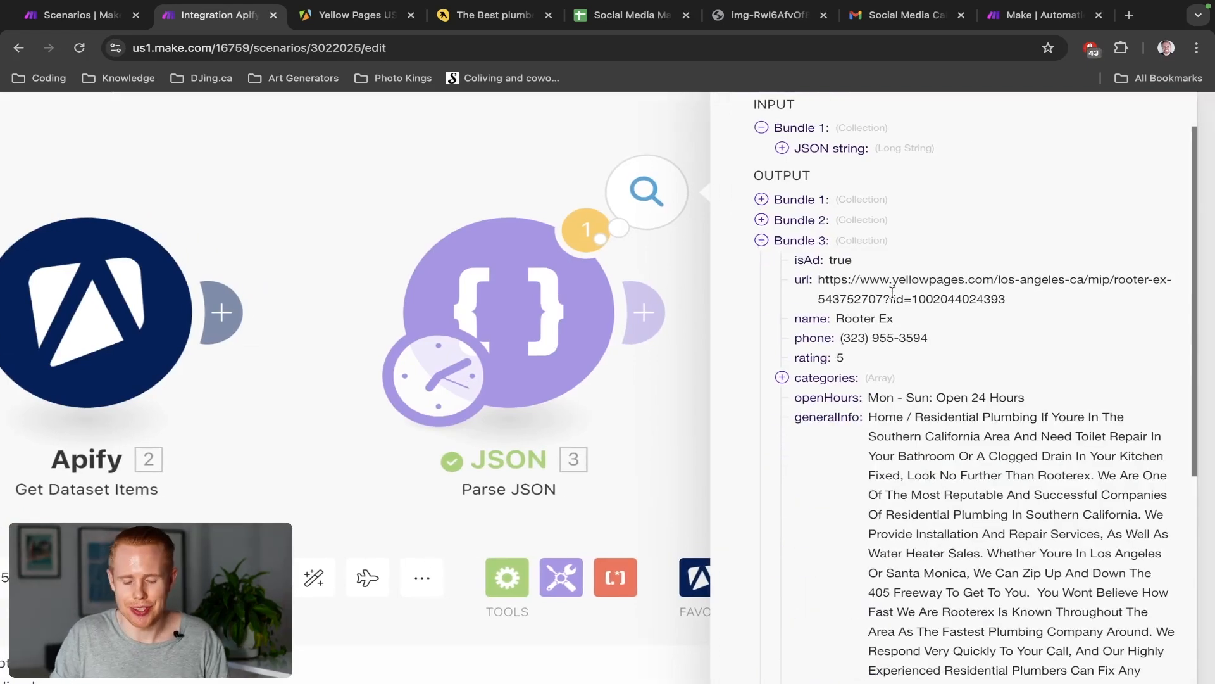
scroll(893, 292, down, 1)
scroll(895, 269, down, 1)
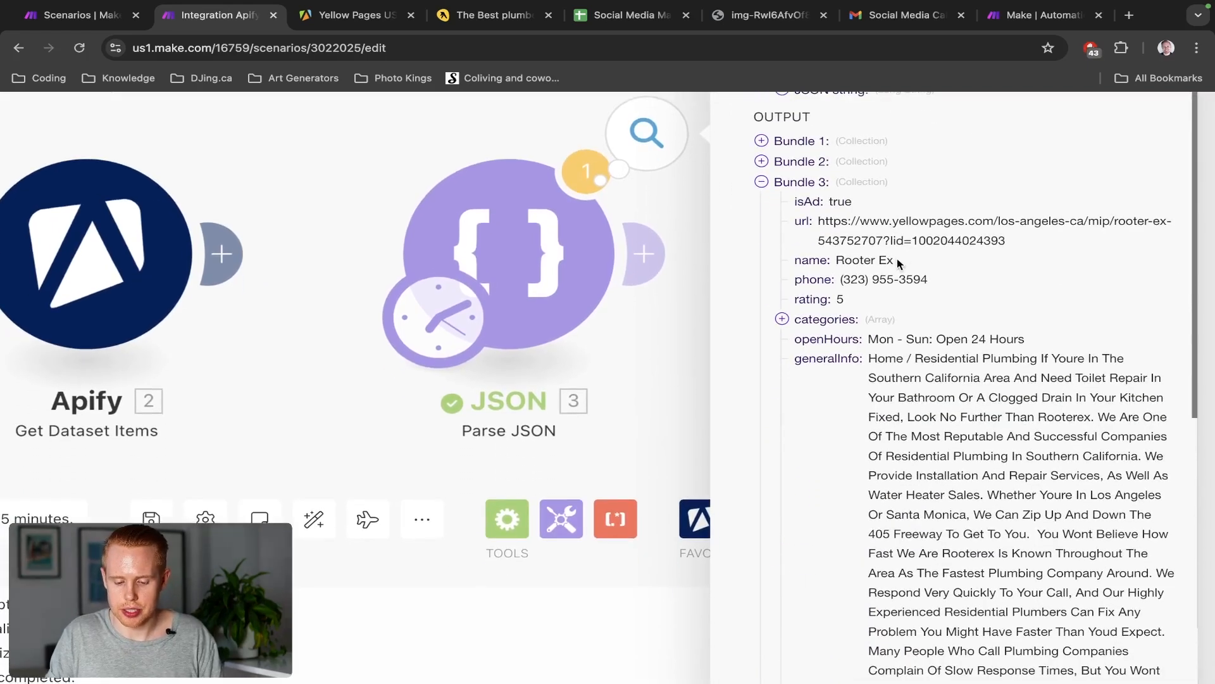
Check Bundle 3's name 'Rooter Ex', phone and rating 5, then close the output and pan back
triple_click(855, 264)
triple_click(865, 283)
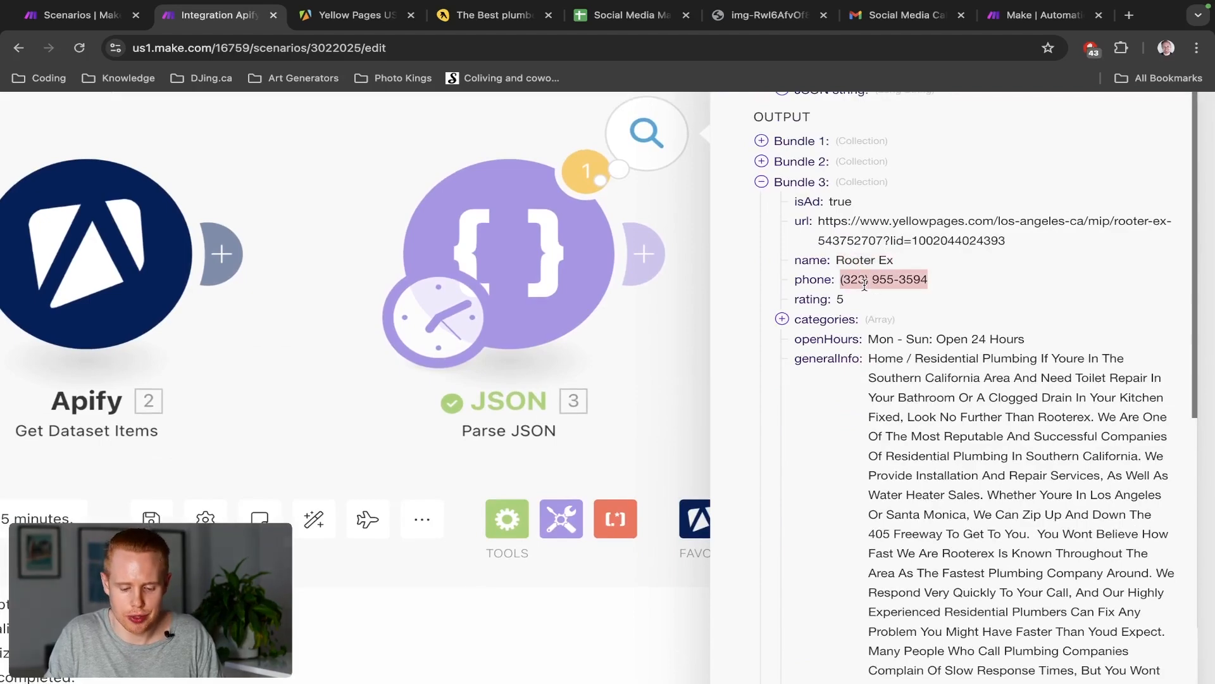
triple_click(841, 299)
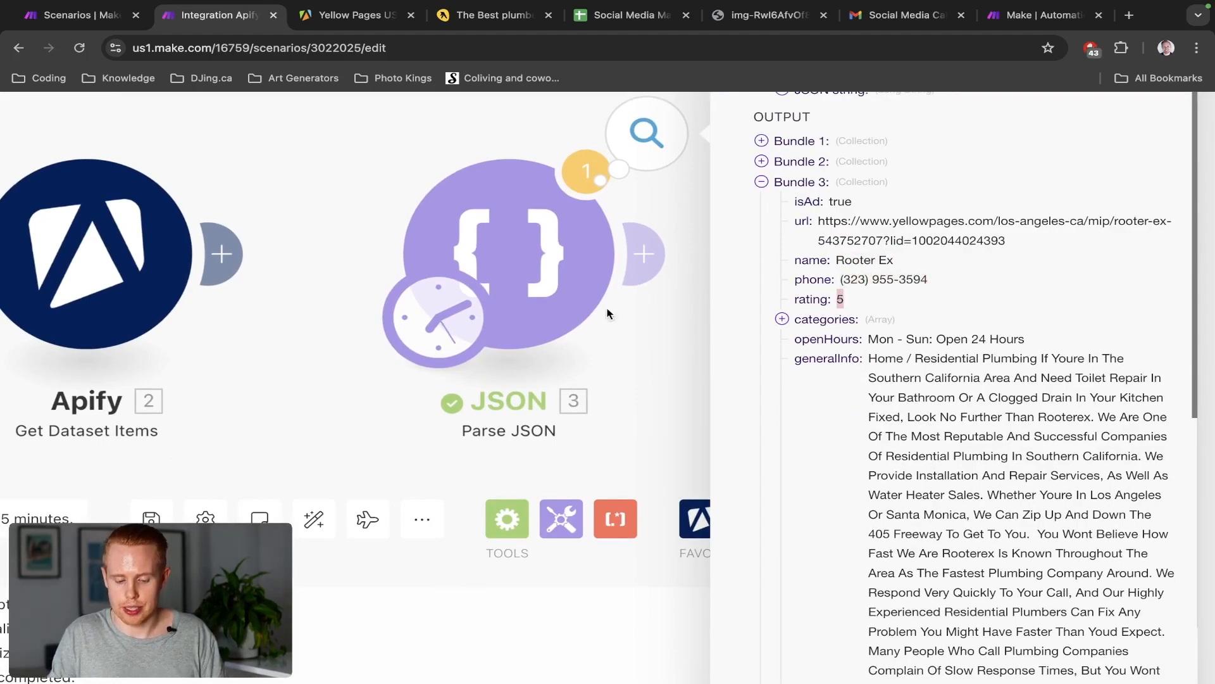
scroll(511, 310, down, 3)
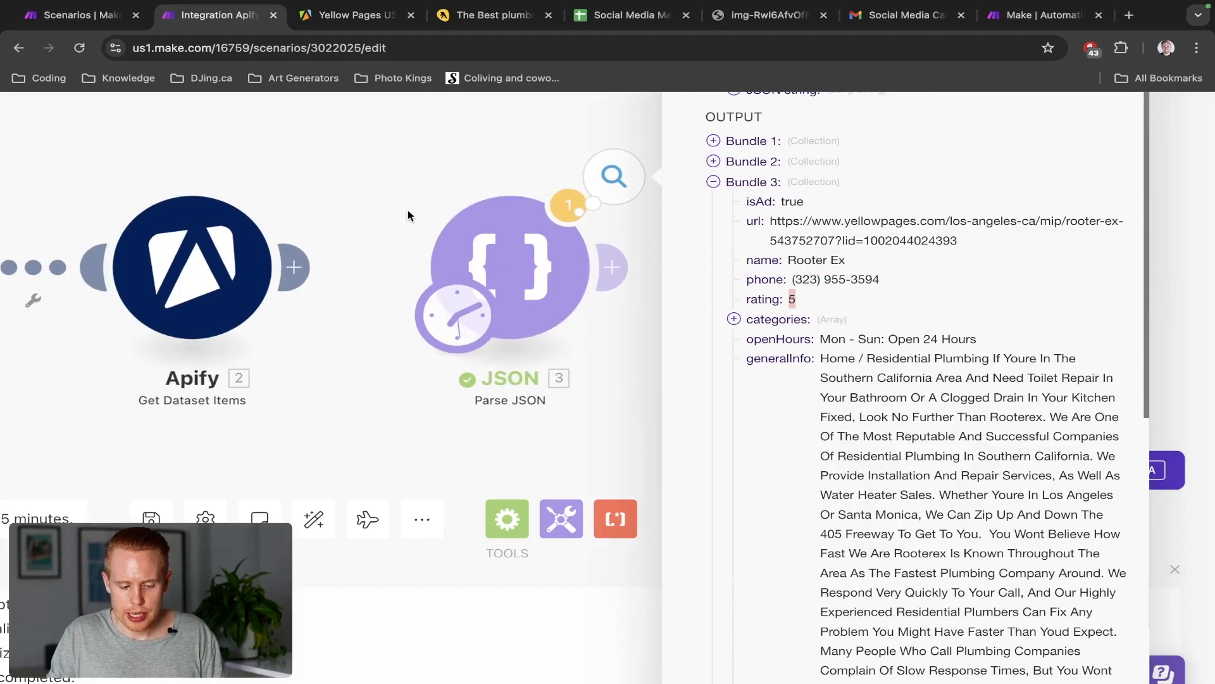
click(407, 215)
drag(408, 211, 632, 211)
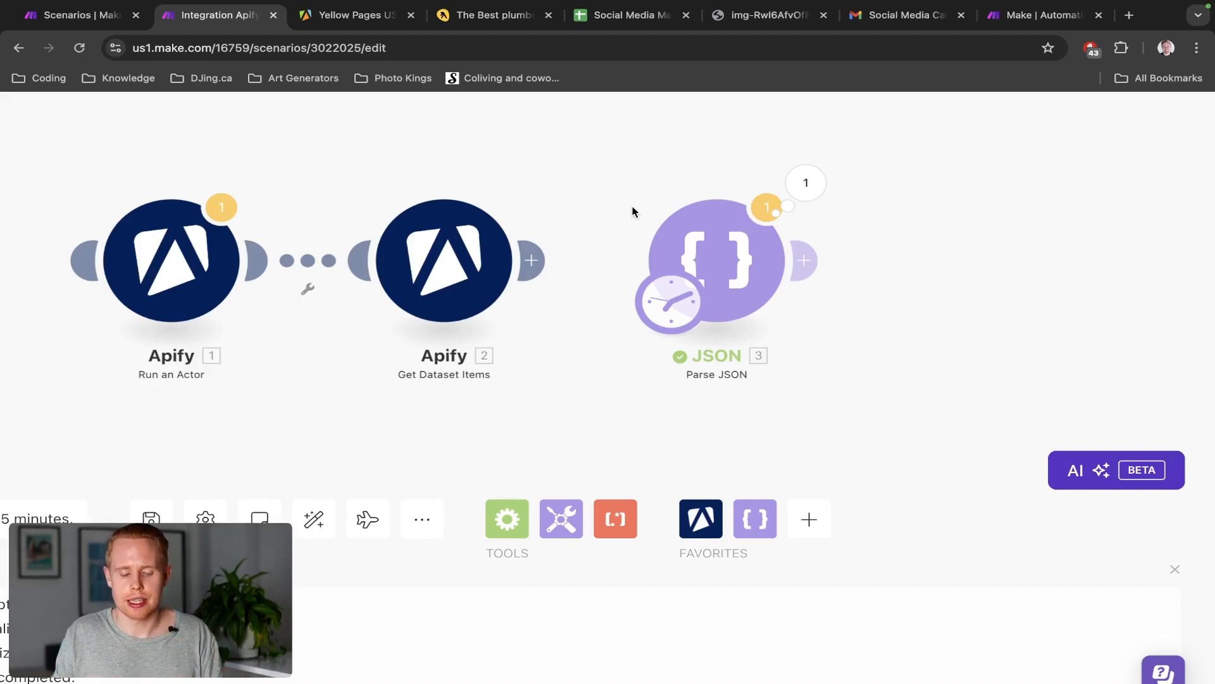
Search the Apify Store for 'contact' and open the Contact Details Scraper actor
click(335, 27)
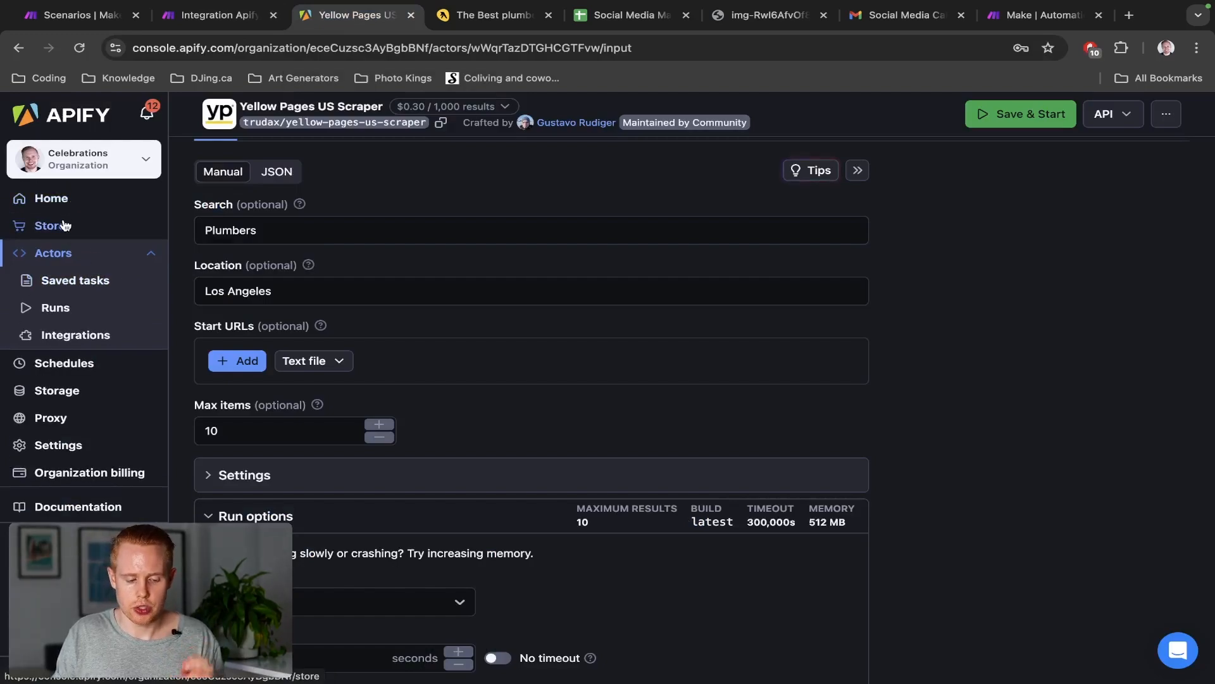
click(65, 225)
click(566, 183)
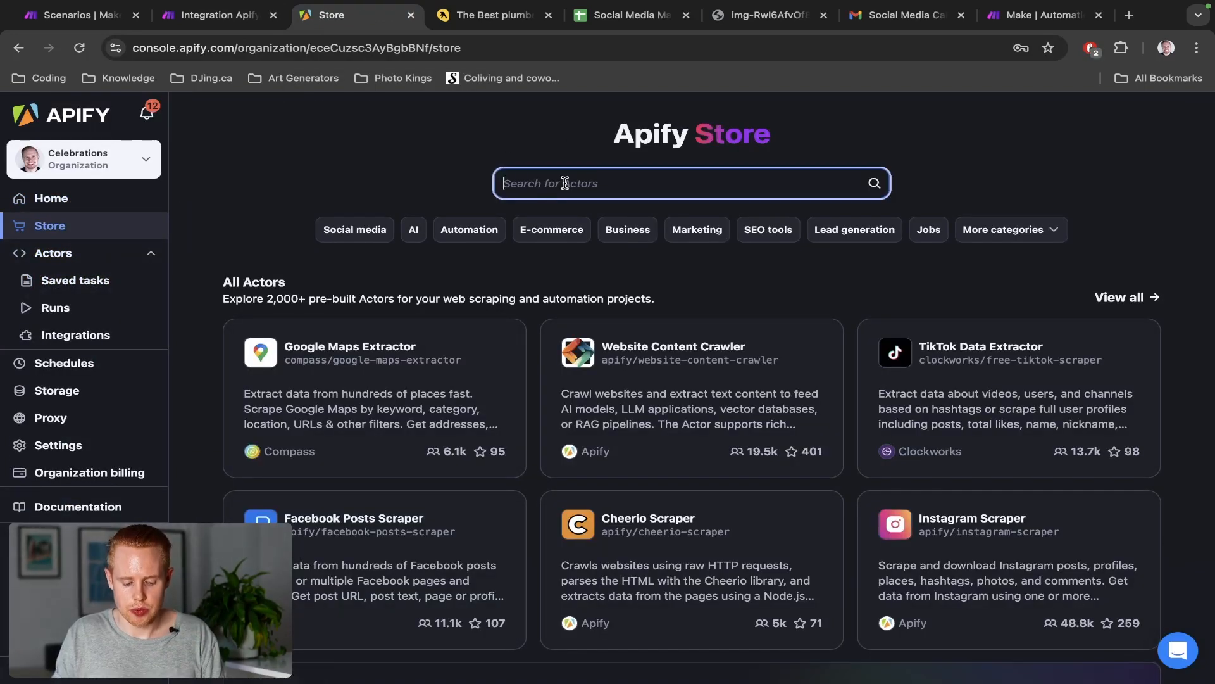
text(contact)
key(Return)
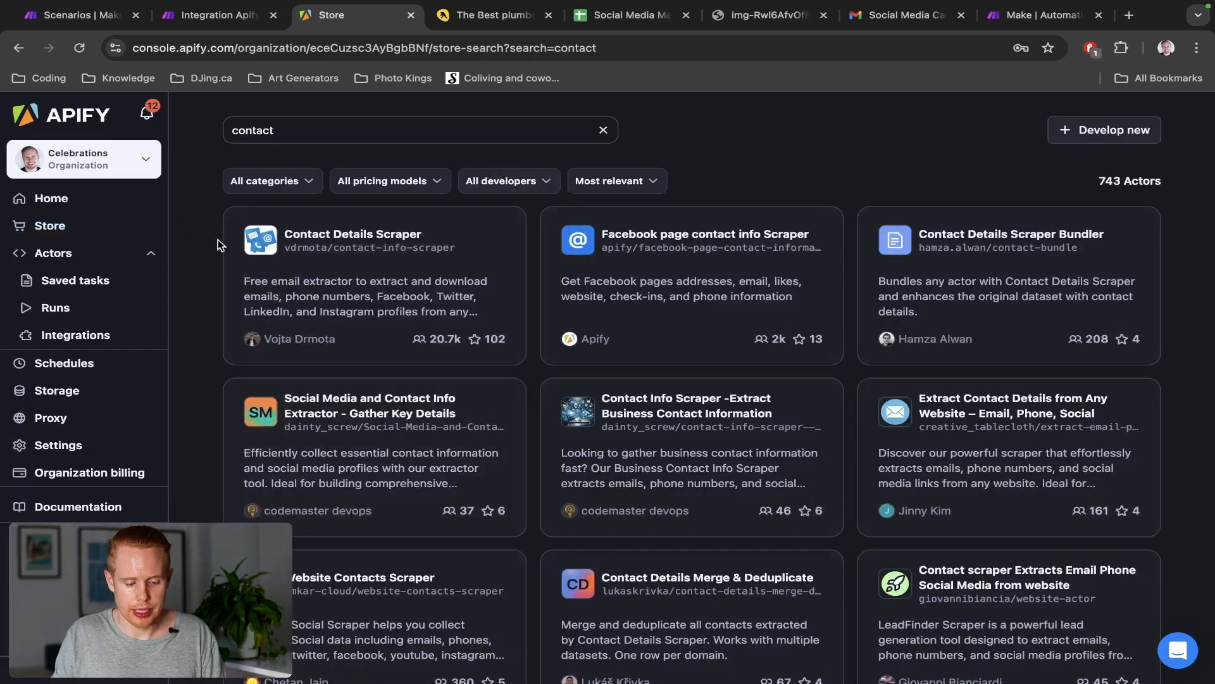
click(315, 248)
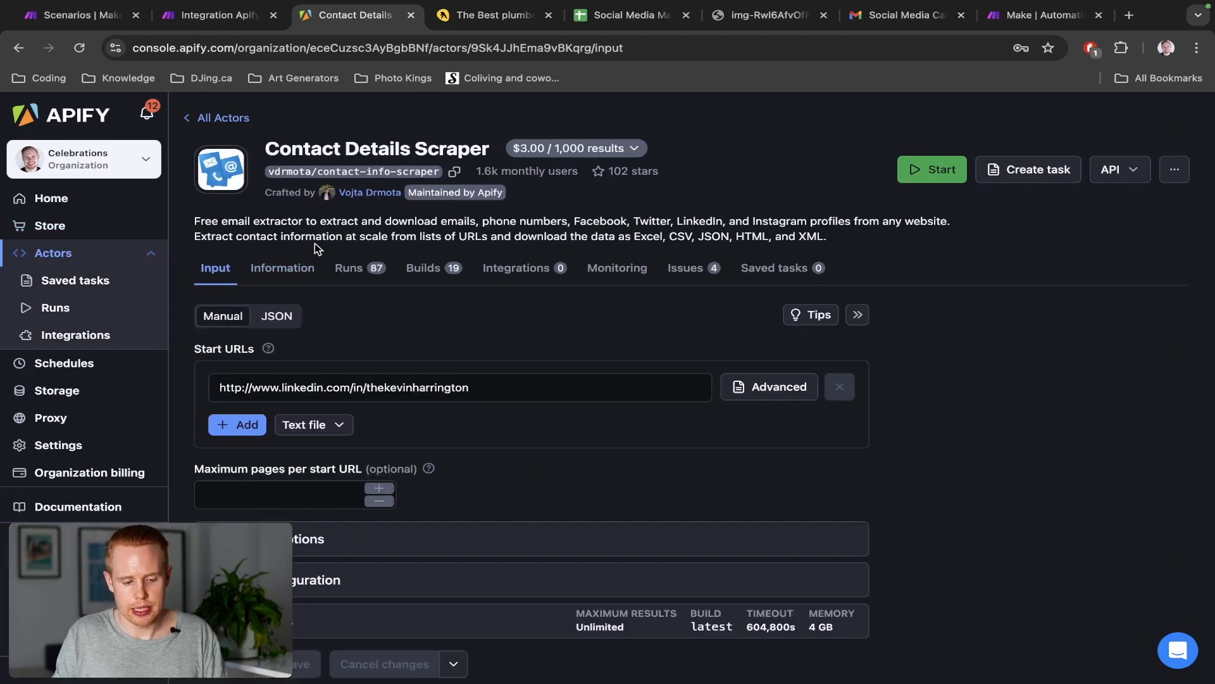
key(ctrl+shift+Tab)
Open the Parse JSON output details and collapse the first three bundles
click(809, 184)
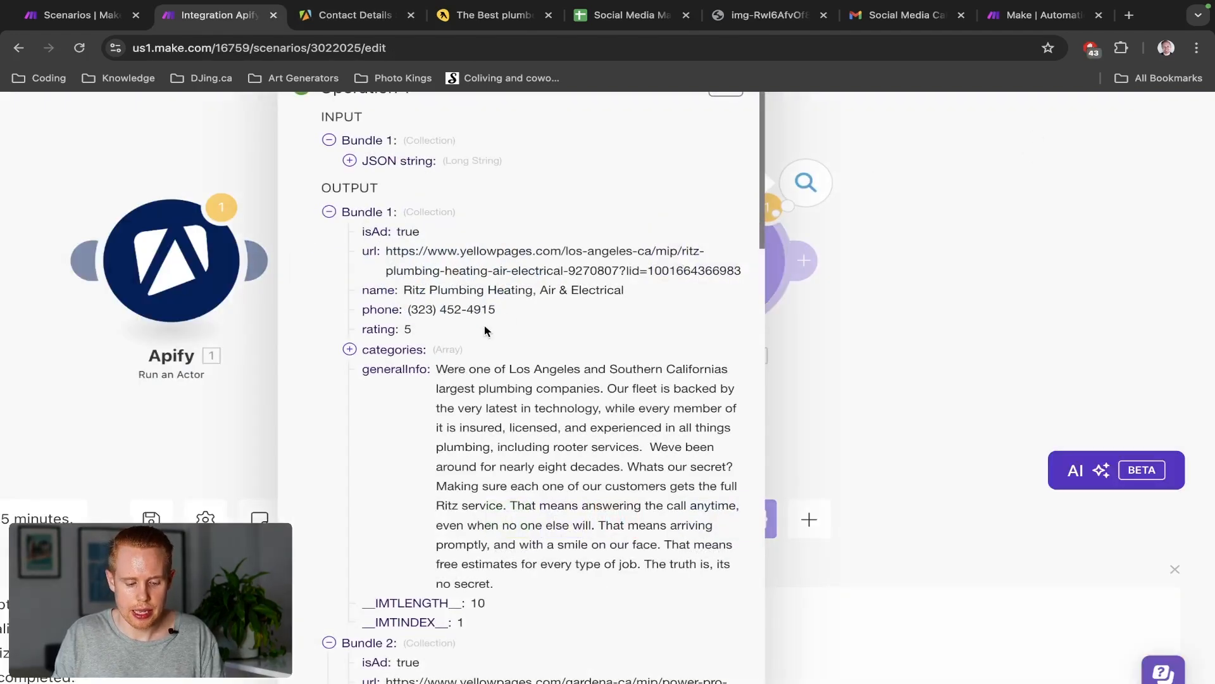
scroll(484, 330, down, 2)
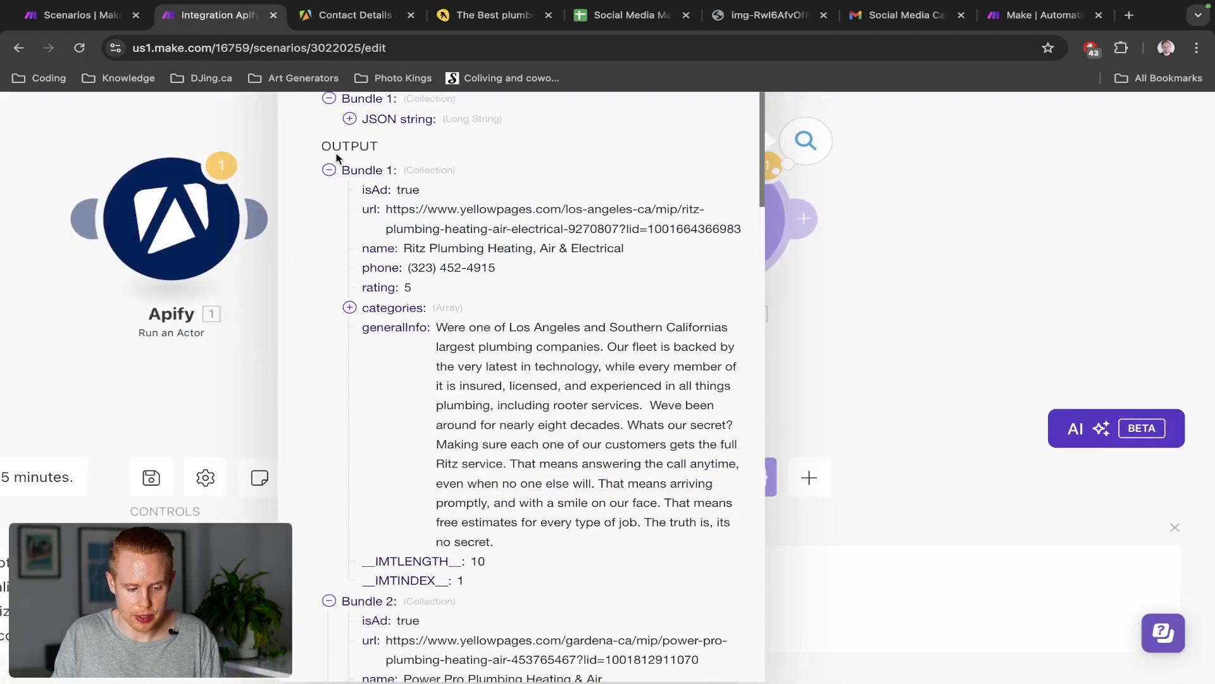
click(329, 172)
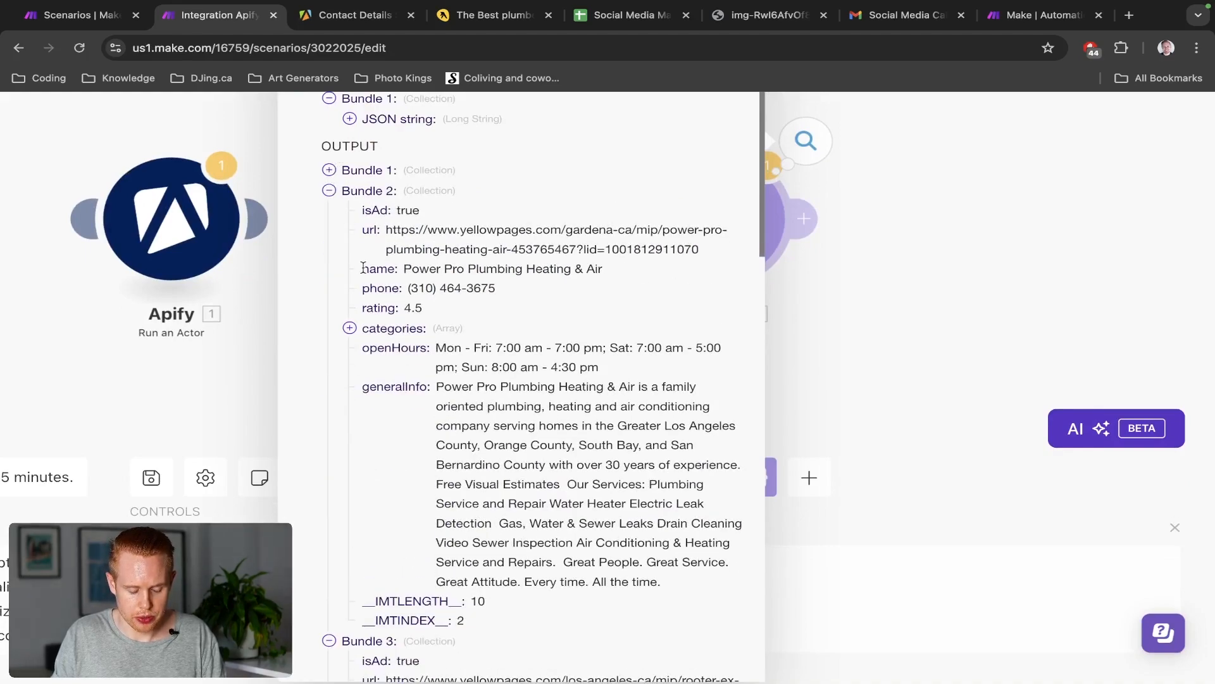
click(329, 190)
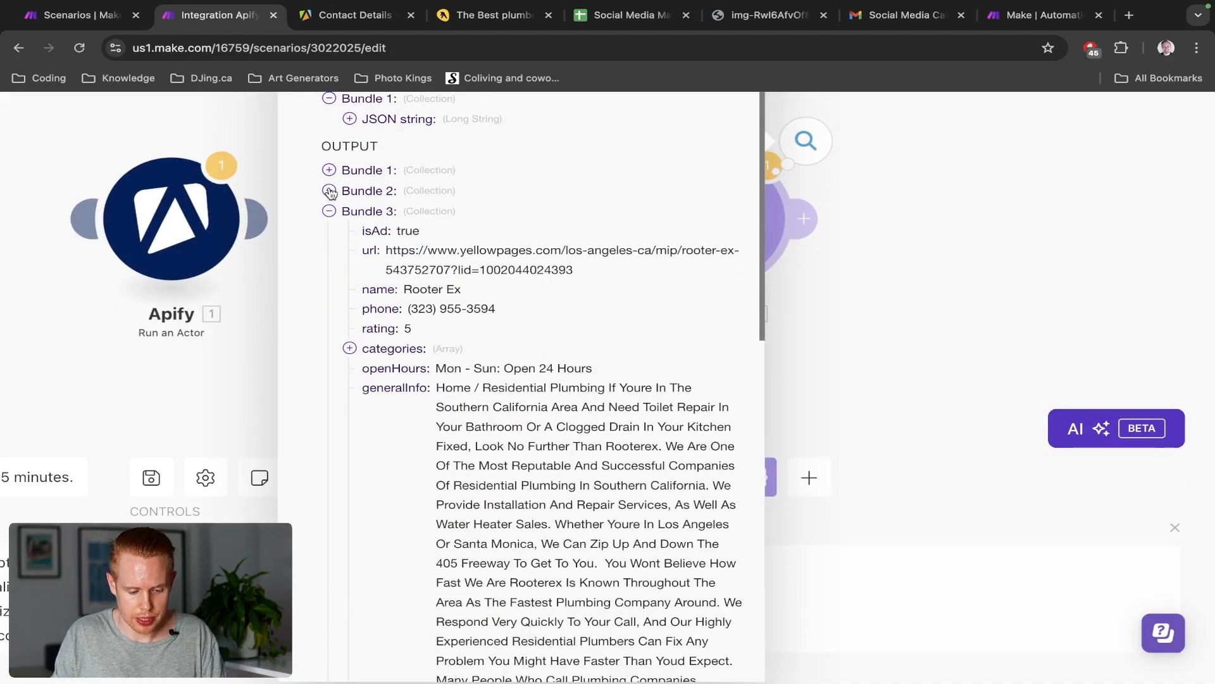
scroll(447, 358, down, 1)
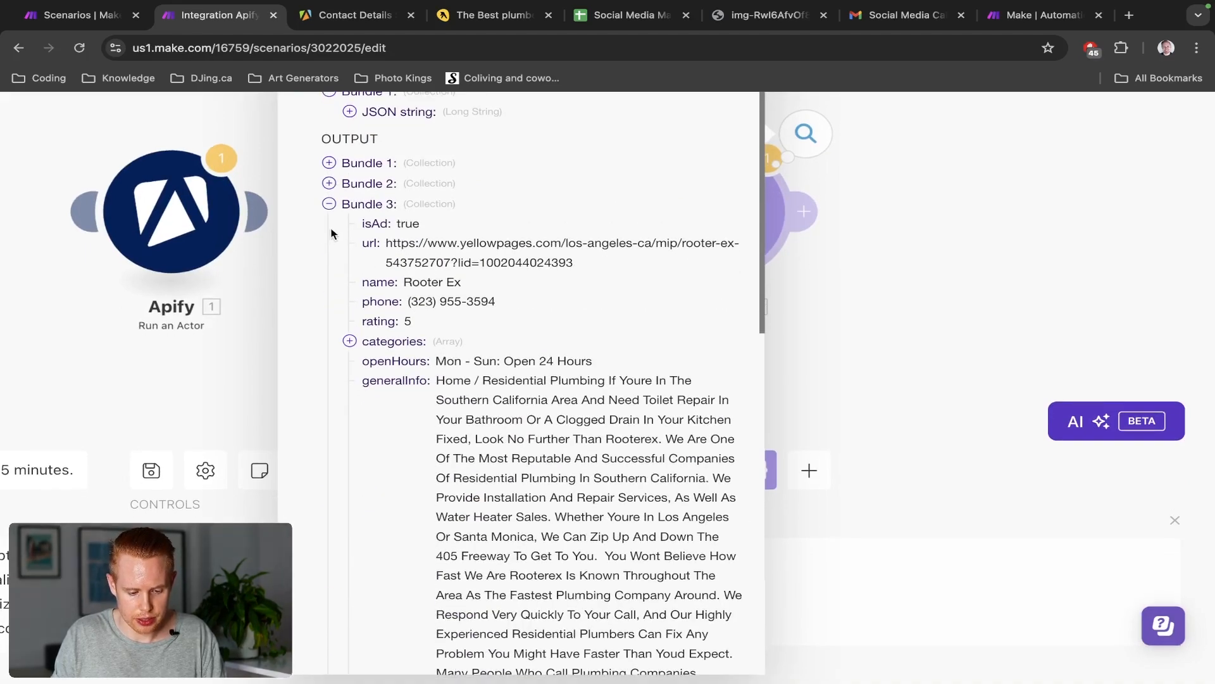
click(329, 204)
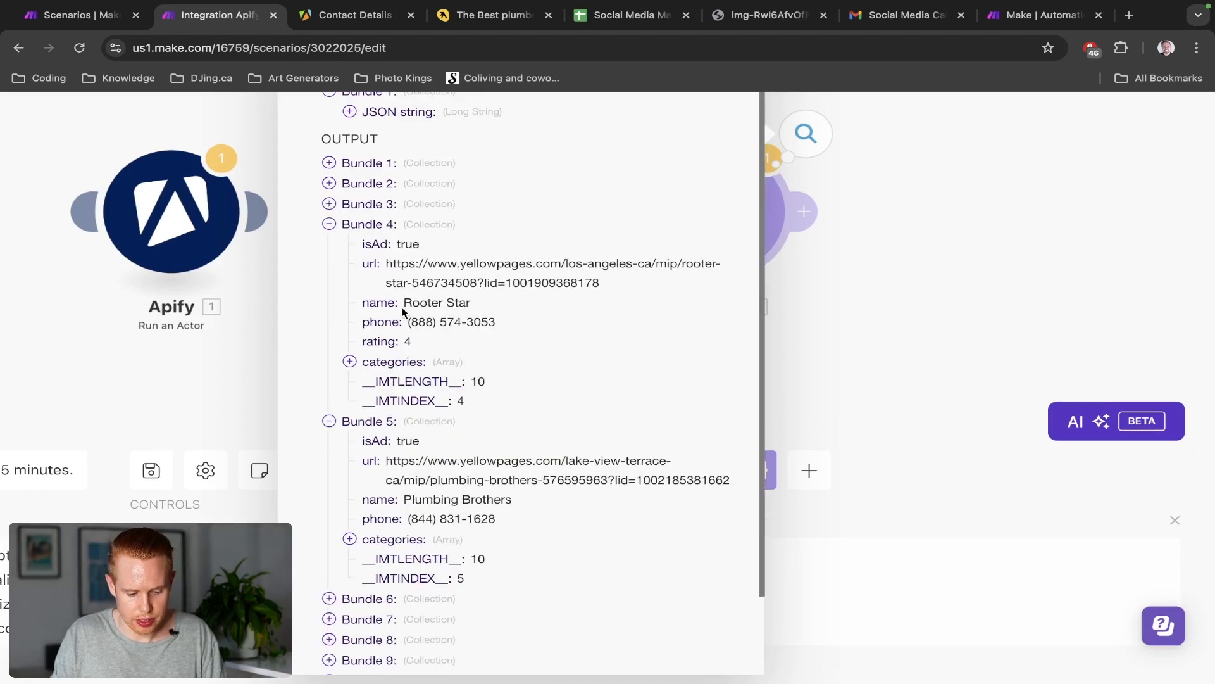
scroll(527, 300, up, 3)
View the output bundles as raw JSON and search it for 'website'
click(721, 204)
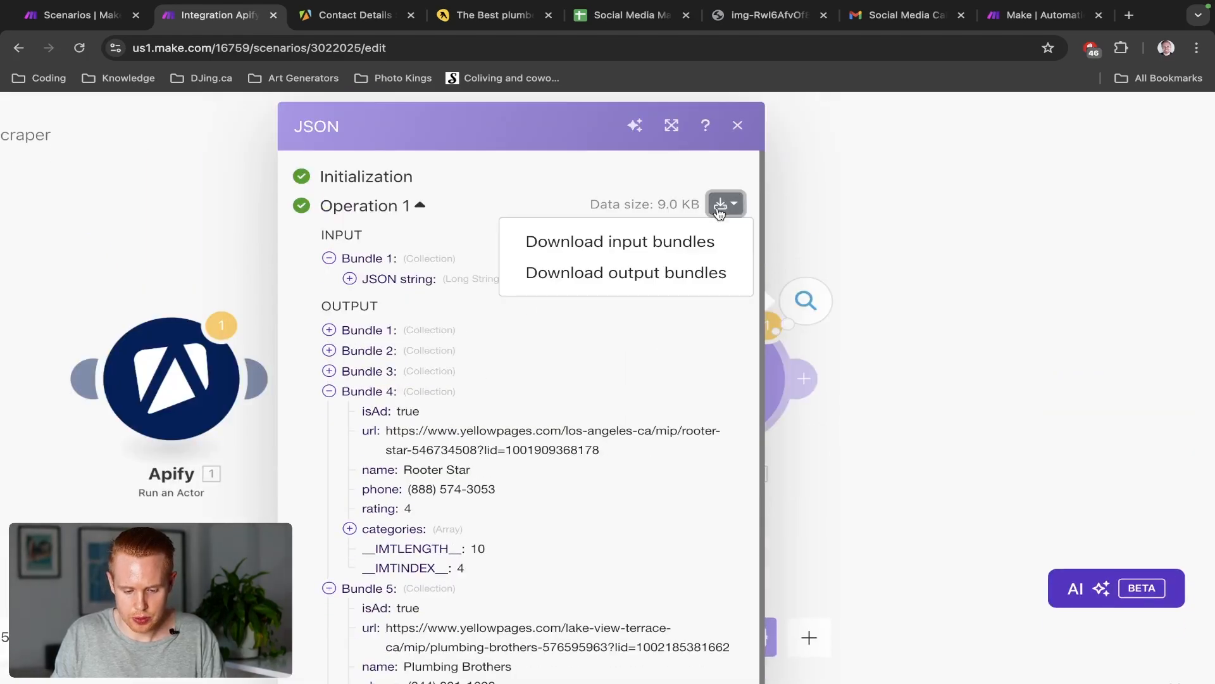
click(687, 272)
key(ctrl+f)
text(webs)
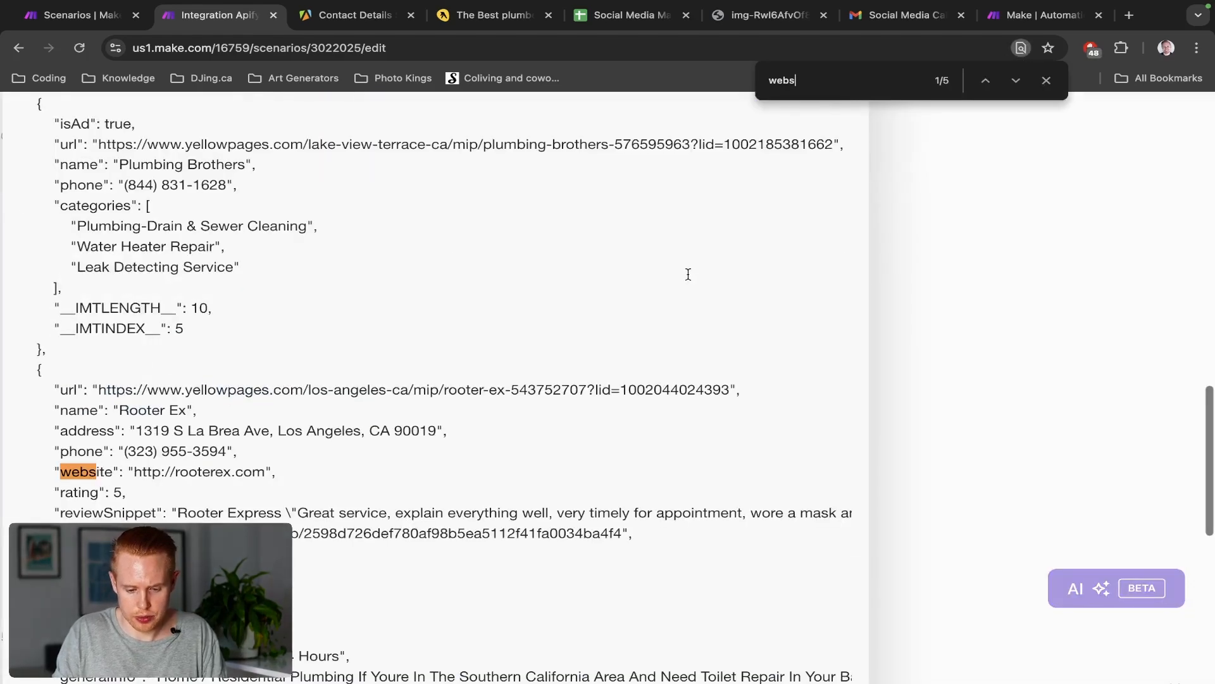
text(ite)
scroll(686, 272, down, 1)
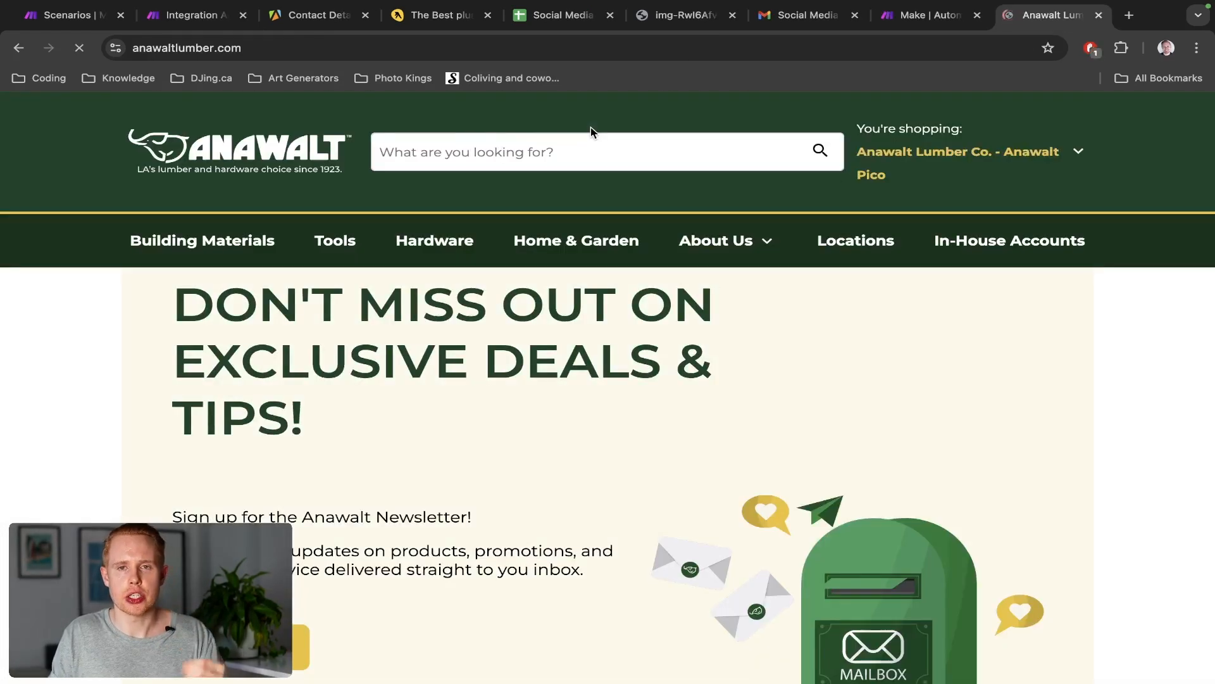
Scan the Anawalt homepage footer, select the West Hollywood phone number and search for '@'
scroll(590, 174, down, 15)
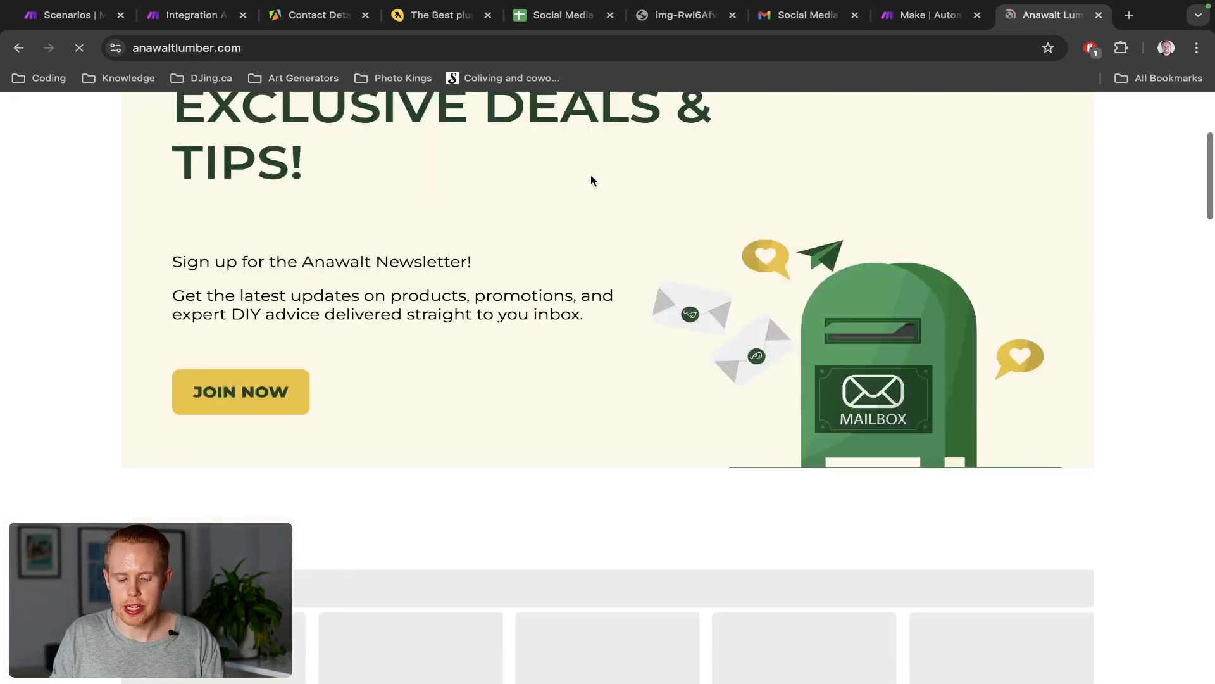
scroll(591, 176, down, 10)
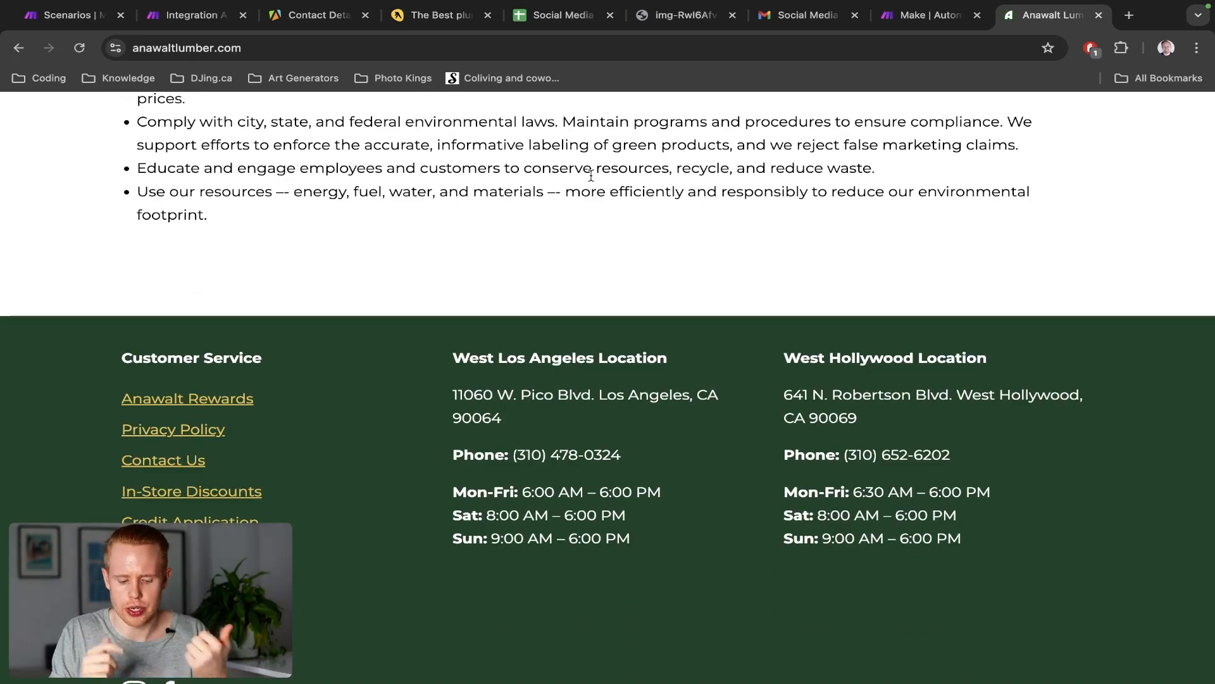
scroll(591, 176, down, 4)
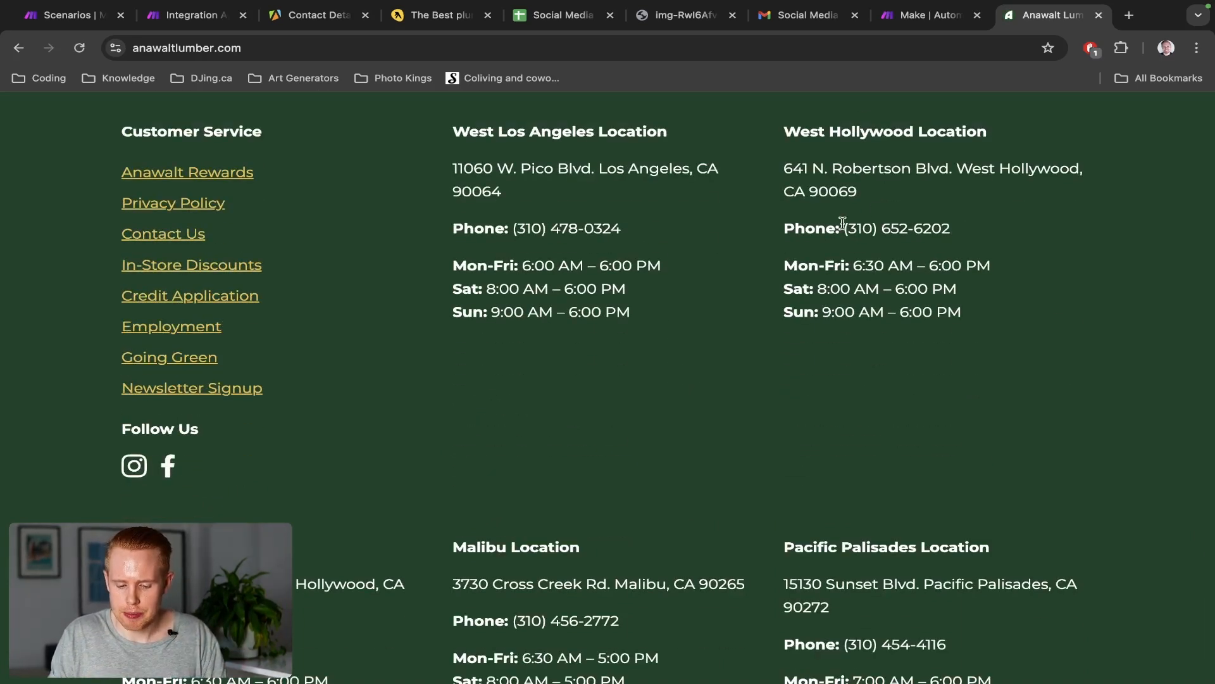
drag(843, 225, 969, 232)
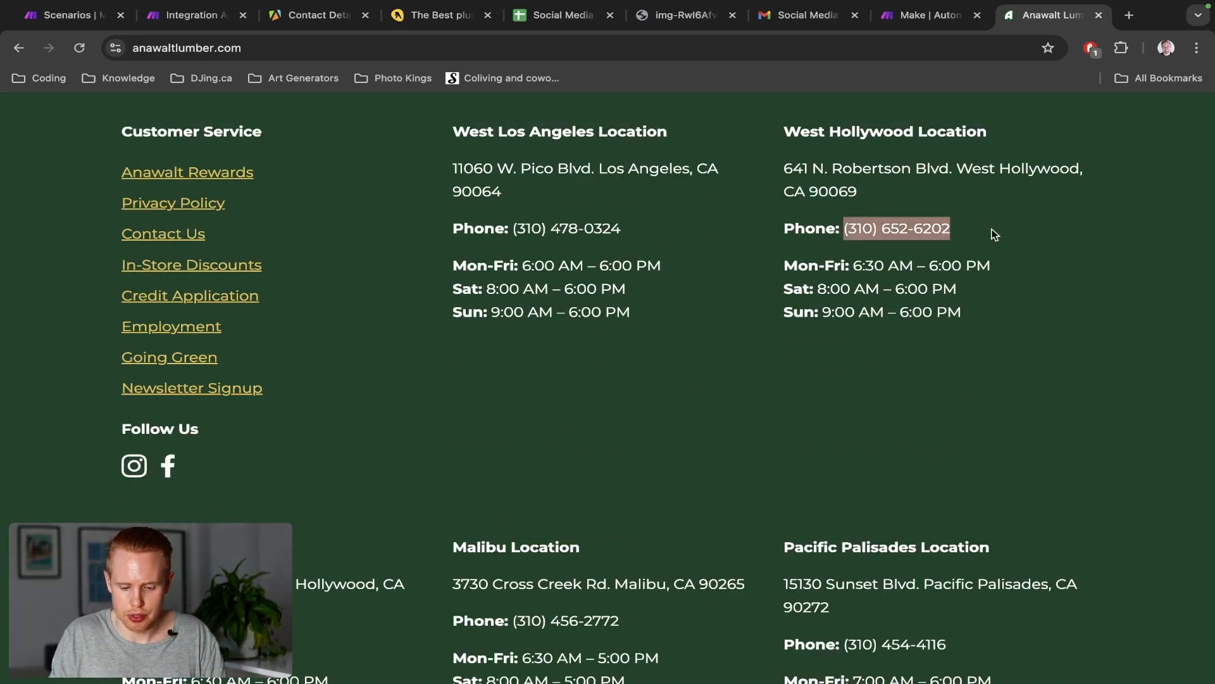
scroll(904, 309, down, 2)
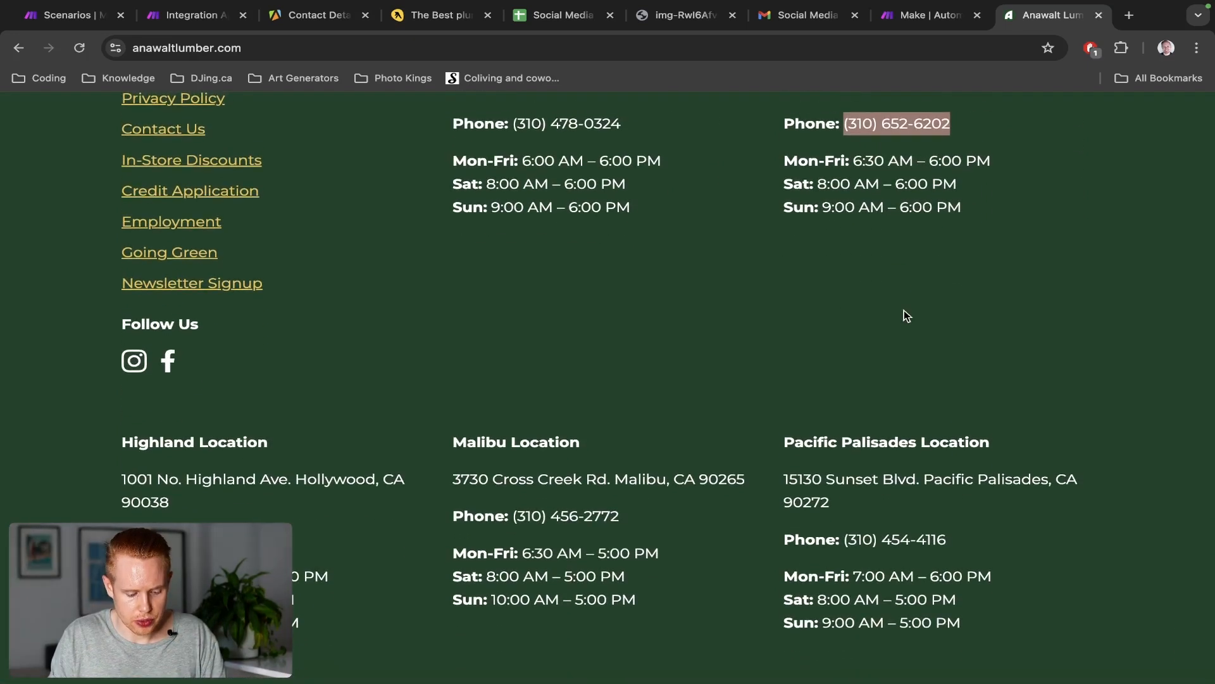
key(super+f)
text(@)
key(super+a)
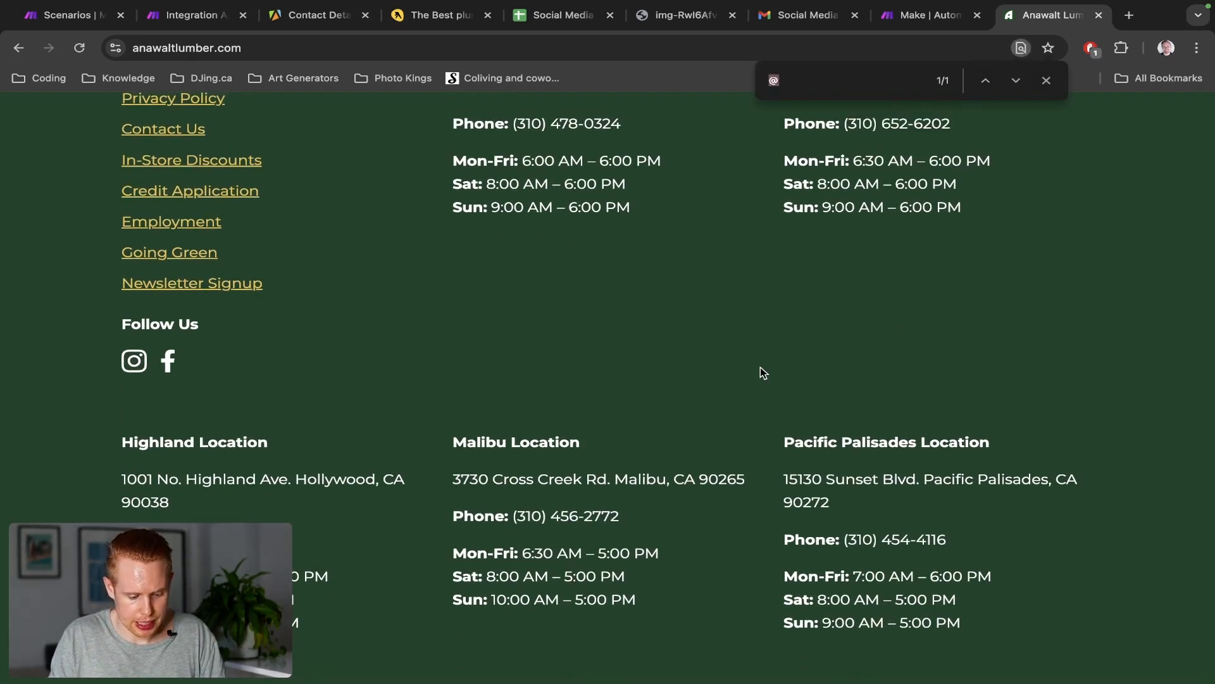
scroll(760, 367, up, 1)
scroll(761, 373, up, 1)
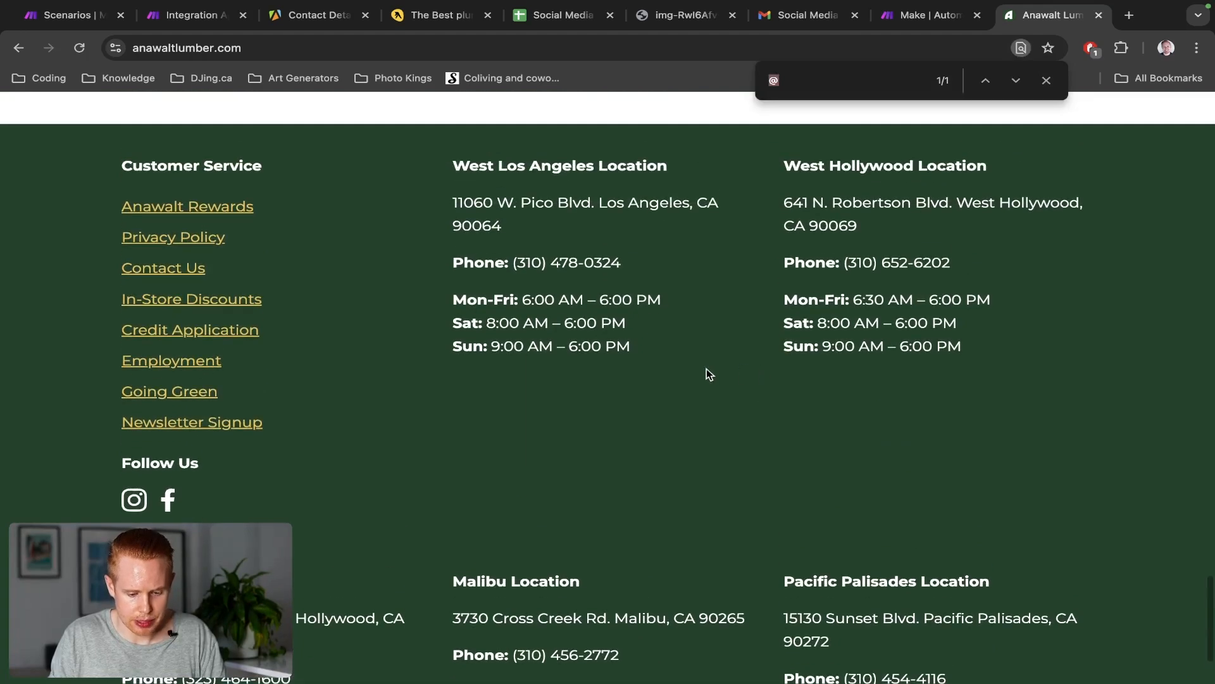
scroll(707, 373, up, 20)
scroll(707, 373, up, 10)
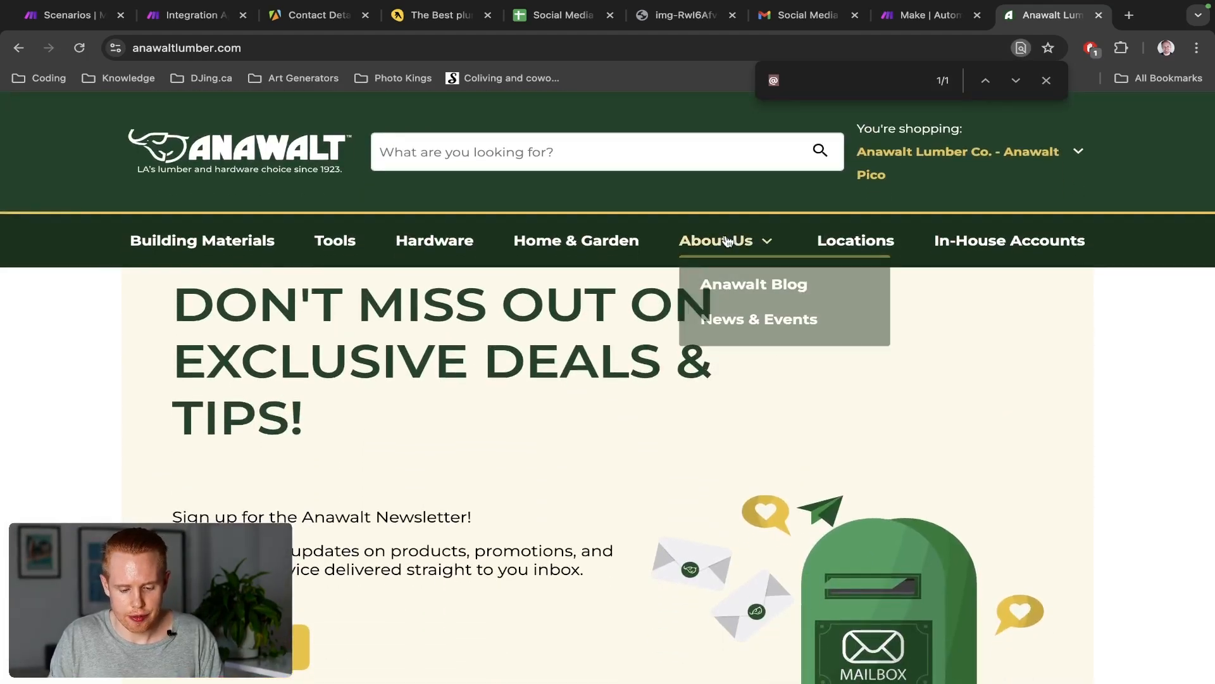
Check the About Us page, then move to the Contact Us page listing store phone numbers
click(728, 242)
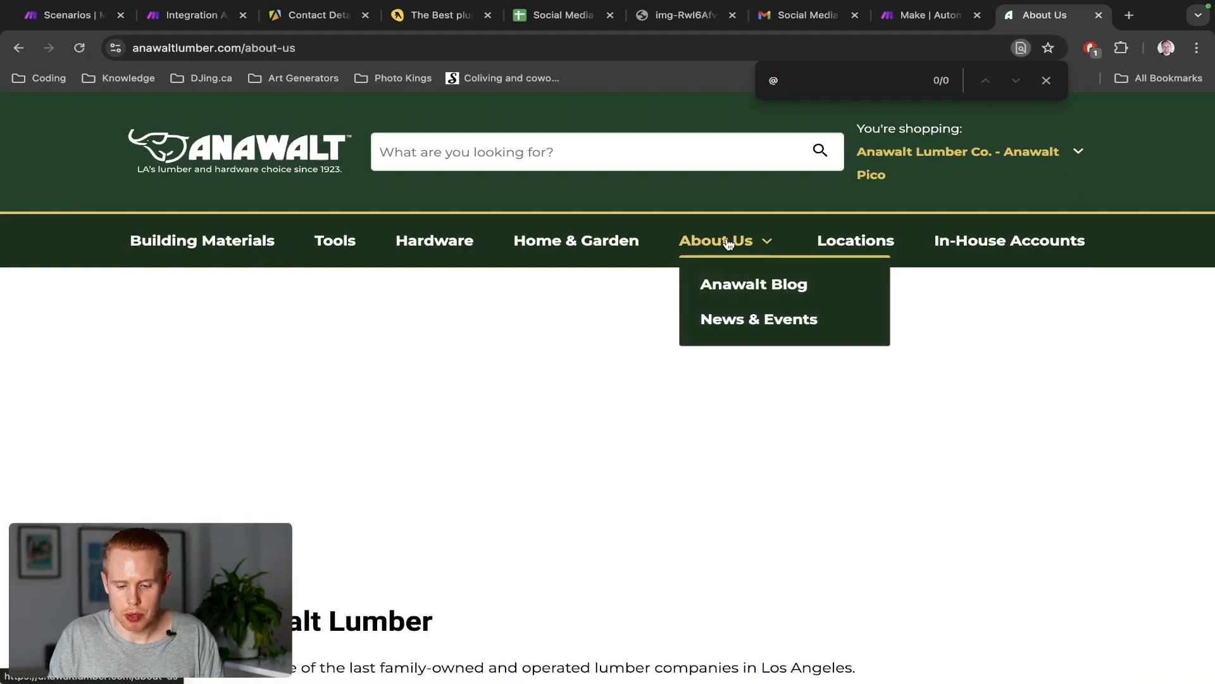
scroll(500, 407, down, 15)
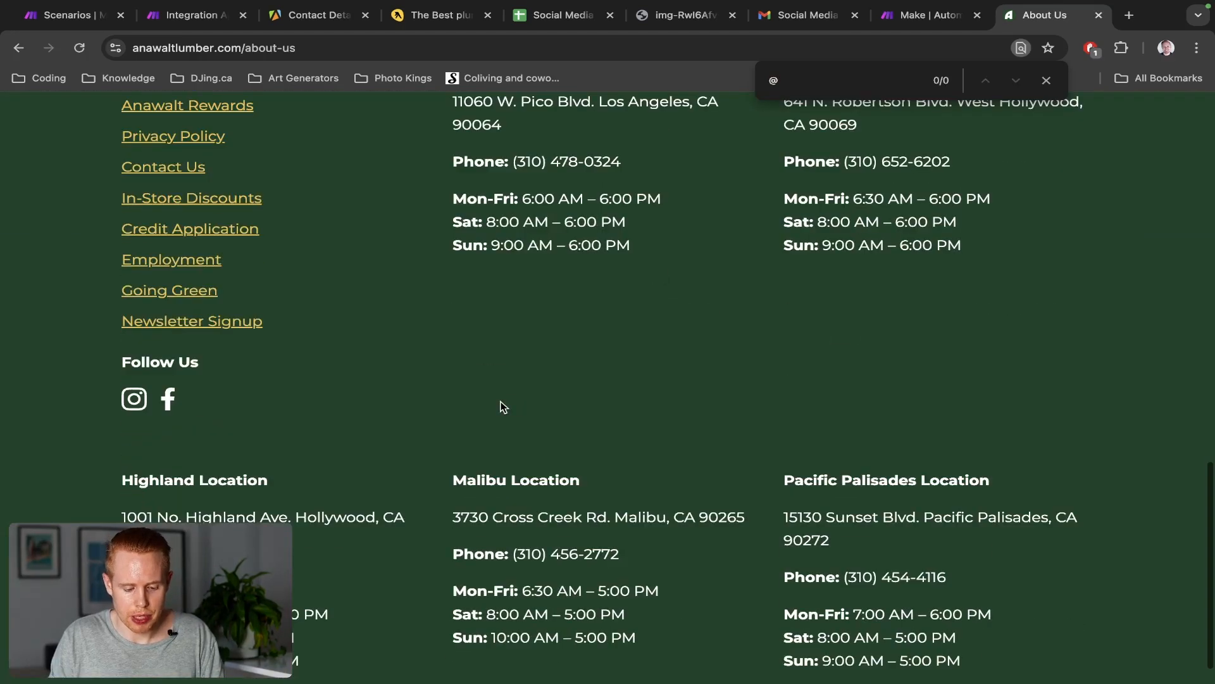
scroll(501, 406, up, 2)
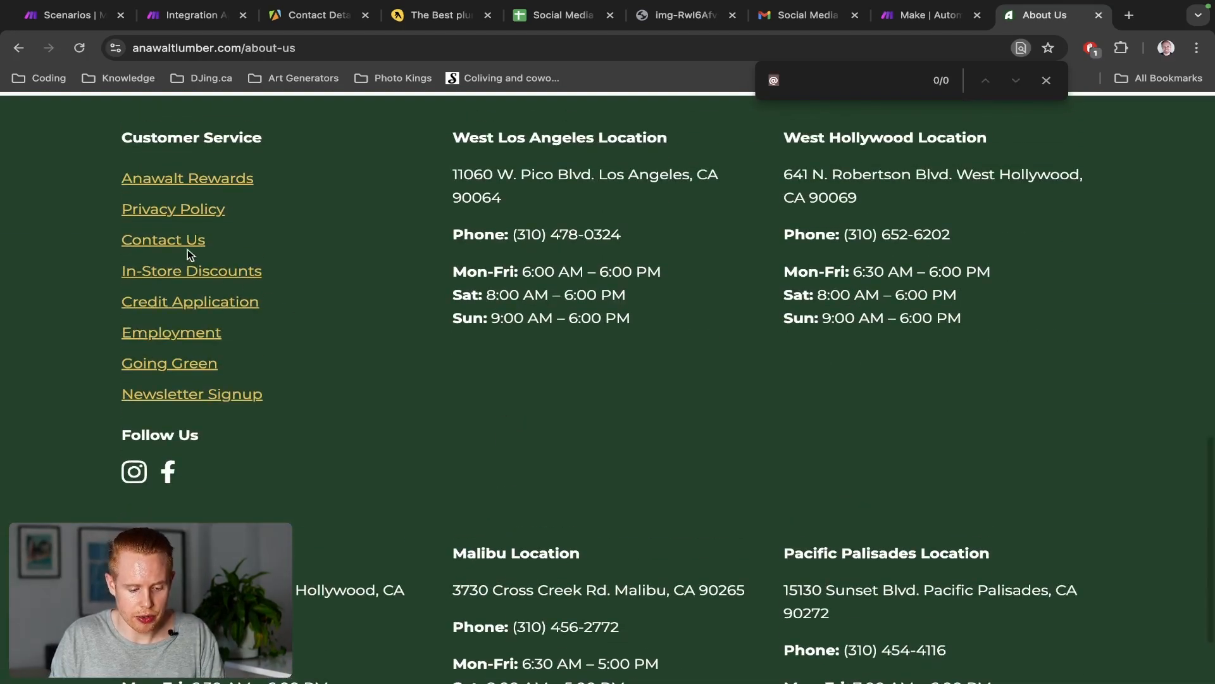
click(170, 241)
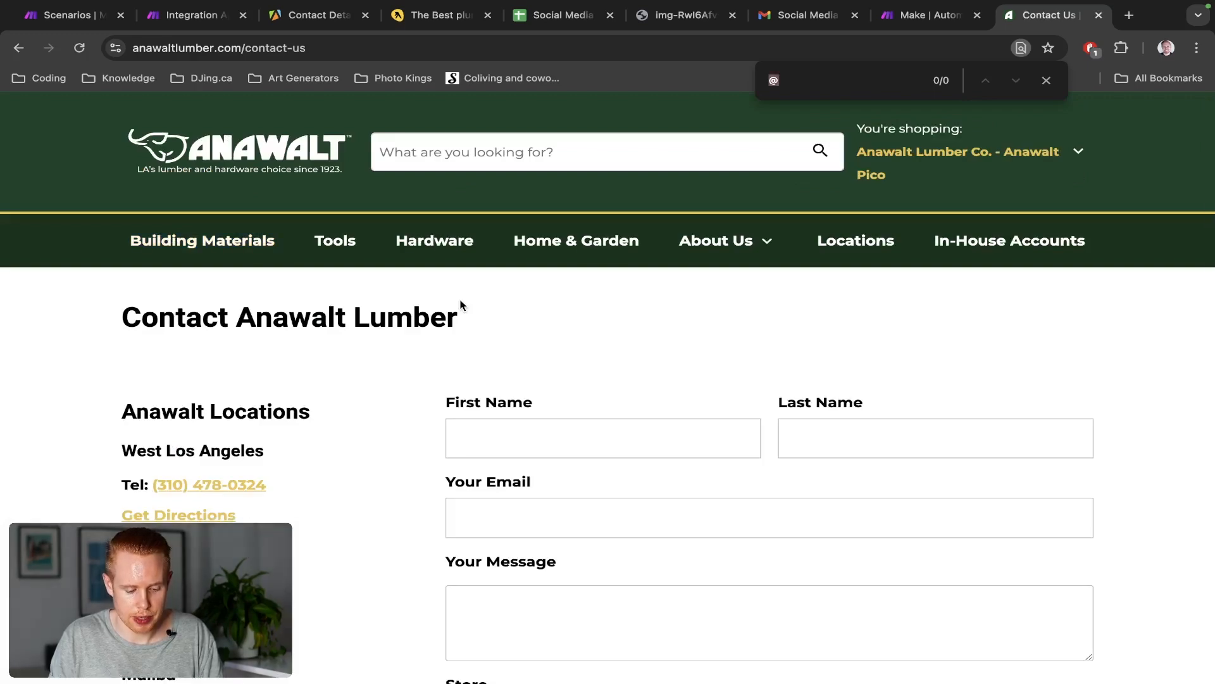
scroll(448, 319, down, 5)
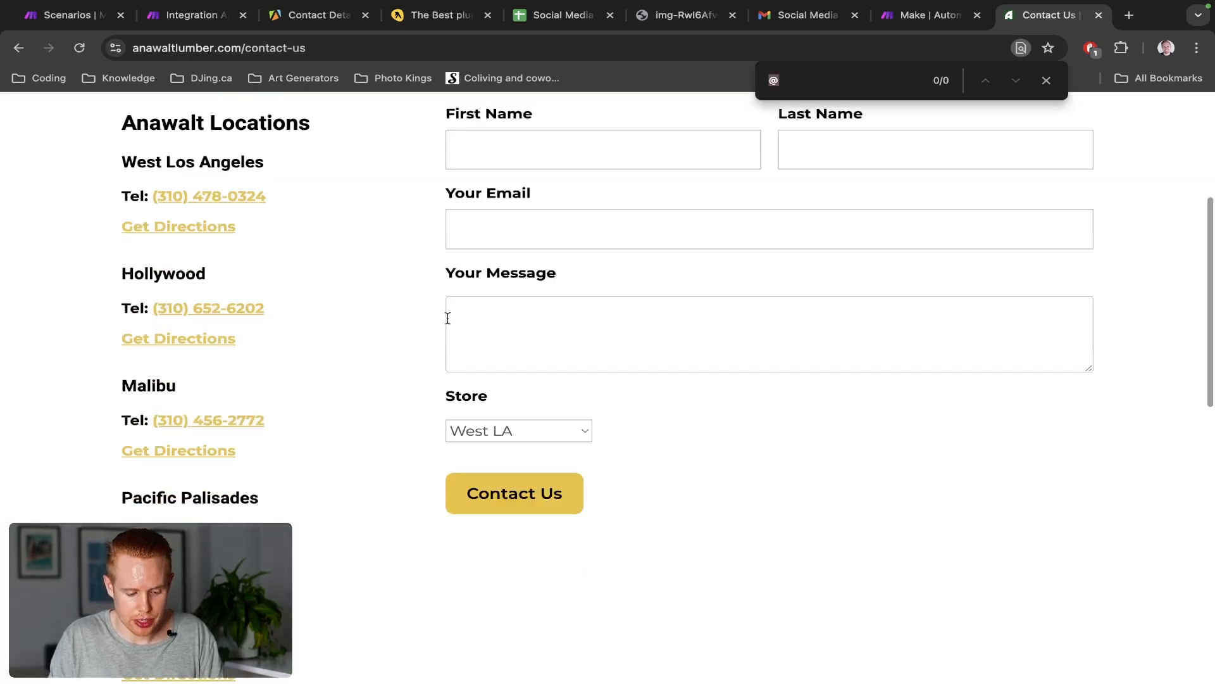
scroll(448, 318, down, 6)
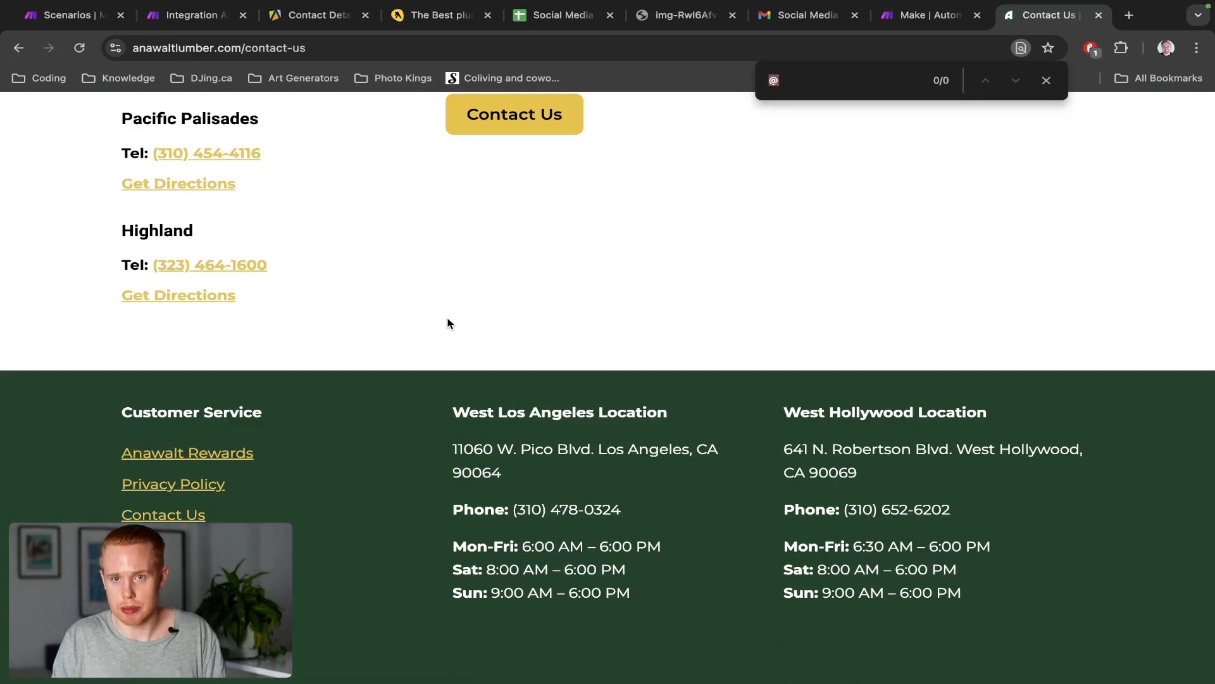
Close the Anawalt tab, search the raw JSON for 'website', and zoom out
key(super+w)
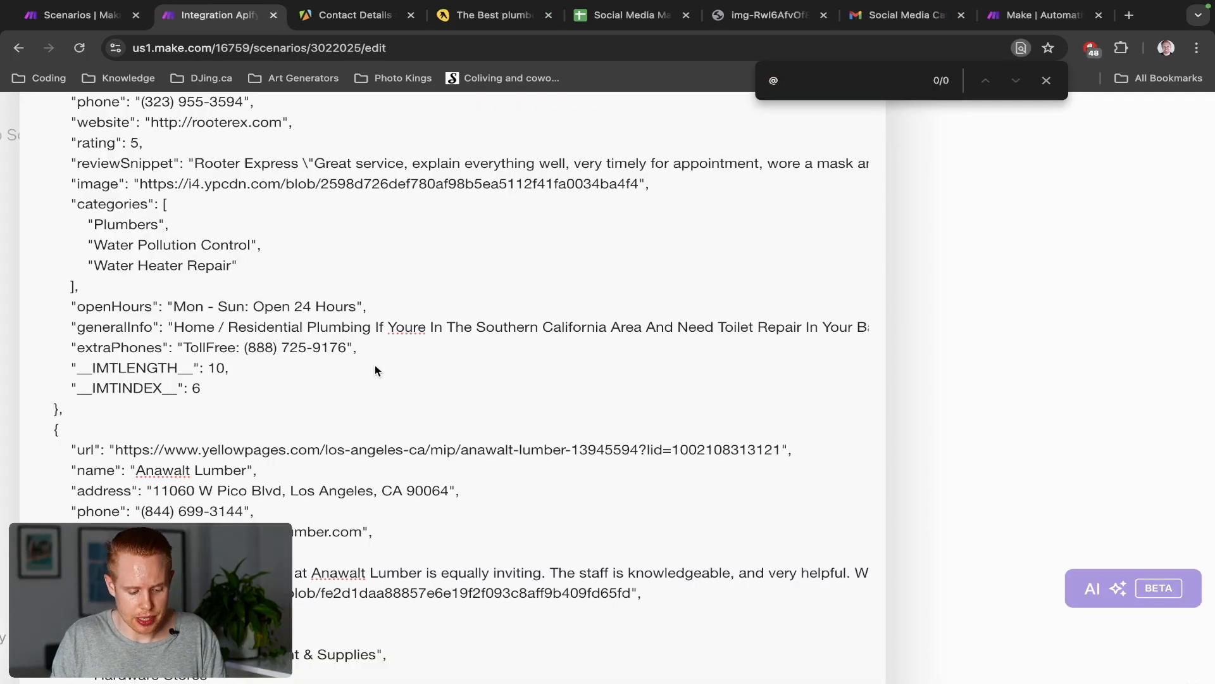
text(website)
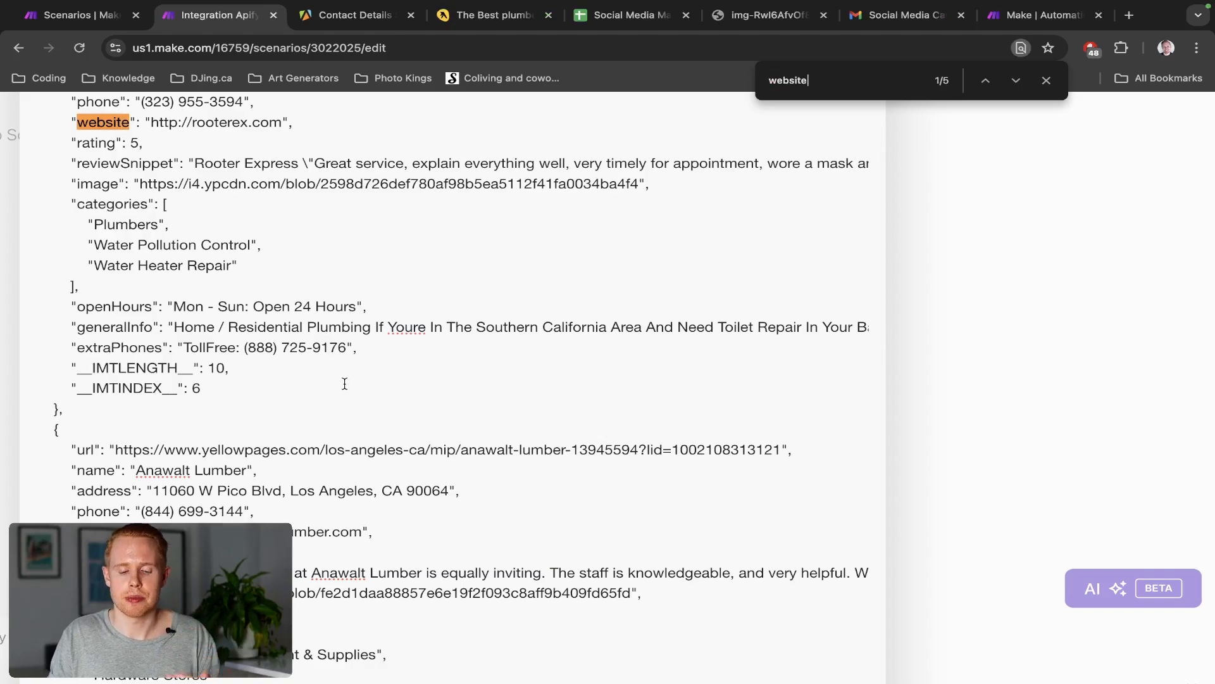
key(super+minus)
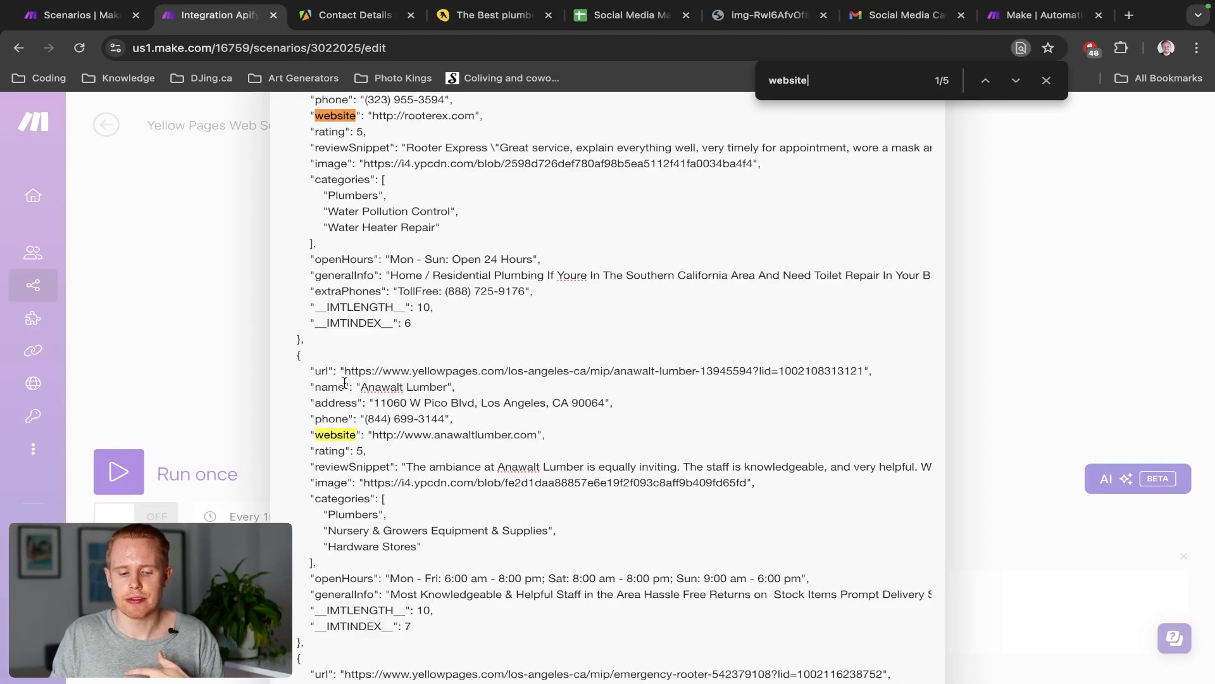
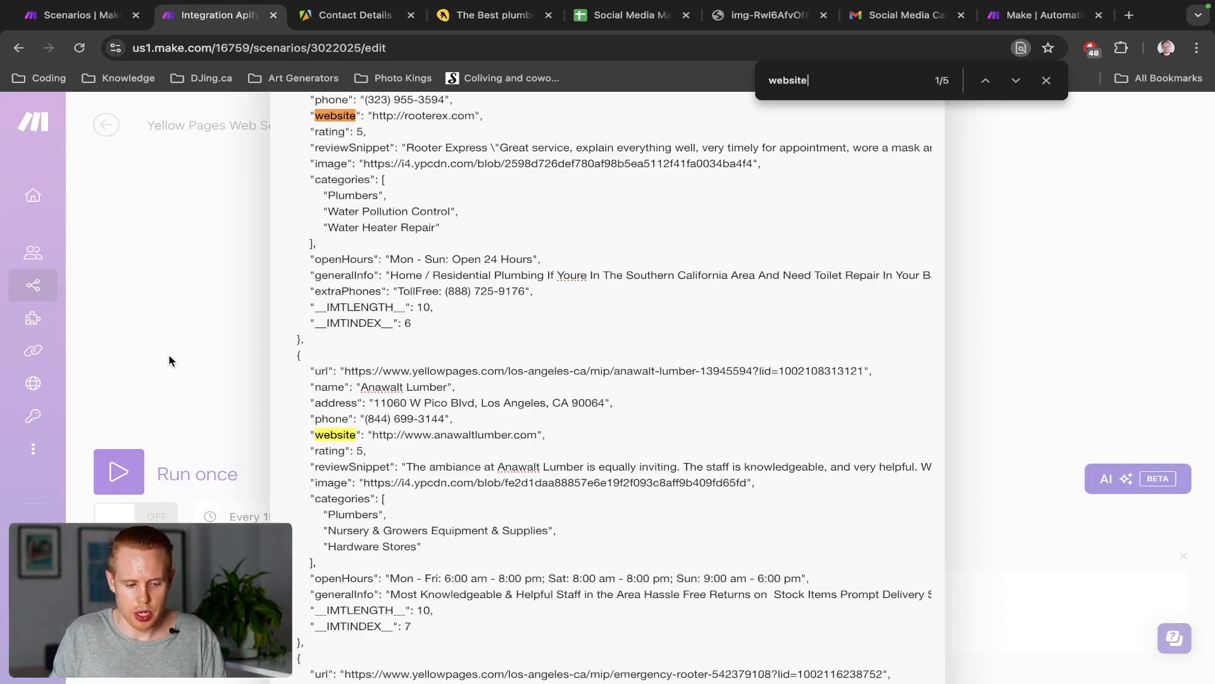
Switch to the Apify Contact Details Scraper input page
key(ctrl+Tab)
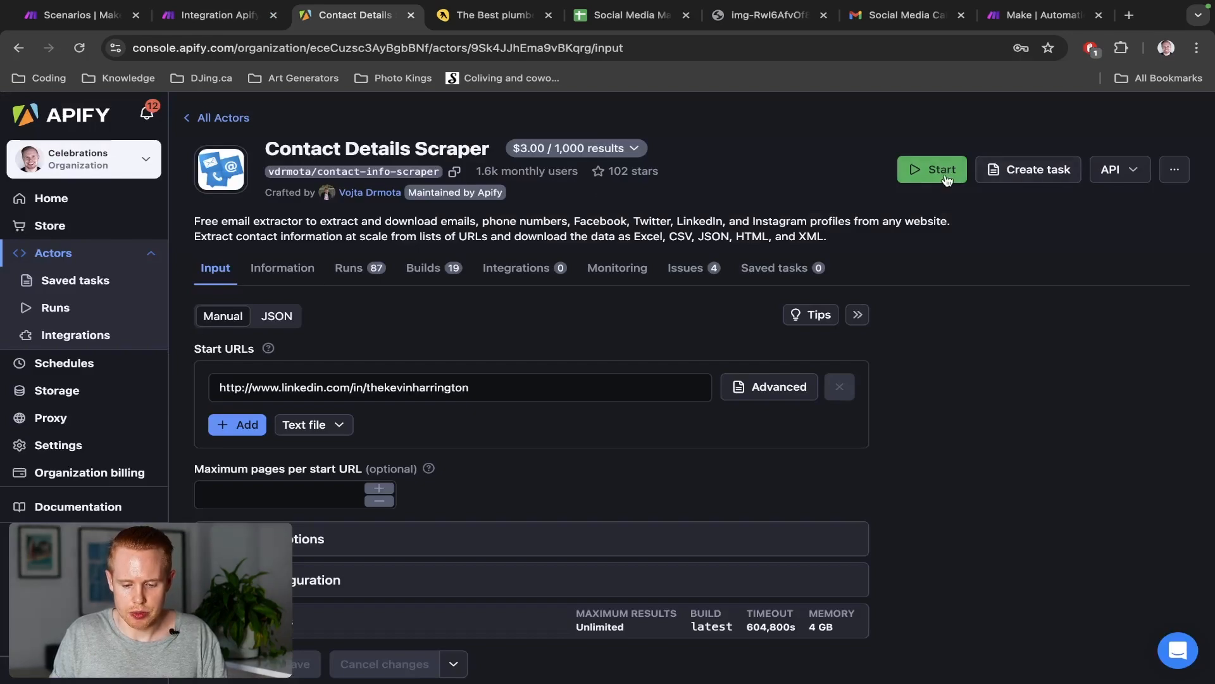
Start a Contact Details Scraper run, abort it, and return to the Make scenario
click(947, 177)
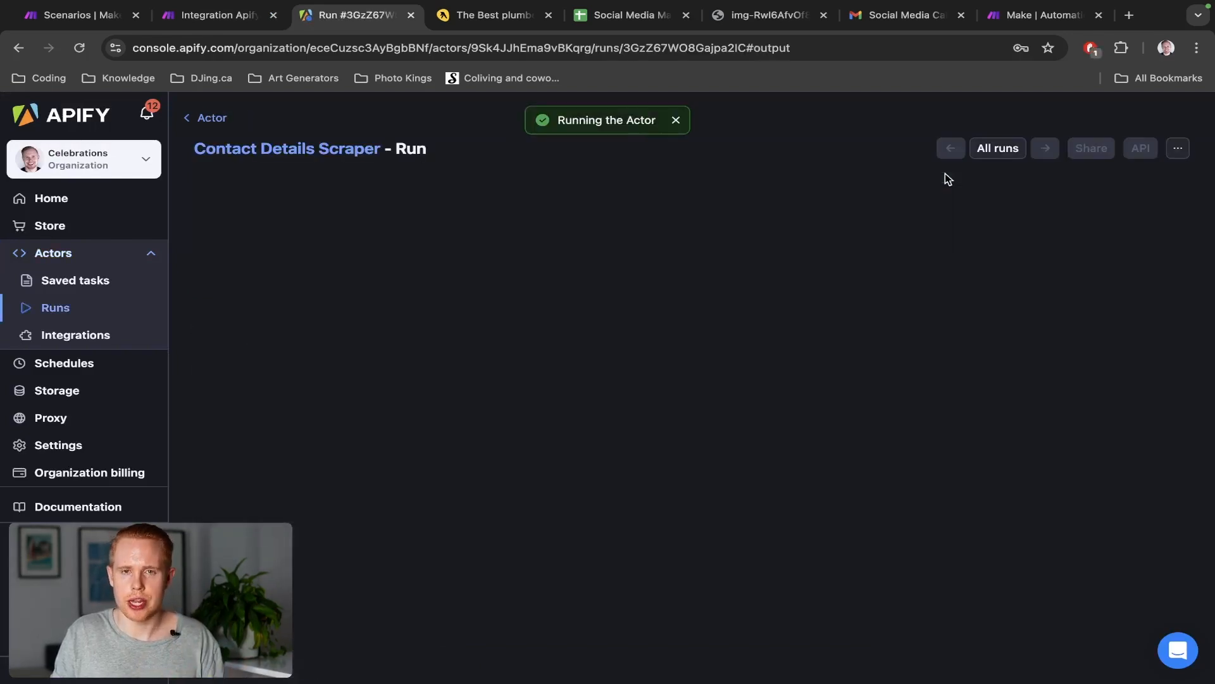
click(222, 661)
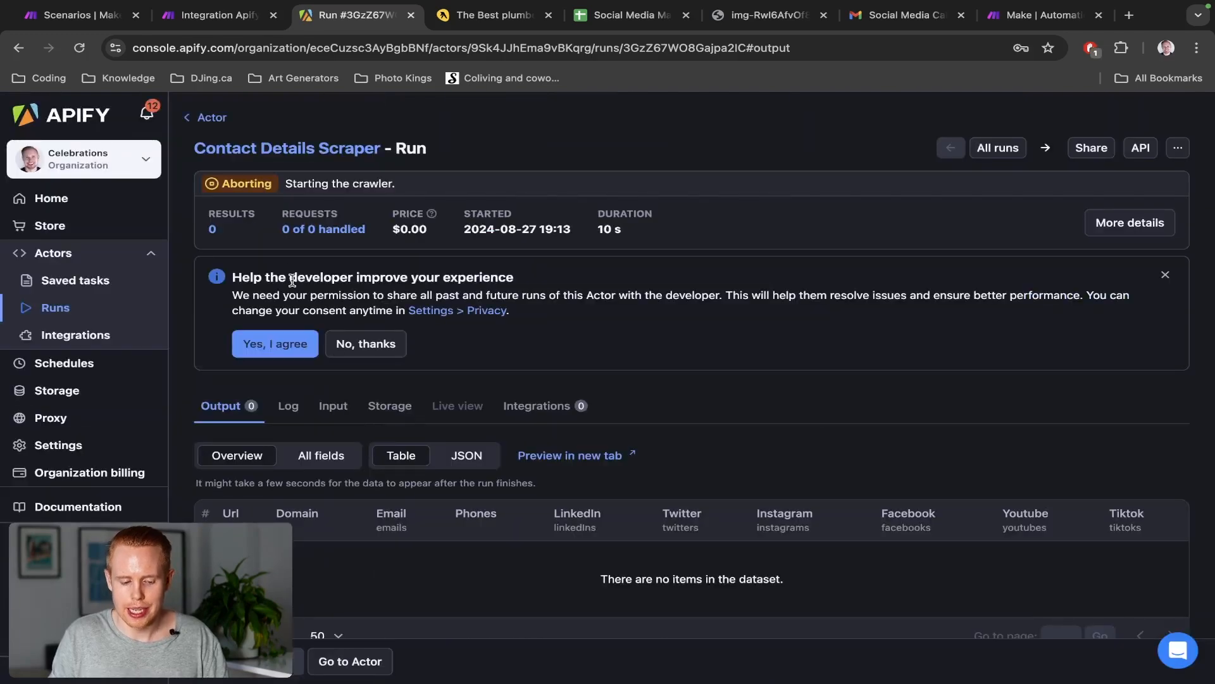
key(ctrl+shift+Tab)
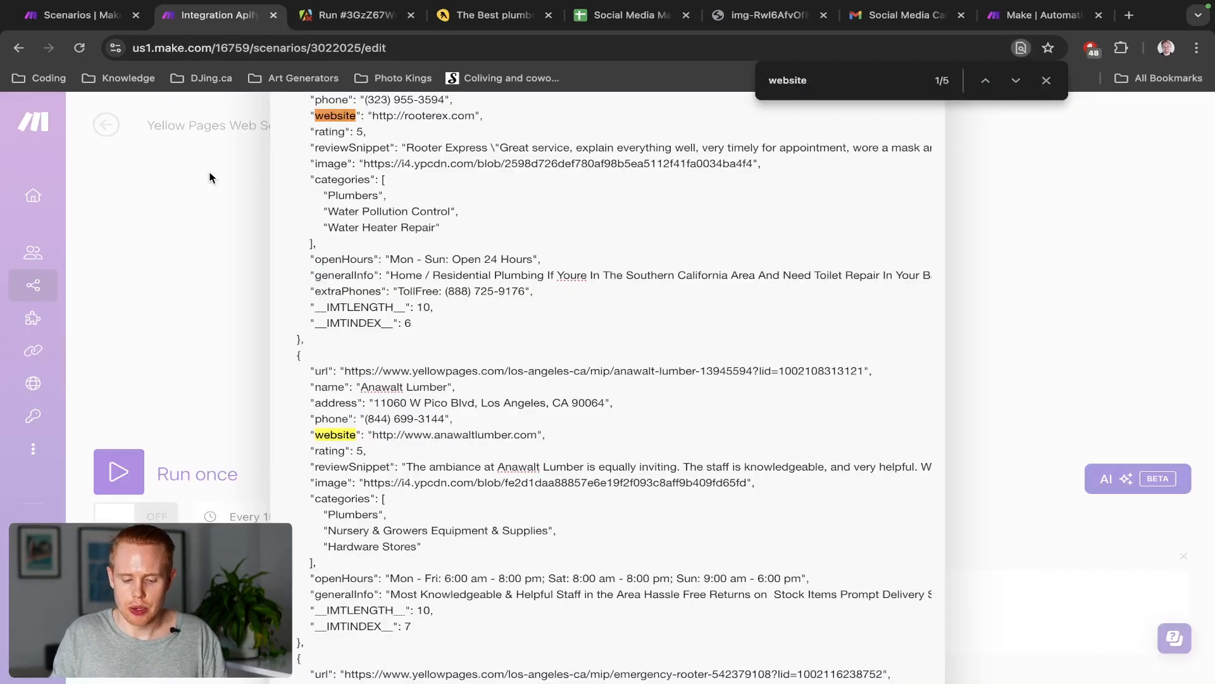
Close the output viewers and add an Apify Run an Actor module after Parse JSON
click(217, 183)
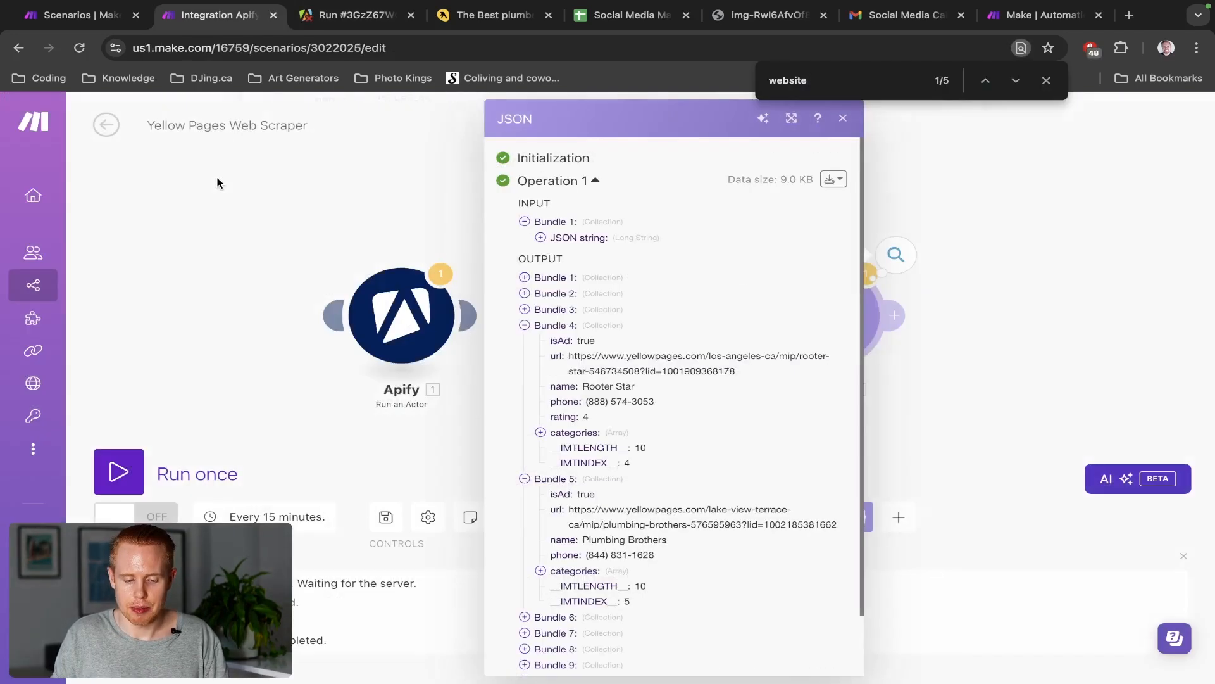
click(382, 229)
click(895, 316)
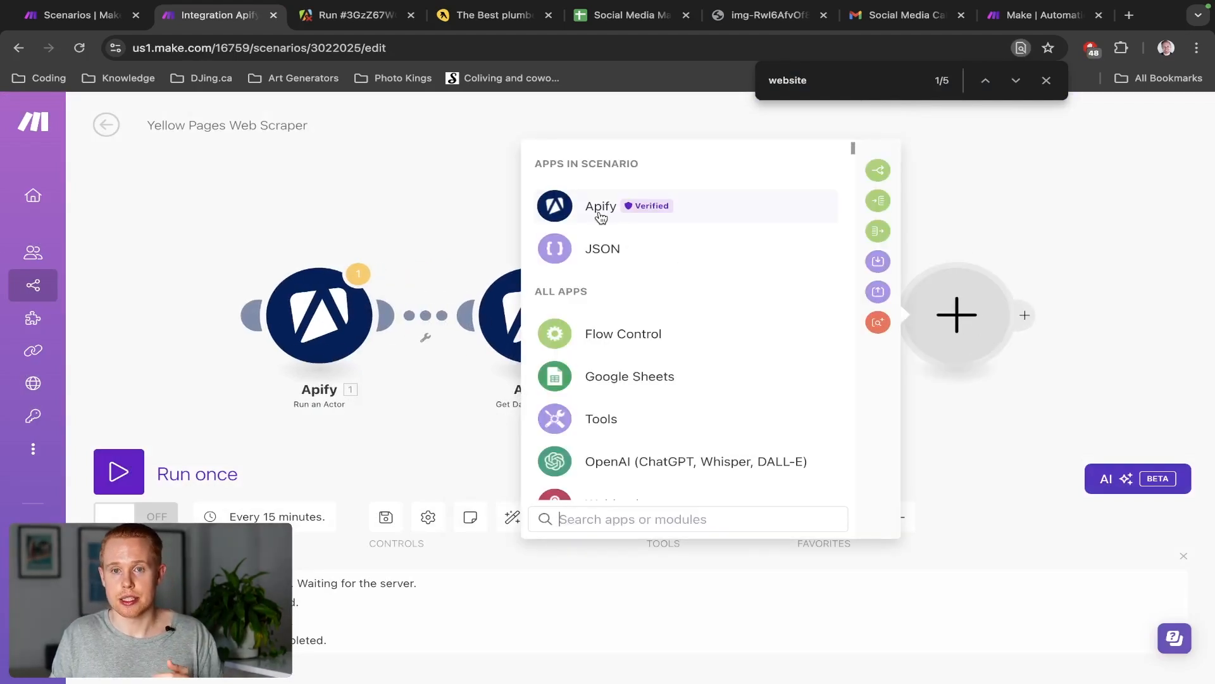
click(980, 214)
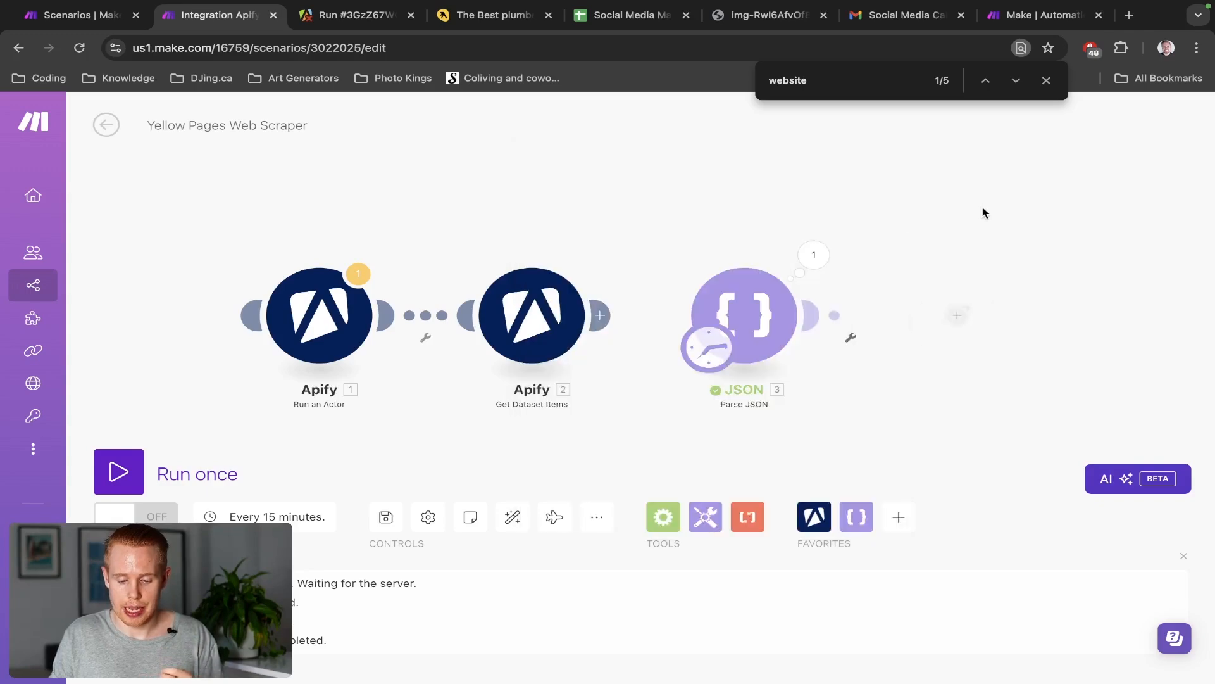
click(813, 315)
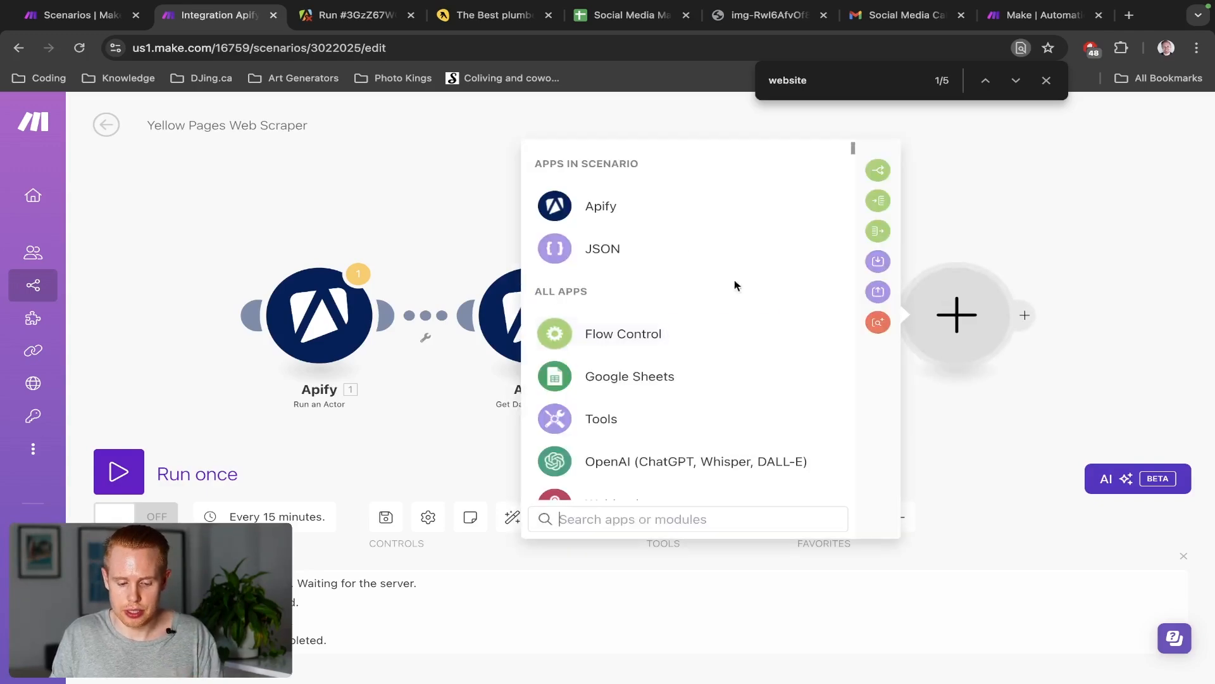
click(602, 213)
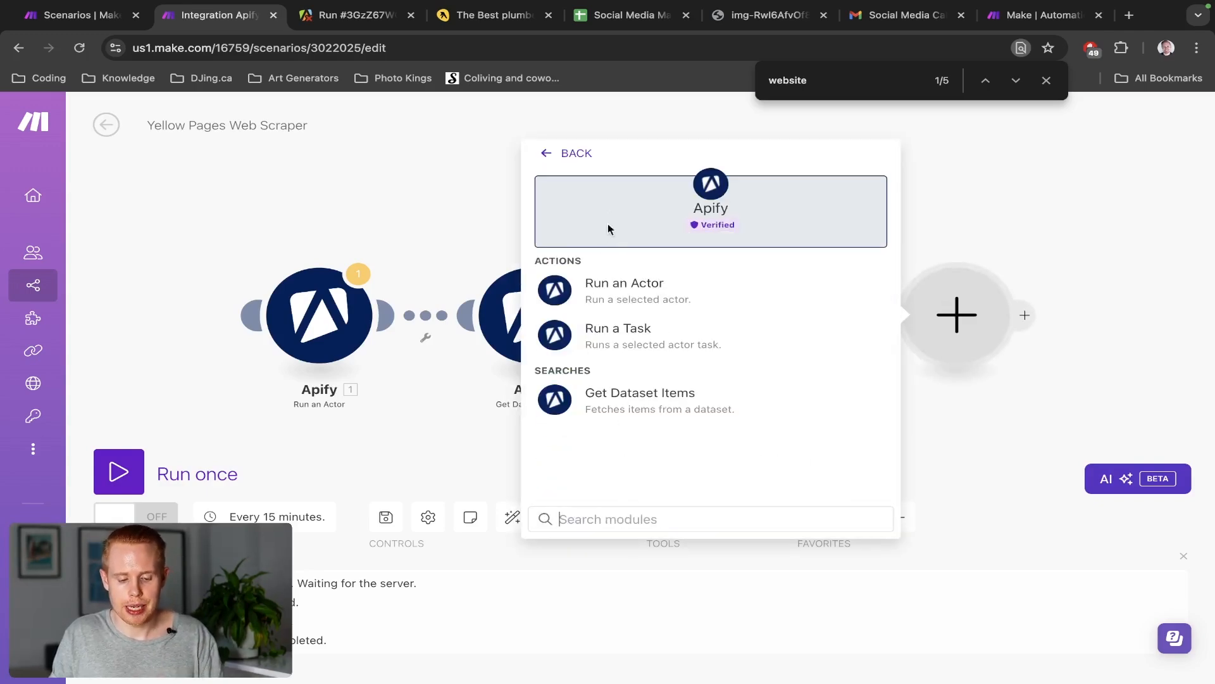
click(619, 289)
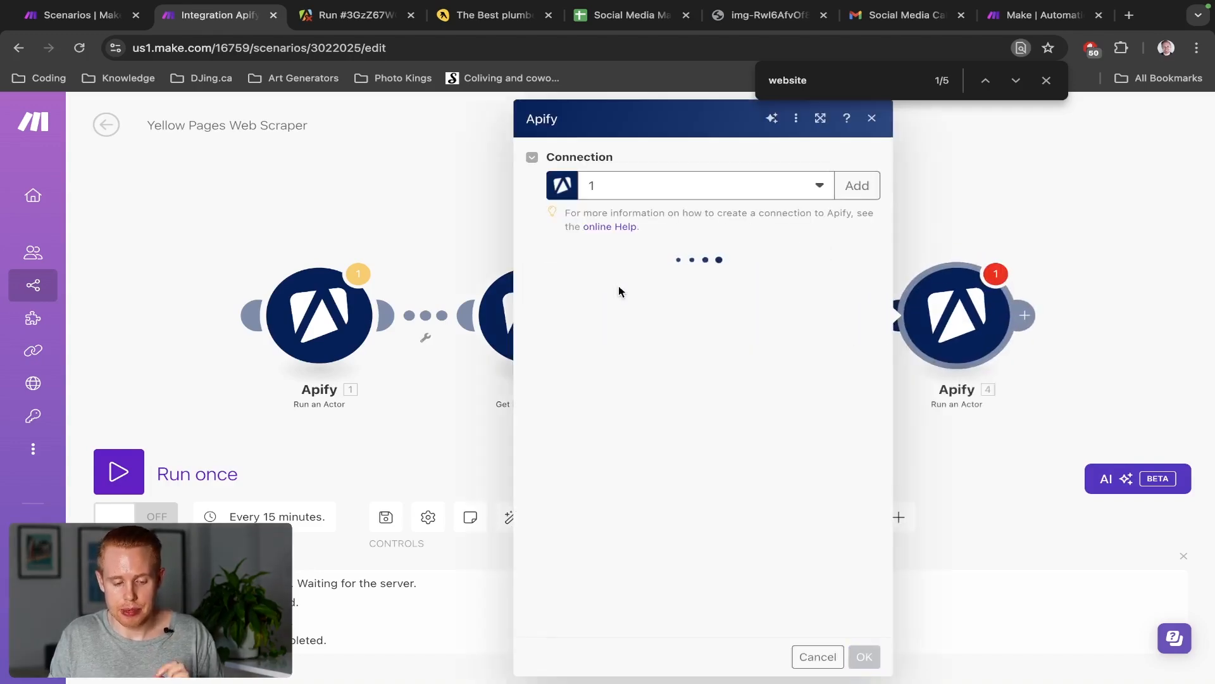
Go from the aborted Apify run to the Contact Details Scraper actor page
key(ctrl+Tab)
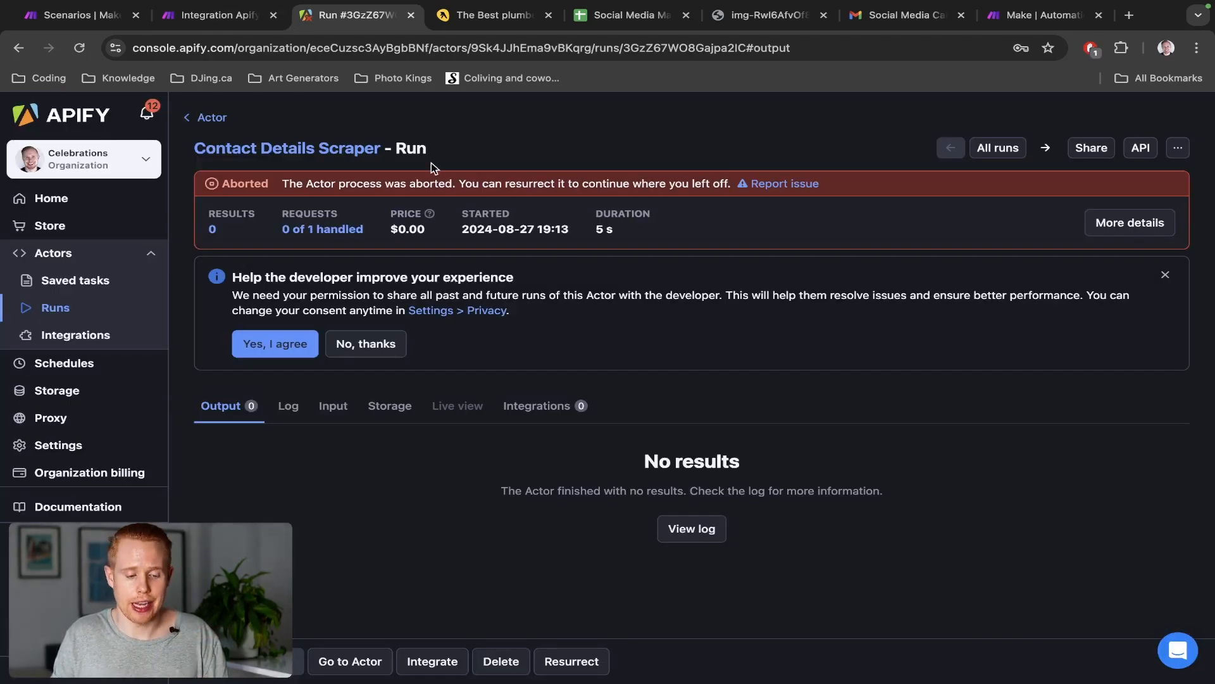
key(ctrl+shift+Tab)
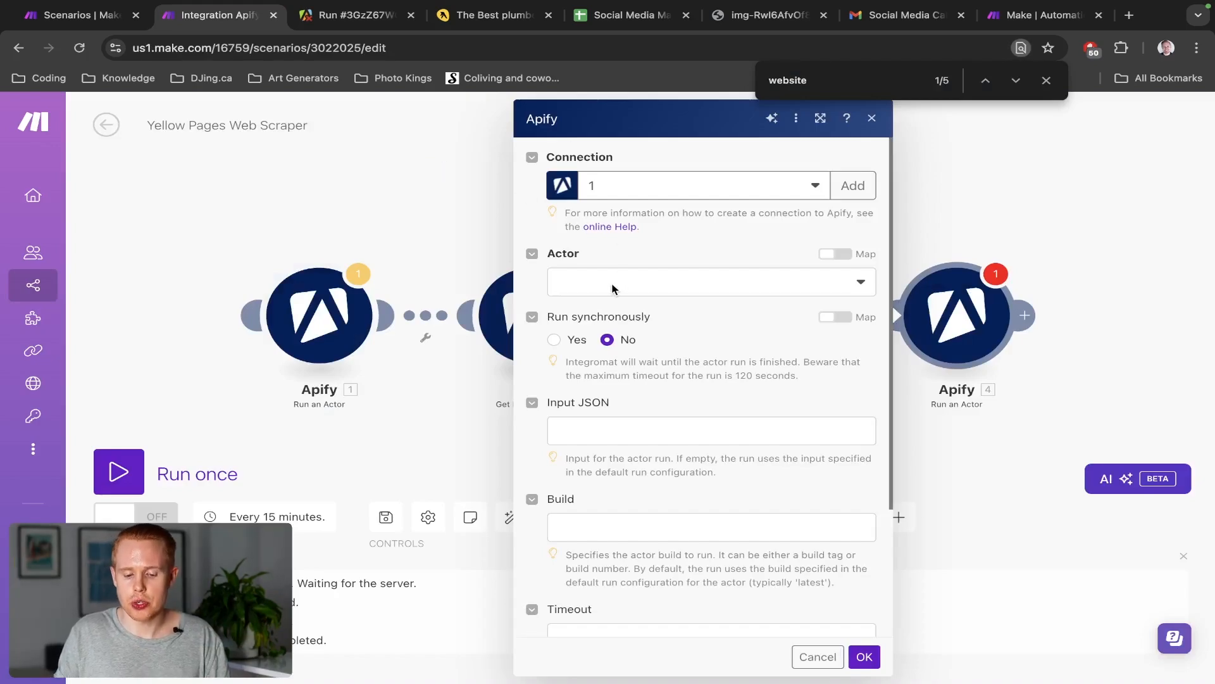
click(849, 278)
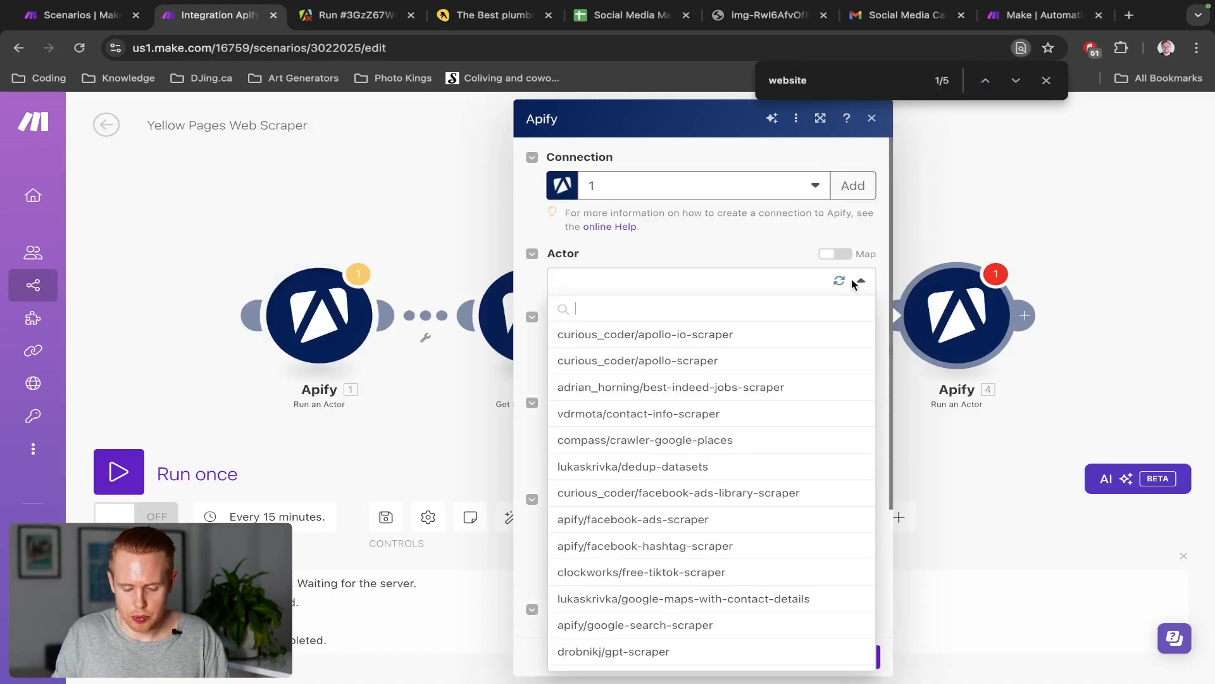
key(ctrl+Tab)
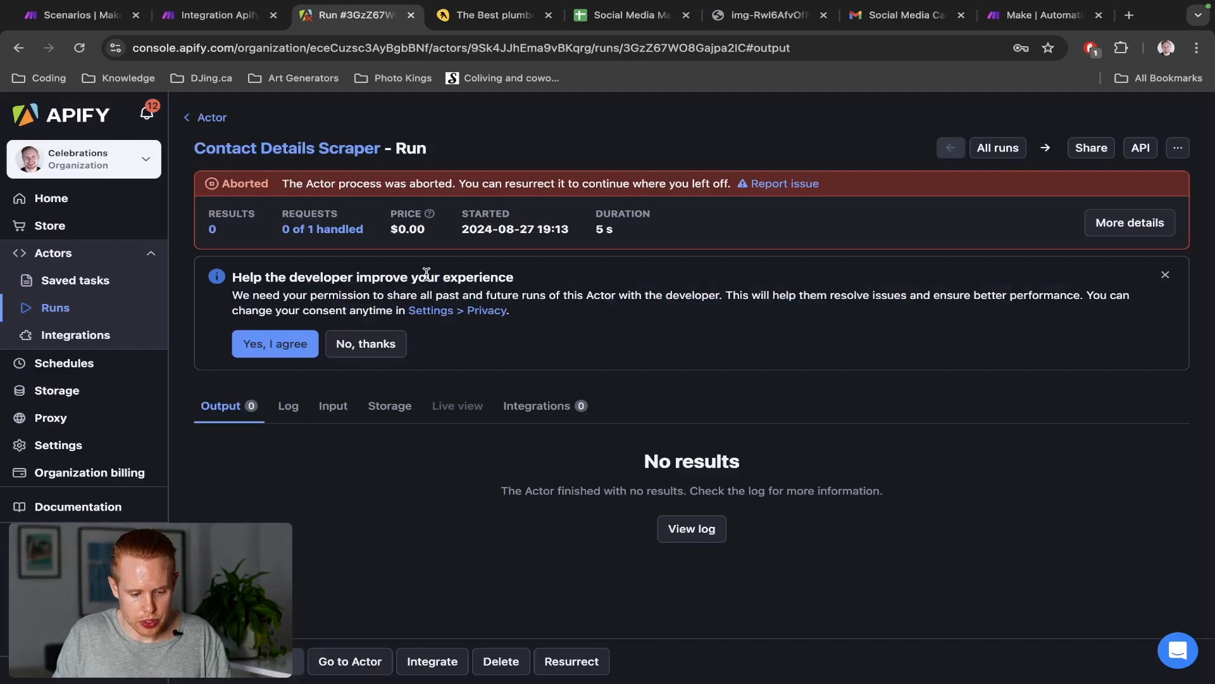
click(211, 118)
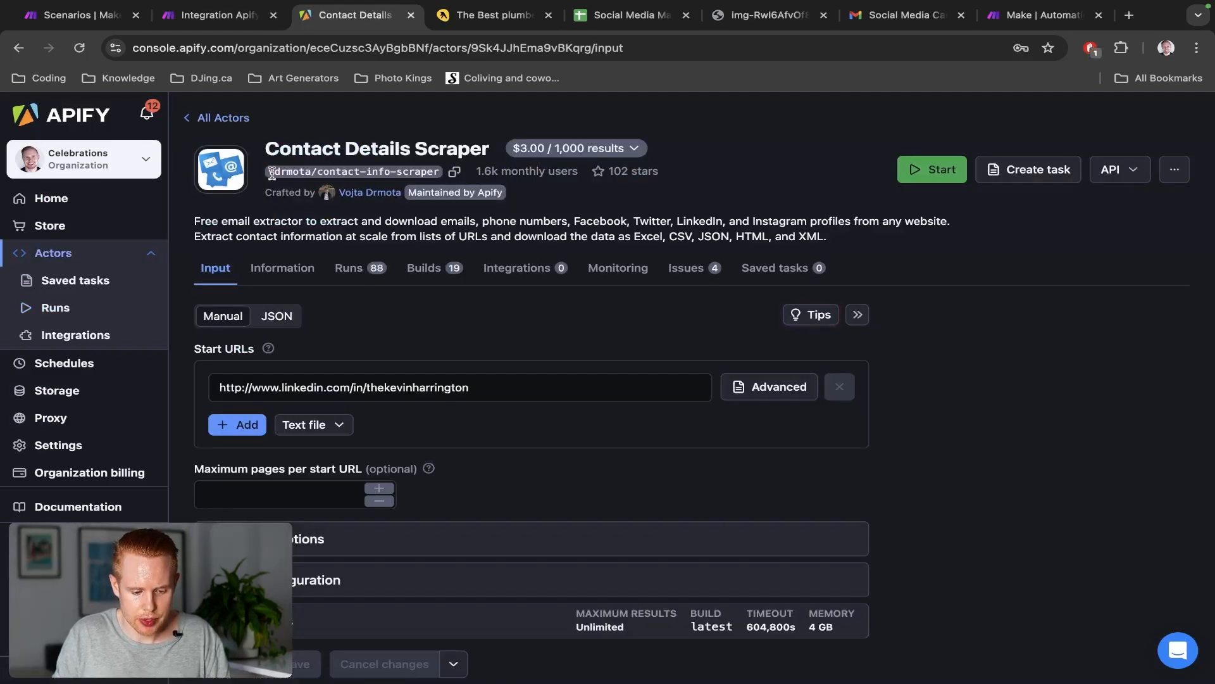
key(ctrl+shift+Tab)
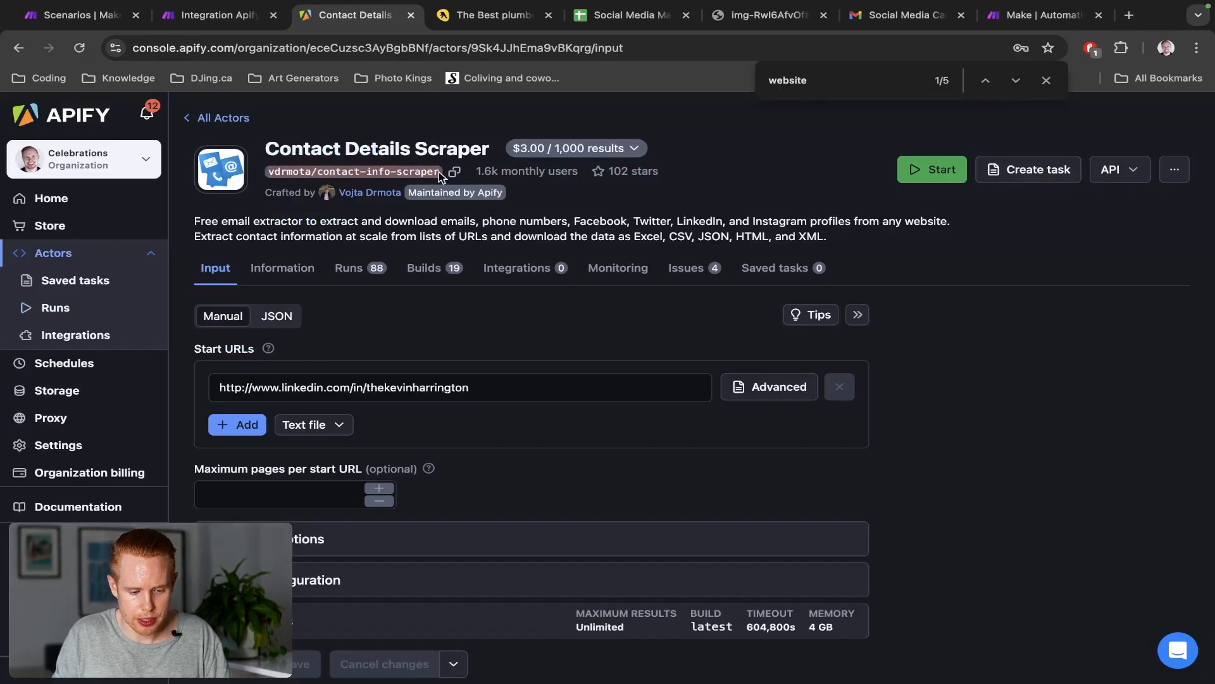
Select the vdrmota/contact-info-scraper actor and set Run synchronously to Yes
click(703, 284)
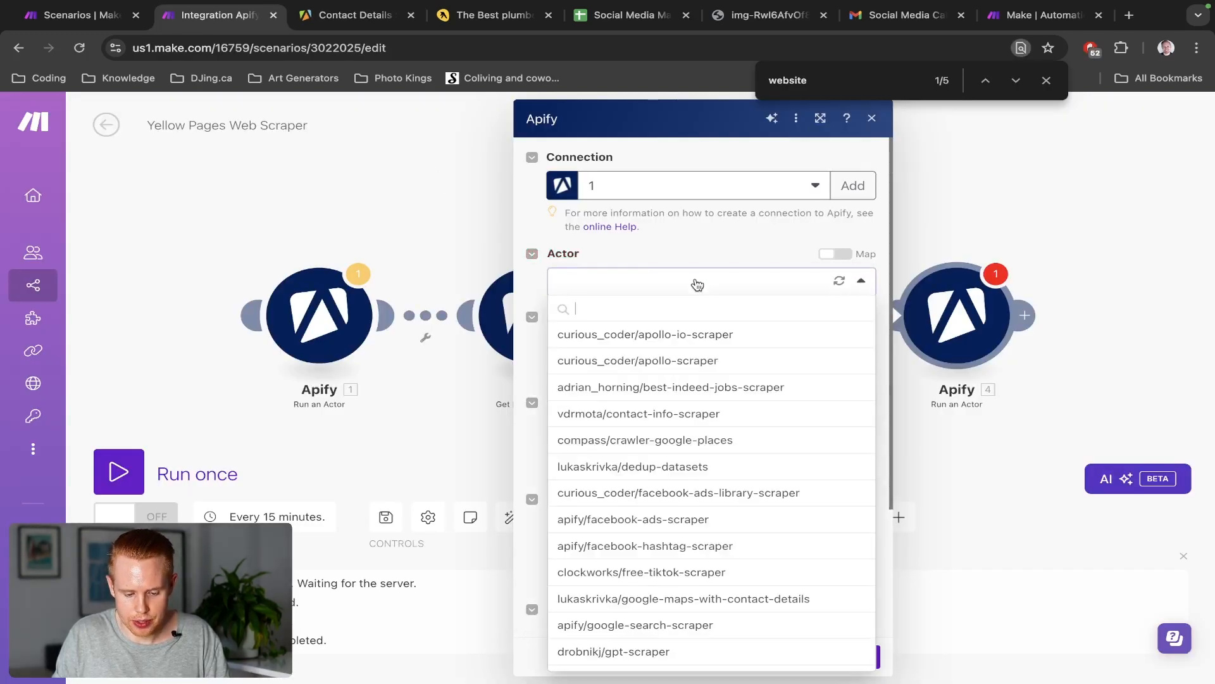
text(vdrmota/contact-info-scraper)
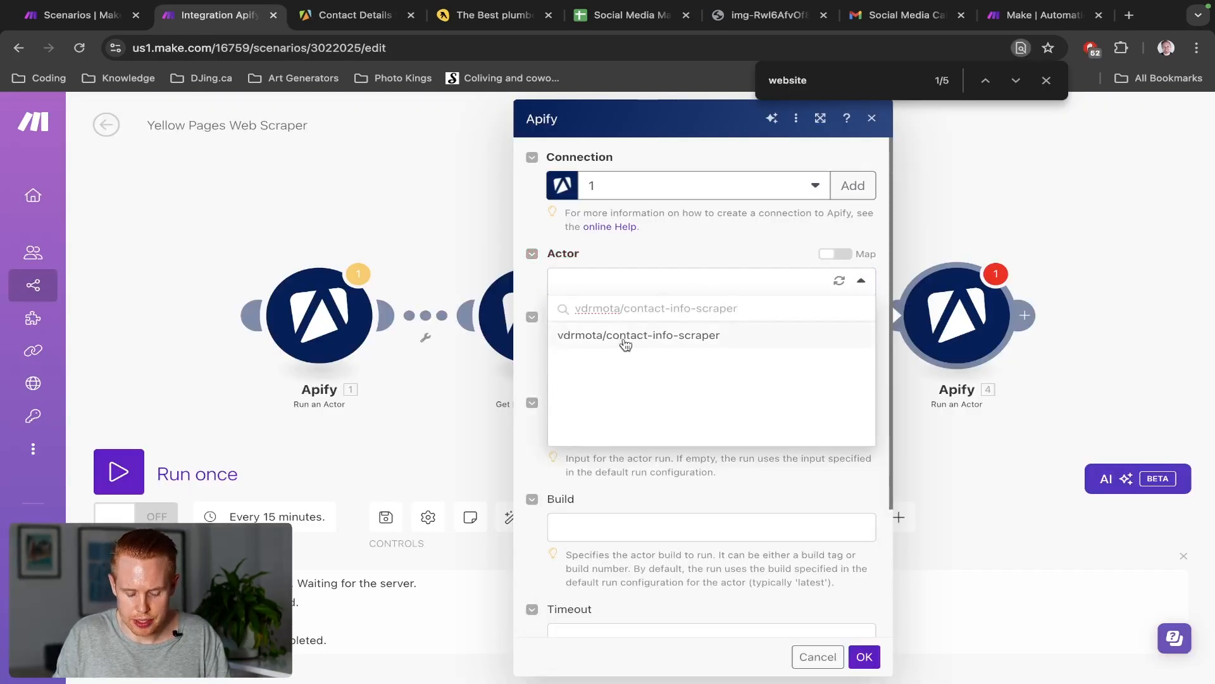
click(626, 339)
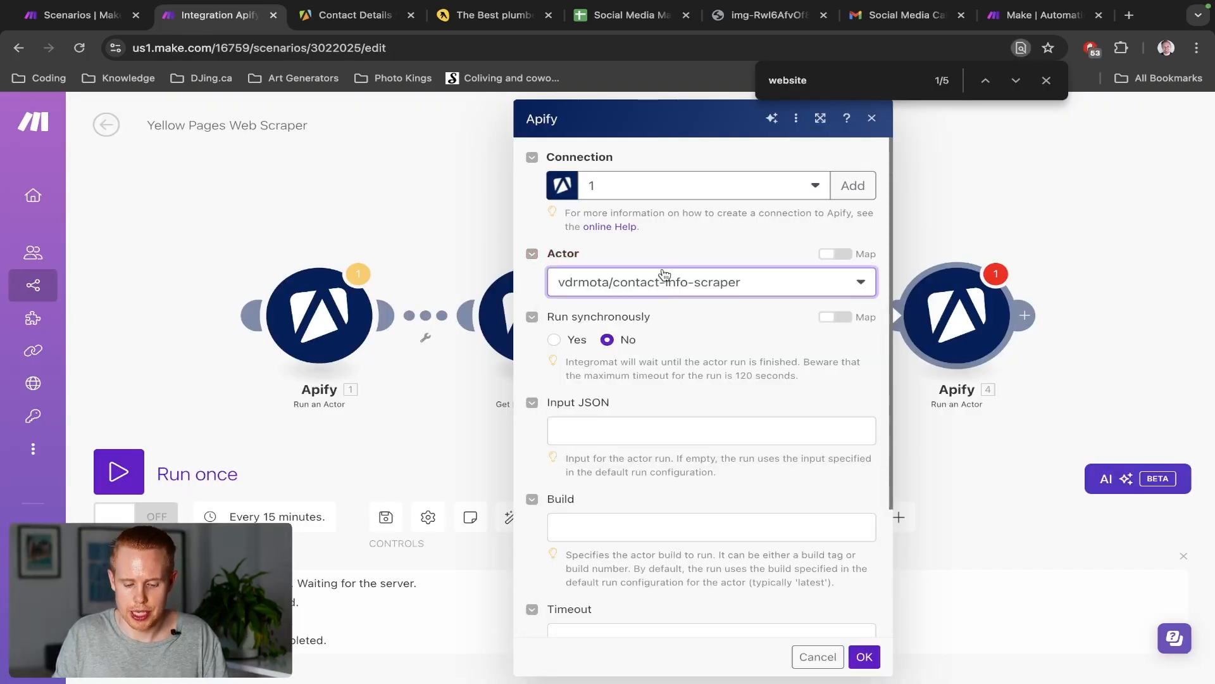
click(554, 340)
scroll(584, 412, down, 3)
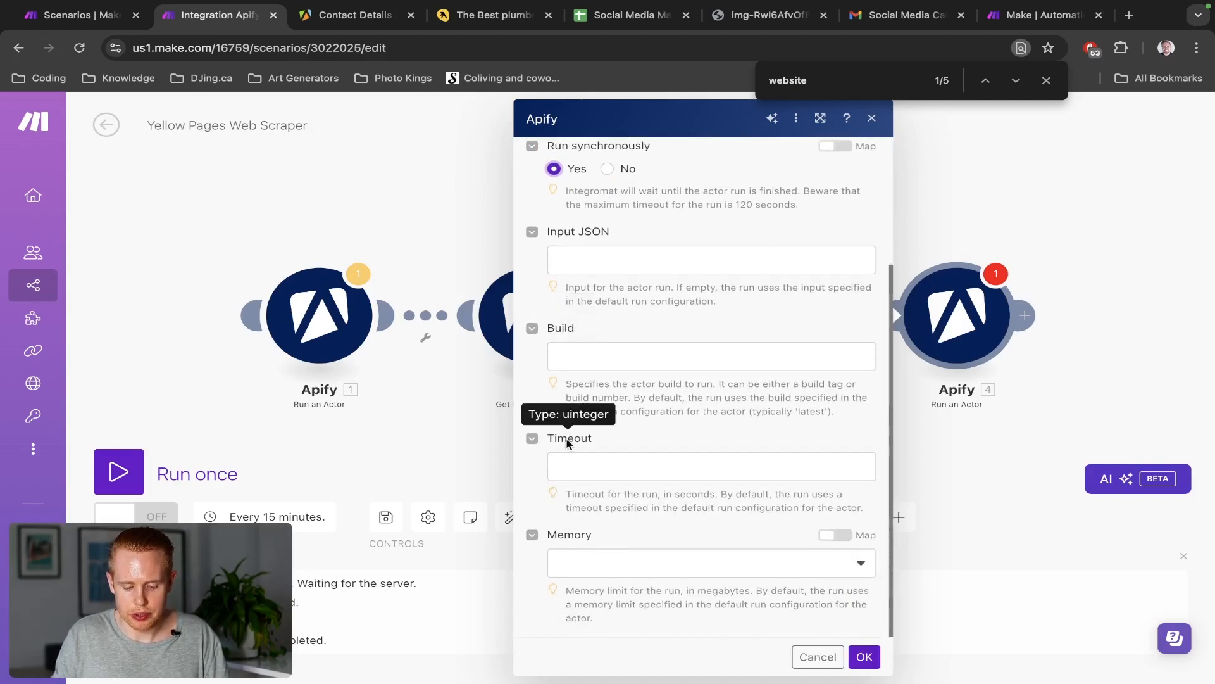
scroll(681, 281, up, 2)
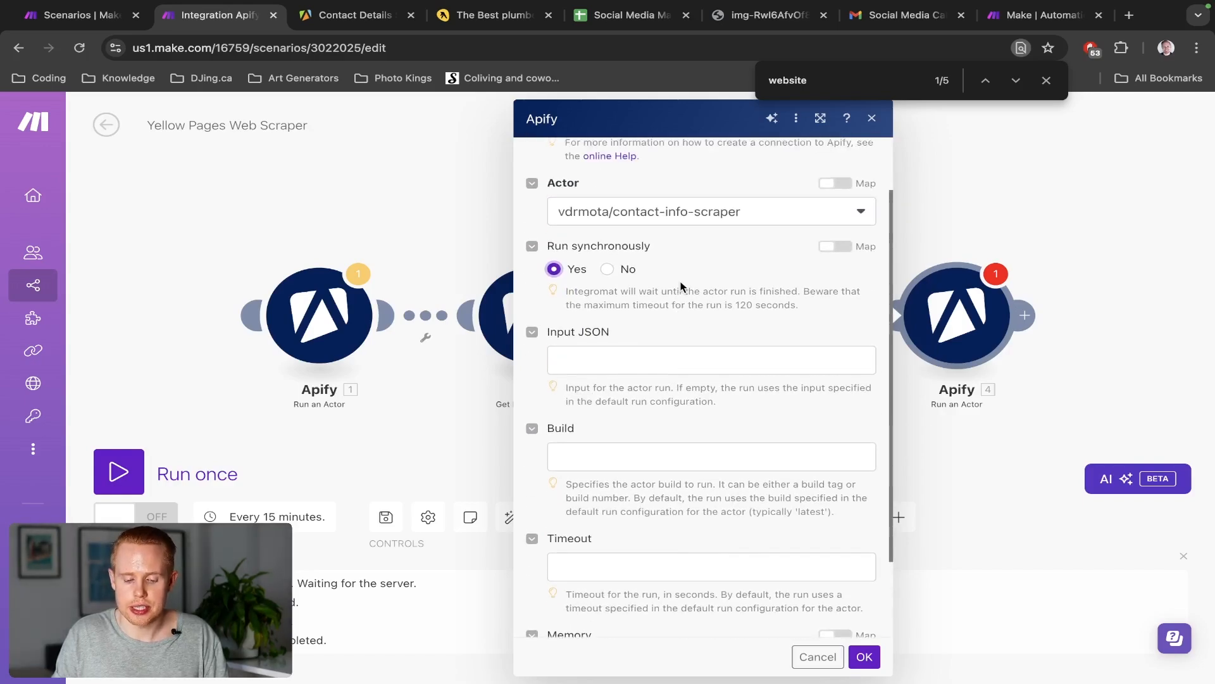
Copy the Contact Details Scraper's input as JSON from Apify, then return to Make
key(ctrl+Tab)
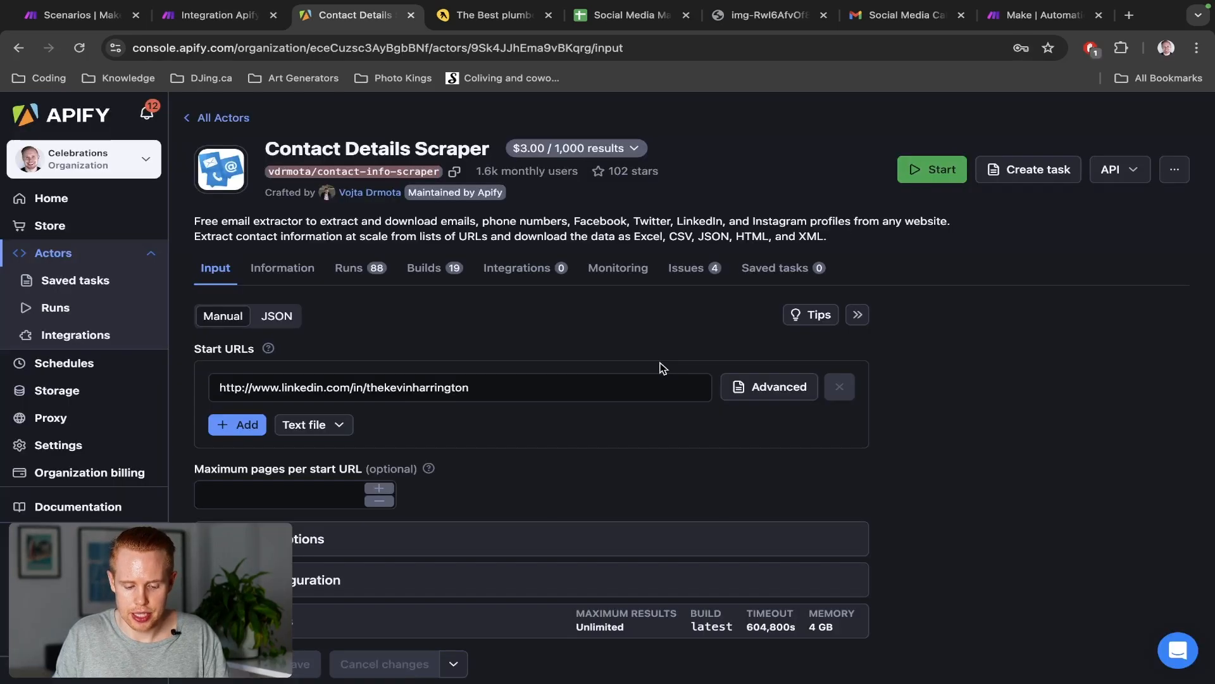
scroll(359, 380, down, 1)
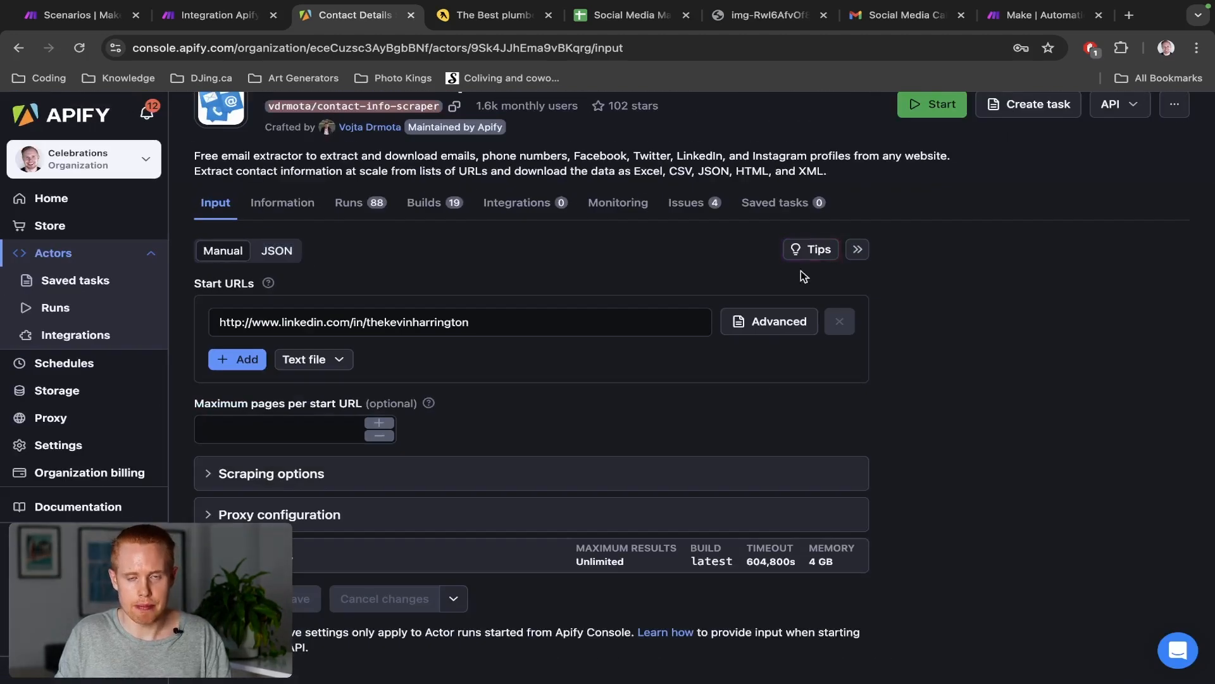
scroll(523, 317, up, 1)
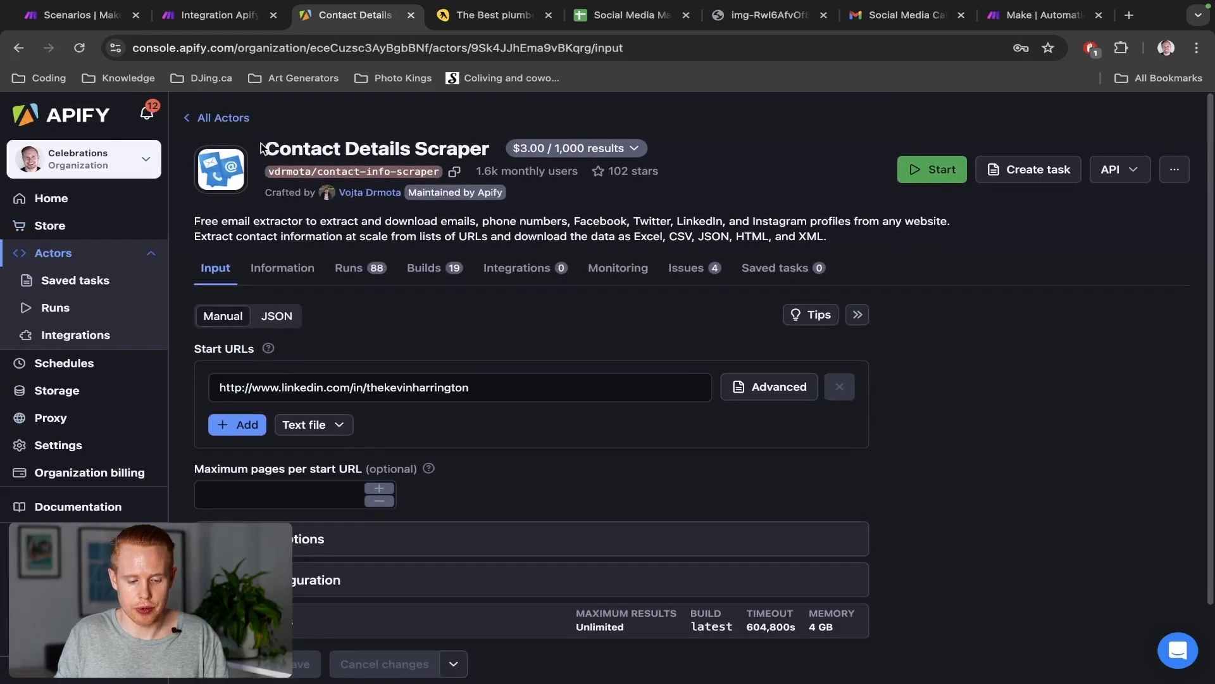
drag(262, 148, 490, 151)
scroll(262, 358, down, 1)
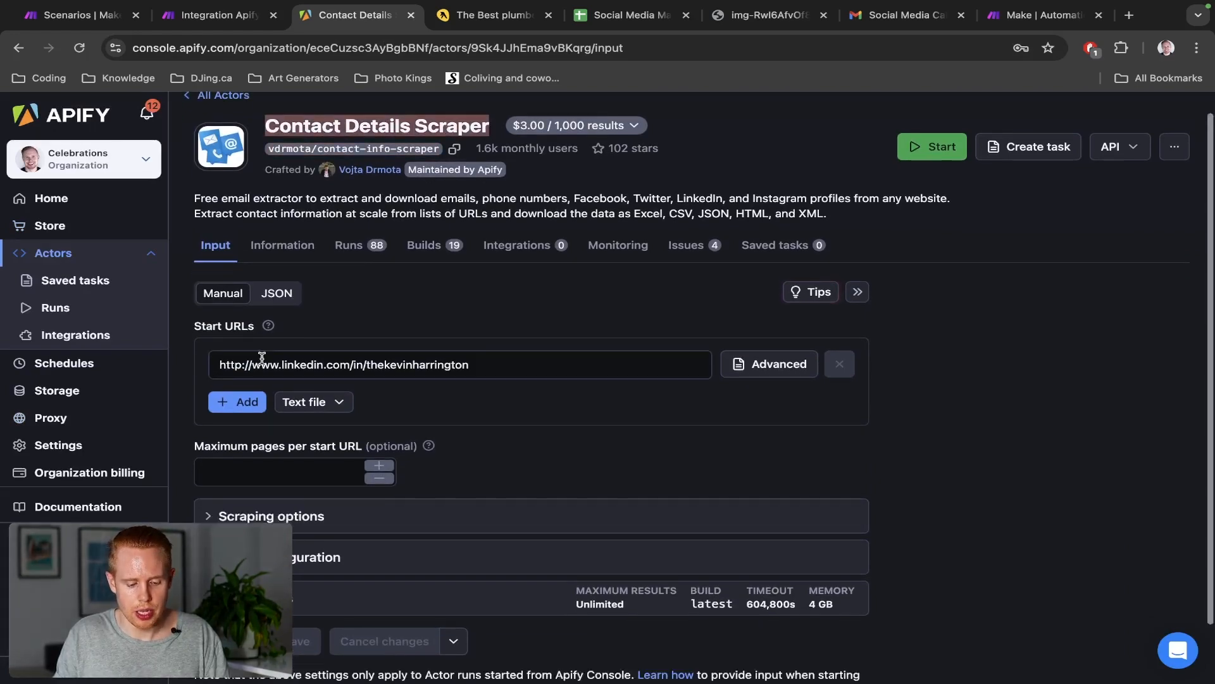
click(270, 273)
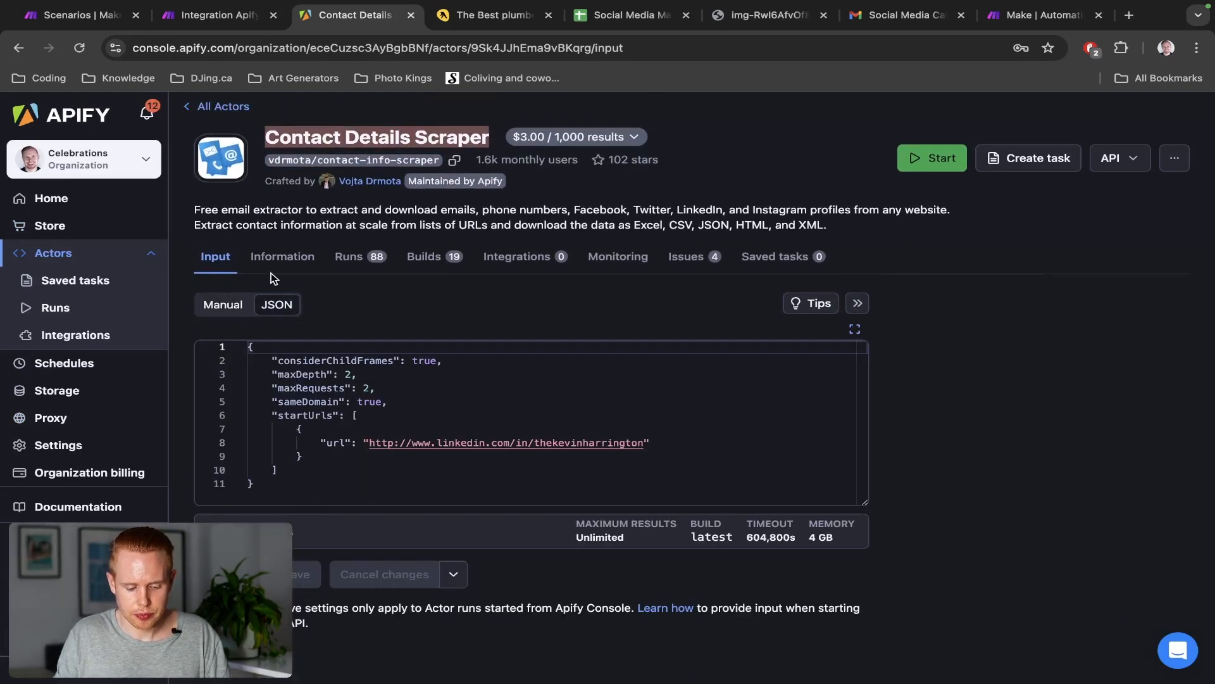
scroll(271, 272, up, 5)
click(410, 409)
key(super+a)
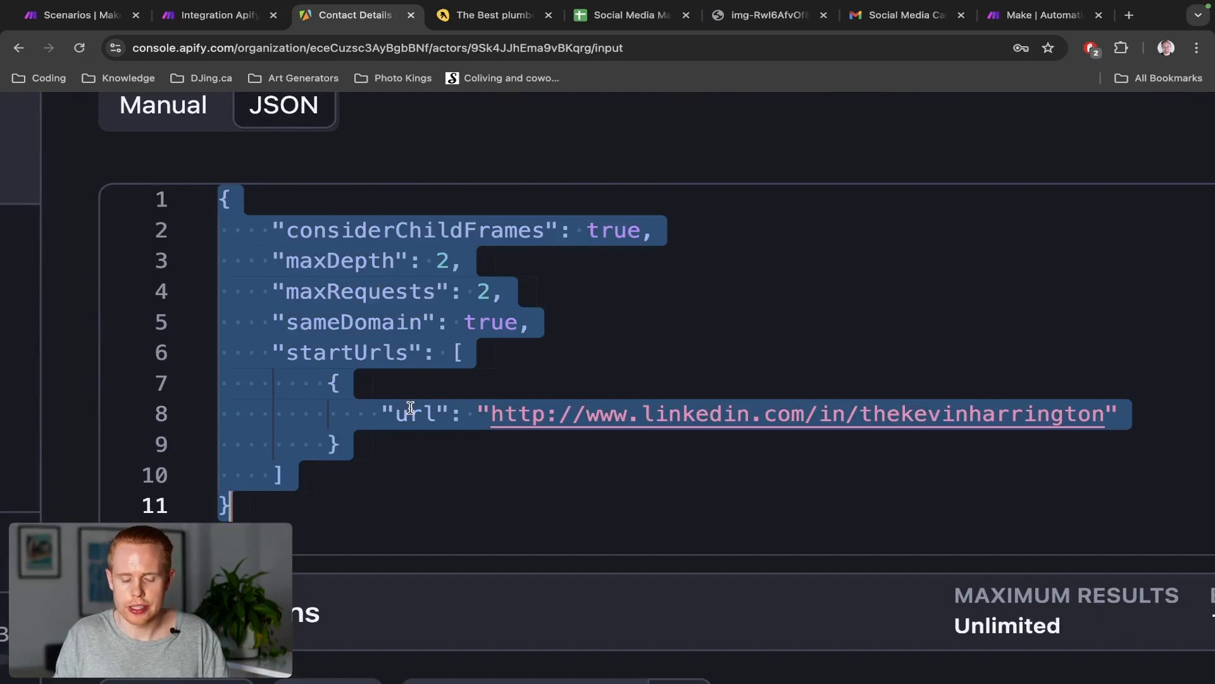
key(ctrl+shift+Tab)
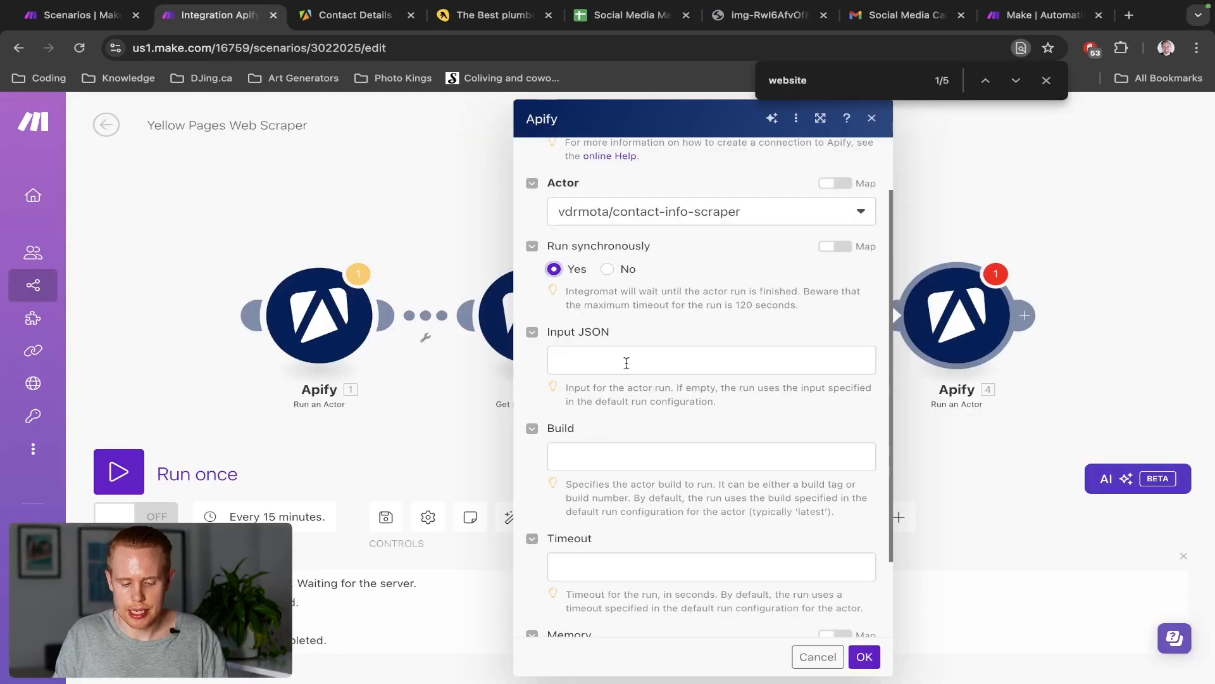
Paste the copied scraper JSON into the Apify 4 Input JSON field and save
click(627, 363)
text({   "considerChildFrames": true,   "maxDepth": 2,   "maxRequests": 2,   "sameDomain": true,   "startUrls": [     {       "url": "http://www.linkedin.com/in/thekevinharrington"     }   ]})
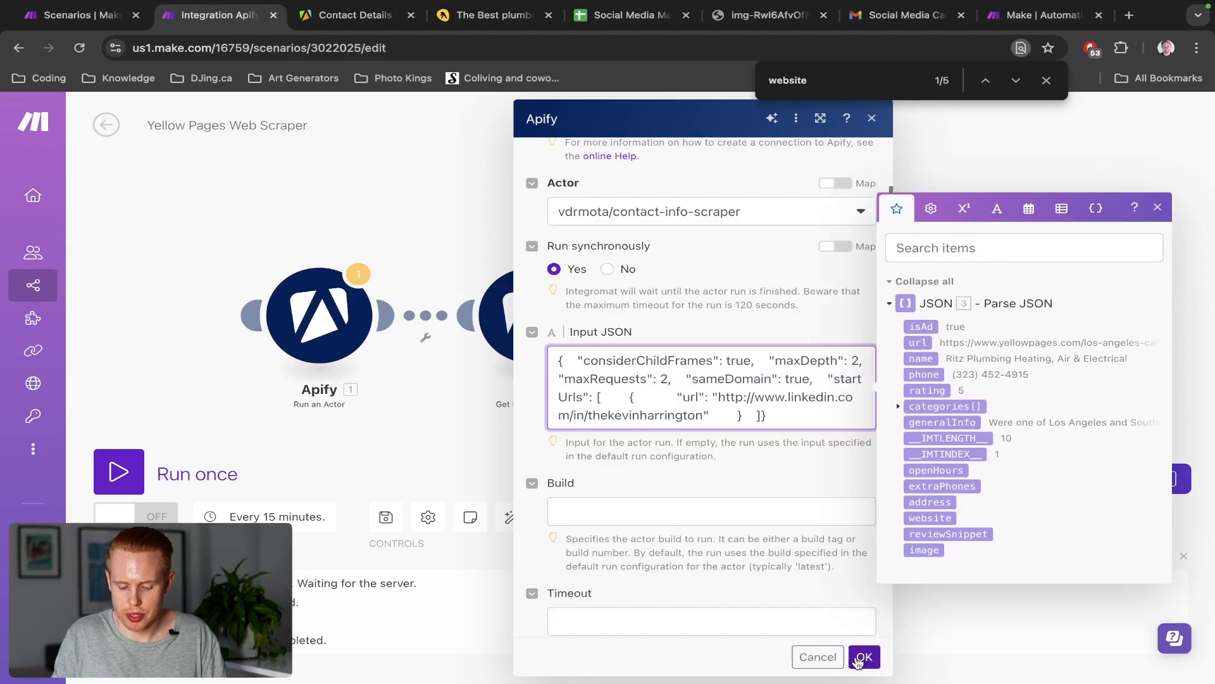
click(864, 656)
drag(876, 163, 711, 154)
Replace the LinkedIn start URL in the input JSON with Parse JSON's website field
click(787, 314)
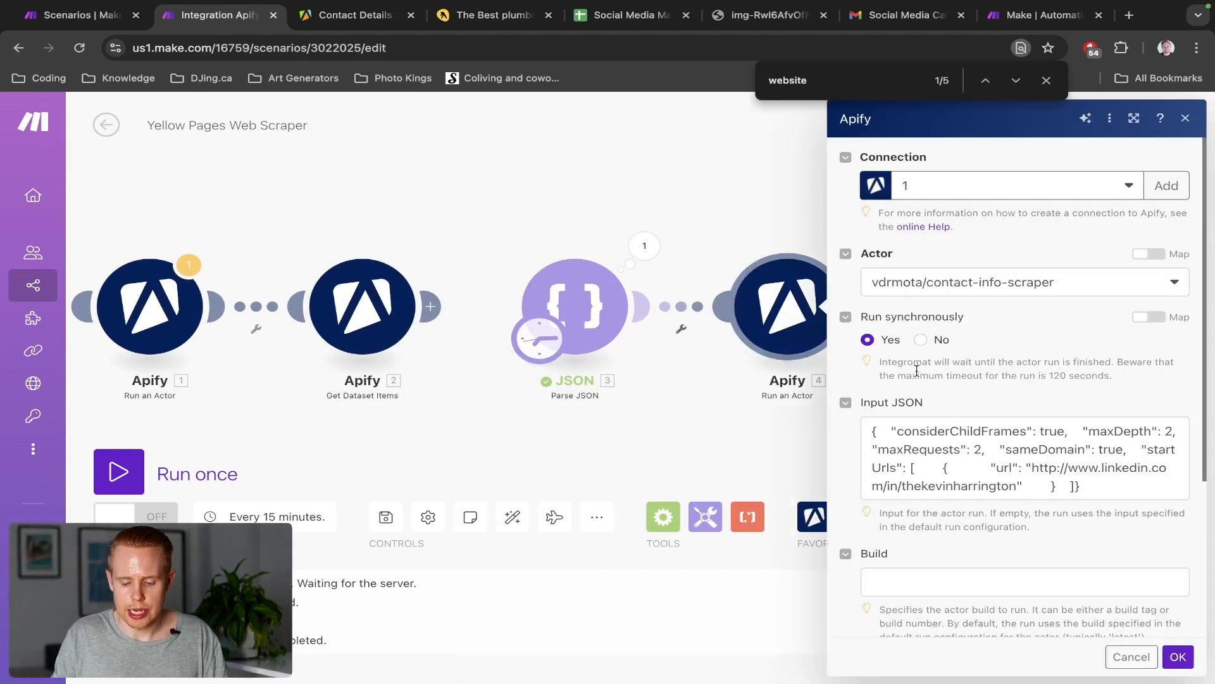
scroll(1000, 442, down, 1)
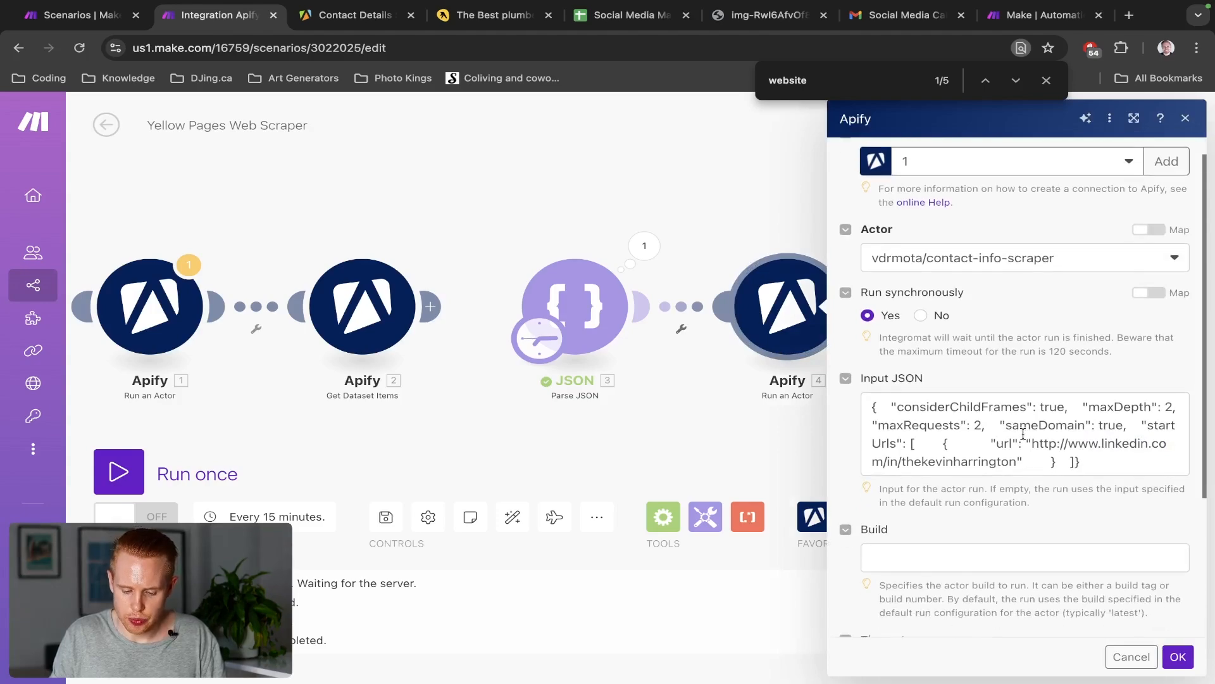
scroll(1015, 442, up, 5)
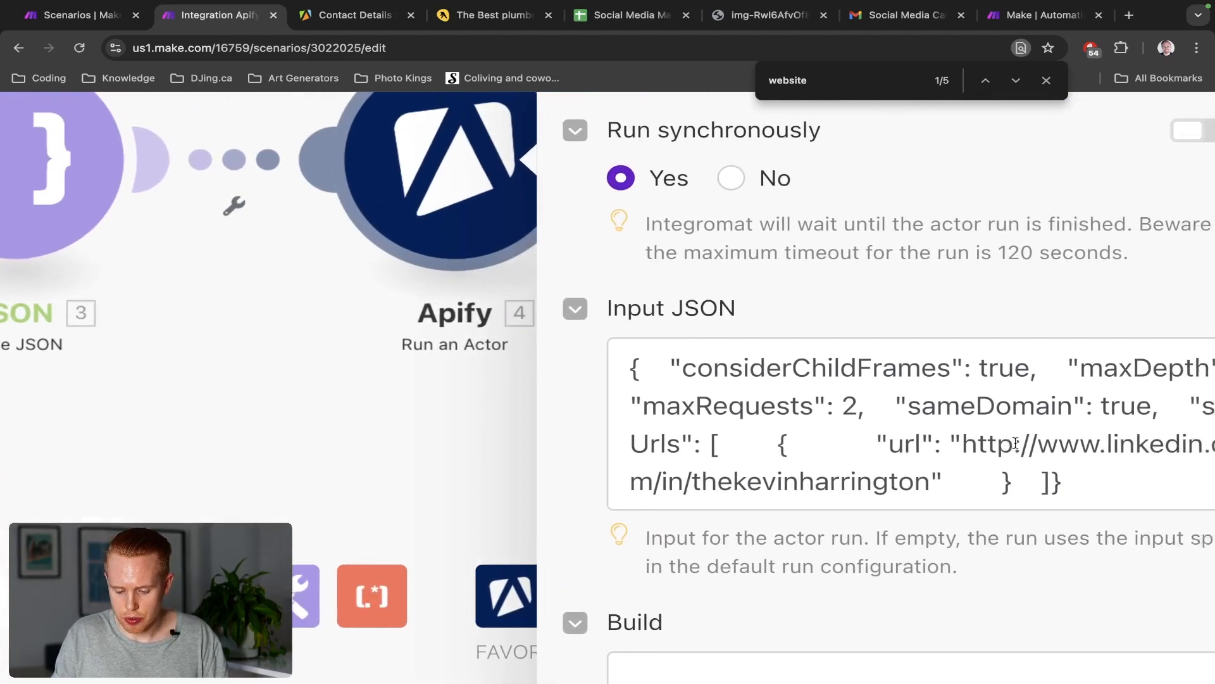
click(874, 447)
drag(874, 450, 844, 480)
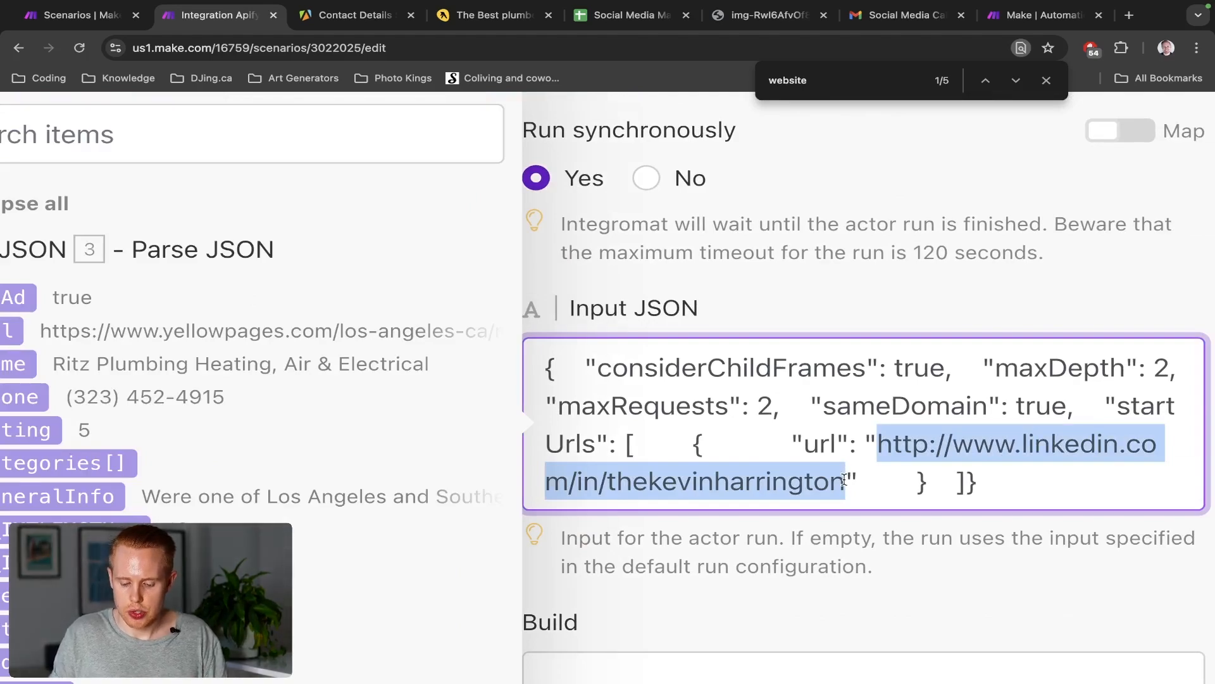
key(BackSpace)
scroll(762, 486, down, 3)
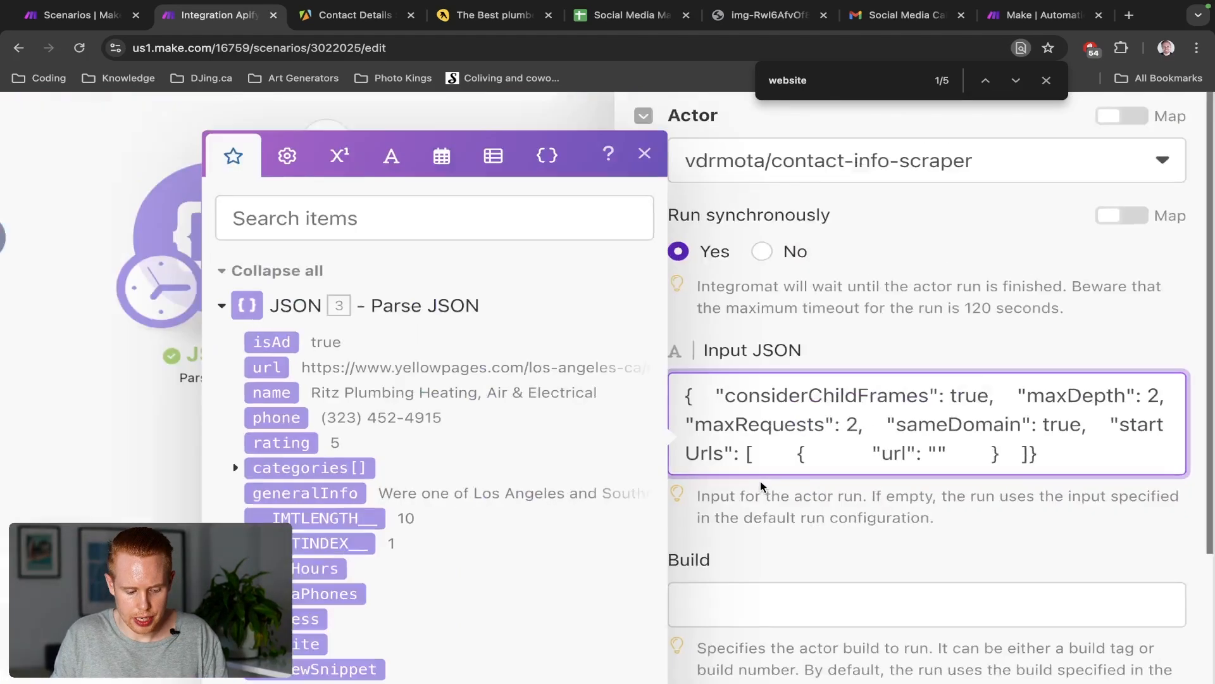
scroll(761, 486, down, 2)
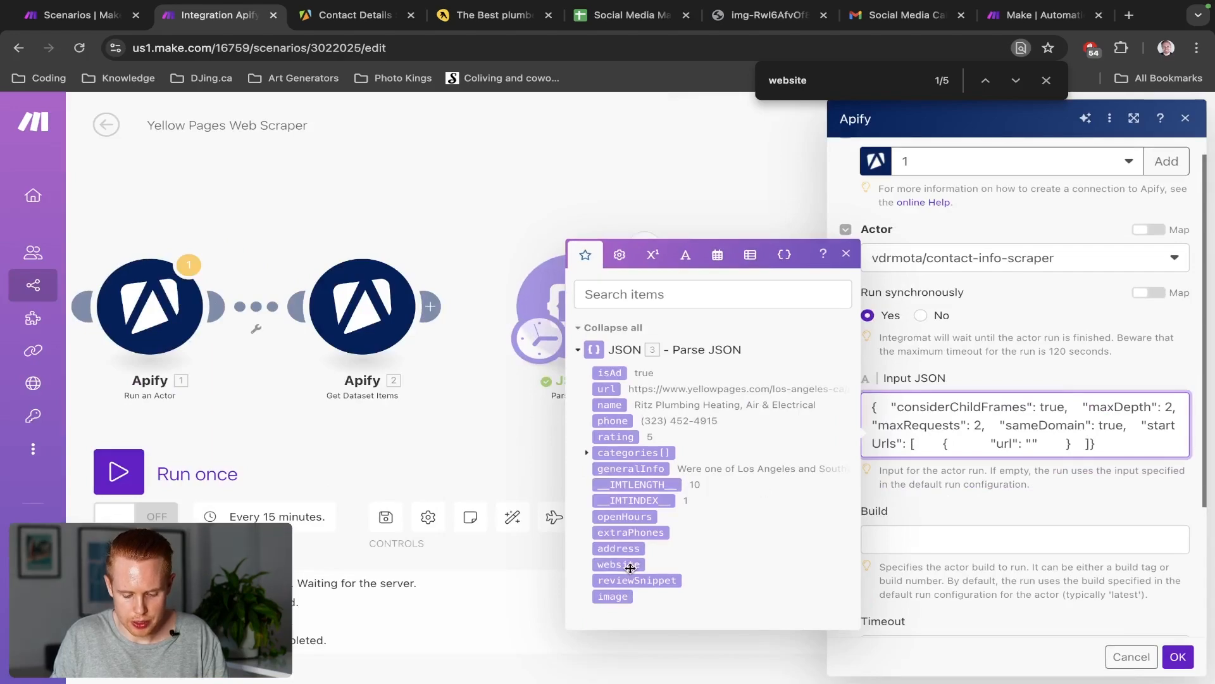
click(630, 567)
scroll(1061, 440, up, 3)
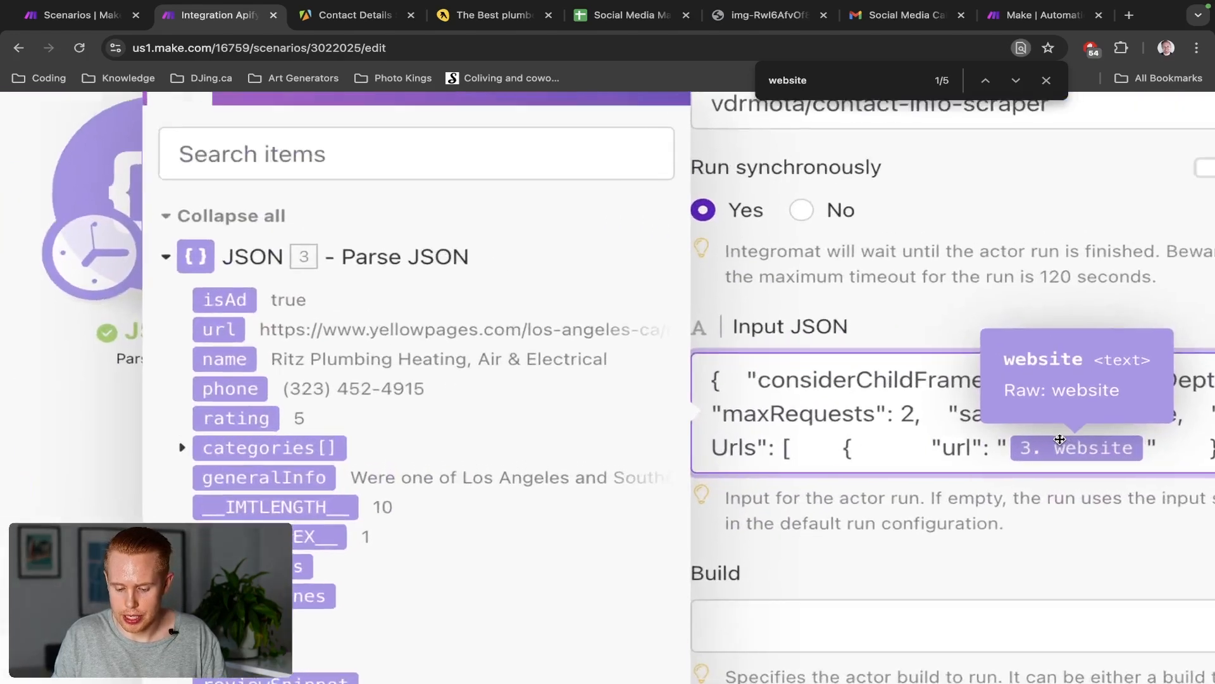
scroll(1060, 439, down, 2)
scroll(1061, 440, down, 2)
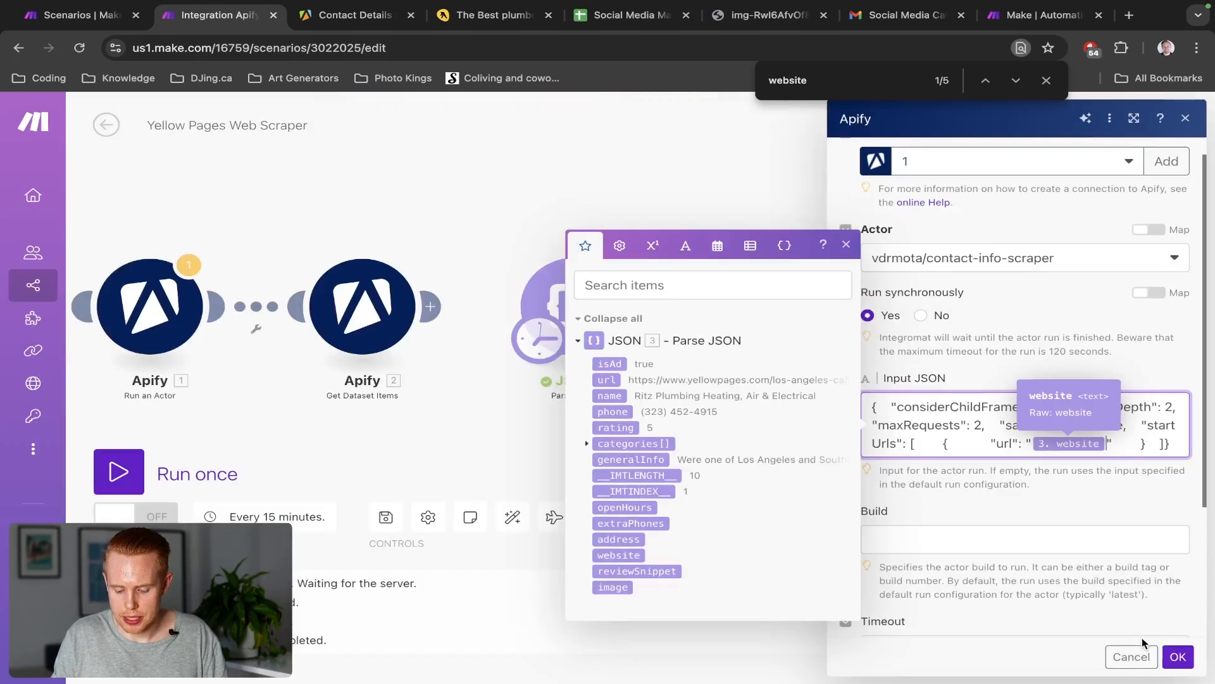
click(1178, 656)
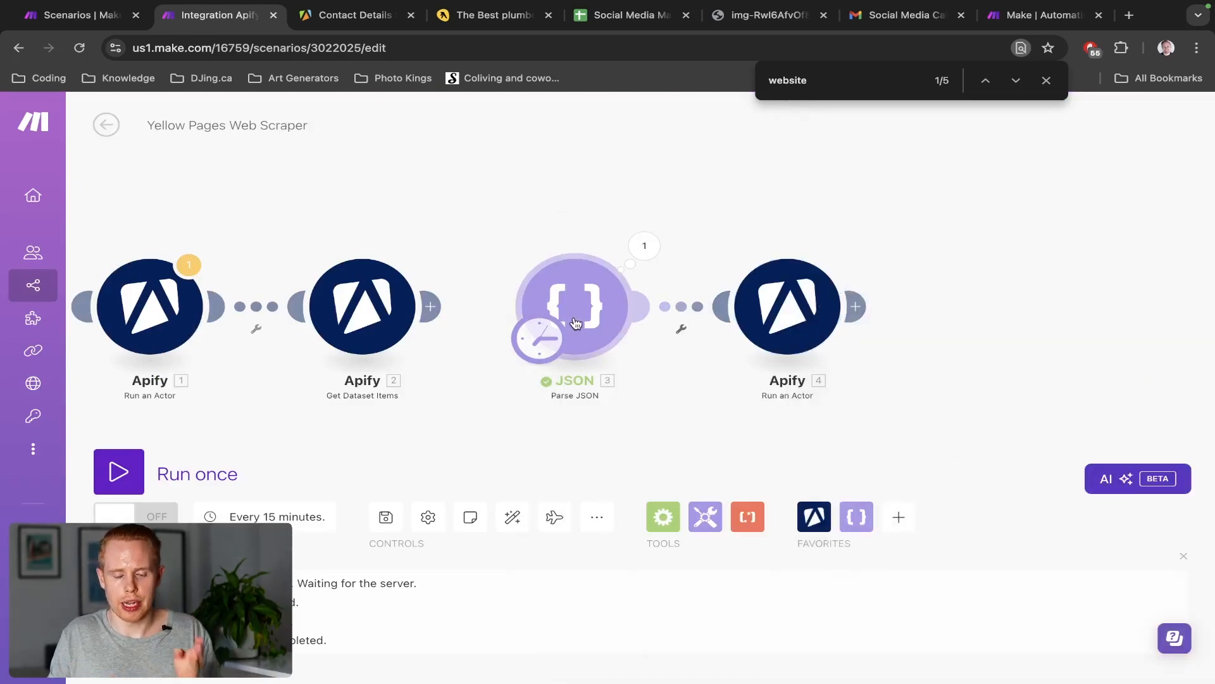
click(645, 245)
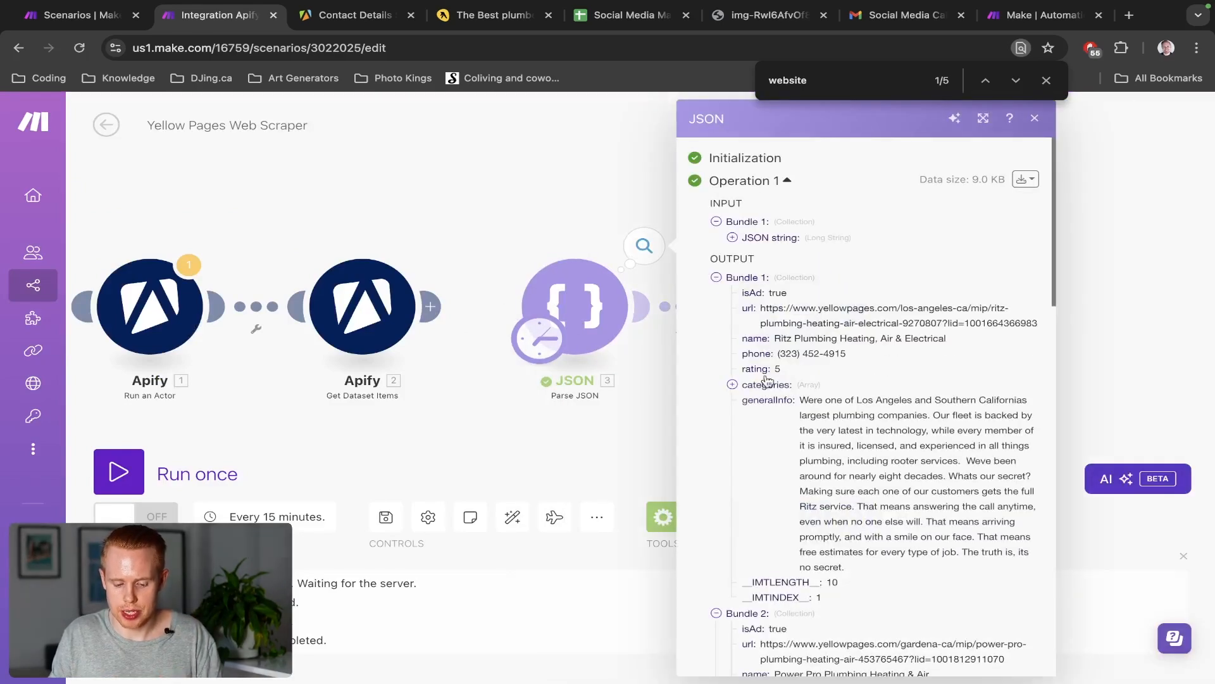
click(716, 277)
click(716, 293)
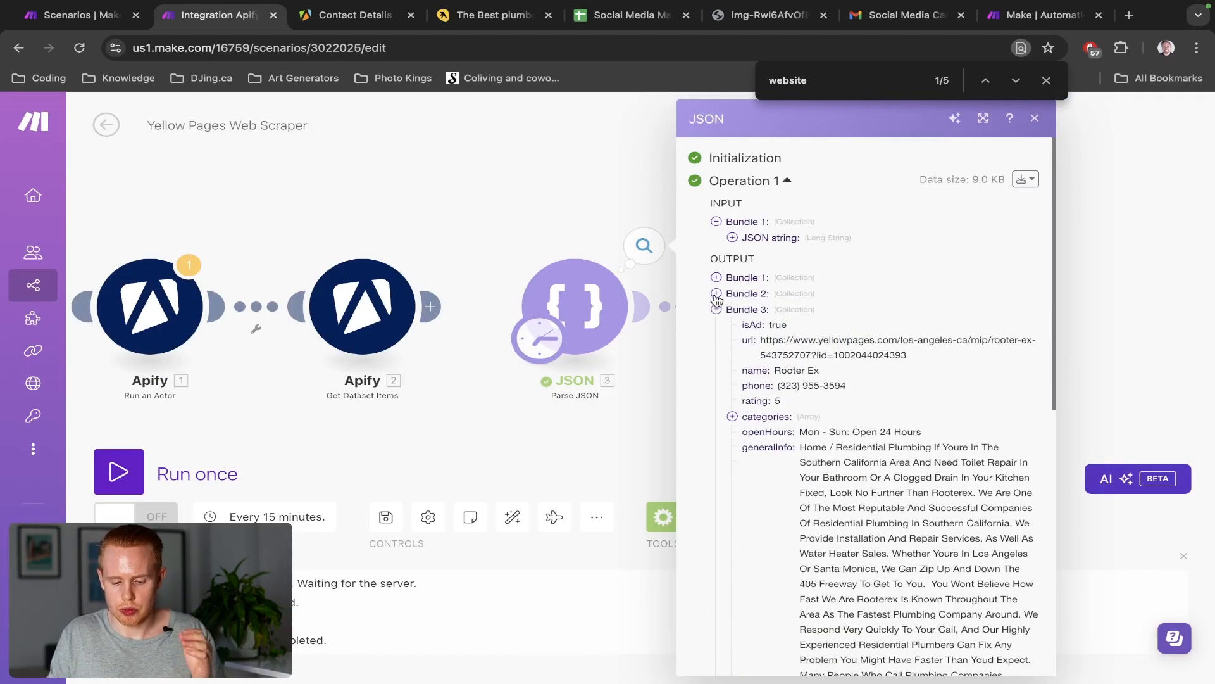
click(716, 309)
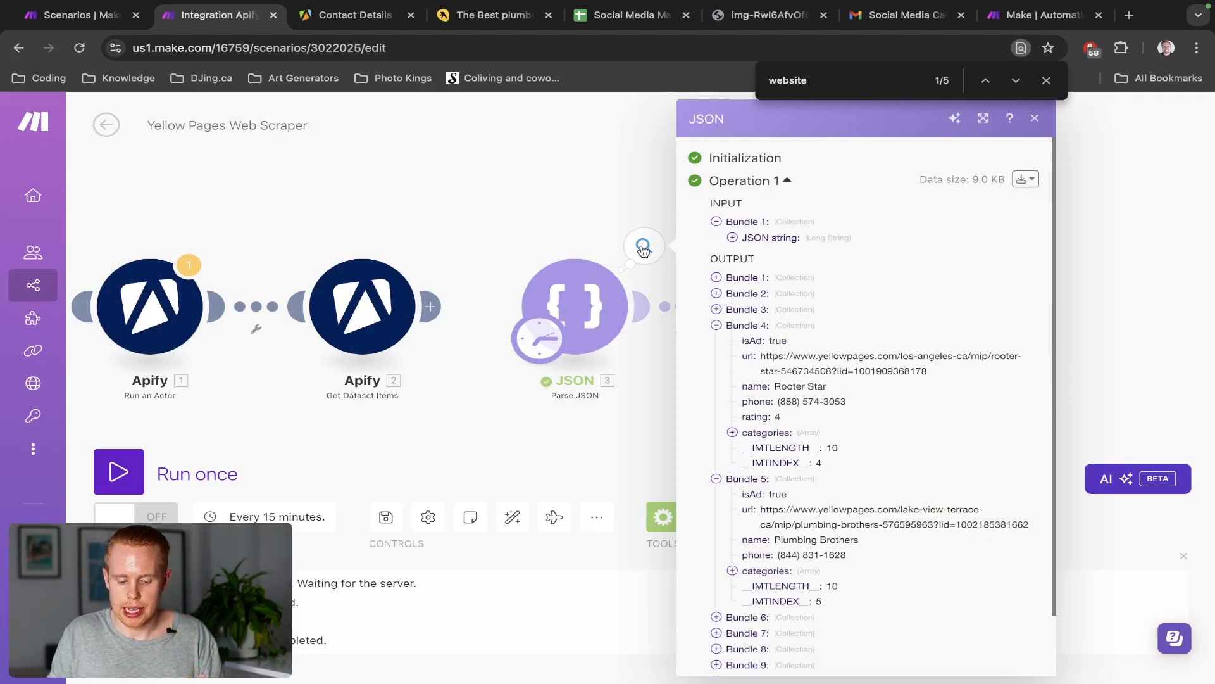
click(570, 224)
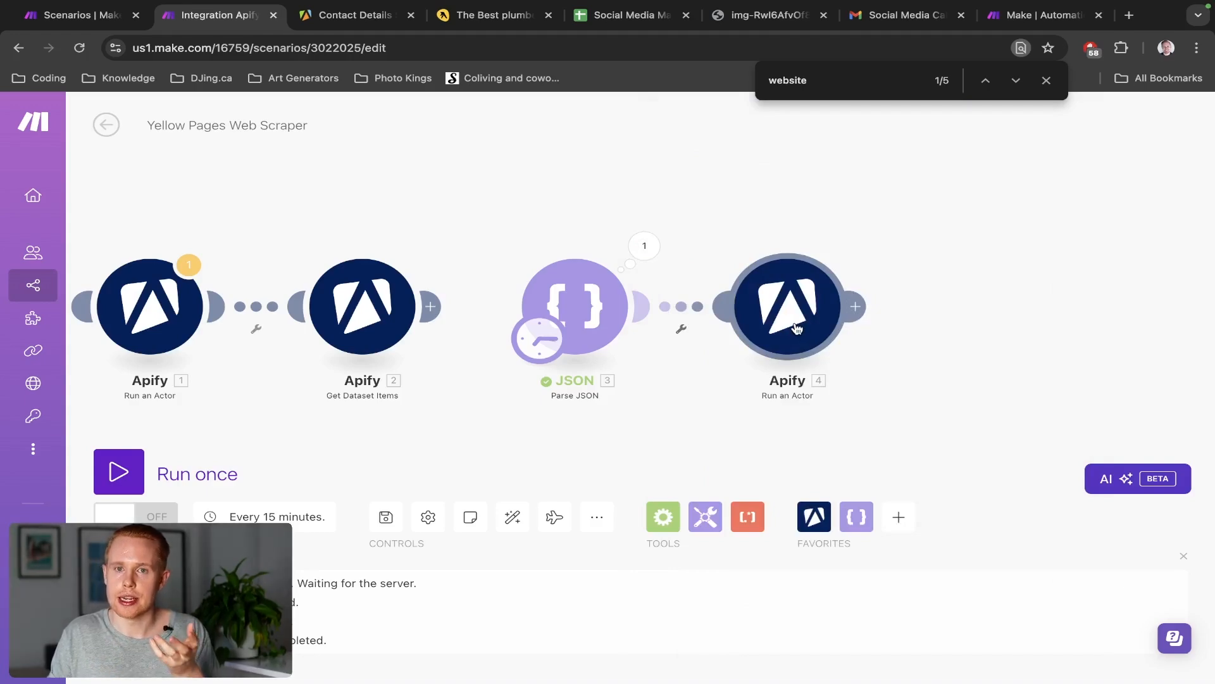
click(644, 247)
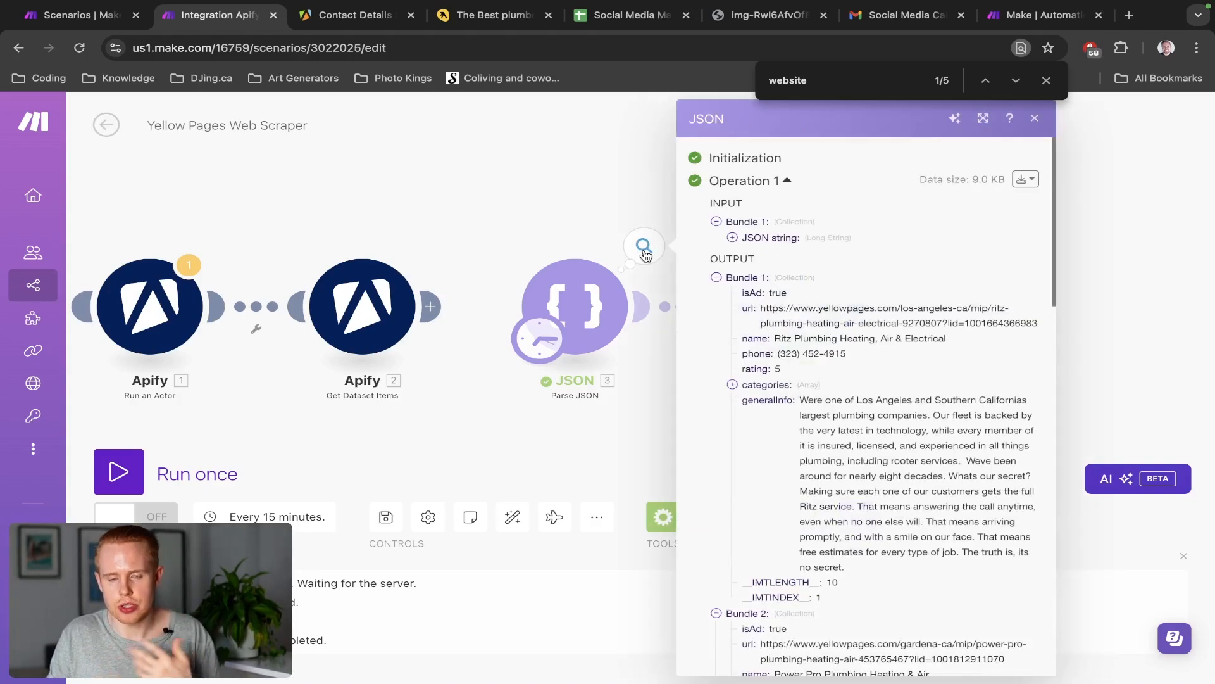
click(584, 223)
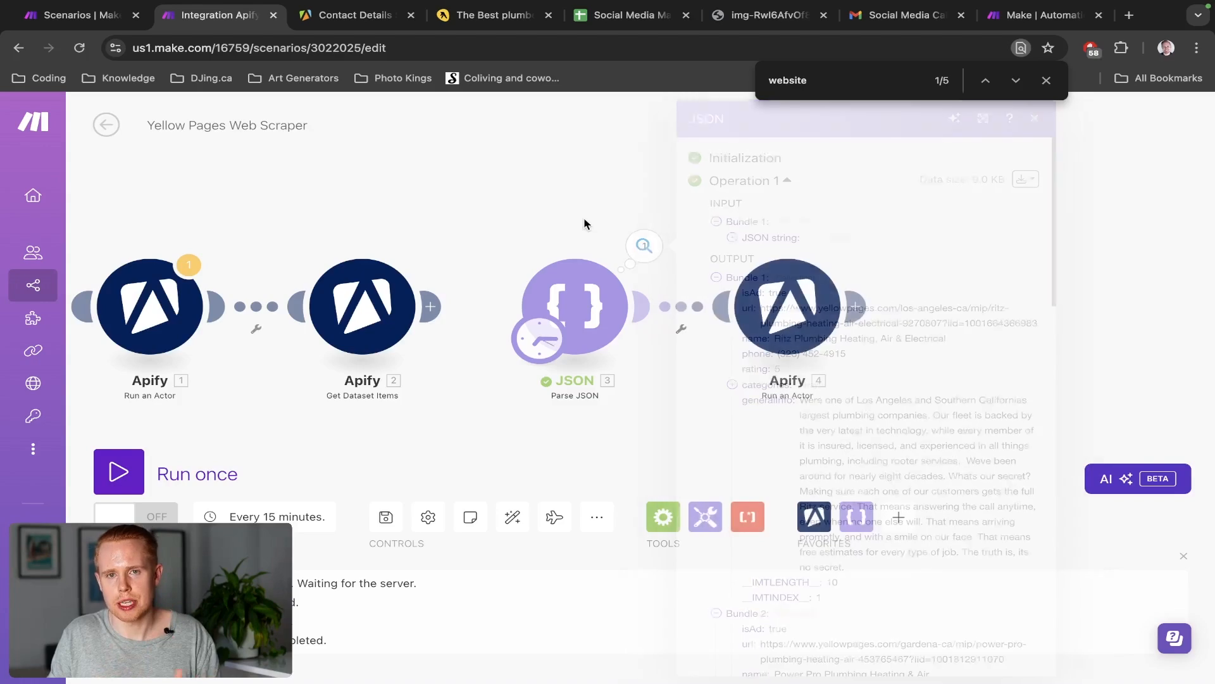
click(646, 250)
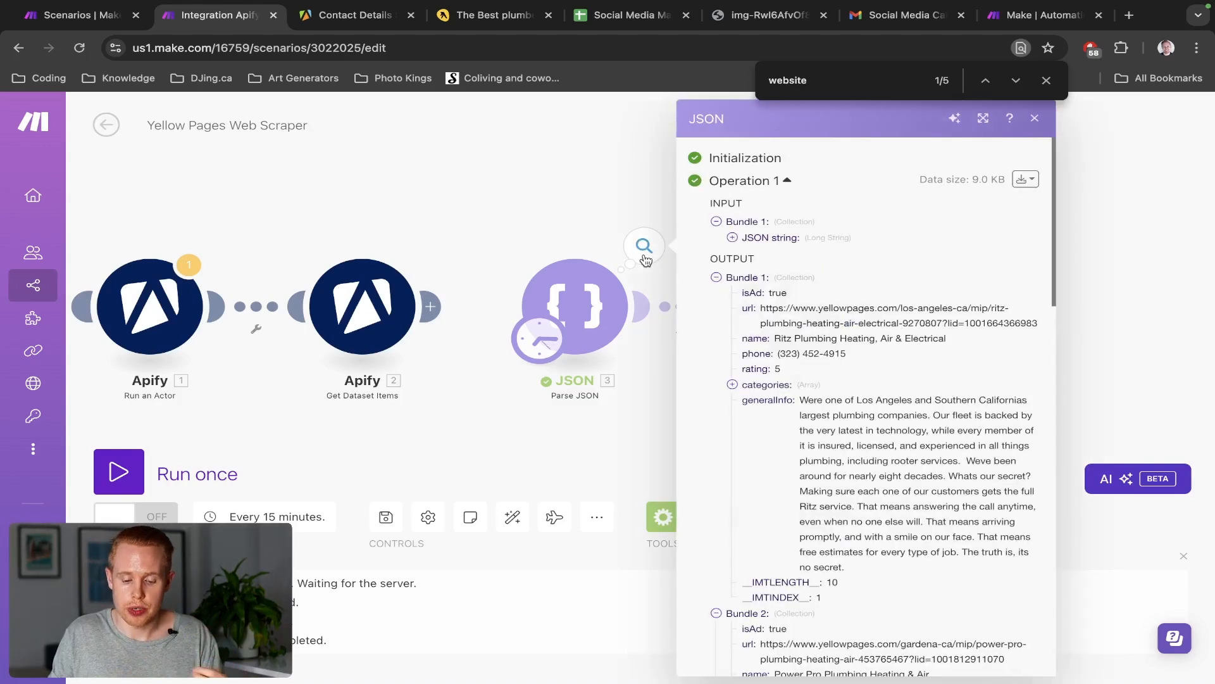
scroll(763, 379, down, 1)
click(716, 259)
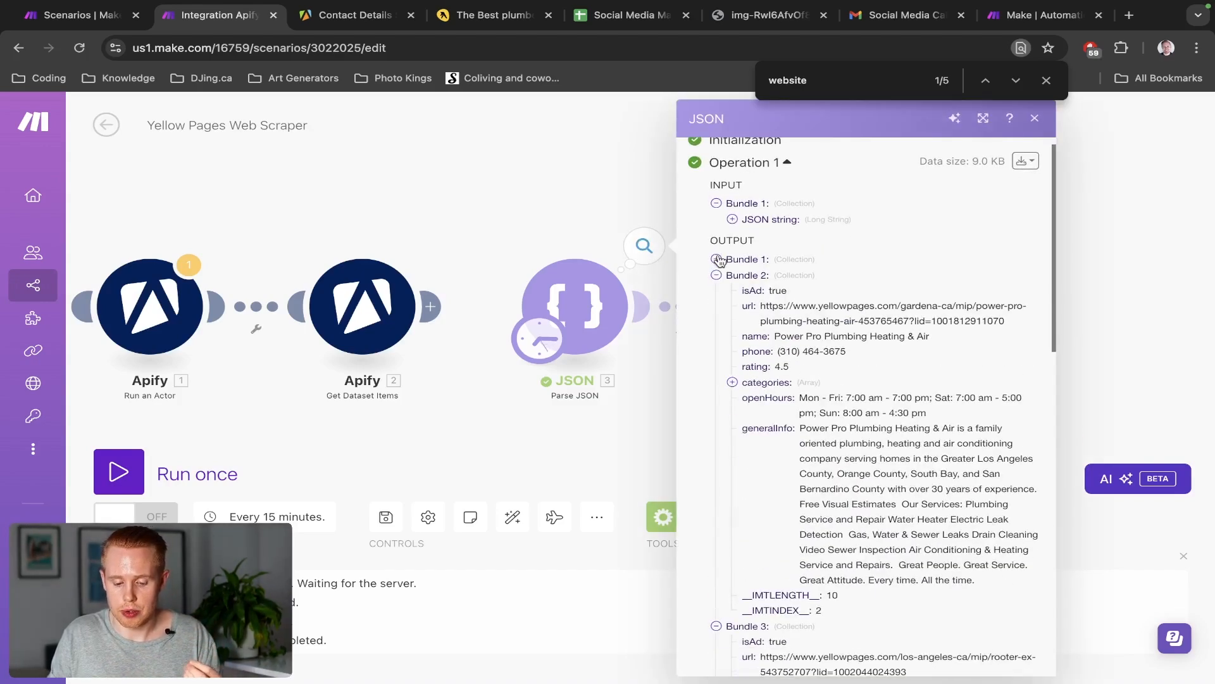
click(716, 276)
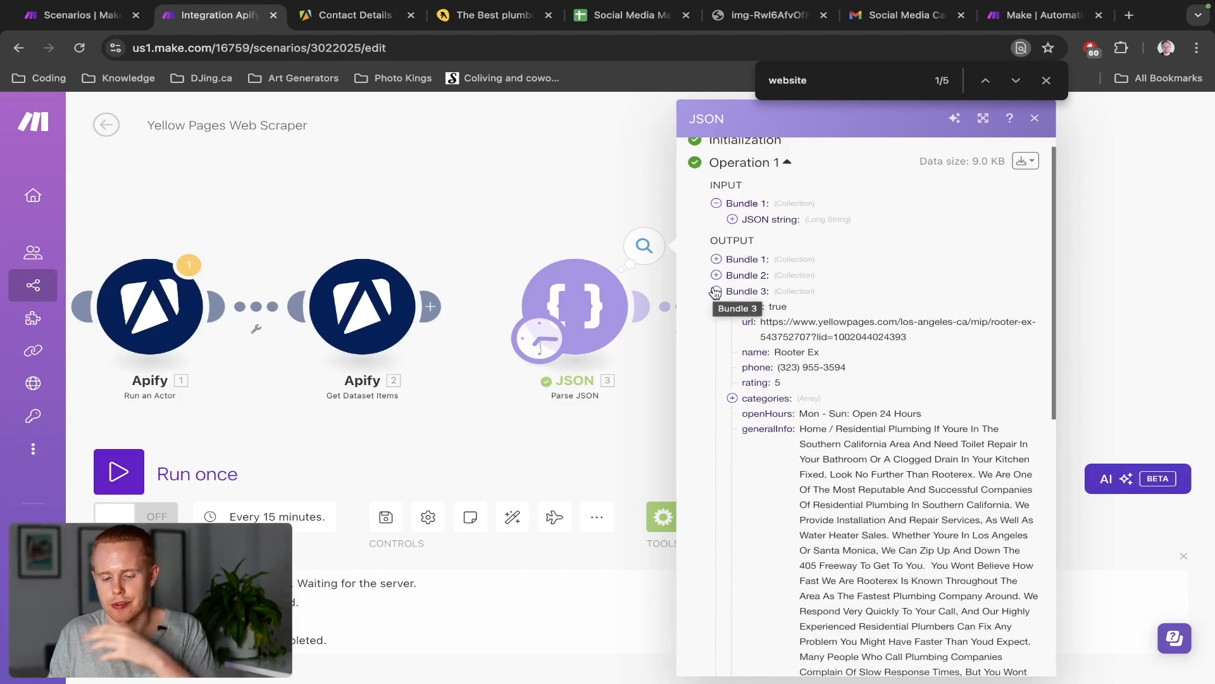
click(595, 209)
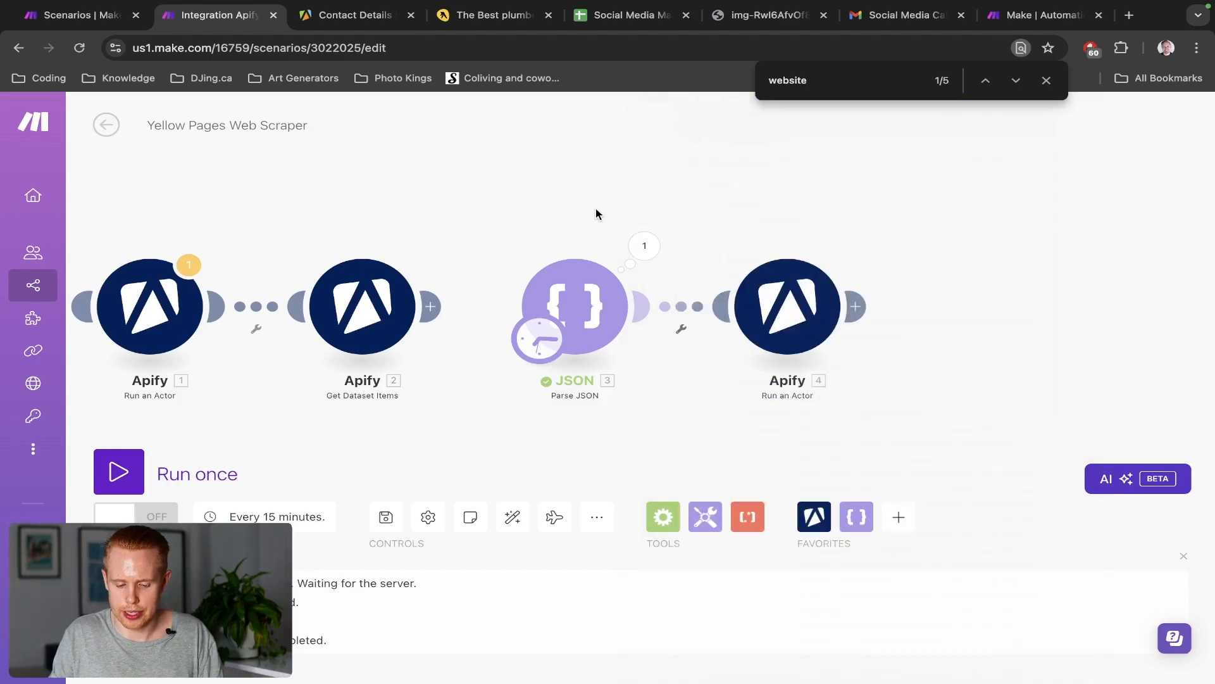
click(789, 259)
scroll(882, 393, down, 3)
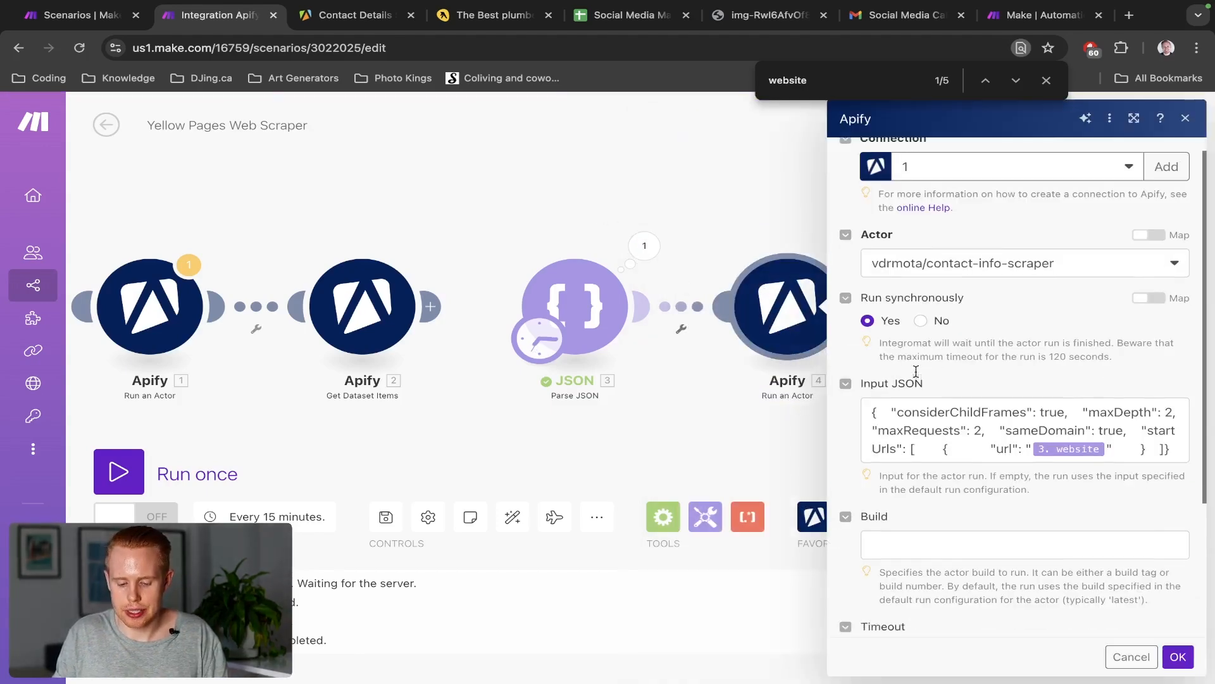
click(1131, 656)
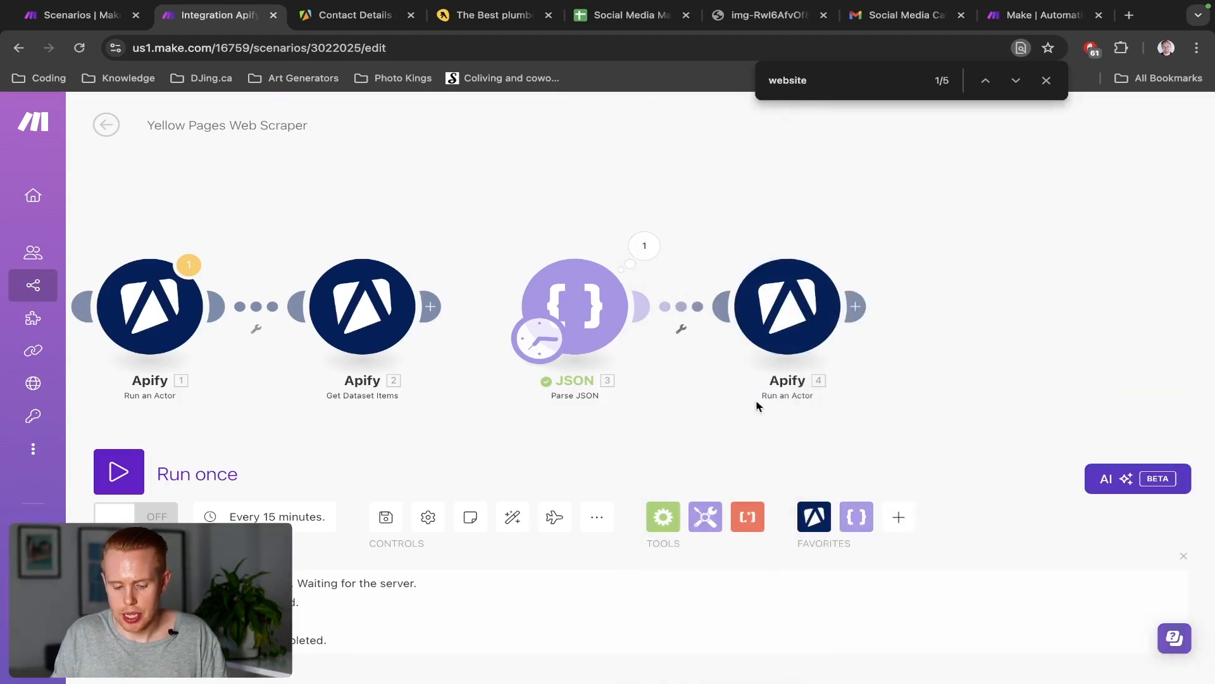
Add a filter named 'Filter' before Apify 4 requiring that 3. website exists
click(680, 308)
click(784, 244)
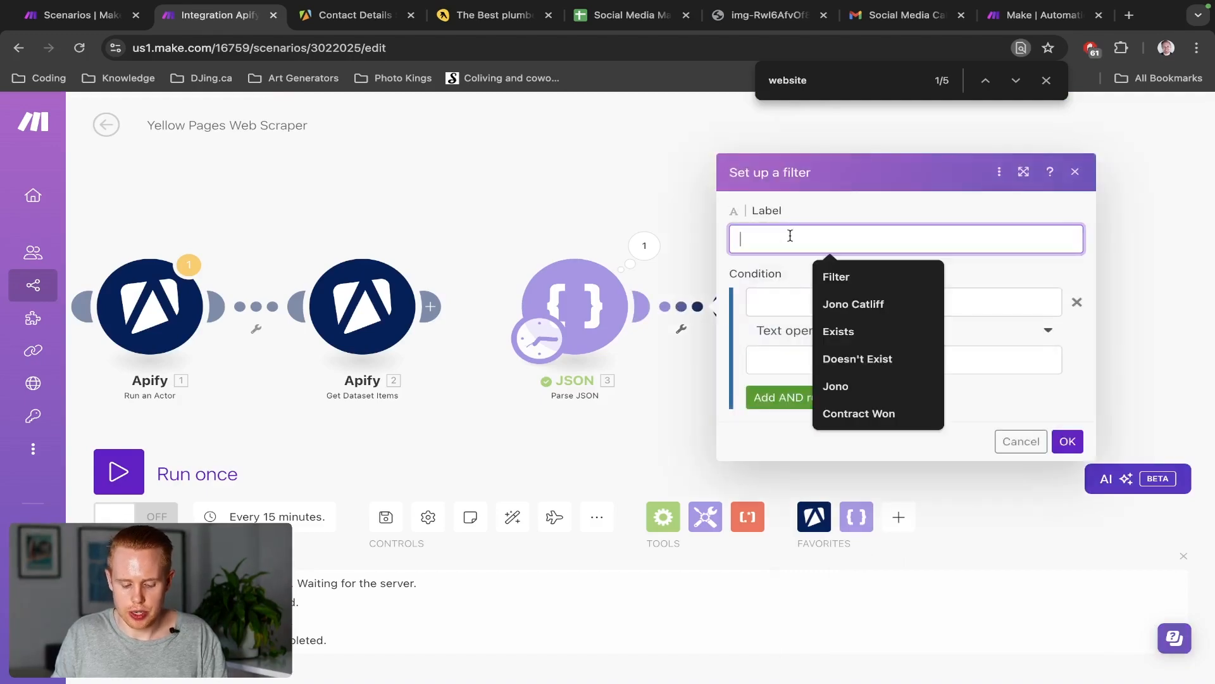
text(Filter)
click(785, 309)
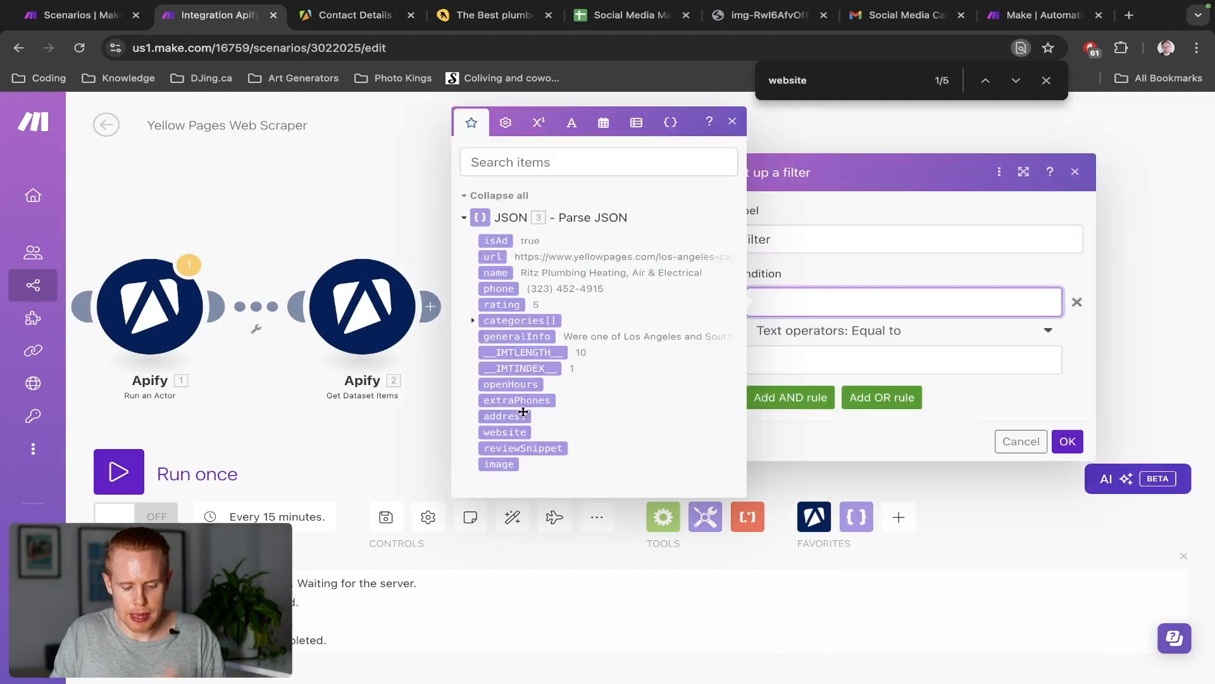
click(505, 432)
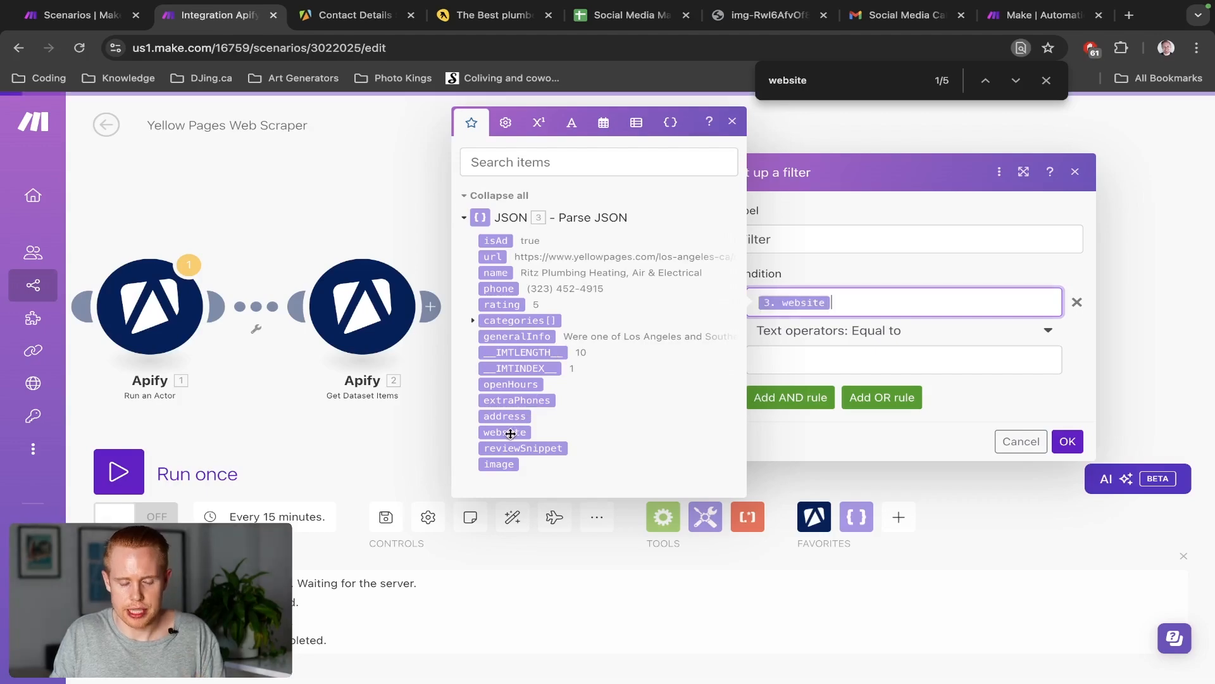
click(895, 339)
click(895, 339)
click(825, 405)
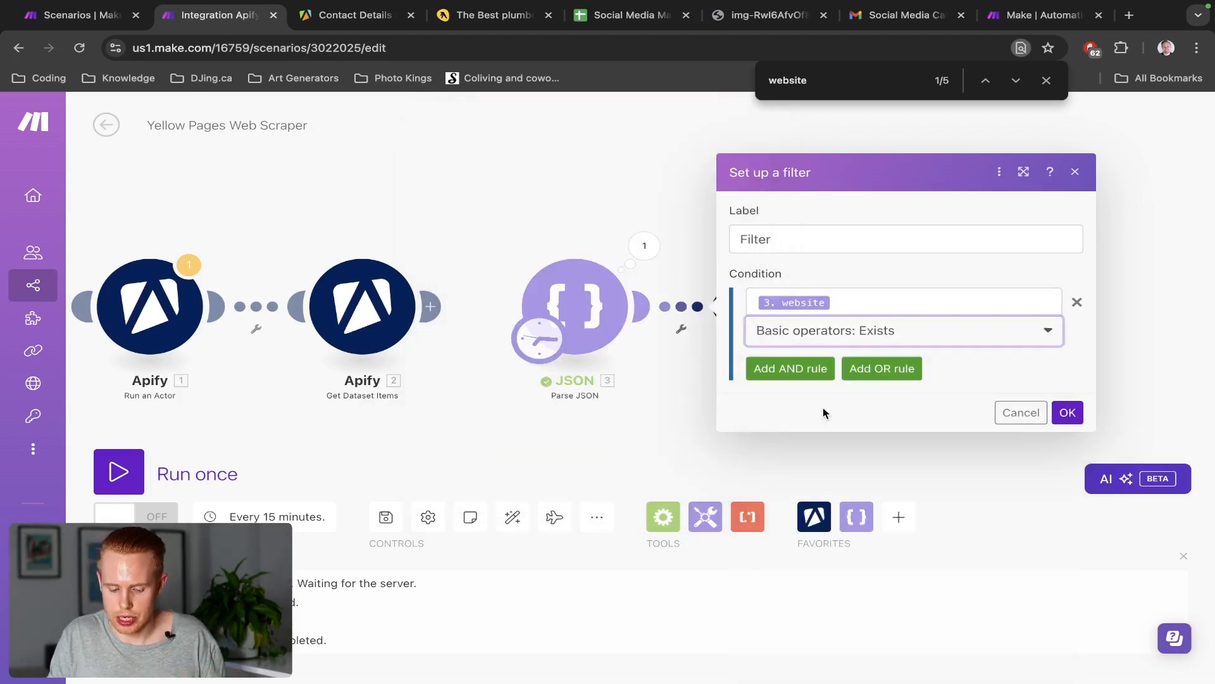
click(1068, 413)
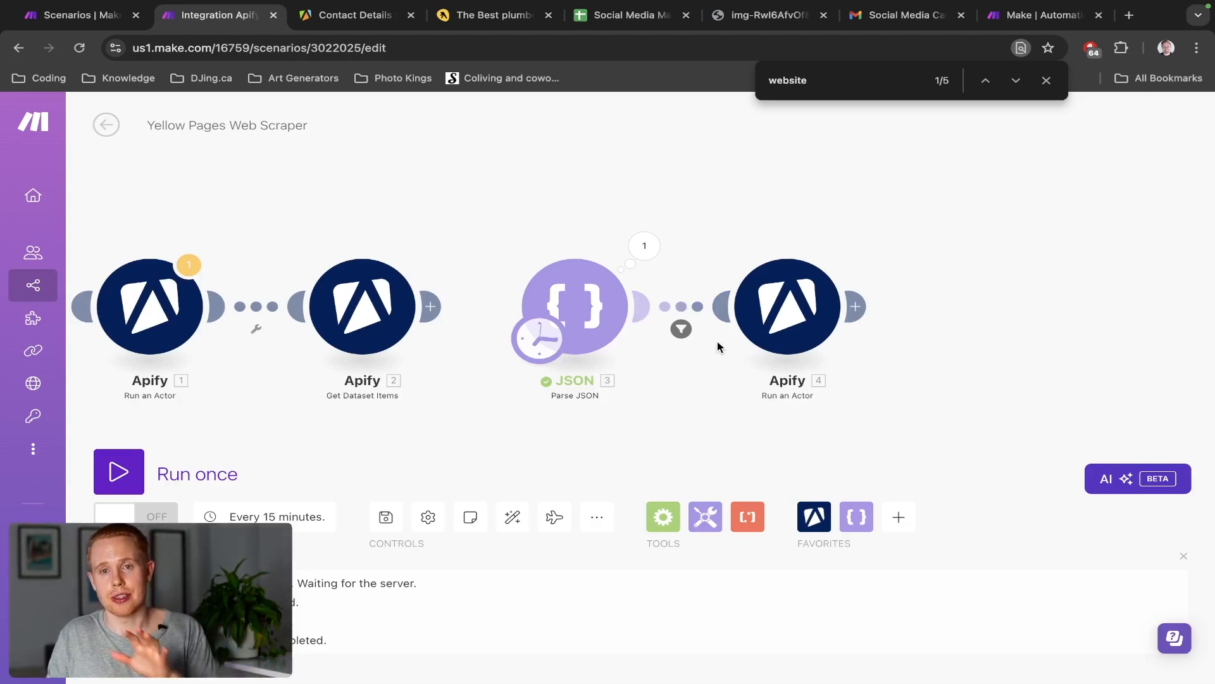
Add an Apify Get Dataset Items module with Dataset ID mapped to 4. defaultDatasetId
click(856, 307)
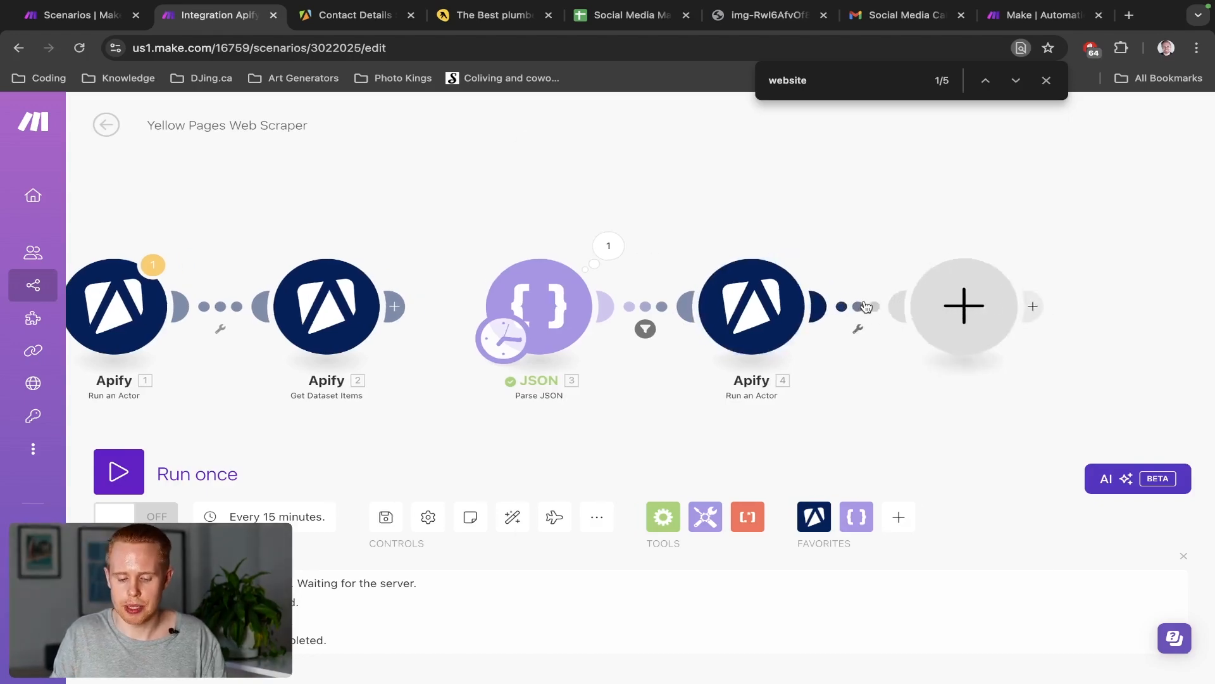
click(666, 210)
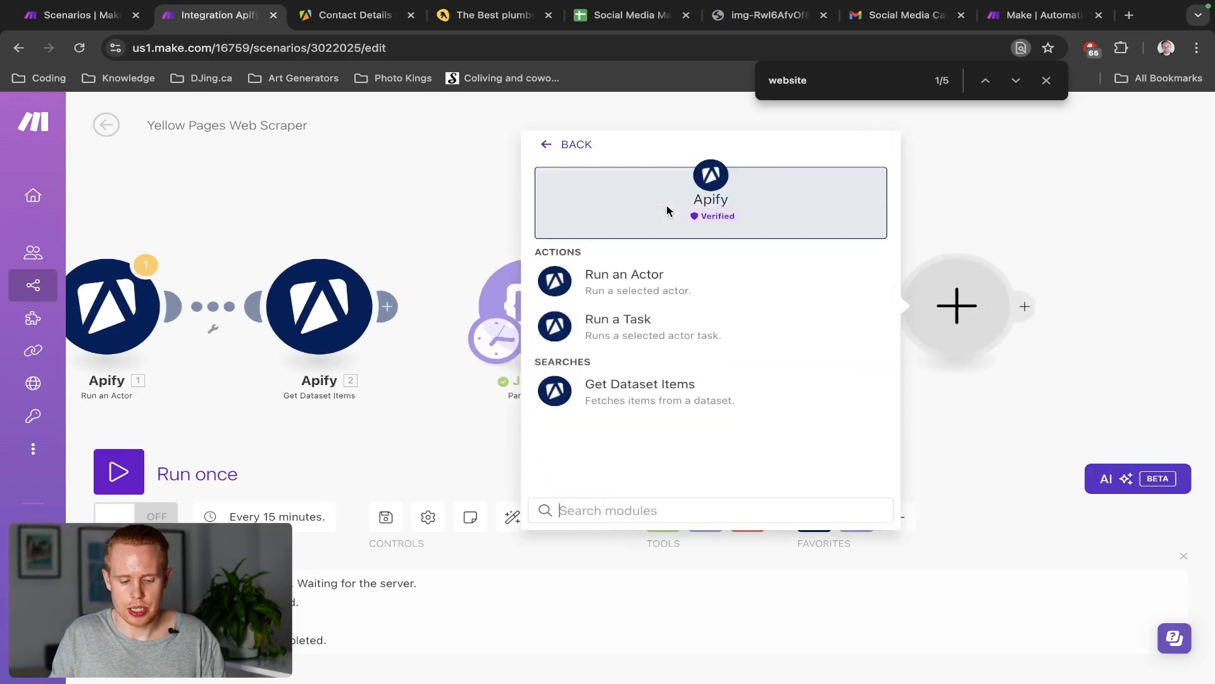
click(632, 391)
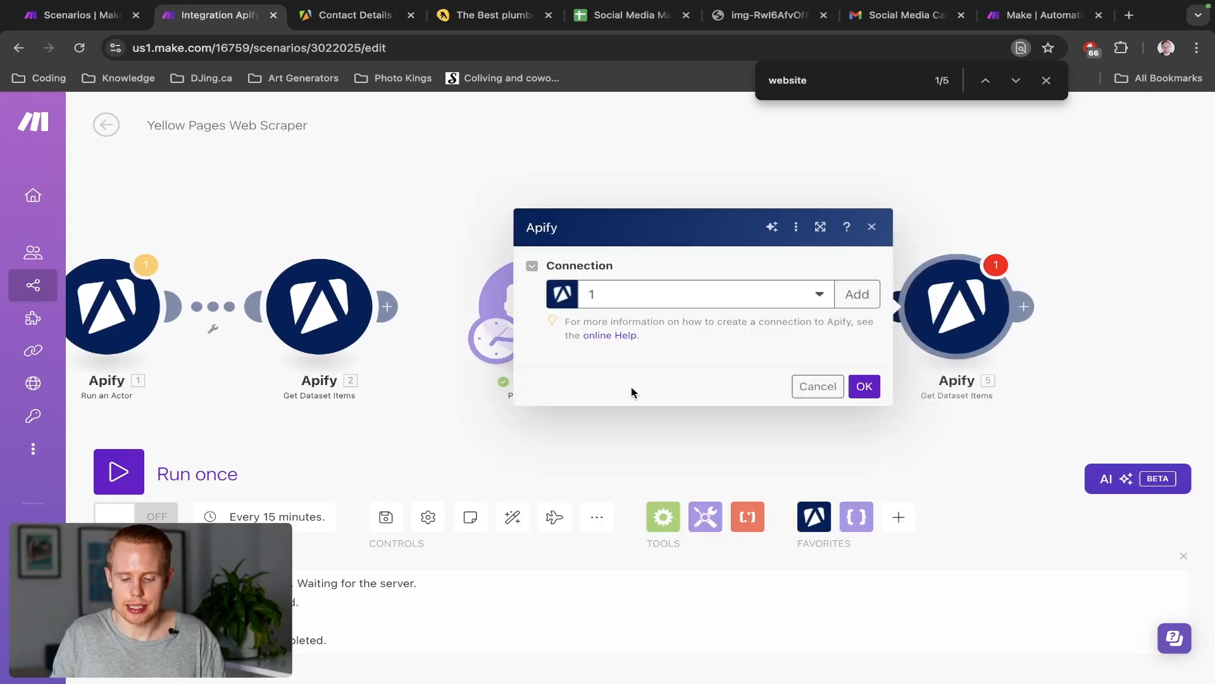
click(616, 277)
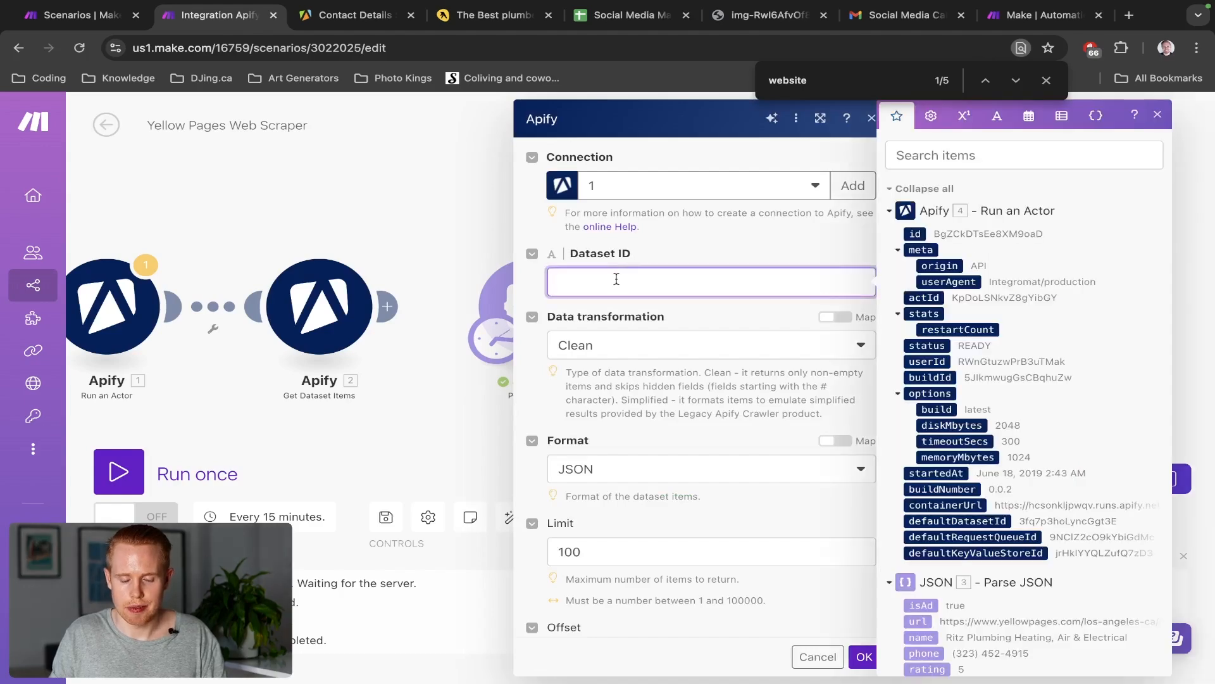
click(984, 147)
text(dataset)
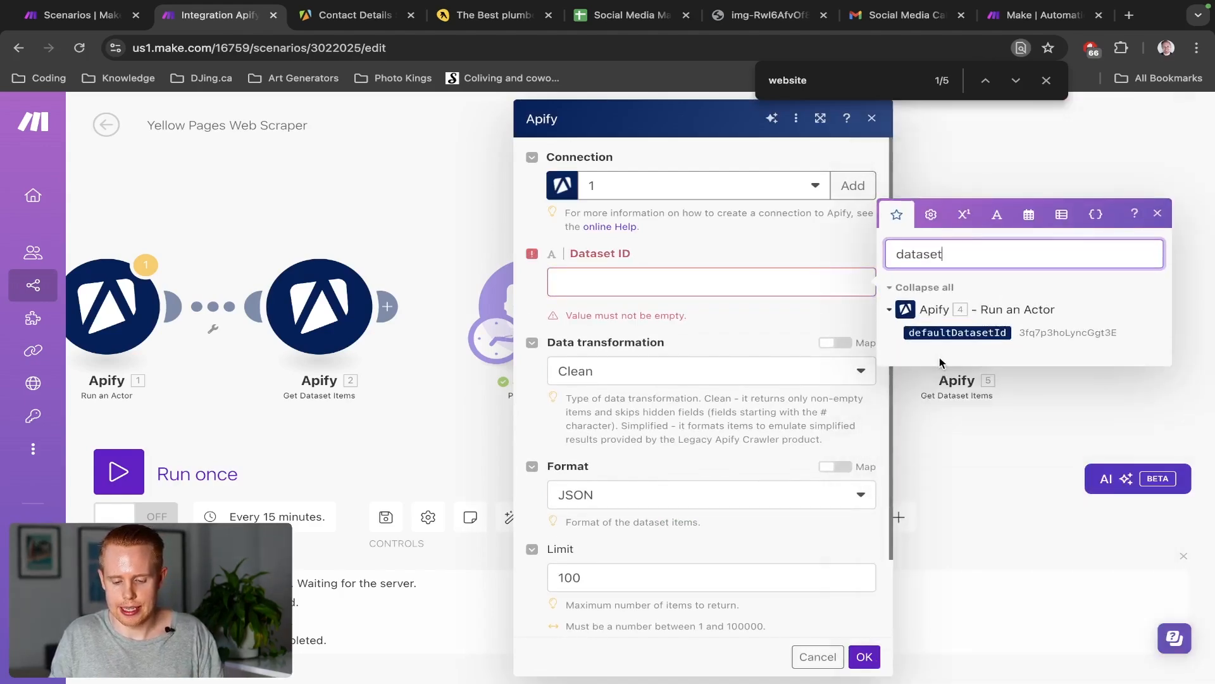
click(943, 334)
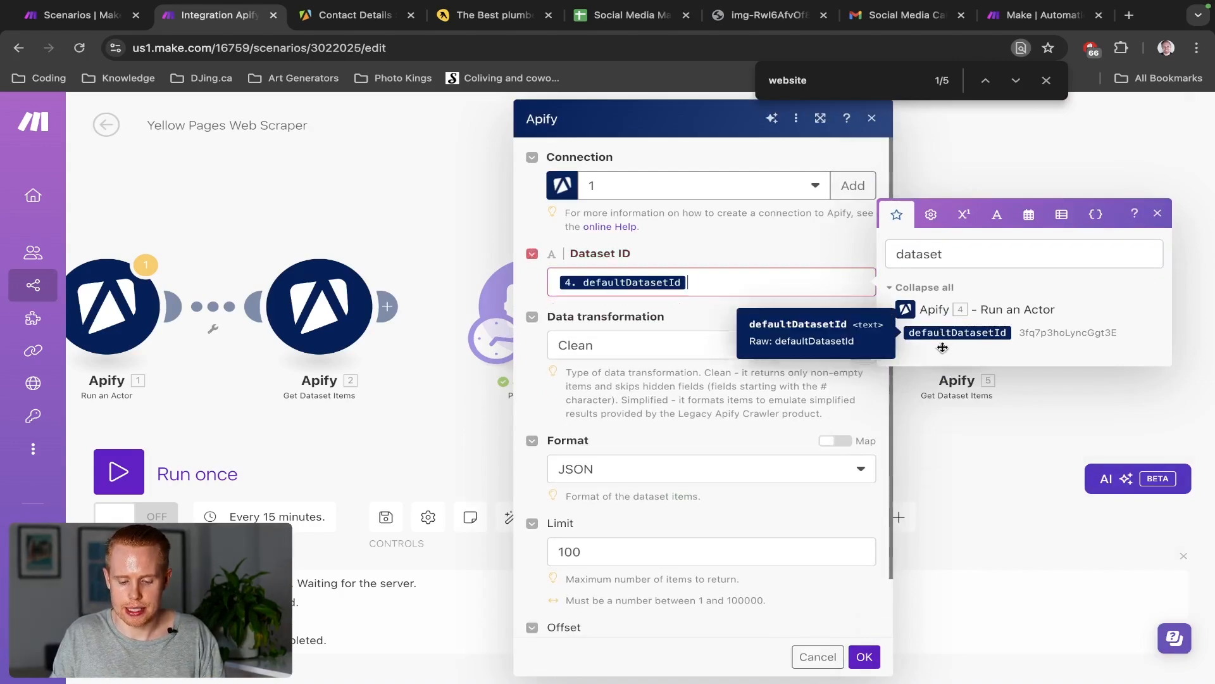
click(864, 665)
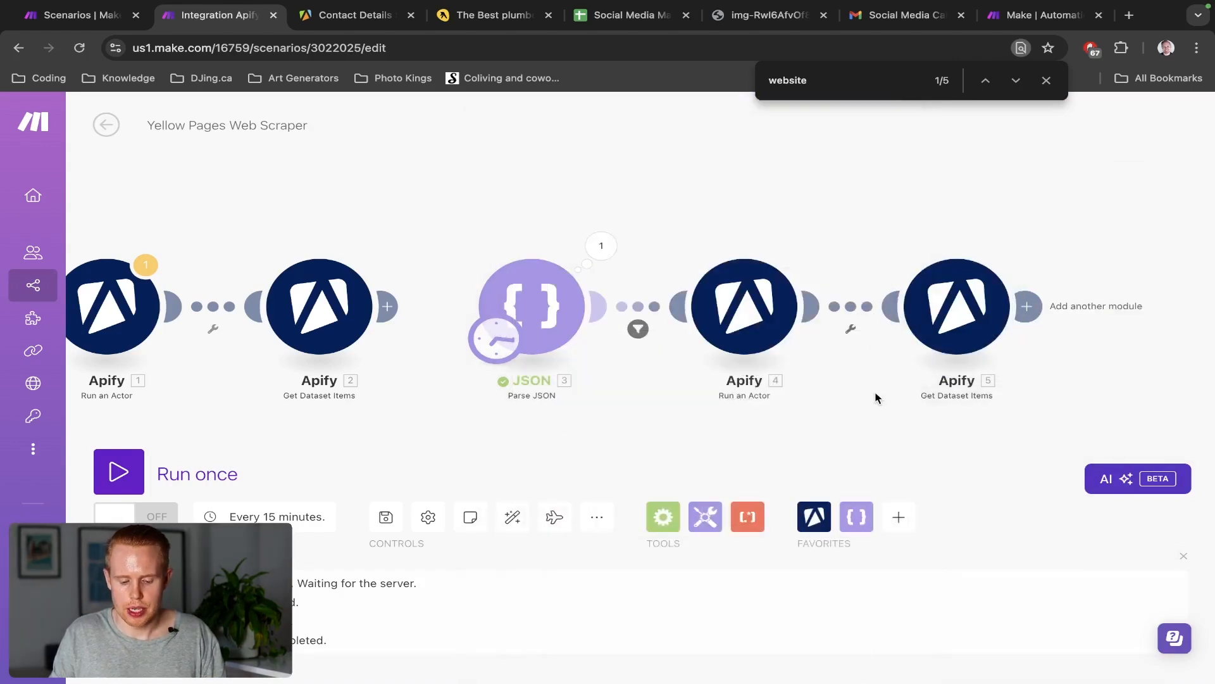
drag(876, 397, 838, 397)
Review the parsed business bundles in the JSON output, including Rooter Ex, then close it
click(551, 244)
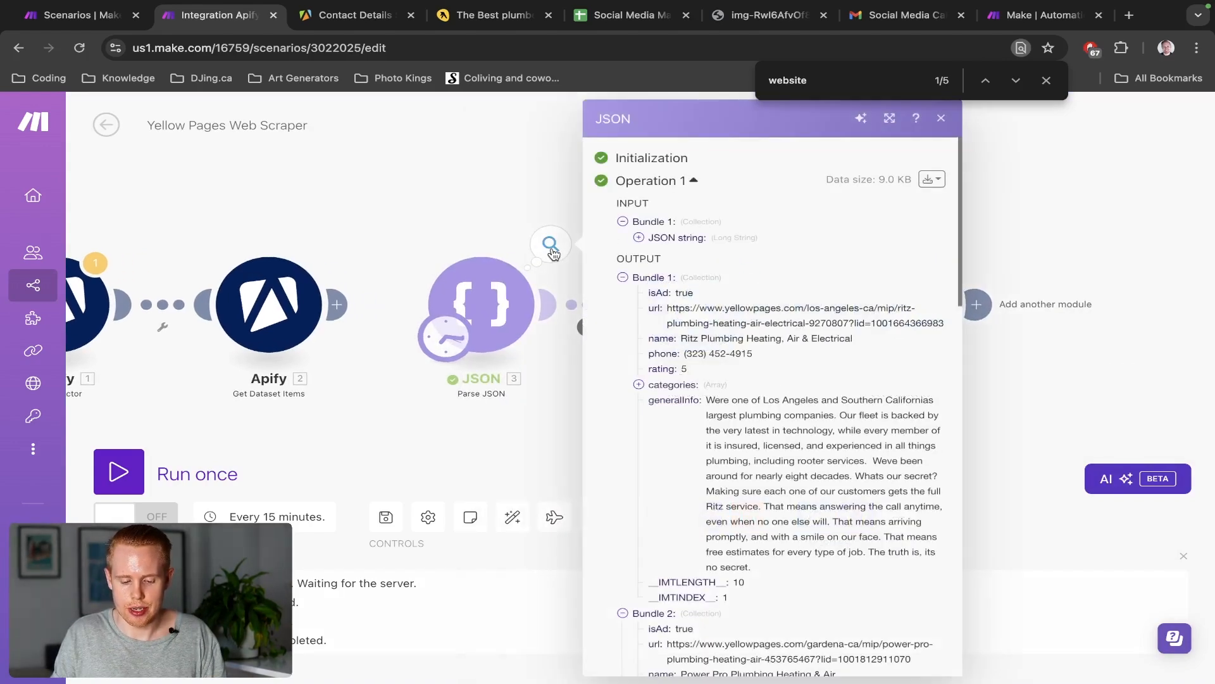
click(622, 279)
scroll(652, 326, down, 5)
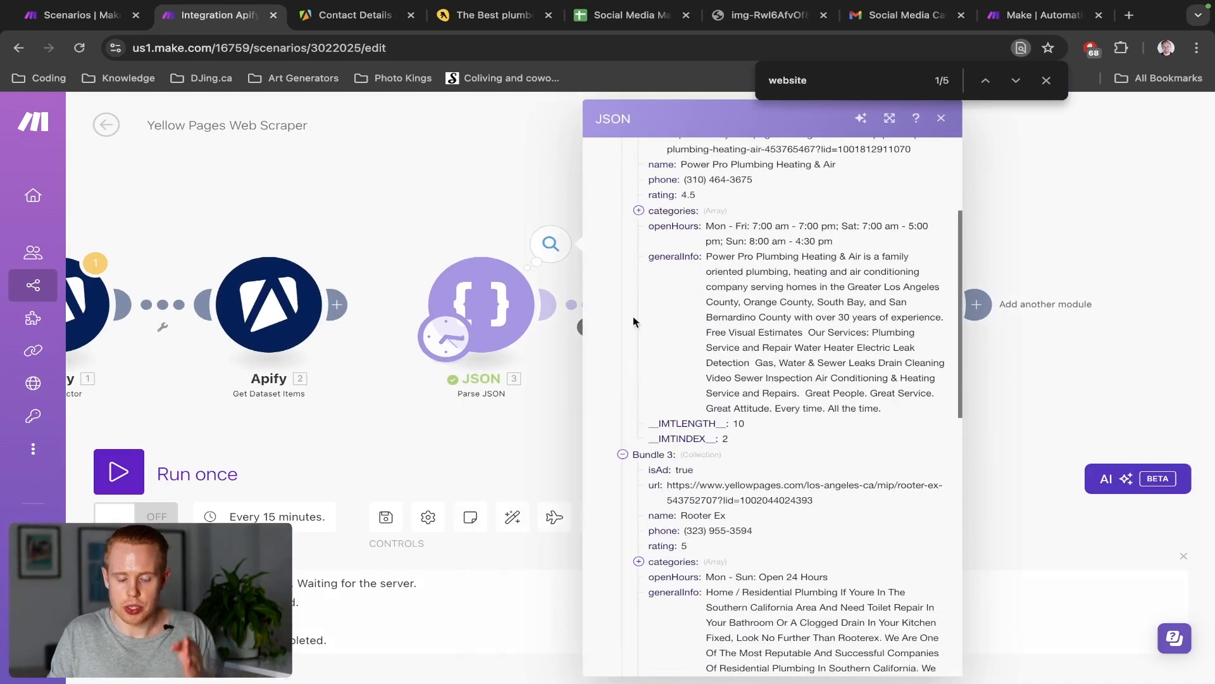
scroll(633, 317, up, 5)
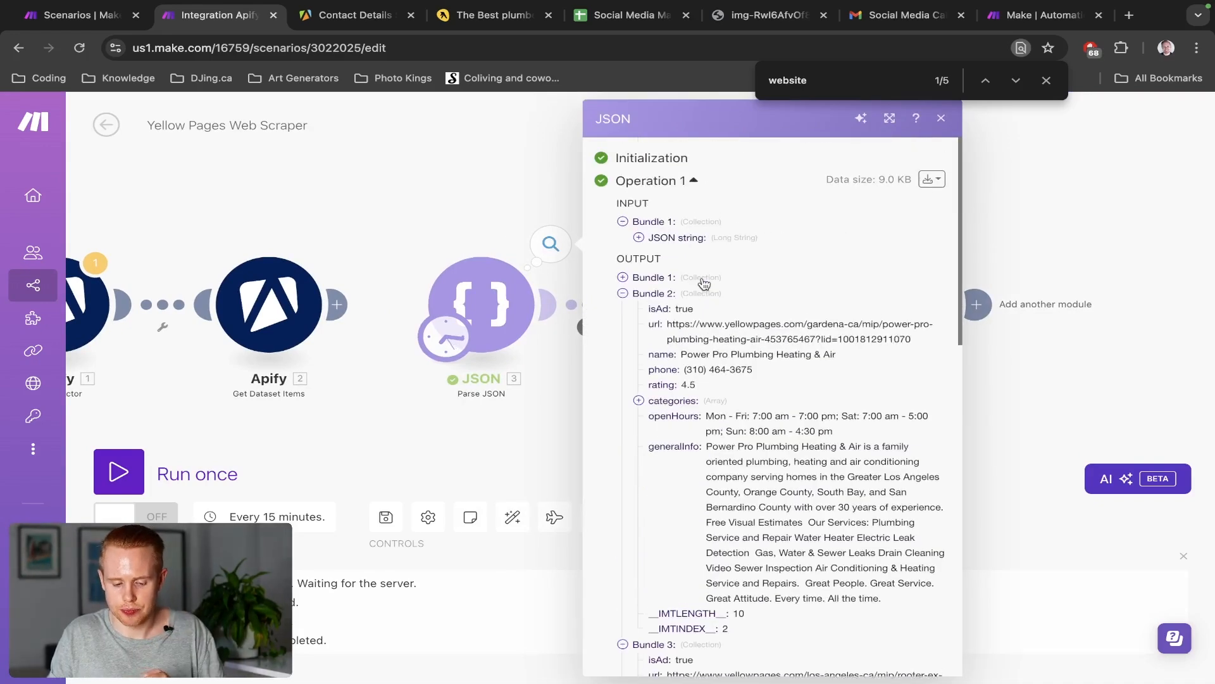
click(623, 278)
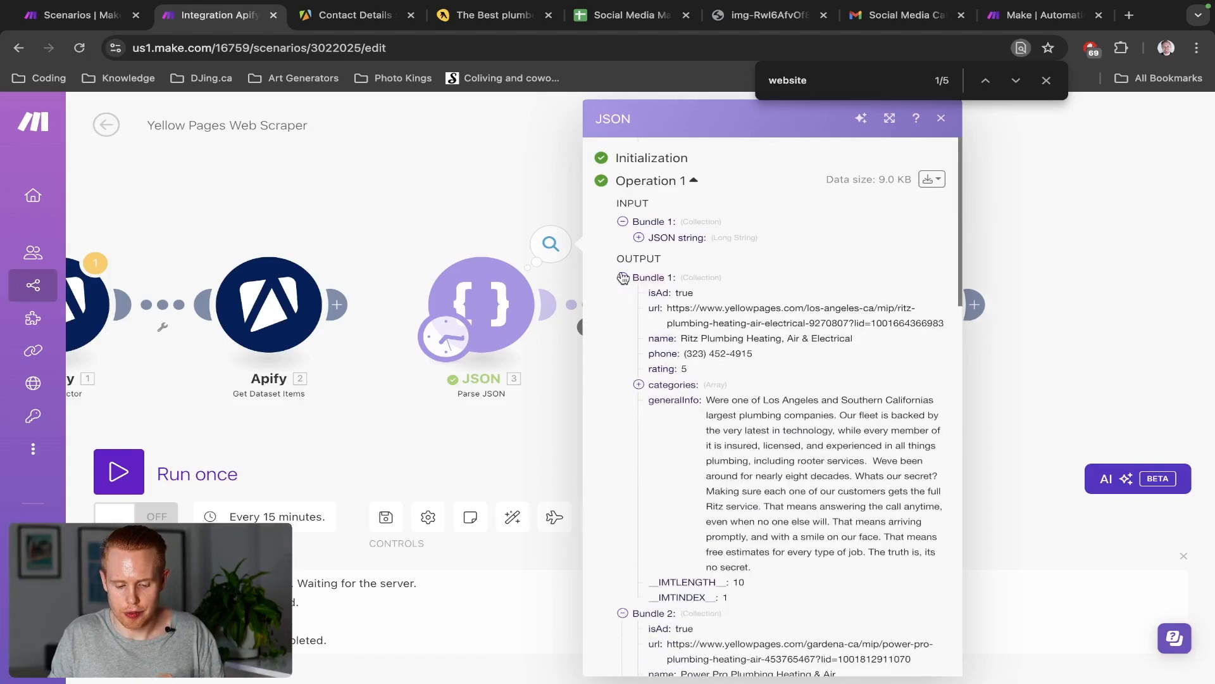
triple_click(714, 342)
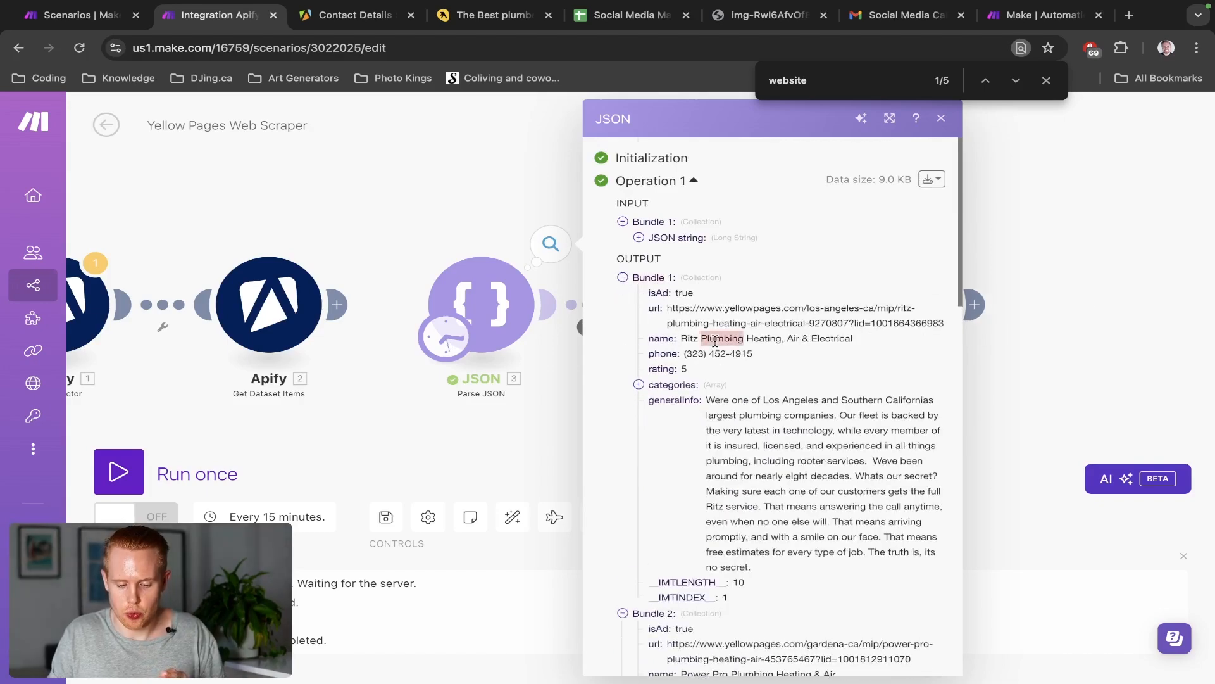
click(622, 277)
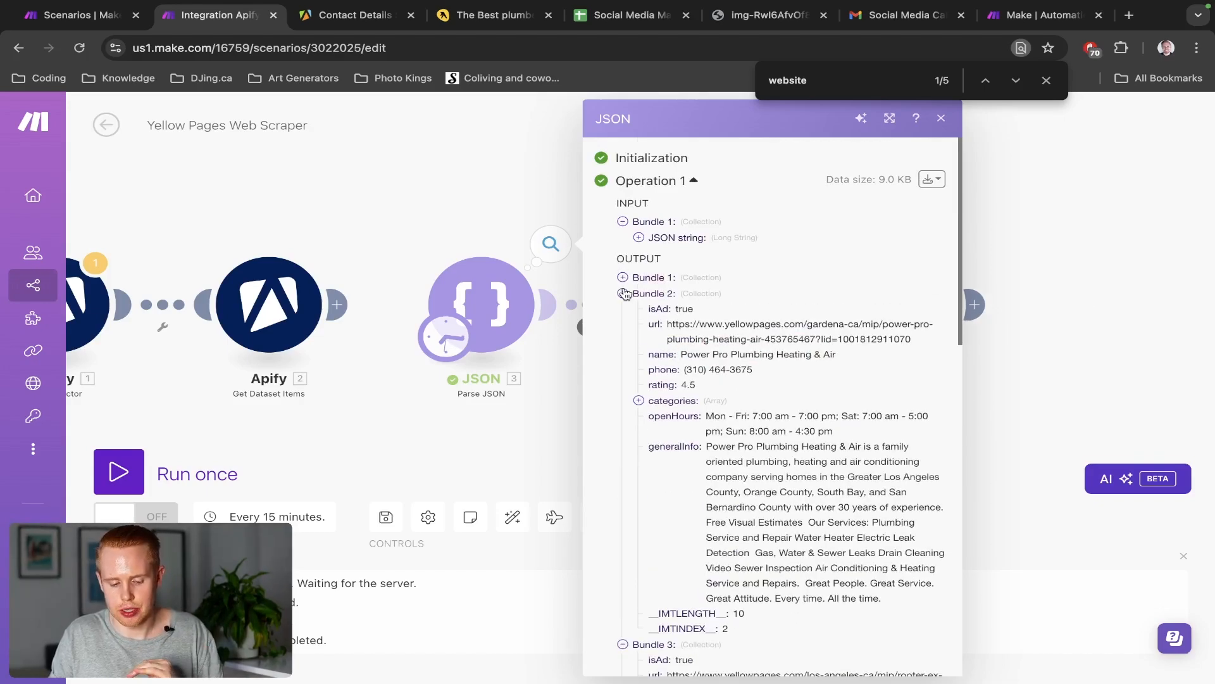
triple_click(686, 356)
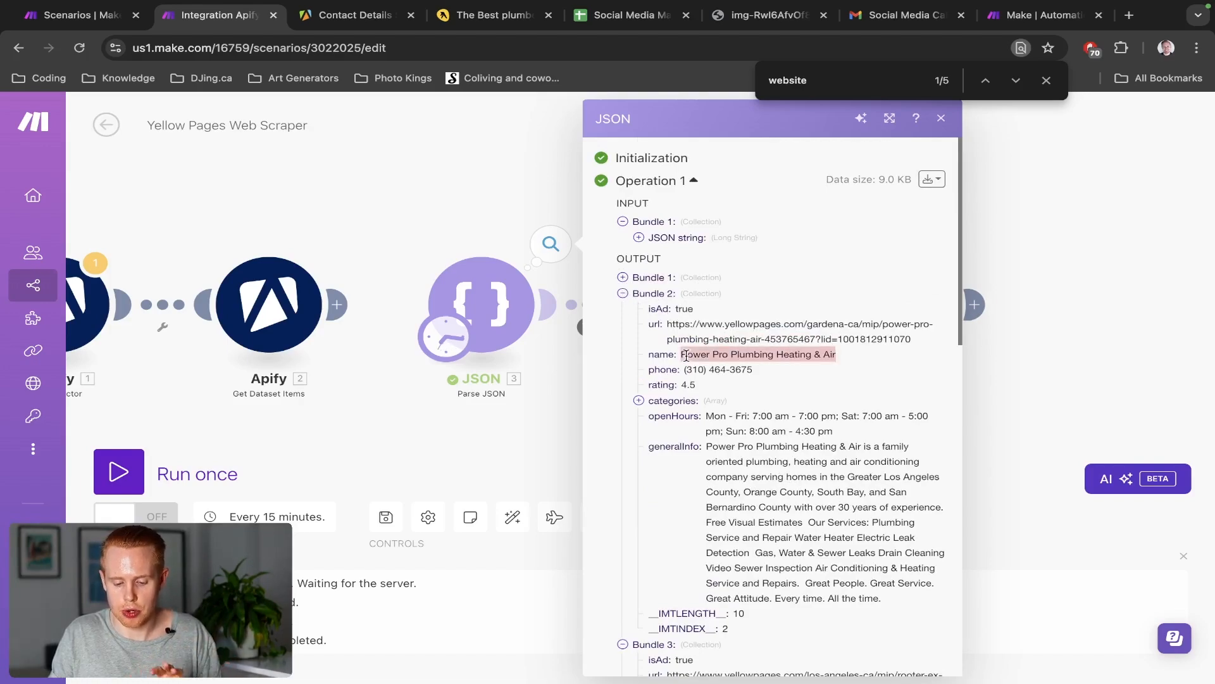
click(622, 294)
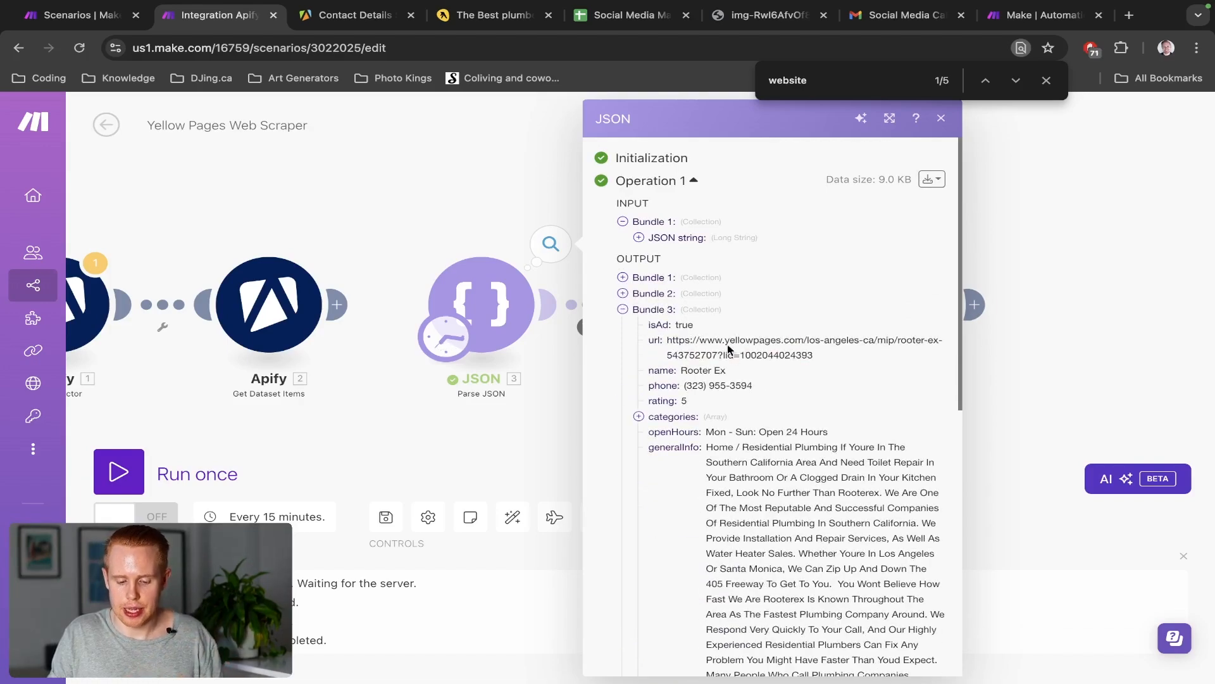
triple_click(714, 376)
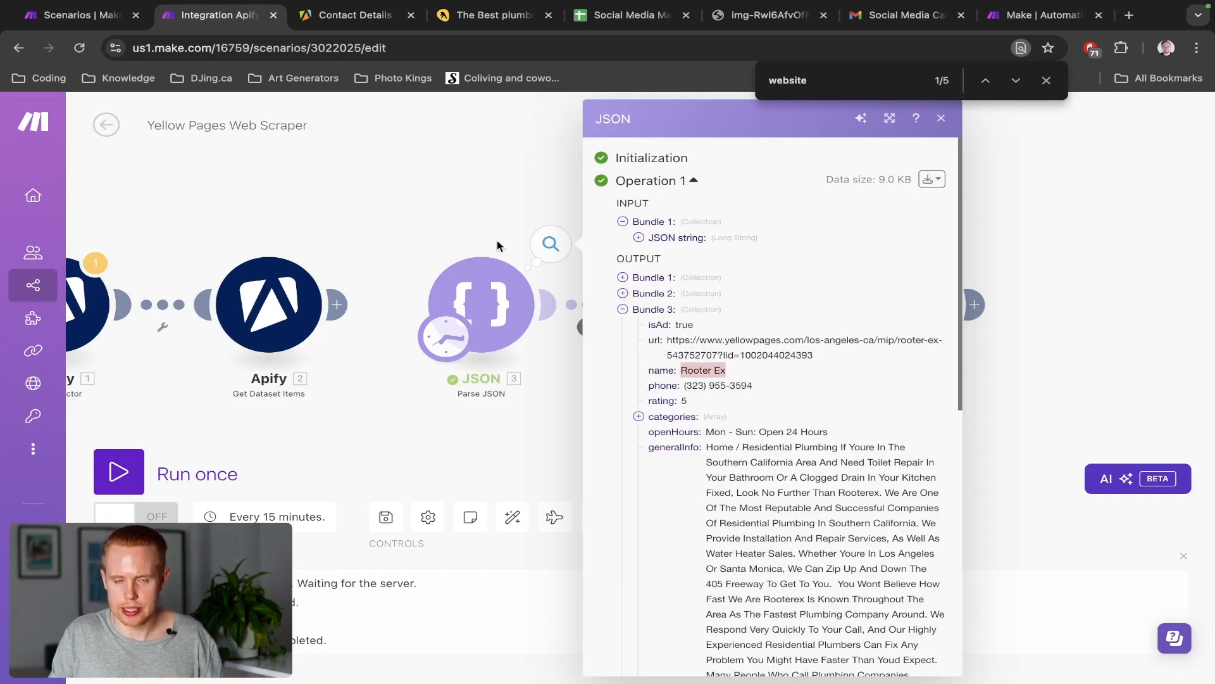
click(429, 197)
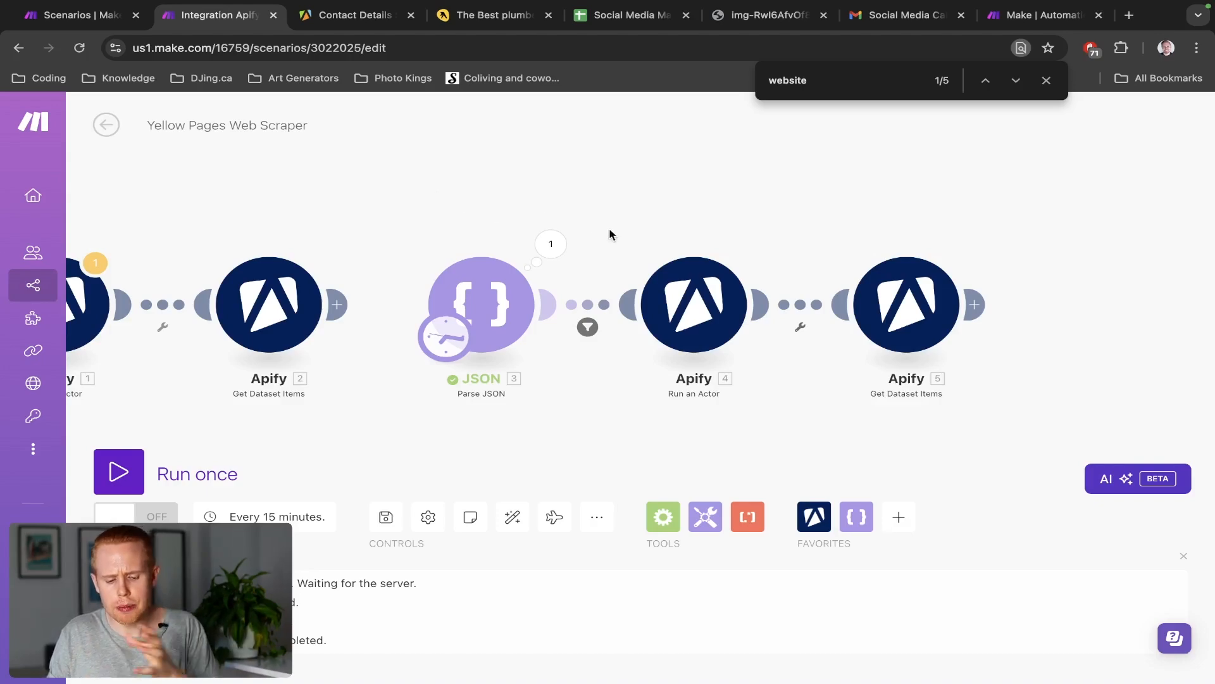
Check Apify 4's input JSON: maxDepth 2, maxRequests 2, start url mapped to website
click(709, 308)
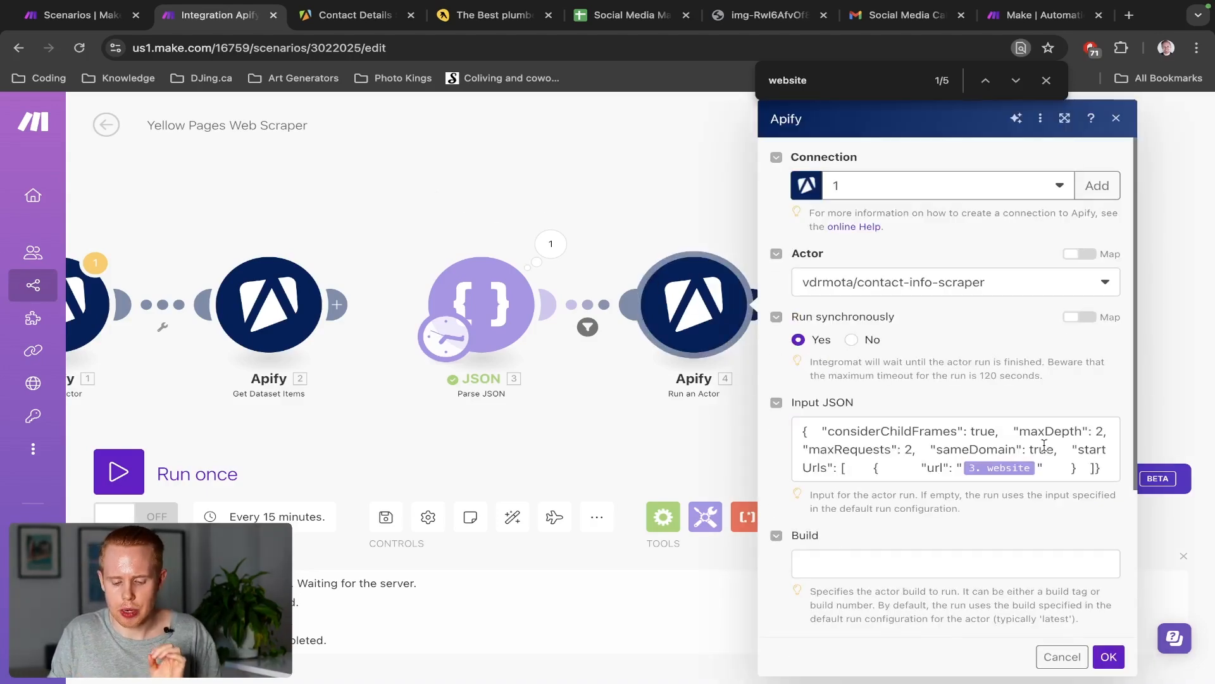
click(1037, 468)
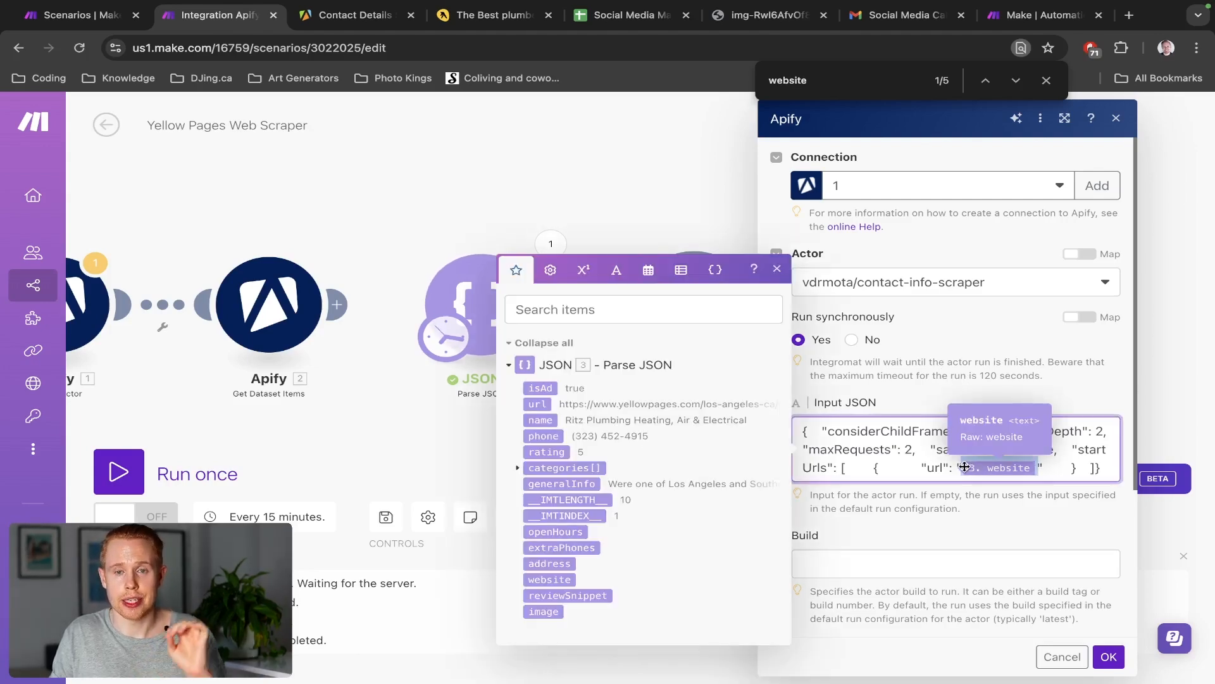
click(1108, 659)
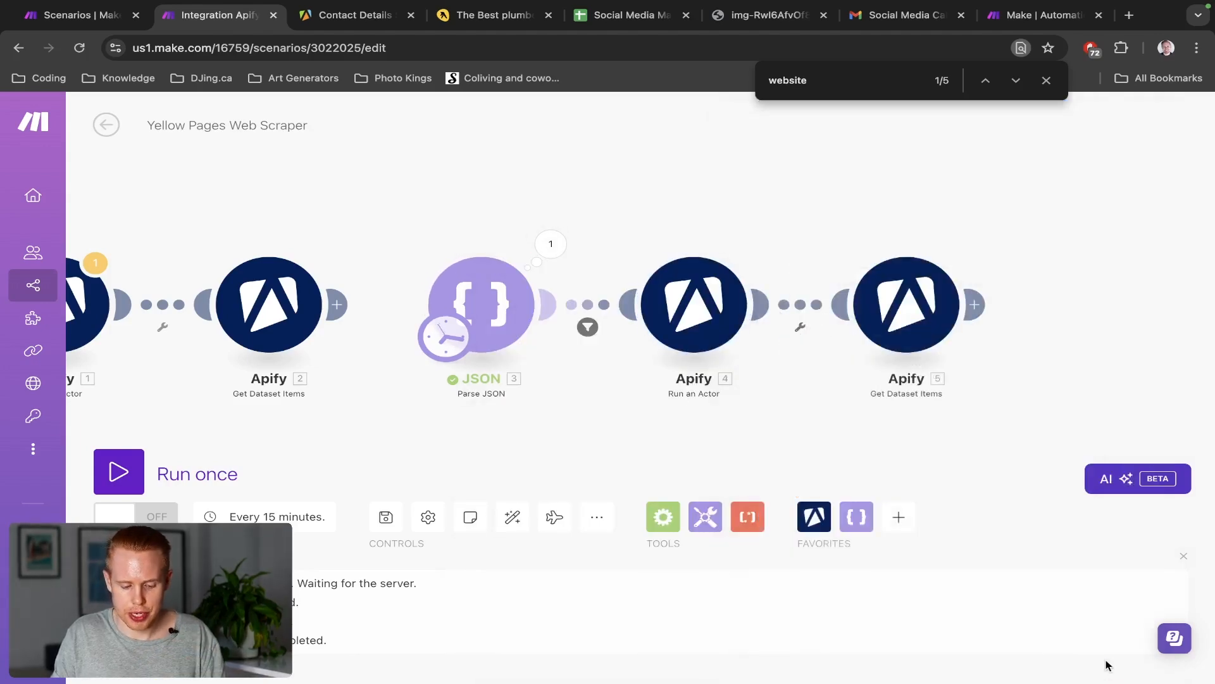
Run the scenario once and inspect Get Dataset Items output, highlighting the original start URL
click(120, 472)
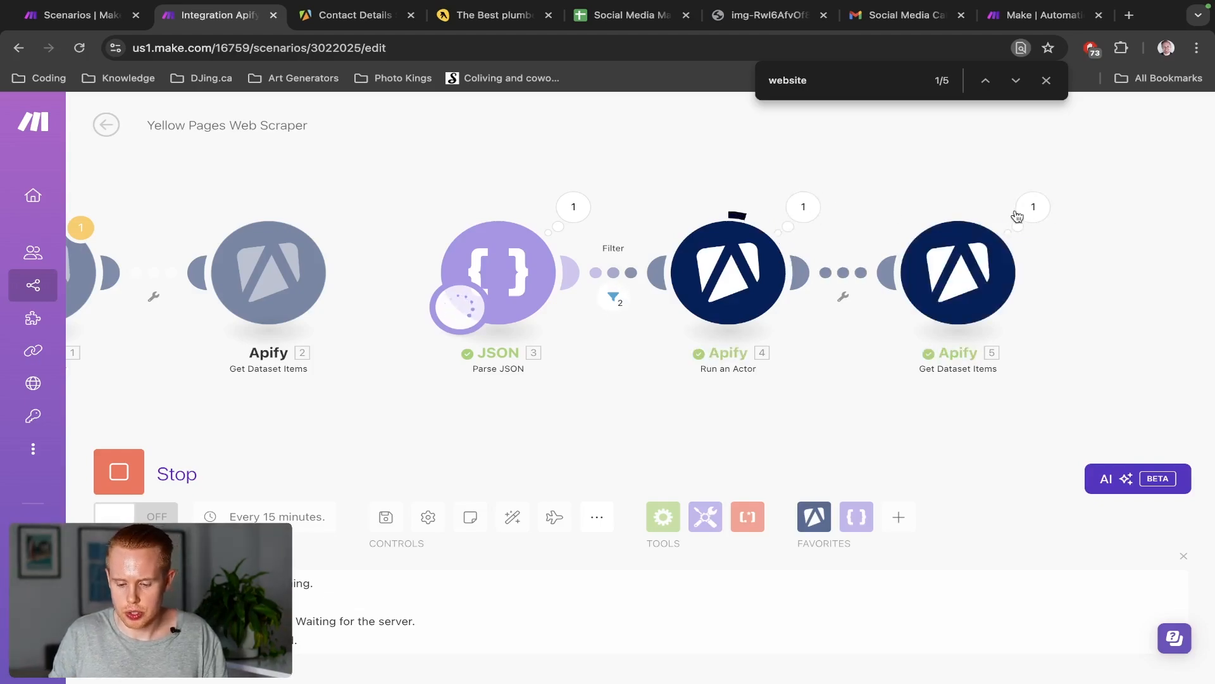
click(1034, 208)
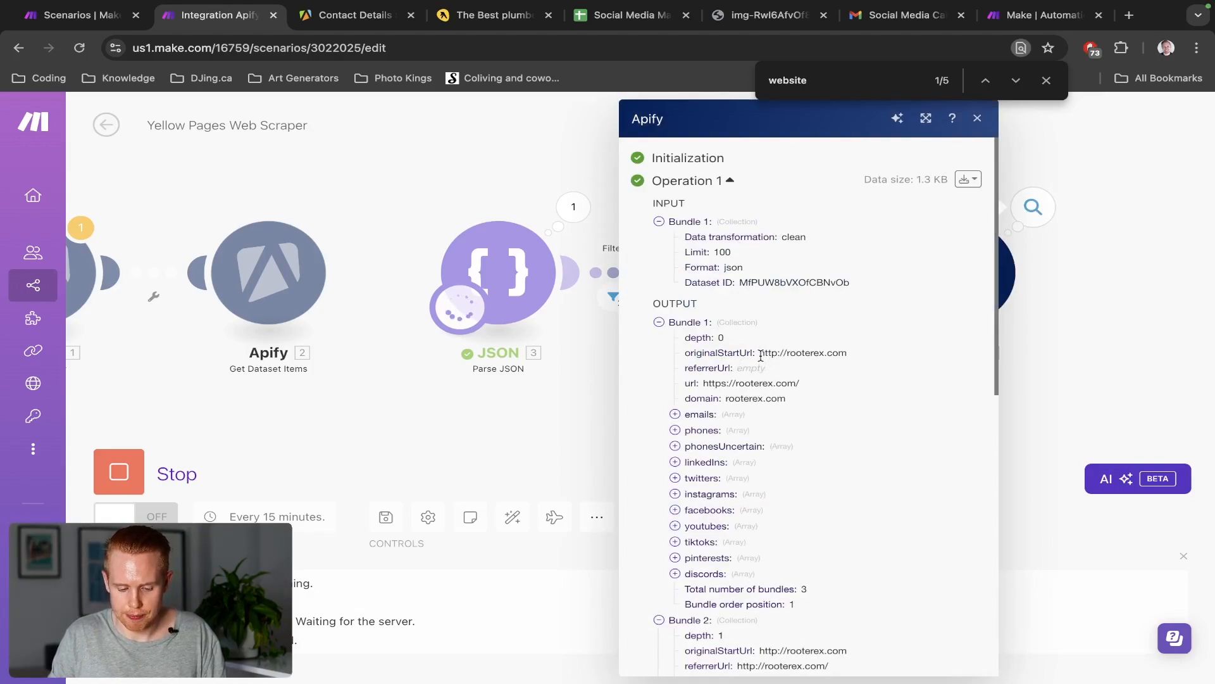
drag(761, 356, 854, 358)
scroll(858, 355, down, 1)
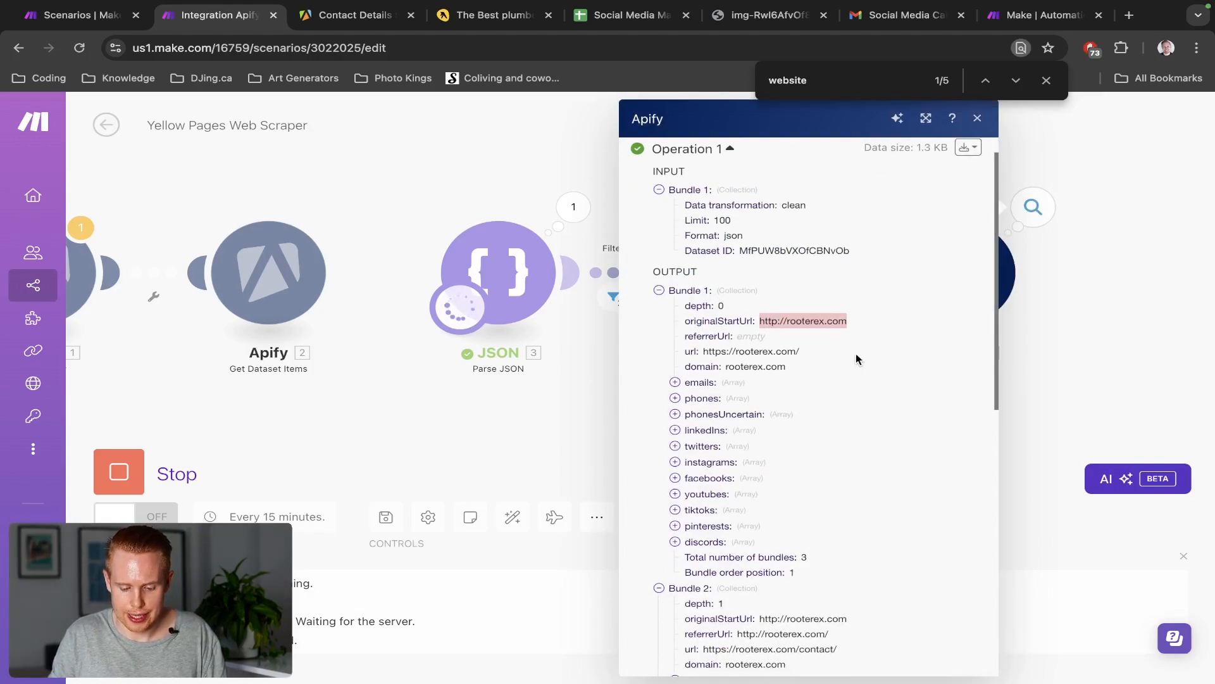
scroll(782, 364, down, 1)
Expand the scraped emails, phone numbers and uncertain phone numbers for rooterex.com
click(701, 342)
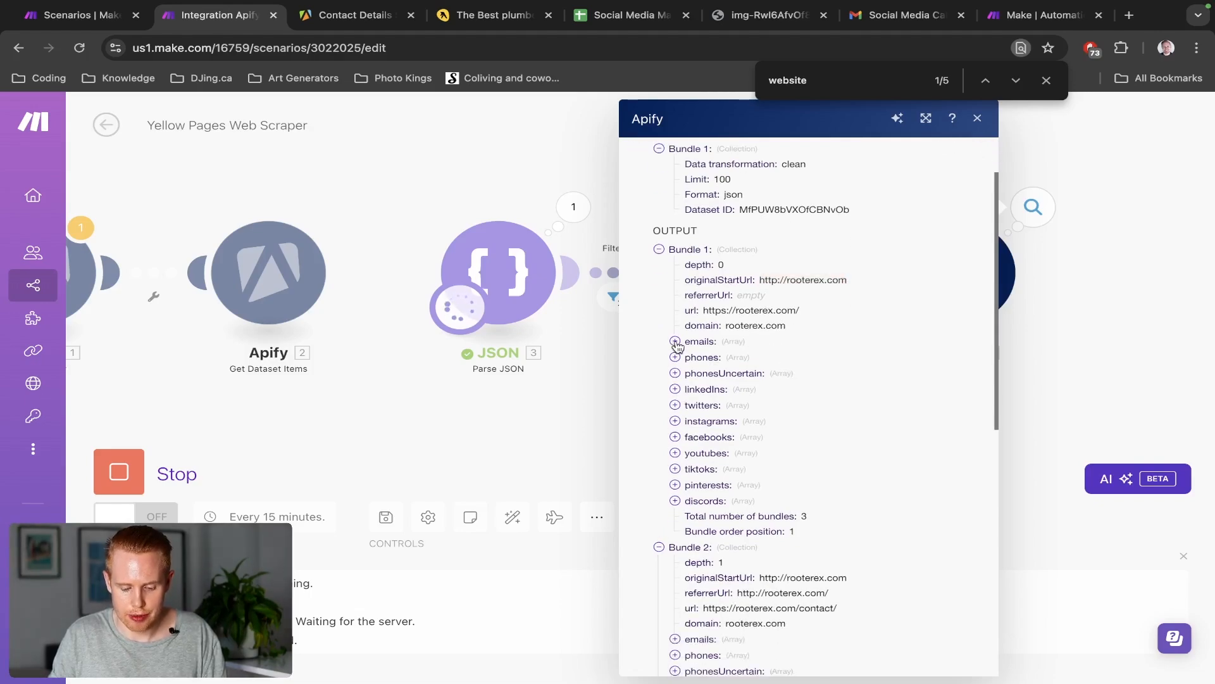
click(676, 372)
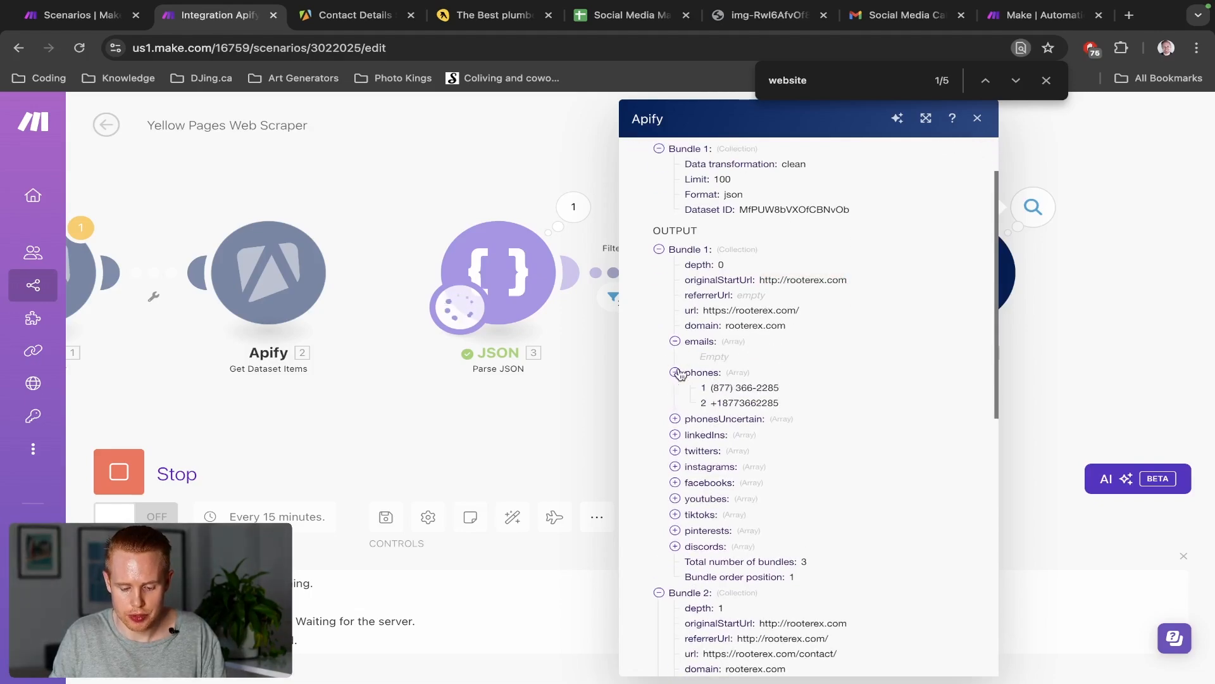
click(715, 388)
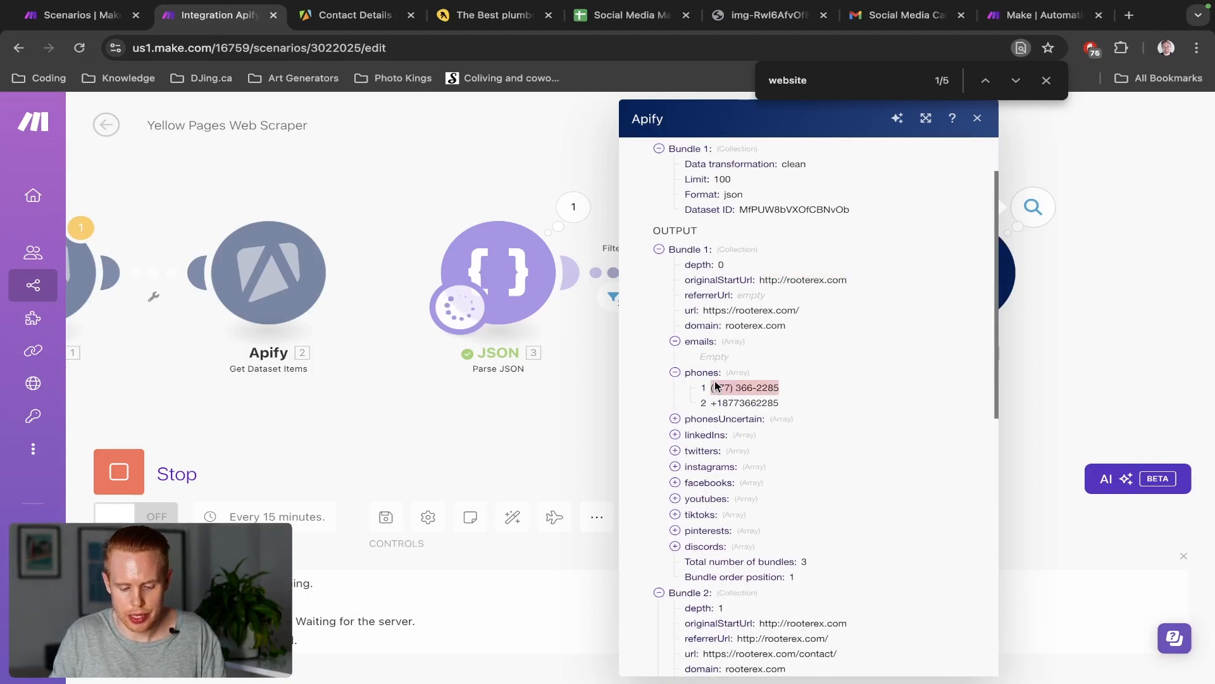
click(676, 419)
click(719, 435)
scroll(719, 434, down, 3)
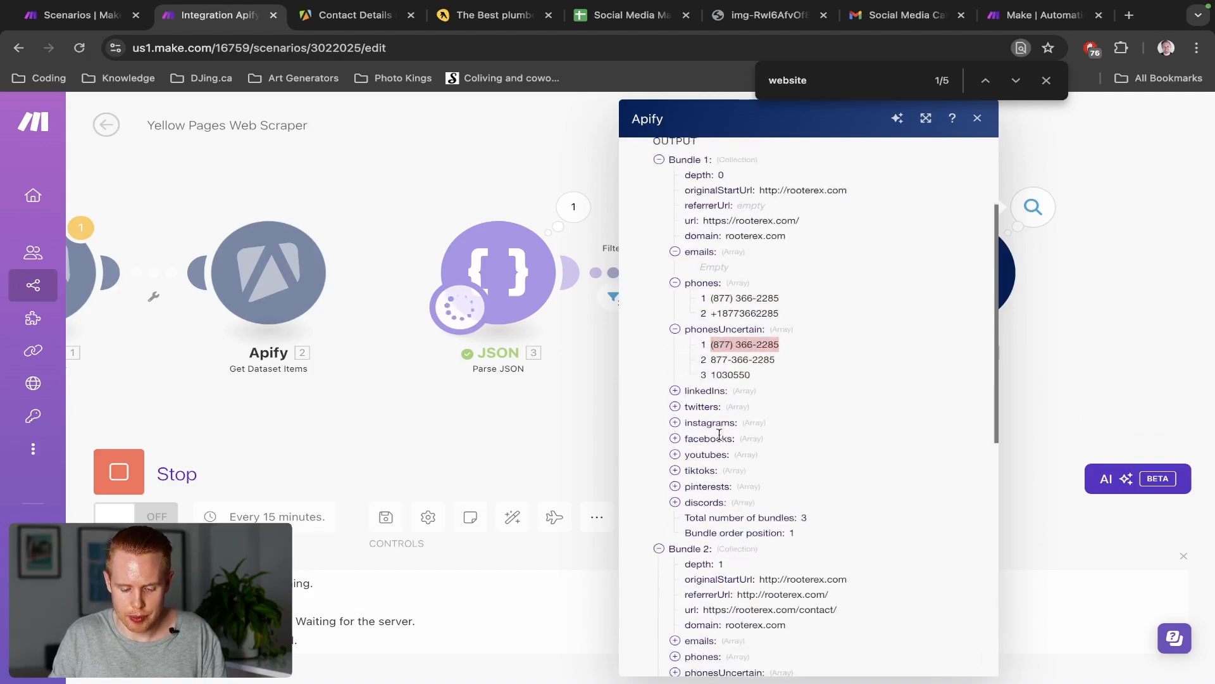
Expand the LinkedIn, Twitter, Instagram, Facebook, YouTube, TikTok and Pinterest links, then list the three operations
click(675, 347)
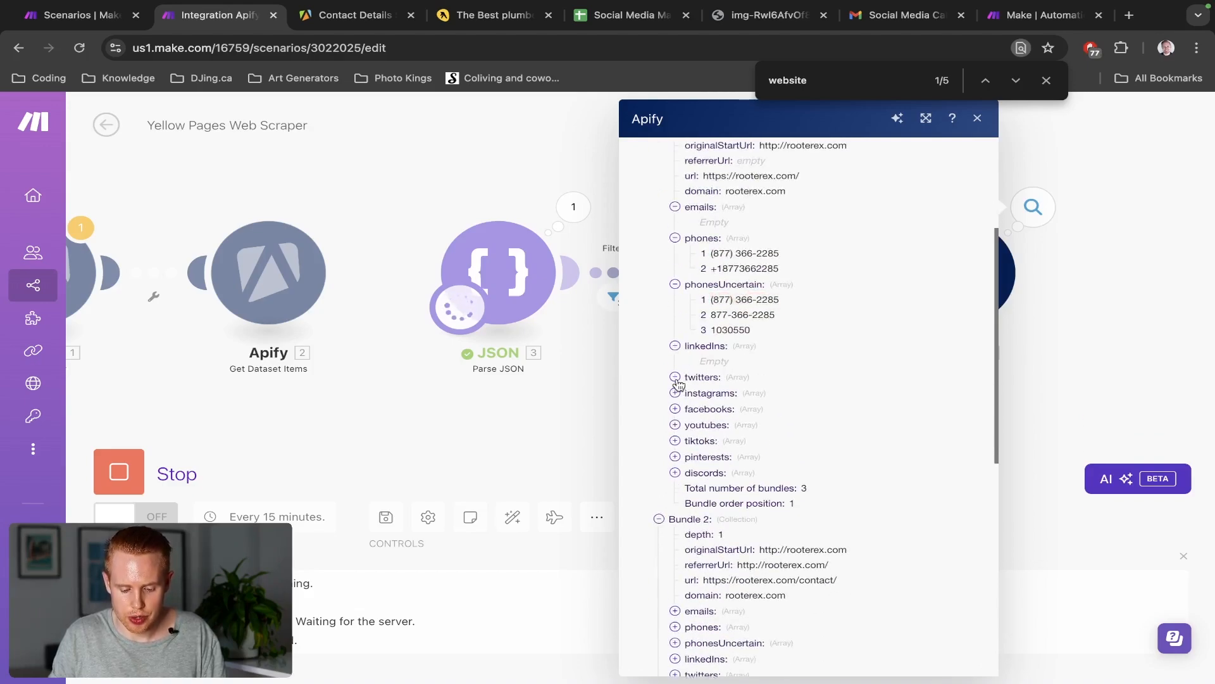
click(676, 377)
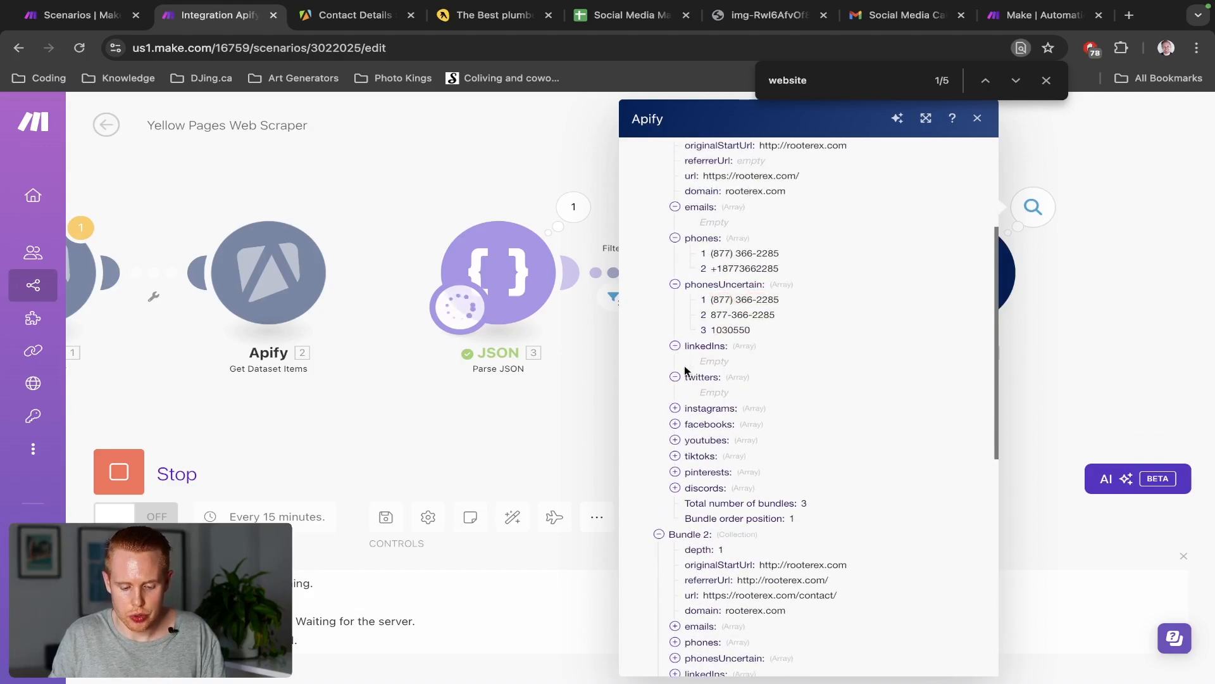
click(675, 409)
click(676, 440)
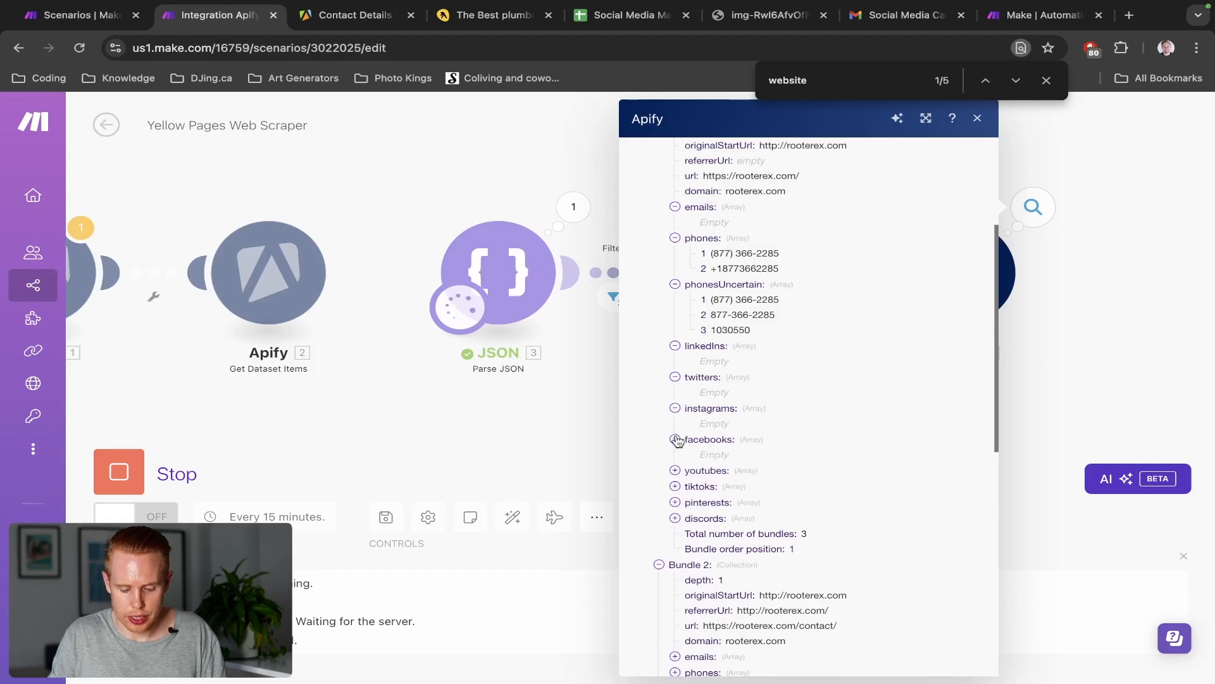
click(675, 471)
click(676, 501)
click(675, 532)
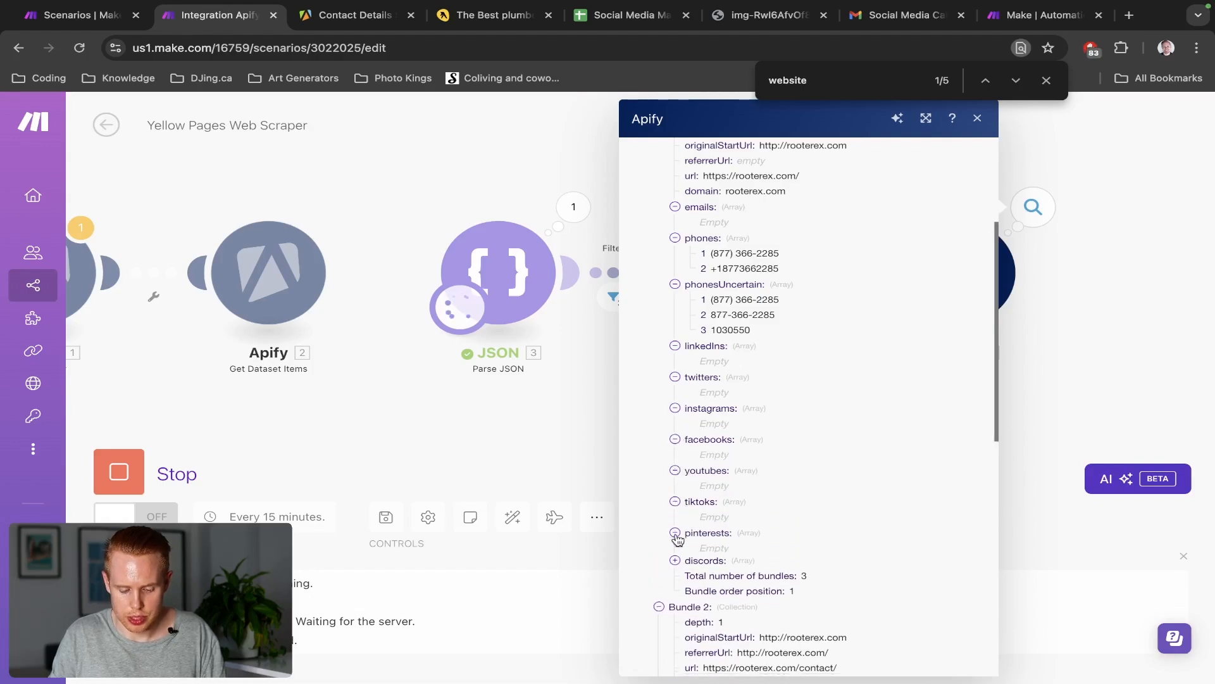
click(586, 484)
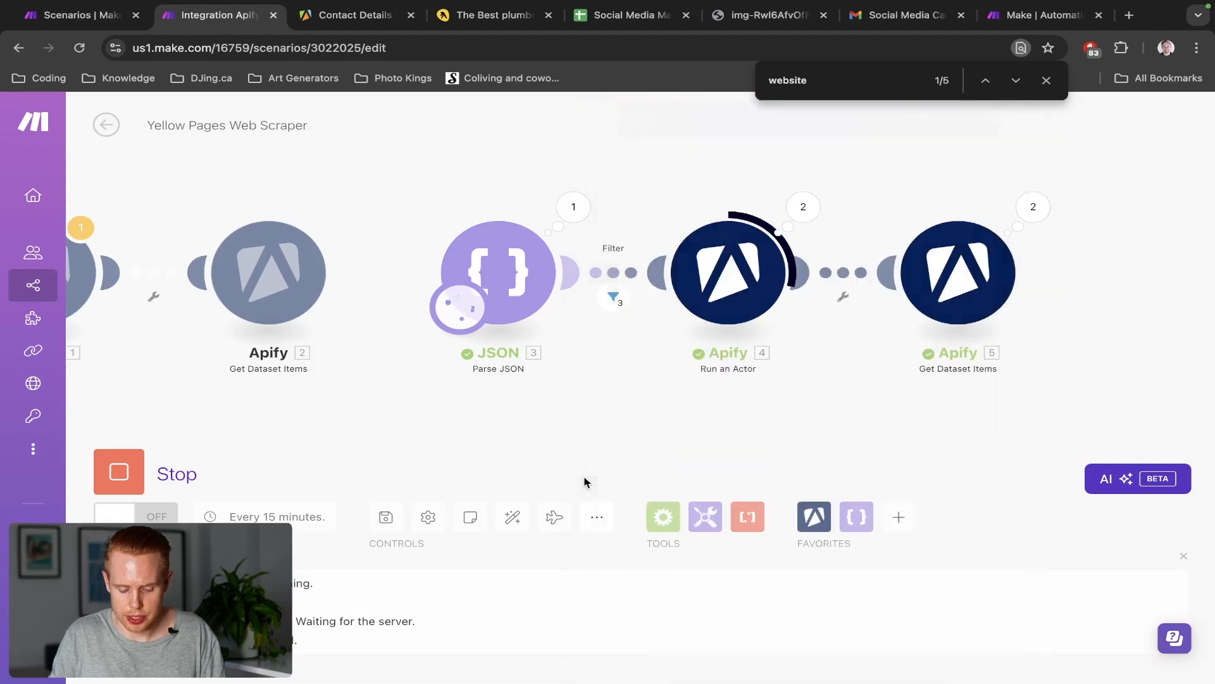
click(1033, 207)
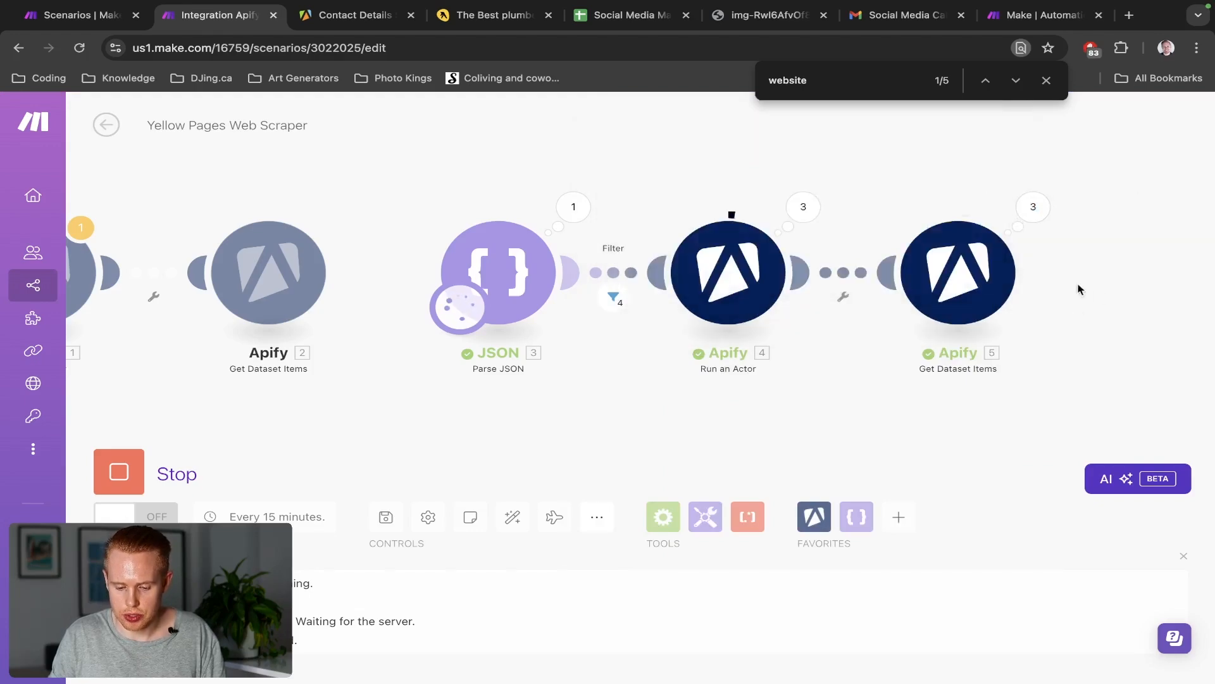
click(1033, 209)
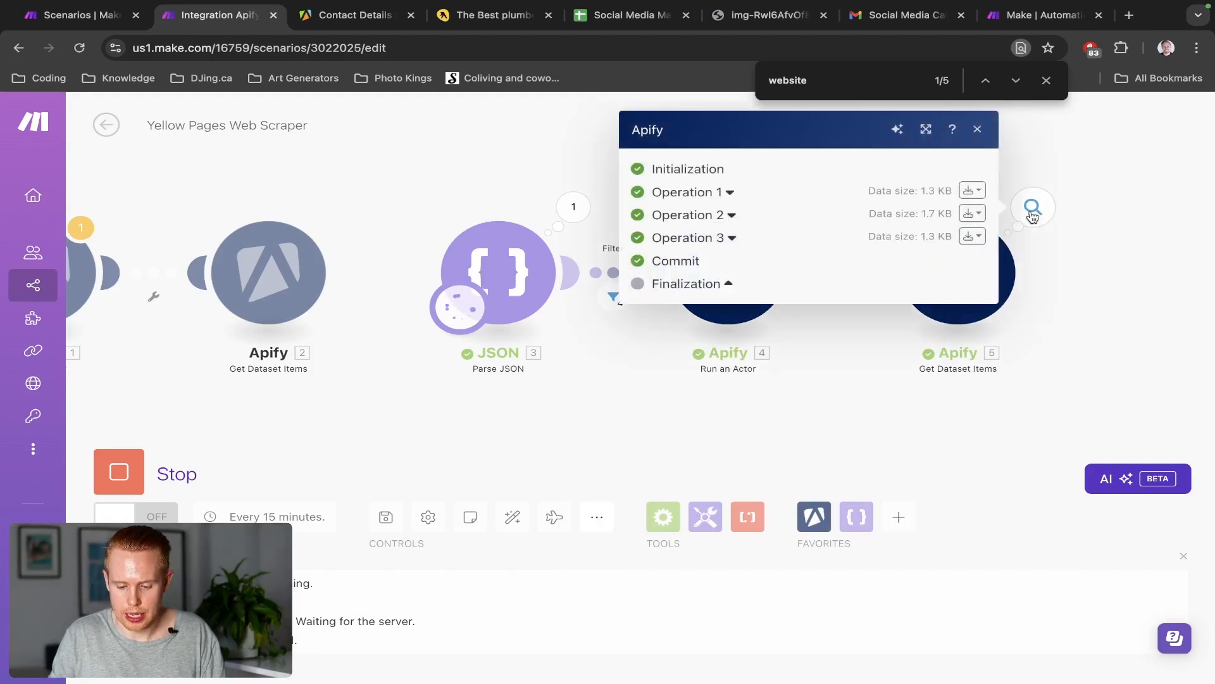
Inspect operation 2's output bundle for anawaltlumber.com, including its Instagram URL
click(973, 213)
click(938, 273)
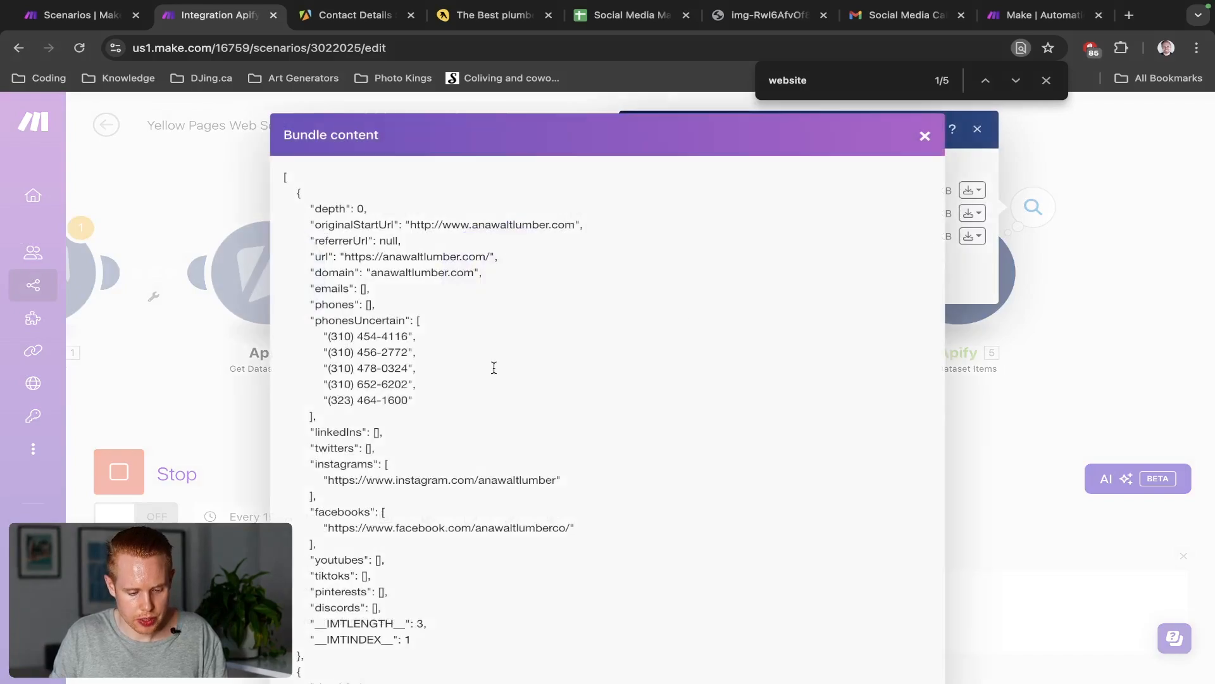
scroll(481, 371, down, 1)
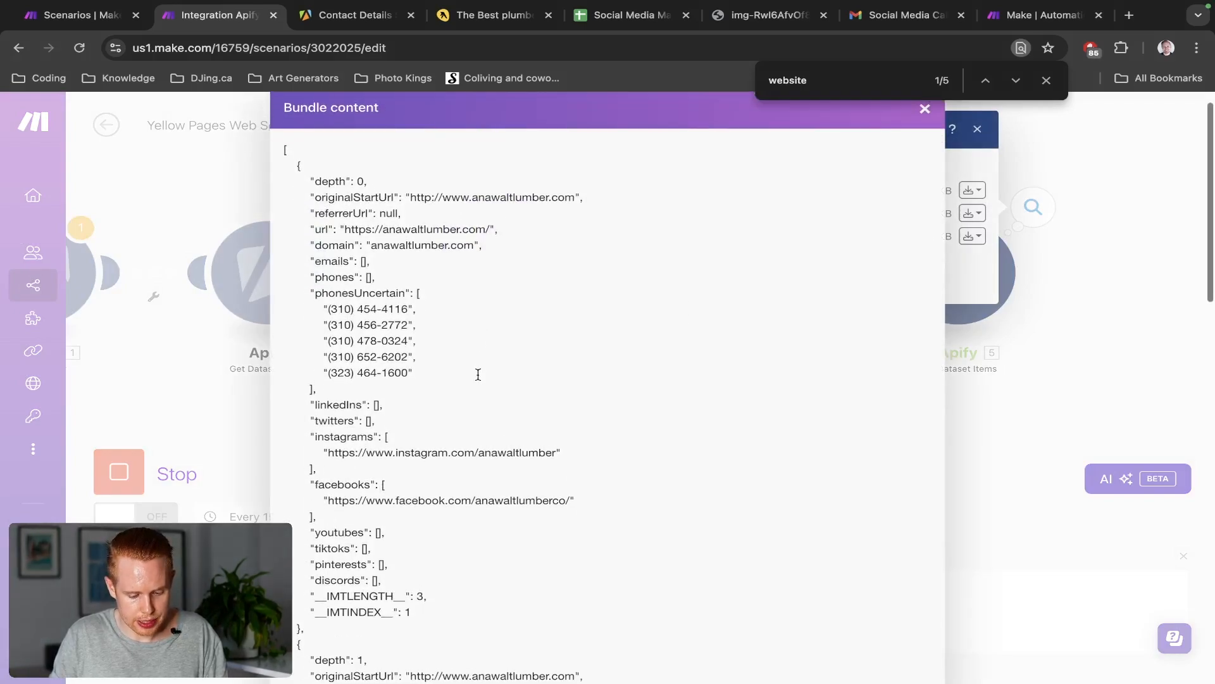
scroll(478, 375, down, 1)
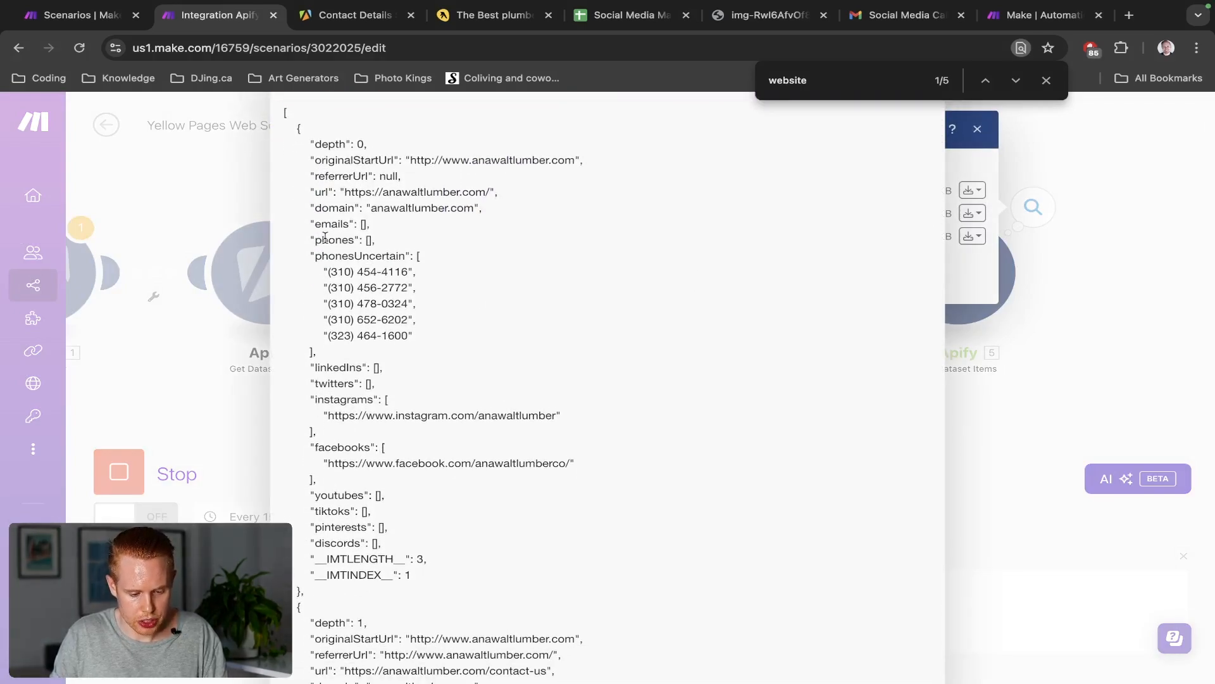
drag(312, 226, 404, 227)
scroll(405, 226, down, 10)
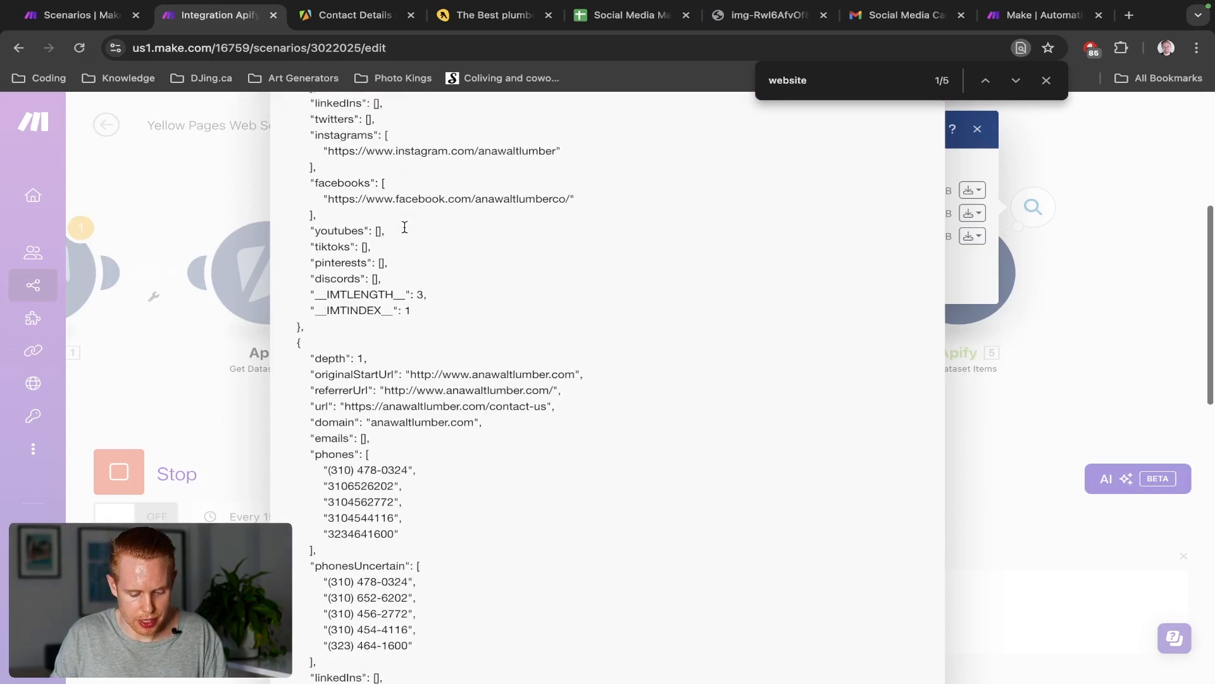
scroll(404, 227, down, 3)
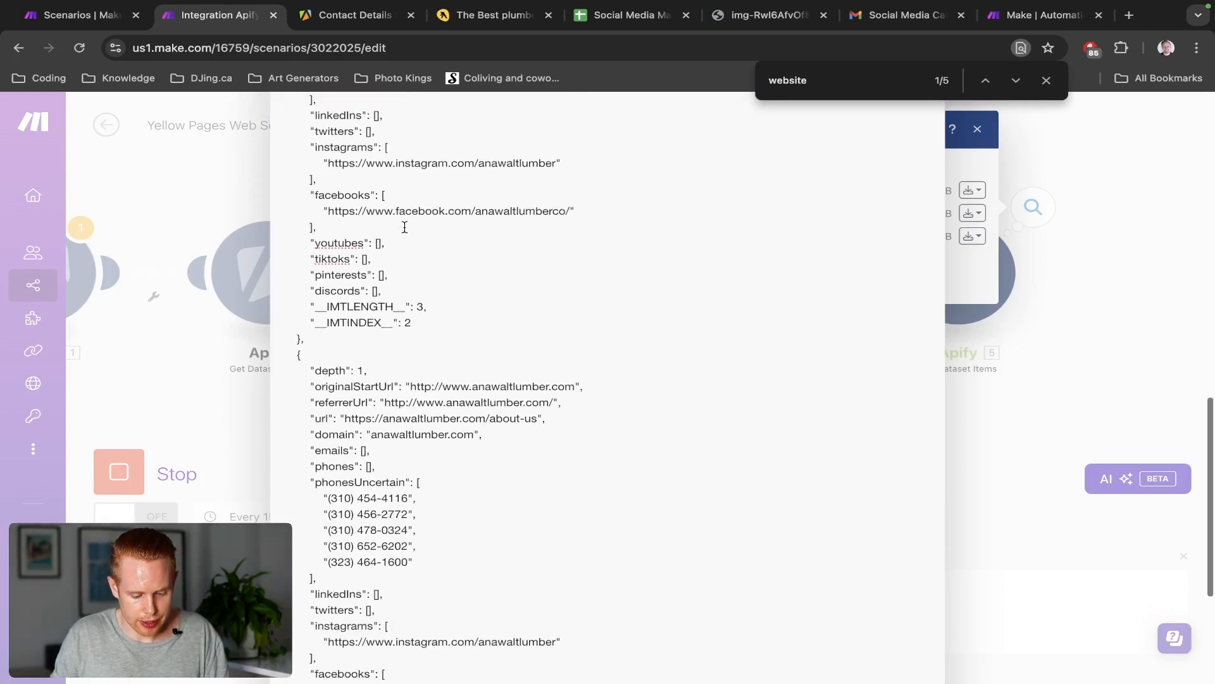
drag(404, 227, 406, 225)
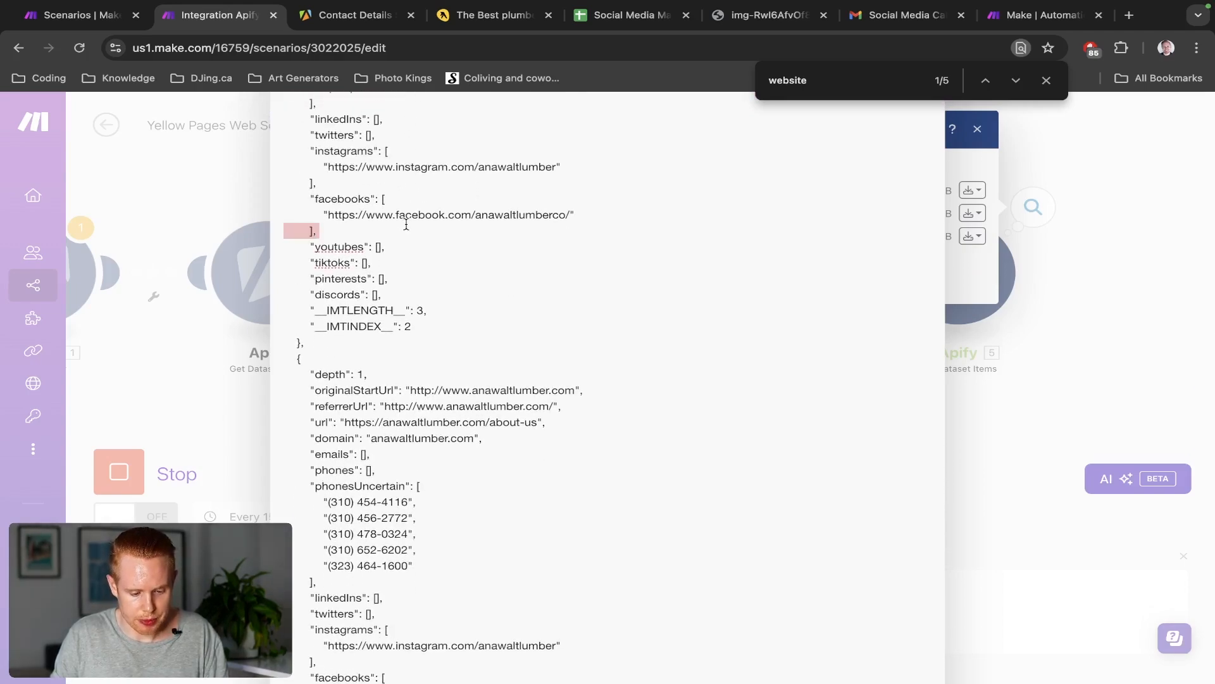
triple_click(446, 166)
scroll(446, 167, up, 7)
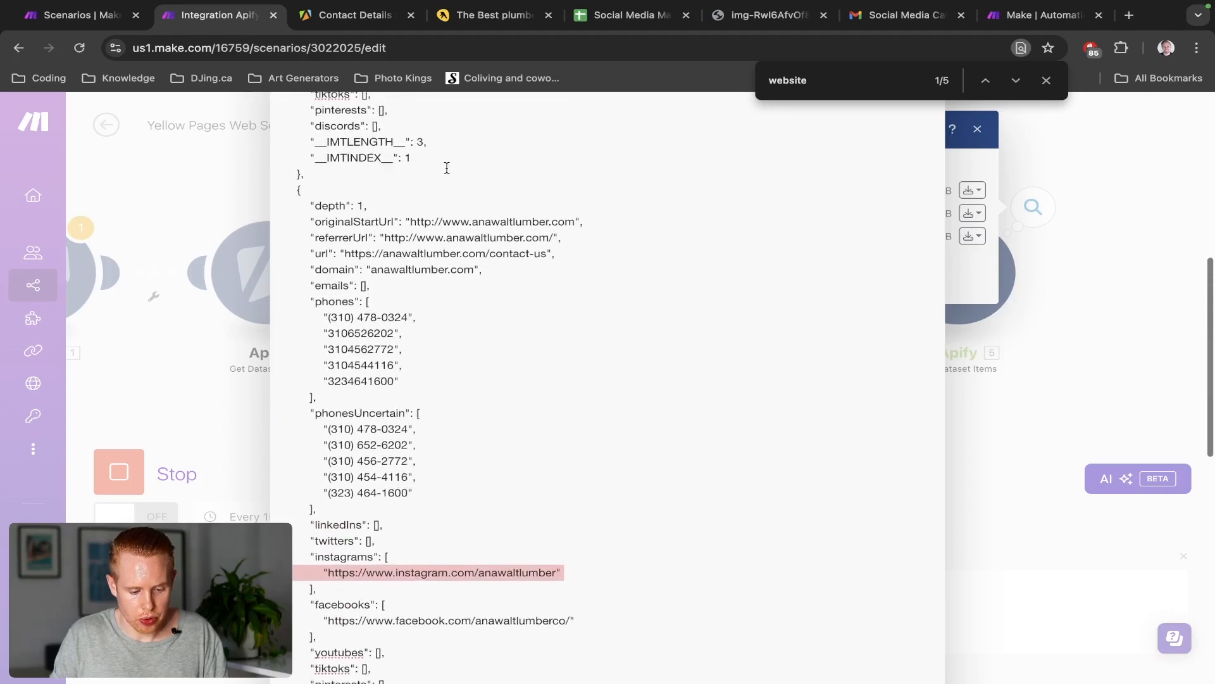
scroll(447, 167, up, 1)
scroll(551, 264, up, 8)
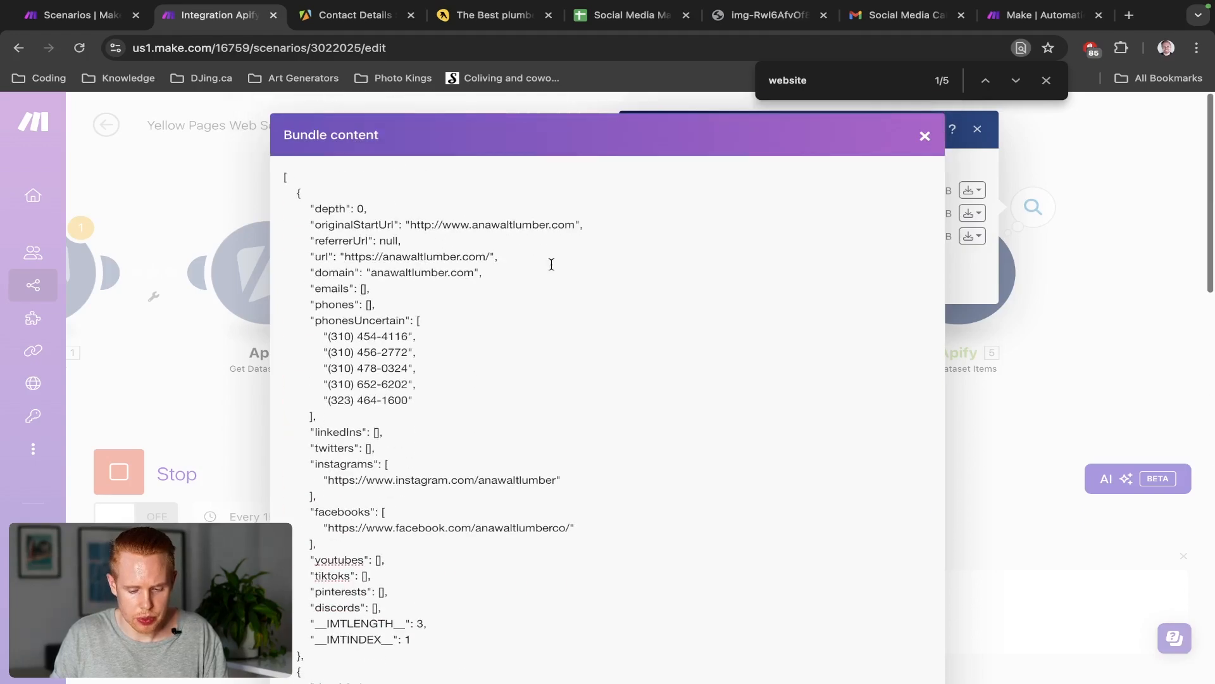
click(978, 265)
Open operation 3's output bundle and select the emergencyrooter.com start URL
click(972, 237)
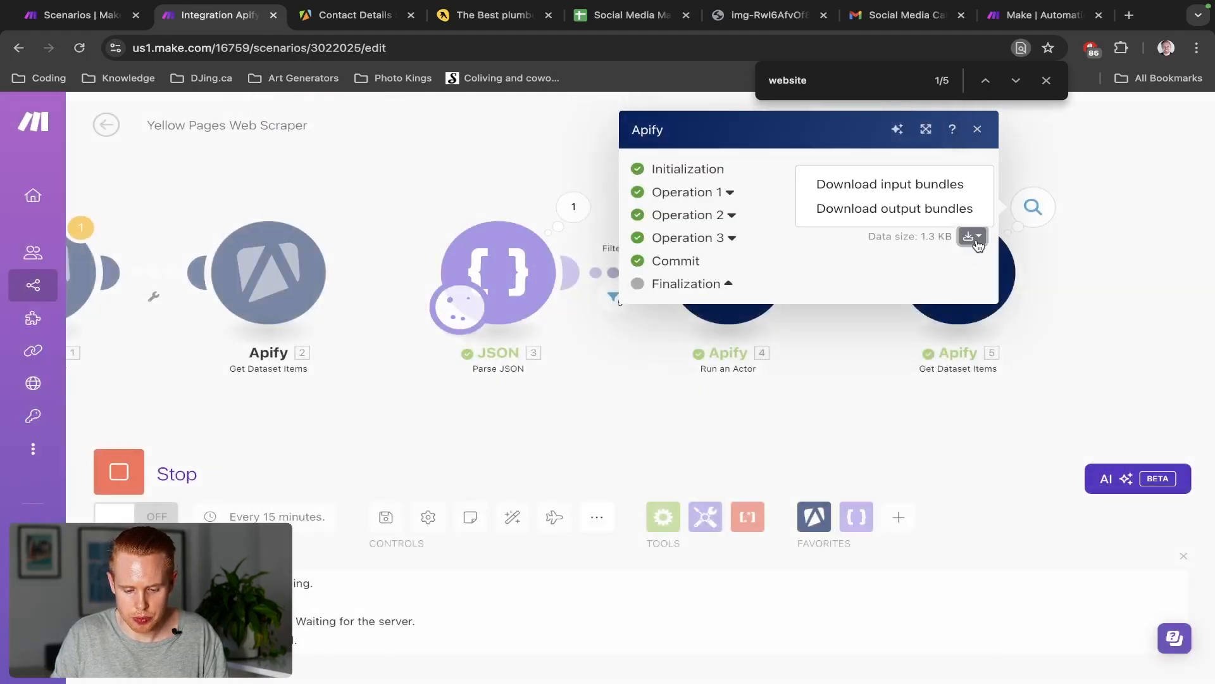
click(937, 211)
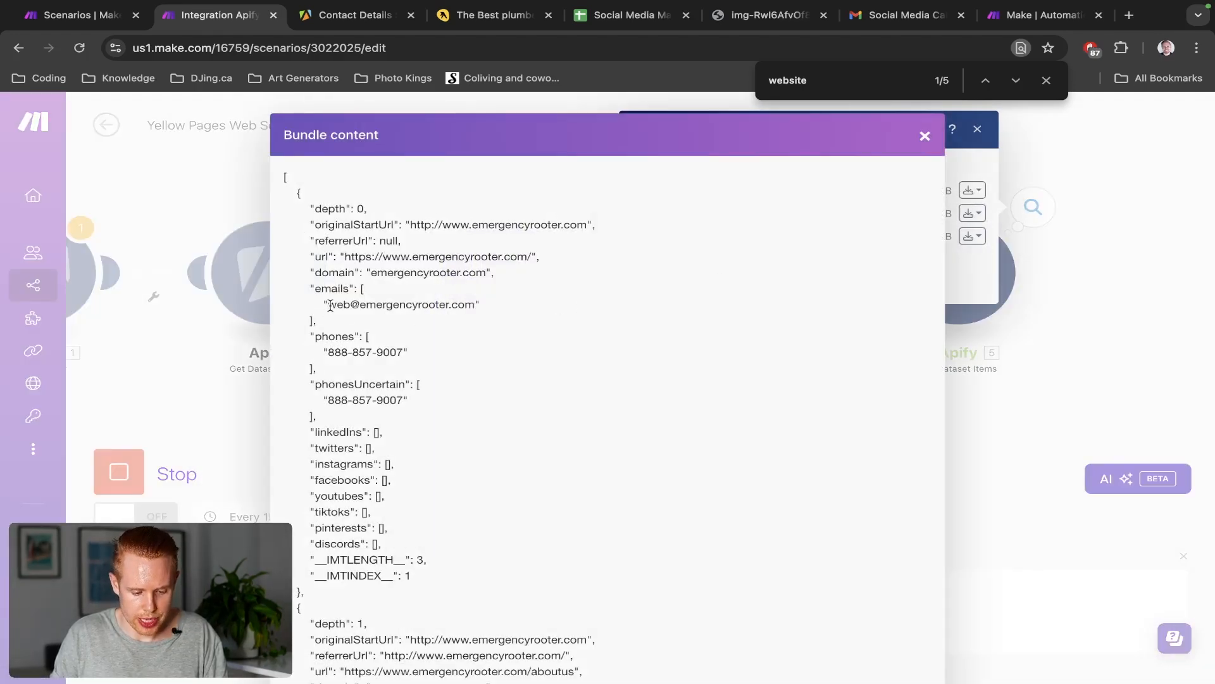
drag(410, 225, 580, 226)
Open emergencyrooter.com in a new tab, find its footer email by searching '@', then close the tab
key(ctrl+c)
key(ctrl+t)
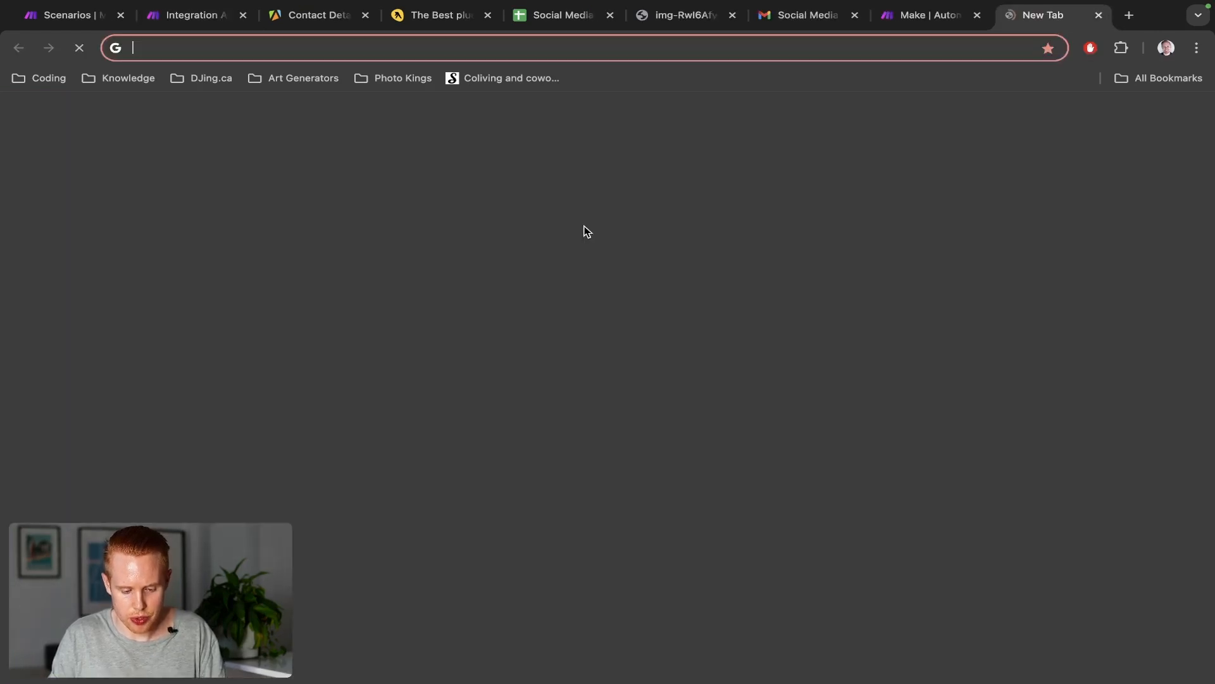
key(ctrl+v)
key(Return)
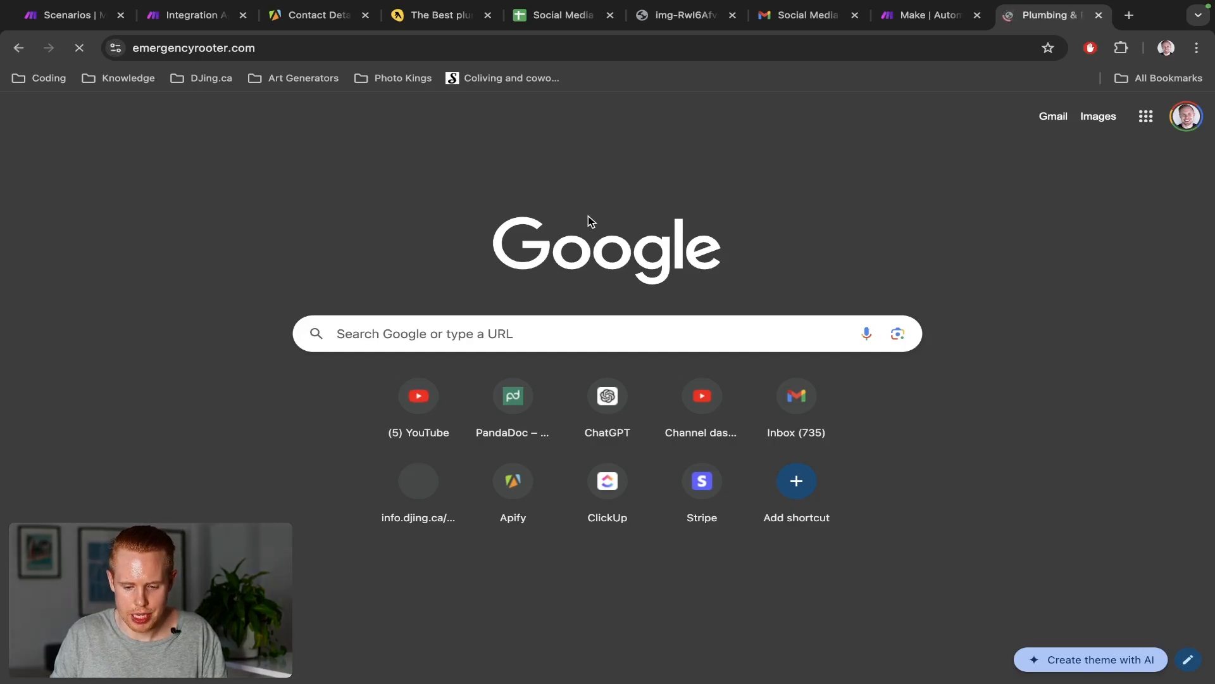
key(ctrl+f)
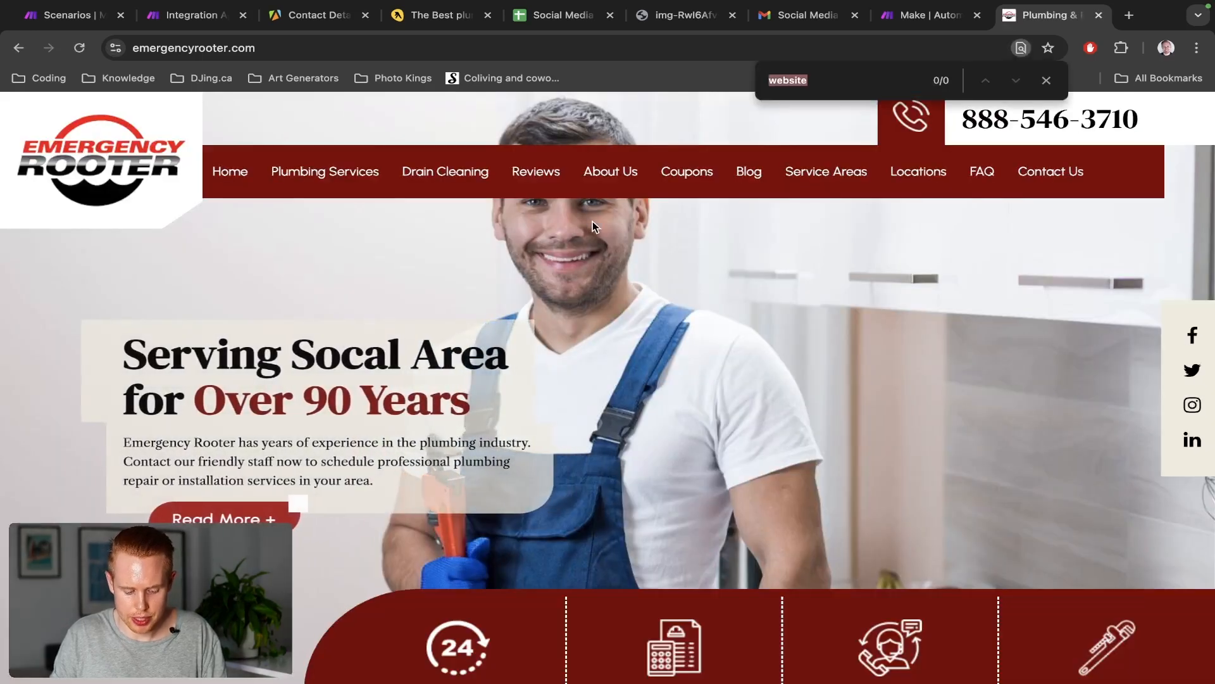
text(@)
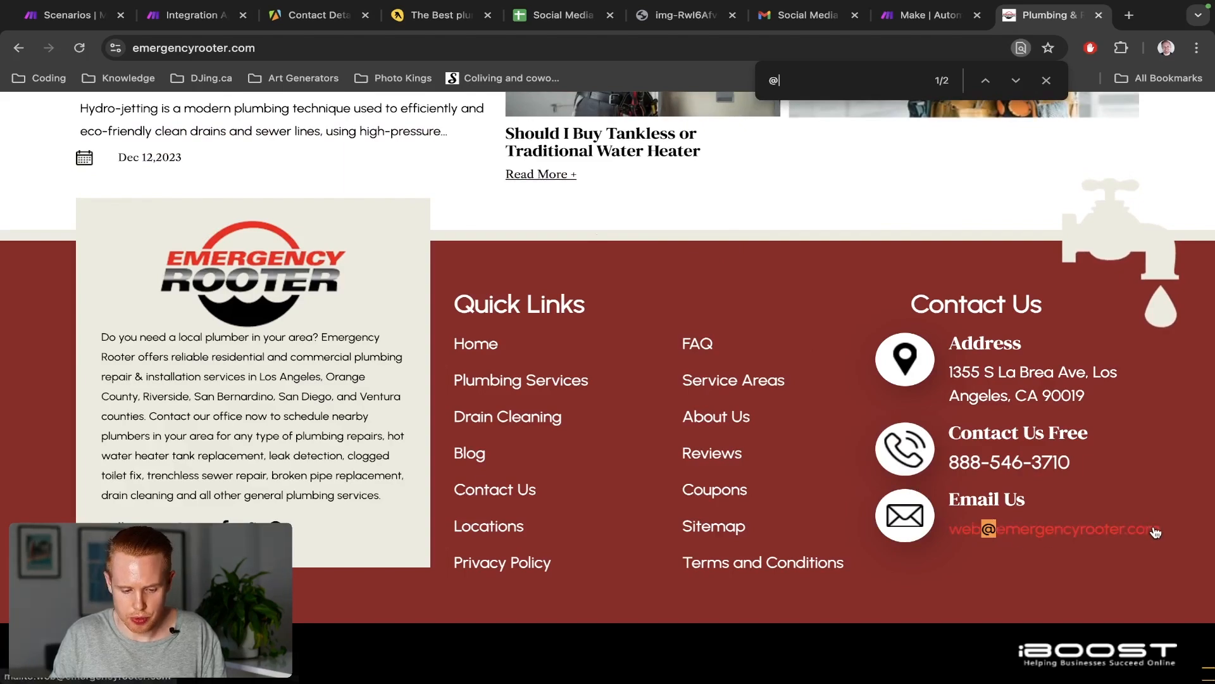
key(ctrl+w)
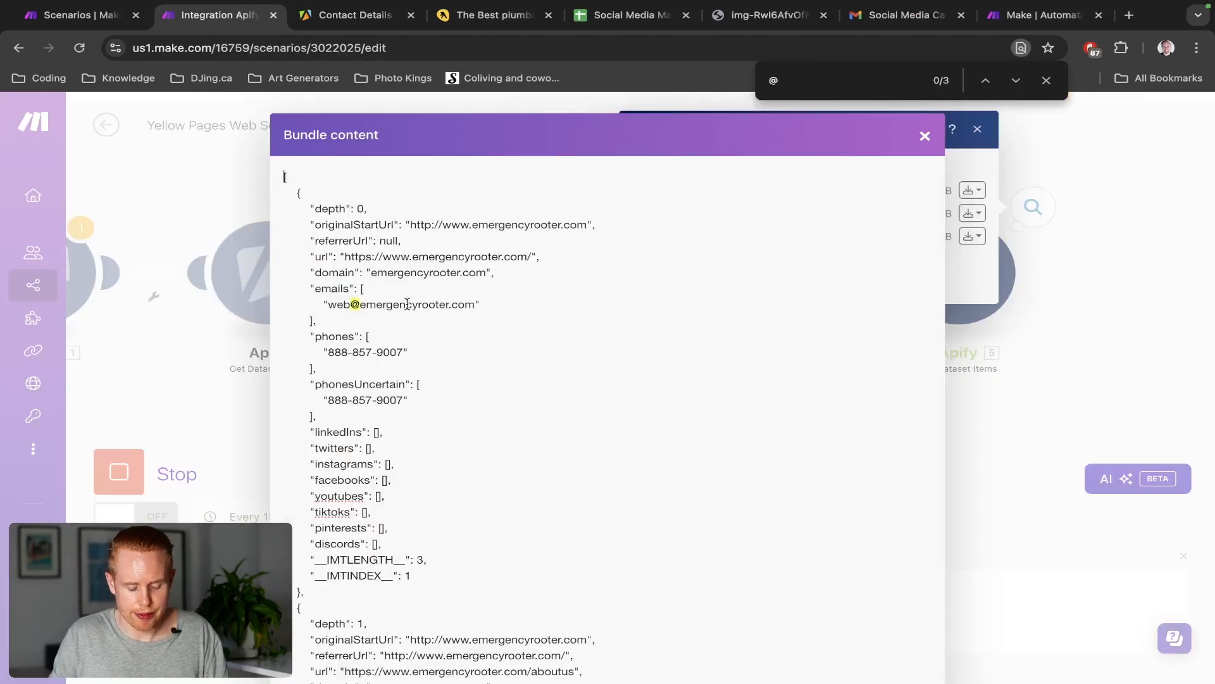
Close the bundle content view and operations panel, and stop the running scenario
triple_click(407, 304)
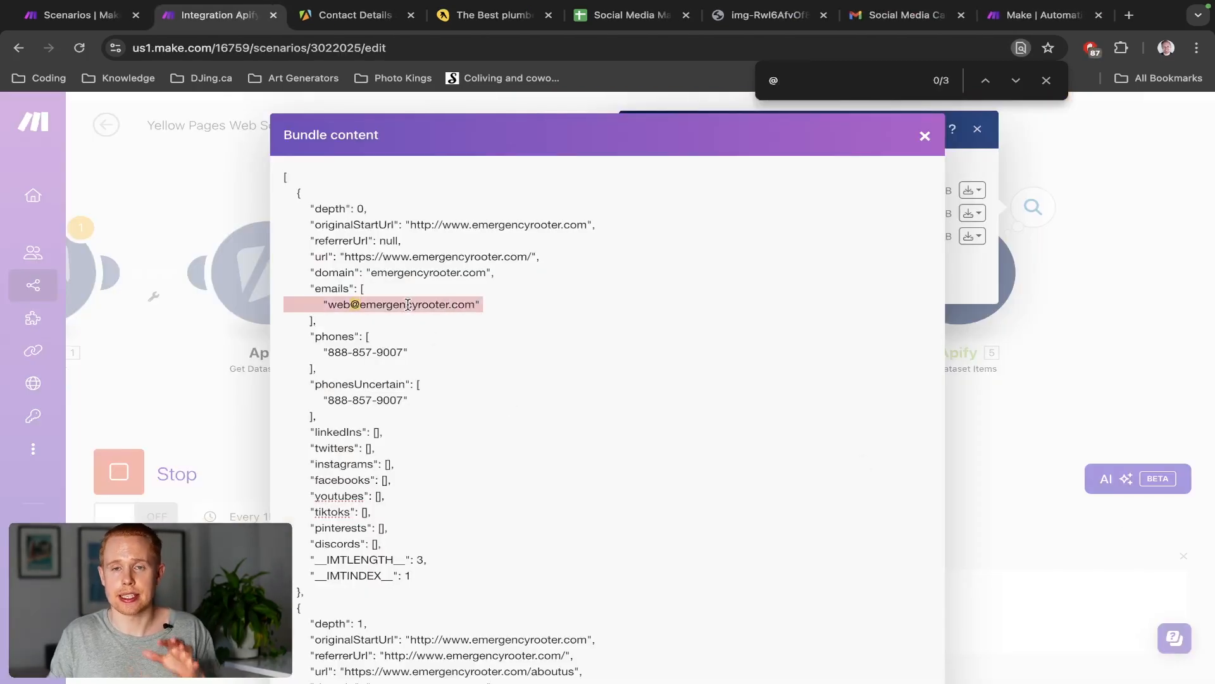
click(188, 205)
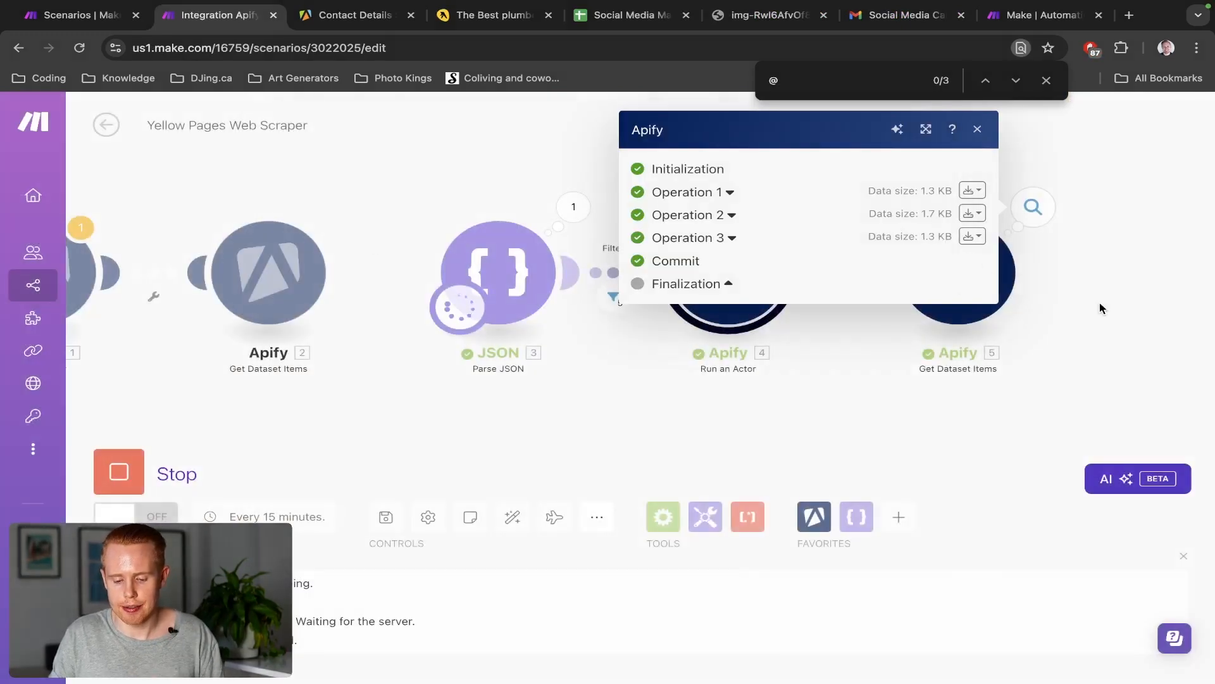
click(1100, 302)
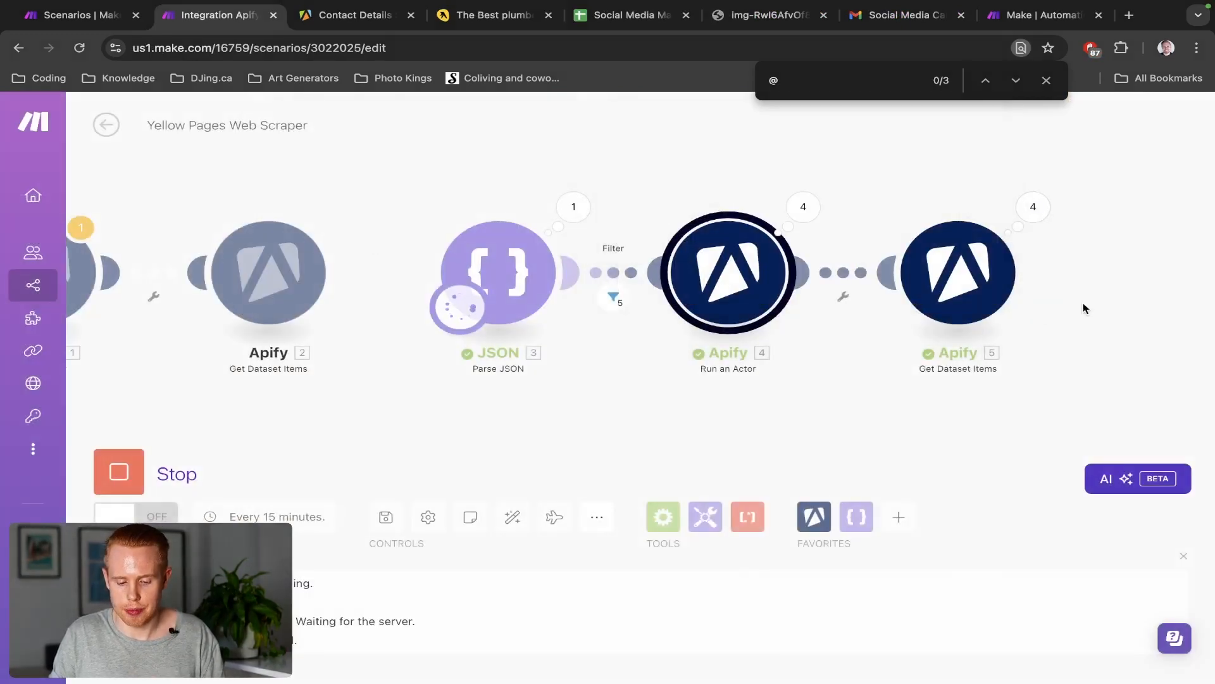
click(127, 476)
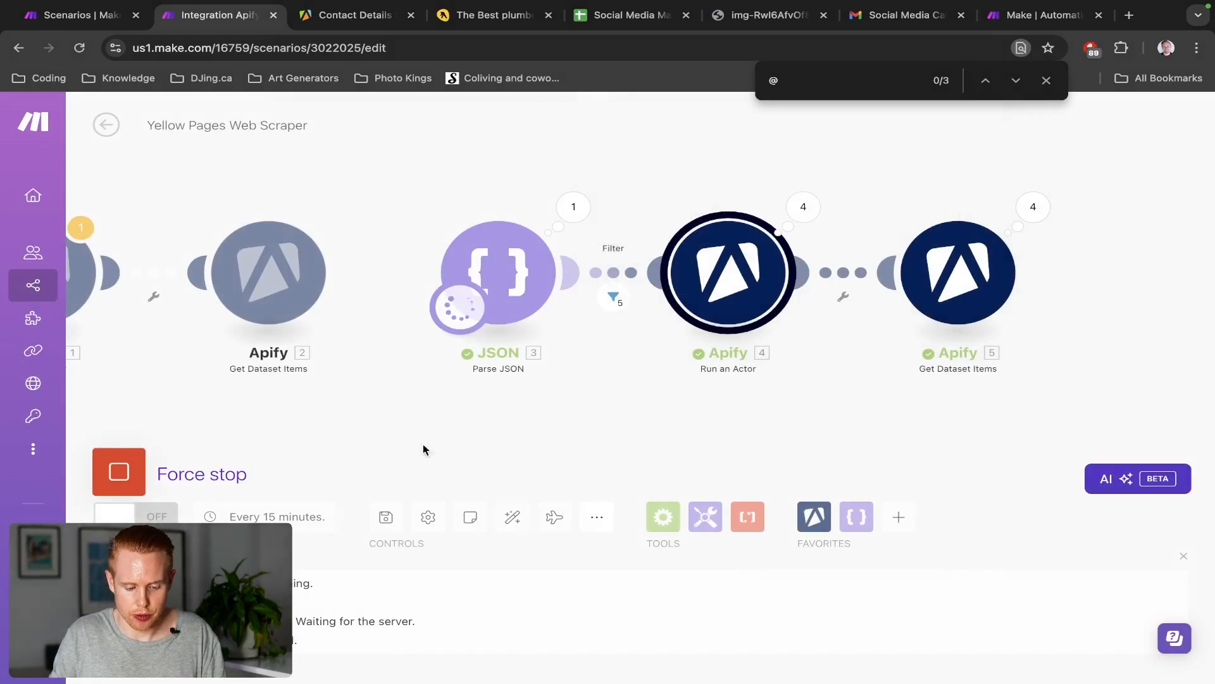
drag(556, 434, 358, 425)
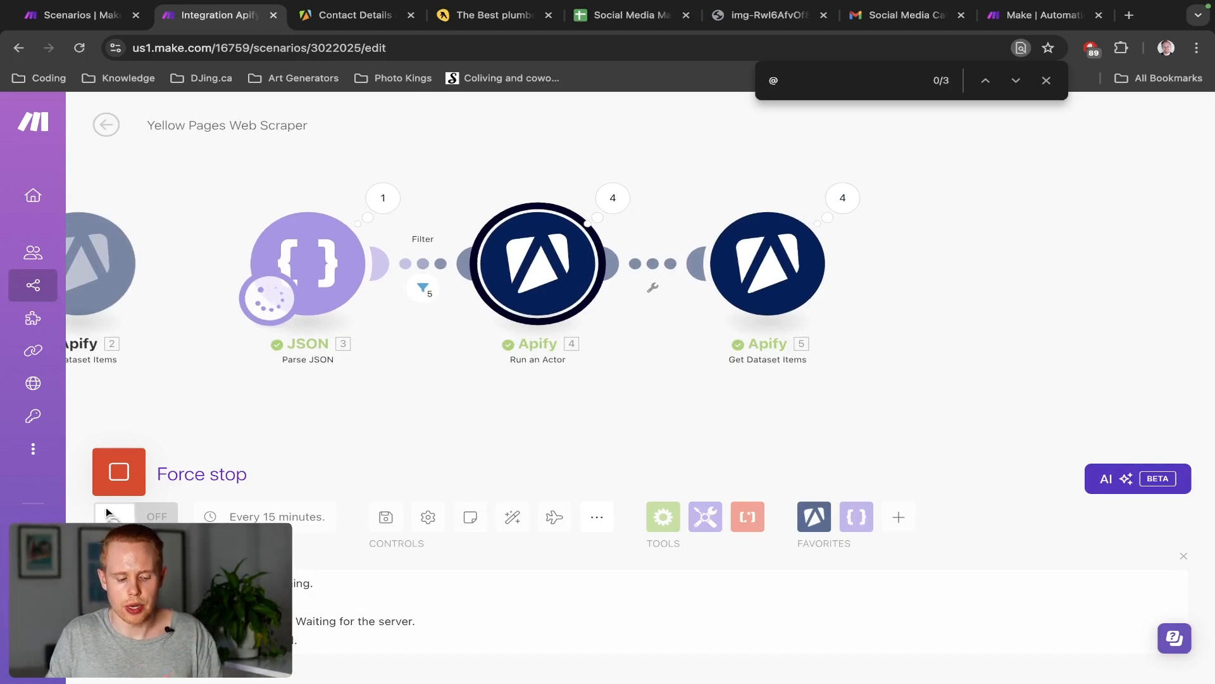
click(843, 197)
click(1179, 225)
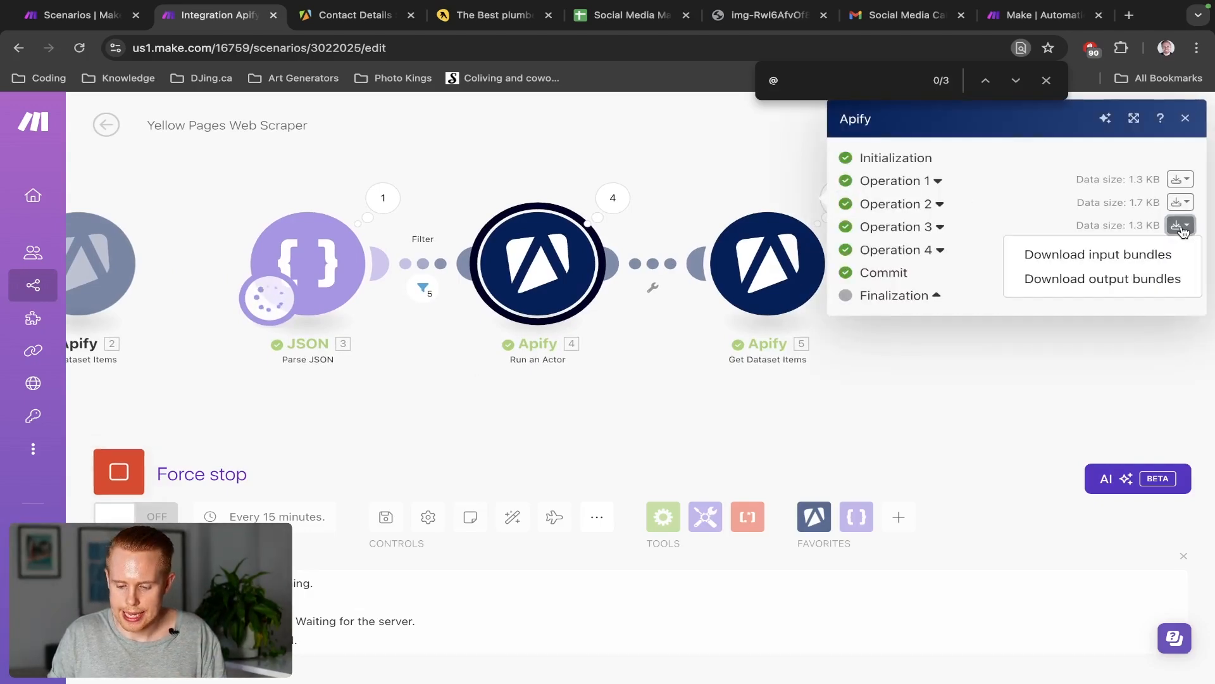
click(1147, 281)
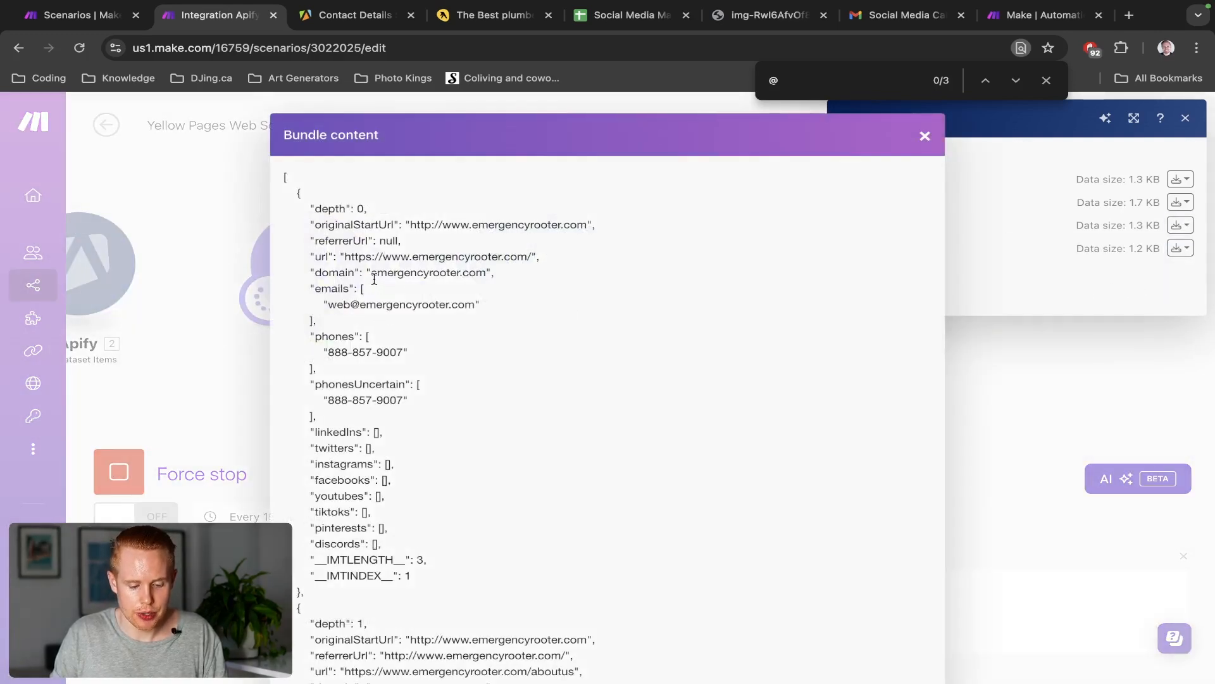
key(super+a)
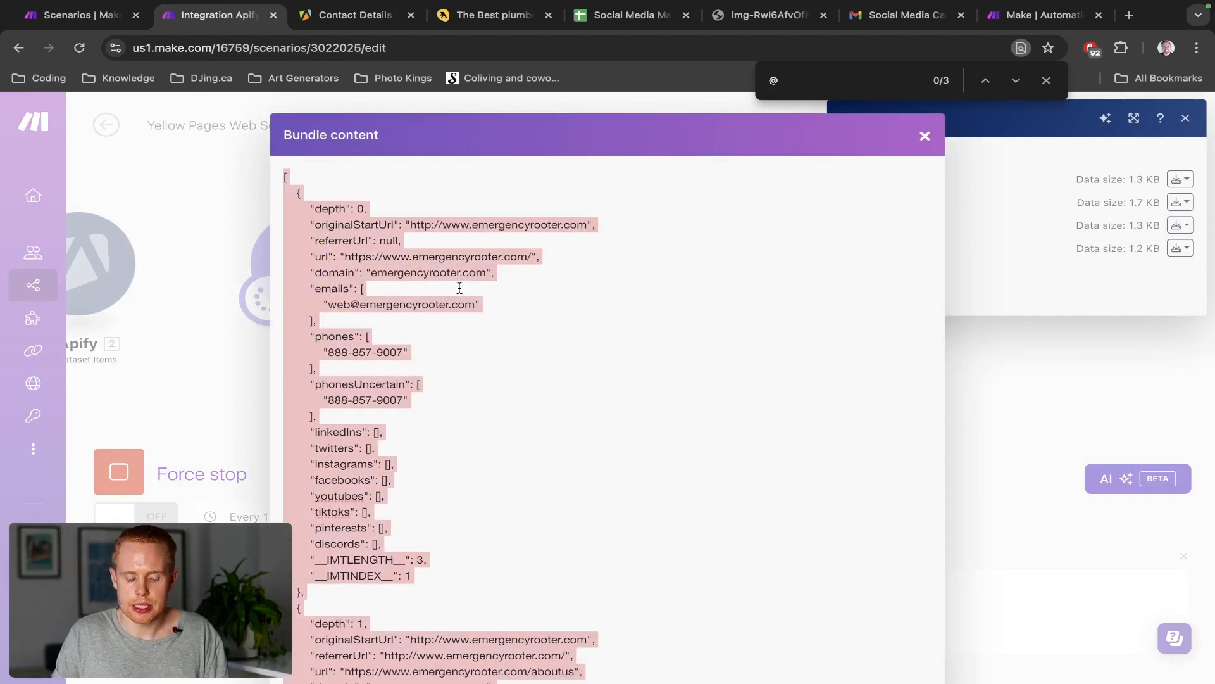
click(330, 306)
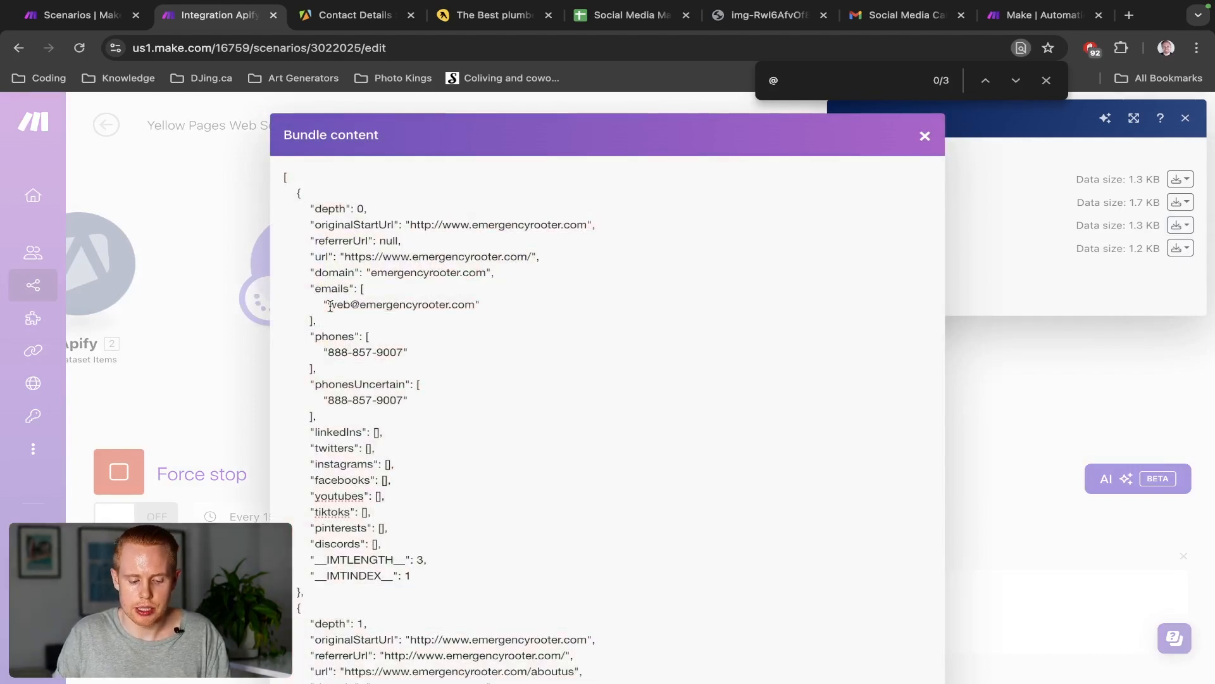
drag(329, 305, 486, 306)
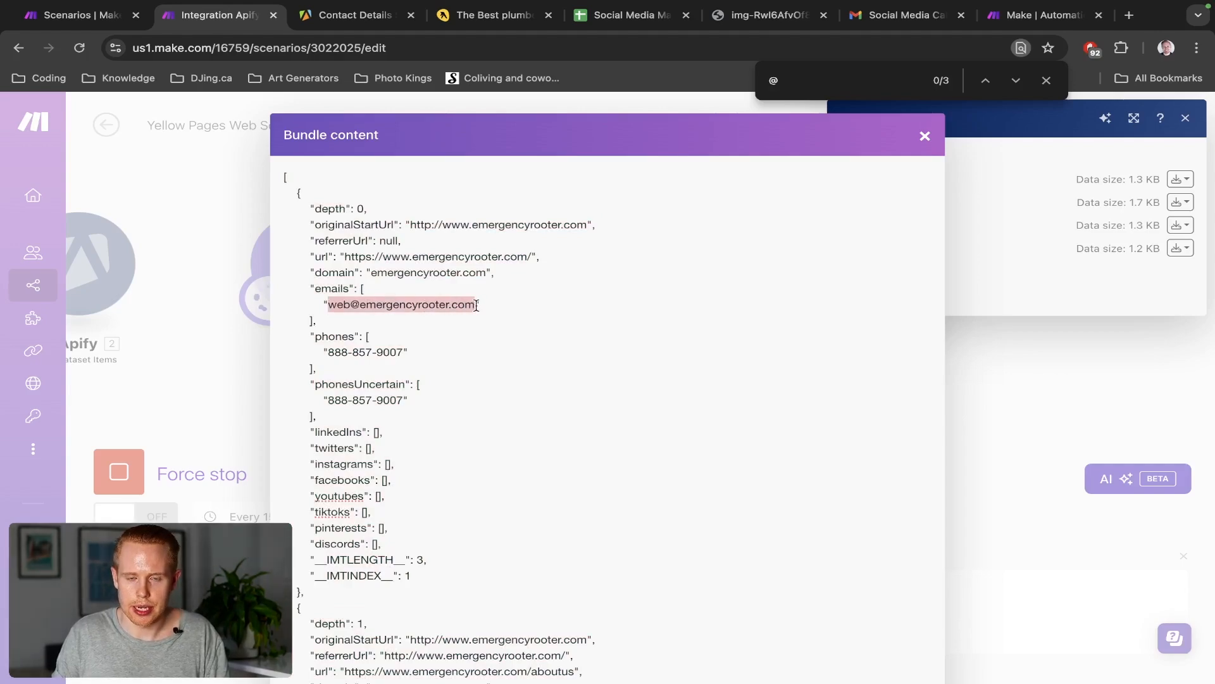
click(925, 136)
click(1188, 118)
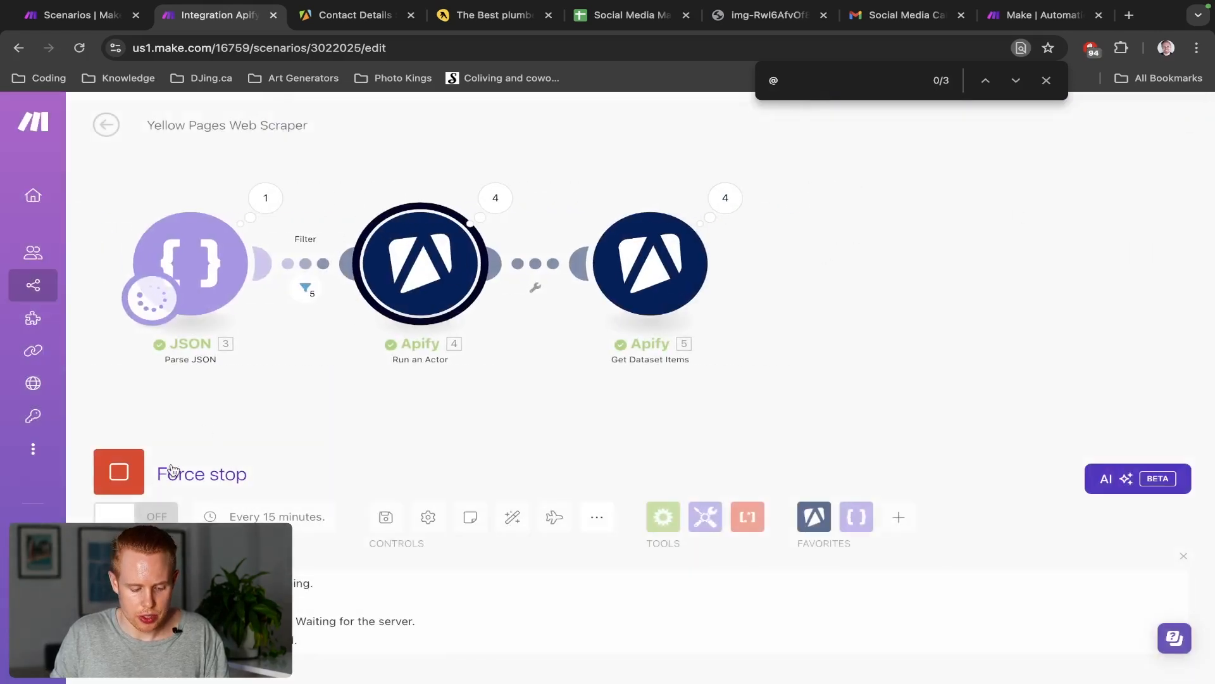
Force-stop the run and add a JSON Parse JSON module after Apify 8
click(135, 482)
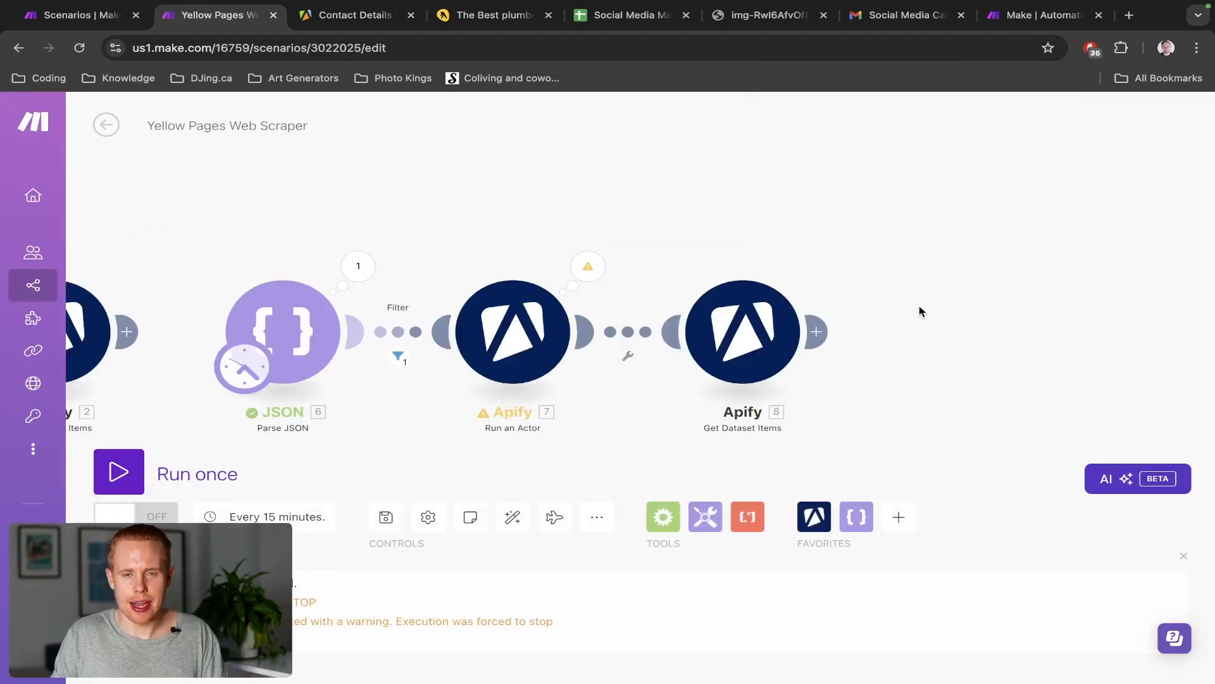
drag(921, 311, 744, 284)
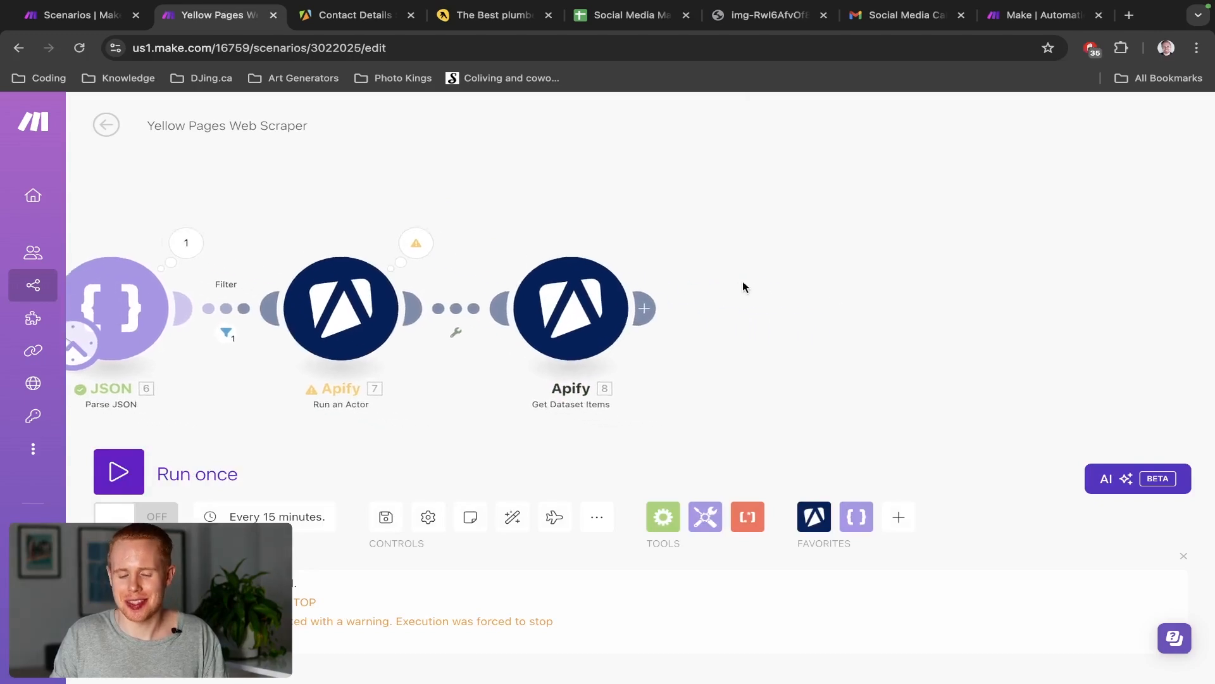
right_click(697, 295)
click(741, 313)
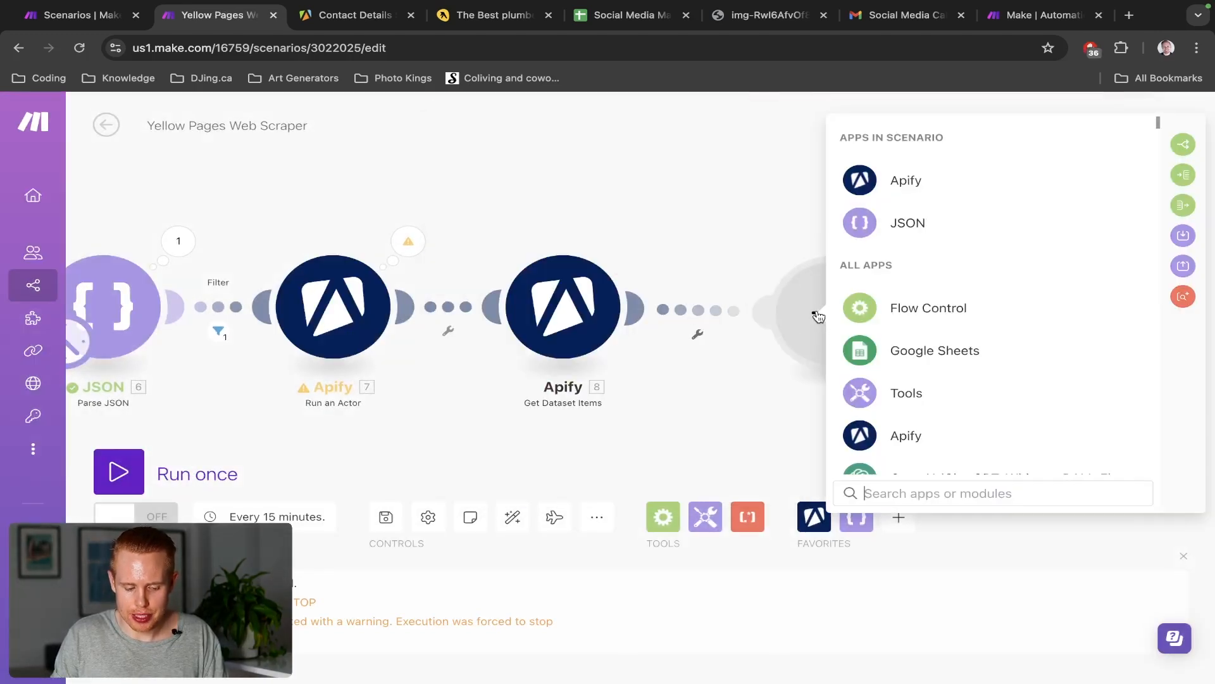
click(902, 224)
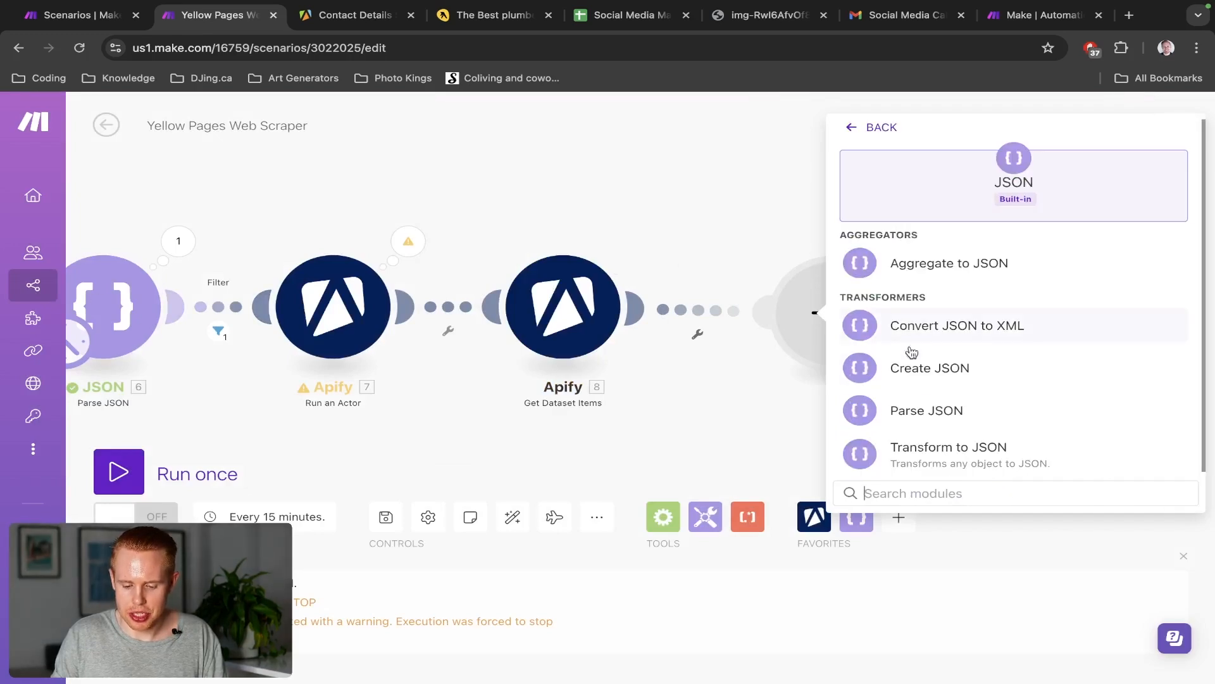
click(927, 416)
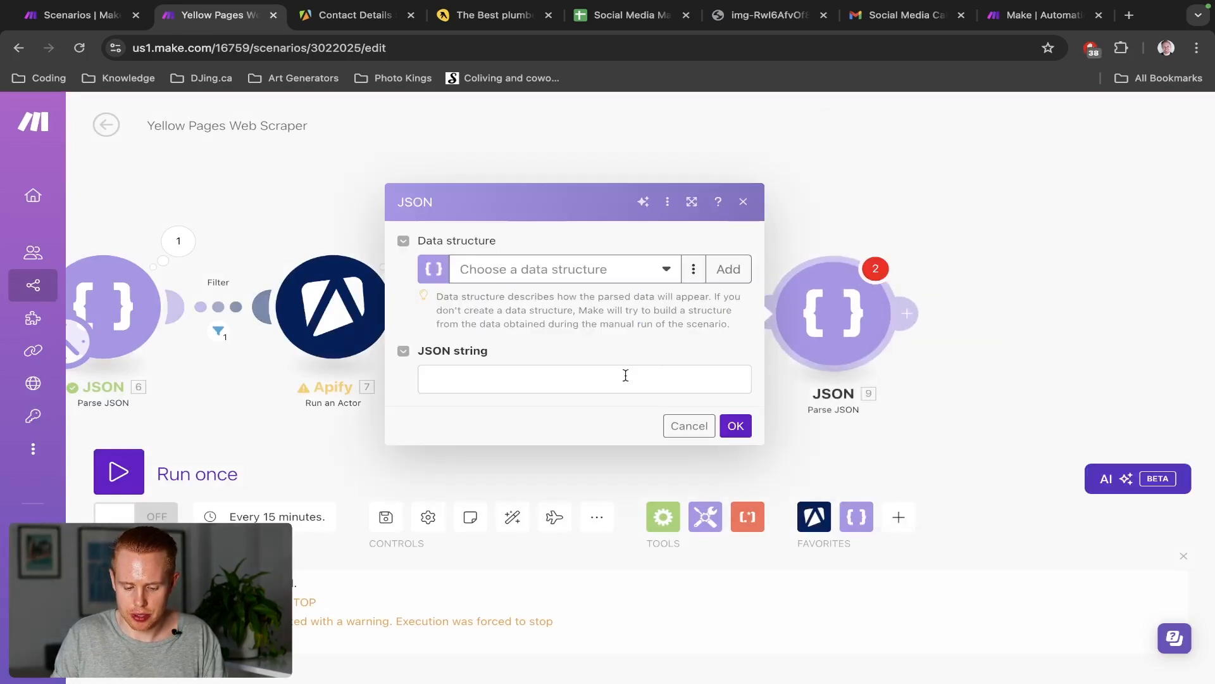
Paste the copied bundle JSON into the JSON string, confirm, and unlink module 9 from Apify 8
click(626, 376)
key(ctrl+v)
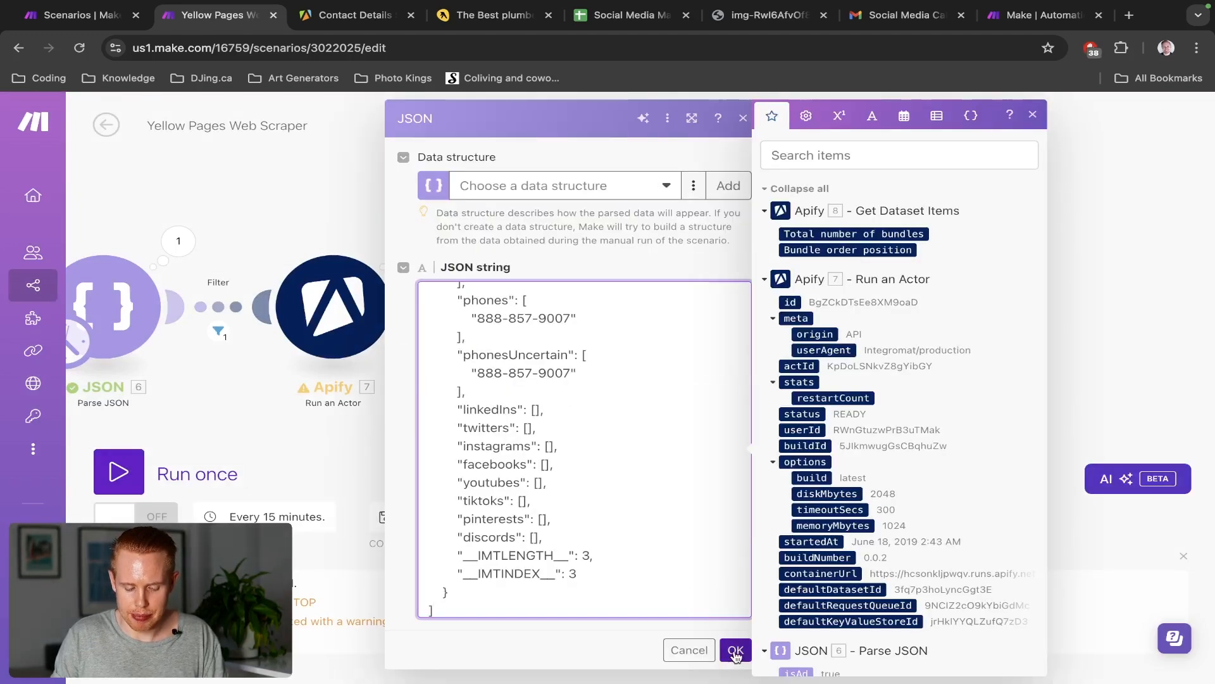
click(732, 648)
click(710, 309)
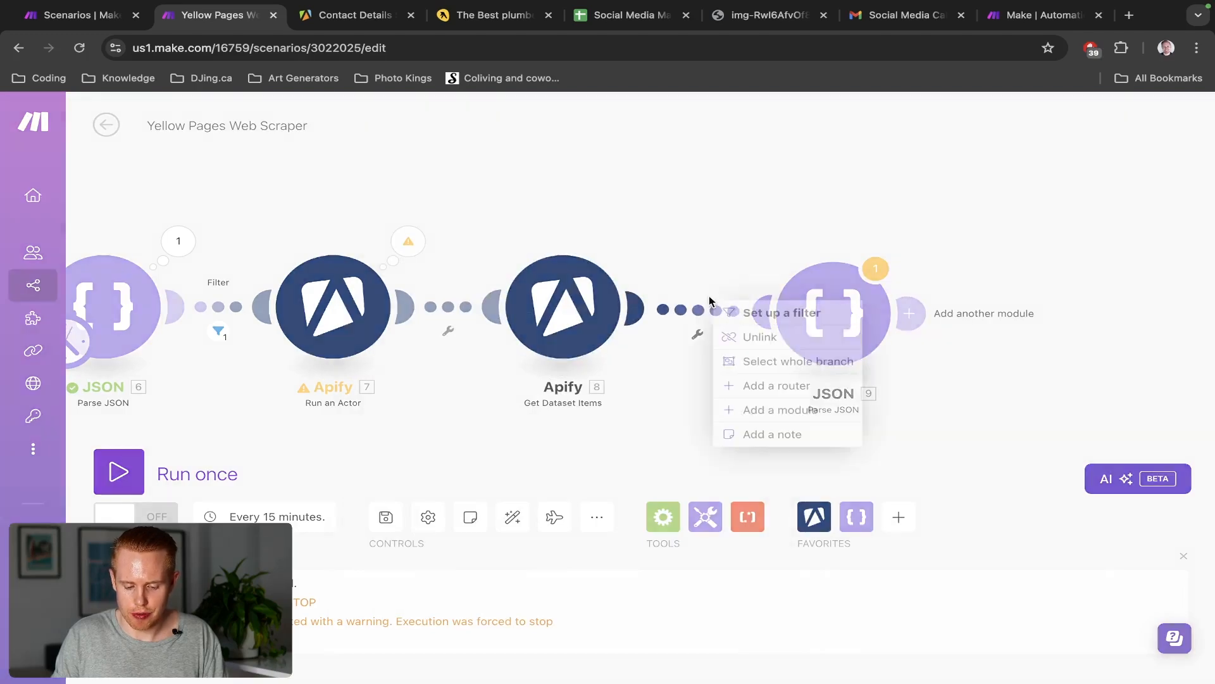
click(735, 336)
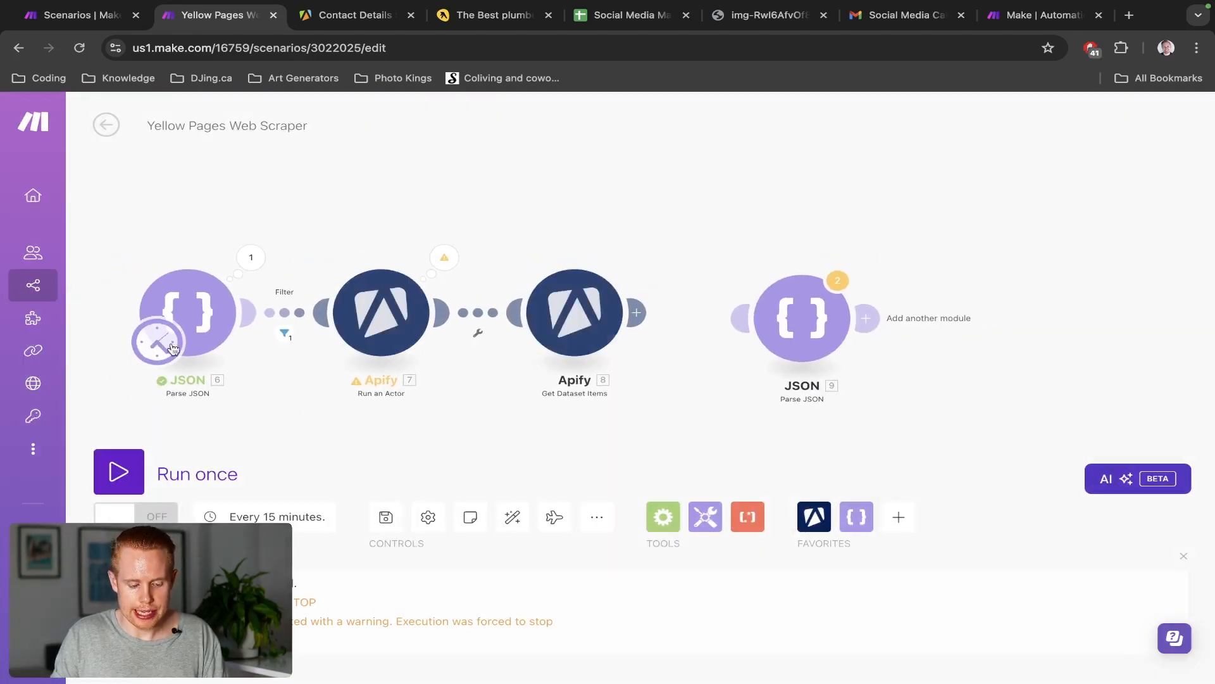
Move the schedule trigger onto Parse JSON module 9 so it starts the scenario
drag(165, 345, 307, 380)
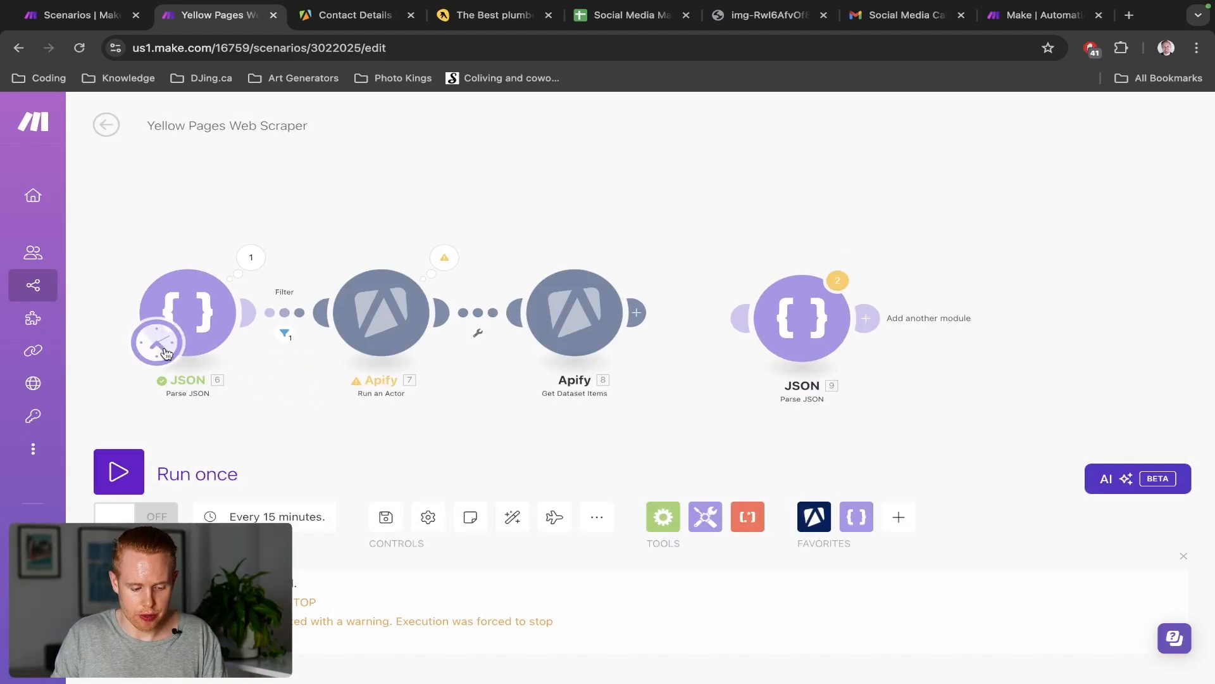
drag(163, 341, 769, 345)
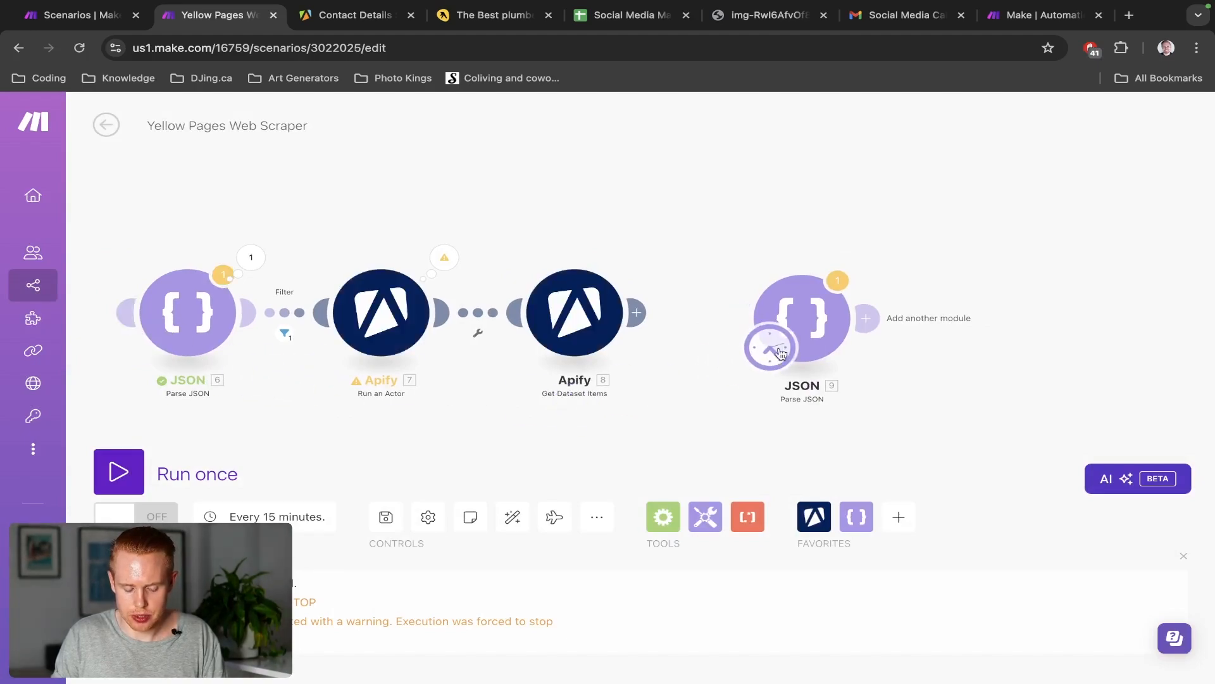
drag(800, 307, 800, 311)
Check the email address in module 9's JSON string, save it, and reposition the module
click(799, 310)
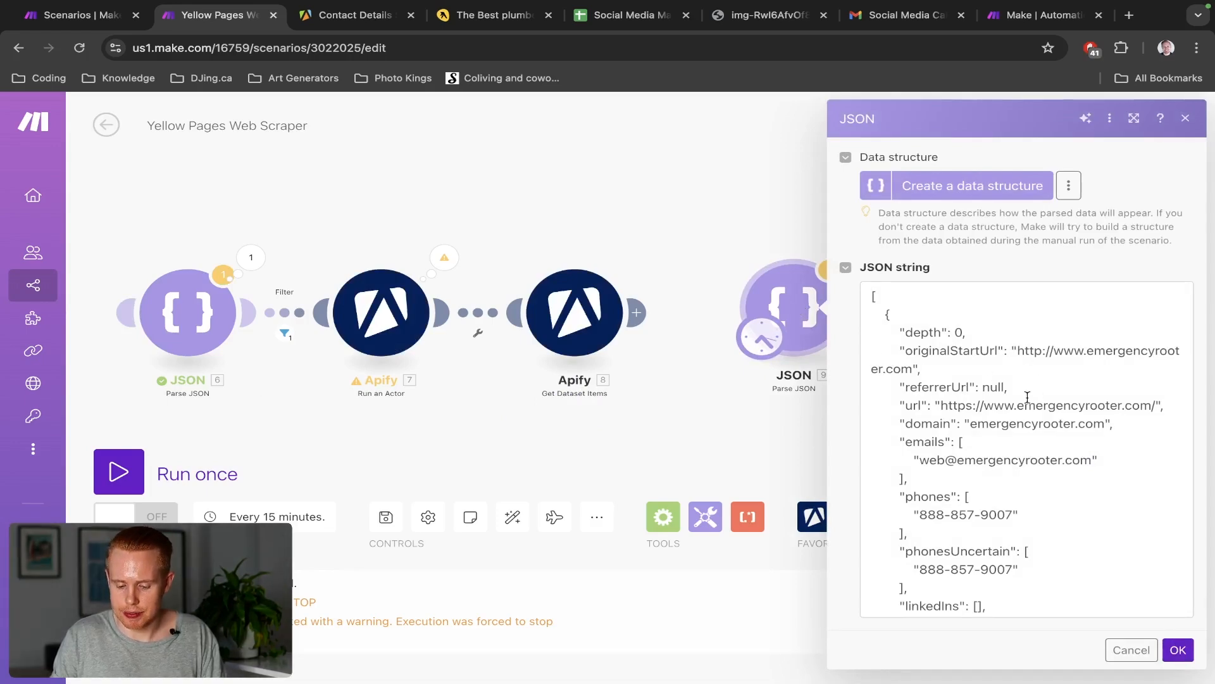
scroll(1027, 397, down, 1)
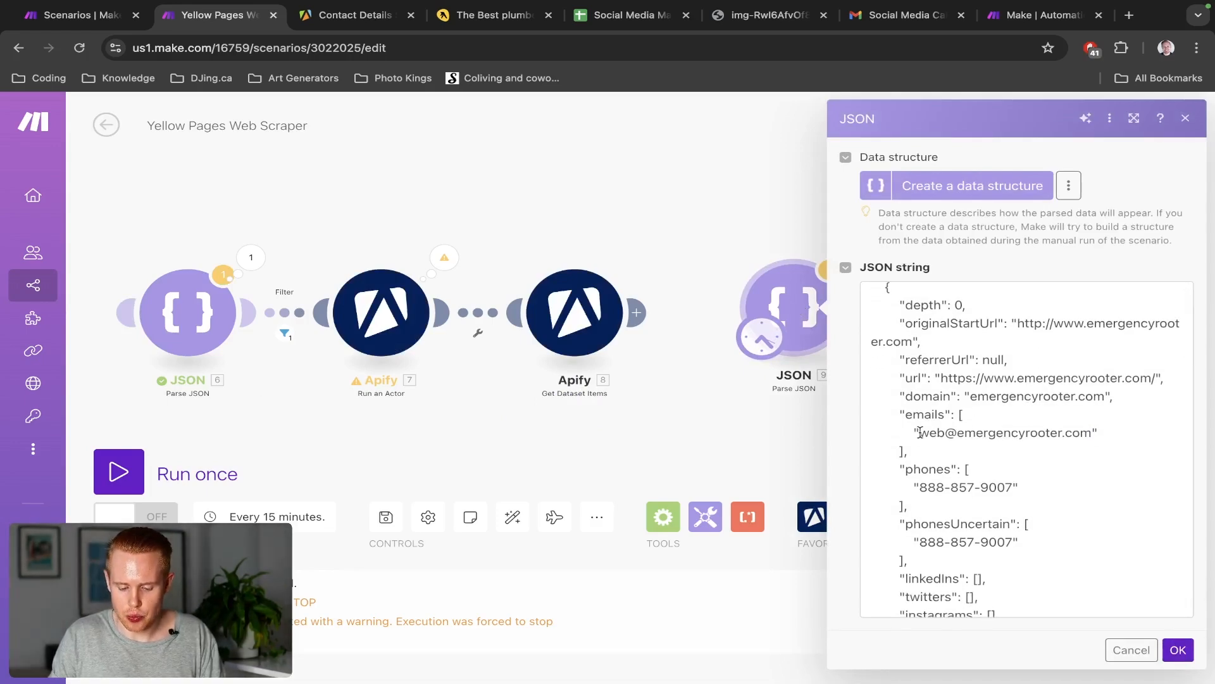
drag(920, 432, 1089, 430)
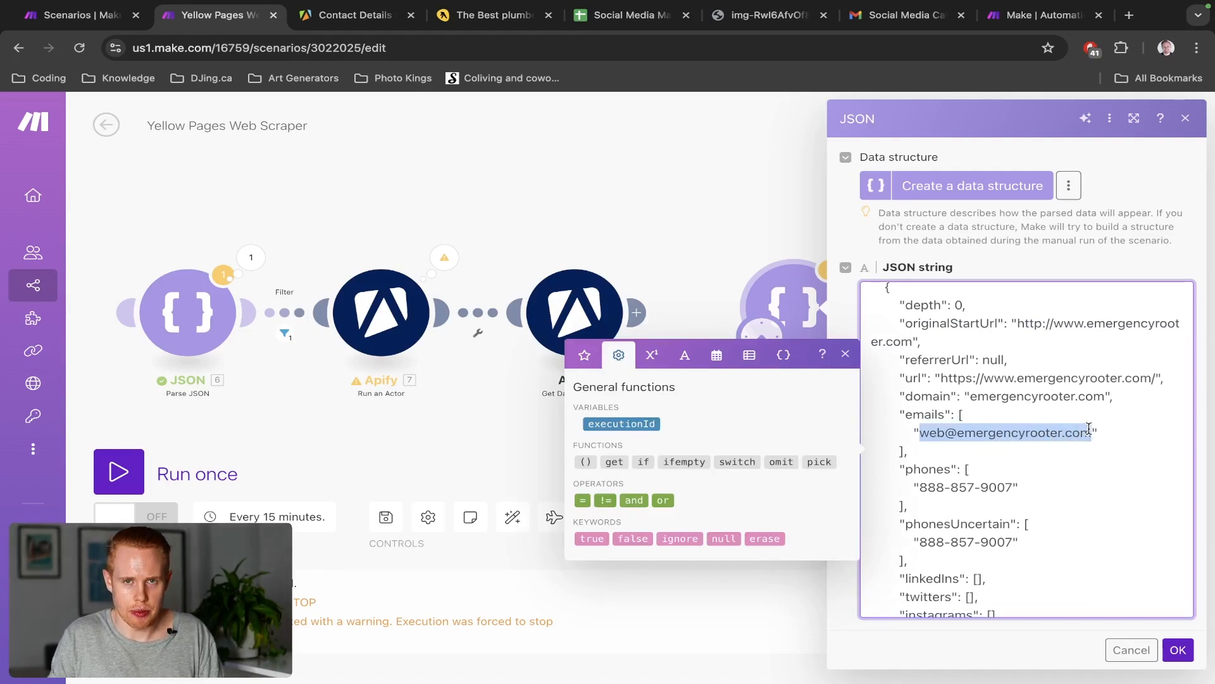
click(1177, 650)
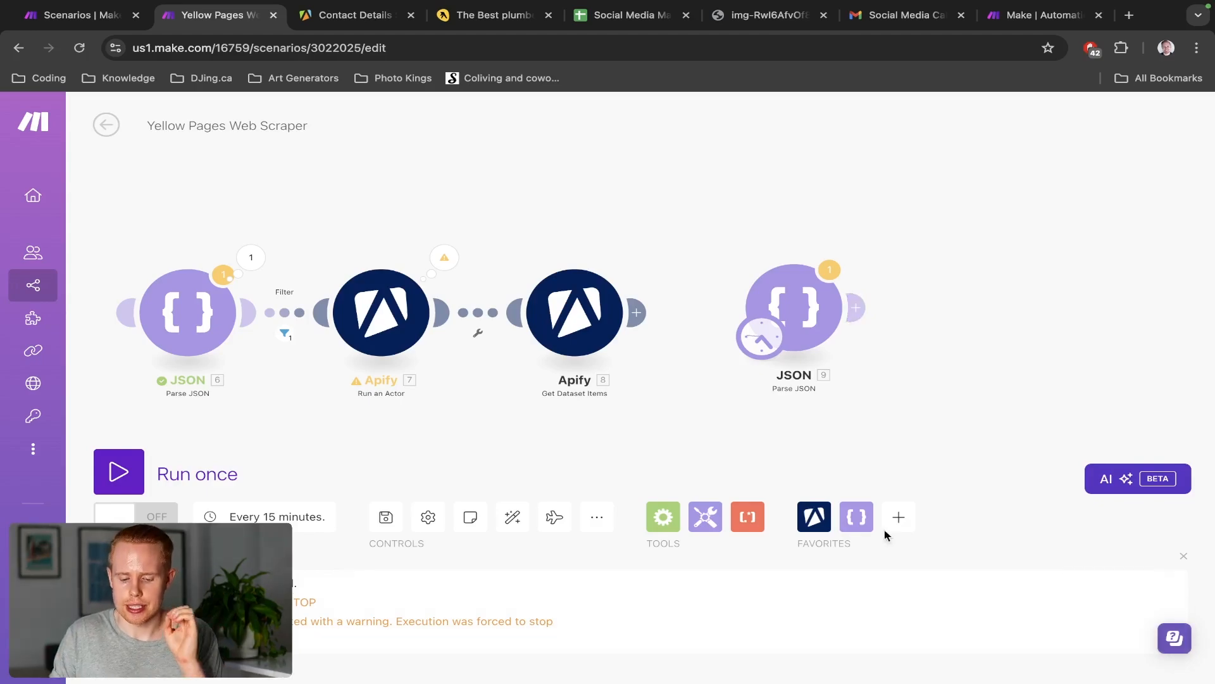
mouse_move(792, 312)
mouse_down()
mouse_move(780, 290)
mouse_move(784, 308)
mouse_up()
drag(931, 237, 765, 228)
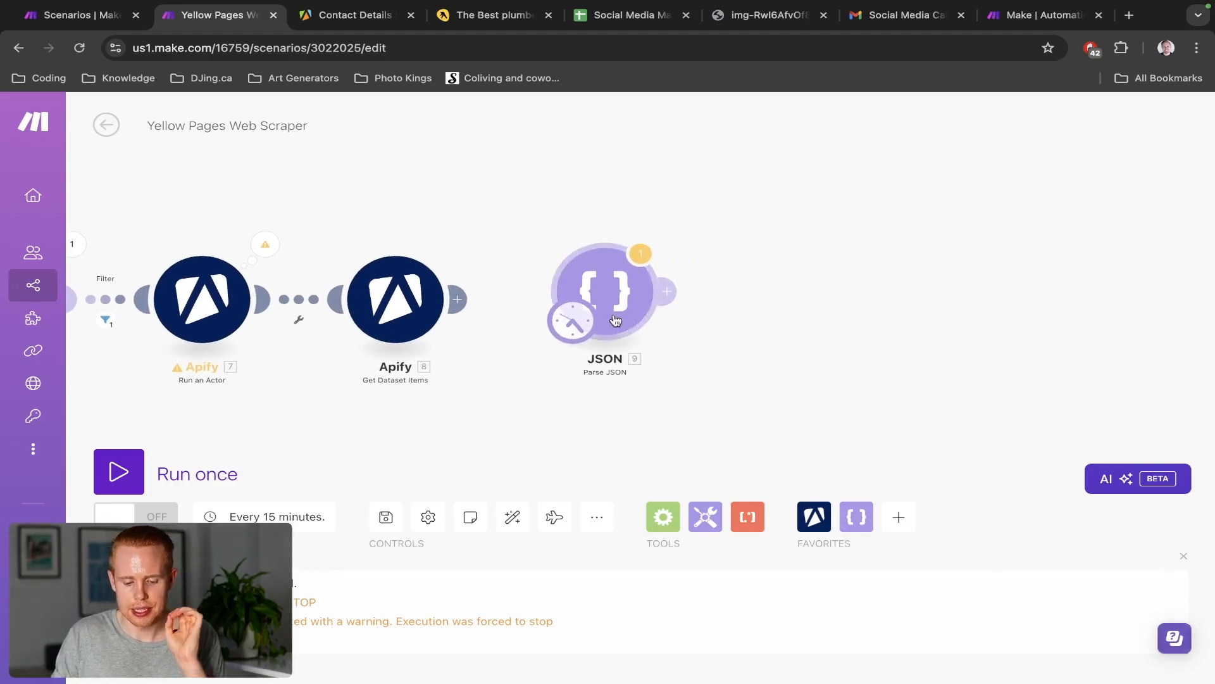
Add a Flow Control Array aggregator after Parse JSON, sourcing JSON [9] with a Custom structure
click(672, 295)
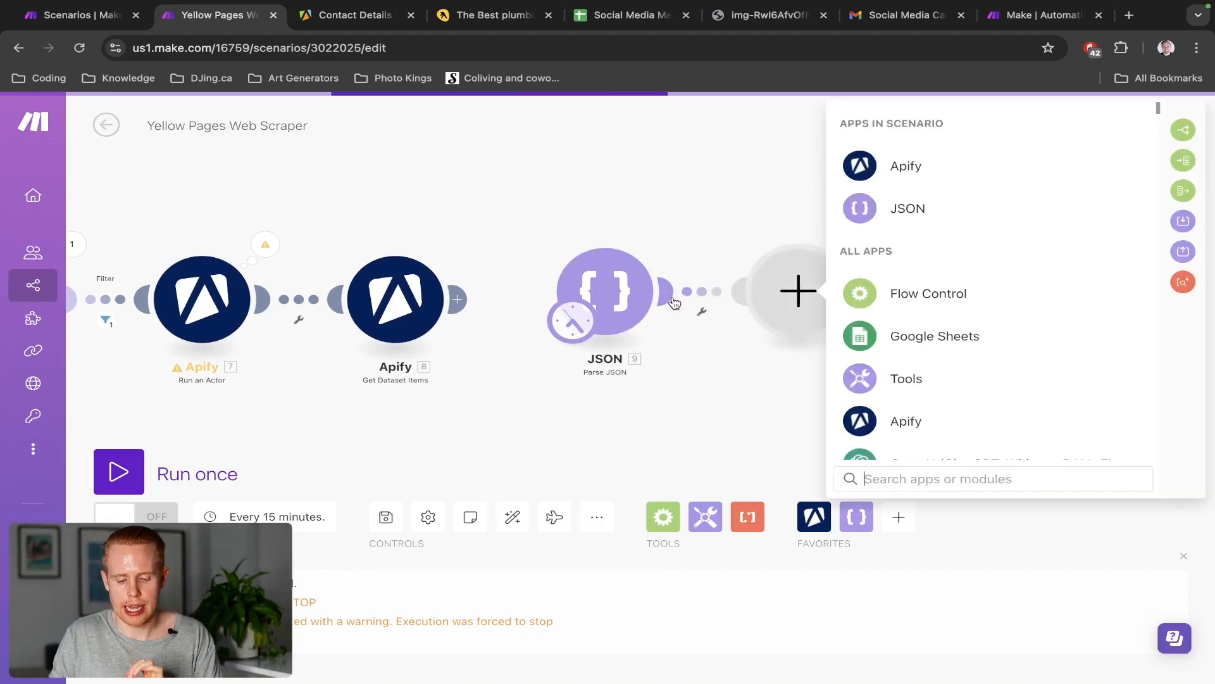
click(907, 297)
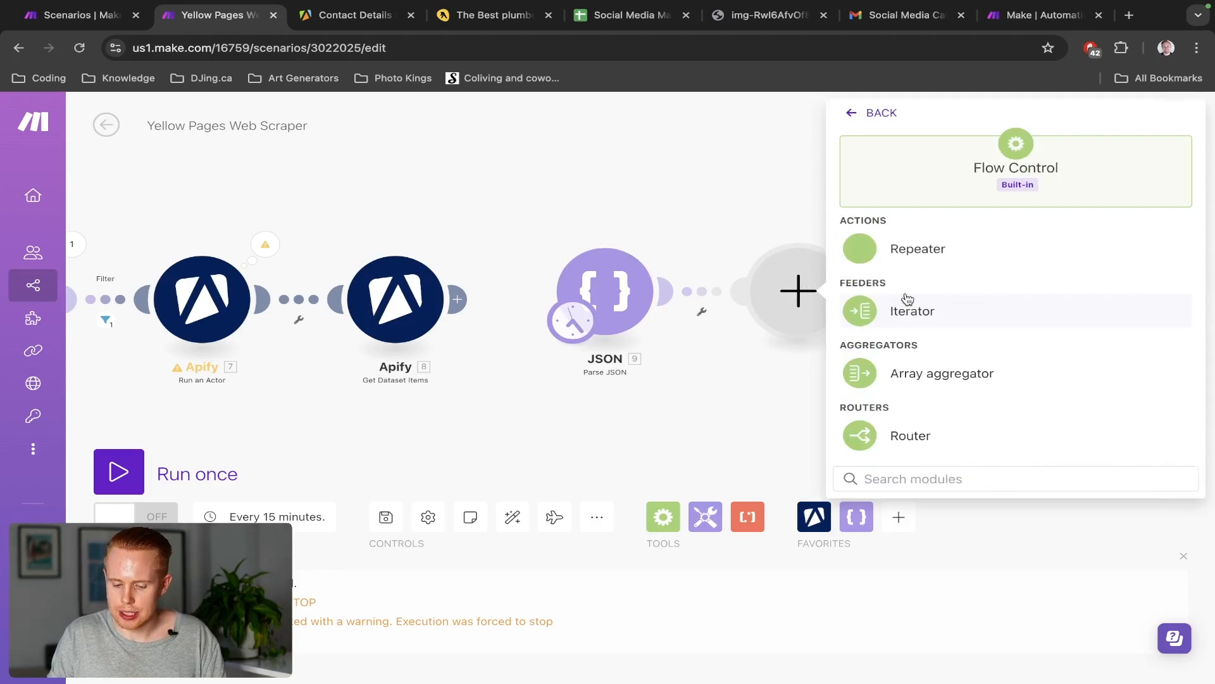
click(918, 374)
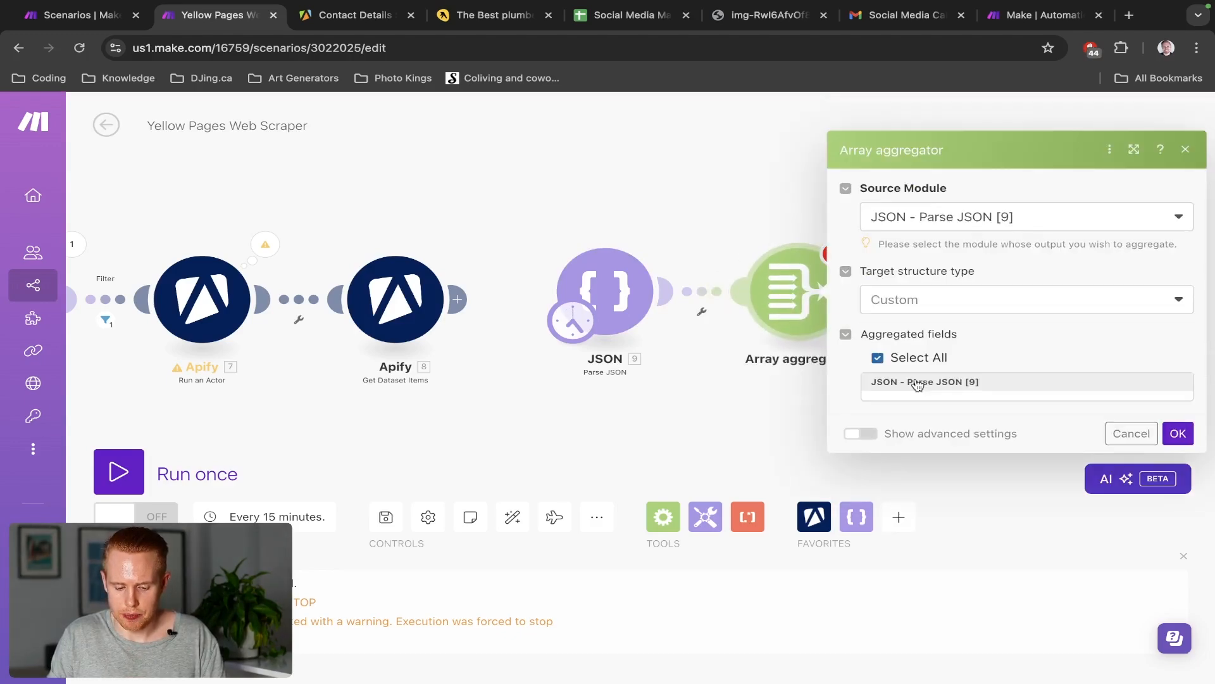
click(901, 302)
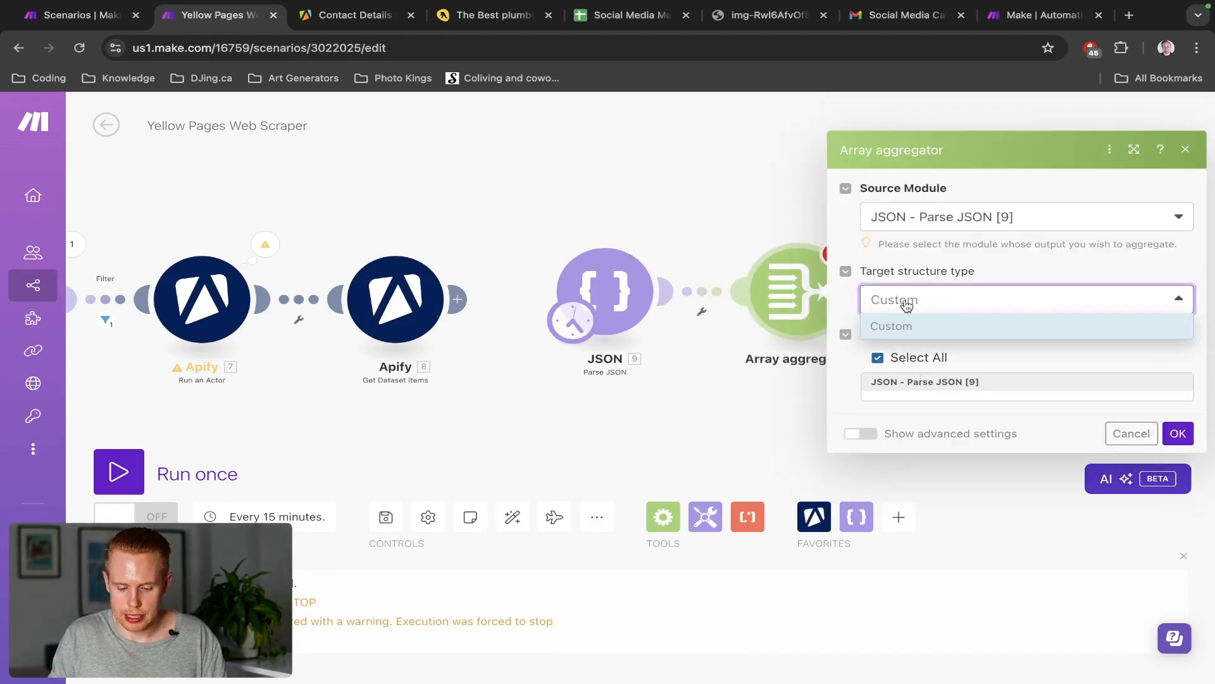
click(935, 255)
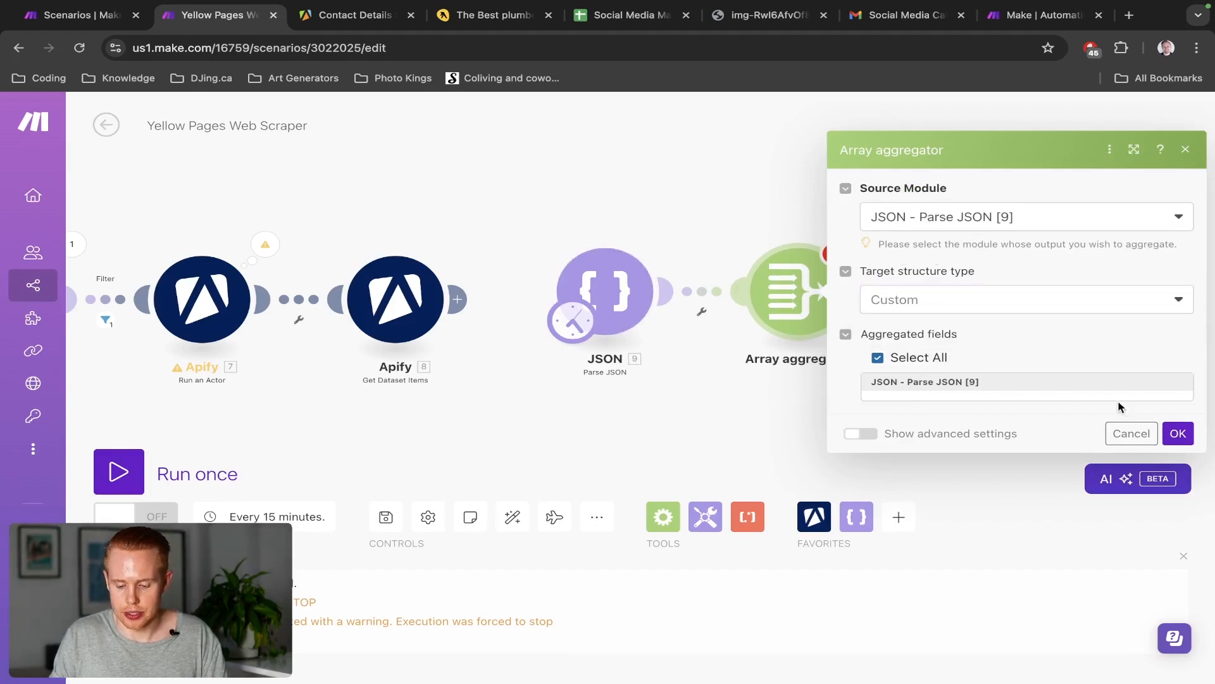
click(1178, 433)
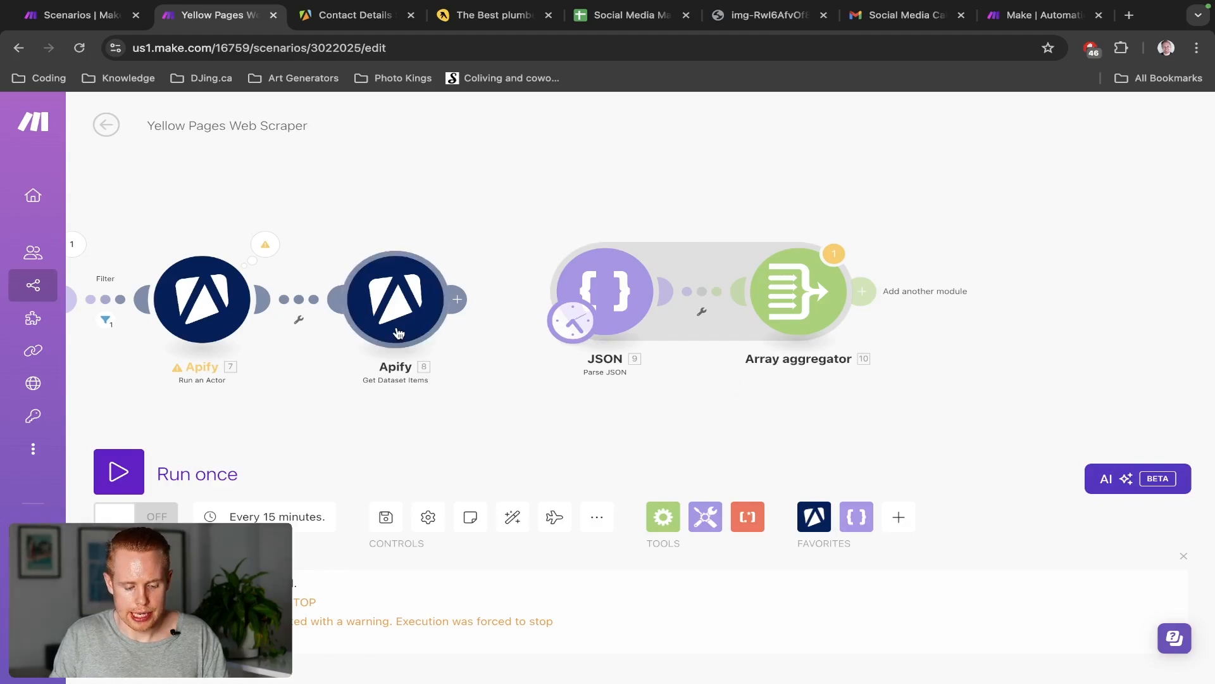
key(ctrl+shift+t)
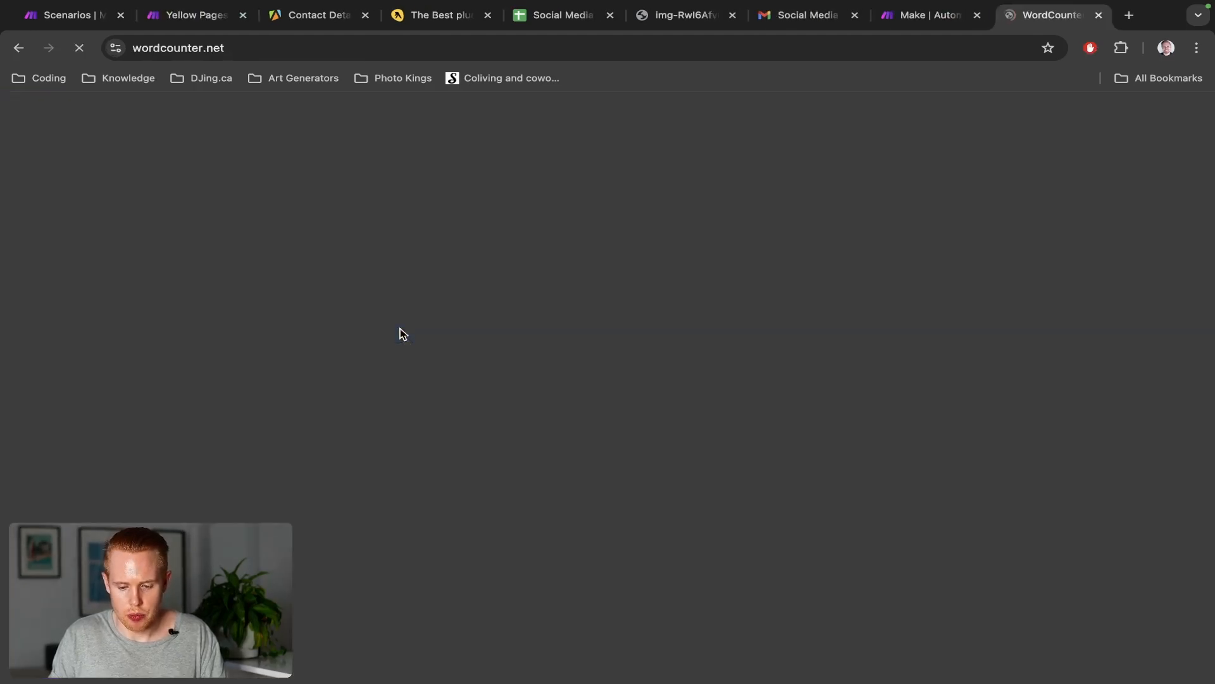
key(ctrl+shift+t)
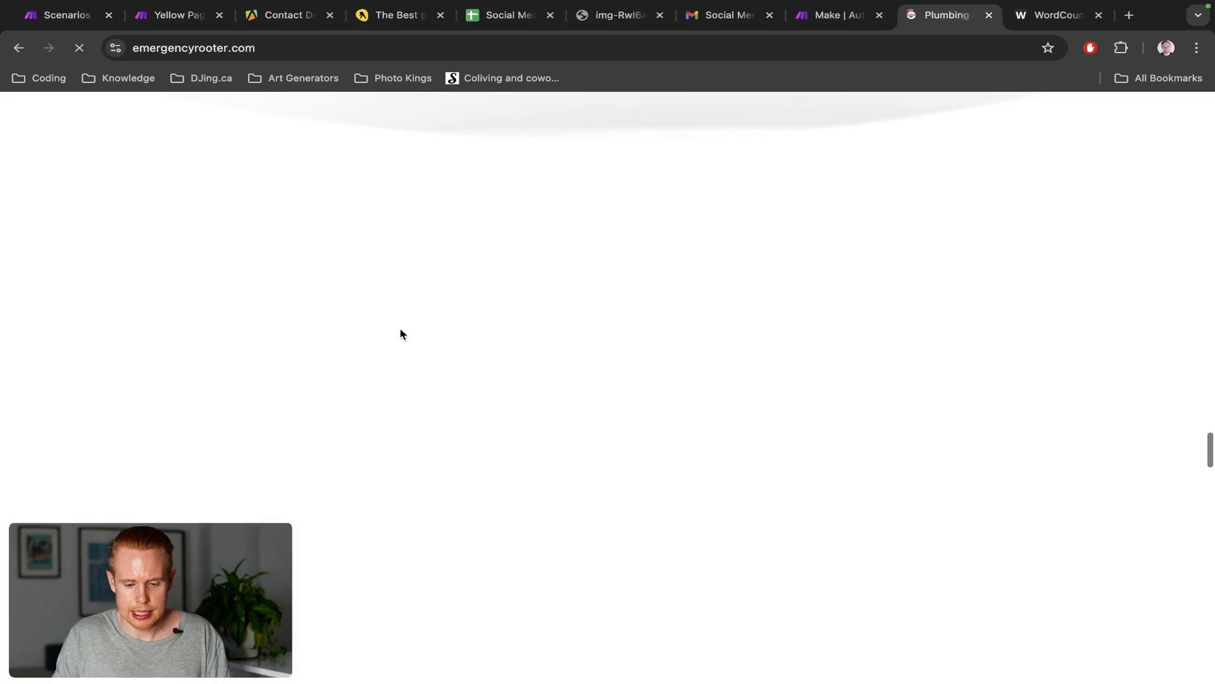
click(1098, 17)
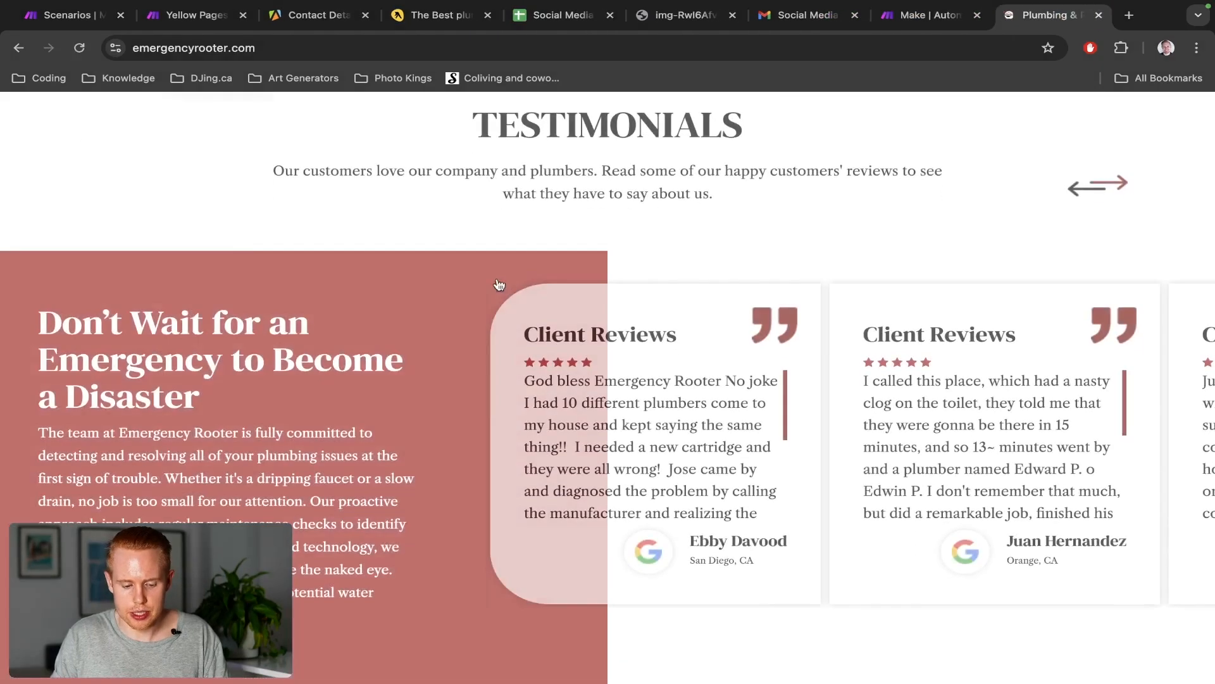
scroll(495, 283, up, 5)
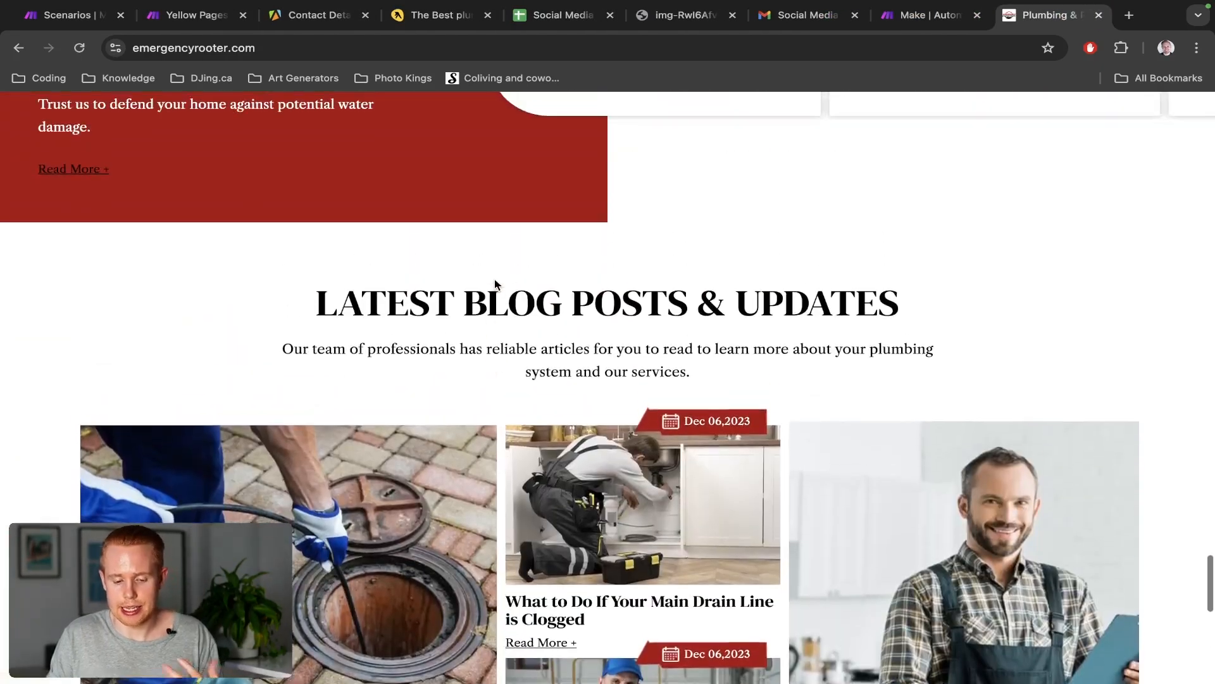
scroll(495, 283, up, 10)
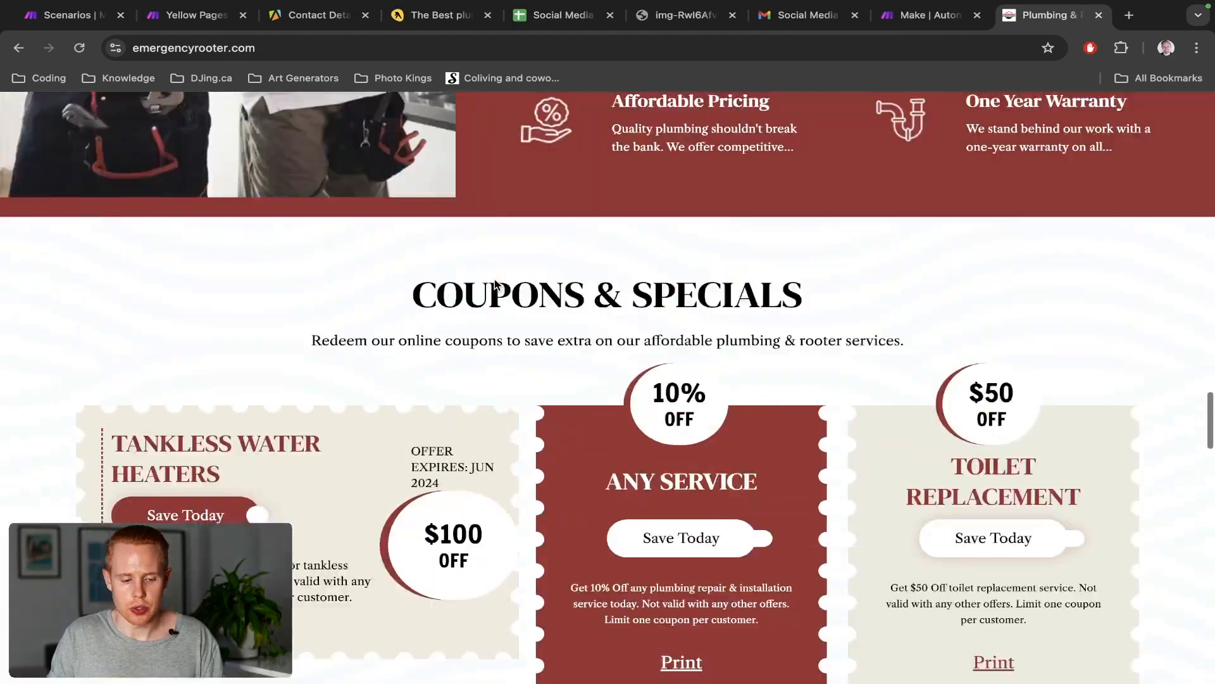
scroll(495, 283, up, 5)
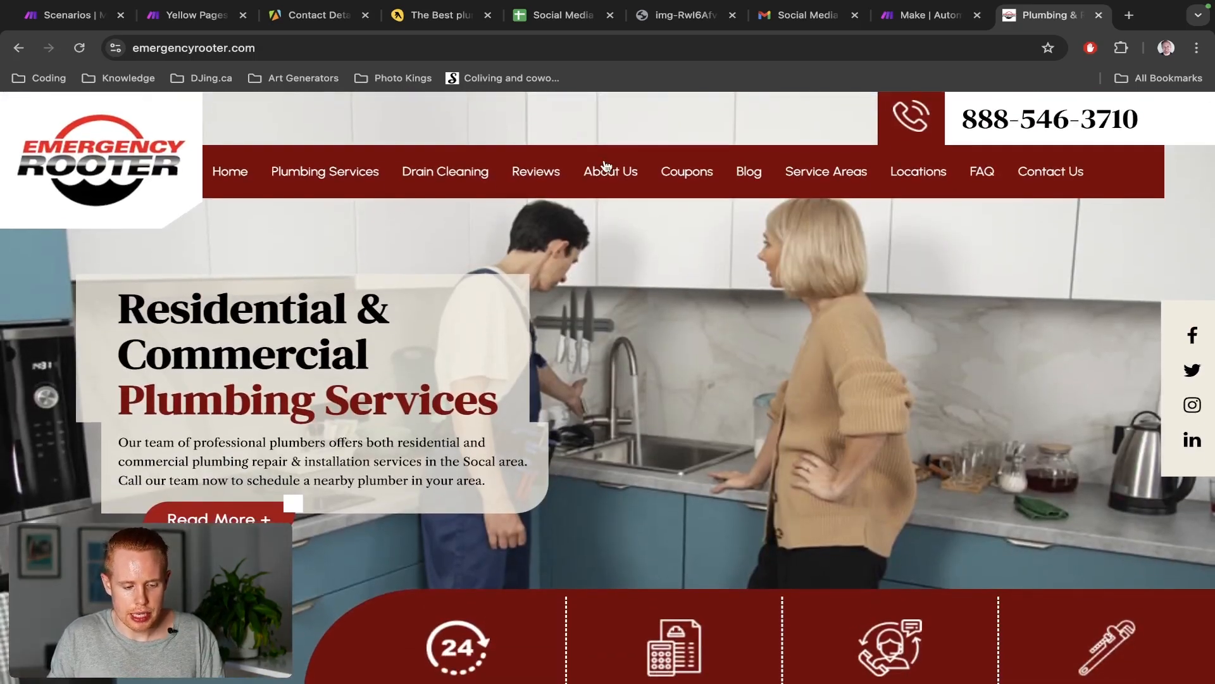
key(super+w)
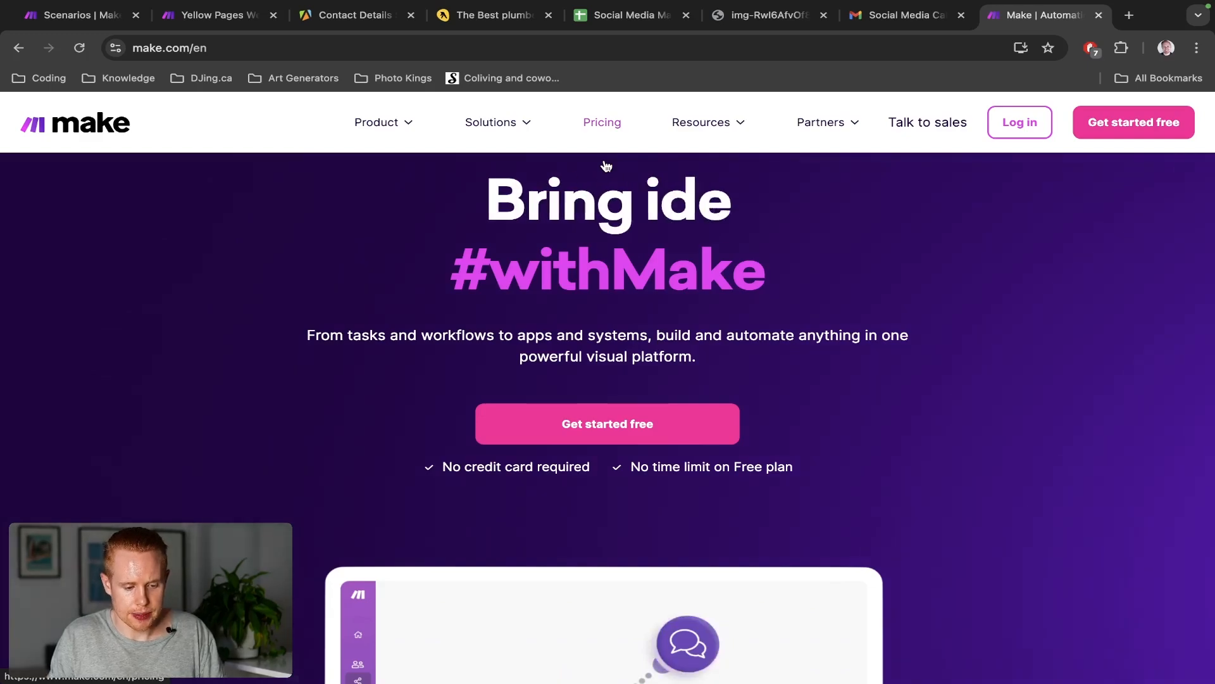
key(super+2)
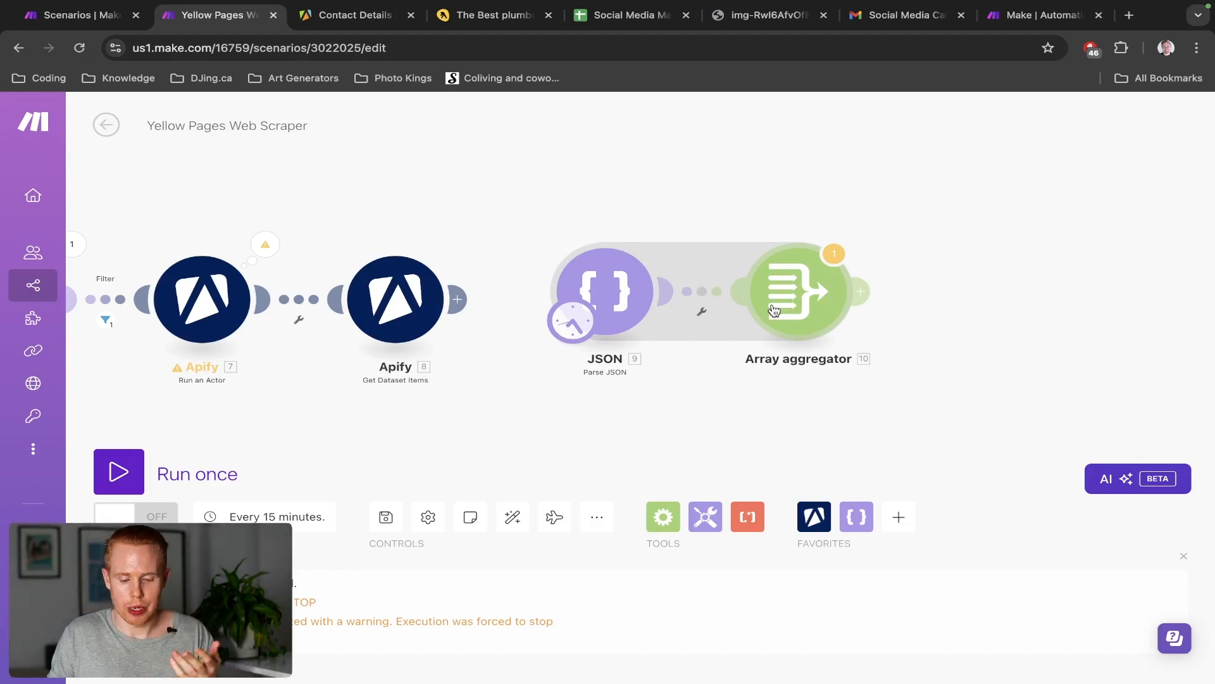
key(ctrl+shift+Tab)
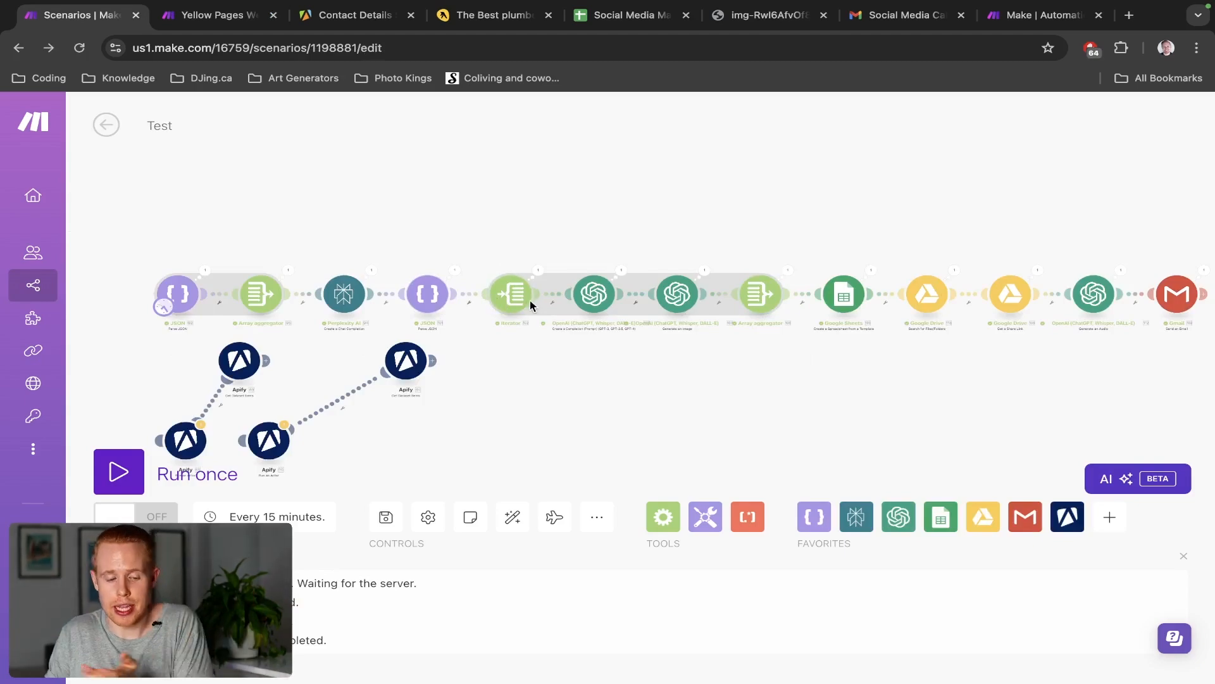
key(ctrl+Tab)
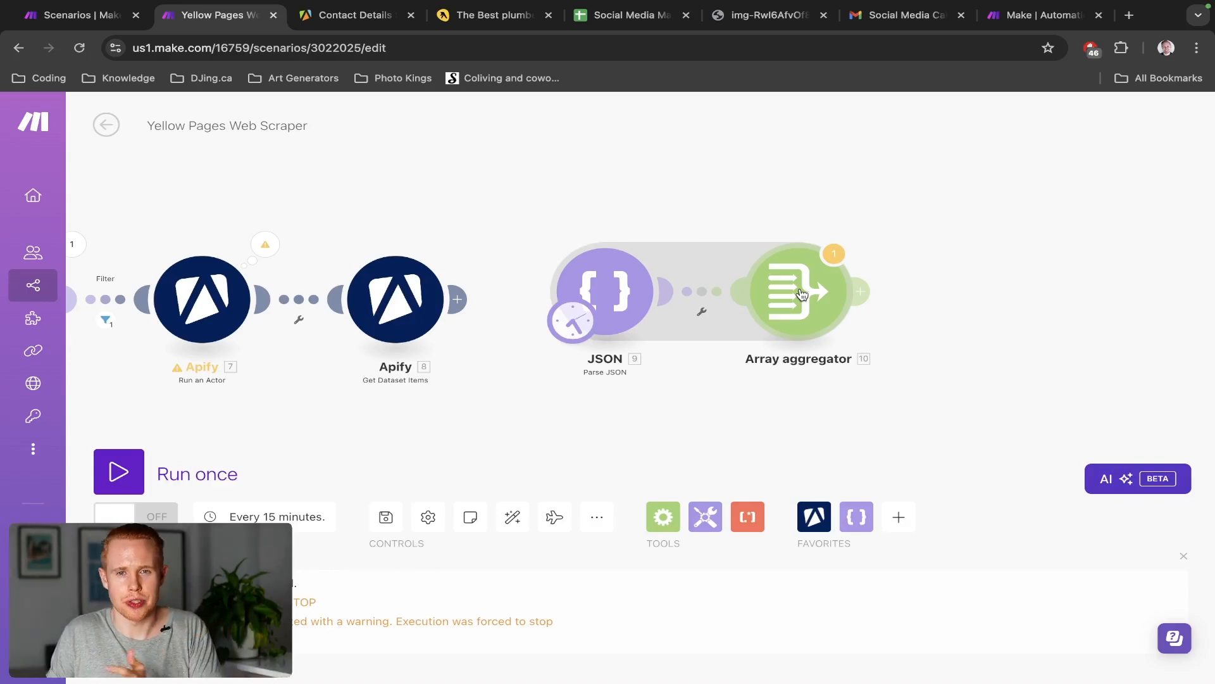
Run the scenario once, despite the Array aggregator warning
click(804, 293)
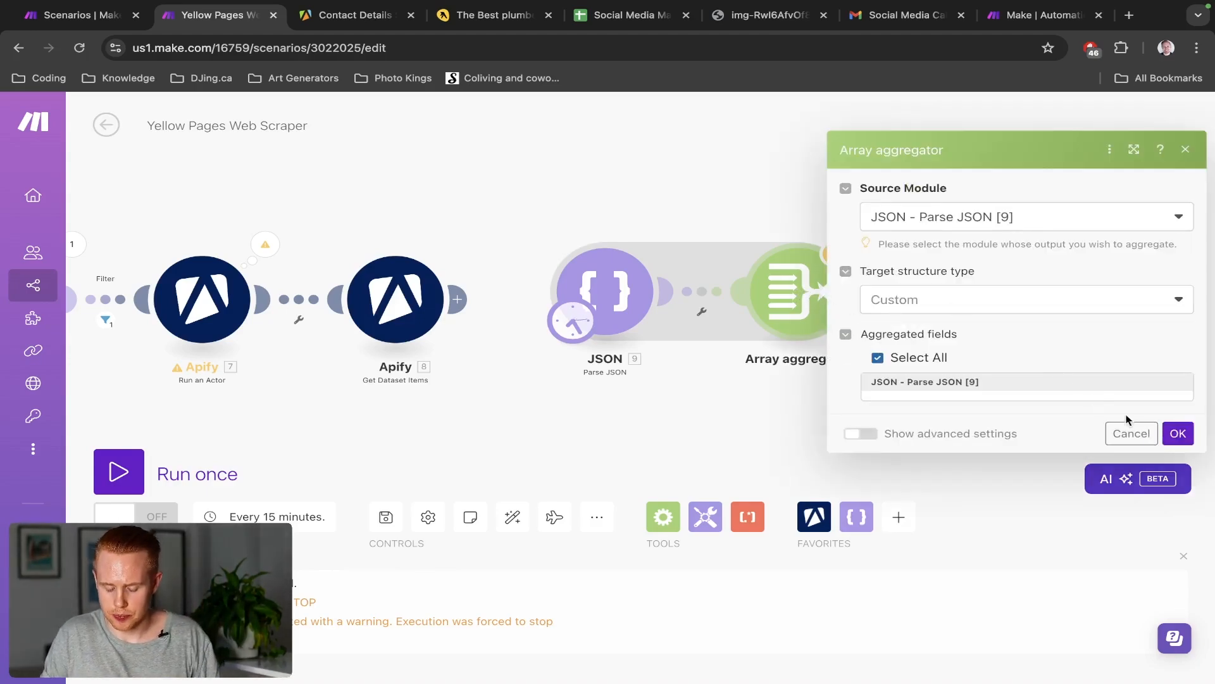
click(1177, 434)
click(142, 456)
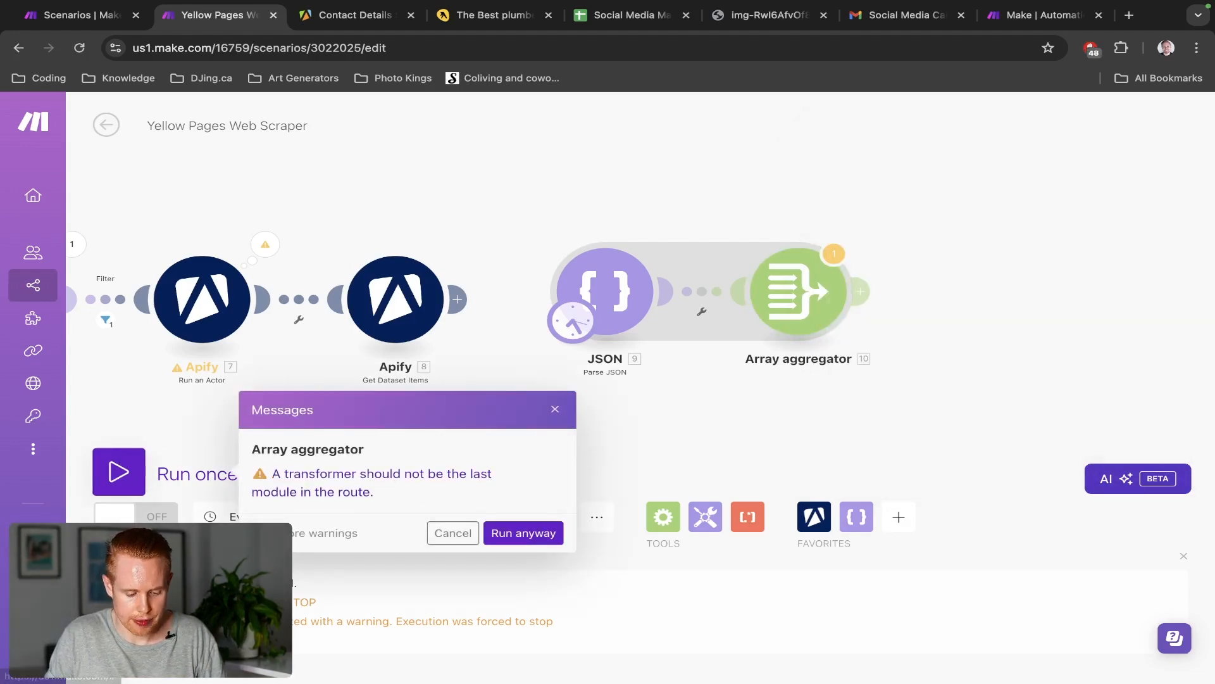
click(510, 535)
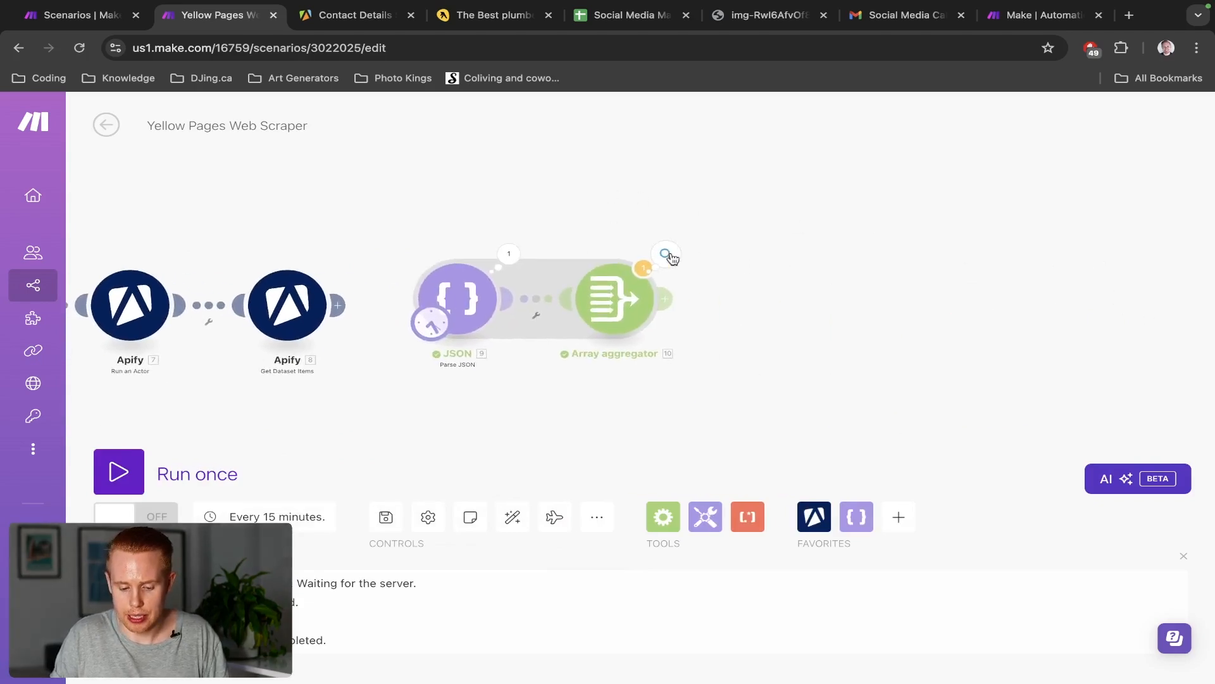
Inspect the aggregator output's three empty array items, then reopen the Array aggregator settings
click(665, 254)
click(747, 327)
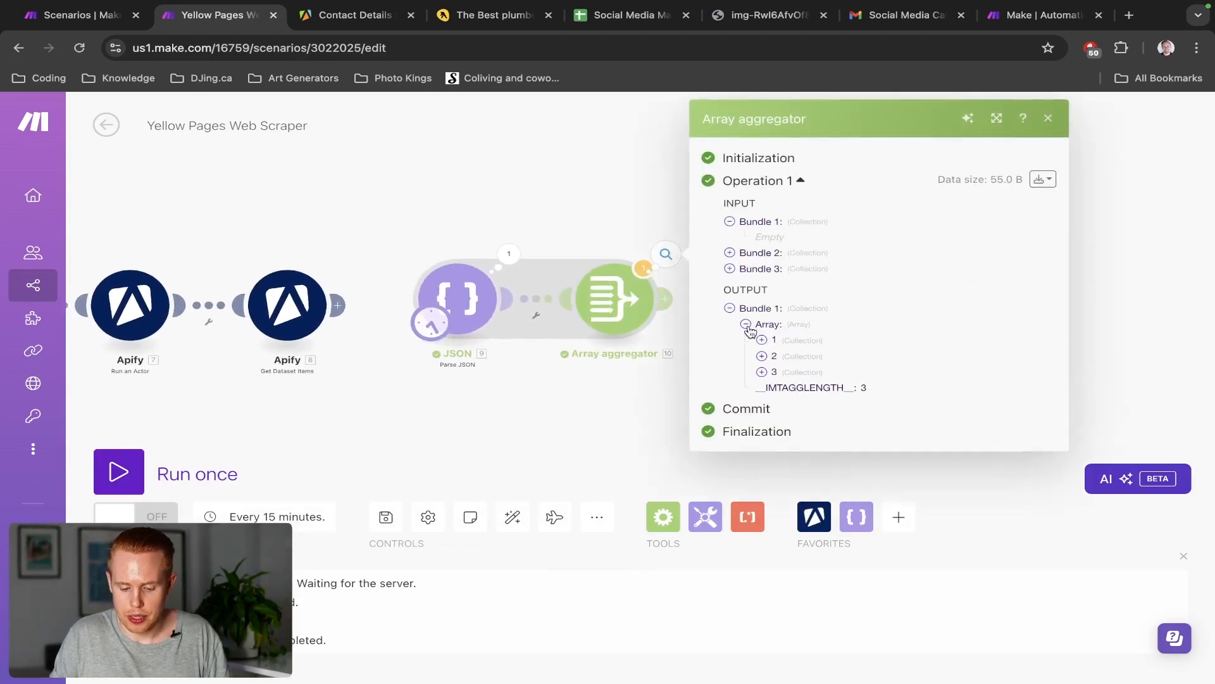
click(762, 342)
click(762, 371)
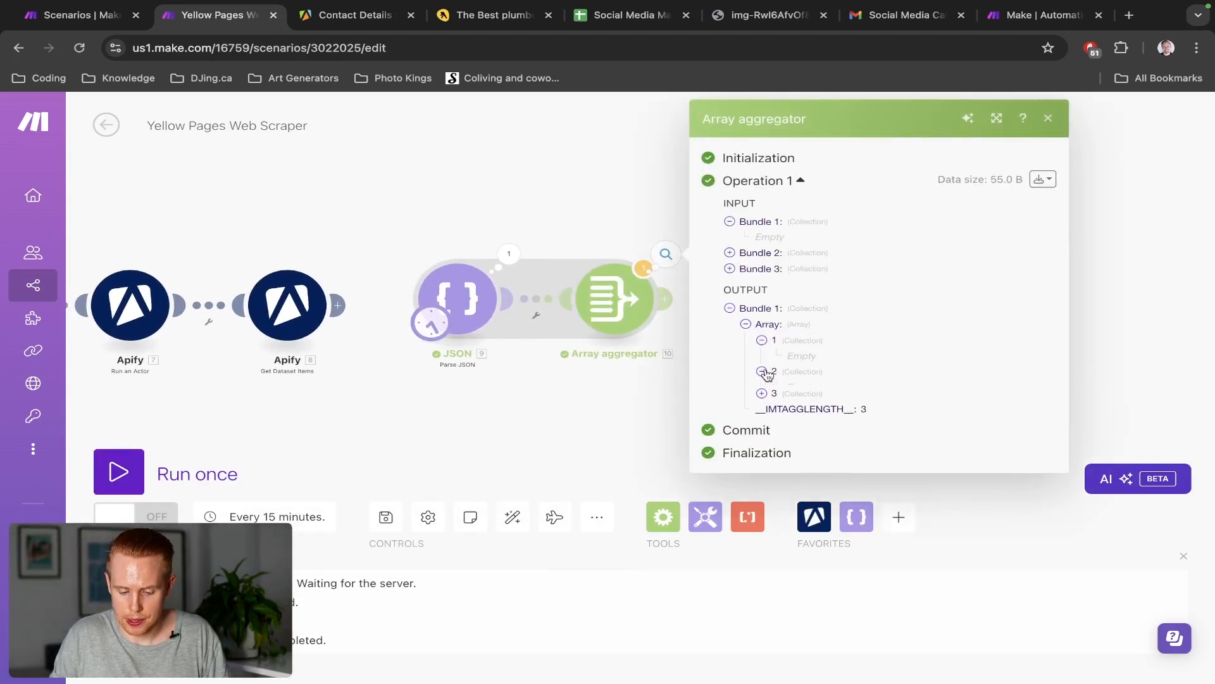
click(762, 403)
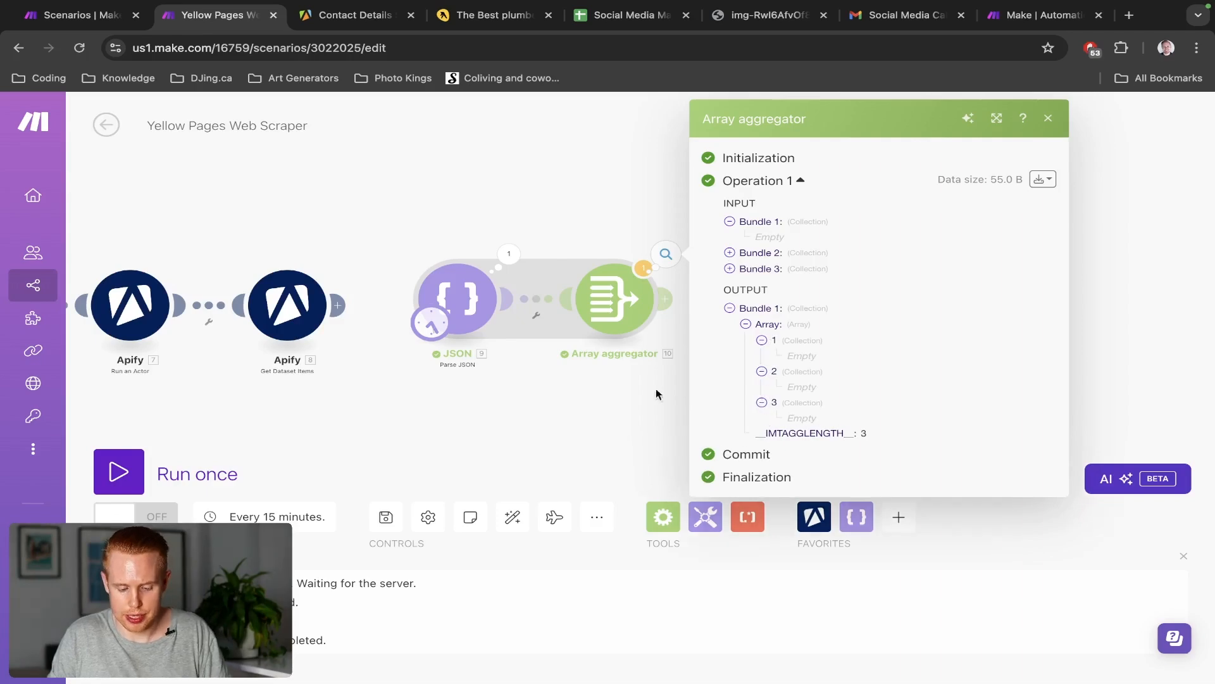
click(621, 367)
click(619, 300)
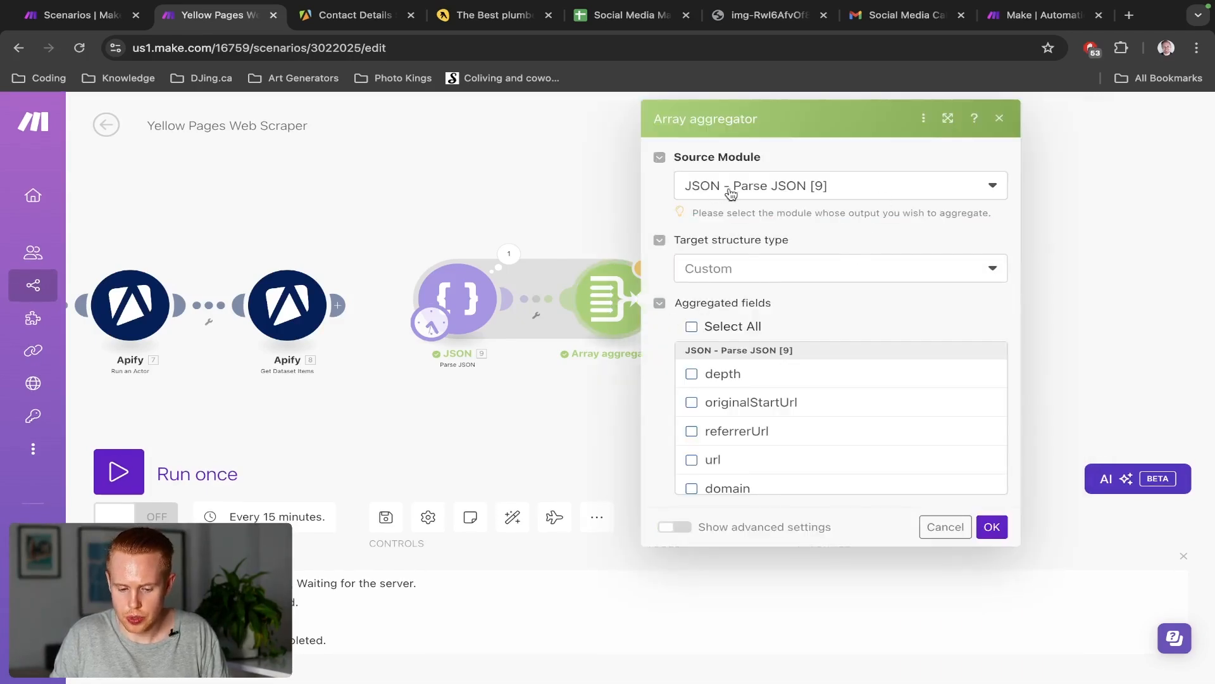
Tick Select All under Aggregated fields in the Array aggregator and save it
click(692, 325)
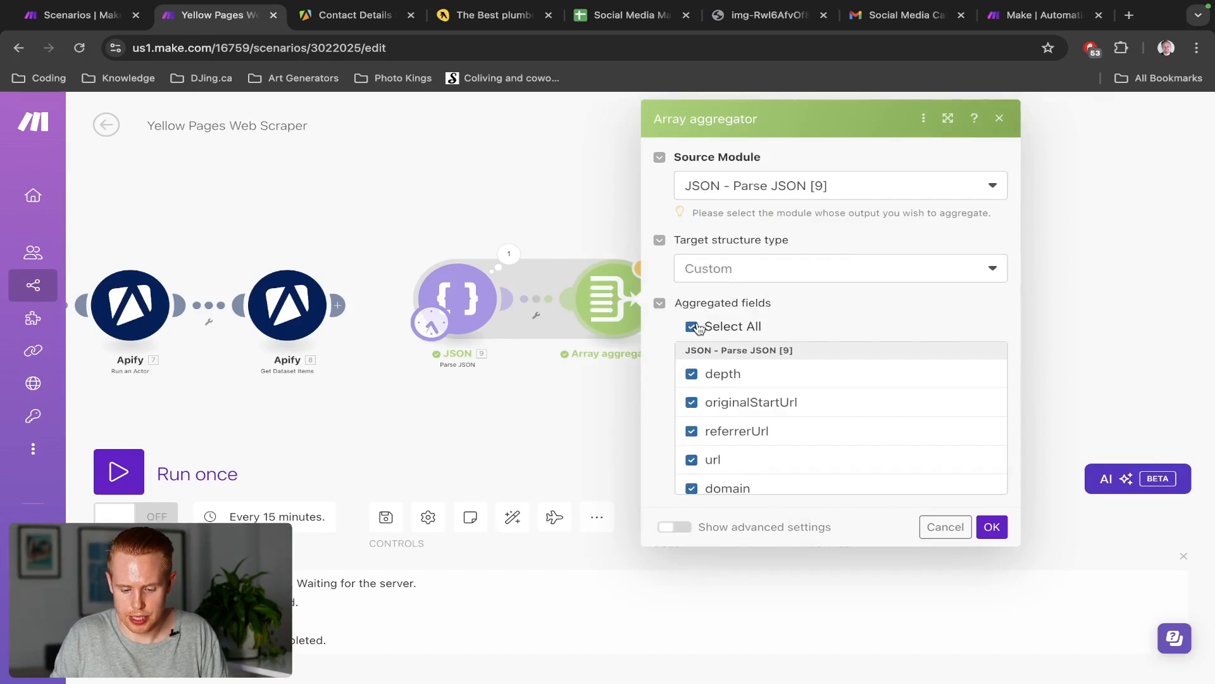
scroll(779, 401, down, 10)
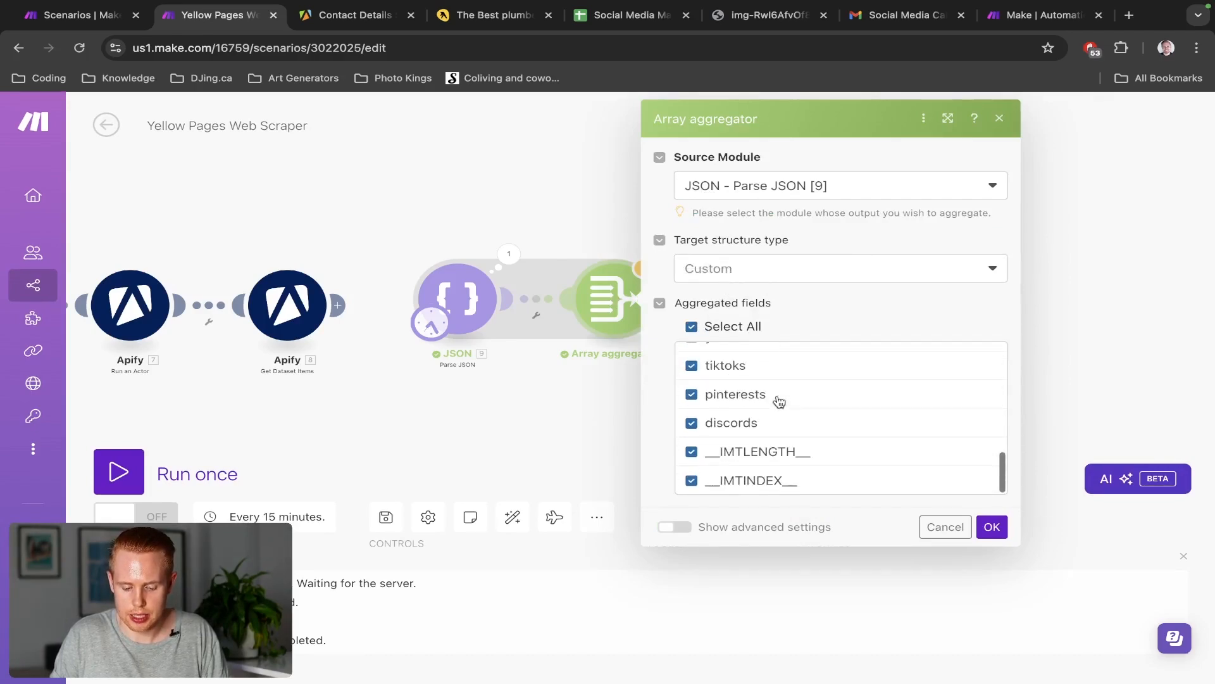
scroll(779, 399, up, 10)
click(992, 527)
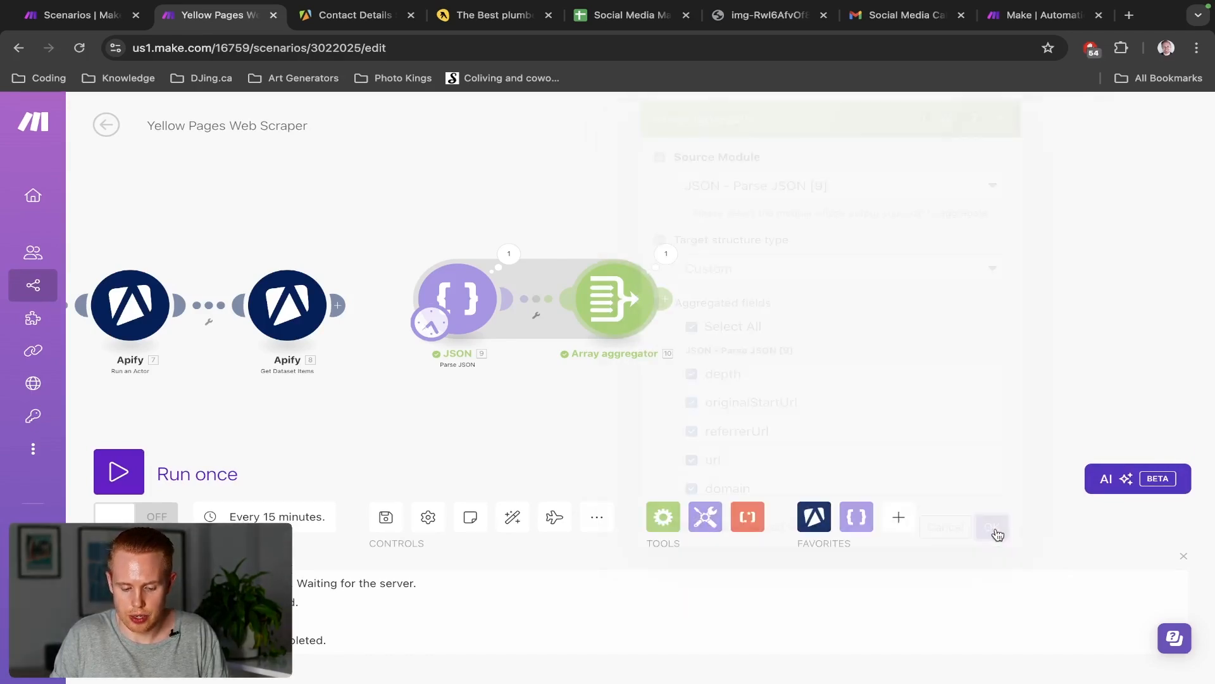
click(638, 314)
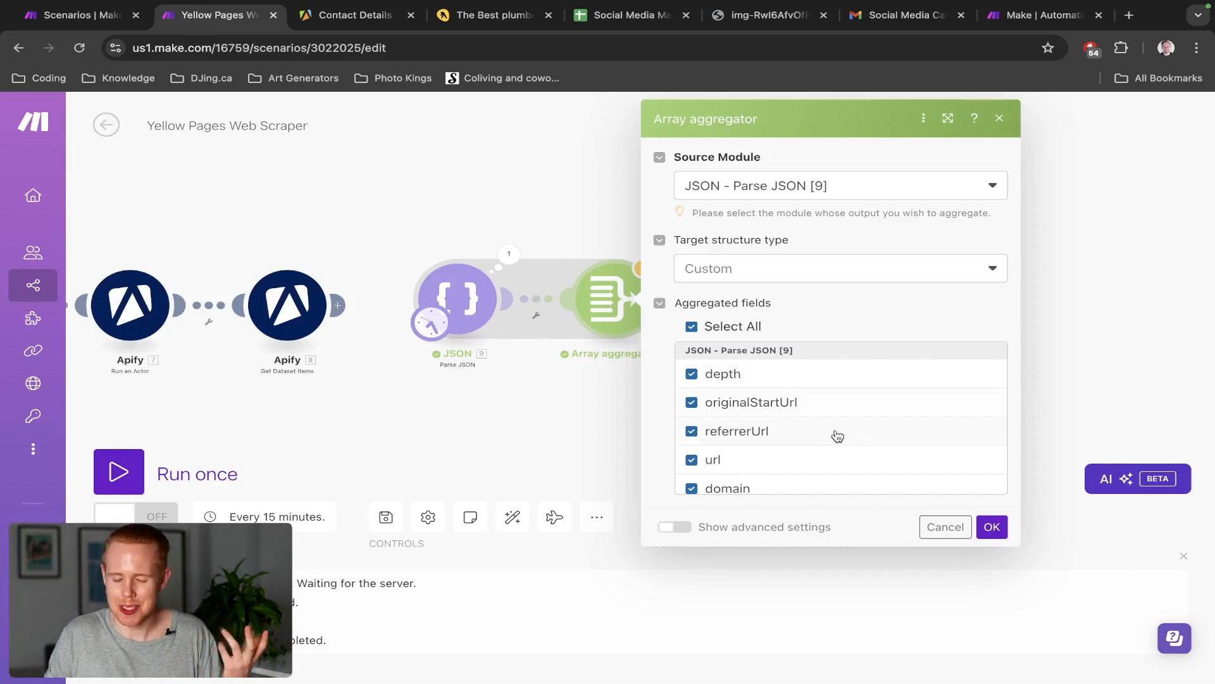
click(931, 528)
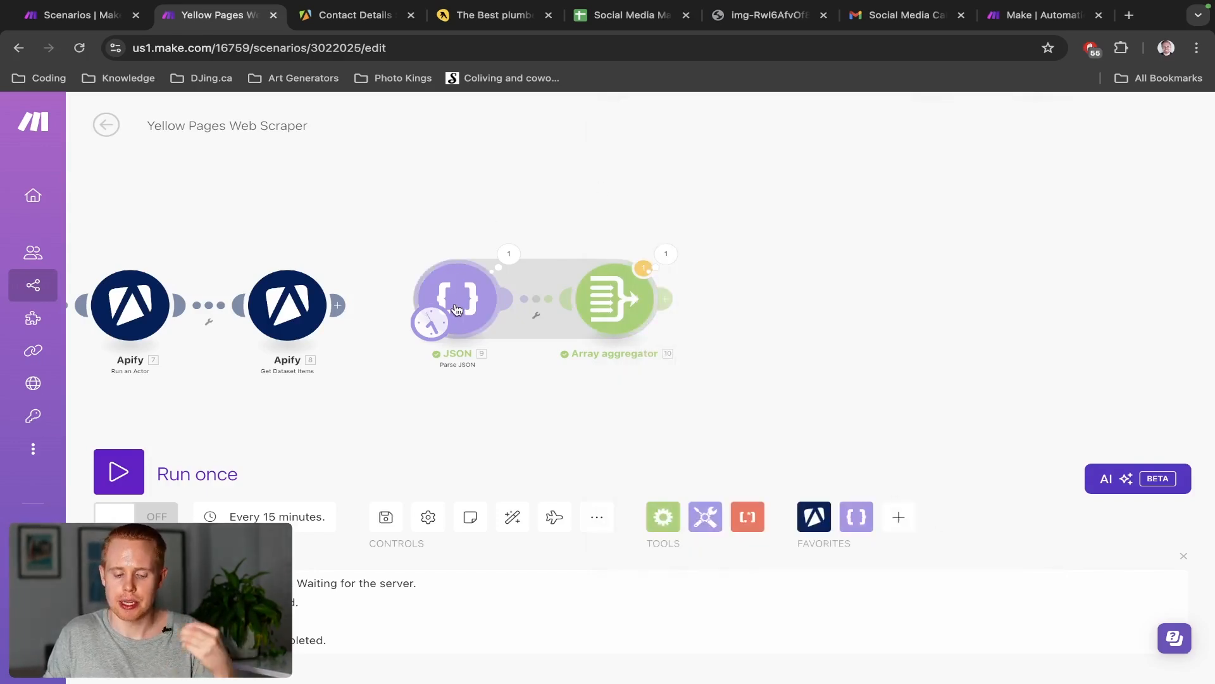
click(605, 306)
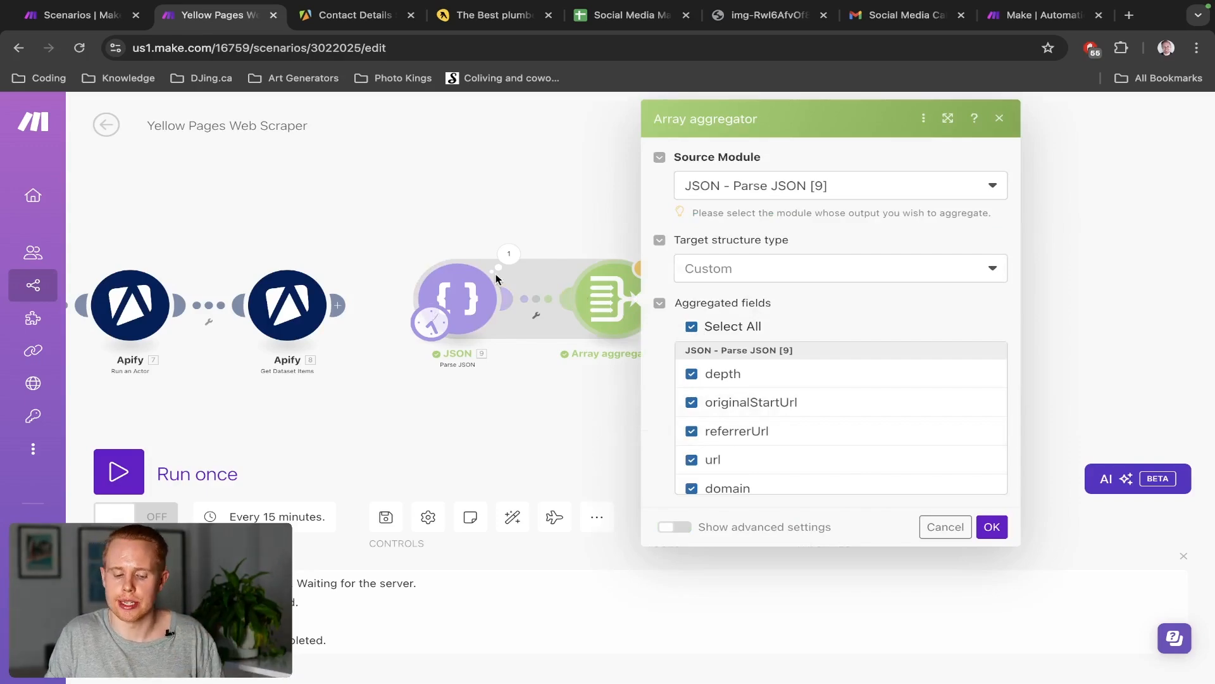
Move the five earlier Apify and JSON modules below the JSON and Array aggregator pair
click(947, 533)
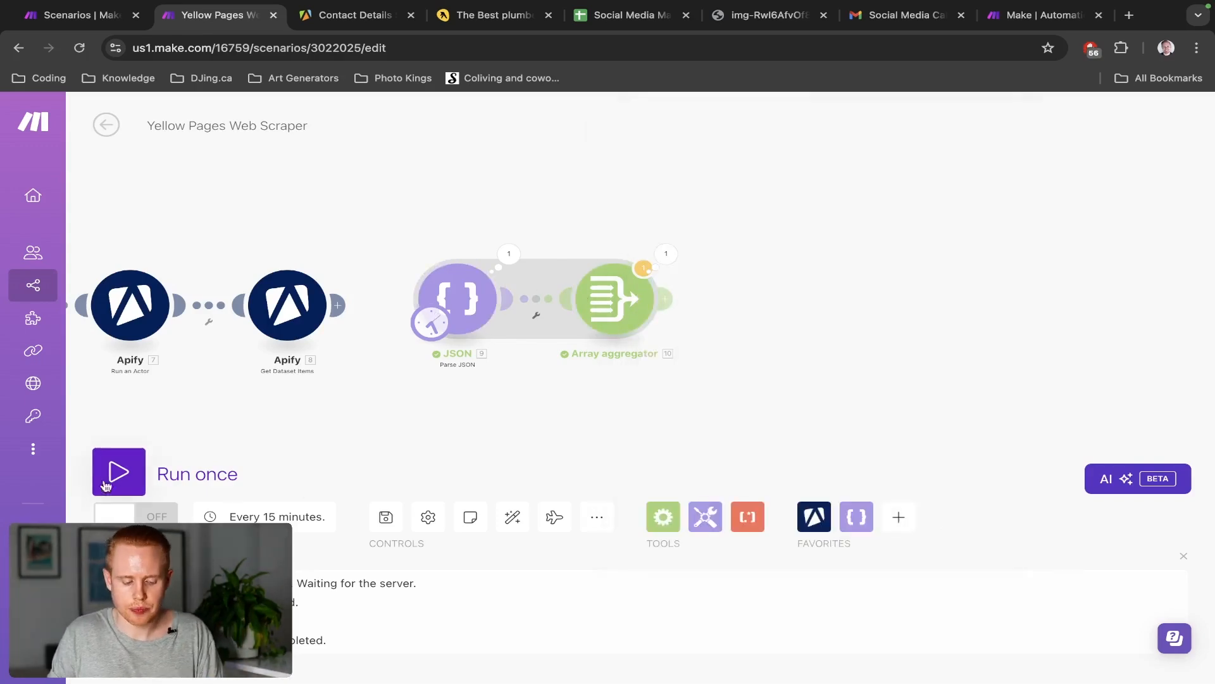
drag(396, 170, 836, 191)
scroll(837, 191, down, 3)
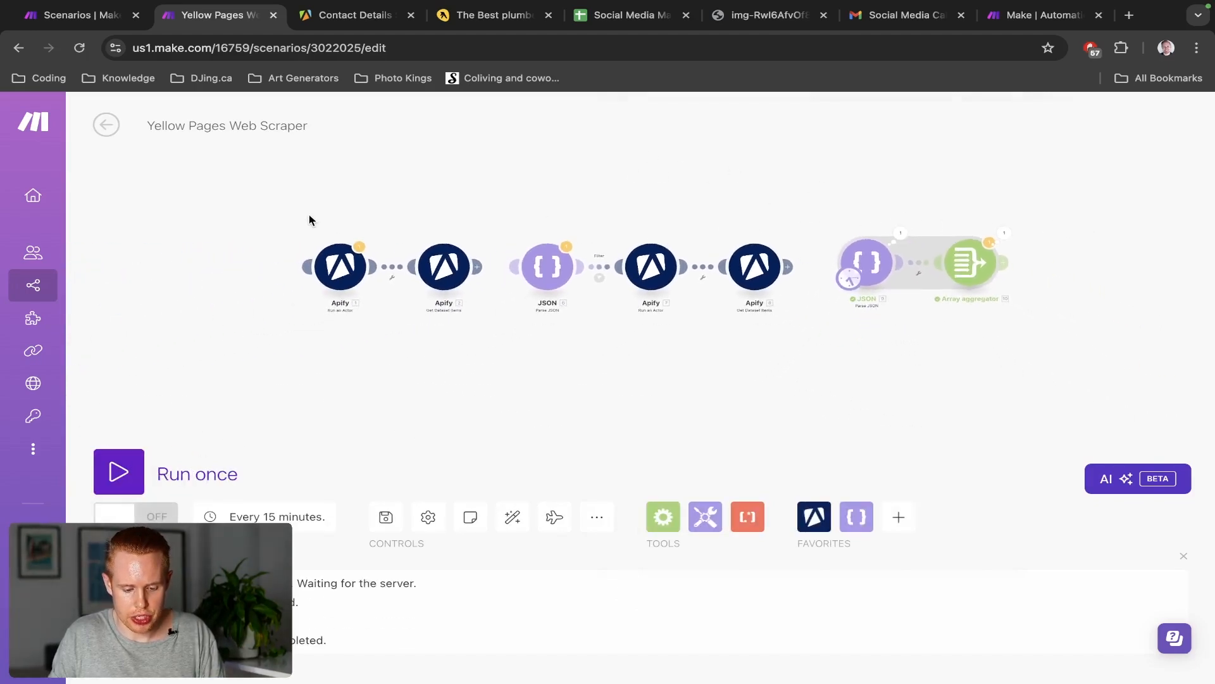
drag(309, 217, 768, 341)
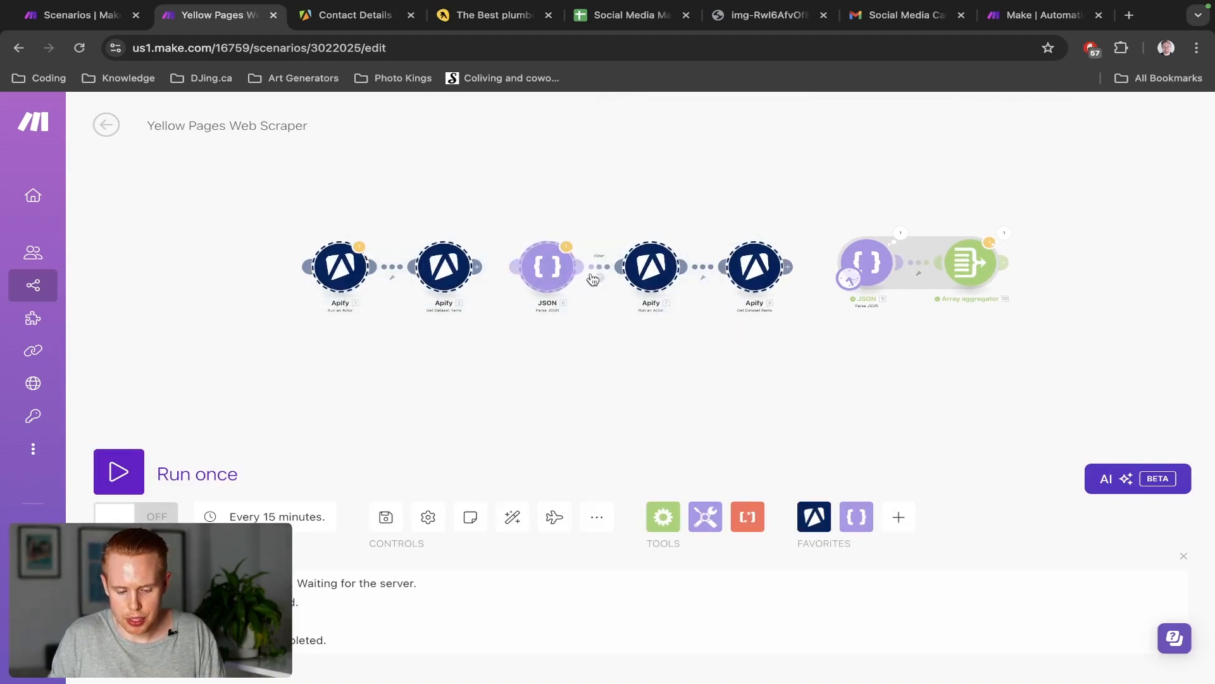
drag(539, 270, 1121, 402)
drag(1128, 342, 605, 285)
scroll(531, 238, up, 2)
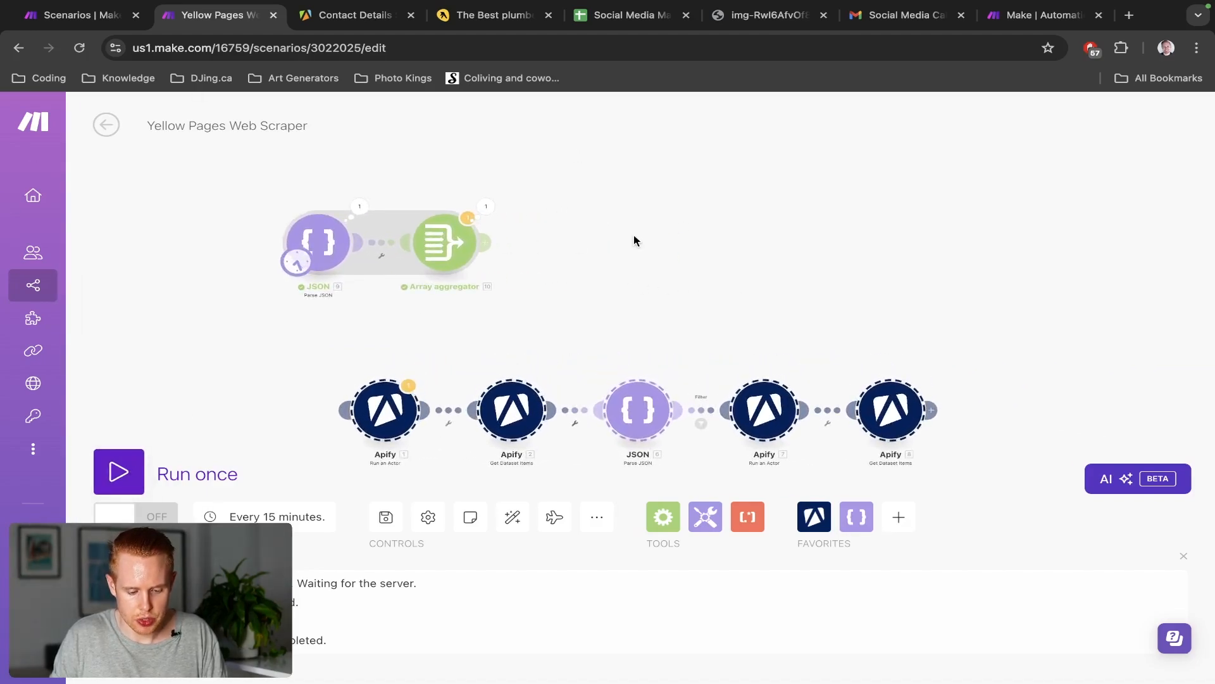
drag(633, 234, 641, 325)
scroll(514, 309, up, 1)
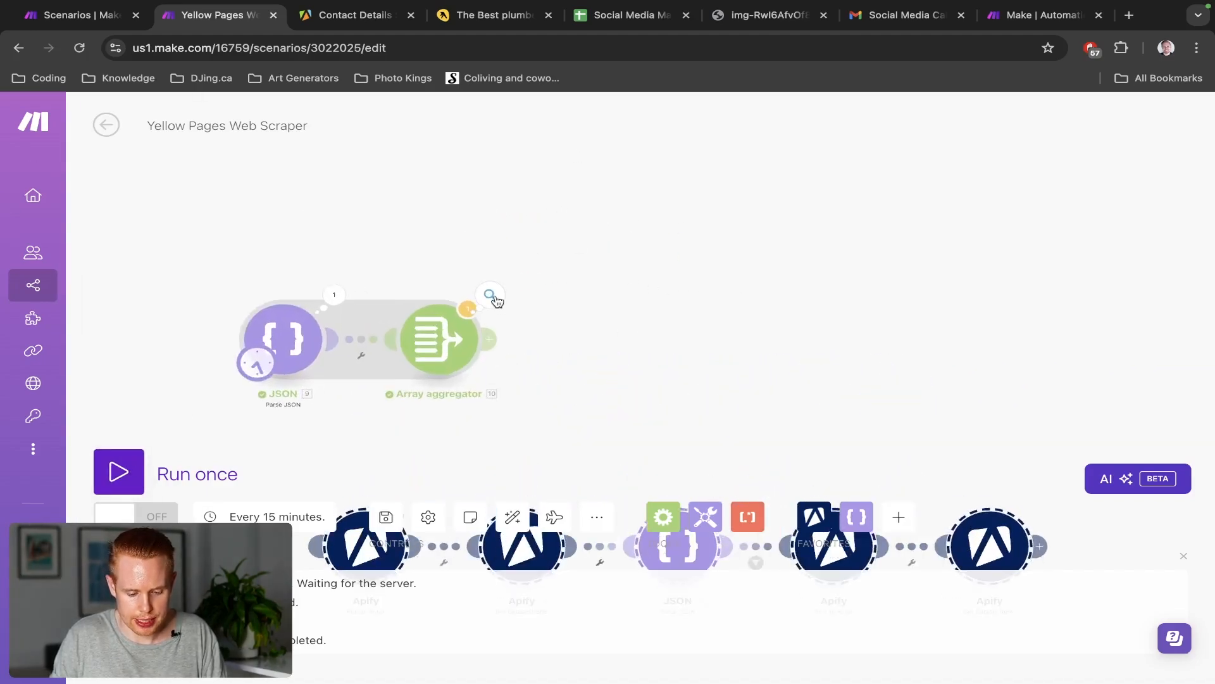
Inspect the Array aggregator's last run, expanding its three aggregated page items
click(491, 296)
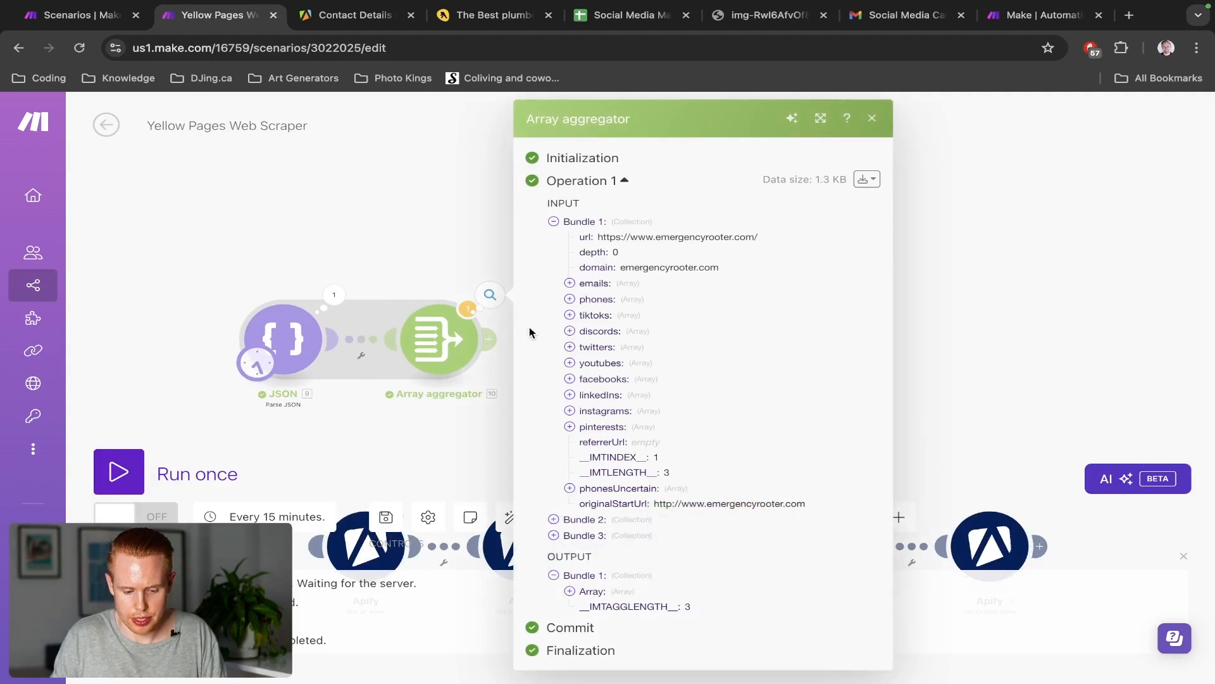
click(570, 592)
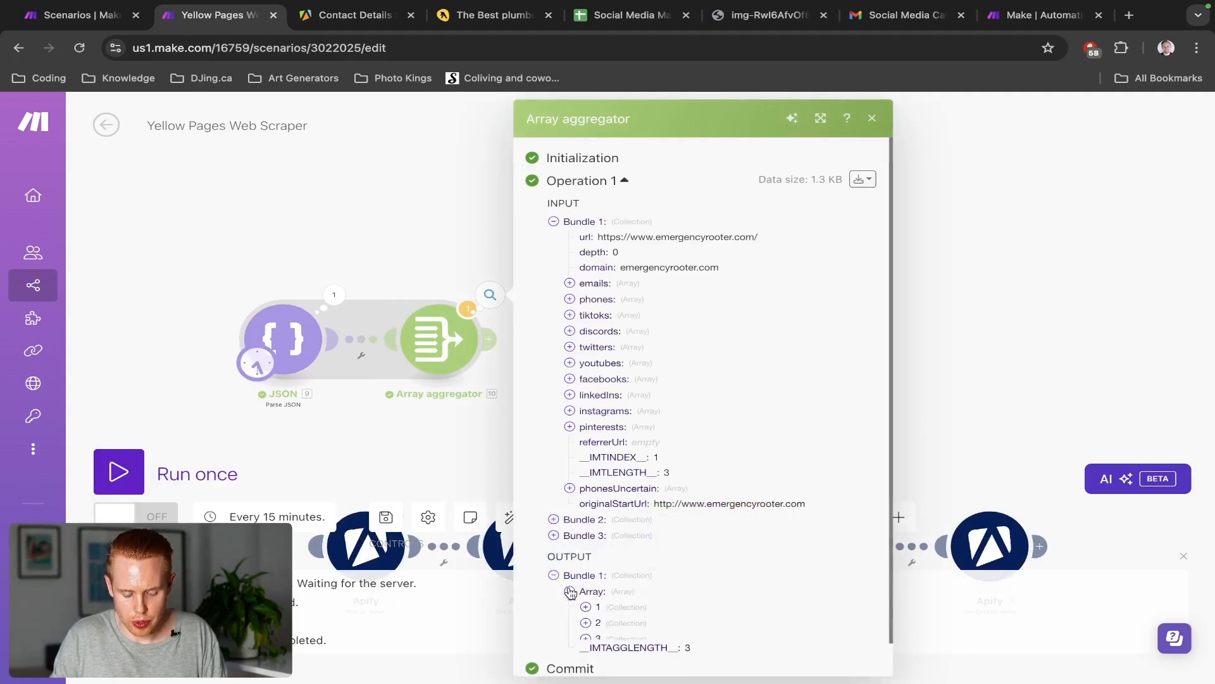
scroll(602, 548, down, 1)
click(585, 566)
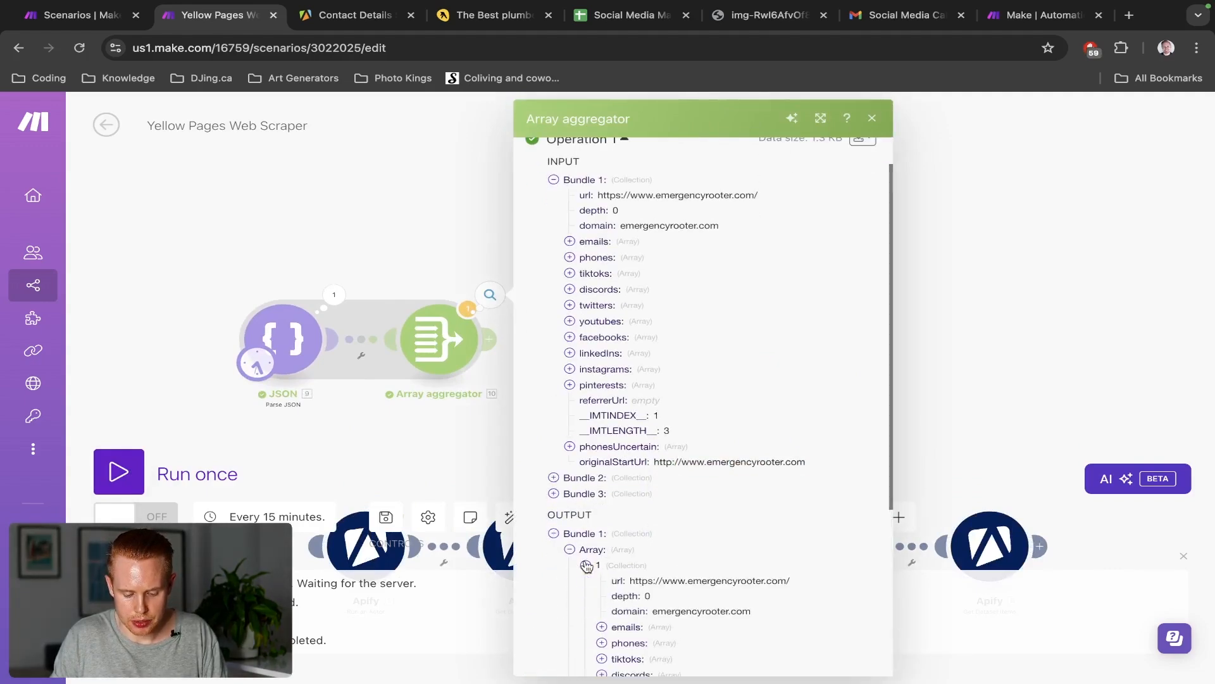
scroll(657, 525, down, 1)
scroll(657, 525, down, 4)
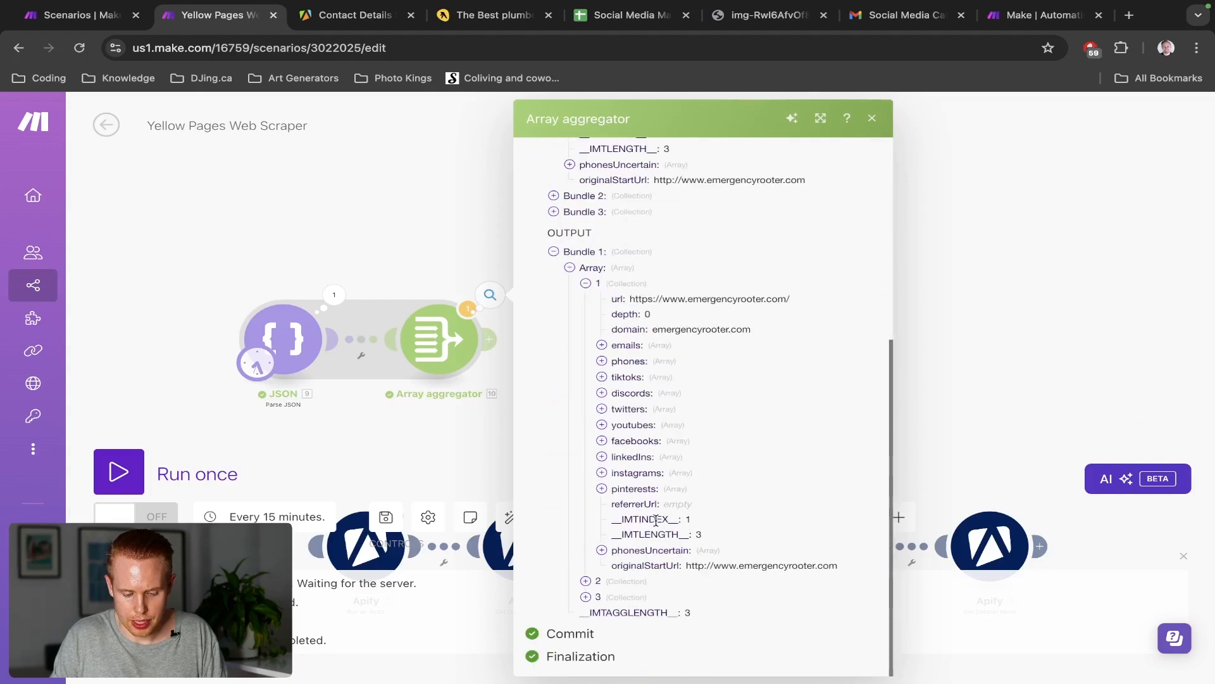
click(585, 580)
scroll(586, 581, down, 4)
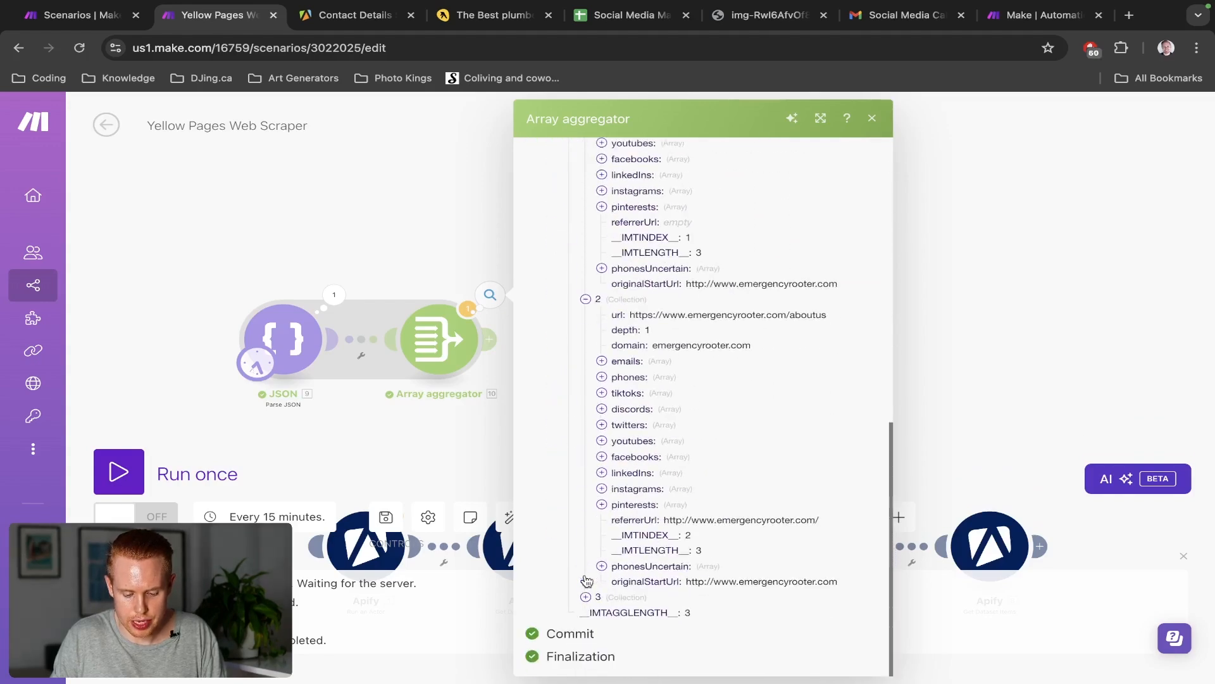
click(585, 596)
scroll(700, 462, down, 4)
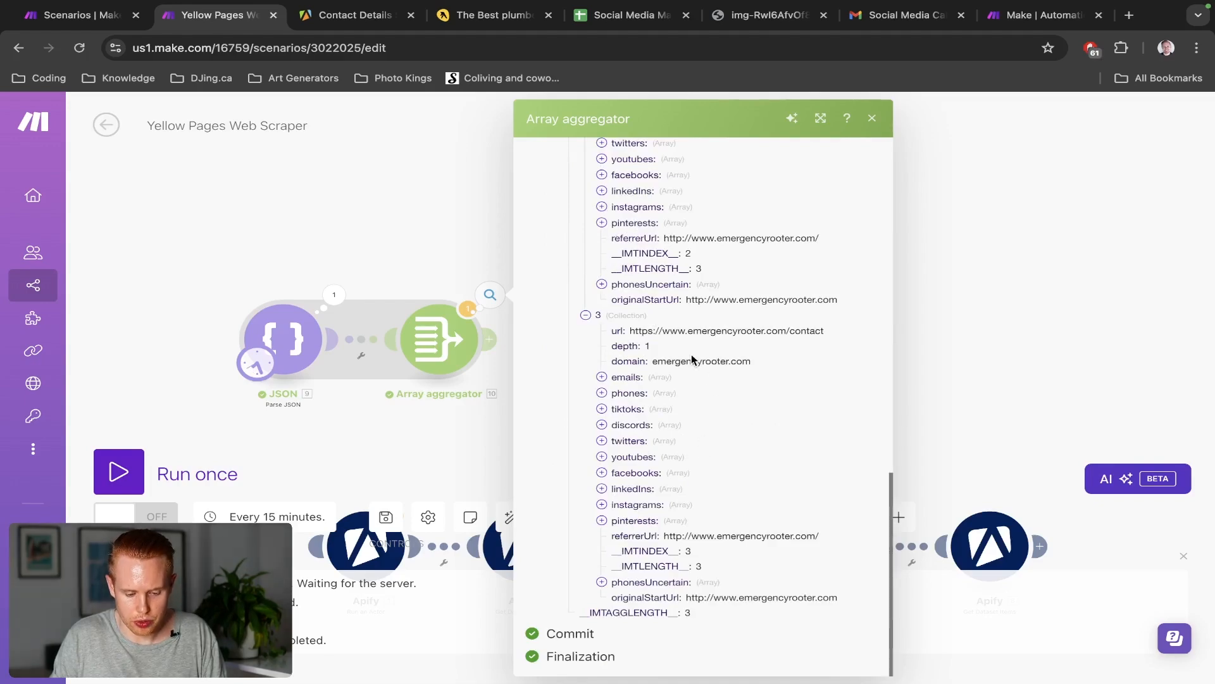
scroll(691, 359, up, 13)
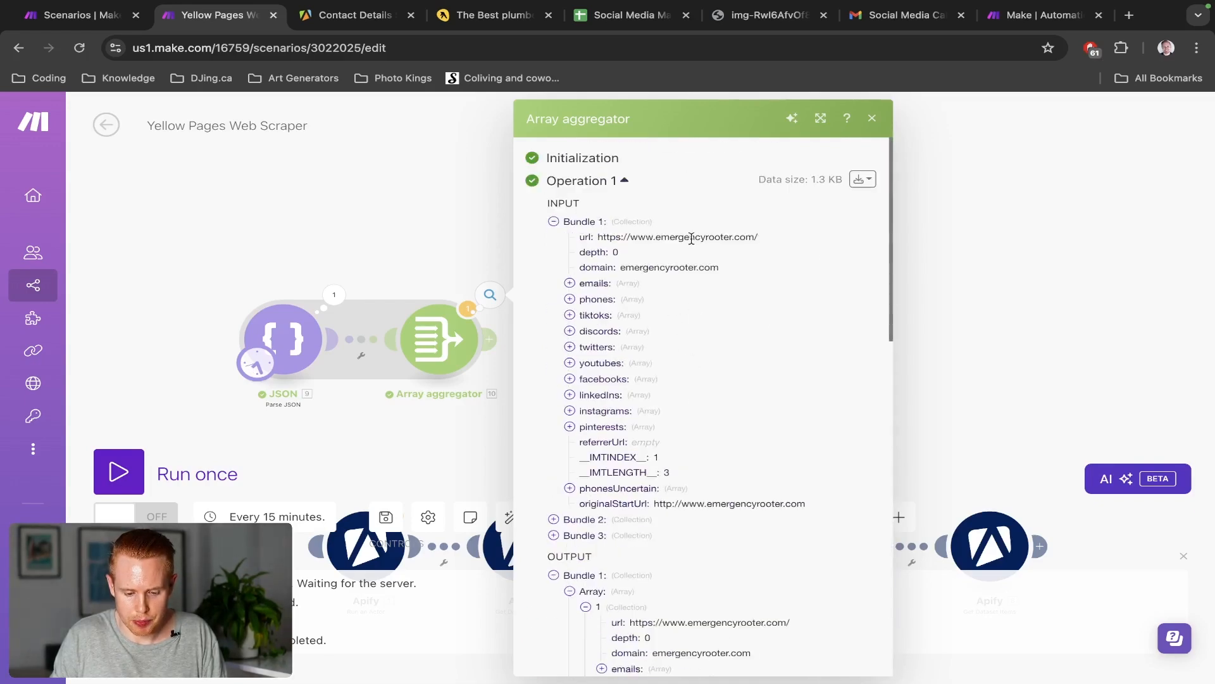
click(400, 277)
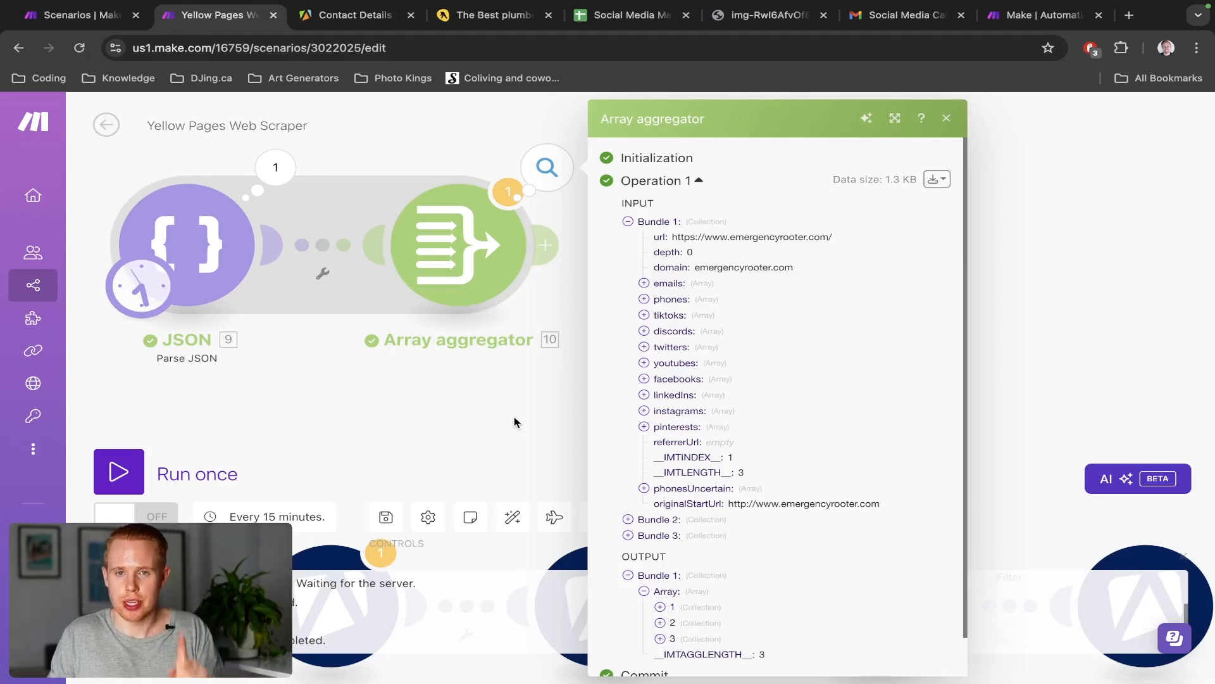
click(500, 382)
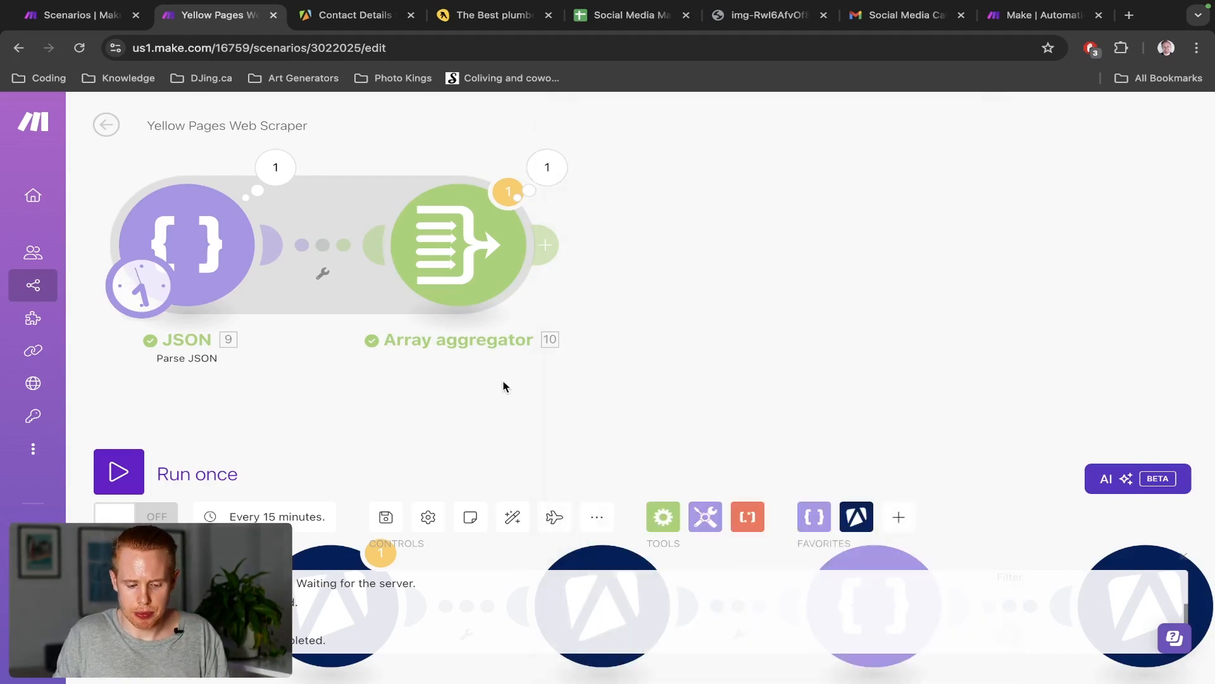
Add a module after the Array aggregator, searching 'perpl' to list Perplexity AI actions, and open a new tab
key(ctrl+shift+Tab)
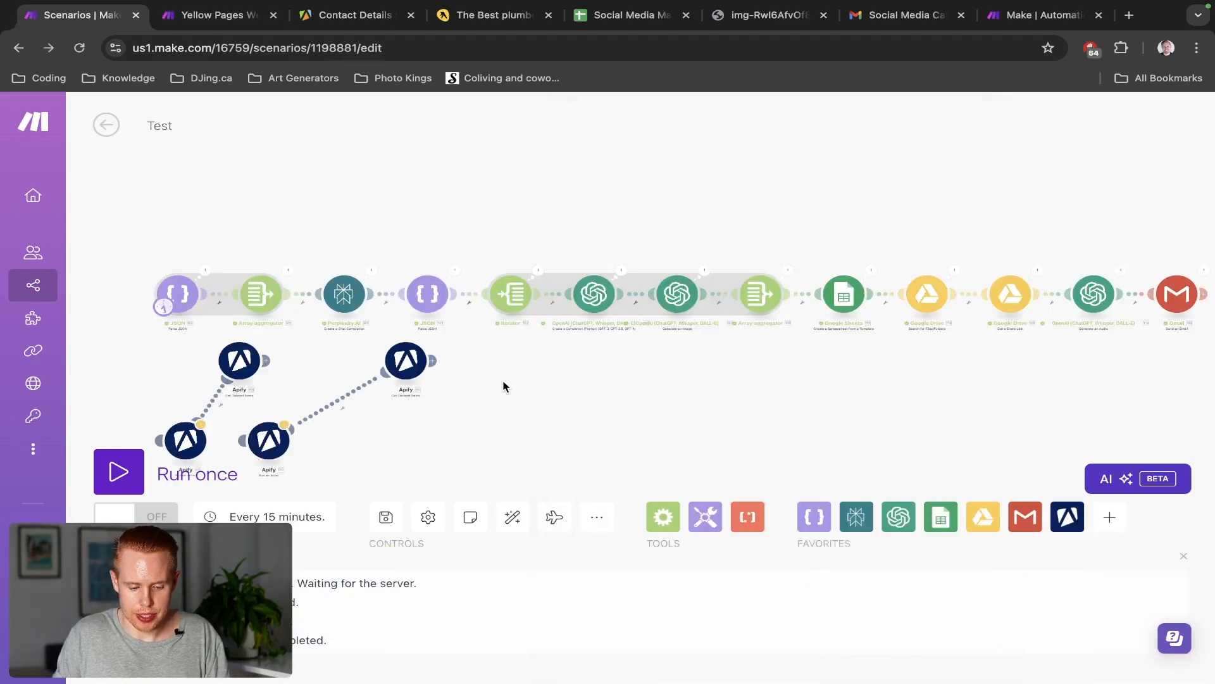
key(ctrl+Tab)
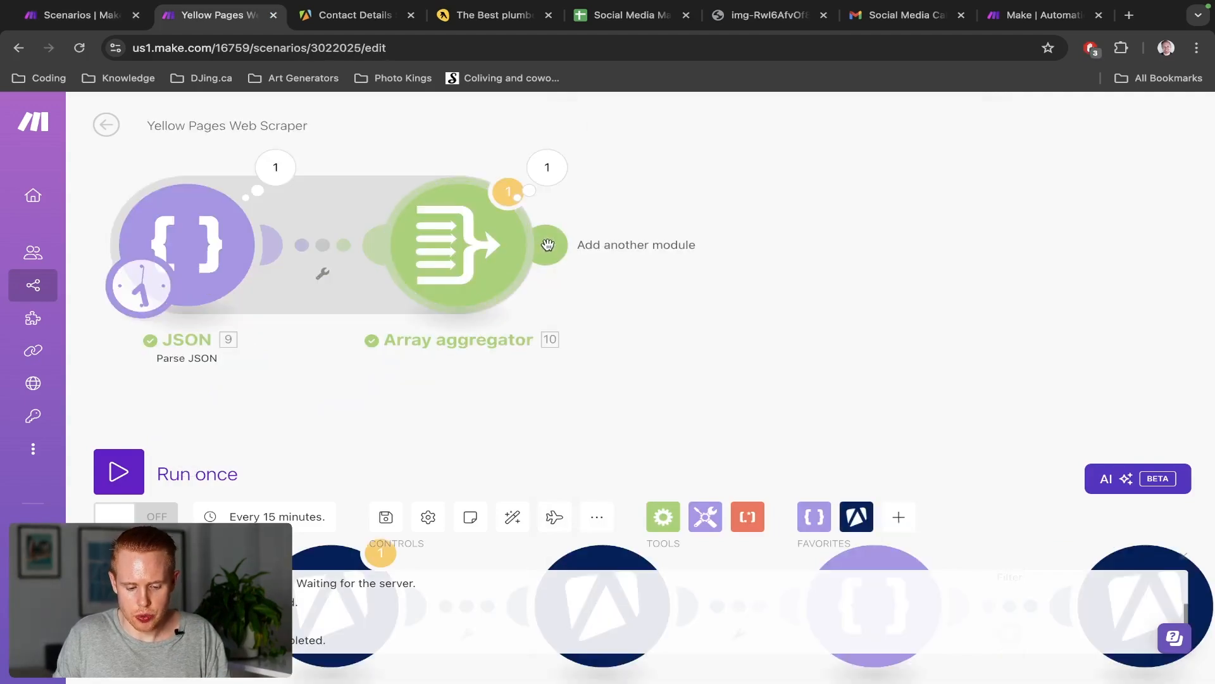
click(548, 247)
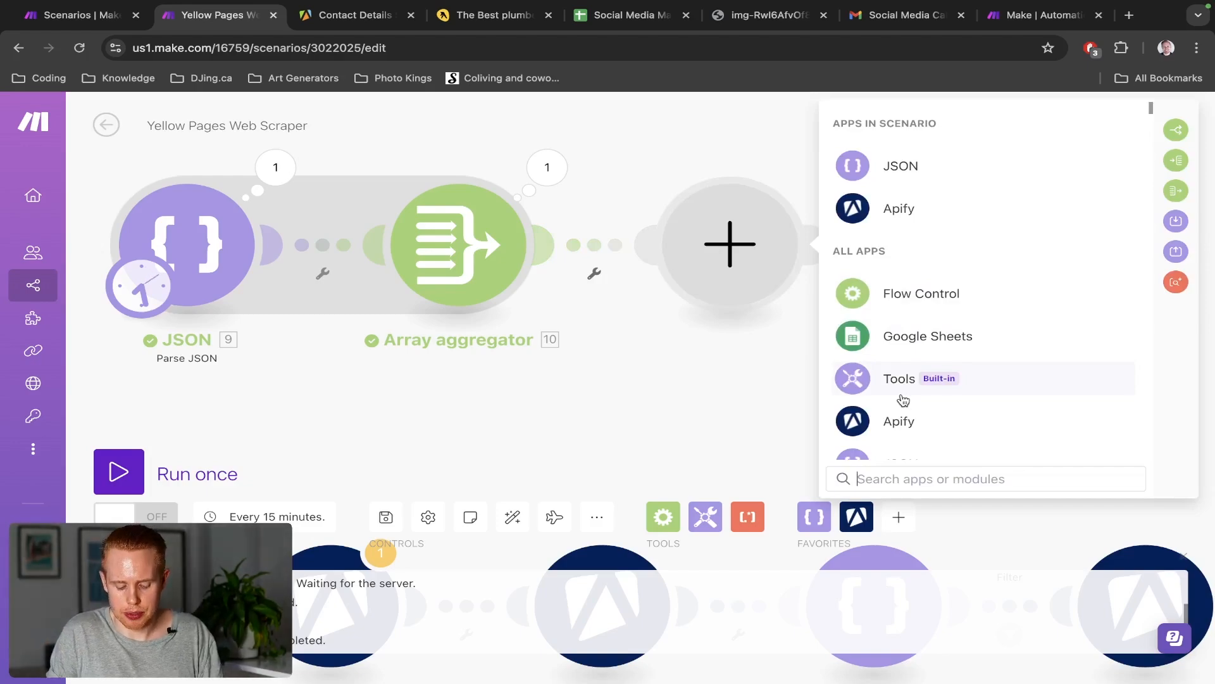
text(perpl)
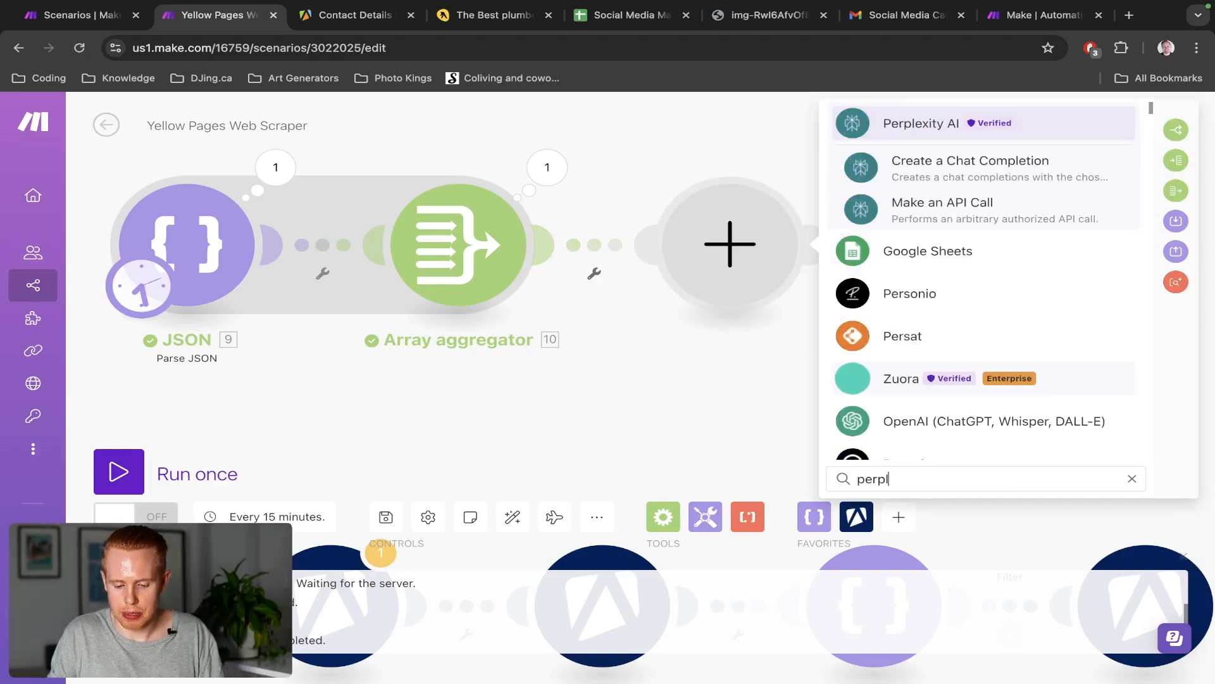
click(956, 129)
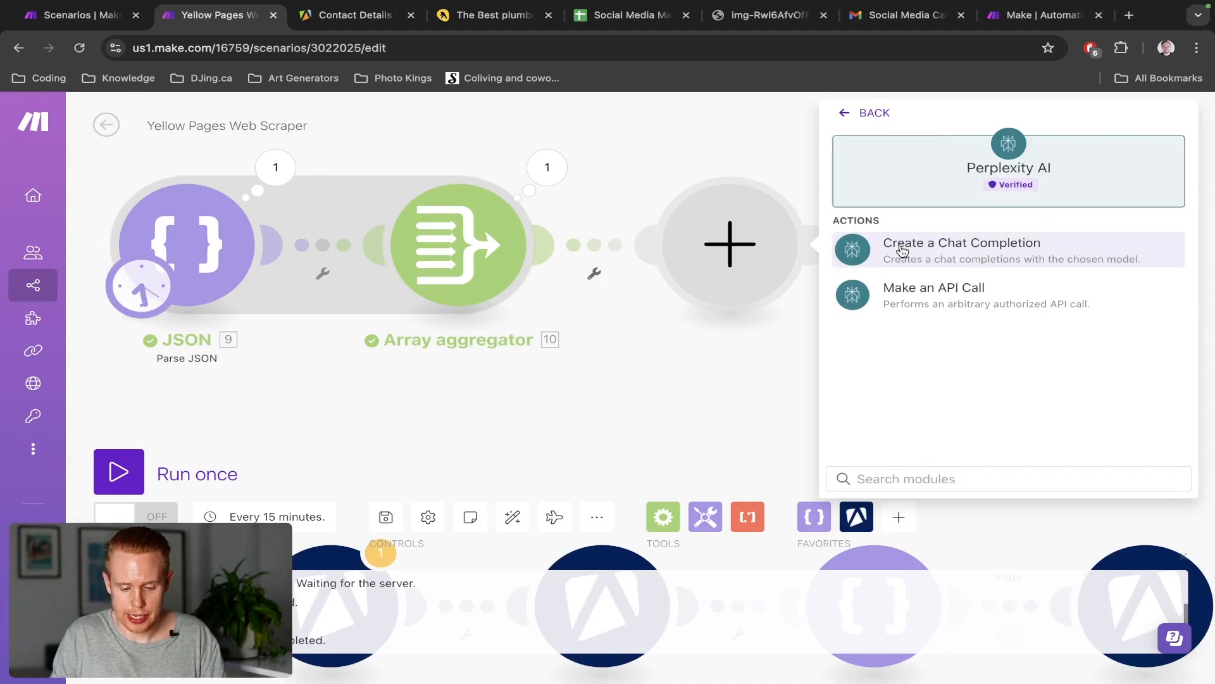
key(super+t)
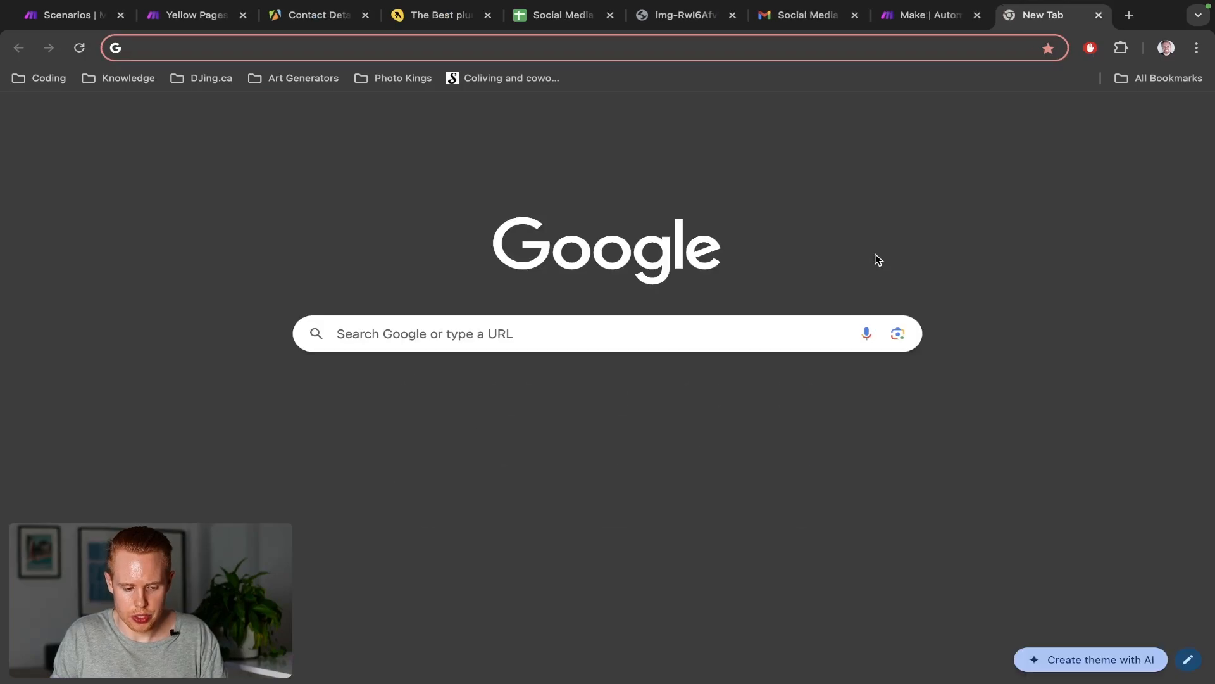
Load perplexity.ai in the new tab, then return to the Yellow Pages Web Scraper scenario
text(per)
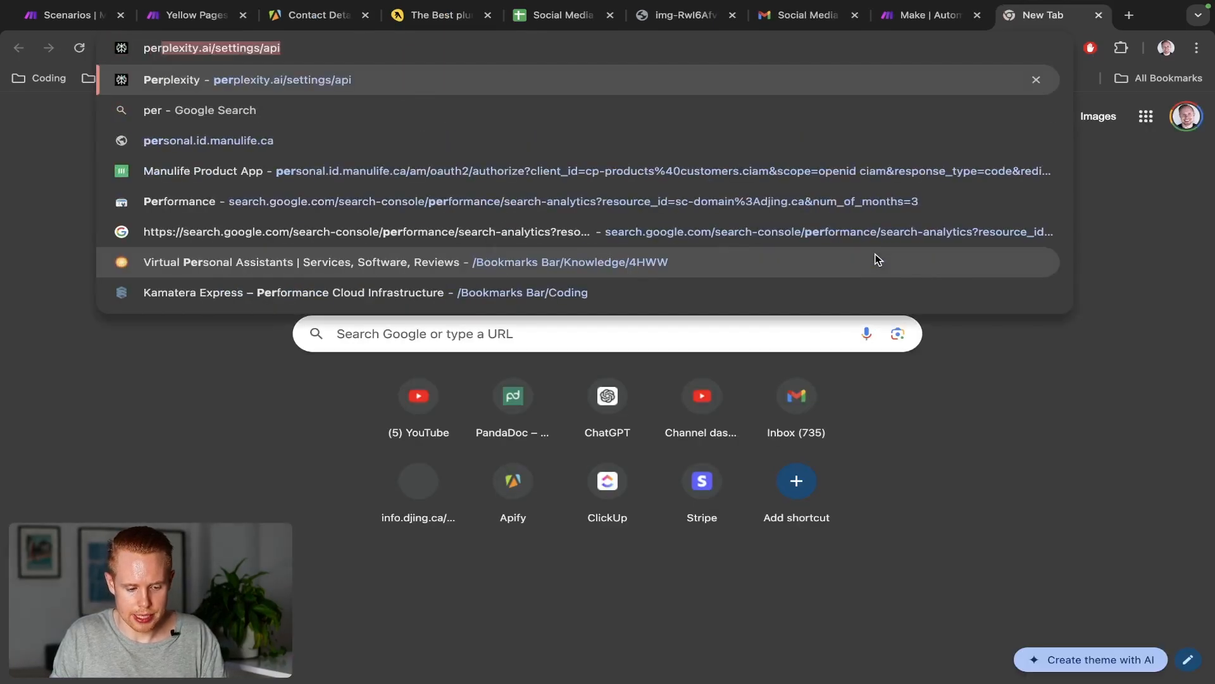
text(plexity.ai/settings/)
key(BackSpace)
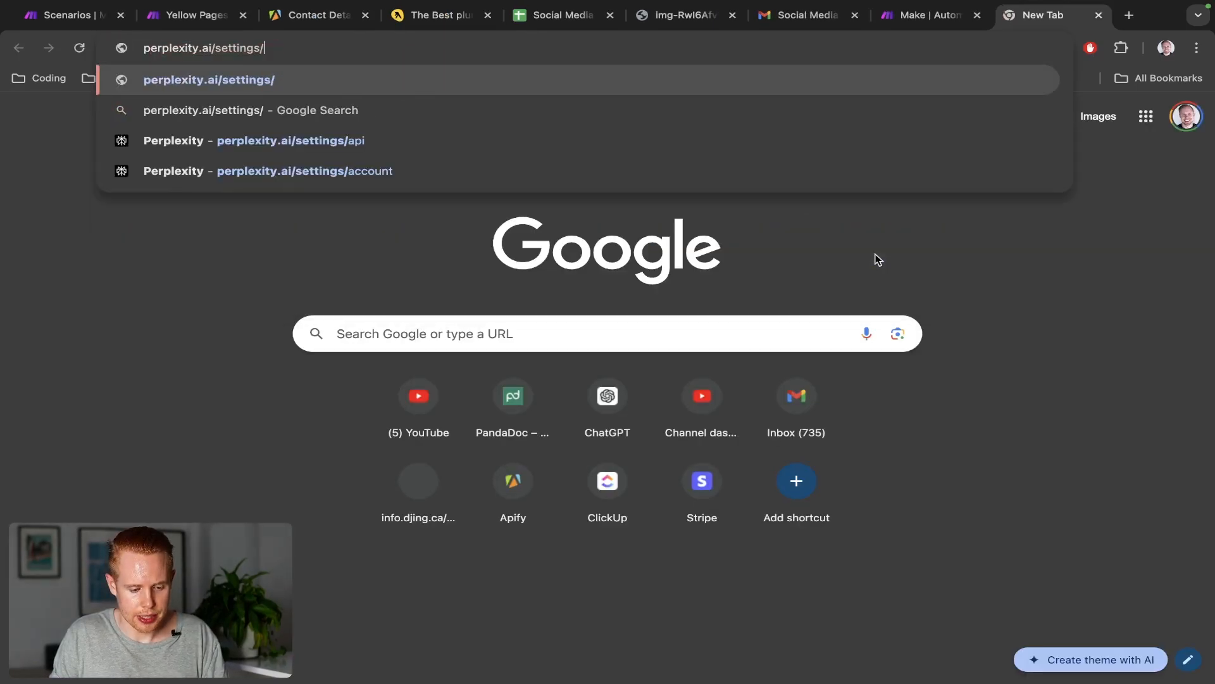
key(alt+BackSpace)
key(Return)
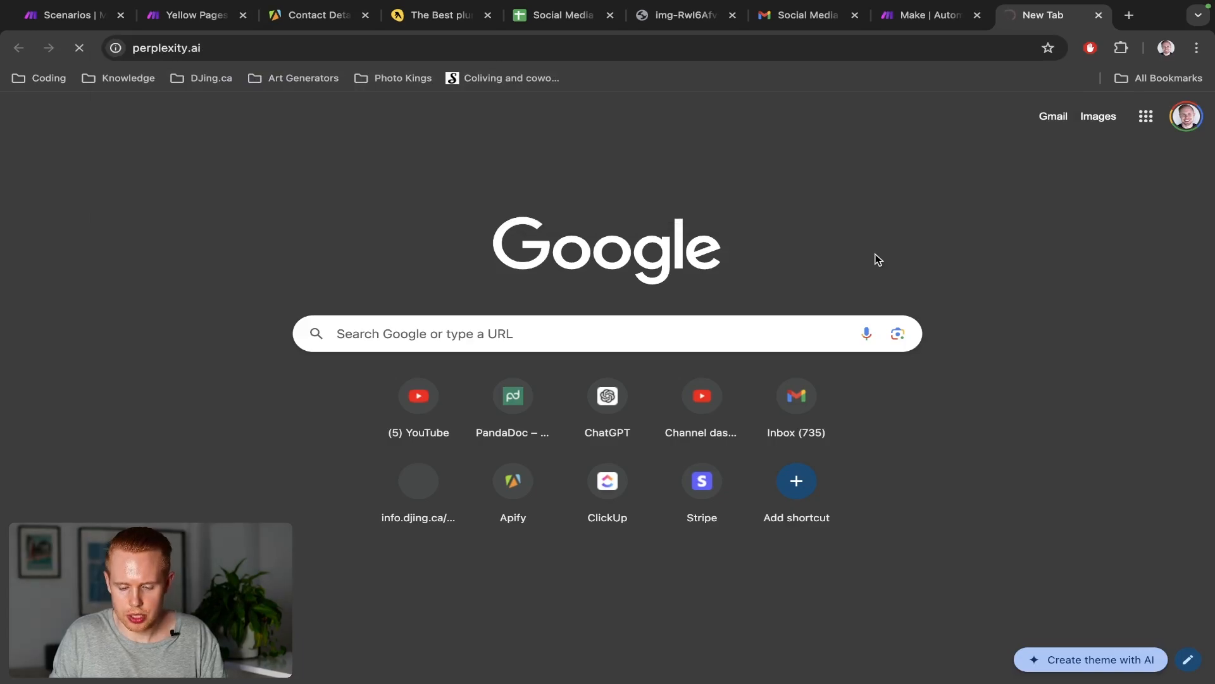
key(ctrl+Tab)
key(ctrl+Tab)
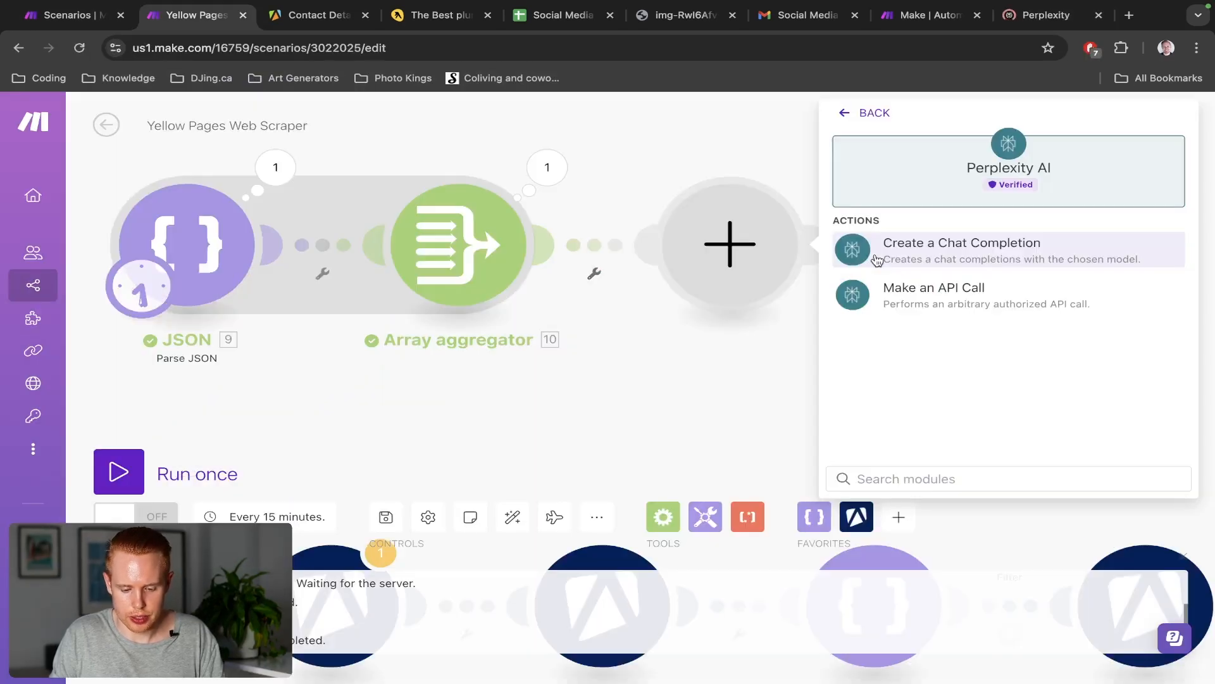
Add a Perplexity AI Create a Chat Completion module after the Array aggregator, then bring up Perplexity's home page
click(847, 112)
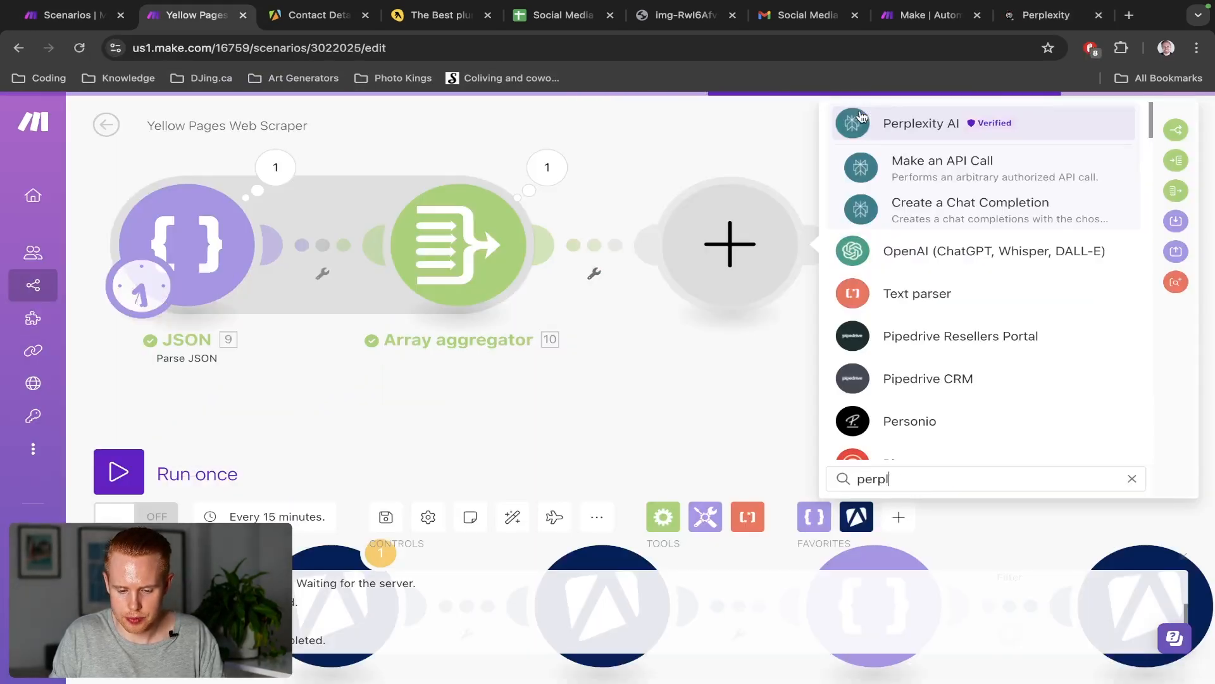
click(912, 206)
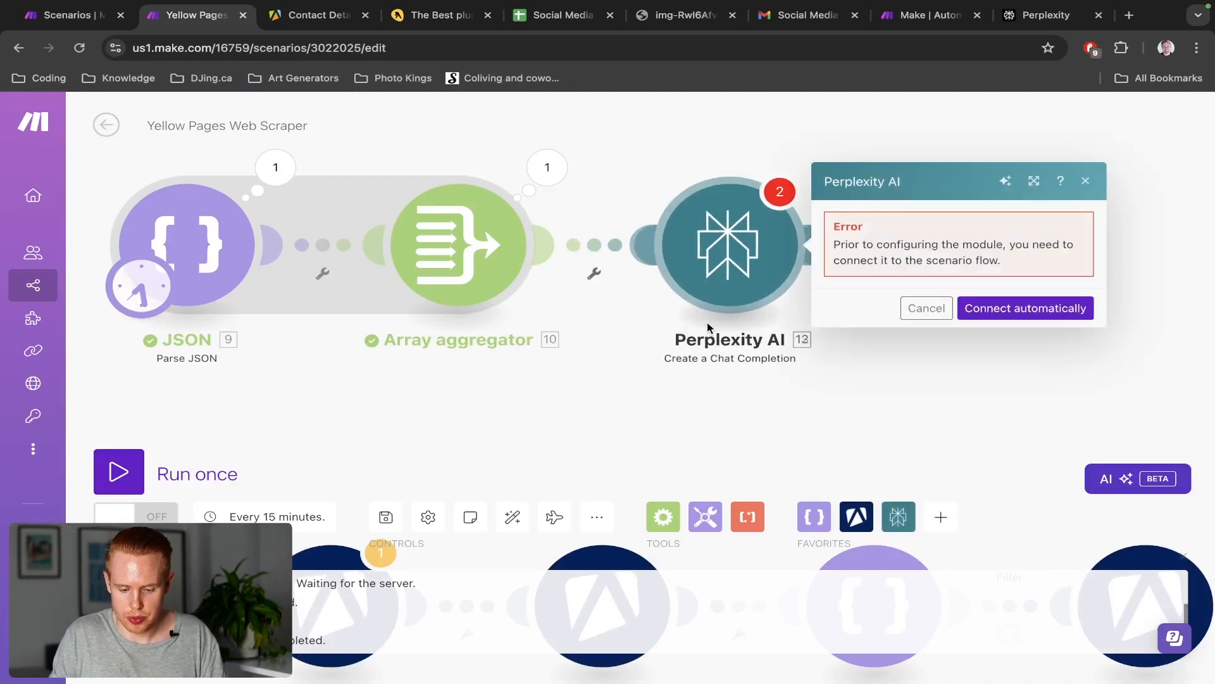
key(ctrl+shift+Tab)
key(ctrl+shift+Tab)
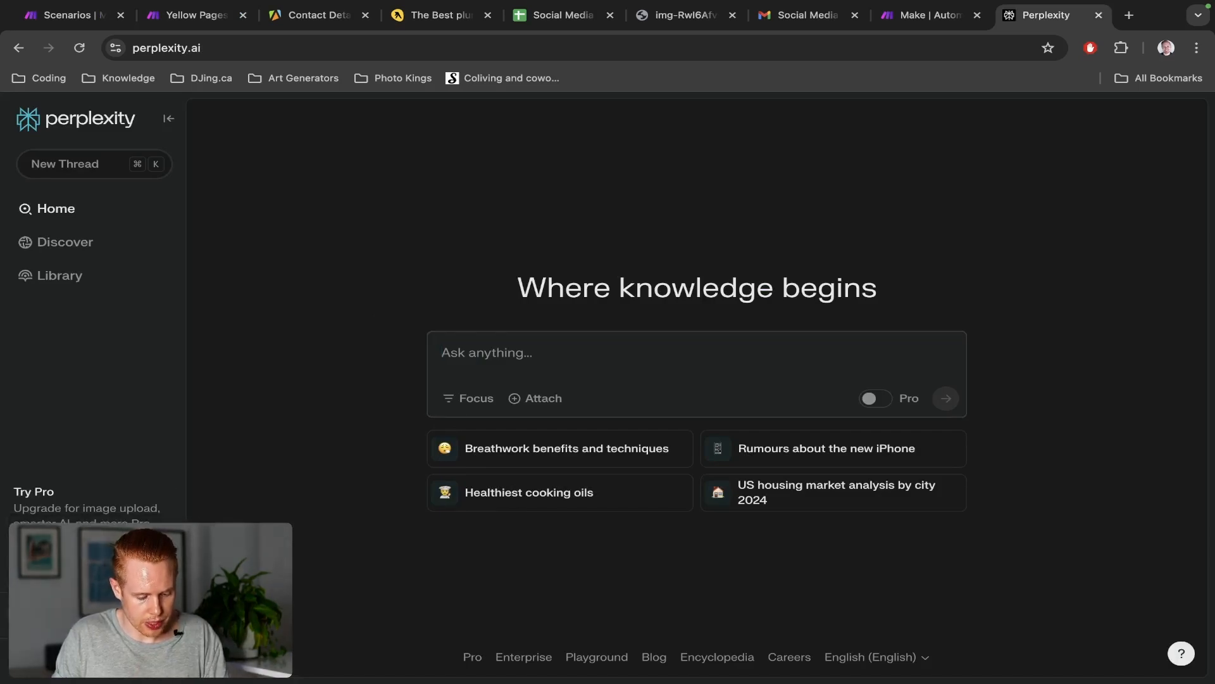
Look up the existing API key and $4.72 credit balance on Perplexity's API settings page, then return to Make
click(168, 658)
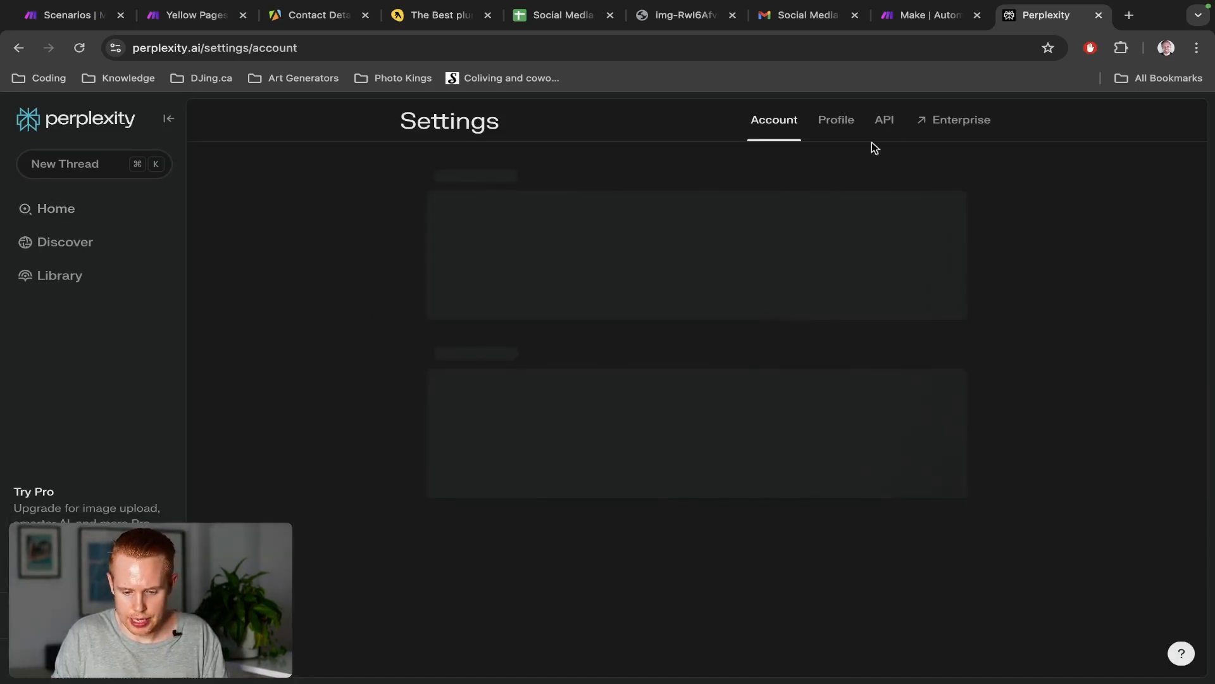
click(885, 121)
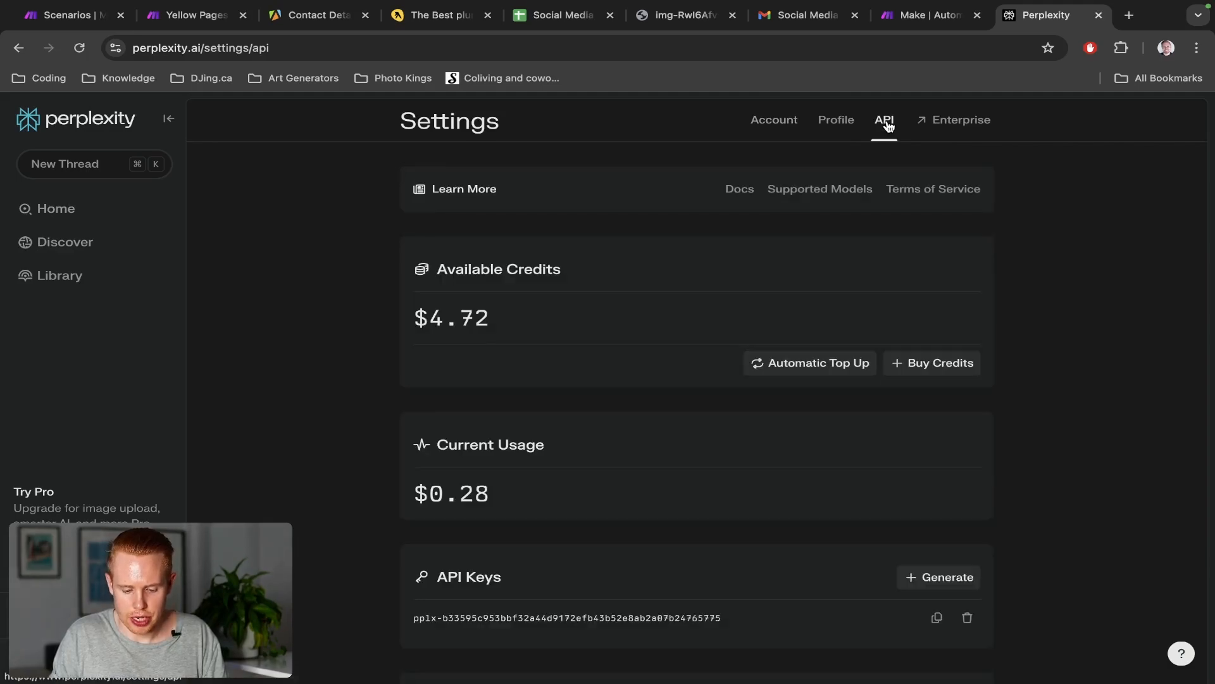
scroll(622, 388, down, 2)
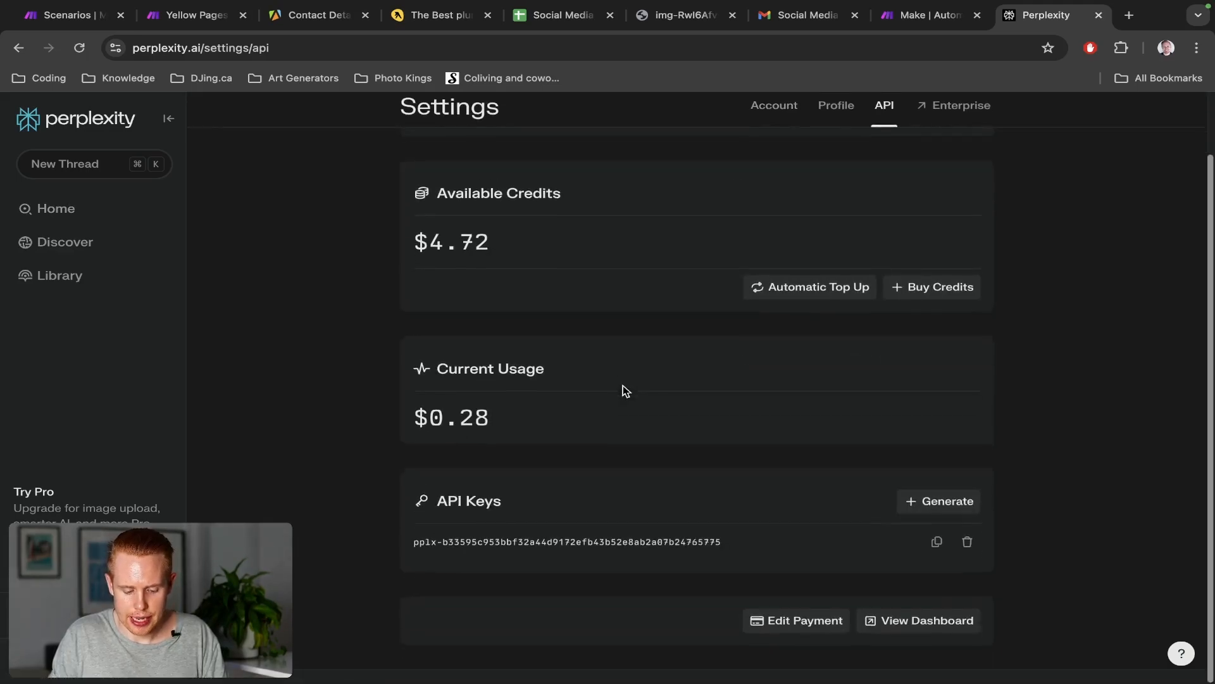
triple_click(625, 549)
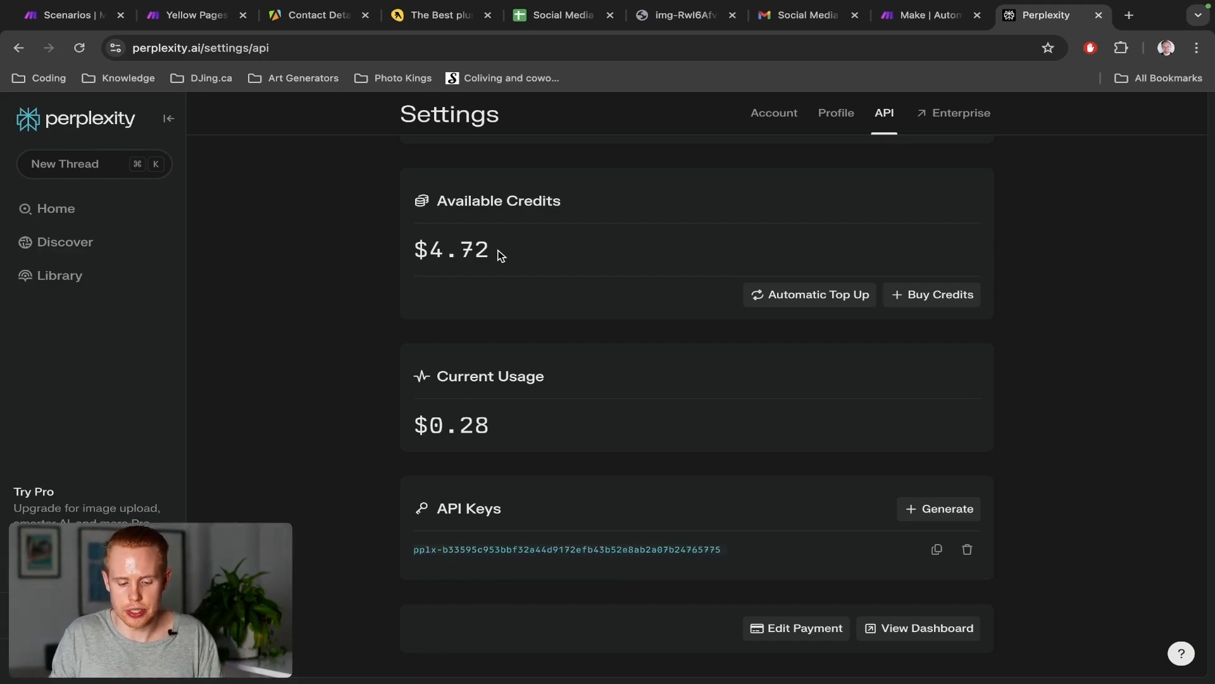
drag(501, 254, 389, 248)
click(438, 249)
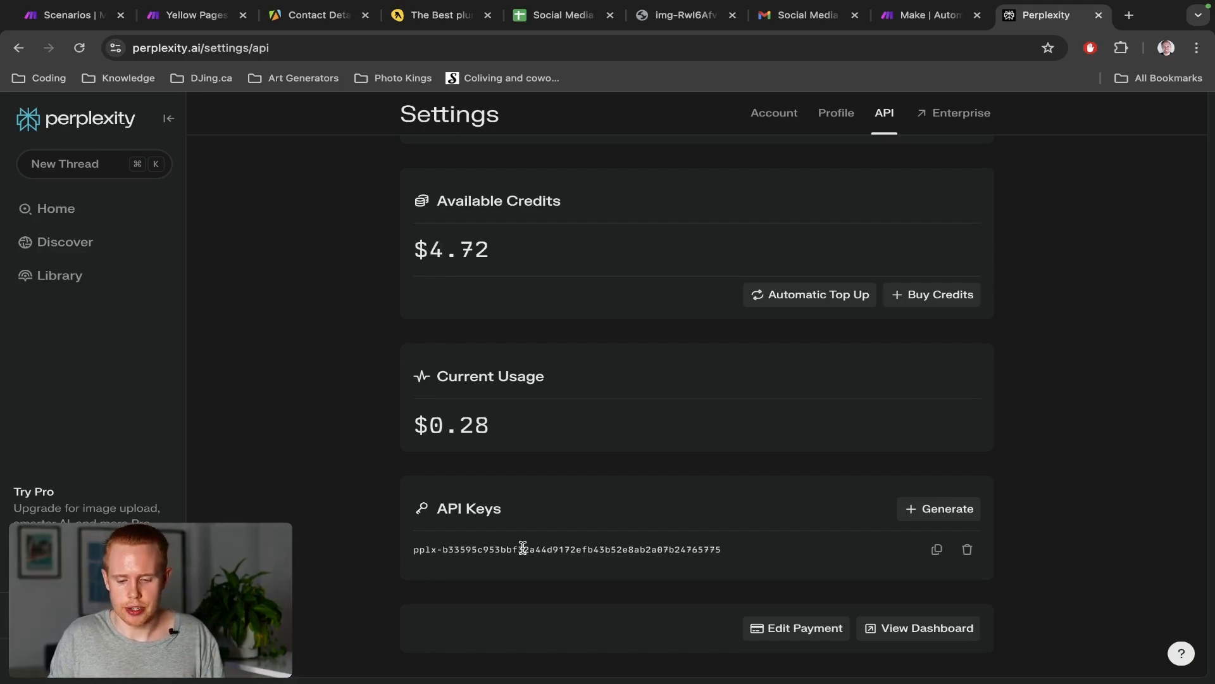
key(super+2)
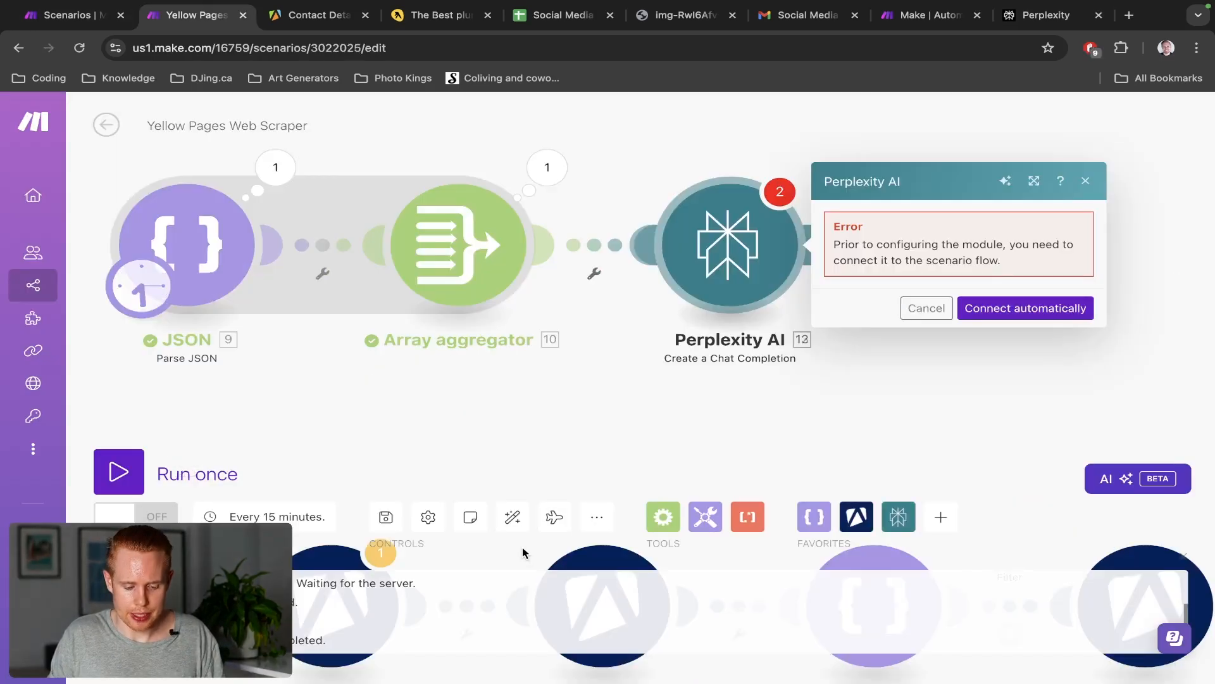
Join Perplexity module 12 to the flow using My Perplexity and the llama-3.1-sonar-large-128k-online model
click(975, 309)
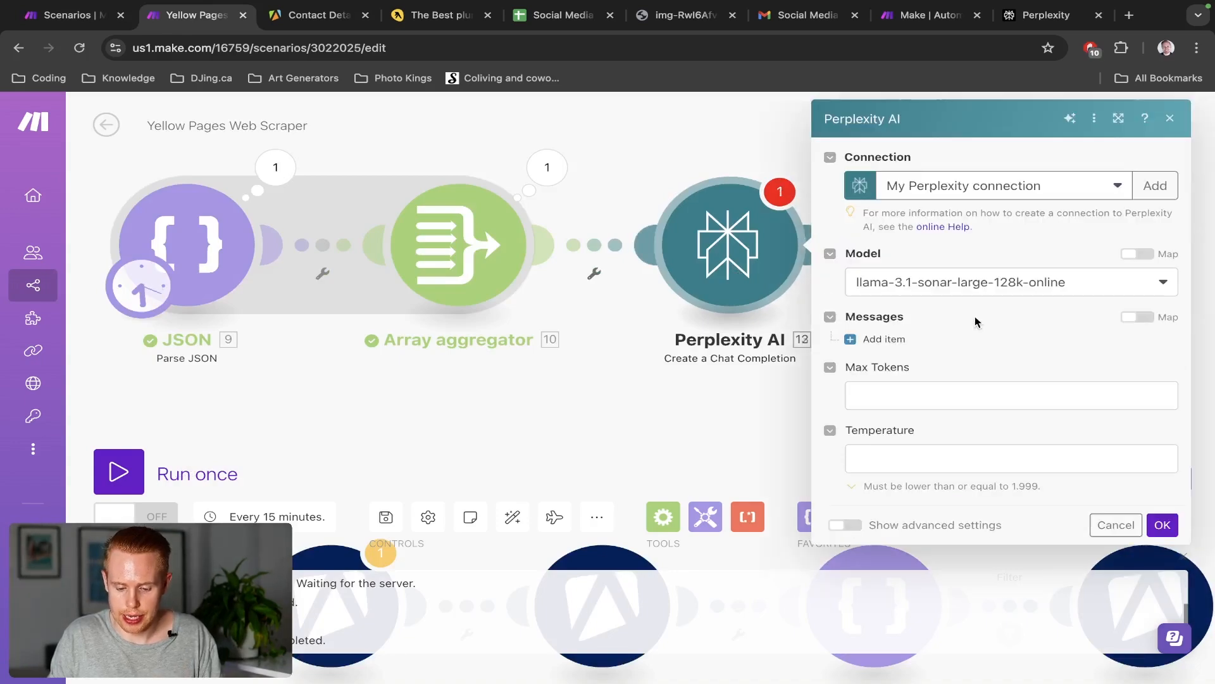
click(1154, 186)
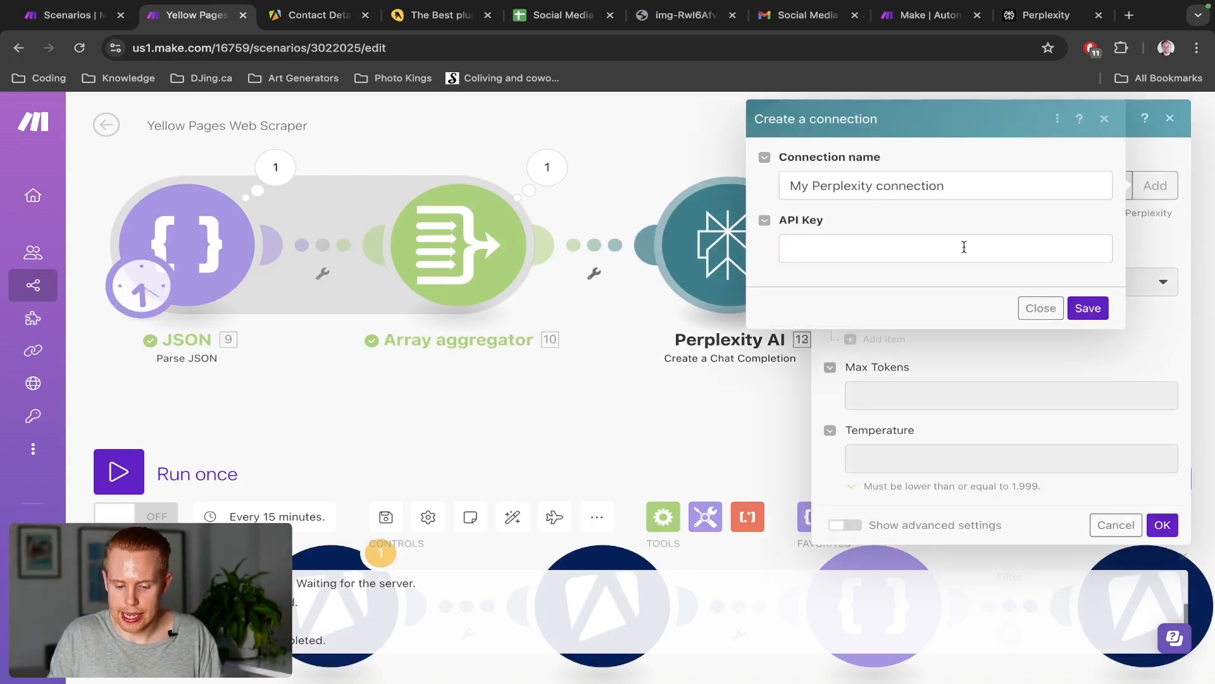
click(944, 250)
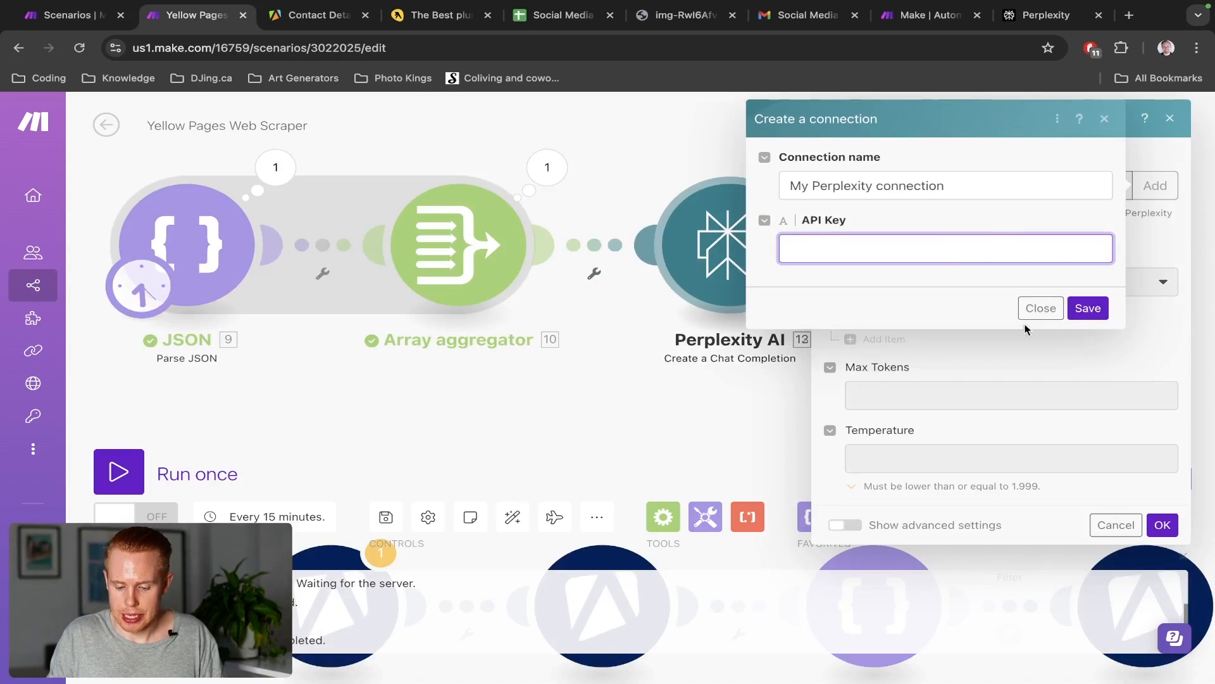
click(1037, 308)
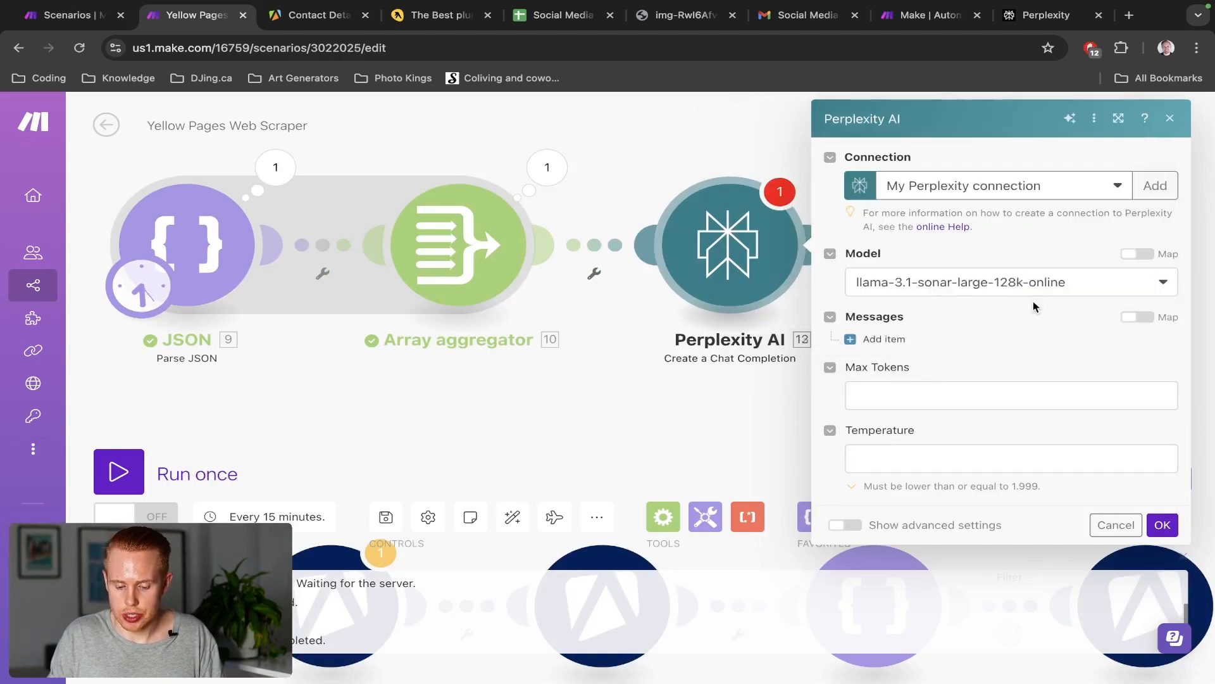
click(938, 290)
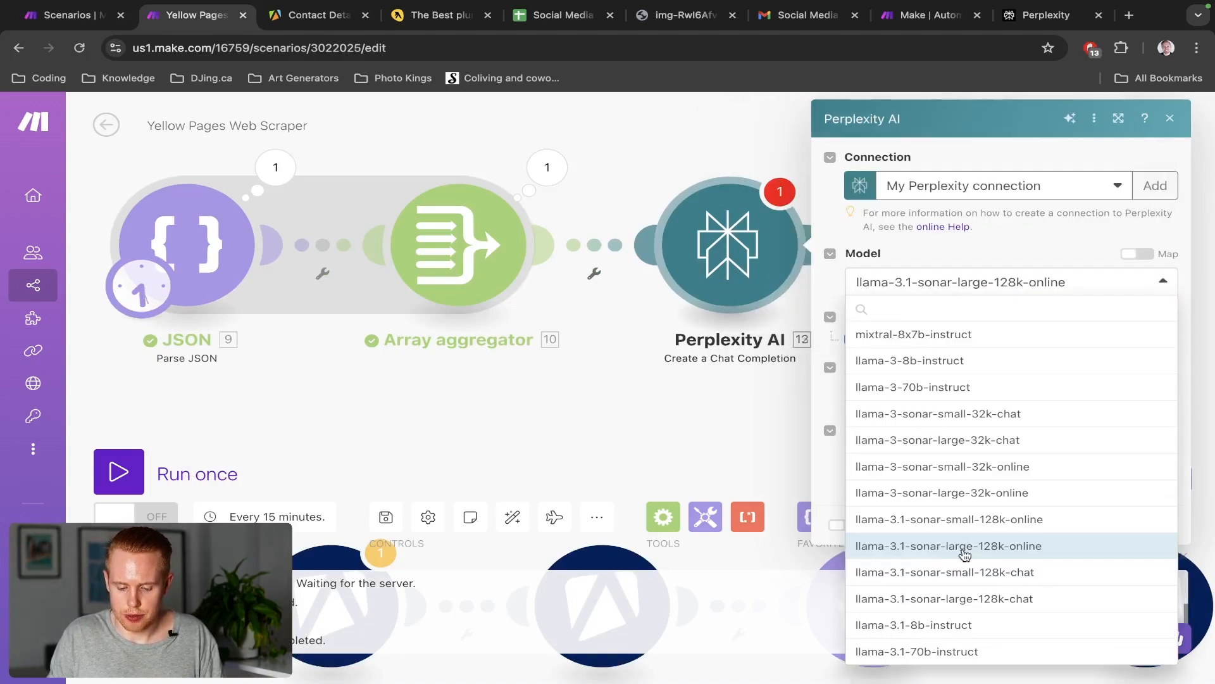
click(967, 227)
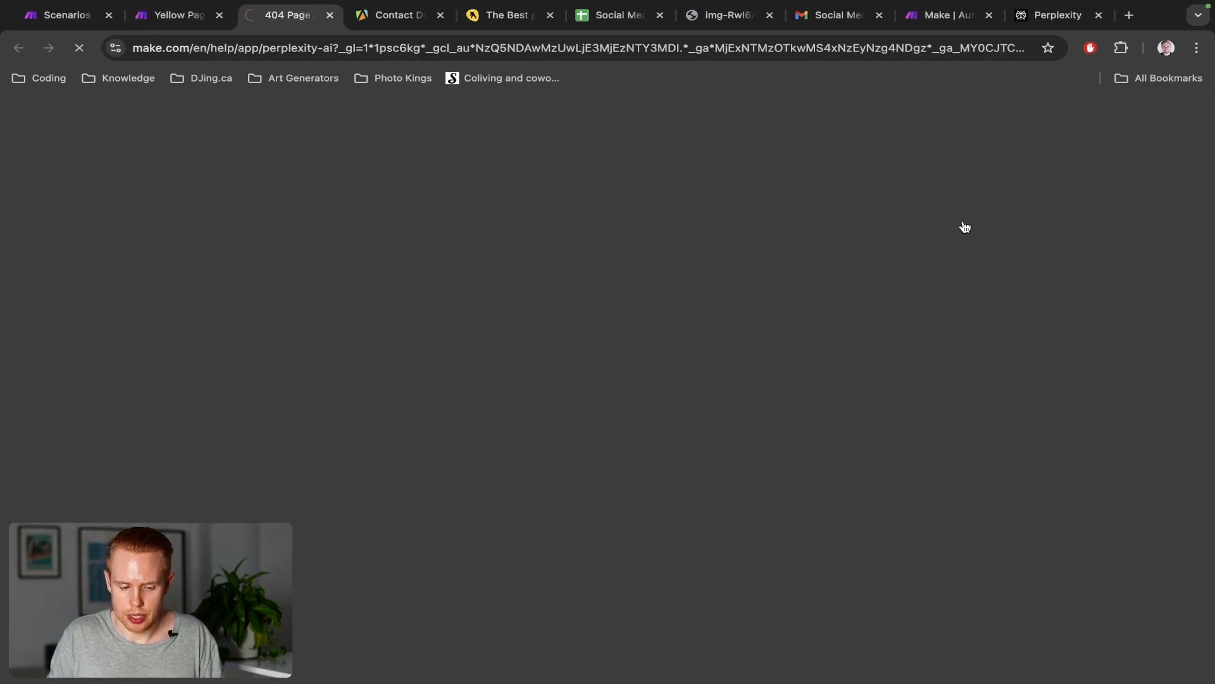
key(ctrl+w)
click(926, 402)
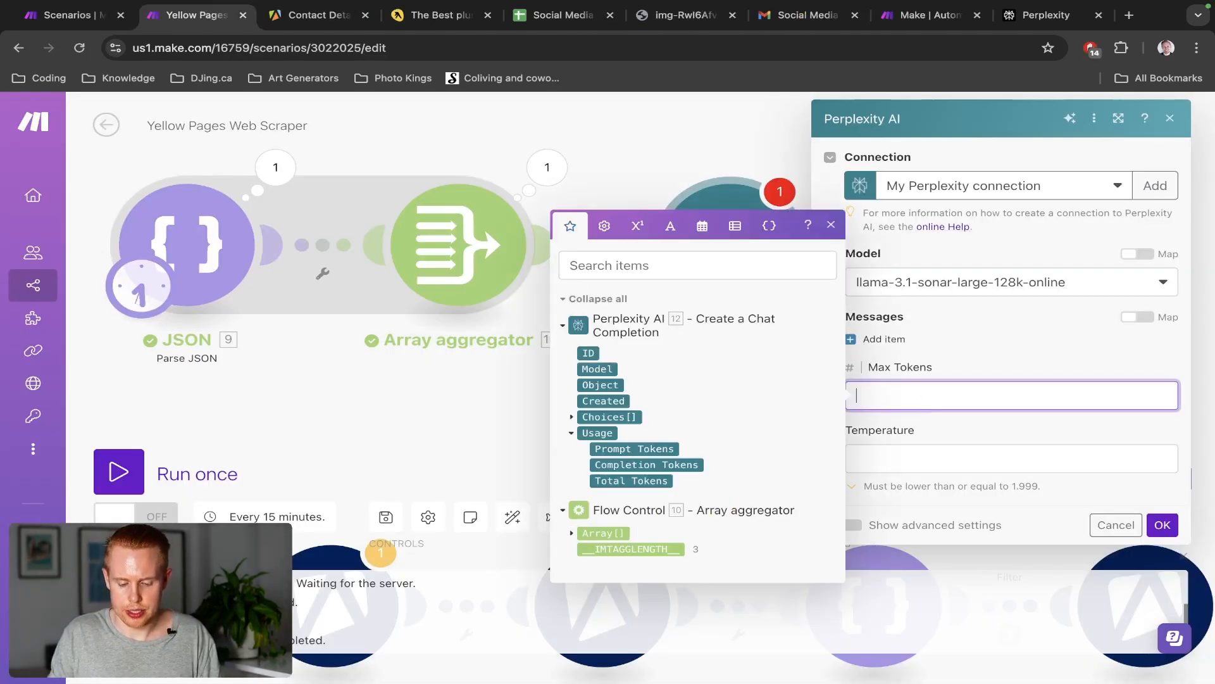
Enter 2000 as the Perplexity module's Max Tokens and verify the value was kept
text(2000)
click(959, 362)
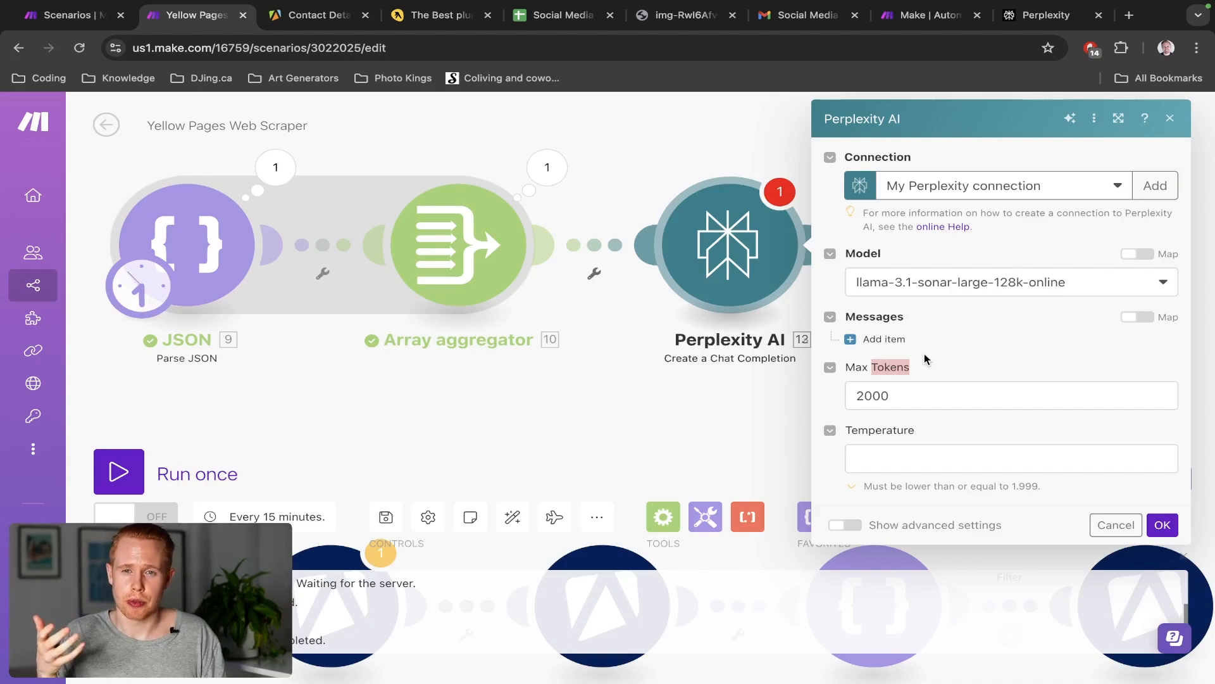
click(878, 392)
double_click(878, 392)
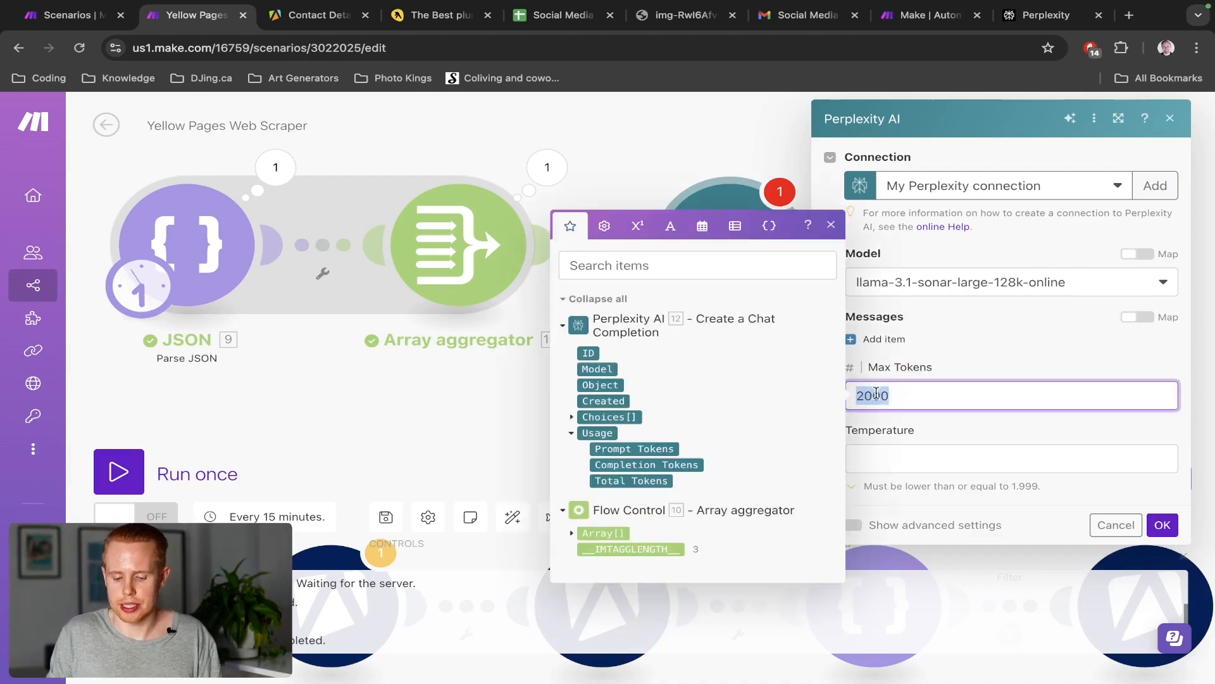
click(1017, 353)
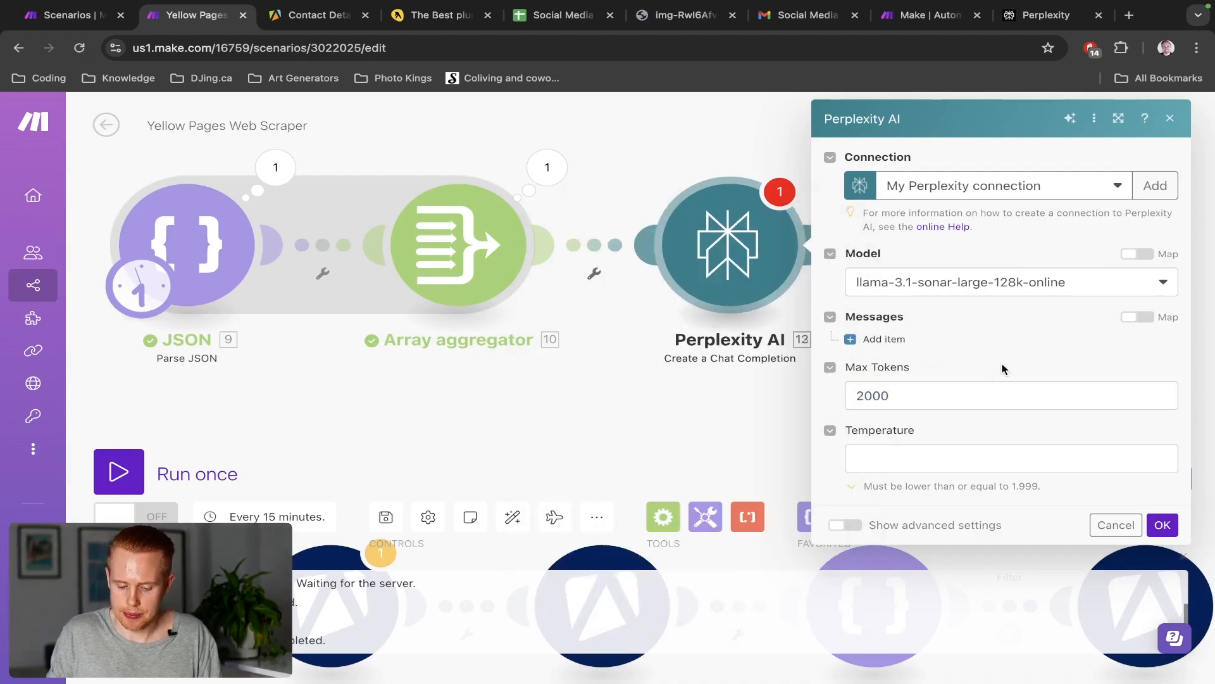
double_click(912, 430)
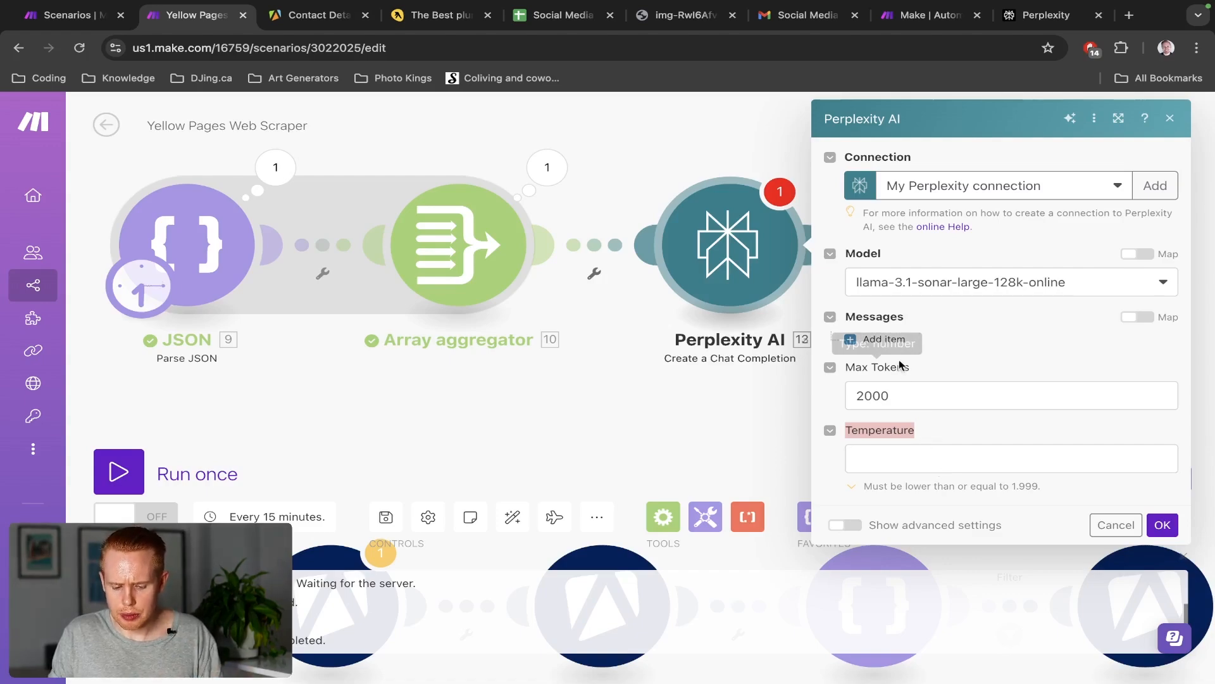
Add a first Messages item with Role set to User, leaving its Content empty
click(892, 340)
scroll(1051, 379, down, 2)
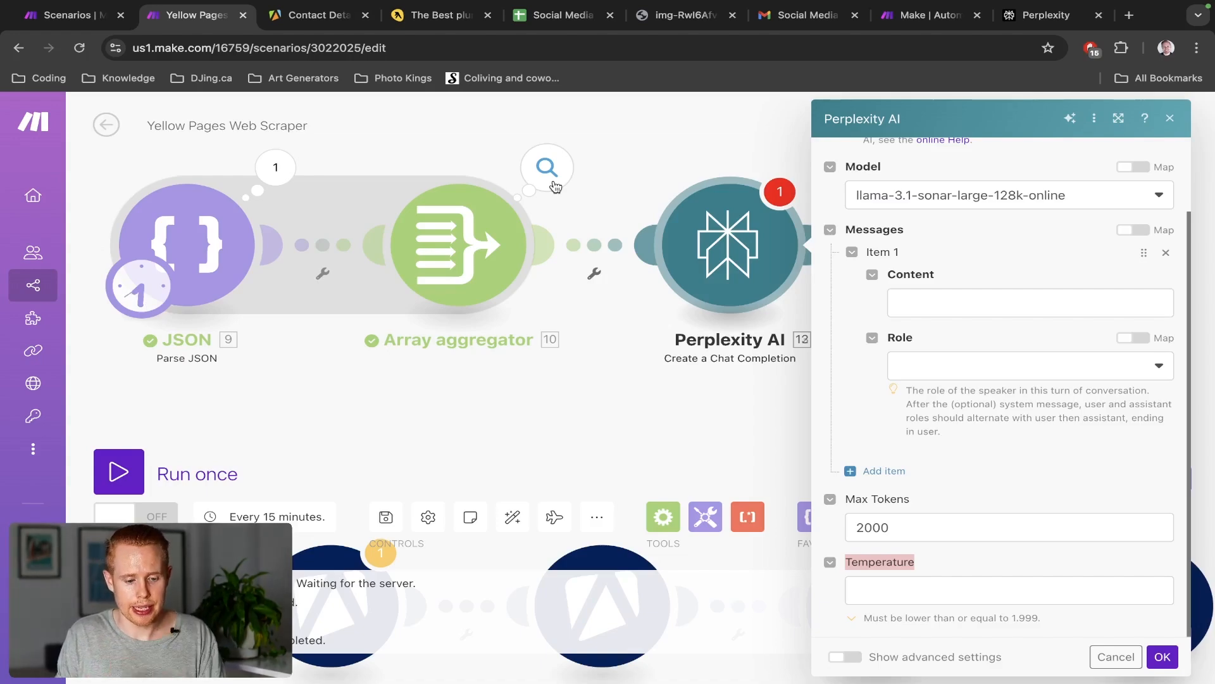
key(ctrl+Tab)
key(ctrl+Tab)
key(ctrl+Tab)
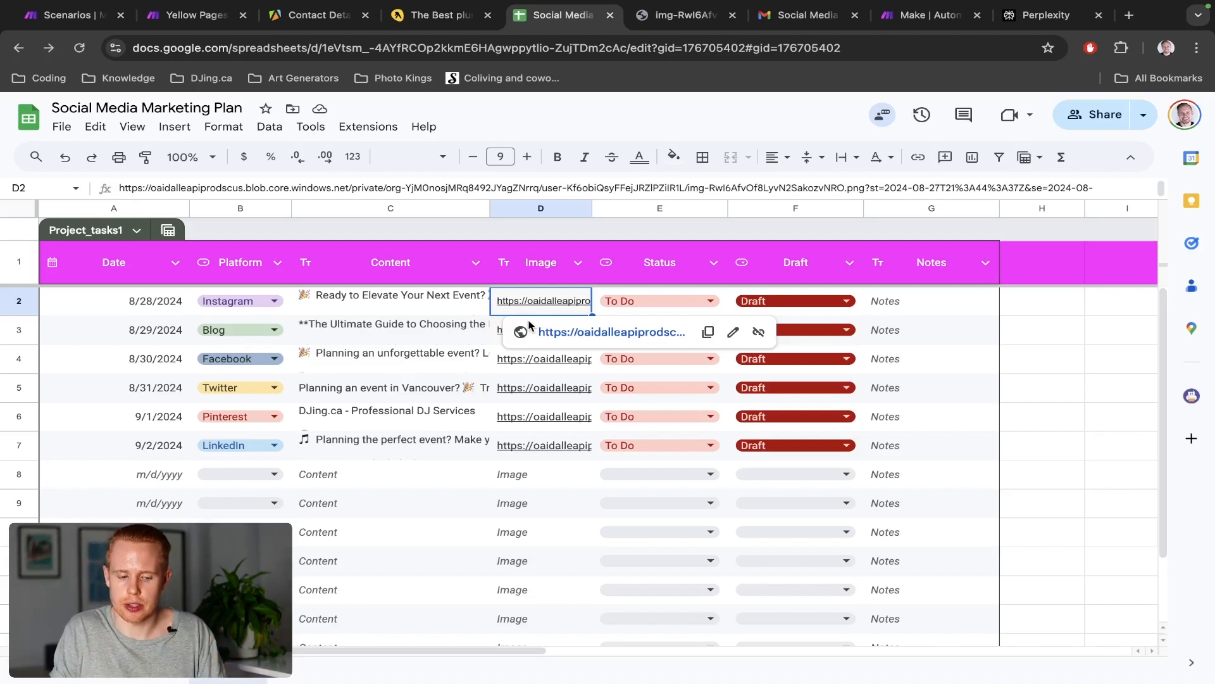
key(ctrl+2)
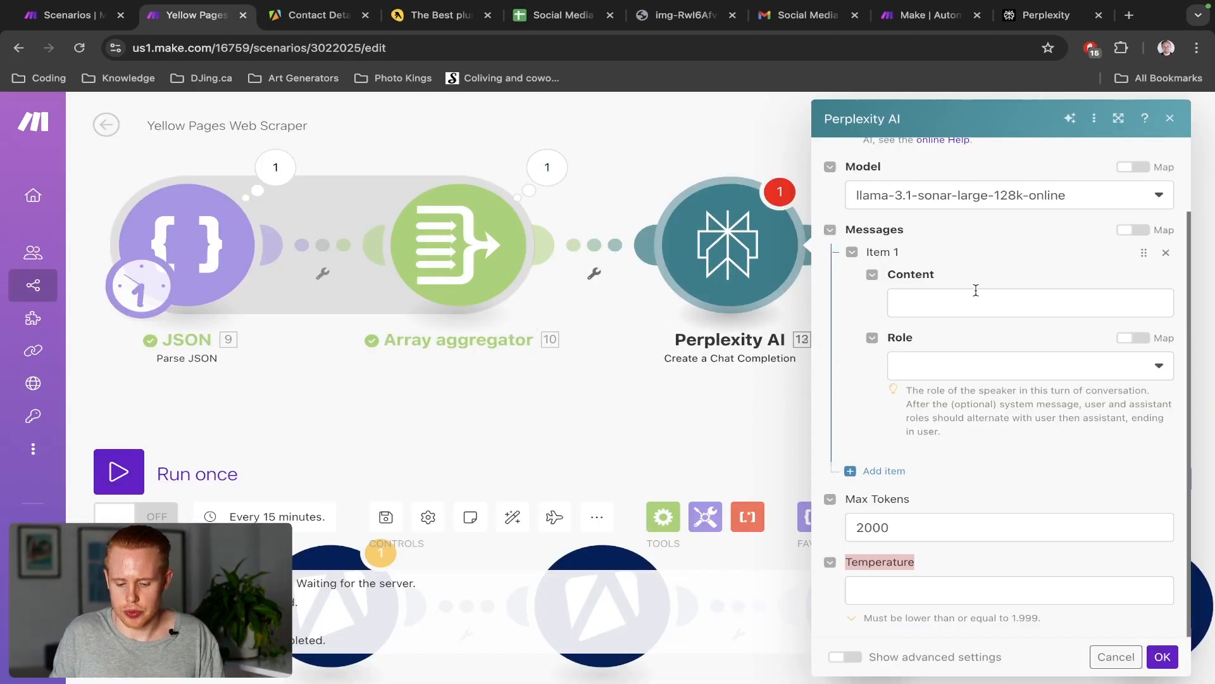
click(975, 290)
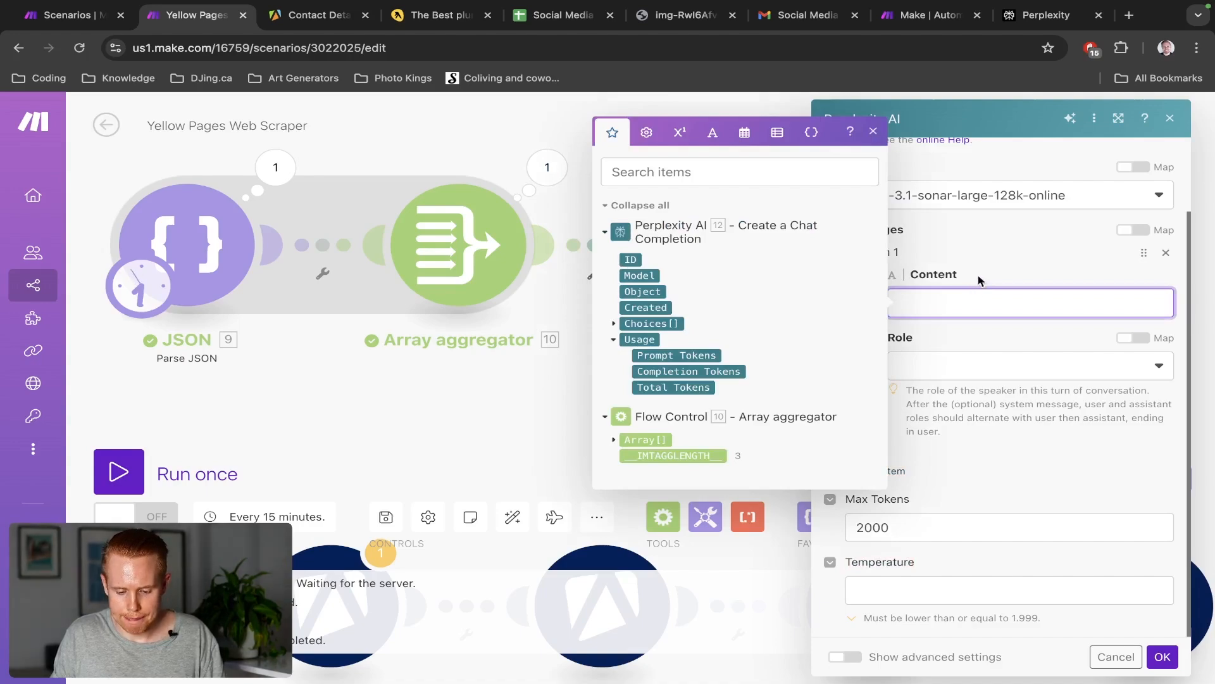
click(979, 279)
click(944, 394)
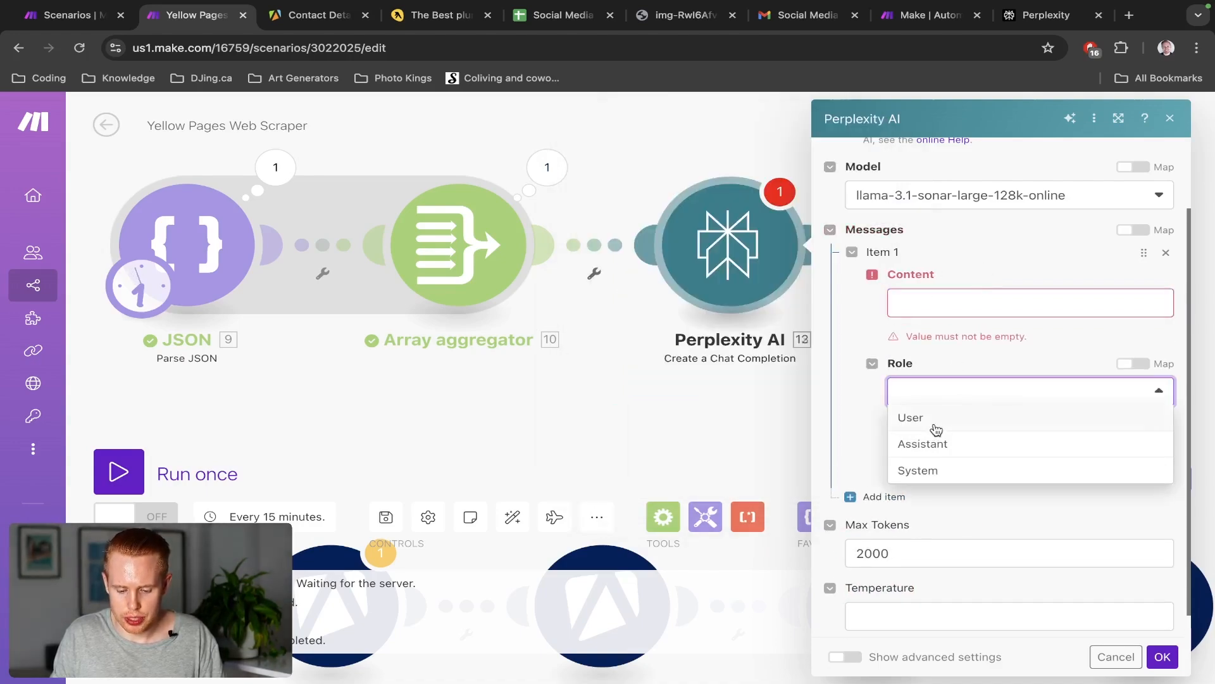
click(934, 422)
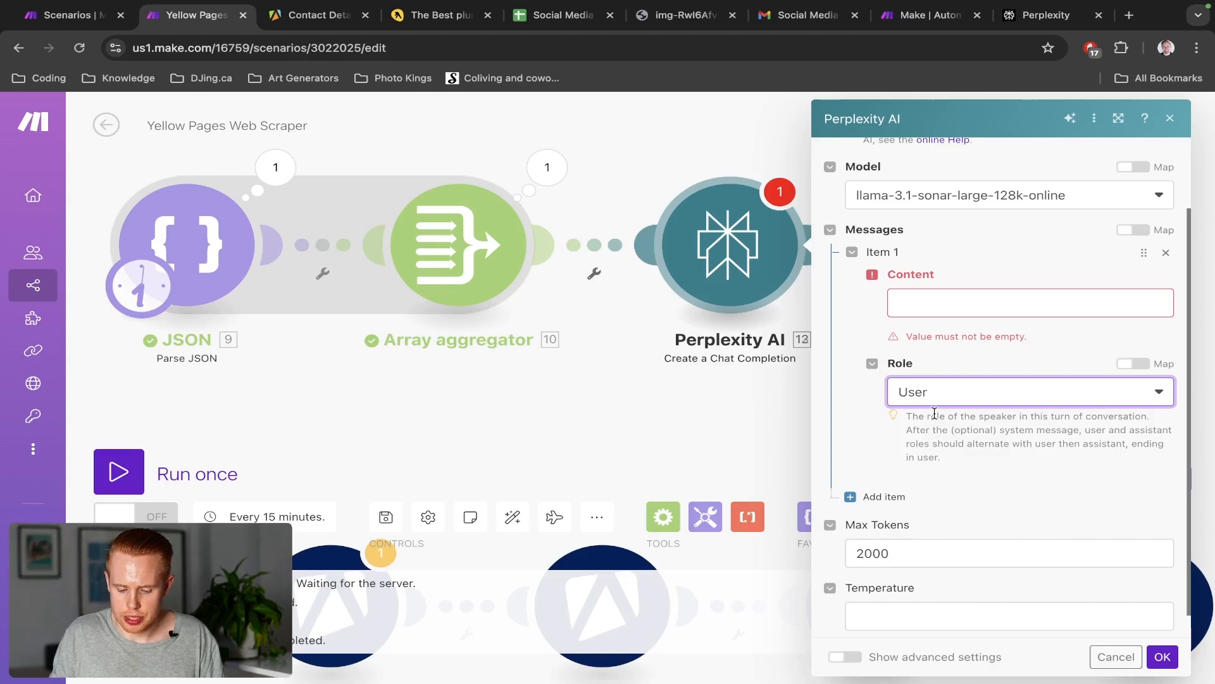
click(924, 394)
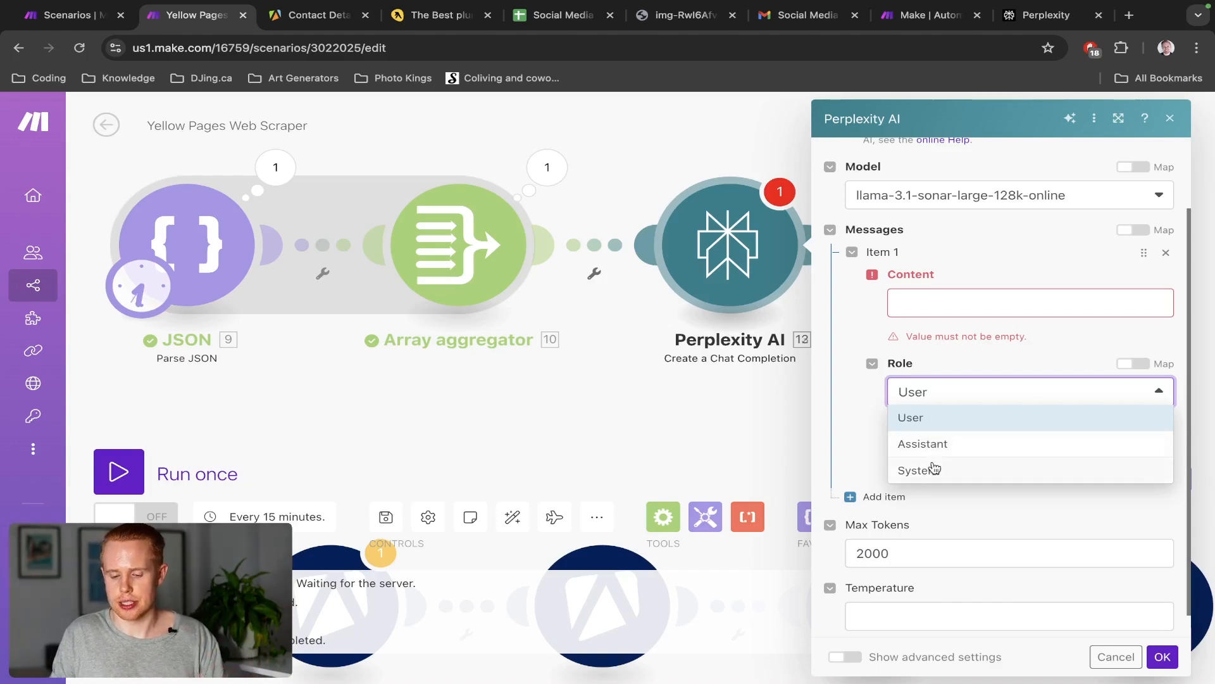
Write a social-media-manager prompt asking to summarize who the company is and what they do
click(929, 364)
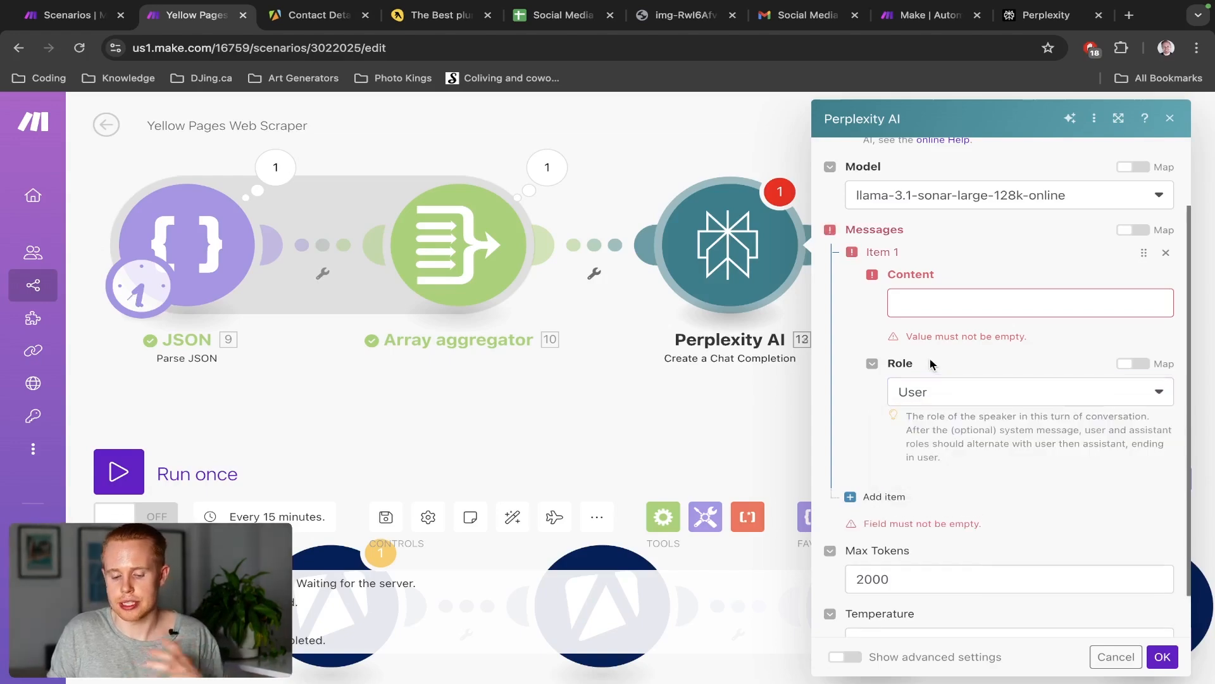
click(918, 301)
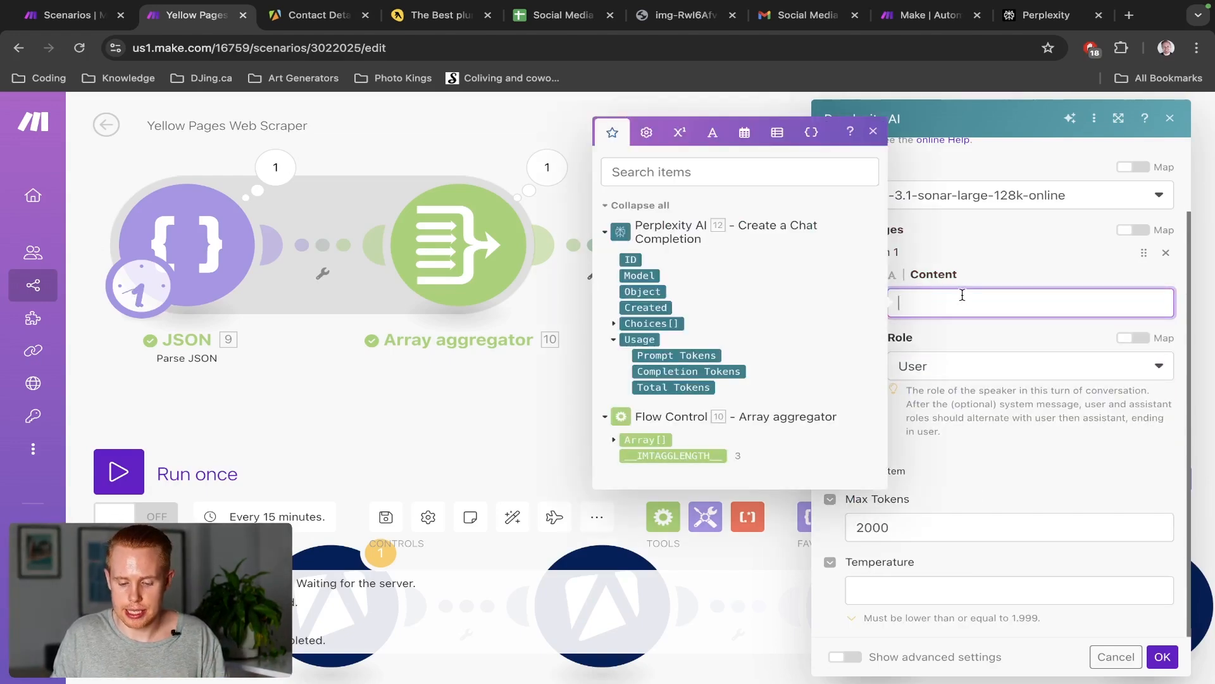
text(P)
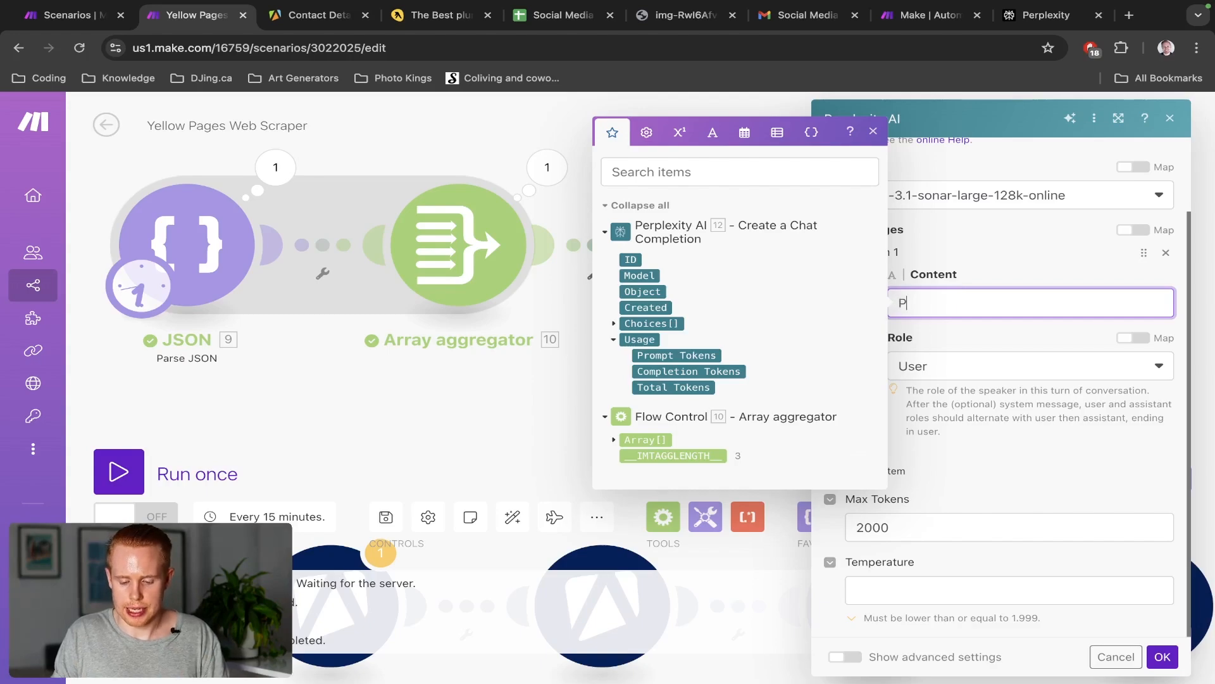
text(lease go to)
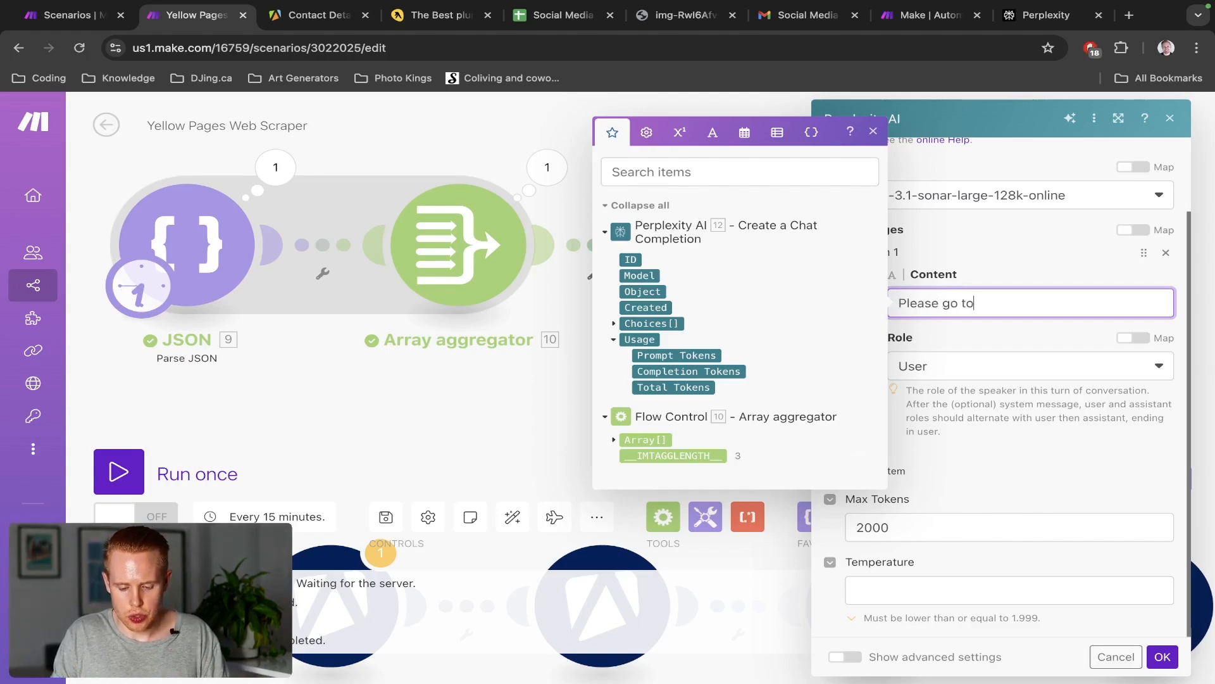
text( this website and s)
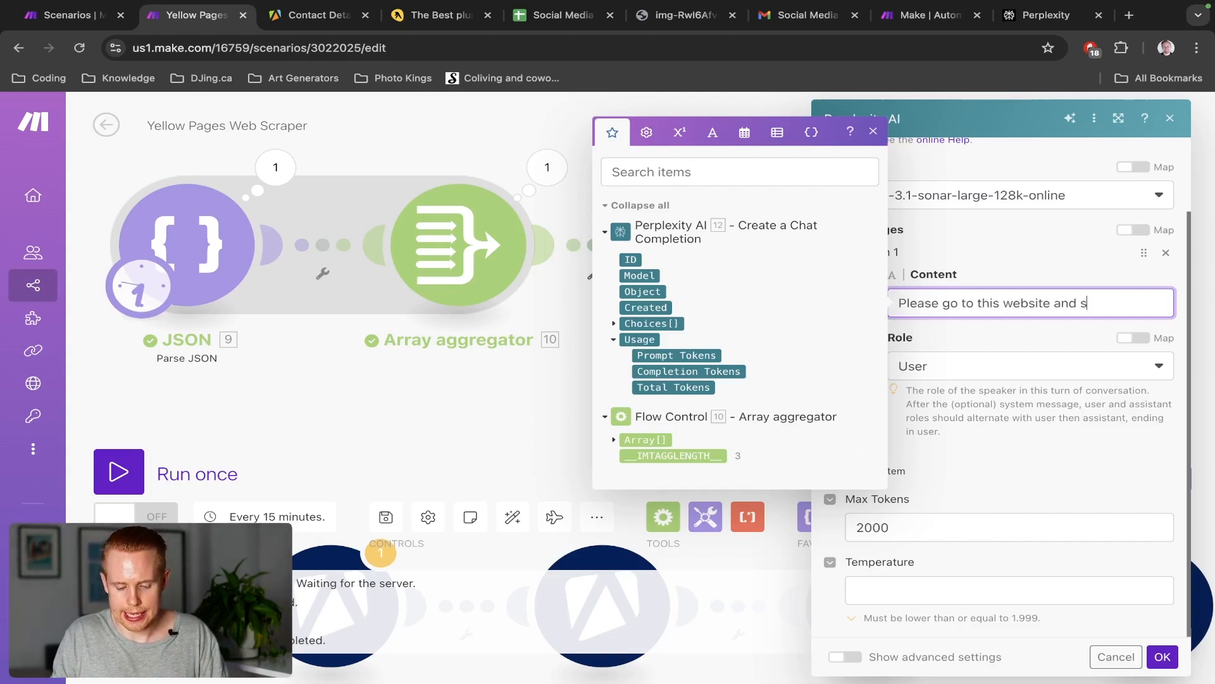
text(ummarize w)
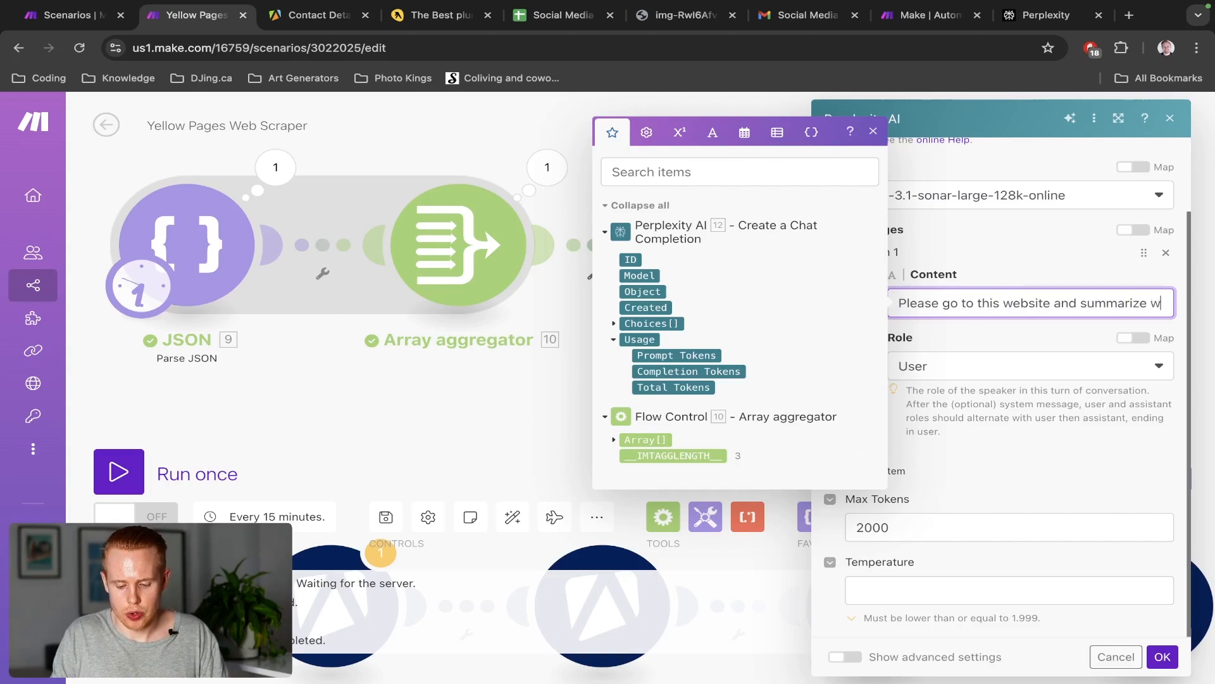
text(ho this company )
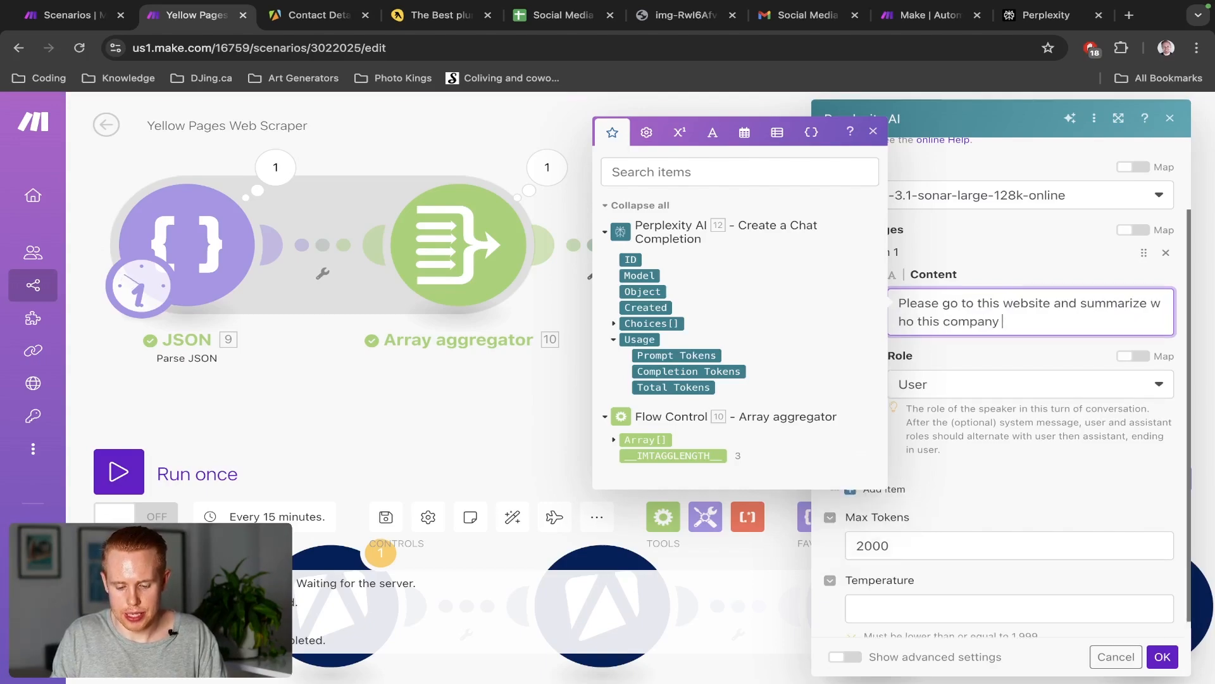
text(is, what they )
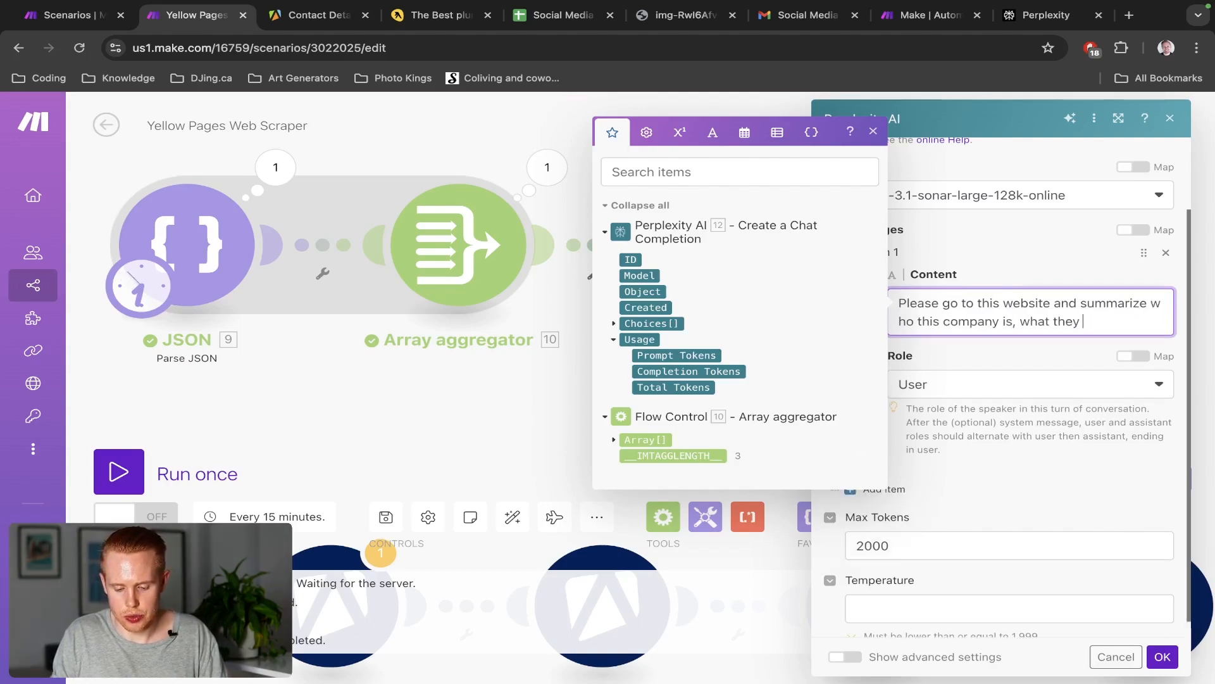
text(do and what they're abou)
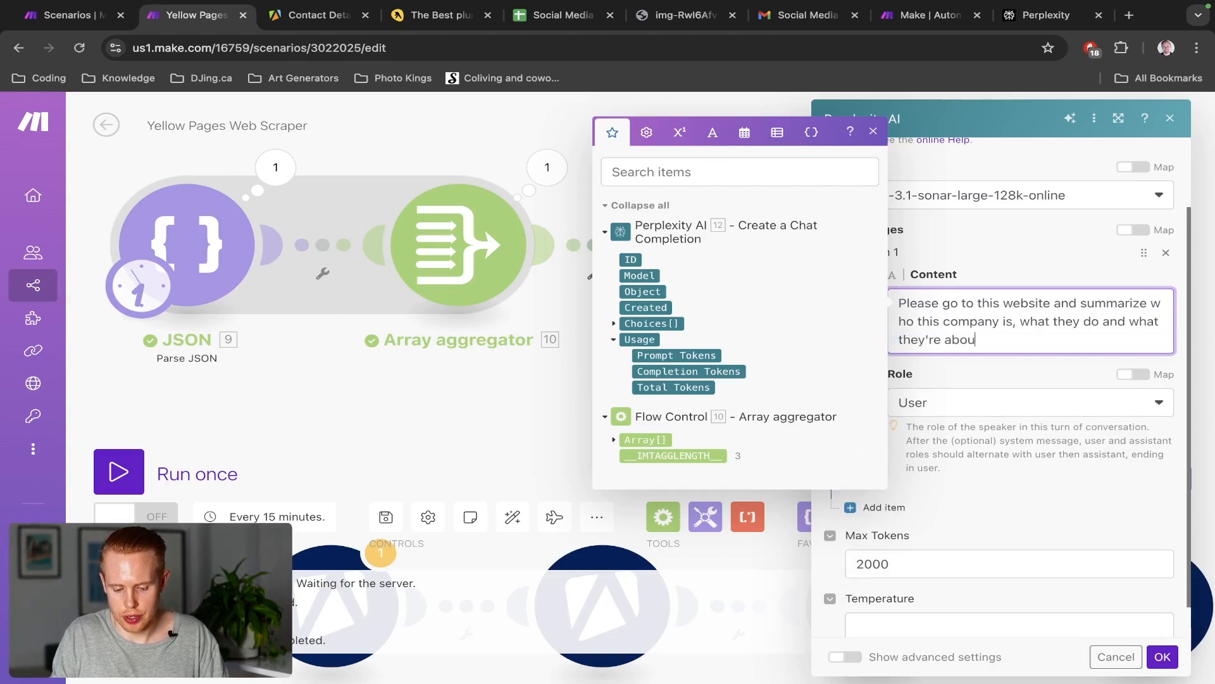
text(t. Pretend you're a)
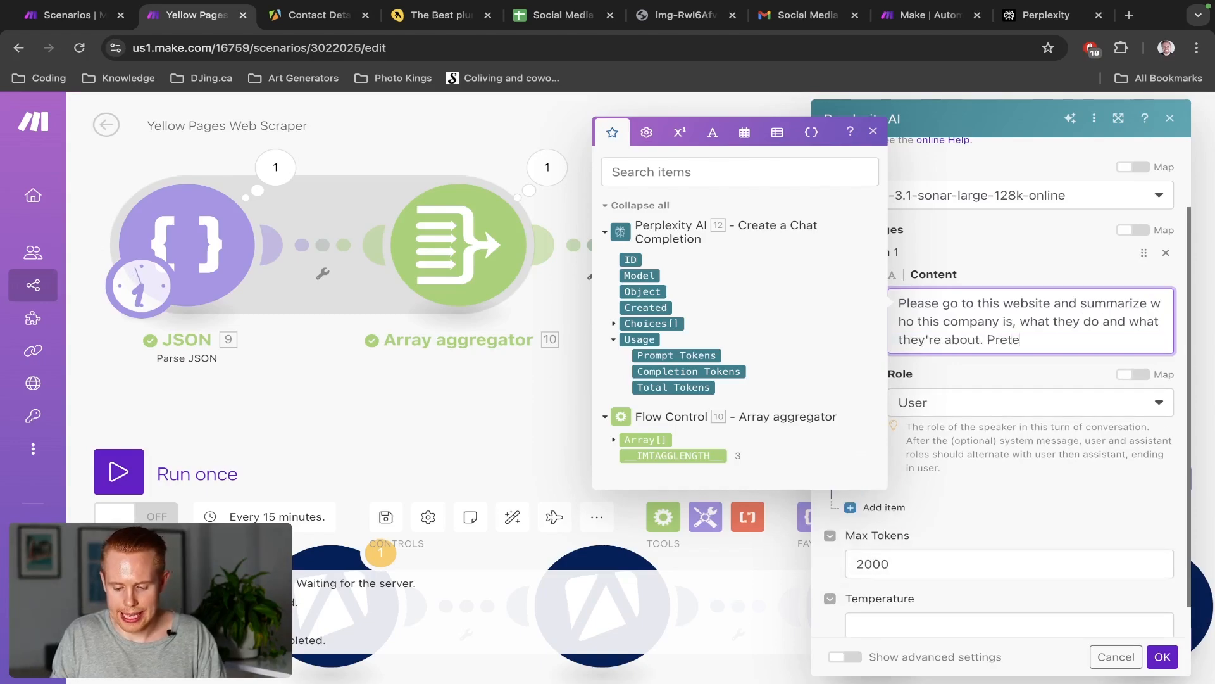
key(BackSpace)
key(BackSpace)
key(BackSpace)
key(BackSpace)
key(BackSpace)
key(BackSpace)
key(BackSpace)
key(BackSpace)
key(BackSpace)
key(BackSpace)
key(BackSpace)
key(BackSpace)
key(BackSpace)
key(BackSpace)
key(BackSpace)
key(BackSpace)
key(BackSpace)
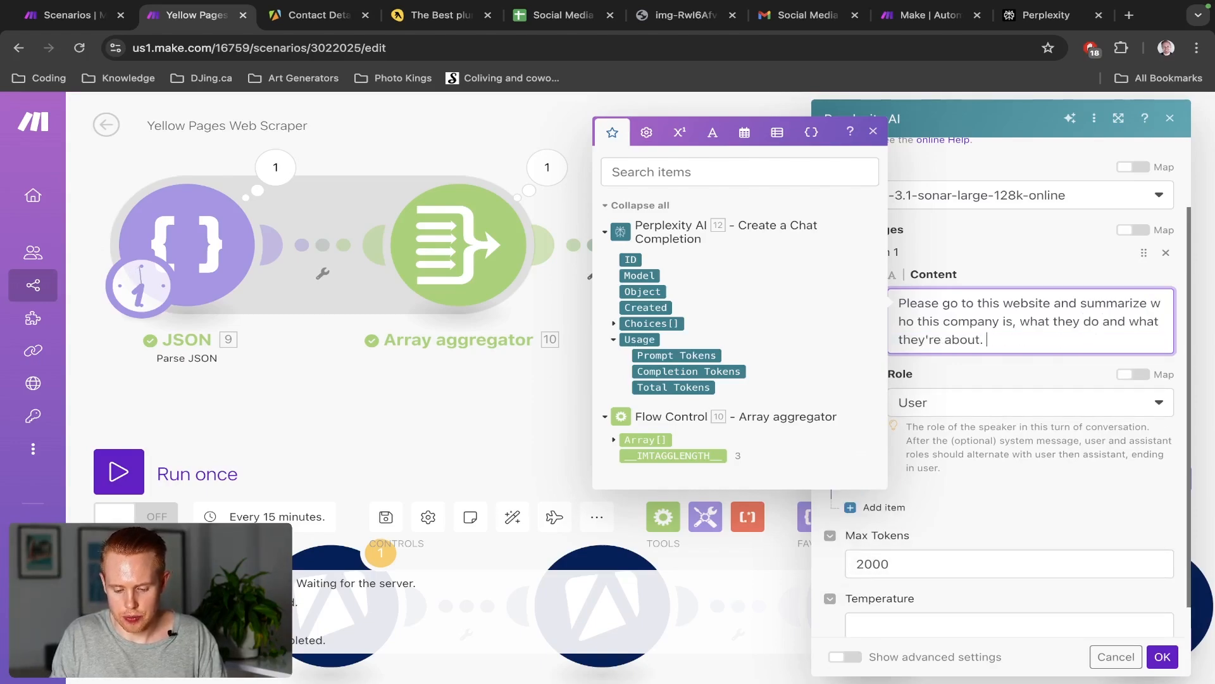
text(You're a so)
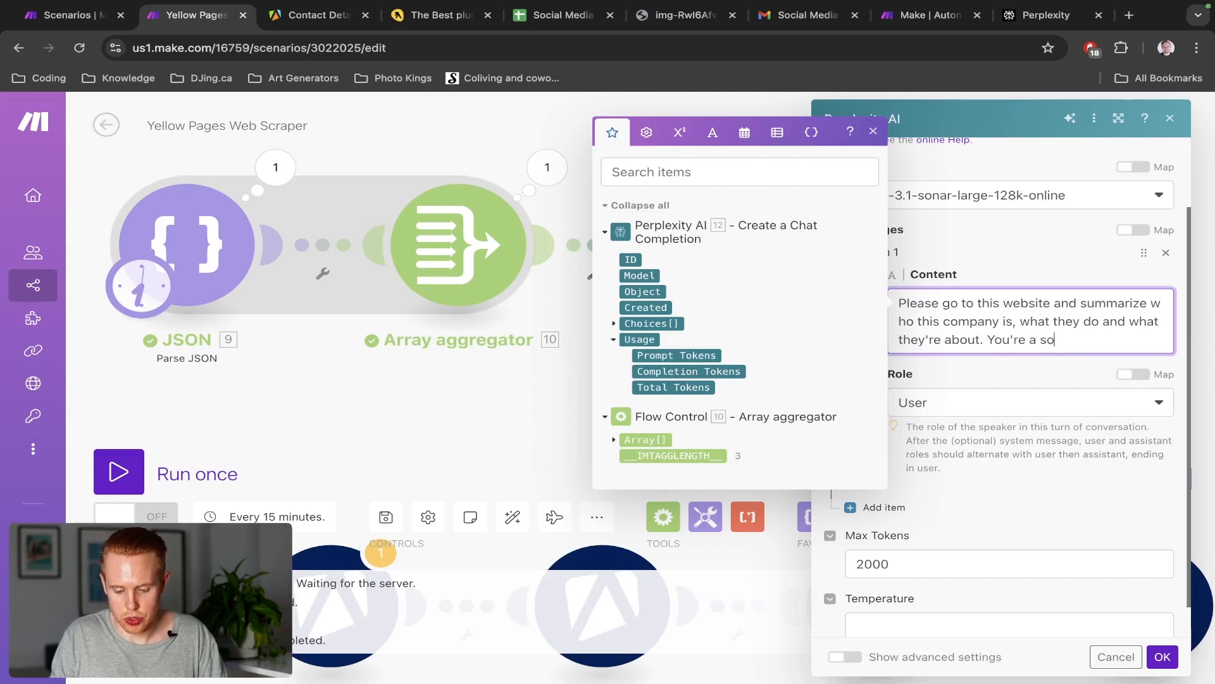
text(cial media ma)
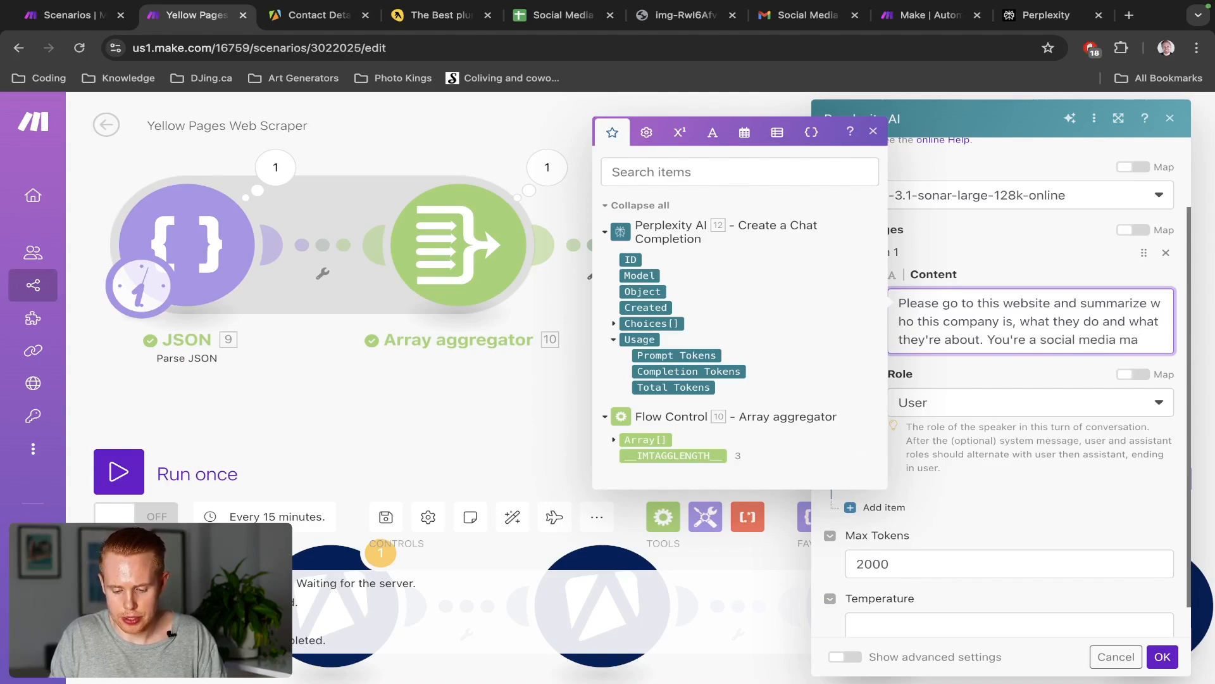
text(nager and you want to )
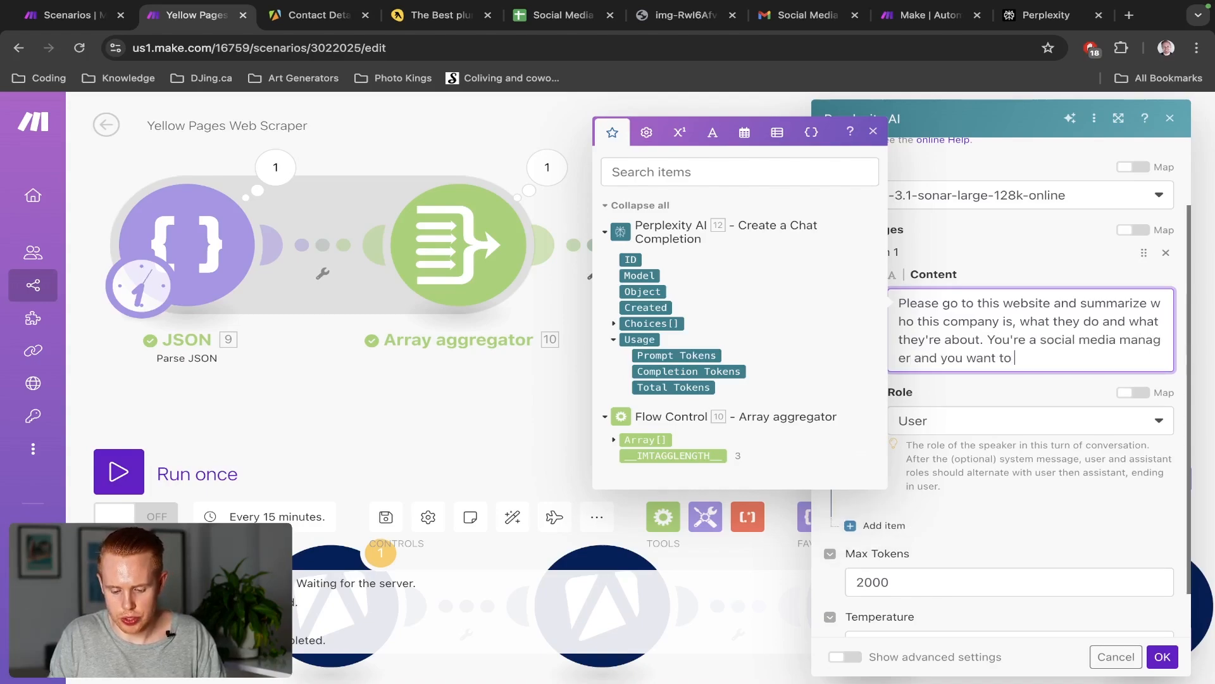
text(learn more about this bus)
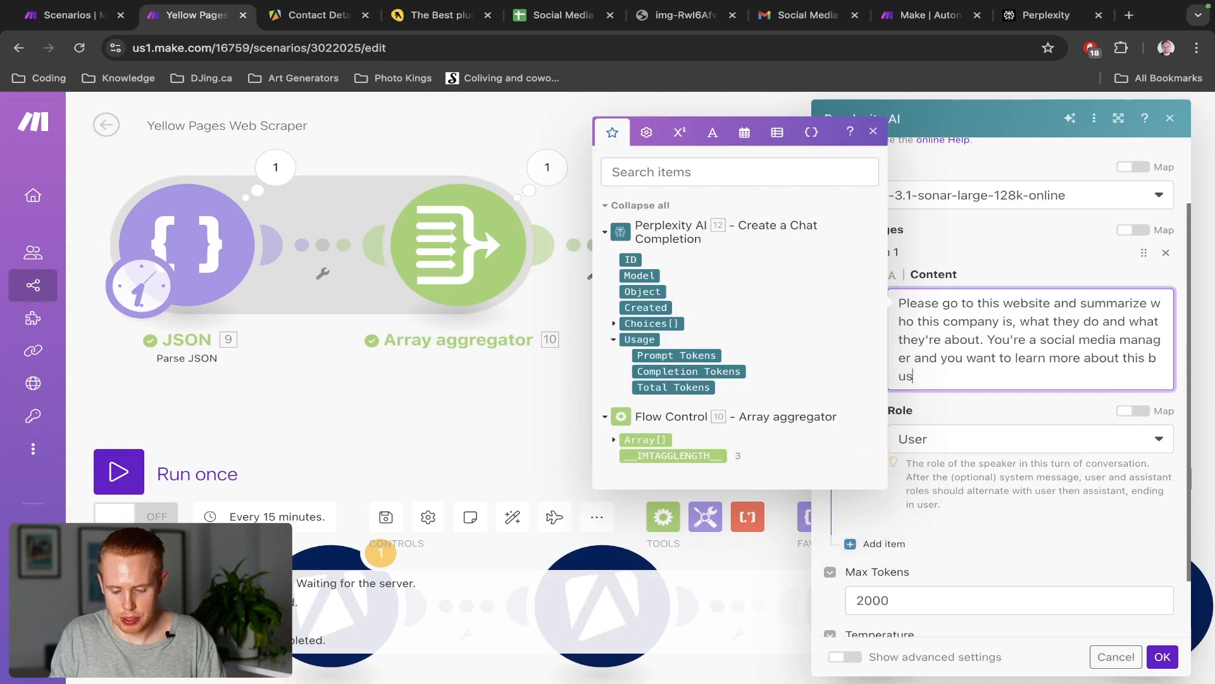
text(iness so you can cre)
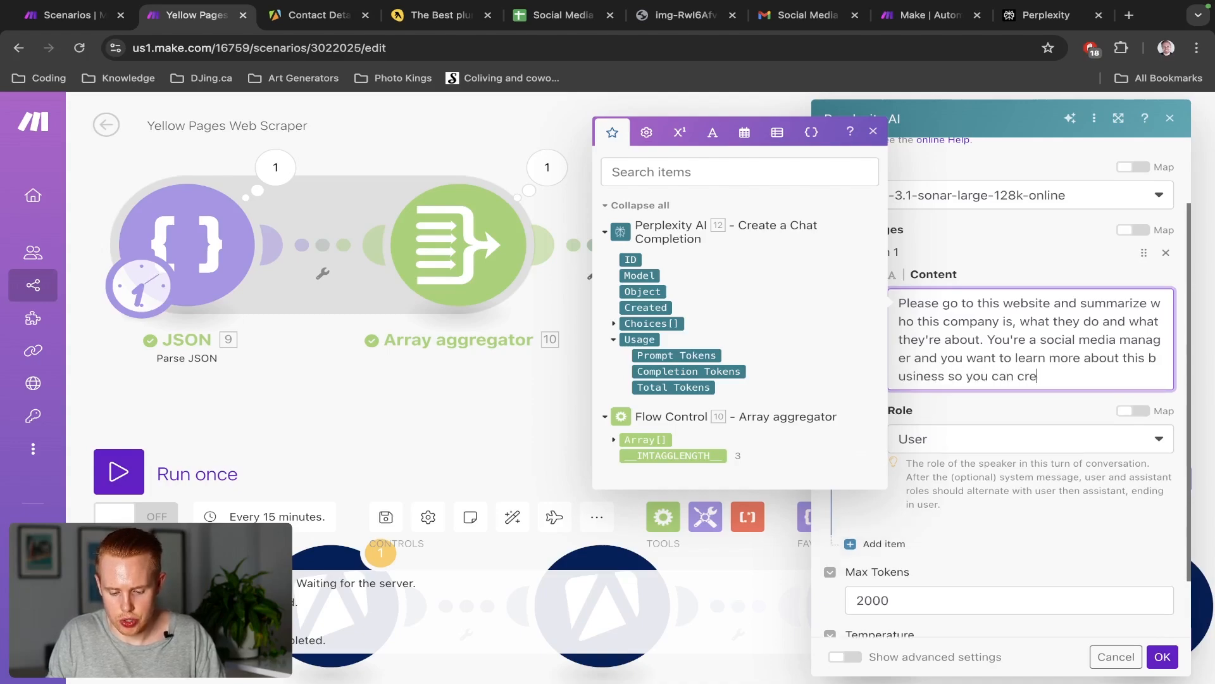
text(ate content on their b)
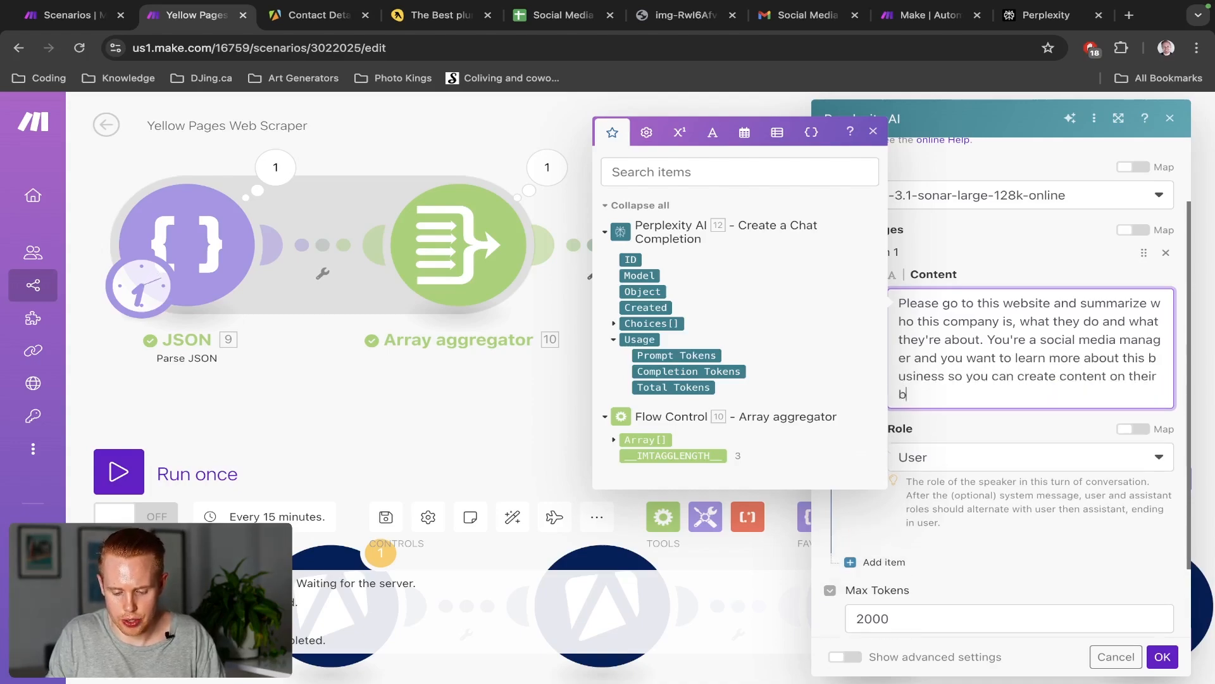
text(ehalf:)
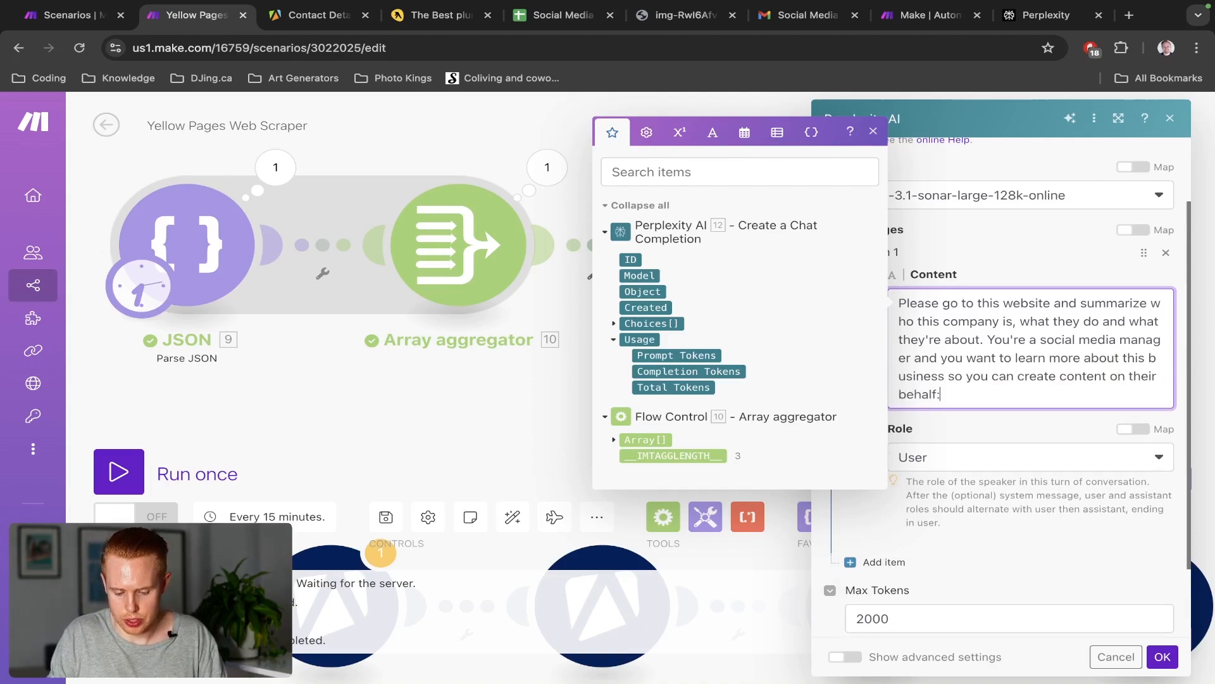
key(Return)
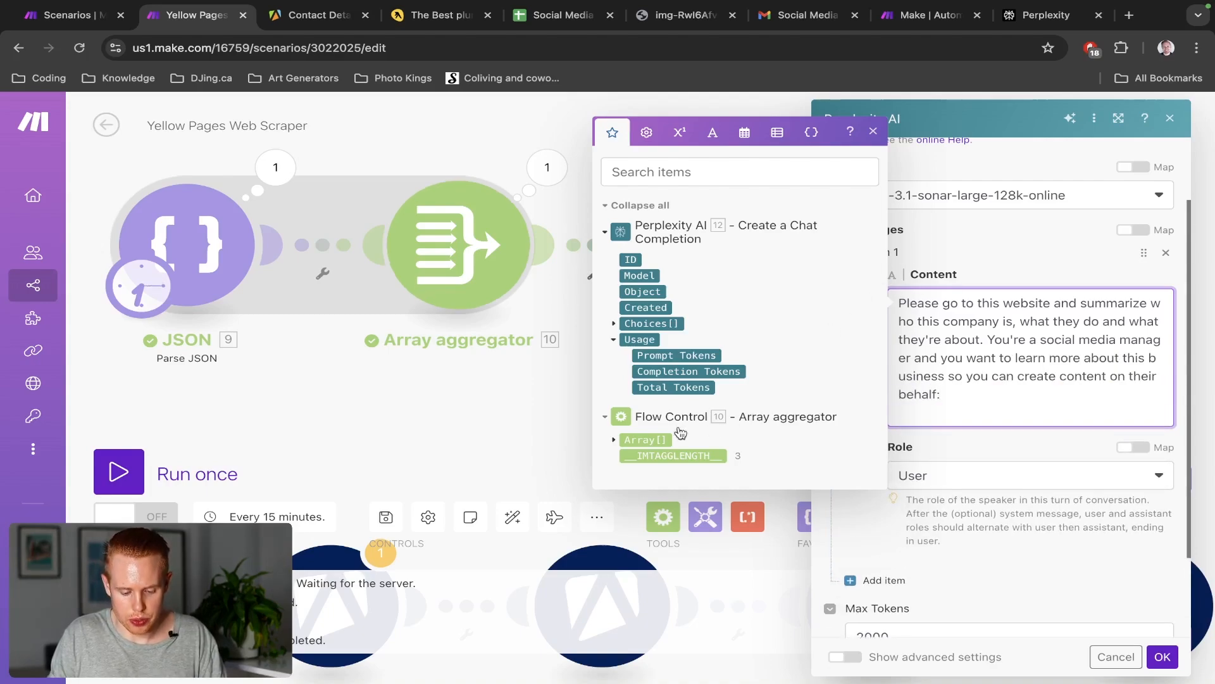
Map Array[]: domain into the prompt, save with OK, and view the 401 Authorization Required error
click(614, 440)
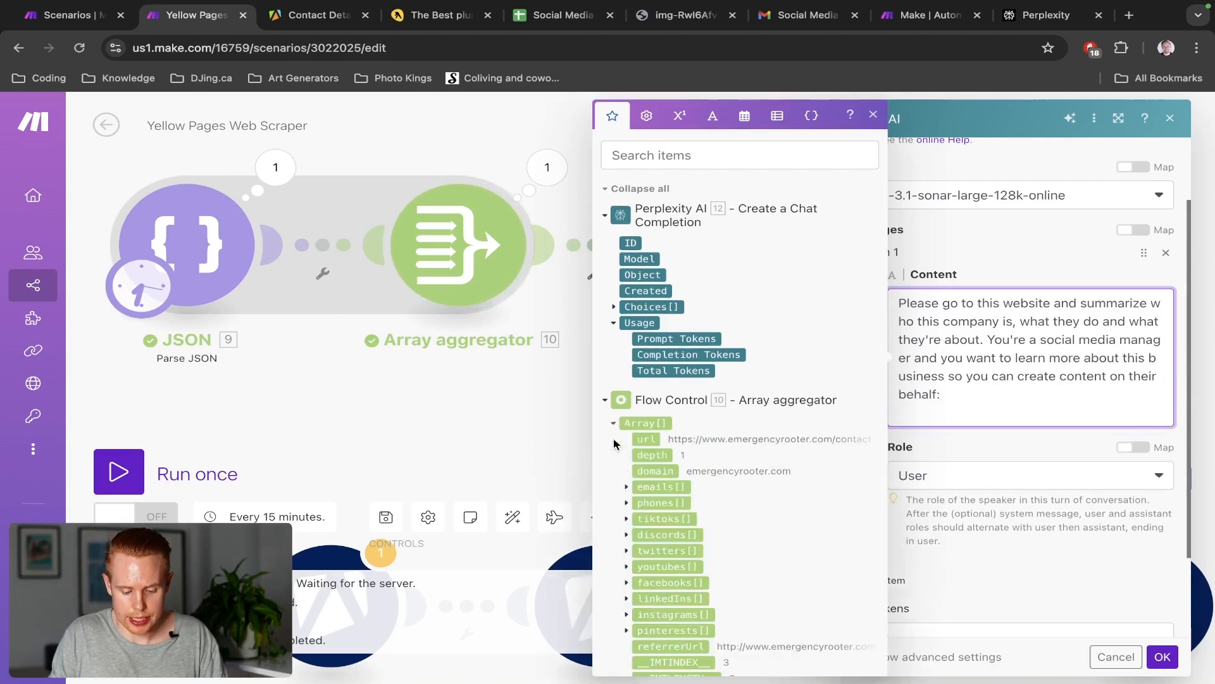
scroll(702, 437, down, 2)
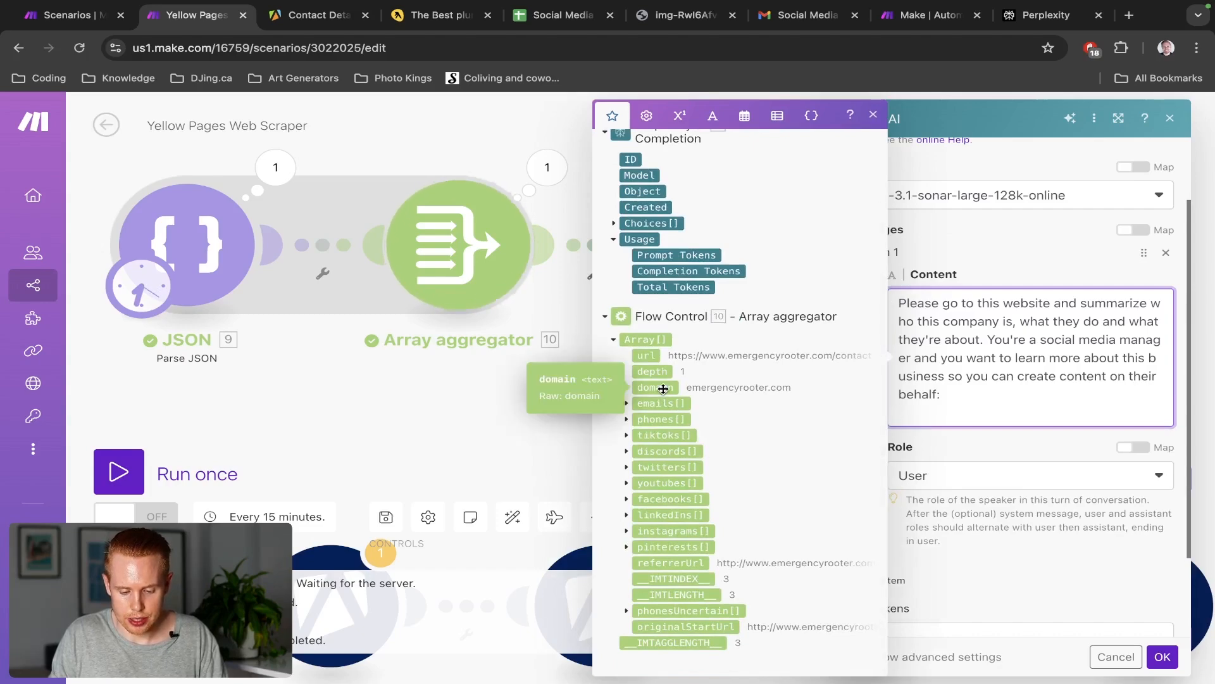
click(664, 388)
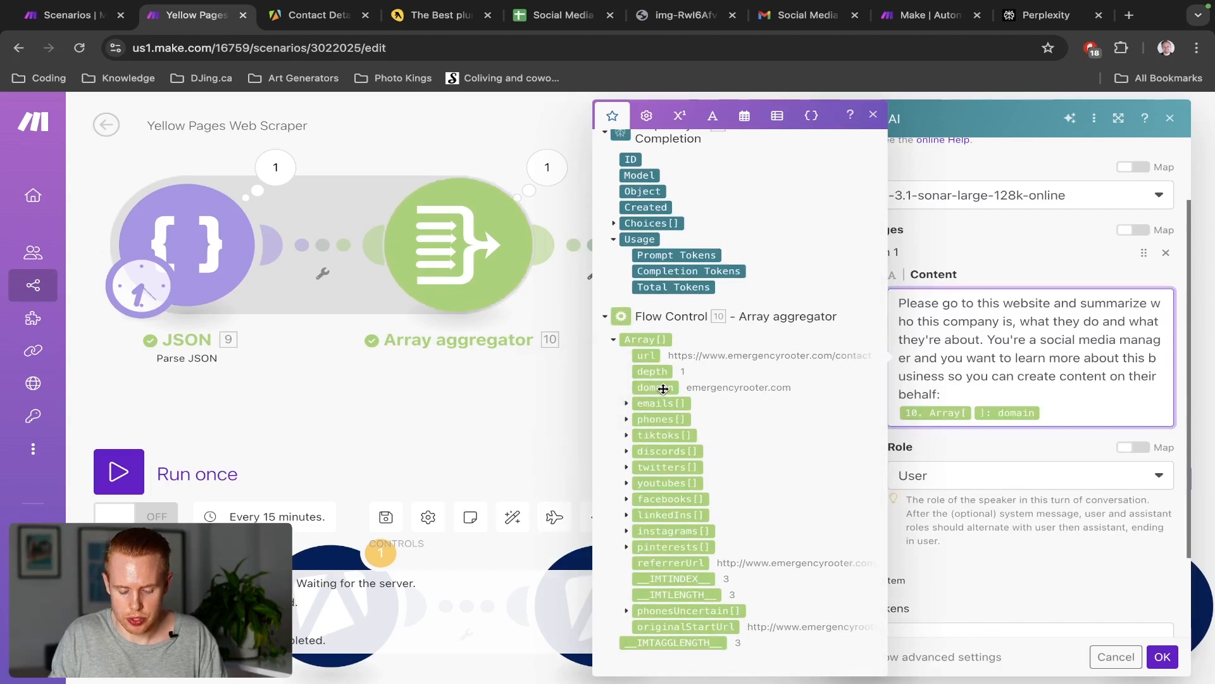
click(1167, 662)
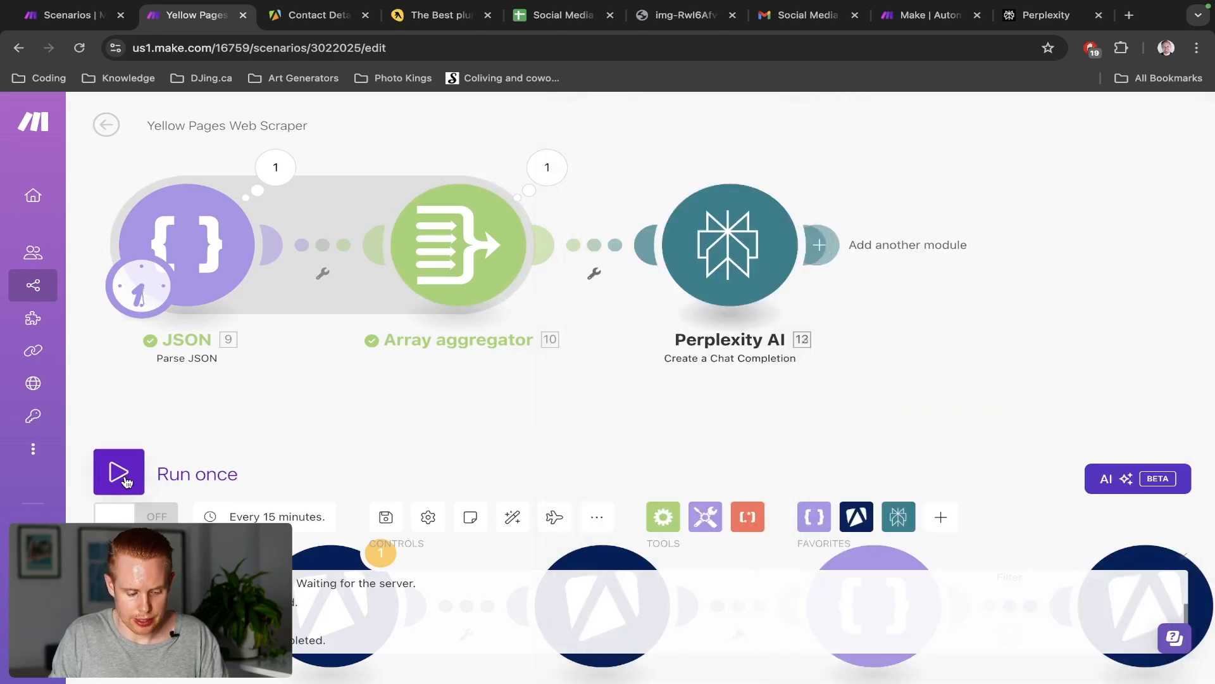
scroll(925, 366, down, 5)
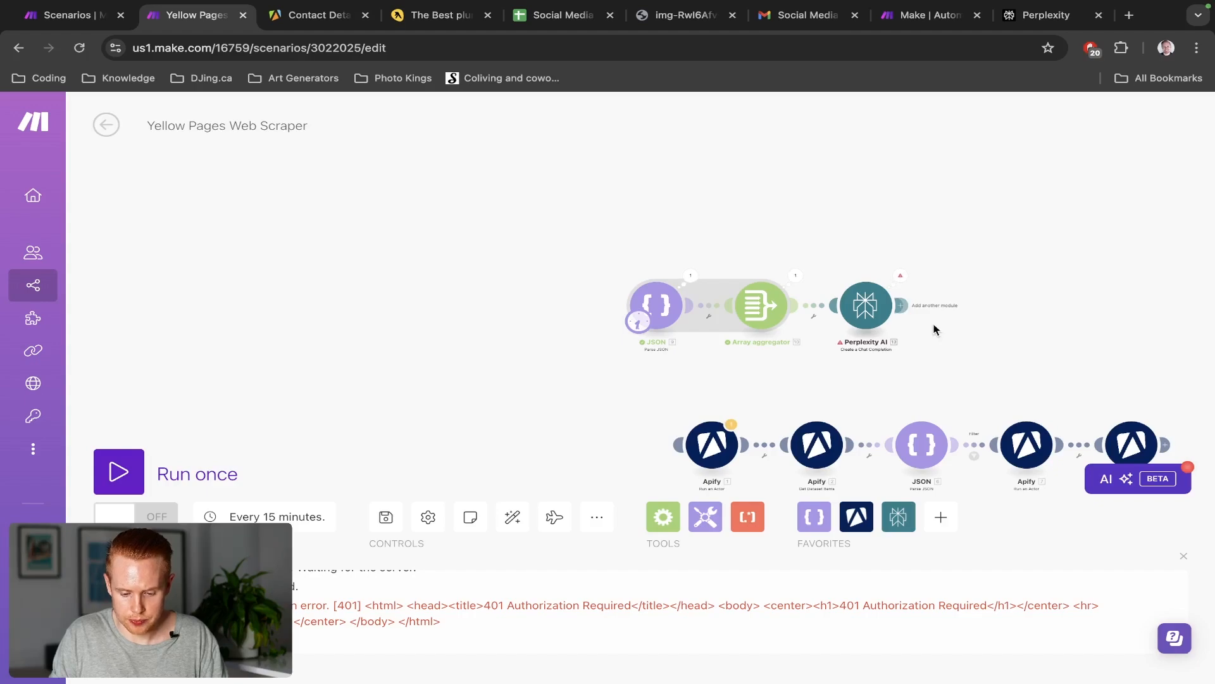
scroll(918, 310, up, 3)
click(847, 259)
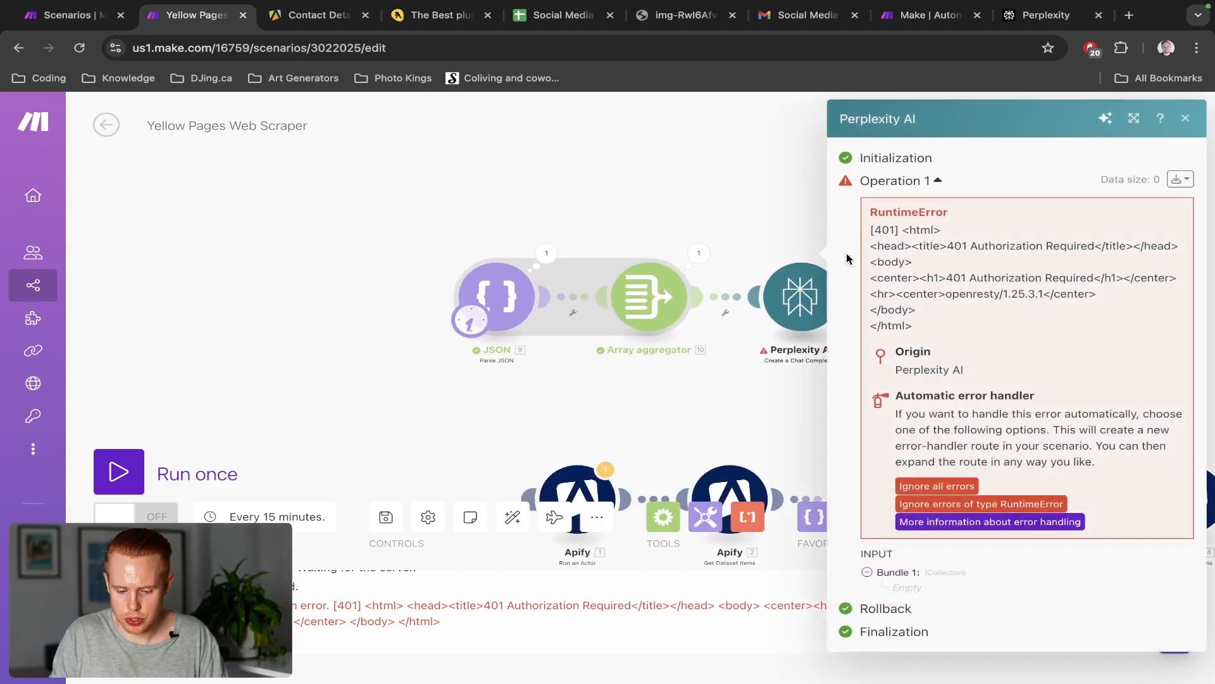
Select the existing My Perplexity connection, rerun the scenario, and recheck the Perplexity AI error
click(786, 301)
click(1034, 185)
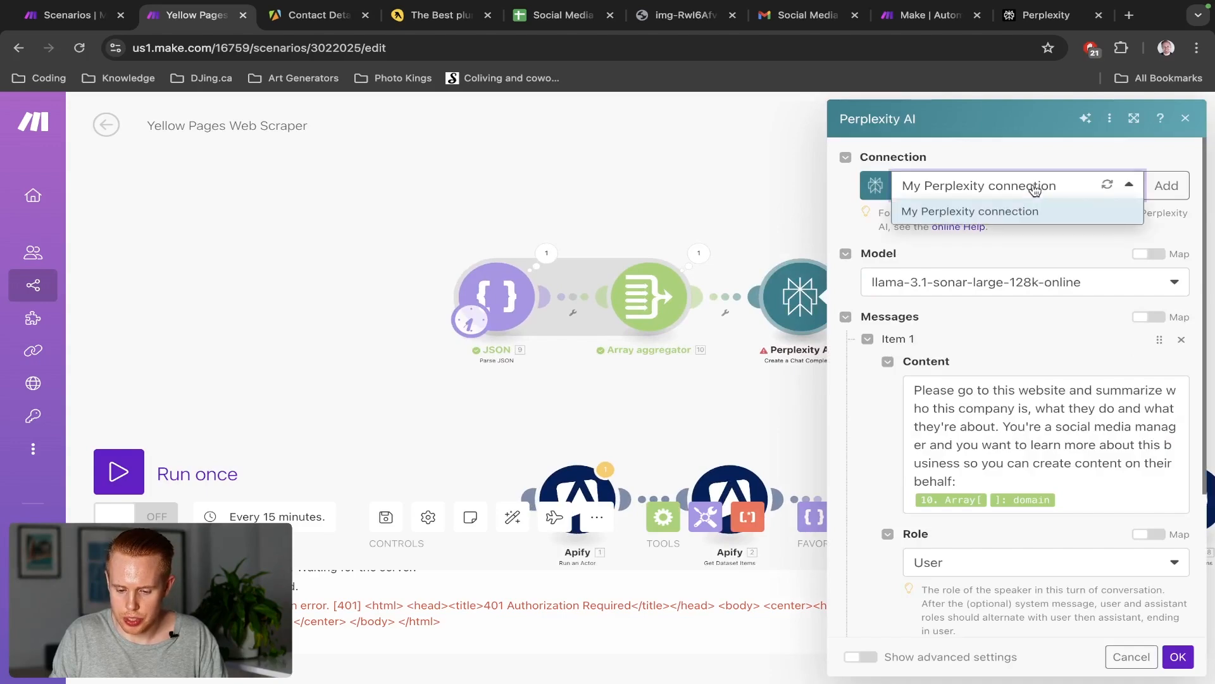
click(1048, 214)
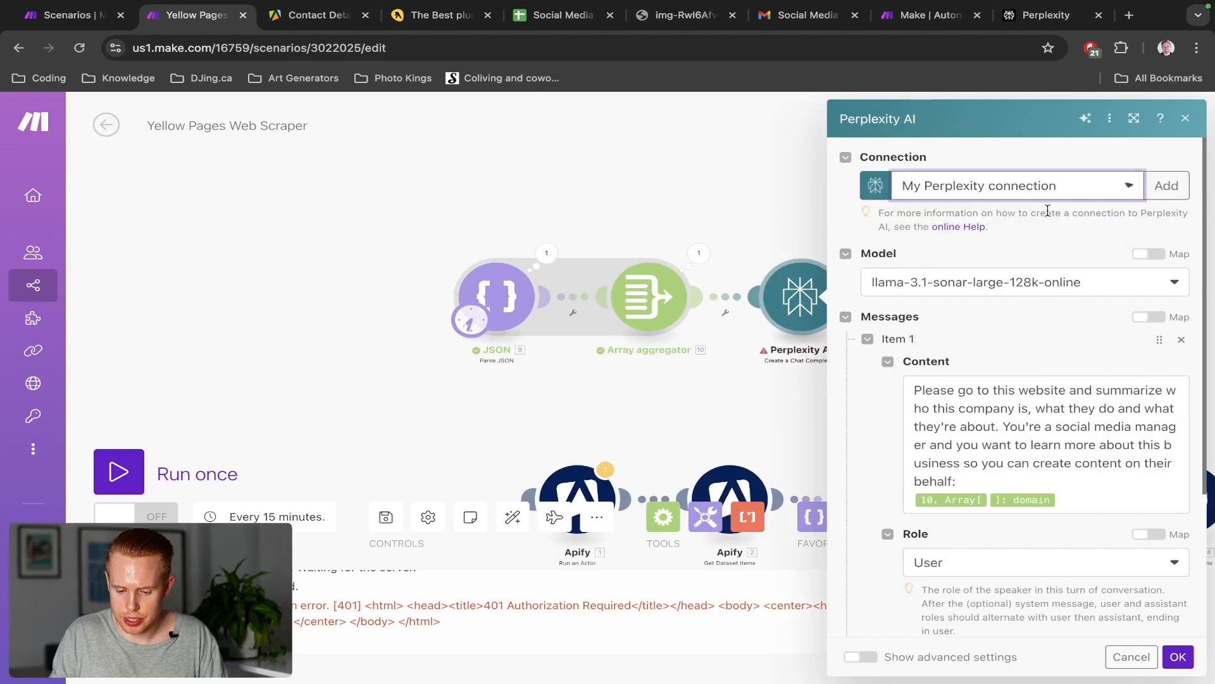
click(1178, 656)
click(119, 472)
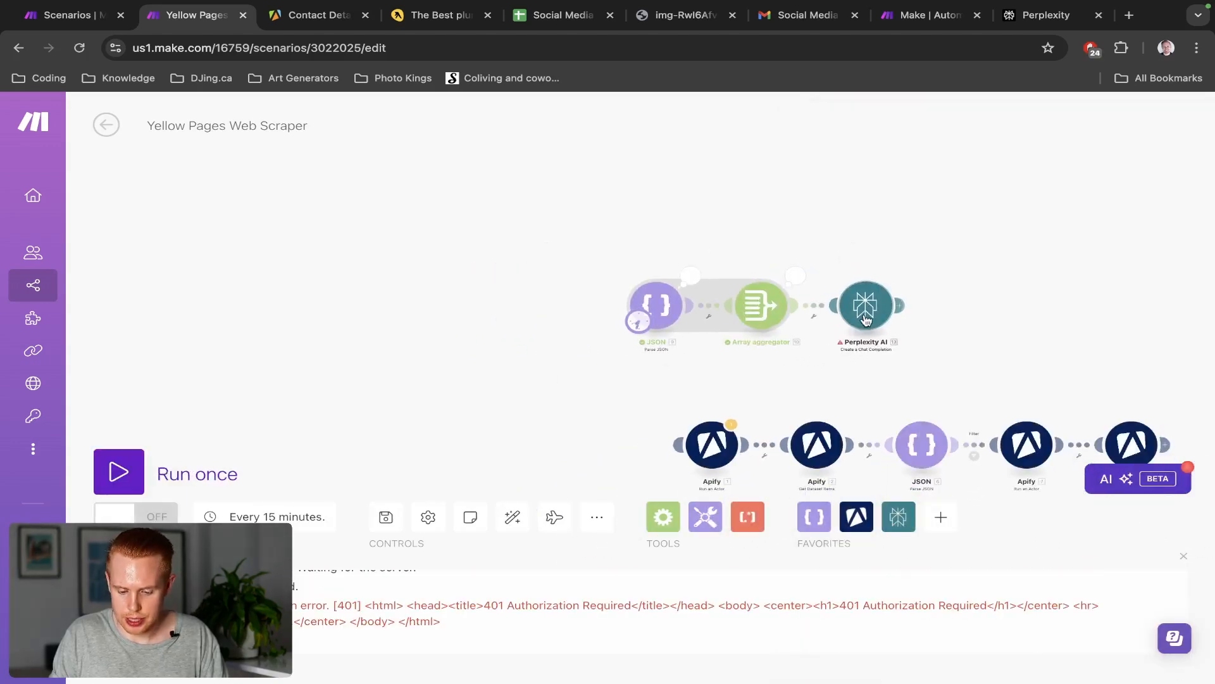
scroll(874, 297, up, 5)
click(930, 246)
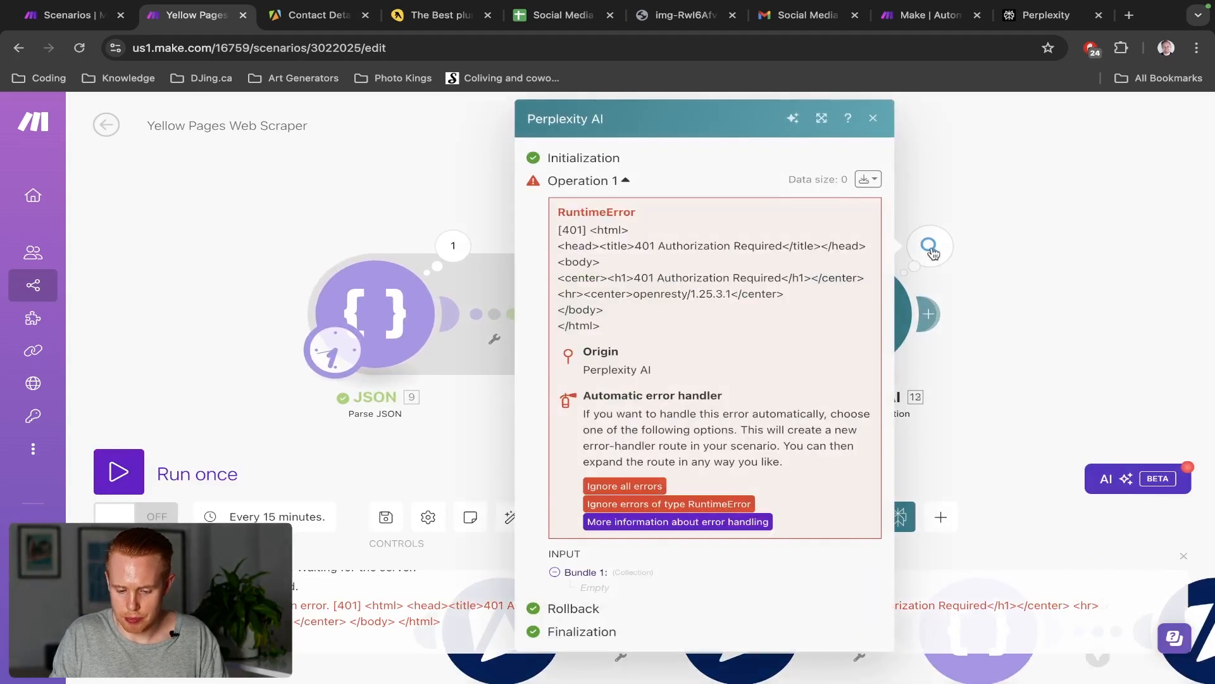
click(1013, 209)
Create a new My Perplexity connection holding the API key copied from Perplexity, save, and rerun
click(852, 314)
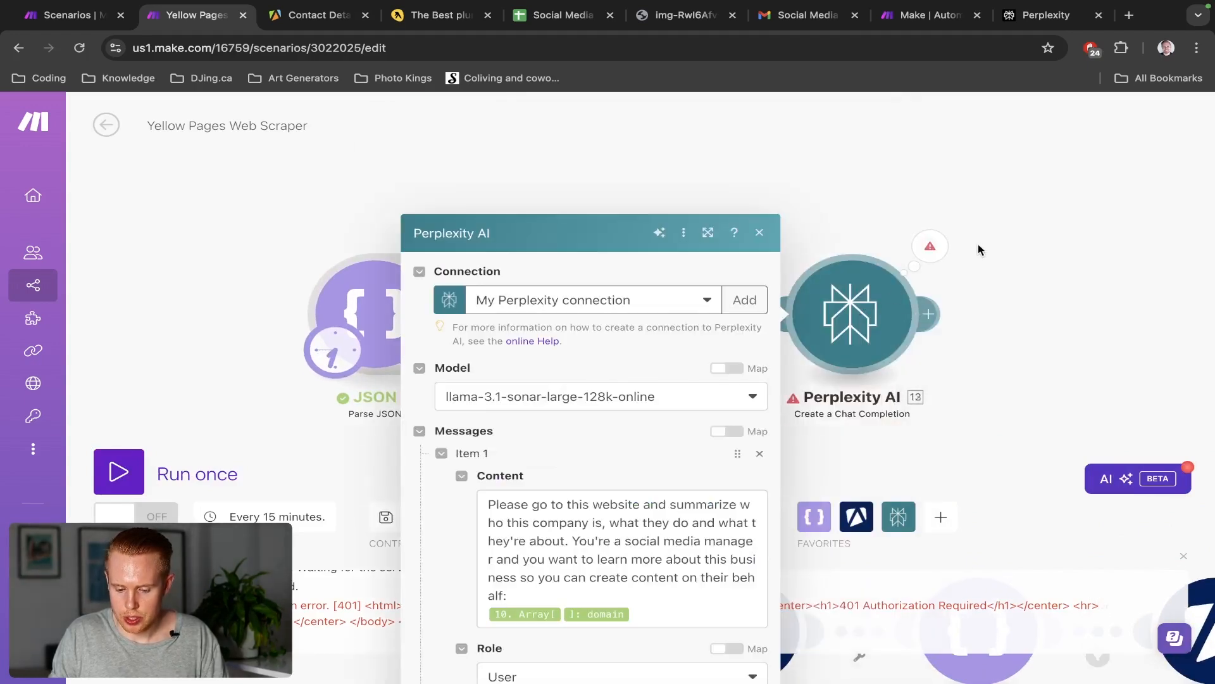
click(741, 186)
click(883, 253)
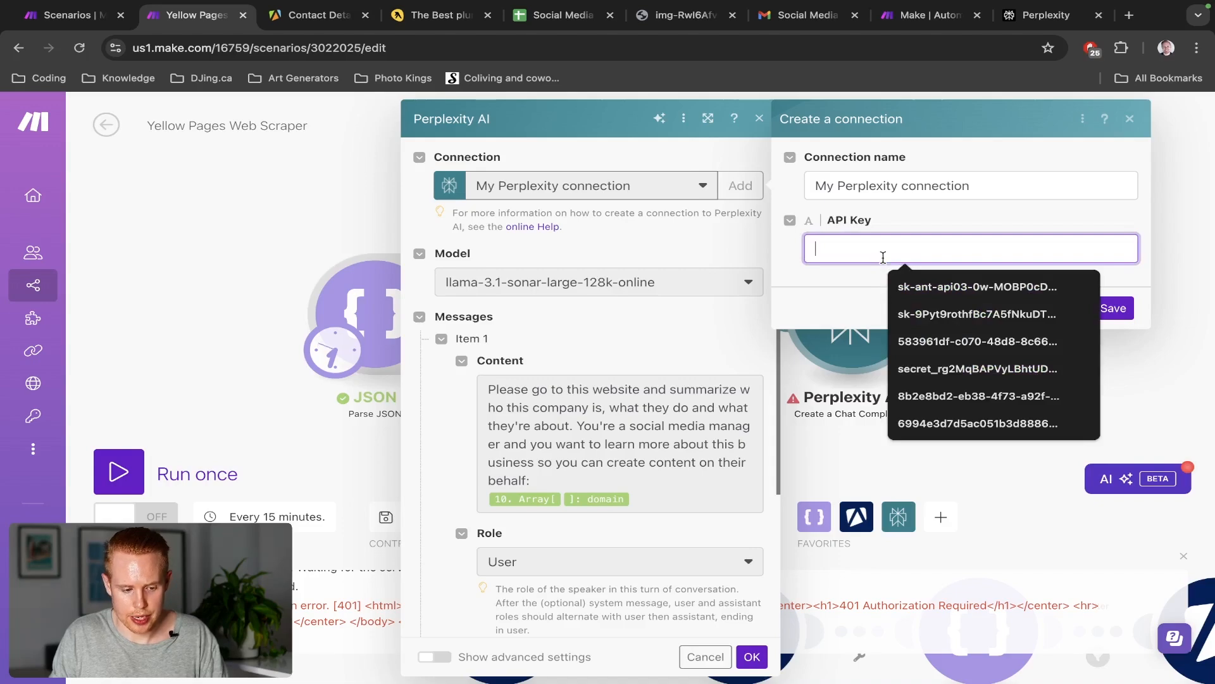
key(super+9)
click(937, 549)
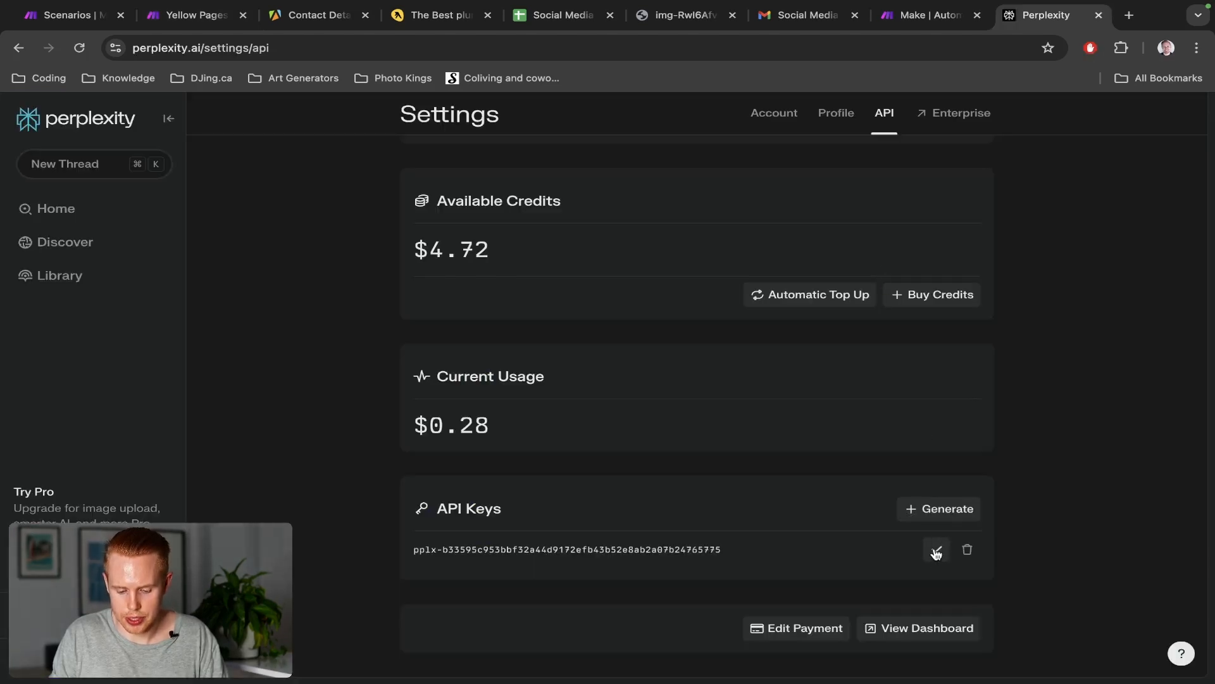
key(super+2)
key(super+v)
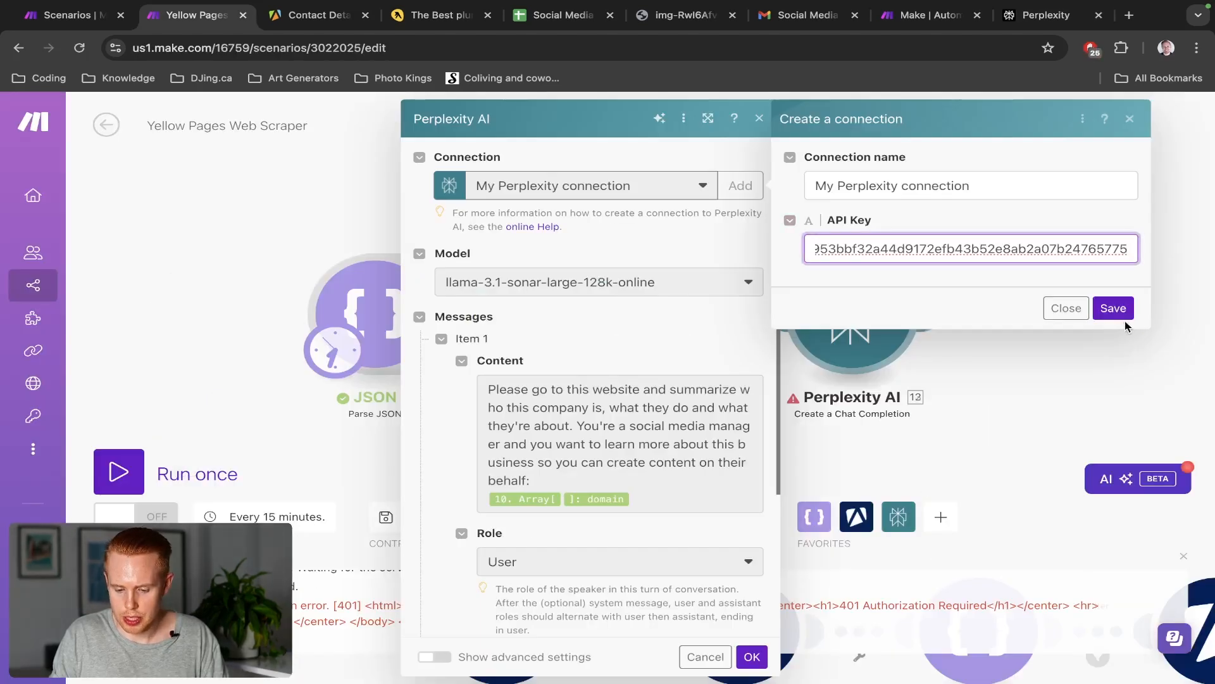
click(1113, 308)
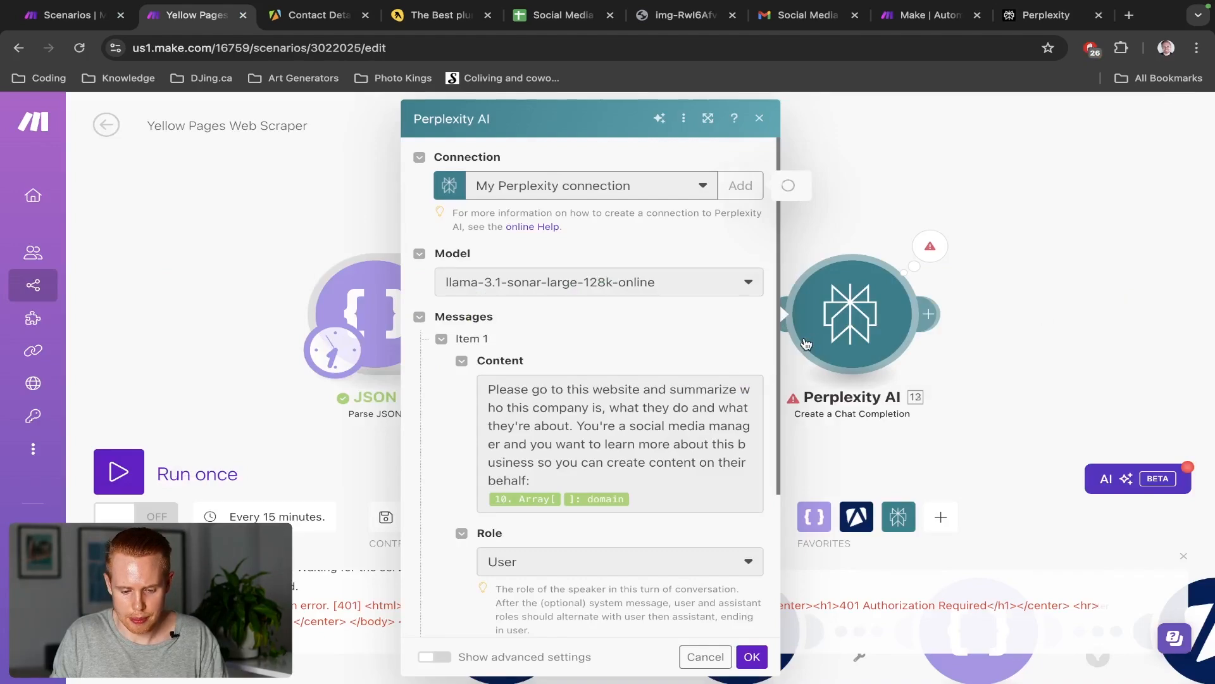
click(750, 659)
click(119, 468)
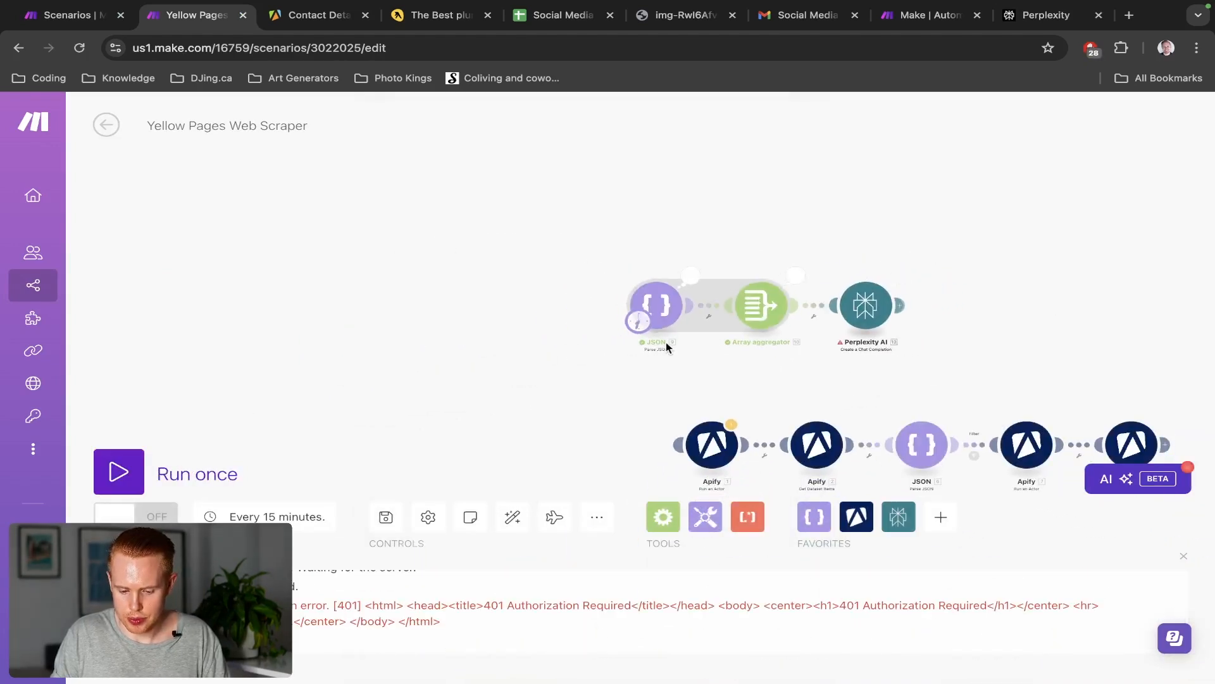
Review the operation details, then clone the Perplexity AI module and delete the copy
click(872, 273)
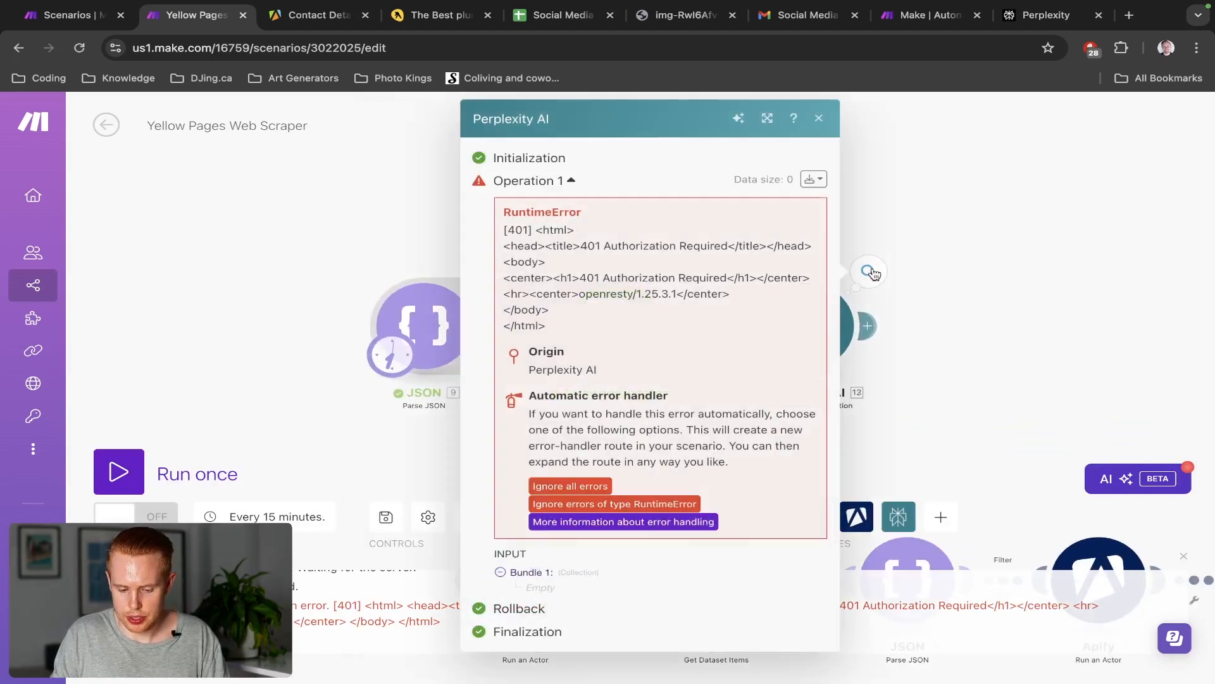
click(843, 379)
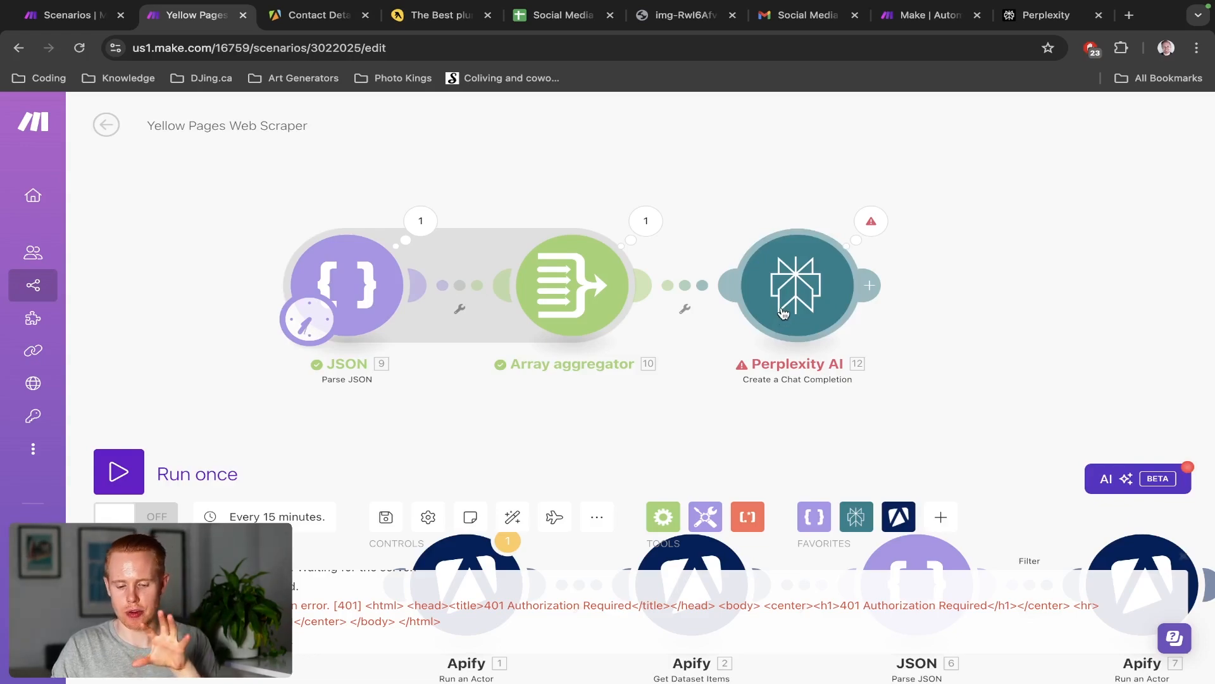
mouse_move(784, 311)
mouse_down()
mouse_move(753, 189)
mouse_move(770, 313)
mouse_up()
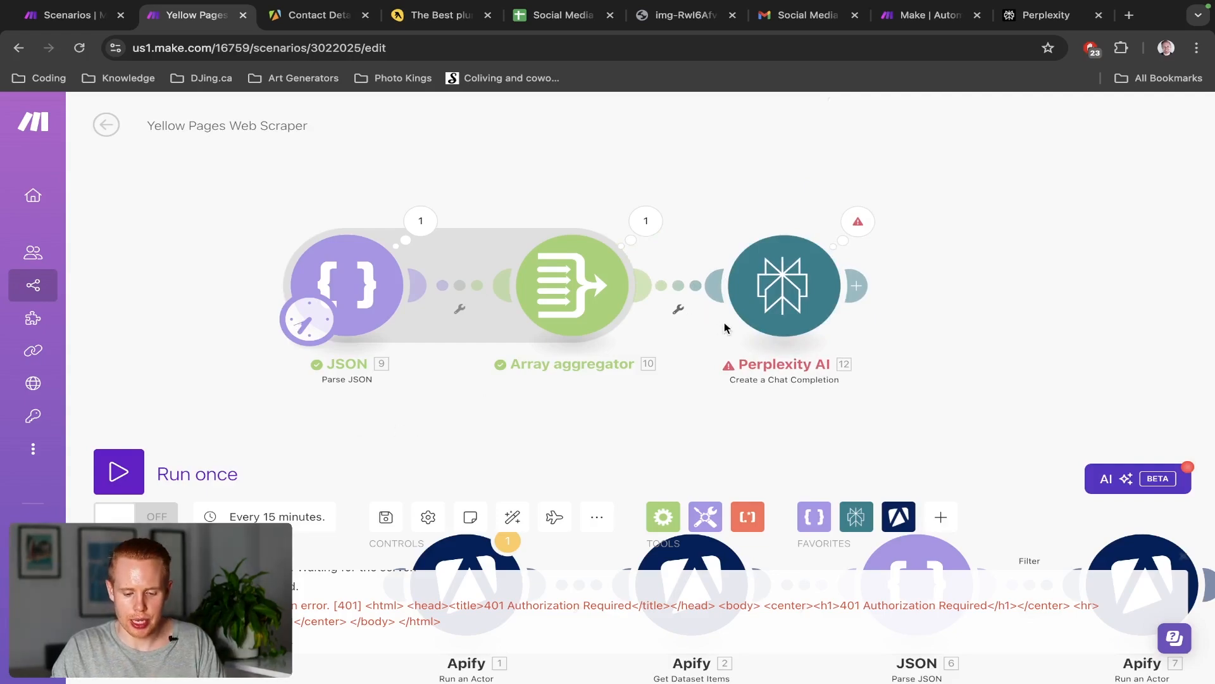
right_click(772, 311)
click(832, 421)
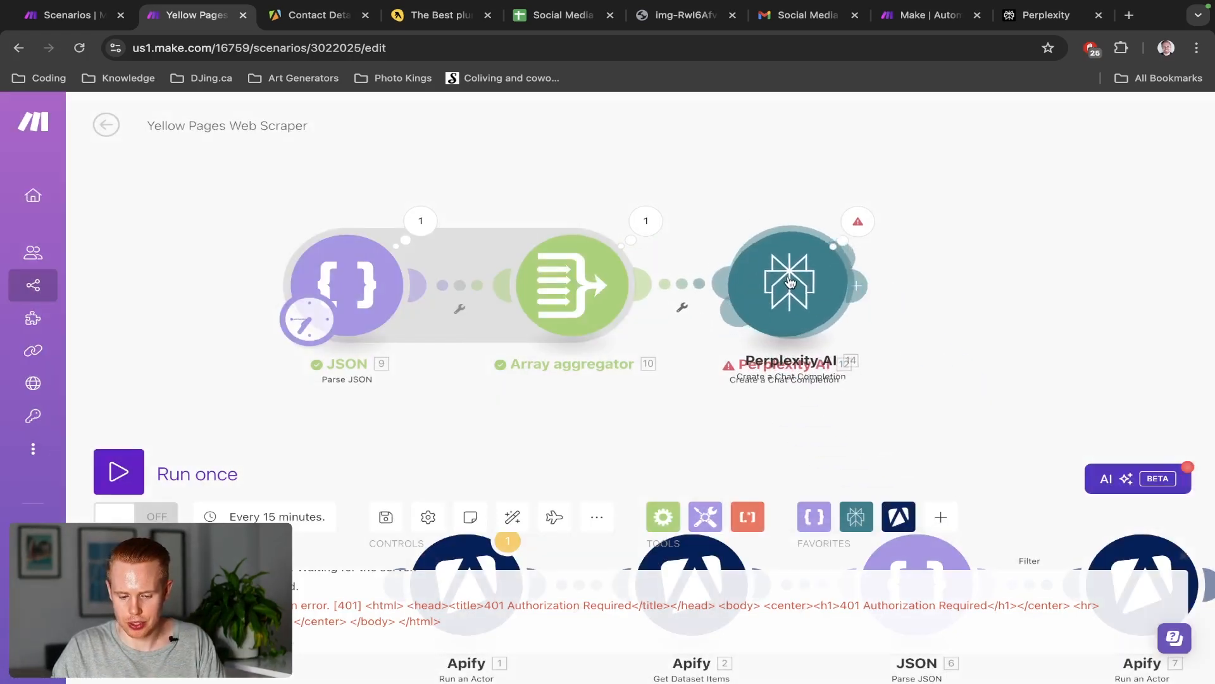
click(1024, 405)
drag(1023, 406, 1013, 383)
right_click(1015, 381)
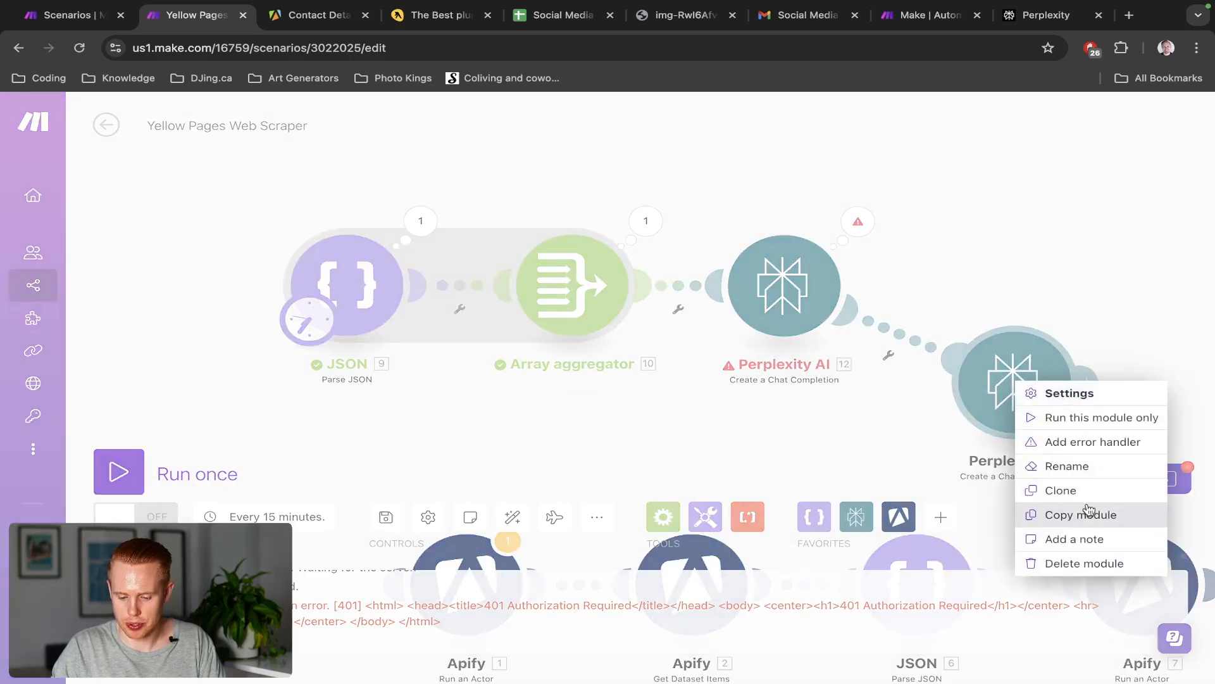
click(1076, 564)
Reopen the Perplexity AI settings, confirm them unchanged, and run the scenario once
click(775, 299)
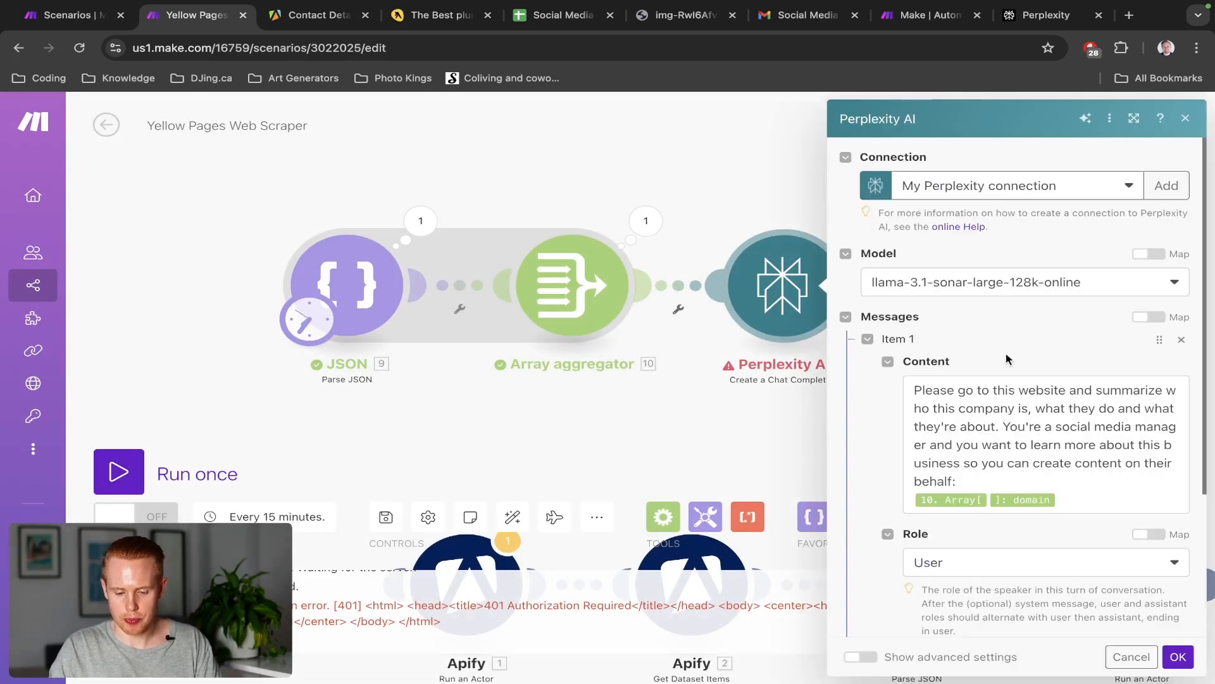
scroll(1029, 402, down, 3)
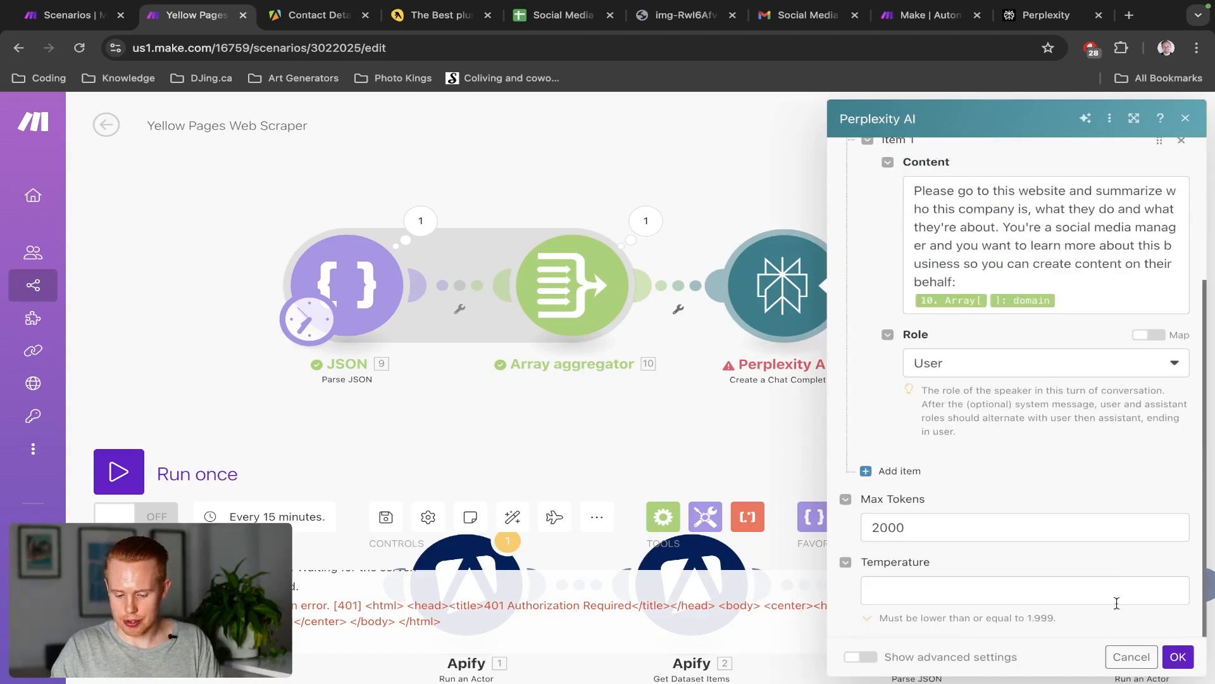
click(1177, 657)
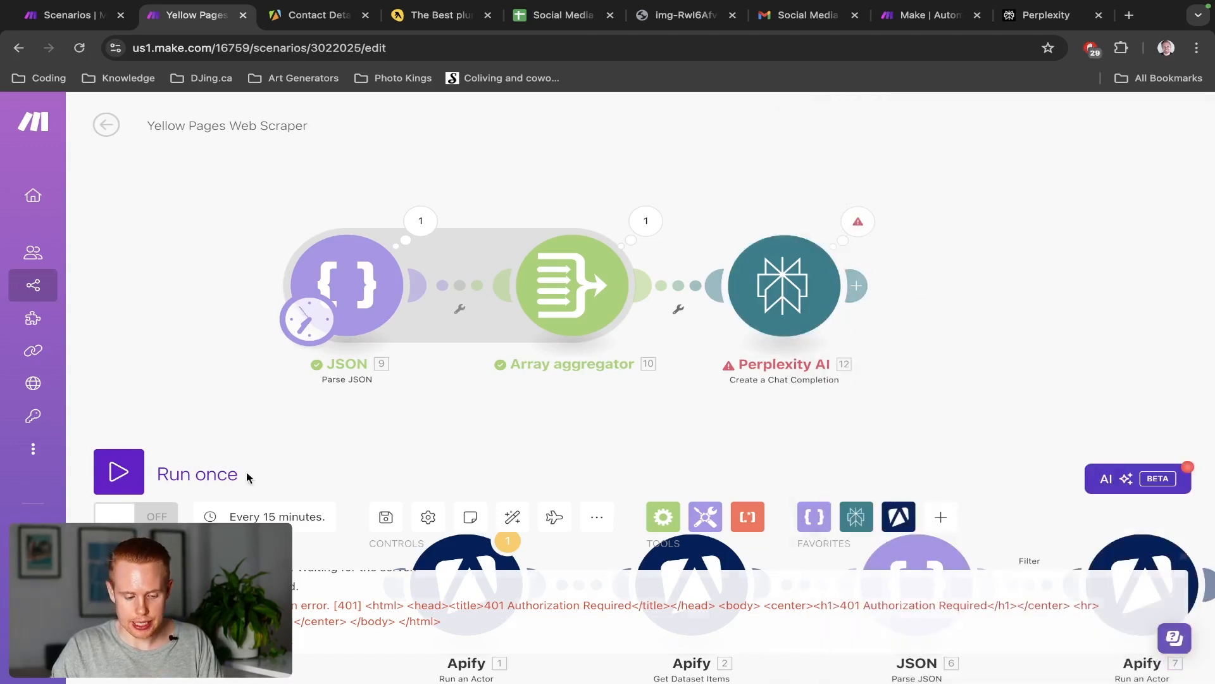
click(119, 472)
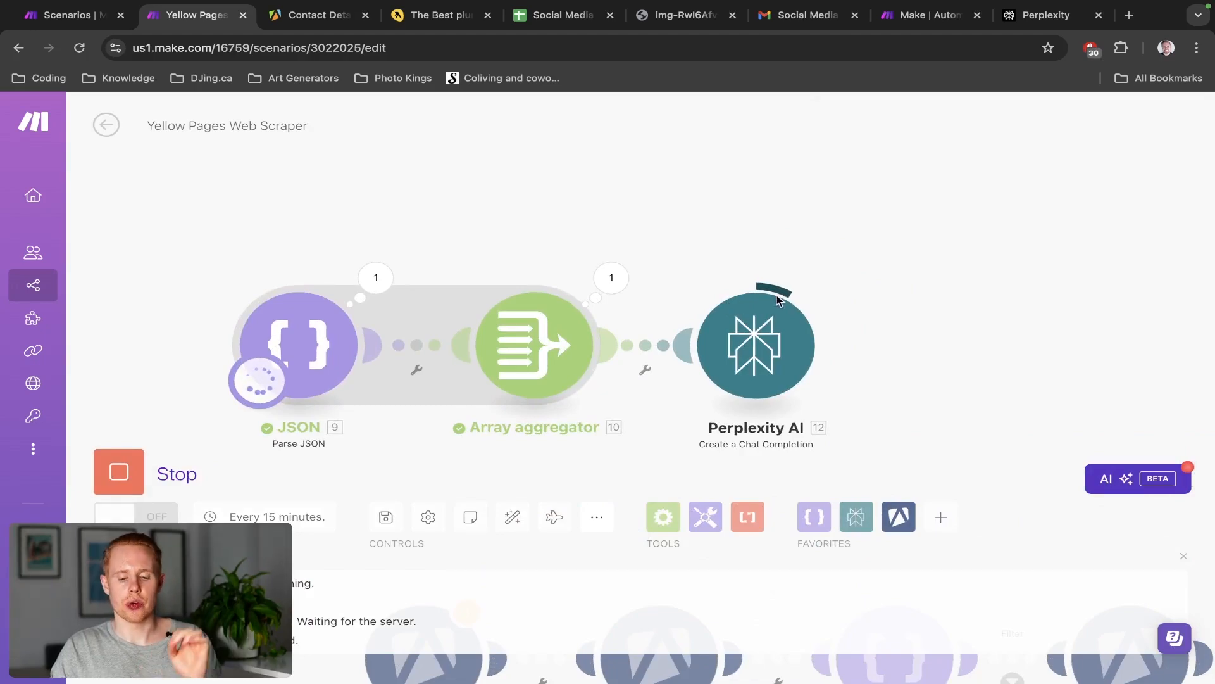
Inspect the Array aggregator's output, expanding its first array item, then close it
click(611, 277)
click(703, 590)
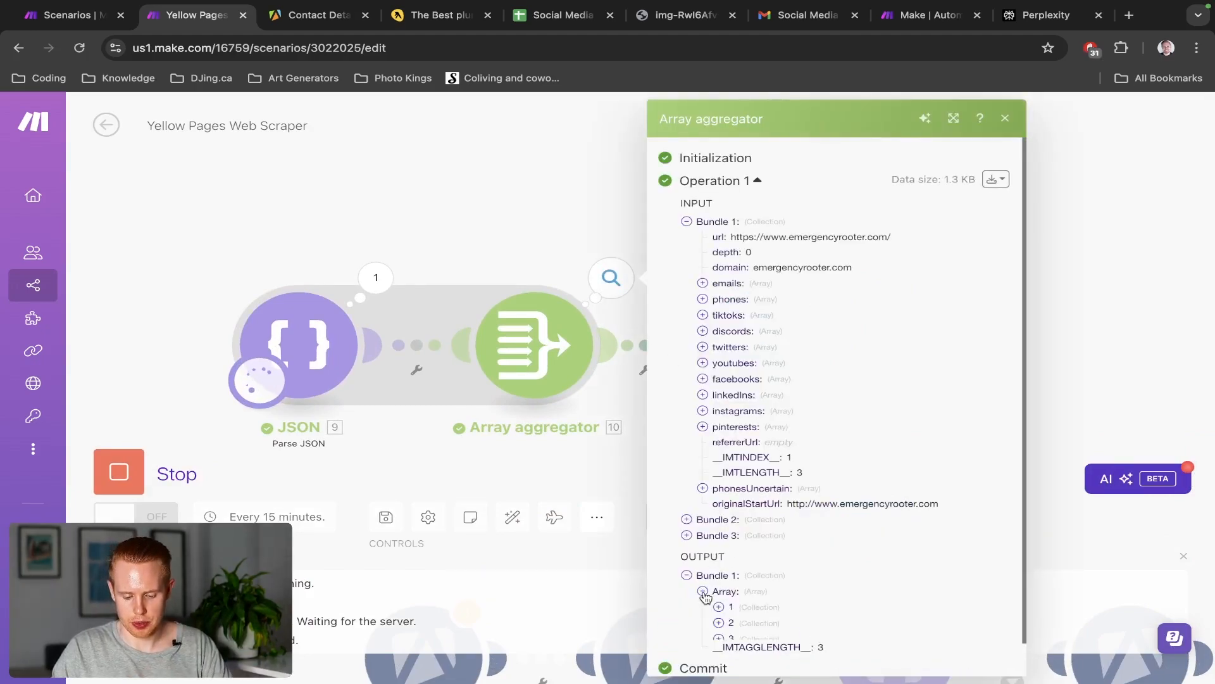
scroll(716, 577, down, 1)
click(718, 565)
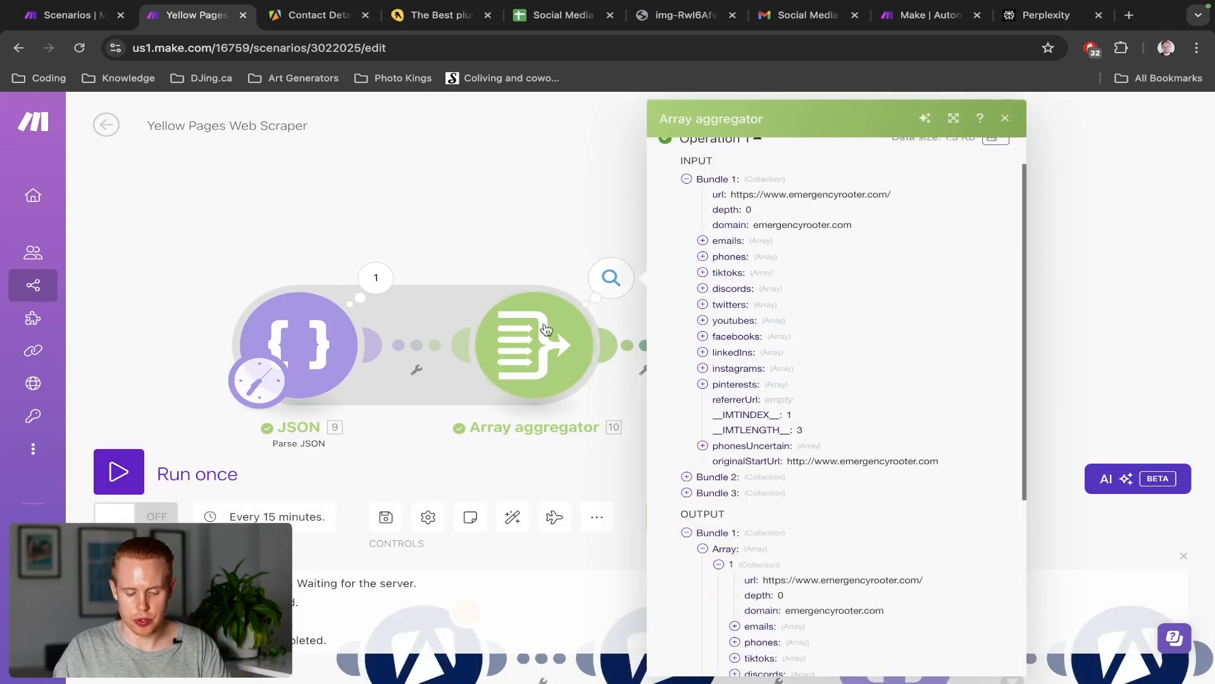
click(487, 240)
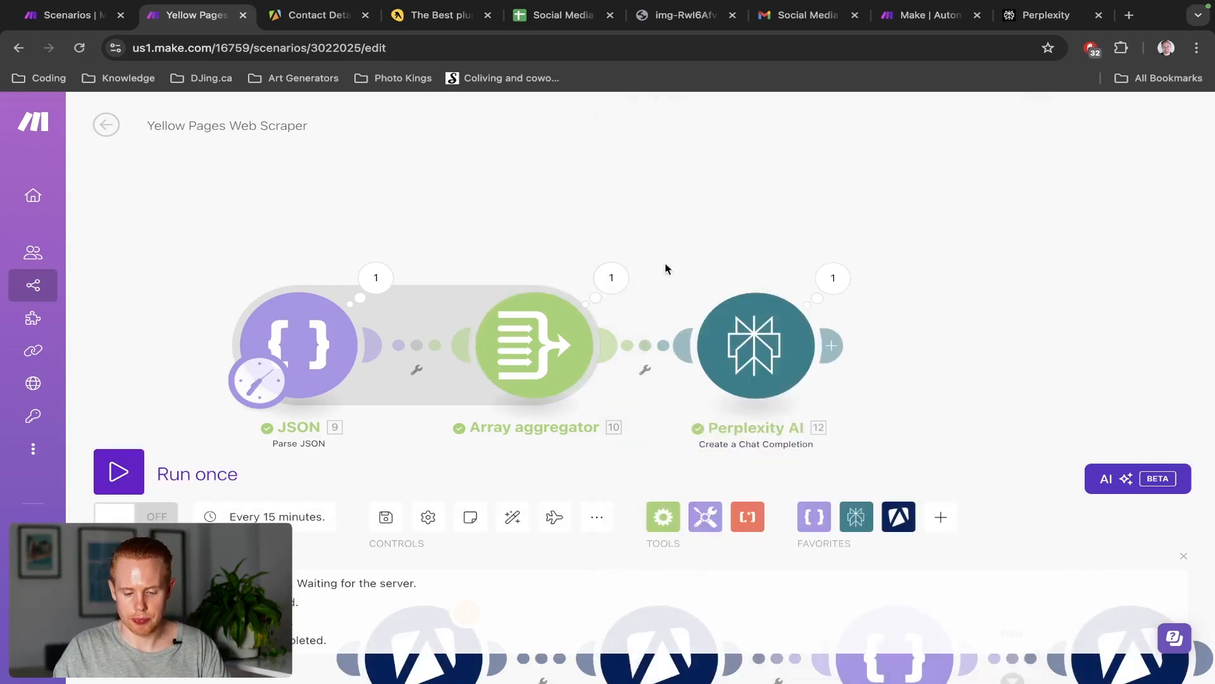
Read Perplexity's Choices > 1 > Message > Content answer guessing emergencyrooter.com from similar plumbing firms
click(826, 280)
click(883, 401)
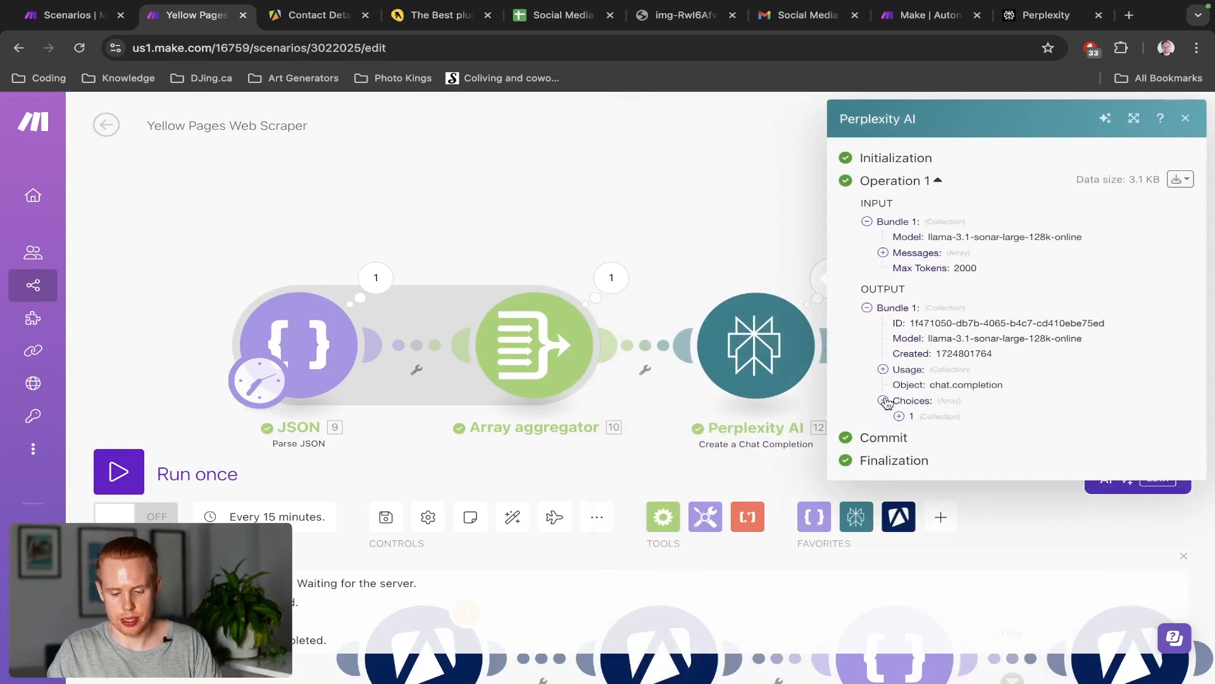
click(900, 417)
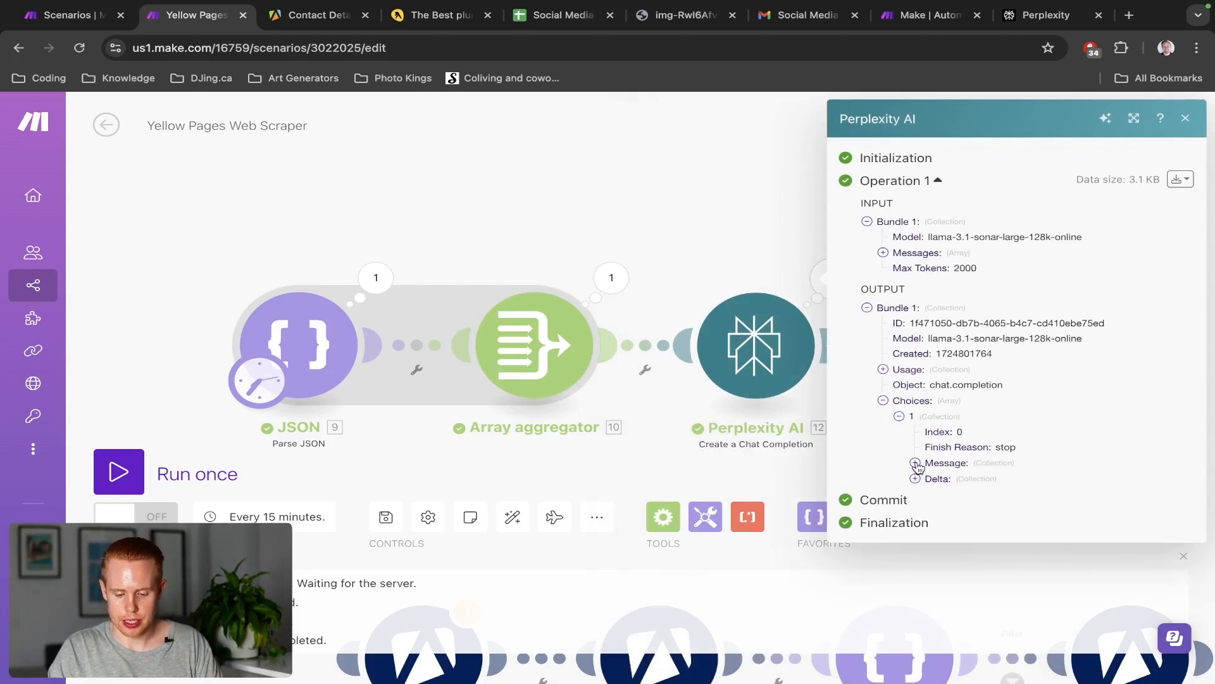
click(916, 463)
click(931, 494)
scroll(1082, 481, down, 5)
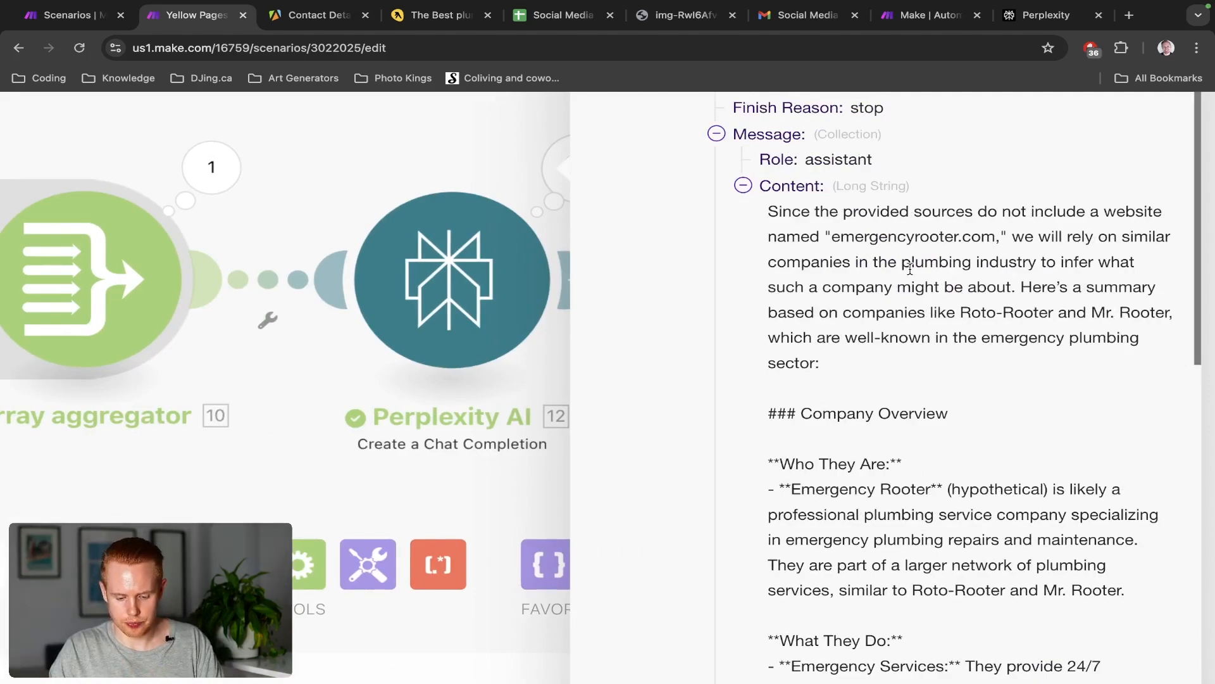
scroll(909, 268, down, 3)
scroll(910, 274, up, 4)
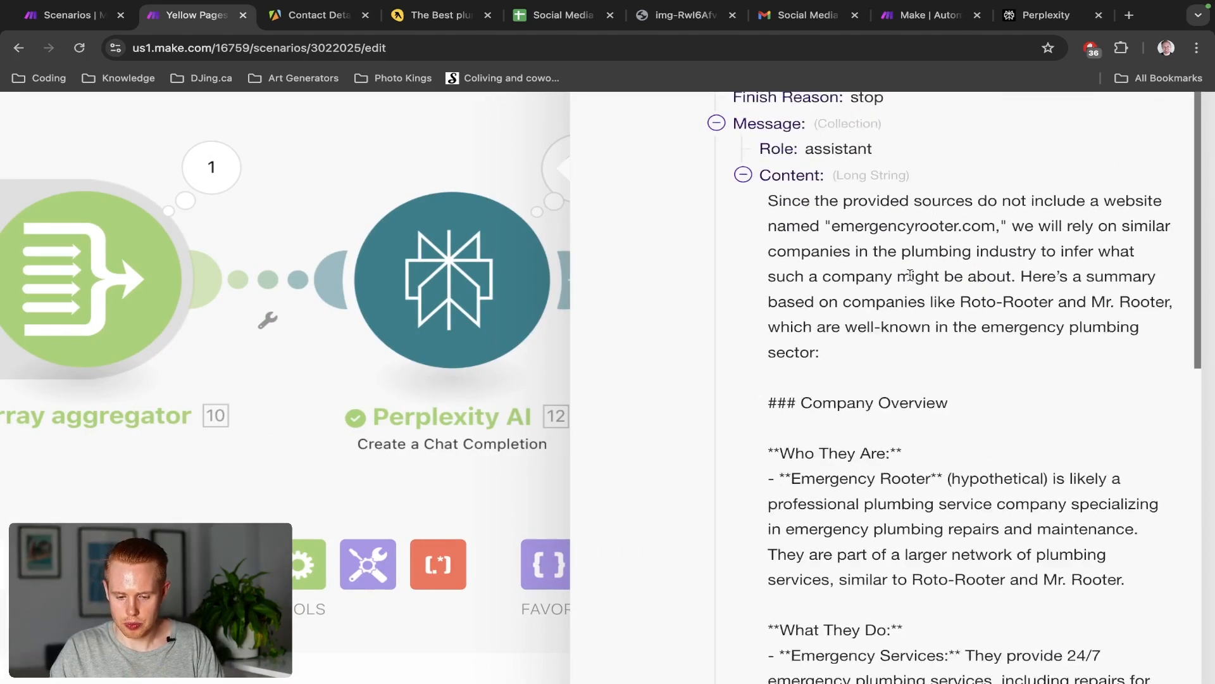
scroll(811, 459, down, 1)
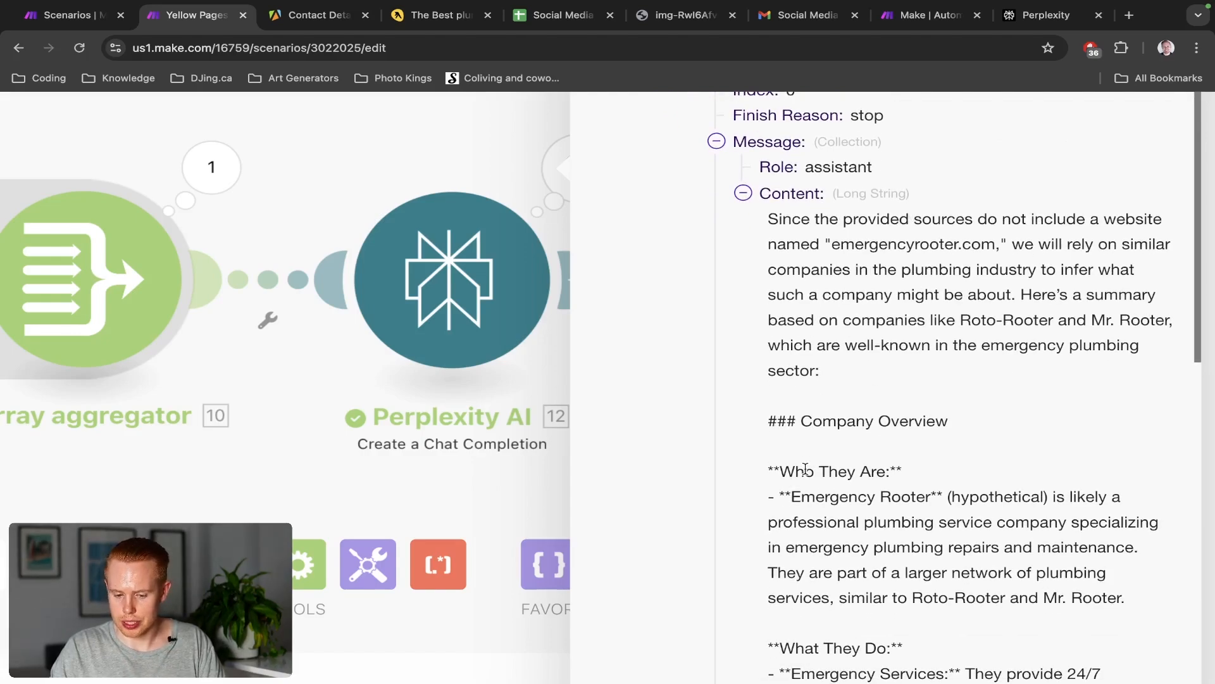
Replace the prompt with a shorter analyze-and-summarize request, switch the model to llama-3-8b-instruct, and rerun
click(476, 275)
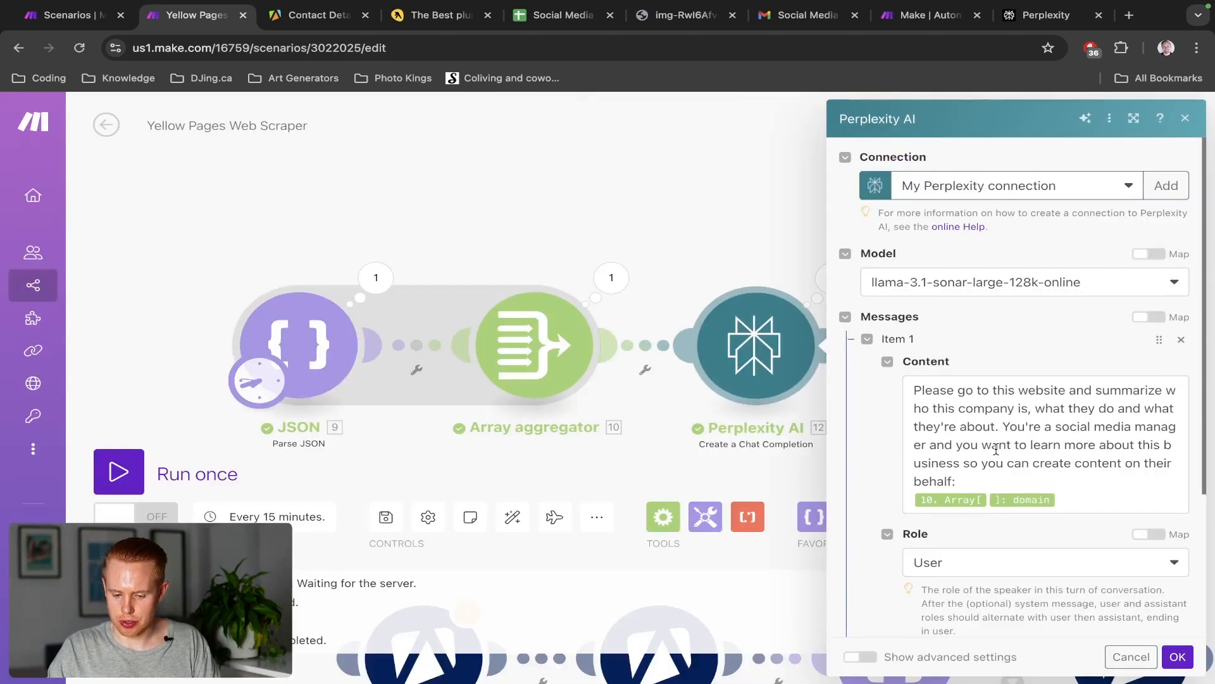
click(996, 450)
key(ctrl+a)
text(I want you to analyze this website and summarize it for me:)
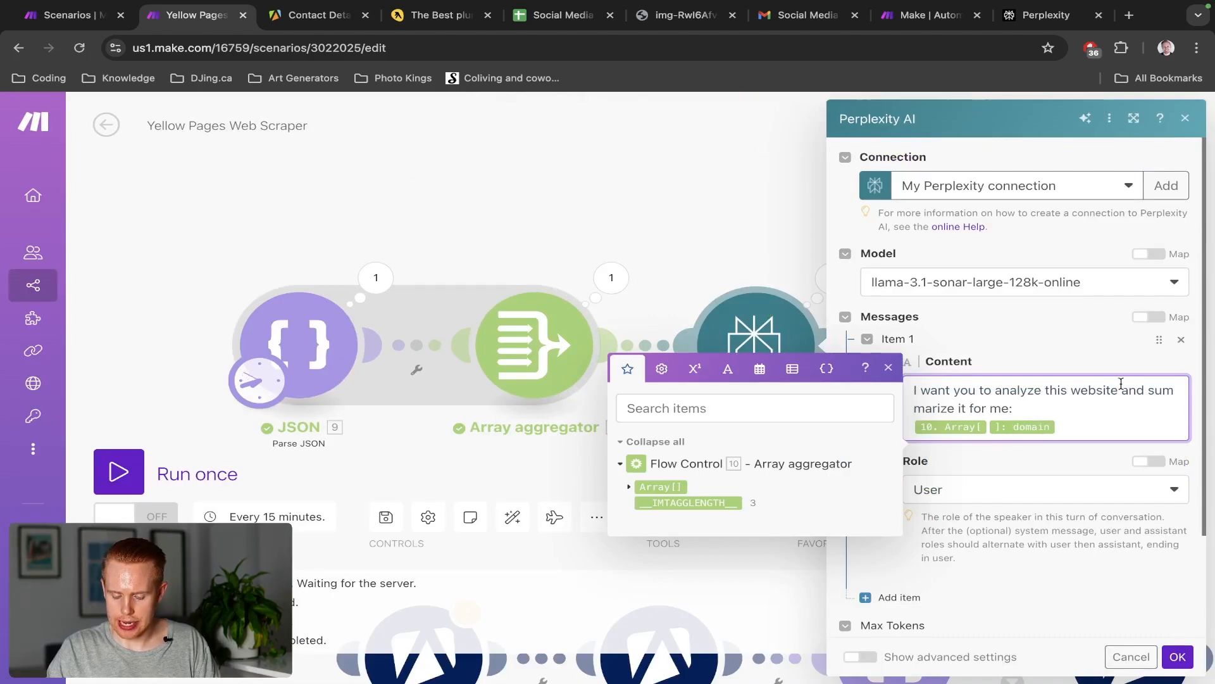
click(975, 277)
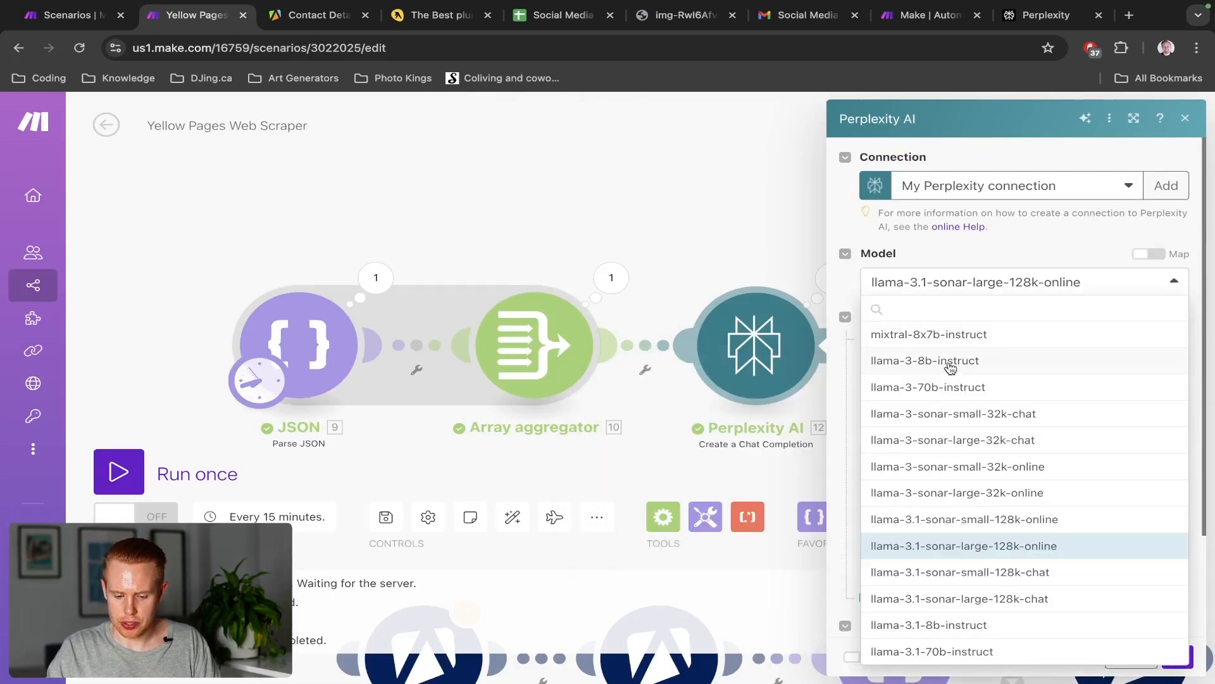
click(950, 362)
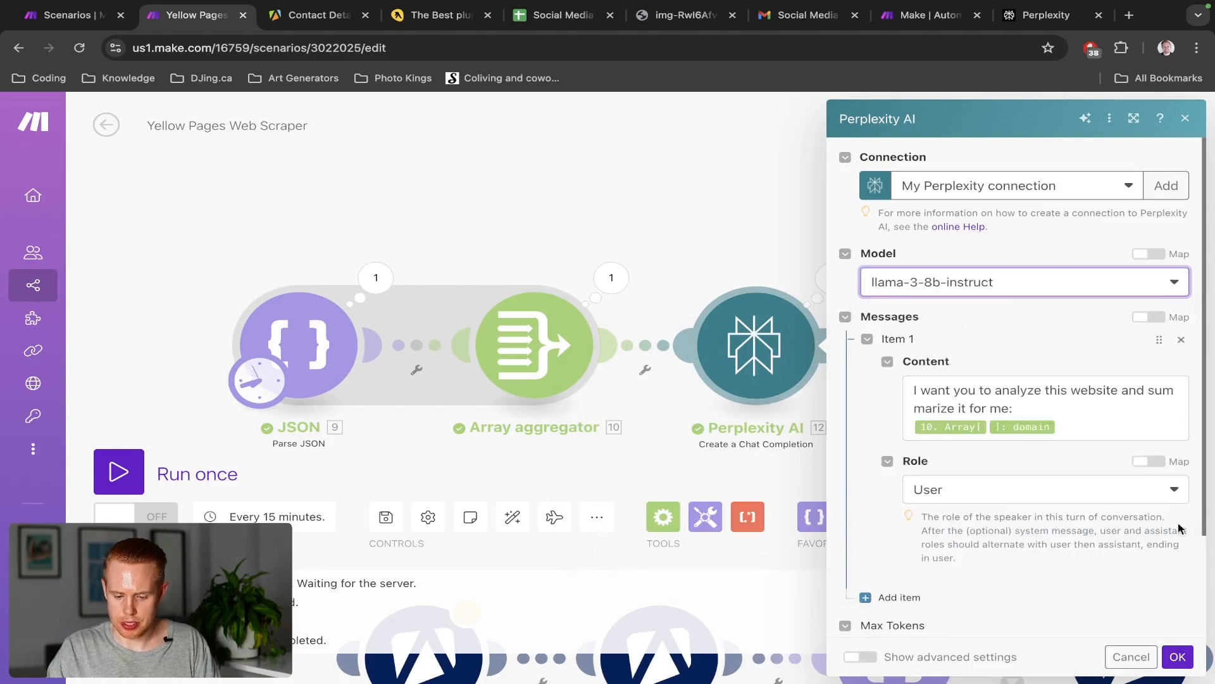
click(1178, 657)
click(199, 470)
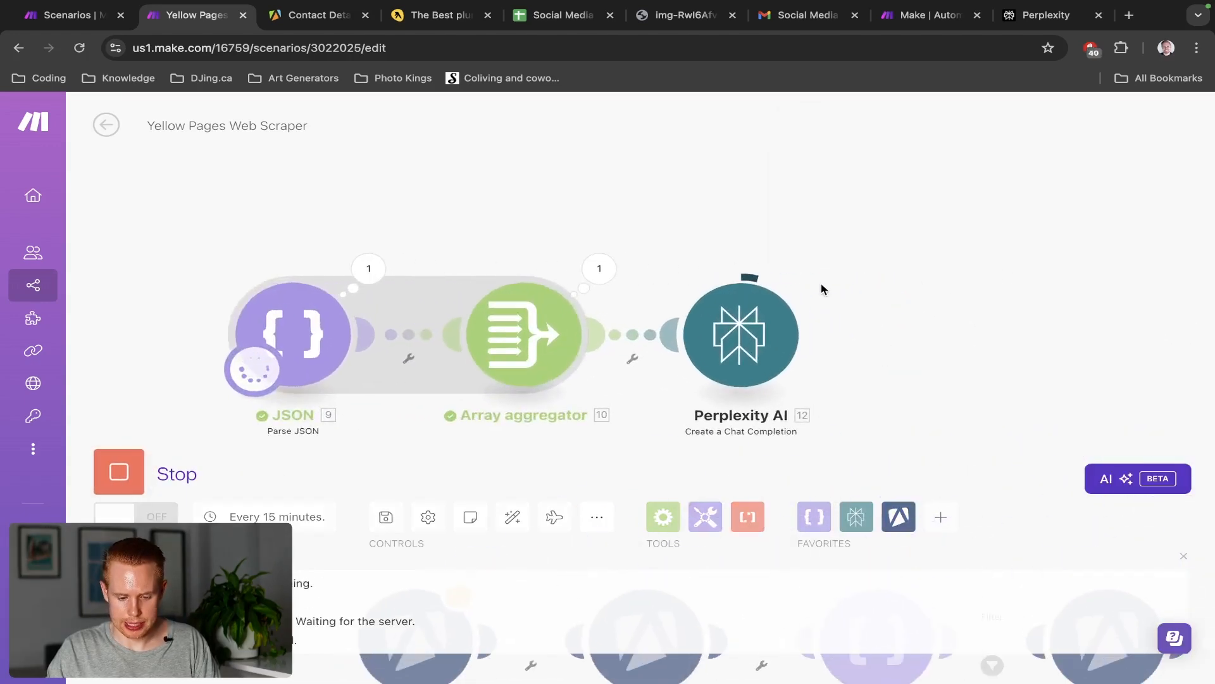
Read the new Emergency Rooter summary in the Perplexity AI output, then close it
click(814, 275)
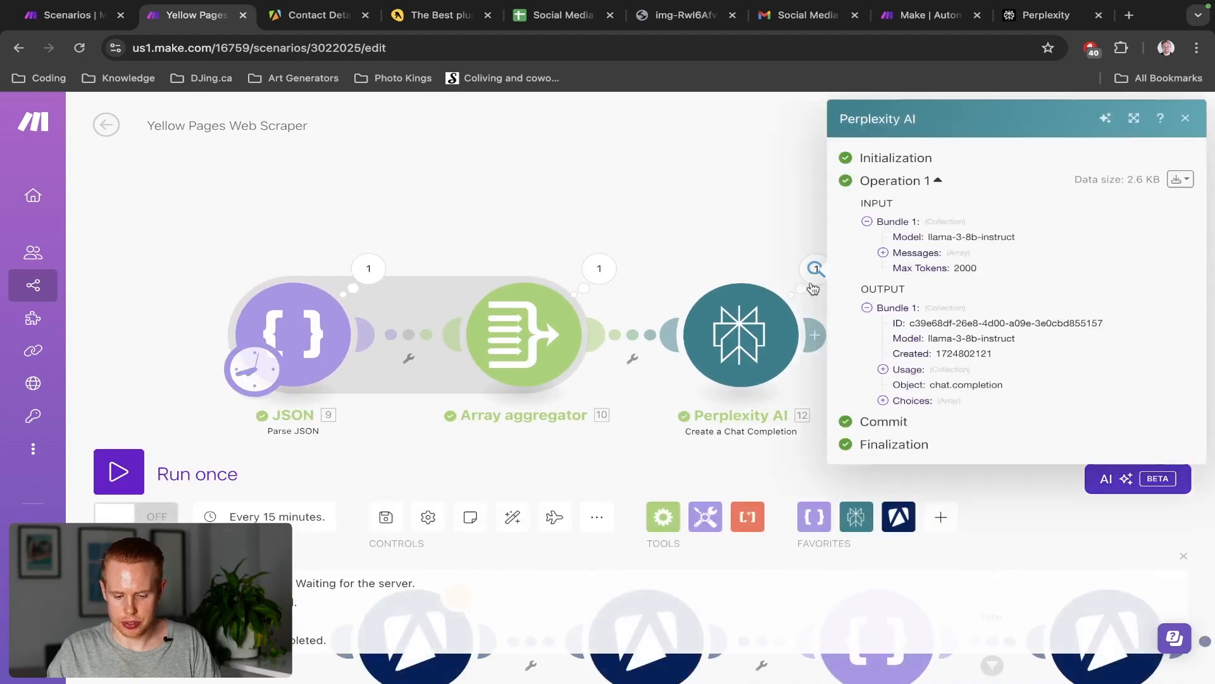
click(883, 400)
click(898, 416)
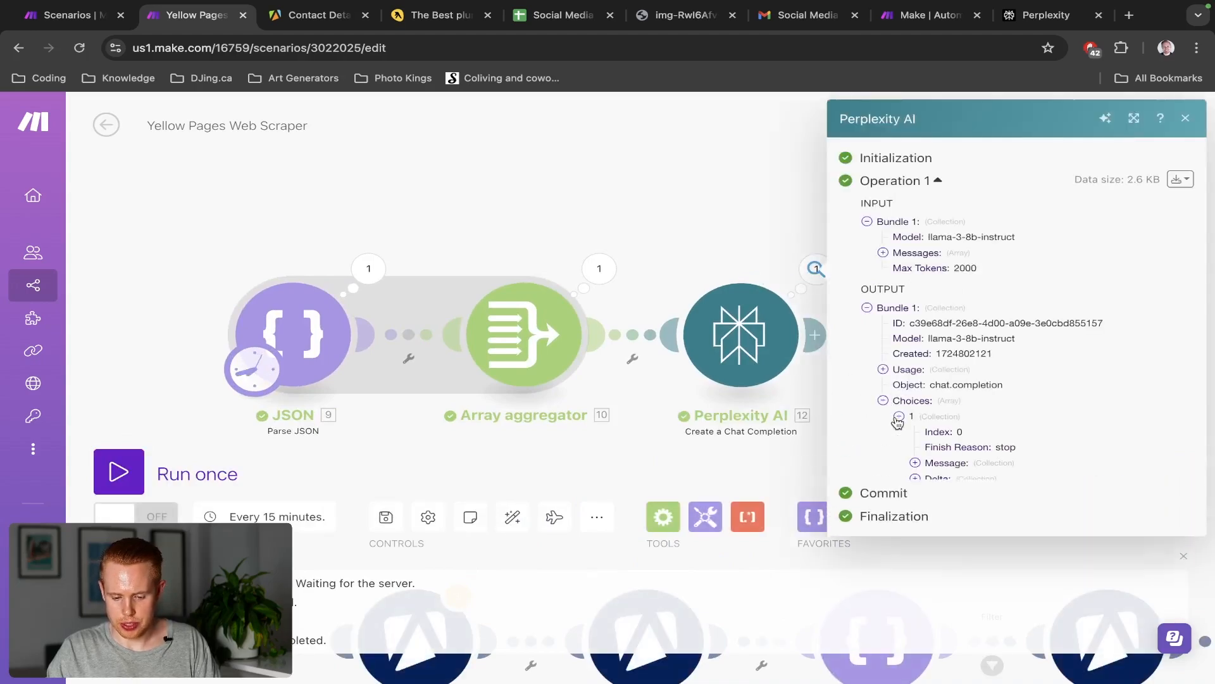
click(916, 463)
click(931, 494)
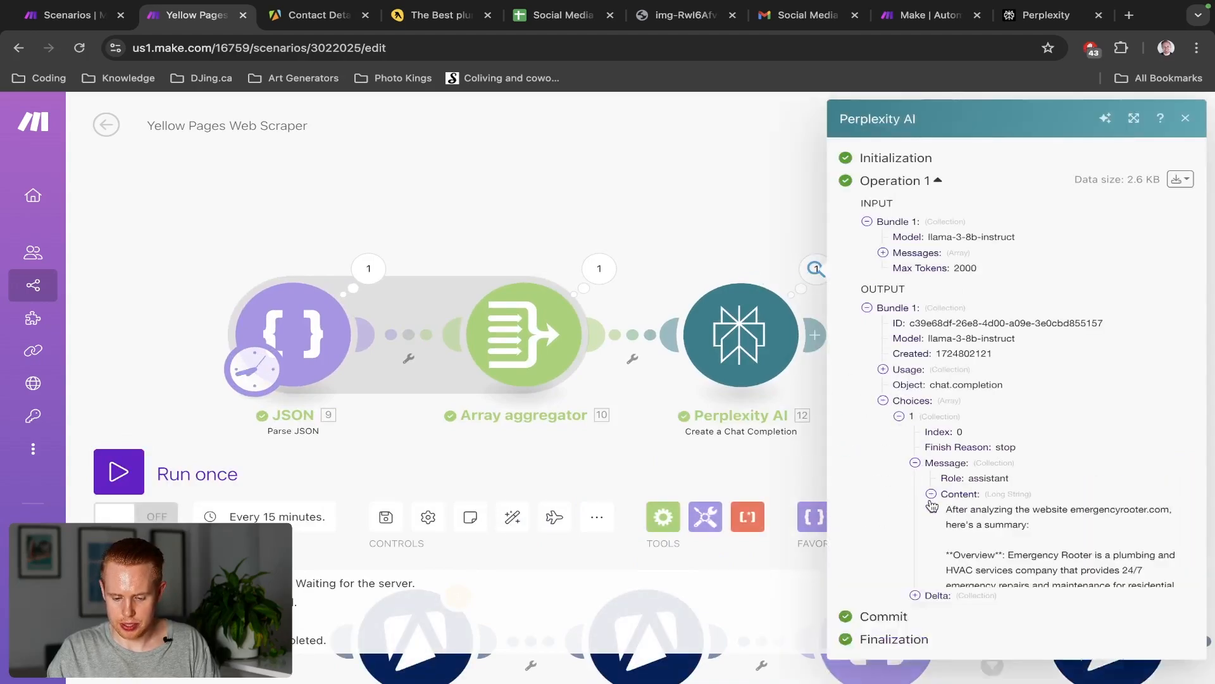
scroll(1185, 571, up, 2)
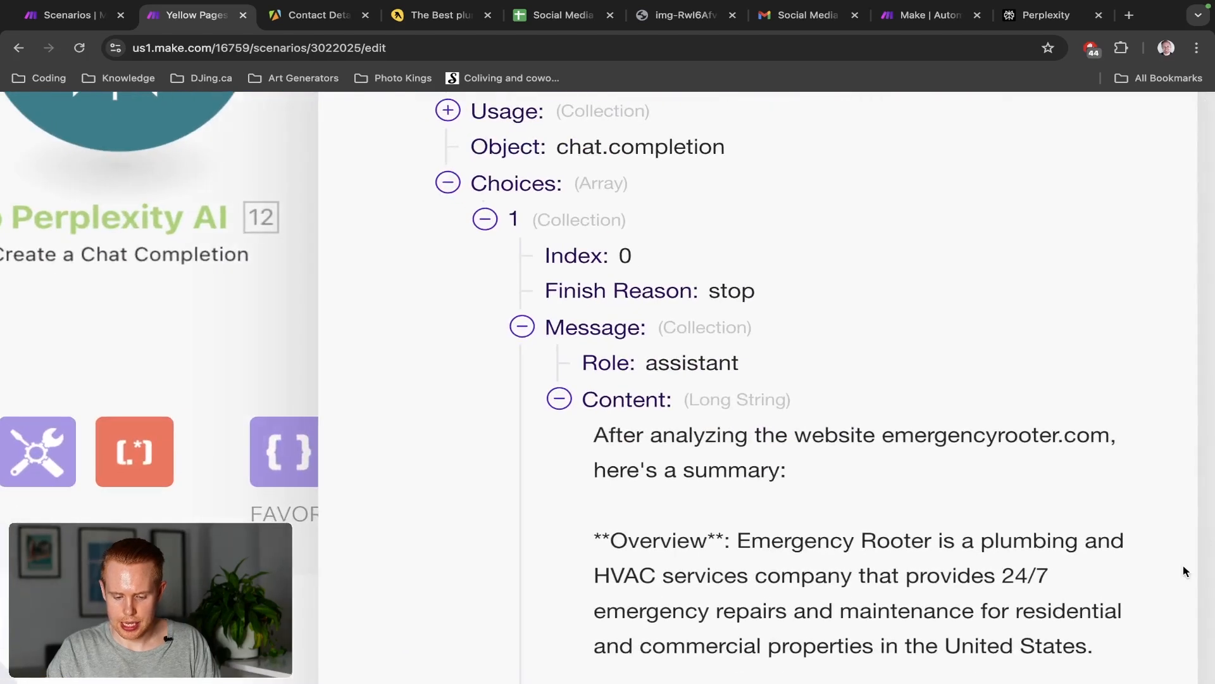
scroll(933, 477, down, 2)
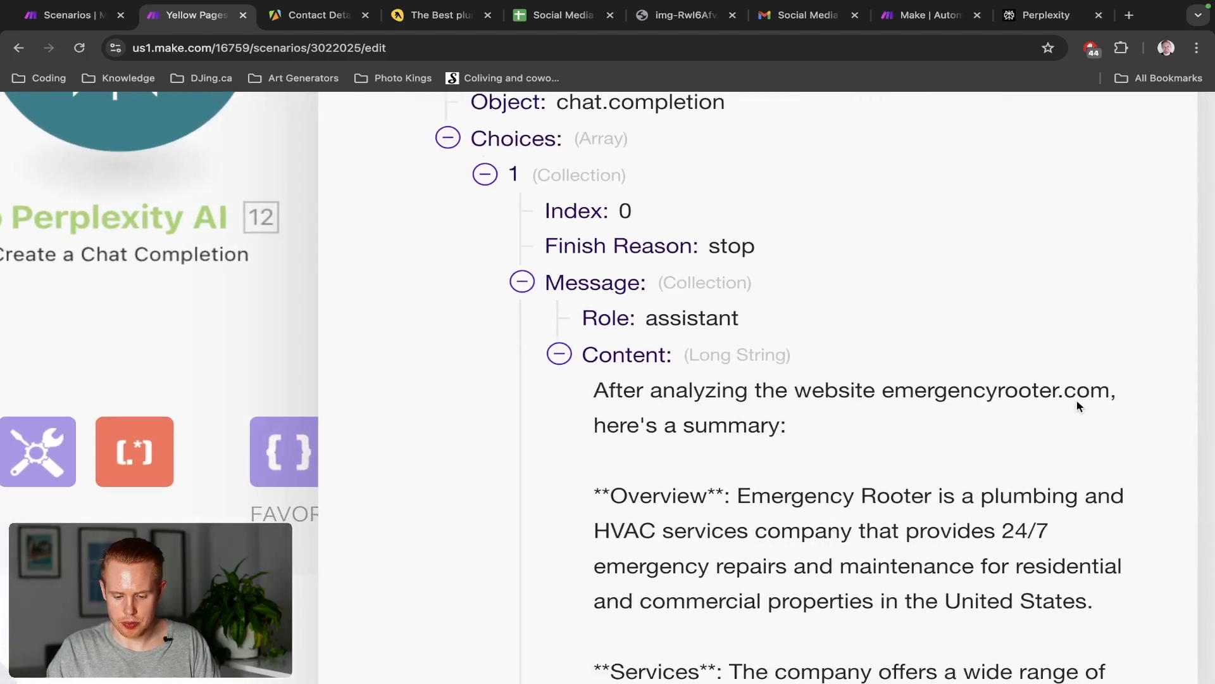
scroll(1078, 406, down, 2)
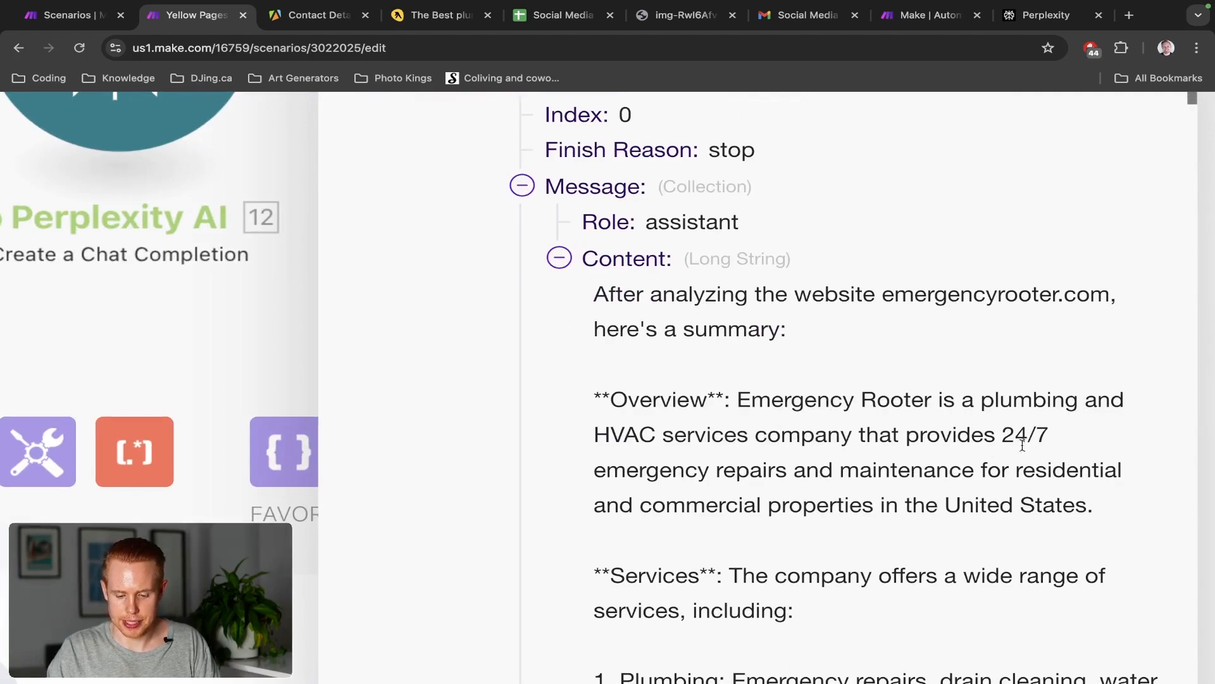
scroll(784, 440, down, 15)
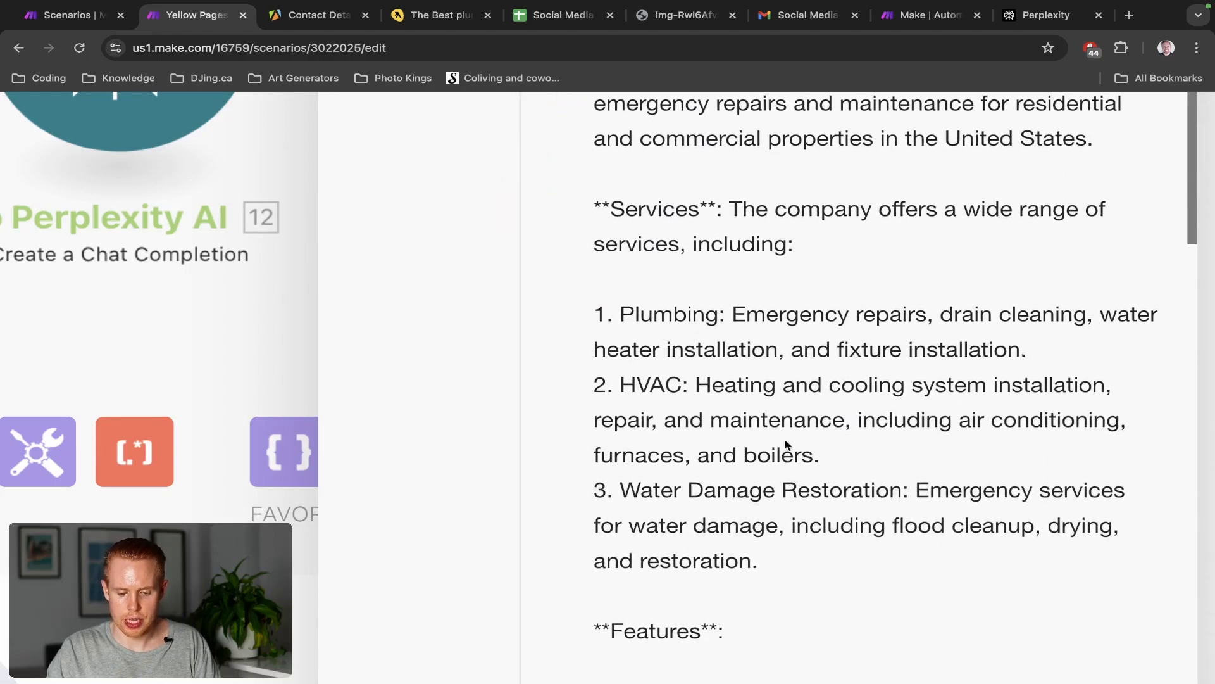
scroll(785, 439, down, 5)
scroll(960, 507, down, 6)
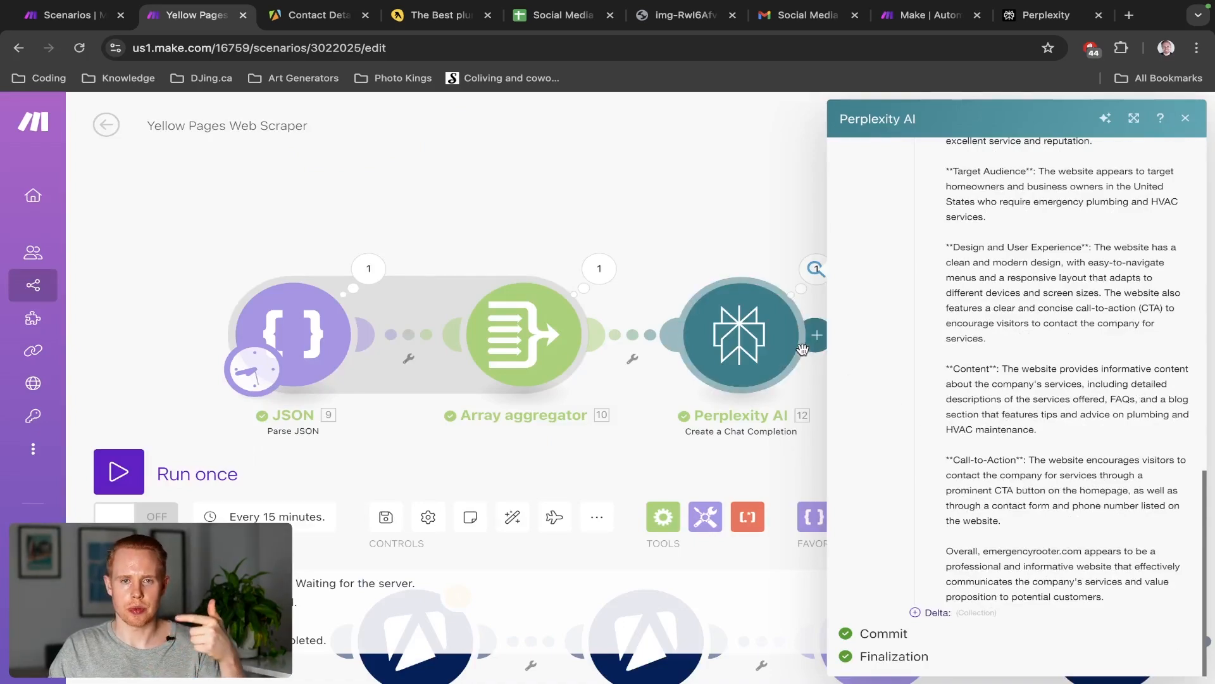
click(726, 187)
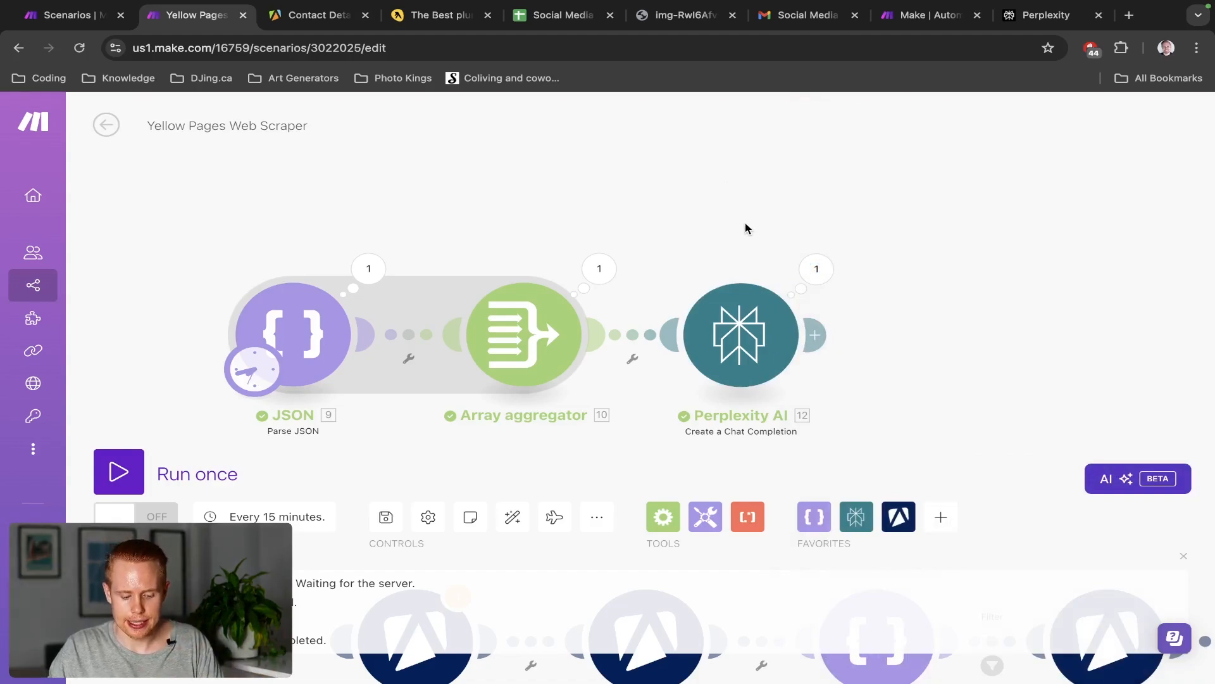
key(ctrl+shift+Tab)
Close the Perplexity AI settings, then move the Social Media Marketing Plan sheet tab beside Yellow Pages
click(902, 216)
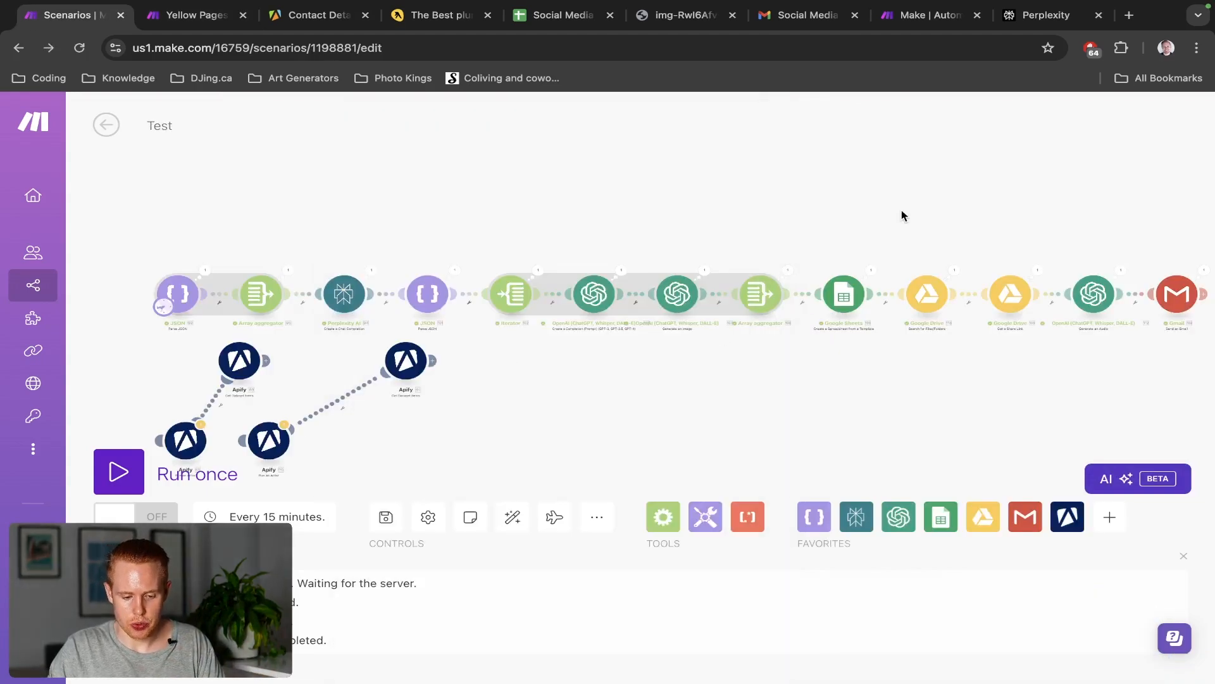
click(421, 293)
key(ctrl+Tab)
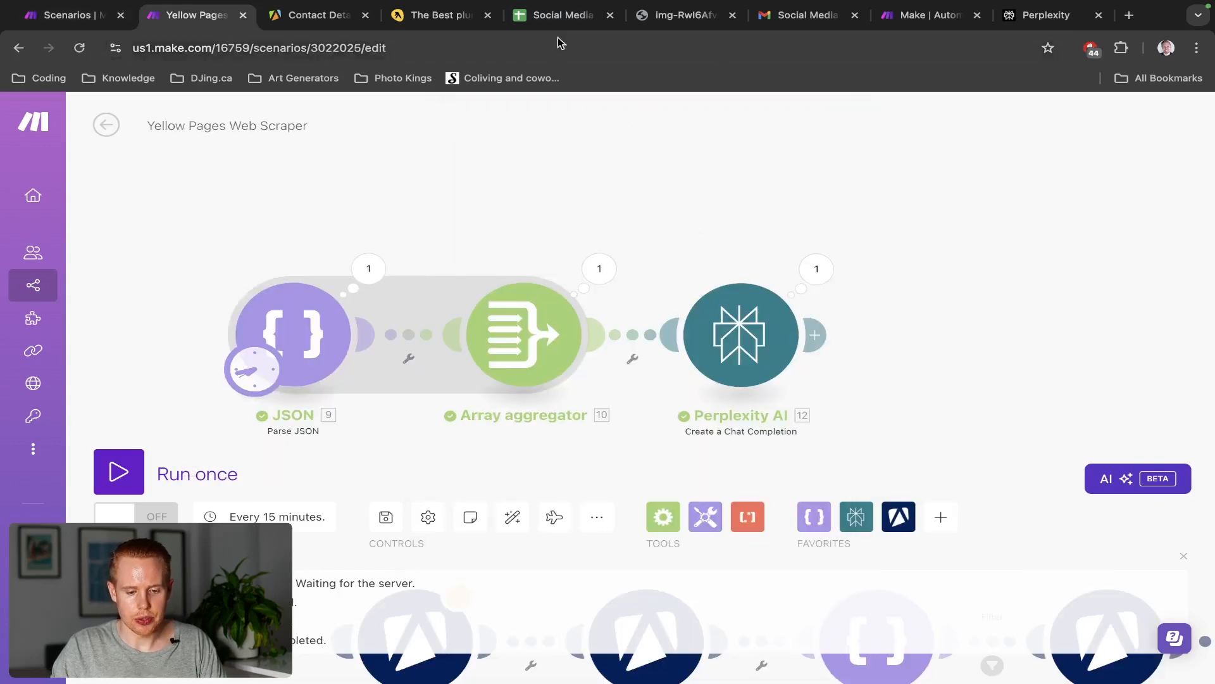
drag(545, 22, 313, 24)
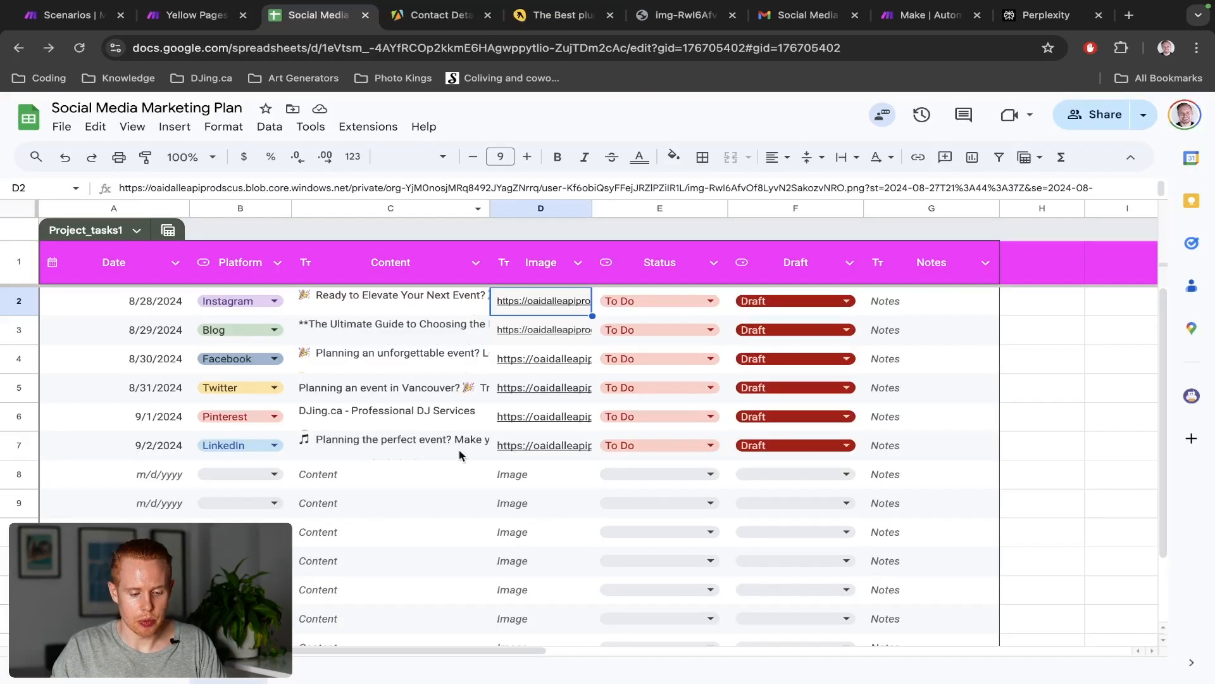
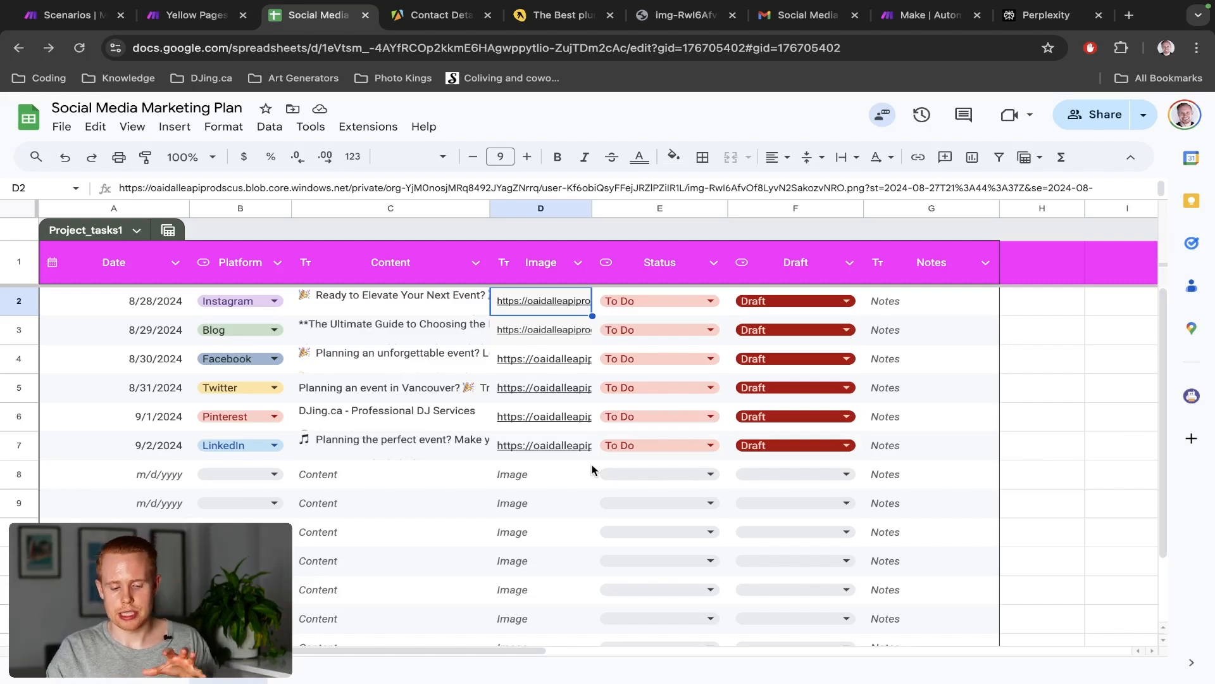
Review the six planned posts in the Social Media Marketing Plan sheet, then return to the Yellow Pages scenario
key(ctrl+shift+Tab)
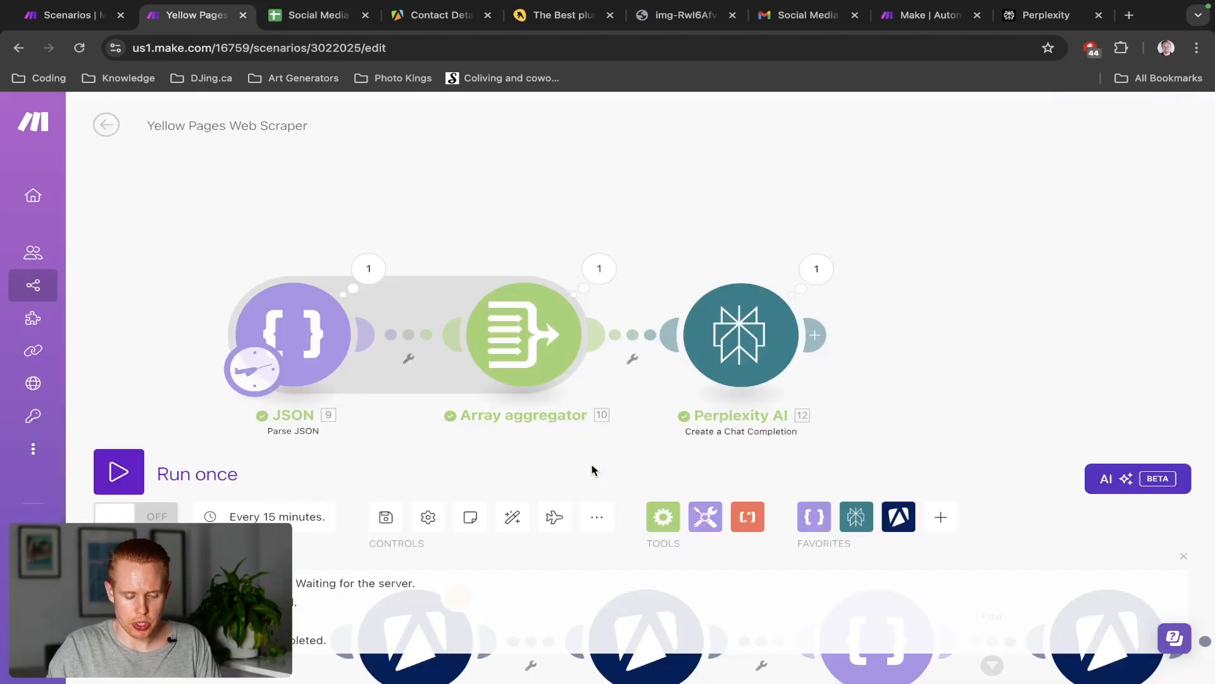
key(ctrl+Tab)
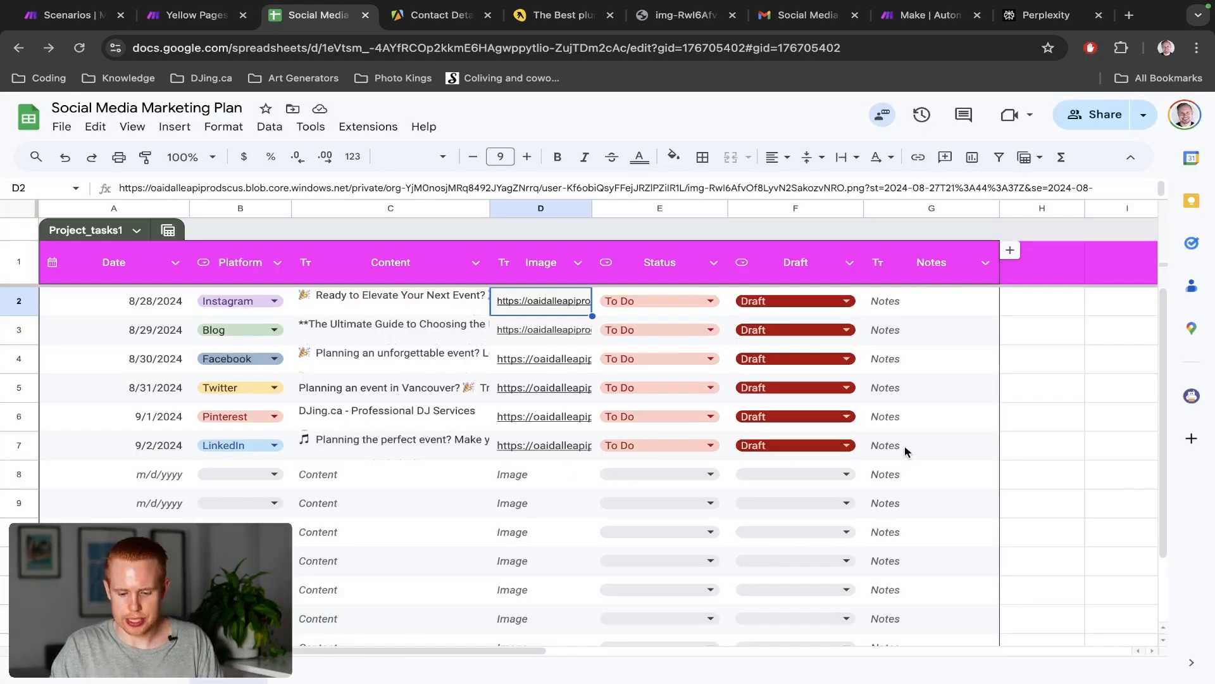
drag(906, 451, 169, 312)
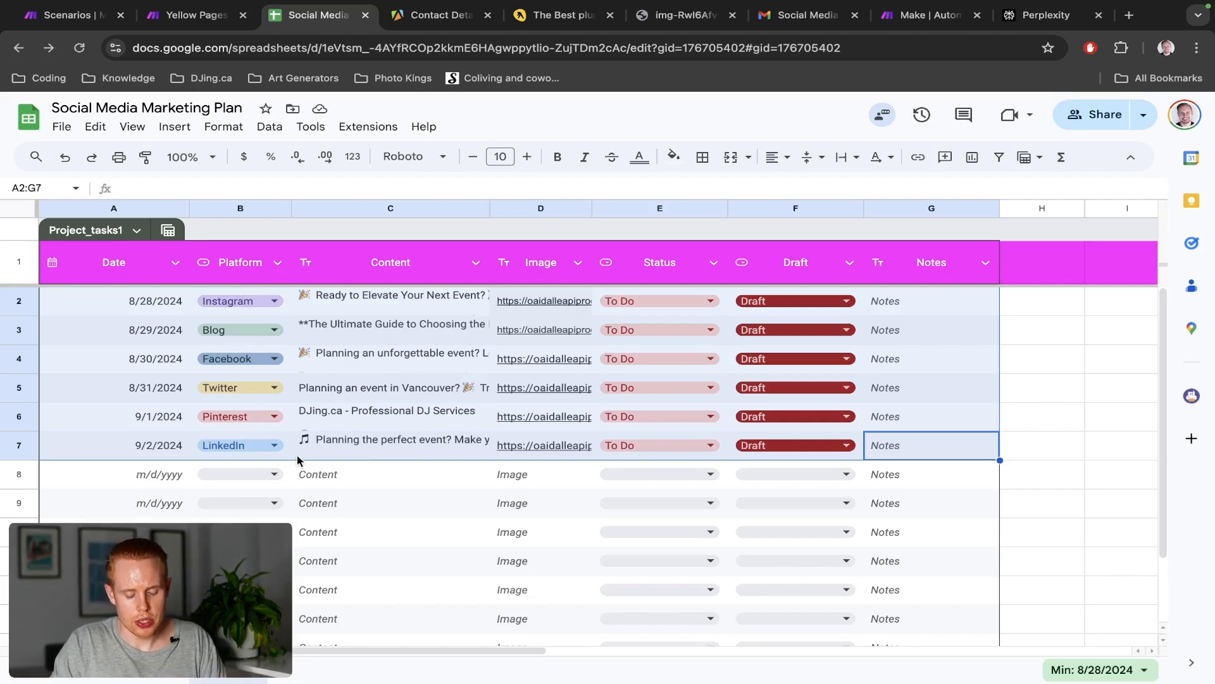
key(ctrl+shift+Tab)
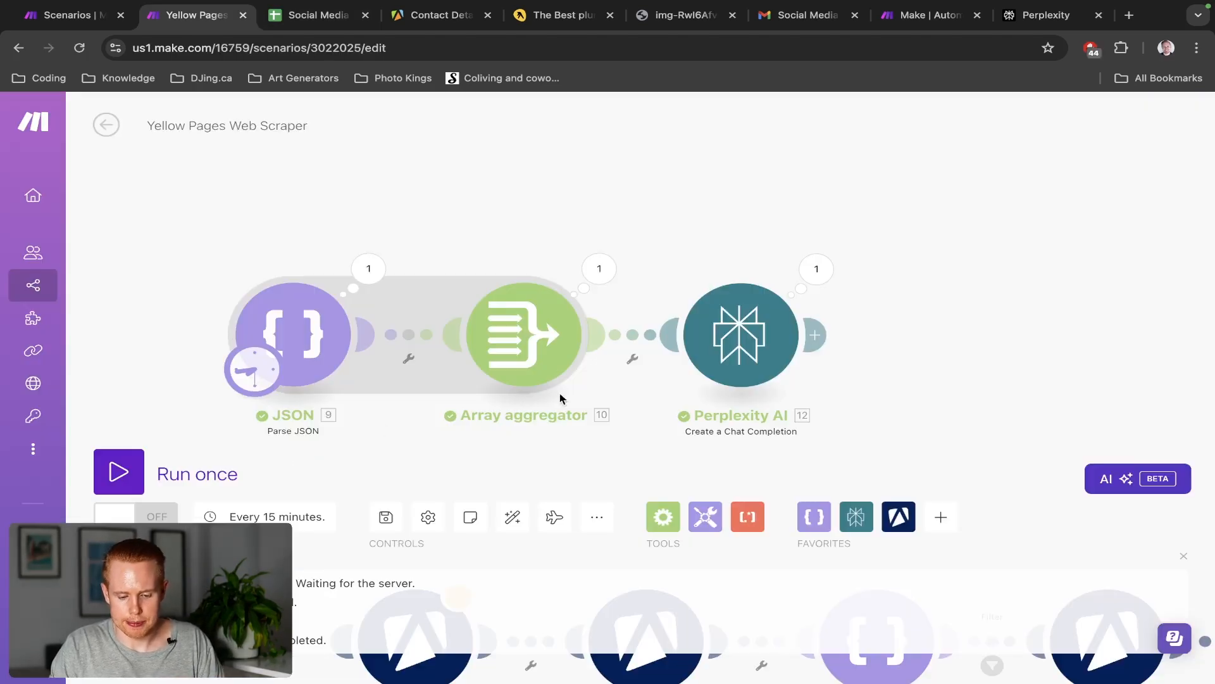
Add a JSON Create JSON module after Perplexity AI, checking the Test scenario's JSON string for reference
click(818, 334)
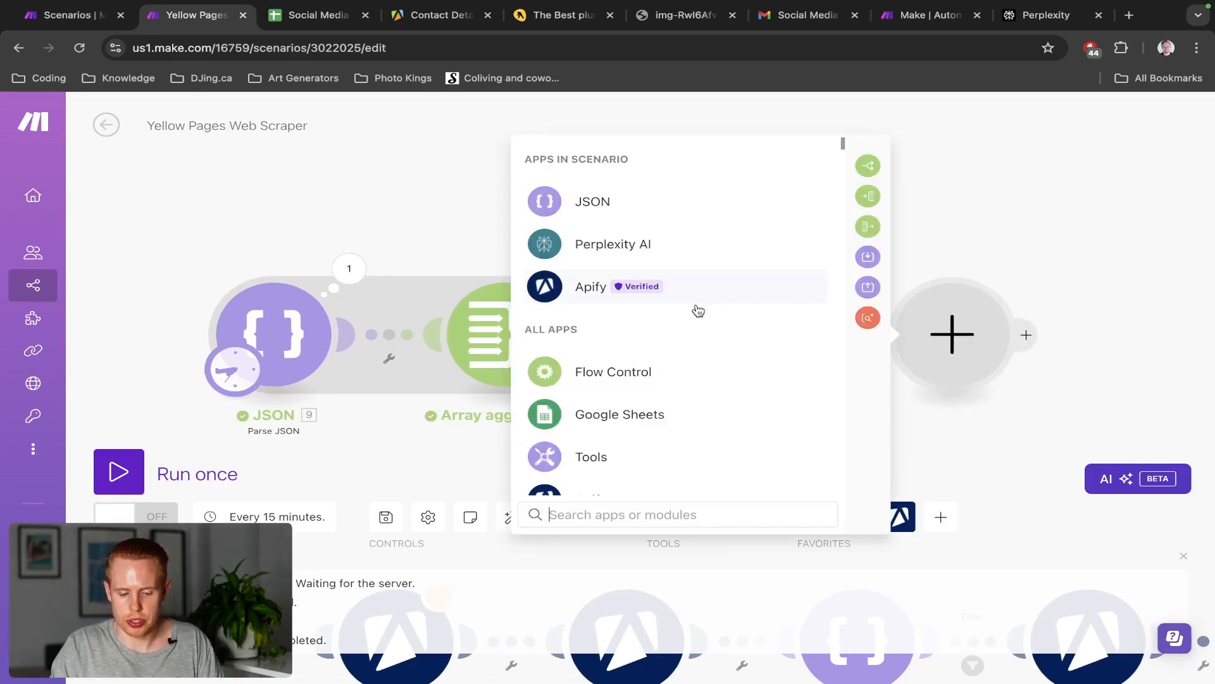
click(597, 203)
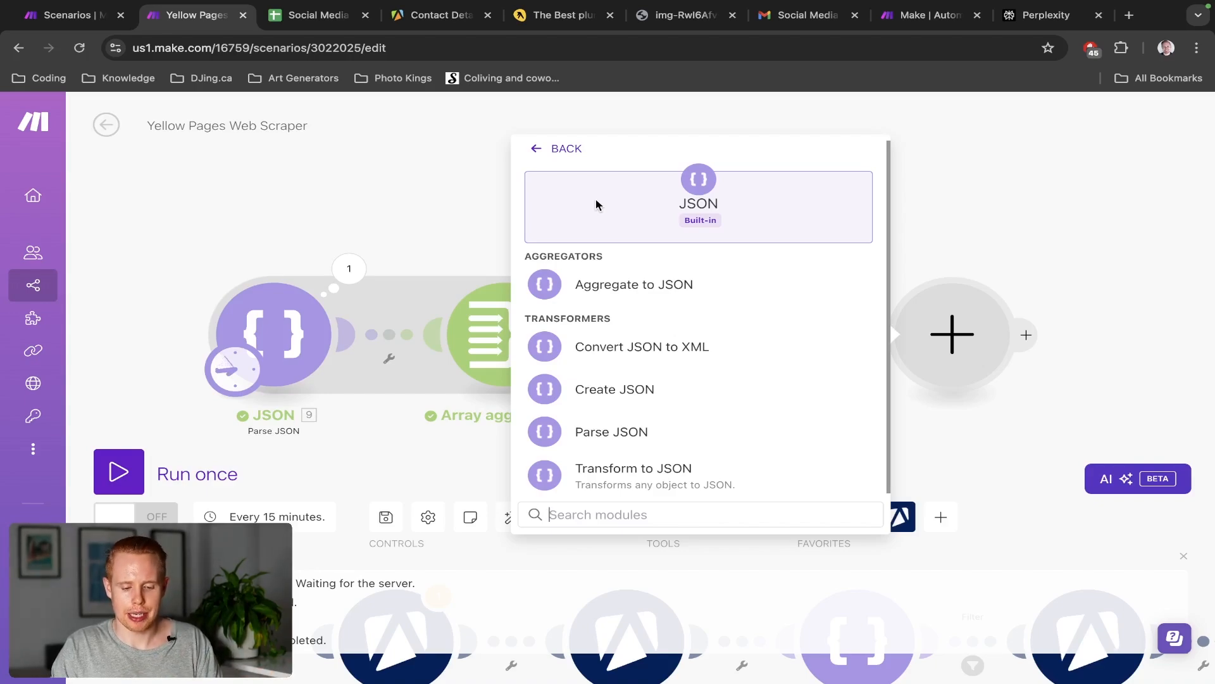
key(ctrl+shift+Tab)
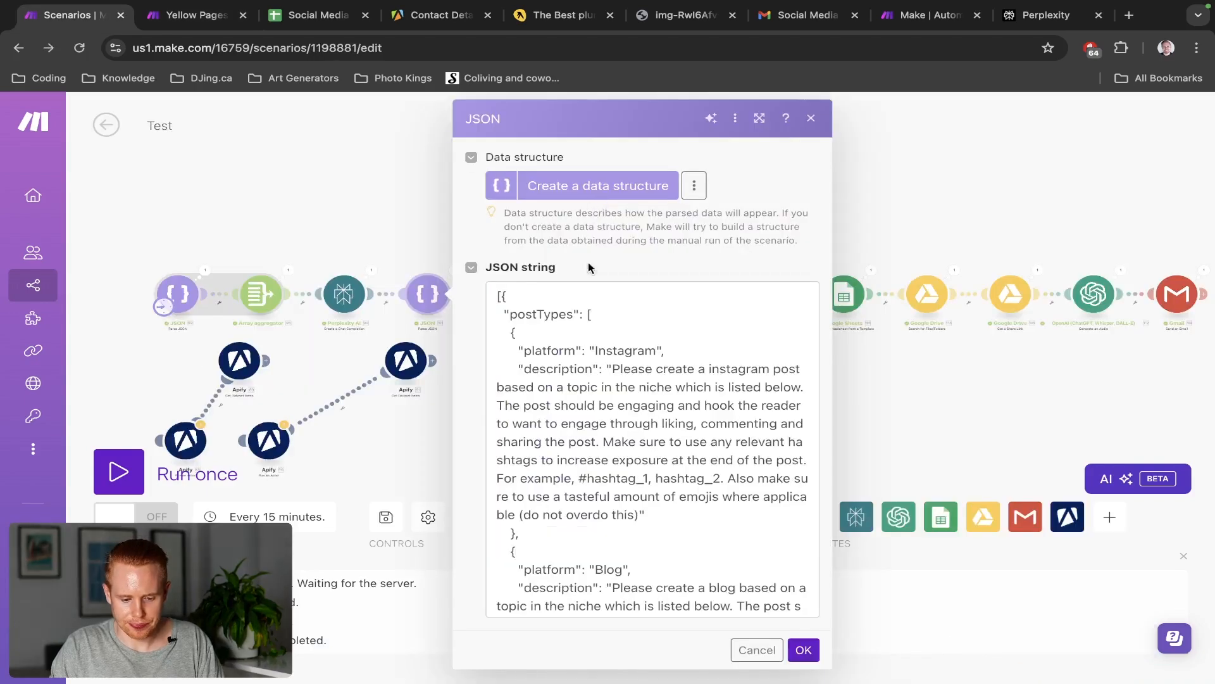
click(592, 340)
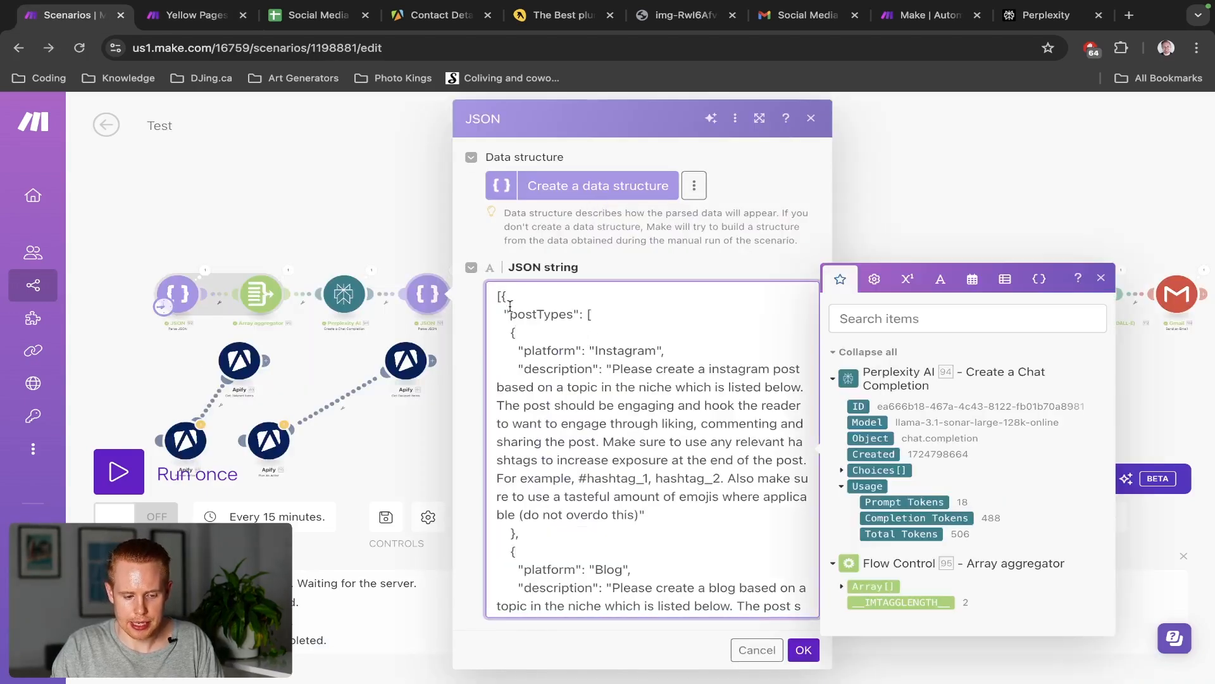
key(ctrl+Tab)
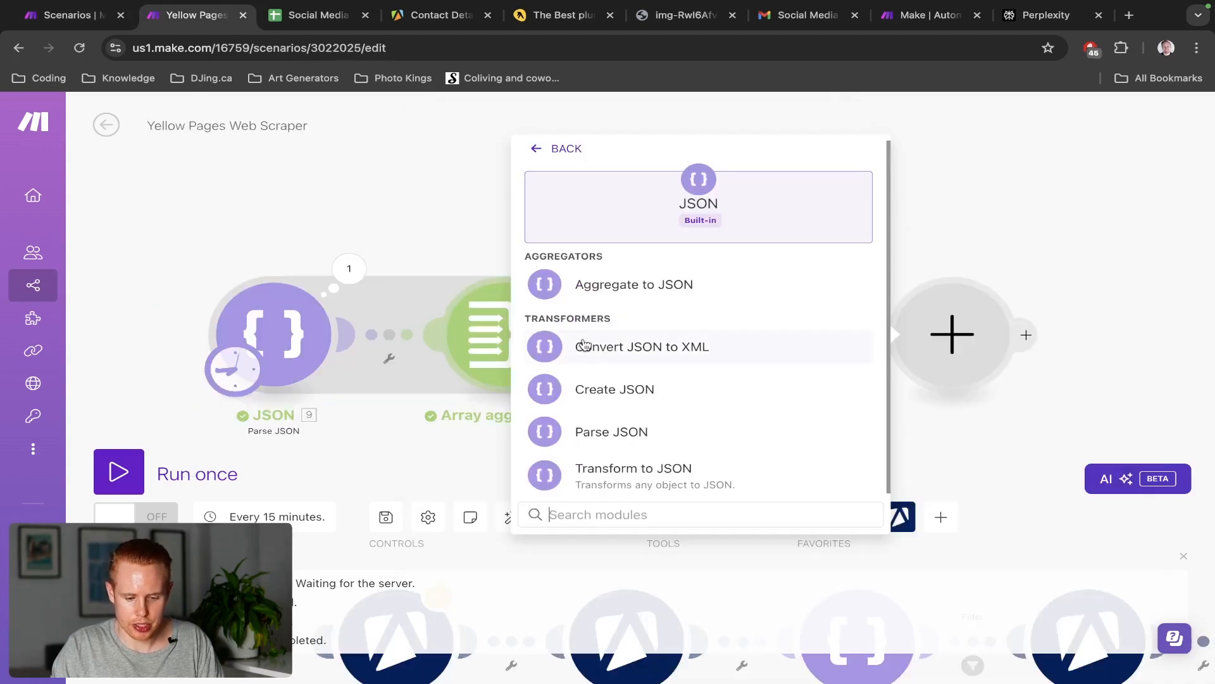
click(593, 392)
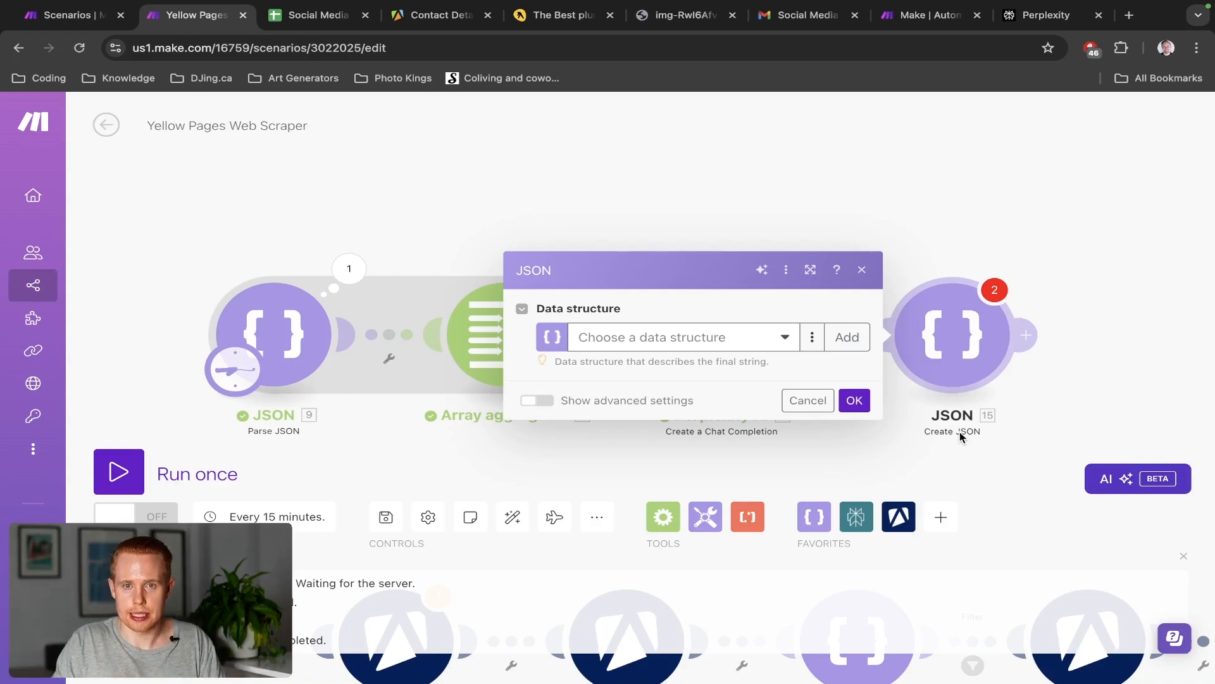
key(ctrl+Tab)
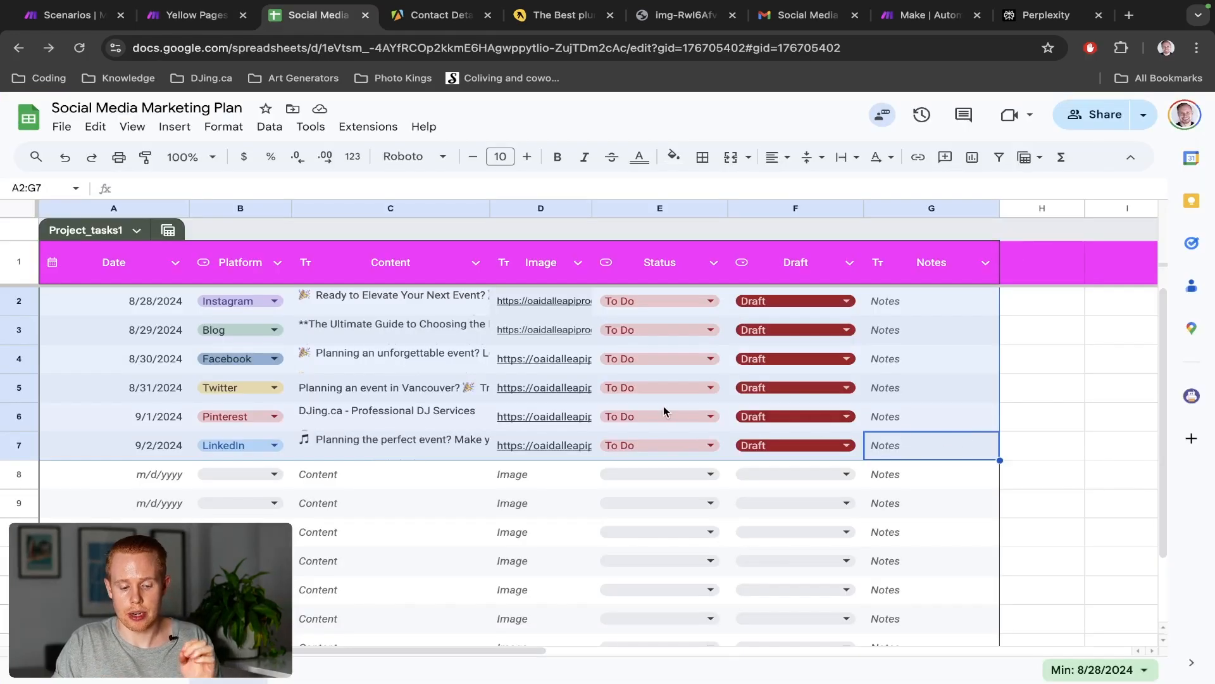
click(287, 305)
click(288, 331)
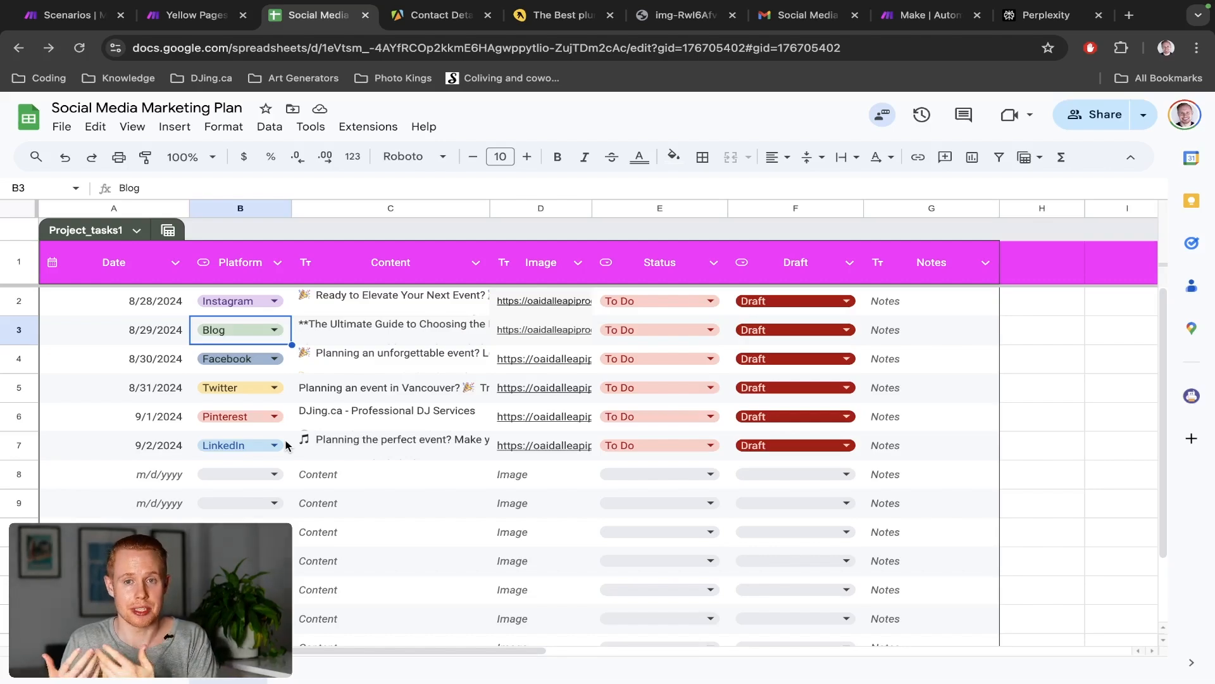
key(ctrl+shift+Tab)
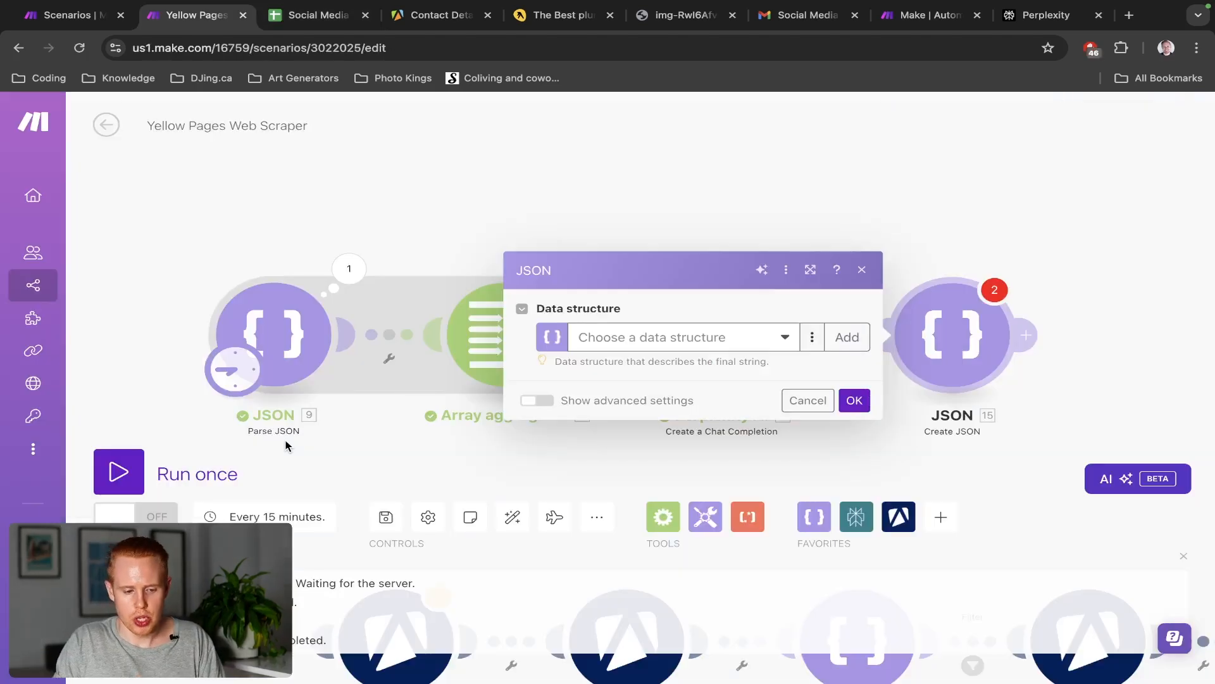
Create a new data structure named Social Media Calendar with a first item named Array
click(842, 340)
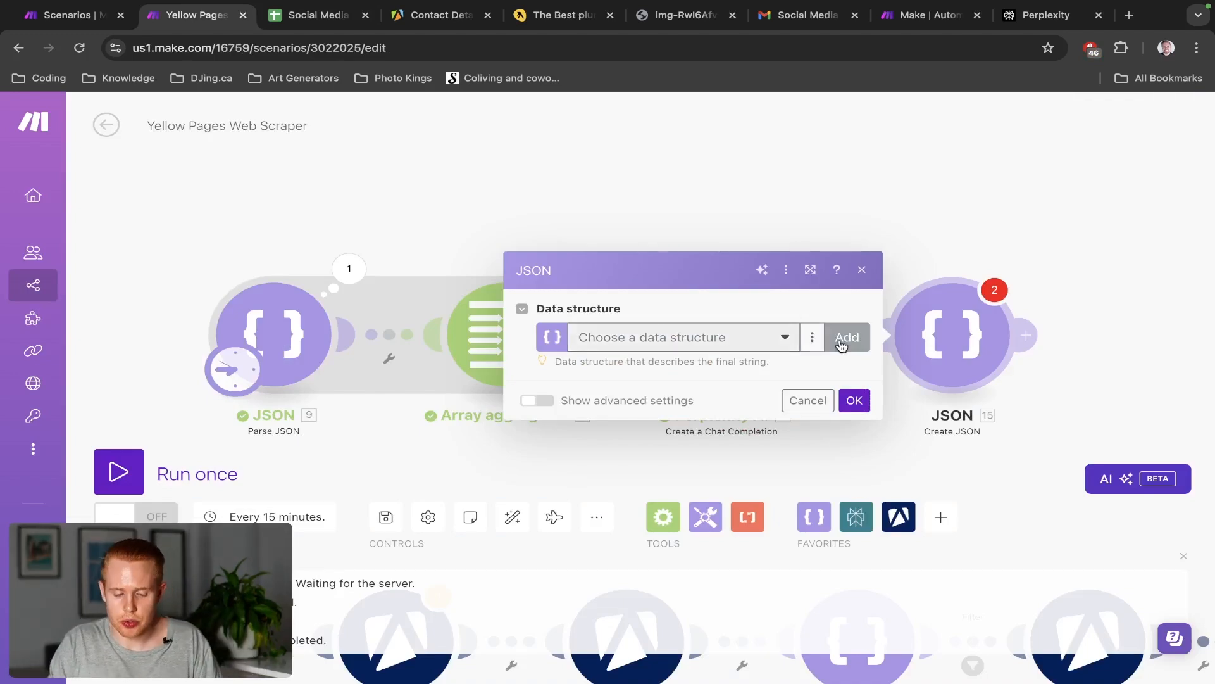
triple_click(681, 264)
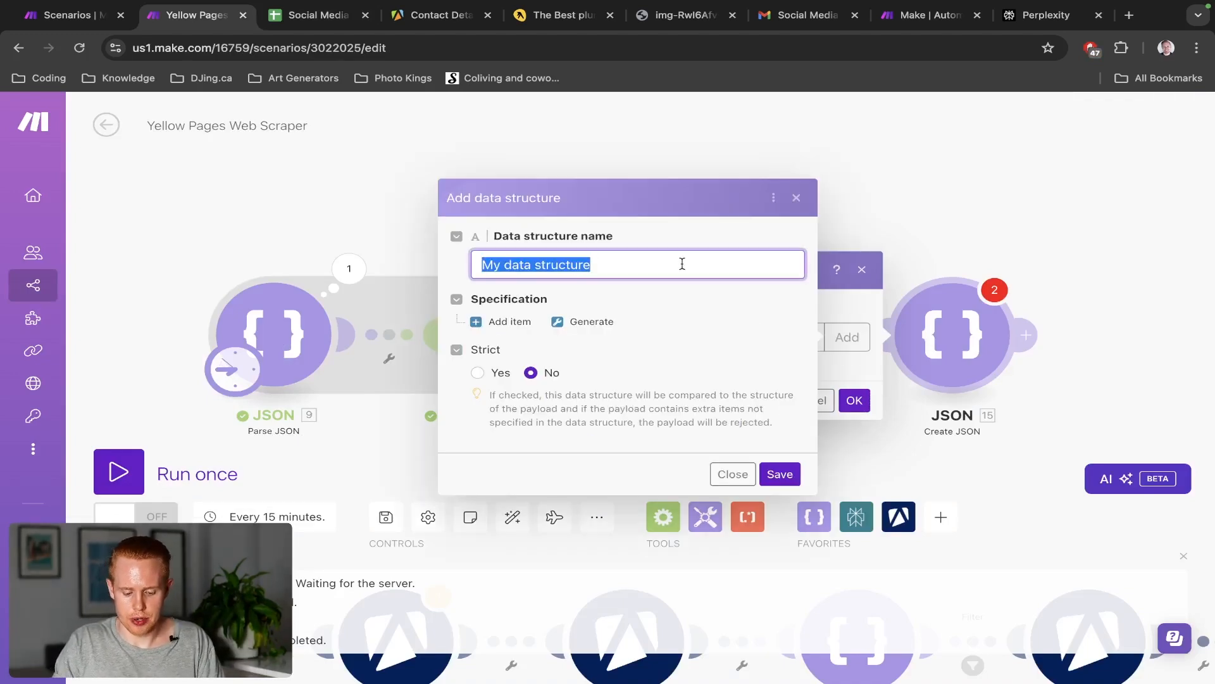
text(Social Media C)
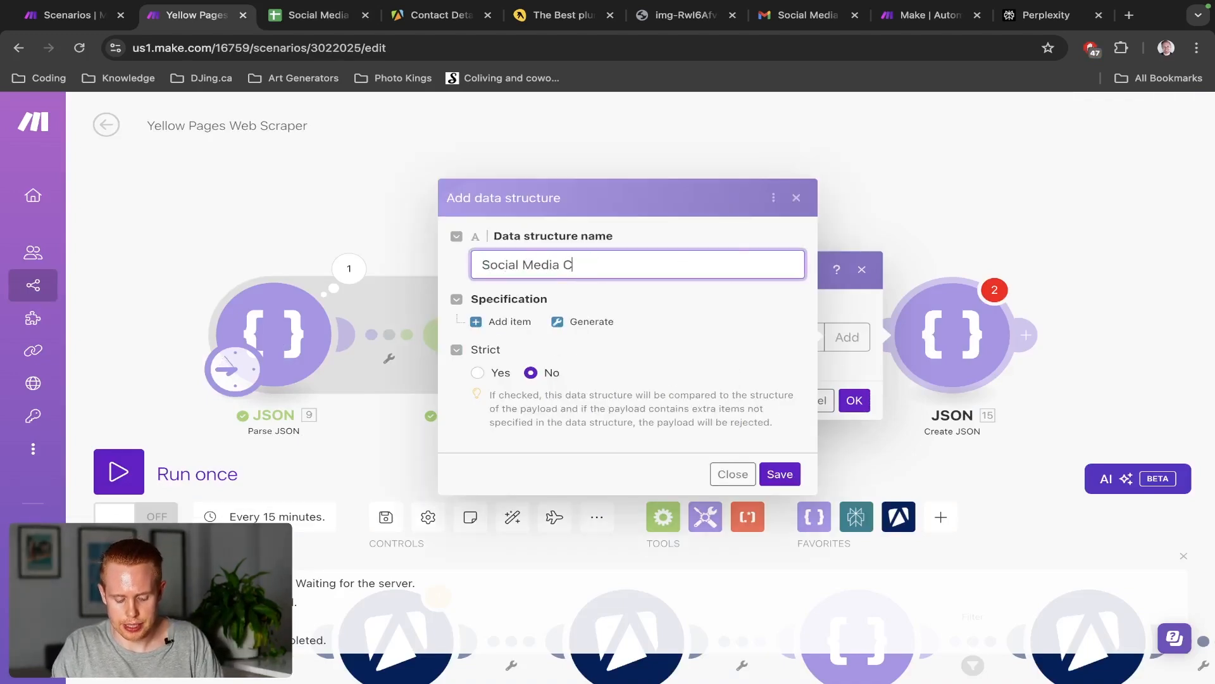
text(alendar)
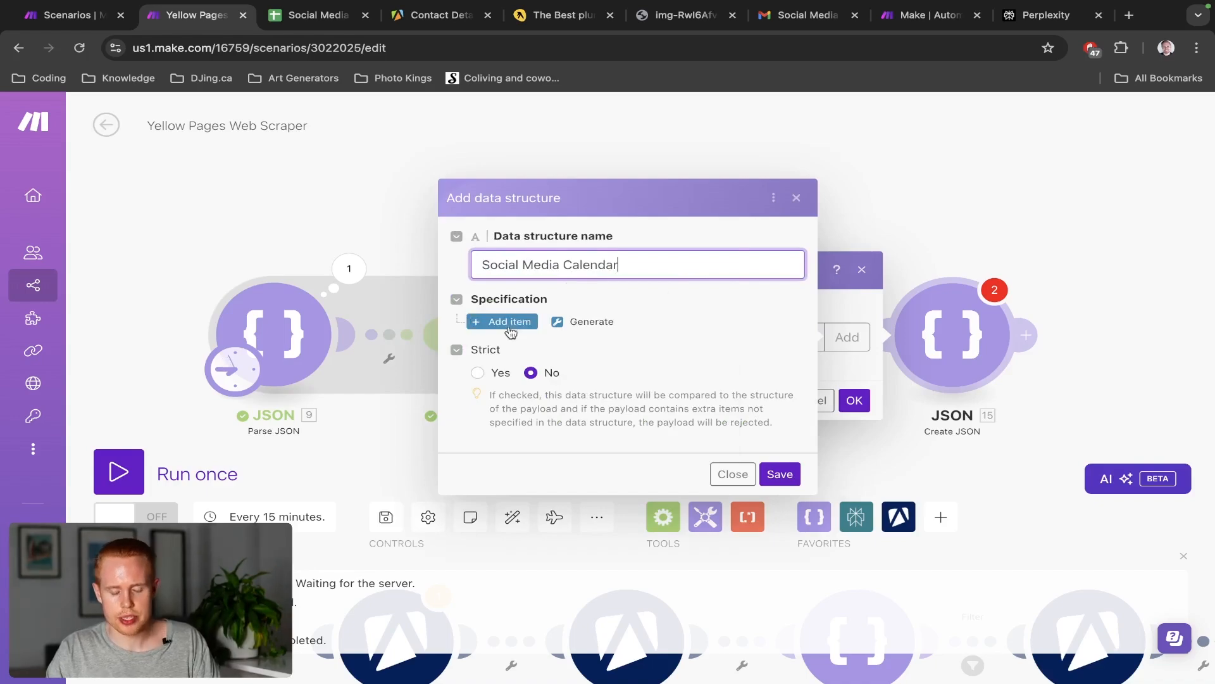
click(507, 322)
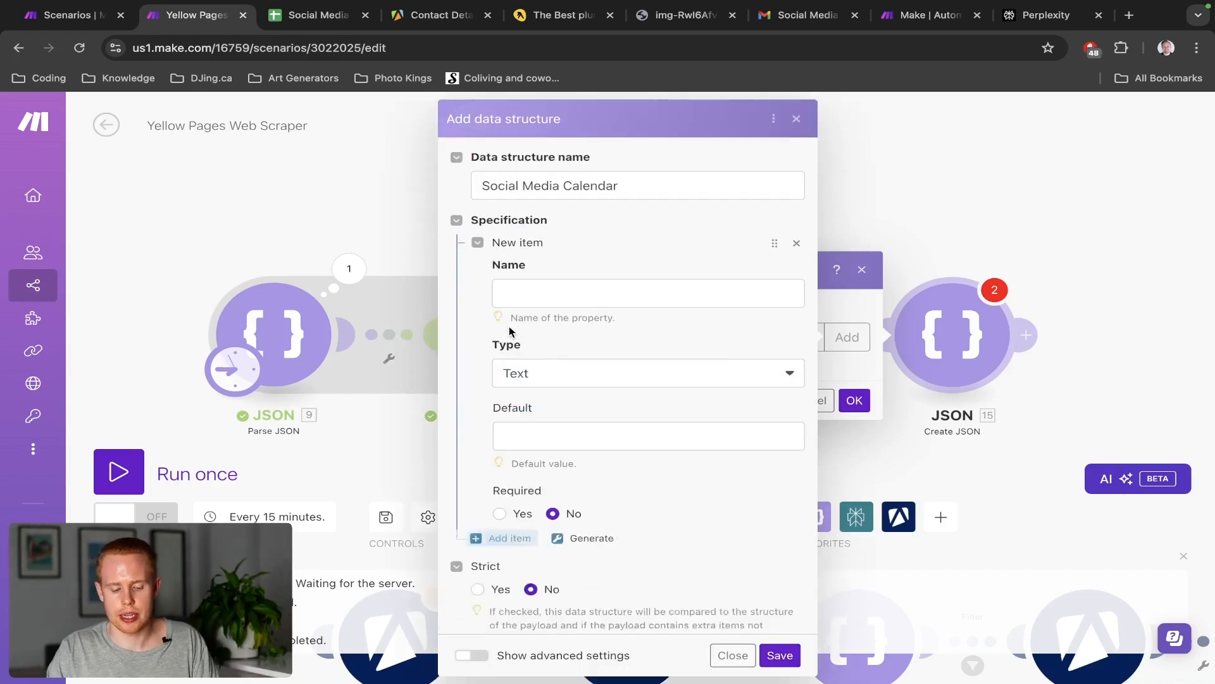
click(571, 292)
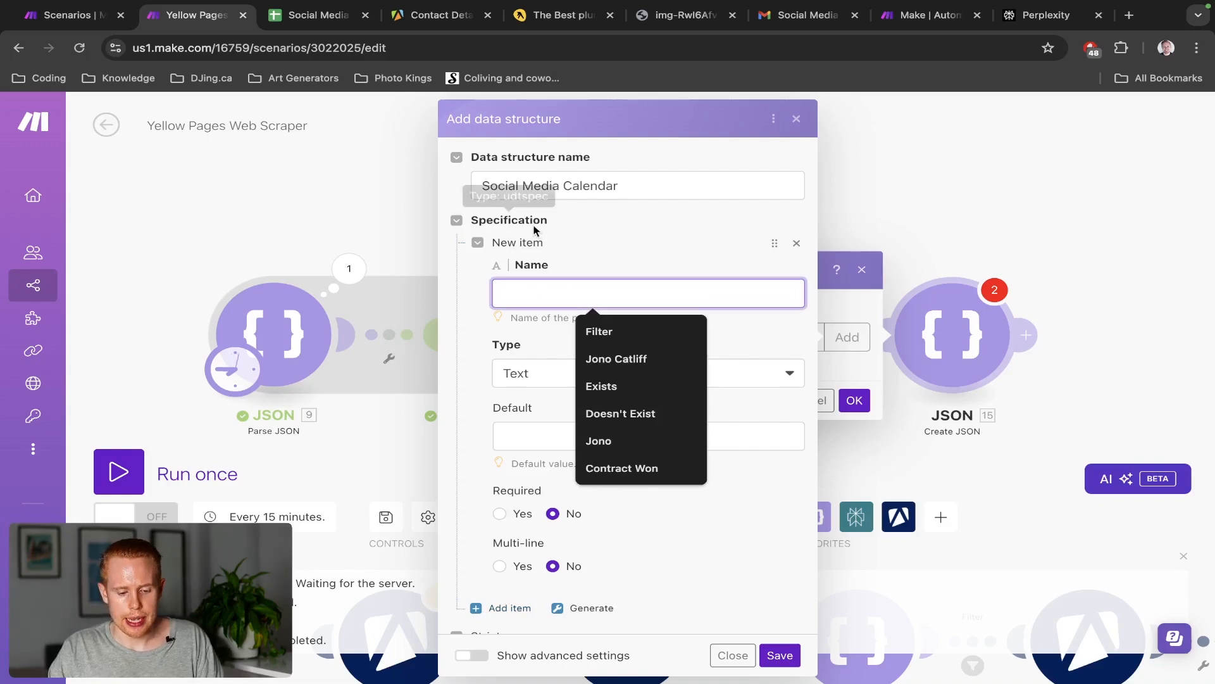
text(Array)
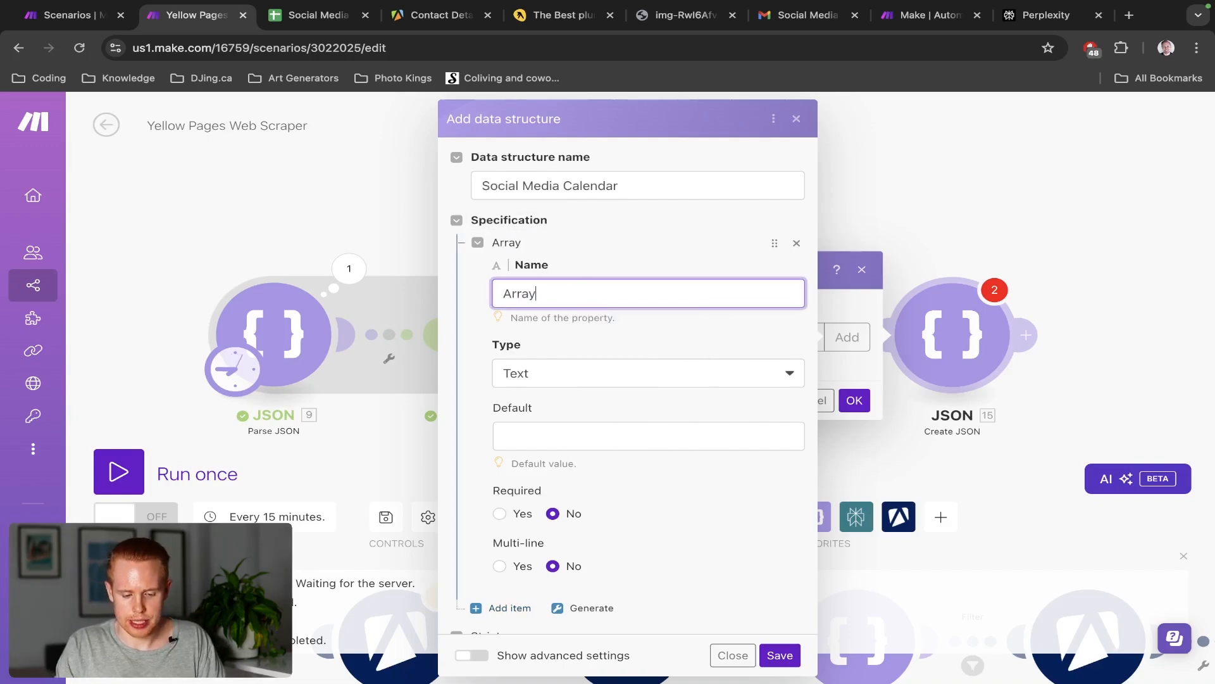
key(super+a)
text(asdfkhasdlf)
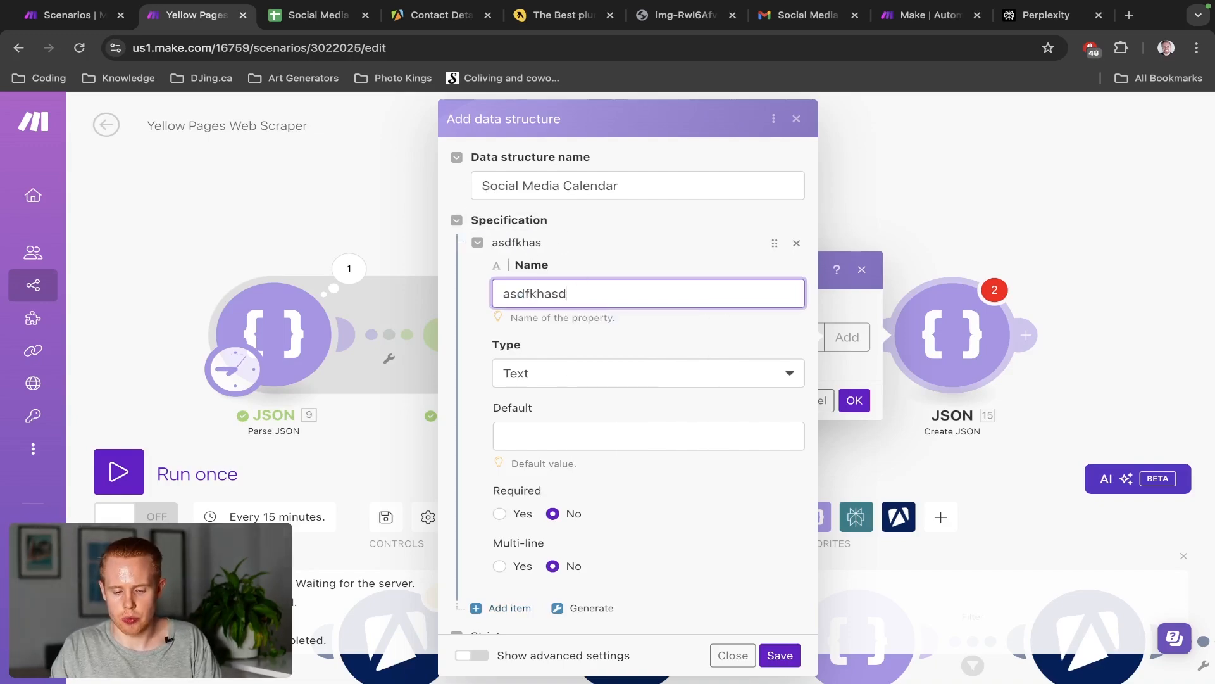
key(super+a)
text(Array)
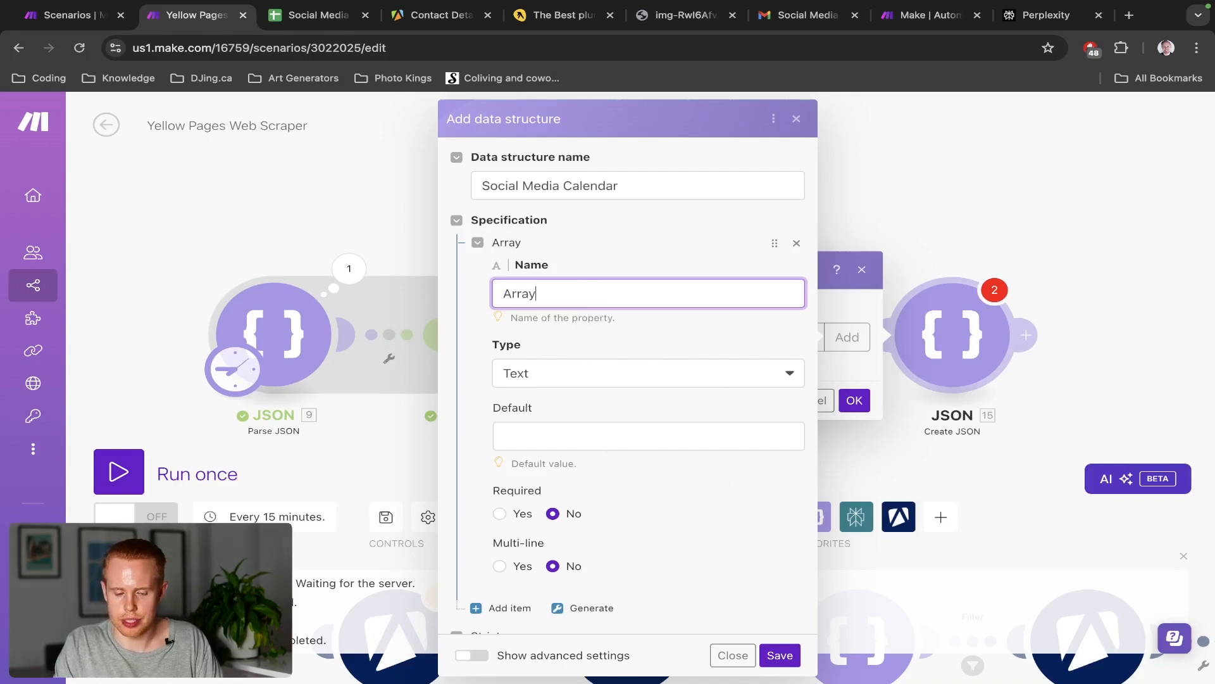
Set the Array item's type to Array, with each element a Collection
click(592, 373)
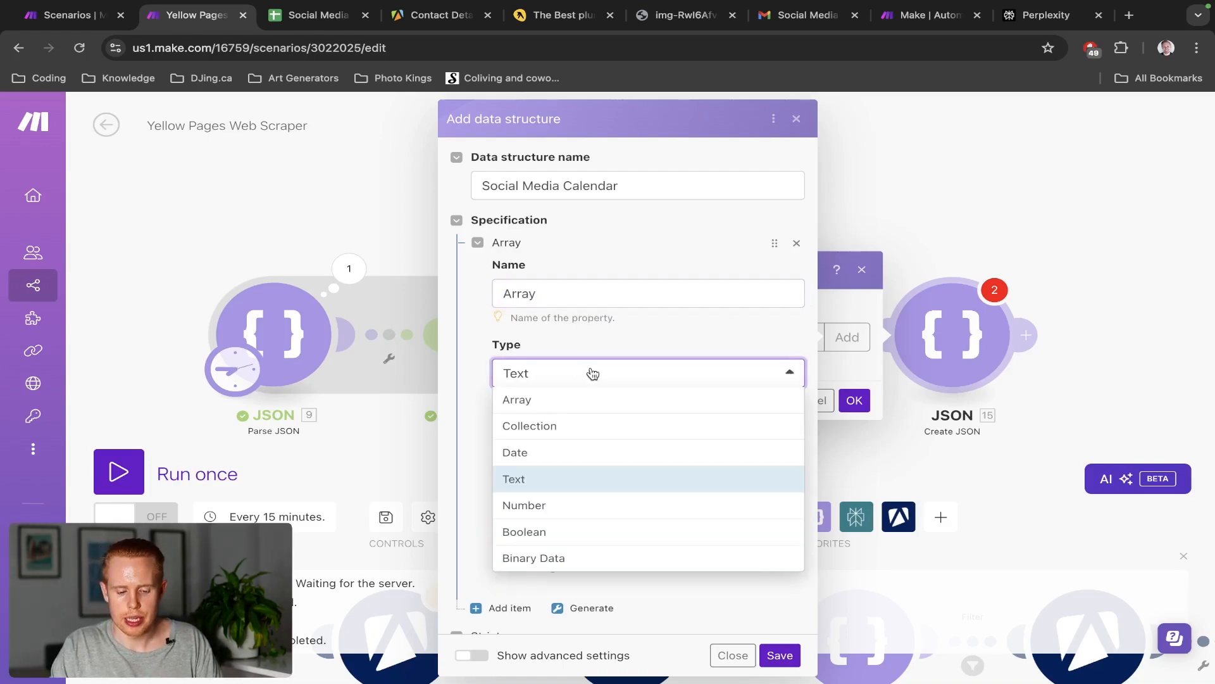
click(583, 398)
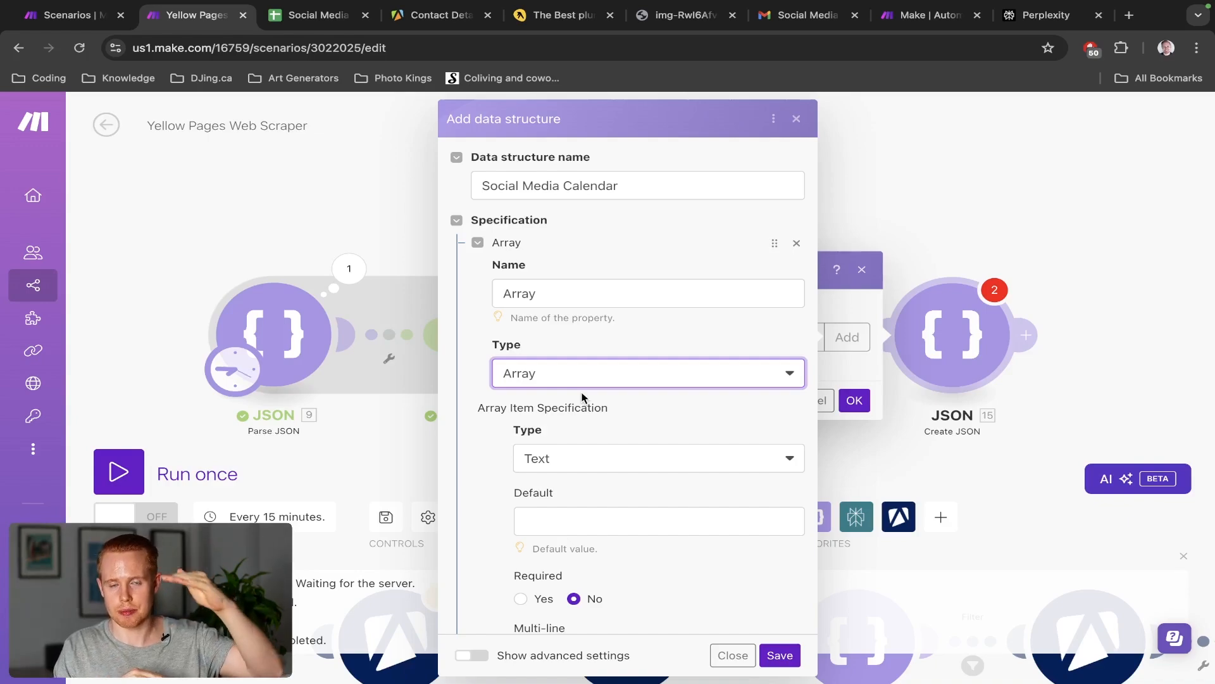
click(582, 460)
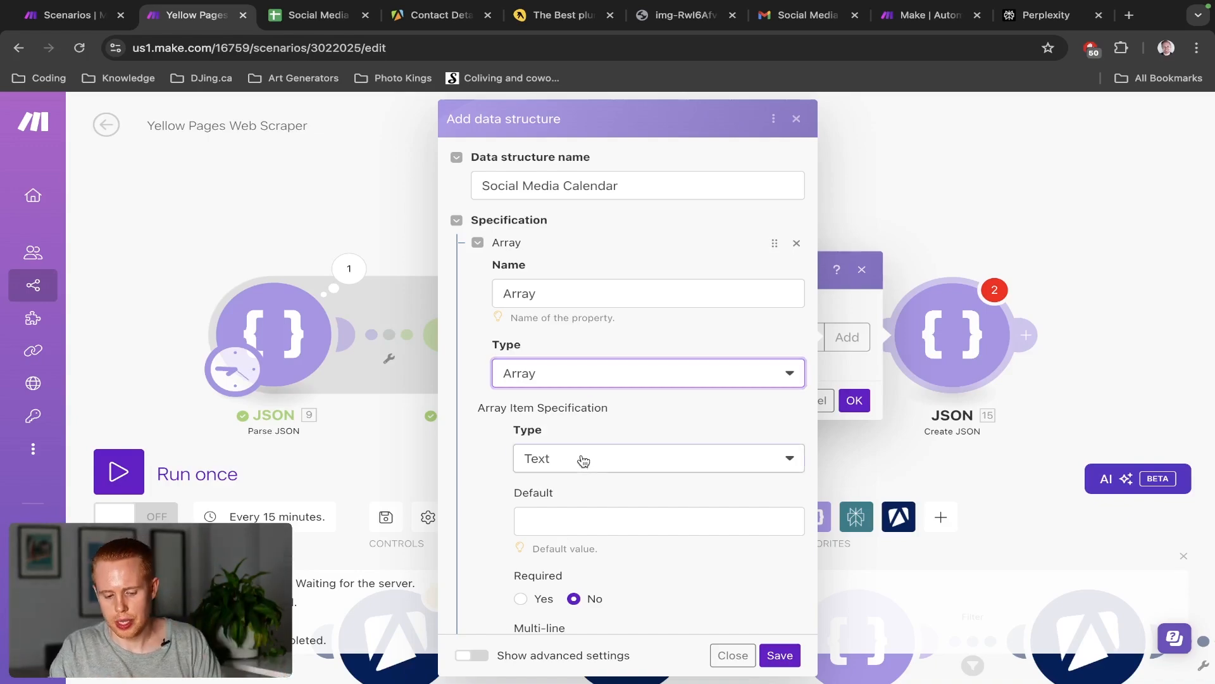
click(583, 511)
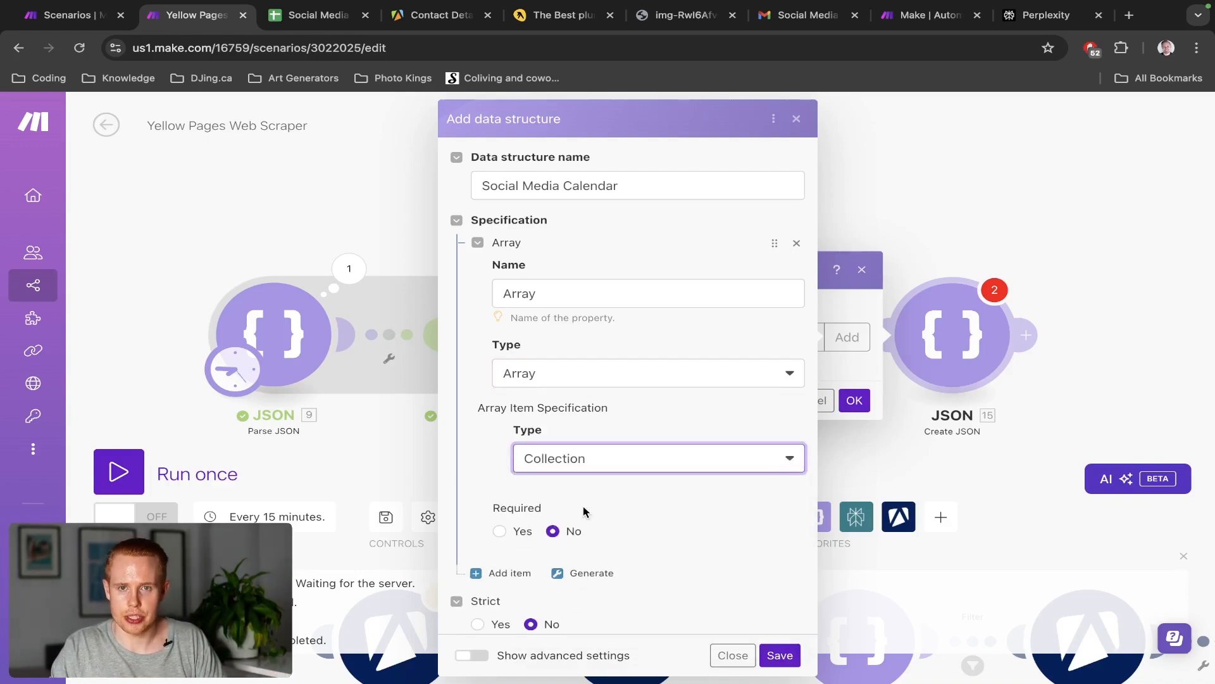
scroll(597, 465, down, 3)
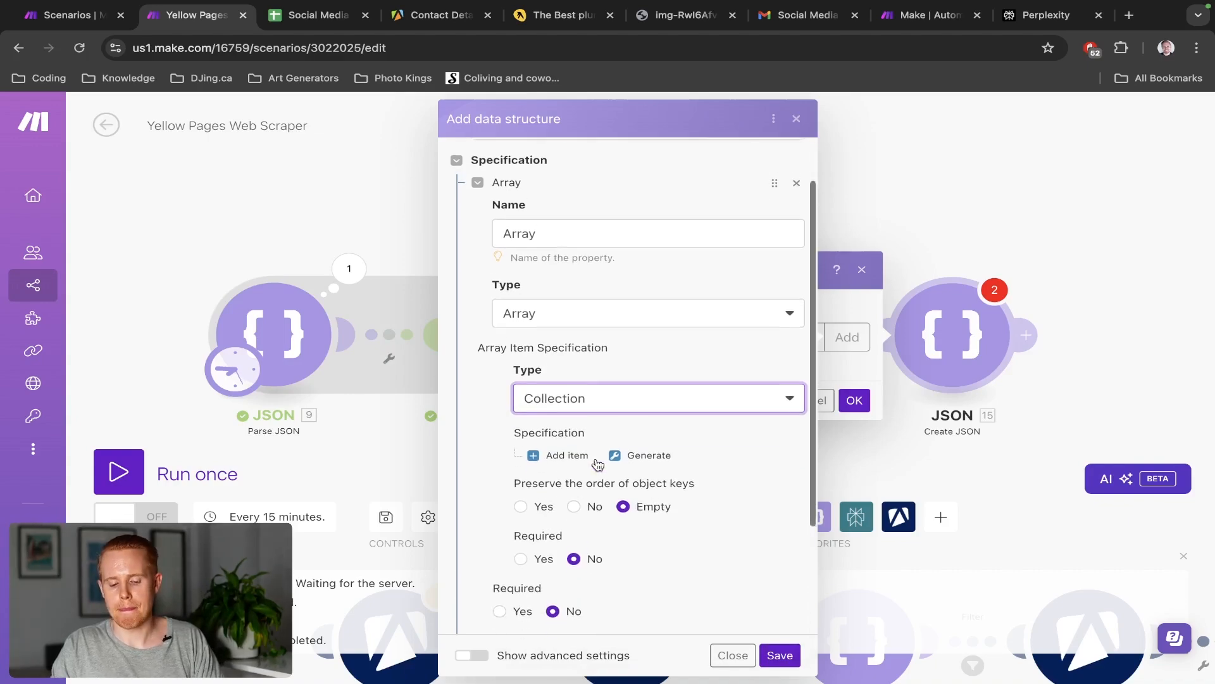
scroll(598, 465, down, 1)
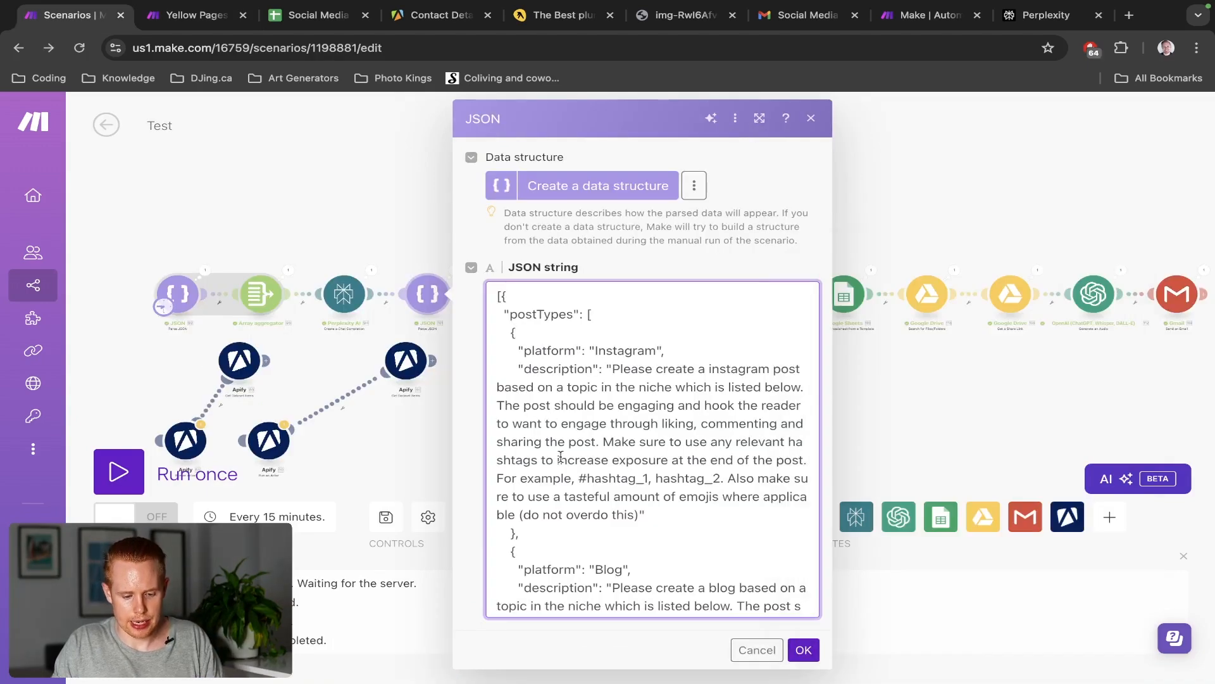
scroll(568, 503, down, 4)
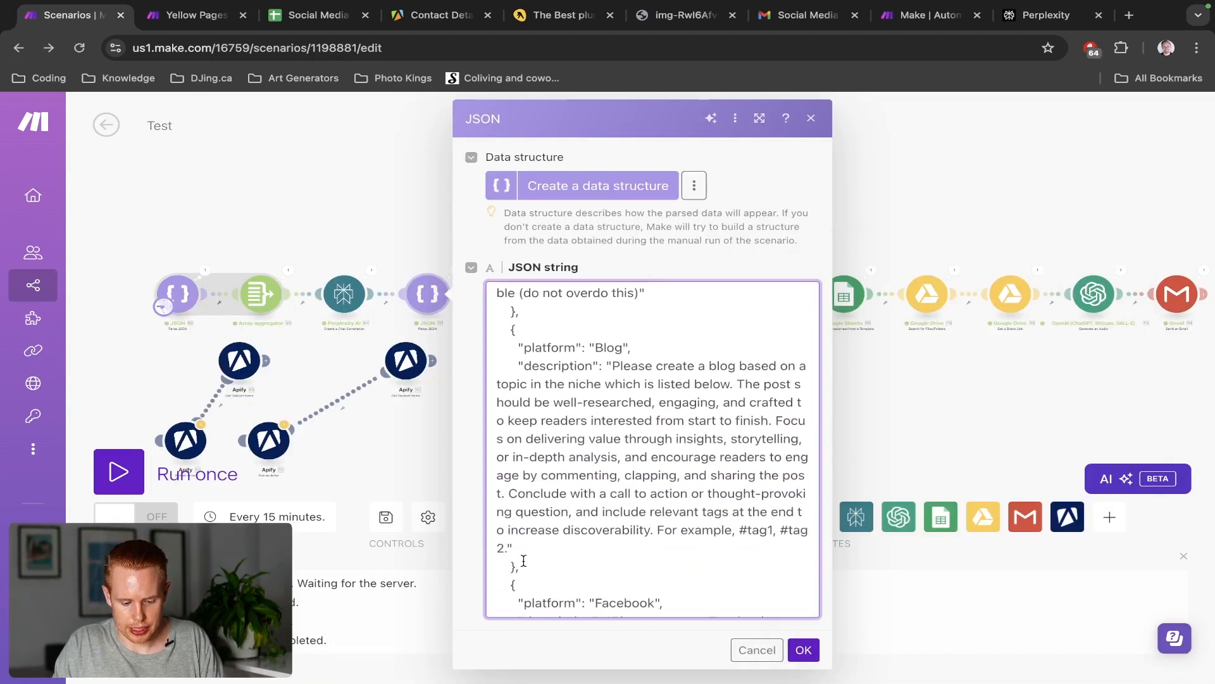
drag(520, 565, 493, 334)
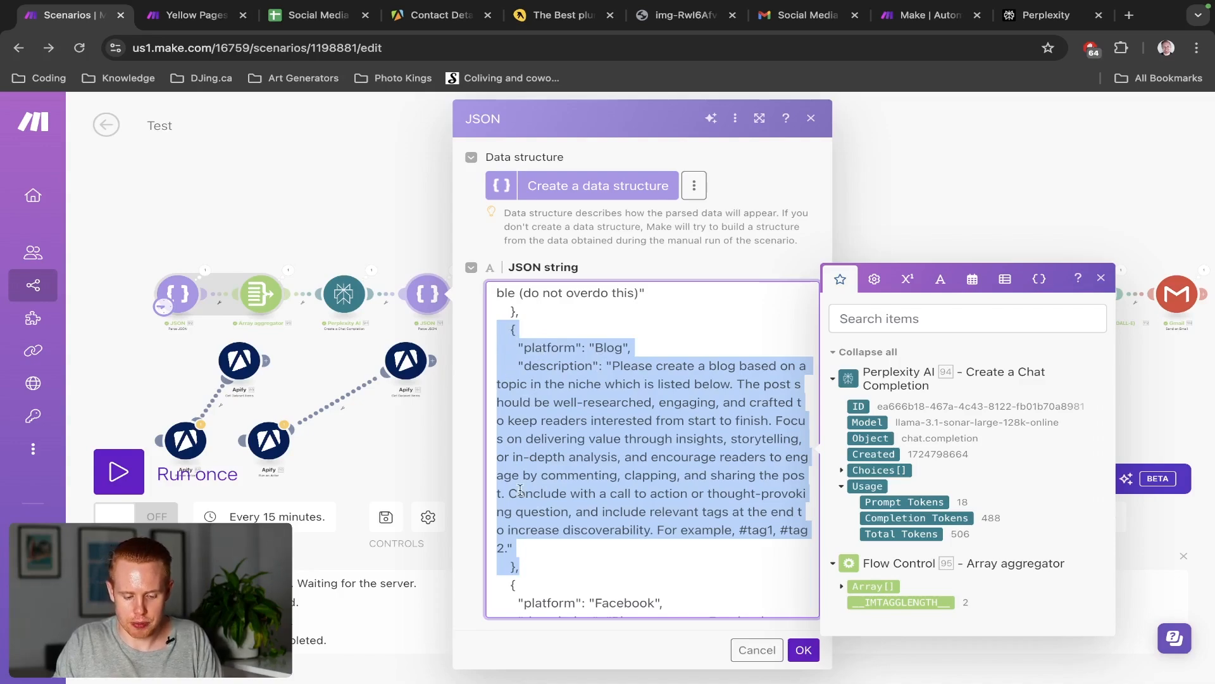
scroll(523, 549, up, 4)
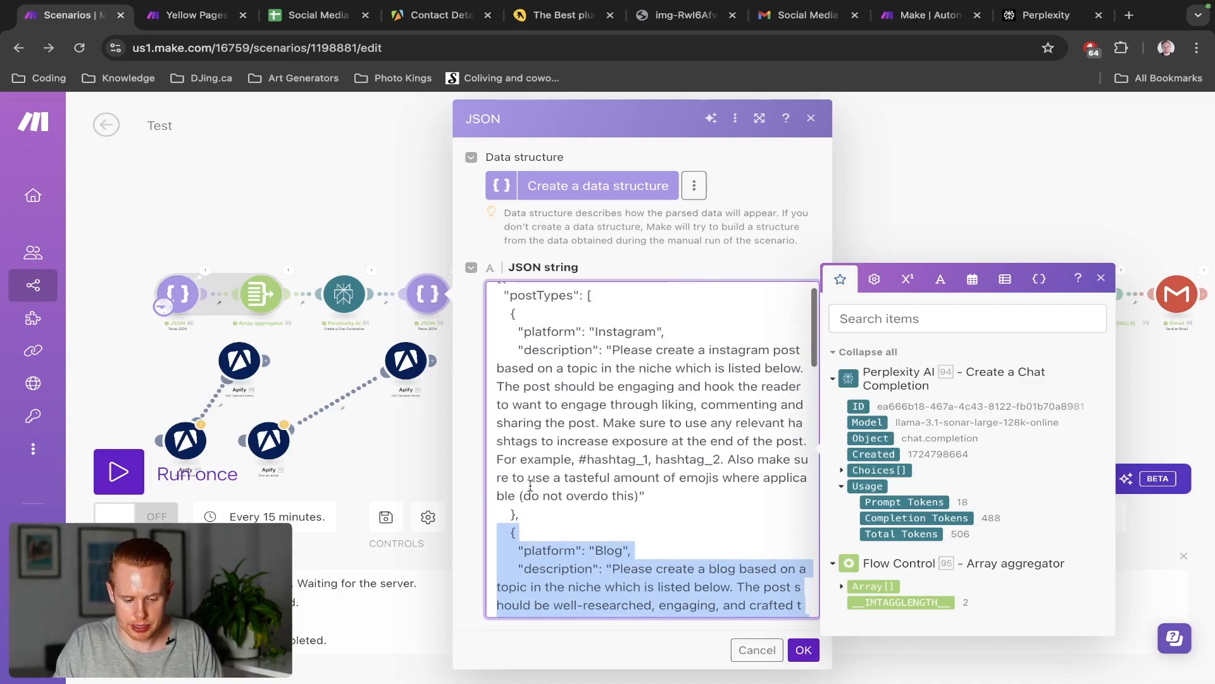
drag(528, 518, 511, 311)
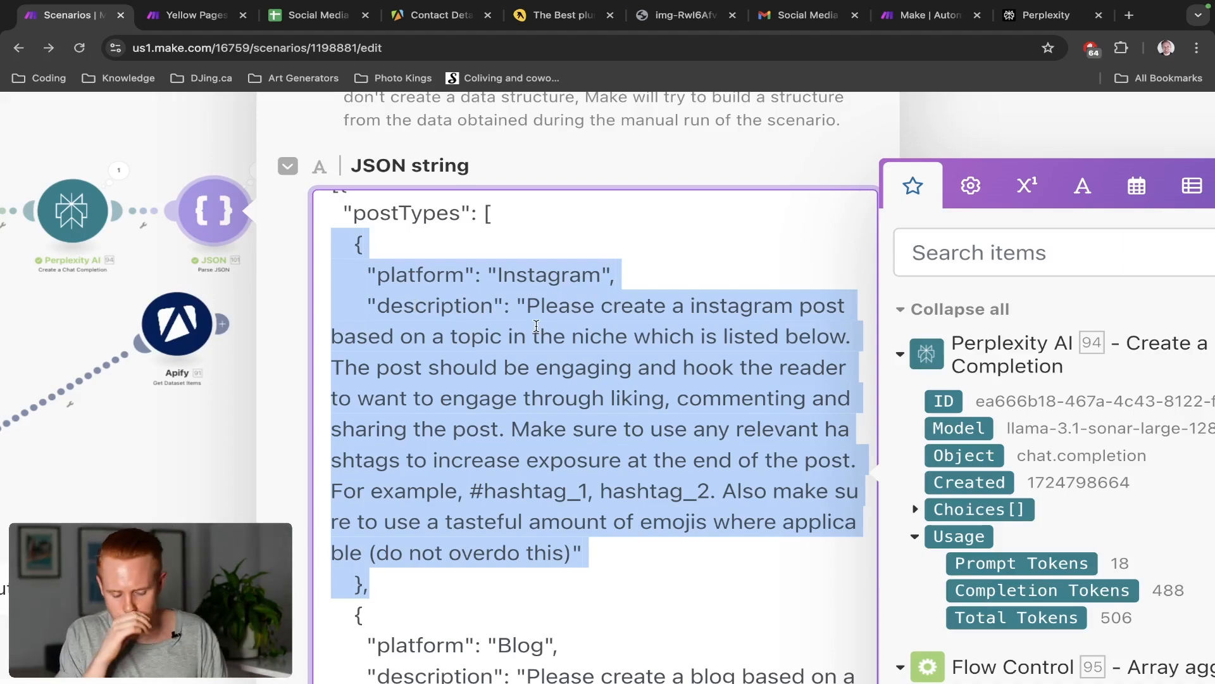
Add 'platform' and 'description' properties to the Array item in Social Media Calendar
key(ctrl+Tab)
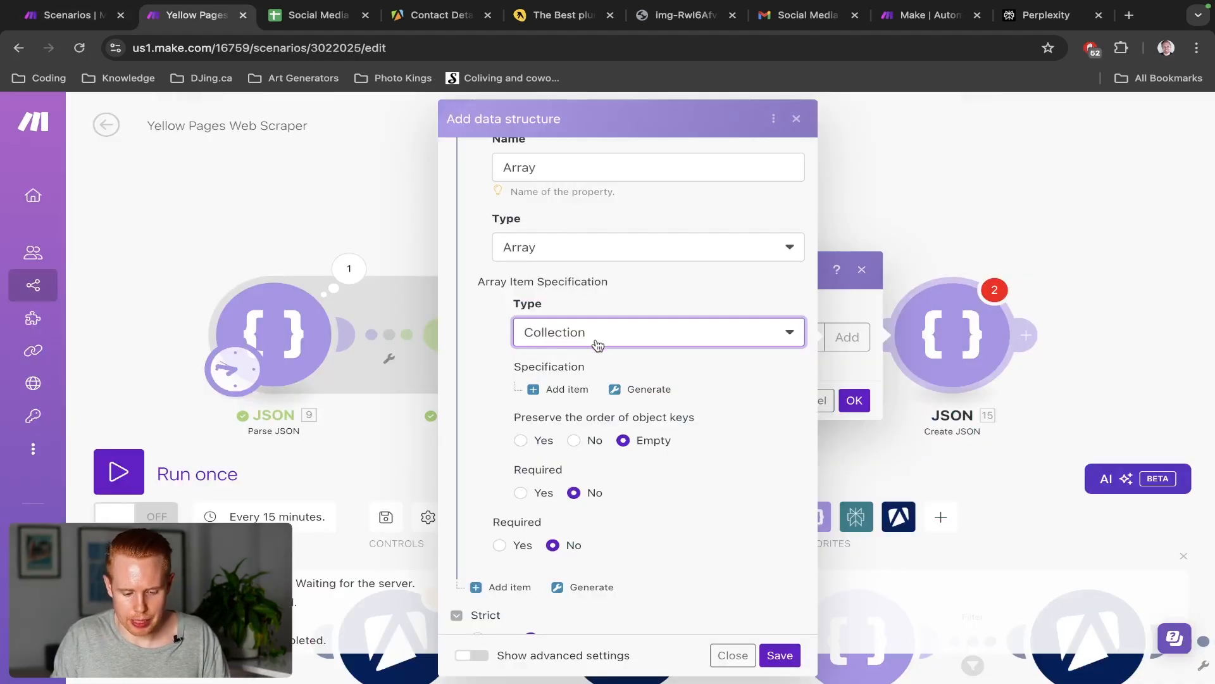
click(556, 388)
click(585, 431)
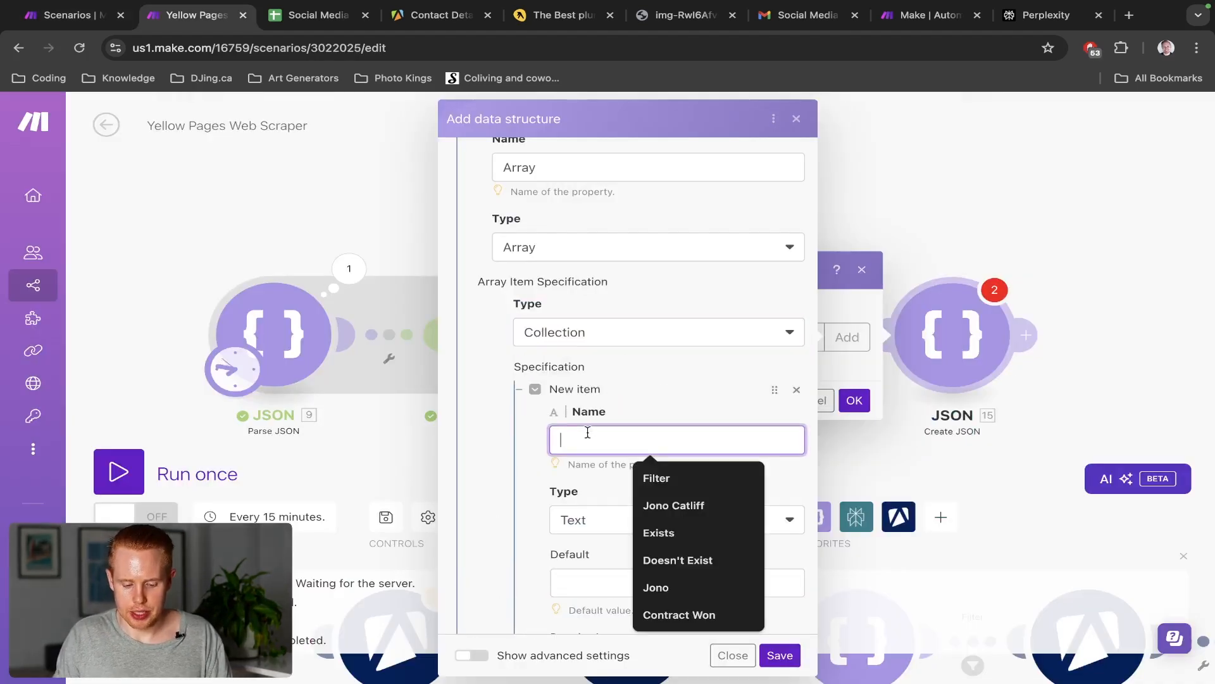
text(platform)
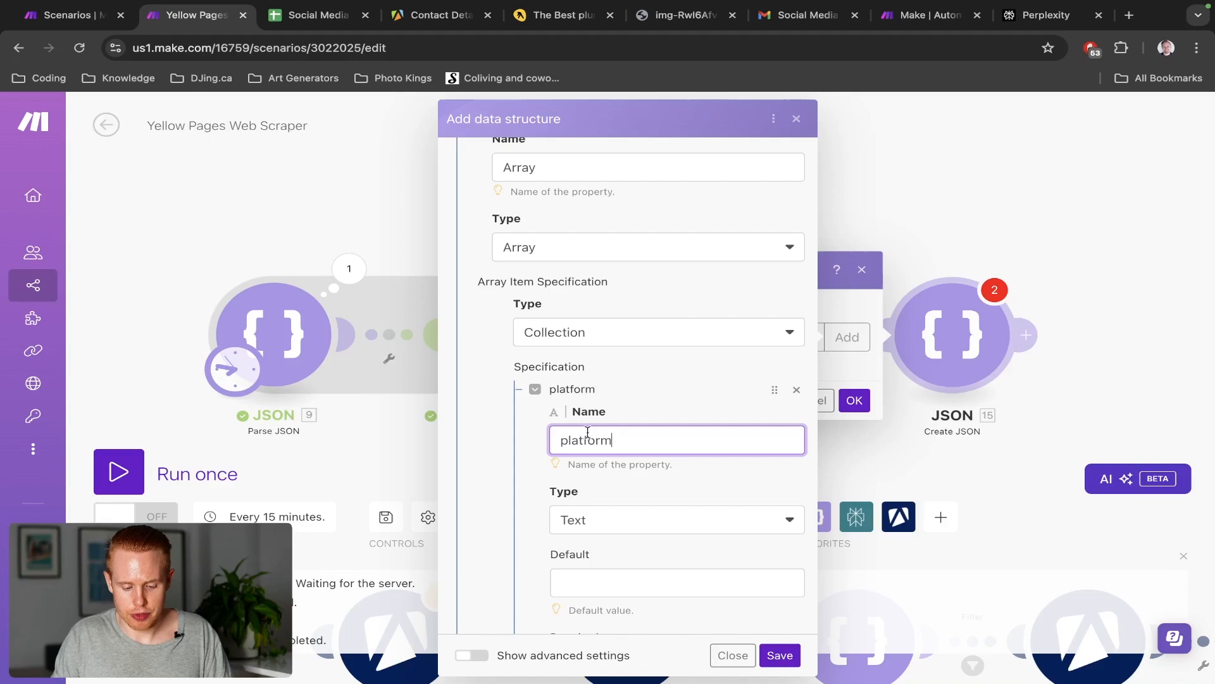
scroll(588, 432, down, 3)
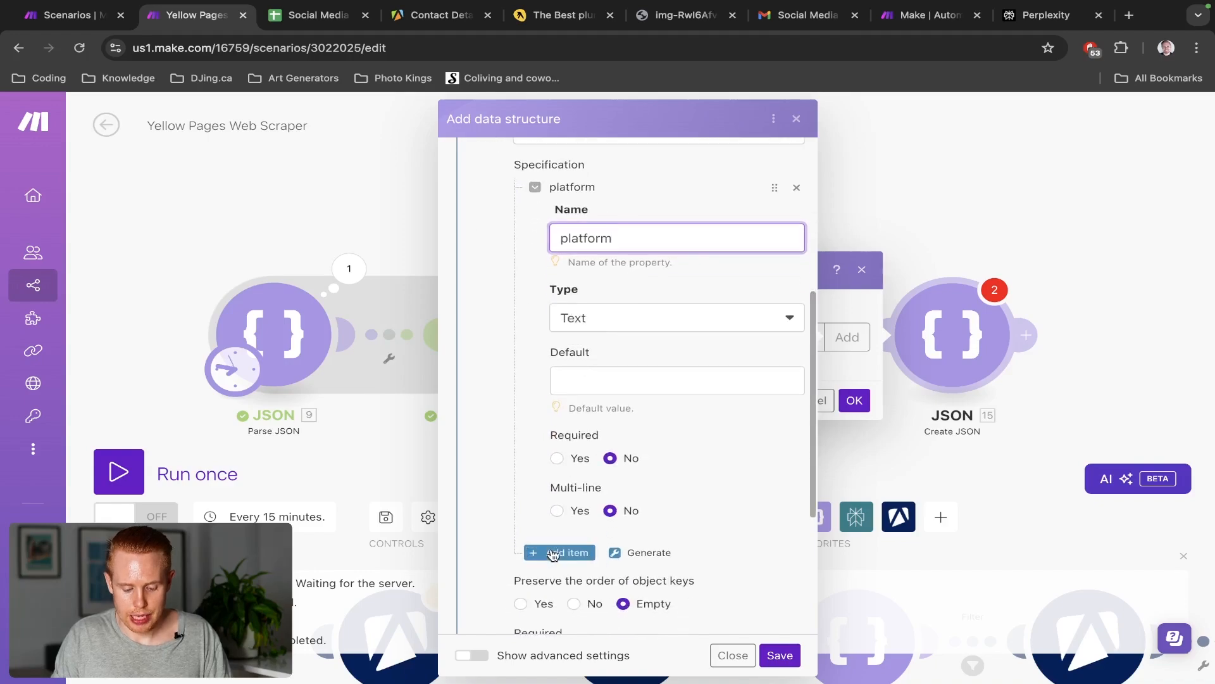
click(557, 550)
scroll(595, 494, down, 1)
click(592, 455)
text(d)
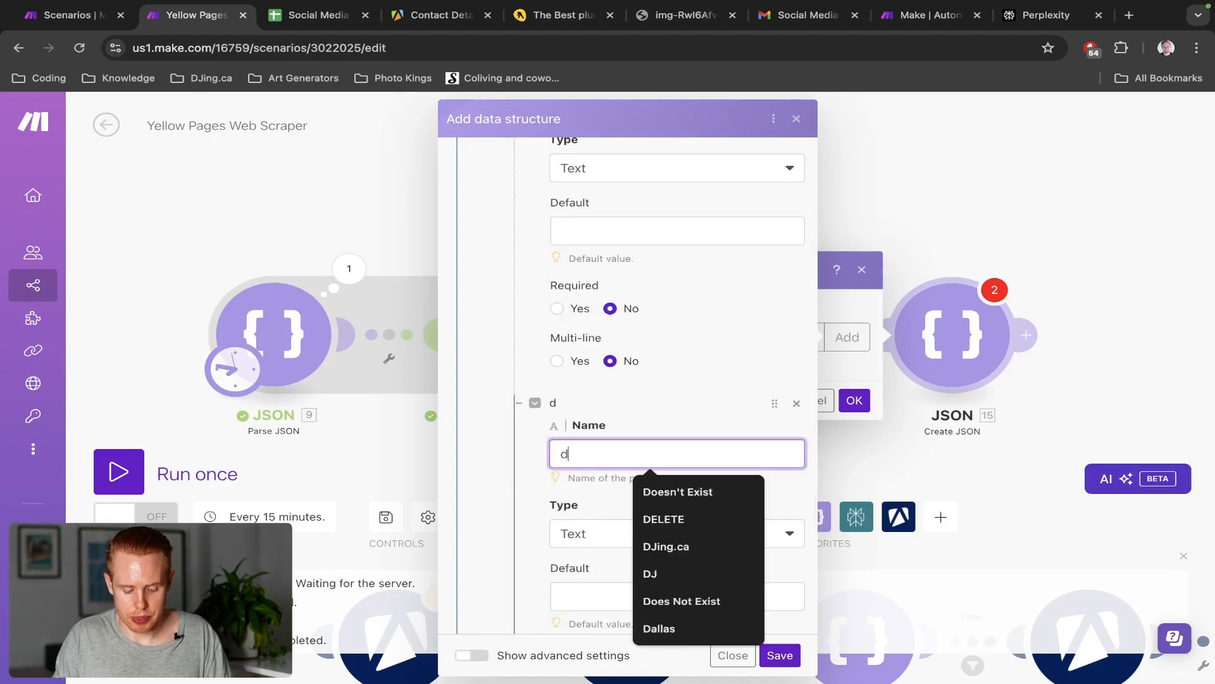
text(escription)
scroll(545, 269, up, 15)
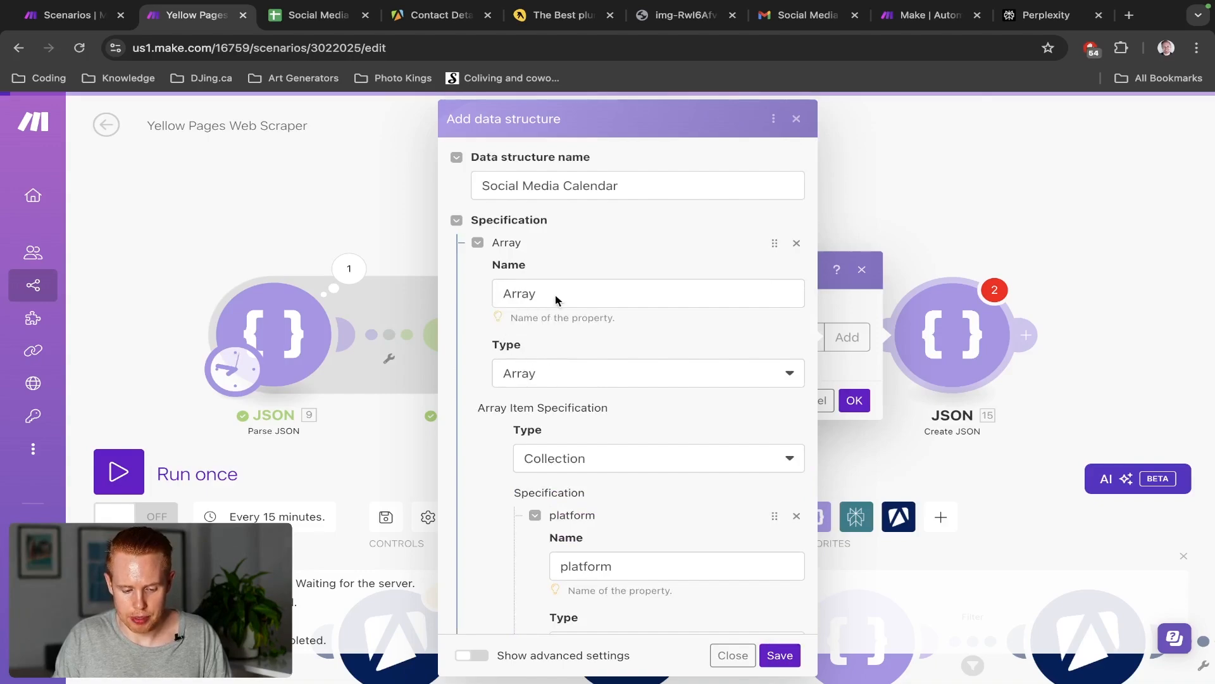
scroll(531, 295, down, 1)
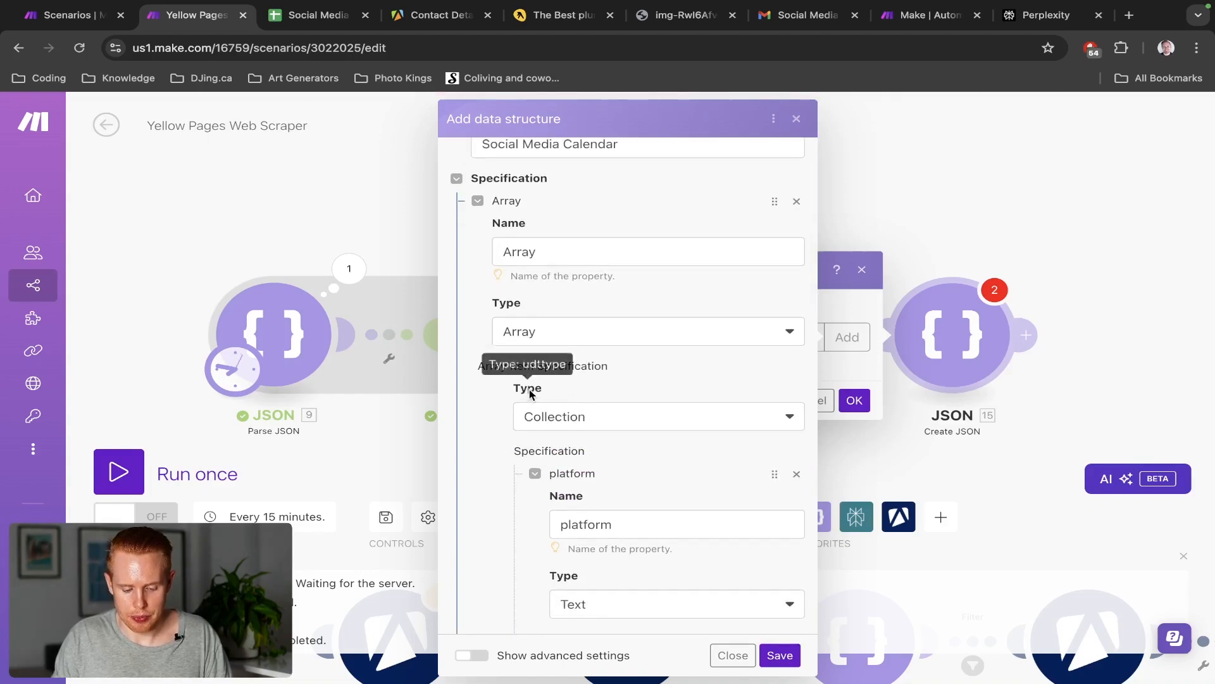
scroll(605, 523, down, 3)
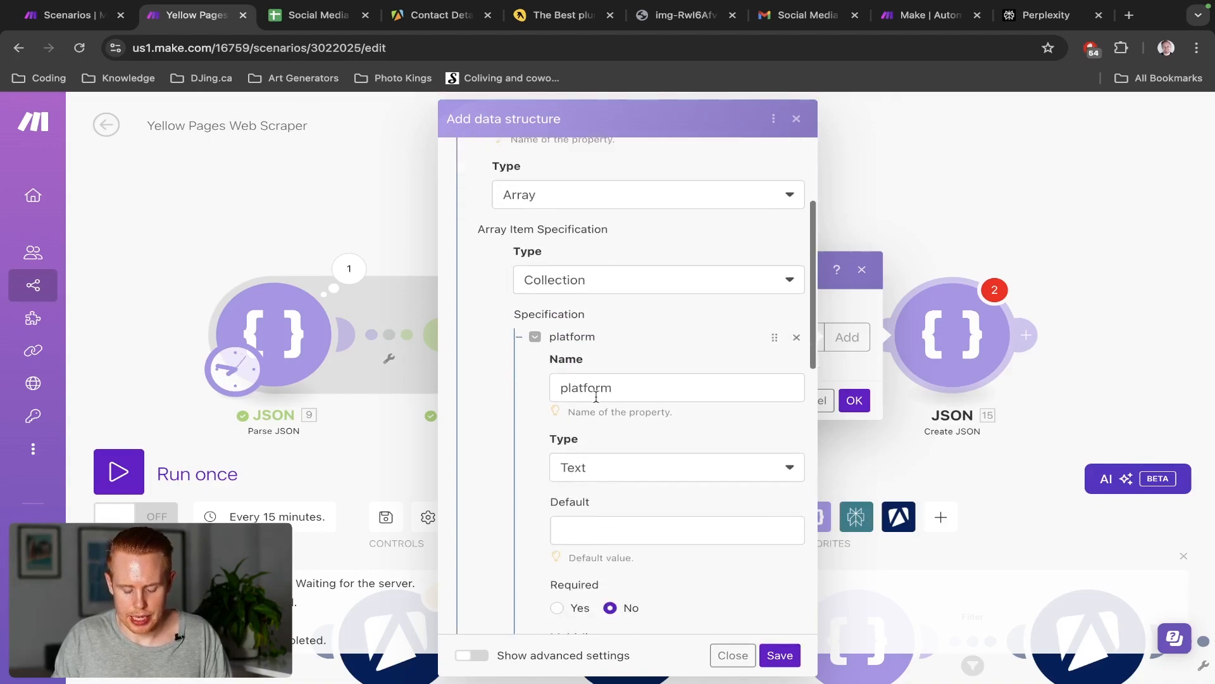
scroll(605, 489, down, 7)
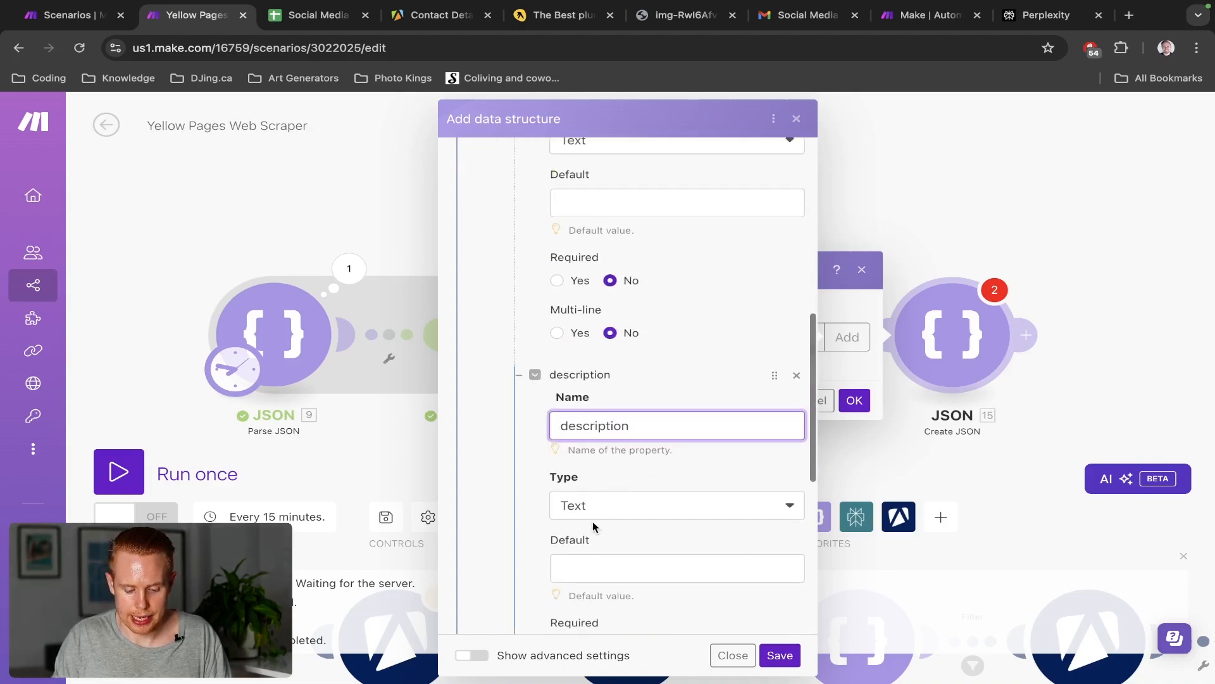
Keep both platform and description as Text properties and save the Social Media Calendar structure
click(596, 511)
click(597, 511)
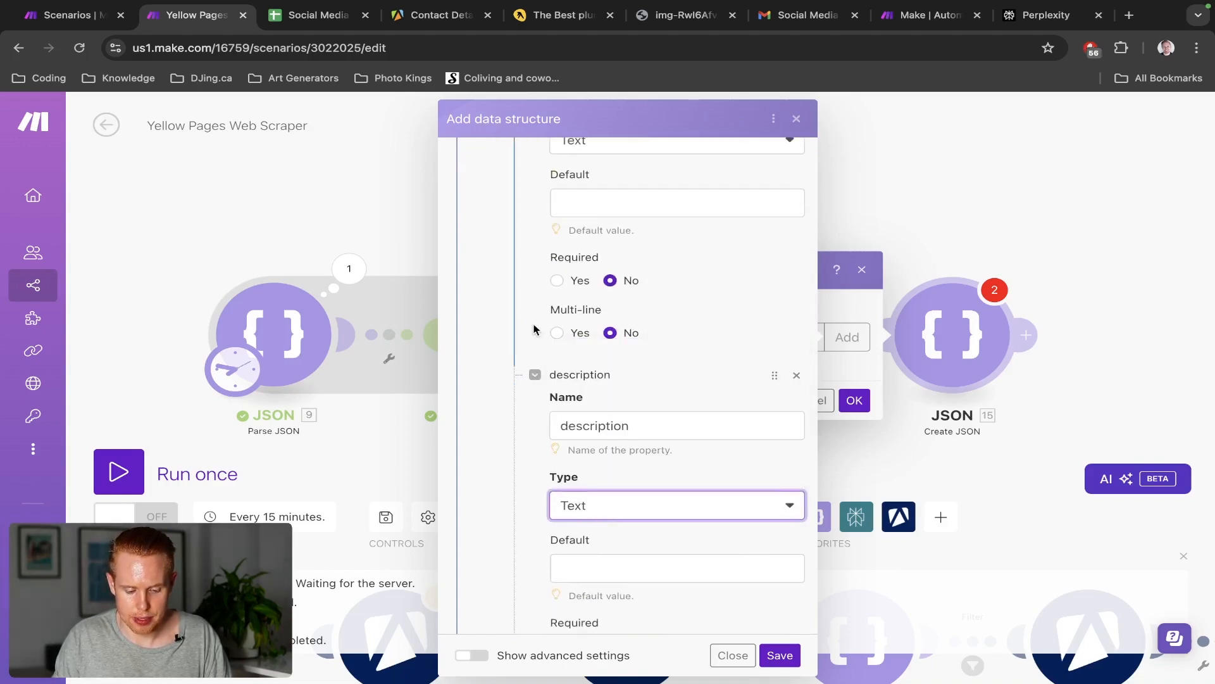
scroll(608, 330, up, 3)
click(572, 316)
click(570, 310)
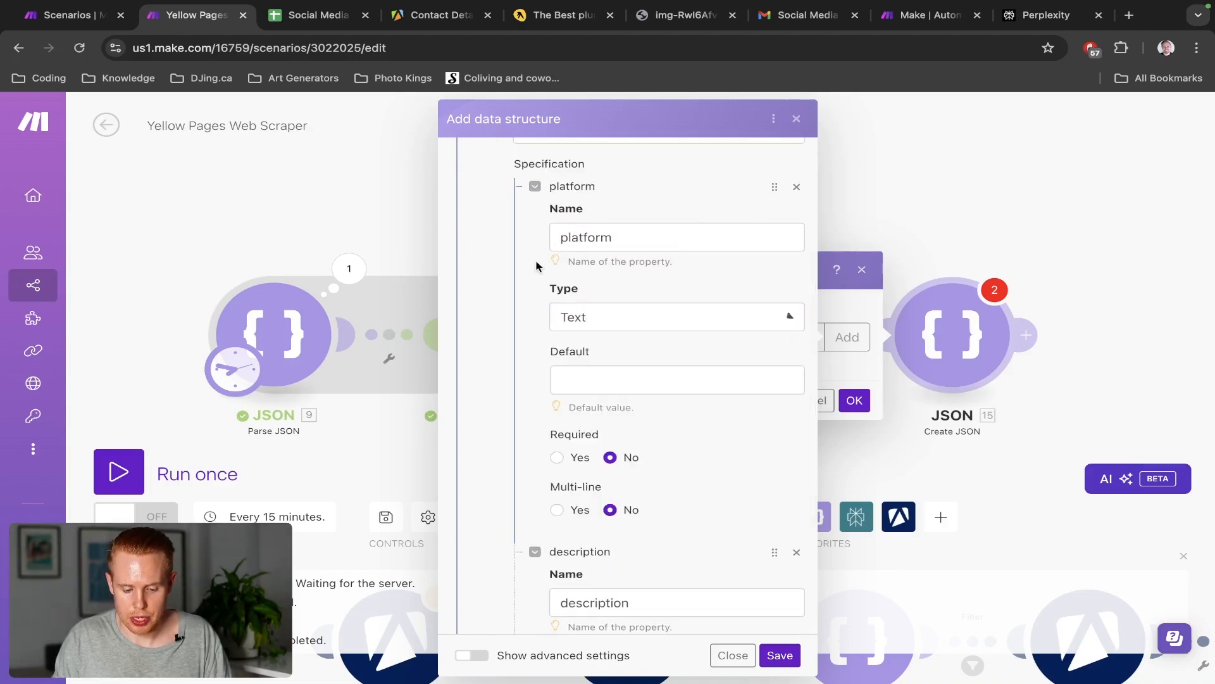
scroll(608, 380, down, 5)
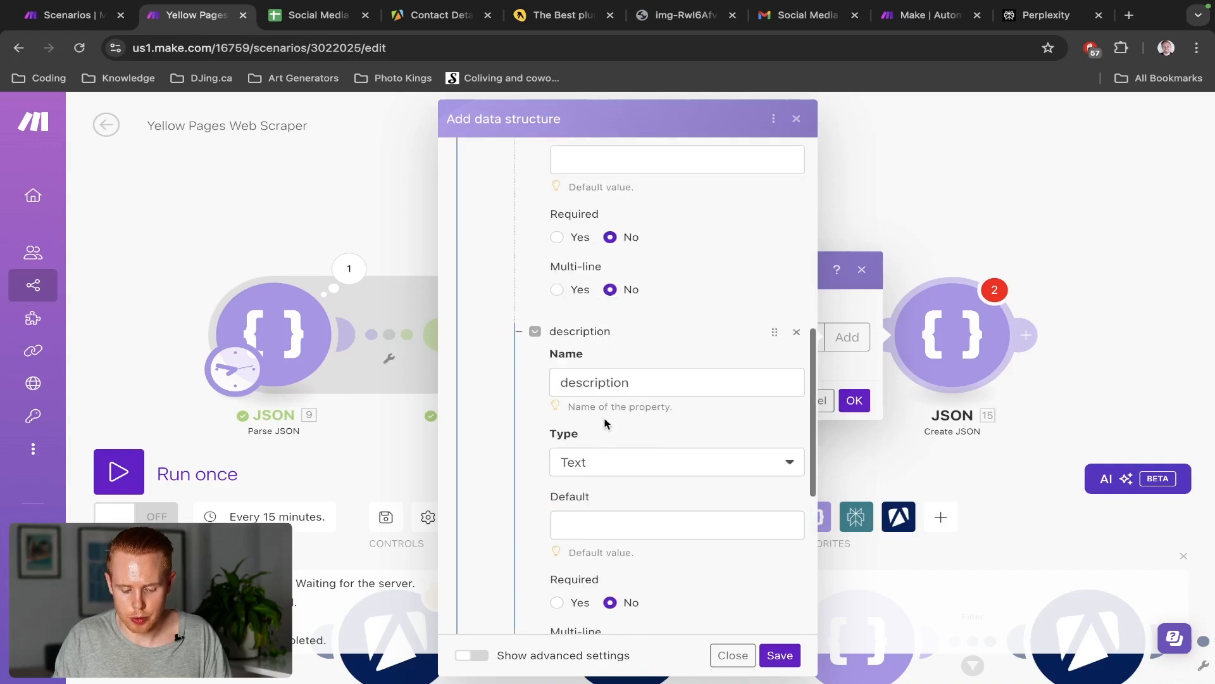
click(780, 656)
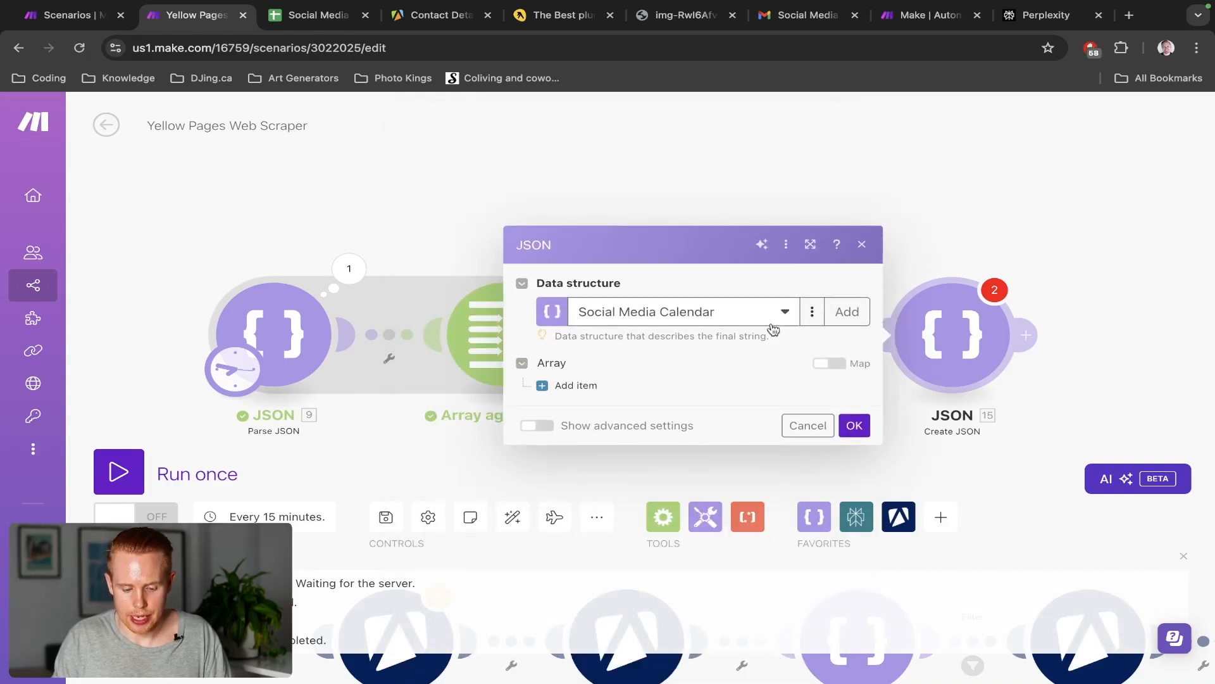
Add a first item to the Array and select the Test scenario's whole JSON sample
click(576, 384)
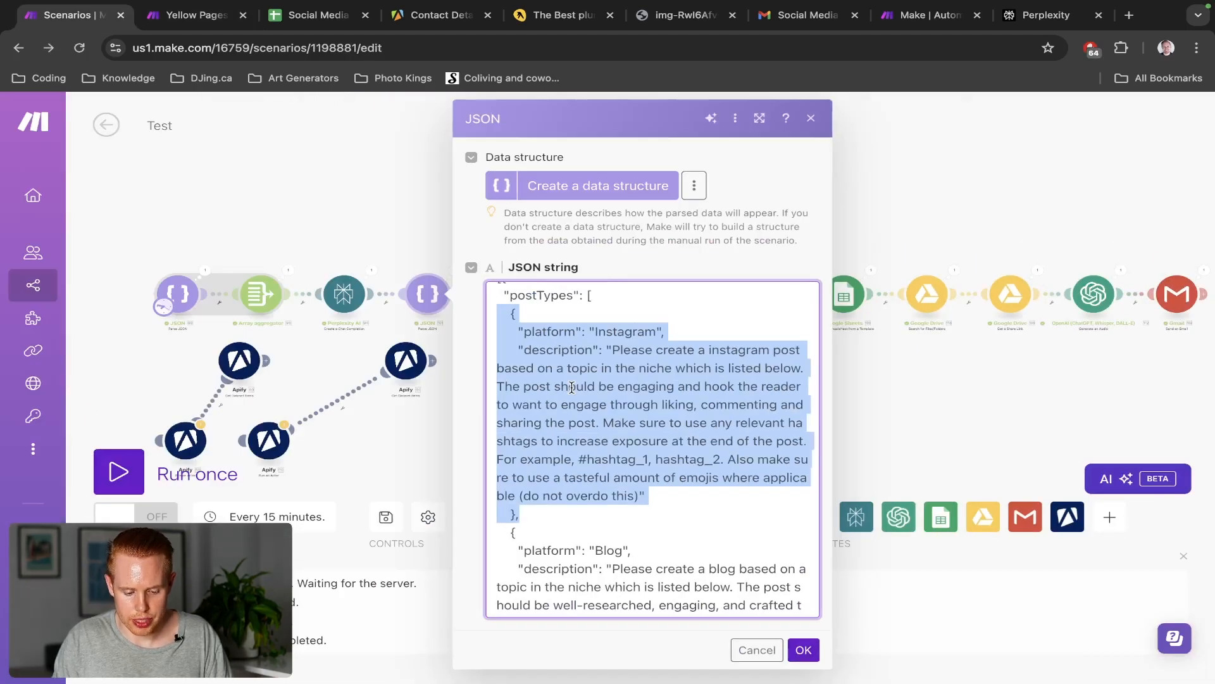
click(571, 387)
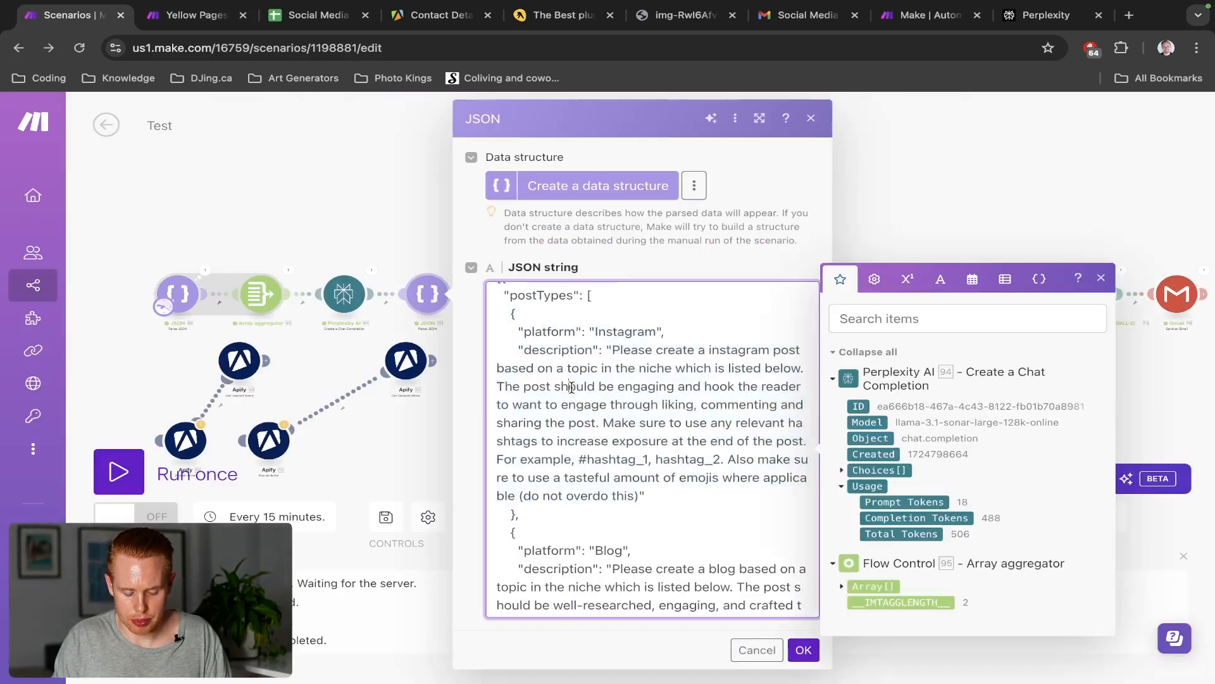
key(ctrl+a)
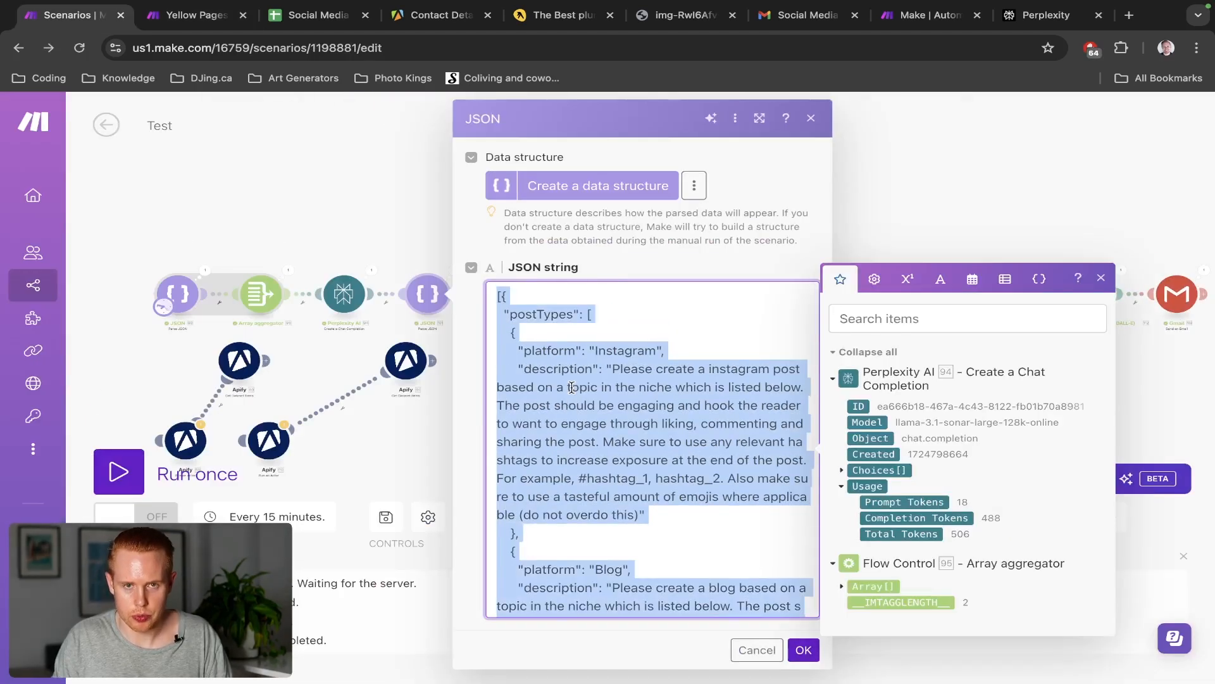
key(ctrl+Tab)
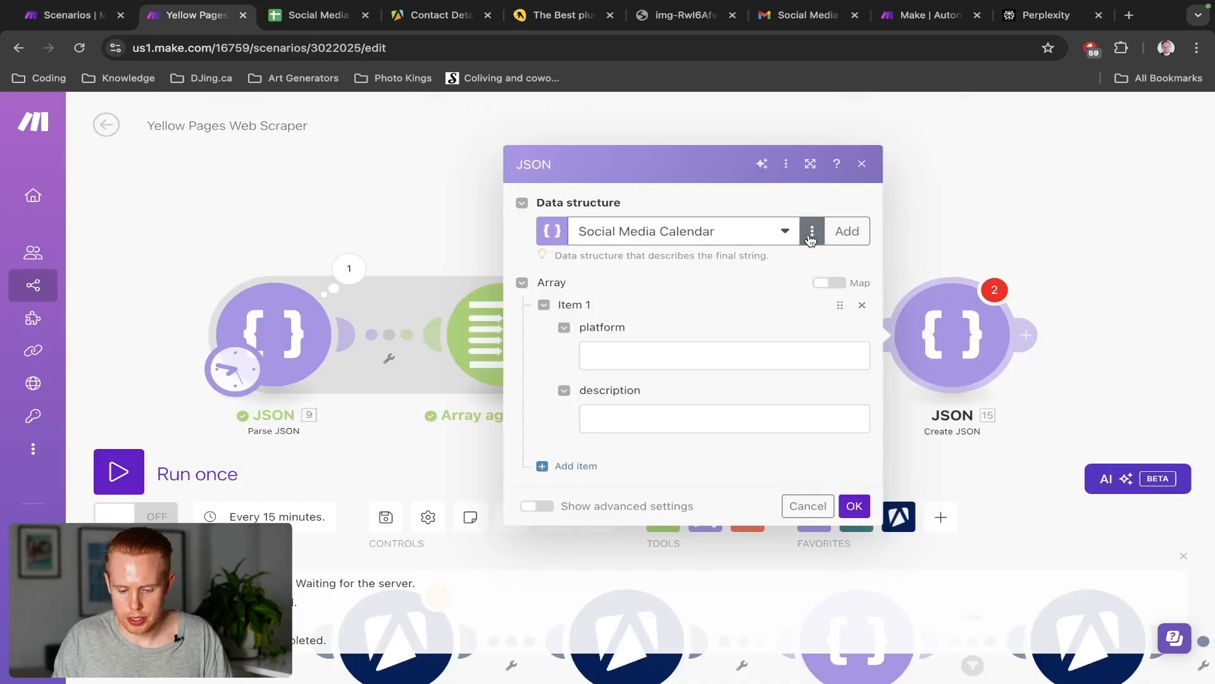
click(812, 231)
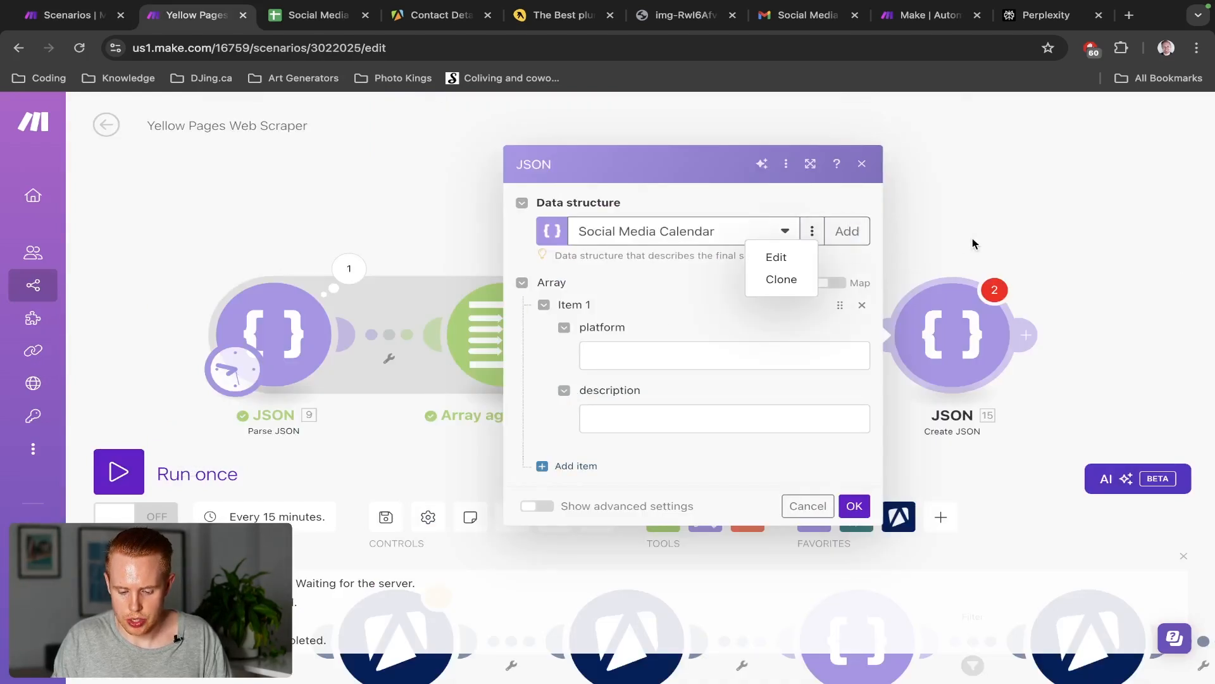
scroll(1029, 334, right, 5)
Add a second Create JSON module after the existing JSON module
click(822, 334)
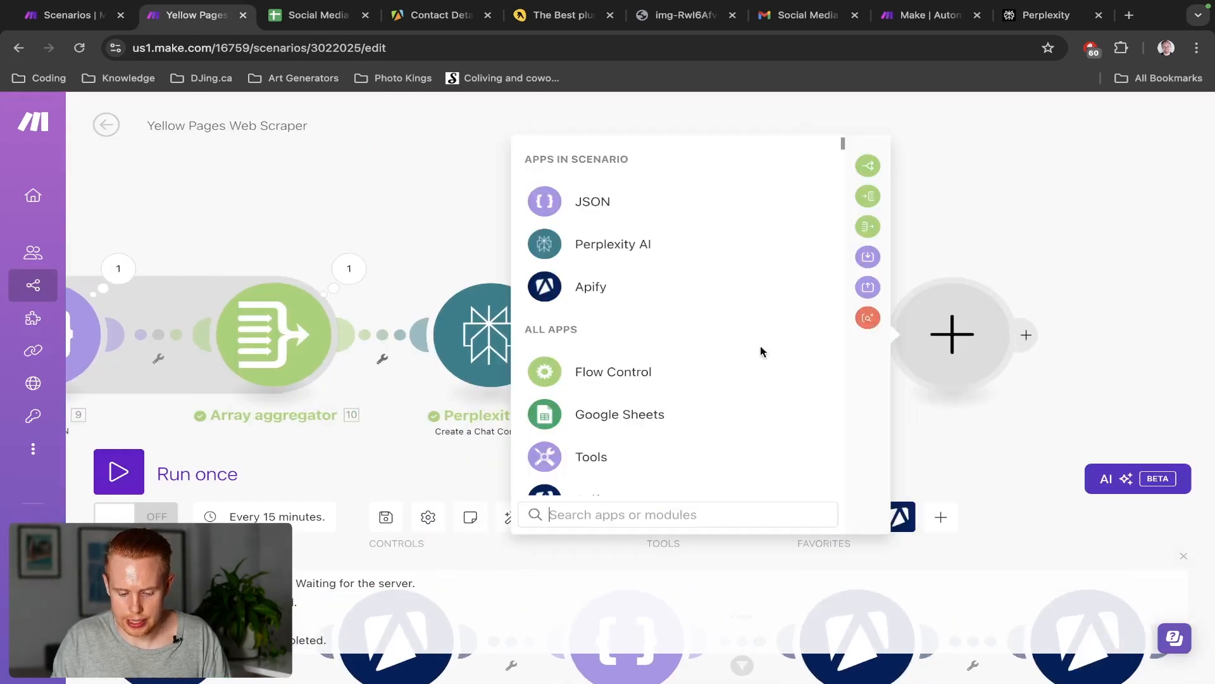
click(635, 200)
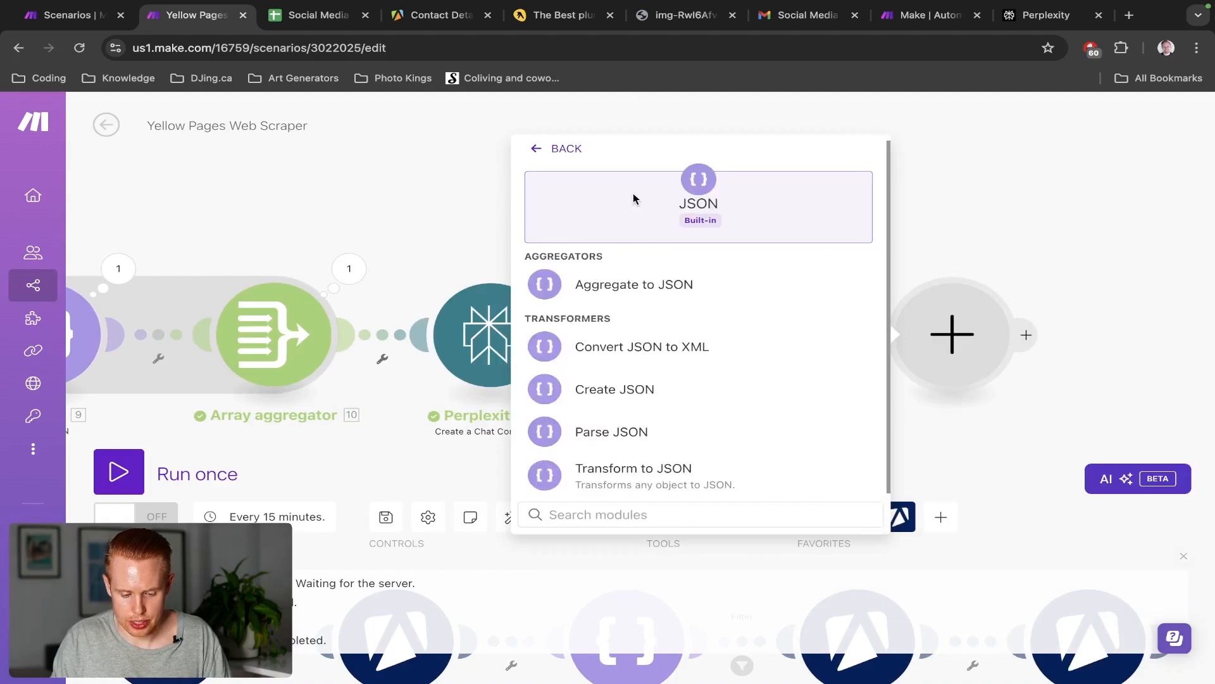
click(611, 389)
click(813, 329)
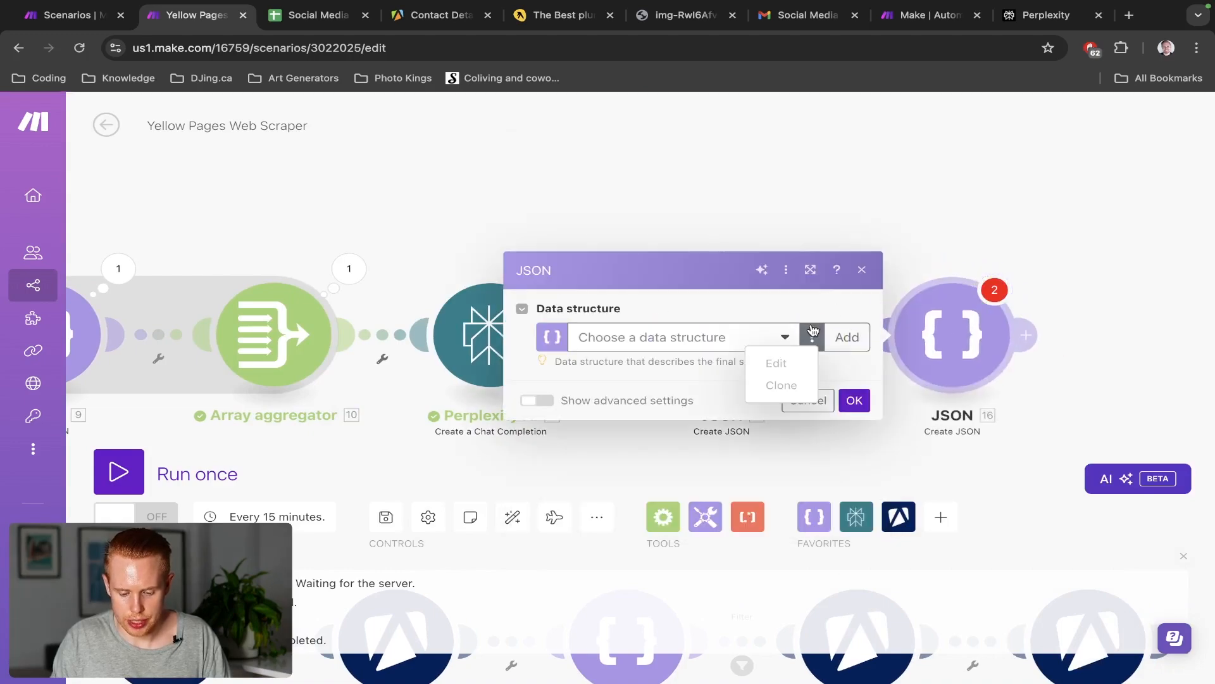
click(881, 342)
click(1132, 470)
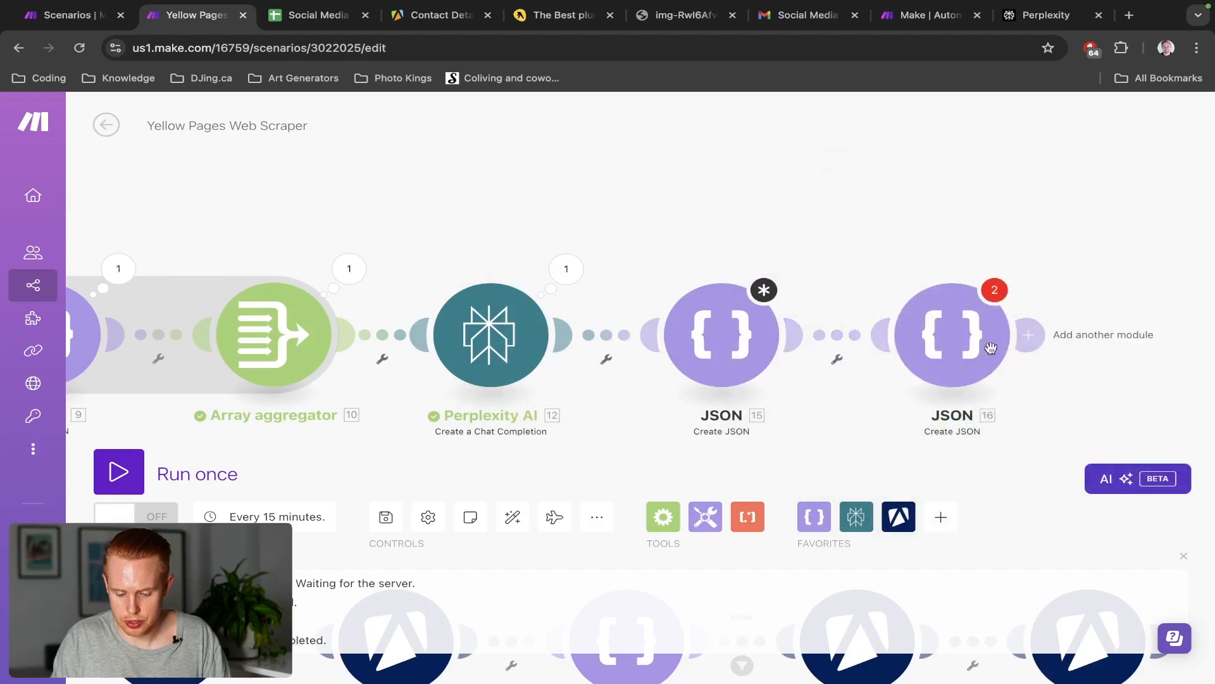
click(949, 334)
Generate and save a new data structure from the pasted JSON sample
click(868, 336)
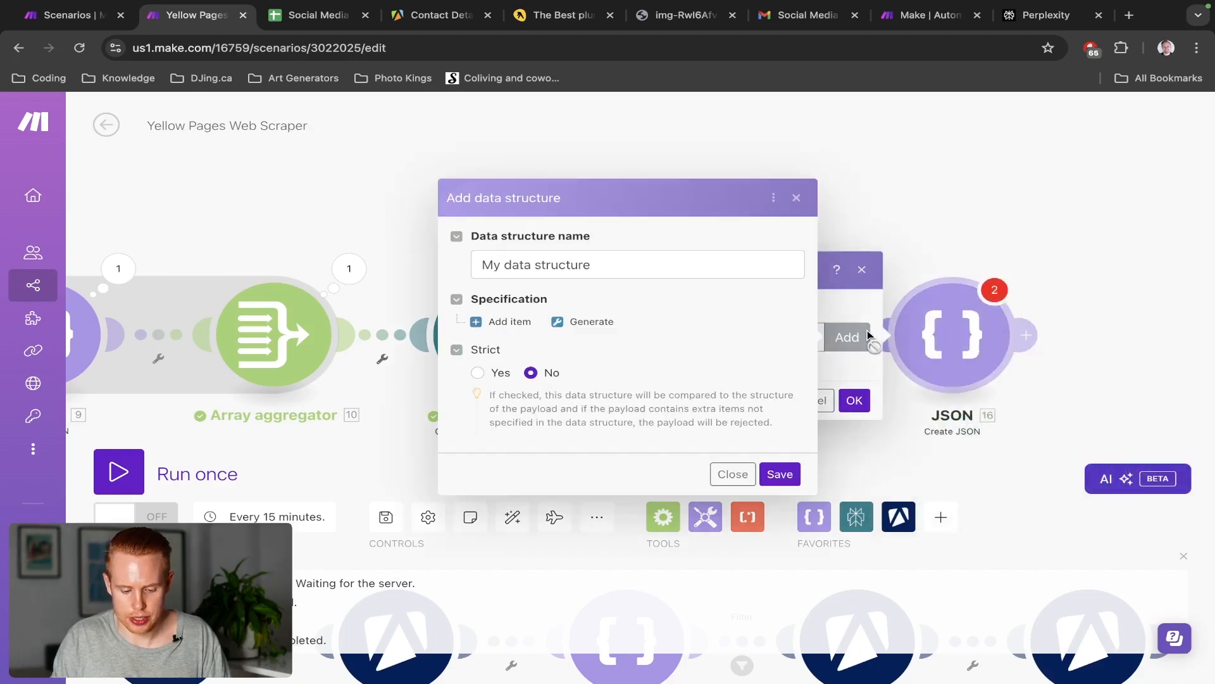
click(590, 317)
click(716, 324)
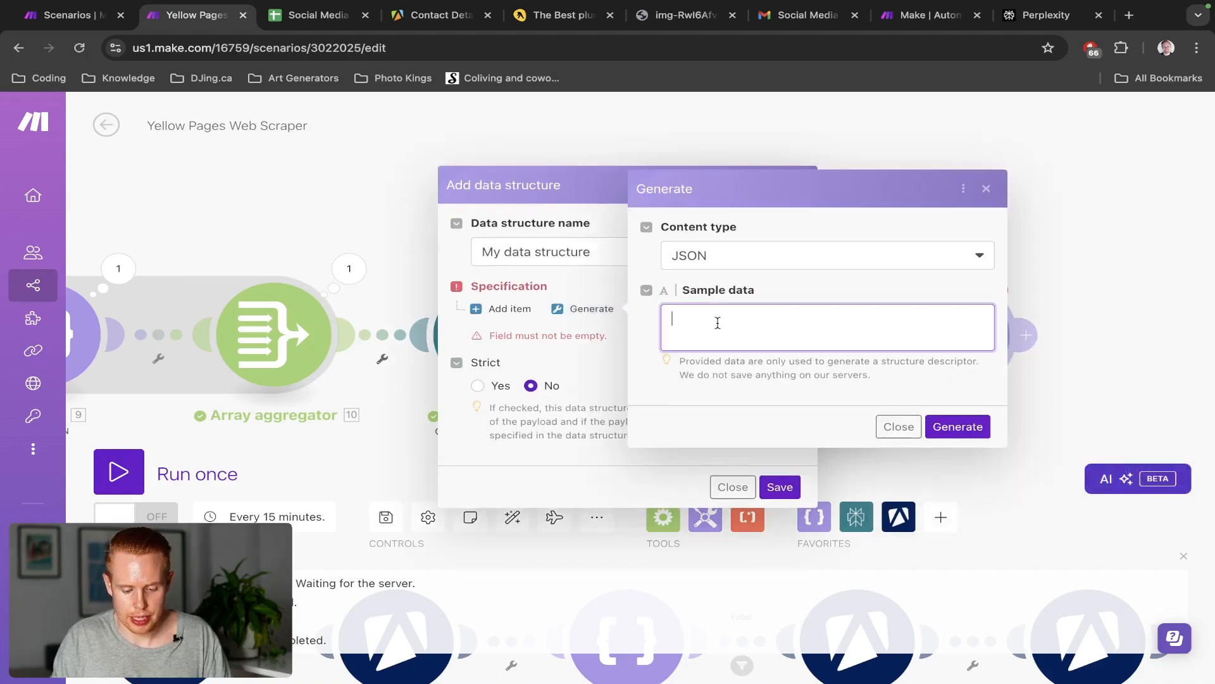
key(ctrl+v)
click(938, 429)
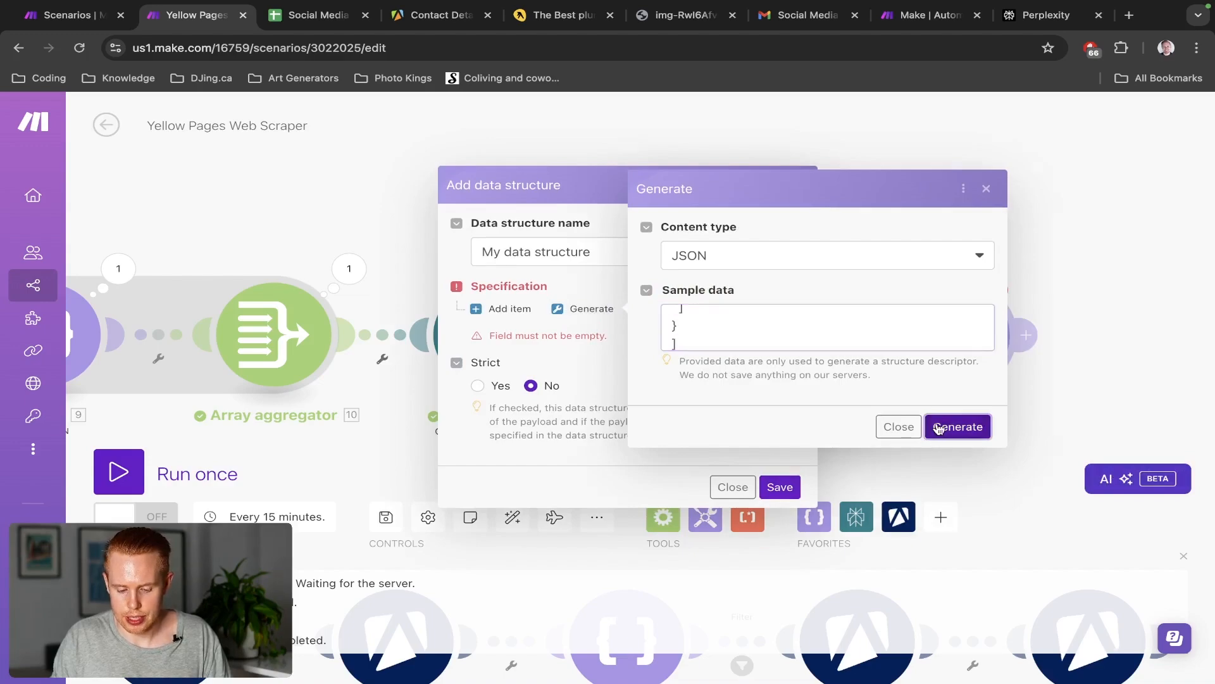
scroll(605, 400, down, 4)
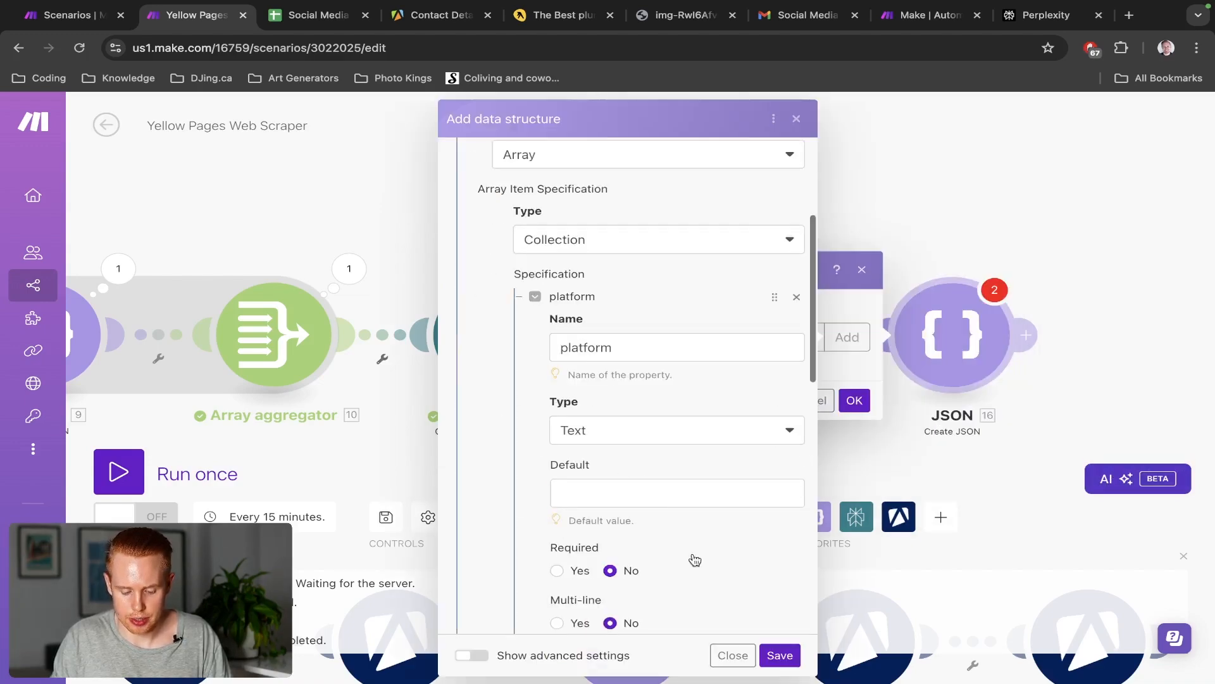
click(779, 655)
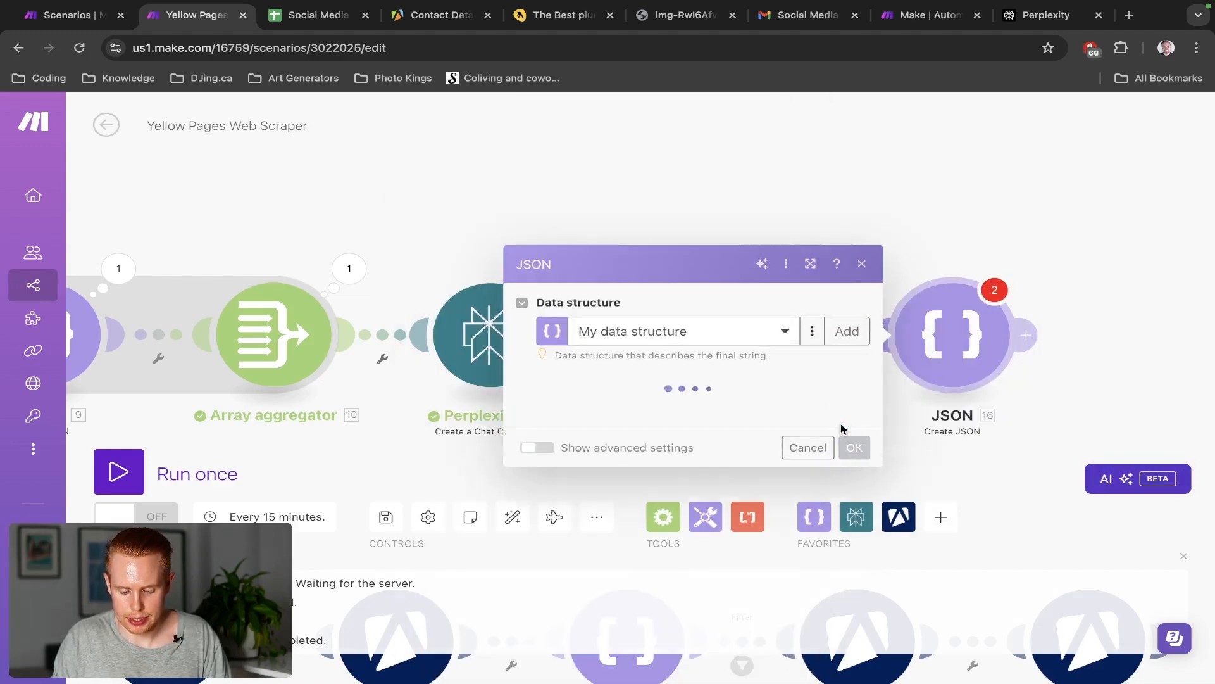
Discard the second JSON module's settings and delete that module from the scenario
click(576, 385)
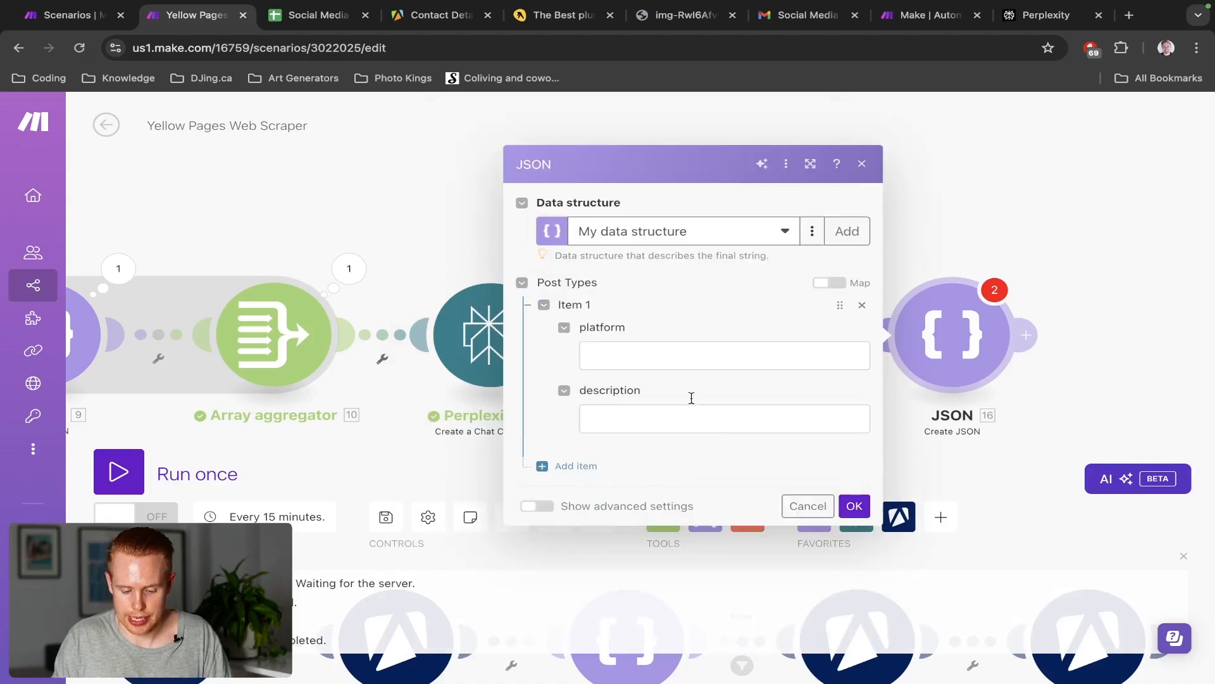
key(ctrl+shift+Tab)
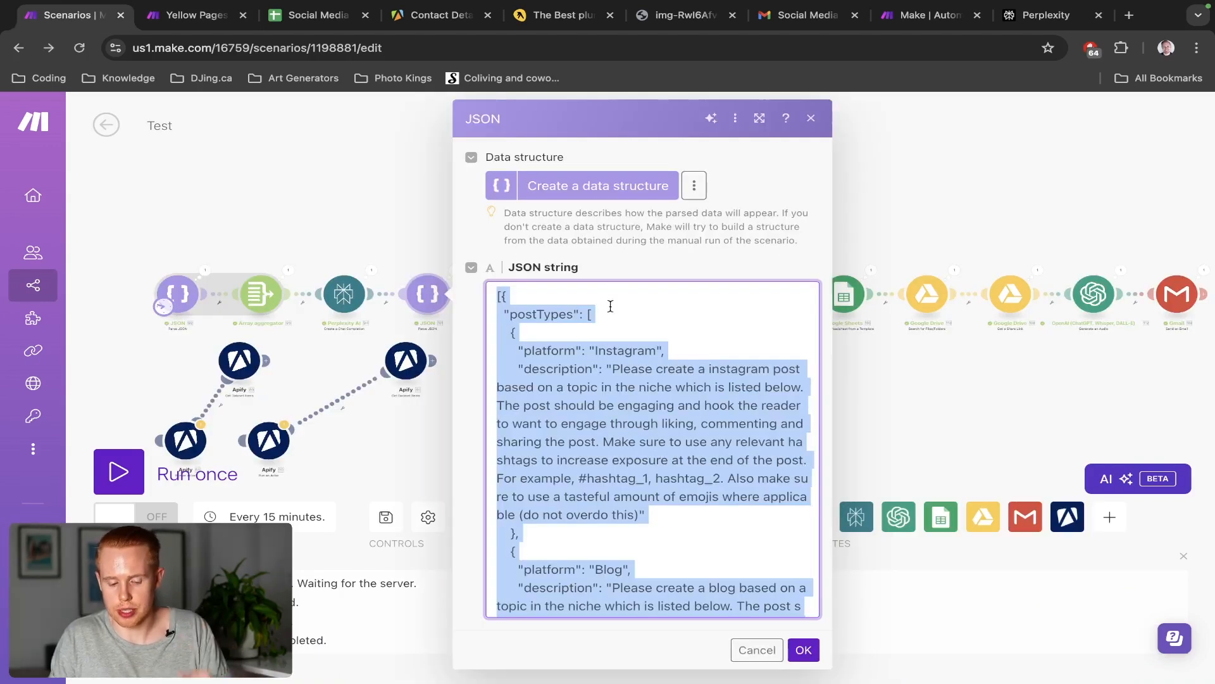
key(ctrl+Tab)
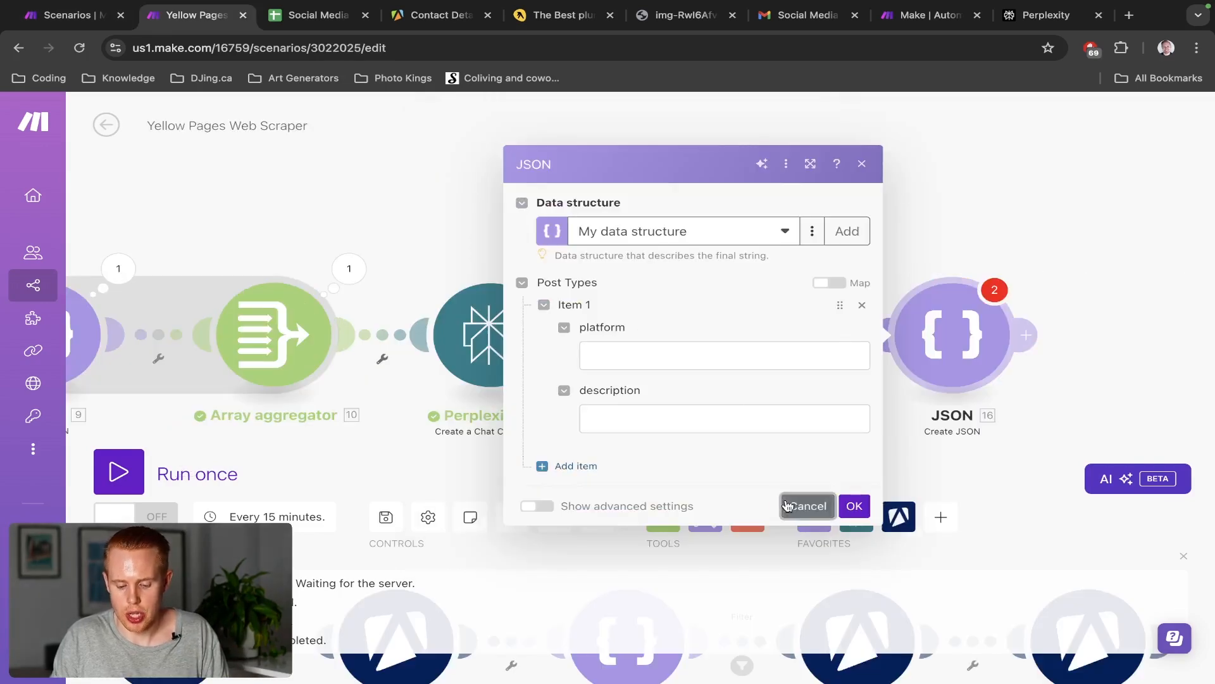
click(805, 505)
right_click(972, 343)
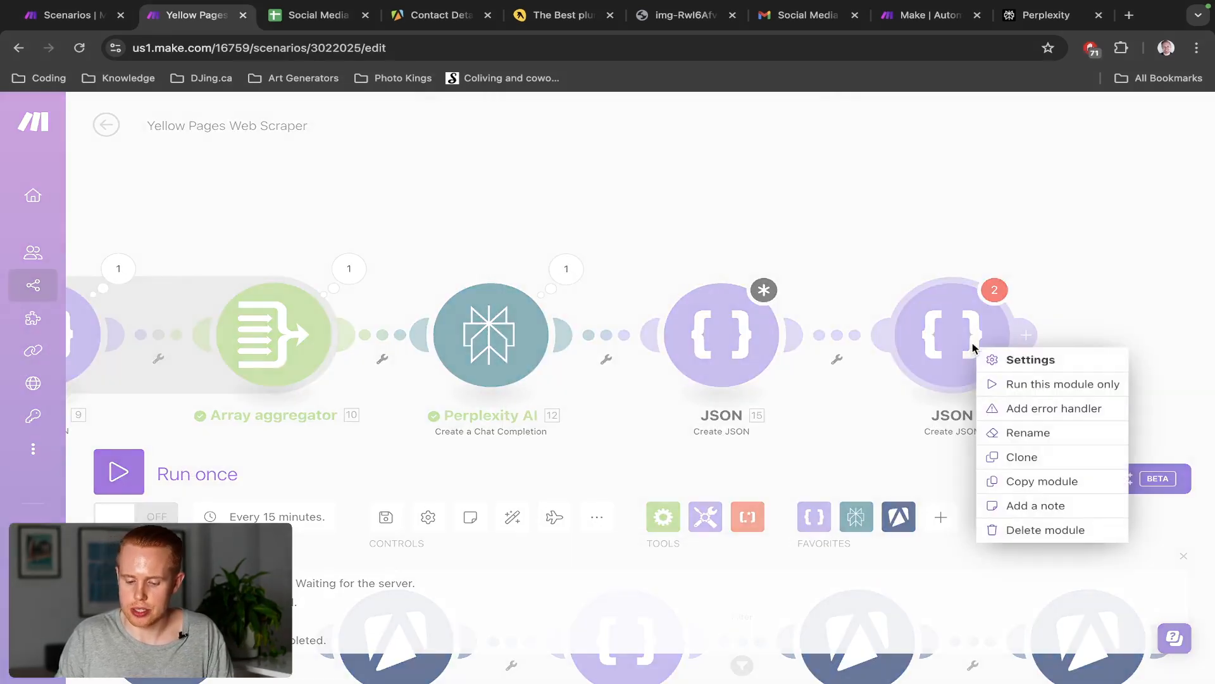
click(1023, 529)
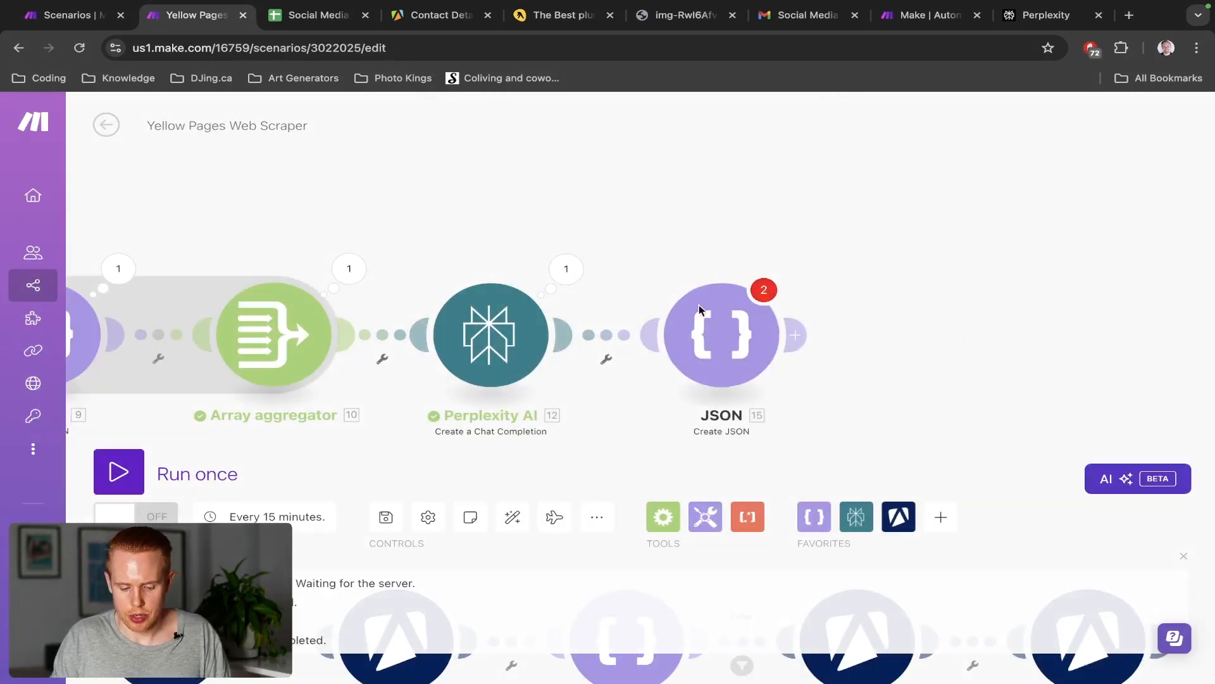
In JSON module 15, fill array items 1–3 with platforms Instagram, Facebook and Blog
click(712, 320)
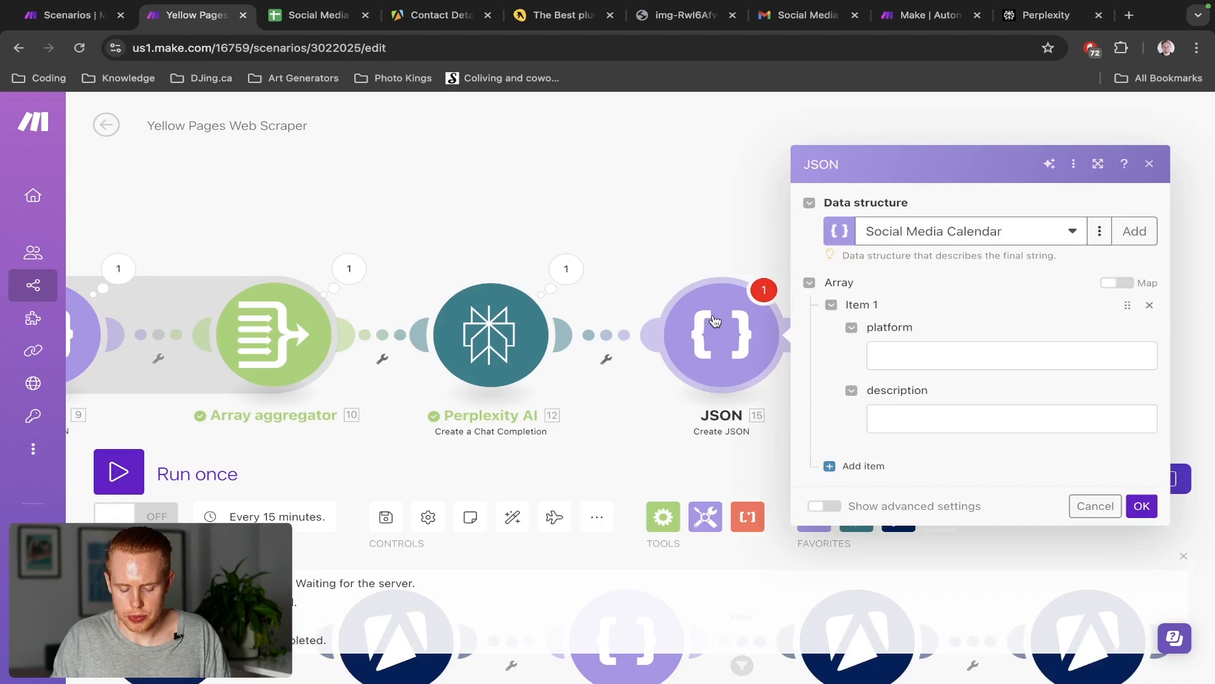
click(918, 353)
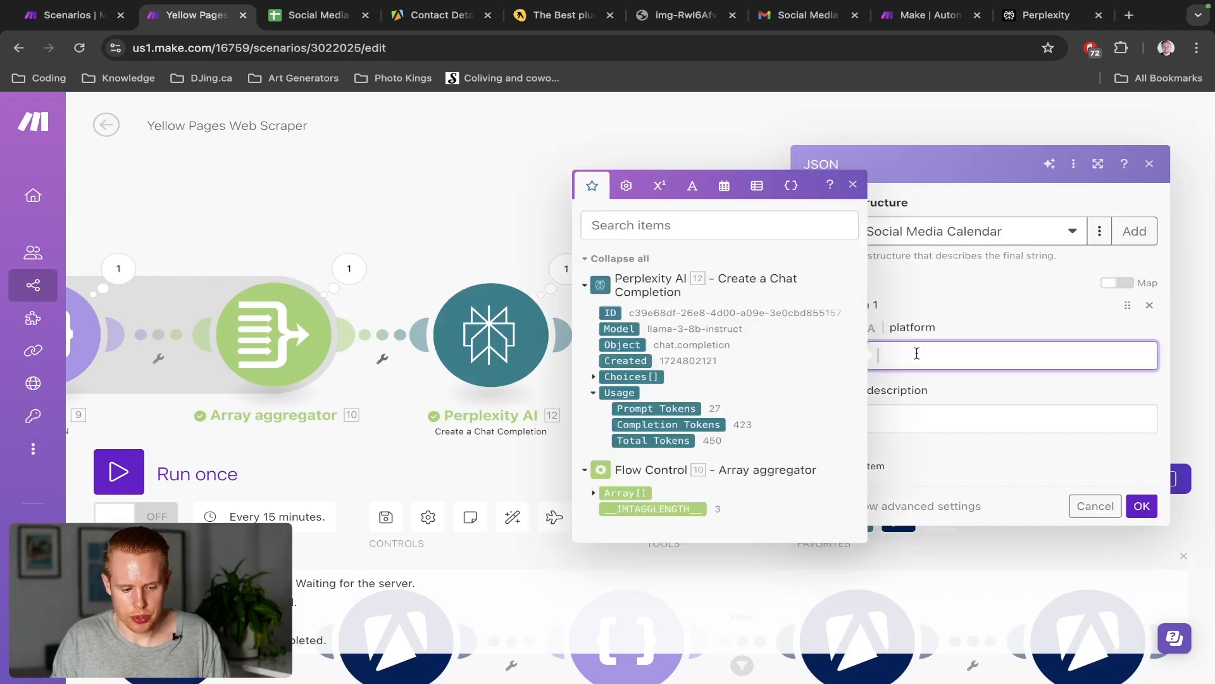
key(ctrl+Tab)
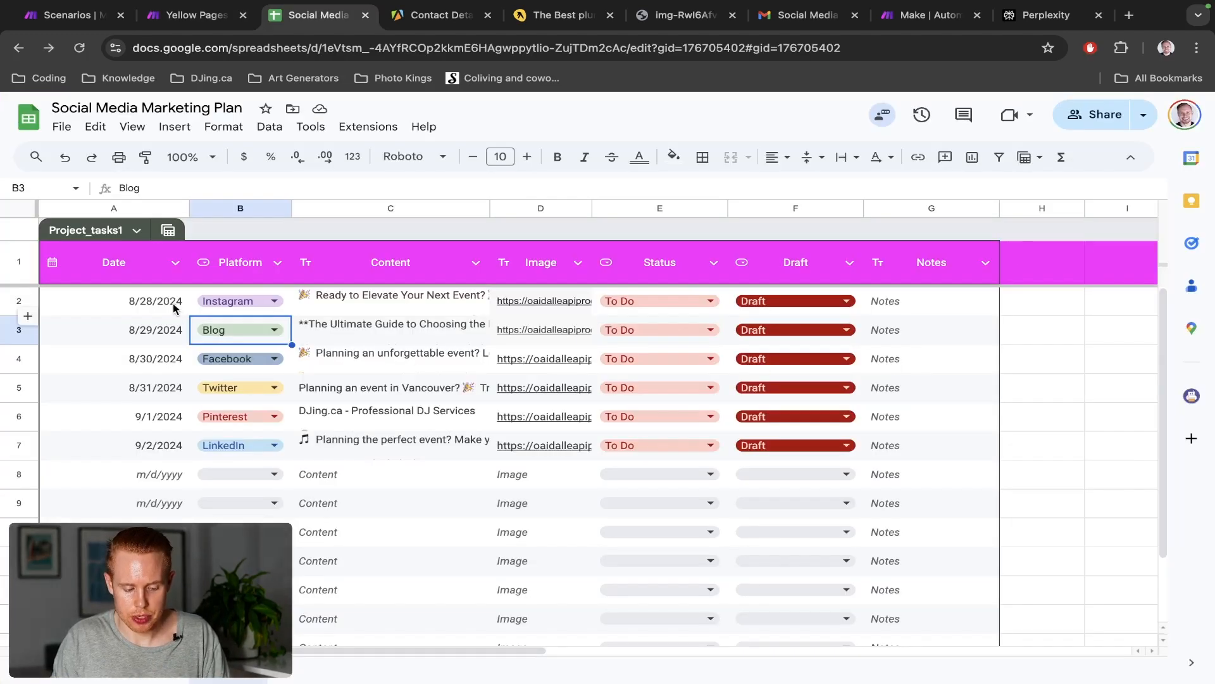
key(ctrl+shift+Tab)
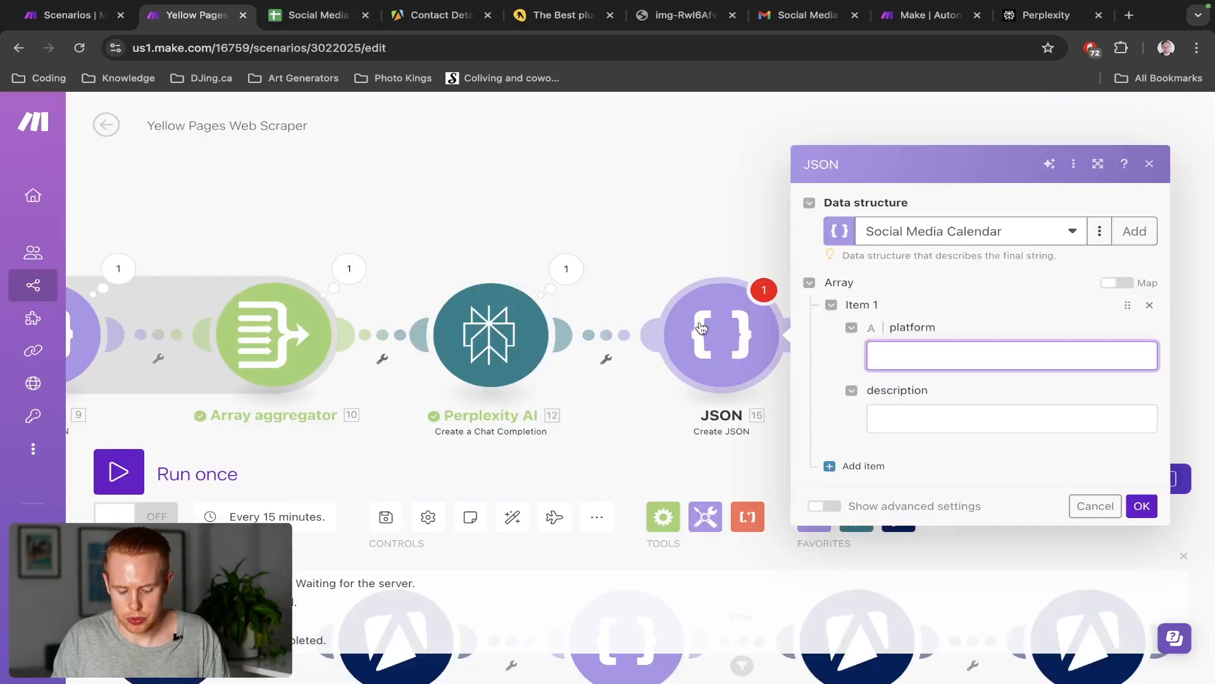
text(Instagram)
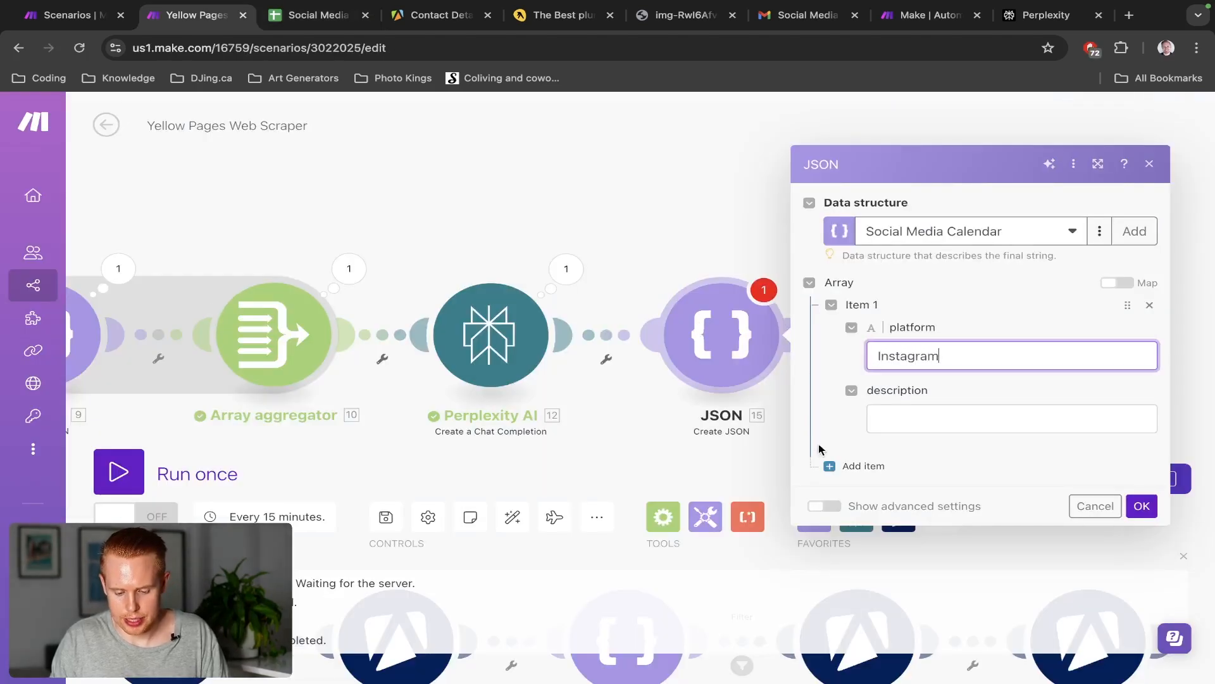
click(842, 466)
click(874, 472)
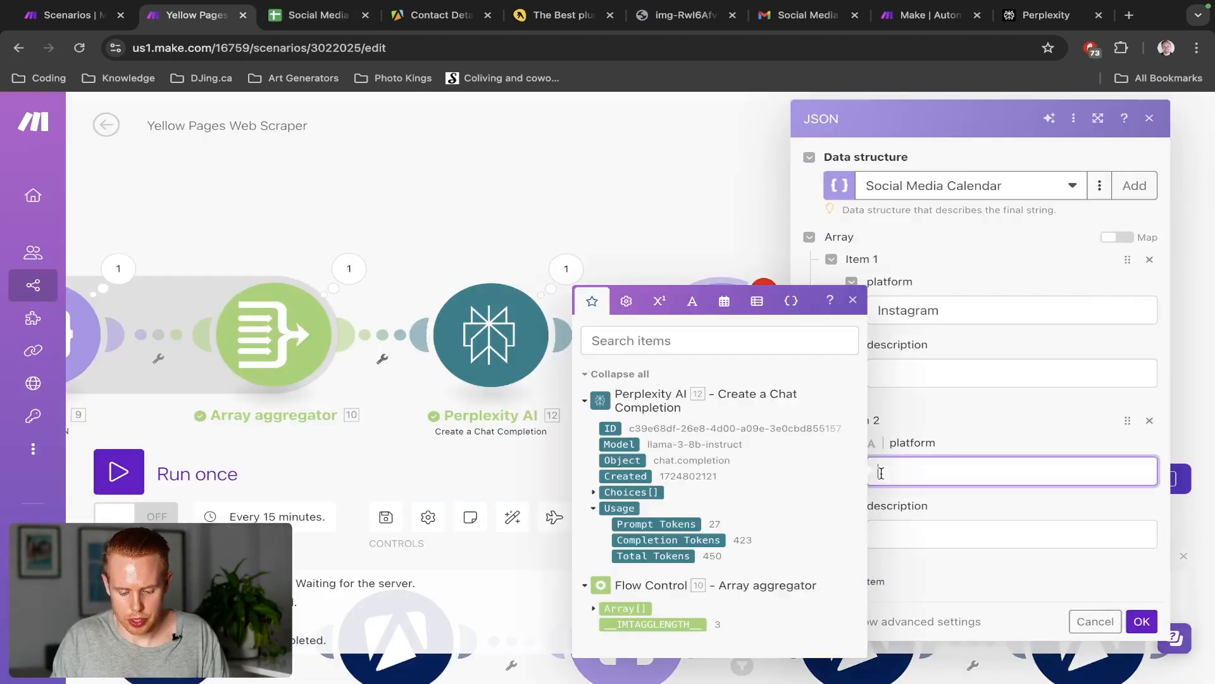
text(Facebook)
click(1007, 438)
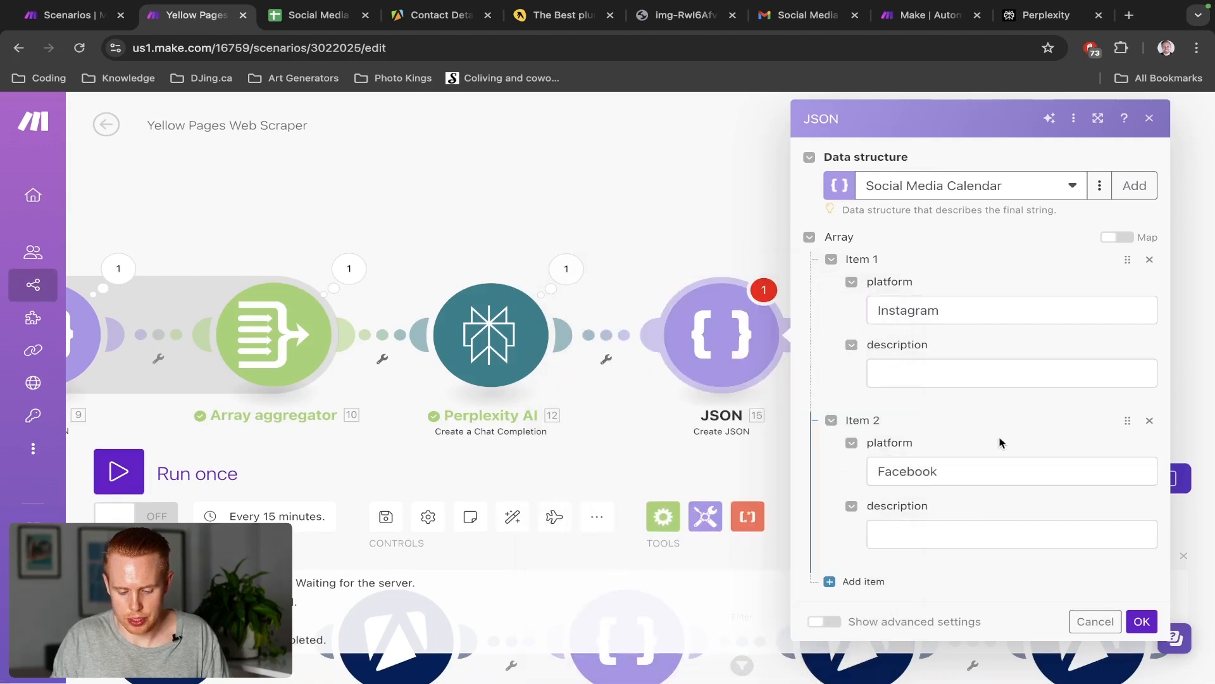
click(842, 578)
scroll(889, 531, down, 2)
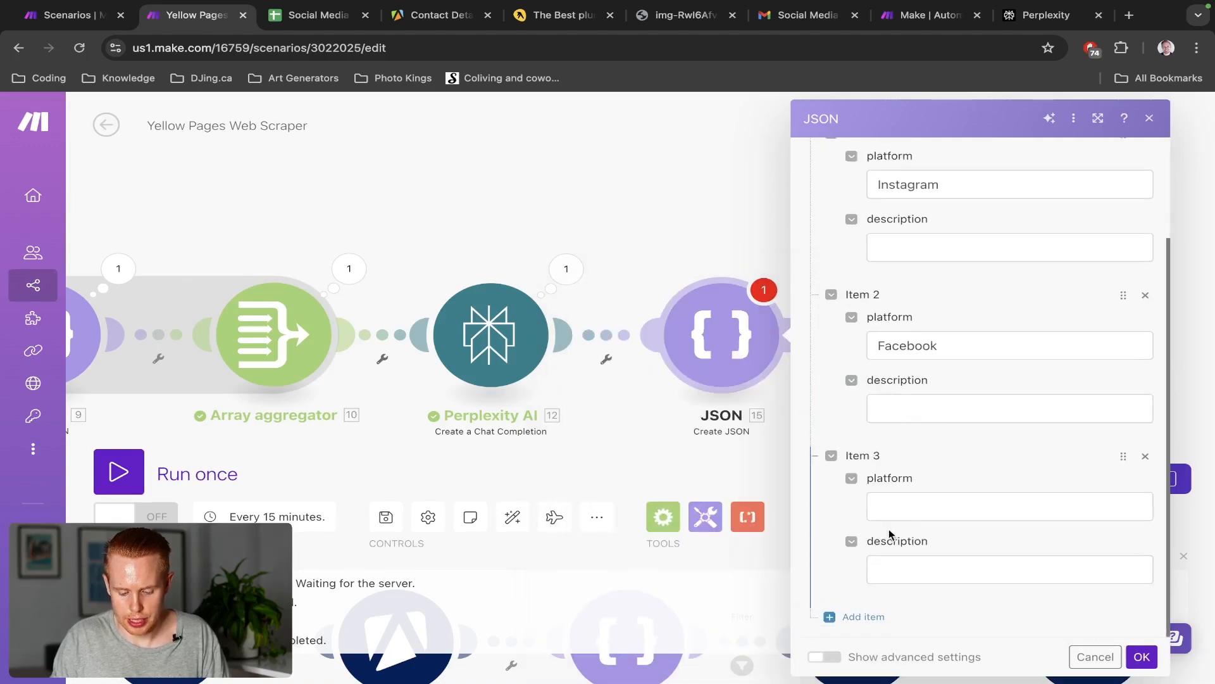
click(892, 506)
text(Blog)
click(973, 478)
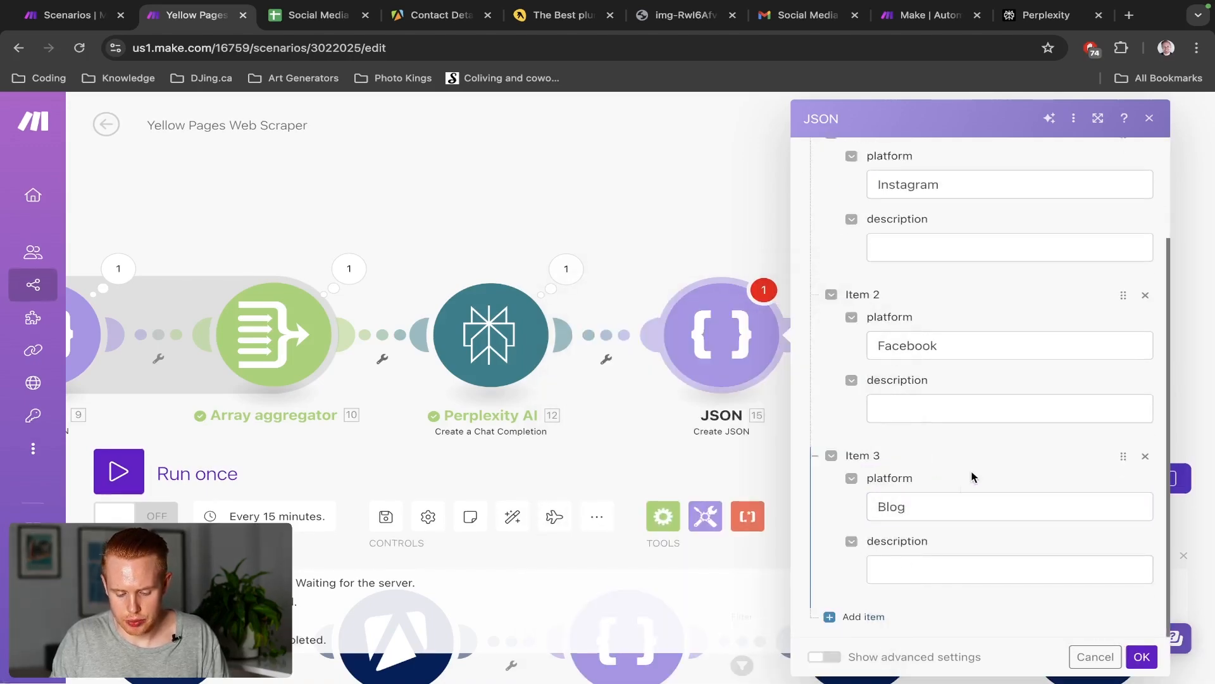
Add items 4–6 with platforms Twitter, Pinterest and LinkedIn
click(842, 616)
key(ctrl+Tab)
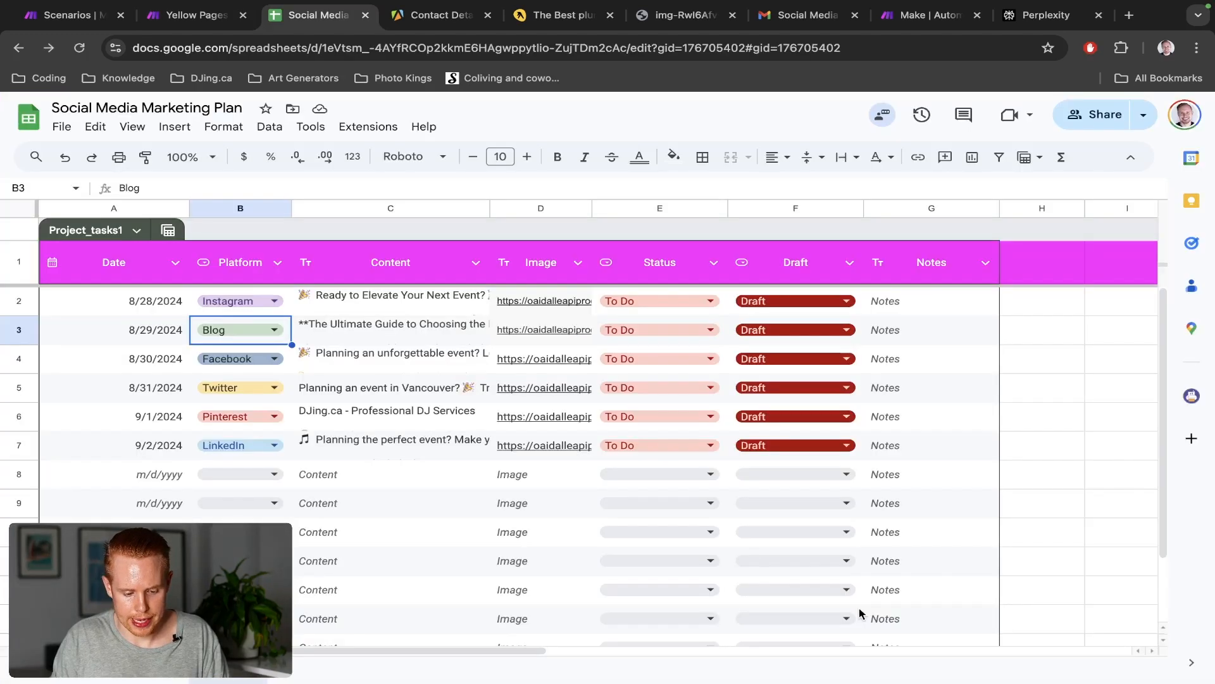
key(ctrl+shift+Tab)
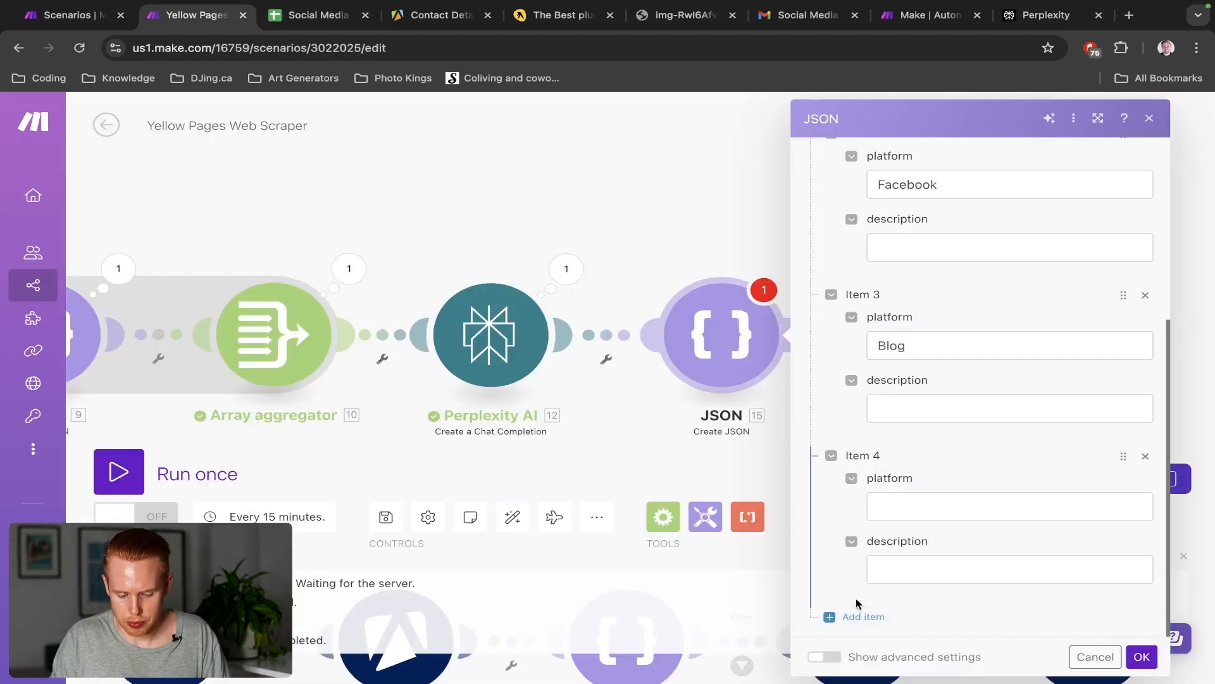
click(899, 506)
text(Twitter)
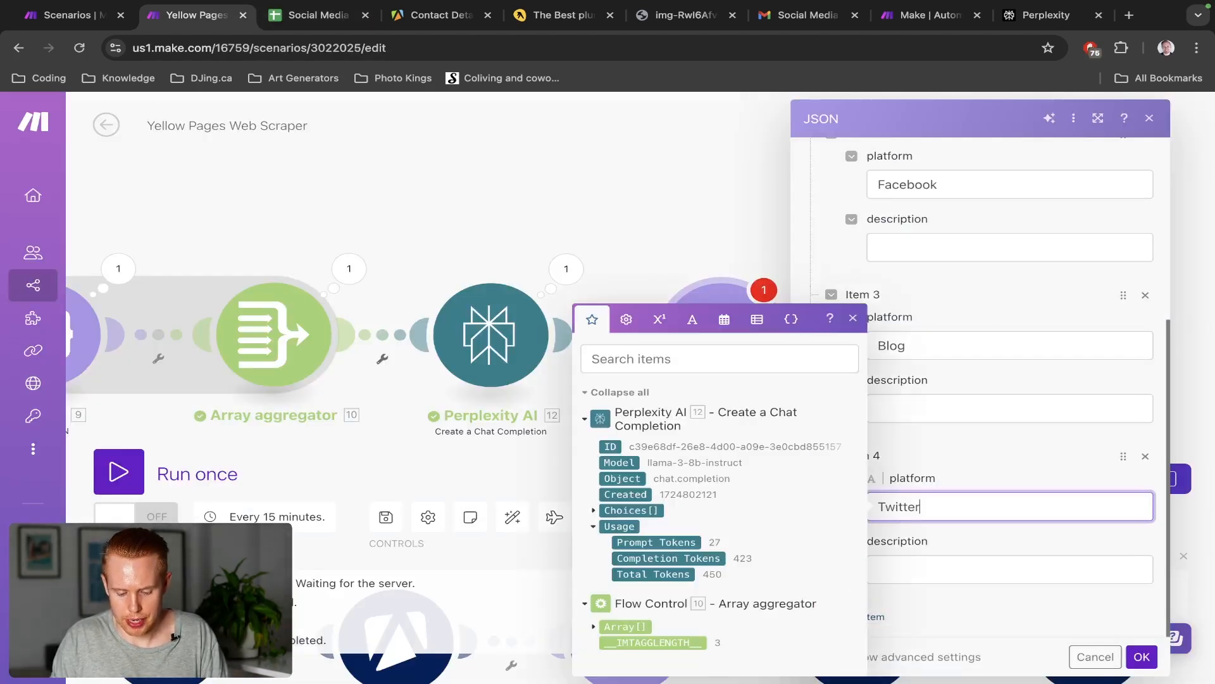
click(863, 615)
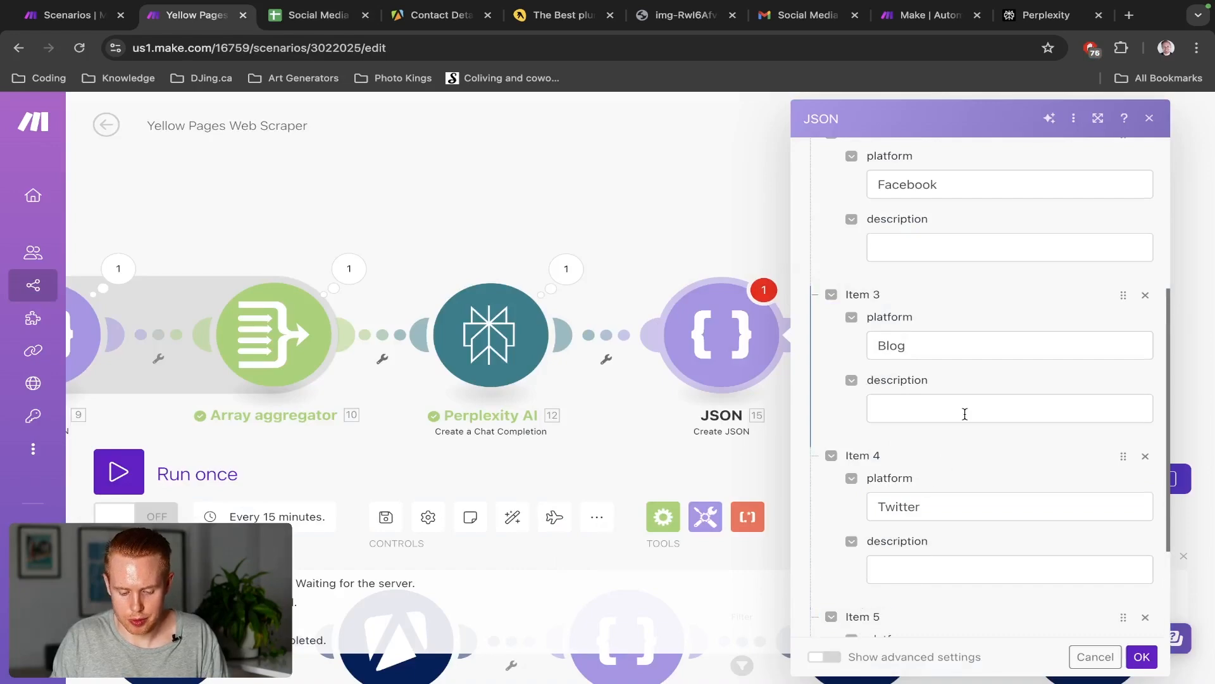
scroll(962, 412, down, 3)
key(ctrl+Tab)
key(ctrl+shift+Tab)
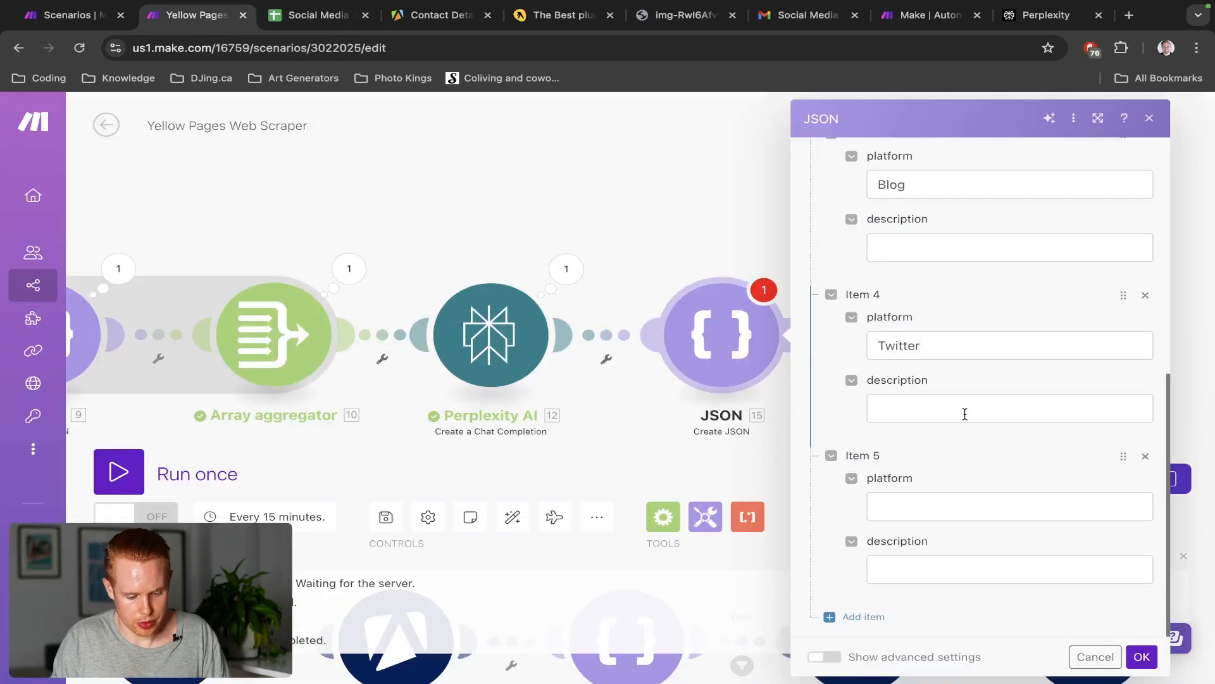
click(926, 511)
text(Pint)
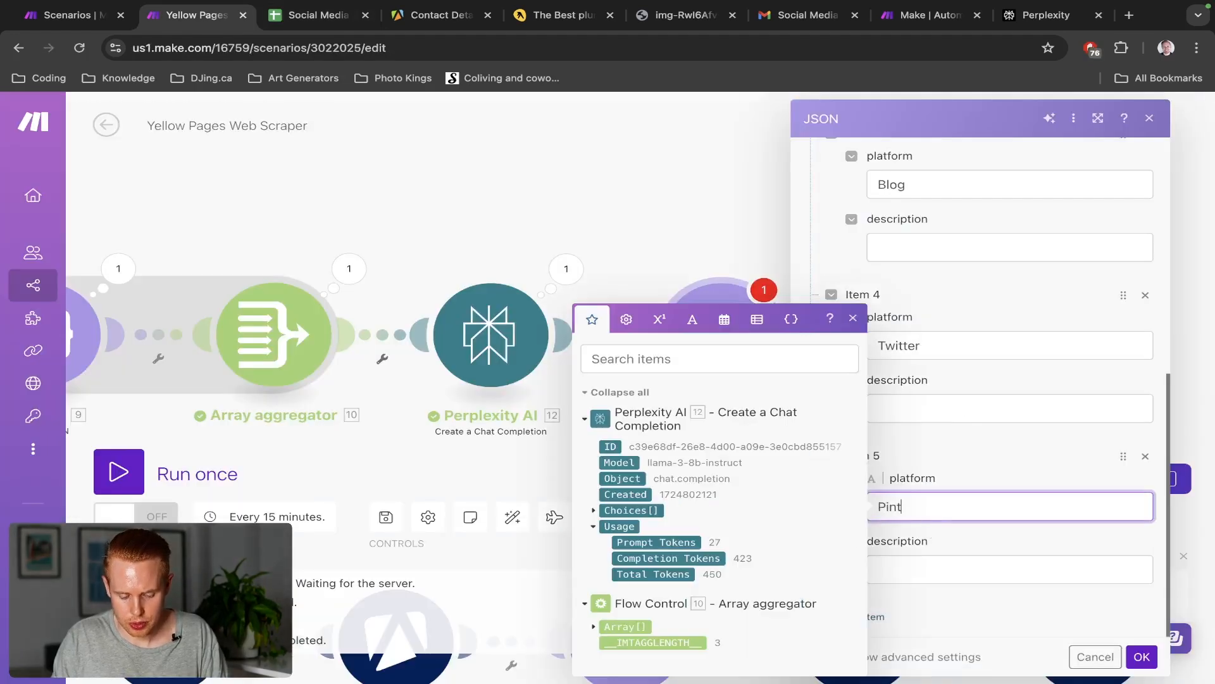
text(erest)
click(1065, 473)
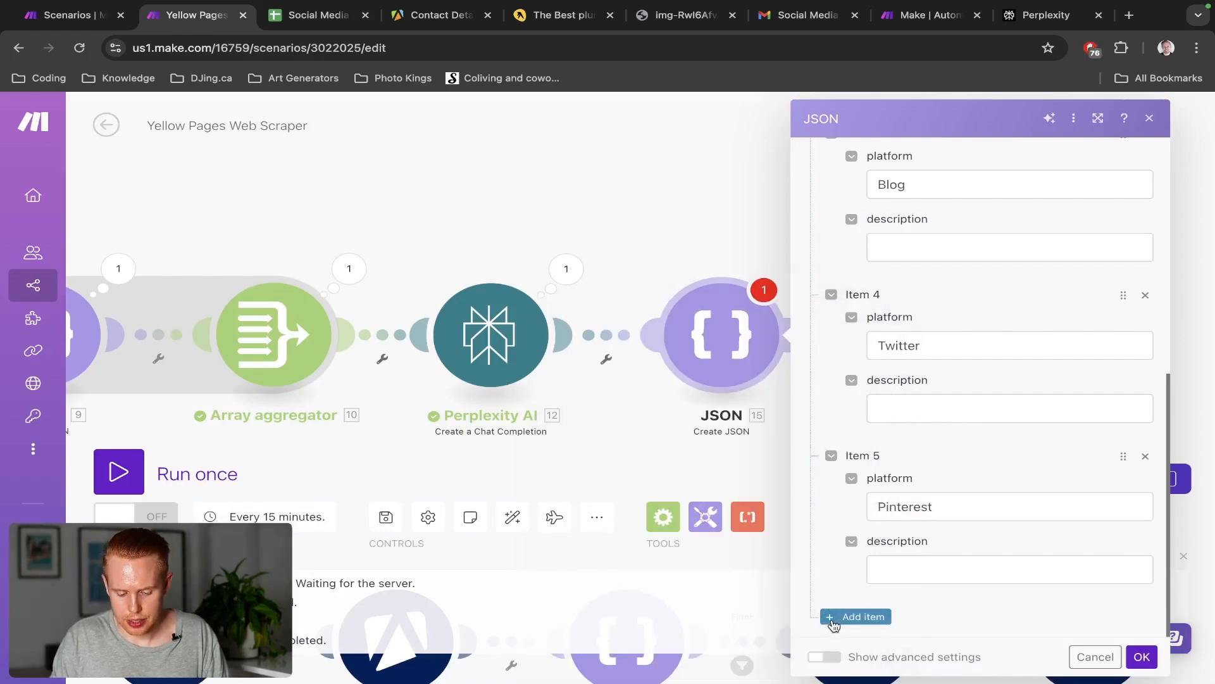
click(835, 623)
key(ctrl+Tab)
key(ctrl+shift+Tab)
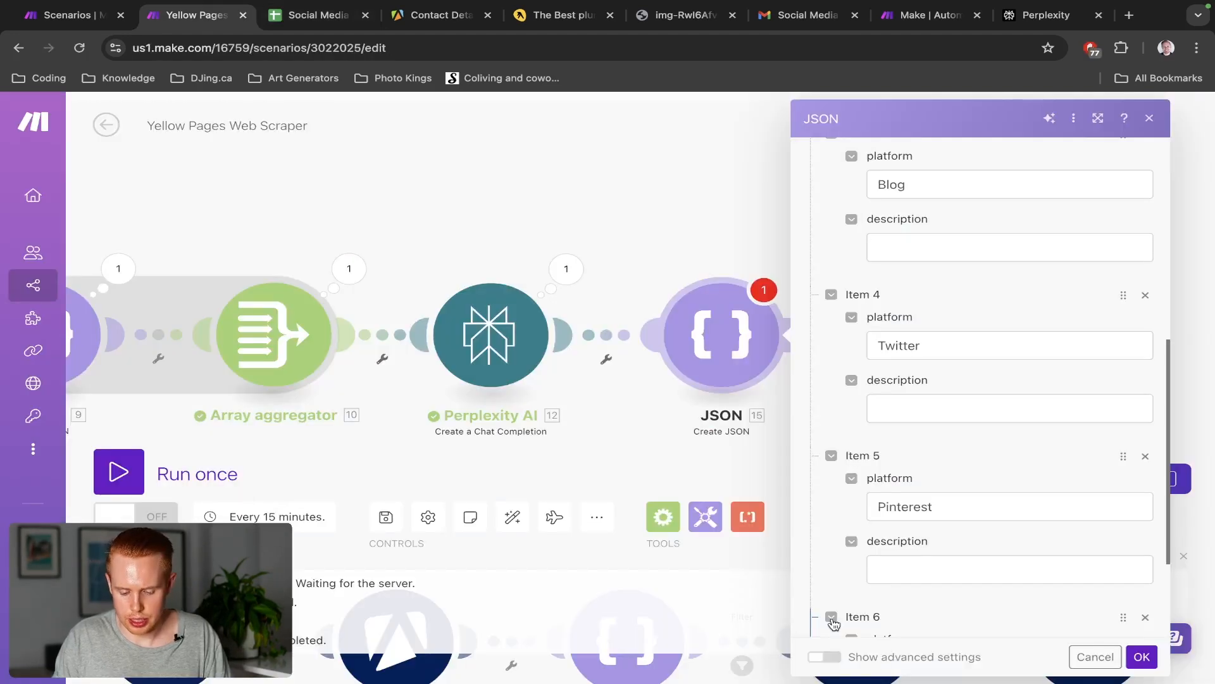
scroll(1099, 506, down, 3)
click(1002, 504)
text(LinkedI)
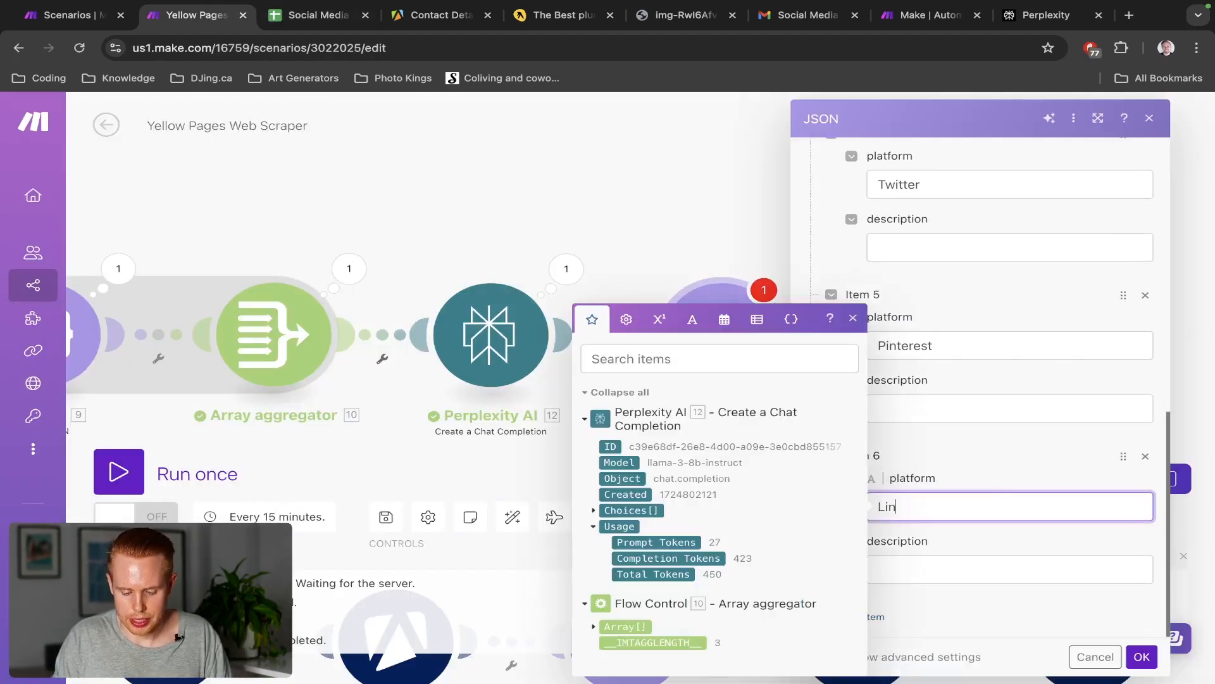
text(n)
click(1007, 457)
Copy the Instagram description from the Test JSON string into Item 1's description field
scroll(1003, 456, up, 10)
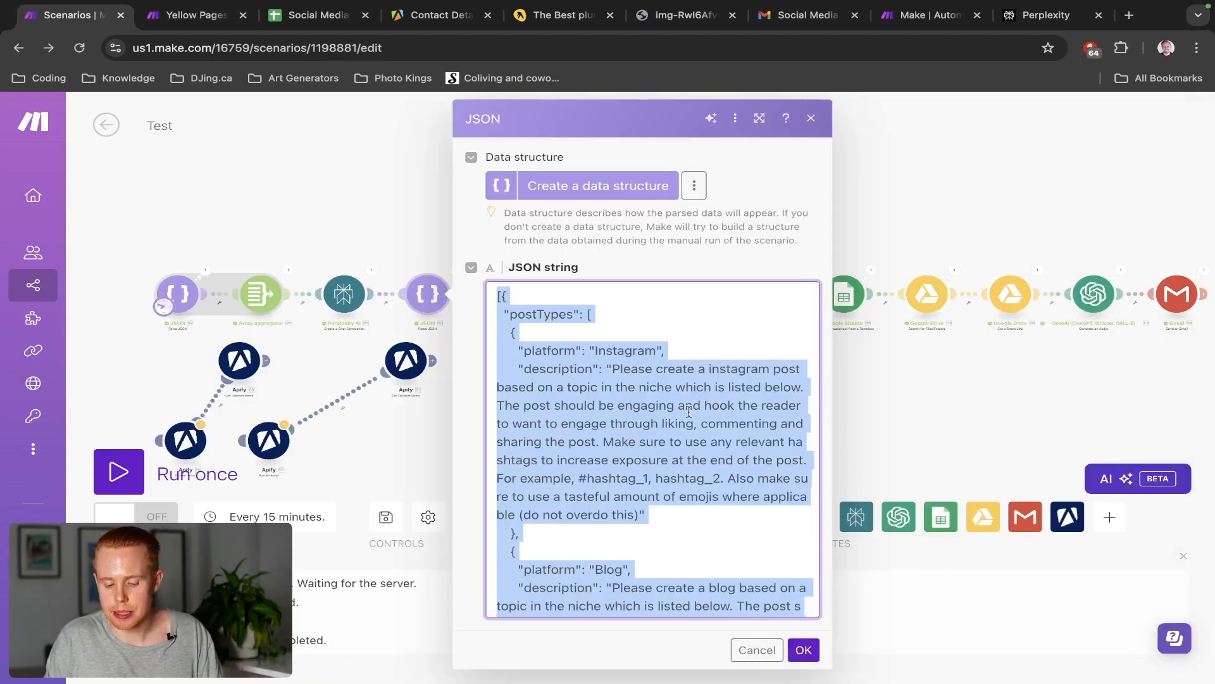
click(603, 366)
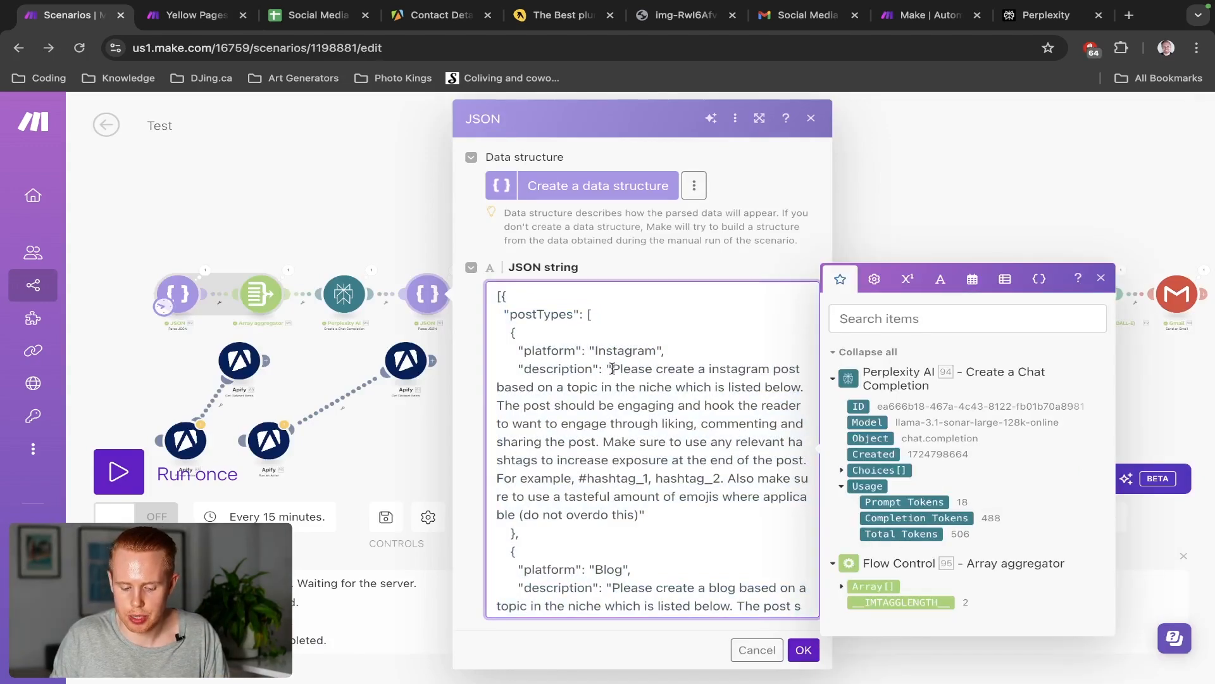
drag(612, 374, 638, 513)
key(ctrl+c)
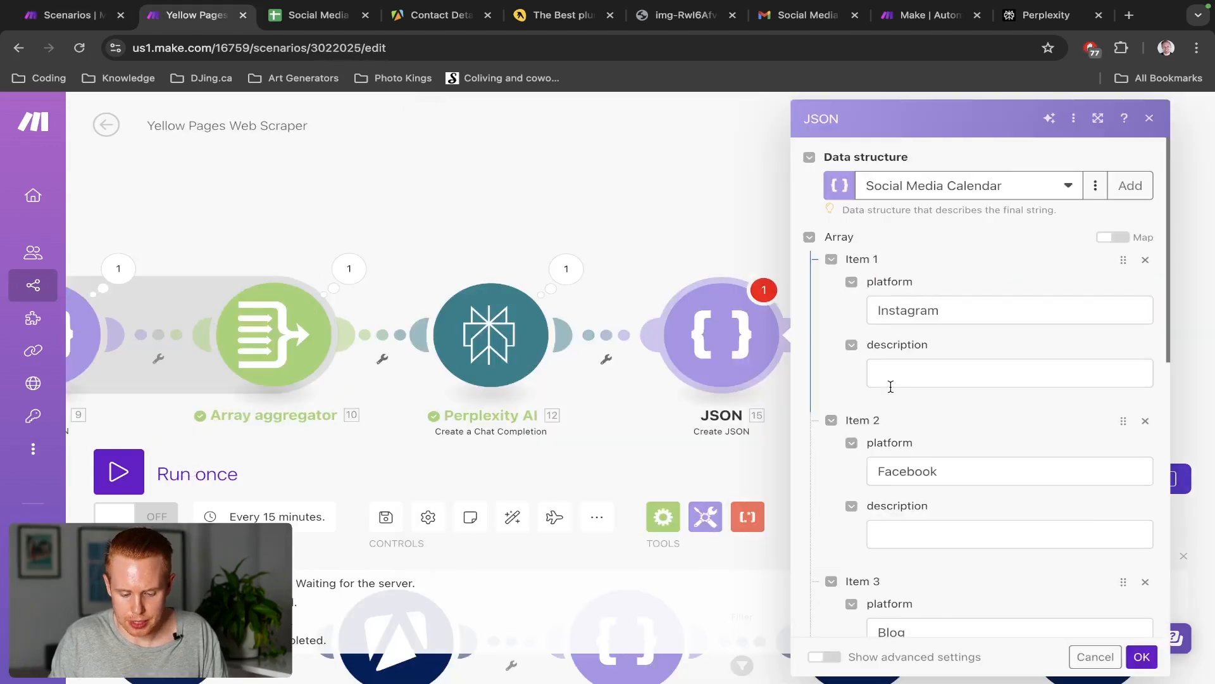
click(893, 380)
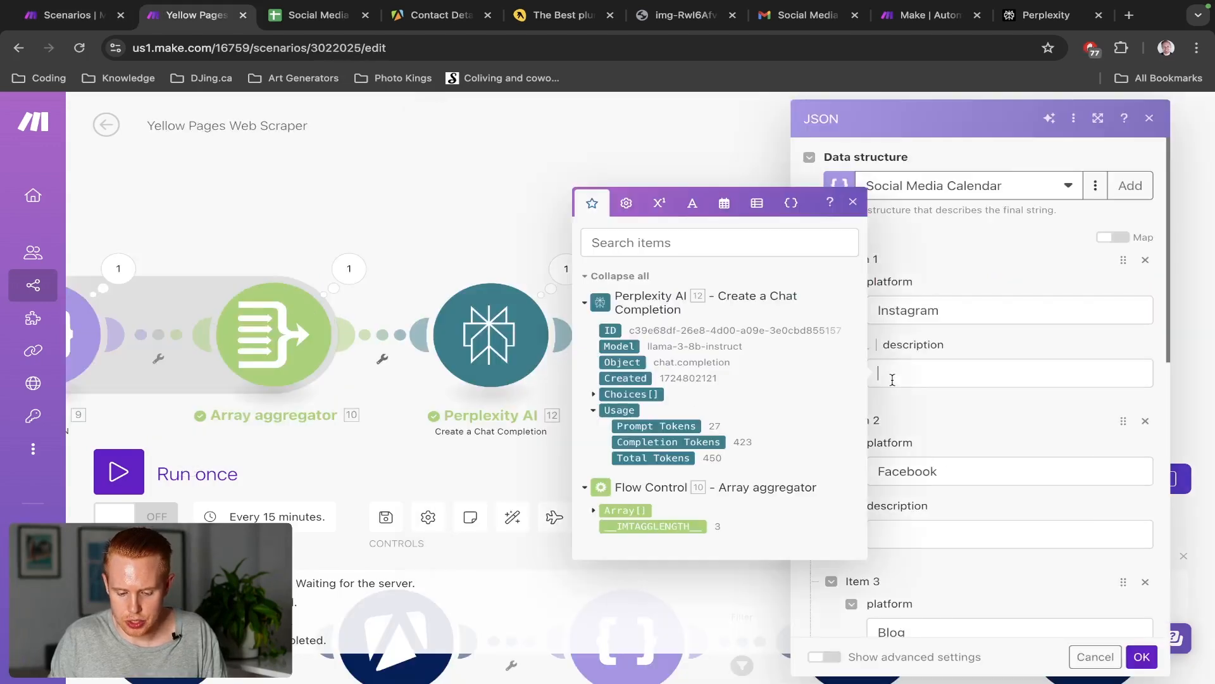
key(ctrl+v)
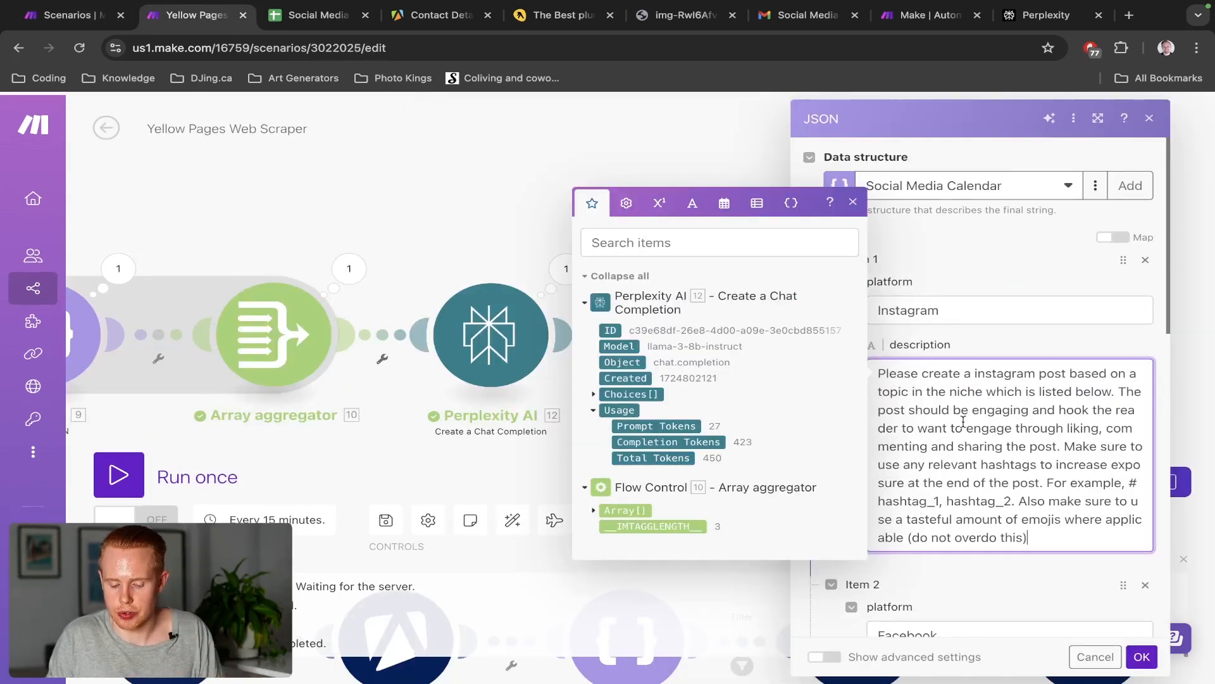
click(987, 357)
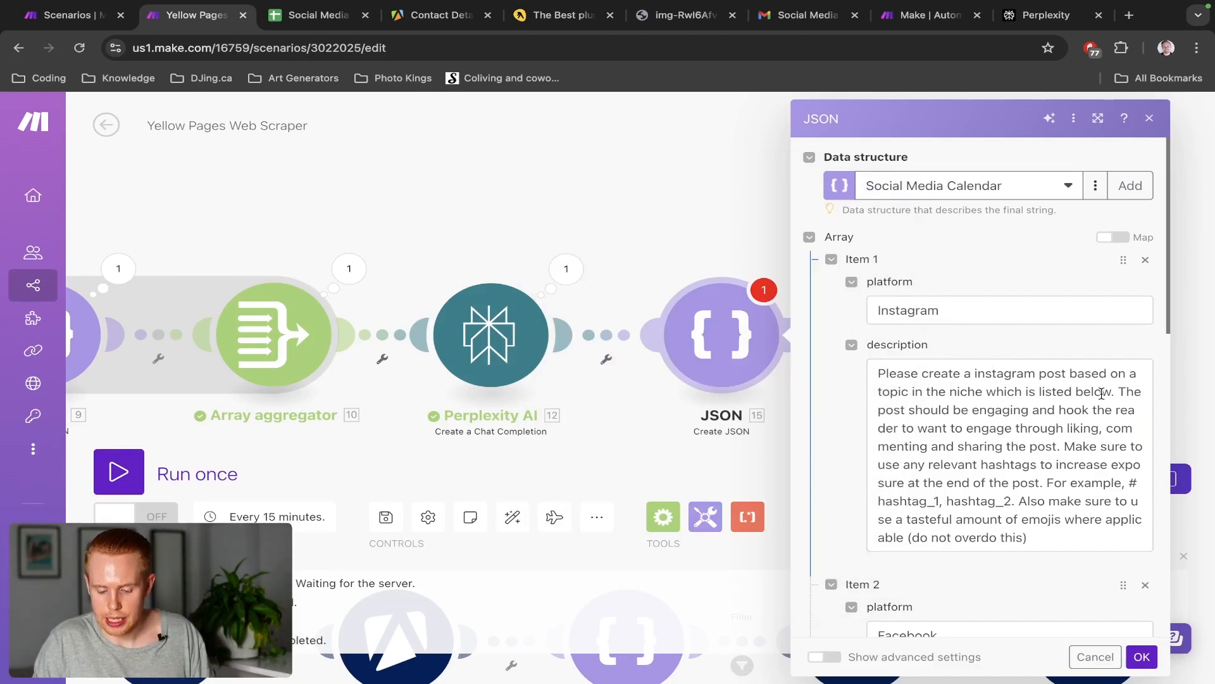
Review the Instagram prompt's opening and engagement sentences, then return to the Test JSON string
drag(1110, 393, 878, 393)
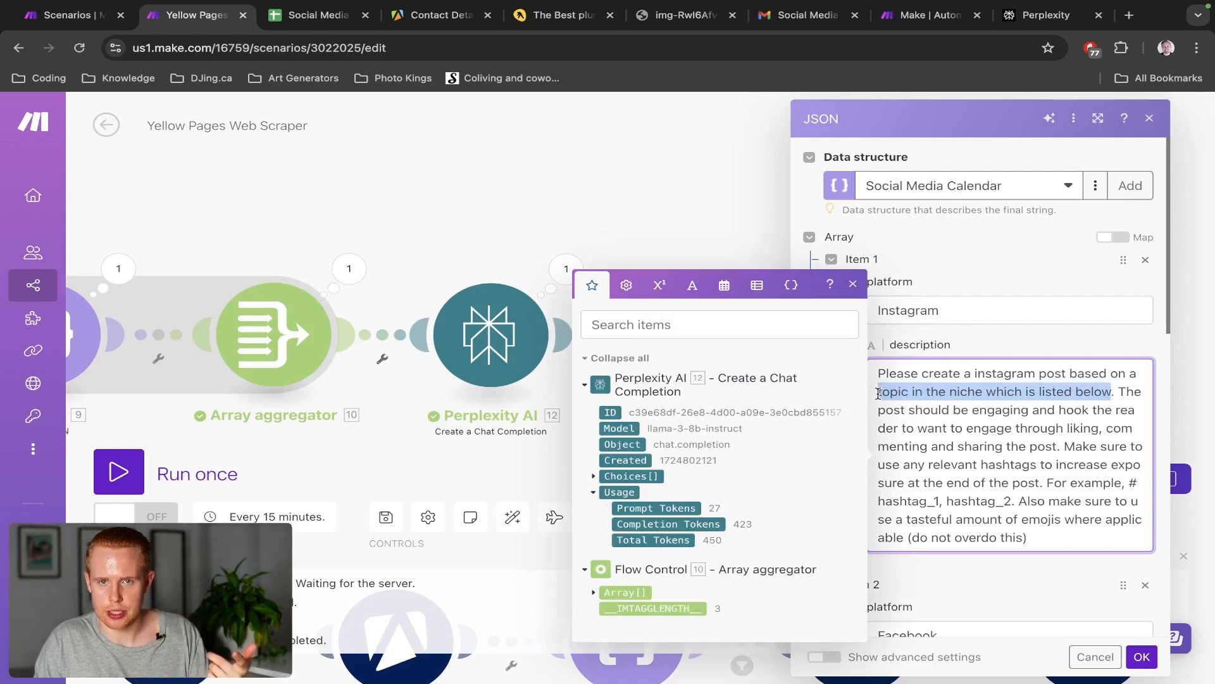
drag(1114, 391, 876, 359)
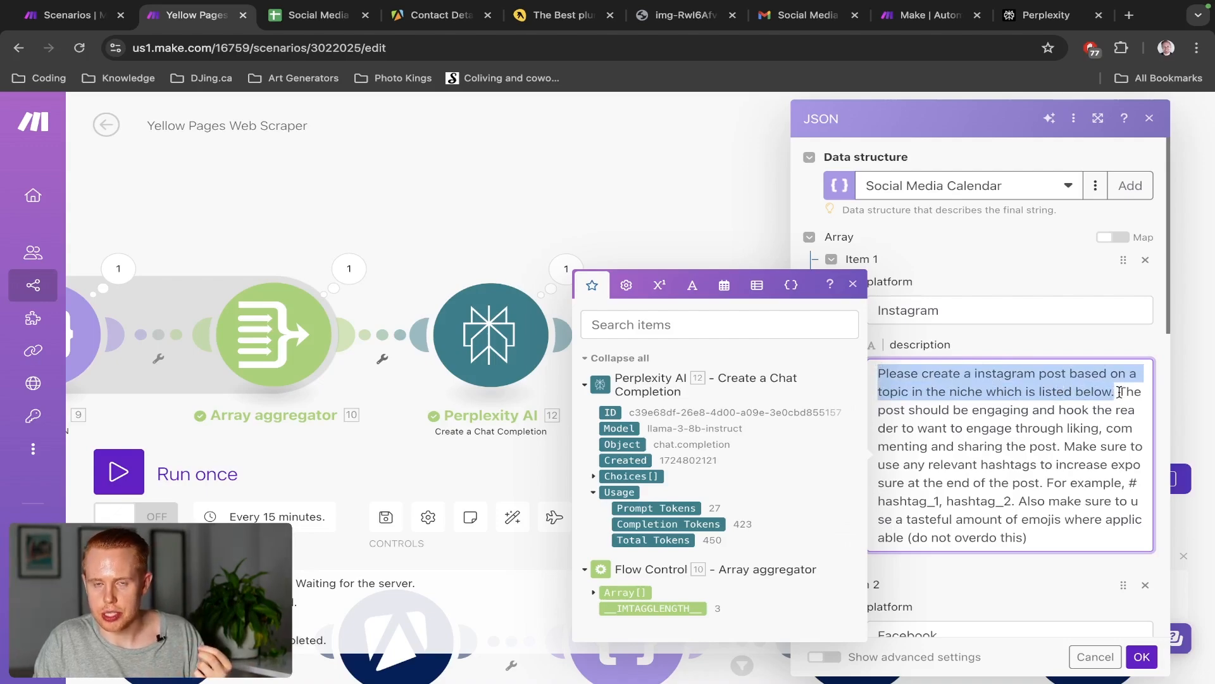
drag(1118, 392, 1137, 419)
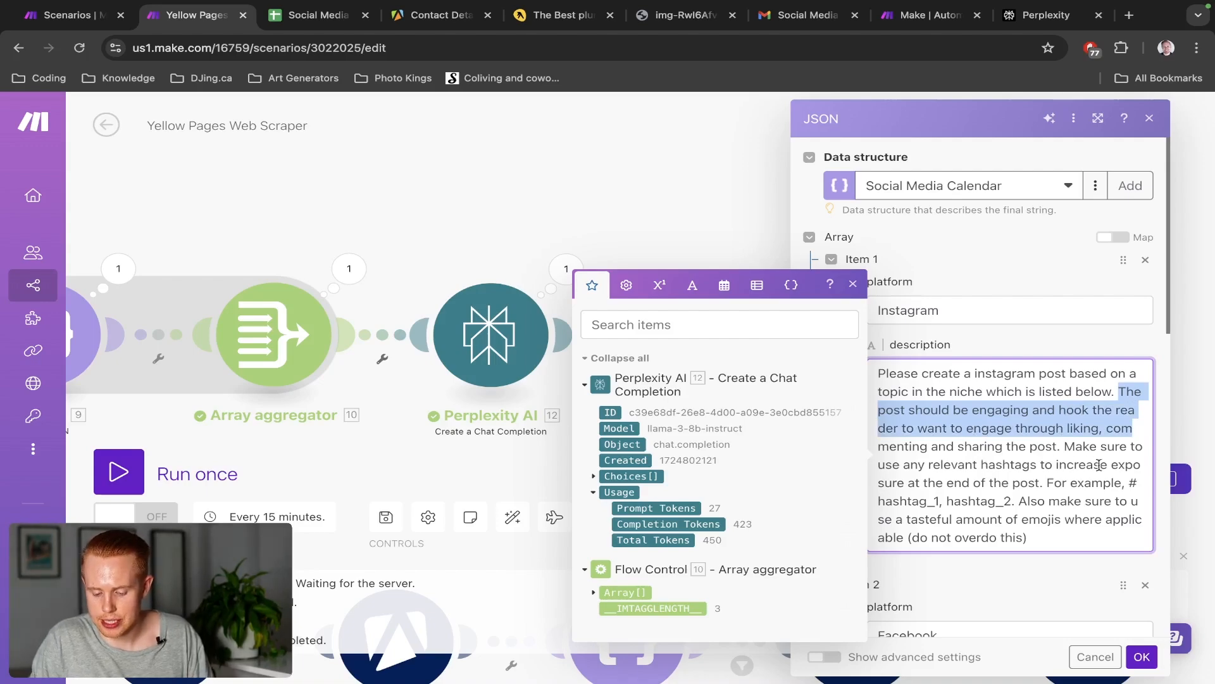
click(973, 483)
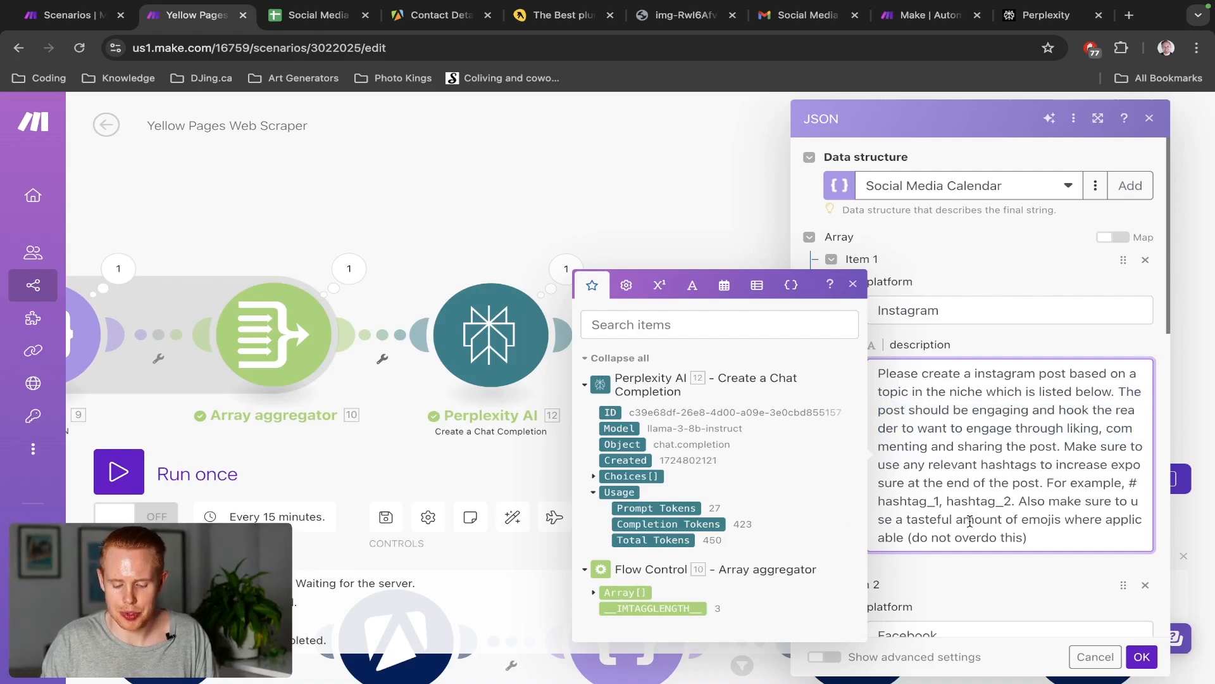
scroll(970, 521, down, 4)
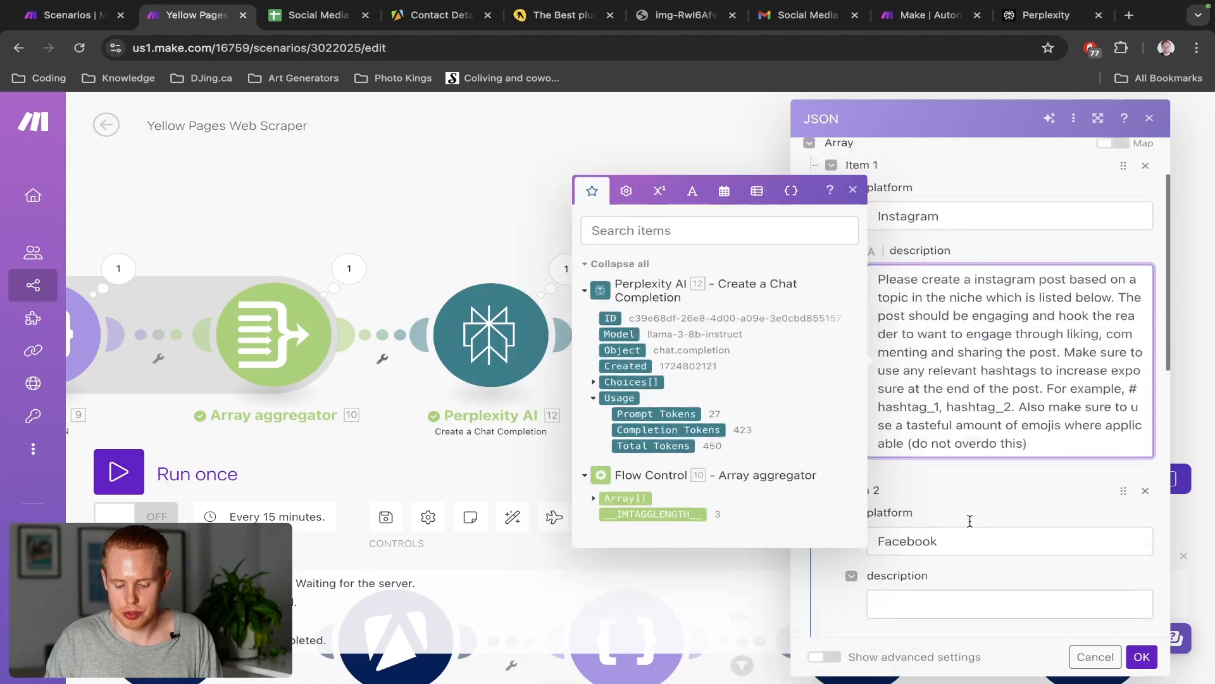
key(ctrl+shift+Tab)
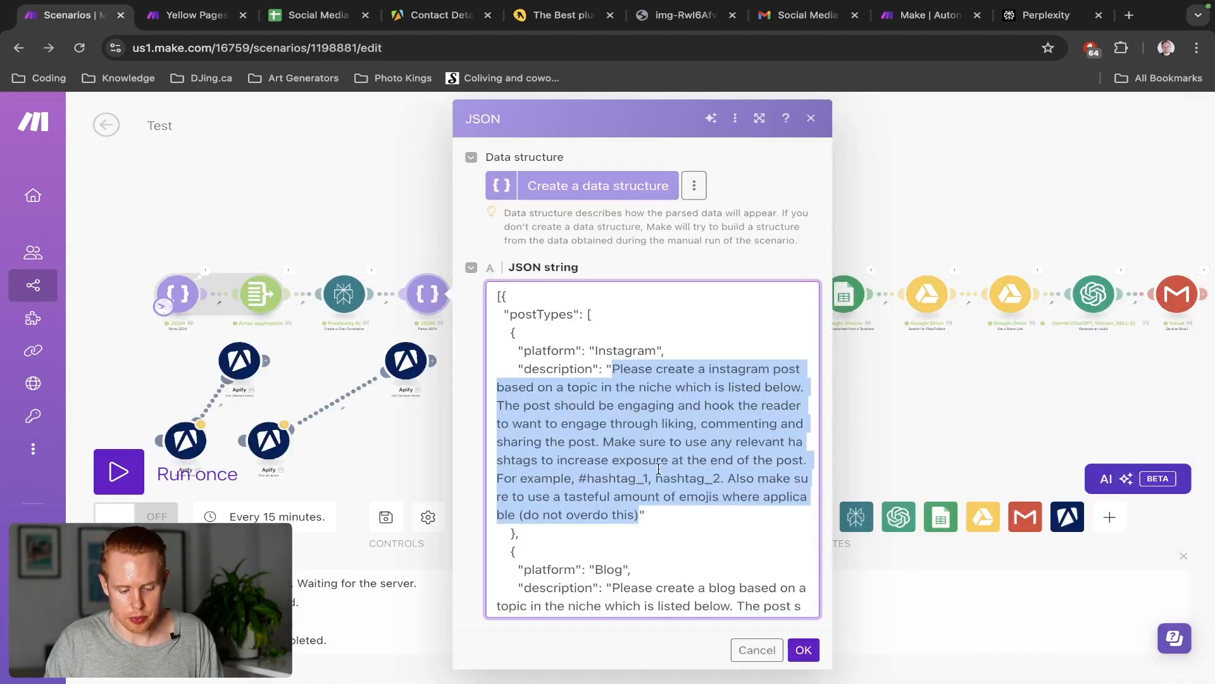
Copy the Blog description from the Test JSON string into Item 3's description field
scroll(616, 427, down, 3)
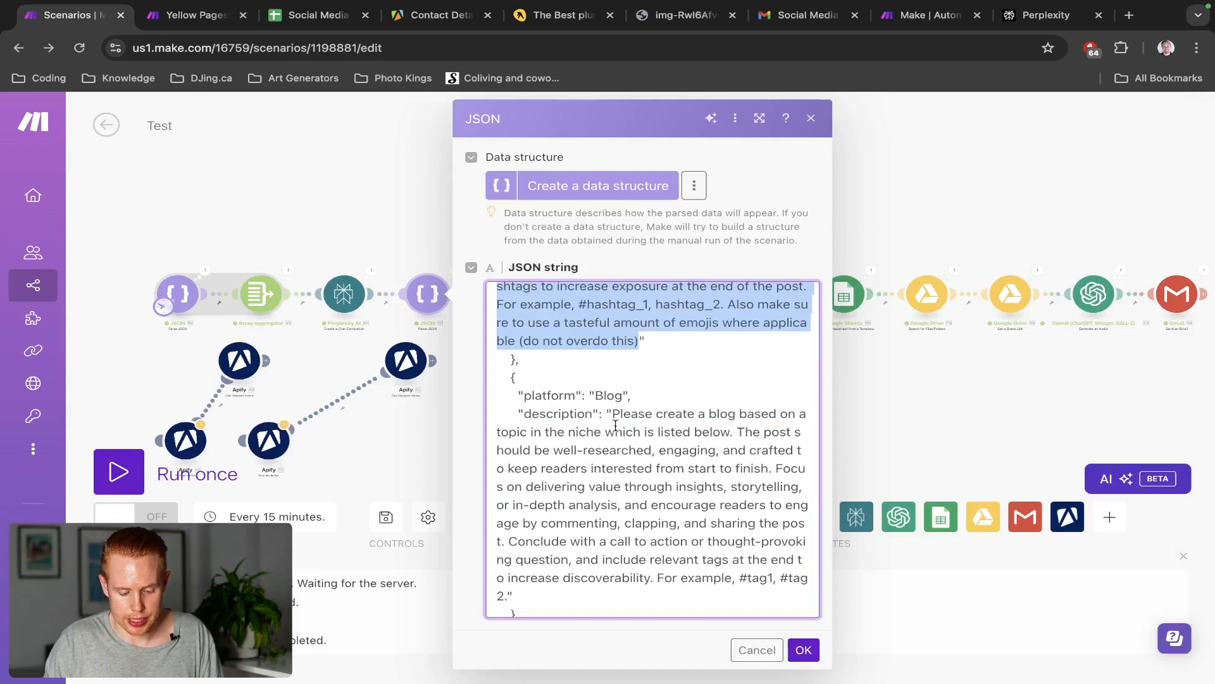
drag(612, 415, 506, 595)
key(ctrl+c)
key(ctrl+Tab)
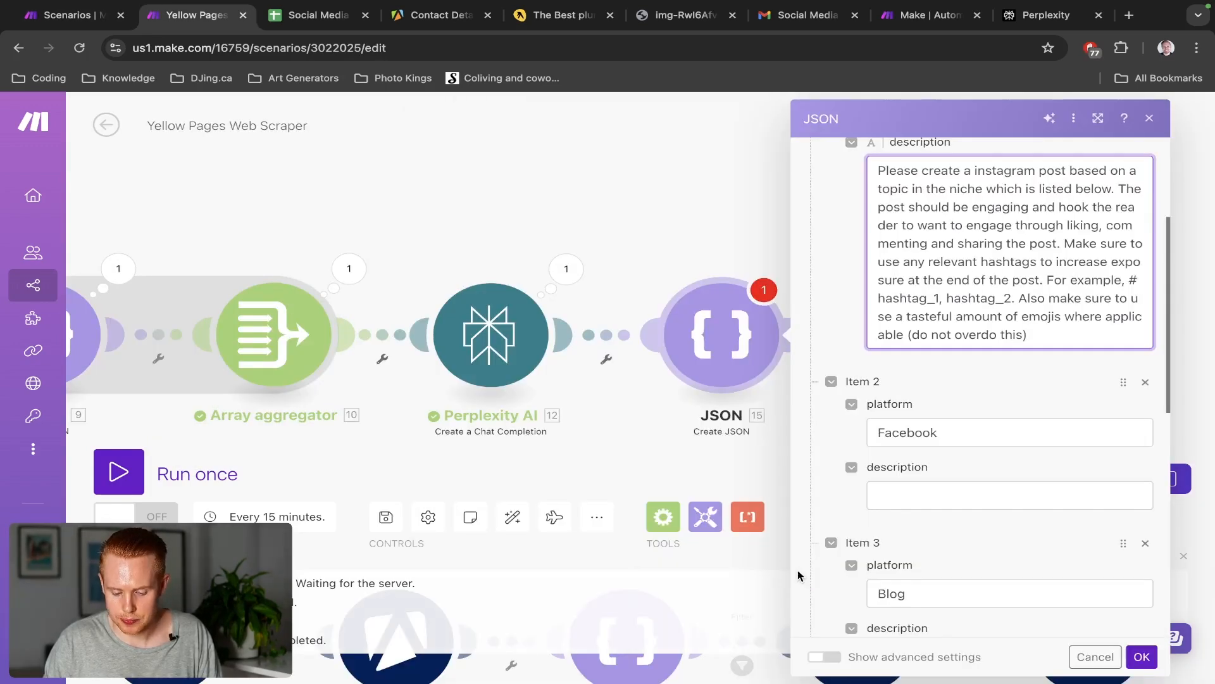
scroll(929, 531, down, 5)
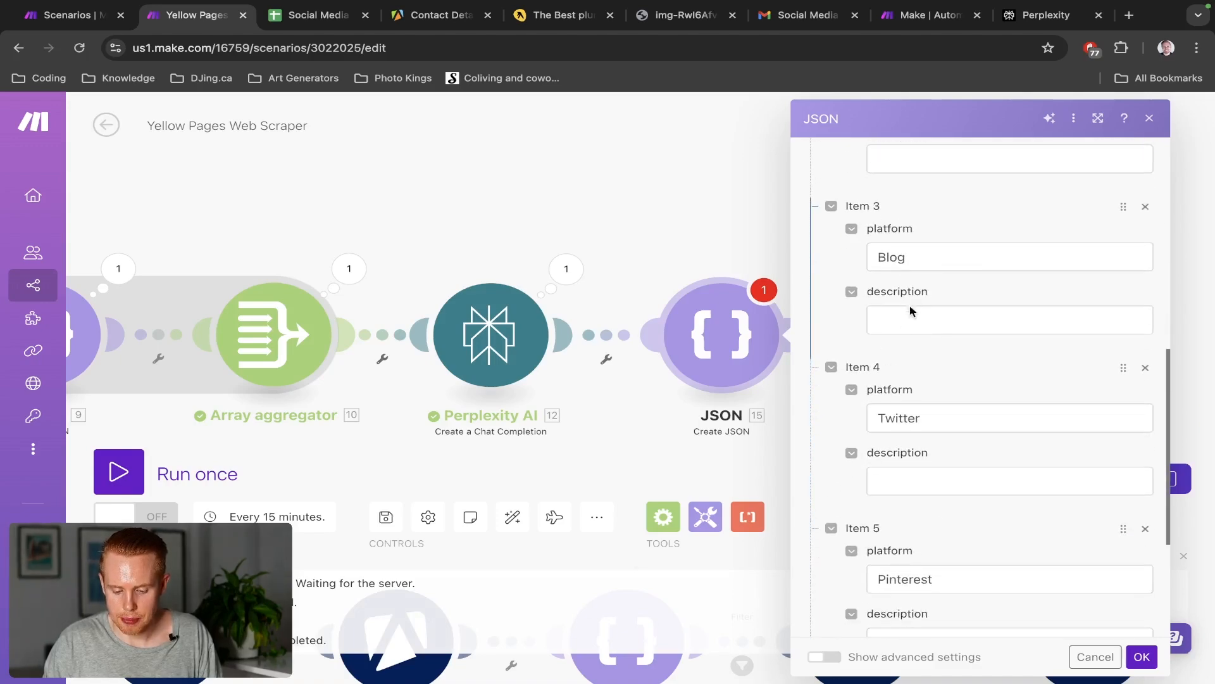
click(910, 316)
key(ctrl+v)
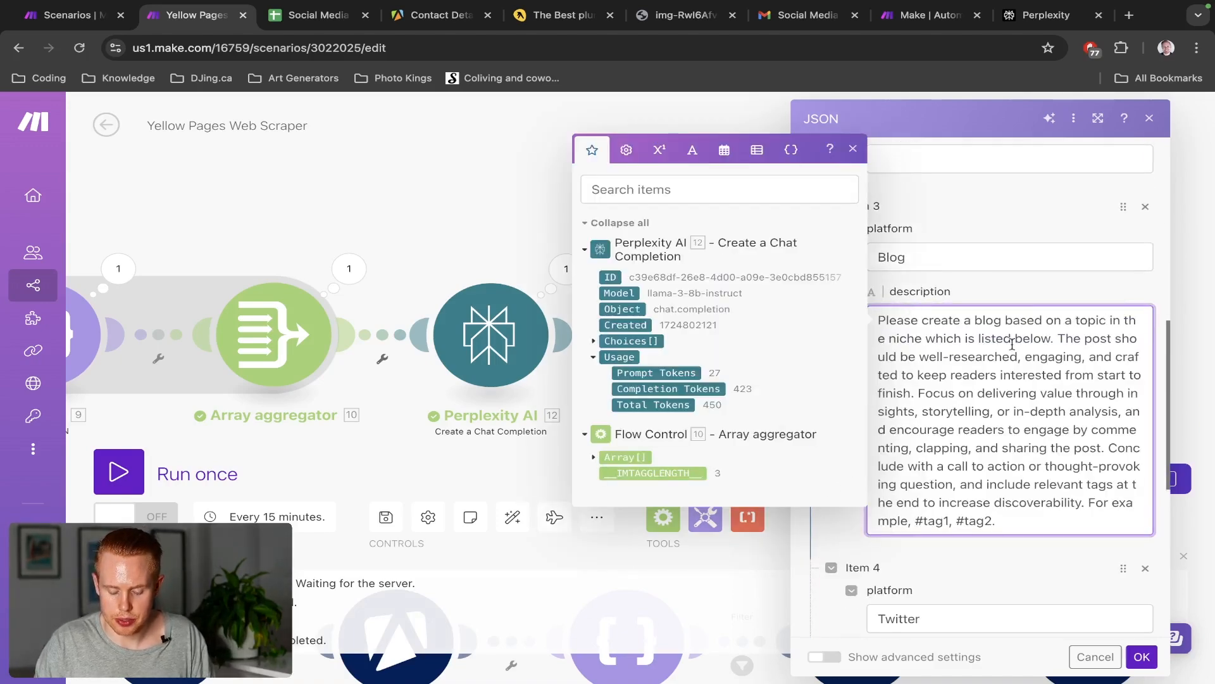
Delete the word "clapping," from the pasted blog prompt
drag(1058, 342, 879, 309)
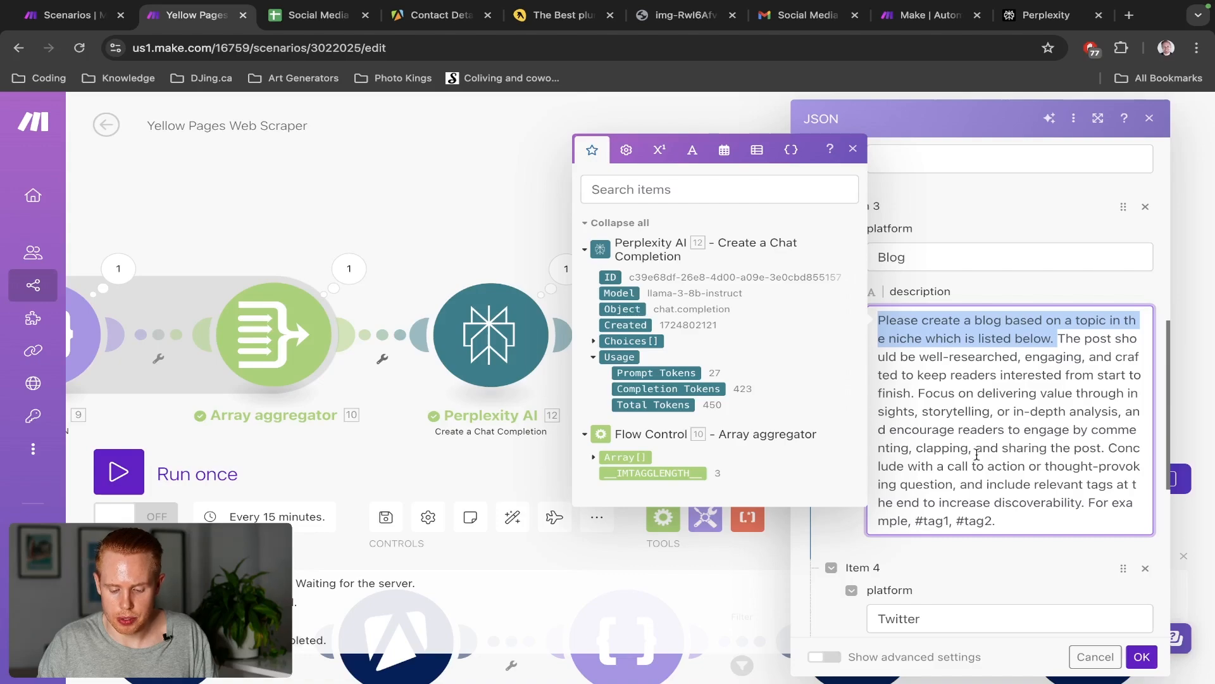
drag(973, 450, 916, 448)
key(BackSpace)
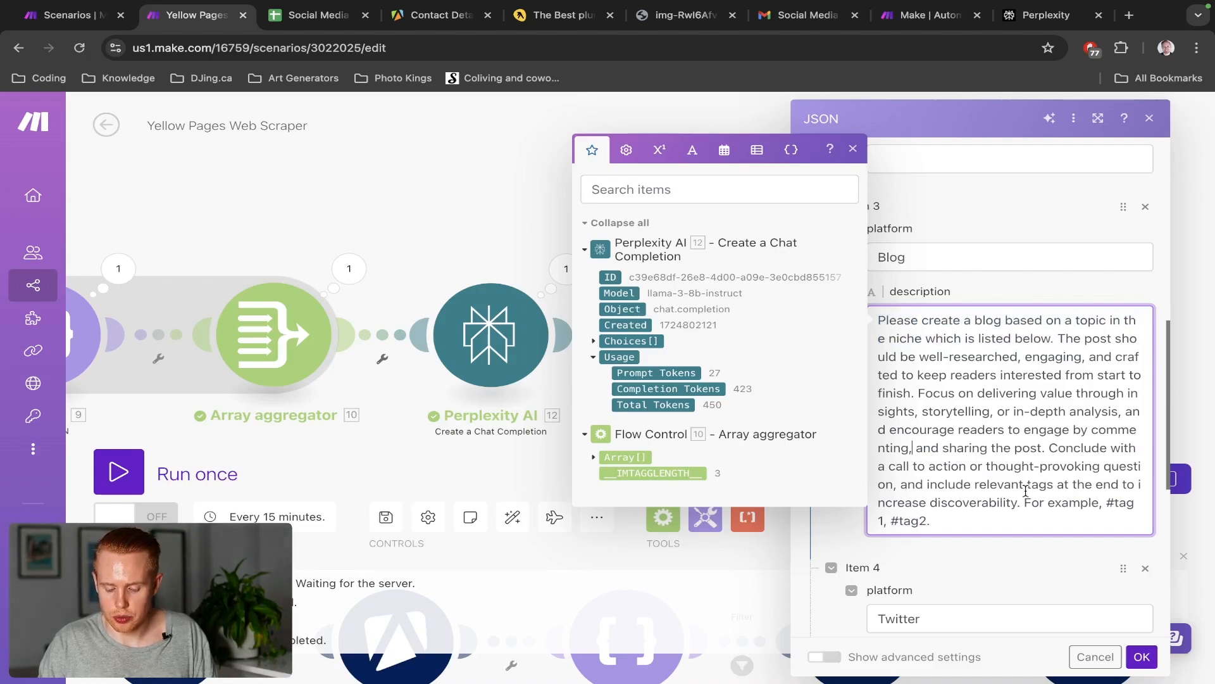
scroll(1098, 490, down, 2)
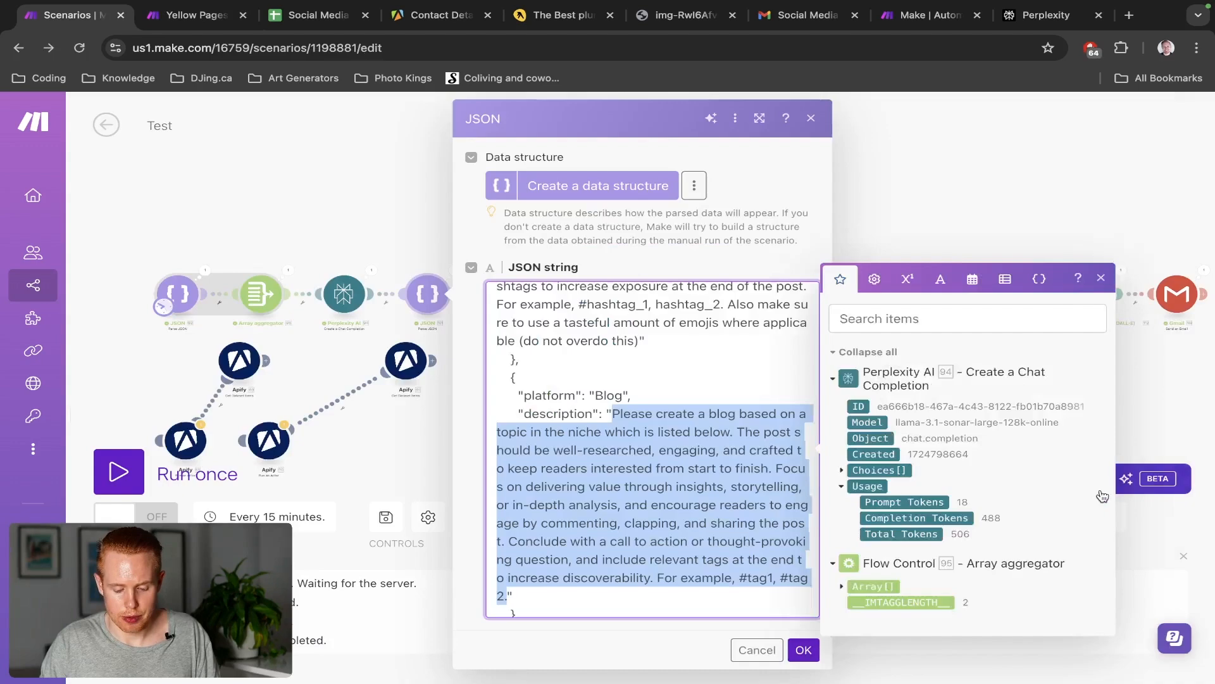
Copy the Facebook prompt from the Test scenario into Item 2's description
scroll(607, 422, down, 4)
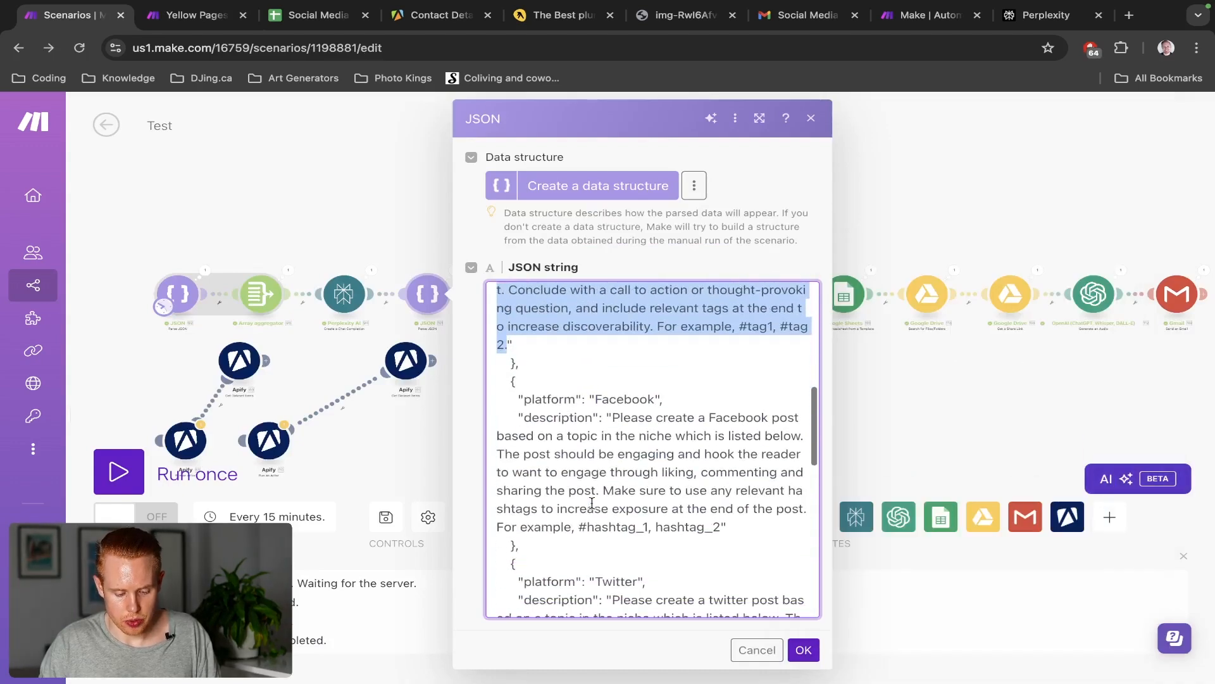
click(701, 541)
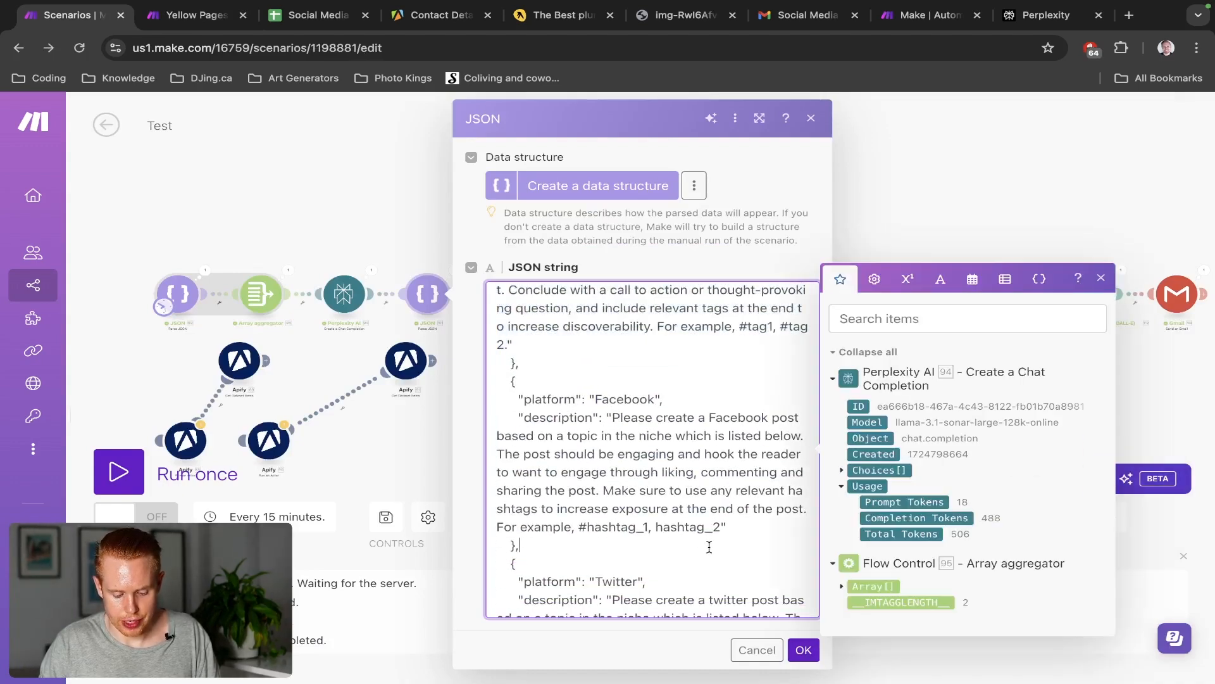
drag(723, 525, 612, 423)
key(ctrl+c)
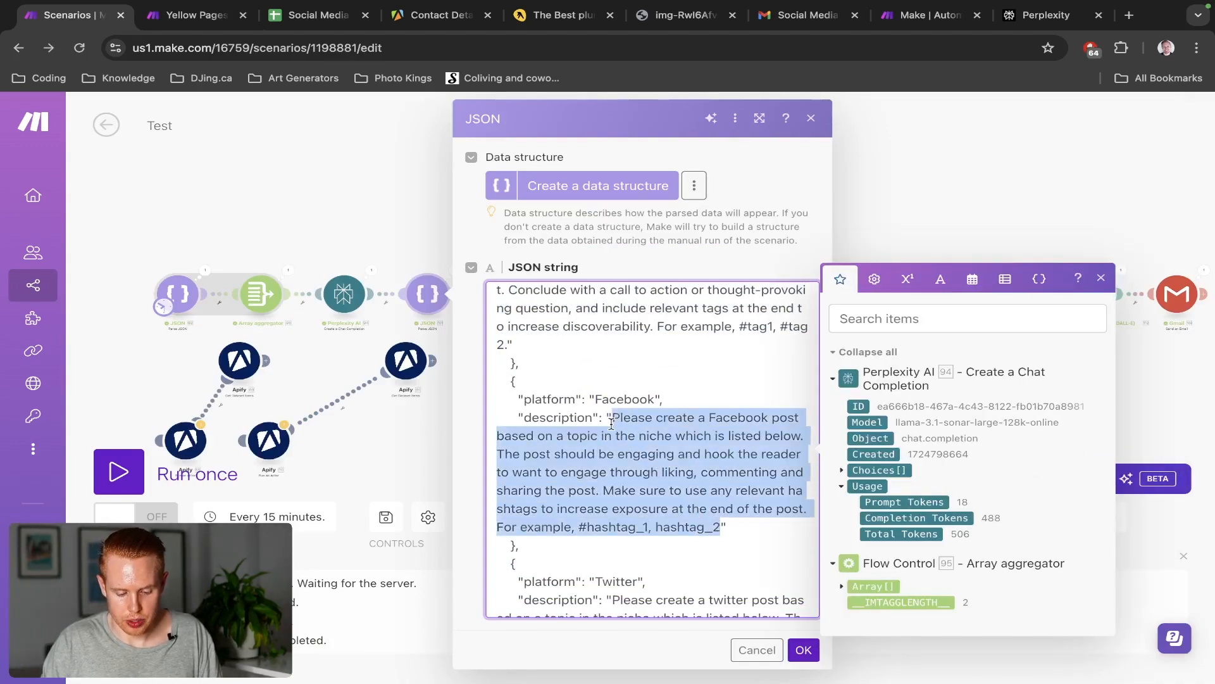
key(ctrl+Tab)
scroll(921, 455, up, 6)
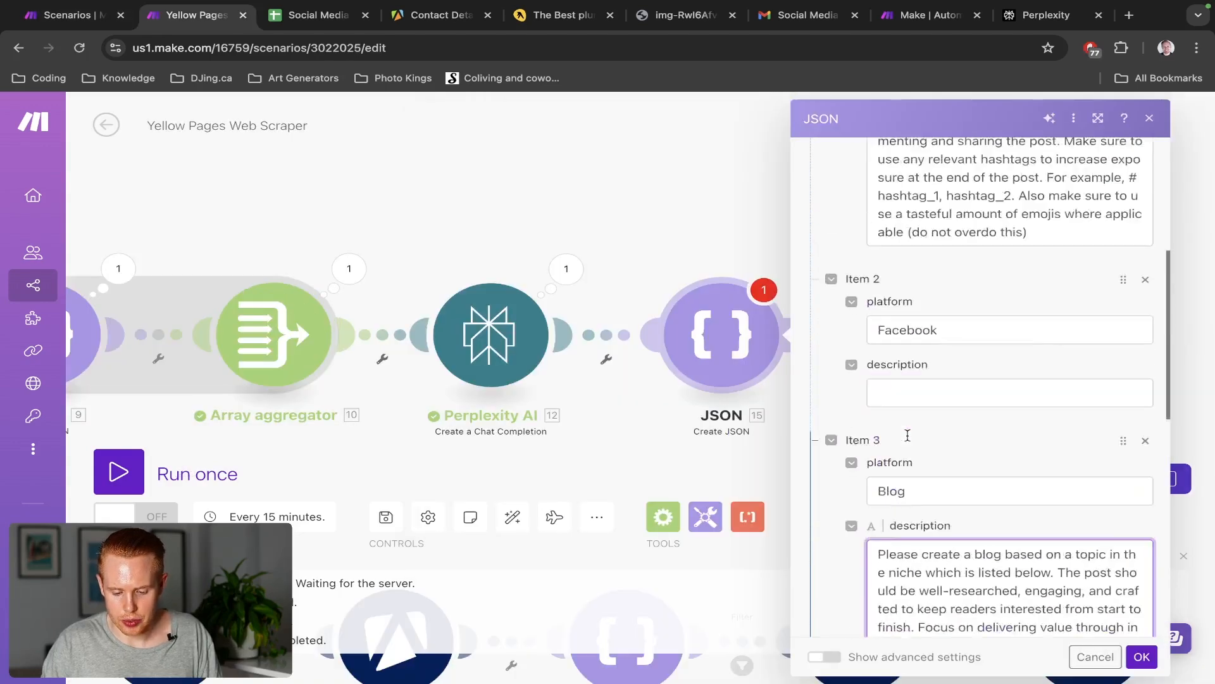
click(912, 507)
key(ctrl+v)
scroll(939, 481, down, 3)
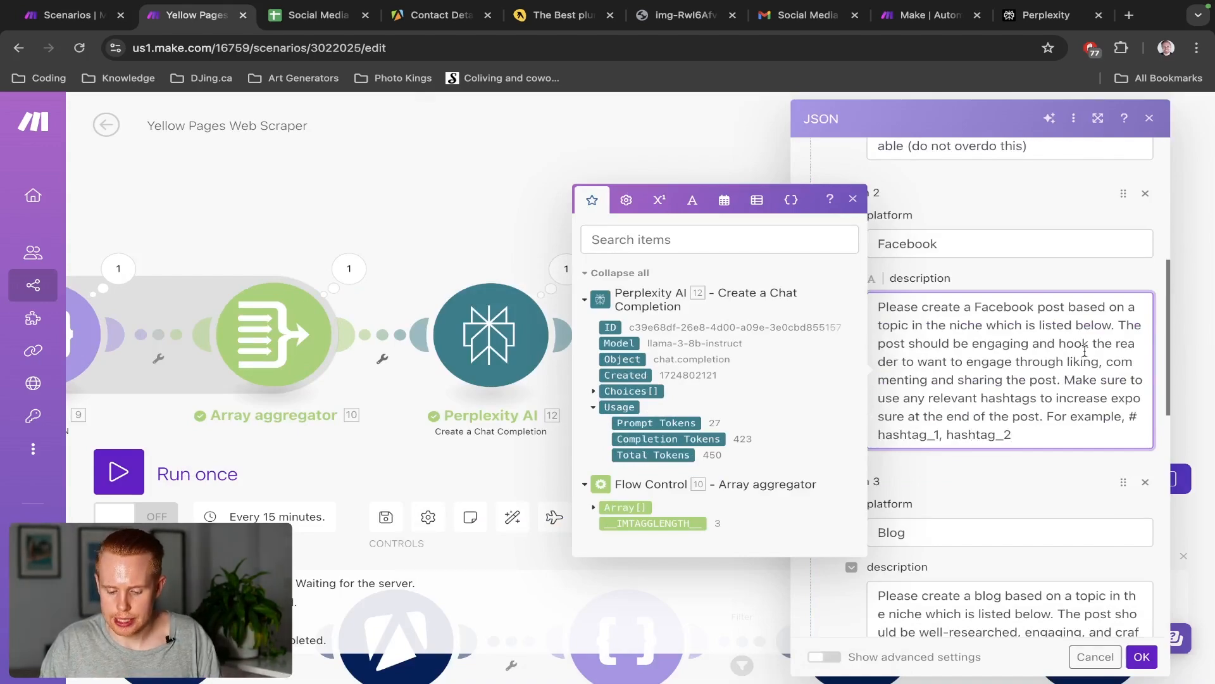
scroll(1031, 411, down, 8)
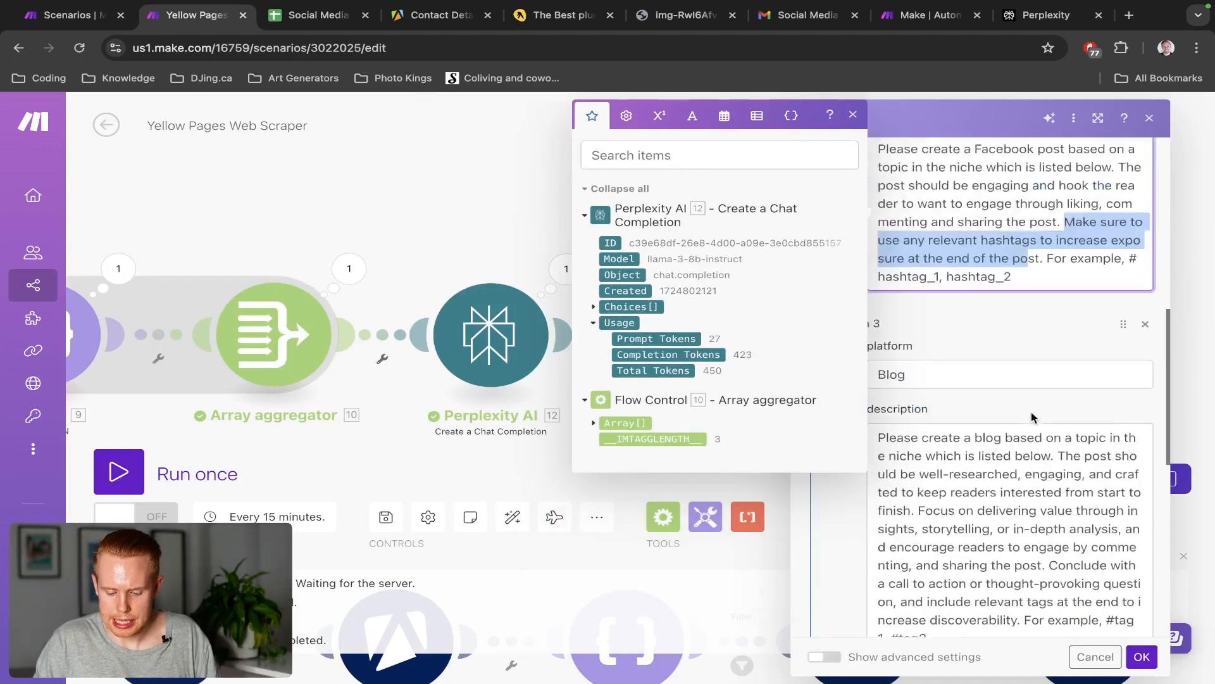
Copy the Twitter prompt from the Test scenario into Item 4's description
click(982, 482)
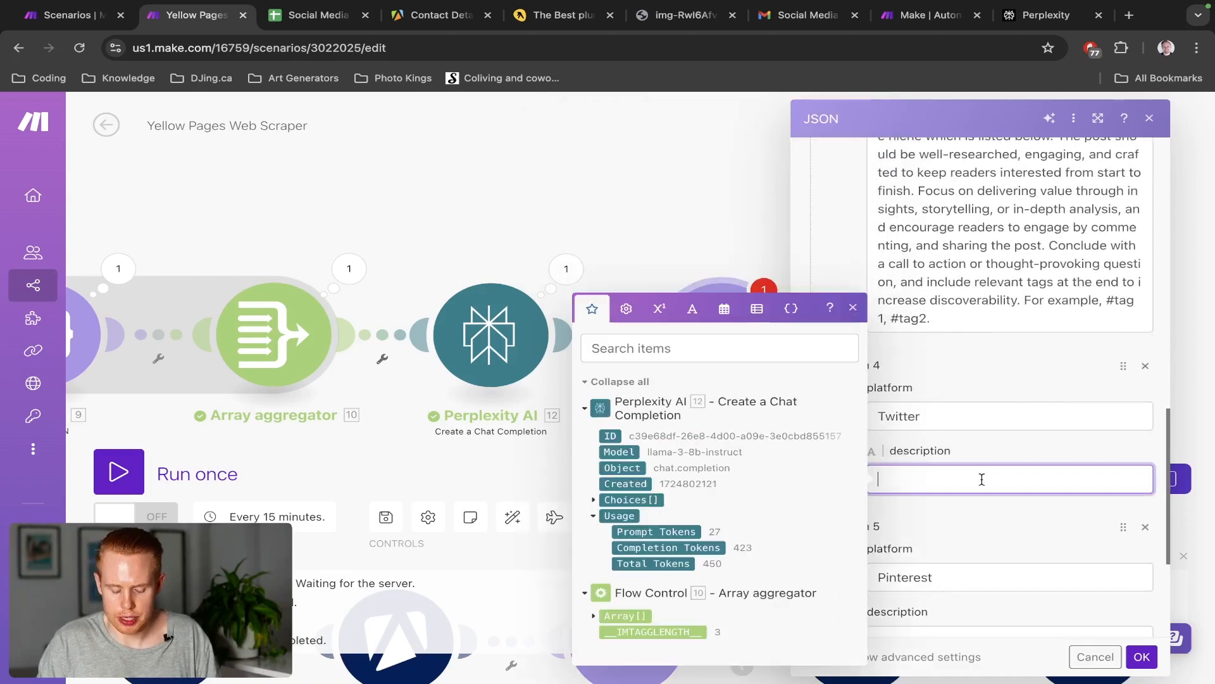
key(ctrl+shift+Tab)
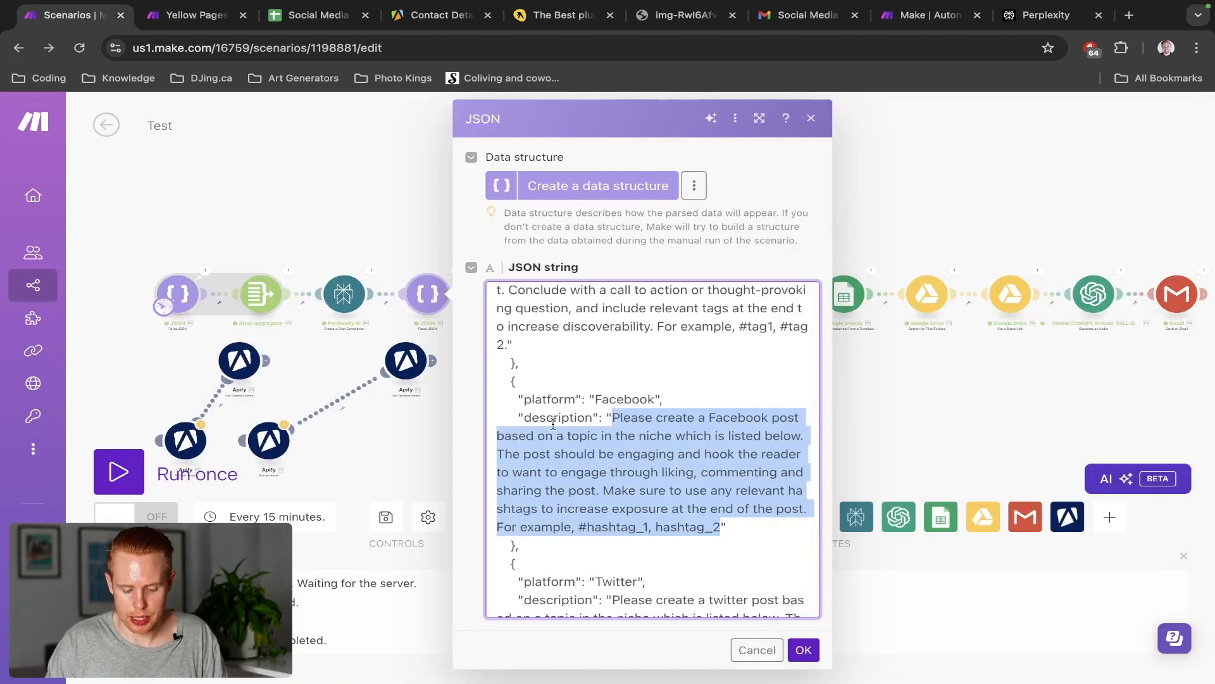
scroll(696, 469, down, 3)
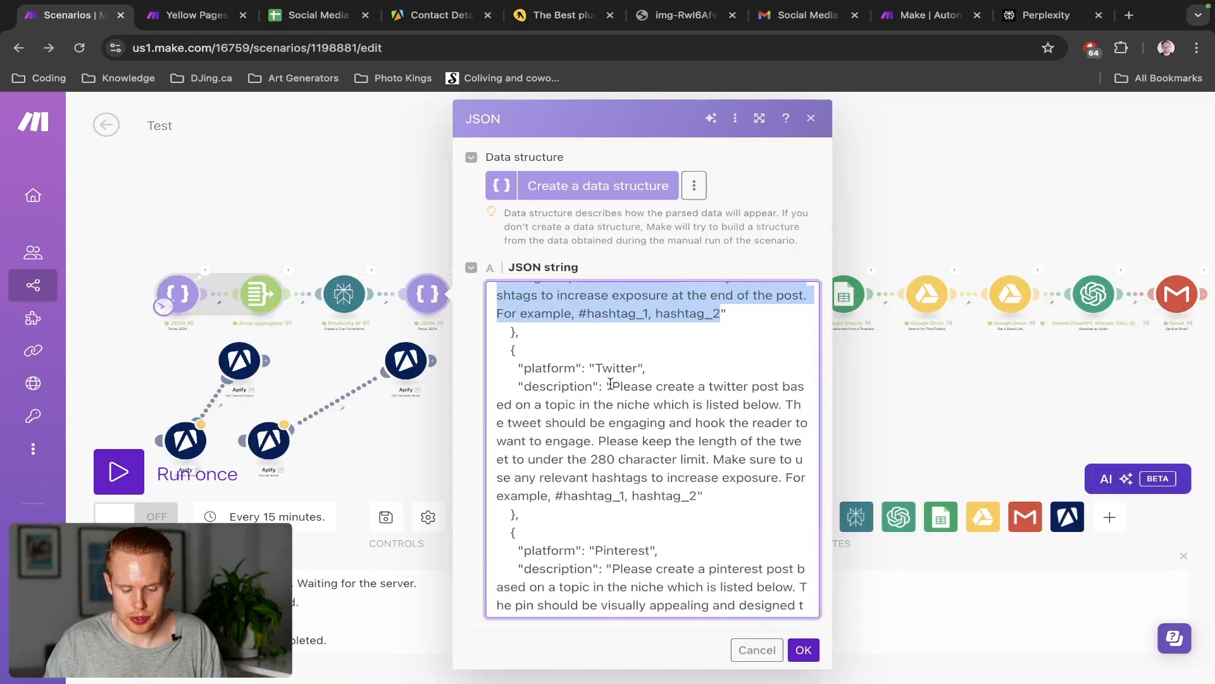
drag(611, 386, 695, 493)
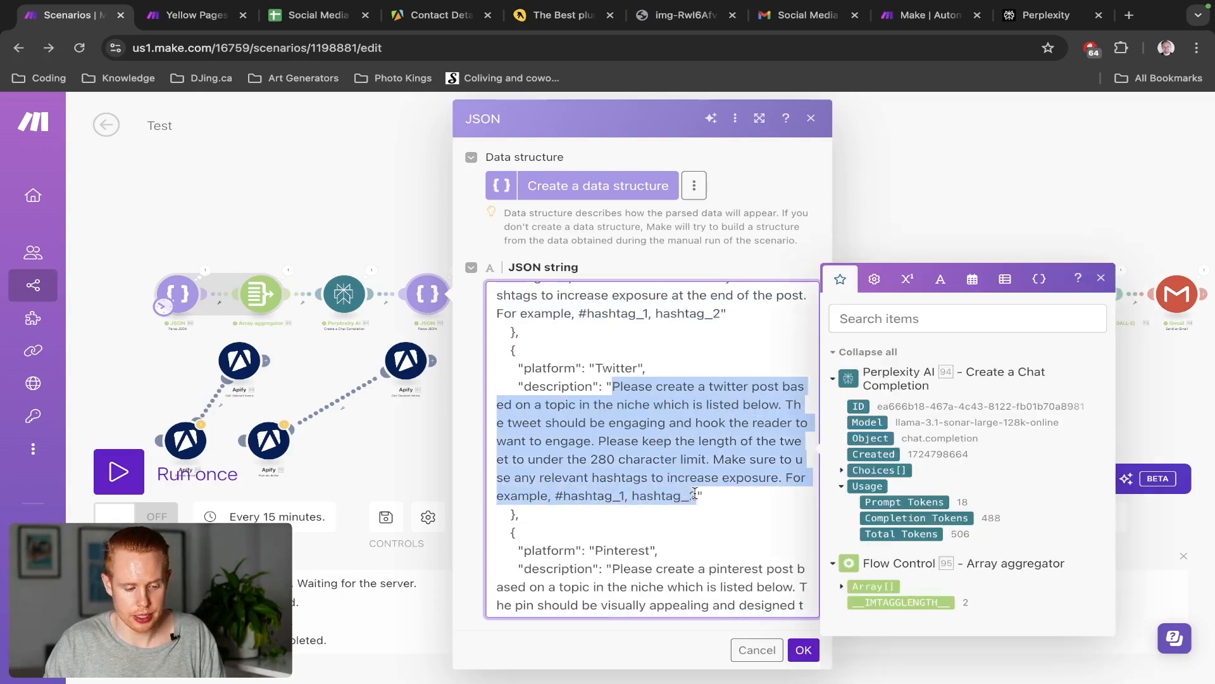
key(ctrl+c)
key(ctrl+Tab)
key(ctrl+v)
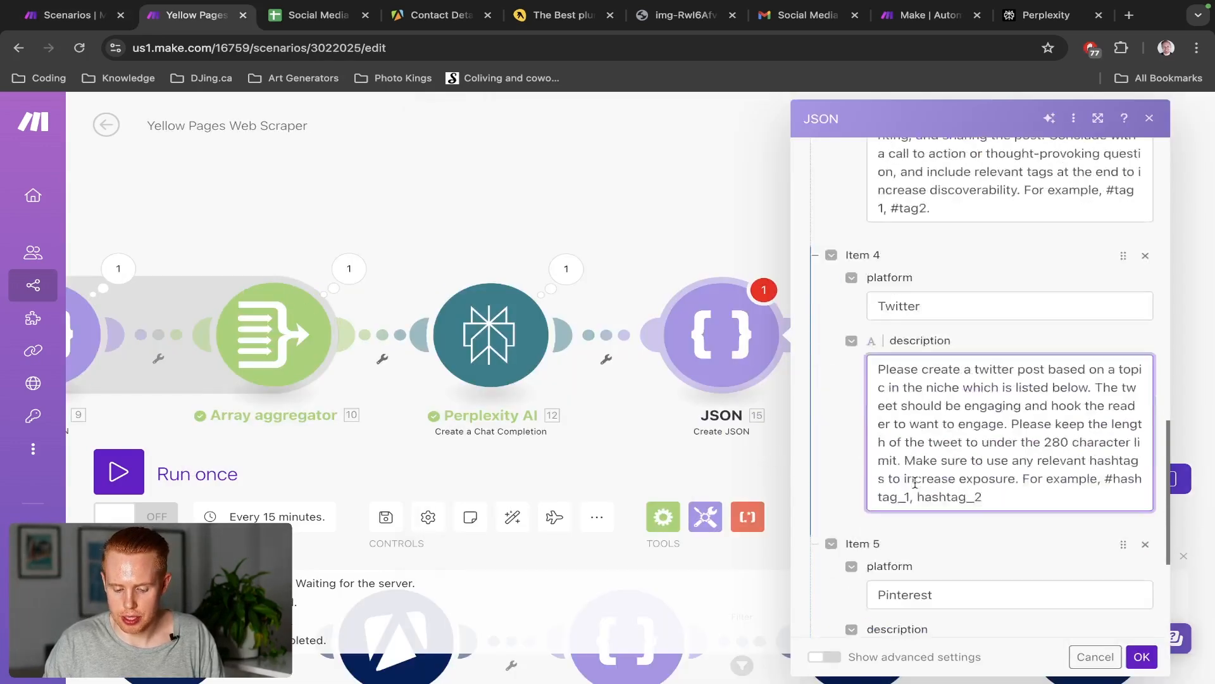
scroll(915, 482, down, 5)
Copy the Pinterest prompt from the Test scenario into Item 5's description
key(ctrl+shift+Tab)
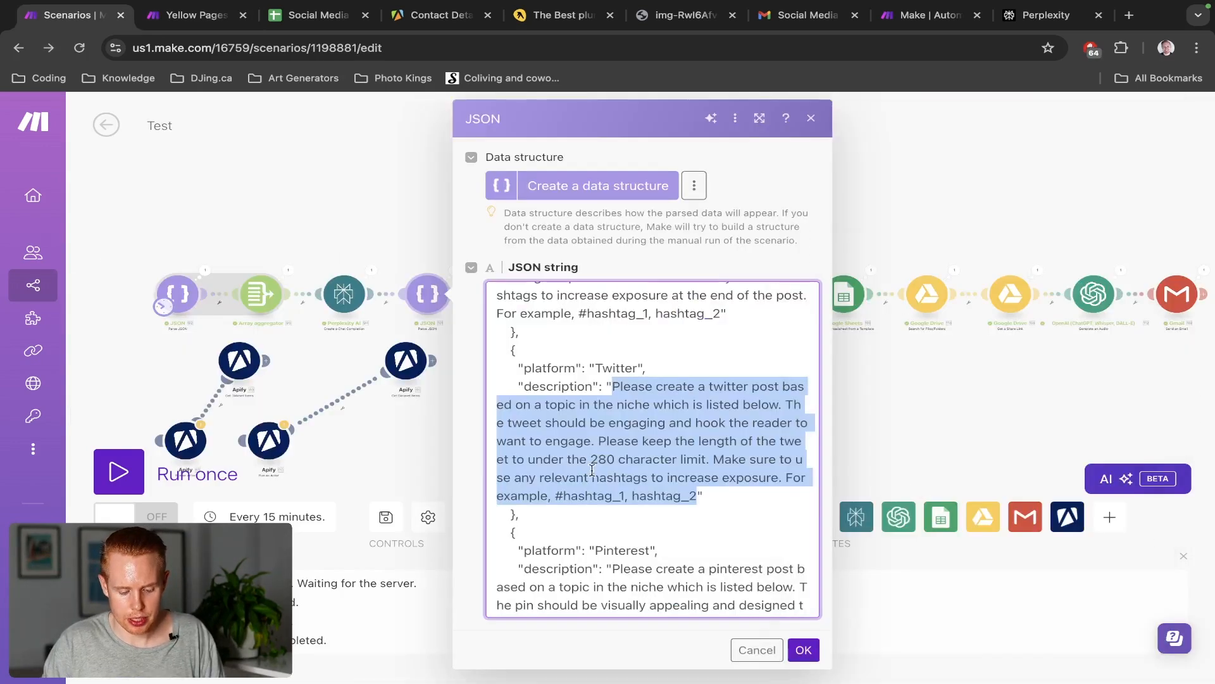
scroll(592, 470, down, 3)
drag(612, 357, 613, 538)
key(ctrl+c)
key(ctrl+Tab)
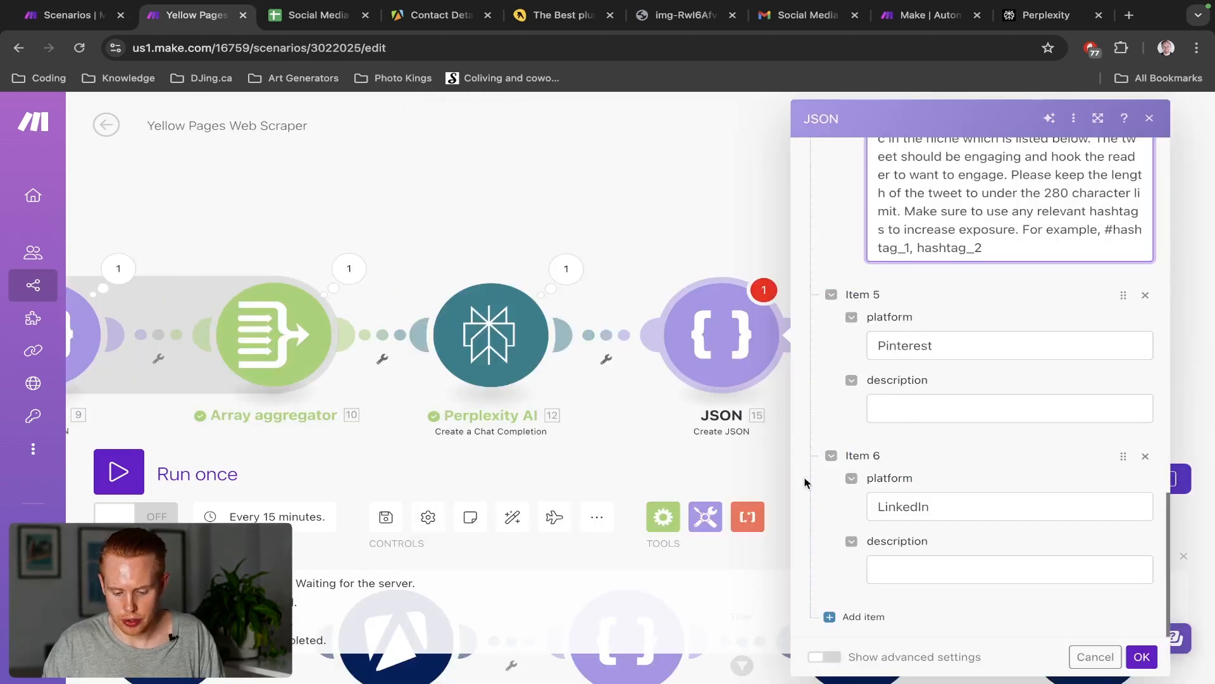
click(907, 419)
key(ctrl+v)
Copy the LinkedIn post prompt from the Test scenario into Item 6's description
key(ctrl+shift+Tab)
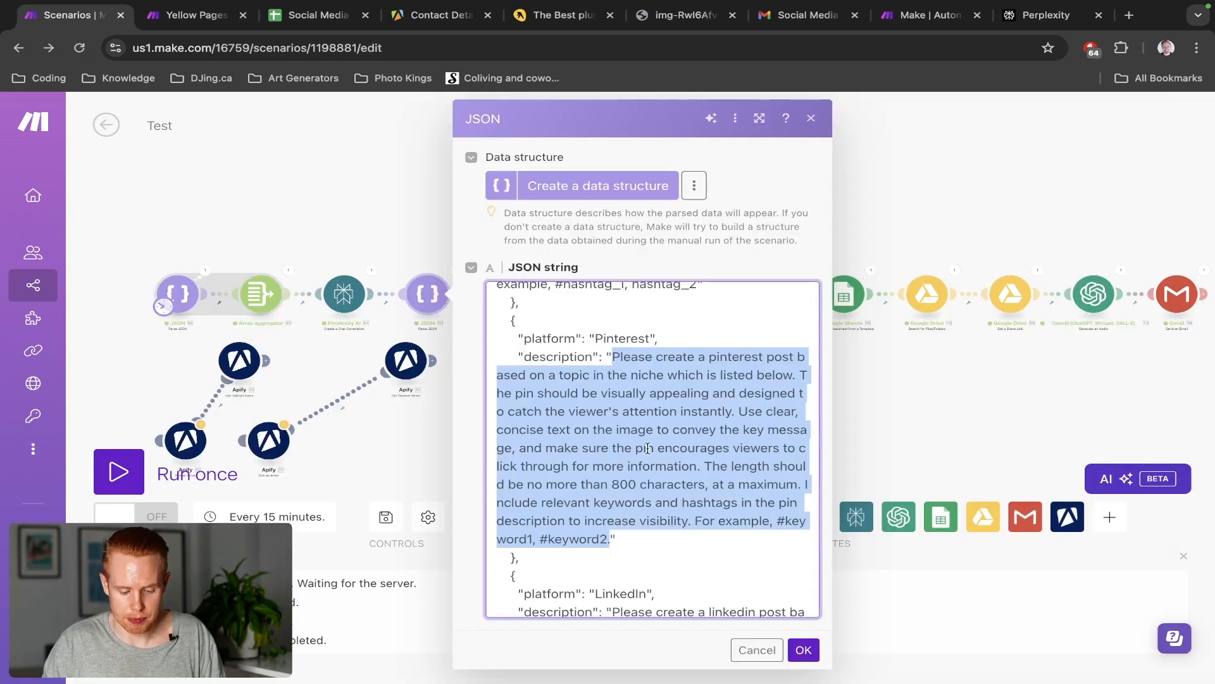
scroll(614, 428, down, 5)
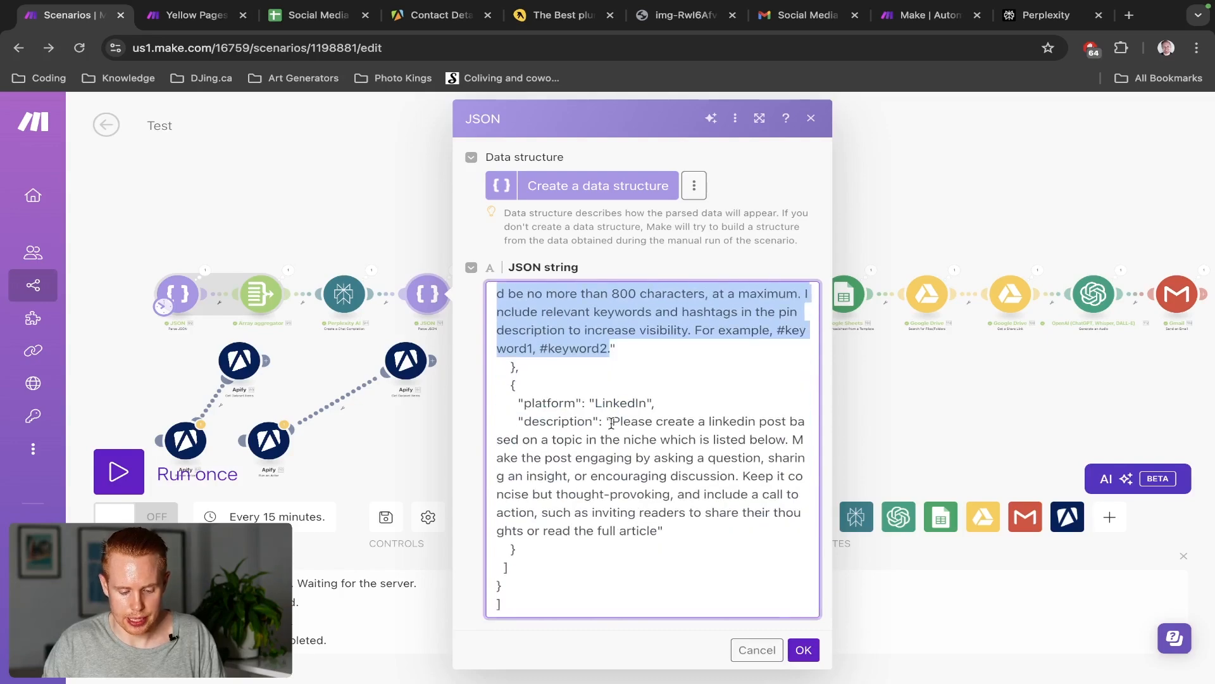
drag(612, 421, 652, 531)
key(ctrl+Tab)
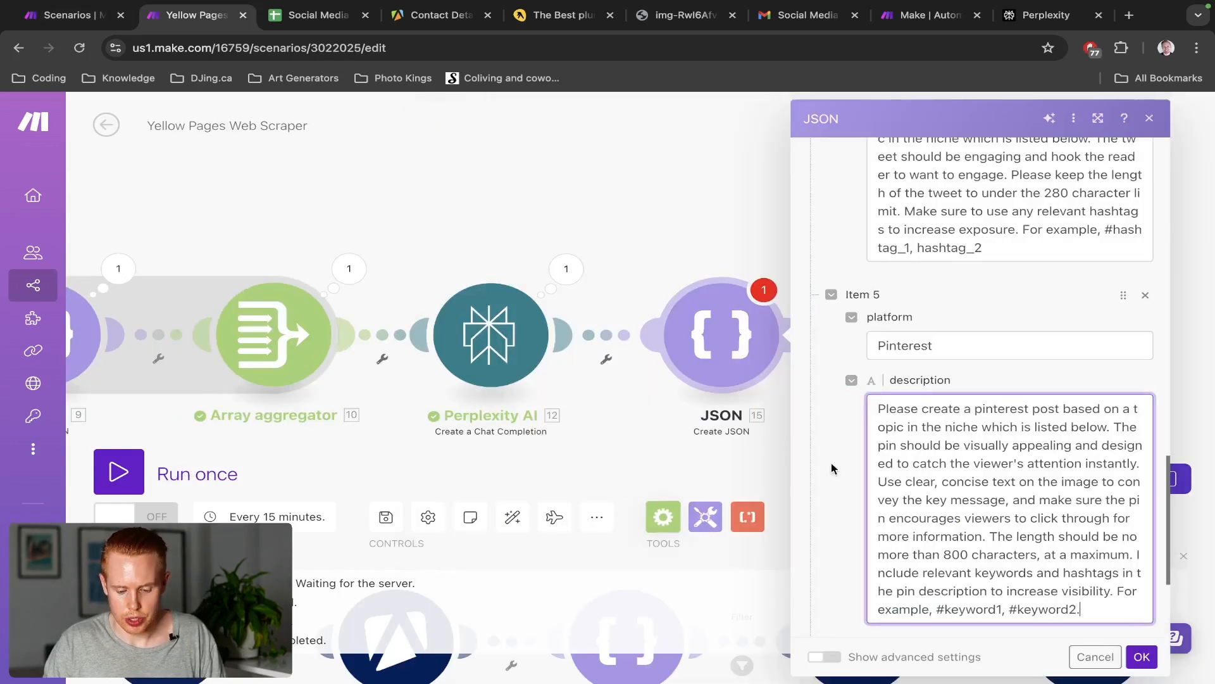
scroll(919, 527, down, 4)
click(910, 570)
key(ctrl+v)
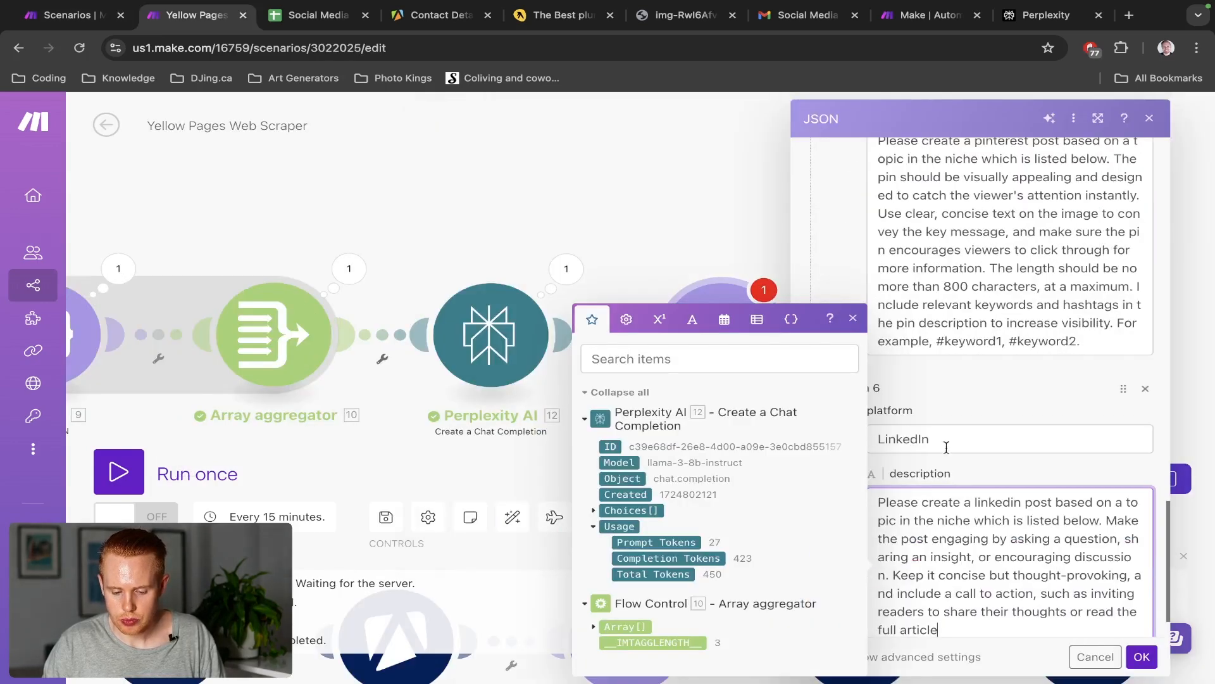
Check the LinkedIn description text and save the Create JSON module's settings
click(960, 421)
scroll(950, 437, down, 1)
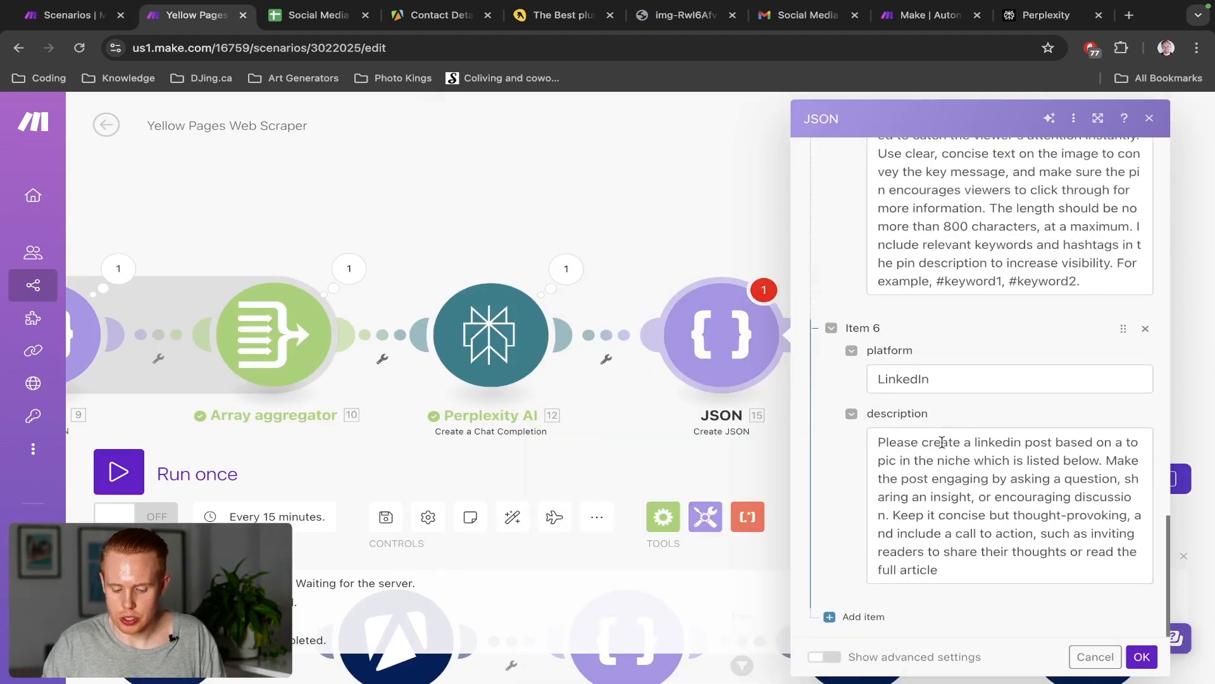
drag(941, 441, 912, 444)
click(1102, 460)
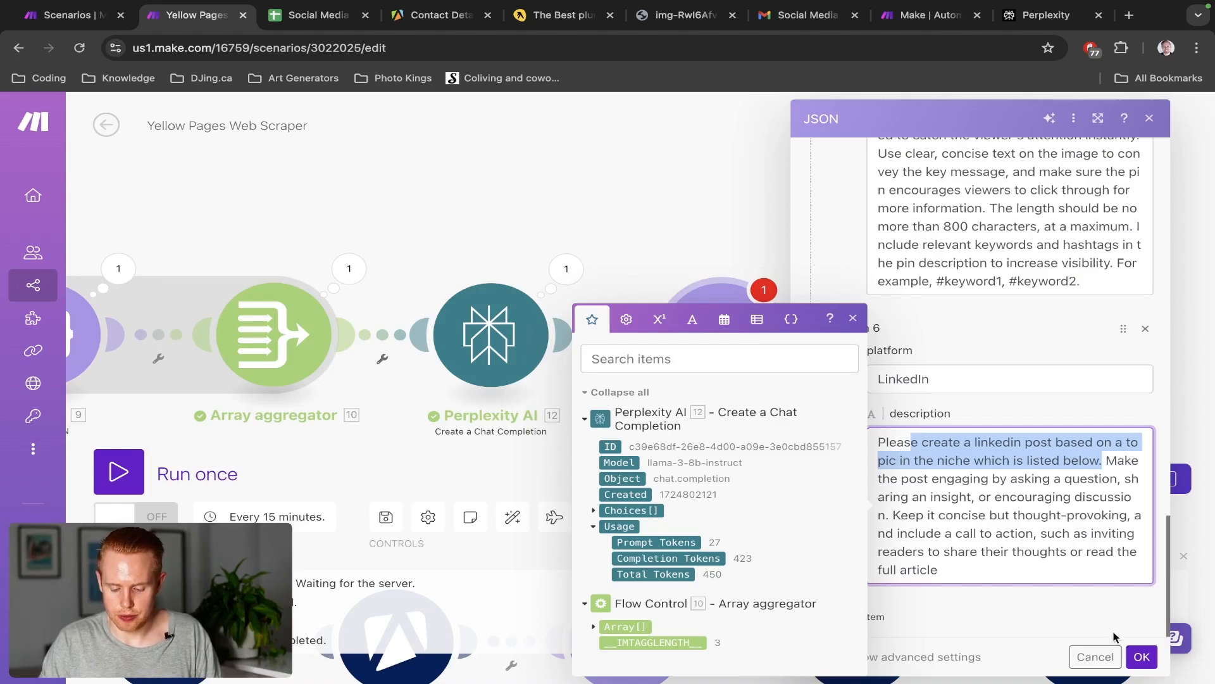
click(1142, 656)
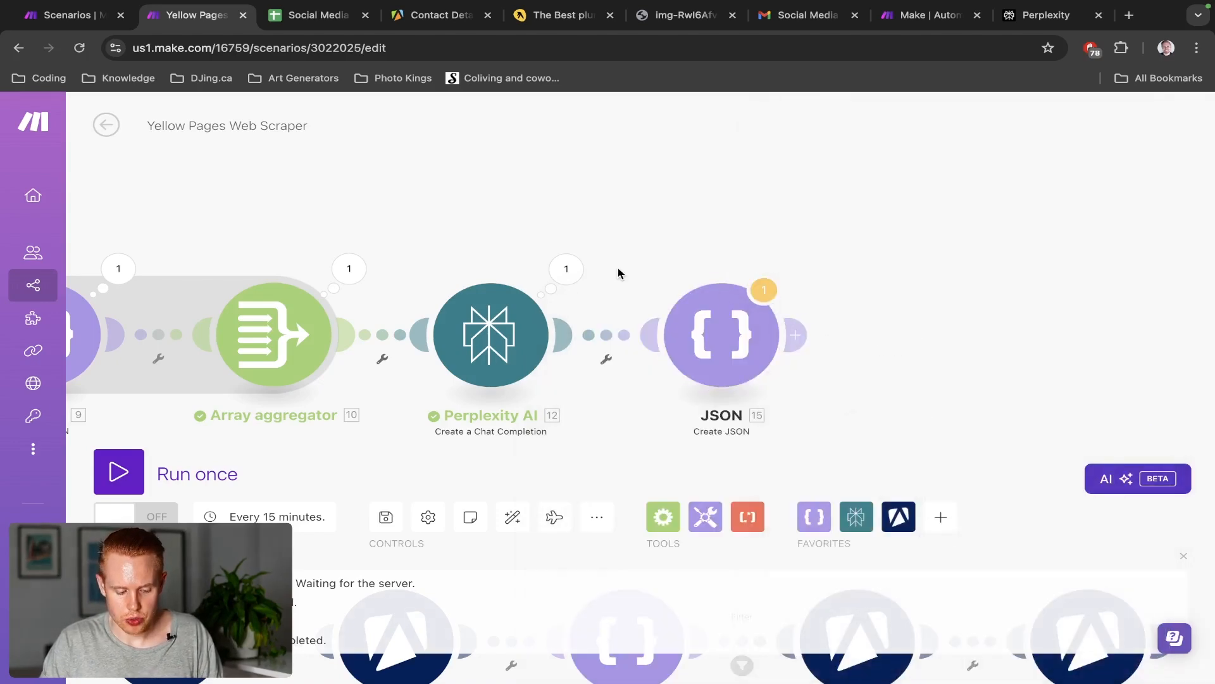
Add a Flow Control Iterator after Create JSON, mapping 15. JSON string into Array
key(ctrl+shift+Tab)
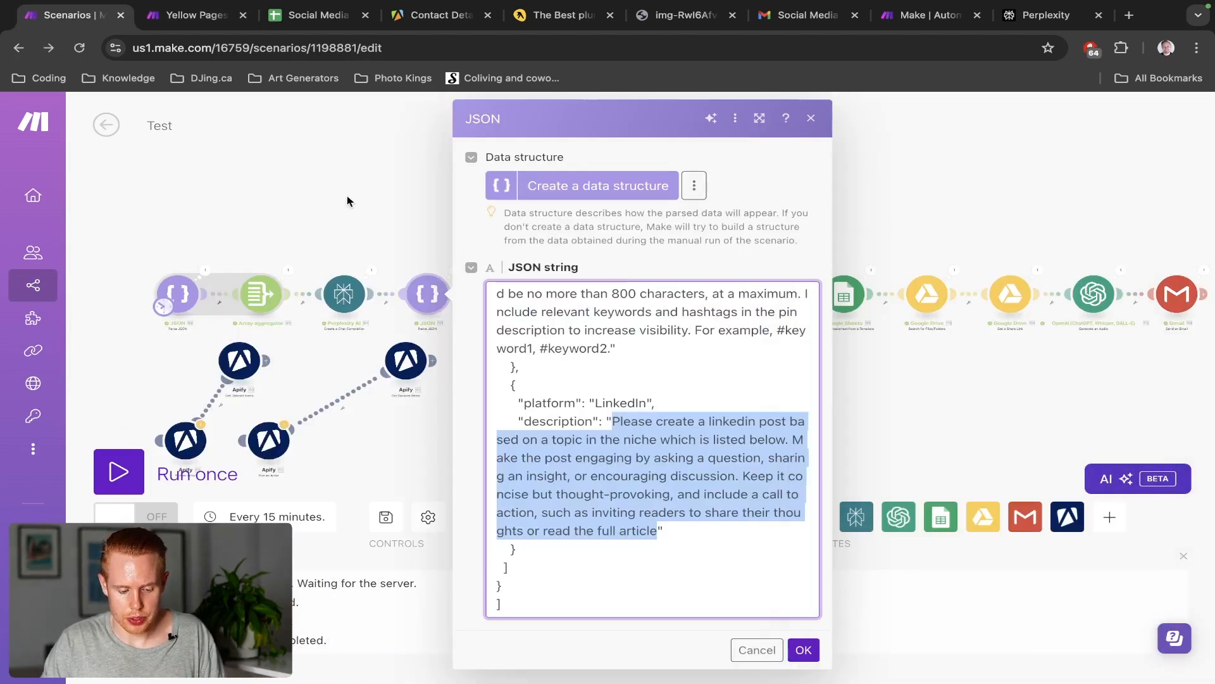
key(Escape)
key(ctrl+Tab)
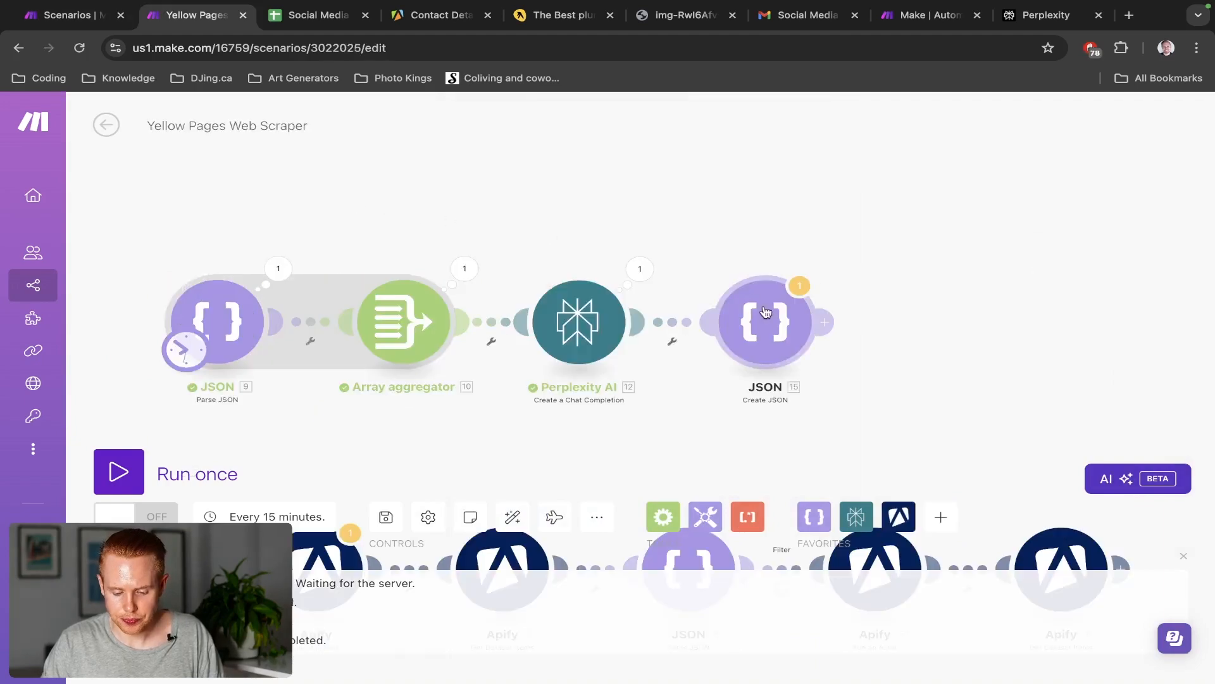
click(829, 322)
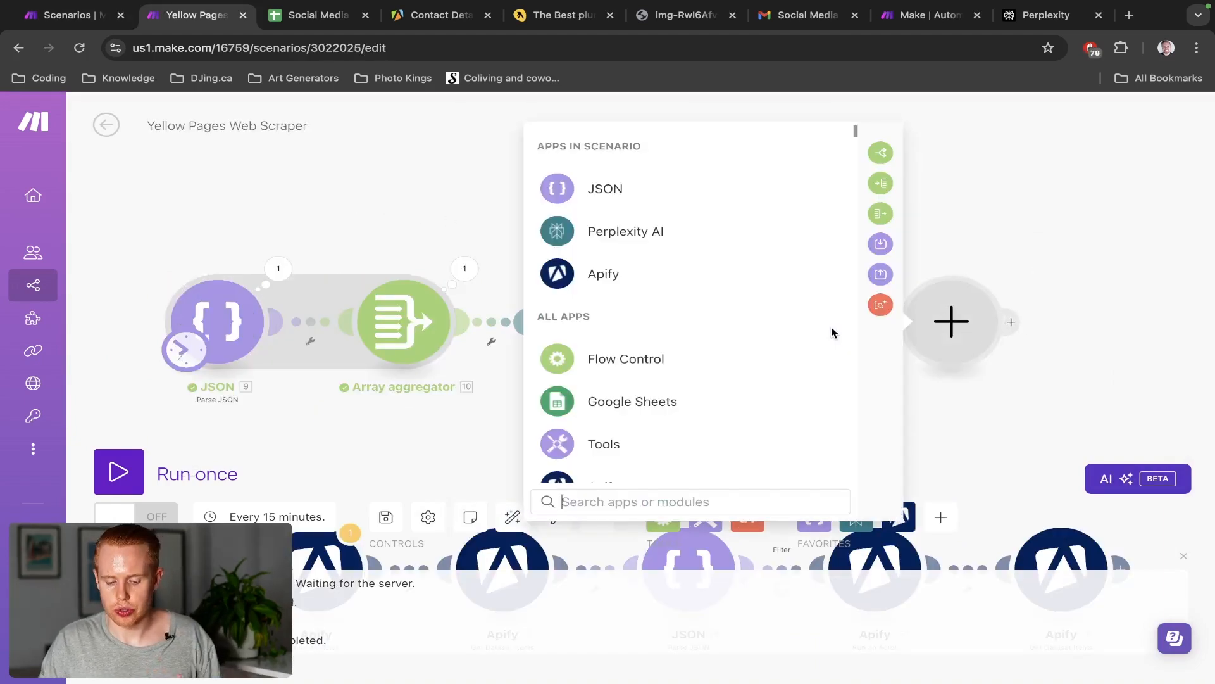
click(739, 359)
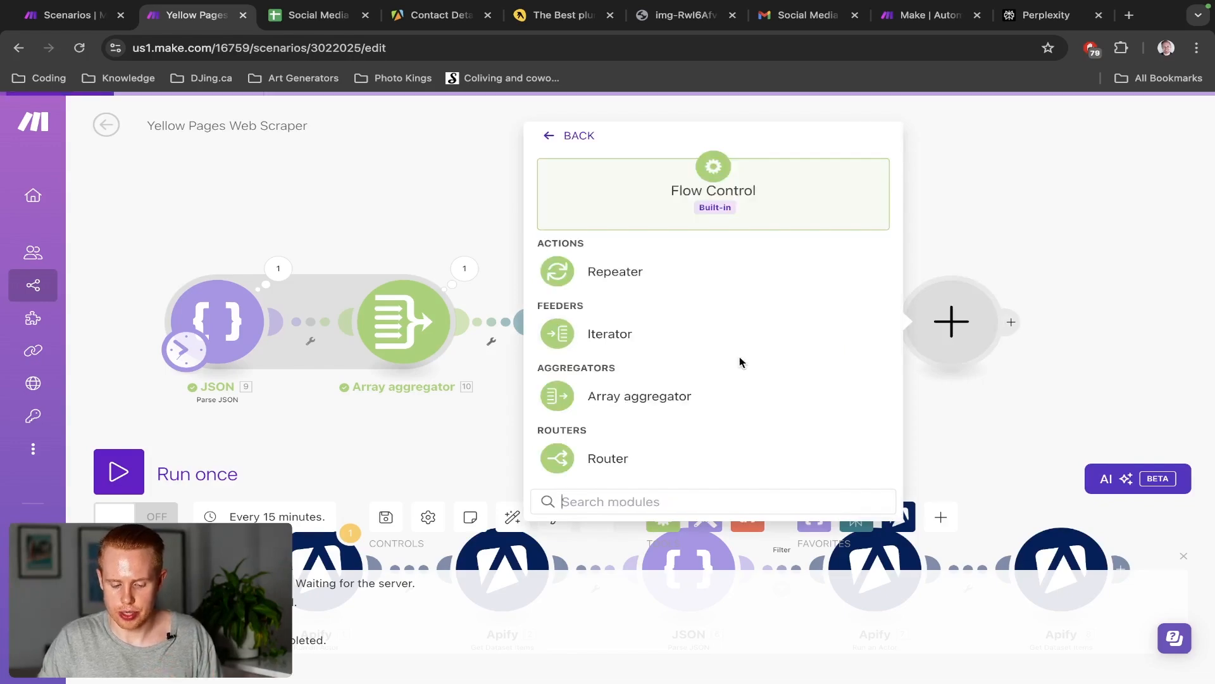
click(675, 343)
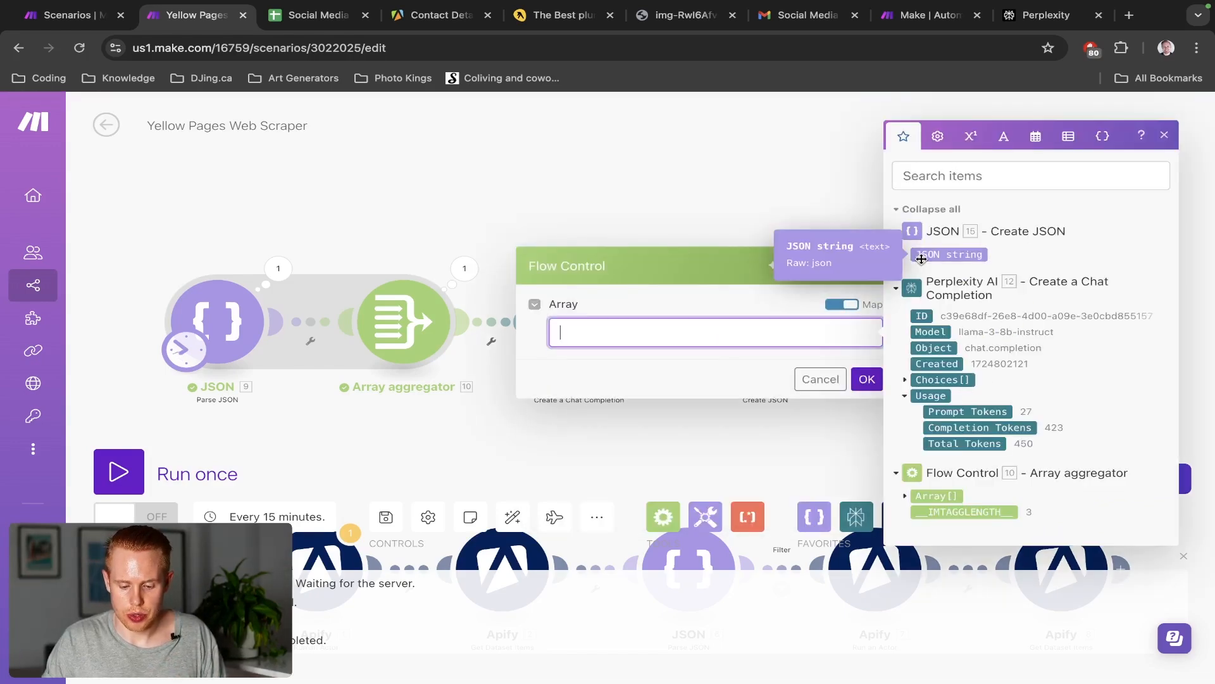
click(921, 258)
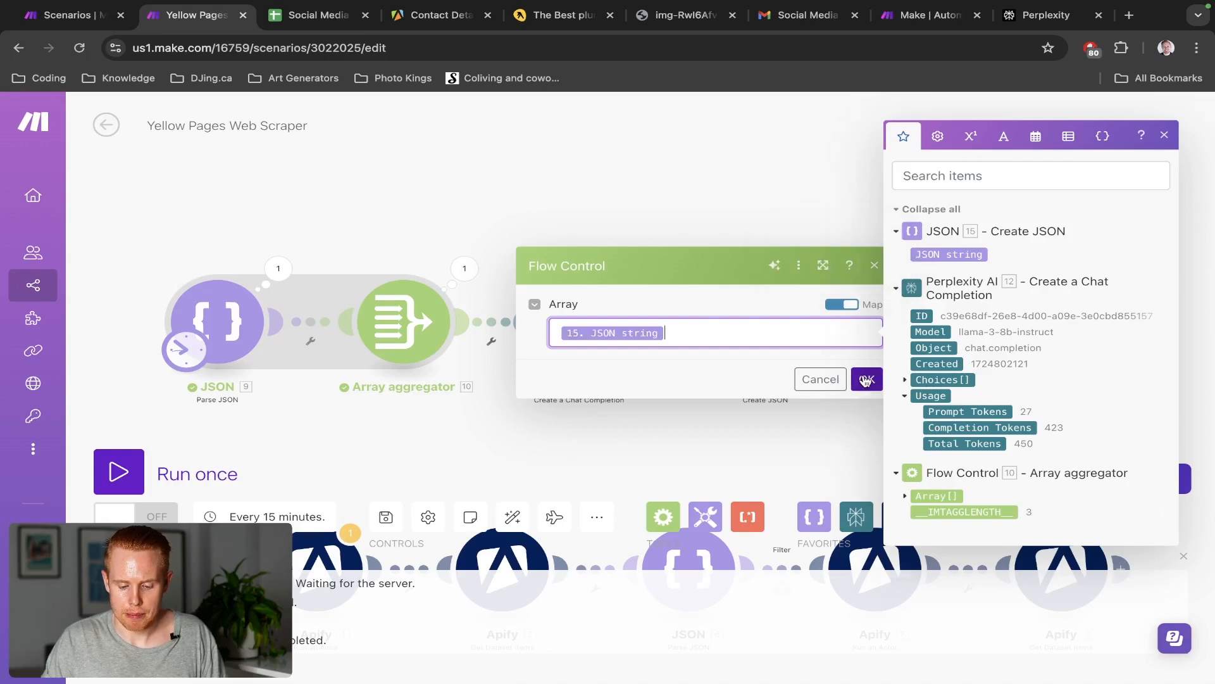
Review the Create JSON and Iterator settings, then switch to the Social Media Marketing Plan sheet
key(super+1)
key(super+2)
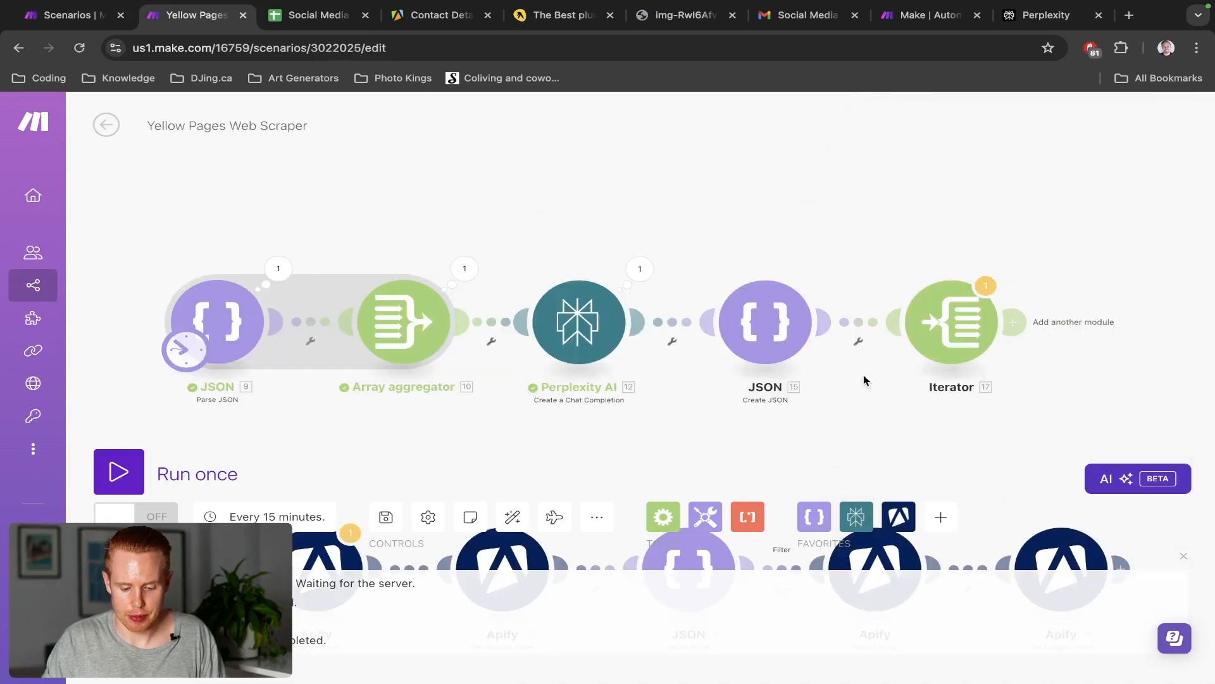
click(776, 357)
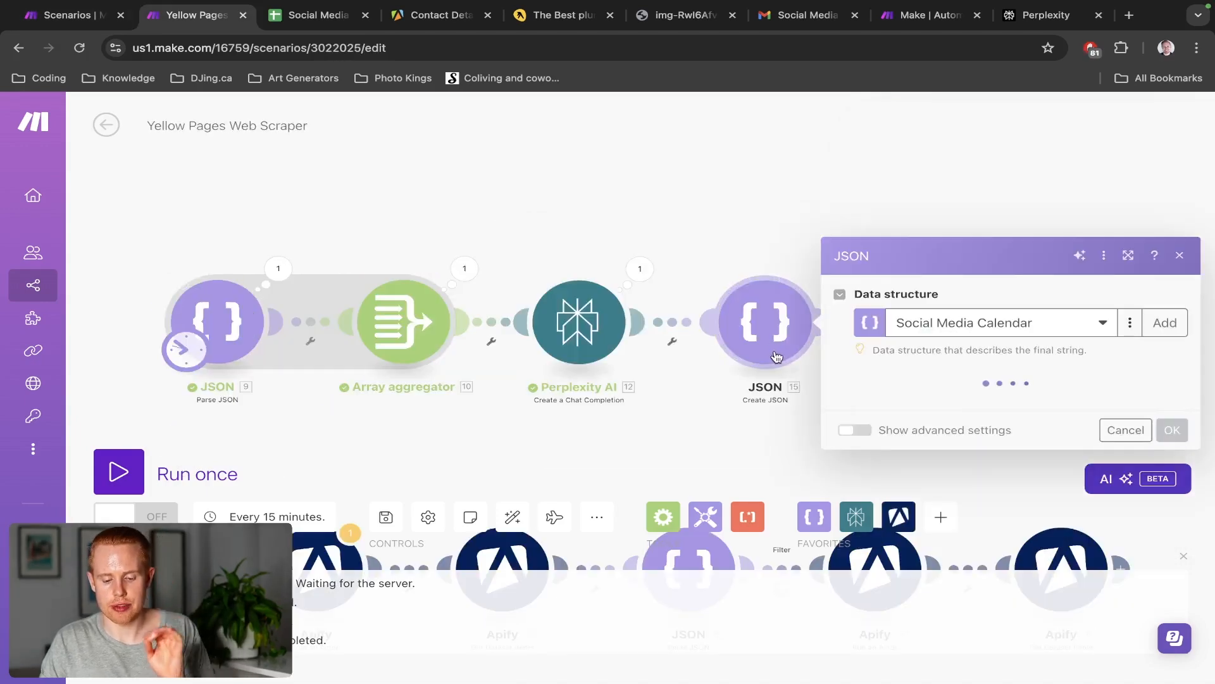
scroll(935, 447, down, 5)
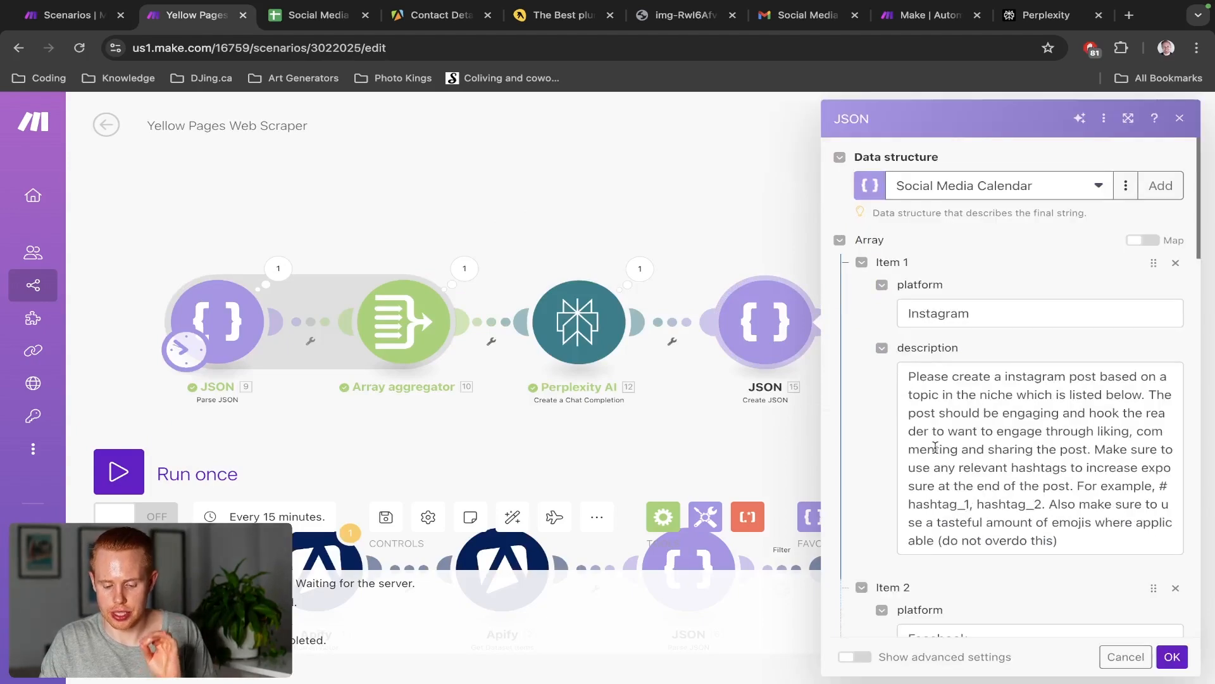
click(684, 263)
click(928, 311)
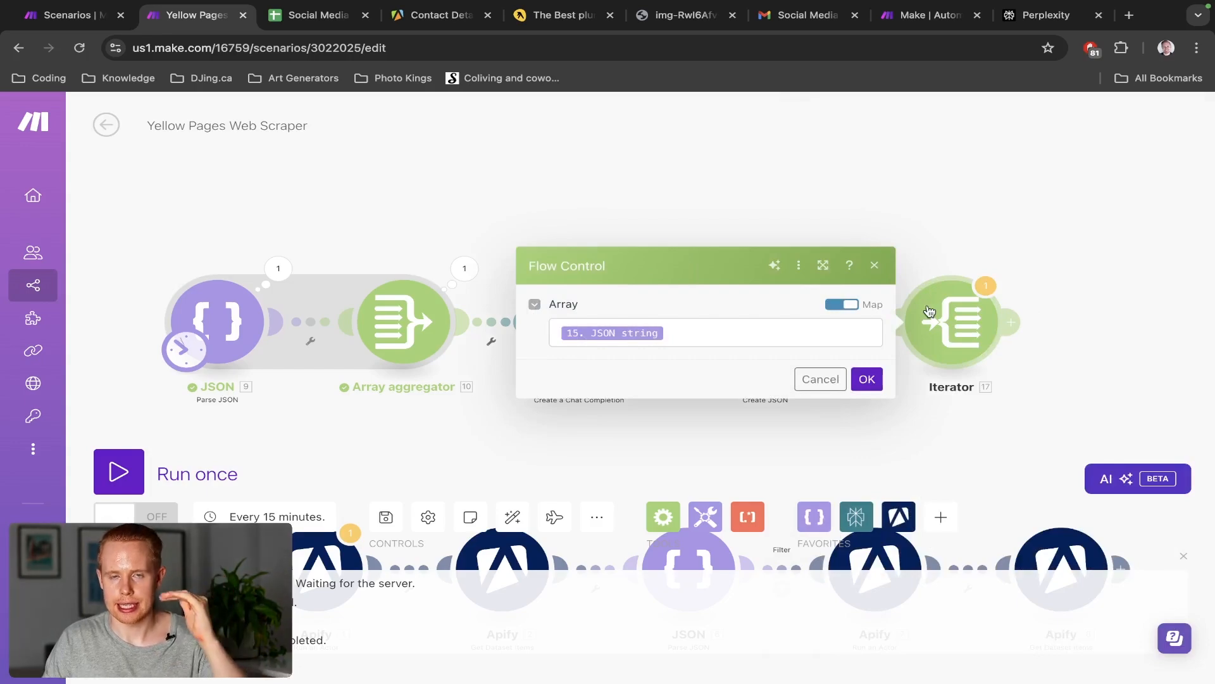
key(ctrl+Tab)
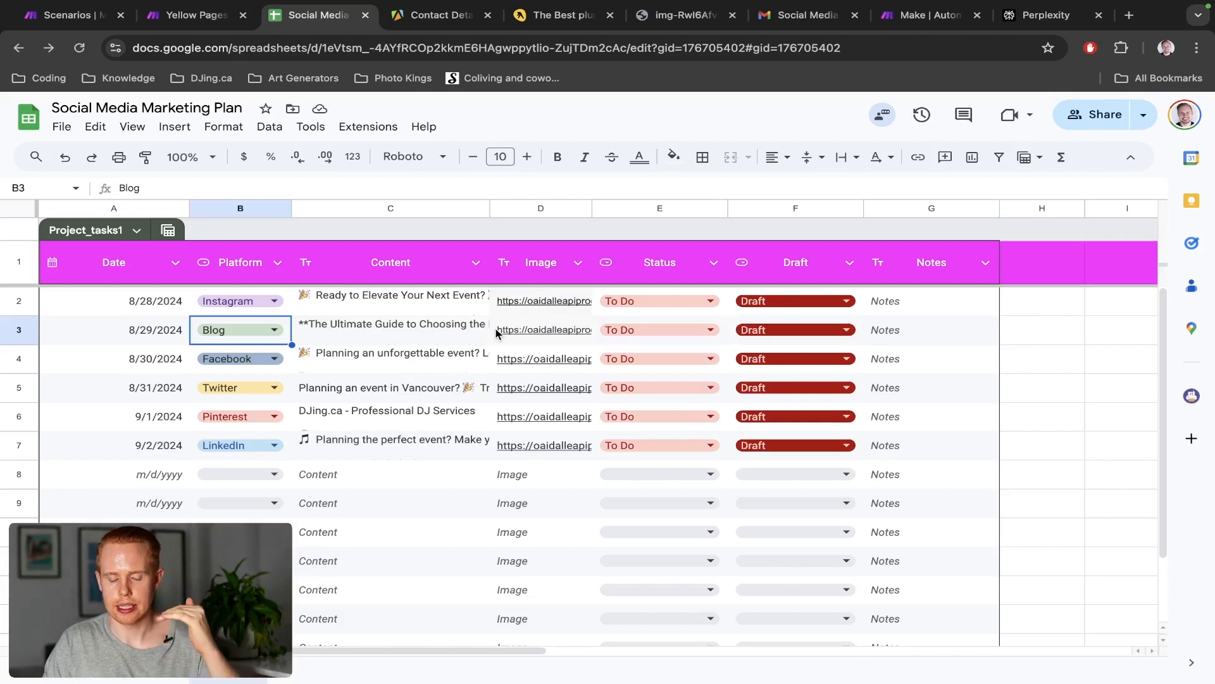
Look over the six draft posts in the sheet, then return to the Make scenario's Iterator settings
mouse_move(500, 332)
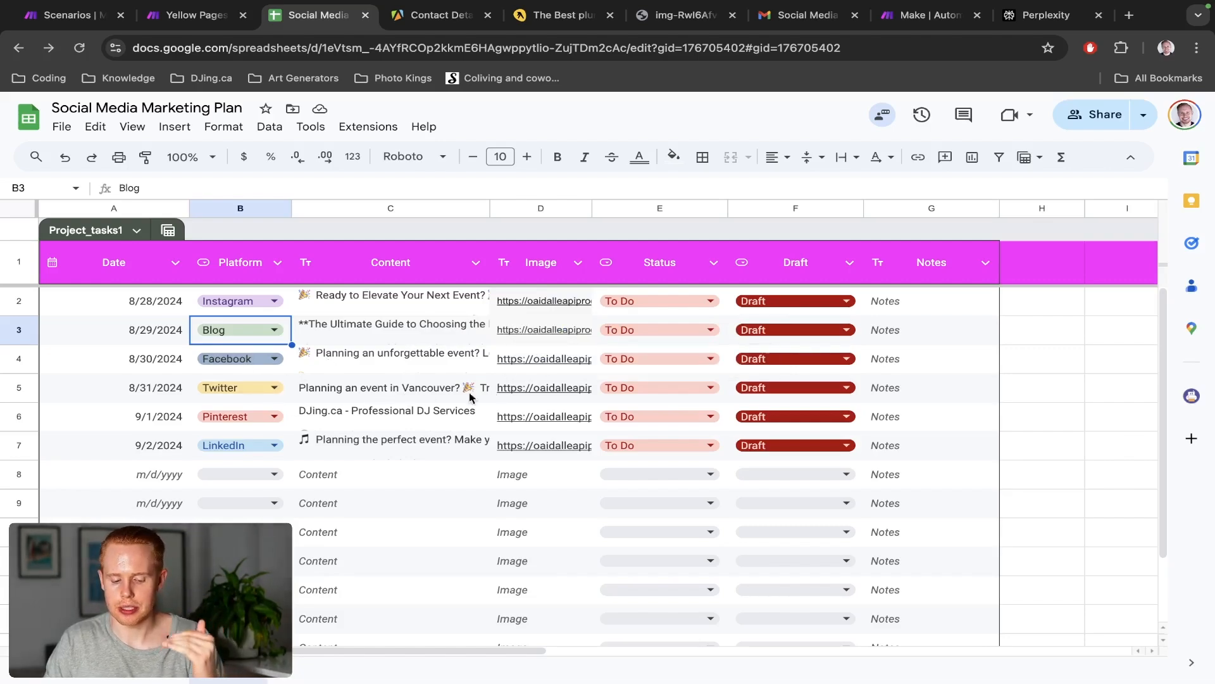
mouse_move(507, 394)
key(ctrl+shift+Tab)
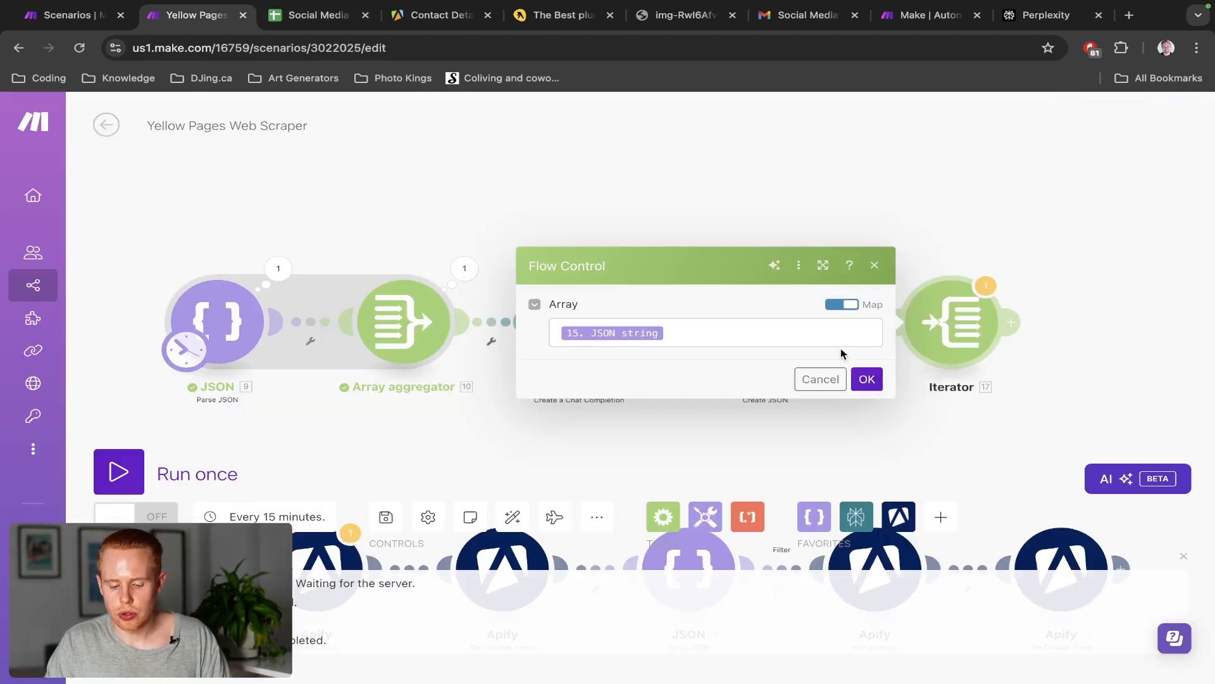
Confirm the Iterator mapping, run the scenario once anyway, and inspect the Iterator's output Value
click(864, 380)
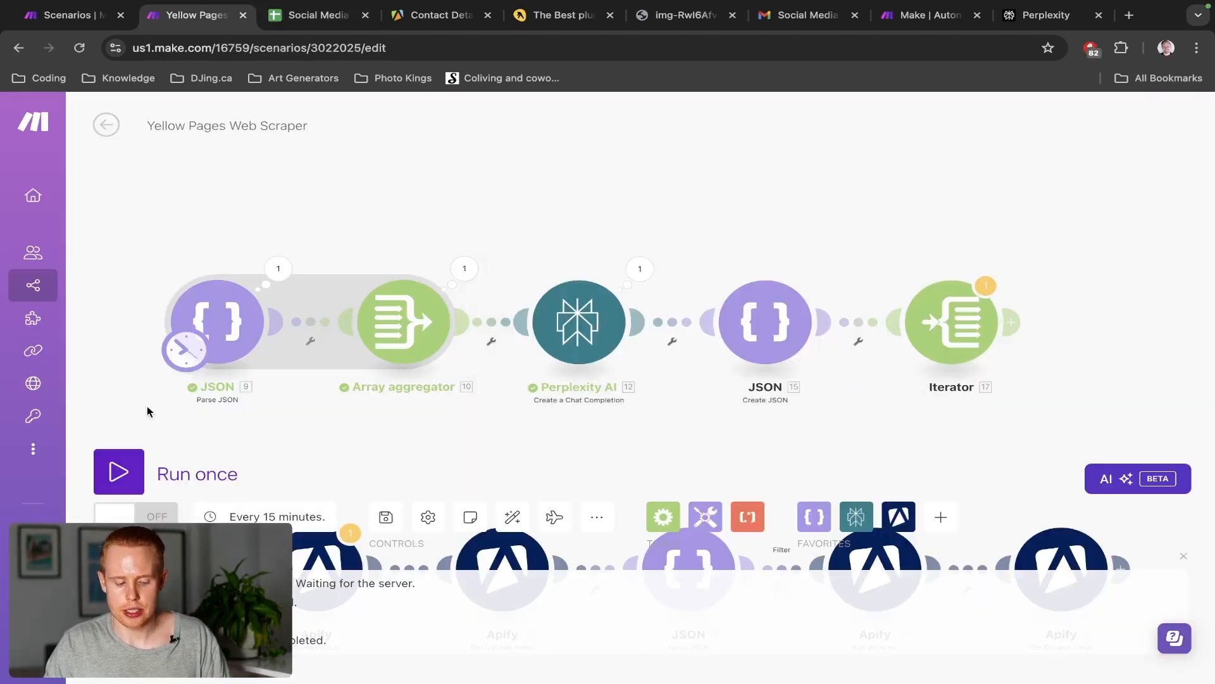
click(120, 475)
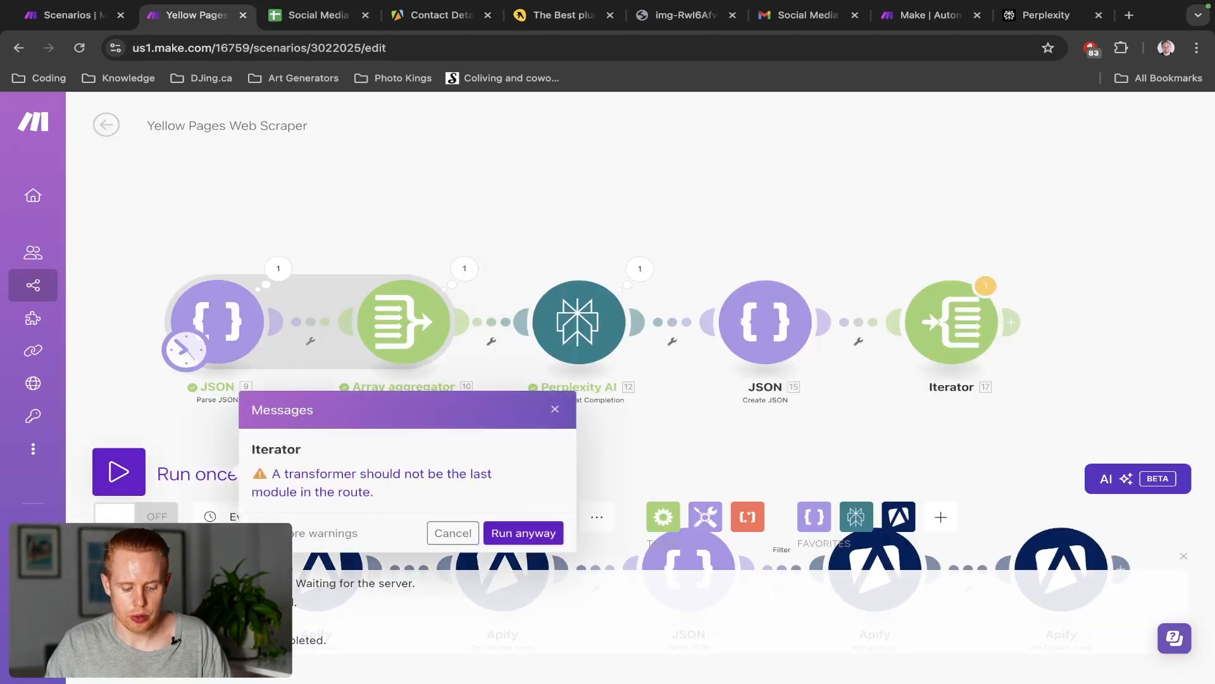
click(508, 532)
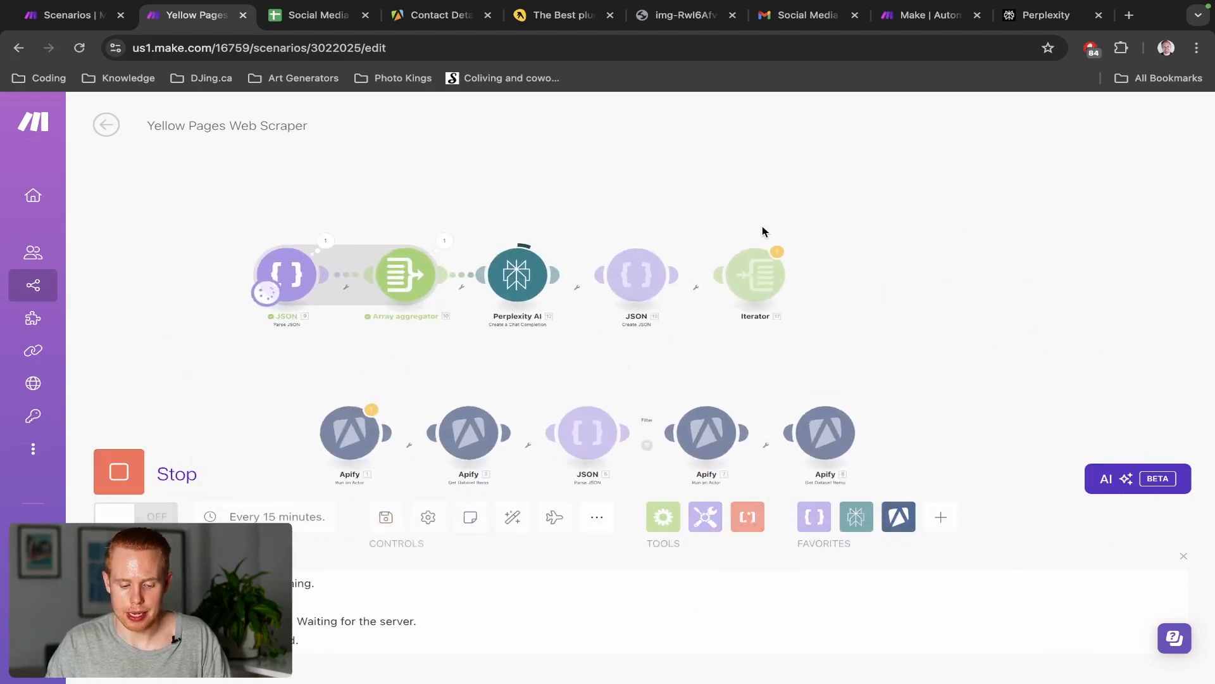
scroll(762, 231, up, 2)
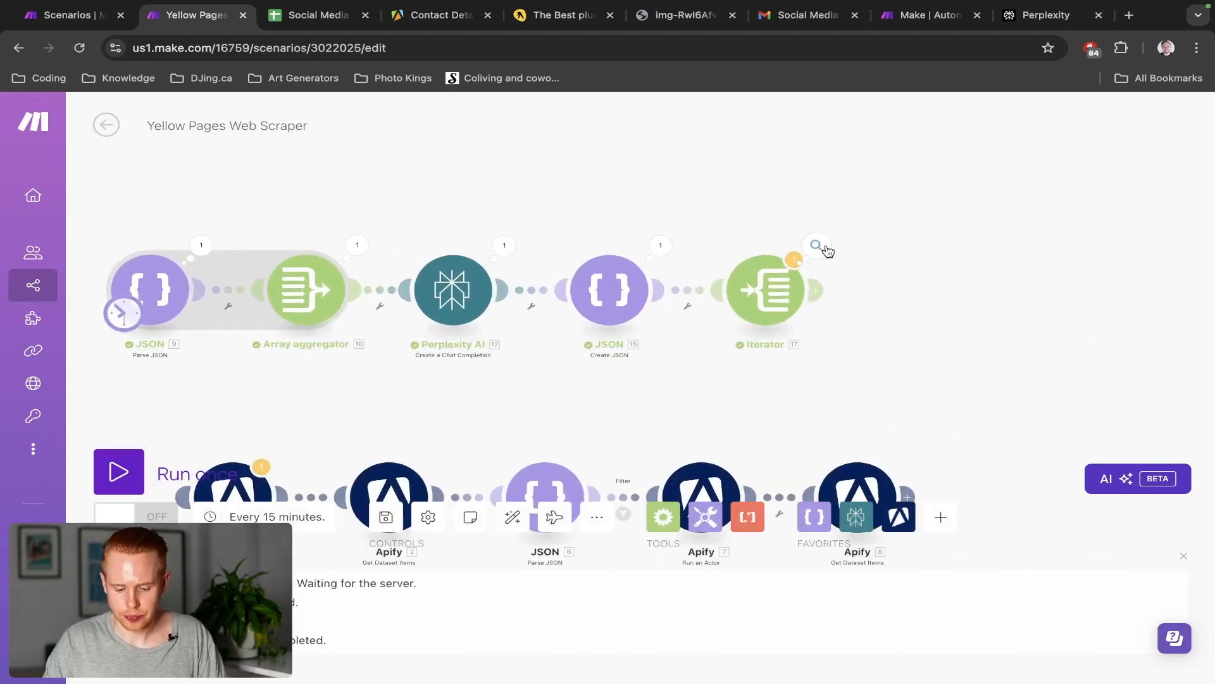
click(825, 248)
click(883, 294)
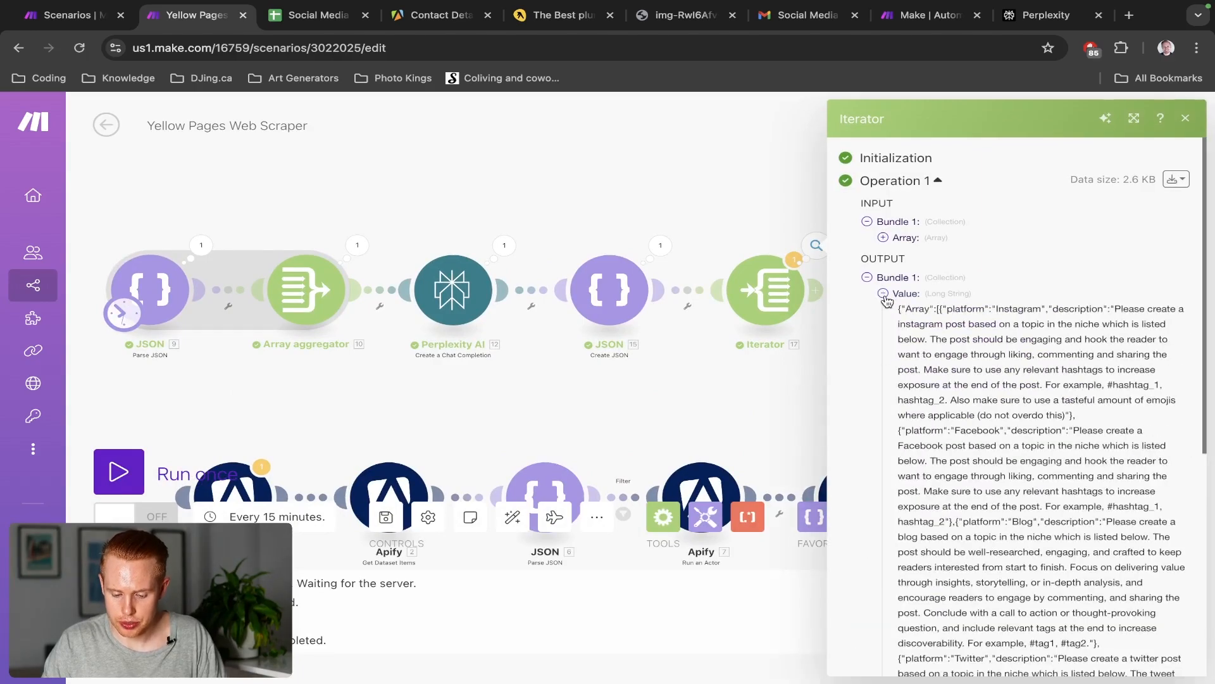
scroll(935, 425, down, 6)
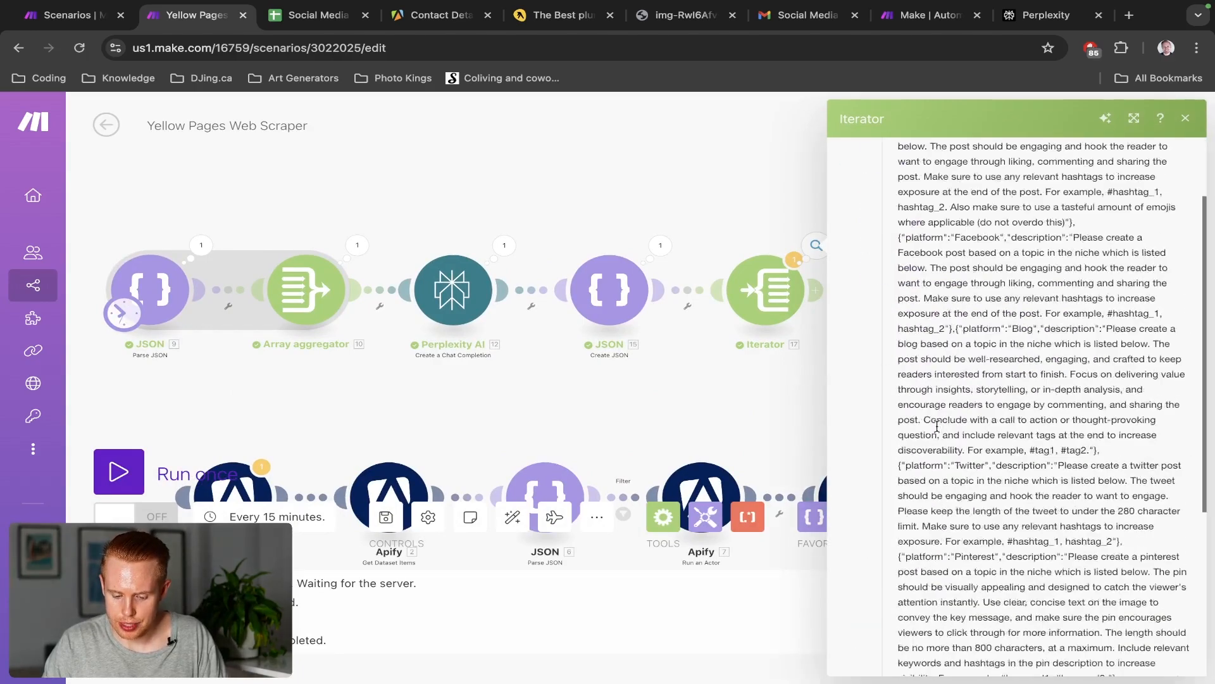
scroll(936, 427, up, 8)
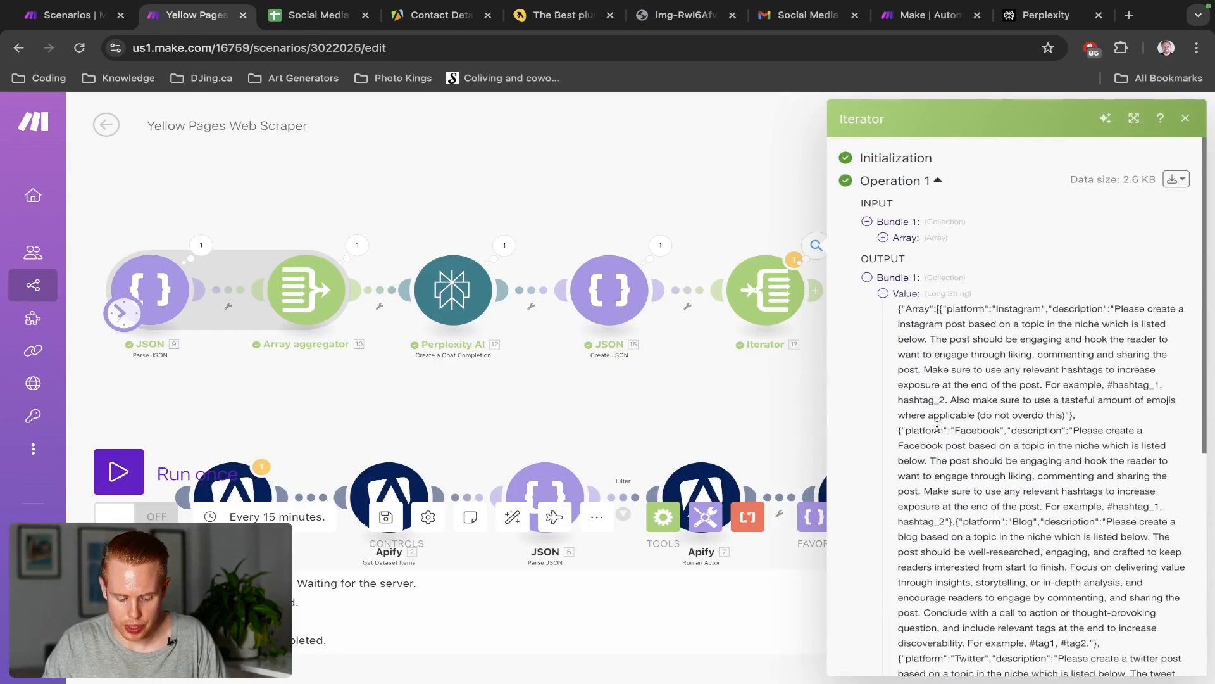
key(Escape)
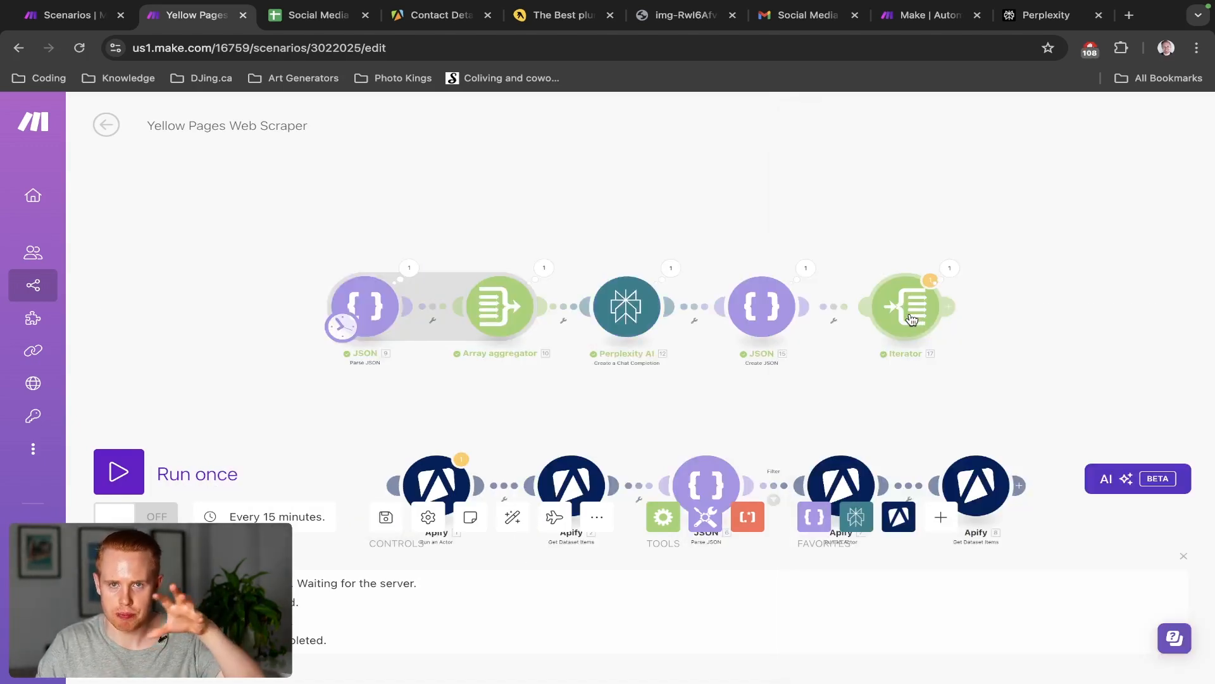
Insert a Parse JSON module between JSON 15 and the Iterator, reading 15. JSON string
click(837, 307)
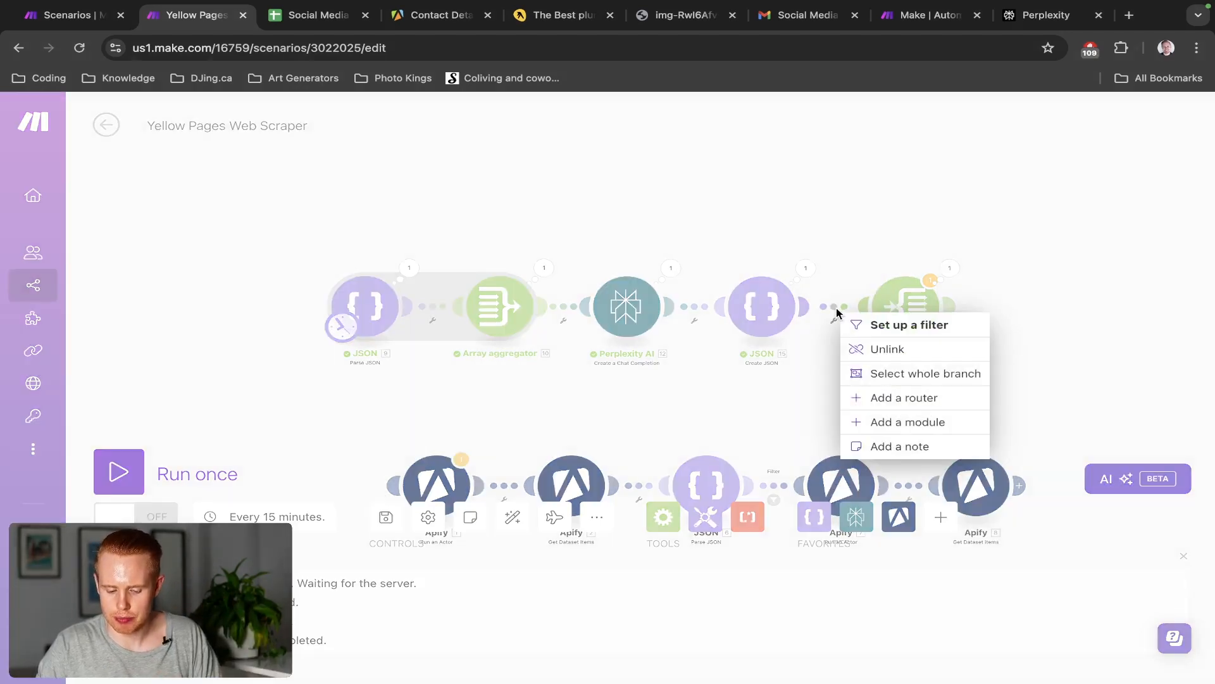
click(912, 422)
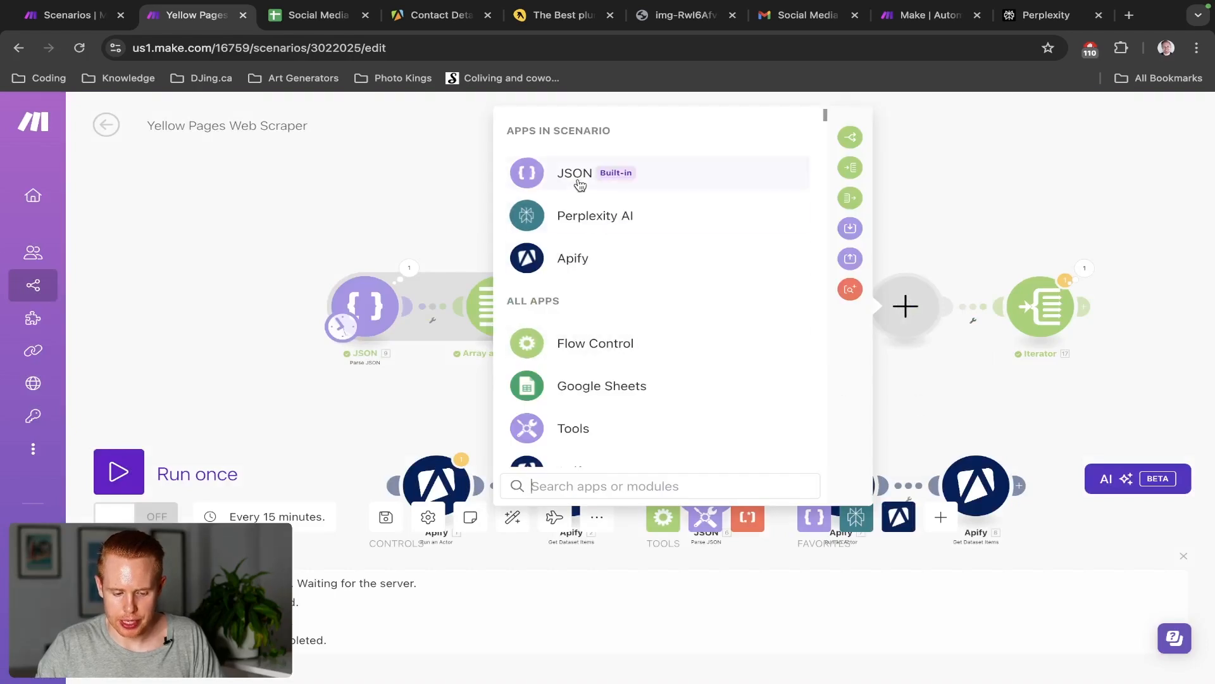
click(580, 176)
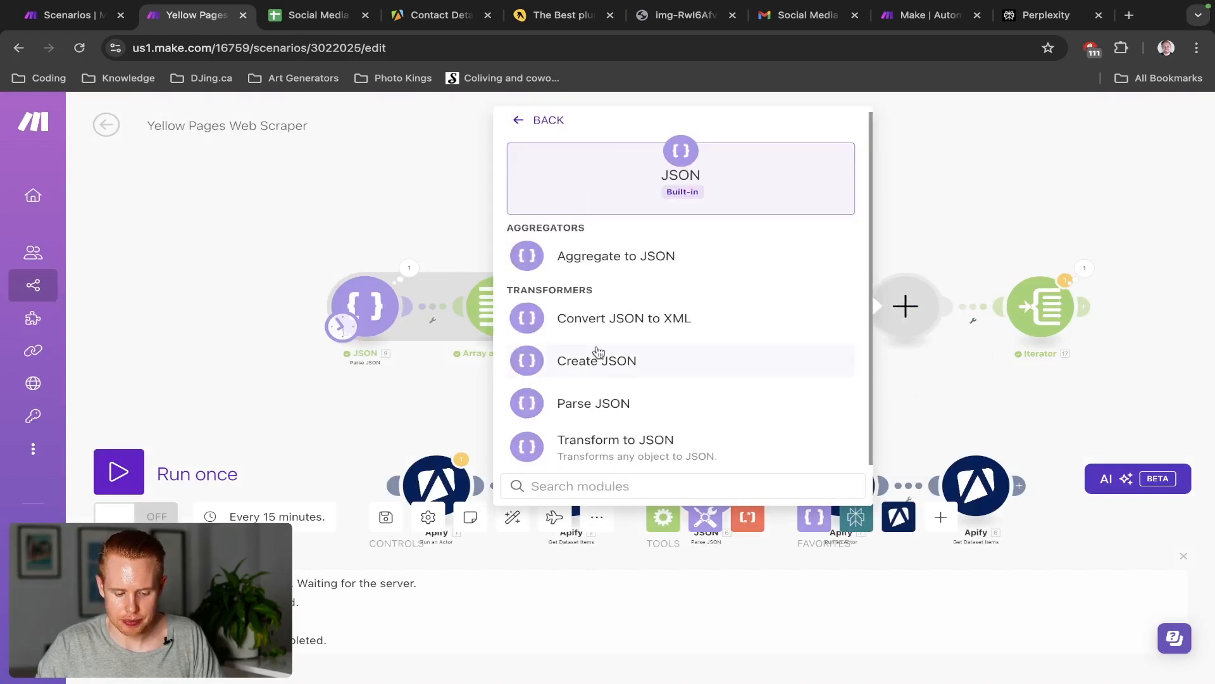
click(597, 410)
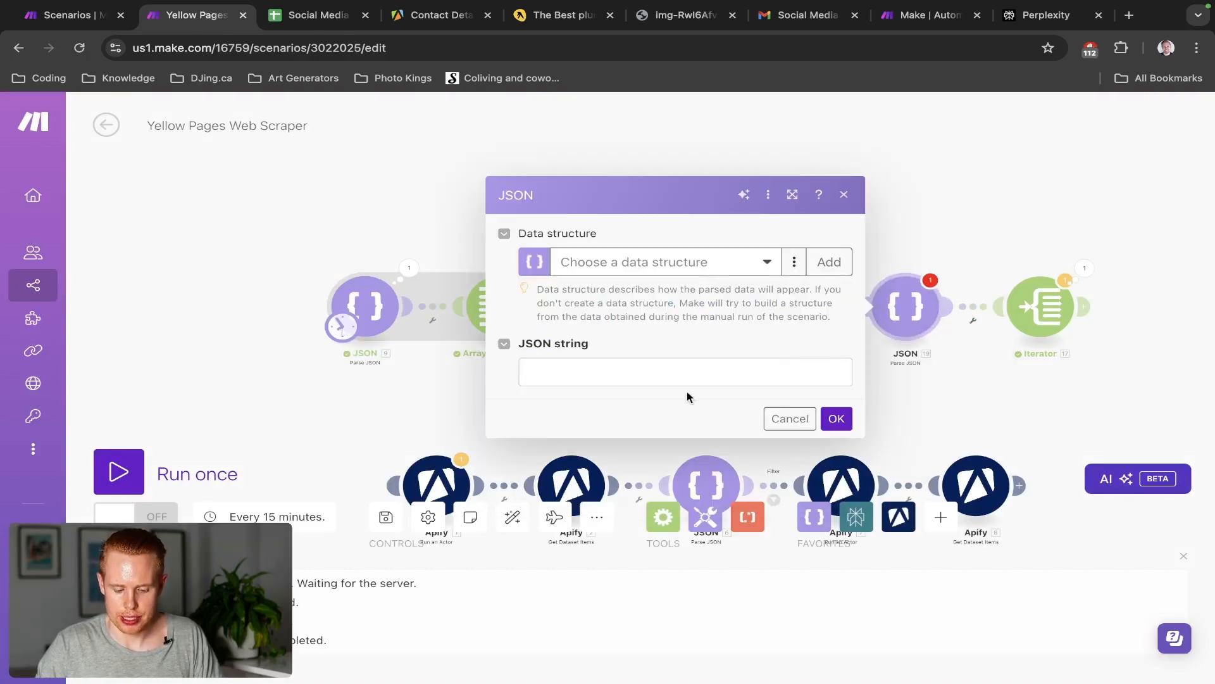
click(689, 375)
click(895, 291)
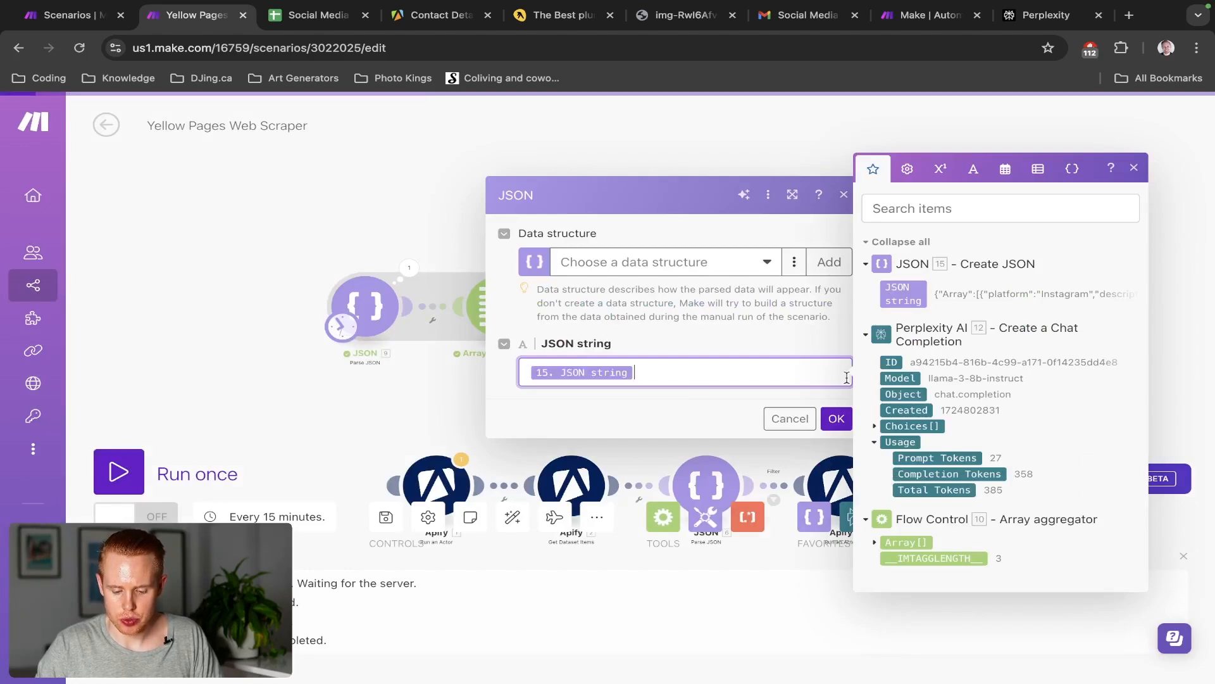
click(836, 419)
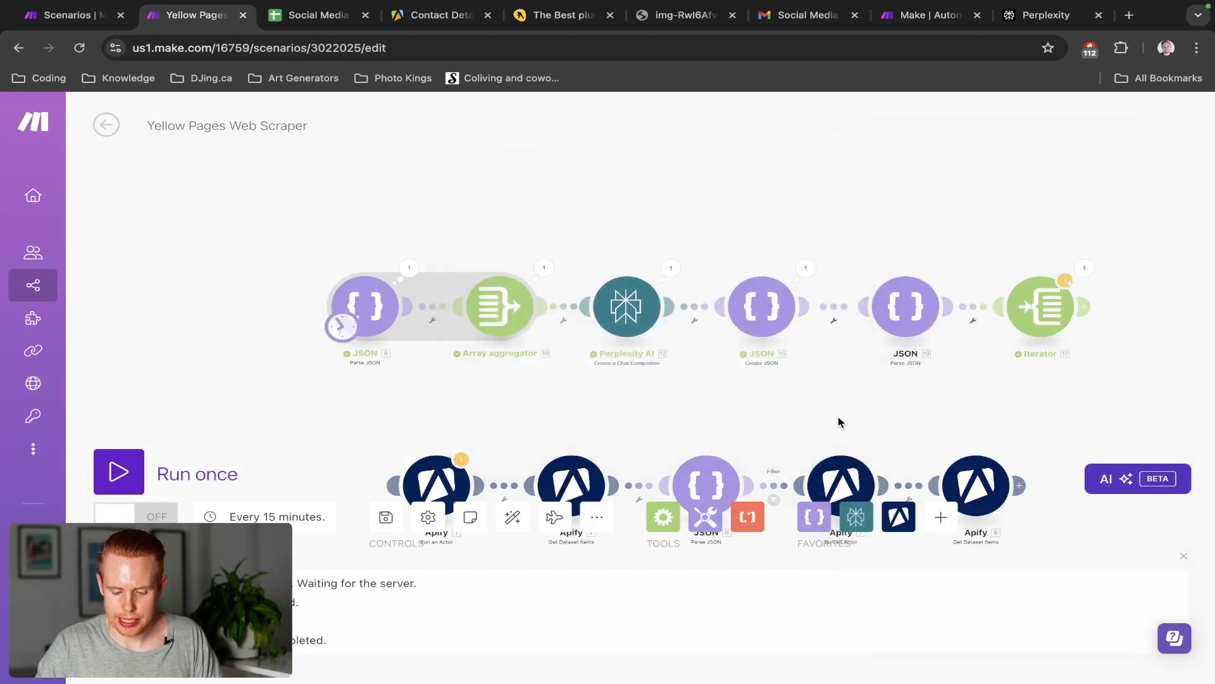
Inspect JSON 15's output string and the Iterator's Array field, then run the scenario once
click(806, 268)
click(884, 334)
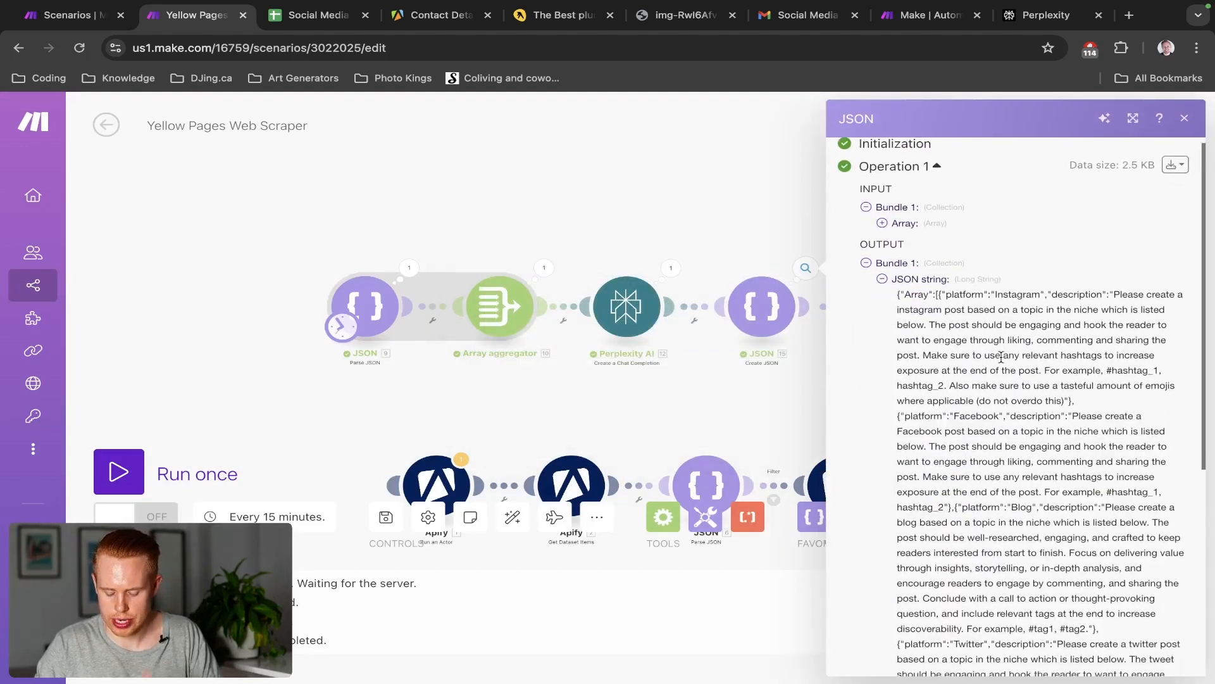
scroll(994, 354, down, 3)
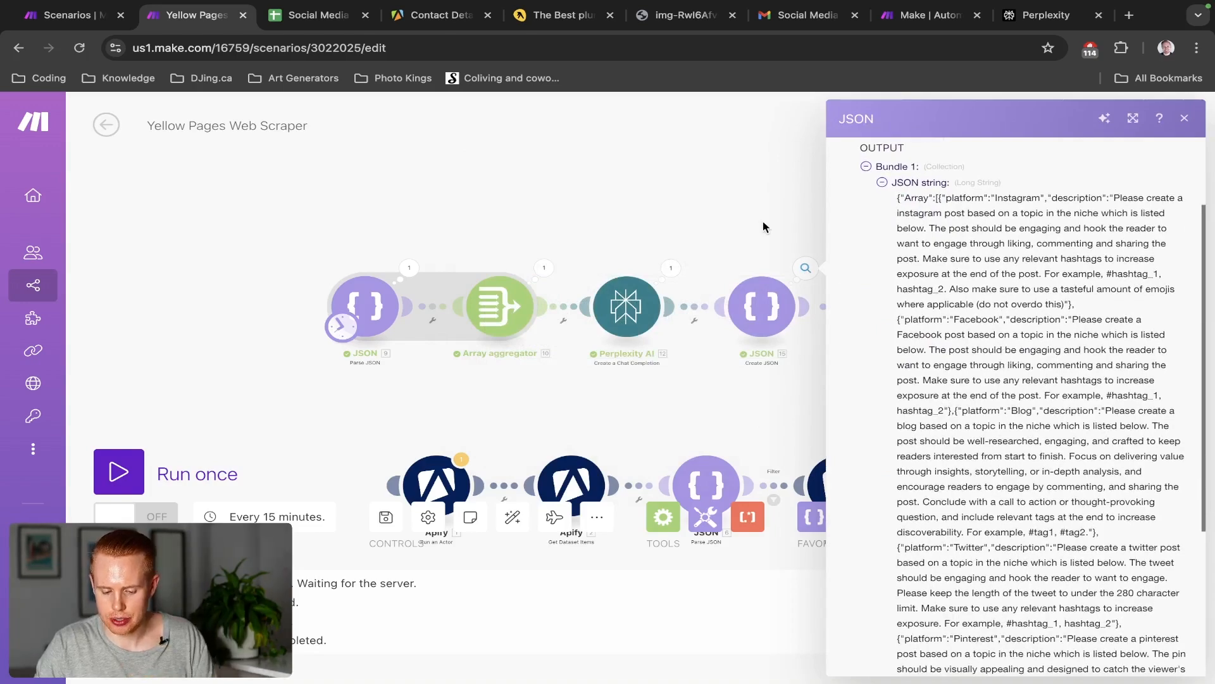
click(763, 227)
click(1027, 305)
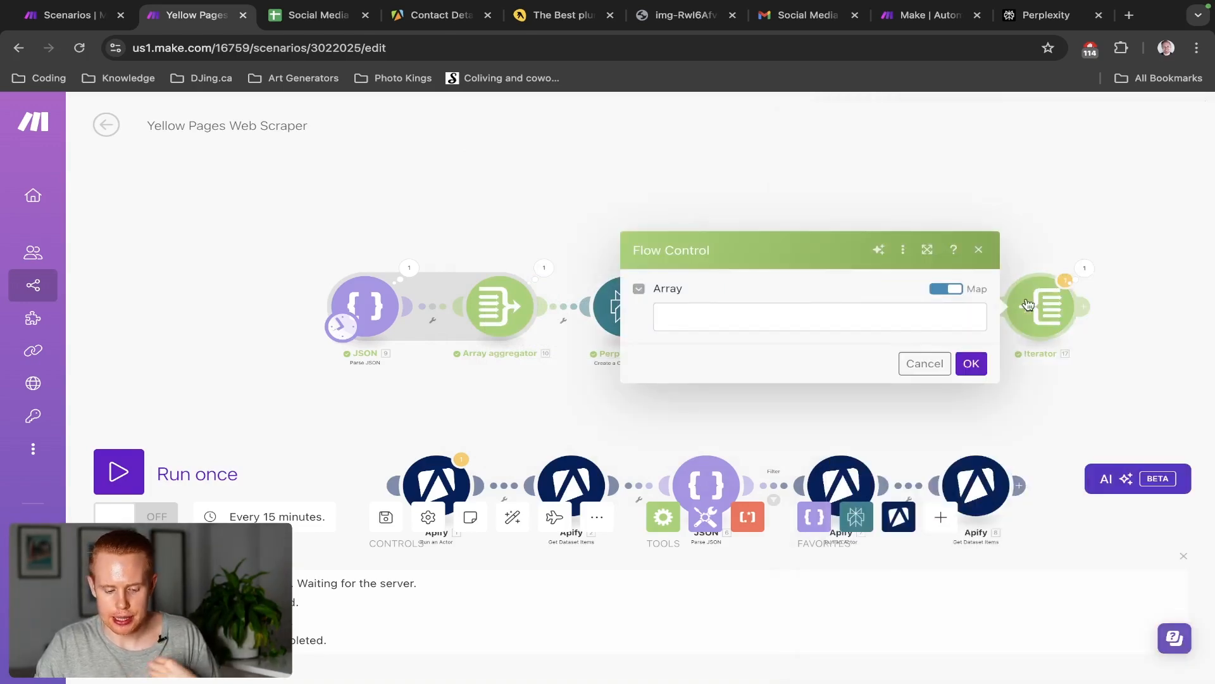
click(843, 312)
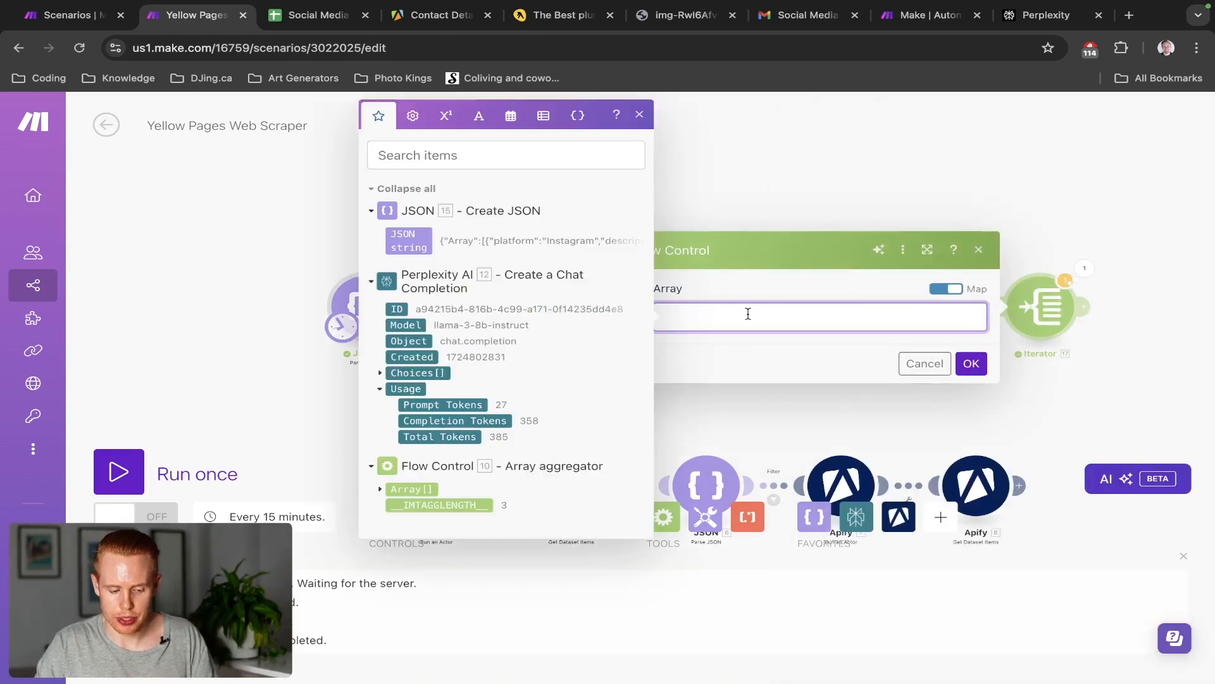
click(827, 188)
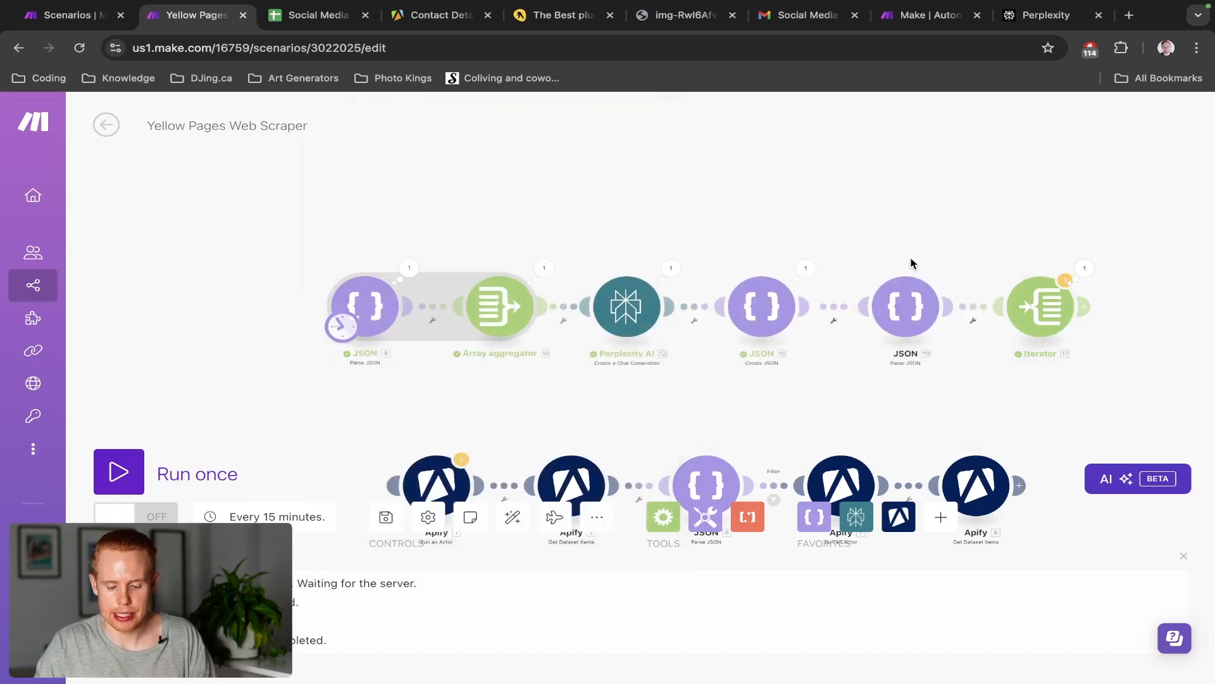
click(118, 467)
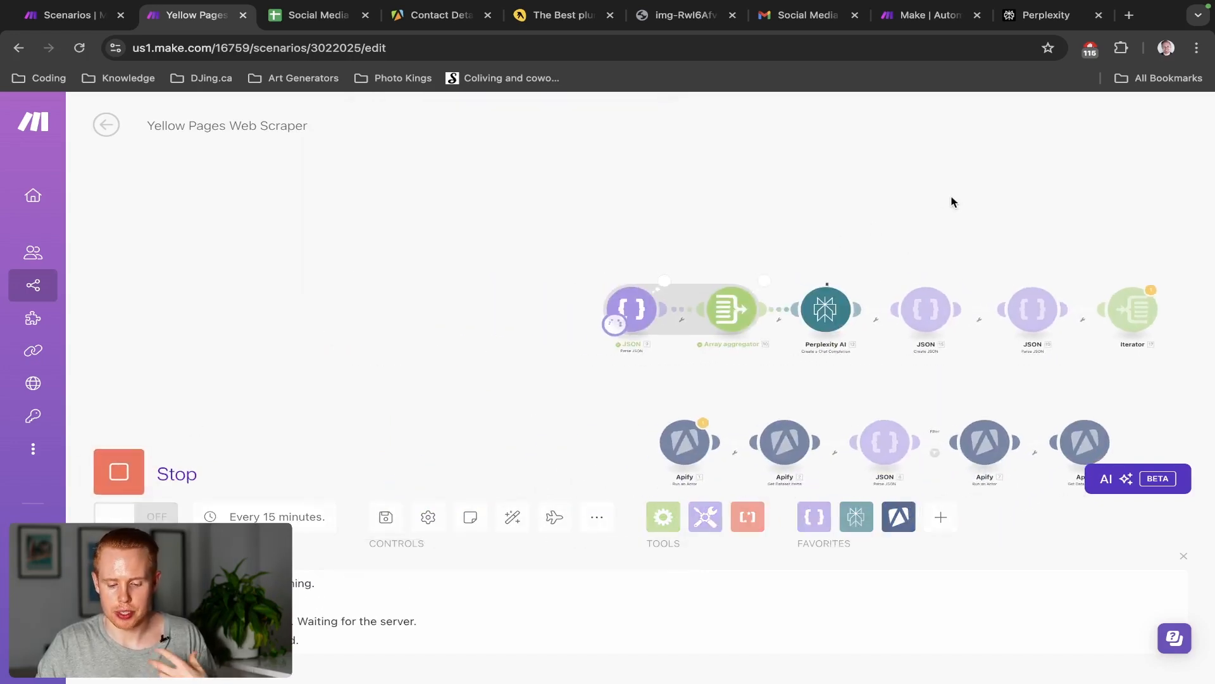
click(764, 282)
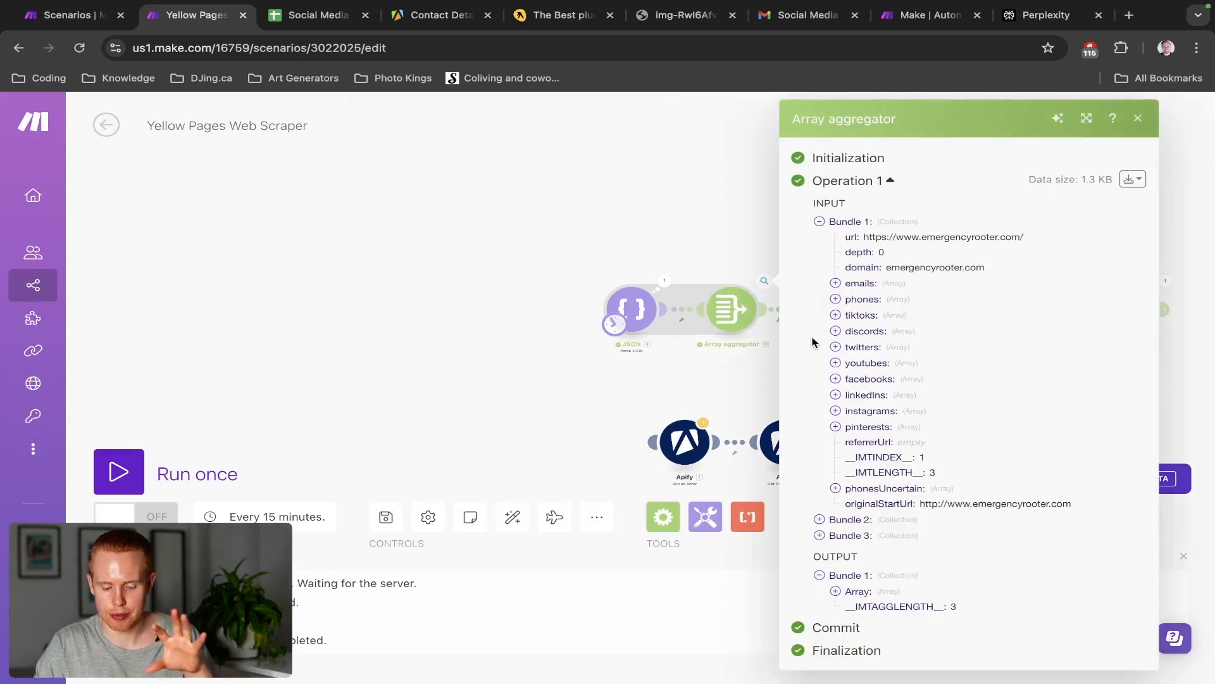
click(840, 590)
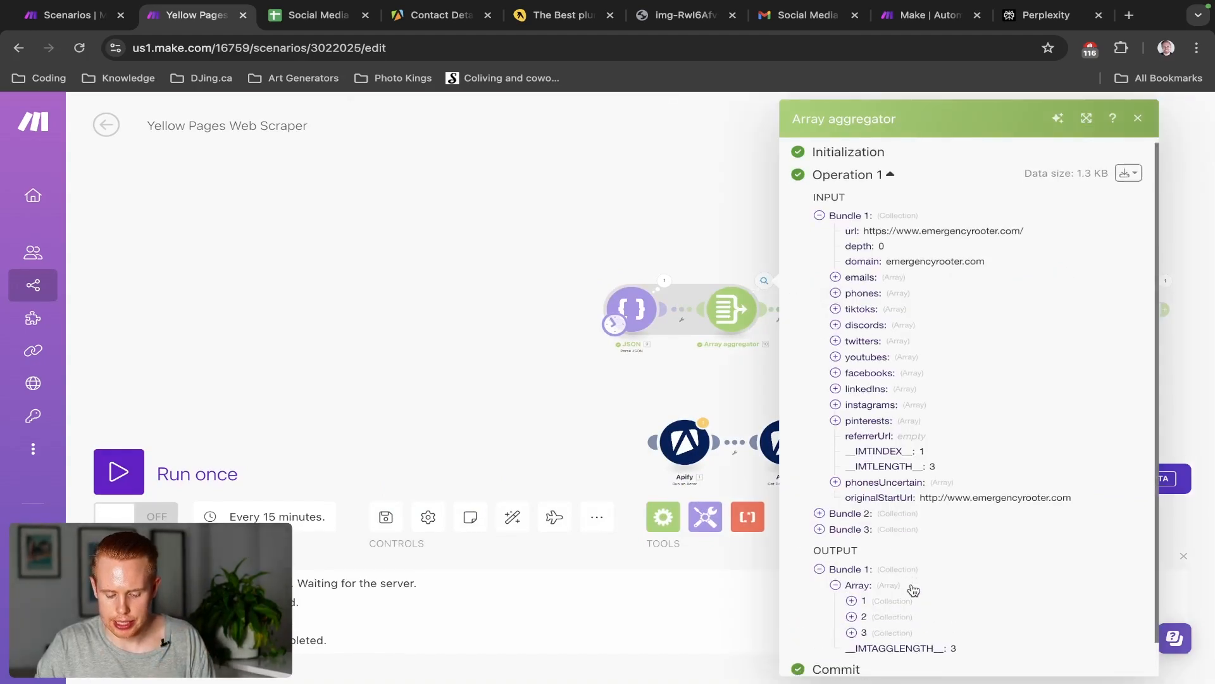
scroll(908, 586, down, 1)
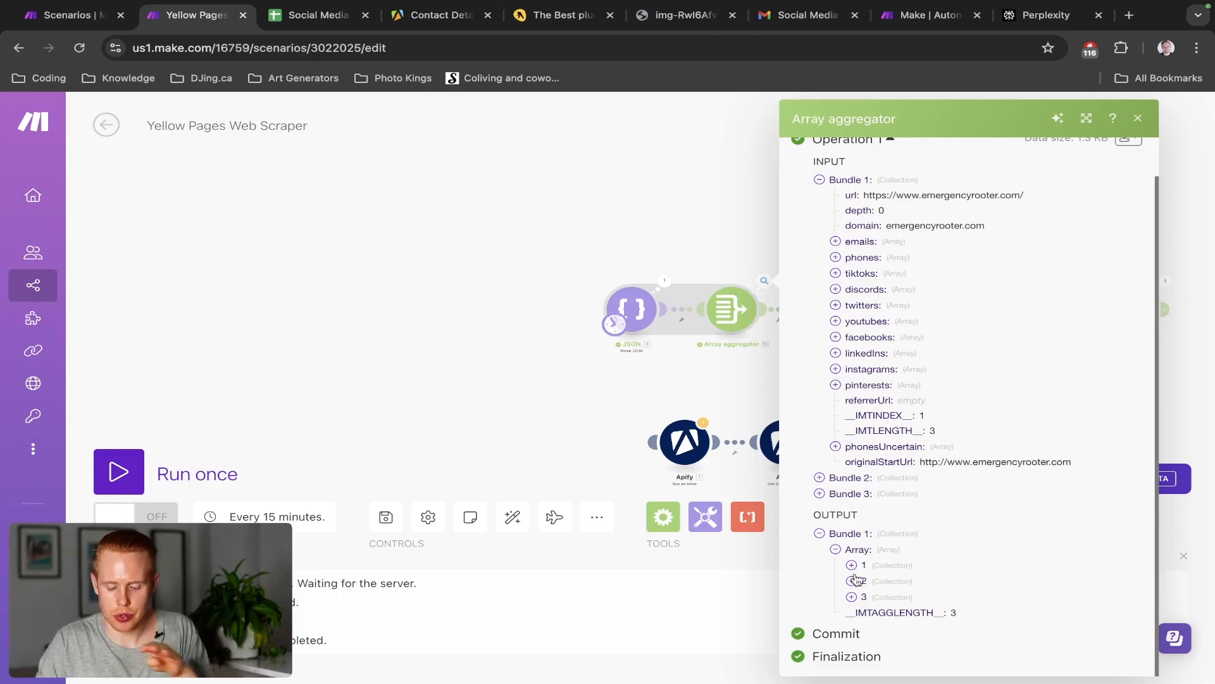
click(671, 239)
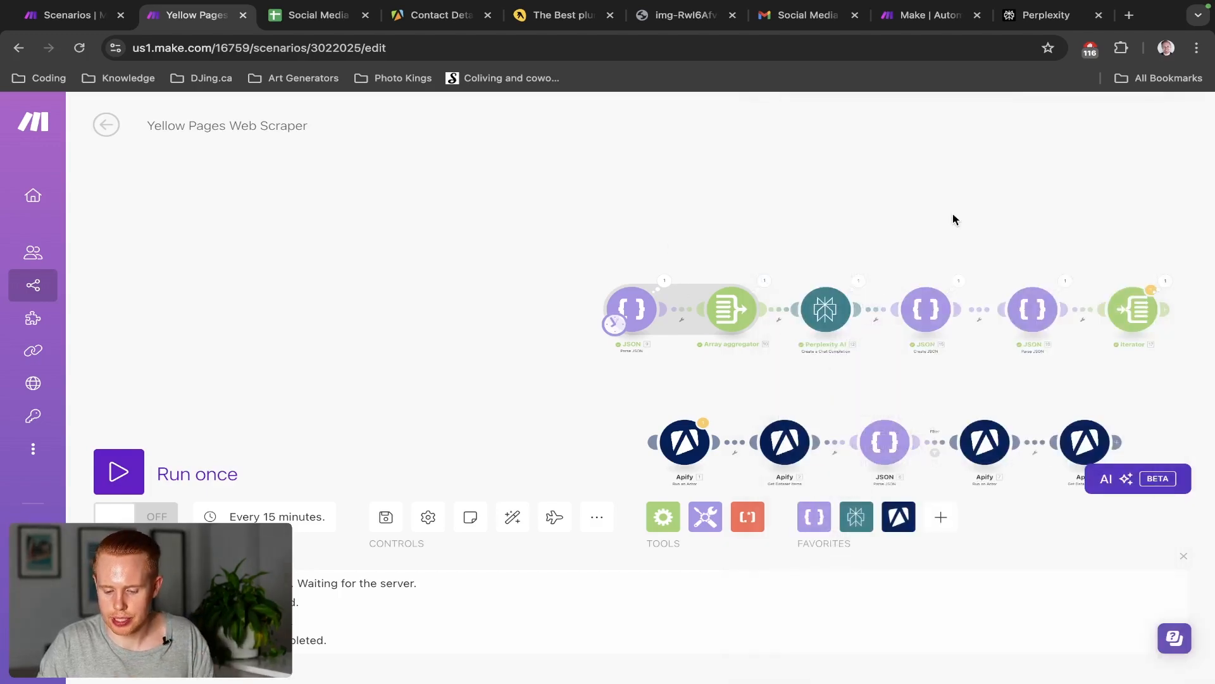
scroll(588, 181, up, 5)
click(681, 227)
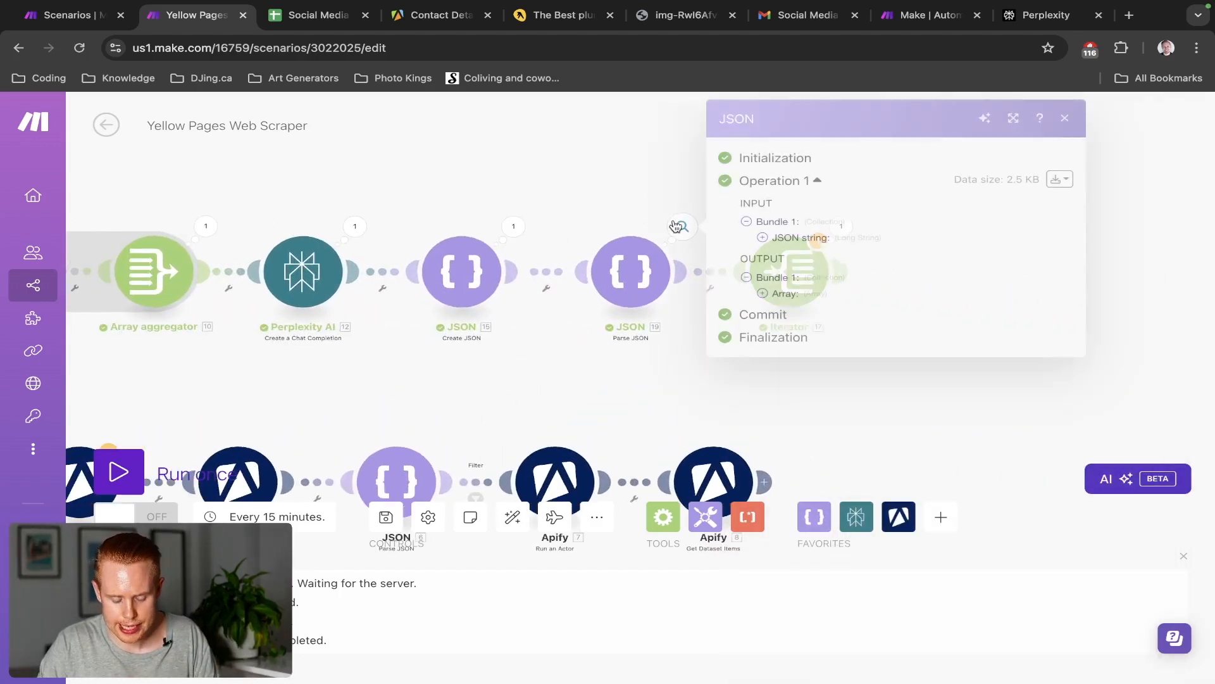
click(762, 238)
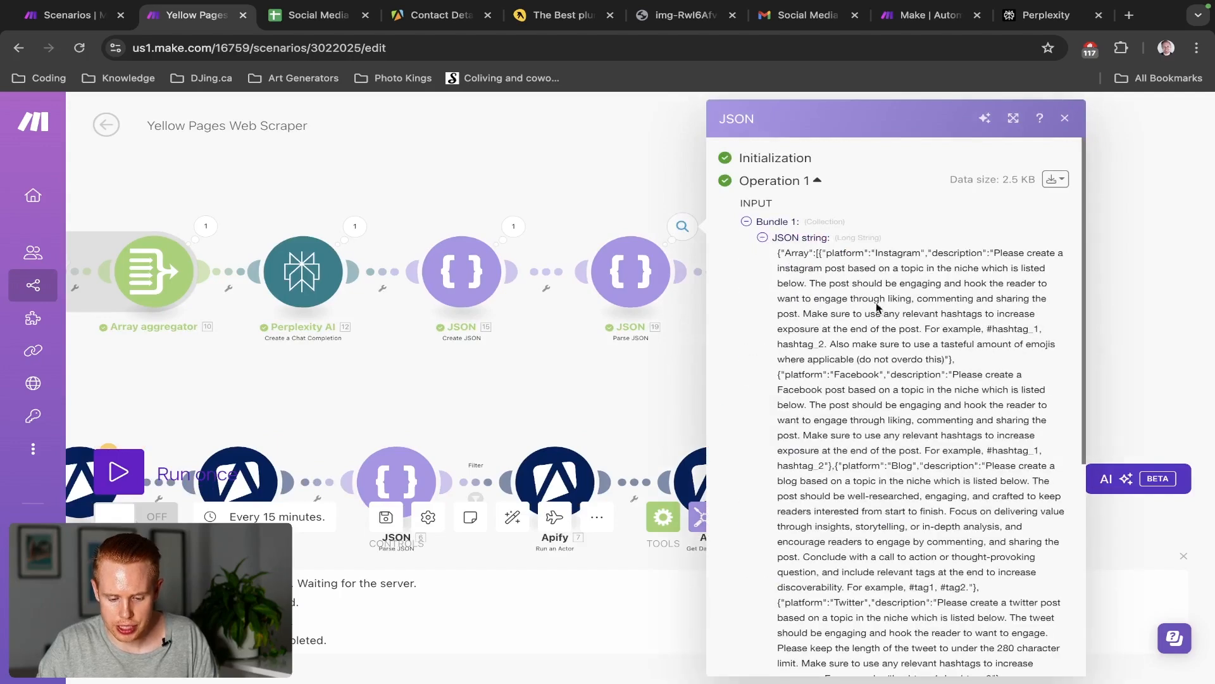
click(763, 239)
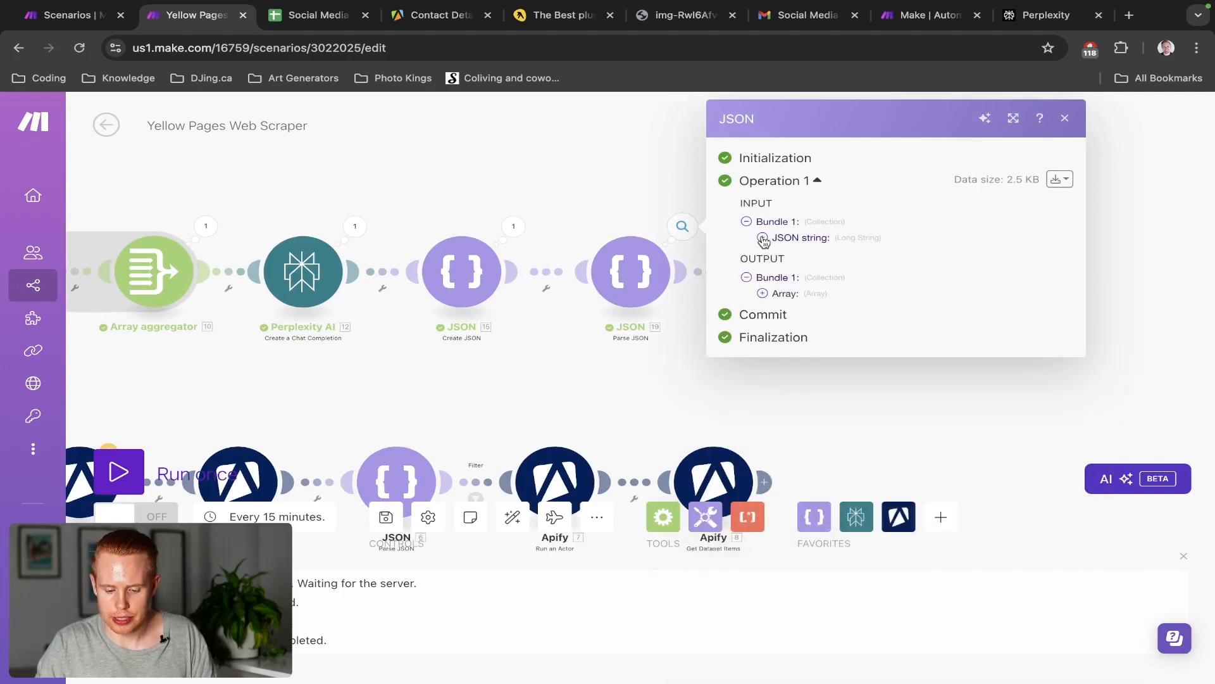
click(762, 294)
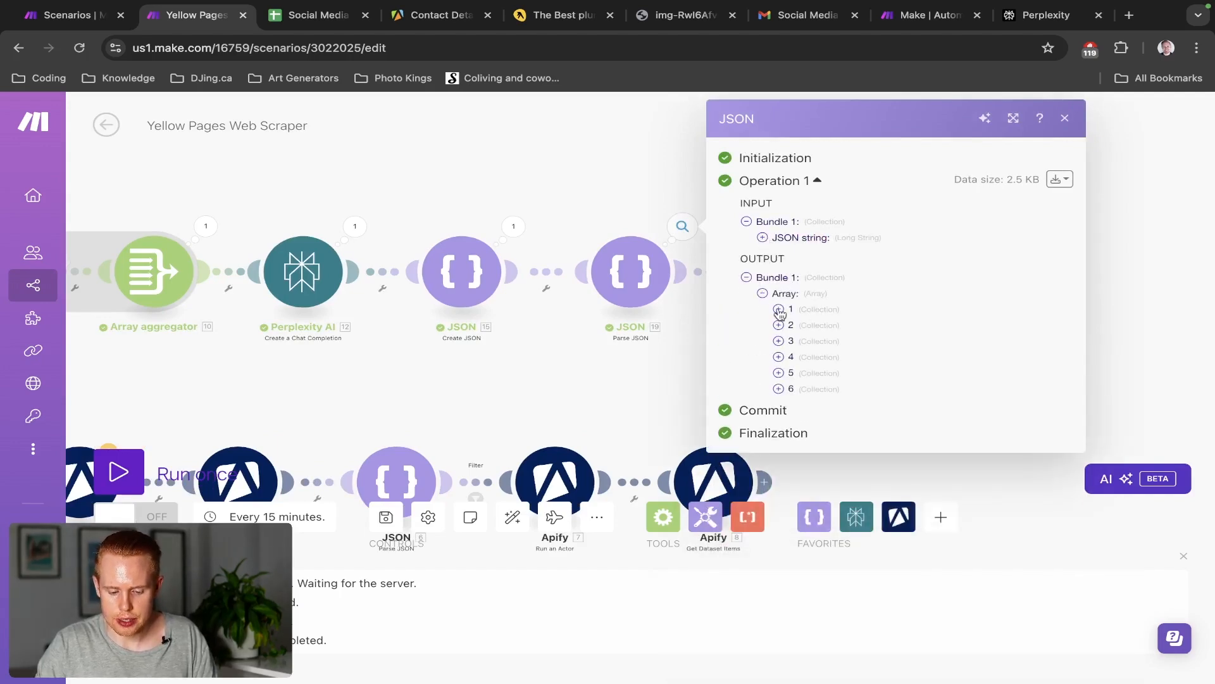
click(778, 309)
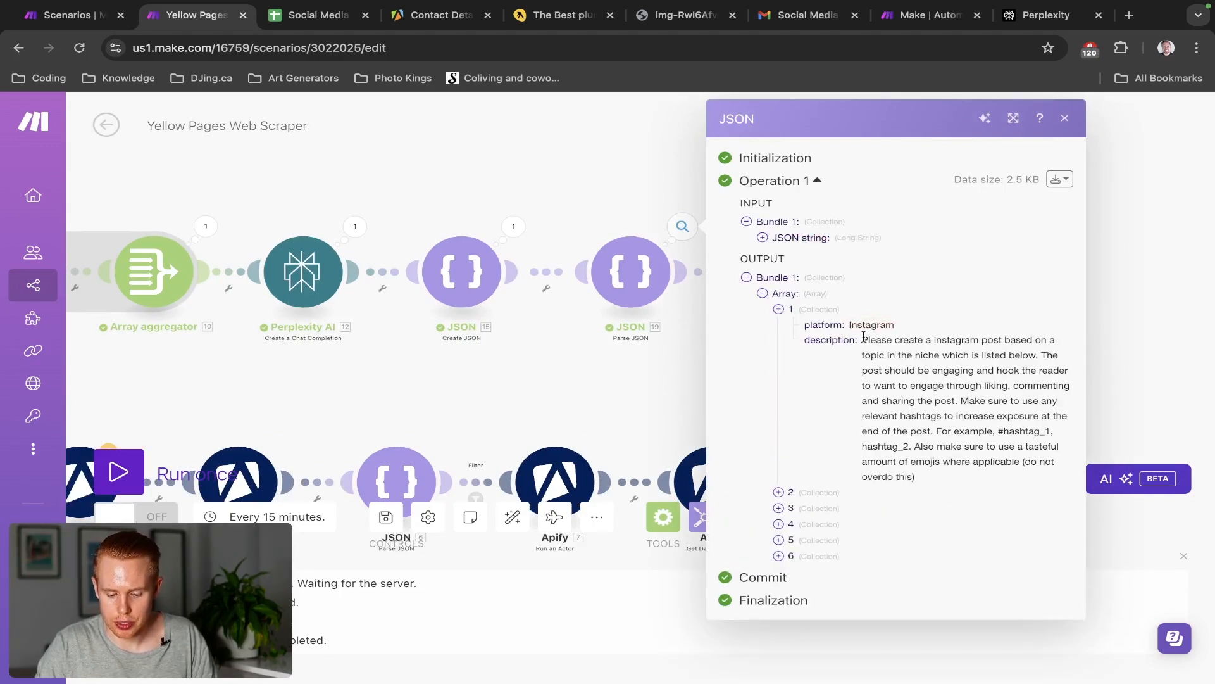
drag(864, 336, 971, 471)
Map JSON 19's Array[] into the Iterator's Array field and confirm it
click(714, 401)
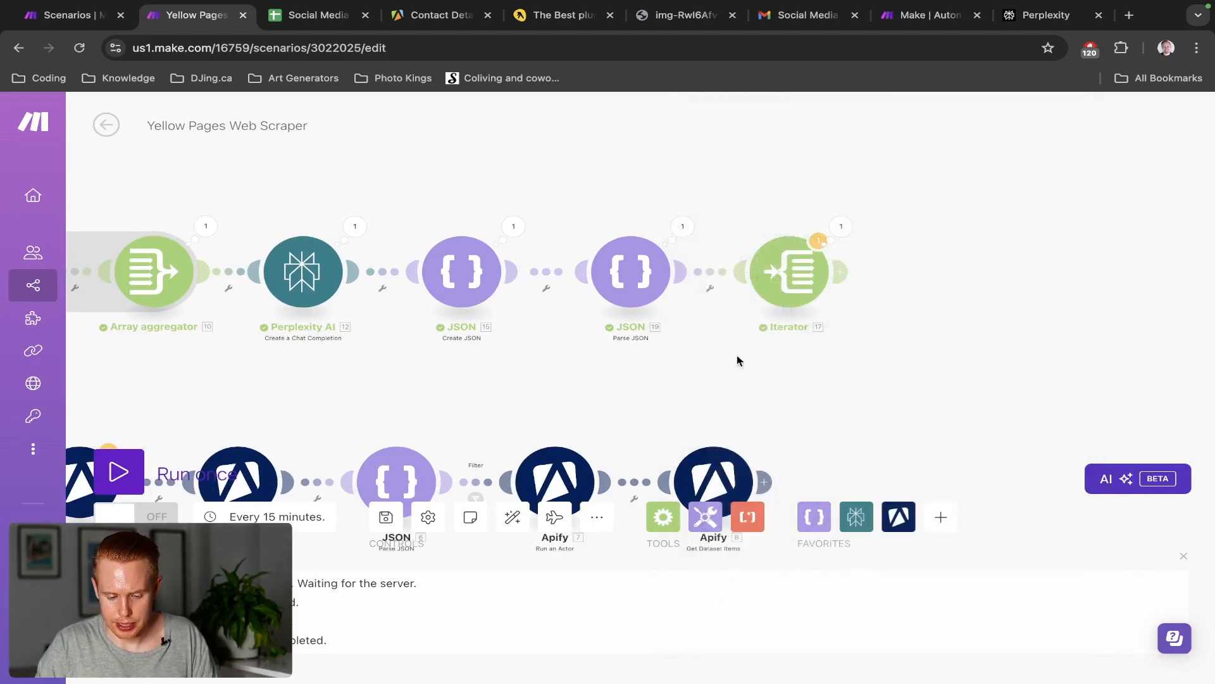
click(786, 283)
click(879, 291)
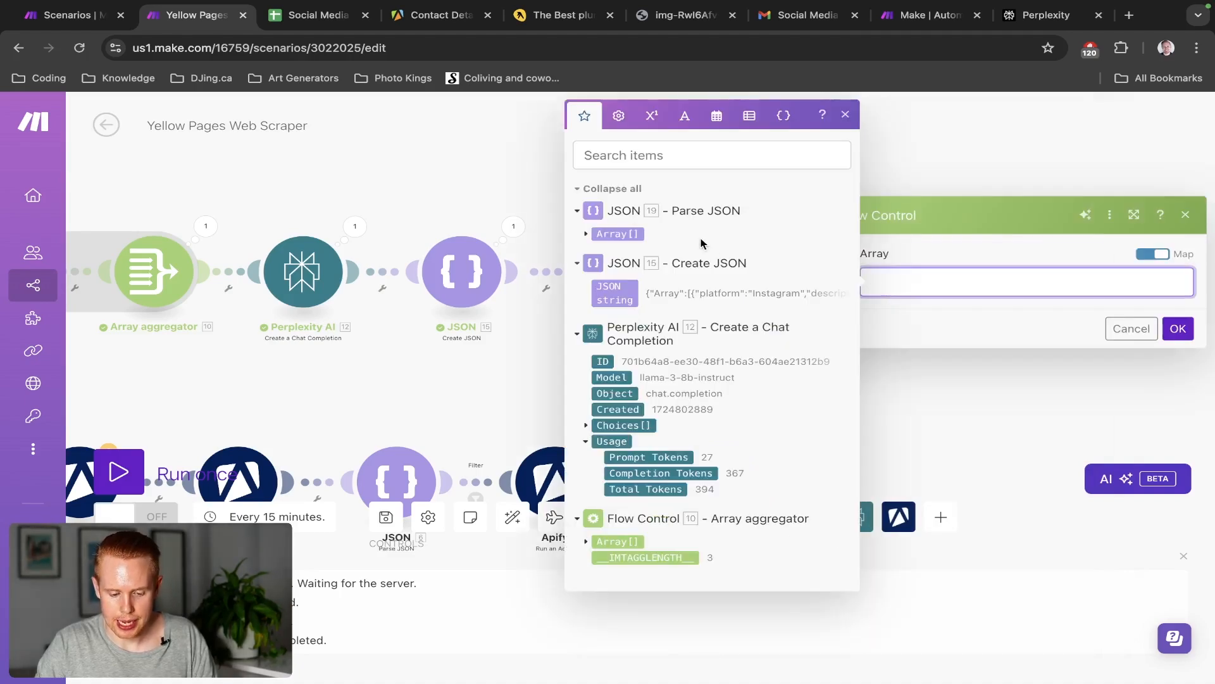
click(617, 234)
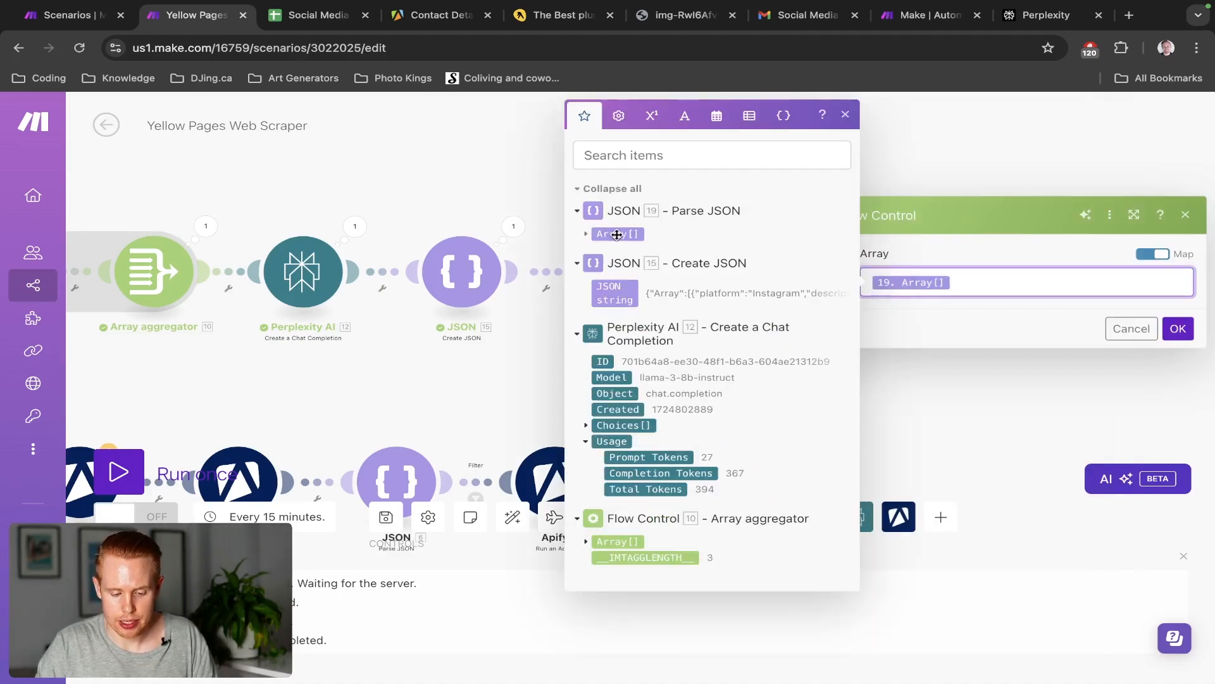
click(589, 234)
click(596, 234)
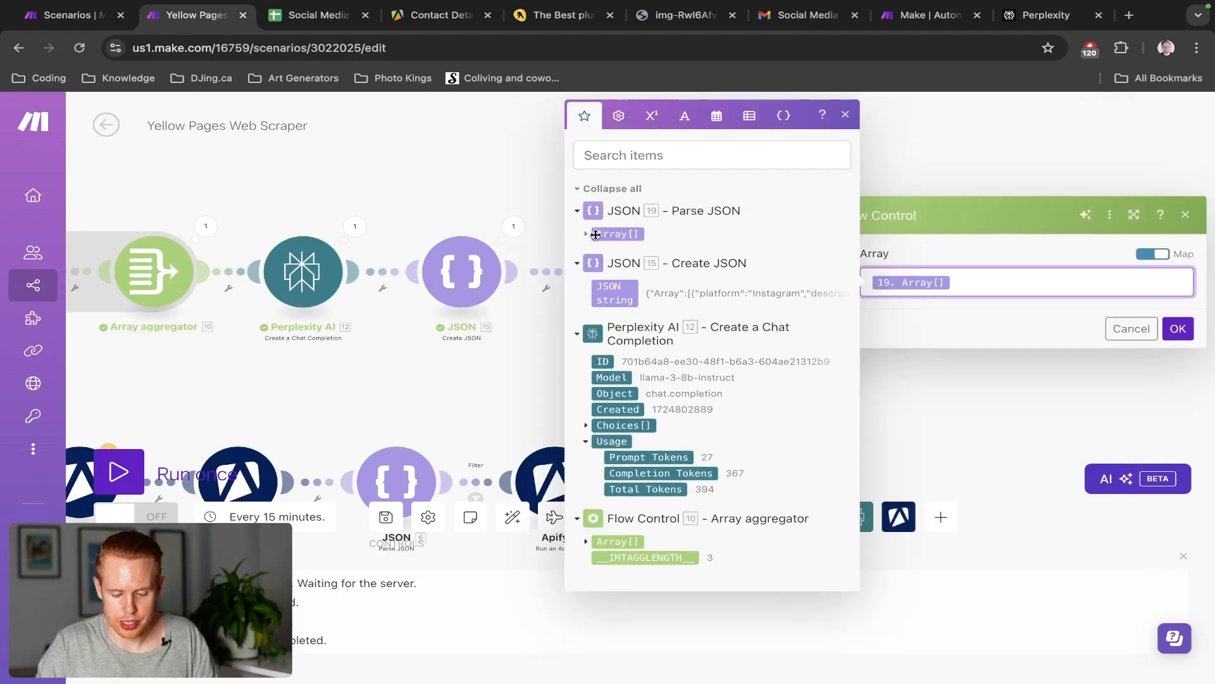
click(1113, 326)
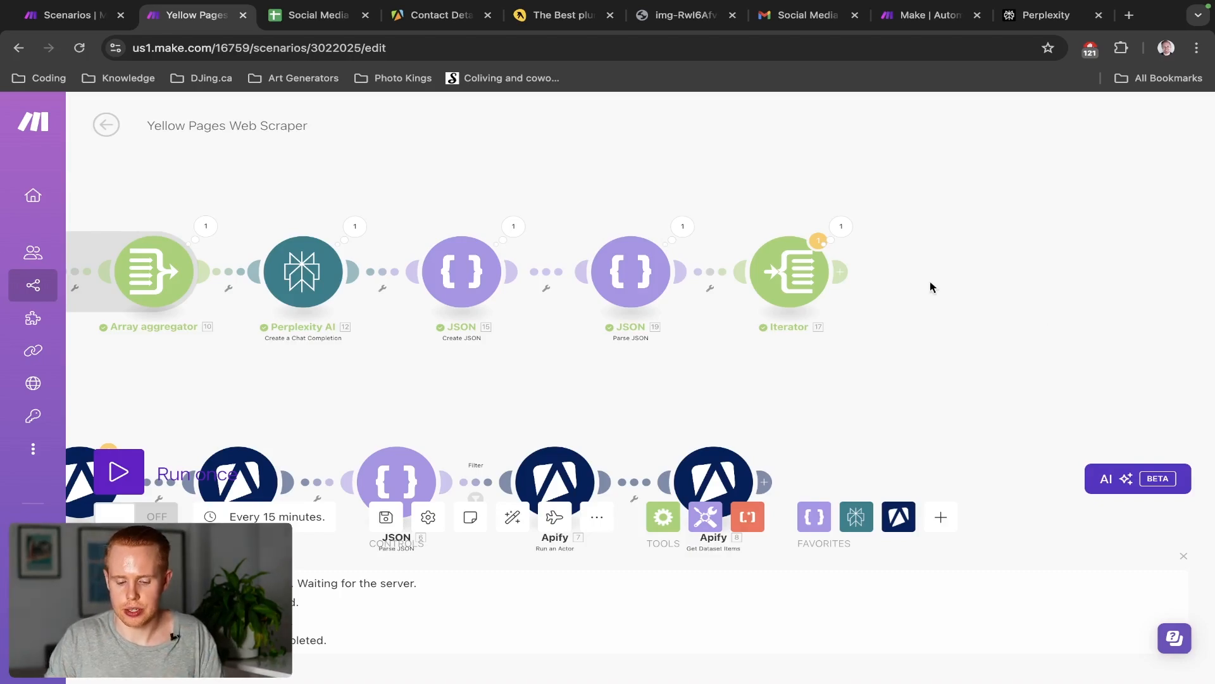
Add an OpenAI Create a Completion module after the Iterator, found by searching 'chat'
click(841, 273)
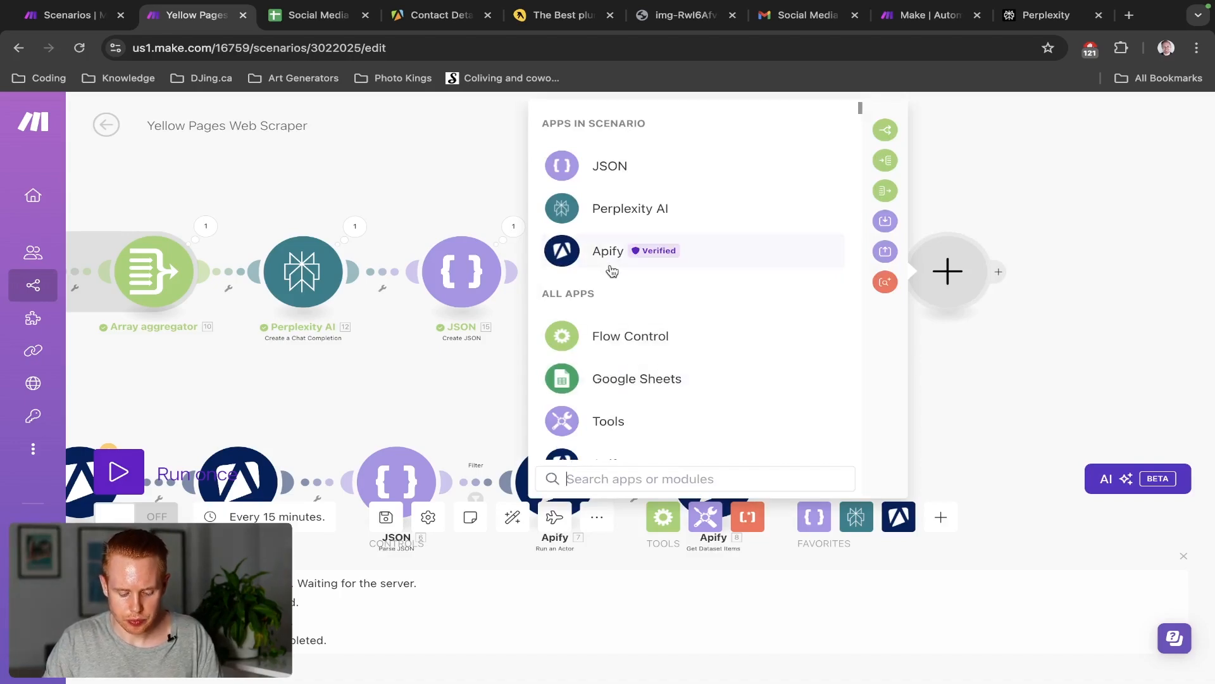
text(chat)
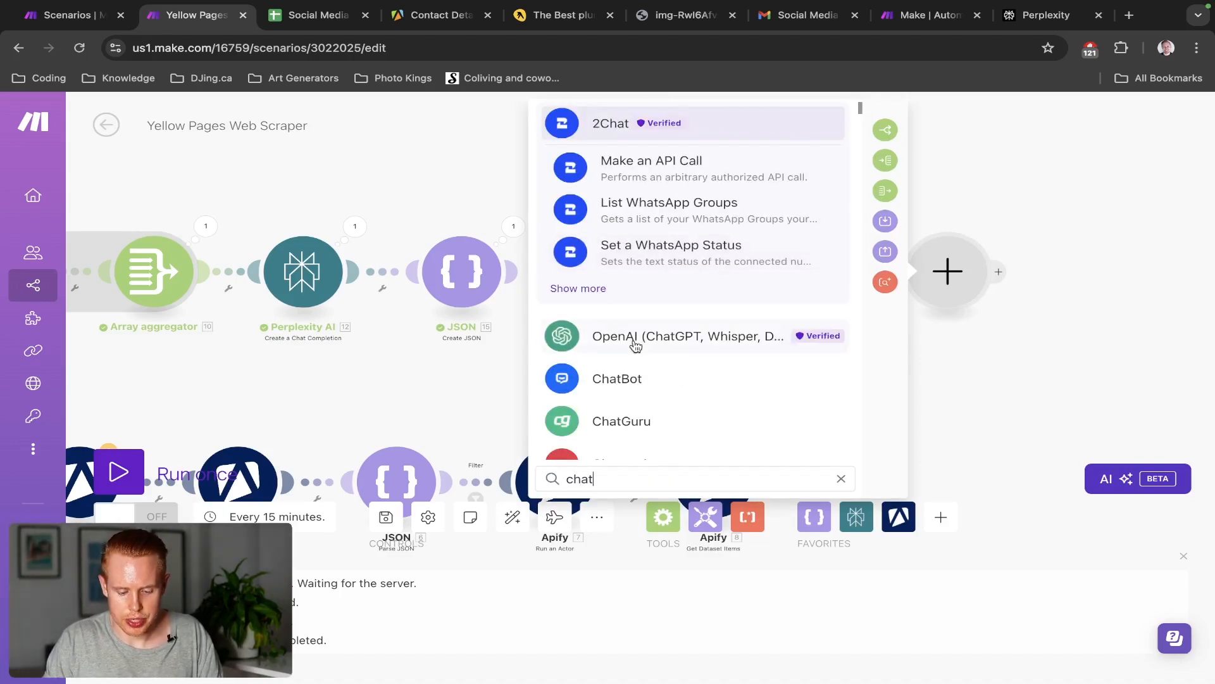
click(631, 338)
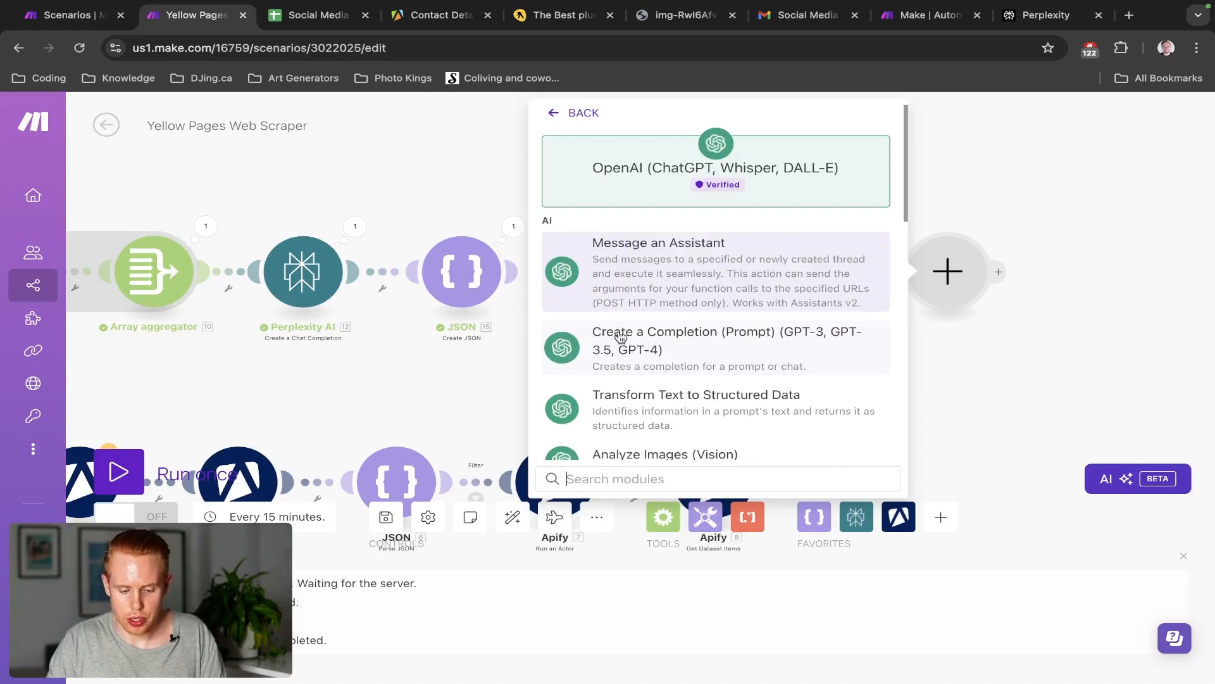
click(621, 336)
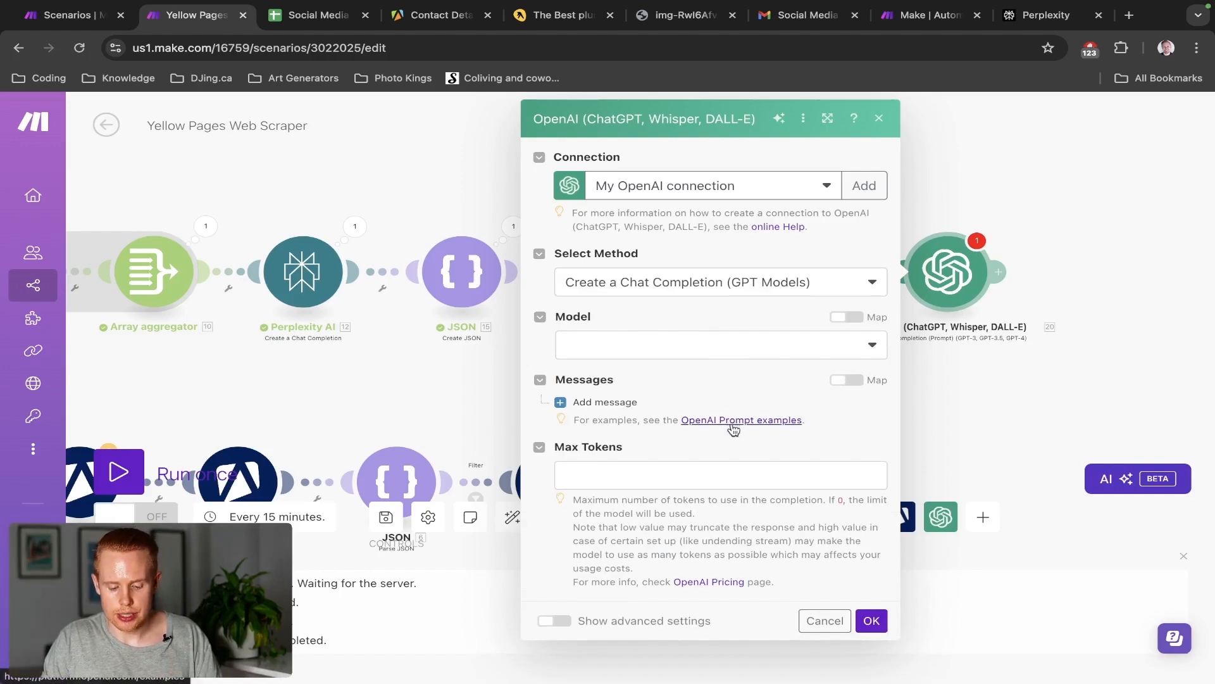
Open the 'Connect OpenAI to Make' help article in a new tab and read its key and Organization ID steps
middle_click(762, 234)
key(ctrl+Tab)
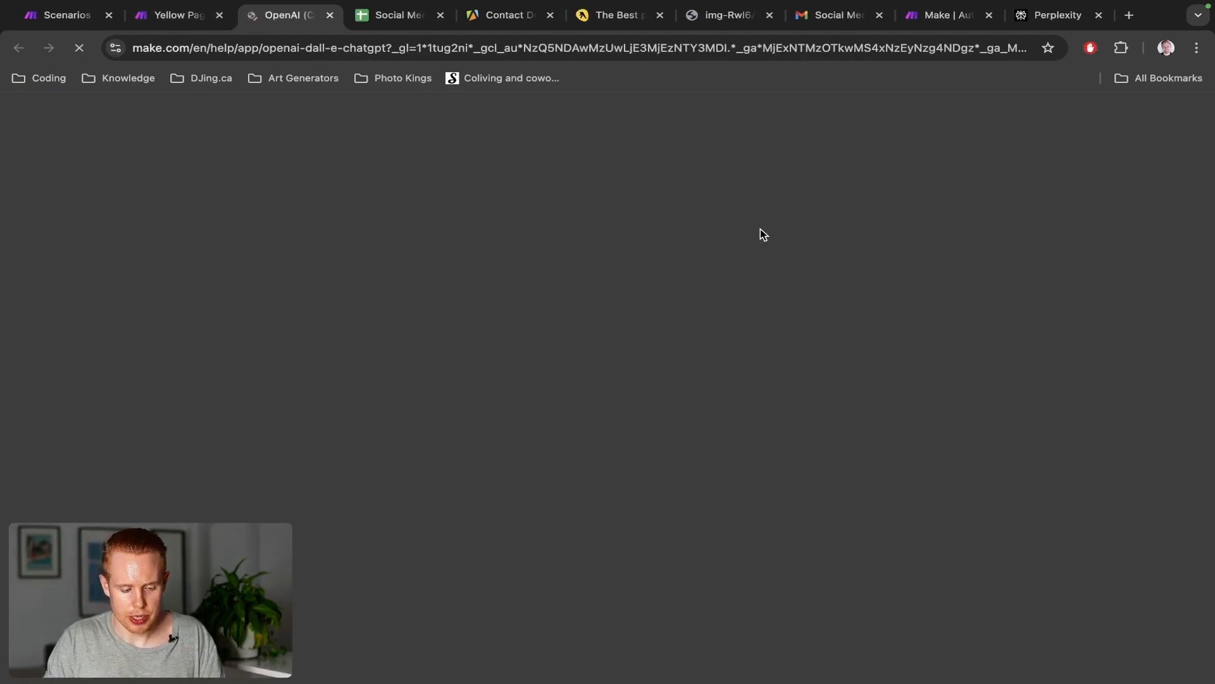
key(ctrl+shift+Tab)
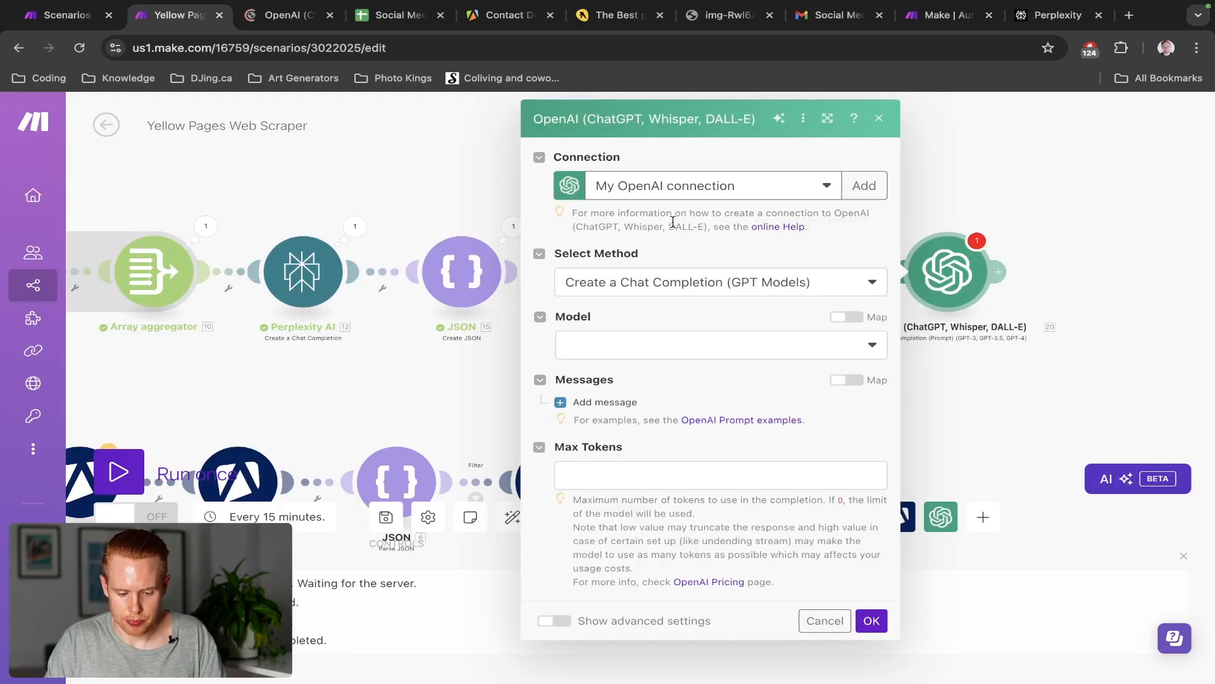
key(ctrl+Tab)
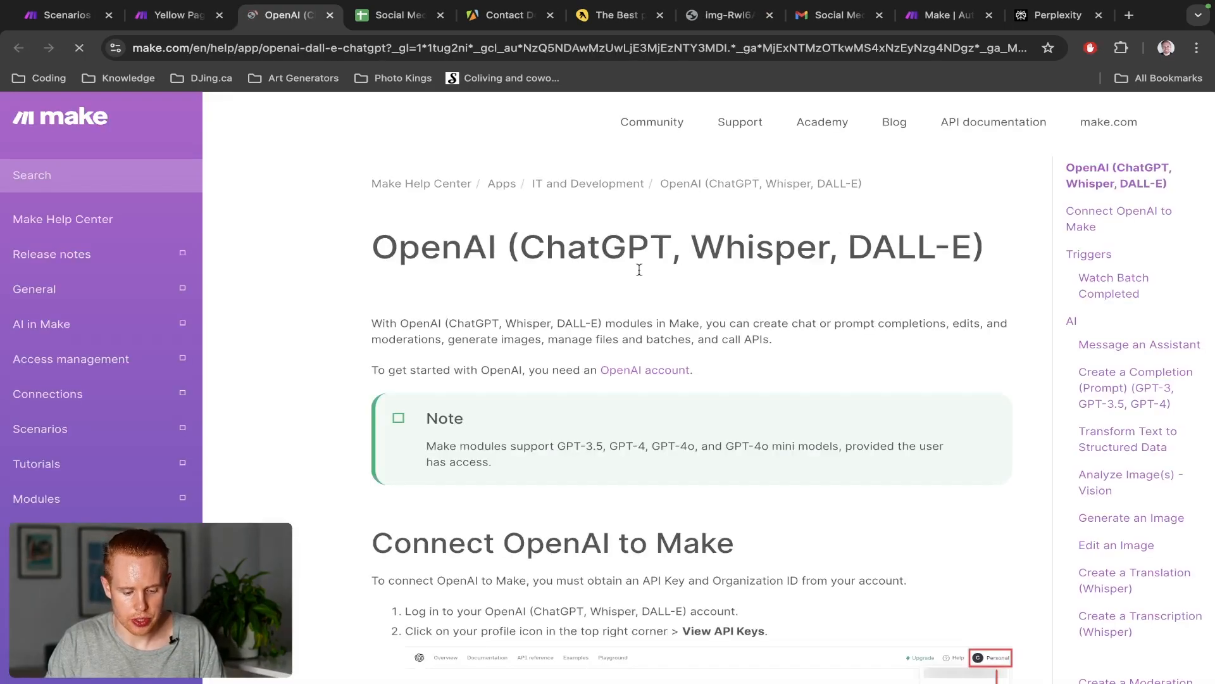
scroll(639, 270, down, 9)
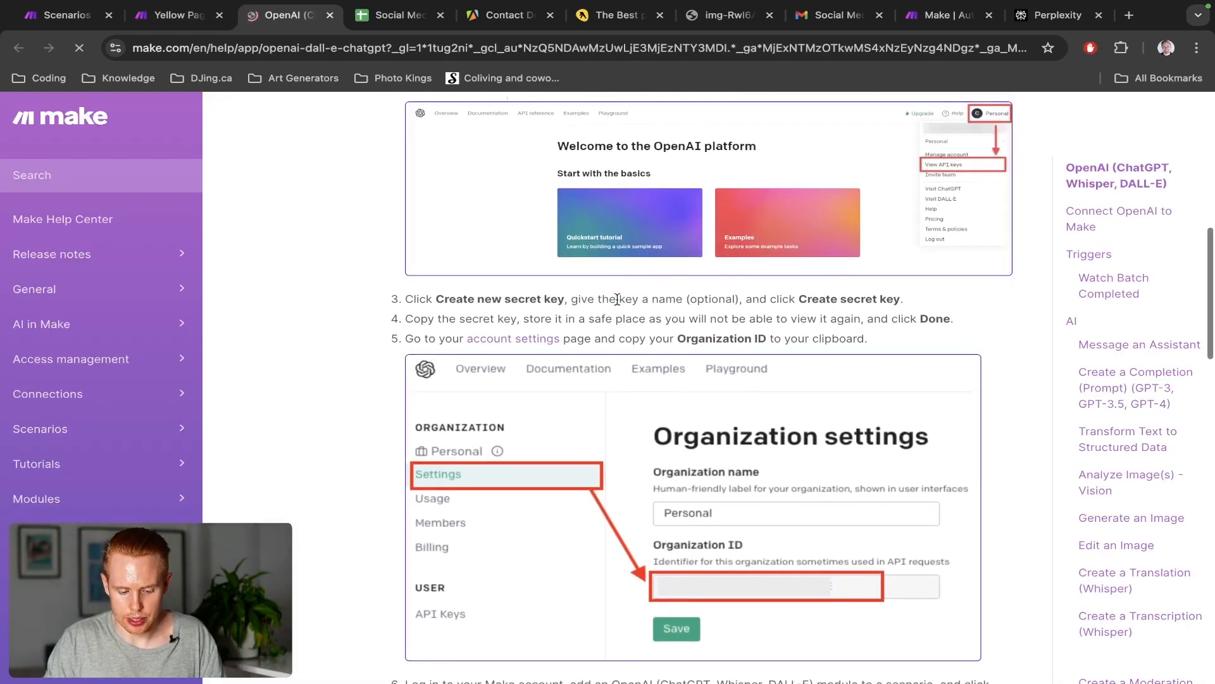
scroll(617, 299, down, 2)
scroll(618, 301, up, 2)
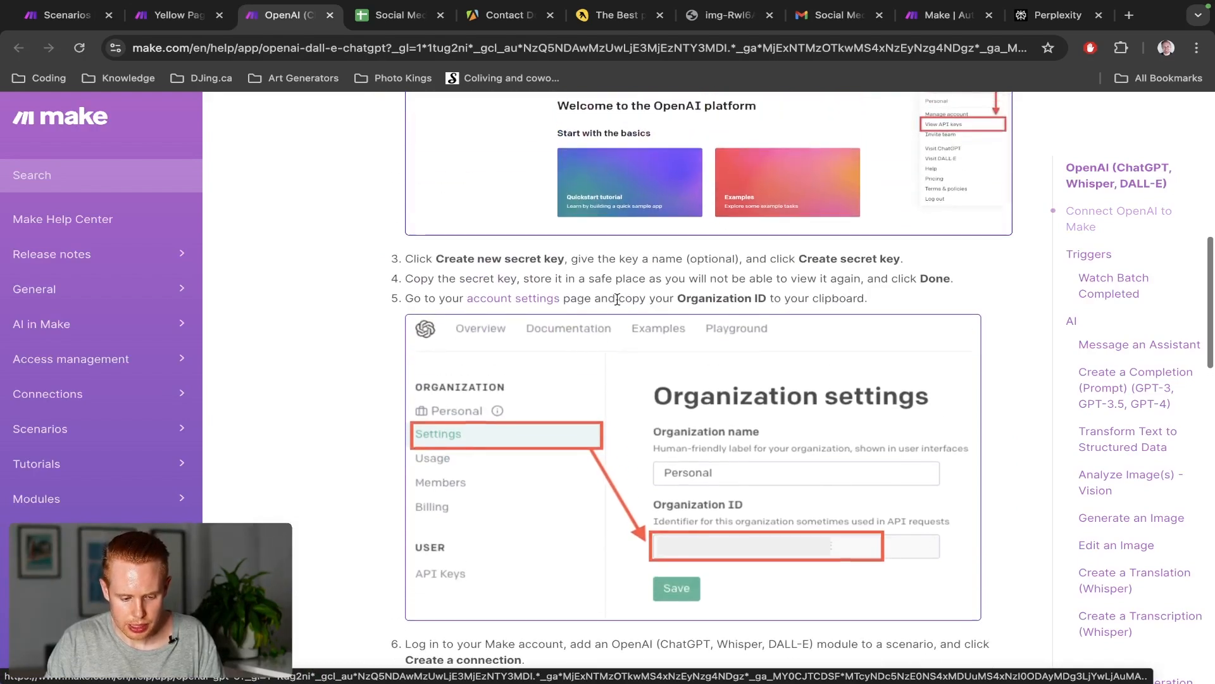
drag(435, 261, 565, 260)
scroll(452, 342, down, 1)
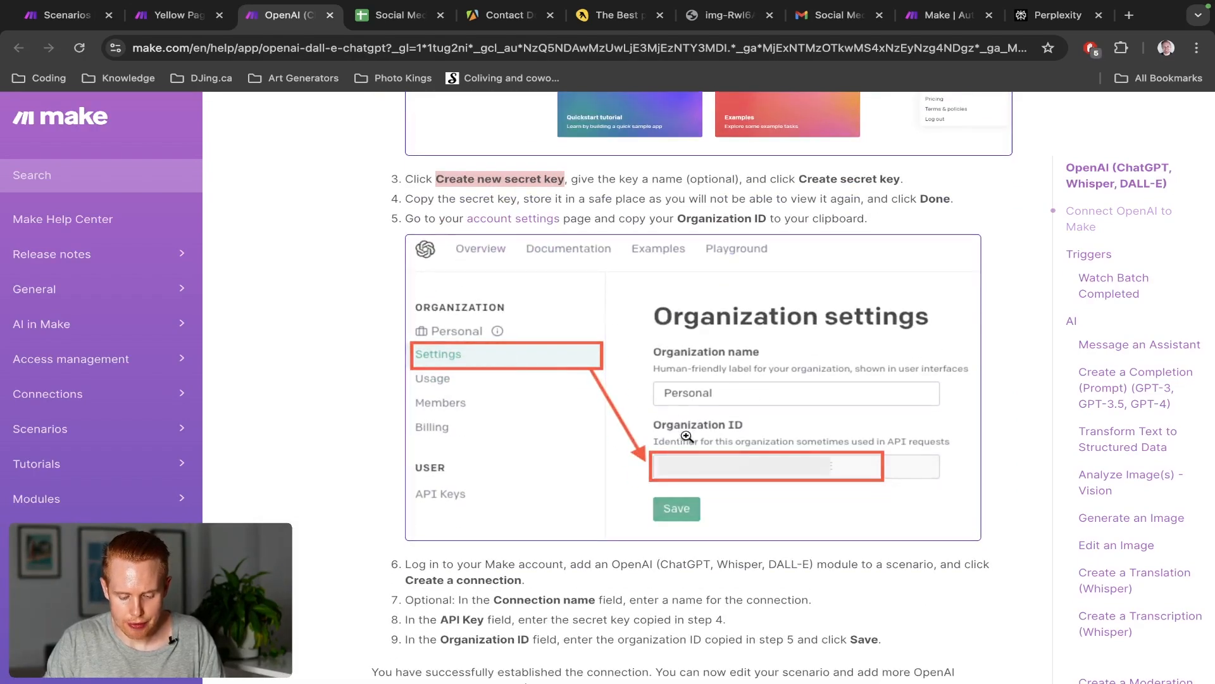
scroll(695, 458, down, 3)
scroll(695, 458, down, 1)
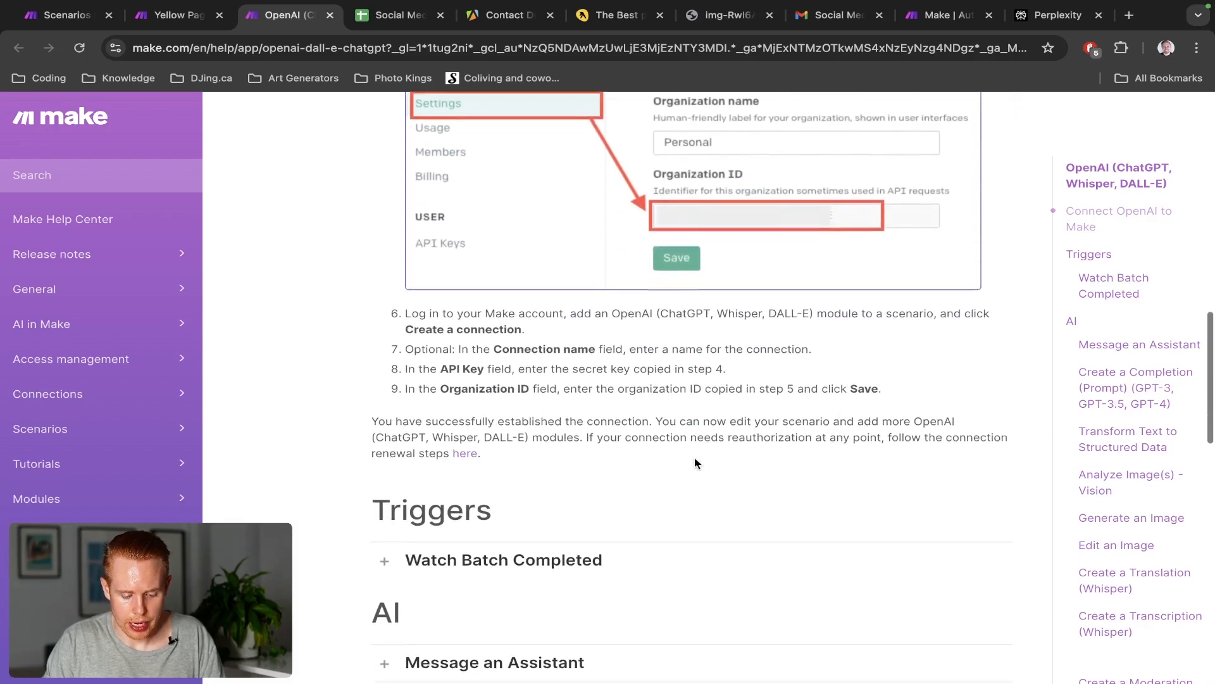
scroll(695, 457, up, 1)
Load platform.openai.com and start a new OpenAI connection in the Make module
key(super+l)
text(platfo)
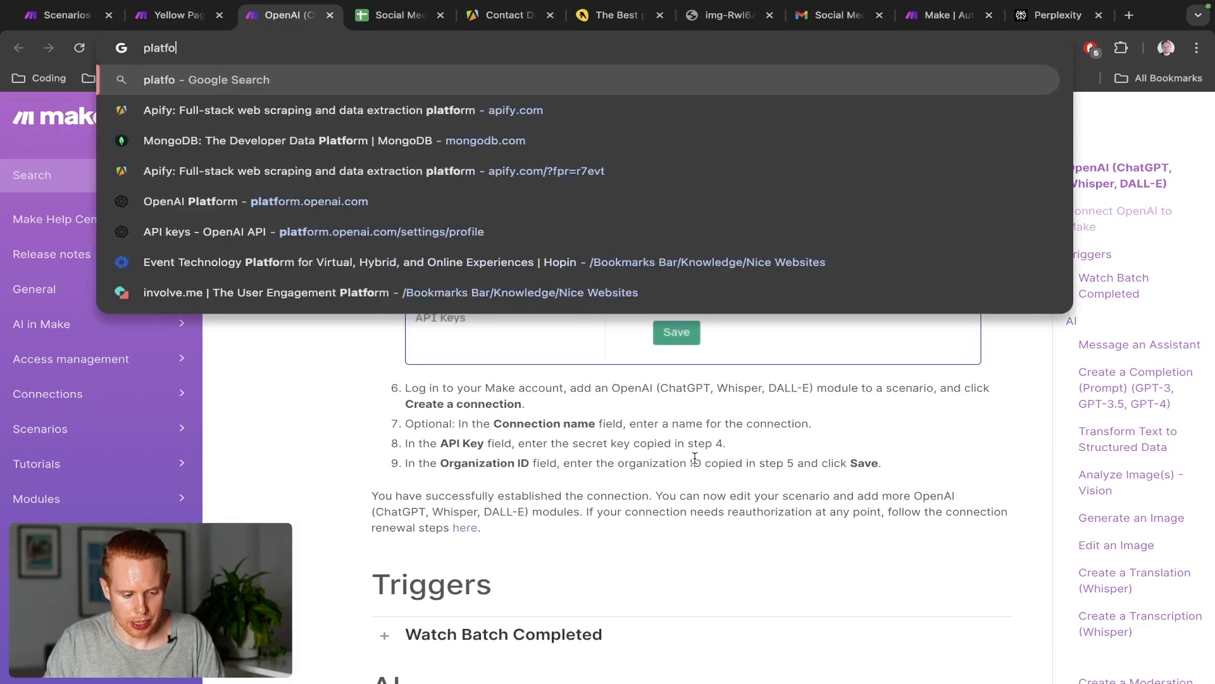
text(rm.openai.com)
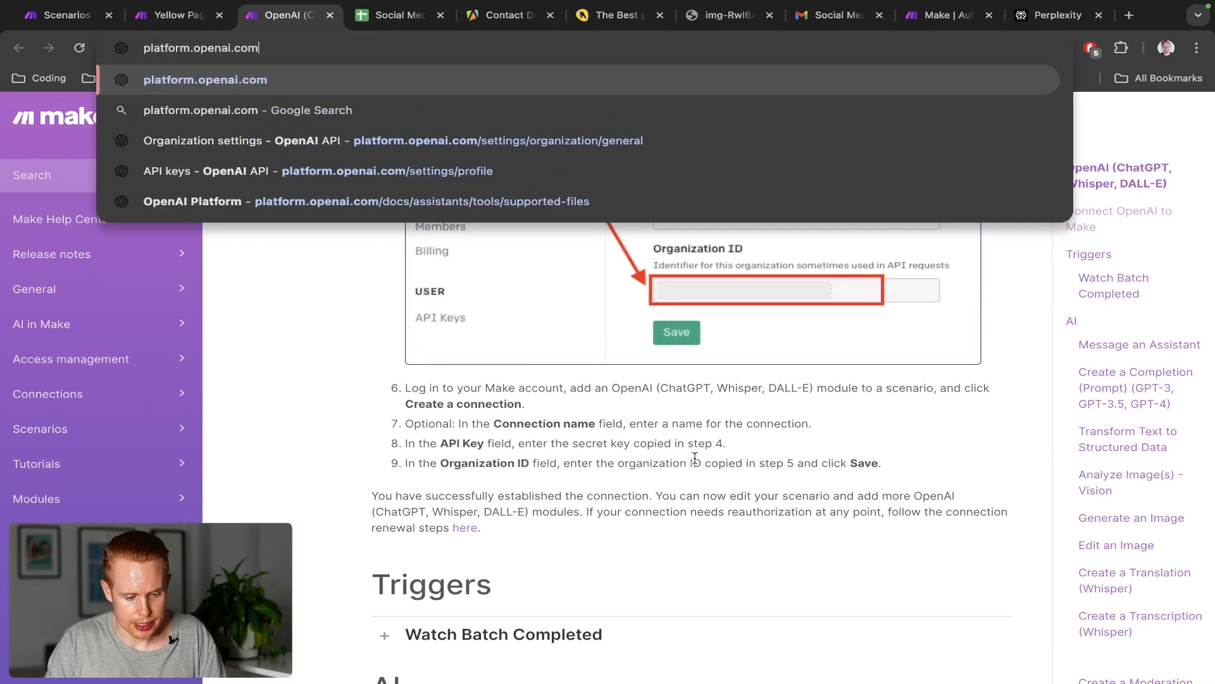
key(Return)
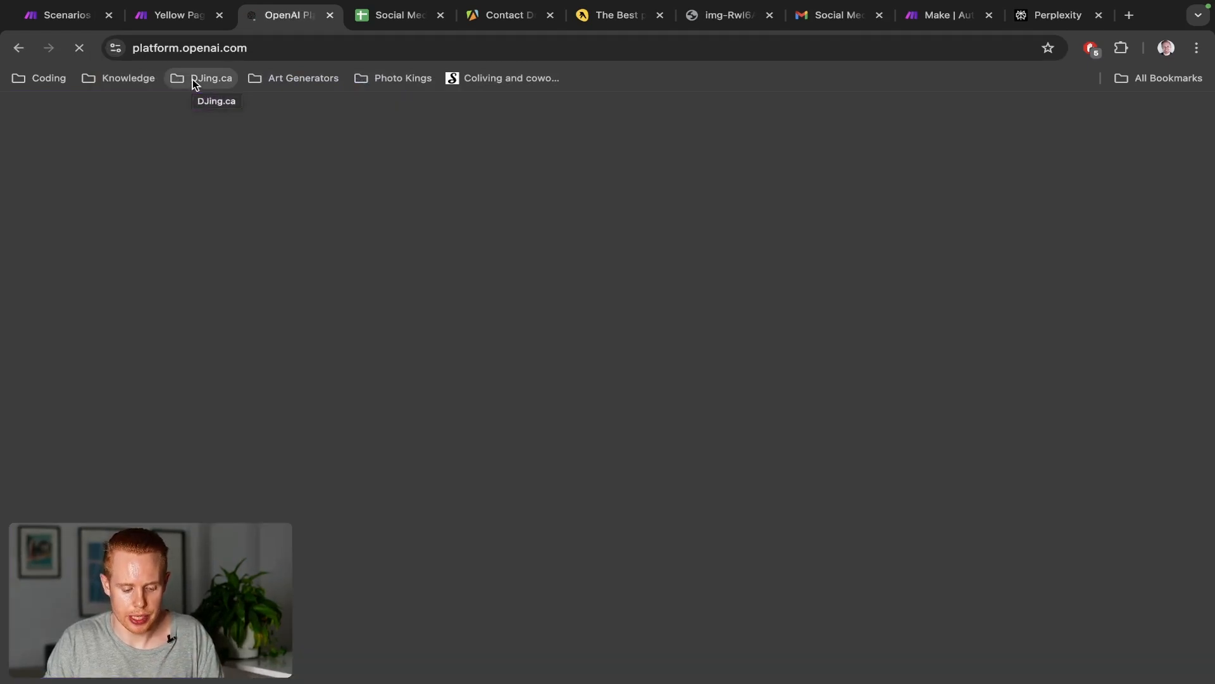
key(ctrl+shift+Tab)
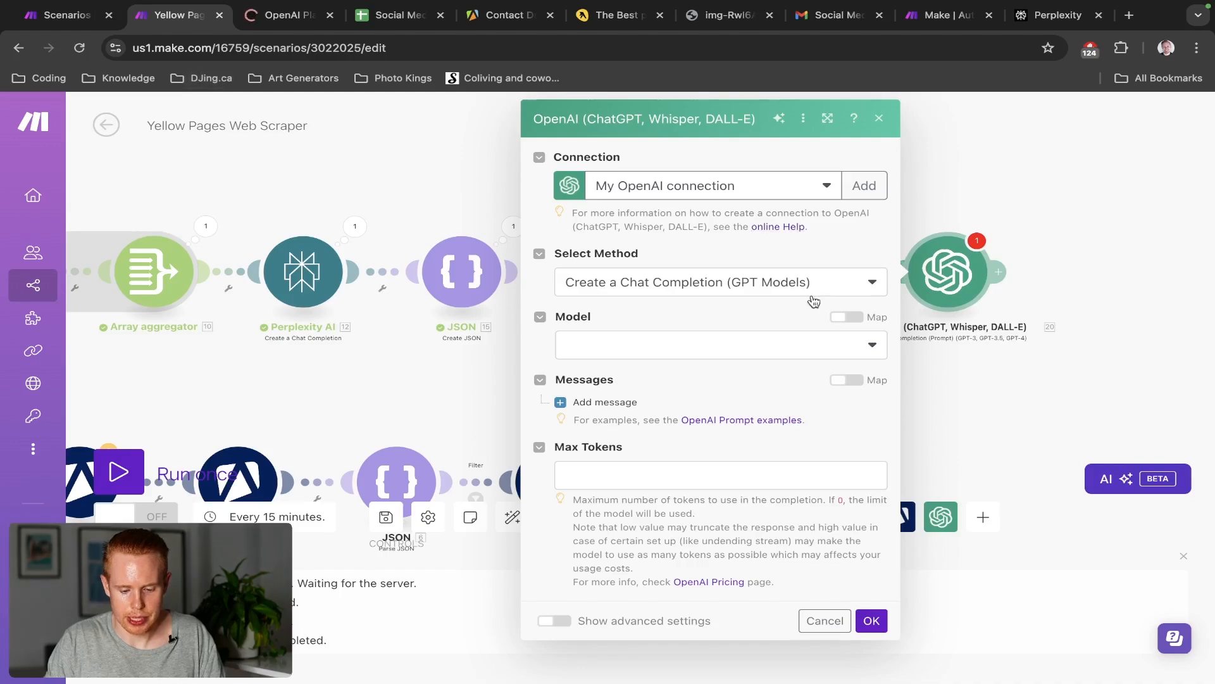
click(866, 187)
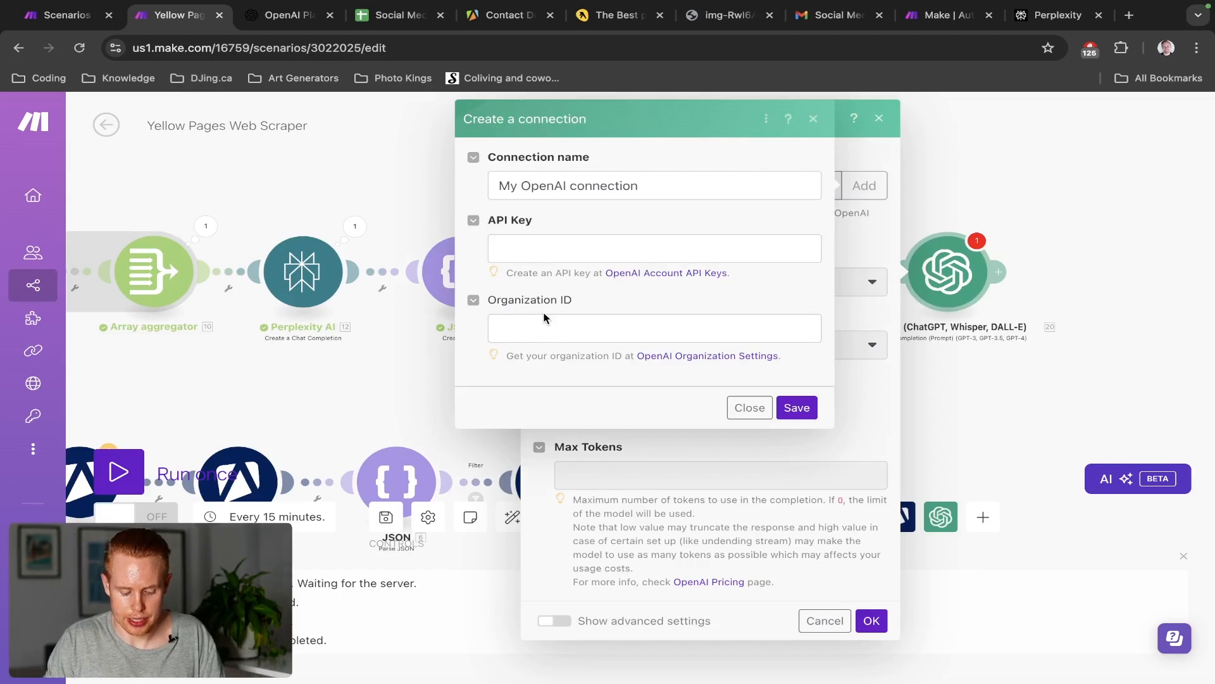
View the User API keys list in the OpenAI profile, then close that tab and return to Make
key(ctrl+Tab)
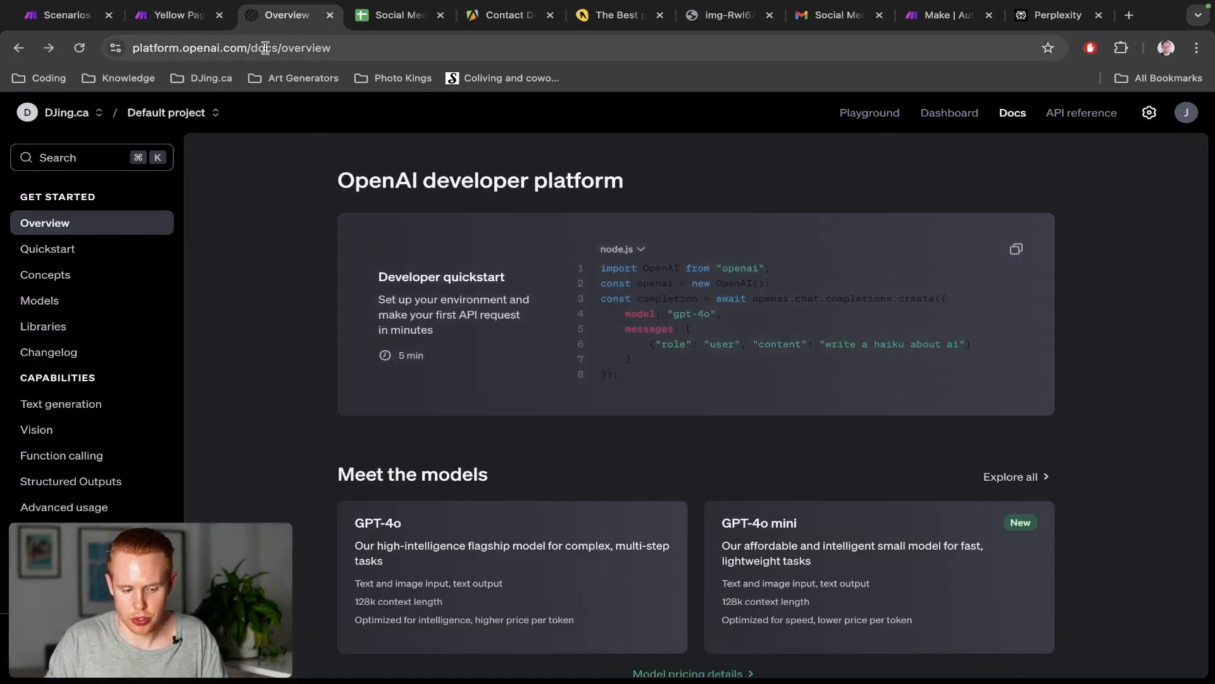
click(1187, 112)
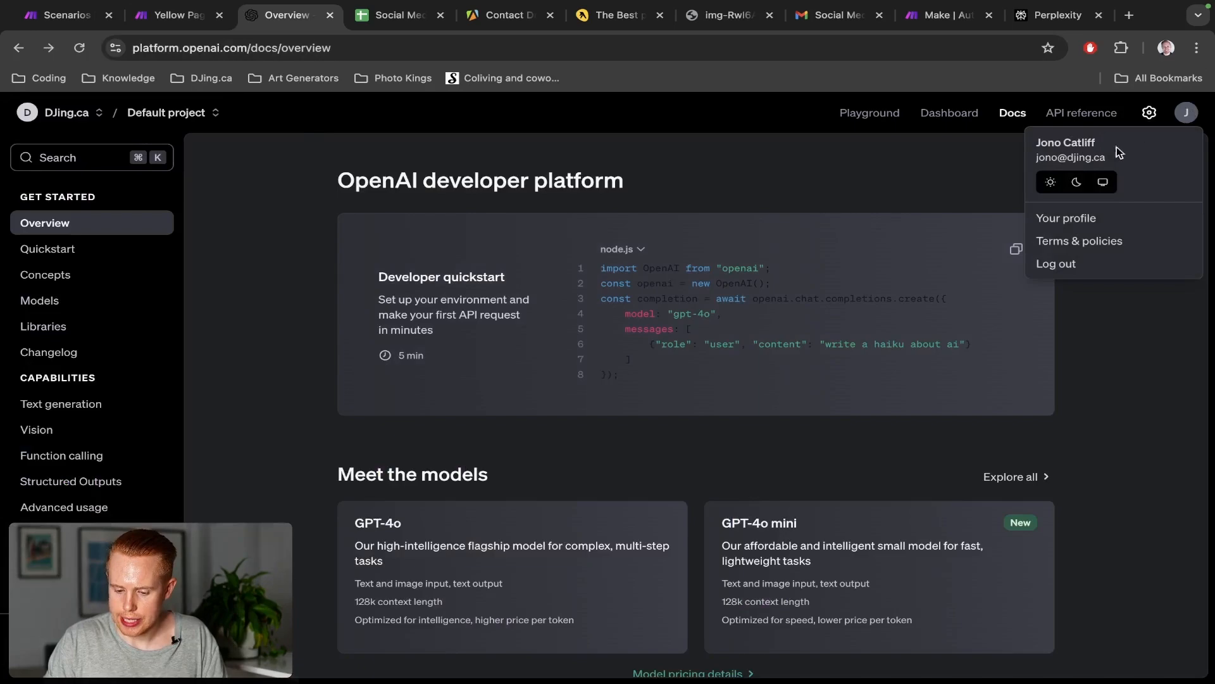
click(1086, 216)
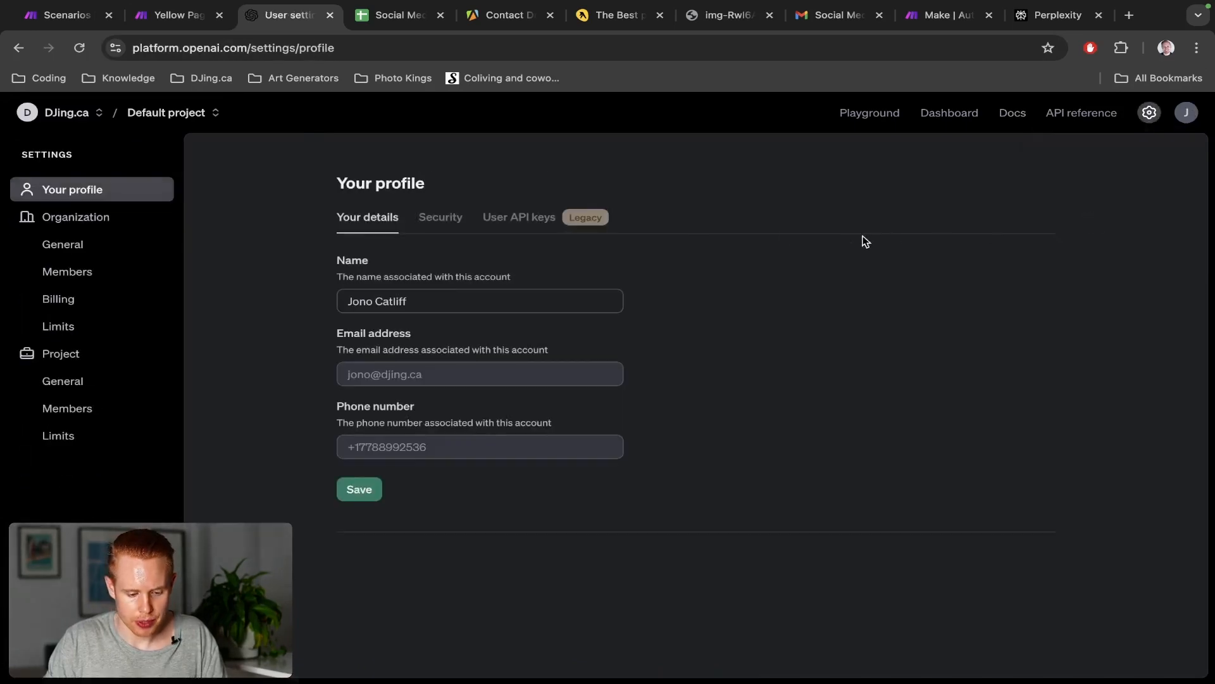
click(539, 217)
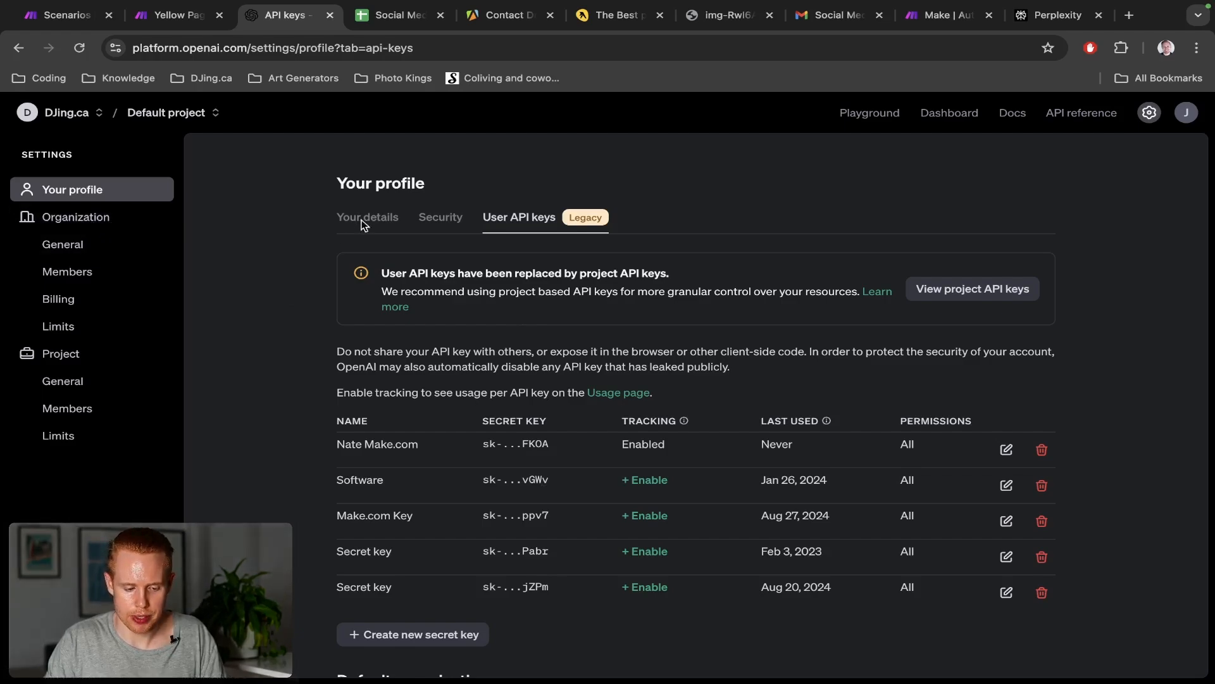
key(super+w)
key(ctrl+shift+Tab)
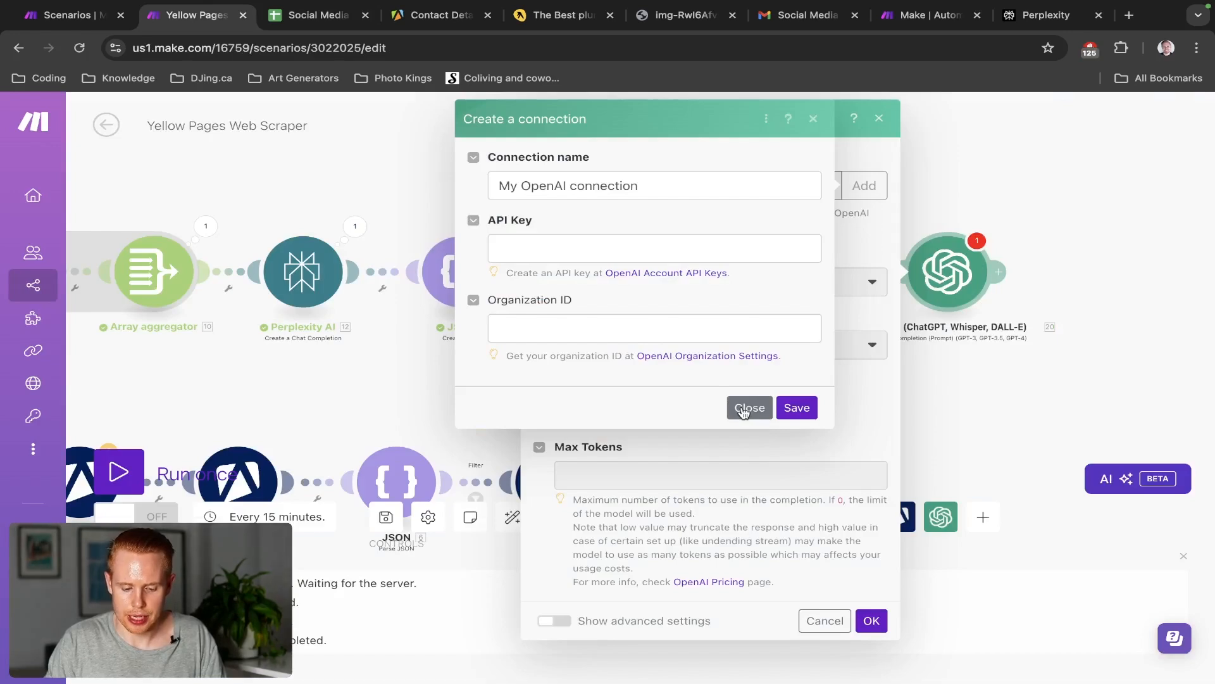
Dismiss the unfinished connection form, leave Model unset, and set Max Tokens to 2000
click(744, 411)
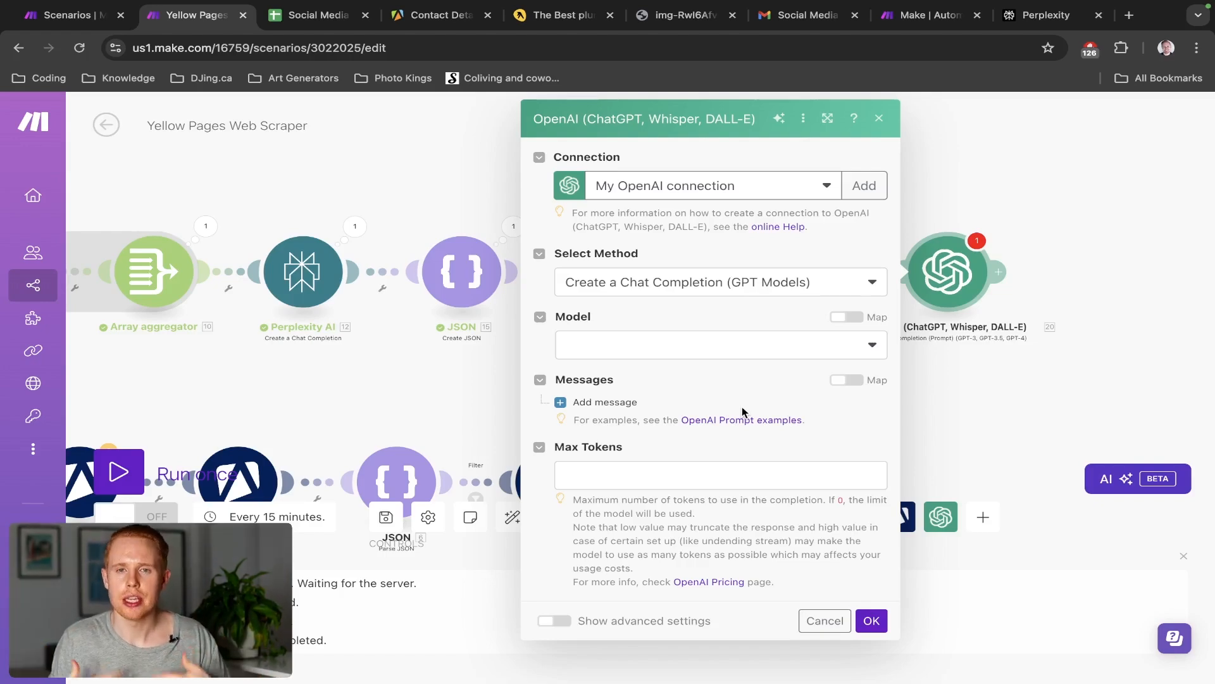
click(724, 358)
click(726, 308)
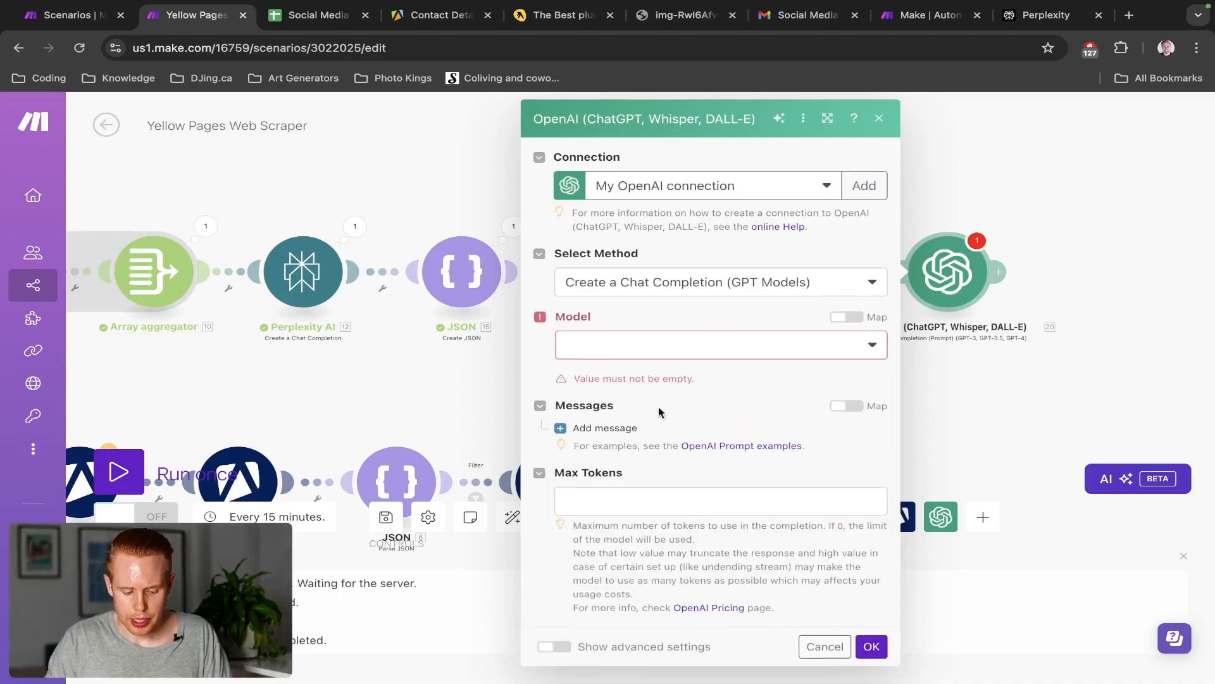
click(627, 503)
text(2000)
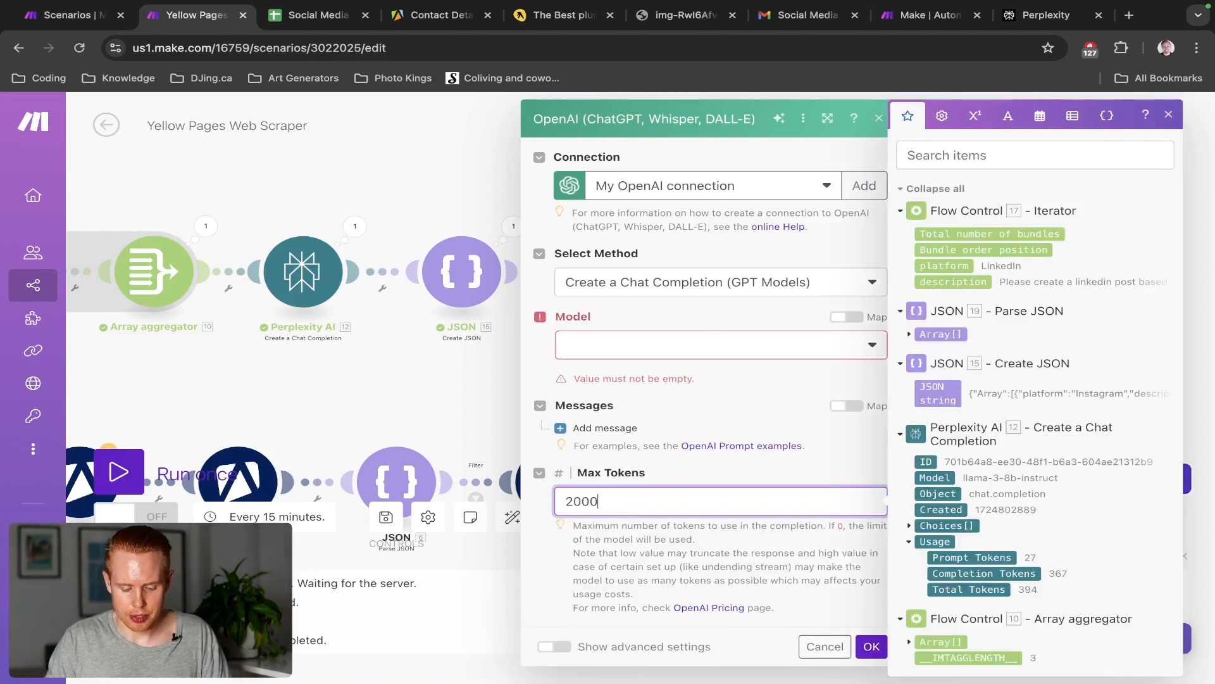
click(674, 474)
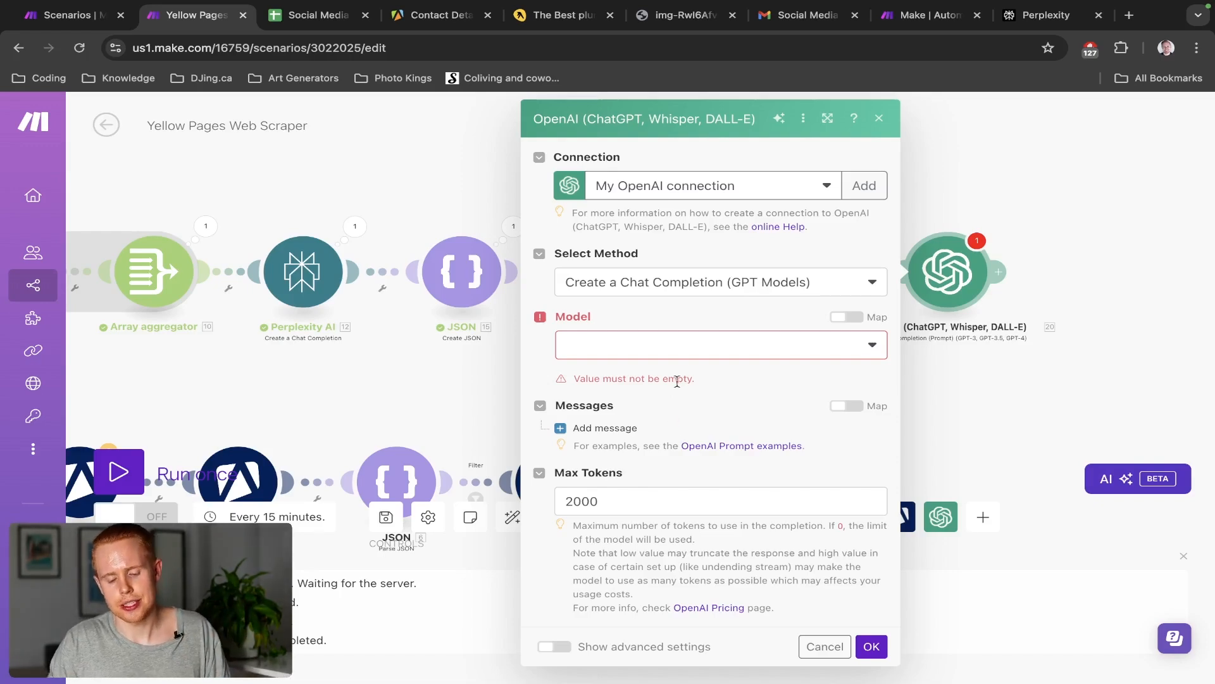
Set the OpenAI model to gpt-4o with a User message mapped to the Iterator's description, and save
click(684, 350)
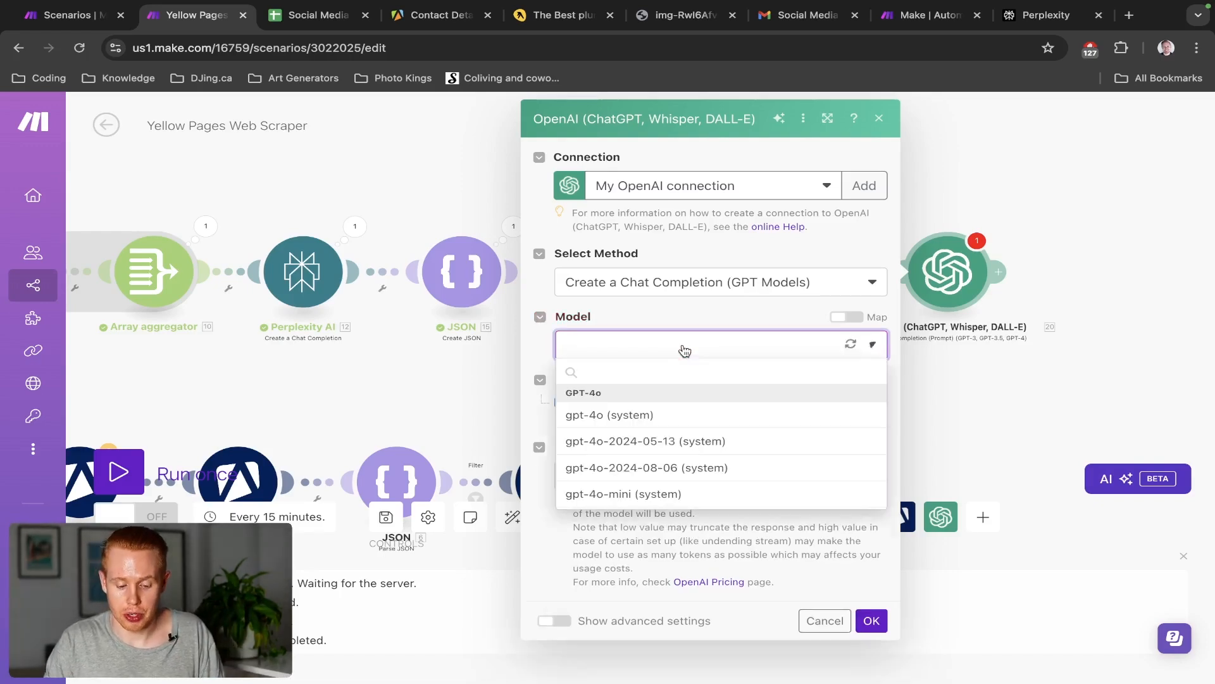
click(594, 415)
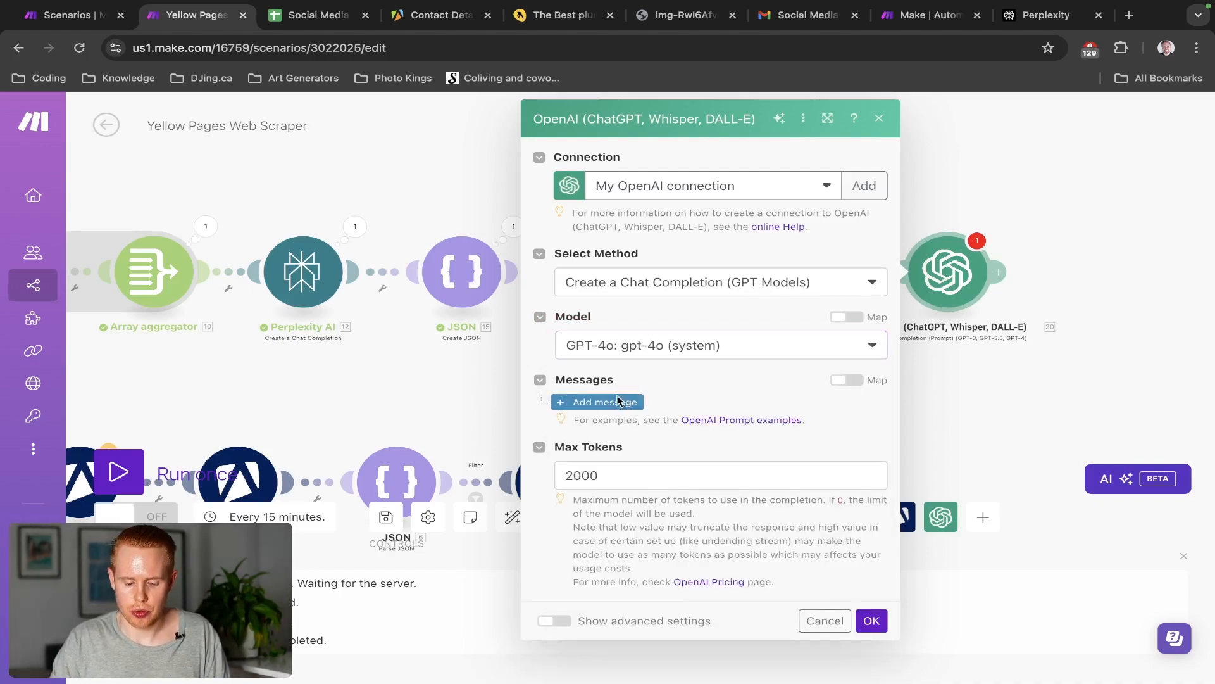
click(608, 402)
scroll(759, 357, down, 3)
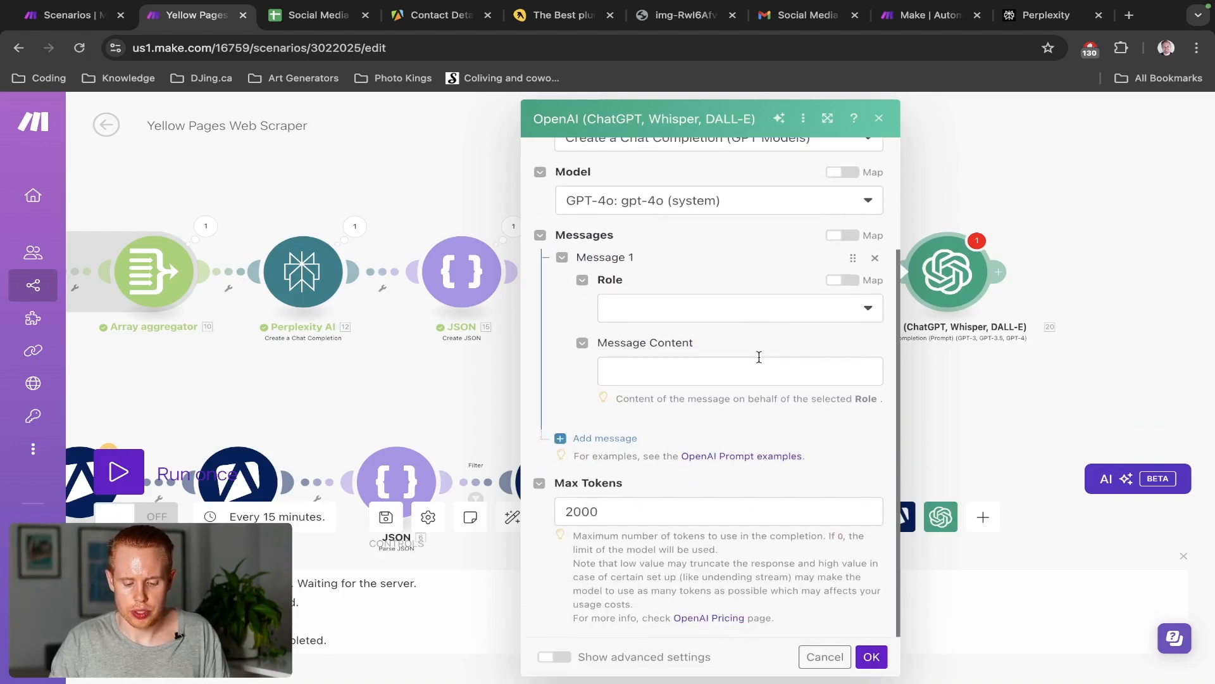
click(728, 320)
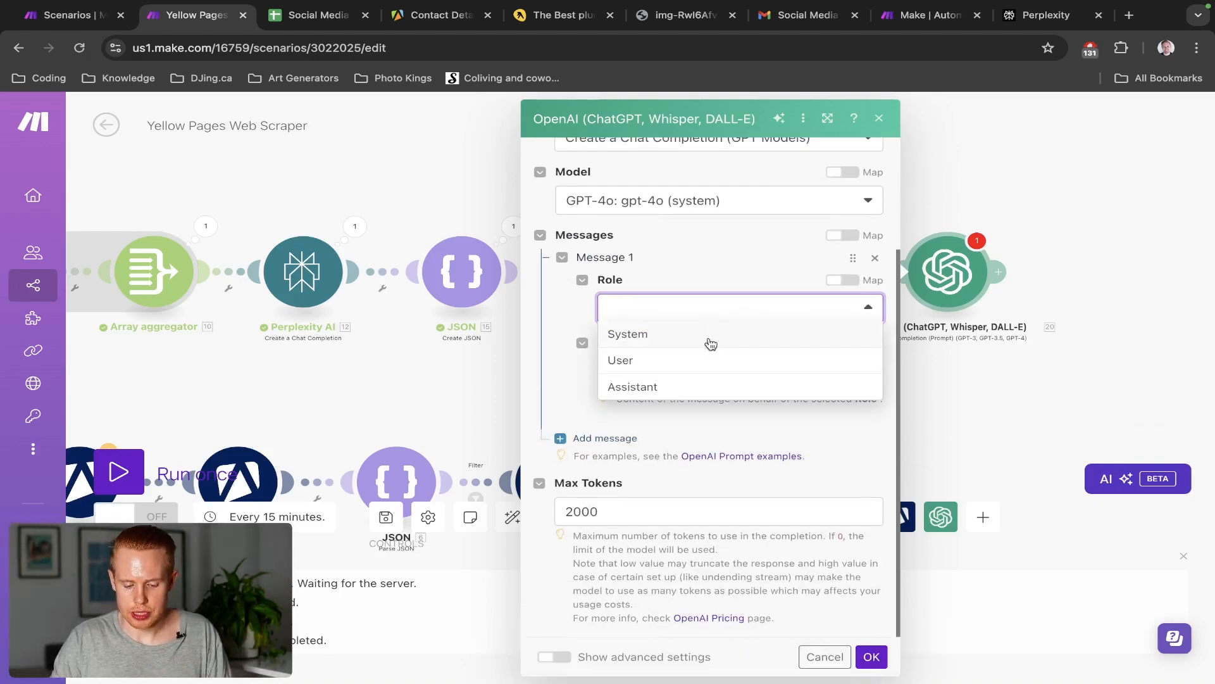
click(685, 367)
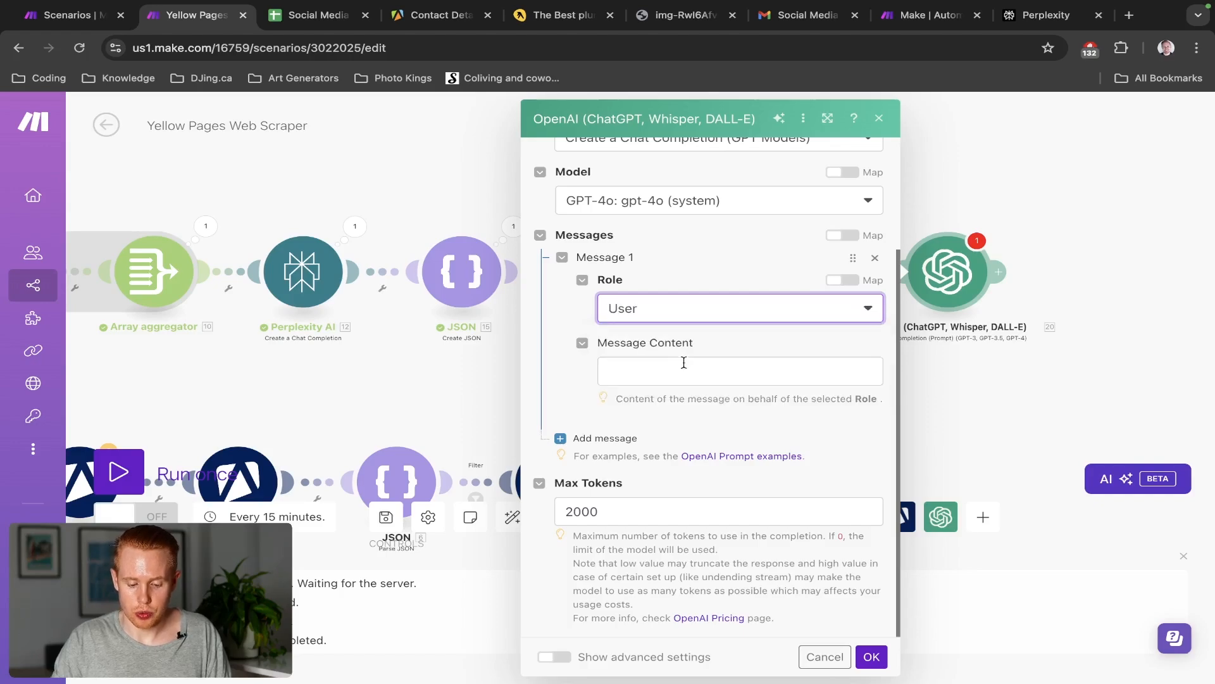
click(682, 373)
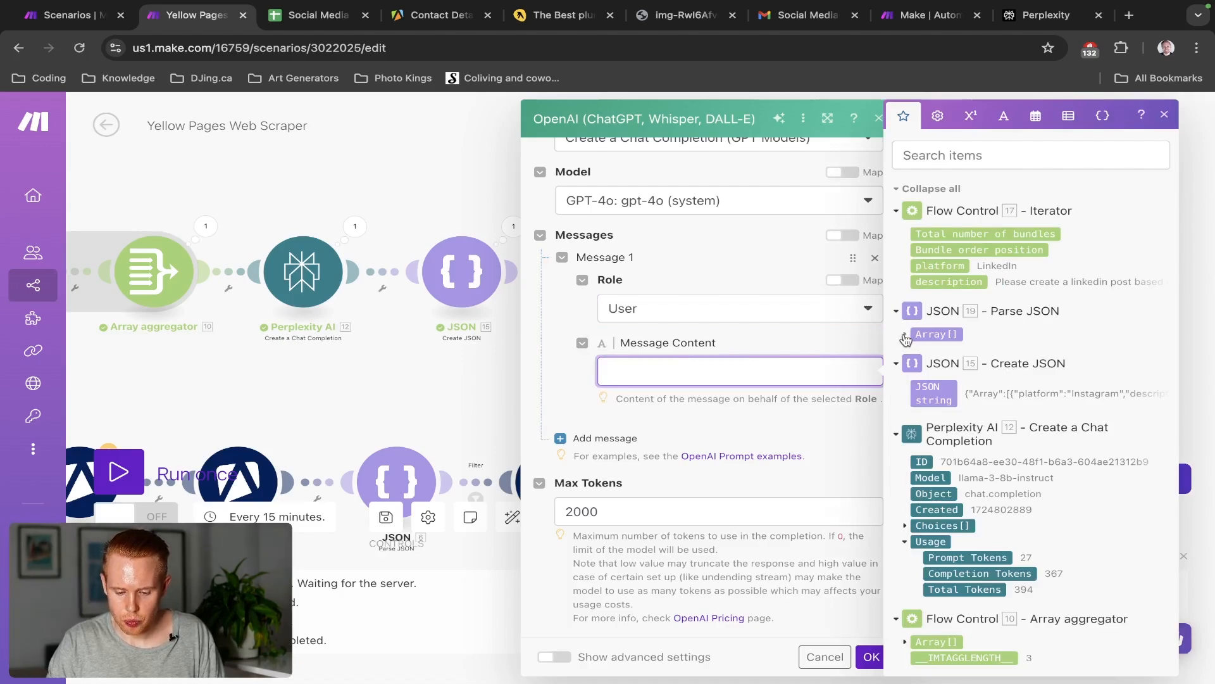
click(934, 285)
click(867, 656)
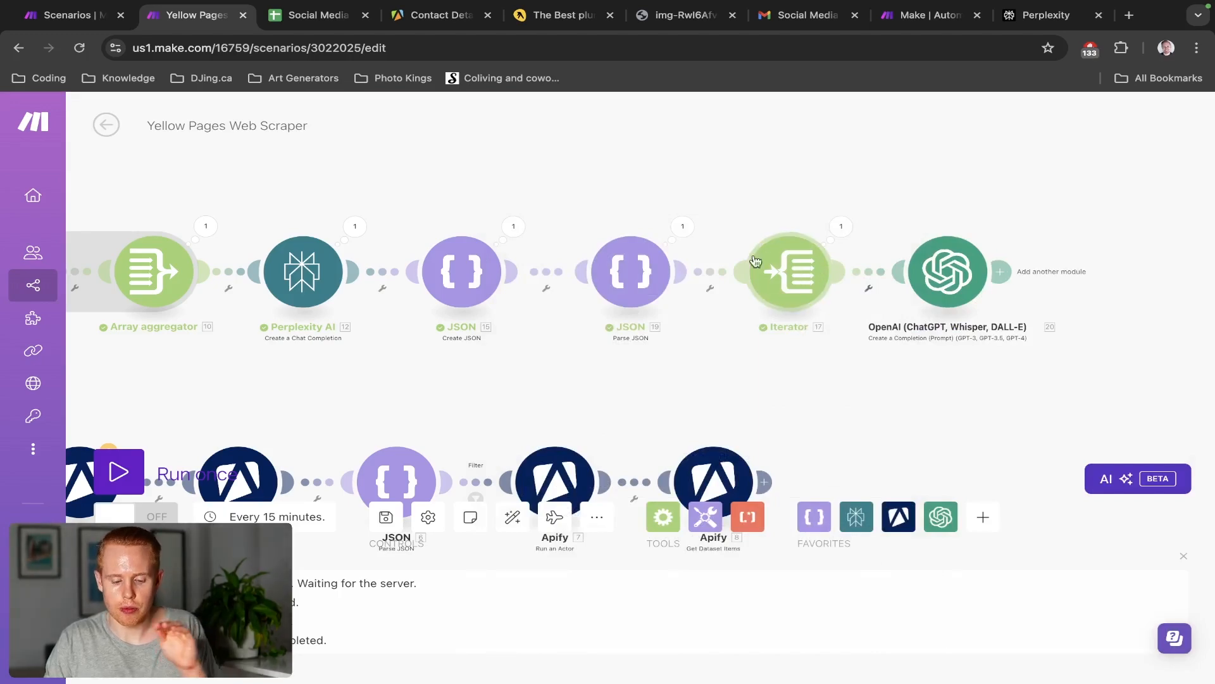
Review the Instagram post prompt in the Create JSON module, then reopen the OpenAI module settings
click(528, 233)
click(464, 276)
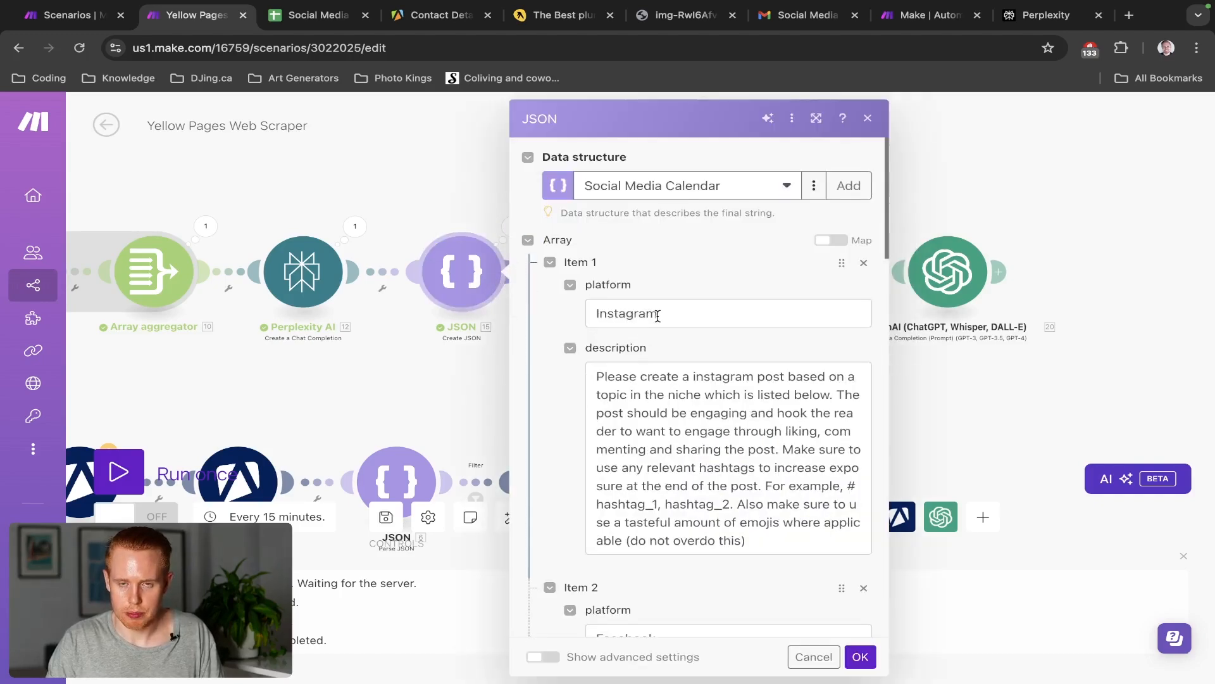
scroll(657, 316, down, 10)
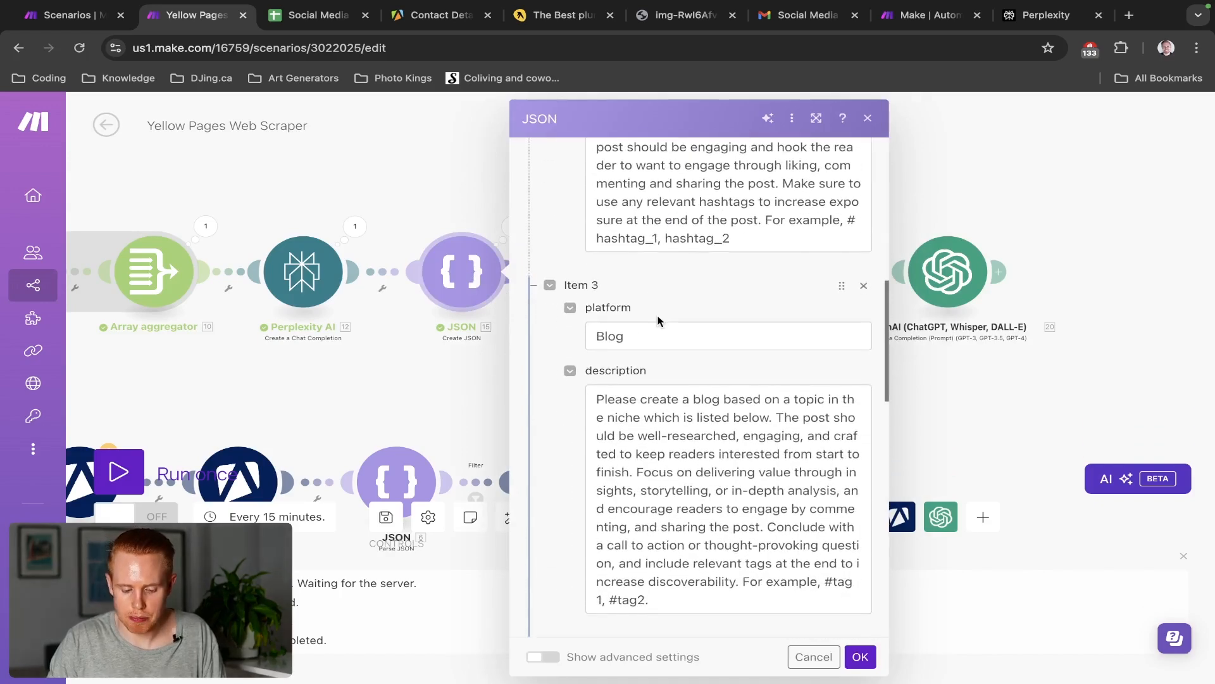
scroll(658, 320, down, 5)
scroll(658, 380, up, 20)
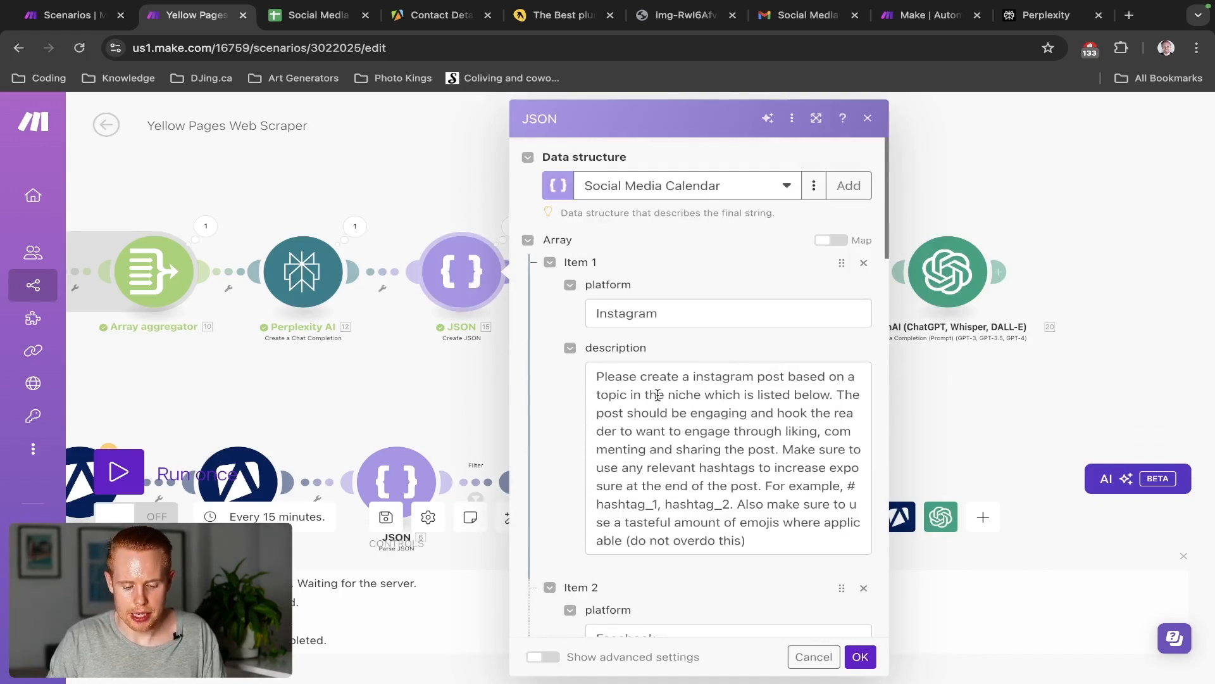
triple_click(657, 394)
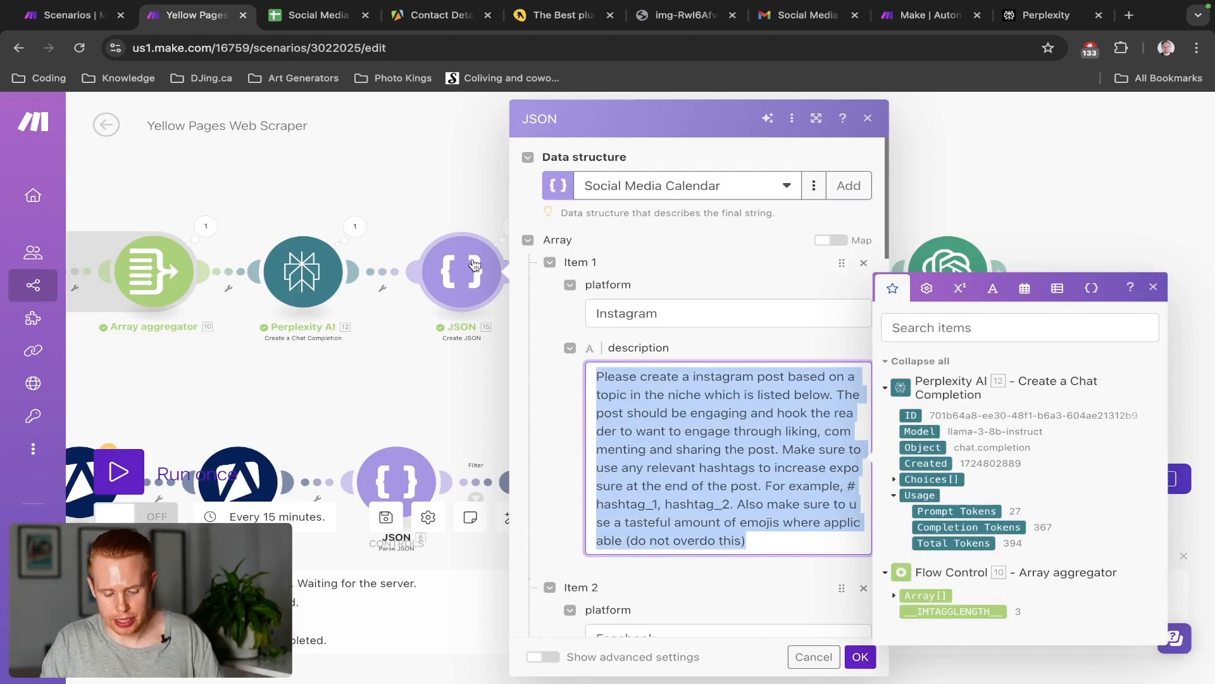
click(466, 221)
click(938, 292)
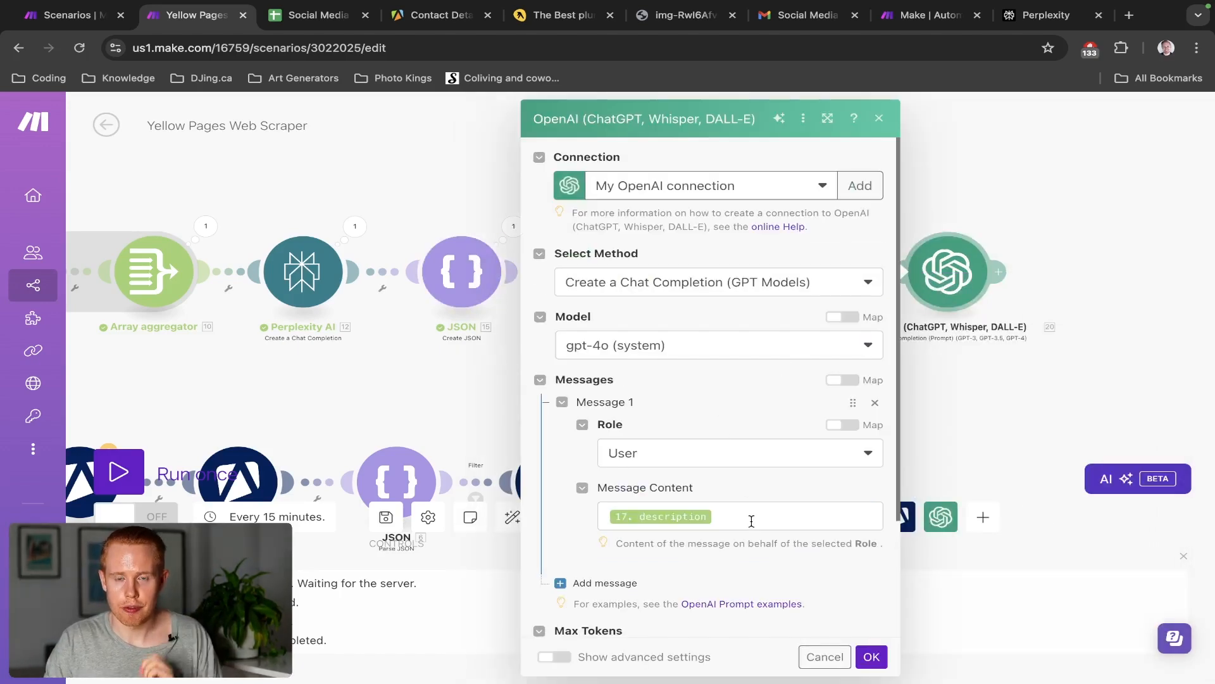
Below the description, add the line "This is a summary of the client that we're working with:"
click(752, 521)
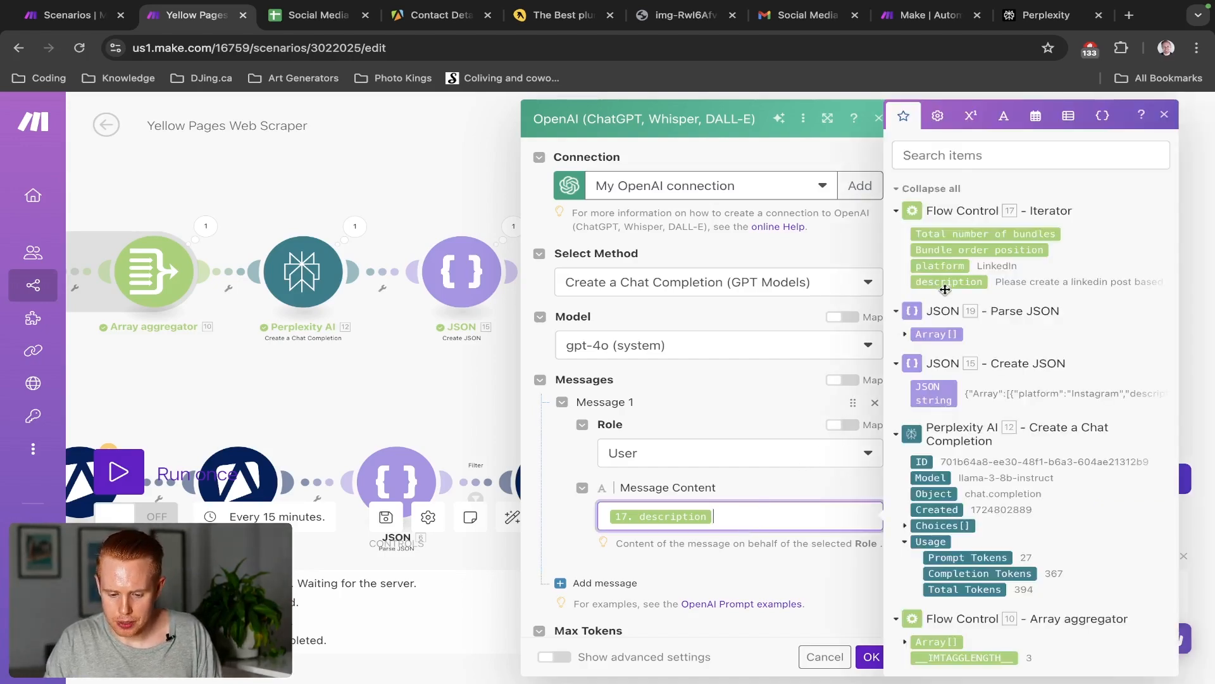
scroll(785, 430, down, 1)
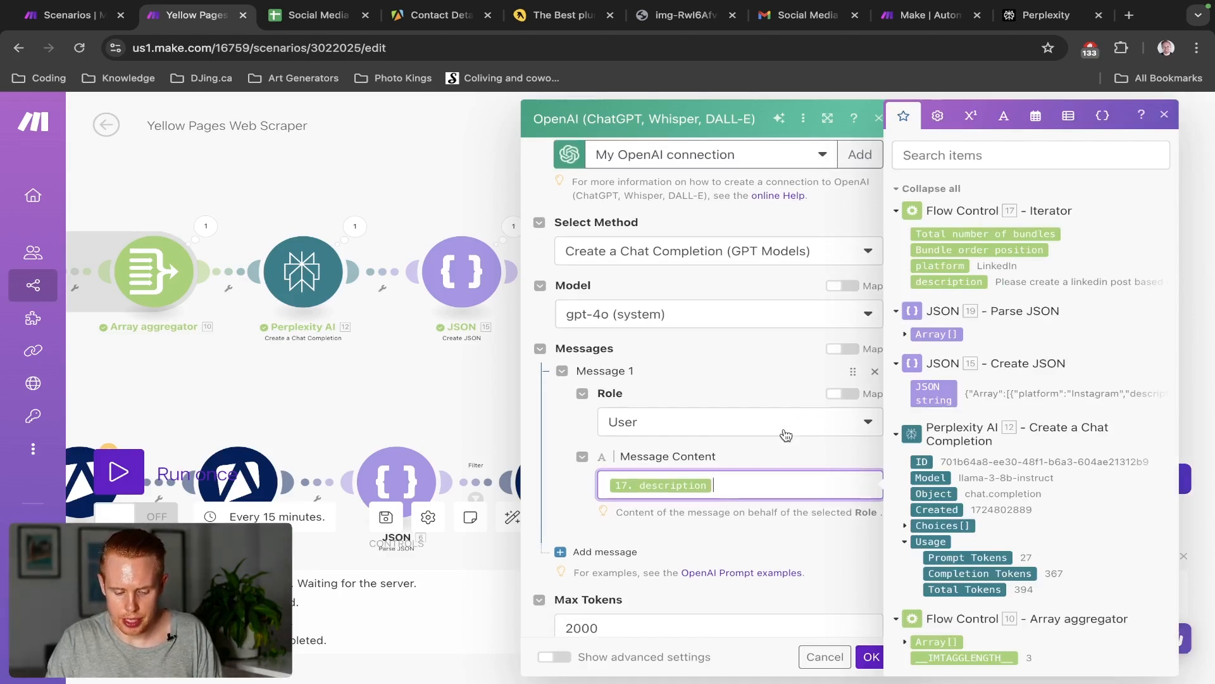
key(Home)
key(Return)
key(ctrl+z)
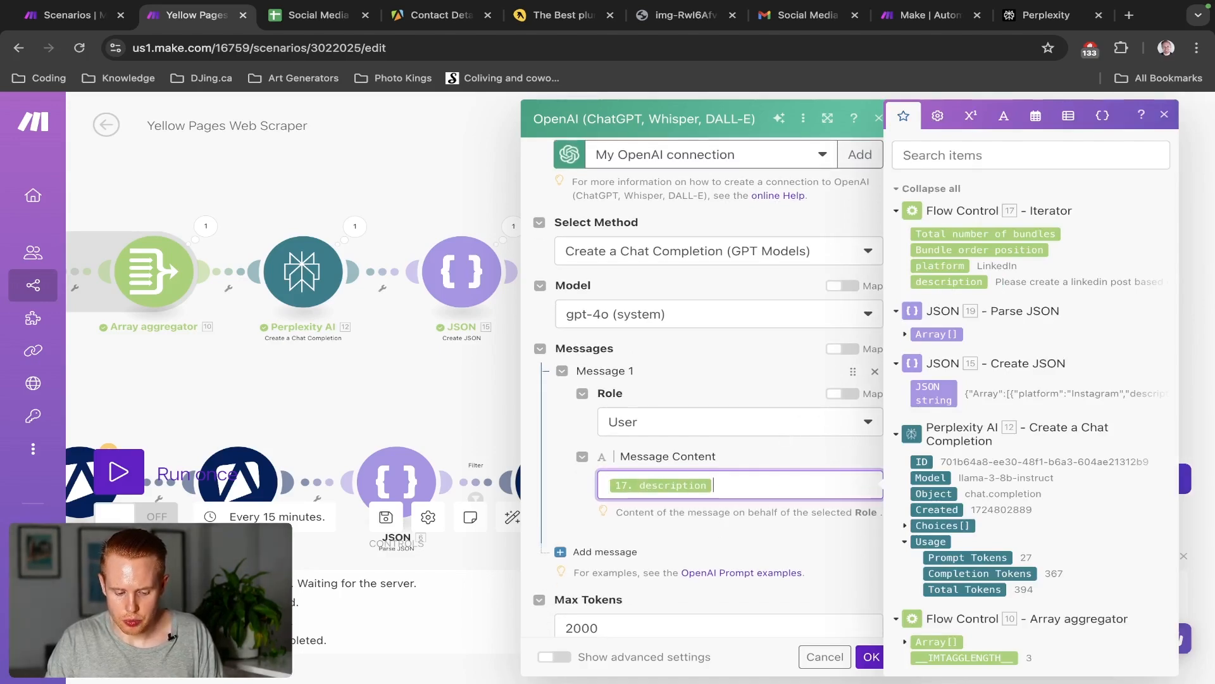
key(Return)
key(Return)
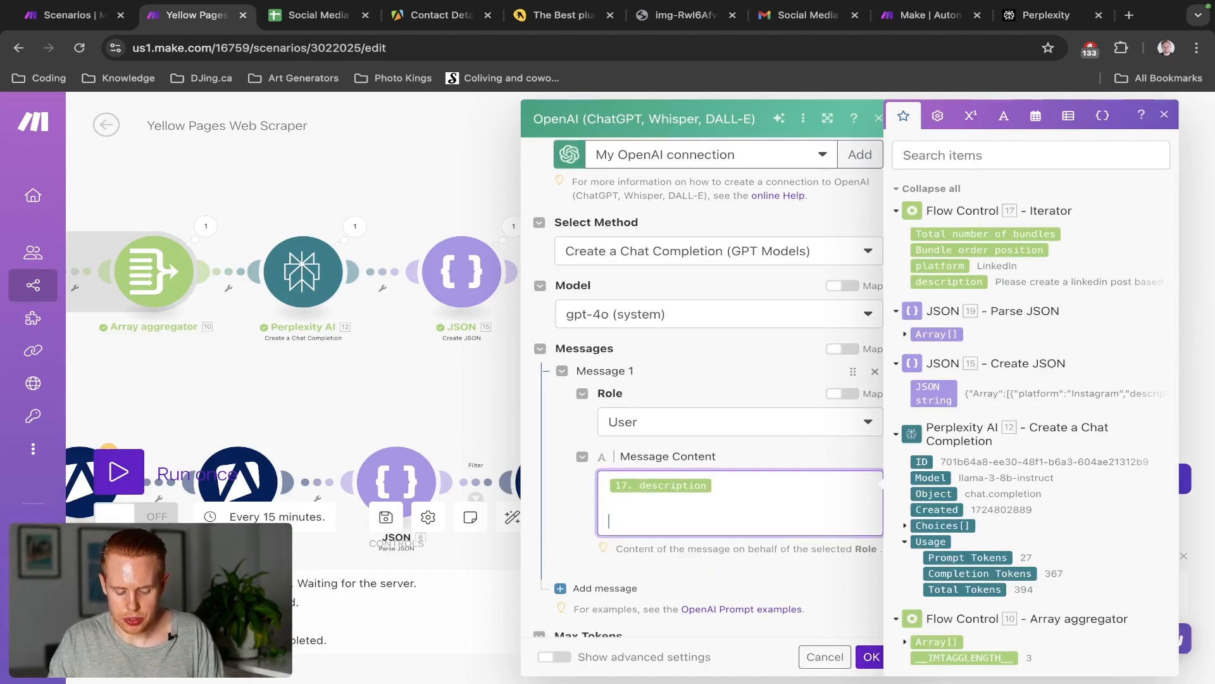
text(This is a summar)
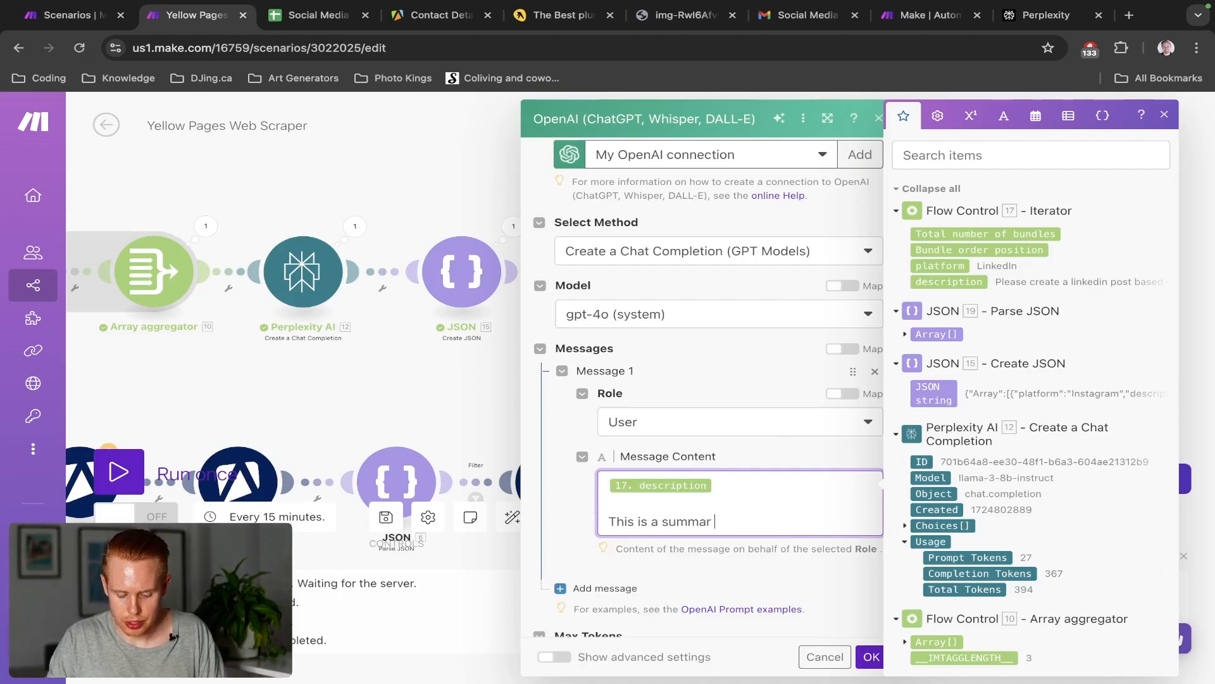
text(y)
key(BackSpace)
text(y o)
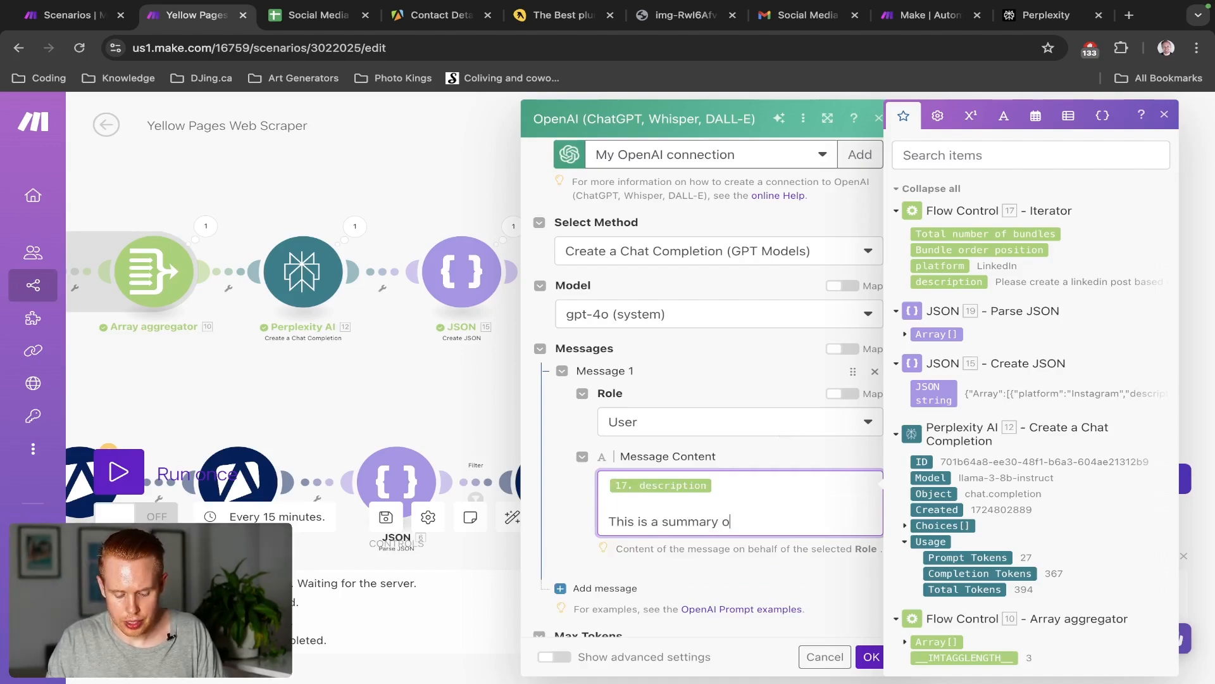
text(f the clie)
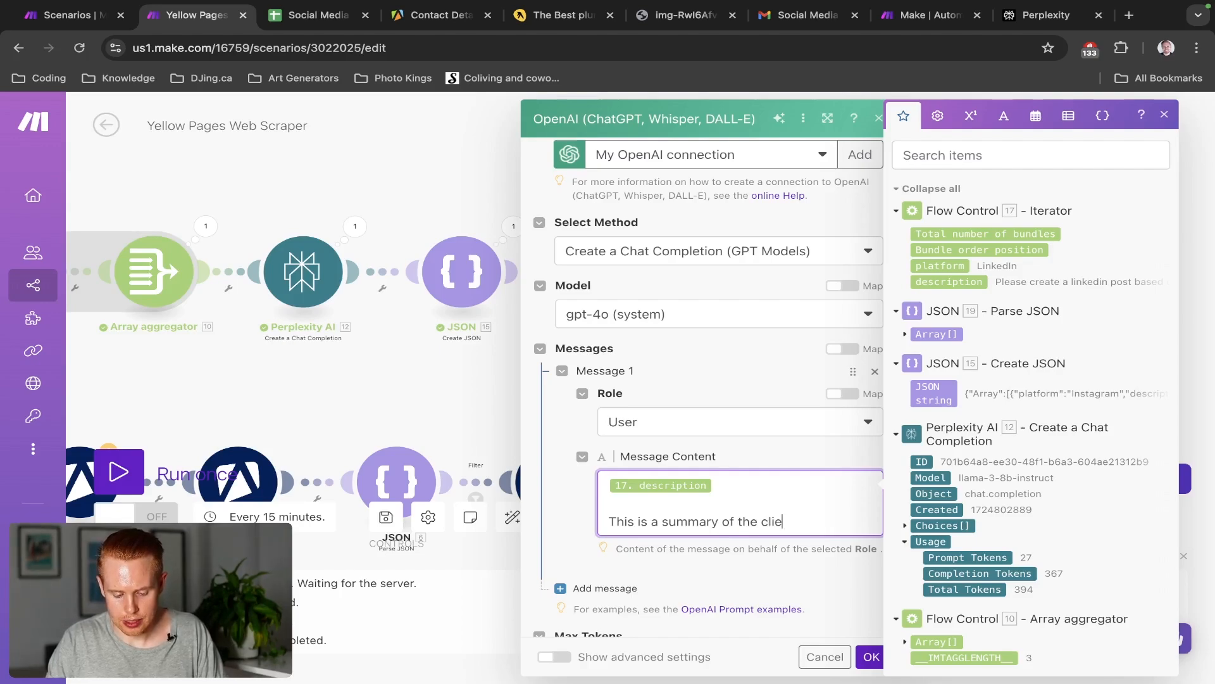
text(nt that we're )
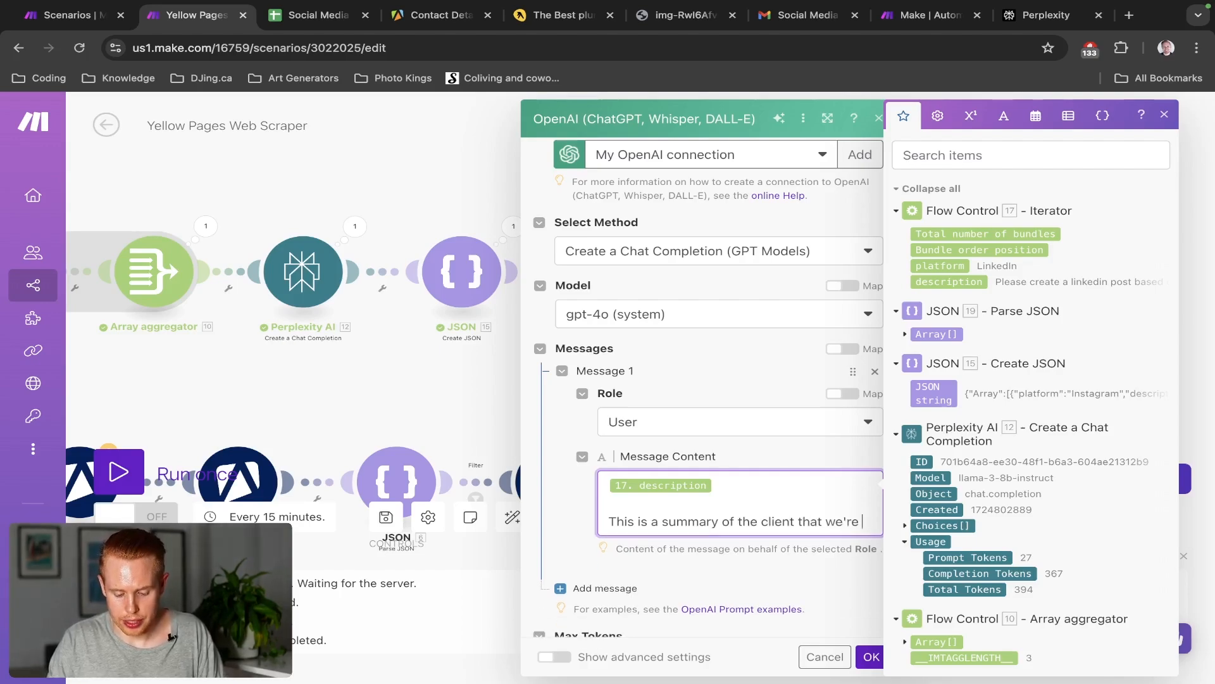
text(working with)
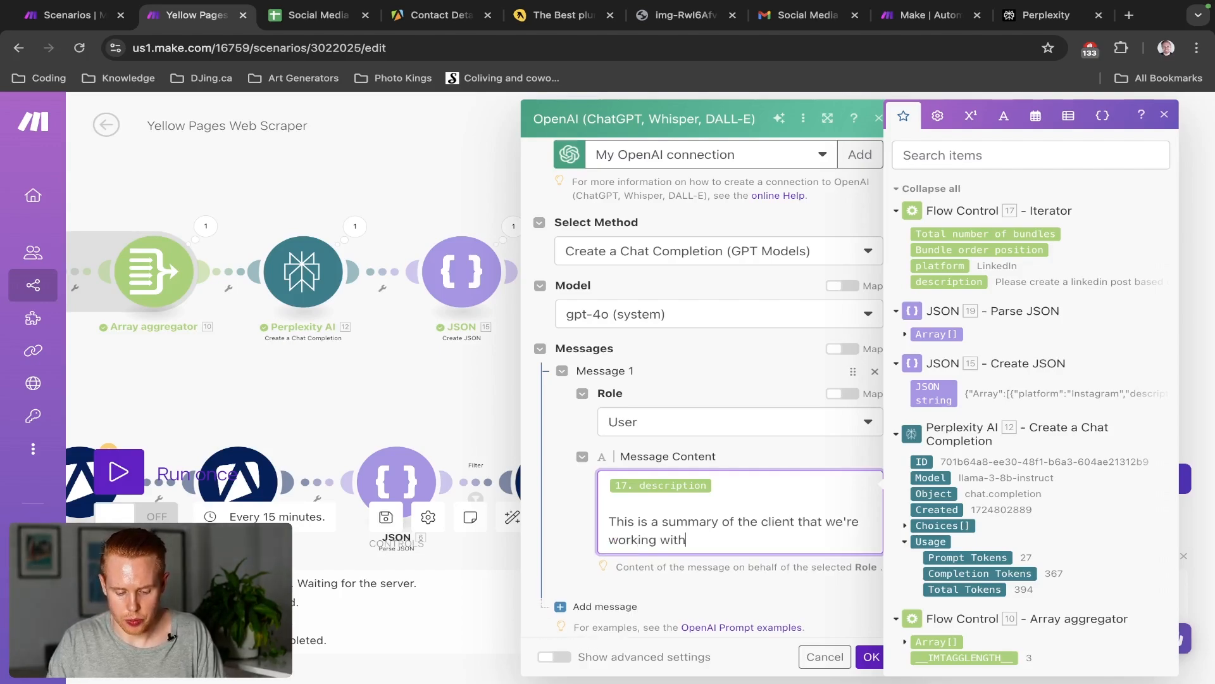
text(:)
key(Return)
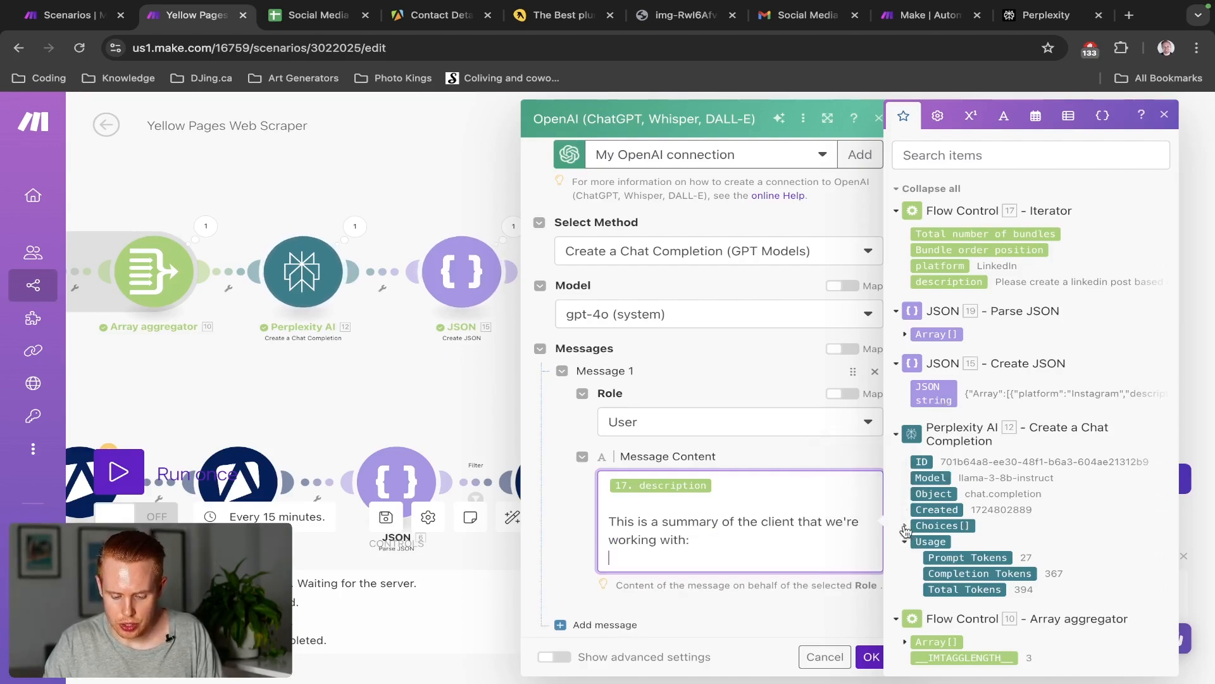
Map Perplexity's Choices[] Message Content after the summary line and save the OpenAI module
click(905, 526)
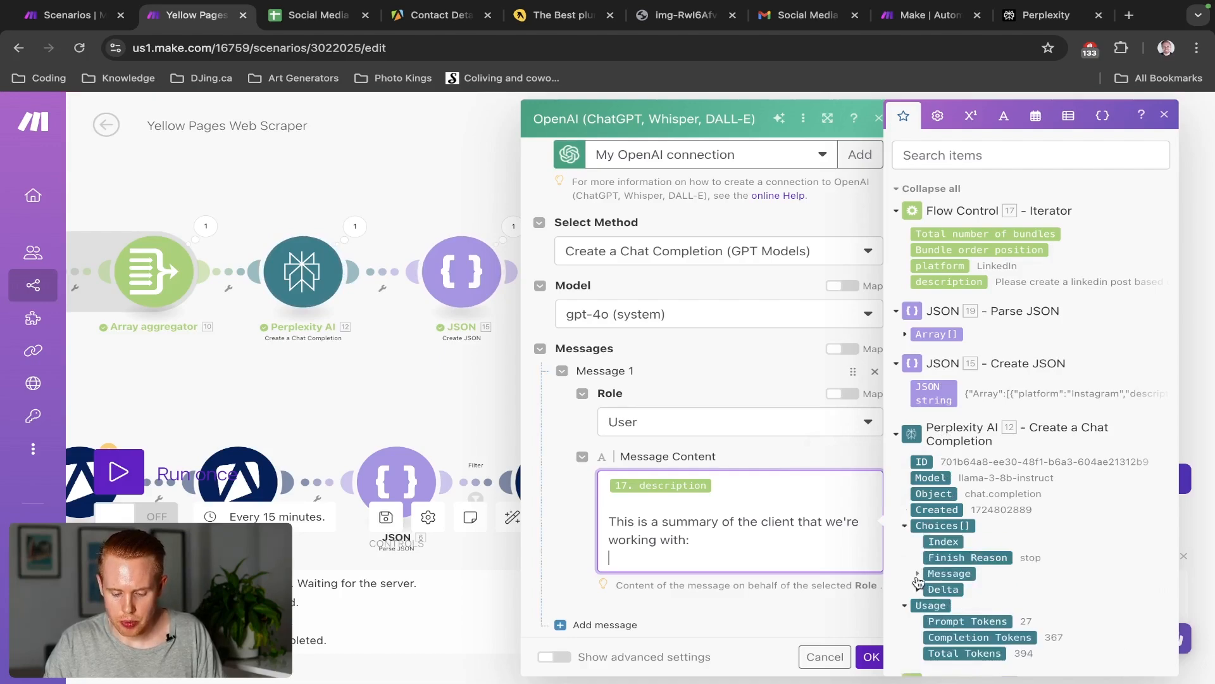
click(917, 573)
scroll(930, 569, down, 1)
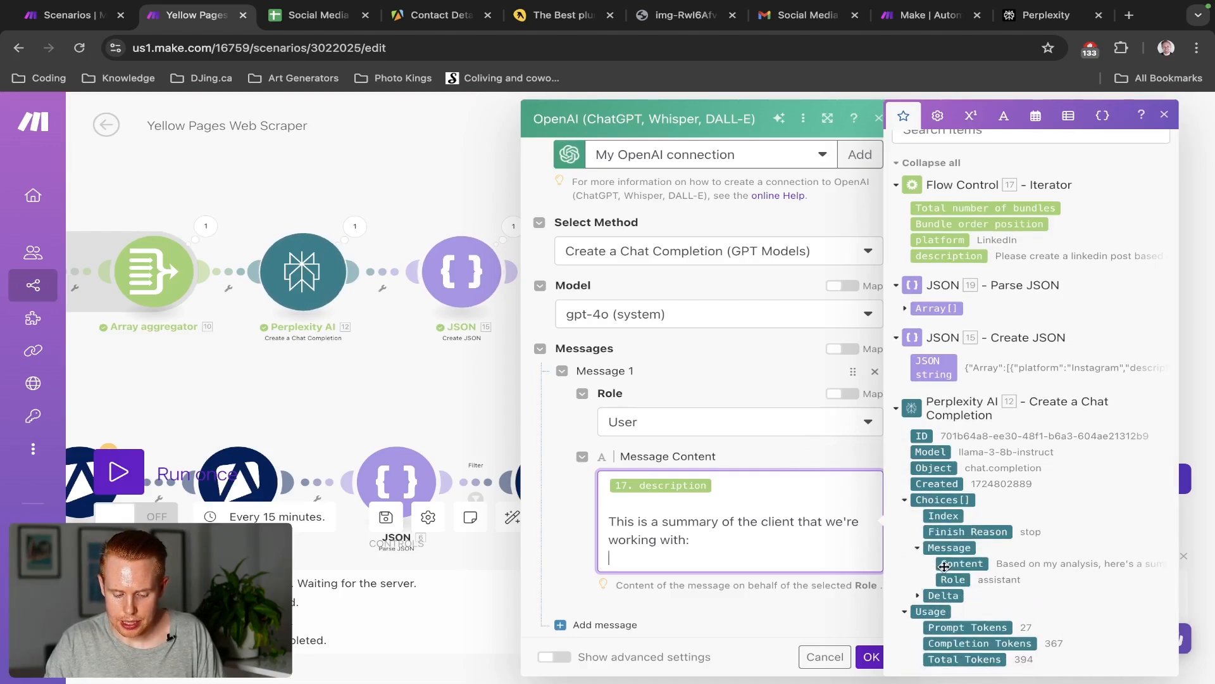
click(944, 563)
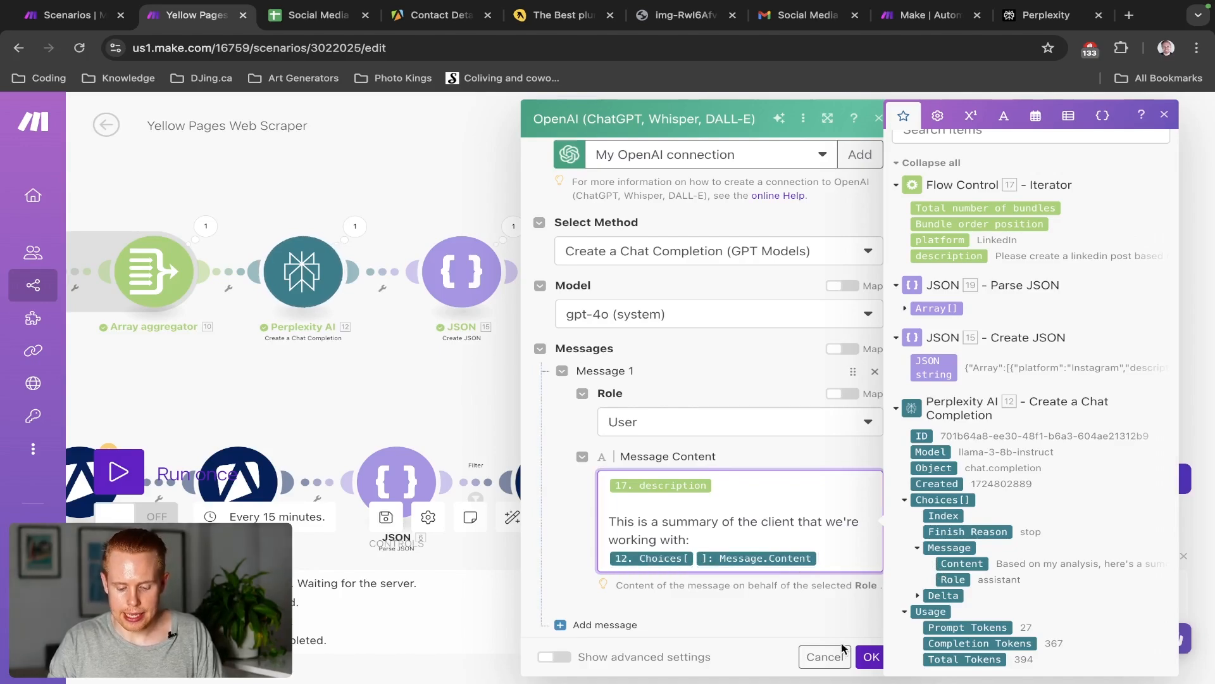
click(871, 656)
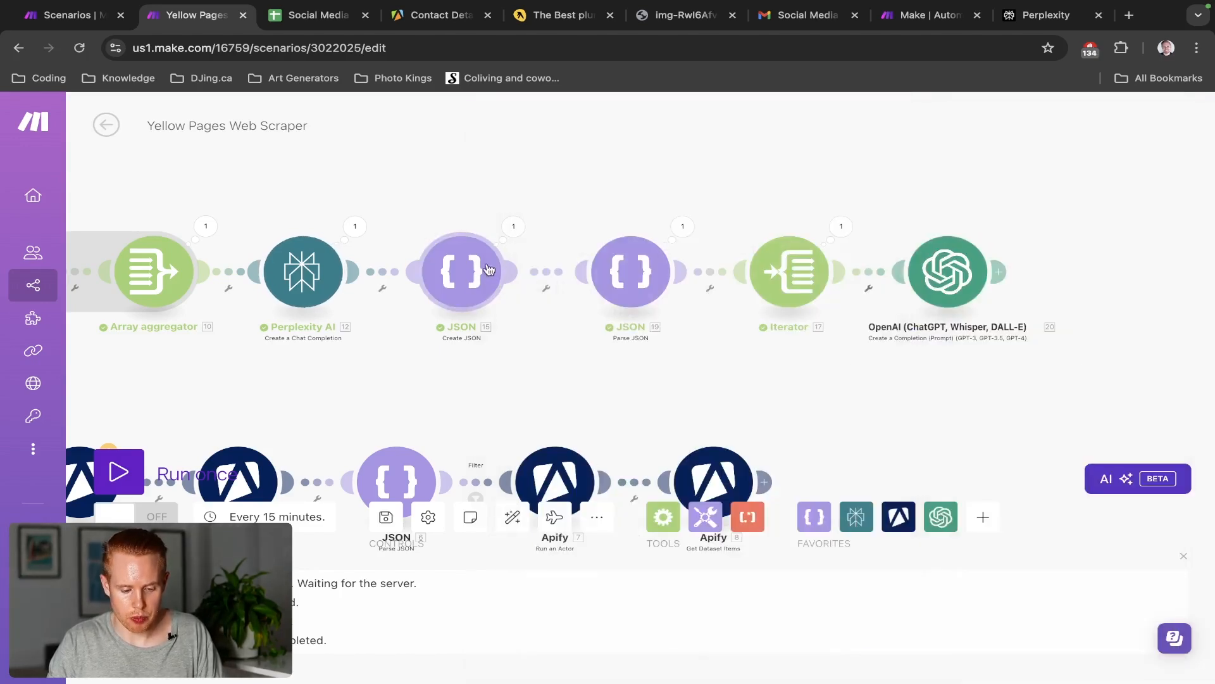
Check the Create JSON prompt's opening sentence, then reopen the OpenAI settings and scroll to Max Tokens
click(461, 276)
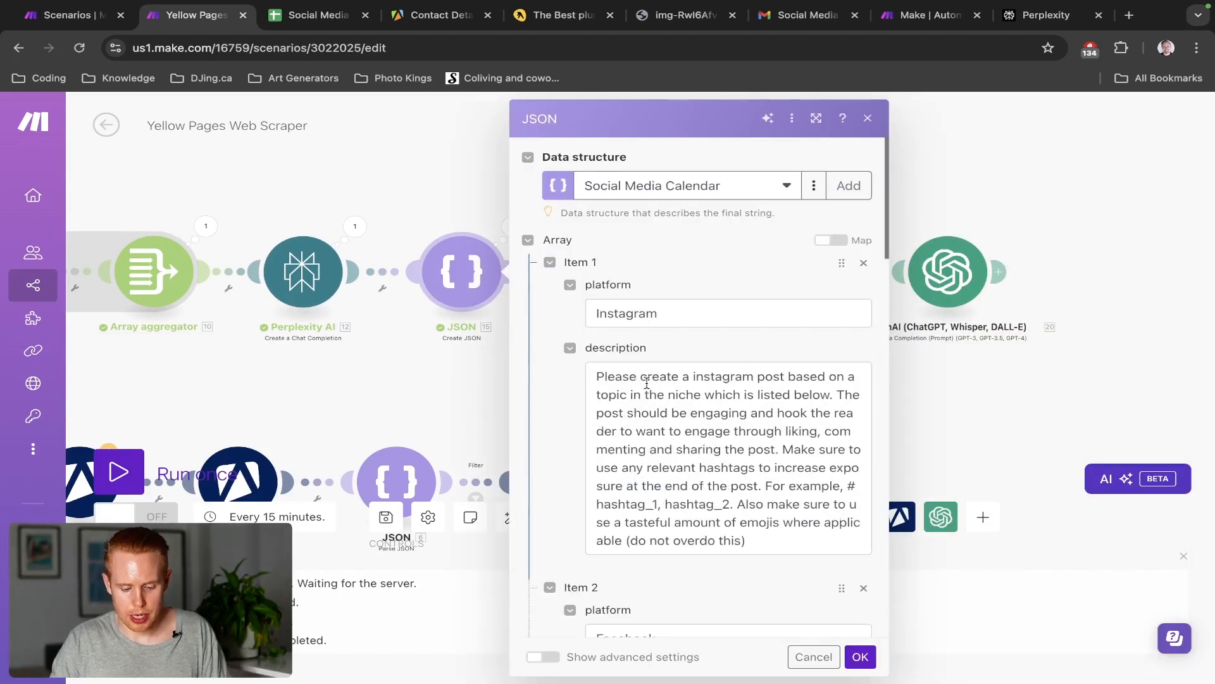
drag(595, 376, 829, 393)
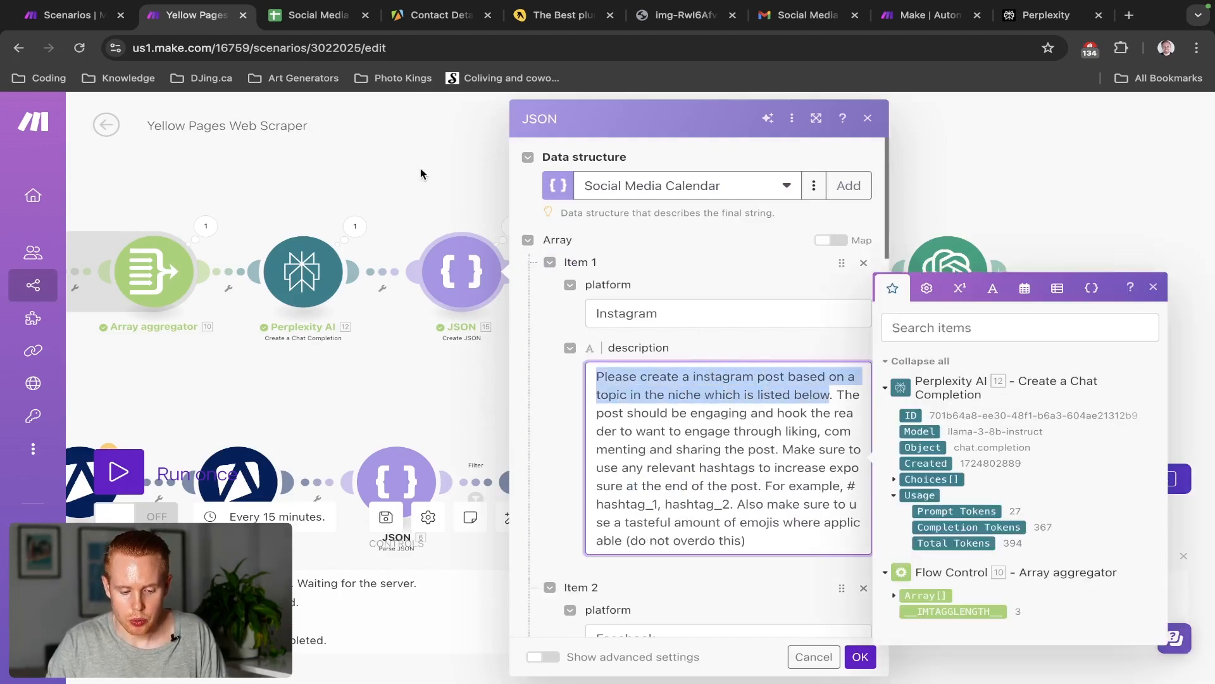
key(Escape)
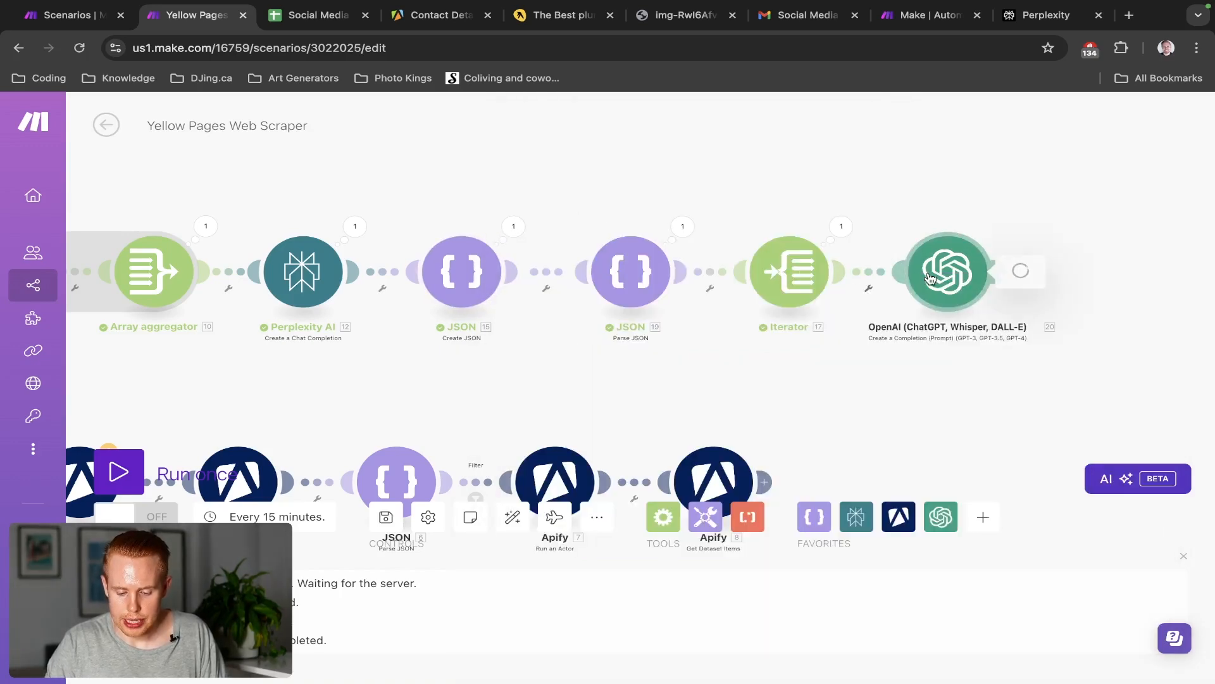
click(948, 273)
scroll(727, 336, down, 3)
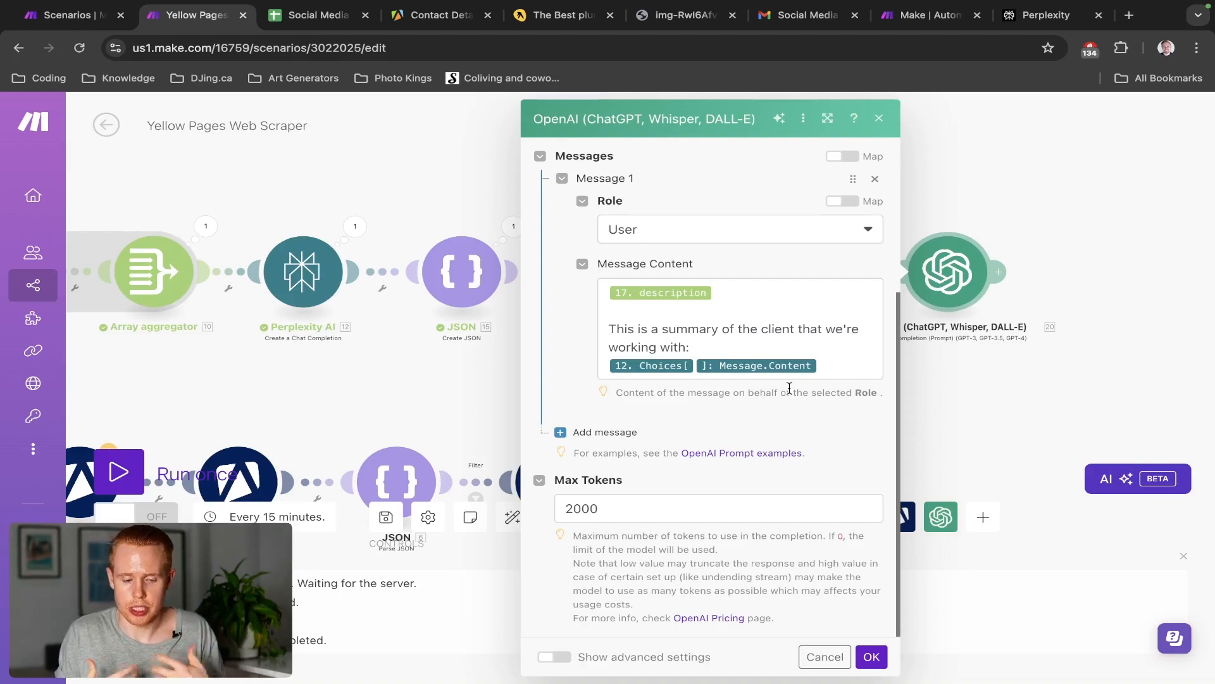
key(ctrl+Tab)
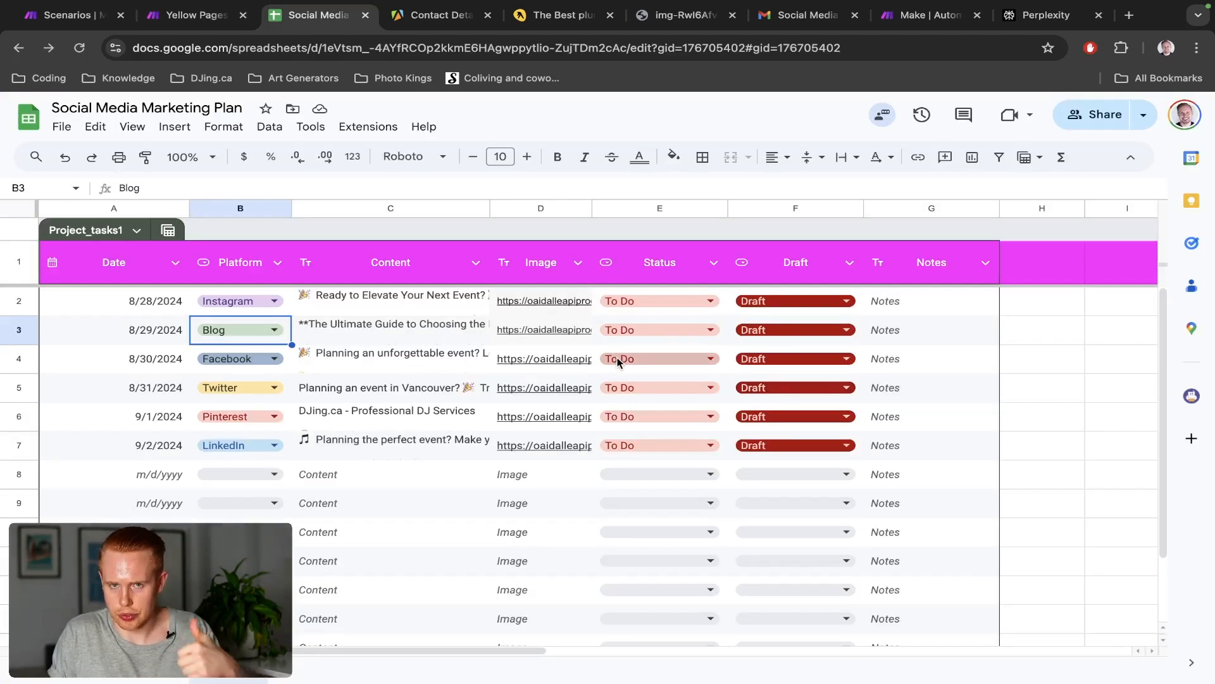
mouse_move(543, 373)
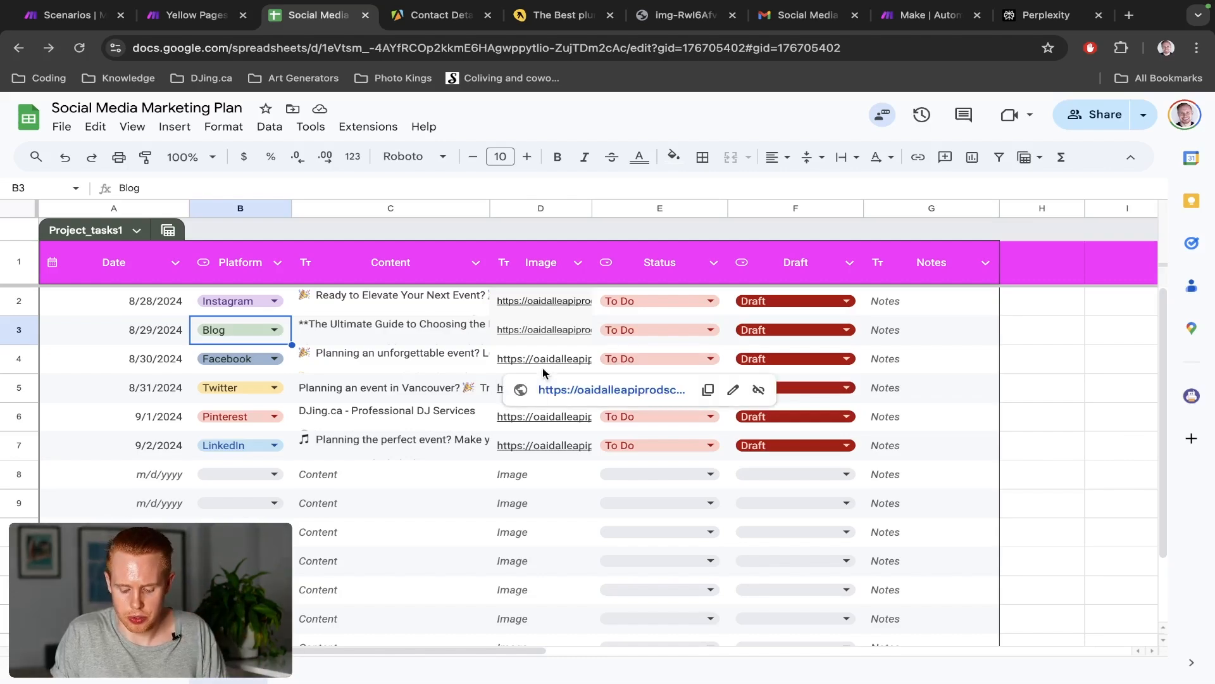
key(ctrl+shift+Tab)
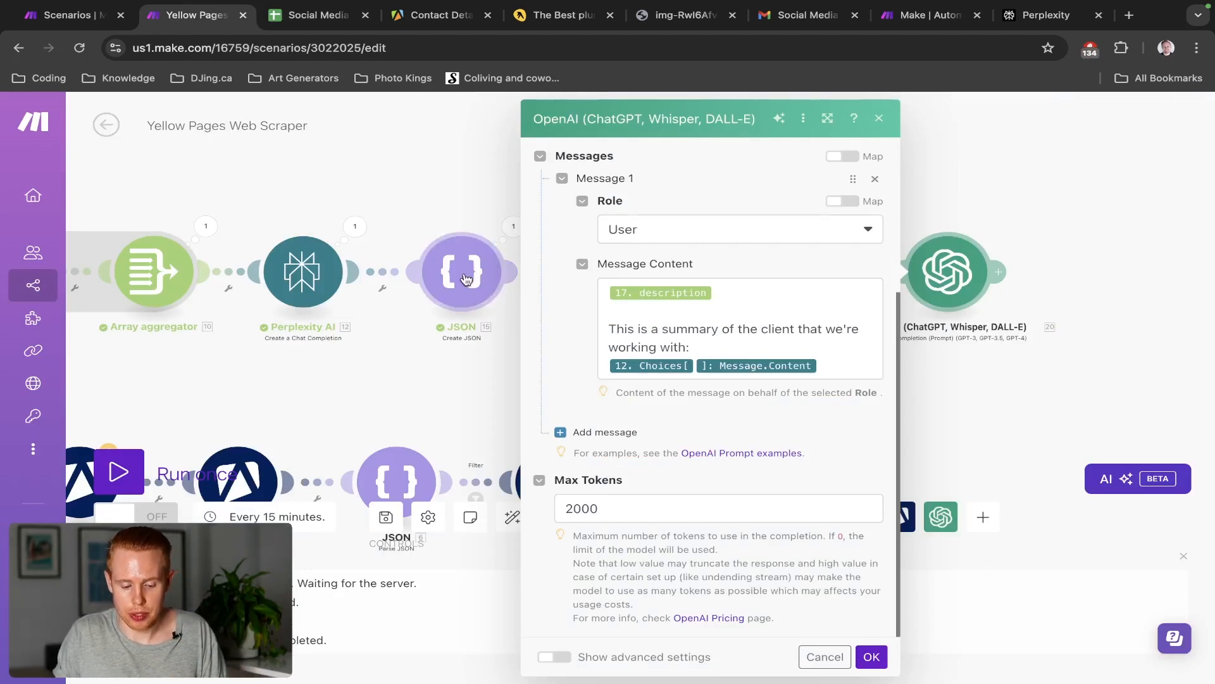
key(ctrl+Tab)
double_click(417, 302)
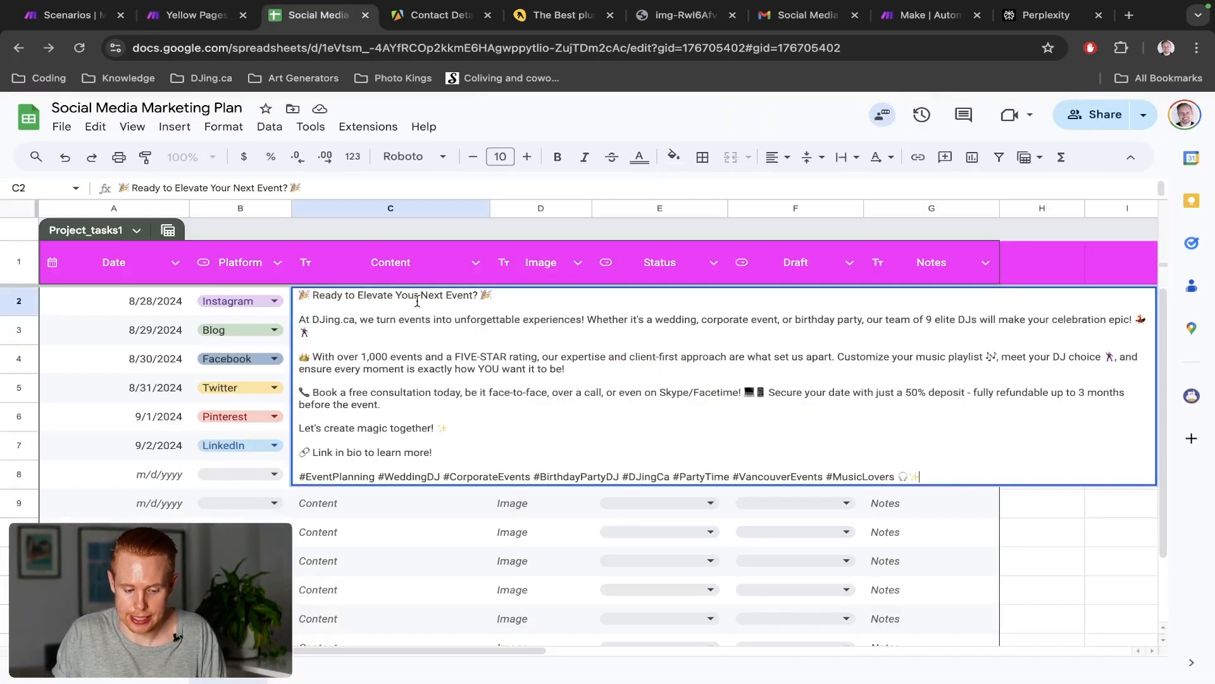
key(ctrl+shift+Tab)
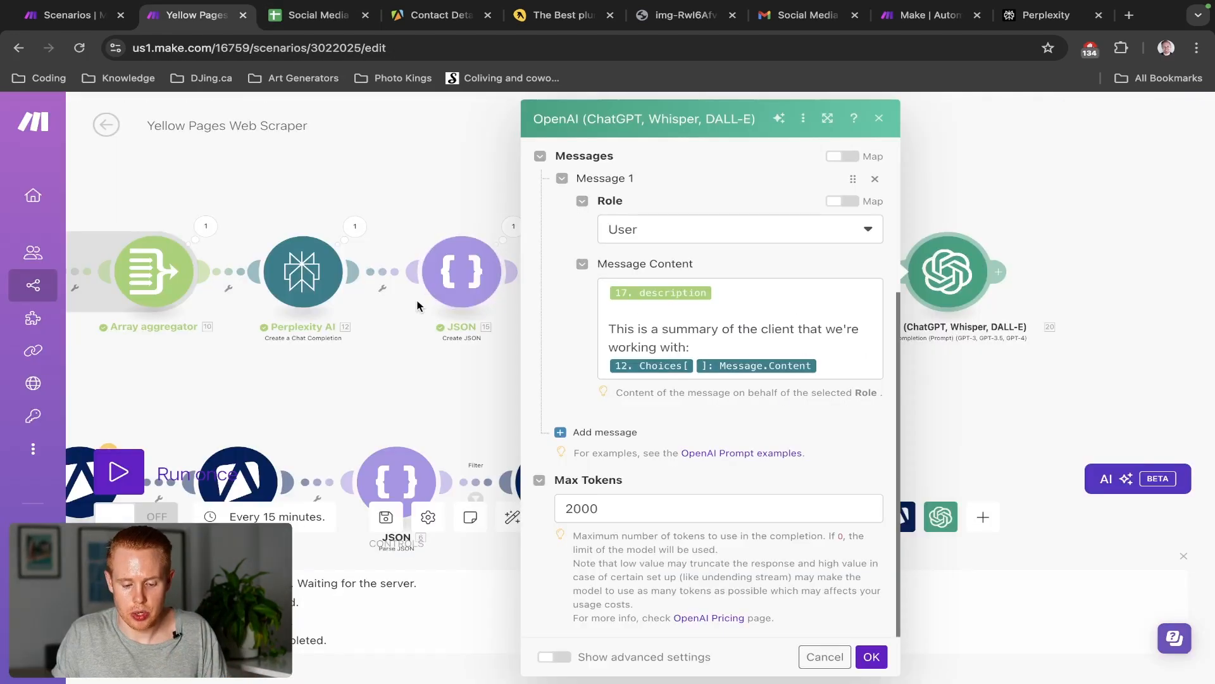
click(470, 277)
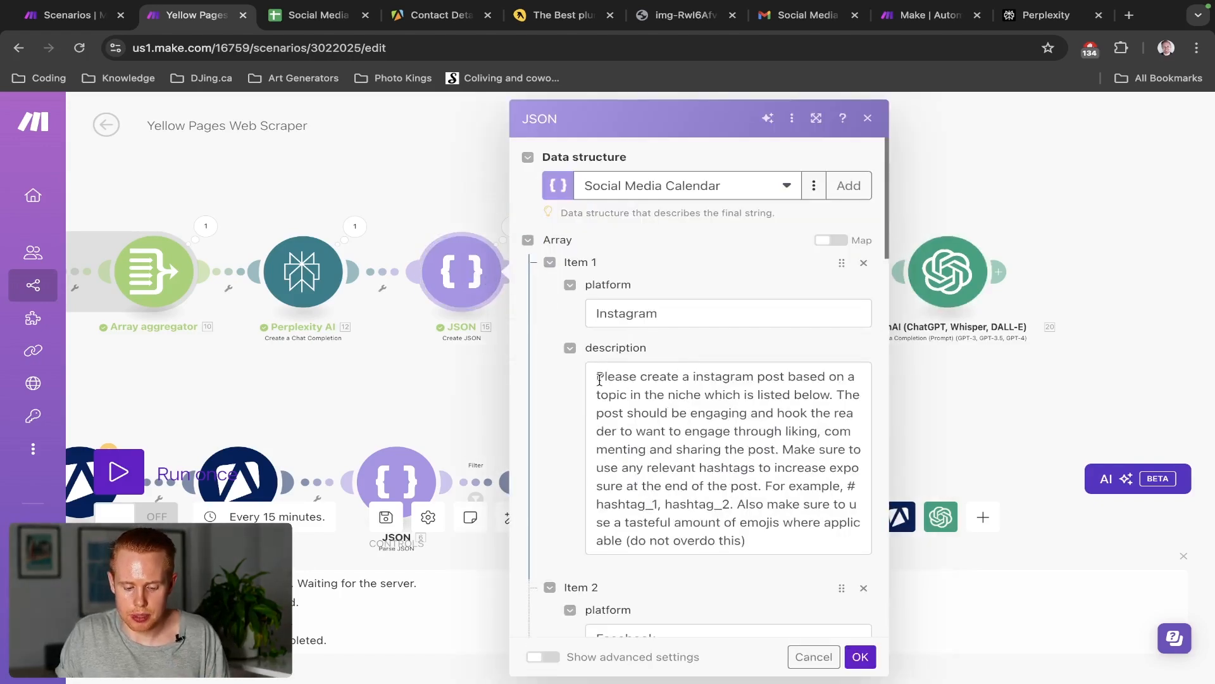
drag(596, 376, 831, 397)
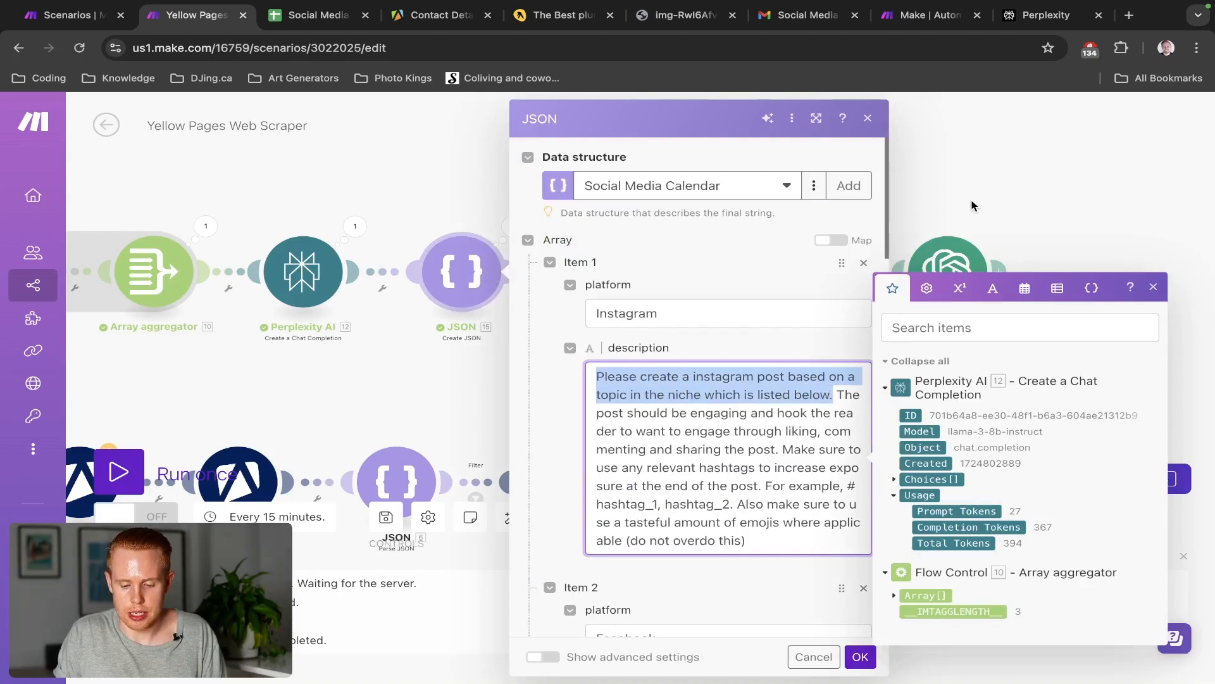
click(948, 268)
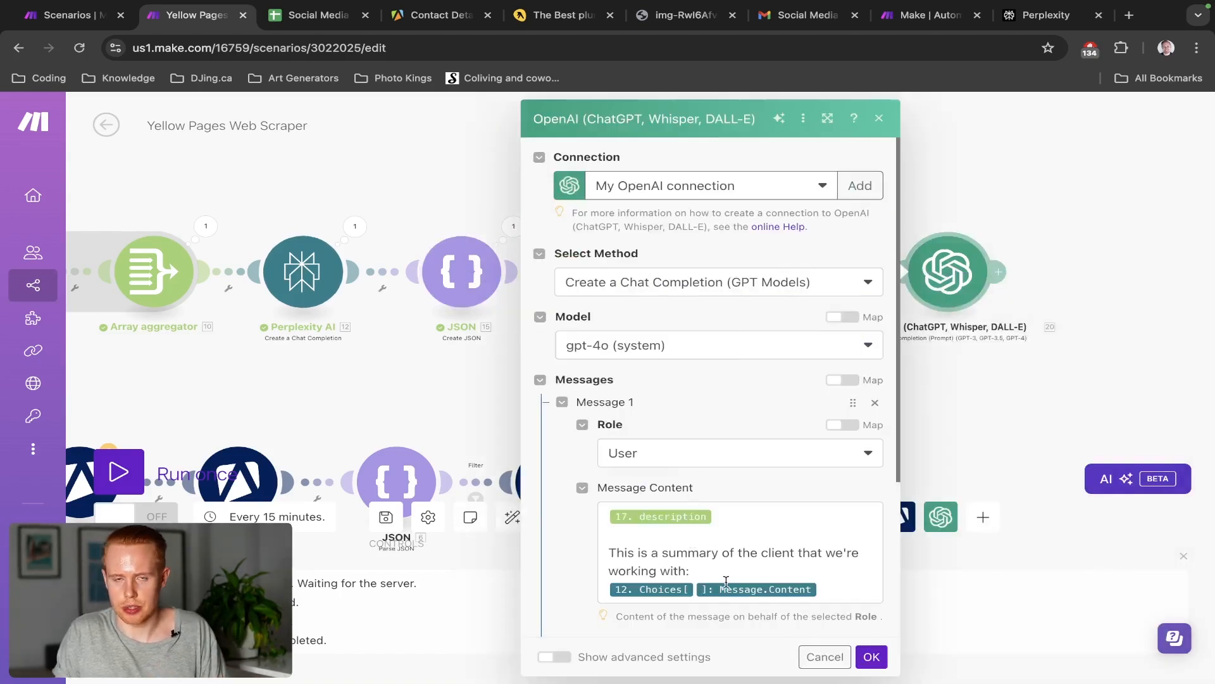
scroll(768, 568, down, 4)
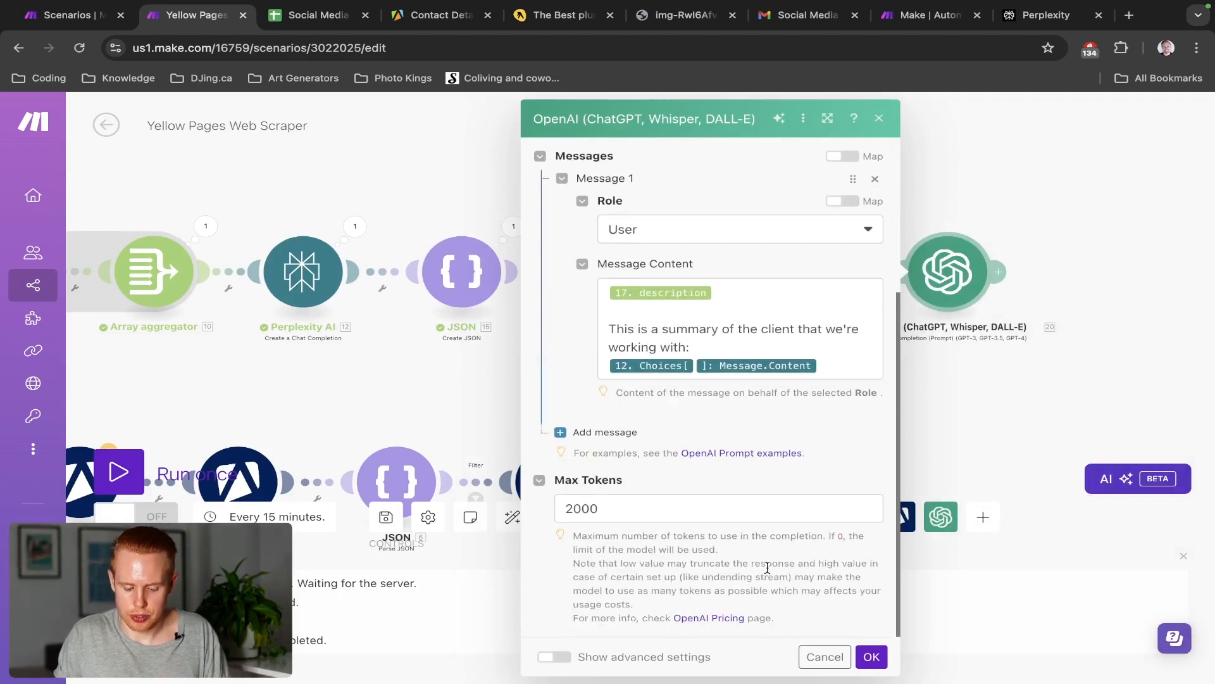
Add Assistant Message 2 requiring a polished, publish-ready post without variables like [Name] or link placeholders
click(624, 431)
scroll(796, 448, down, 1)
click(795, 447)
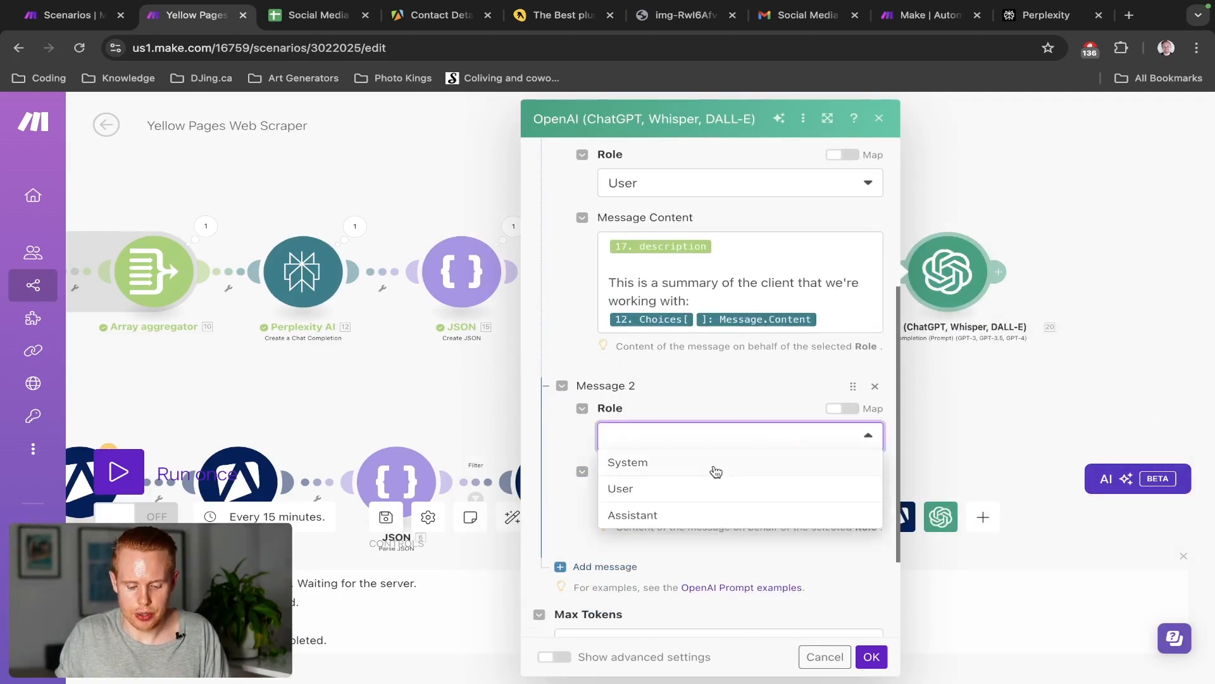
click(666, 514)
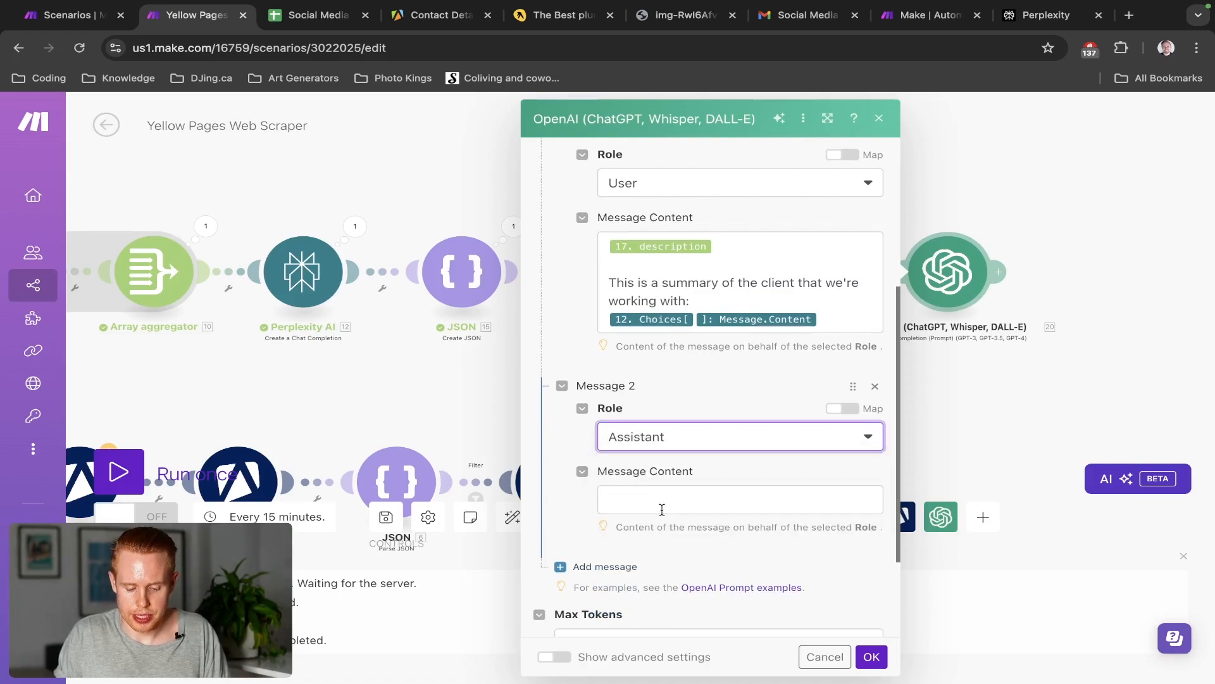
click(663, 509)
text(Please mak)
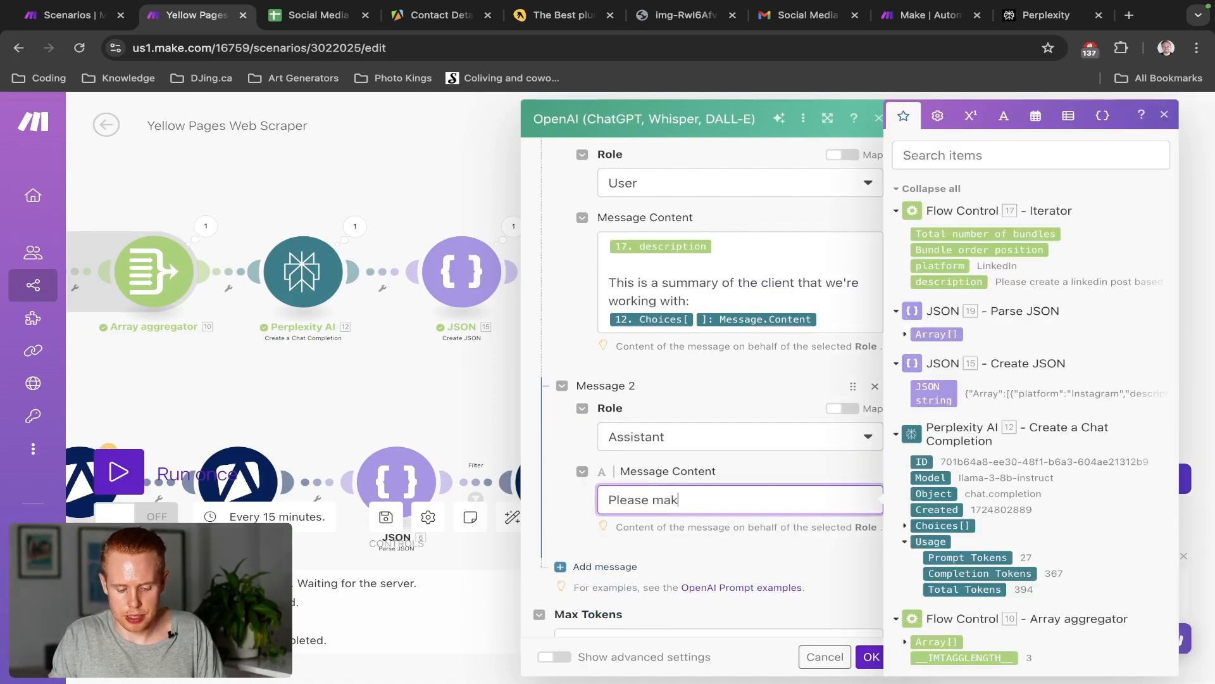
text(e sure this post is)
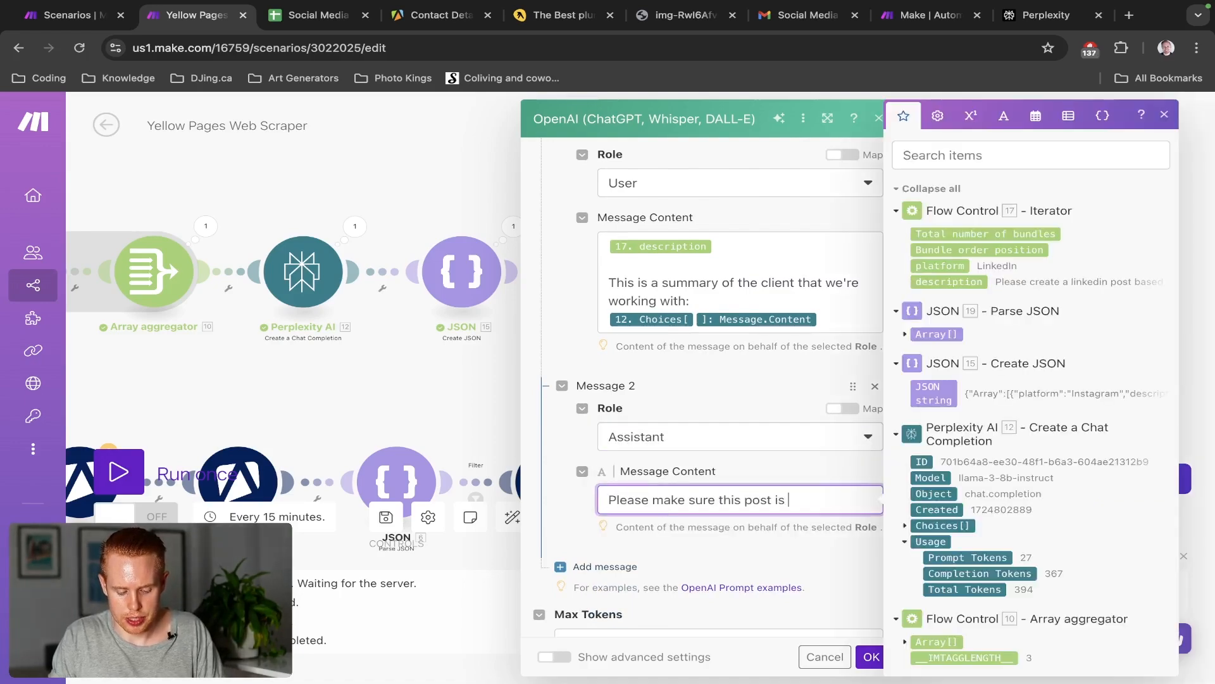
text( polished a)
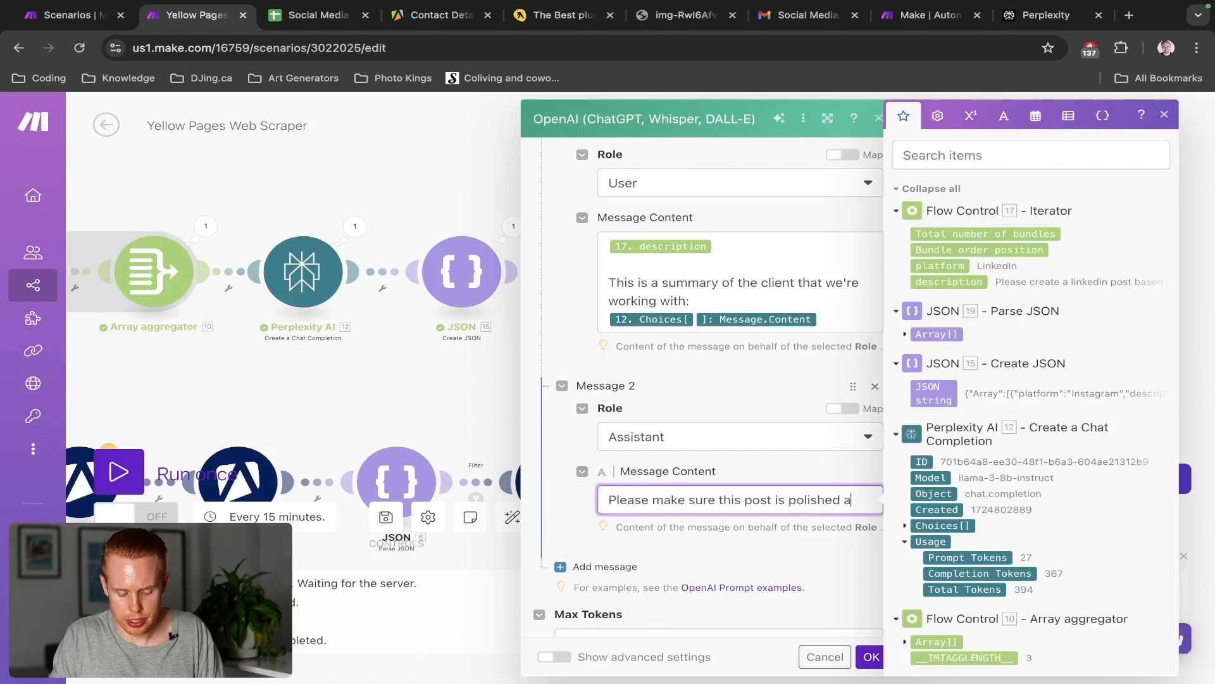
text(nd ready to be )
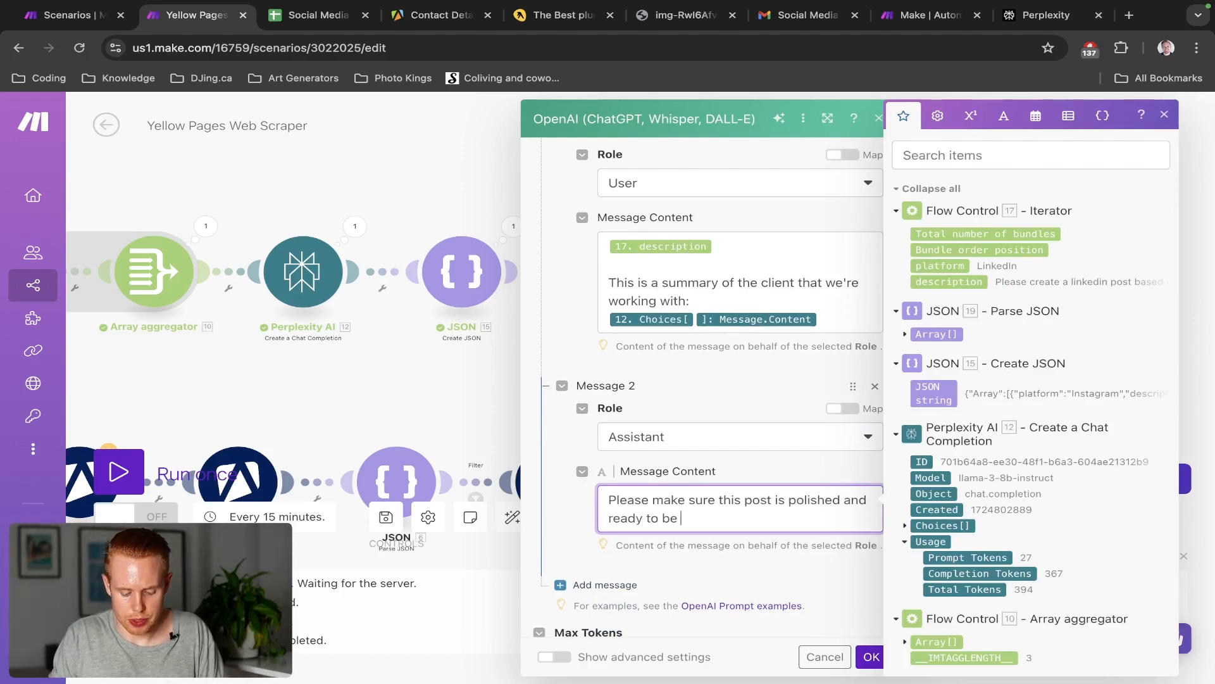
text(published. Do no)
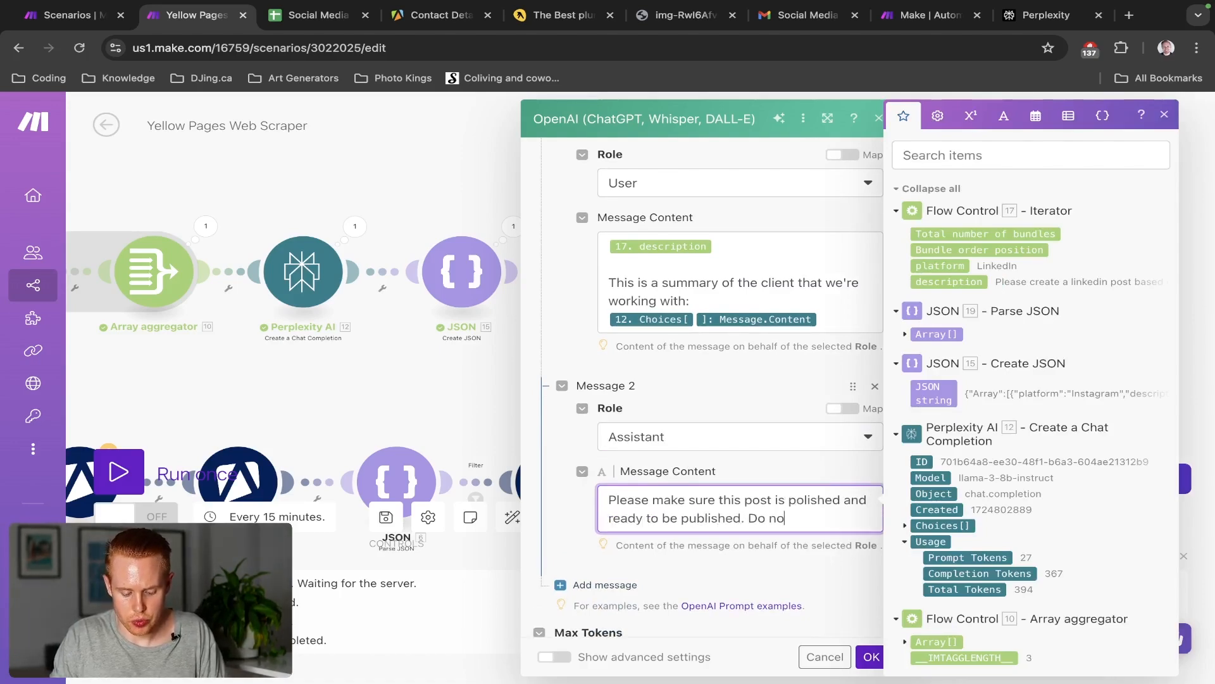
text(t include custom )
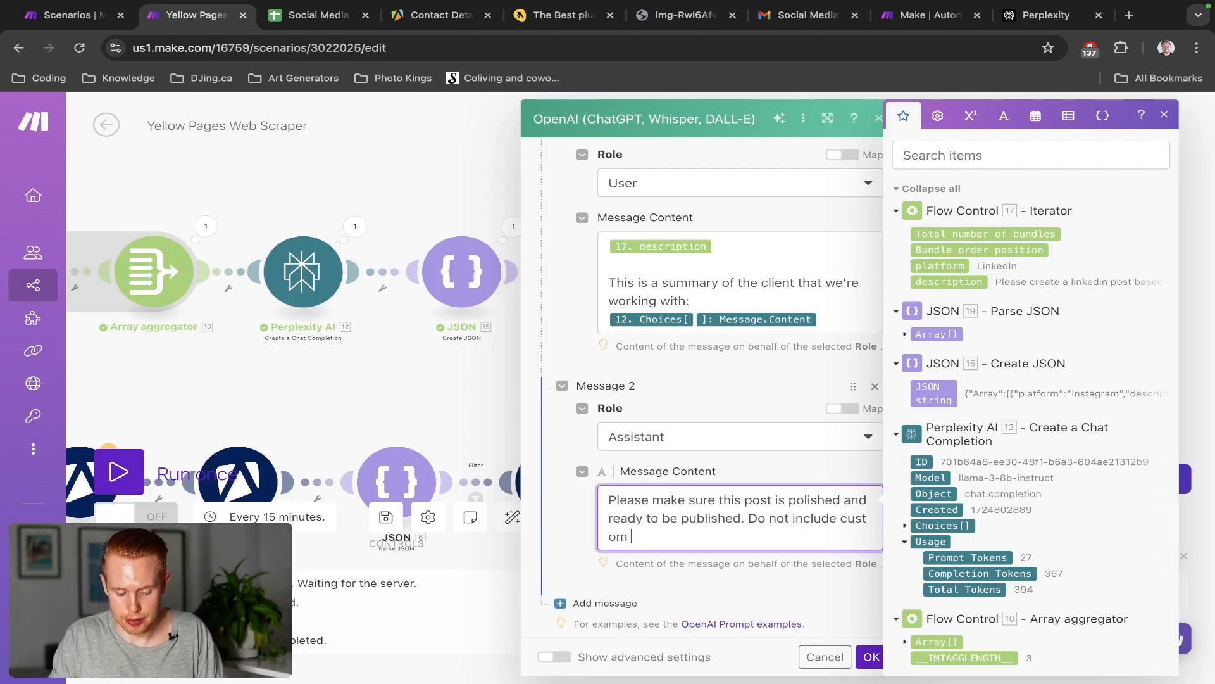
text(vara)
key(BackSpace)
key(BackSpace)
key(BackSpace)
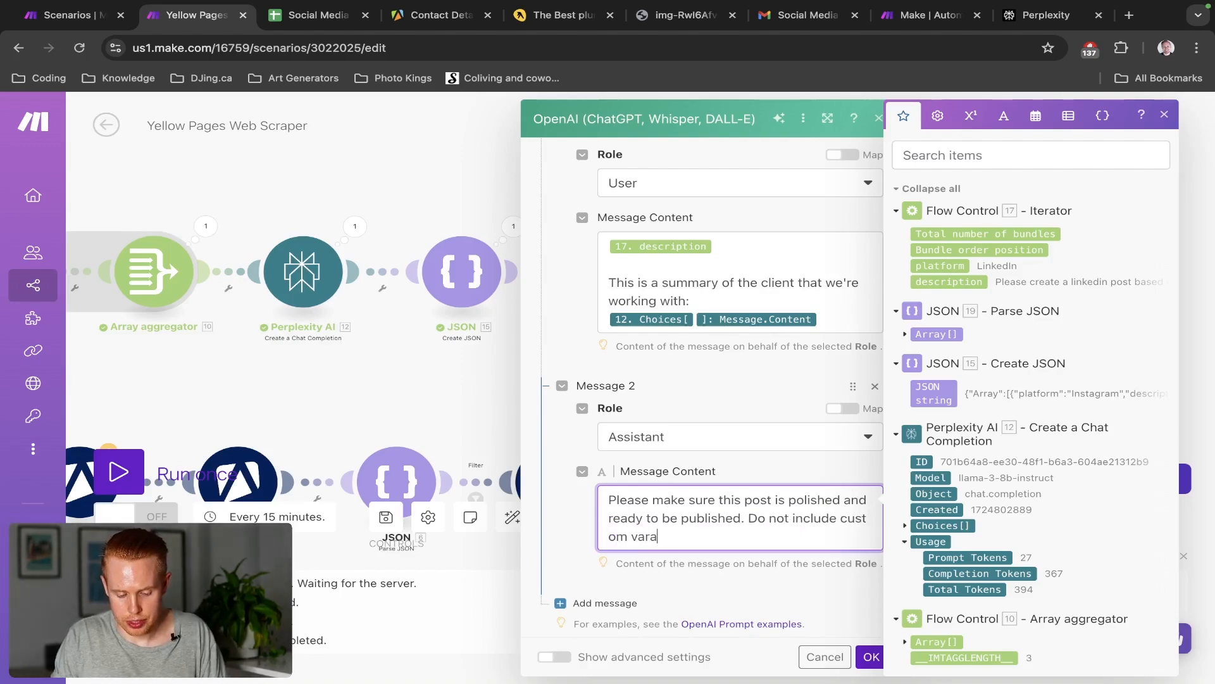
text(bles suc)
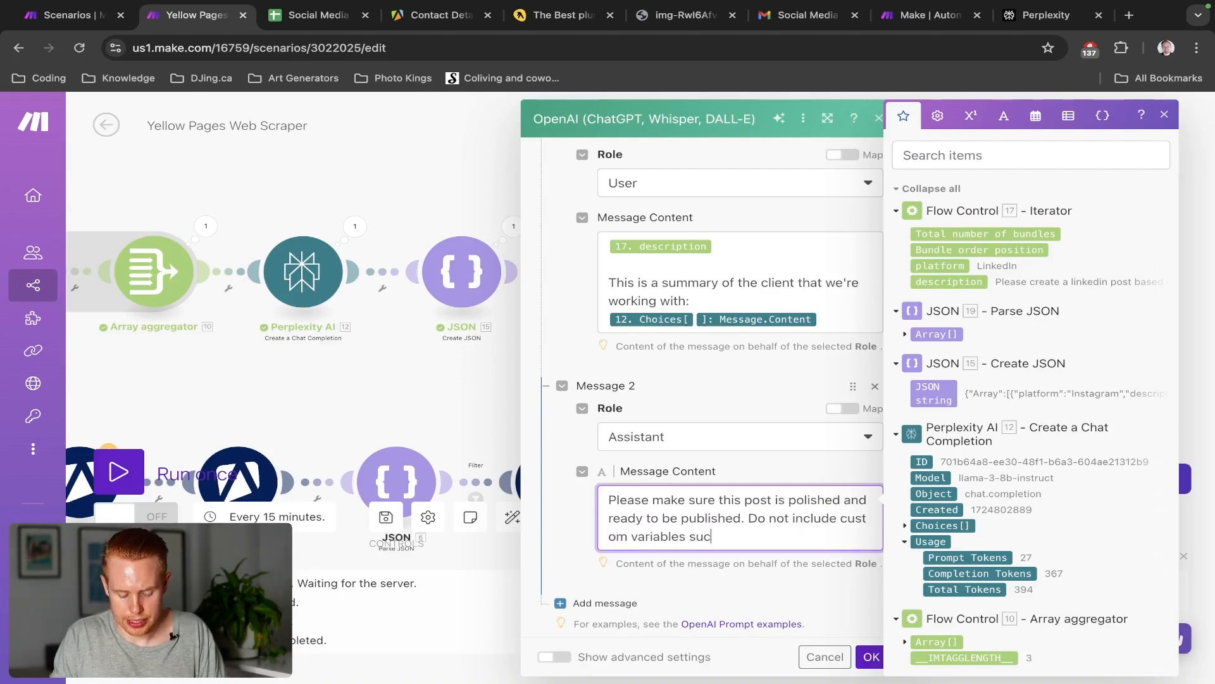
text(h as [)
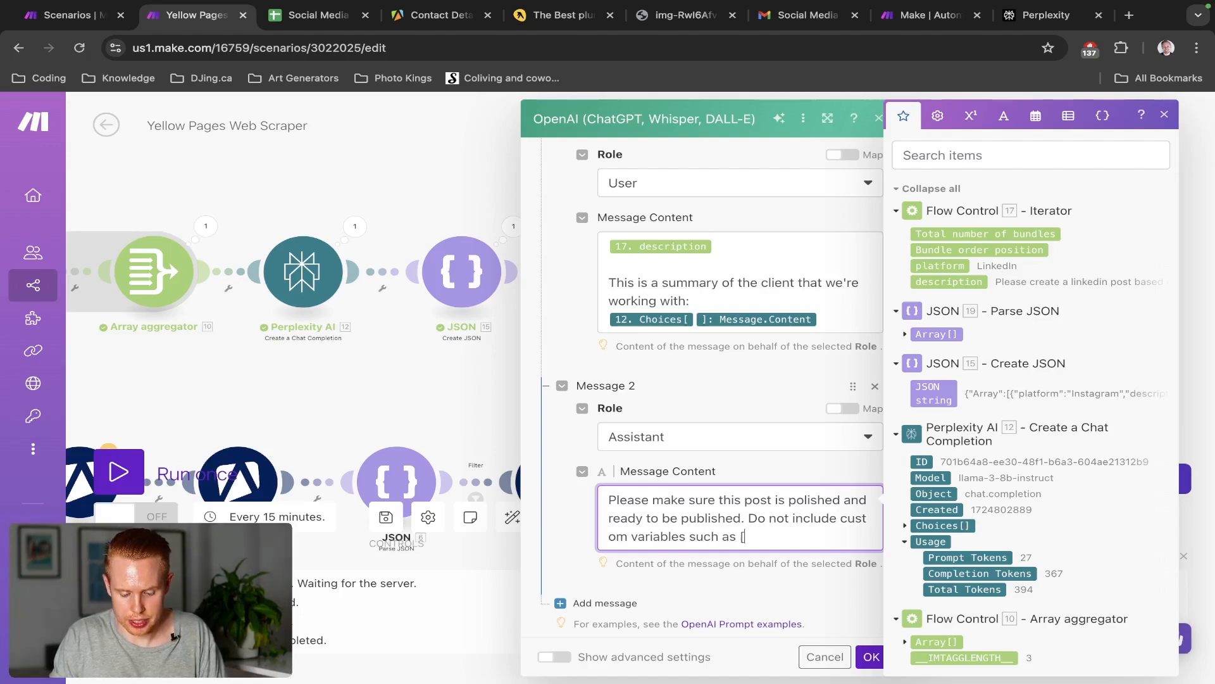
text(Name])
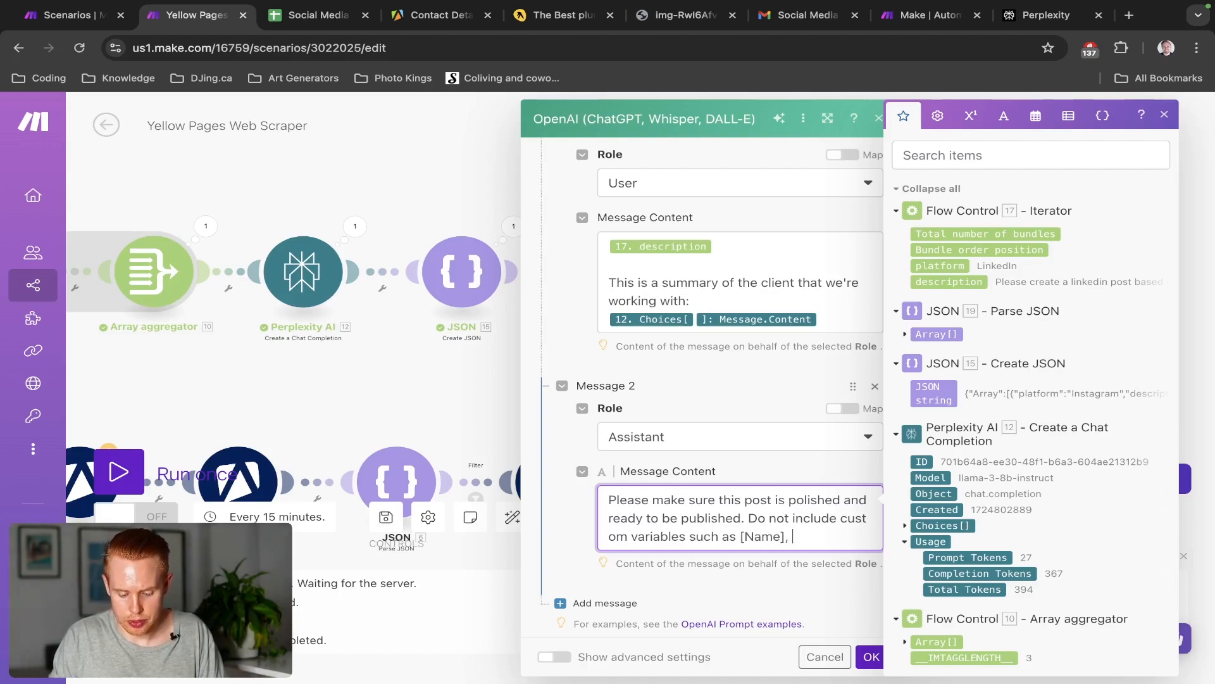
text(, **in)
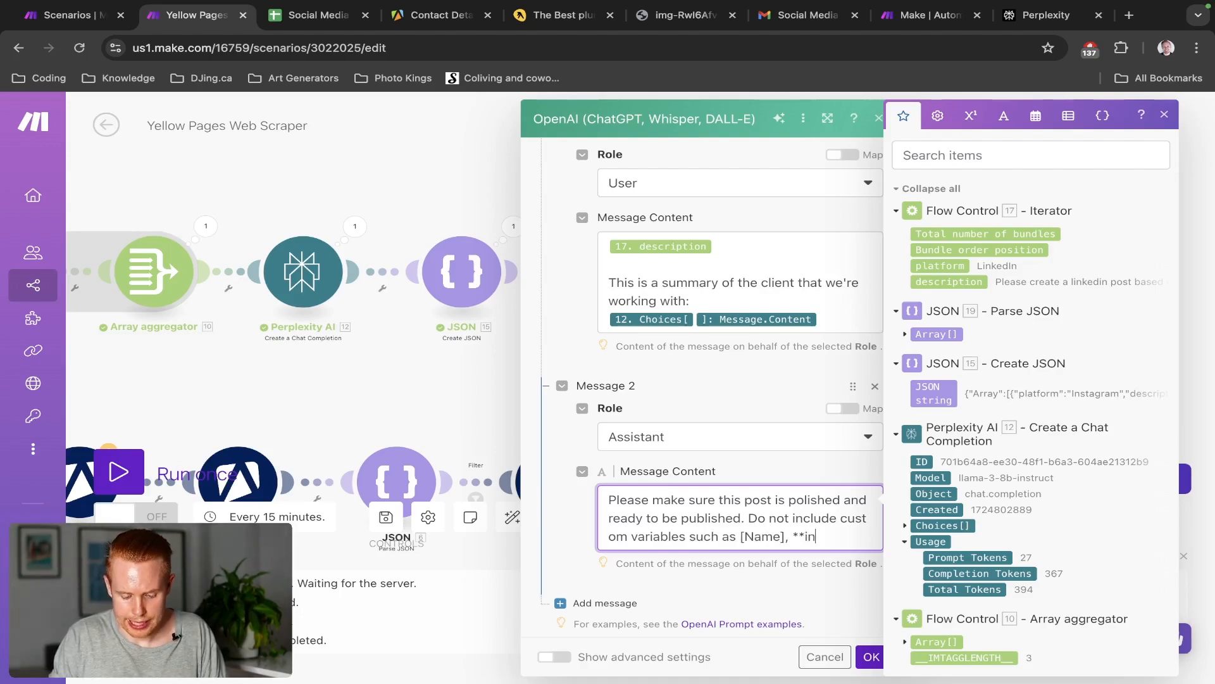
text(sert link here)
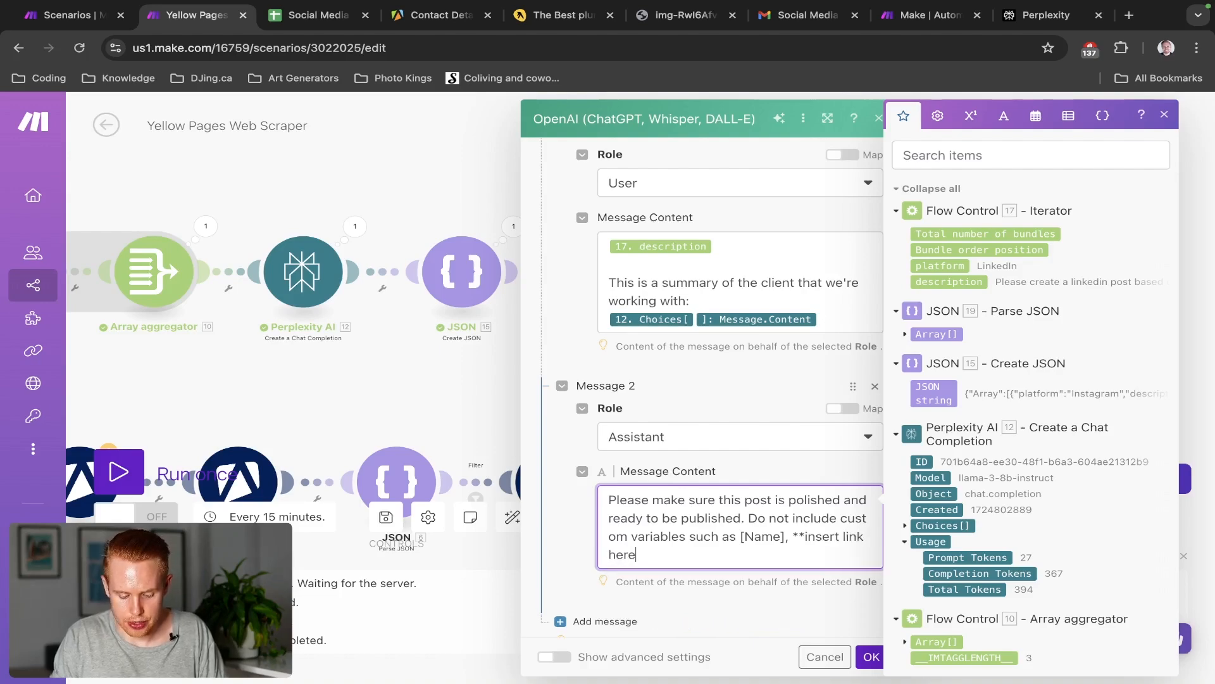
text(*)
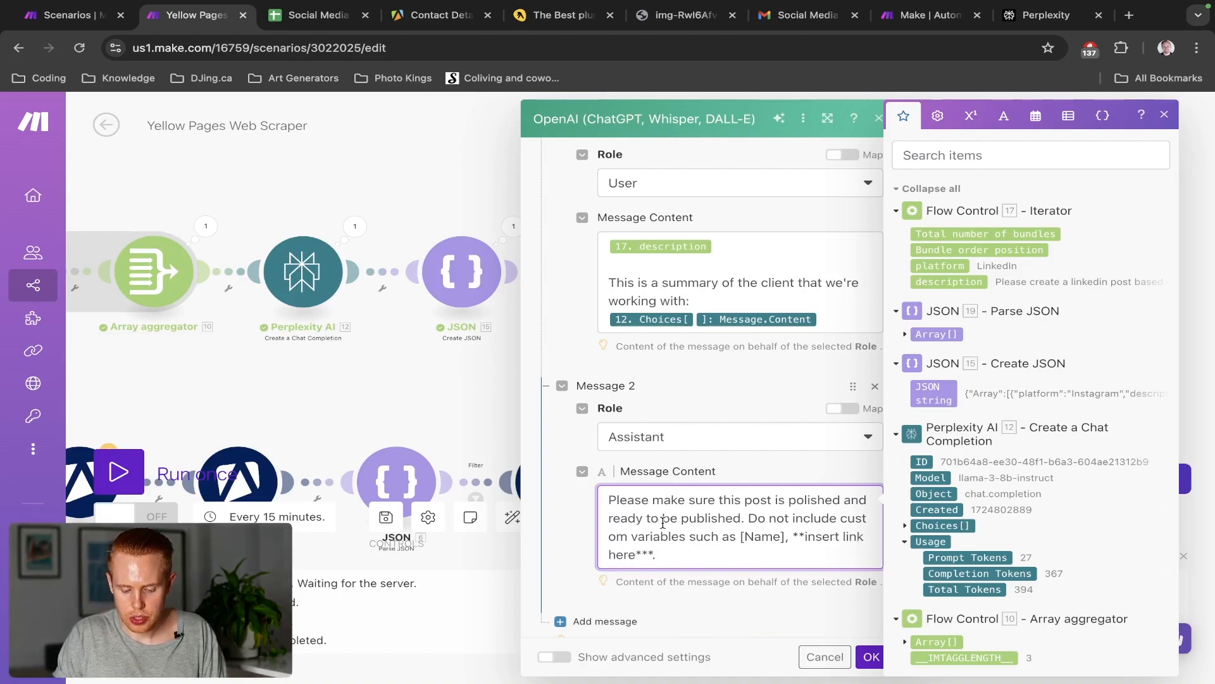
scroll(678, 519, down, 2)
Add Assistant Message 3: "Please do not generate HTML or markdown. Make sure this is plain text"
click(620, 531)
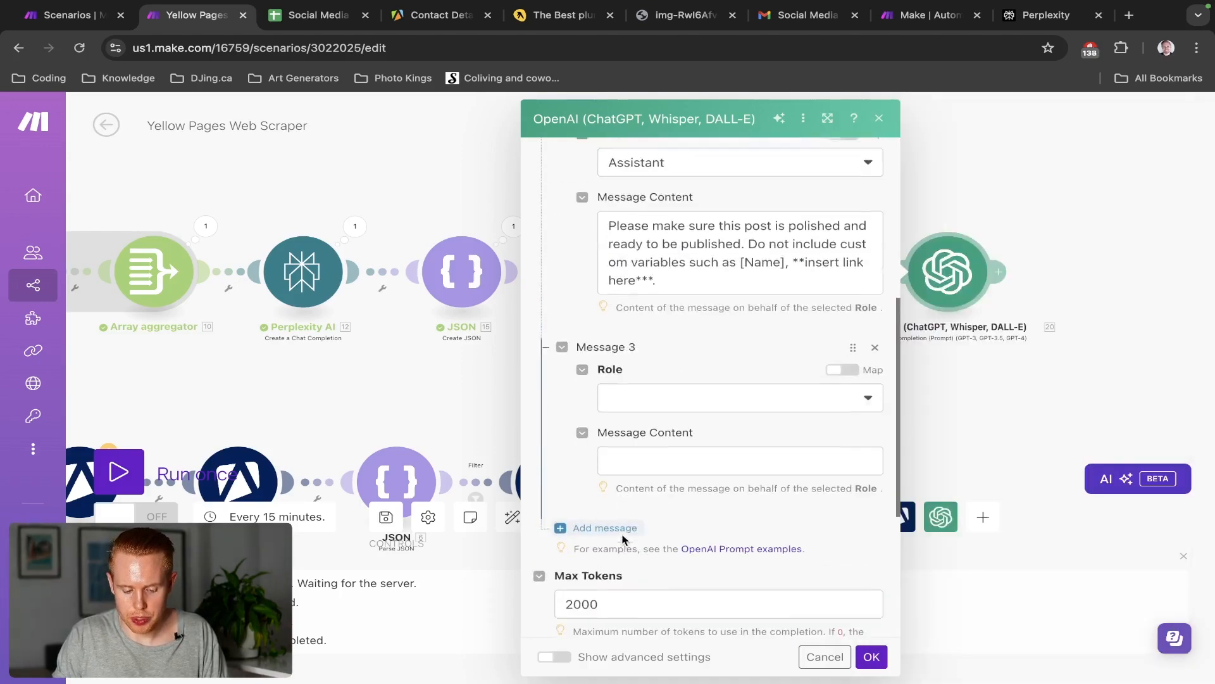
scroll(622, 539, down, 1)
click(690, 379)
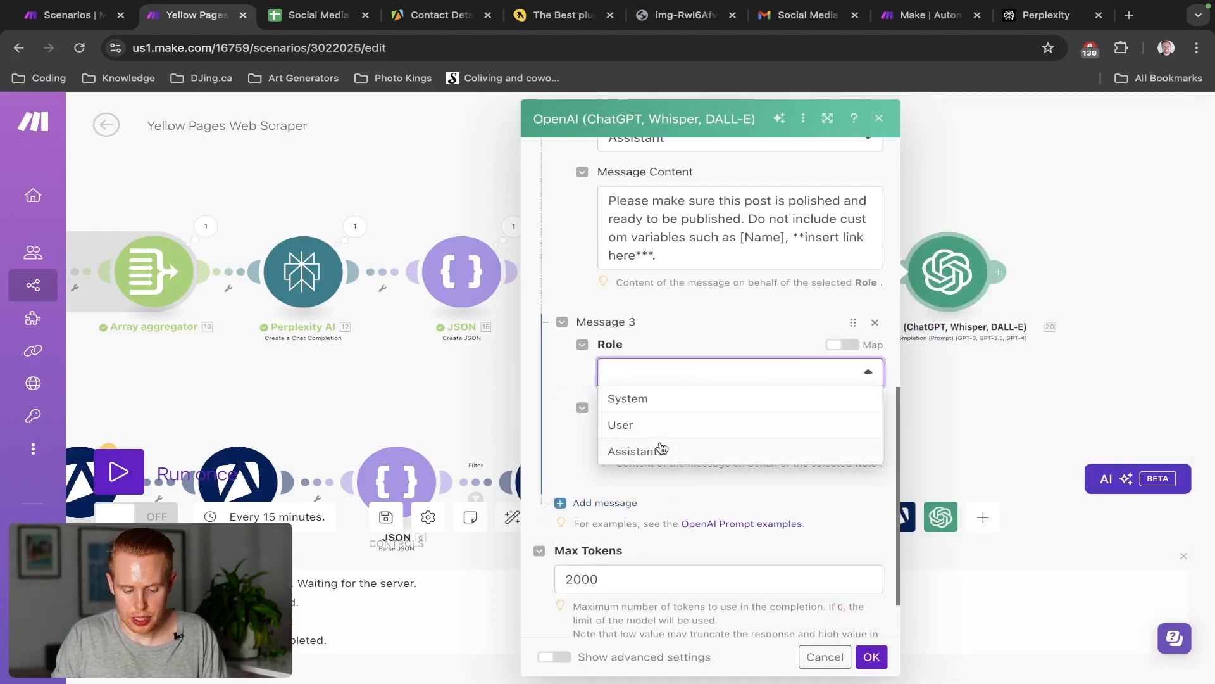
click(661, 448)
click(652, 434)
text(W)
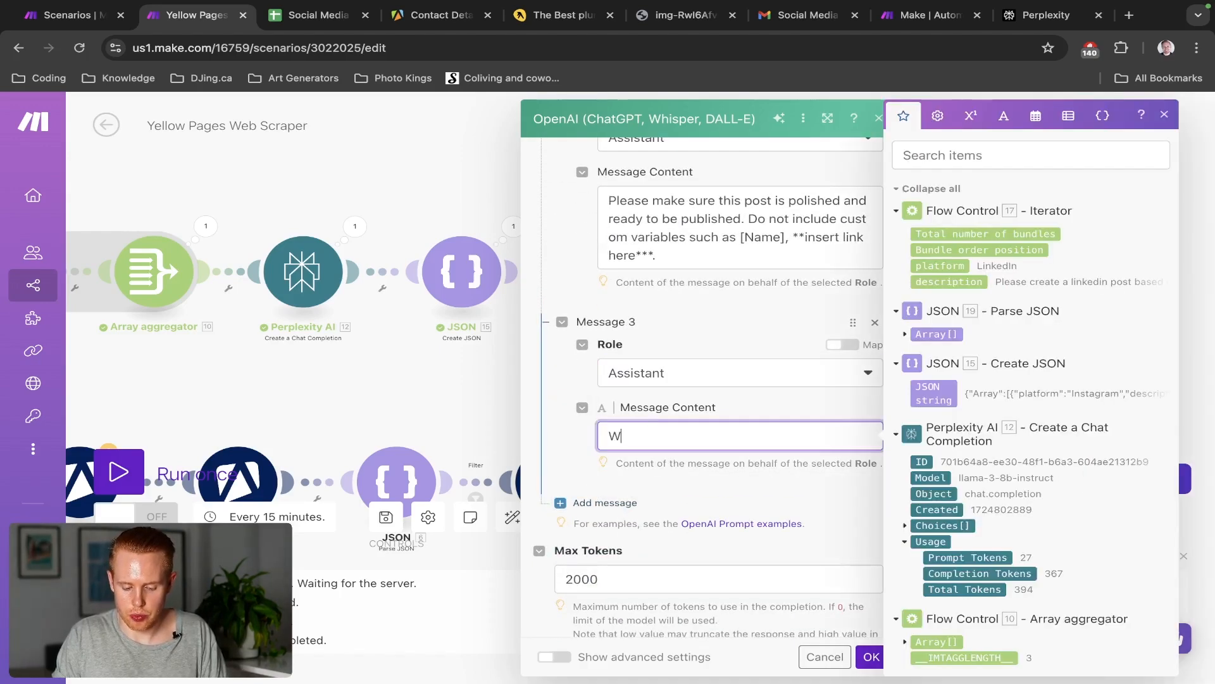
key(BackSpace)
text(Please do no)
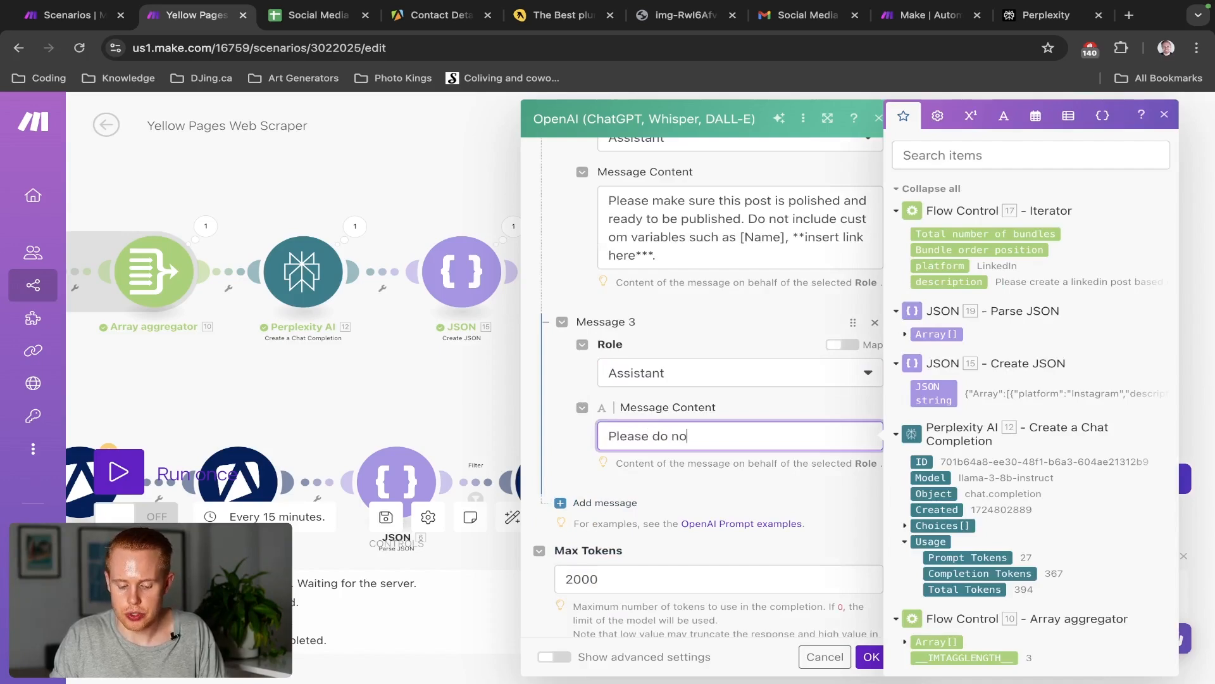
text(t generate HTML )
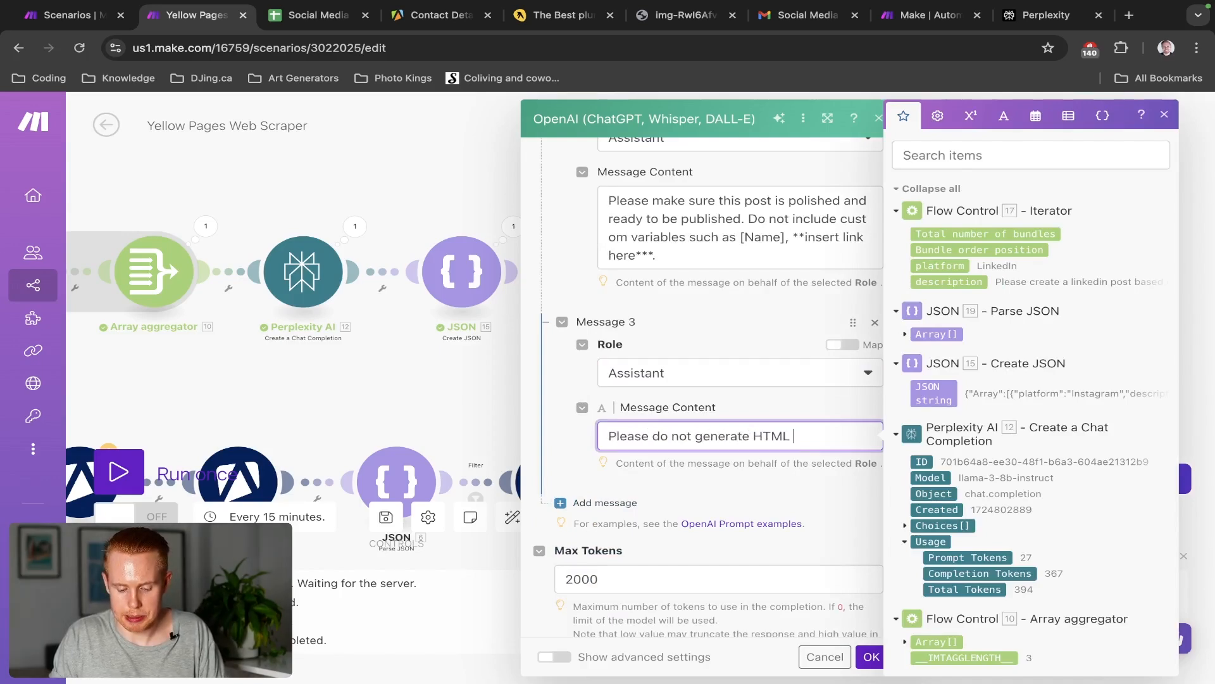
text(or markdown. ma)
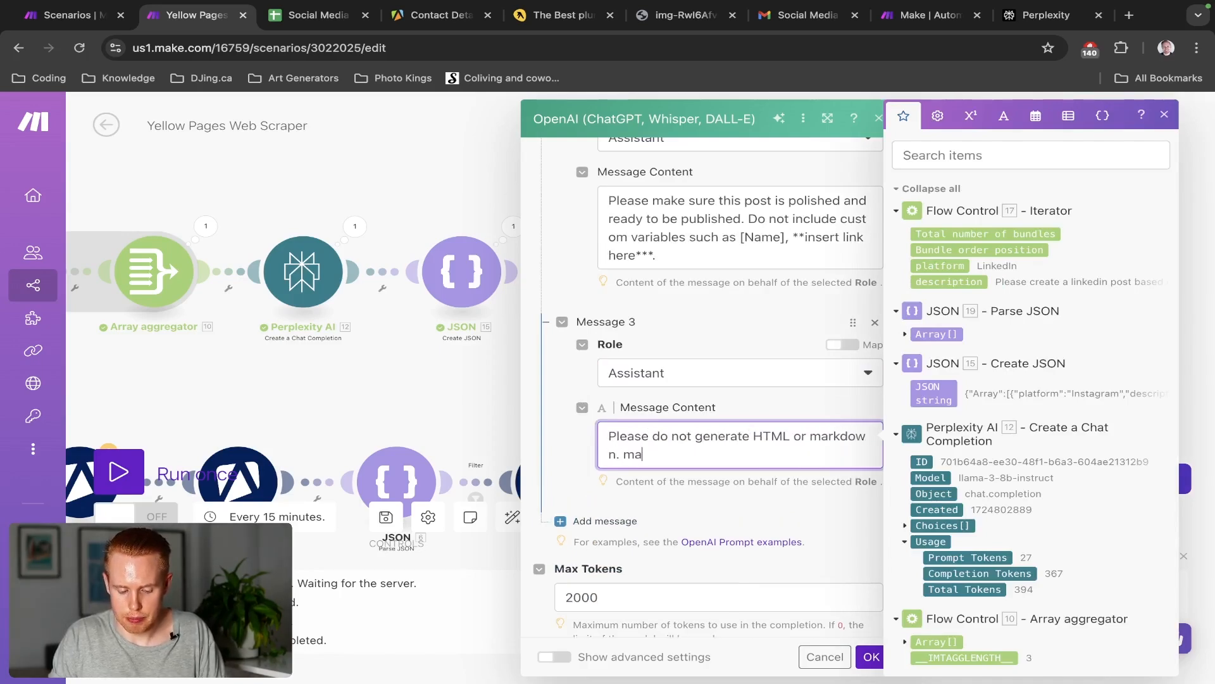
key(BackSpace)
key(BackSpace)
text(Maekke sur)
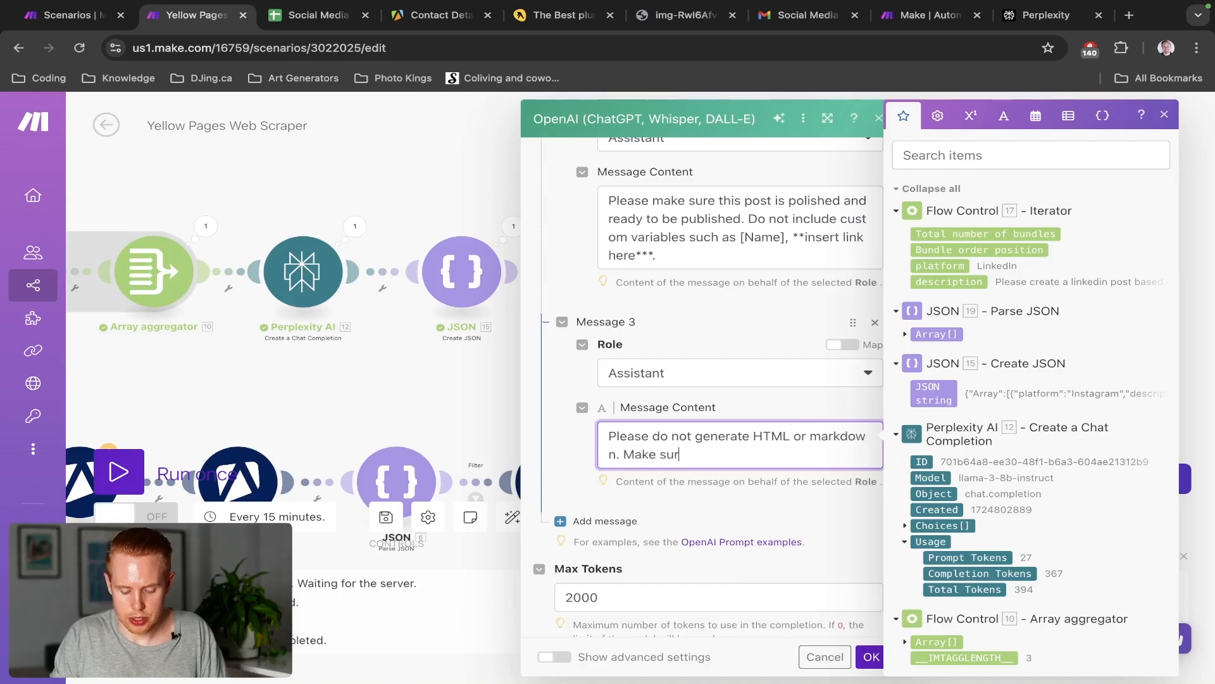
text(e this is plain text)
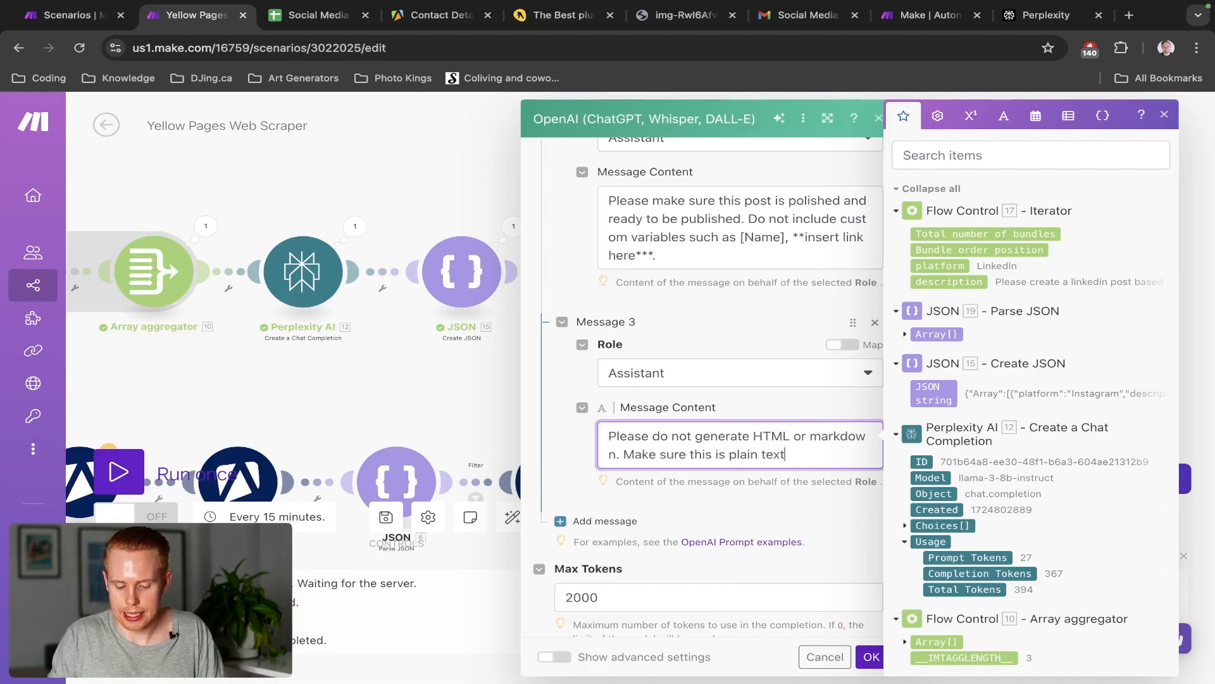
Review all three messages, then switch to the Social Media Marketing Plan spreadsheet
click(757, 400)
scroll(758, 400, up, 2)
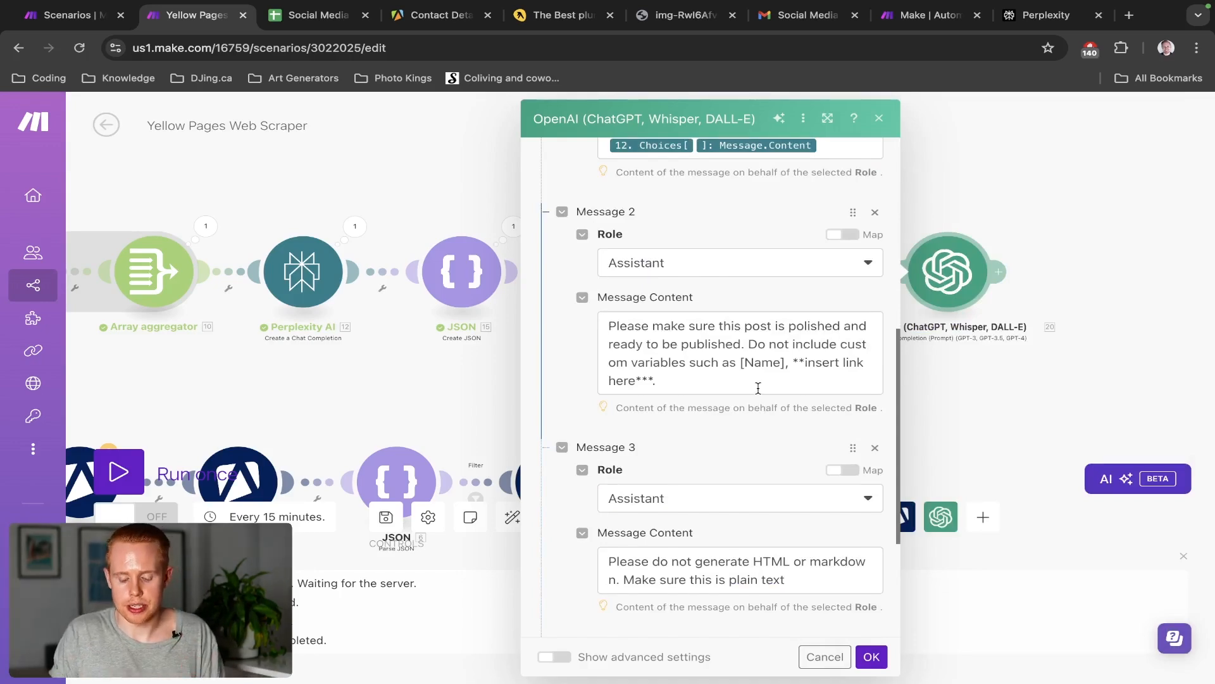
key(ctrl+Tab)
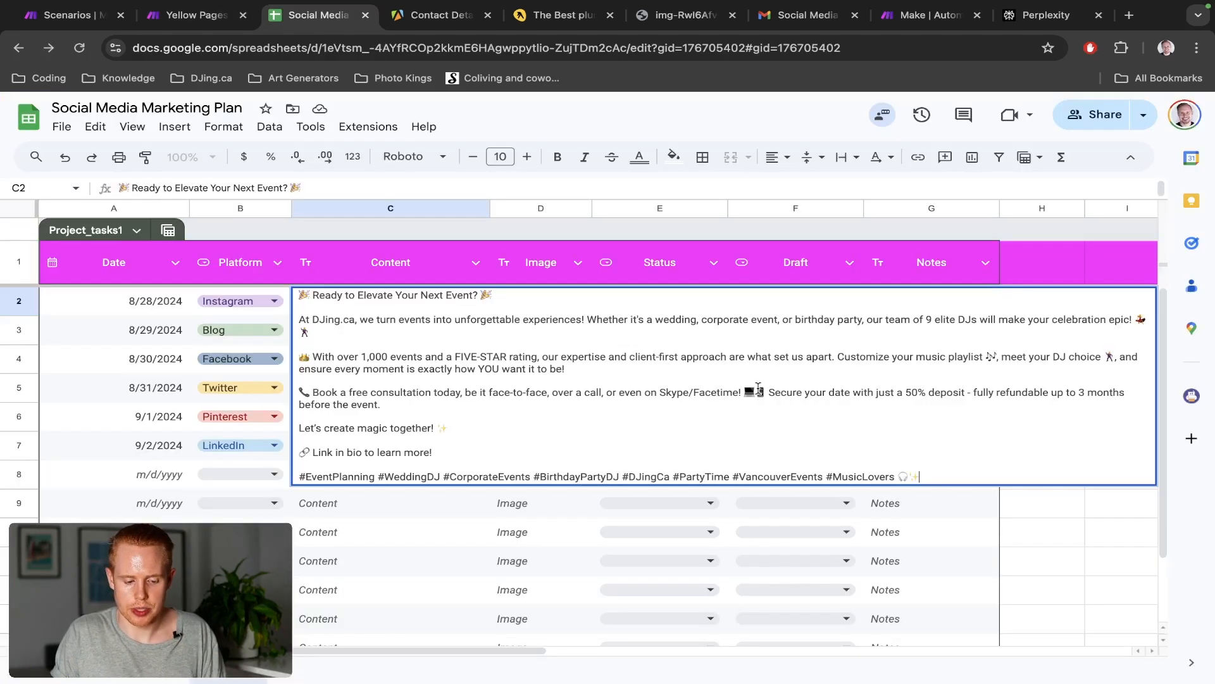
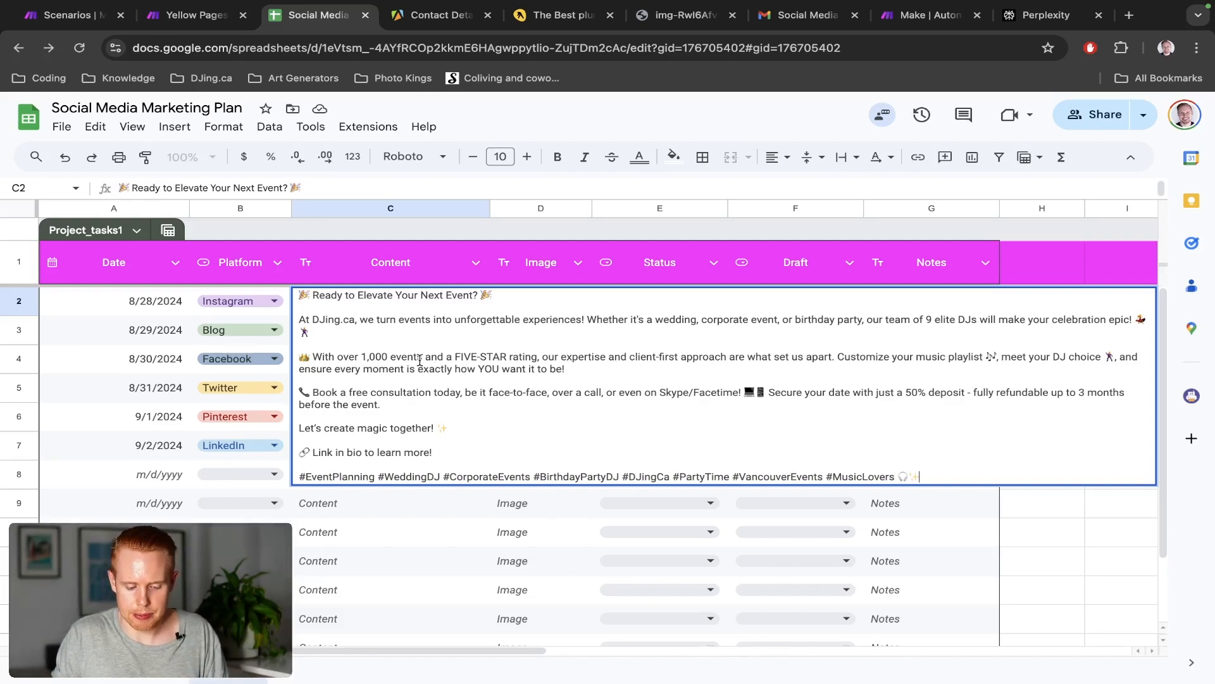
Return to the Yellow Pages Web Scraper scenario and close the OpenAI completion module, leaving Message 2 unchanged
key(ctrl+shift+Tab)
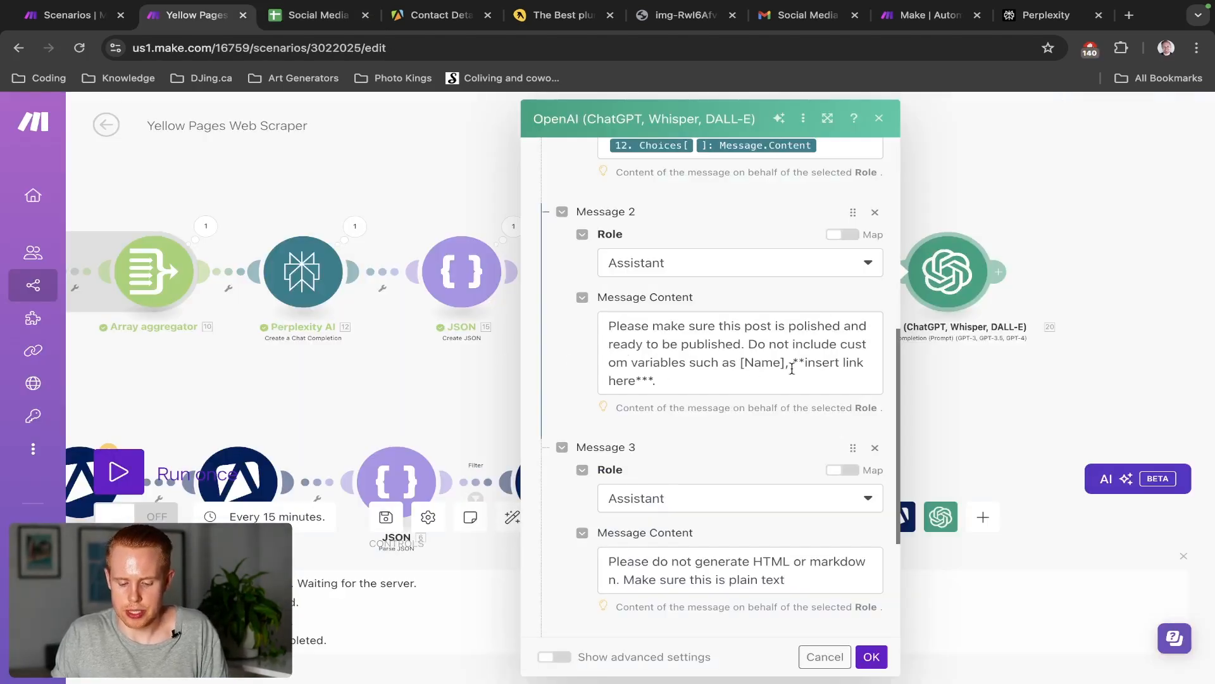
drag(793, 366, 805, 366)
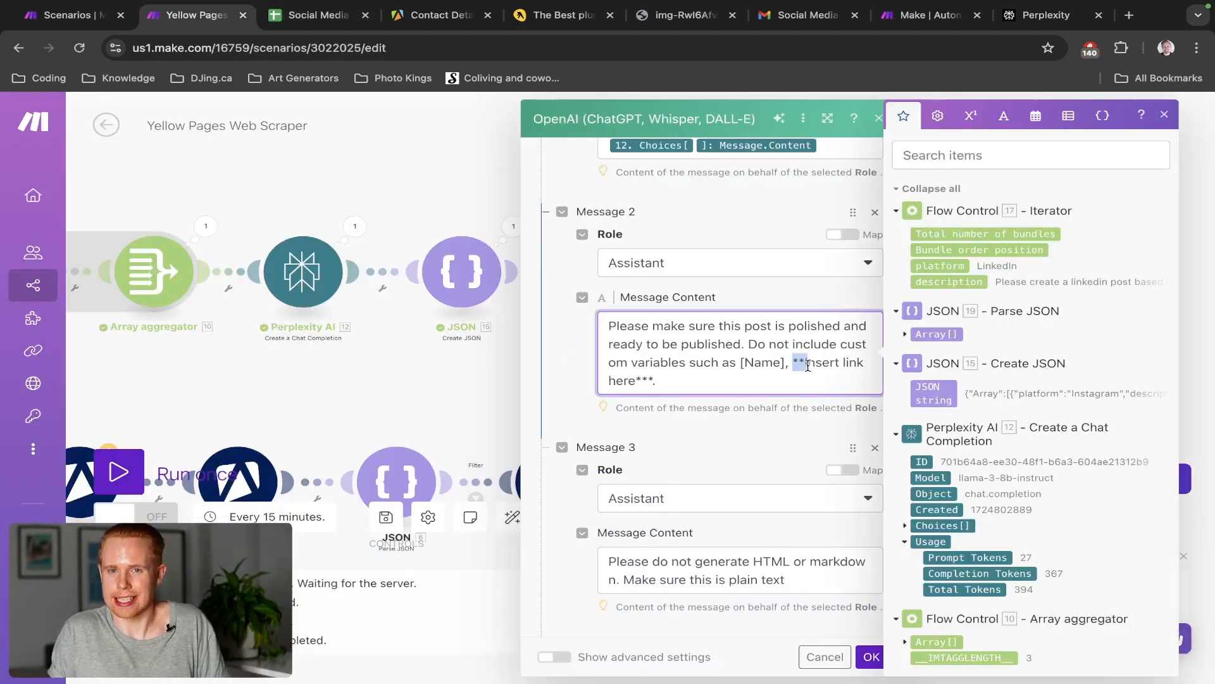
click(764, 379)
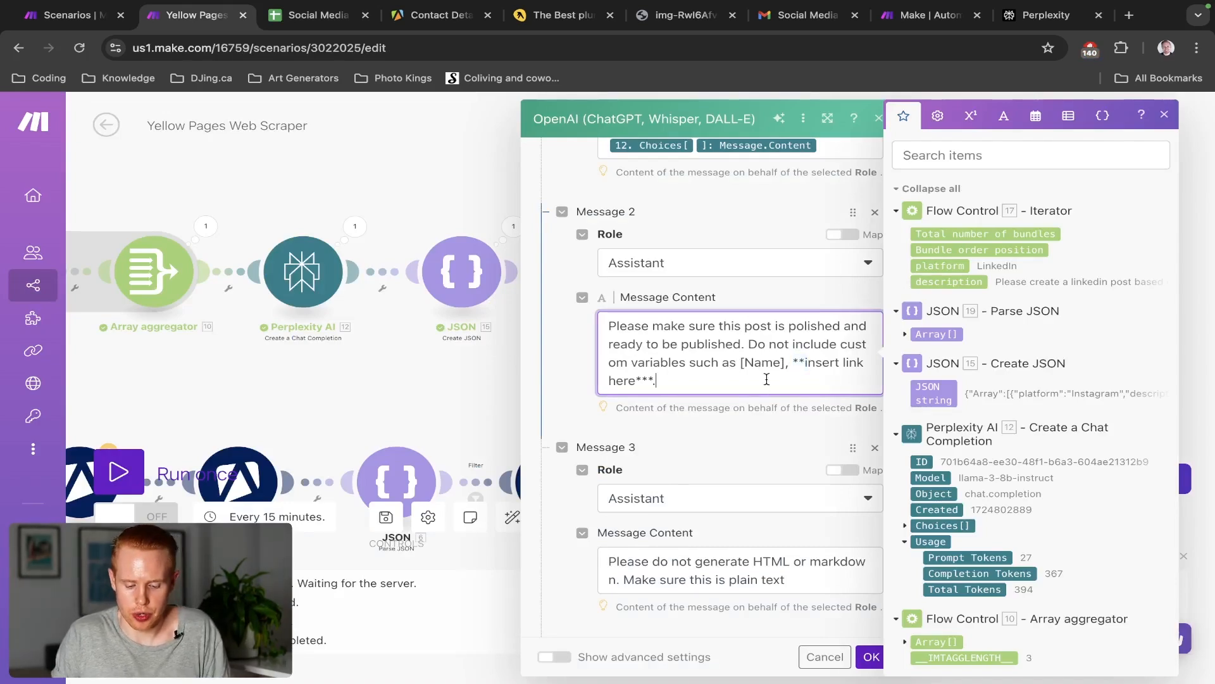
text(#)
key(BackSpace)
key(BackSpace)
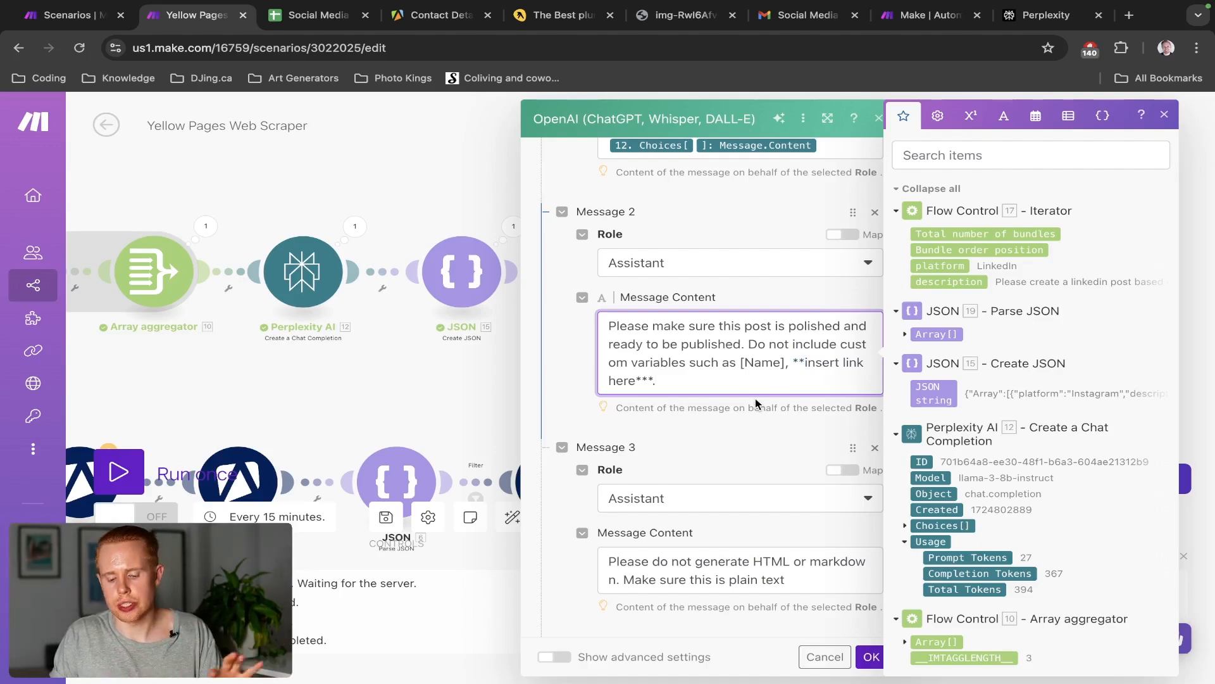
click(869, 658)
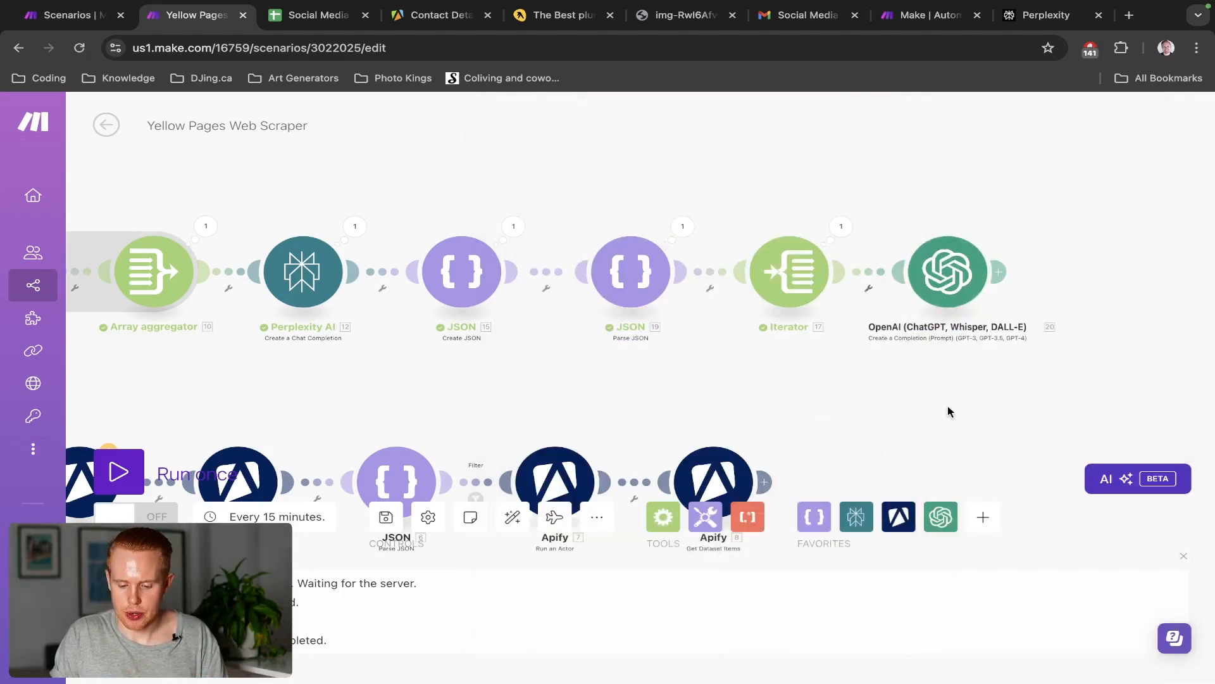
Add an OpenAI Generate an Image module after the completion module, using the Dall-E 3 model
drag(948, 412, 681, 409)
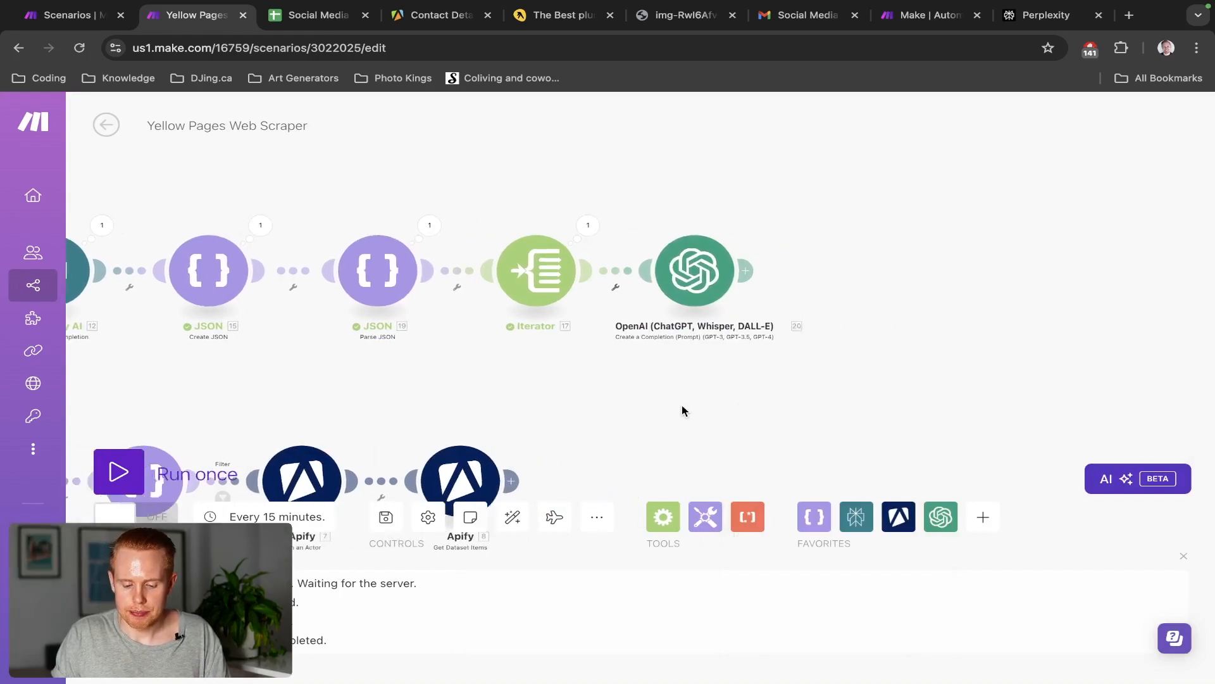
click(738, 272)
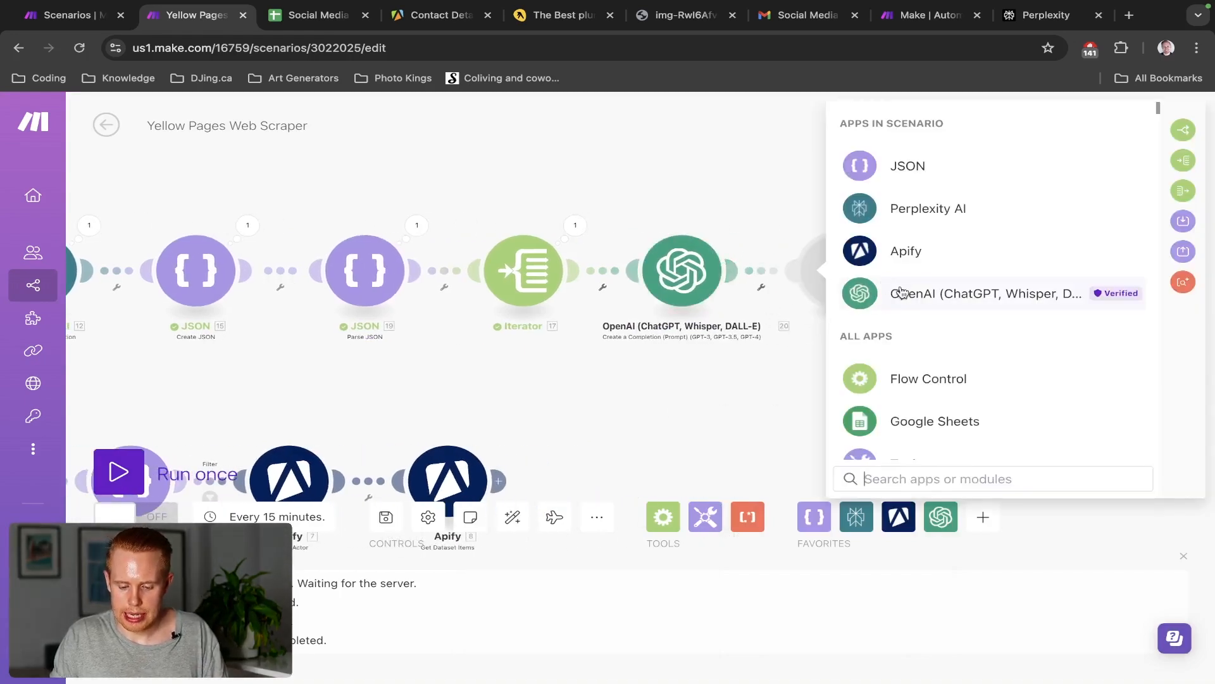
click(899, 294)
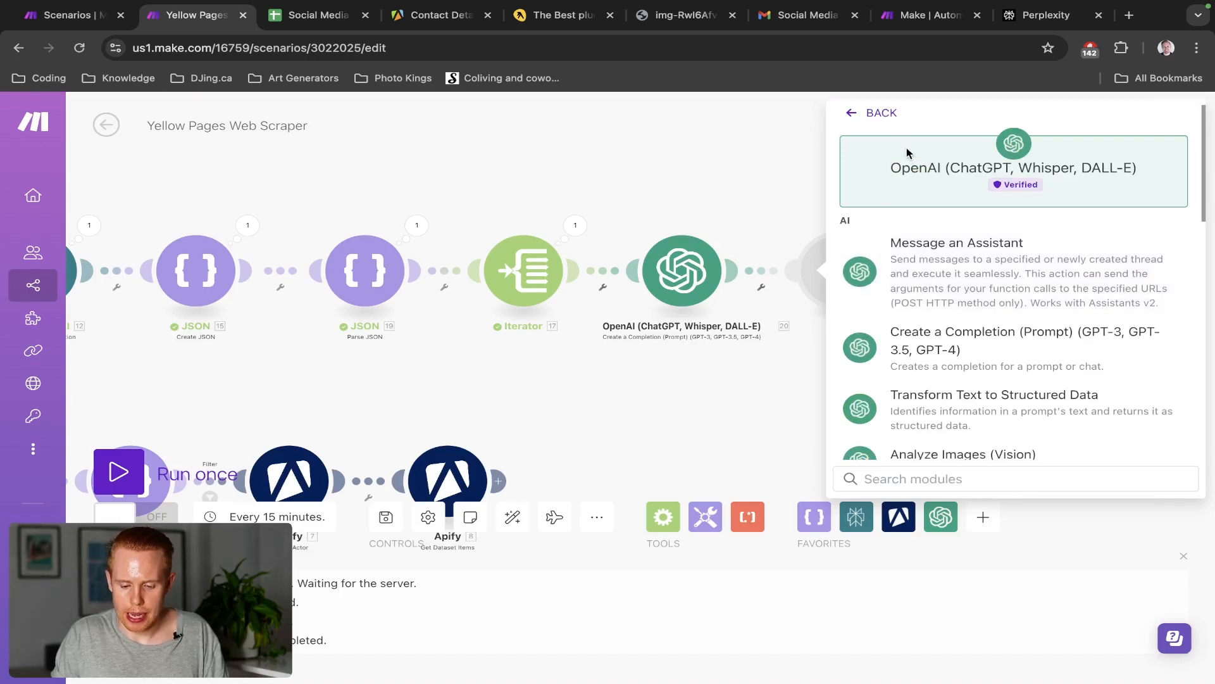
scroll(949, 374, down, 1)
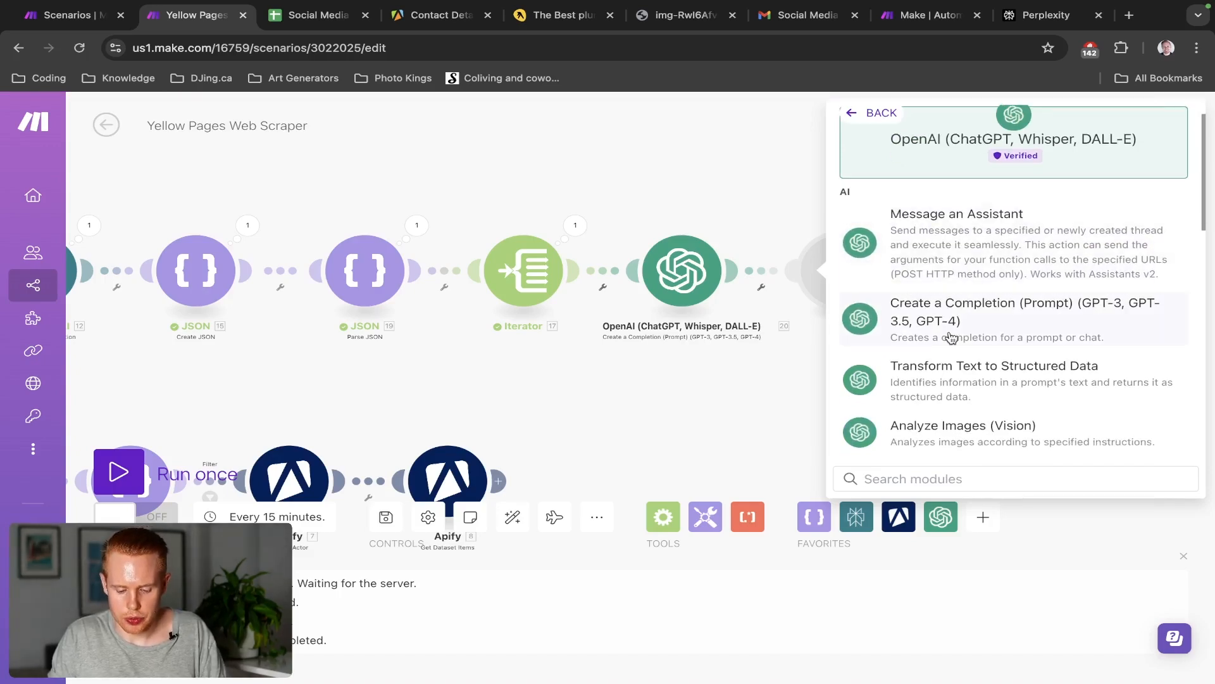
text(image)
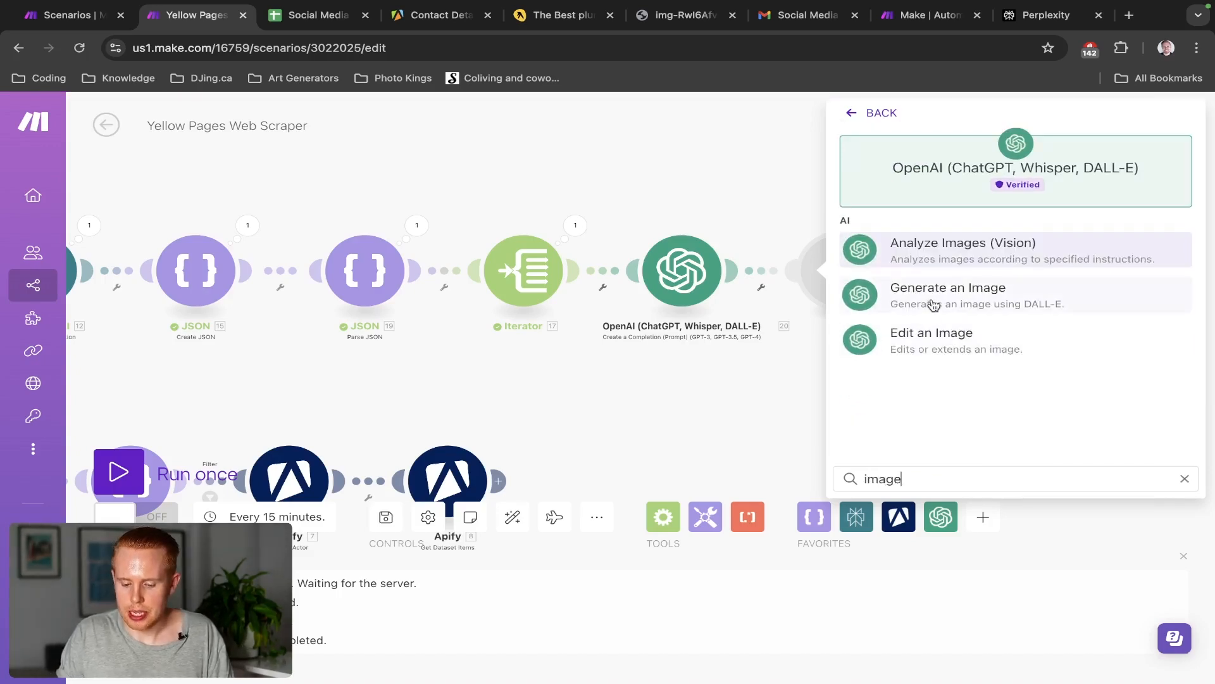
click(933, 290)
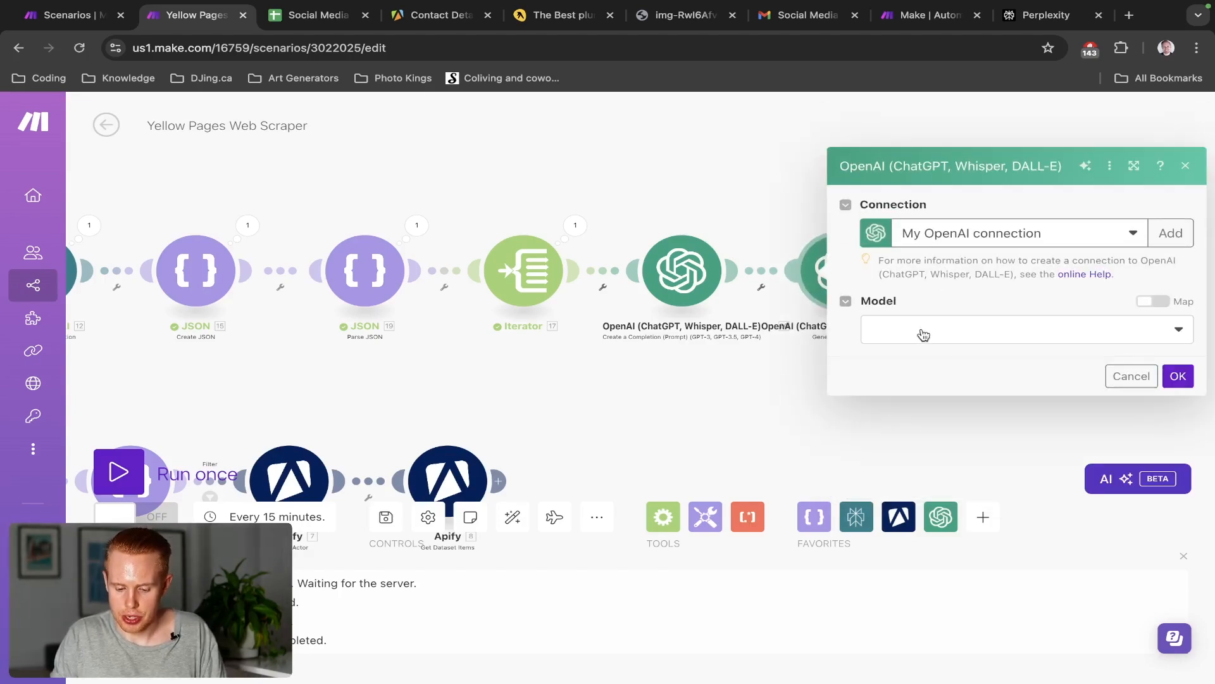
click(921, 334)
click(914, 359)
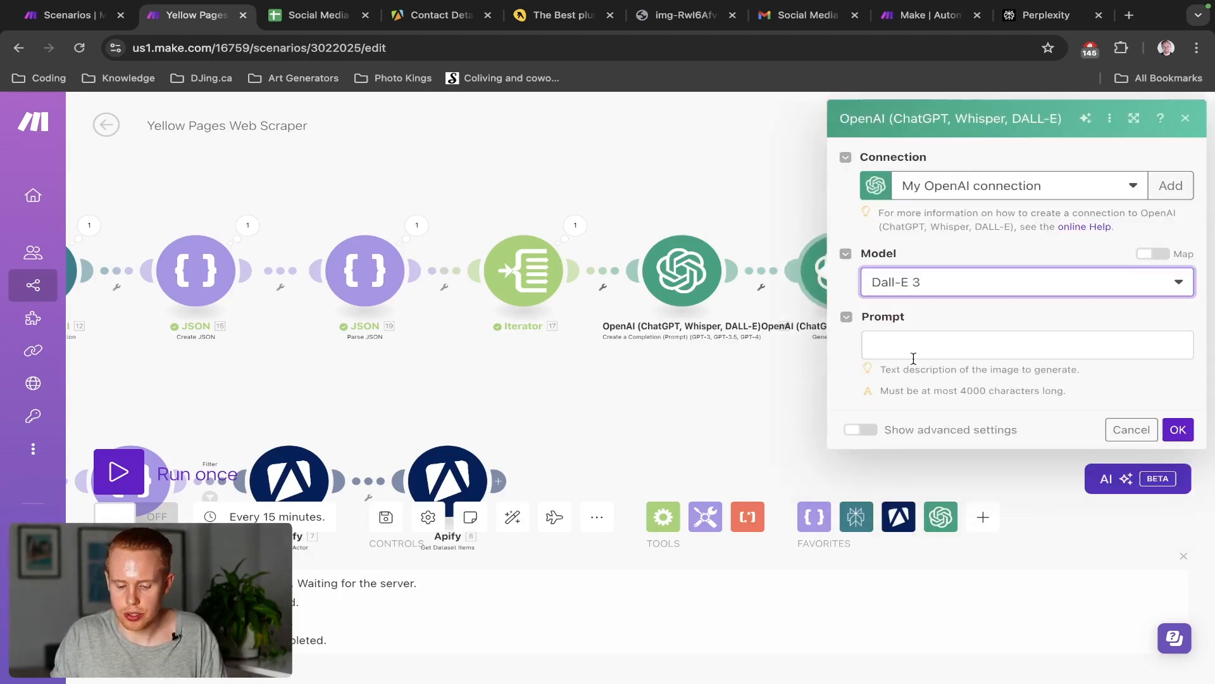
Set the image prompt to 'Please generate an image based on this topic' followed by the mapped Result
click(913, 347)
text(Plea)
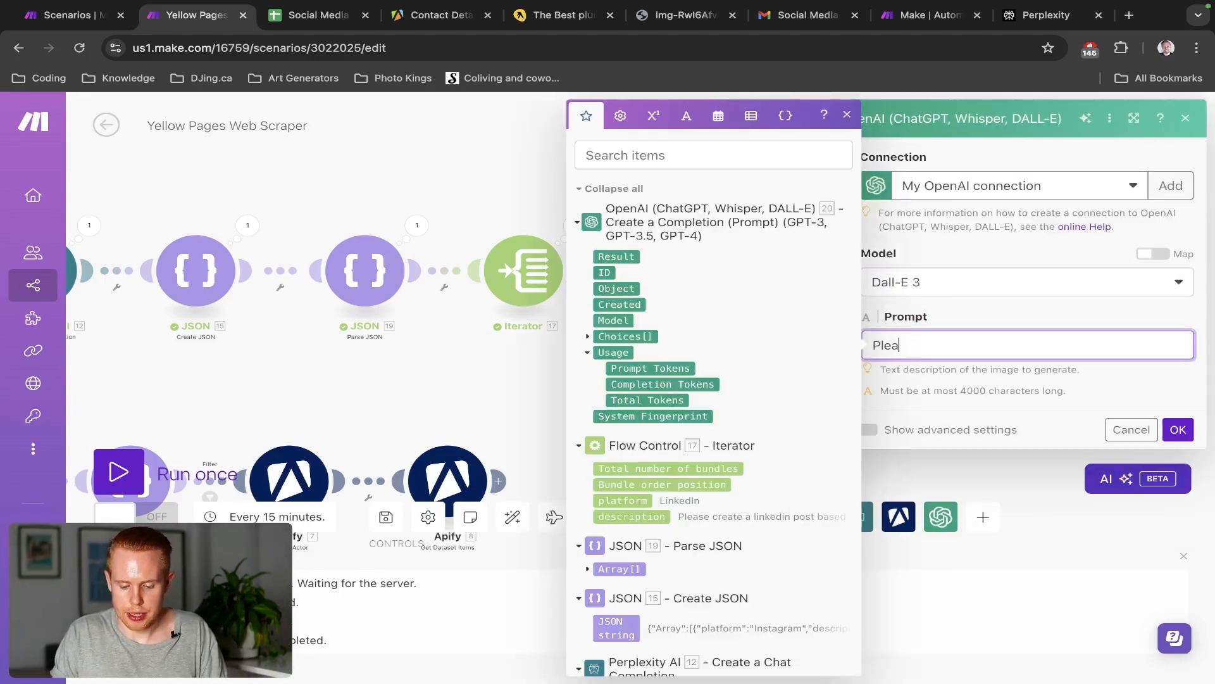
text(se generate an imag)
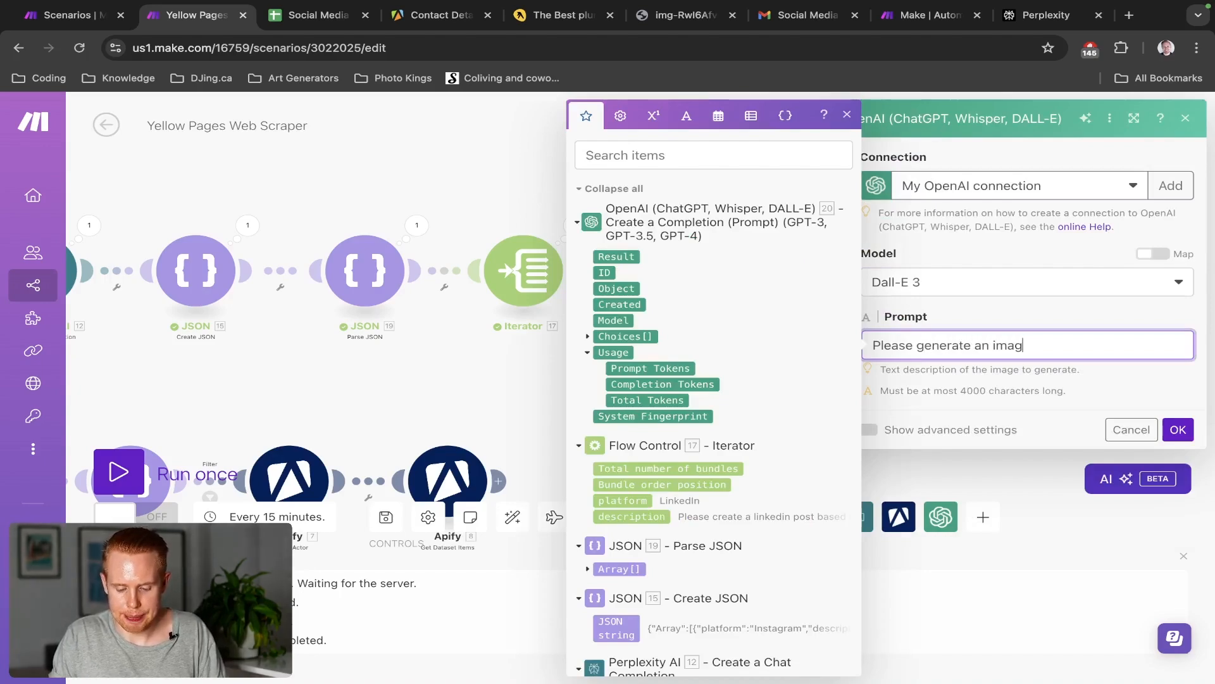
text(e based on this topic)
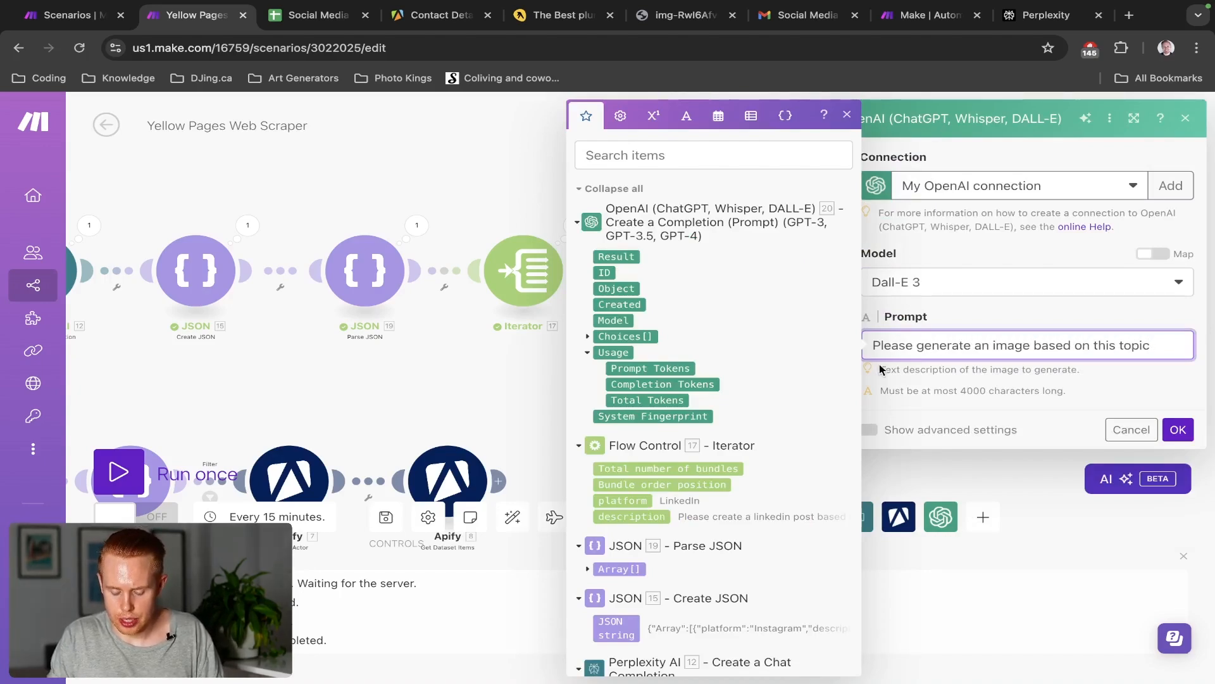
scroll(745, 413, down, 1)
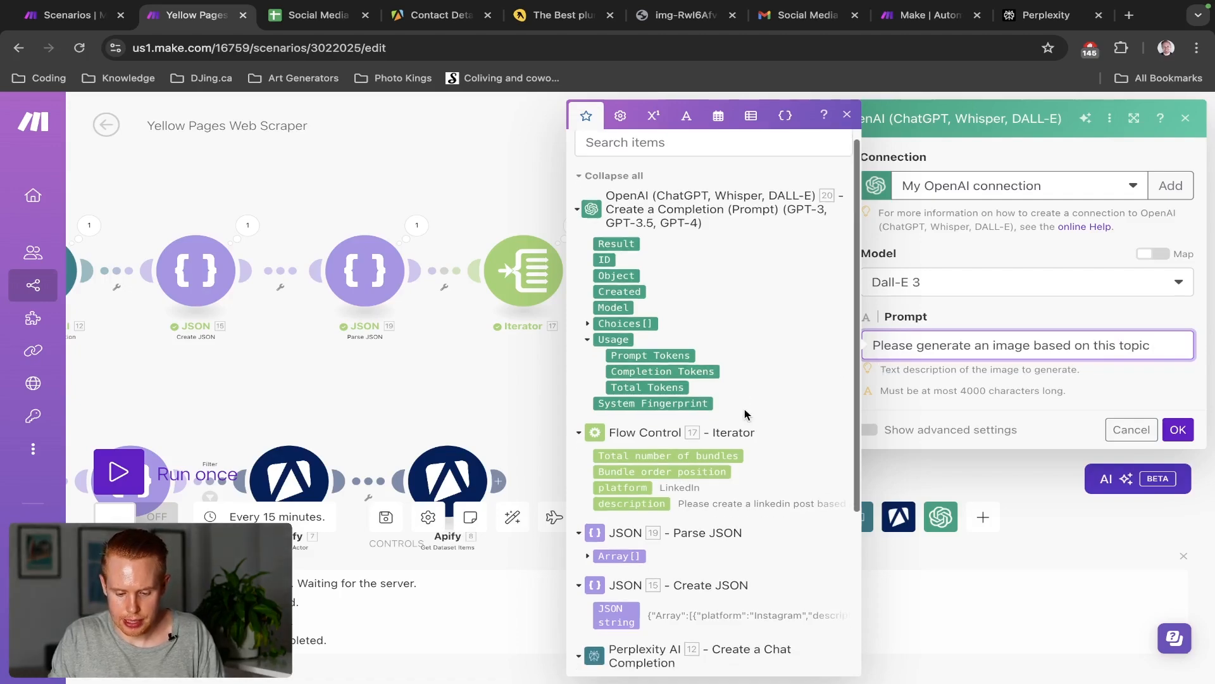
scroll(745, 415, down, 4)
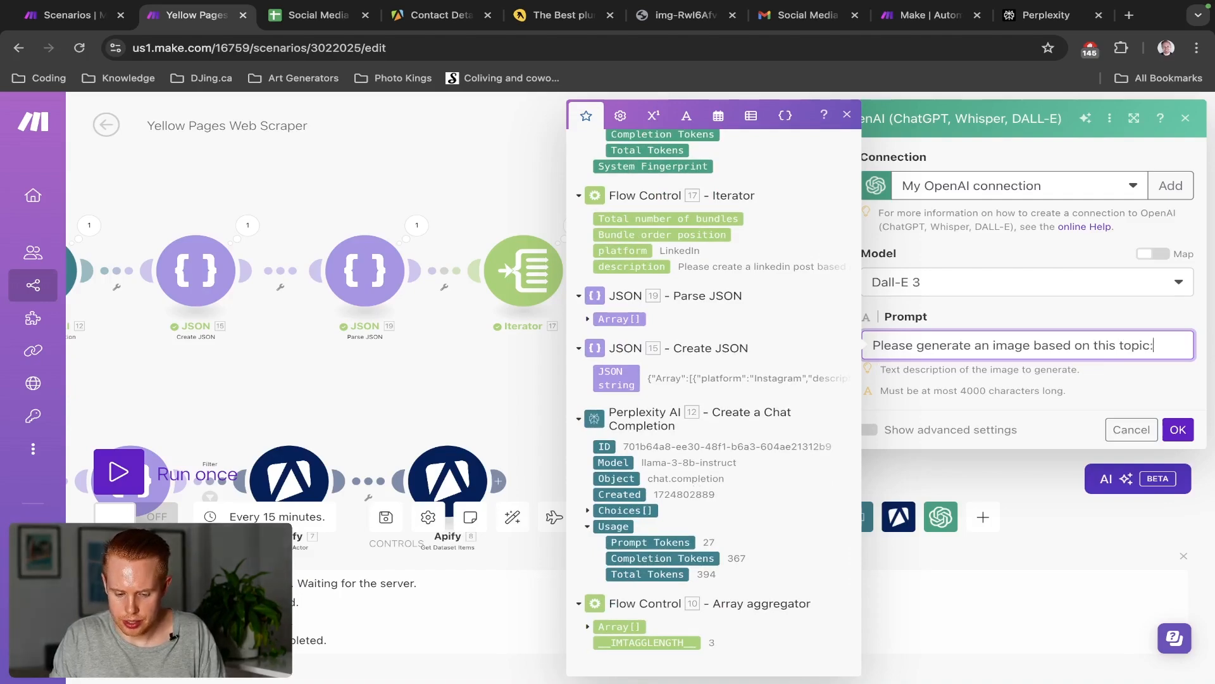
key(Return)
scroll(661, 369, up, 5)
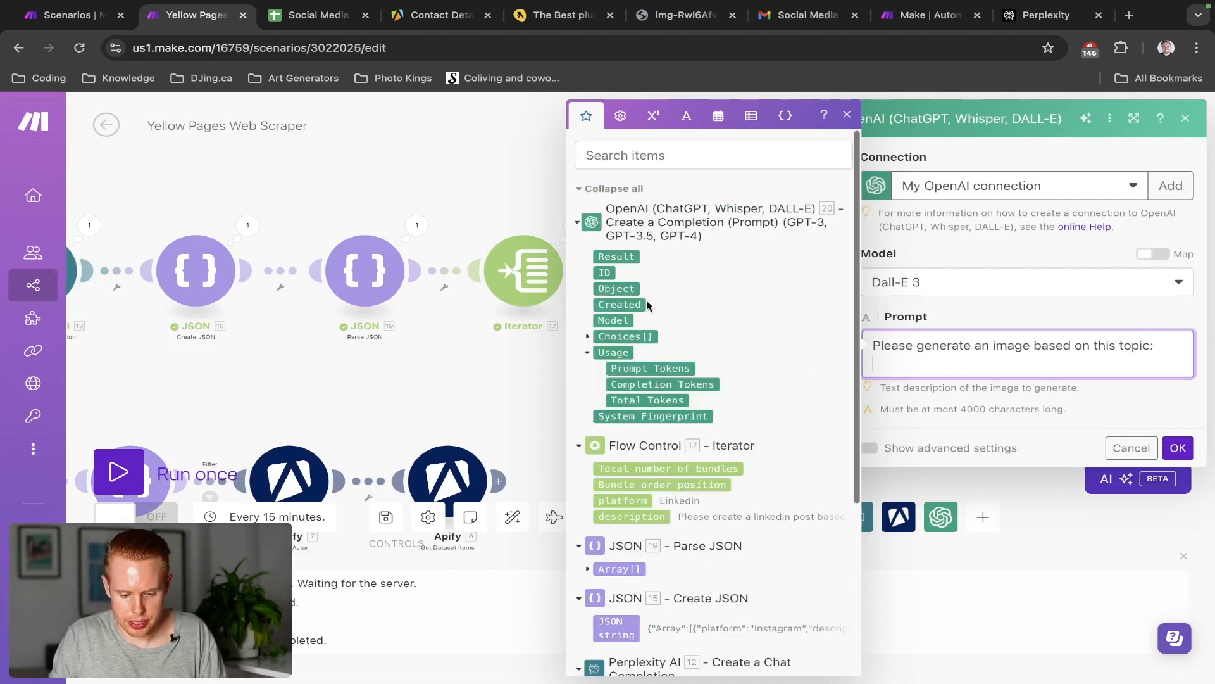
click(621, 256)
click(1178, 447)
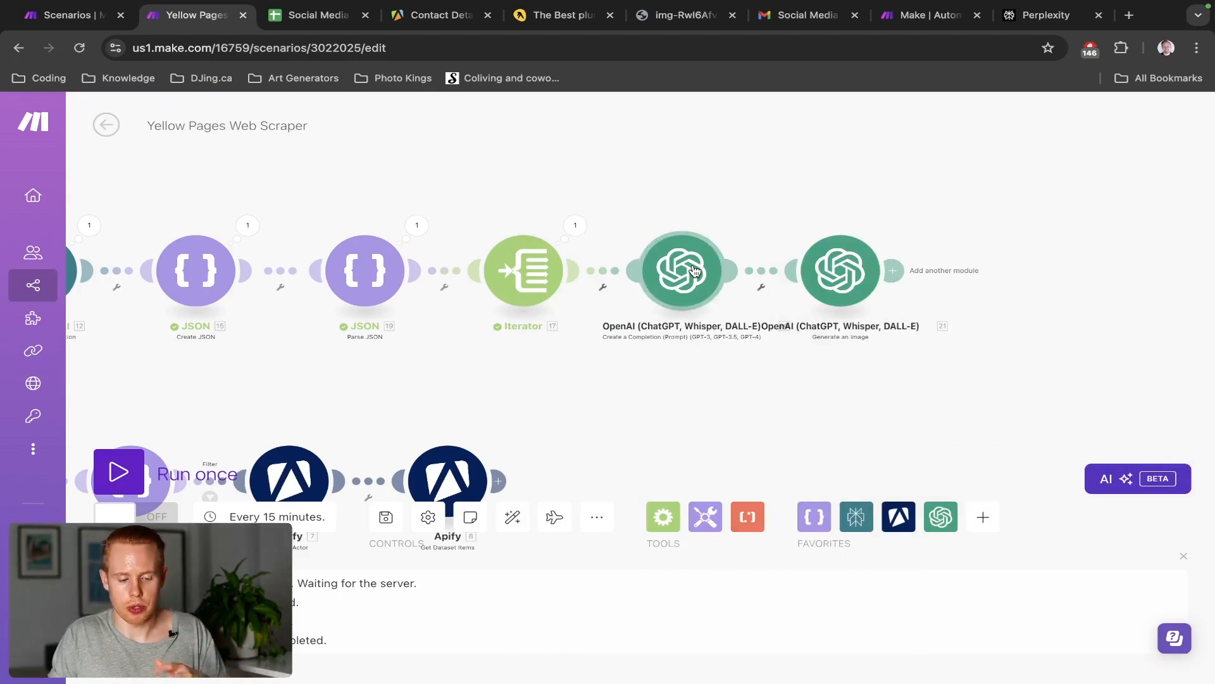
Check the image link in cell D2 of the Social Media Marketing Plan sheet, then return to Make
key(ctrl+Tab)
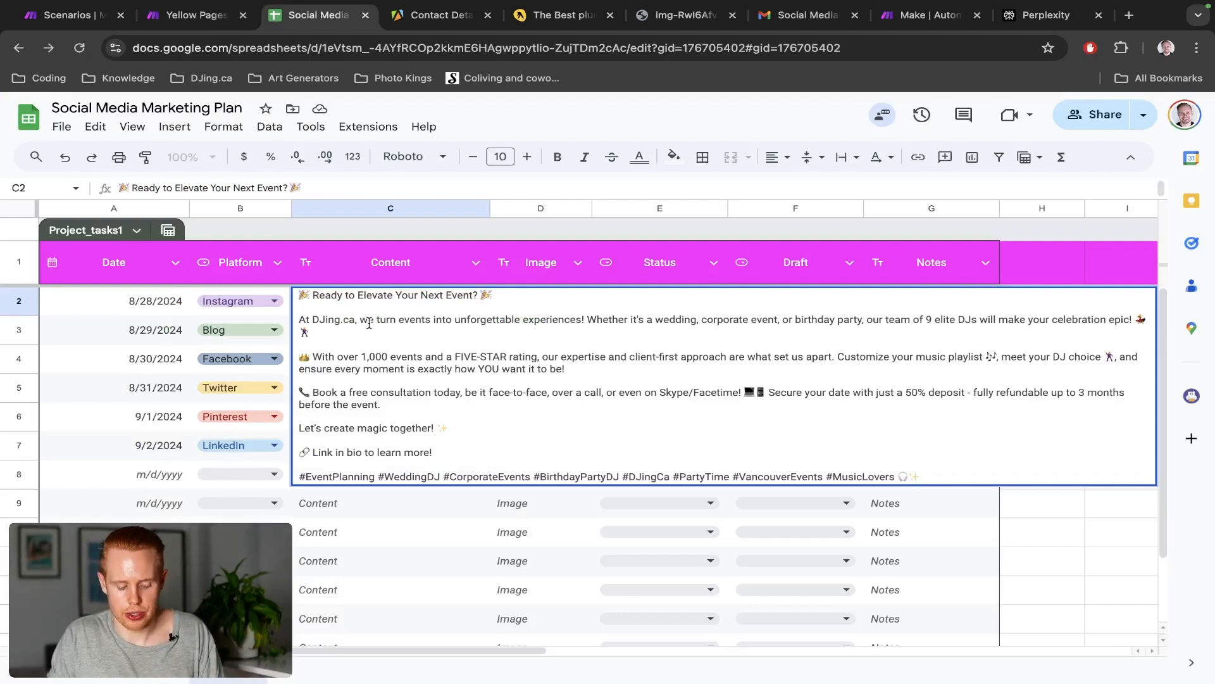
key(Escape)
click(522, 304)
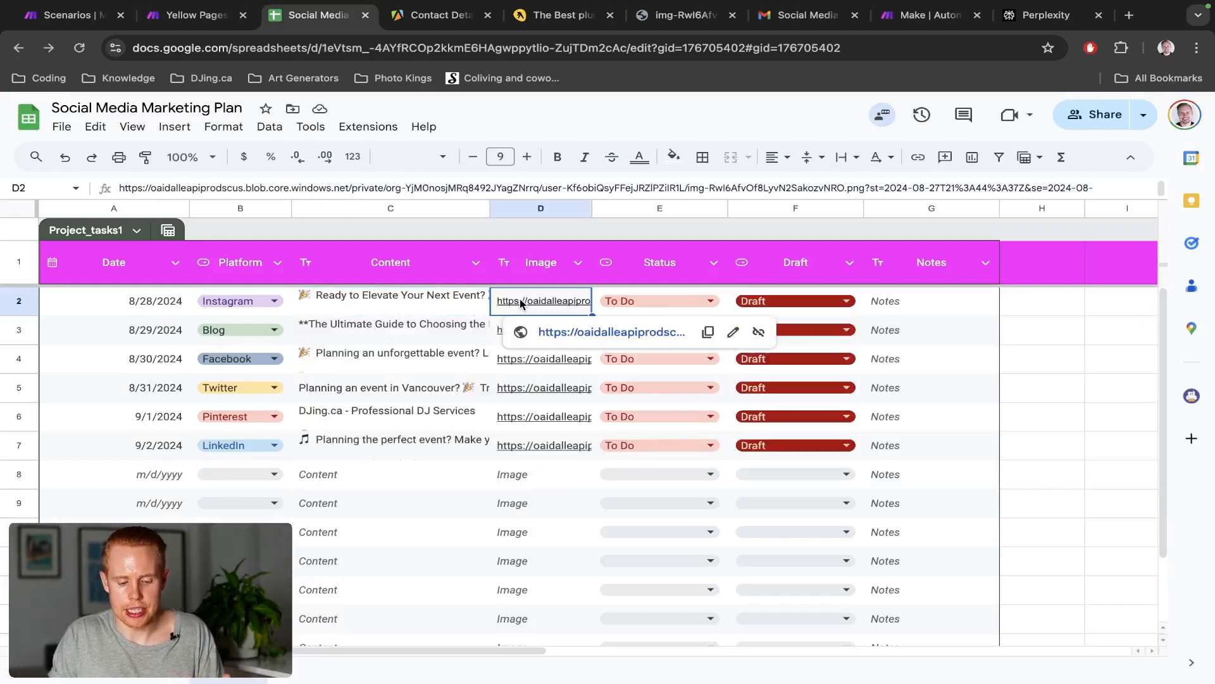
click(562, 333)
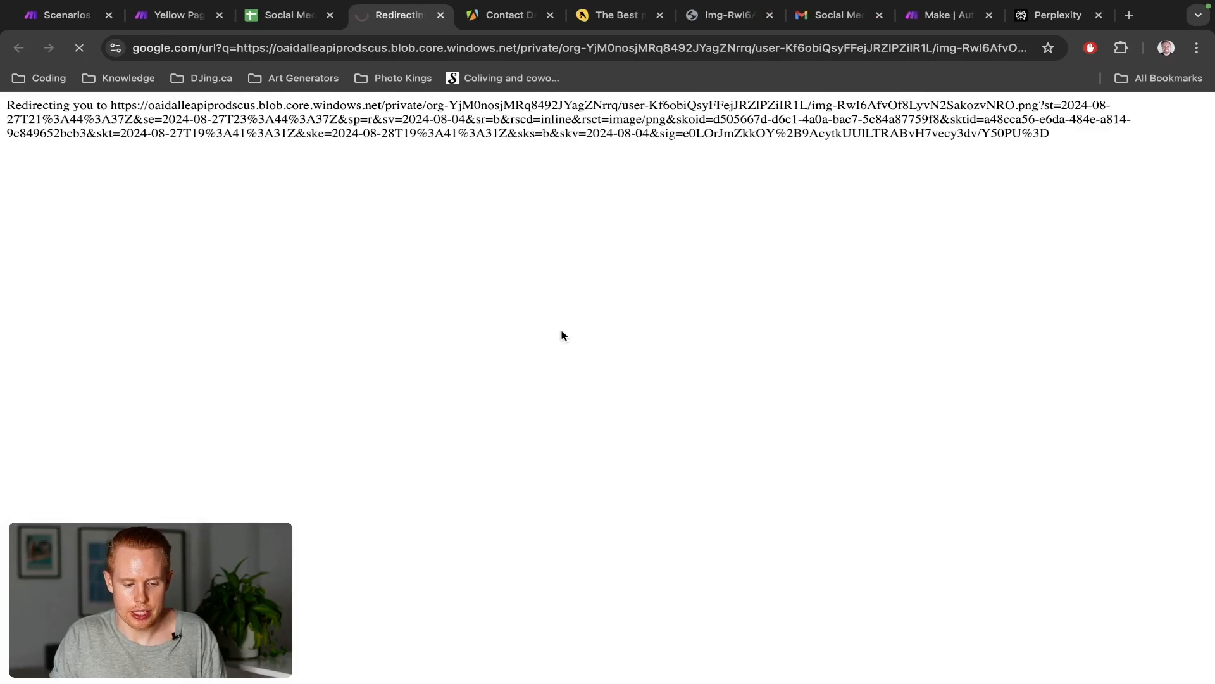
key(super+w)
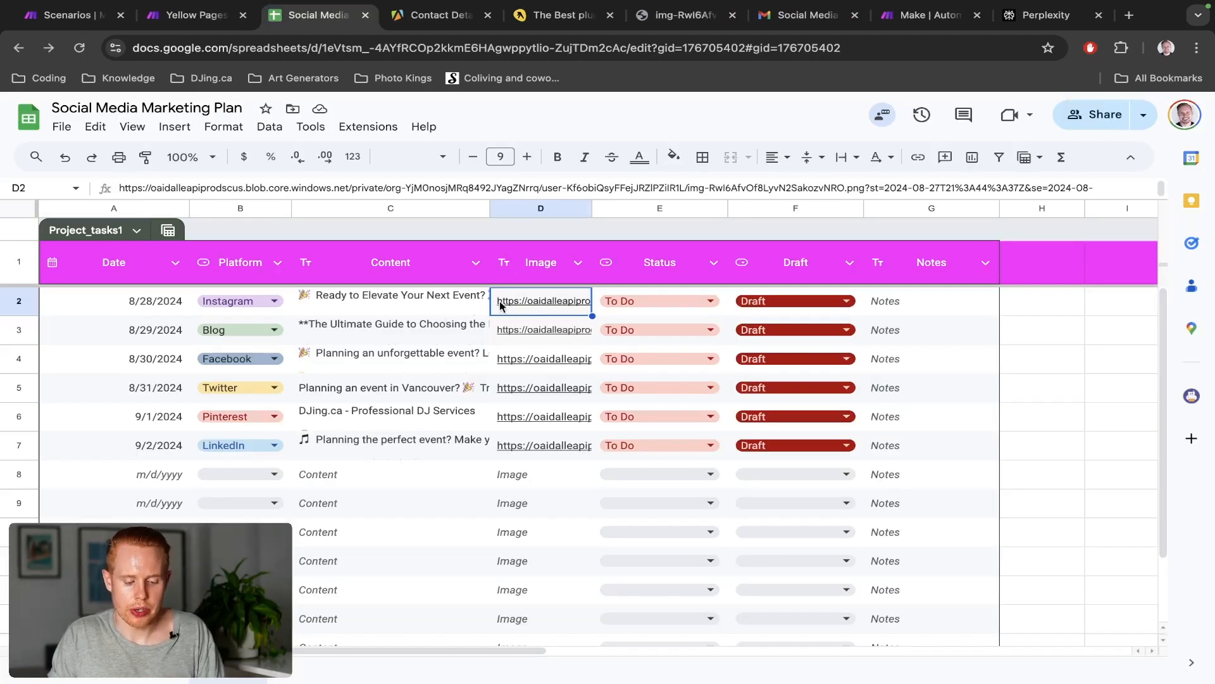
click(424, 307)
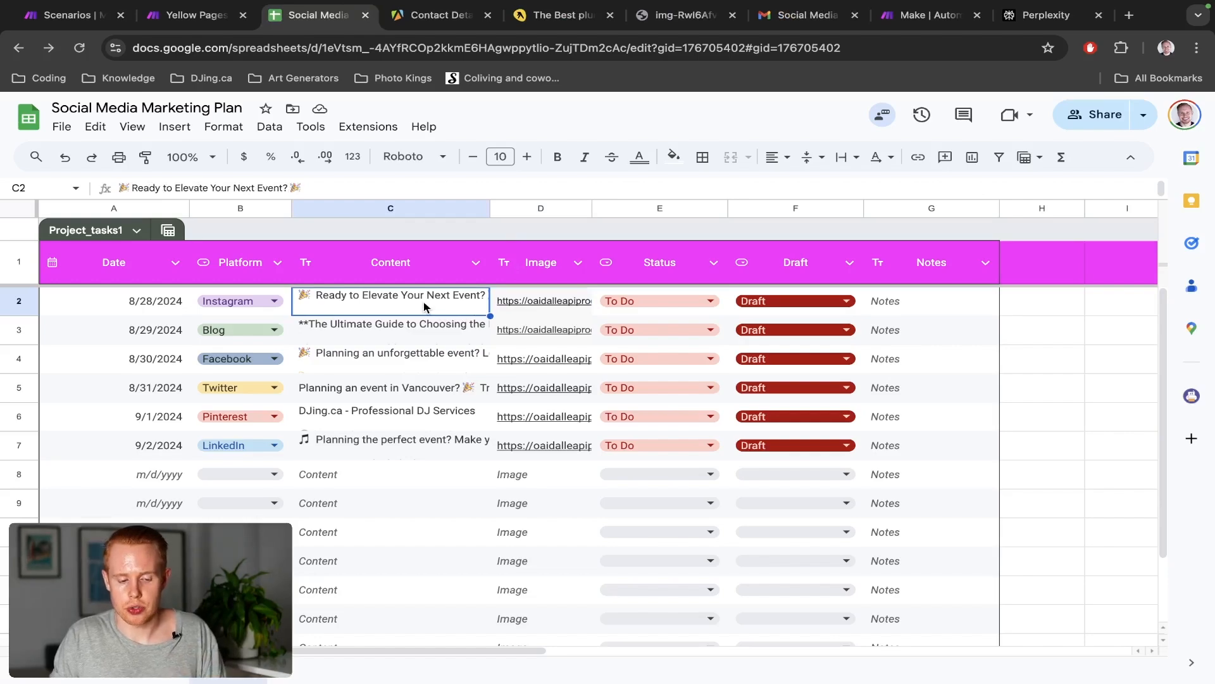
key(ctrl+shift+Tab)
Append 'Please make sure not to include any text, letters, numbers or digits. Just an image.' to the Dall-E 3 prompt
click(851, 289)
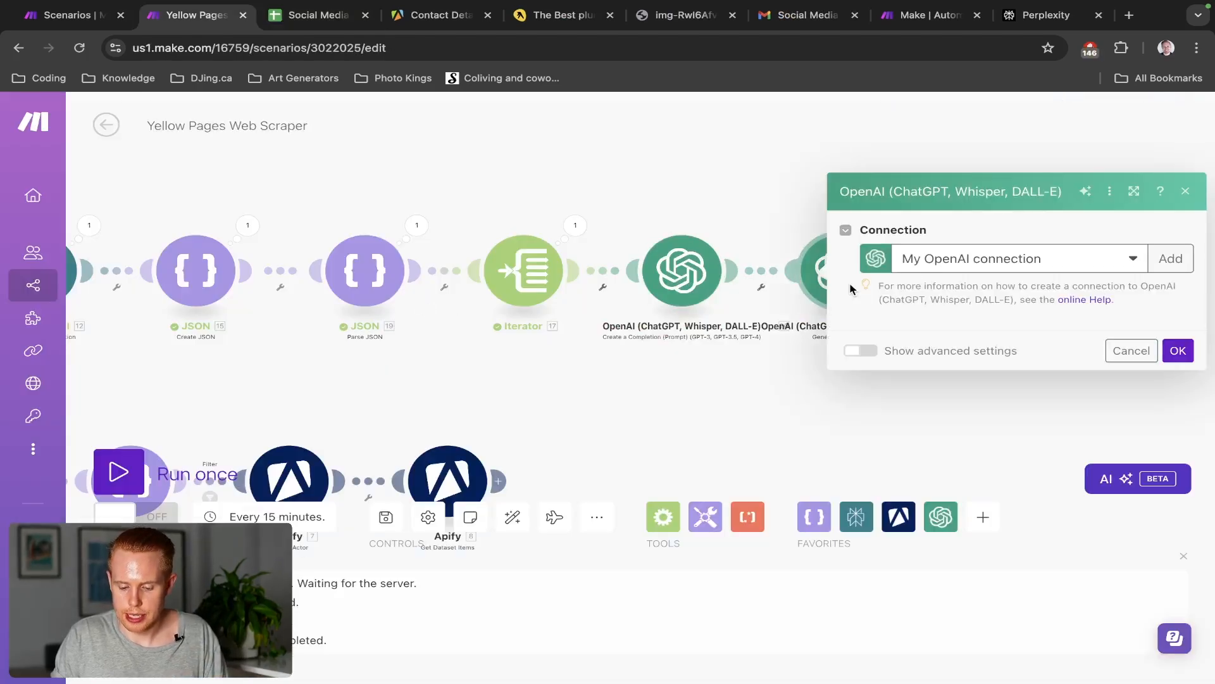
click(982, 367)
text(. Result .)
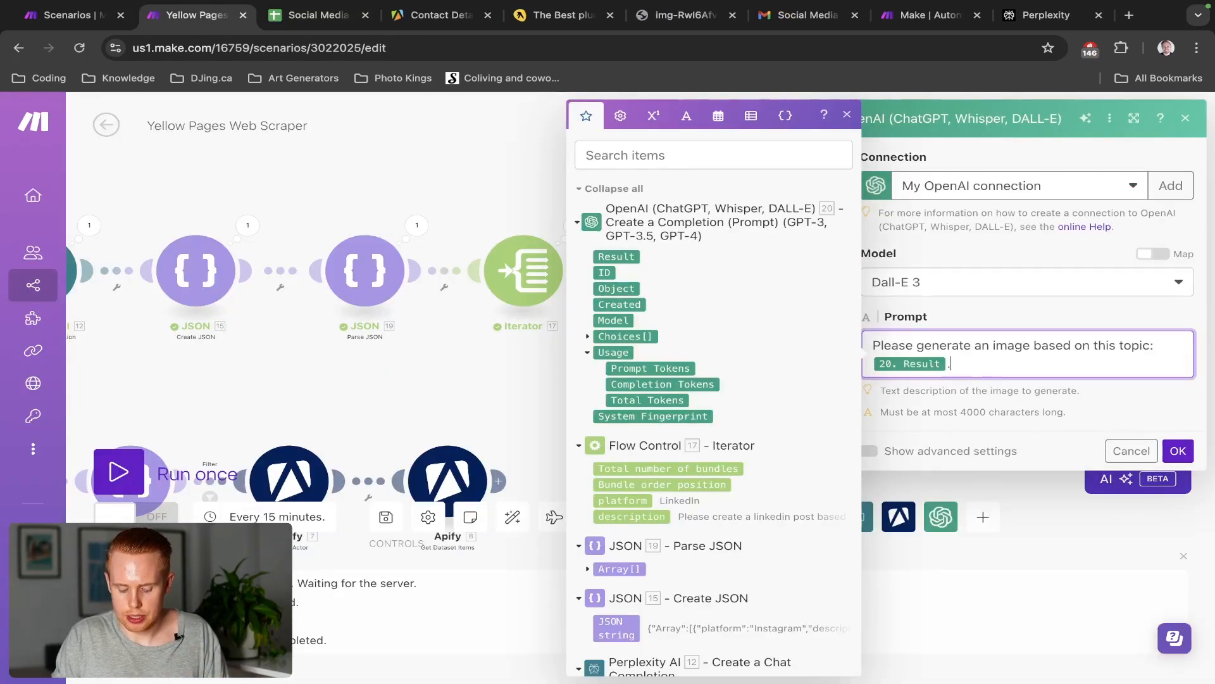
key(Return)
text(Please make sure not to include any te)
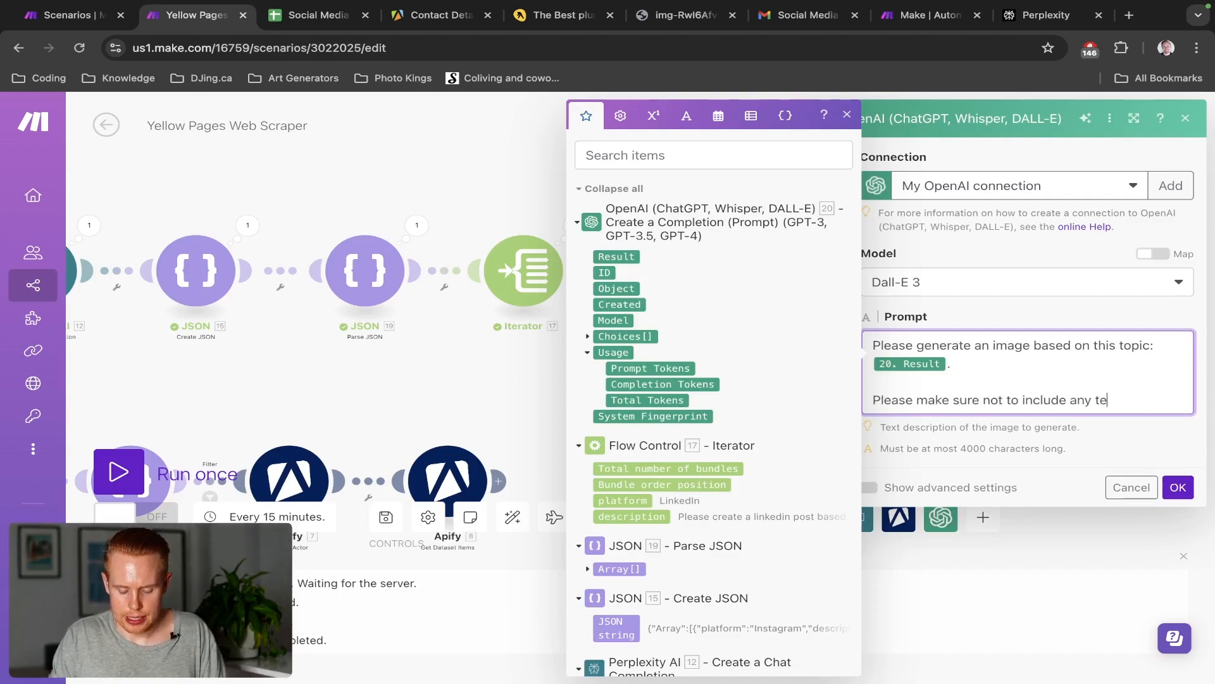
text(xt, letters, nu)
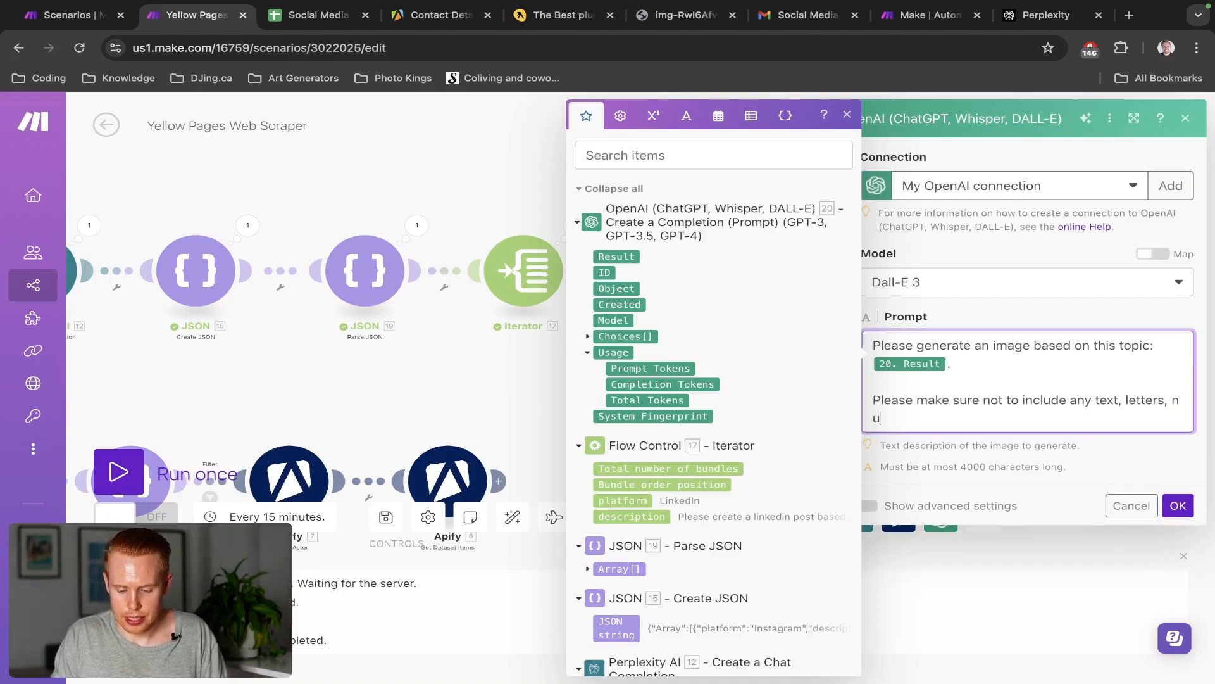
text(mber s or dig)
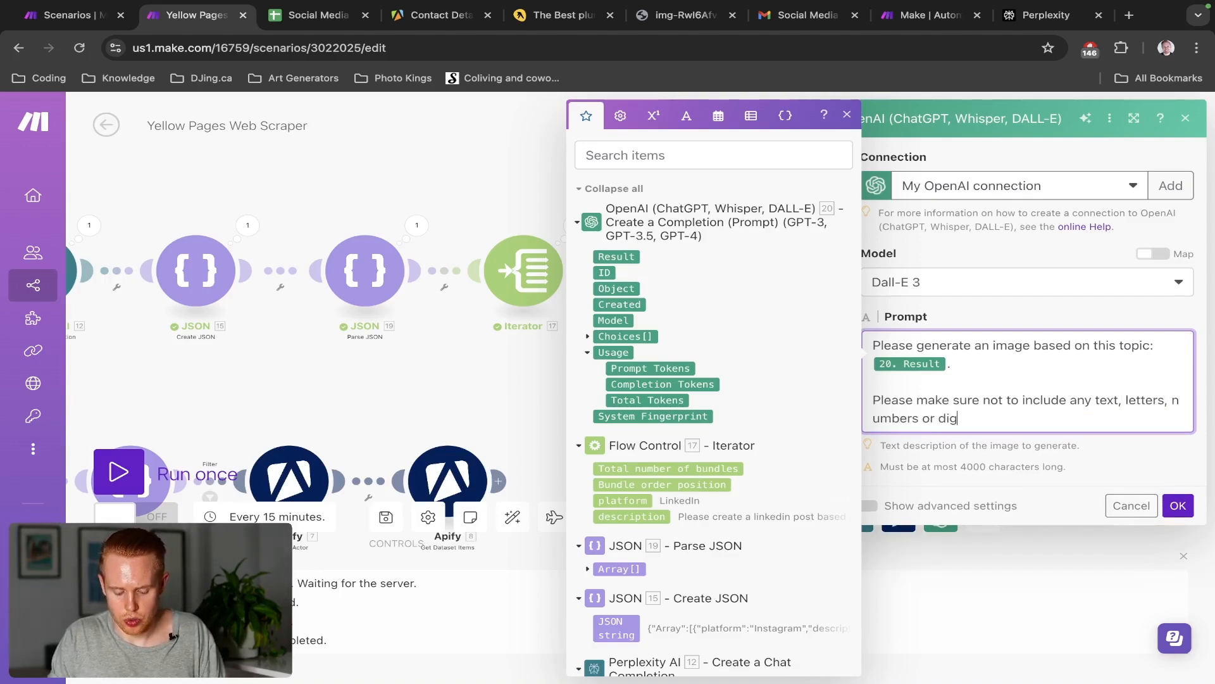
text(its. Just)
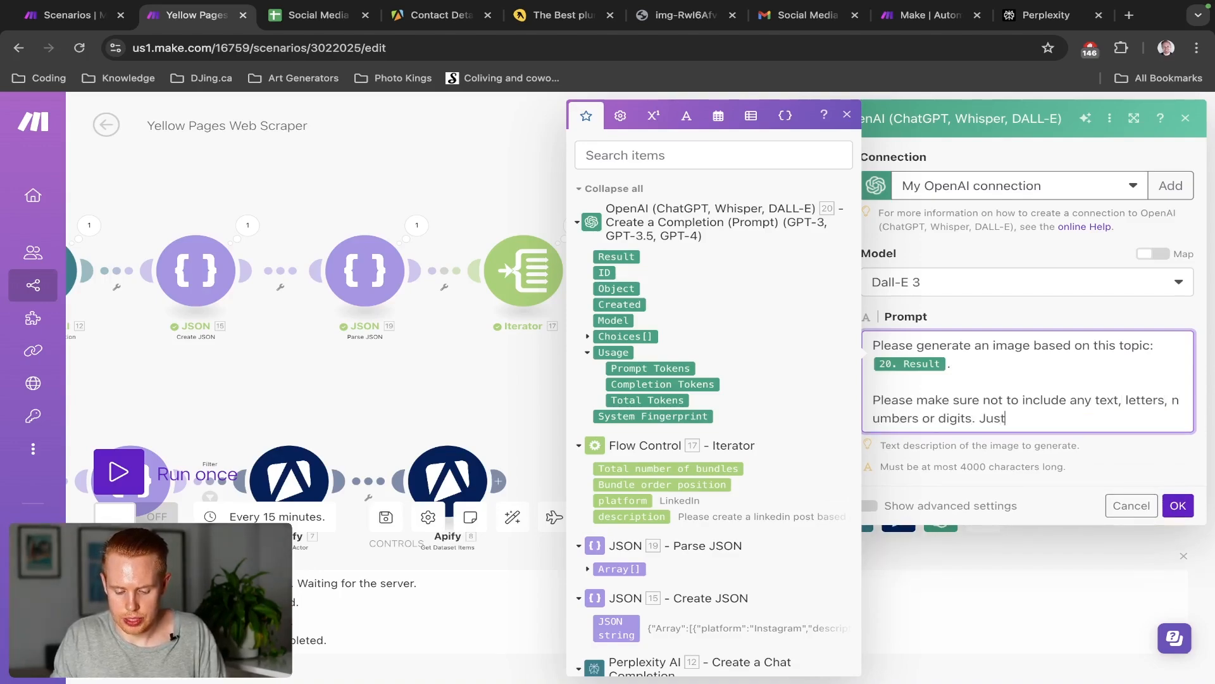
text( an image. )
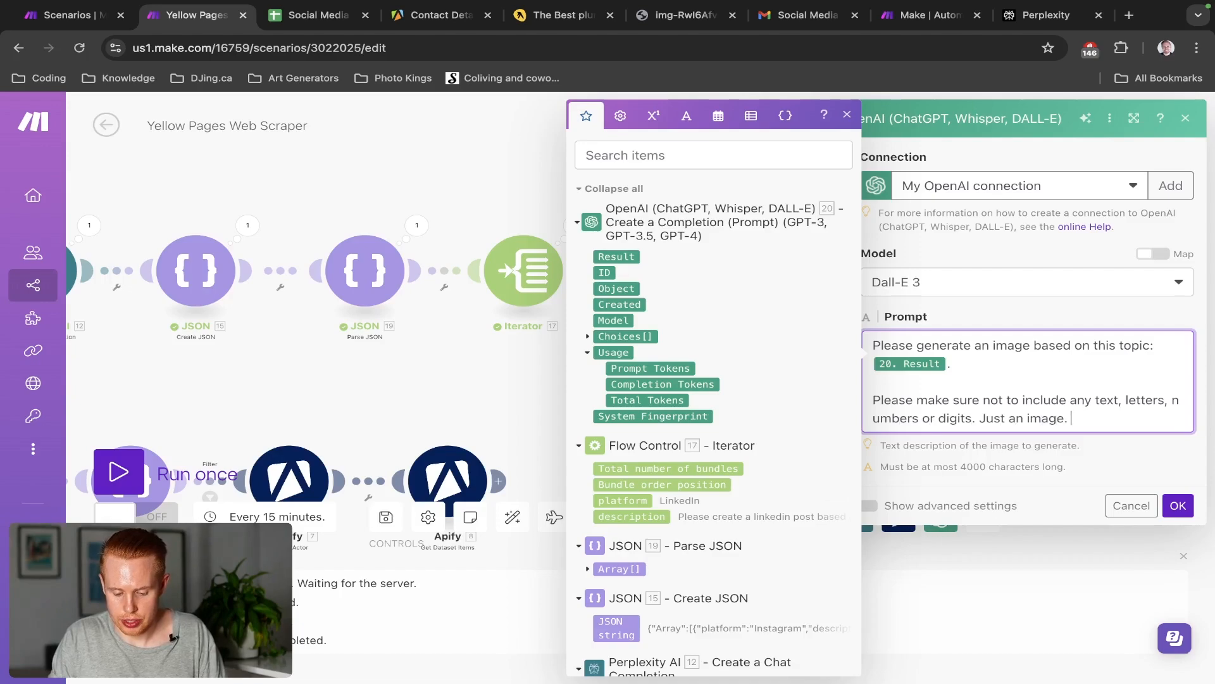
text(That's it.)
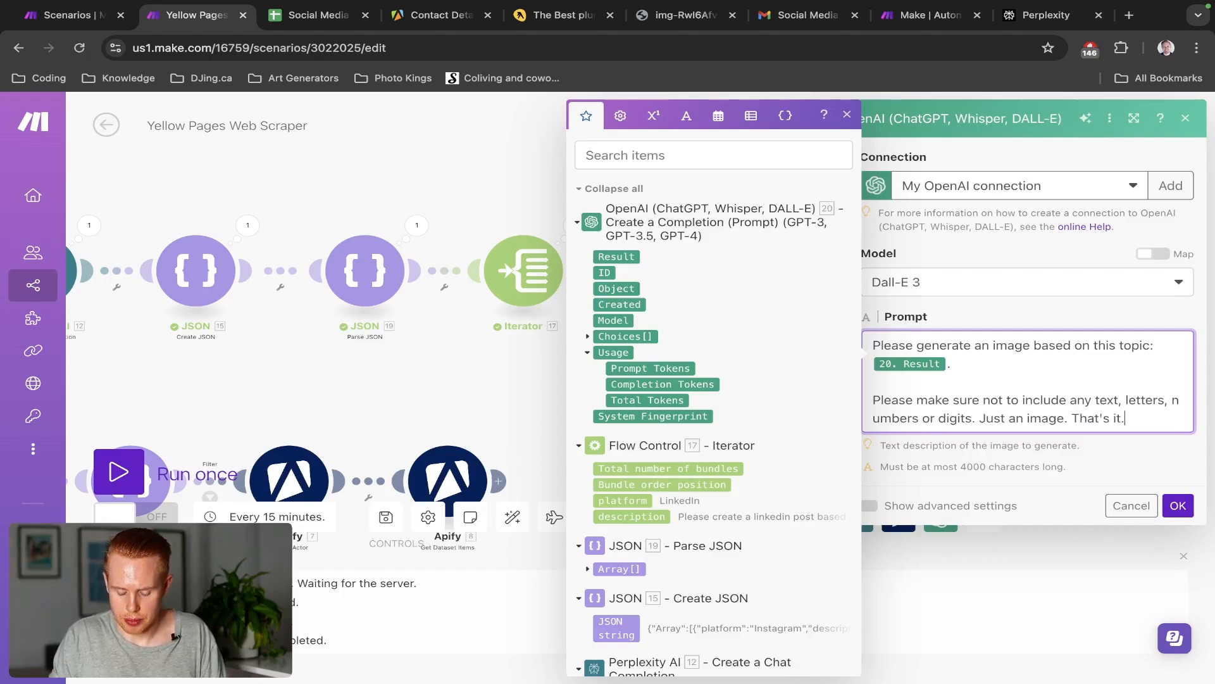
click(1178, 505)
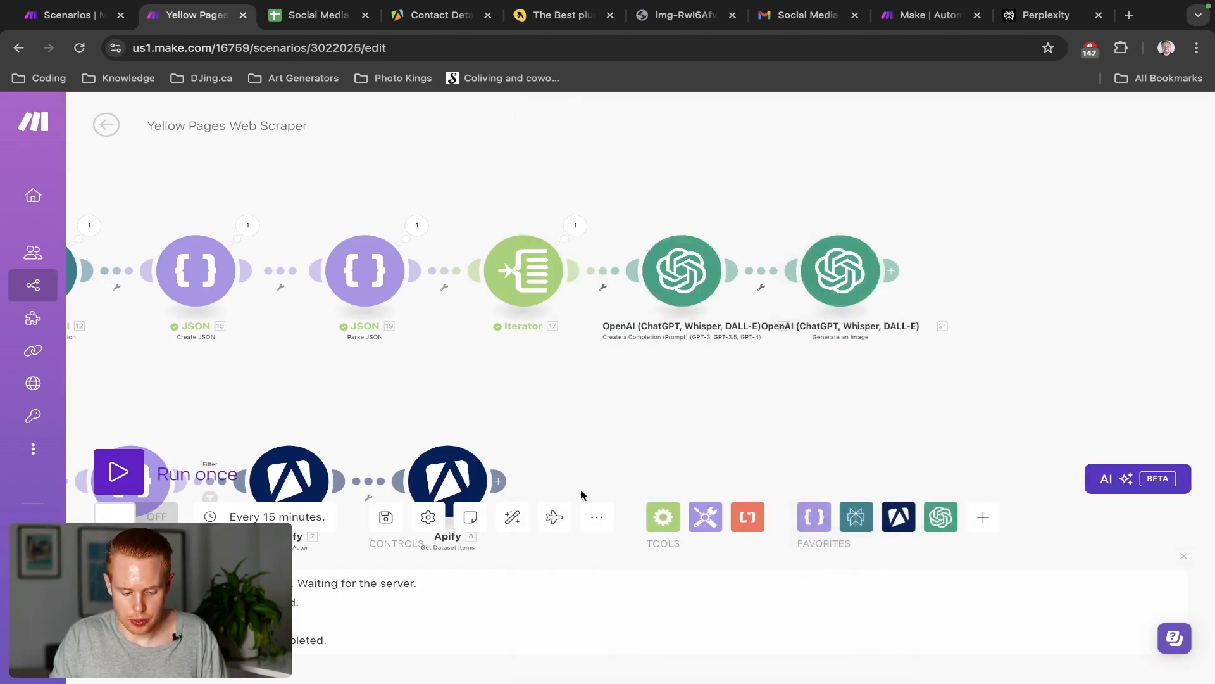
Run the scenario once and bring the whole chain of modules into view
click(386, 517)
click(385, 517)
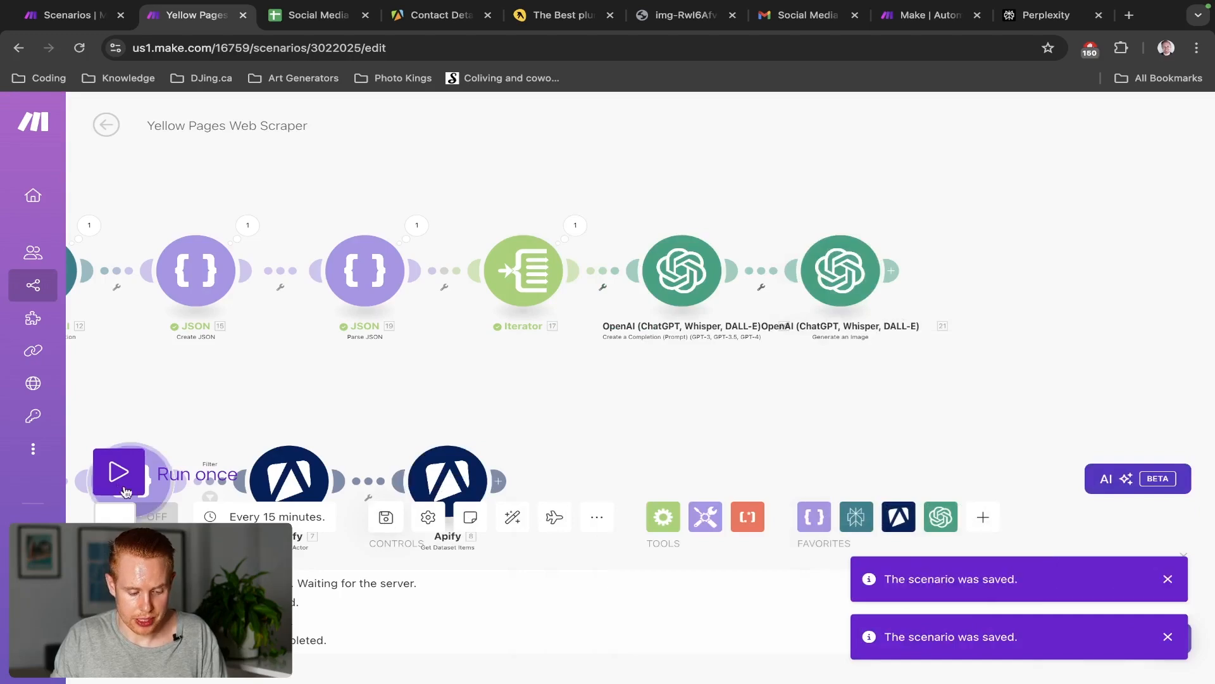
click(119, 472)
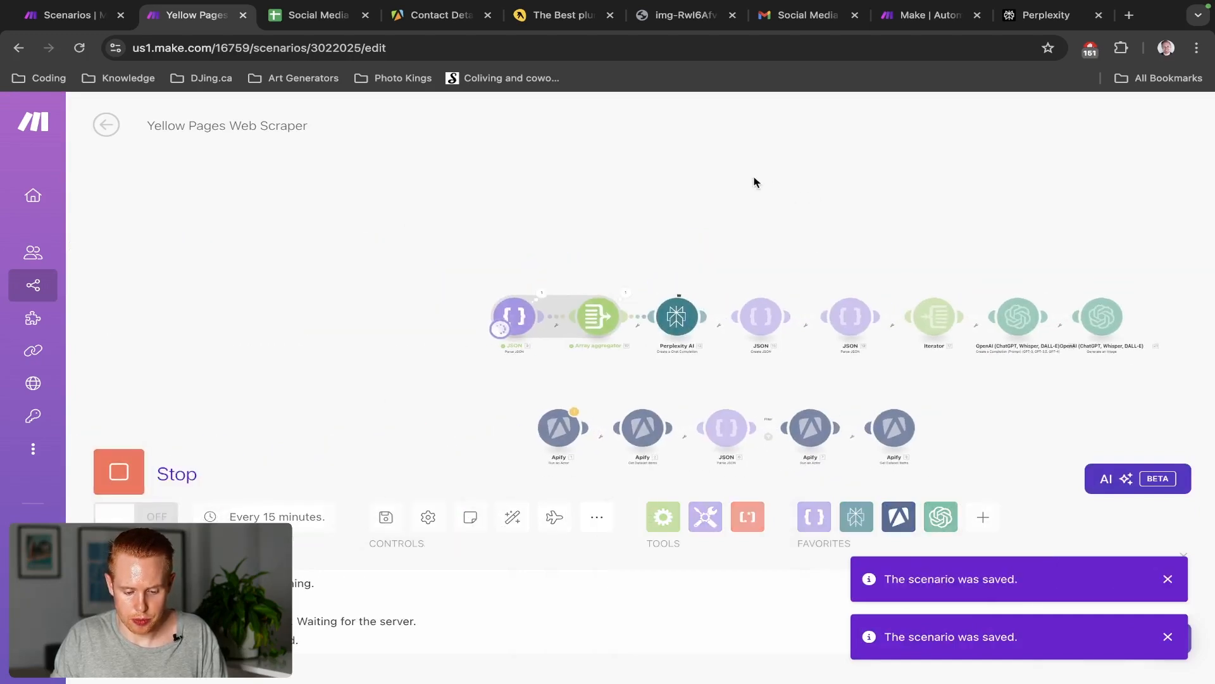
scroll(711, 223, up, 3)
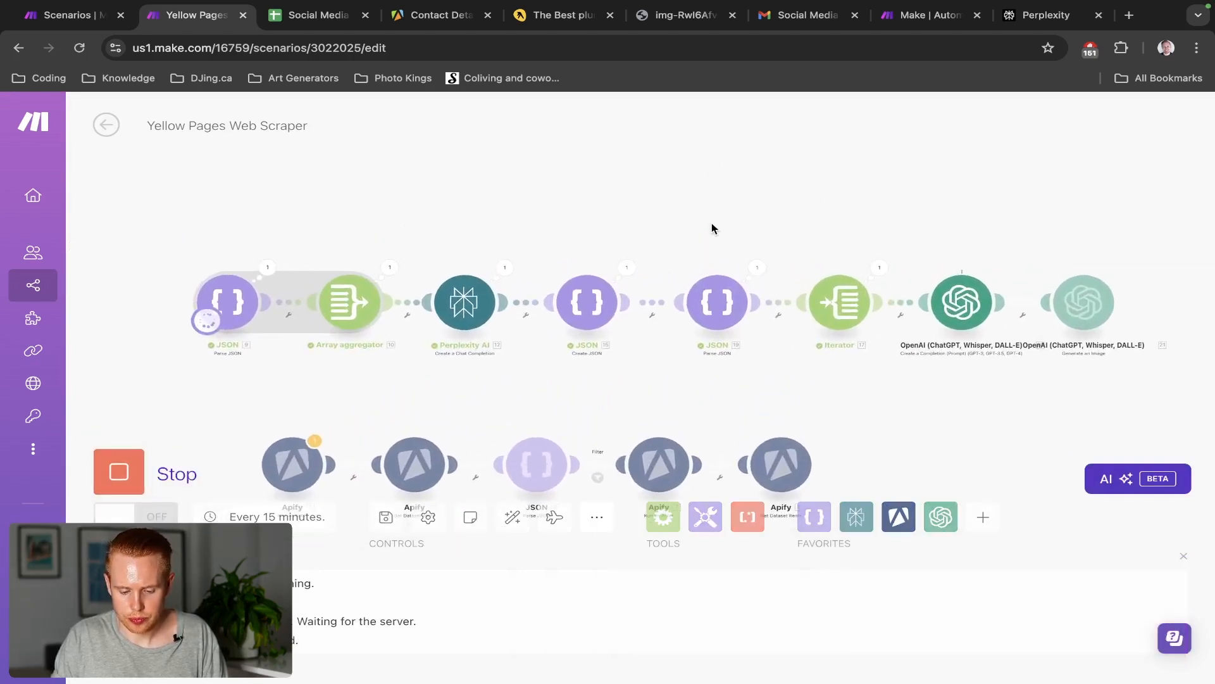
drag(874, 195, 805, 173)
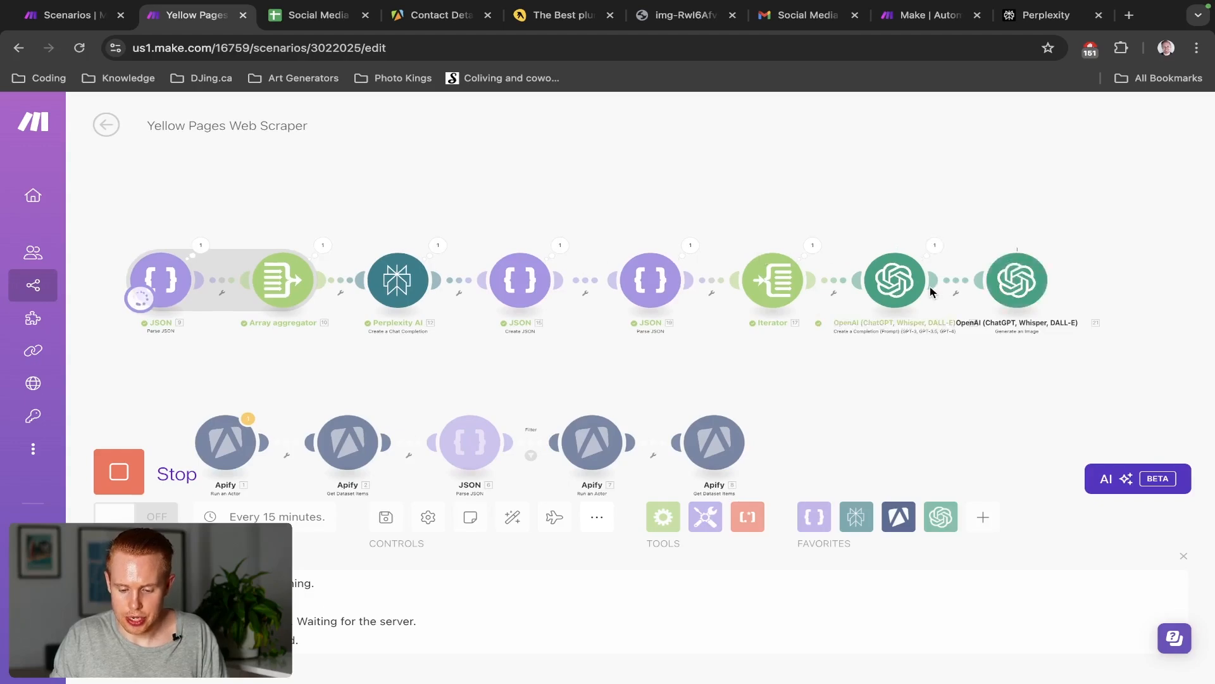
Inspect the completion module's output to read the generated 'Need a Home Hero? We're Here 24/7!' post
click(934, 247)
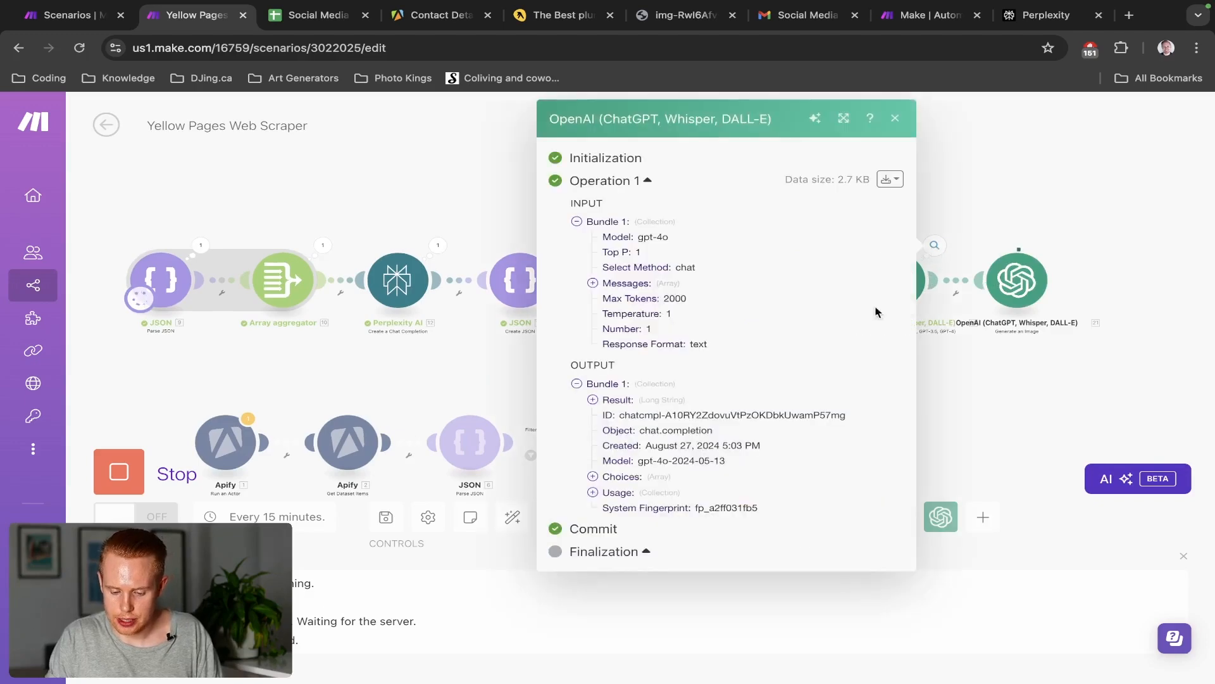
click(593, 477)
click(609, 493)
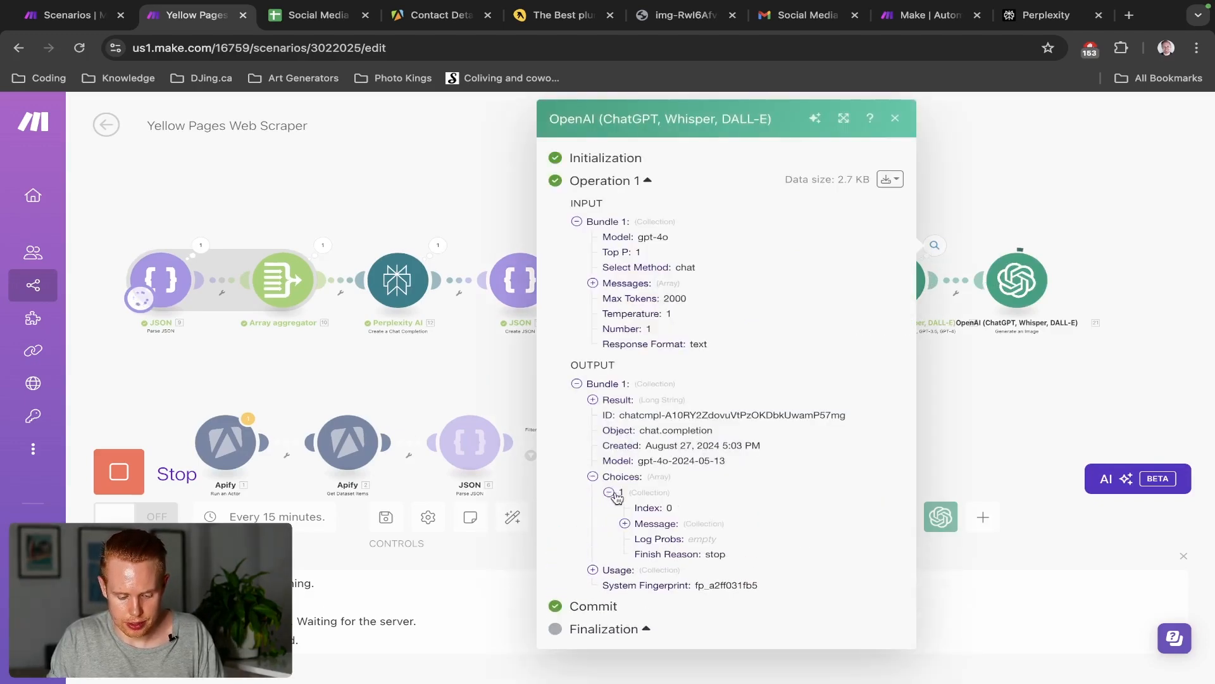
click(624, 523)
click(641, 554)
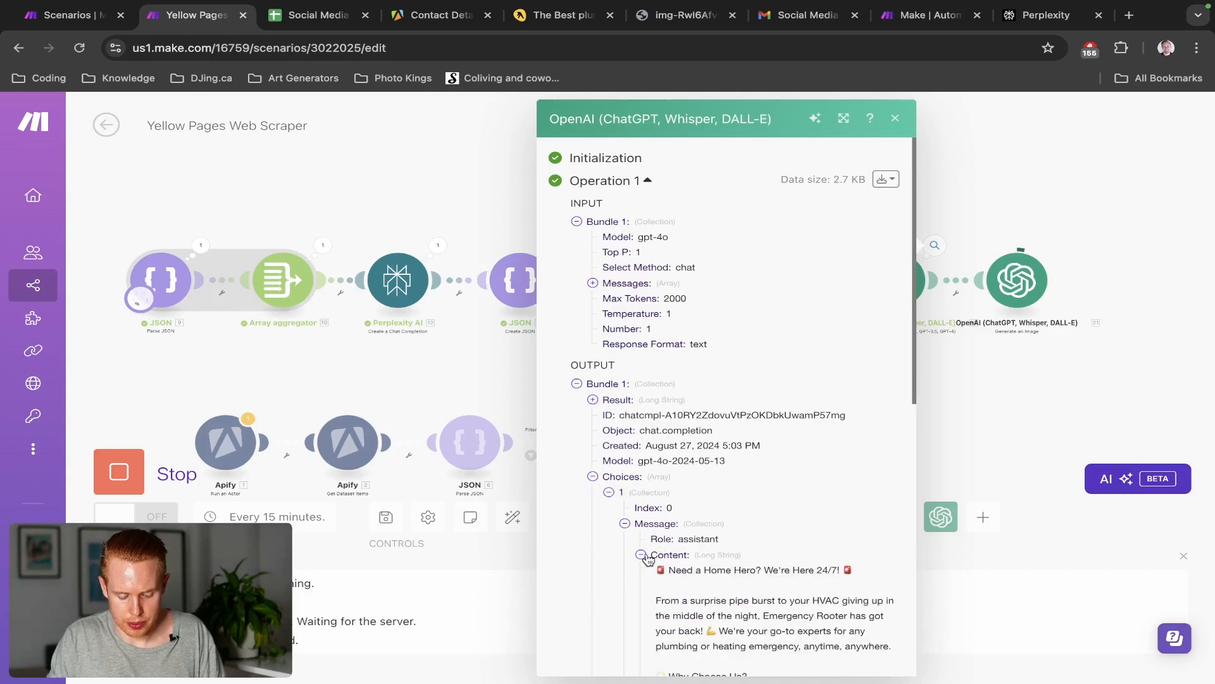
scroll(775, 519, down, 4)
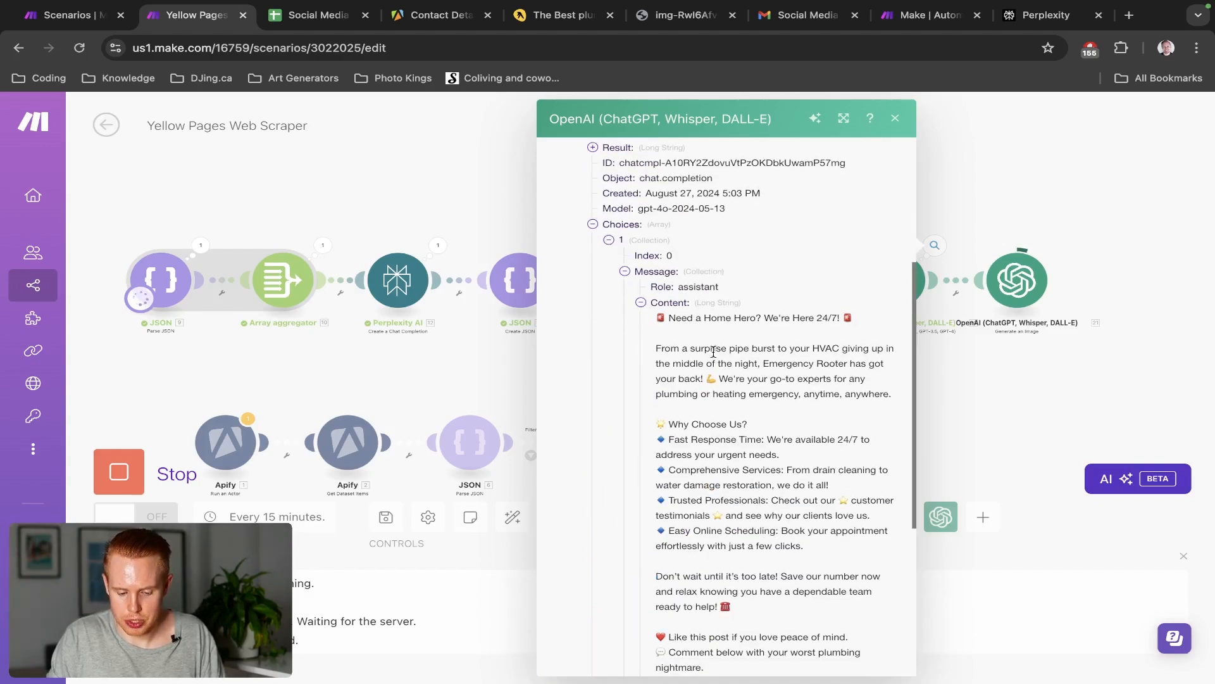
drag(713, 352, 900, 395)
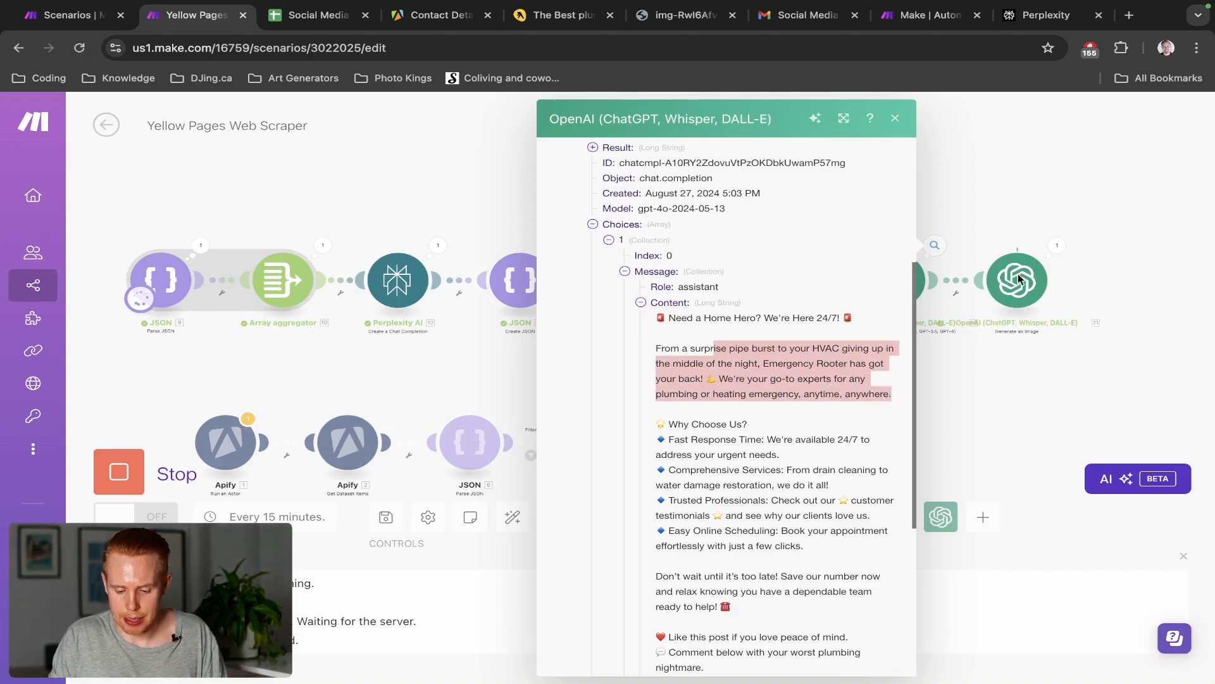
click(1070, 252)
click(1056, 246)
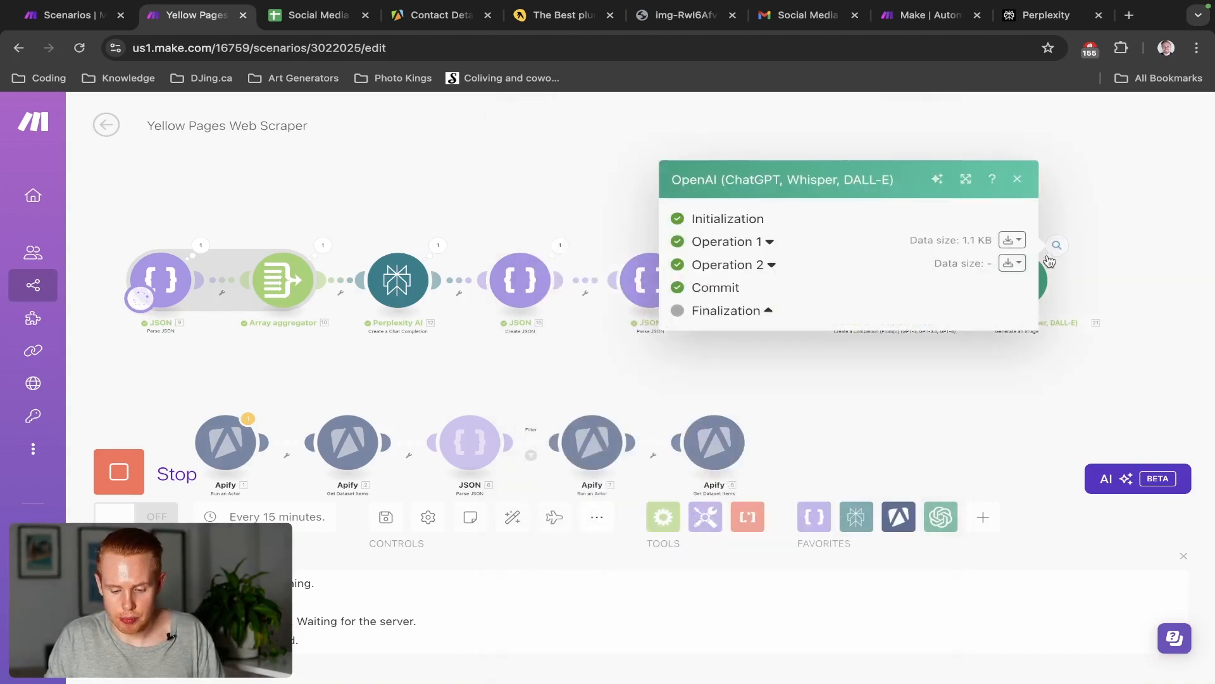
click(1012, 240)
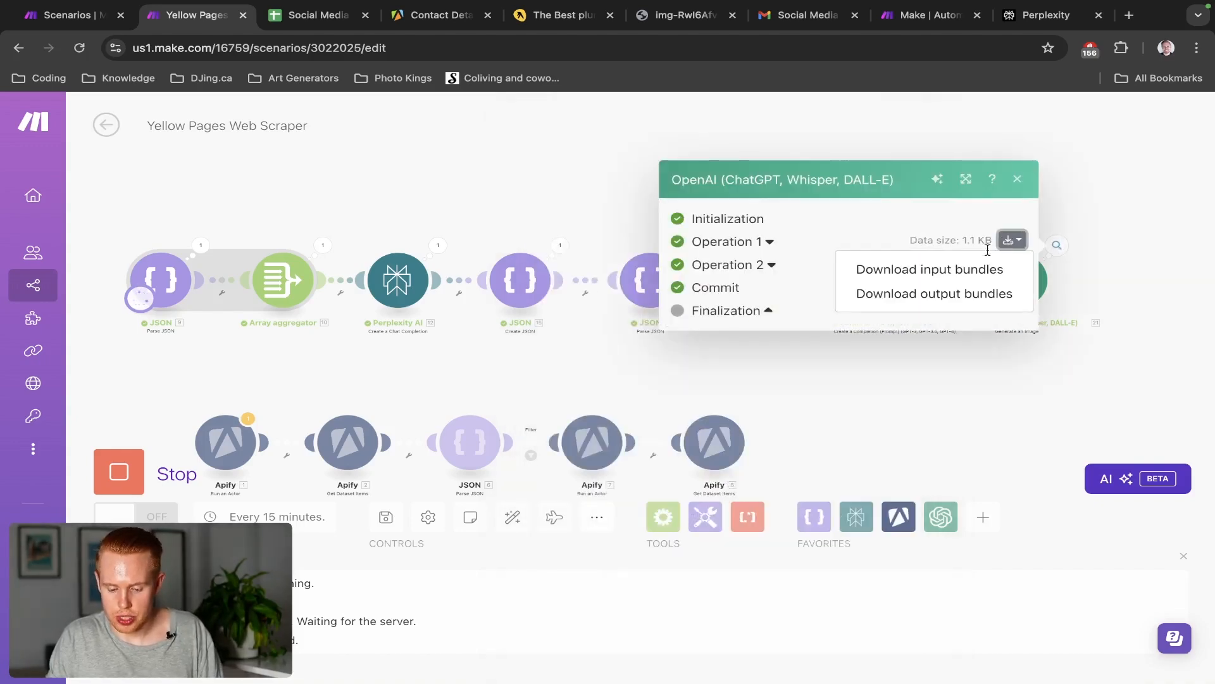
click(960, 302)
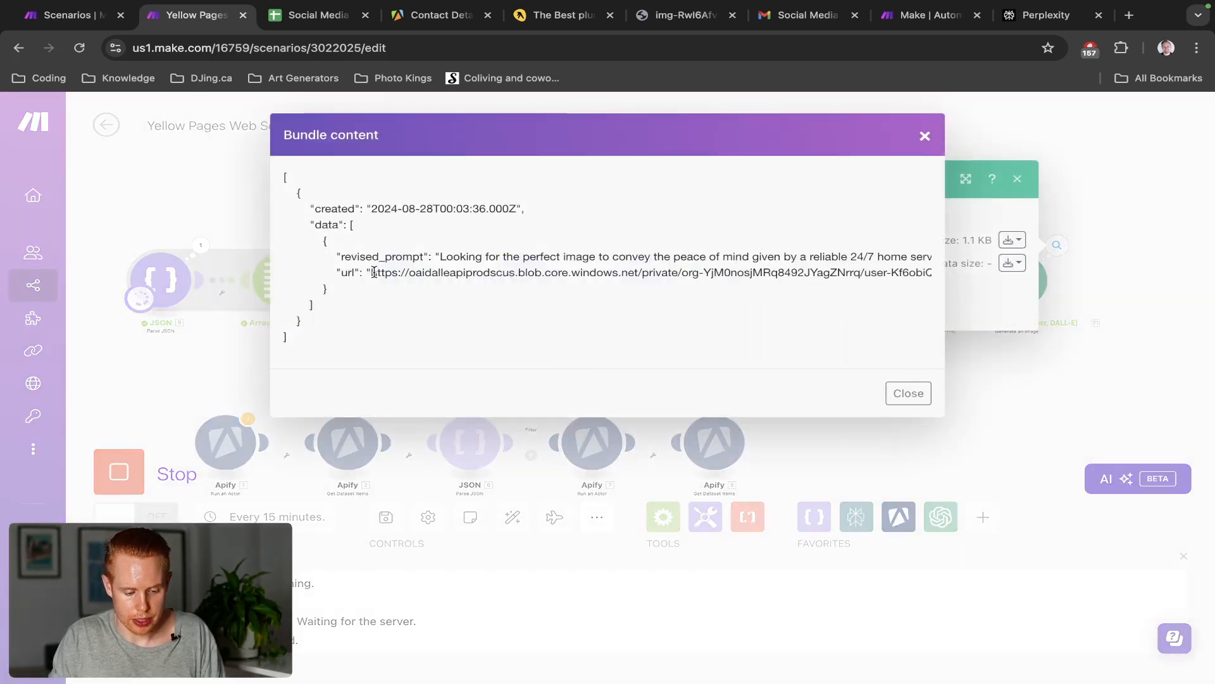
drag(372, 273, 332, 285)
key(ctrl+c)
key(ctrl+t)
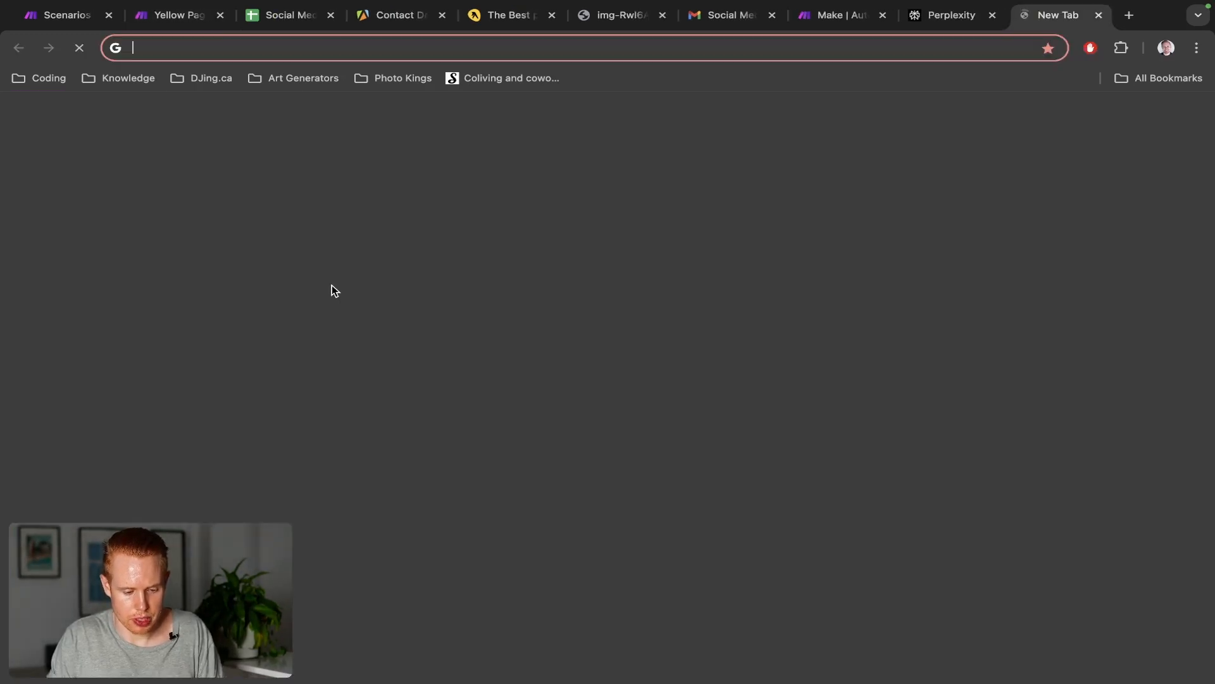
key(ctrl+v)
key(Return)
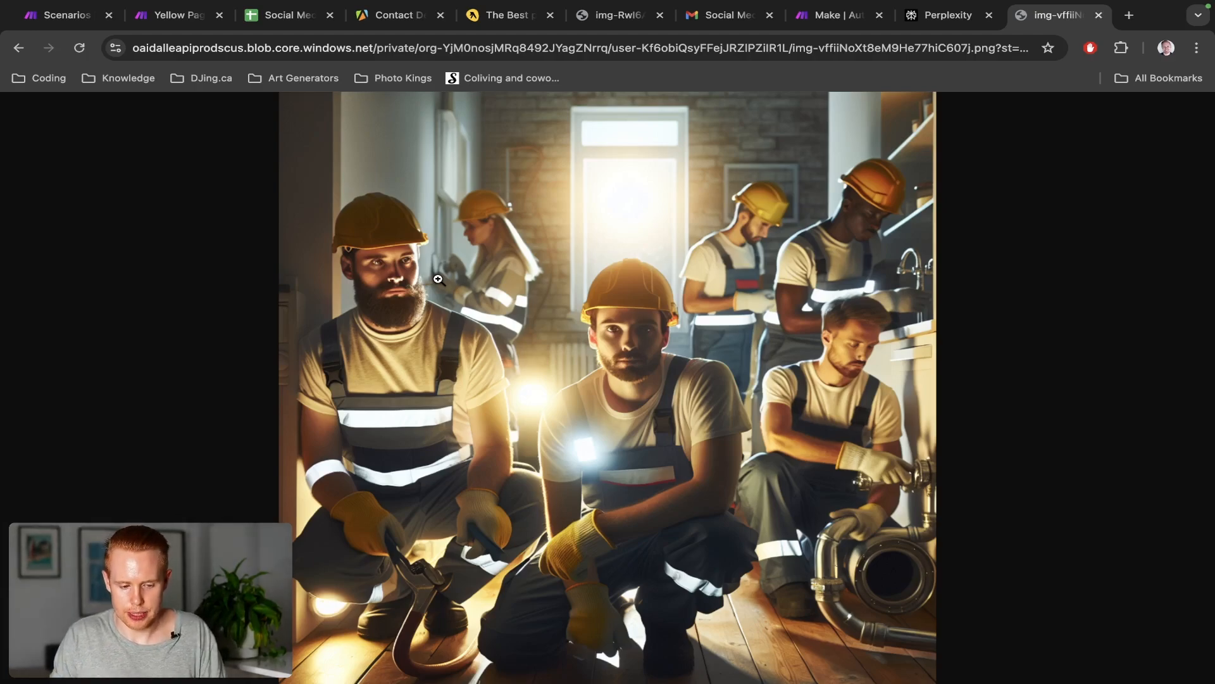
key(super+w)
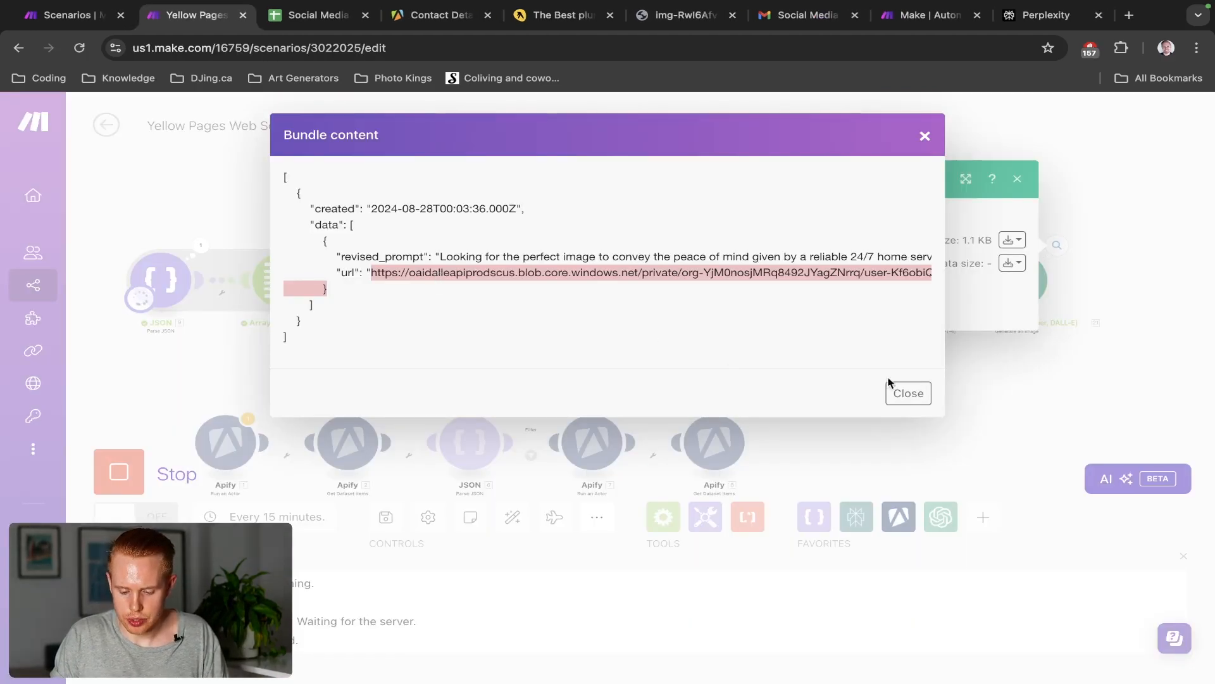
click(908, 393)
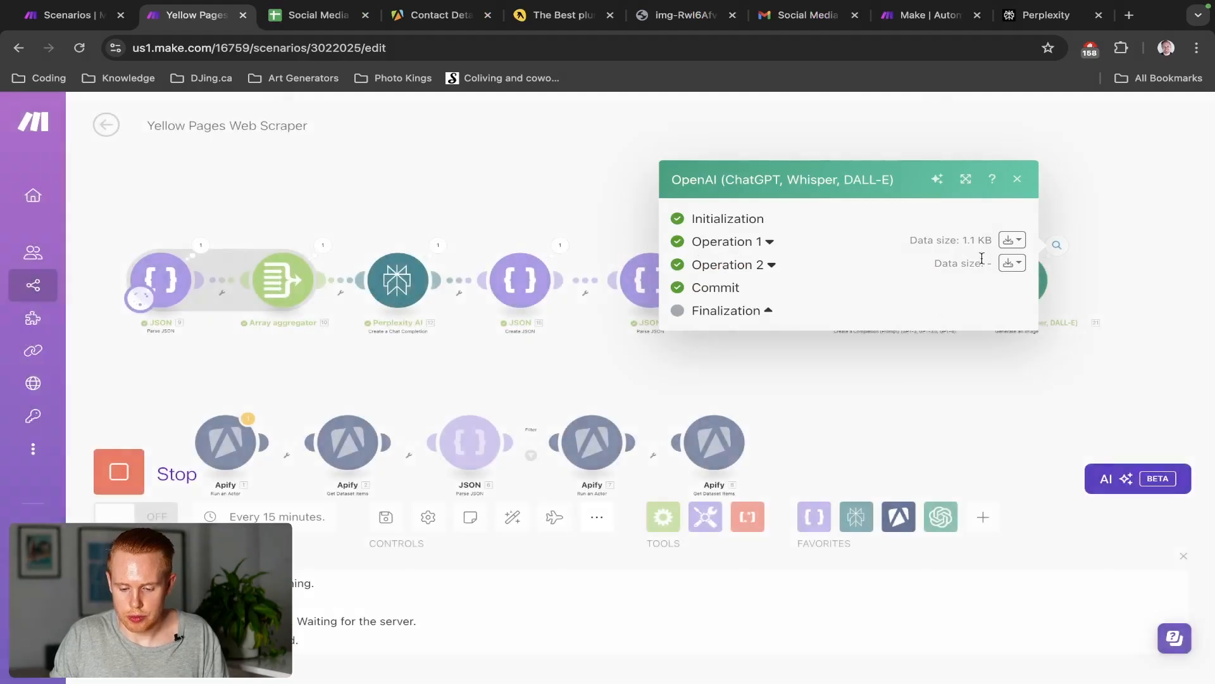
Close the image module's results and inspect the Create JSON module's output string
click(1018, 180)
drag(962, 180, 758, 175)
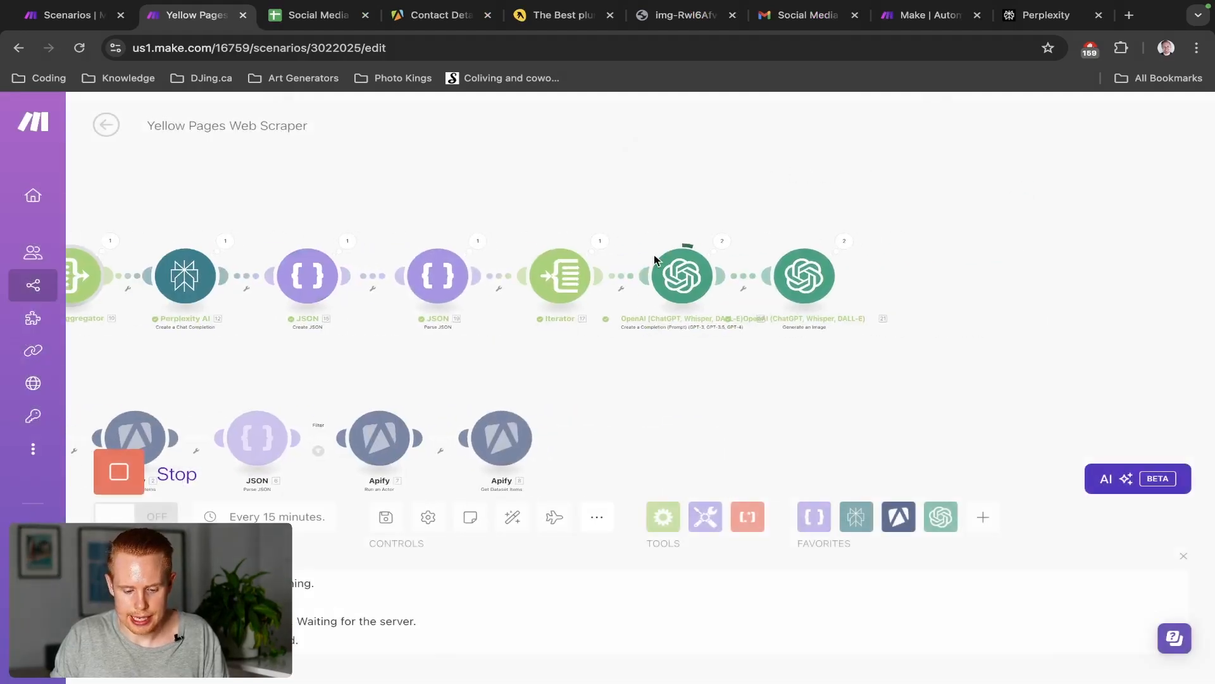
scroll(655, 255, up, 5)
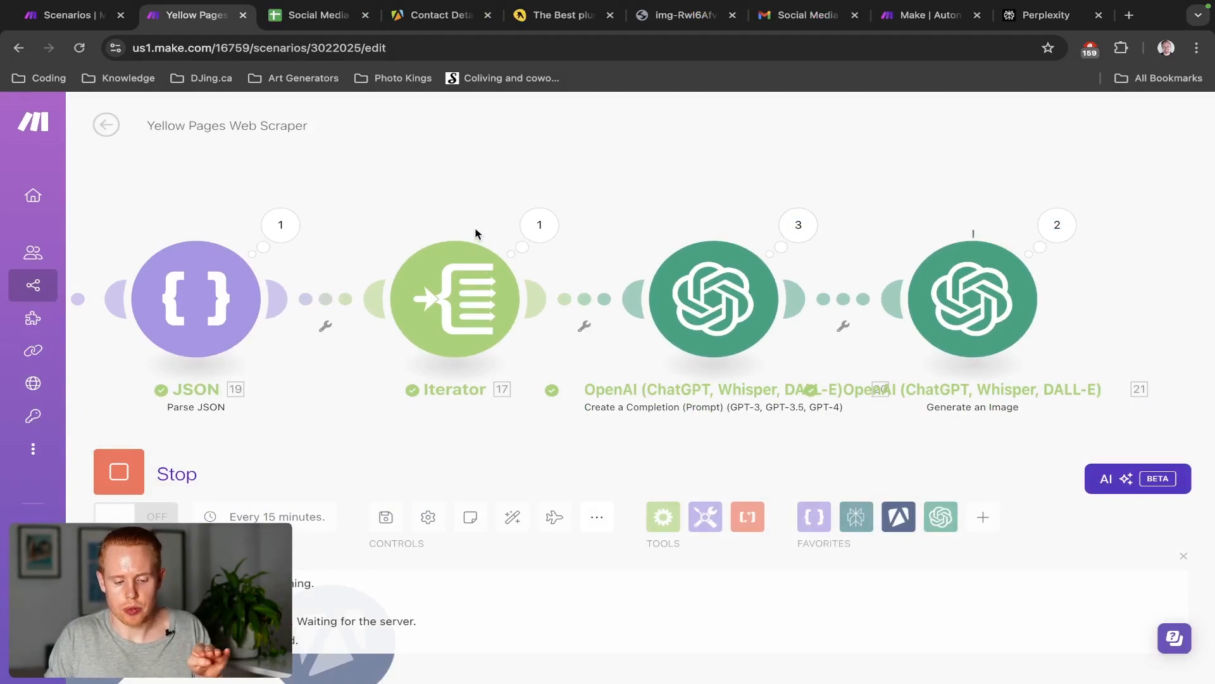
drag(396, 215, 463, 203)
scroll(471, 203, down, 3)
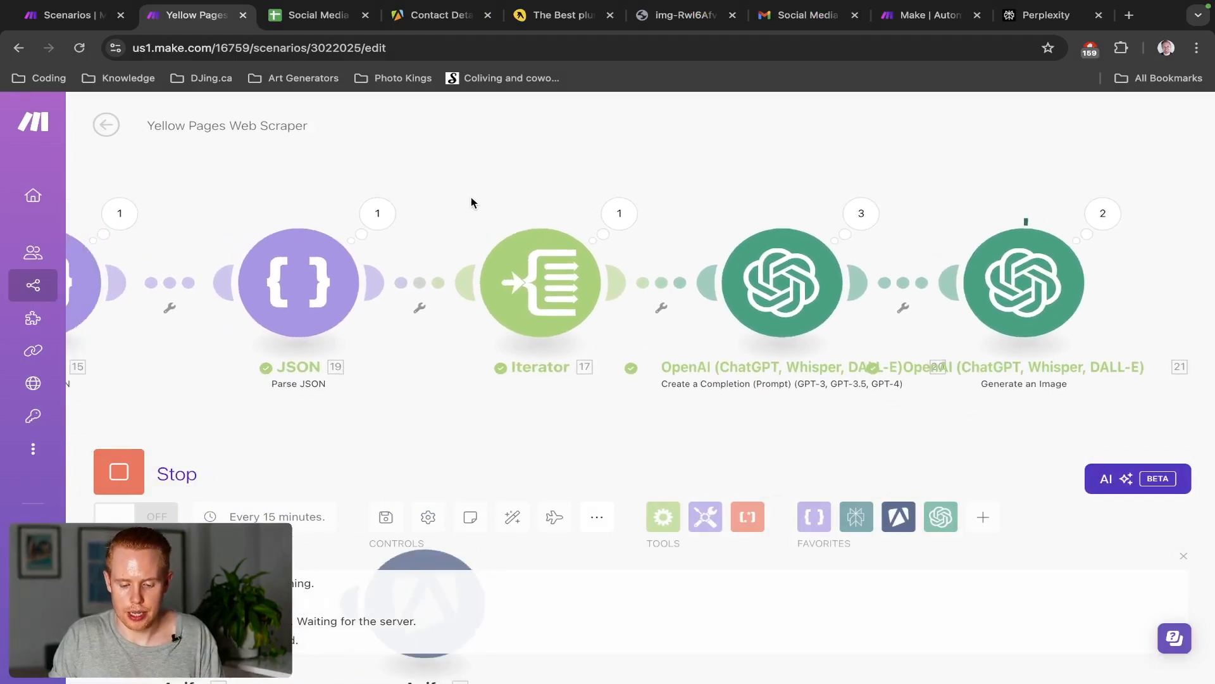
scroll(471, 203, down, 1)
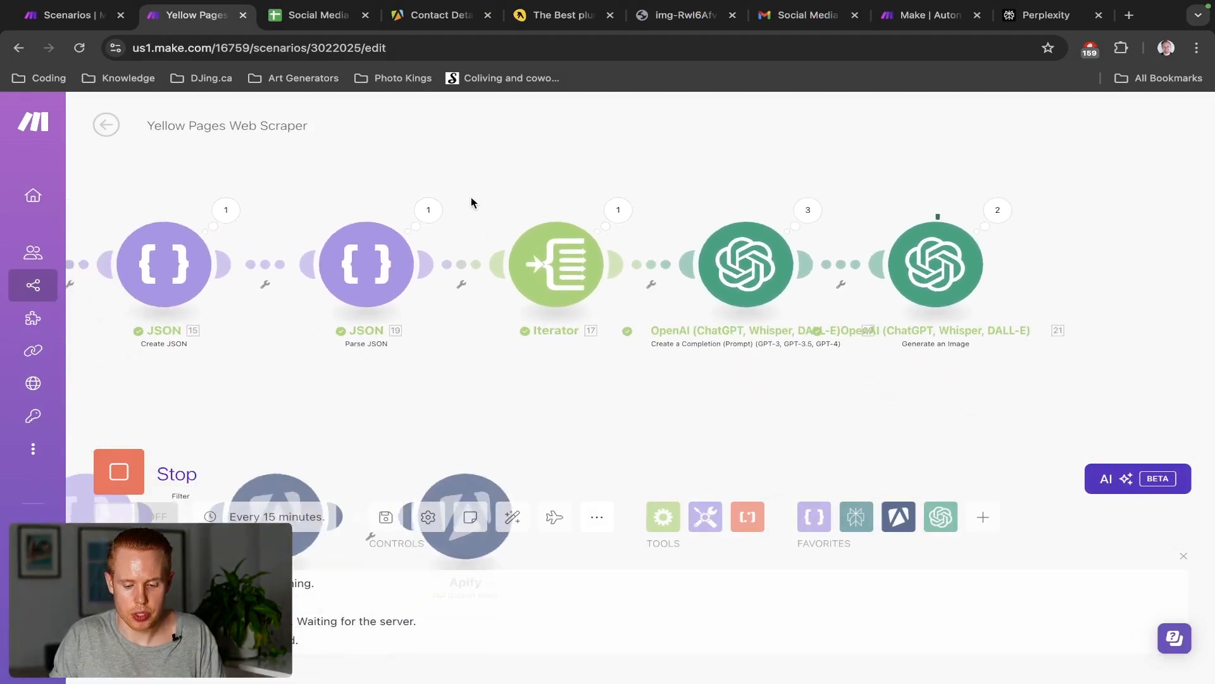
click(222, 211)
click(310, 293)
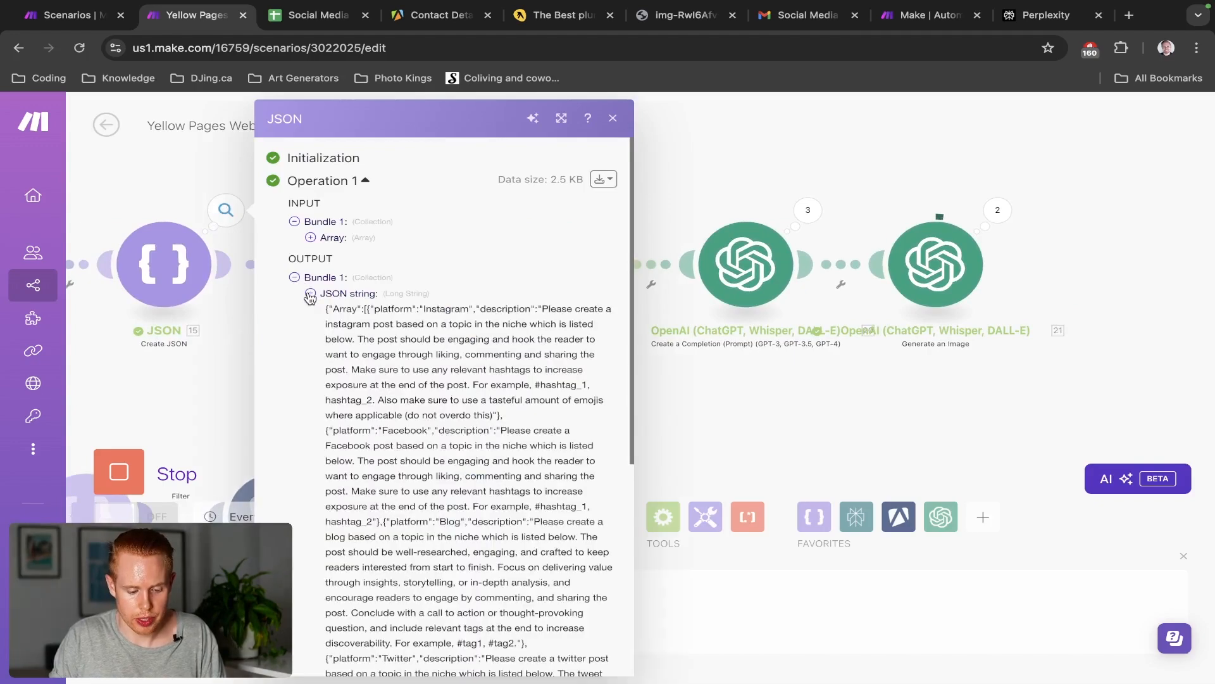
click(156, 203)
Open the Parse JSON output array and check the first two platforms, Instagram and Facebook
drag(152, 198, 415, 202)
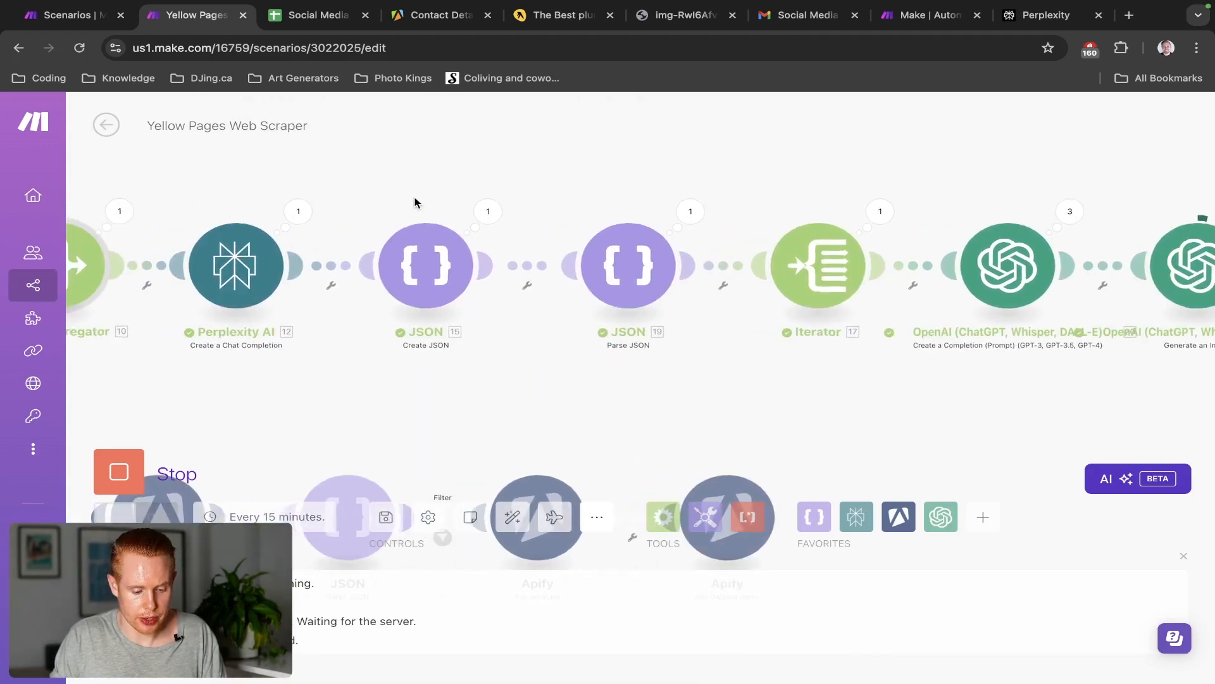
click(688, 214)
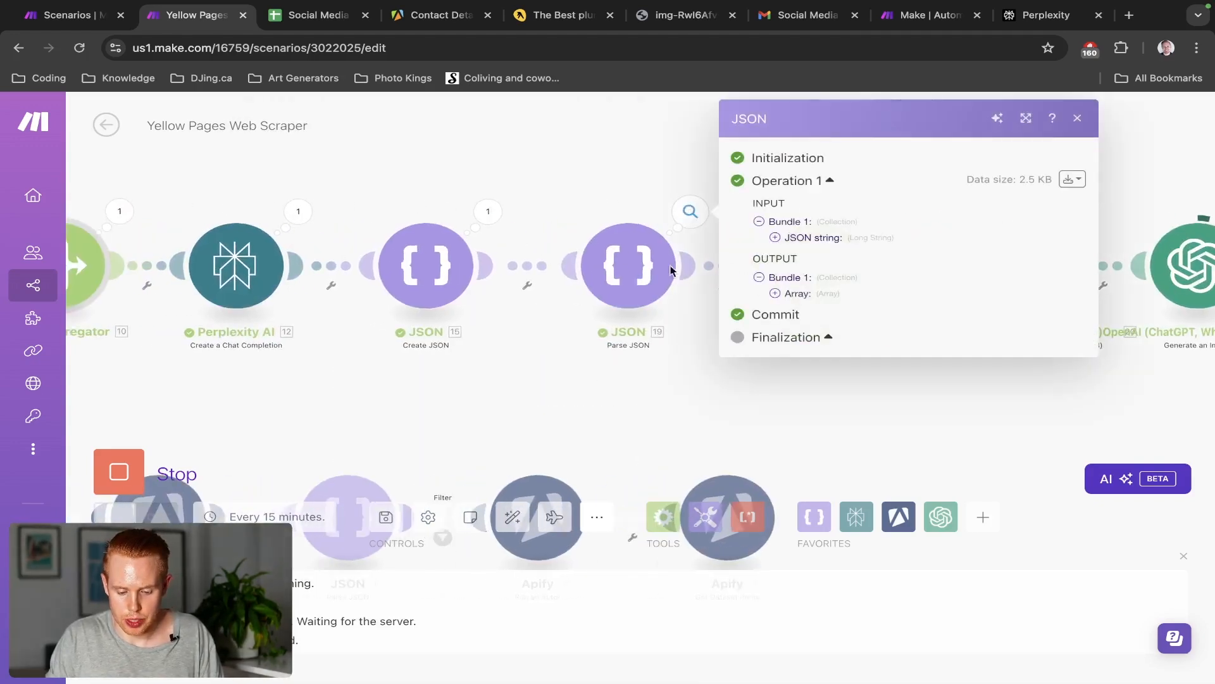
click(446, 253)
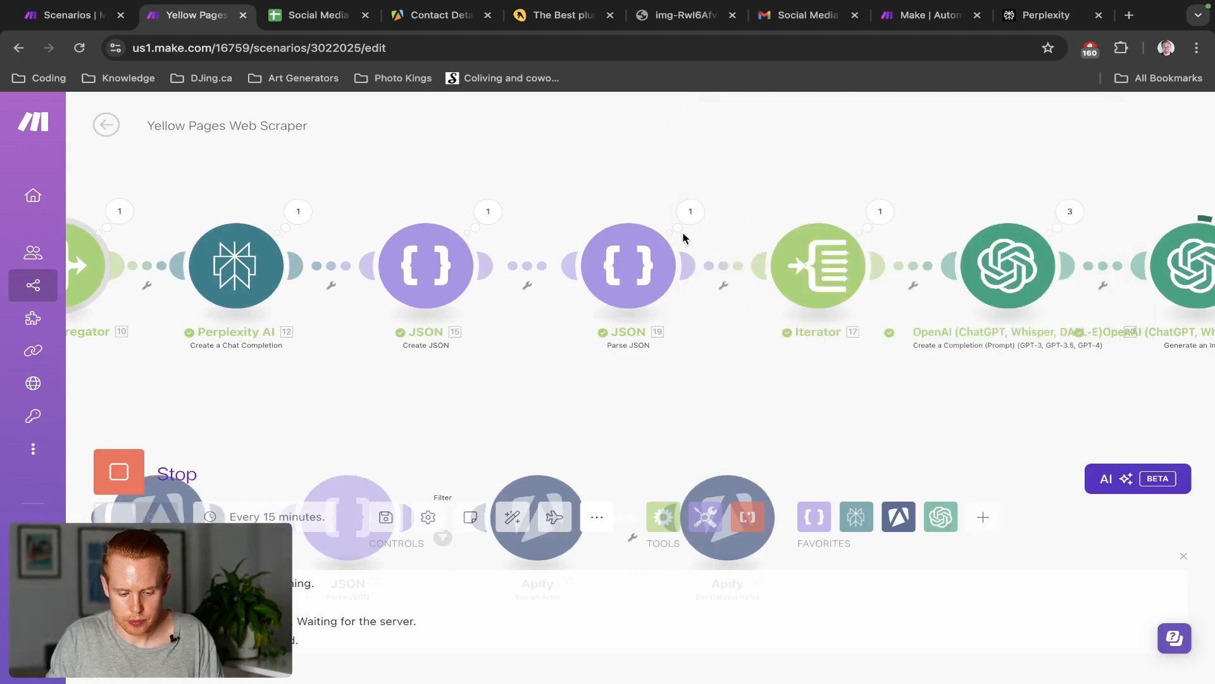
click(690, 213)
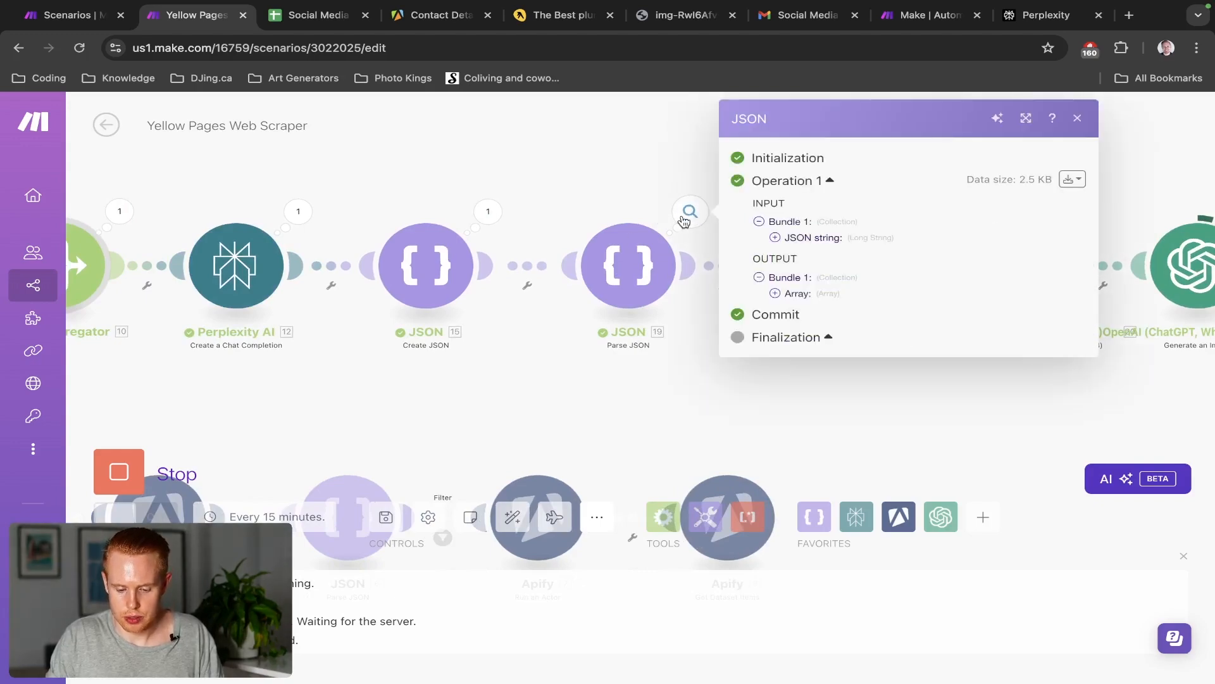
click(776, 294)
click(792, 309)
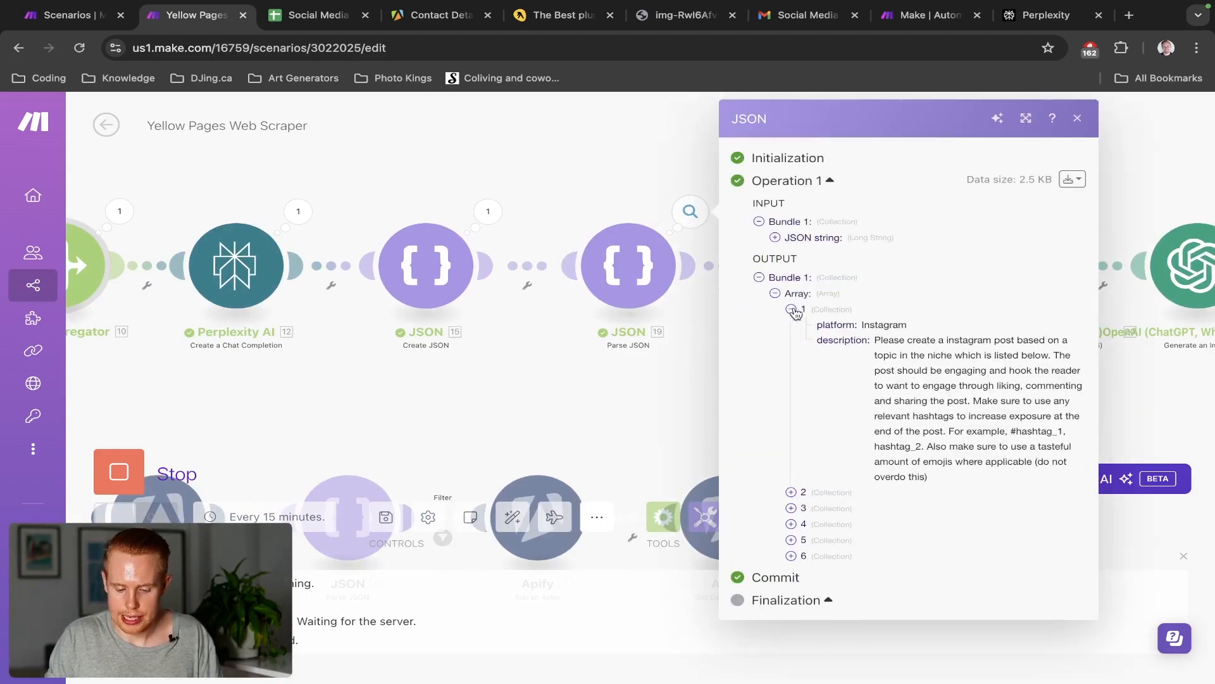
double_click(889, 325)
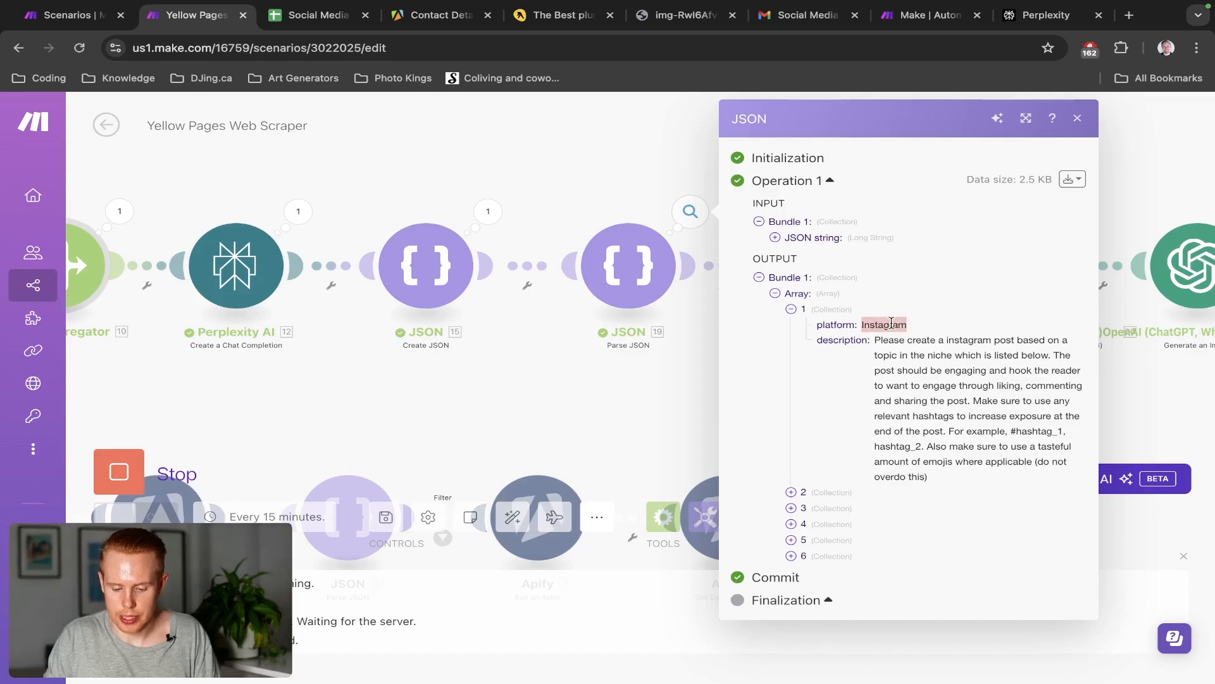
click(801, 493)
double_click(881, 509)
Check the remaining items, including Blog, then close the panel and pan to the Iterator and OpenAI modules
scroll(881, 508, down, 1)
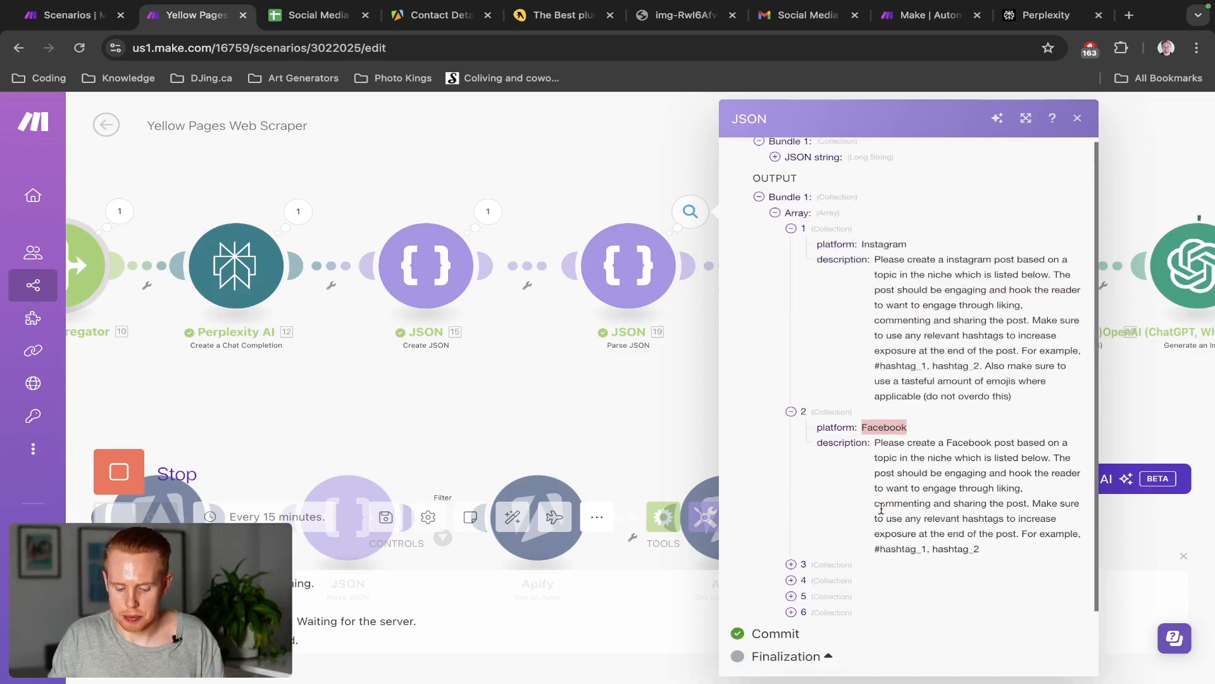
click(793, 564)
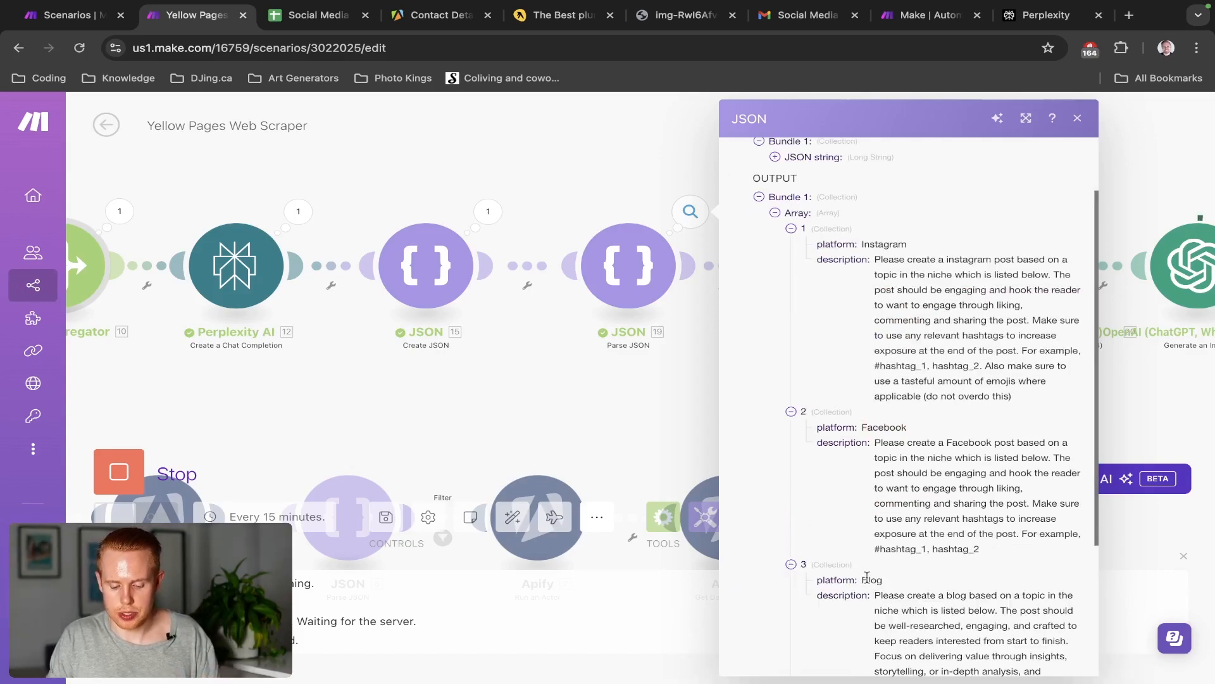
double_click(872, 577)
scroll(870, 578, down, 3)
click(802, 581)
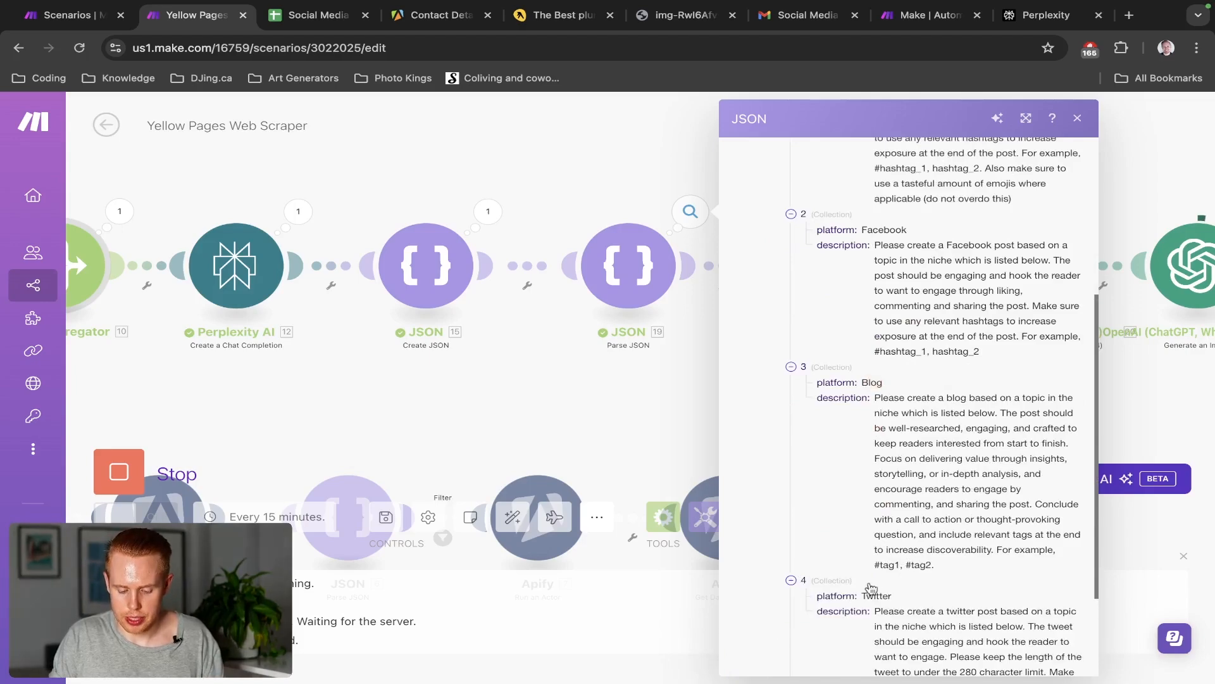
double_click(882, 593)
scroll(888, 599, down, 2)
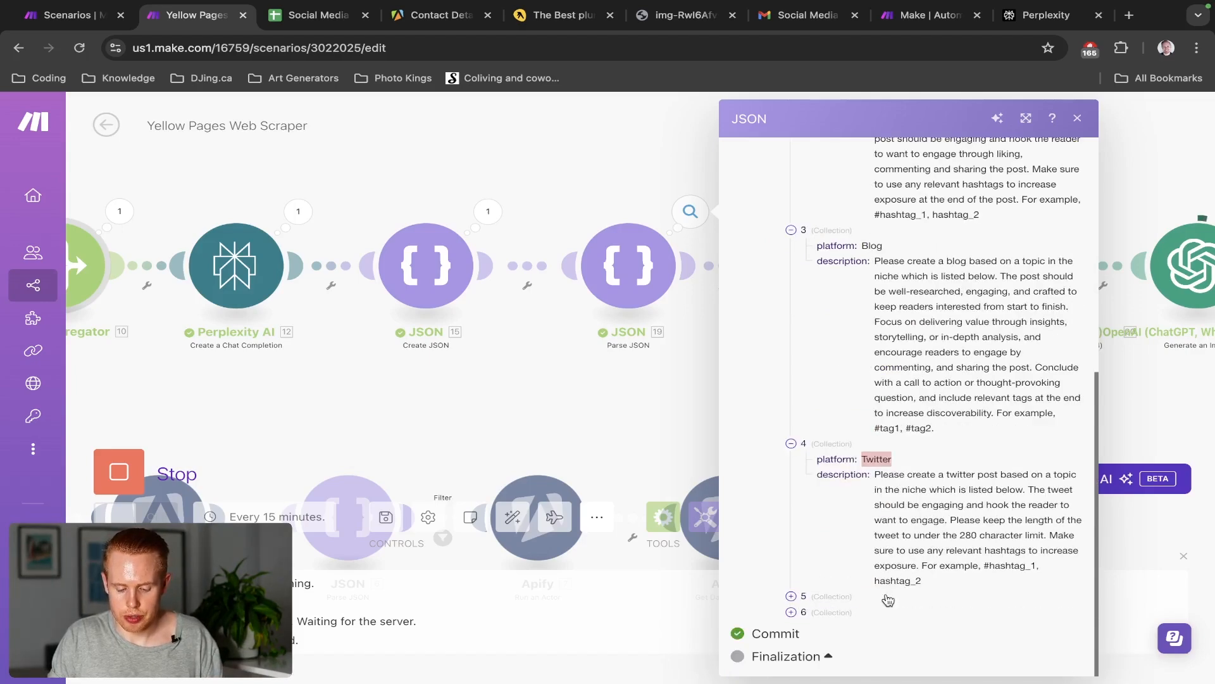
click(790, 596)
click(633, 451)
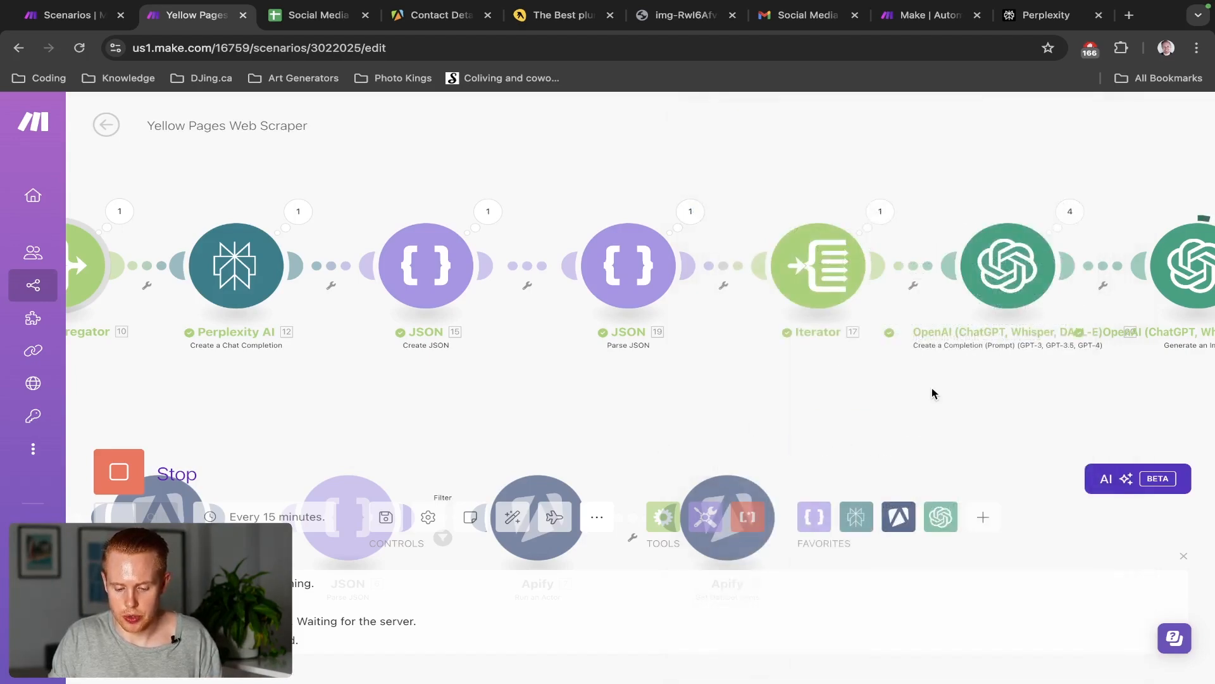
drag(931, 393, 464, 396)
Force-stop the run and add an Array aggregator after Generate an Image with source module Iterator [17]
click(164, 482)
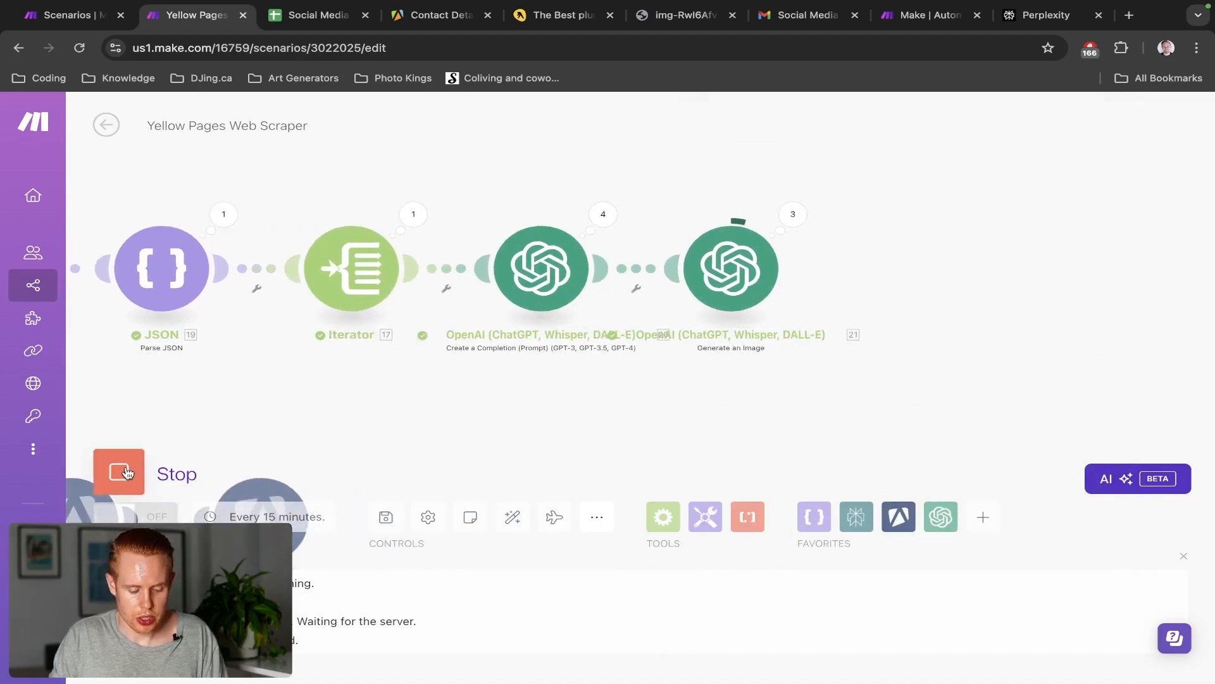
click(163, 482)
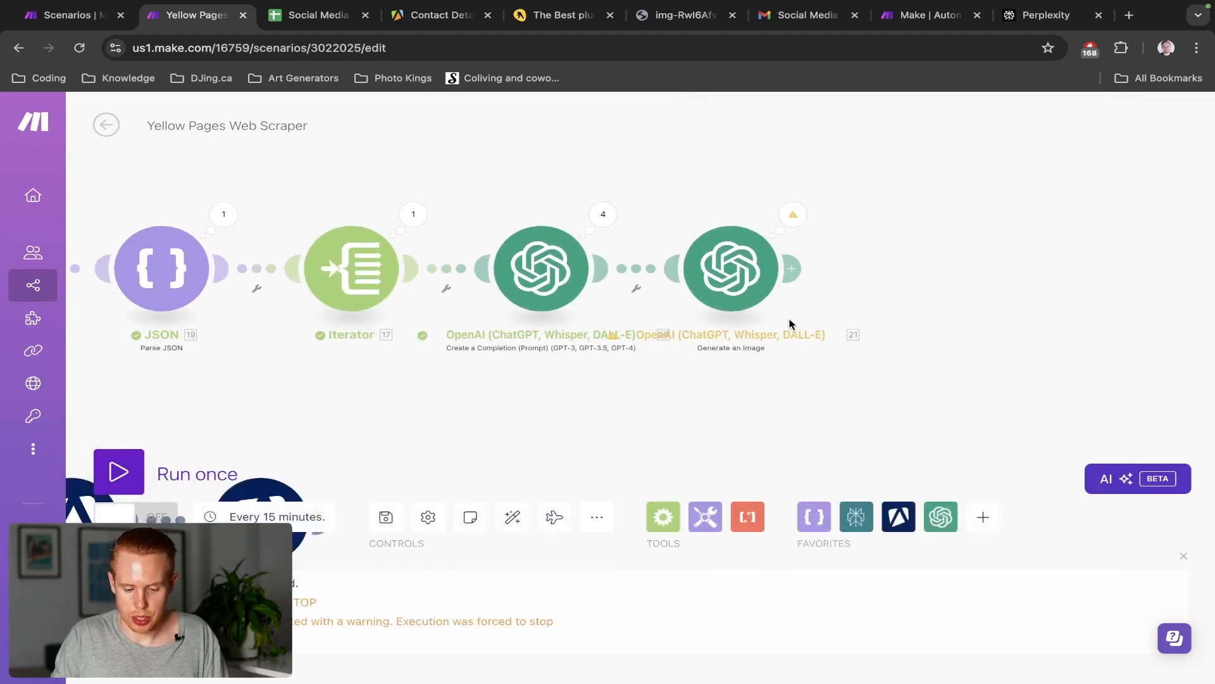
click(801, 274)
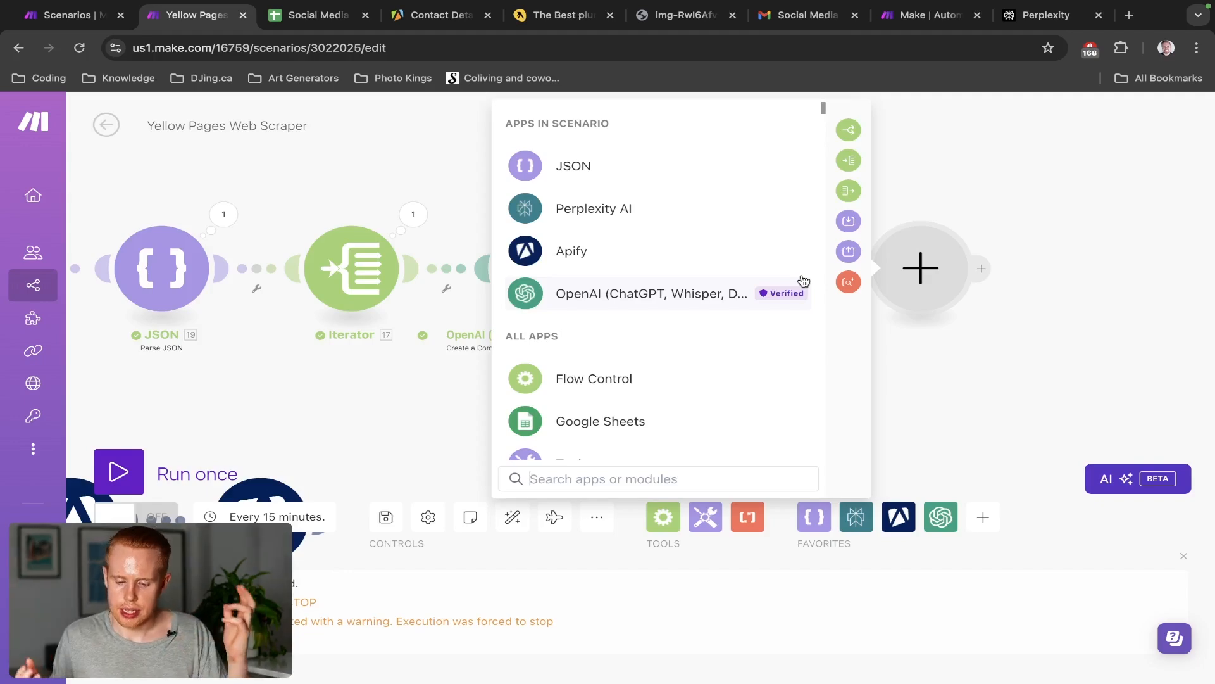
click(851, 191)
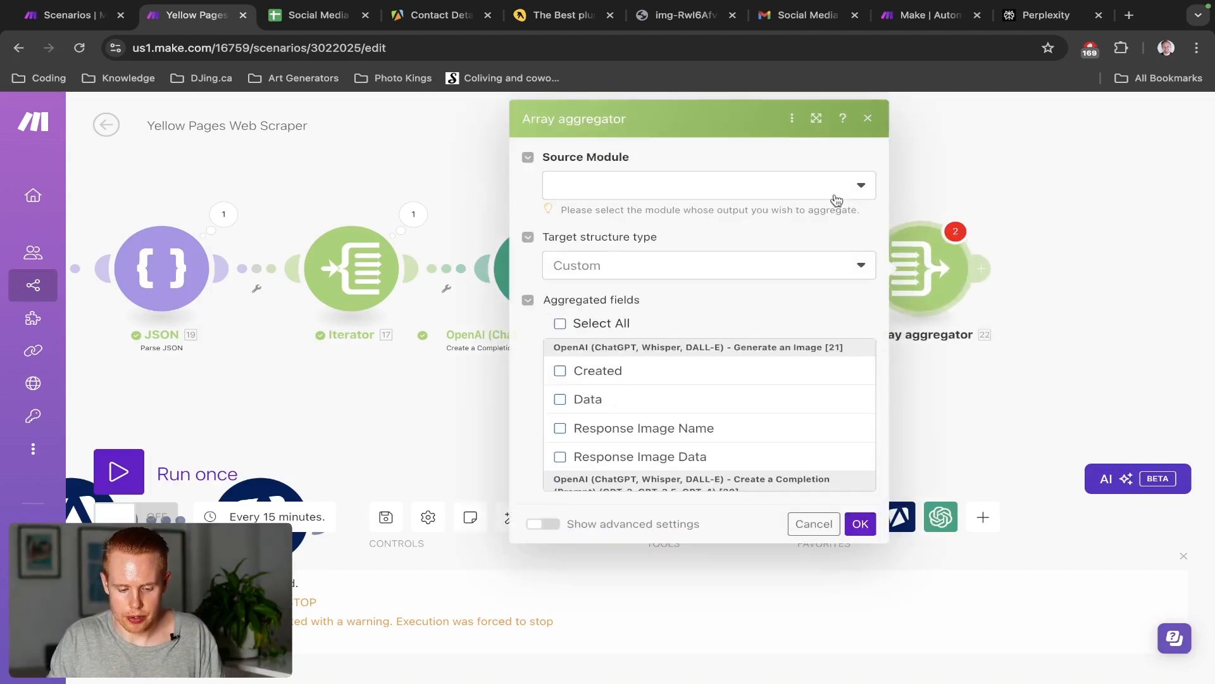
click(757, 196)
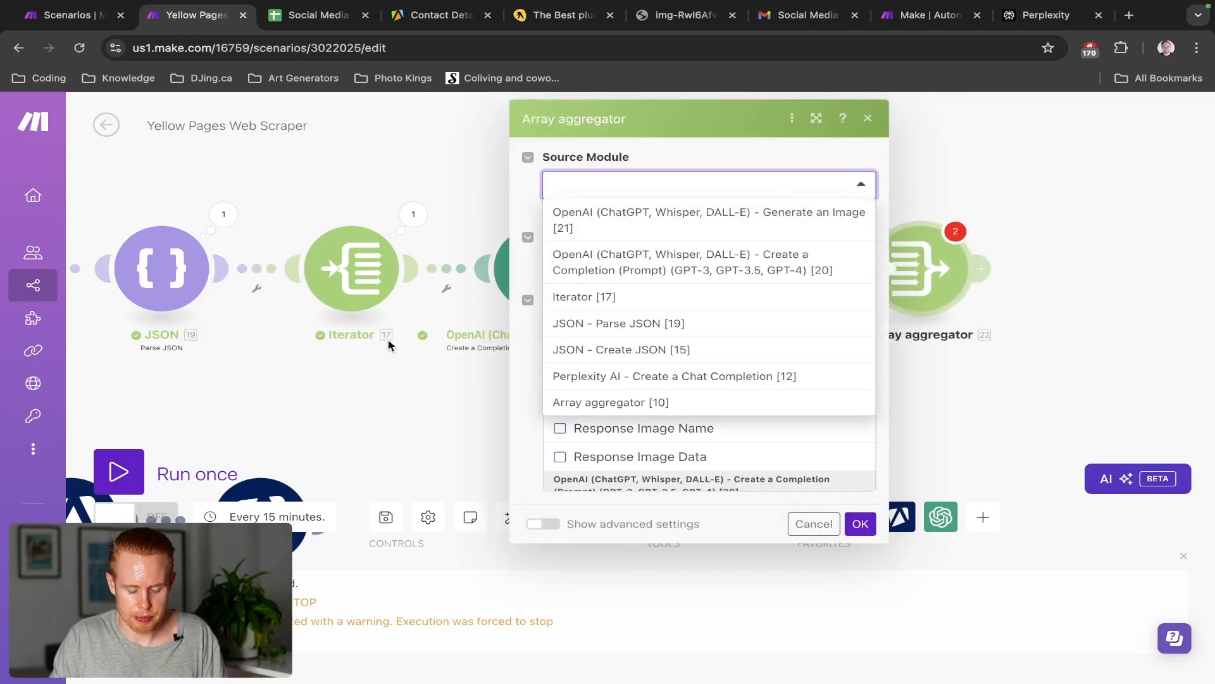
click(621, 296)
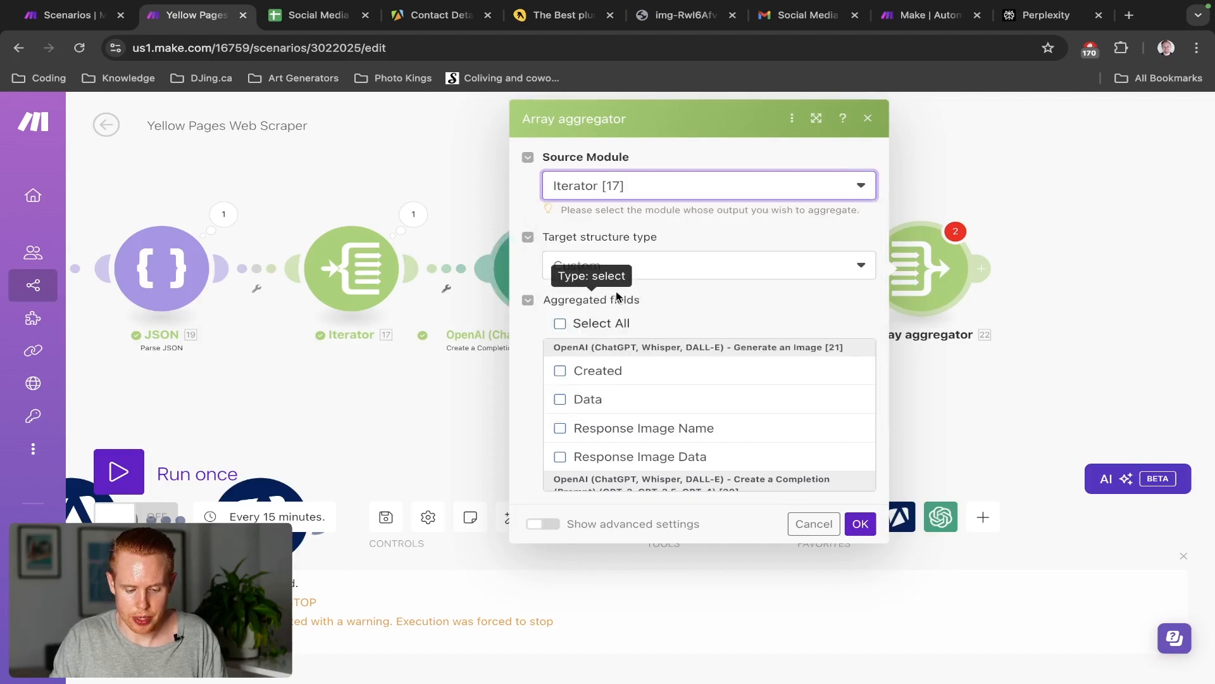
click(860, 523)
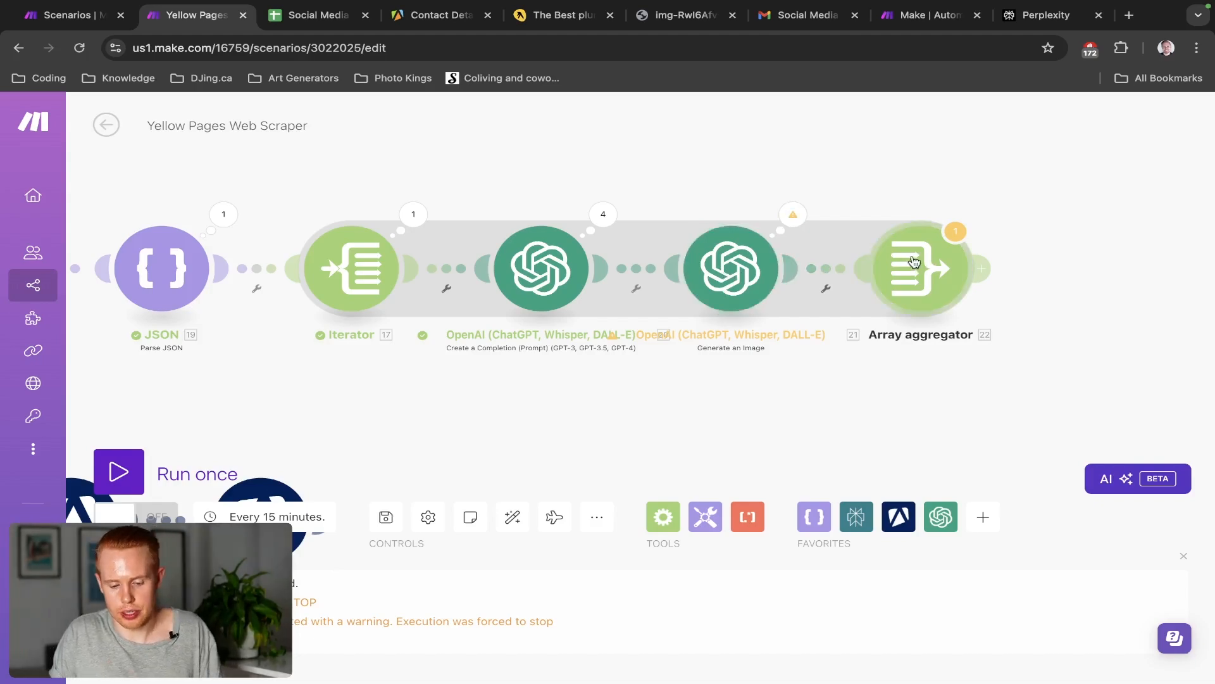
key(ctrl+shift+Tab)
click(925, 188)
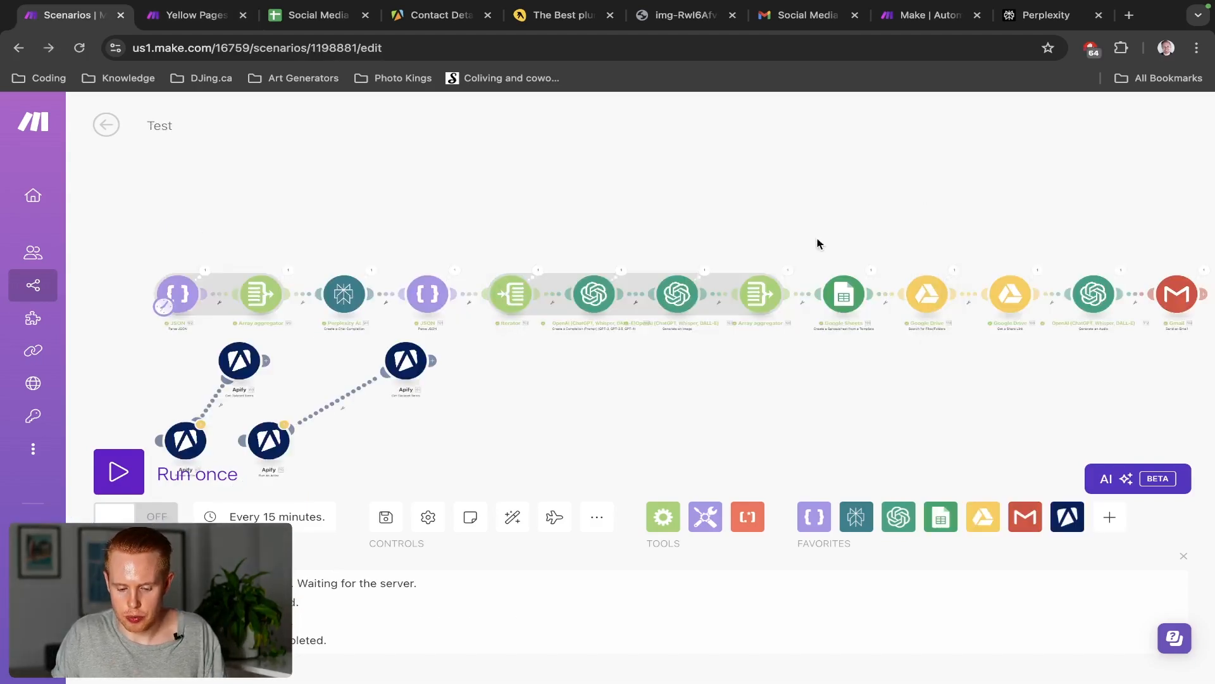
scroll(842, 307, up, 5)
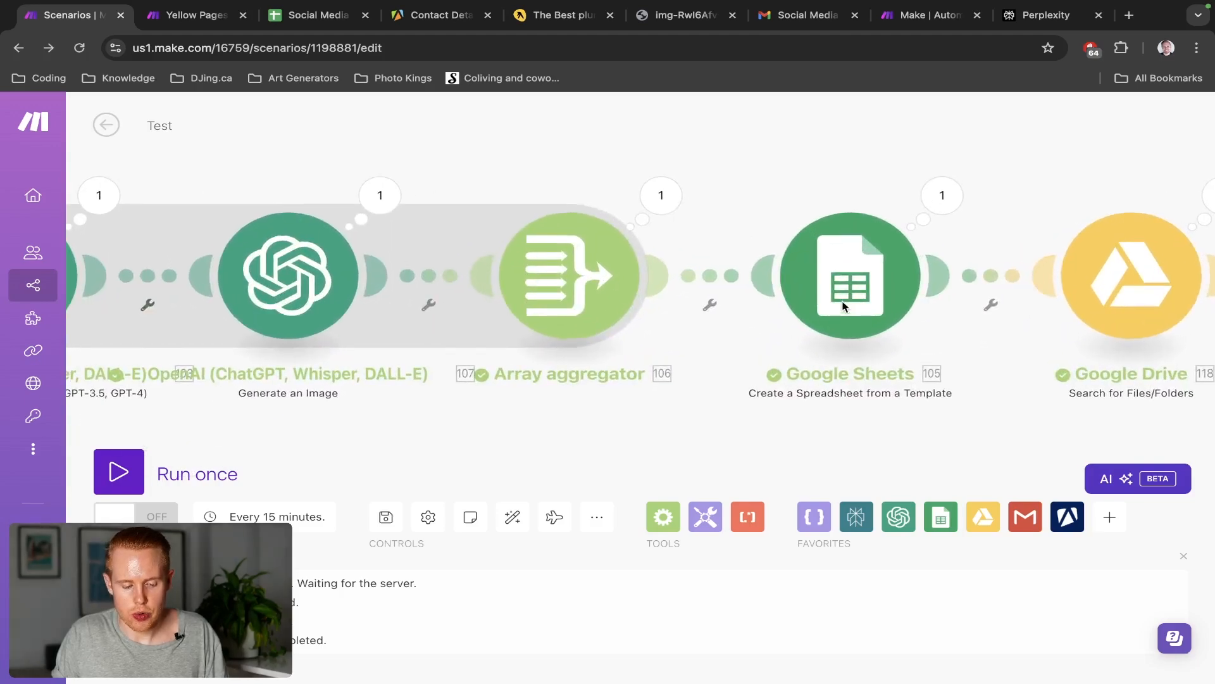
key(ctrl+Tab)
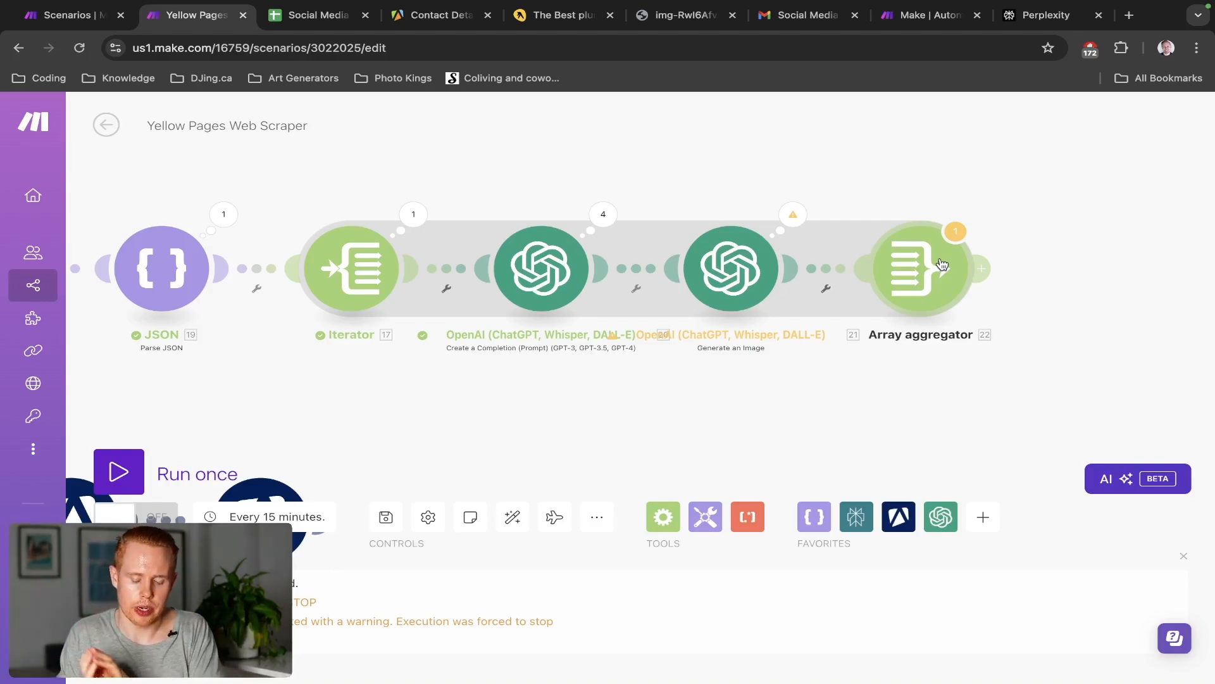
Select all aggregated fields in the Array aggregator, including image and completion fields, and save it
click(905, 280)
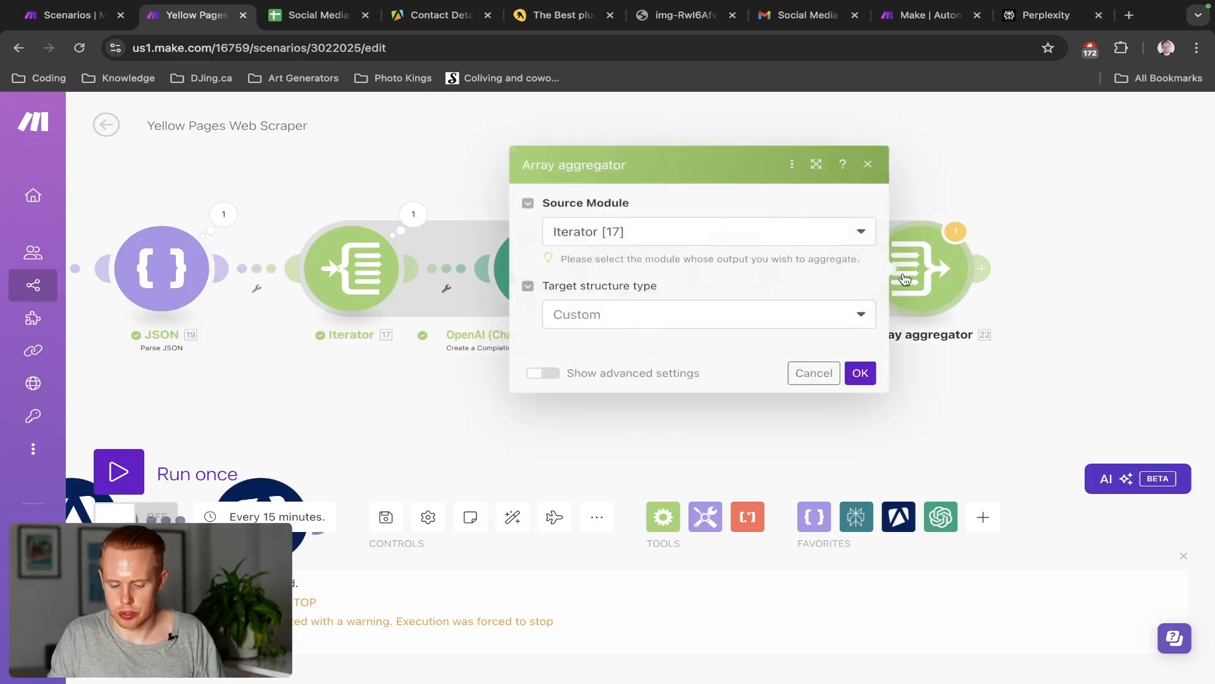
click(560, 327)
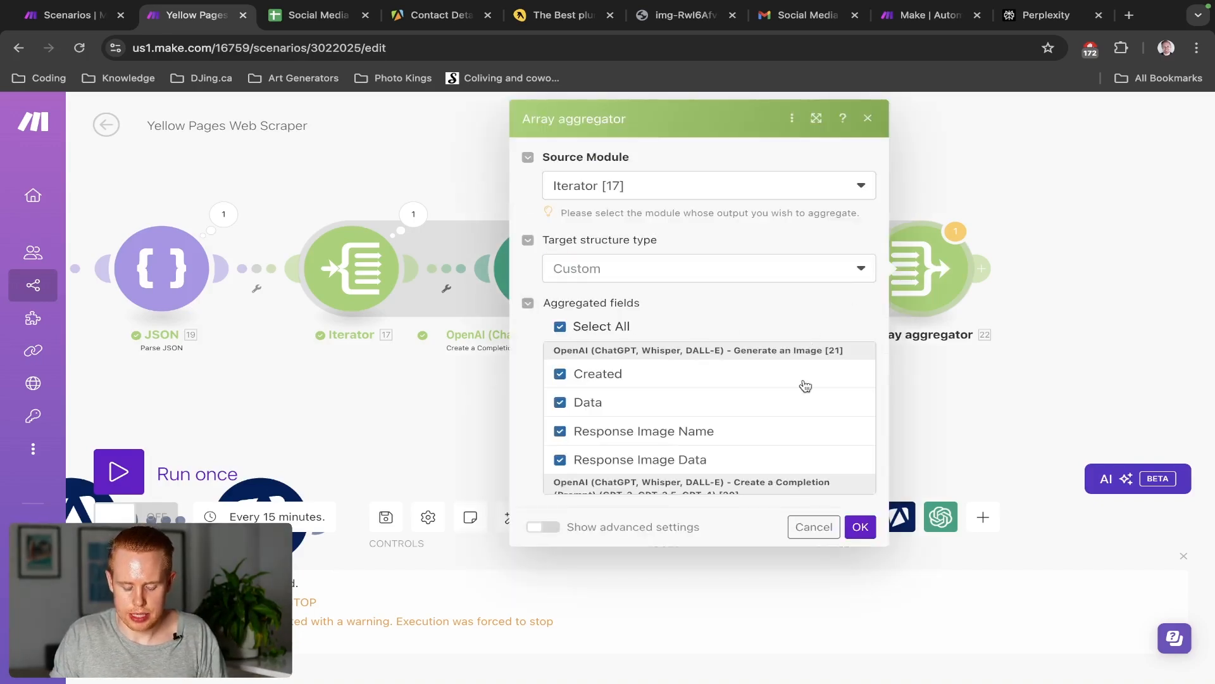
scroll(801, 389, down, 10)
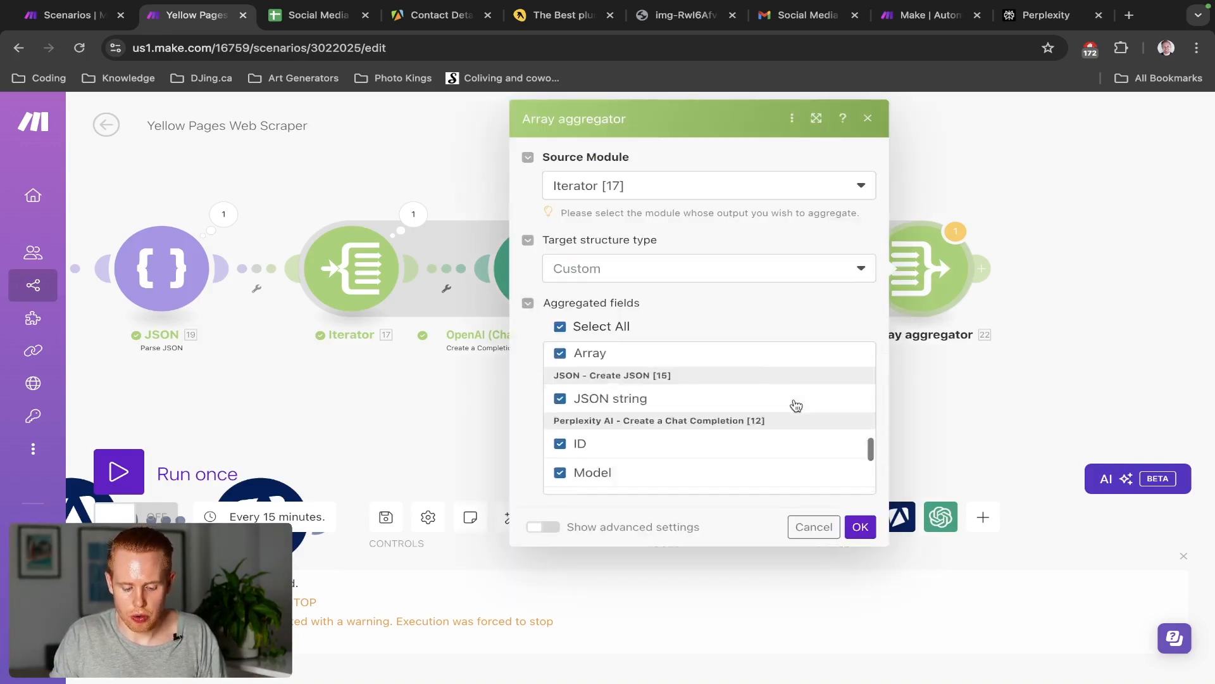
click(861, 527)
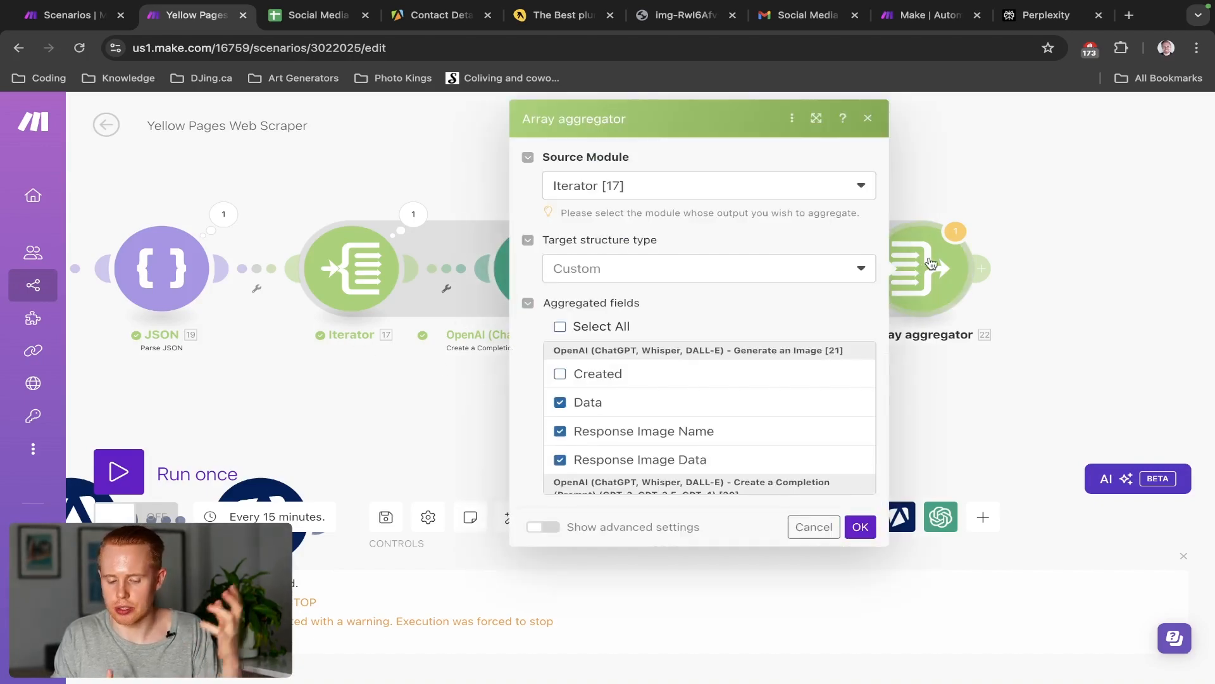
scroll(652, 415, down, 15)
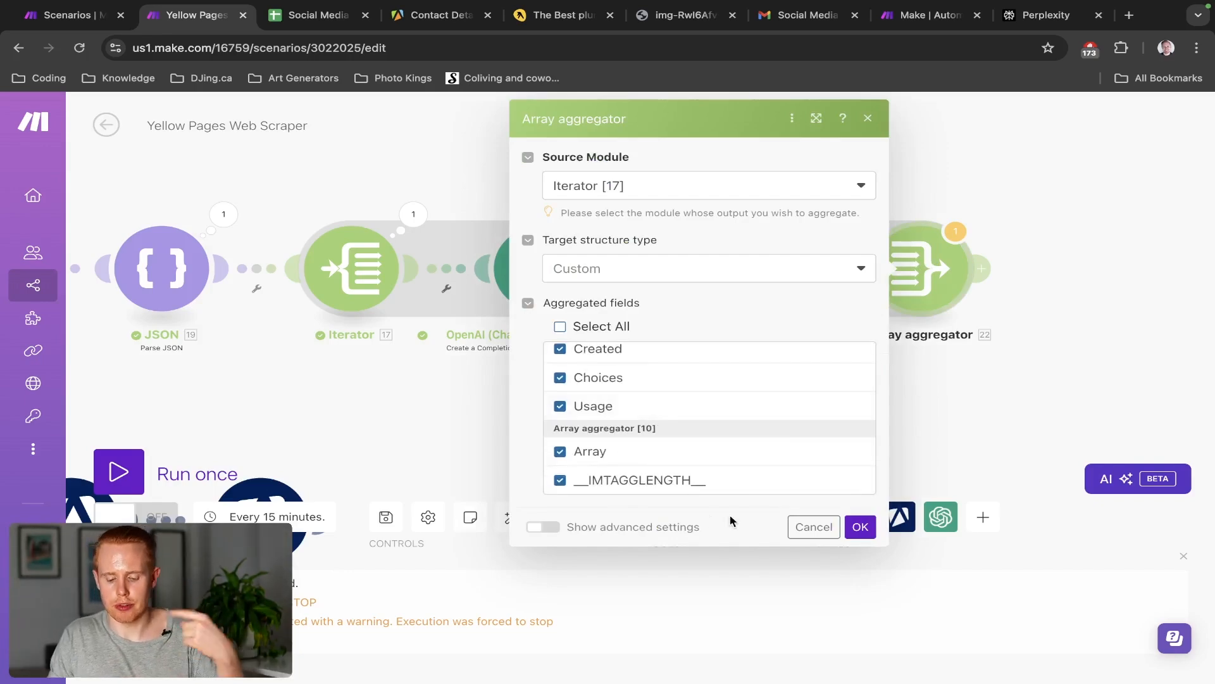
click(859, 526)
drag(1012, 346, 711, 323)
Search Google Sheets modules for 'templ' and add Create a Spreadsheet from a Template after the aggregator
click(681, 246)
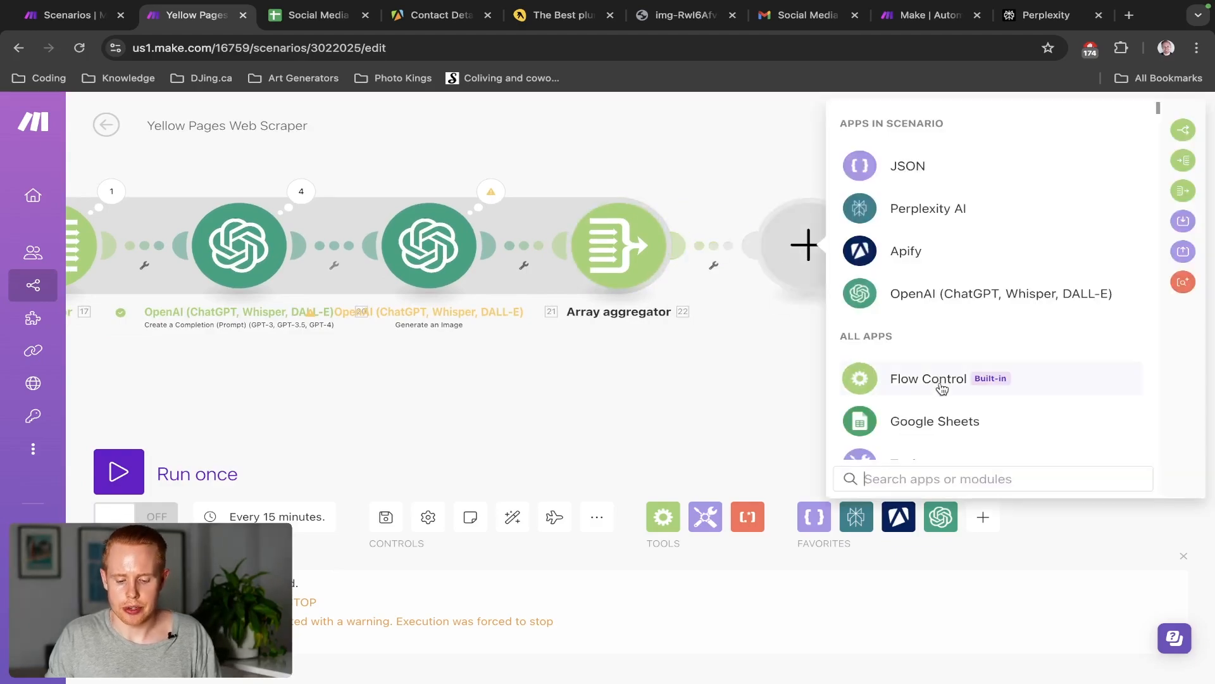
click(931, 423)
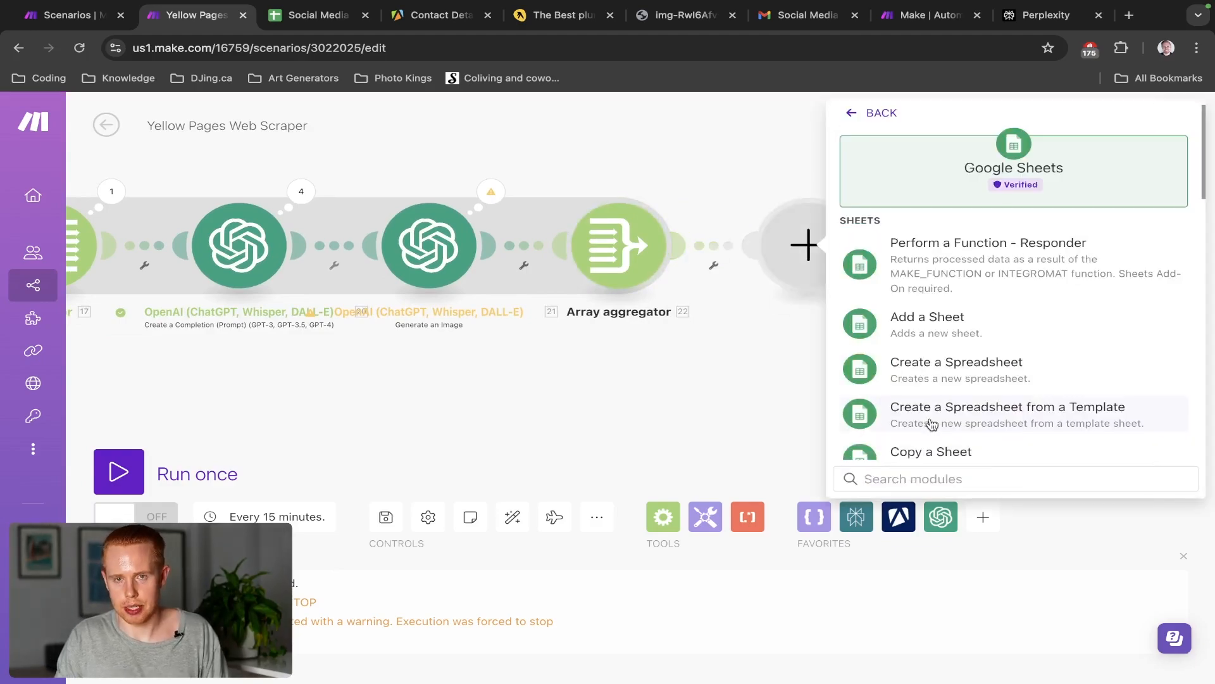
text(template)
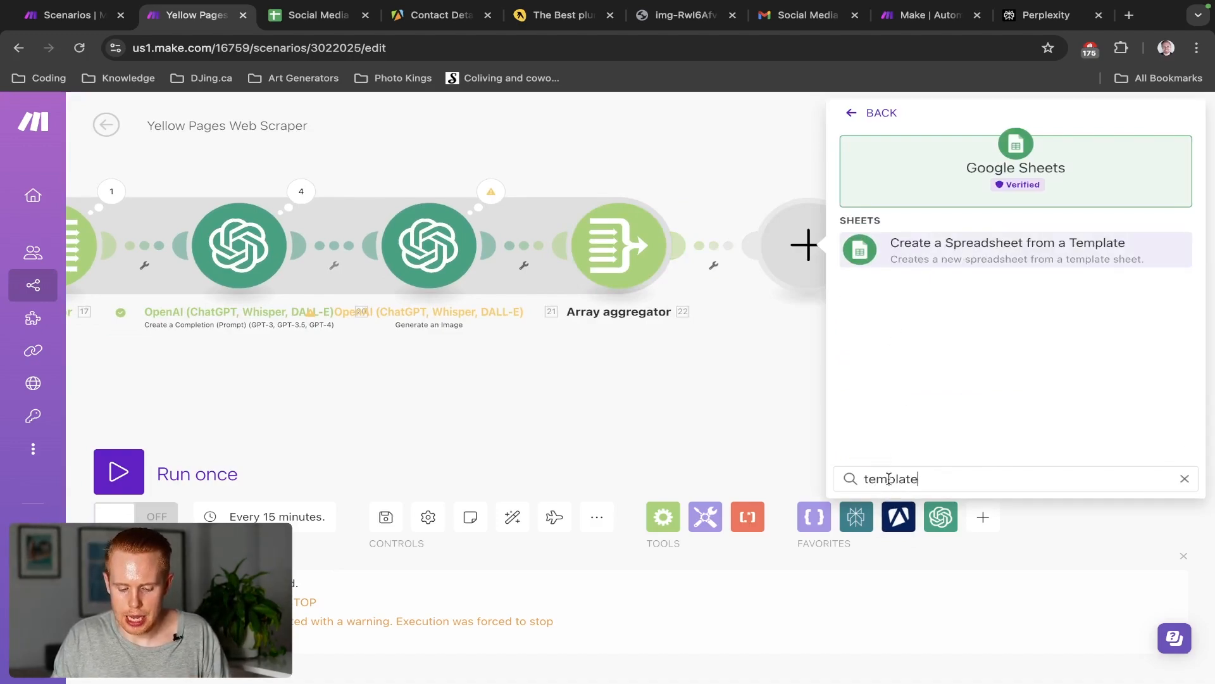
click(912, 248)
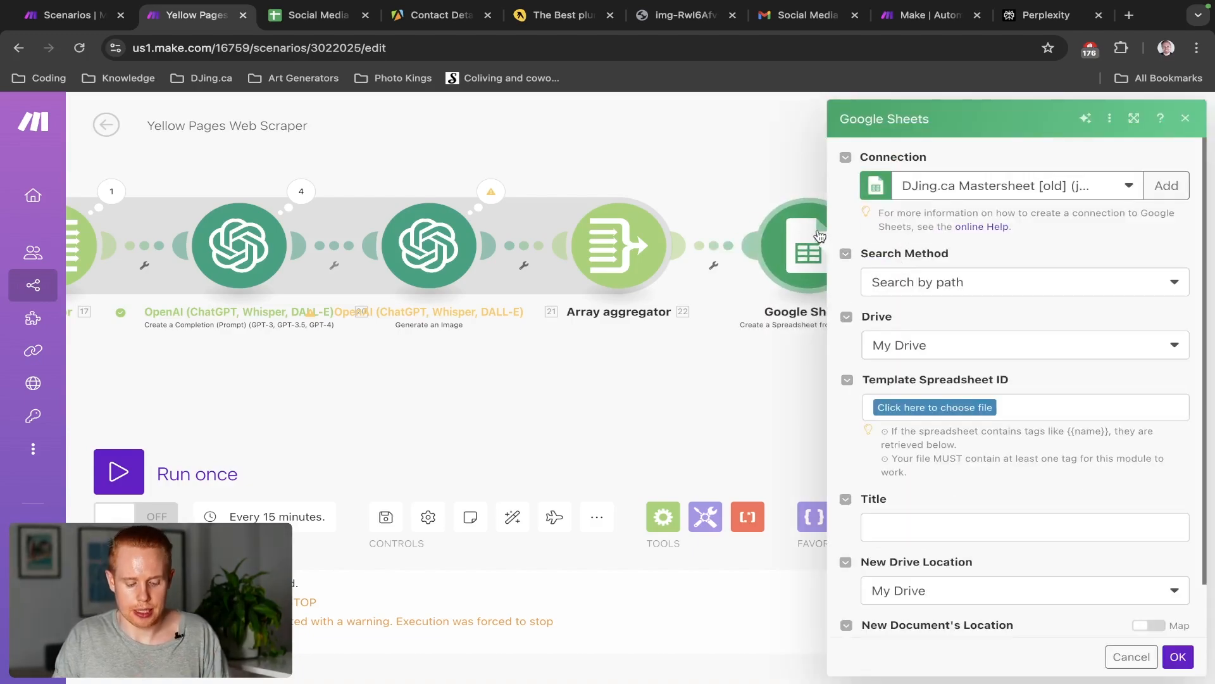
Open Google Sheets in a new tab moved to third position and start a blank Untitled spreadsheet
key(ctrl+t)
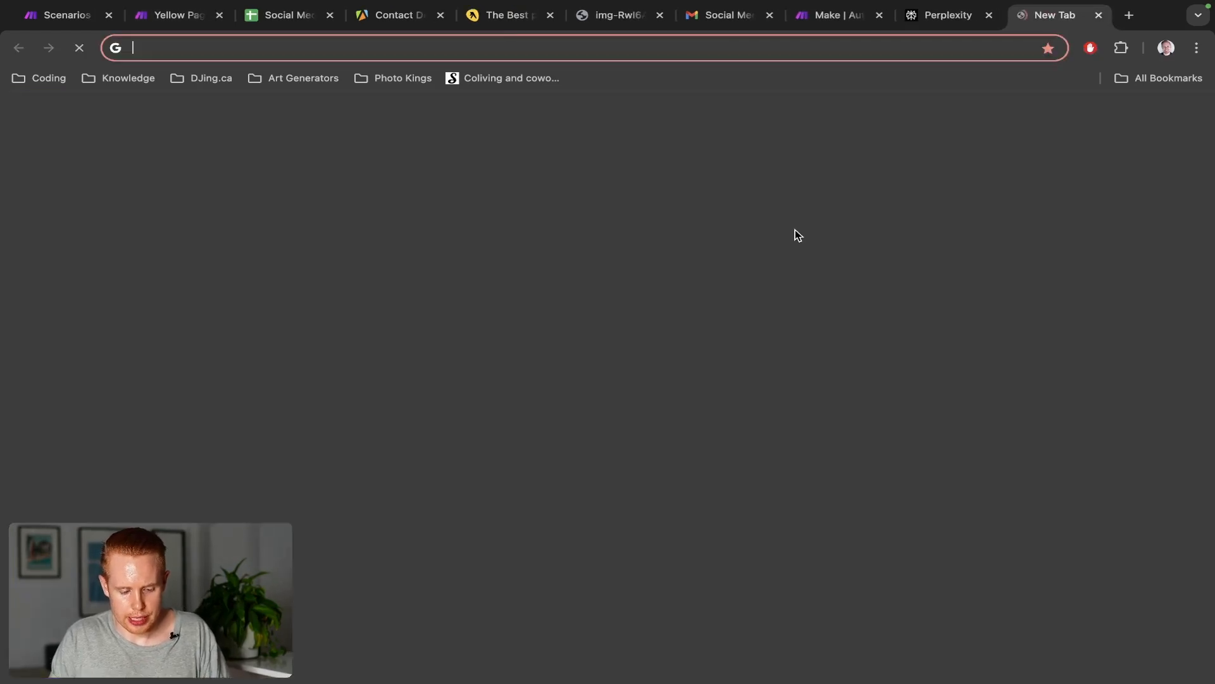
text(sheets)
key(Return)
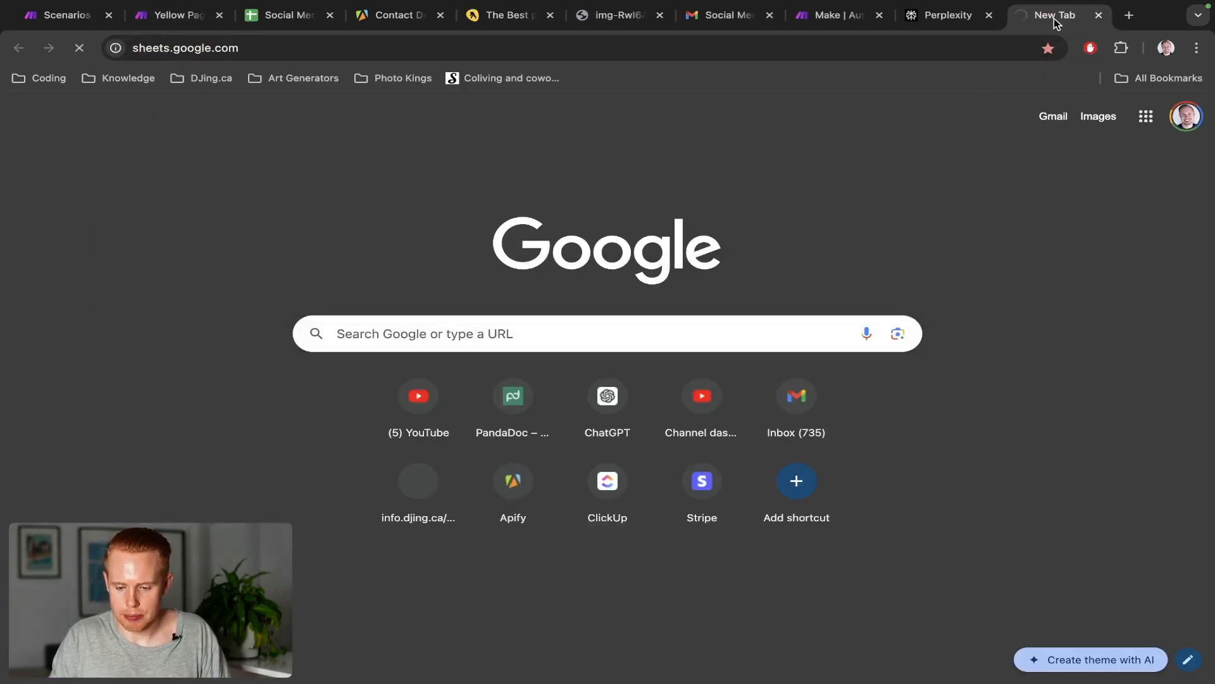
drag(1055, 22, 314, 29)
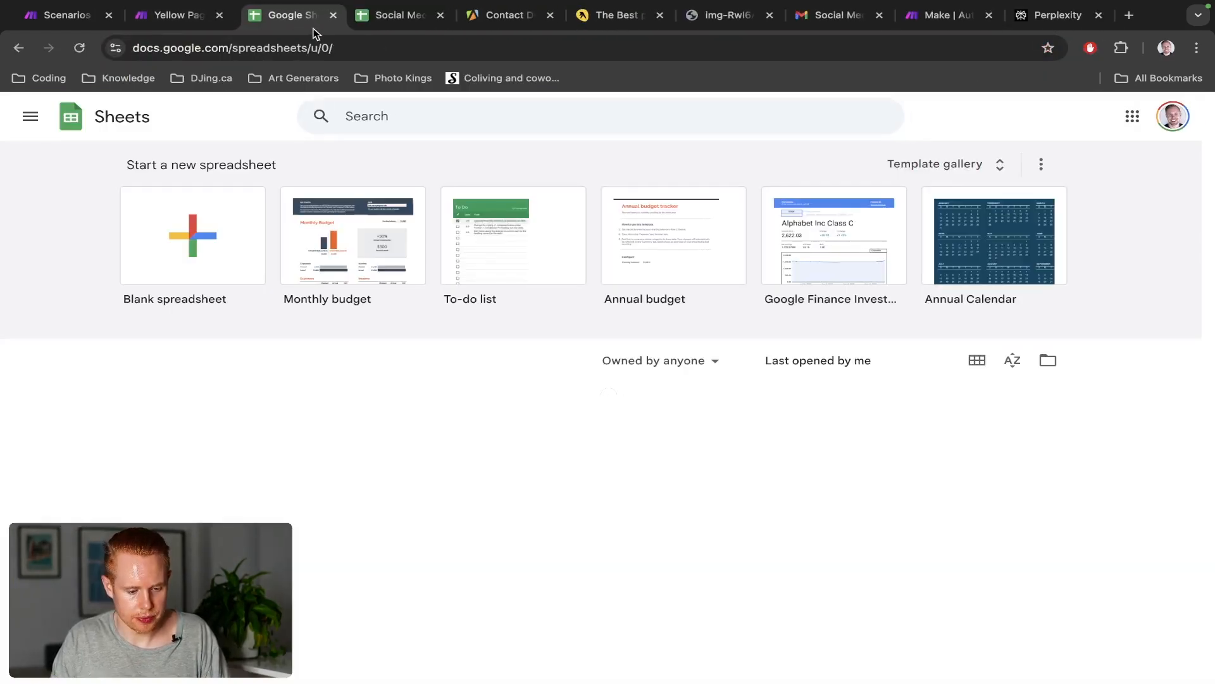
click(195, 236)
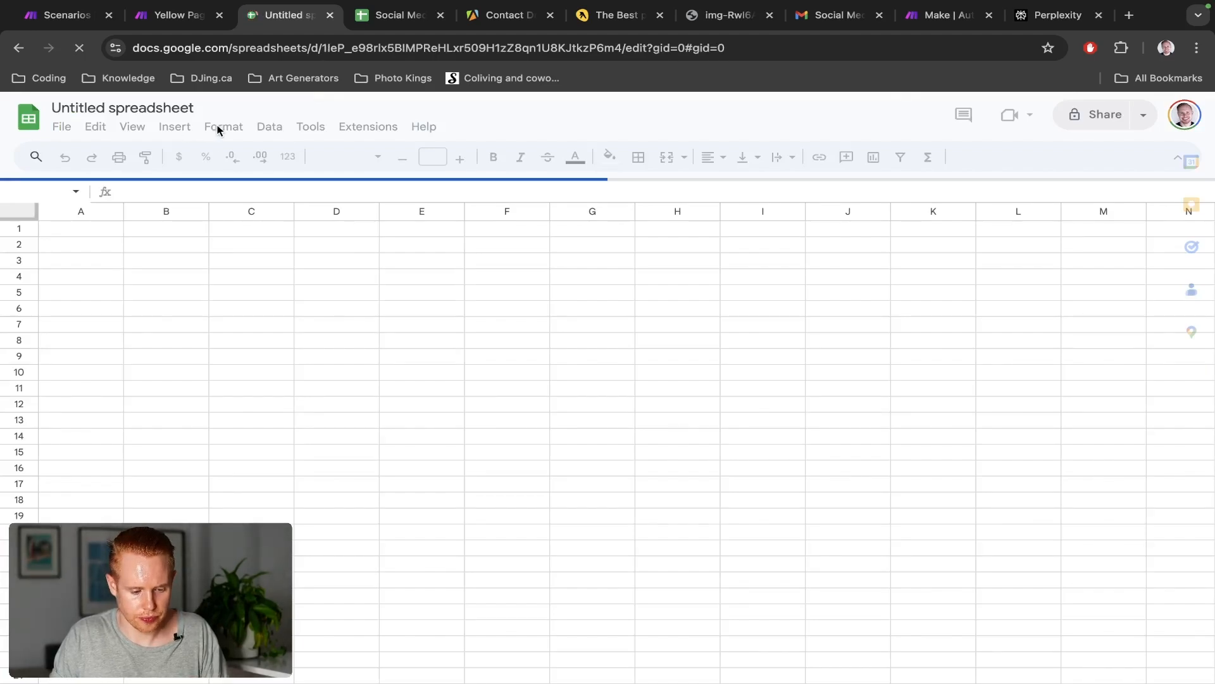
text(œ¢¢)
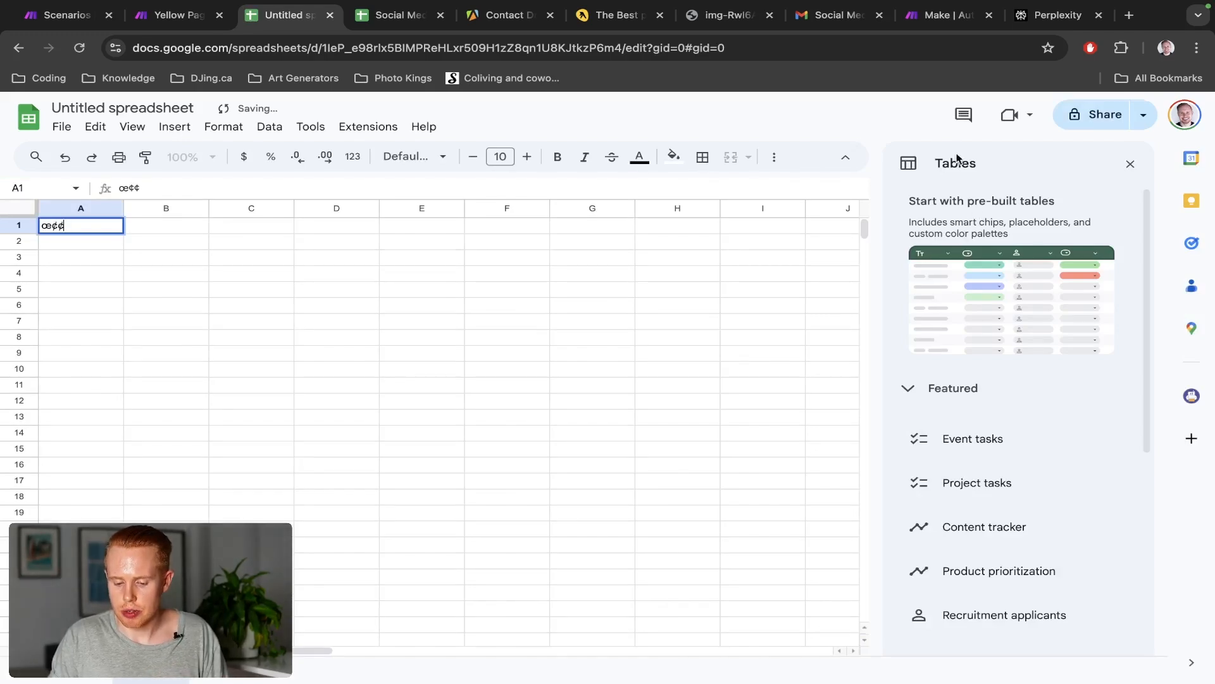
Insert the Project tasks table template on a new sheet, then close the Tables panel
mouse_move(944, 424)
mouse_move(952, 486)
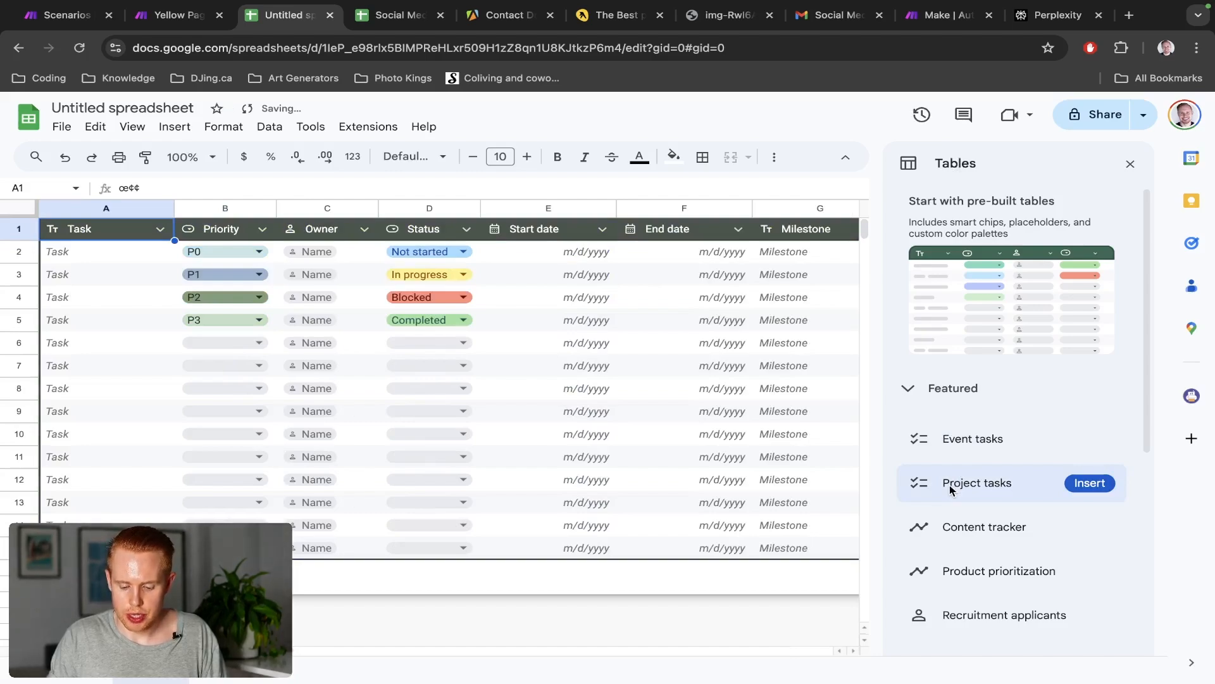
click(951, 488)
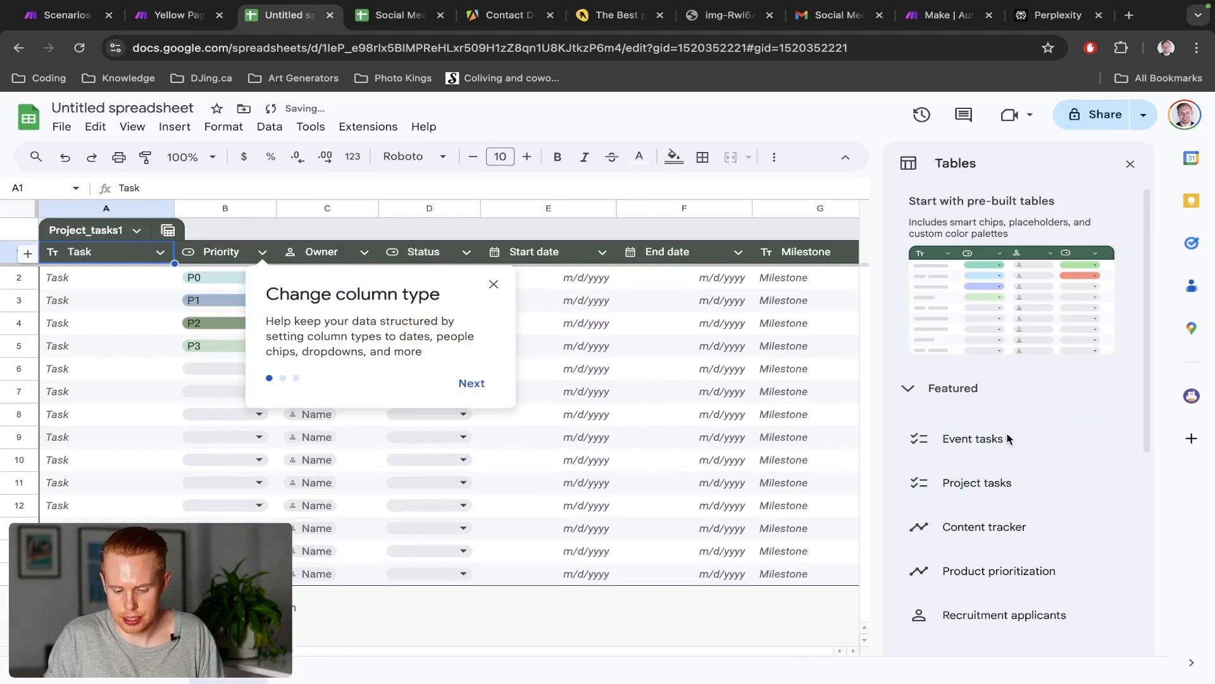
click(929, 486)
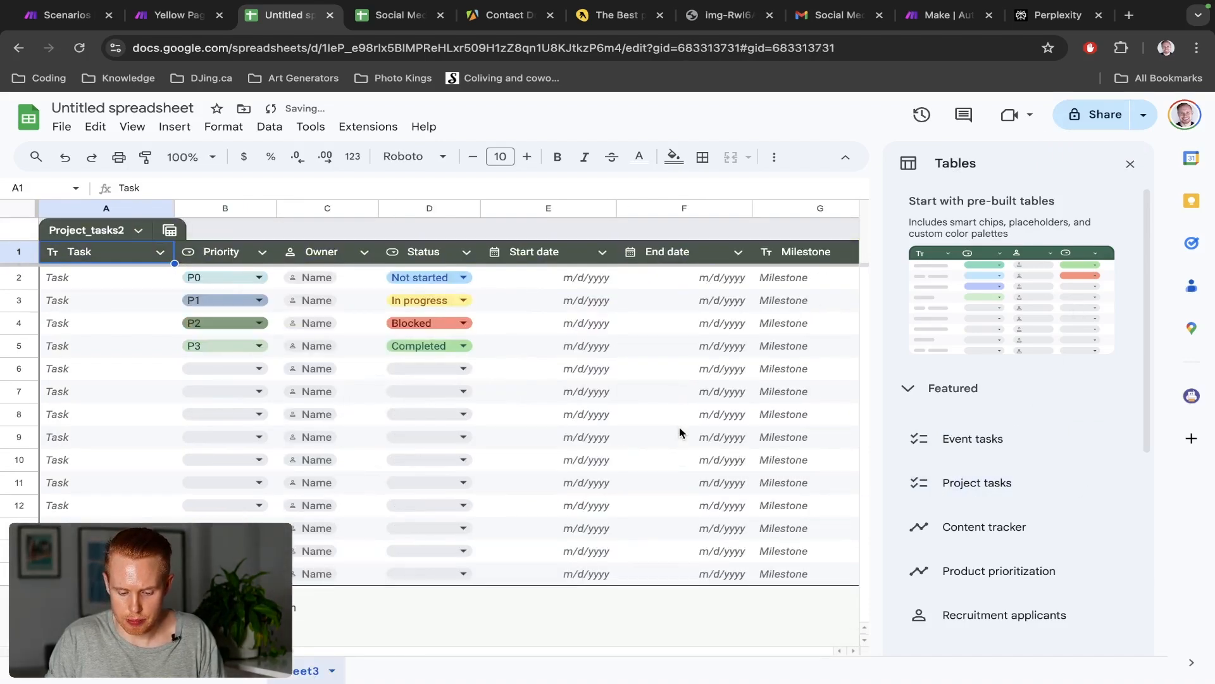
click(169, 390)
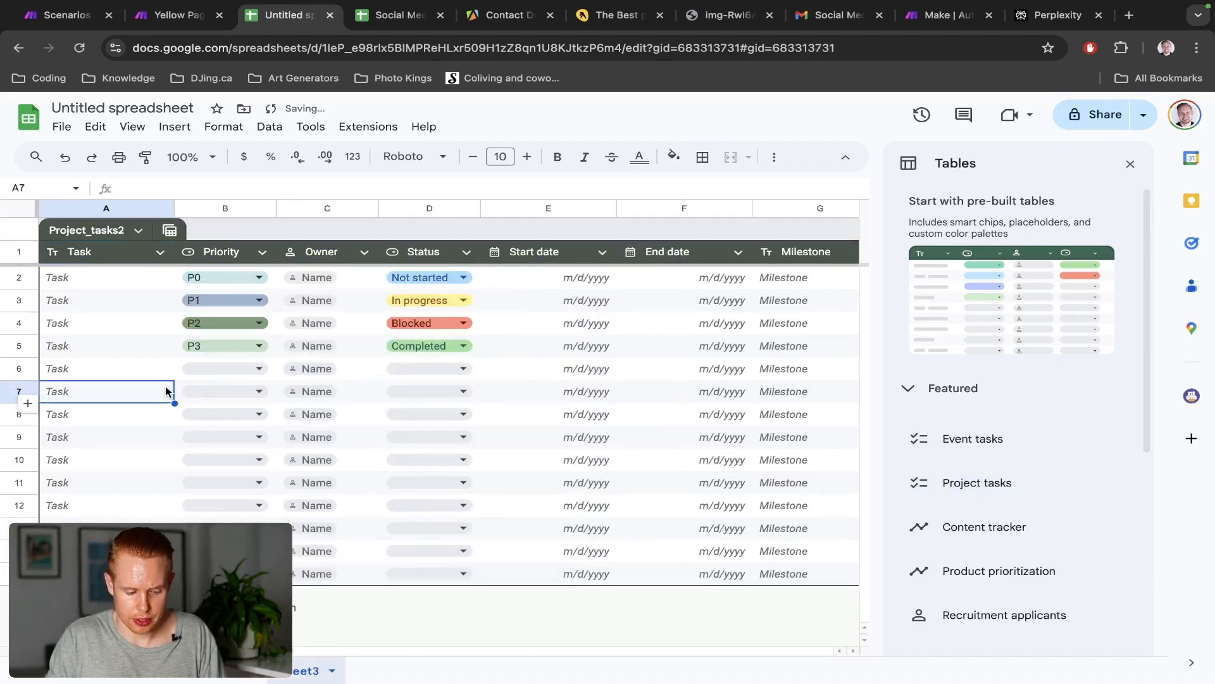
click(1131, 165)
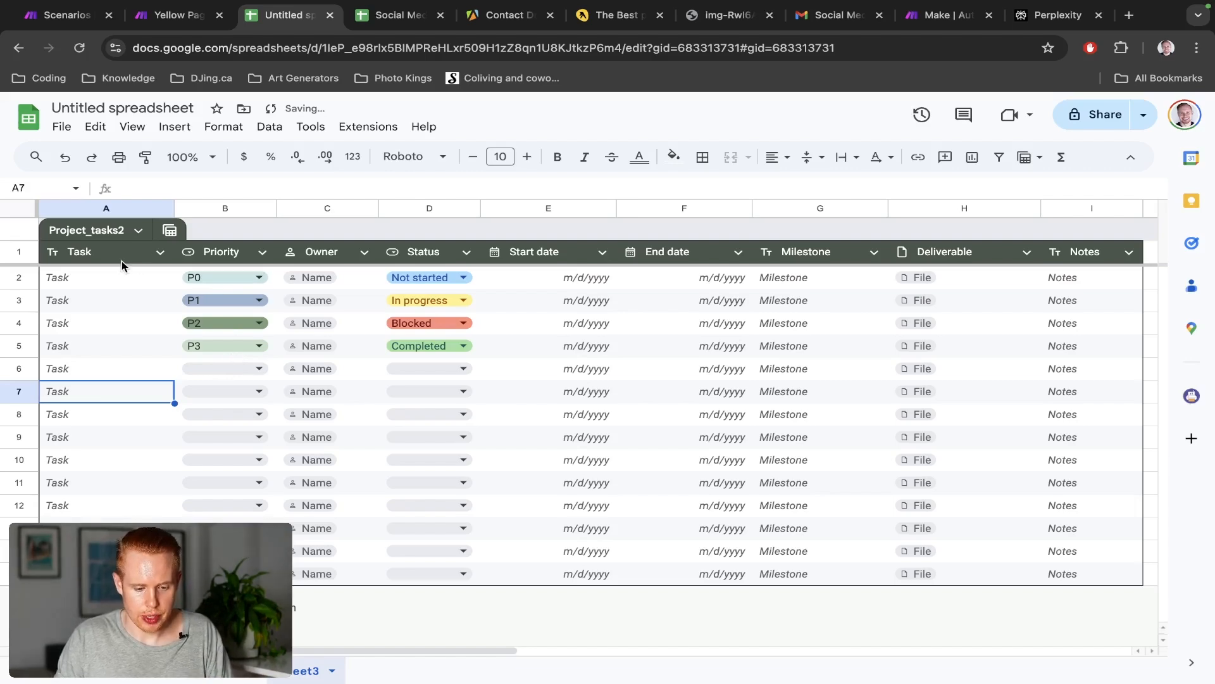
Rename the first three table headers to Date, Content and Image, matching the marketing plan
key(ctrl+Tab)
key(ctrl+shift+Tab)
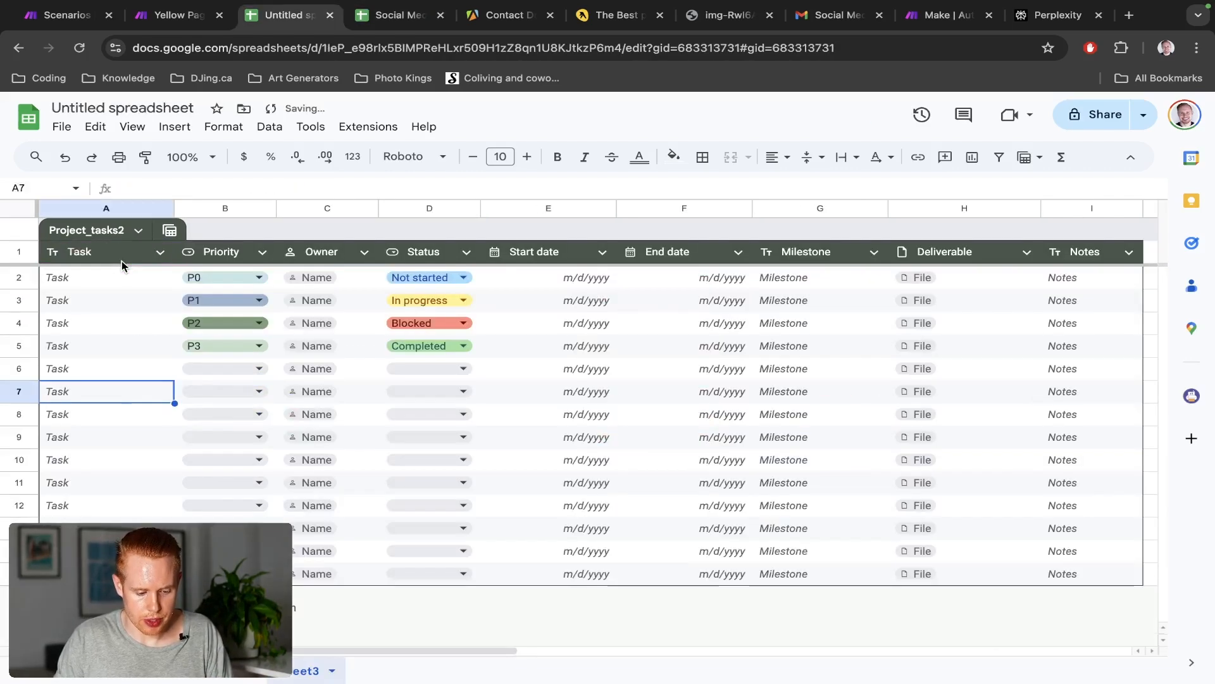
click(85, 254)
text(Date)
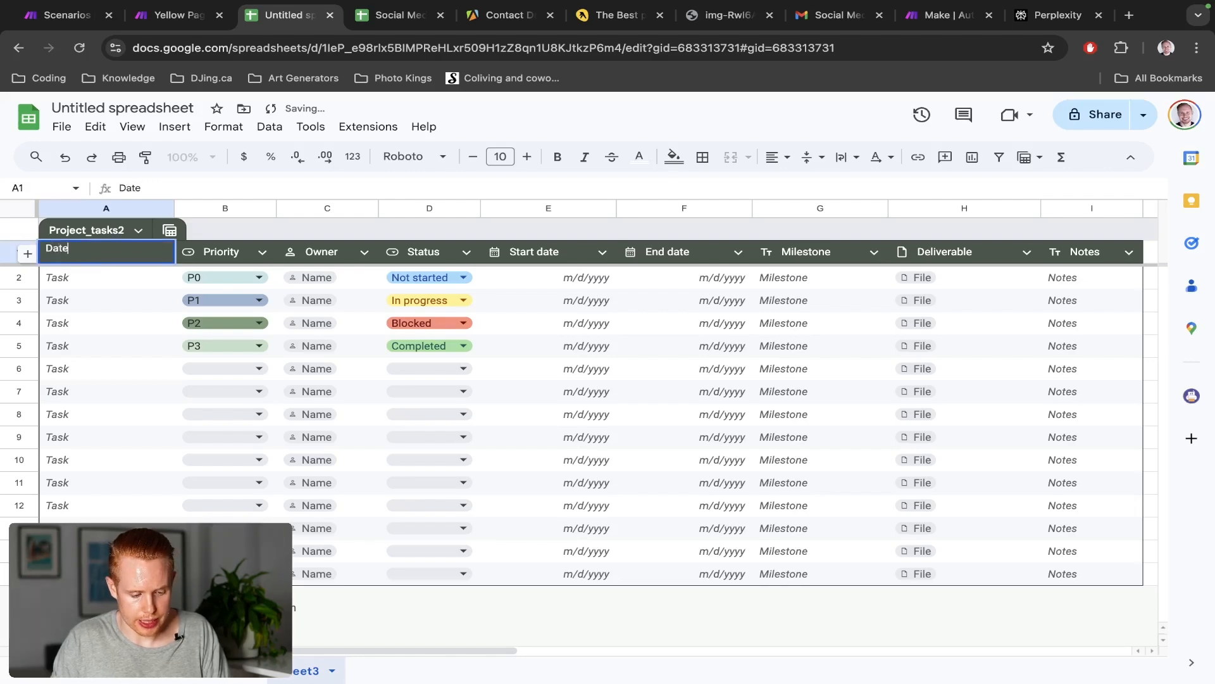
key(Tab)
key(ctrl+Tab)
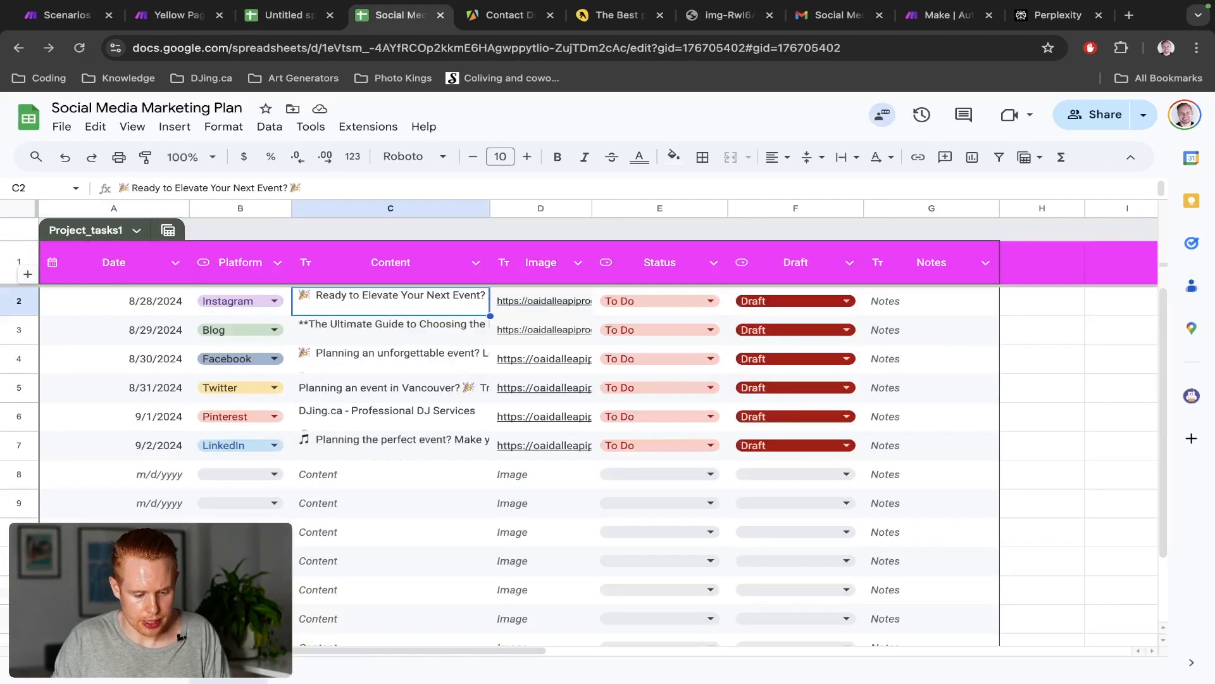
key(ctrl+shift+Tab)
text(Content)
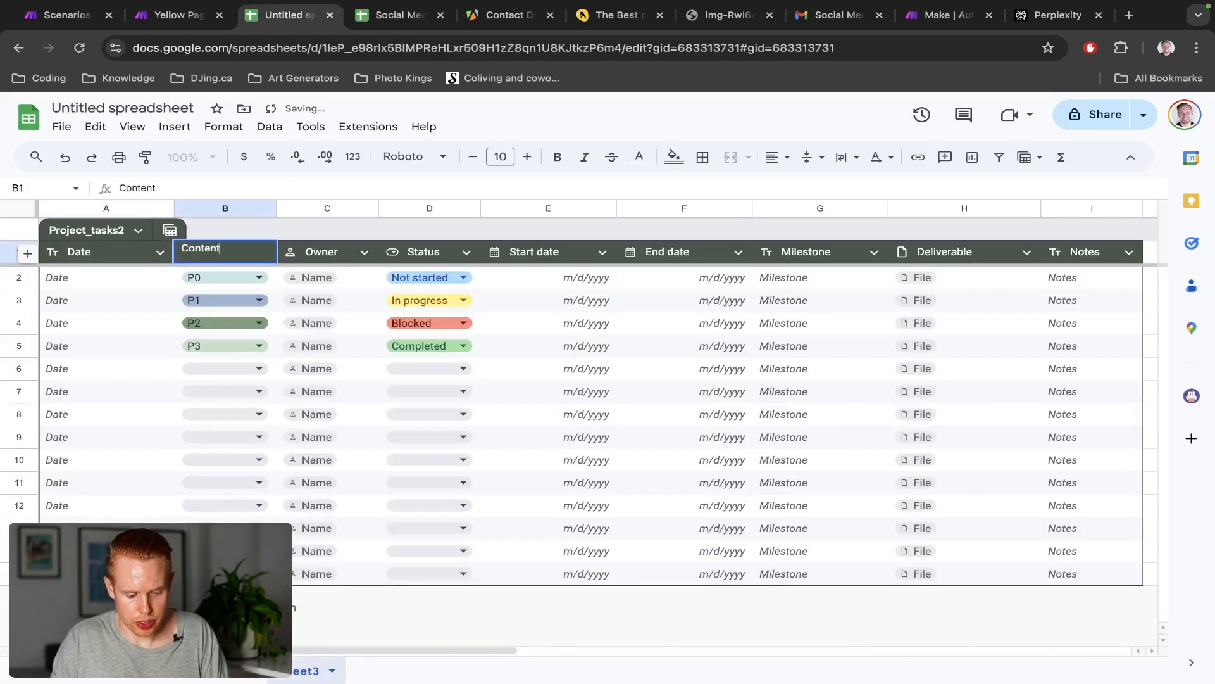
key(Tab)
key(ctrl+Tab)
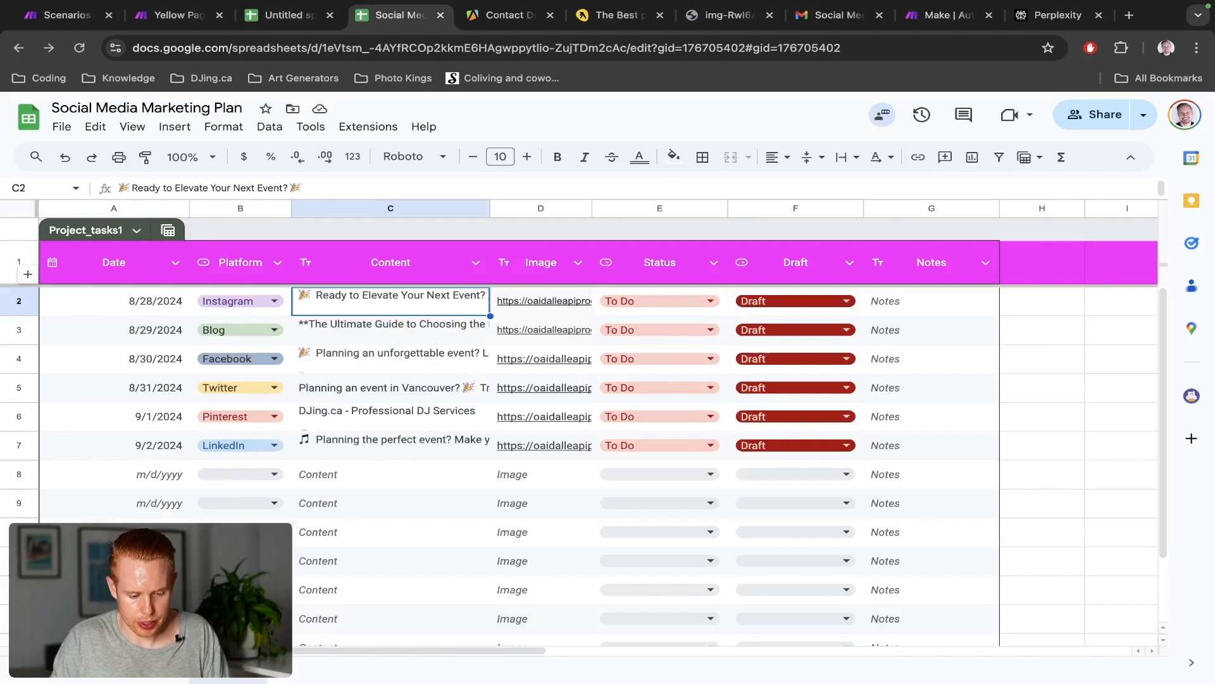
key(ctrl+shift+Tab)
text(Image)
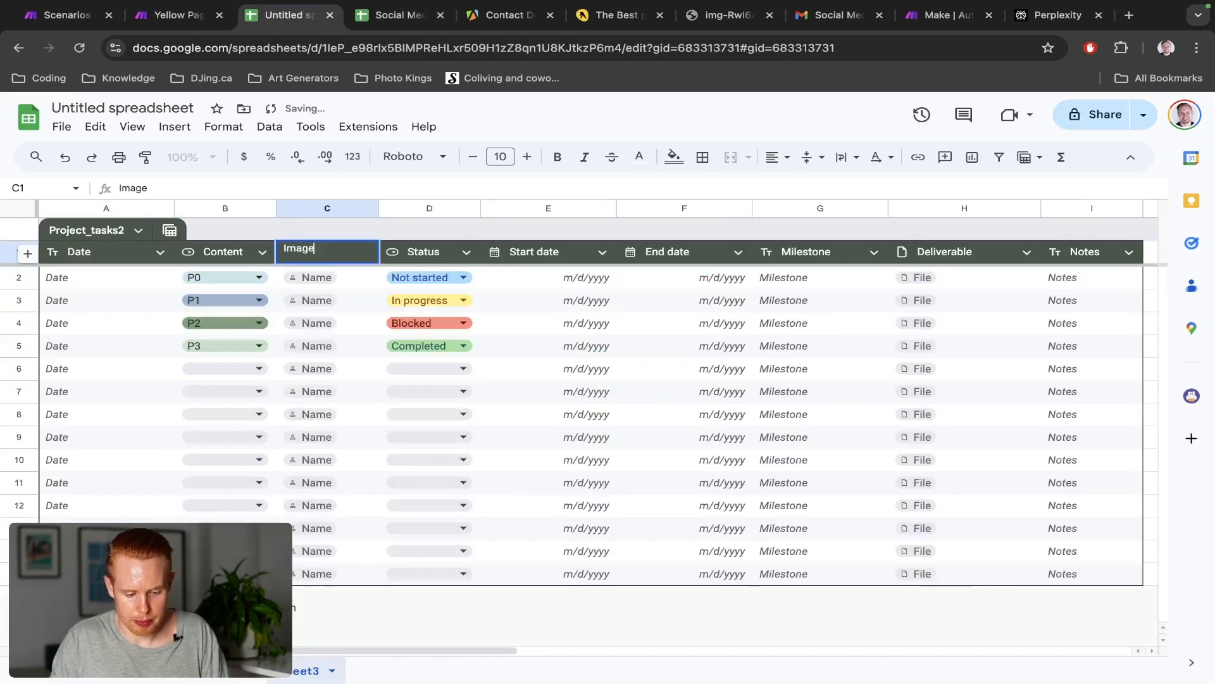
key(Tab)
Rename the next three headers to Status, Draft and Notes
key(ctrl+Tab)
key(ctrl+shift+Tab)
text(s)
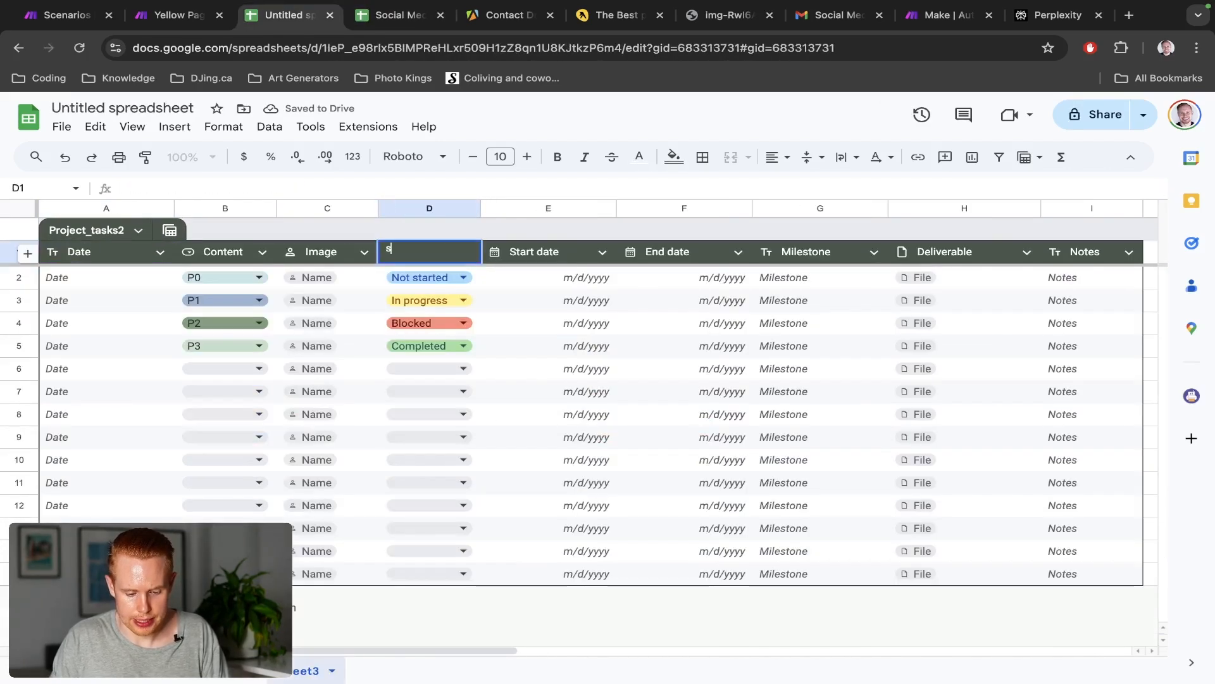
text(tatu)
key(Tab)
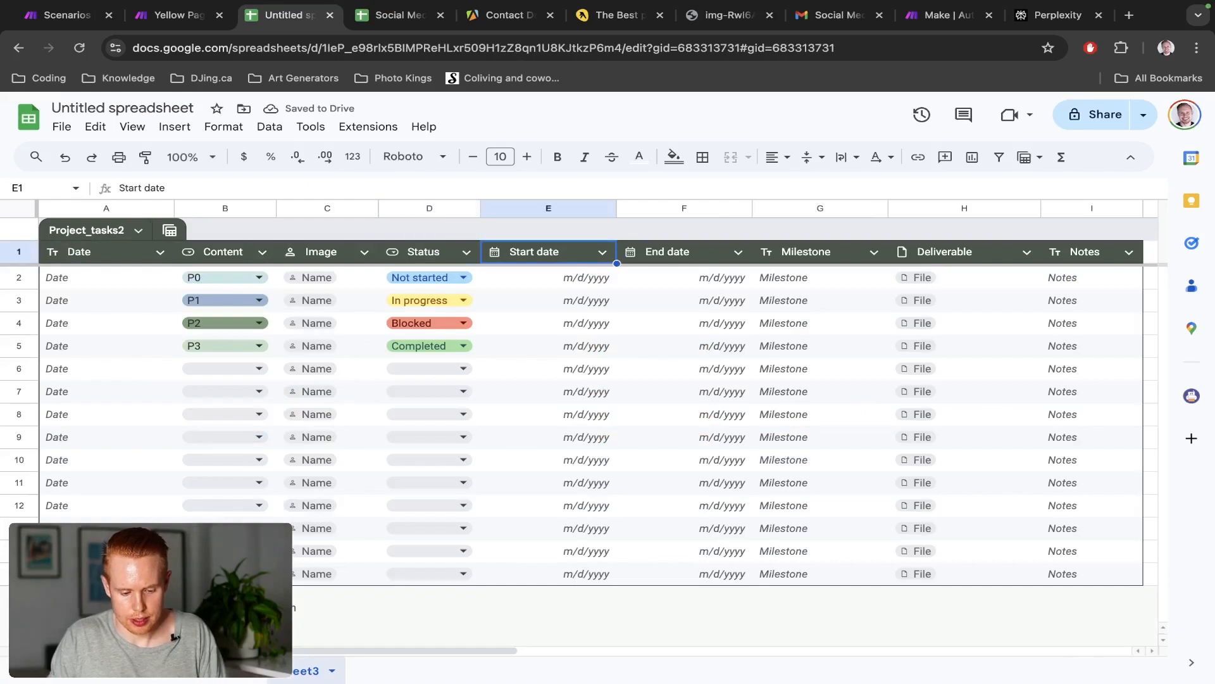
text(Draft)
key(Tab)
key(ctrl+Tab)
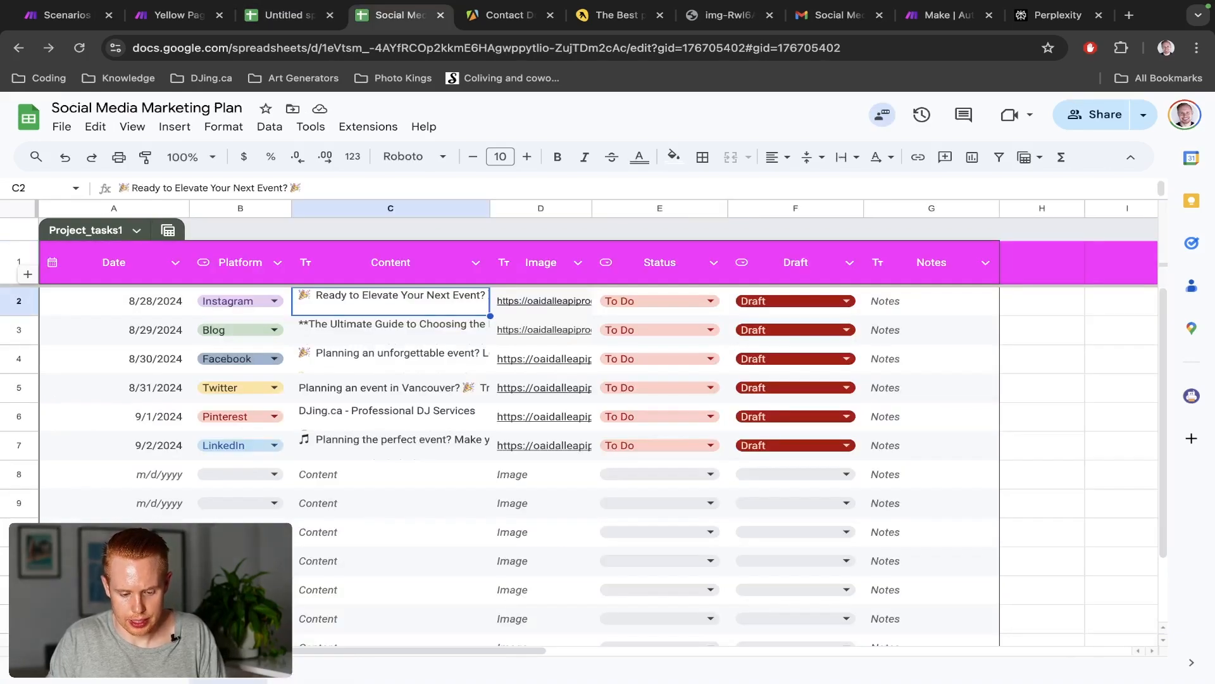
key(ctrl+shift+Tab)
text(Notes)
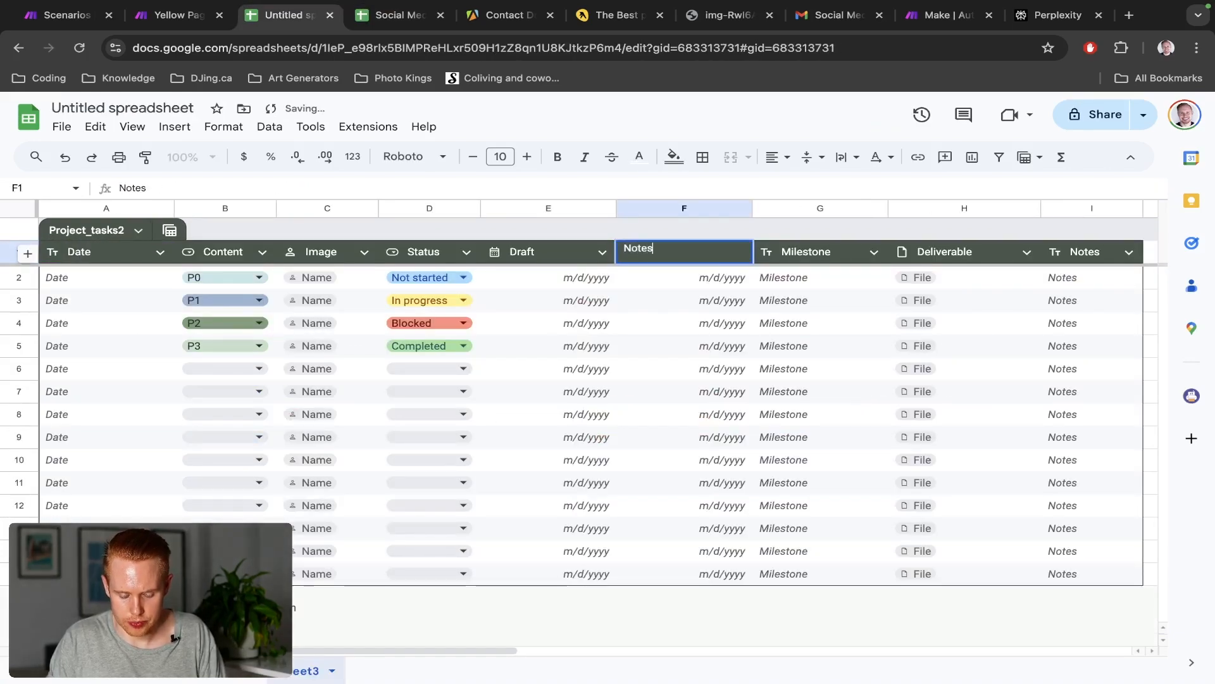
key(Return)
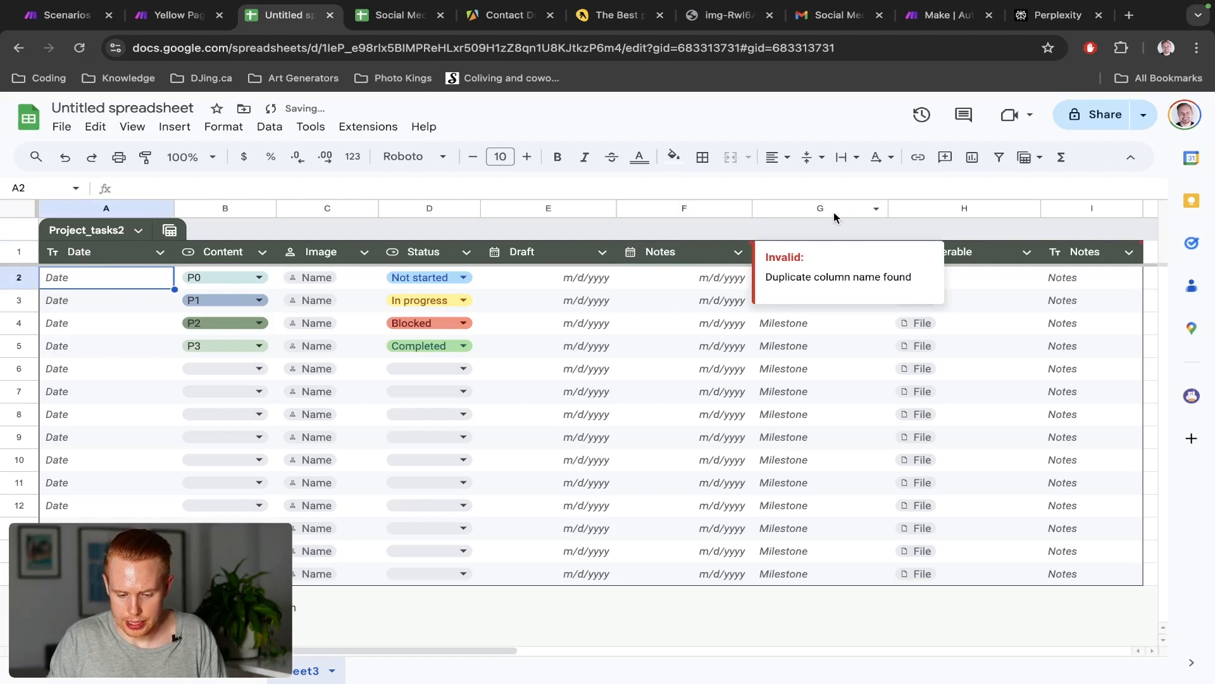
click(833, 210)
Delete the Milestone, Deliverable and extra Notes columns, then select Content cells B2:B15
shift+click(1102, 205)
right_click(1099, 205)
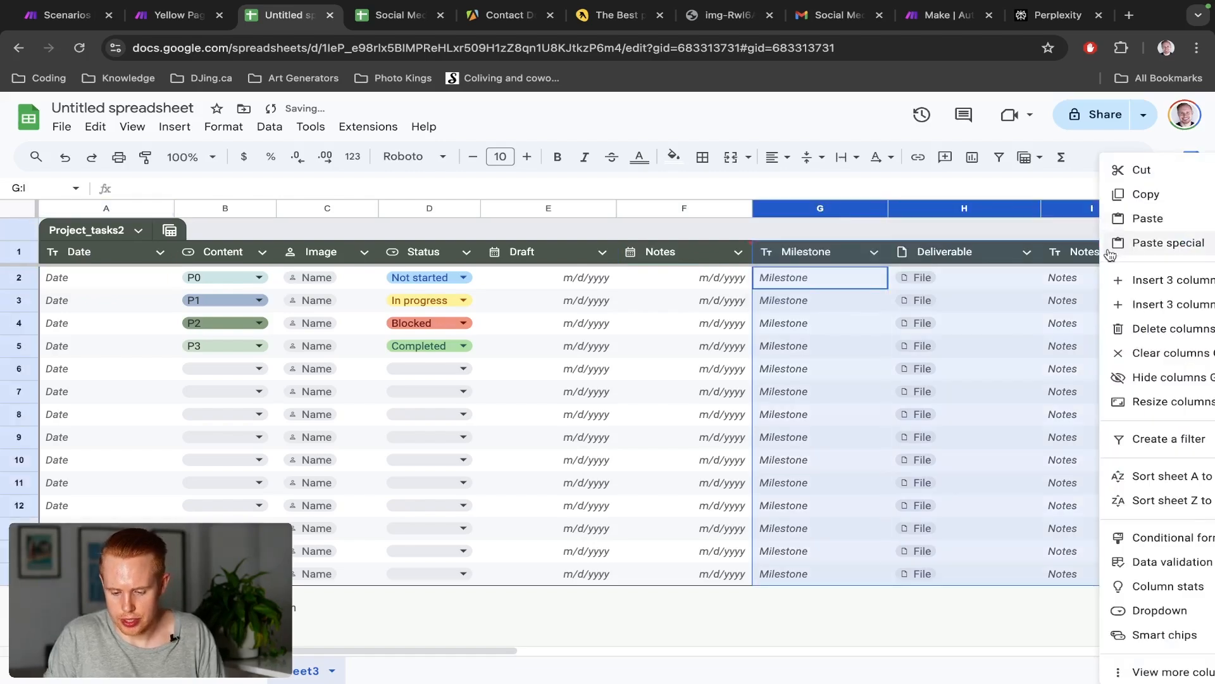
click(1129, 324)
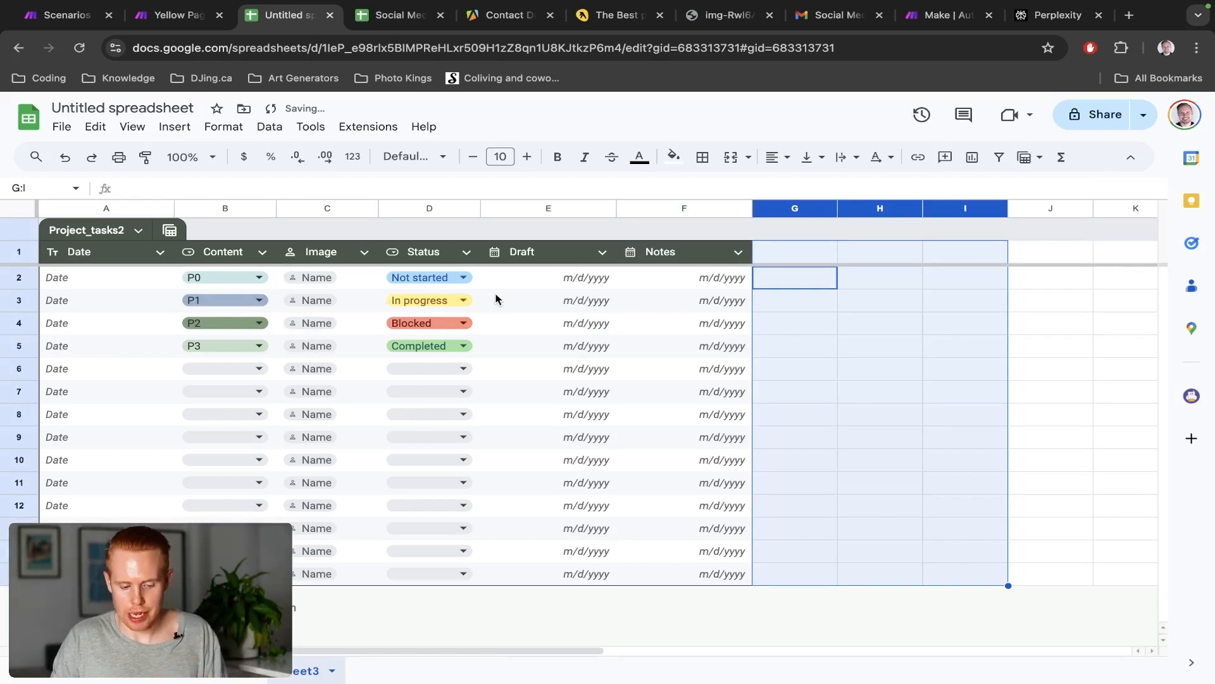
click(128, 284)
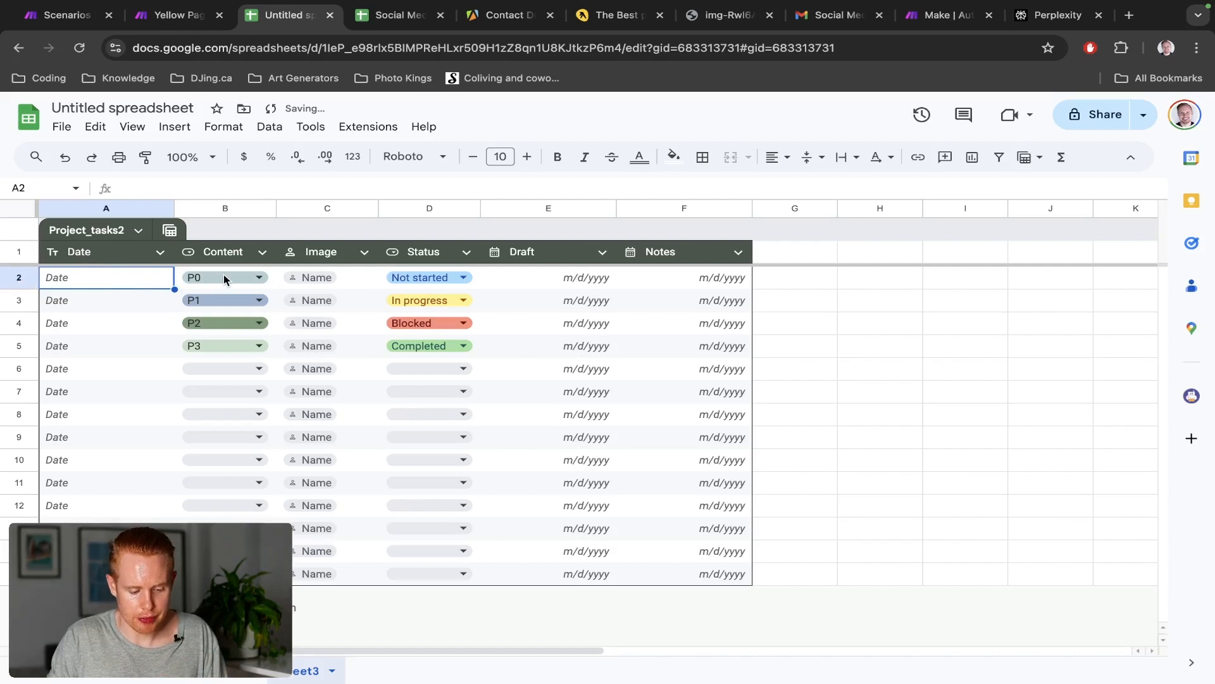
drag(250, 573, 251, 279)
Clear the Content values and set the Content and Image columns to plain text
key(Delete)
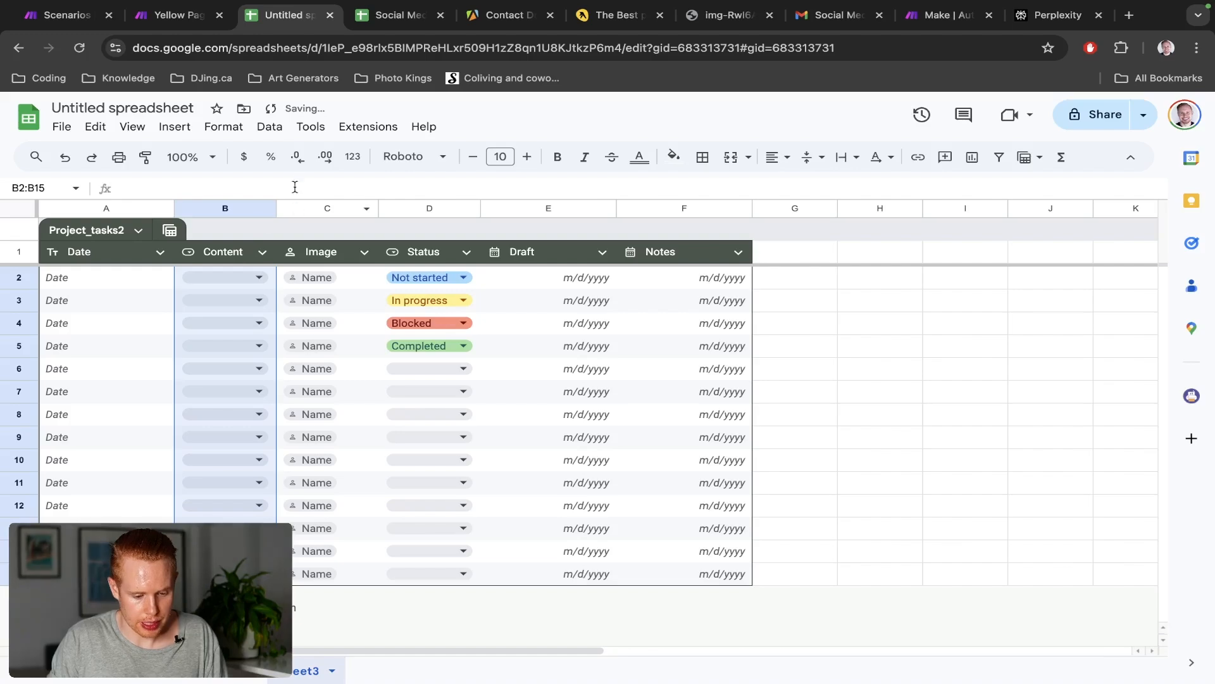
click(353, 156)
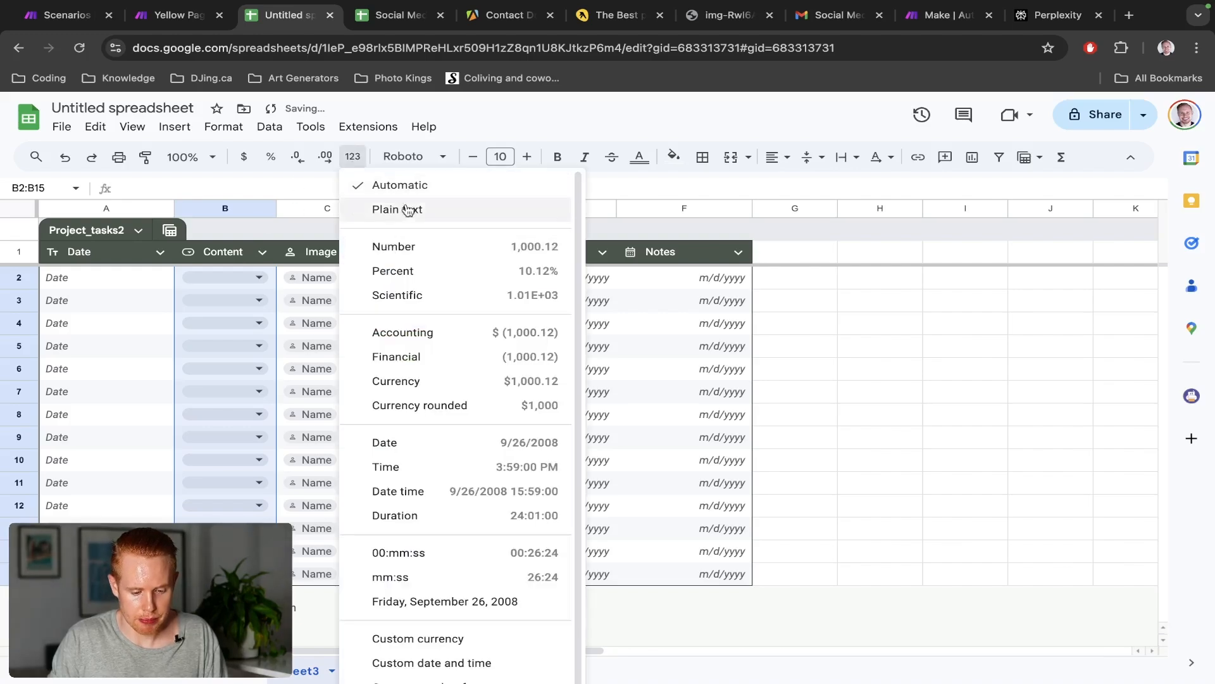
click(410, 209)
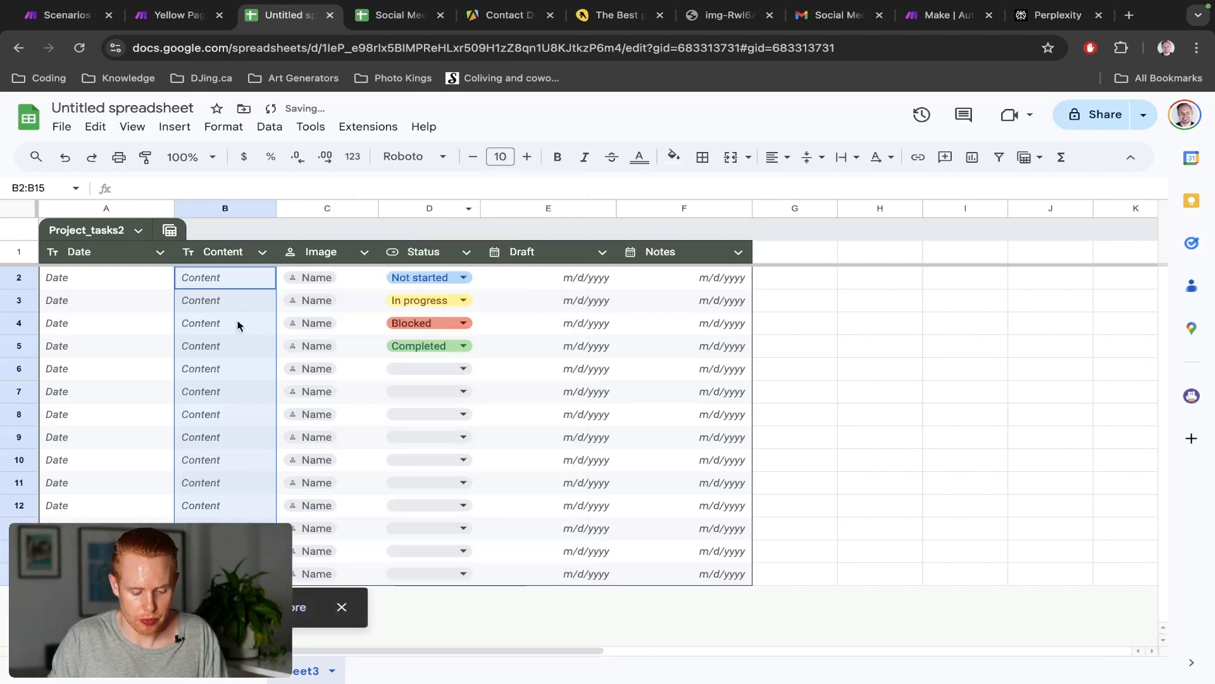
click(355, 272)
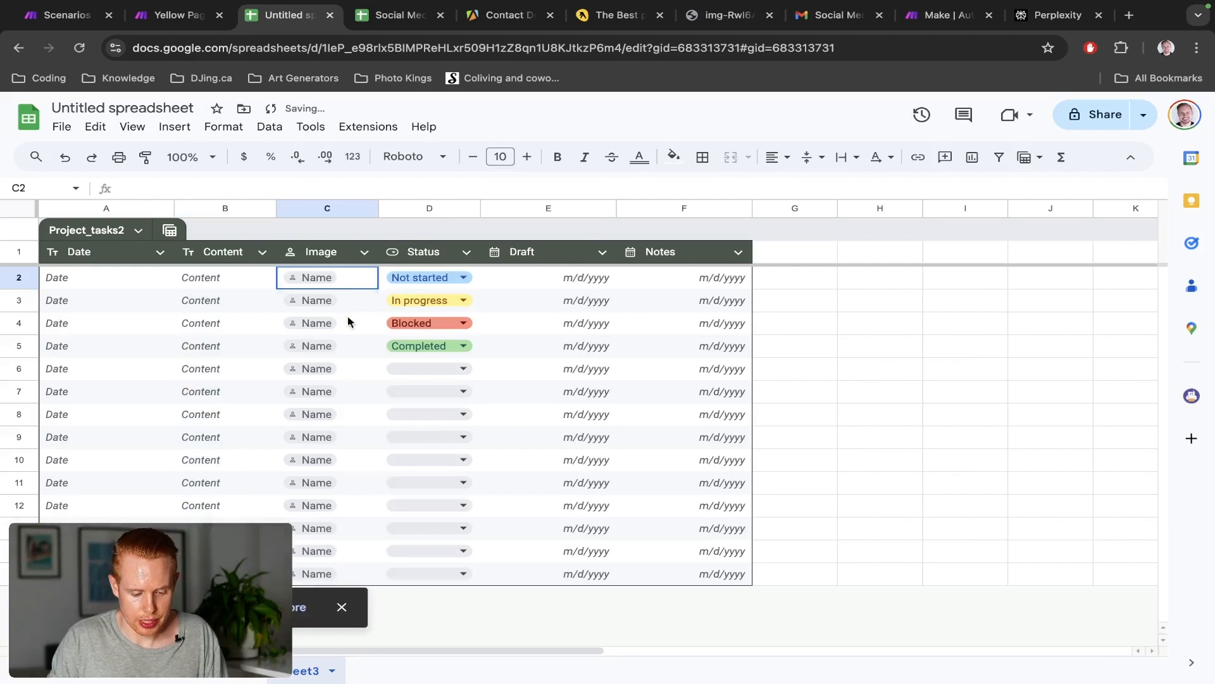
key(ctrl+shift+Down)
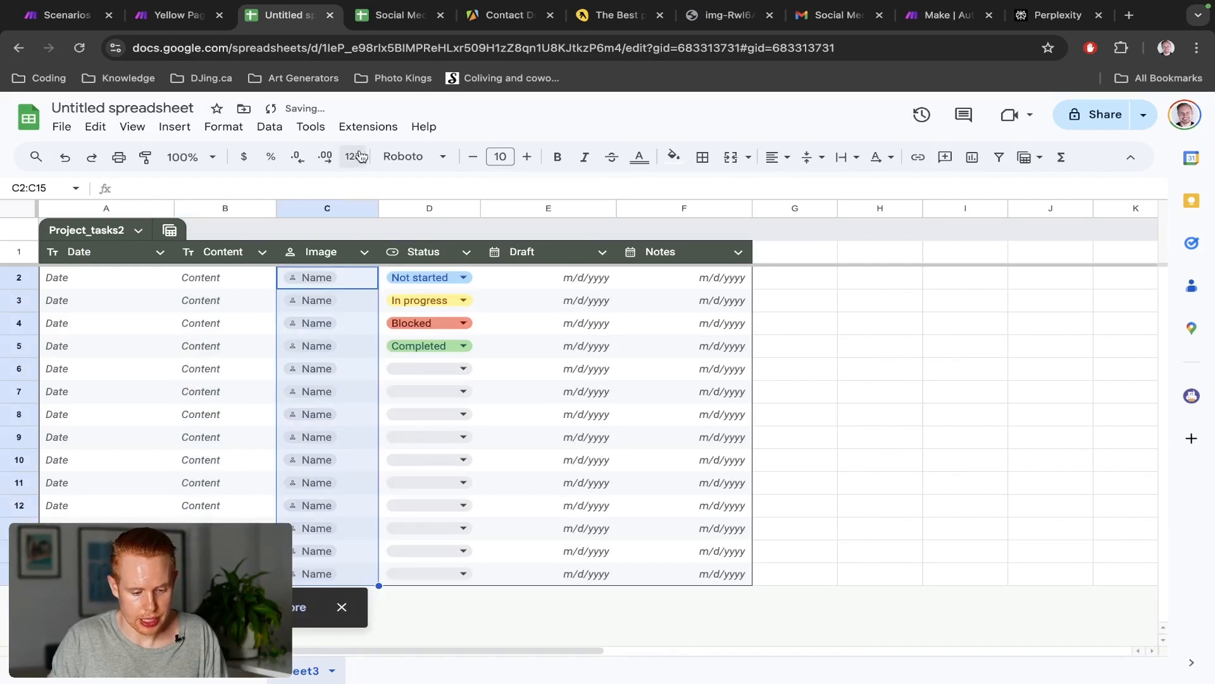
click(355, 157)
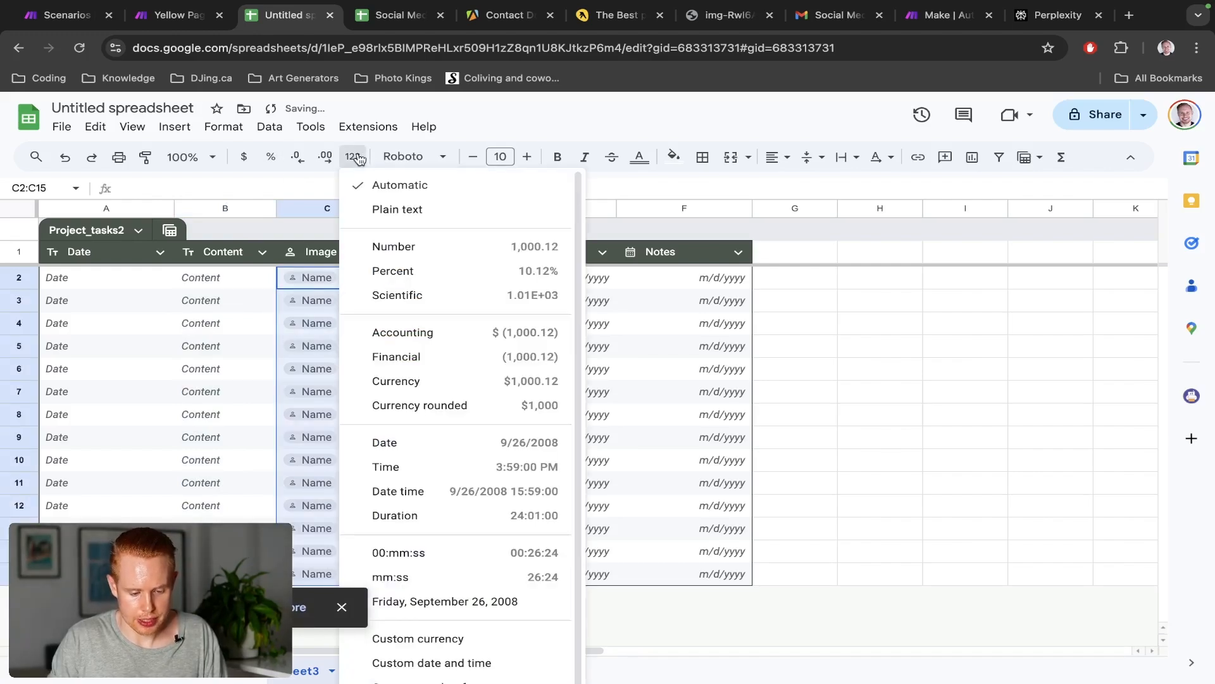
click(425, 218)
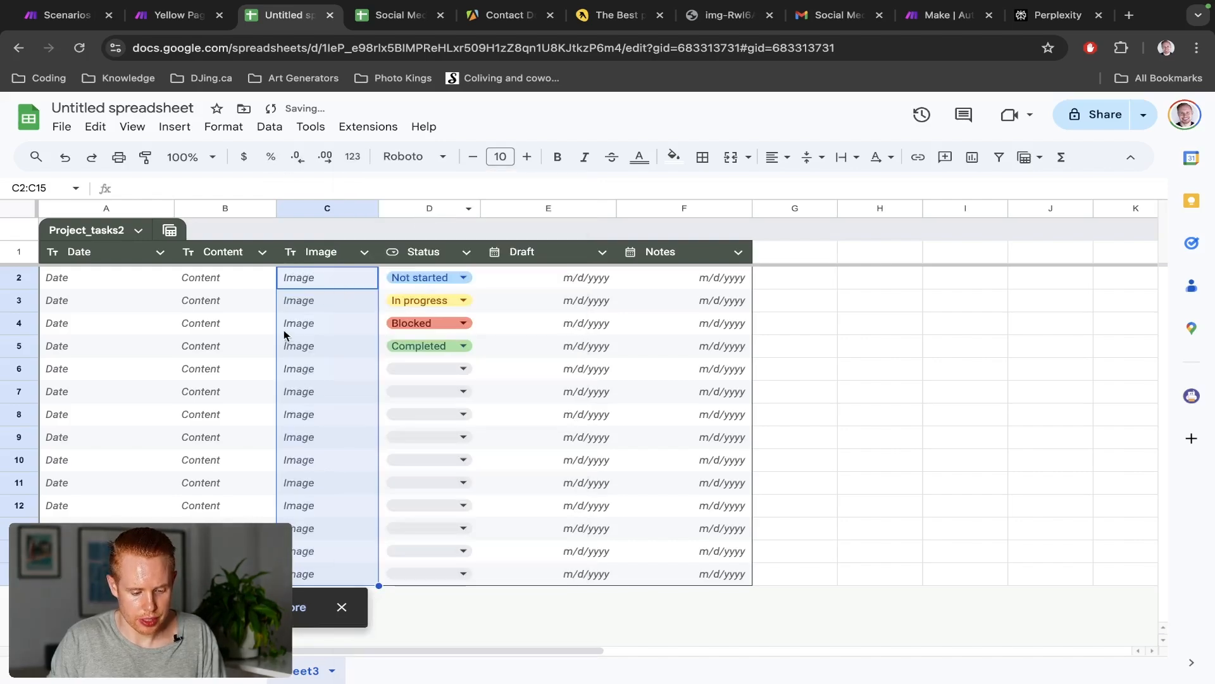
Open the Status dropdown's rules and compare them with the marketing plan's Status options
click(464, 277)
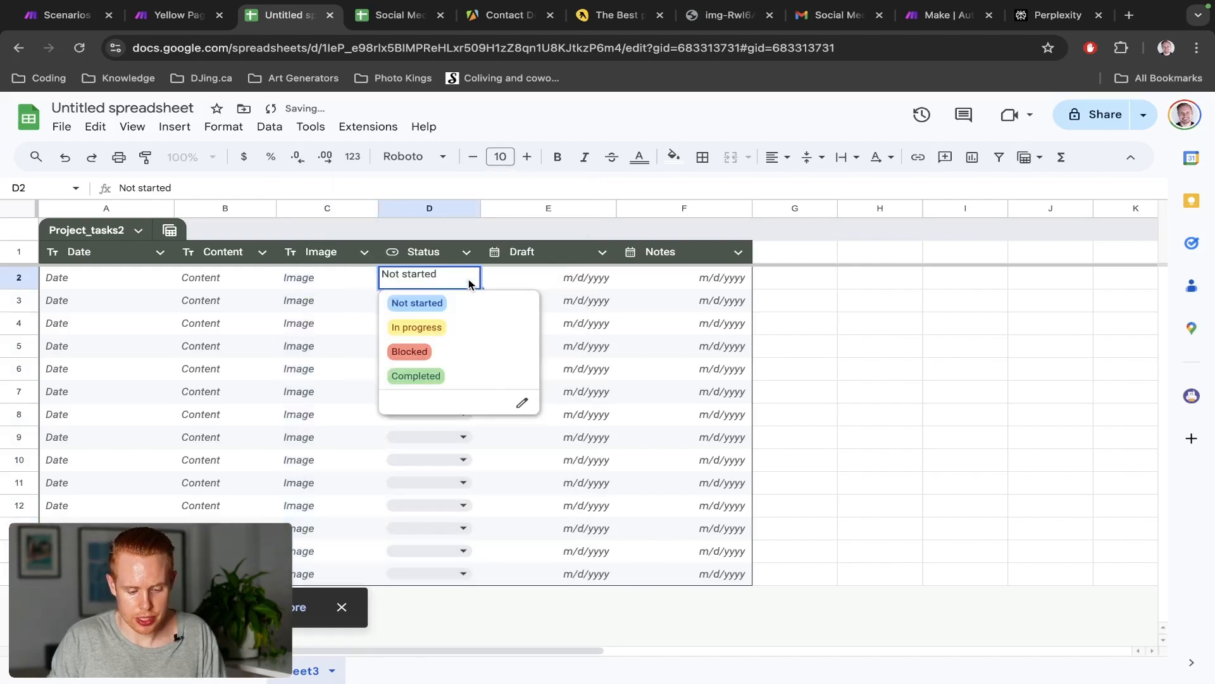
click(523, 404)
key(ctrl+Tab)
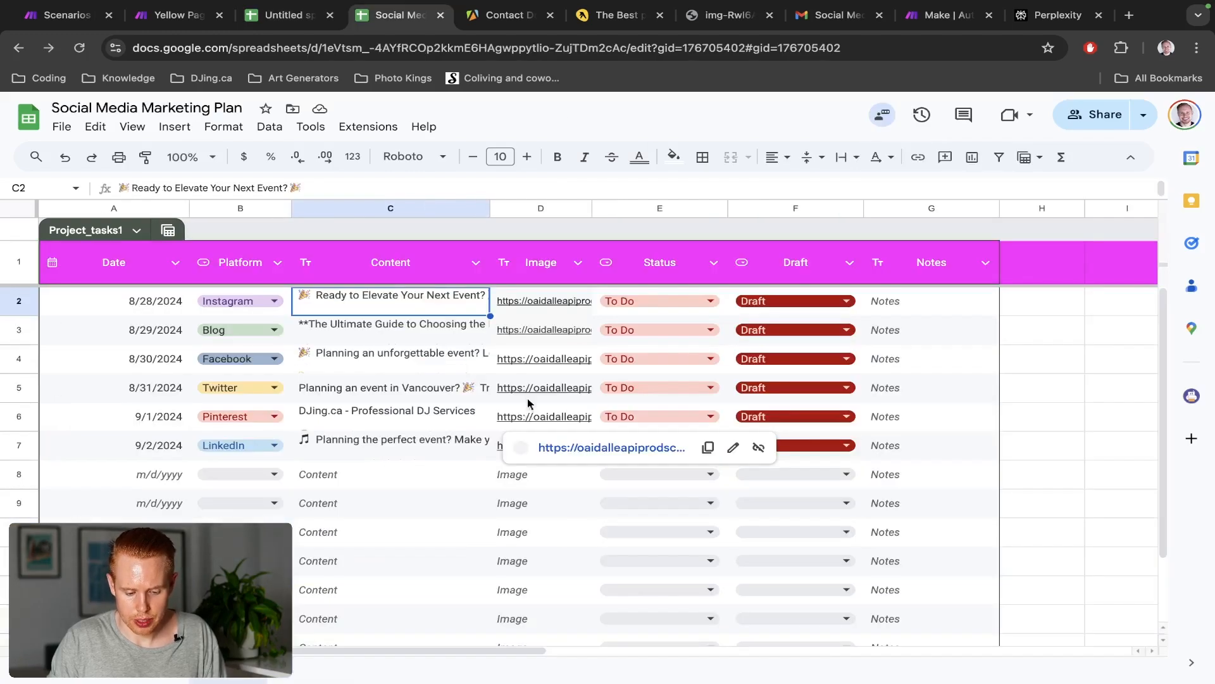
double_click(698, 298)
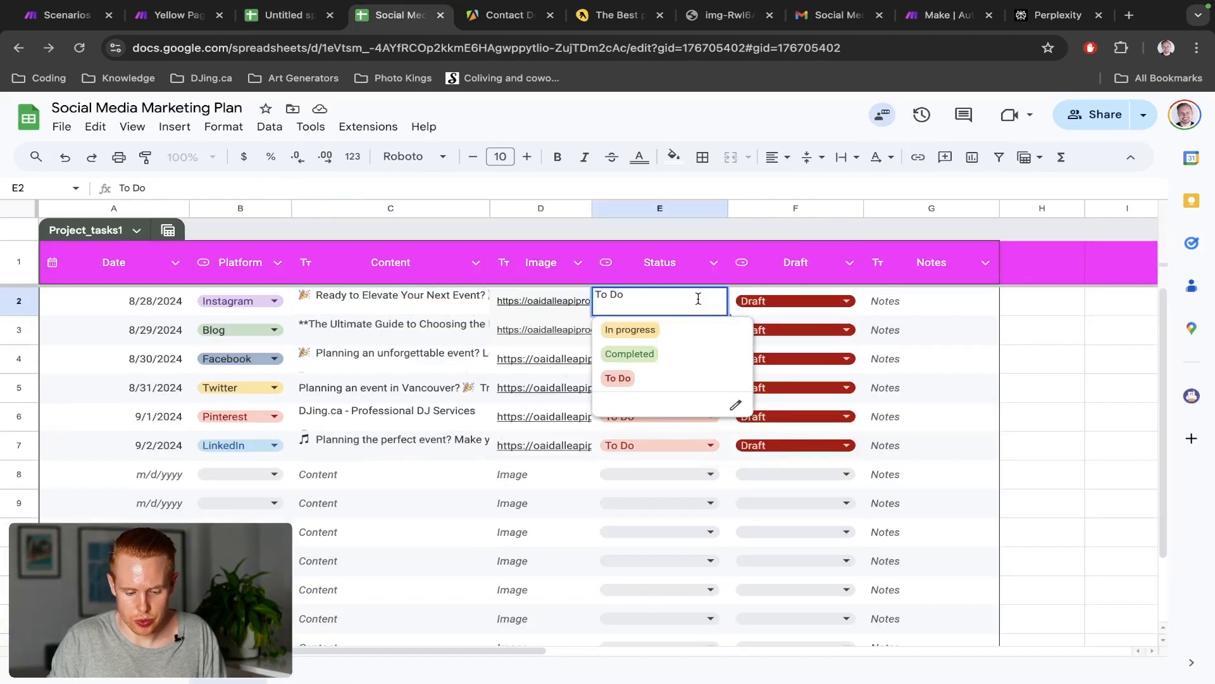
key(ctrl+shift+Tab)
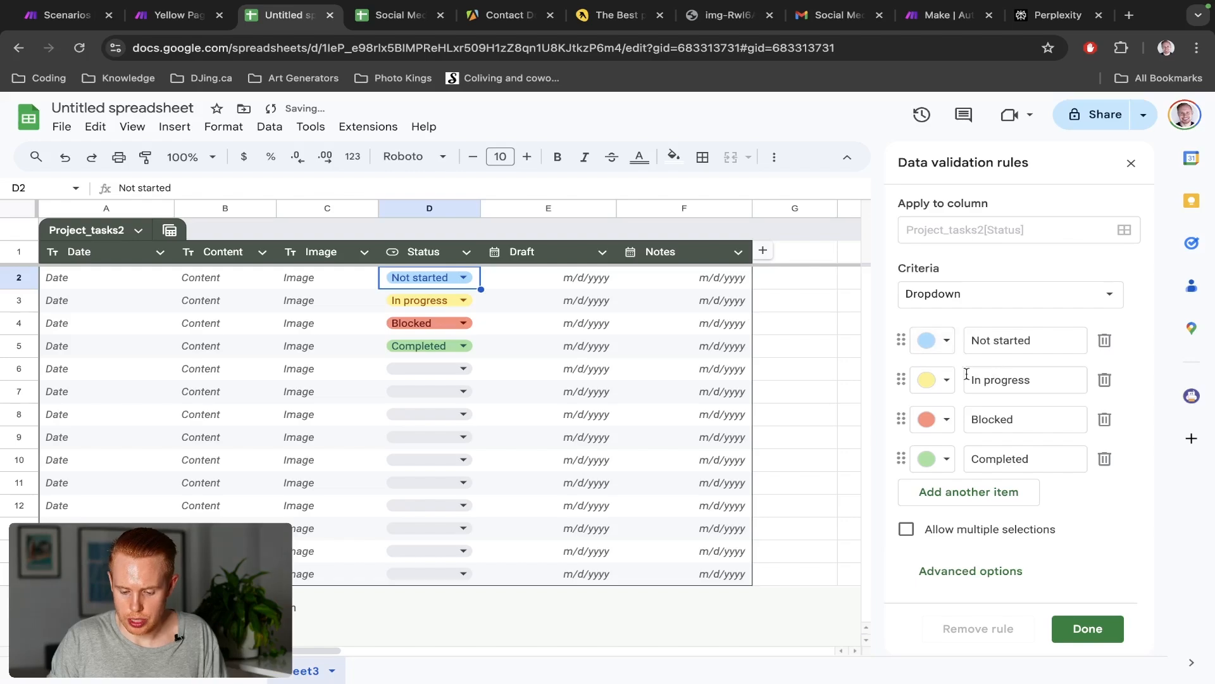
Change the Status options: rename Not started to pink To Do and remove Blocked
click(1132, 164)
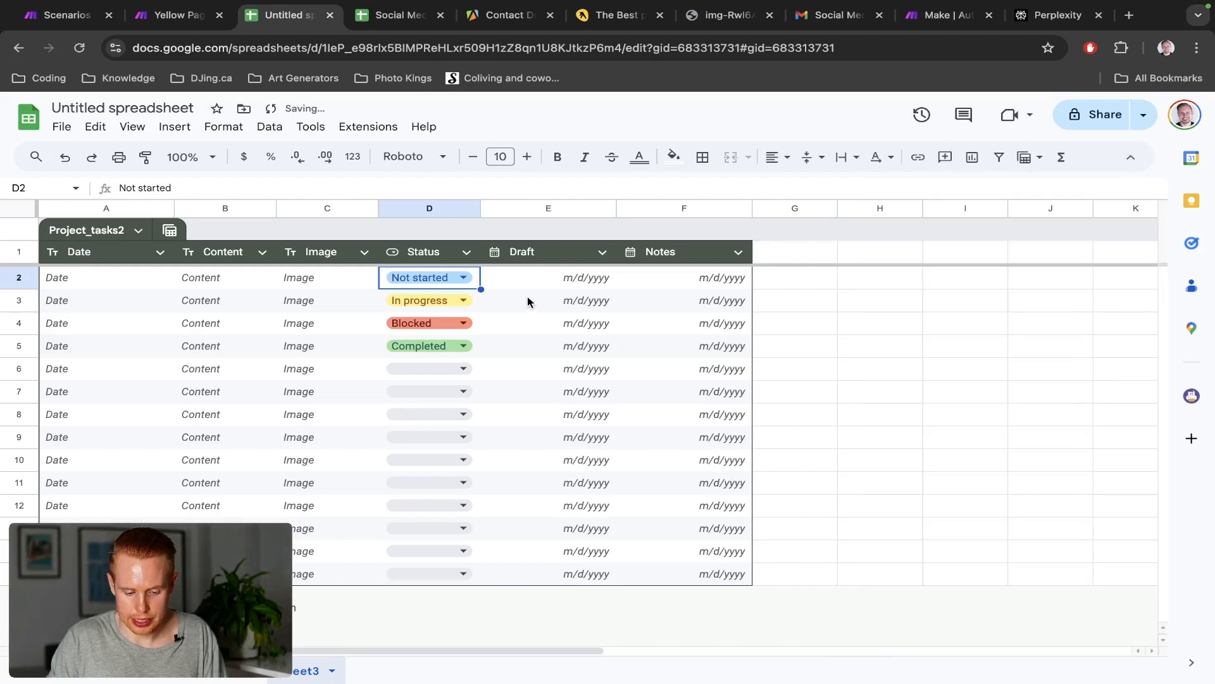
click(464, 282)
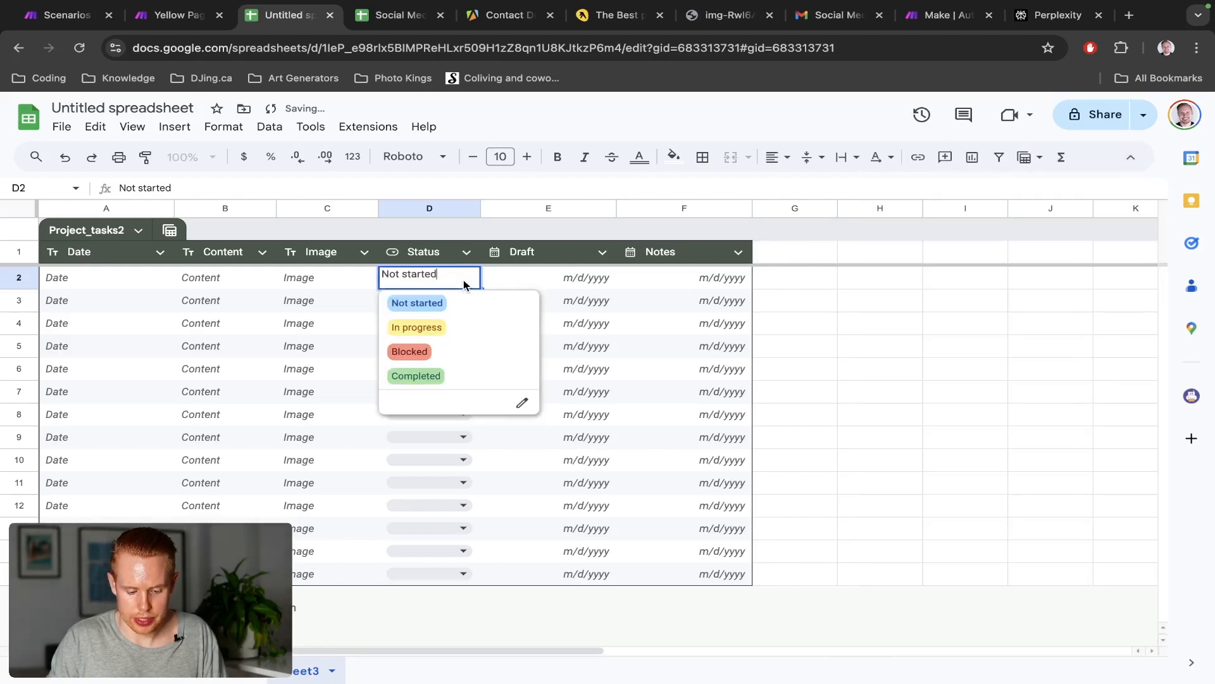
click(522, 403)
triple_click(987, 347)
text(T)
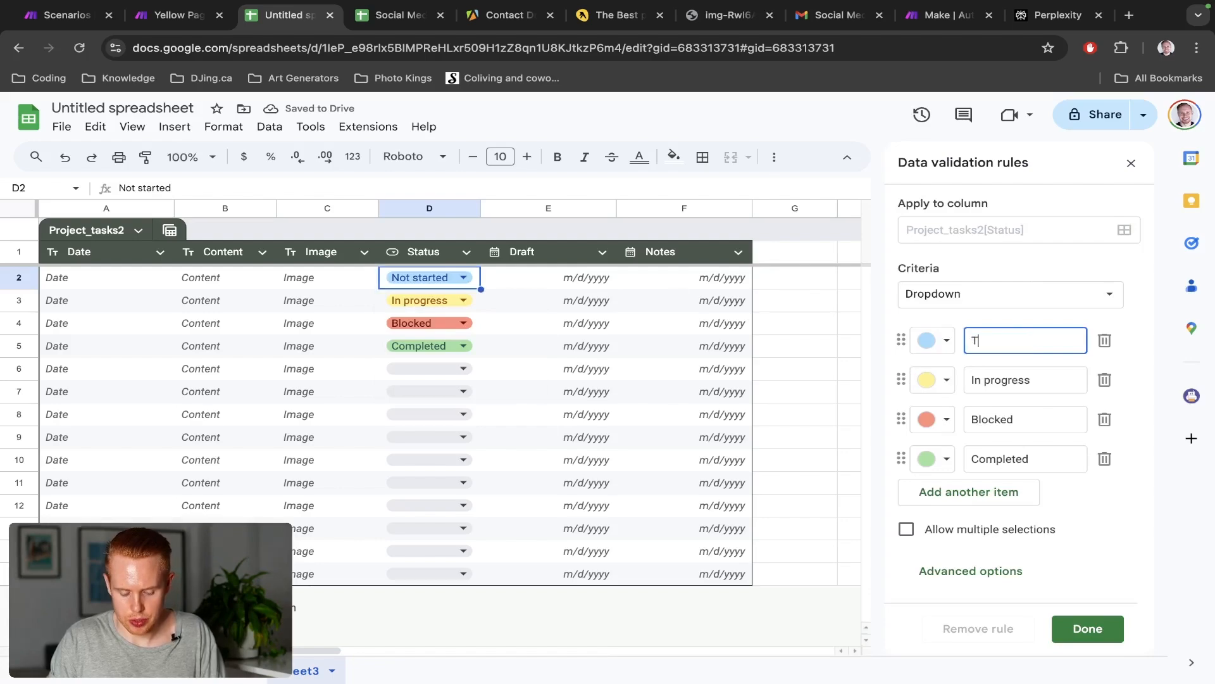
text(o Do)
click(1012, 412)
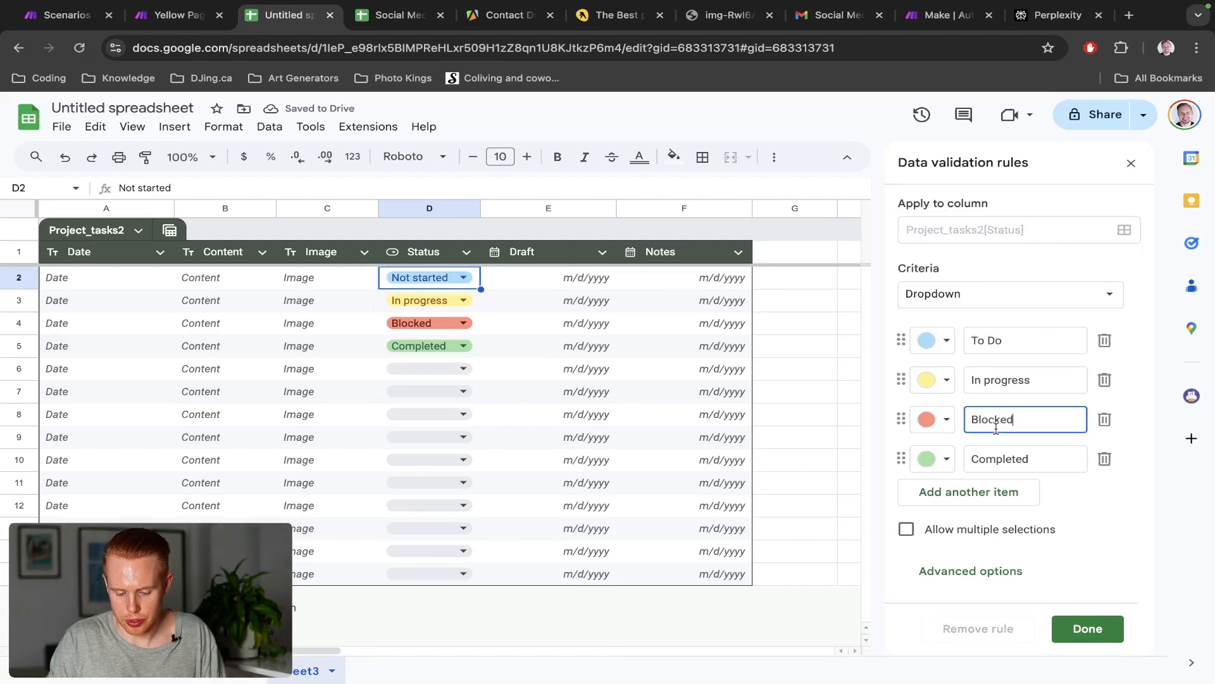
click(1093, 421)
click(1104, 420)
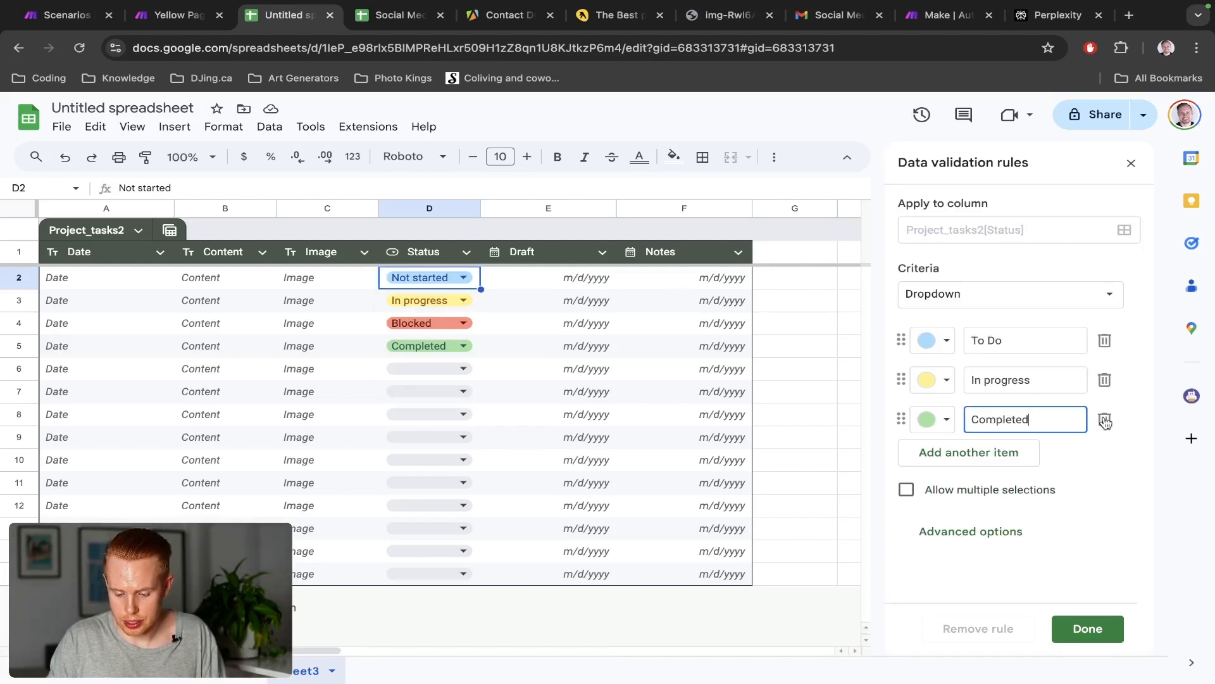
click(932, 340)
click(967, 395)
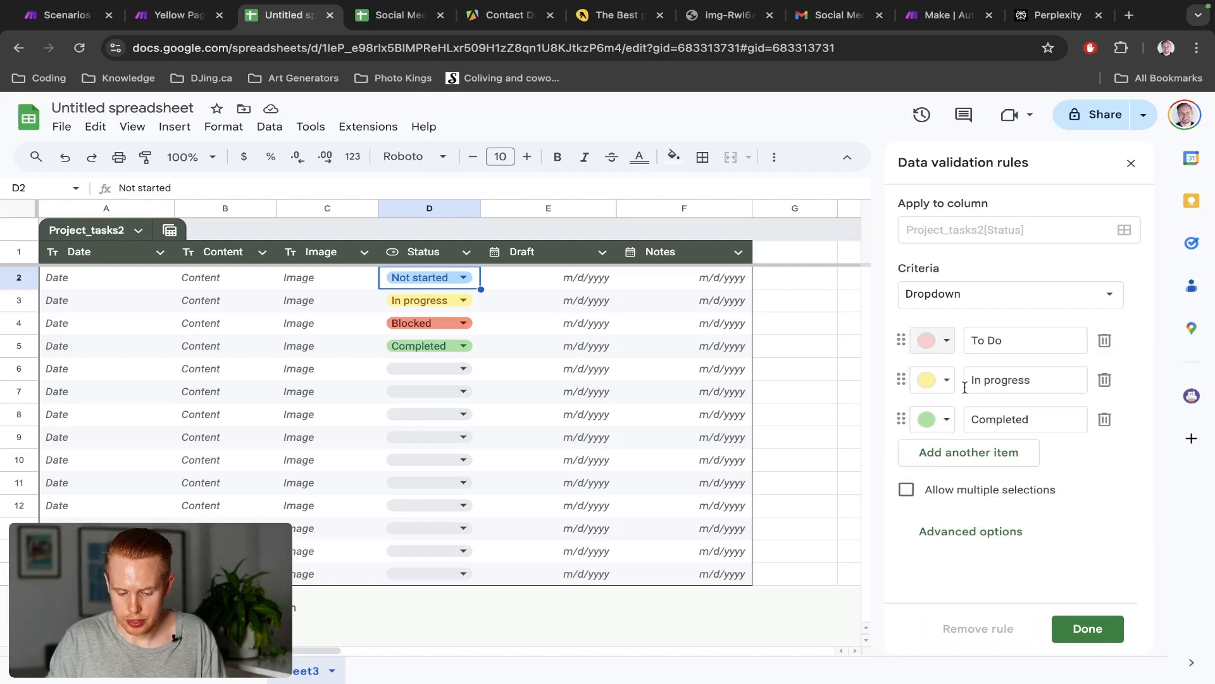
click(1086, 628)
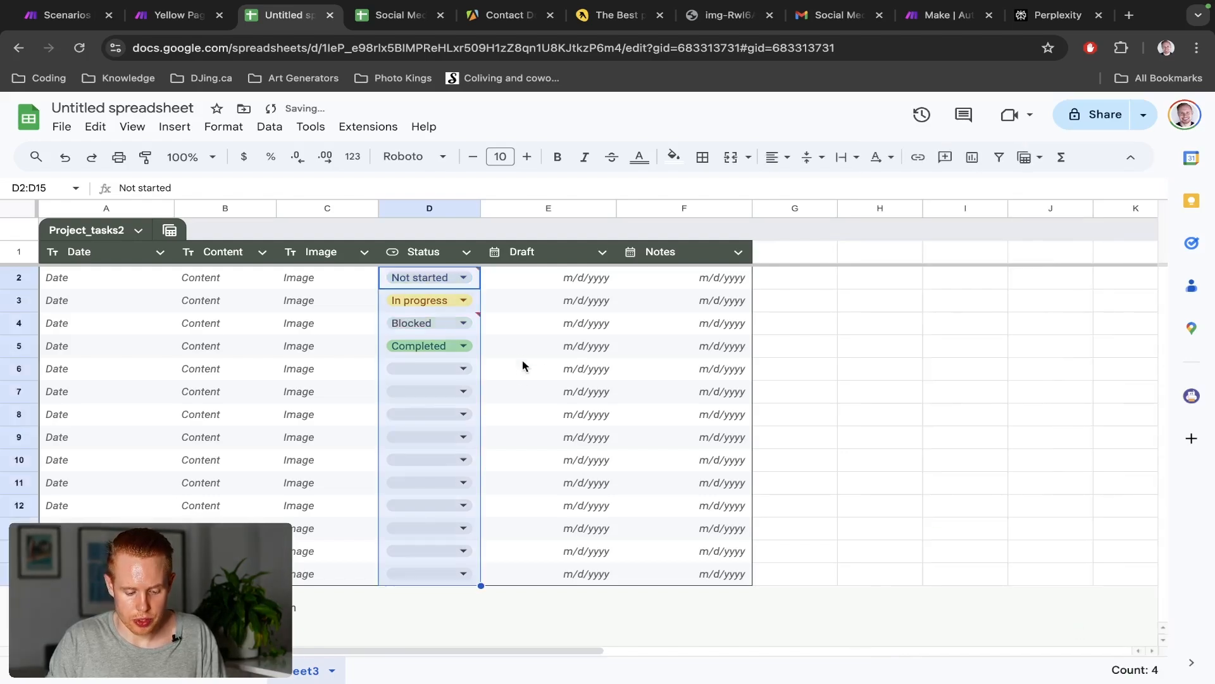
Leave the Status cells D2 through D15 empty
click(476, 300)
drag(479, 311, 464, 572)
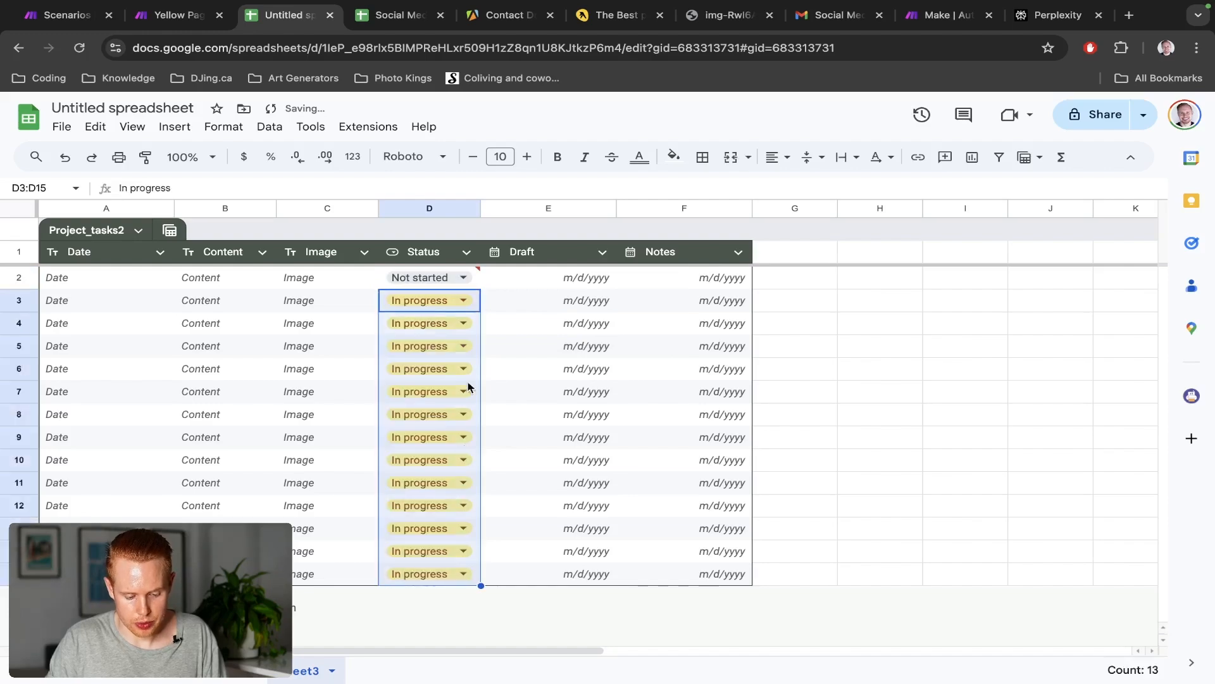
click(477, 345)
key(ctrl+c)
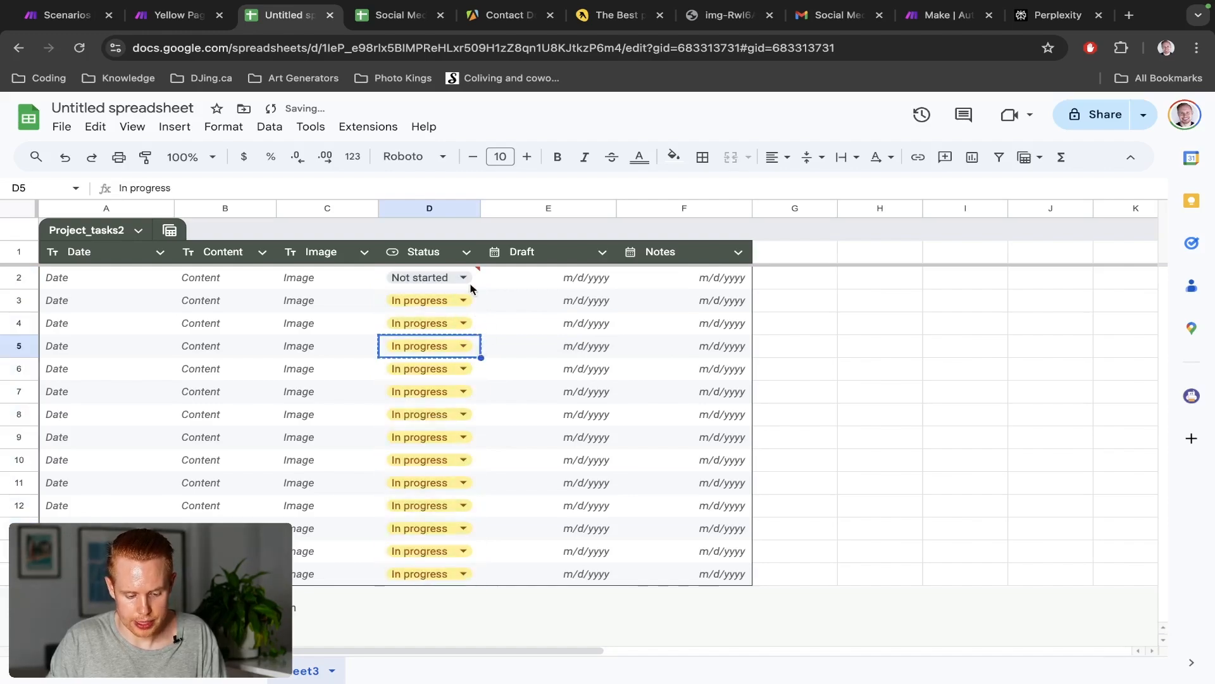
click(461, 278)
key(ctrl+v)
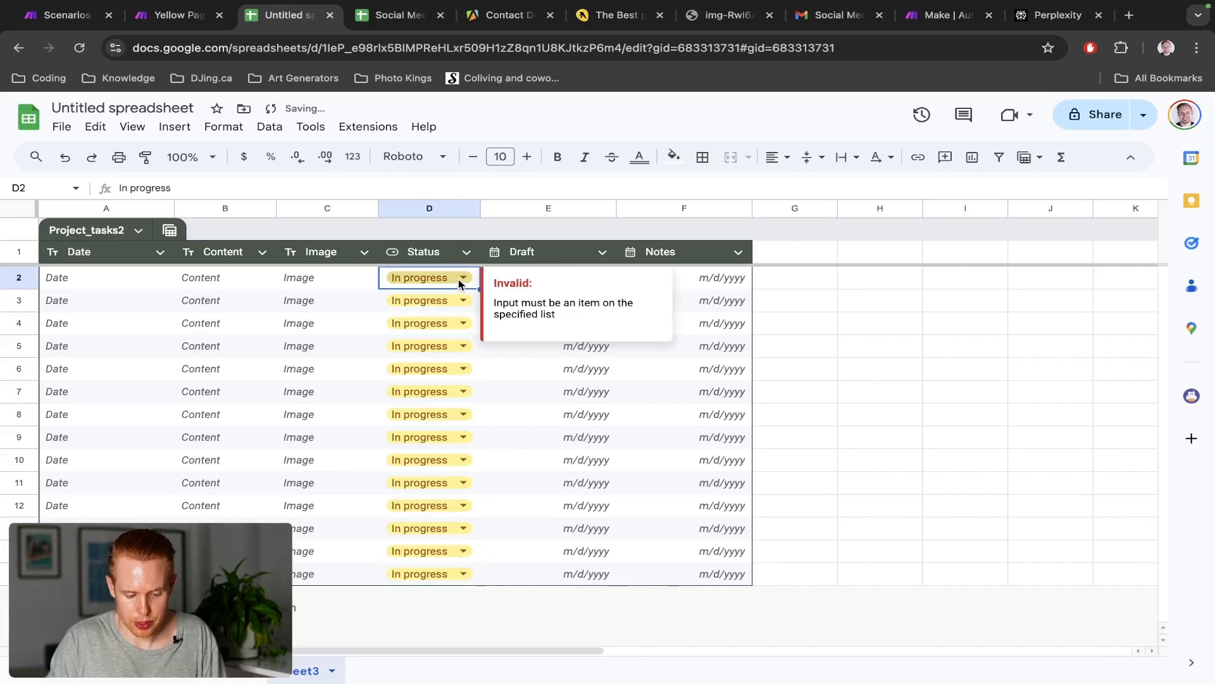
click(463, 278)
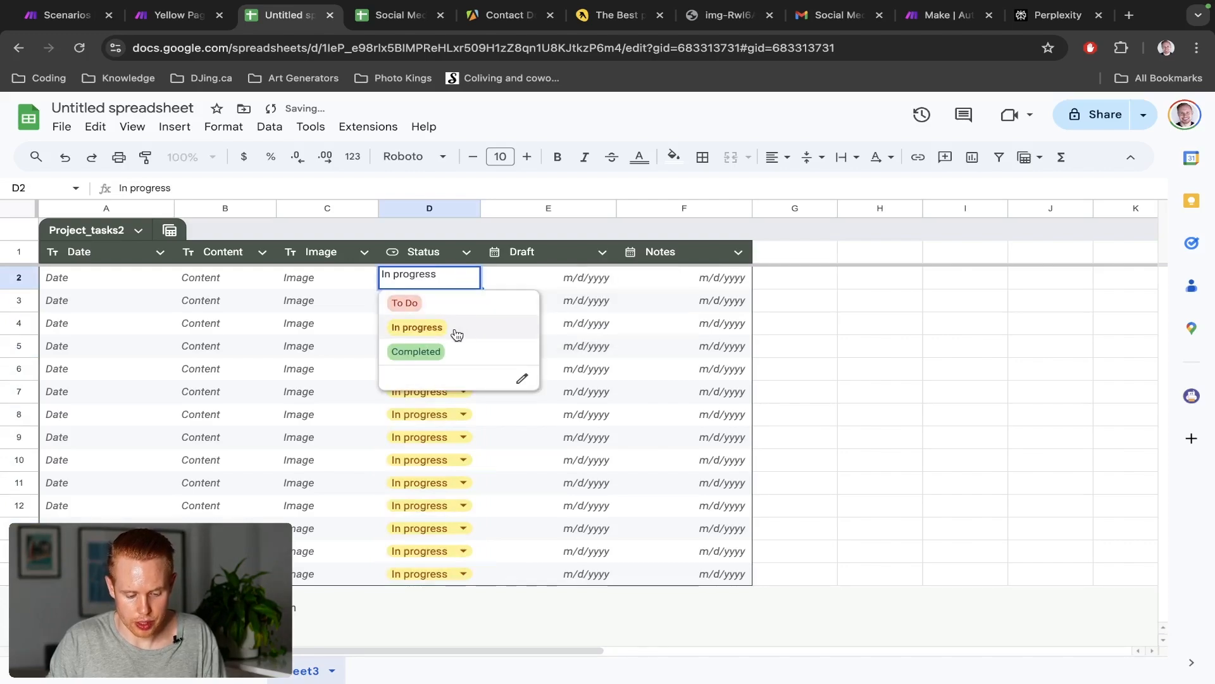
click(457, 334)
key(Delete)
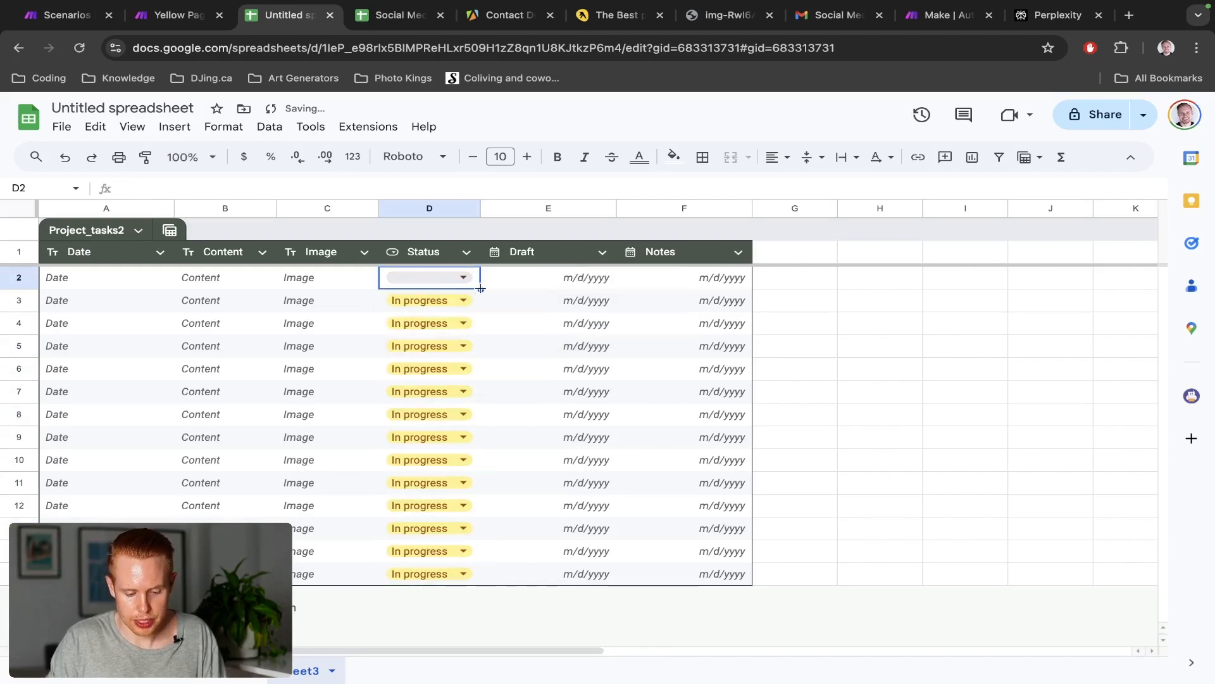
drag(481, 289, 484, 583)
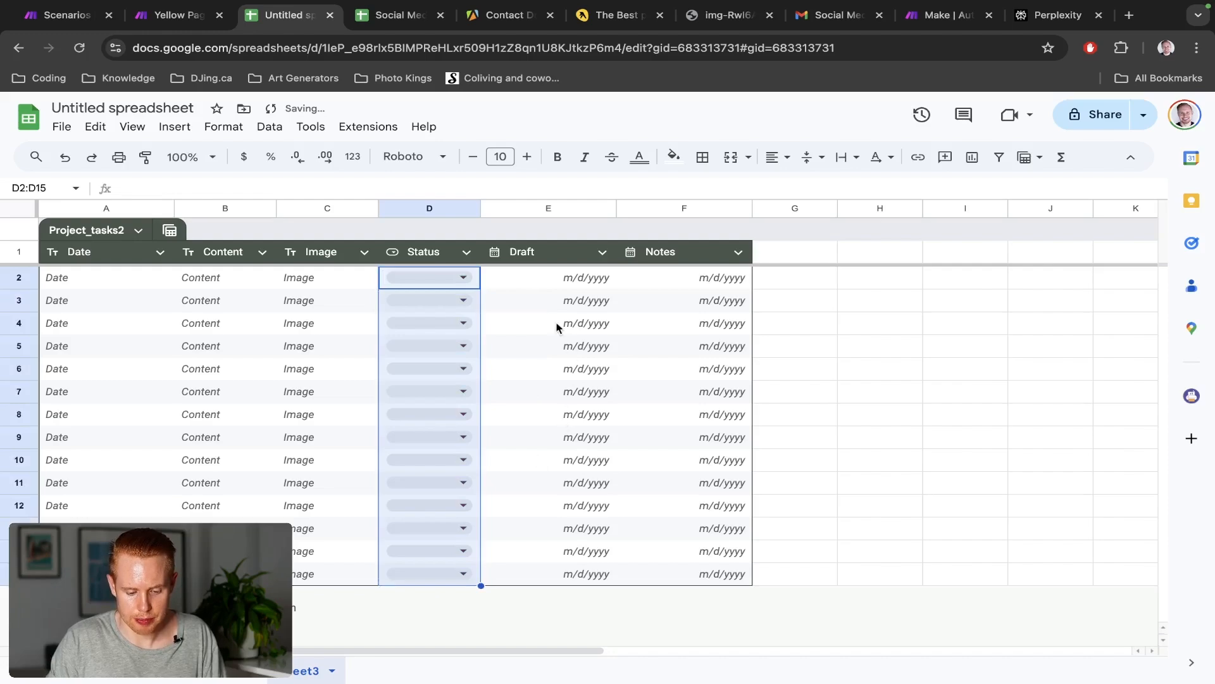
Make the Draft column a dropdown with Draft in red and Published in green
click(556, 275)
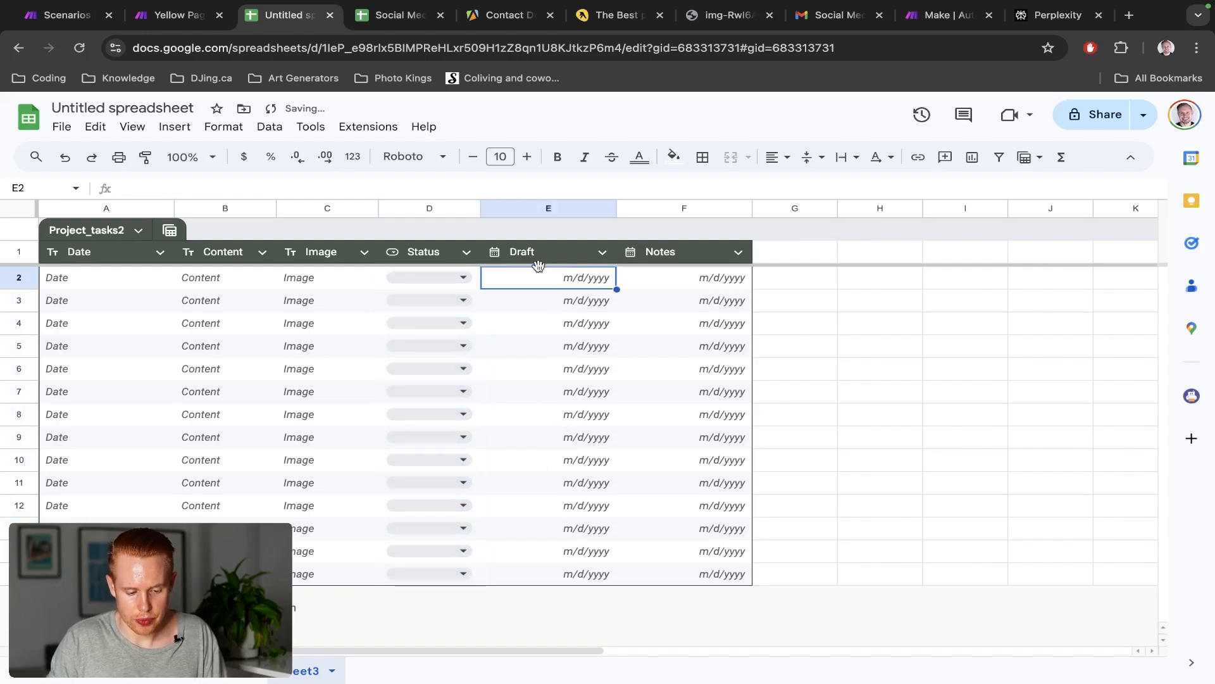
click(174, 127)
click(274, 496)
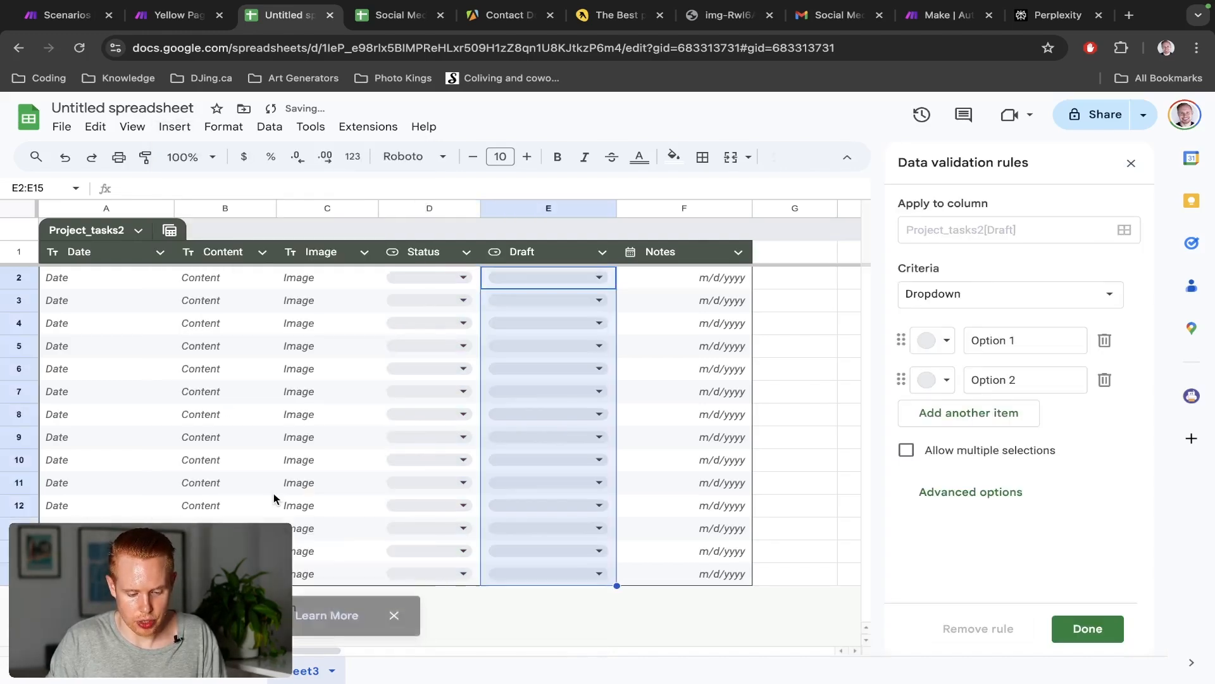
click(1000, 340)
key(ctrl+a)
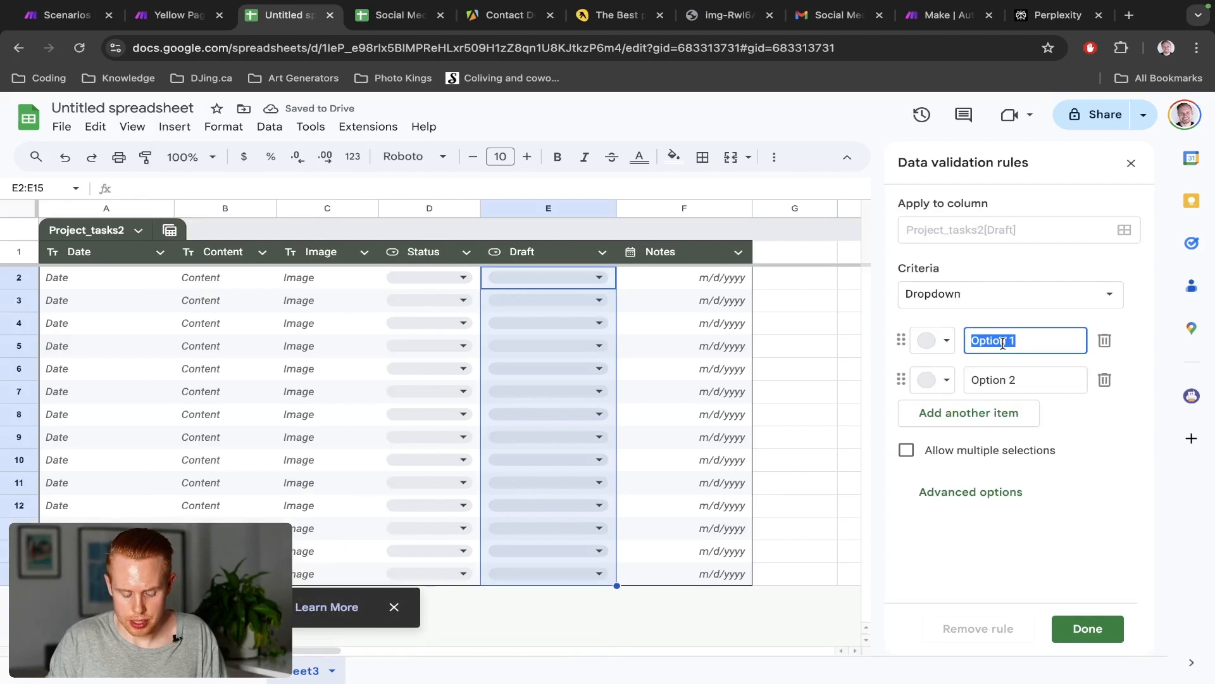
text(Draft)
key(Tab)
key(Tab)
key(Tab)
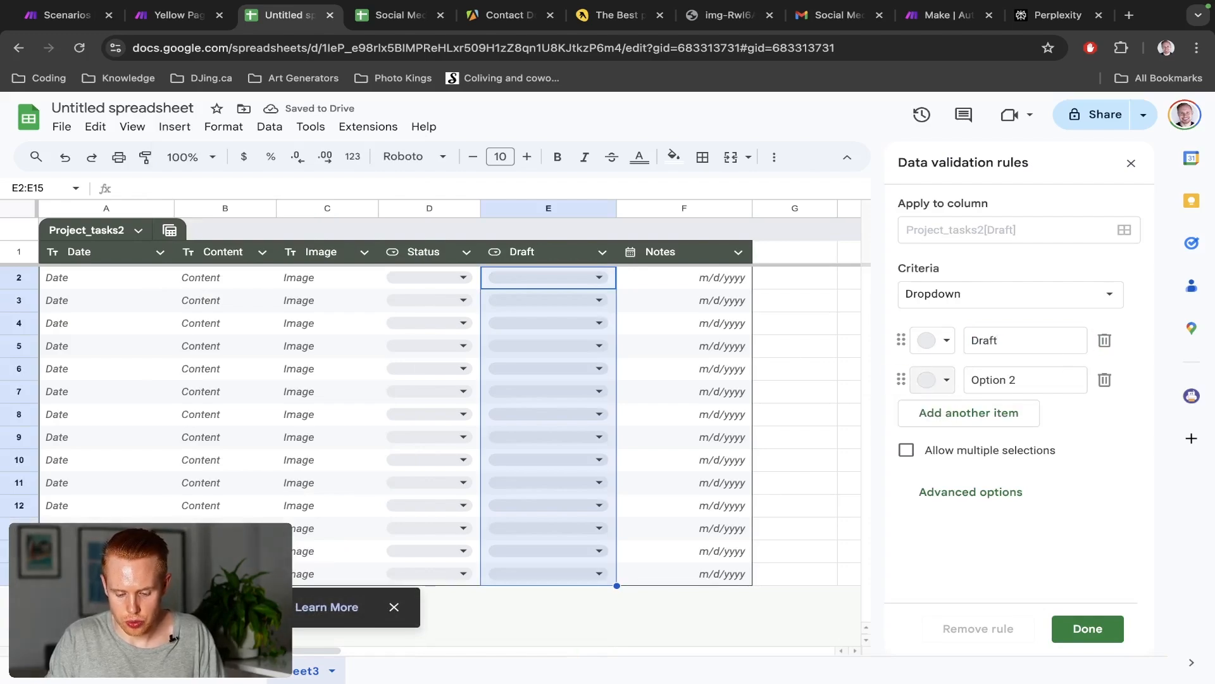
text(Published)
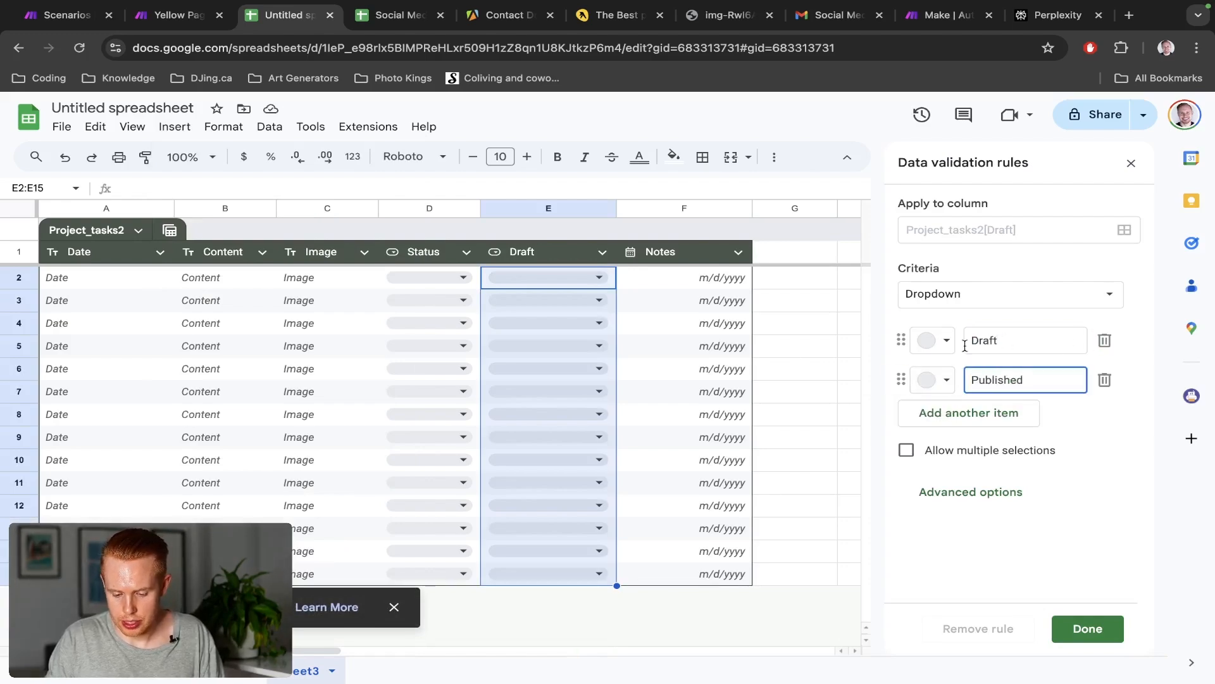
click(932, 341)
click(962, 417)
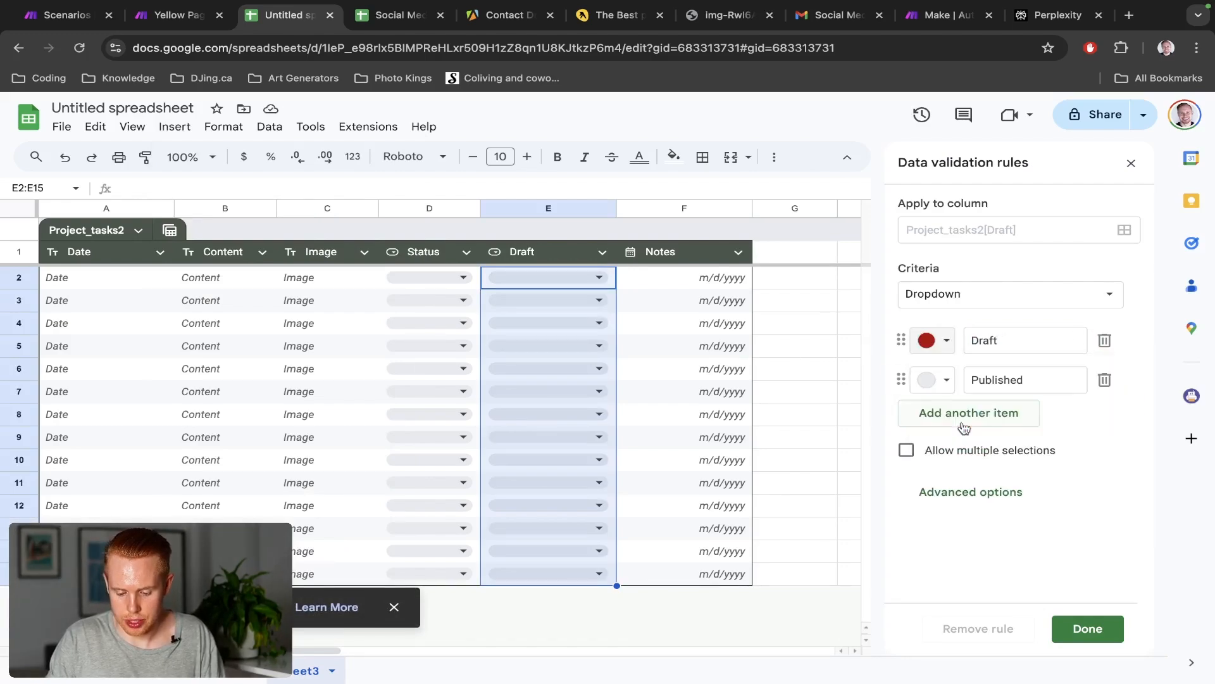
click(932, 380)
click(1049, 463)
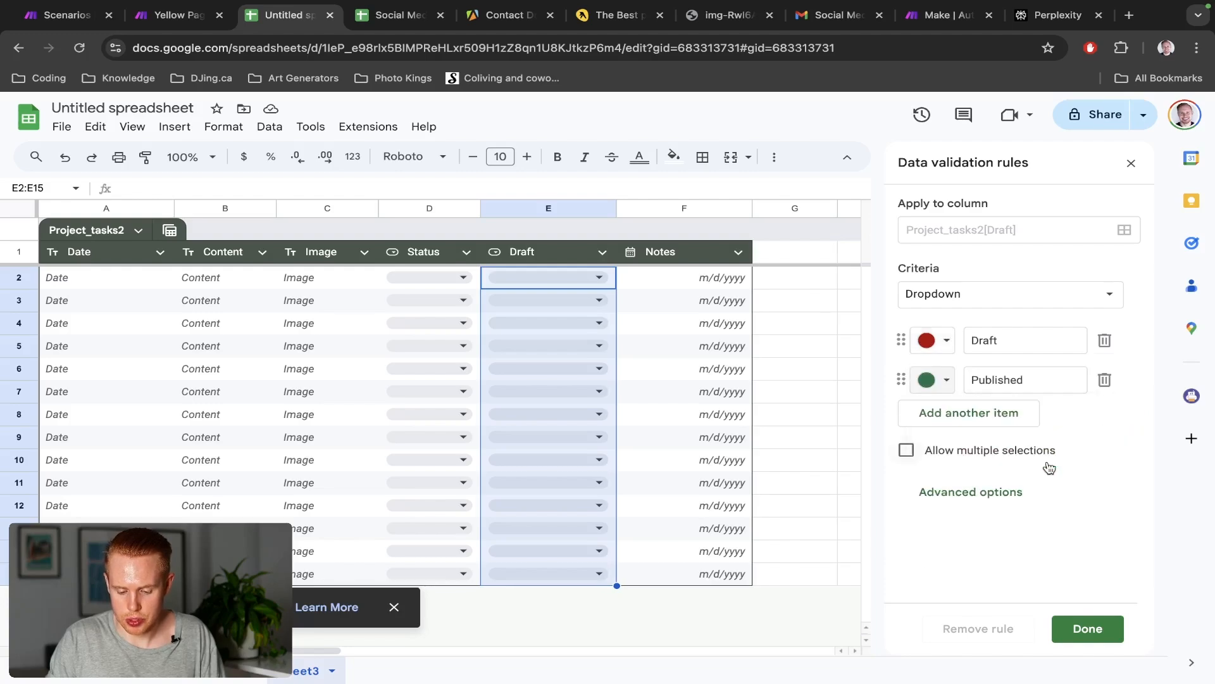
click(1078, 633)
click(732, 284)
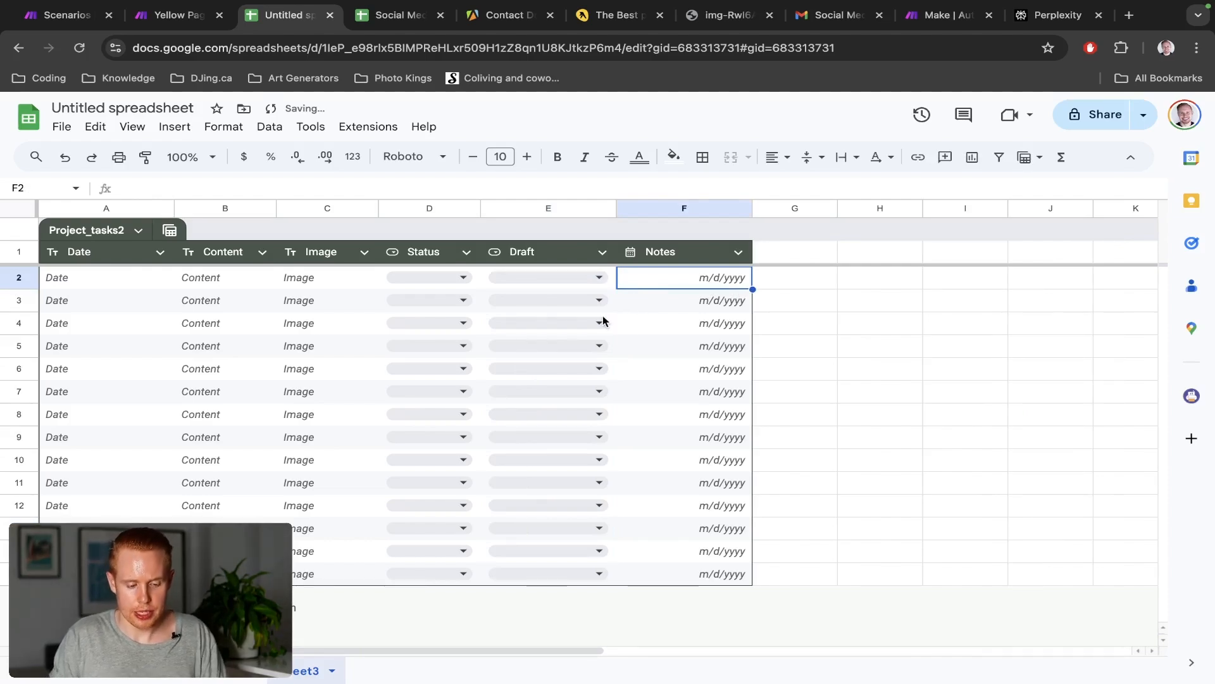
Title the spreadsheet 'Social Media Template [Test]'
click(115, 106)
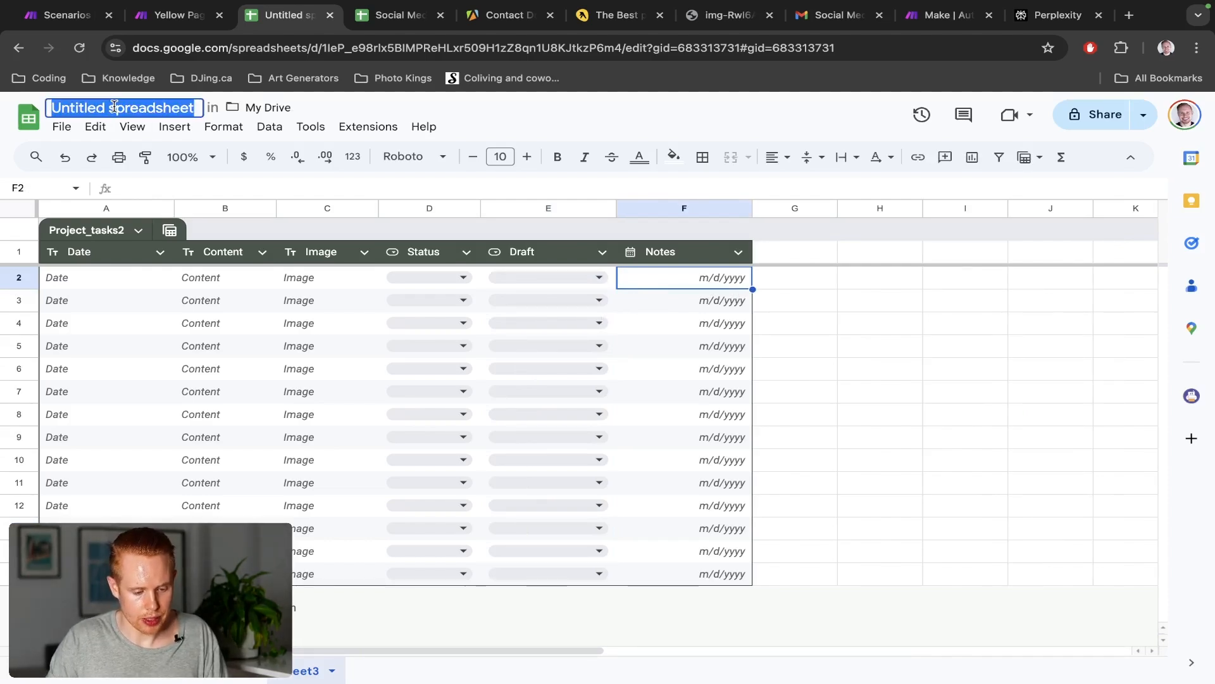
text(Social Me)
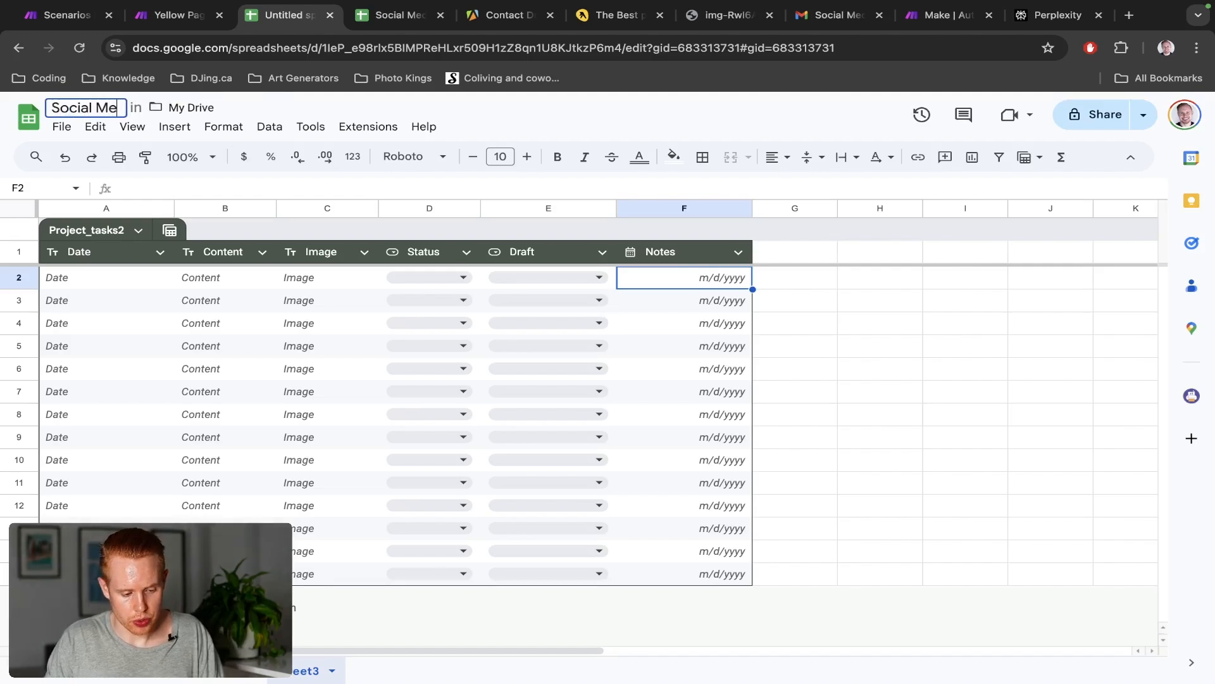
text(dia Template Test)
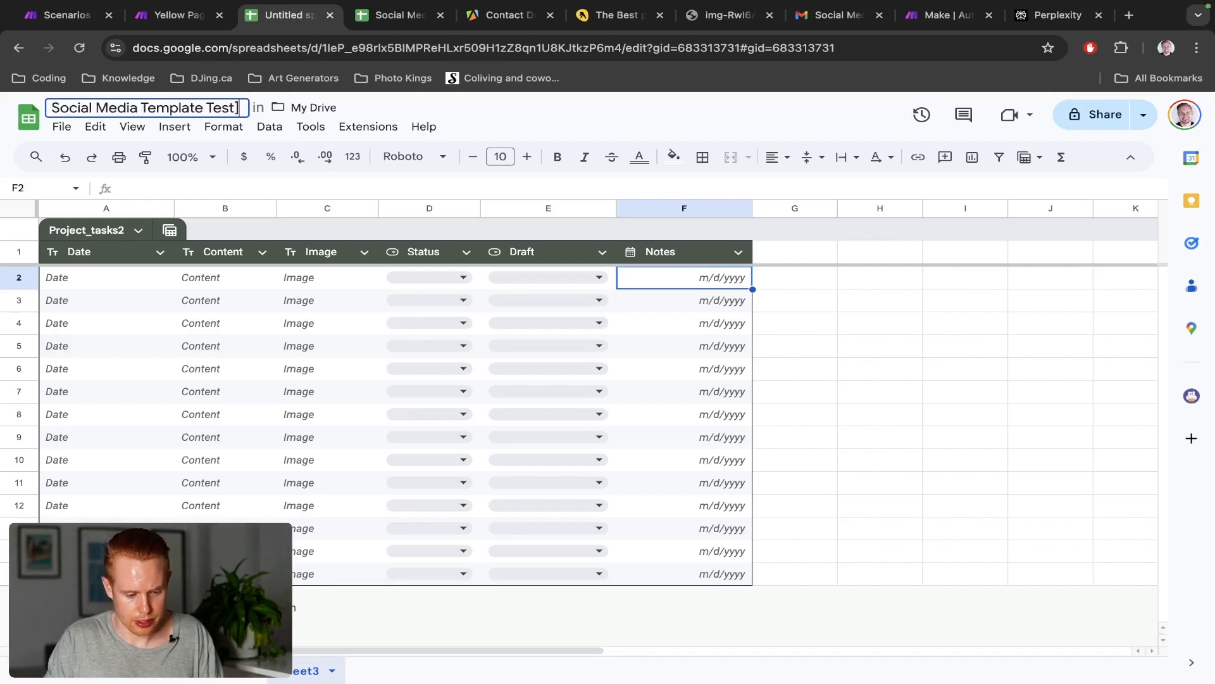
text( [)
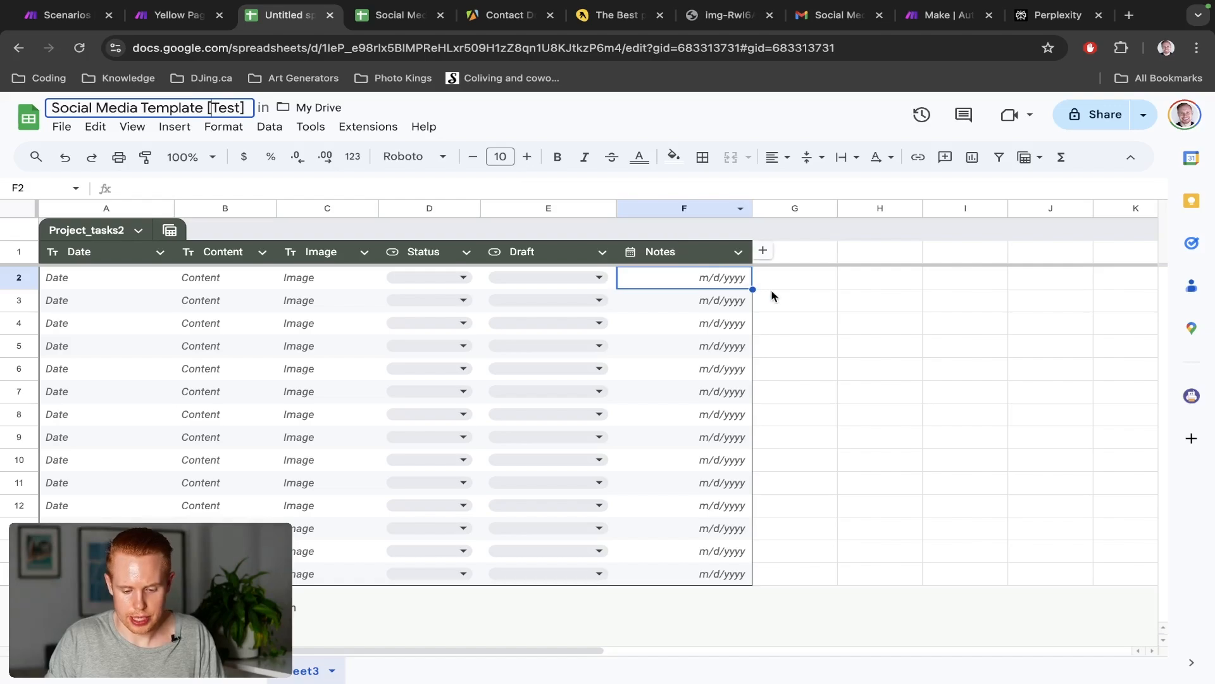
click(772, 294)
key(super+2)
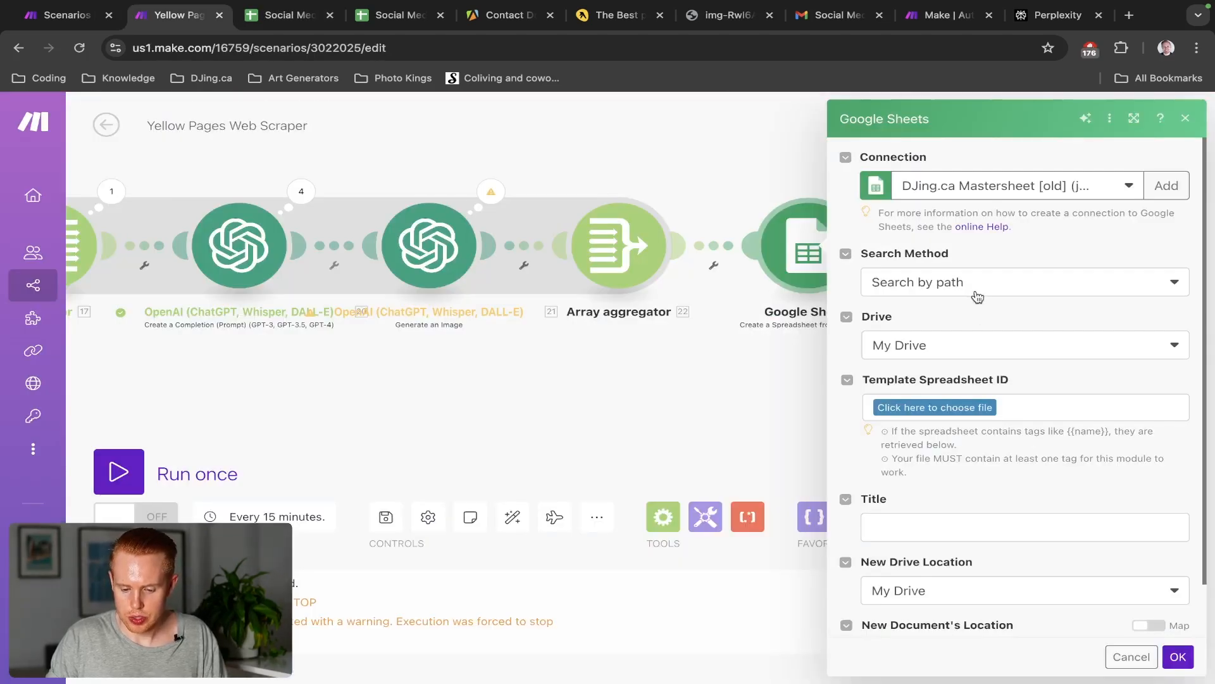
Set Search Method to Select from all and paste the template sheet's ID into Spreadsheet ID
click(975, 292)
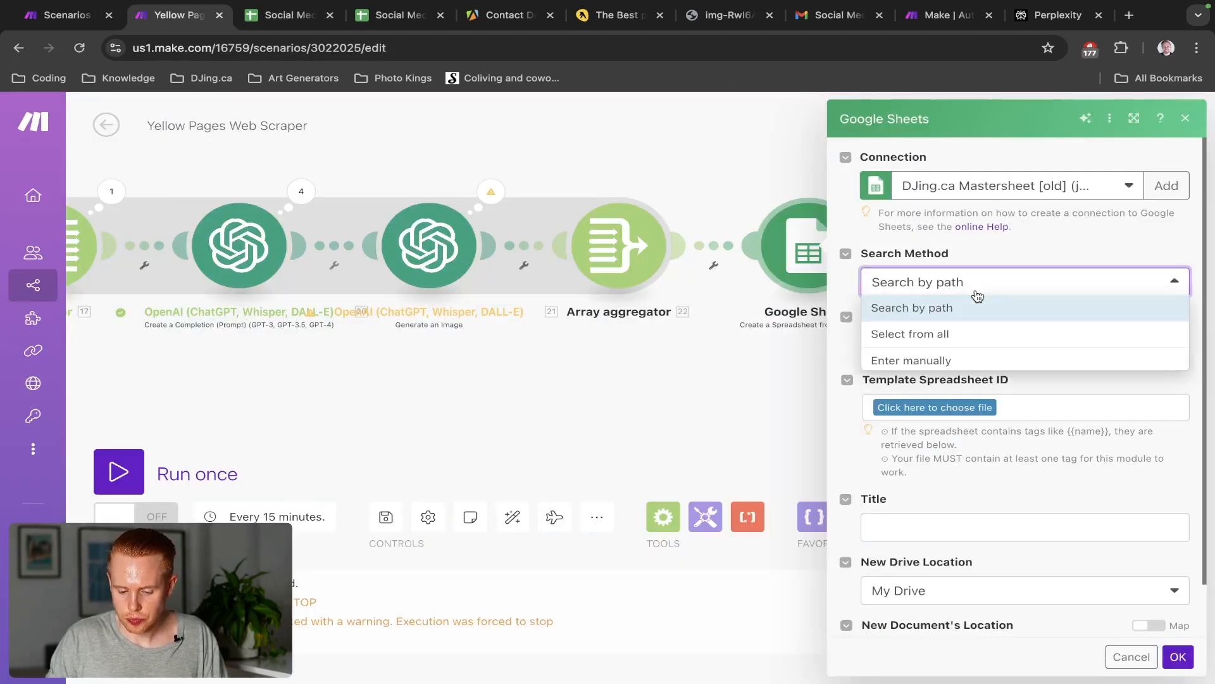
click(938, 334)
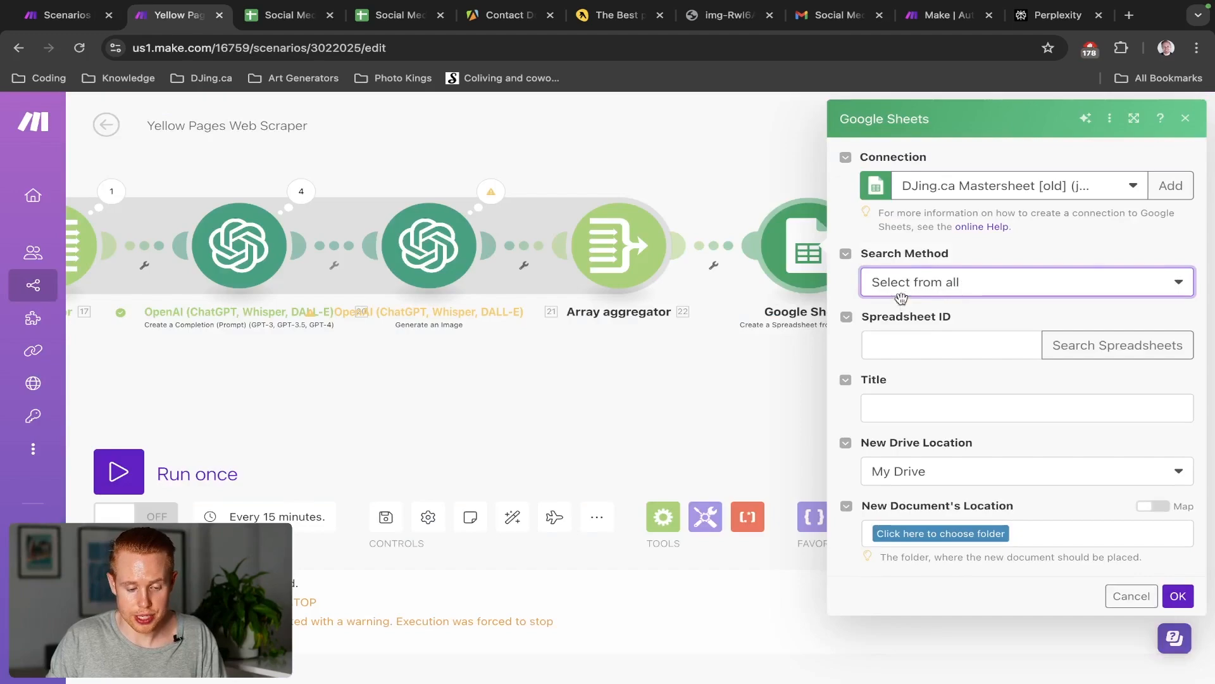
key(super+3)
key(super+2)
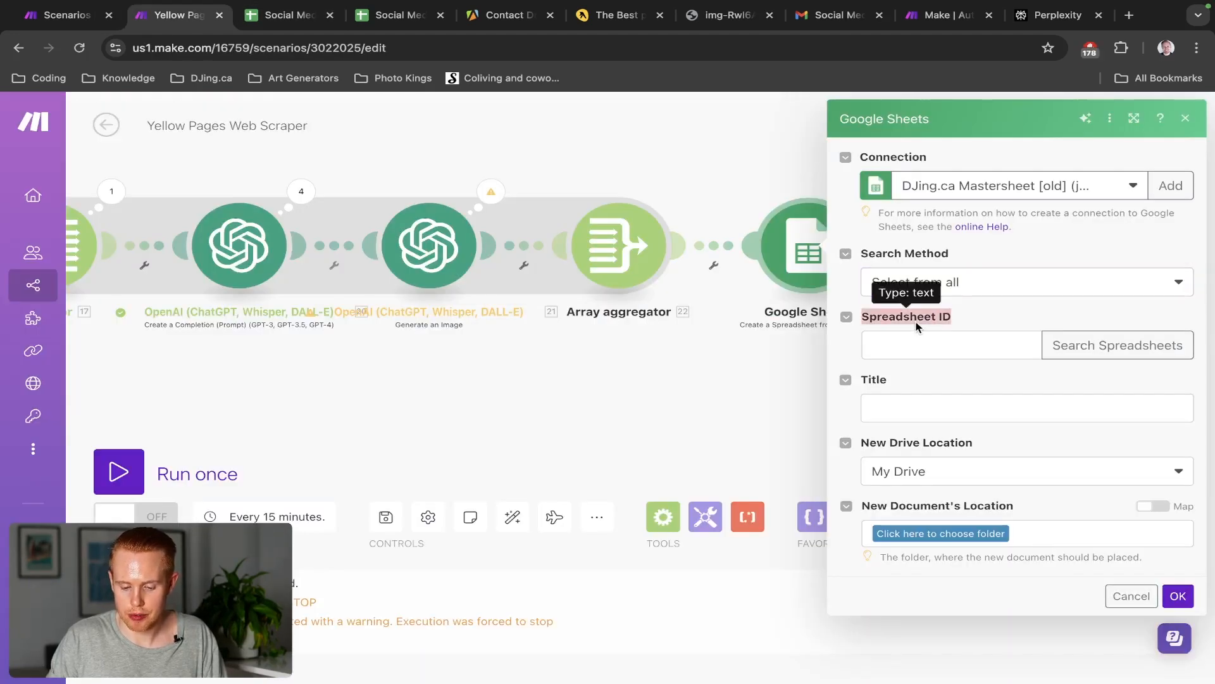
key(super+3)
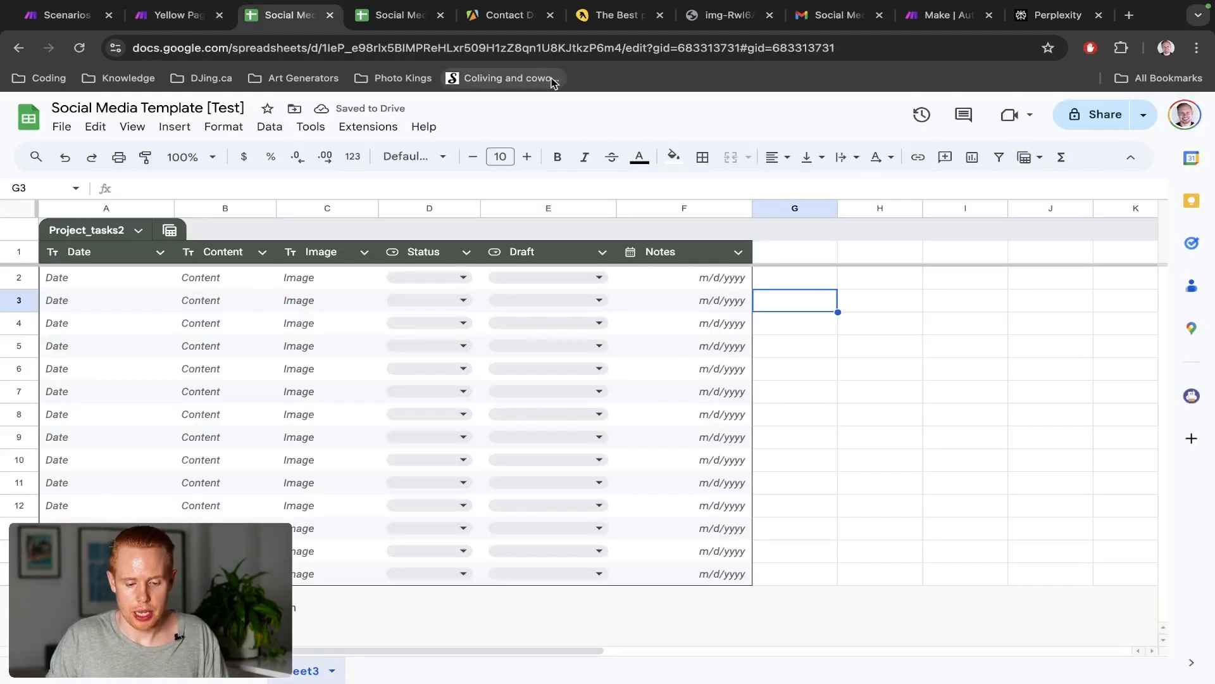
double_click(578, 46)
key(ctrl+c)
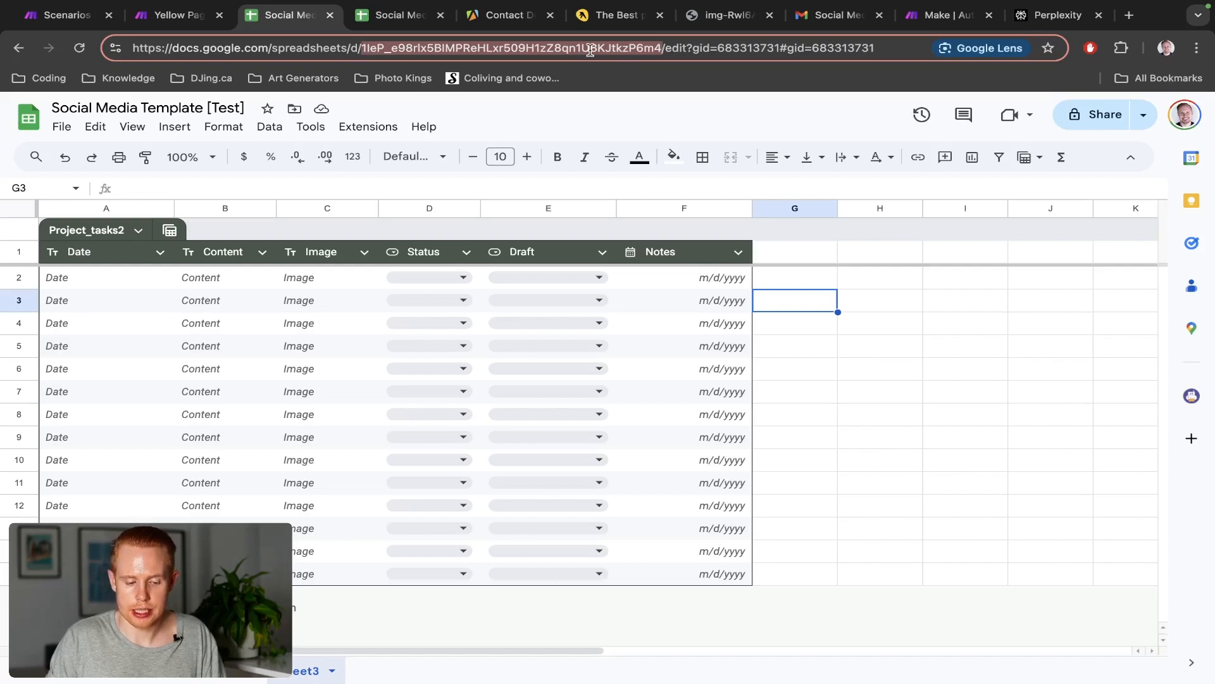
key(ctrl+shift+Tab)
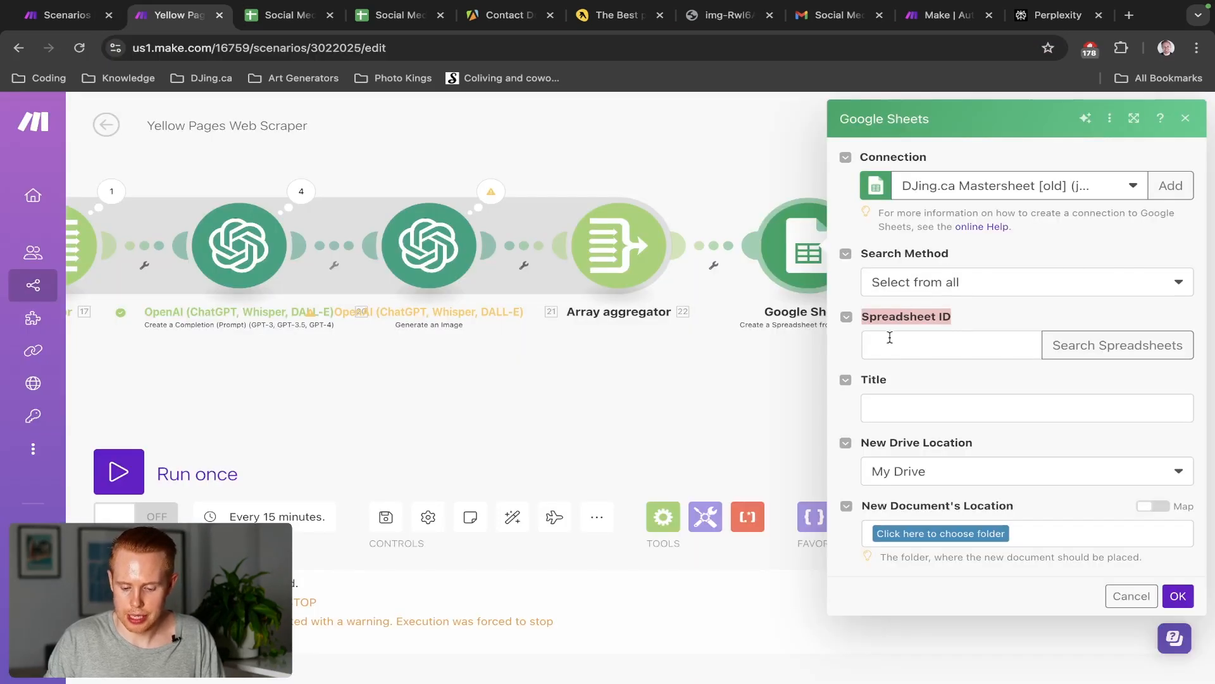
click(890, 337)
key(ctrl+v)
Set Title to the mapped 10. Array[]: domain plus ' Social Media Plan', and add a Values entry
scroll(975, 441, down, 1)
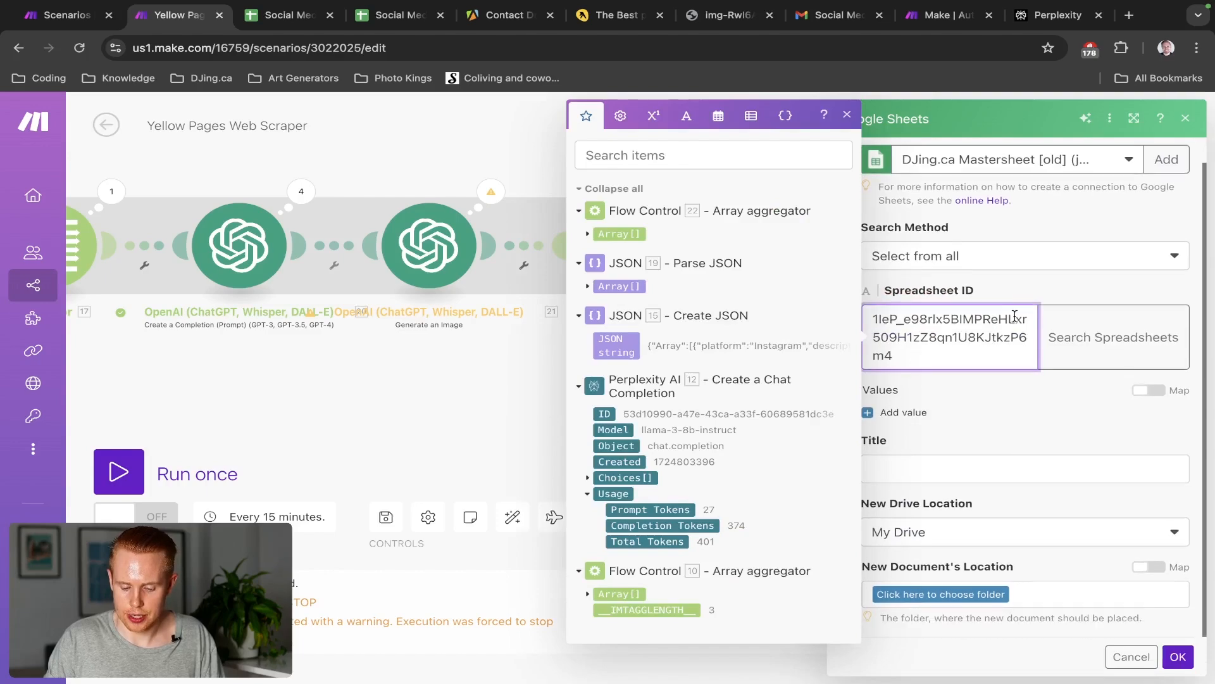
click(974, 439)
click(962, 469)
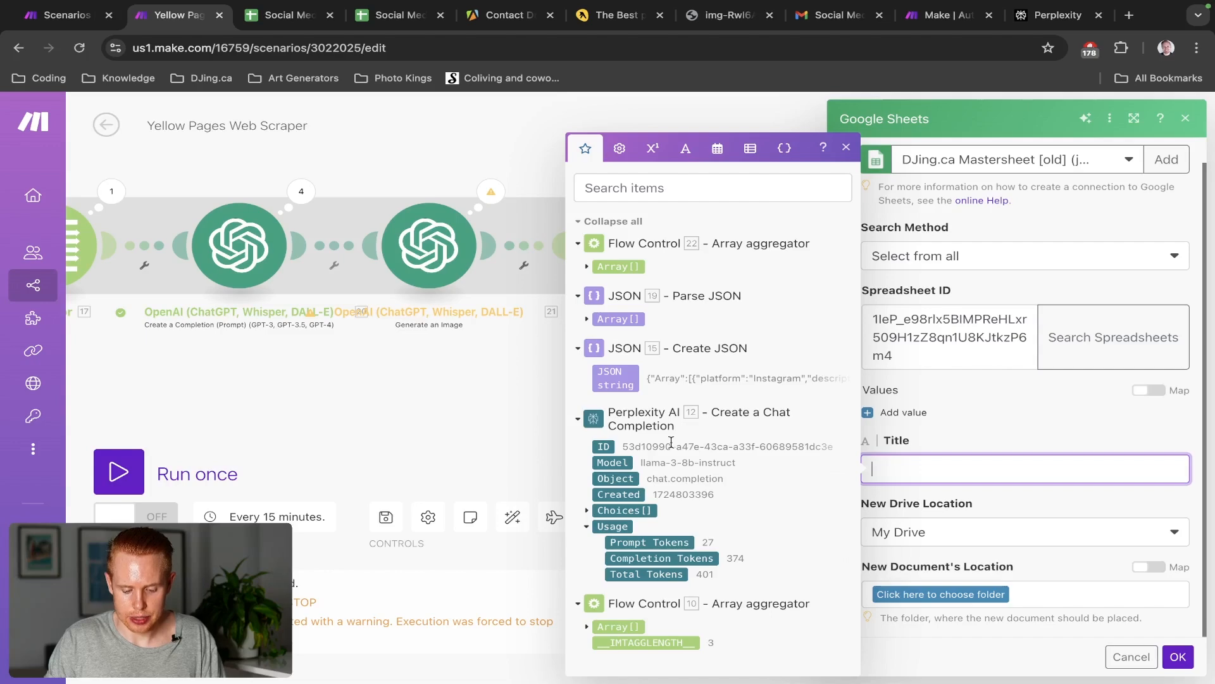
click(586, 627)
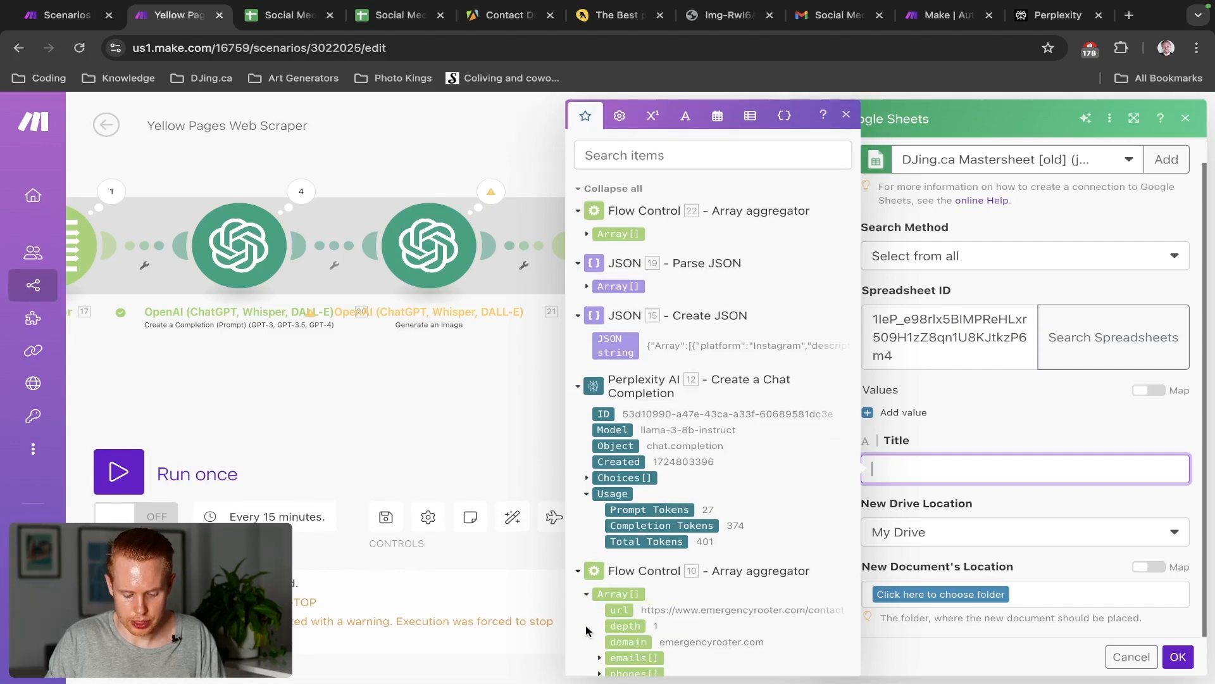
scroll(648, 559, down, 4)
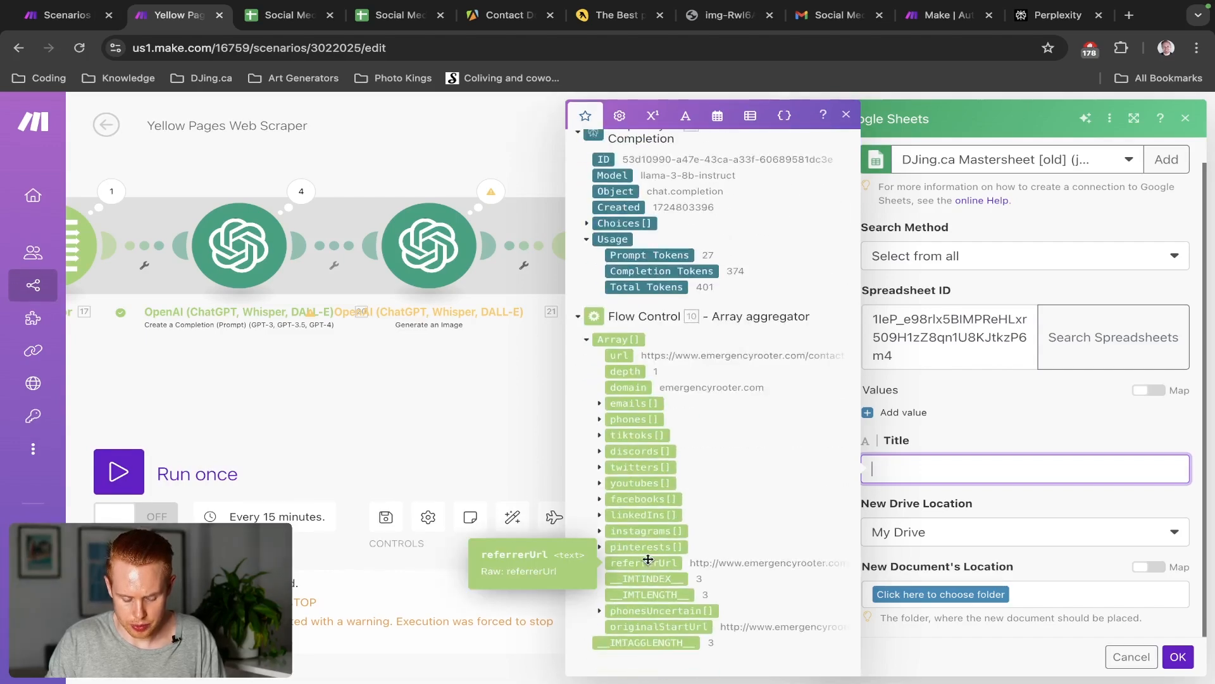
click(638, 390)
text(Social Media Plan)
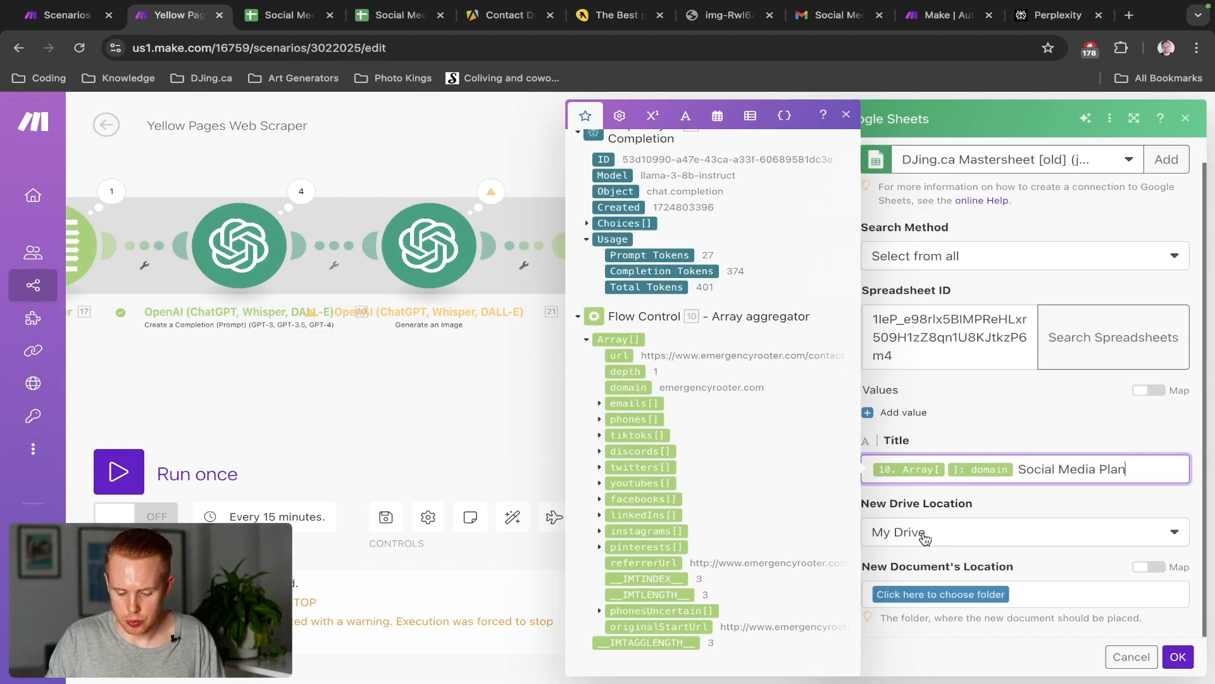
click(937, 514)
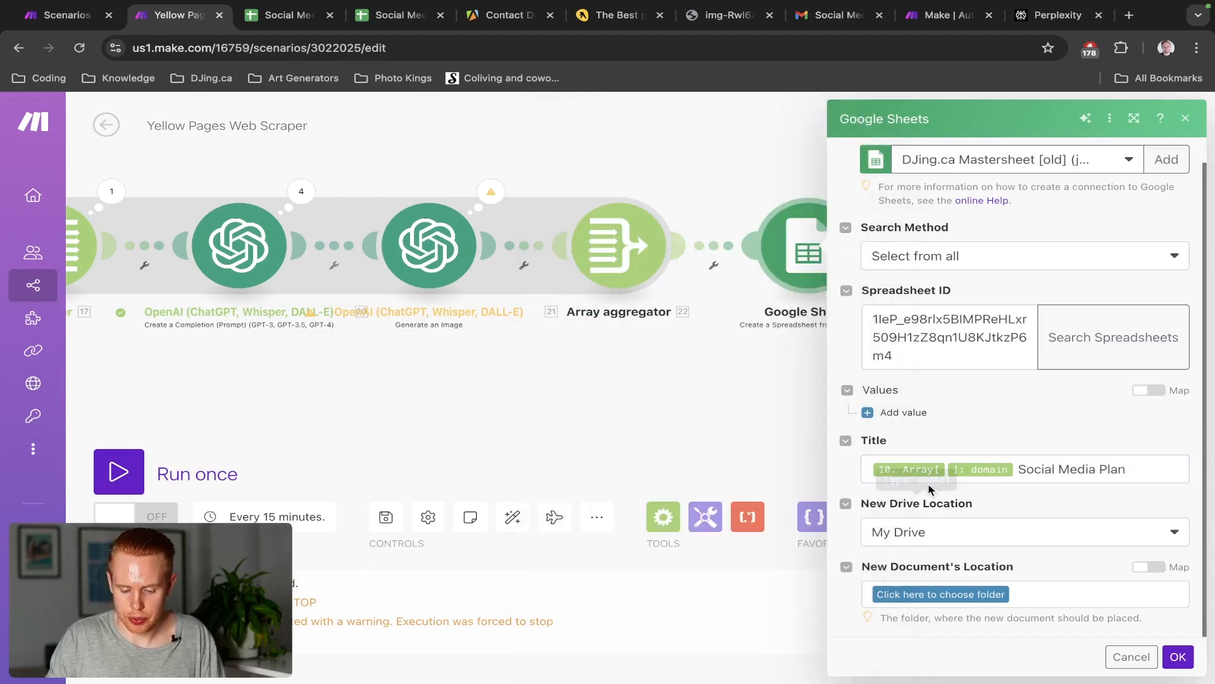
click(891, 420)
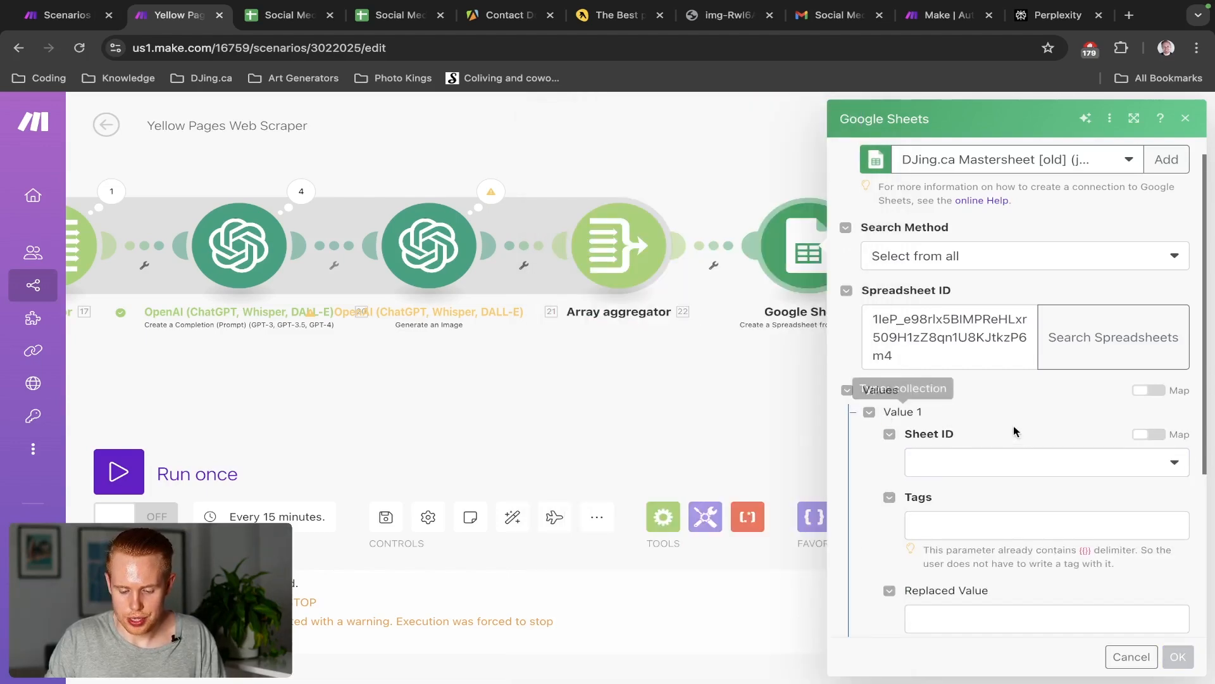
Switch the module to My Google connection to clear the 403 error and load the sheets
scroll(1027, 436, down, 1)
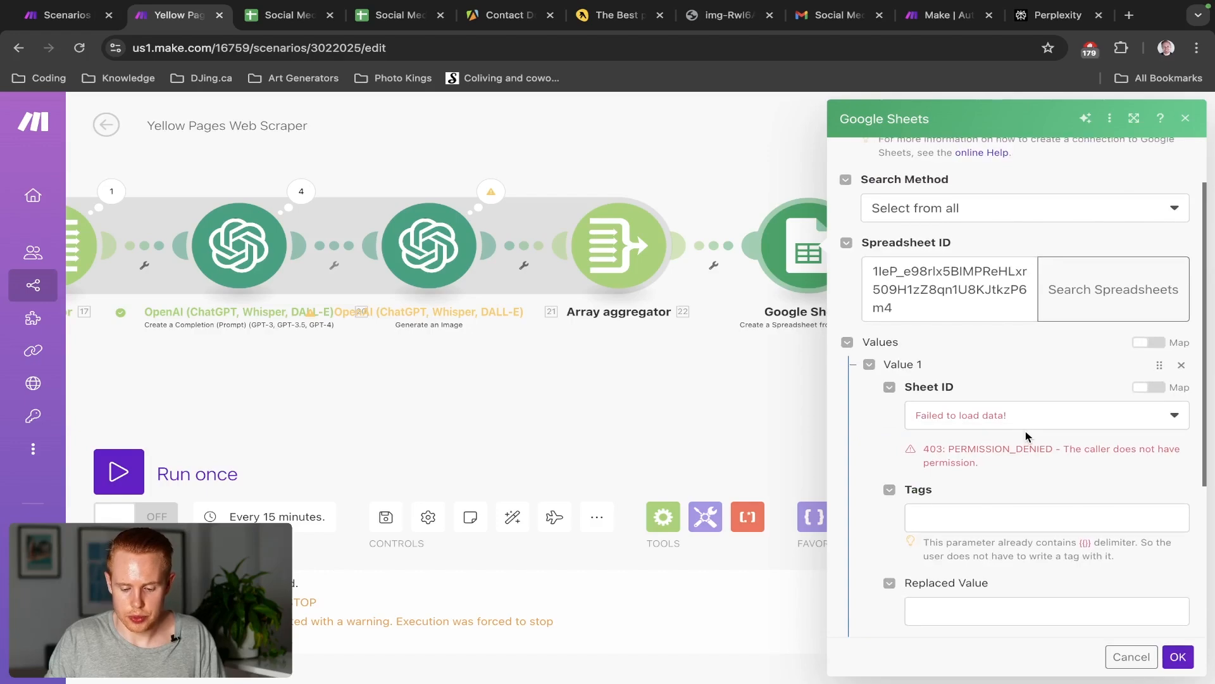
scroll(1024, 421, up, 2)
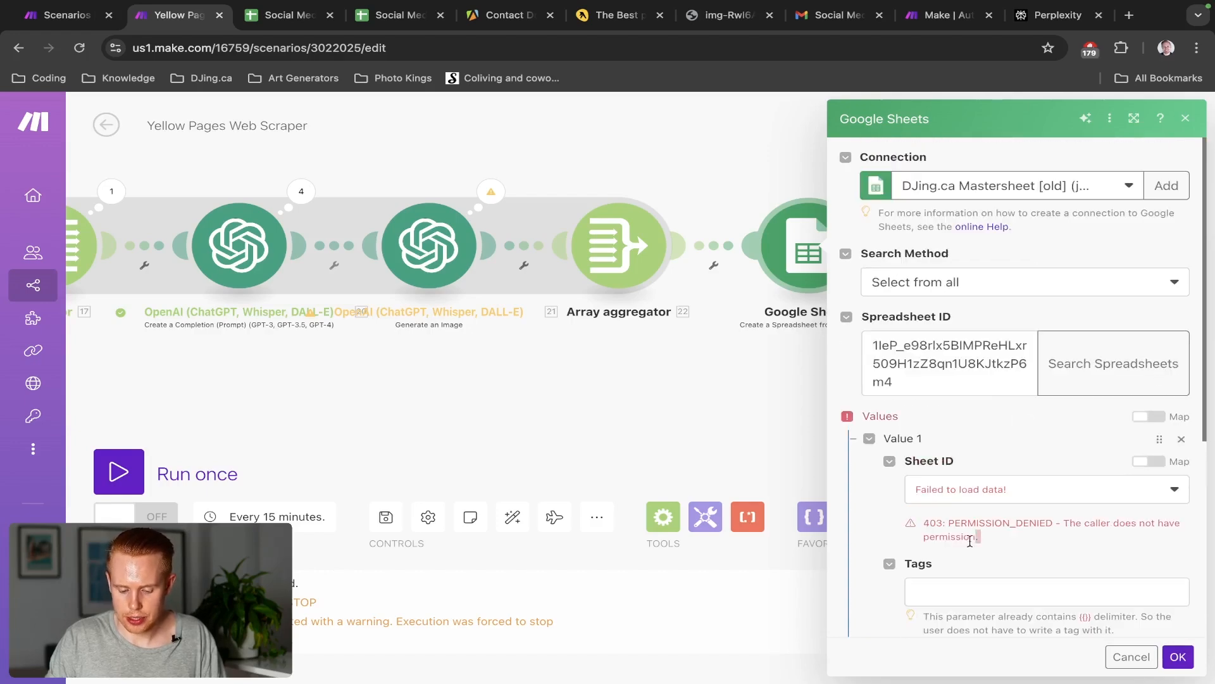
drag(978, 537, 916, 523)
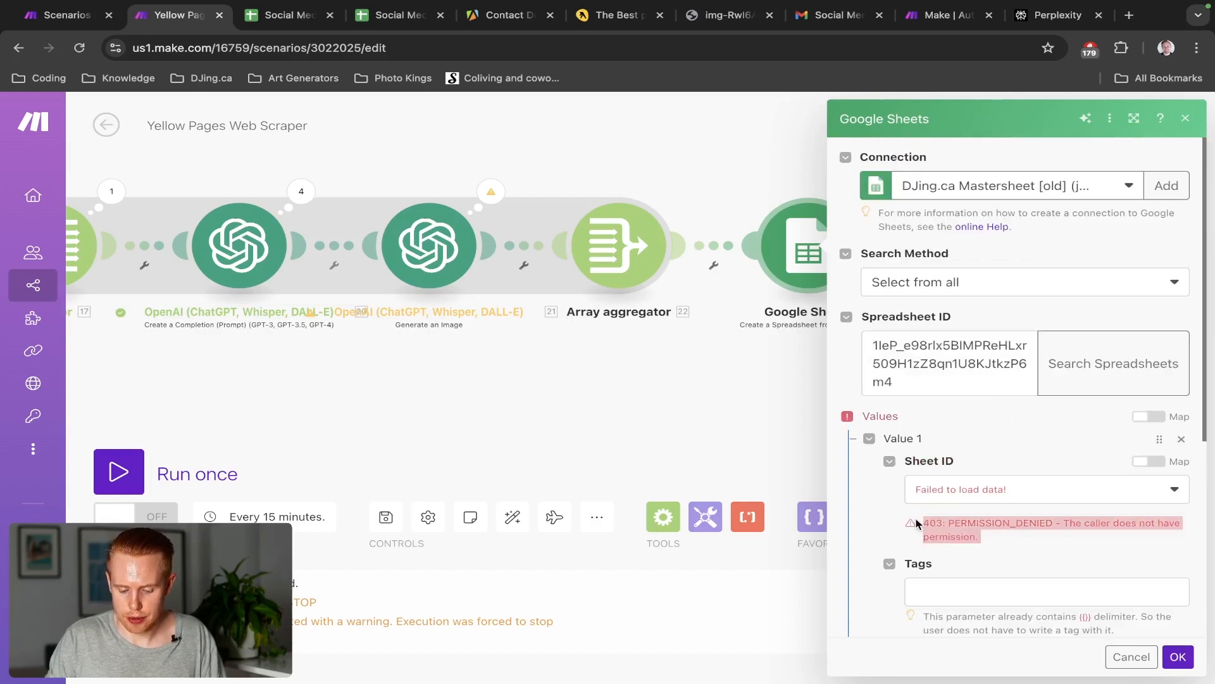
click(968, 185)
click(968, 342)
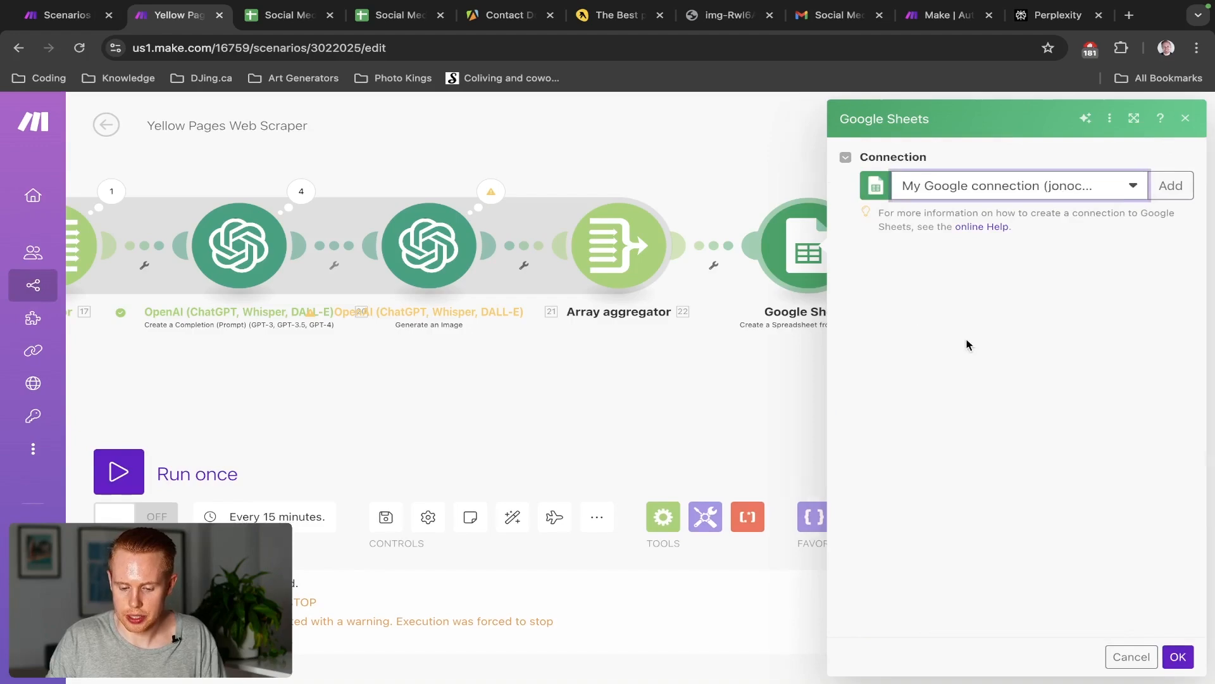
scroll(1058, 339, down, 5)
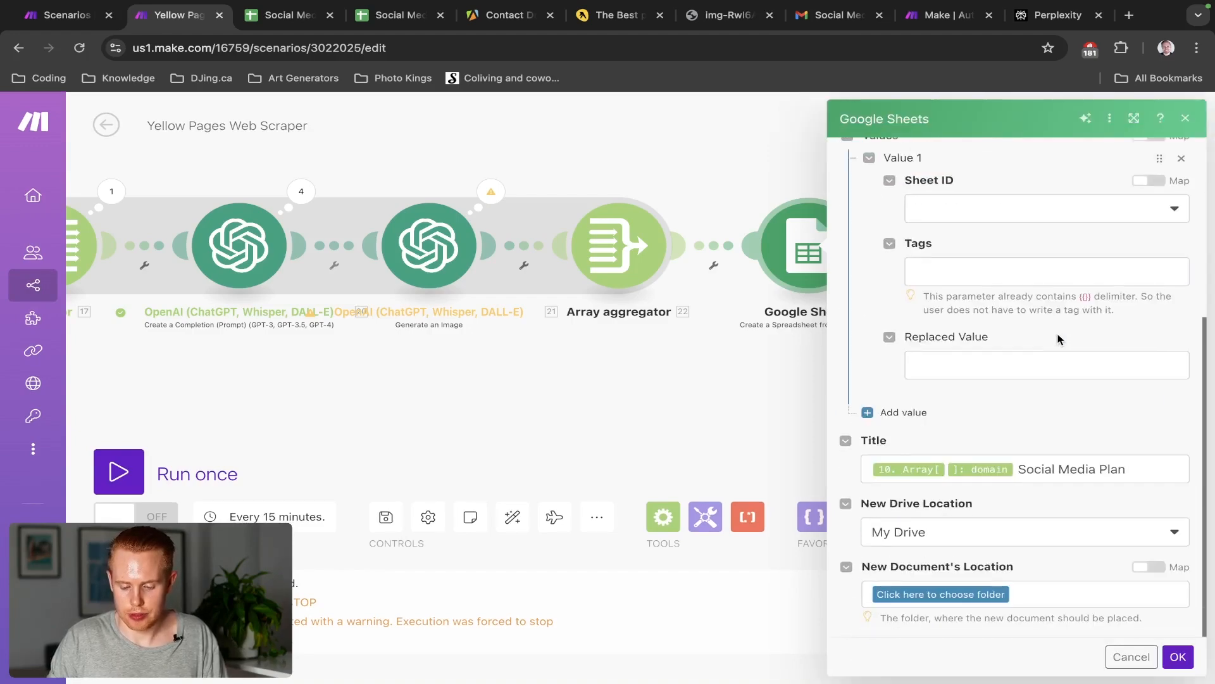
scroll(1058, 340, up, 3)
scroll(1059, 339, down, 2)
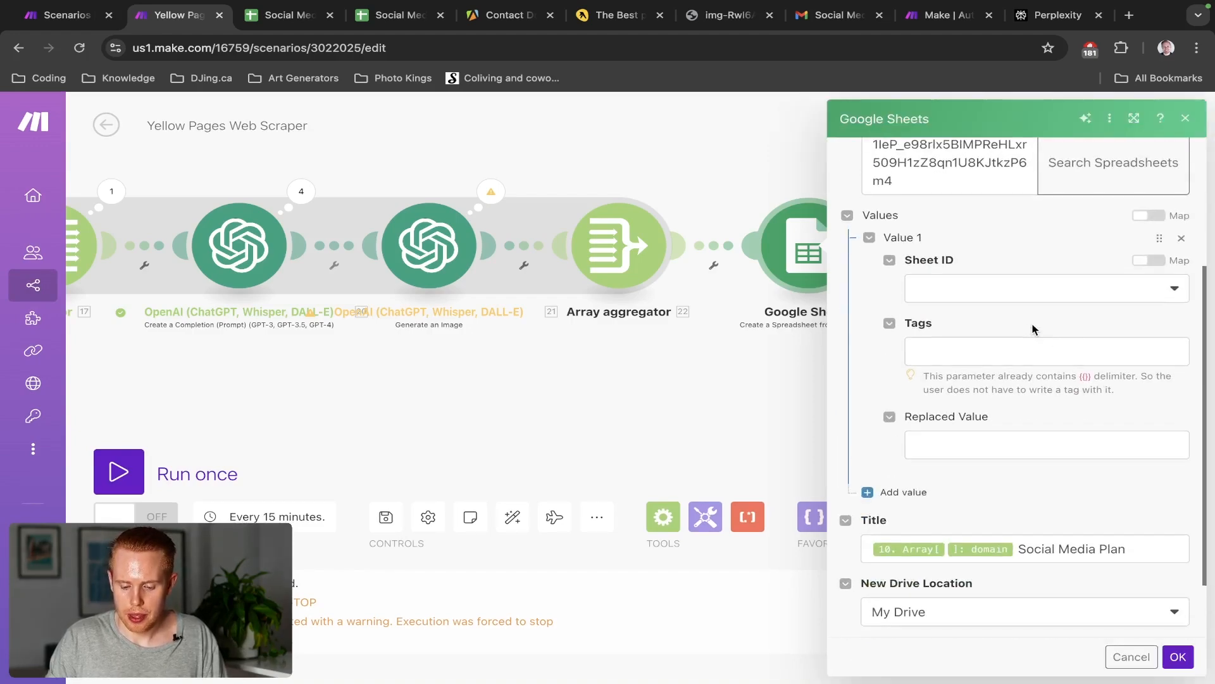
scroll(1029, 329, up, 1)
scroll(1028, 328, up, 2)
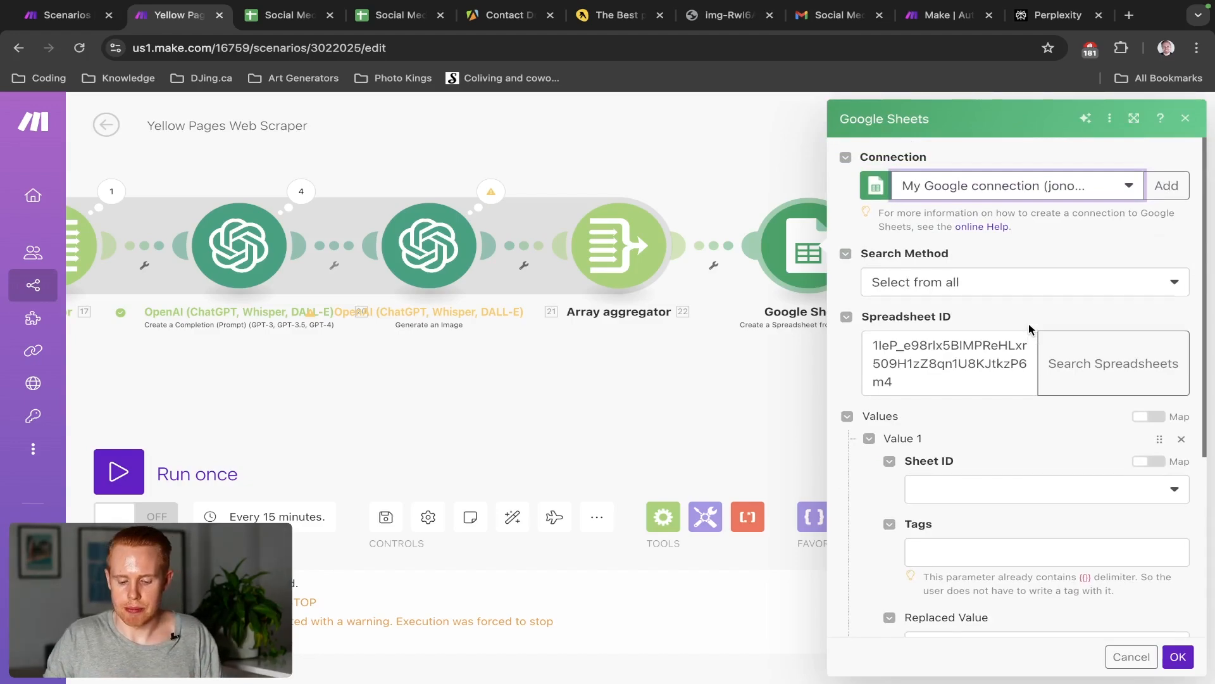
scroll(993, 493, down, 3)
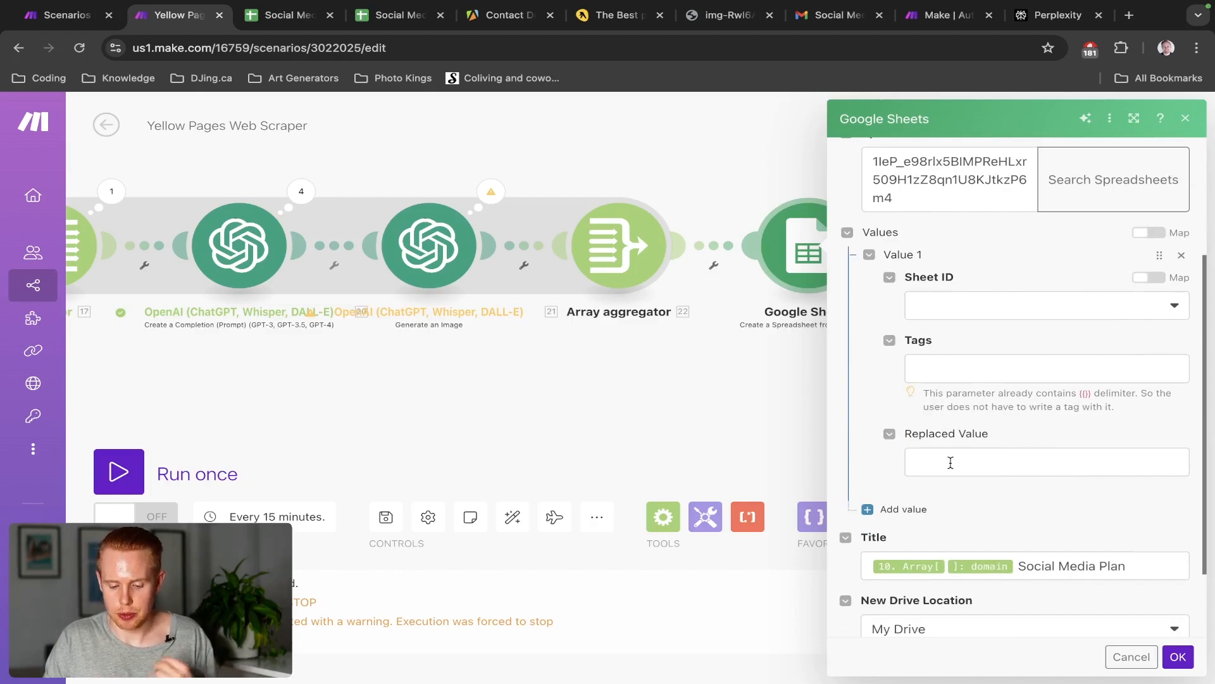
click(966, 314)
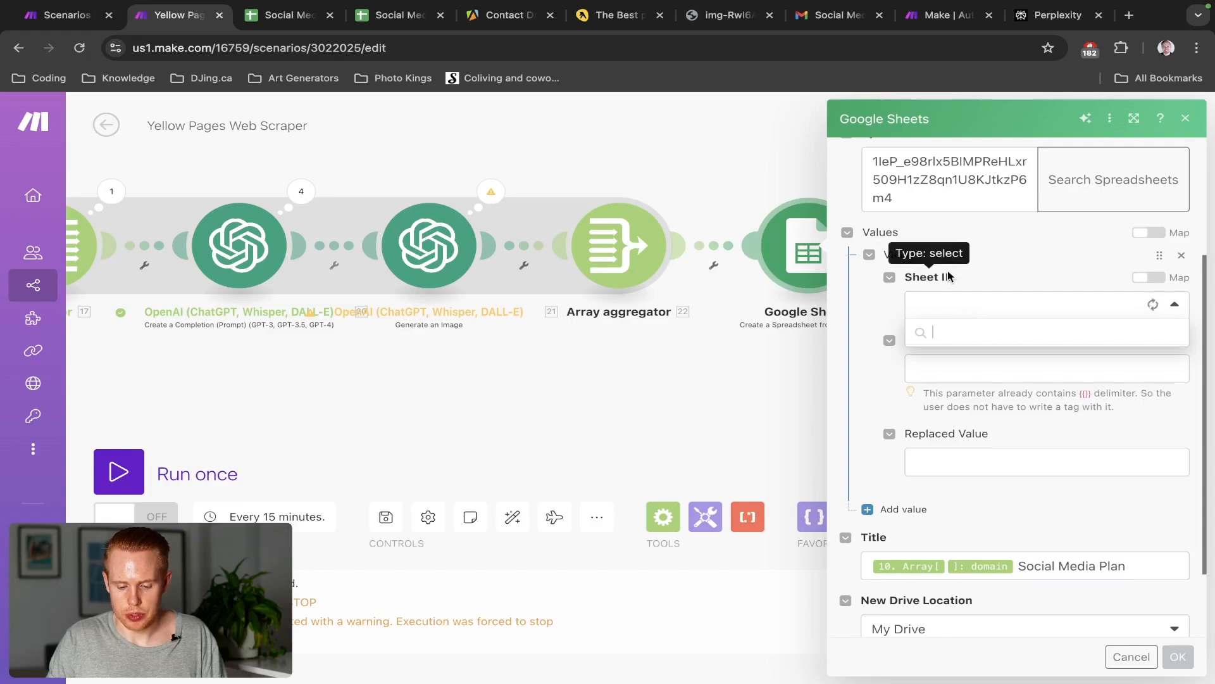
Set Value 1's Sheet ID to Sheet1, then delete the template's blank and Project_tasks1 sheets
click(940, 329)
key(ctrl+Tab)
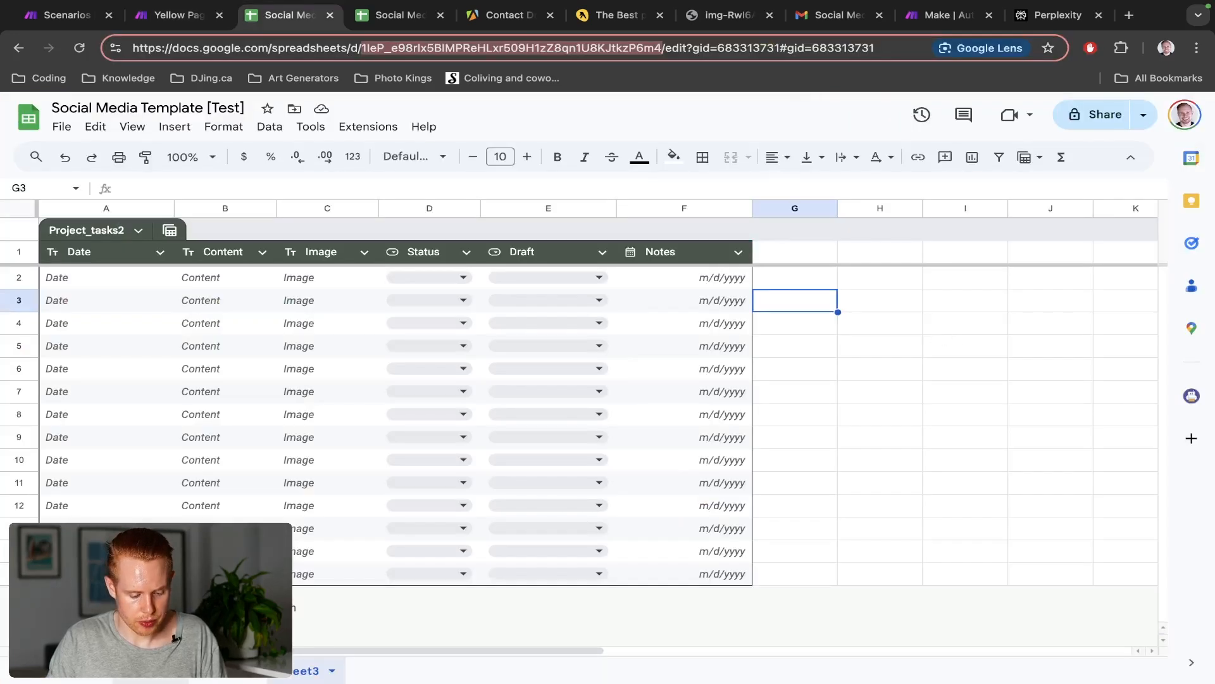
click(158, 676)
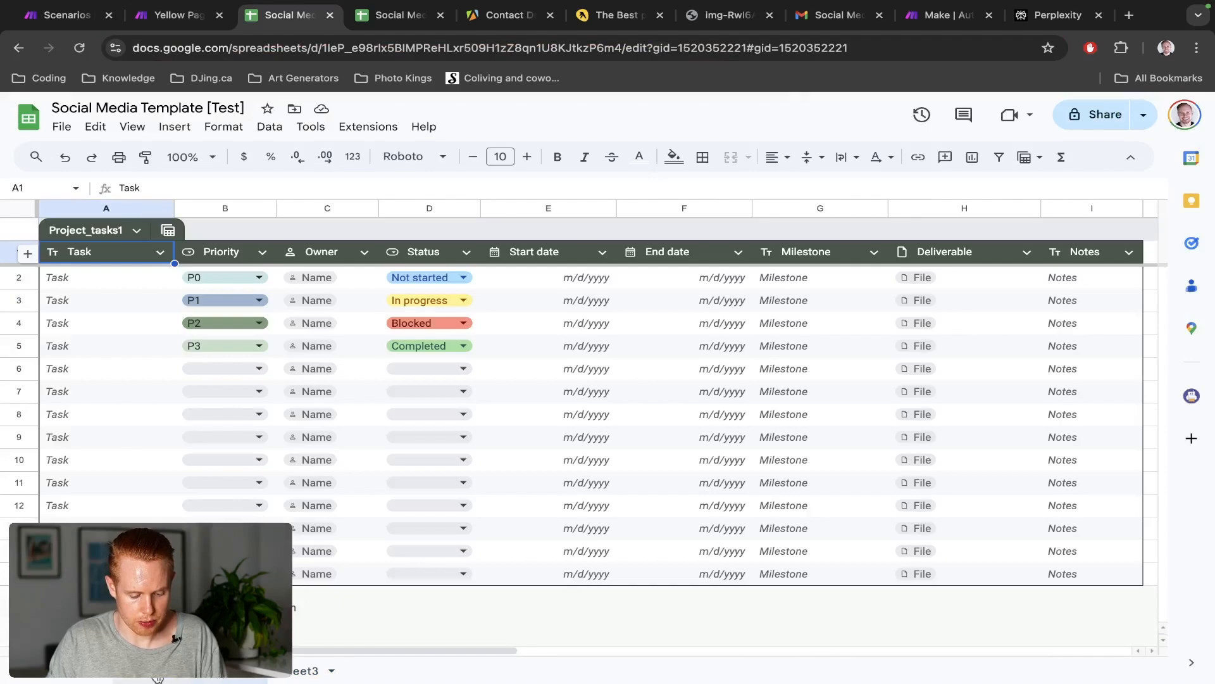
right_click(150, 676)
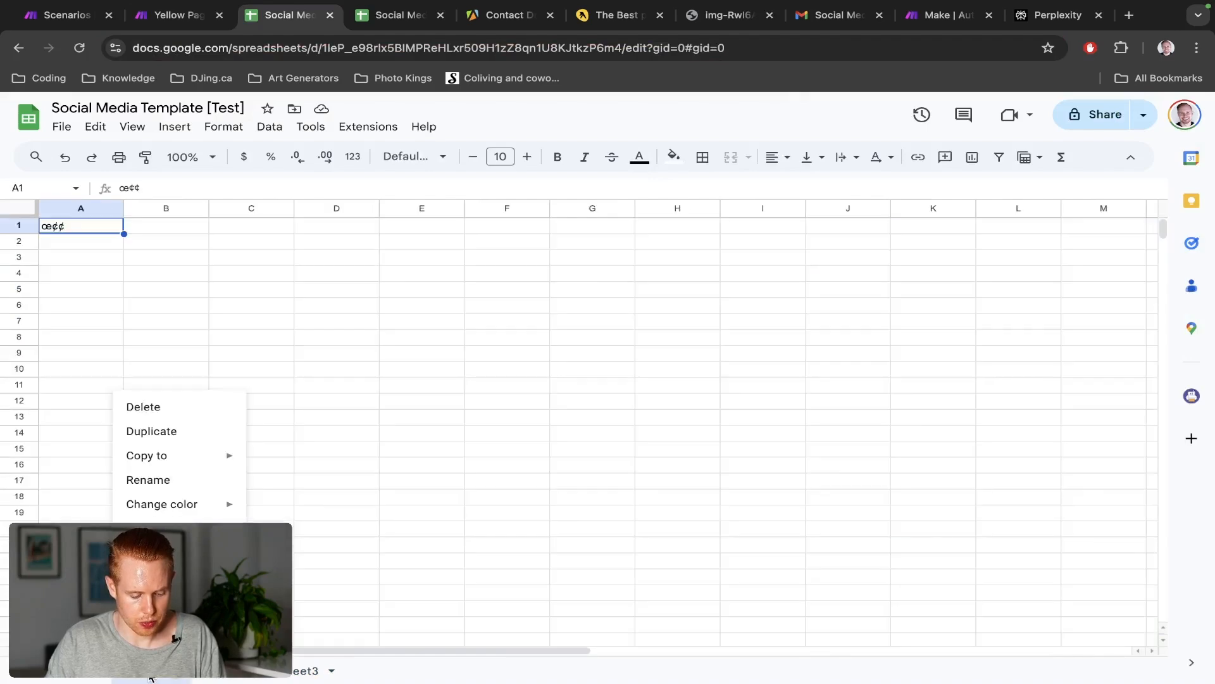
click(170, 412)
click(779, 418)
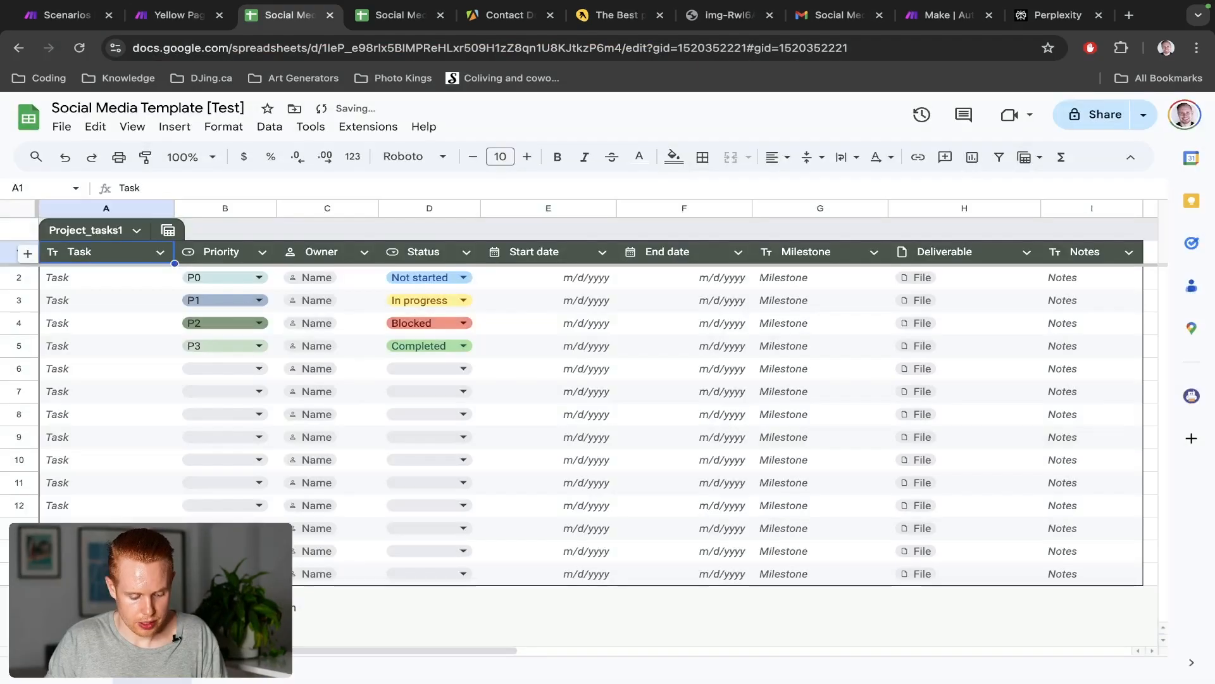
right_click(151, 676)
click(164, 411)
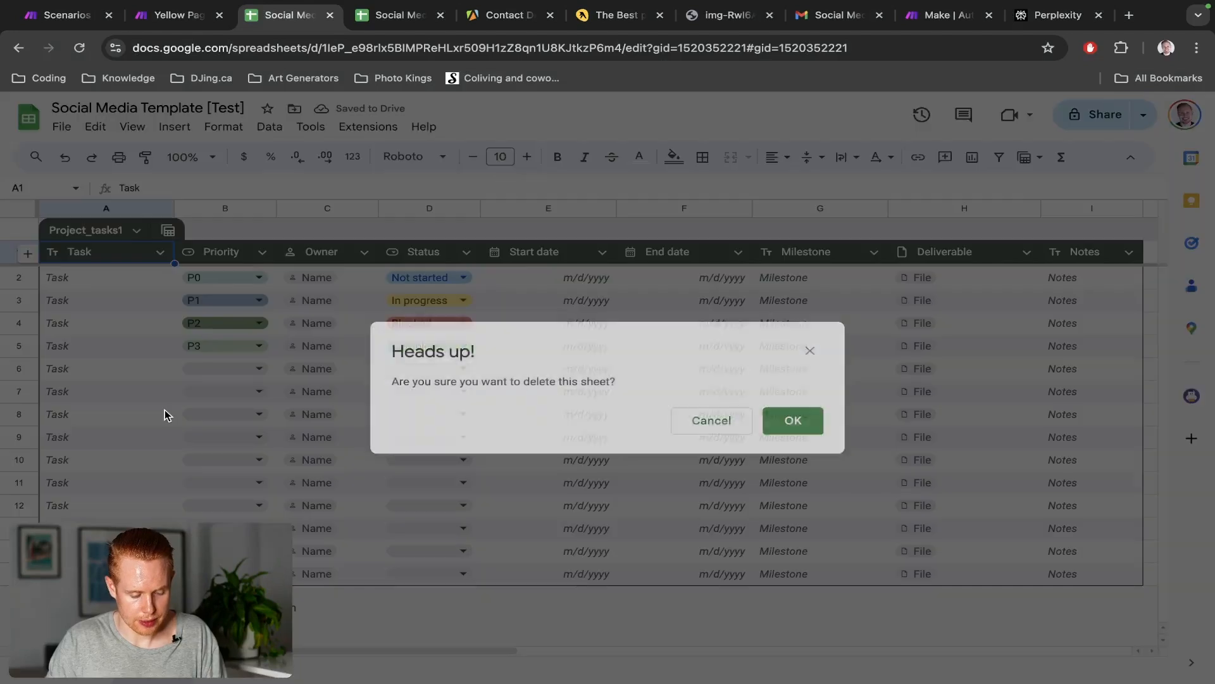
click(790, 420)
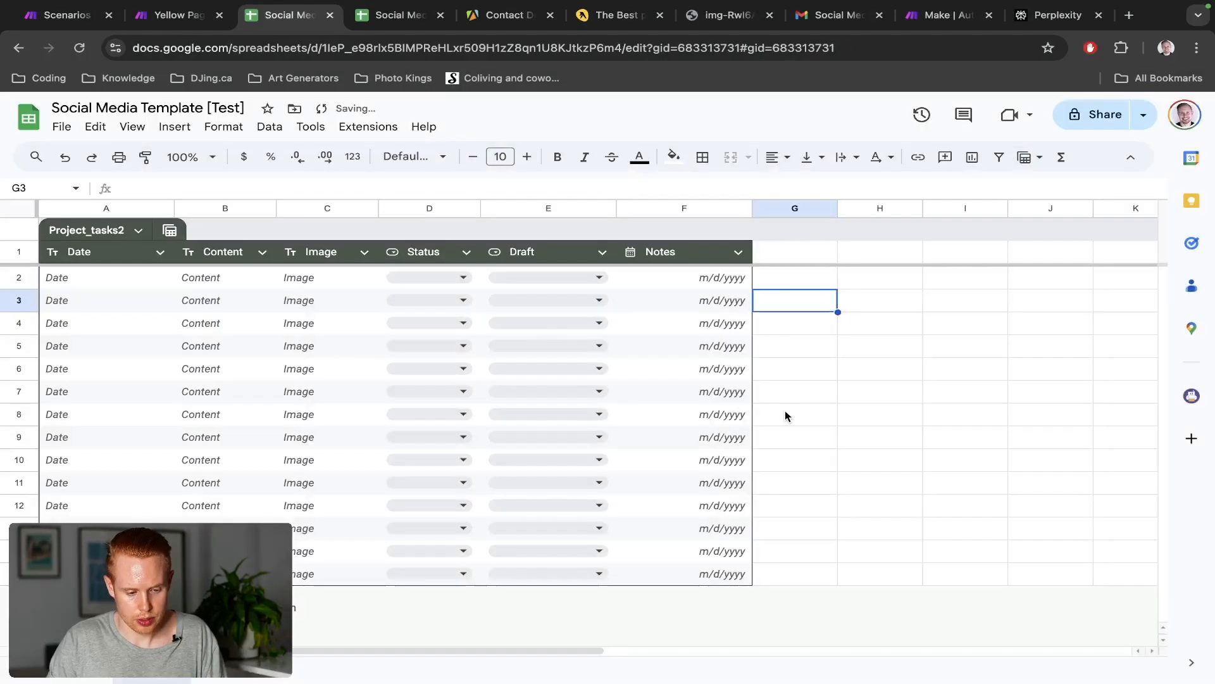
key(ctrl+shift+Tab)
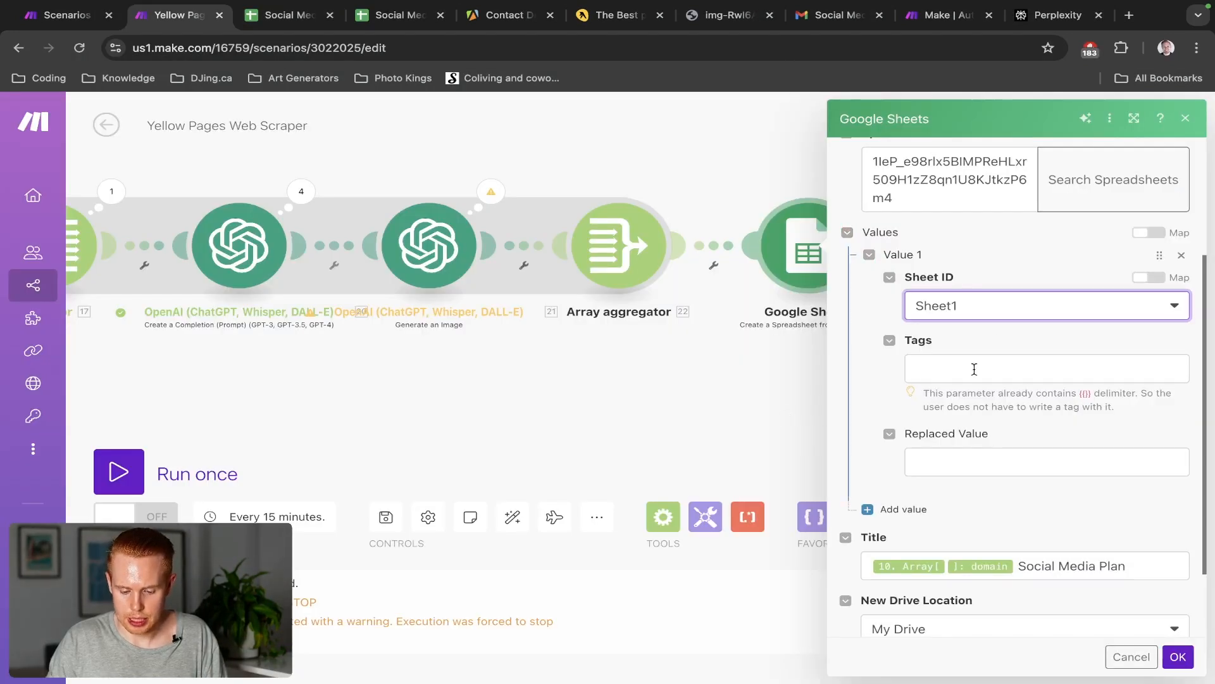
Enter date_1 in the module's Tags field and bring the template spreadsheet forward
click(974, 369)
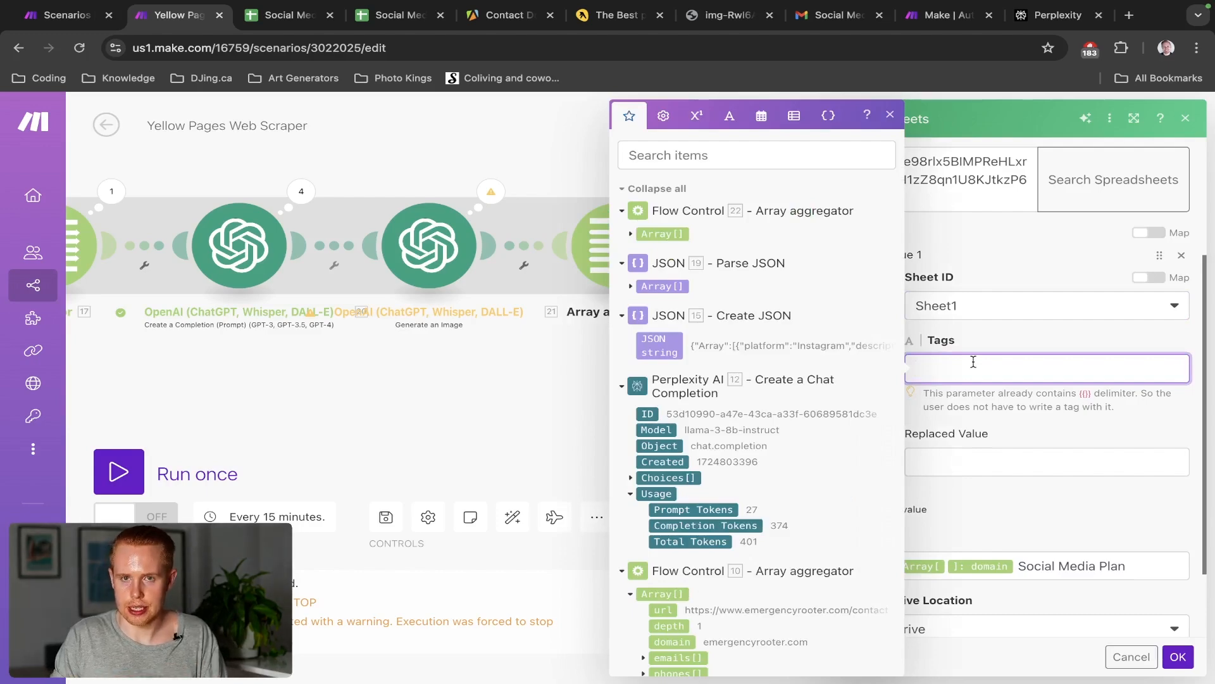
text(date_1)
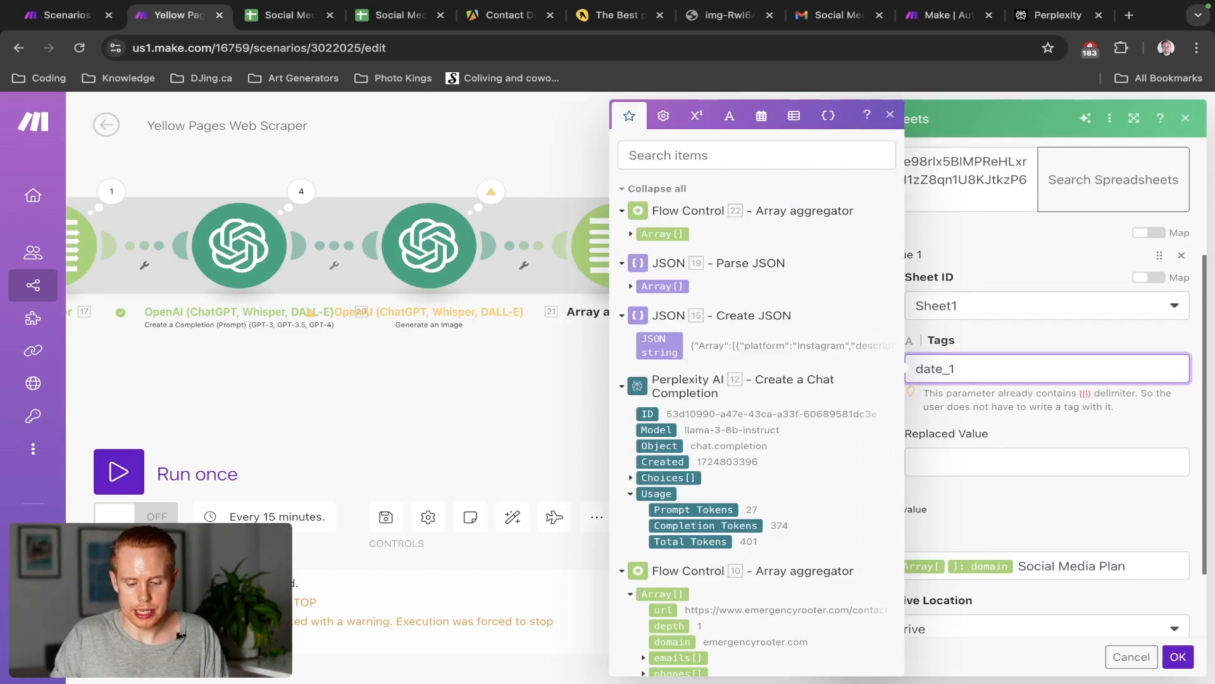
key(ctrl+Tab)
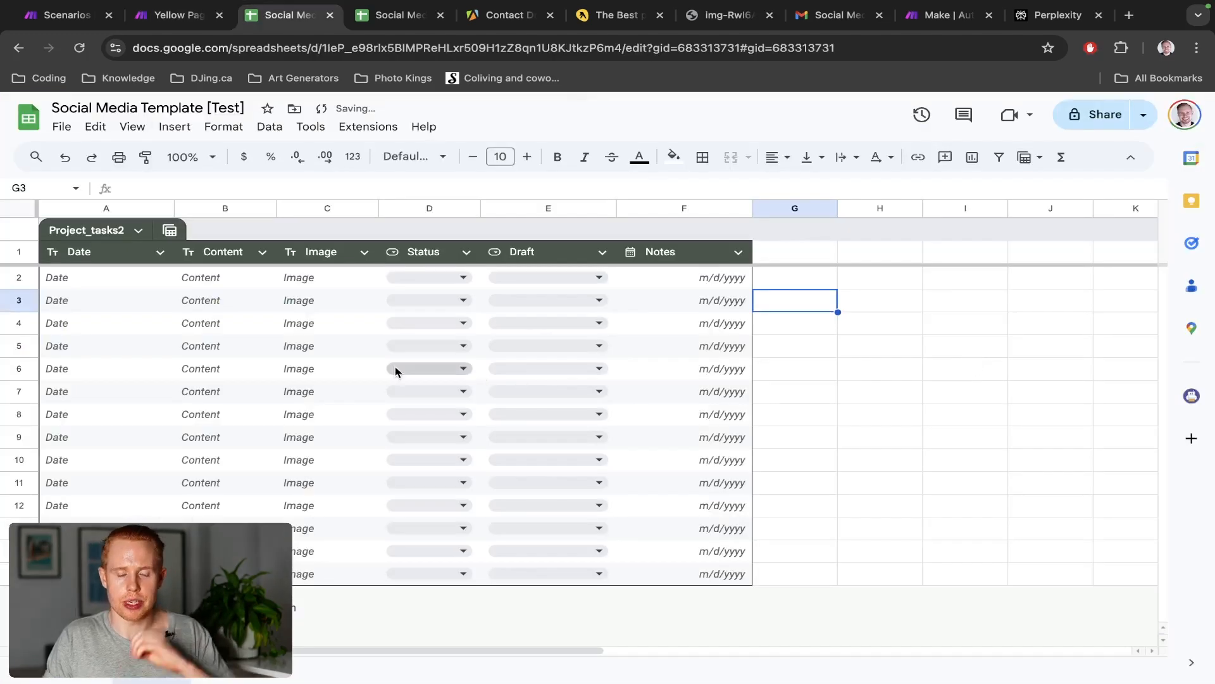
Type the {{date_1}} placeholder into cell A2 under the Date header
click(104, 282)
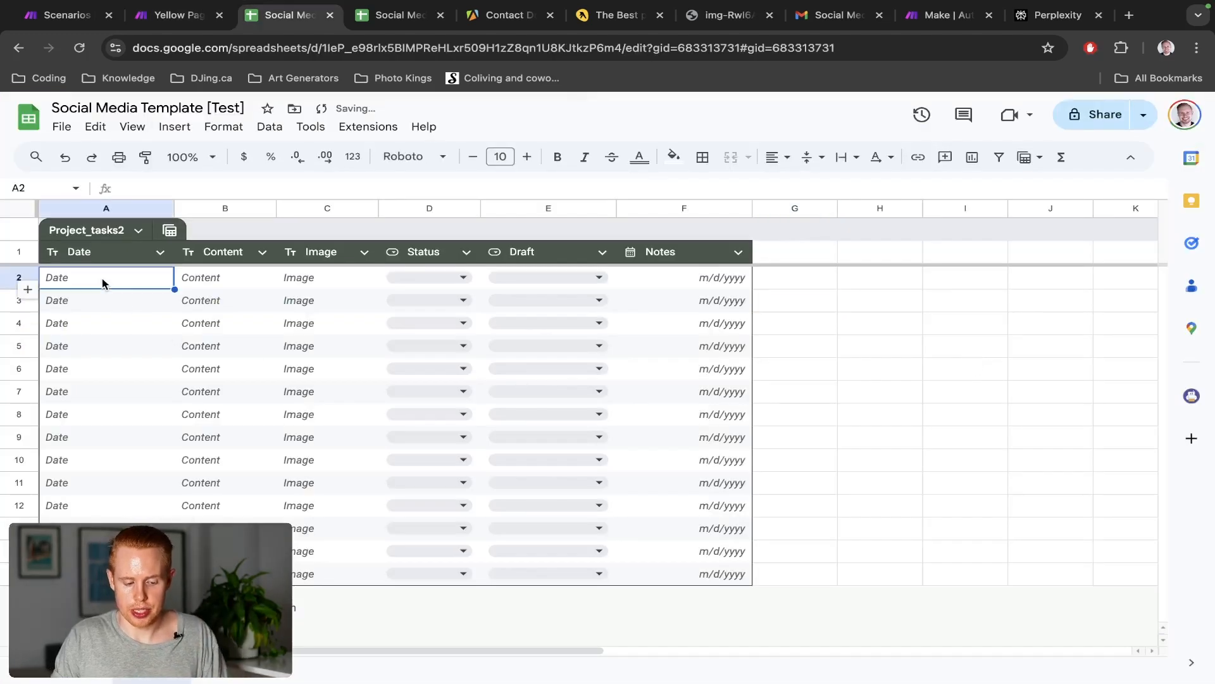
text({{}})
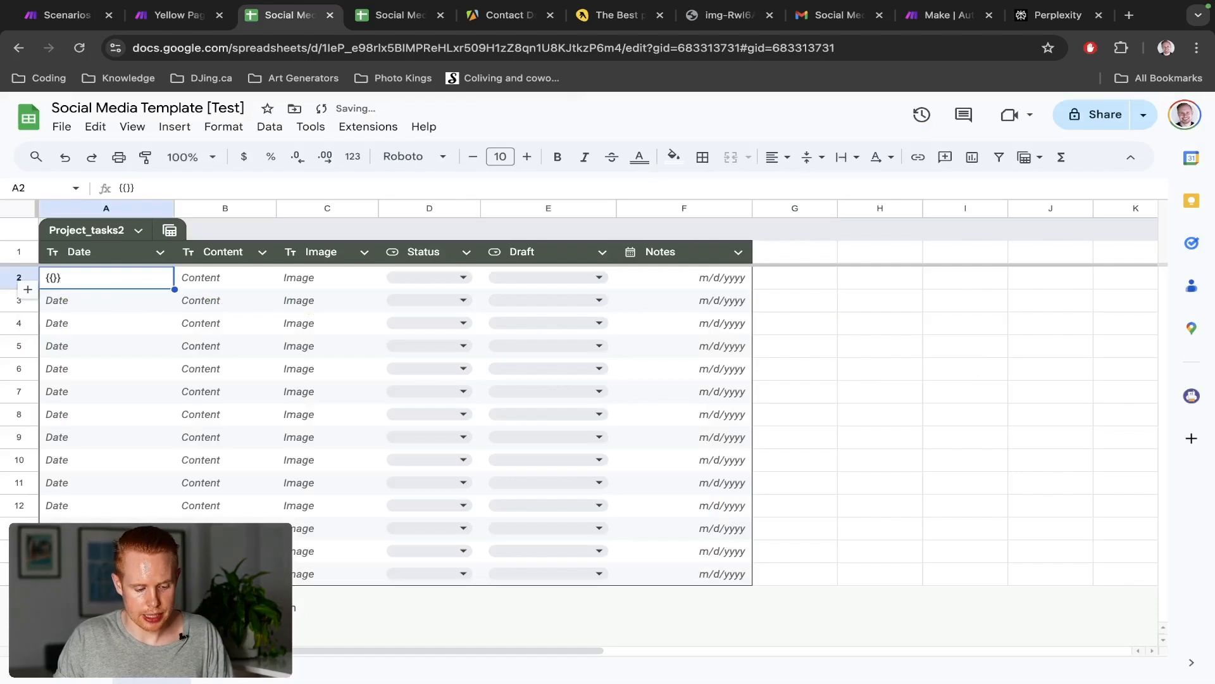
key(Return)
key(Left)
key(Left)
text(date_1)
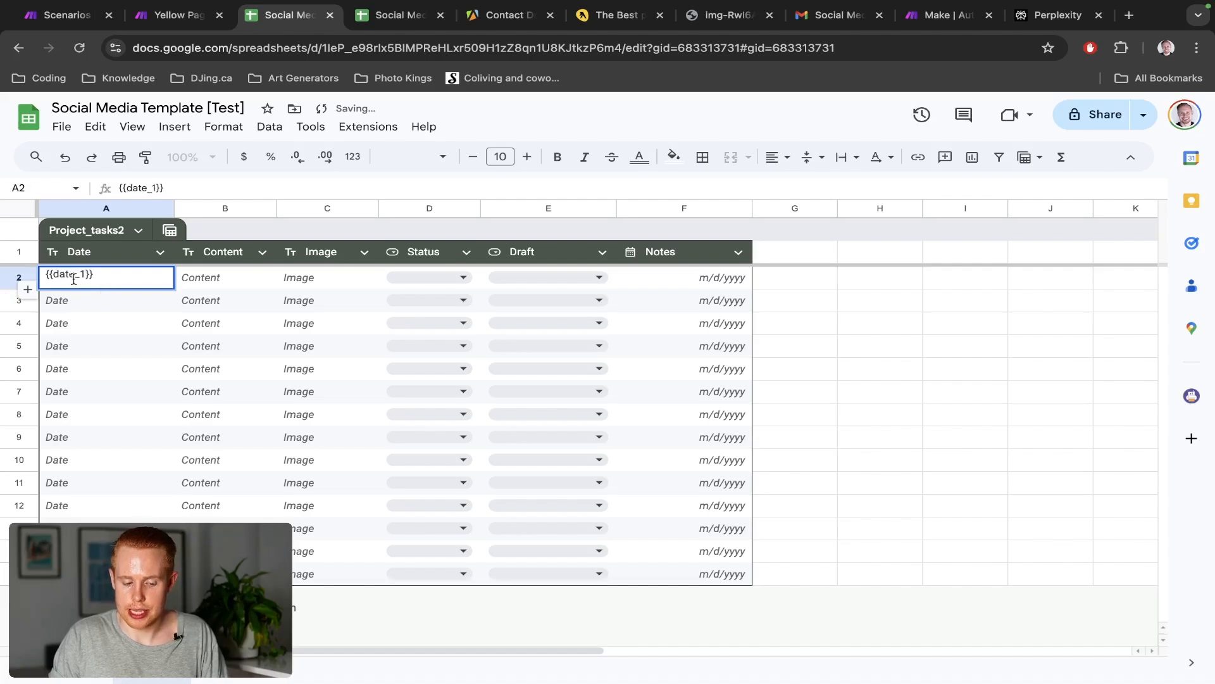
Check Make's note on the {{}} delimiter, then commit {{date_1}} in cell A2
key(ctrl+shift+Tab)
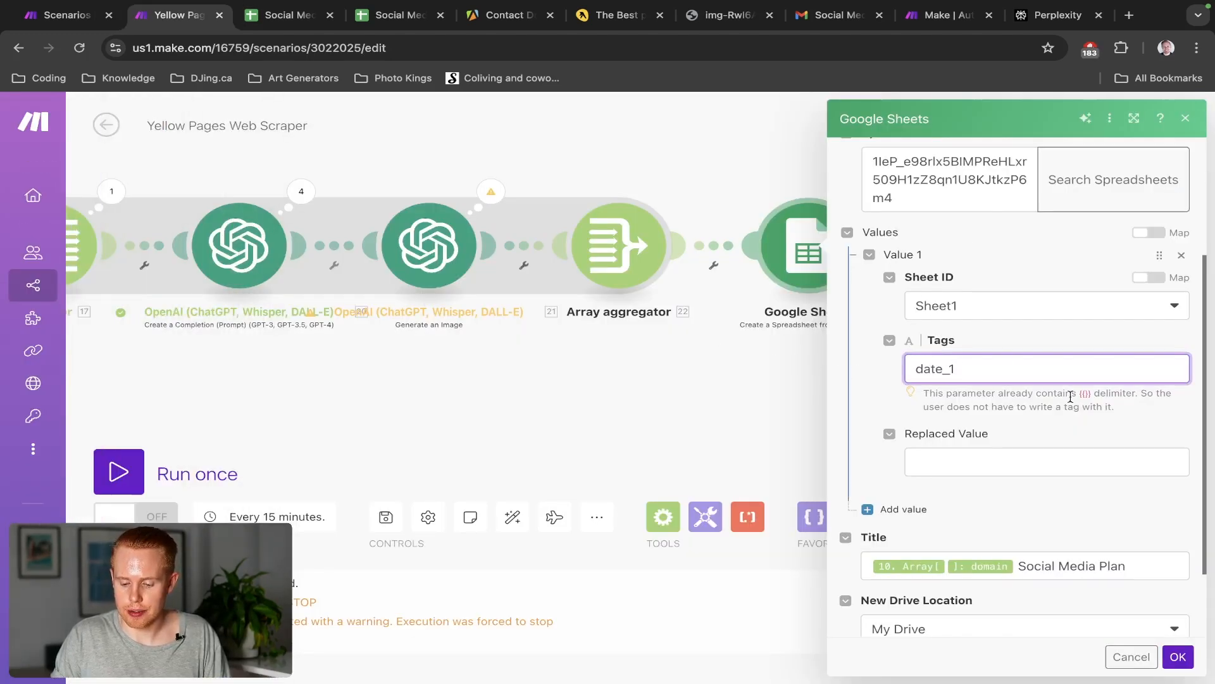
drag(1083, 395, 1089, 397)
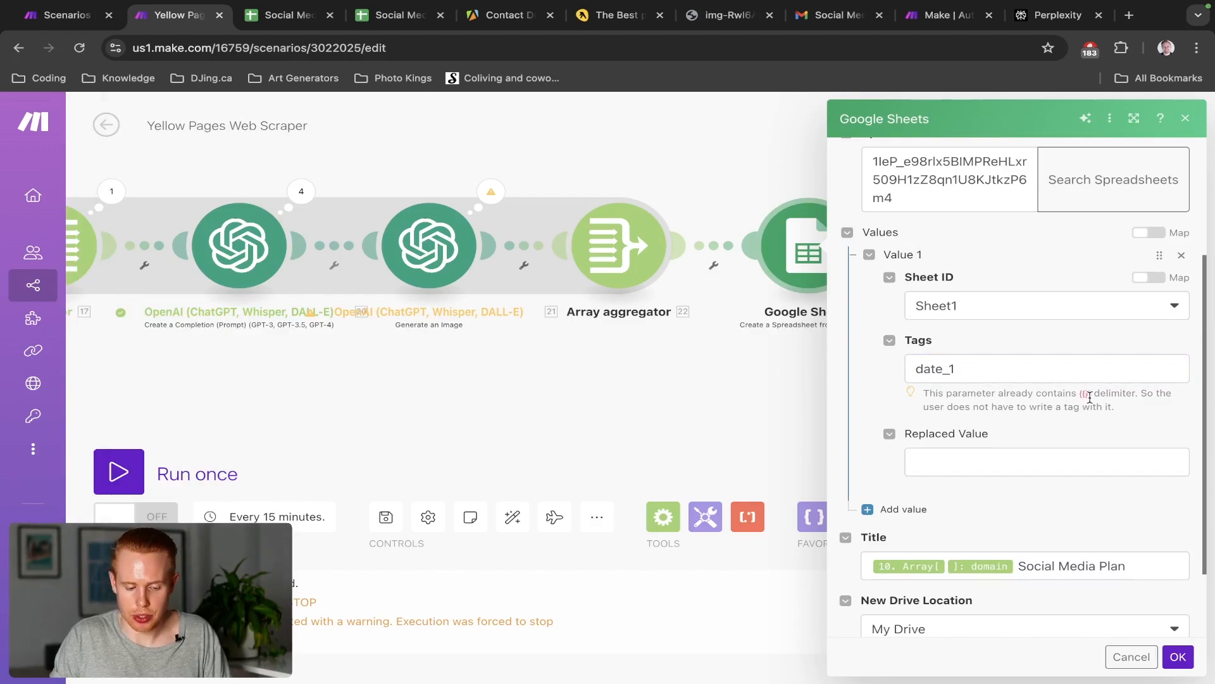
key(ctrl+Tab)
key(ctrl+shift+Tab)
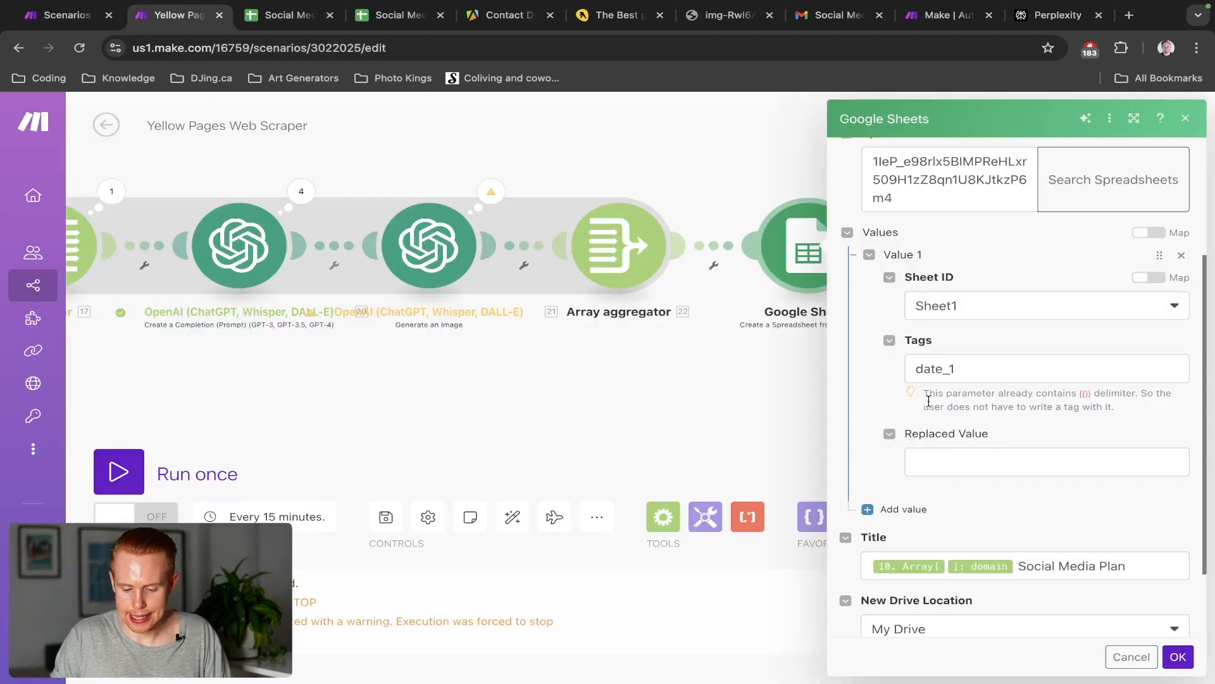
key(ctrl+Tab)
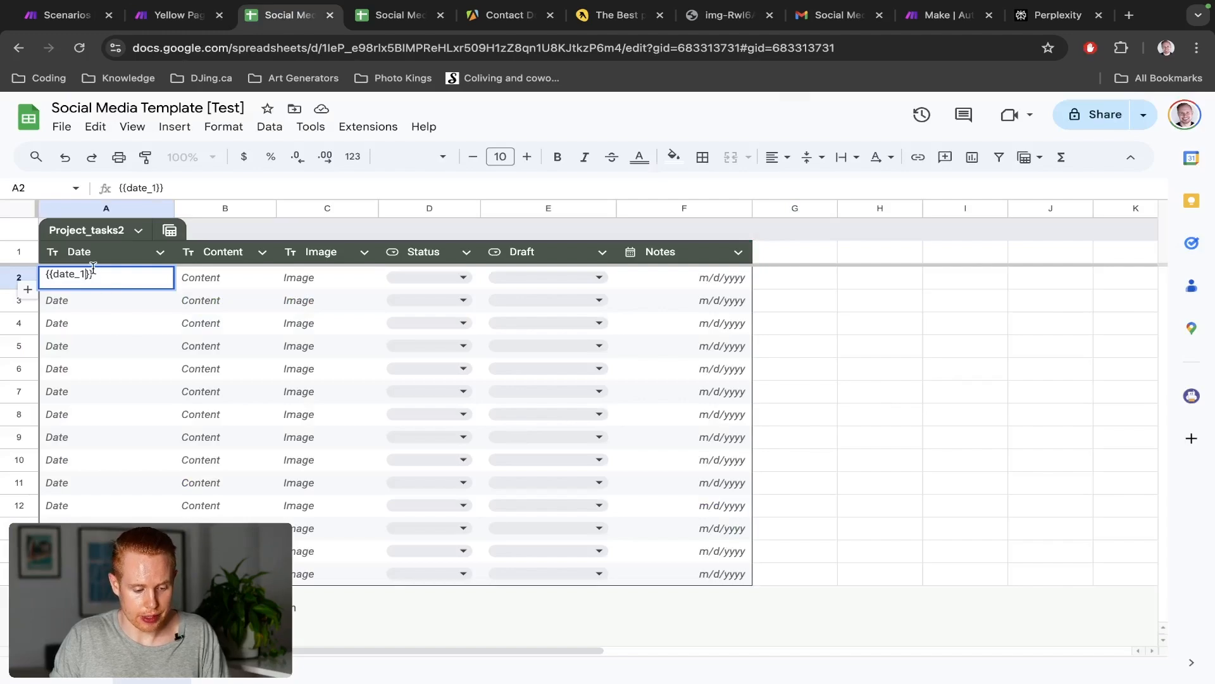
key(Return)
key(Up)
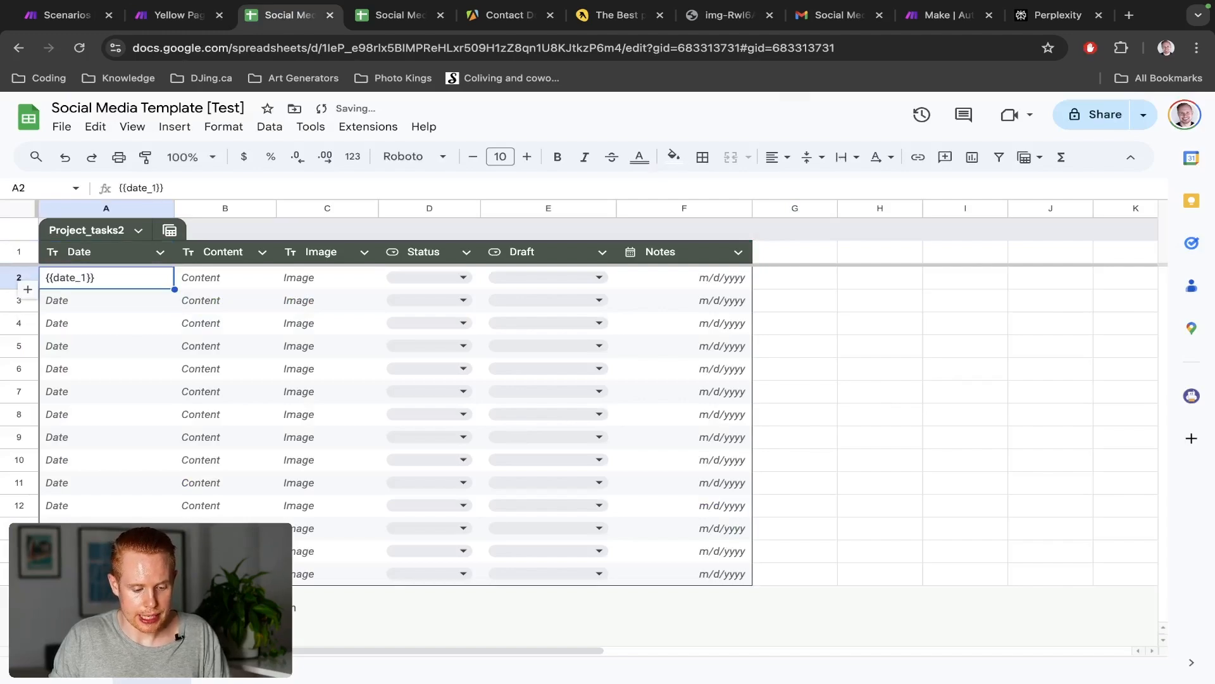
Start filling Value 1's Replaced Value in Make, comparing against the template sheet
key(ctrl+shift+Tab)
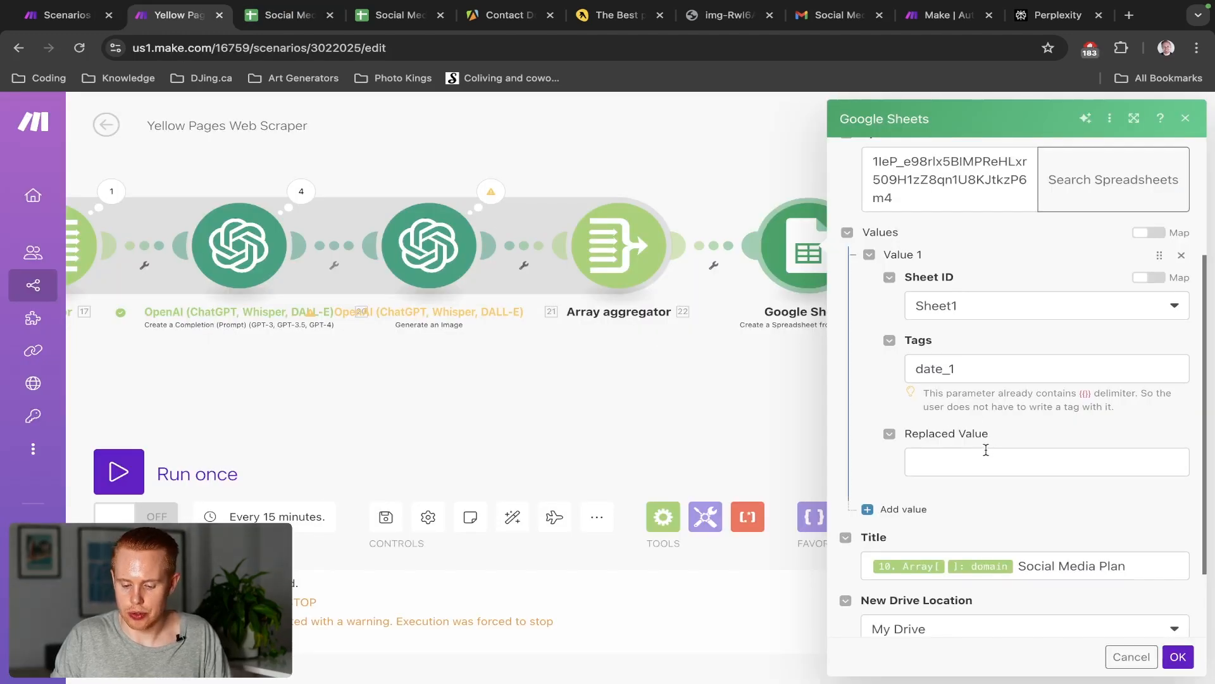
click(982, 454)
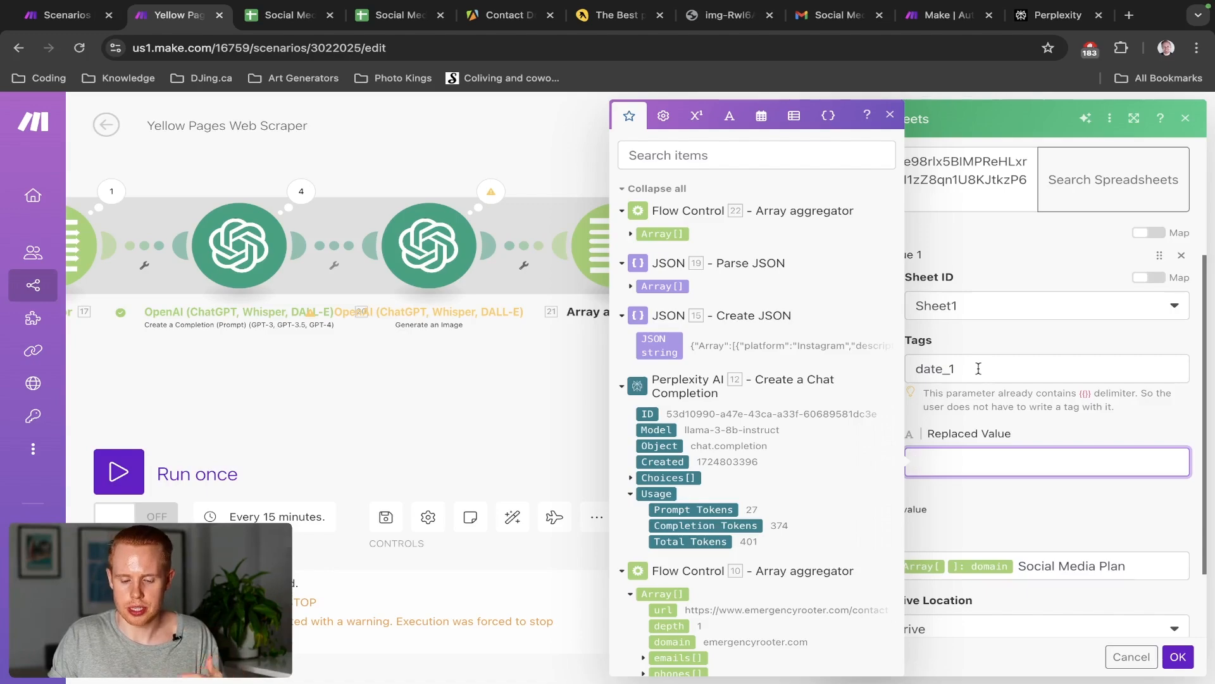
key(ctrl+Tab)
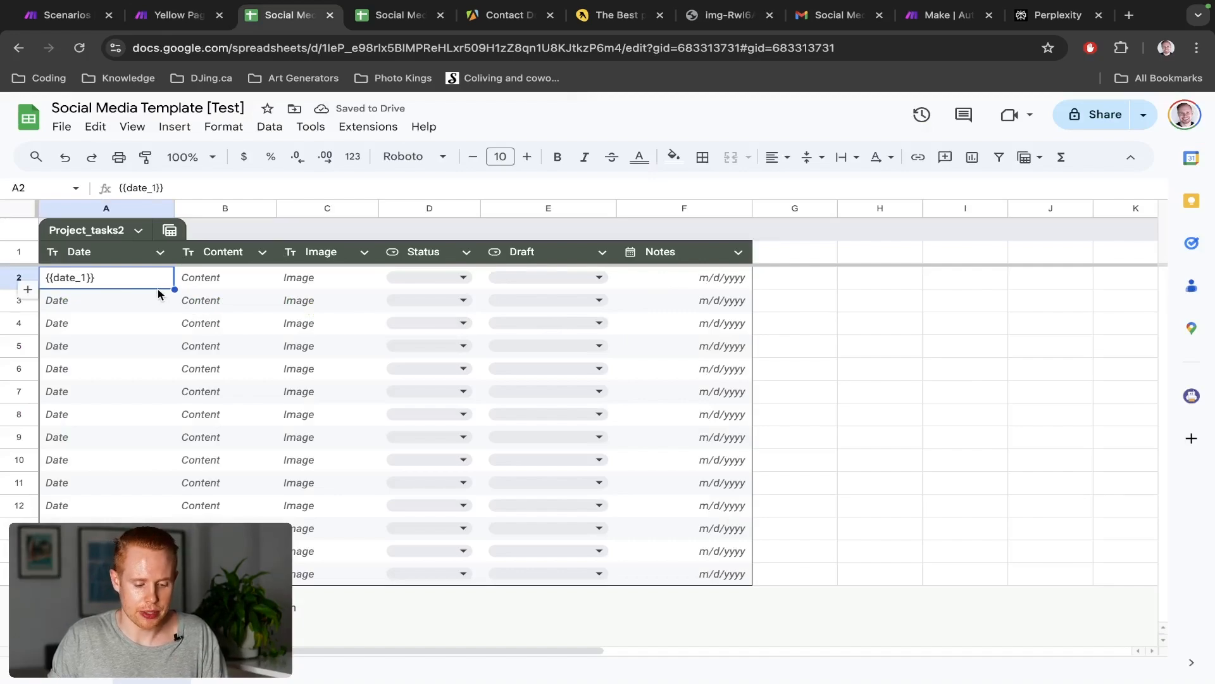
key(ctrl+shift+Tab)
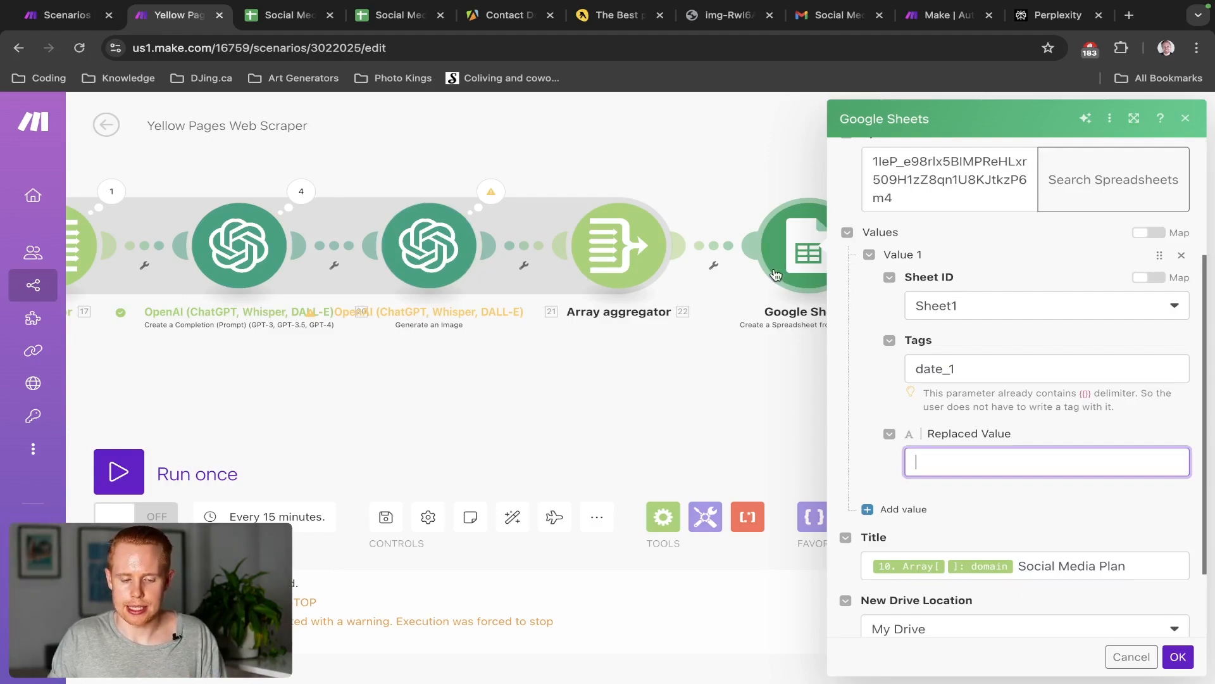
key(ctrl+Tab)
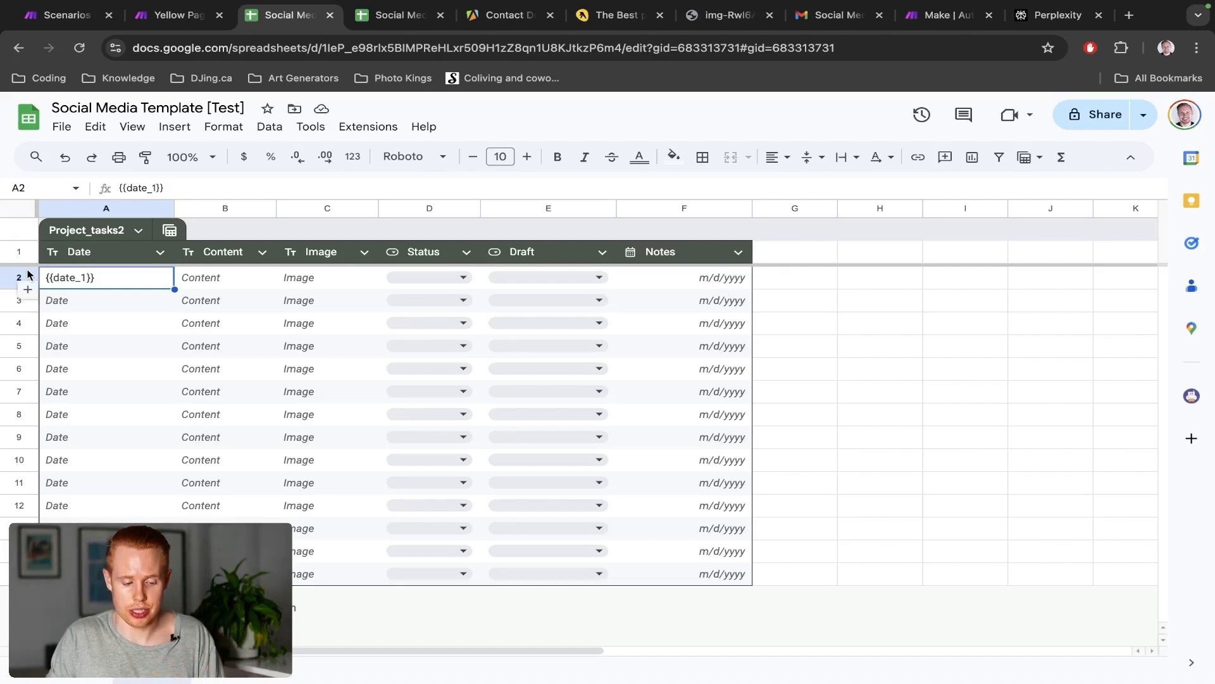
Fill the Date-to-Notes header row A1:F1 with magenta
drag(21, 271, 24, 277)
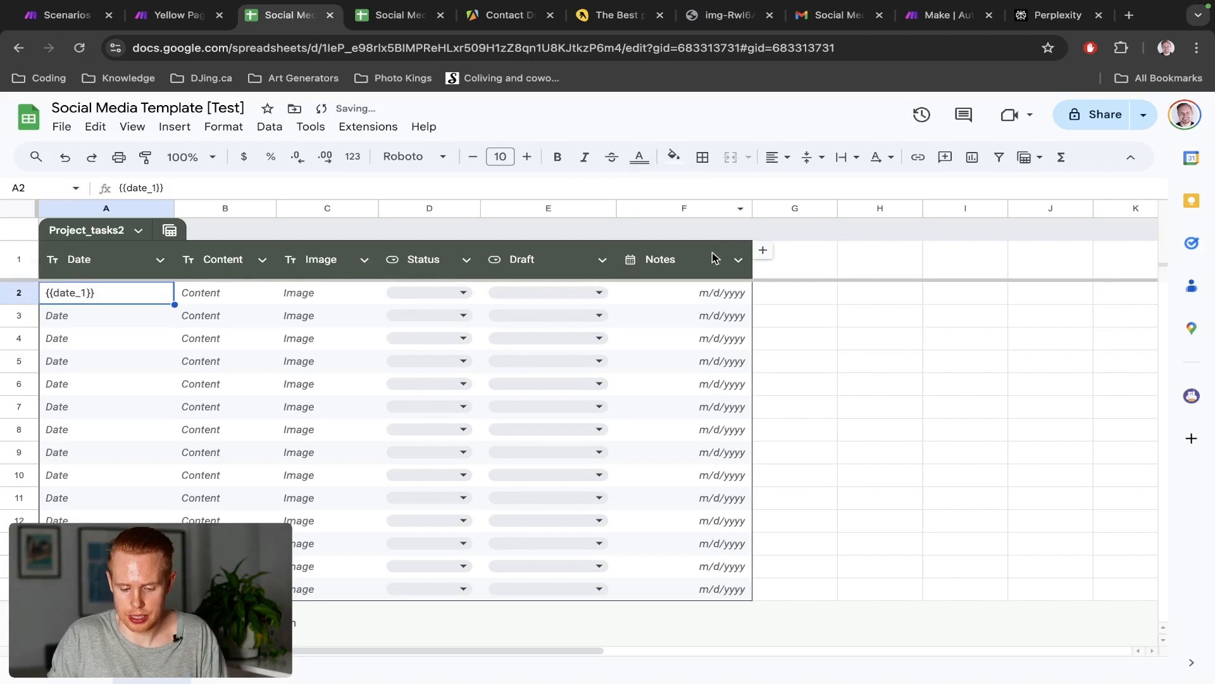
drag(683, 262, 101, 259)
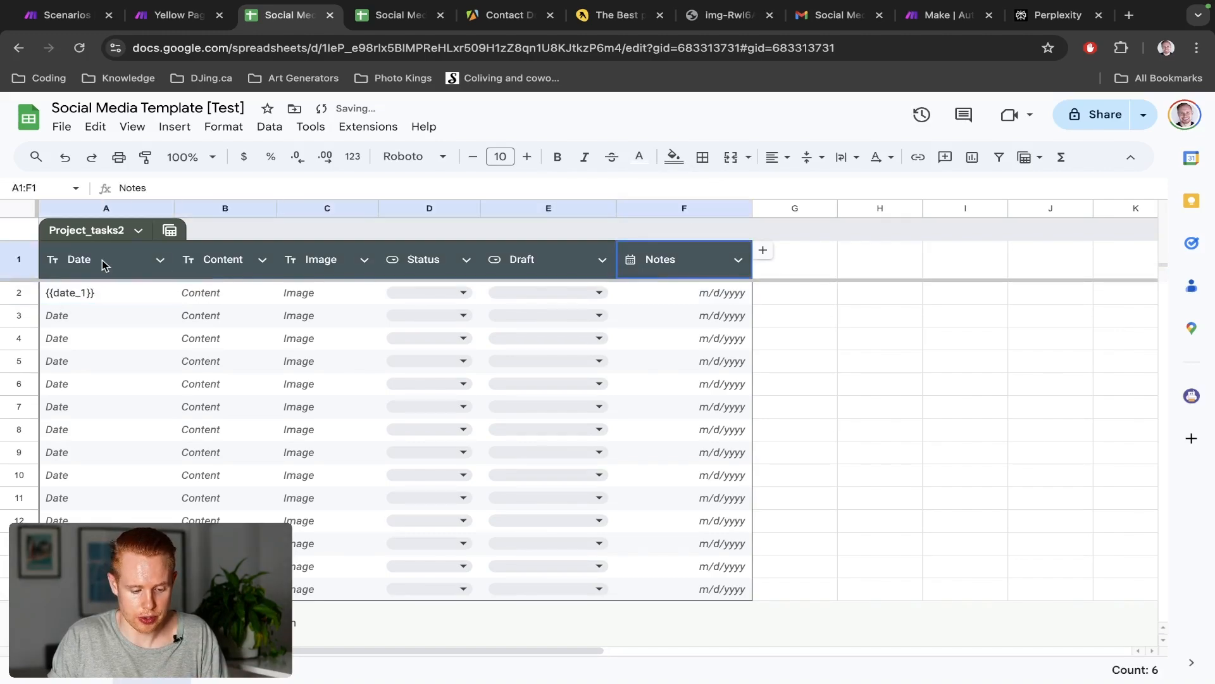
click(674, 157)
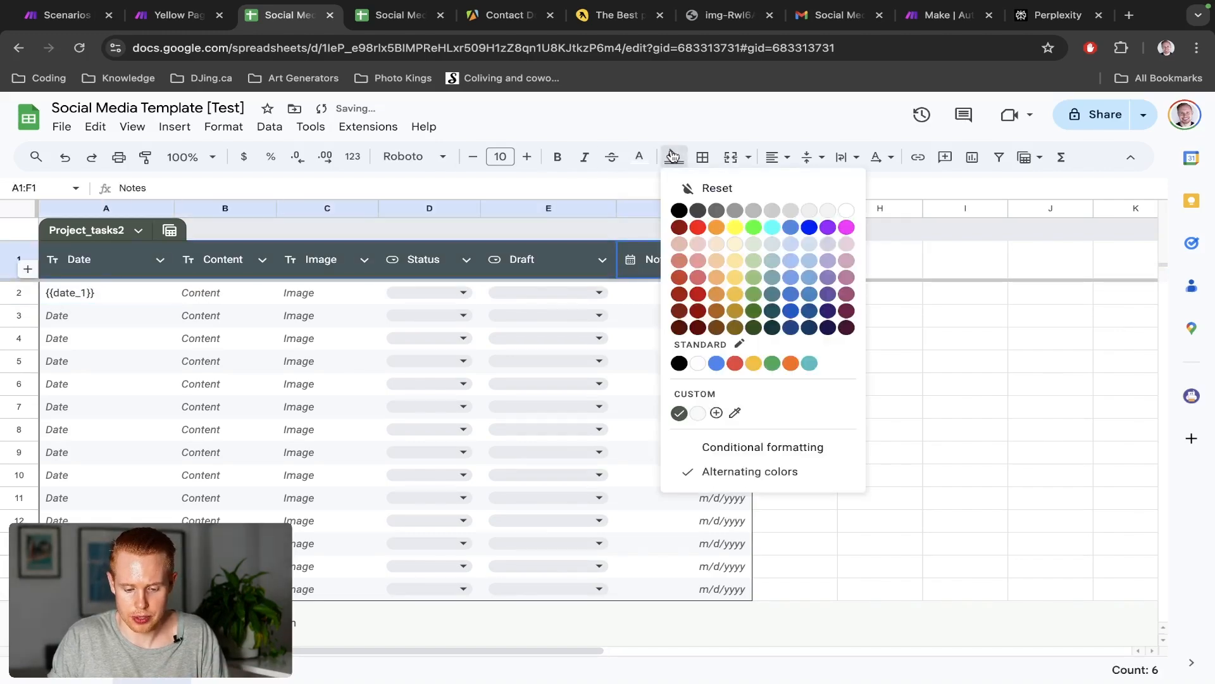
click(848, 226)
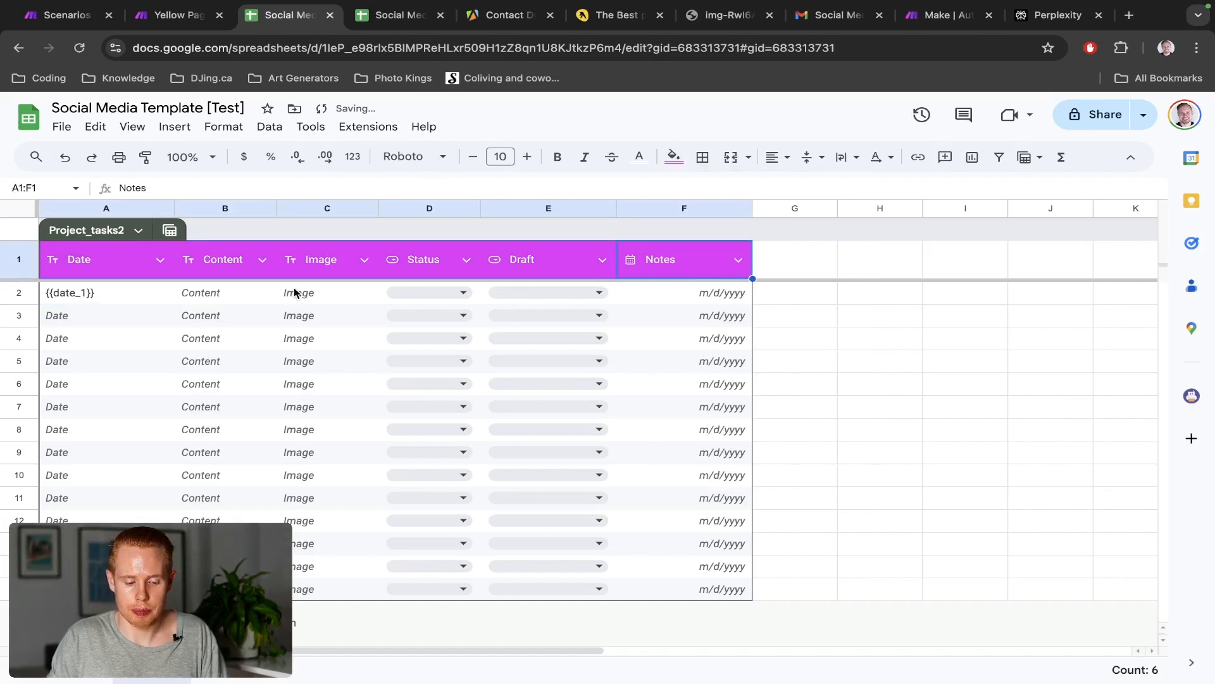
key(ctrl+shift+Tab)
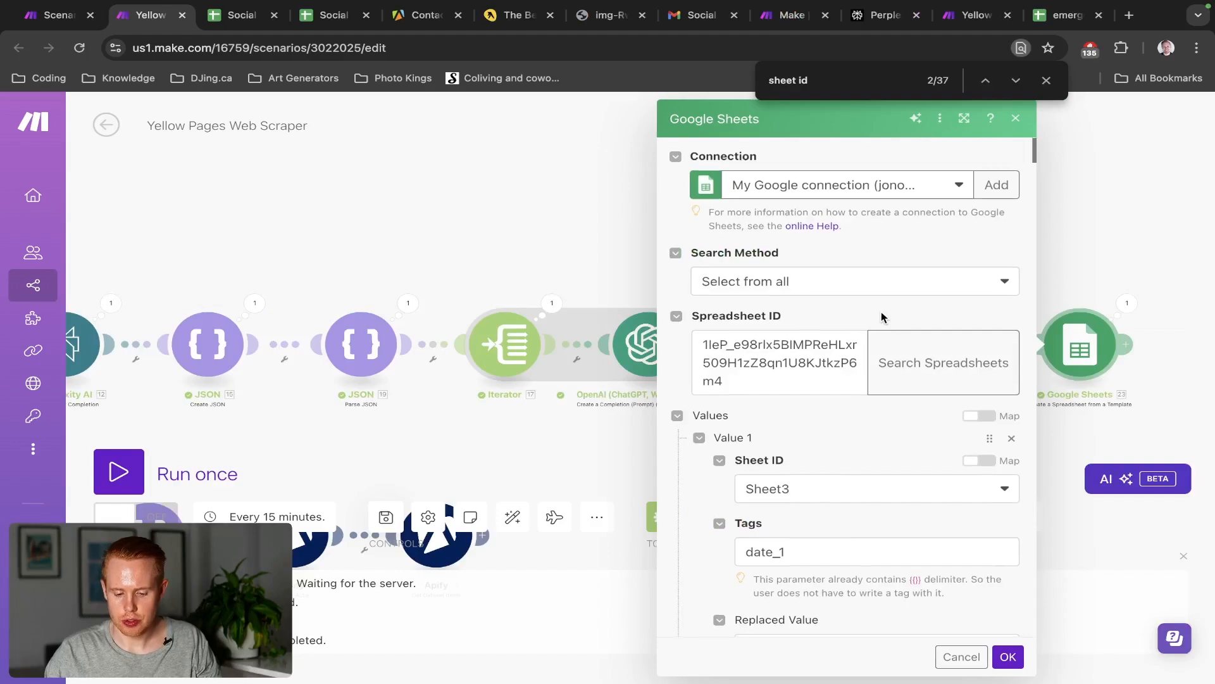
Review Value 1's formatDate(addDays(now;1)) replacement, then select cell A2 holding {{date_1}}
scroll(882, 317, down, 5)
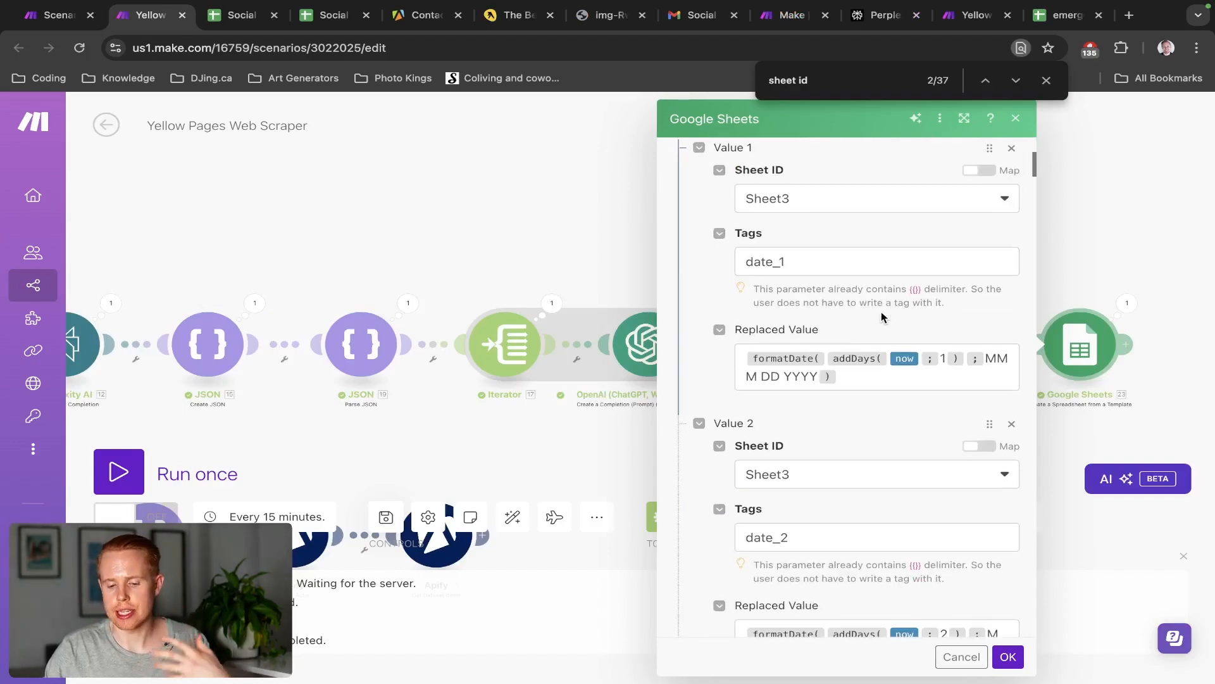
key(ctrl+Tab)
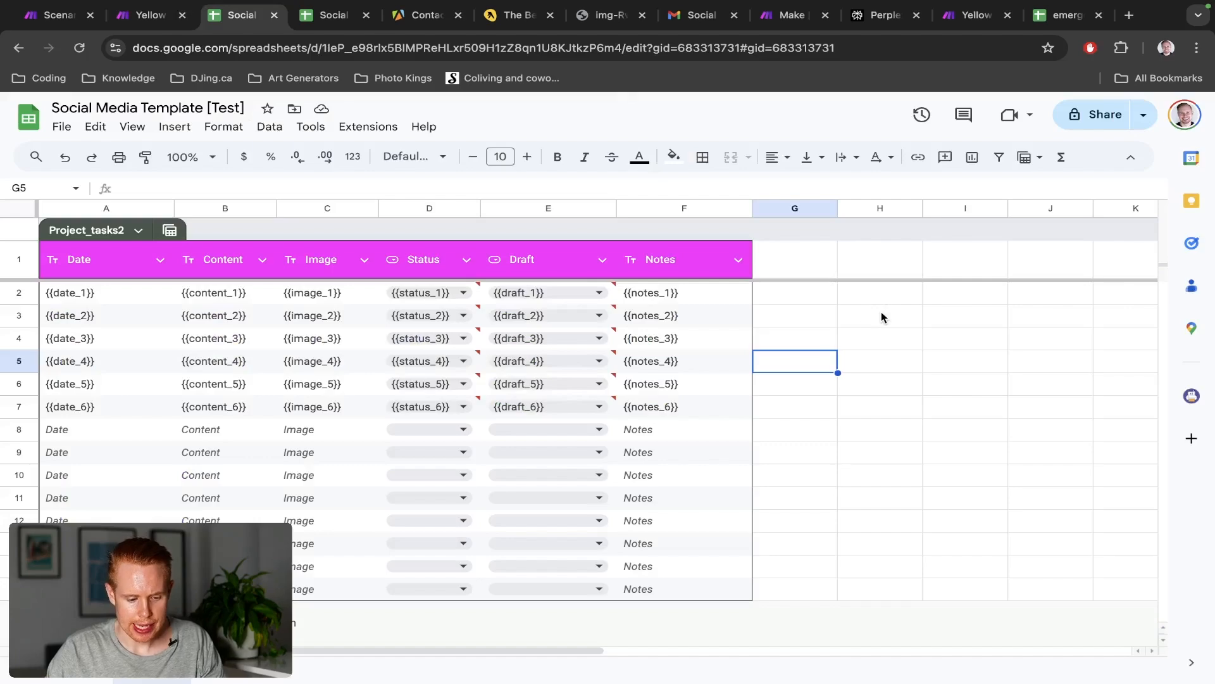
click(123, 296)
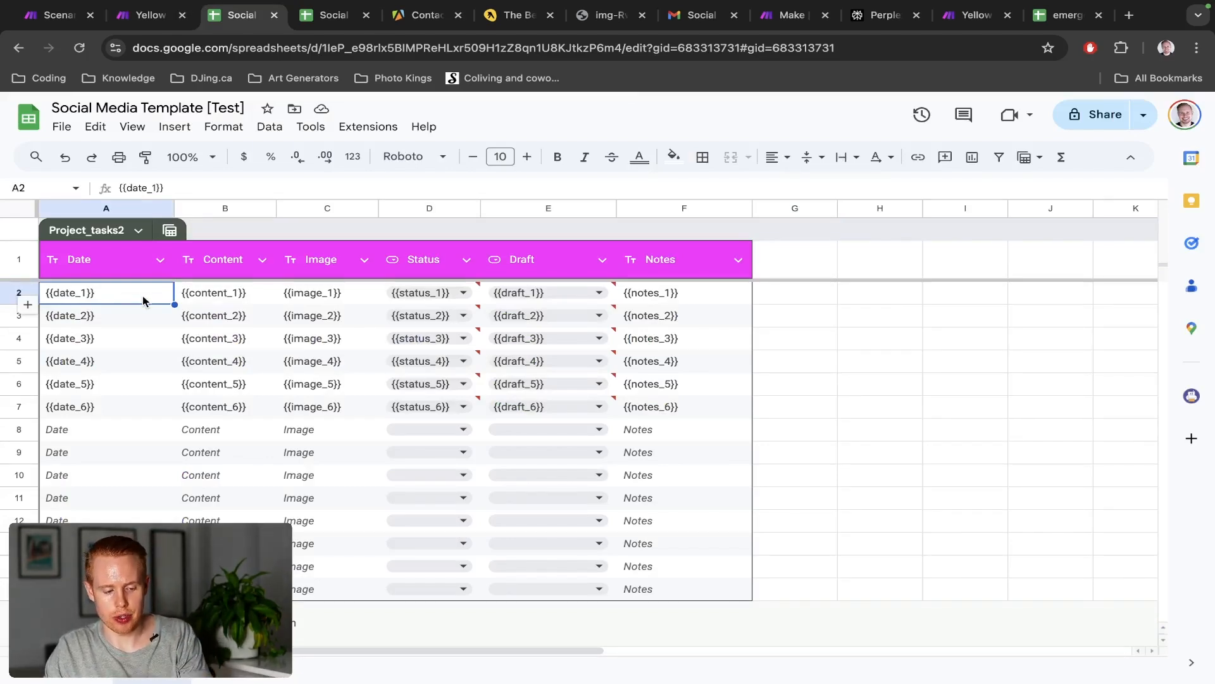
Try overwriting date_1 in A2's placeholder, then cancel so it stays {{date_1}}
click(232, 295)
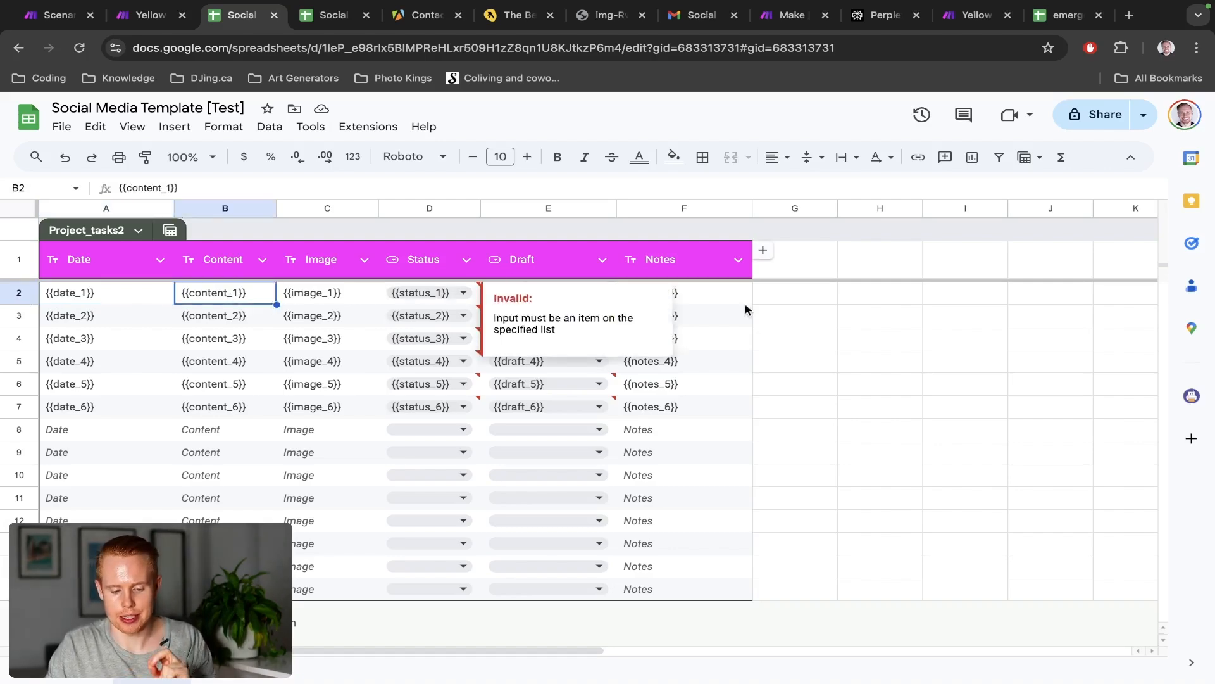
click(117, 296)
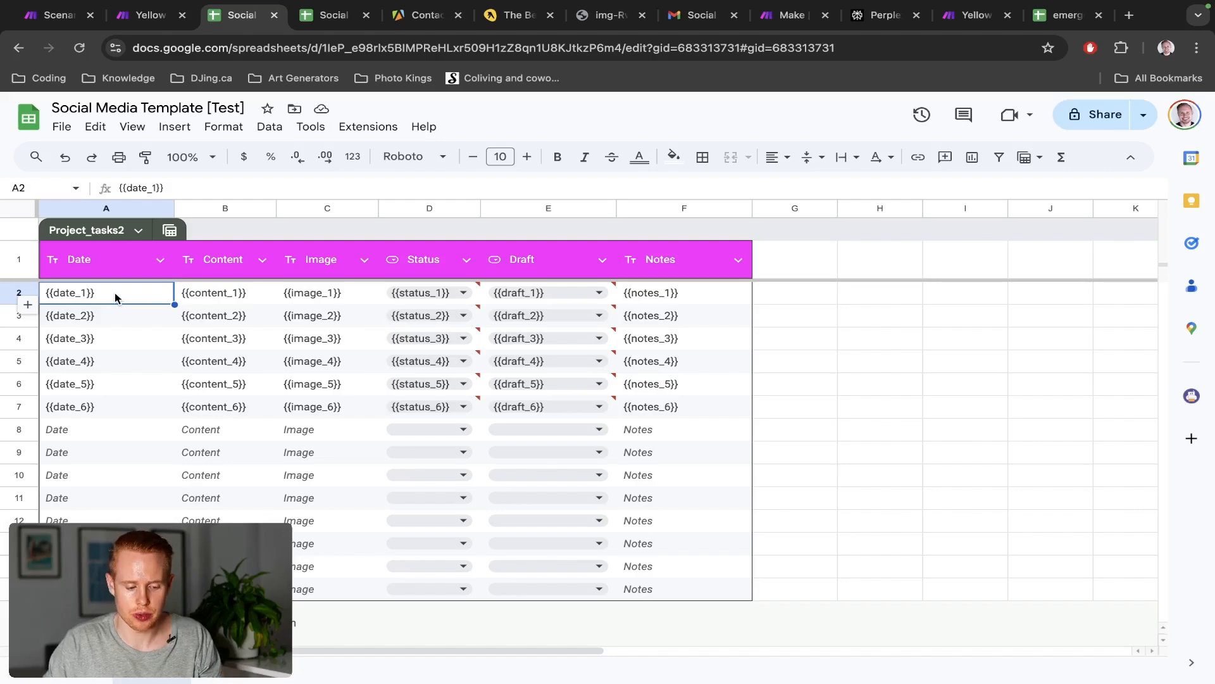
double_click(116, 298)
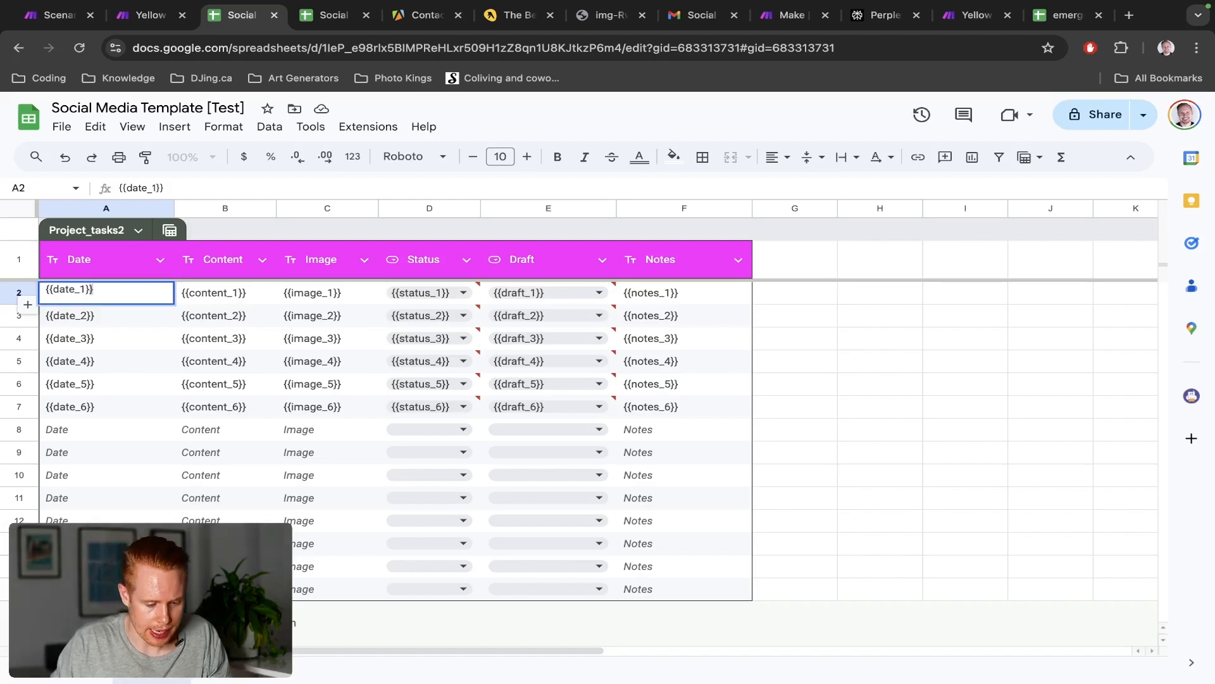
click(79, 290)
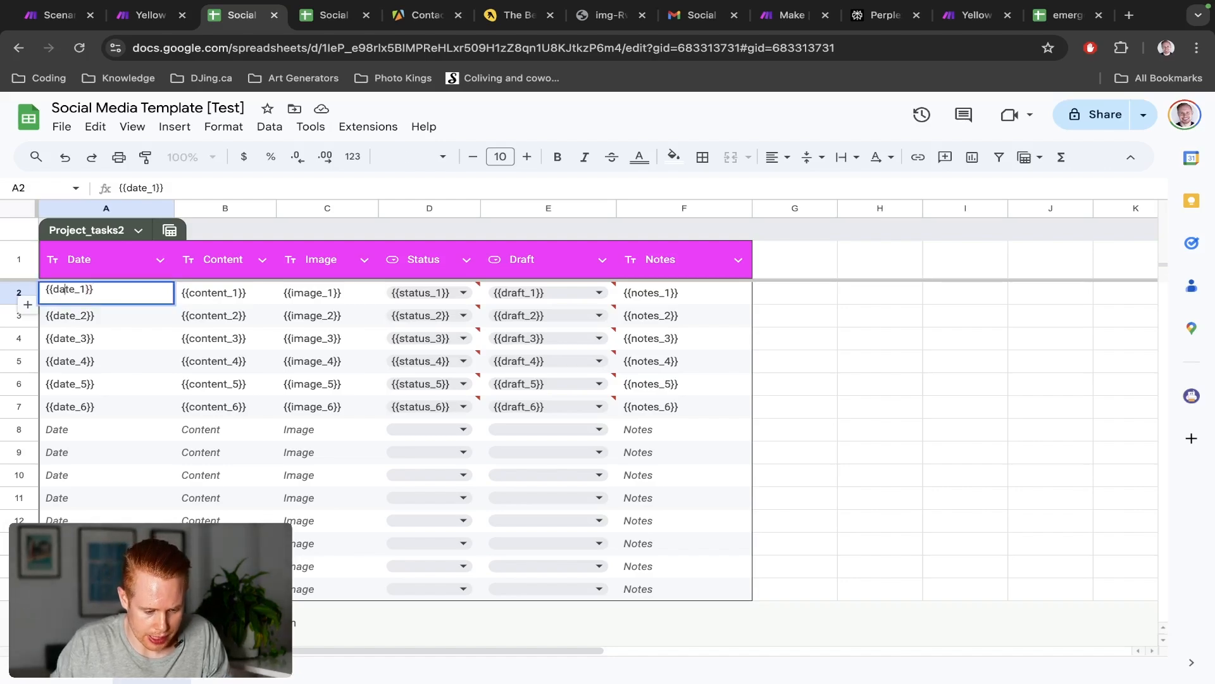
double_click(70, 289)
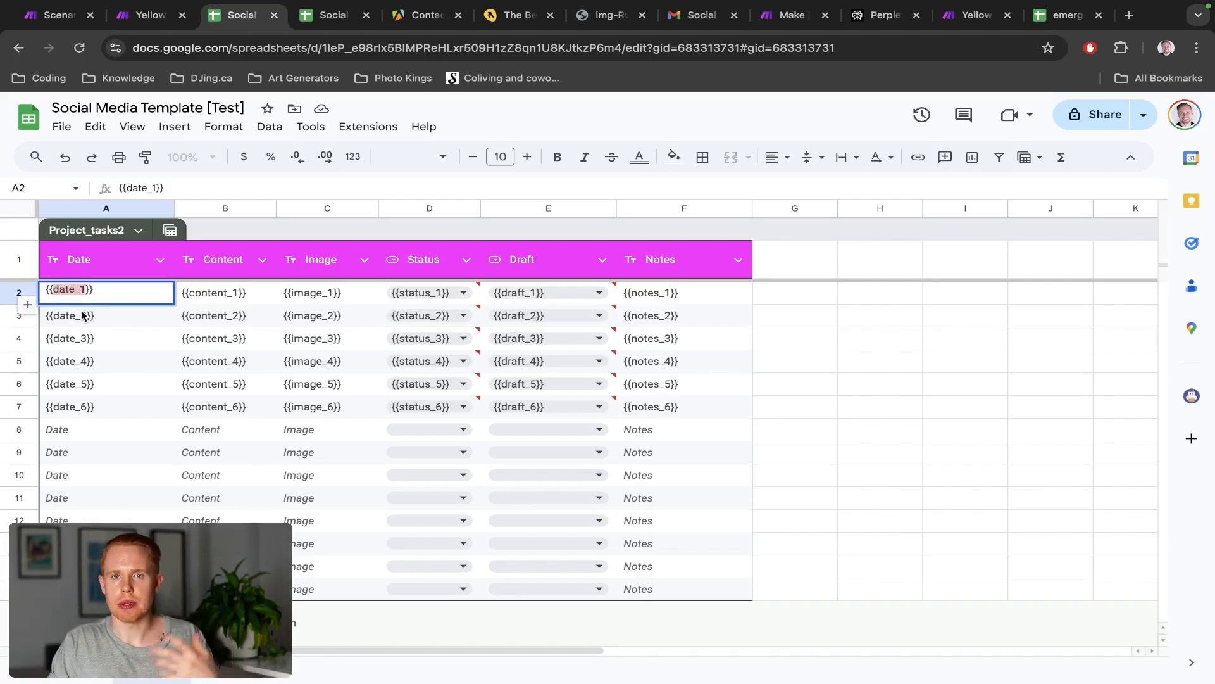
text(asdfksdjh)
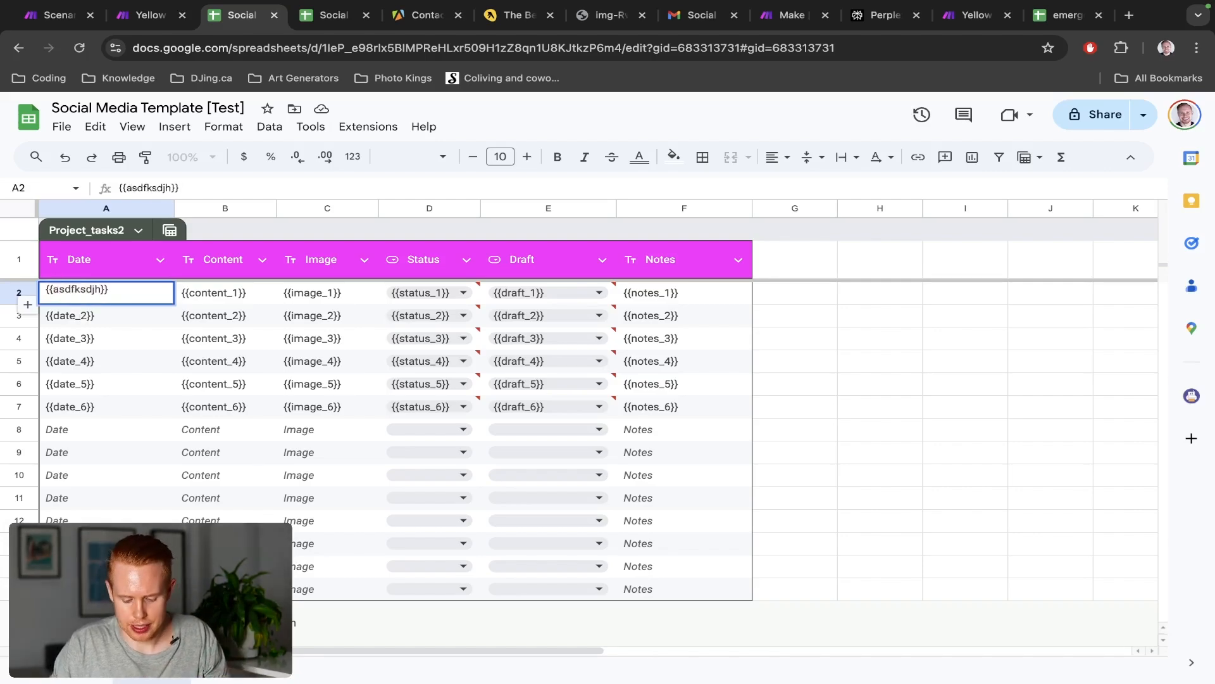
text(_1)
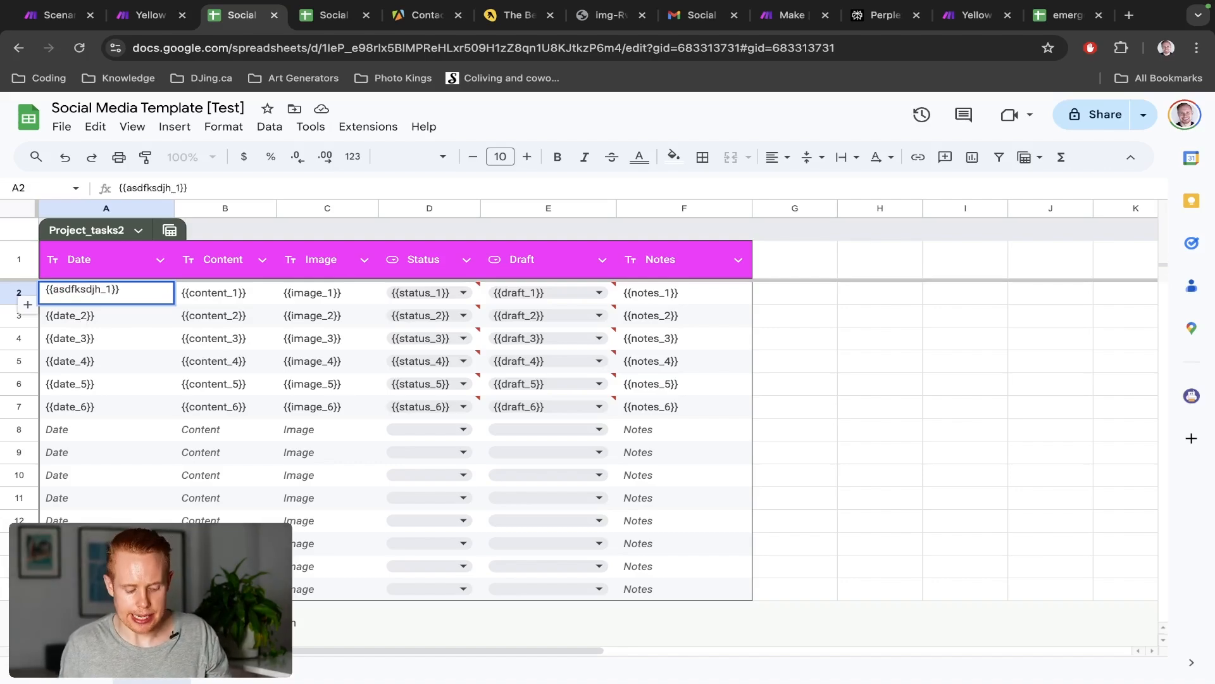
key(Escape)
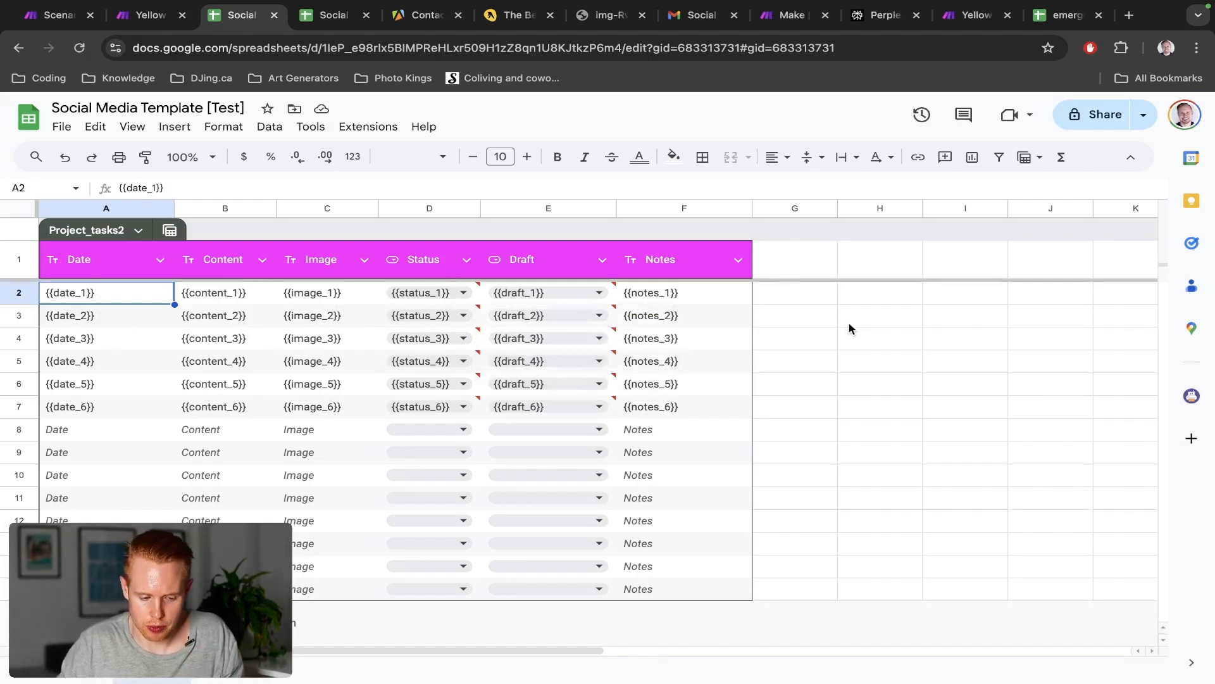
key(ctrl+shift+Tab)
Delete and retype Value 1's tag as date_1 in the Make module
scroll(849, 326, up, 5)
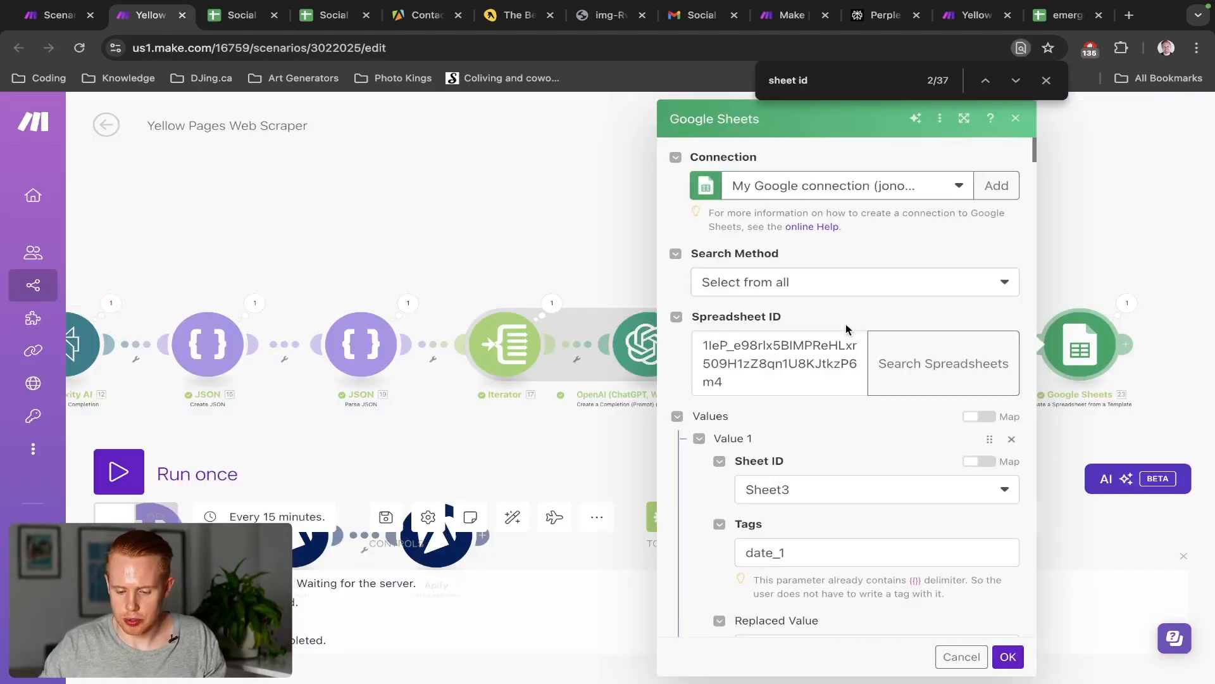
scroll(847, 326, down, 5)
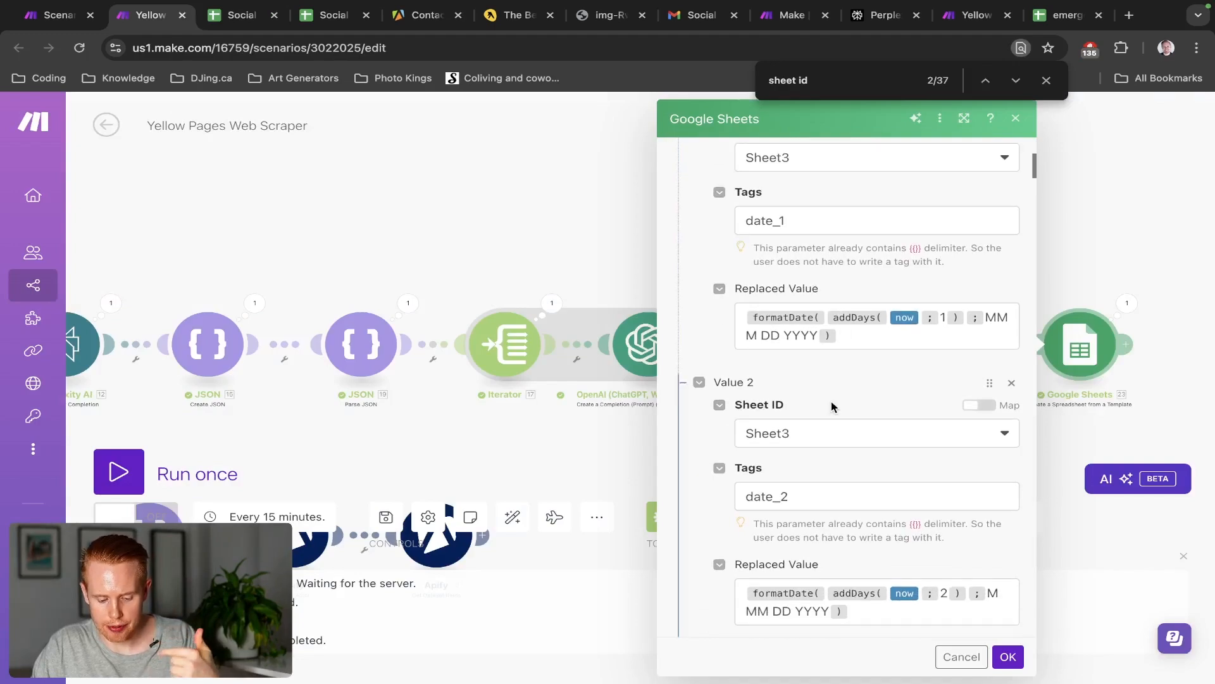
scroll(831, 406, down, 3)
scroll(798, 314, up, 4)
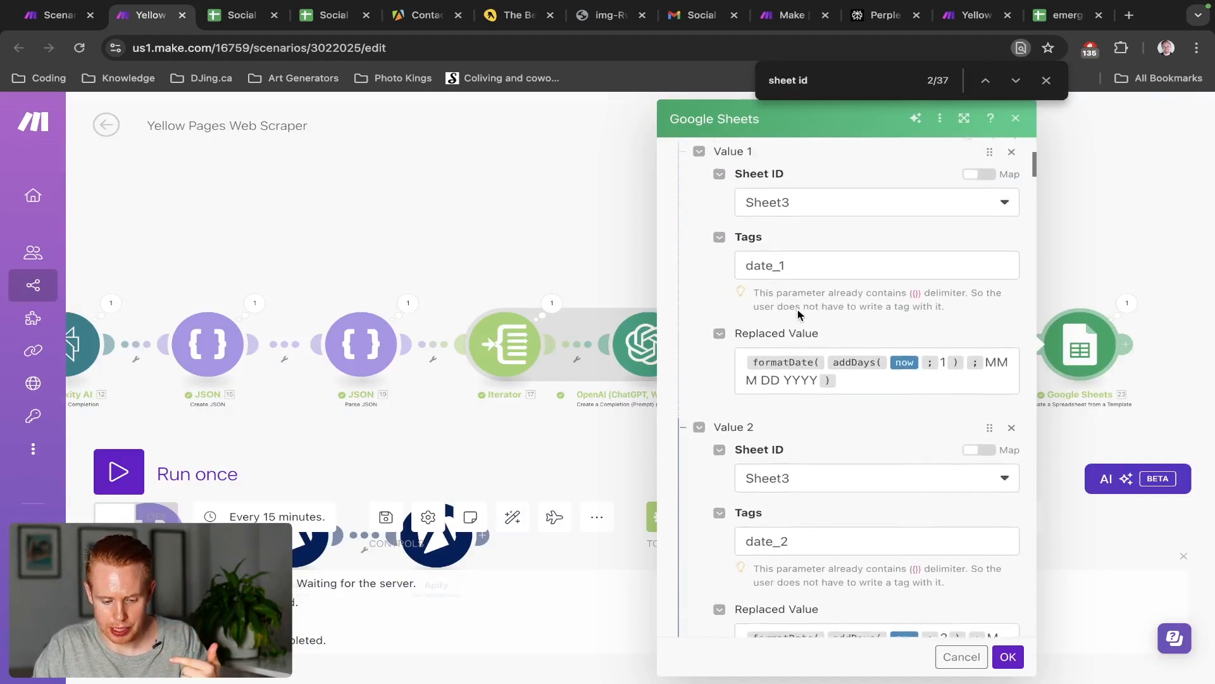
scroll(799, 313, up, 1)
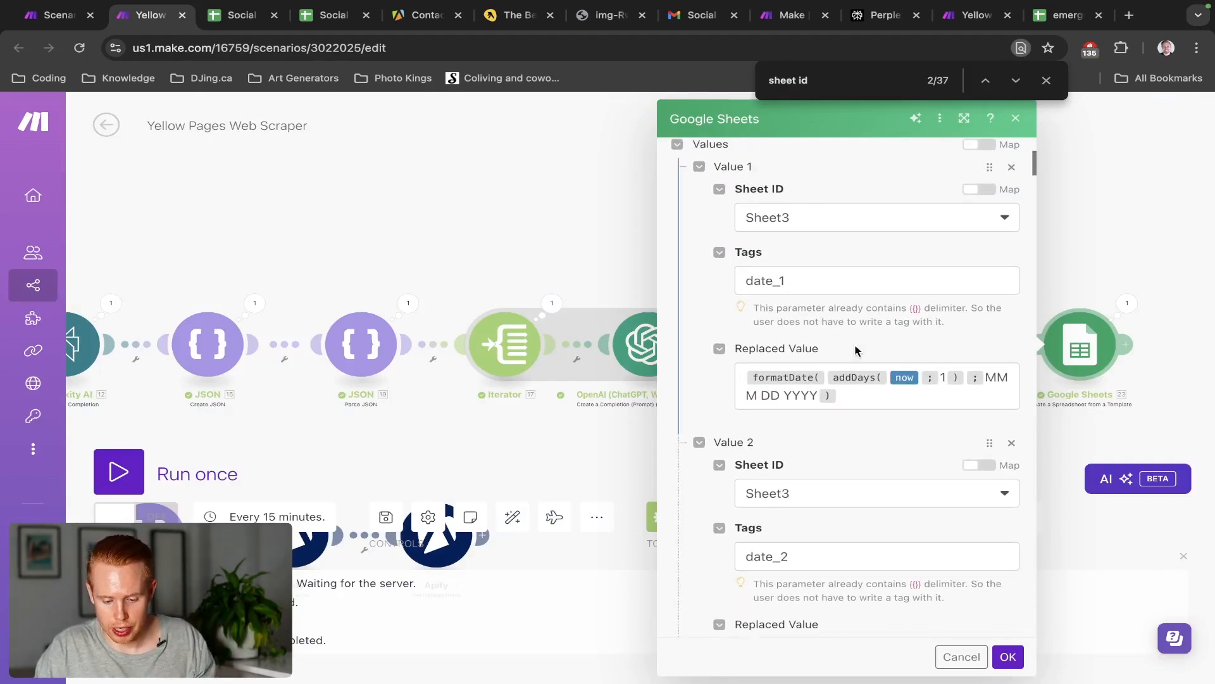
scroll(861, 345, up, 5)
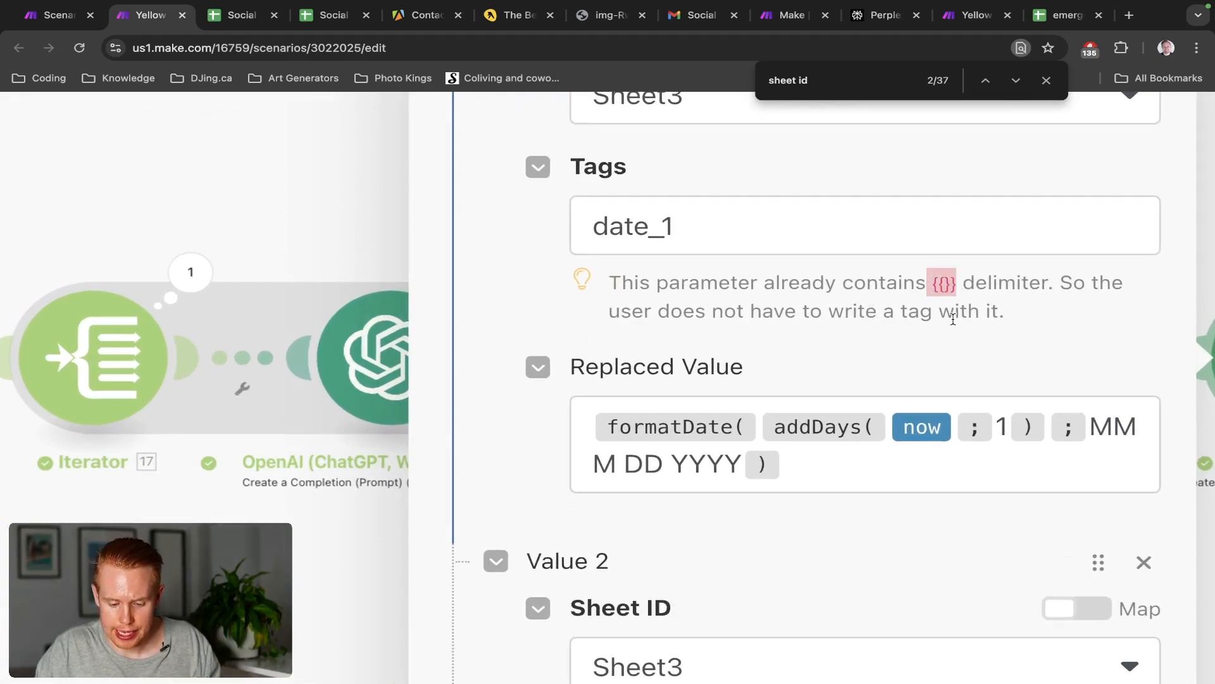
scroll(953, 319, down, 5)
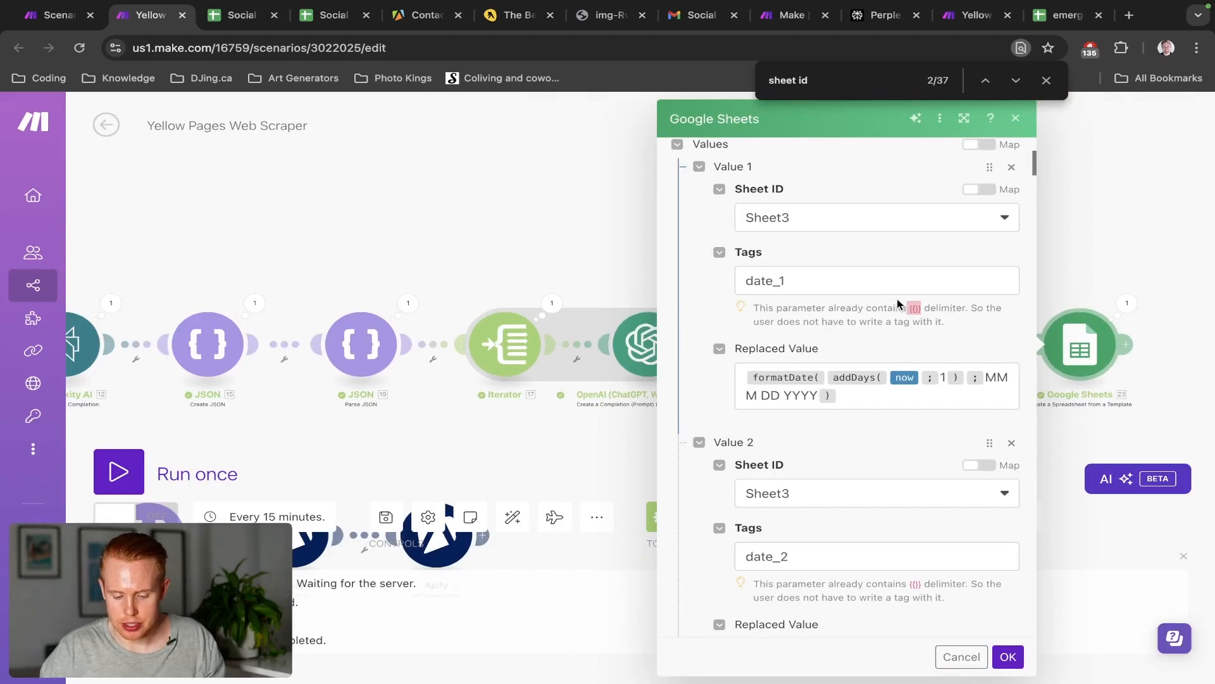
click(811, 280)
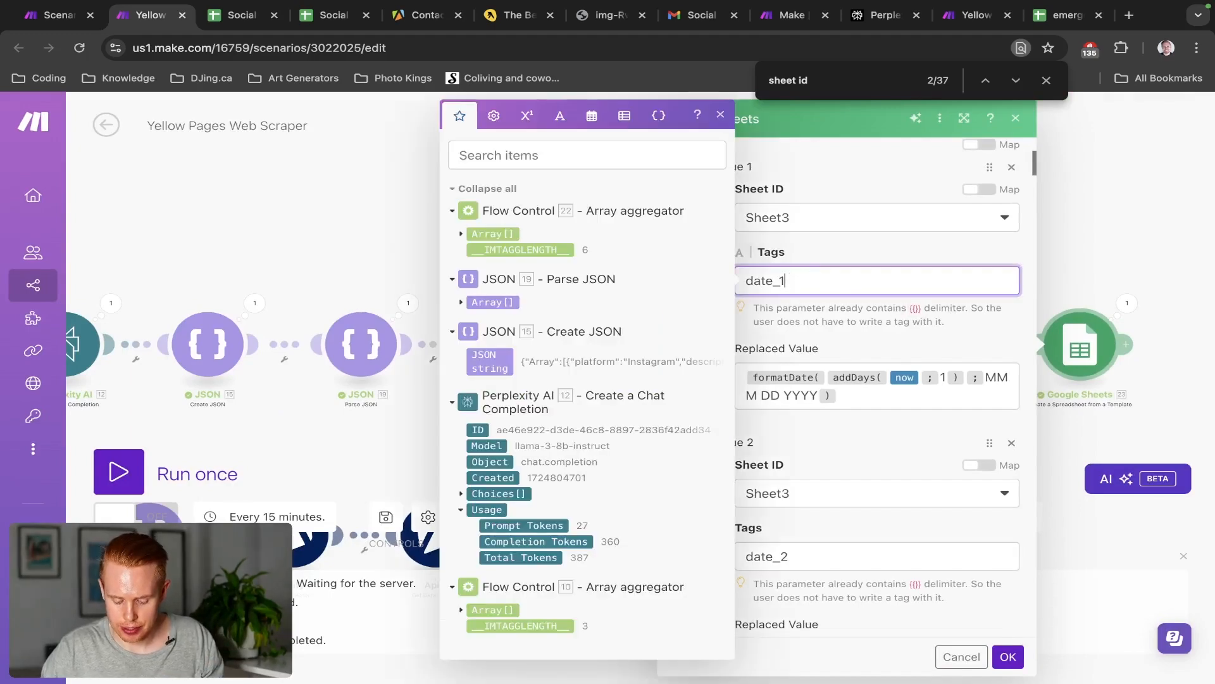
text(}})
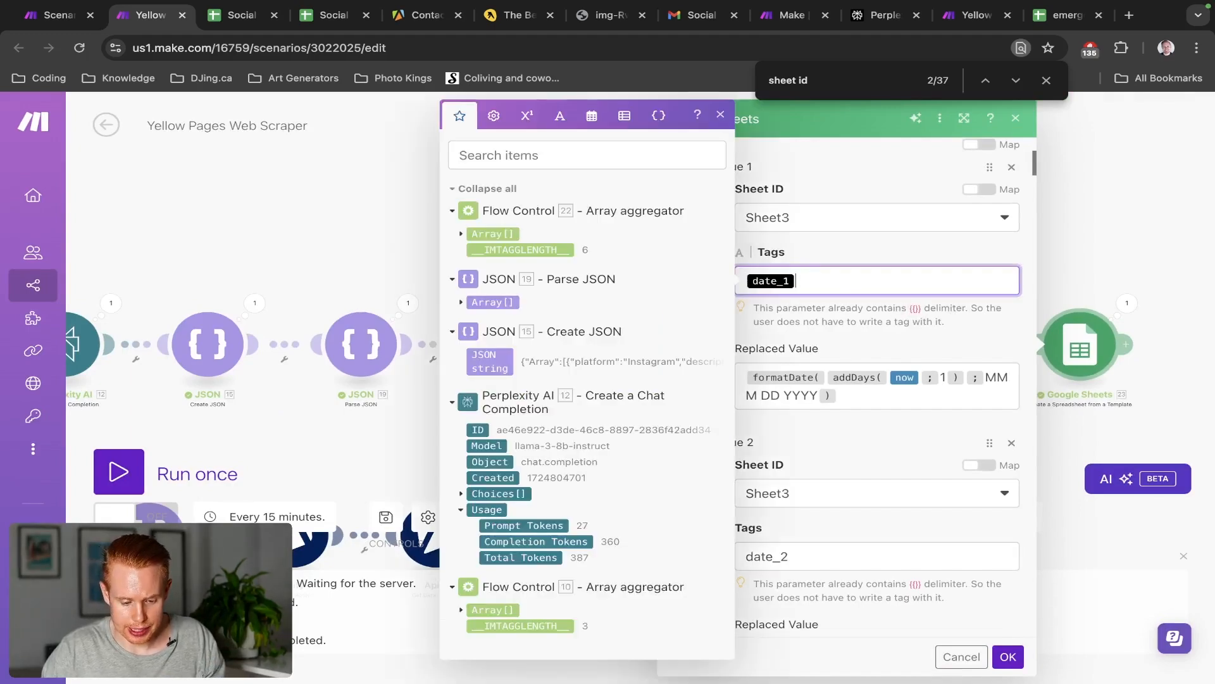
key(BackSpace)
text(date)
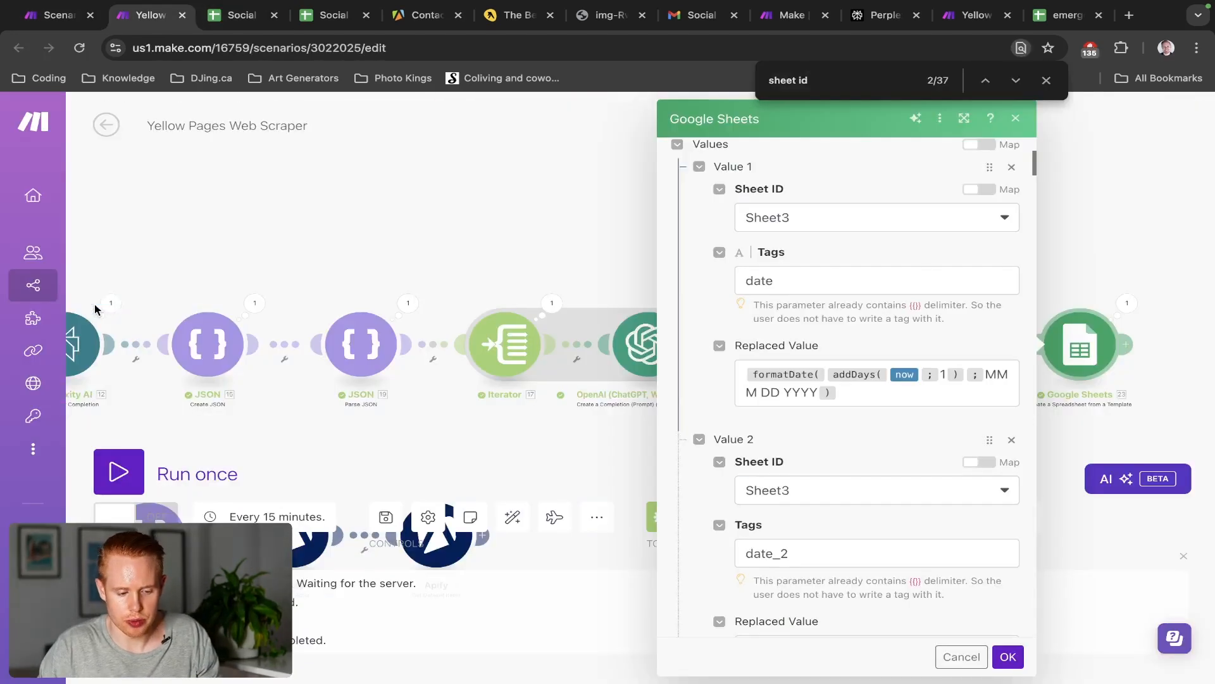
click(776, 283)
text(_1)
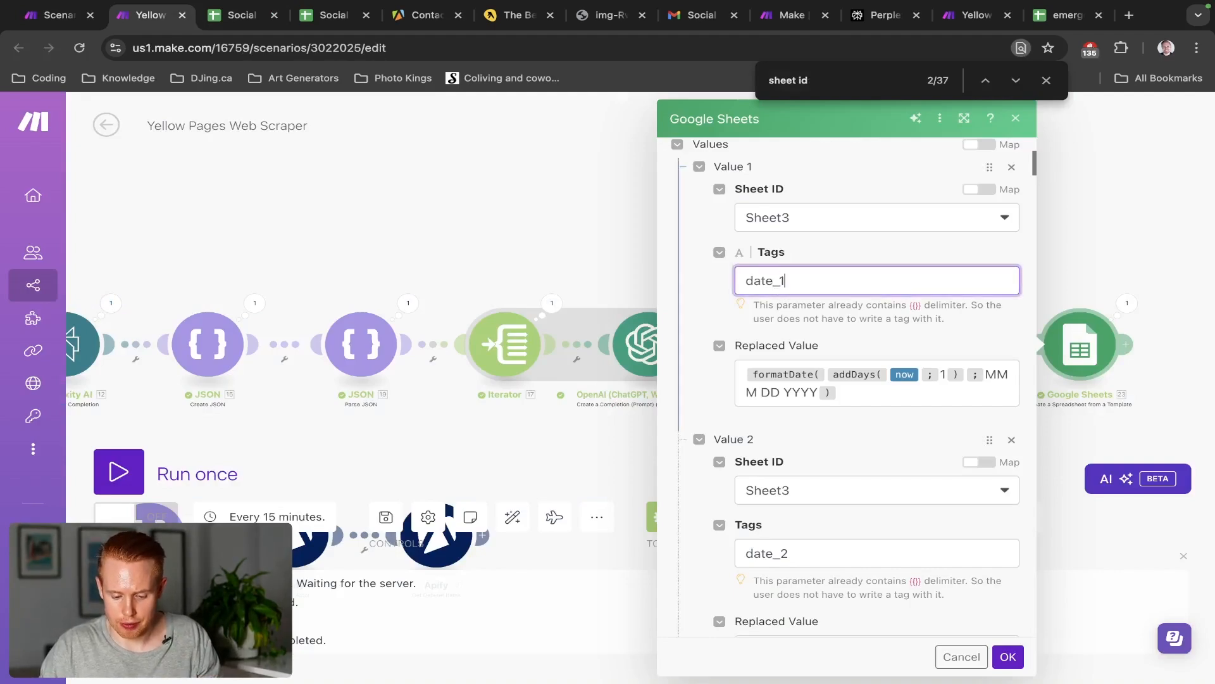
click(782, 304)
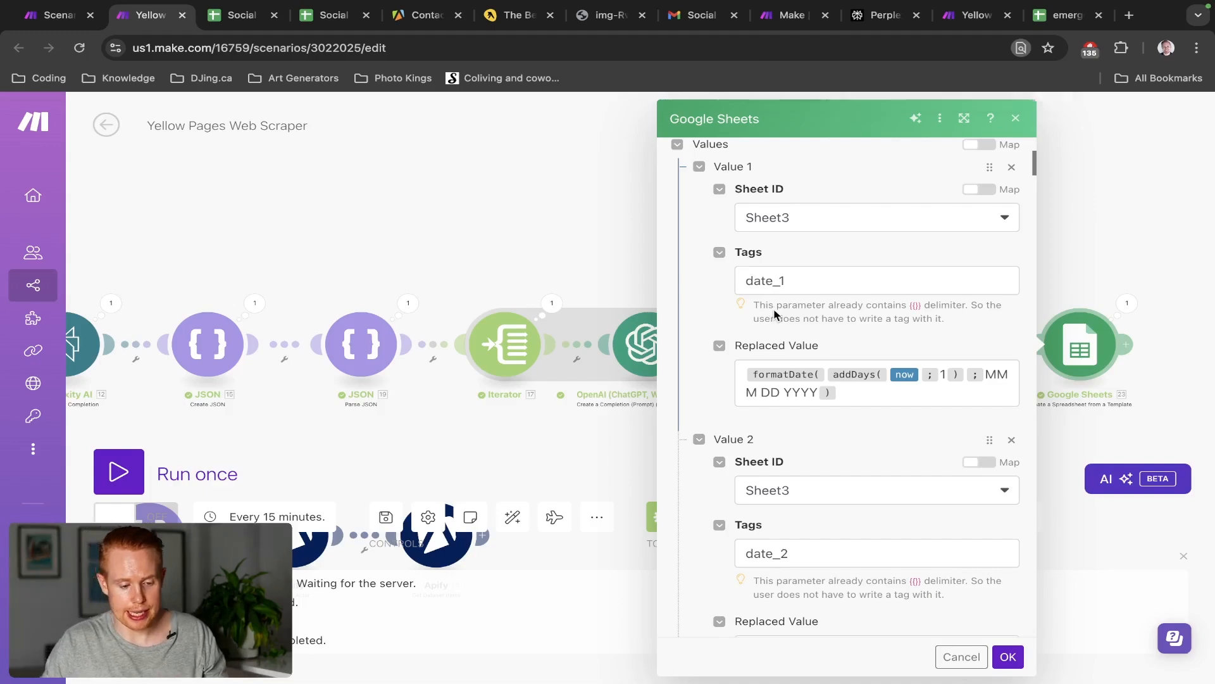
key(ctrl+Tab)
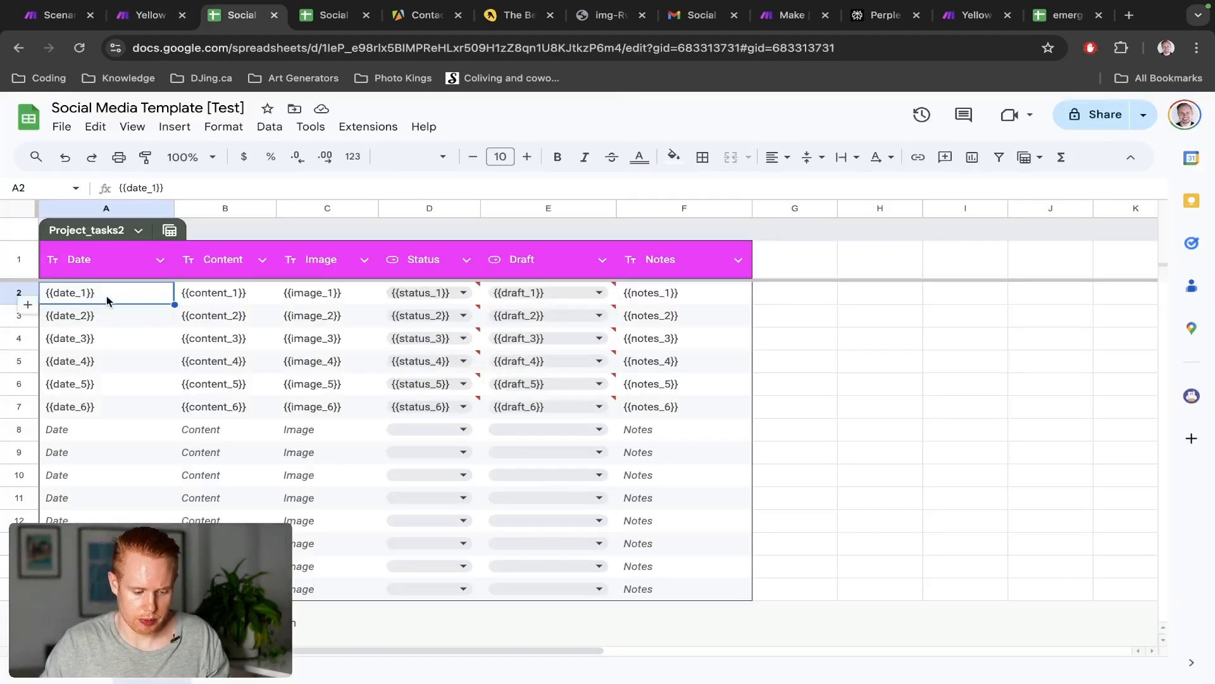
Inspect cell A2's {{date_1}} content, then return to the Make module
double_click(106, 295)
key(ctrl+shift+Tab)
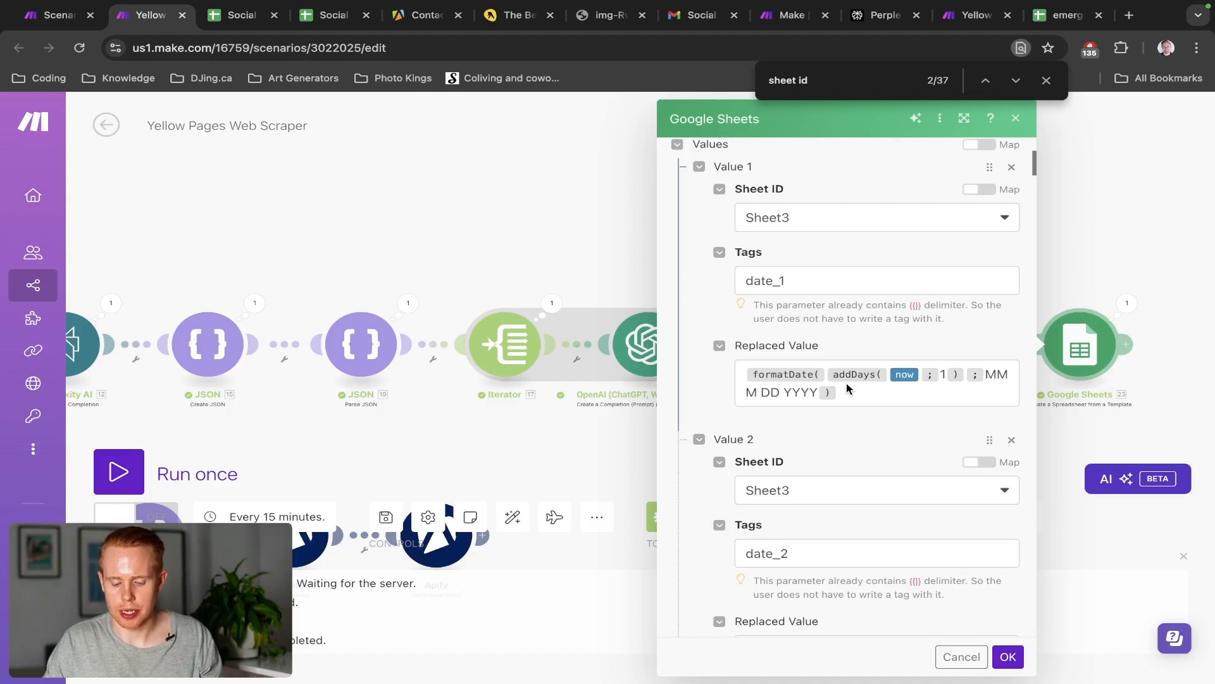
Add a new Replaced Value line with addDays, using now as its date
click(848, 397)
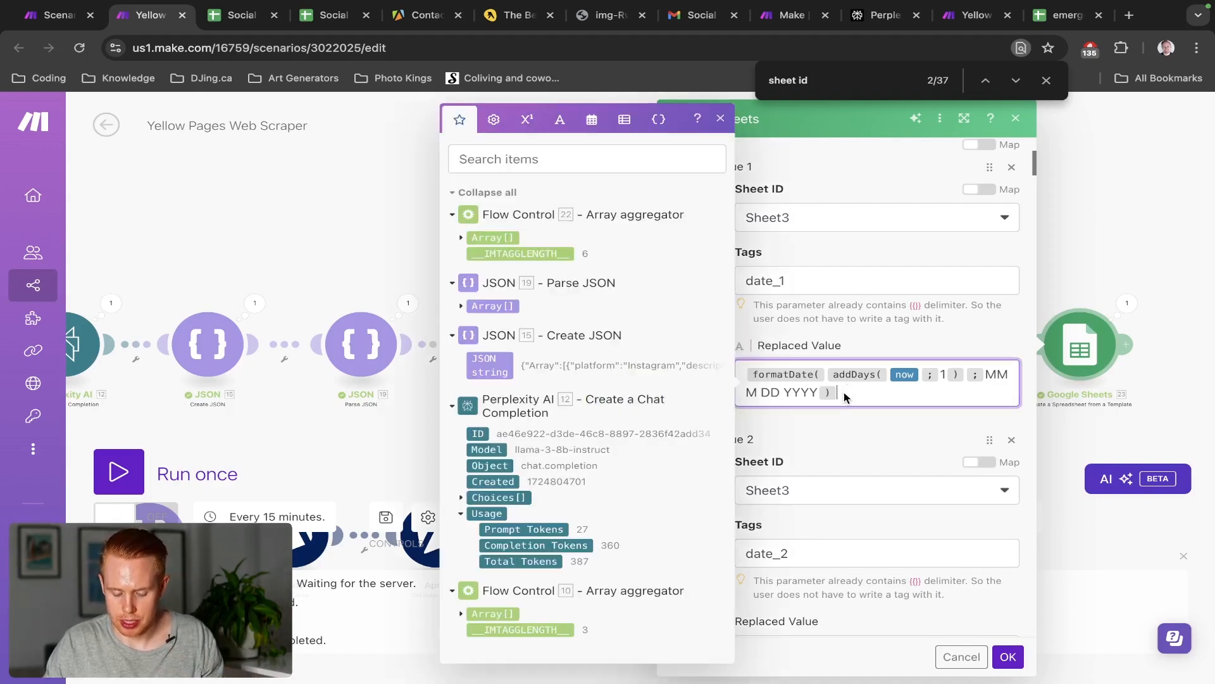
key(Return)
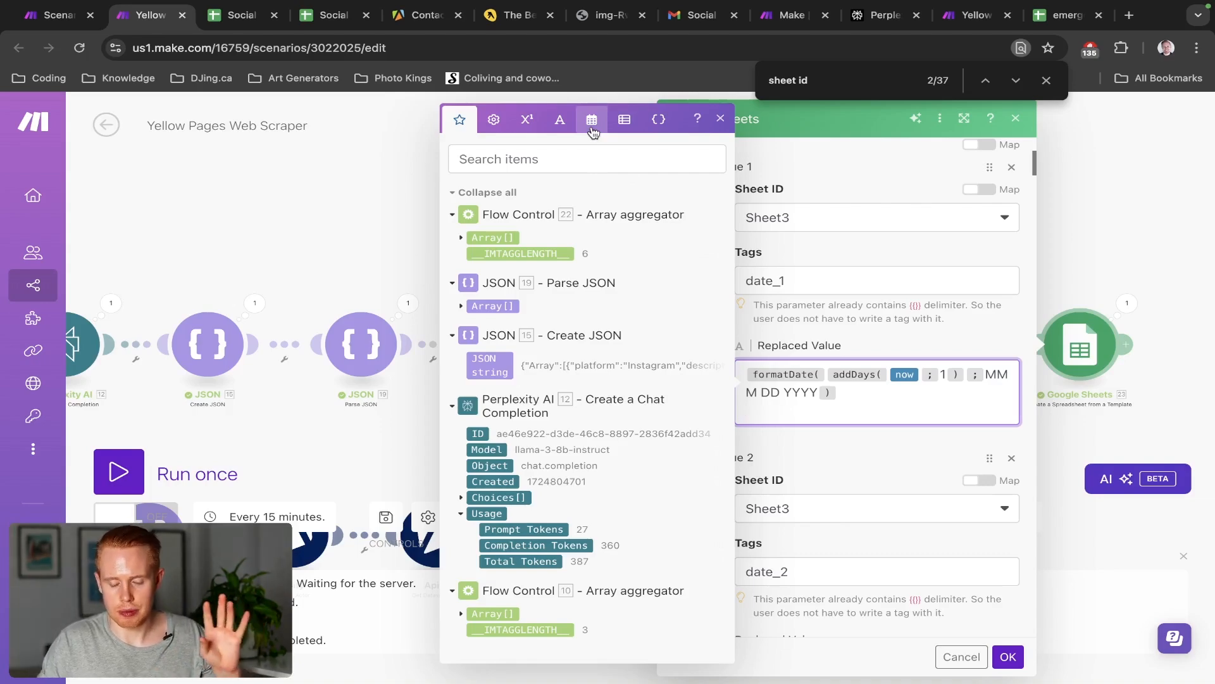
click(592, 130)
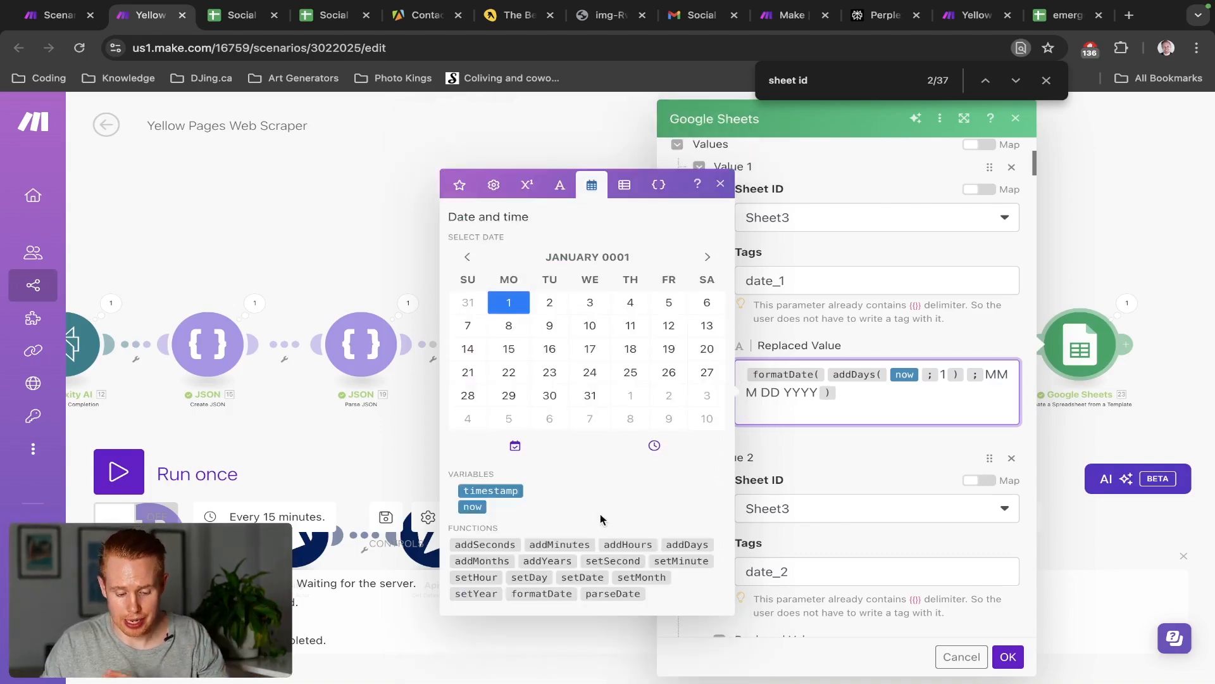
mouse_move(598, 558)
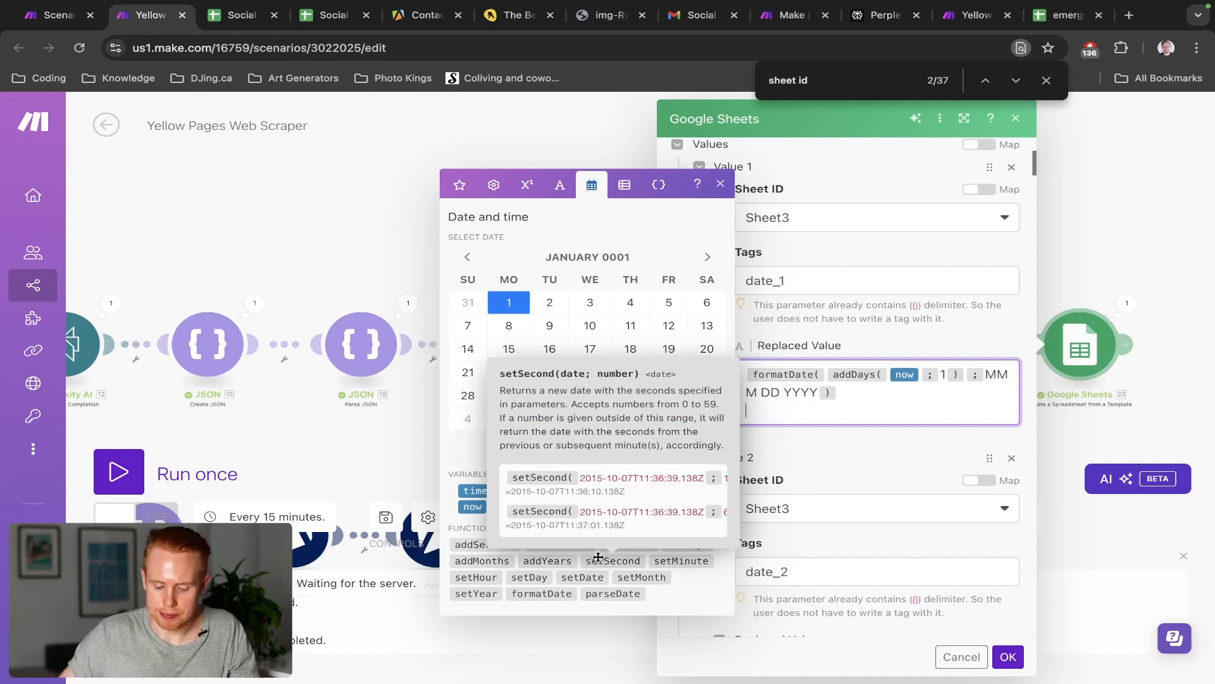
click(700, 550)
mouse_move(700, 550)
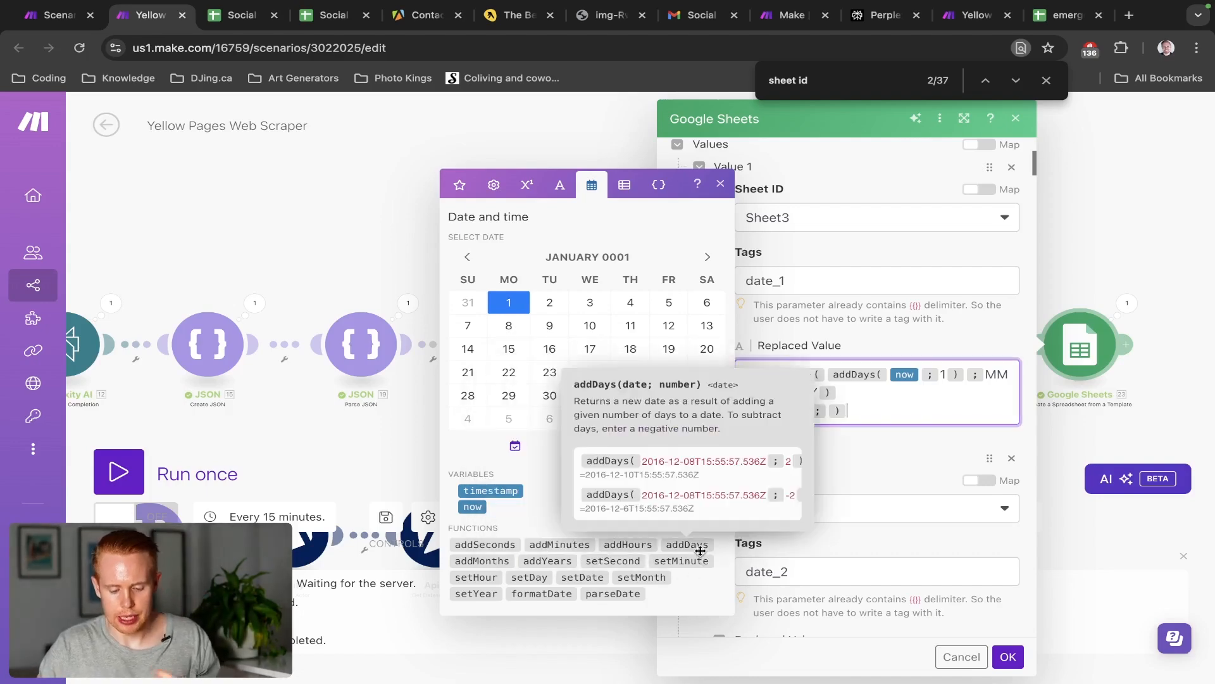
key(Left)
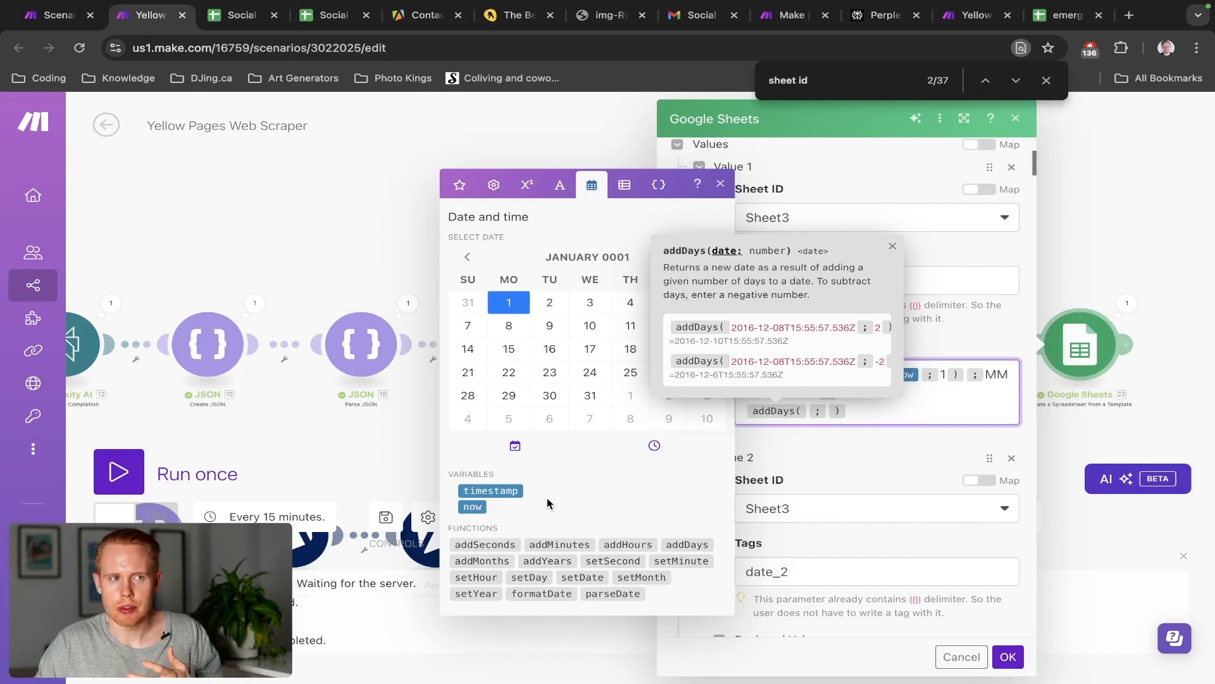
click(476, 508)
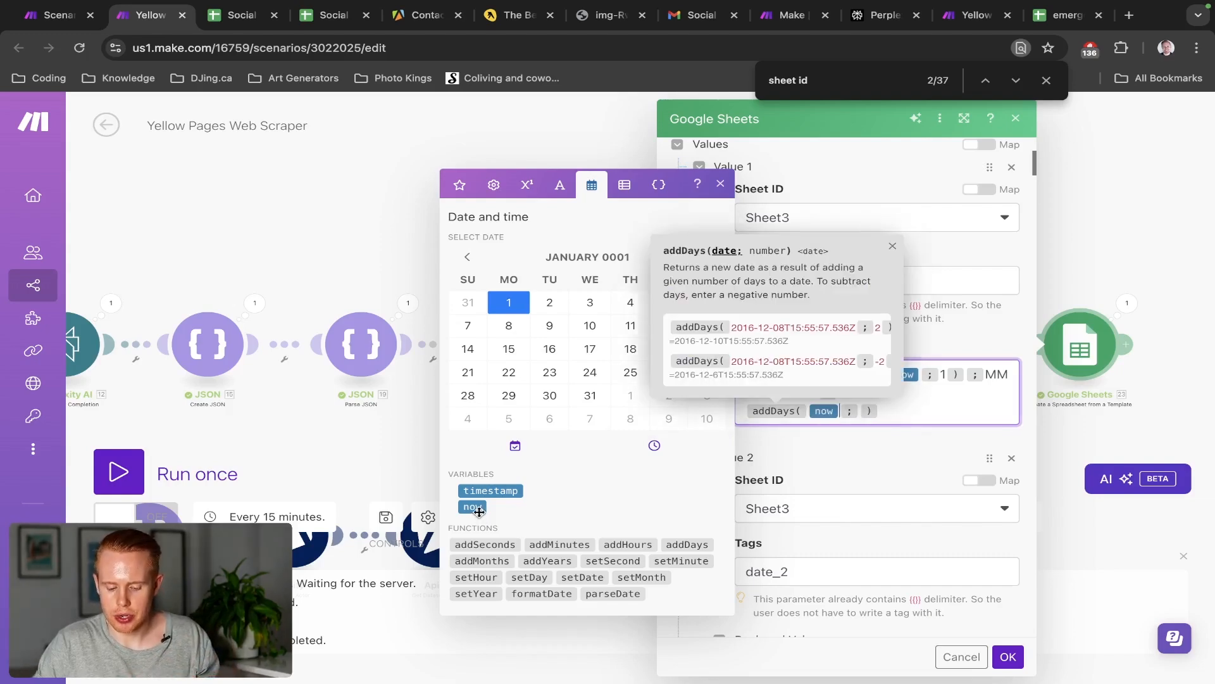
mouse_move(1089, 5)
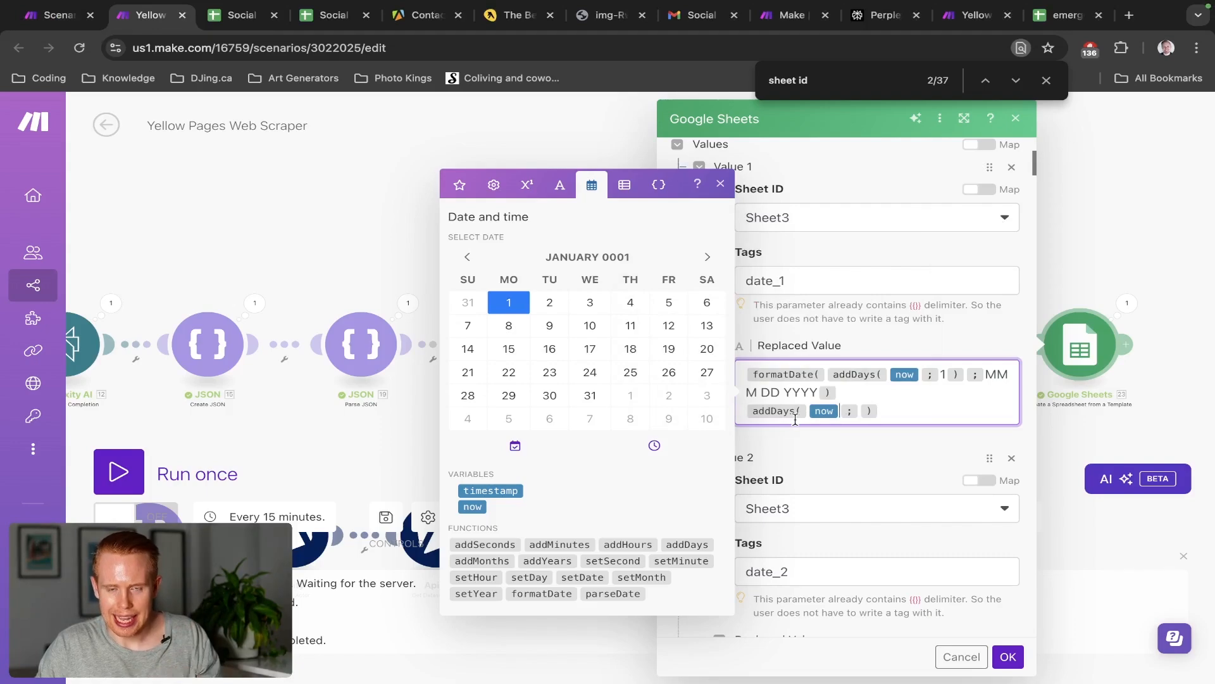
Settle the addDays day count on 1 after trying 2 and -1, giving addDays(now;1)
click(858, 411)
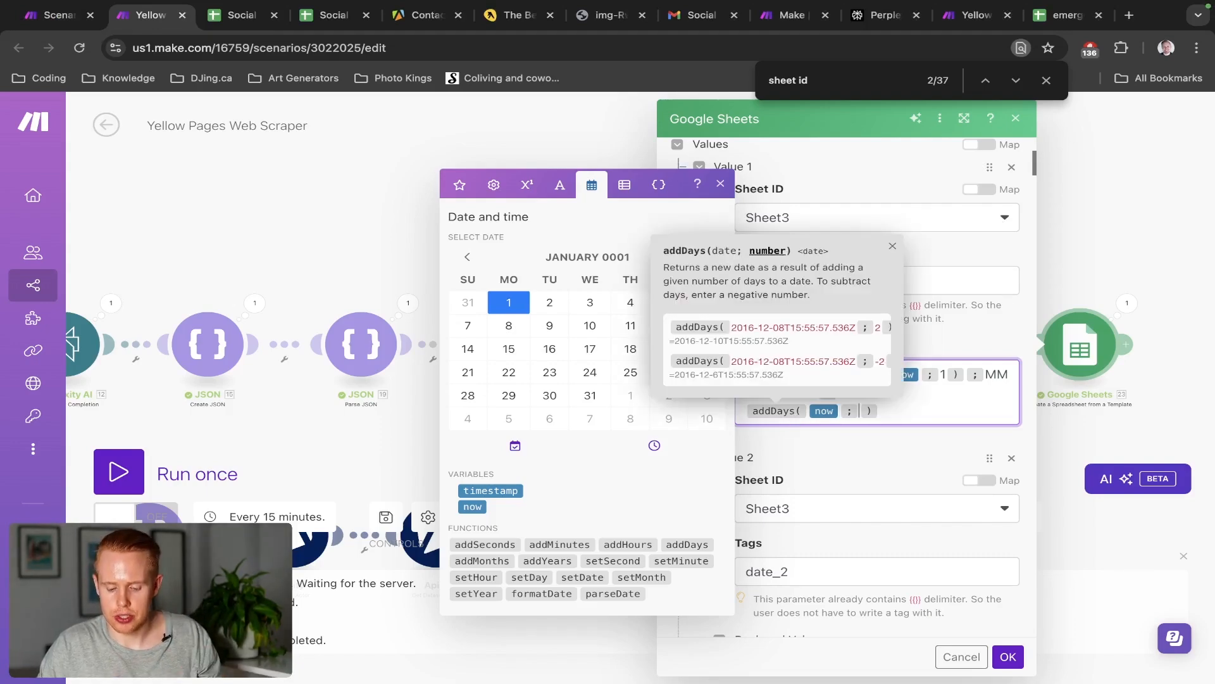
text(1)
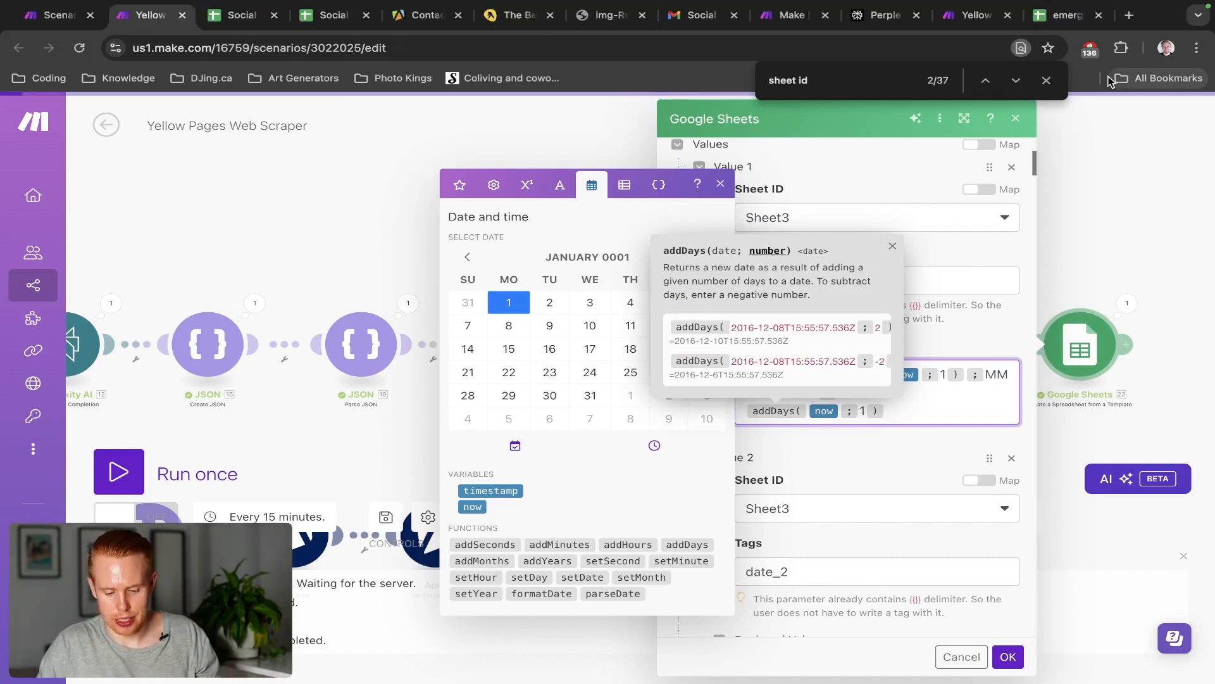
key(BackSpace)
text(2)
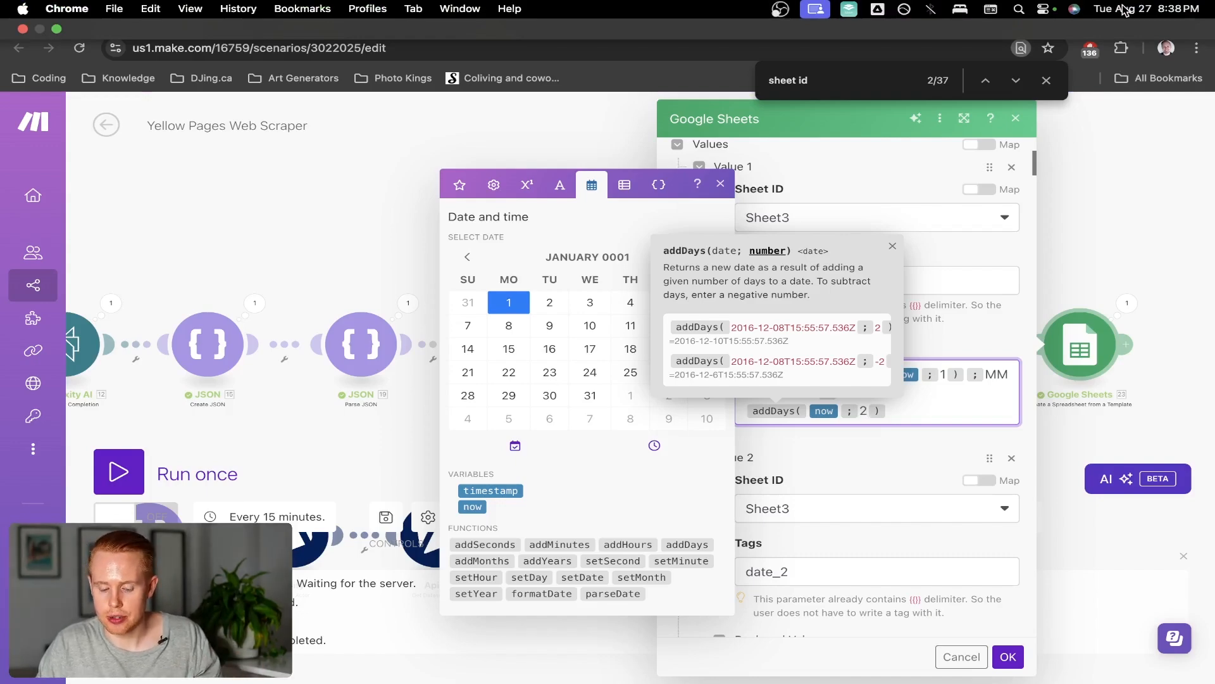
key(BackSpace)
text(-1)
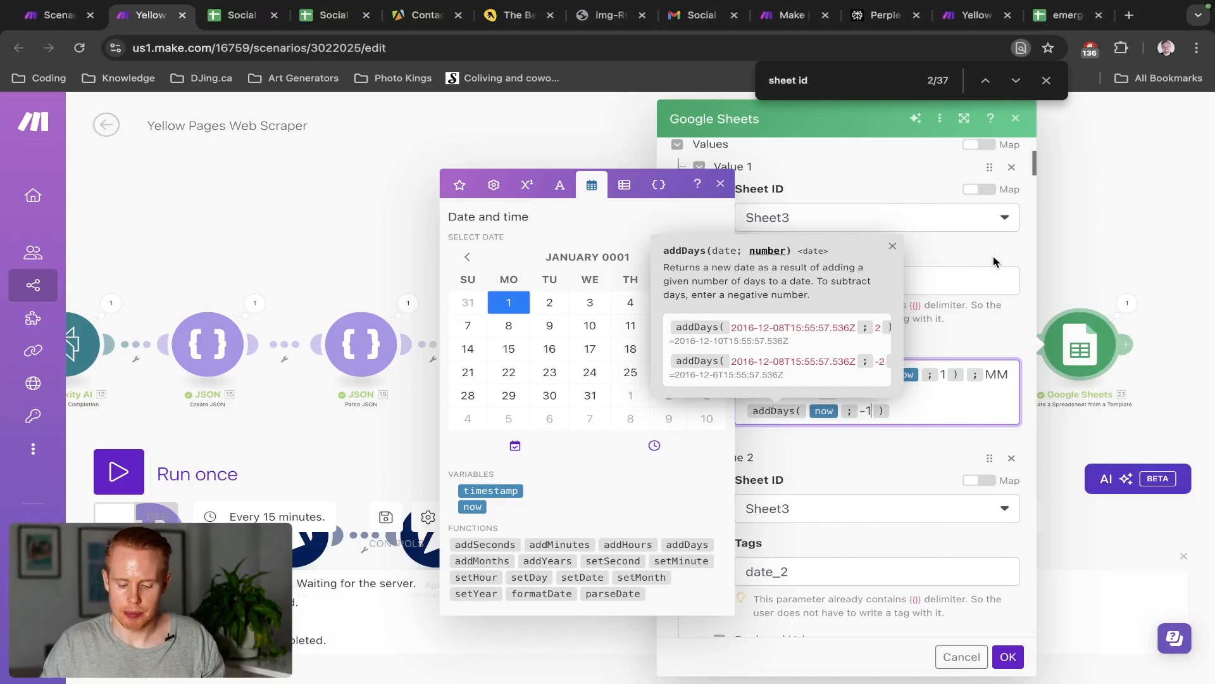
key(Left)
key(BackSpace)
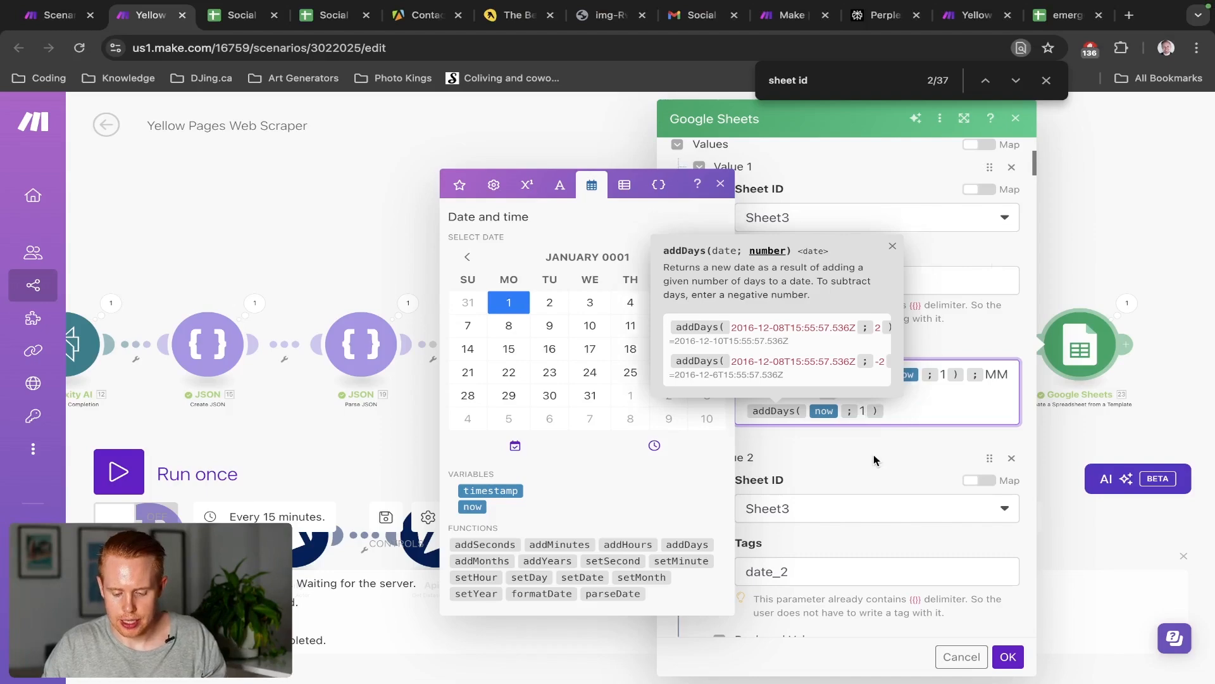
click(902, 428)
key(Left)
key(Left)
key(Left)
key(Left)
key(Left)
key(Left)
key(Left)
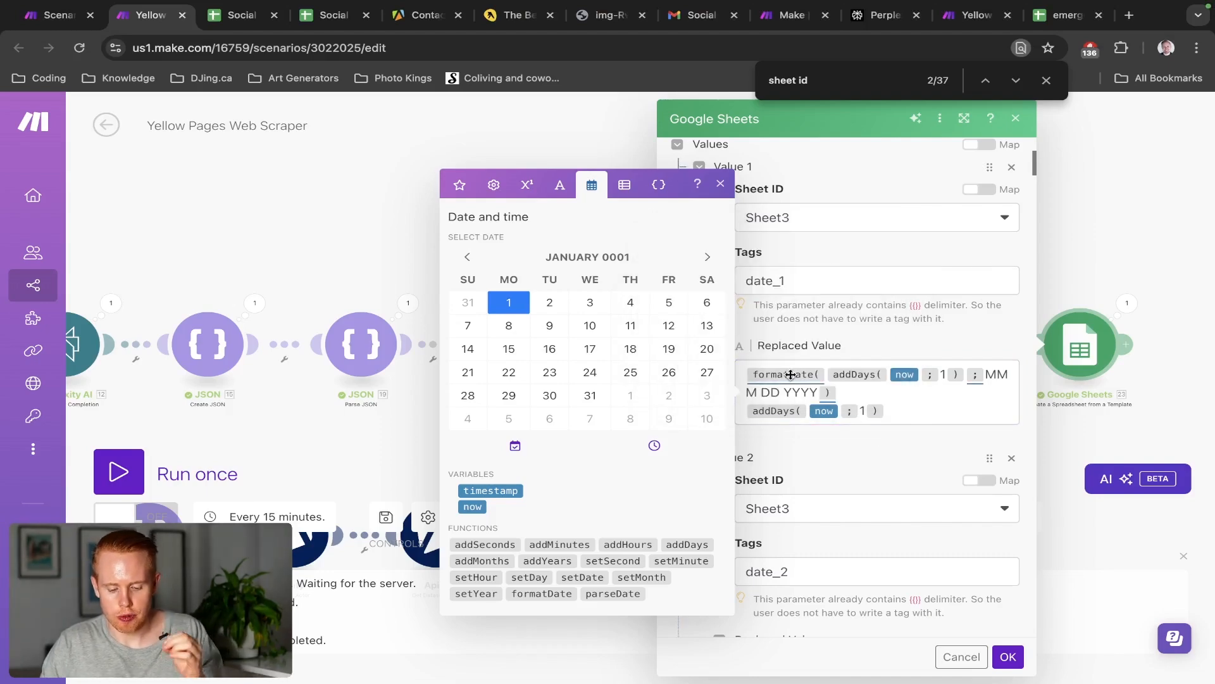
click(894, 417)
triple_click(894, 417)
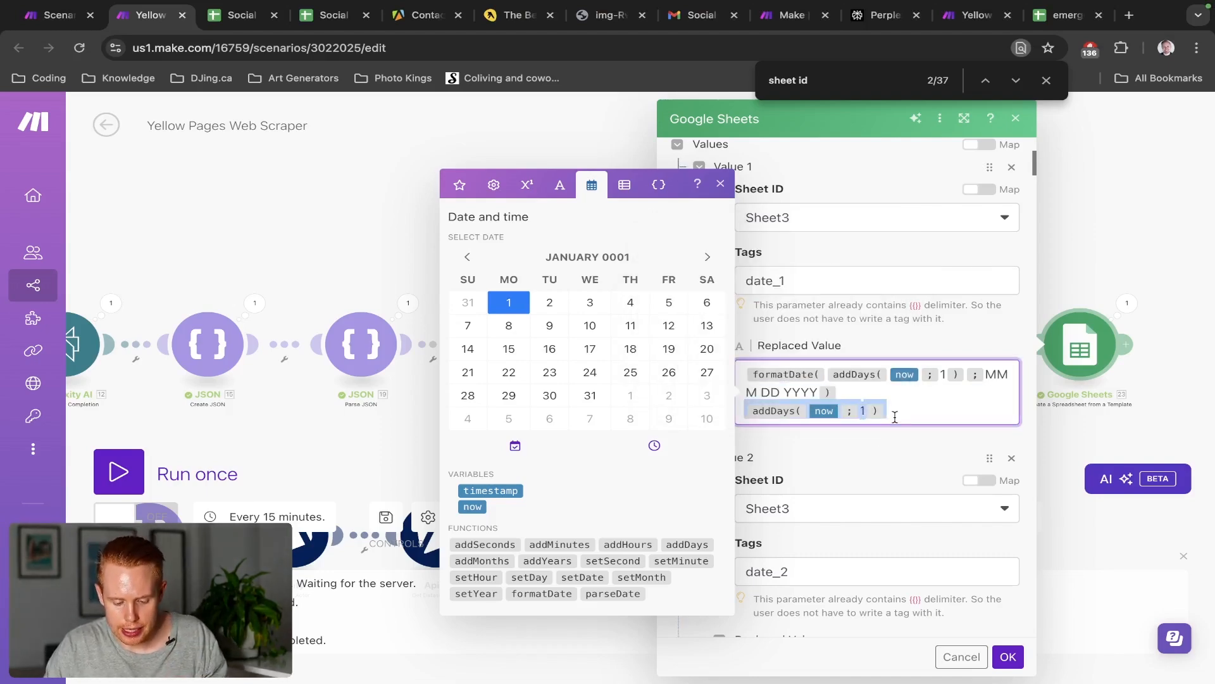
click(894, 417)
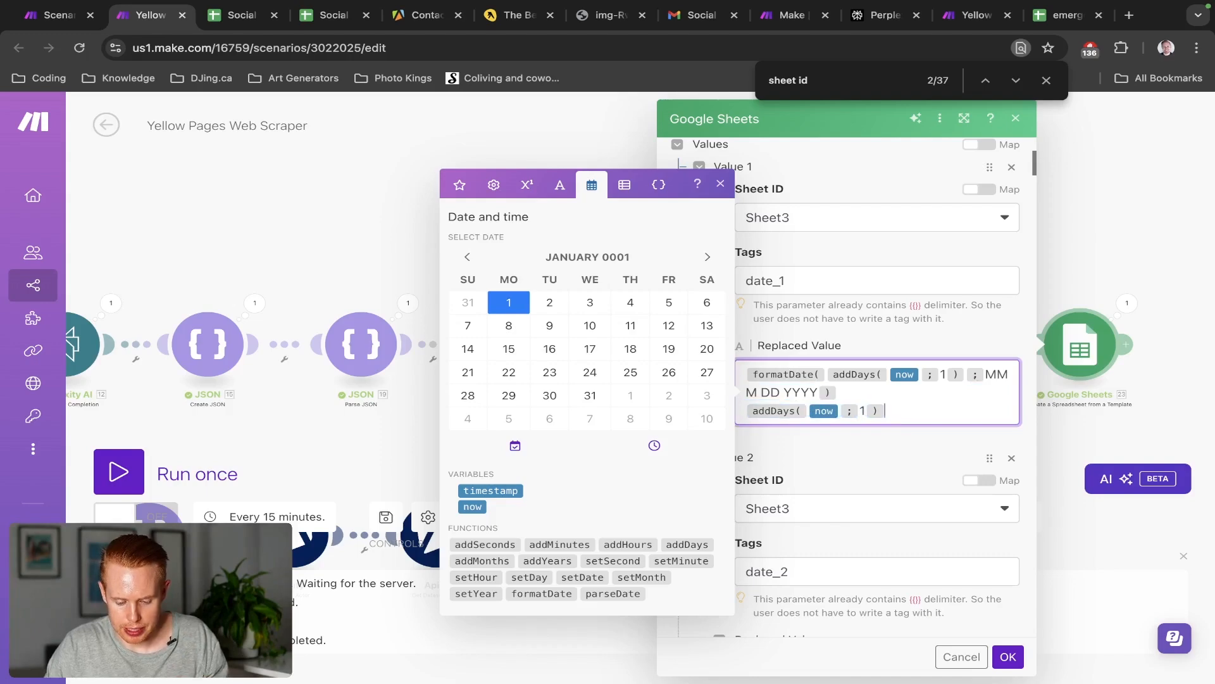
key(Return)
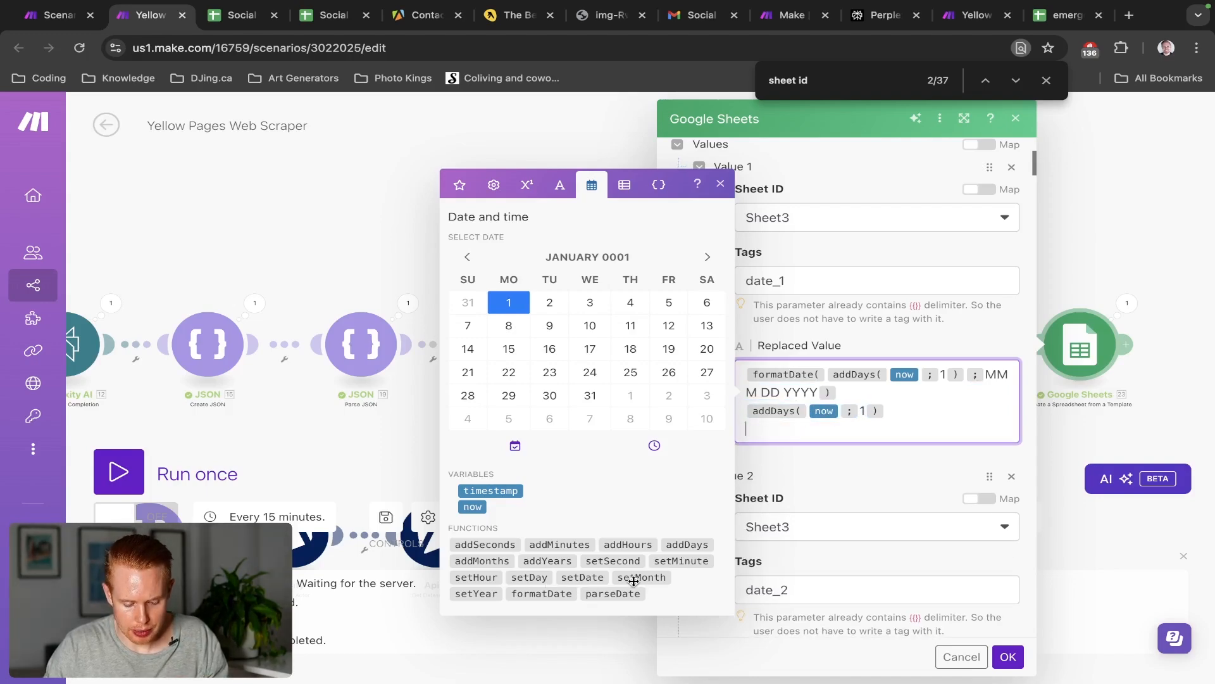
Try wrapping pasted addDays(now;1) in formatDate, then remove that attempt
click(538, 594)
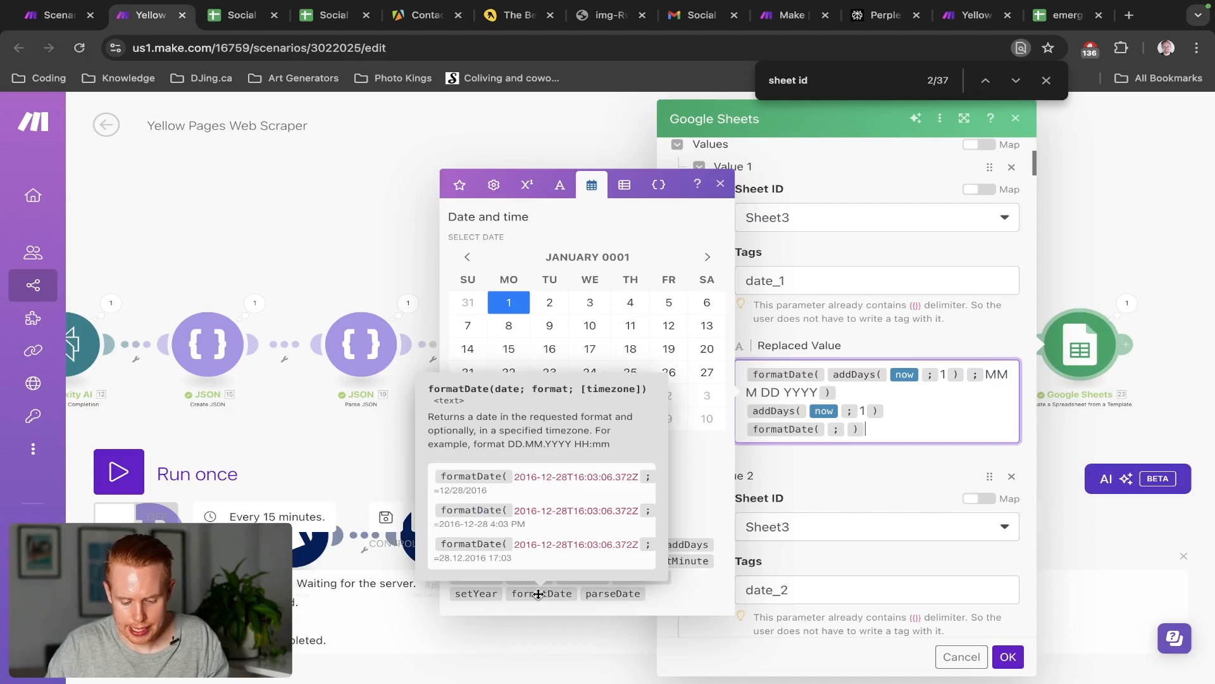
text(addDays( now ; 1 ))
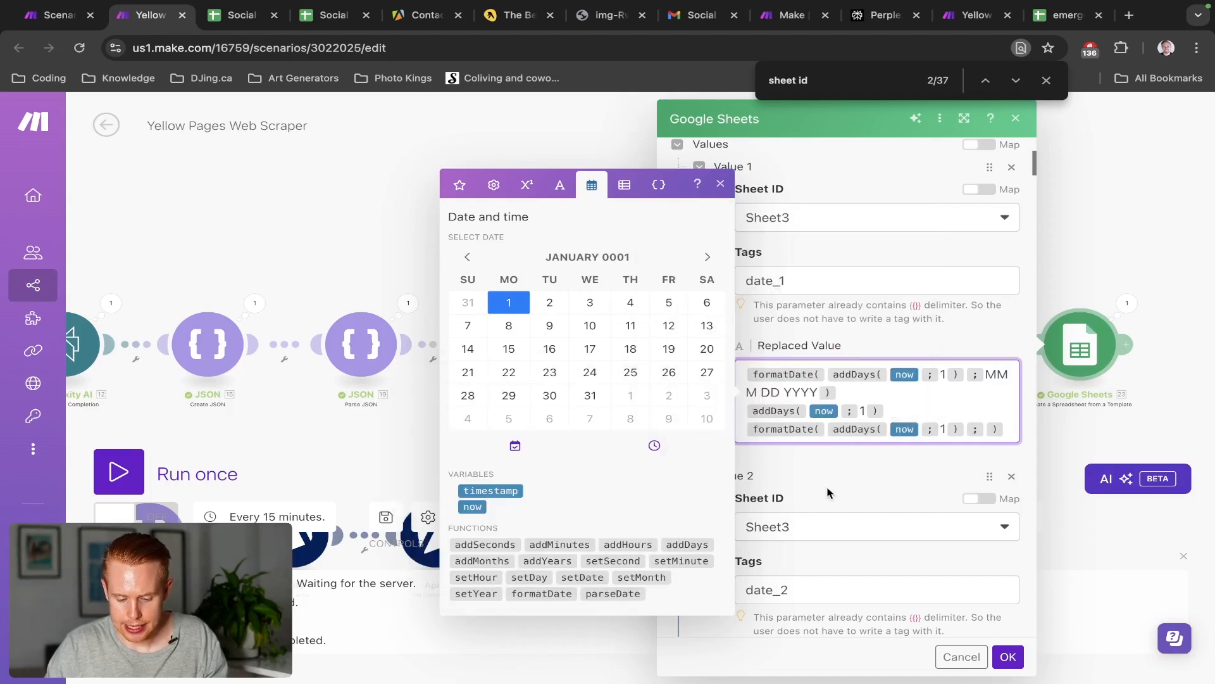
click(985, 430)
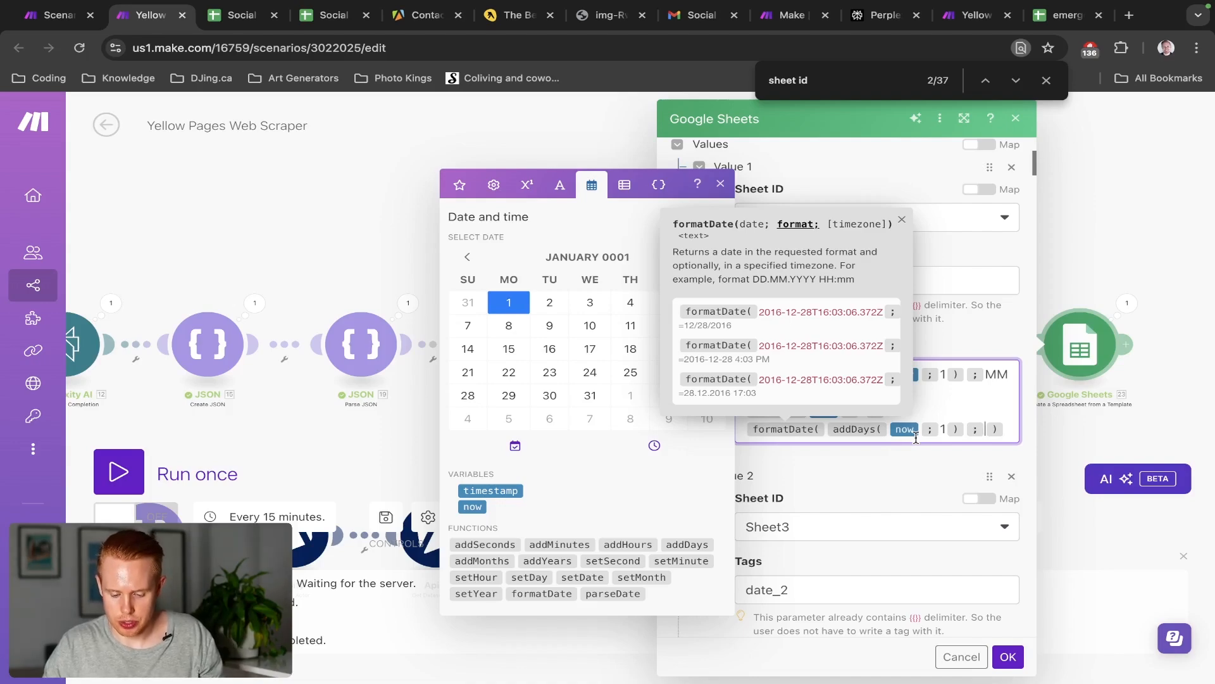
key(BackSpace)
key(BackSpace)
key(BackSpace)
key(BackSpace)
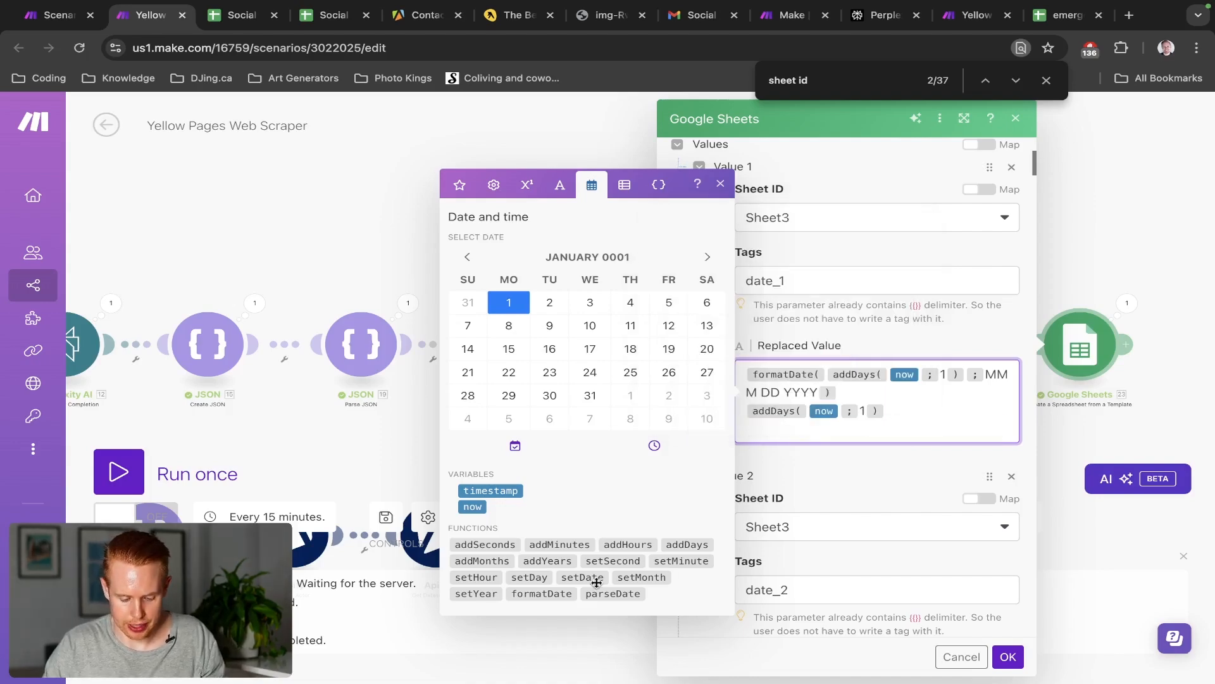
Insert an empty formatDate with format MMM DD YYY, discarding a sample 'Jun 25 2024' line
click(552, 593)
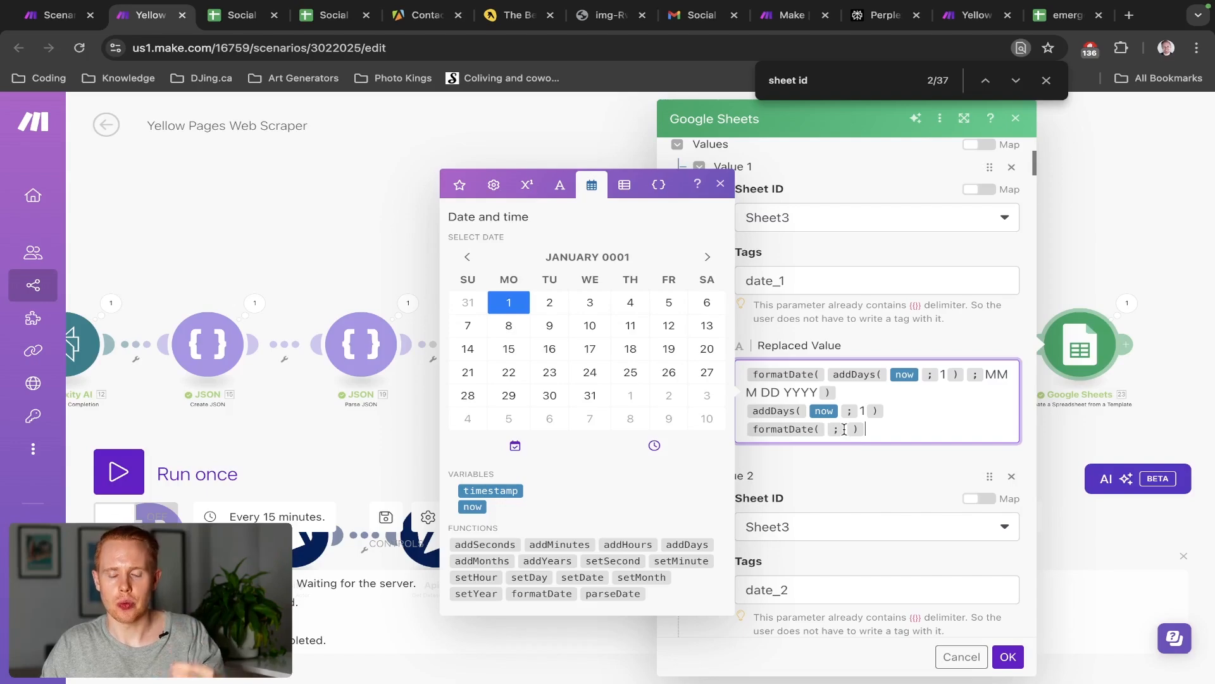
click(844, 430)
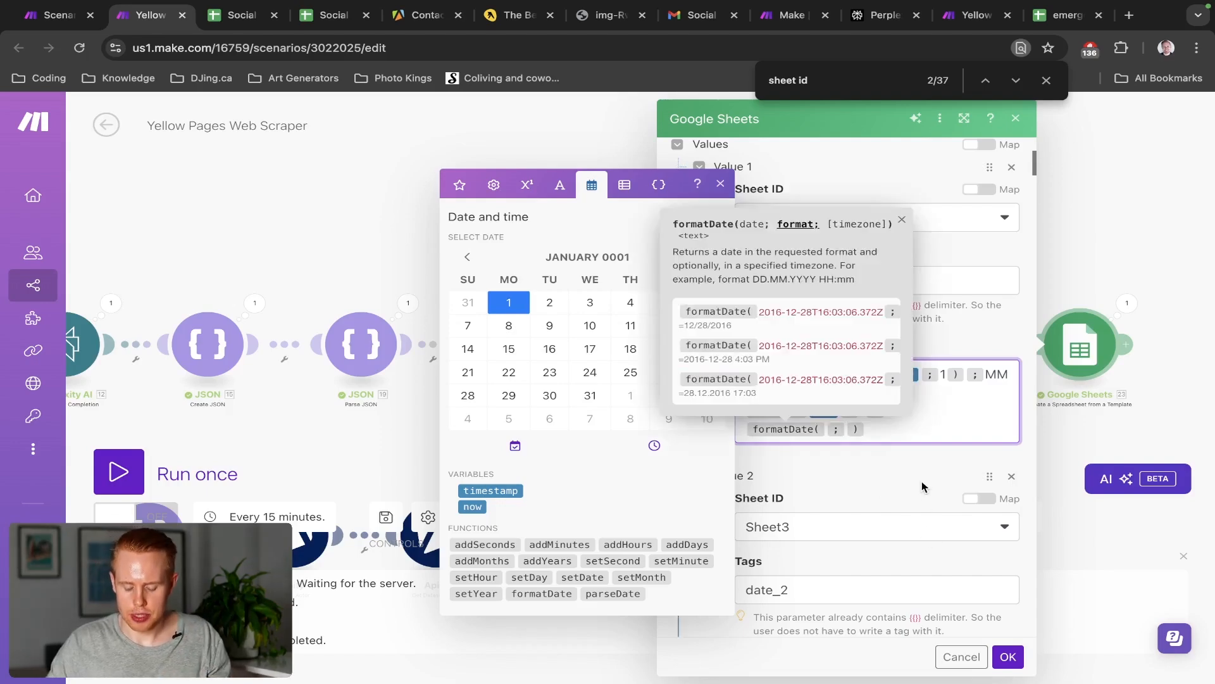
text(MMM DD)
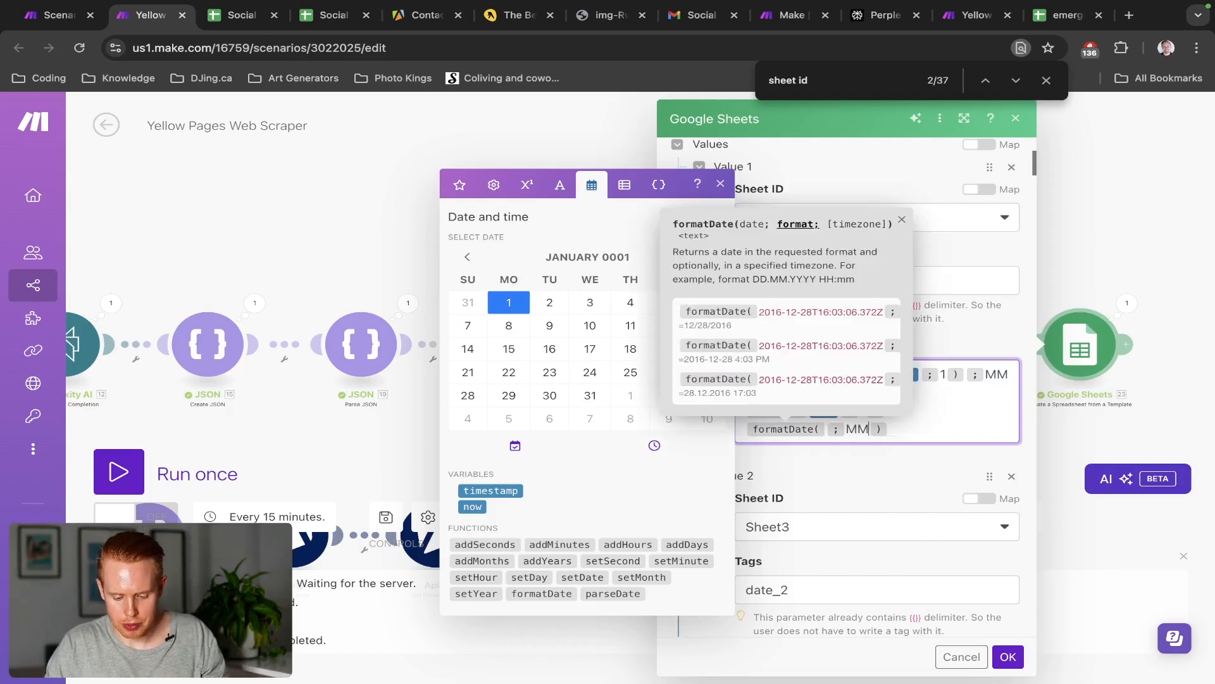
text( YYY)
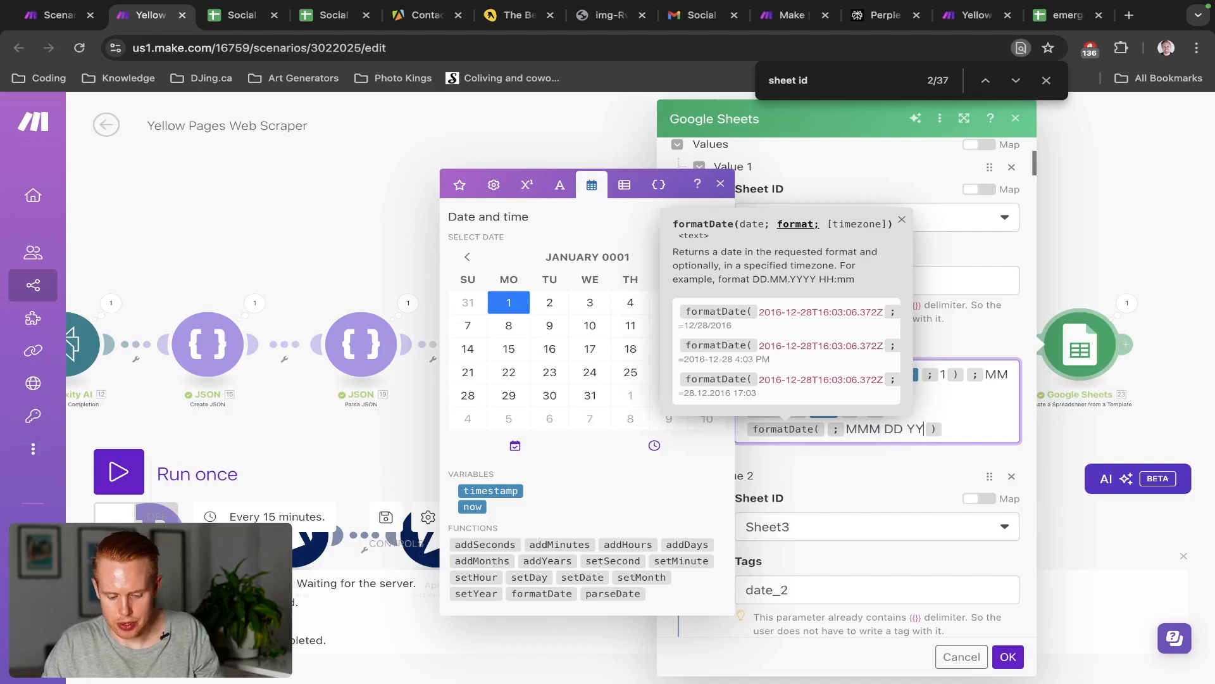
key(Return)
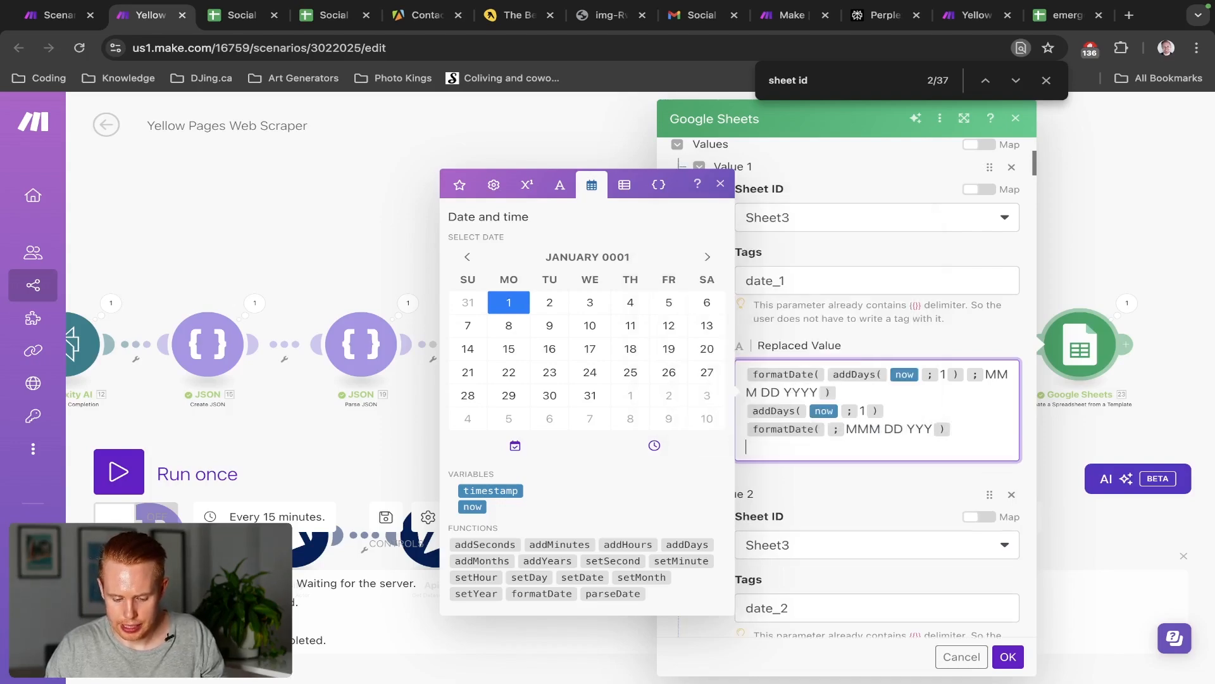
text(Jun 2)
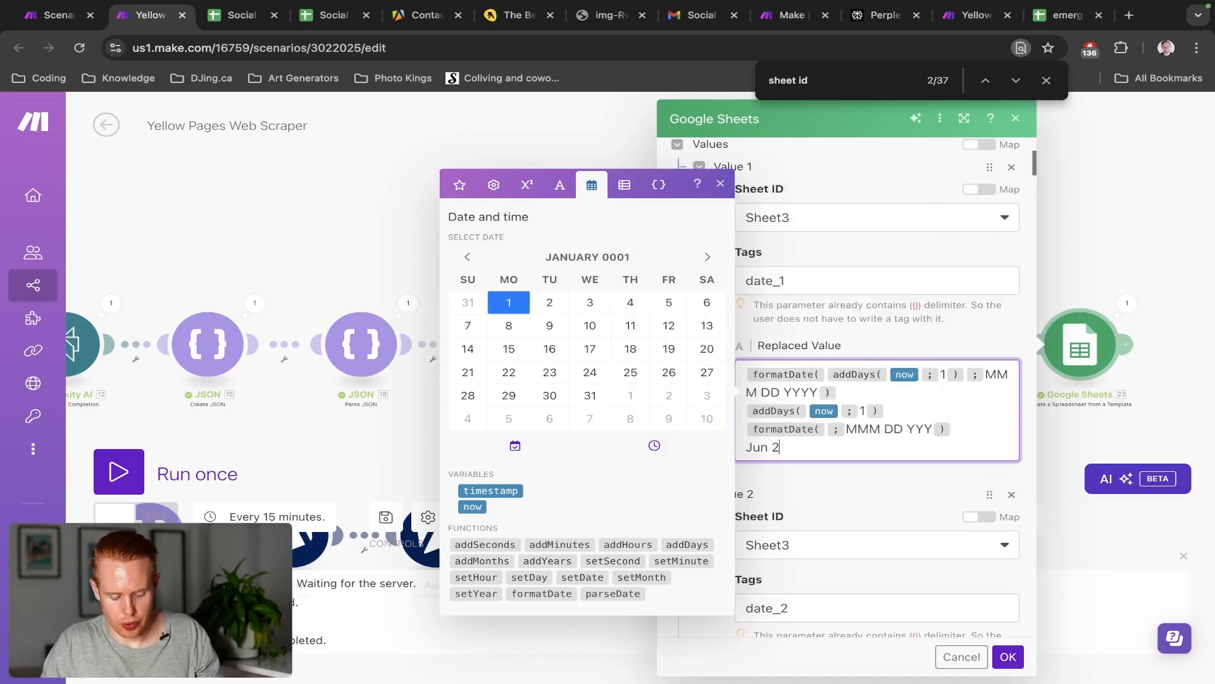
text(5 2024)
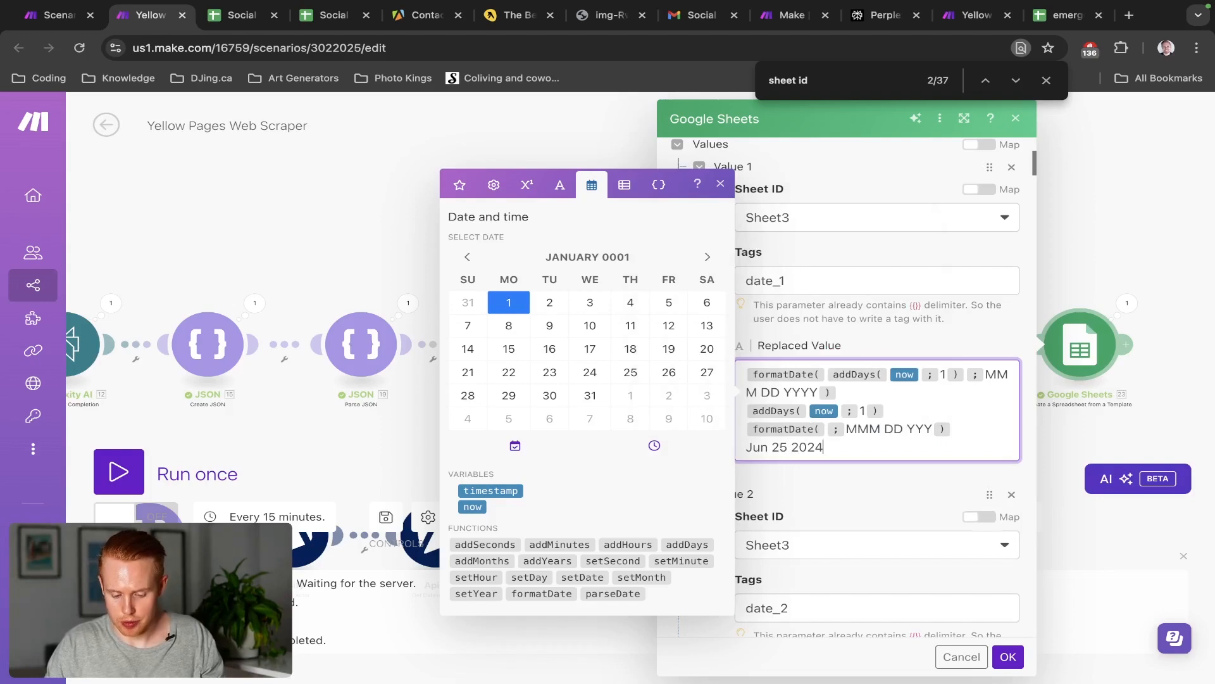
key(shift+Home)
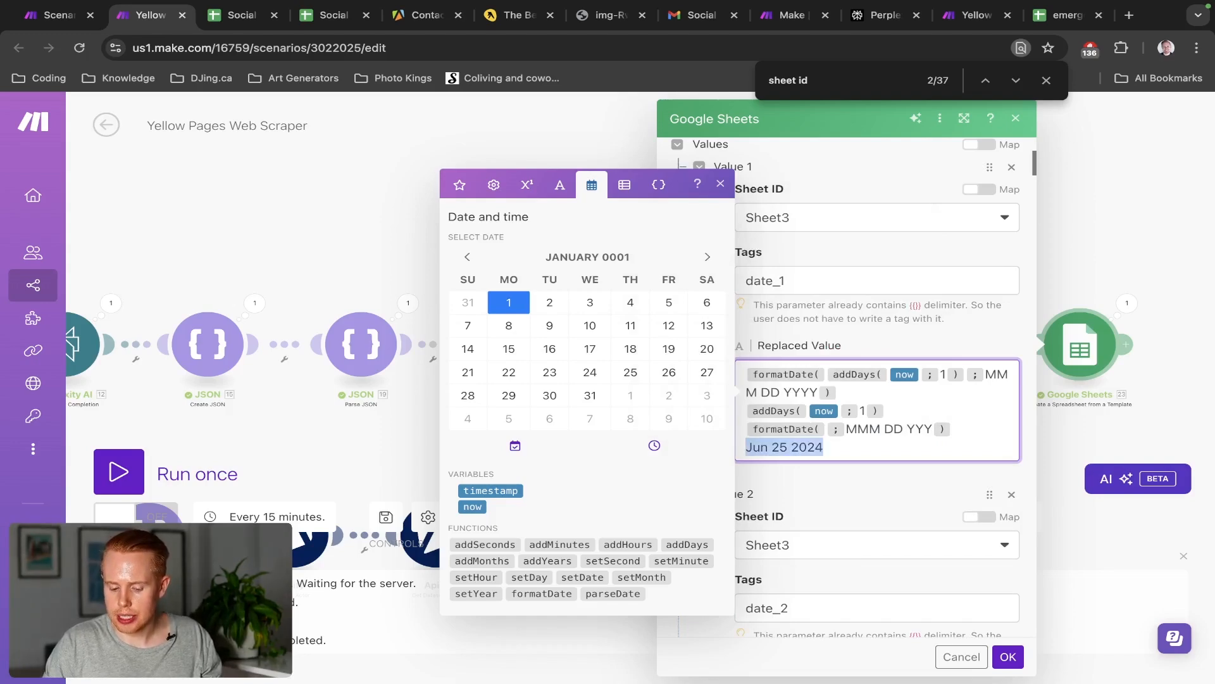
key(BackSpace)
key(BackSpace)
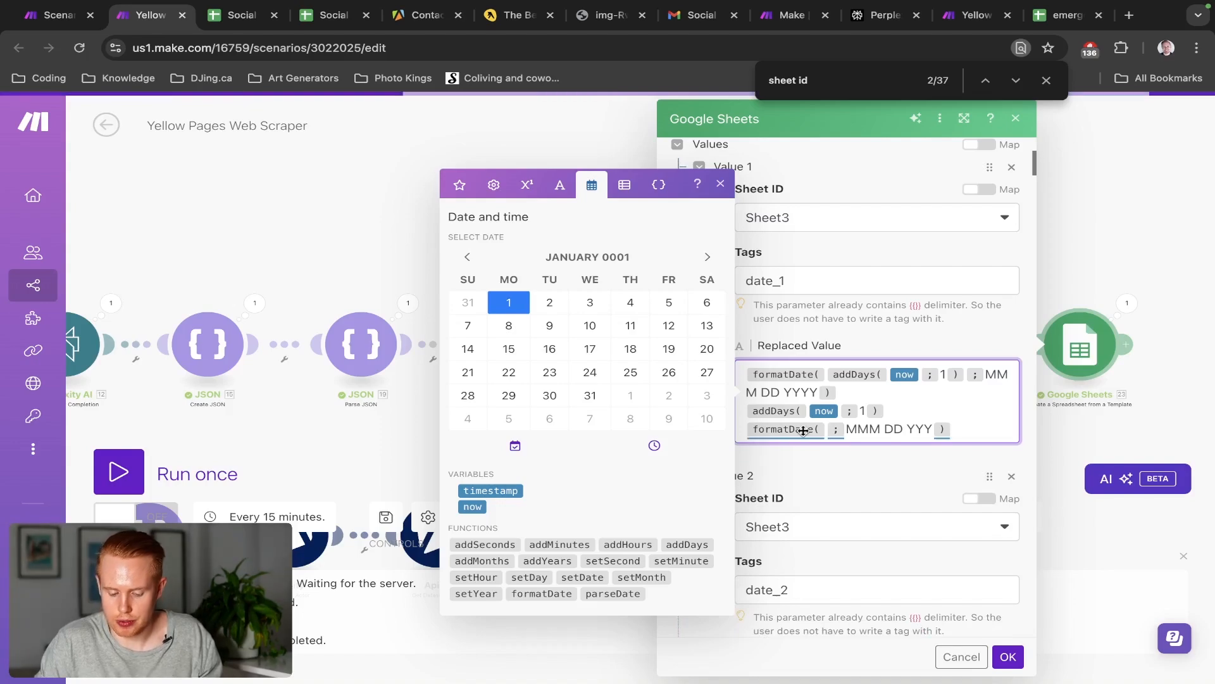
Scroll through the formatDate help examples
mouse_move(802, 431)
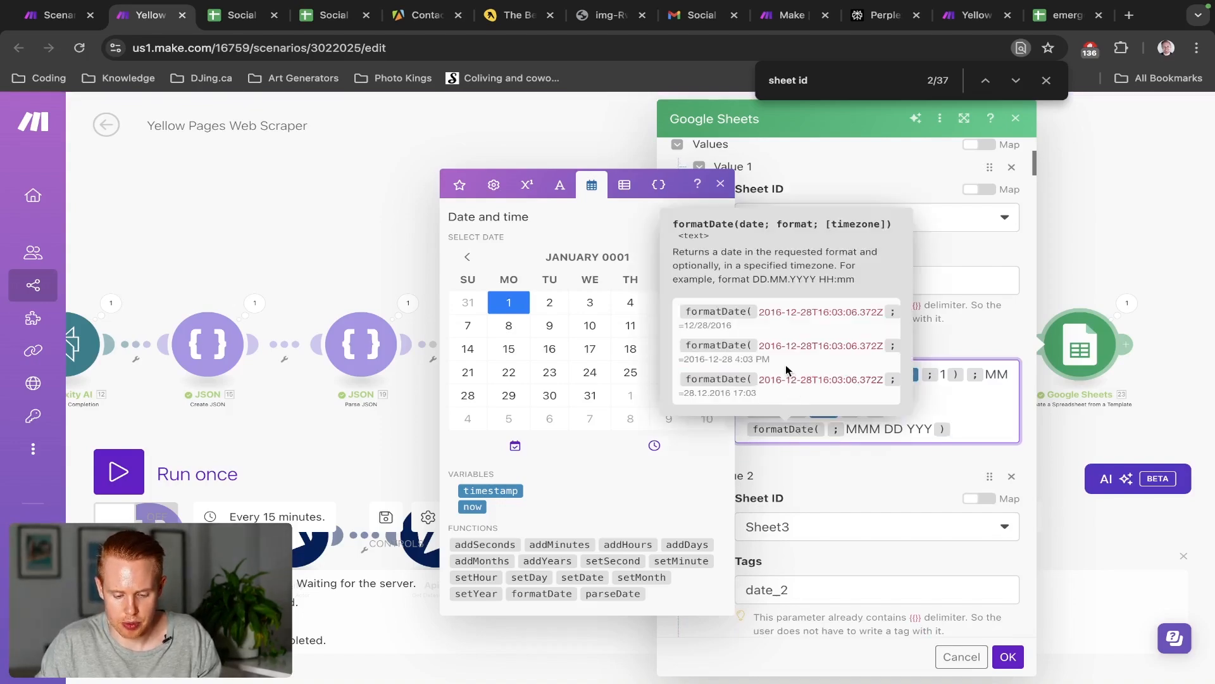
scroll(785, 351, right, 3)
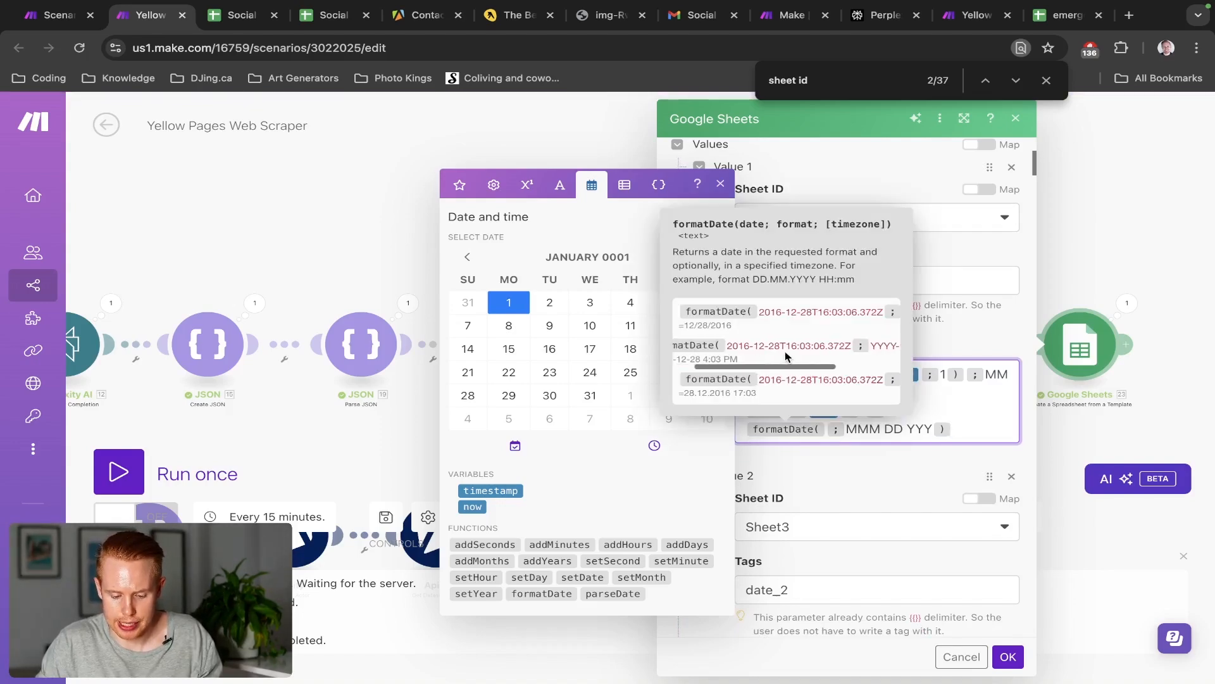
scroll(852, 345, right, 3)
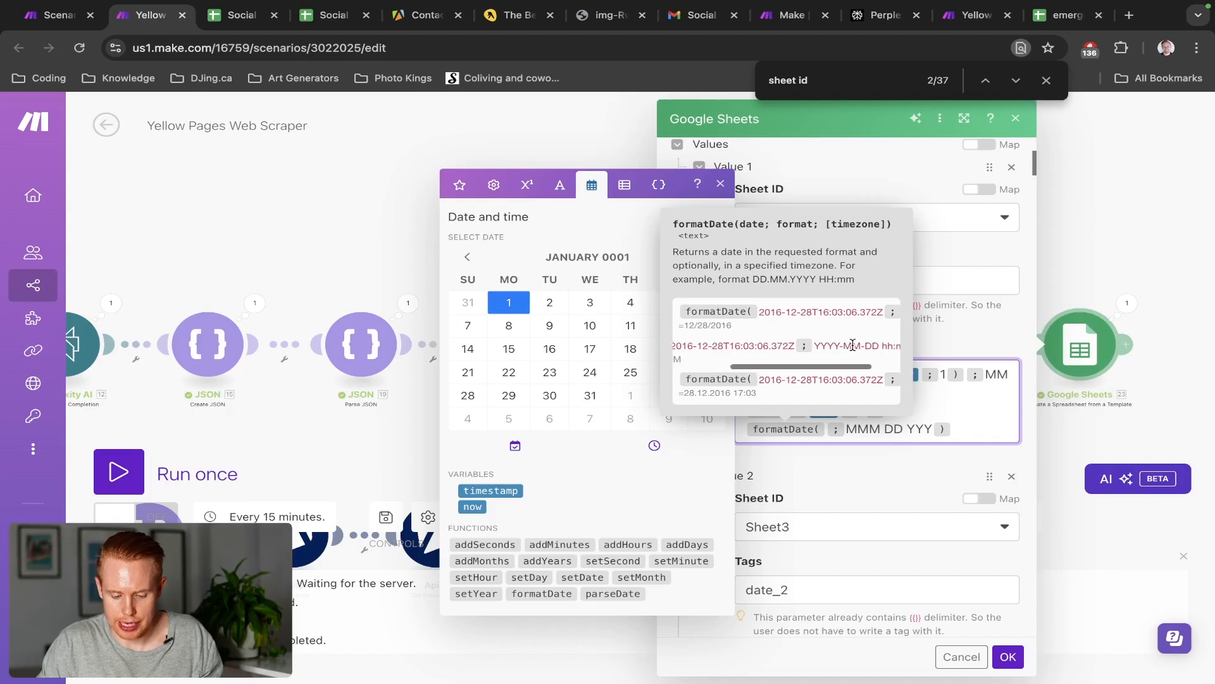
scroll(826, 378, right, 5)
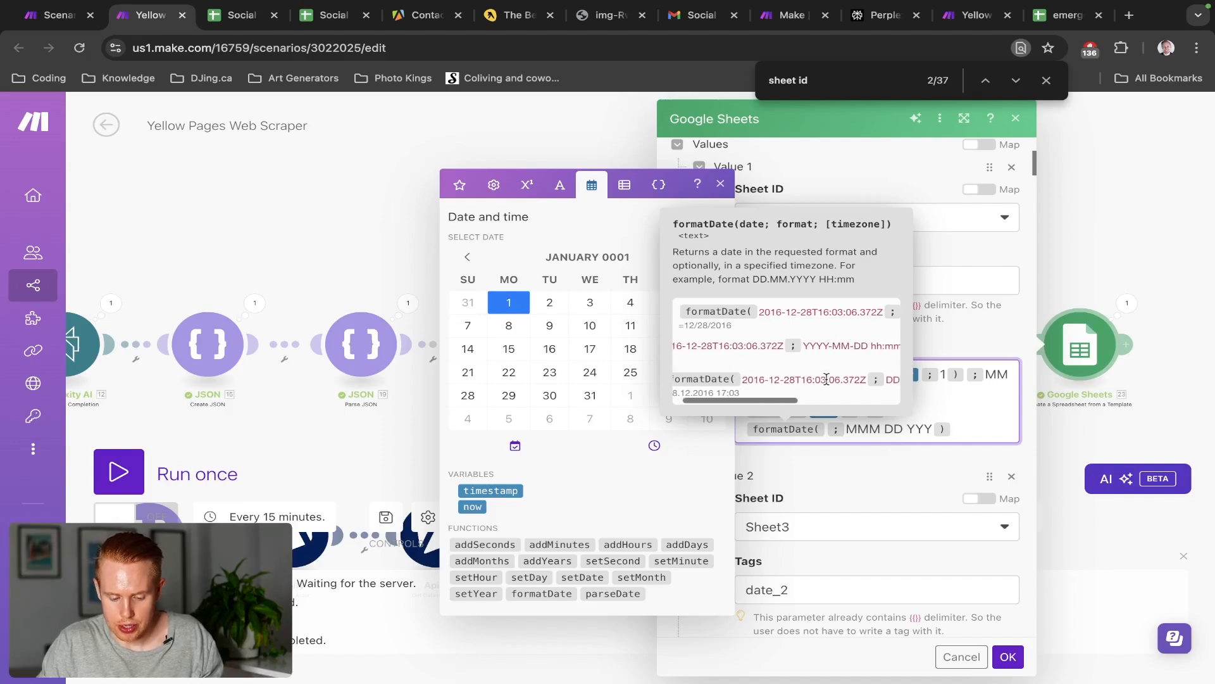
scroll(827, 334, right, 3)
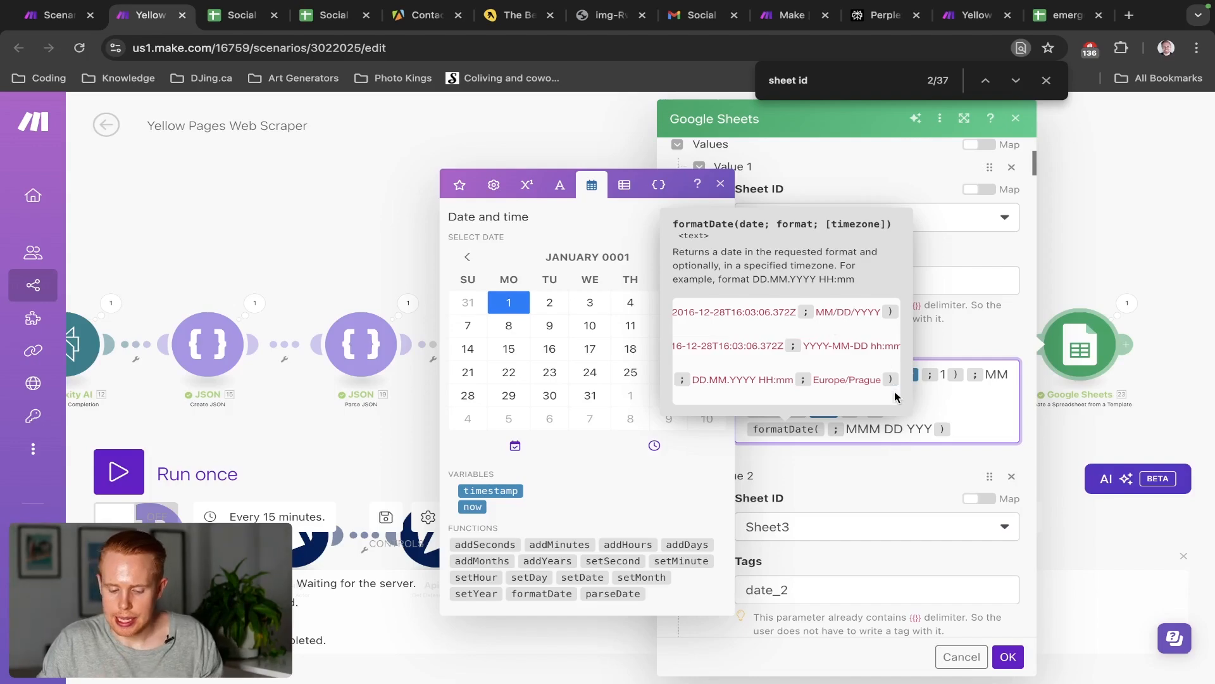
scroll(696, 326, left, 3)
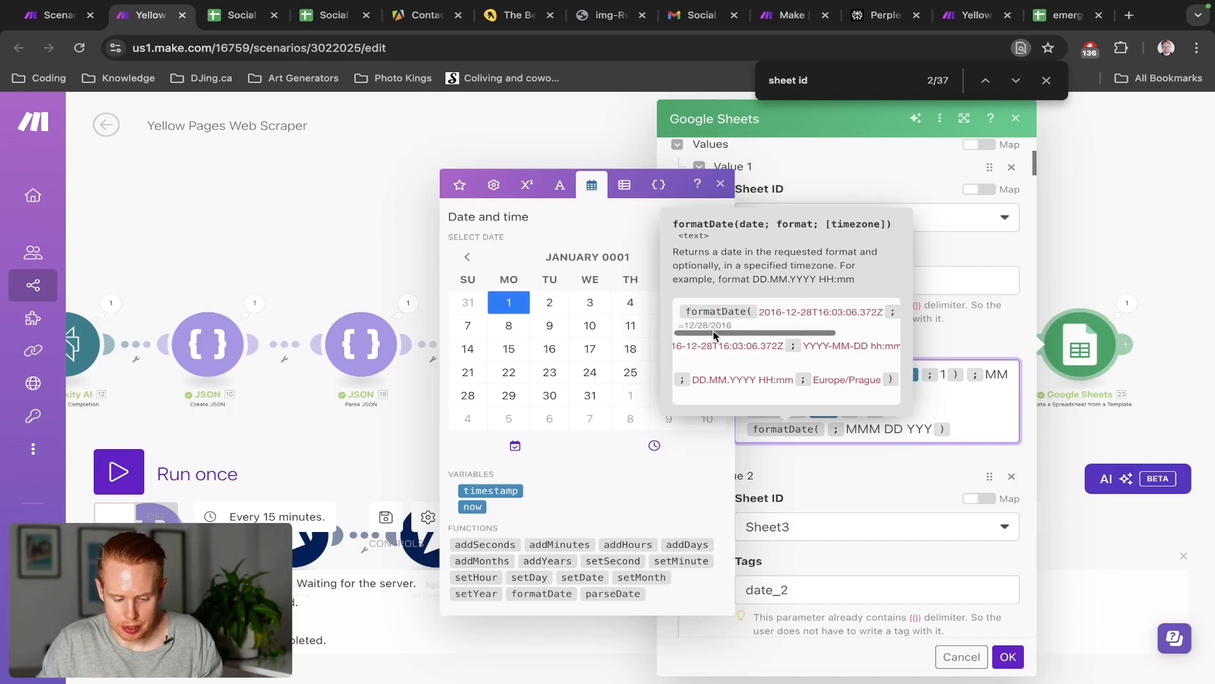
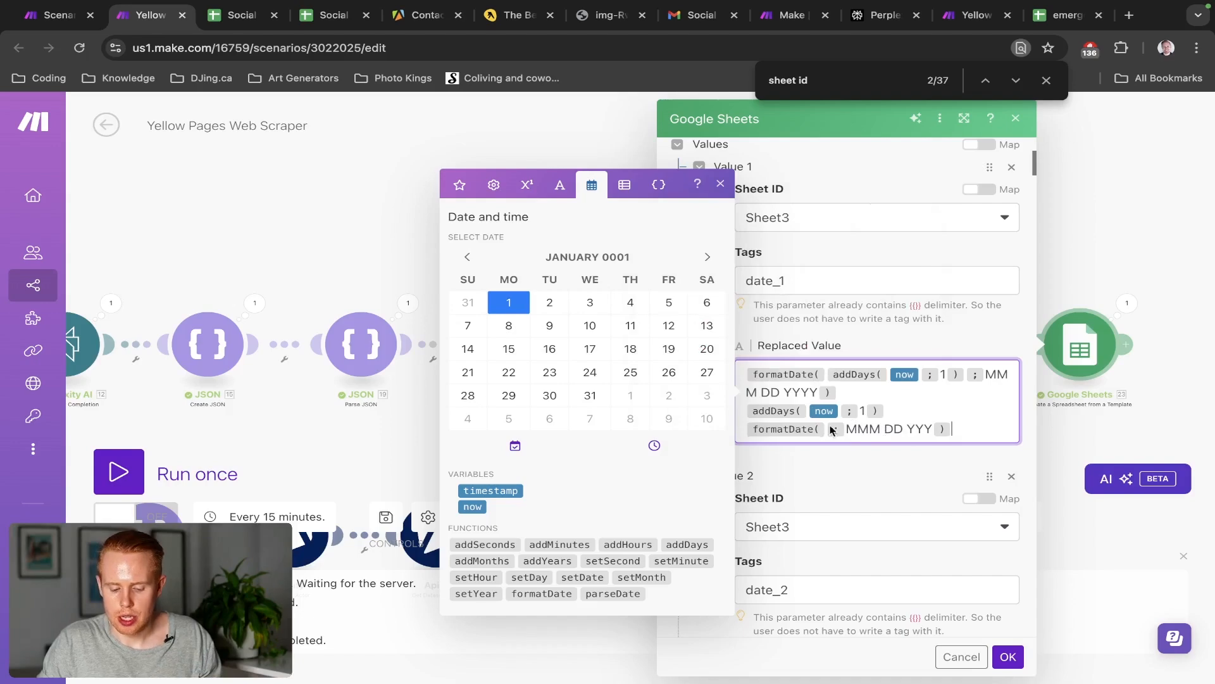
Drag the addDays(now; 1) line into the empty formatDate argument
triple_click(883, 406)
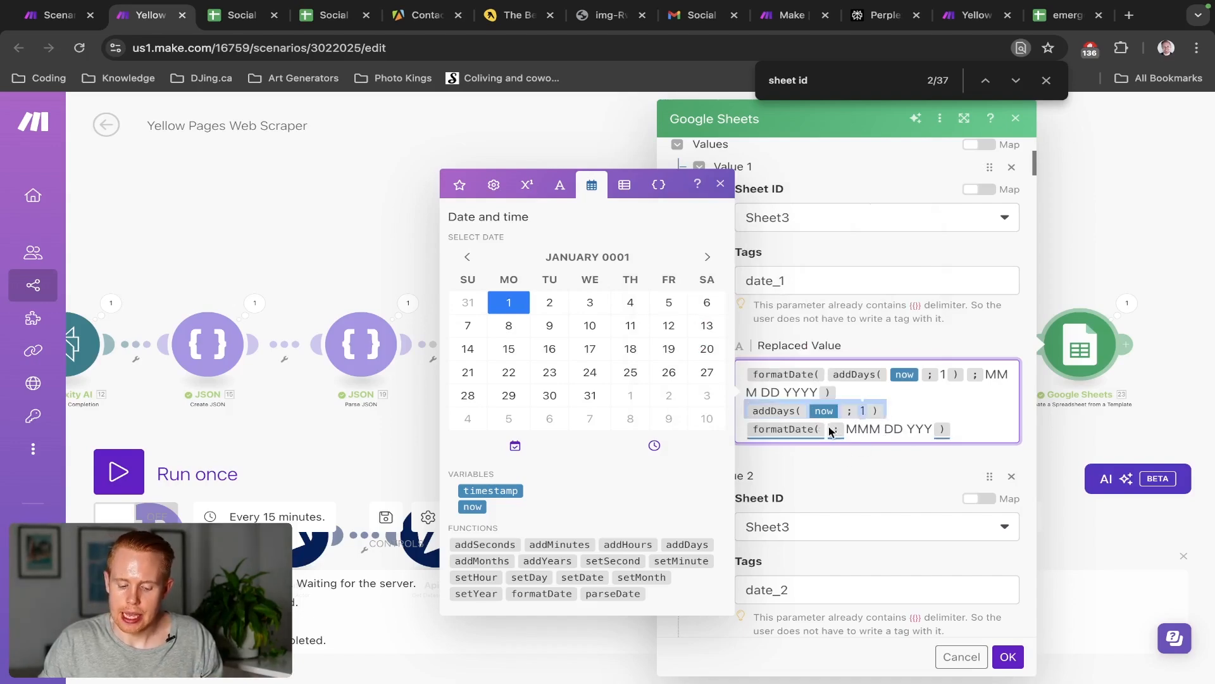
mouse_move(778, 416)
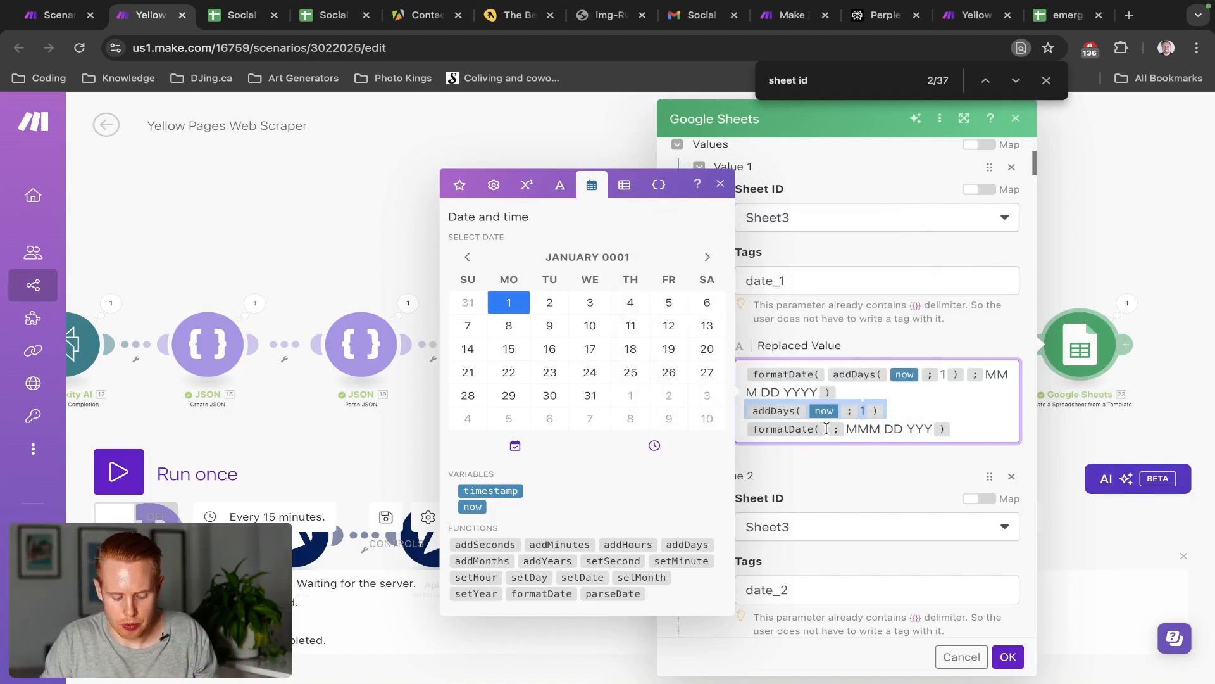
drag(826, 429, 827, 430)
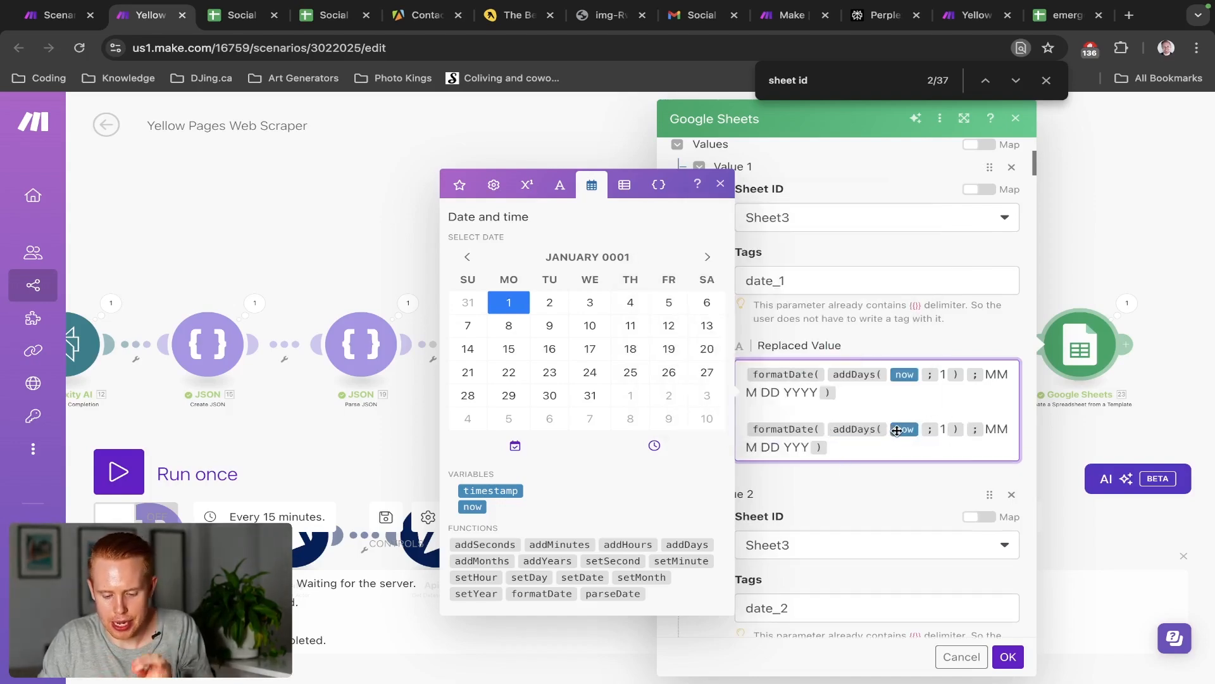
mouse_move(1026, 5)
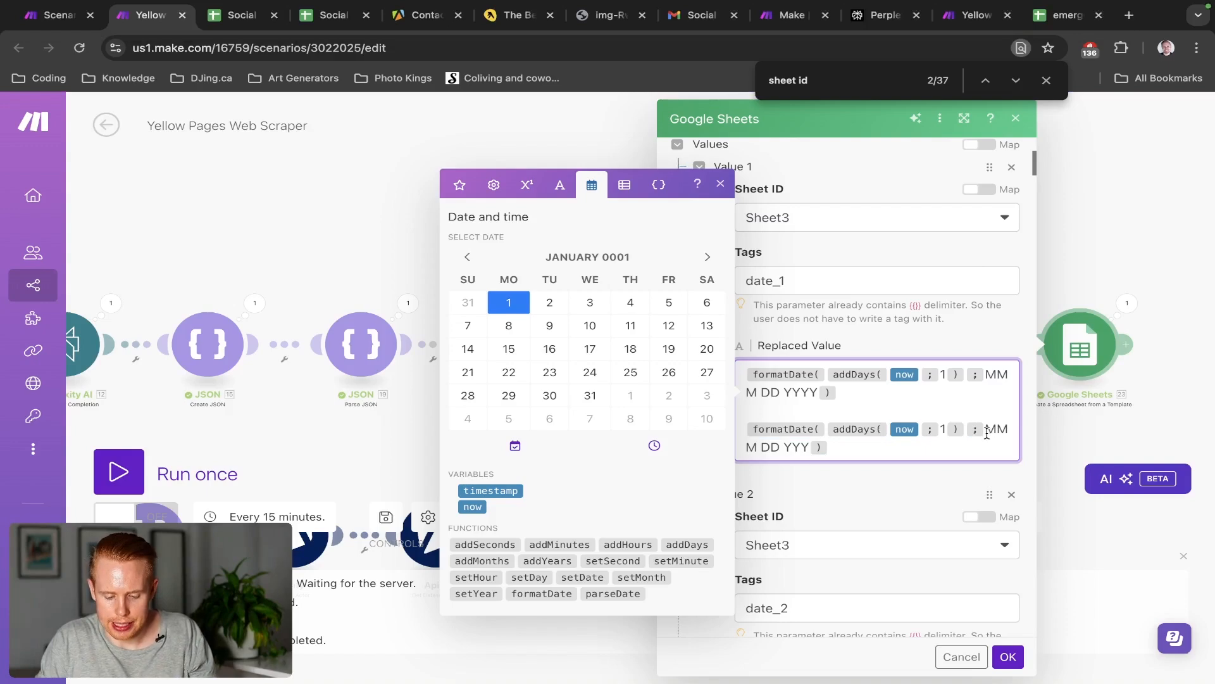
Add a 'June 25 2024' test line, then delete it along with the duplicate formula
key(Return)
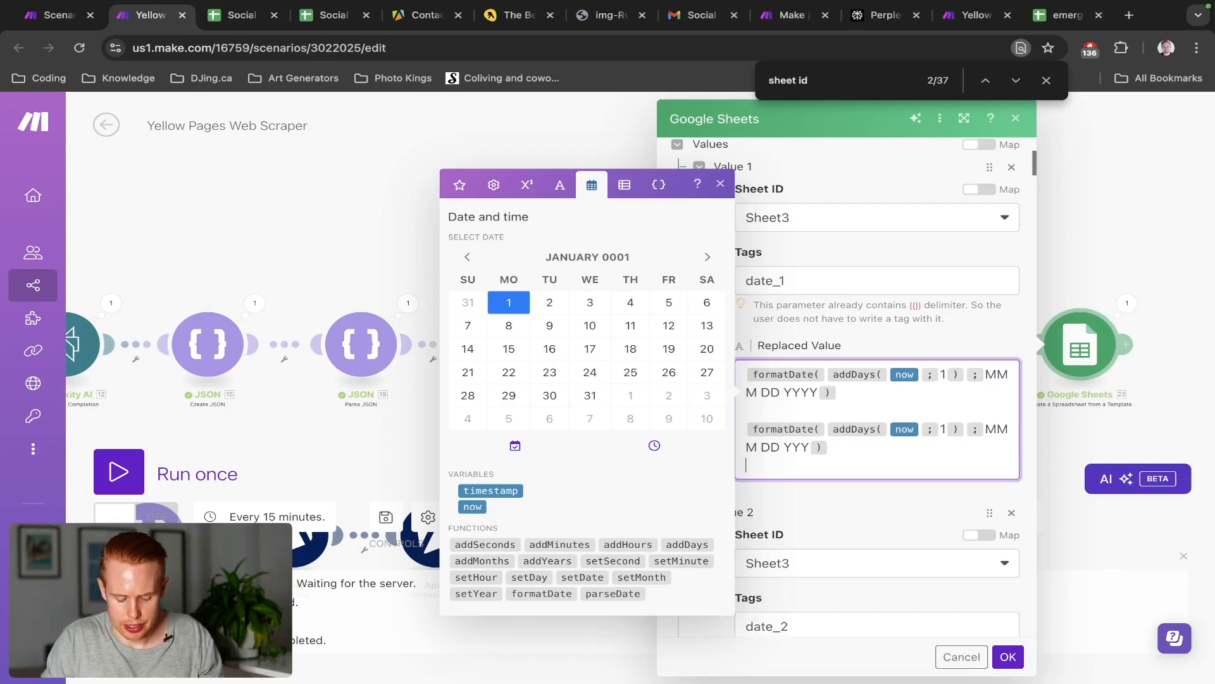
text(June 25 2024)
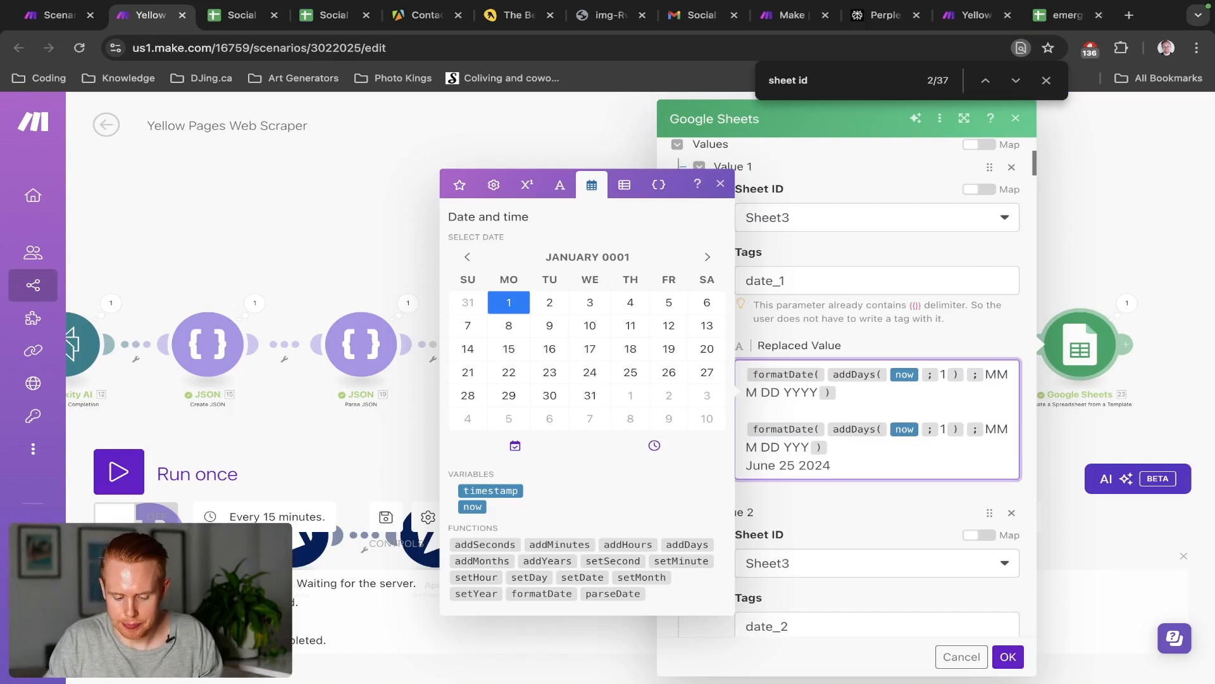
key(shift+Home)
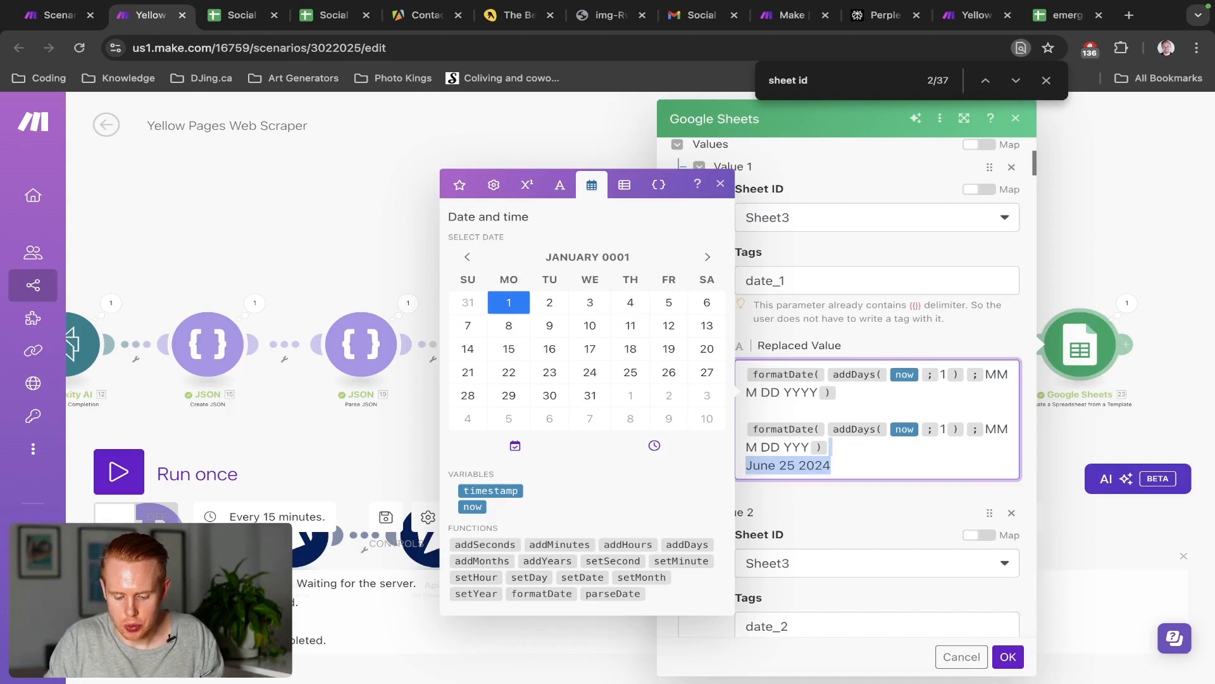
key(shift+Up)
key(shift+Up)
key(BackSpace)
key(BackSpace)
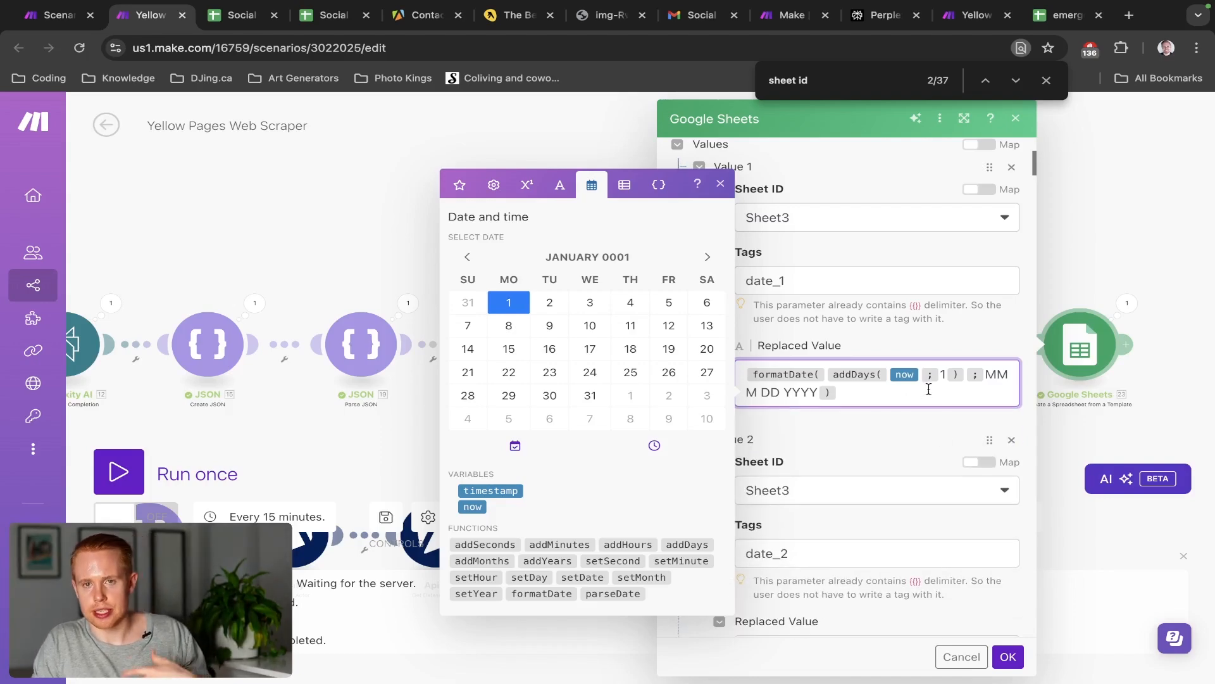
Review Values 2–7 down to Value 7's content_1 replacement, then cancel the Google Sheets settings
scroll(928, 386, down, 6)
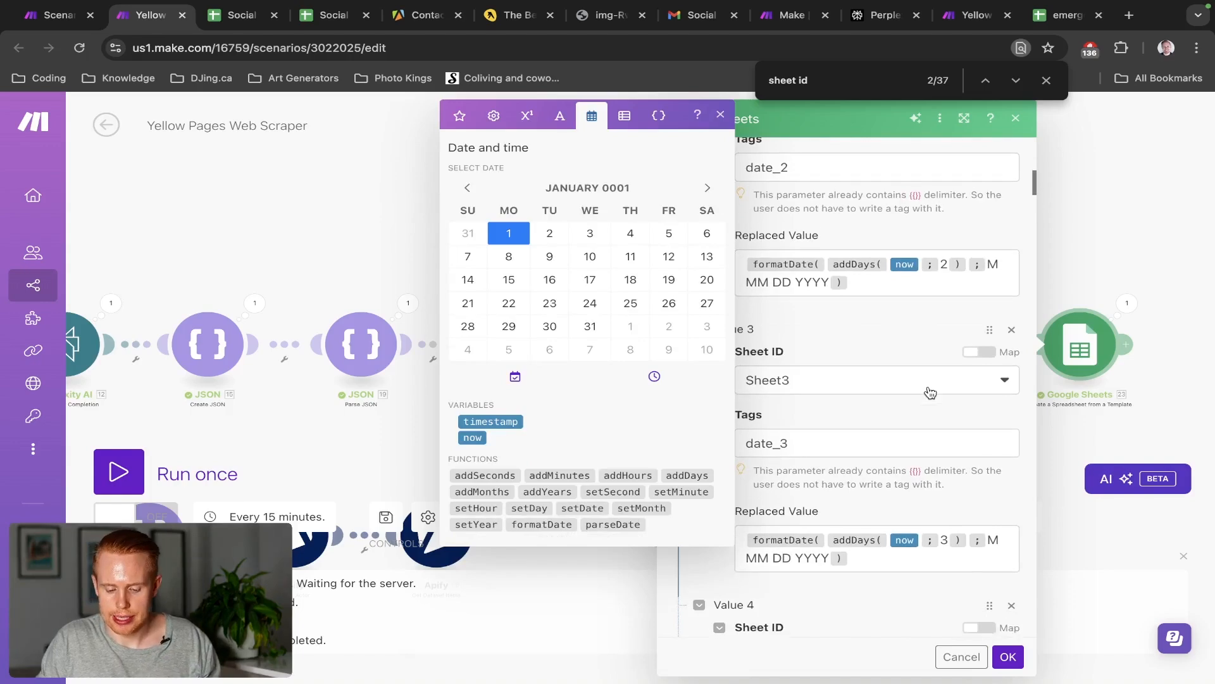
scroll(939, 279, down, 3)
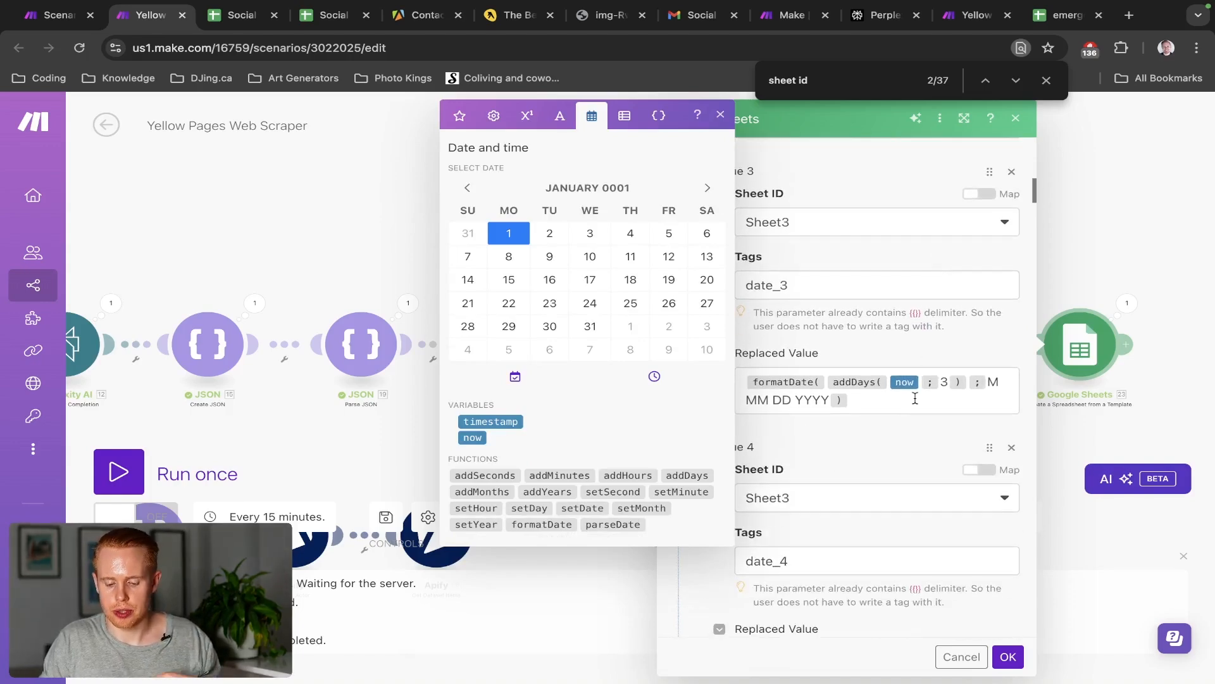
scroll(916, 398, down, 13)
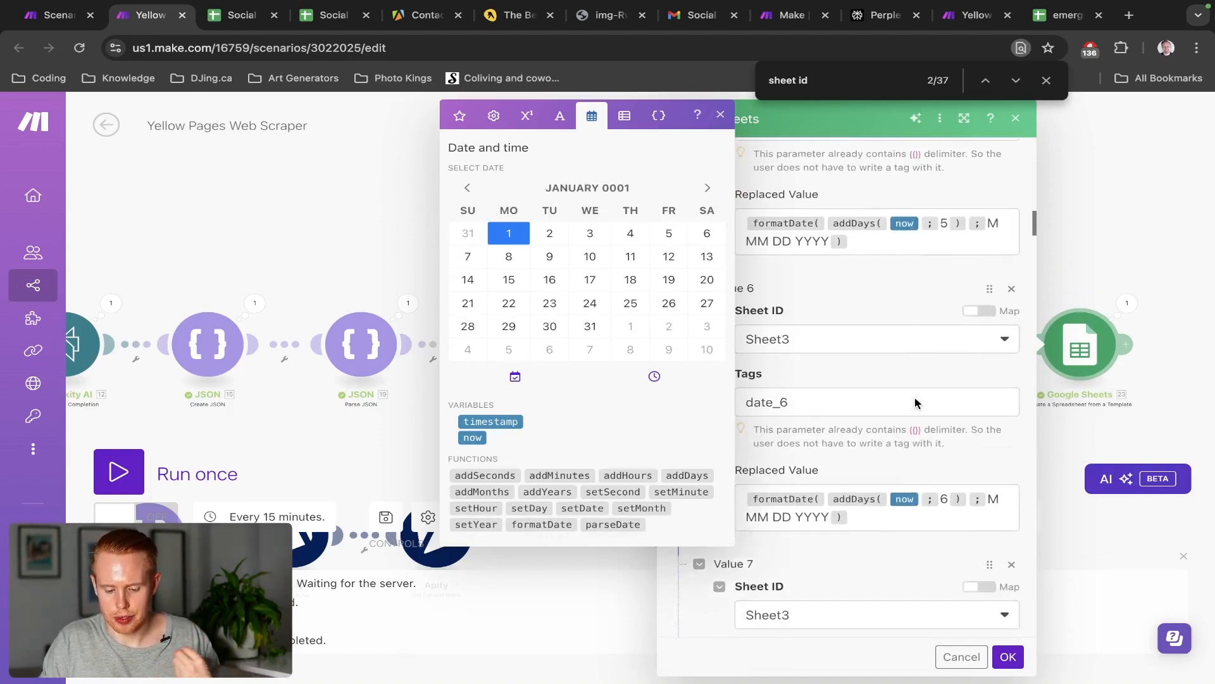
scroll(915, 403, down, 6)
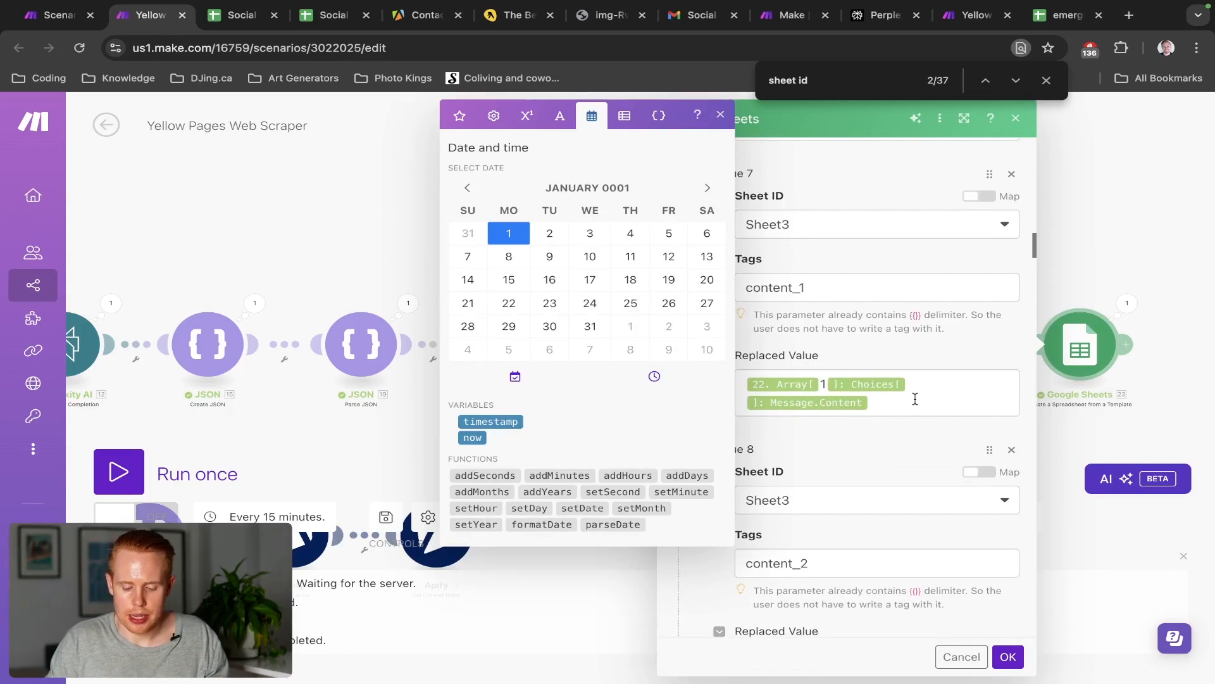
click(914, 400)
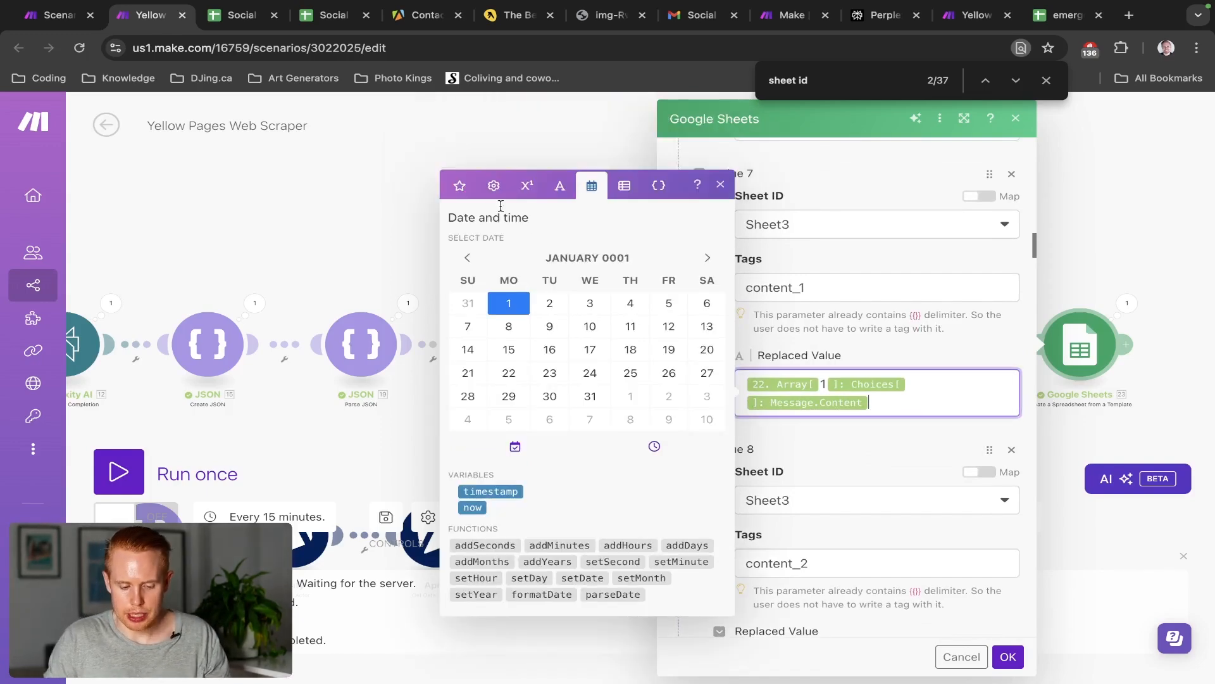
click(460, 185)
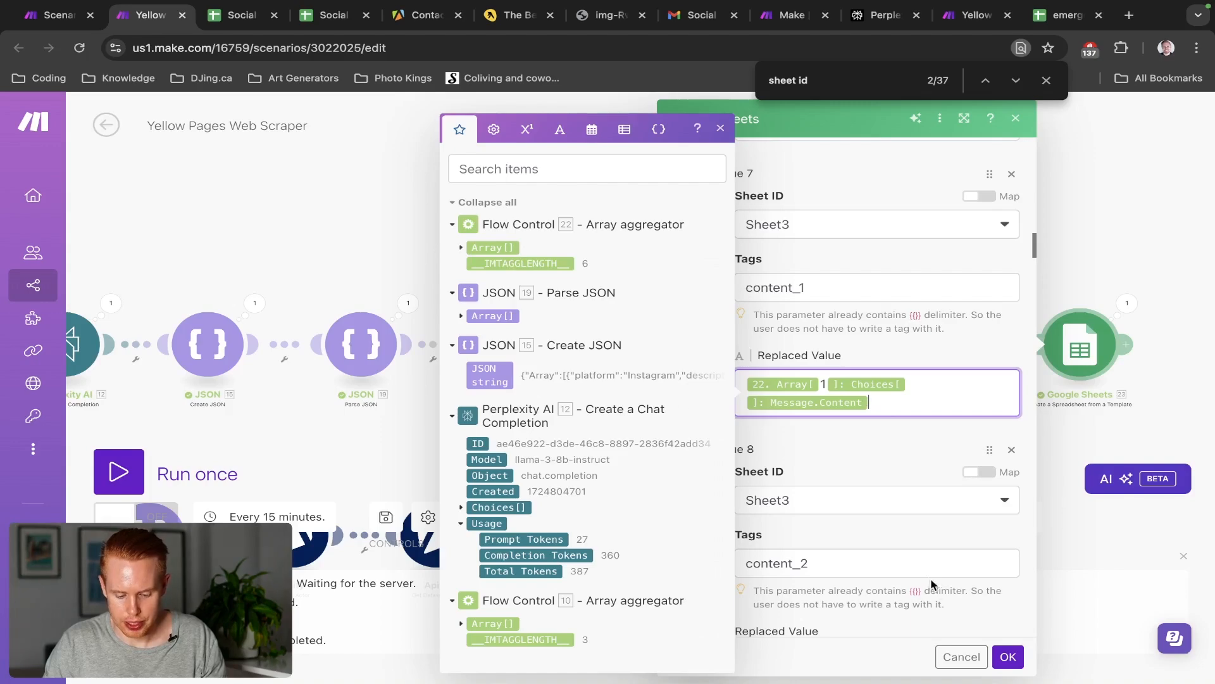
click(973, 665)
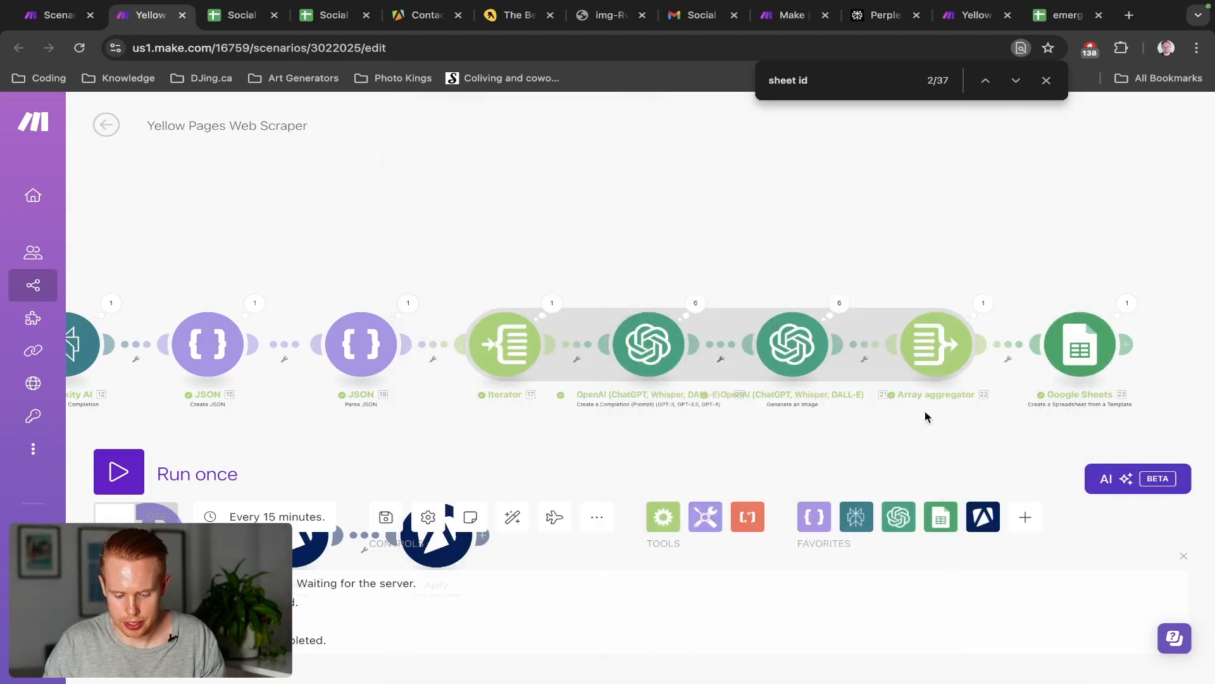
scroll(934, 344, up, 5)
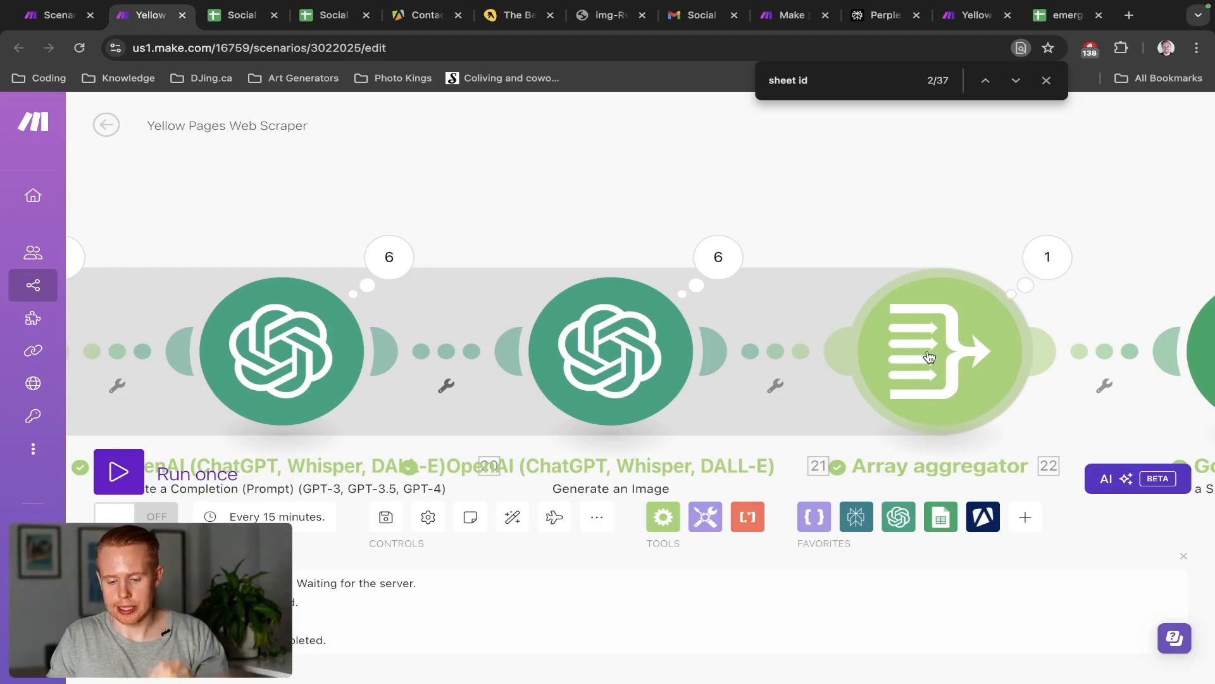
drag(1128, 247, 900, 173)
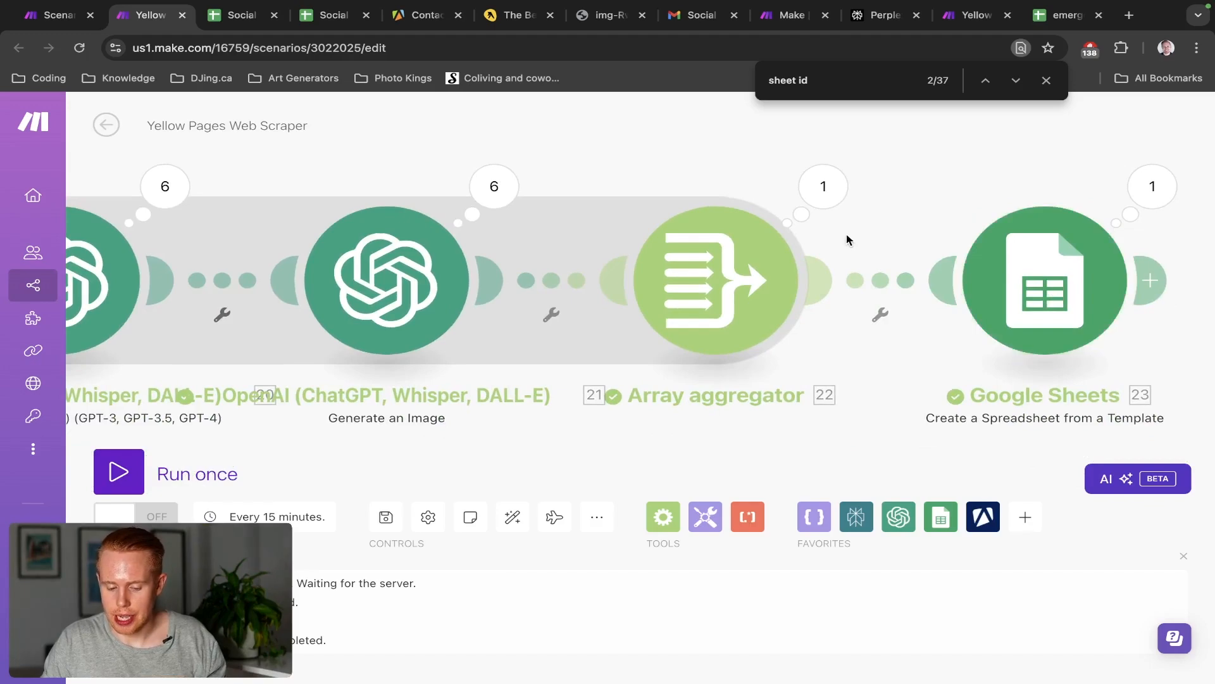
click(833, 200)
scroll(934, 457, down, 3)
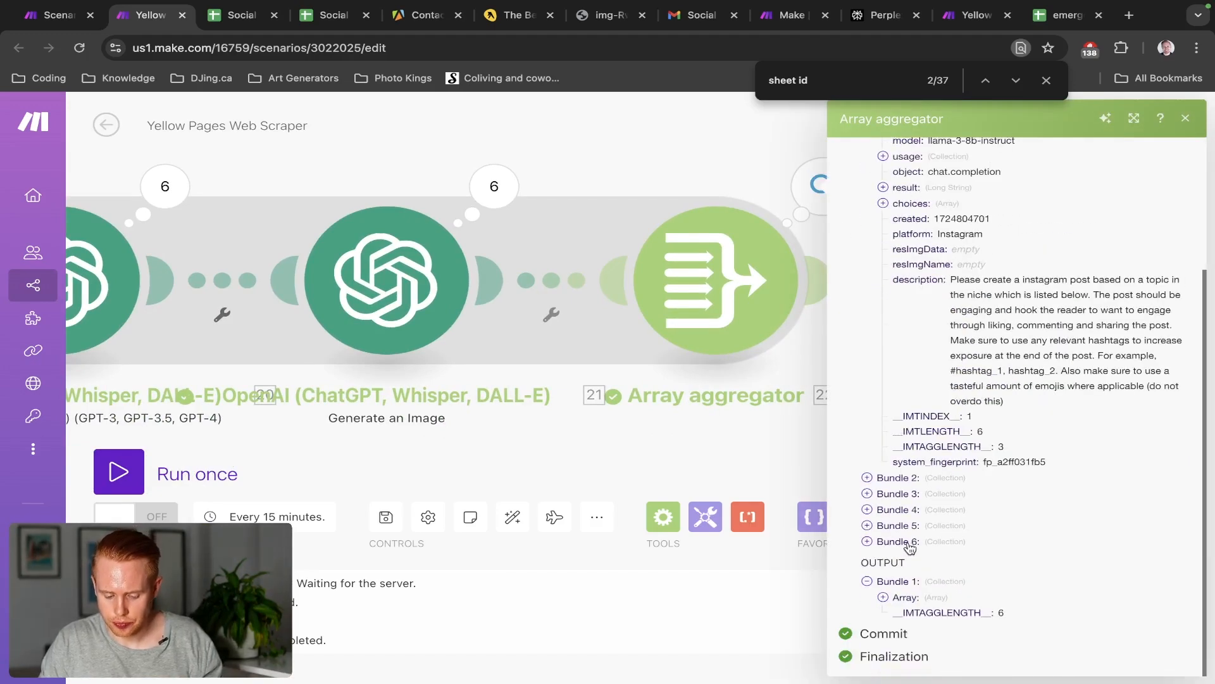
click(885, 597)
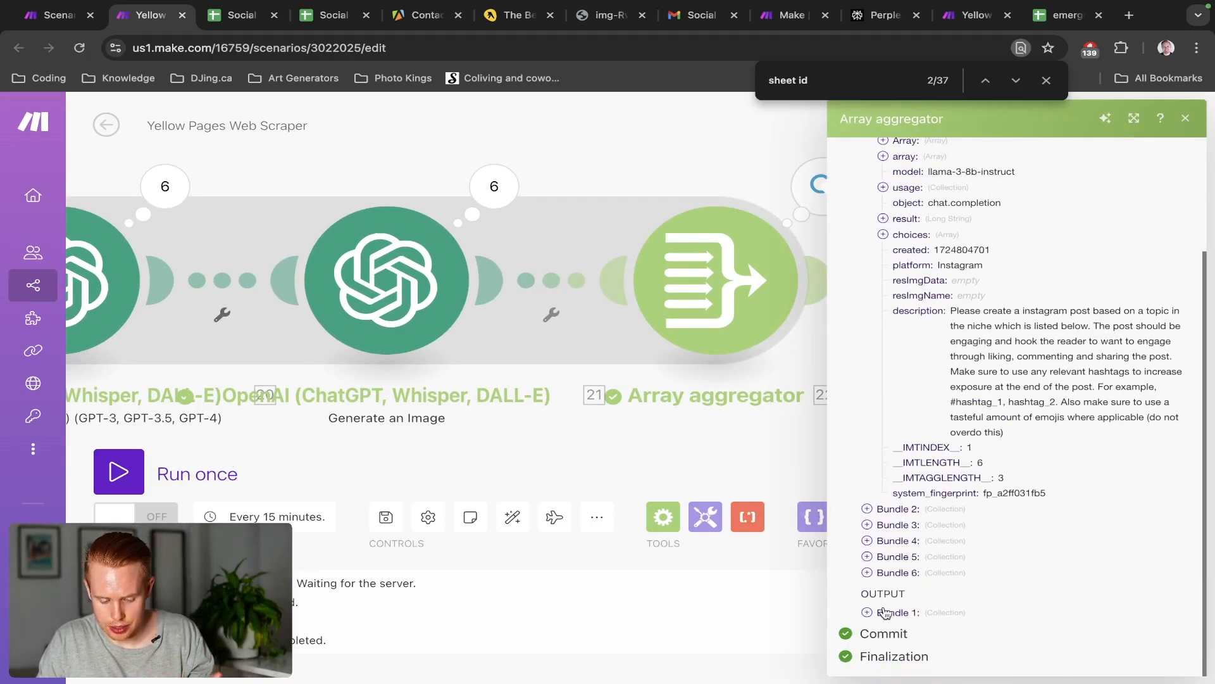
click(885, 611)
click(883, 597)
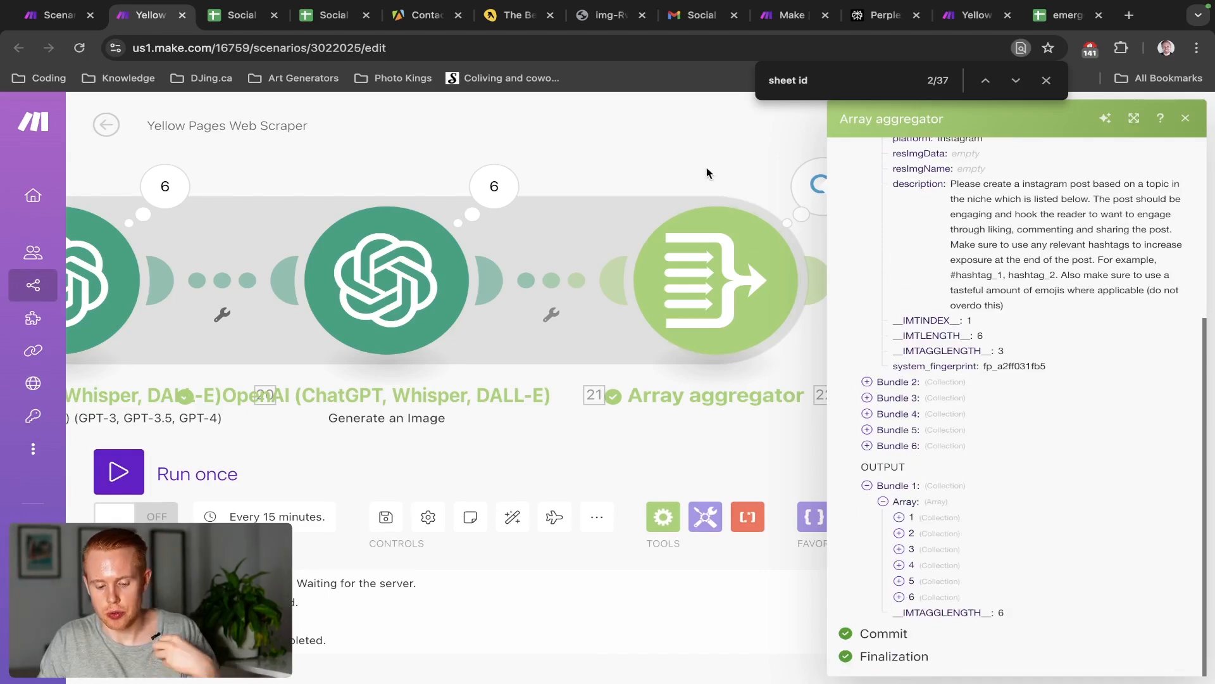
click(900, 517)
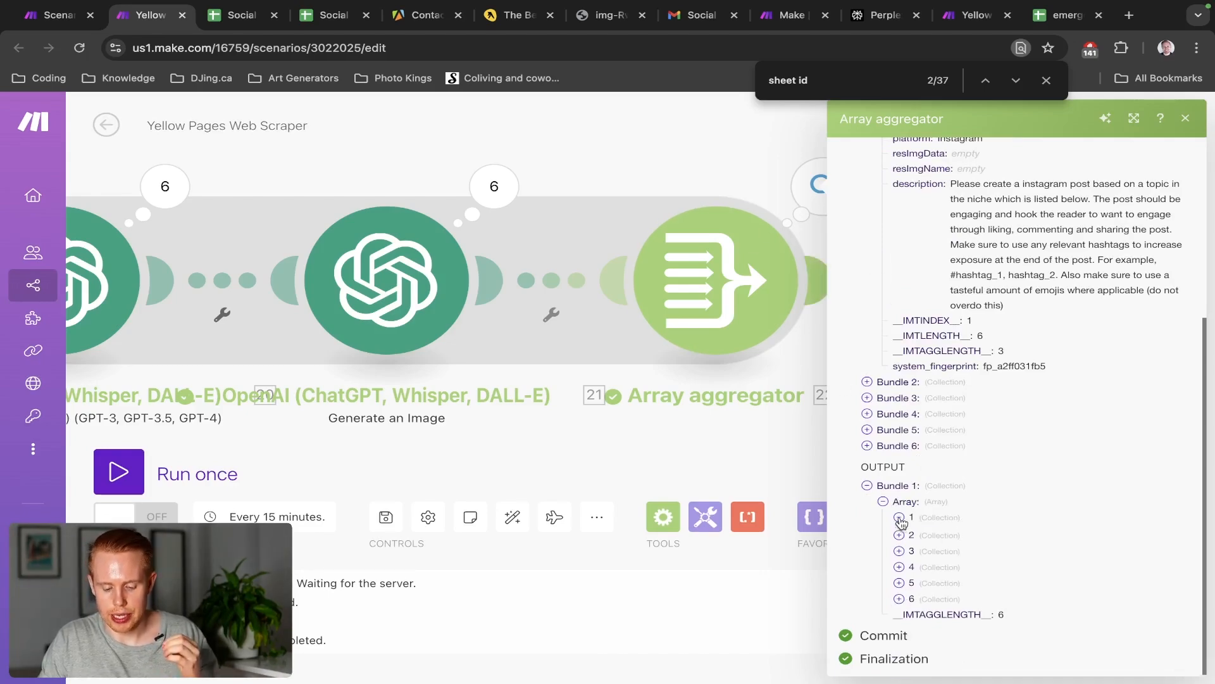
scroll(934, 546, down, 3)
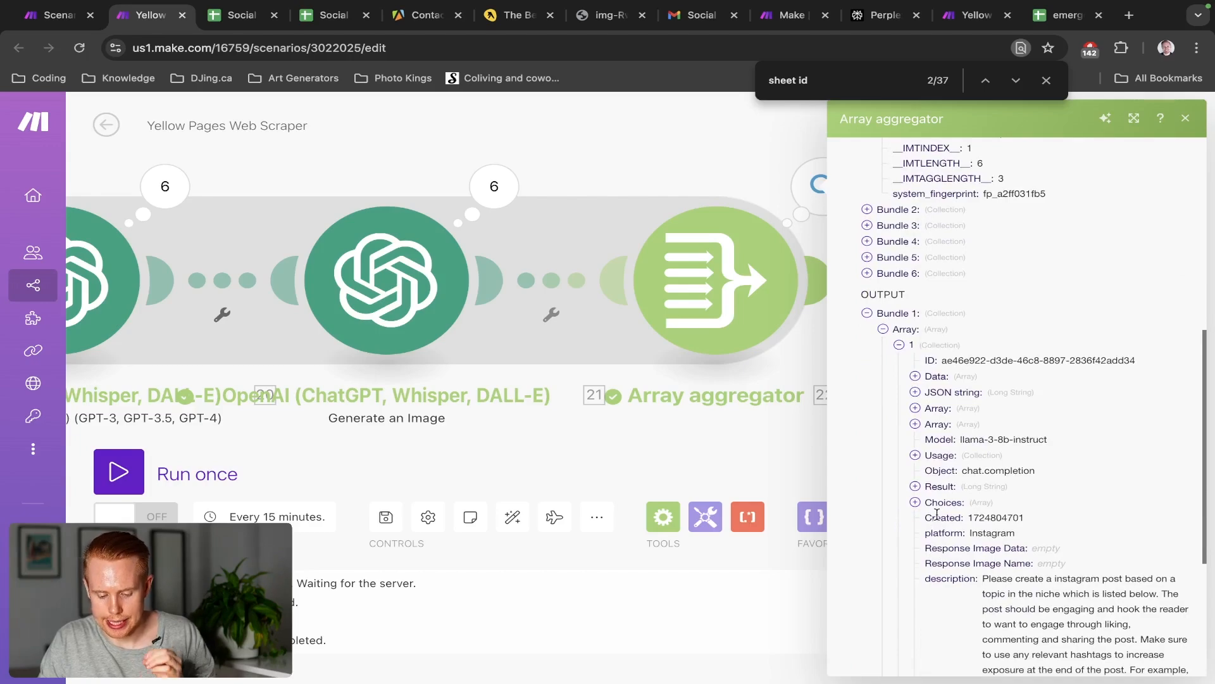
click(939, 487)
click(940, 487)
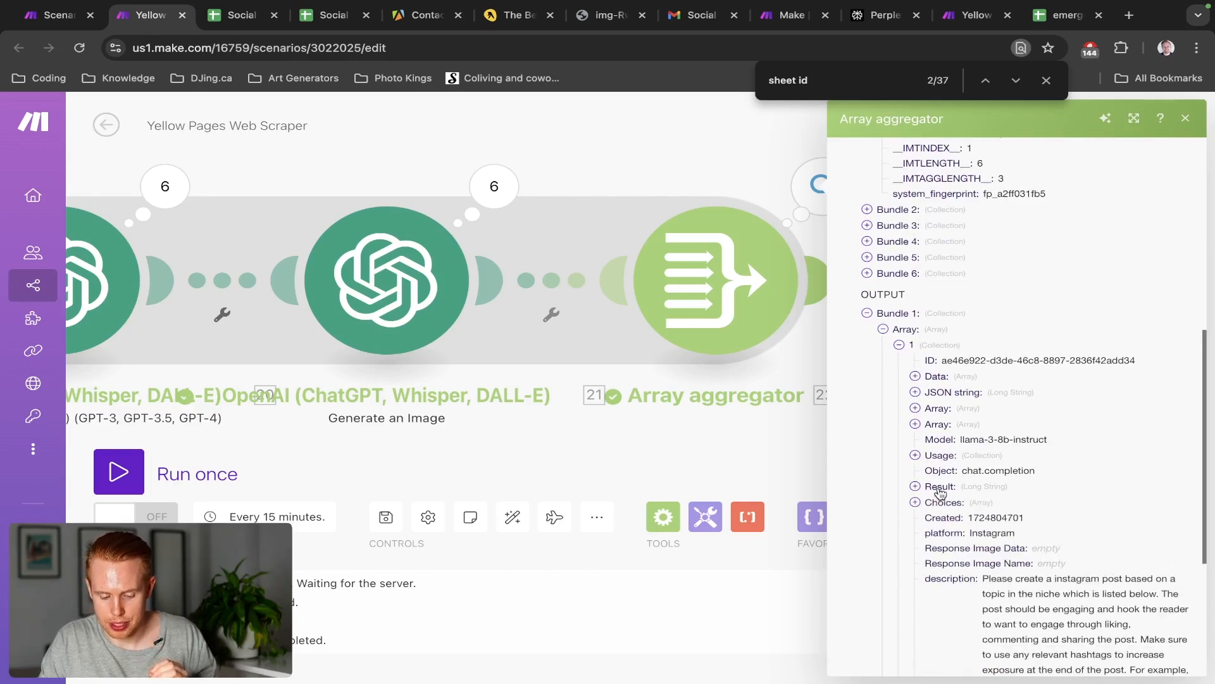
click(941, 489)
click(940, 489)
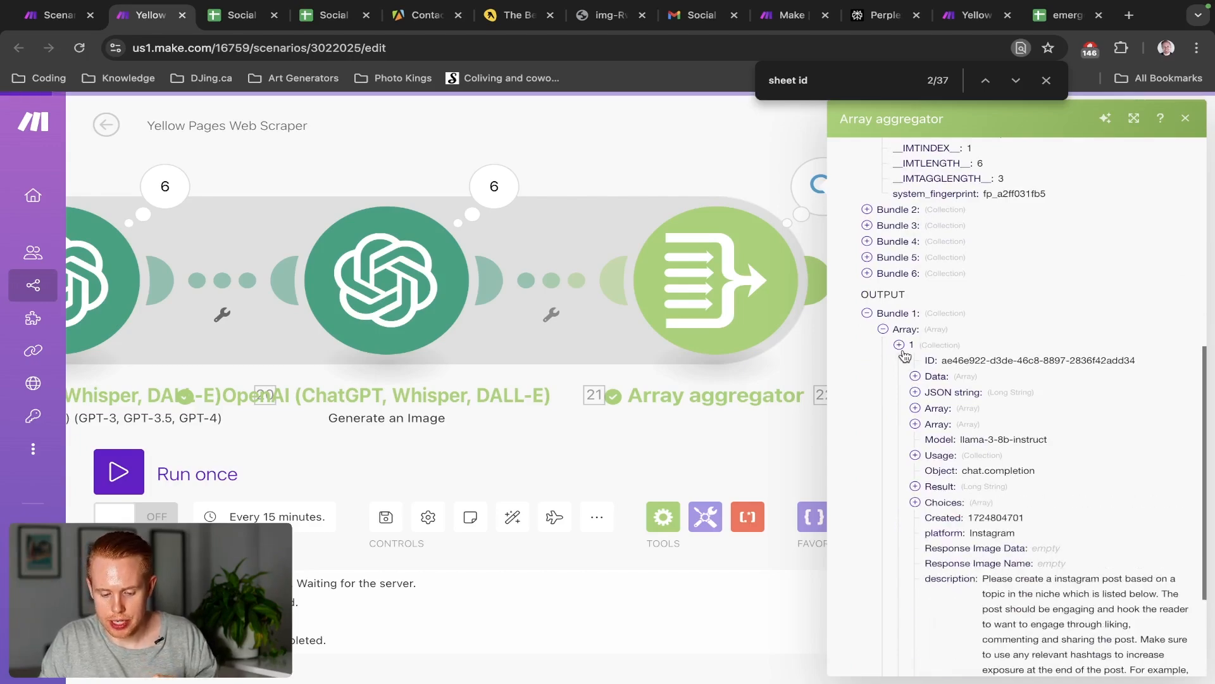
click(901, 347)
click(899, 533)
scroll(906, 535, down, 5)
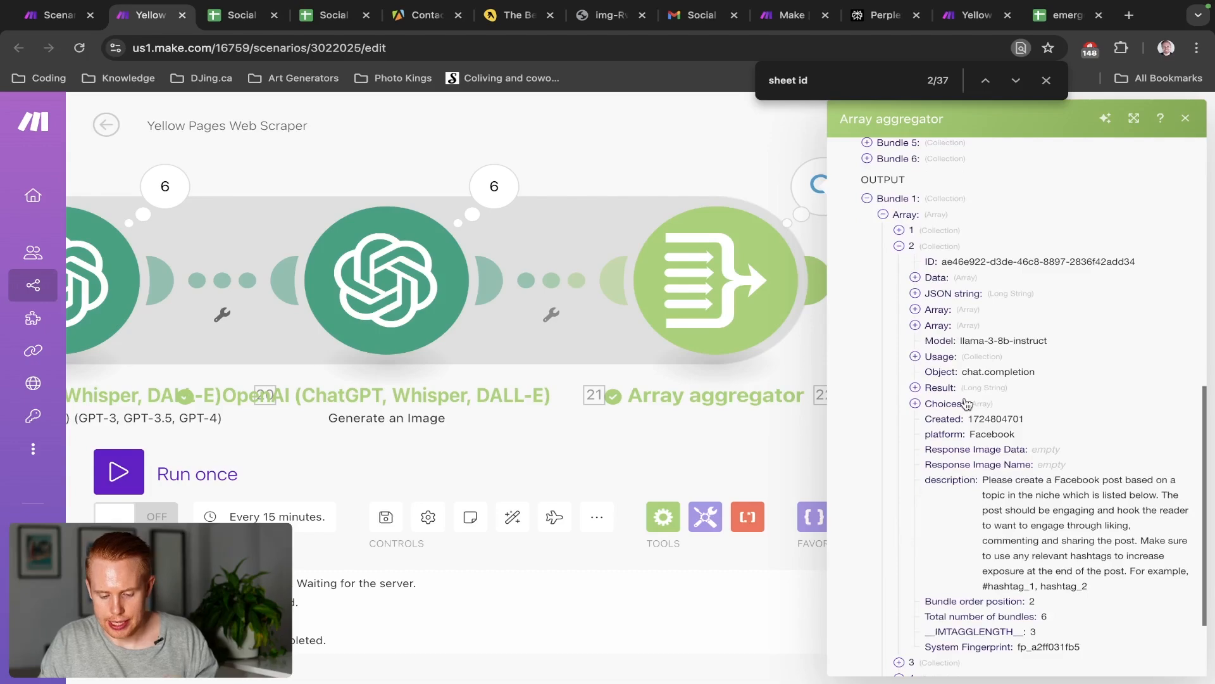
click(941, 387)
click(784, 447)
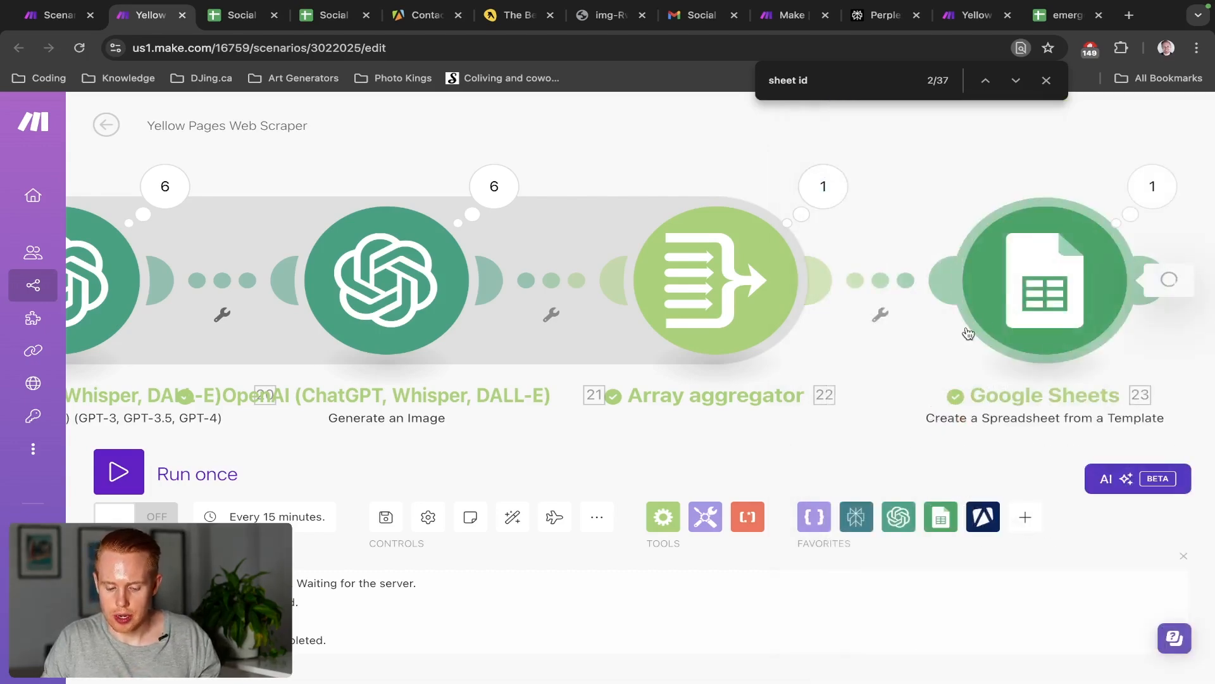
Map Flow Control 22's array Result into content_1's replaced value in the Google Sheets module
click(971, 330)
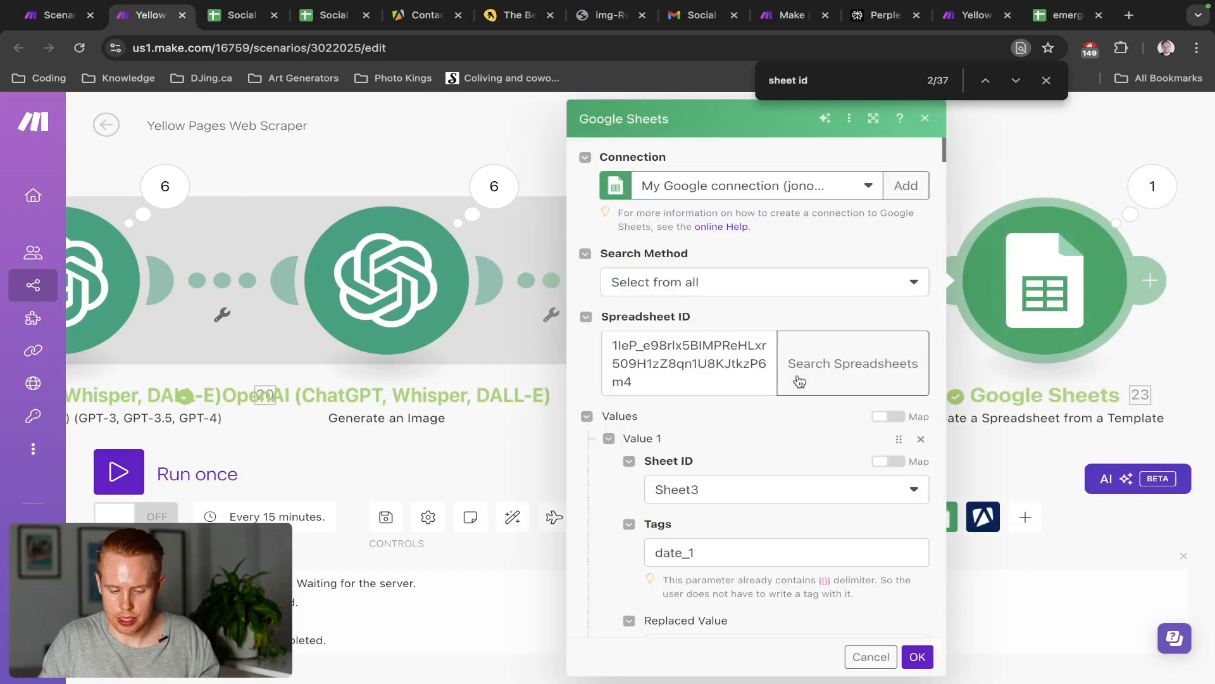
scroll(799, 380, down, 15)
scroll(799, 379, down, 15)
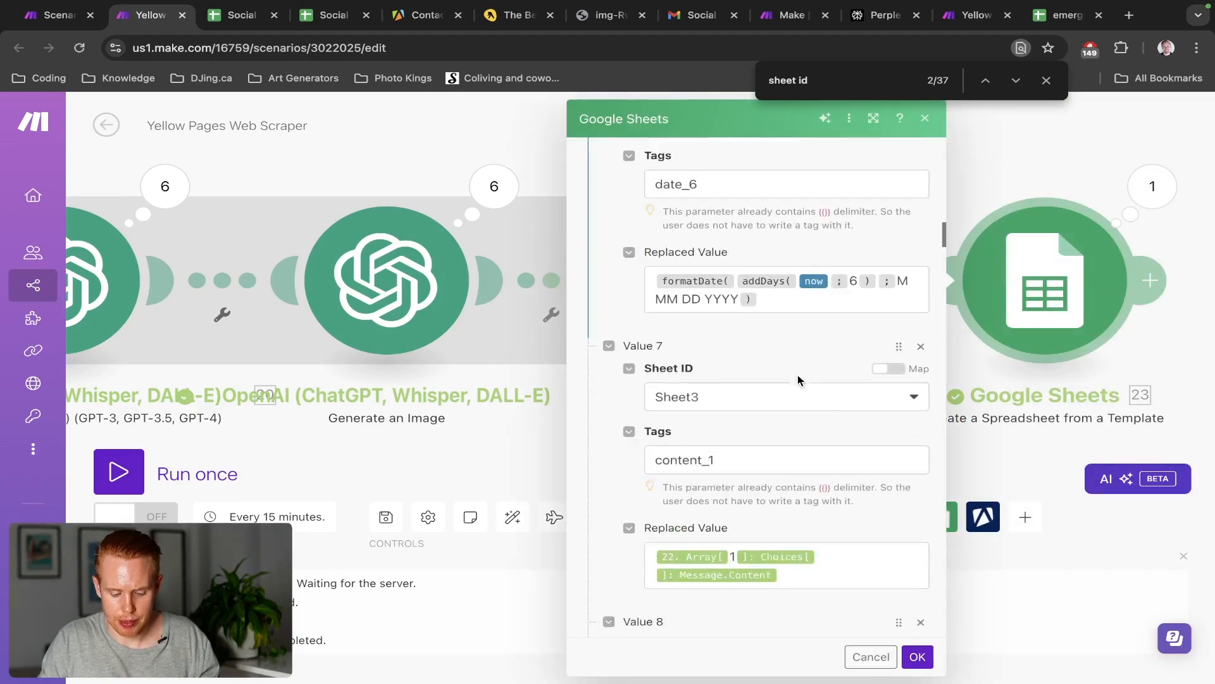
click(799, 301)
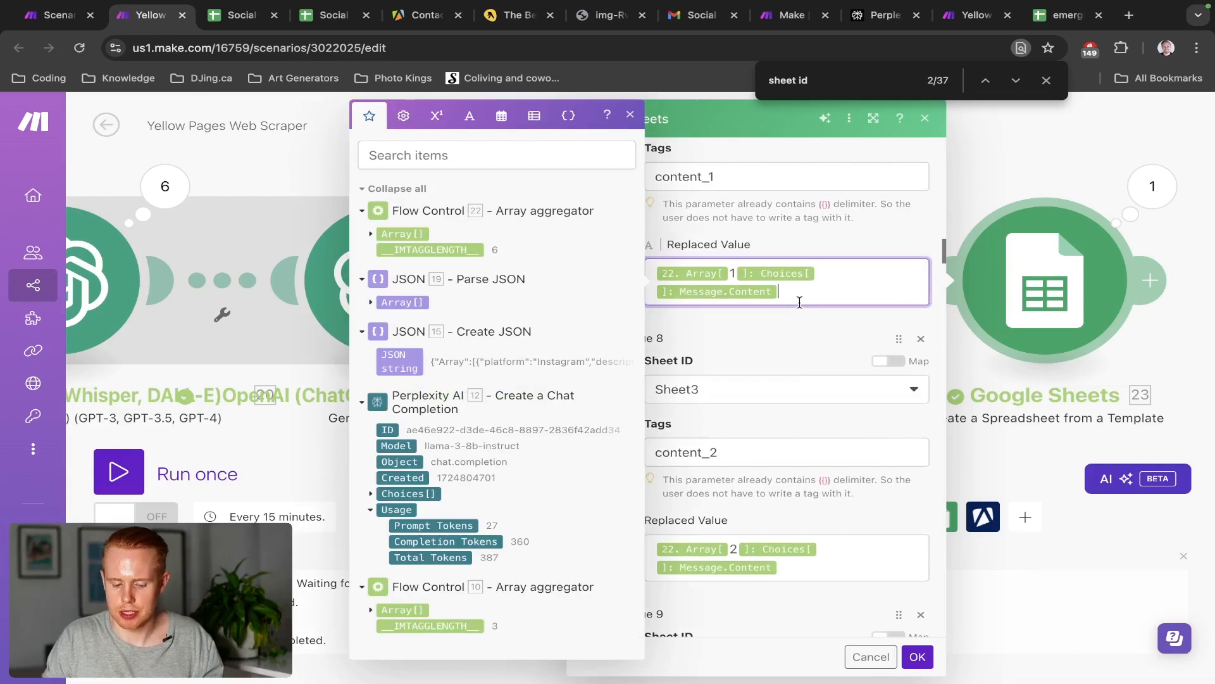
click(369, 235)
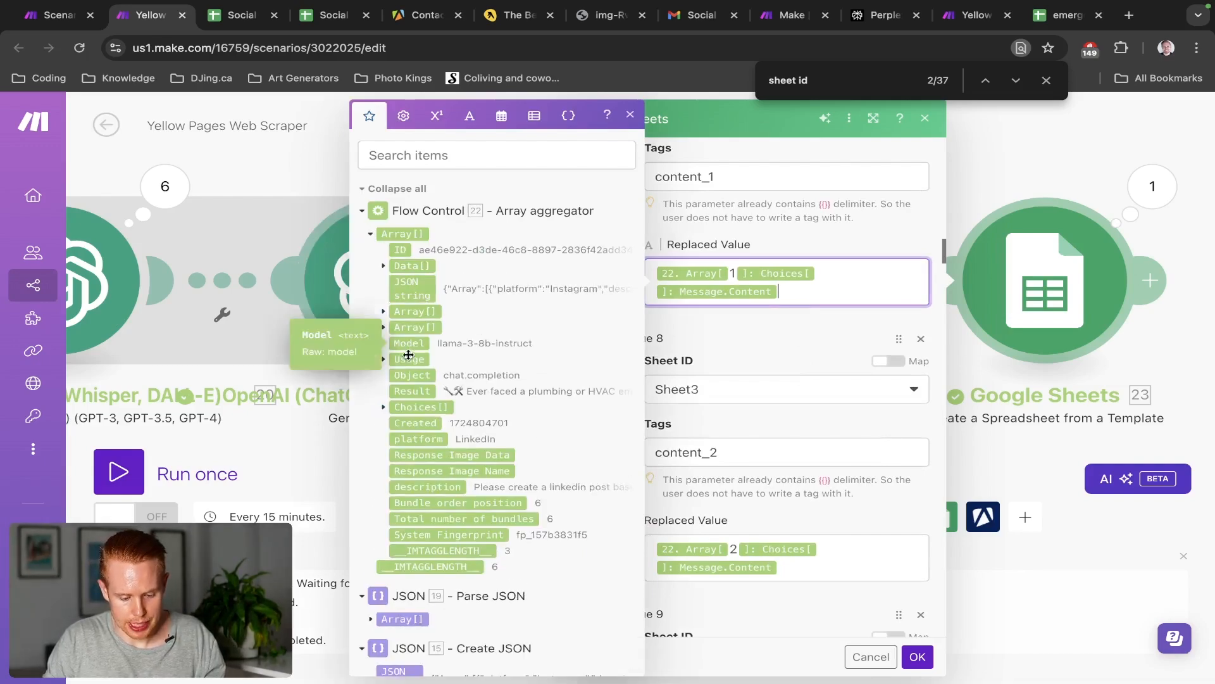
click(407, 394)
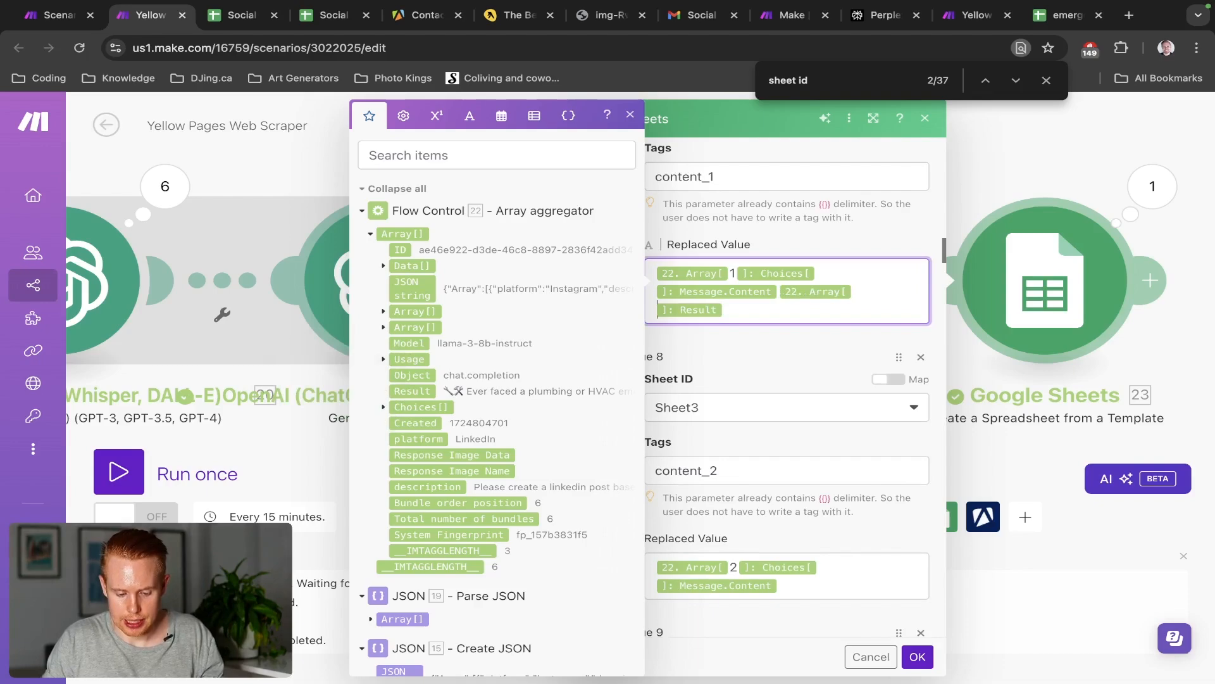
Put the Result on its own line as 22. Array[3]: Result, glancing at the template sheet
key(Return)
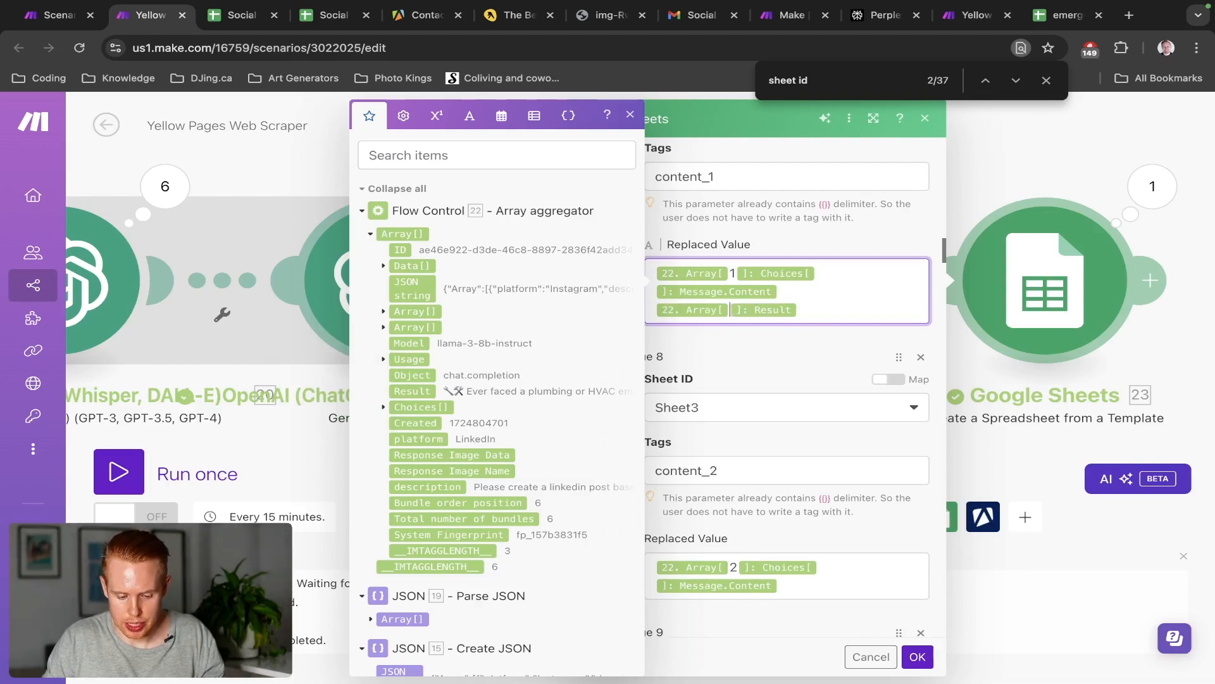
text(1)
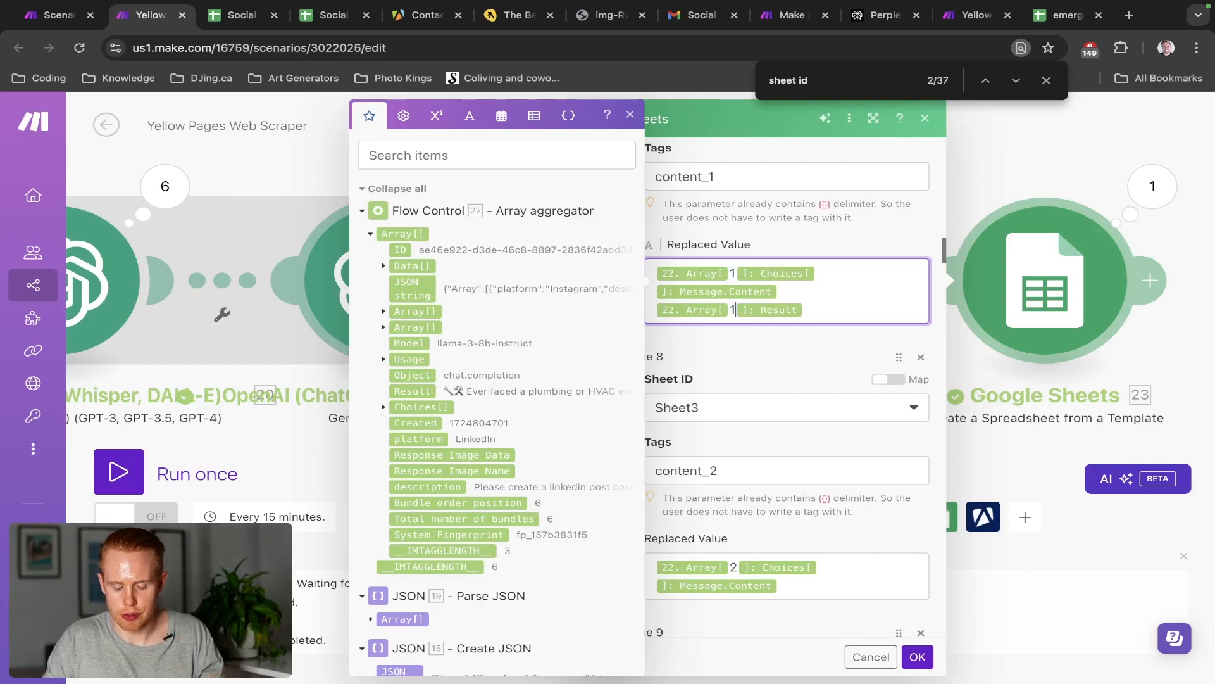
key(BackSpace)
text(2)
key(BackSpace)
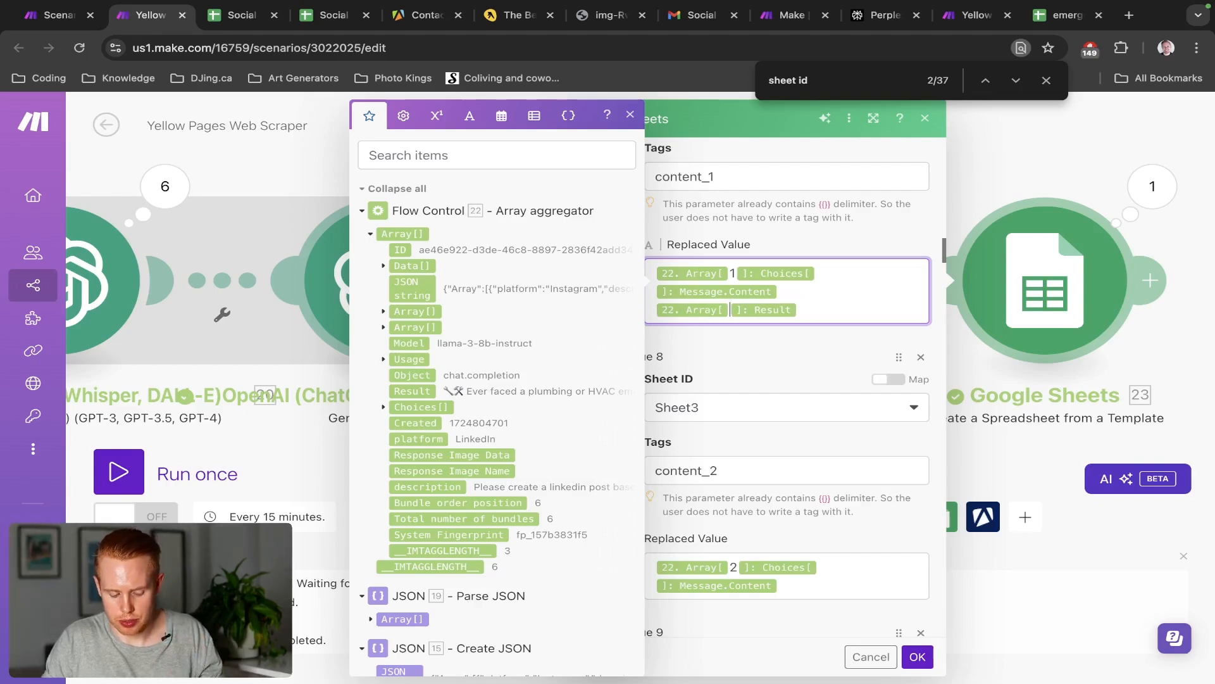
text(3)
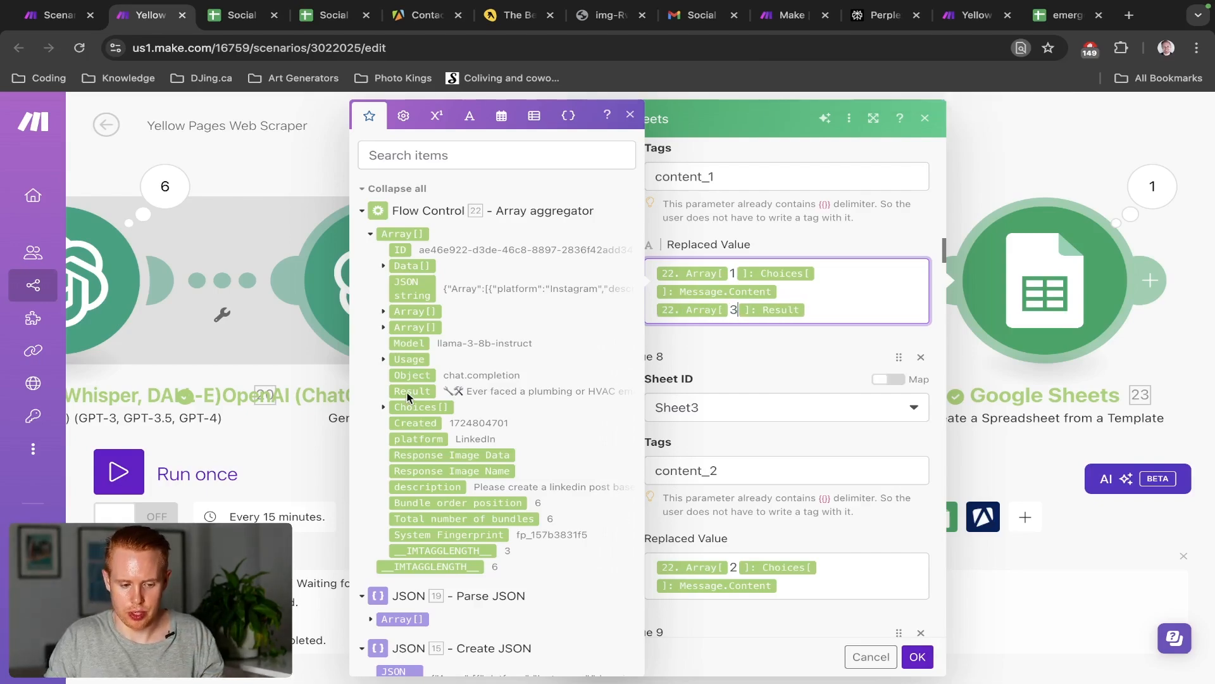
key(ctrl+Tab)
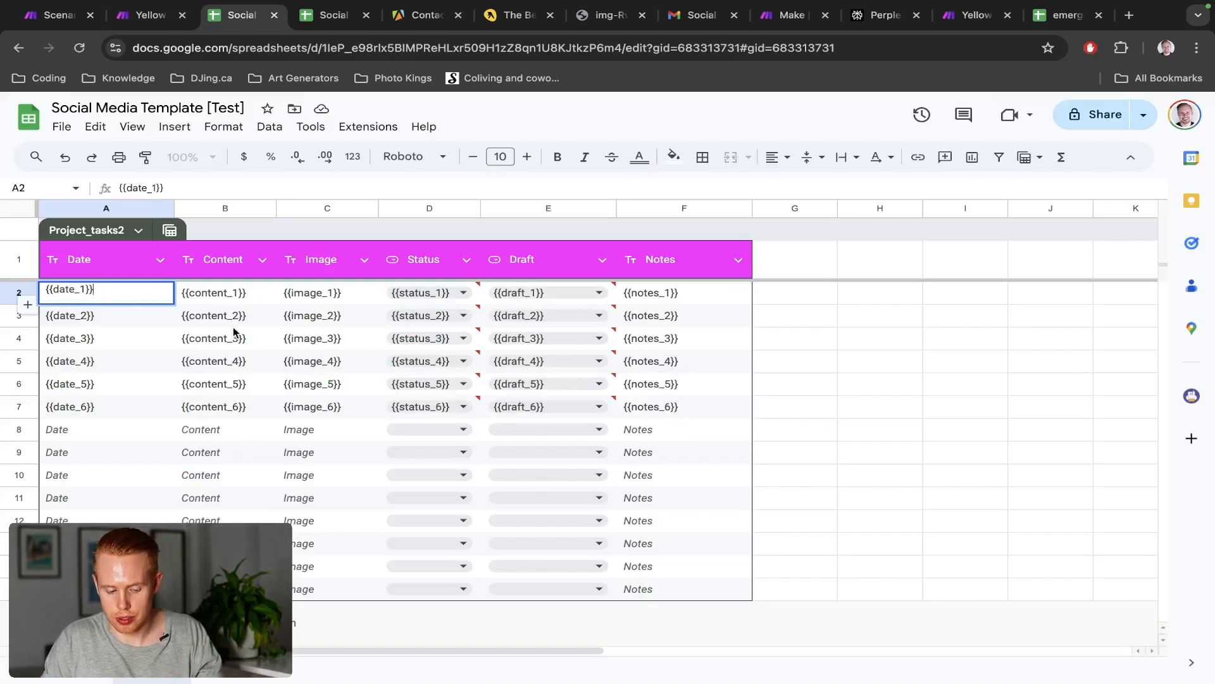
key(ctrl+shift+Tab)
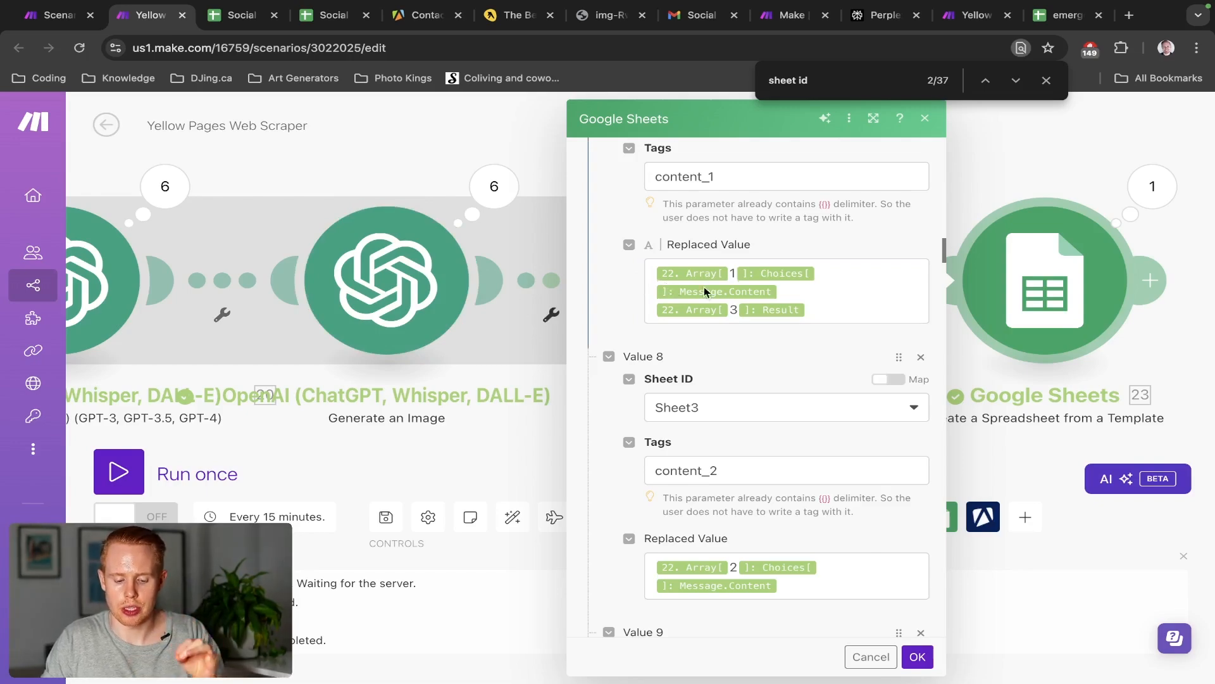
Remove the added Result line from content_1 and set item 9's mapping to array item 3
click(837, 312)
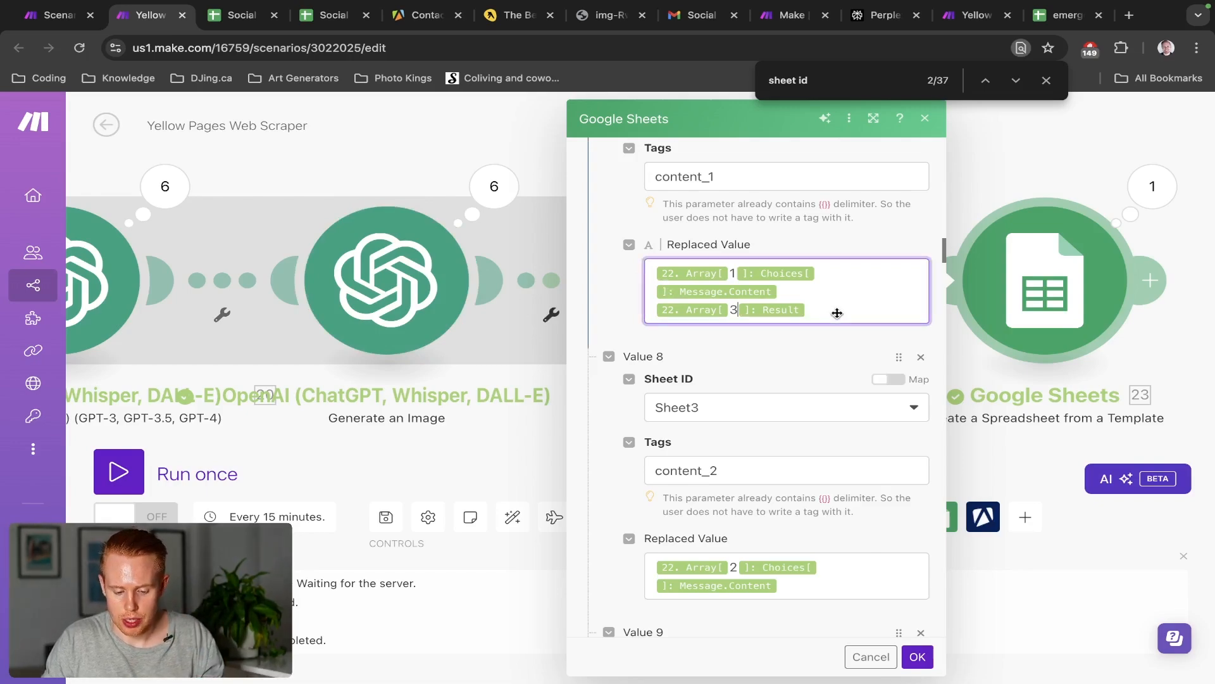
key(shift+Home)
key(BackSpace)
key(BackSpace)
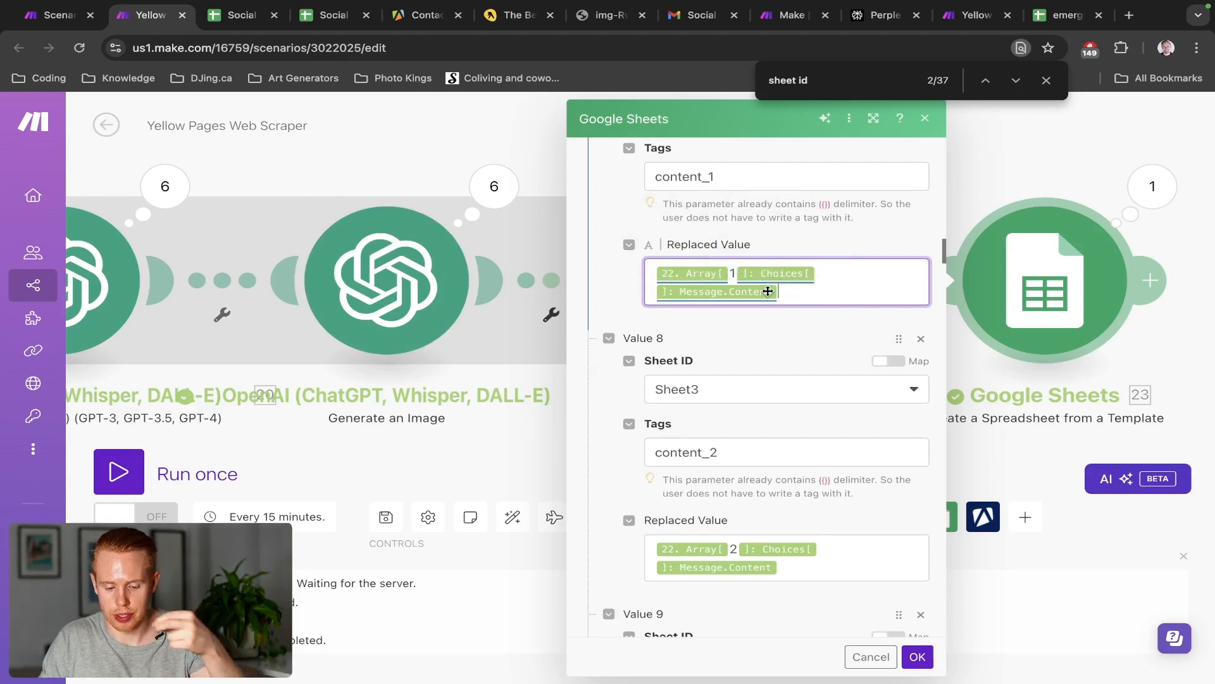
click(798, 293)
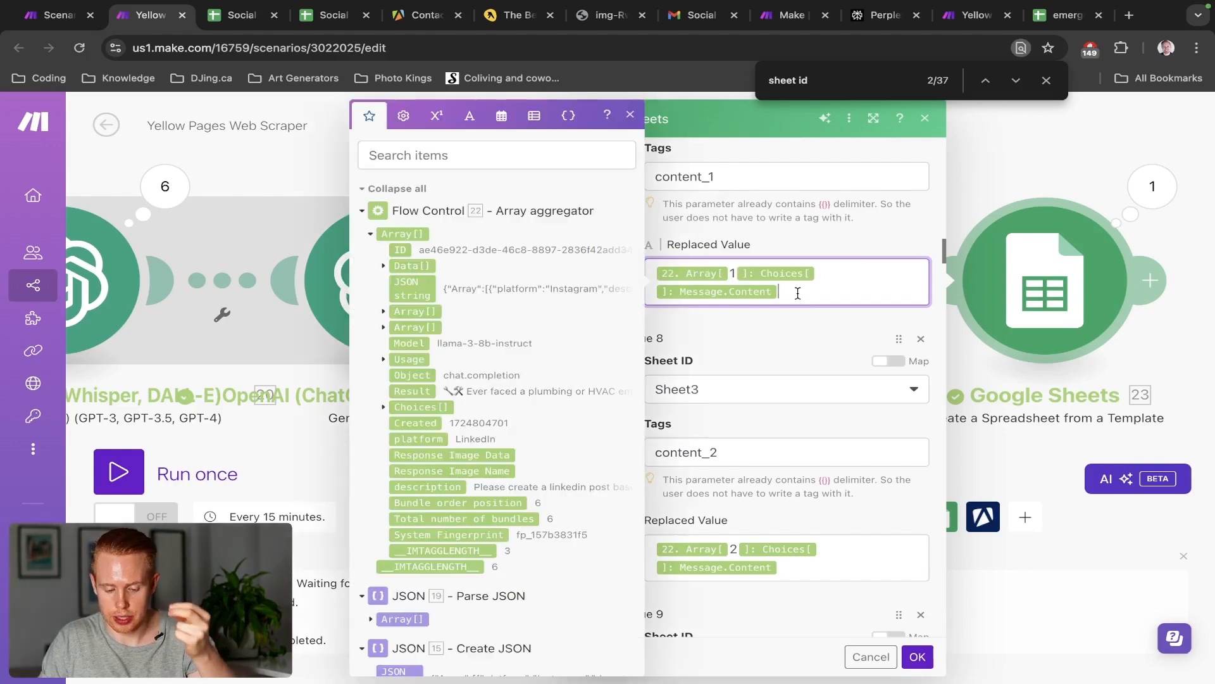
click(384, 408)
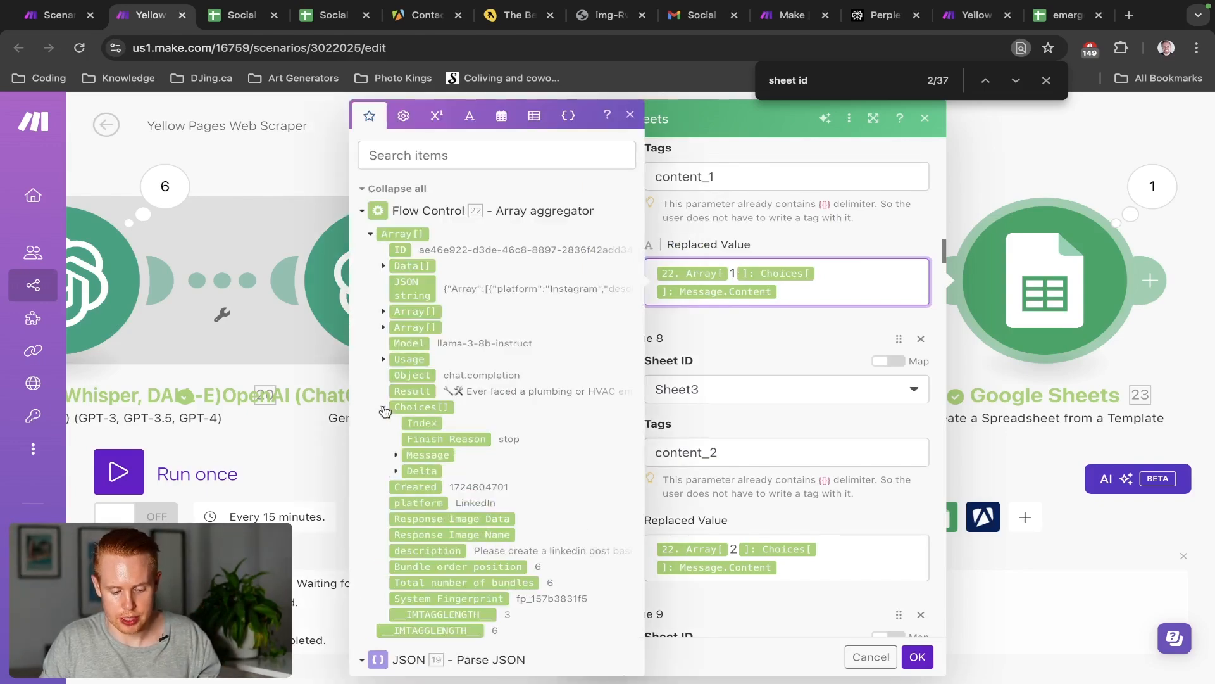
click(395, 456)
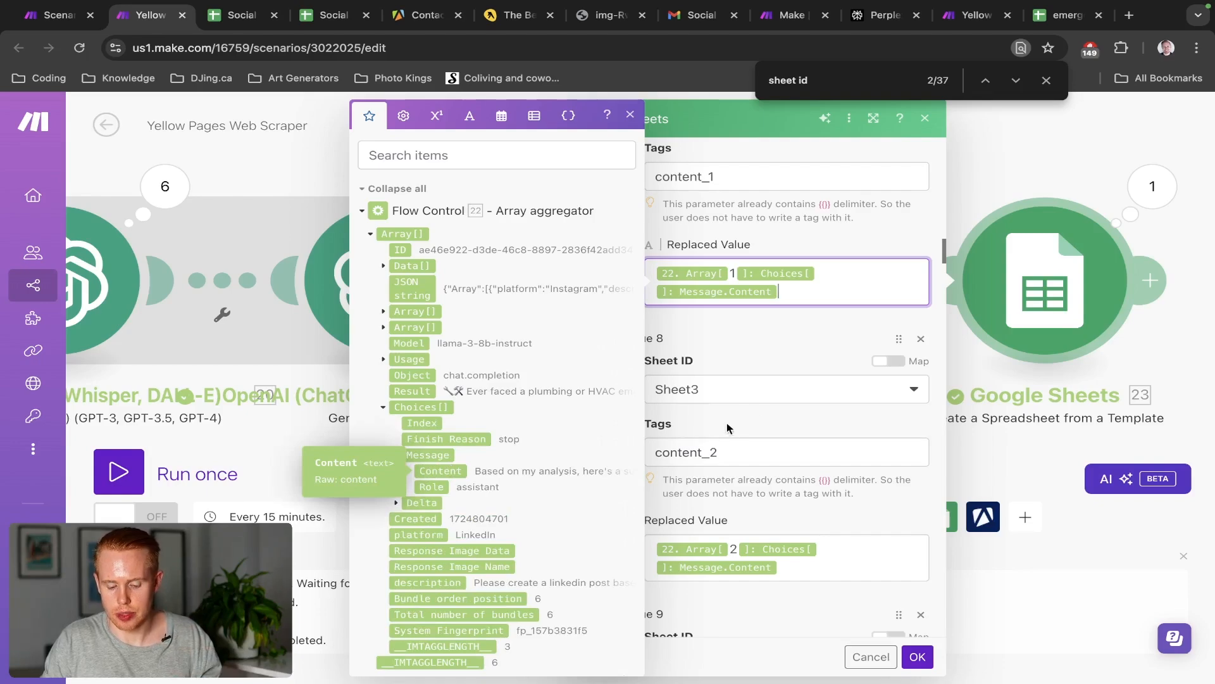
scroll(766, 407, down, 3)
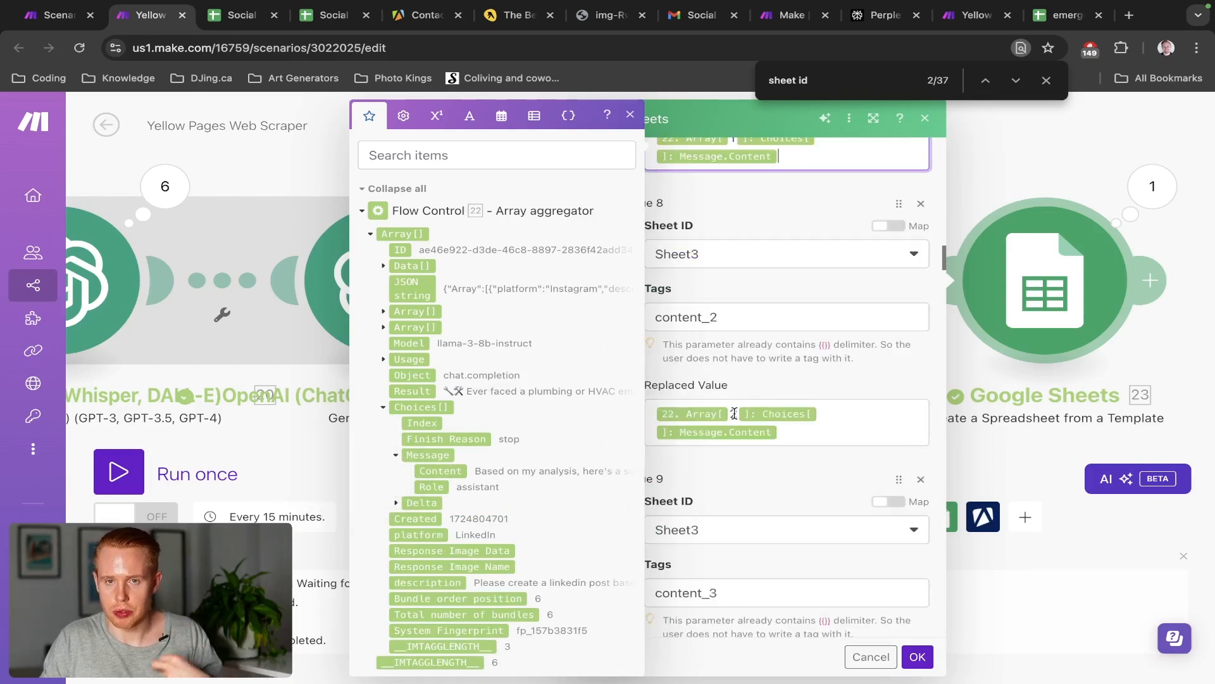
scroll(733, 413, down, 7)
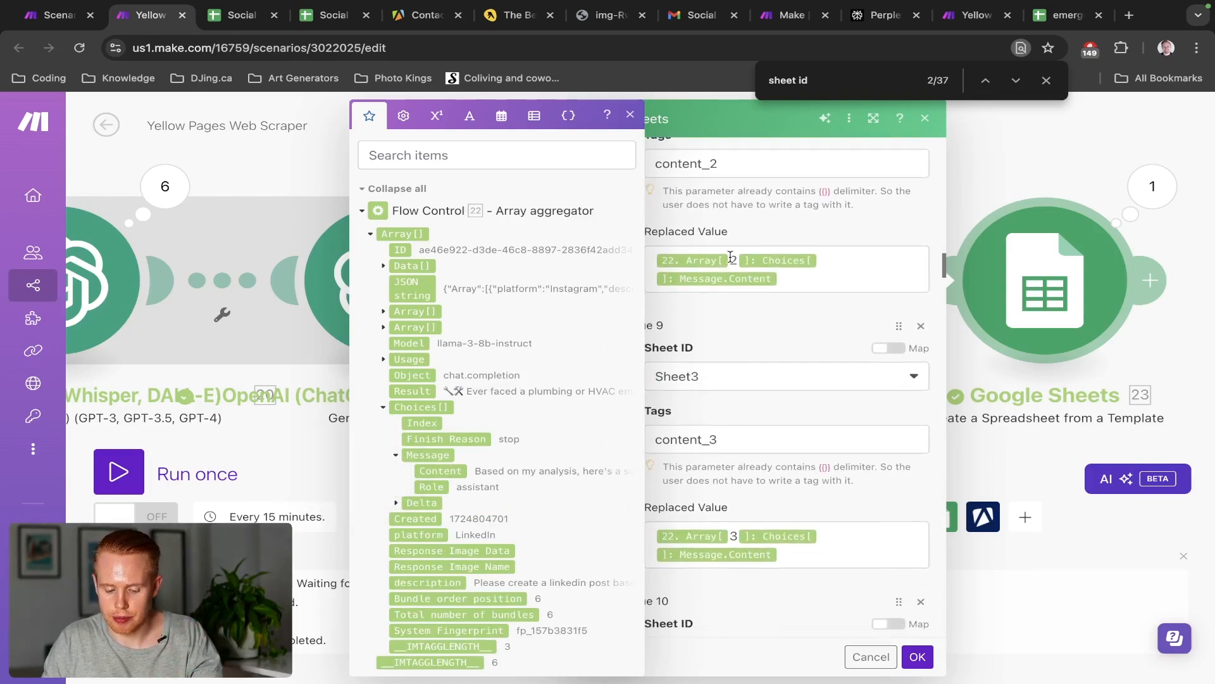
click(724, 371)
text(3)
Try Data index values in item 13's image_1 replacement, then remove them
scroll(725, 370, down, 6)
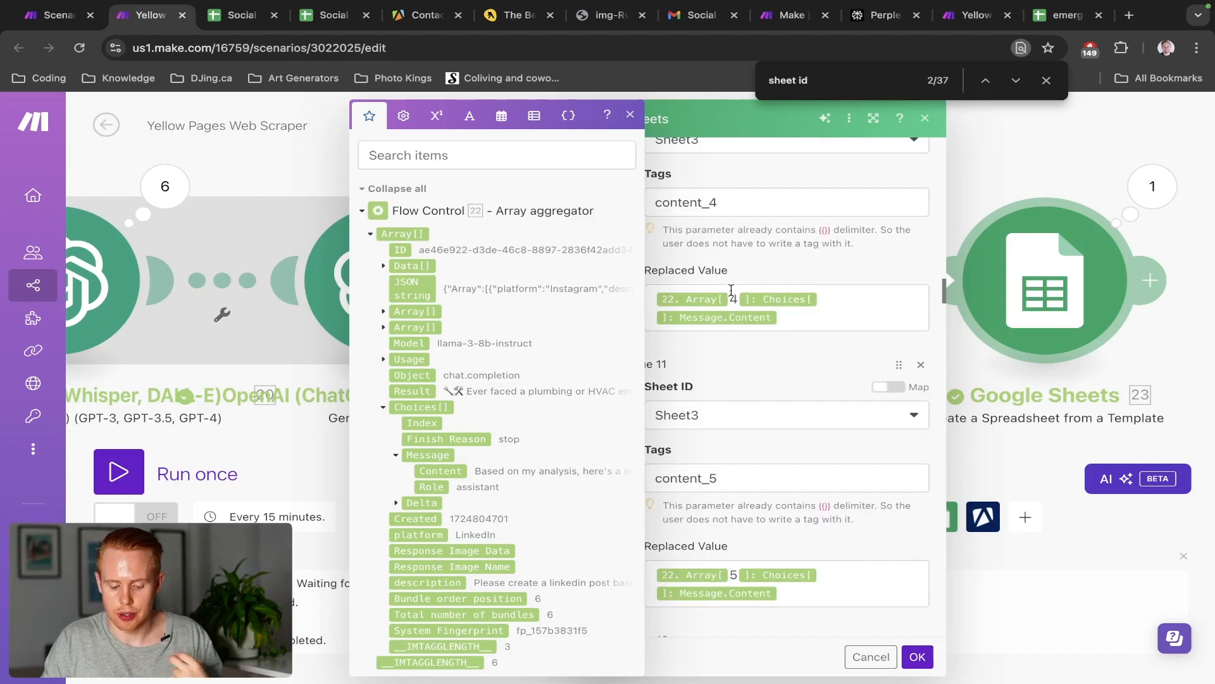
scroll(731, 354, down, 3)
scroll(731, 345, down, 10)
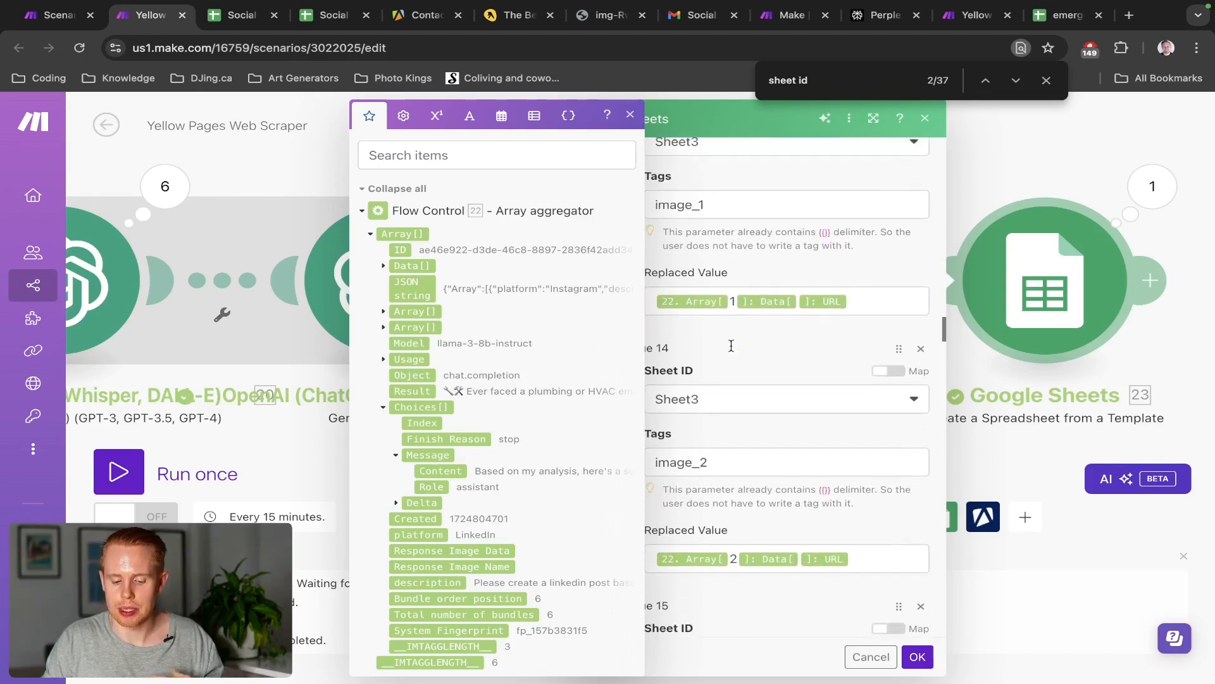
click(735, 295)
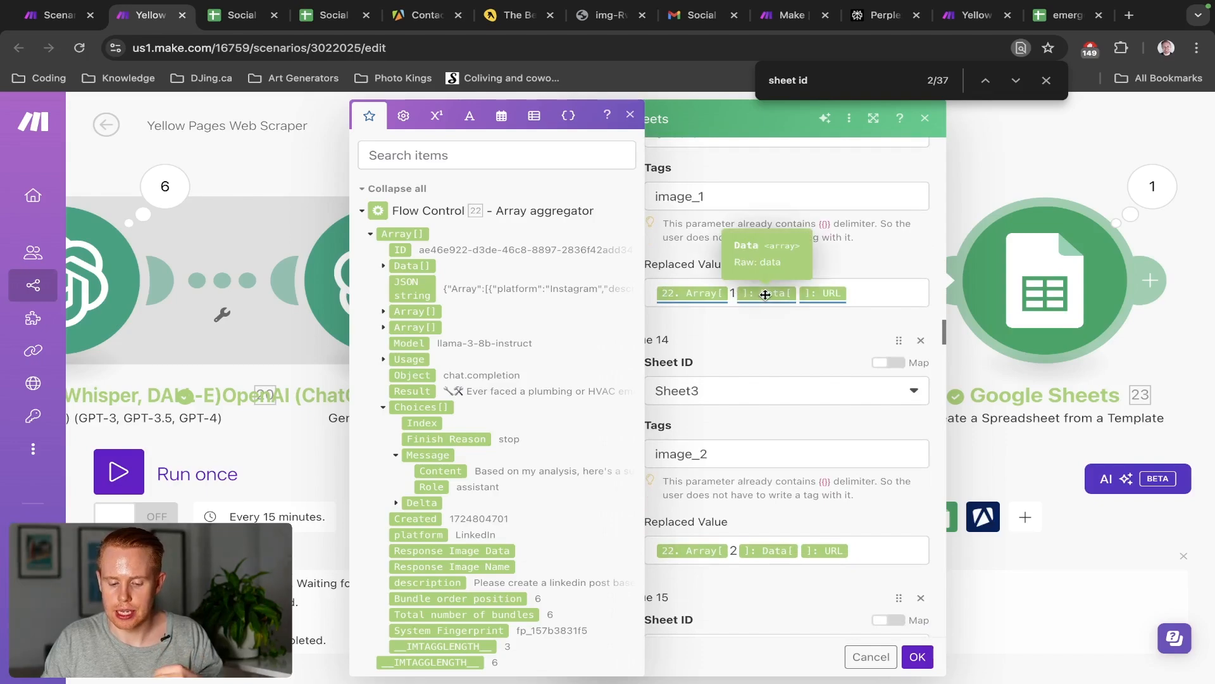
click(846, 291)
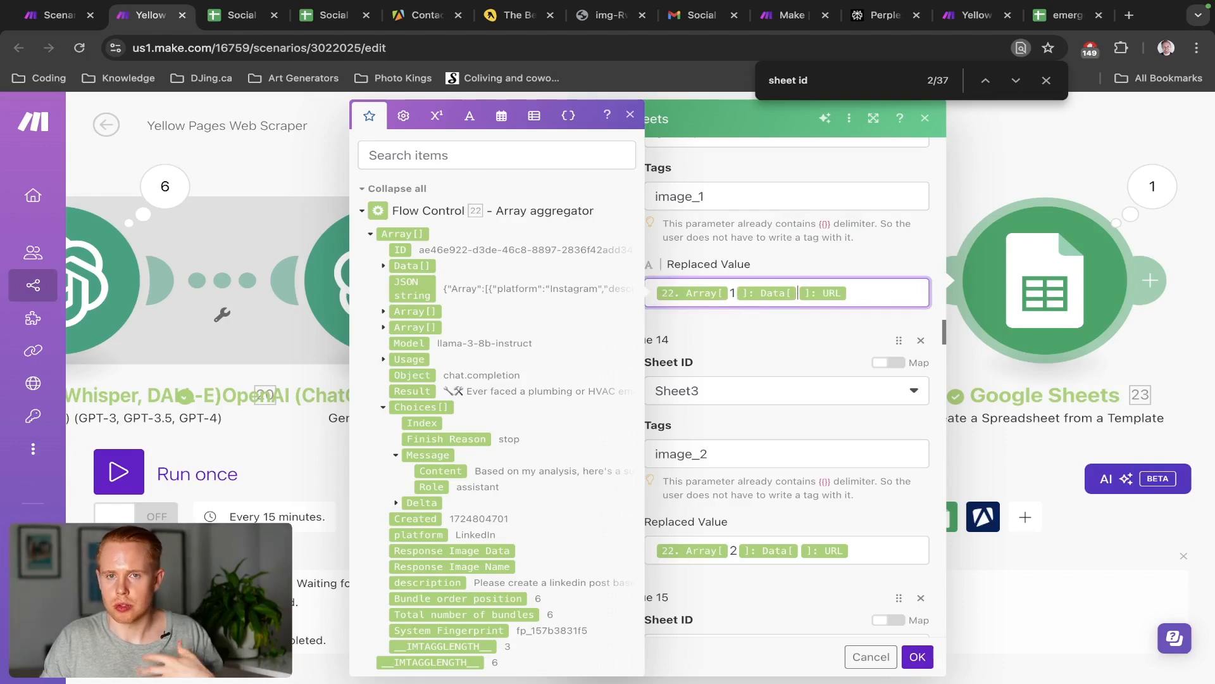
text(1)
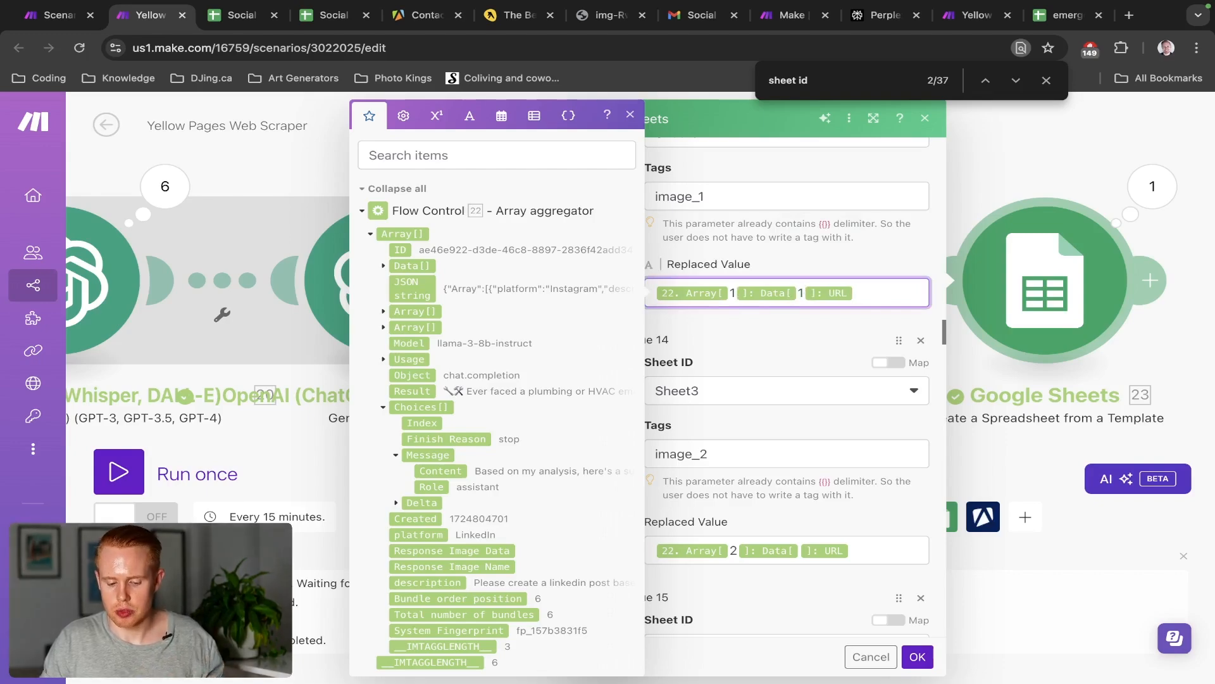
key(BackSpace)
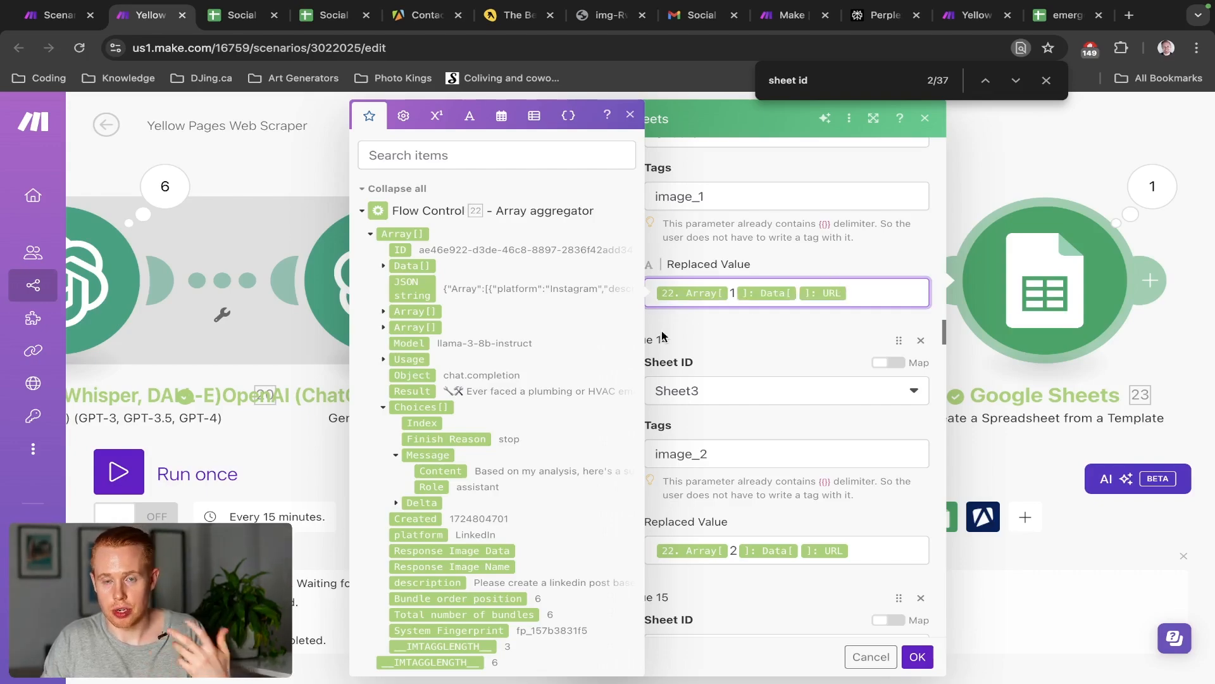
text(2)
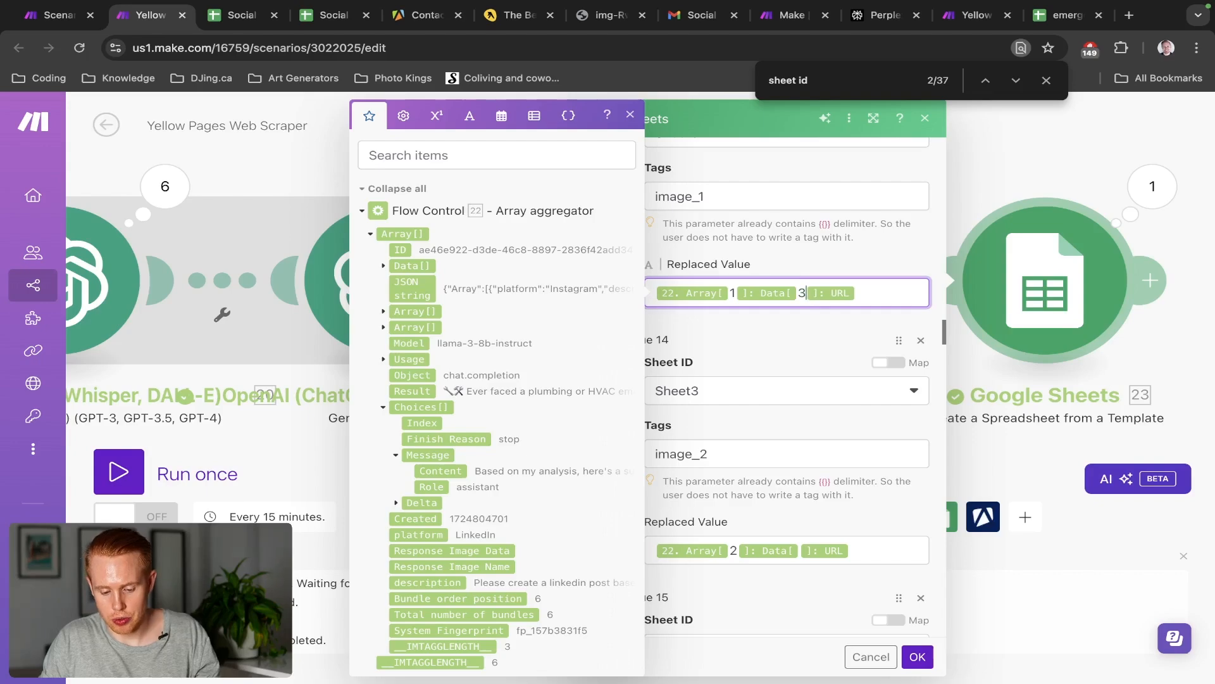
text(4)
key(BackSpace)
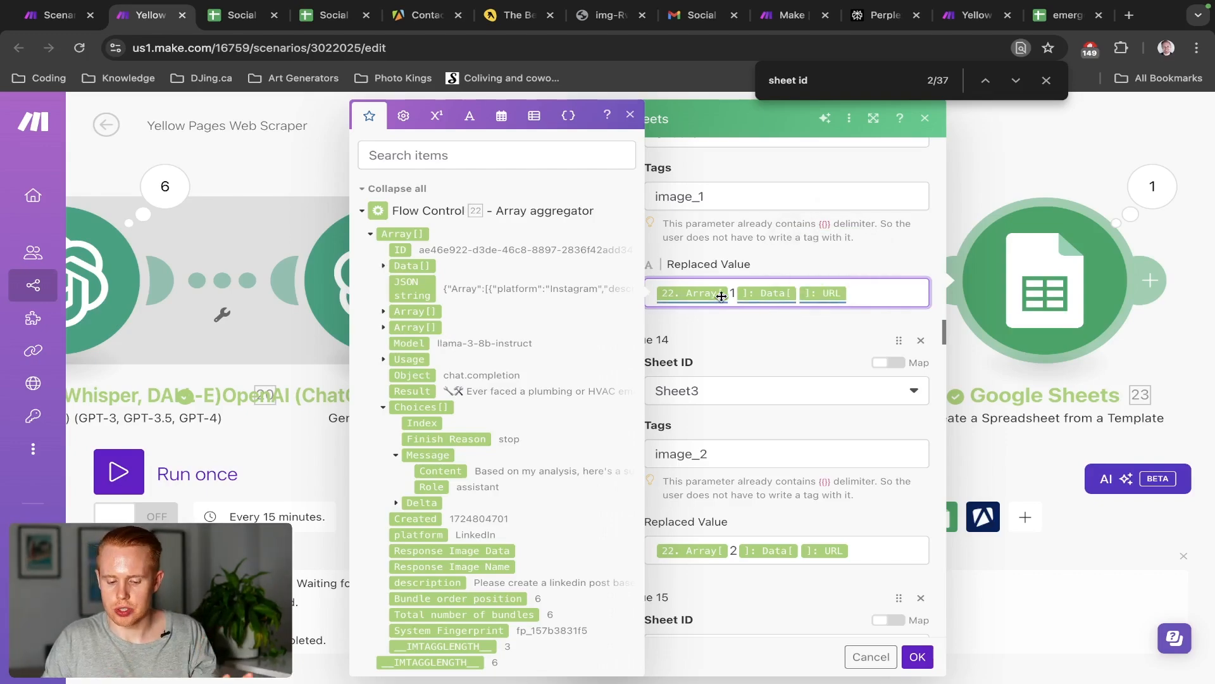
Review the status_4 To Do value and the draft_1–draft_4 Draft replacements
scroll(742, 544, down, 2)
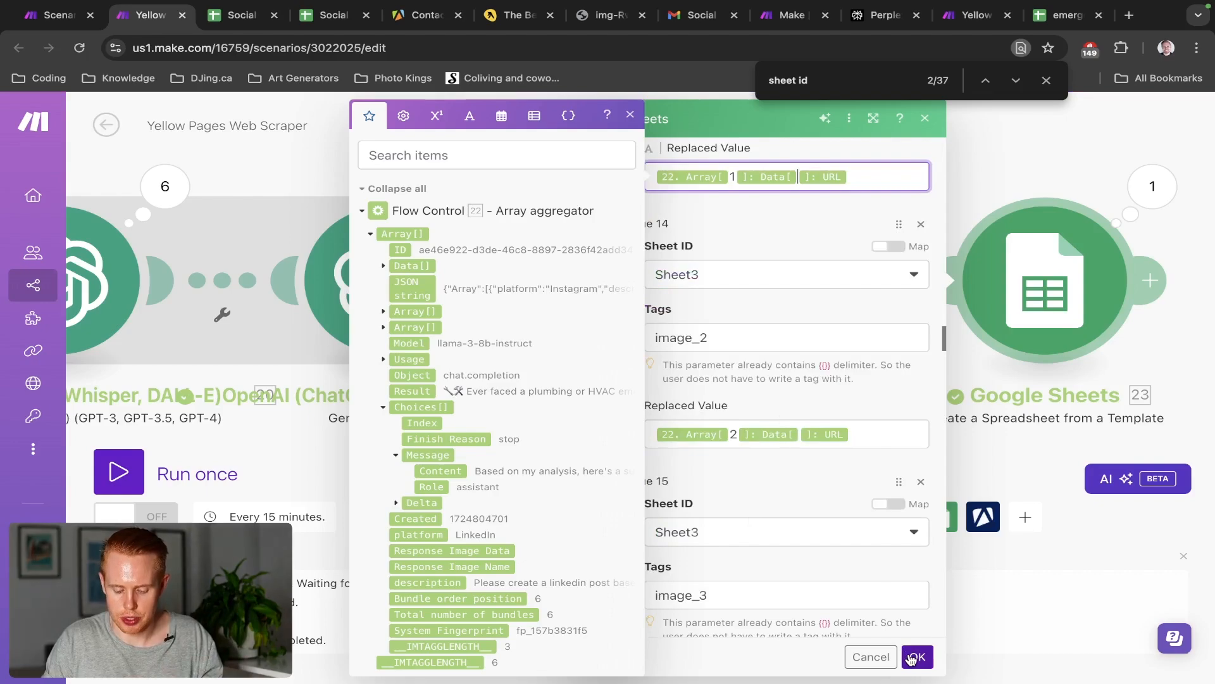
scroll(828, 551, down, 7)
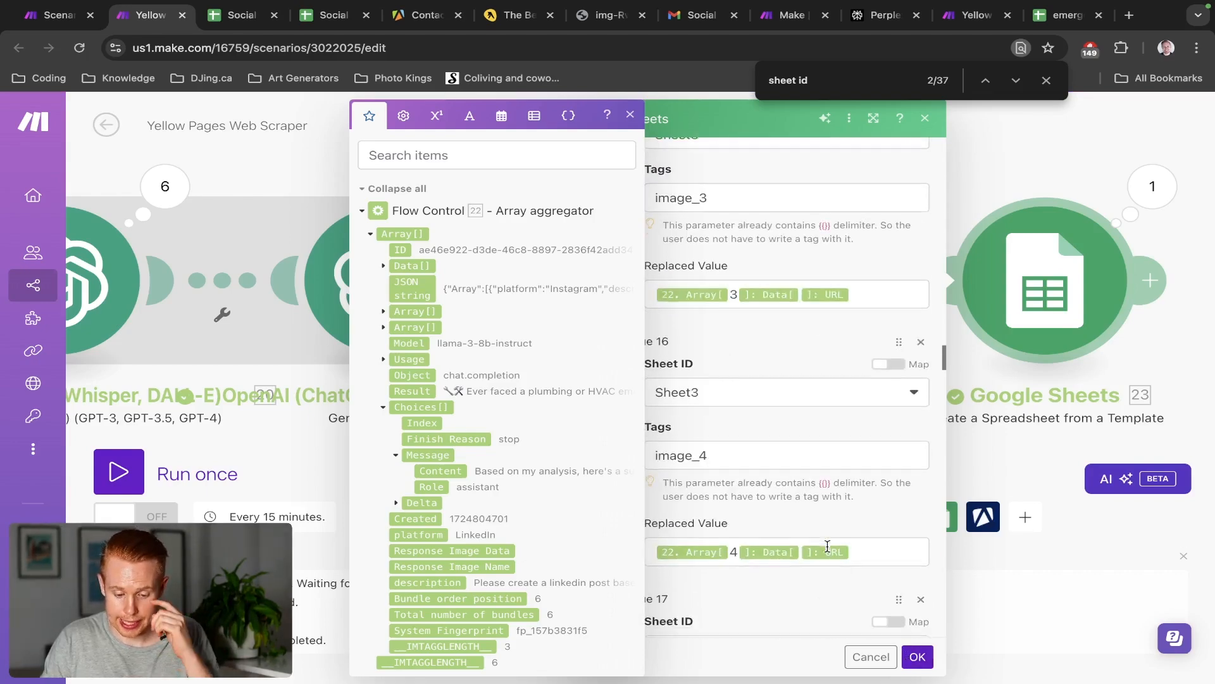
scroll(806, 362, down, 1)
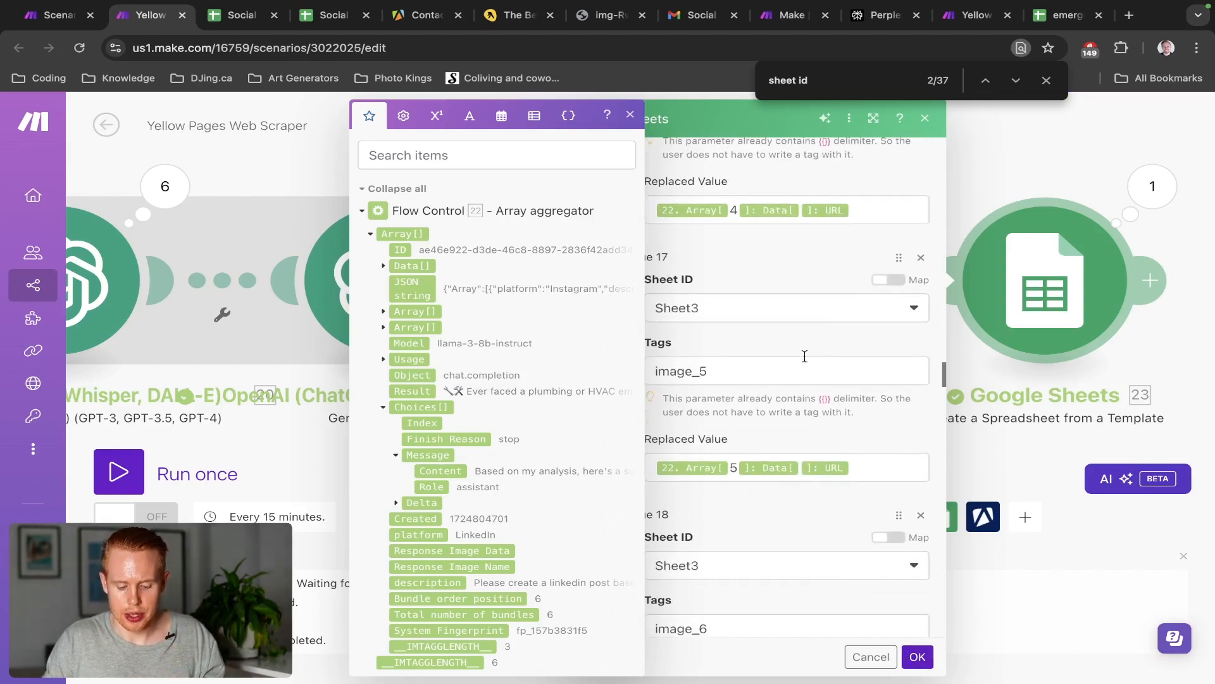
scroll(803, 367, down, 15)
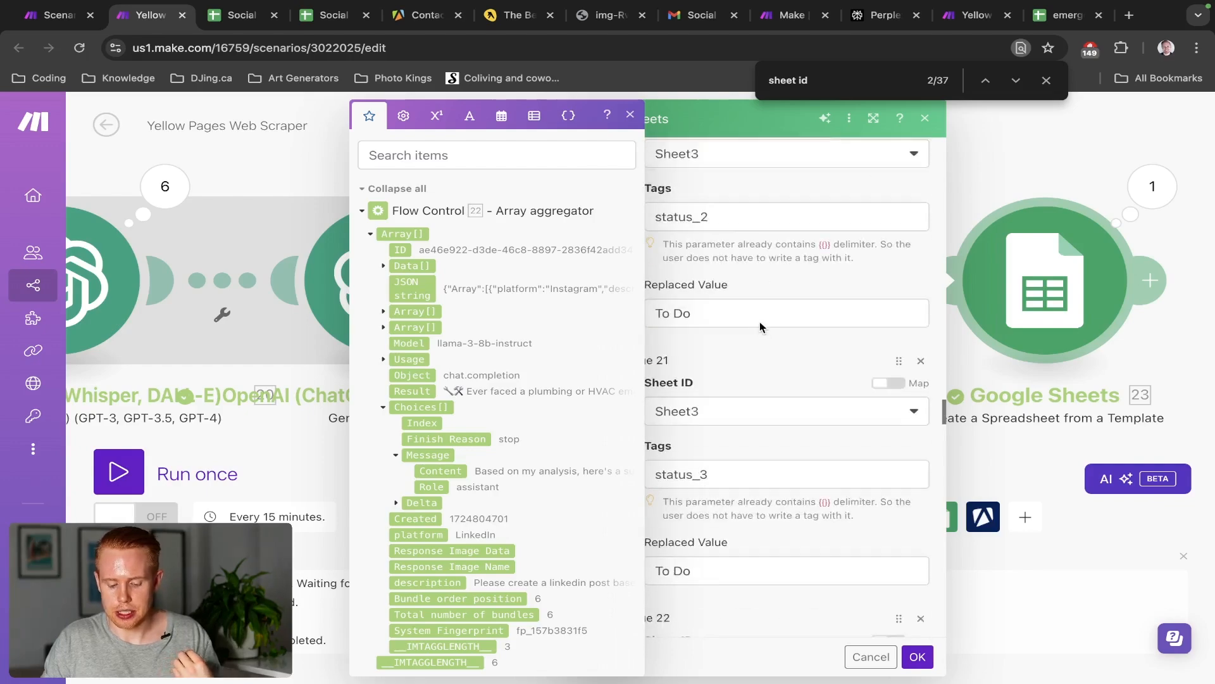
scroll(759, 322, down, 9)
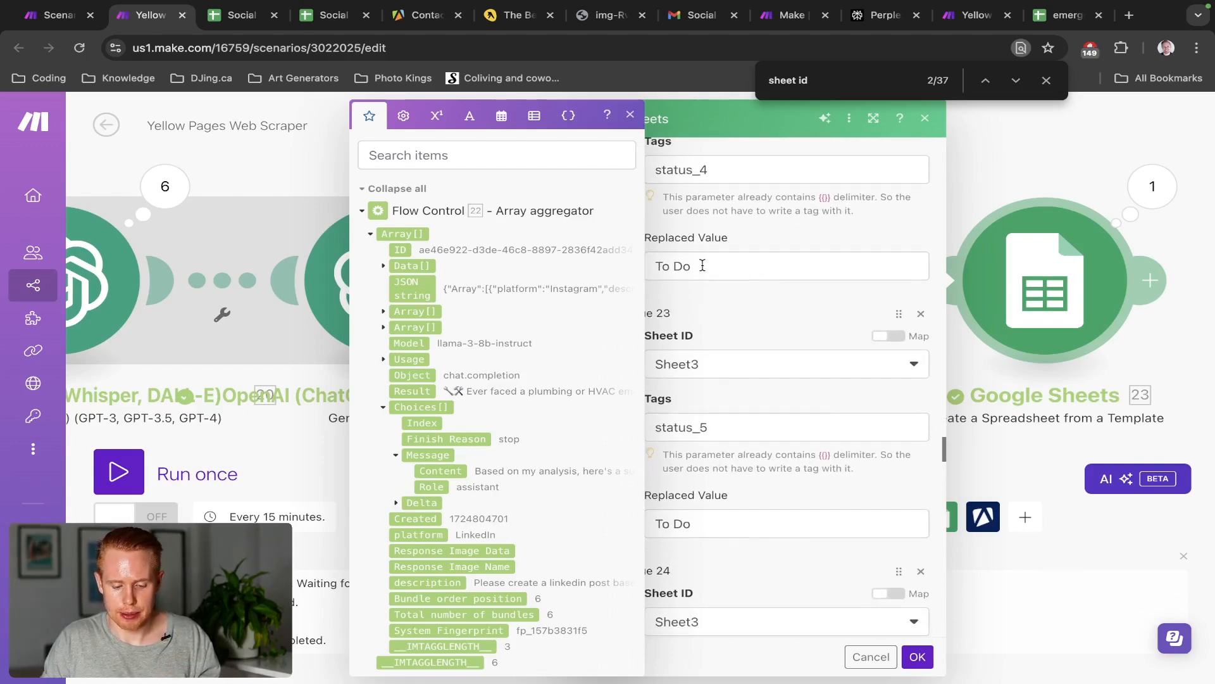
triple_click(702, 265)
scroll(785, 321, down, 9)
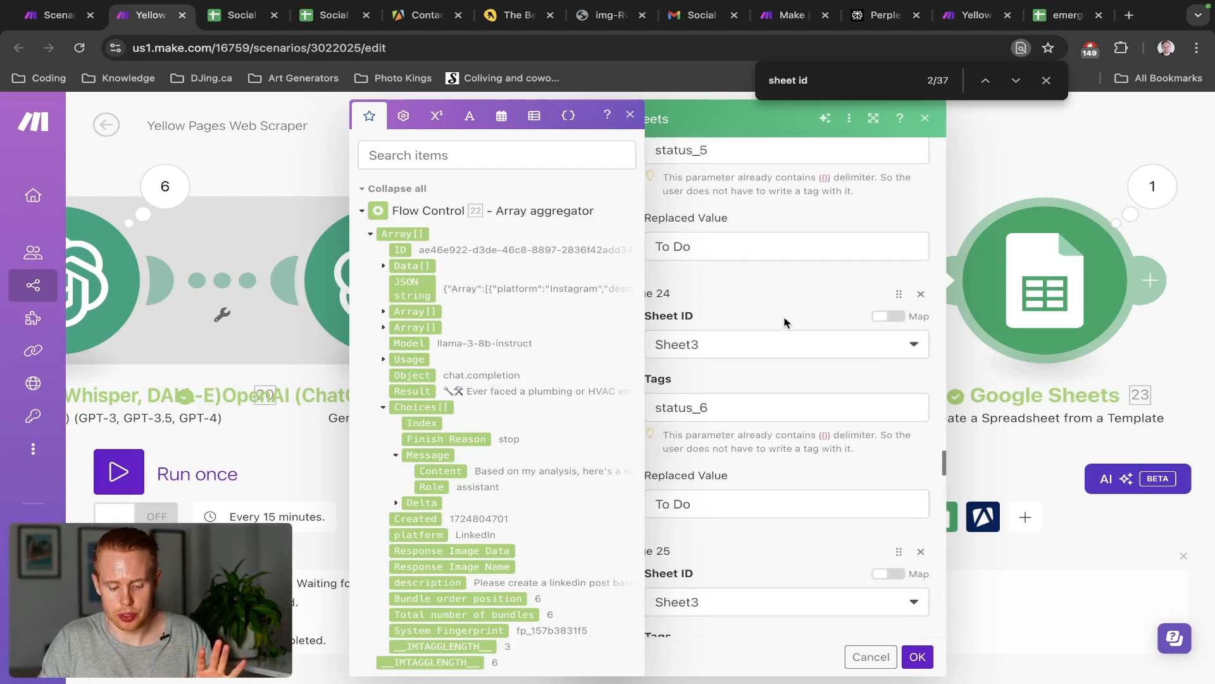
scroll(785, 324, down, 3)
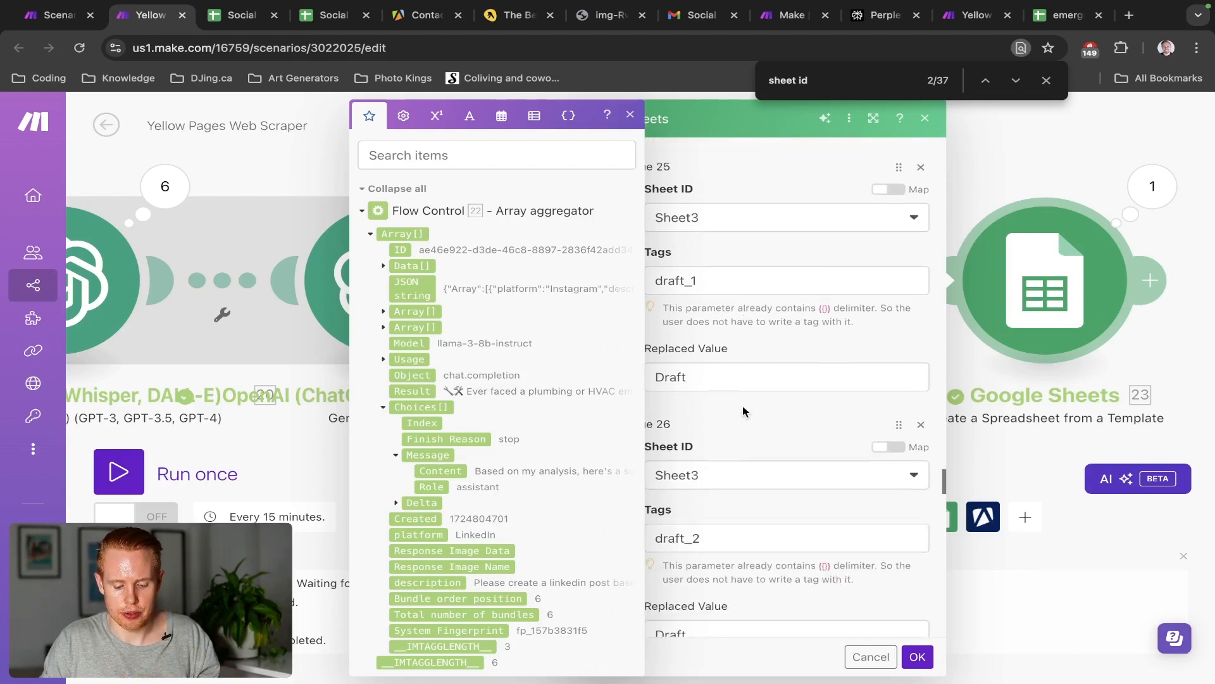
scroll(721, 367, down, 8)
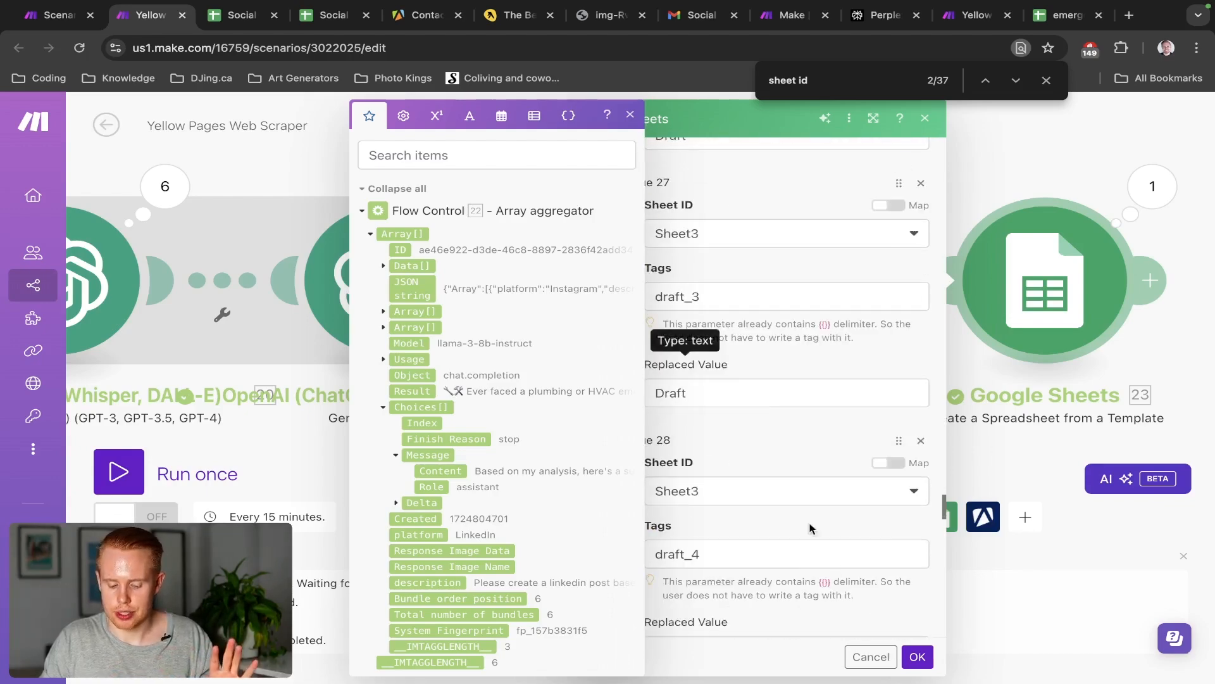
Cancel the Google Sheets module settings and zoom around the Yellow Pages Web Scraper canvas
click(871, 659)
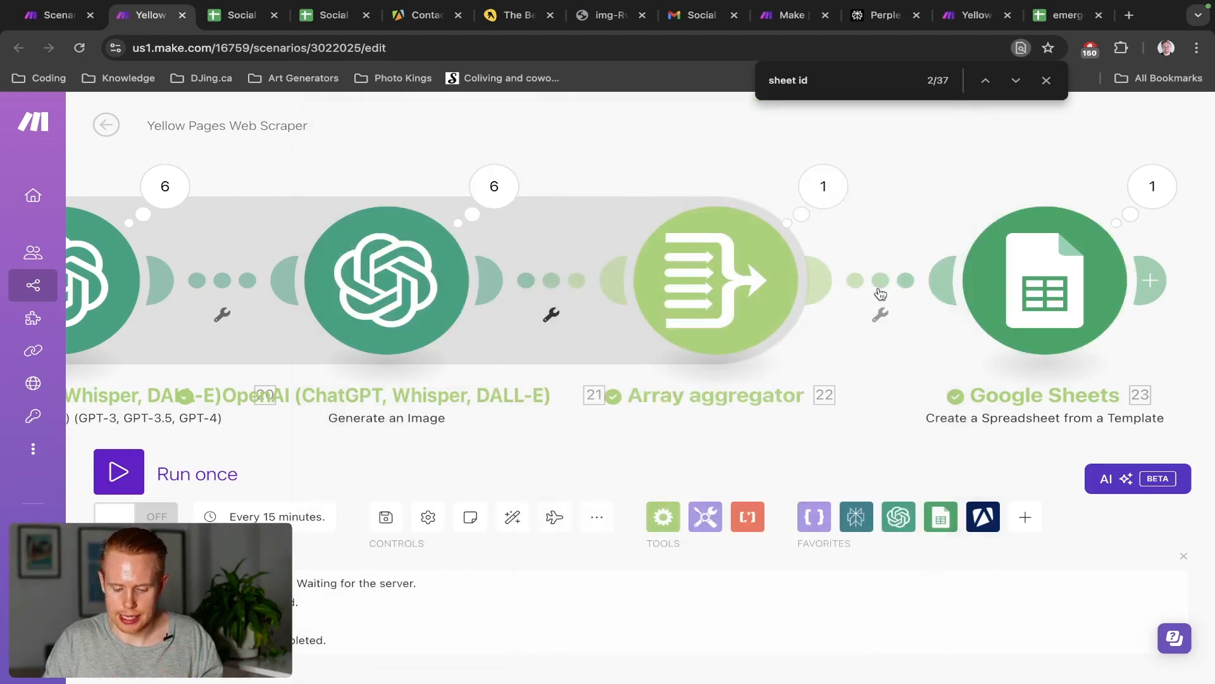
scroll(880, 293, down, 5)
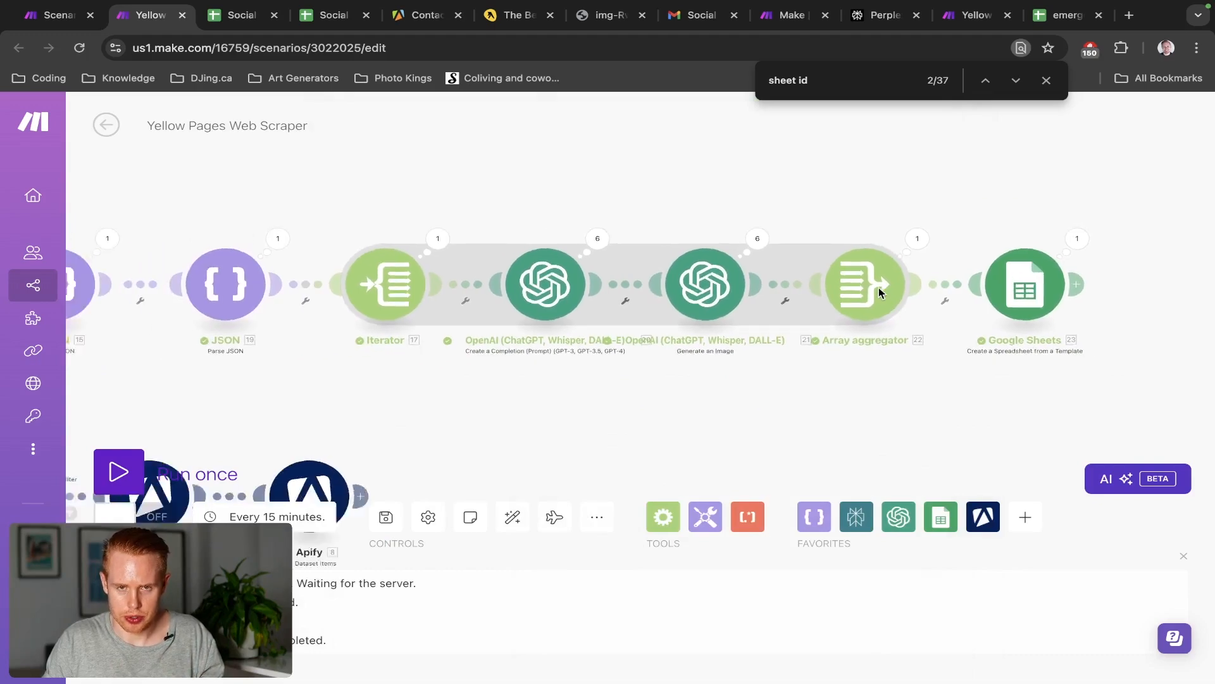
scroll(879, 288, down, 2)
scroll(485, 268, down, 4)
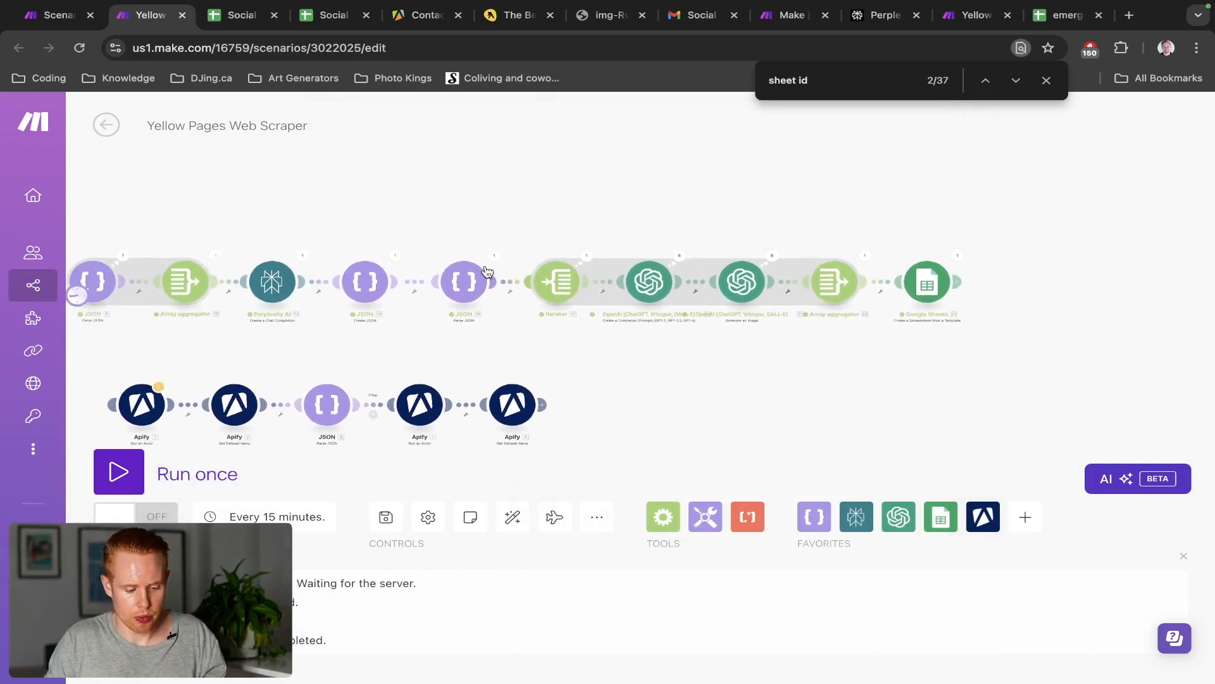
scroll(486, 269, up, 1)
scroll(583, 209, up, 2)
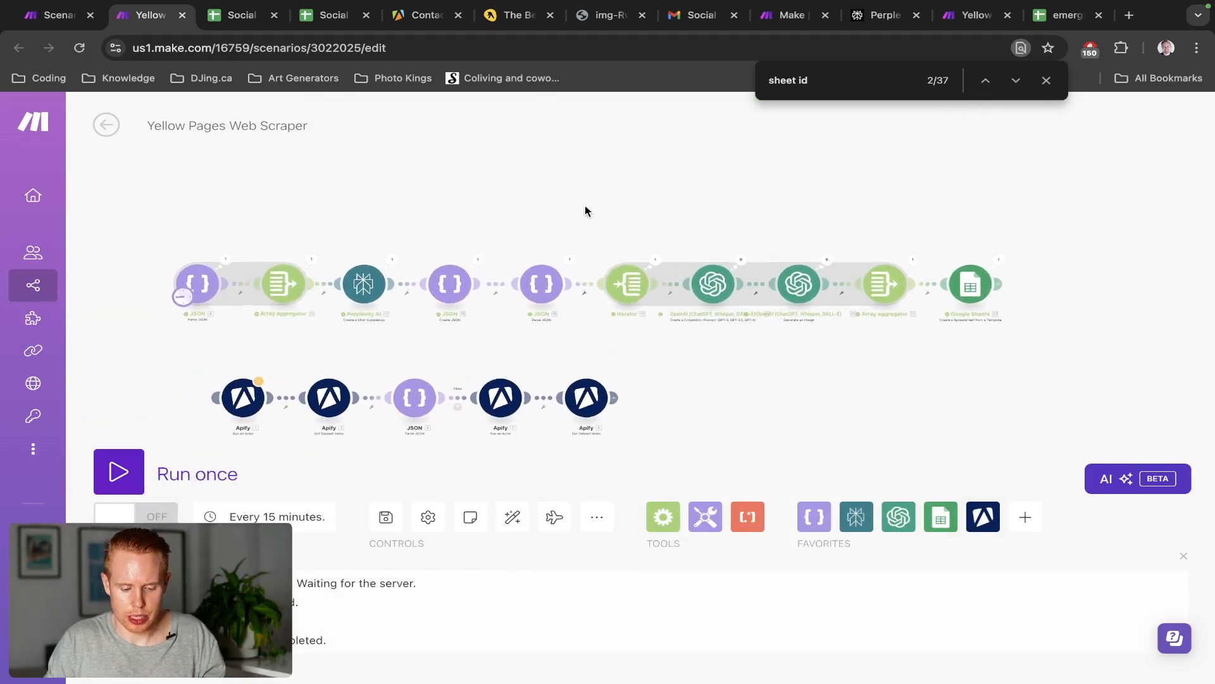
scroll(585, 207, up, 1)
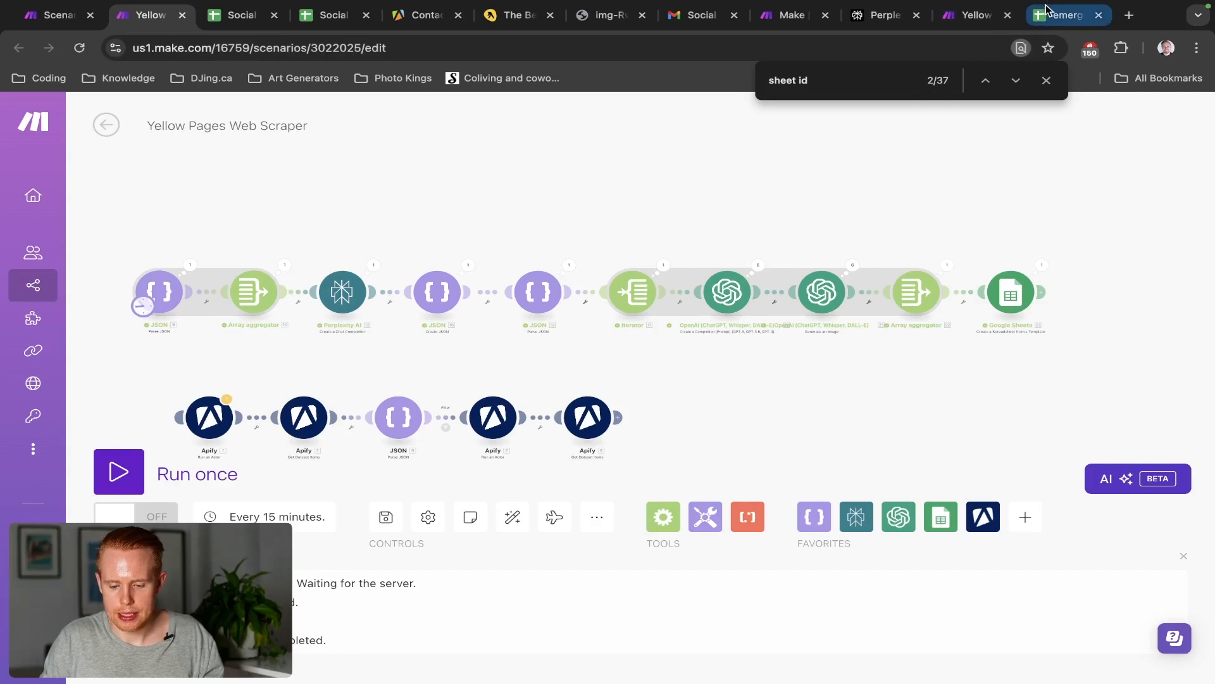
In the Social Media Plan sheet, step through the dates and read B2's full summary
click(1045, 14)
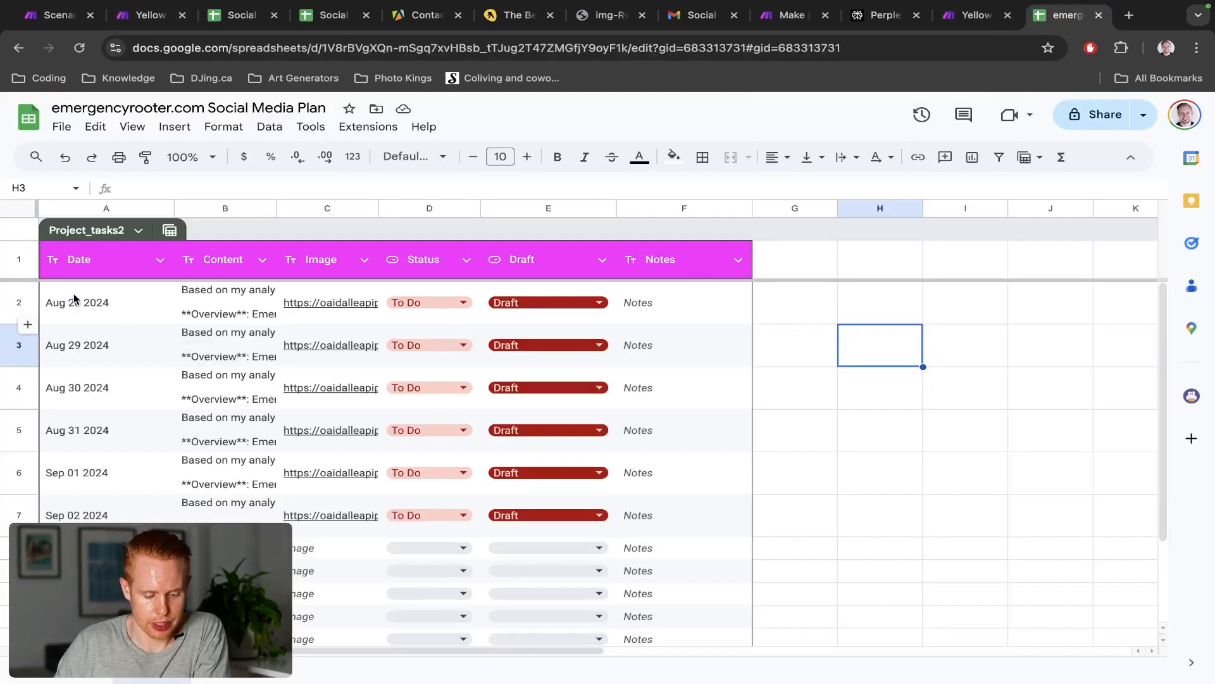
click(97, 302)
key(Down)
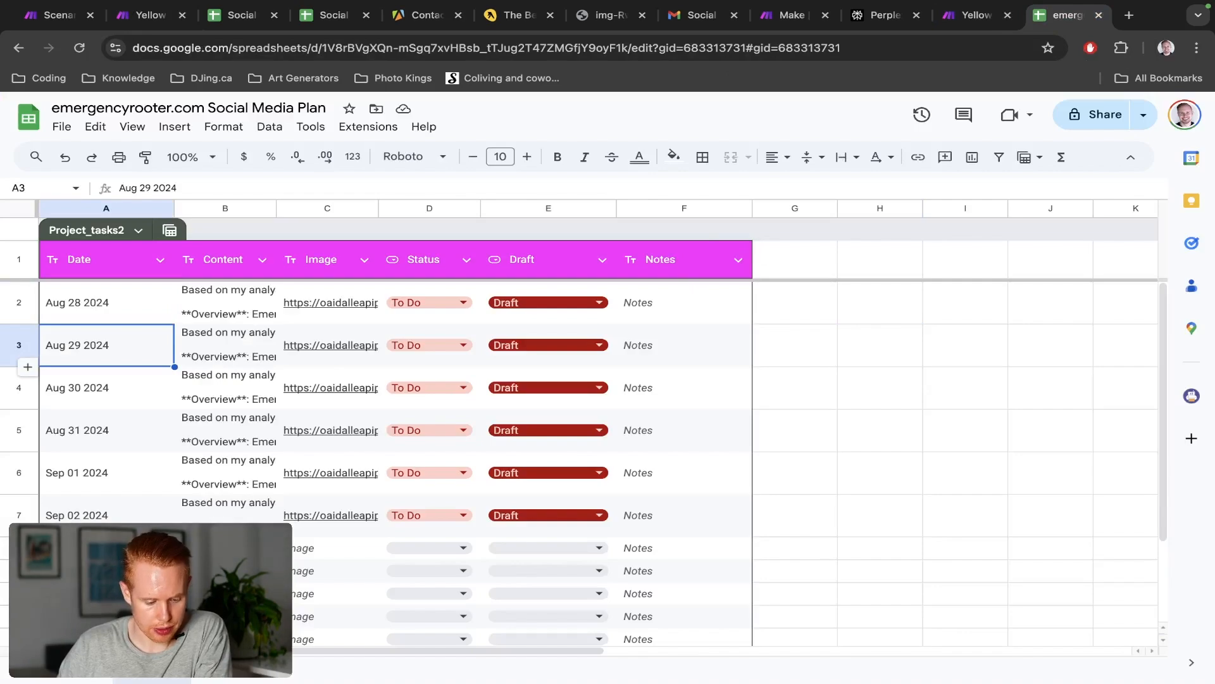
key(Down)
key(Down)
key(Down)
key(Down)
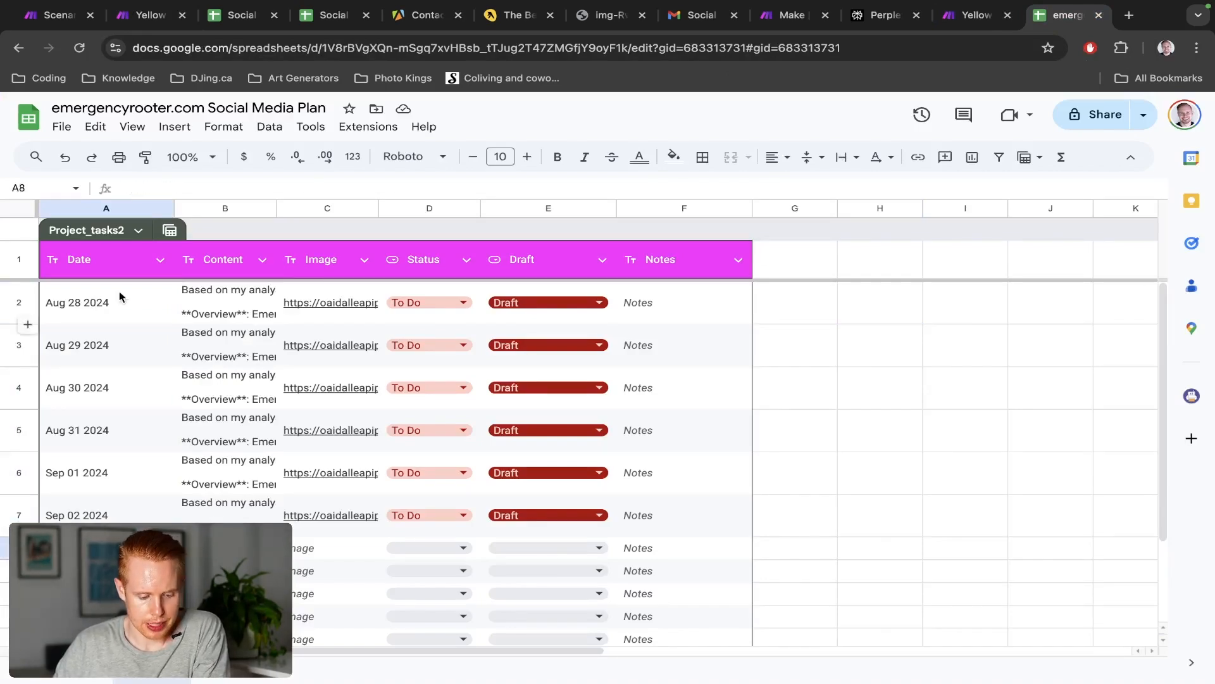
double_click(215, 304)
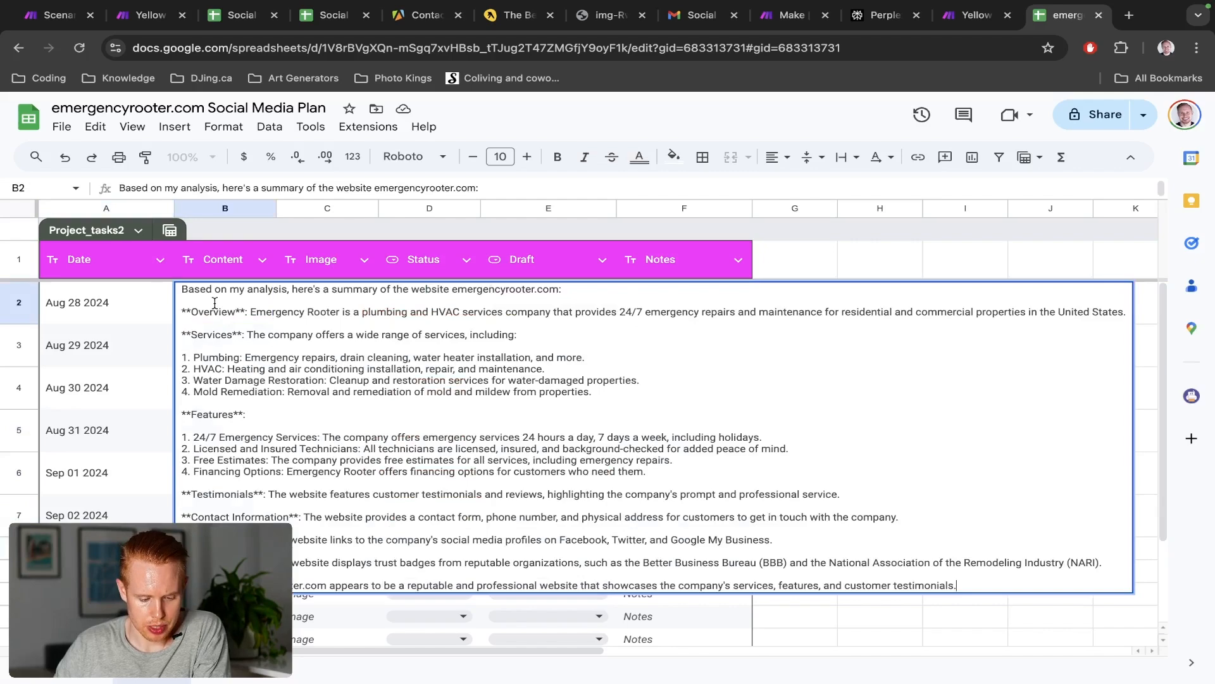
key(Escape)
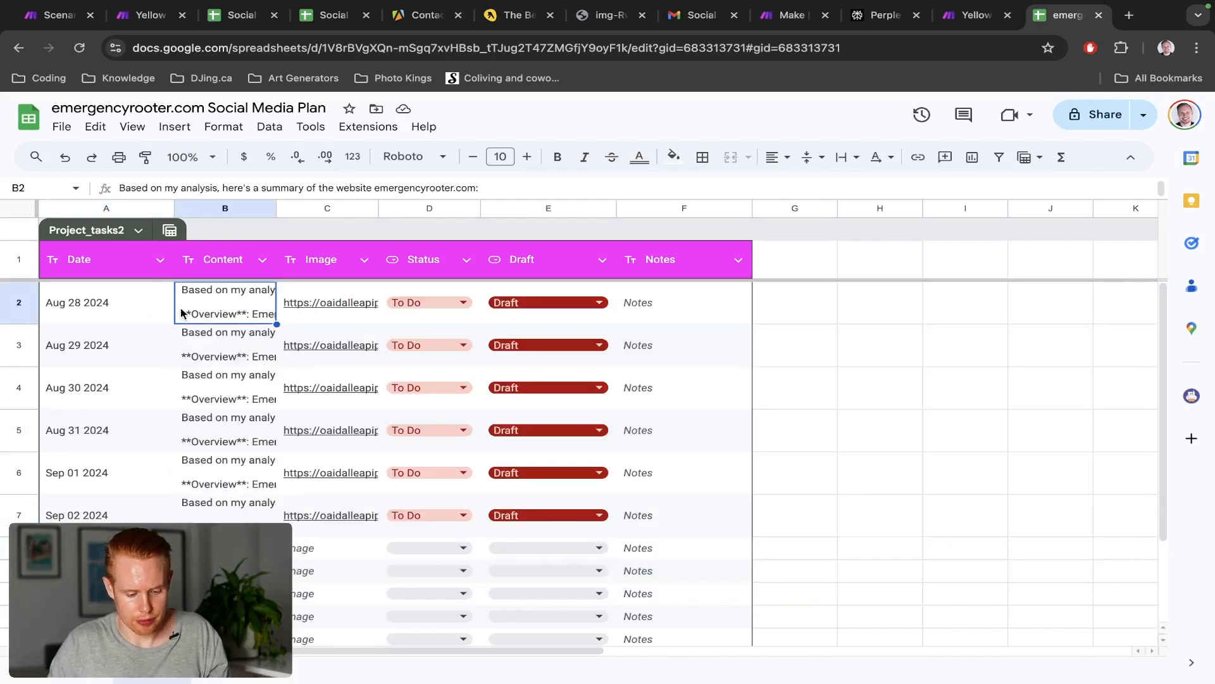
double_click(228, 313)
key(Escape)
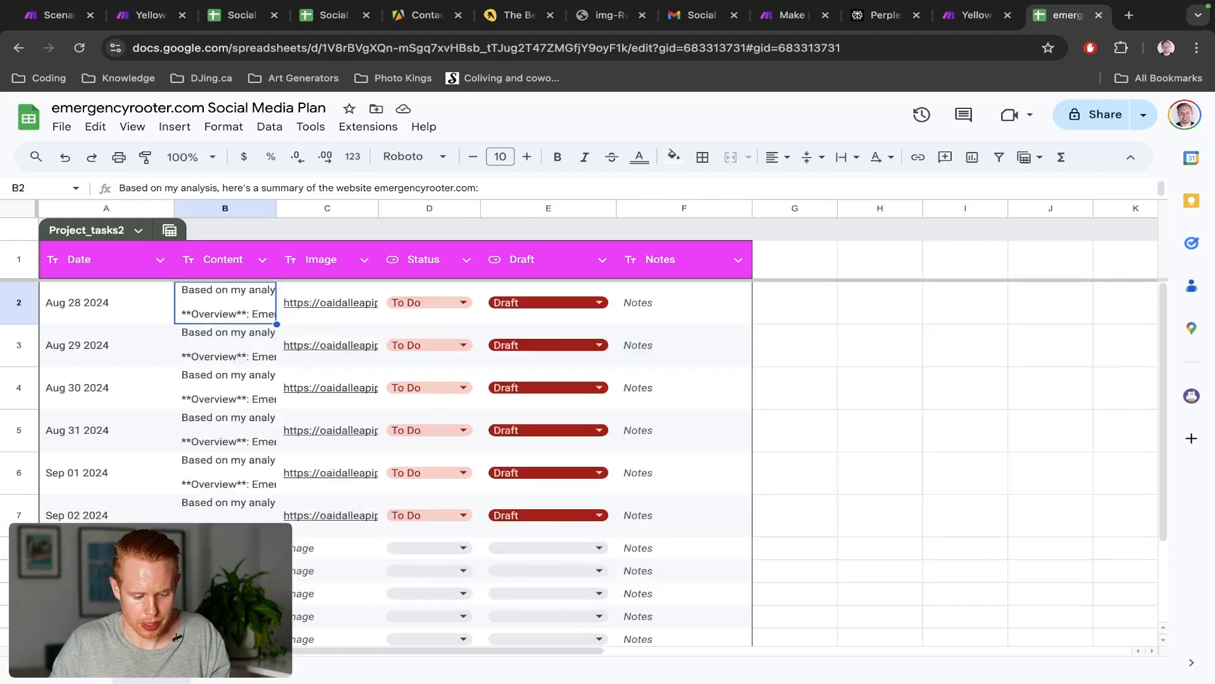
Compare the B3 and B2 summaries, then return to the Make scenario
double_click(215, 334)
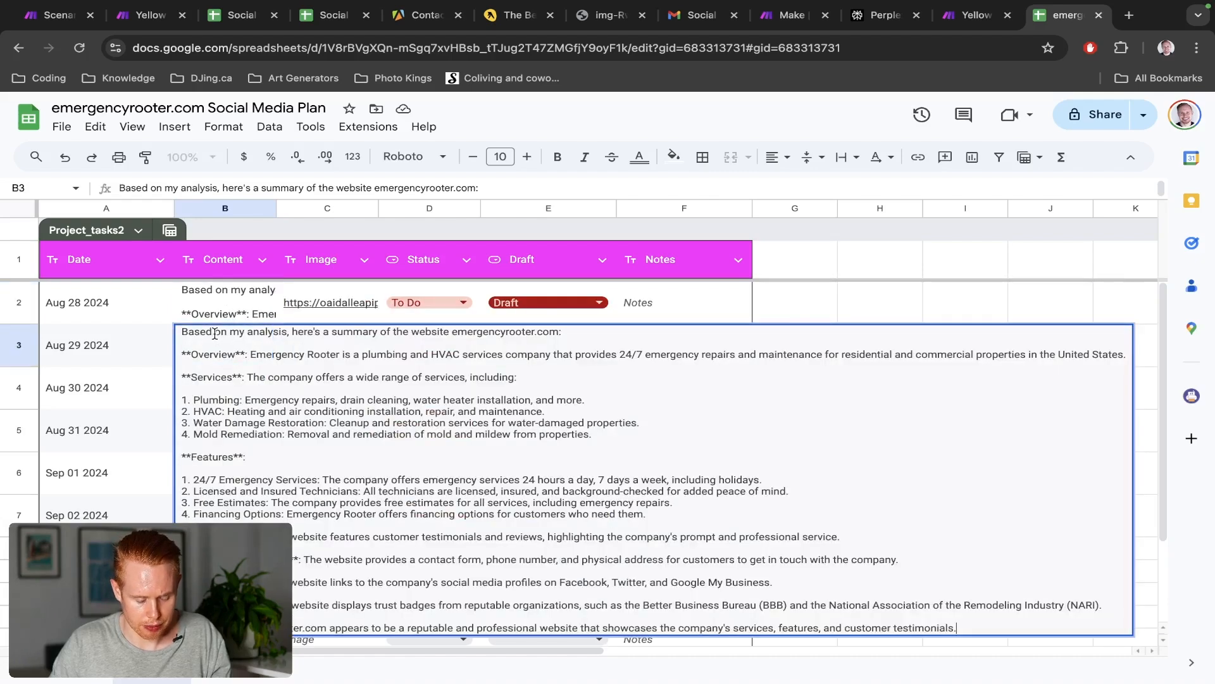
key(Escape)
key(Return)
key(Escape)
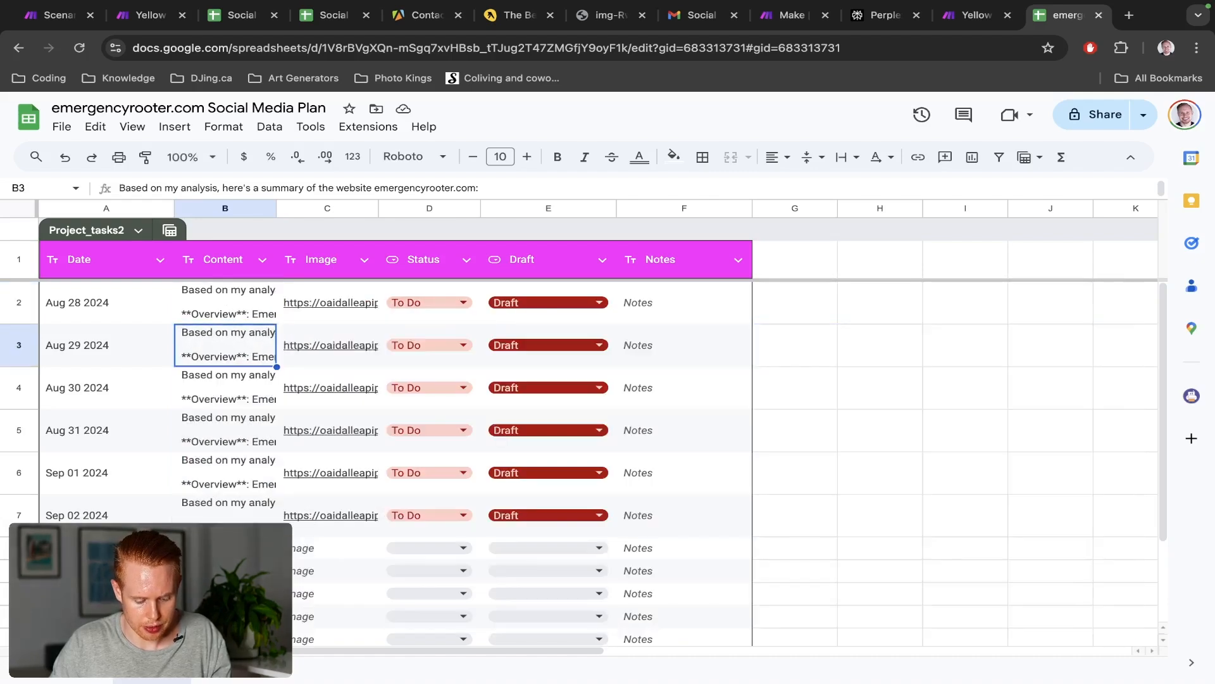
click(232, 318)
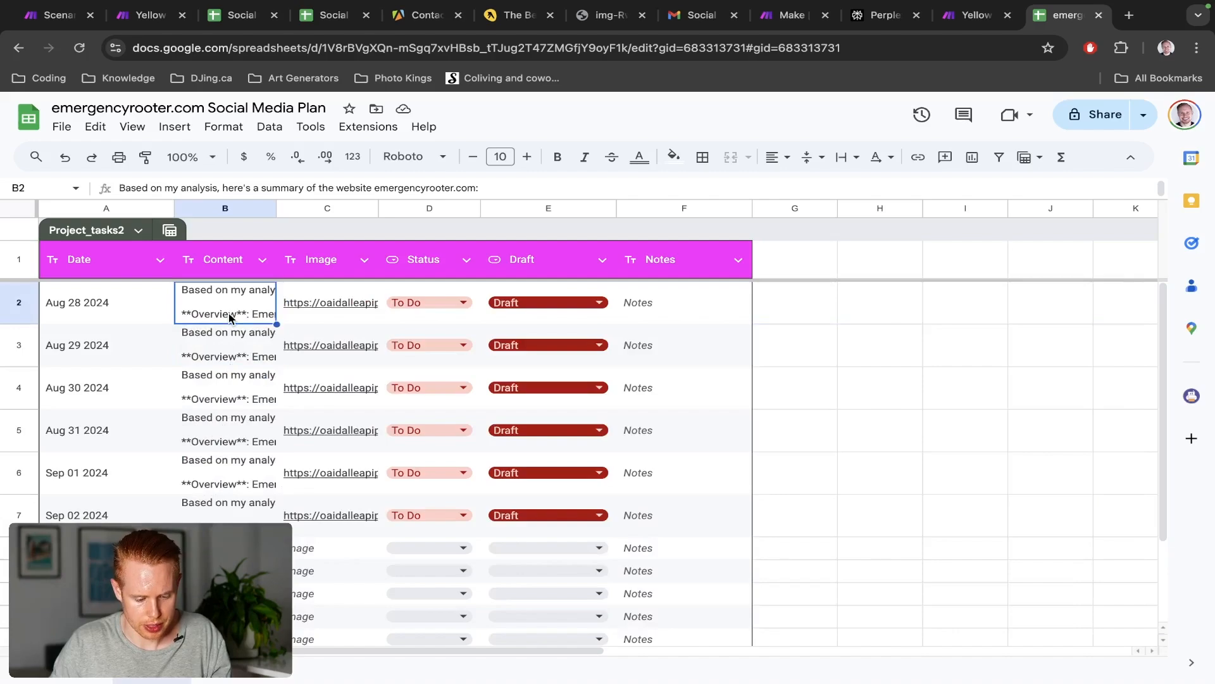
double_click(231, 317)
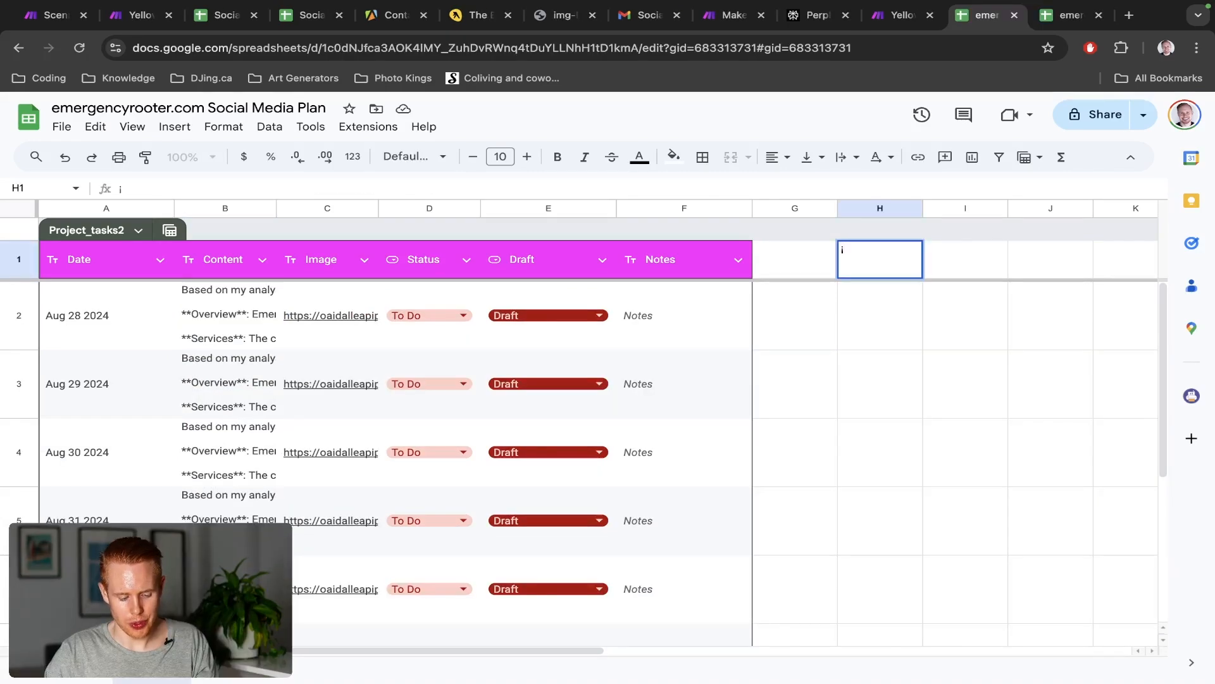
key(Escape)
click(217, 344)
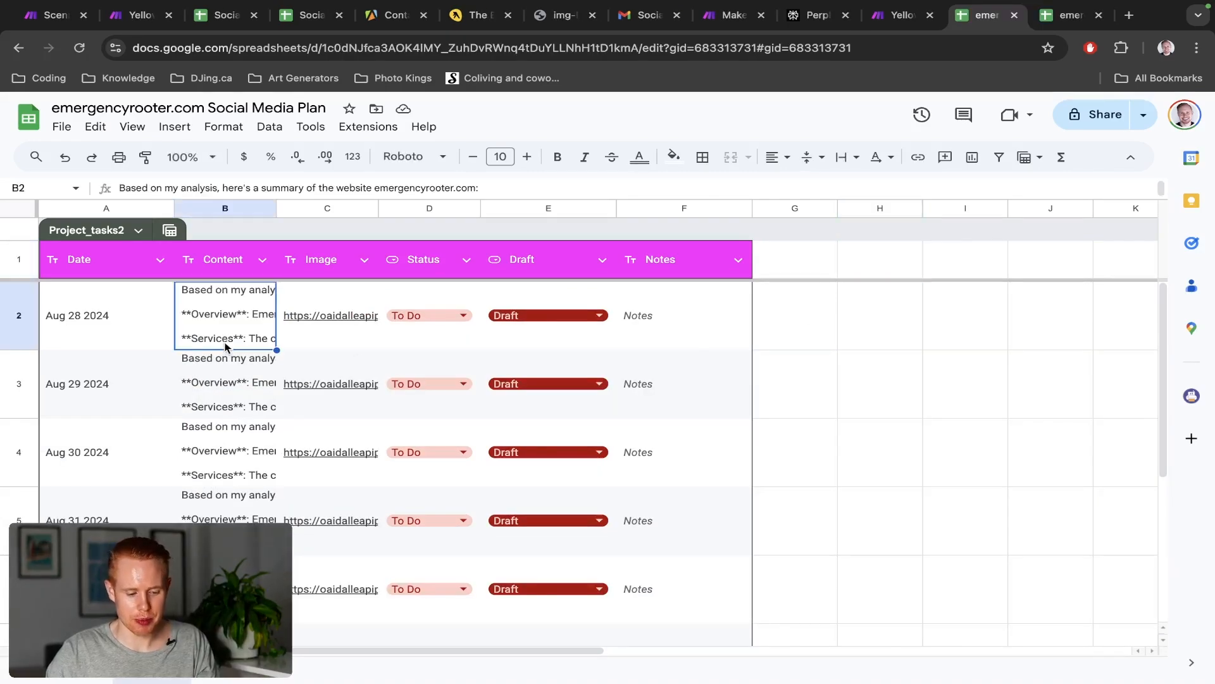
double_click(217, 402)
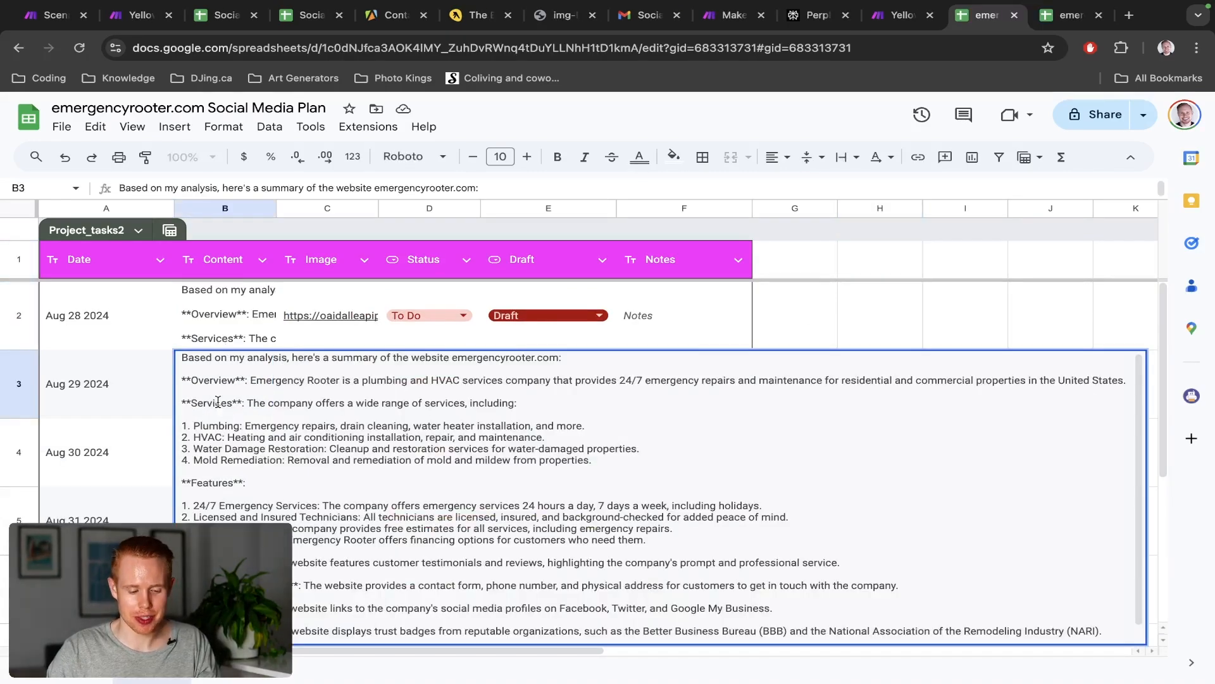
double_click(223, 322)
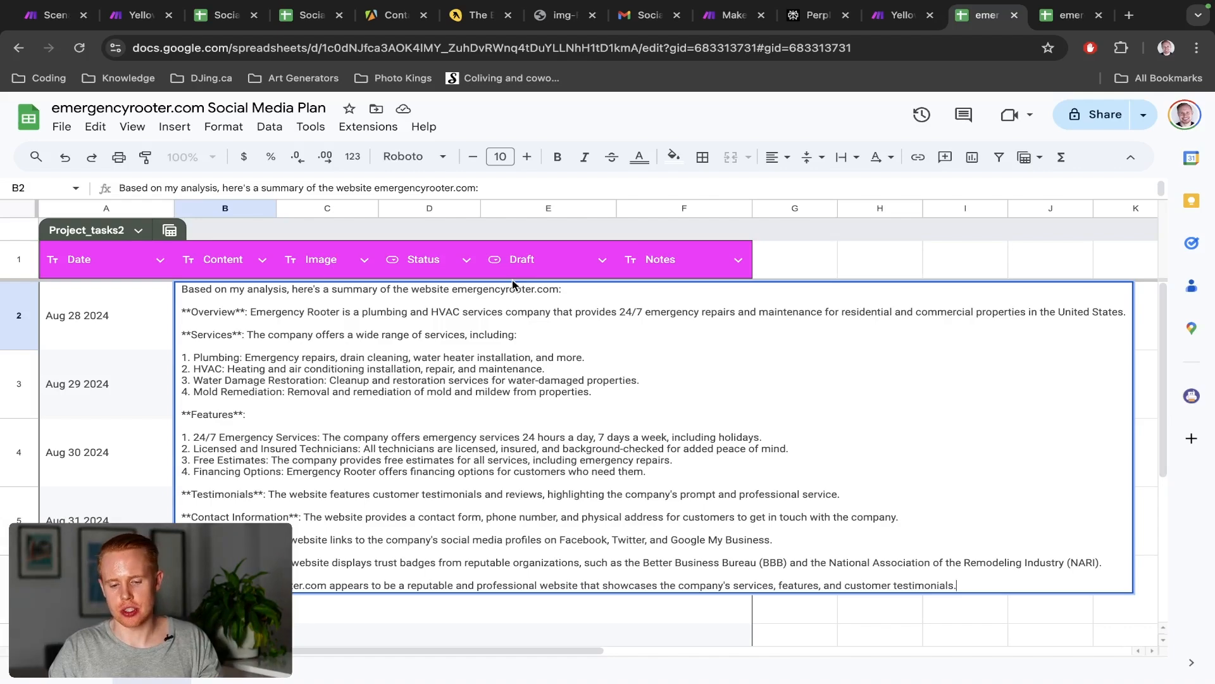
key(ctrl+shift+Tab)
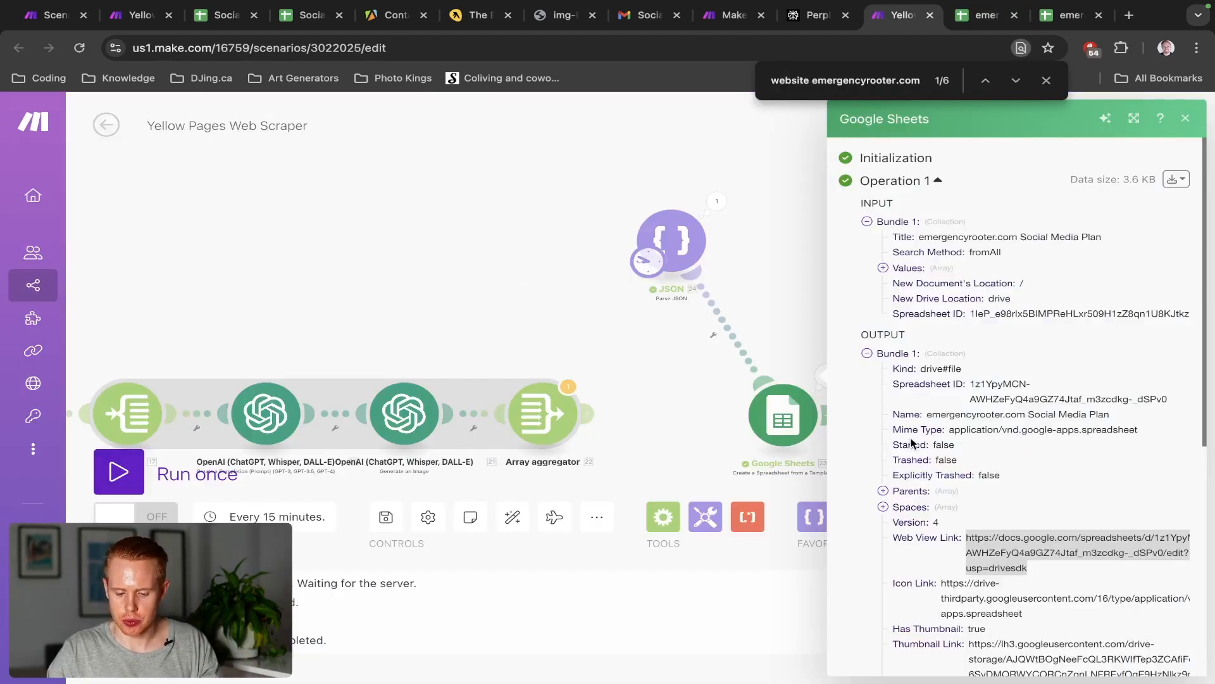
Switch to the second Yellow Pages Web Scraper tab and pan from JSON through OpenAI to Google Sheets
key(ctrl+2)
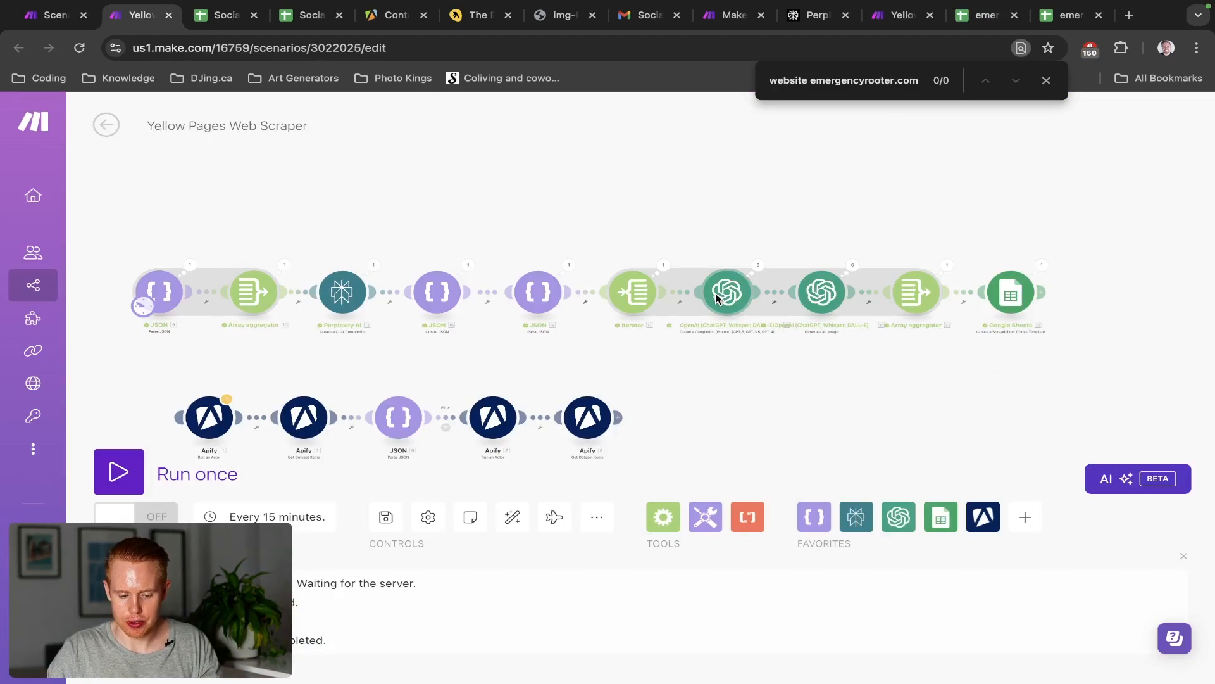
scroll(338, 309, up, 5)
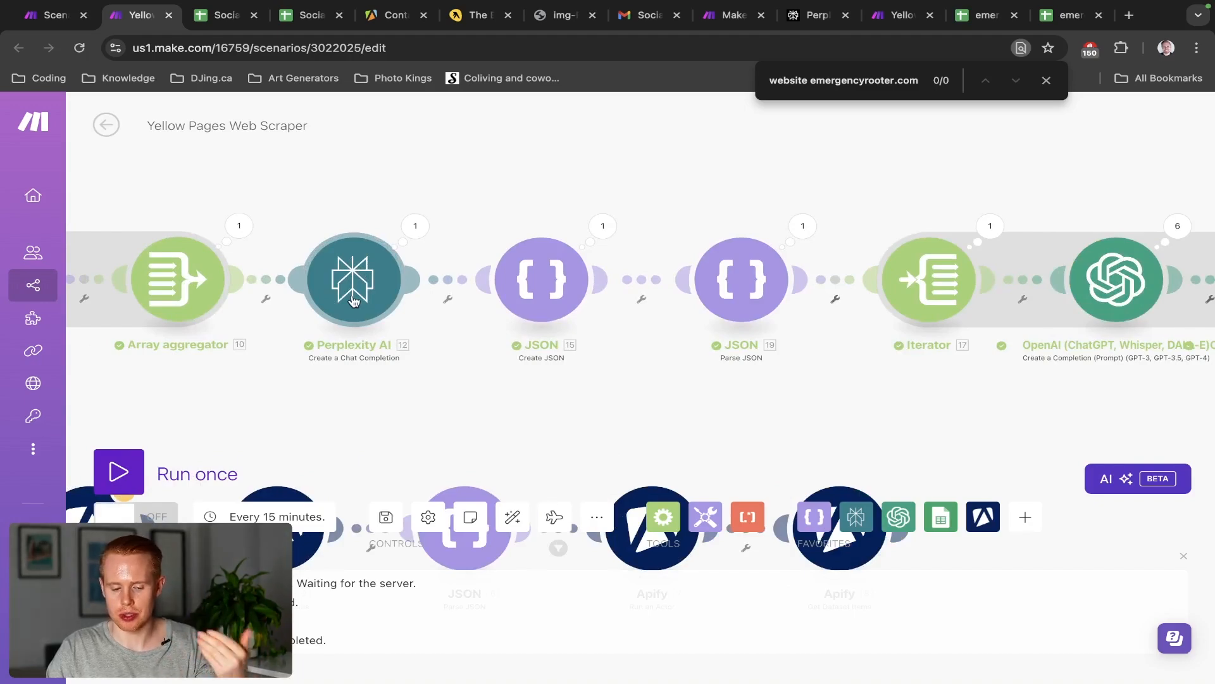
drag(752, 198, 488, 187)
scroll(802, 200, down, 5)
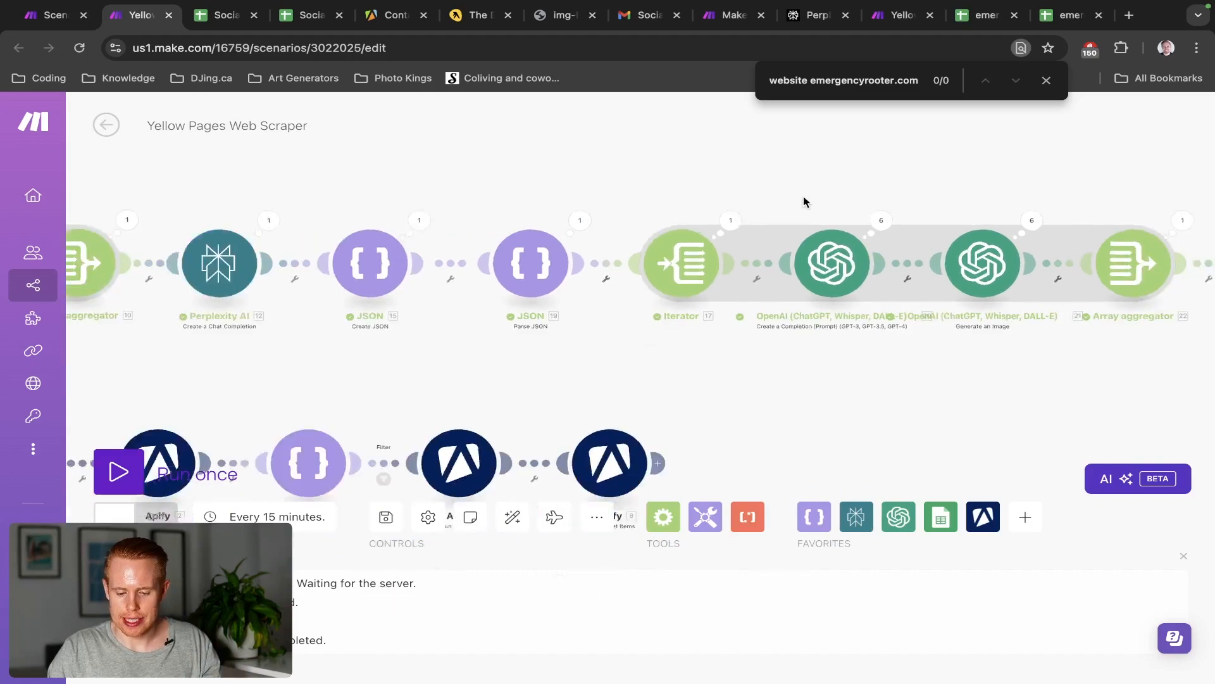
drag(768, 207, 379, 215)
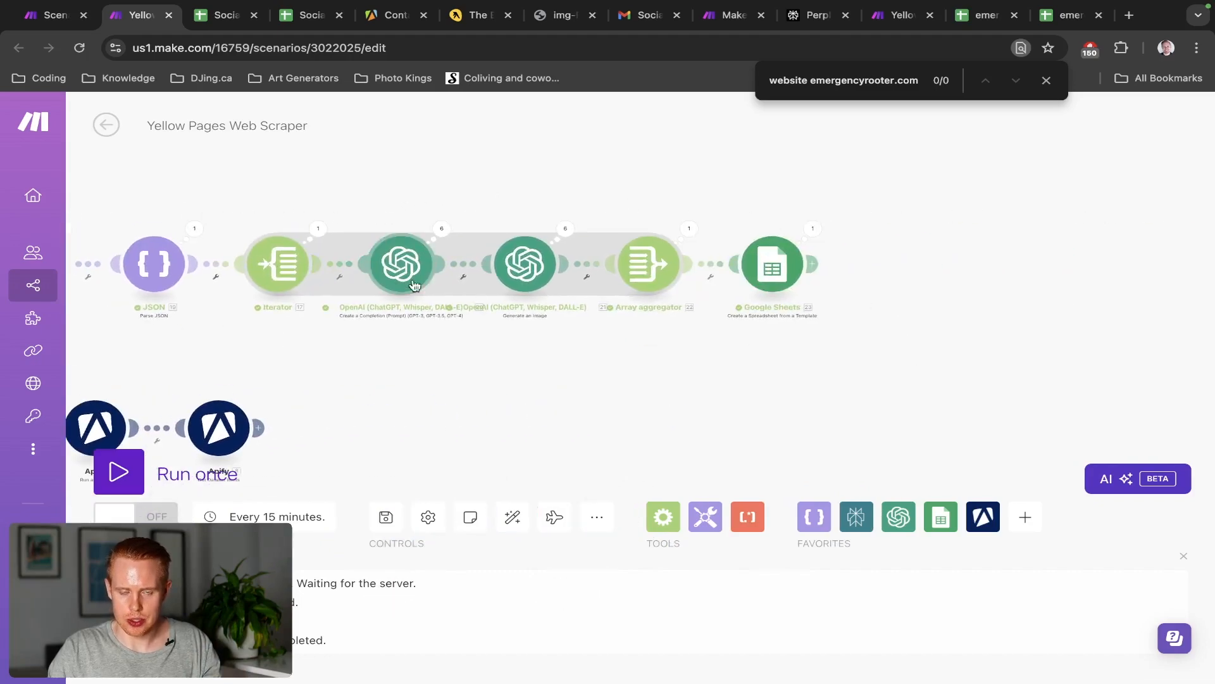
key(ctrl+Tab)
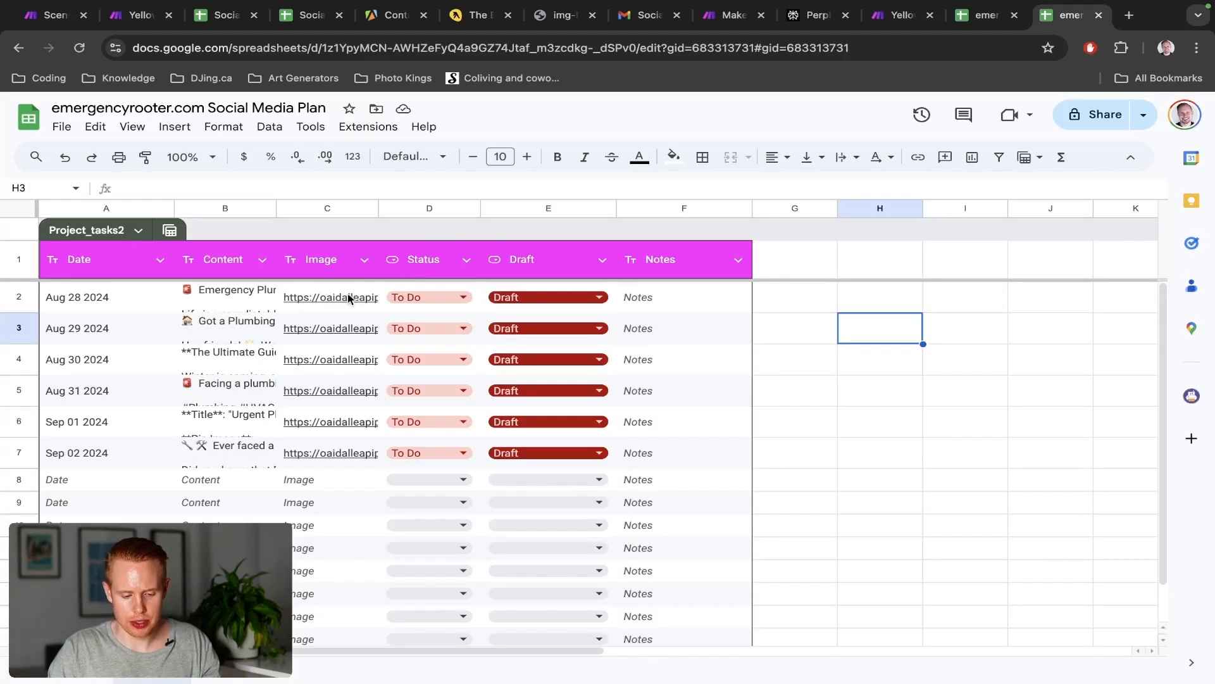
double_click(347, 293)
key(Escape)
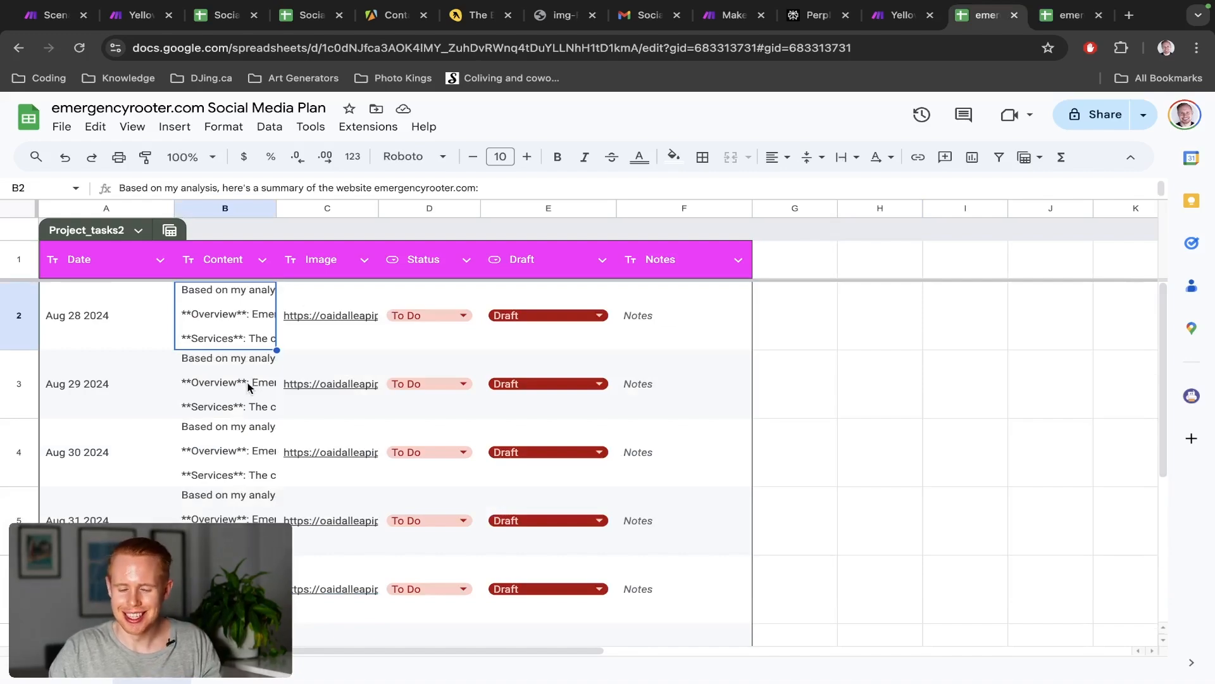
key(ctrl+Tab)
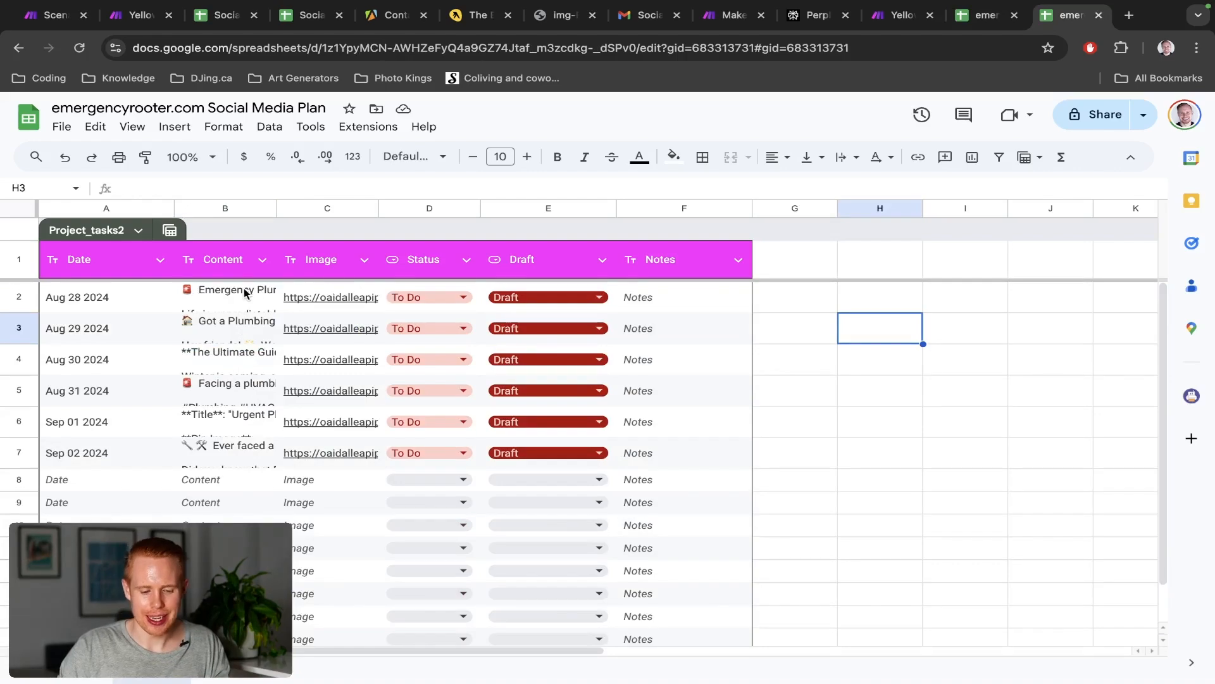
double_click(233, 298)
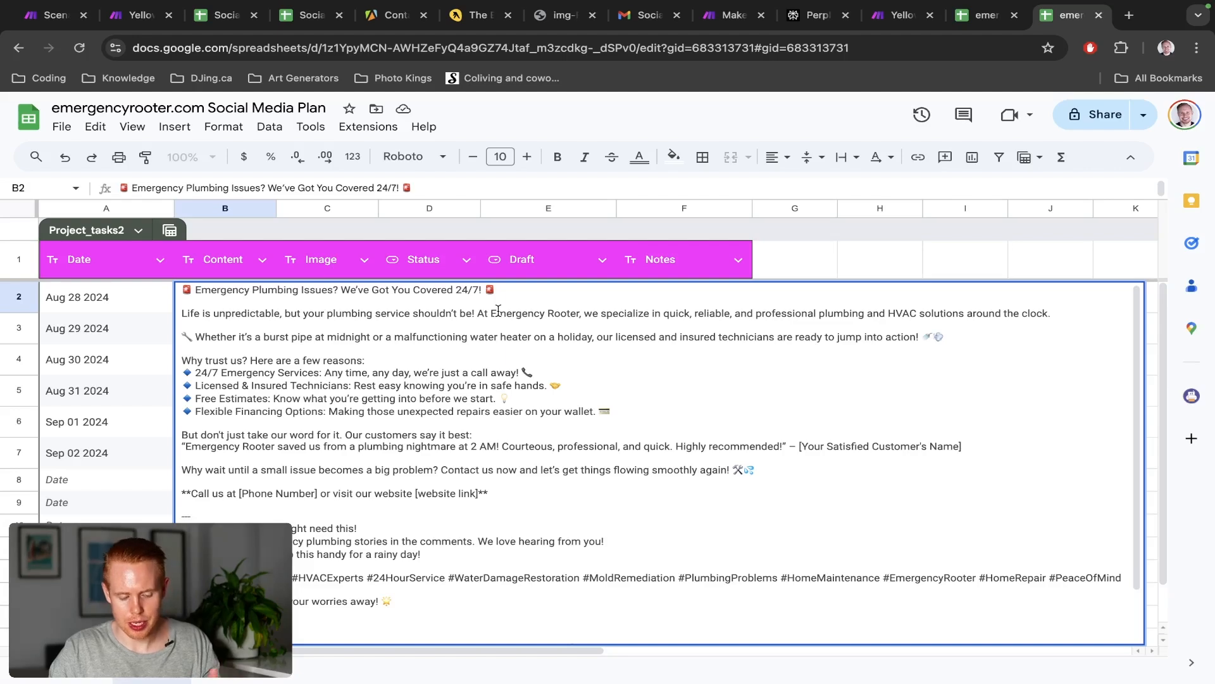
key(Escape)
click(350, 299)
click(360, 330)
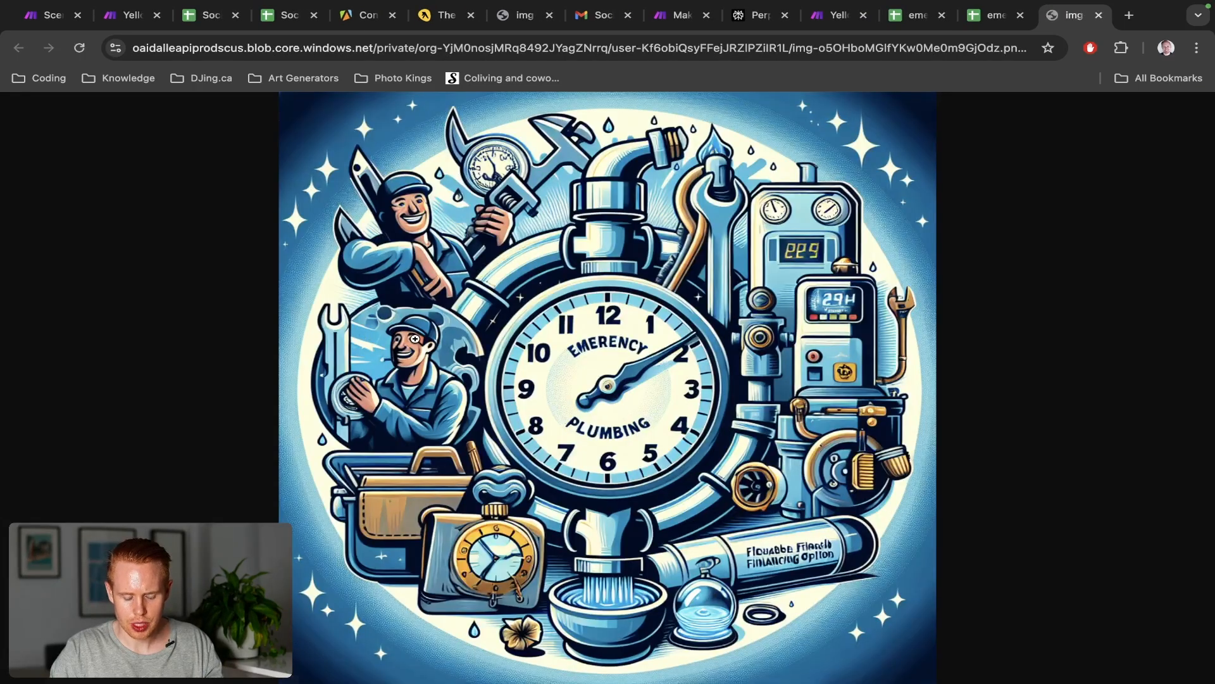
key(super+w)
click(230, 315)
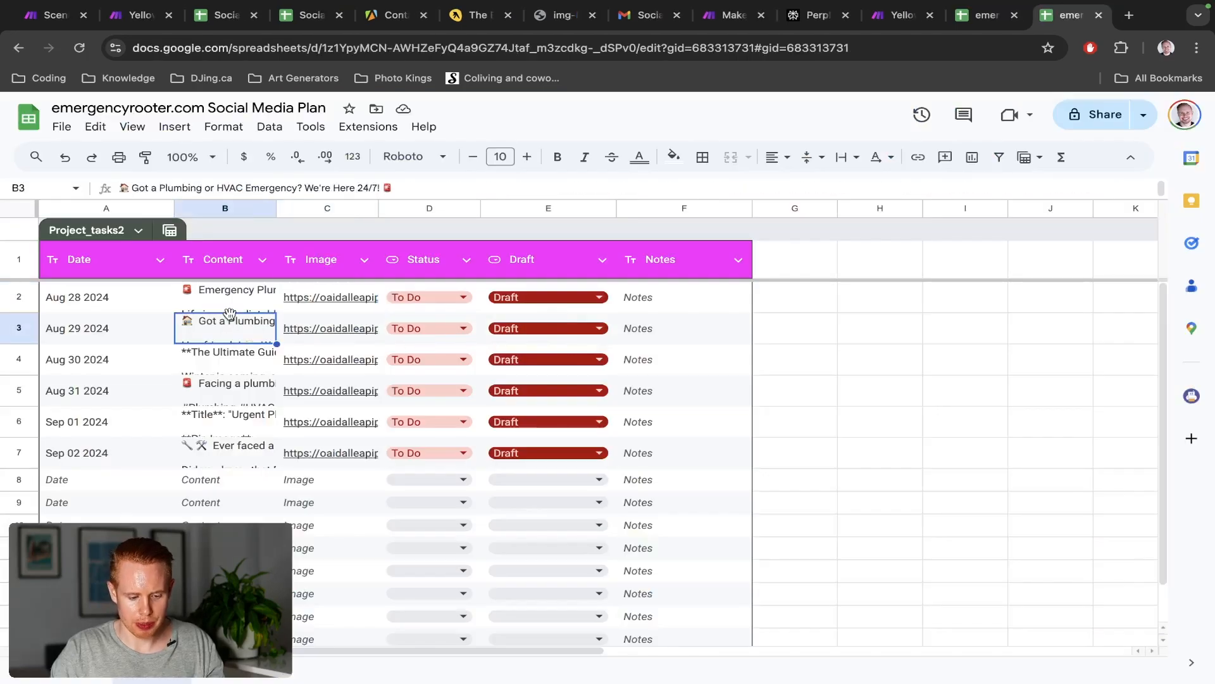
double_click(222, 326)
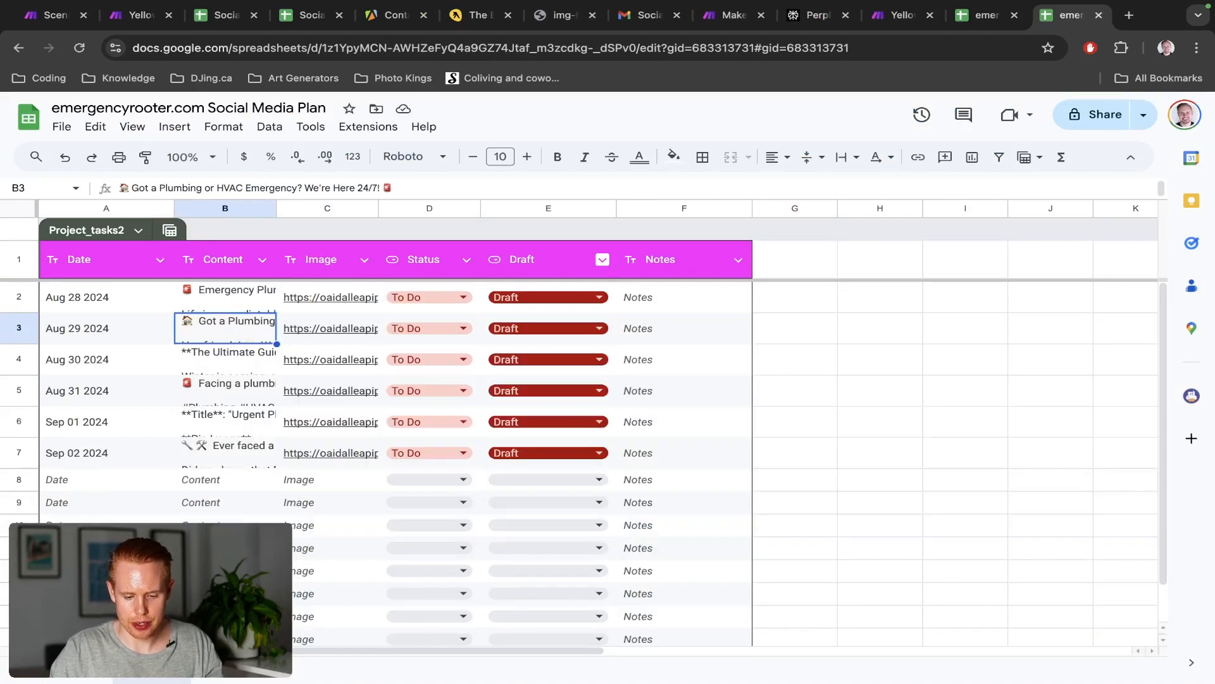
key(Escape)
click(552, 208)
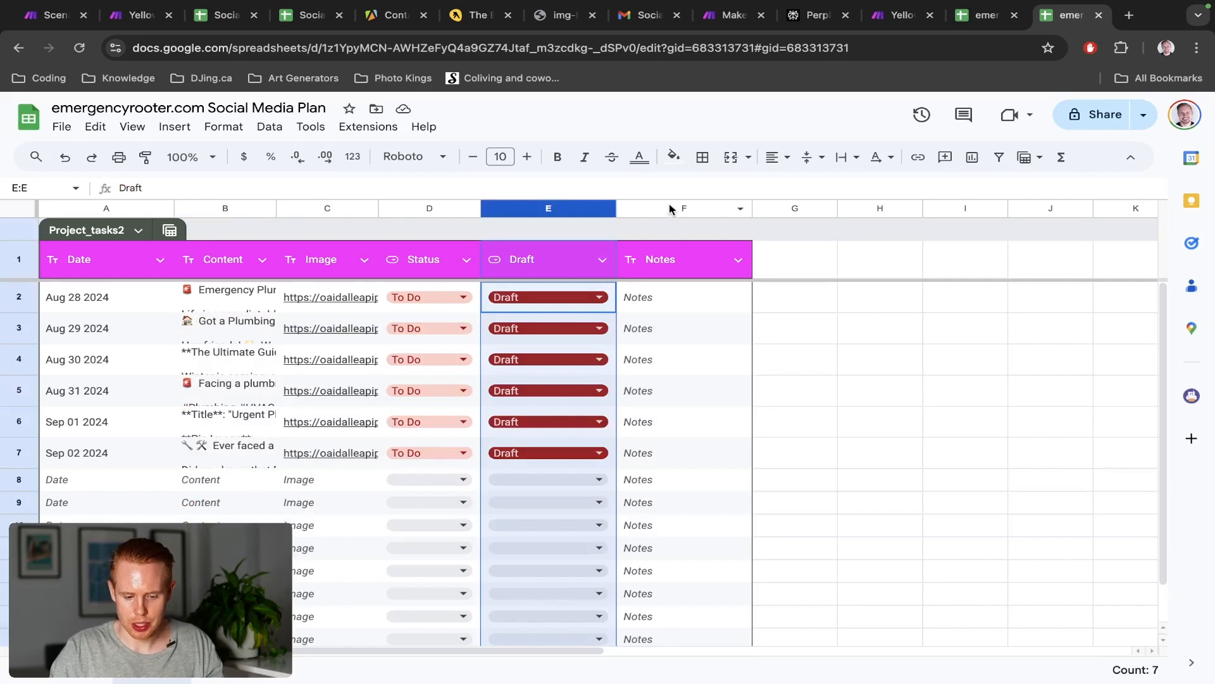
Insert a 'Social Media Platform' column before Content in the Social Media Plan
click(248, 208)
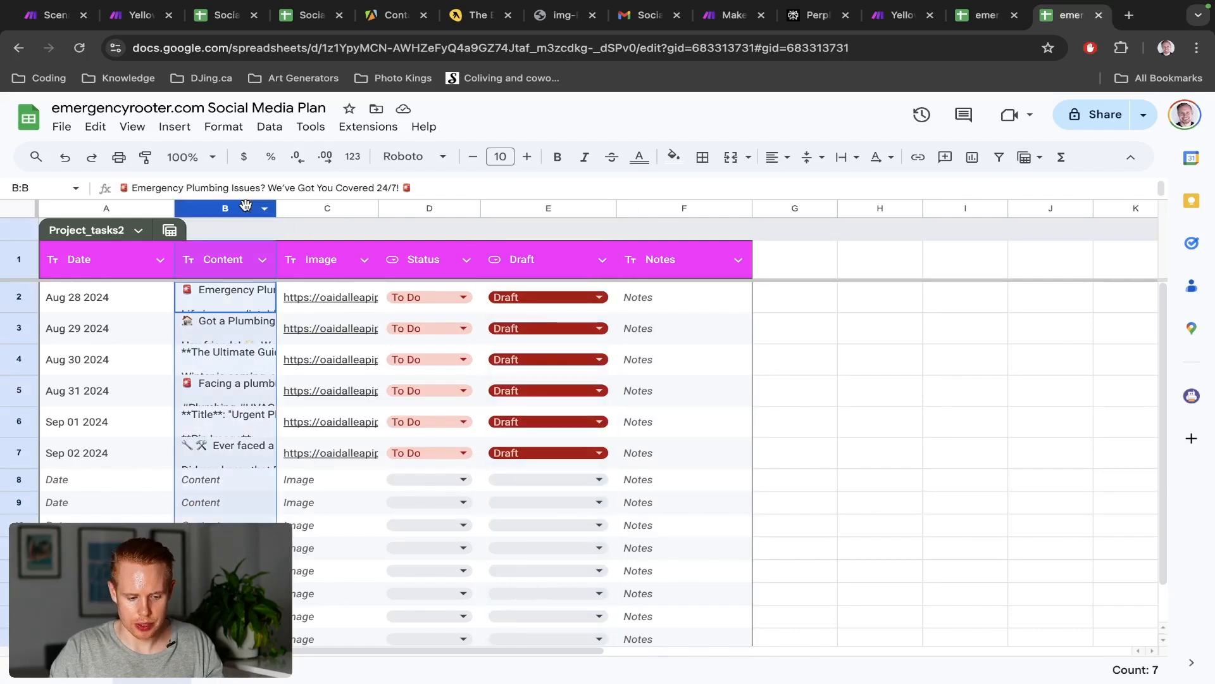
right_click(247, 209)
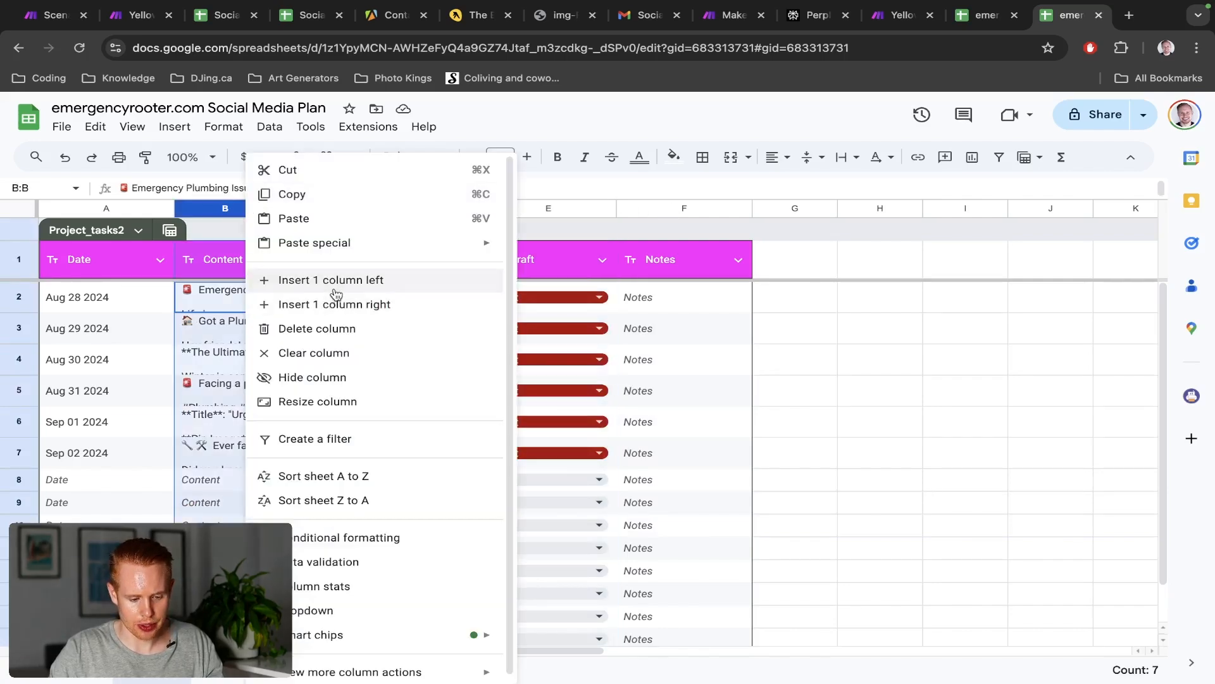
click(259, 280)
text(Soc)
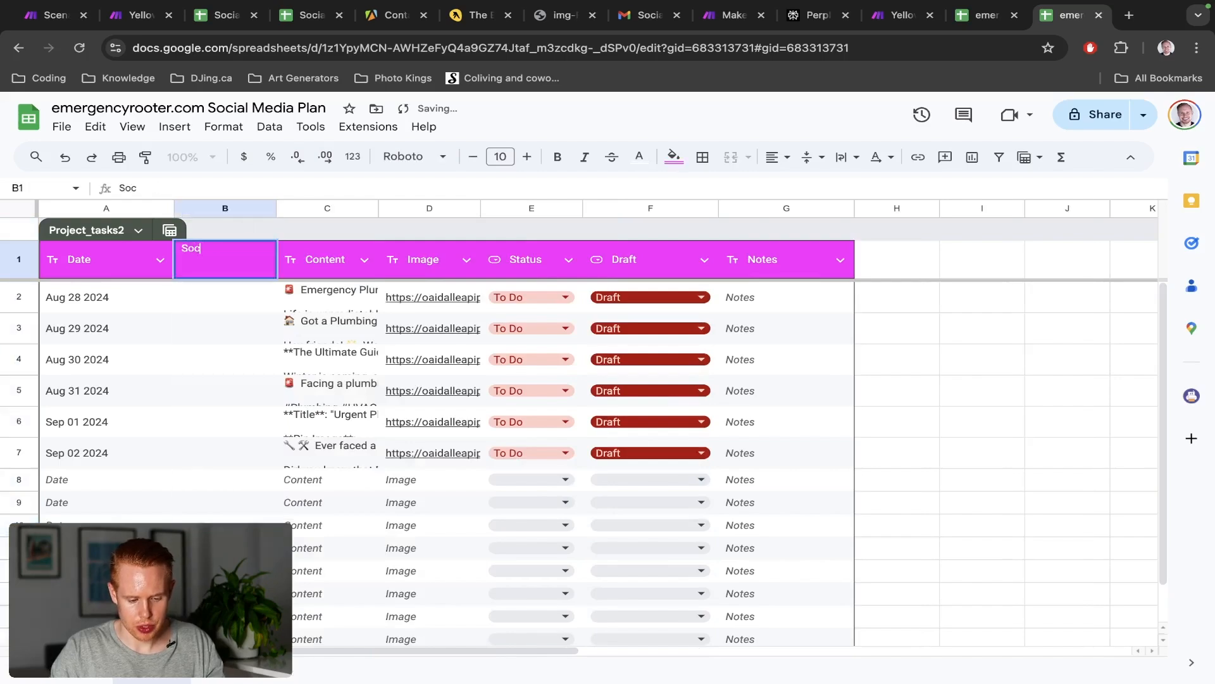
text(ial Media P)
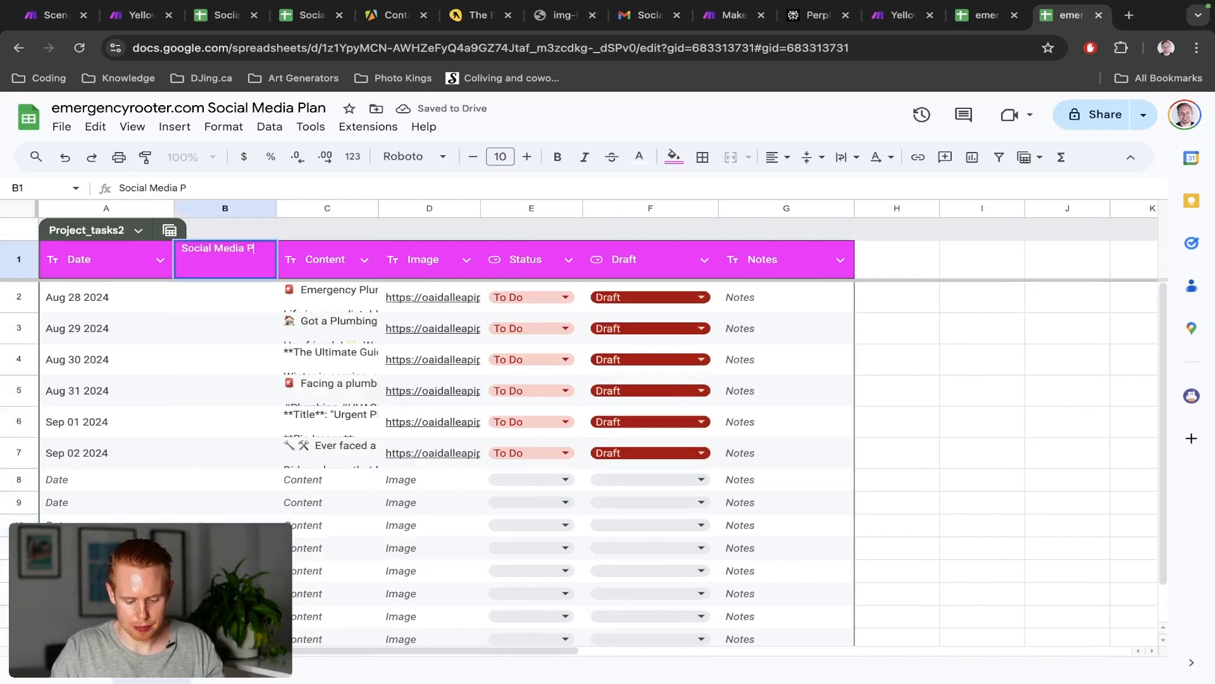
text(latform)
key(Return)
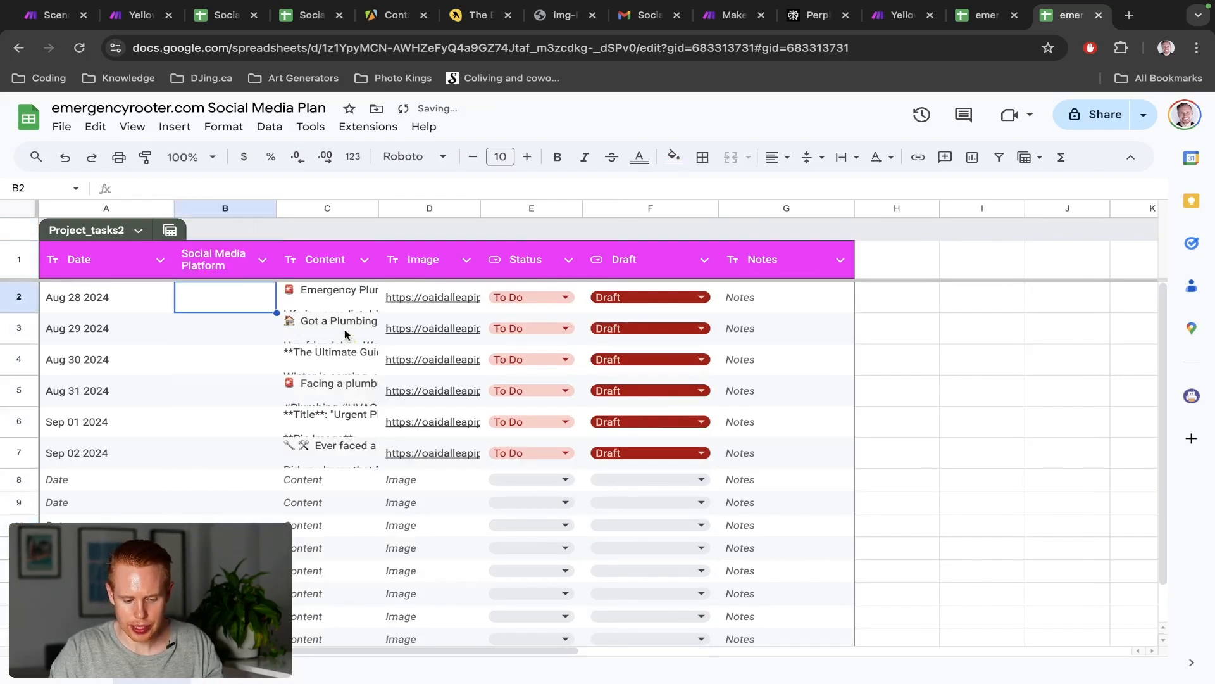
Inspect the Aug 30 post and its generated image, then move to the template sheet
double_click(340, 353)
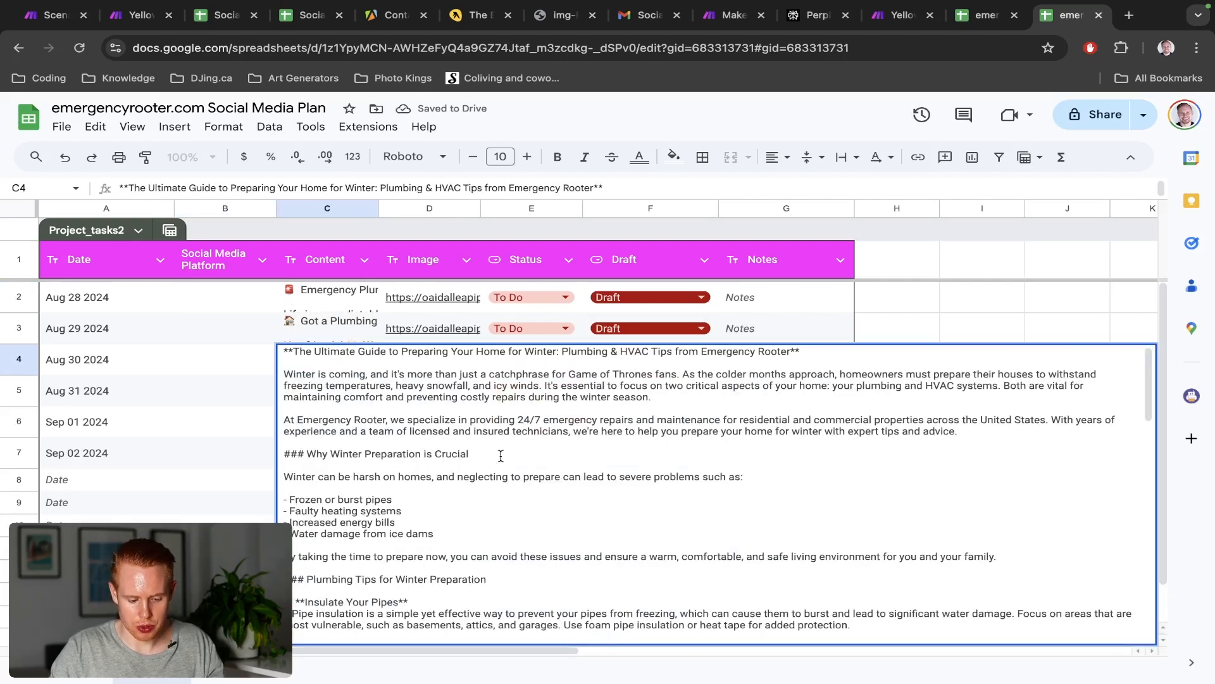
key(Escape)
click(414, 365)
click(431, 388)
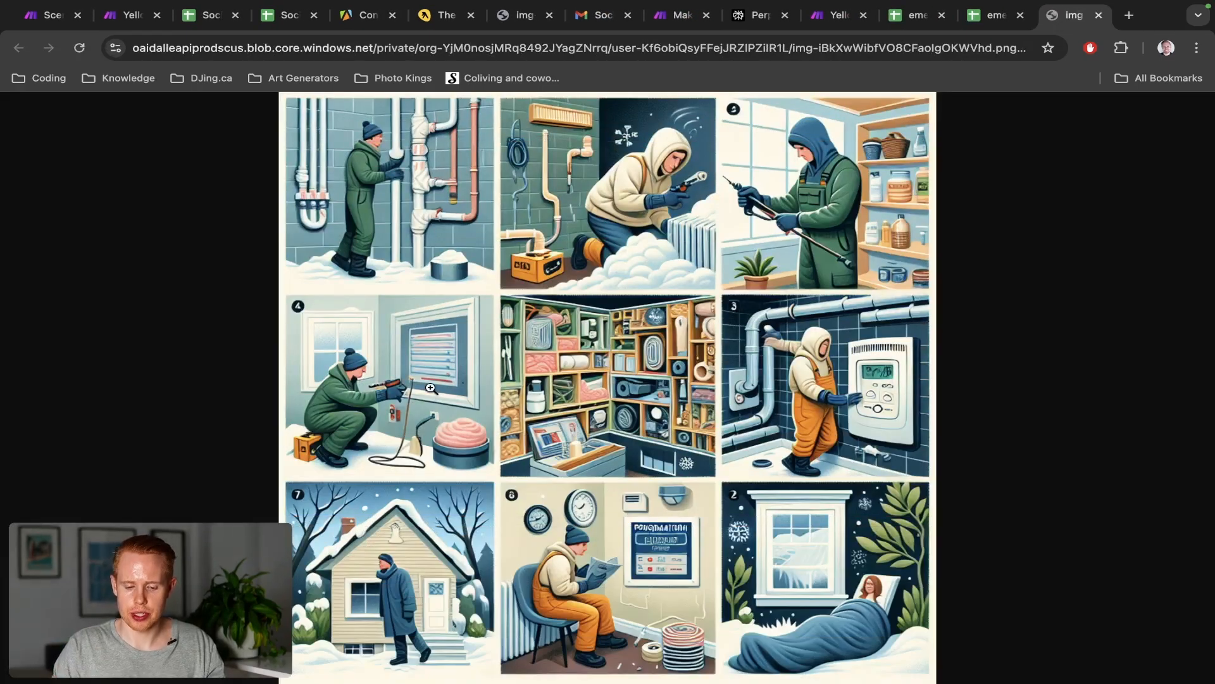
key(super+w)
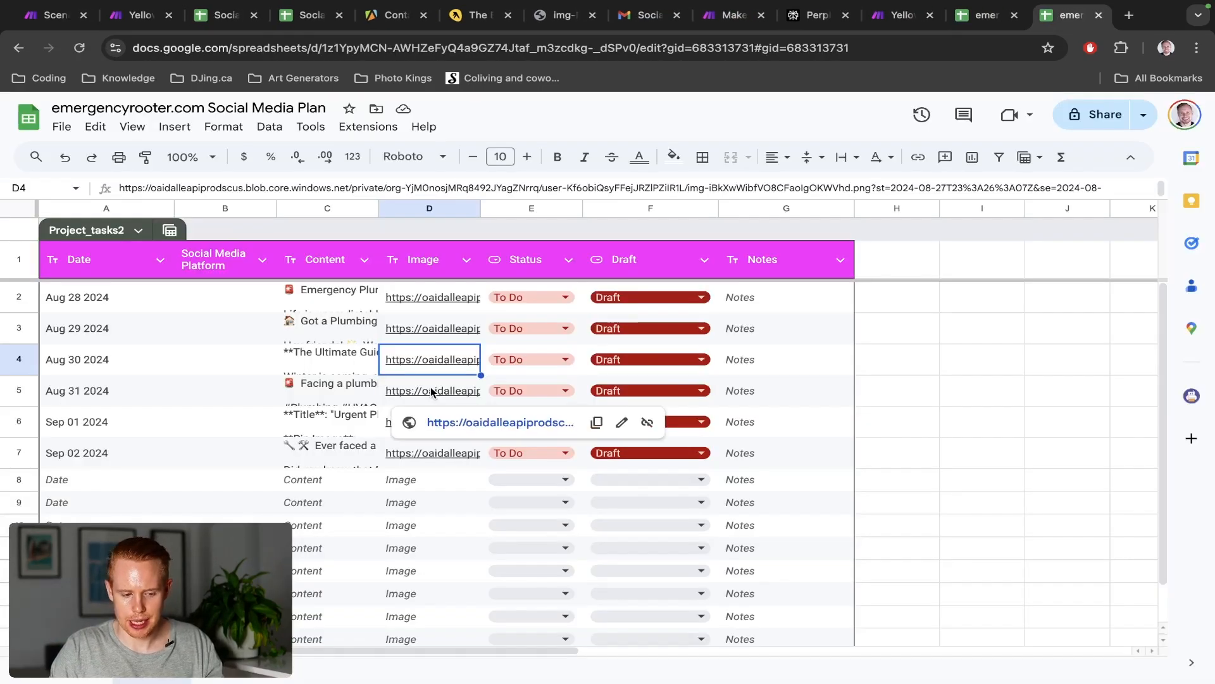
key(super+1)
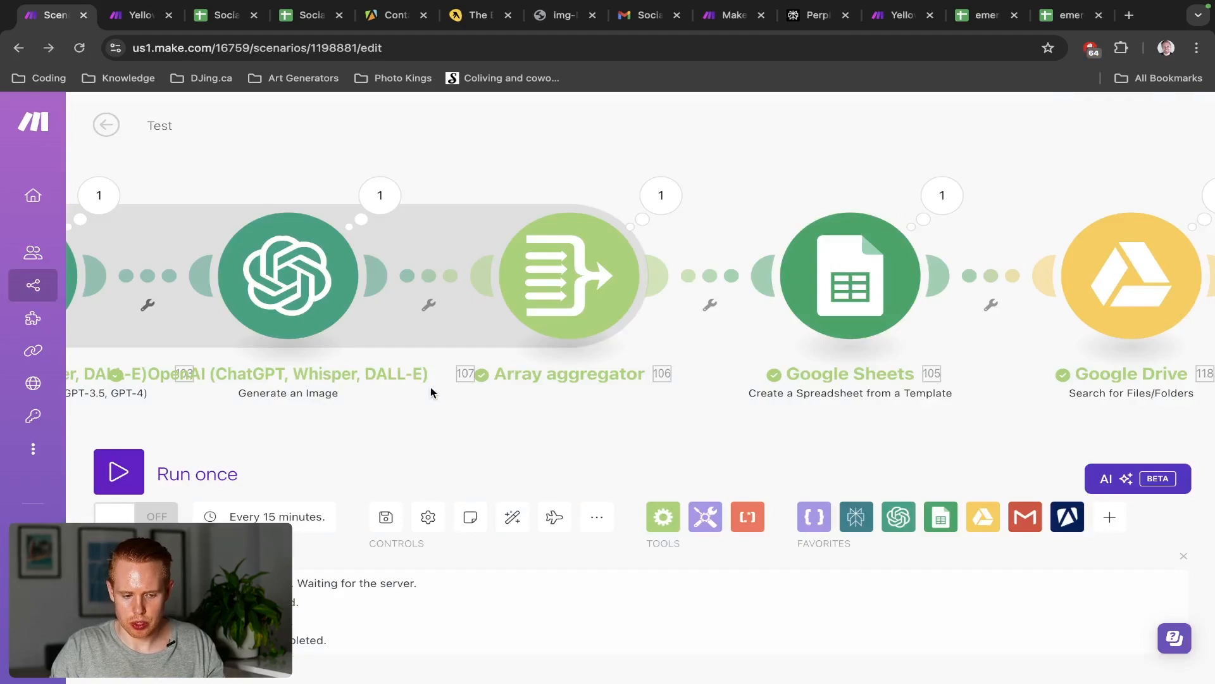
key(super+9)
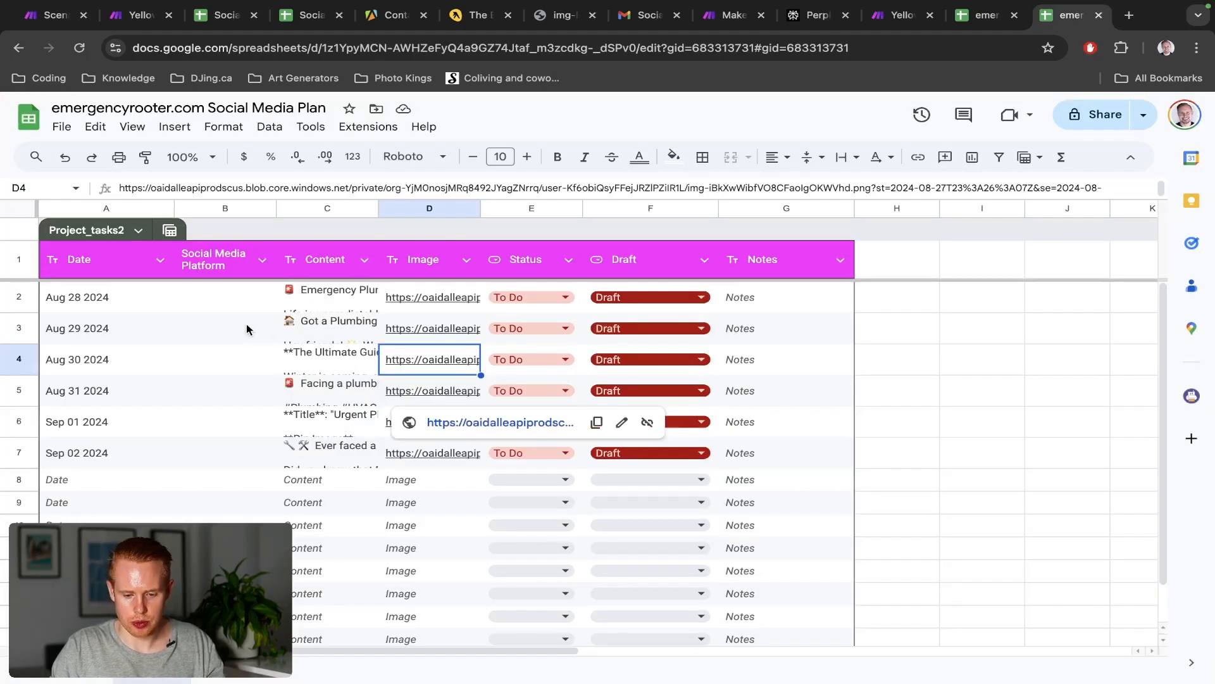
key(super+1)
key(super+2)
key(super+3)
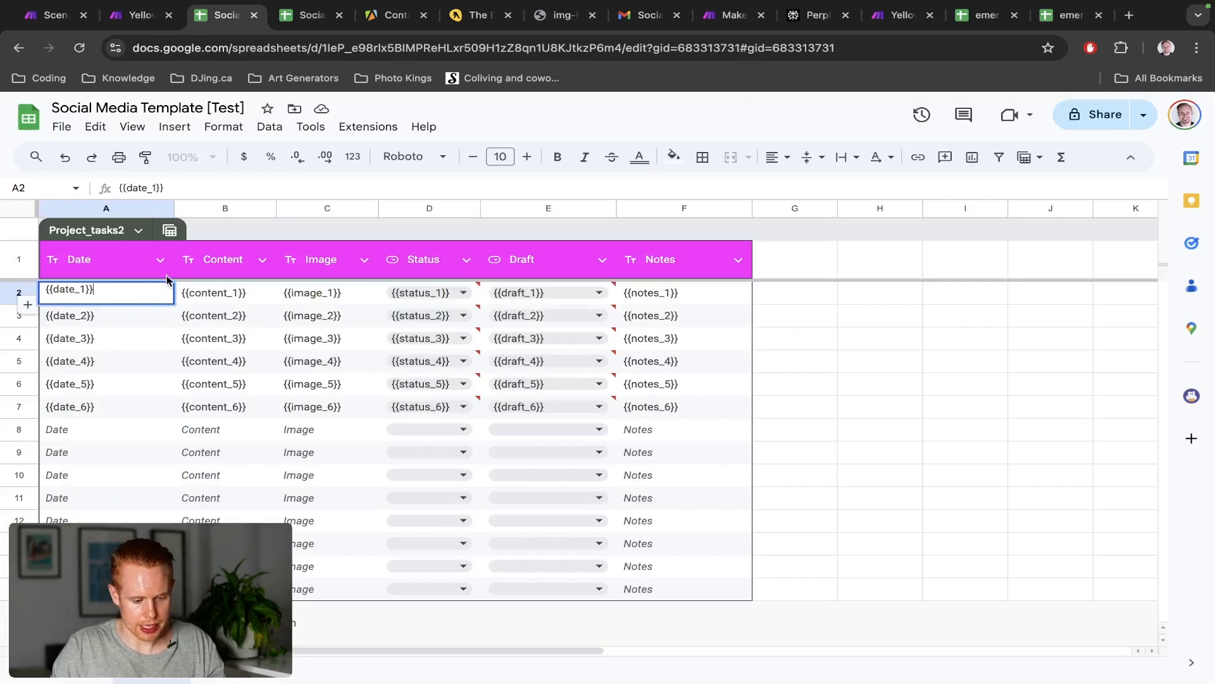
Insert a new Platform column before Content in the Social Media Template [Test]
click(230, 209)
right_click(230, 211)
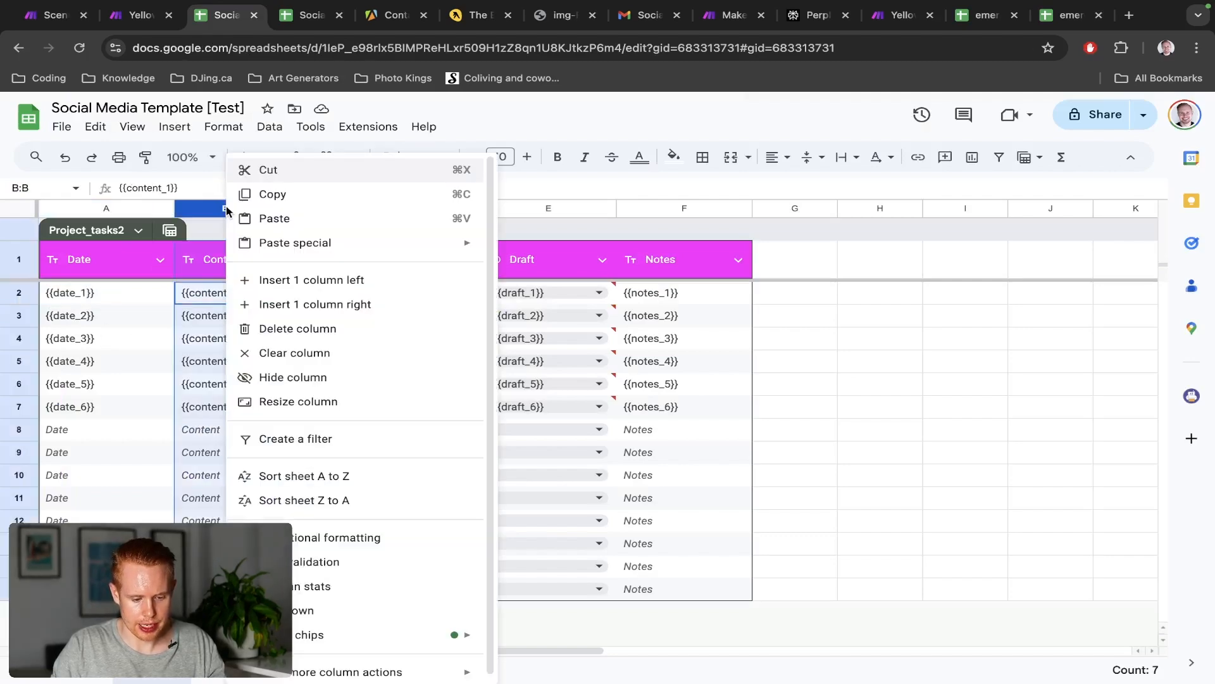
click(255, 277)
click(233, 269)
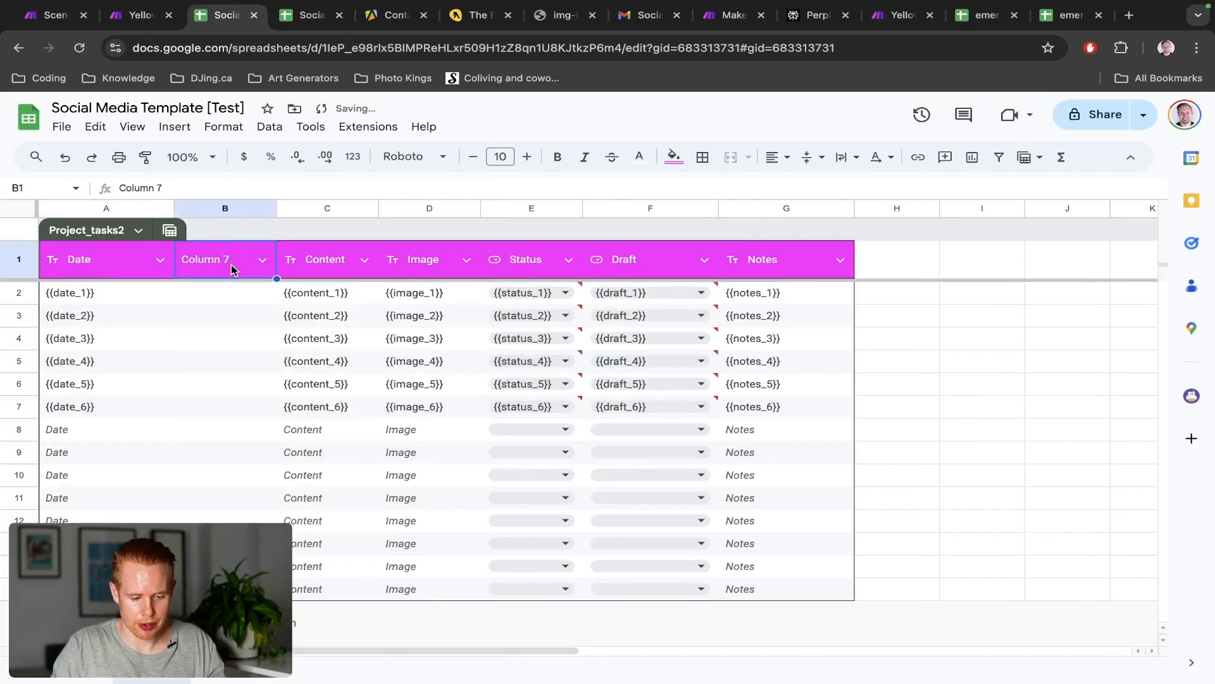
text(Social)
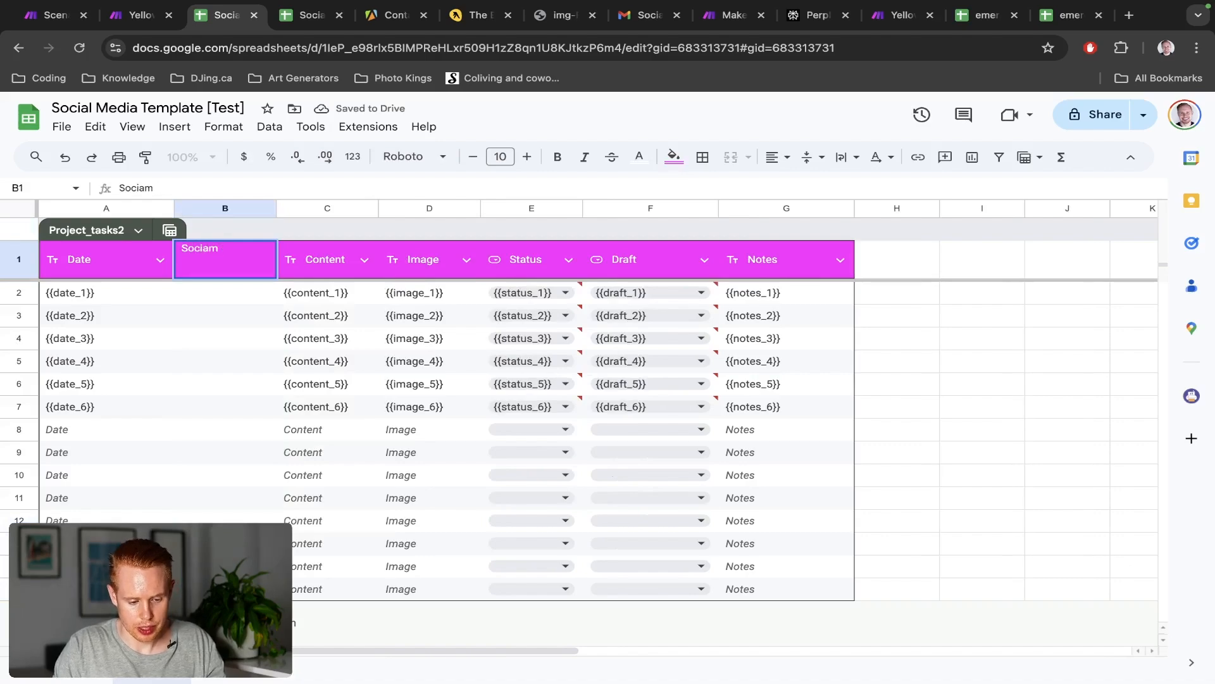
key(BackSpace)
key(BackSpace)
key(BackSpace)
key(BackSpace)
key(BackSpace)
text(latform)
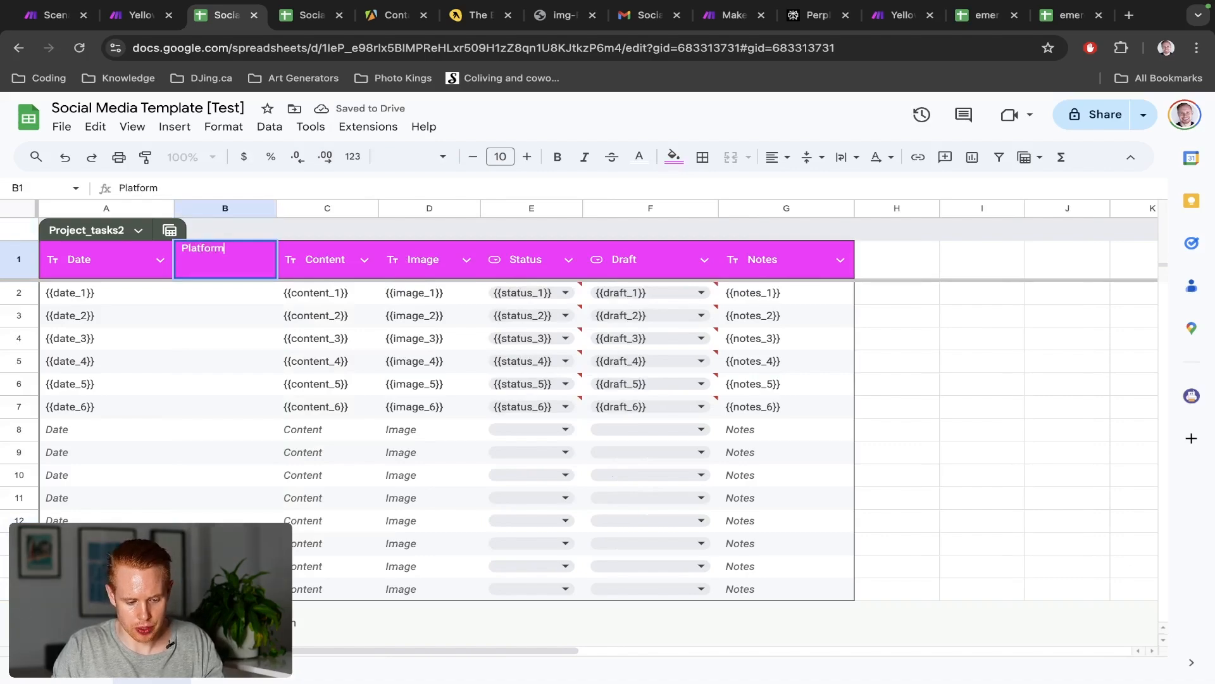
Copy the {{date_1}} placeholder into several Platform column cells
click(107, 292)
key(Right)
key(ctrl+v)
key(Down)
key(ctrl+v)
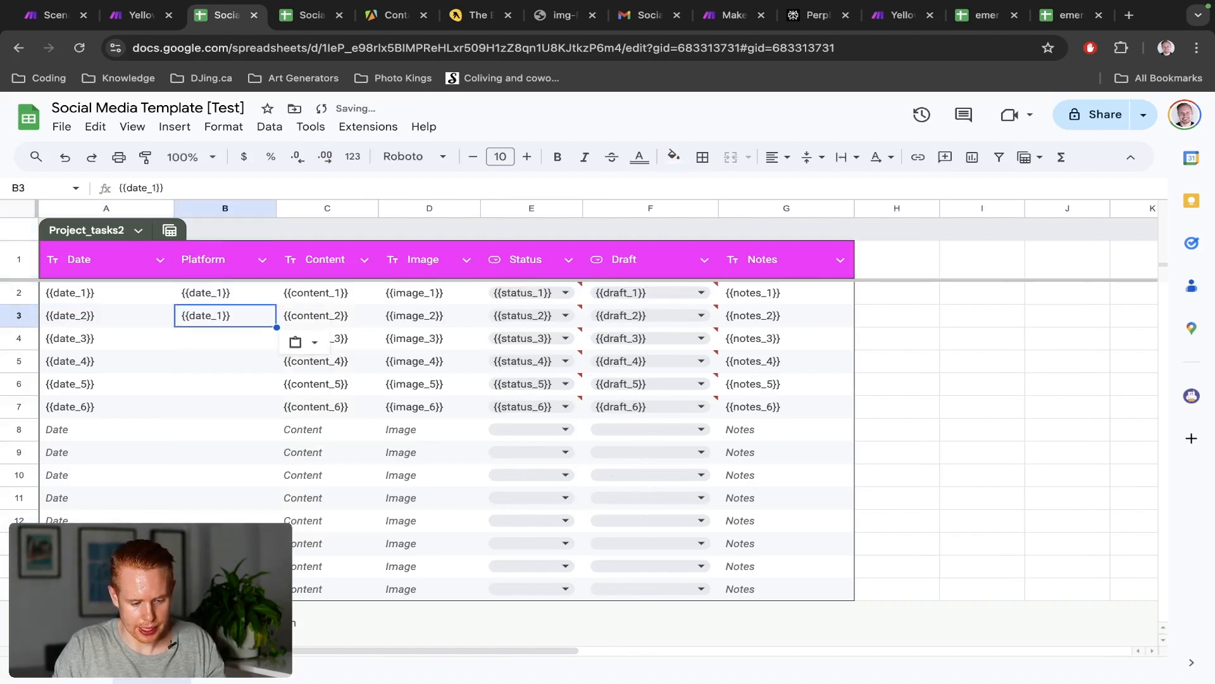
key(Down)
text({{date_1}})
key(Down)
key(ctrl+v)
key(Down)
key(ctrl+v)
key(Down)
key(ctrl+v)
key(Up)
key(Up)
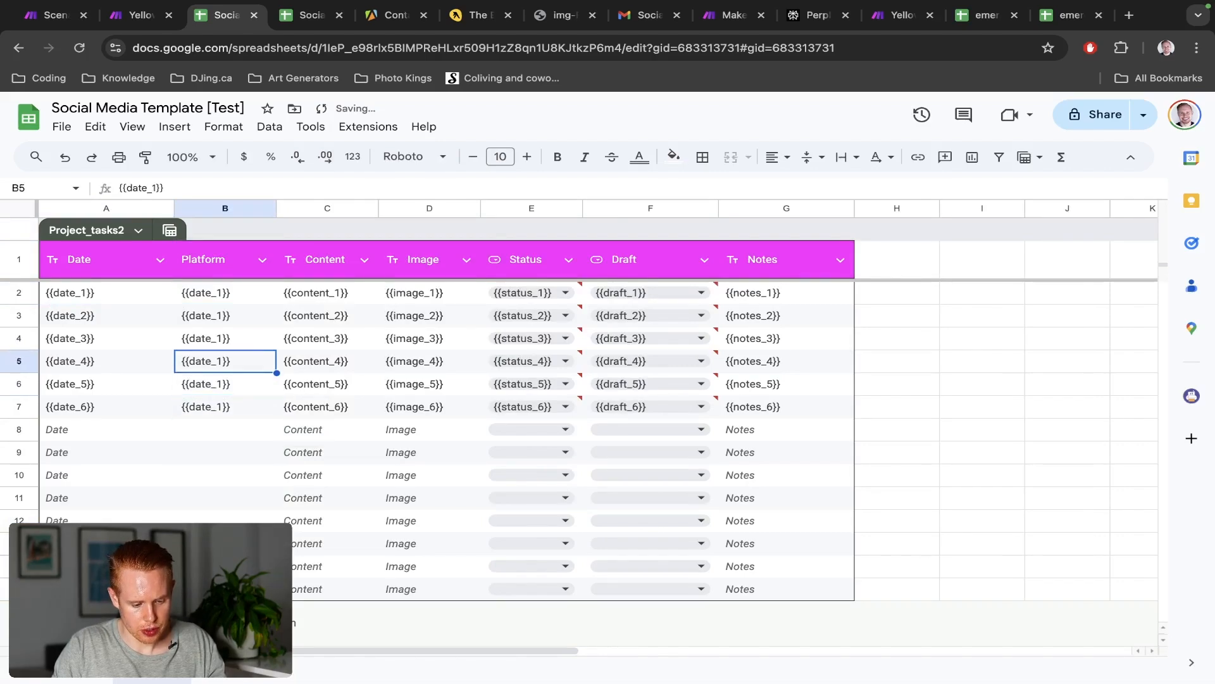
key(Up)
key(Up)
key(Up)
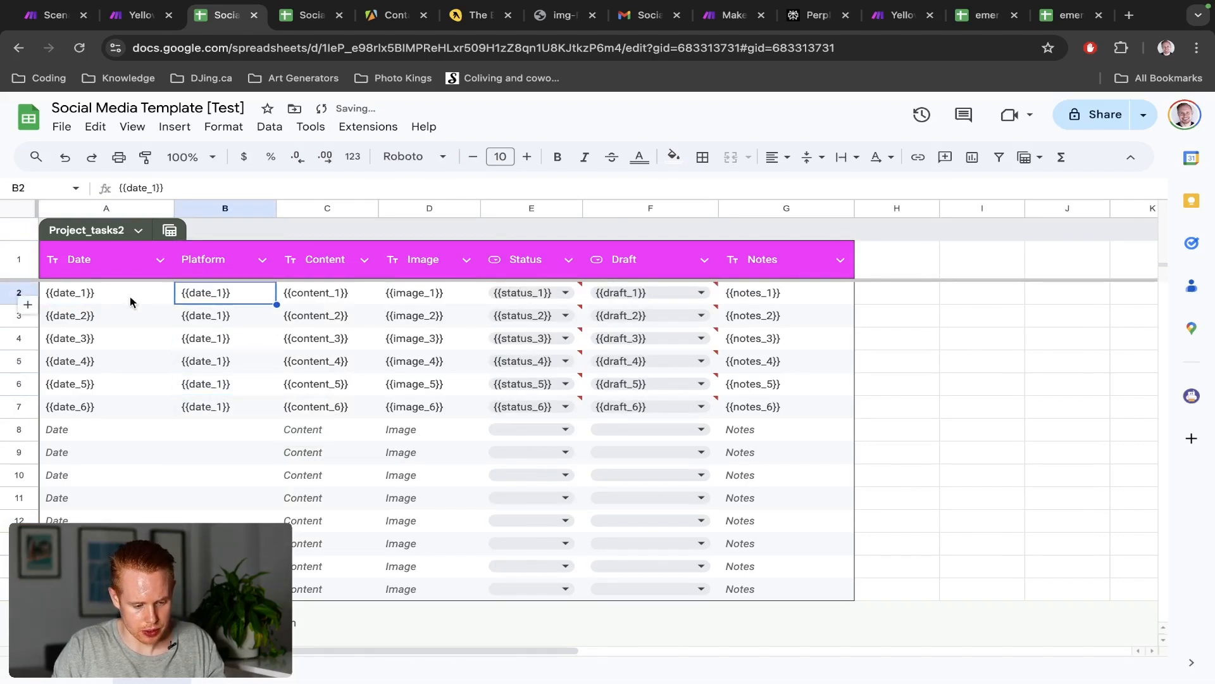
Paste the A2:A7 date placeholders into the Platform column, changing B2 to {{platform_1}}
drag(130, 298, 130, 412)
click(221, 298)
key(ctrl+v)
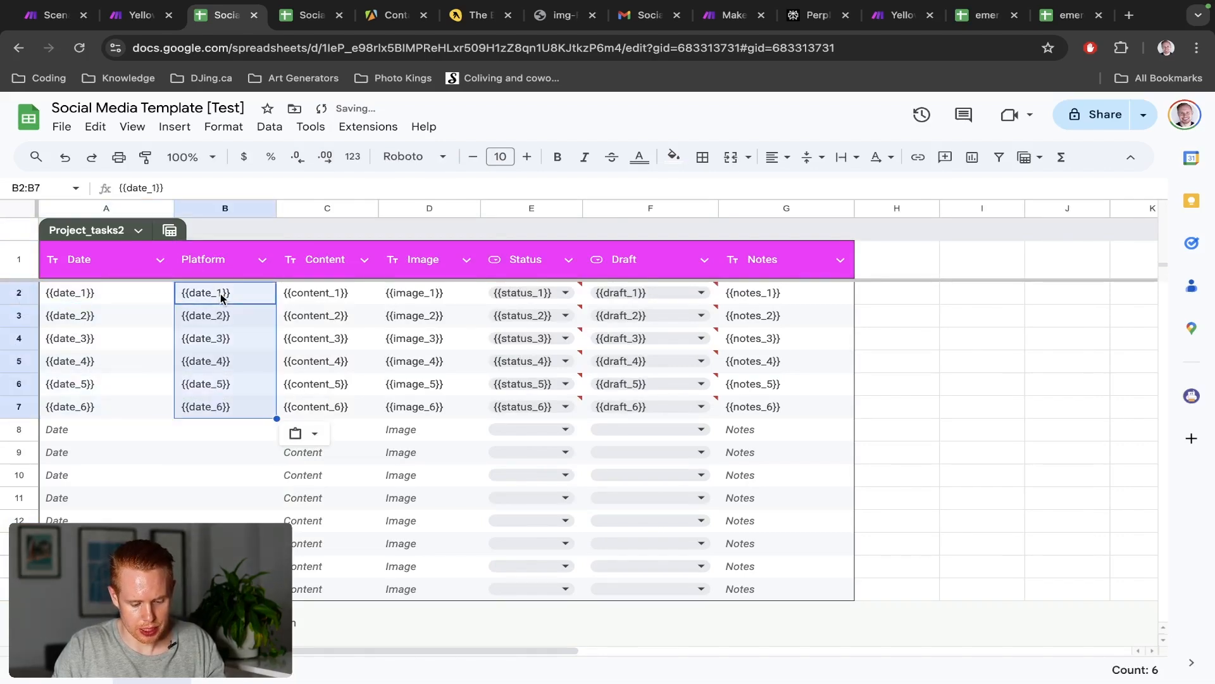
double_click(214, 292)
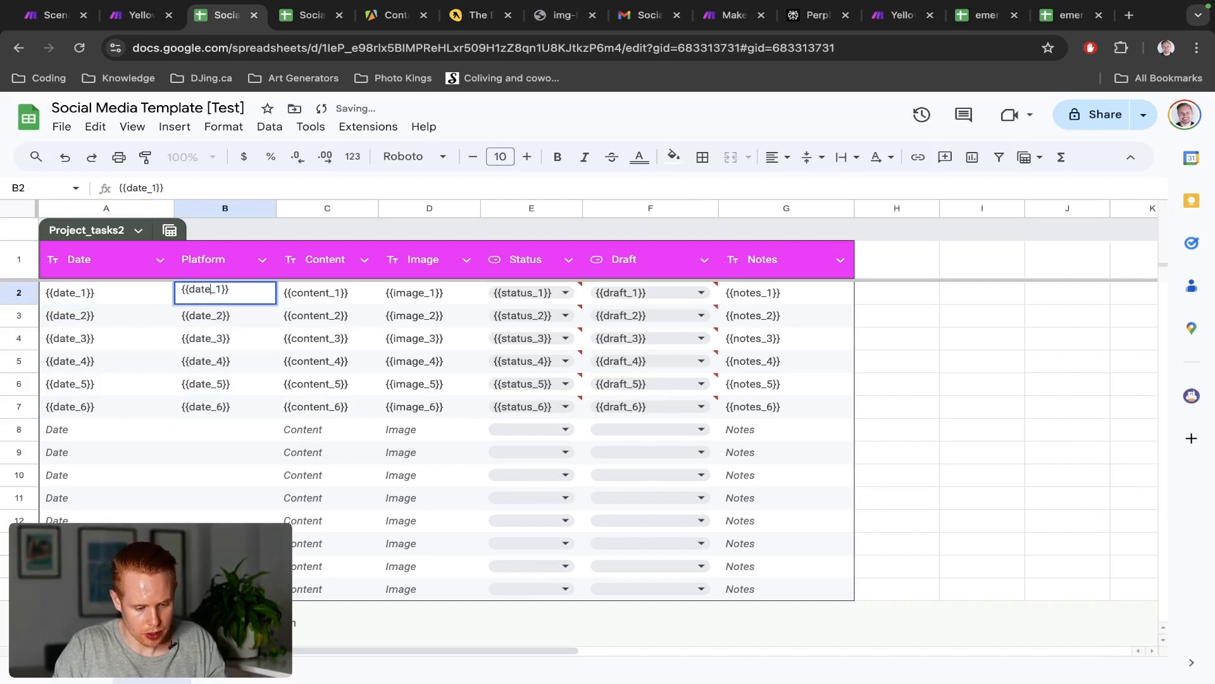
key(alt+shift+Left)
text(platform)
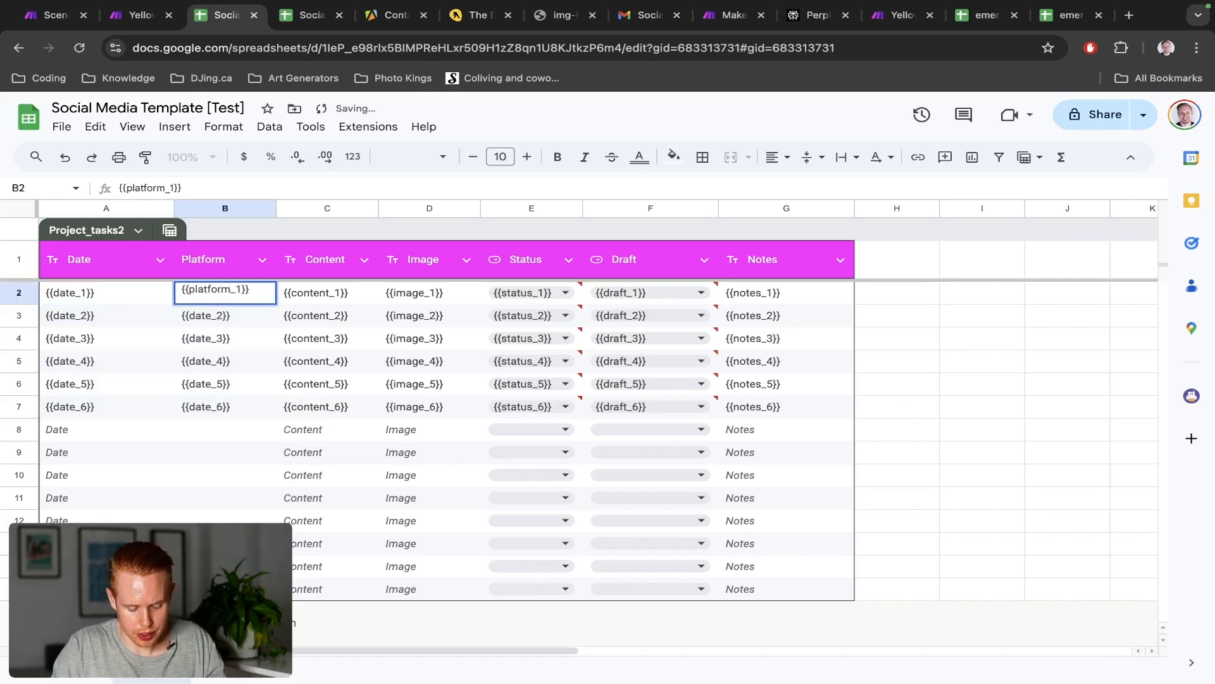
key(Return)
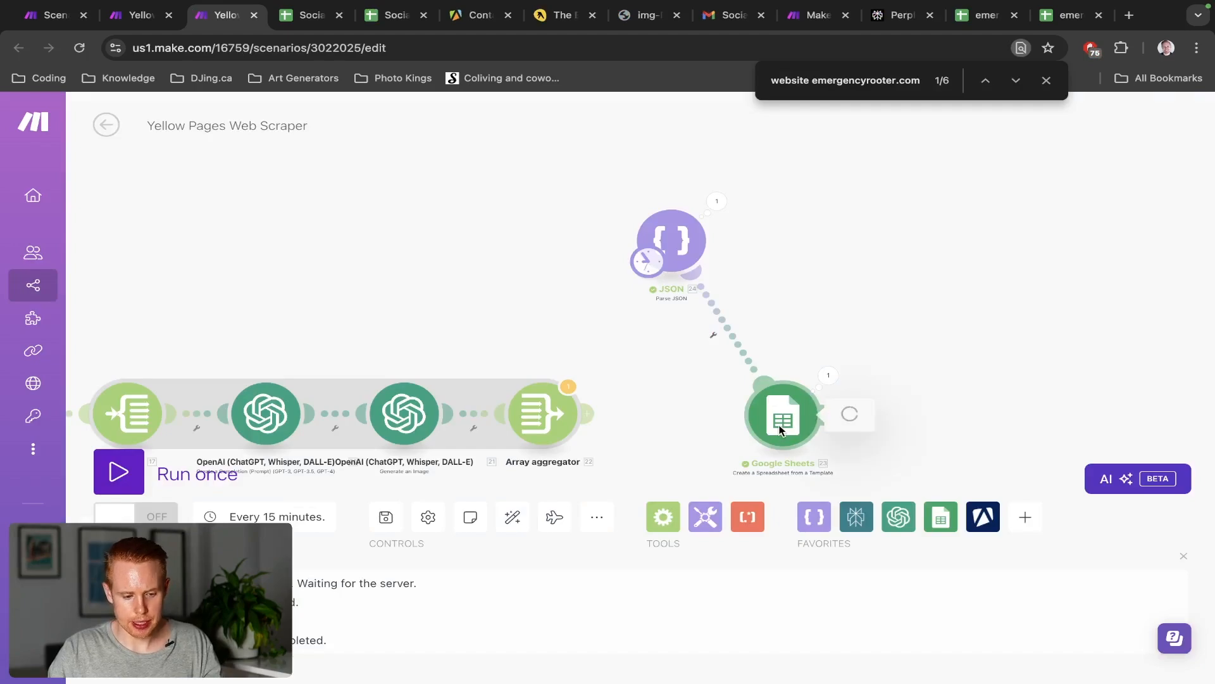
Check B2's platform choices, then return to the Make Google Sheets module settings
key(ctrl+Tab)
click(219, 291)
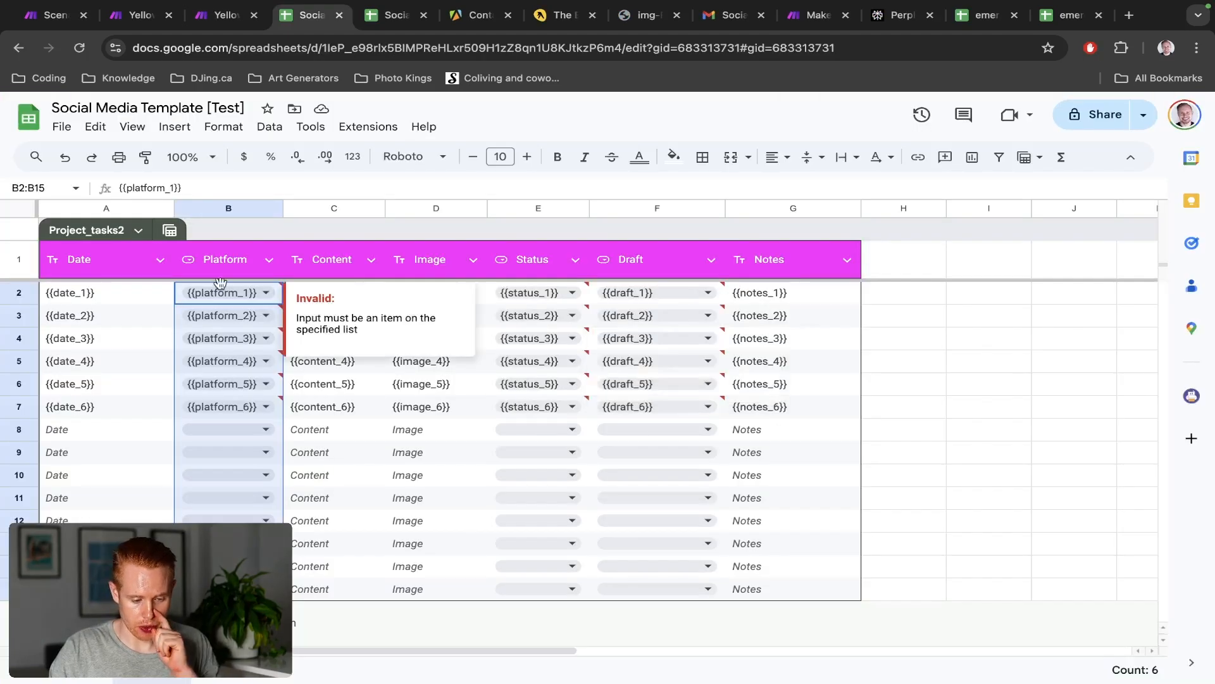
click(222, 289)
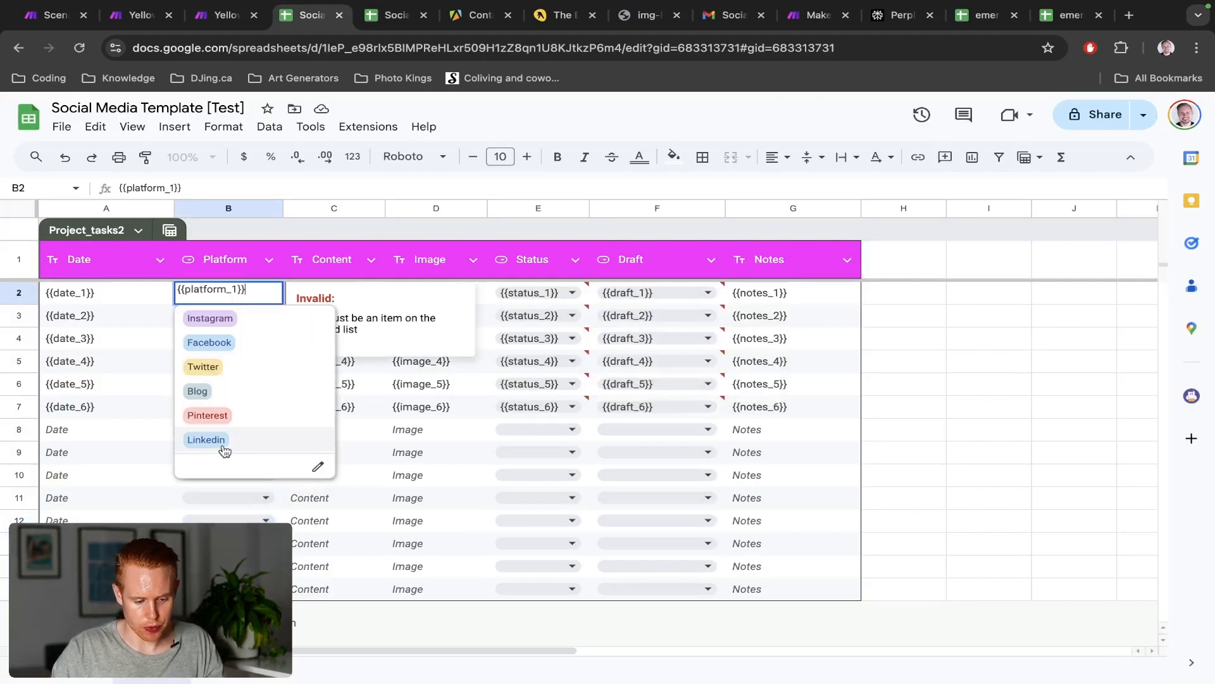
key(Escape)
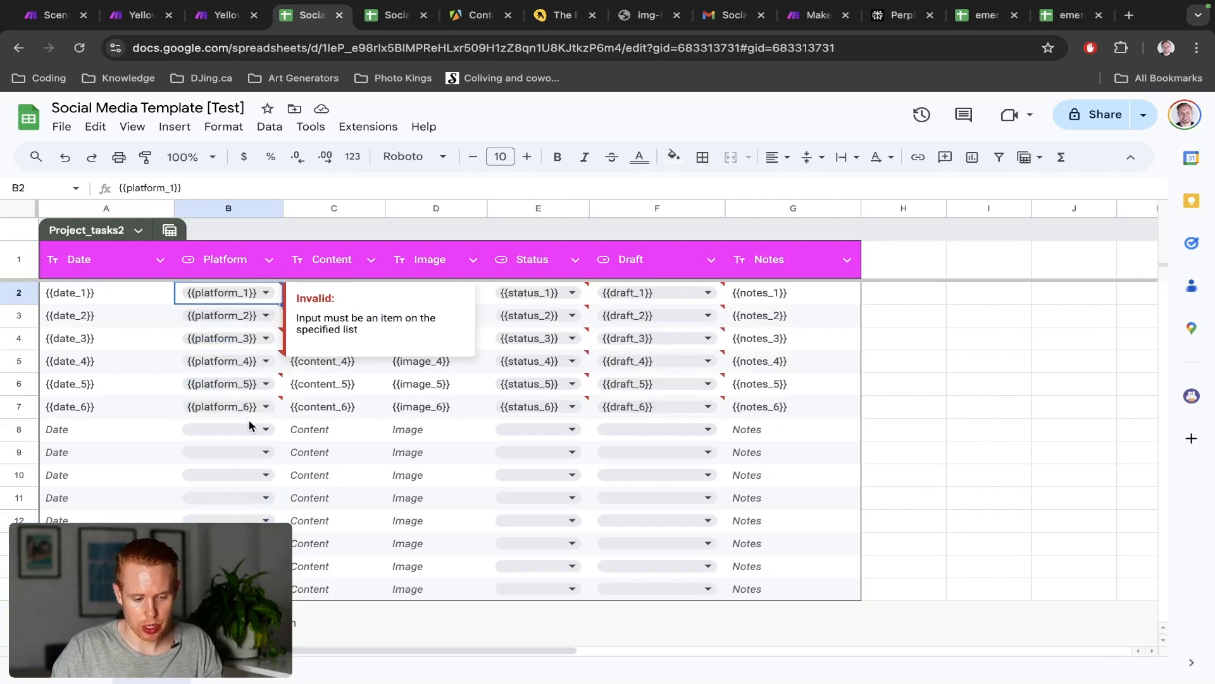
key(ctrl+shift+Tab)
scroll(1017, 466, down, 20)
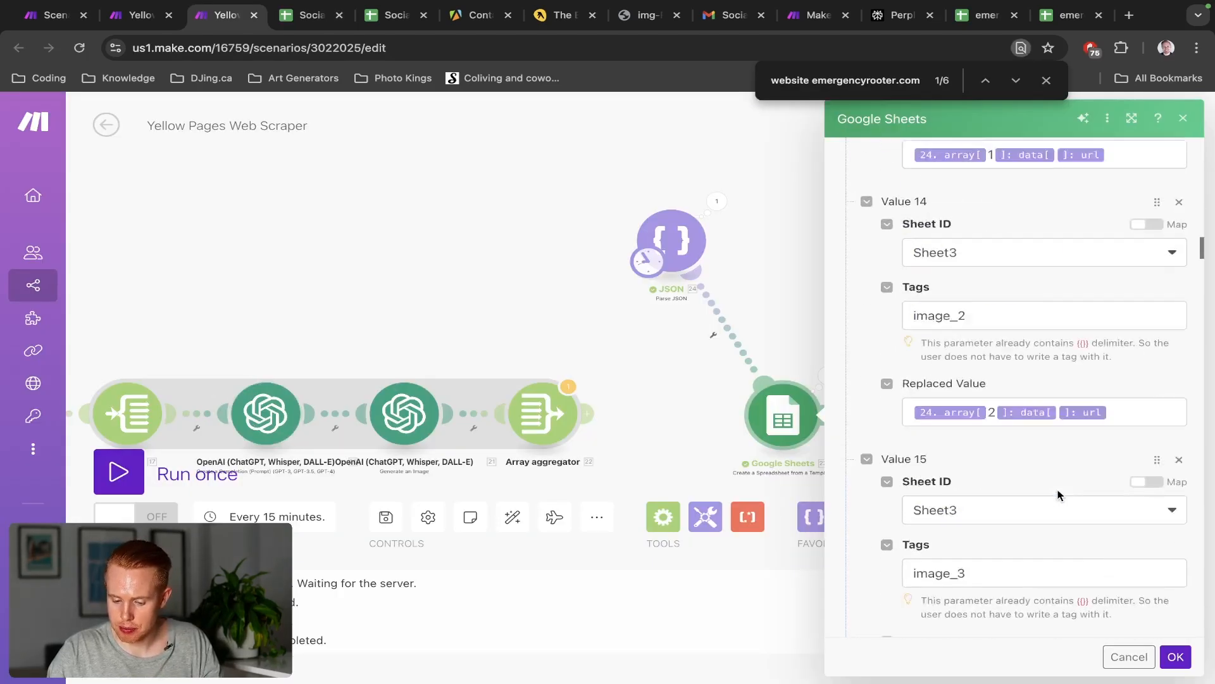
Try inserting the 'platform' mapping item into the first platform's replaced value
scroll(1058, 495, down, 20)
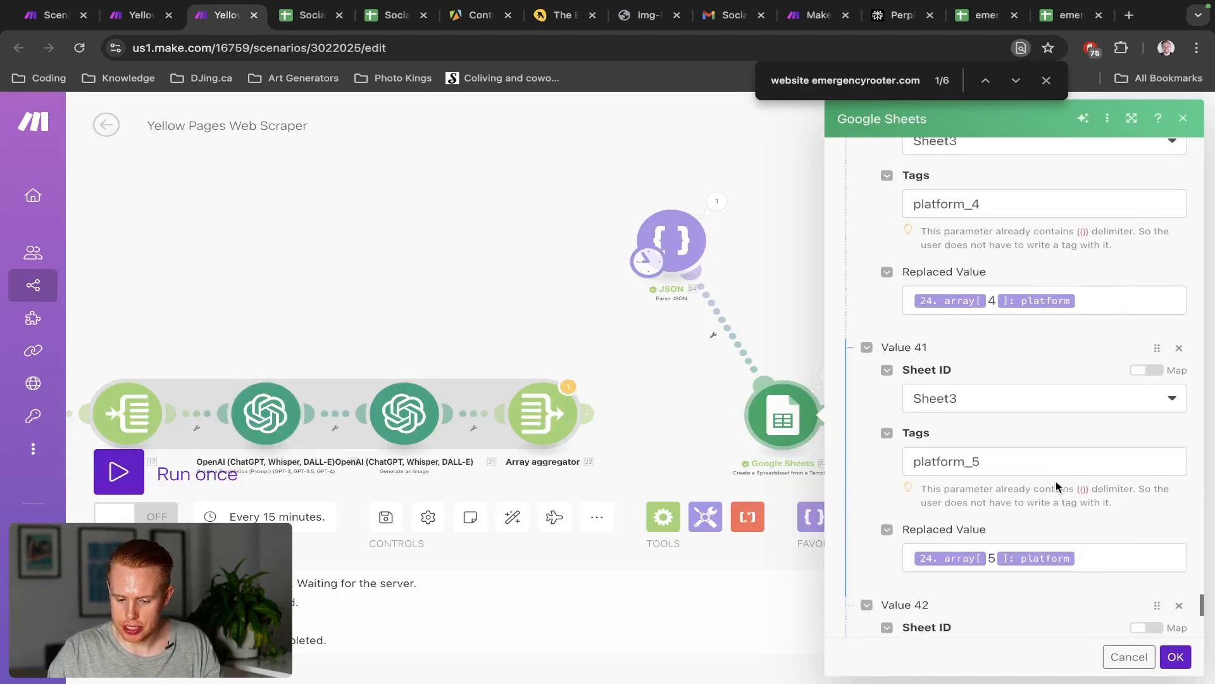
scroll(1059, 487, down, 5)
scroll(1058, 483, up, 8)
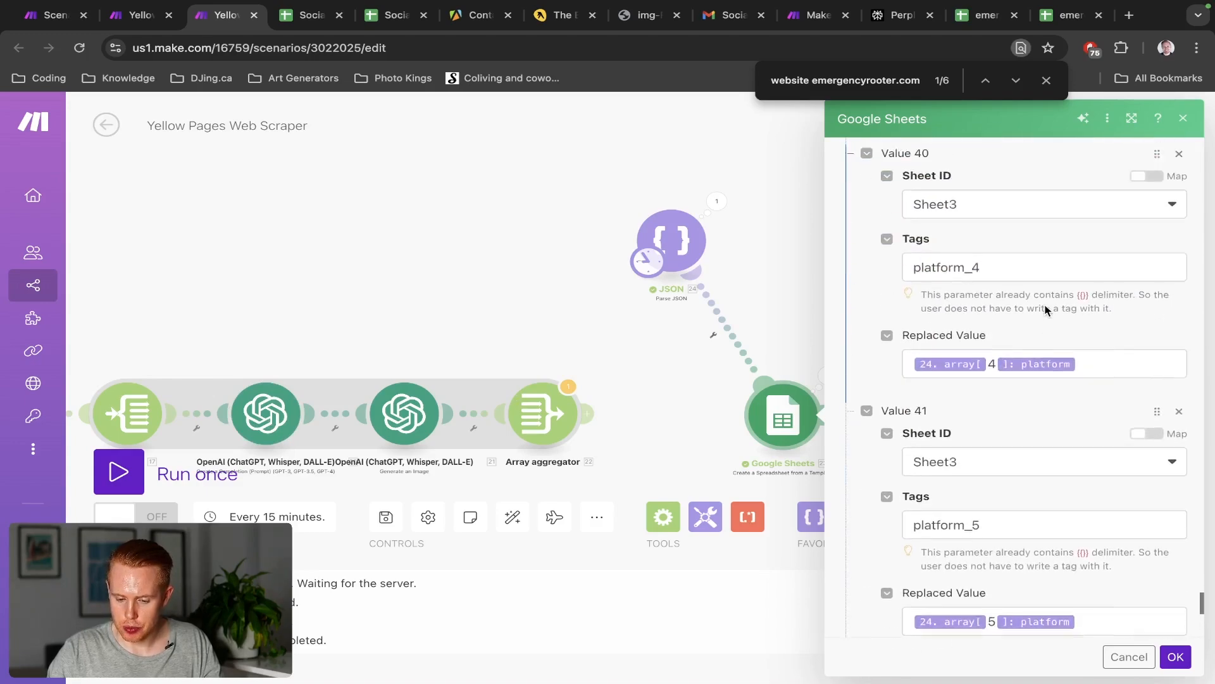
scroll(1045, 309, up, 5)
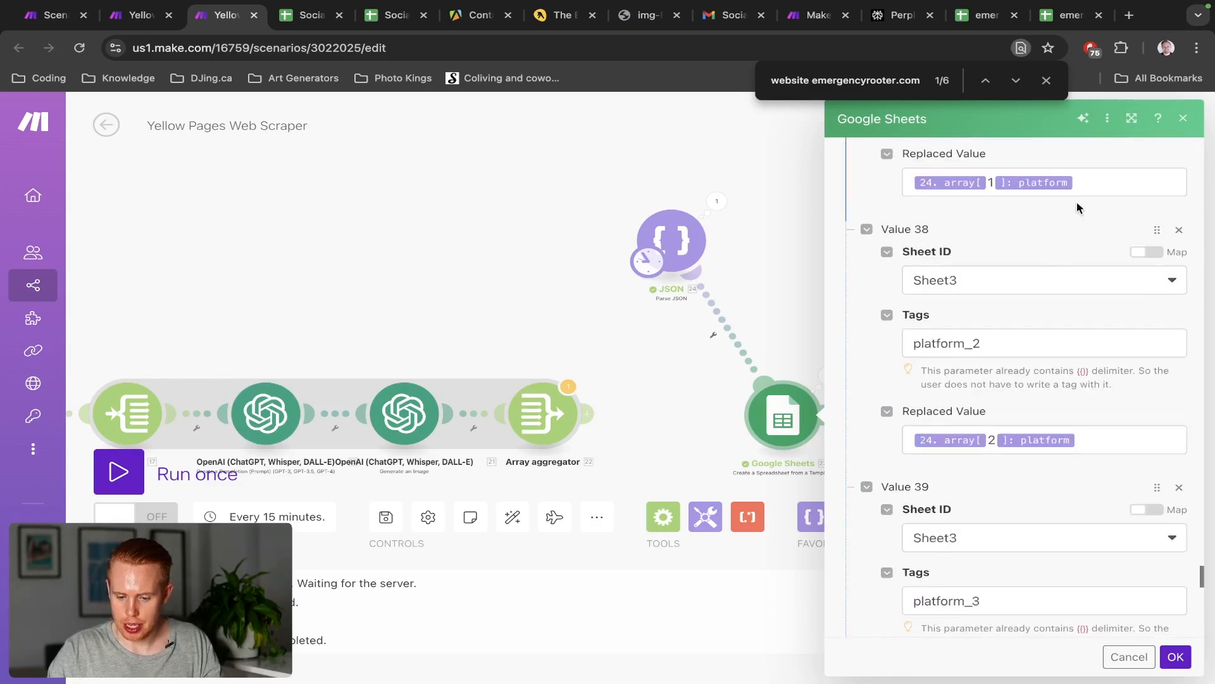
click(1088, 188)
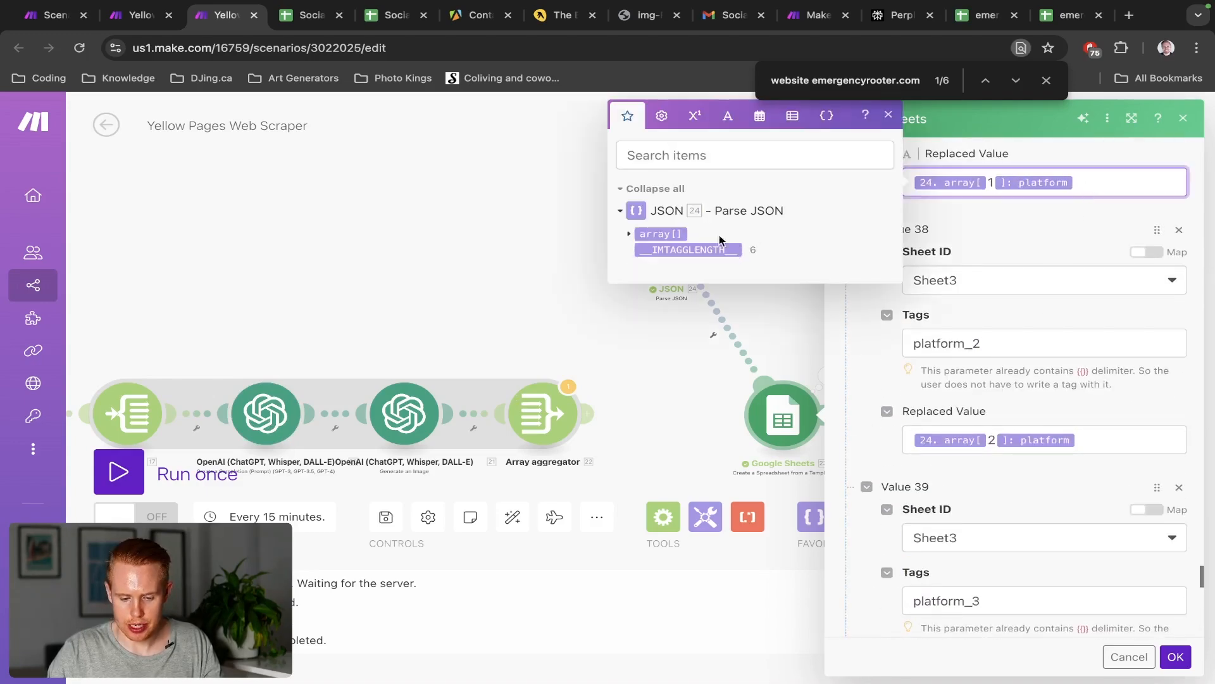
click(675, 153)
text(platform)
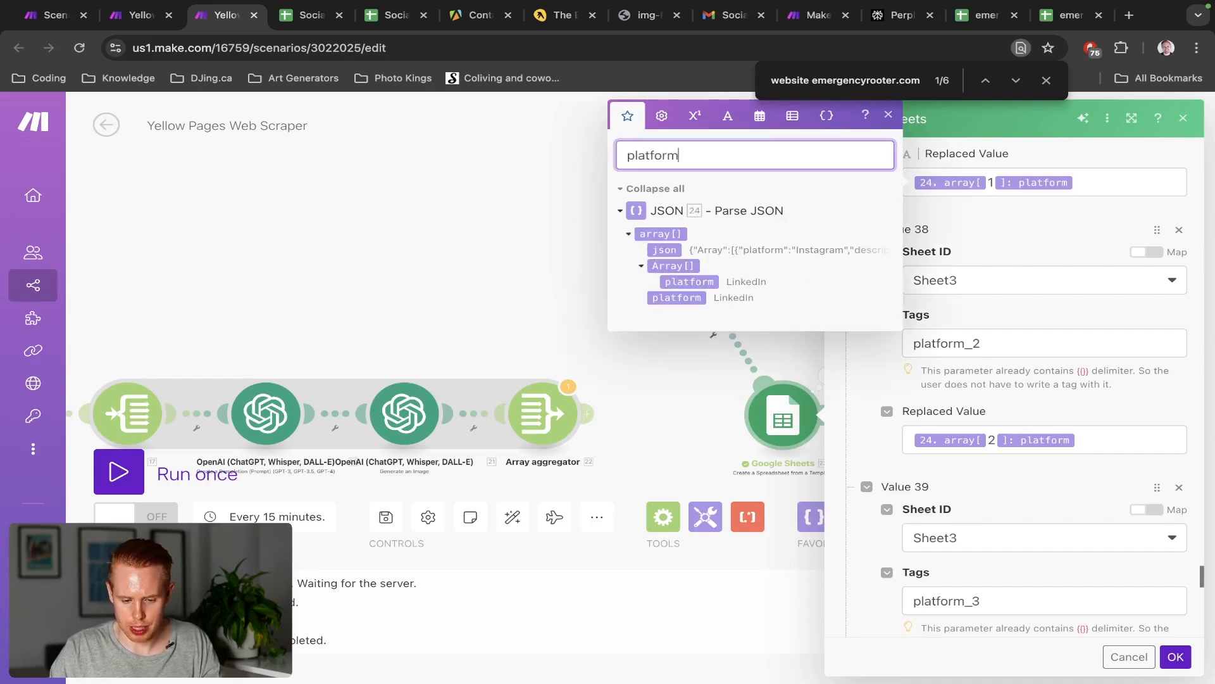
click(672, 302)
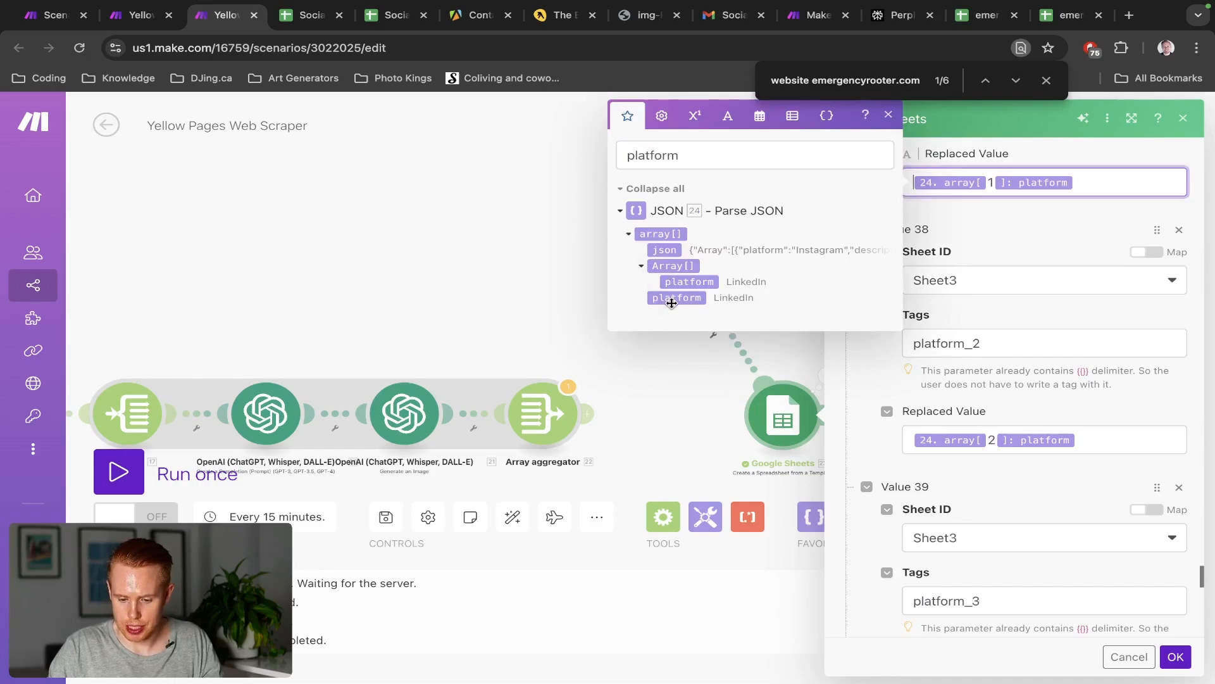
click(672, 302)
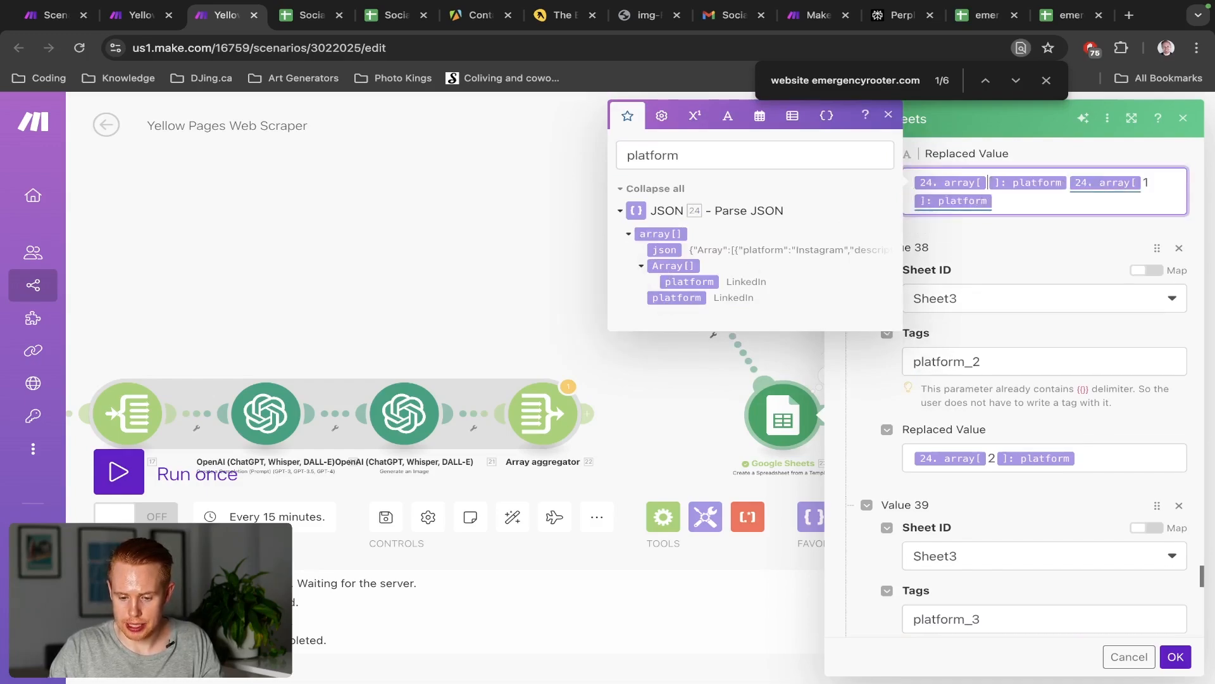
text(1)
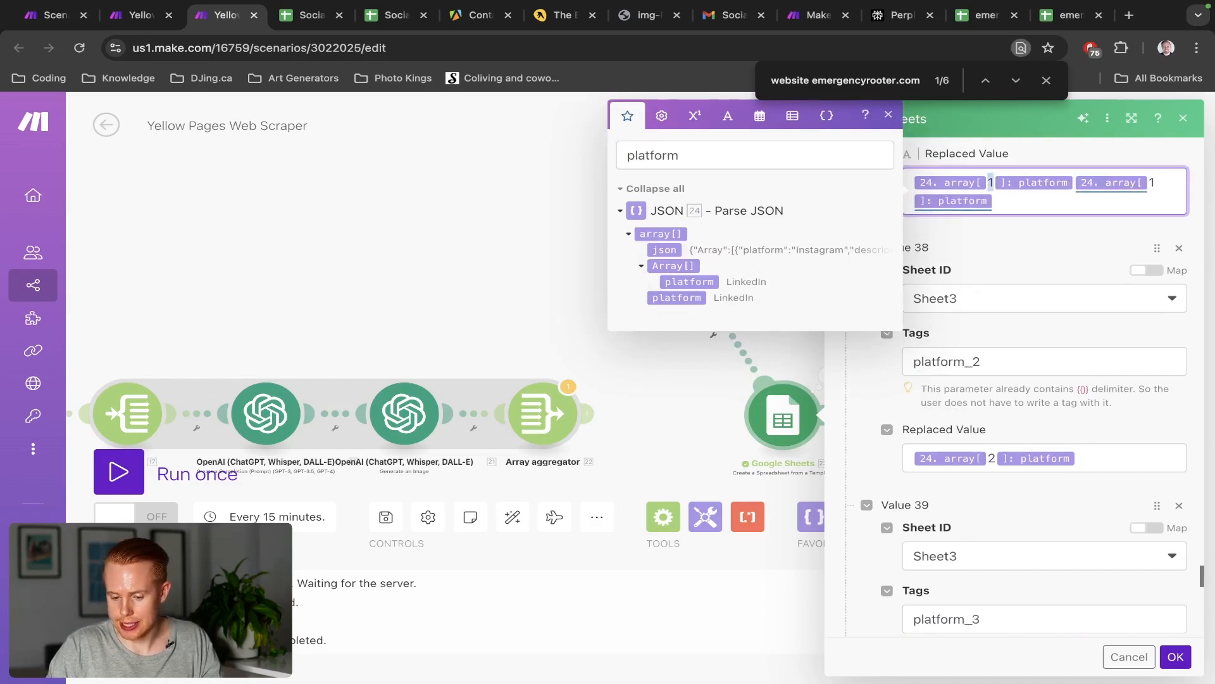
Undo the platform mapping, cancel the module settings, and move to the other Yellow Pages Web Scraper tab
key(ctrl+z)
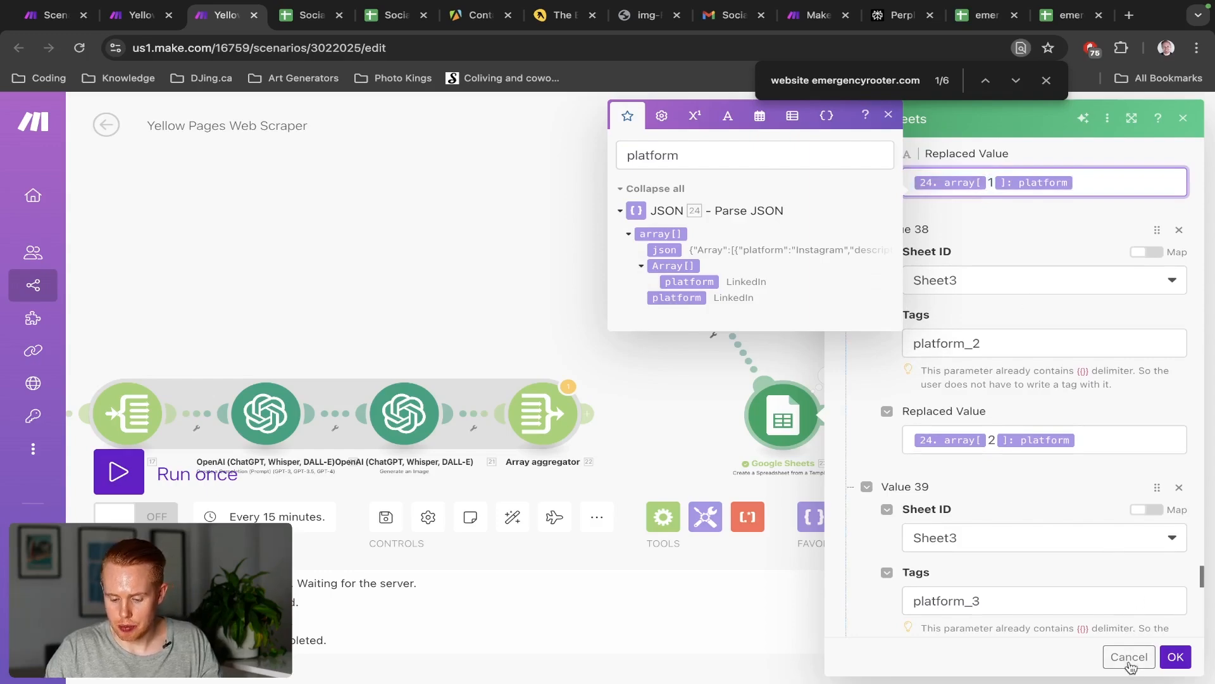
click(1129, 663)
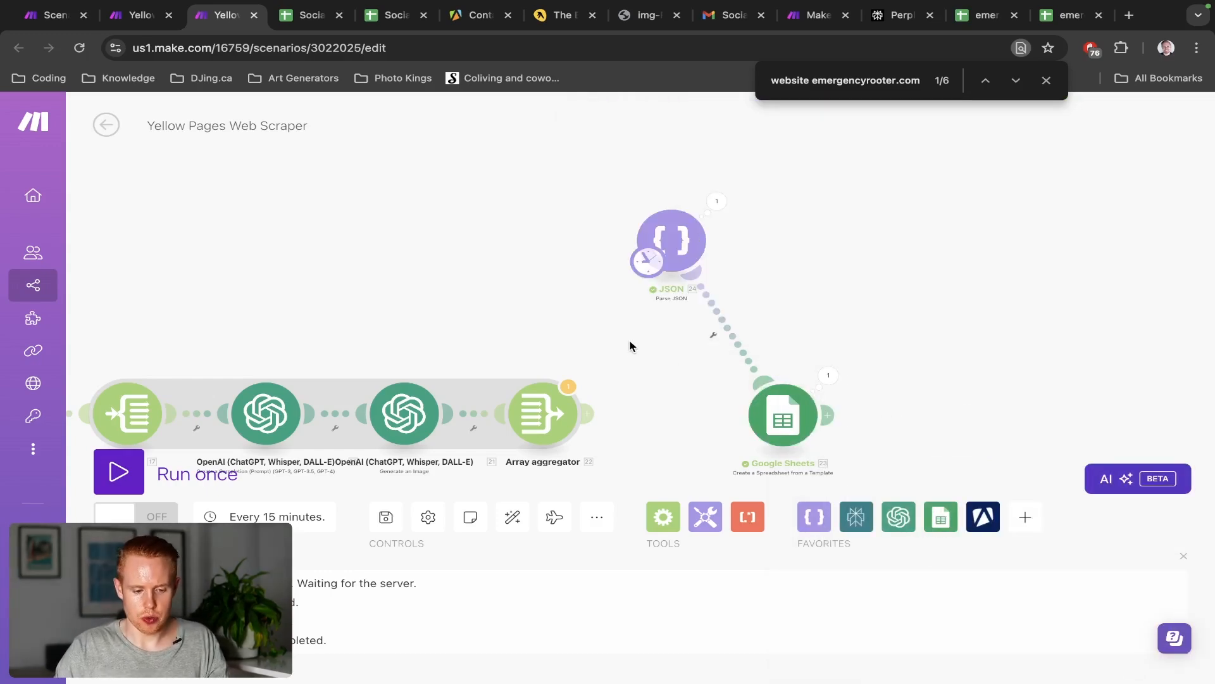
key(ctrl+shift+Tab)
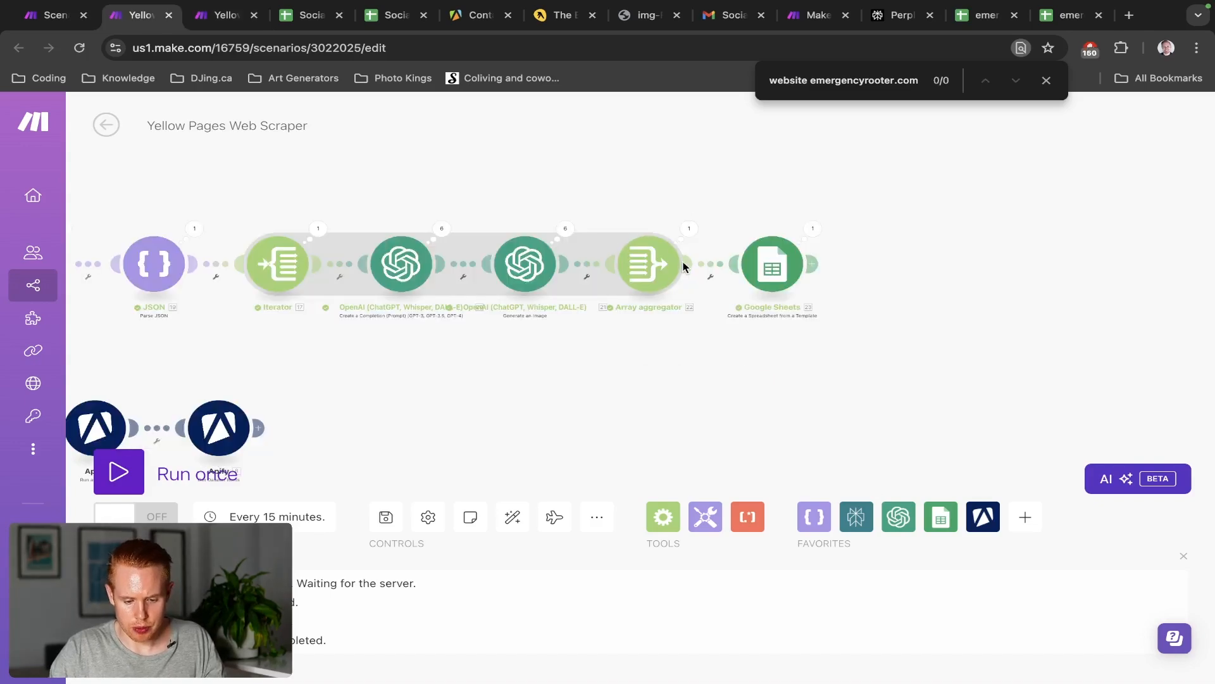
View the Array aggregator's output bundles as JSON, close the inspector, and go to the JSON scenario tab
drag(729, 183, 733, 264)
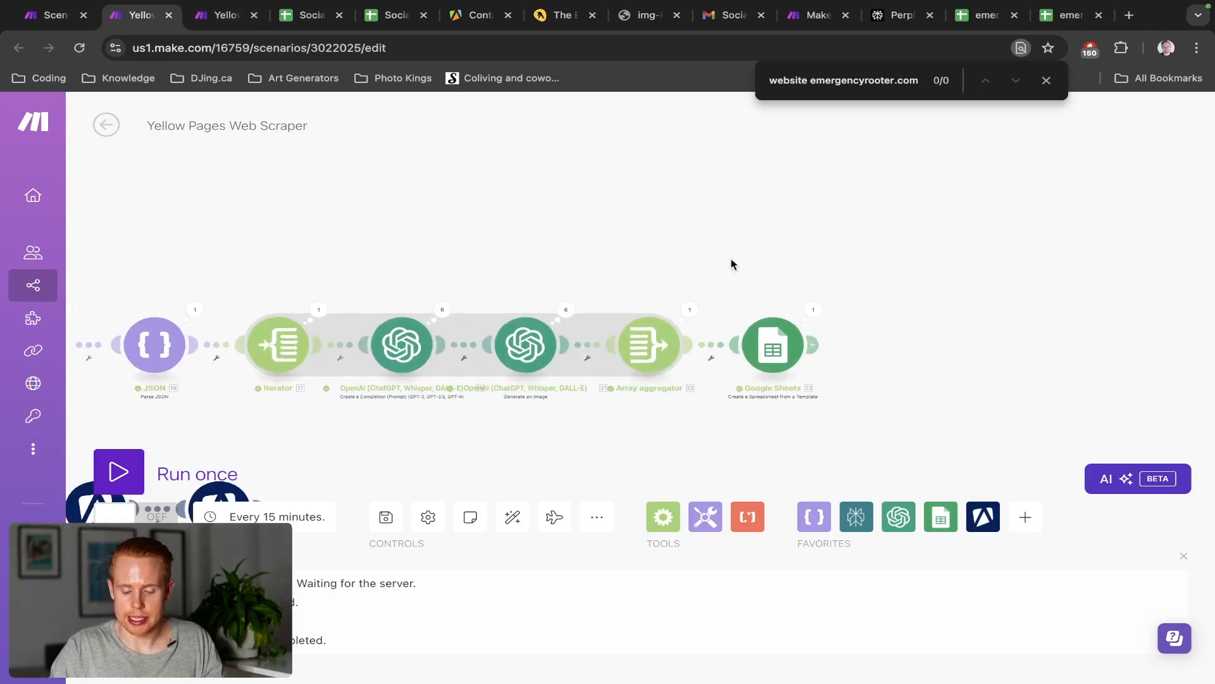
scroll(711, 319, up, 2)
click(689, 309)
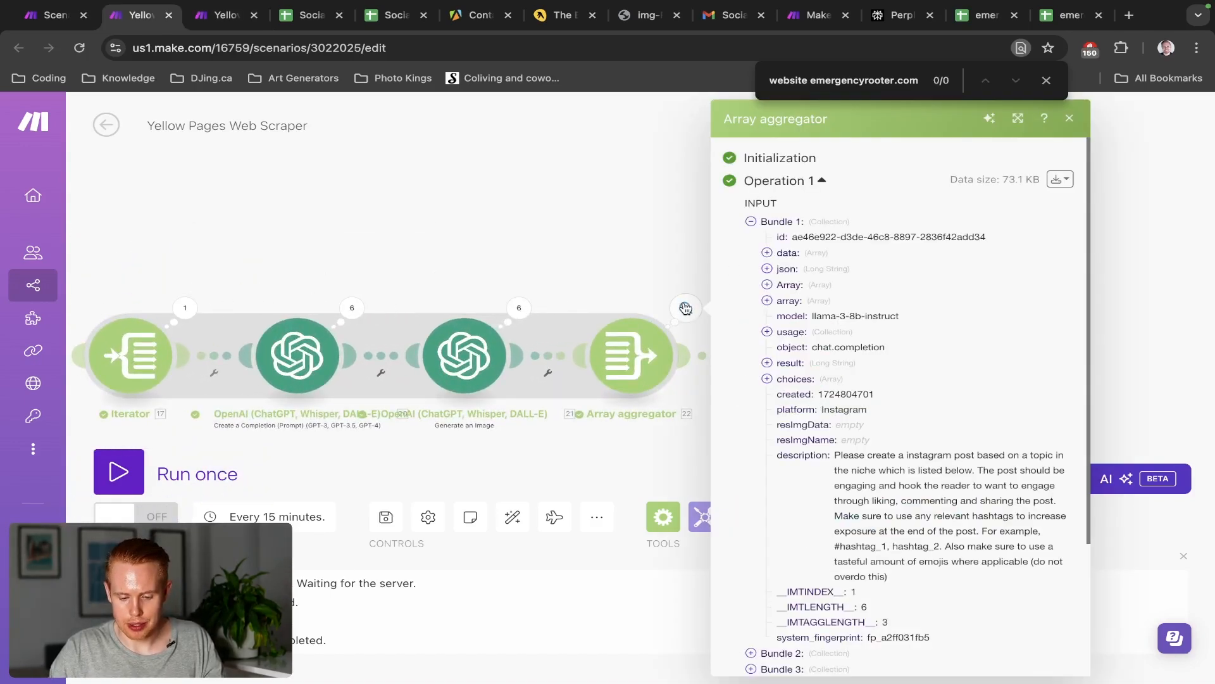
click(1059, 180)
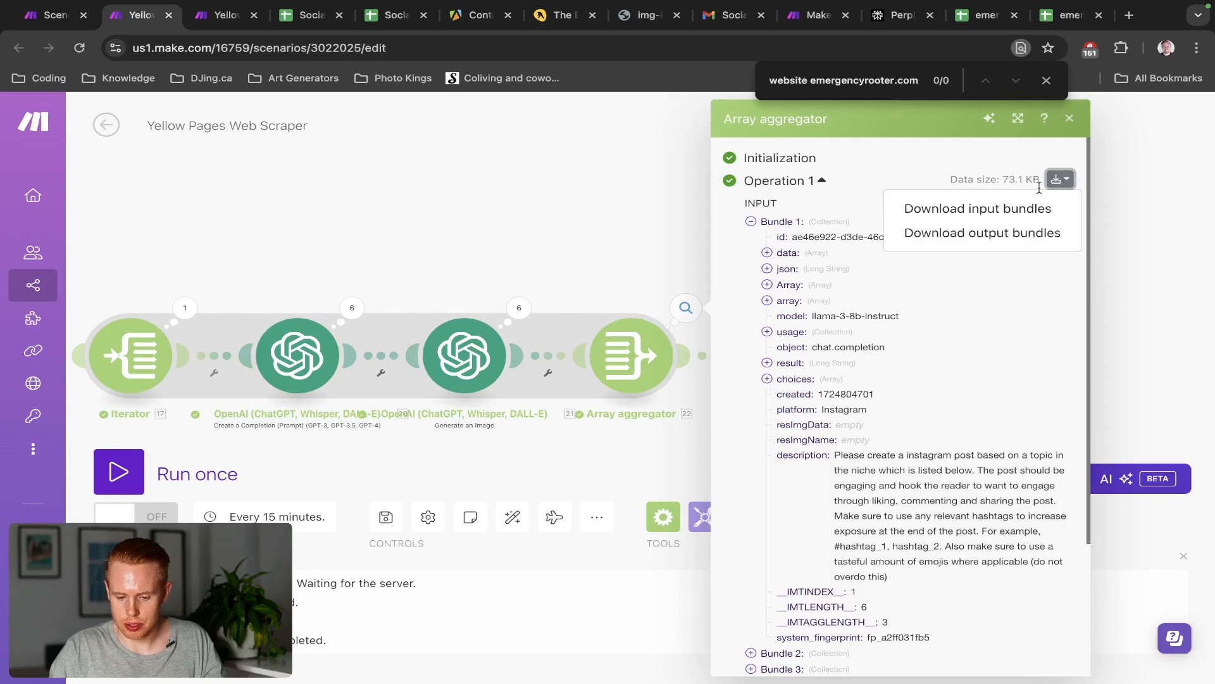
click(1007, 233)
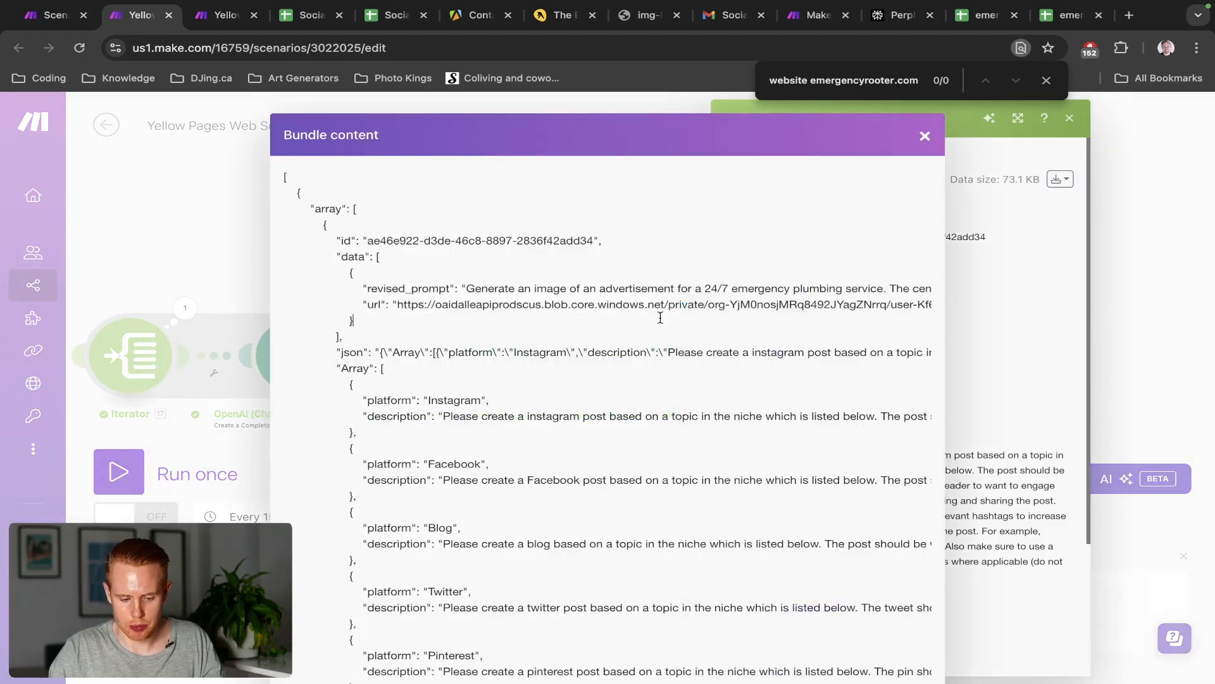
key(ctrl+Tab)
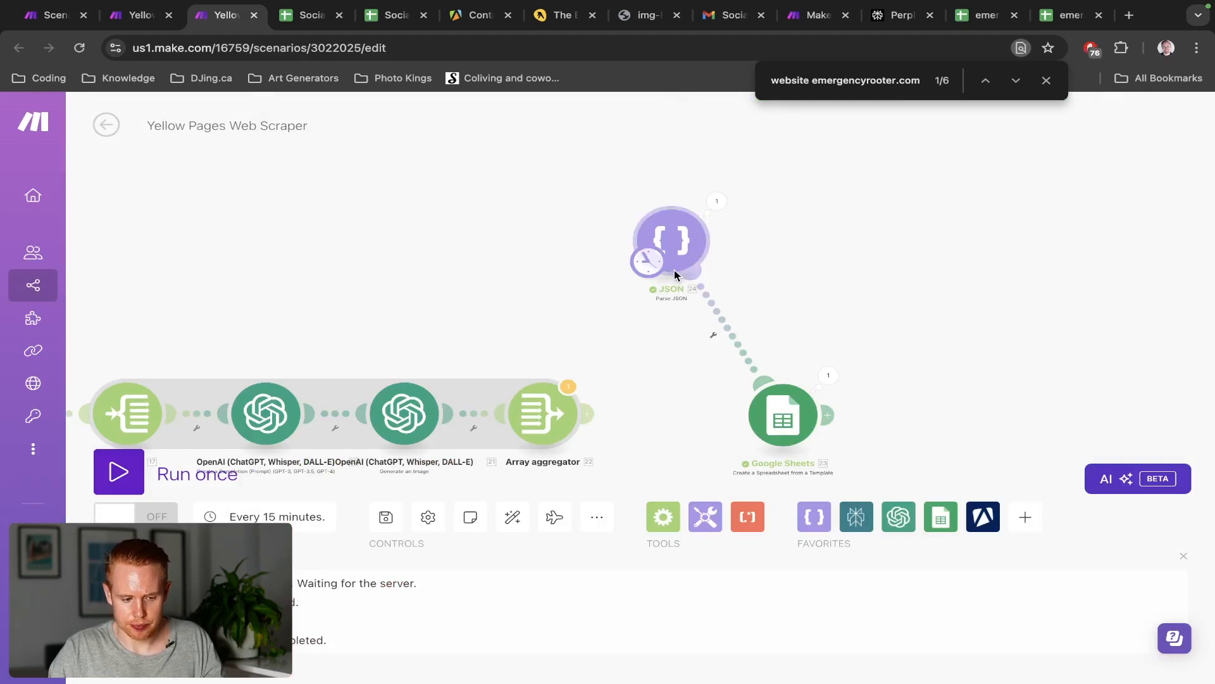
key(ctrl+shift+Tab)
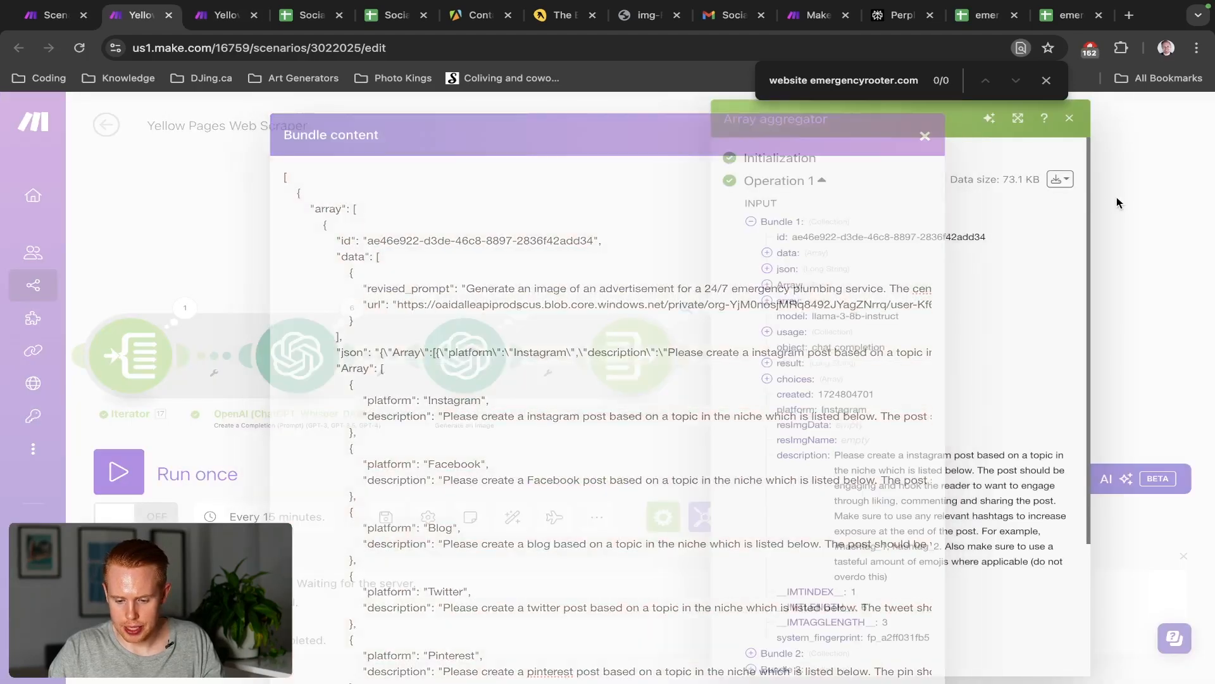
click(1117, 202)
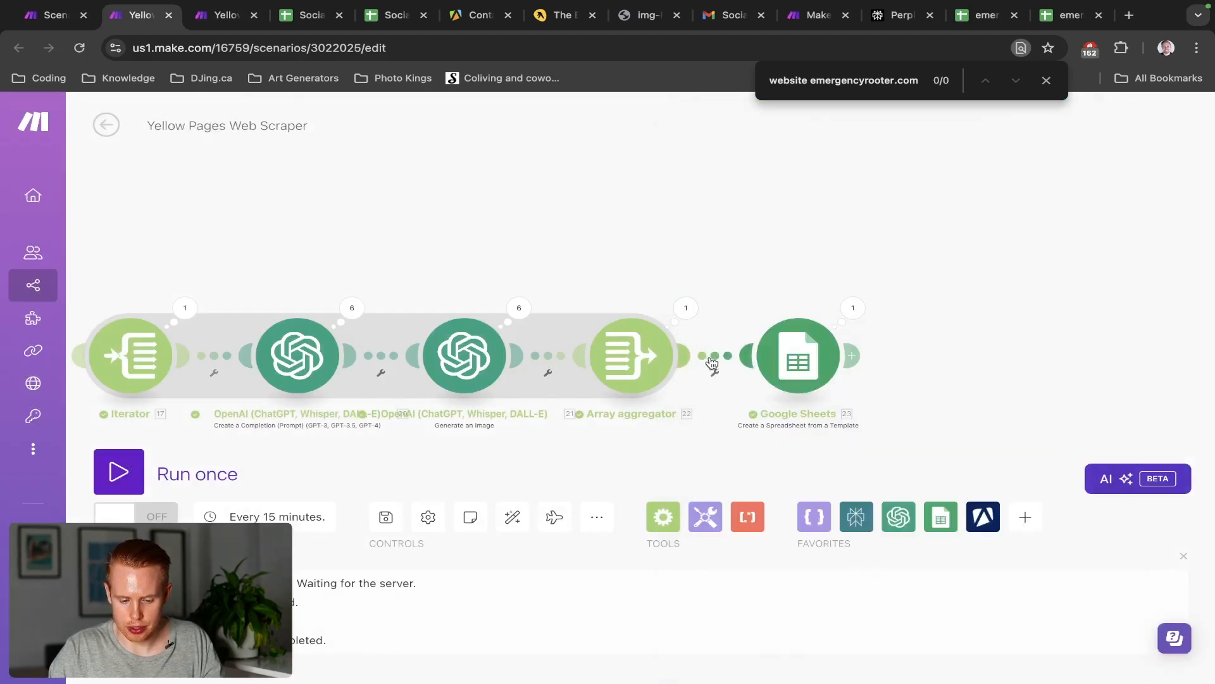
key(ctrl+Tab)
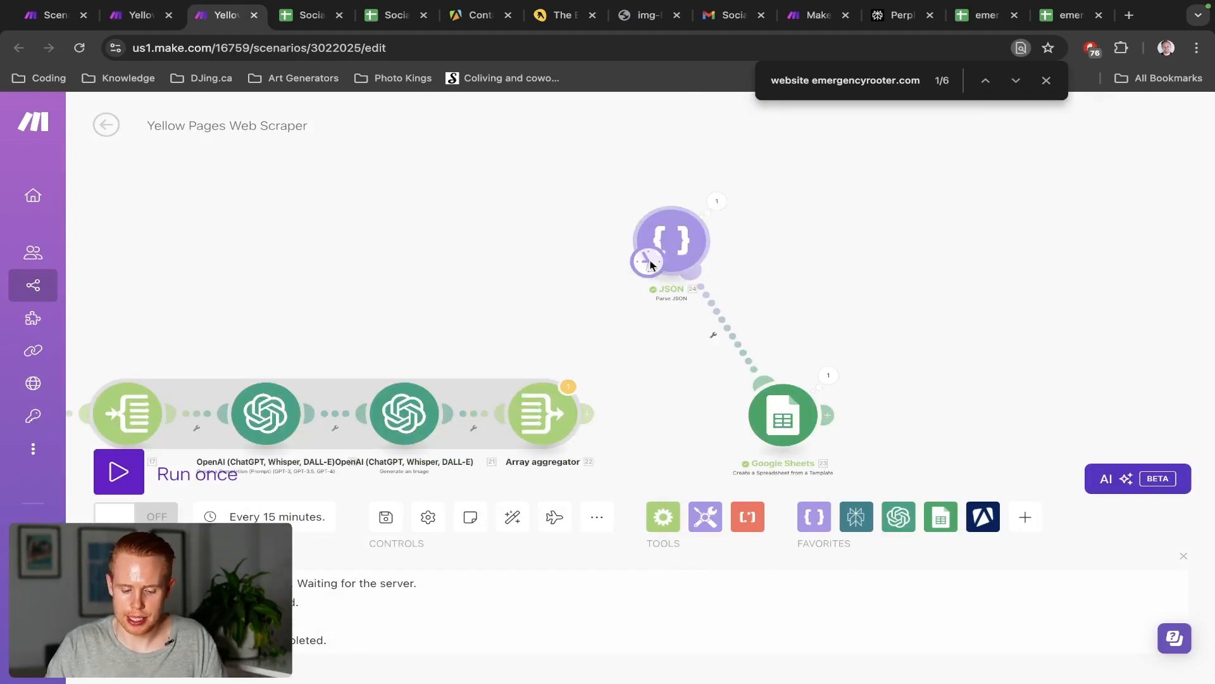
Add a Parse JSON module after Google Sheets and paste the copied bundle JSON into it
right_click(810, 257)
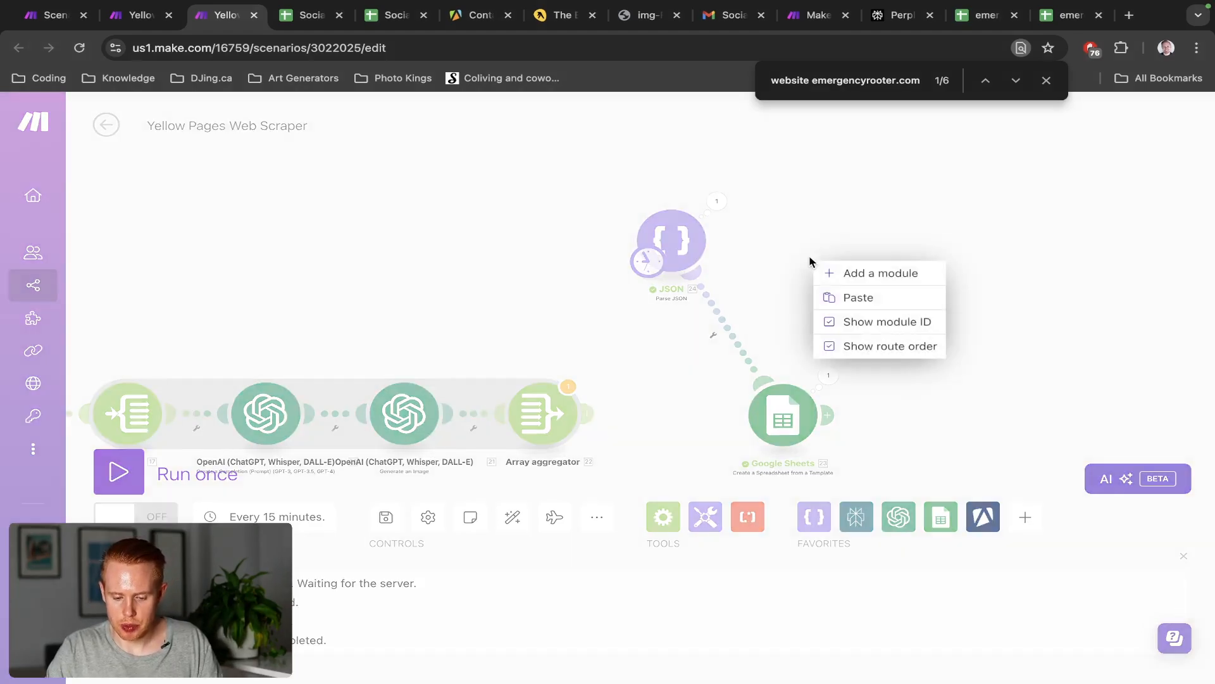
click(833, 278)
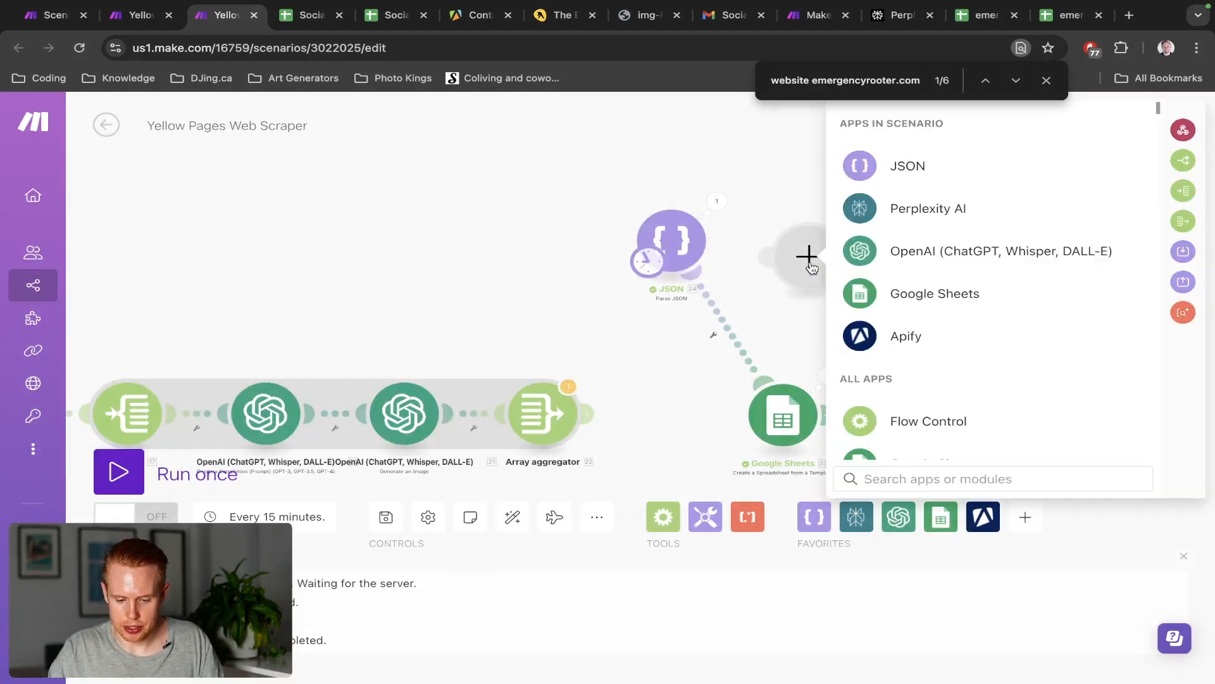
click(909, 165)
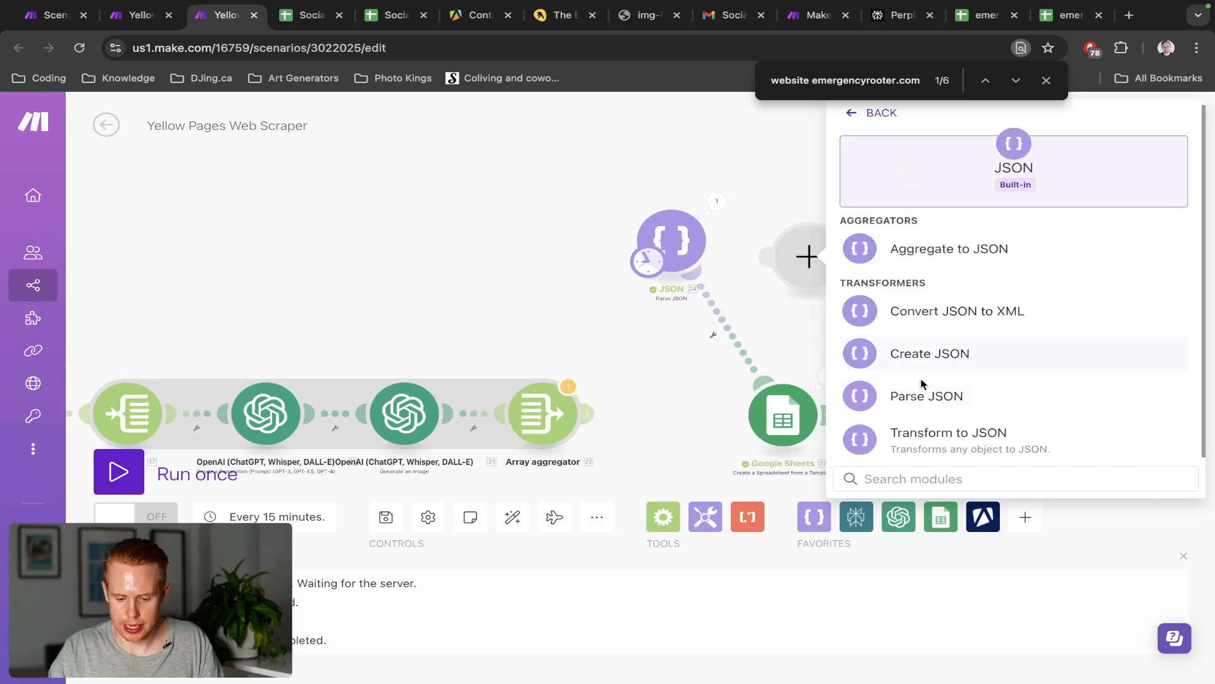
click(926, 400)
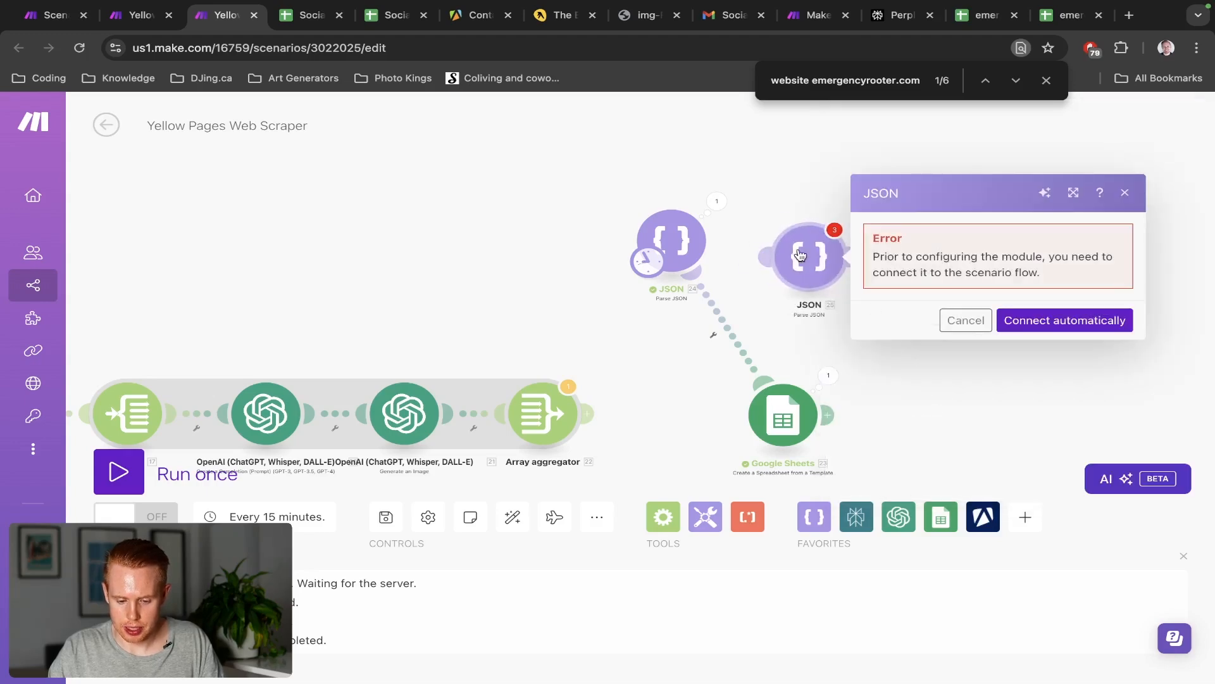
drag(800, 256, 909, 427)
click(924, 422)
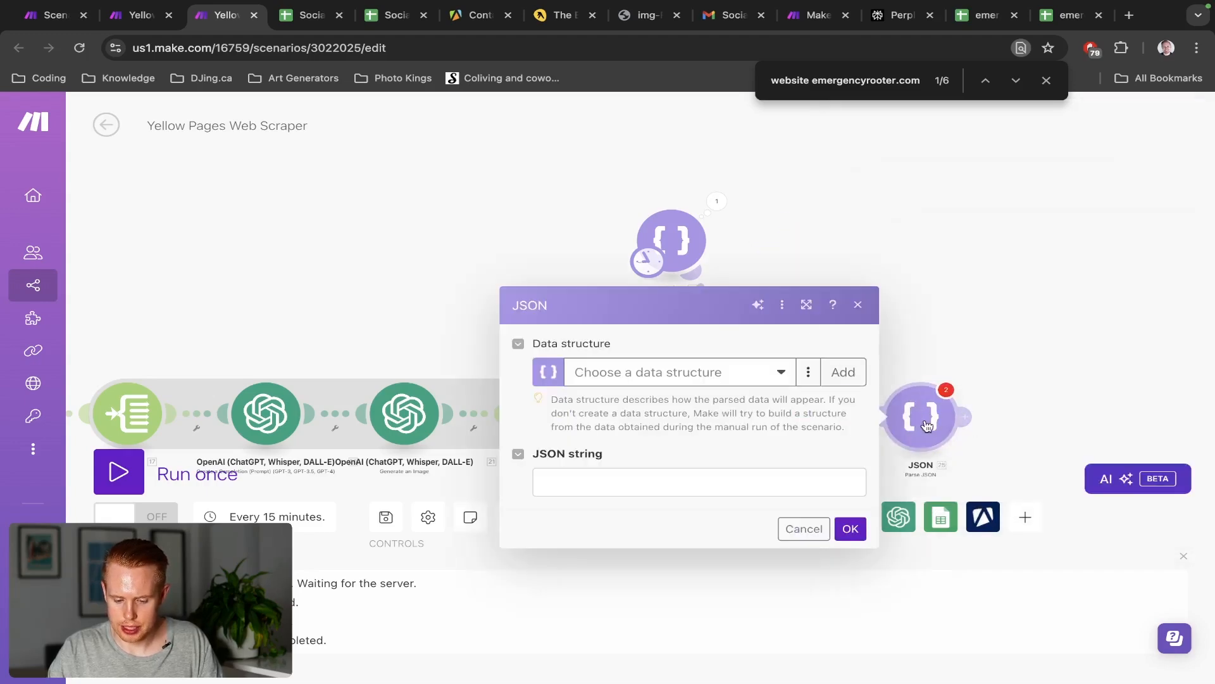
click(784, 483)
key(ctrl+v)
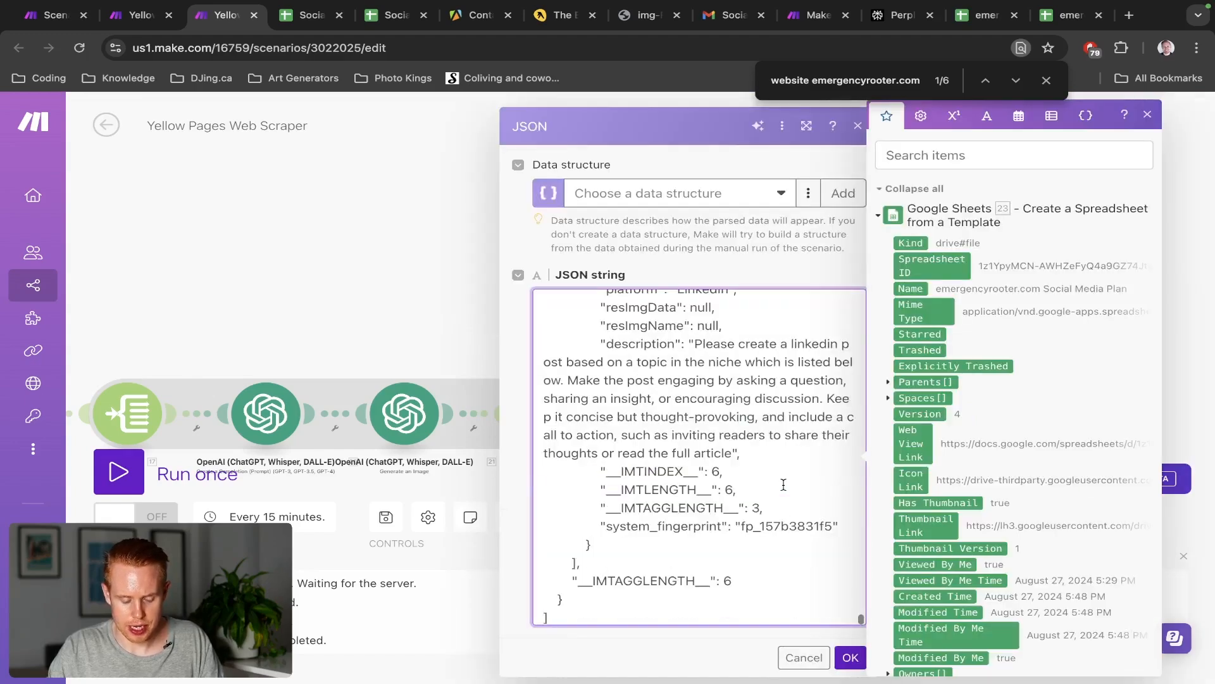
Download the Array aggregator's output bundles again, then confirm the JSON module settings
key(ctrl+shift+Tab)
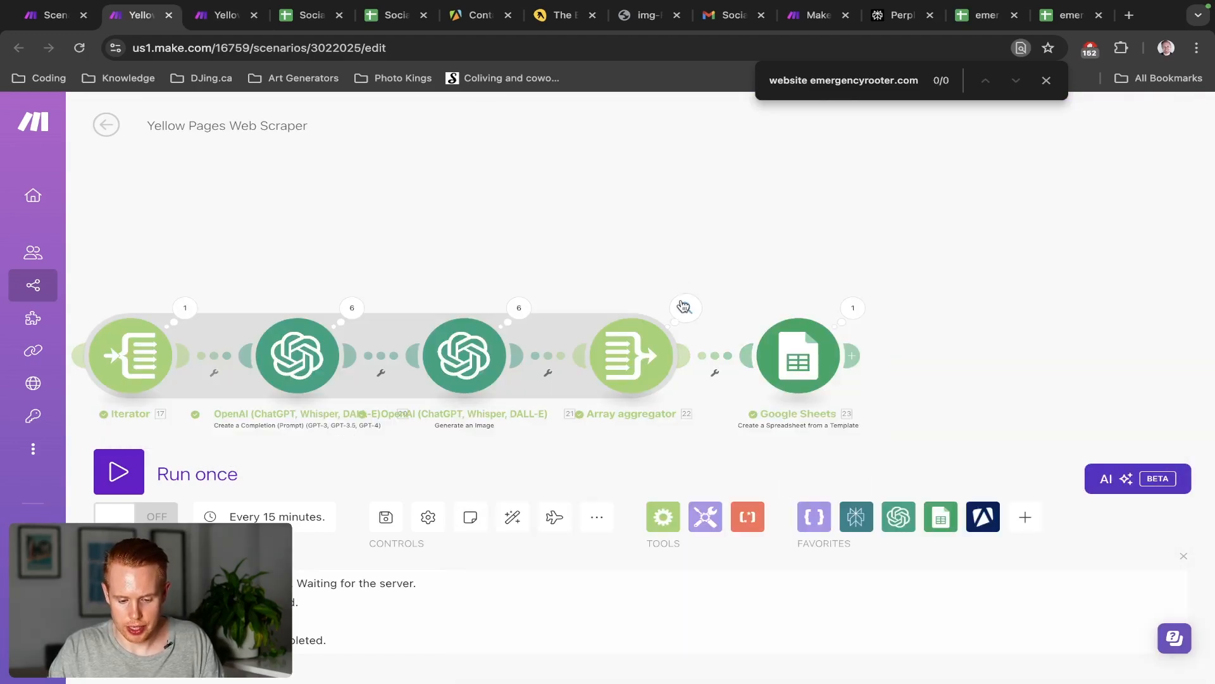
click(684, 307)
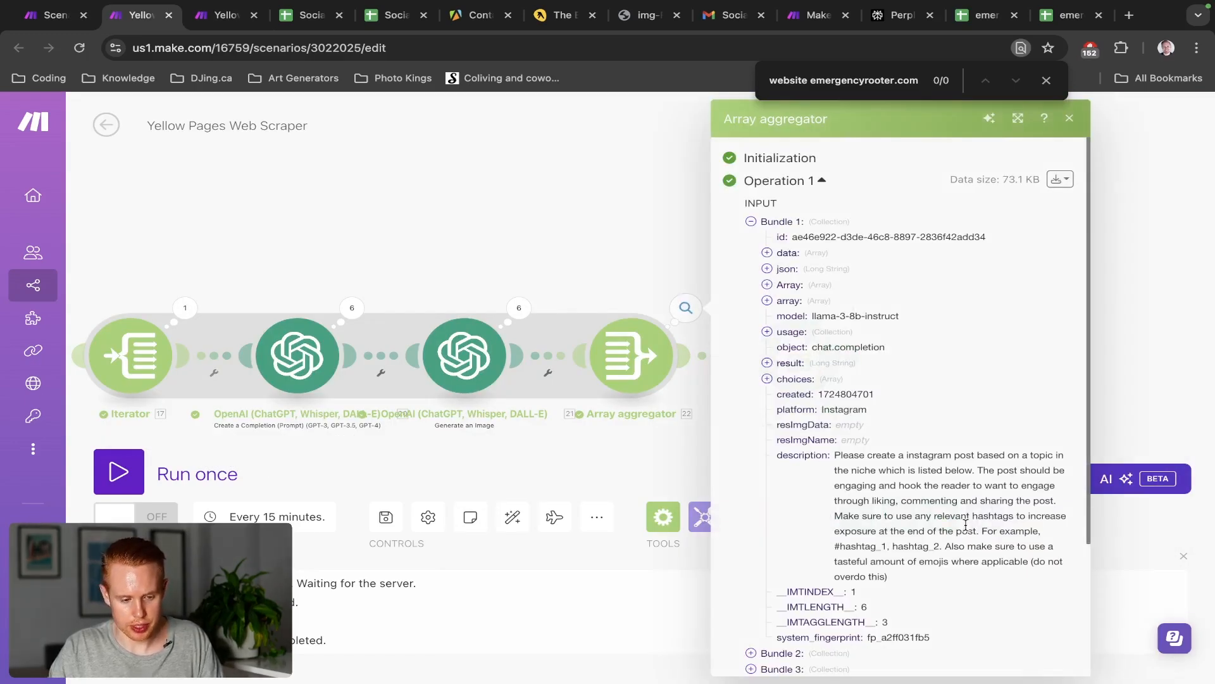
click(1060, 179)
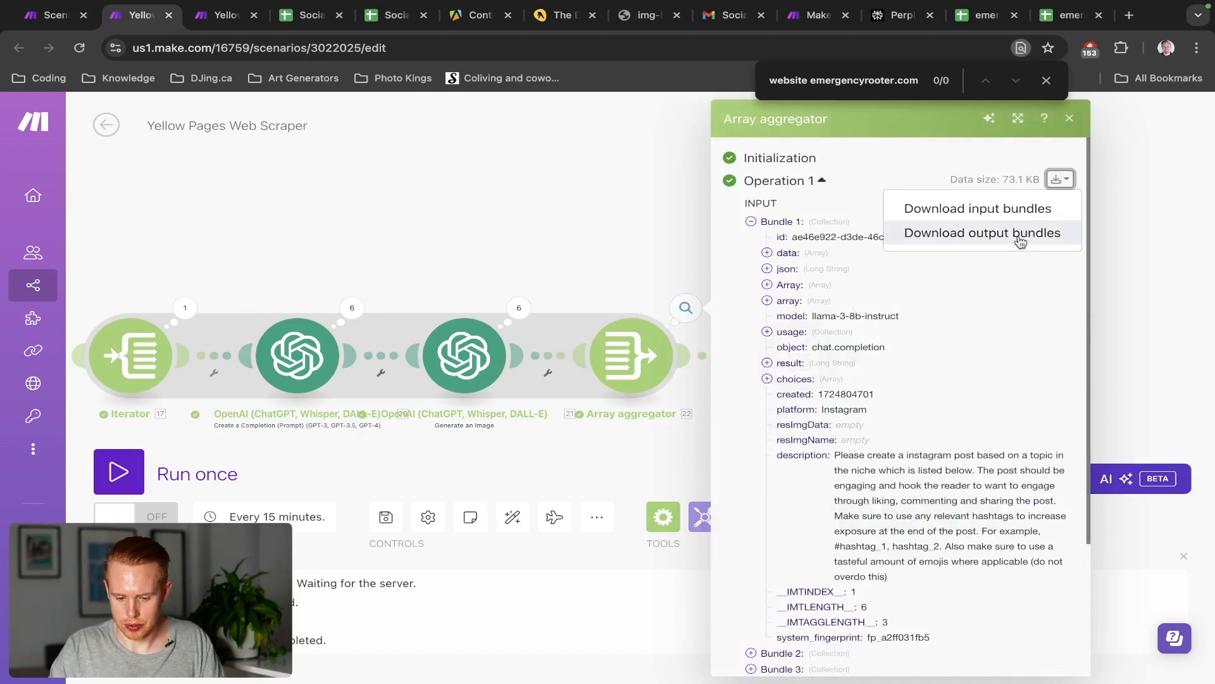
click(984, 231)
key(ctrl+Tab)
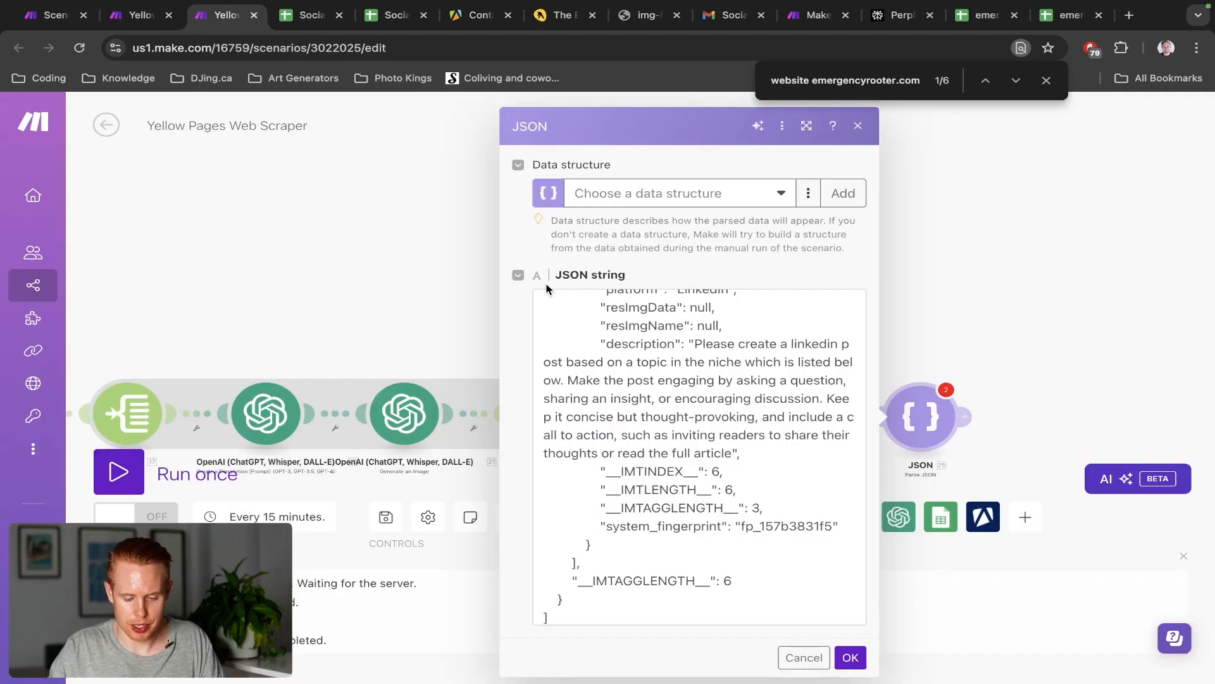
click(849, 655)
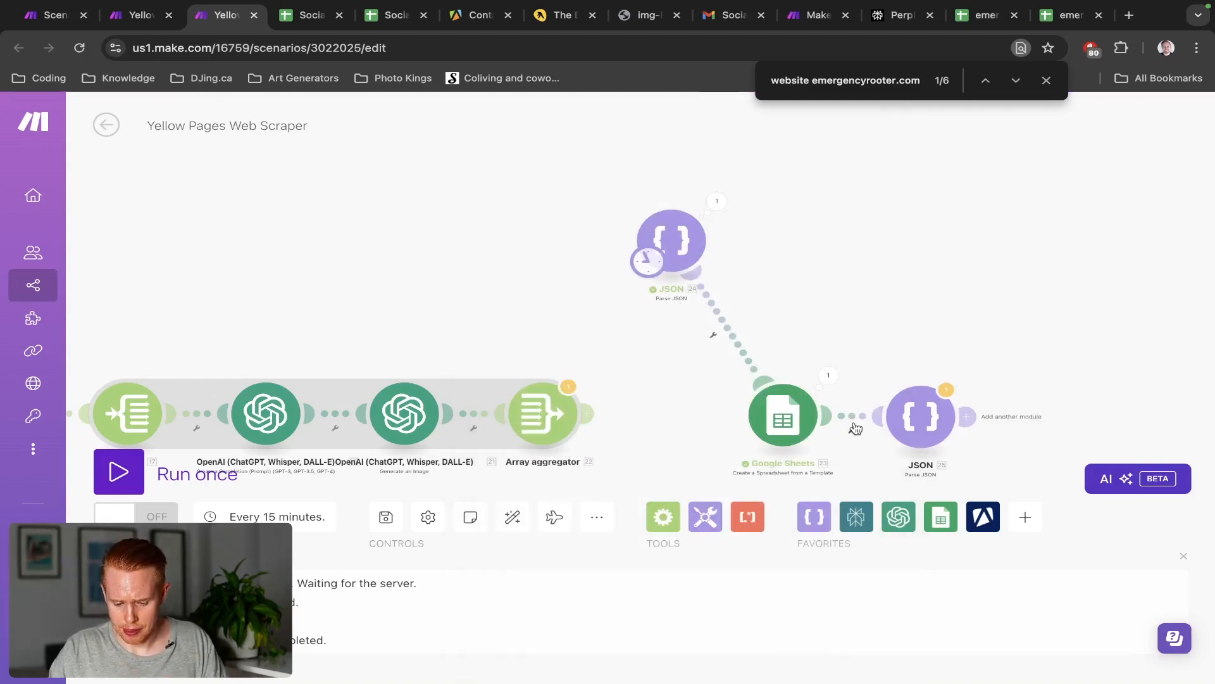
Unlink the new JSON module from Google Sheets and keep the first JSON module after the delete warning
click(855, 429)
click(907, 460)
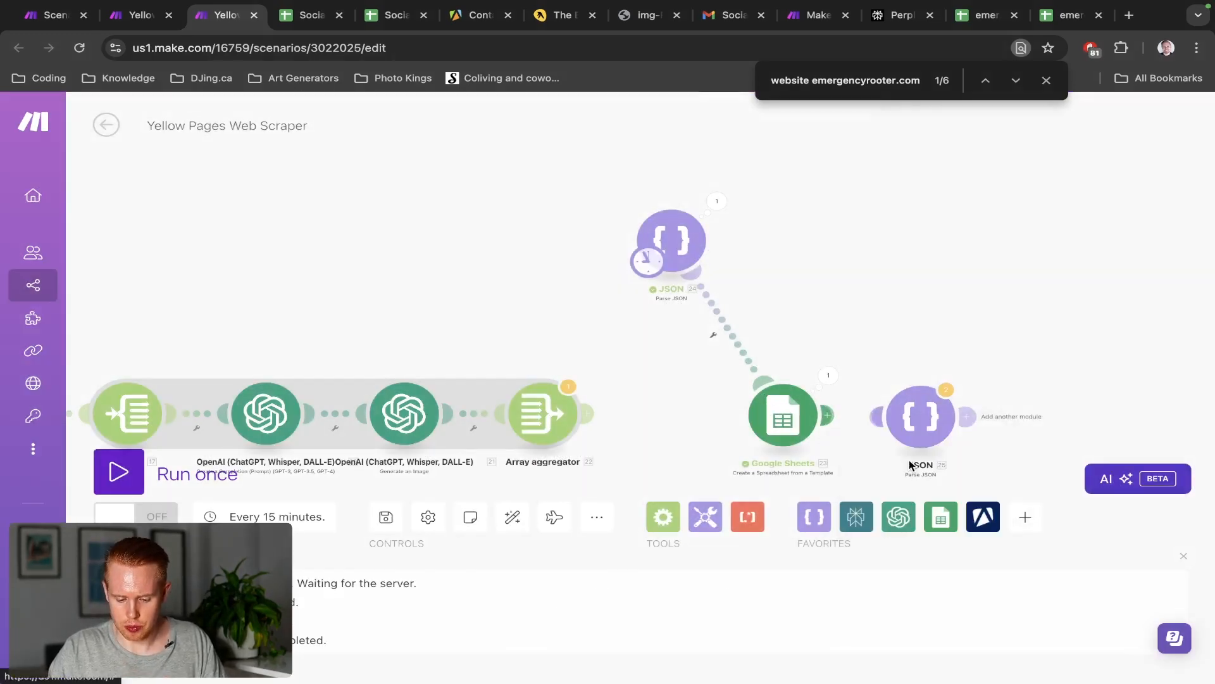
drag(917, 424, 852, 245)
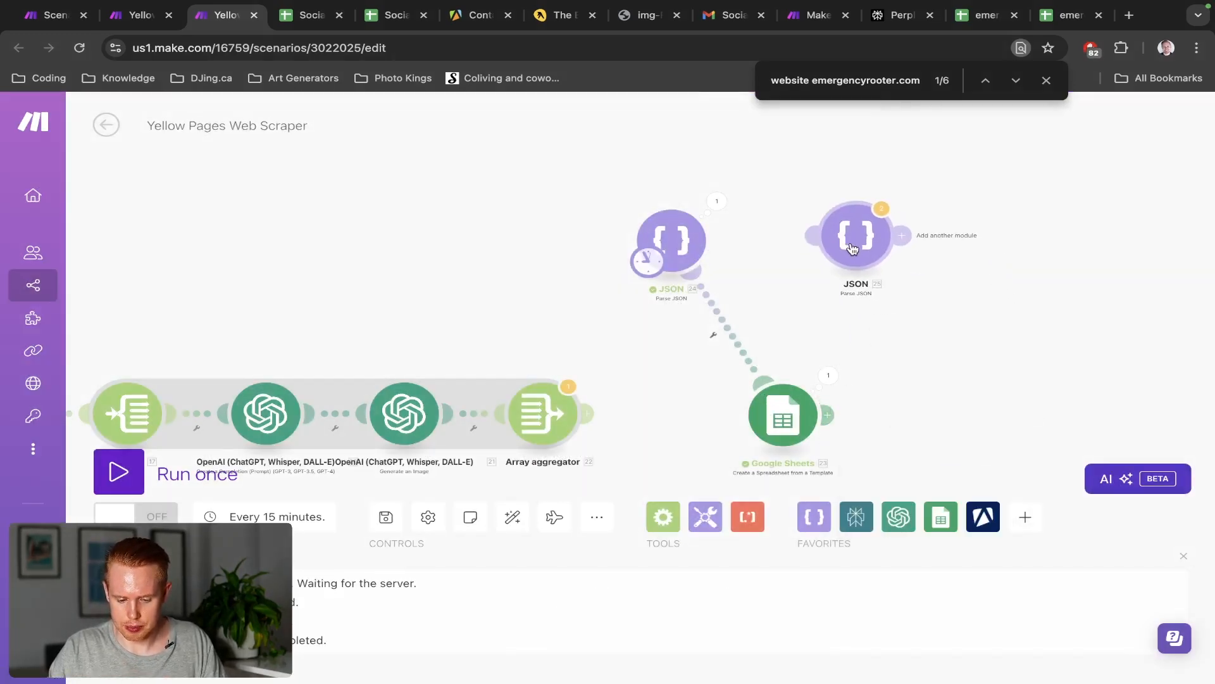
right_click(700, 256)
click(754, 453)
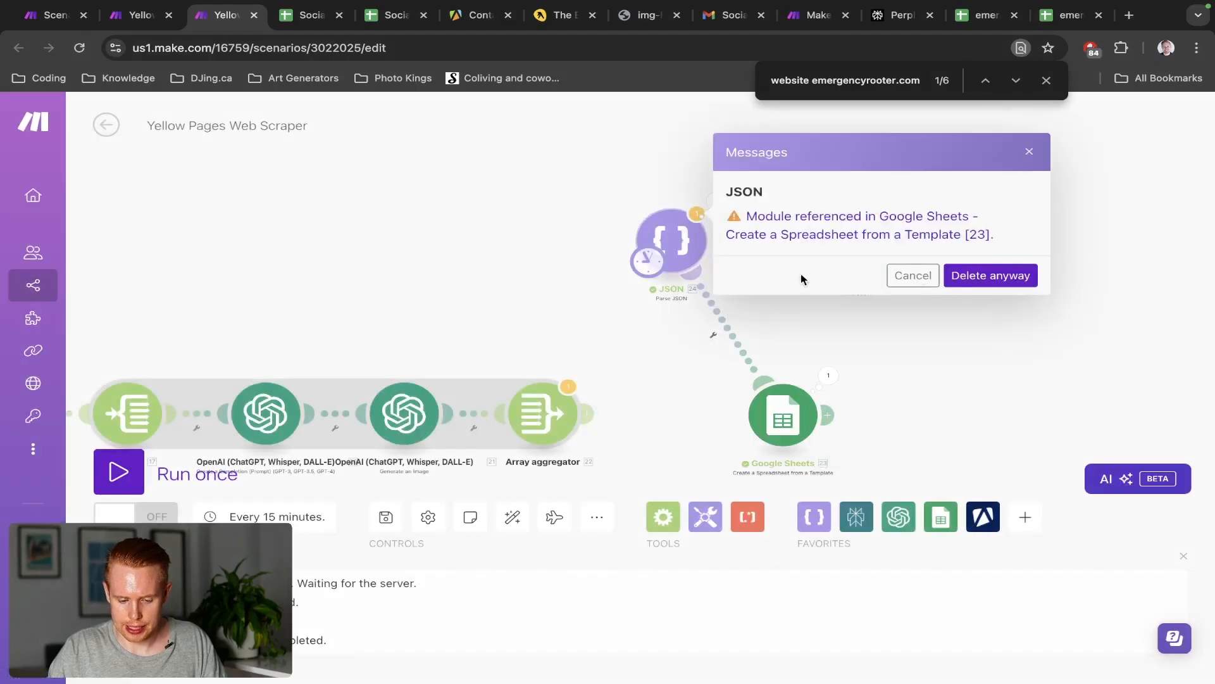
click(927, 278)
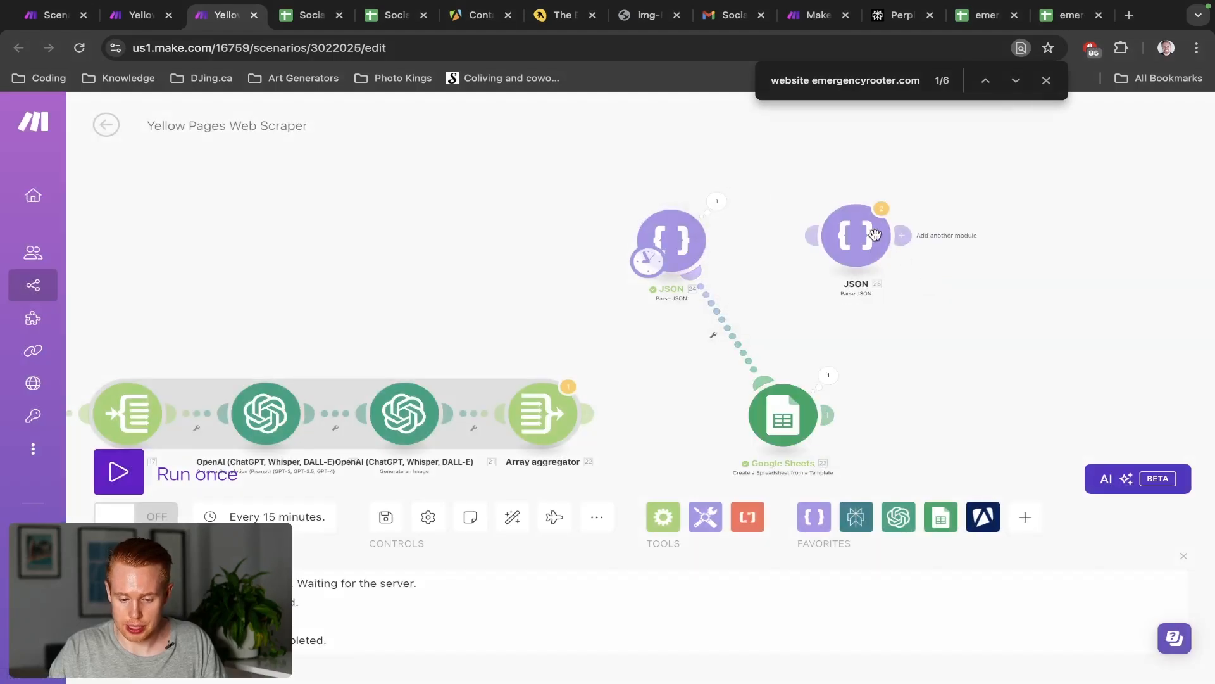
Check both JSON modules' settings and delete the unconnected JSON module
click(675, 256)
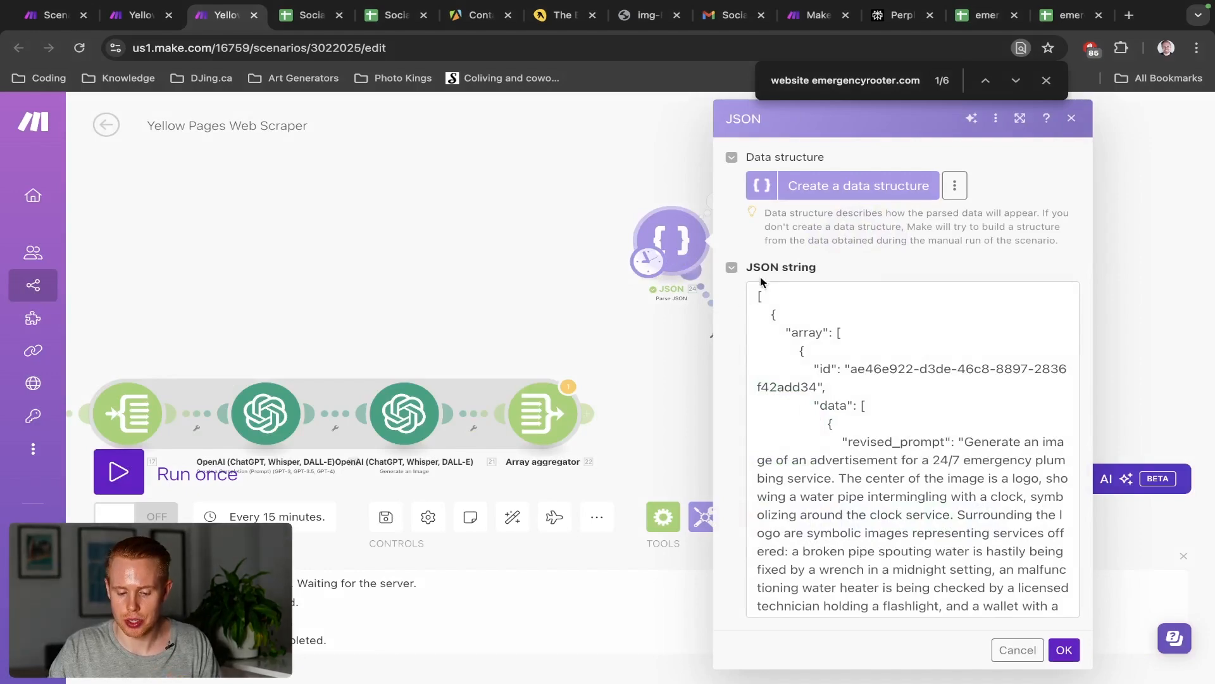
click(621, 201)
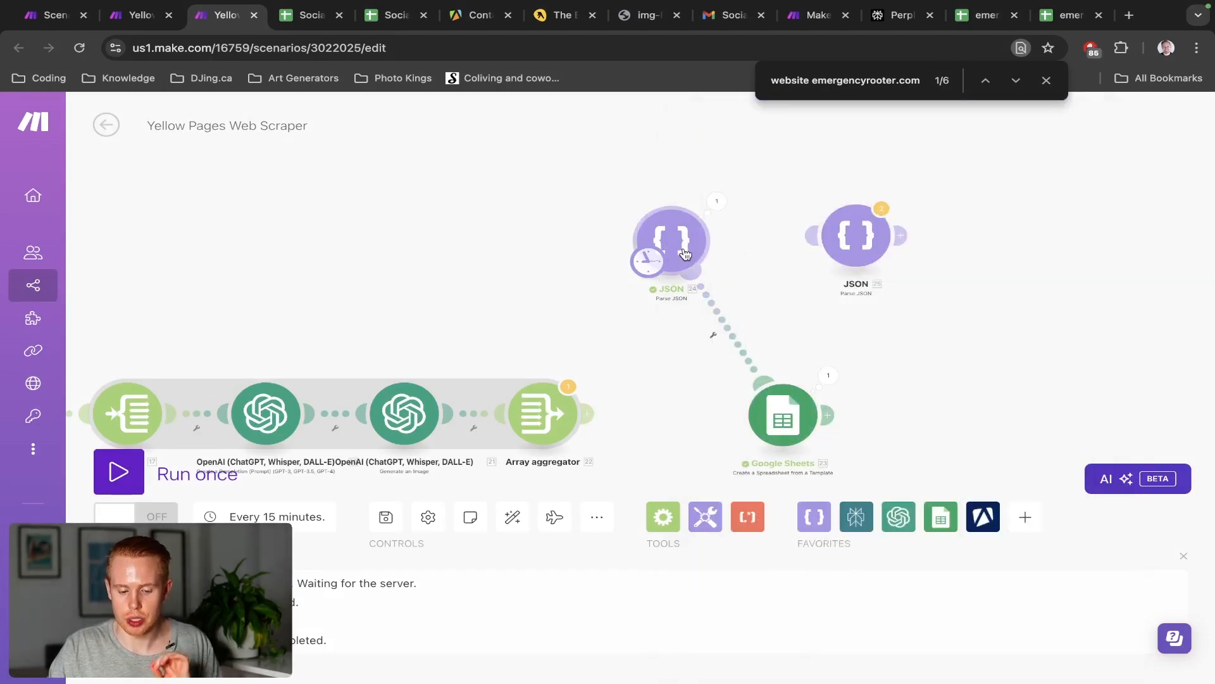
click(847, 252)
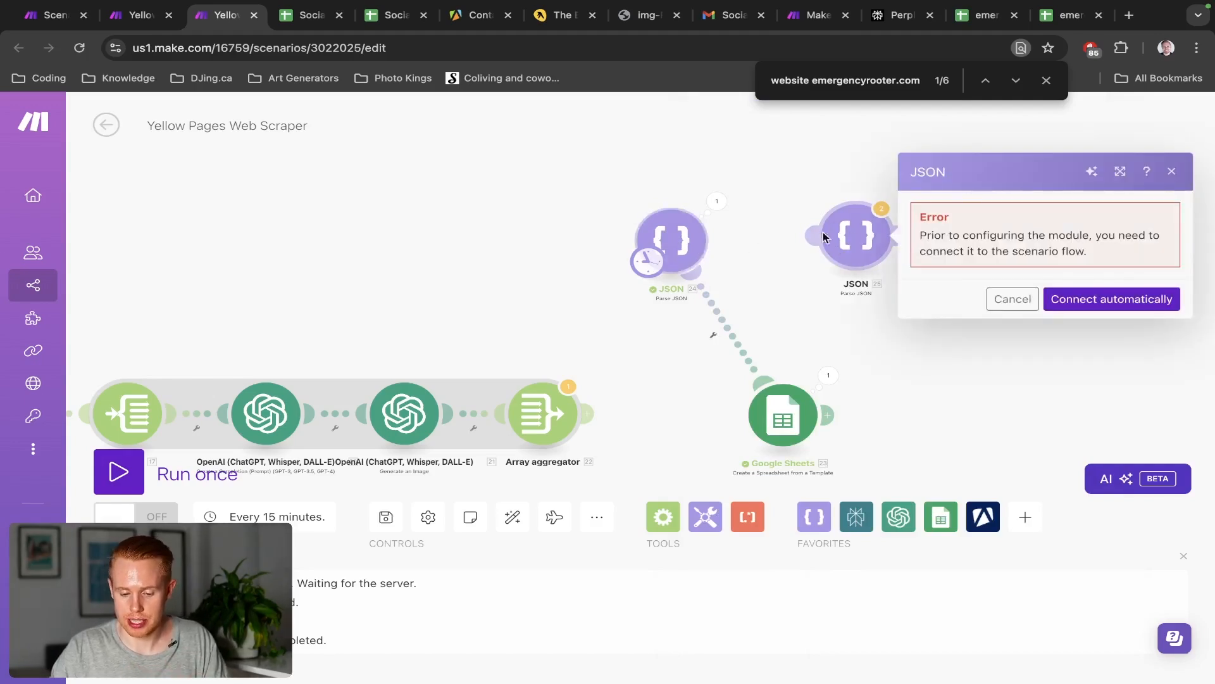
right_click(862, 239)
click(940, 426)
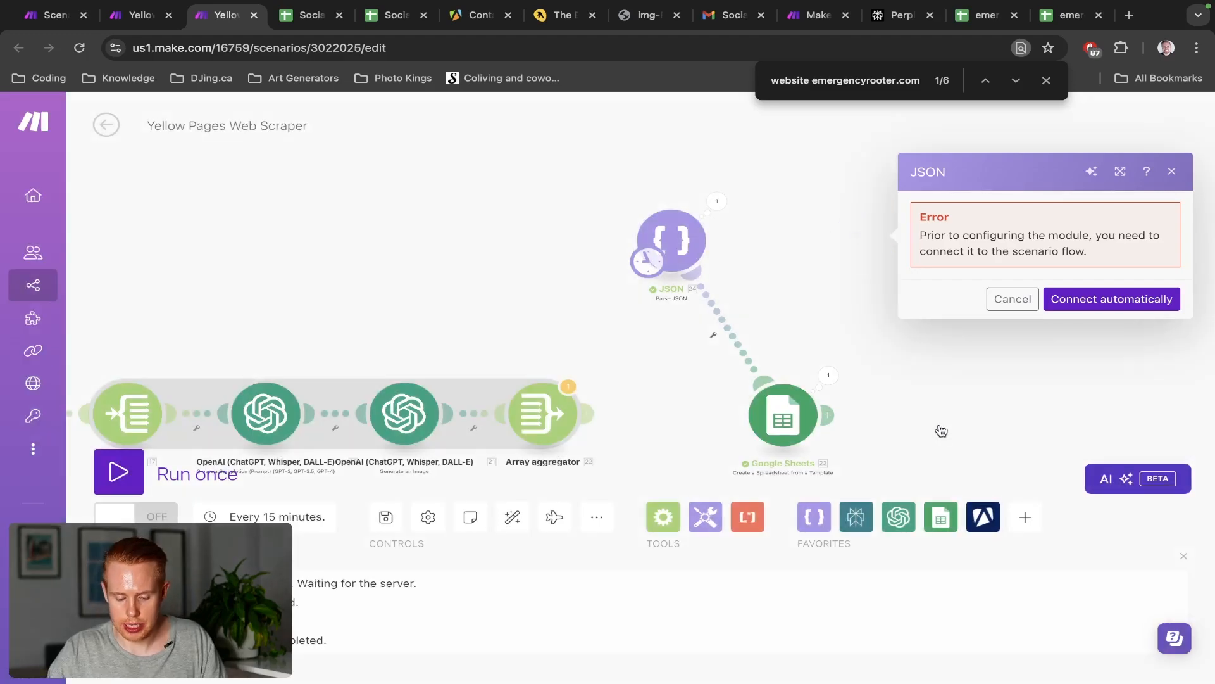
click(783, 414)
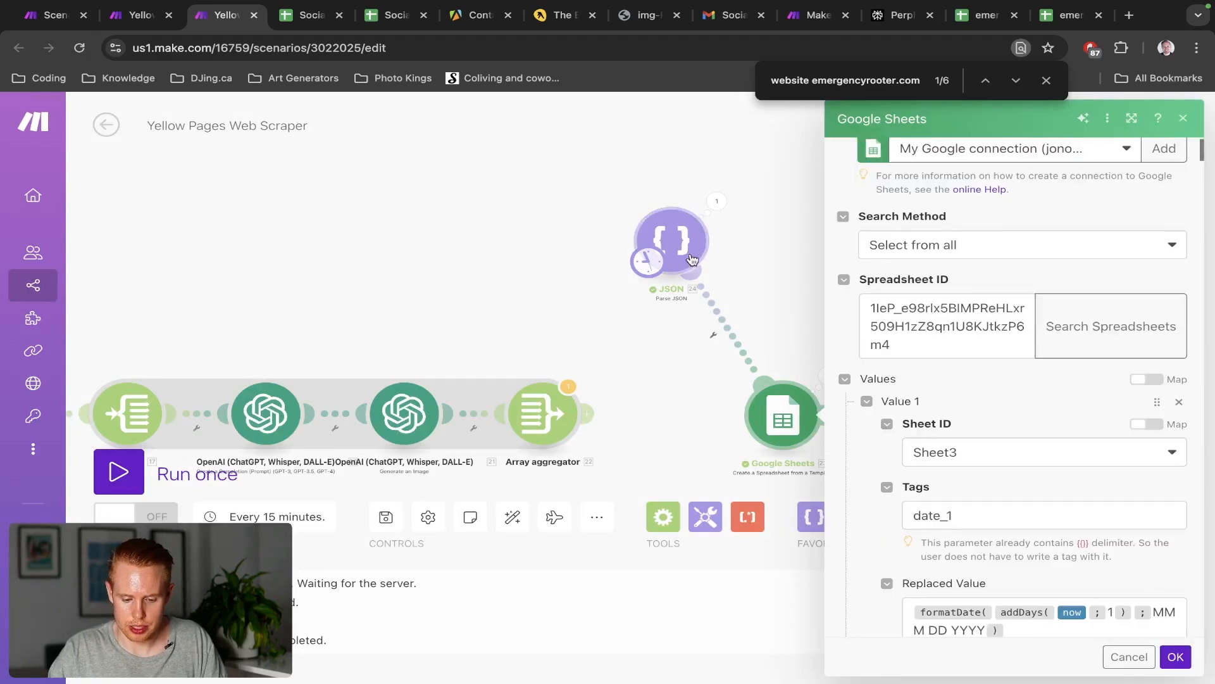
Scroll through the Google Sheets settings to review the spreadsheet ID, Sheet3 and the date_1 formatDate value
scroll(913, 430, down, 1)
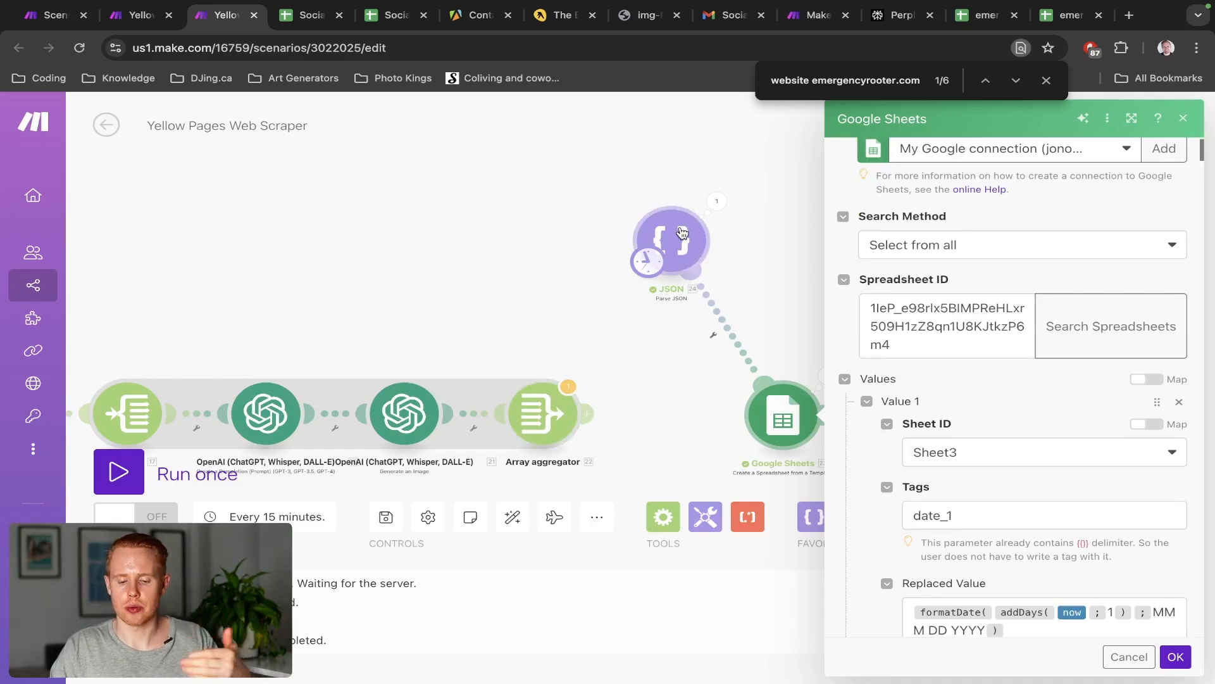
scroll(459, 423, down, 2)
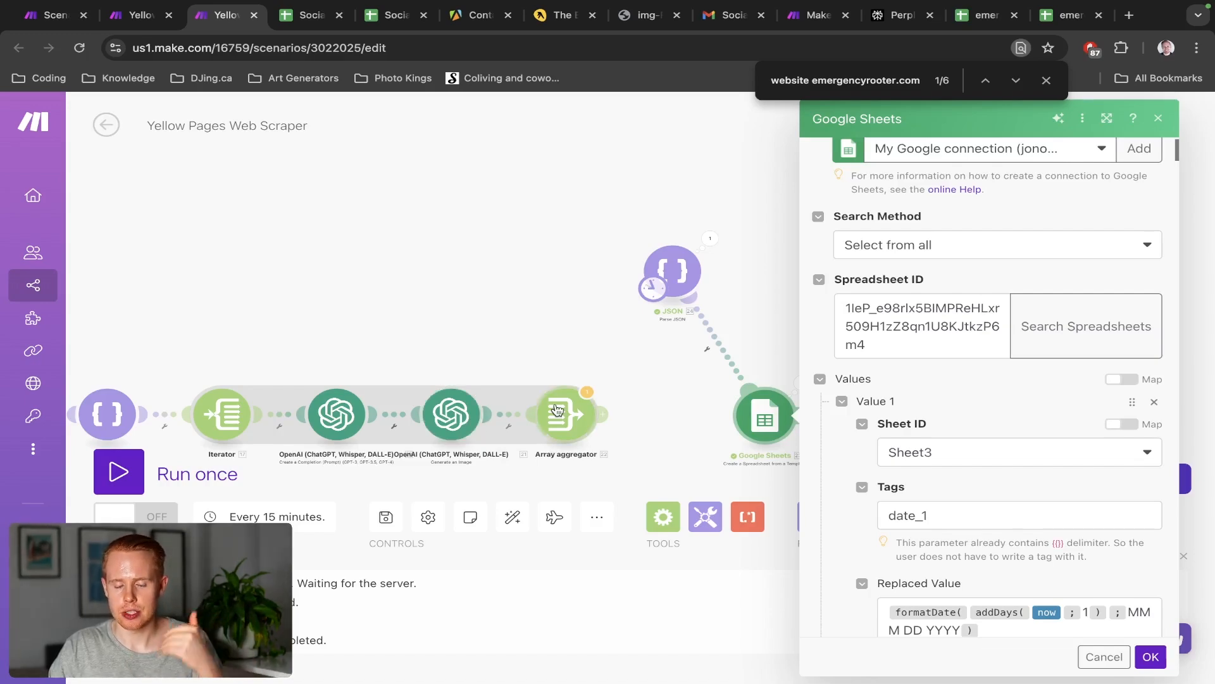
scroll(437, 326, down, 10)
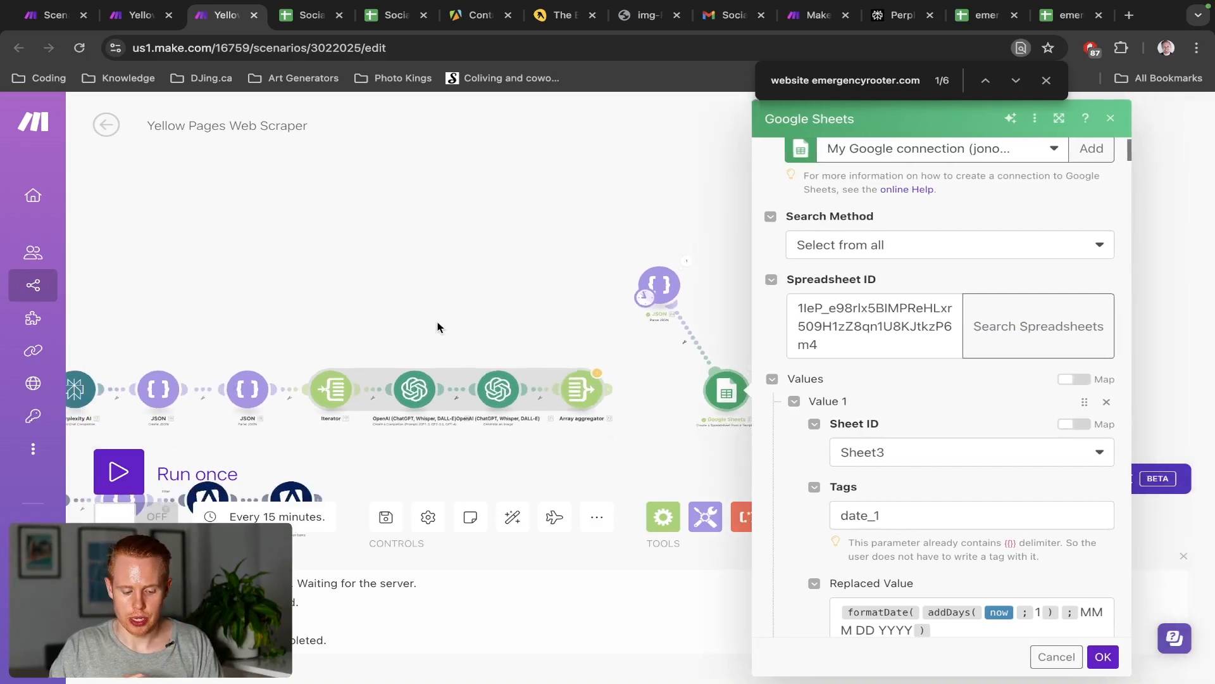
scroll(342, 380, up, 8)
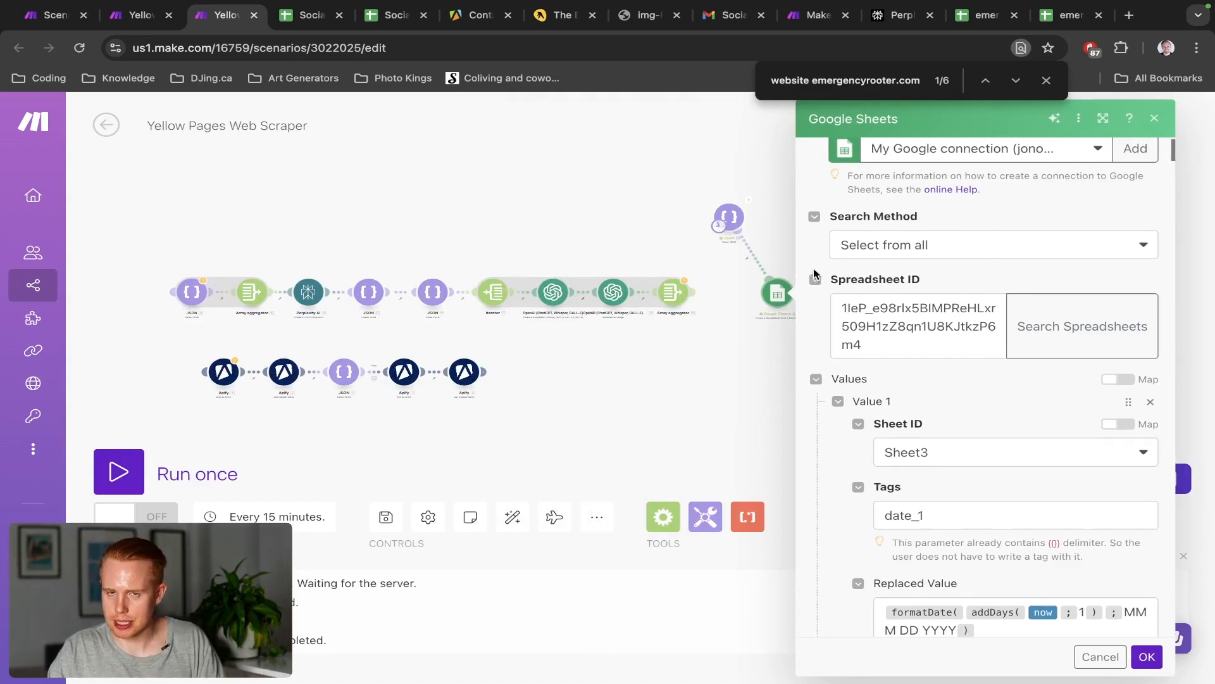
Save the Google Sheets module settings and run the scenario once
click(1147, 656)
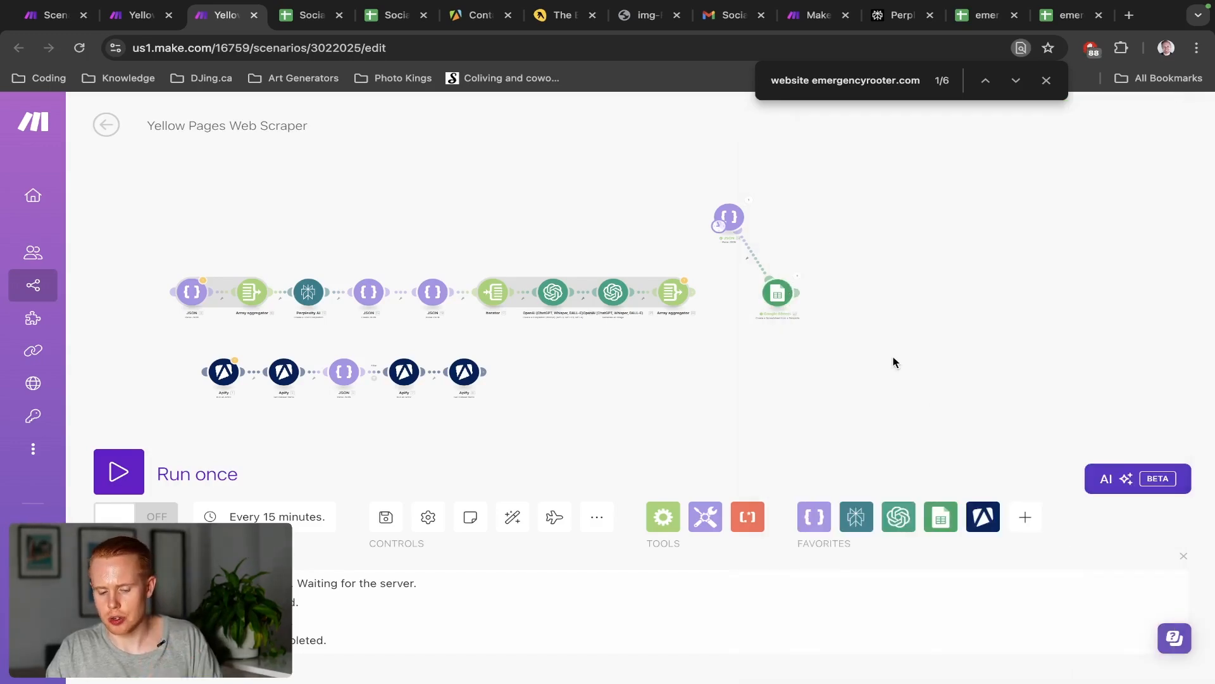
scroll(860, 291, up, 3)
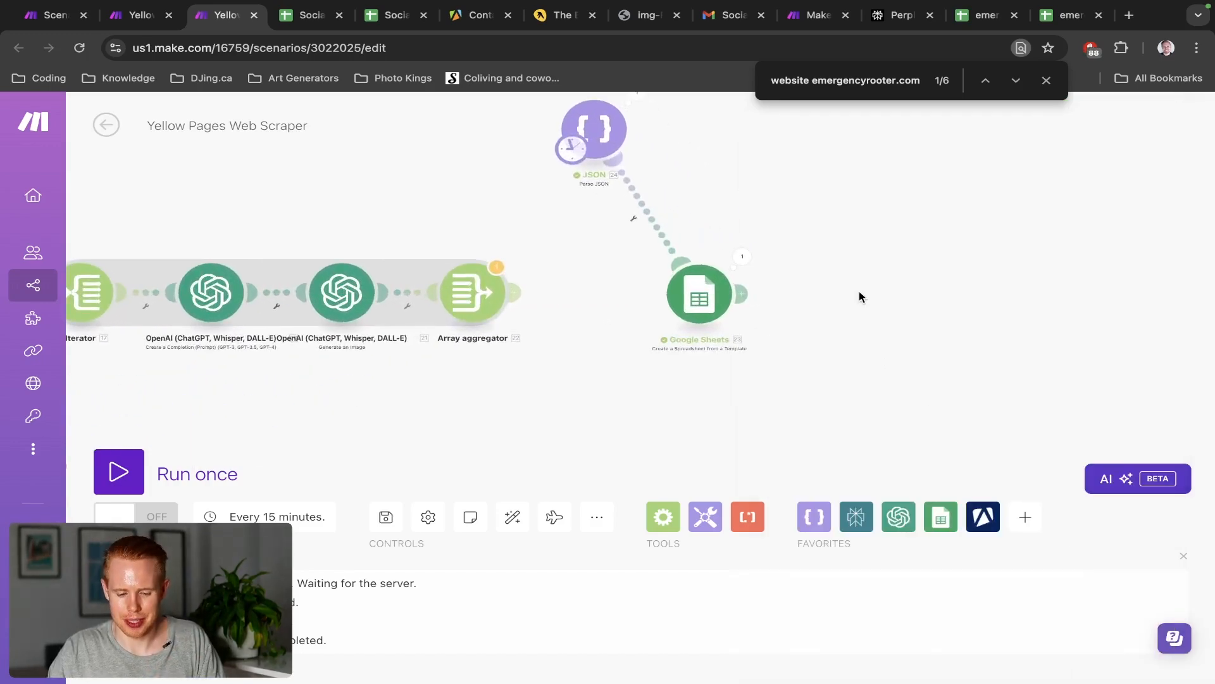
drag(807, 177, 780, 314)
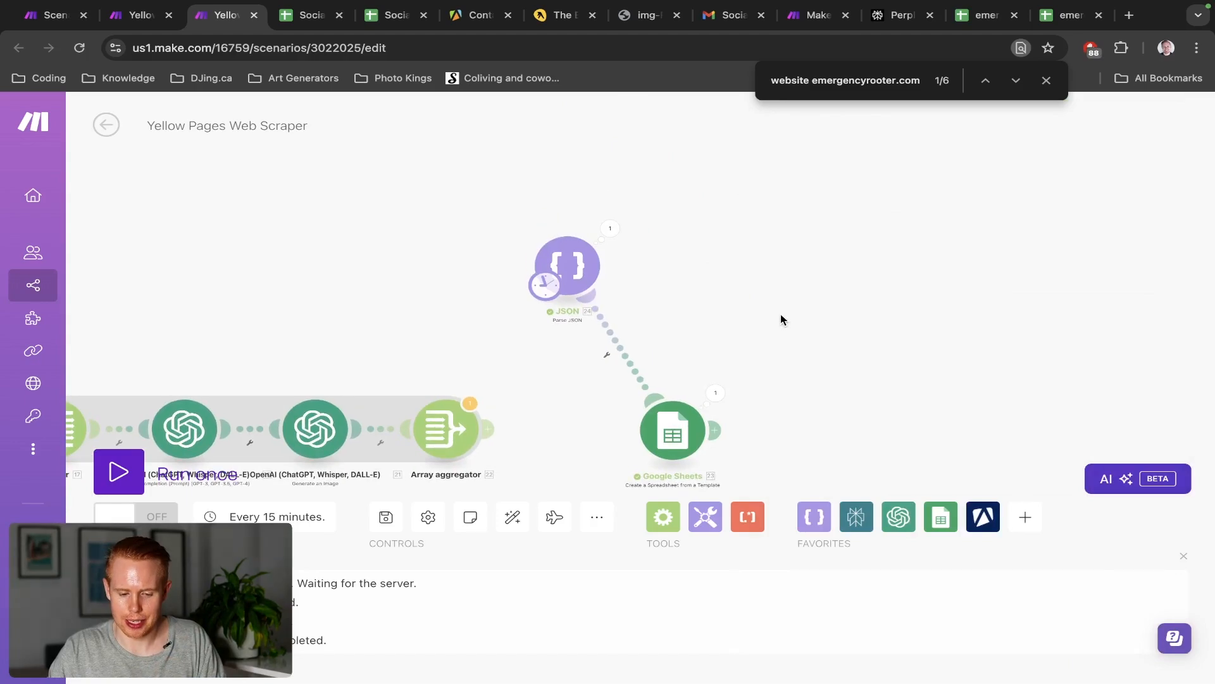
click(119, 471)
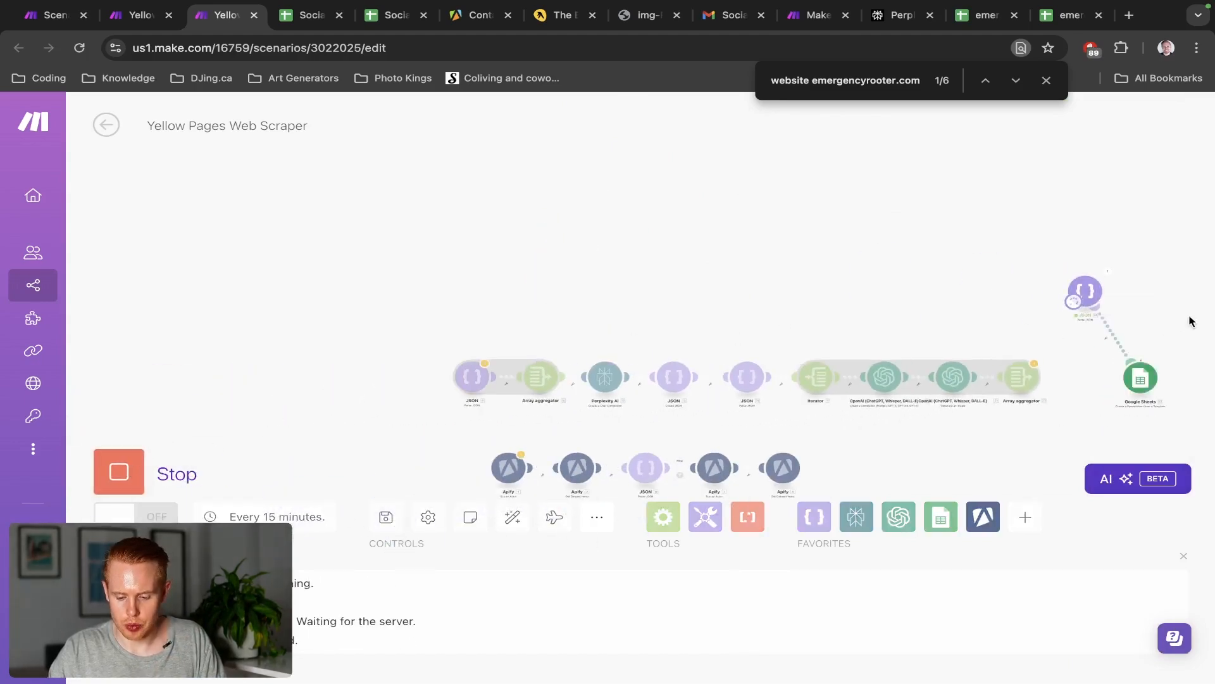
Open the created spreadsheet's Web View Link from the Google Sheets run output in a new tab
drag(1191, 321, 873, 276)
scroll(878, 336, up, 5)
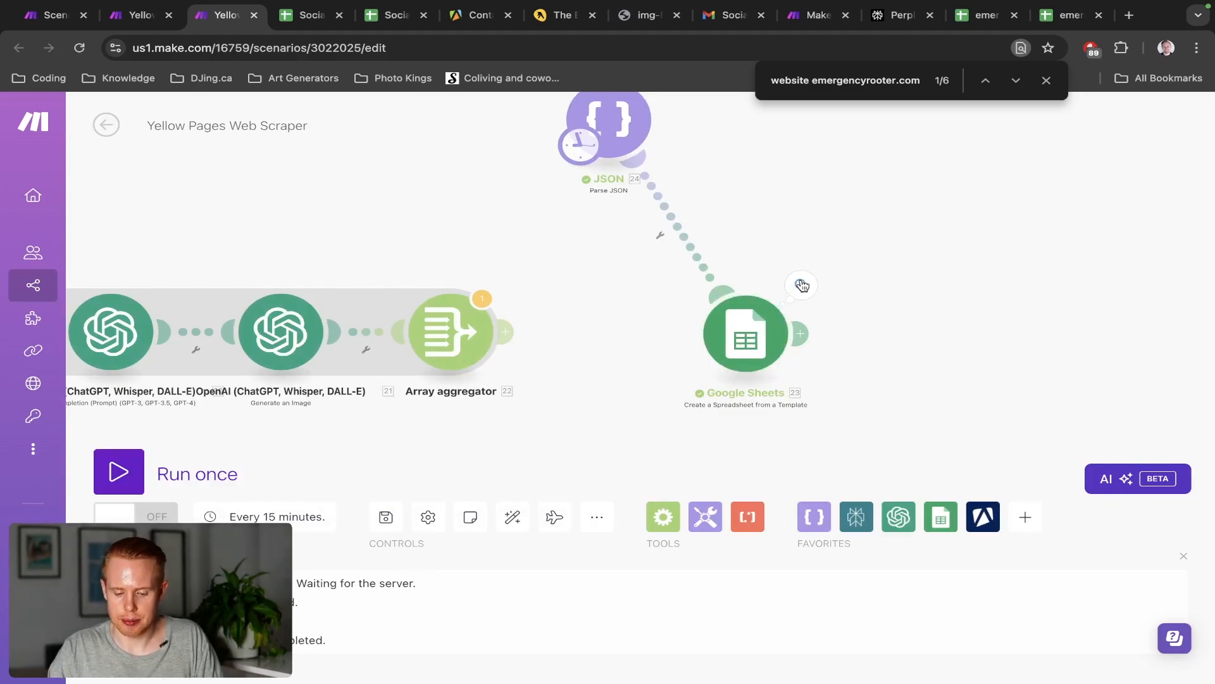
click(802, 285)
scroll(990, 475, down, 2)
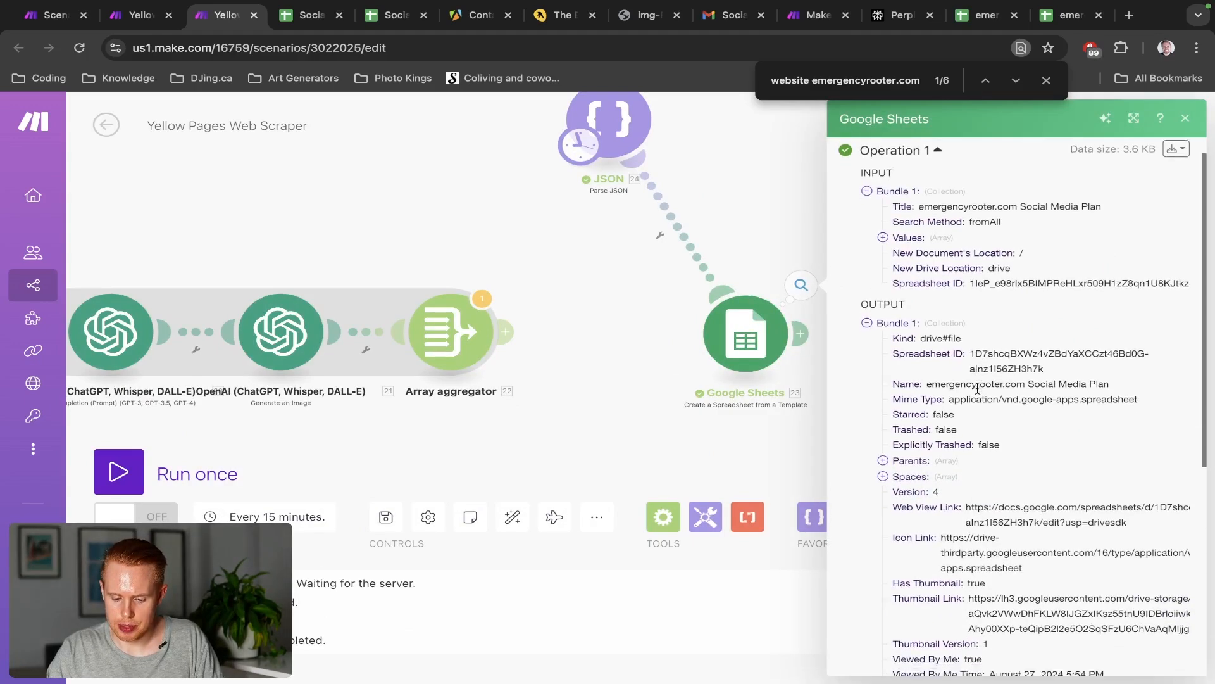
triple_click(1004, 484)
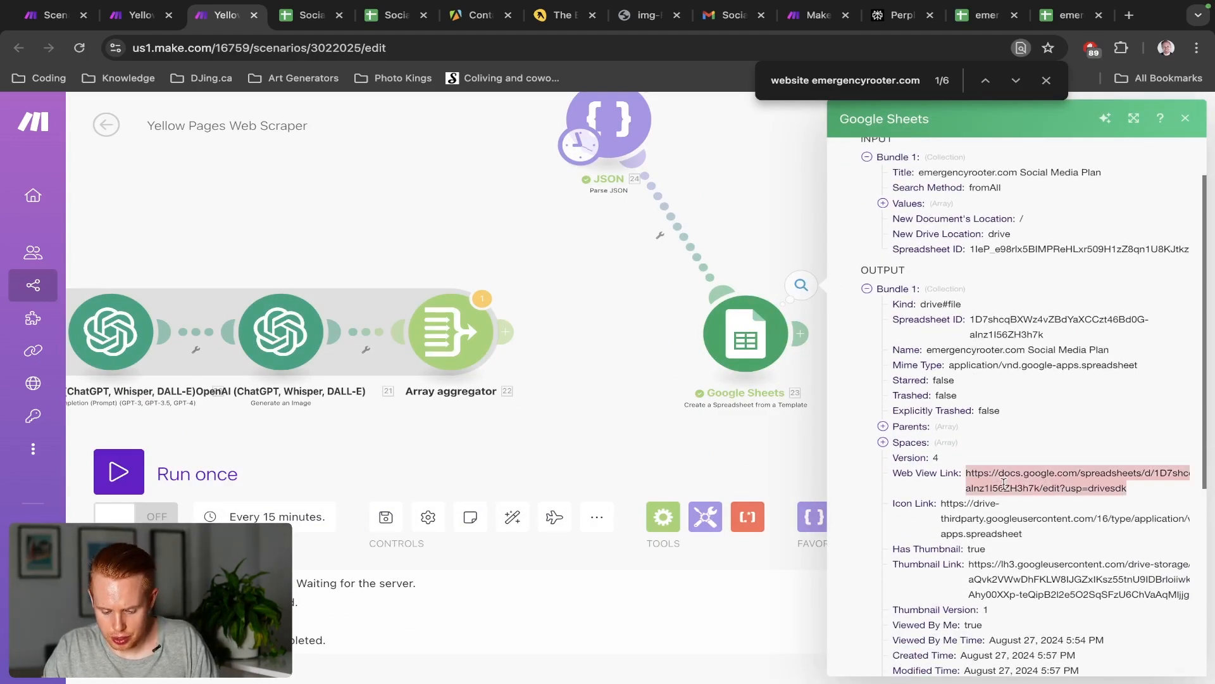
click(1004, 484)
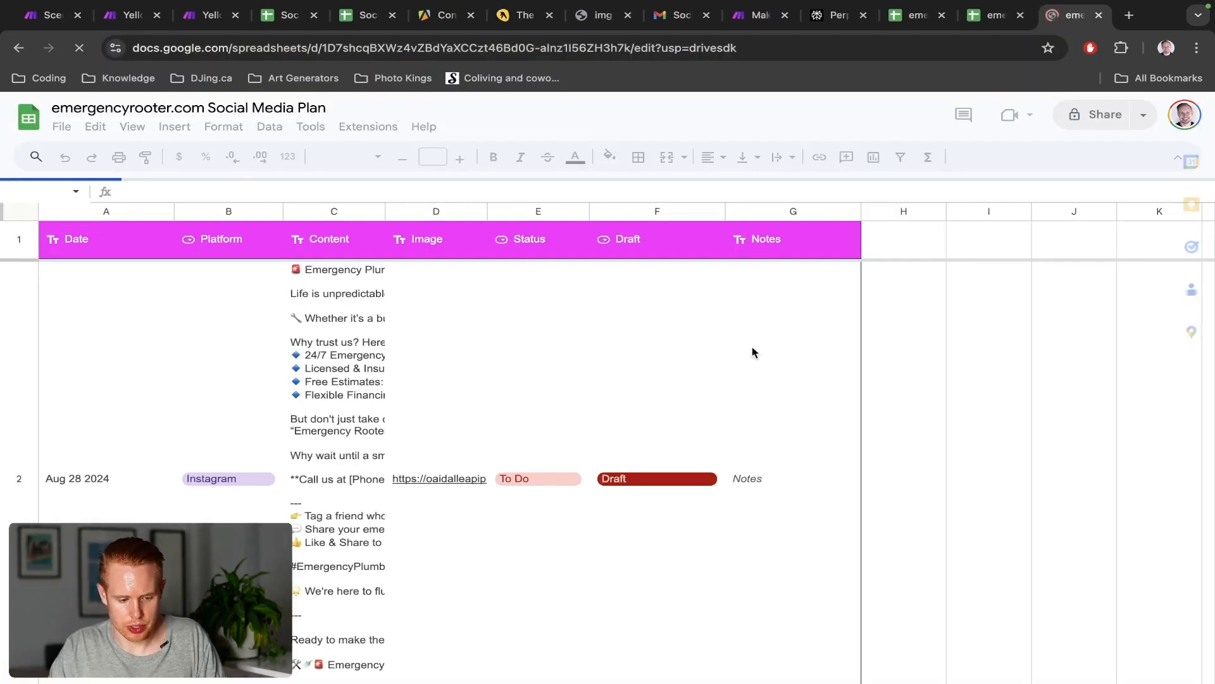
Select rows 2 through 15 of planned posts and drag them to reorder
scroll(415, 435, down, 15)
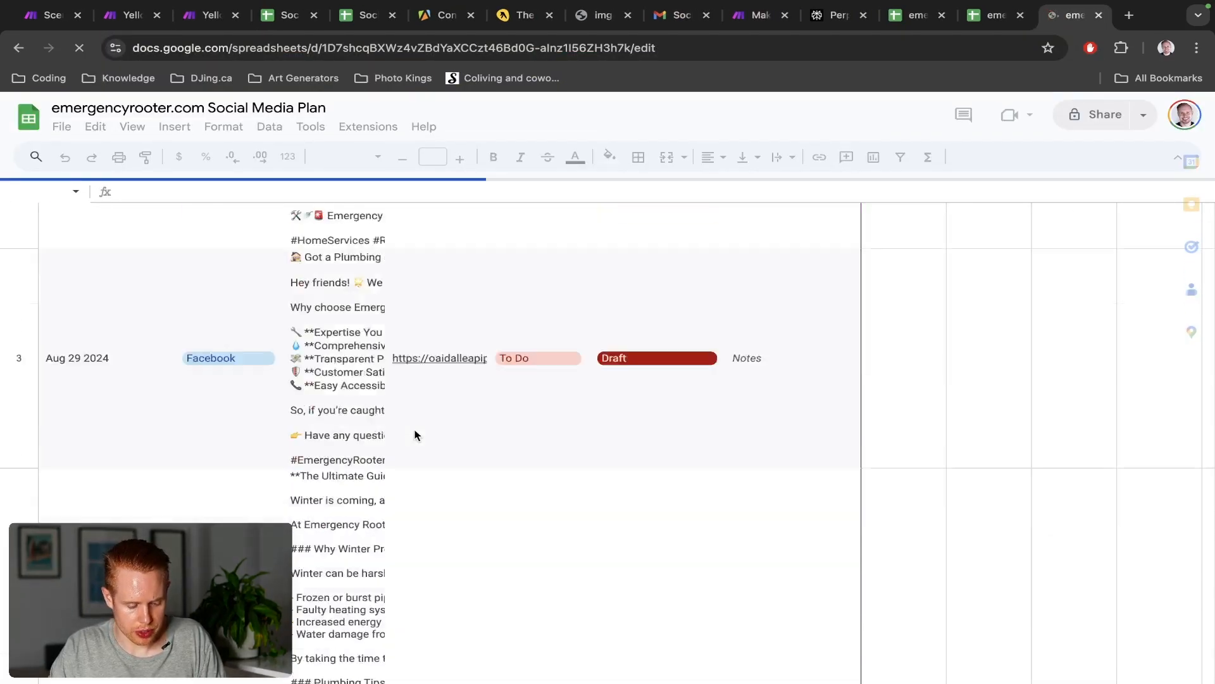
scroll(415, 435, down, 10)
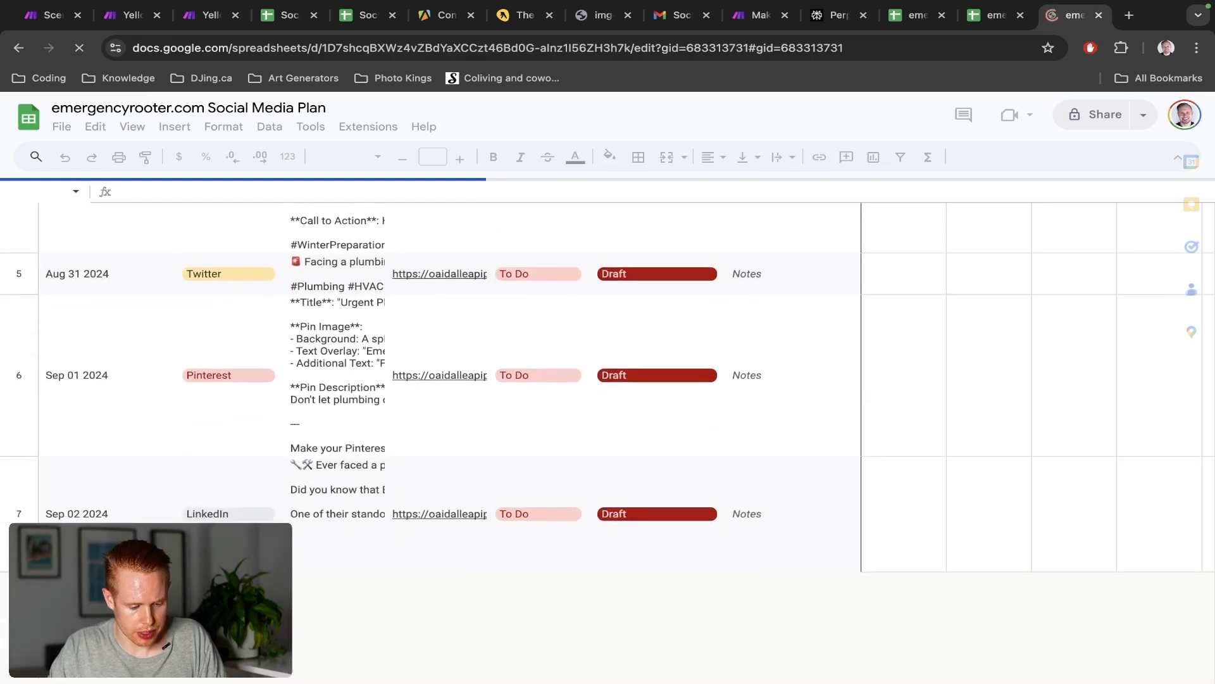
click(19, 519)
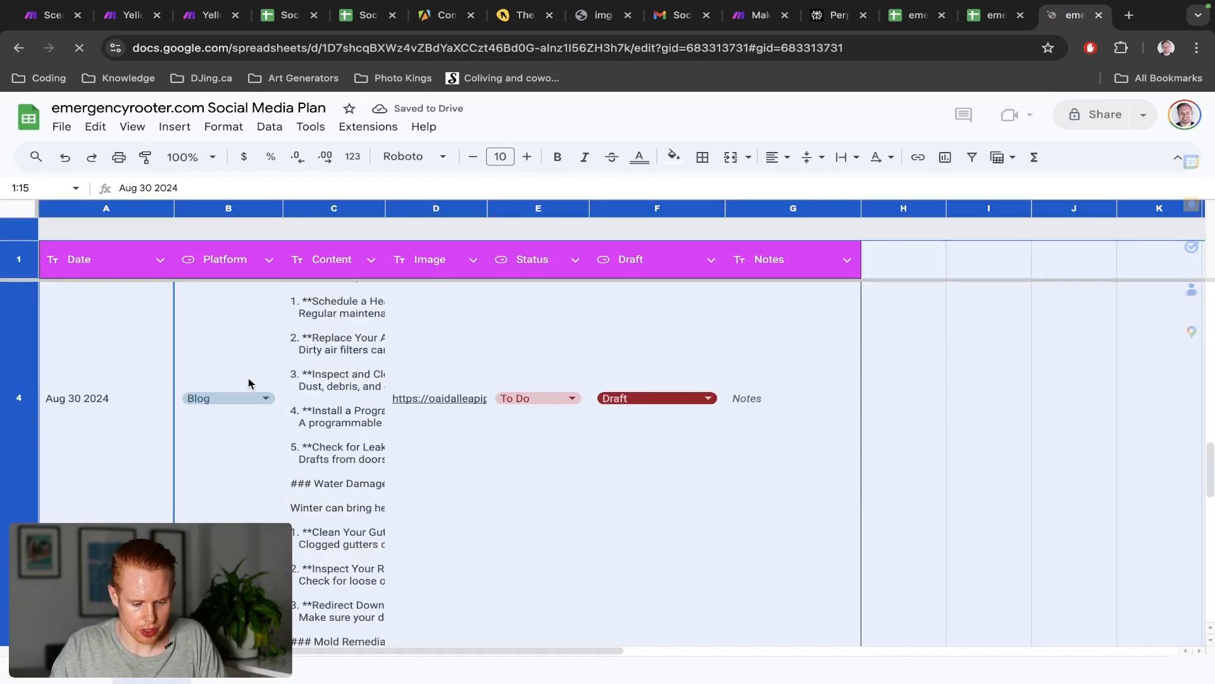
scroll(129, 424, down, 4)
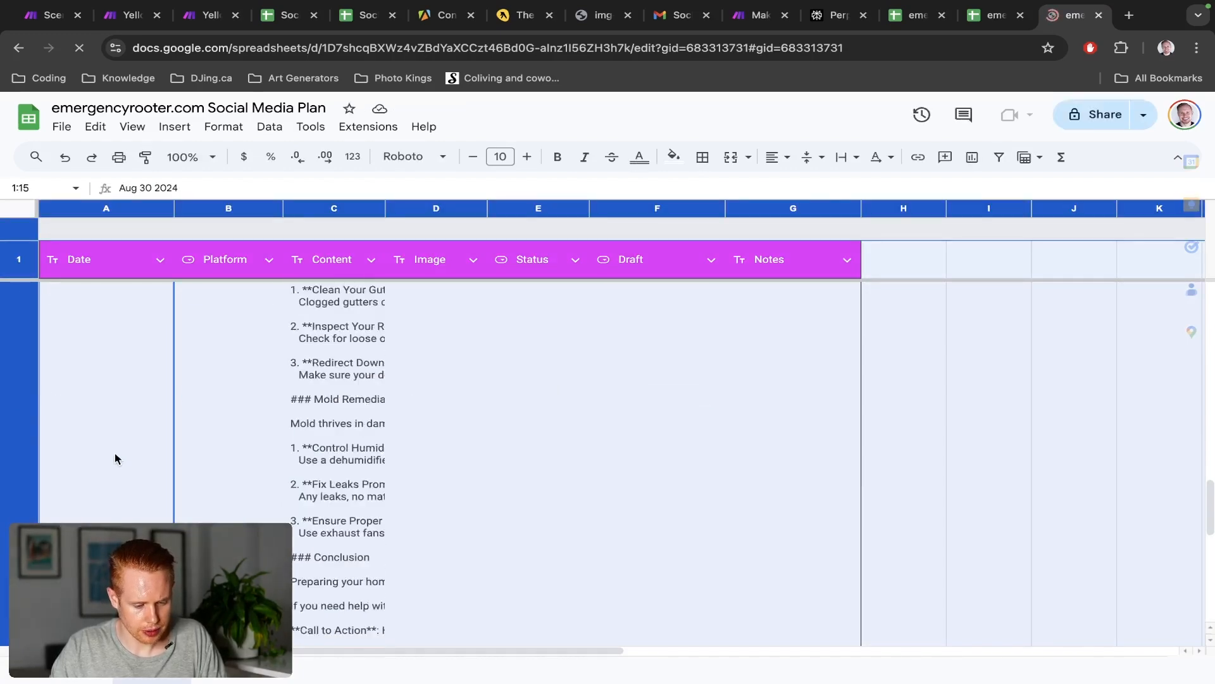
scroll(114, 458, down, 1)
shift+click(19, 297)
scroll(15, 443, down, 3)
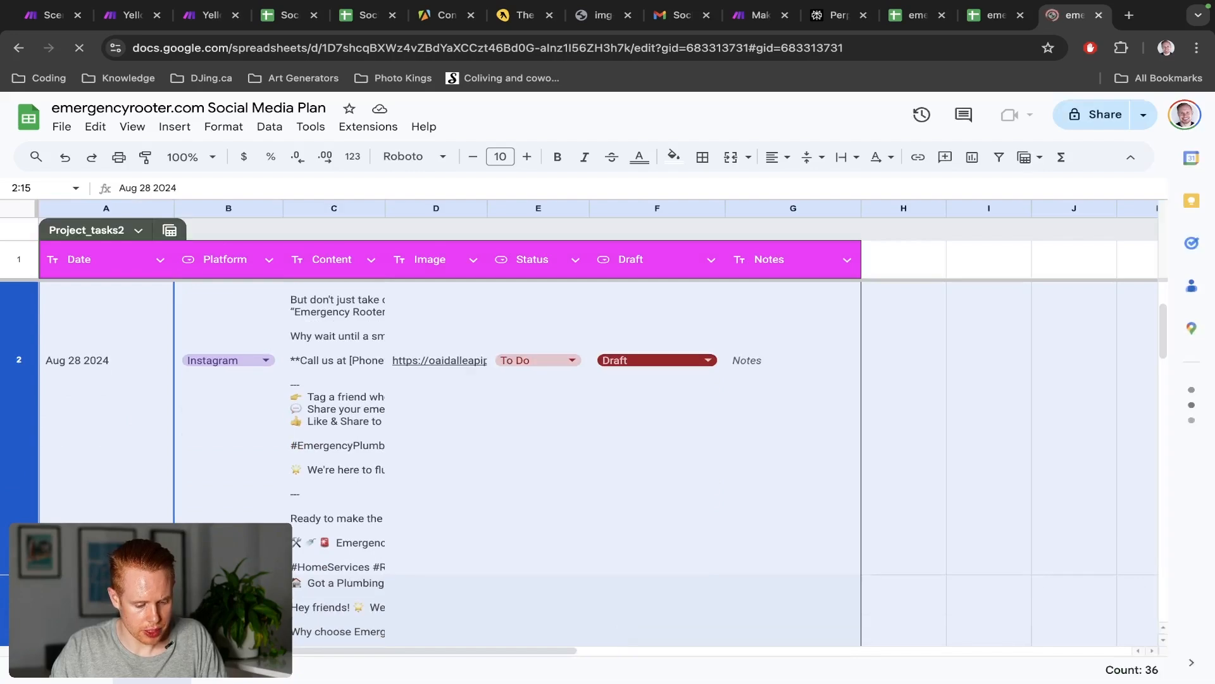
drag(14, 500, 45, 333)
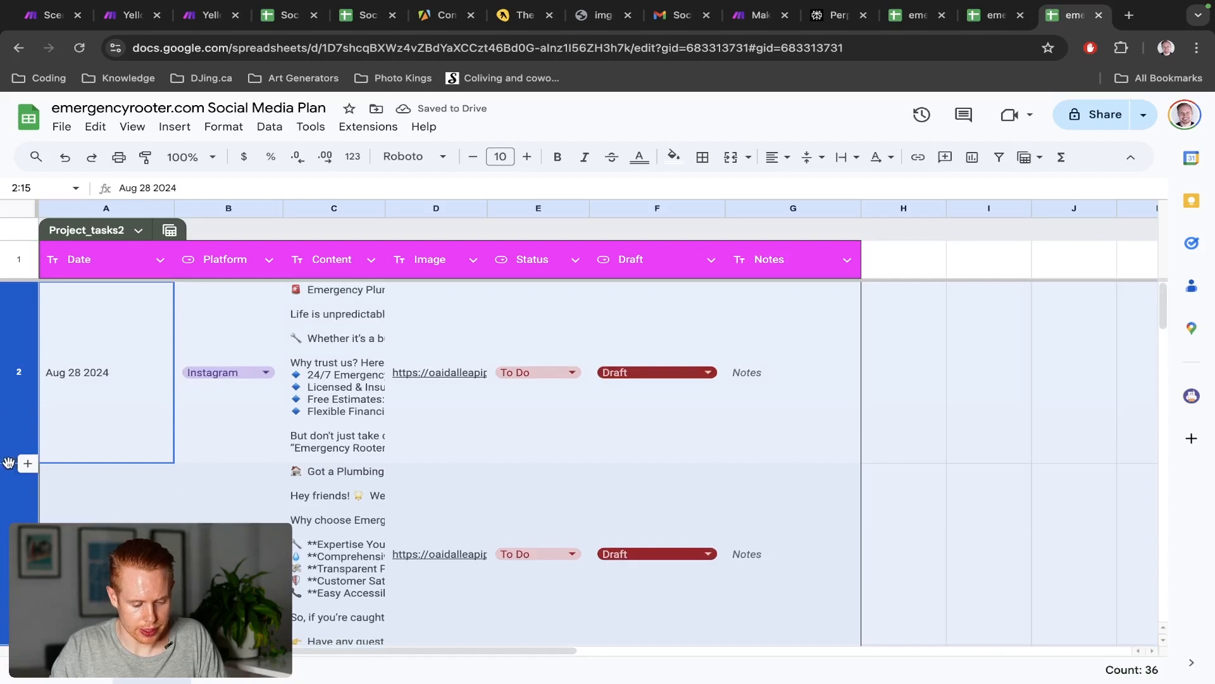
Read the first post in cell C2, scroll through the rows, and return to Make
click(300, 380)
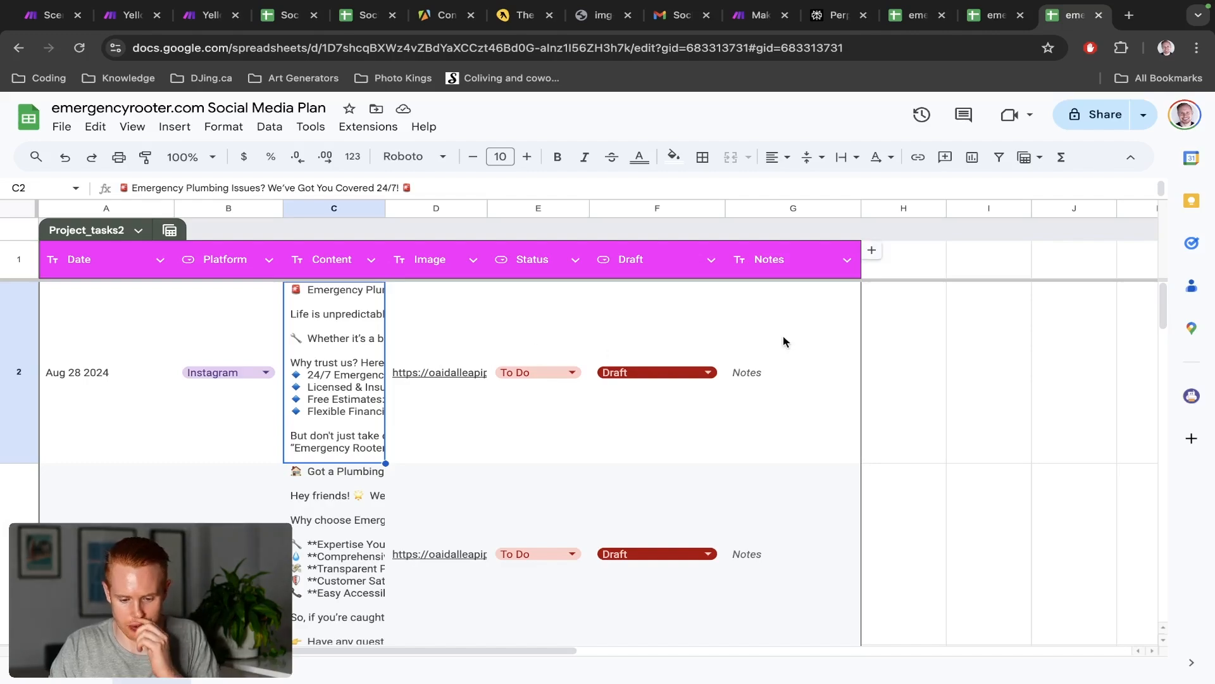
scroll(784, 344, down, 10)
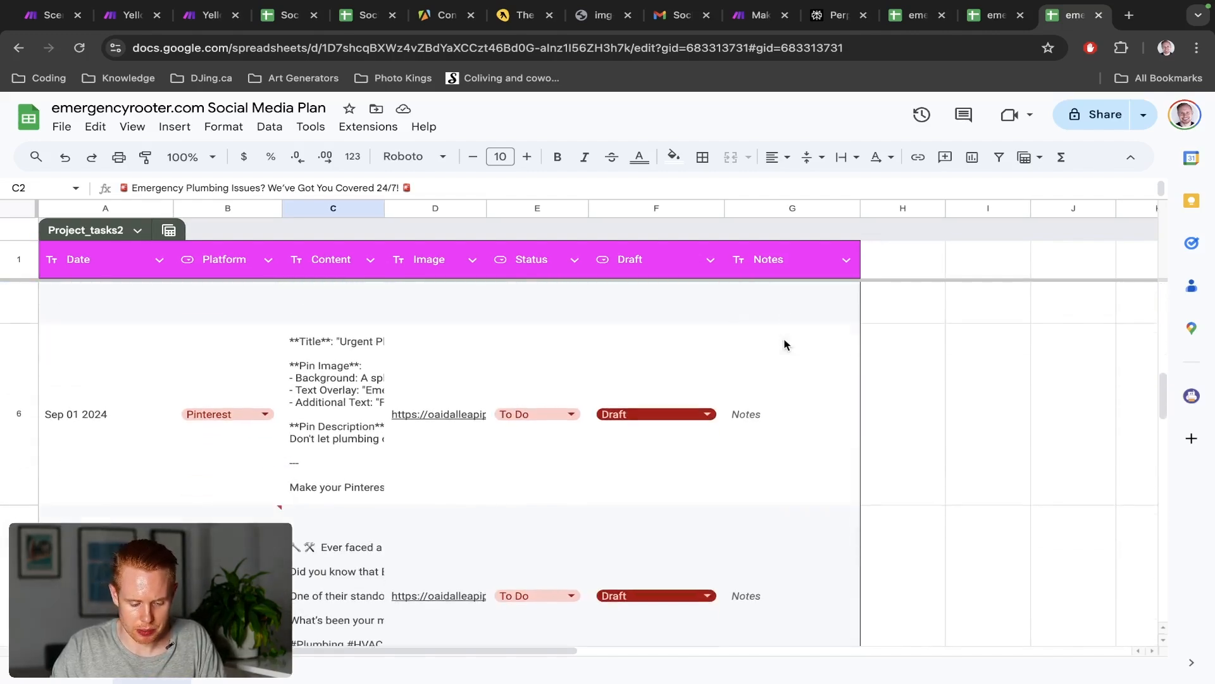
scroll(784, 344, down, 5)
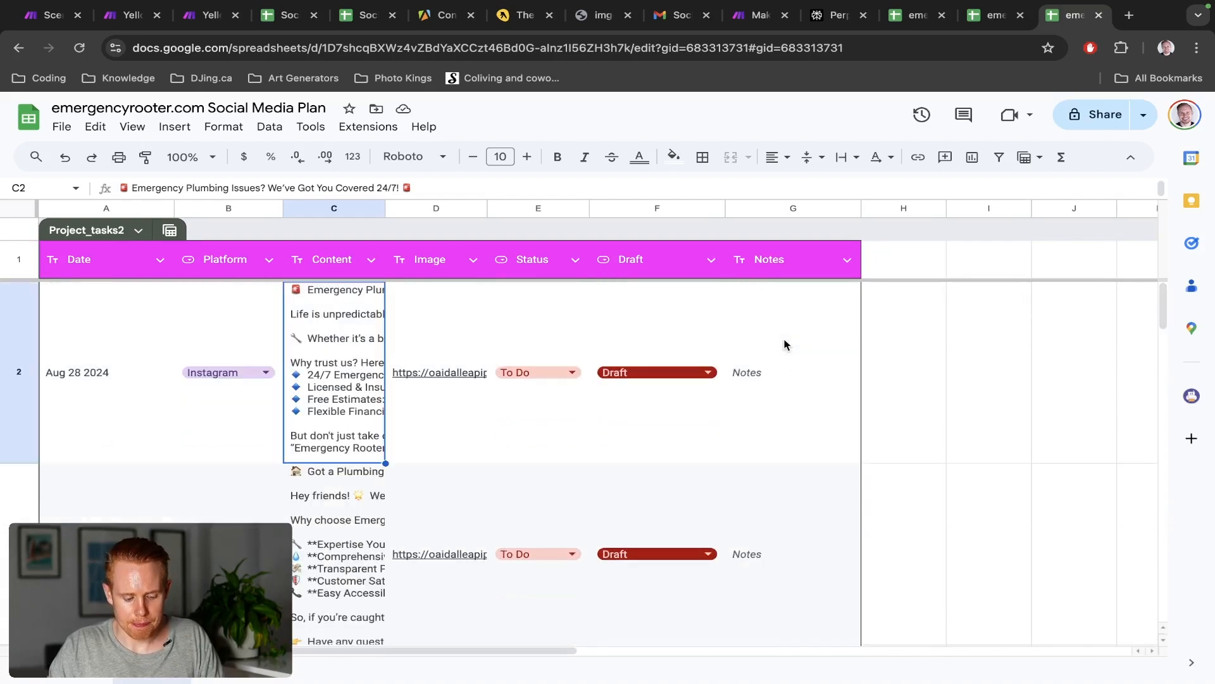
key(ctrl+3)
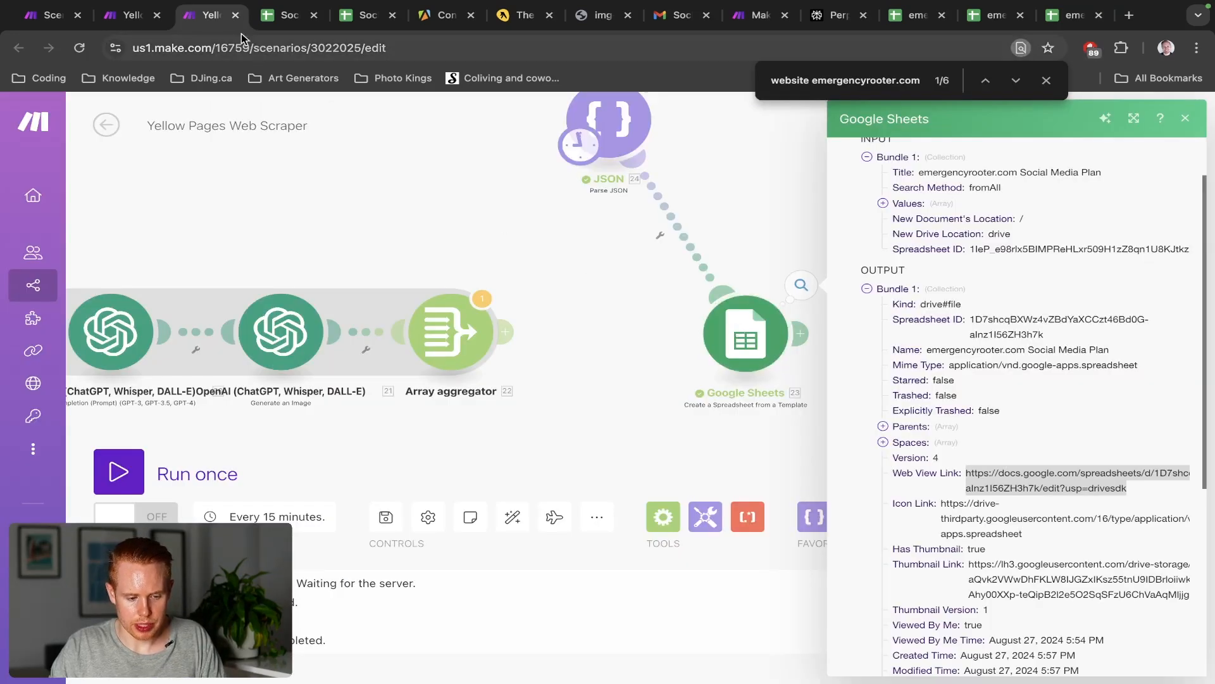
Close the Google Sheets output details and glance at the finished Test scenario for reference
click(142, 18)
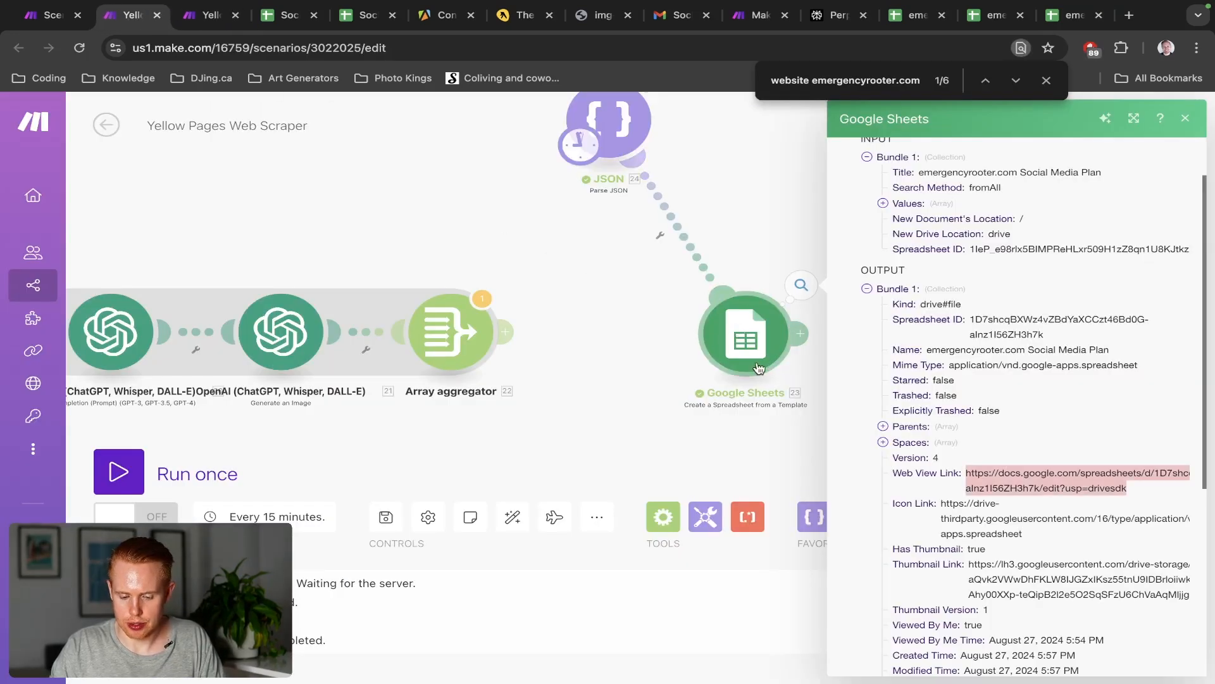
click(656, 338)
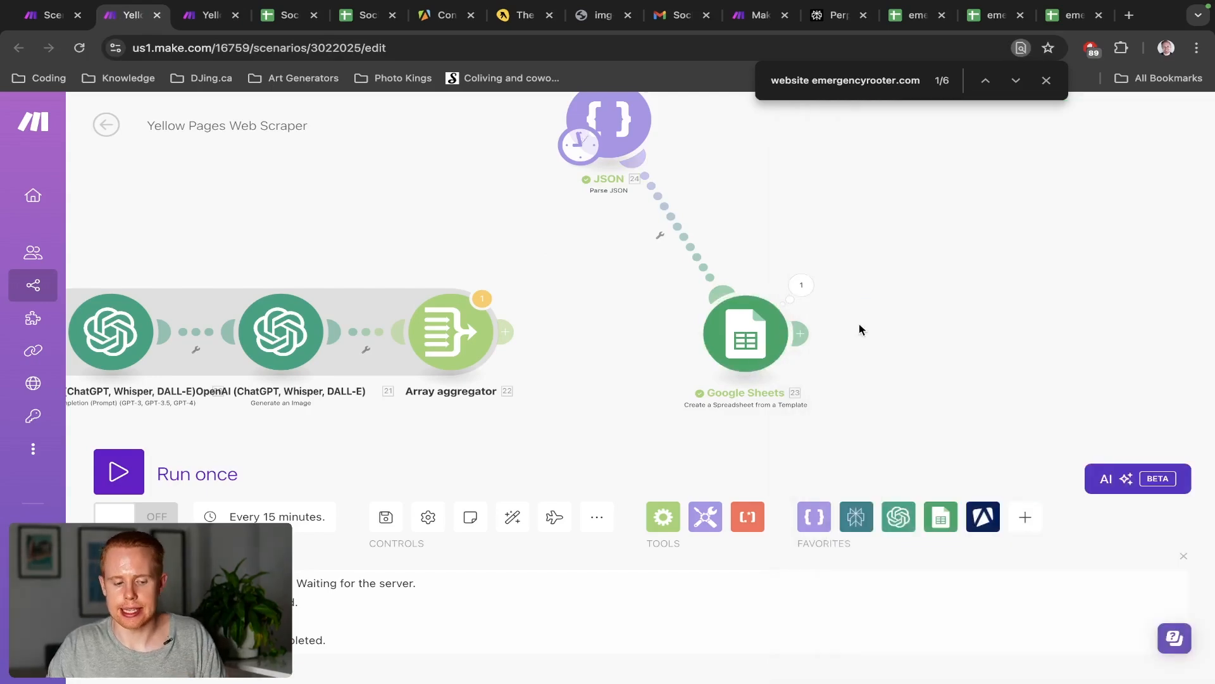
key(ctrl+shift+Tab)
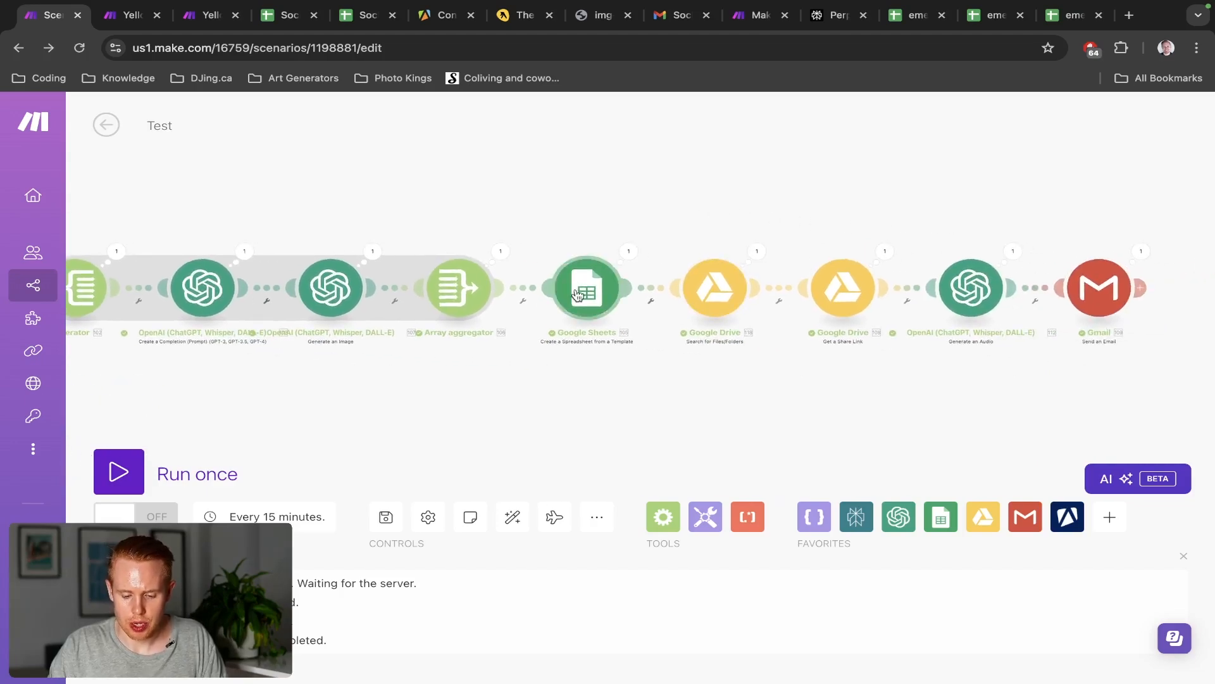
key(ctrl+Tab)
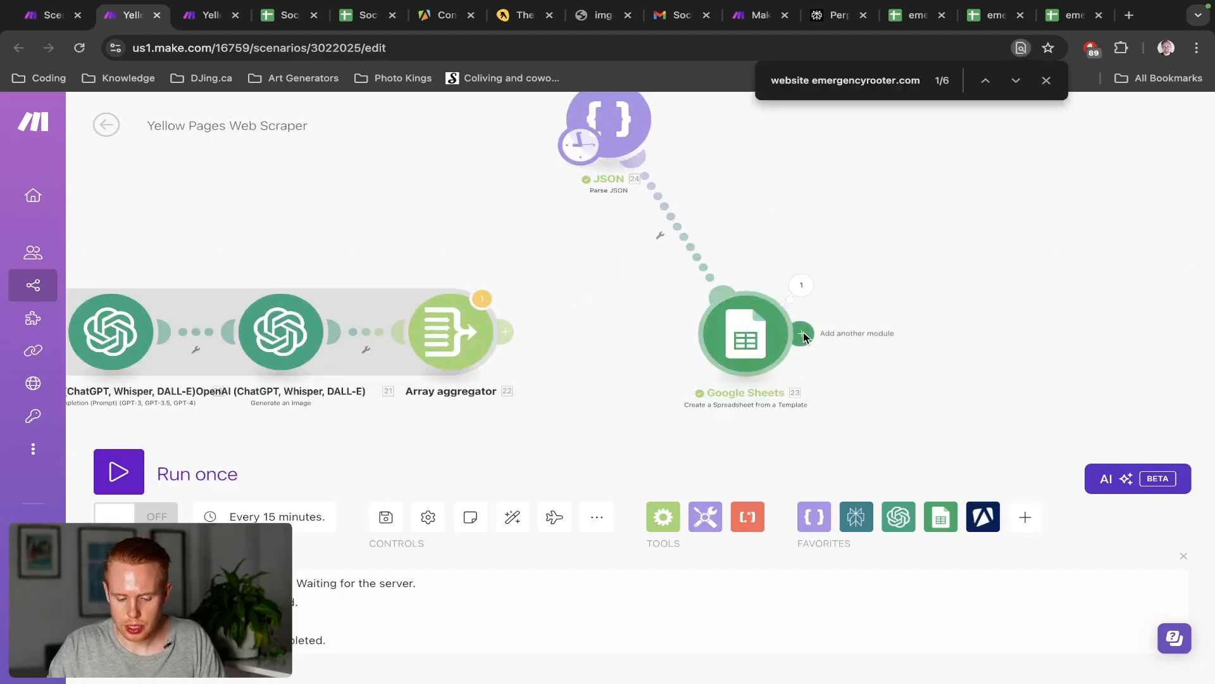
Add a Google Drive 'Search for Files/Folders' module after the Google Sheets step
click(803, 334)
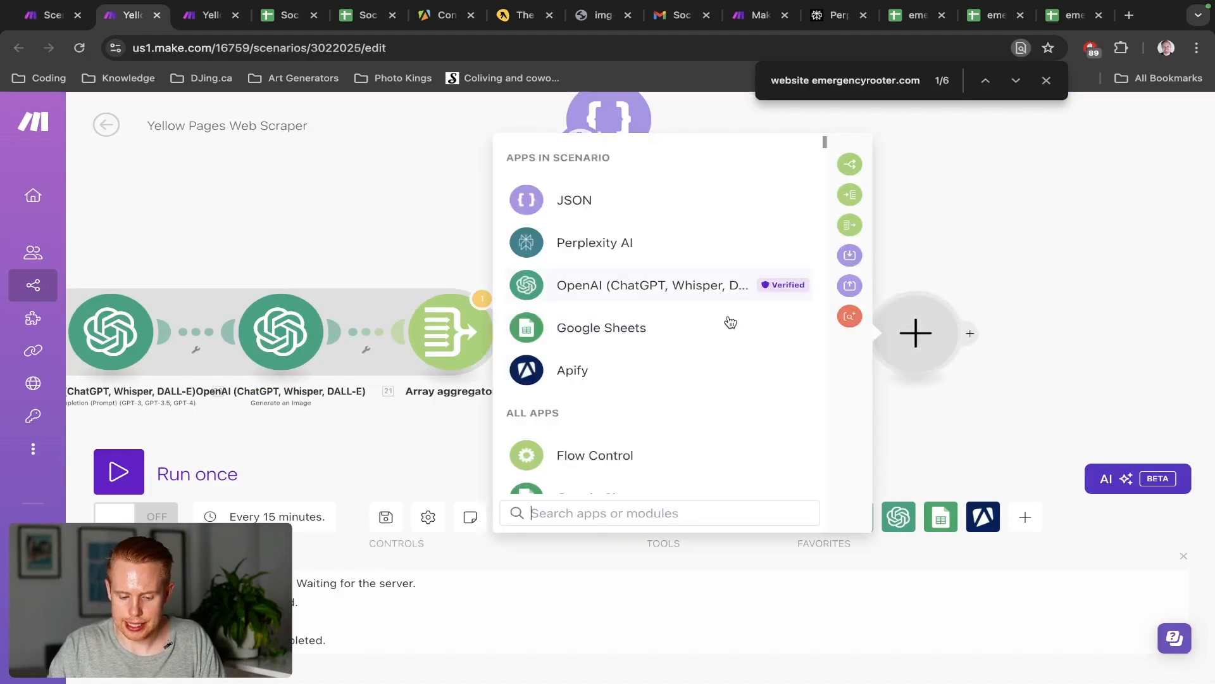
text(drive)
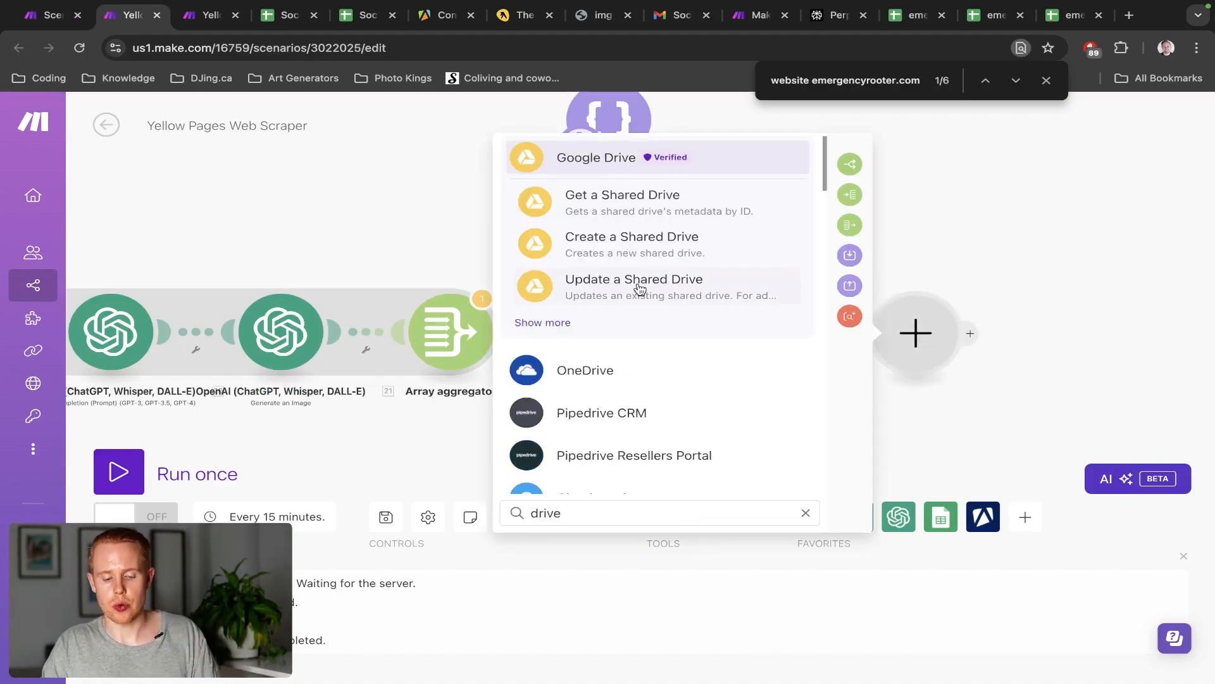
click(543, 323)
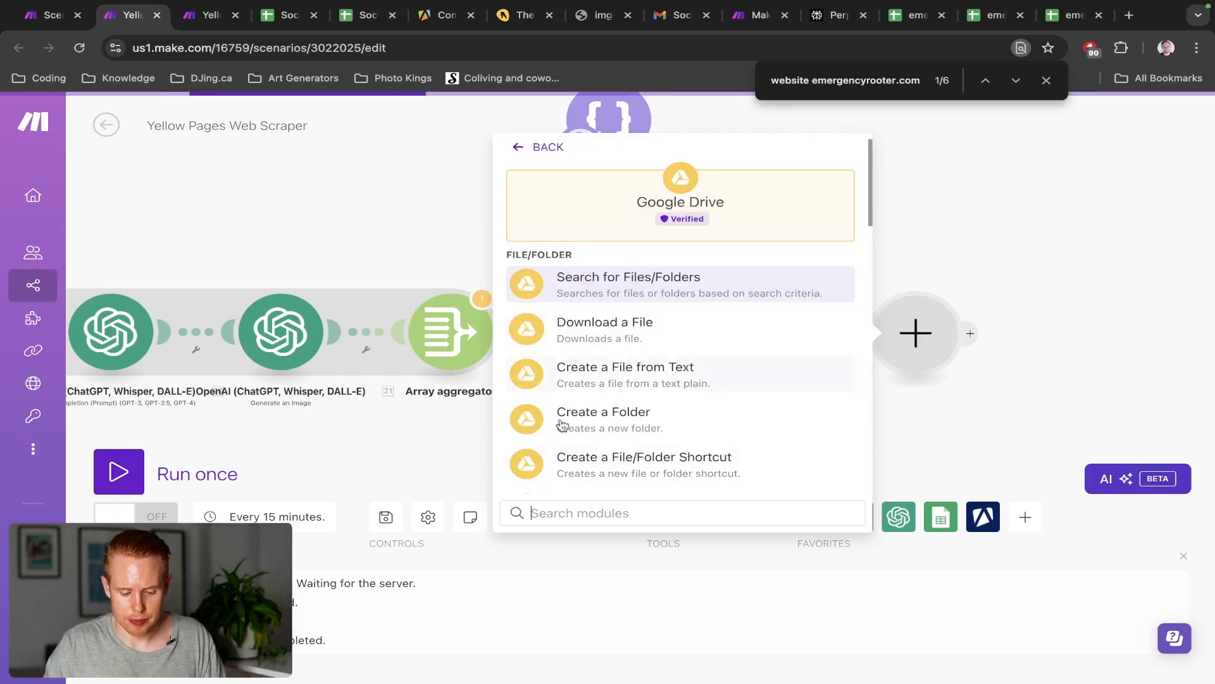
text(f)
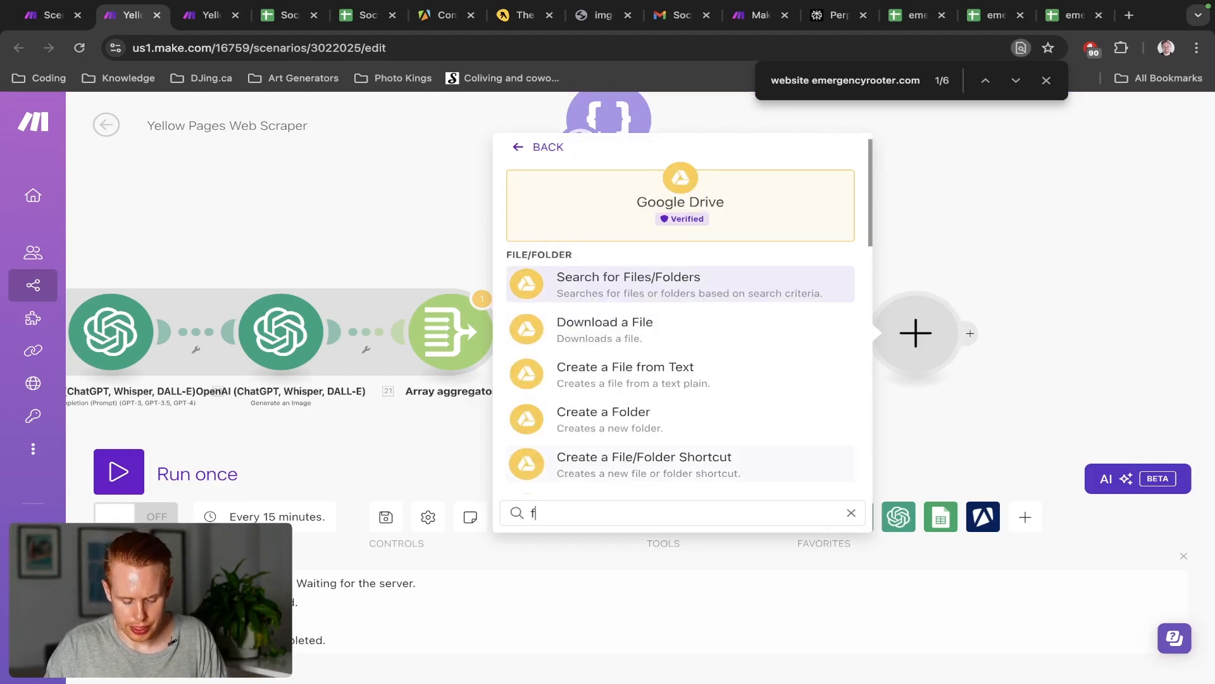
text(ind)
key(ctrl+a)
text(search)
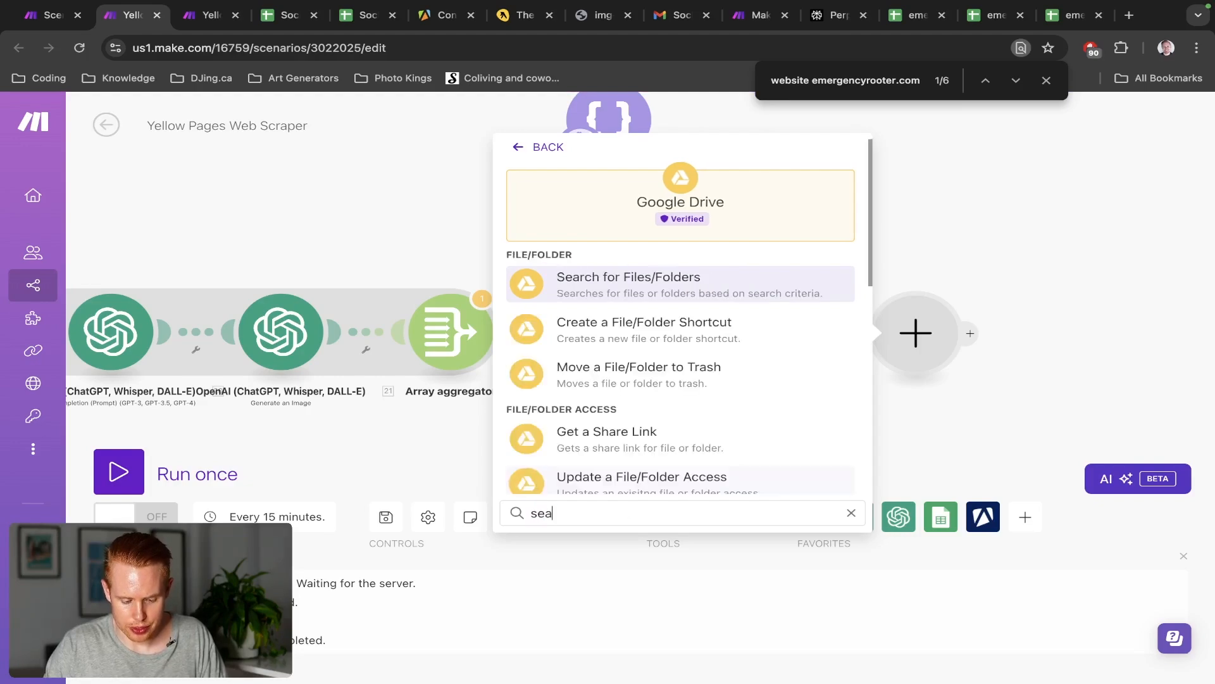
click(678, 296)
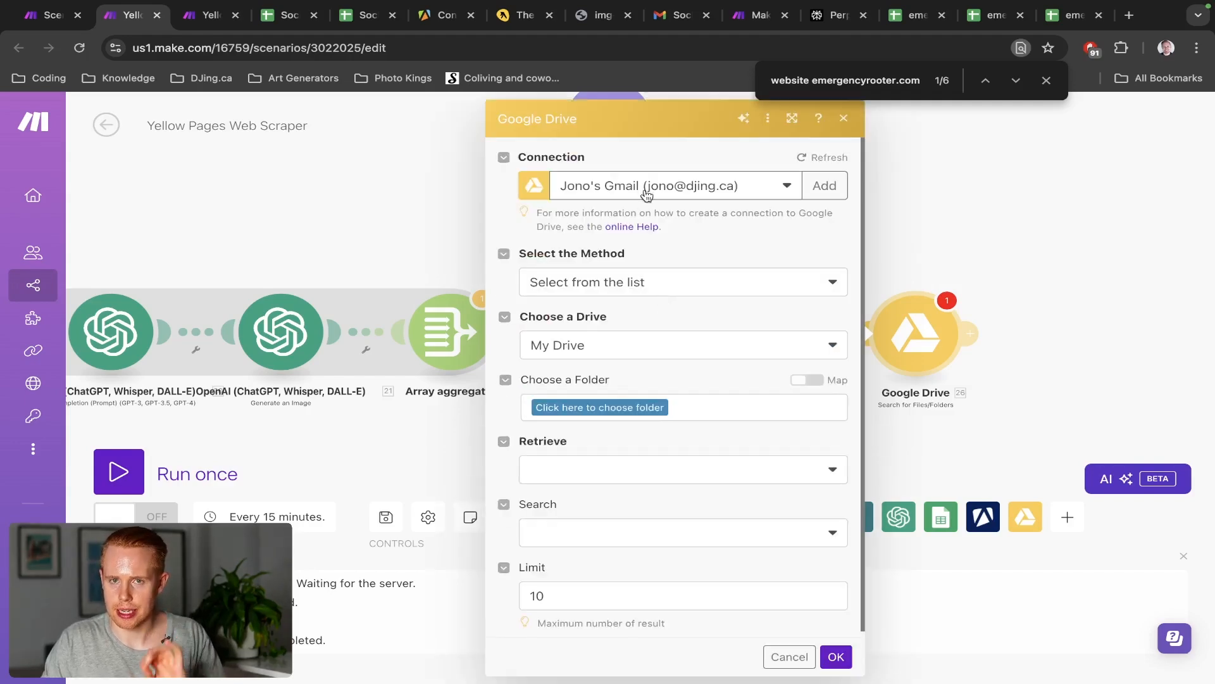
click(844, 121)
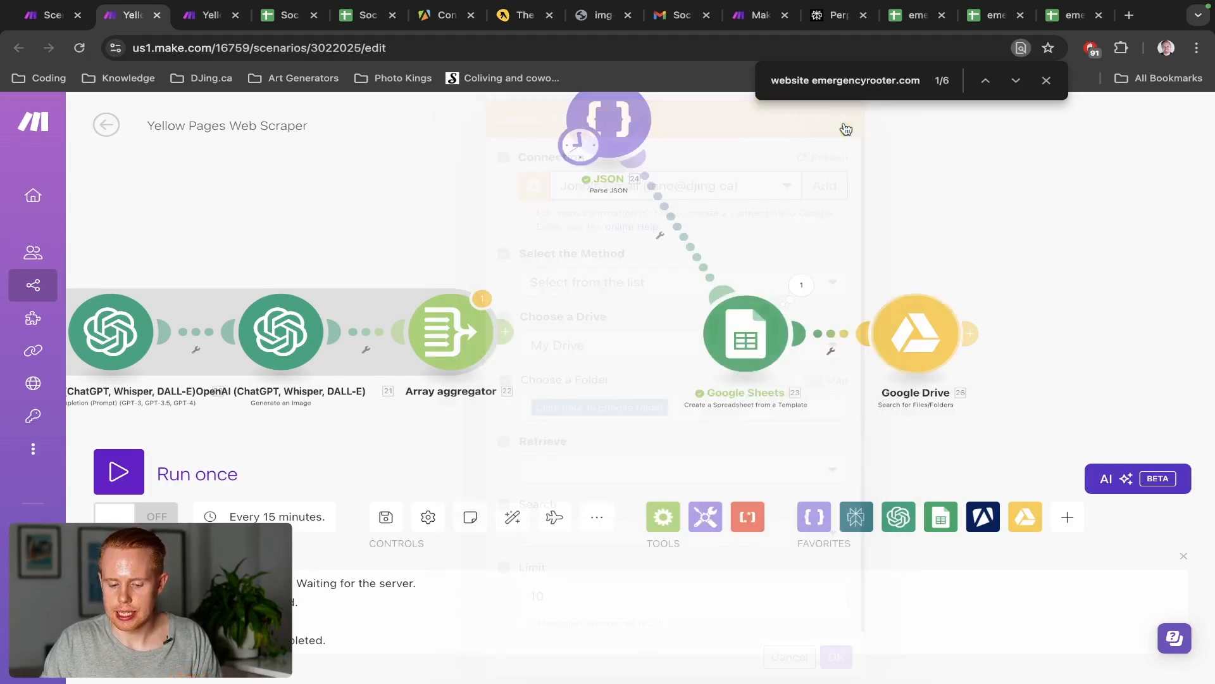
click(746, 343)
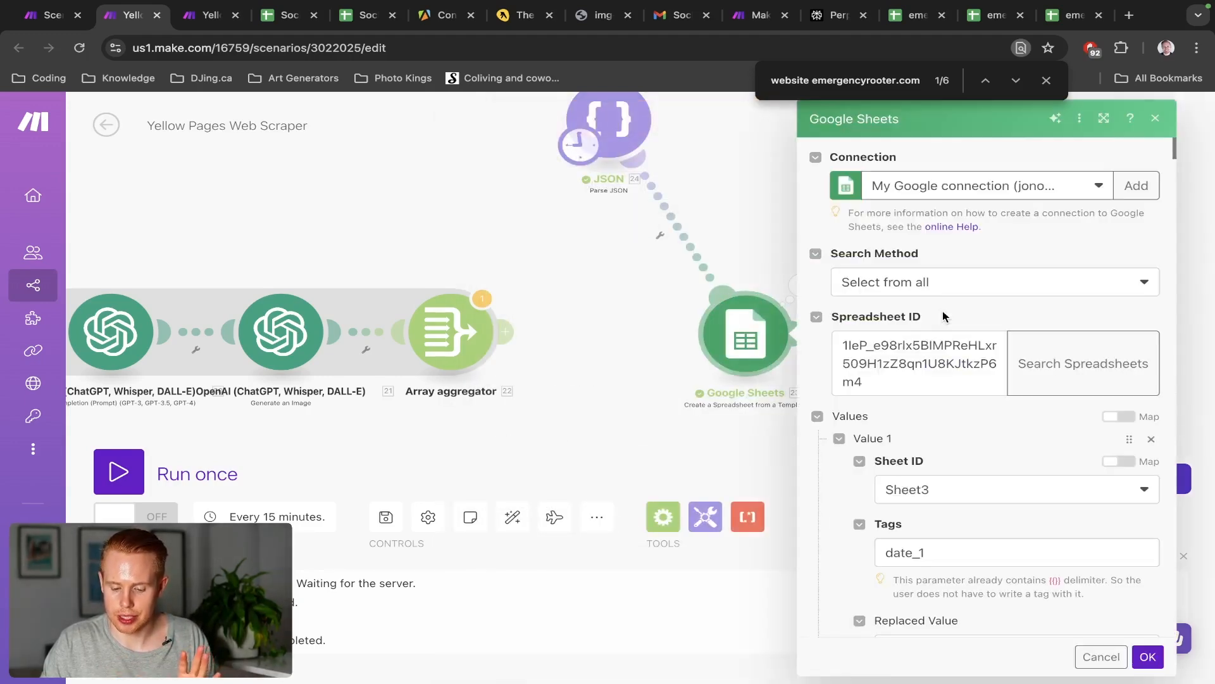
click(973, 190)
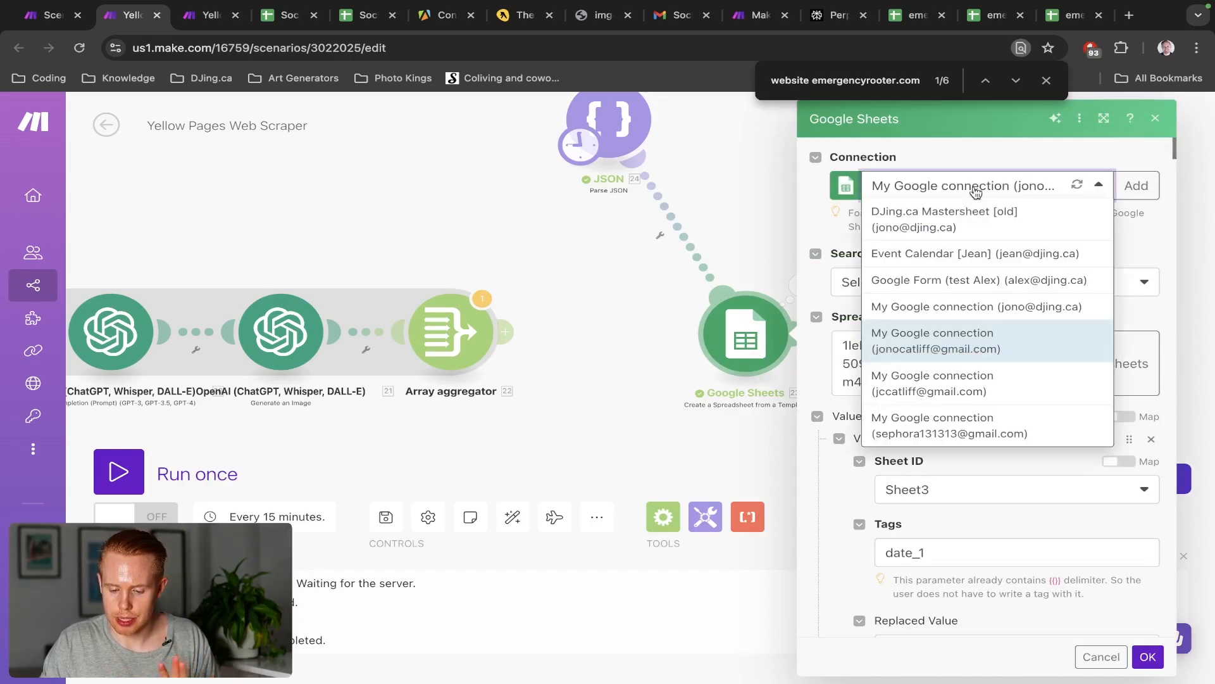
click(970, 308)
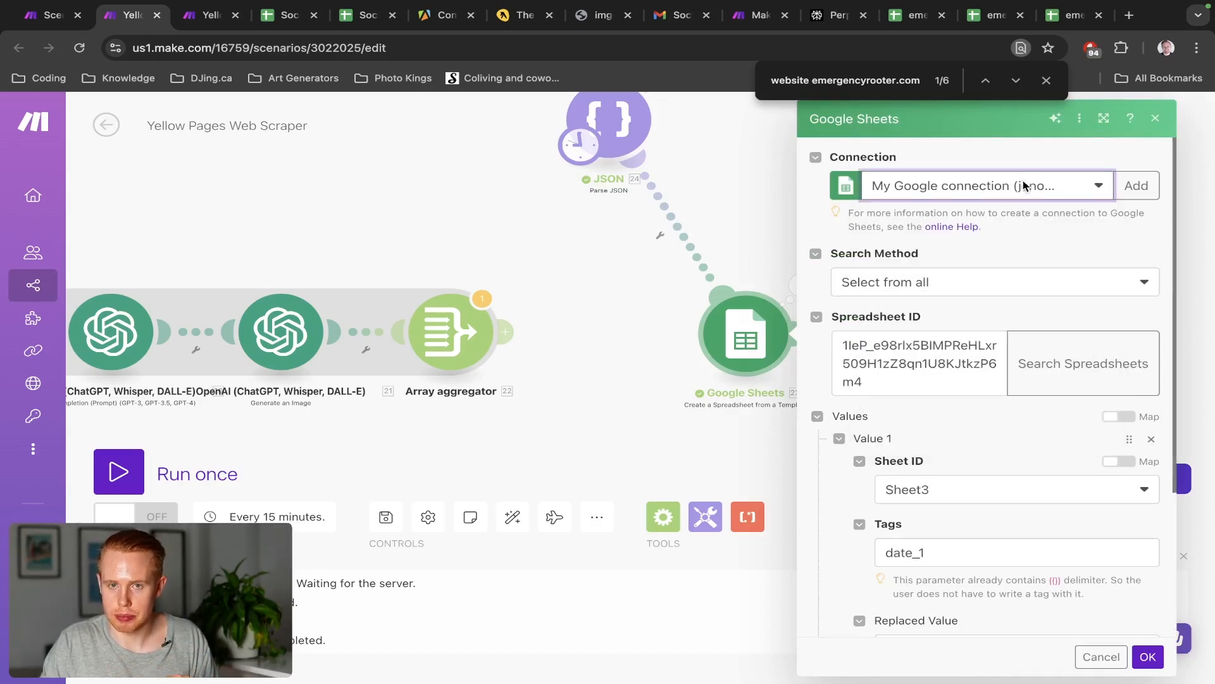
click(1147, 657)
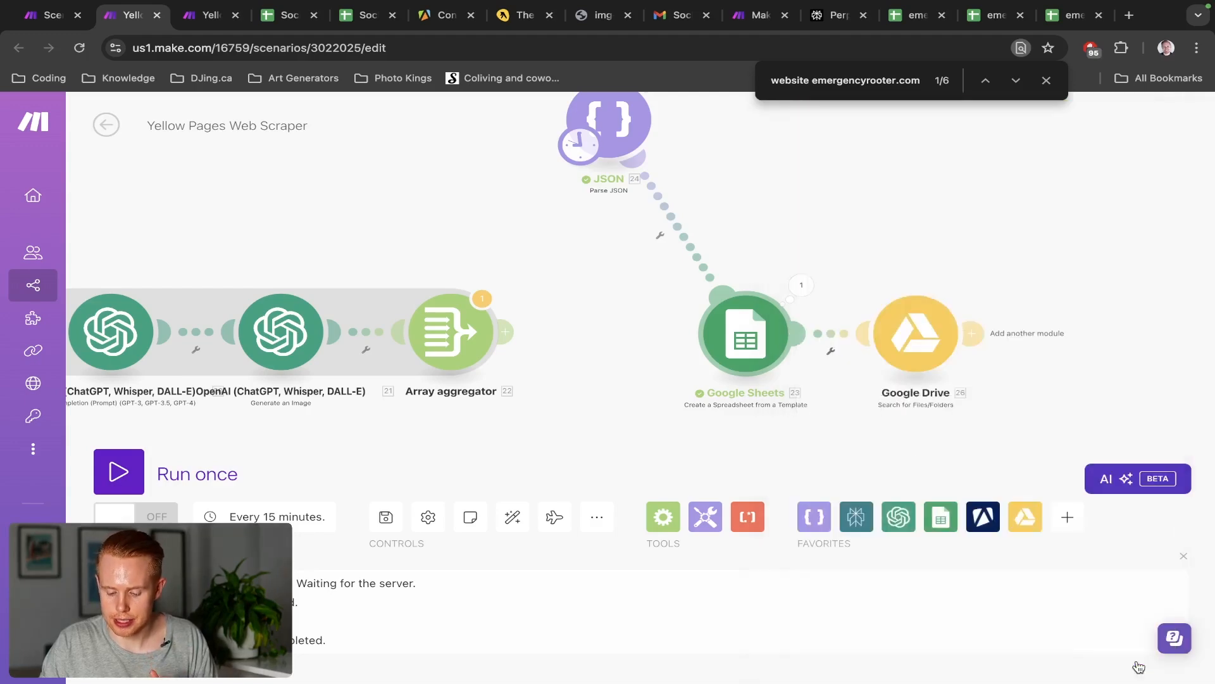
click(919, 341)
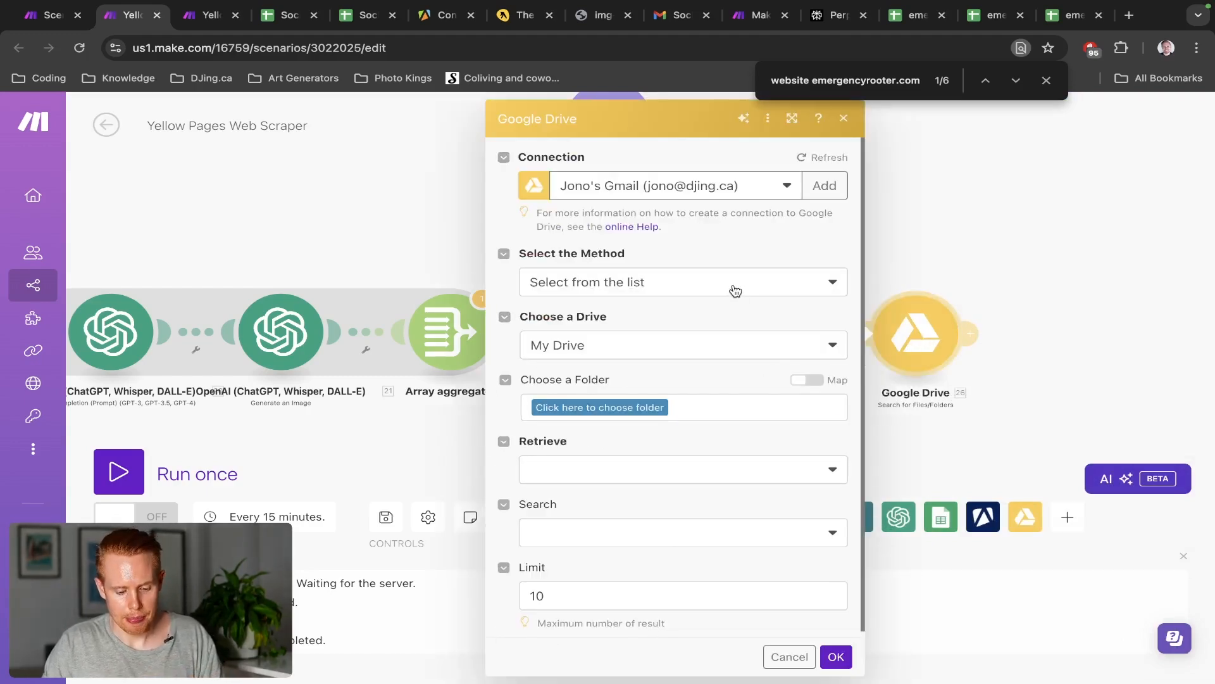
Set the Drive search to choose its folder by entering it manually
click(733, 288)
click(712, 309)
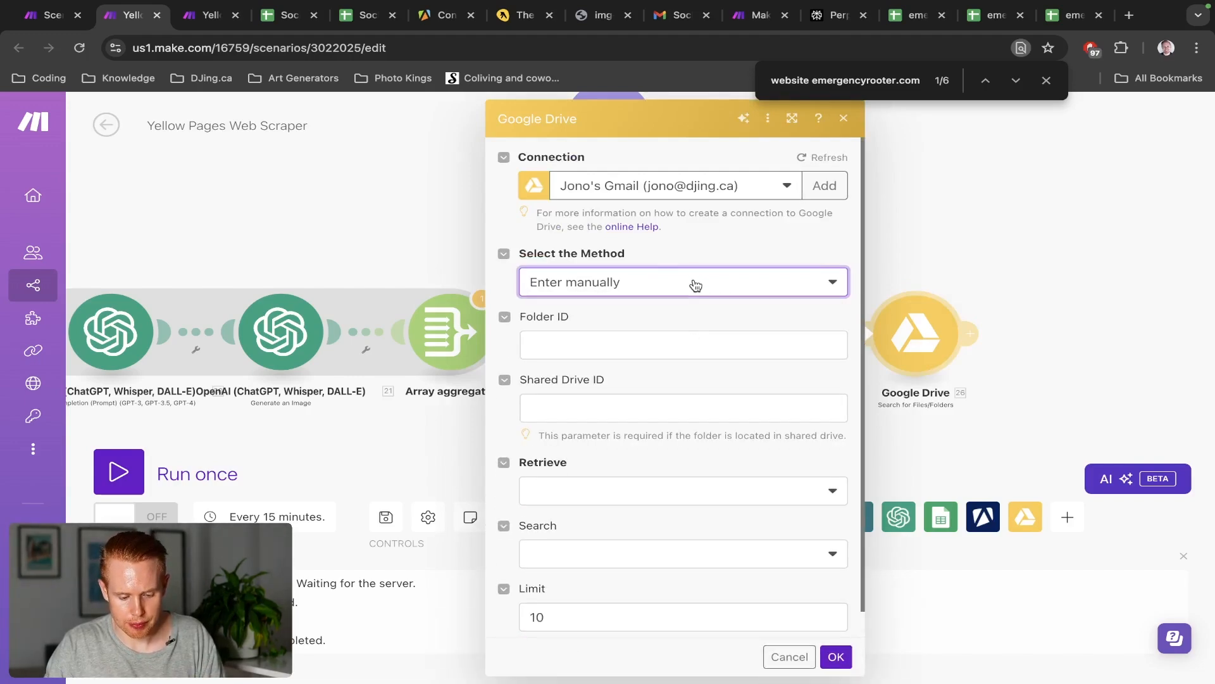
scroll(696, 279, down, 1)
click(688, 256)
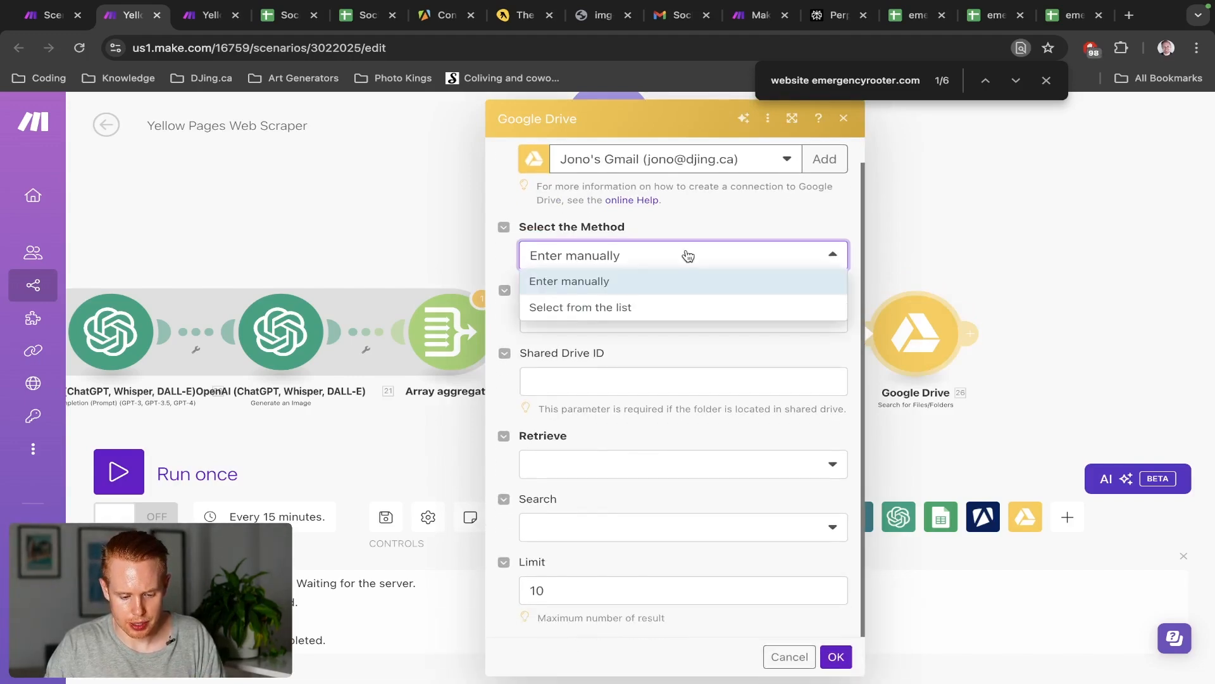
click(677, 215)
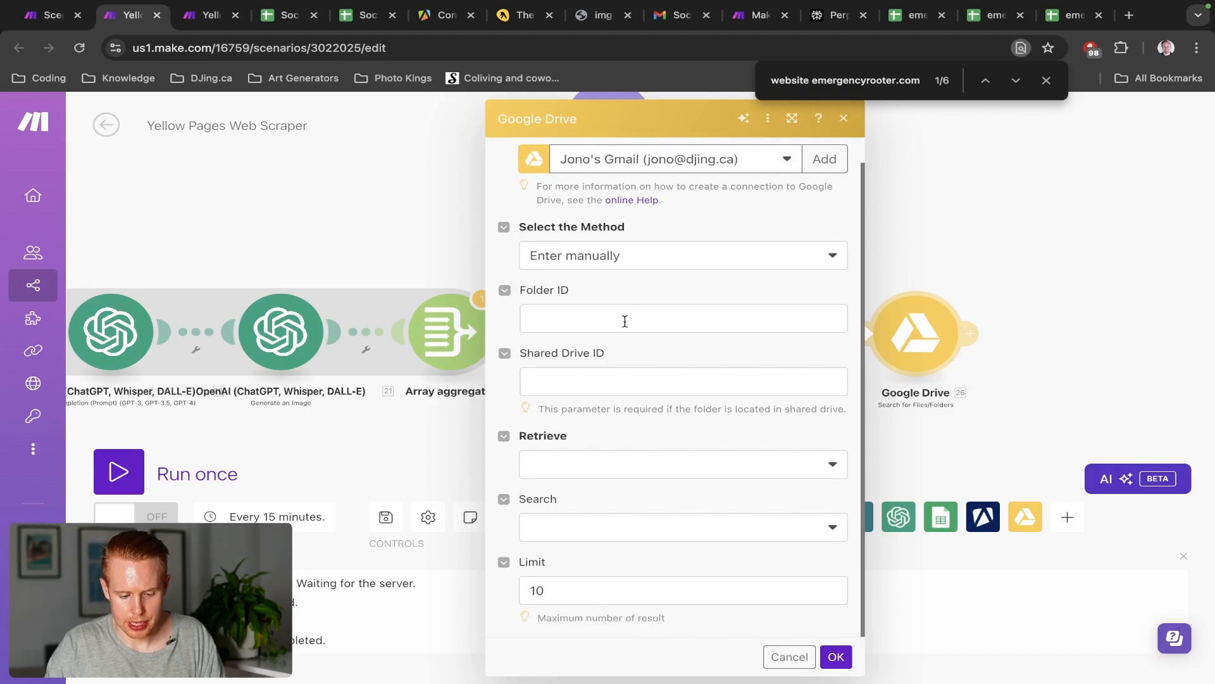
Set Retrieve to Files and Search to 'Search within file/folder names', then view the Social Media Plan sheet
click(619, 463)
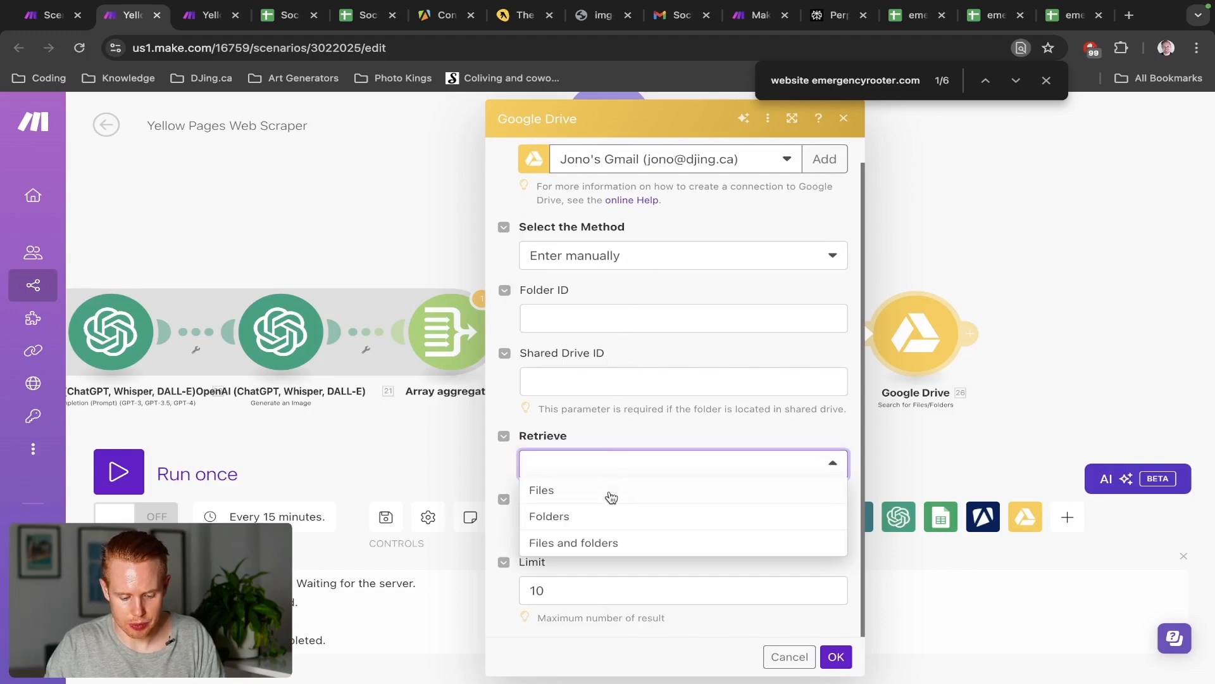
click(607, 492)
click(603, 531)
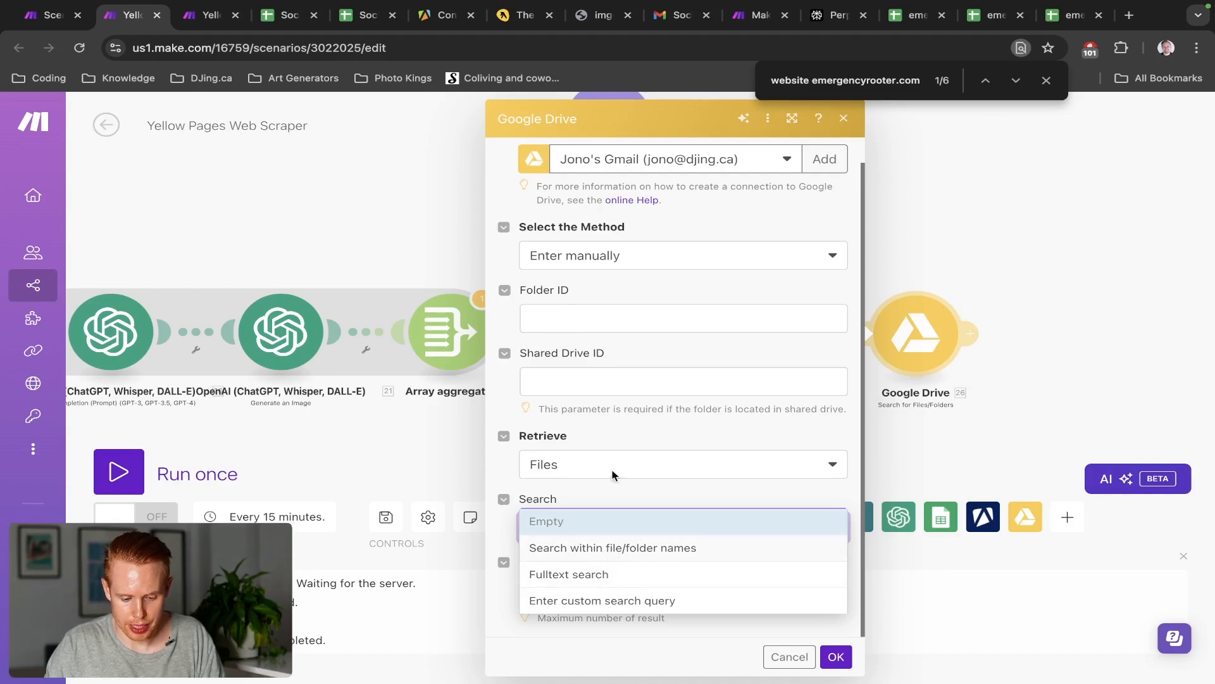
click(629, 421)
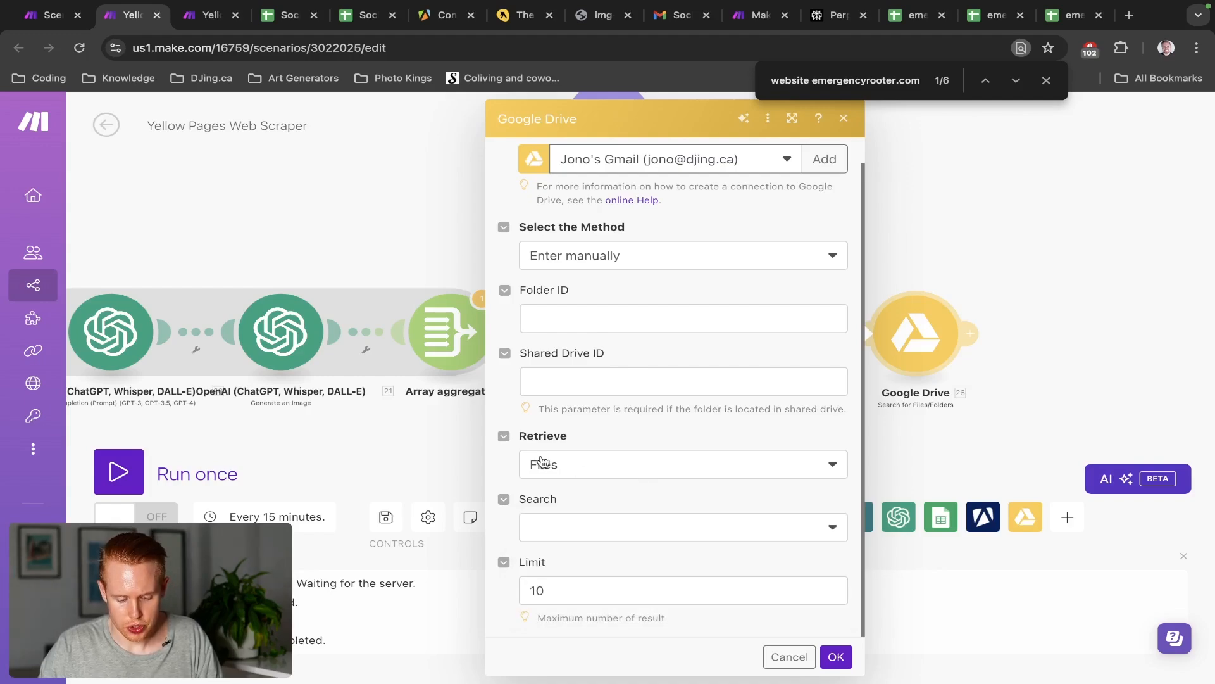
click(574, 538)
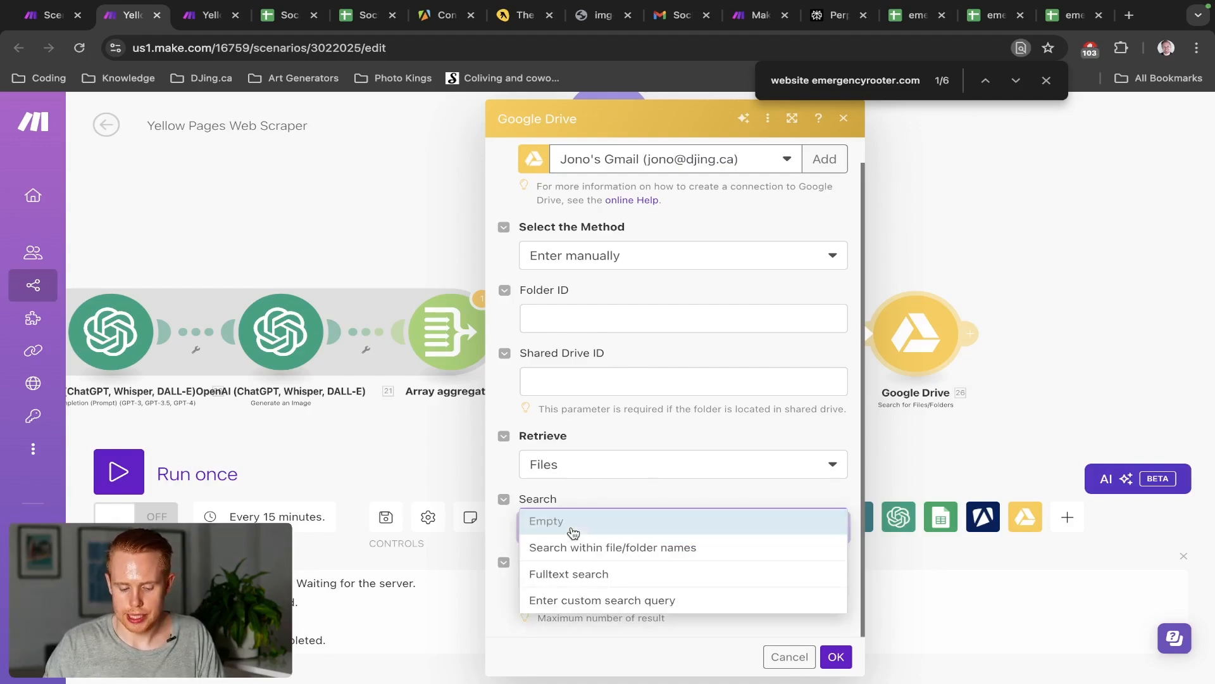
click(610, 551)
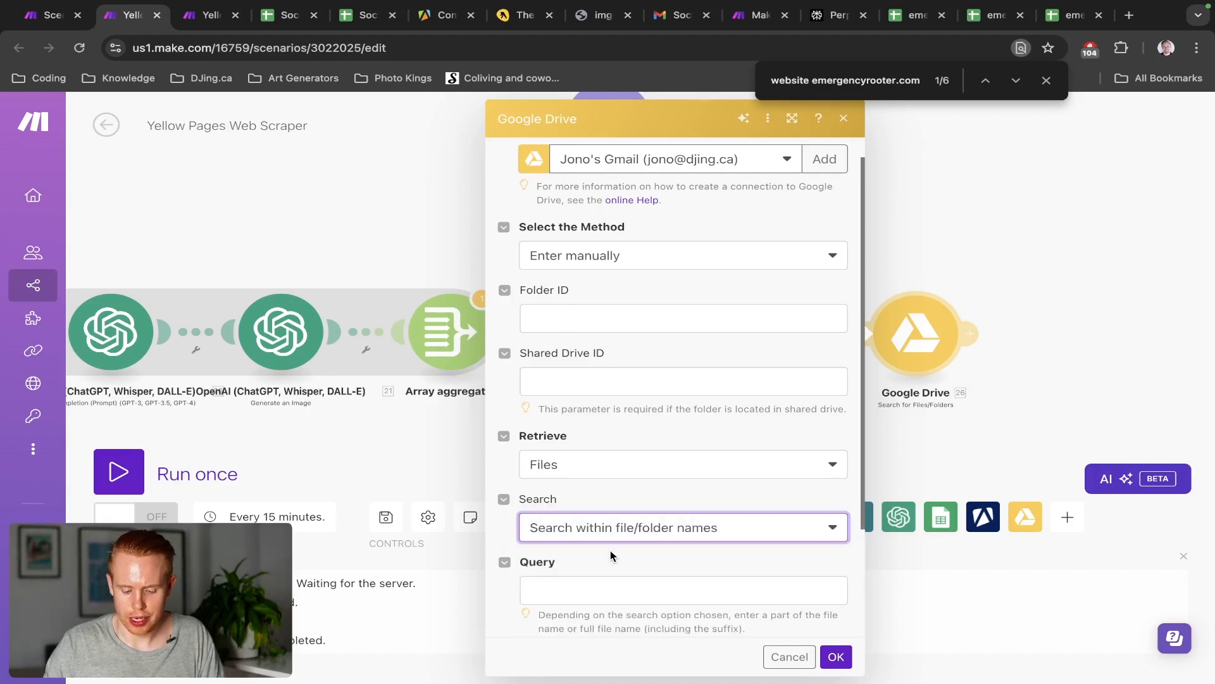
scroll(614, 491, down, 3)
click(609, 426)
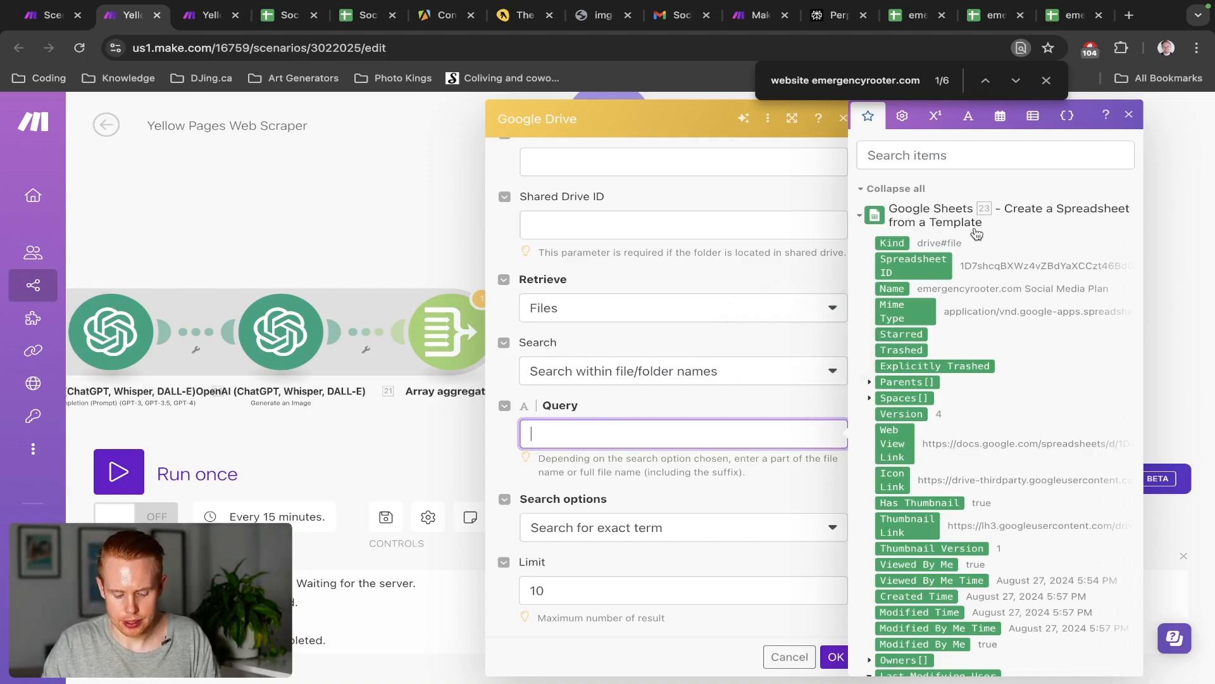
key(super+9)
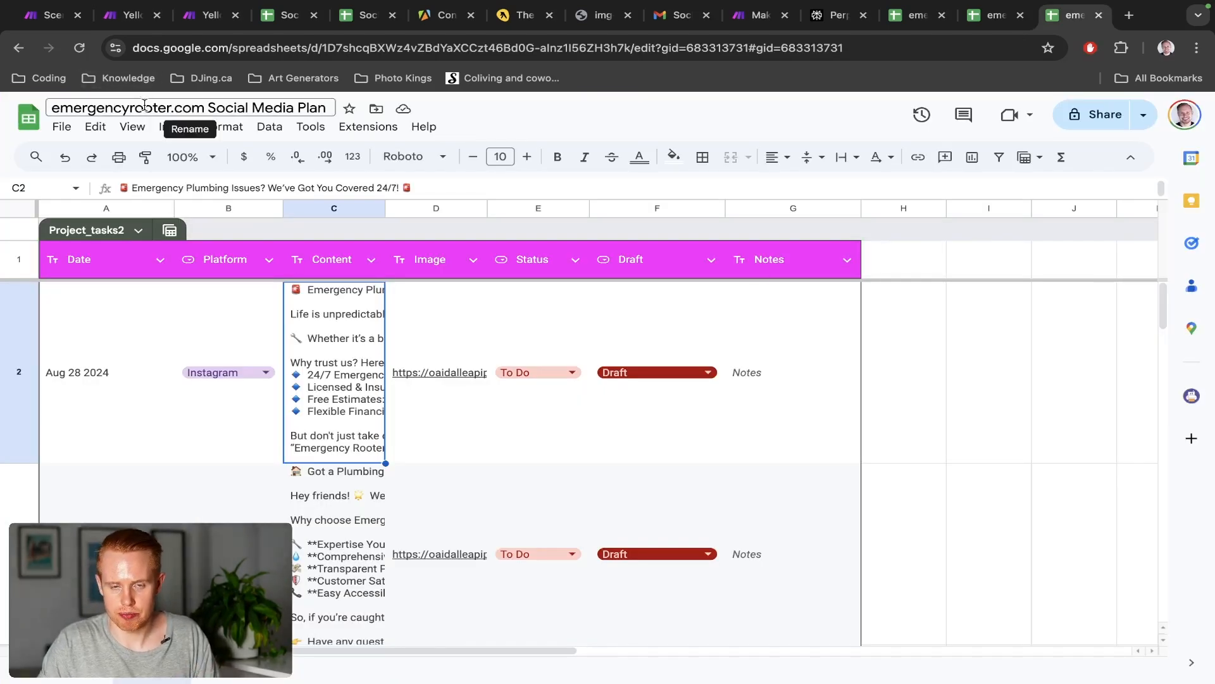
Map the new sheet's 23. Name output into the Drive search Query
key(super+2)
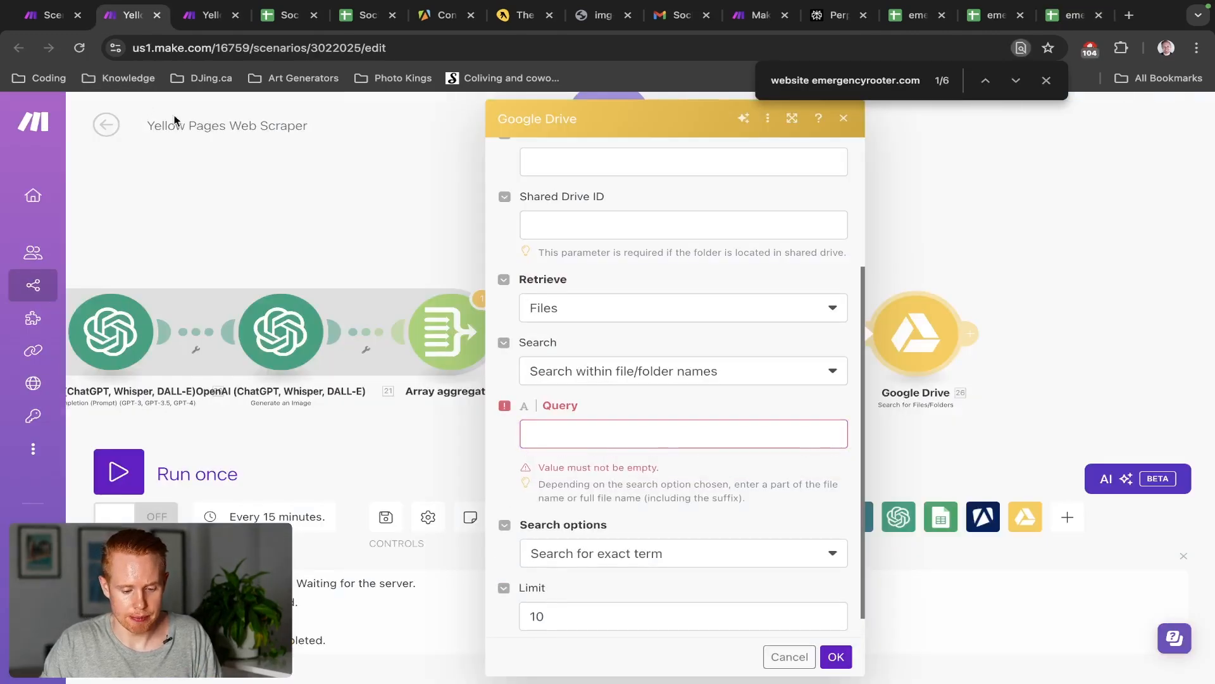
click(552, 434)
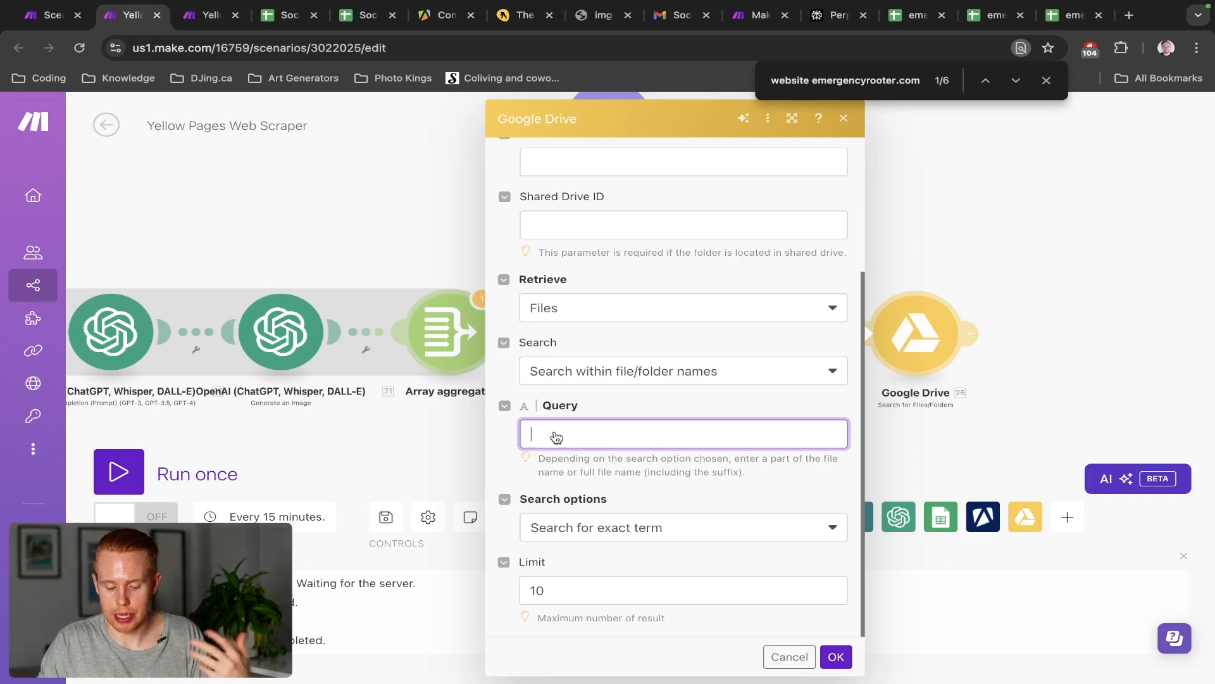
click(556, 436)
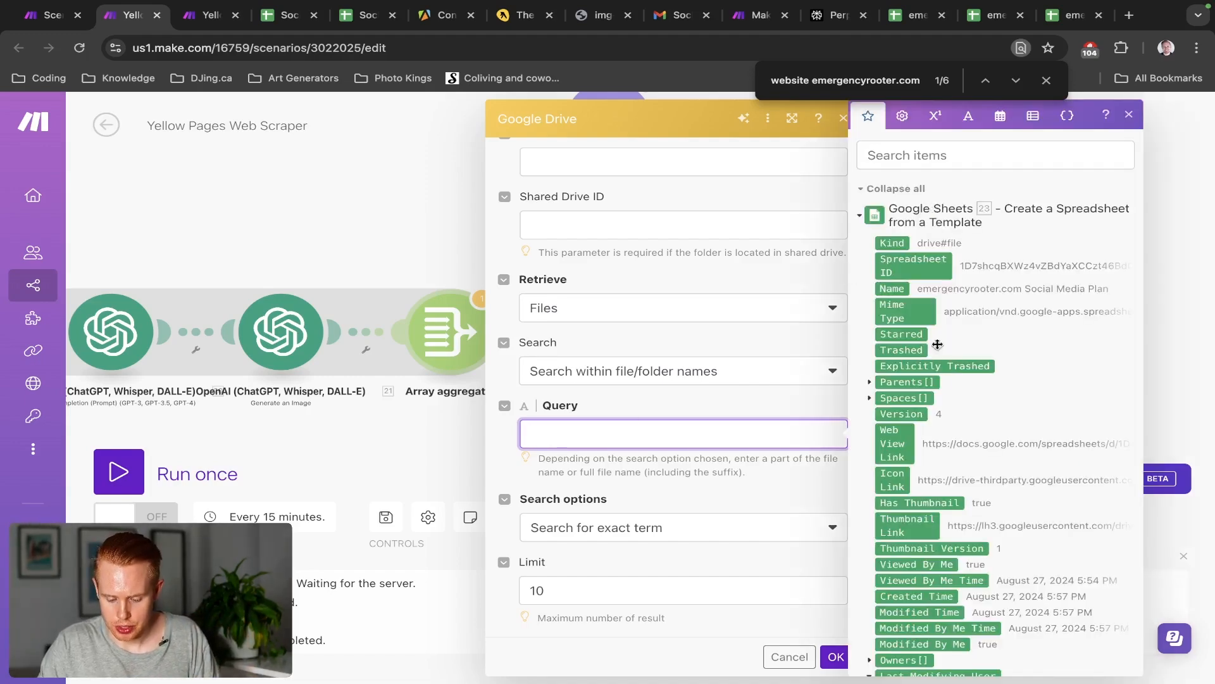
scroll(941, 387, down, 2)
scroll(942, 387, down, 6)
scroll(924, 316, up, 12)
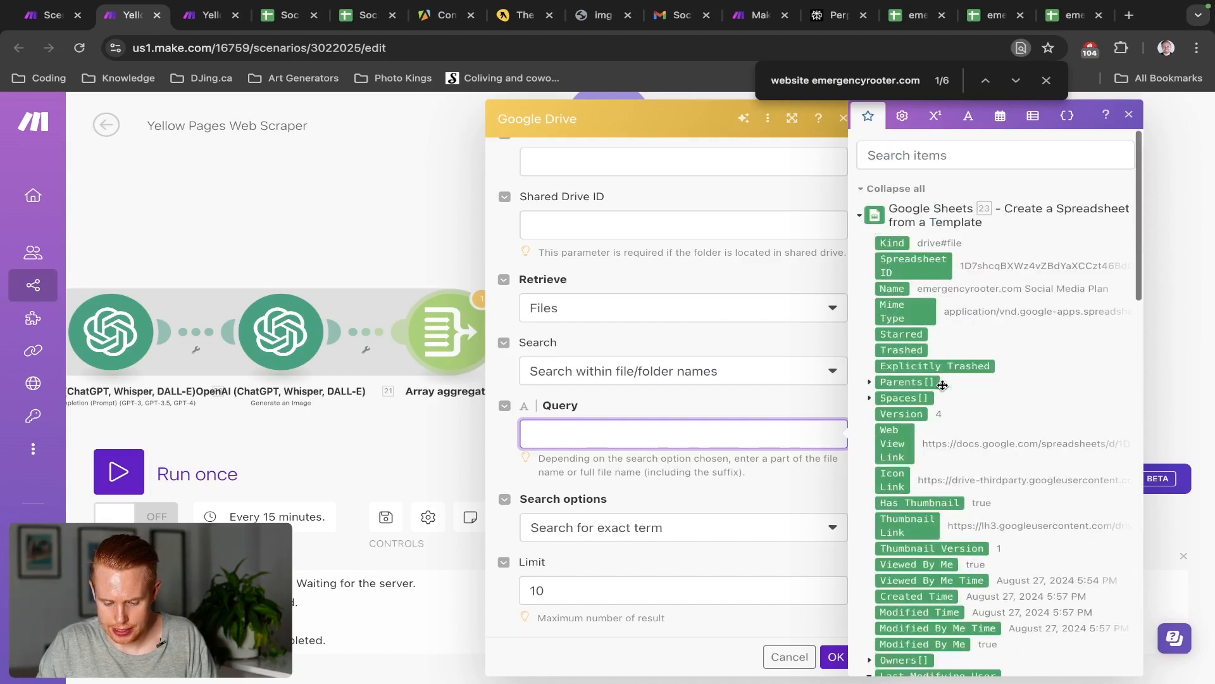
click(909, 158)
text(name)
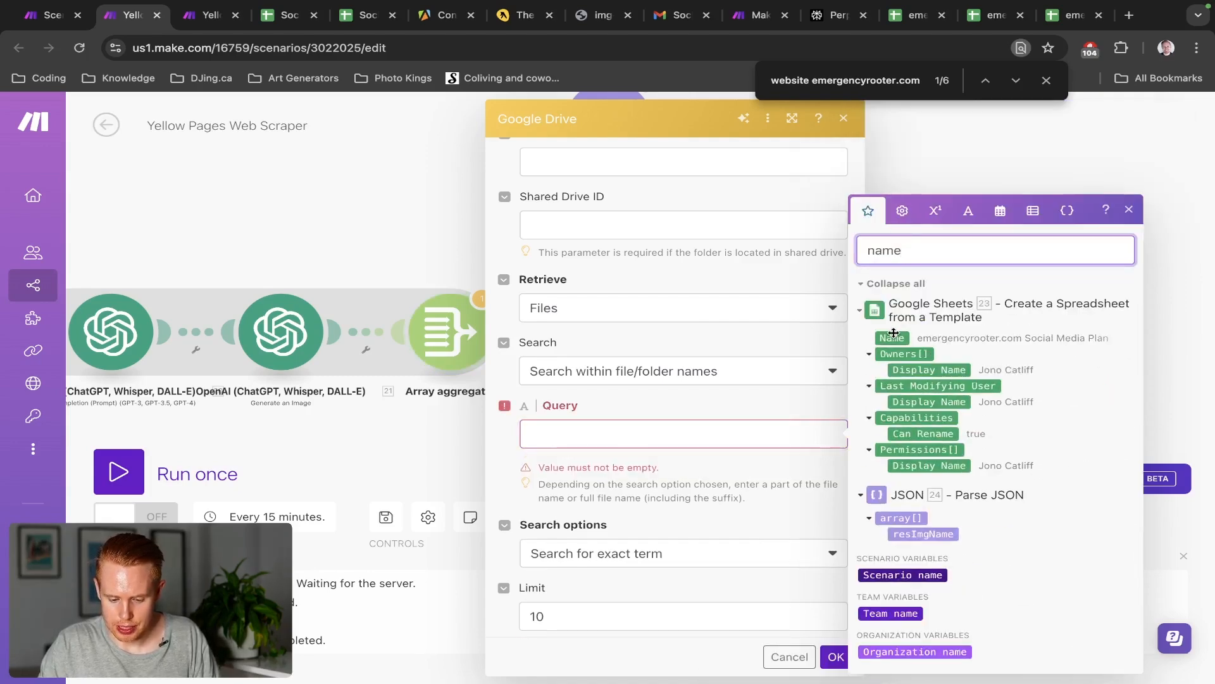
drag(892, 334, 892, 334)
click(892, 338)
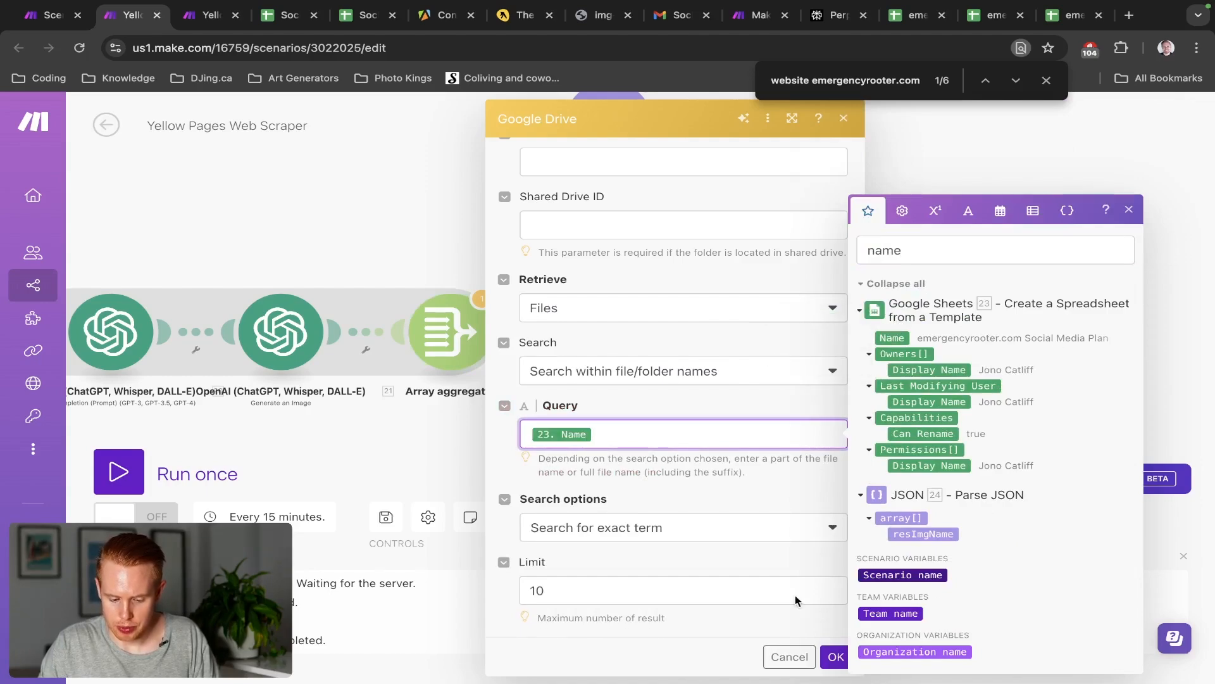
Set the search limit to 1 result and save the Google Drive search settings
click(725, 599)
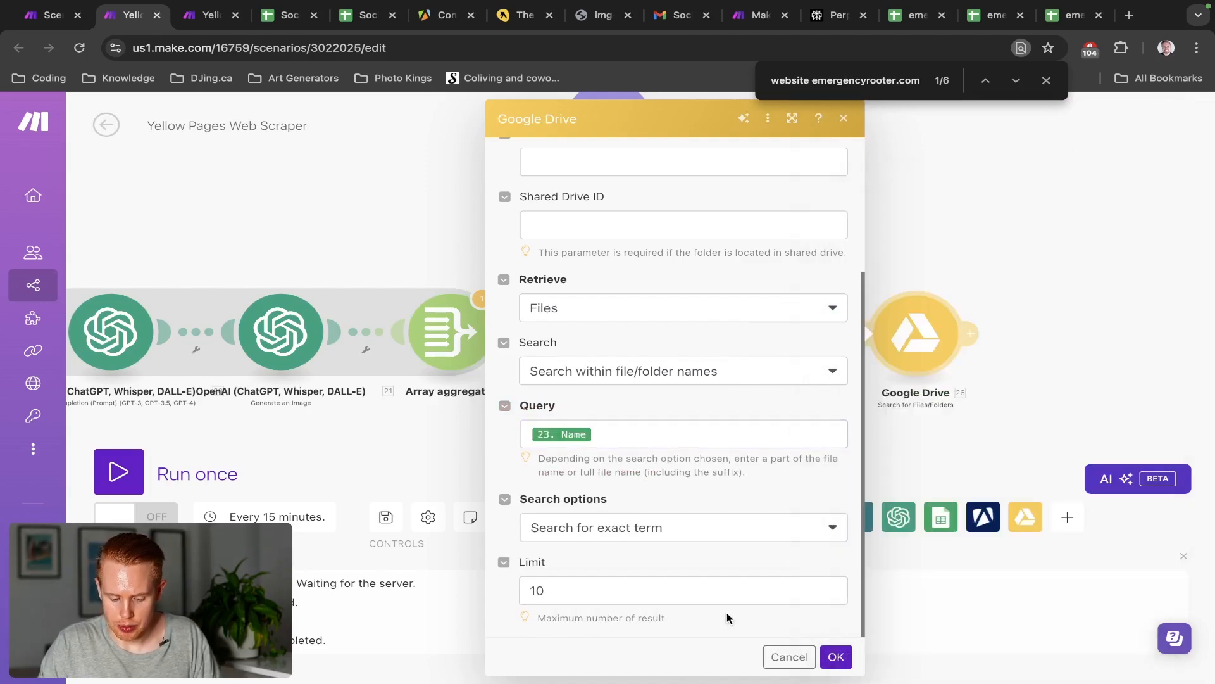
key(BackSpace)
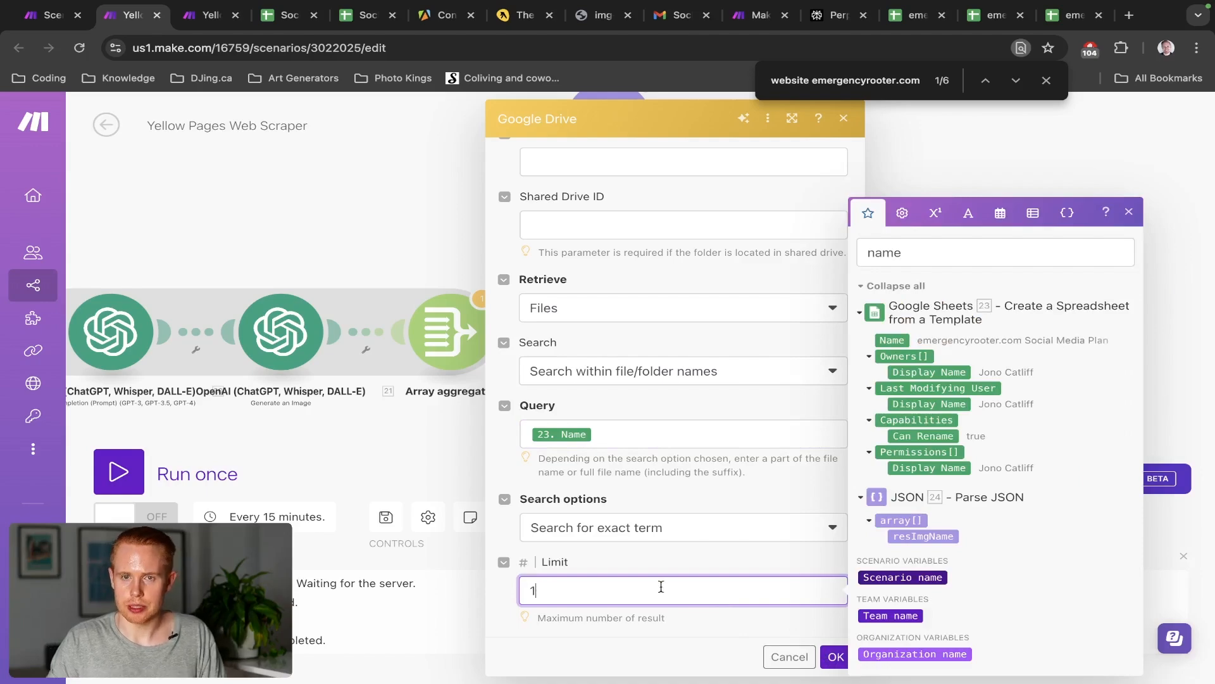
click(663, 562)
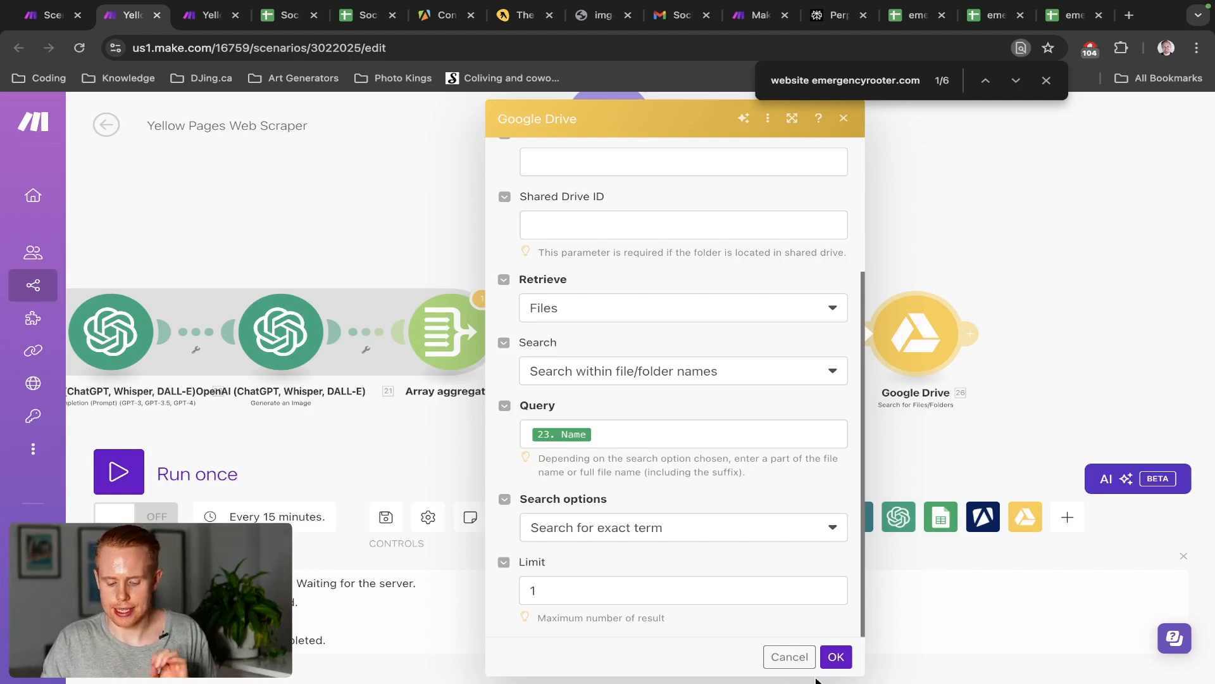
click(834, 657)
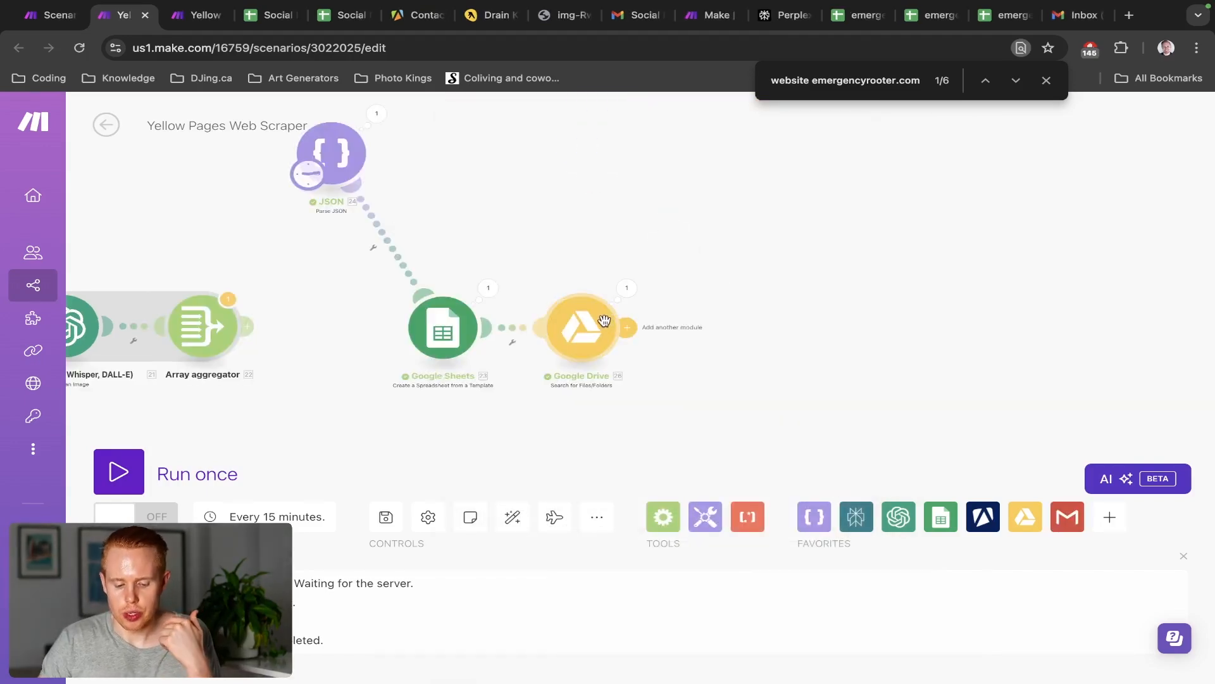
click(624, 328)
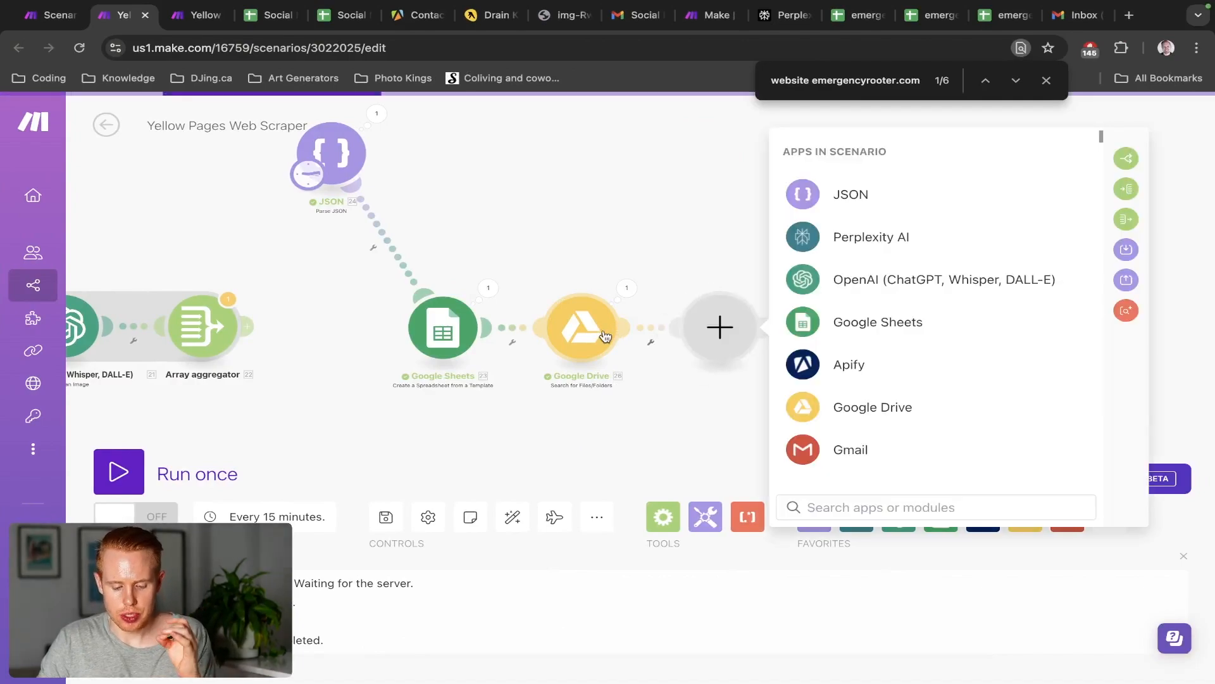
click(593, 330)
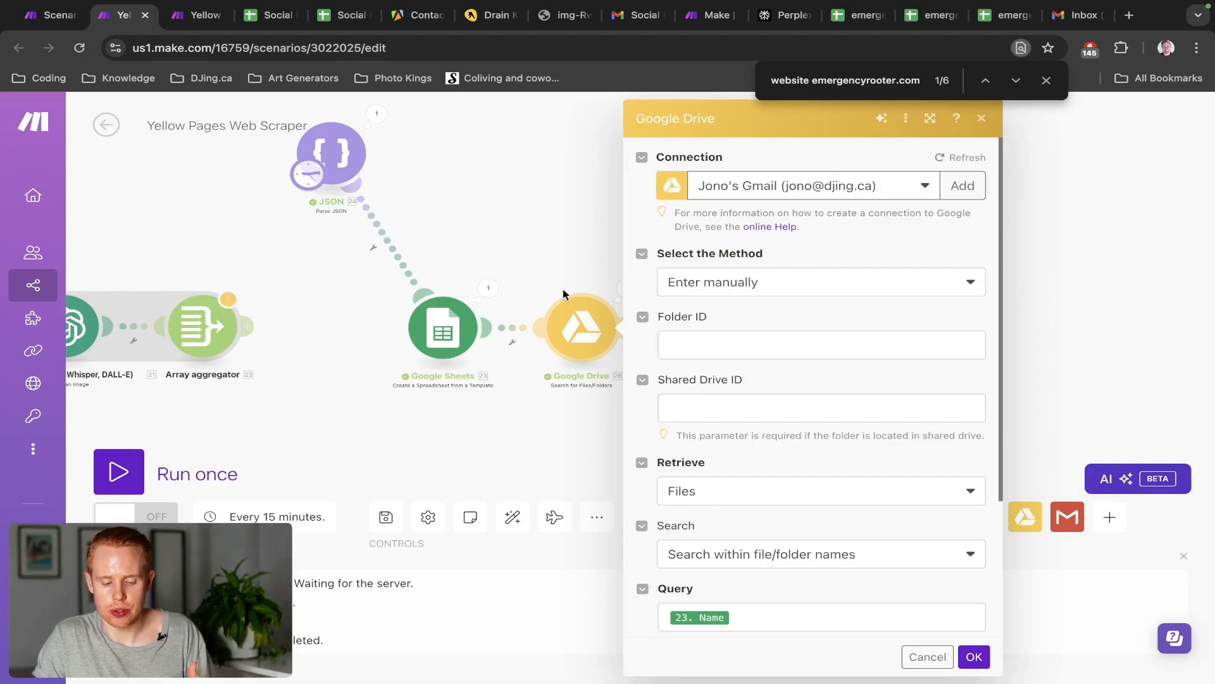
click(556, 267)
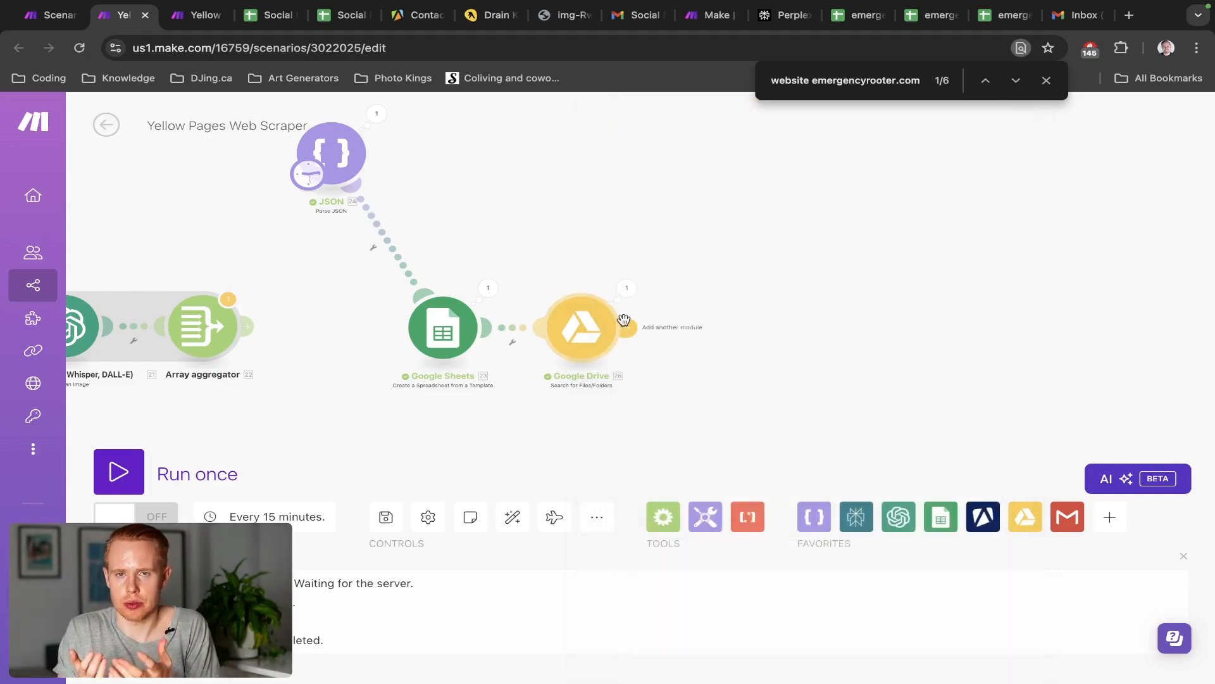
click(458, 329)
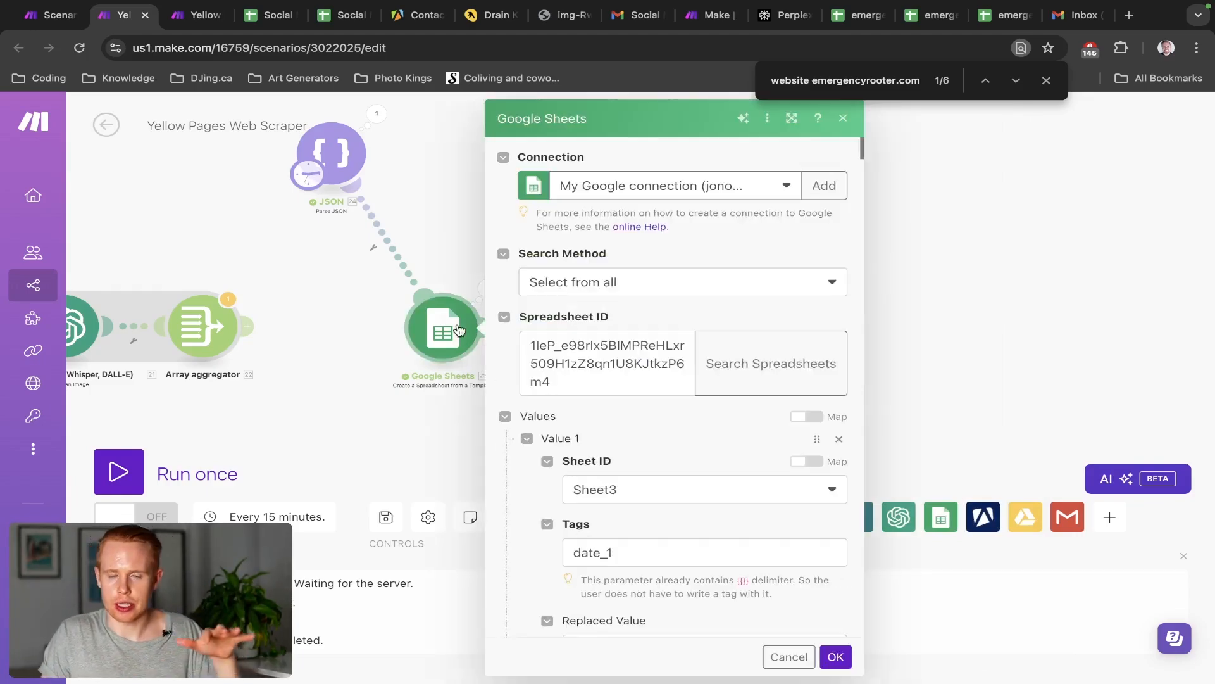
scroll(603, 462, down, 20)
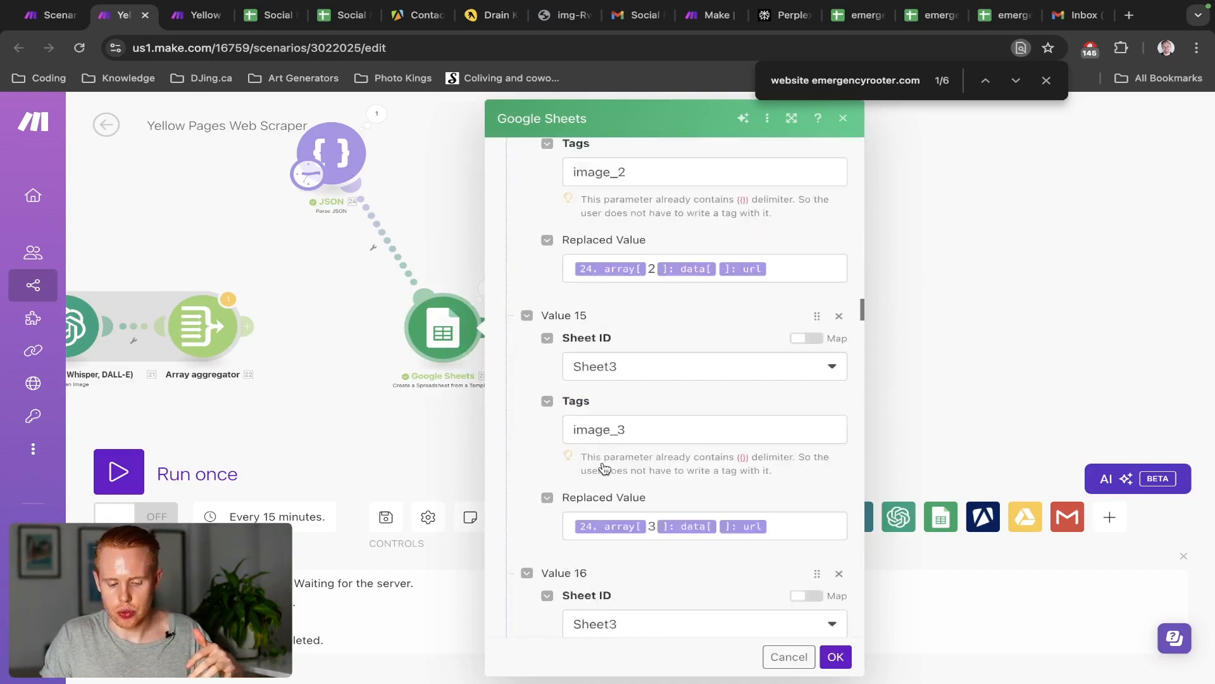
scroll(603, 467, down, 20)
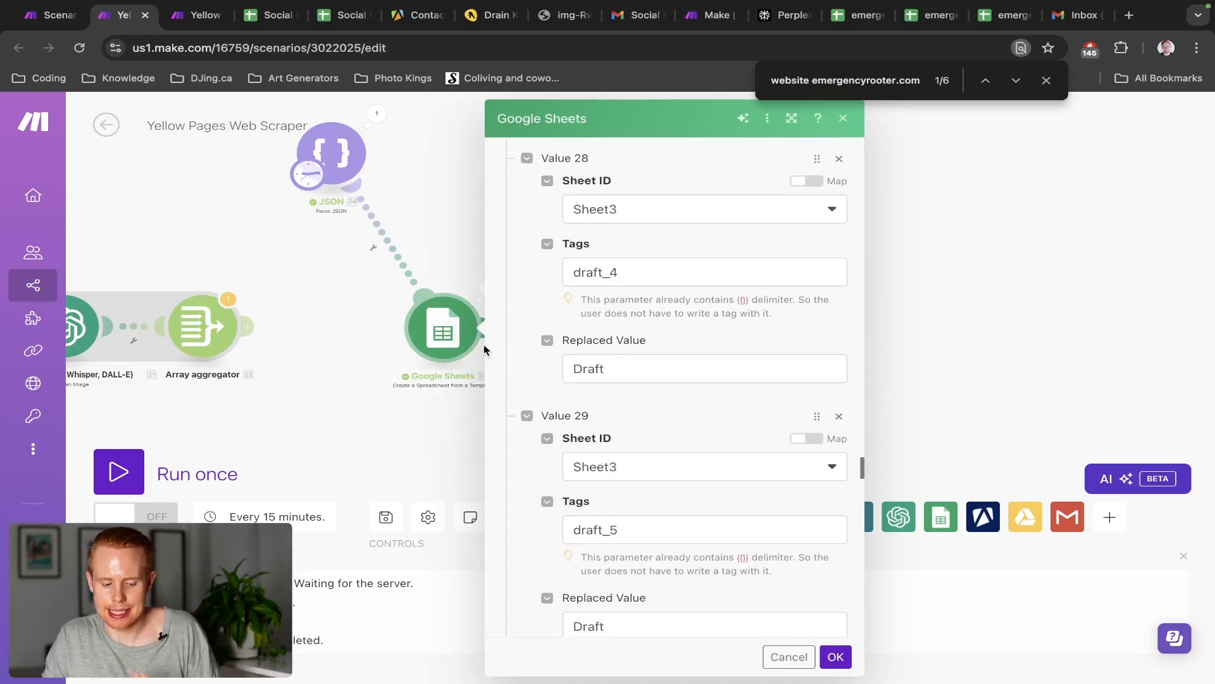
click(417, 238)
click(488, 289)
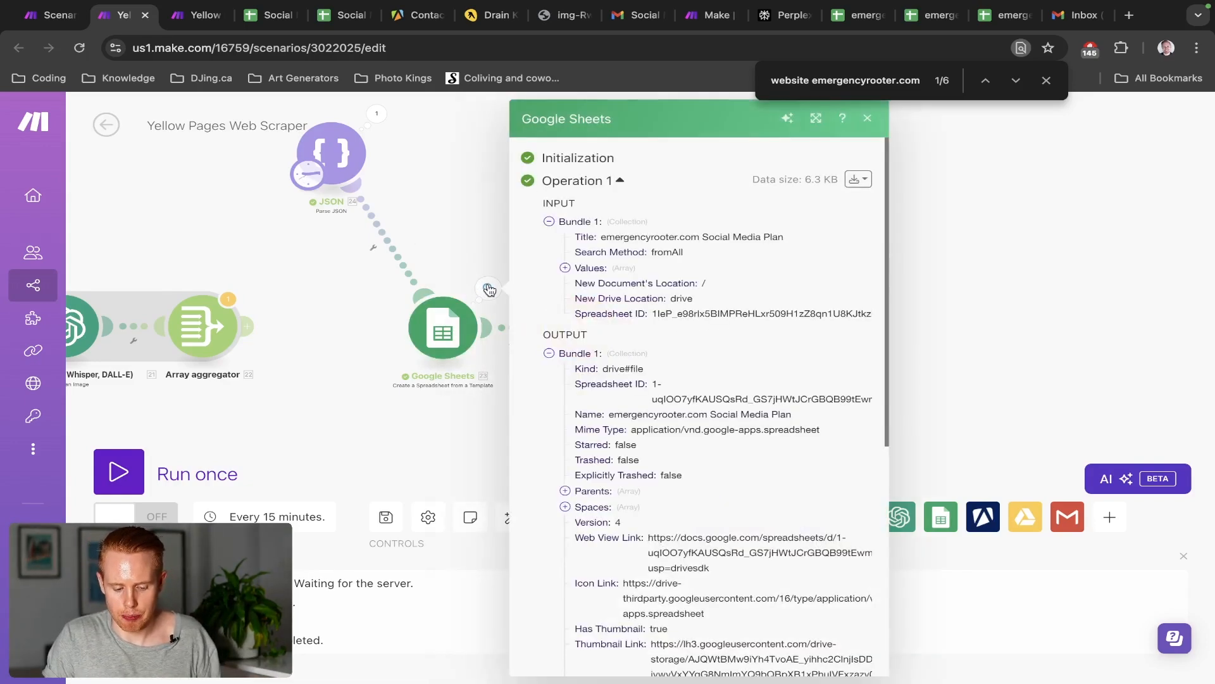
scroll(671, 503, down, 1)
triple_click(676, 521)
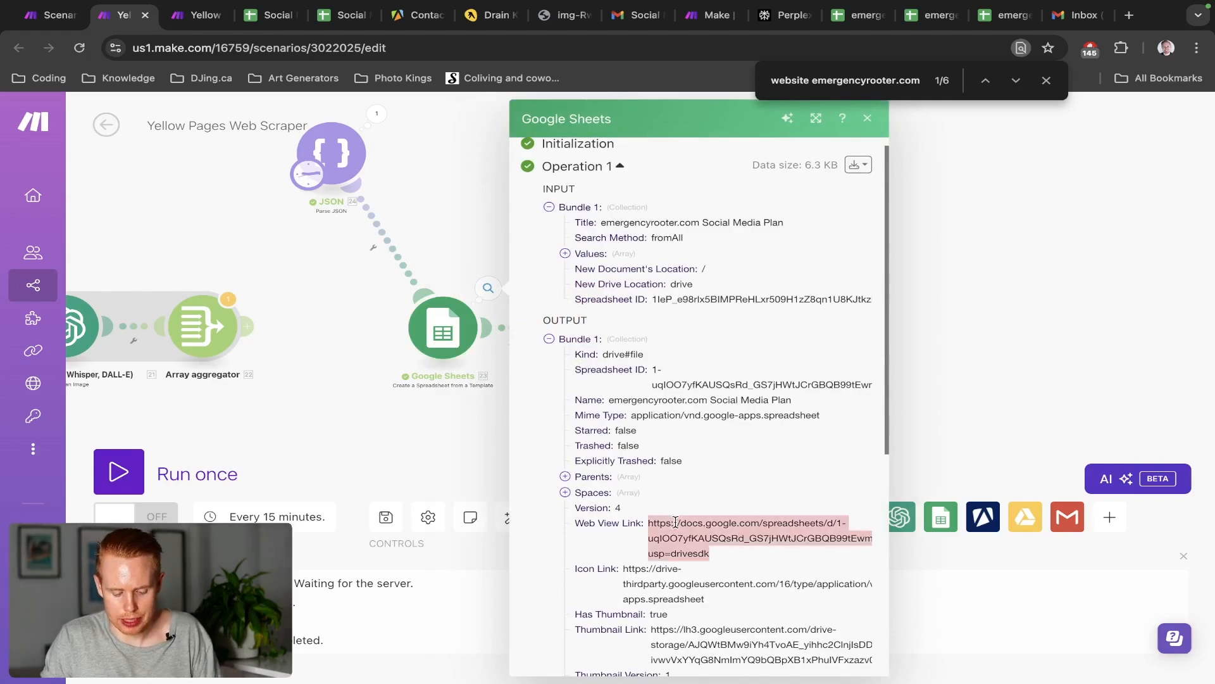
key(ctrl+c)
key(ctrl+t)
key(ctrl+v)
key(Return)
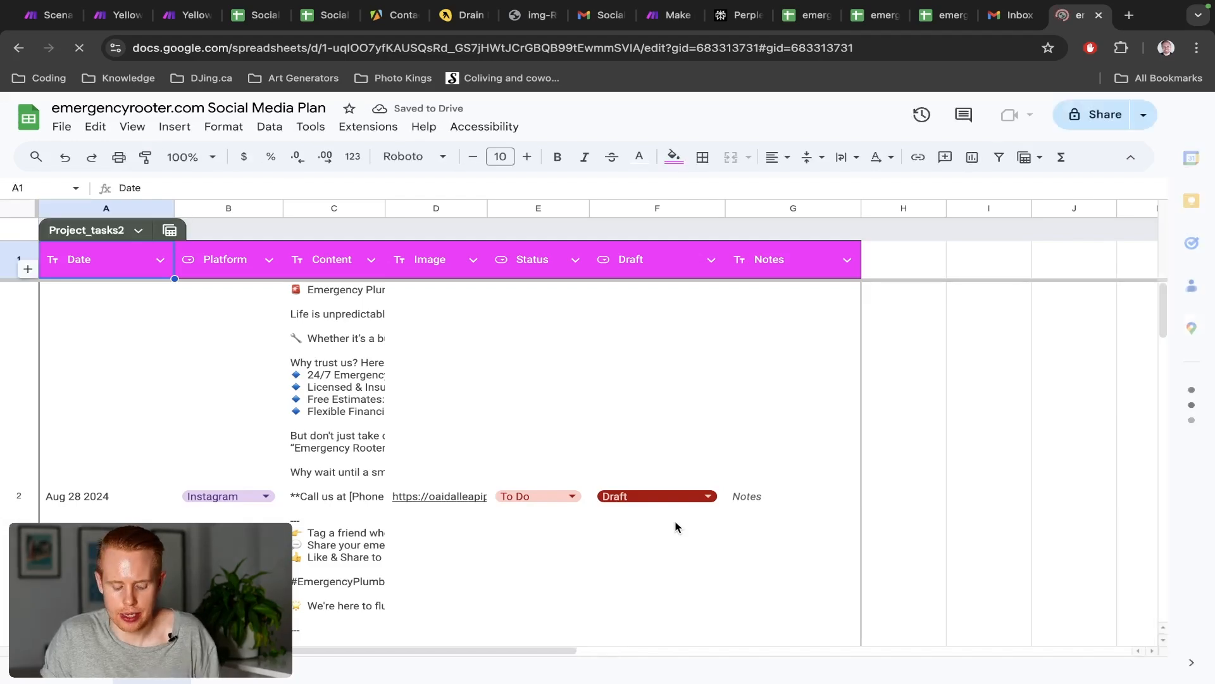
key(ctrl+w)
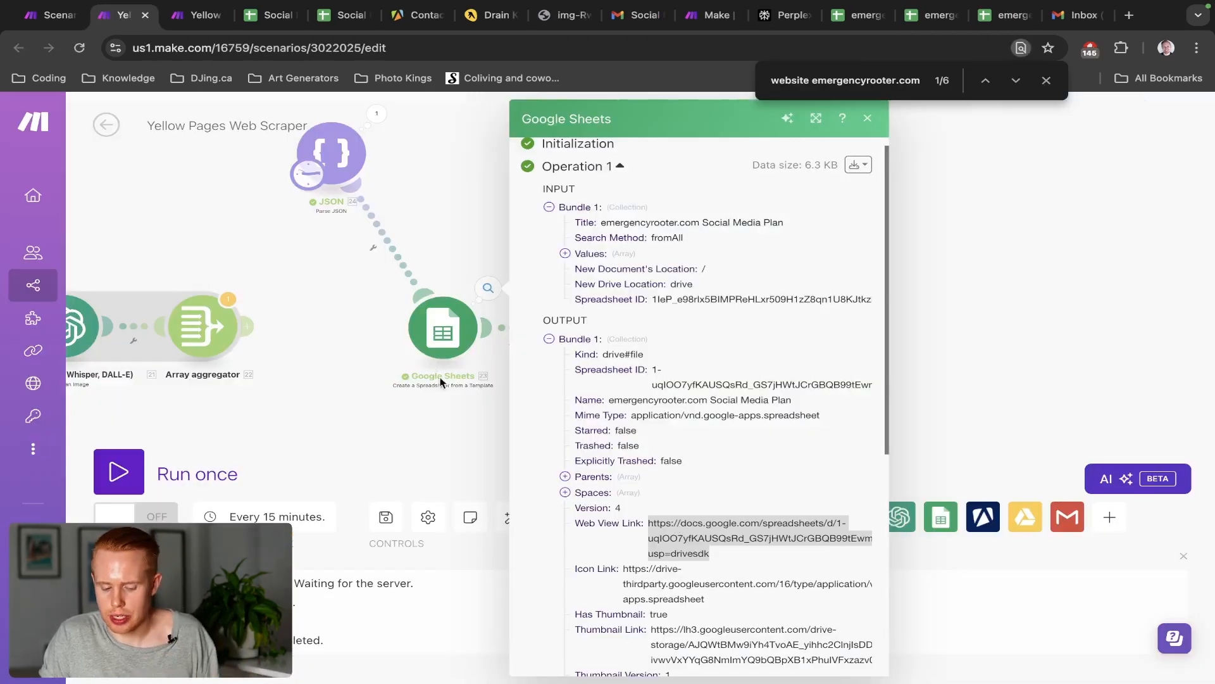
click(450, 231)
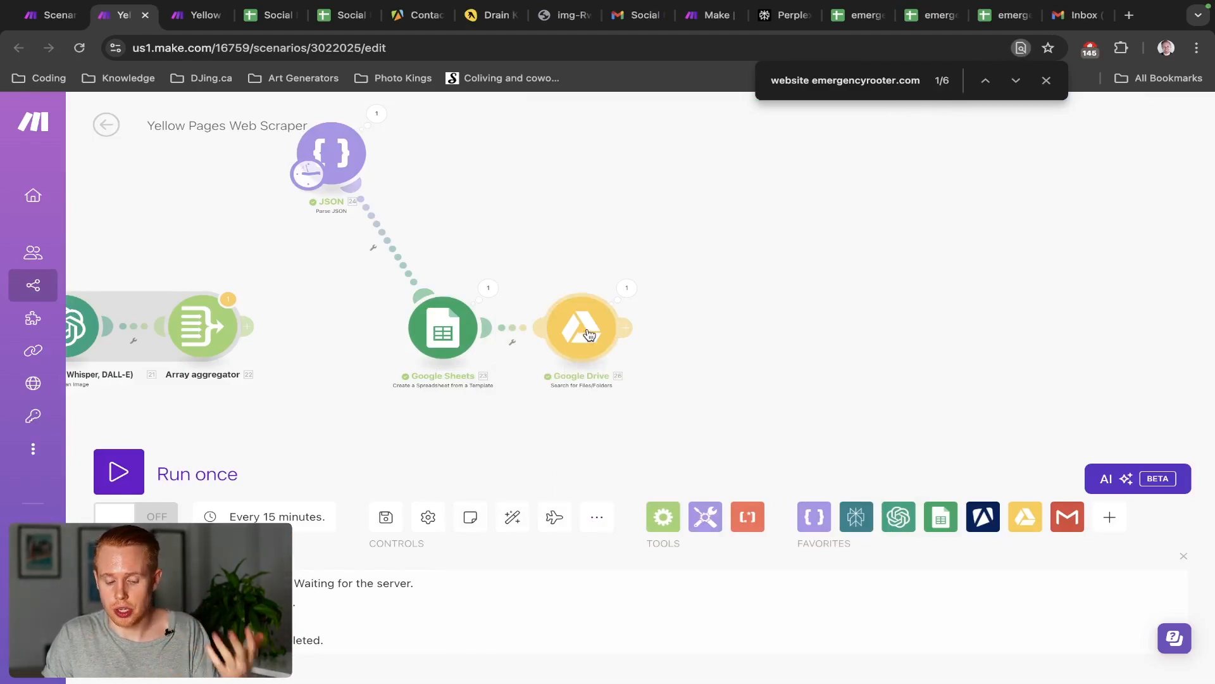
Add a Google Drive Get a Share Link module sharing the found file's 26. File ID
click(627, 329)
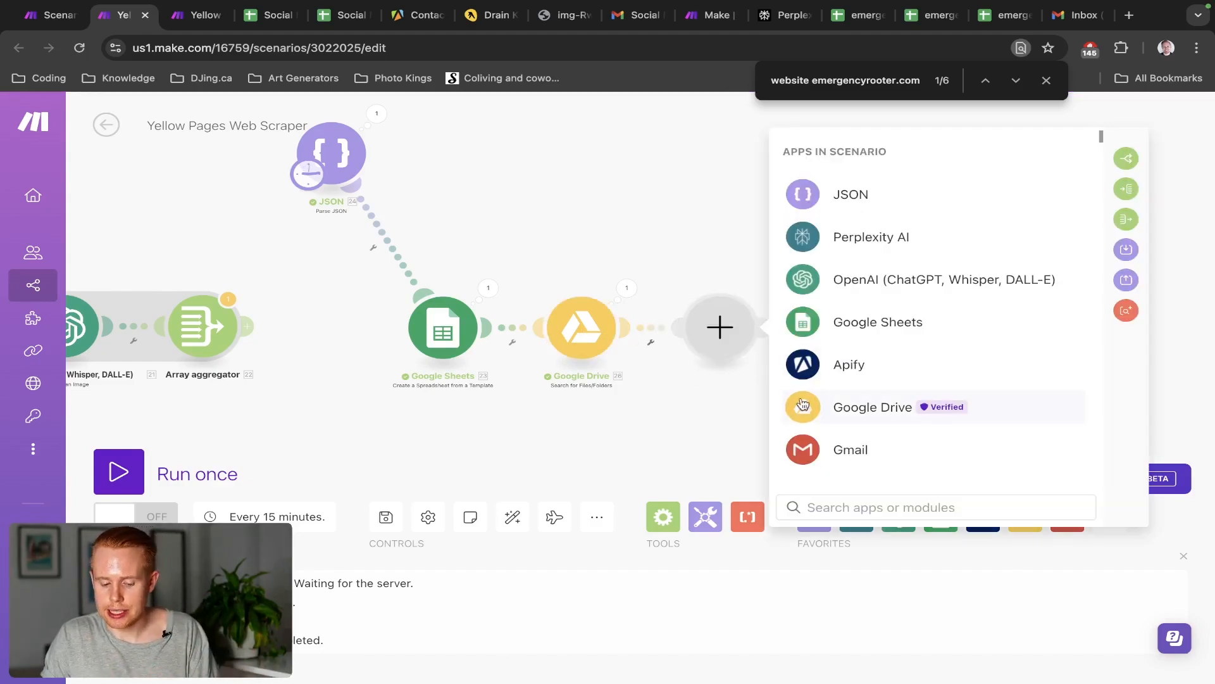
click(866, 409)
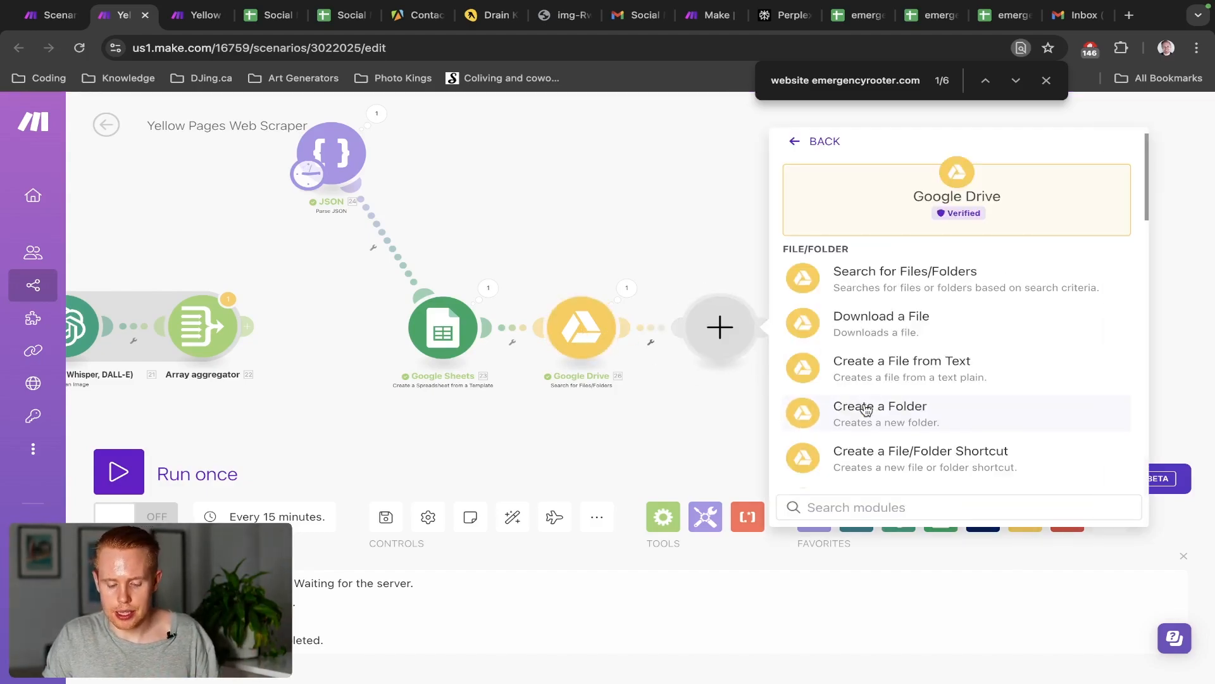
text(share)
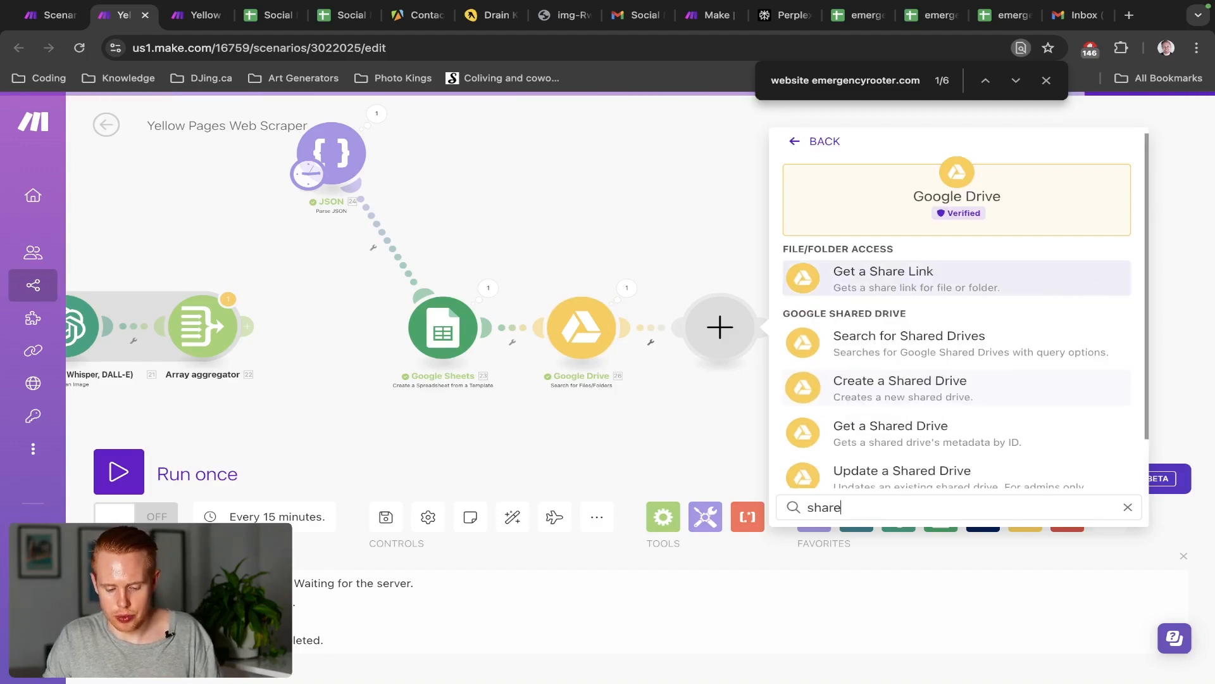
click(875, 275)
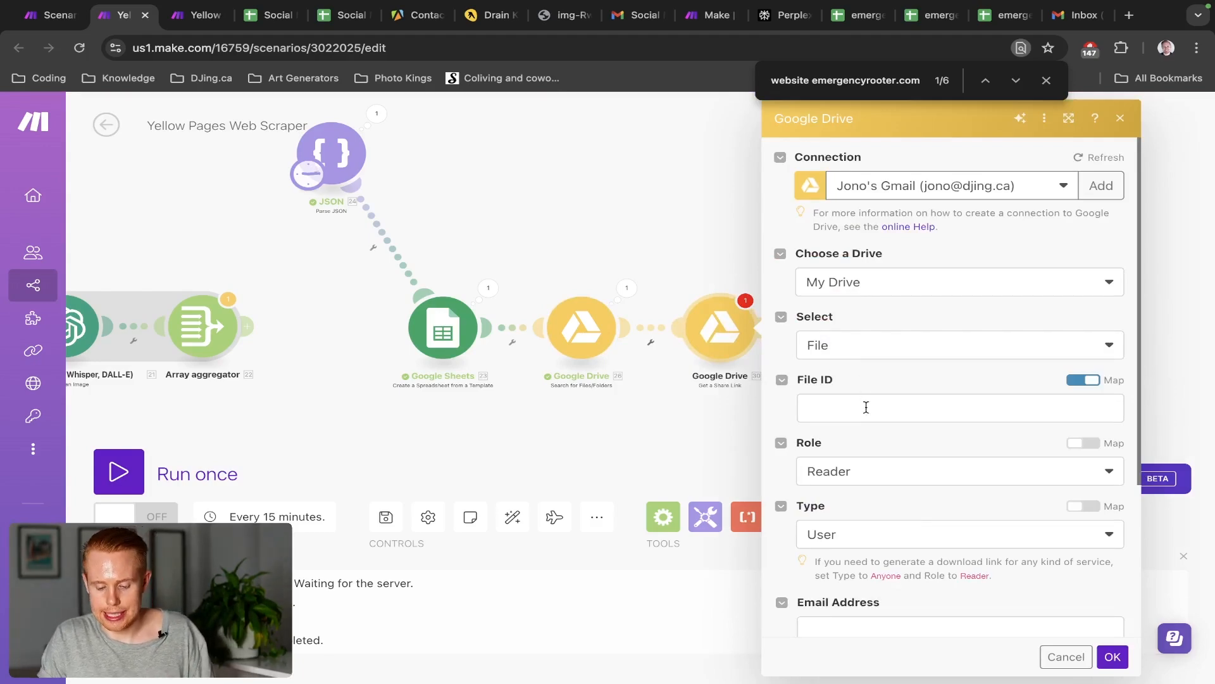
click(865, 407)
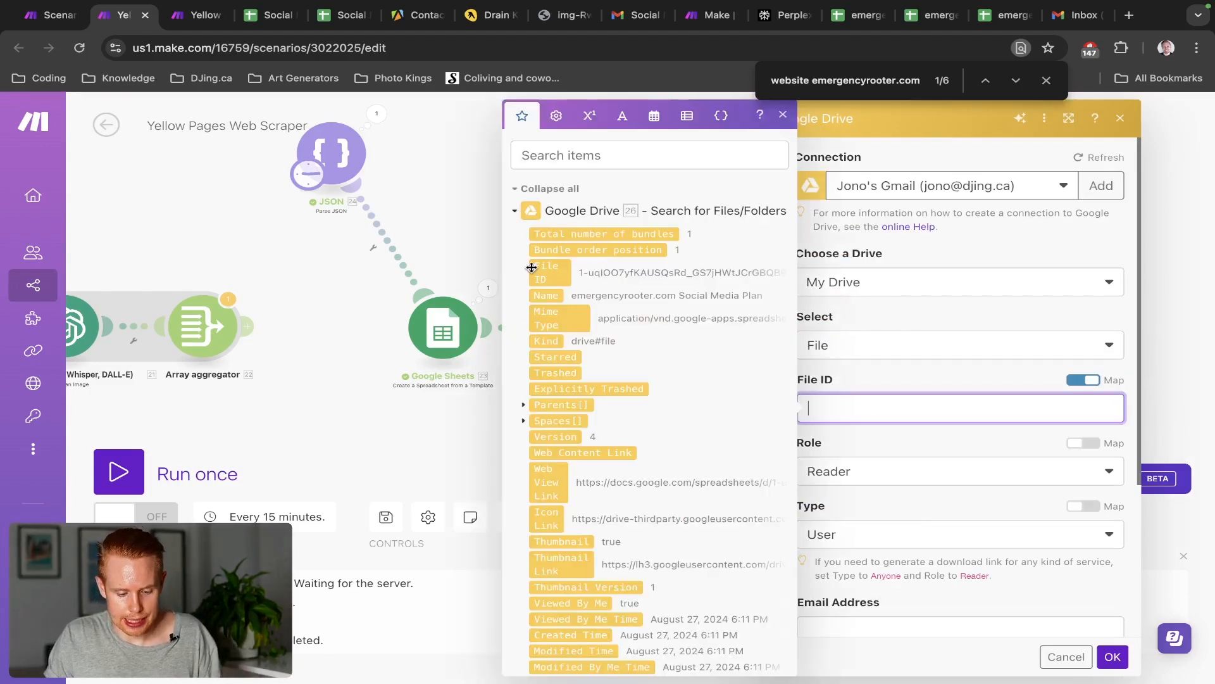
click(561, 280)
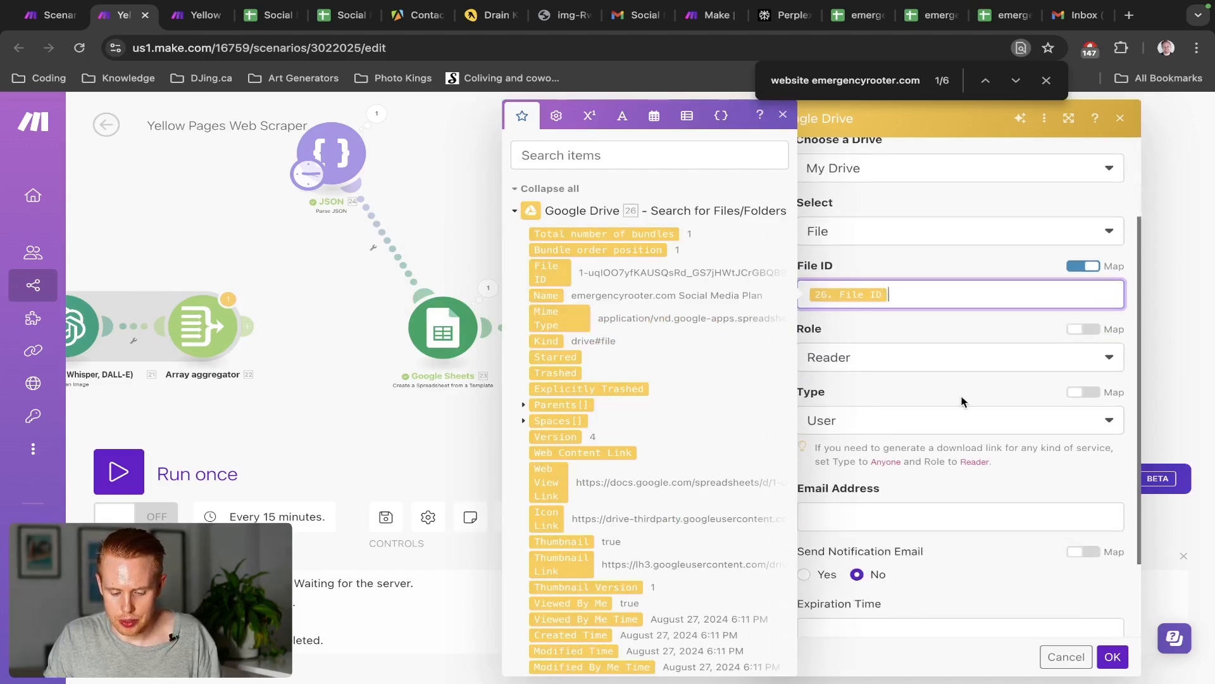
click(959, 398)
Enter the recipient's email address, keep Send Notification Email at No, and save the share module
scroll(878, 522, down, 2)
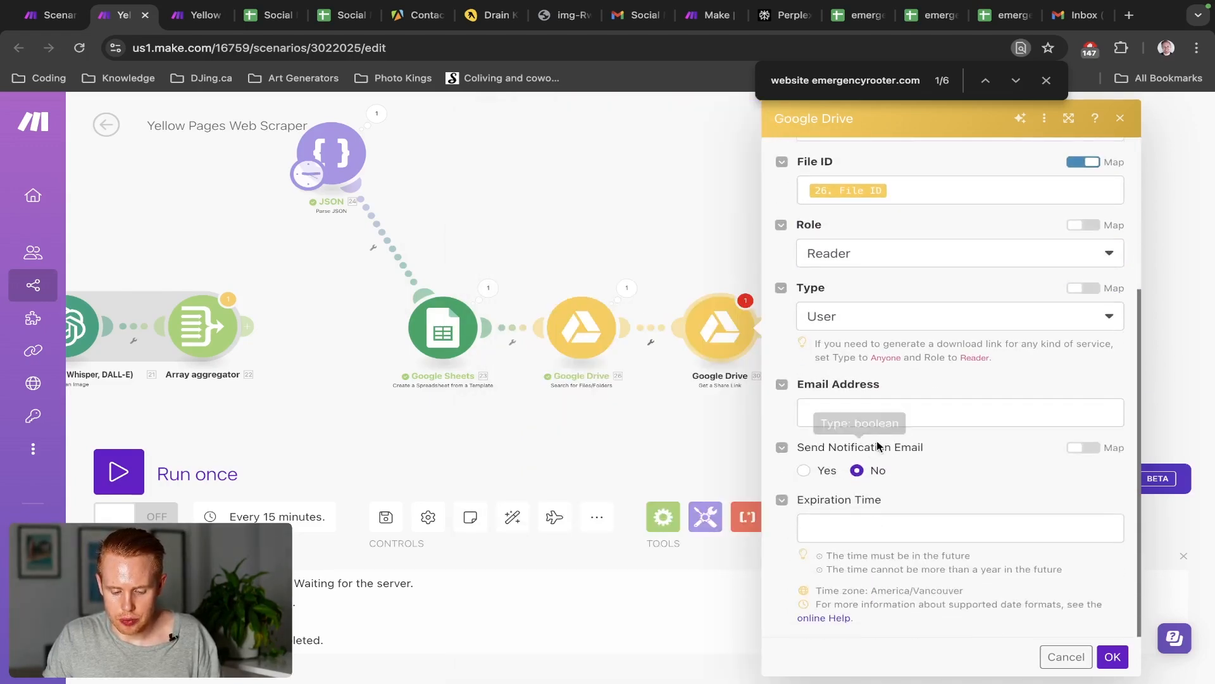
click(879, 416)
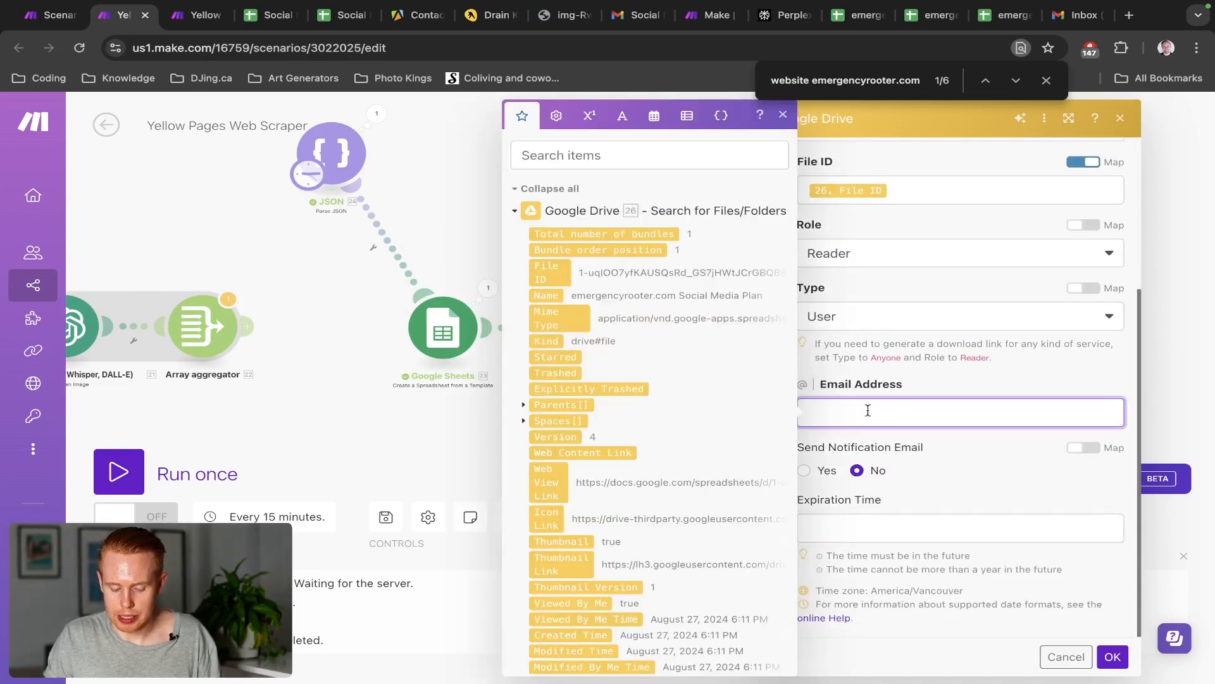
click(601, 165)
text(@)
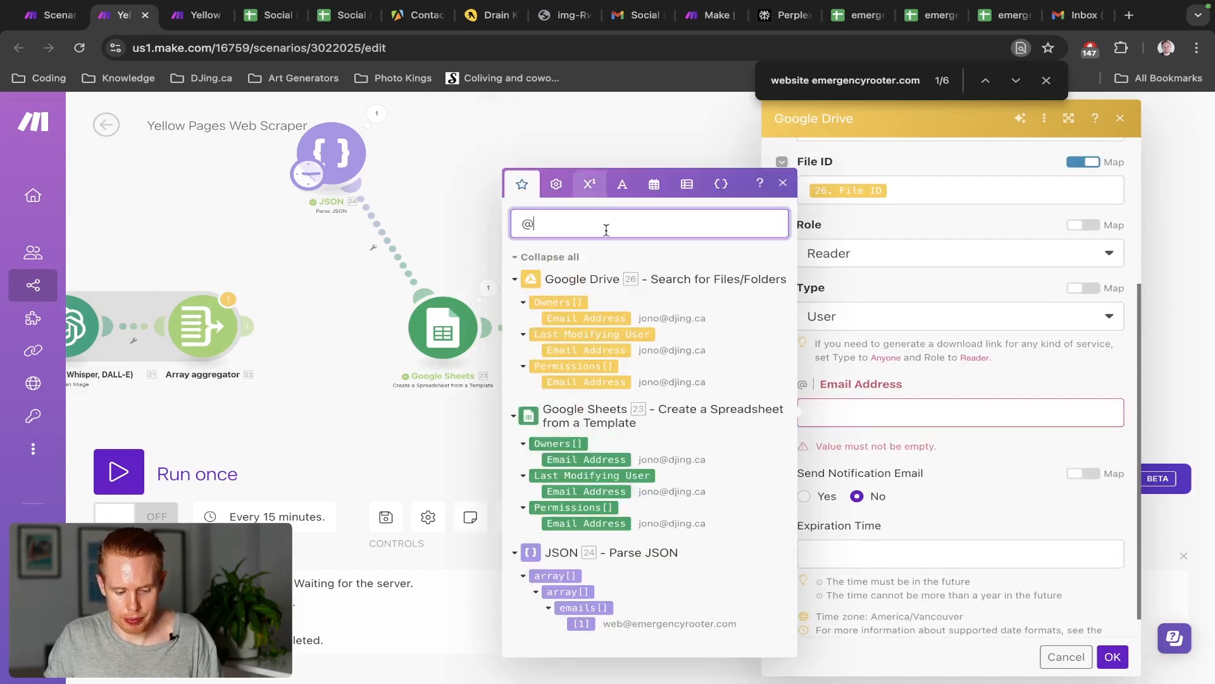
click(582, 623)
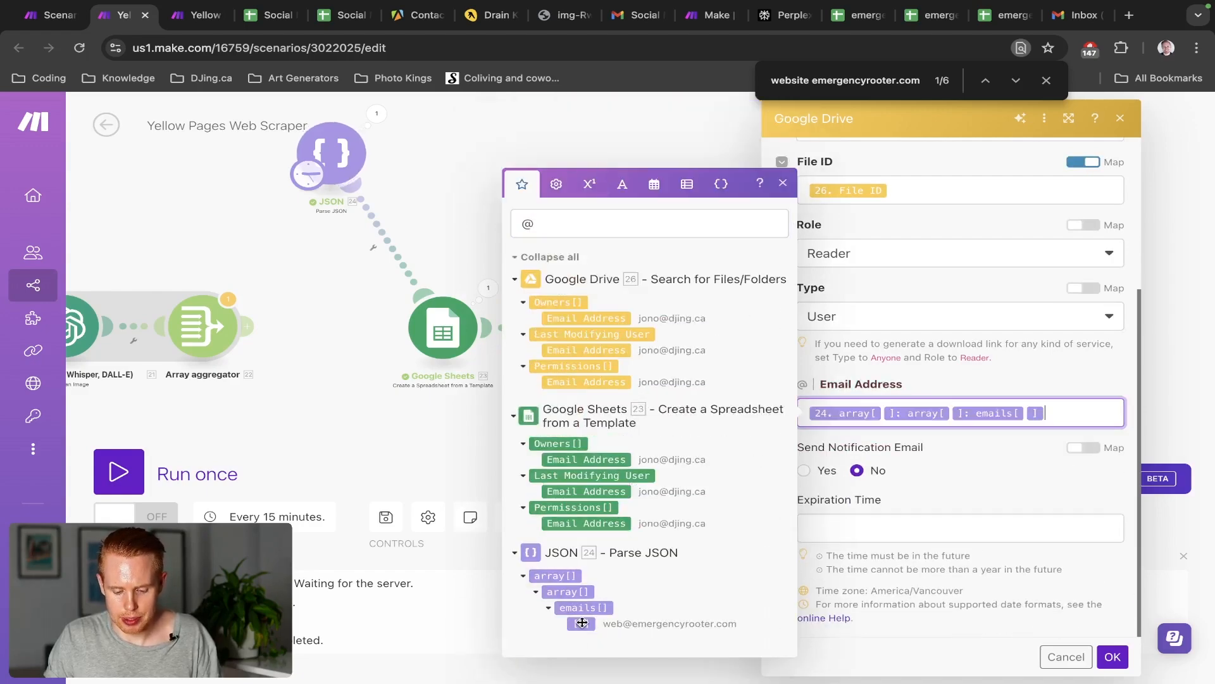
key(ctrl+a)
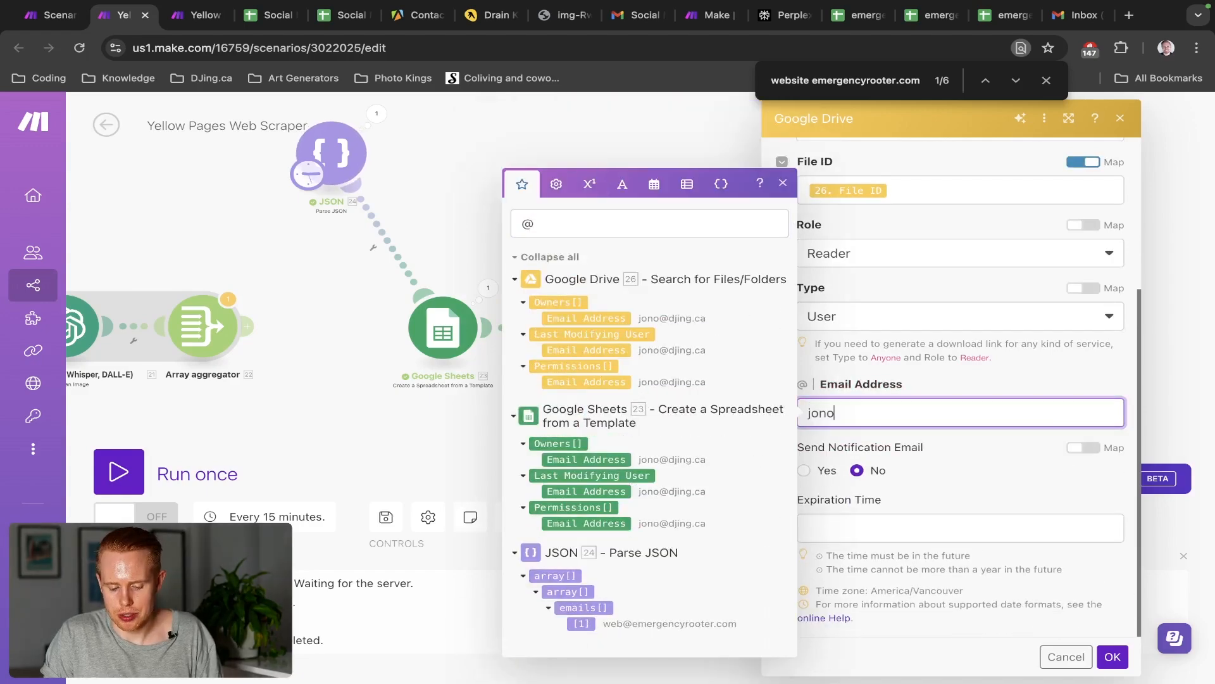
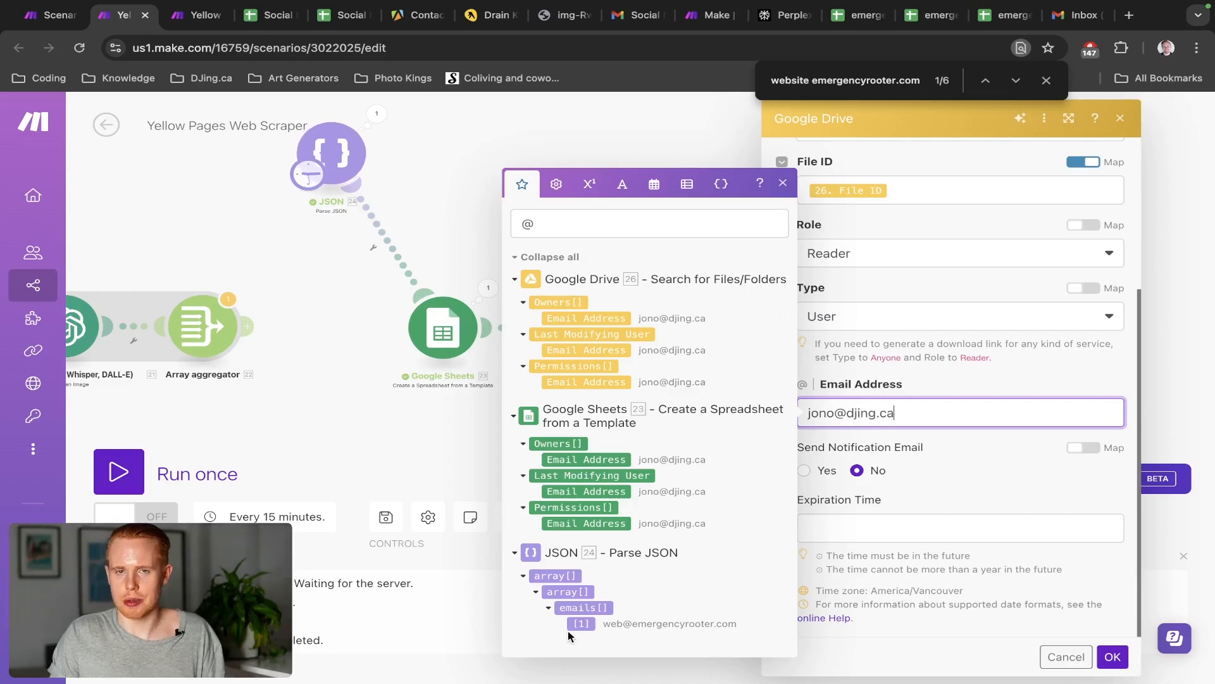
click(940, 446)
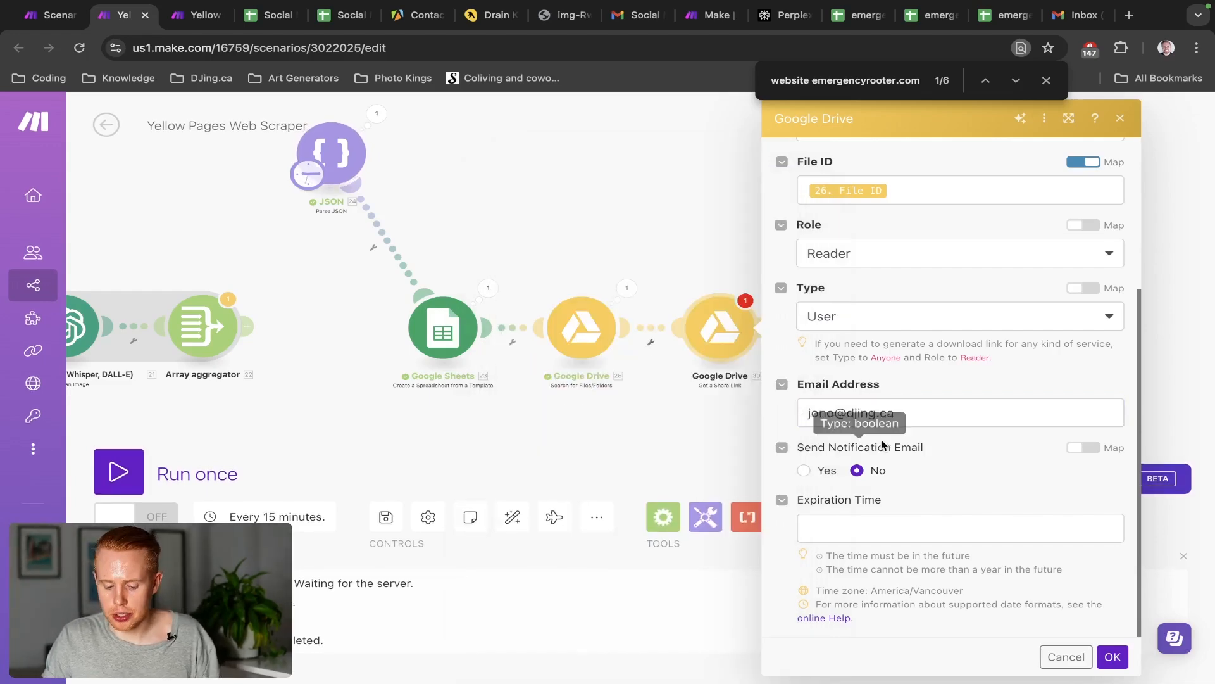
triple_click(822, 449)
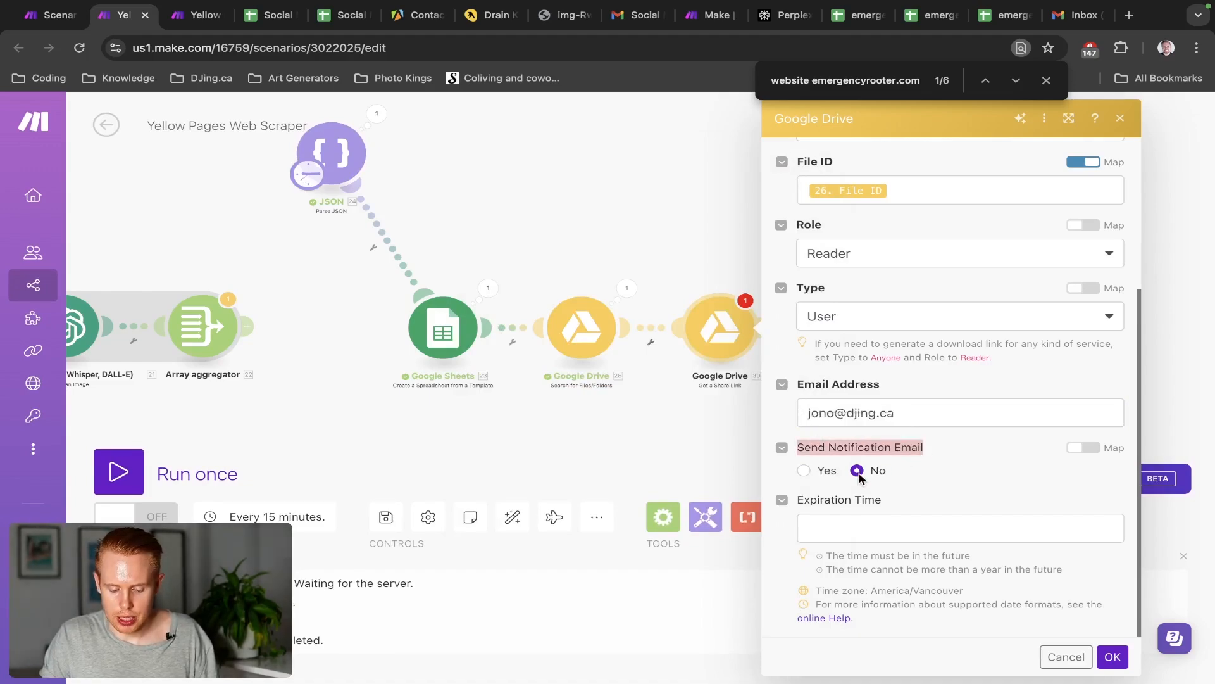
scroll(943, 478, up, 5)
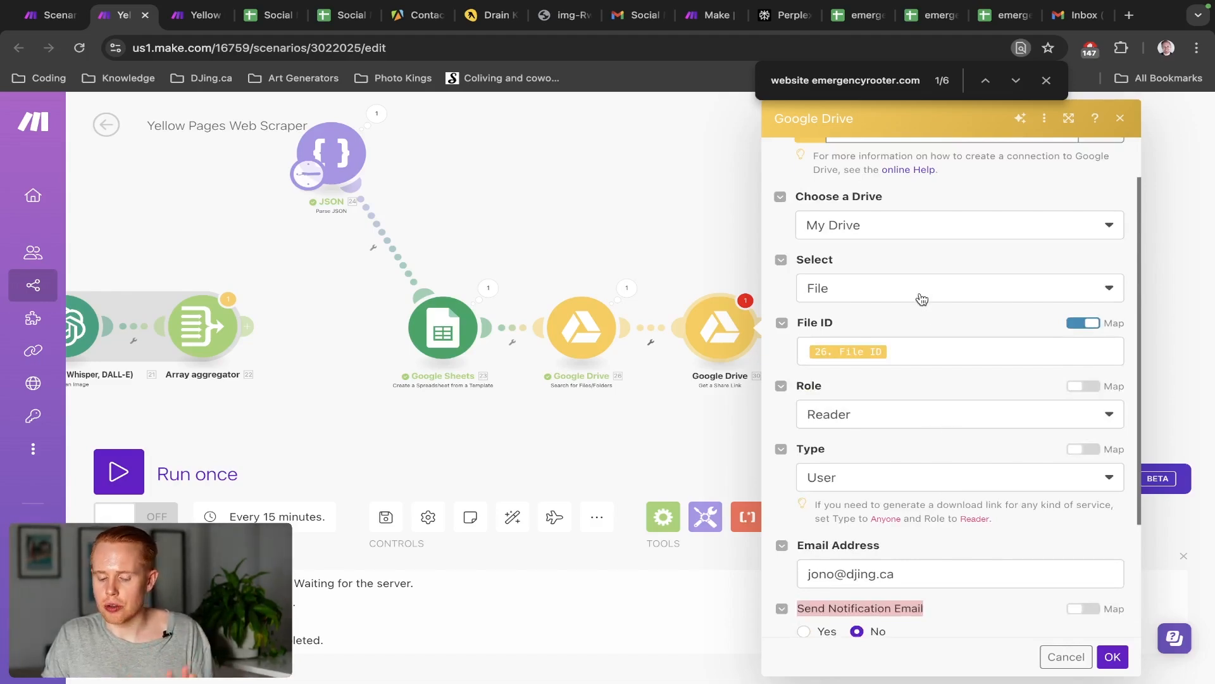
scroll(931, 329, down, 3)
click(1113, 657)
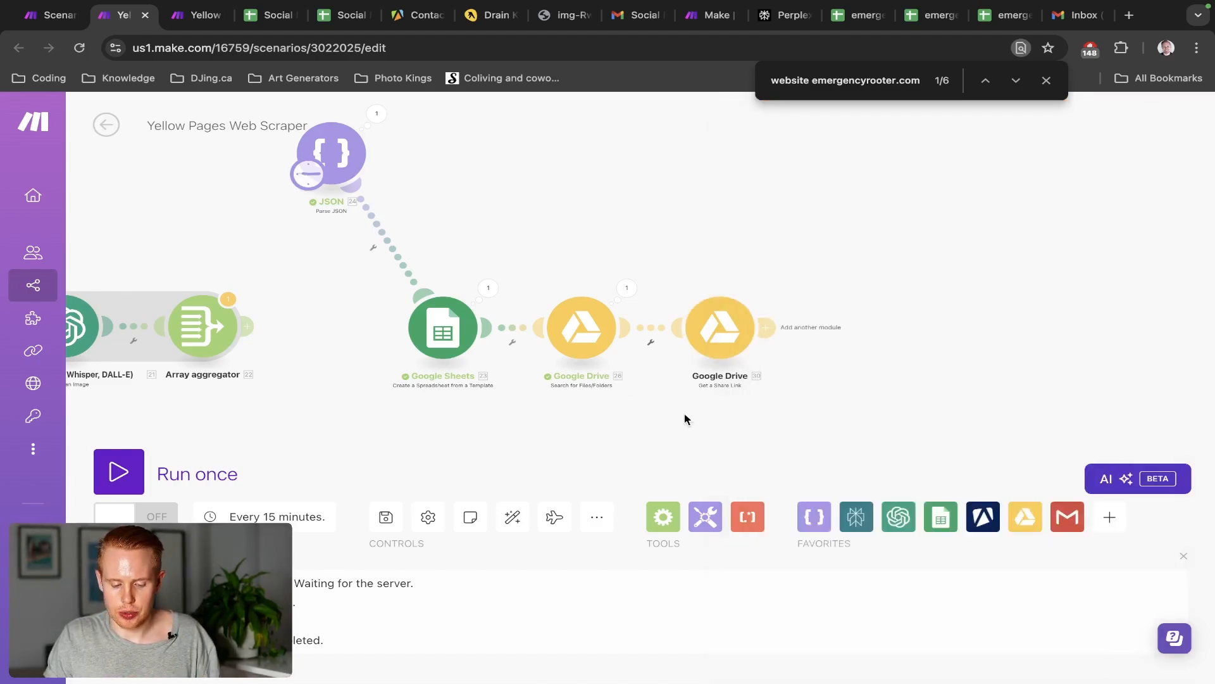
Open the Google Sheets module settings, then bring up the Social Media Template [Test] spreadsheet
click(464, 330)
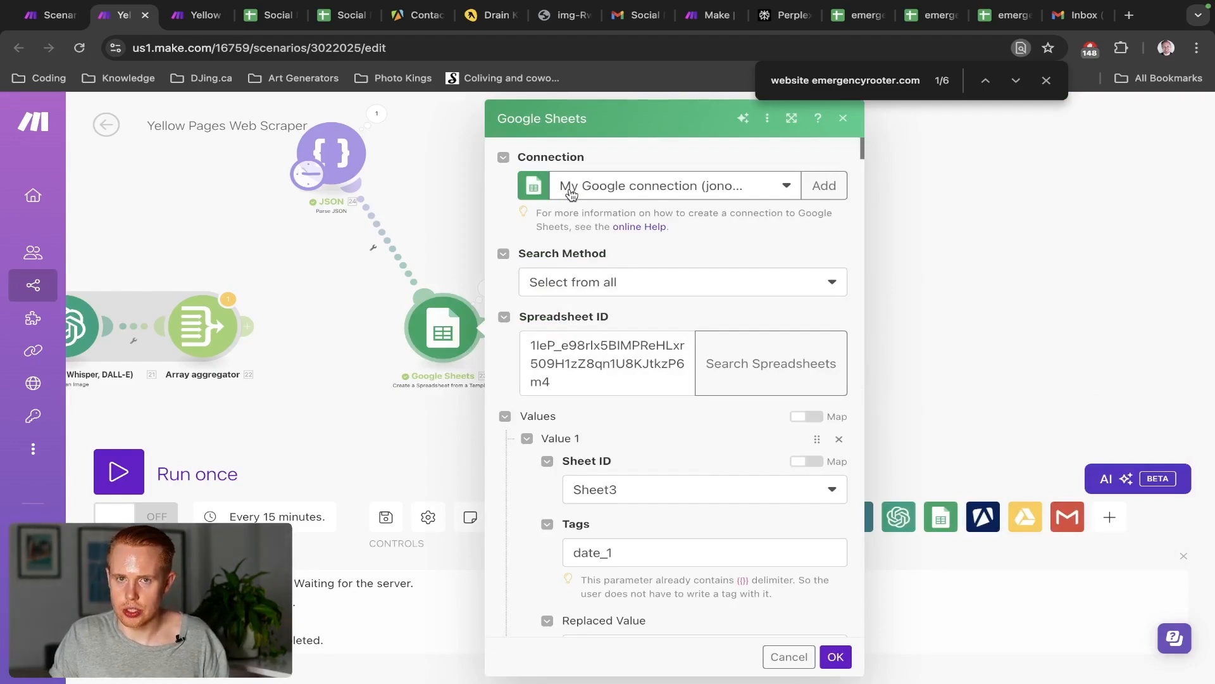
key(ctrl+Tab)
key(ctrl+Tab)
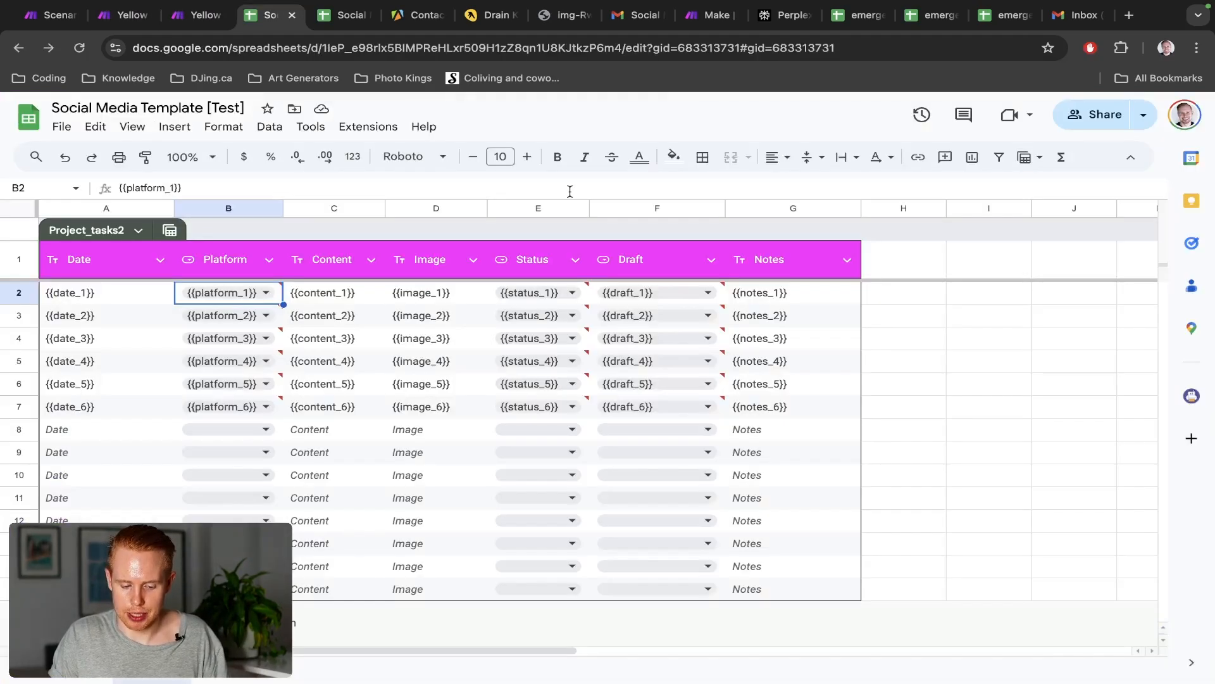
Move the spreadsheet tab left and confirm in Share that a second account has Editor access
drag(243, 24, 203, 19)
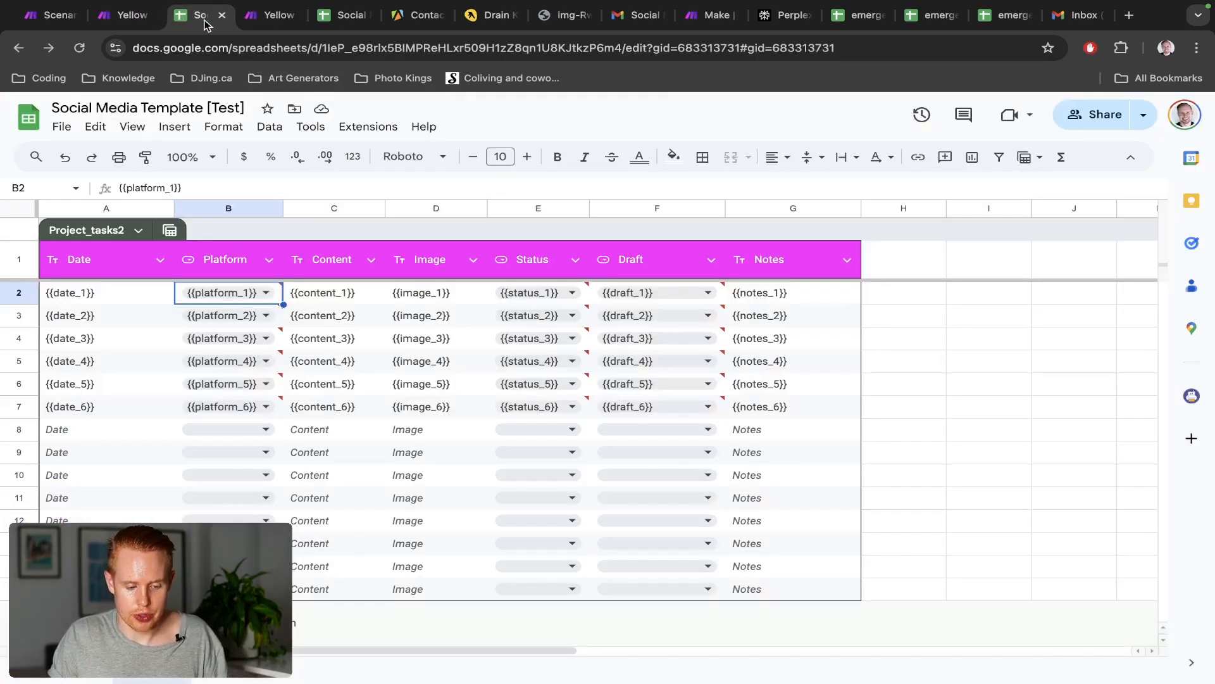
click(1101, 116)
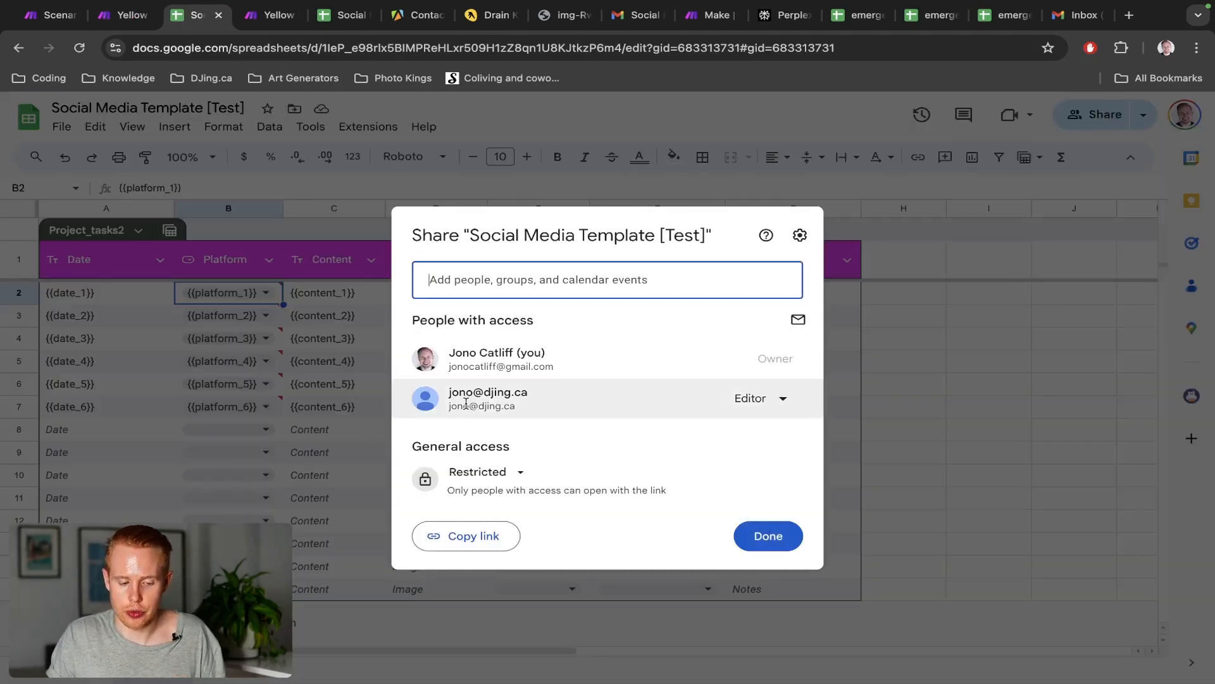
mouse_move(466, 403)
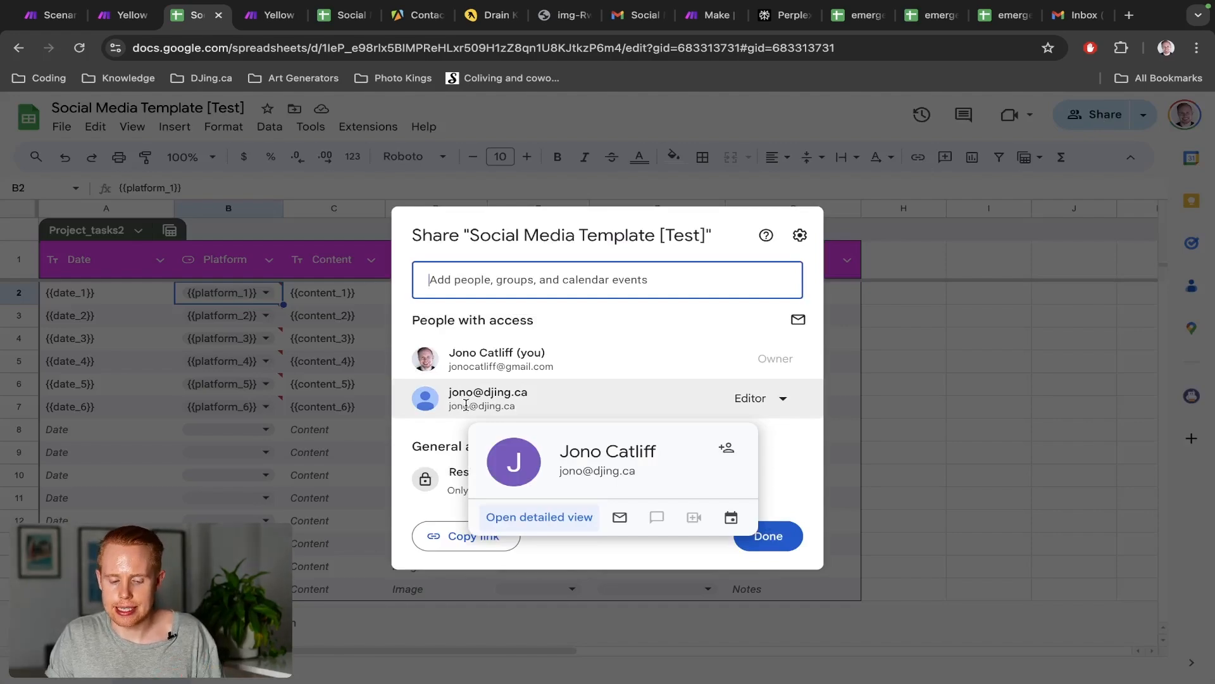
Cancel the Google Sheets module settings, returning to the Yellow Pages Web Scraper scenario canvas
key(ctrl+shift+Tab)
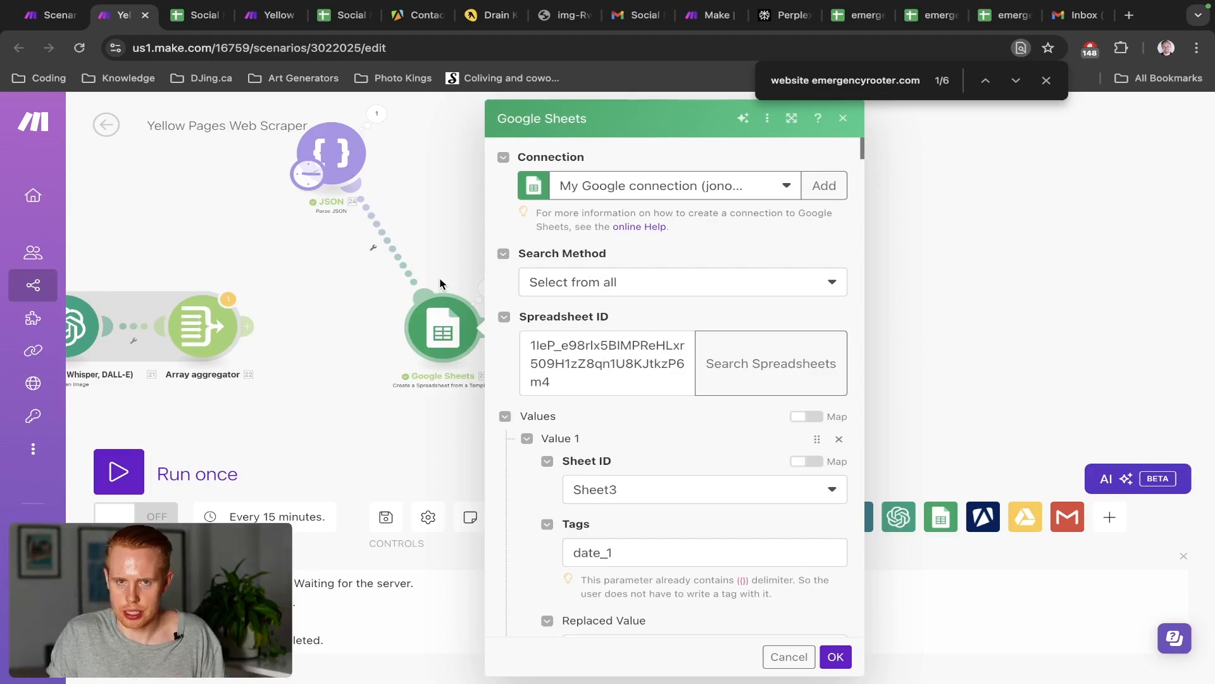
key(ctrl+Tab)
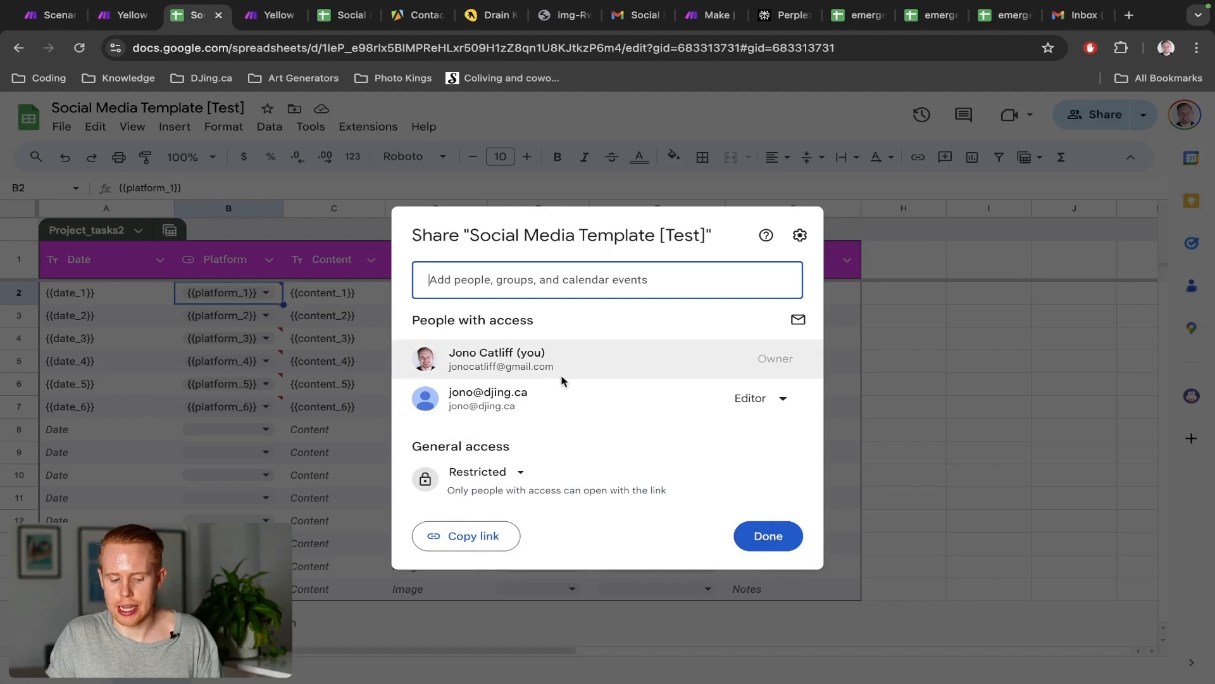
mouse_move(561, 393)
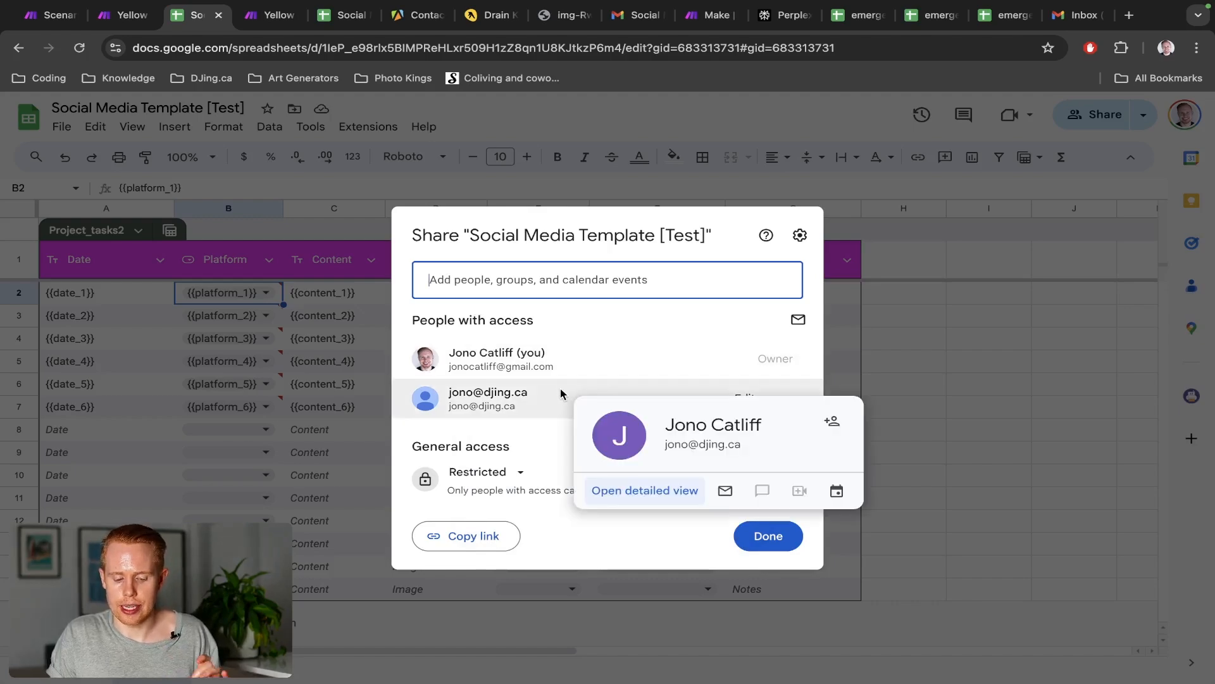
key(ctrl+shift+Tab)
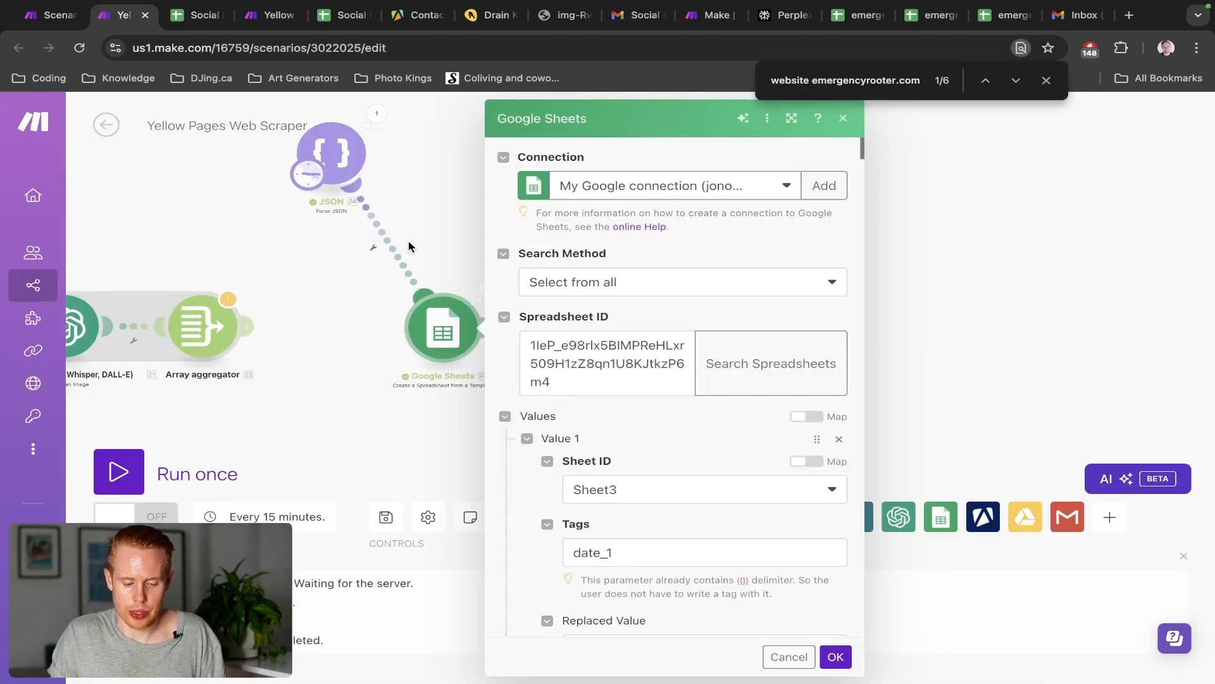
click(785, 656)
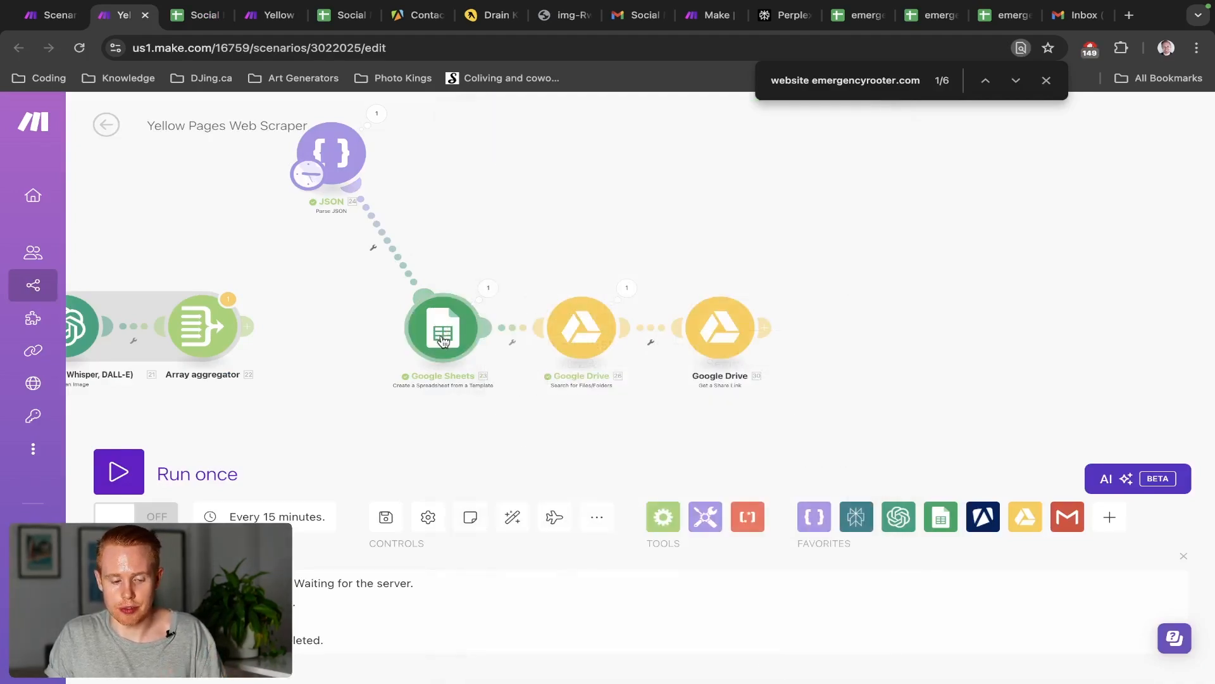
key(ctrl+Tab)
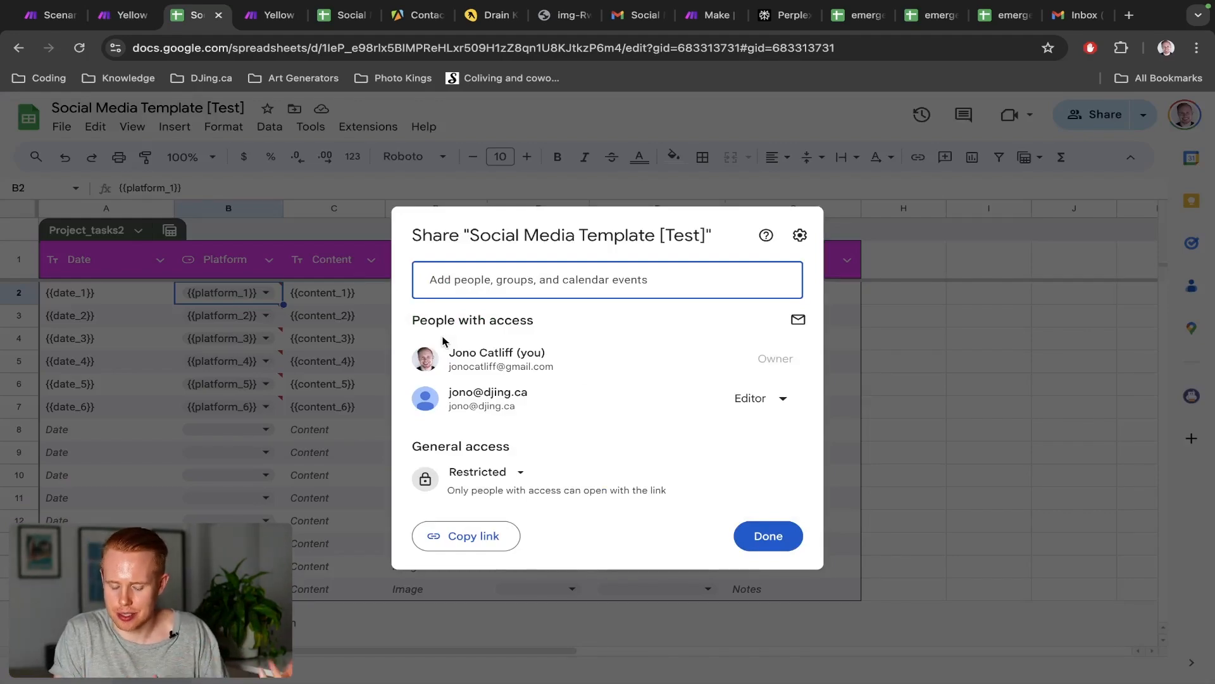
key(ctrl+shift+Tab)
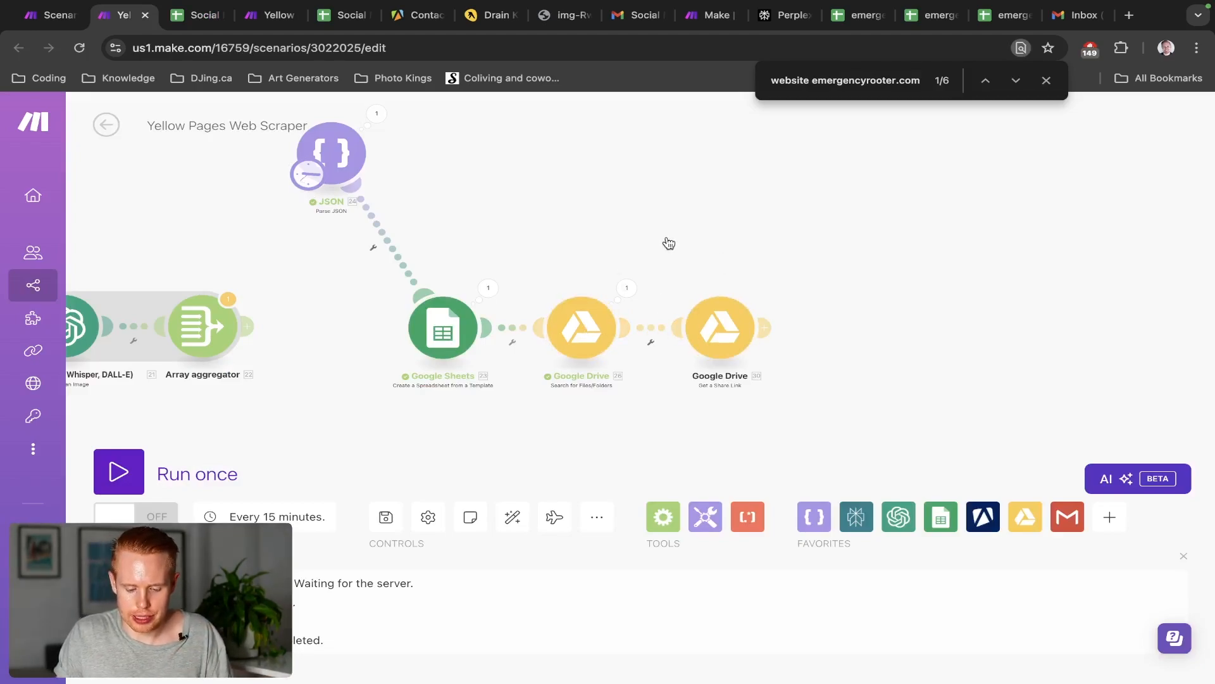
Add an OpenAI 'Generate an Audio' module after the Get a Share Link module, searching 'genera'
drag(709, 258, 593, 229)
click(650, 300)
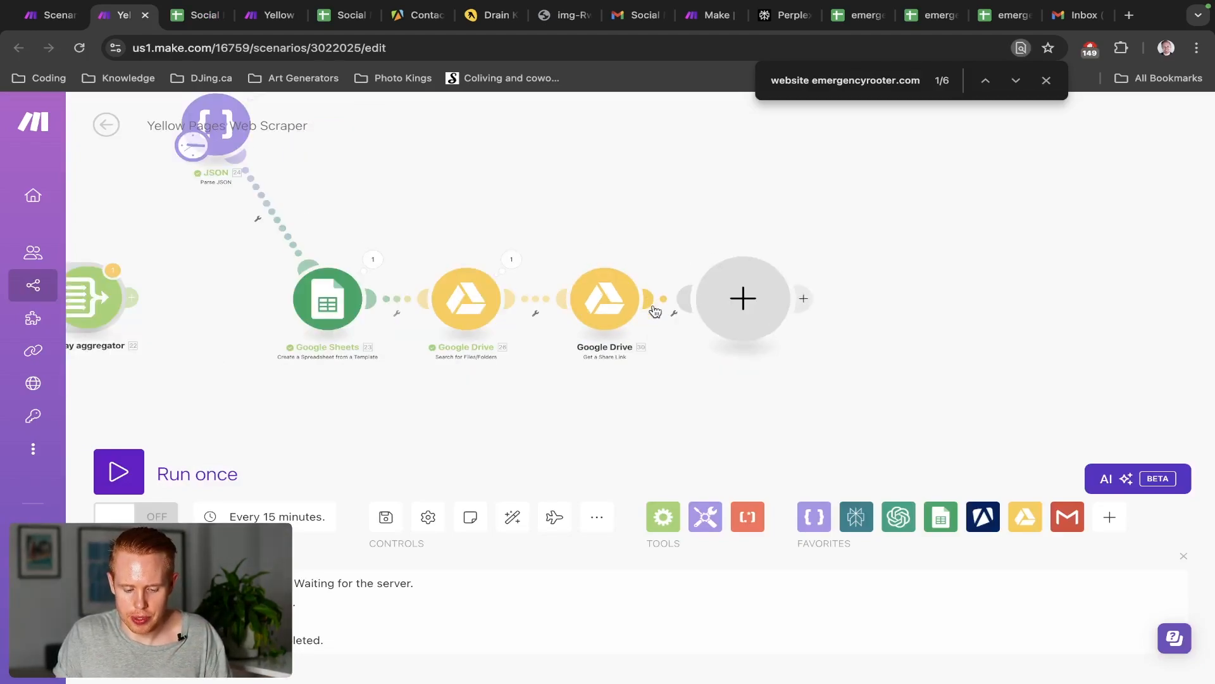
click(894, 271)
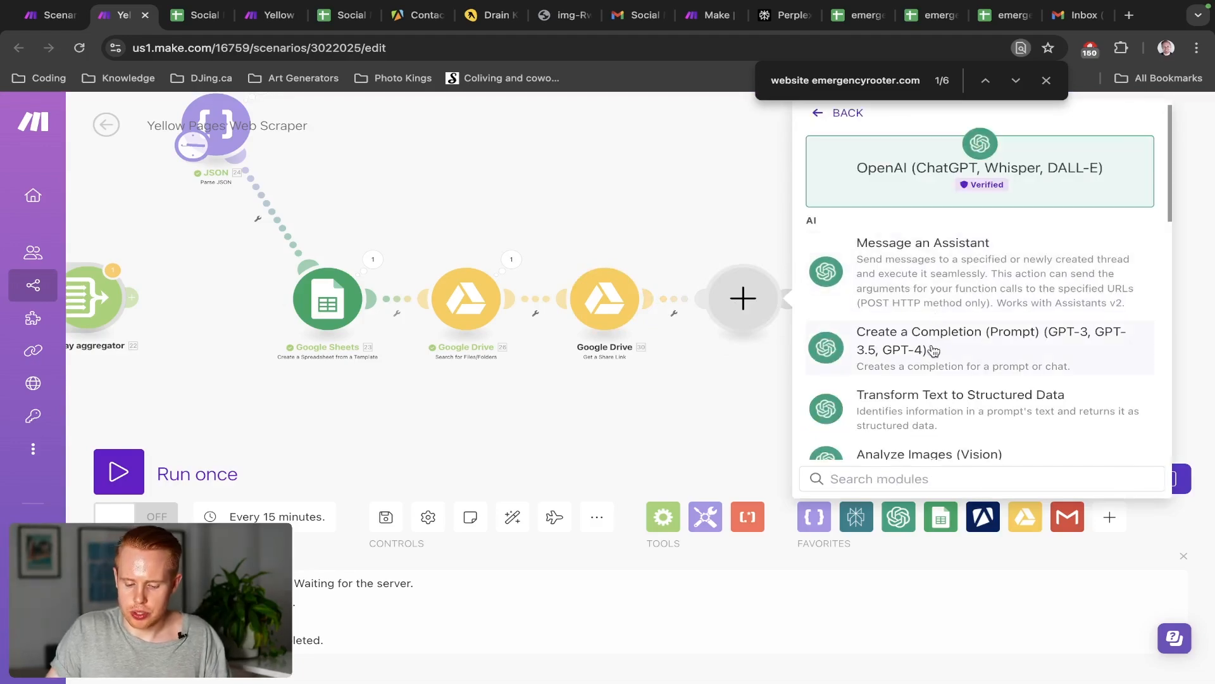
text(genera)
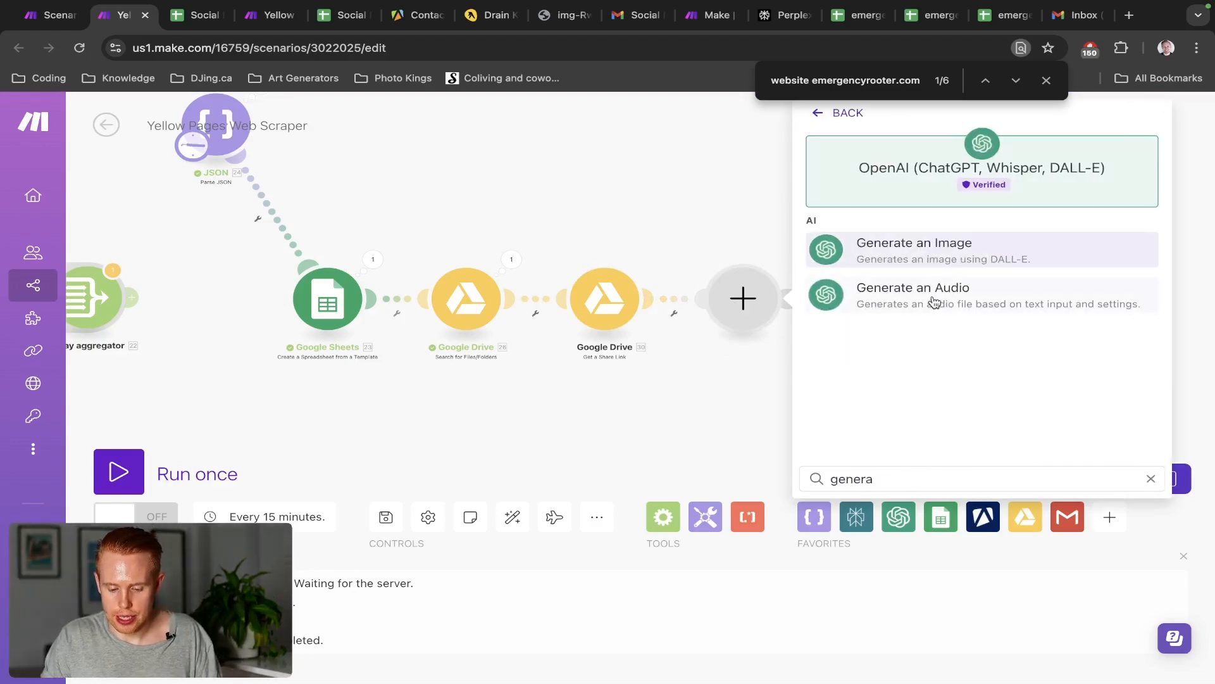
click(934, 299)
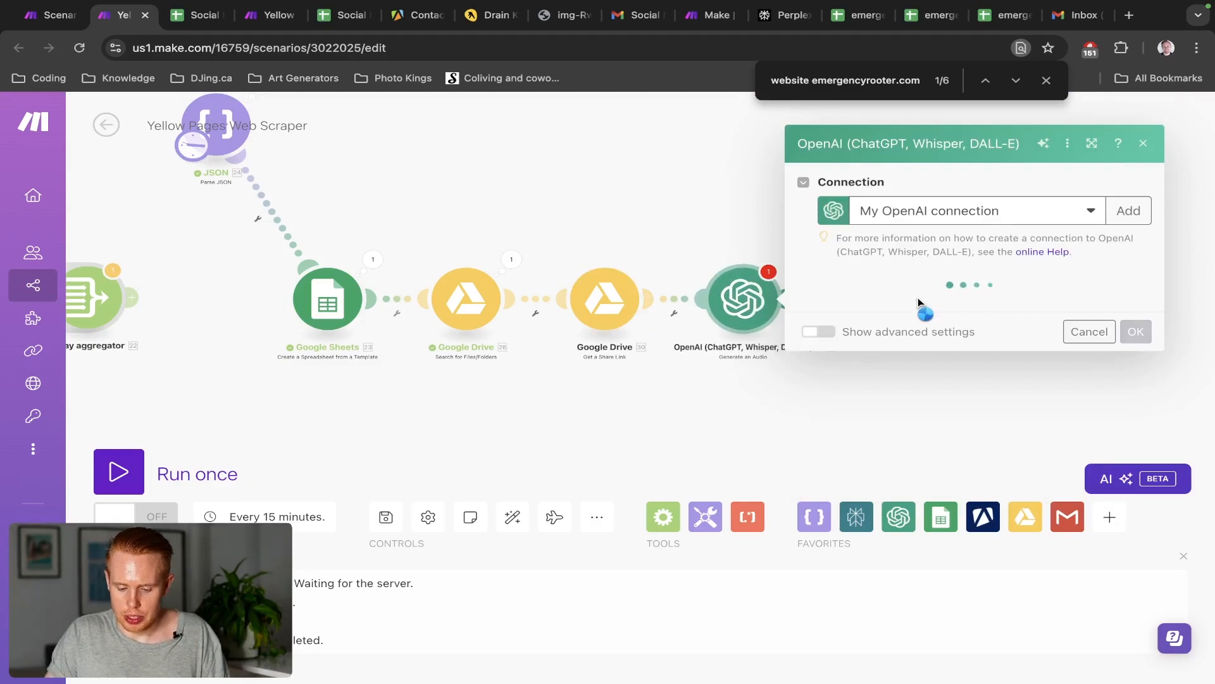
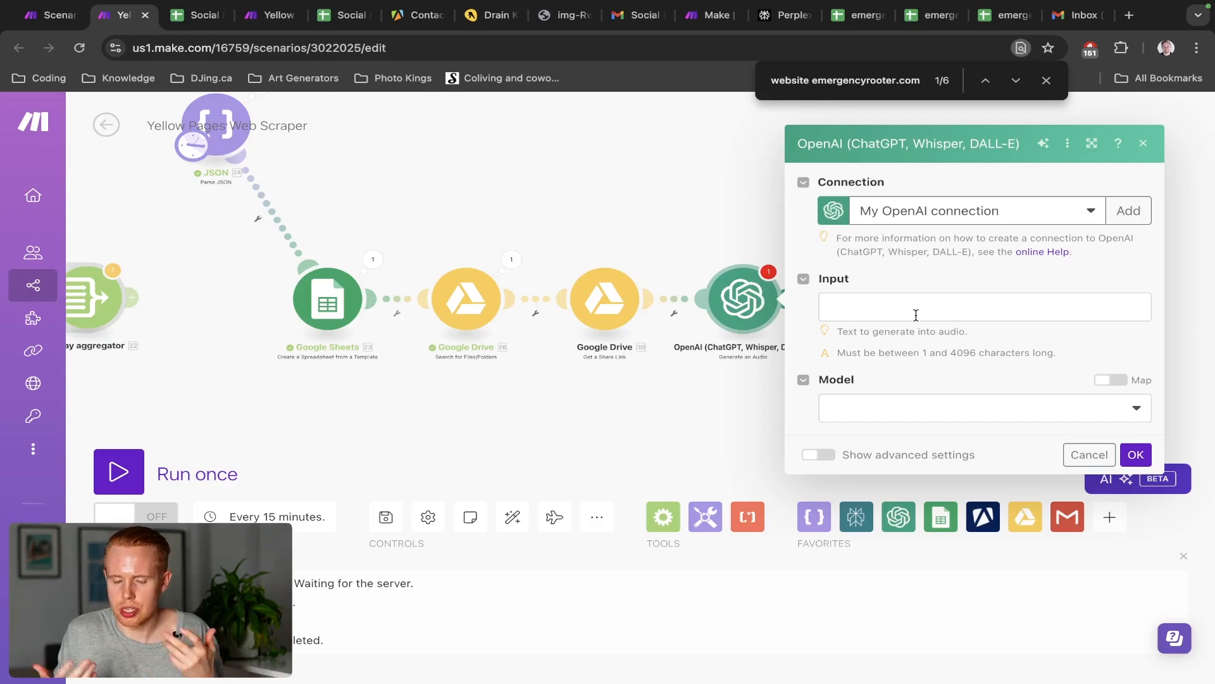
Start the OpenAI audio input text with a greeting to the recipient by name, then close the settings
click(916, 315)
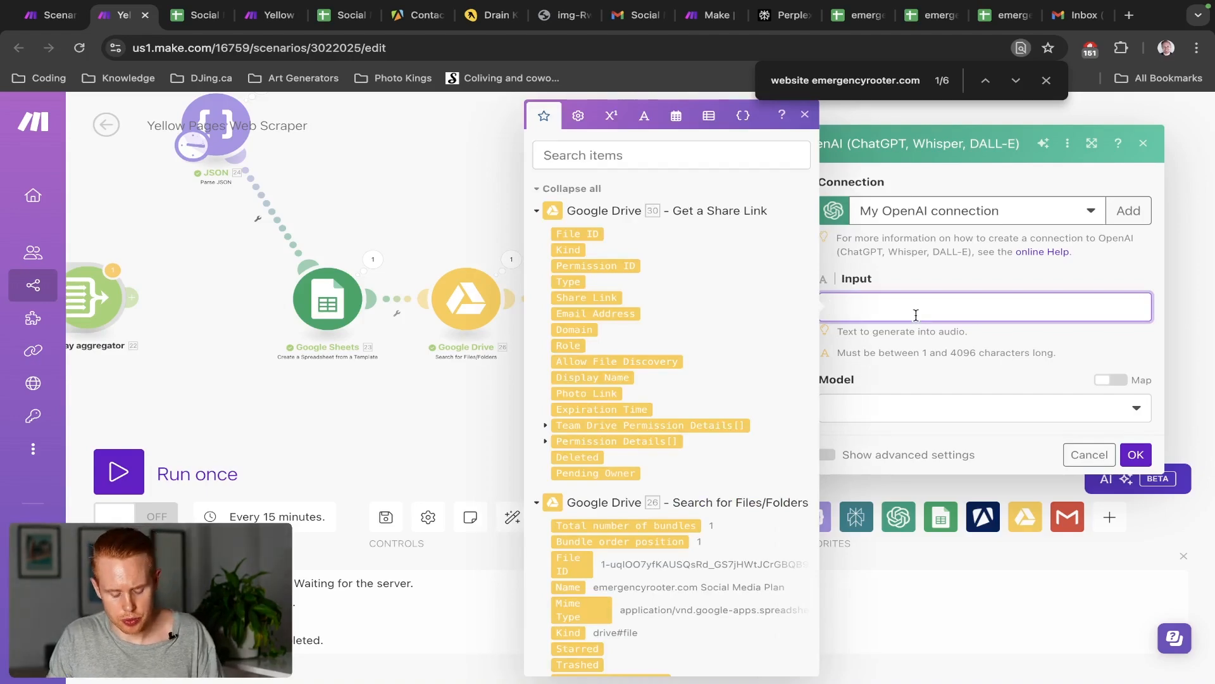
text(Hey Jono,)
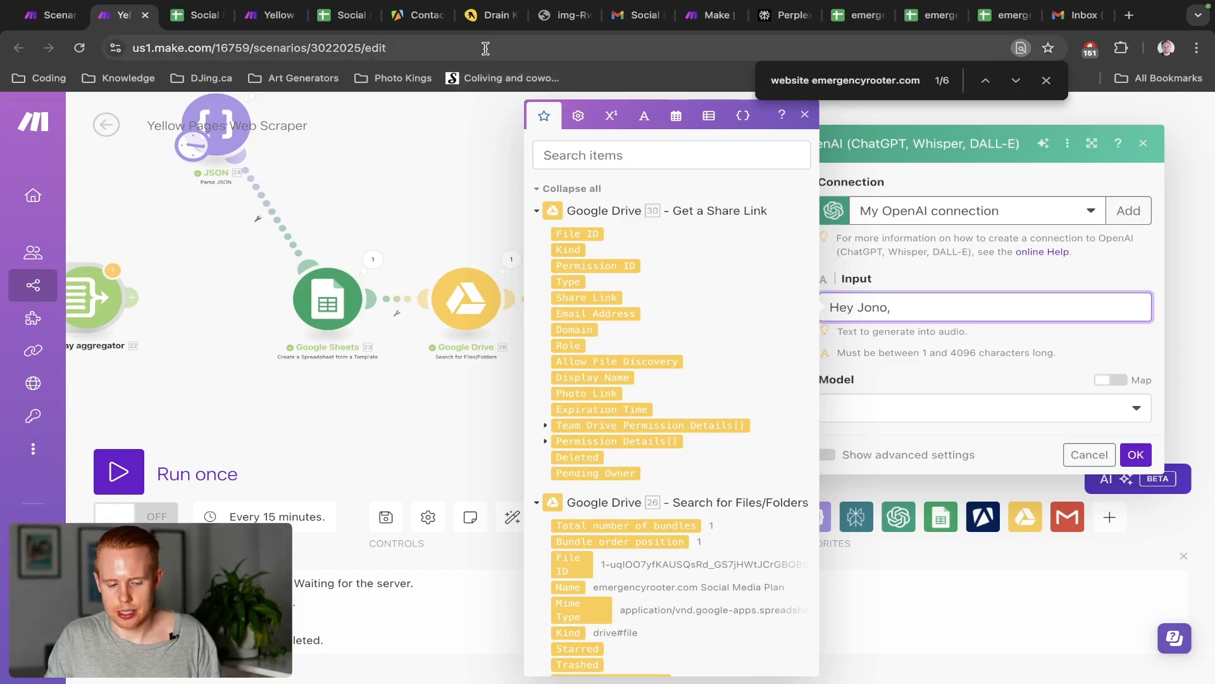
click(451, 182)
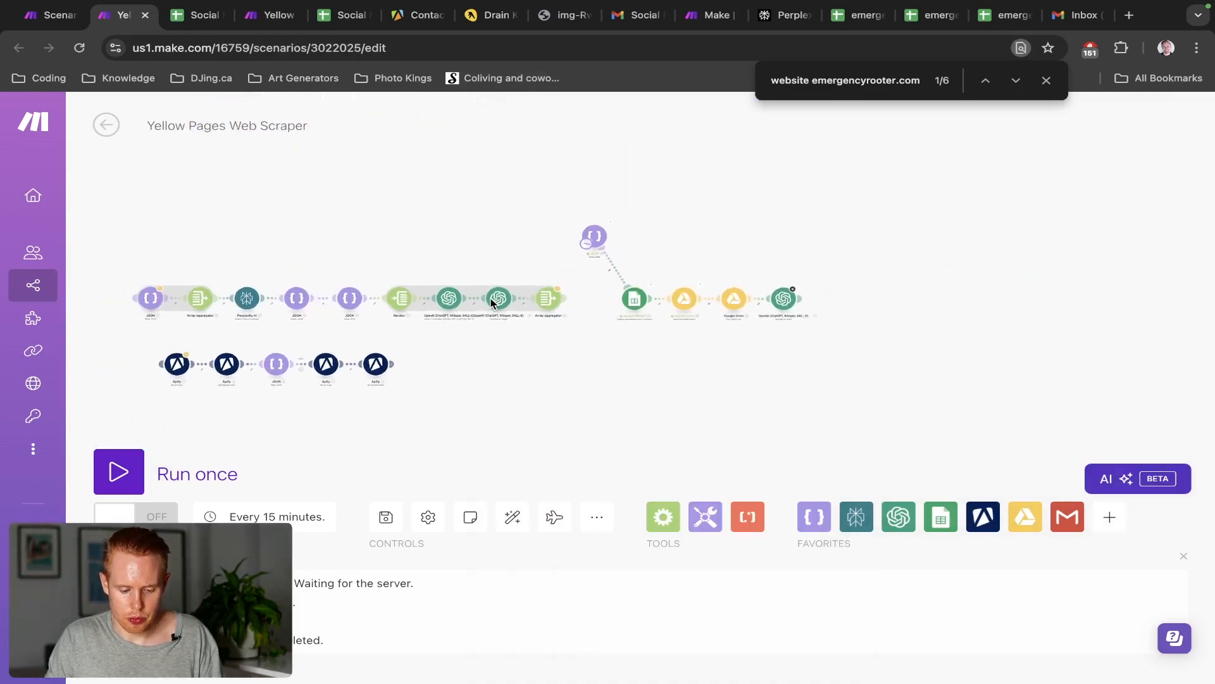
Pan the scenario canvas, then switch to the Drain King Plumbers Yellow Pages listing
drag(536, 231, 811, 225)
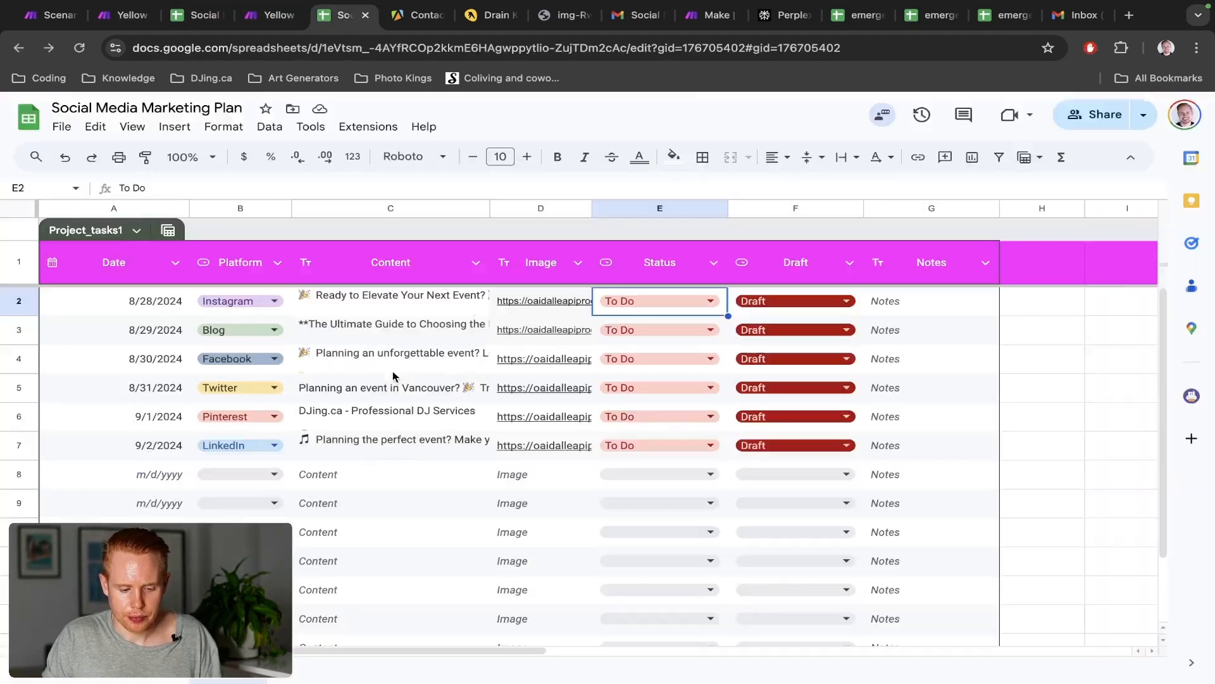
key(ctrl+Tab)
key(ctrl+Tab)
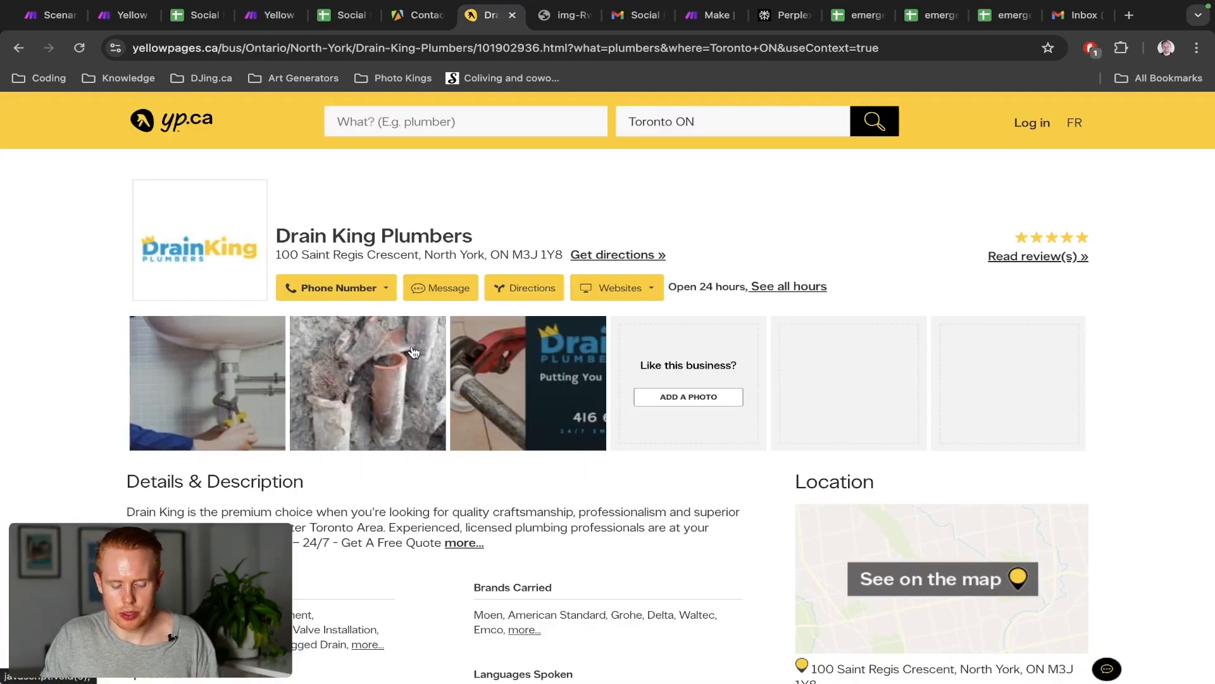
Review the Drain King Plumbers listing, select the business name, and return to the Make scenario
scroll(362, 290, down, 6)
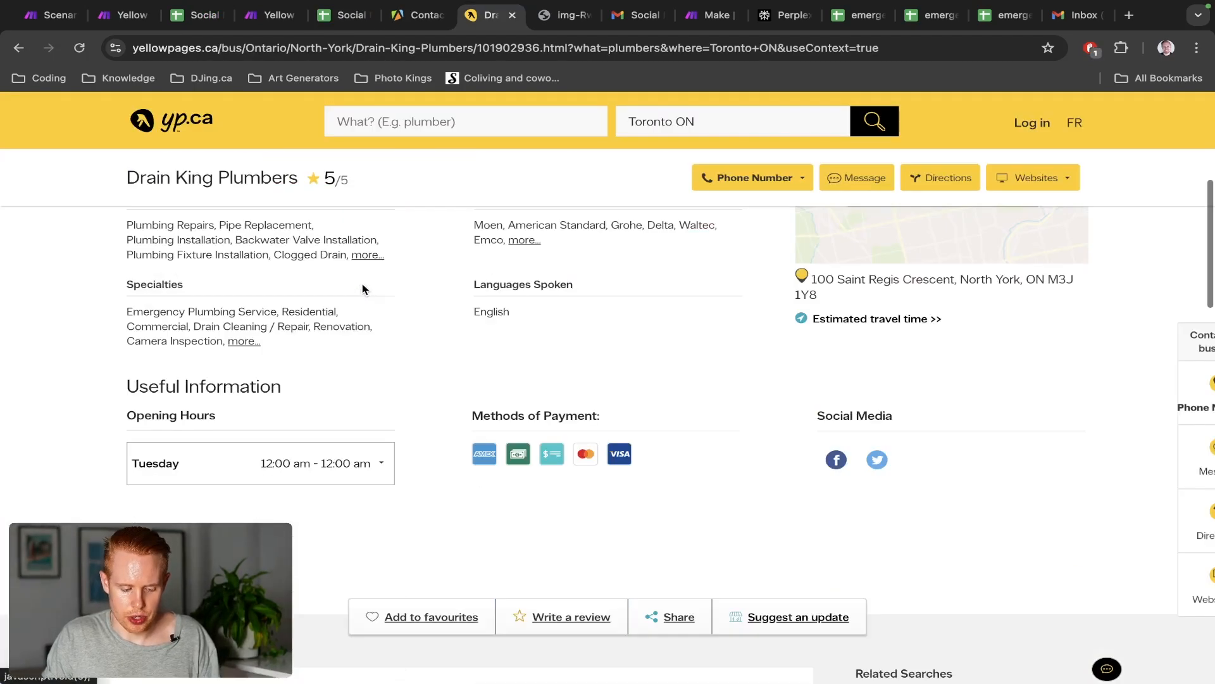
scroll(362, 289, up, 6)
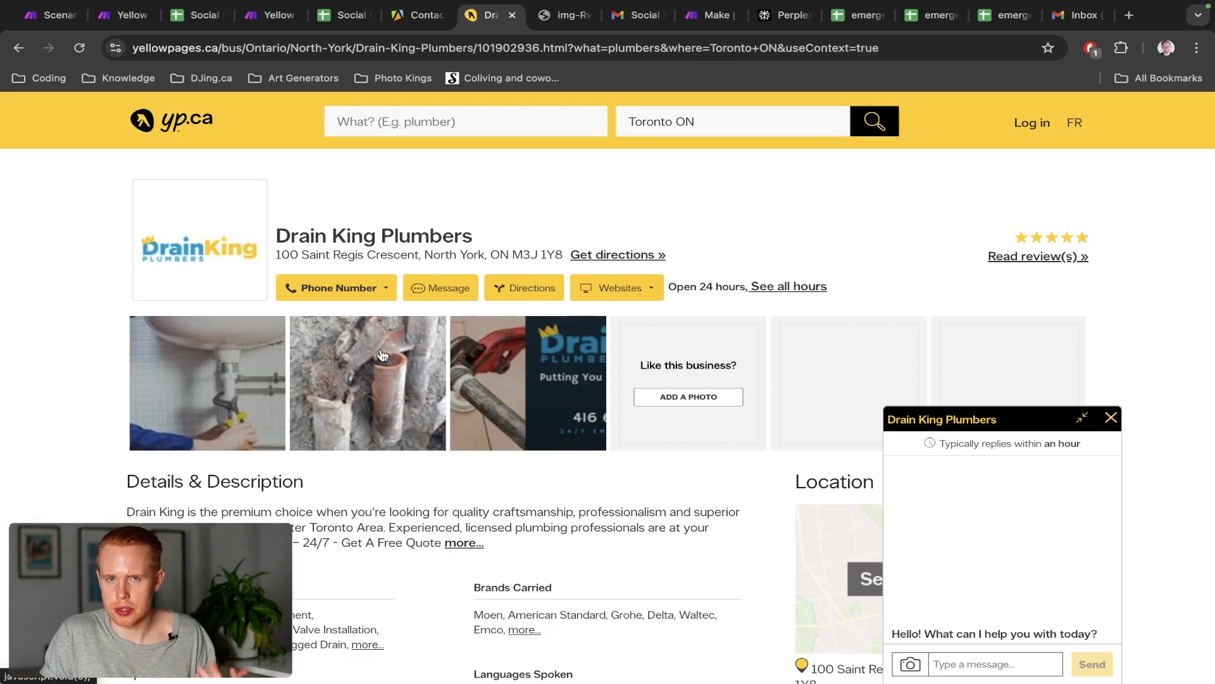
drag(380, 235, 279, 231)
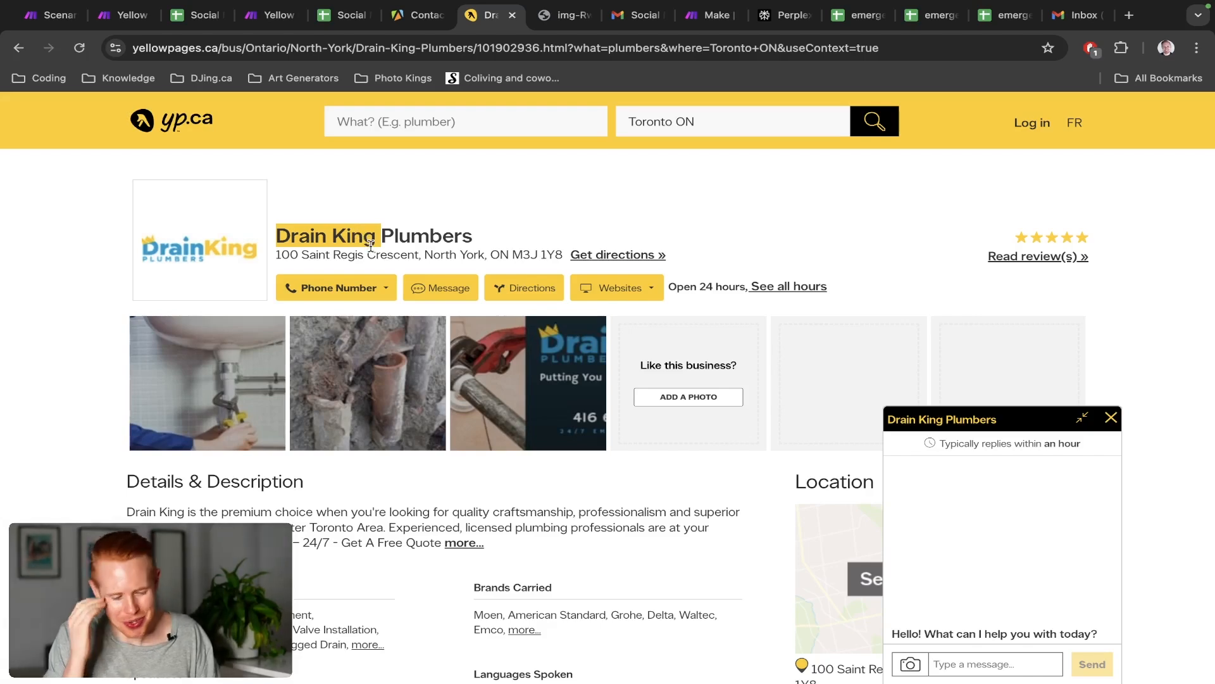
key(ctrl+2)
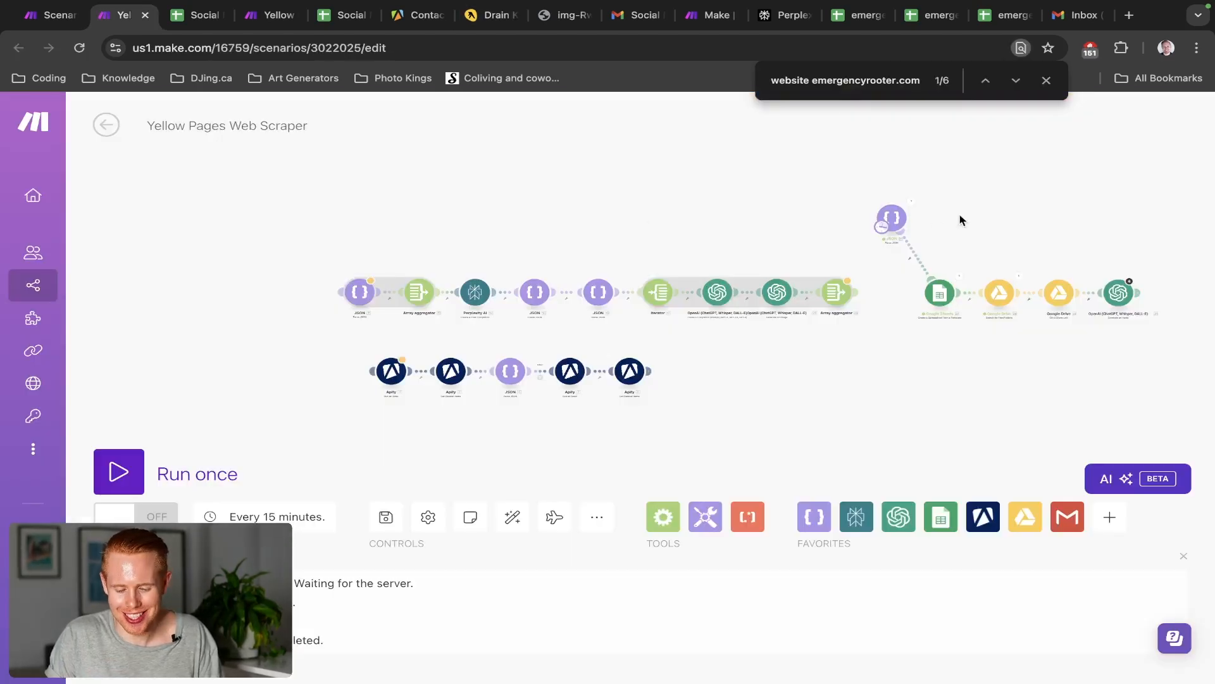
Reopen the OpenAI audio module and continue its text with the sender's self-introduction
scroll(954, 204, right, 1)
drag(954, 204, 686, 198)
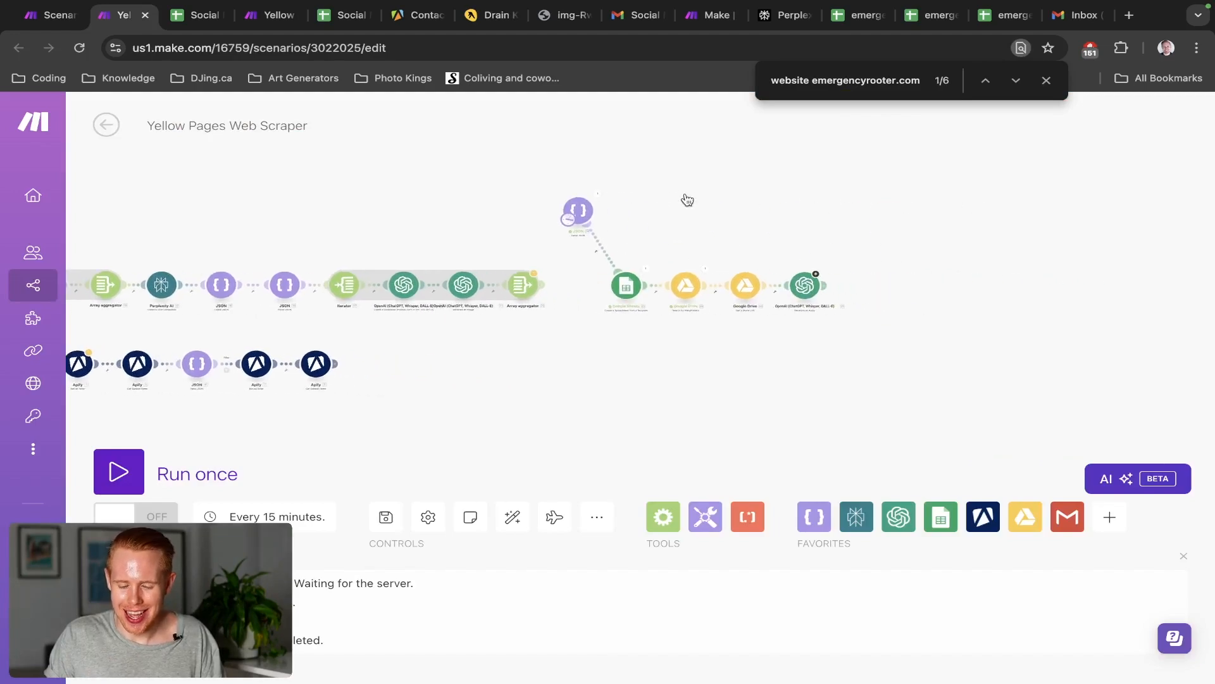
scroll(836, 249, up, 5)
click(747, 348)
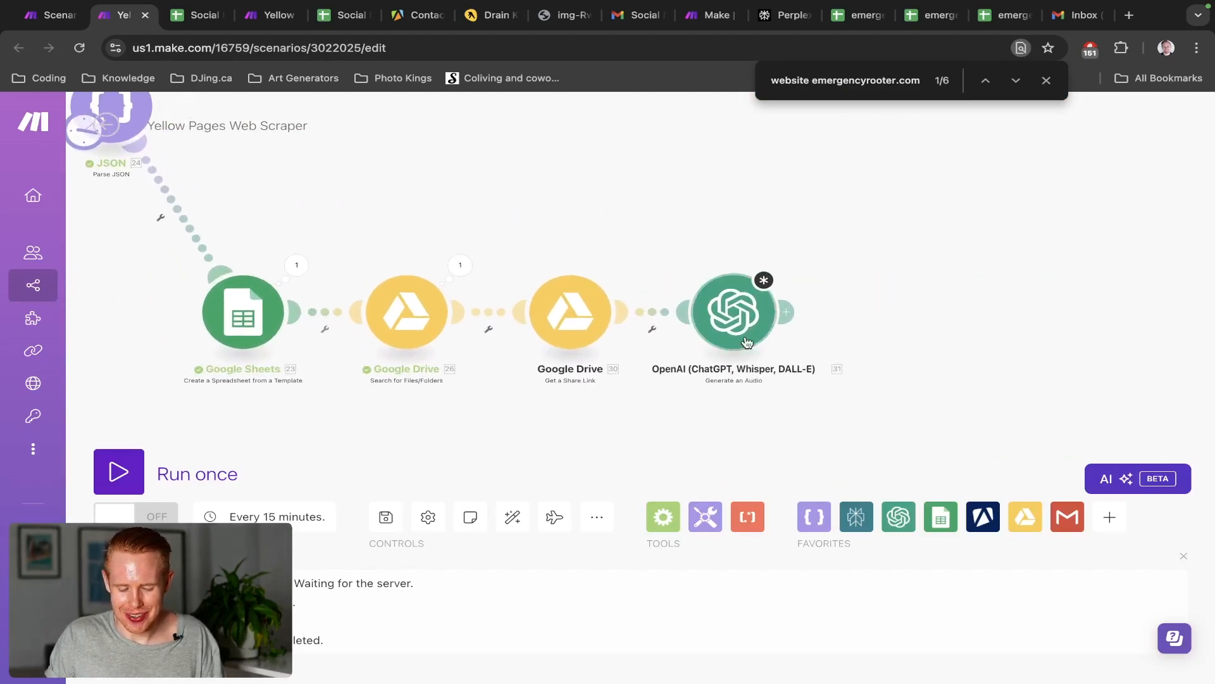
click(921, 325)
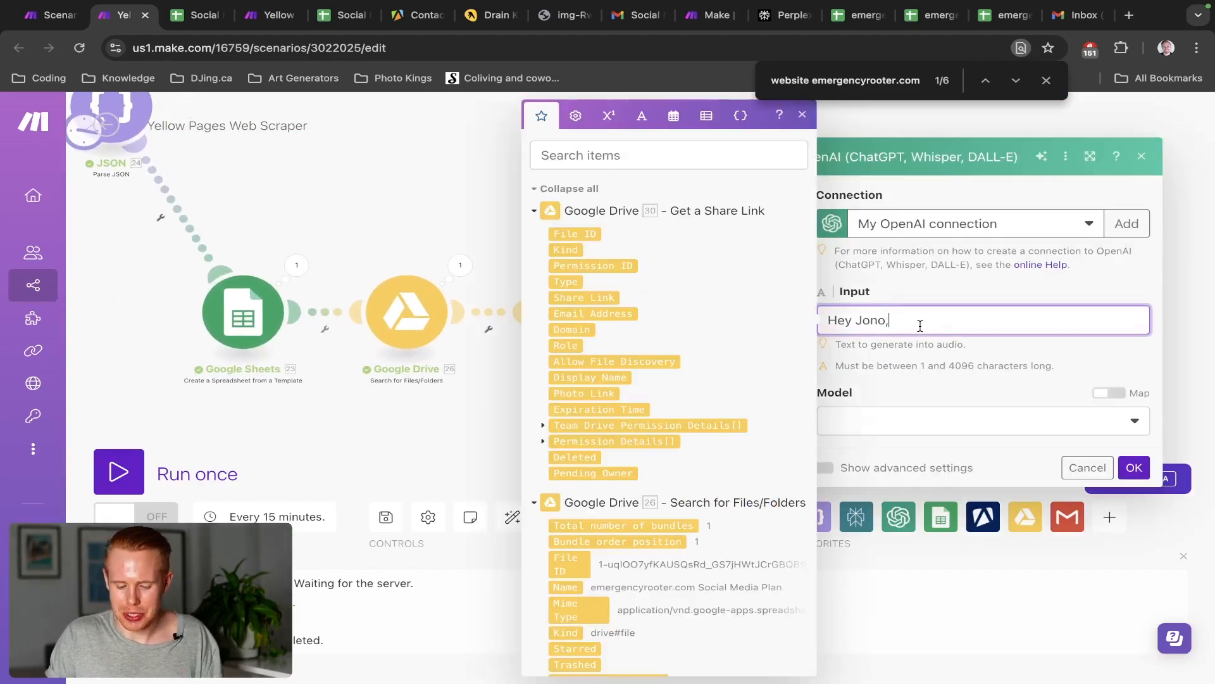
text(It')
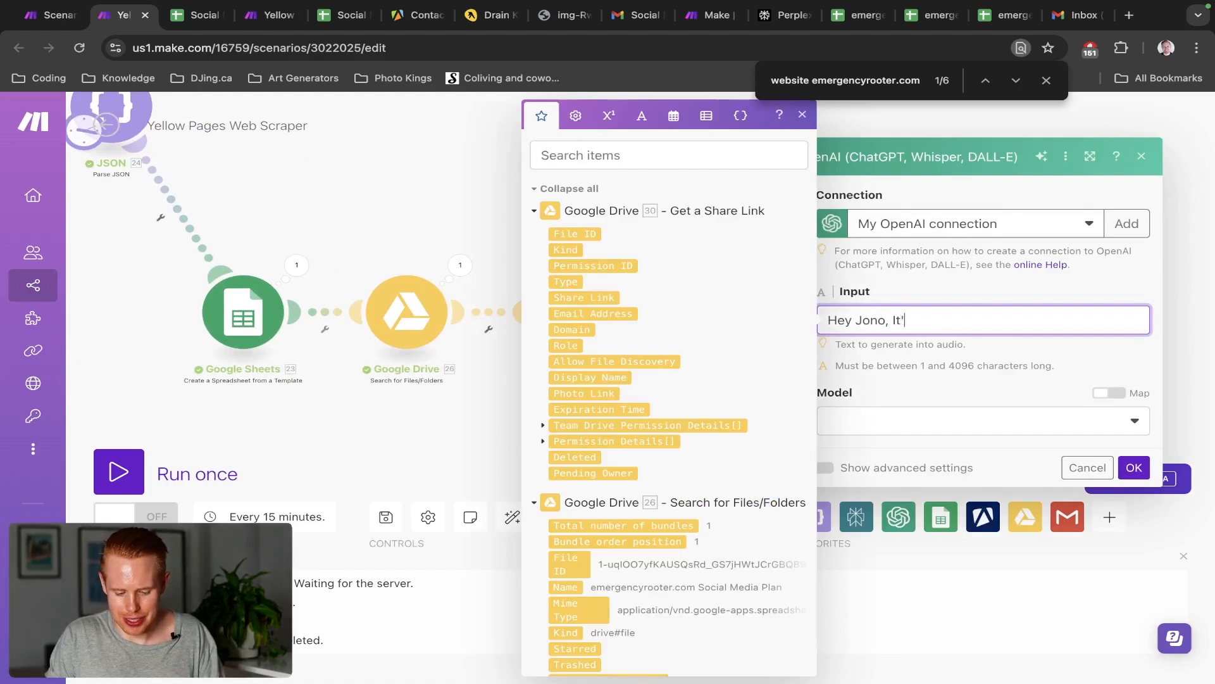
key(BackSpace)
key(BackSpace)
text(it's)
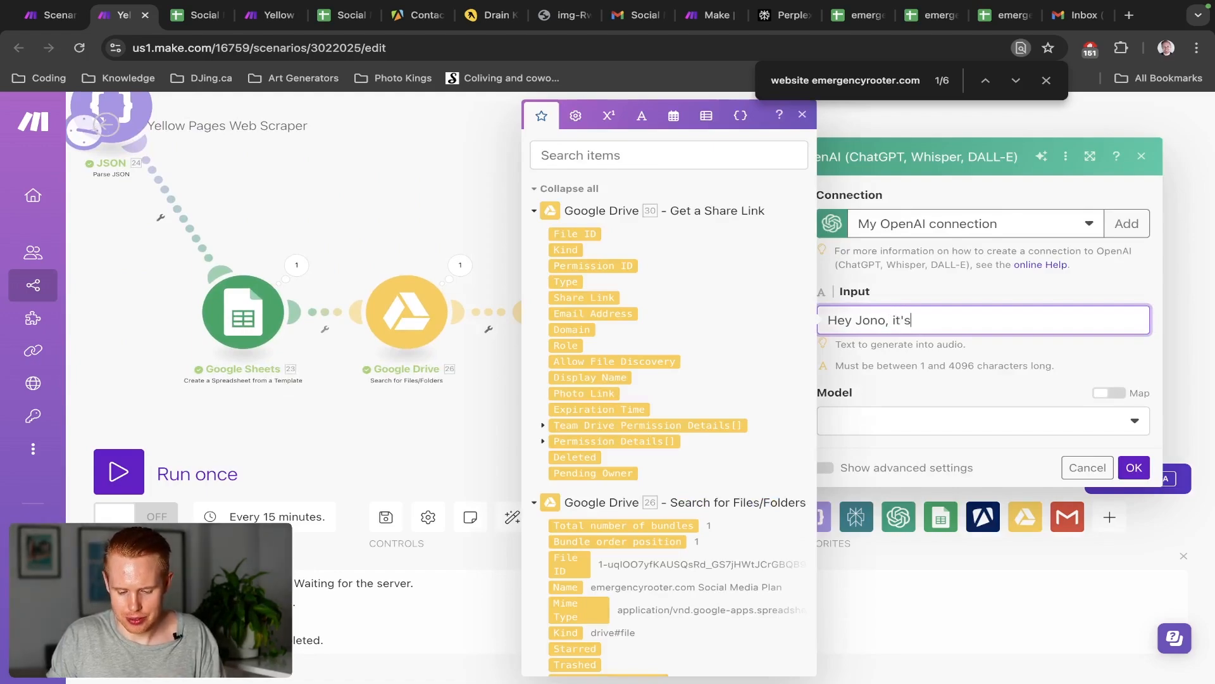
text( Jono from J)
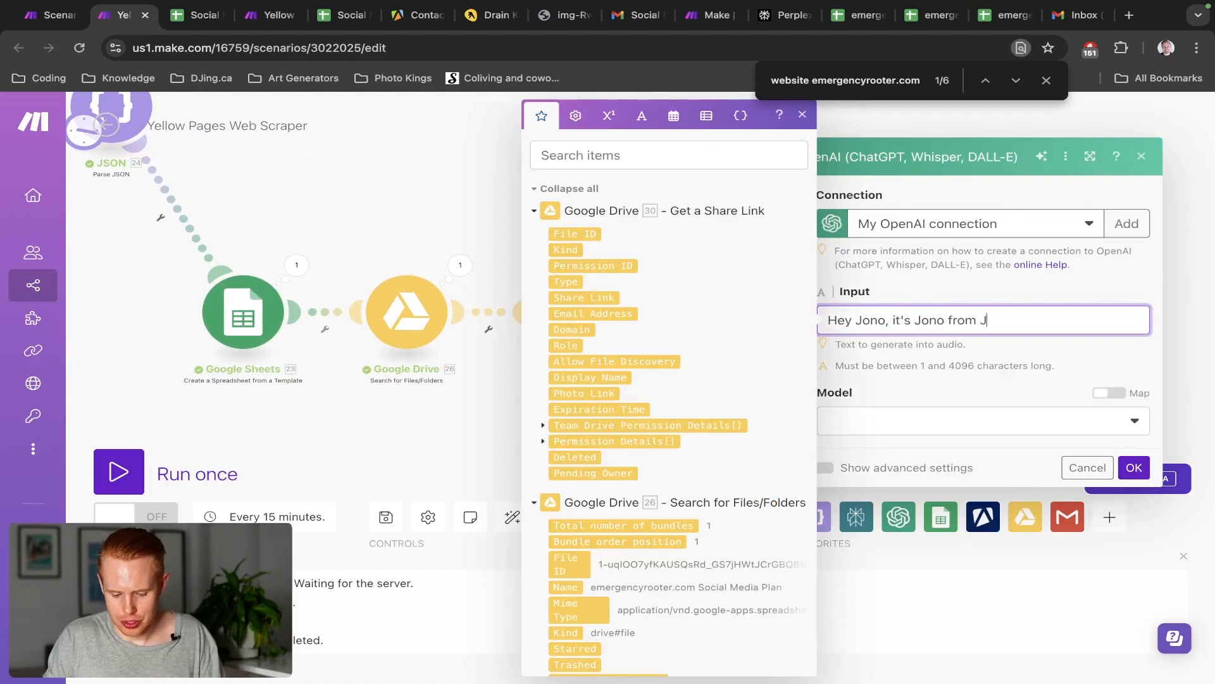
text(ono Marketing.)
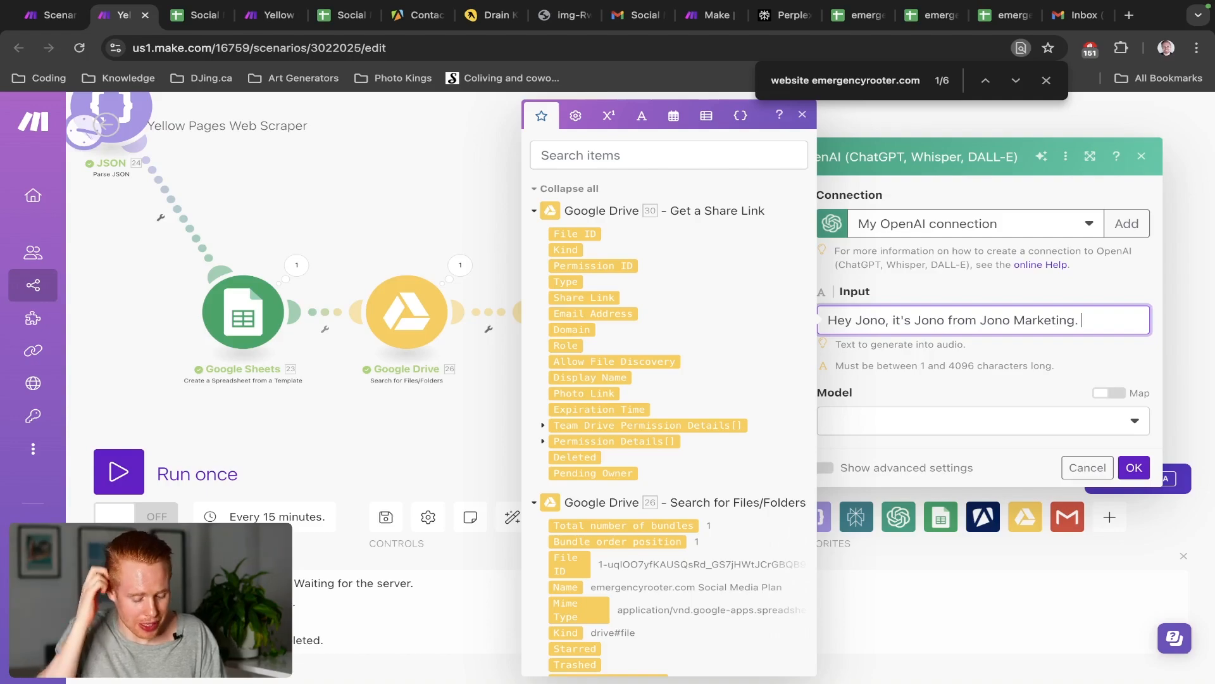
Add the pitch offering a free social media content calendar with posts and images, ending 'Have a great day'
text(I just came across)
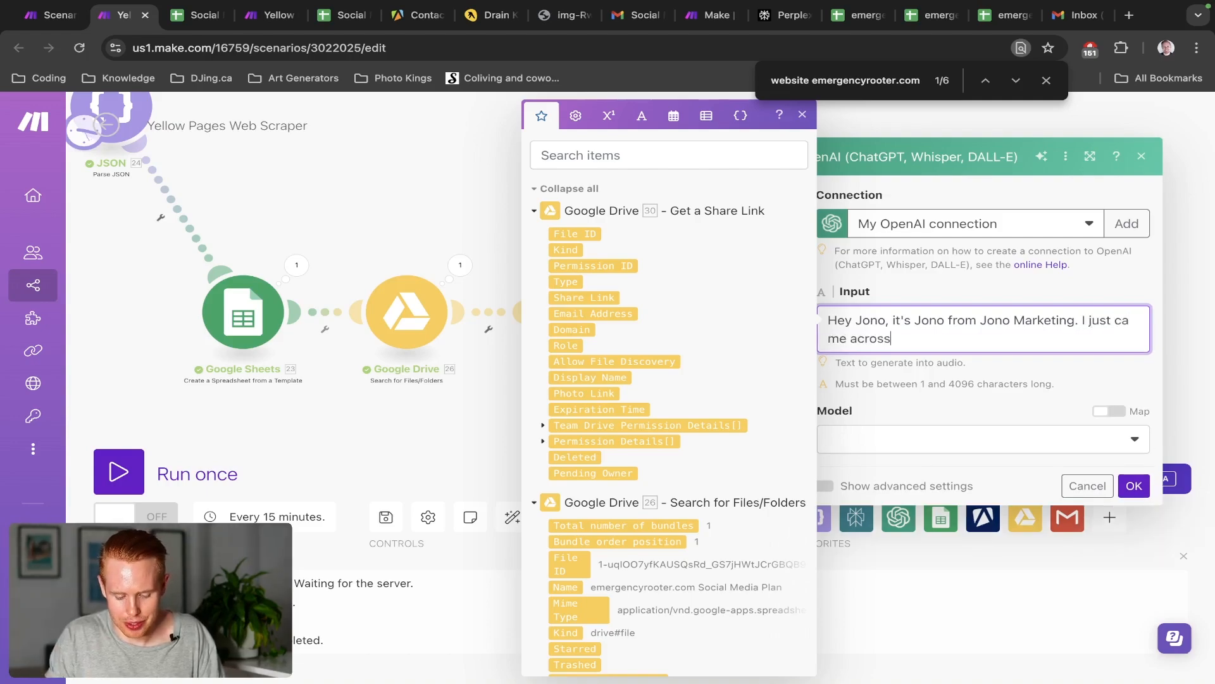
text( your site and realize )
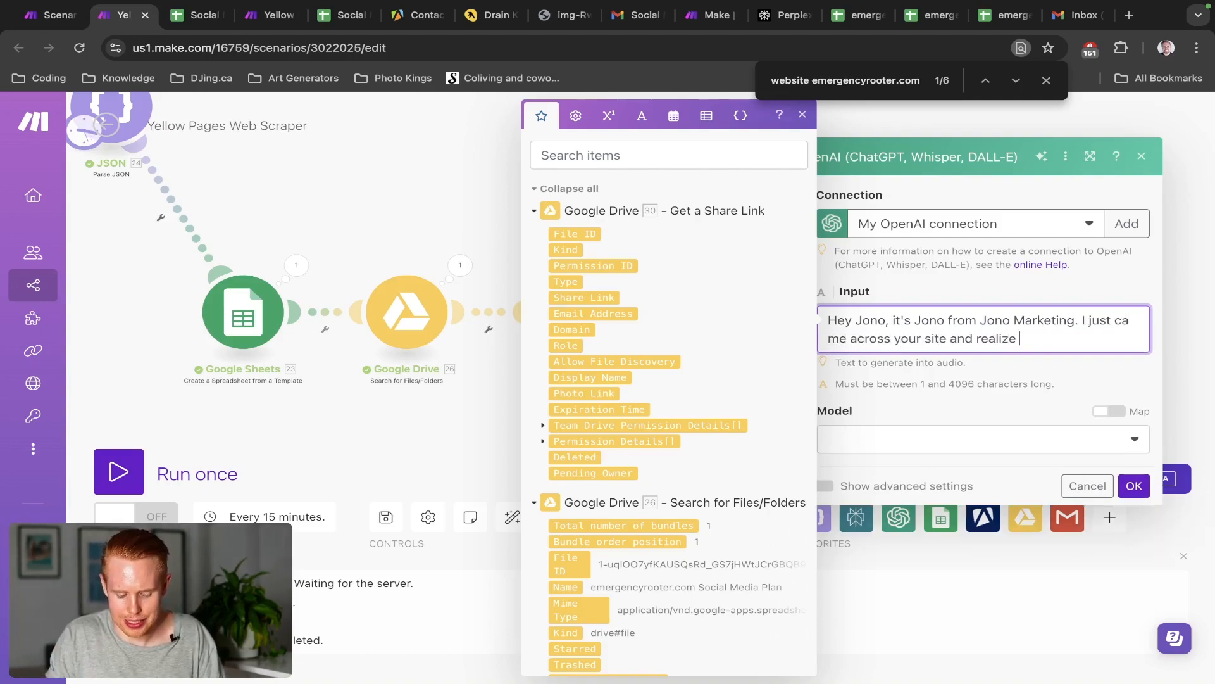
text(you don't spend a to)
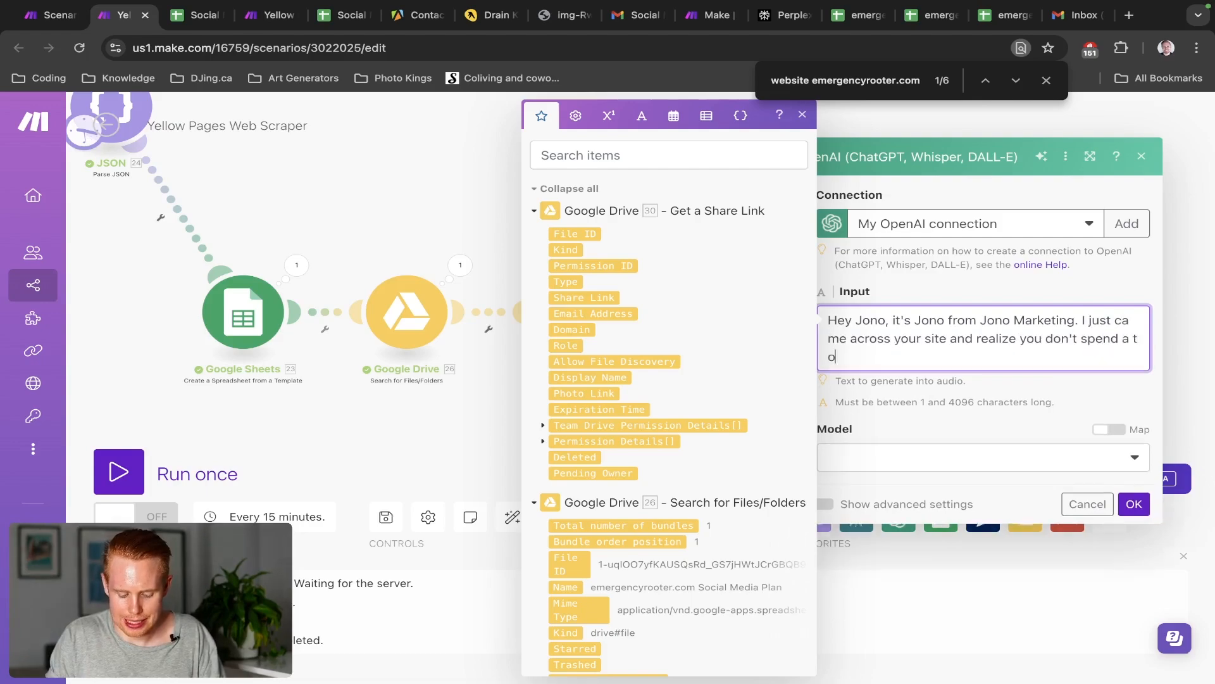
text(n of time on social me)
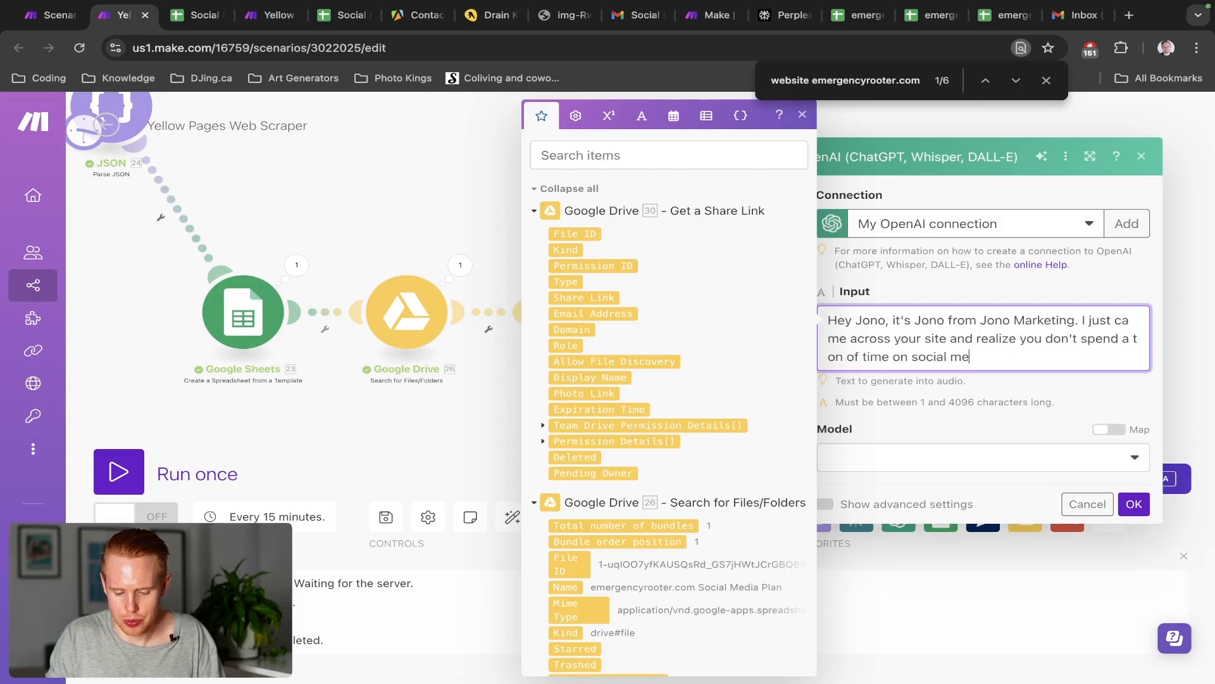
text(dia marketing. I wou)
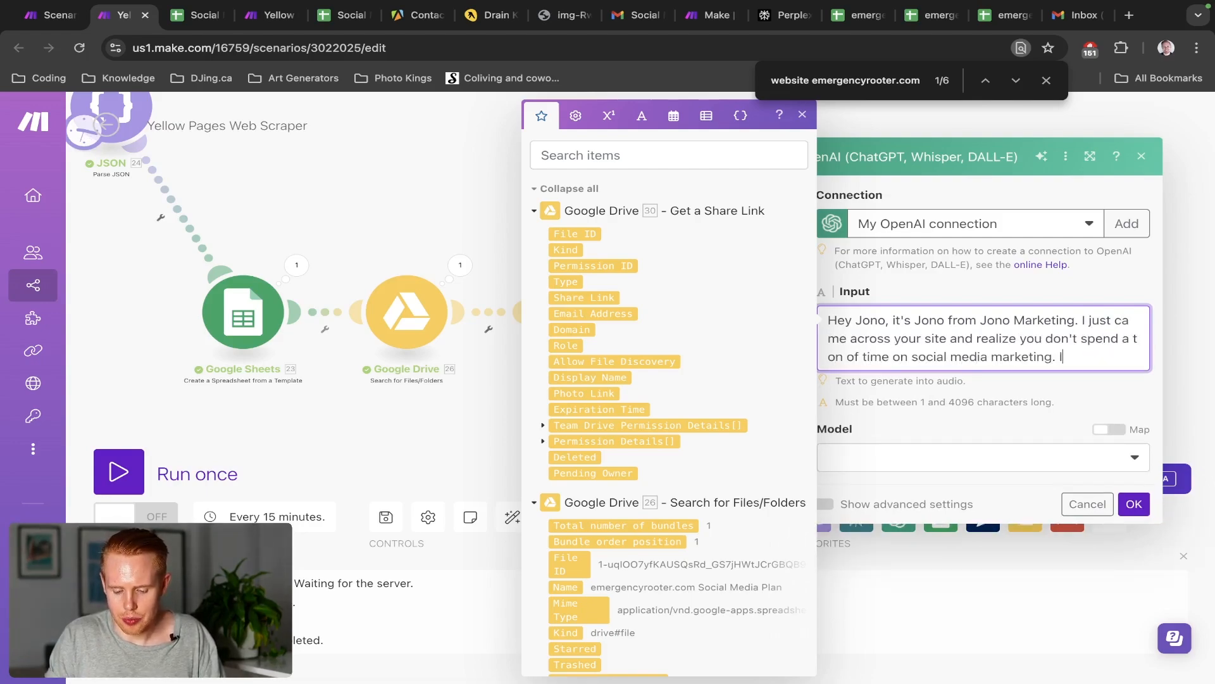
key(BackSpace)
key(BackSpace)
text(ant to put)
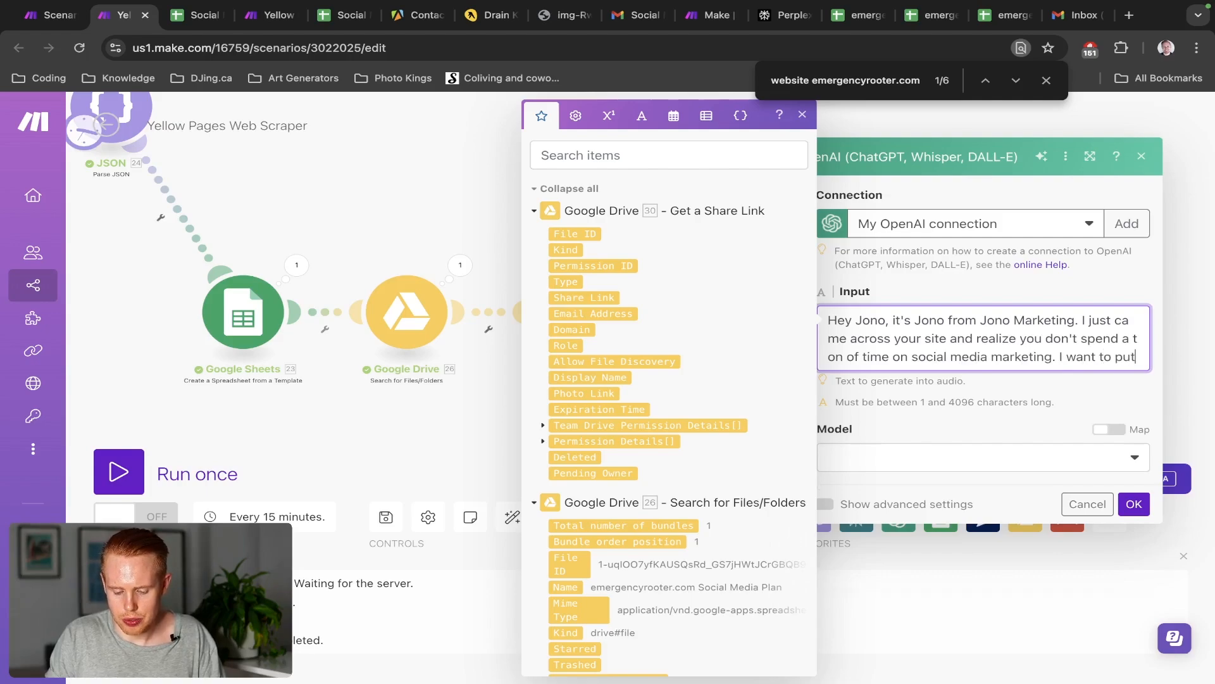
text( together a)
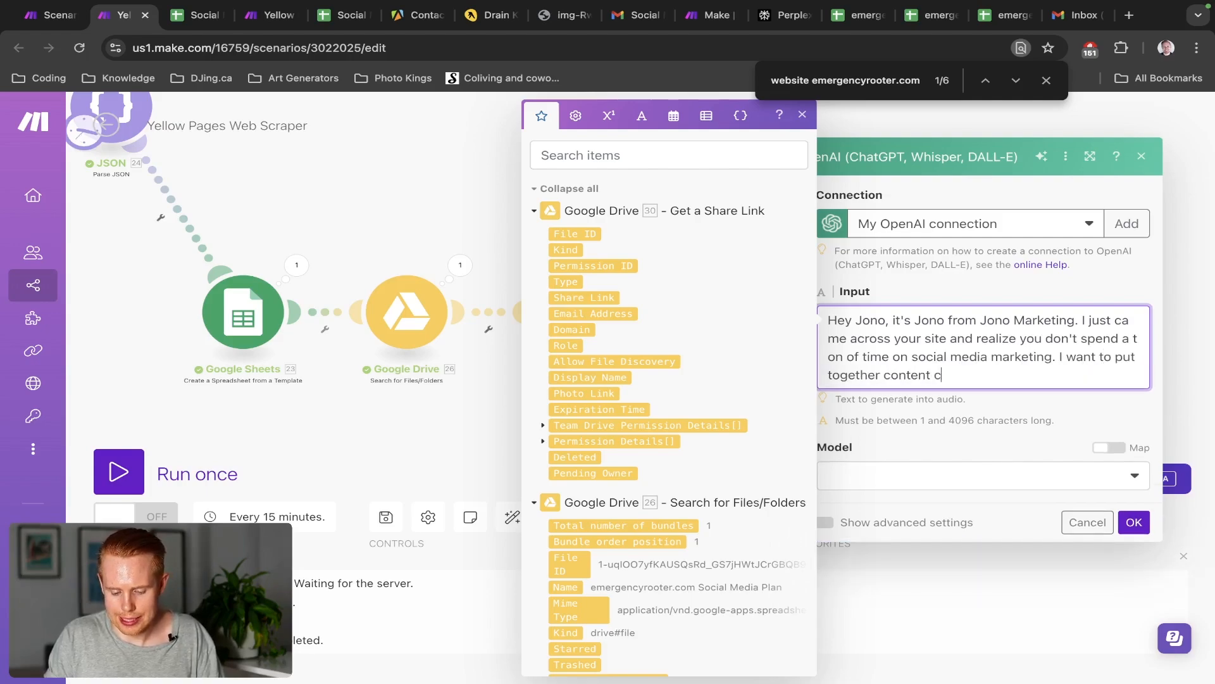
text(alendar and send it yo)
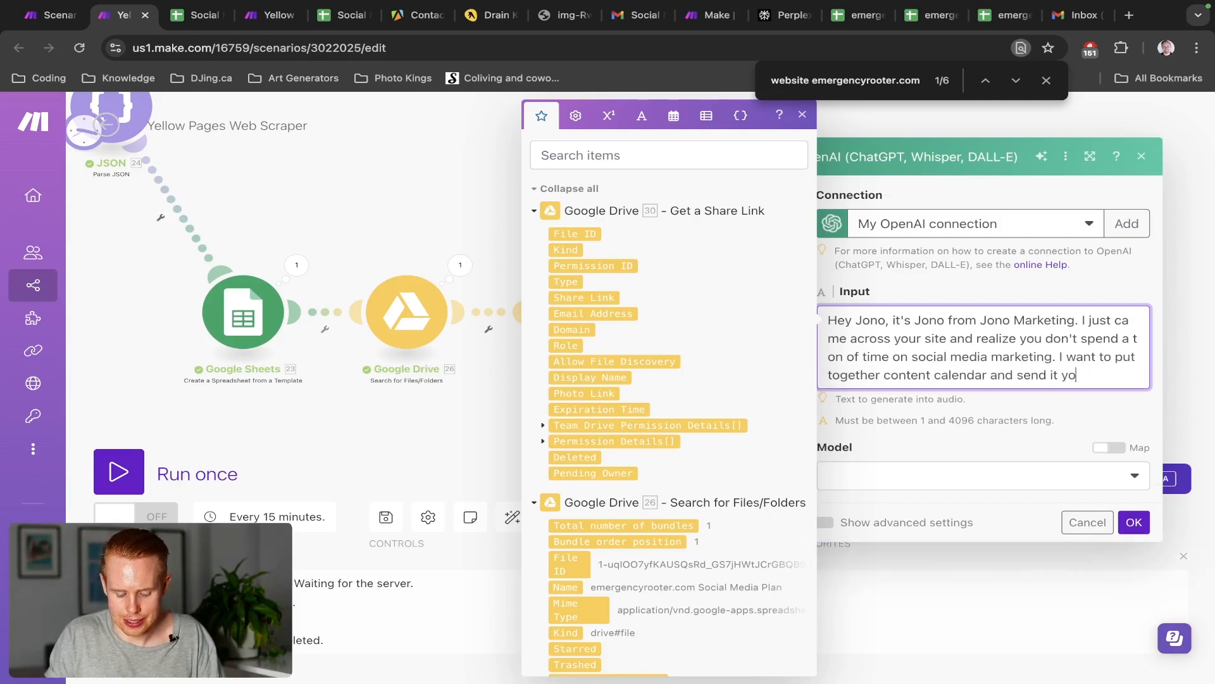
text(ur way for free with )
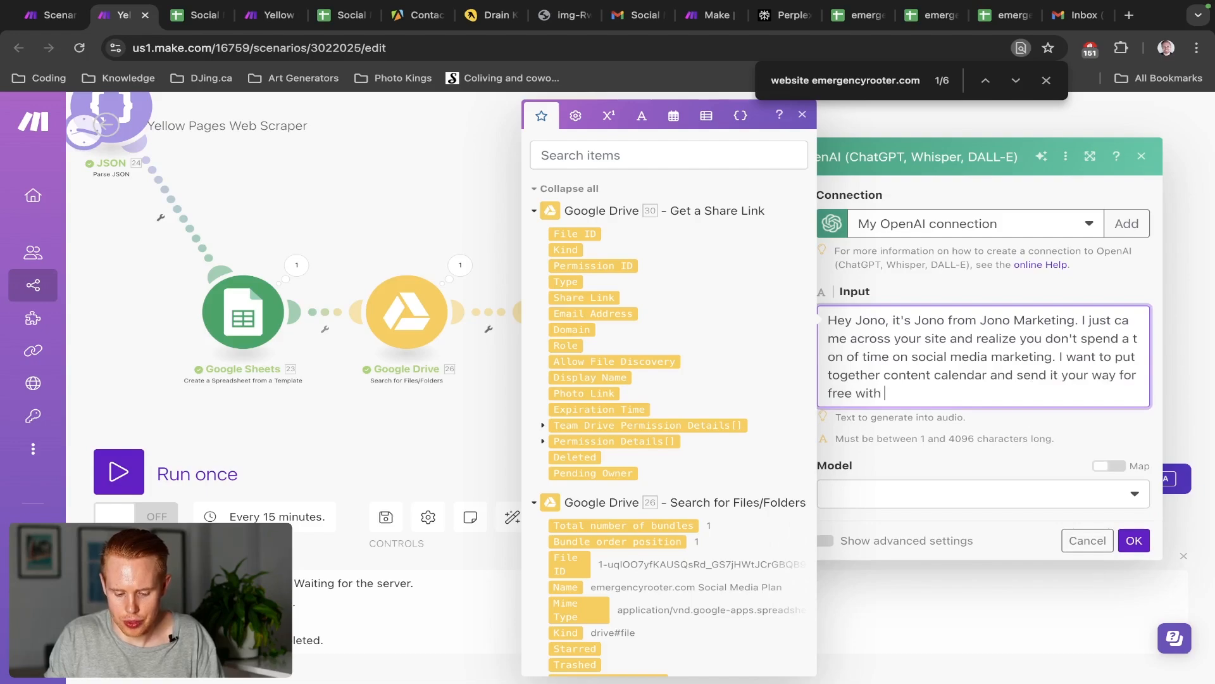
text(social me)
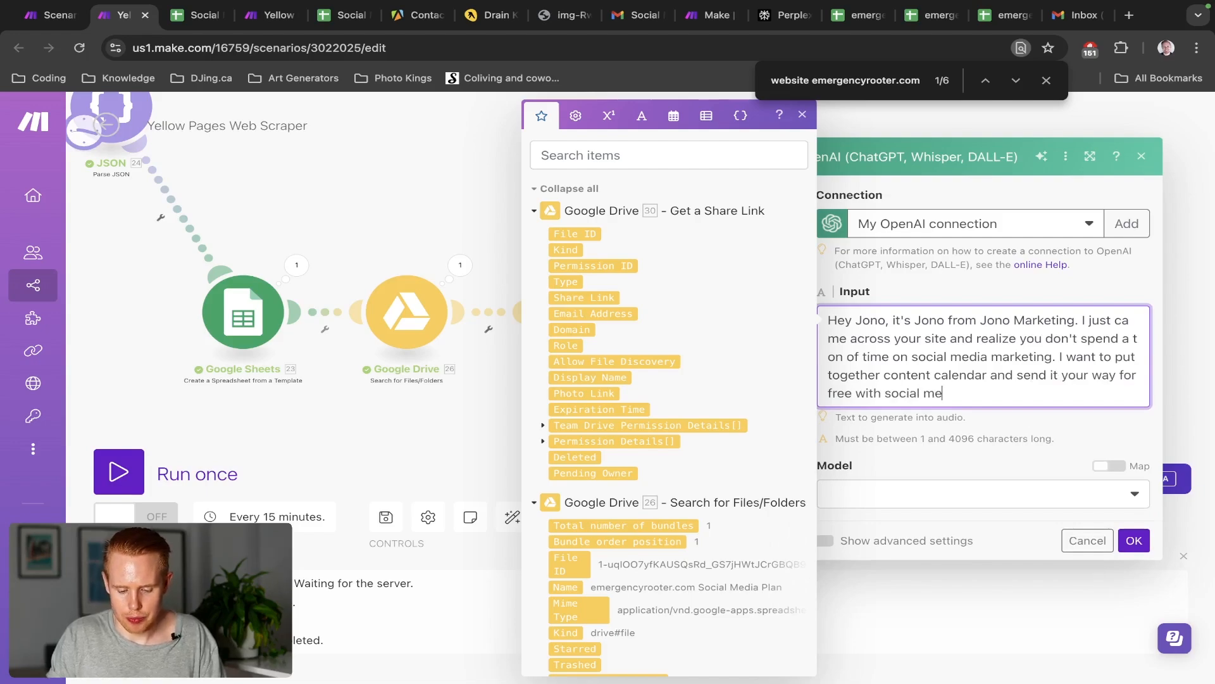
text(dia posts,)
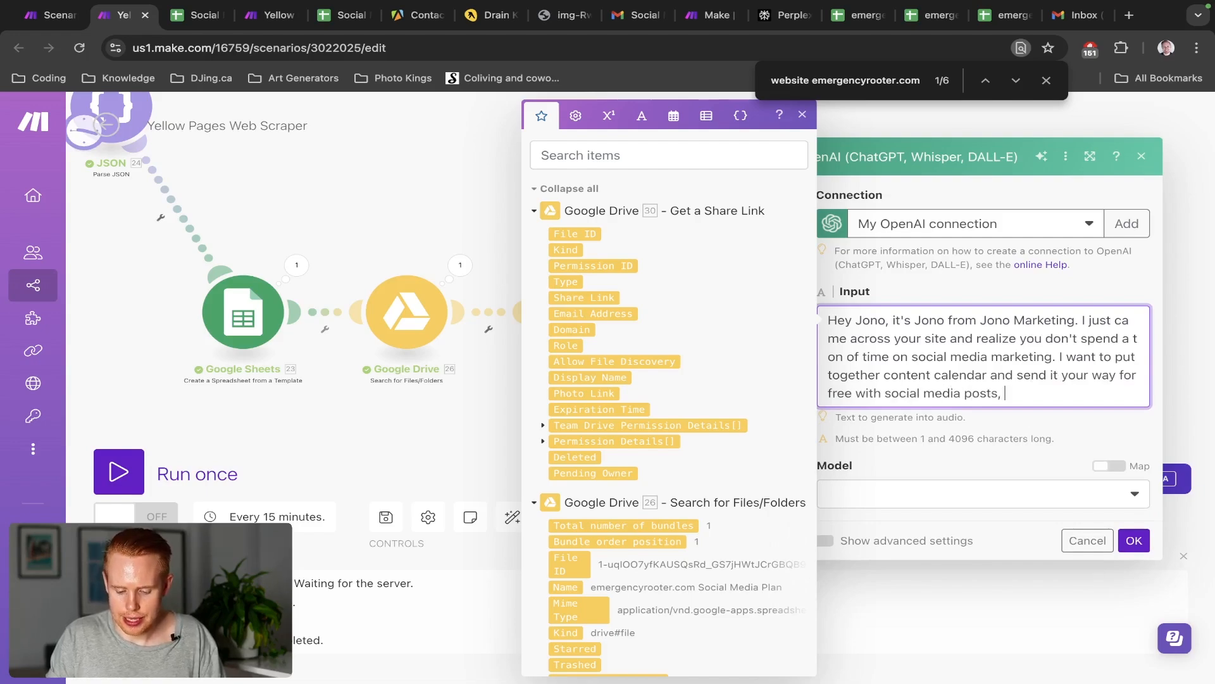
text( and image)
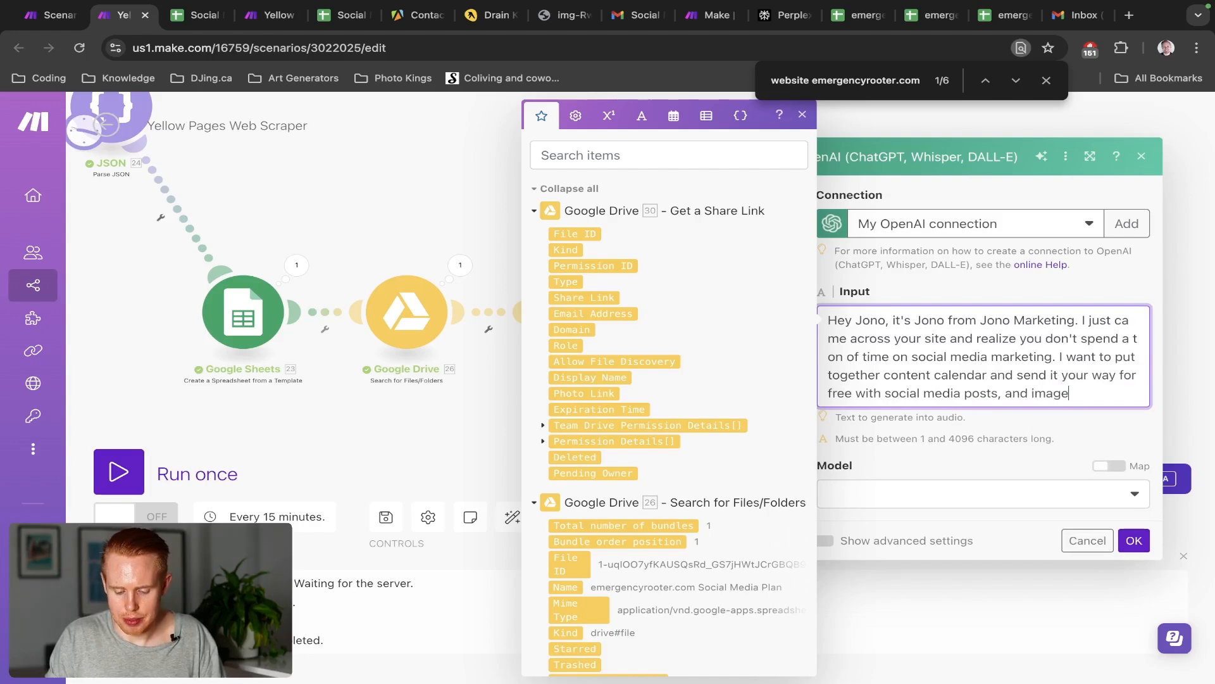
text(s. Would love to know)
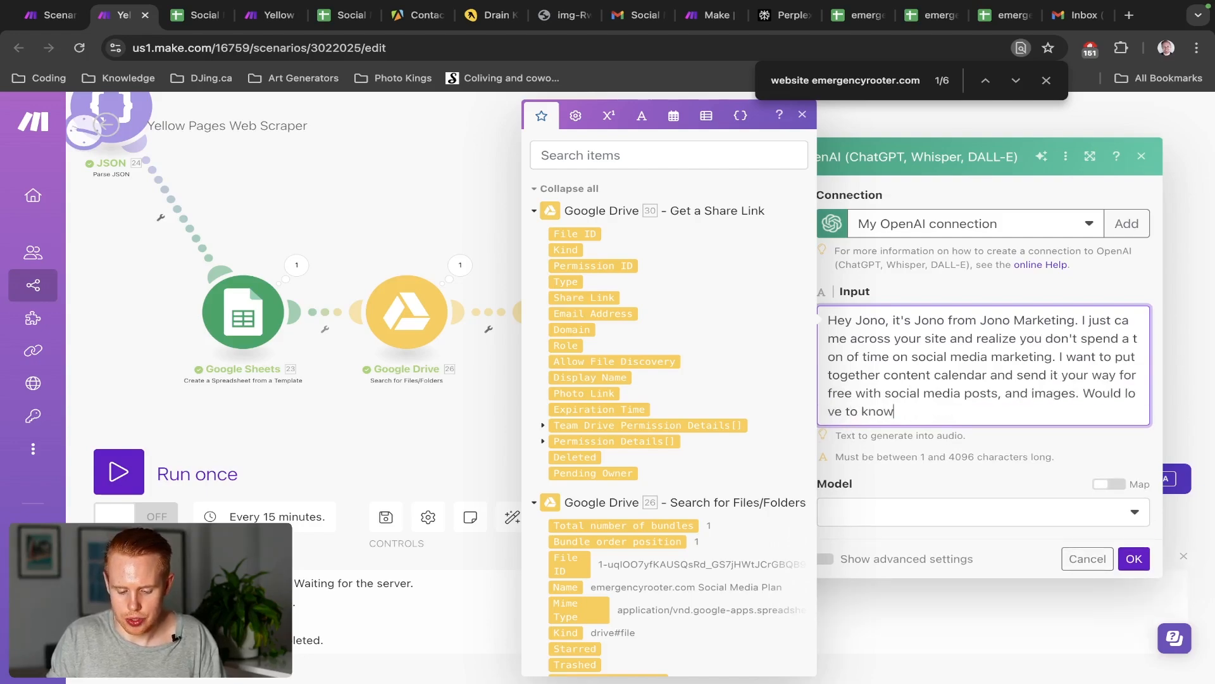
text( your thoughts on)
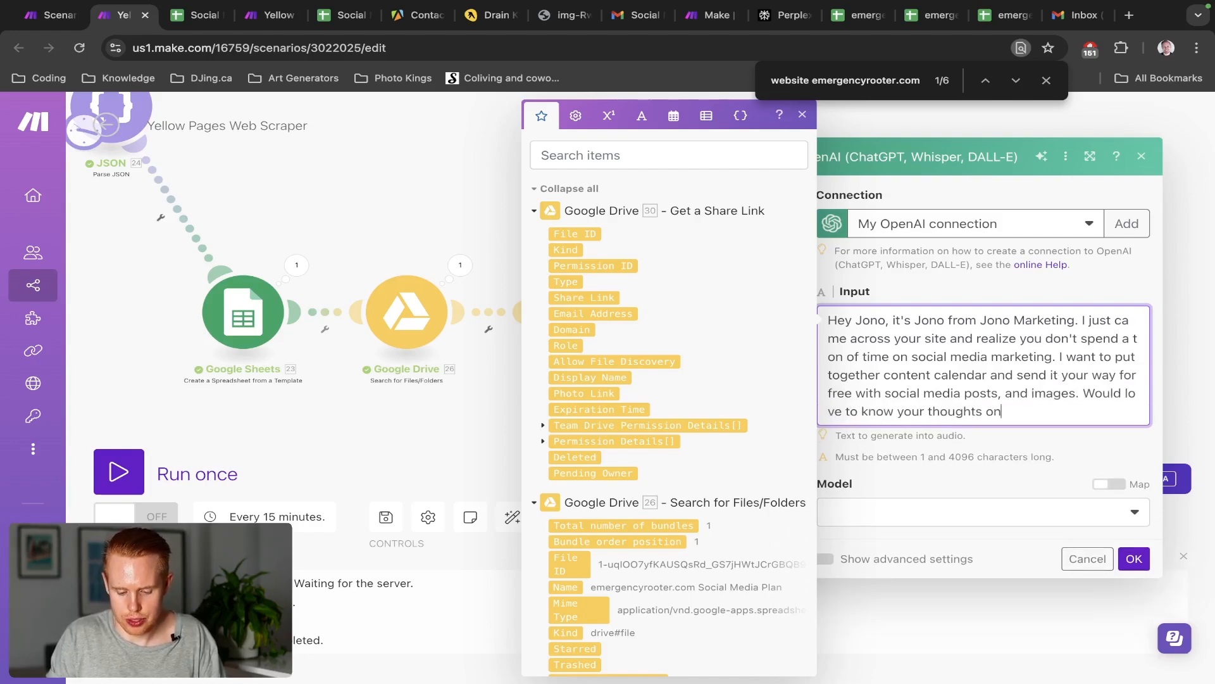
text( this! Have )
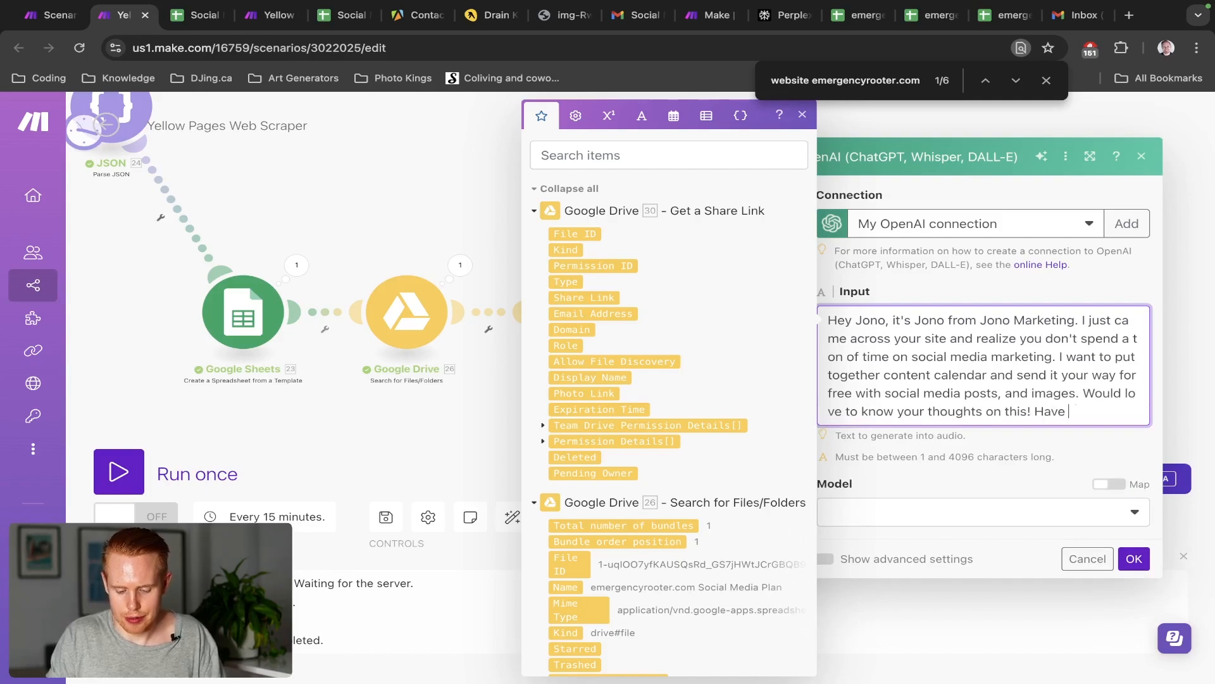
text(a great day)
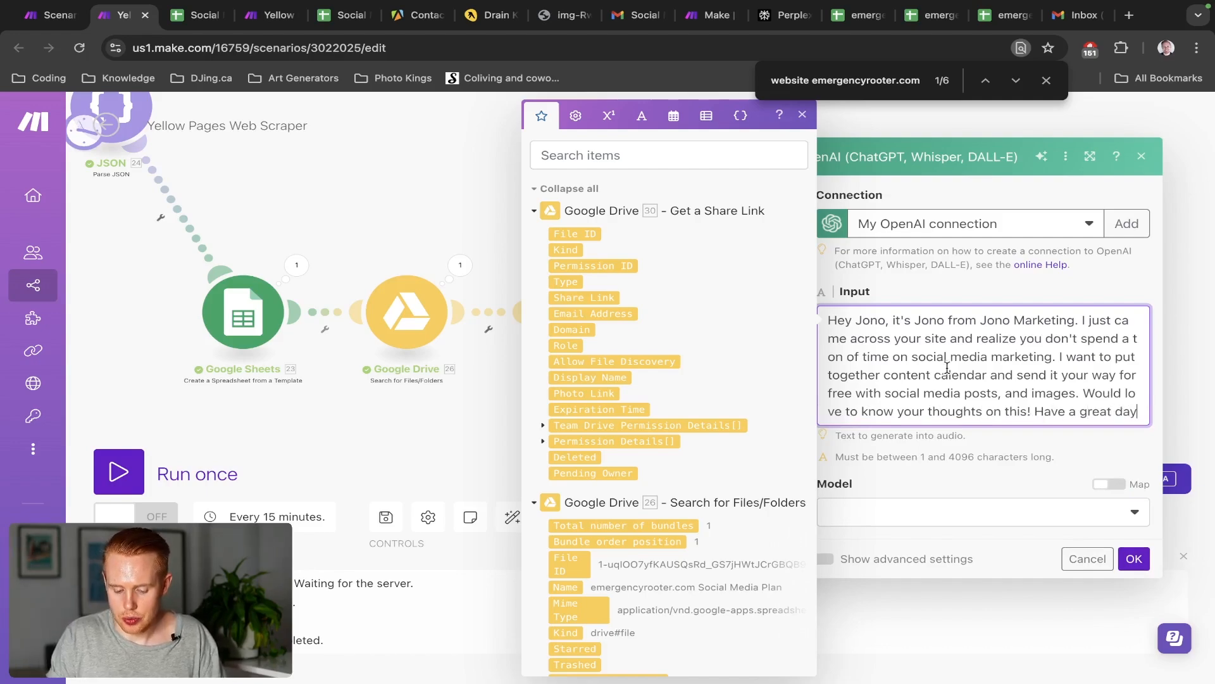
scroll(947, 367, down, 1)
key(ctrl+a)
click(968, 426)
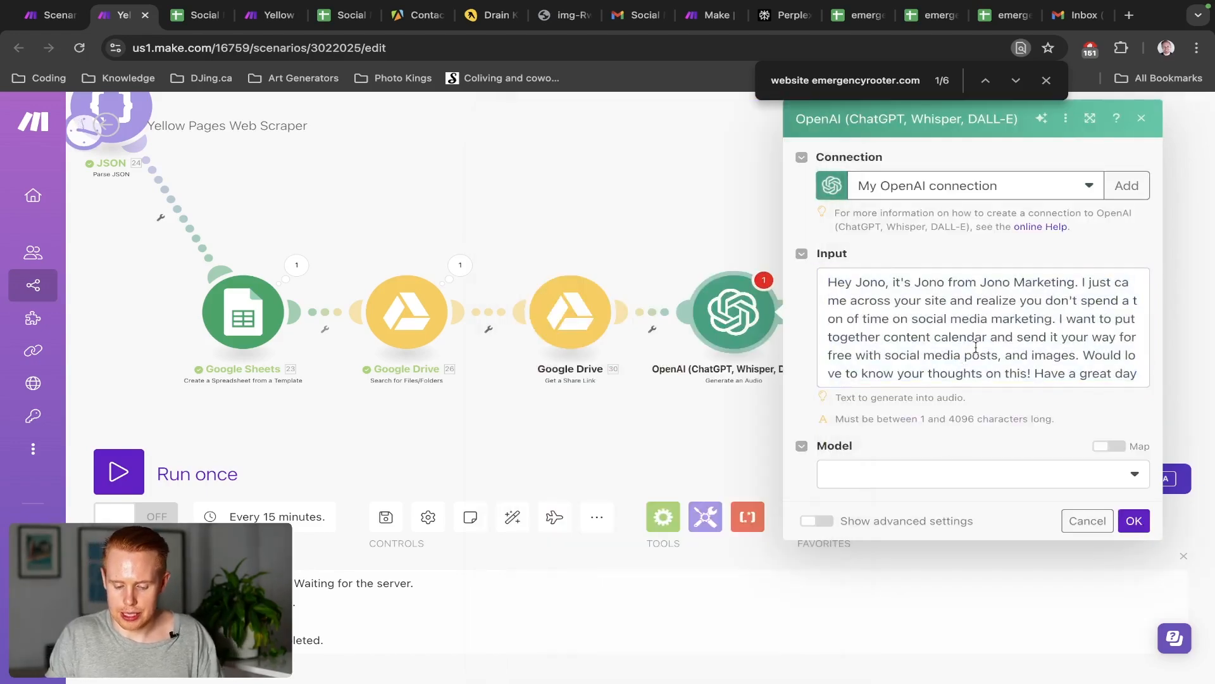
Set the OpenAI audio model to tts-1 and keep the Alloy voice under advanced settings
click(955, 493)
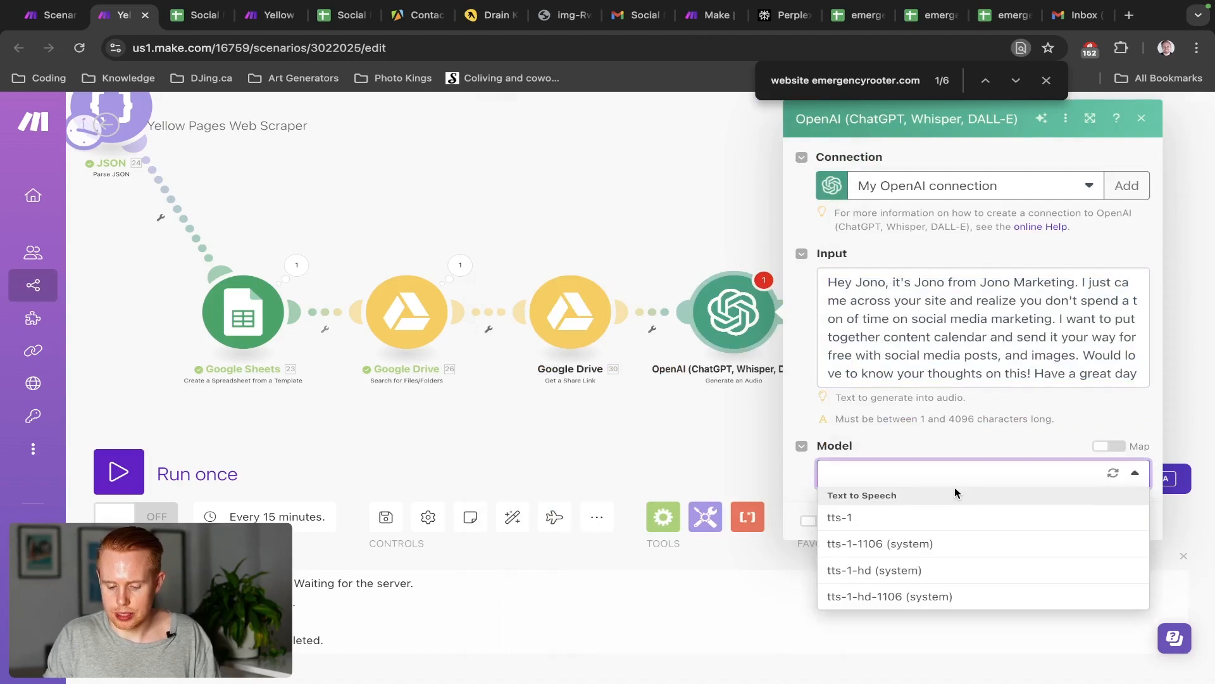
click(918, 522)
click(922, 486)
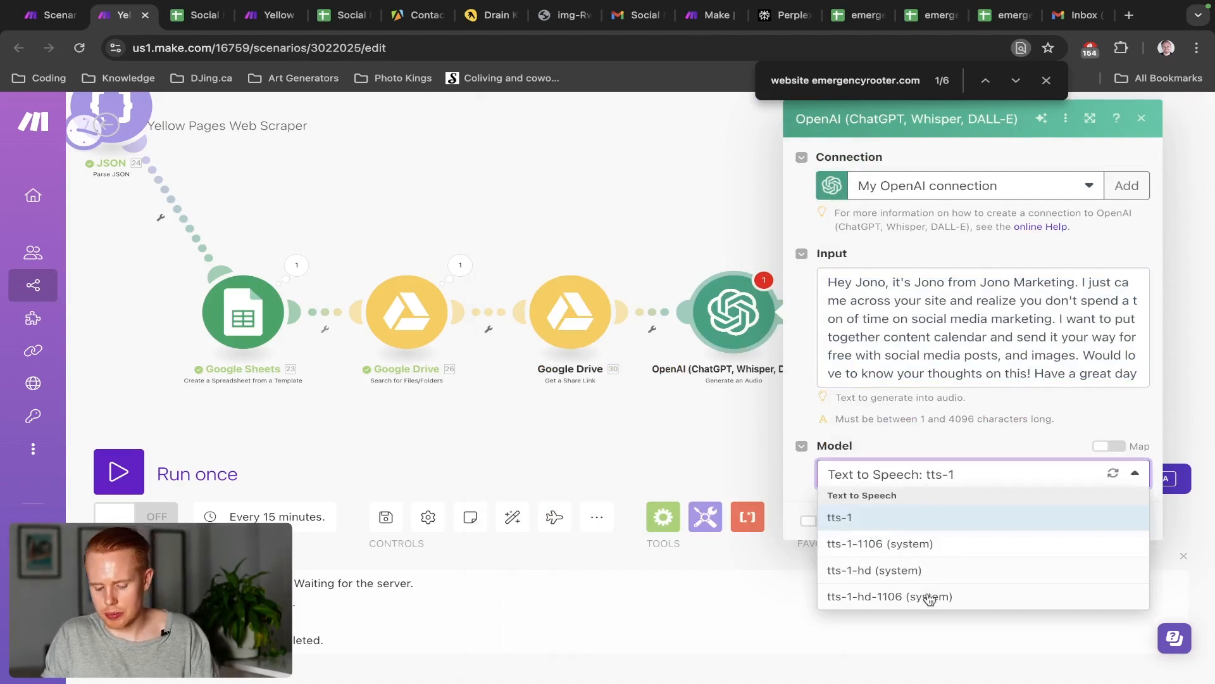
click(925, 438)
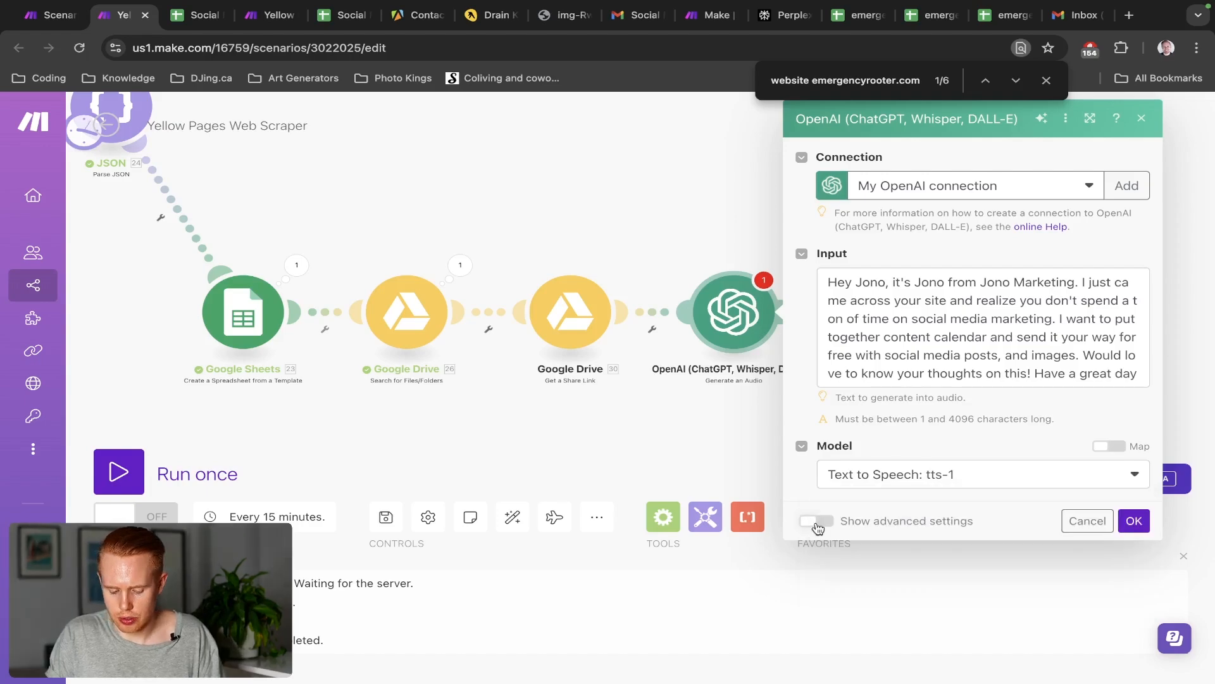
click(815, 521)
scroll(1022, 402, down, 4)
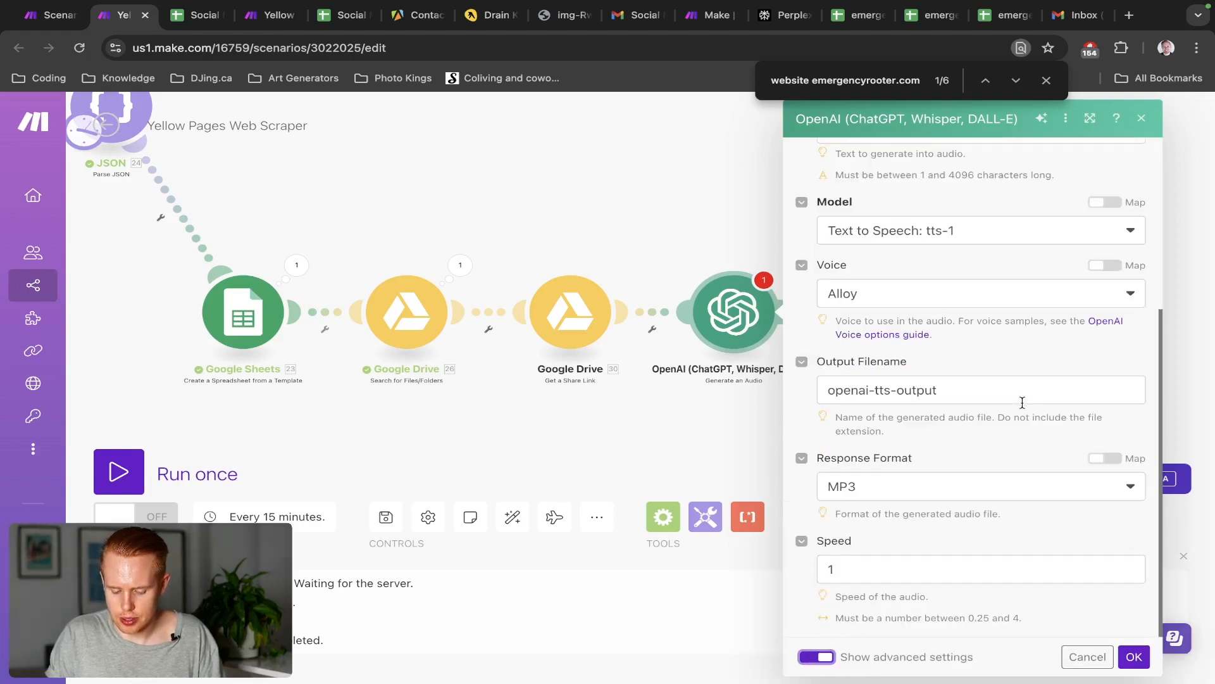
click(854, 294)
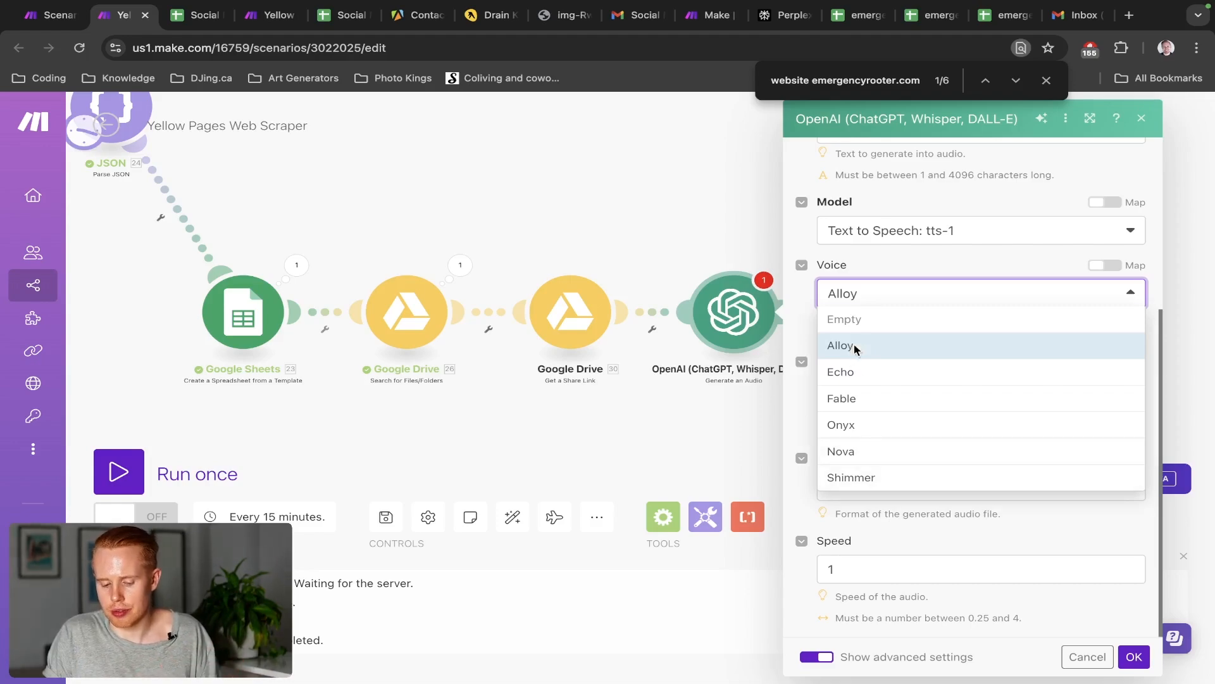
click(855, 349)
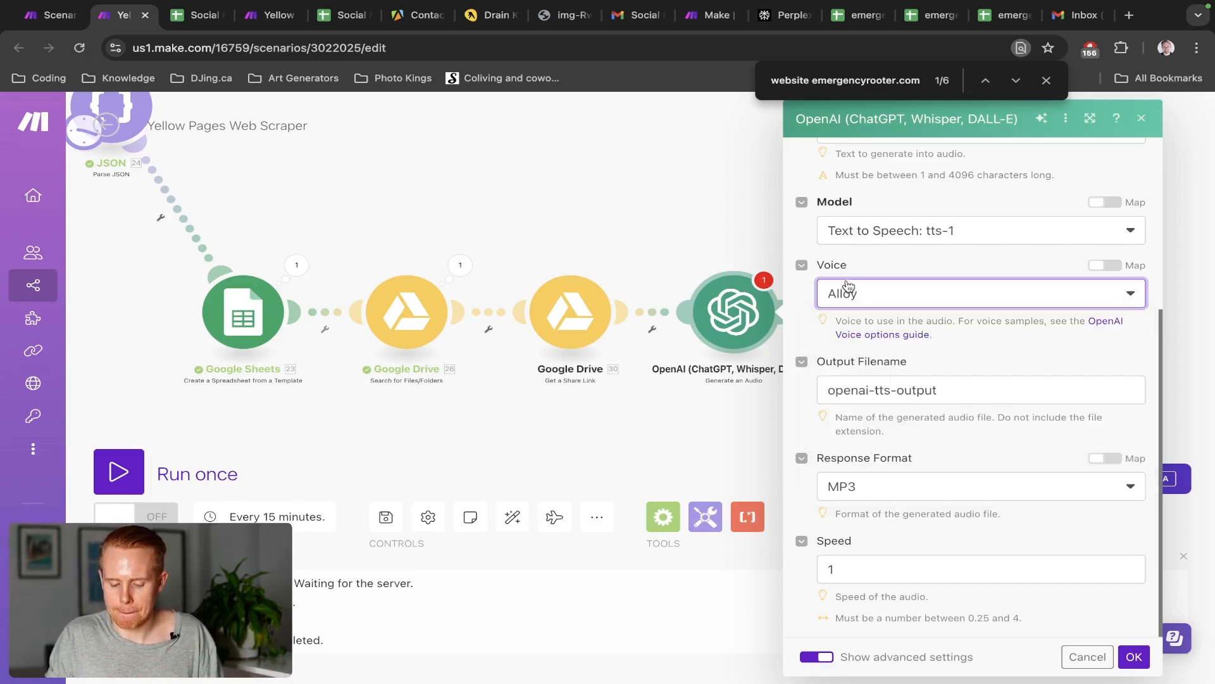
Replace the default output filename with the Drive file ID (30.fileId)
triple_click(985, 393)
key(BackSpace)
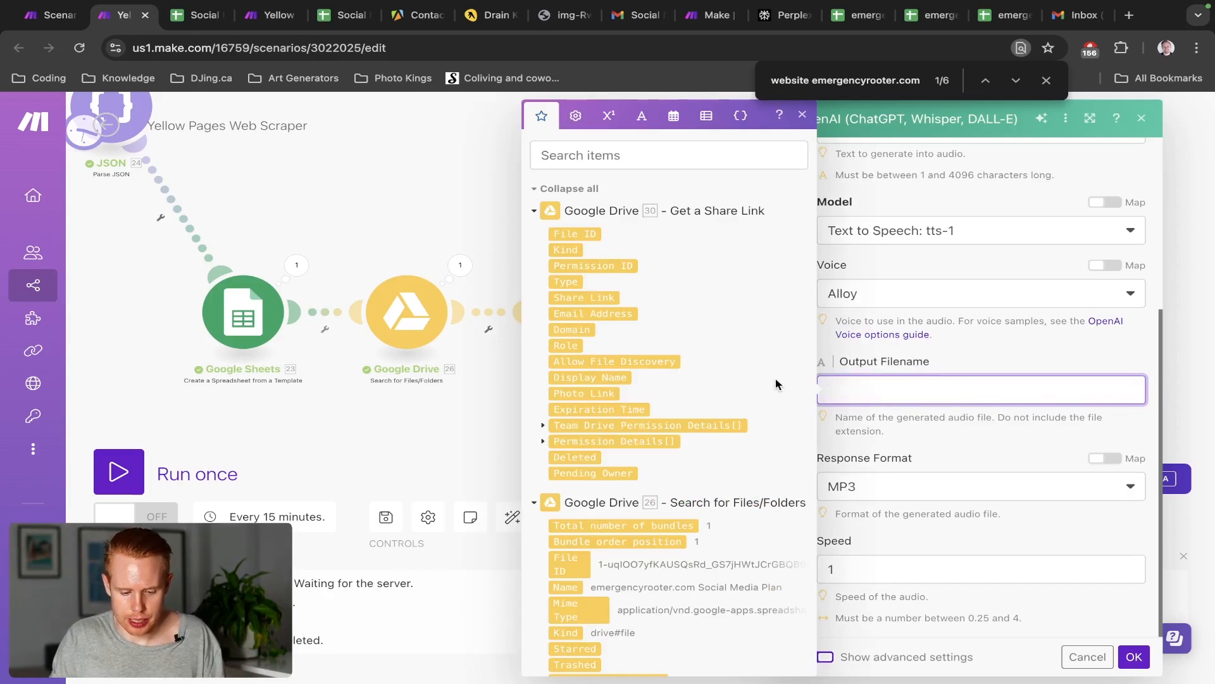
click(582, 235)
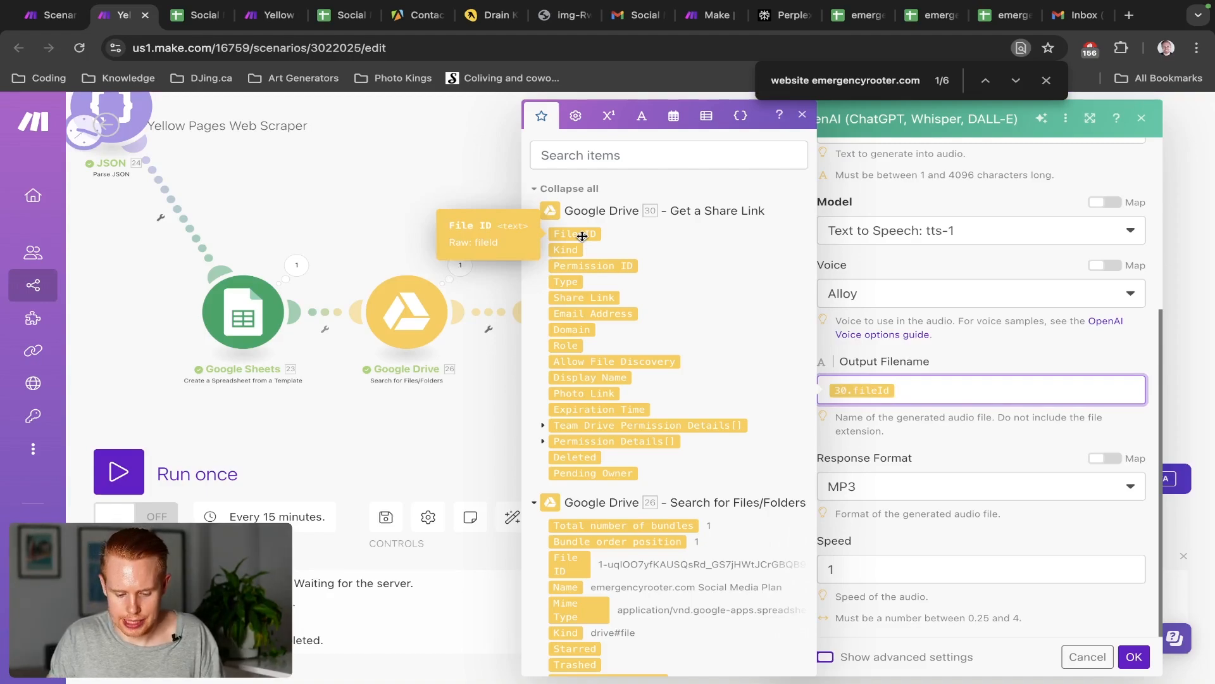
scroll(722, 344, down, 10)
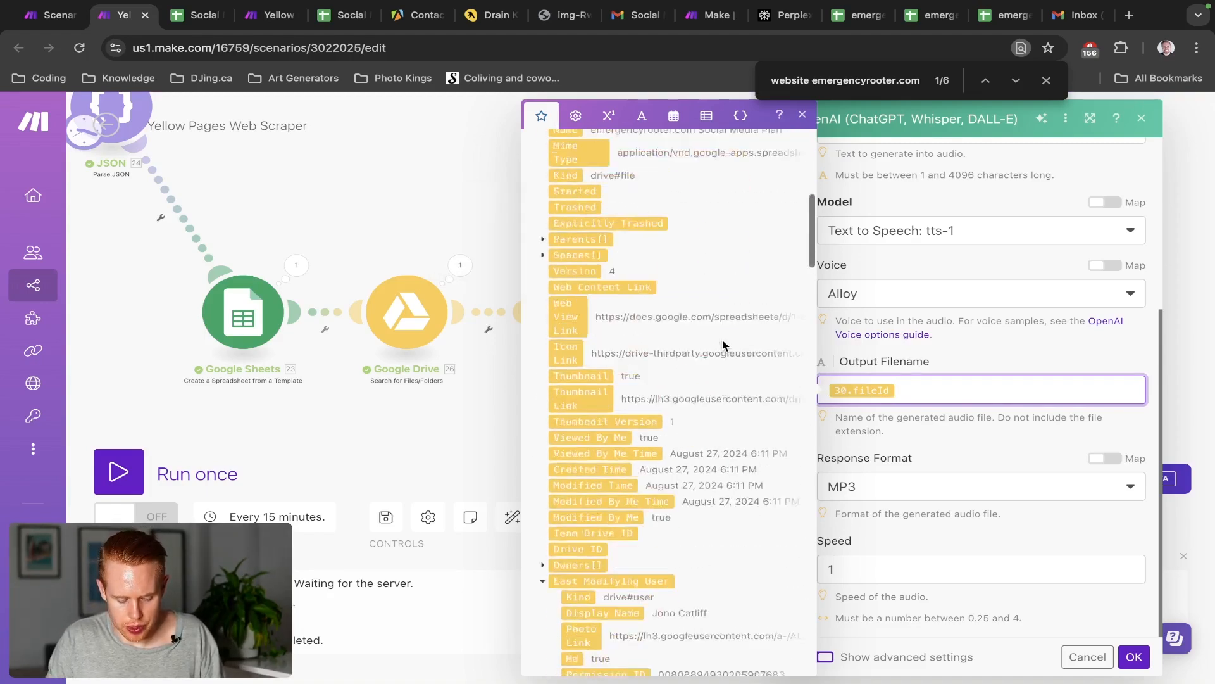
scroll(724, 344, up, 10)
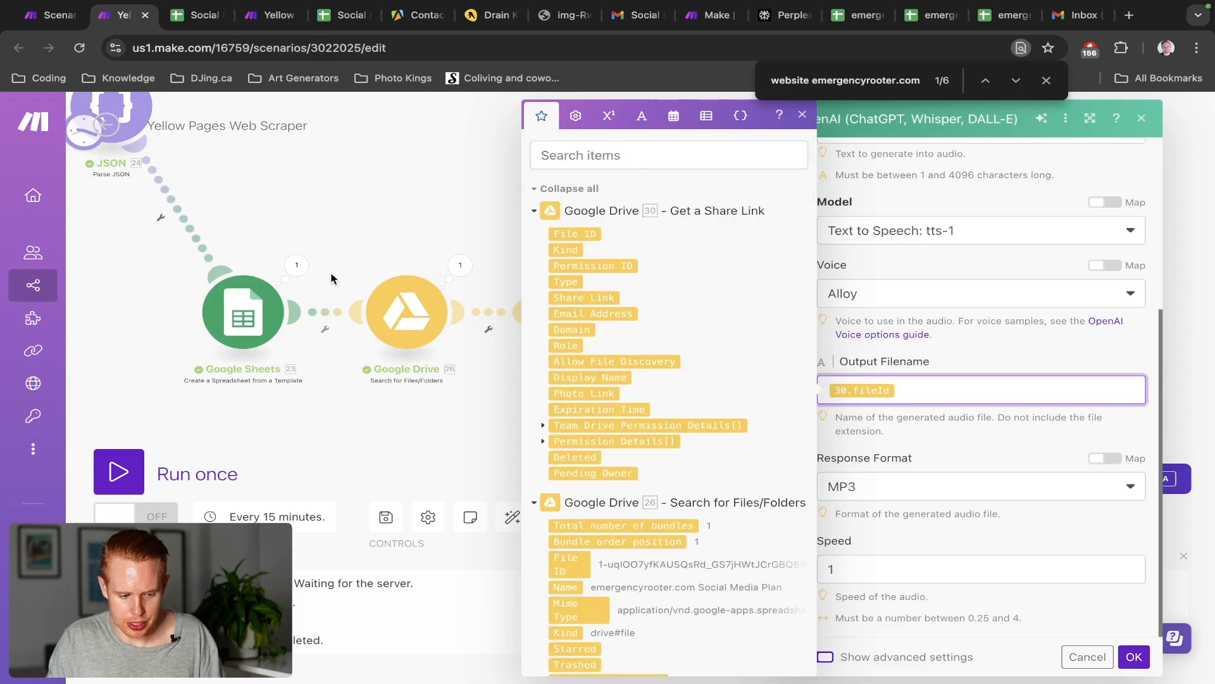
key(ctrl+Tab)
key(ctrl+shift+Tab)
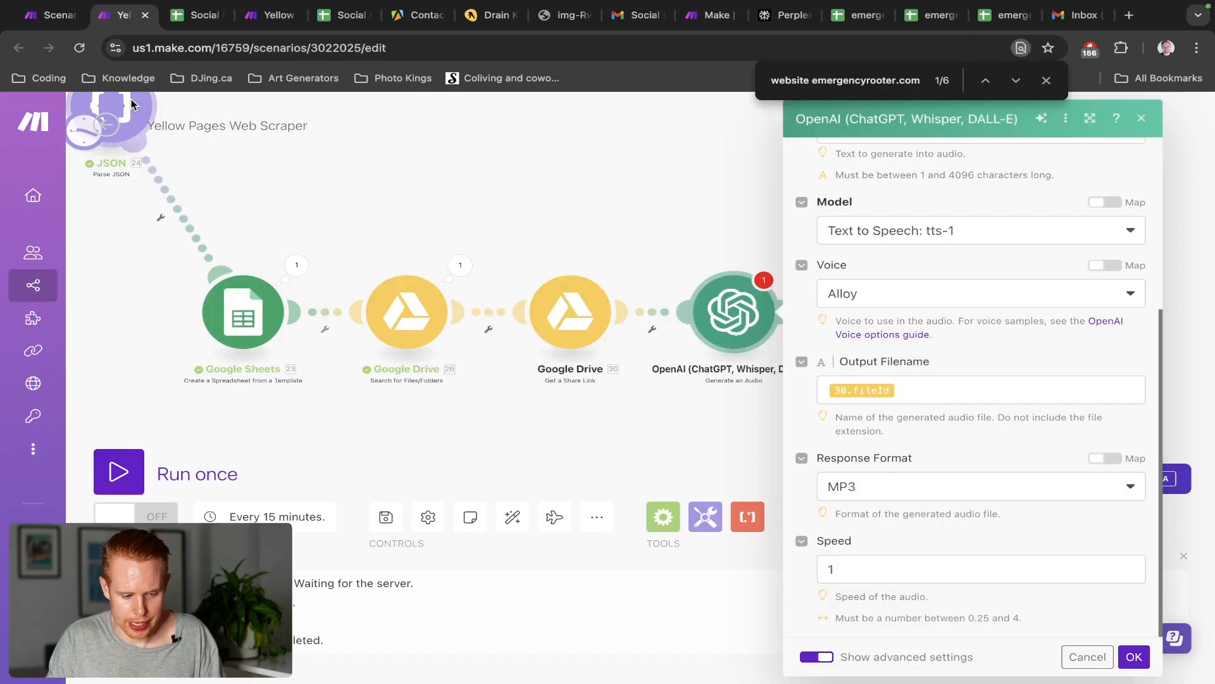
Put the spreadsheet name (23.name) and a '-' before the file ID in the filename
click(930, 390)
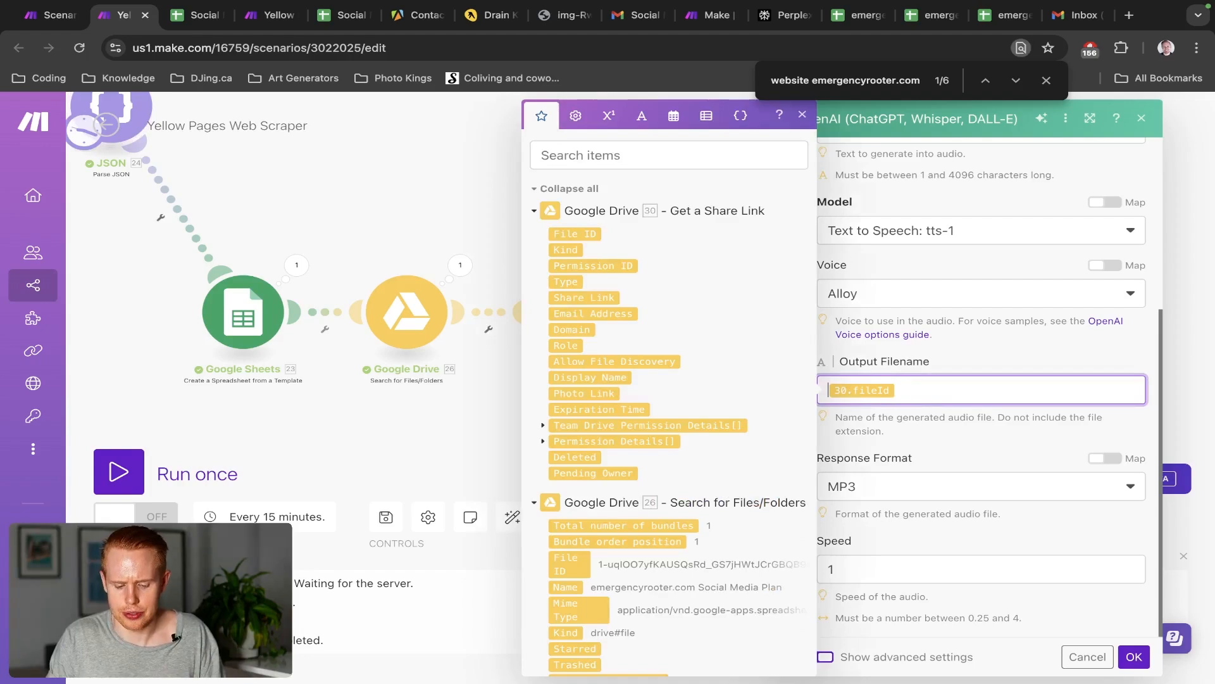
click(671, 155)
text(name)
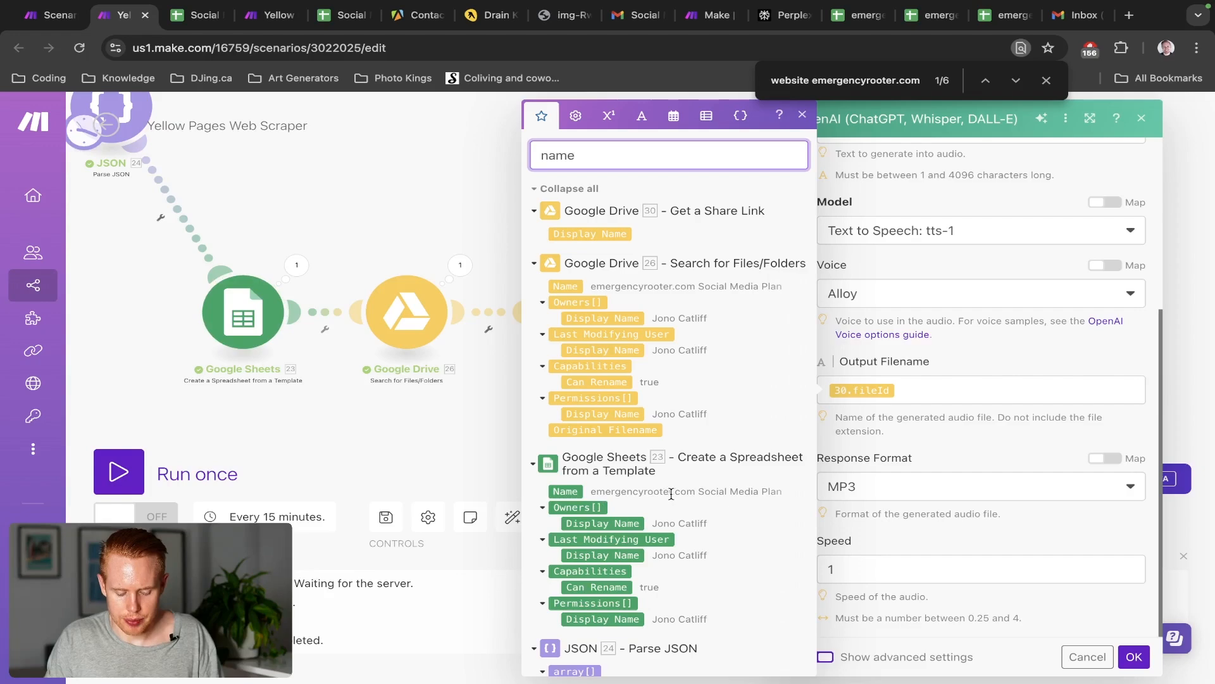
click(560, 489)
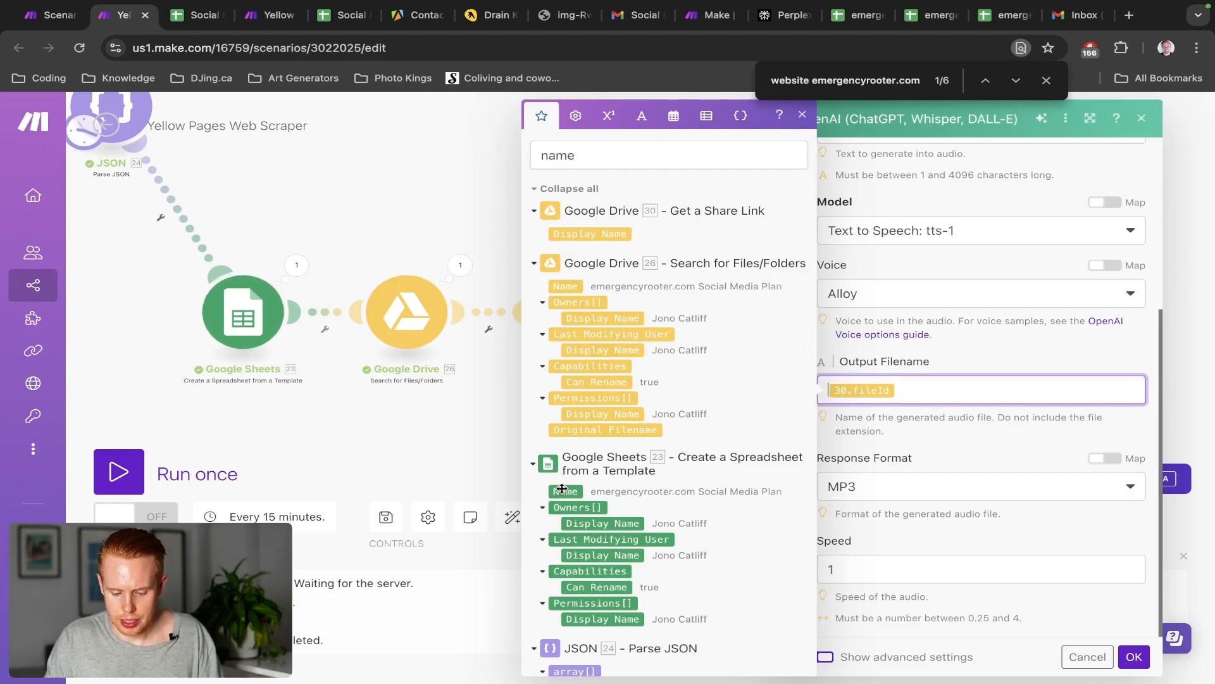
text(-)
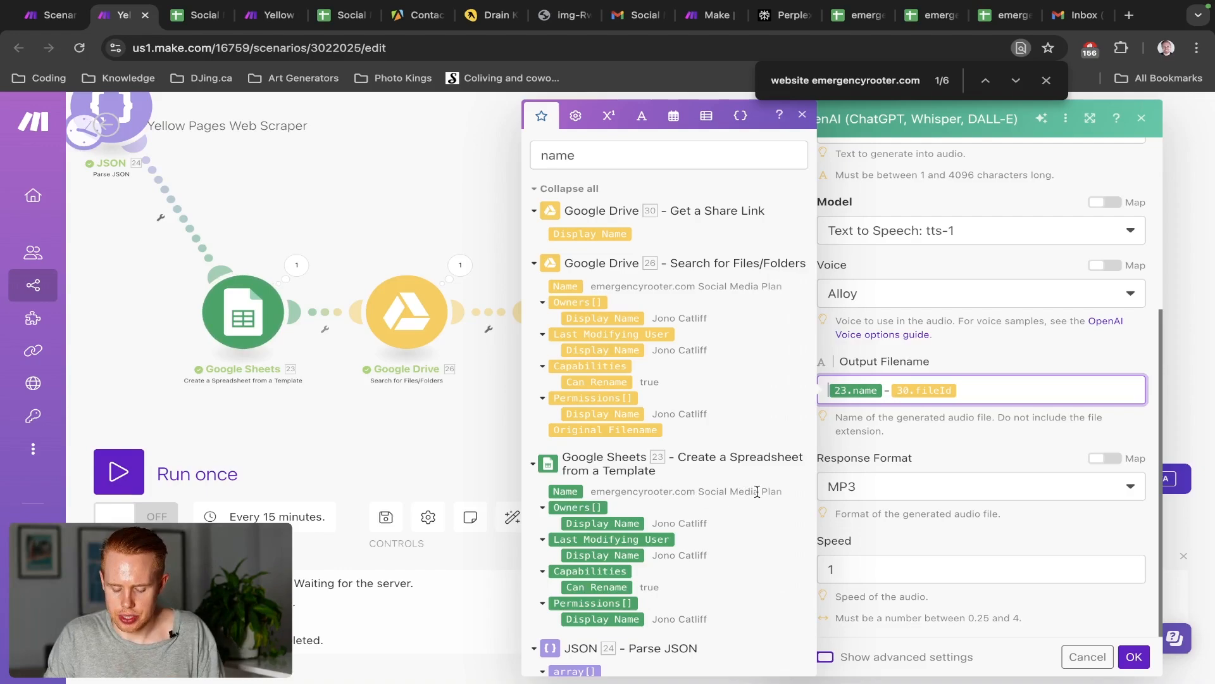
click(640, 117)
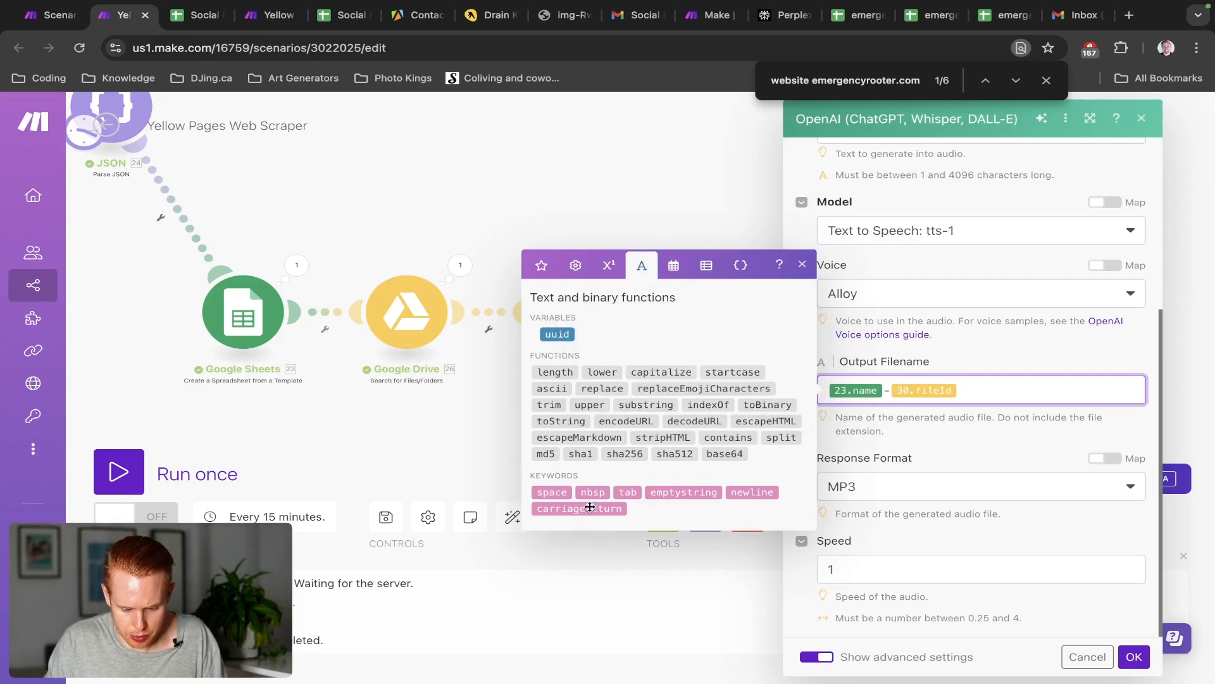
Make the output filename replace(23.name; space; -)-30.fileId so spaces become hyphens
click(593, 388)
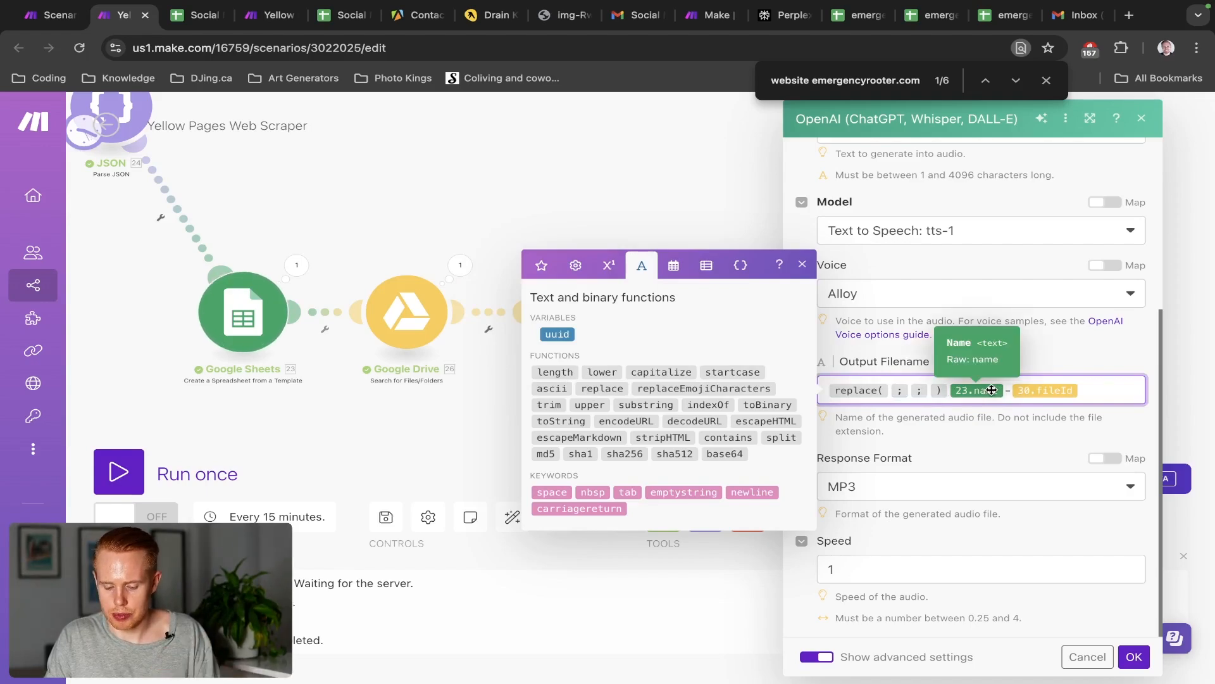
click(992, 390)
key(ctrl+x)
key(Left)
key(Left)
key(Left)
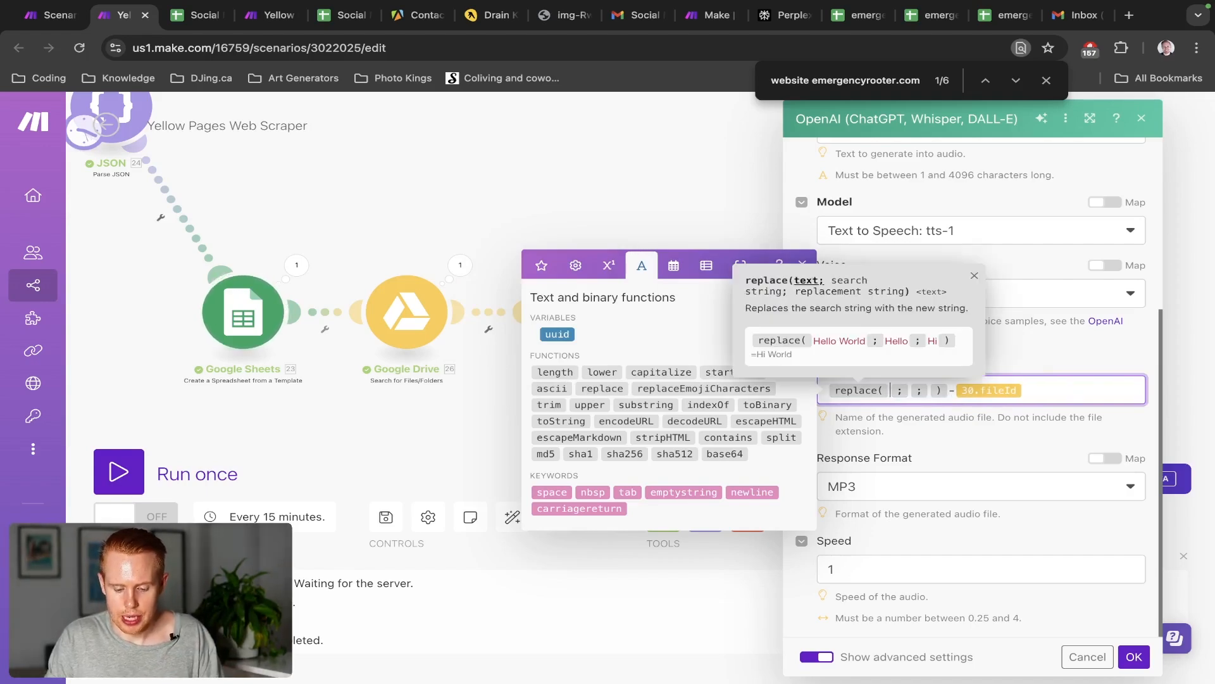
key(ctrl+v)
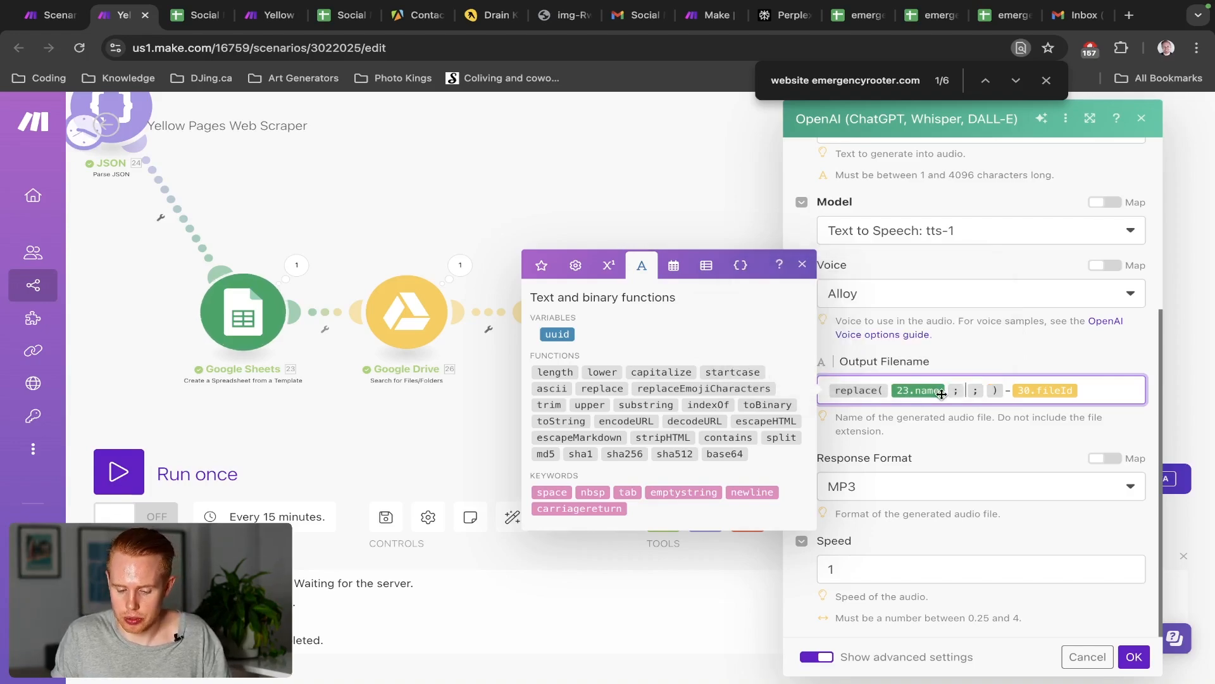
click(553, 492)
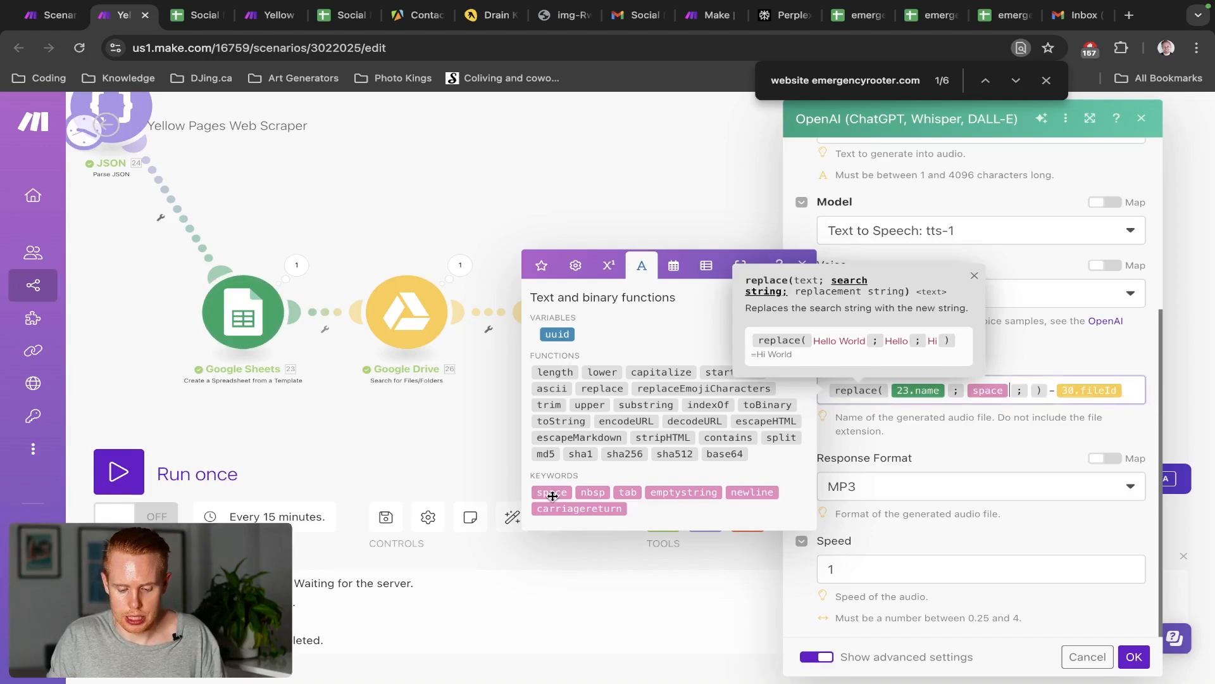
text(-)
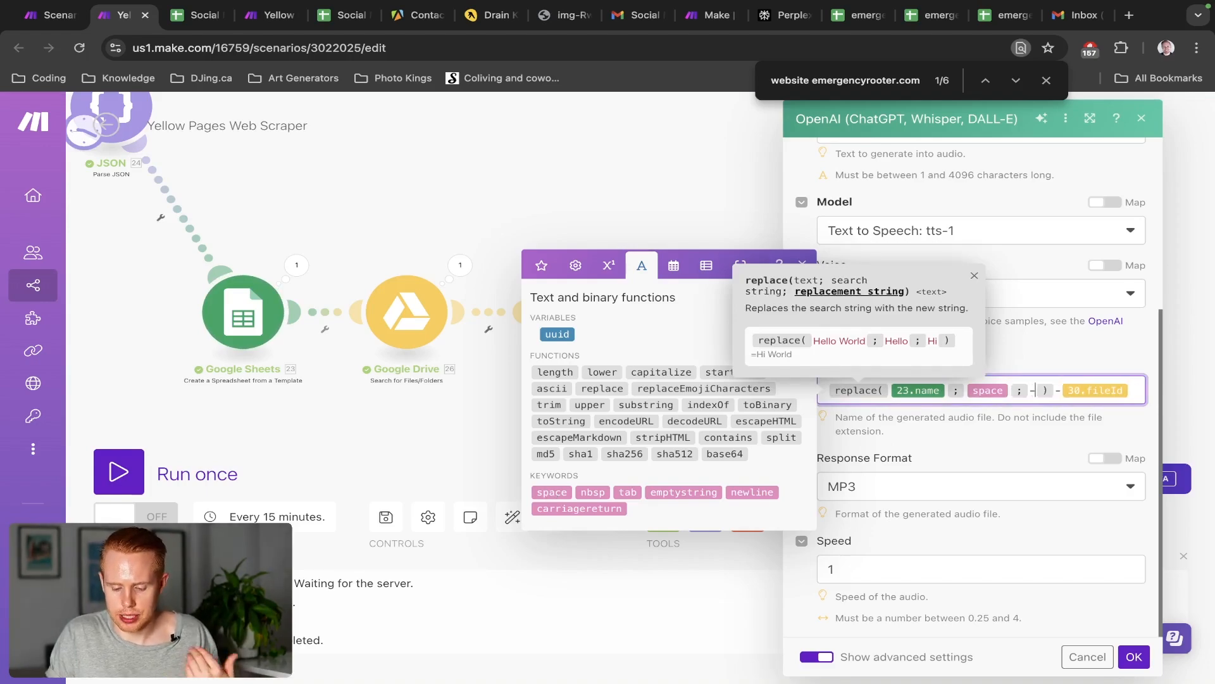
click(1005, 458)
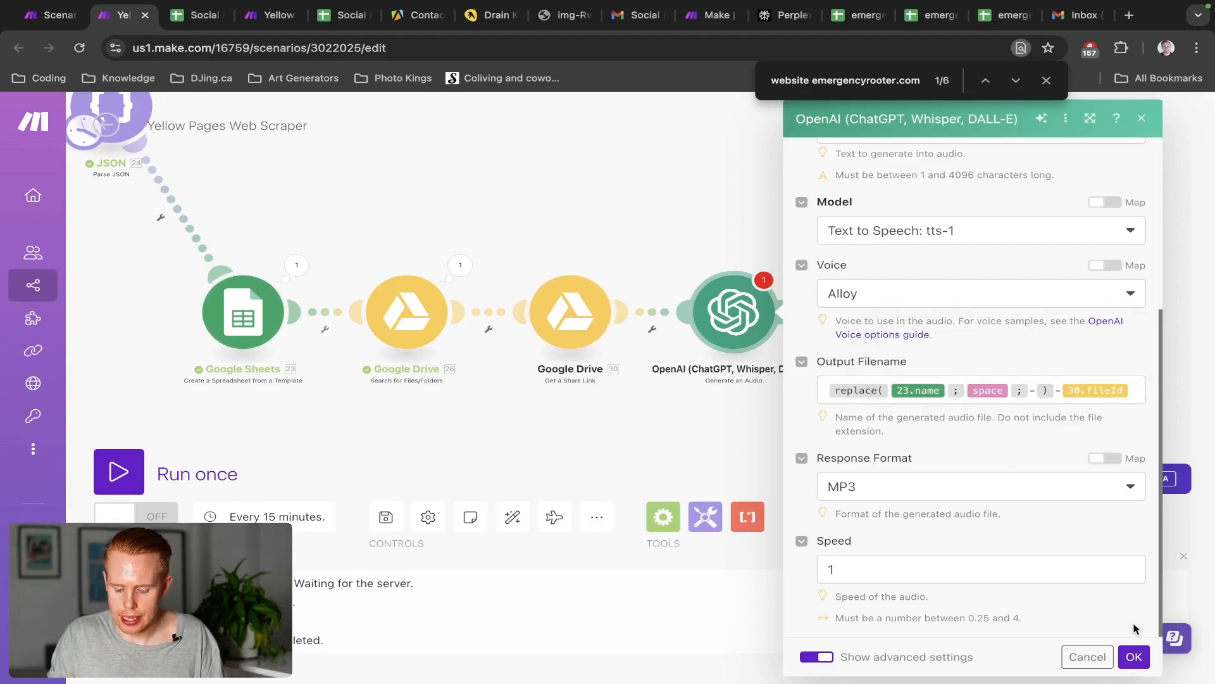
Save the OpenAI module and add a Gmail 'Send an Email' module after it
click(1134, 657)
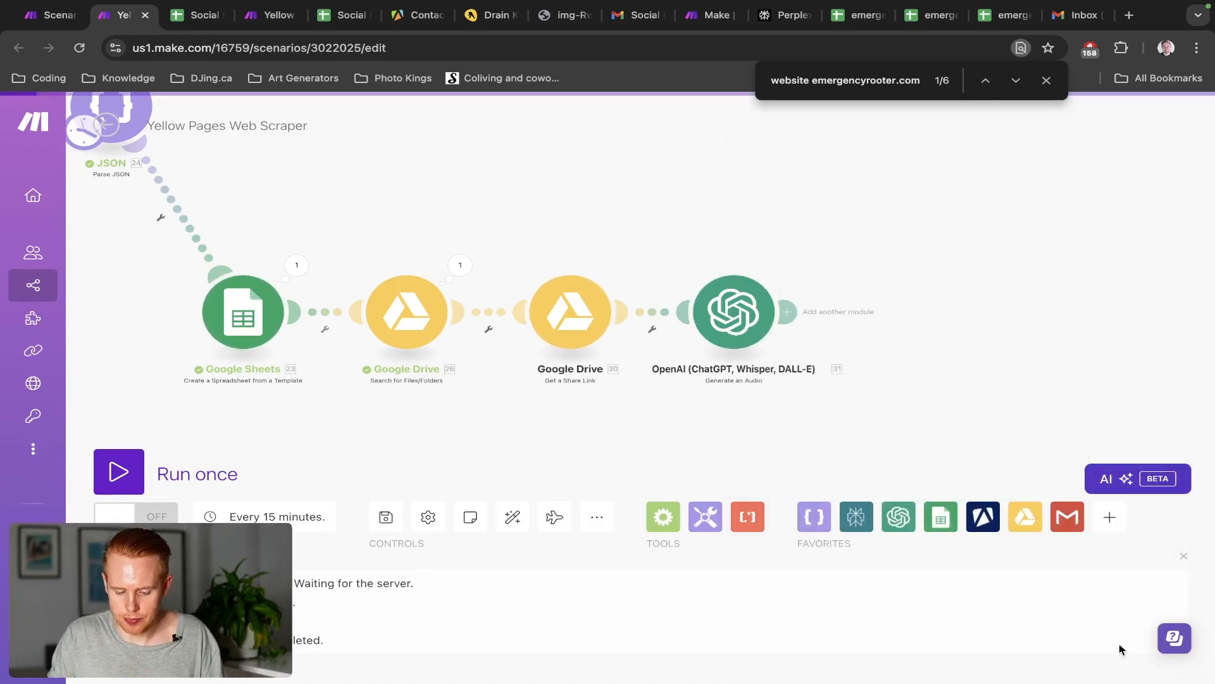
click(788, 312)
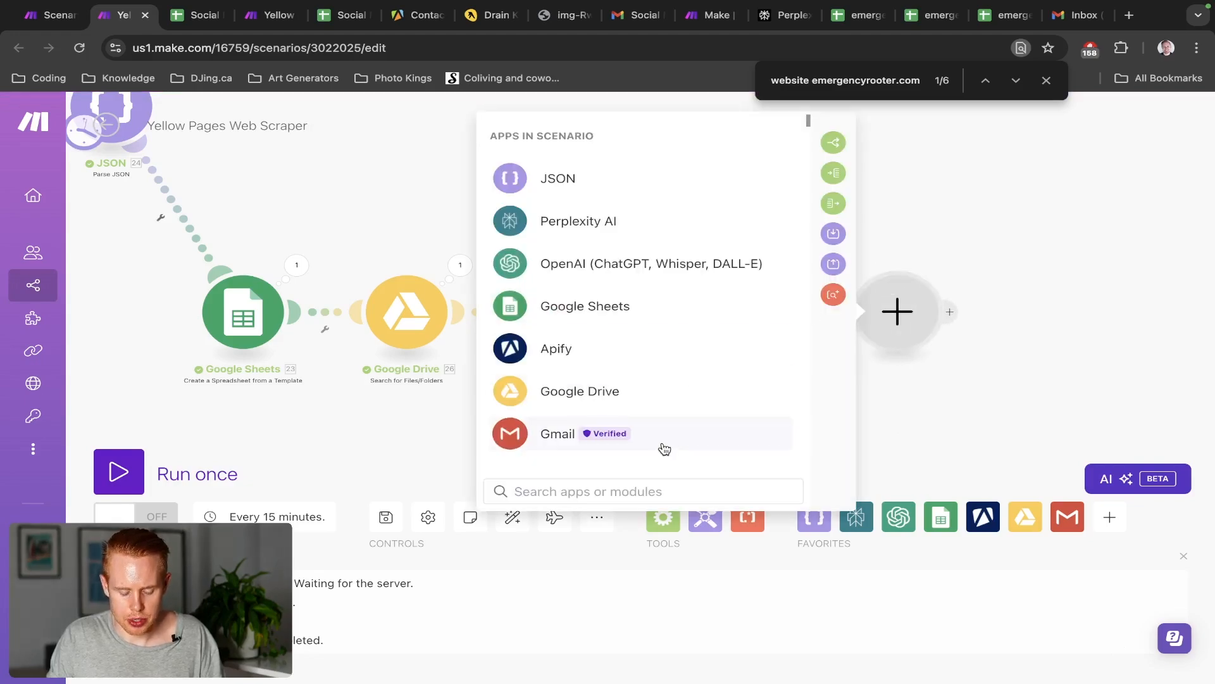
click(661, 446)
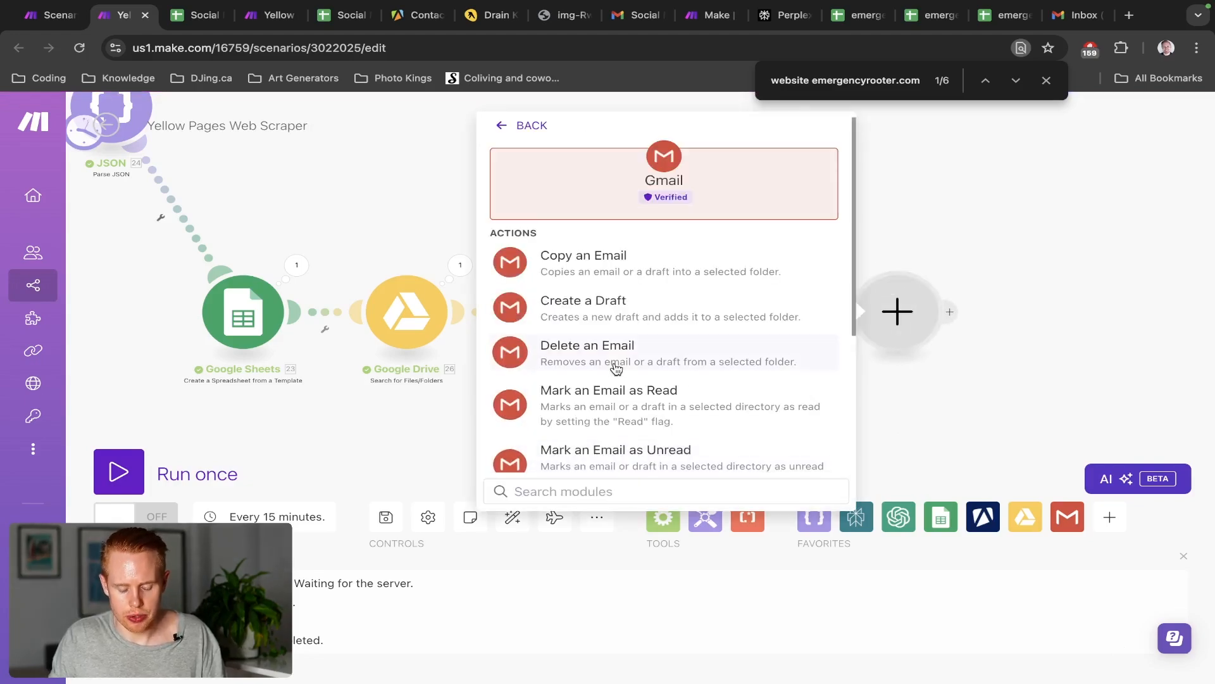
text(send)
click(602, 272)
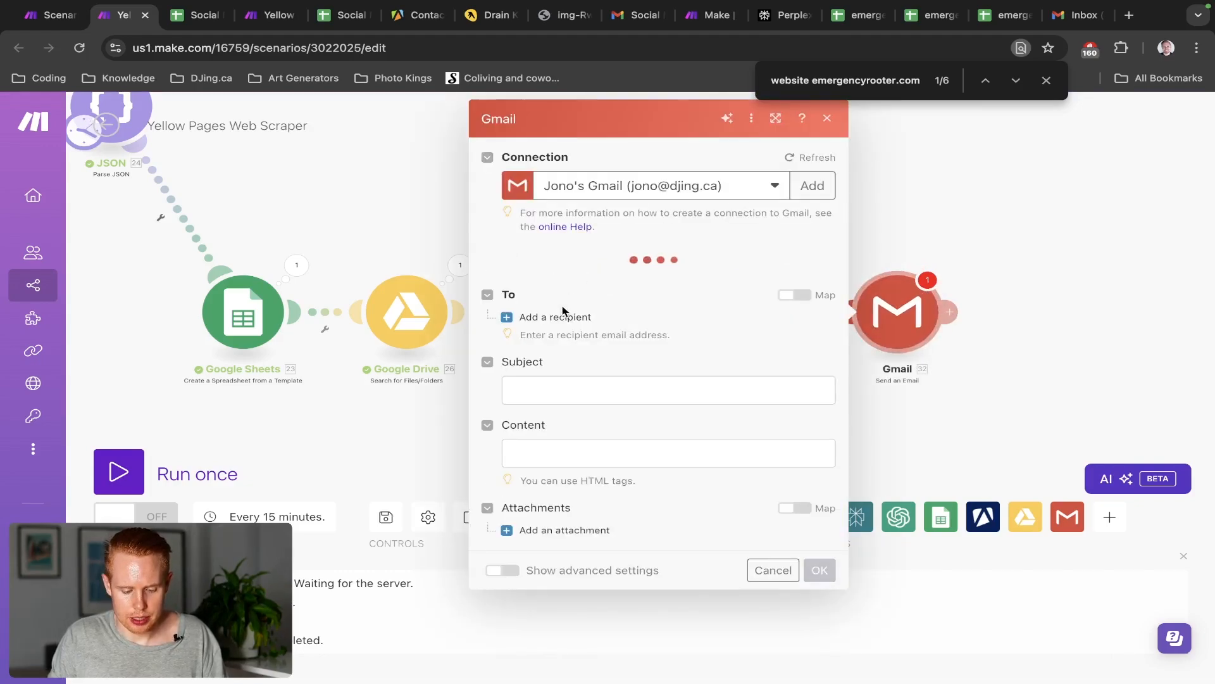
Add a recipient to the Gmail module and enter the recipient's e-mail address
click(560, 315)
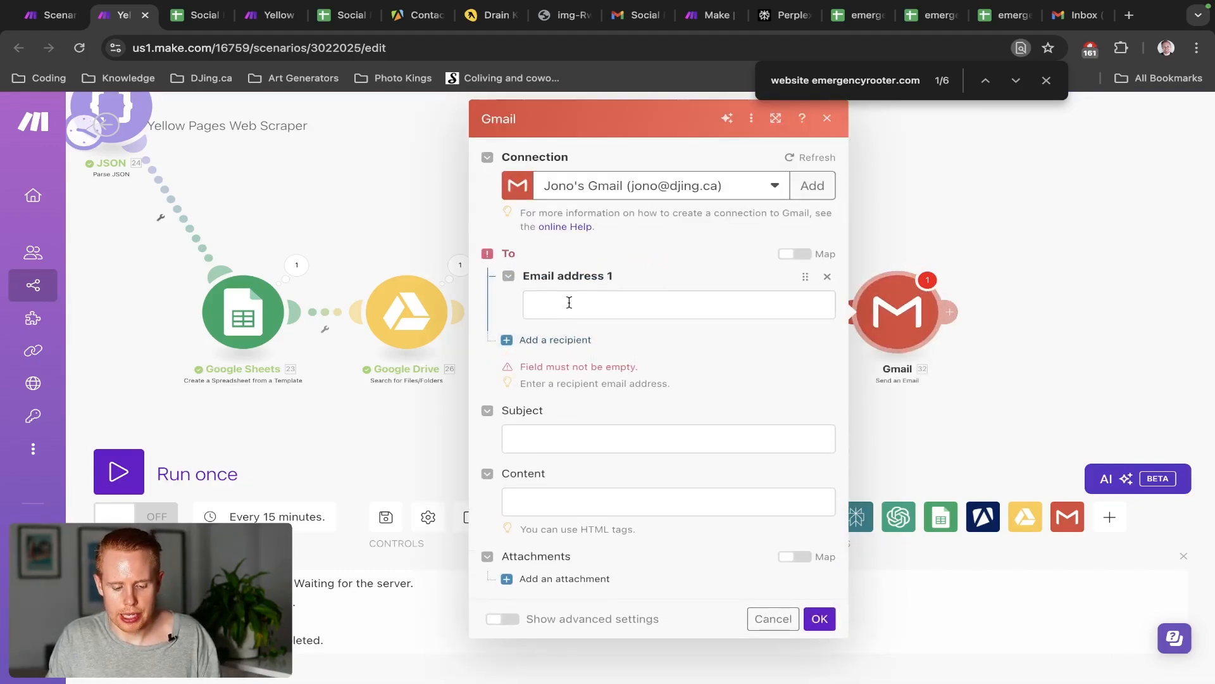
click(569, 302)
click(910, 153)
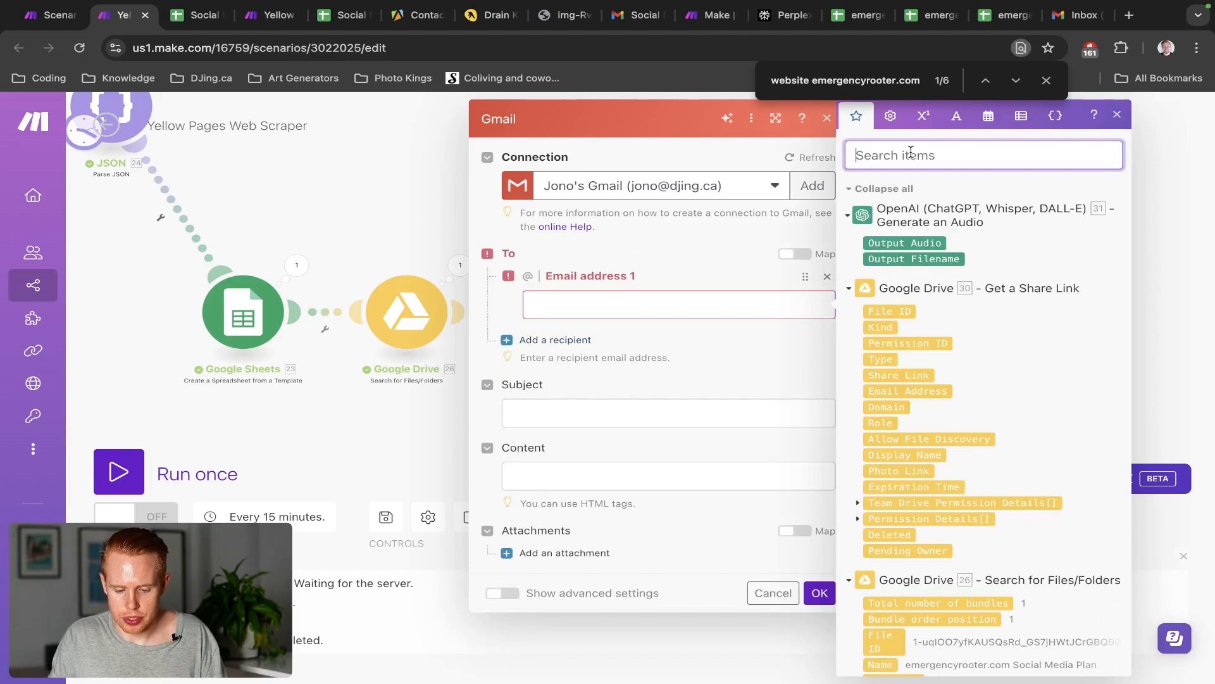
text(@)
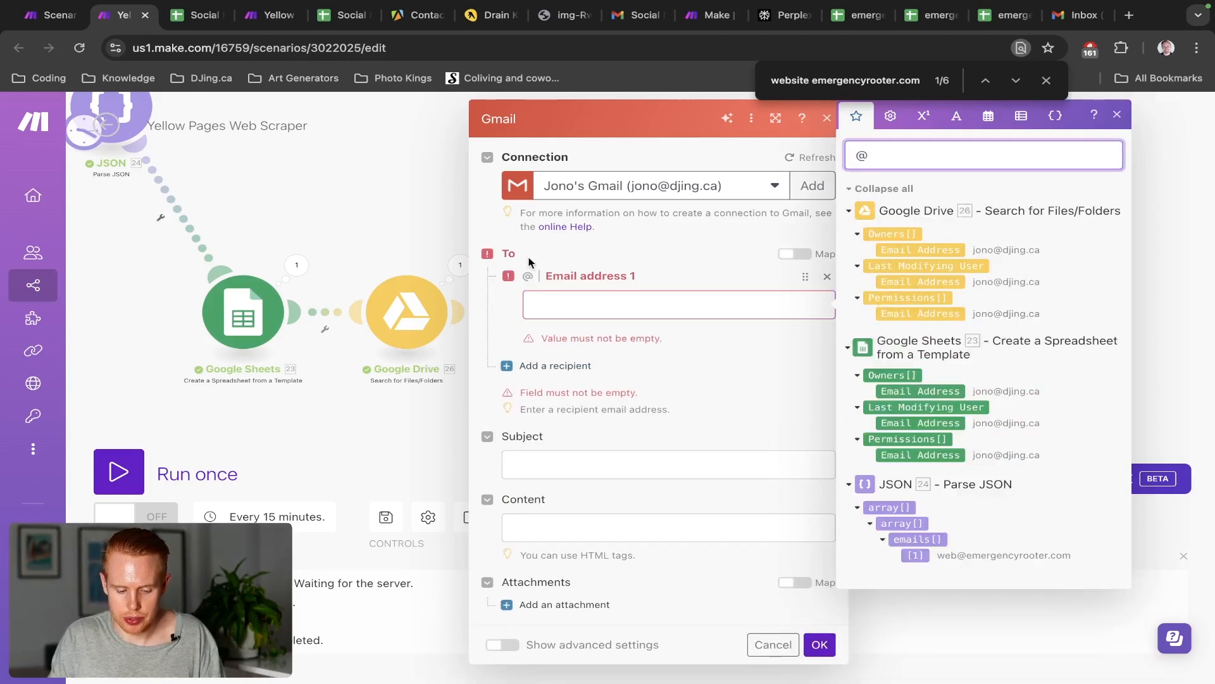
click(577, 303)
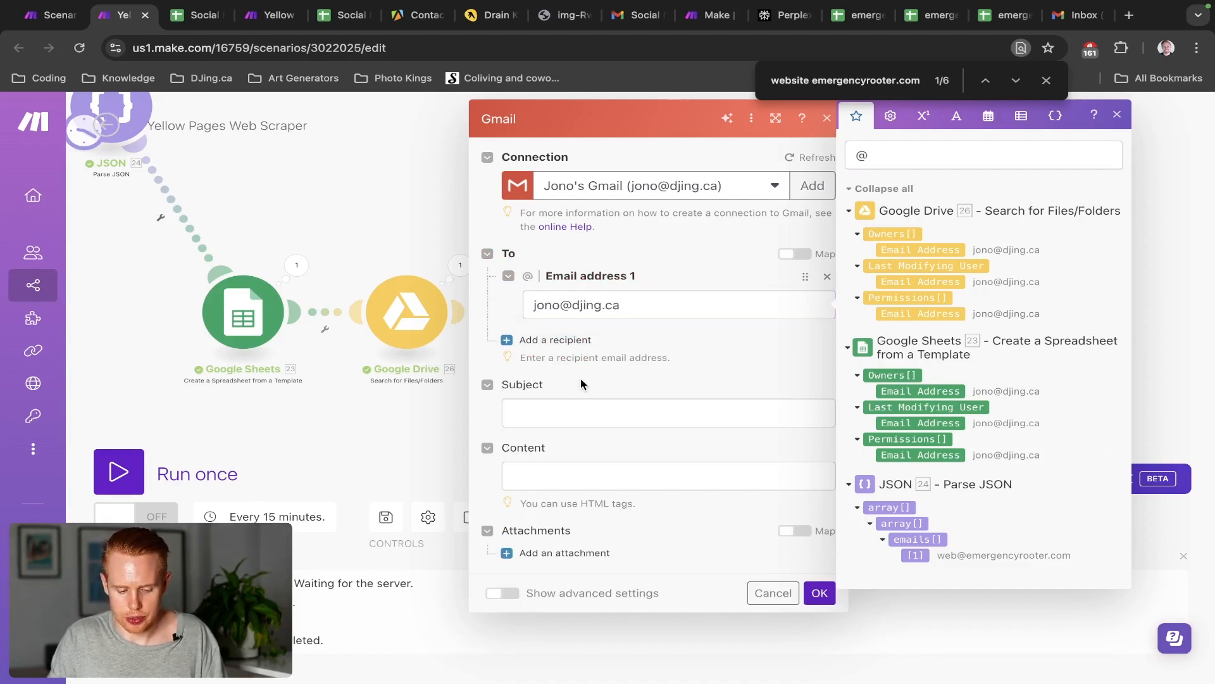
click(557, 415)
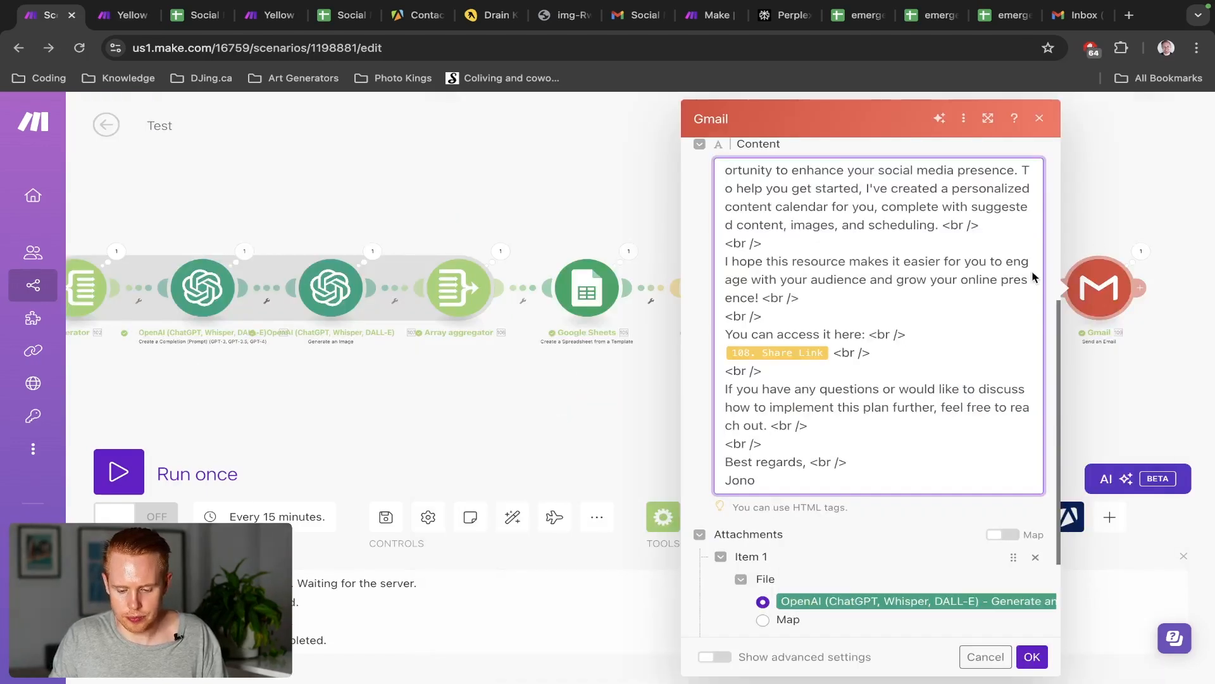
scroll(1031, 274, up, 5)
Set the Gmail subject to 'Social Media Calendar For', copied from the Test scenario
triple_click(859, 319)
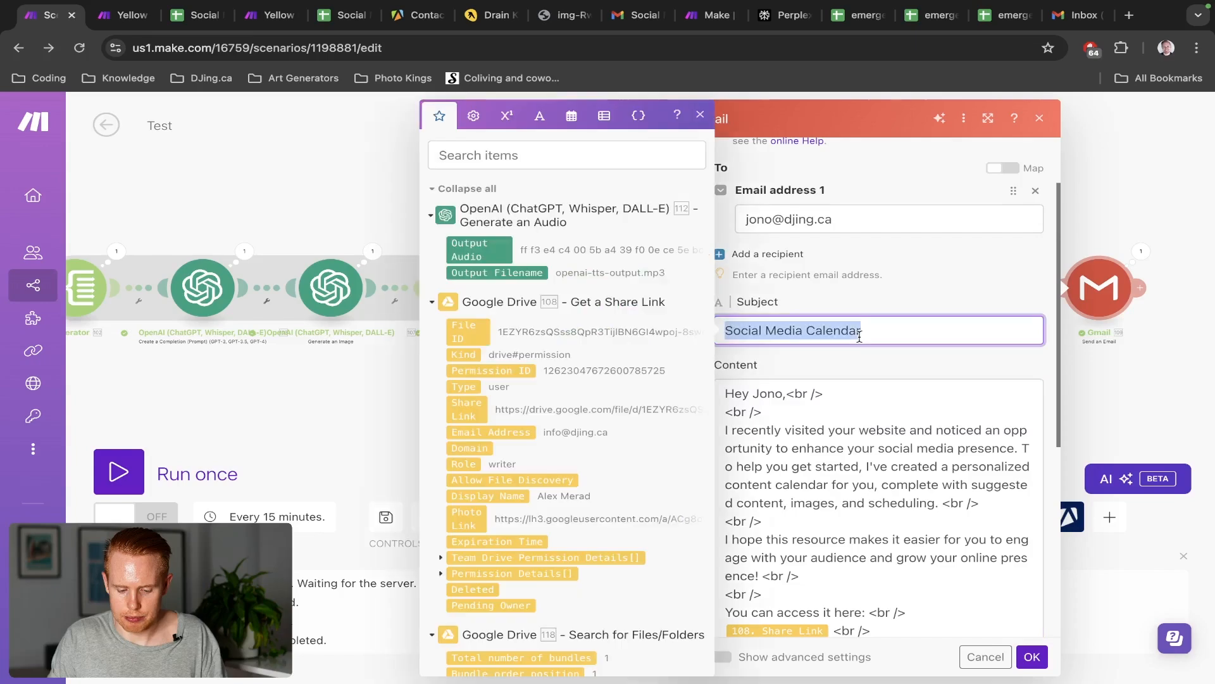
key(ctrl+Tab)
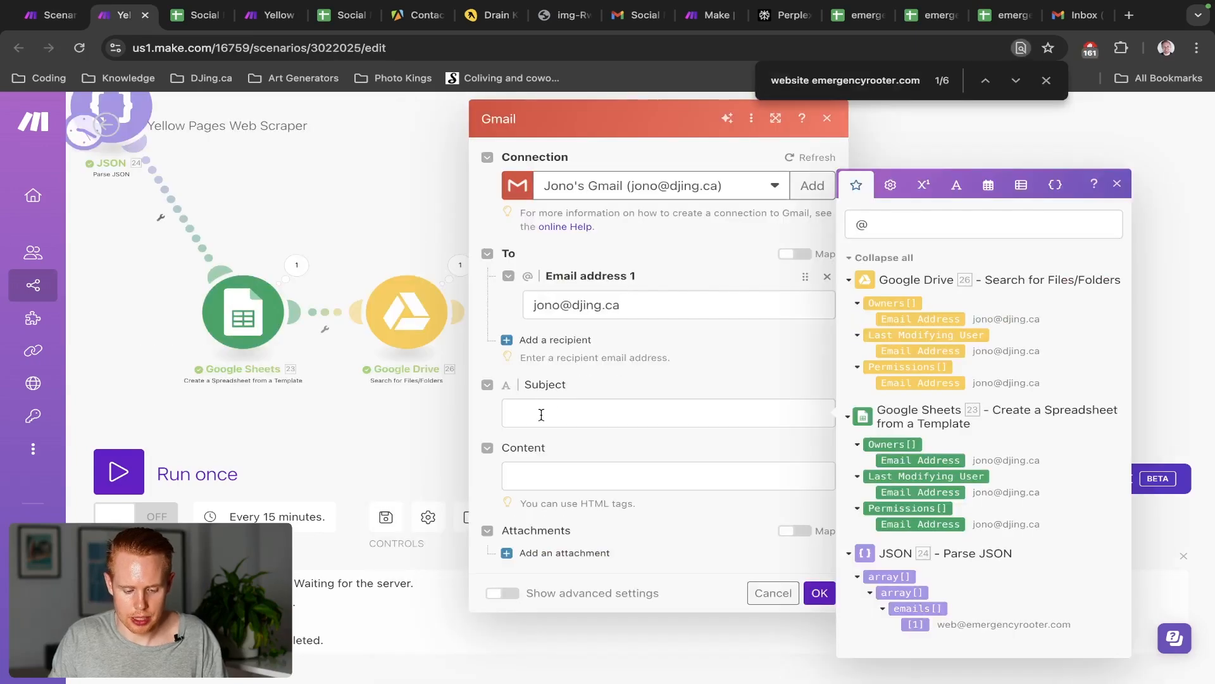
click(542, 415)
key(ctrl+v)
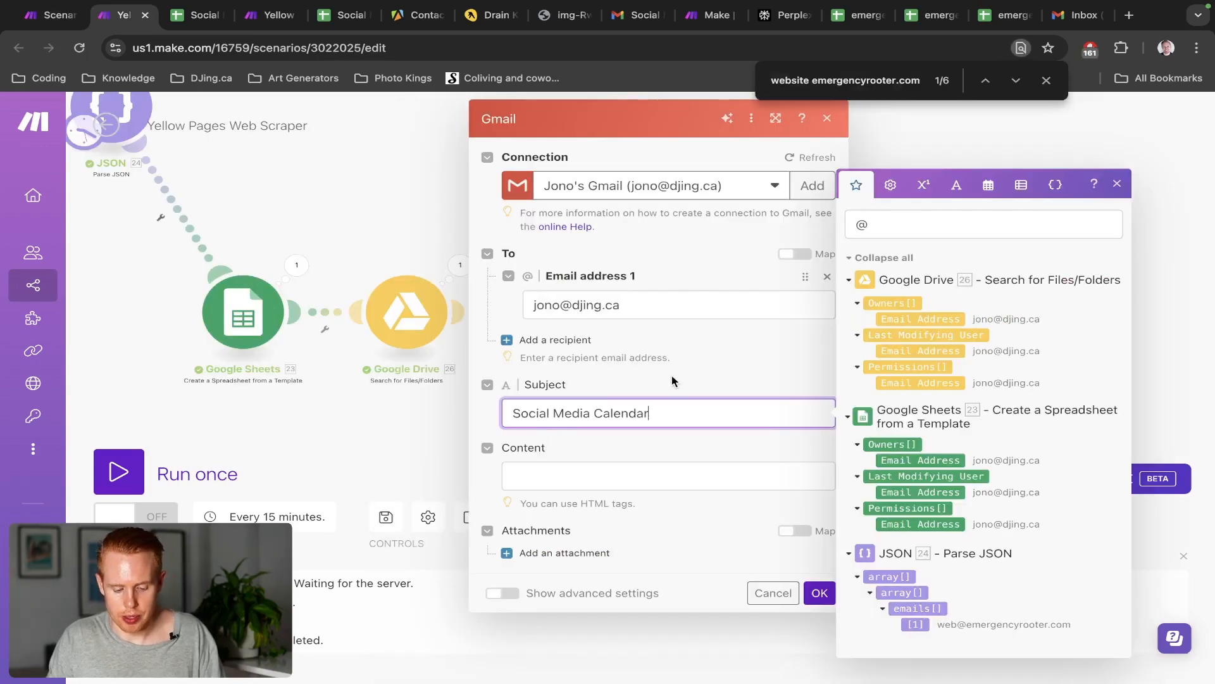
text(For)
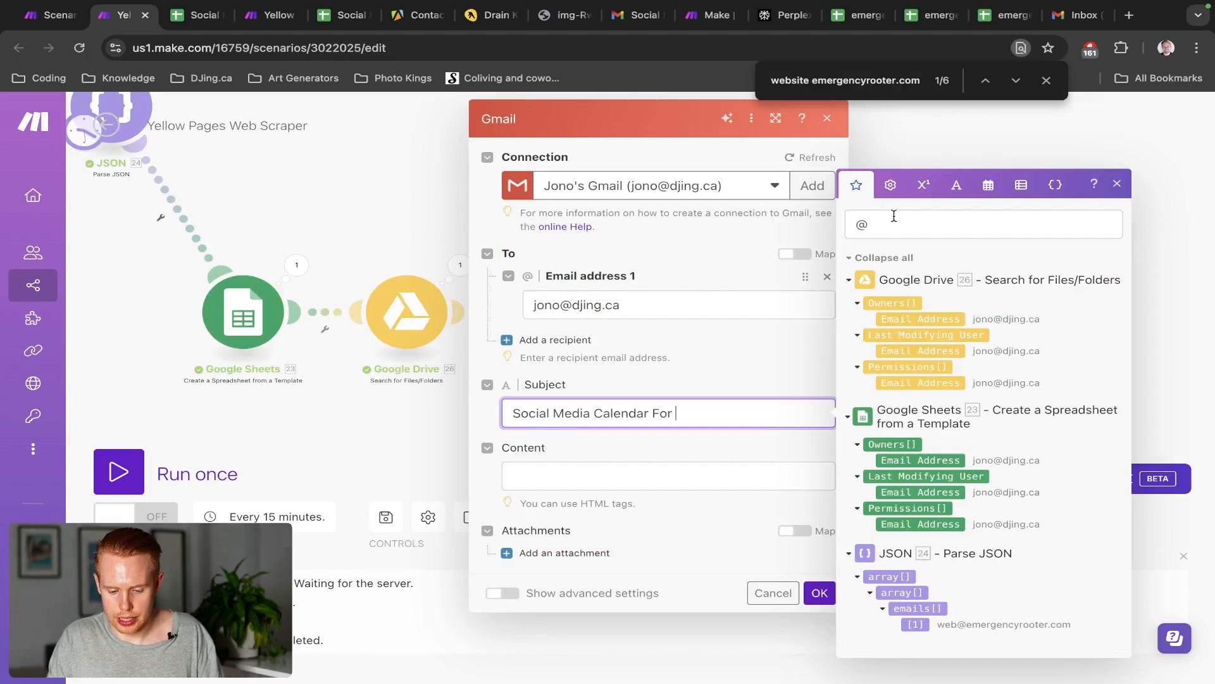
Map the scraped website domain from the JSON array after the subject text
click(892, 215)
key(BackSpace)
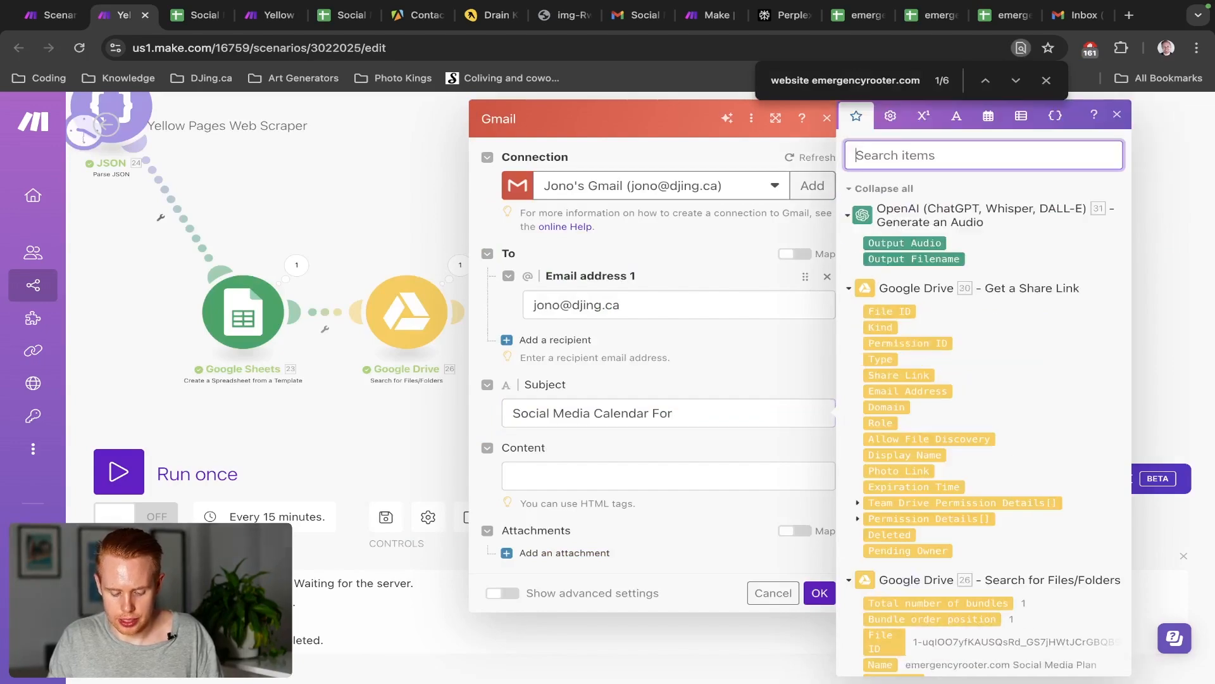
text(name)
scroll(1025, 497, down, 3)
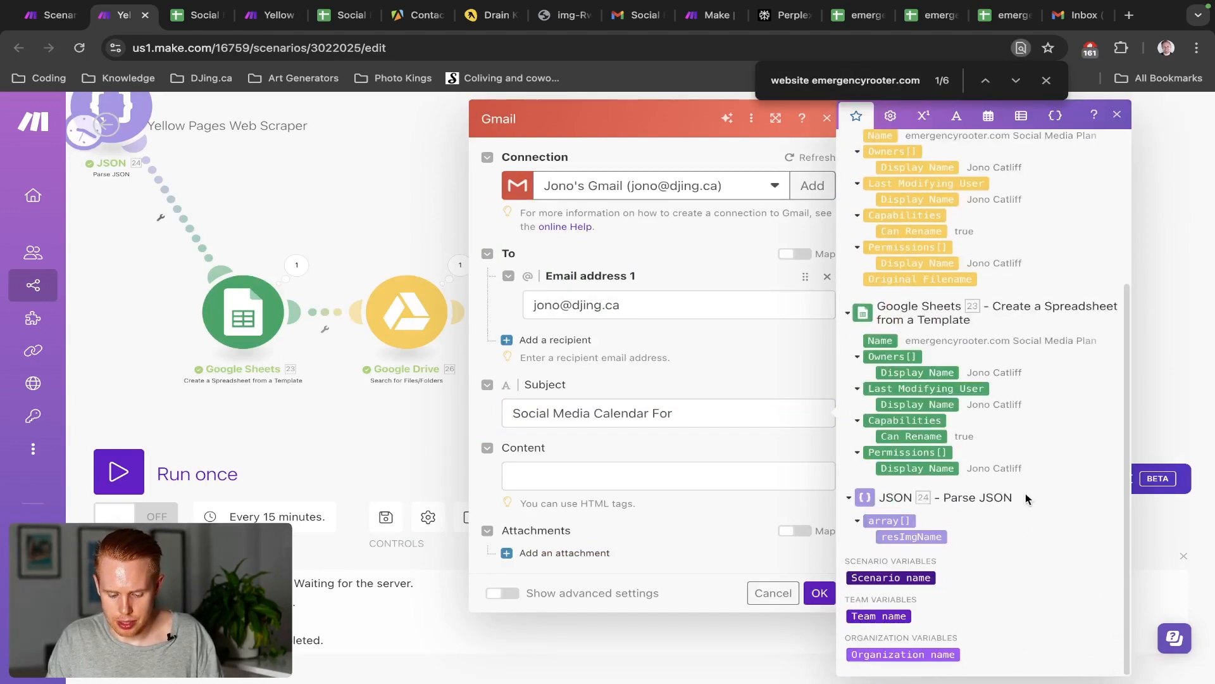
scroll(1025, 500, up, 1)
scroll(939, 398, up, 5)
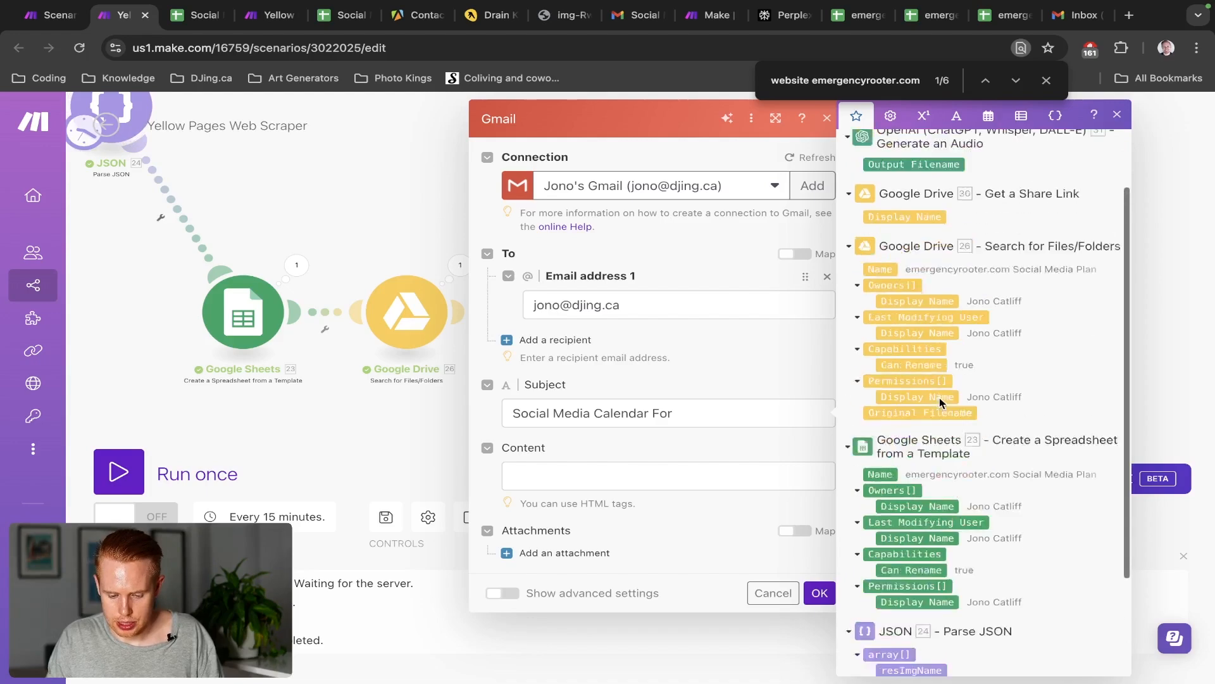
key(ctrl+a)
key(BackSpace)
scroll(942, 476, down, 10)
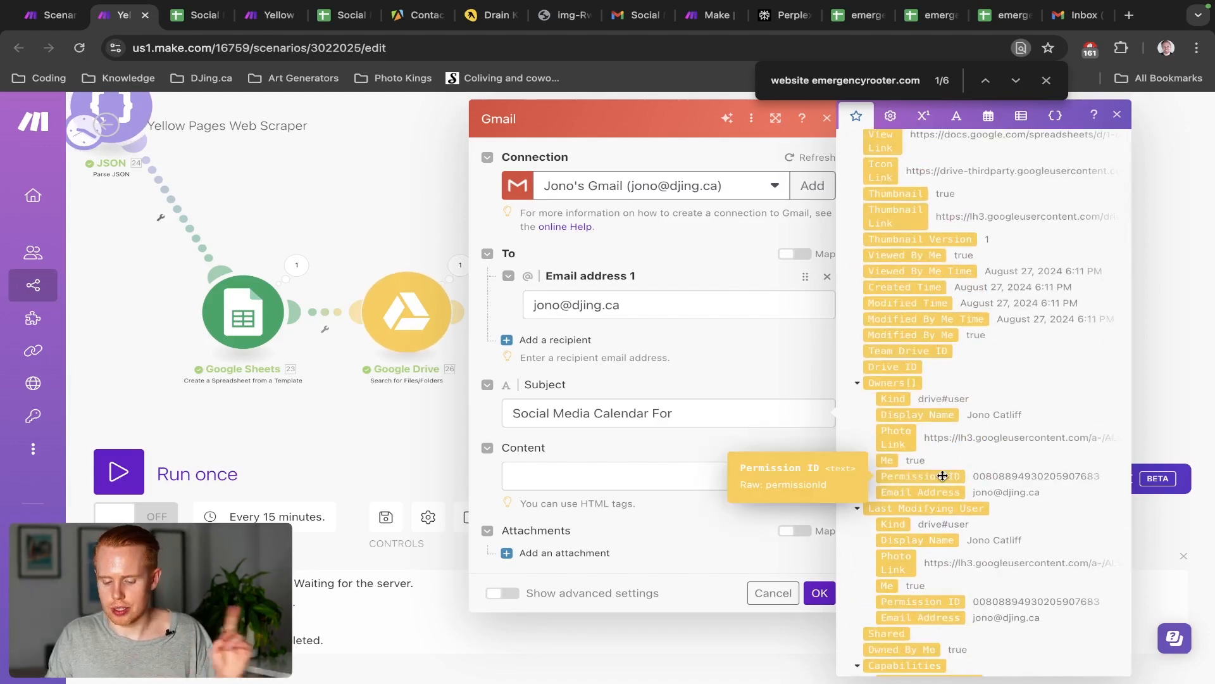
scroll(943, 476, down, 15)
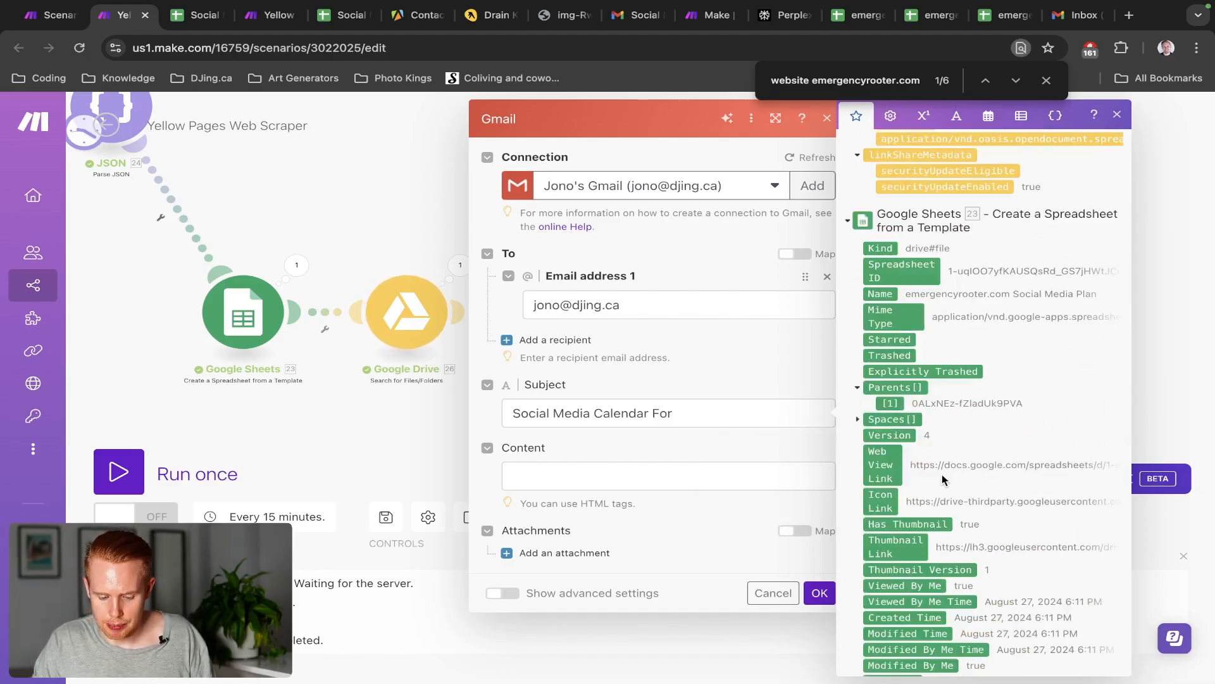
scroll(941, 479, down, 10)
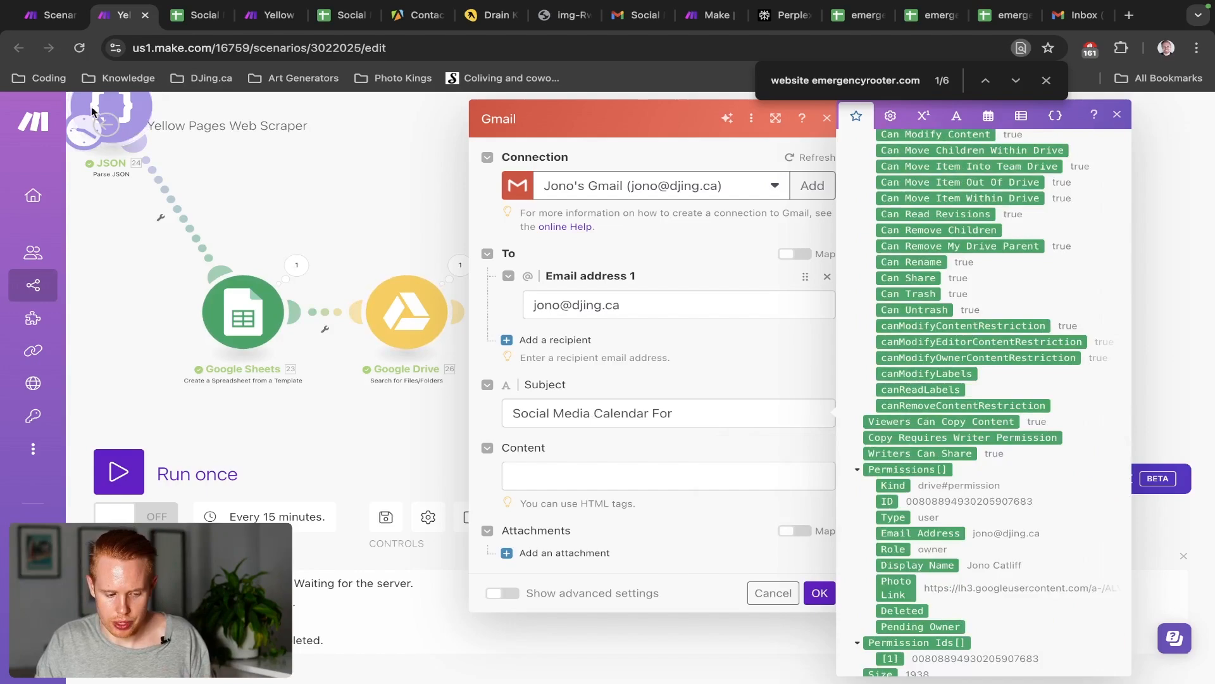
scroll(114, 131, down, 3)
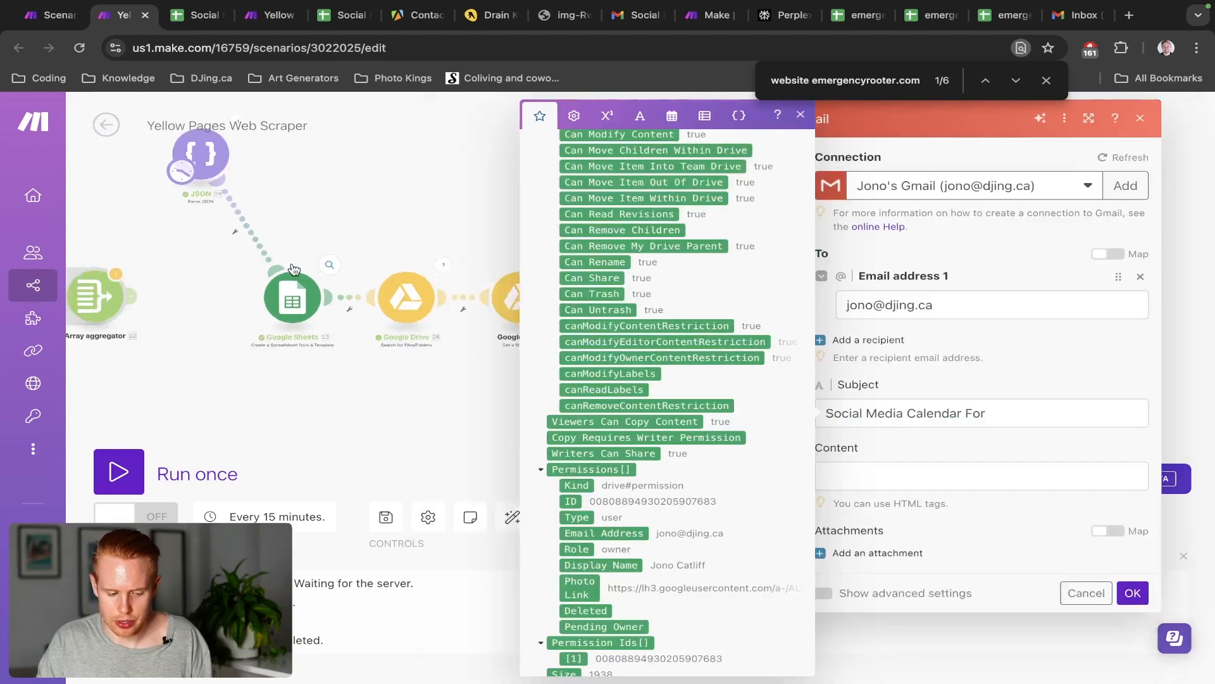
drag(207, 199, 239, 172)
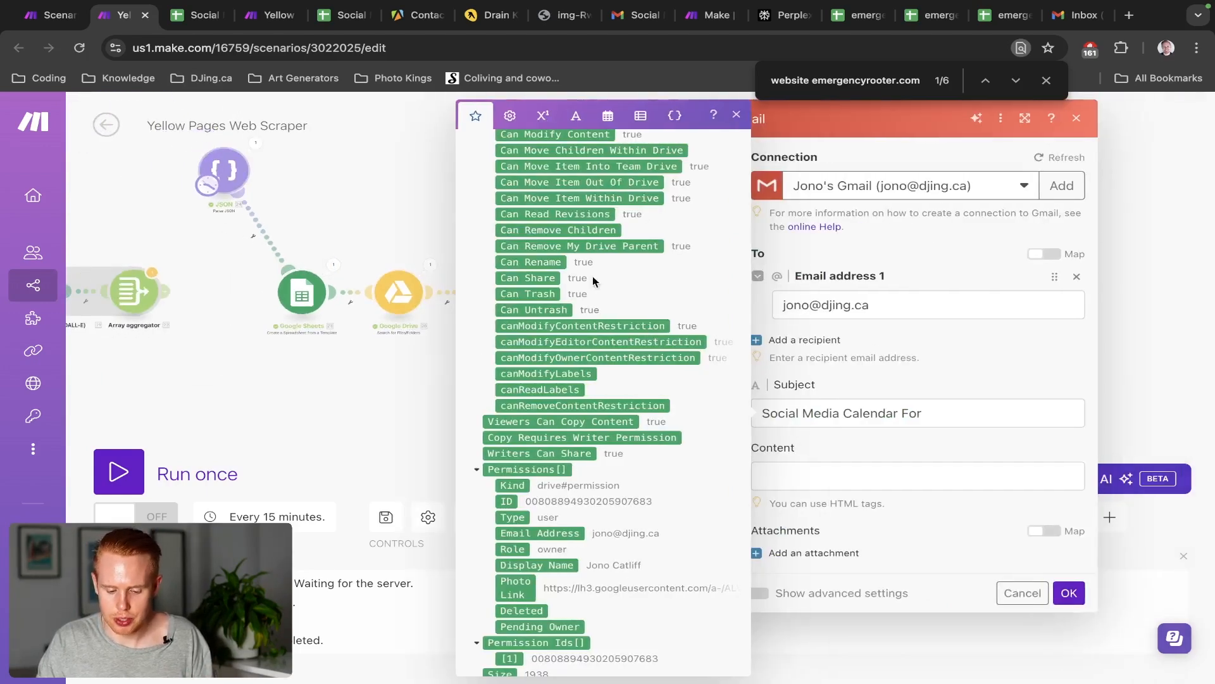
scroll(664, 368, down, 15)
scroll(663, 374, up, 3)
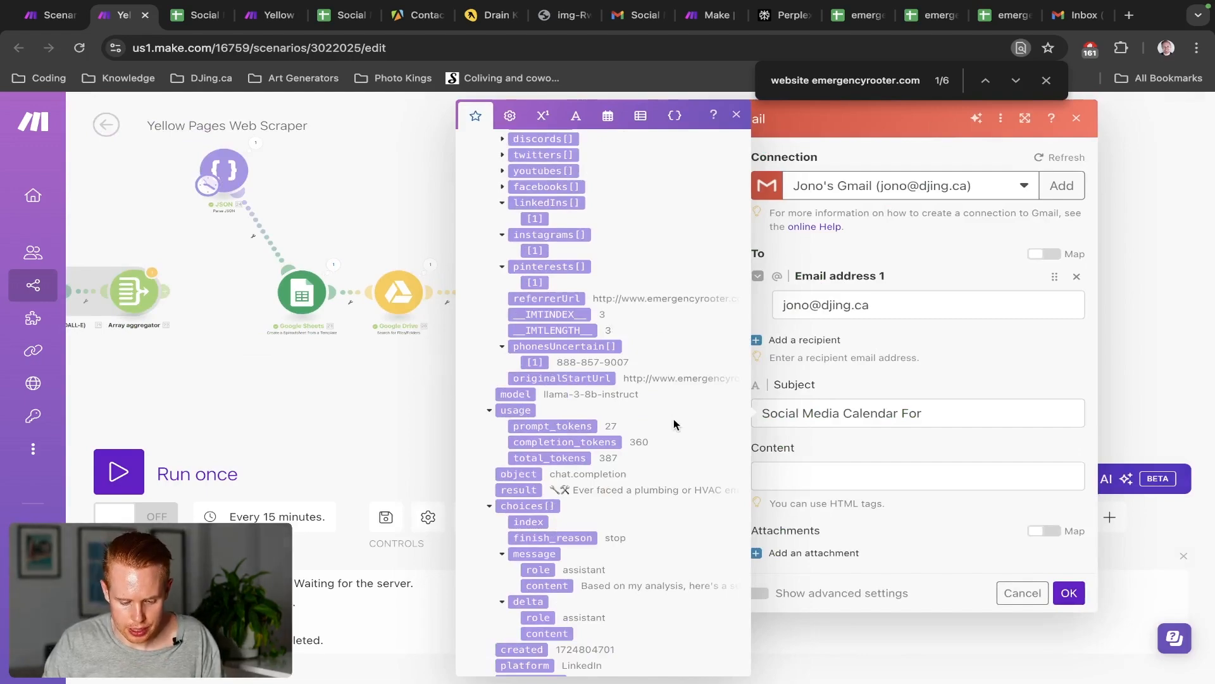
scroll(675, 423, down, 1)
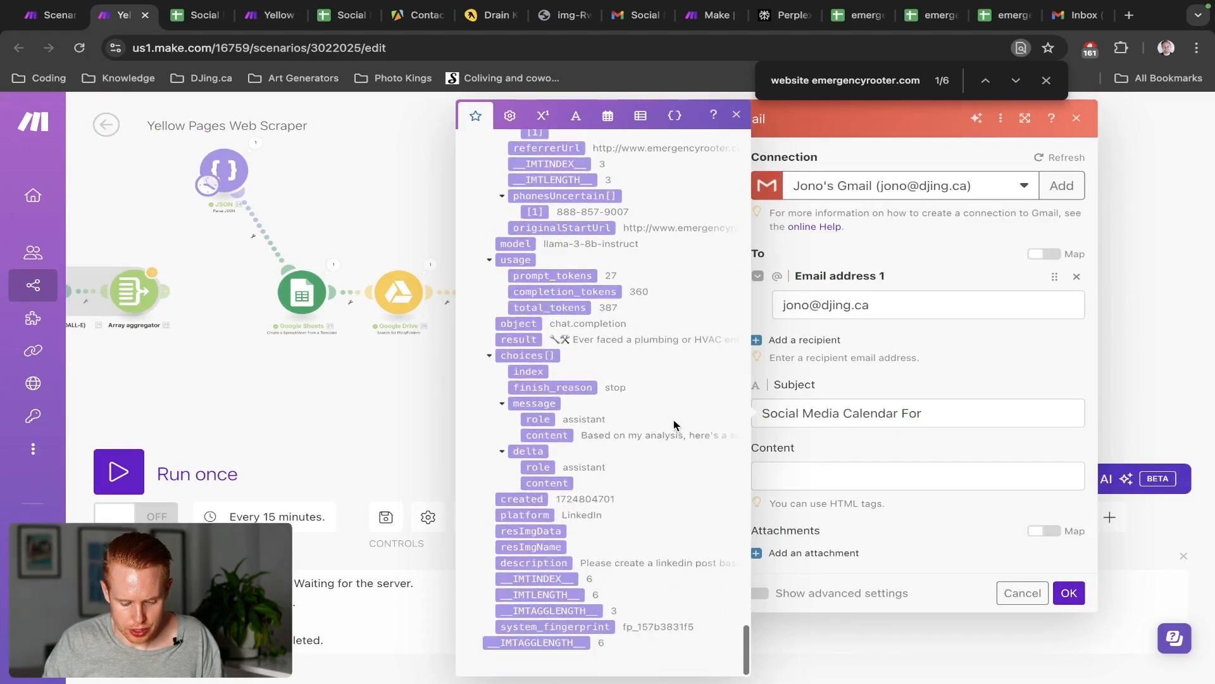
scroll(674, 425, up, 7)
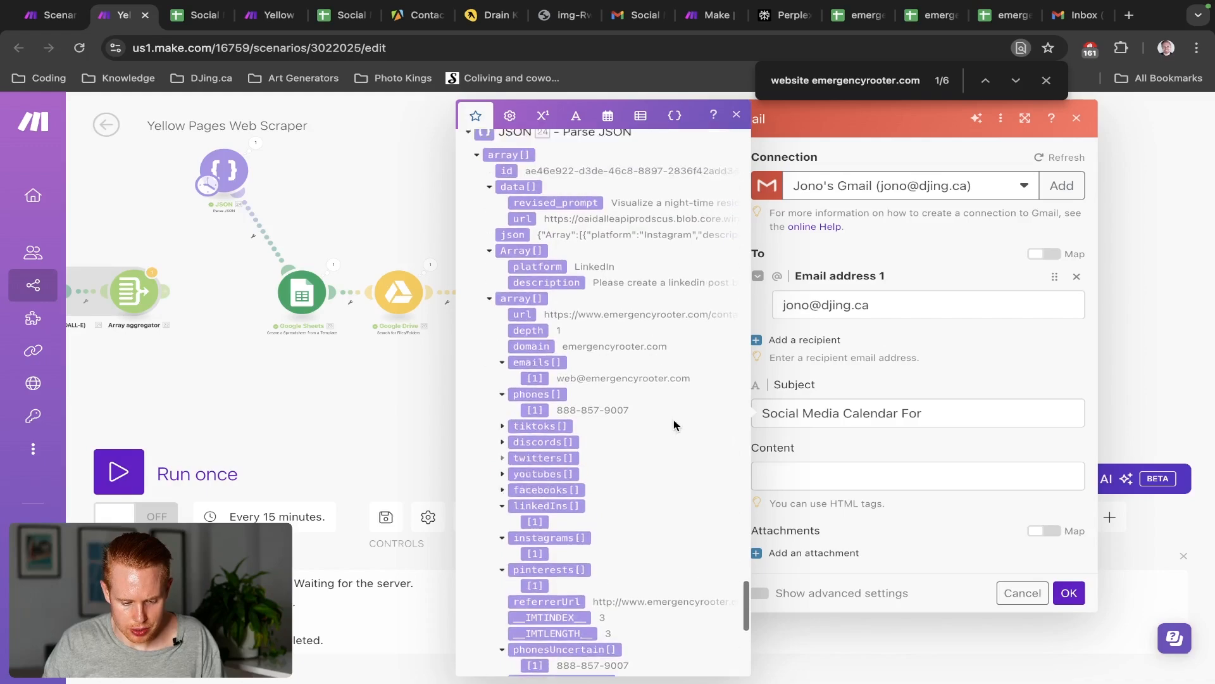
scroll(674, 424, up, 1)
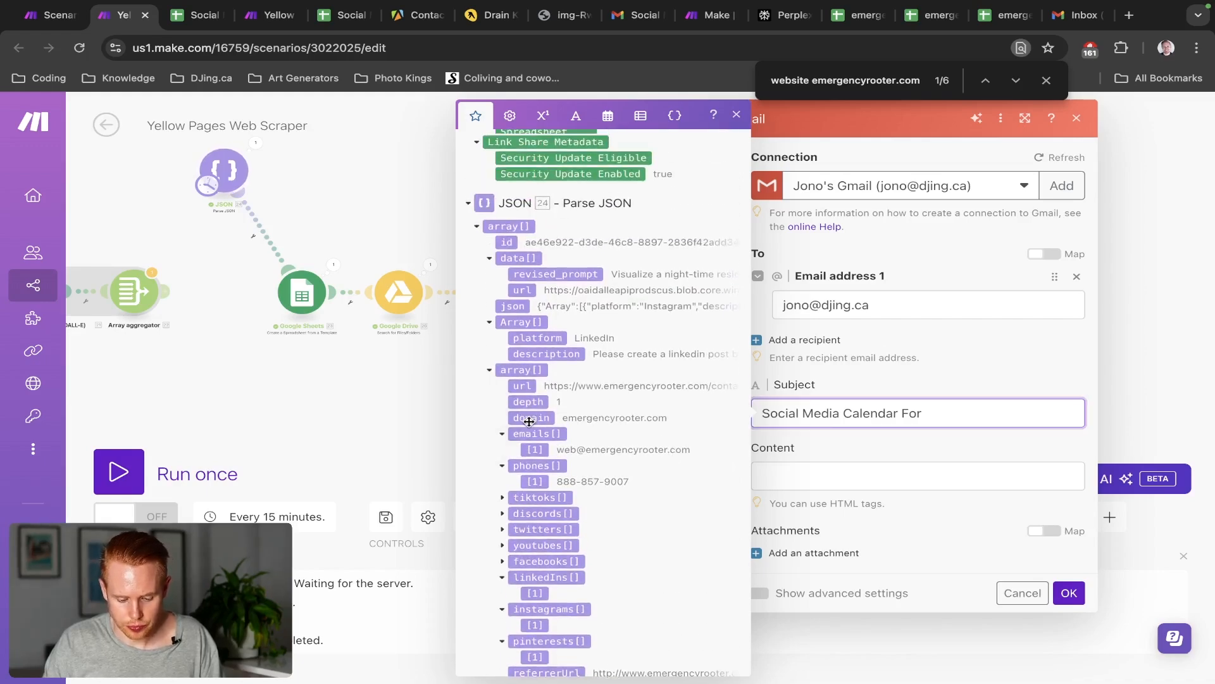
click(529, 417)
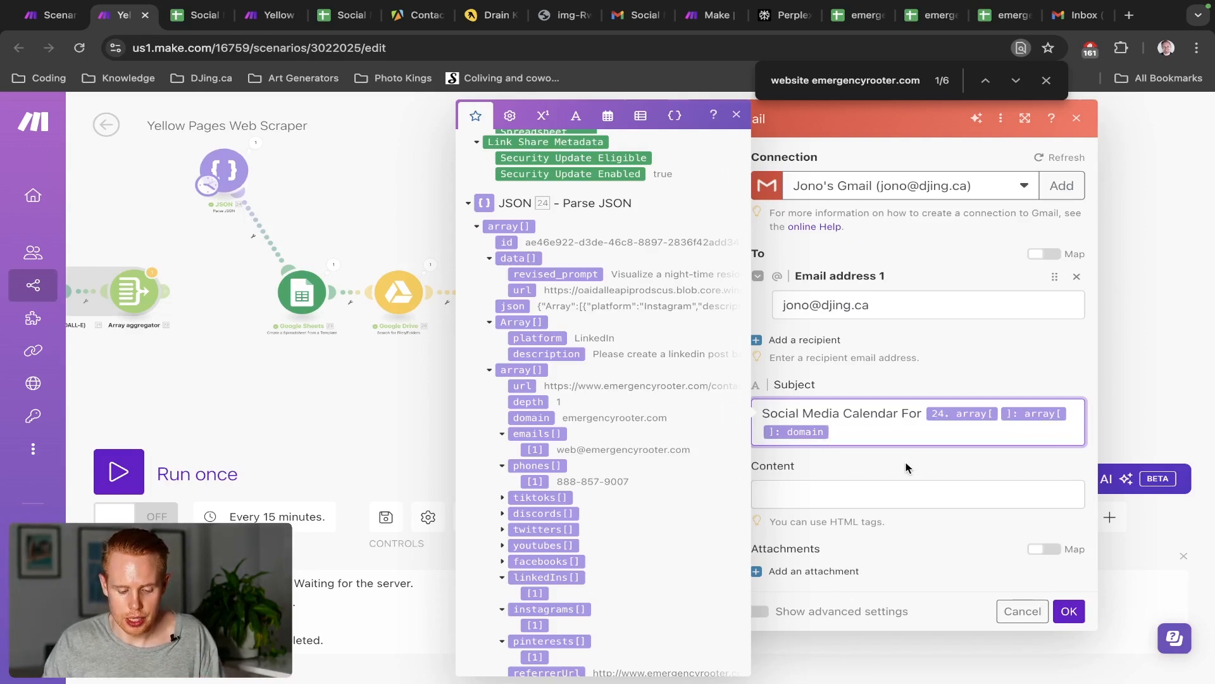
Copy the HTML email body from the Test scenario's Gmail module into this Content field
click(878, 483)
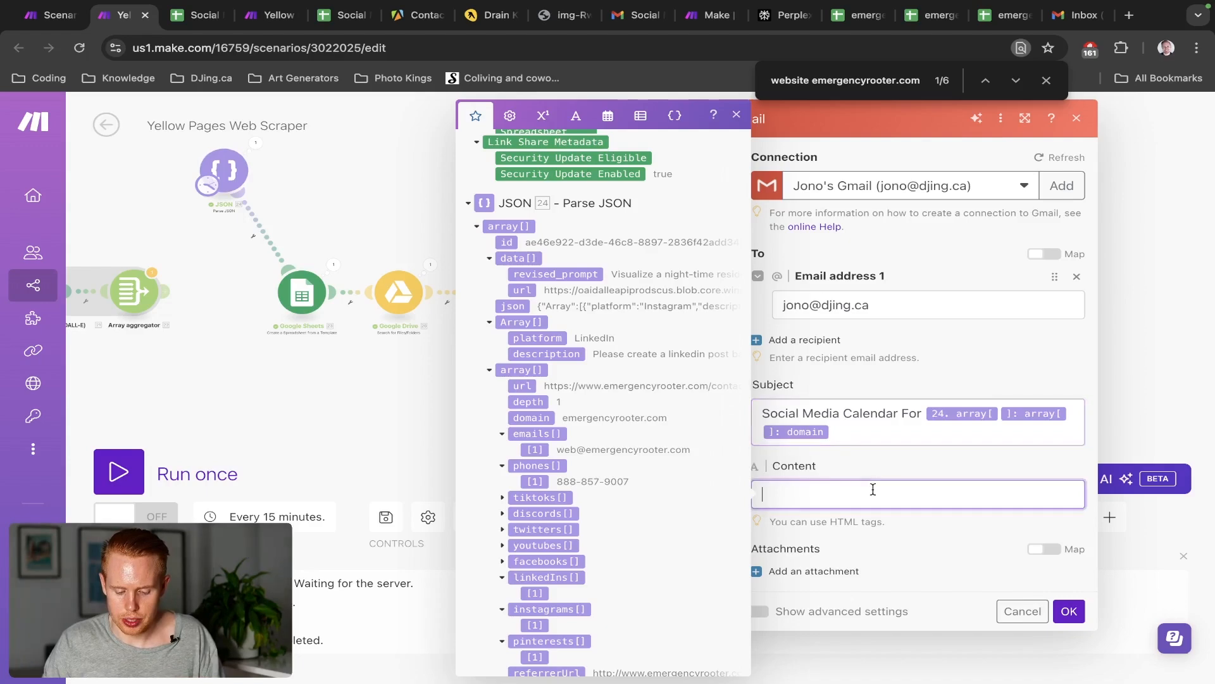
key(ctrl+shift+Tab)
click(873, 487)
key(ctrl+a)
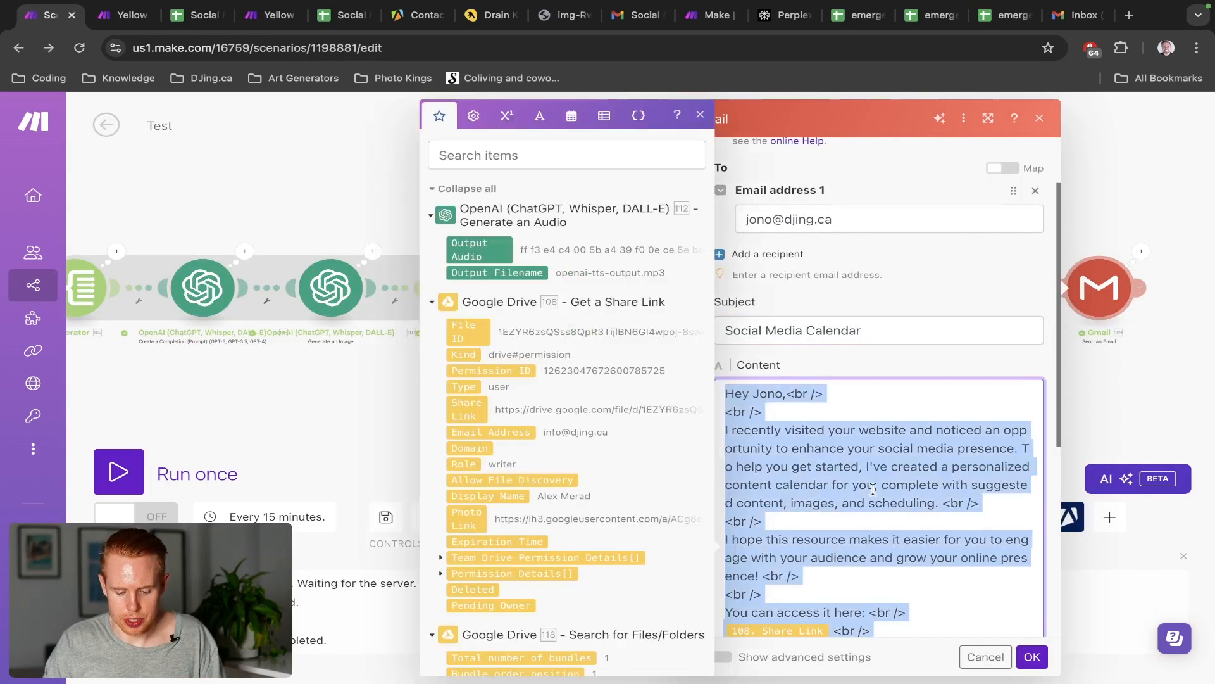
key(ctrl+Tab)
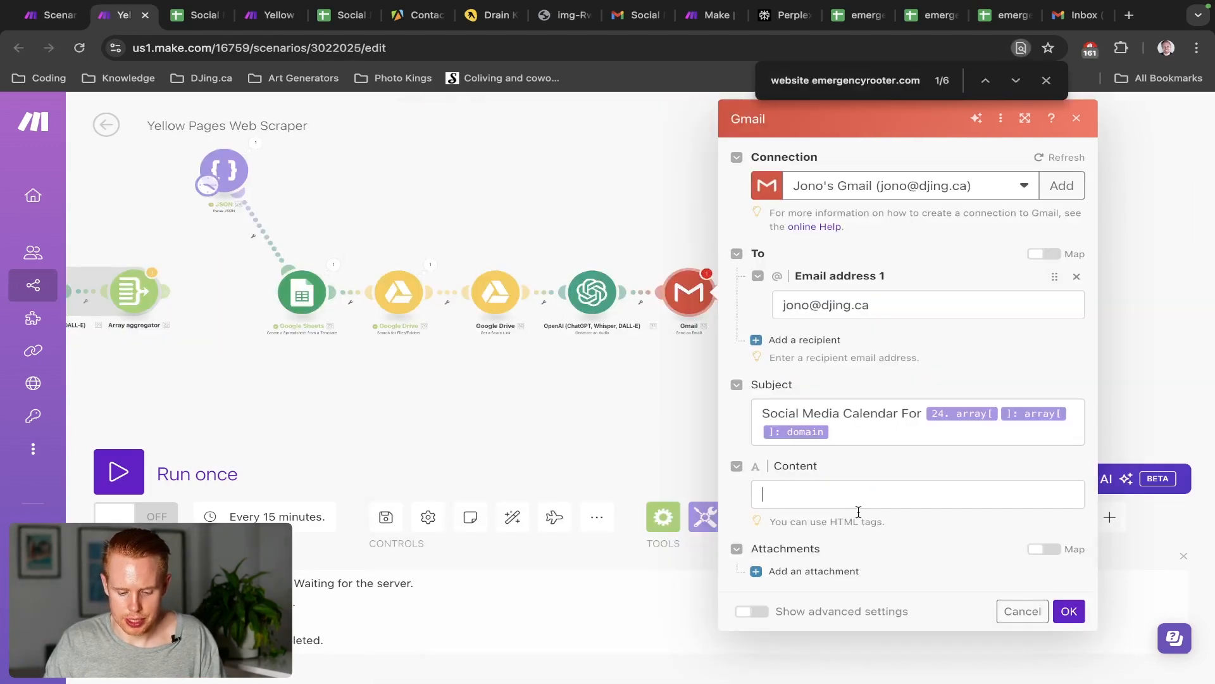
key(ctrl+v)
scroll(859, 512, up, 1)
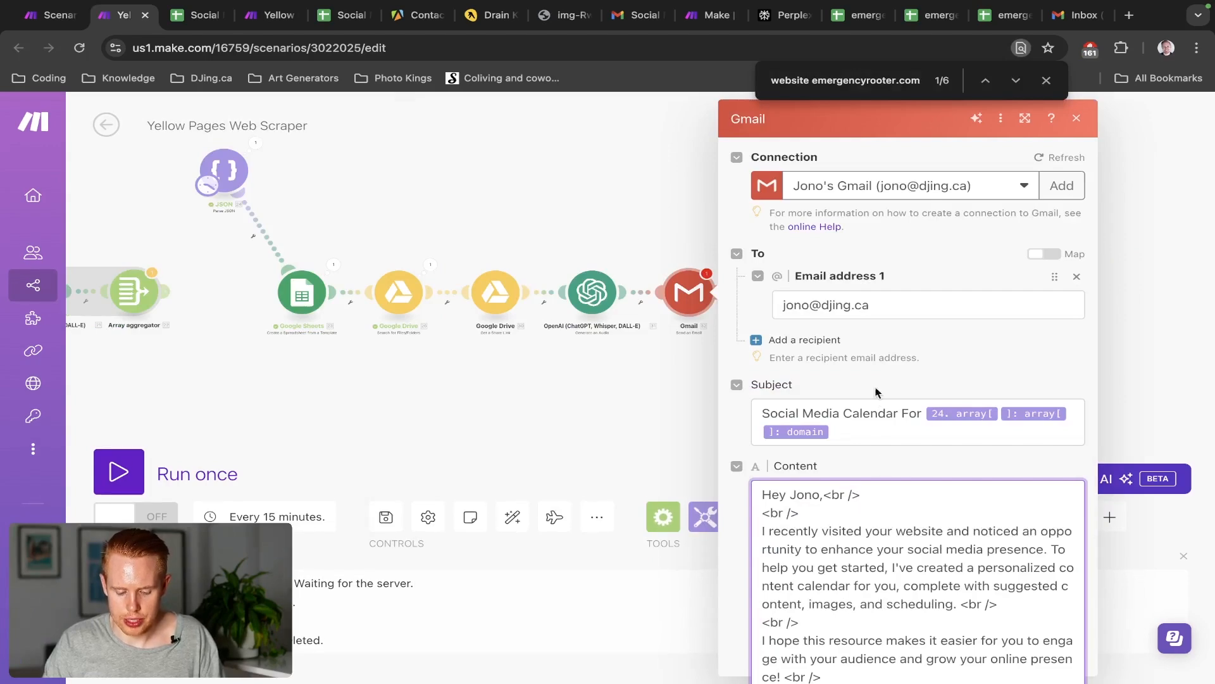
click(856, 462)
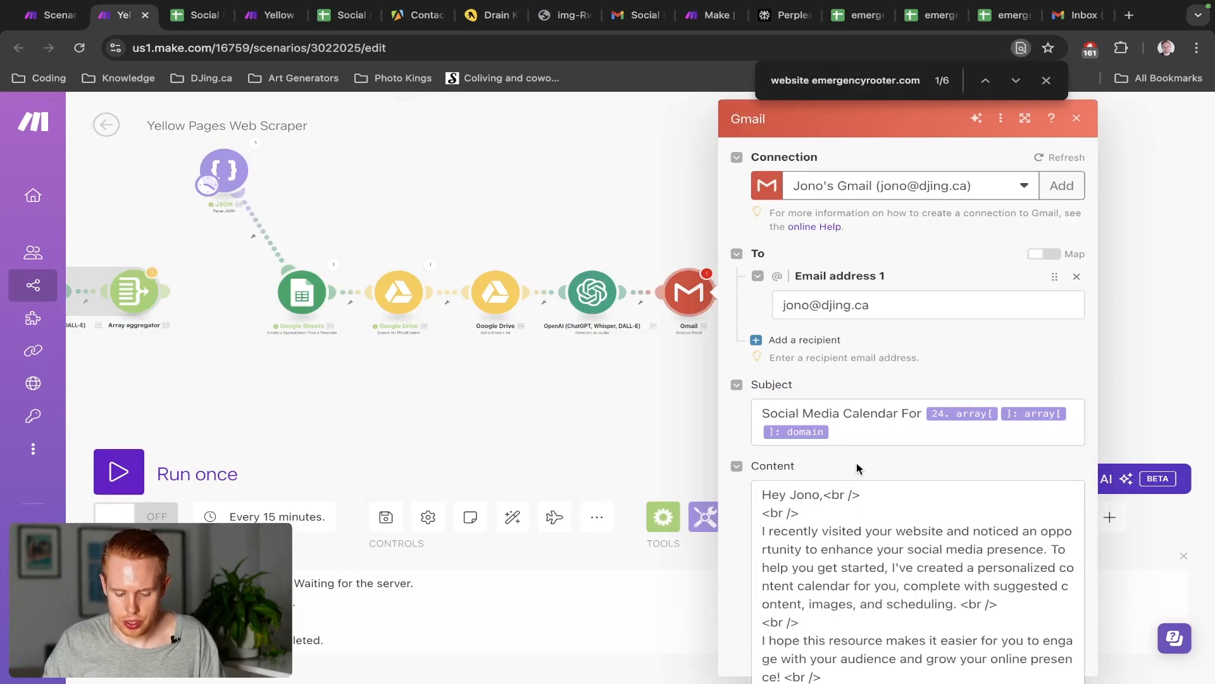
Confirm the Gmail module and save the scenario despite the missing-module warning
key(ctrl+minus)
scroll(872, 457, down, 1)
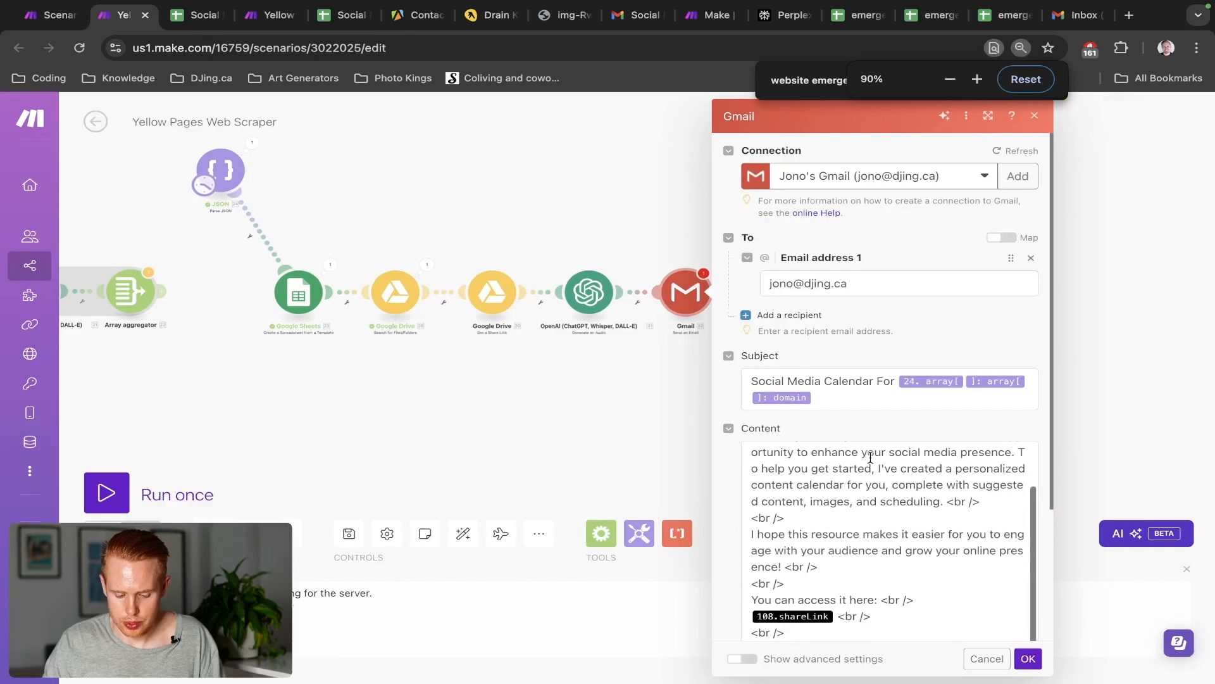
scroll(871, 457, up, 1)
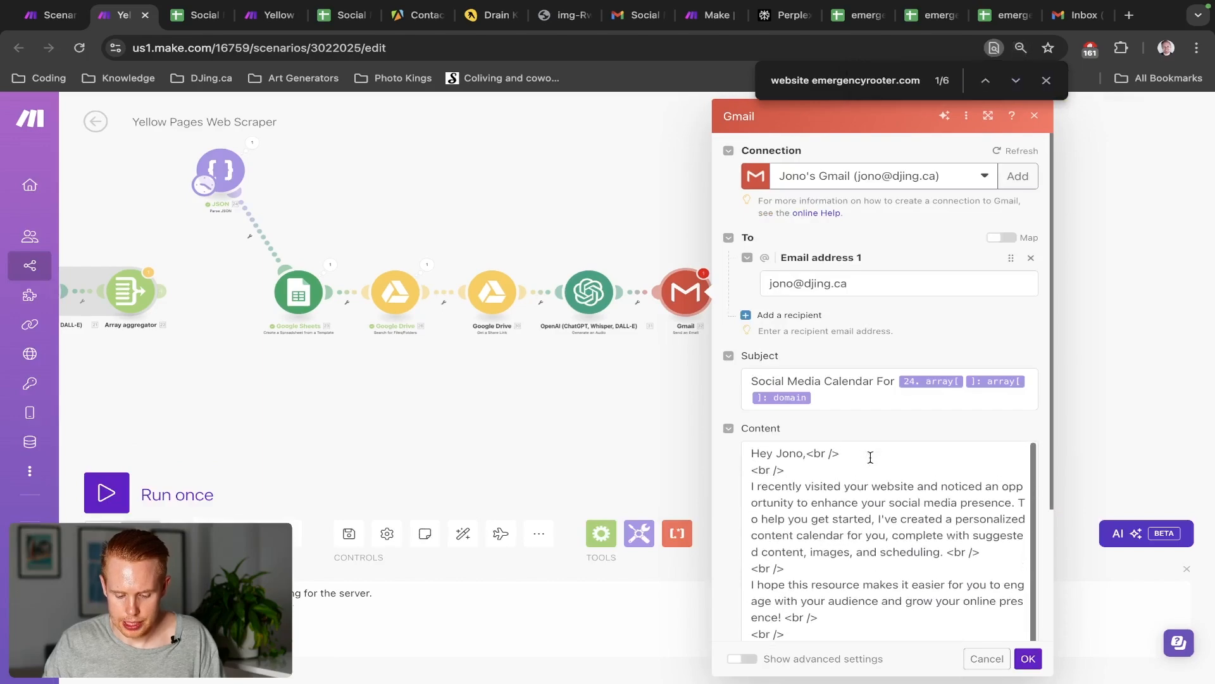
click(1029, 662)
click(352, 534)
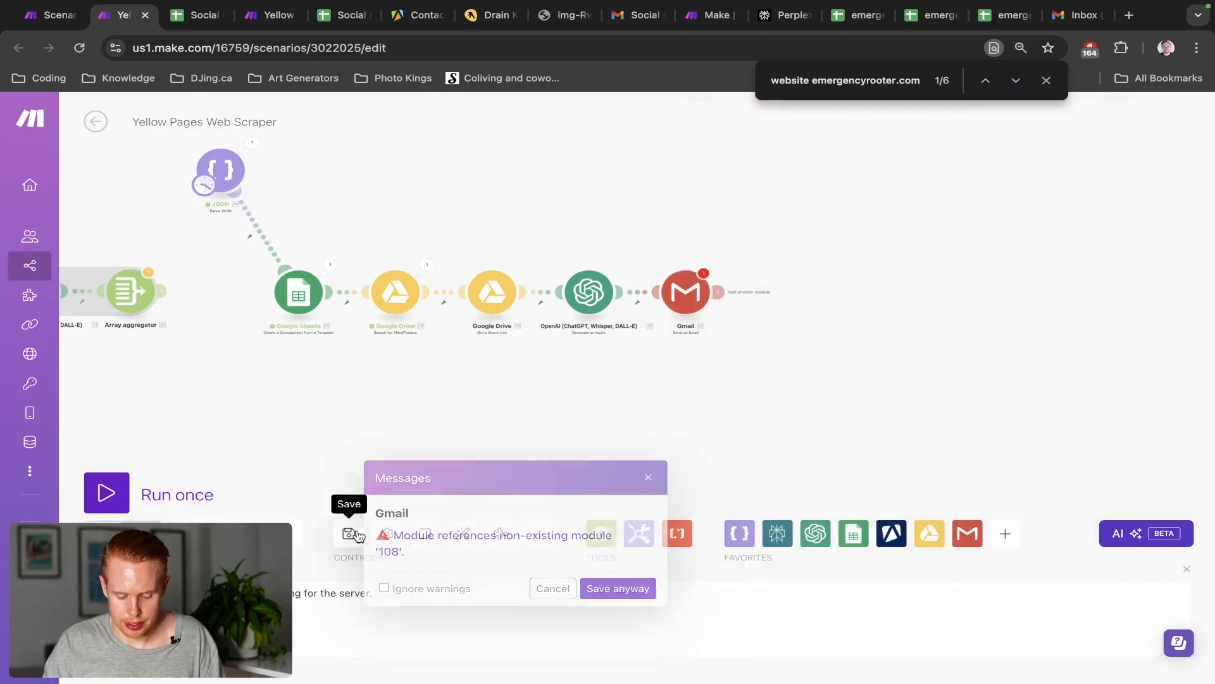
click(586, 590)
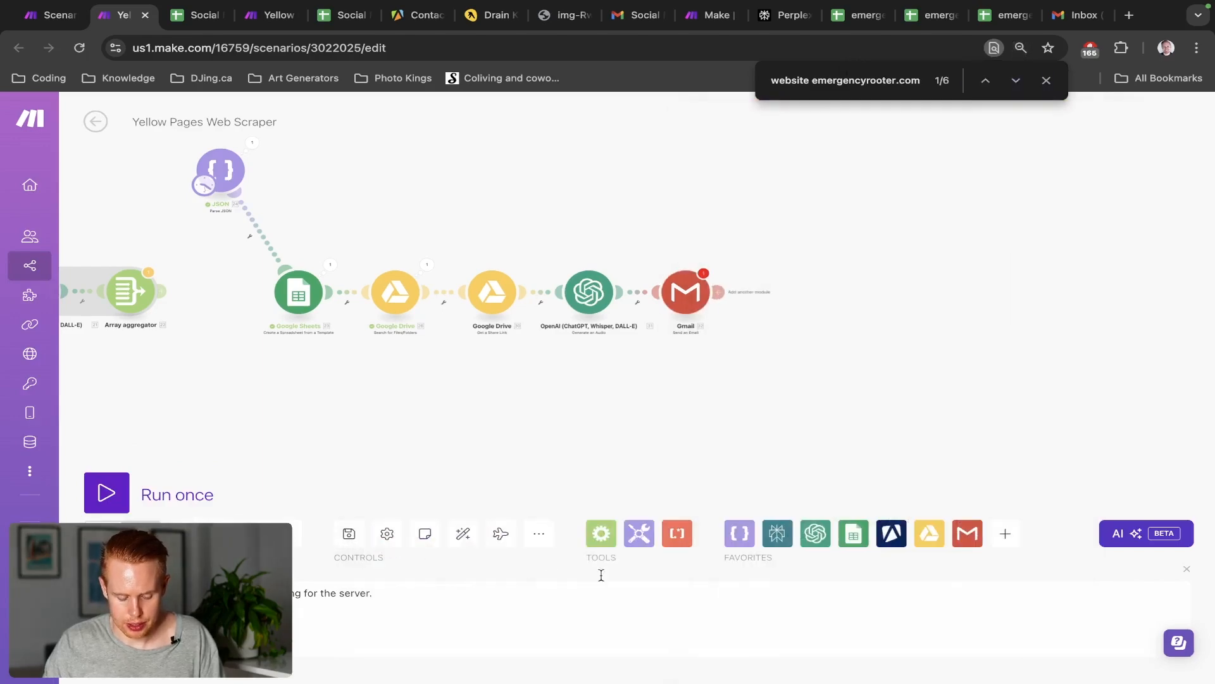
Reopen the Gmail module and inspect the HTML body's line breaks and 108.shareLink ending
click(685, 298)
key(super+plus)
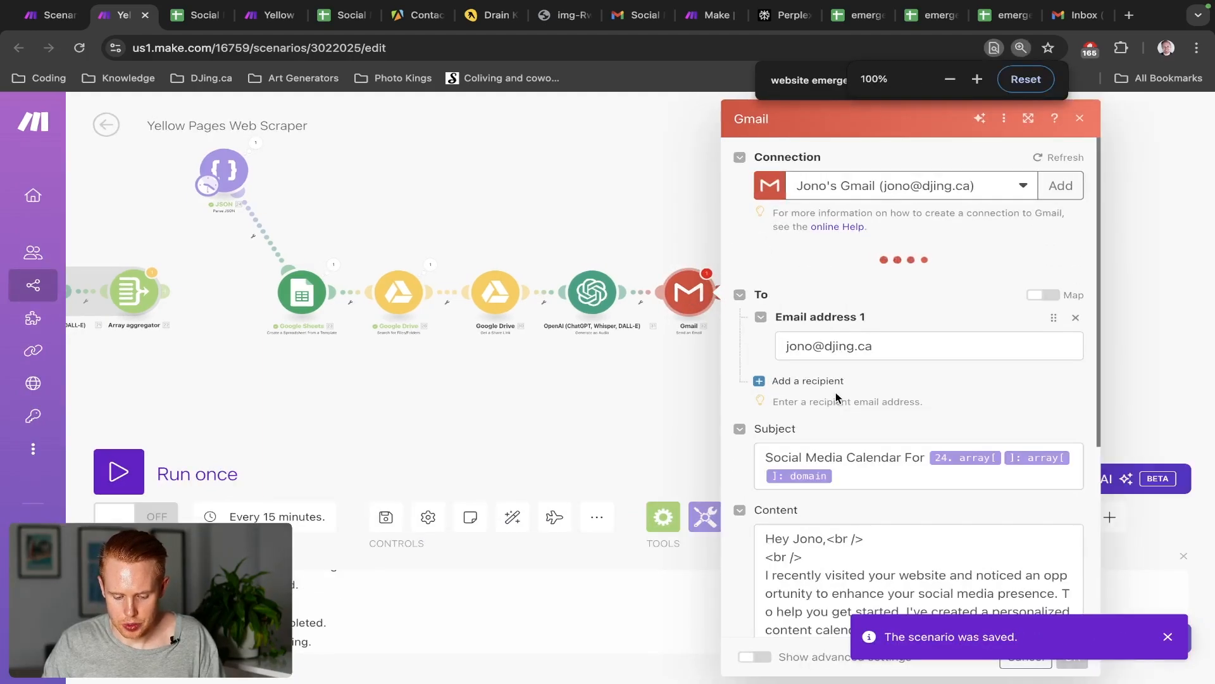
scroll(836, 398, down, 5)
scroll(837, 418, up, 1)
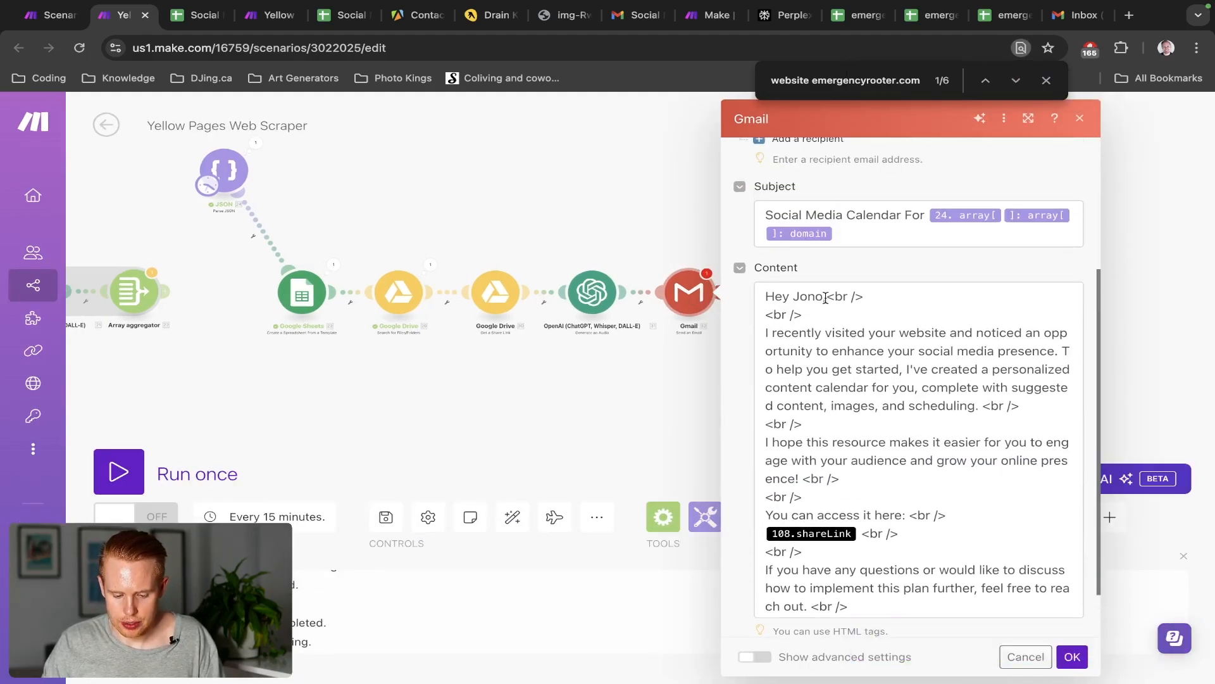
drag(826, 297, 881, 299)
scroll(881, 298, up, 3)
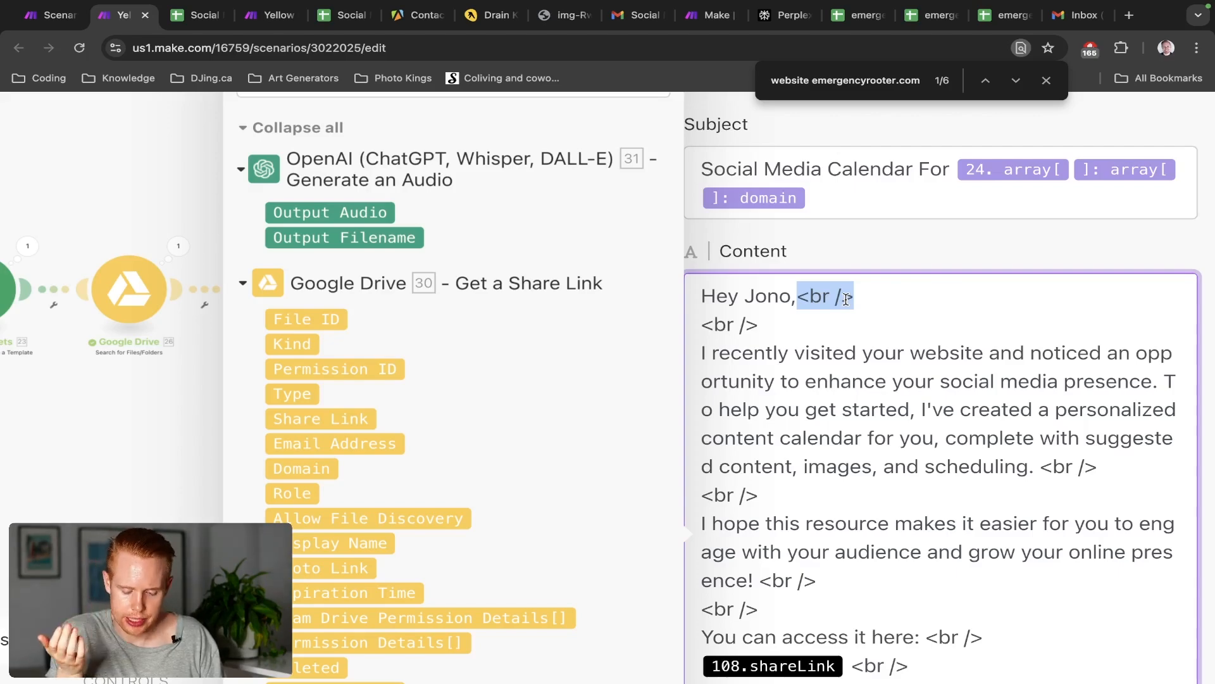
click(851, 295)
key(Return)
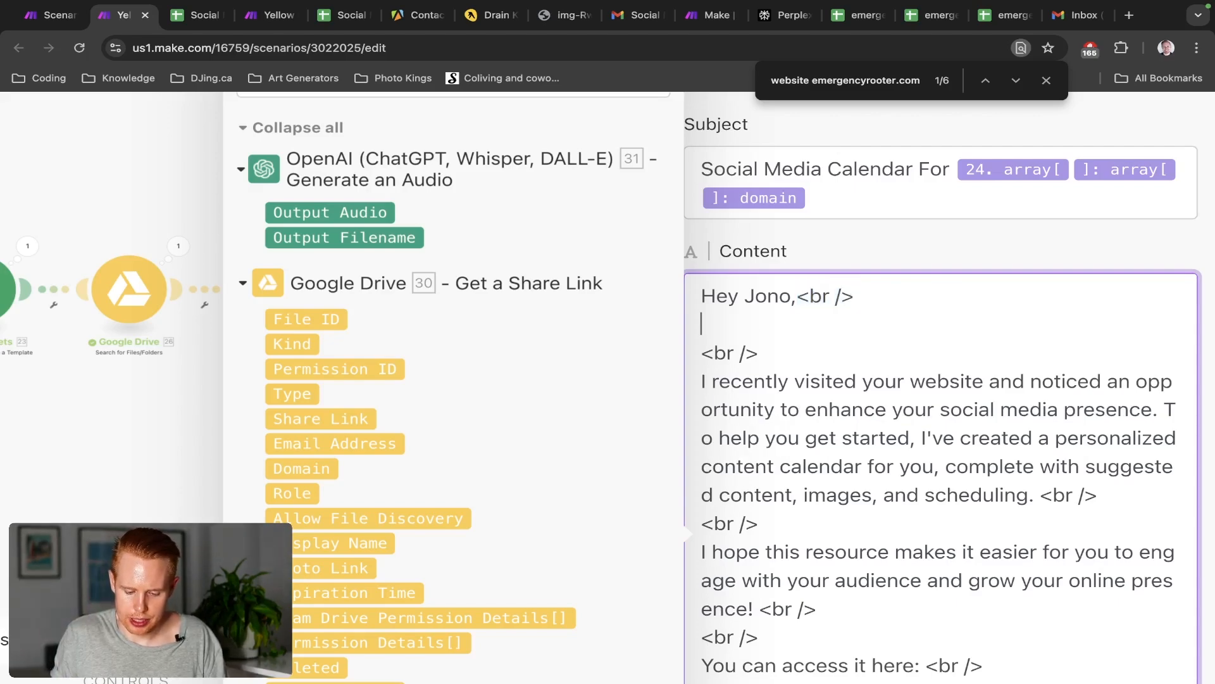
key(BackSpace)
key(shift+Left)
key(shift+Left)
key(shift+Left)
key(shift+Left)
key(shift+Left)
key(shift+Left)
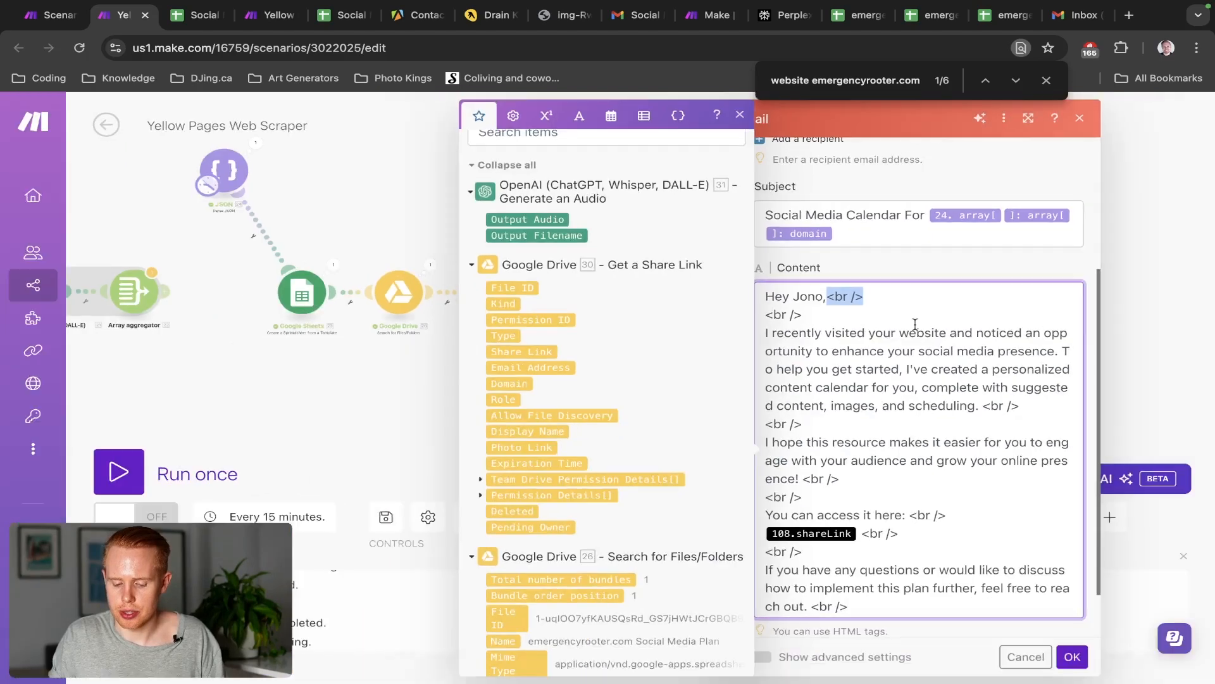
scroll(934, 339, down, 1)
scroll(934, 339, up, 1)
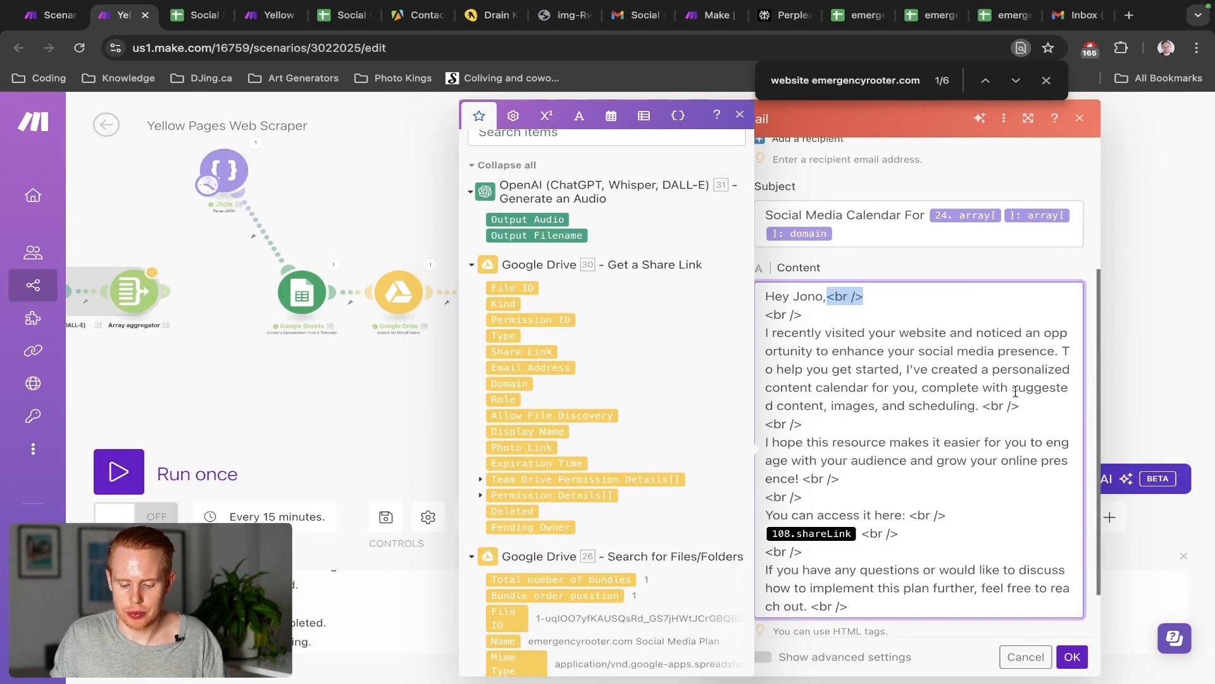
scroll(977, 447, down, 2)
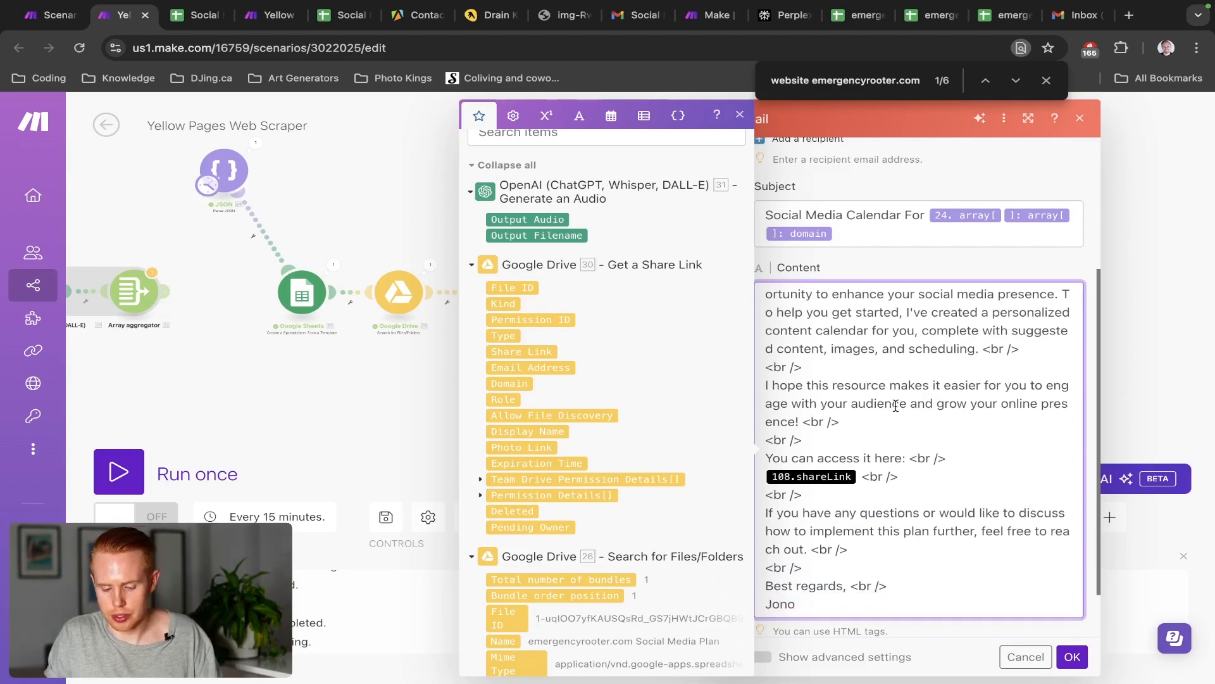
Replace the broken 108.shareLink reference in the email body with the Drive Share Link value
click(864, 476)
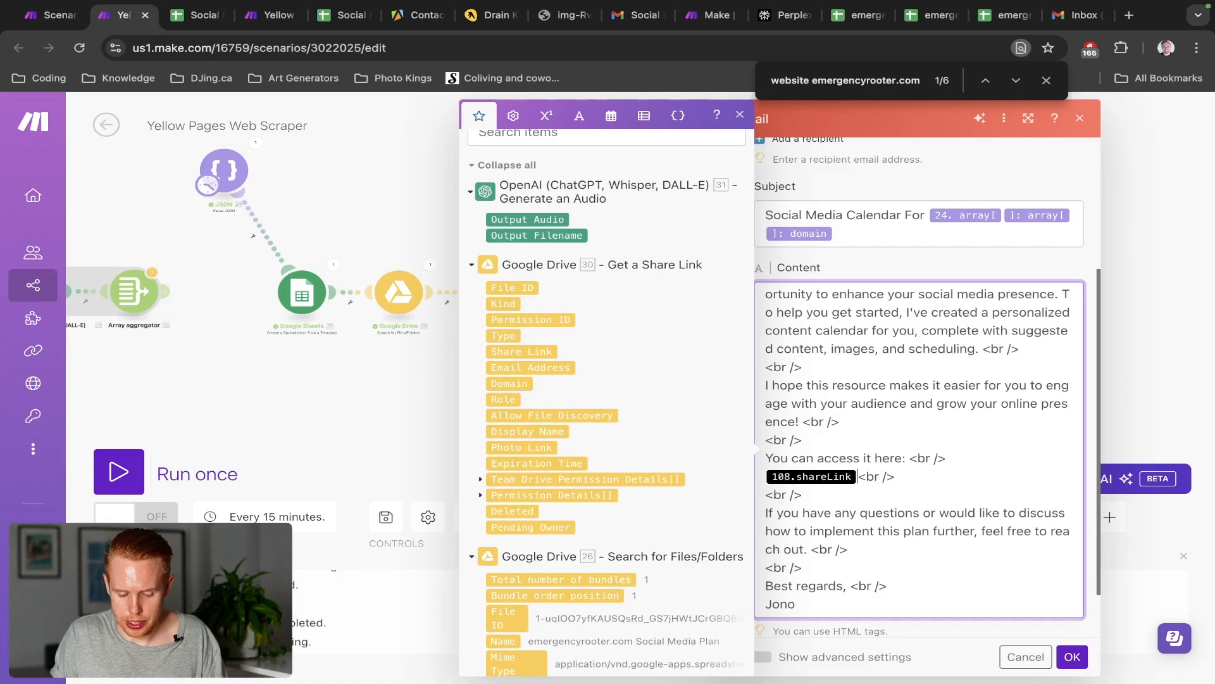
key(BackSpace)
click(514, 142)
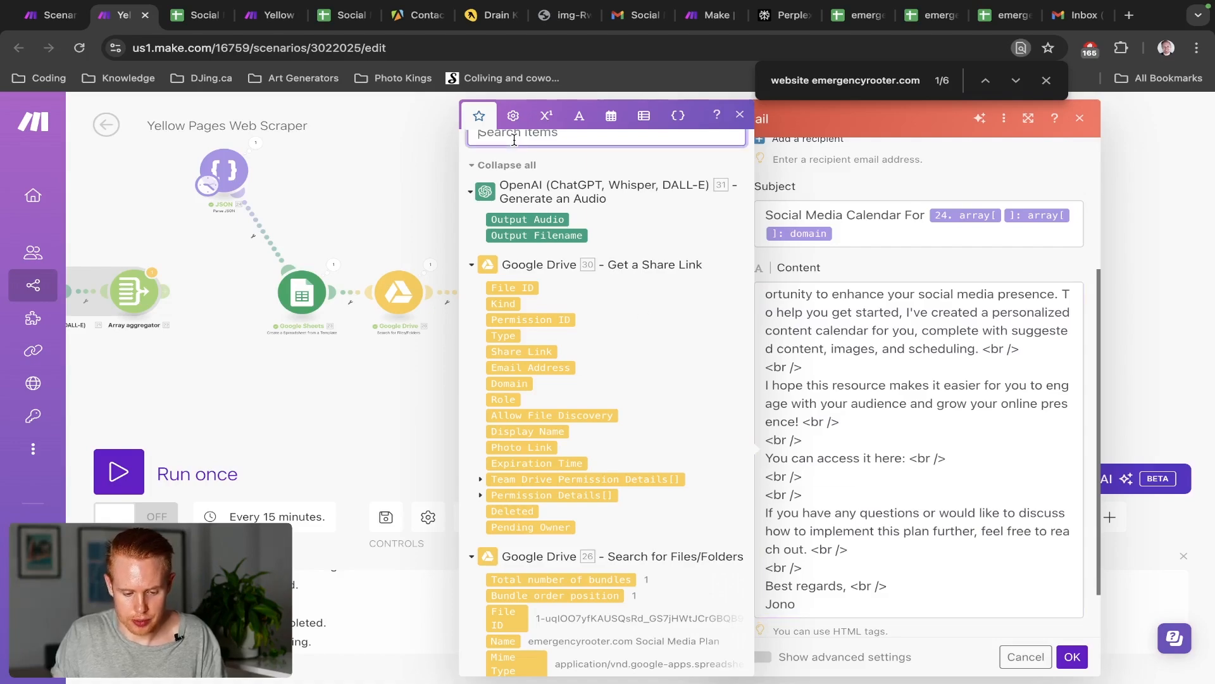
text(share link)
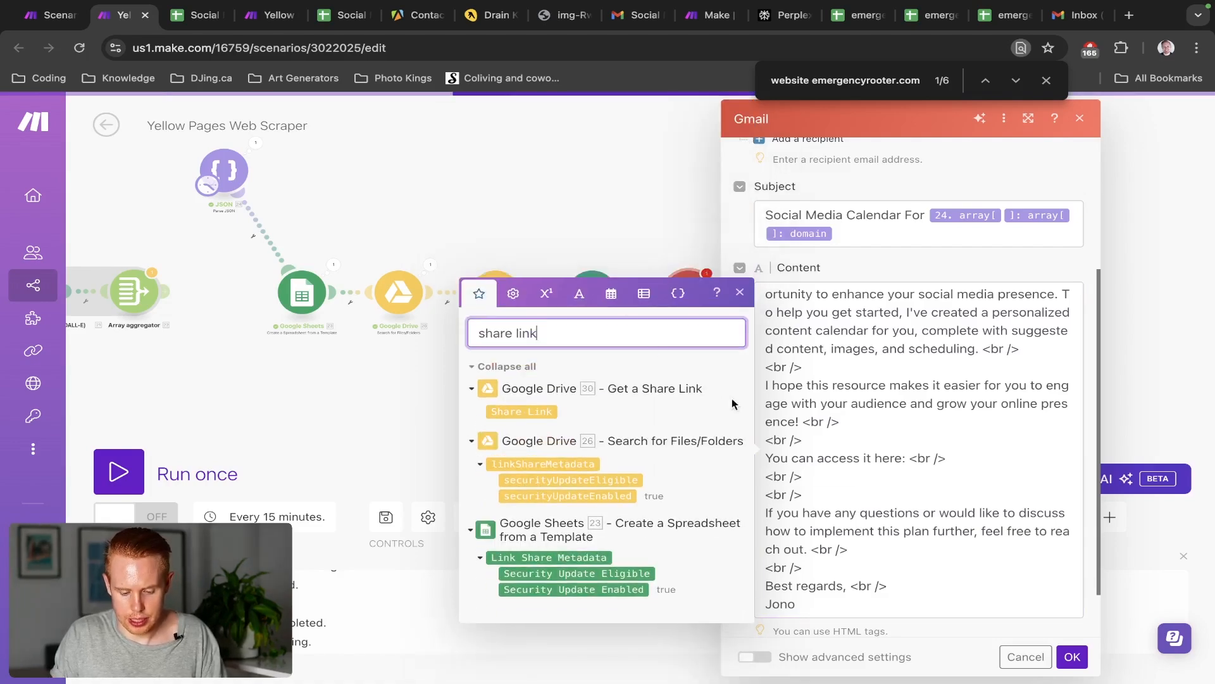
click(764, 478)
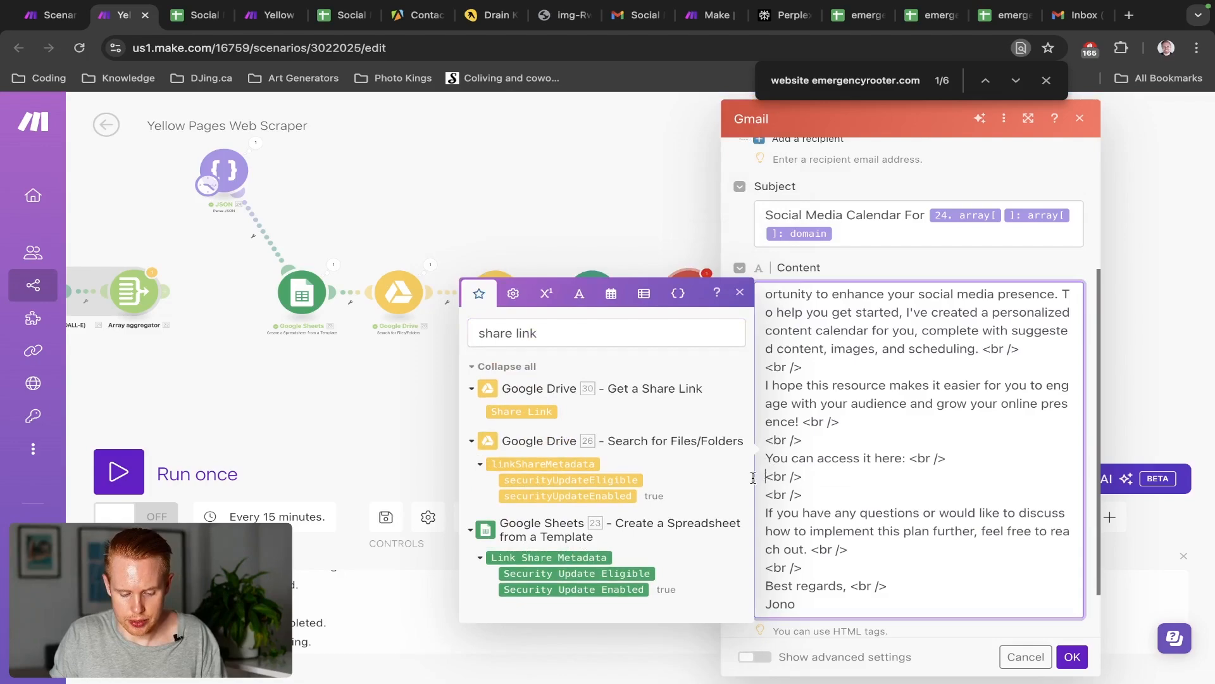
click(531, 413)
scroll(1015, 481, down, 1)
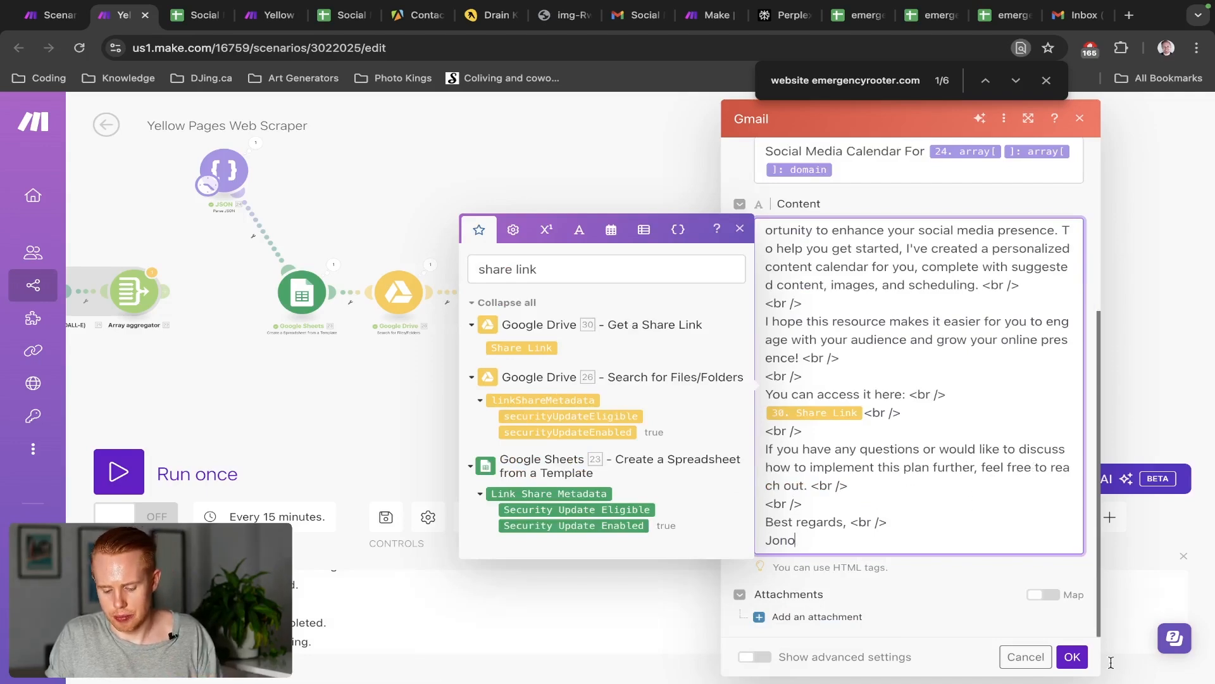
click(852, 600)
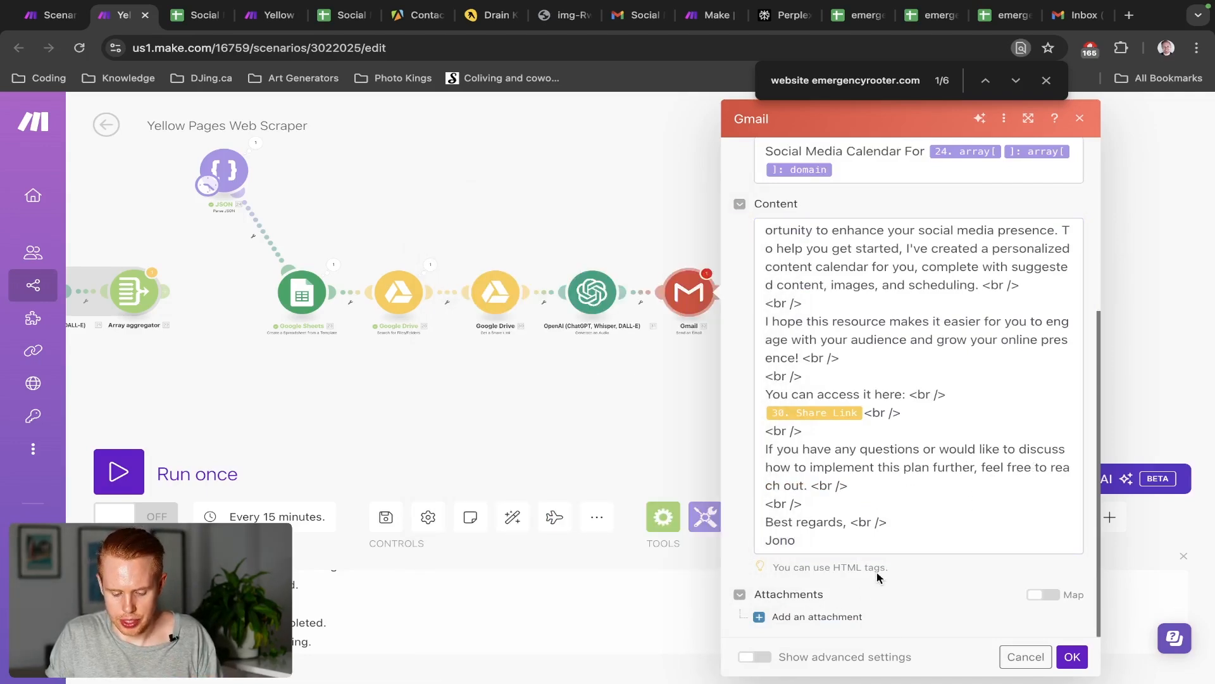
Add an attachment item for the OpenAI audio file and save the Gmail module settings
click(821, 617)
scroll(884, 477, down, 3)
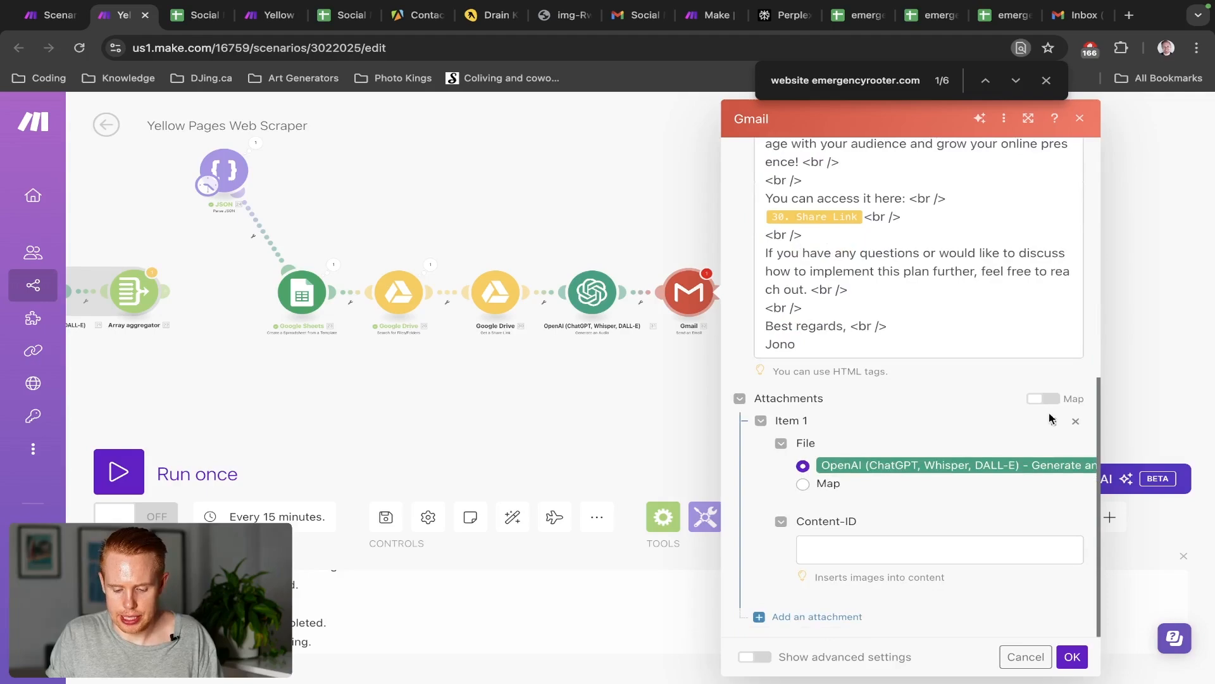
click(1075, 421)
click(823, 618)
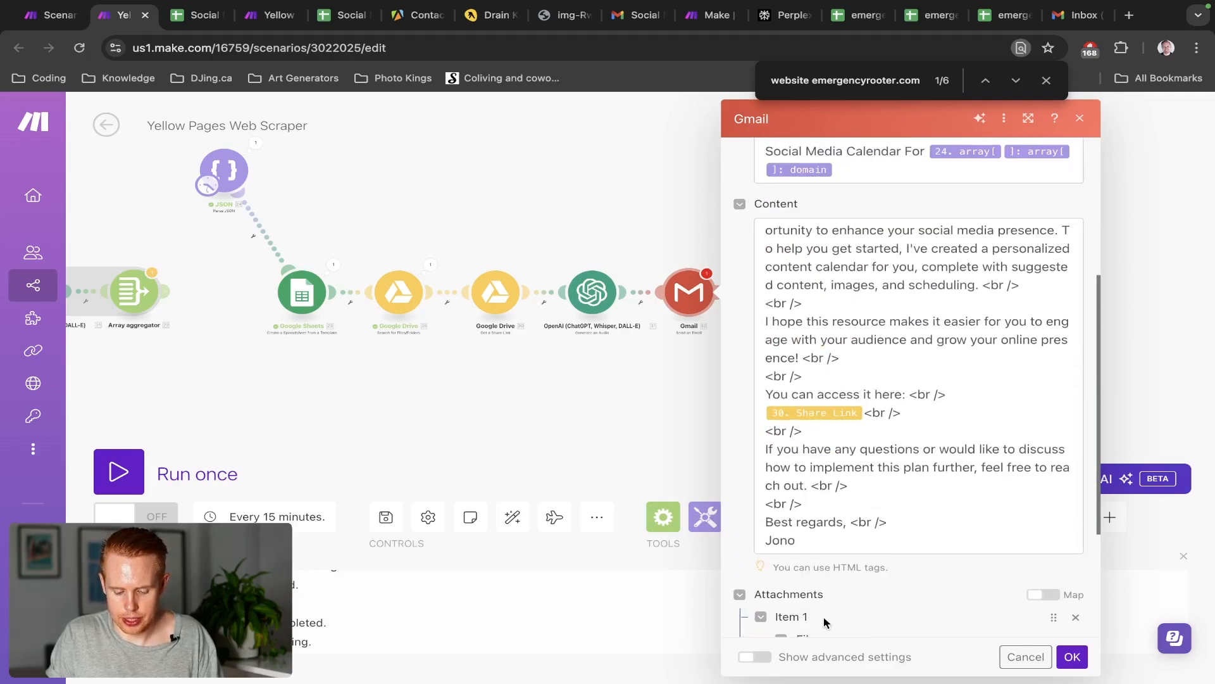
scroll(855, 570, down, 3)
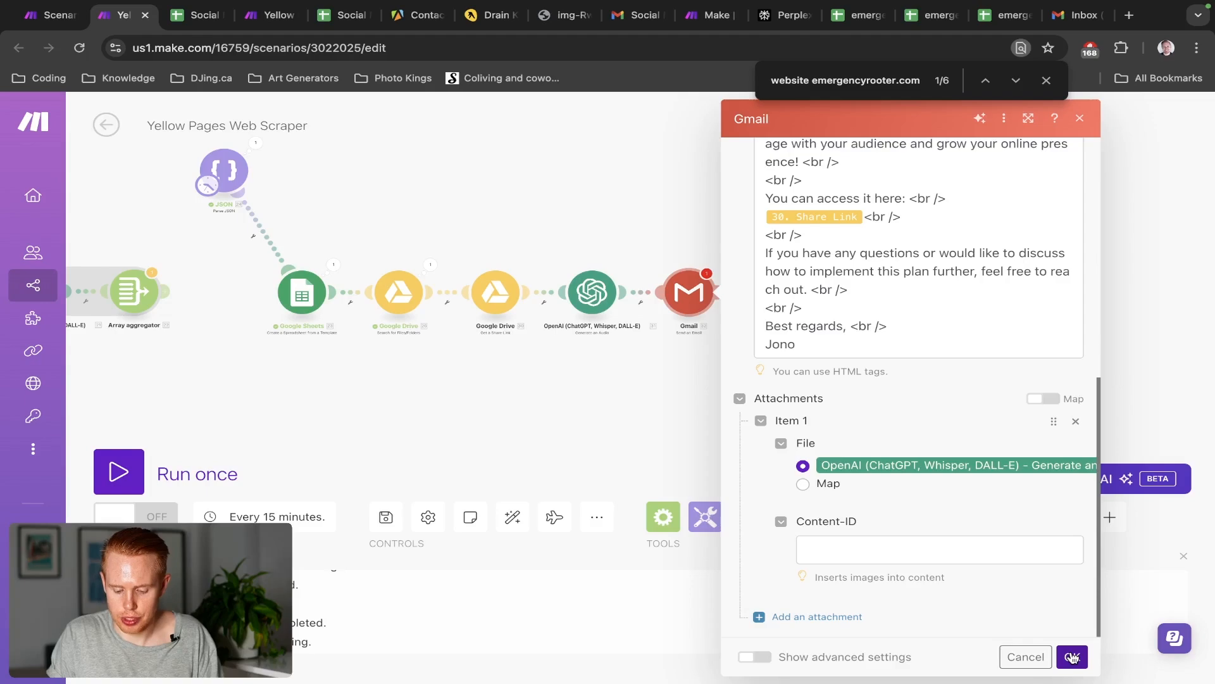
click(1072, 657)
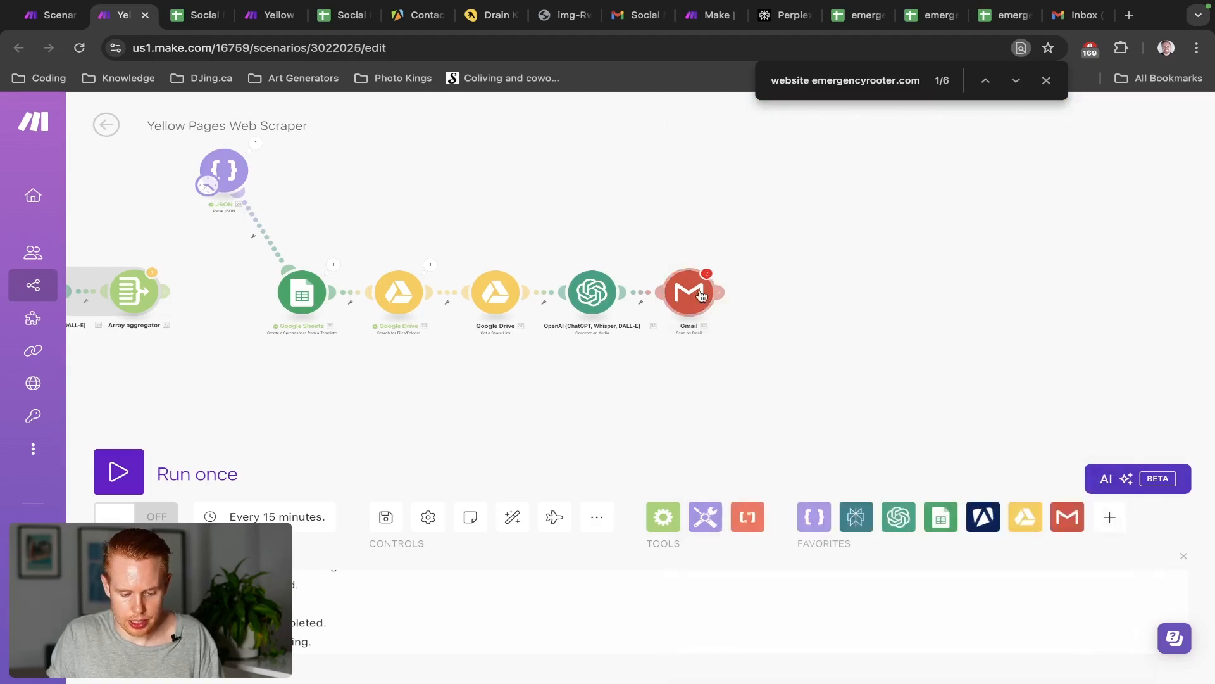
click(702, 295)
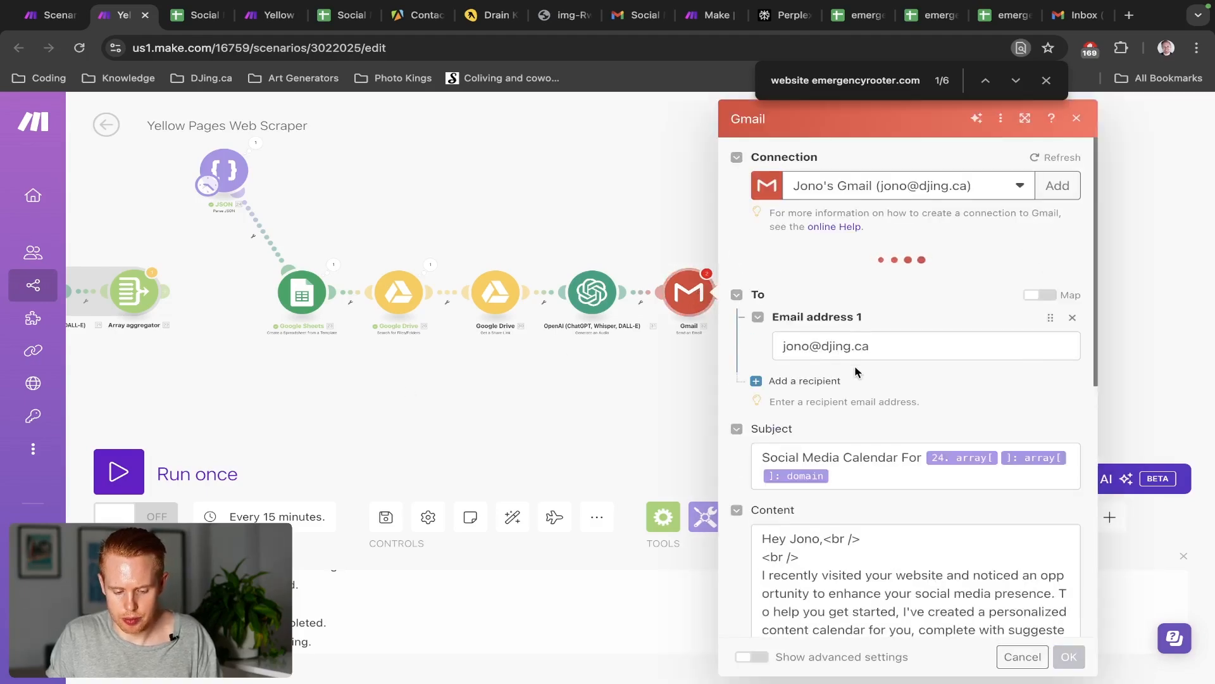
scroll(856, 372, down, 10)
click(1070, 657)
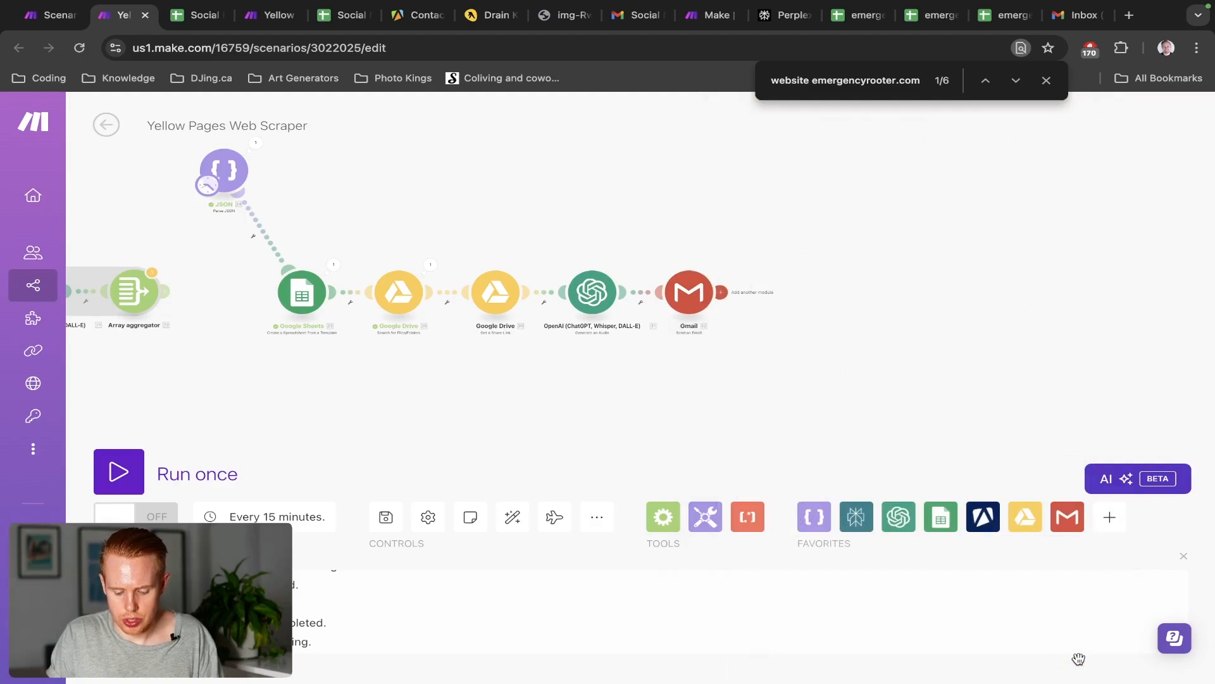
Run the scenario once, watch the chain execute through Gmail, then check the Gmail inbox
click(118, 472)
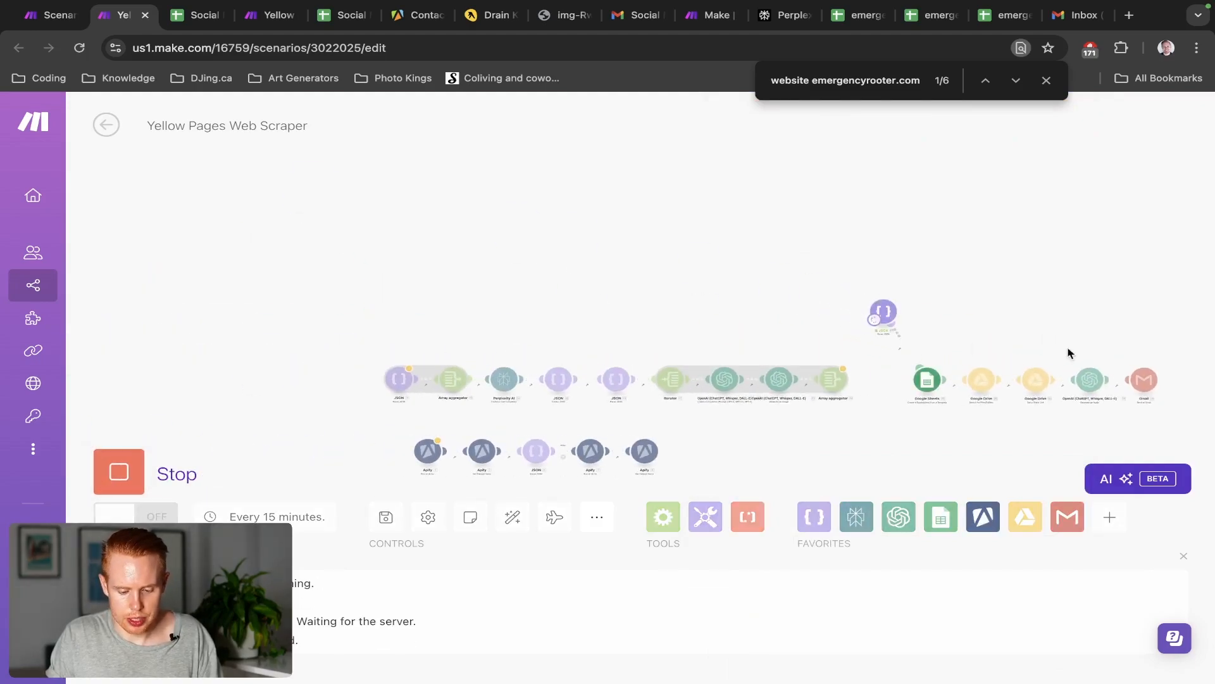
scroll(1133, 358, up, 5)
drag(846, 298, 727, 253)
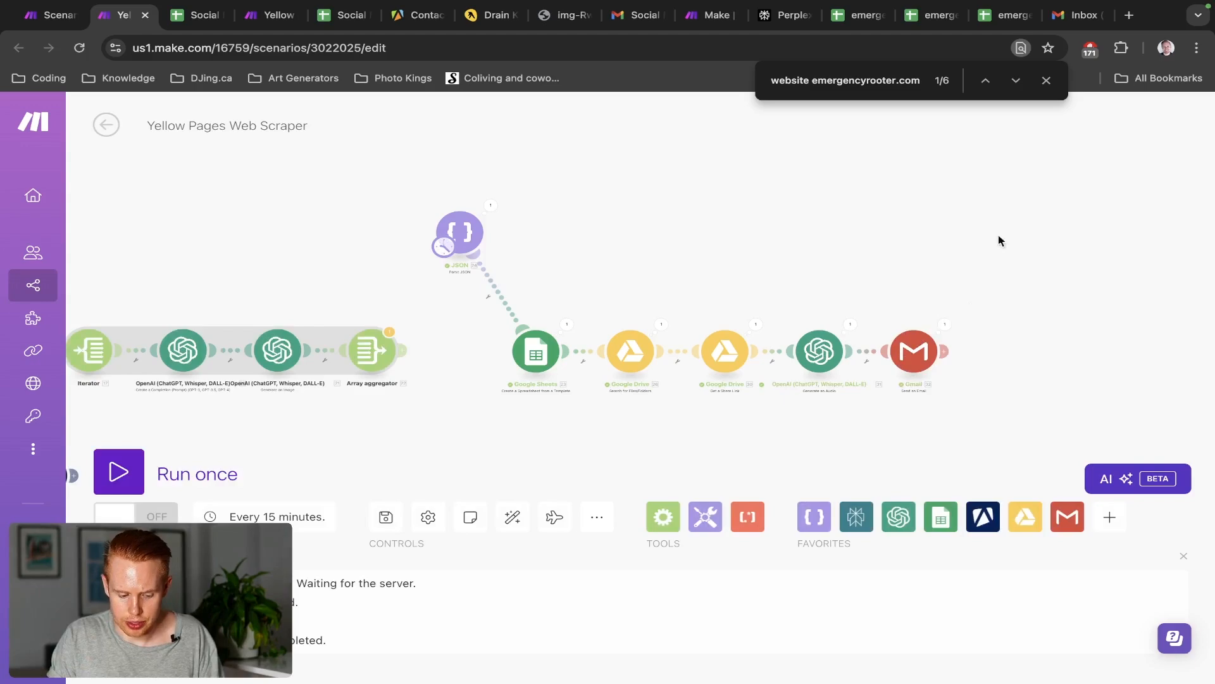
click(1073, 20)
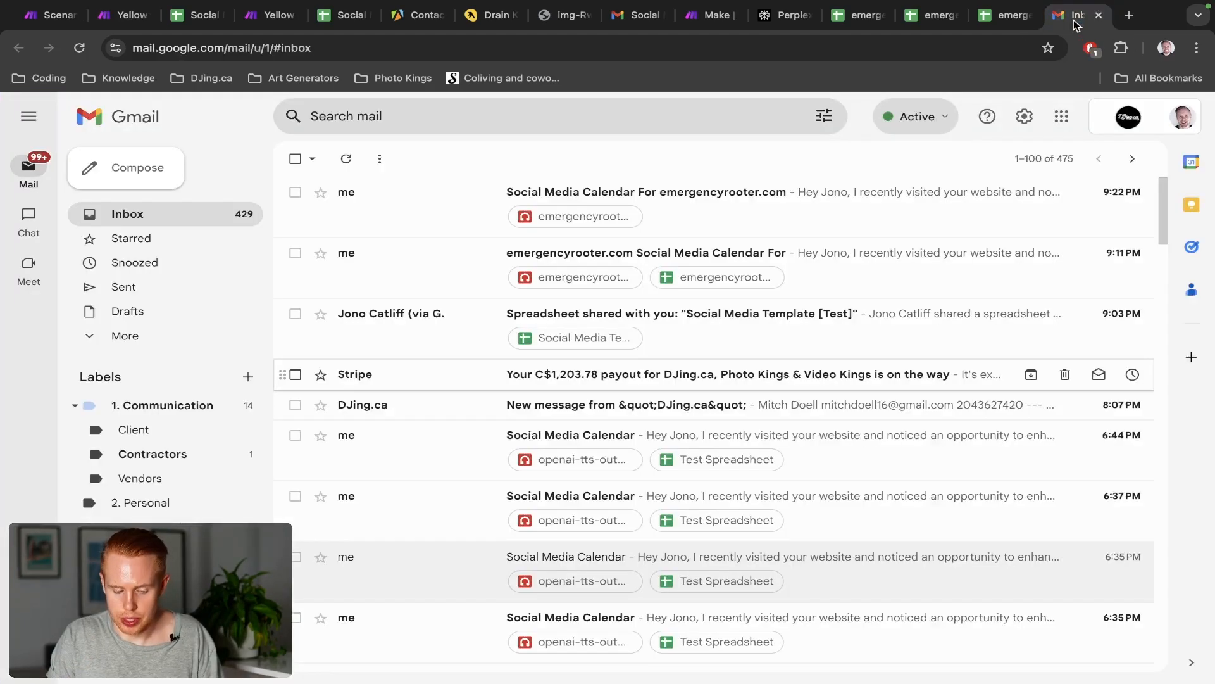
Open the newest 'Social Media Calendar For emergencyrooter.com' email and follow its Drive share link
click(473, 208)
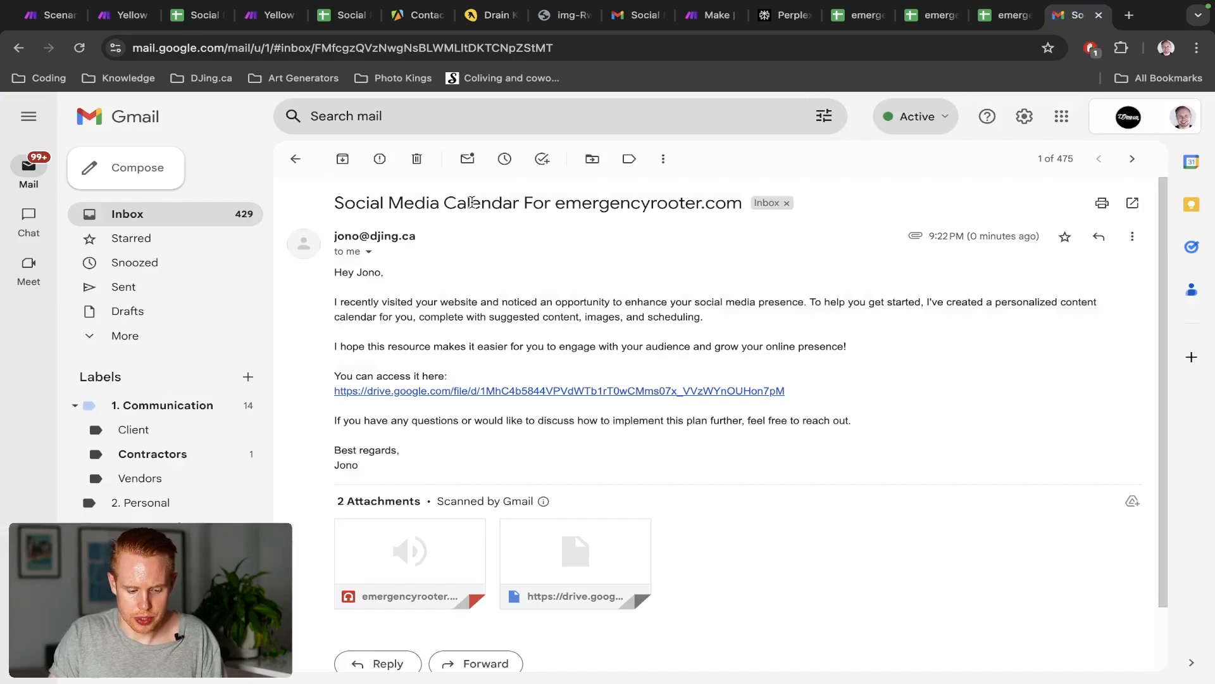
click(544, 392)
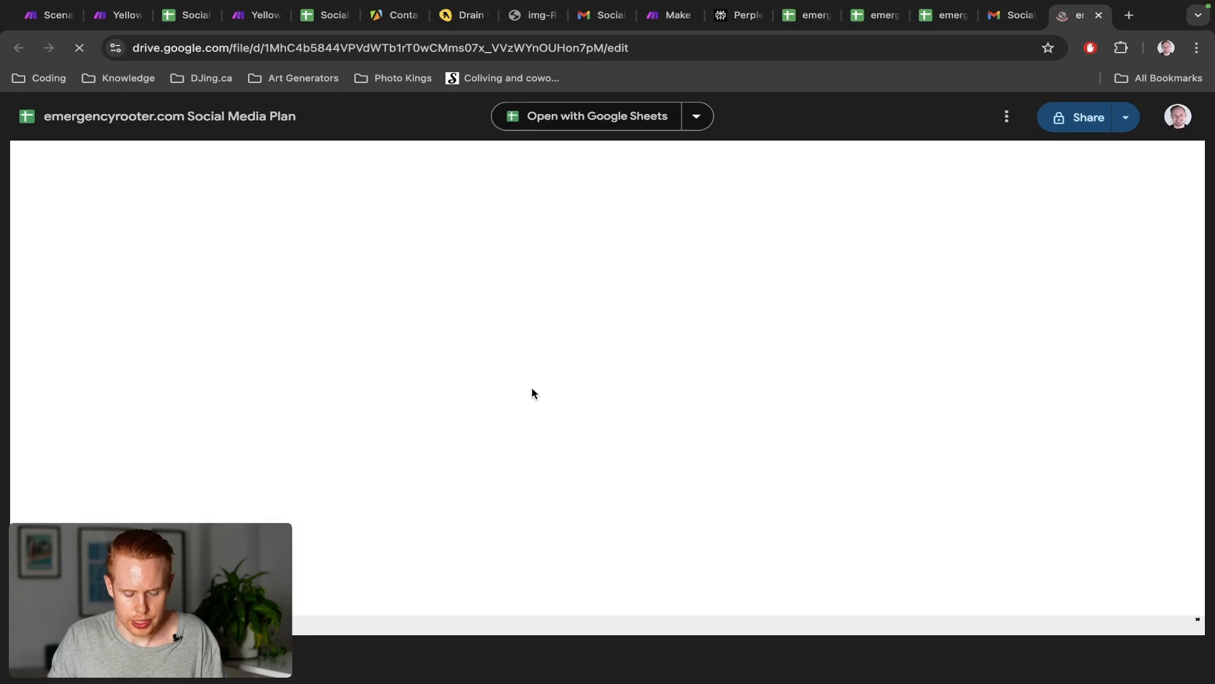
Review the Social Media Plan posts and a generated plumbing image, then return to the Gmail message
scroll(468, 382, down, 10)
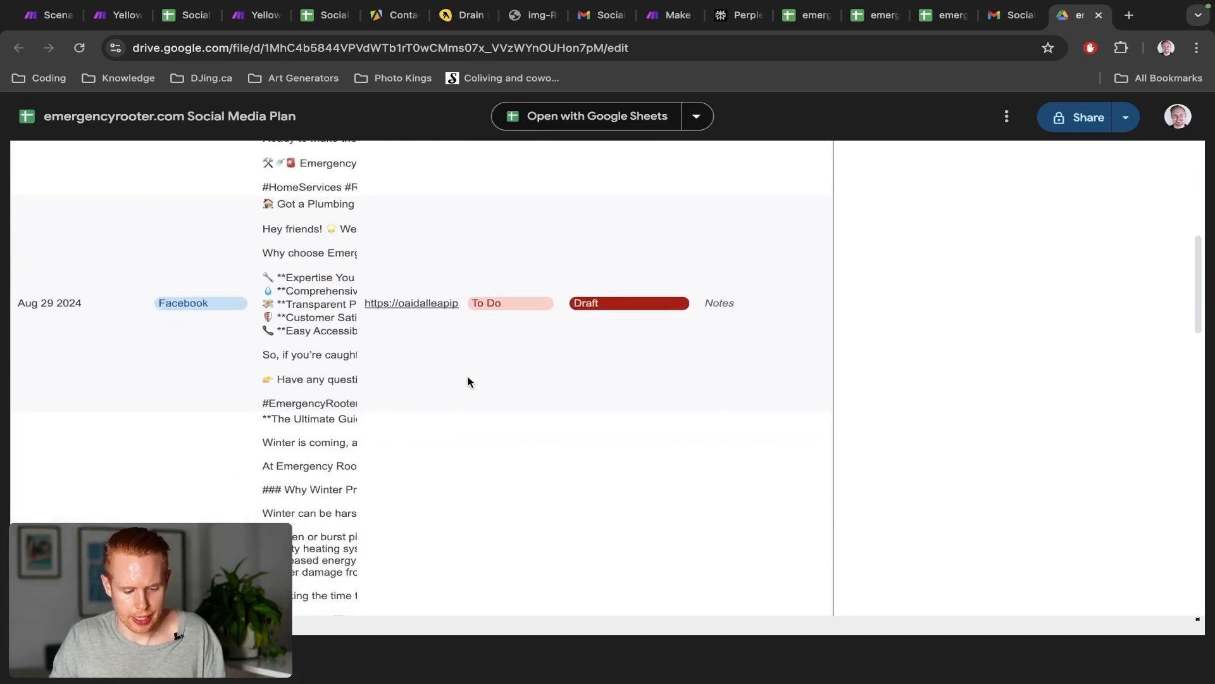
scroll(468, 382, down, 10)
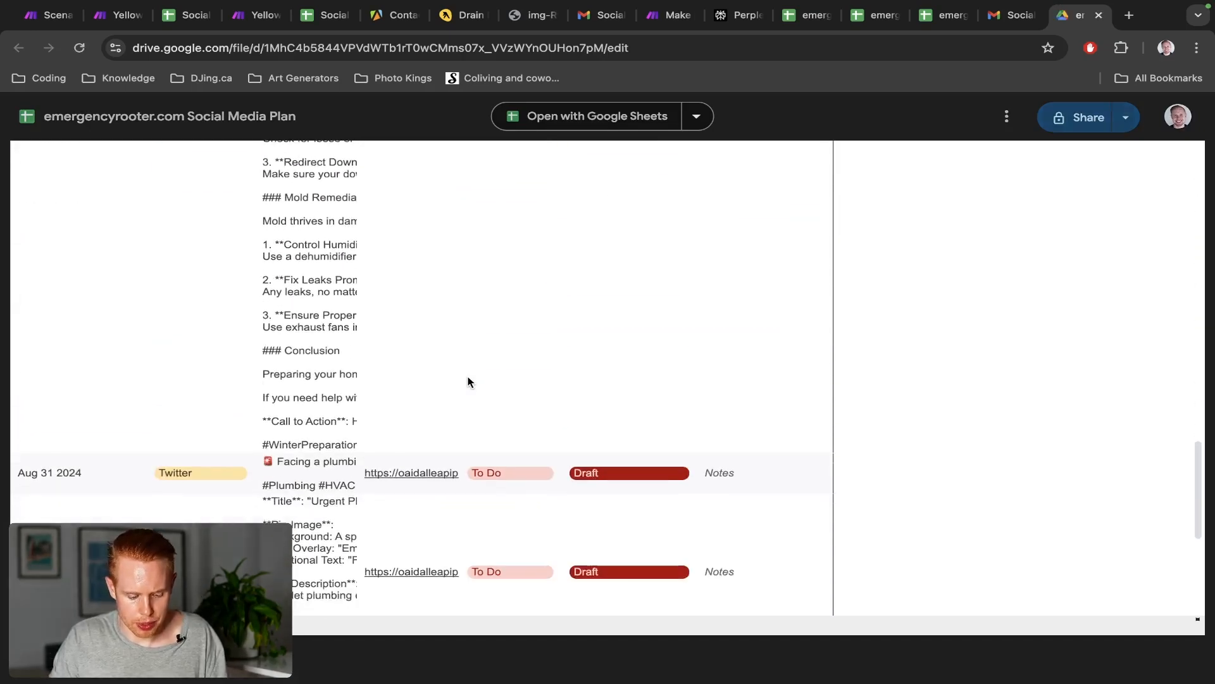
scroll(429, 450, up, 15)
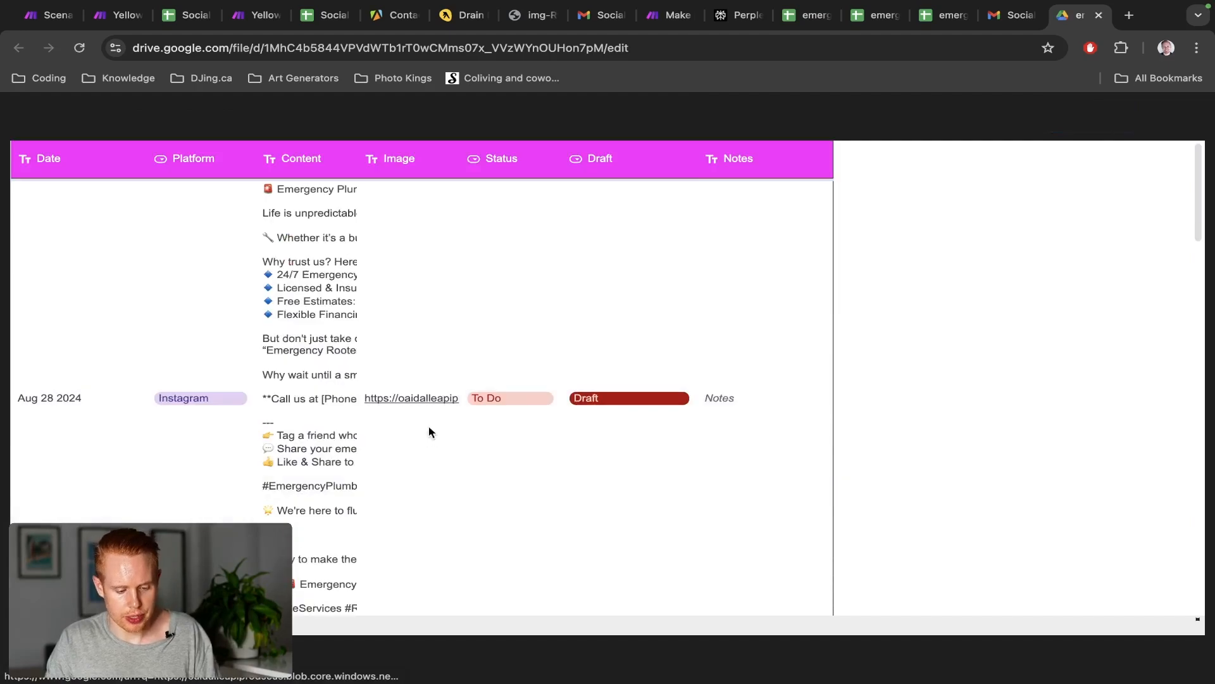
click(429, 399)
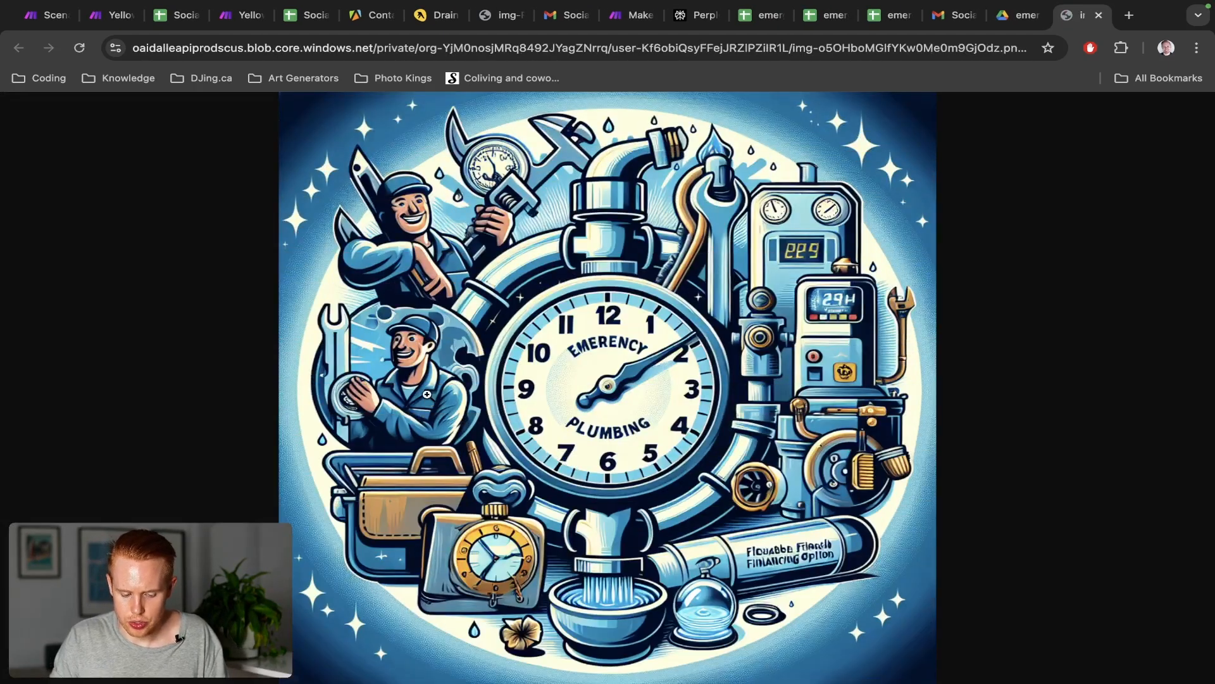
key(super+w)
key(ctrl+shift+Tab)
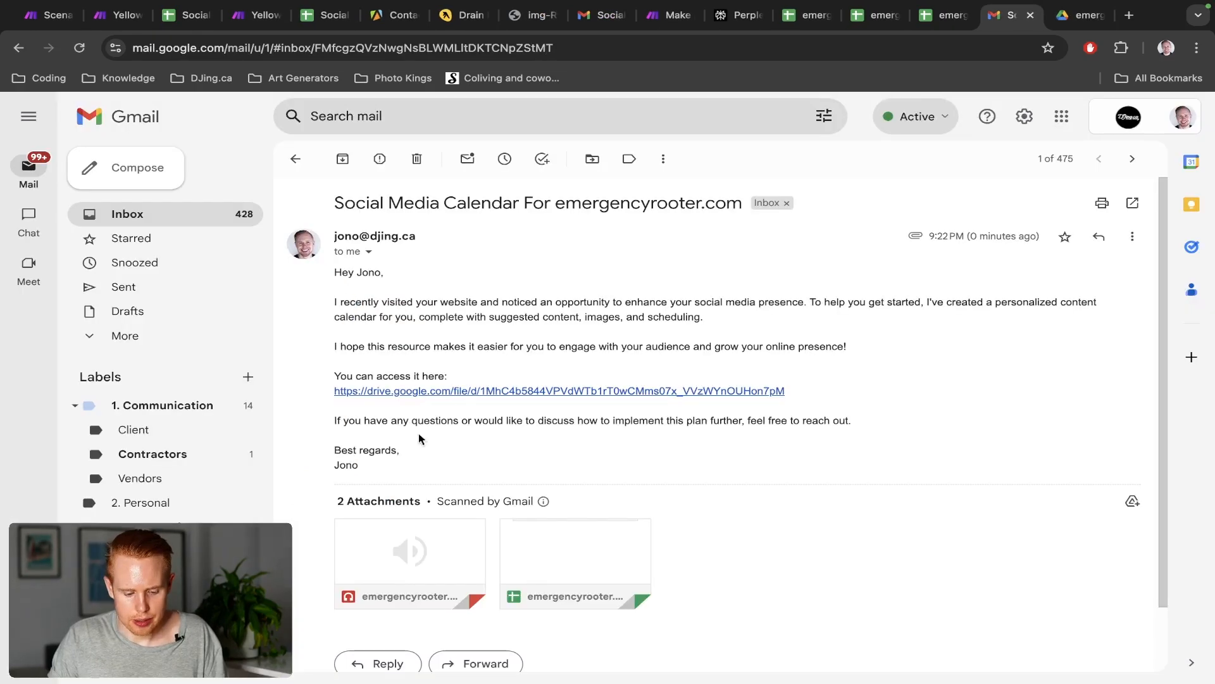
scroll(413, 470, down, 1)
mouse_move(418, 481)
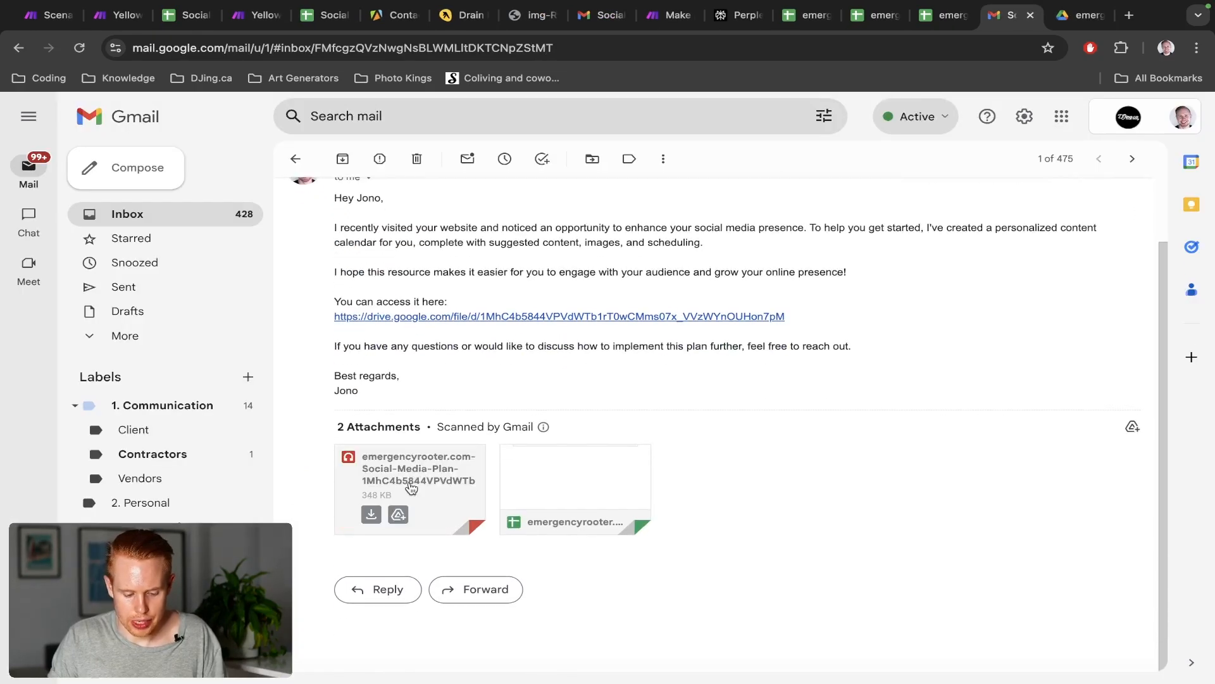
click(461, 520)
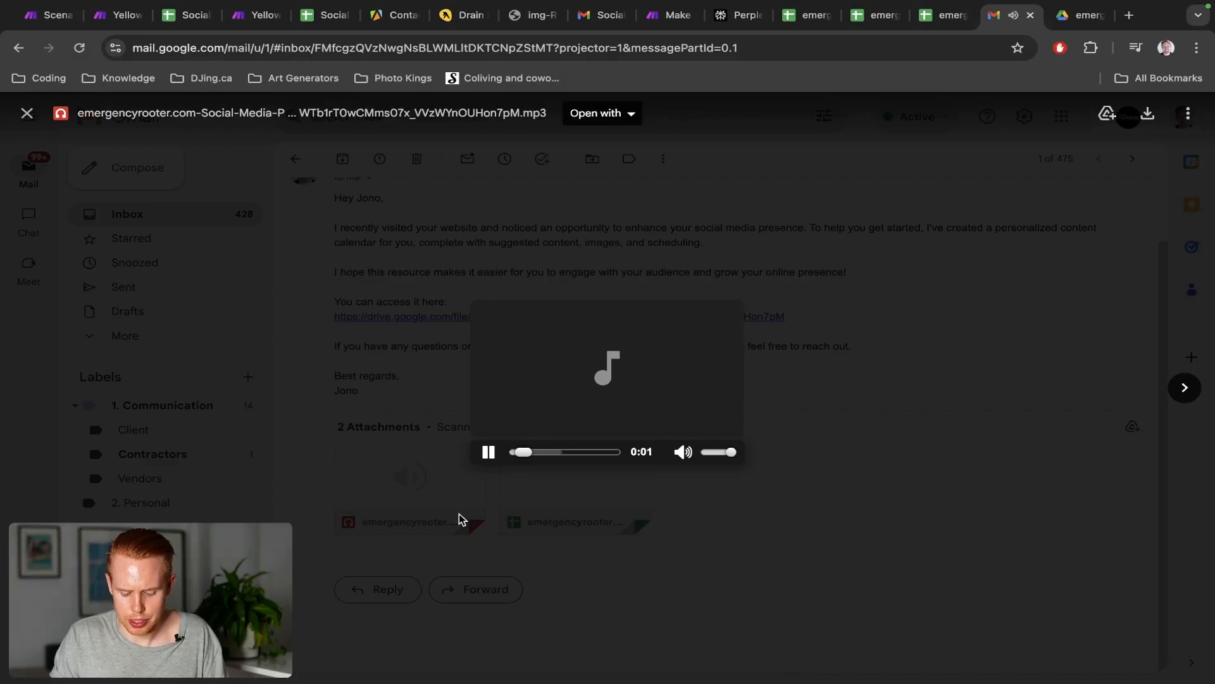
key(XF86AudioRaiseVolume)
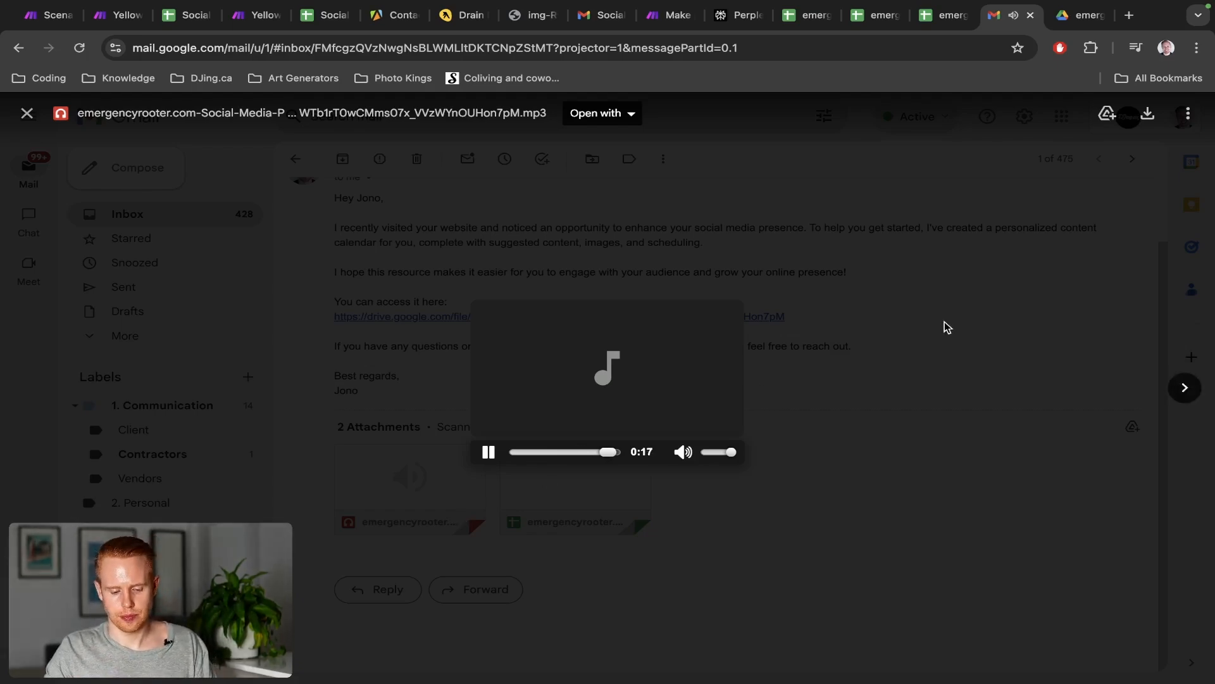
key(space)
key(Escape)
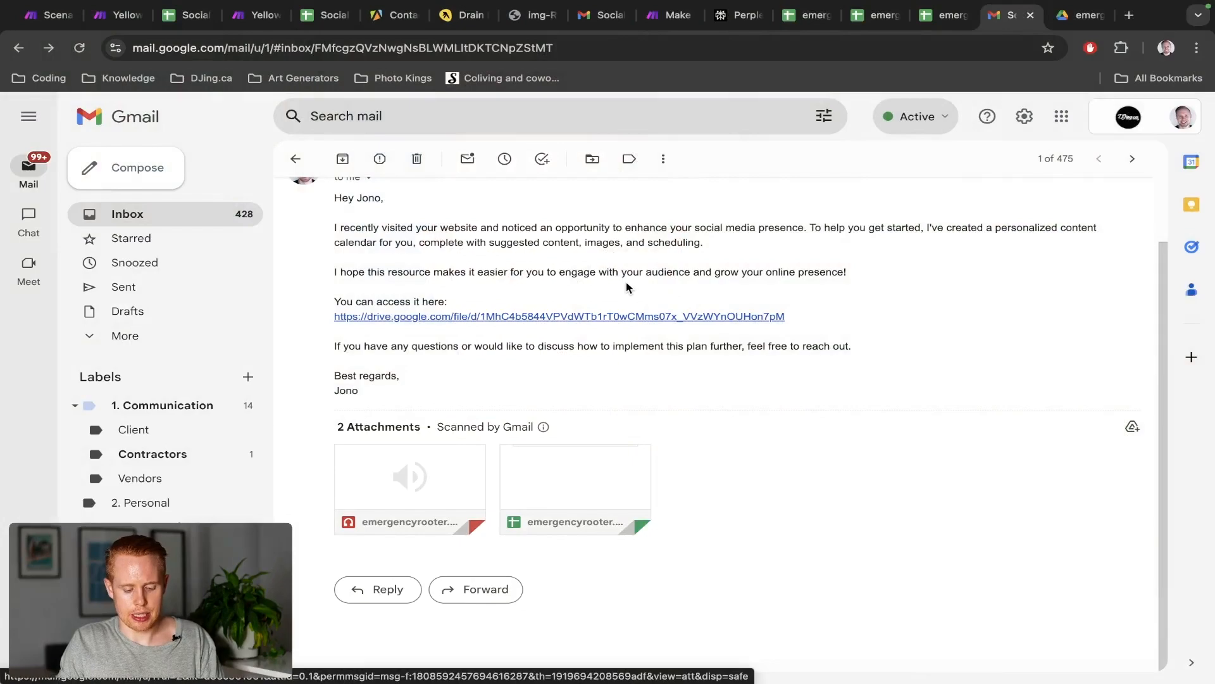
Return to the Yellow Pages Web Scraper scenario and frame both rows of modules ending in Gmail
key(ctrl+2)
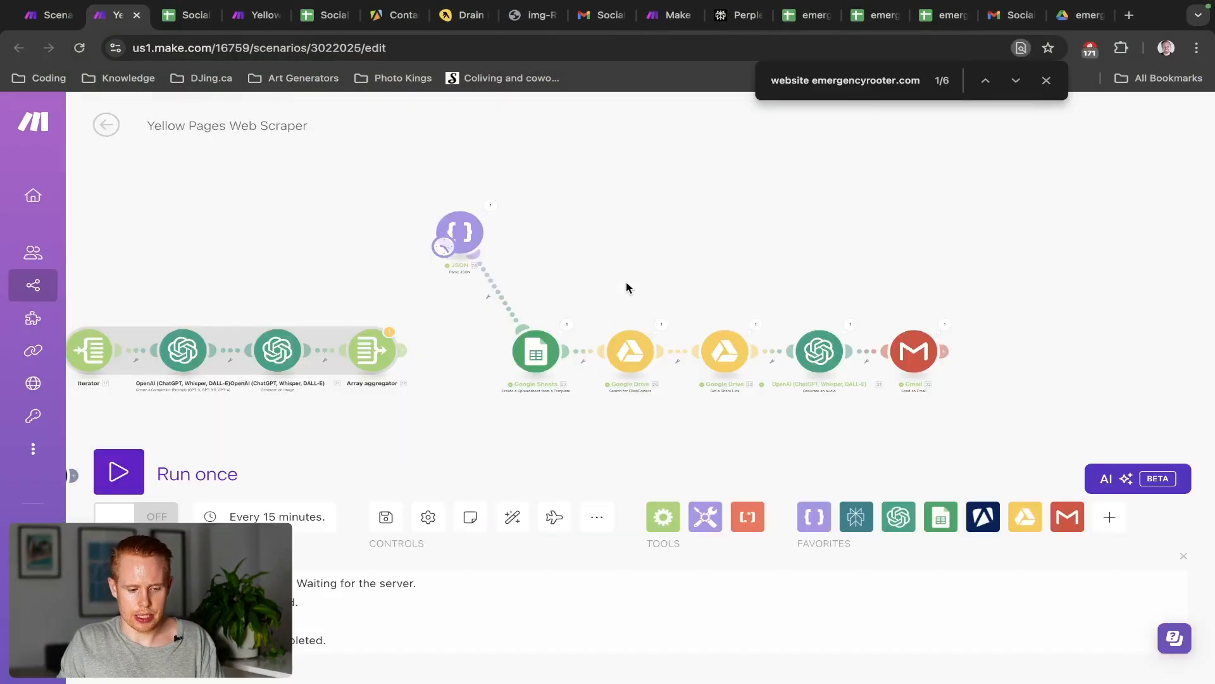
scroll(537, 317, down, 3)
scroll(537, 315, down, 2)
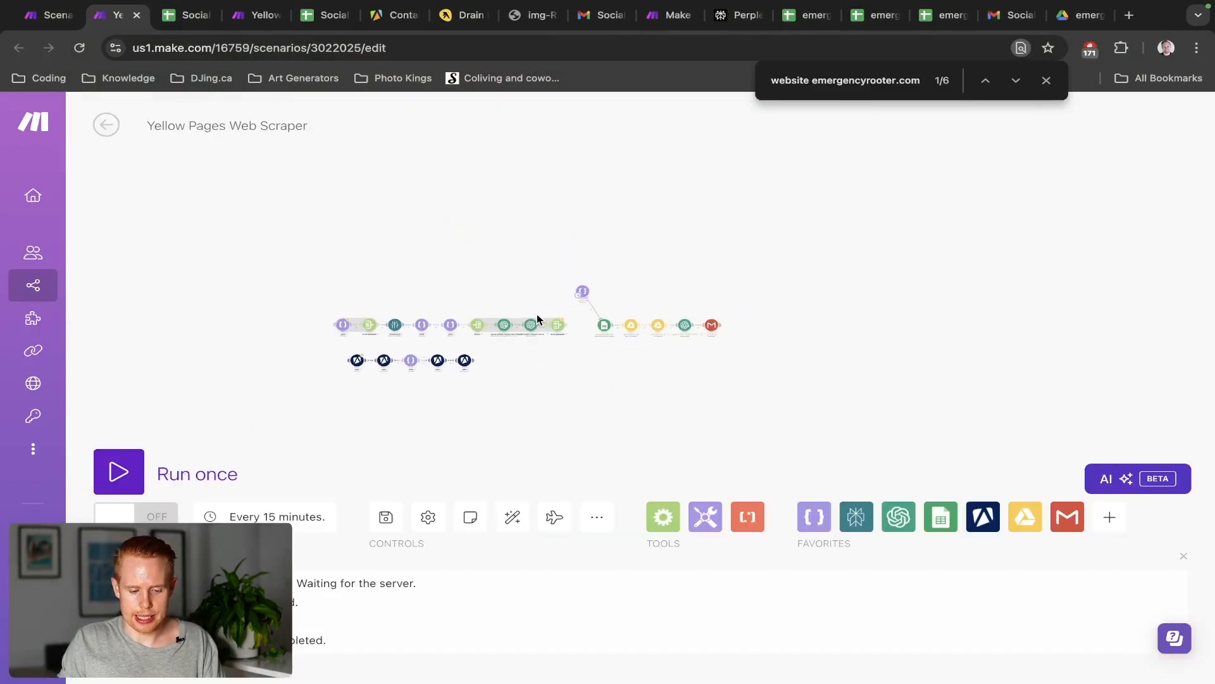
scroll(537, 314, up, 3)
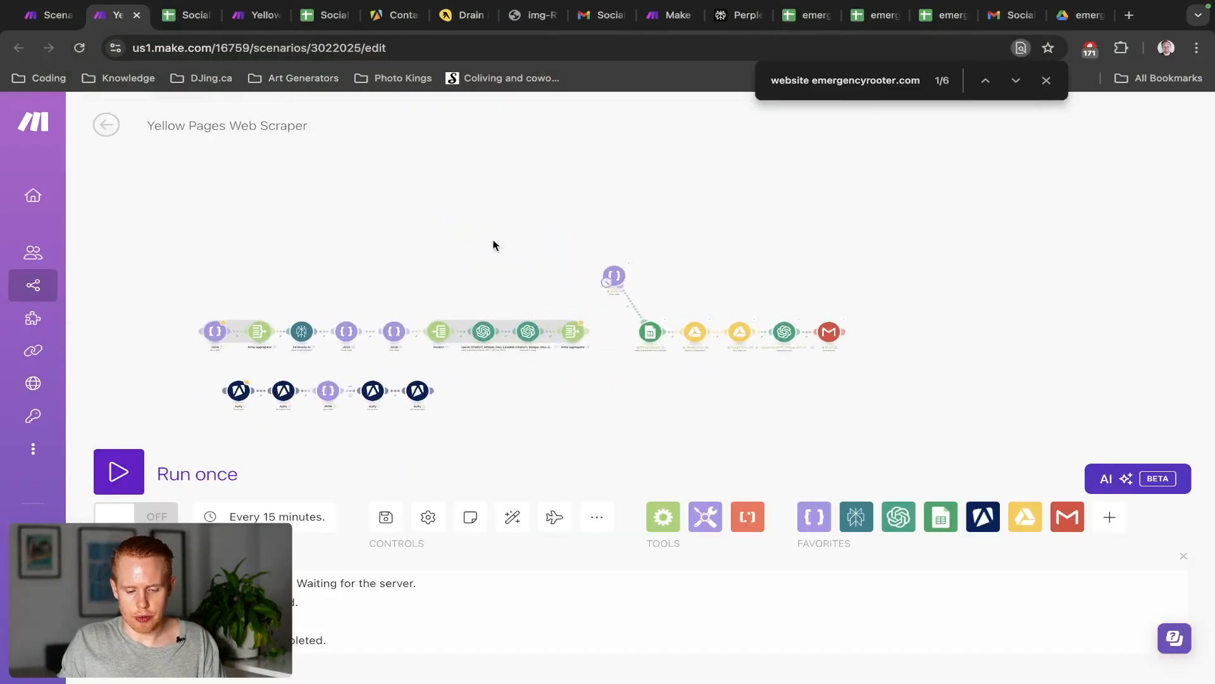
drag(494, 245, 659, 173)
scroll(620, 335, up, 2)
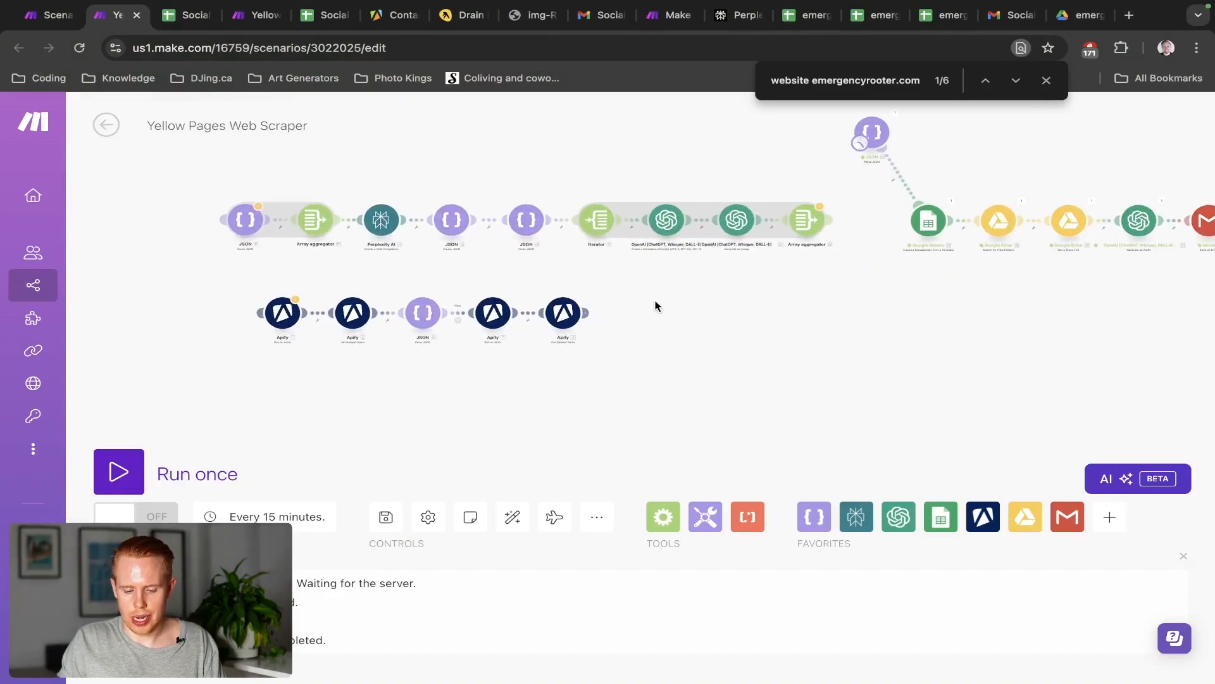
drag(655, 307, 526, 363)
mouse_move(446, 378)
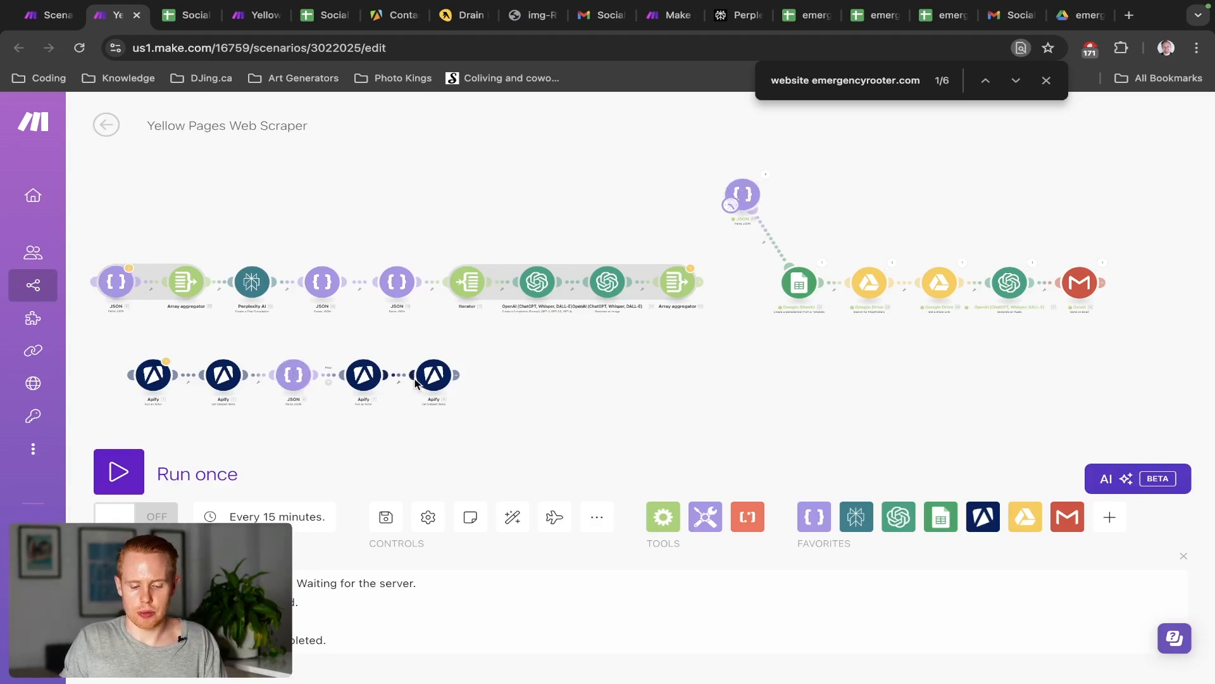
click(186, 289)
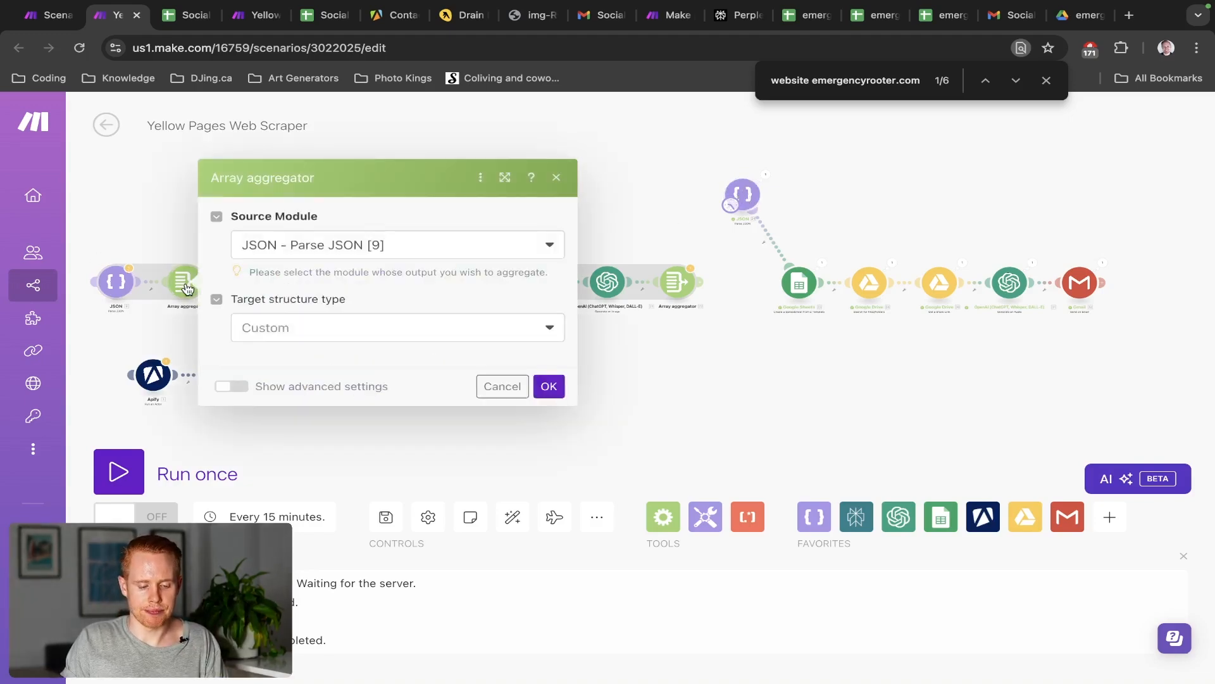
scroll(333, 379, down, 10)
scroll(334, 380, up, 10)
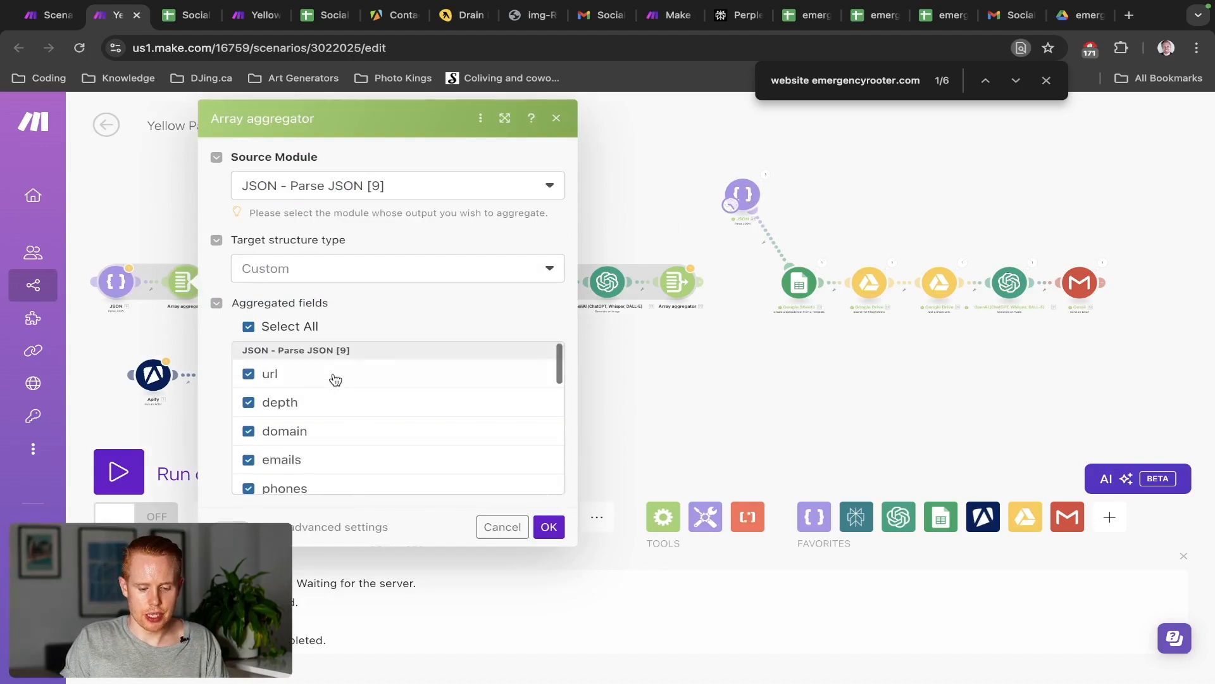
click(799, 283)
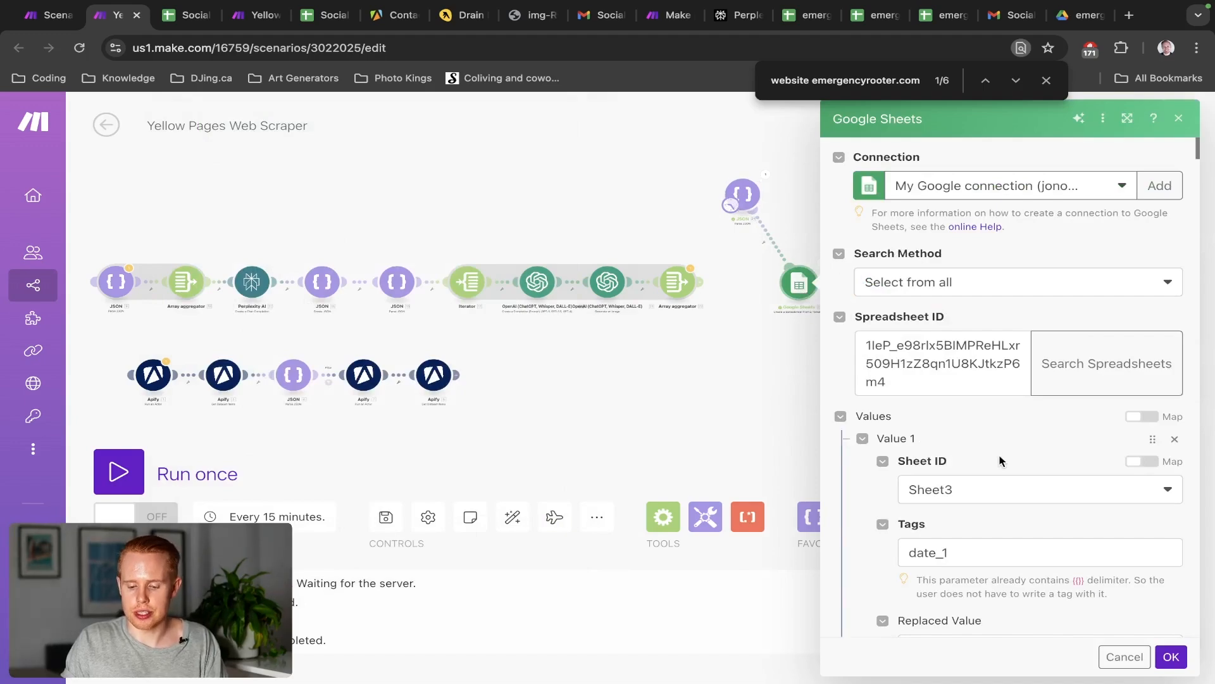
scroll(1000, 460, down, 10)
scroll(1000, 460, down, 10)
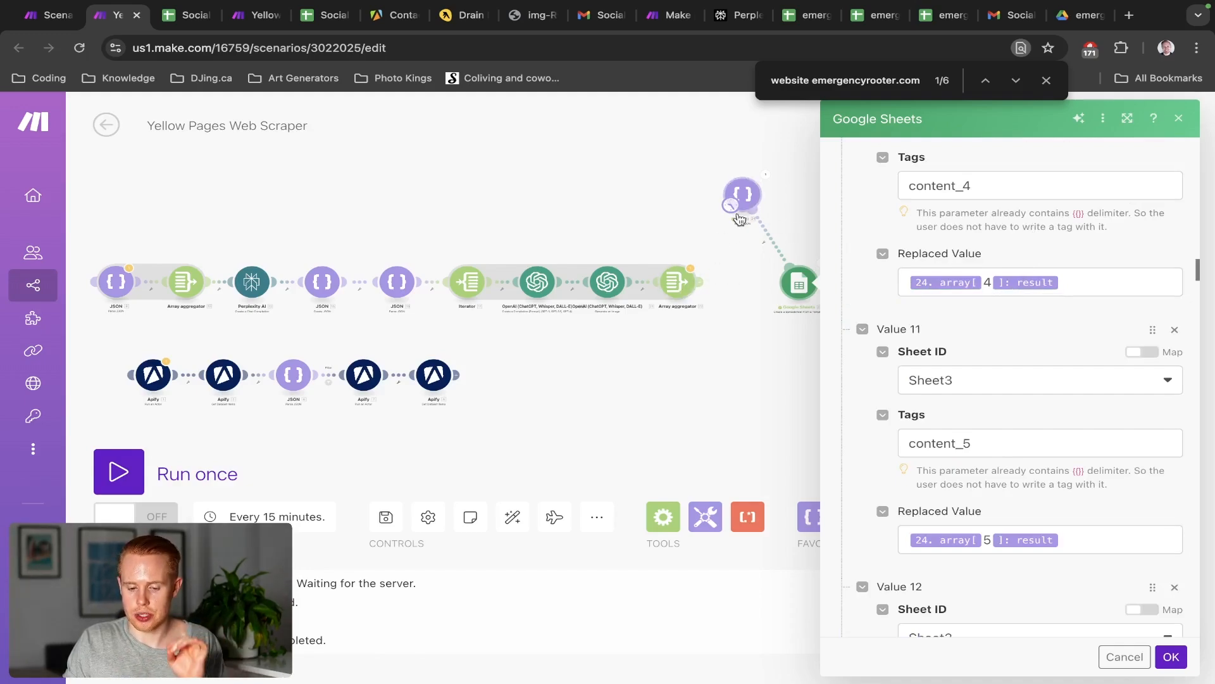
scroll(715, 269, up, 5)
scroll(715, 271, up, 1)
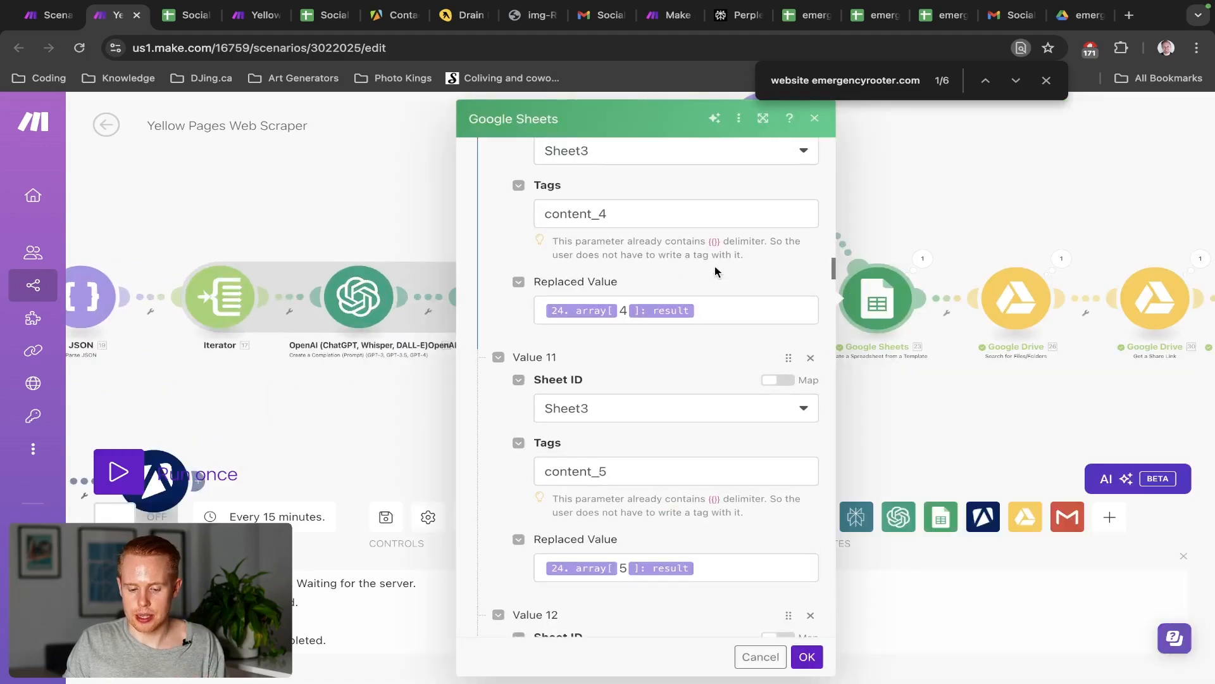
click(903, 198)
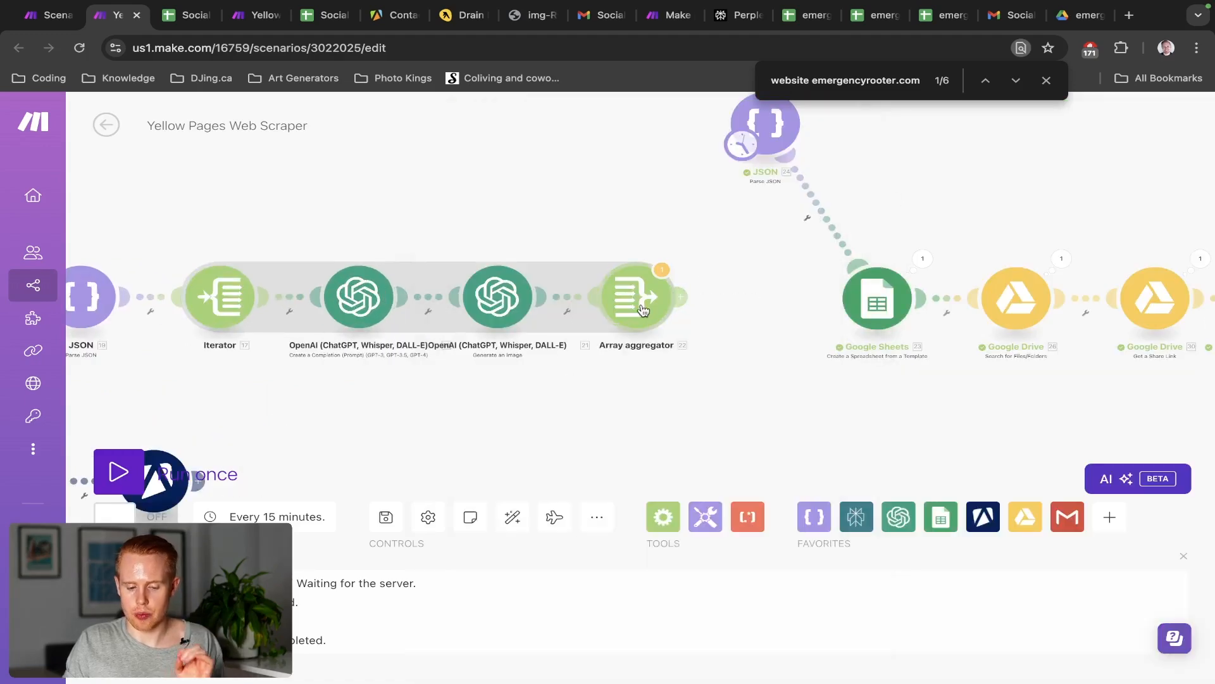